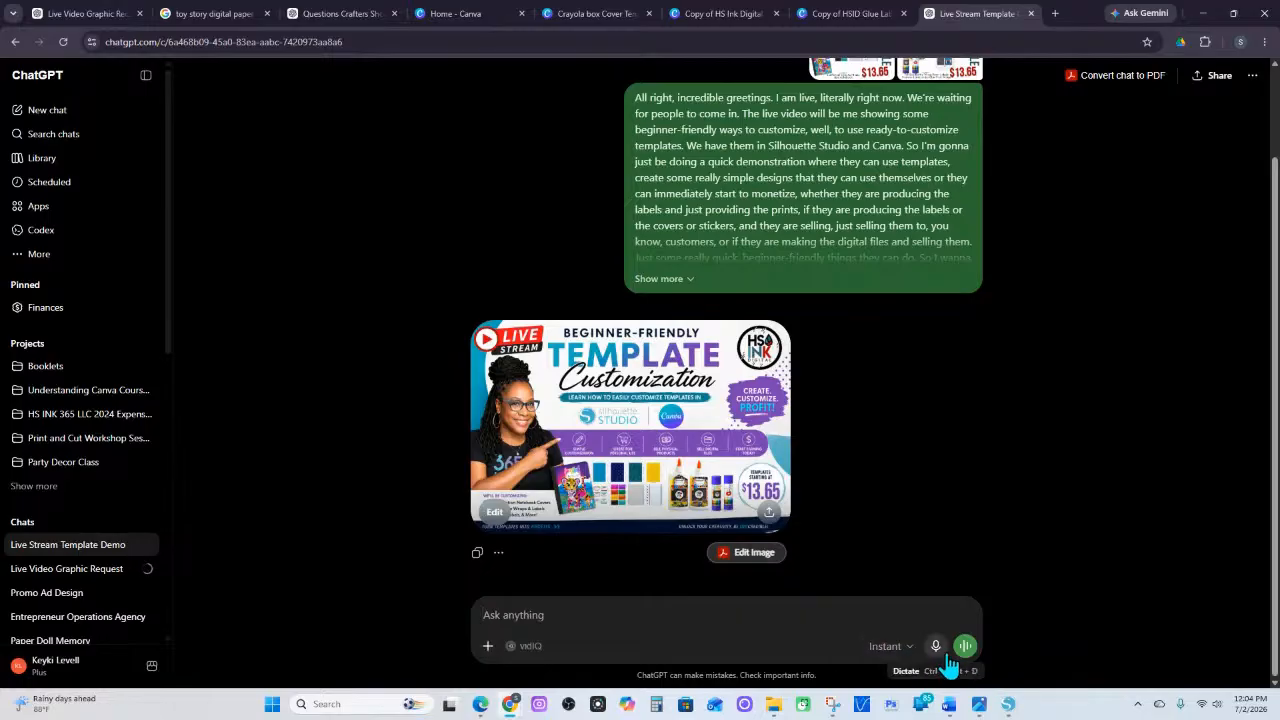
Download the generated Beginner-Friendly Template Customization live stream image
{"action": "left_click", "coordinate": [769, 512]}
{"action": "left_click", "coordinate": [792, 511]}
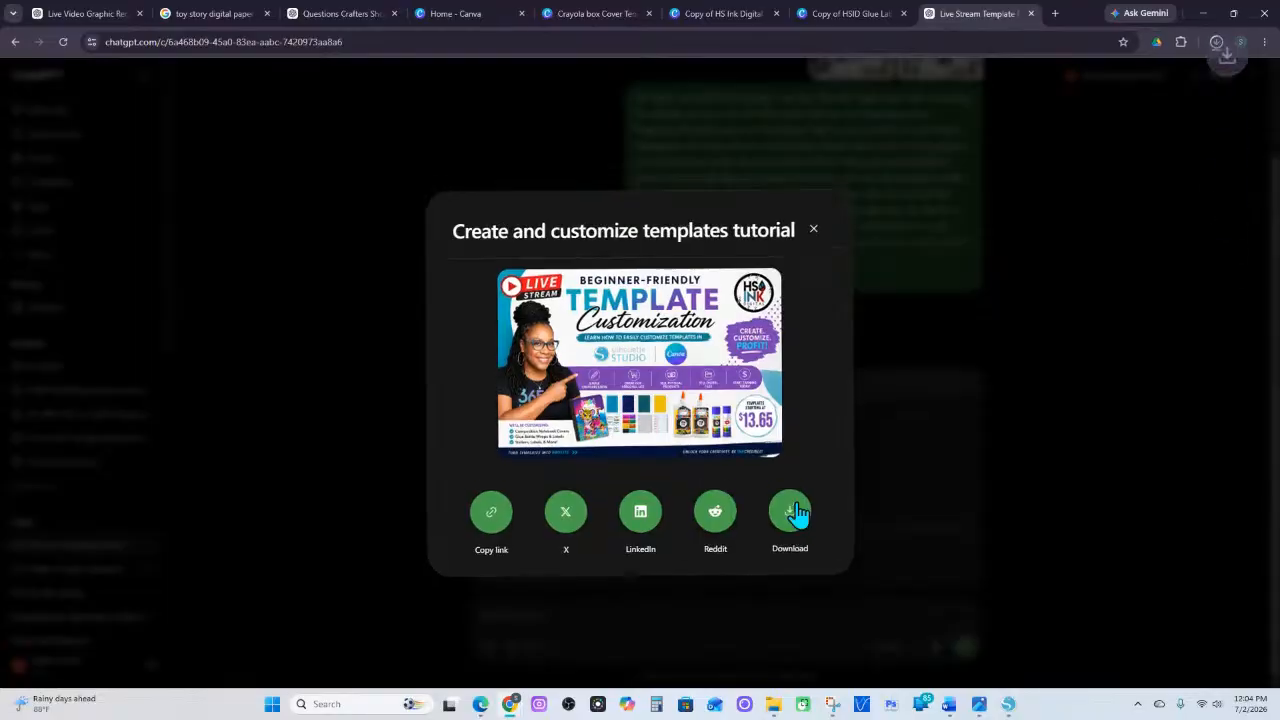
Dictate a revision prompt asking for a less busy announcement with big bold words and no people, copy it and send it
{"action": "left_click", "coordinate": [937, 646]}
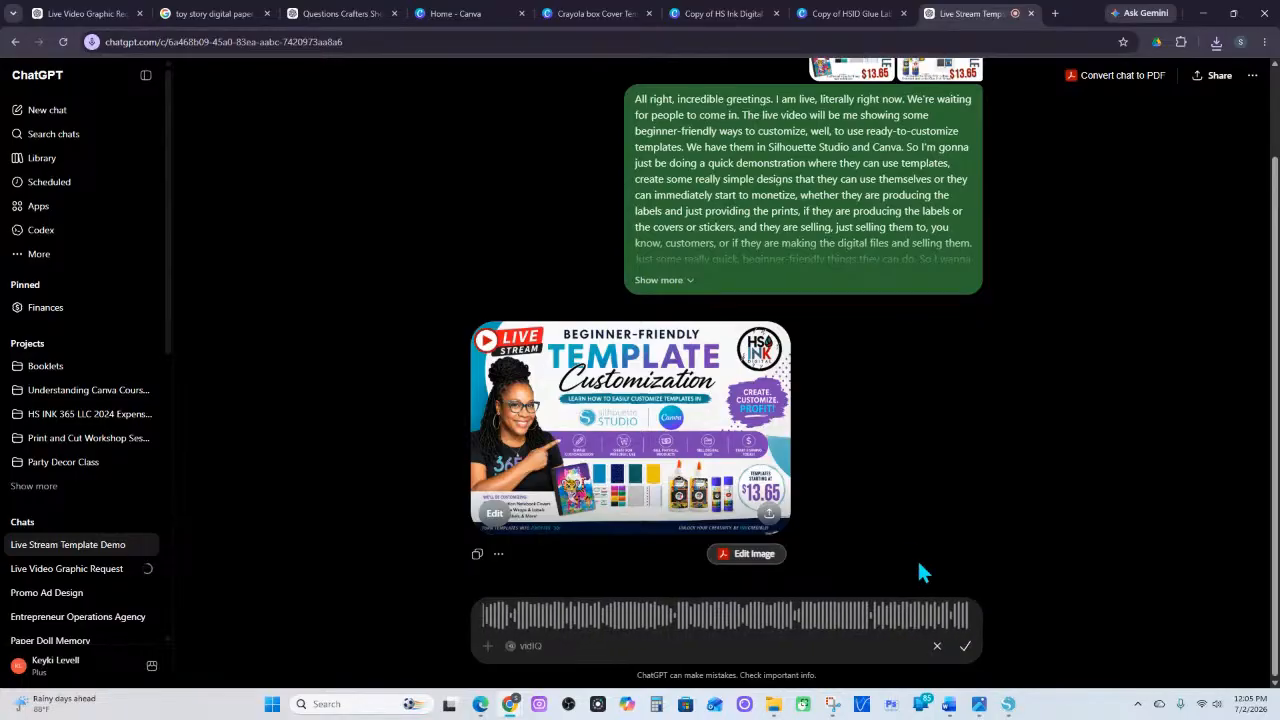
{"action": "left_click", "coordinate": [966, 648]}
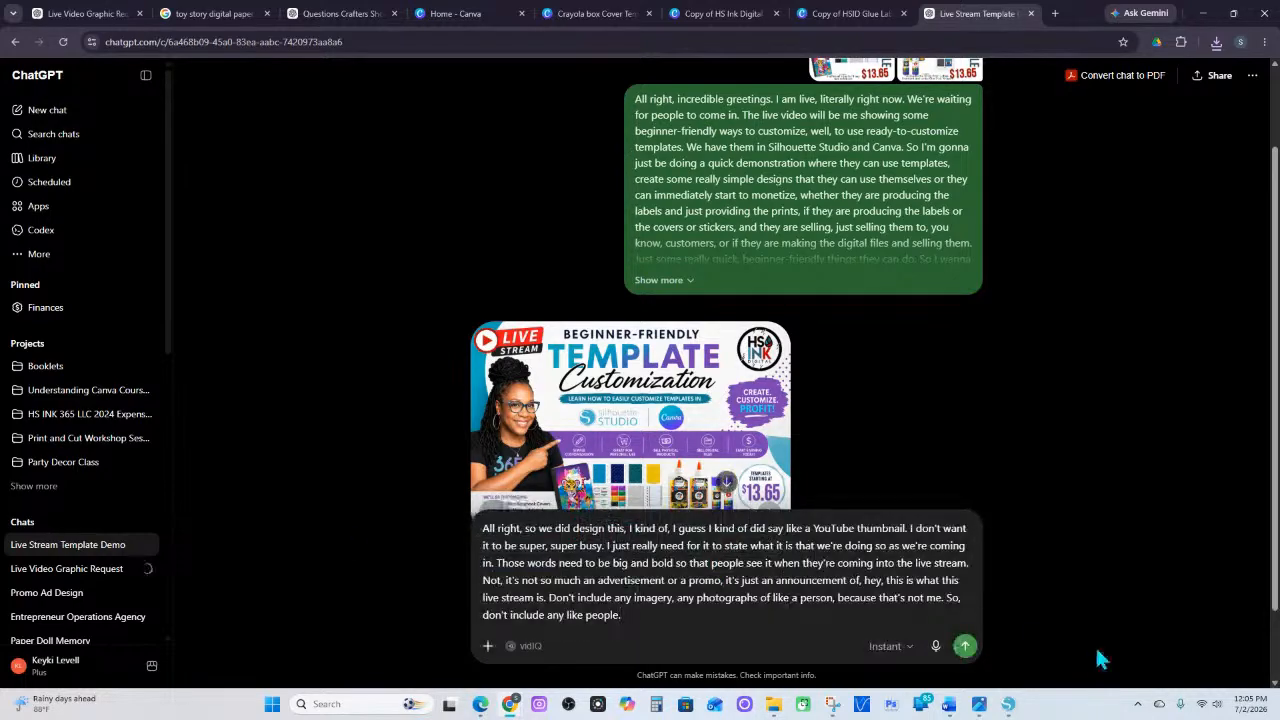
{"action": "left_click_drag", "start_coordinate": [622, 615], "coordinate": [483, 526]}
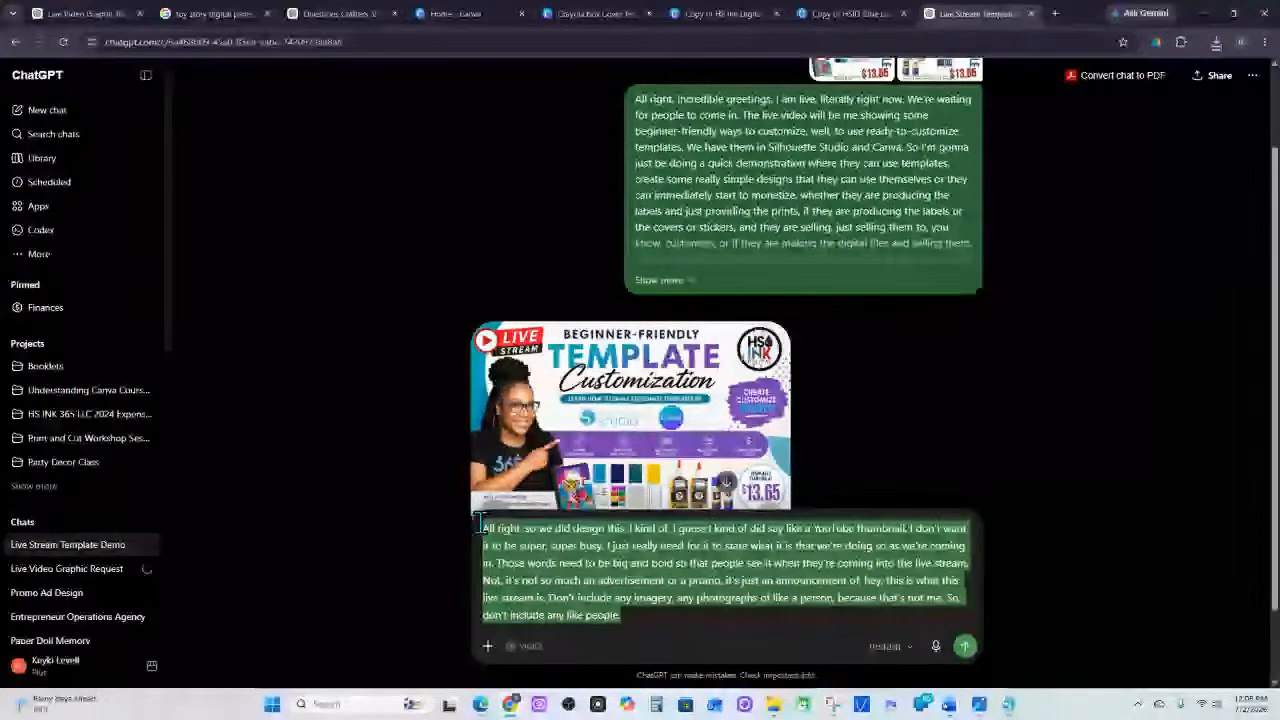
{"action": "right_click", "coordinate": [527, 543]}
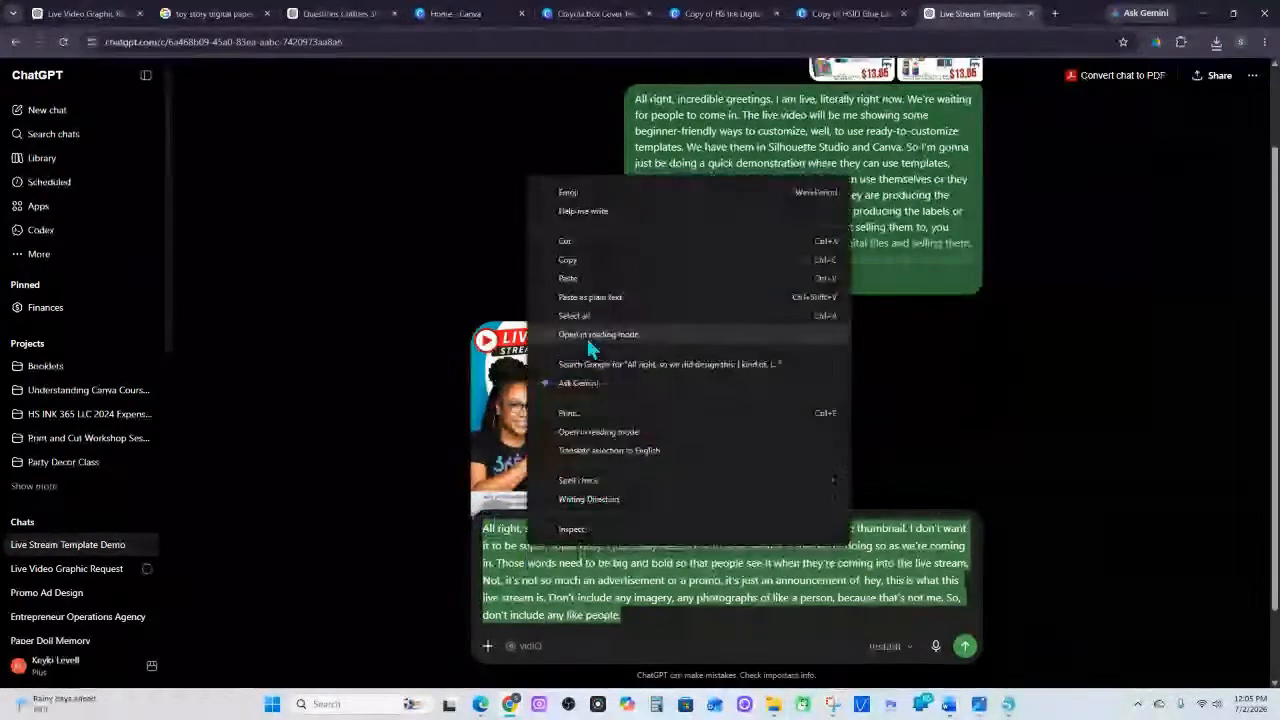
{"action": "left_click", "coordinate": [581, 259]}
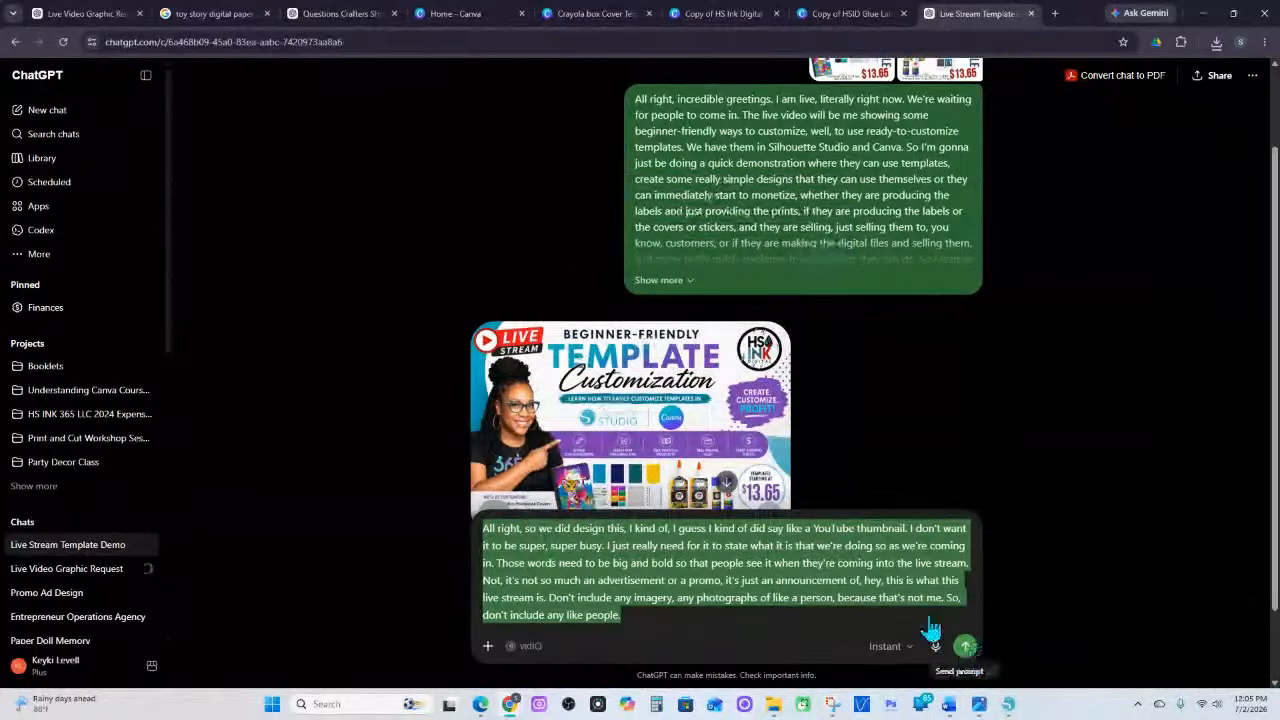
{"action": "left_click", "coordinate": [966, 646]}
Send the copied revision prompt in the Live Video Graphic Request chat as well
{"action": "left_click", "coordinate": [60, 14]}
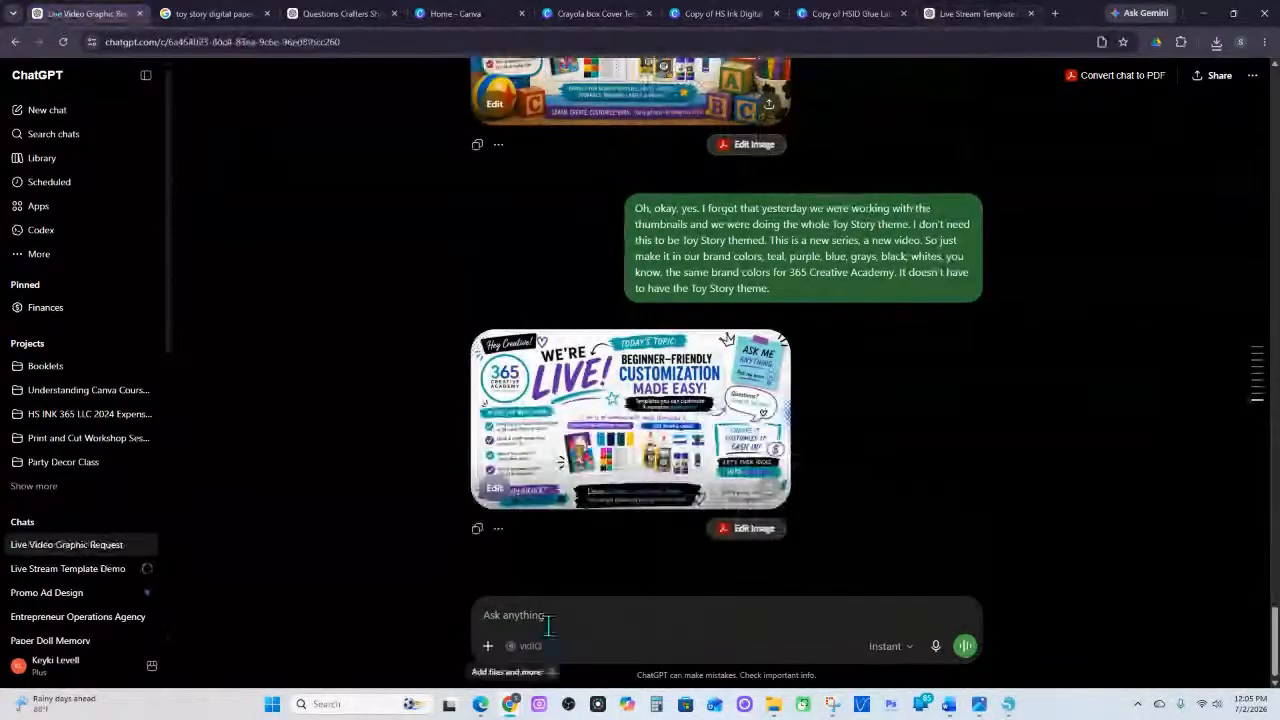
{"action": "key", "text": "ctrl+v"}
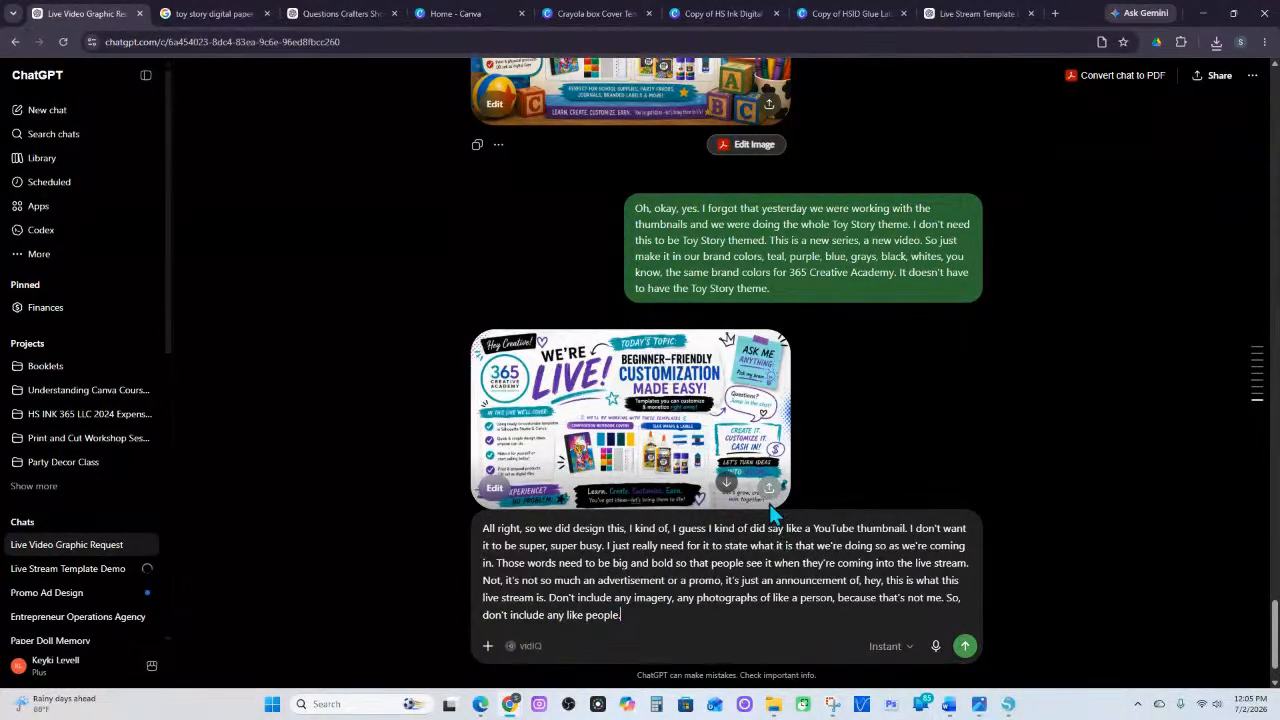
{"action": "left_click", "coordinate": [965, 647]}
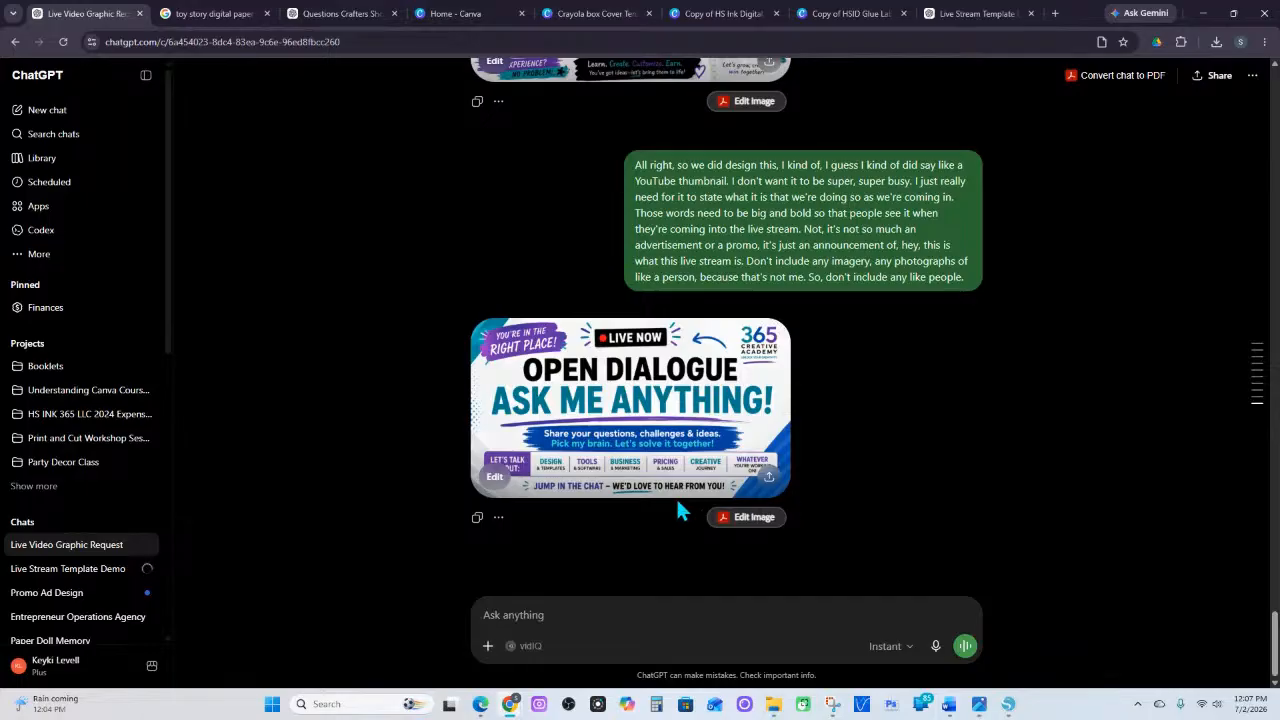
Review the revised live stream graphics in the Live Video Graphic Request and Live Stream Template Demo chats
{"action": "scroll", "coordinate": [712, 455], "scroll_direction": "up", "scroll_amount": 3}
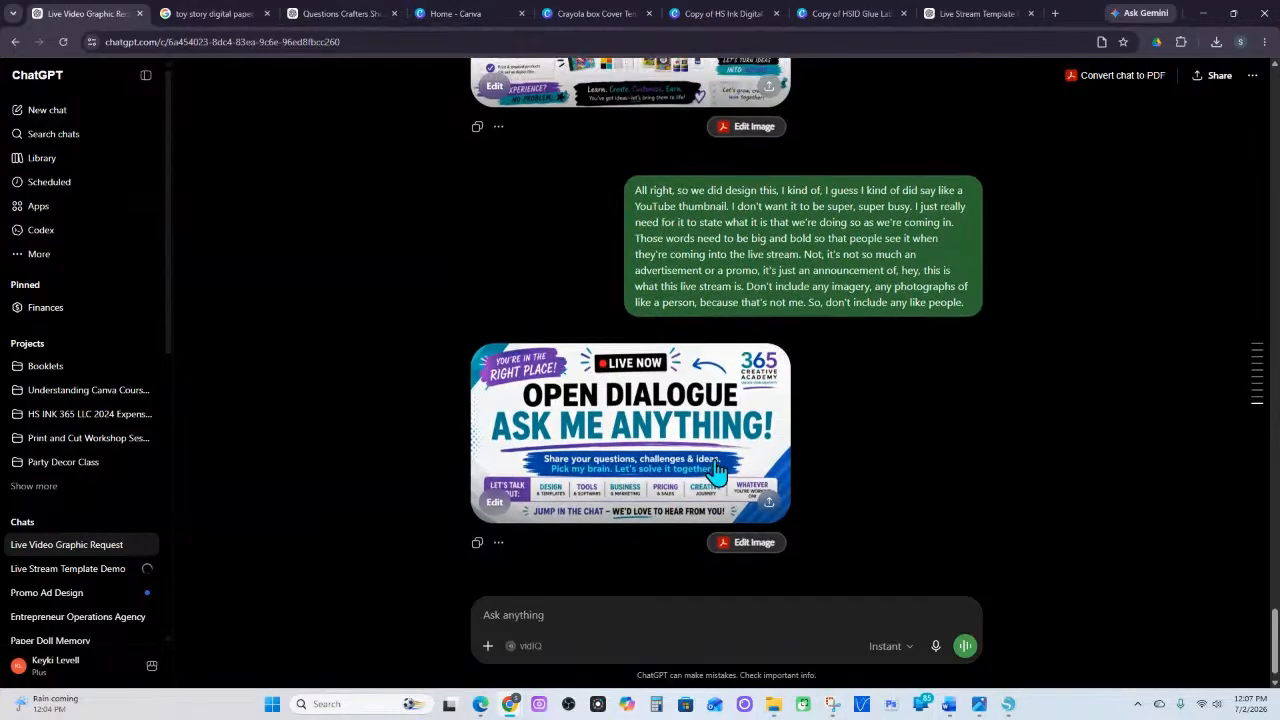
{"action": "scroll", "coordinate": [712, 455], "scroll_direction": "down", "scroll_amount": 5}
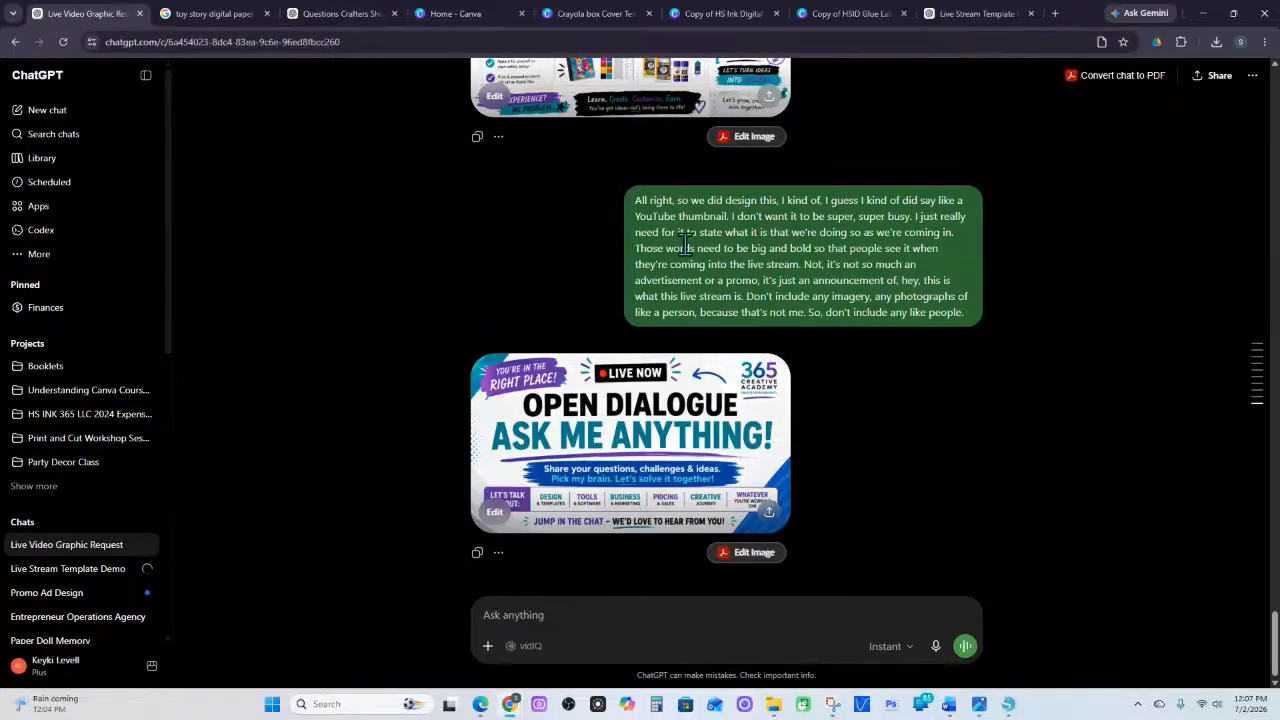
{"action": "left_click", "coordinate": [975, 13]}
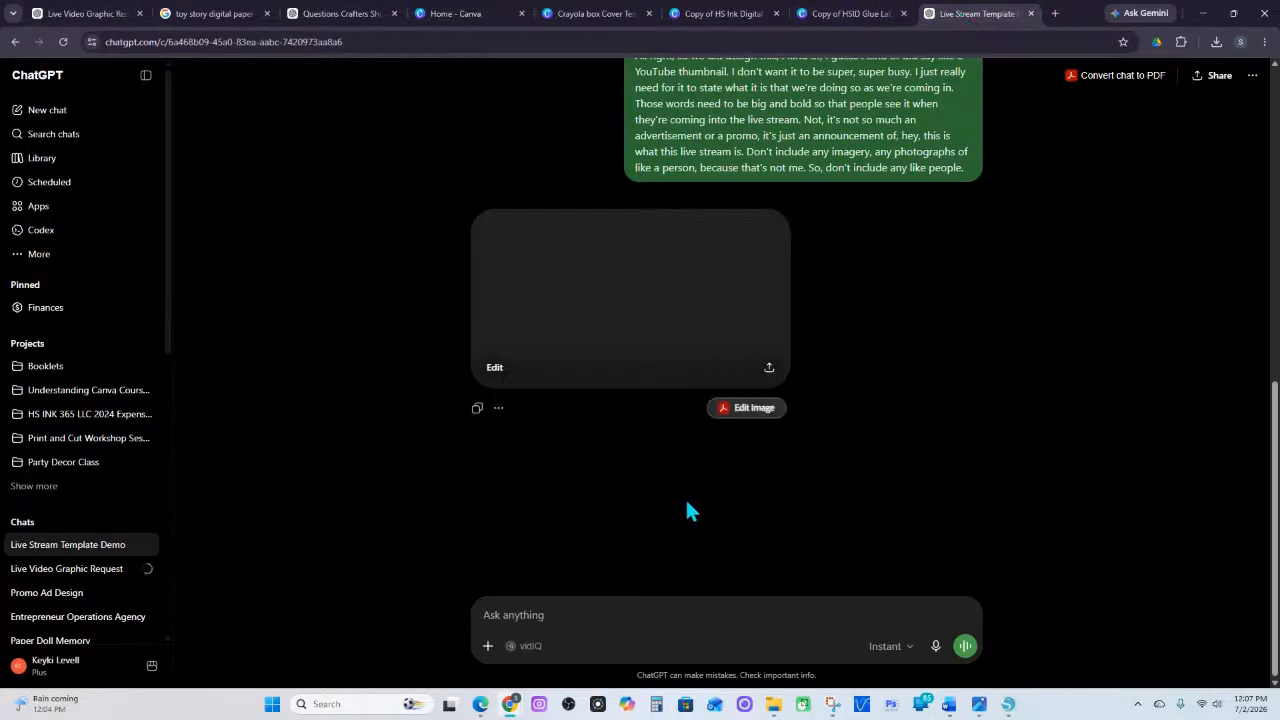
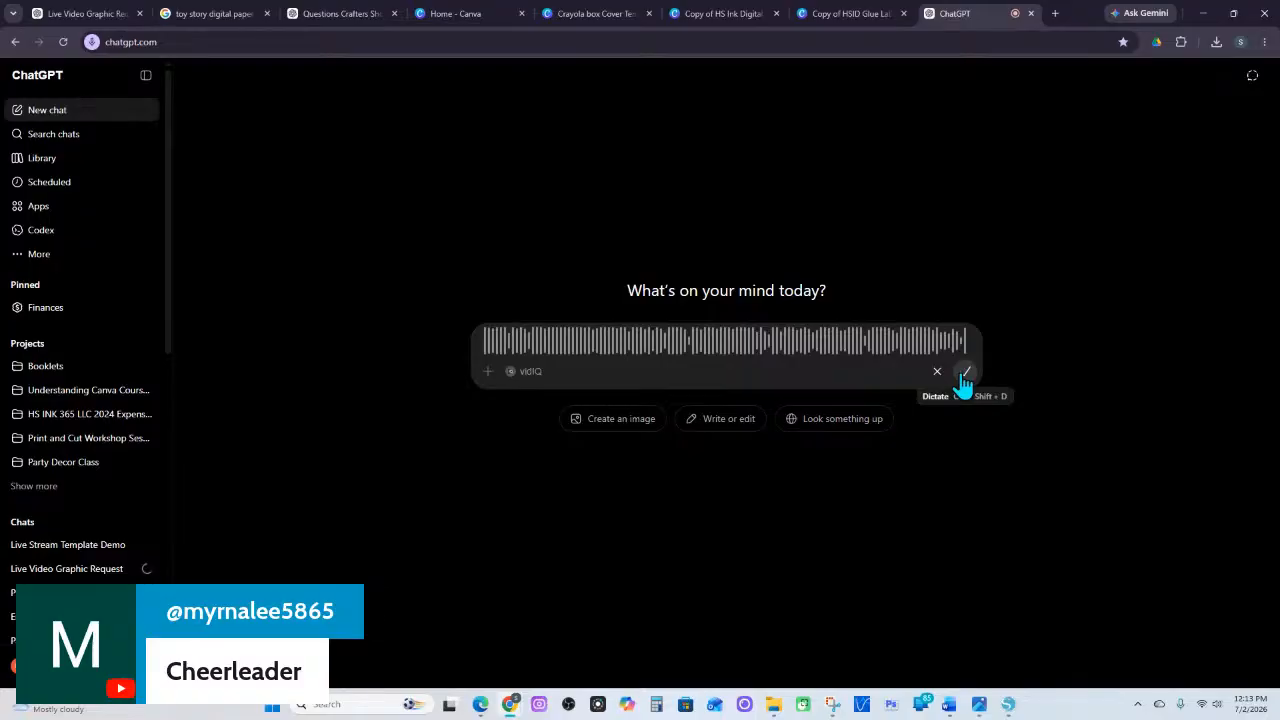
Dictate and send a prompt for three to five varied cheerleader-themed notebook and glue label designs in blue and gold with white and black accents
{"action": "left_click", "coordinate": [965, 373]}
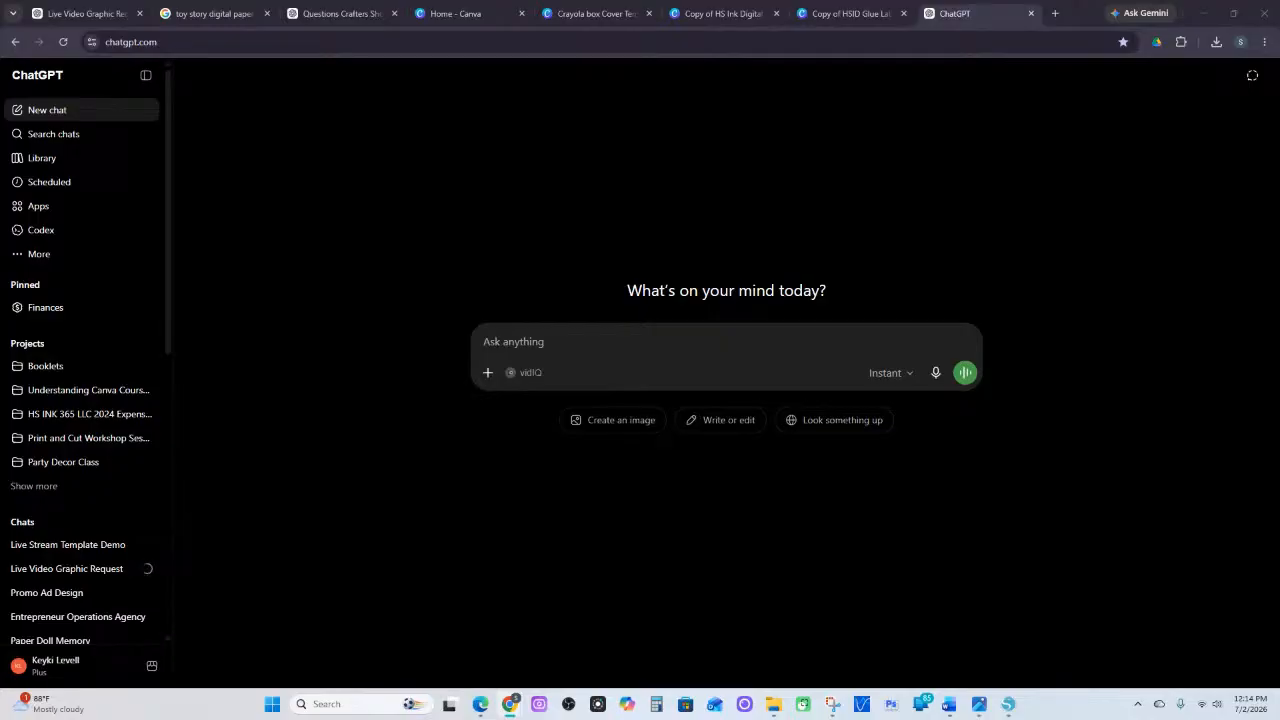
{"action": "left_click", "coordinate": [936, 378]}
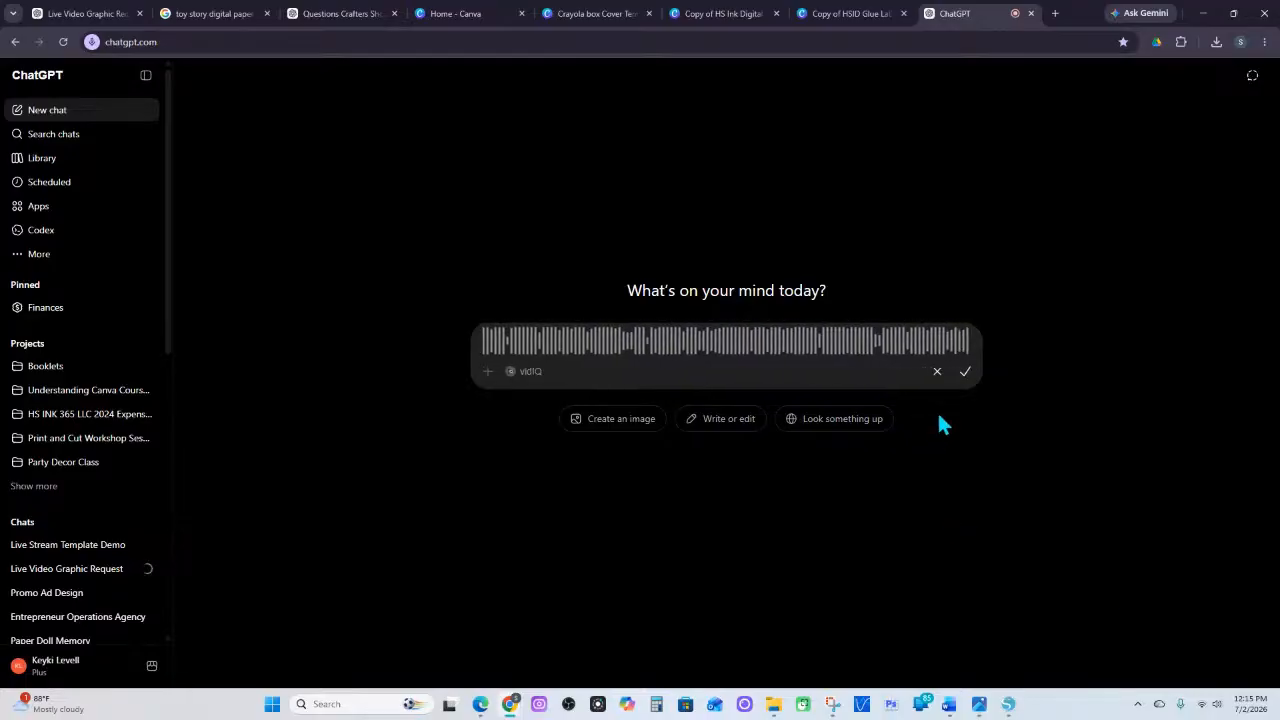
{"action": "left_click", "coordinate": [963, 390]}
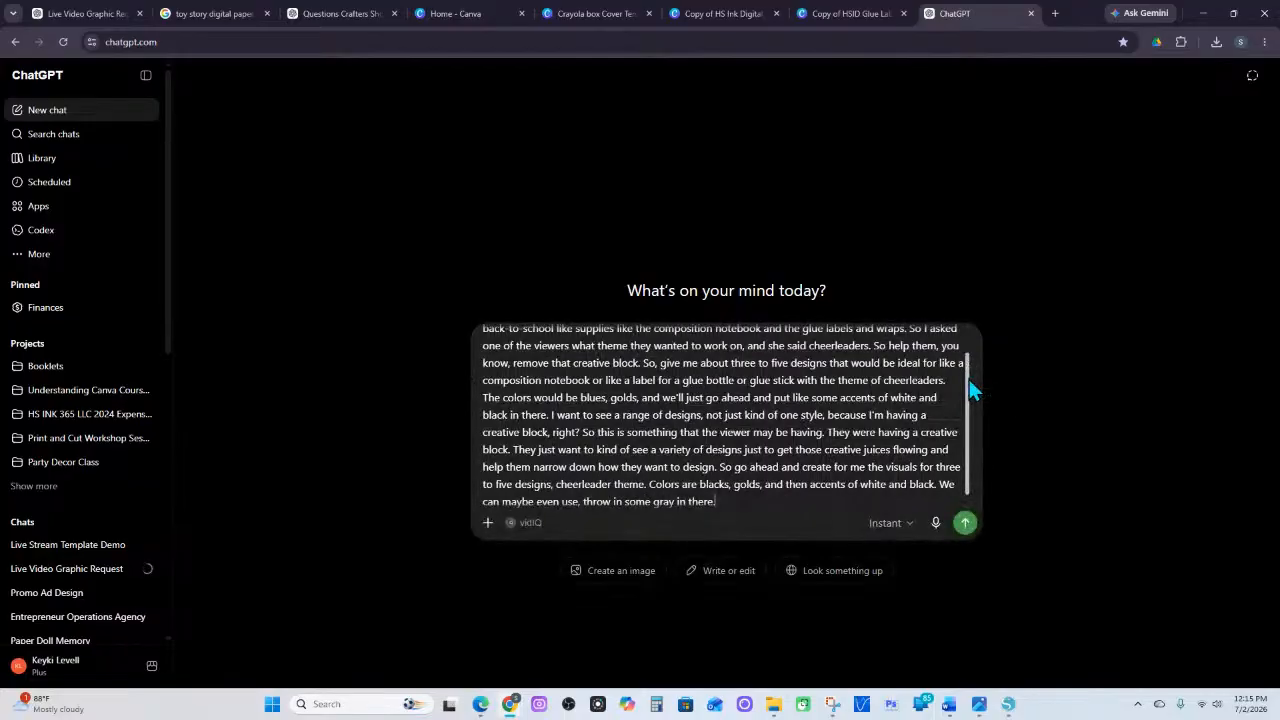
{"action": "left_click", "coordinate": [962, 524]}
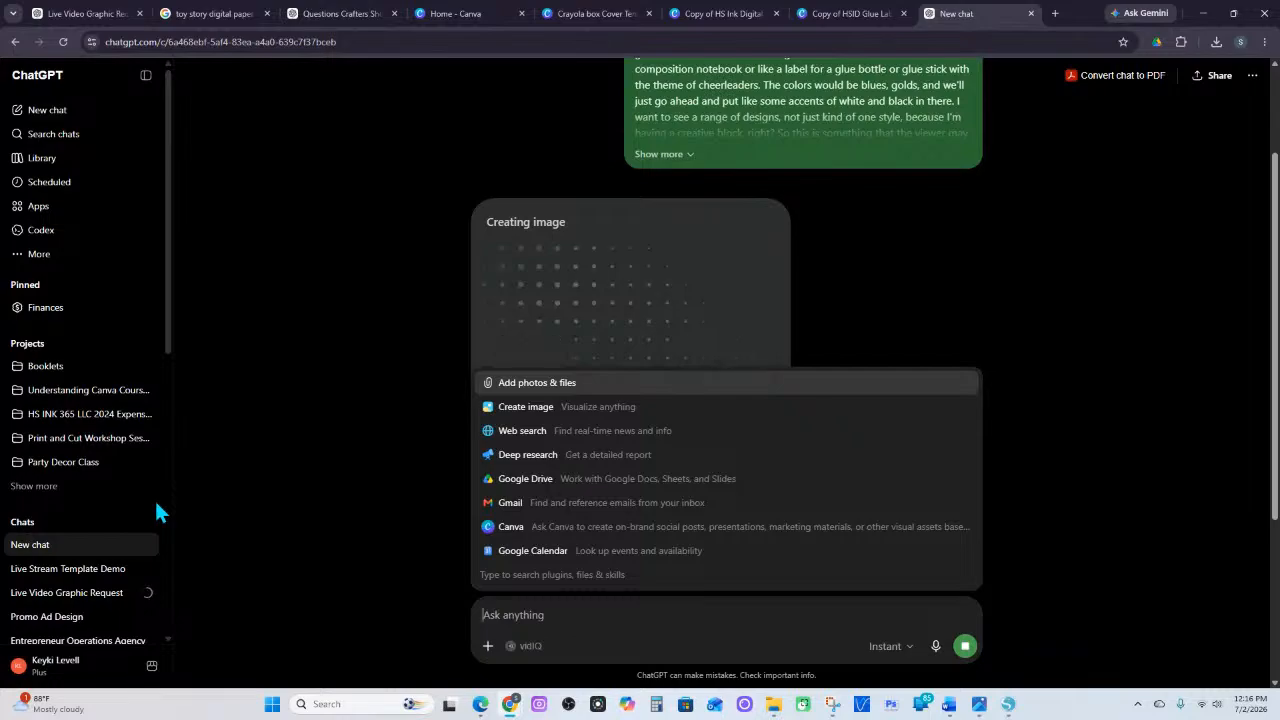
{"action": "key", "text": "Escape"}
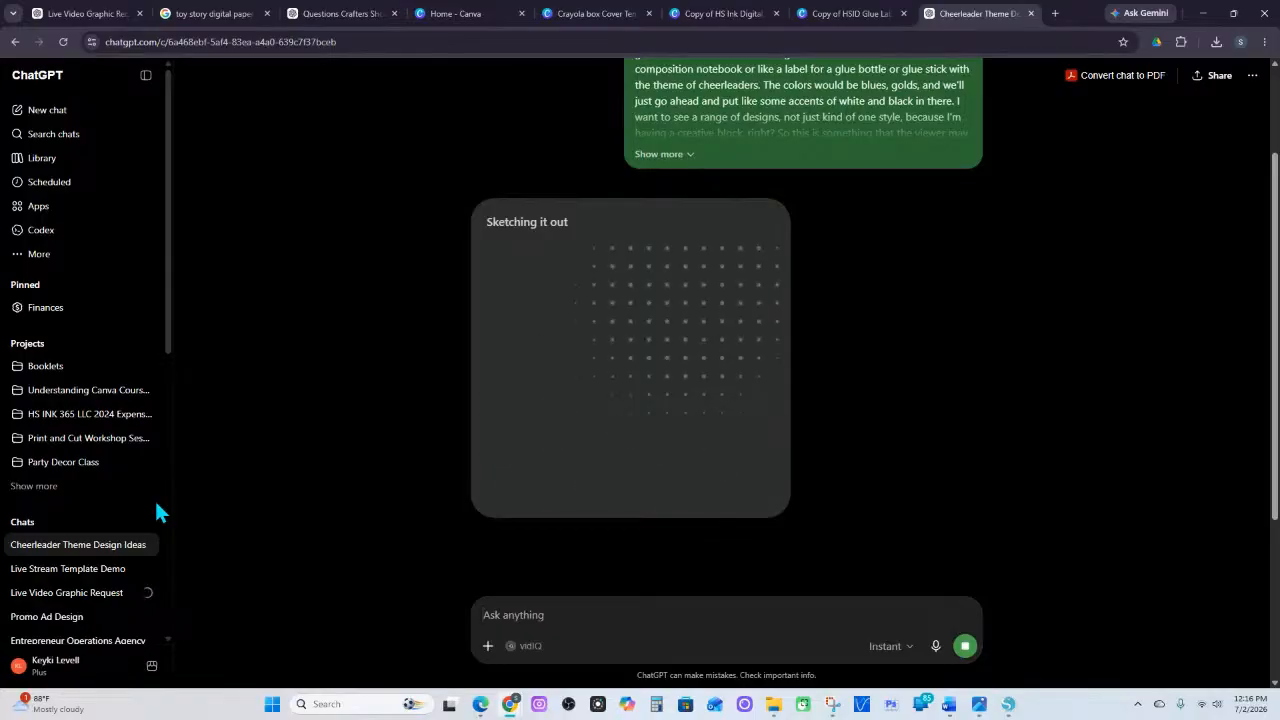
{"action": "key", "text": "slash"}
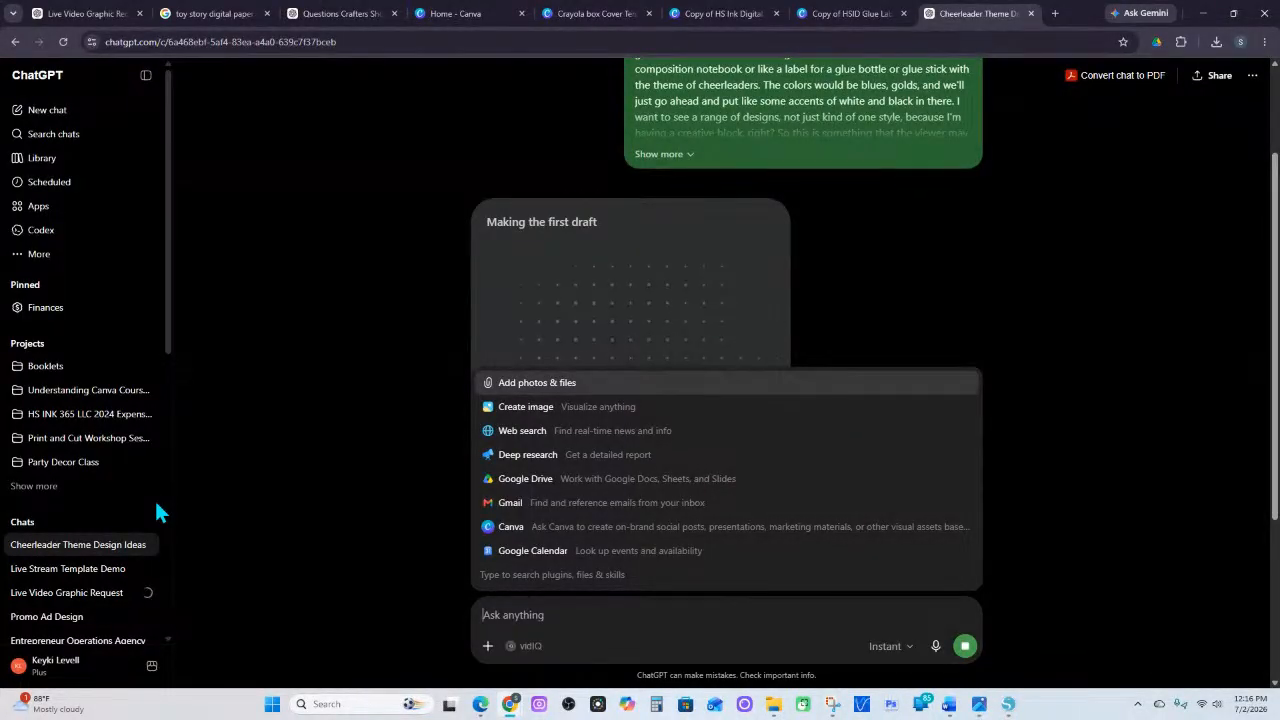
{"action": "key", "text": "Escape"}
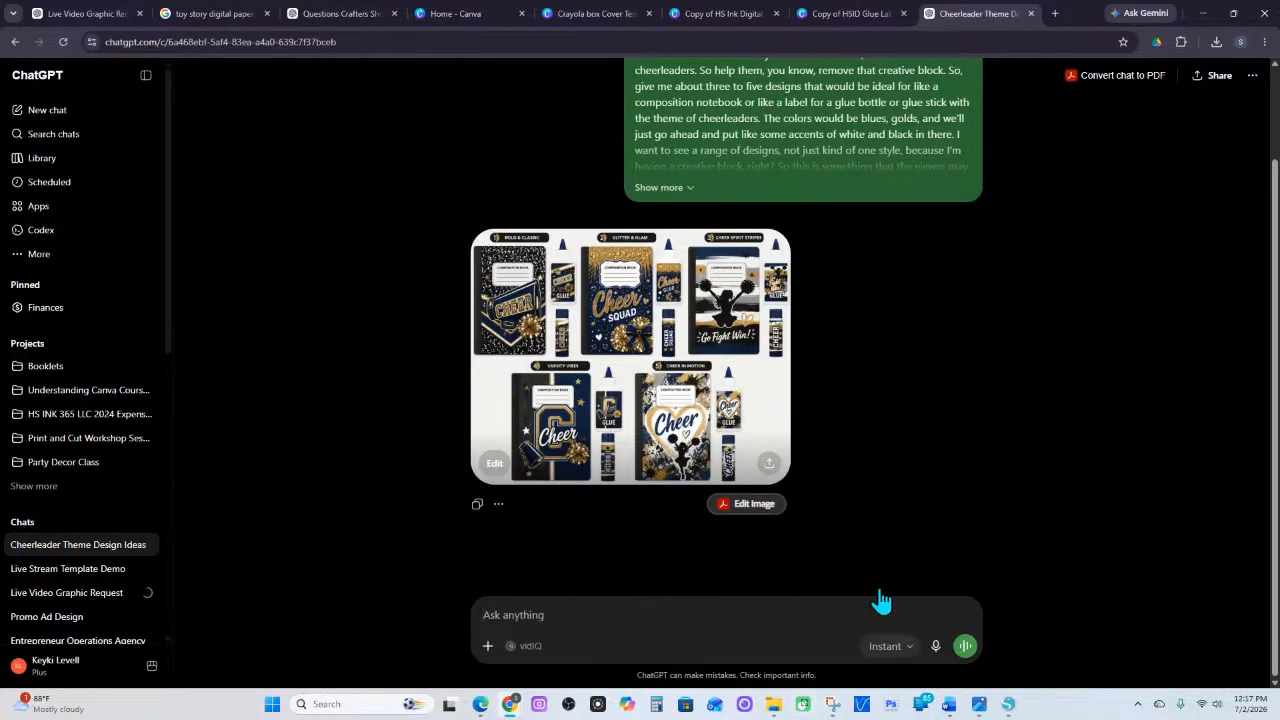
Open the generated image of cheerleader-themed notebook and label designs in the enlarged view
{"action": "left_click", "coordinate": [642, 385]}
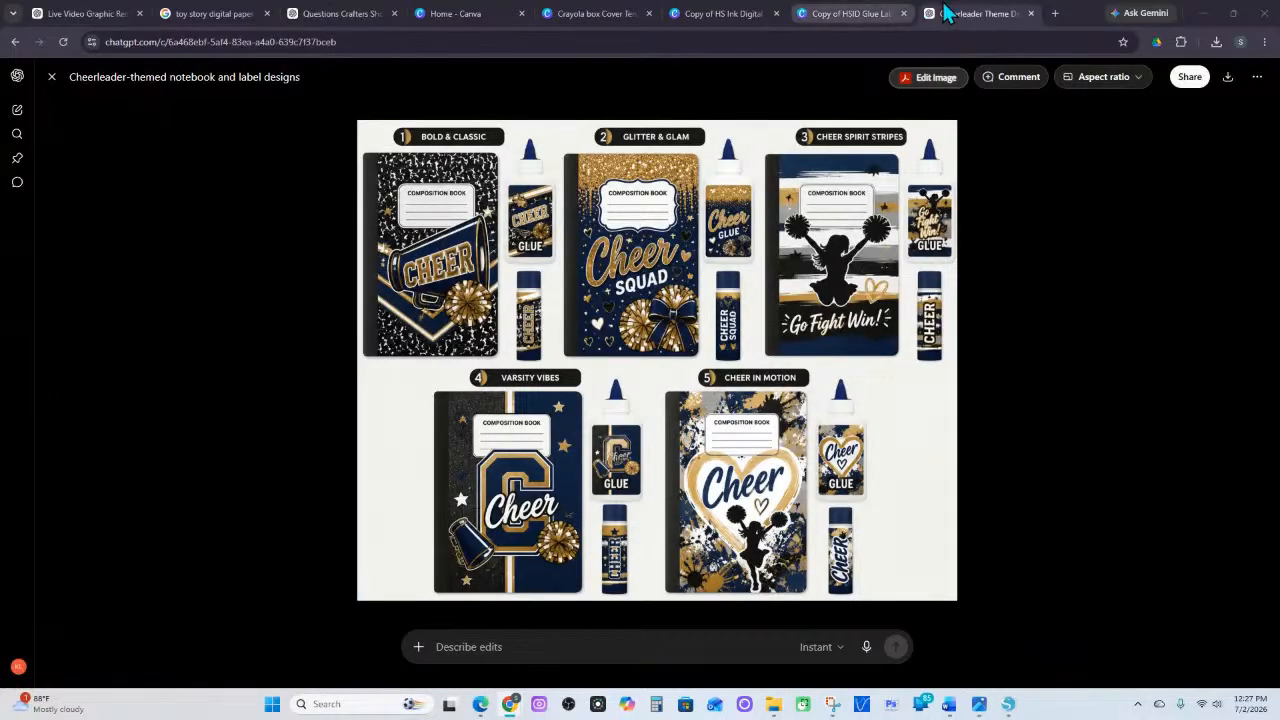
Search Google in a new tab for "cheer megaphone clipart" and show the image results
{"action": "left_click", "coordinate": [1057, 14]}
{"action": "left_click", "coordinate": [488, 274]}
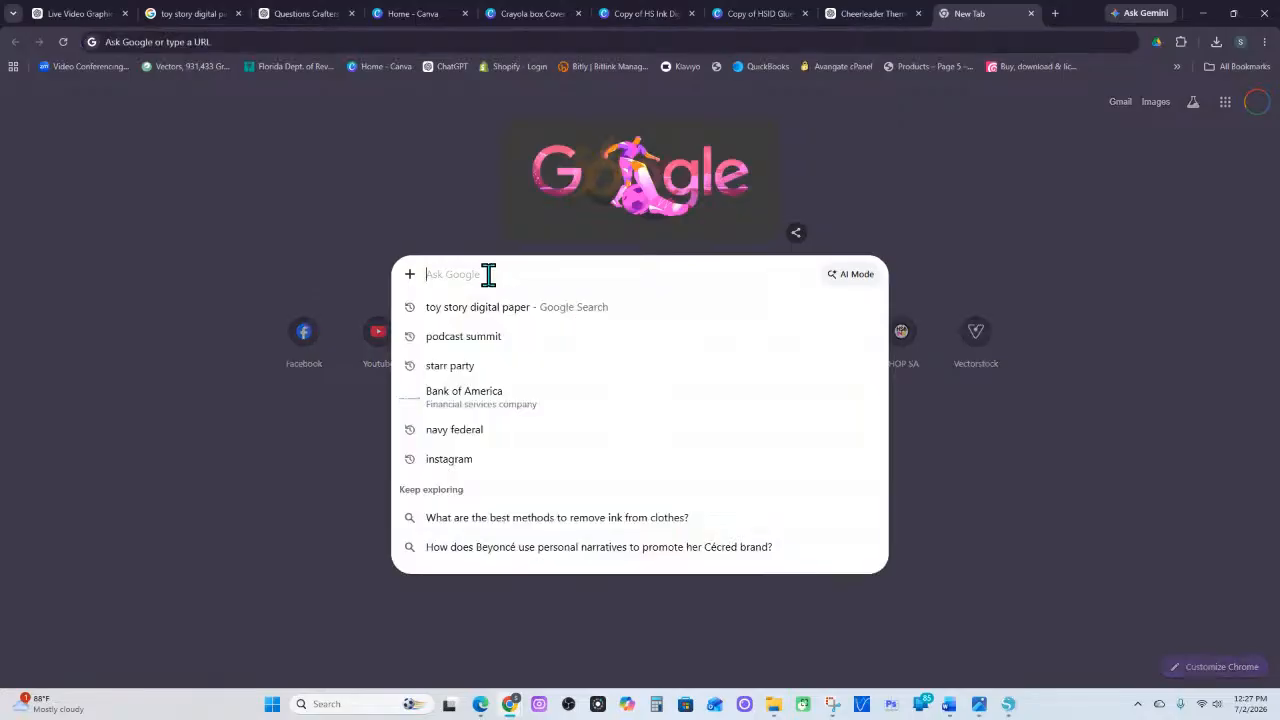
{"action": "type", "text": "chee"}
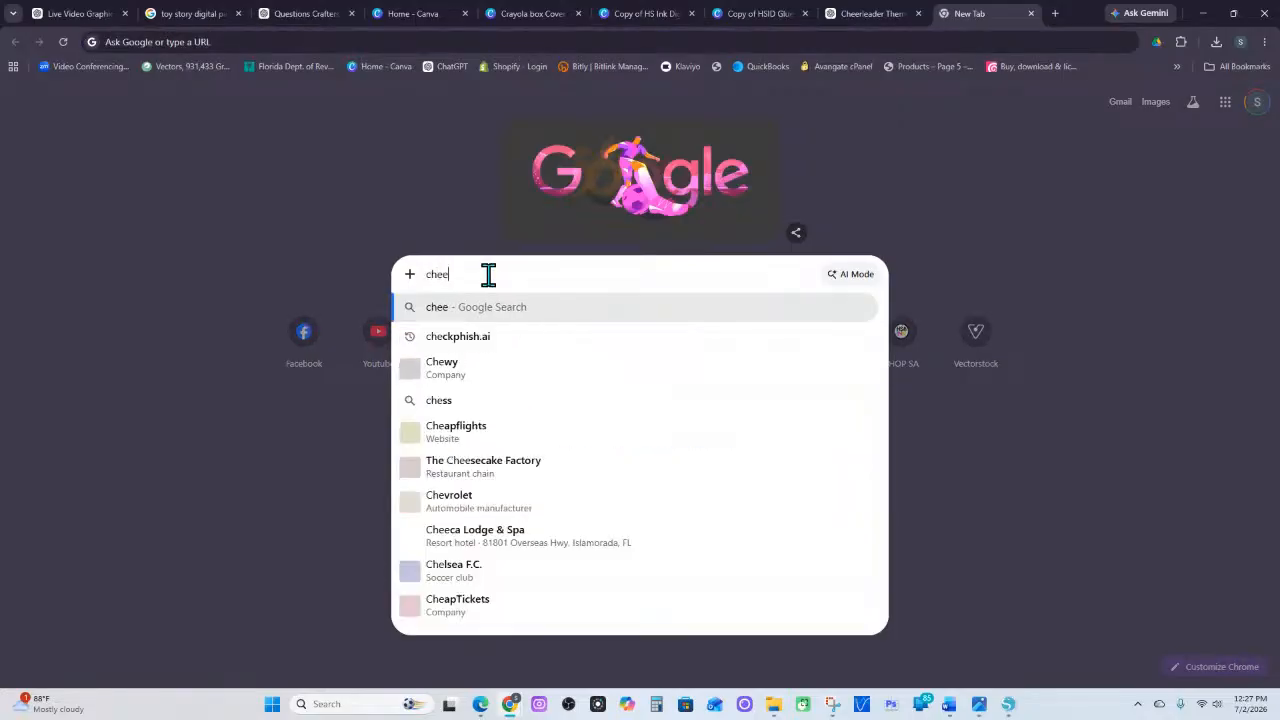
{"action": "type", "text": "r meg"}
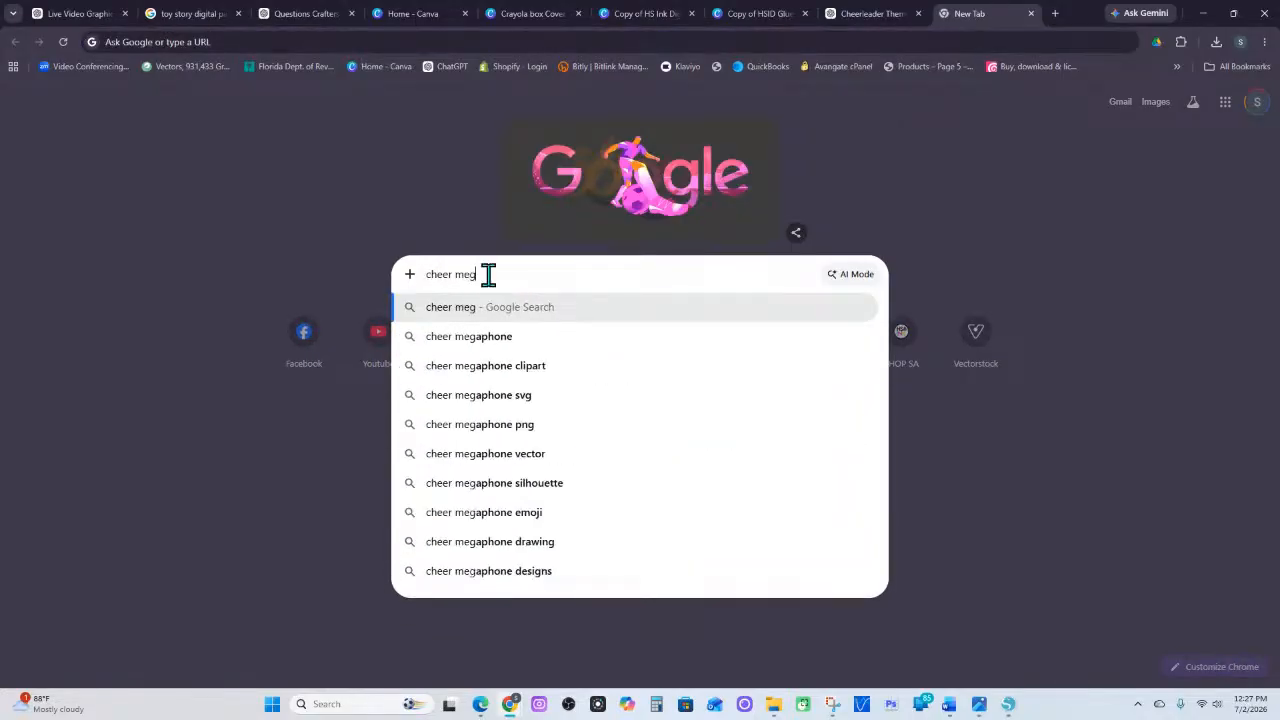
{"action": "type", "text": "apho"}
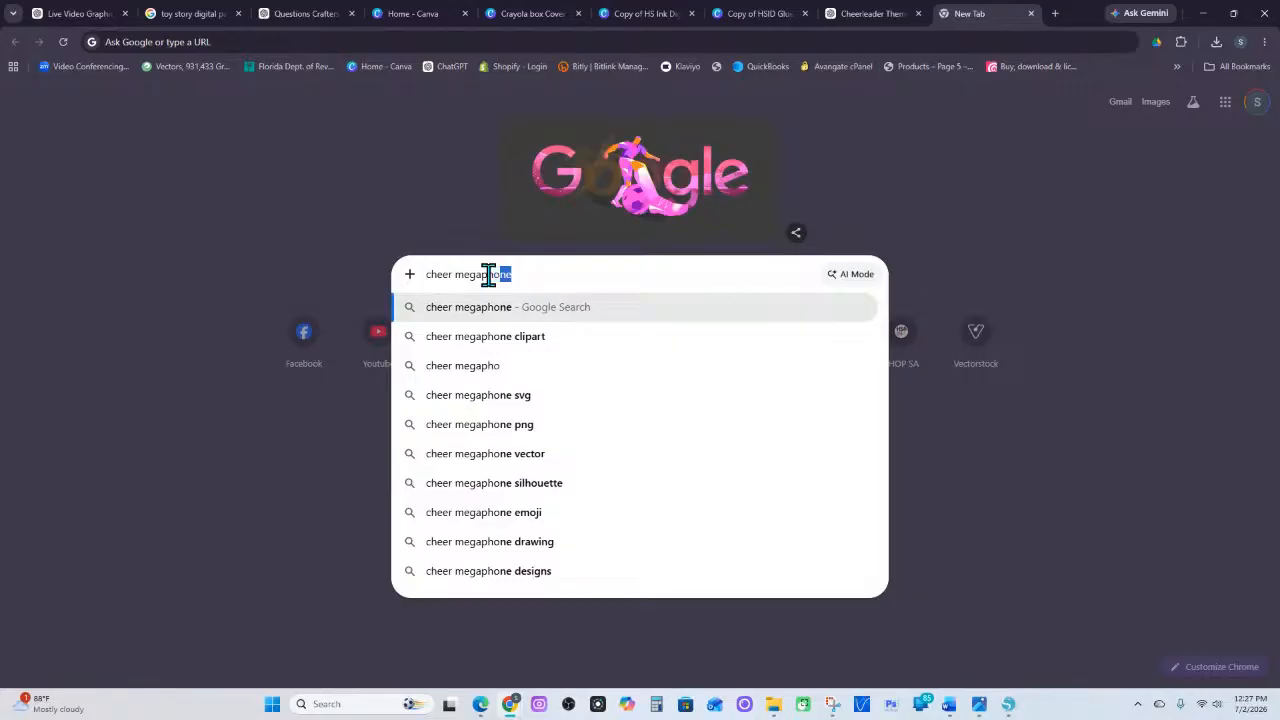
{"action": "type", "text": "ne clipart"}
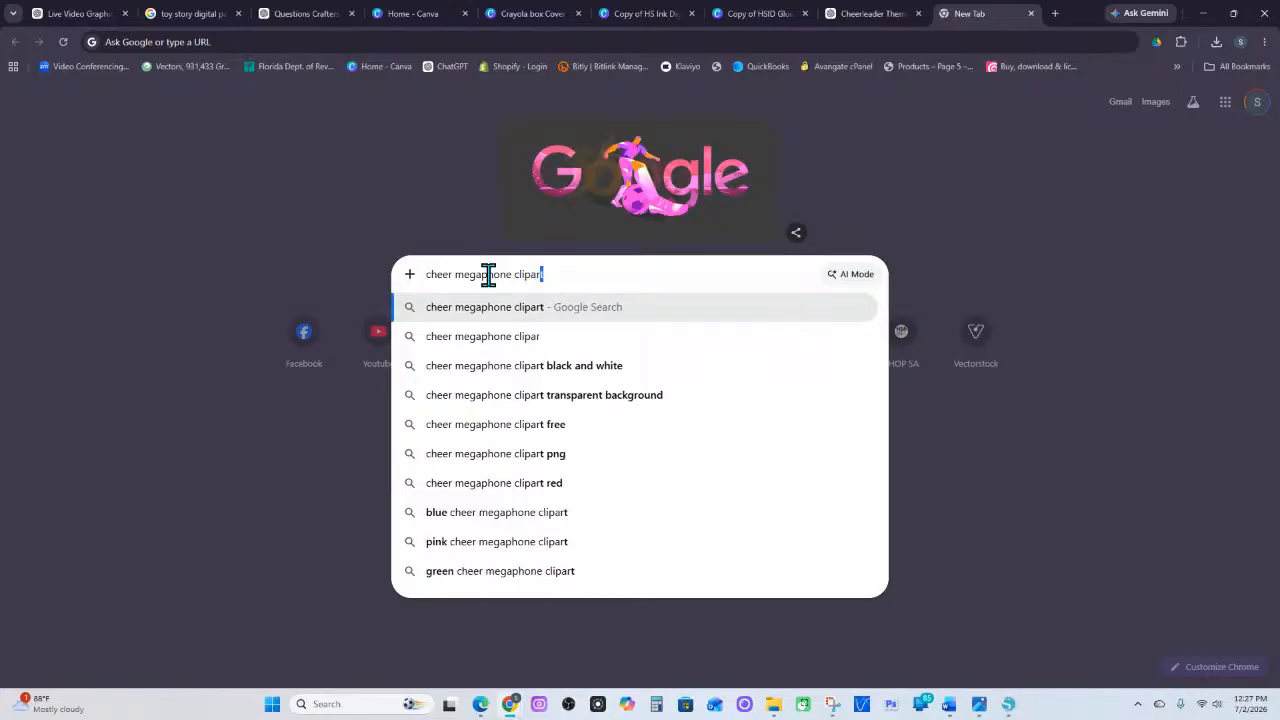
{"action": "key", "text": "Return"}
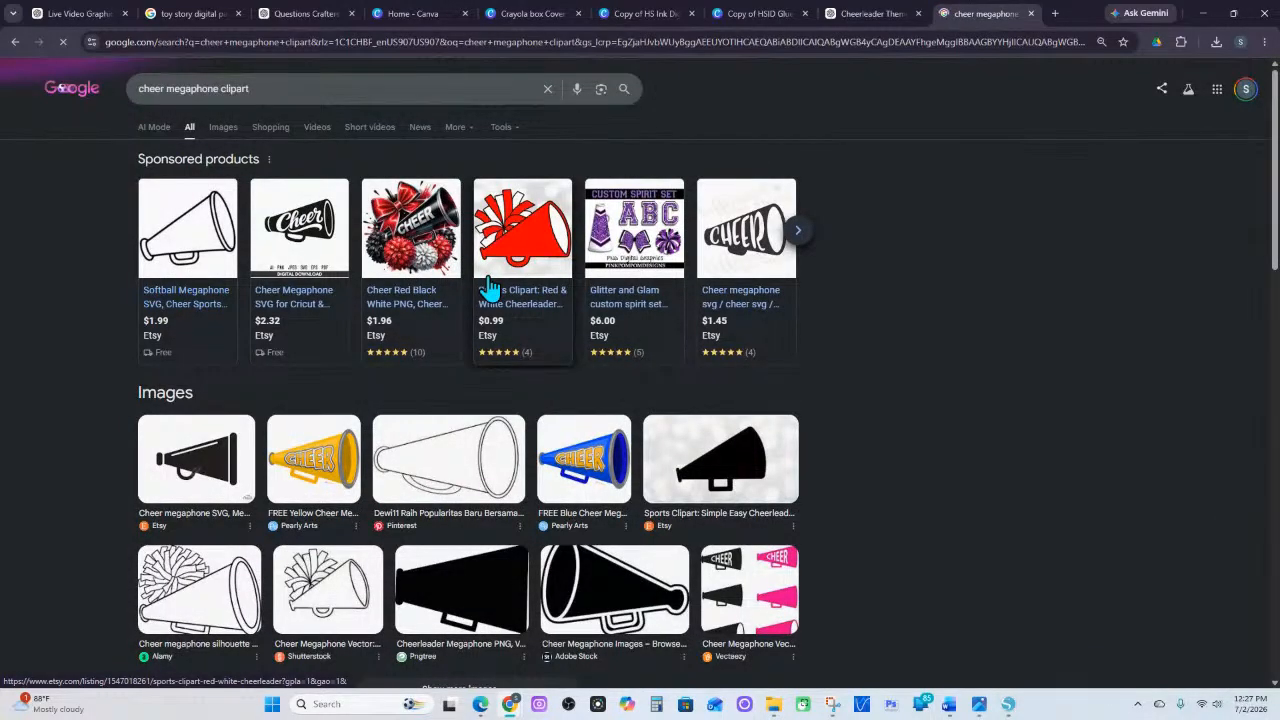
{"action": "left_click", "coordinate": [223, 128]}
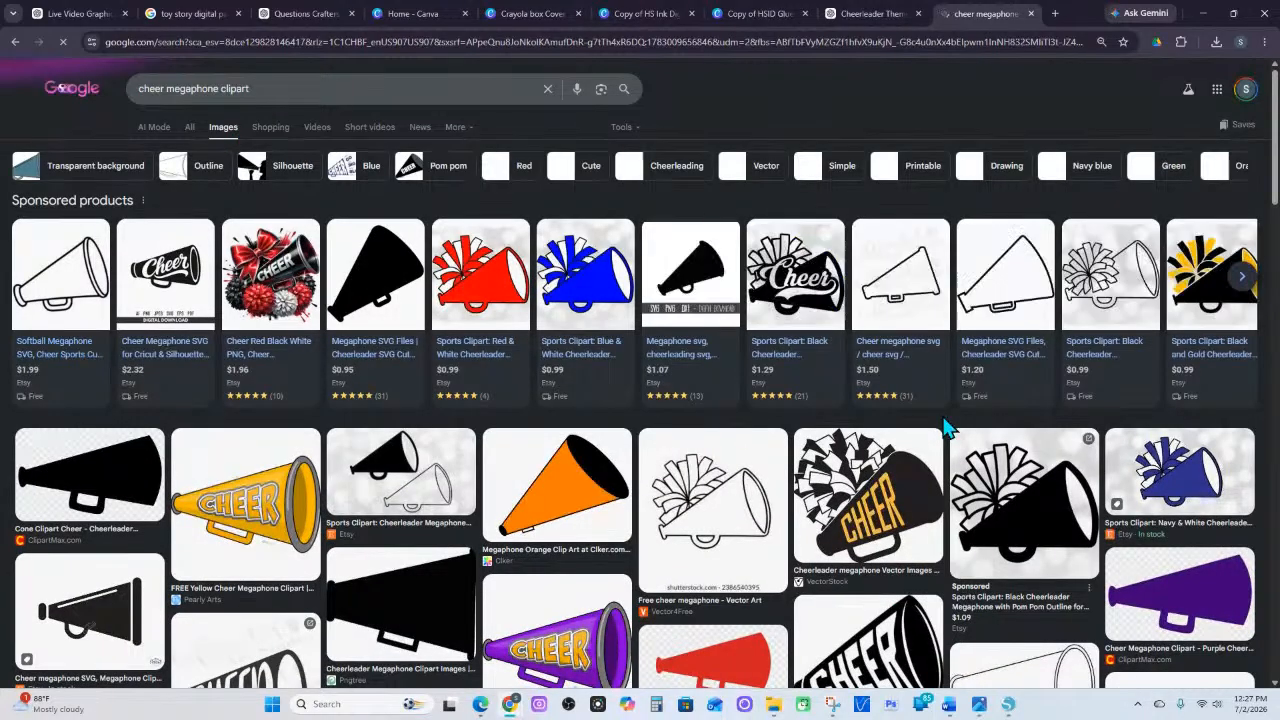
Find the Dreamstime picture of two silver megaphones with red CHEER lettering in the image results and copy it
{"action": "scroll", "coordinate": [510, 510], "scroll_direction": "down", "scroll_amount": 1}
{"action": "scroll", "coordinate": [510, 510], "scroll_direction": "down", "scroll_amount": 1}
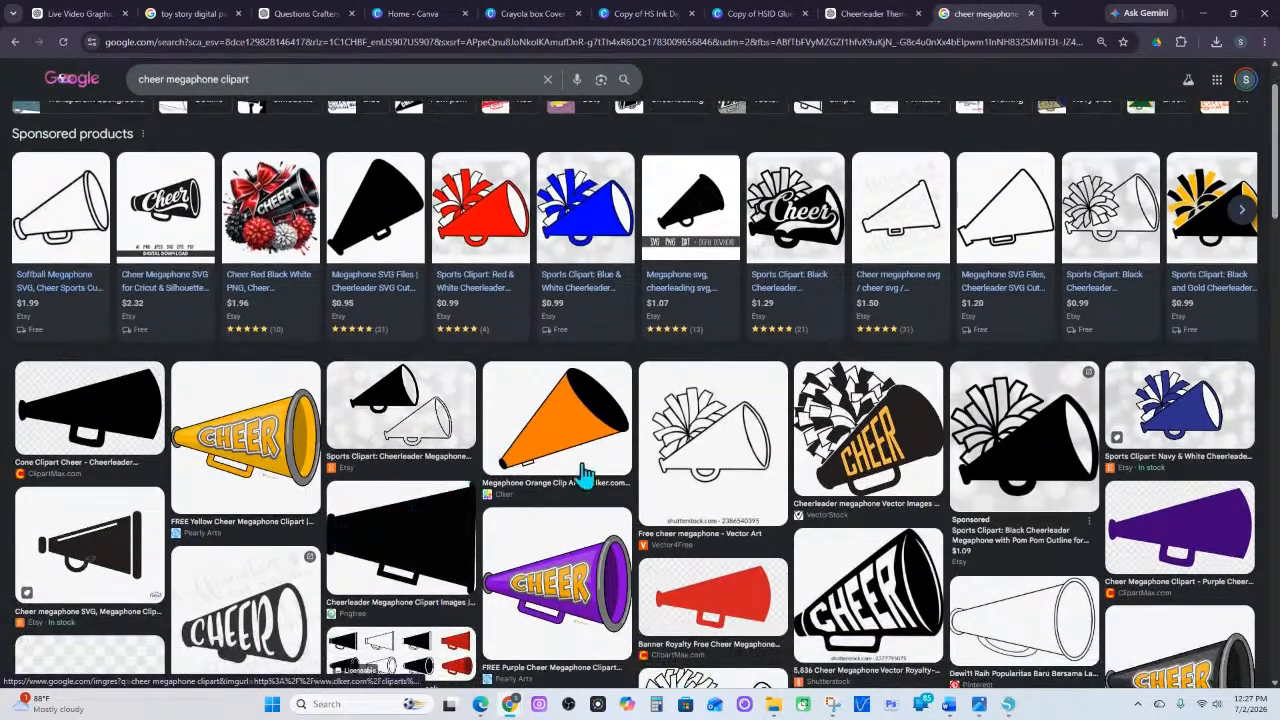
{"action": "scroll", "coordinate": [742, 500], "scroll_direction": "down", "scroll_amount": 2}
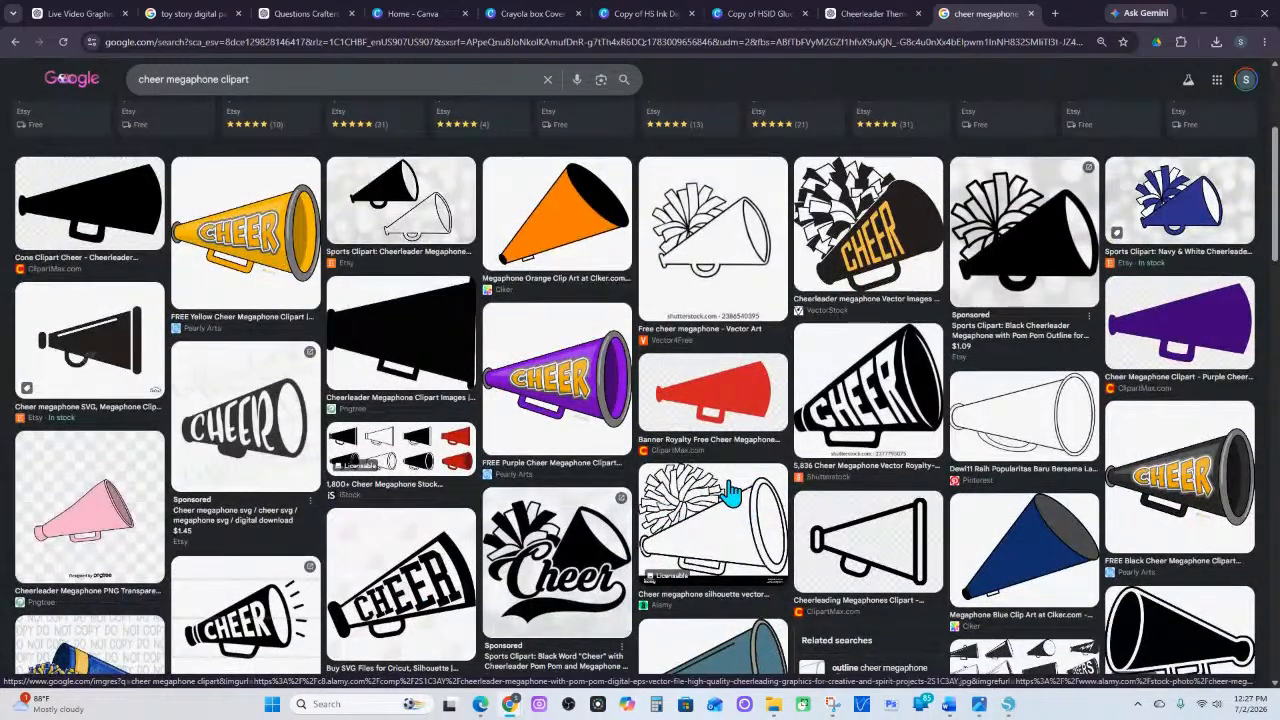
{"action": "scroll", "coordinate": [675, 490], "scroll_direction": "down", "scroll_amount": 2}
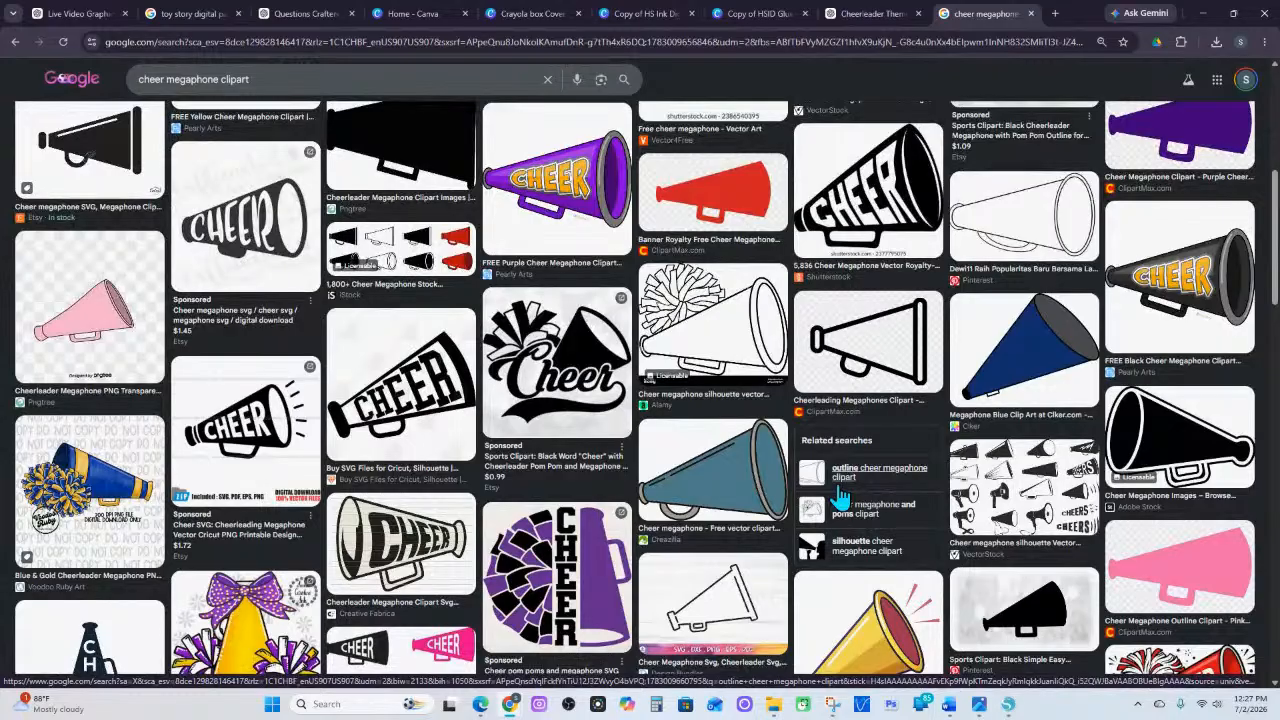
{"action": "scroll", "coordinate": [838, 497], "scroll_direction": "down", "scroll_amount": 4}
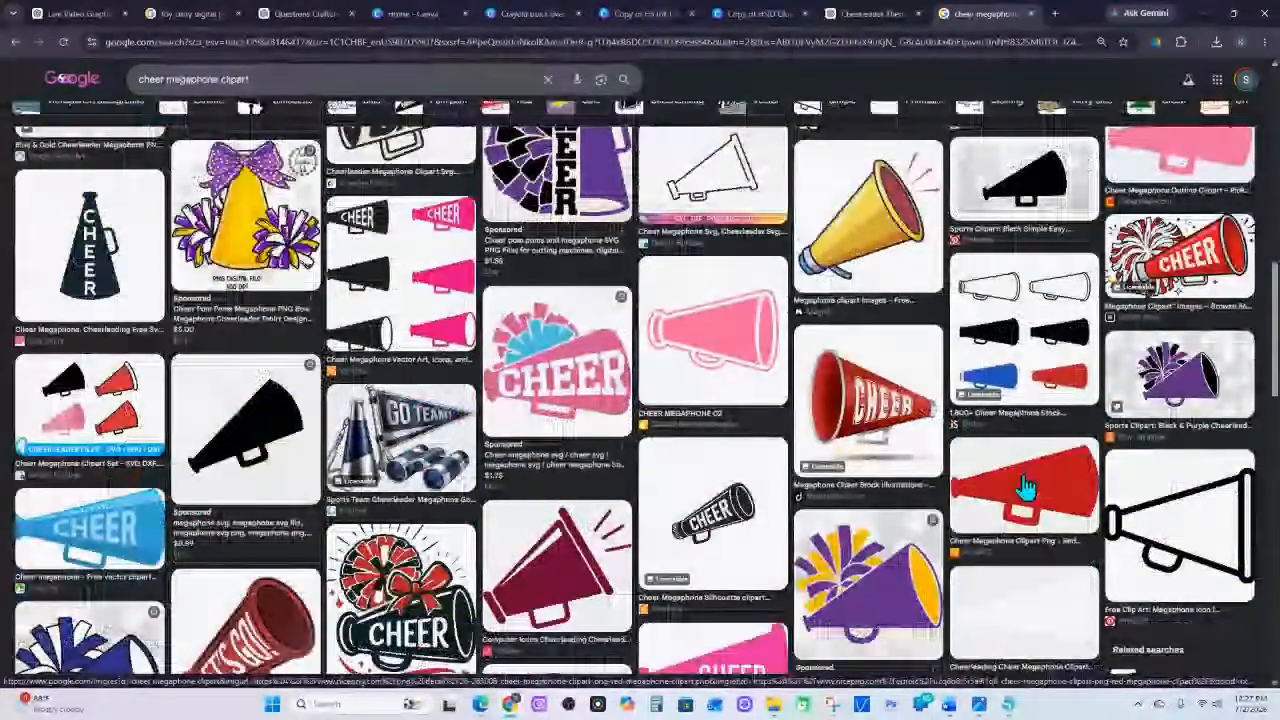
{"action": "scroll", "coordinate": [1025, 487], "scroll_direction": "up", "scroll_amount": 1}
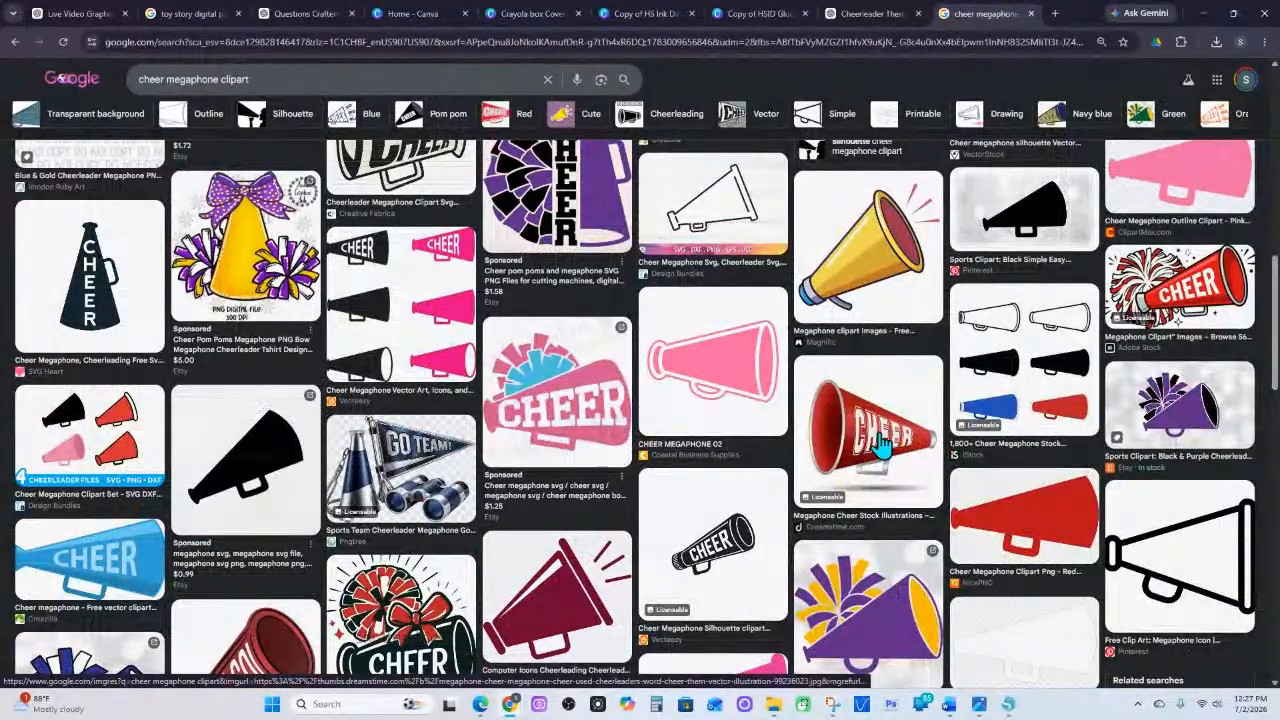
{"action": "scroll", "coordinate": [848, 440], "scroll_direction": "down", "scroll_amount": 3}
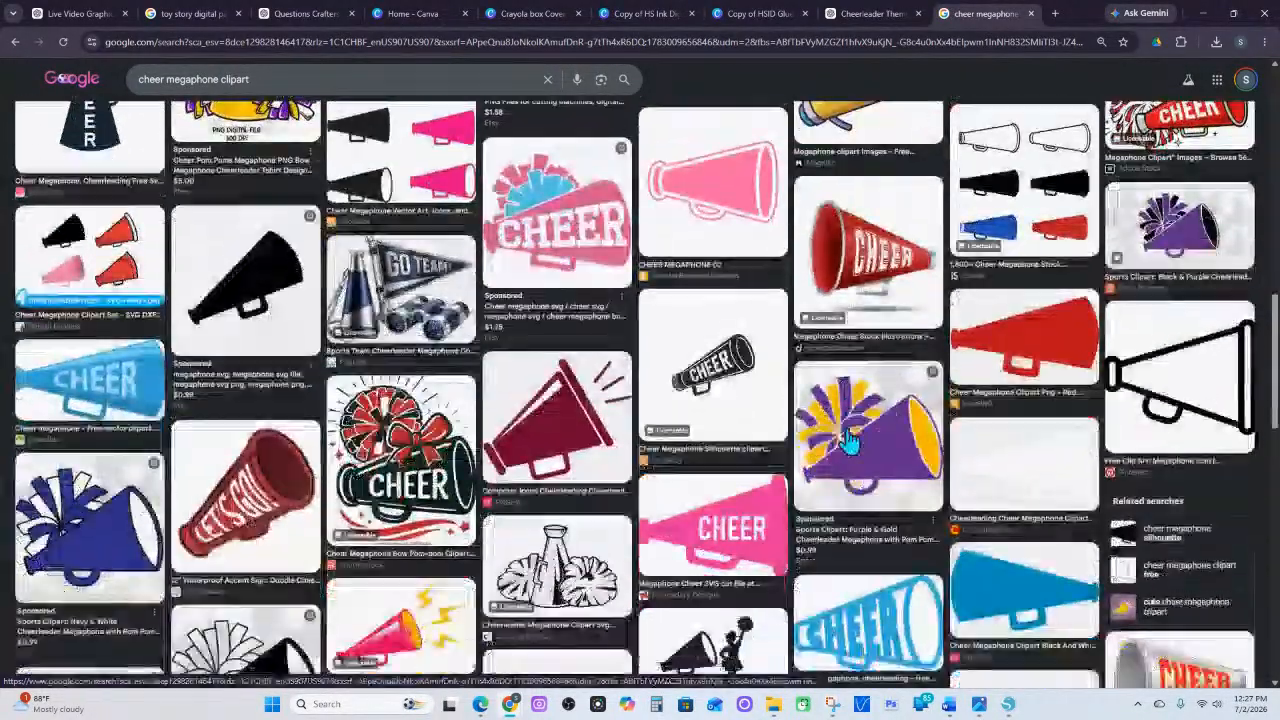
{"action": "scroll", "coordinate": [848, 440], "scroll_direction": "down", "scroll_amount": 3}
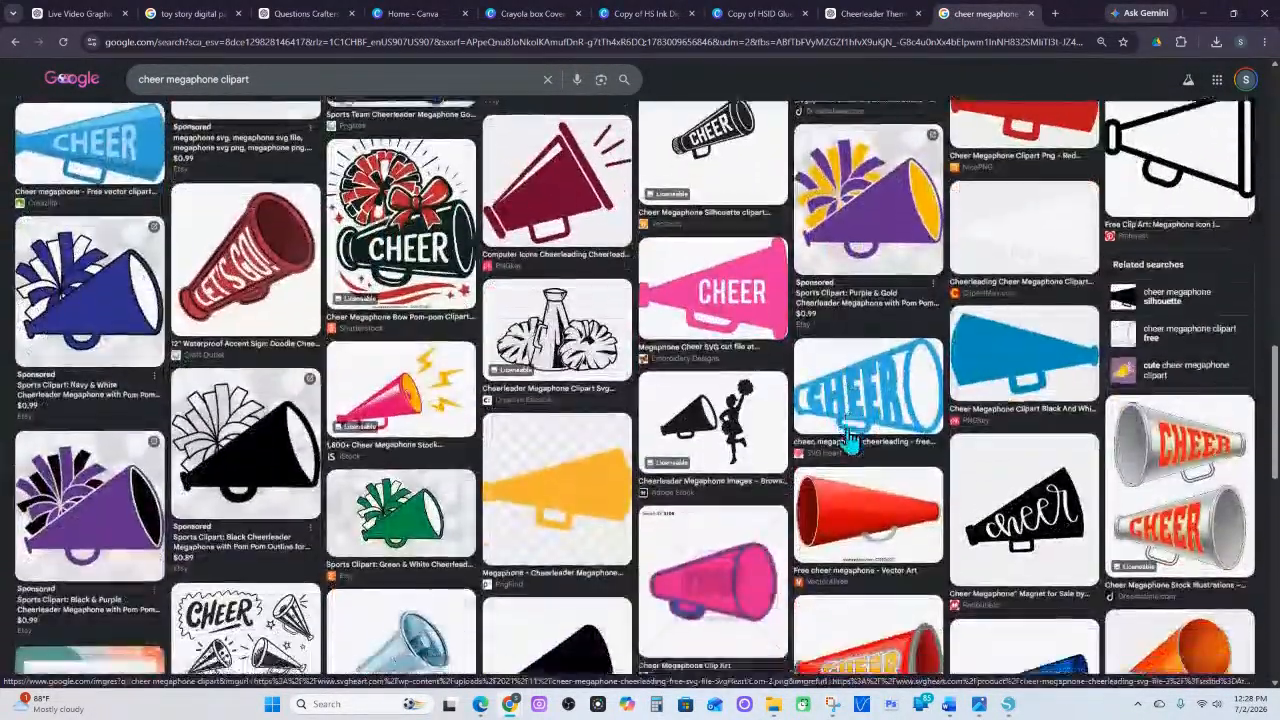
{"action": "scroll", "coordinate": [848, 440], "scroll_direction": "down", "scroll_amount": 3}
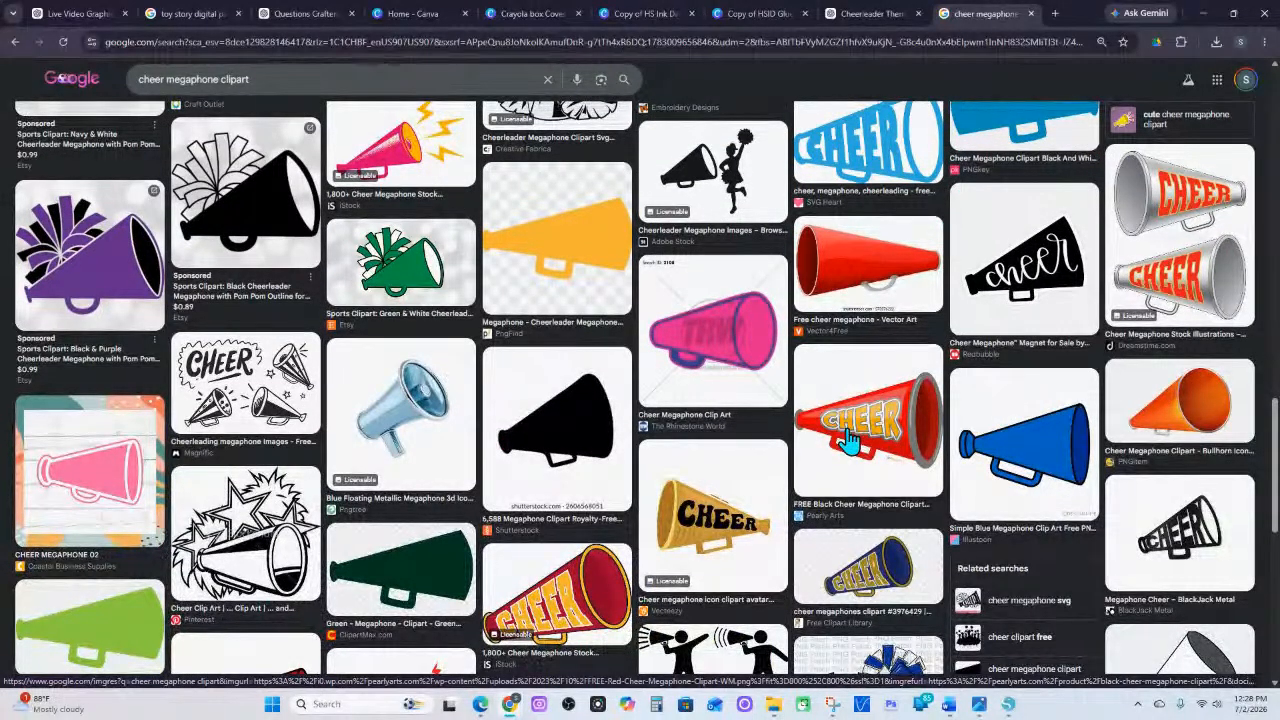
{"action": "scroll", "coordinate": [1050, 250], "scroll_direction": "down", "scroll_amount": 1}
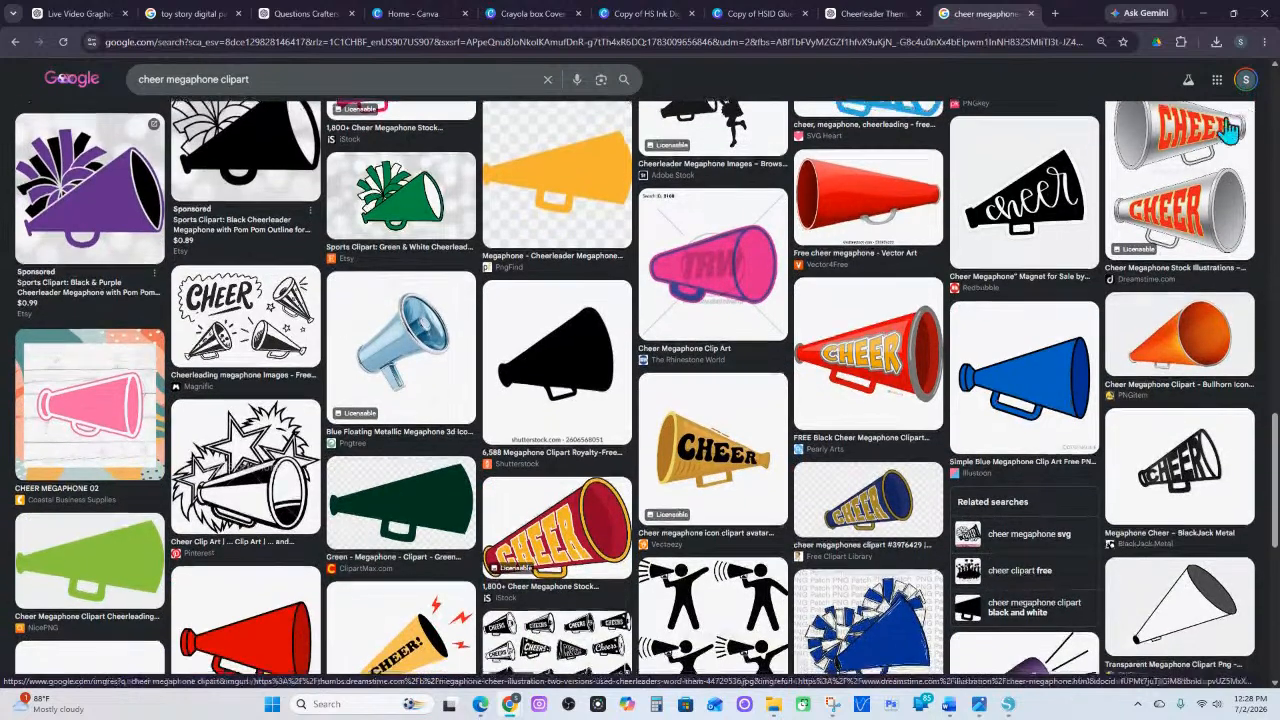
{"action": "left_click", "coordinate": [1189, 190]}
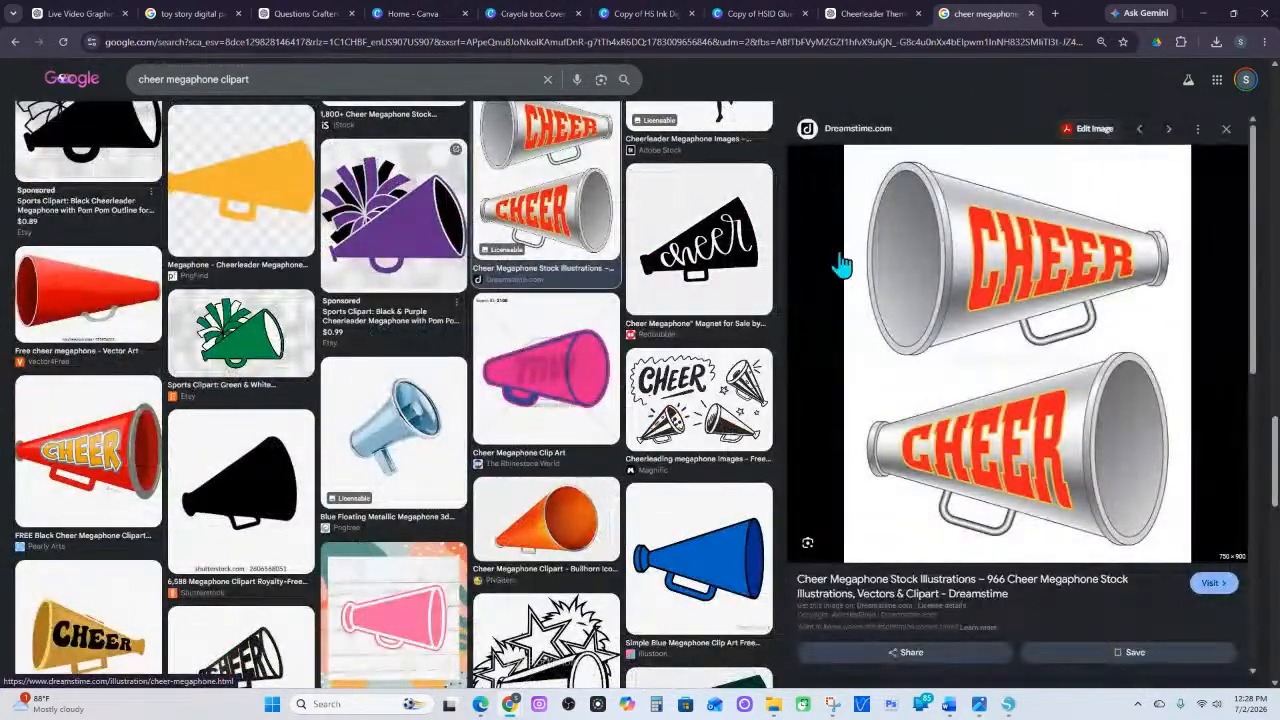
{"action": "right_click", "coordinate": [1022, 290]}
{"action": "left_click", "coordinate": [1110, 496]}
Close the enlarged design image in the cheerleader theme chat and paste the copied megaphone picture into the prompt
{"action": "left_click", "coordinate": [855, 14]}
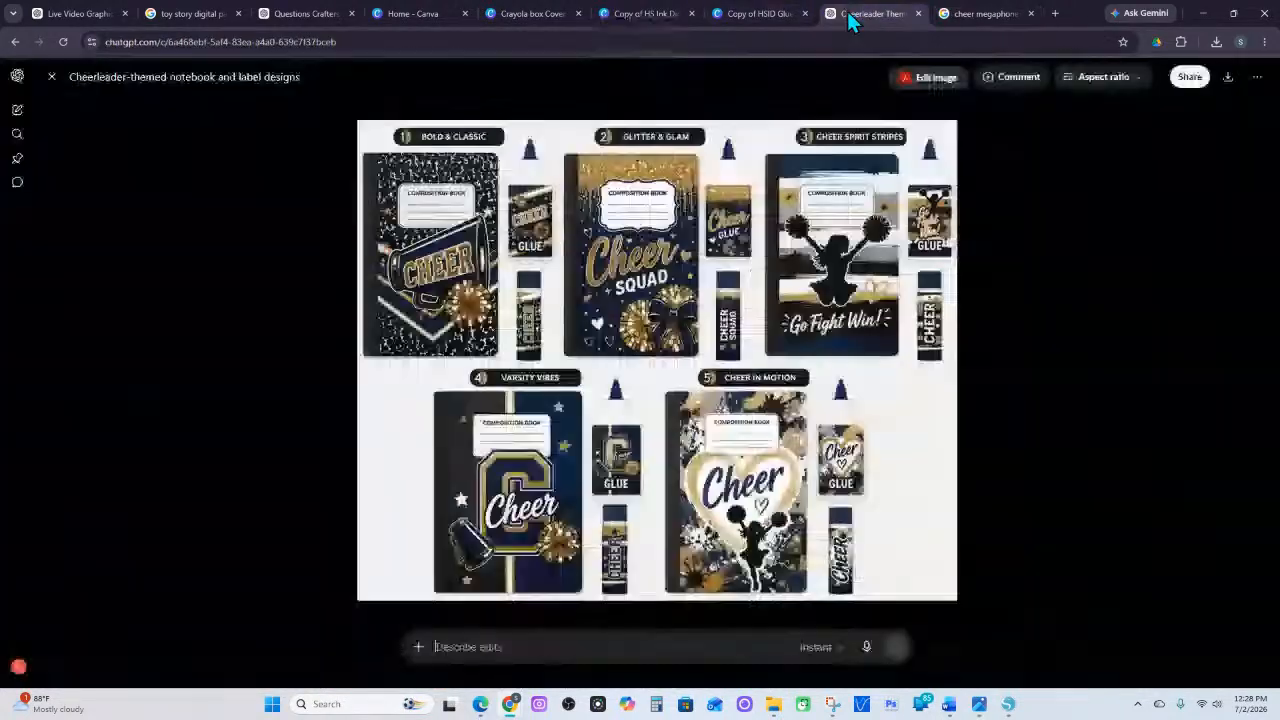
{"action": "left_click", "coordinate": [52, 77]}
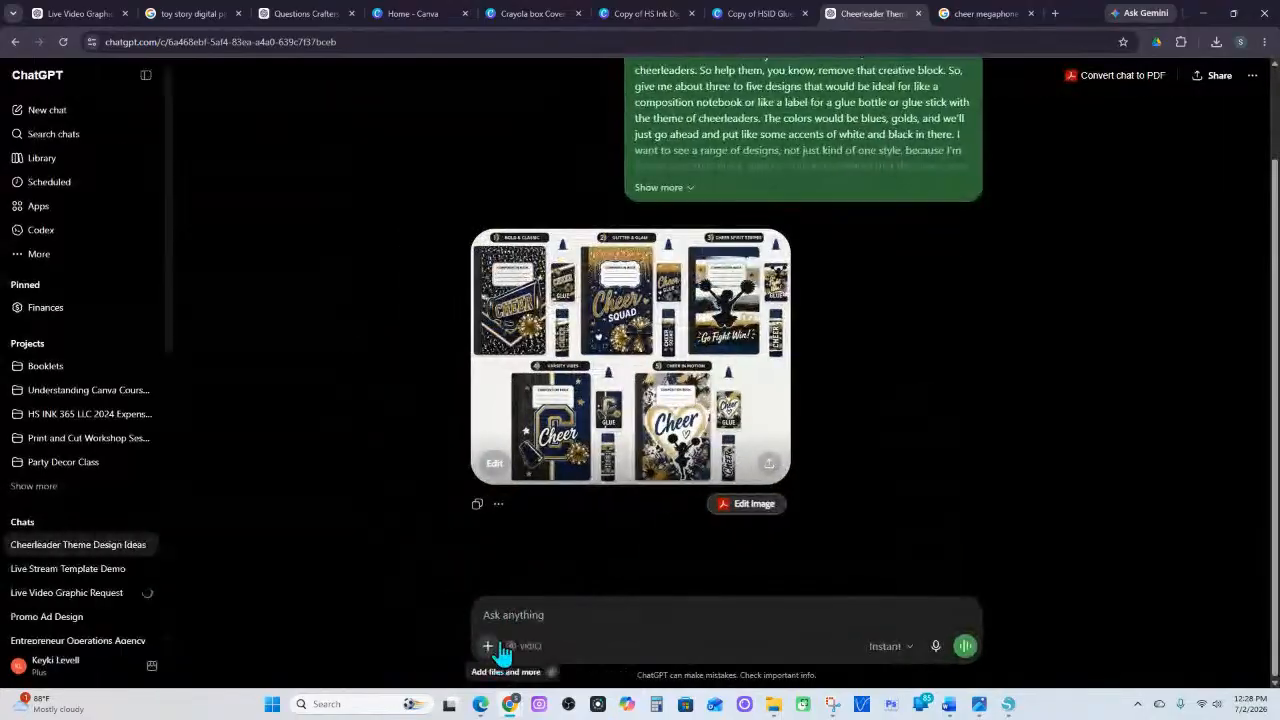
{"action": "left_click", "coordinate": [503, 614]}
{"action": "key", "text": "ctrl+v"}
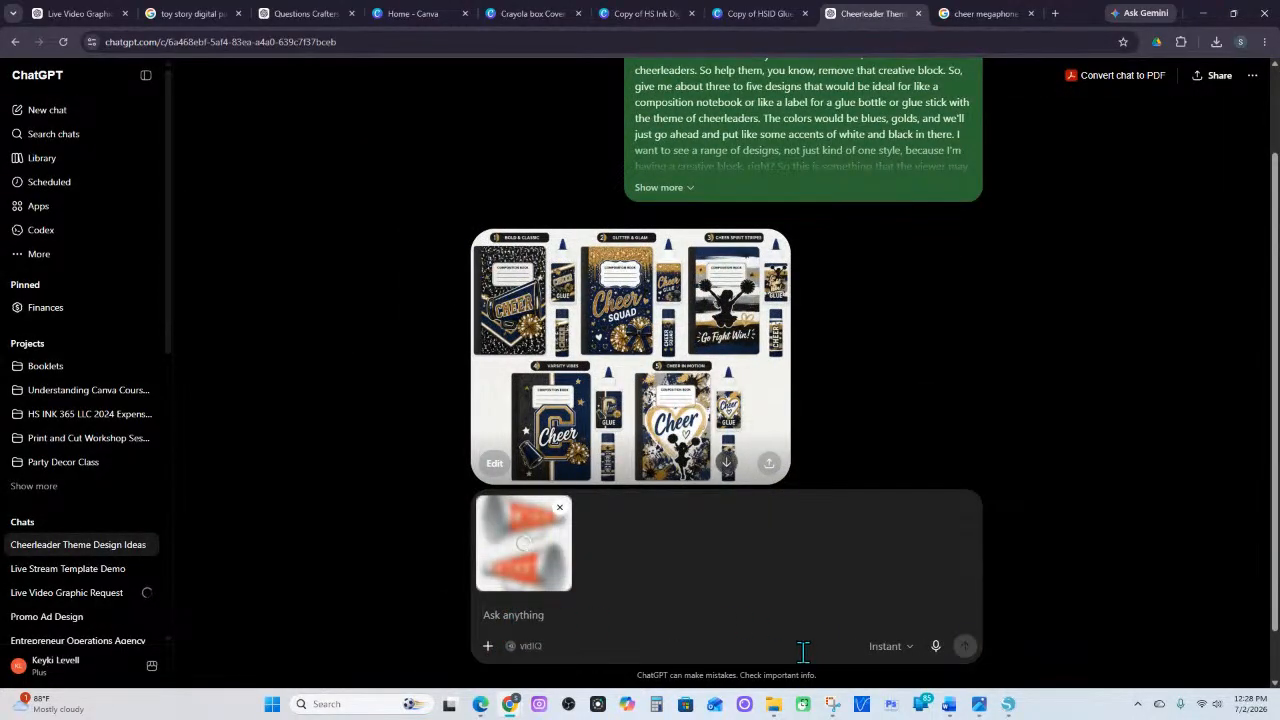
Dictate and send a prompt to recolor one megaphone in blue, gold, black and white as a transparent PNG without background, shadows or glows
{"action": "left_click", "coordinate": [935, 646]}
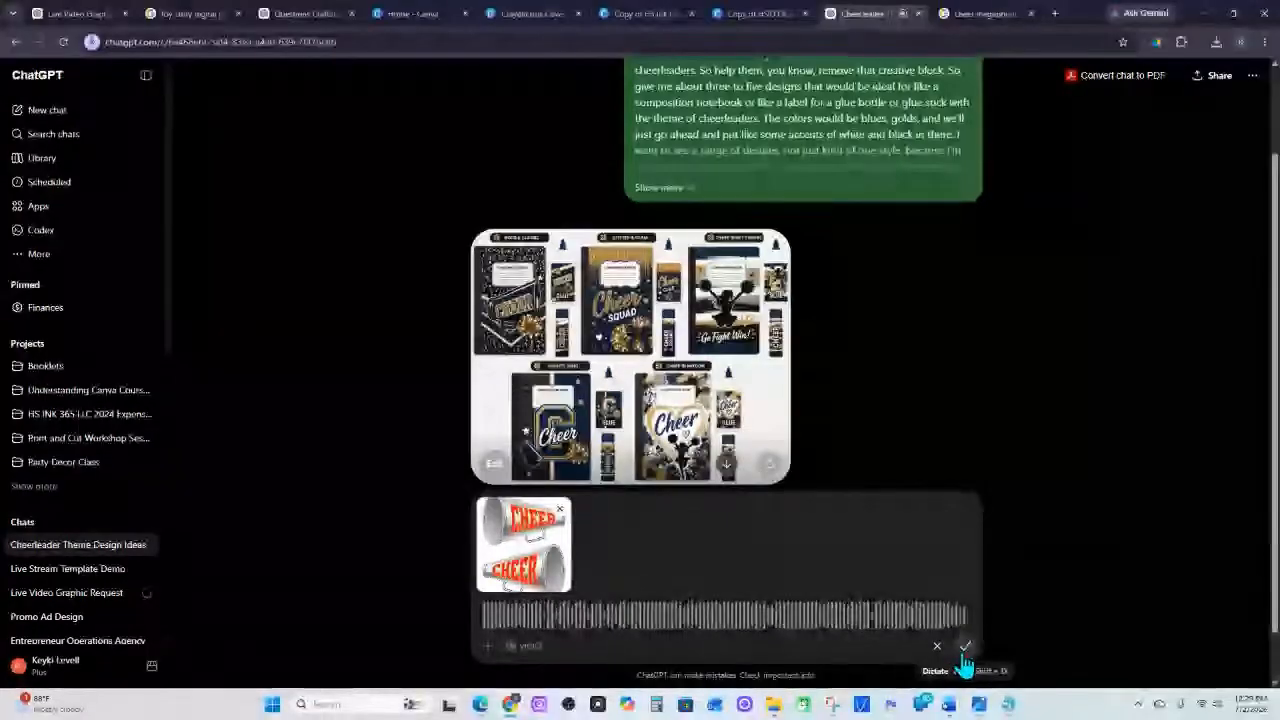
{"action": "left_click", "coordinate": [965, 647]}
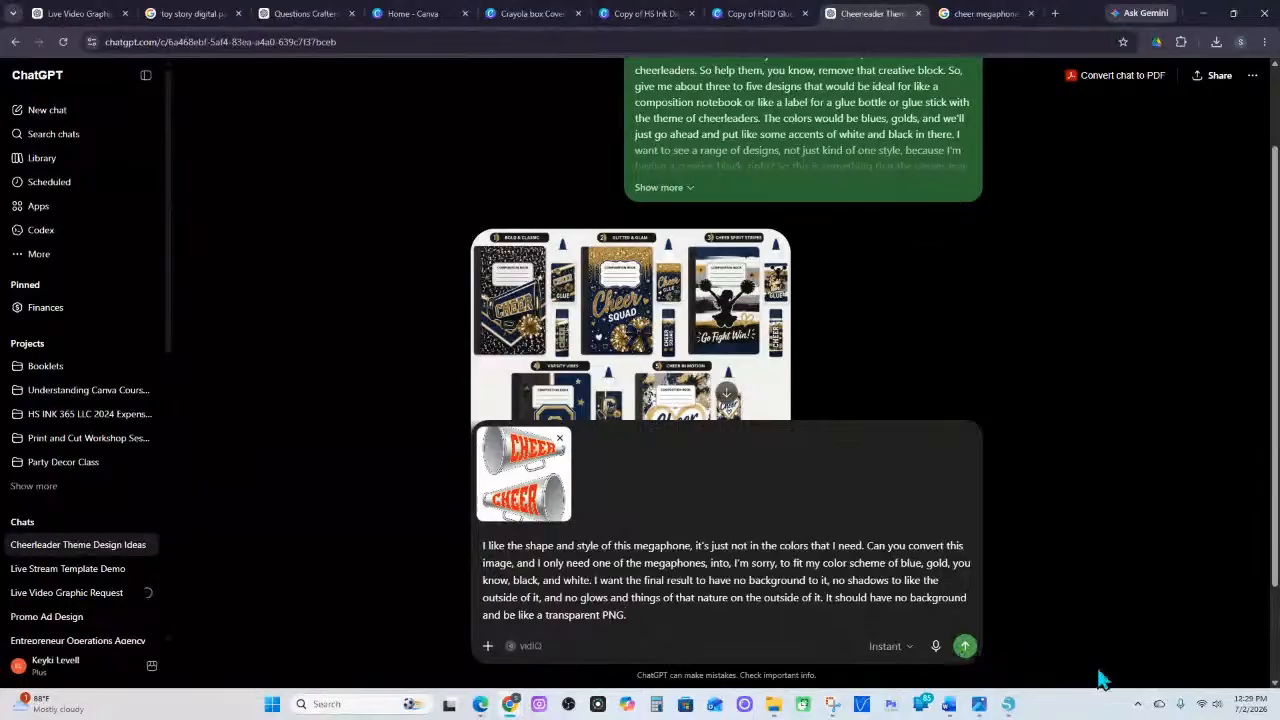
{"action": "left_click", "coordinate": [963, 648]}
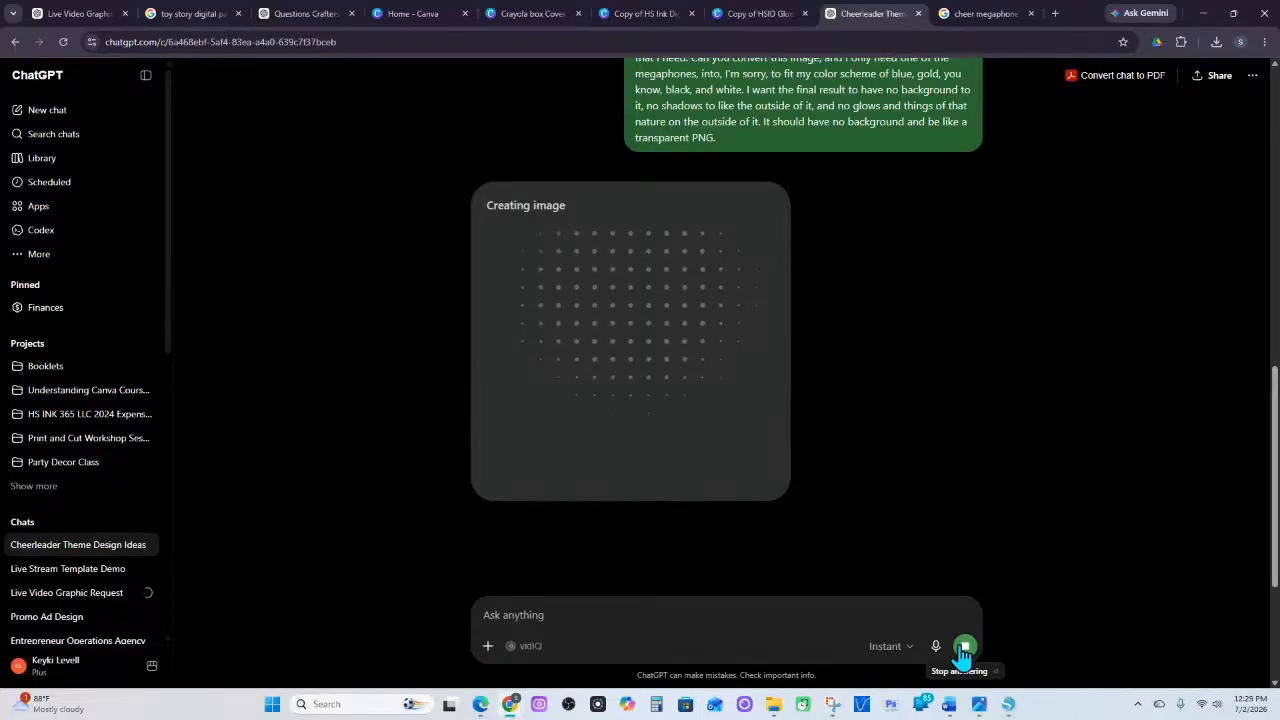
Switch to Silhouette Studio and set the line color of the light blue notebook cover's inner dashed outline to white
{"action": "left_click", "coordinate": [1016, 708]}
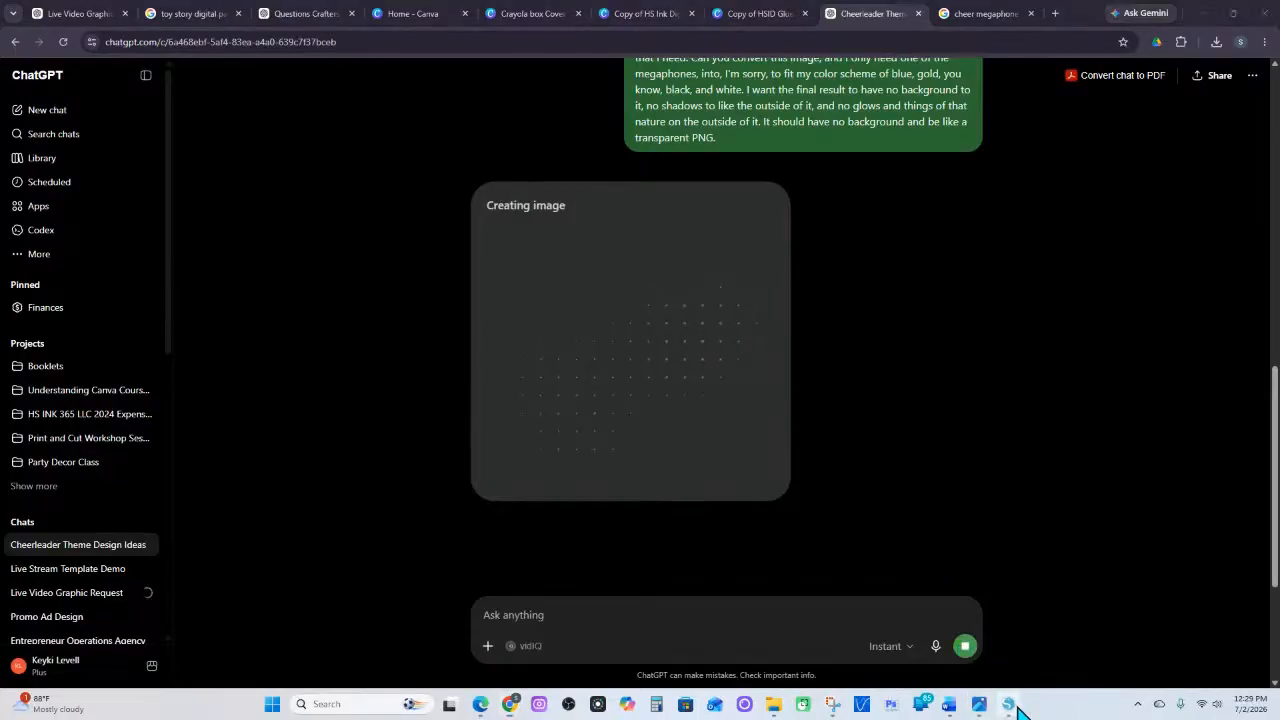
{"action": "left_click_drag", "start_coordinate": [752, 683], "coordinate": [514, 683]}
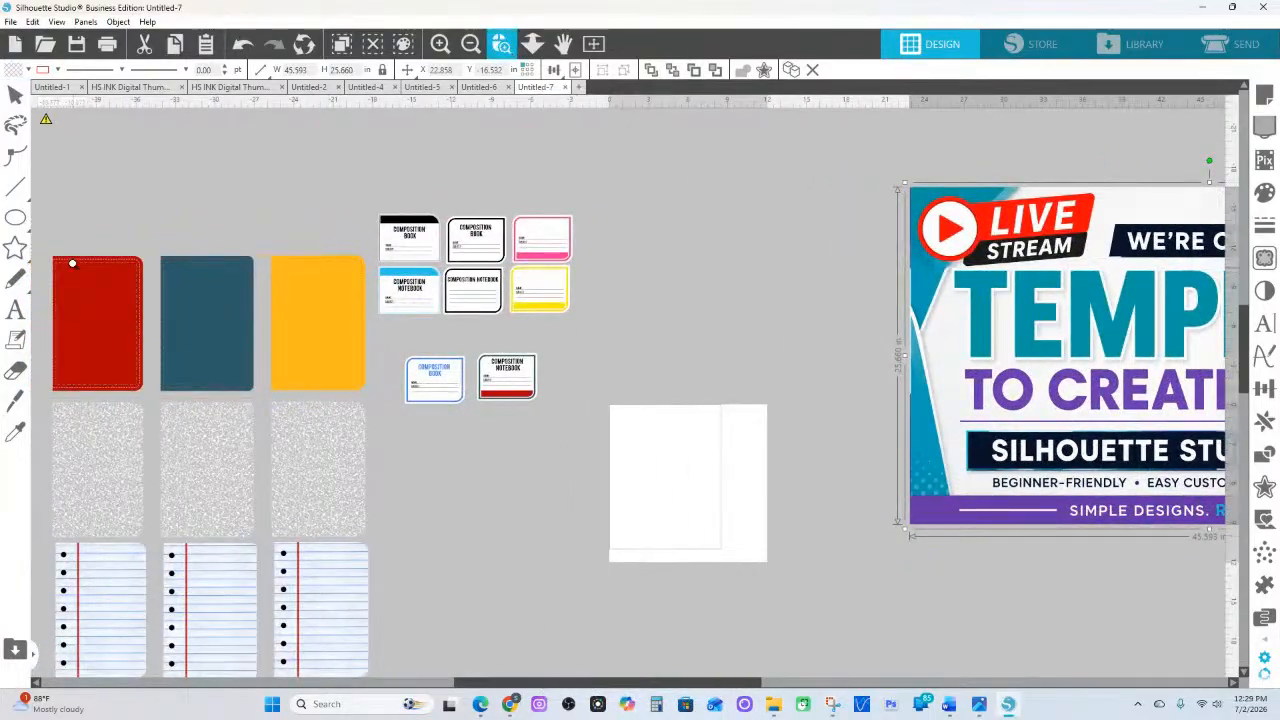
{"action": "left_click_drag", "start_coordinate": [62, 235], "coordinate": [144, 315]}
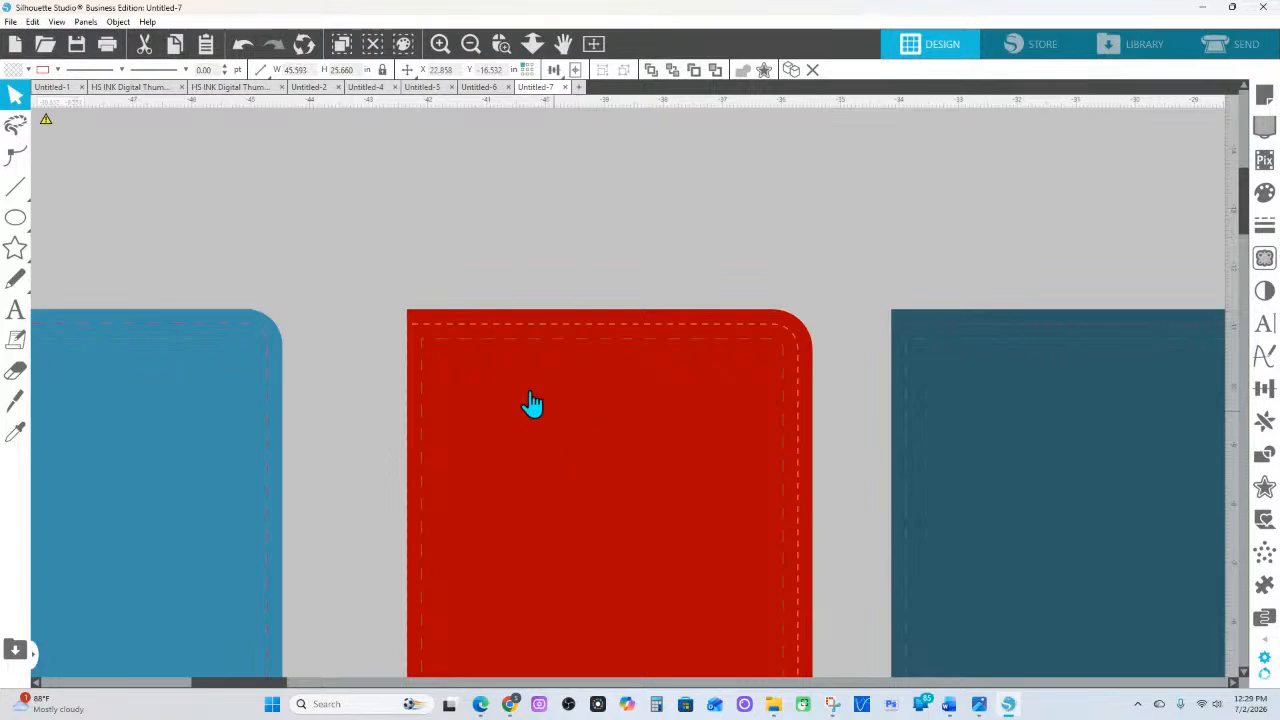
{"action": "left_click", "coordinate": [501, 43]}
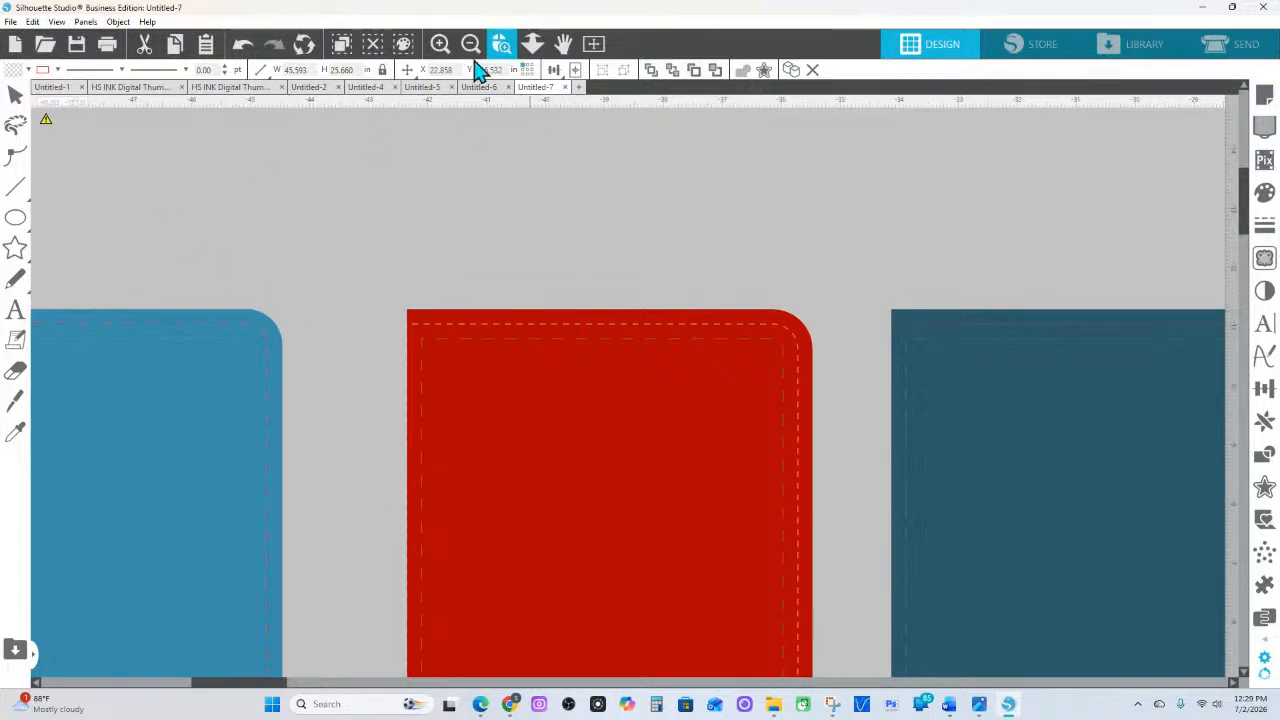
{"action": "left_click", "coordinate": [239, 373]}
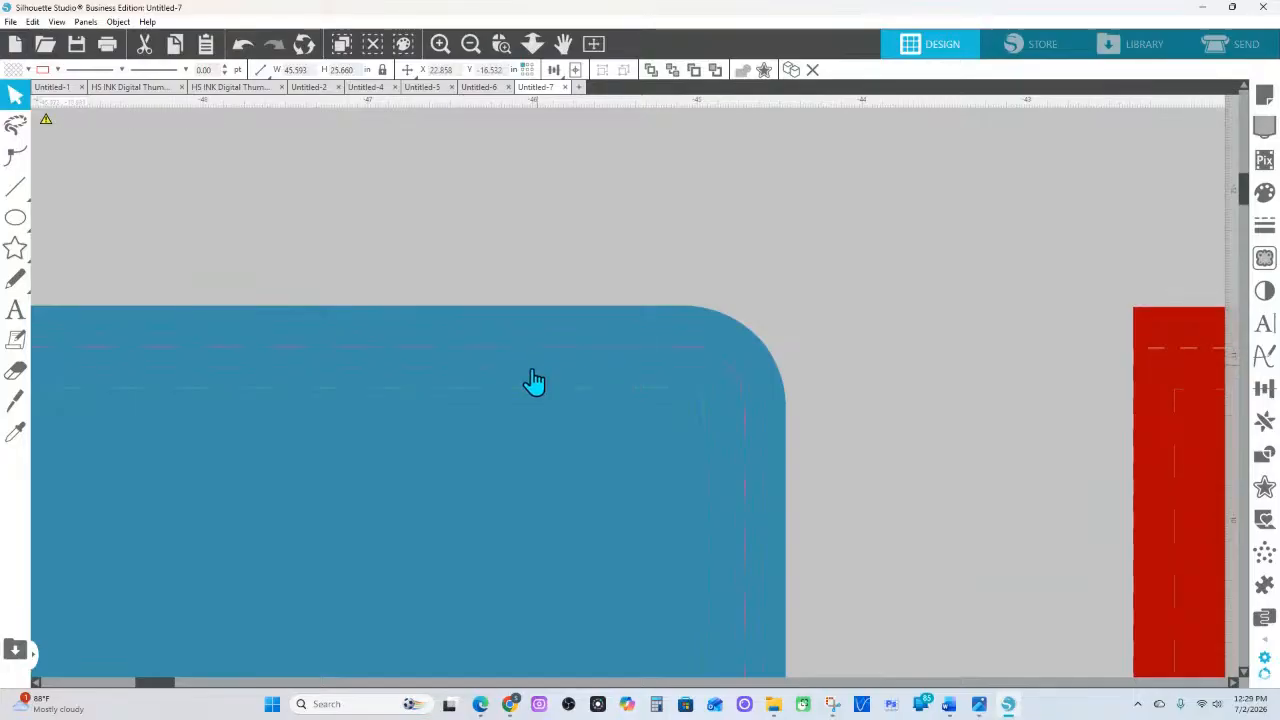
{"action": "left_click", "coordinate": [583, 400]}
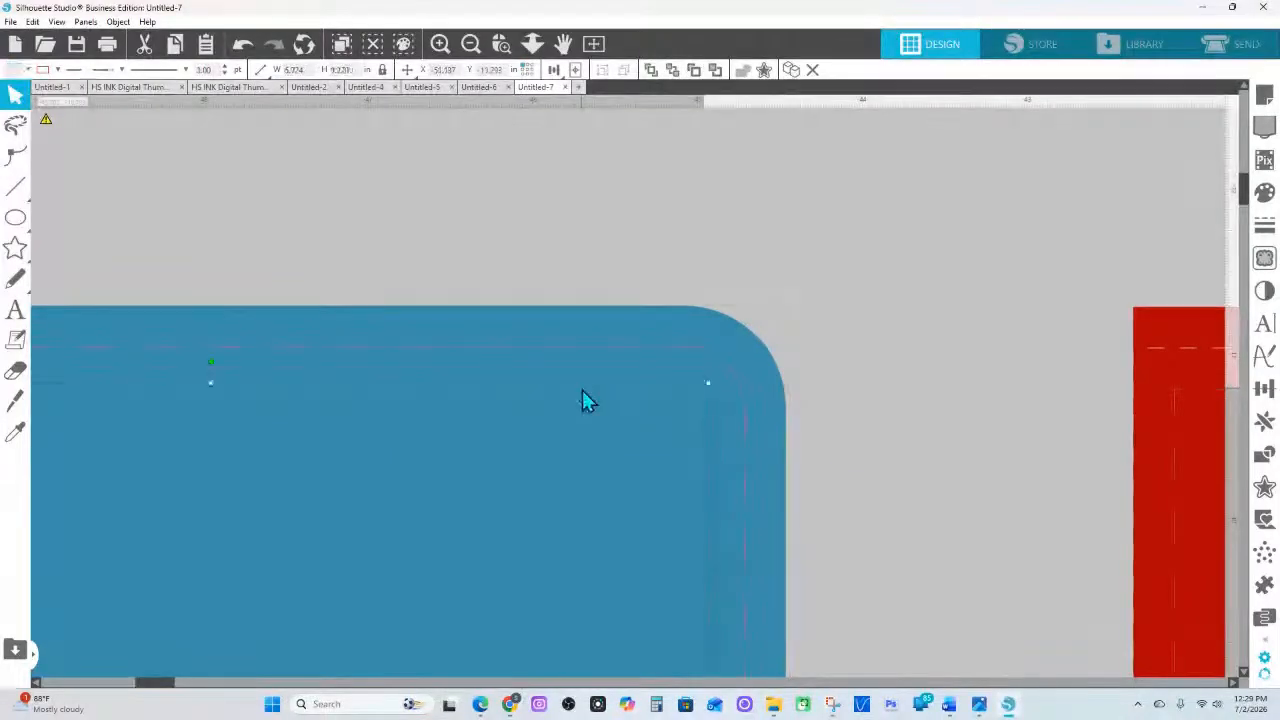
{"action": "left_click", "coordinate": [583, 400]}
{"action": "left_click", "coordinate": [57, 69]}
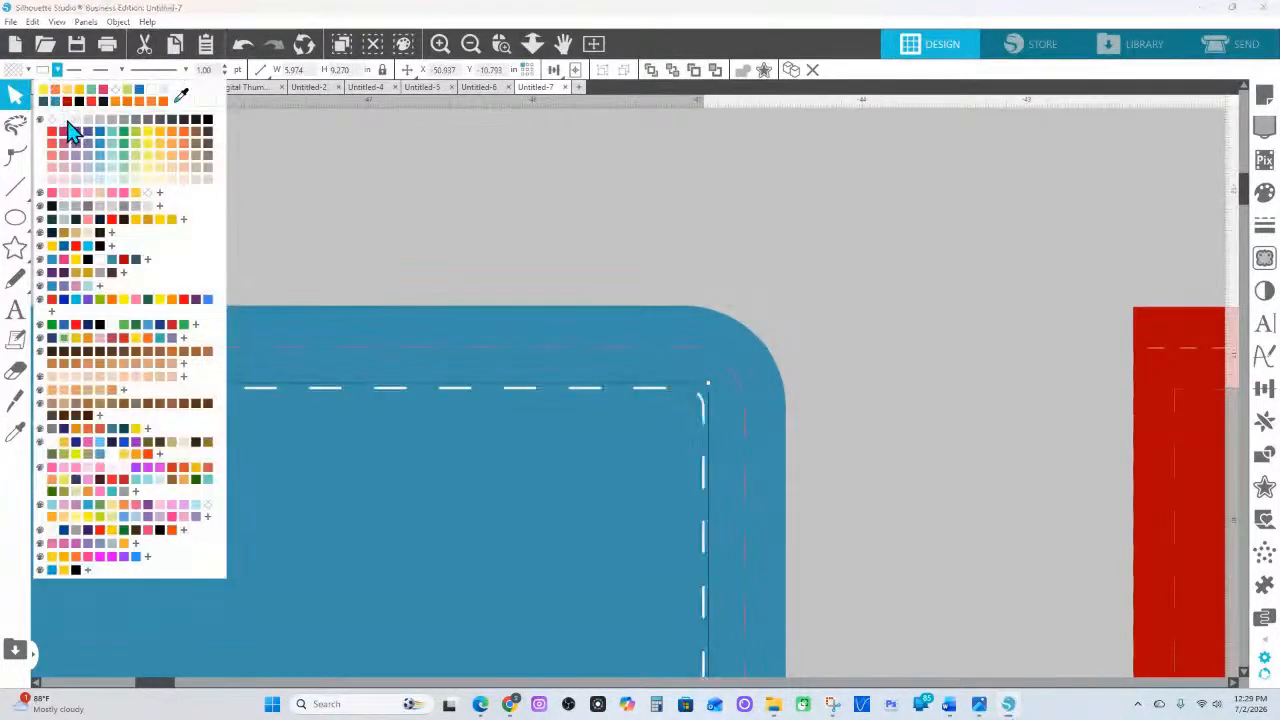
{"action": "left_click", "coordinate": [70, 130]}
{"action": "left_click", "coordinate": [523, 234]}
Set the line color of the light blue cover's outer dashed outline to red
{"action": "left_click", "coordinate": [613, 358]}
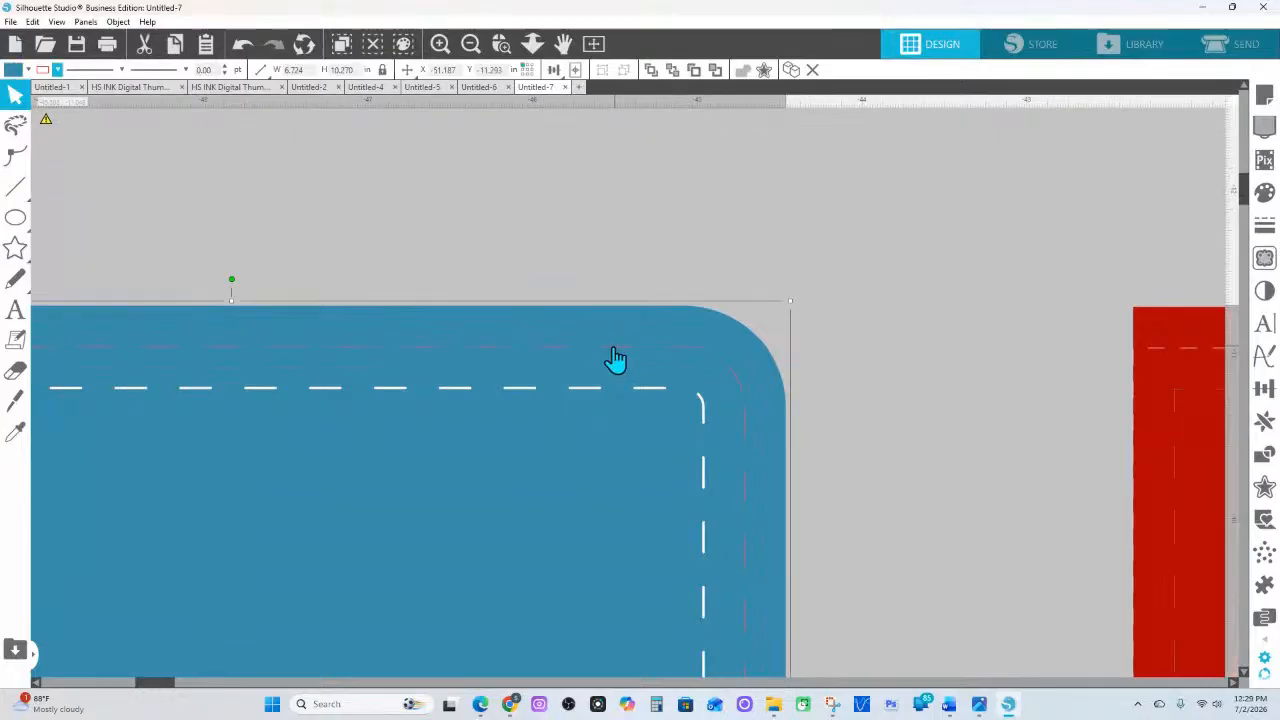
{"action": "left_click", "coordinate": [612, 352]}
{"action": "left_click", "coordinate": [44, 72]}
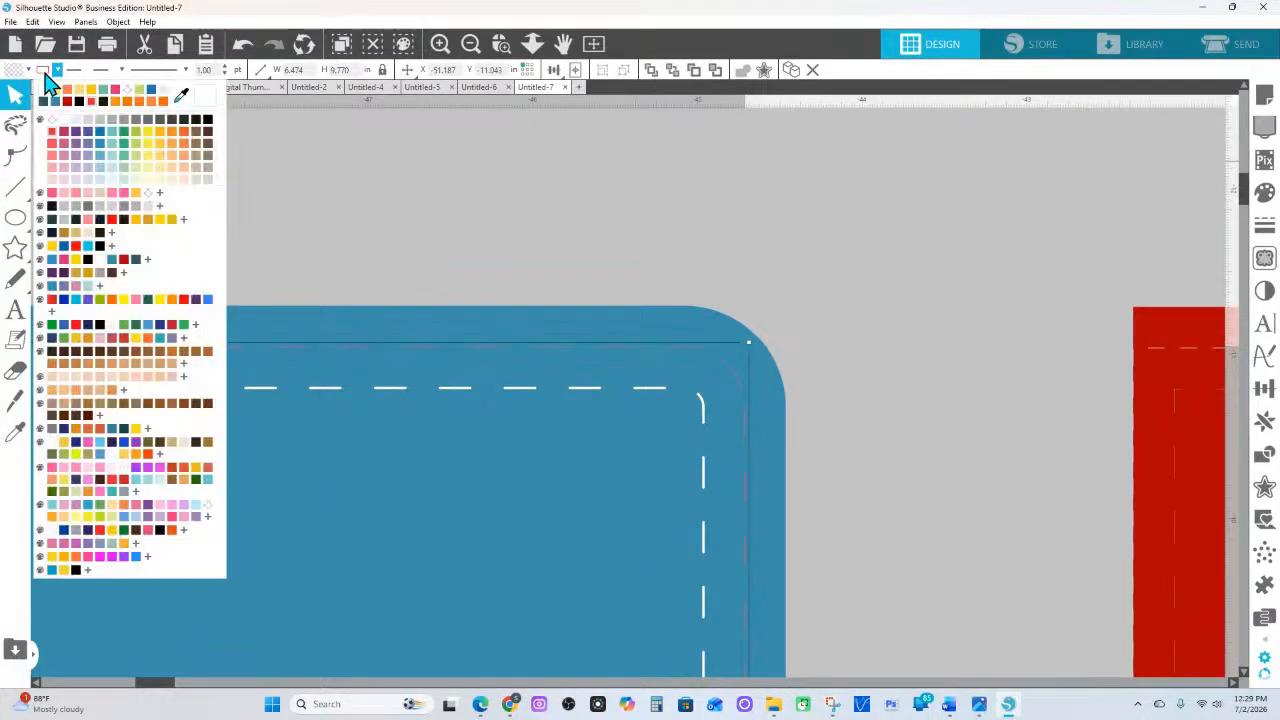
{"action": "left_click", "coordinate": [57, 136]}
{"action": "left_click", "coordinate": [486, 166]}
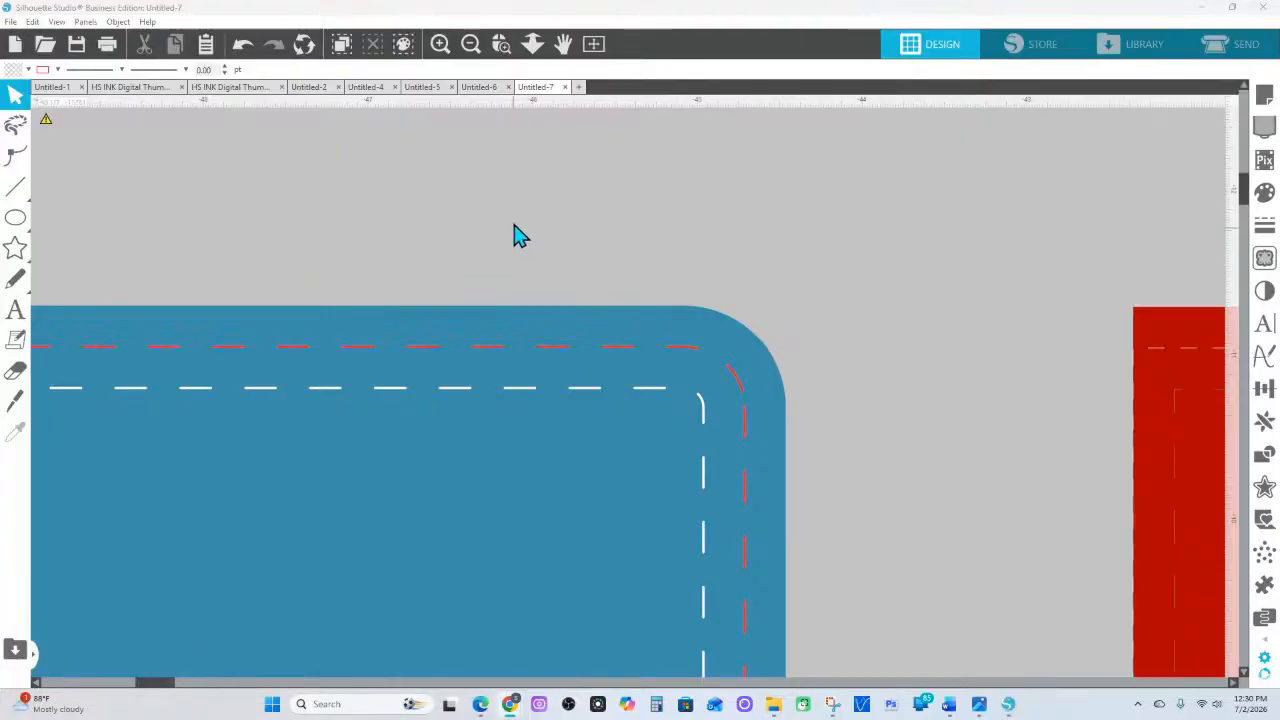
Switch to the ChatGPT window with the cheerleader theme chat and check the megaphone image generation
{"action": "mouse_move", "coordinate": [513, 708]}
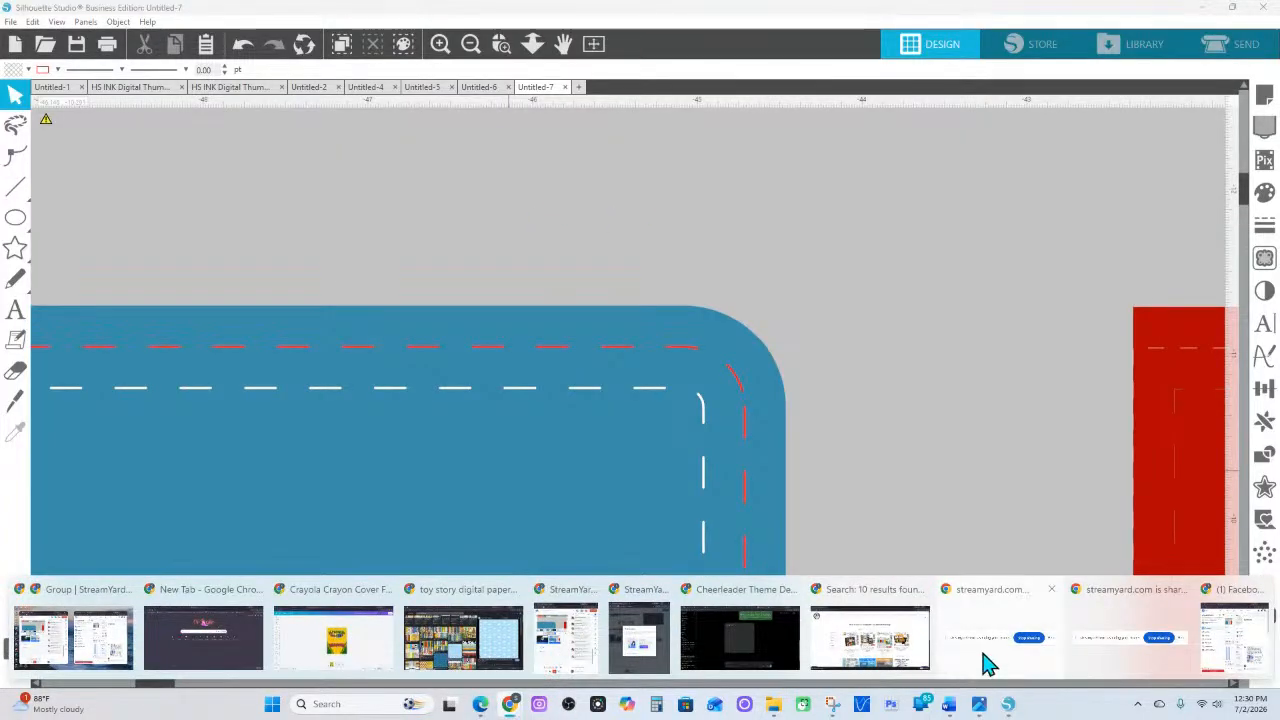
{"action": "left_click", "coordinate": [747, 597]}
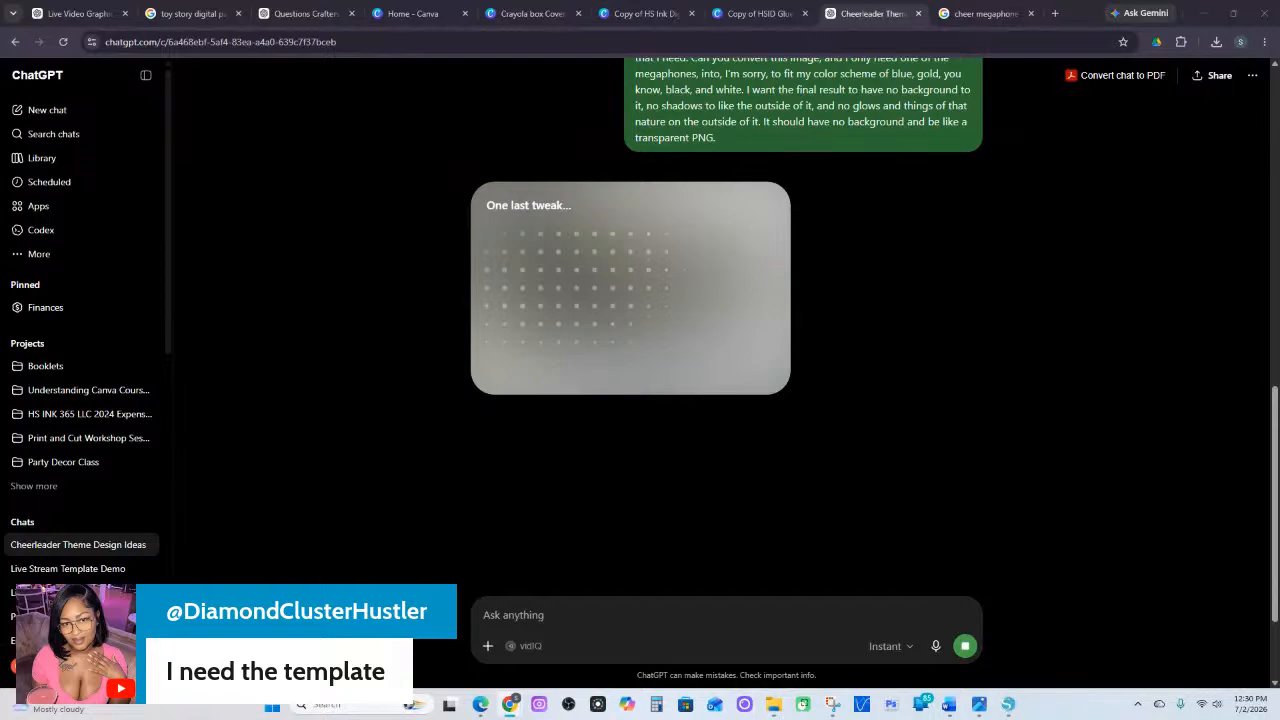
Return to Silhouette Studio and examine the row of colored notebook cover templates with their dashed guide lines and the fraction chart
{"action": "left_click", "coordinate": [1010, 710]}
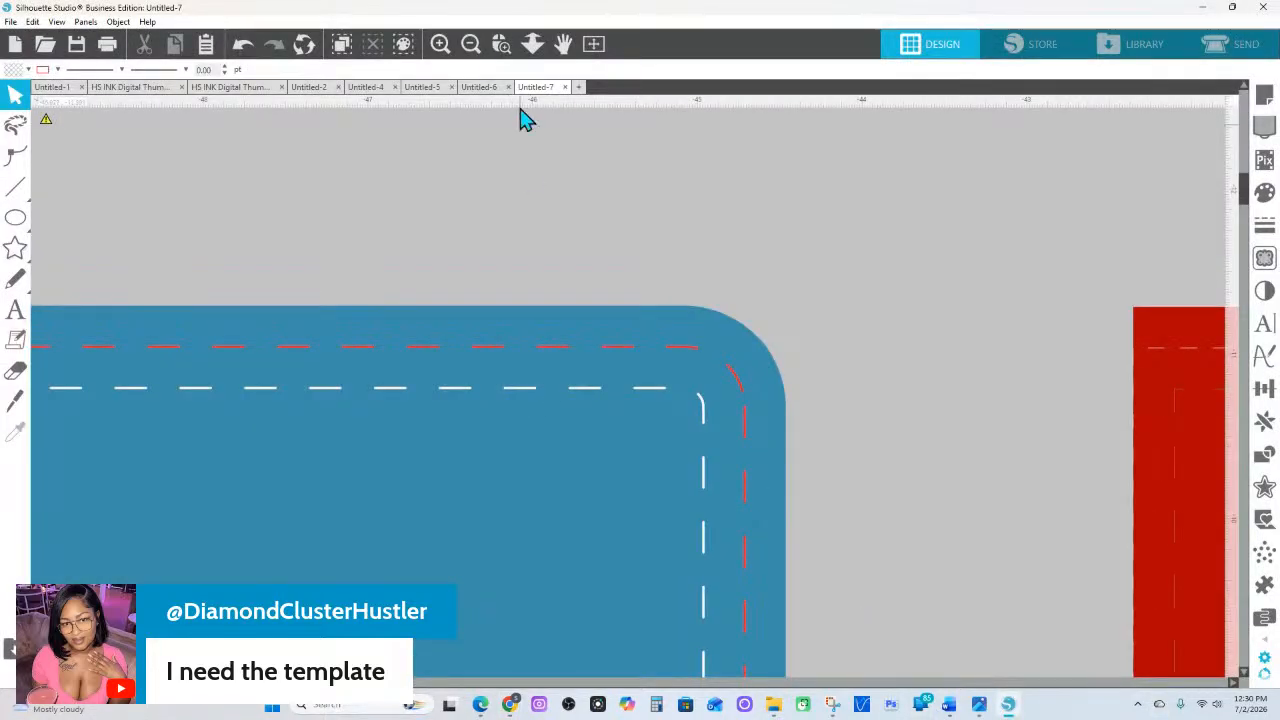
{"action": "left_click_drag", "start_coordinate": [535, 446], "coordinate": [534, 180]}
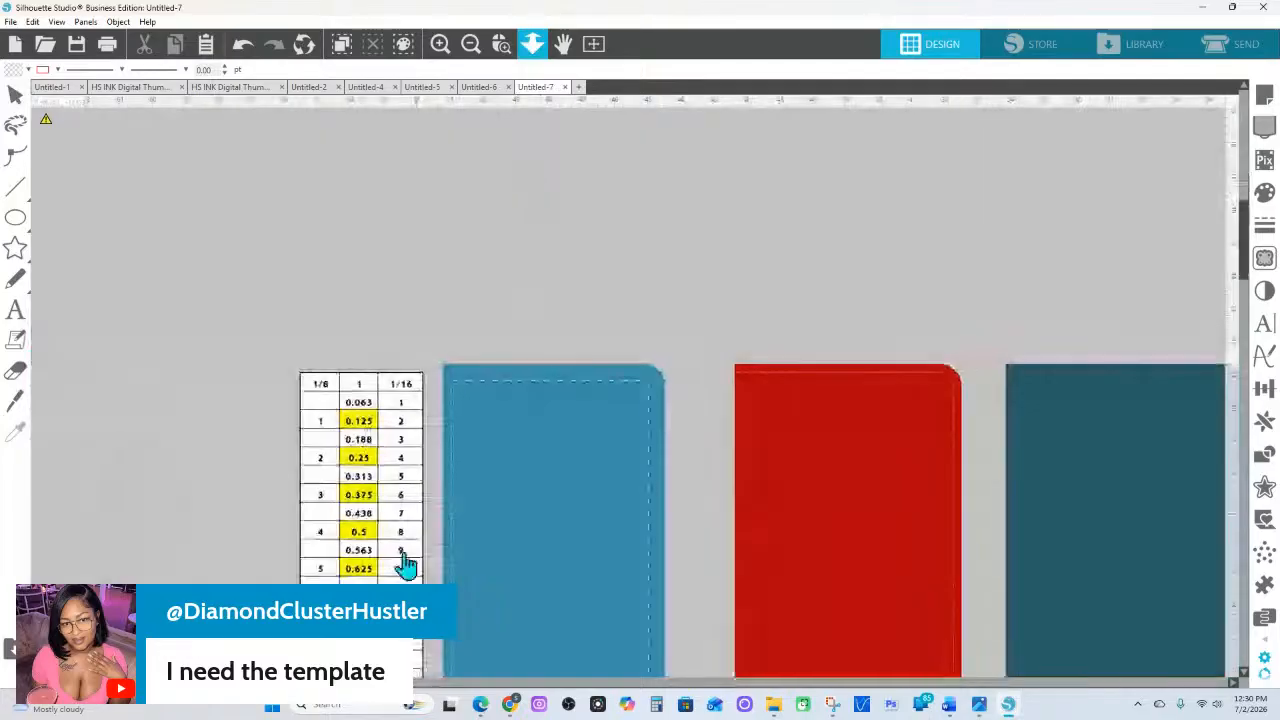
{"action": "key", "text": "Escape"}
{"action": "left_click_drag", "start_coordinate": [250, 682], "coordinate": [350, 682]}
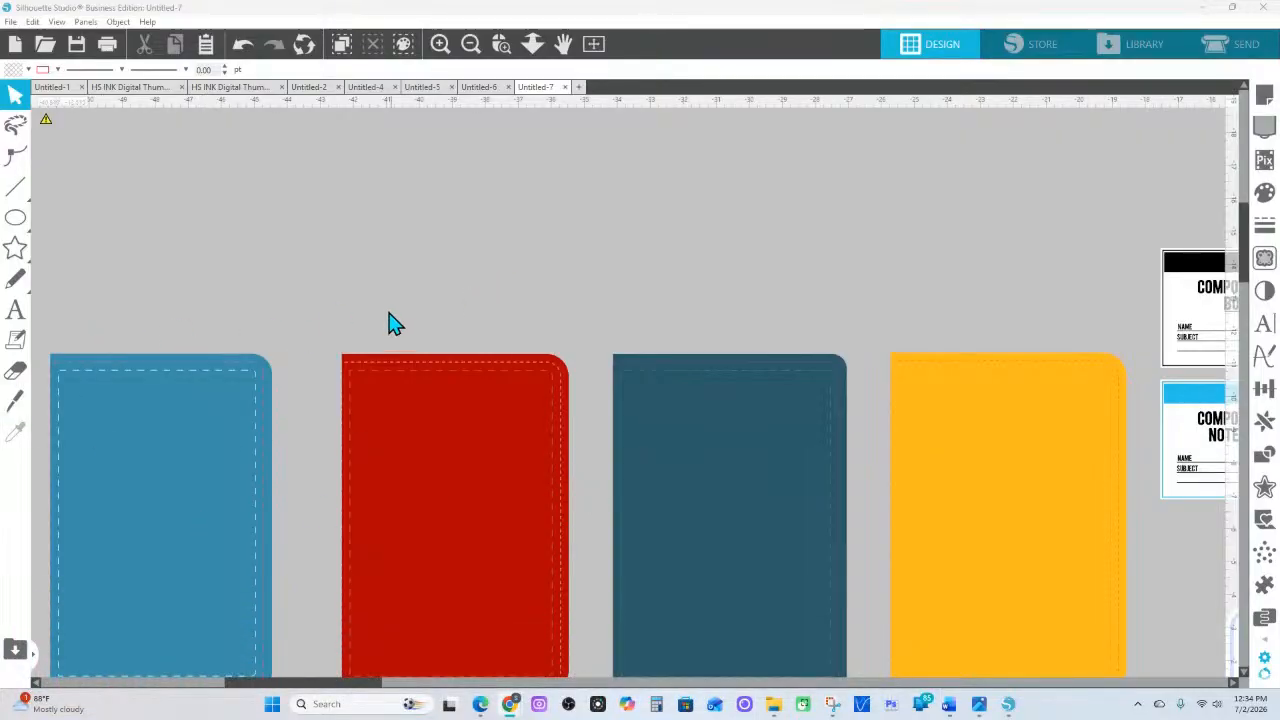
{"action": "left_click", "coordinate": [532, 45]}
{"action": "left_click_drag", "start_coordinate": [532, 230], "coordinate": [534, 356]}
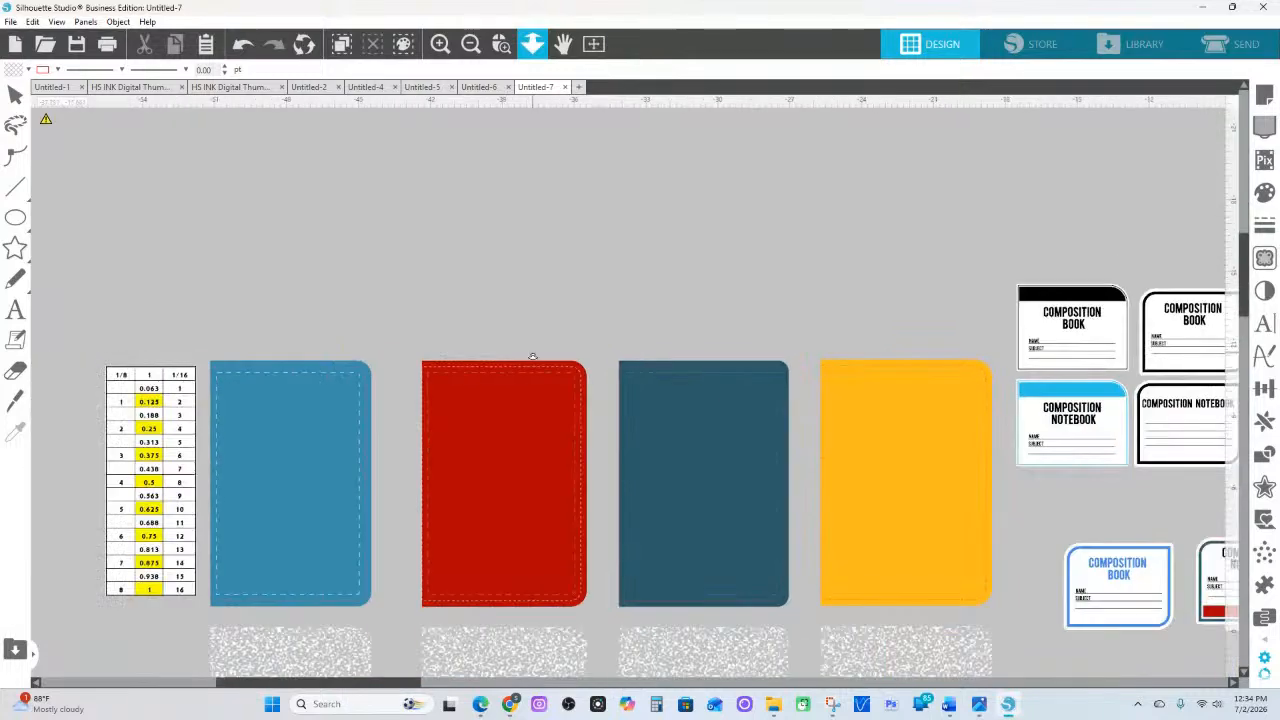
{"action": "scroll", "coordinate": [552, 640], "scroll_direction": "down", "scroll_amount": 1}
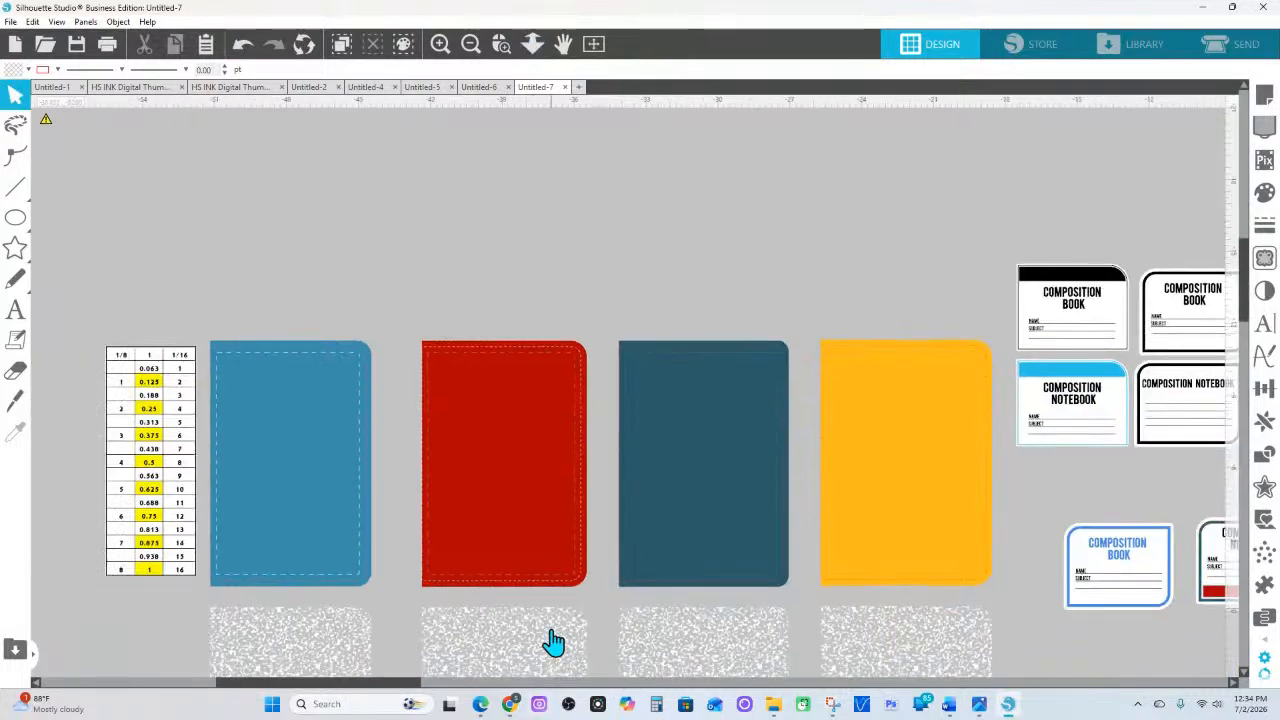
{"action": "left_click", "coordinate": [532, 44]}
{"action": "left_click_drag", "start_coordinate": [543, 209], "coordinate": [563, 363]}
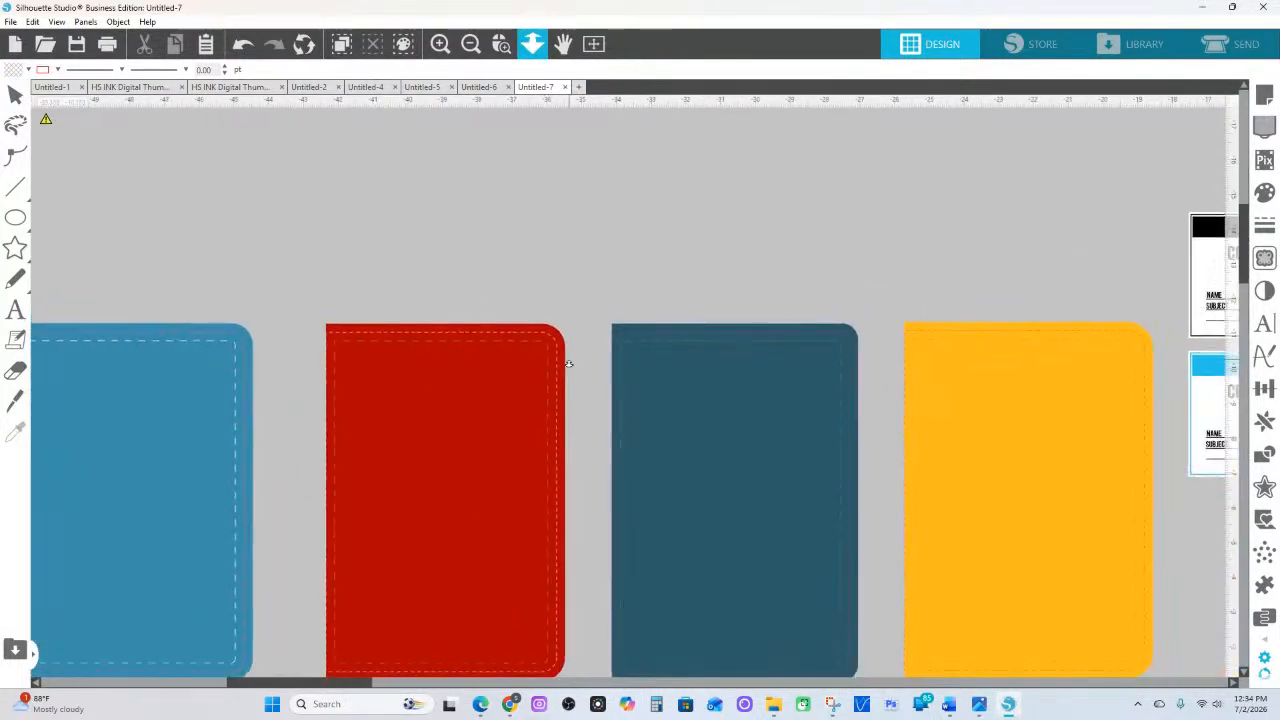
{"action": "mouse_move", "coordinate": [510, 704]}
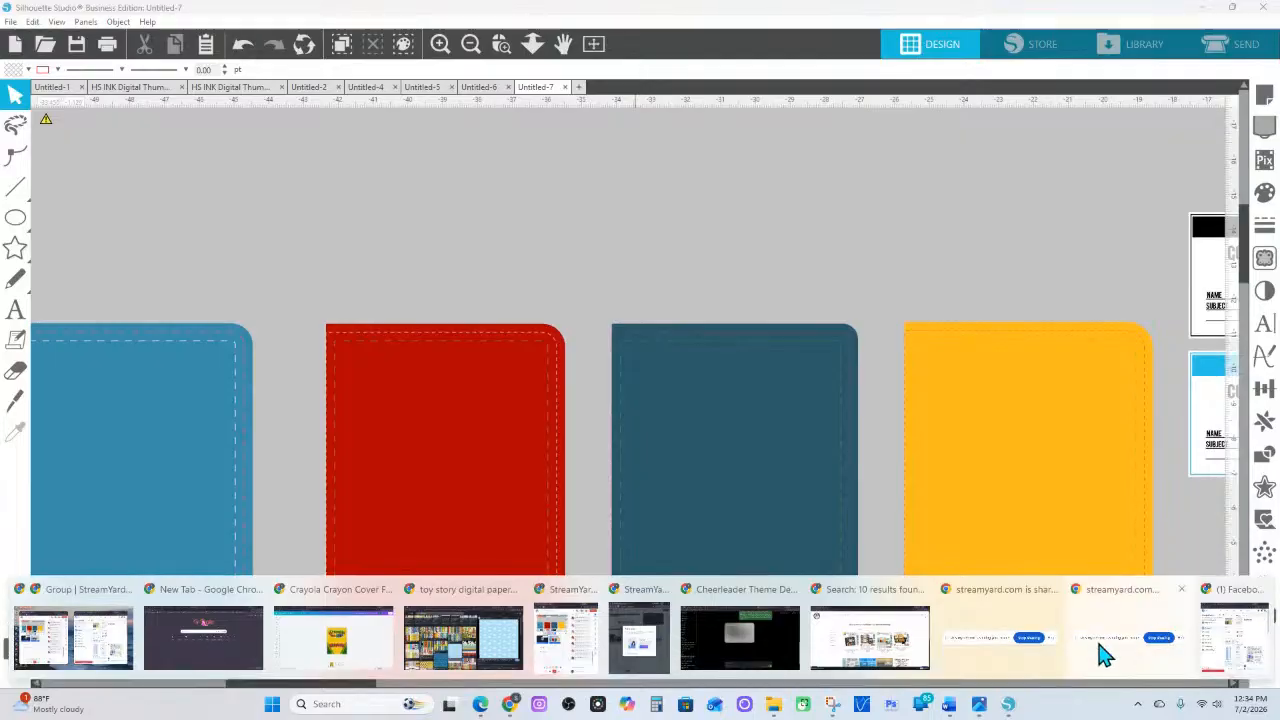
Switch to the ChatGPT window with the cheerleader theme chat and download the blue and gold CHEER megaphone image
{"action": "left_click", "coordinate": [776, 658]}
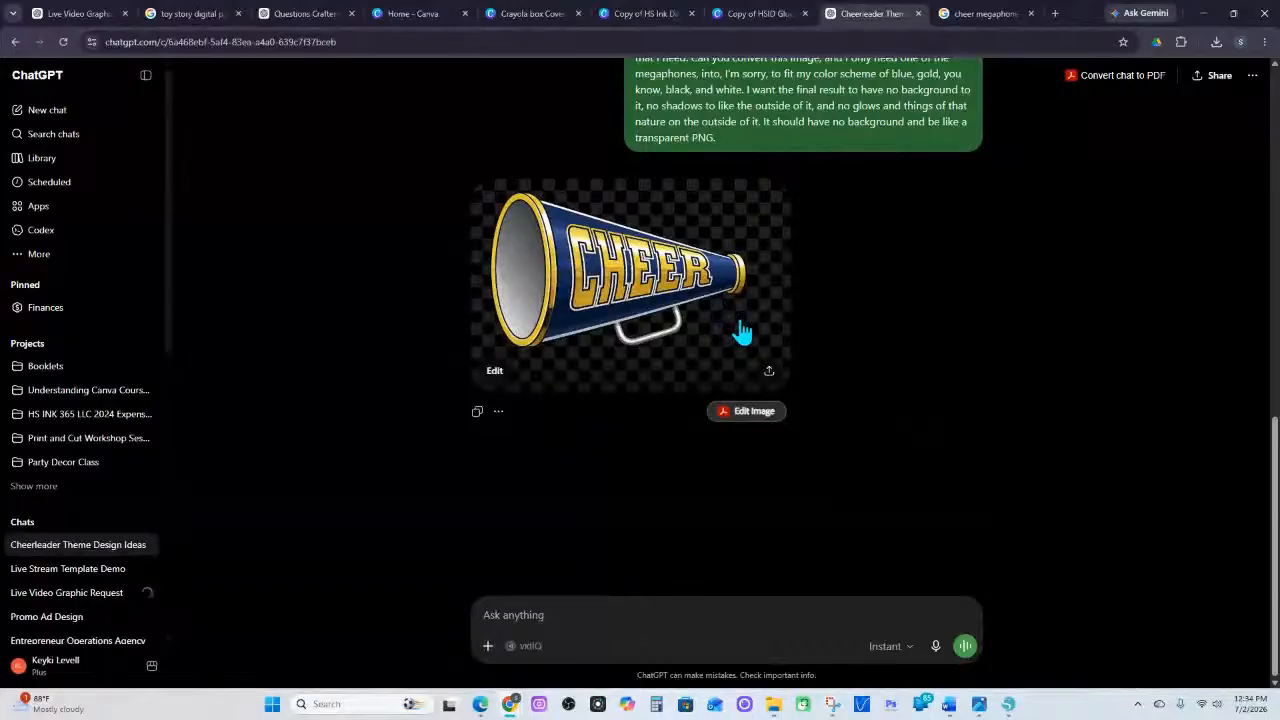
{"action": "left_click", "coordinate": [769, 377]}
{"action": "left_click", "coordinate": [779, 545]}
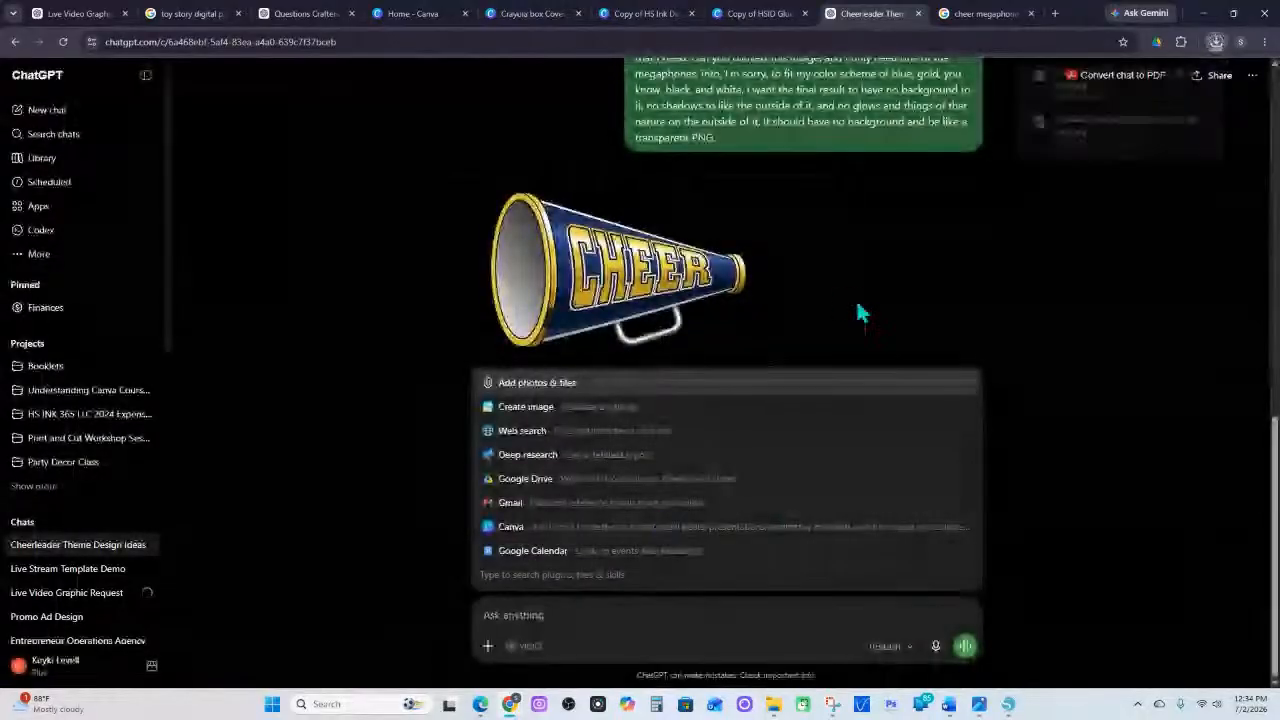
Dictate and send a prompt for coordinating pom-poms, one image with two together and one single, as transparent PNGs without shadows or glows
{"action": "left_click", "coordinate": [935, 646]}
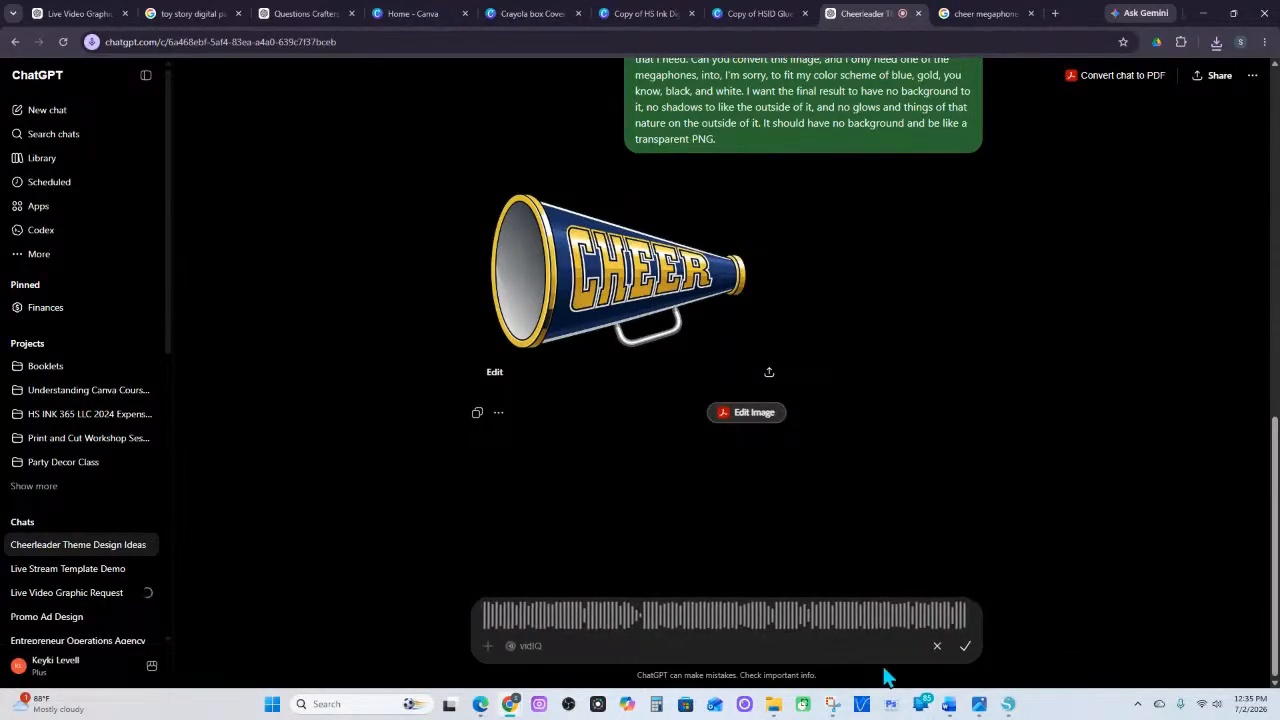
{"action": "left_click", "coordinate": [965, 646]}
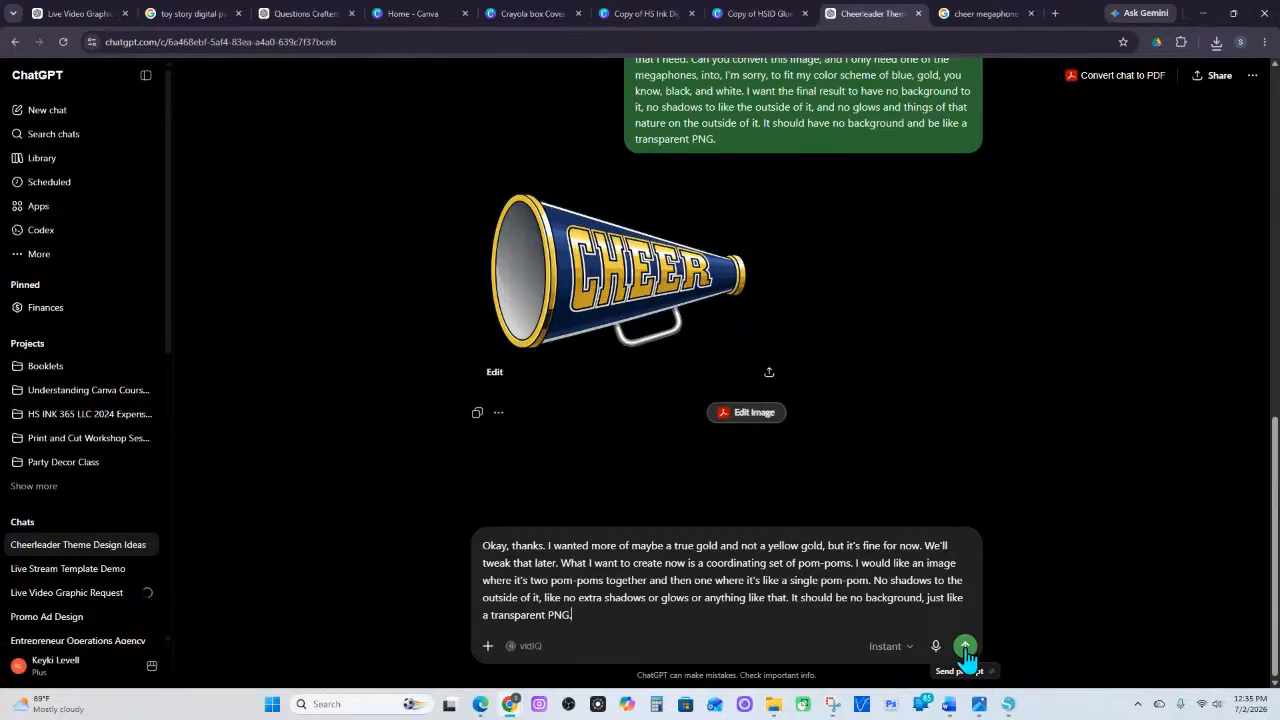
{"action": "left_click", "coordinate": [964, 647]}
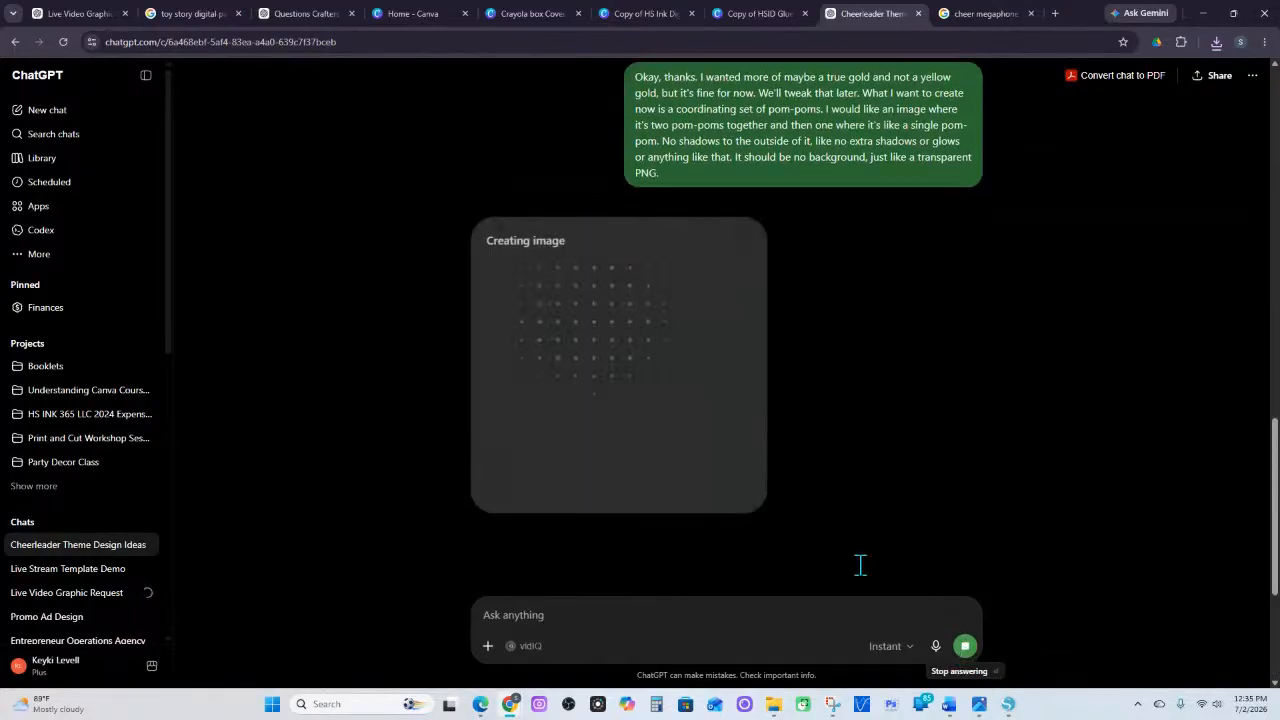
{"action": "left_click", "coordinate": [1008, 704]}
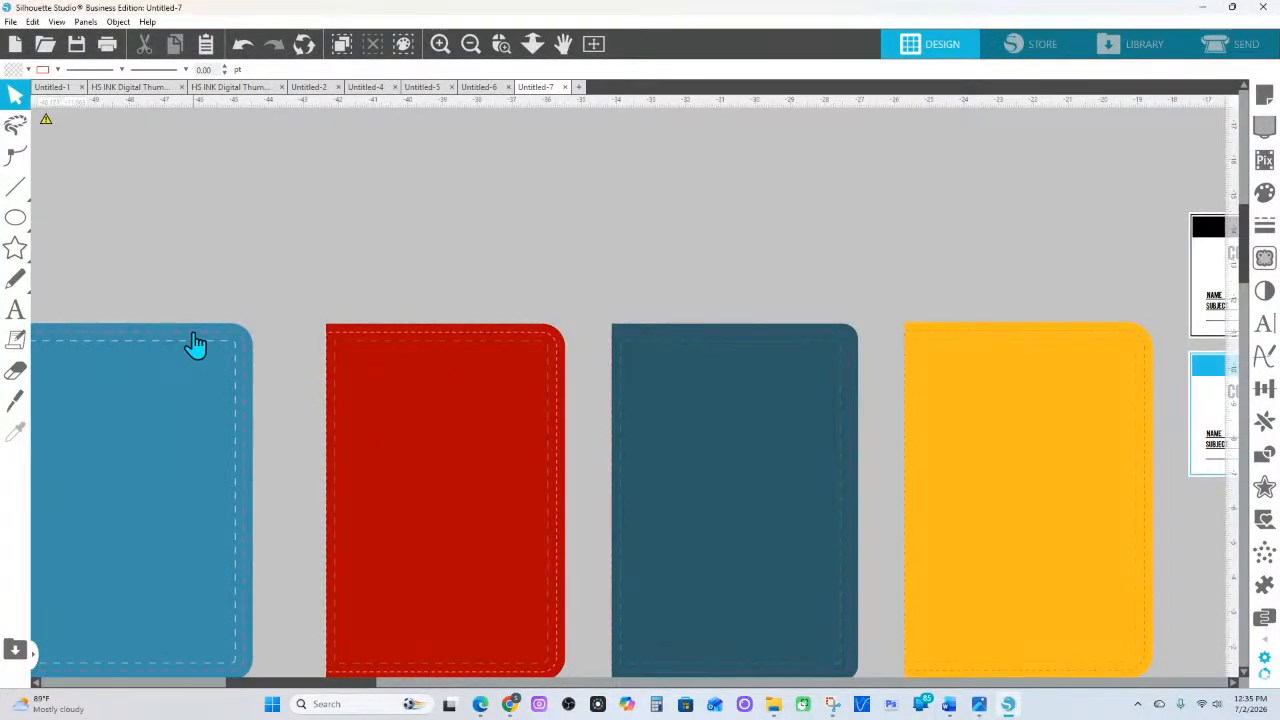
{"action": "left_click", "coordinate": [537, 48]}
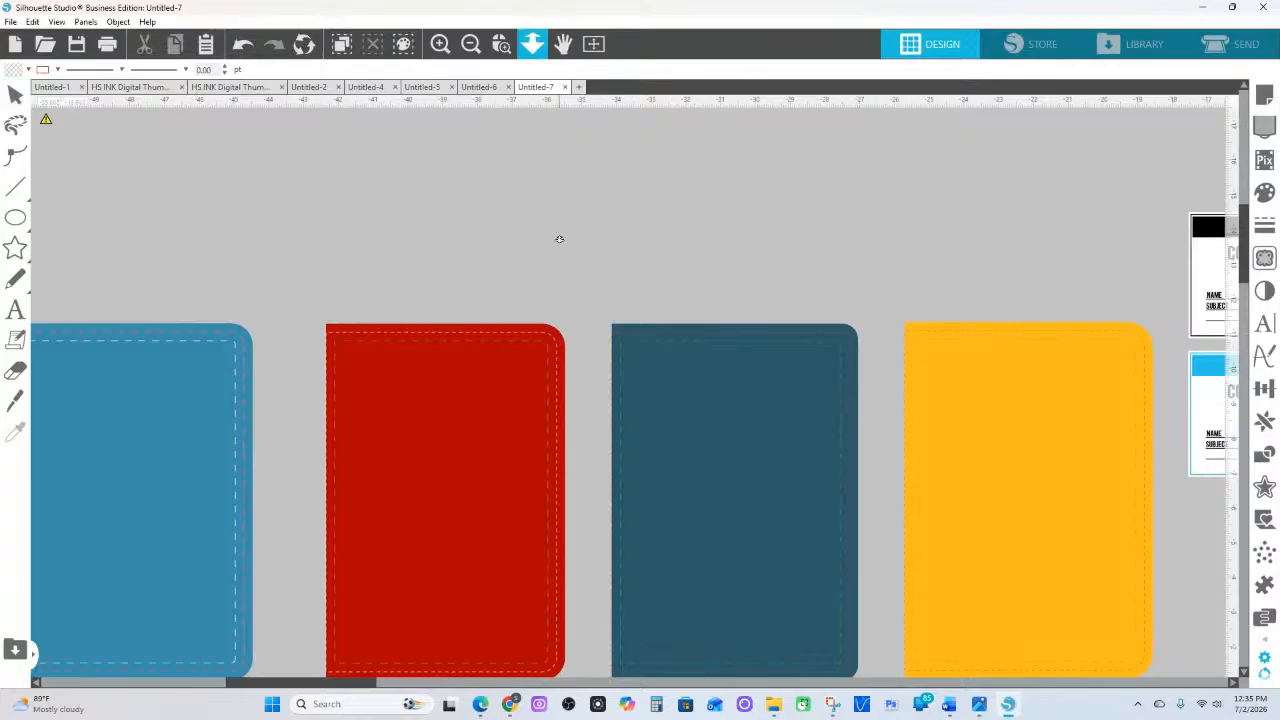
{"action": "left_click_drag", "start_coordinate": [559, 239], "coordinate": [570, 279]}
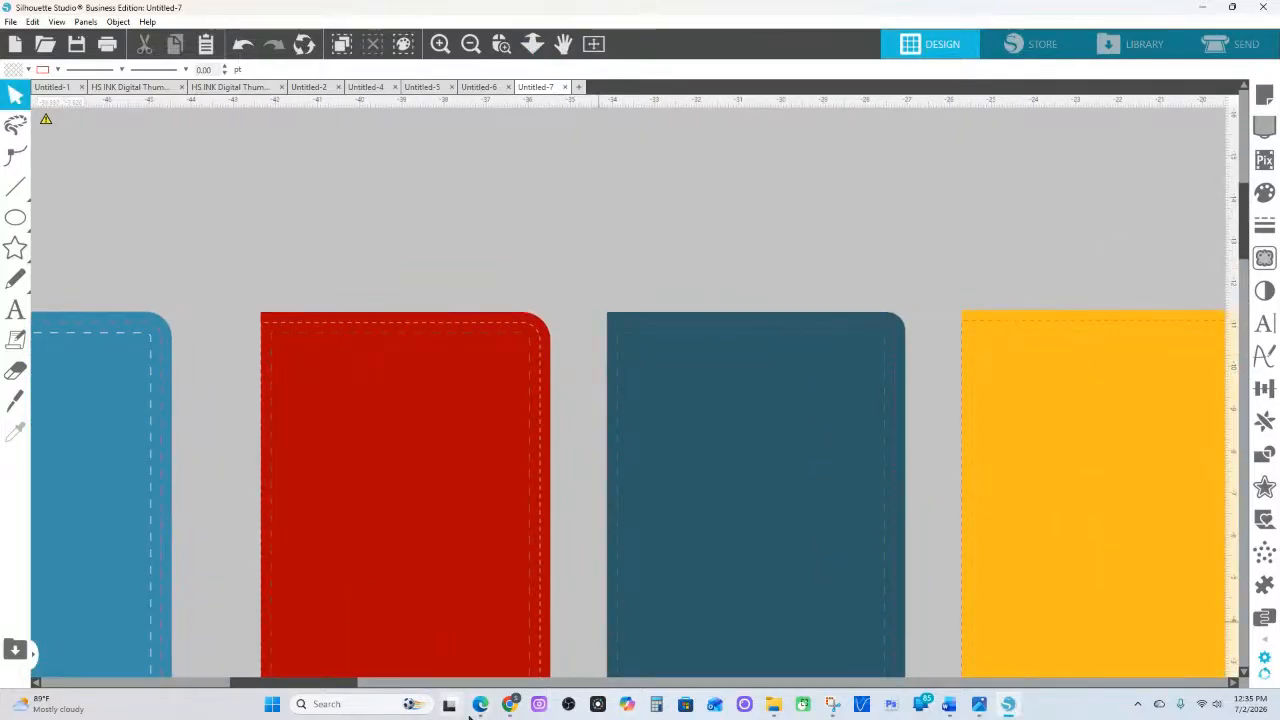
Return to the ChatGPT chat, open the collage of five cheerleader notebook and label designs, and copy the image
{"action": "mouse_move", "coordinate": [509, 704]}
{"action": "left_click", "coordinate": [755, 668]}
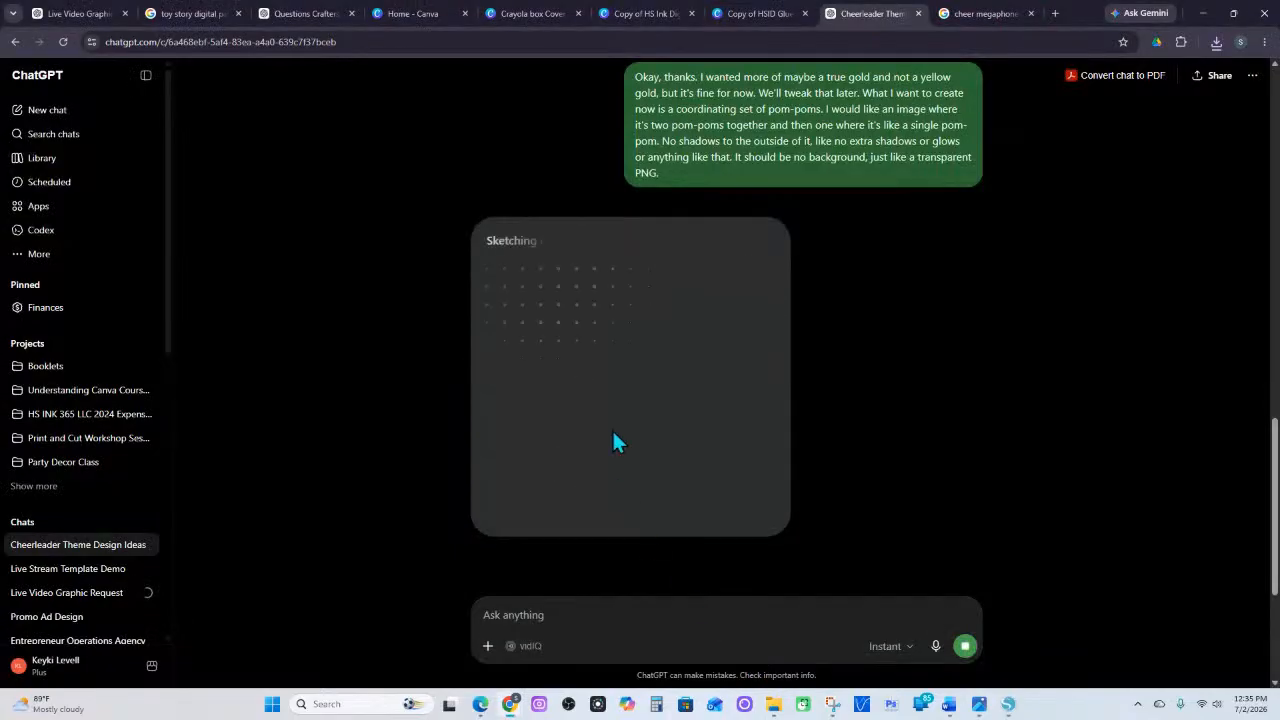
{"action": "scroll", "coordinate": [613, 441], "scroll_direction": "up", "scroll_amount": 10}
{"action": "right_click", "coordinate": [652, 447]}
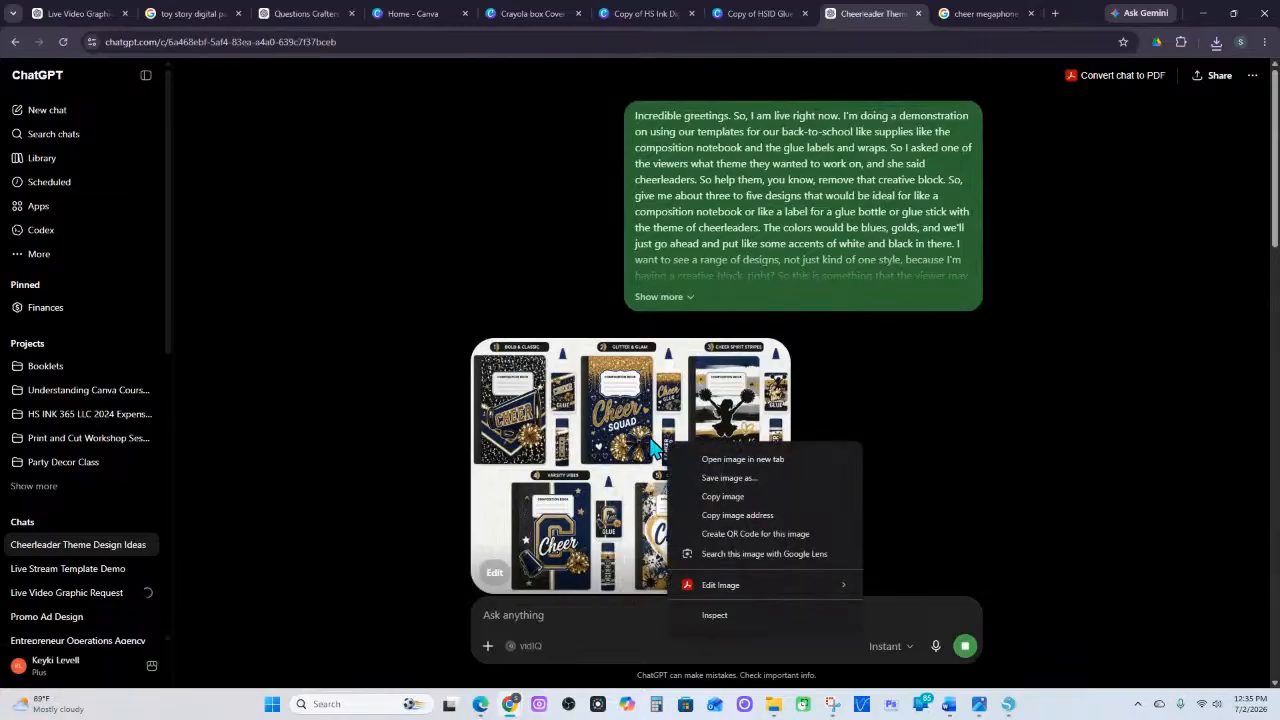
{"action": "left_click", "coordinate": [652, 447]}
{"action": "left_click", "coordinate": [652, 447]}
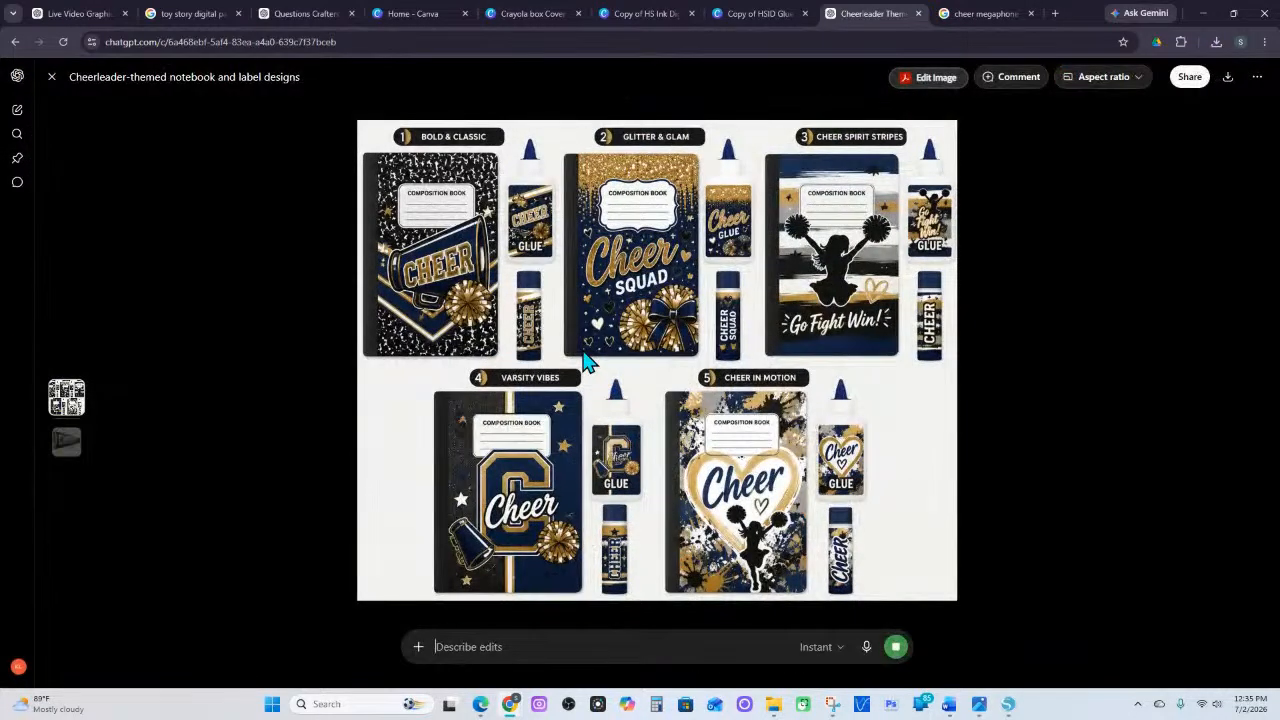
{"action": "right_click", "coordinate": [587, 317]}
{"action": "left_click", "coordinate": [616, 362]}
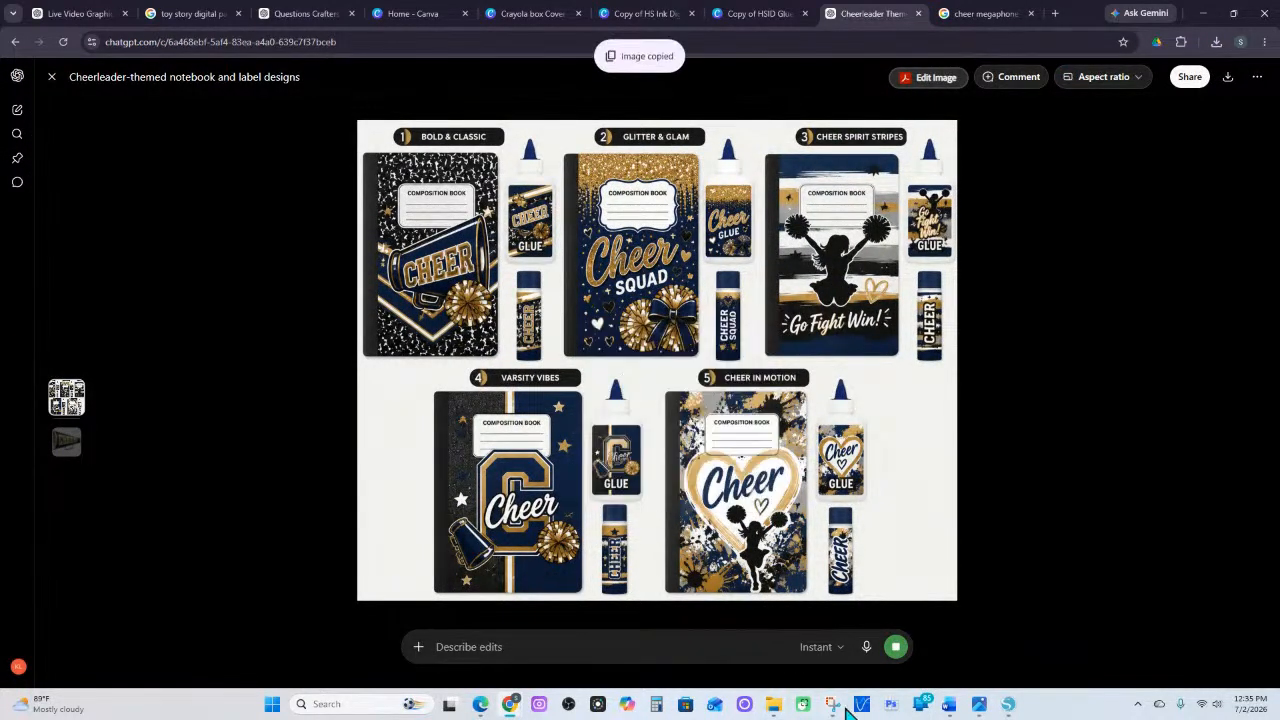
Switch to Silhouette Studio and paste the copied design collage near the notebook covers
{"action": "left_click", "coordinate": [1008, 704]}
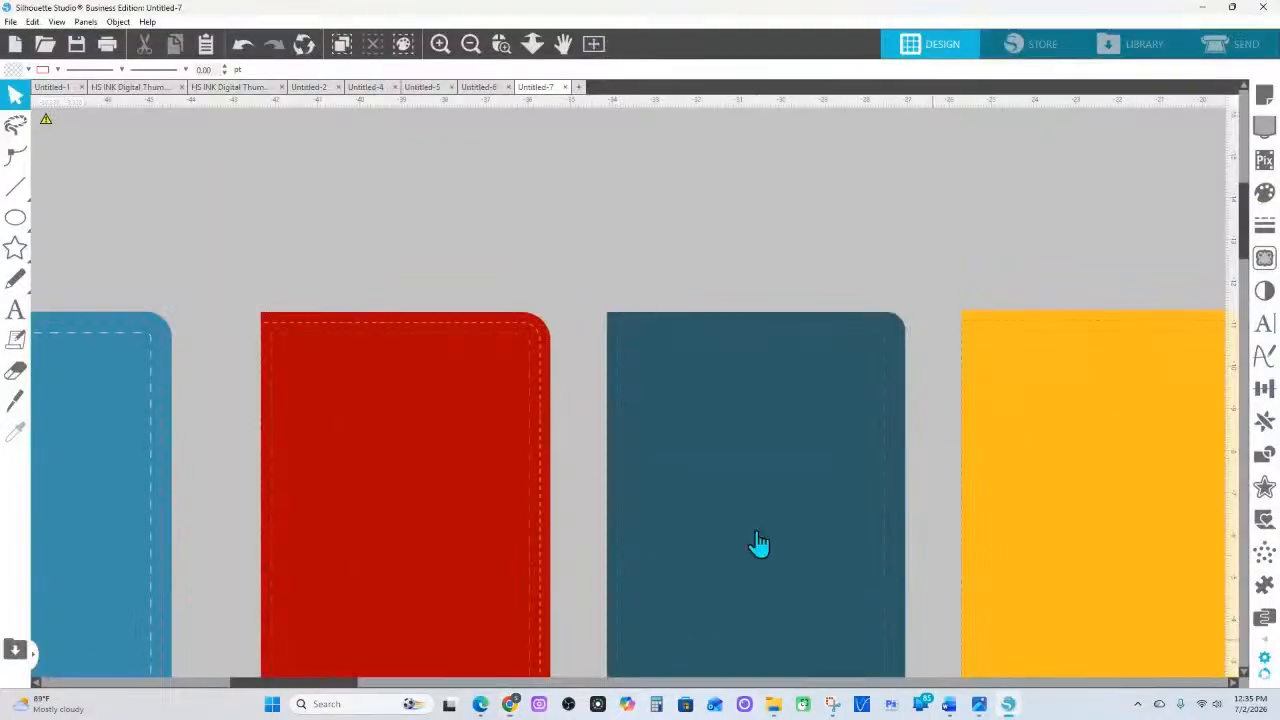
{"action": "right_click", "coordinate": [572, 167]}
{"action": "left_click", "coordinate": [628, 234]}
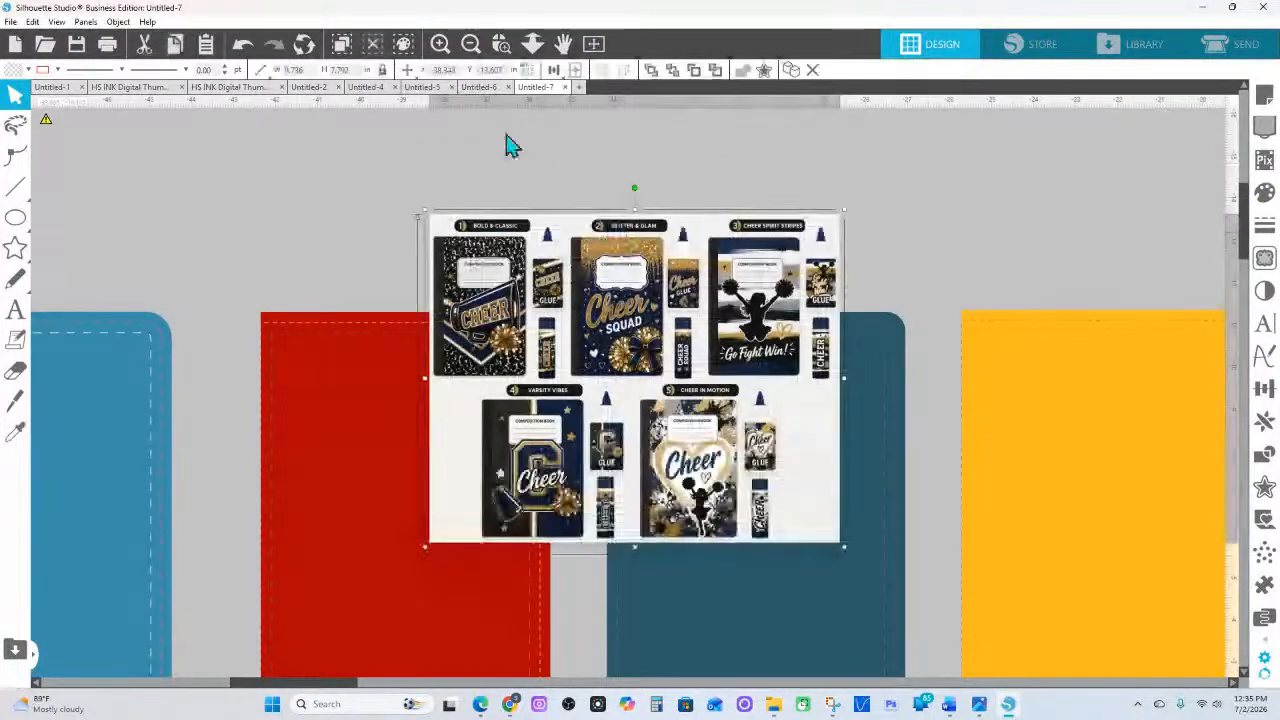
Enlarge the pasted collage to about 17.3 by 13.8 in and move it into the empty area above the notebook covers
{"action": "left_click", "coordinate": [536, 47]}
{"action": "left_click_drag", "start_coordinate": [560, 250], "coordinate": [471, 180]}
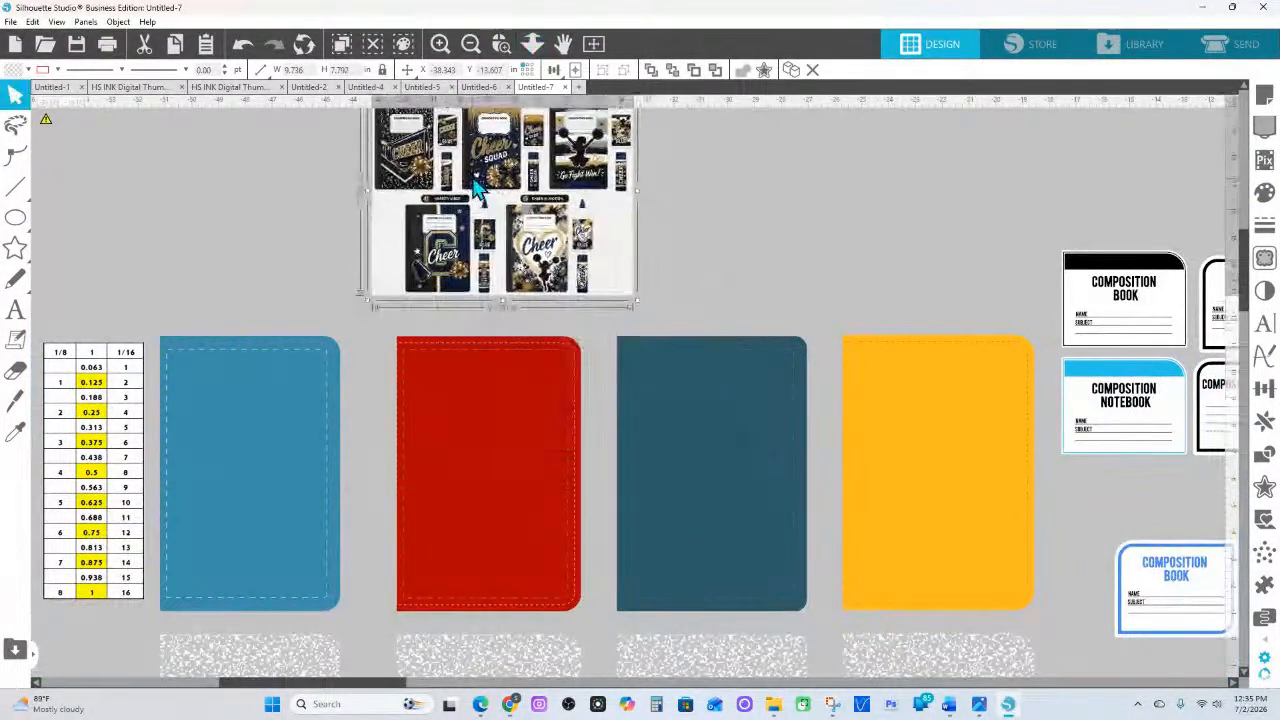
{"action": "left_click_drag", "start_coordinate": [98, 414], "coordinate": [2, 412]}
{"action": "left_click", "coordinate": [724, 294]}
{"action": "left_click", "coordinate": [724, 296]}
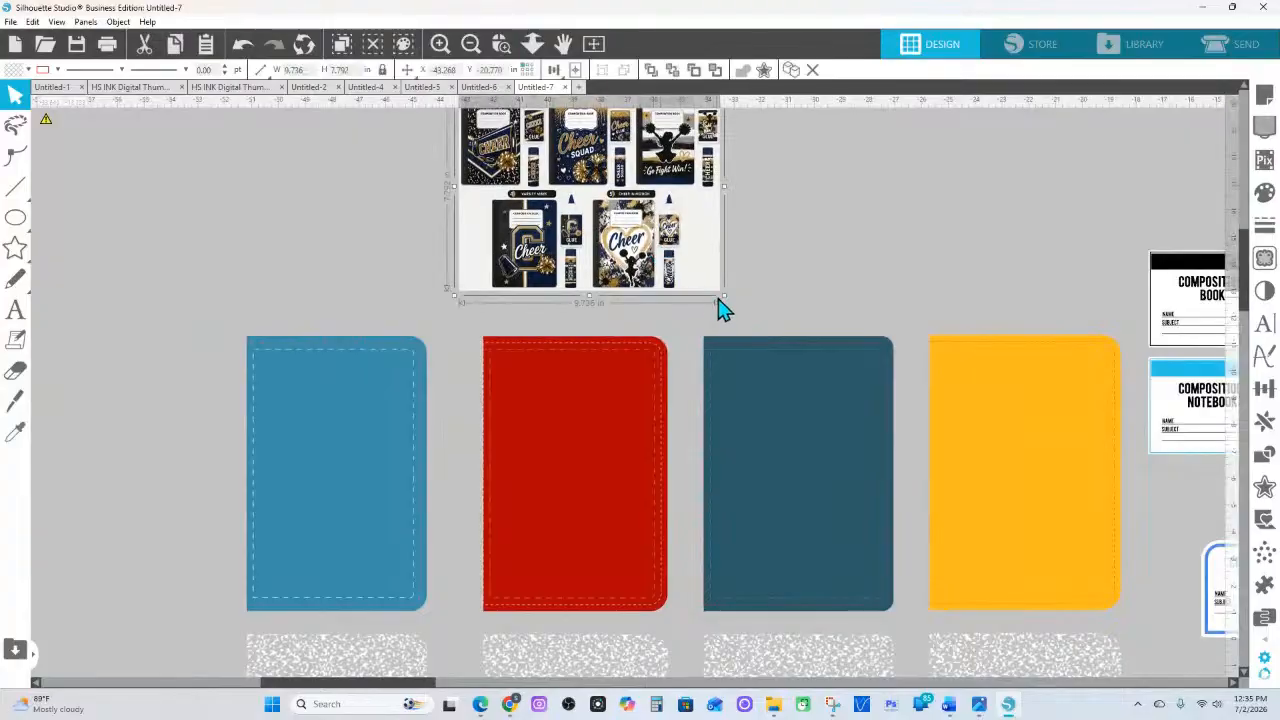
{"action": "left_click_drag", "start_coordinate": [724, 296], "coordinate": [910, 478]}
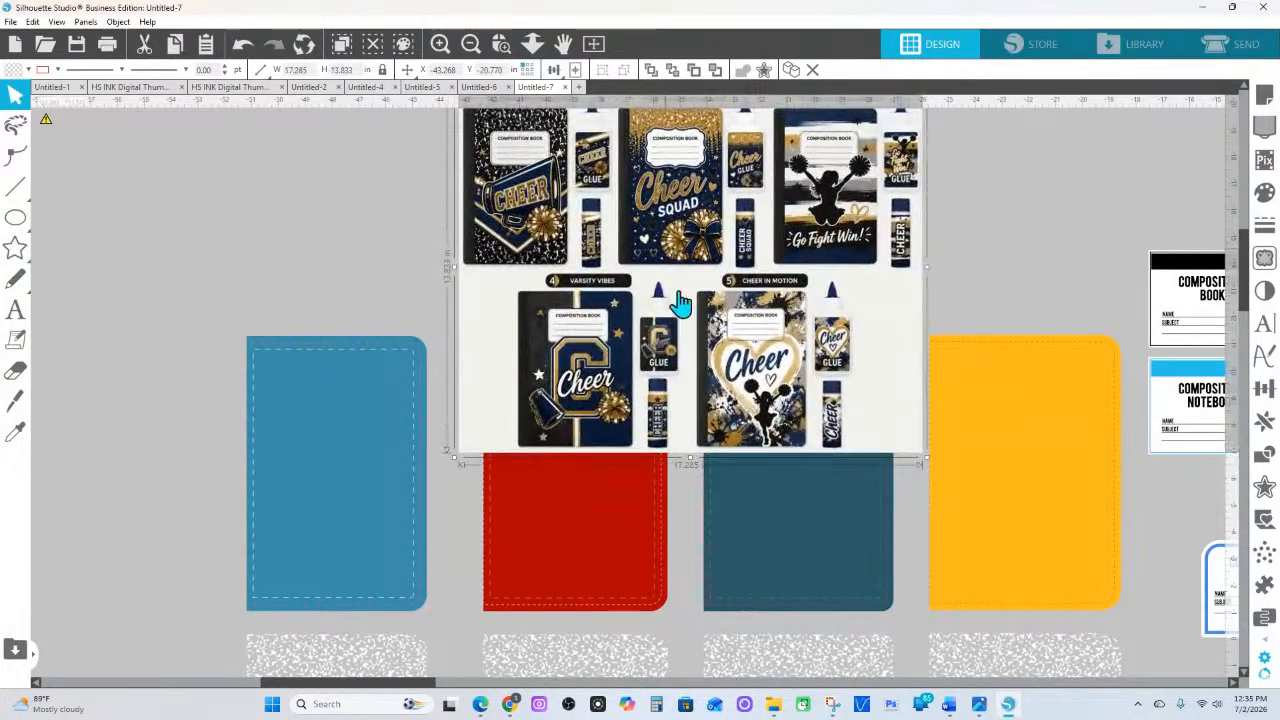
{"action": "left_click_drag", "start_coordinate": [677, 303], "coordinate": [633, 142]}
{"action": "left_click", "coordinate": [533, 45]}
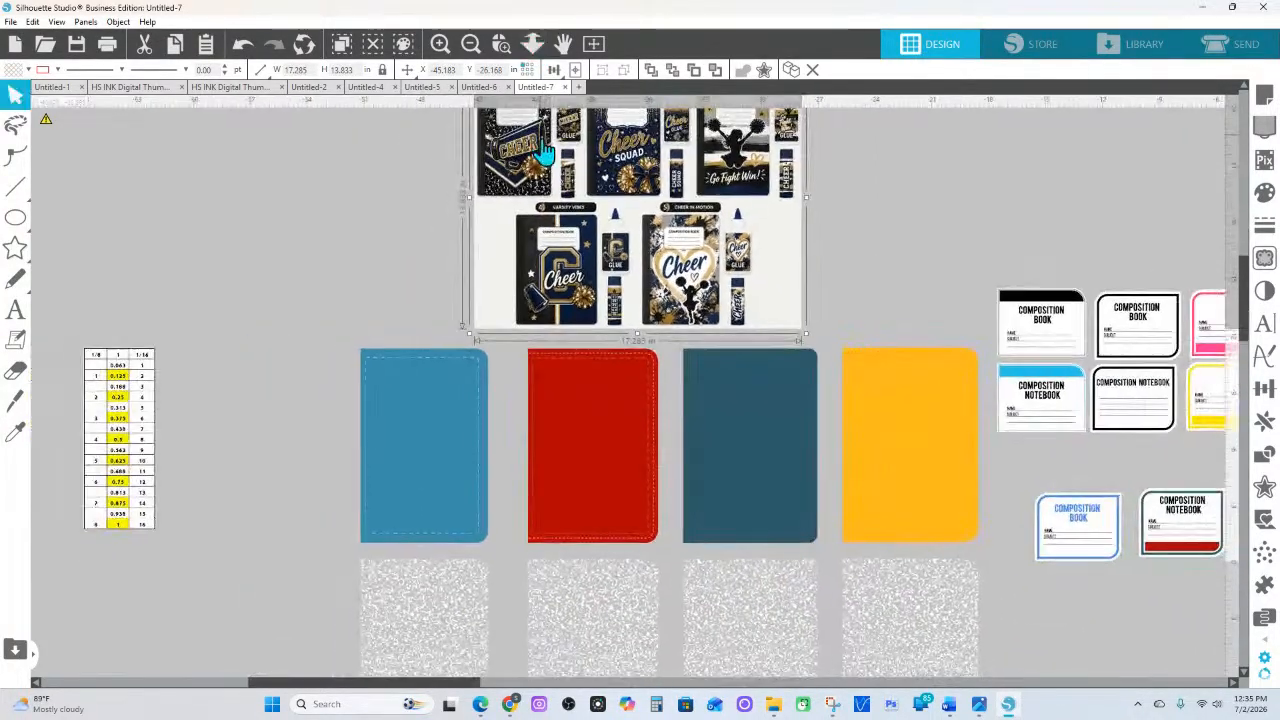
{"action": "left_click_drag", "start_coordinate": [804, 272], "coordinate": [603, 555]}
{"action": "left_click_drag", "start_coordinate": [482, 488], "coordinate": [562, 336]}
{"action": "left_click", "coordinate": [809, 340]}
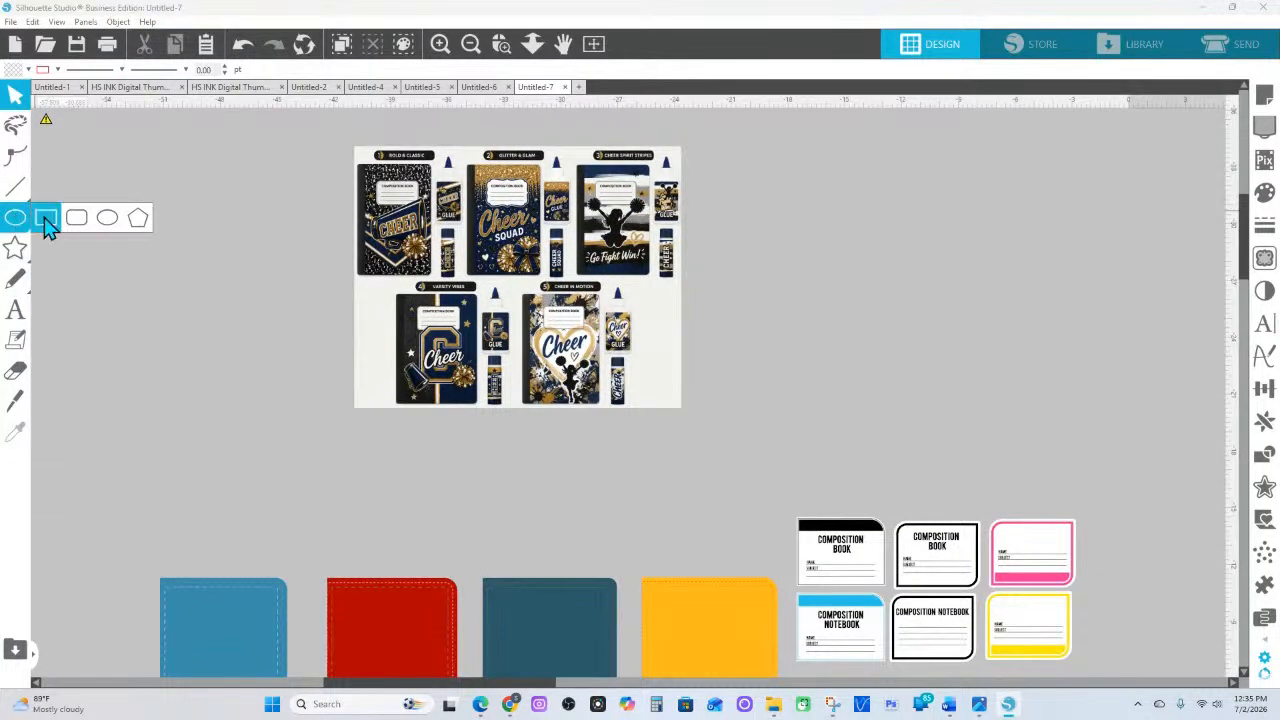
Draw a rectangle about 5.57 by 8.17 in around the Glitter & Glam design and a wide rectangle over the collage's bottom row
{"action": "left_click", "coordinate": [46, 218]}
{"action": "mouse_move", "coordinate": [469, 124]}
{"action": "left_mouse_down"}
{"action": "mouse_move", "coordinate": [467, 190]}
{"action": "mouse_move", "coordinate": [494, 283]}
{"action": "mouse_move", "coordinate": [575, 288]}
{"action": "left_mouse_up"}
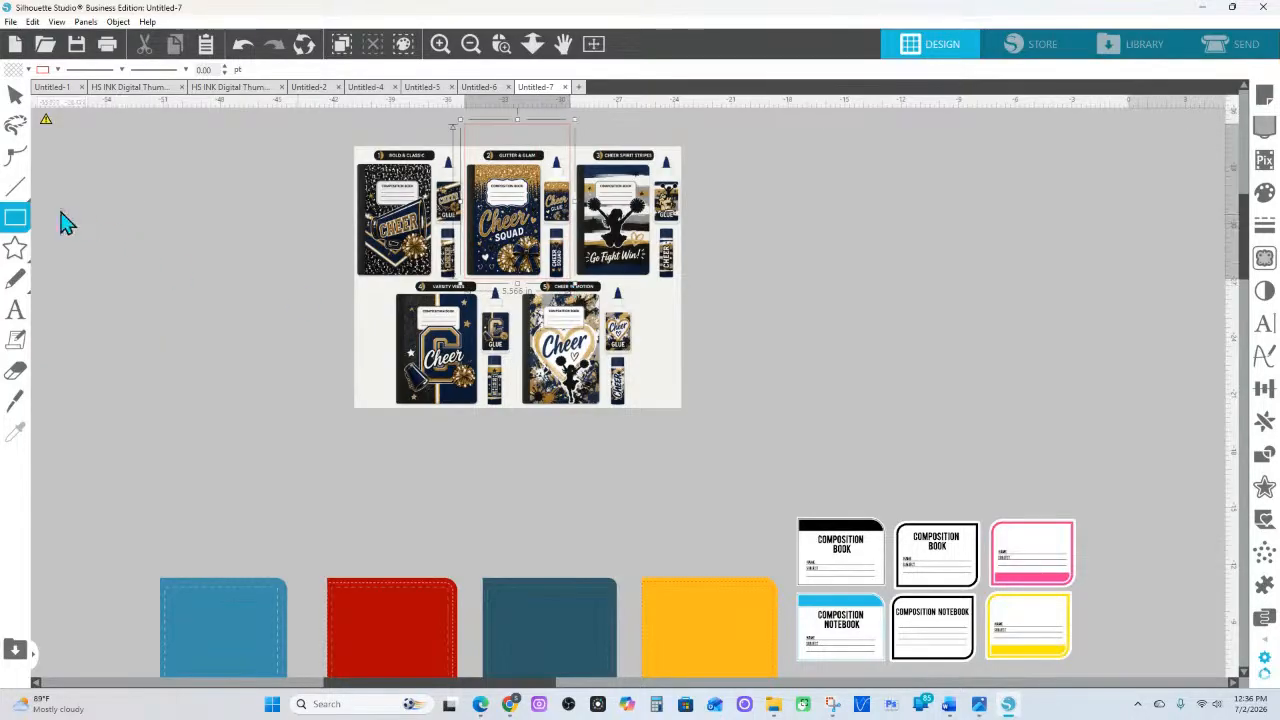
{"action": "mouse_move", "coordinate": [17, 217]}
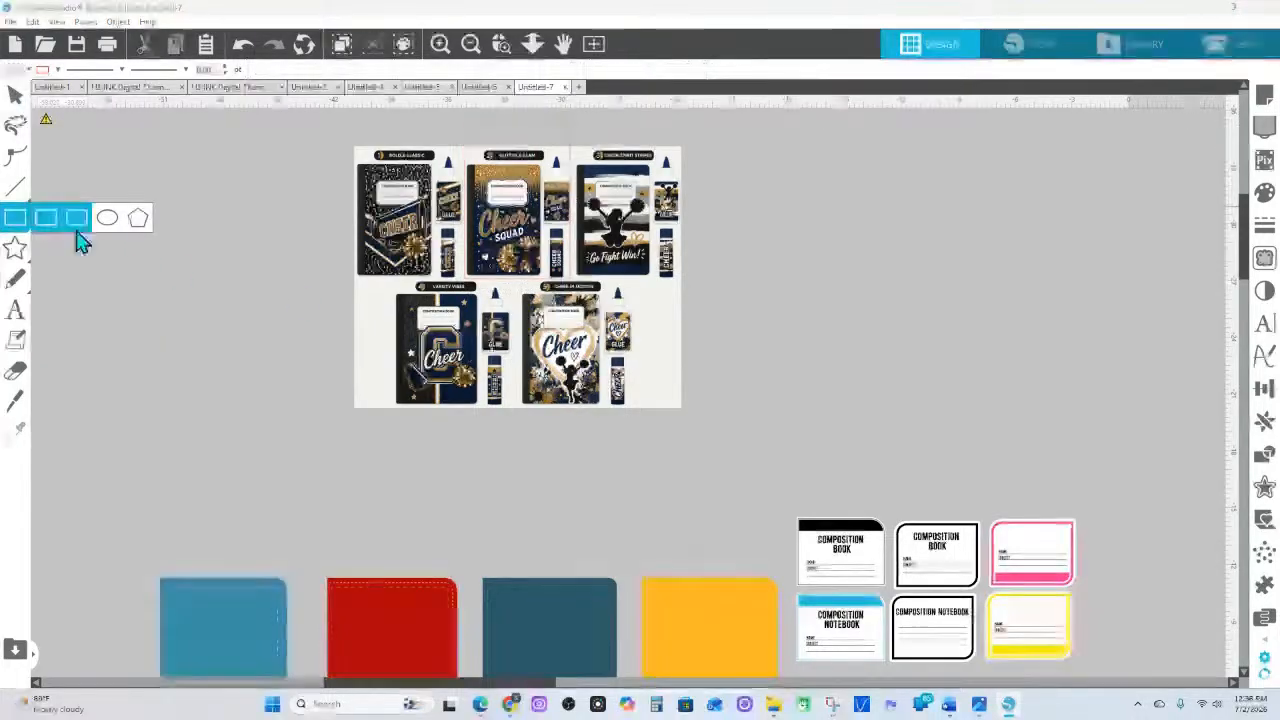
{"action": "left_click", "coordinate": [46, 218]}
{"action": "left_click_drag", "start_coordinate": [316, 278], "coordinate": [706, 463]}
Move the narrow rectangle clear of the collage and fit the wide rectangle around the bottom row of designs
{"action": "left_click_drag", "start_coordinate": [509, 124], "coordinate": [948, 147]}
{"action": "left_click", "coordinate": [830, 215]}
{"action": "left_click_drag", "start_coordinate": [707, 320], "coordinate": [711, 322]}
{"action": "left_click", "coordinate": [709, 386]}
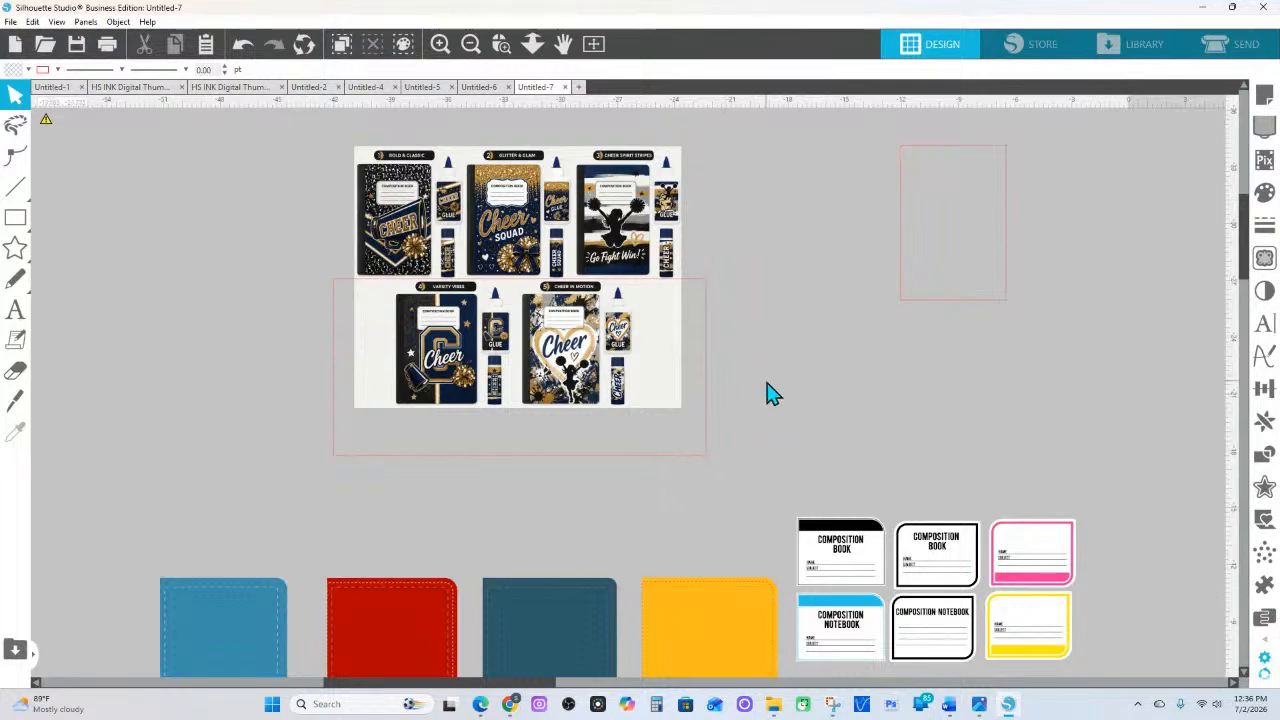
Select the collage with the wide rectangle and use Subtract to separate the top row from the bottom row
{"action": "left_click_drag", "start_coordinate": [766, 382], "coordinate": [467, 96]}
{"action": "key", "text": "i"}
{"action": "key", "text": "v"}
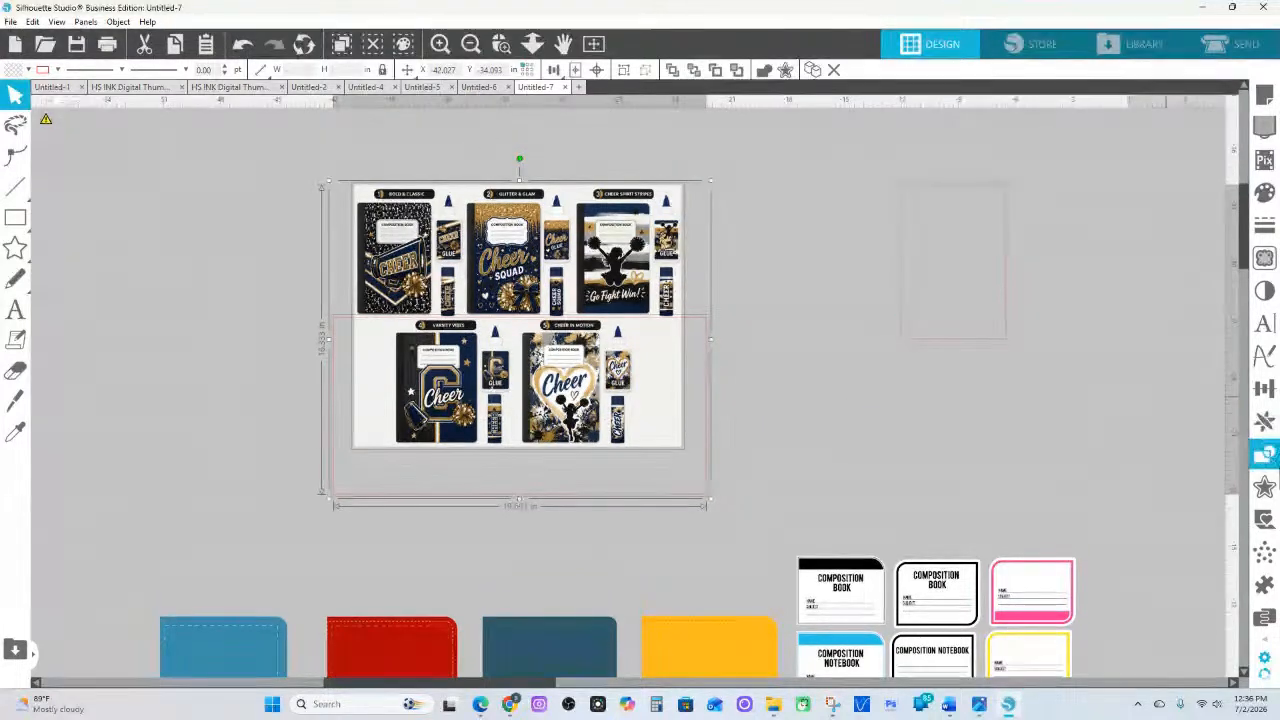
{"action": "left_click", "coordinate": [1264, 453]}
{"action": "left_click", "coordinate": [1170, 196]}
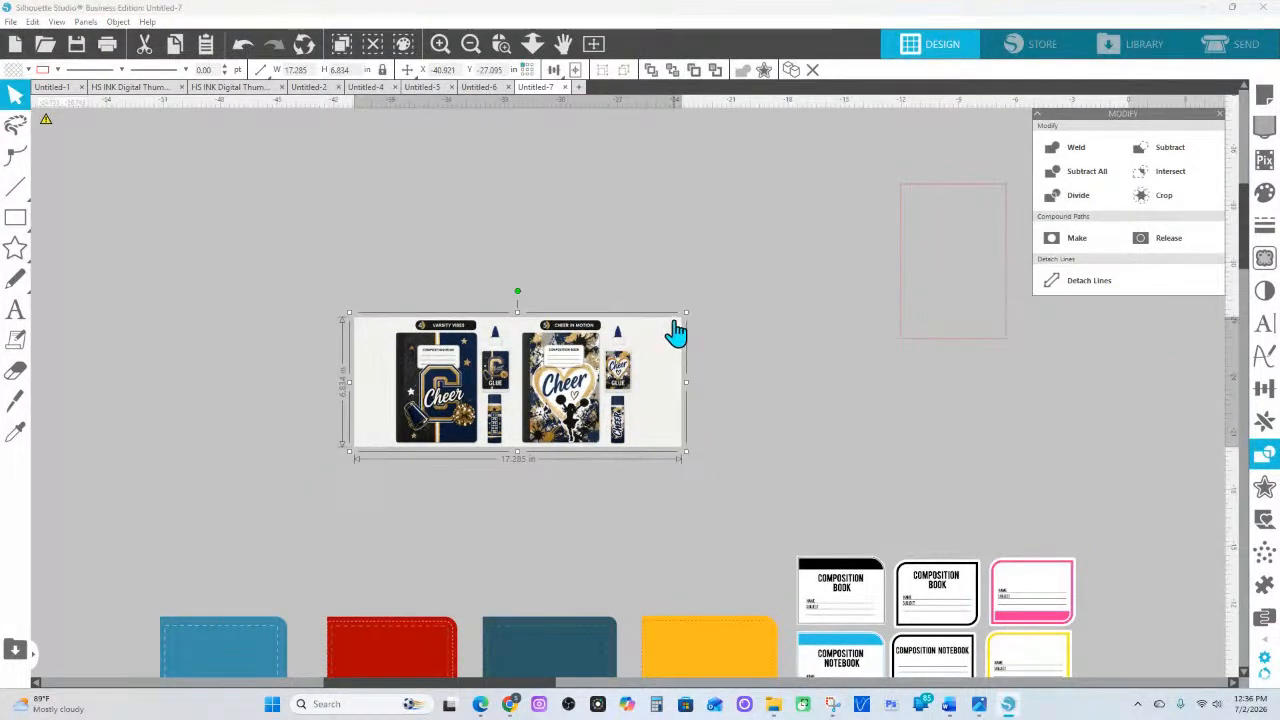
{"action": "key", "text": "ctrl+f"}
{"action": "left_click", "coordinate": [1183, 150]}
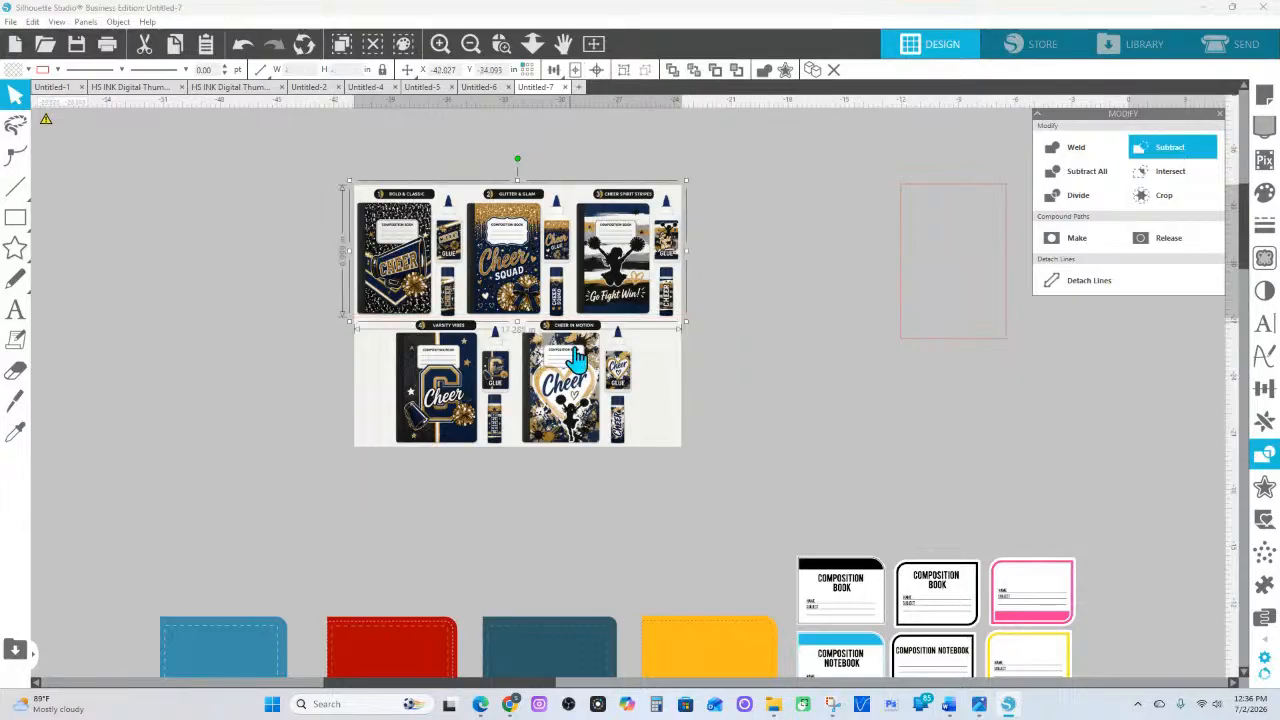
Place the narrow rectangle in front of the Glitter & Glam design and widen it to about 5.7 in
{"action": "left_click_drag", "start_coordinate": [940, 184], "coordinate": [500, 185]}
{"action": "right_click", "coordinate": [753, 208]}
{"action": "left_click", "coordinate": [800, 508]}
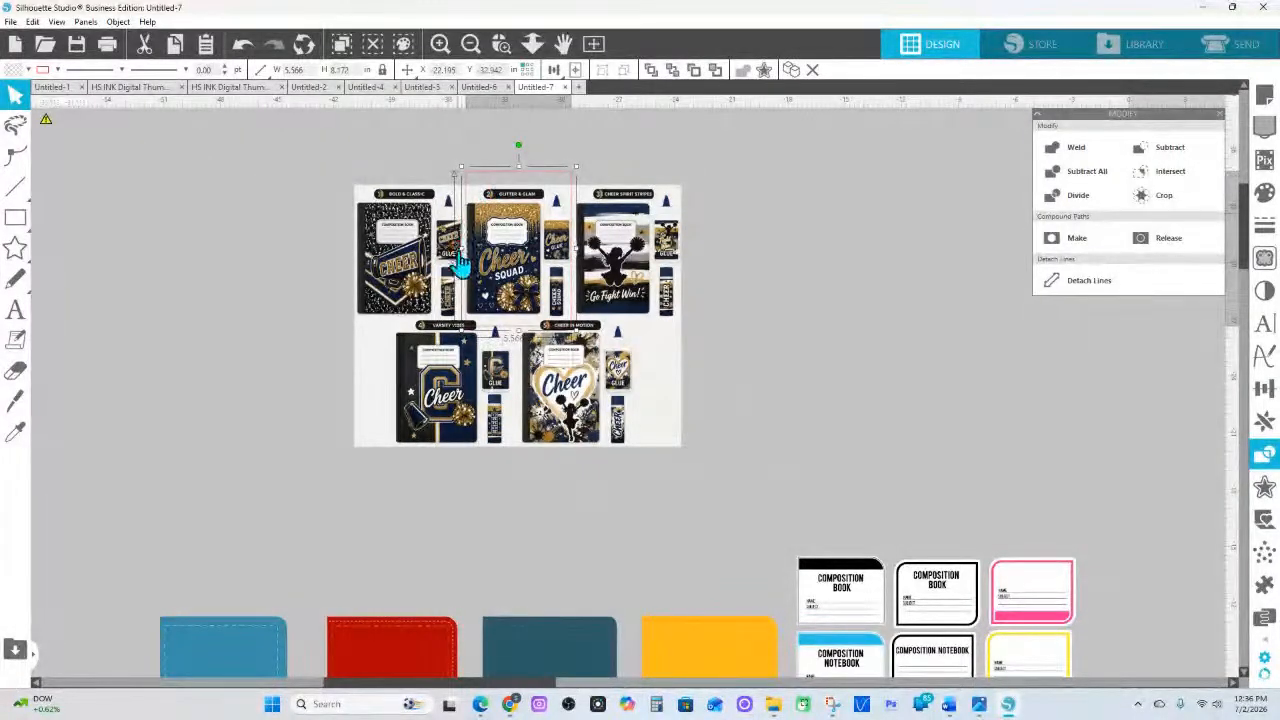
{"action": "left_click_drag", "start_coordinate": [462, 249], "coordinate": [460, 249]}
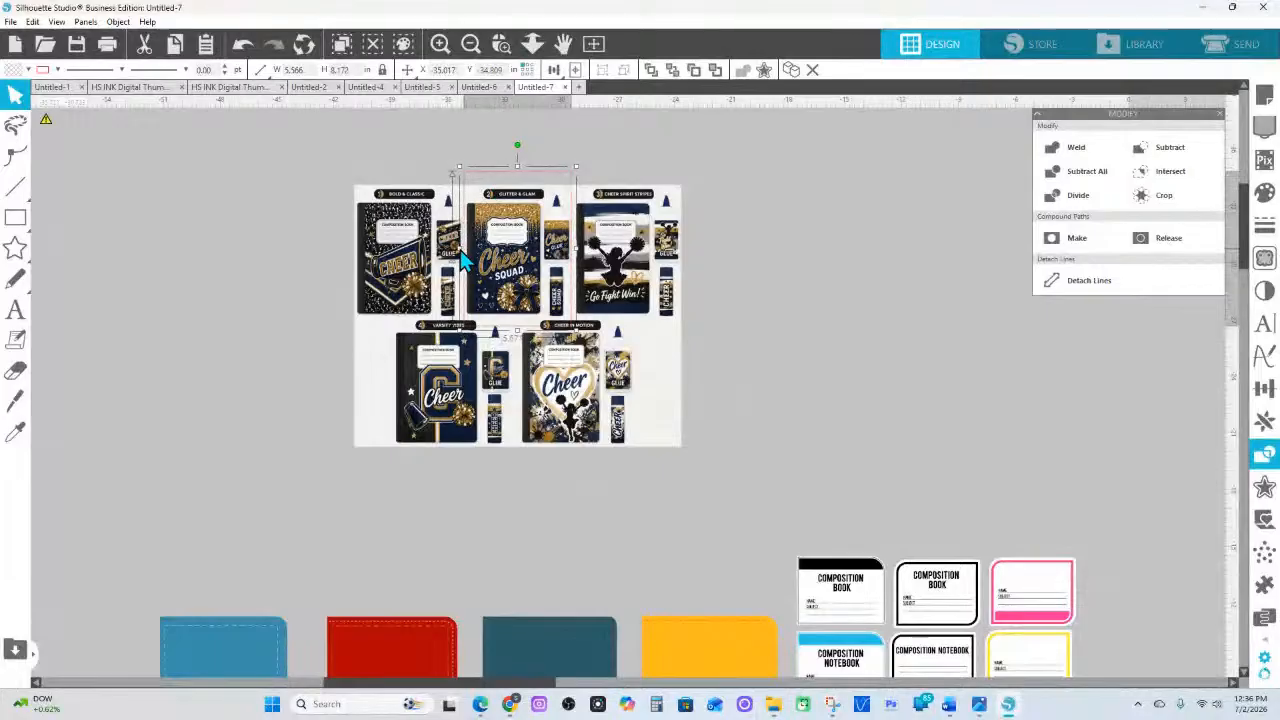
{"action": "left_click_drag", "start_coordinate": [577, 248], "coordinate": [574, 250]}
{"action": "left_click_drag", "start_coordinate": [518, 332], "coordinate": [518, 335]}
Select the top row with the narrow rectangle and split the three designs apart at the rectangle's edges
{"action": "left_click_drag", "start_coordinate": [318, 154], "coordinate": [675, 238]}
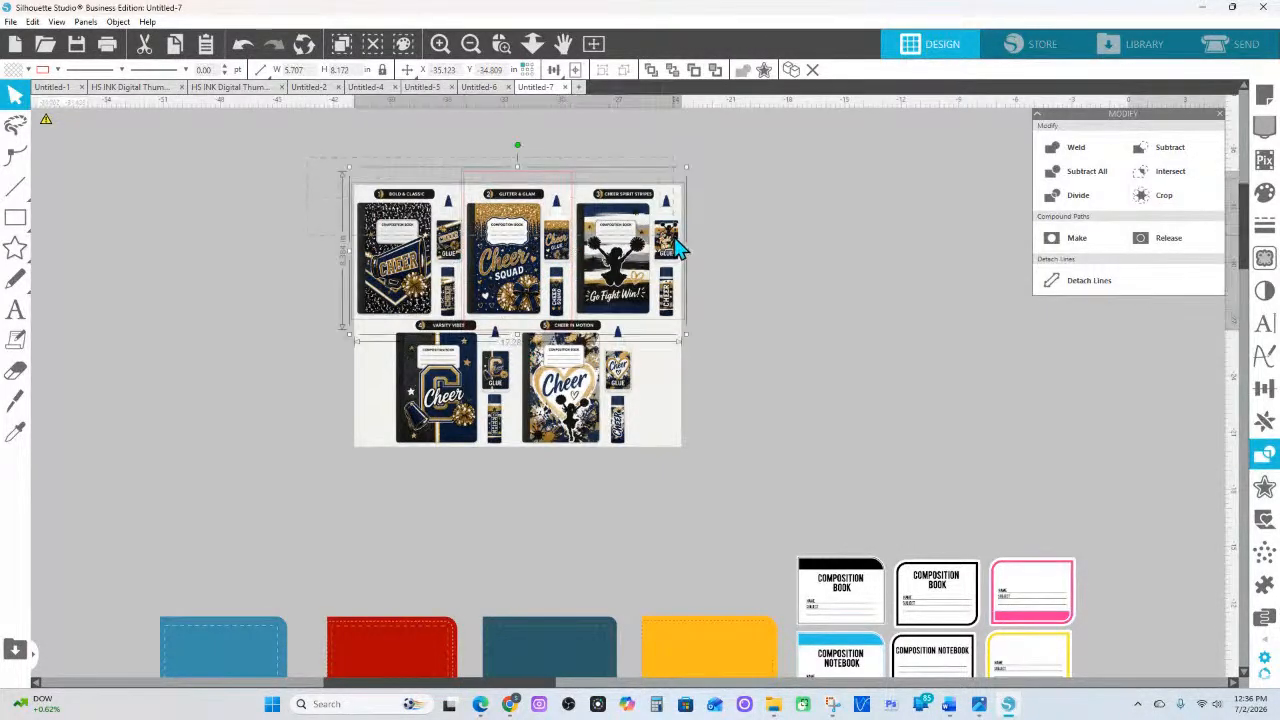
{"action": "right_click", "coordinate": [675, 237]}
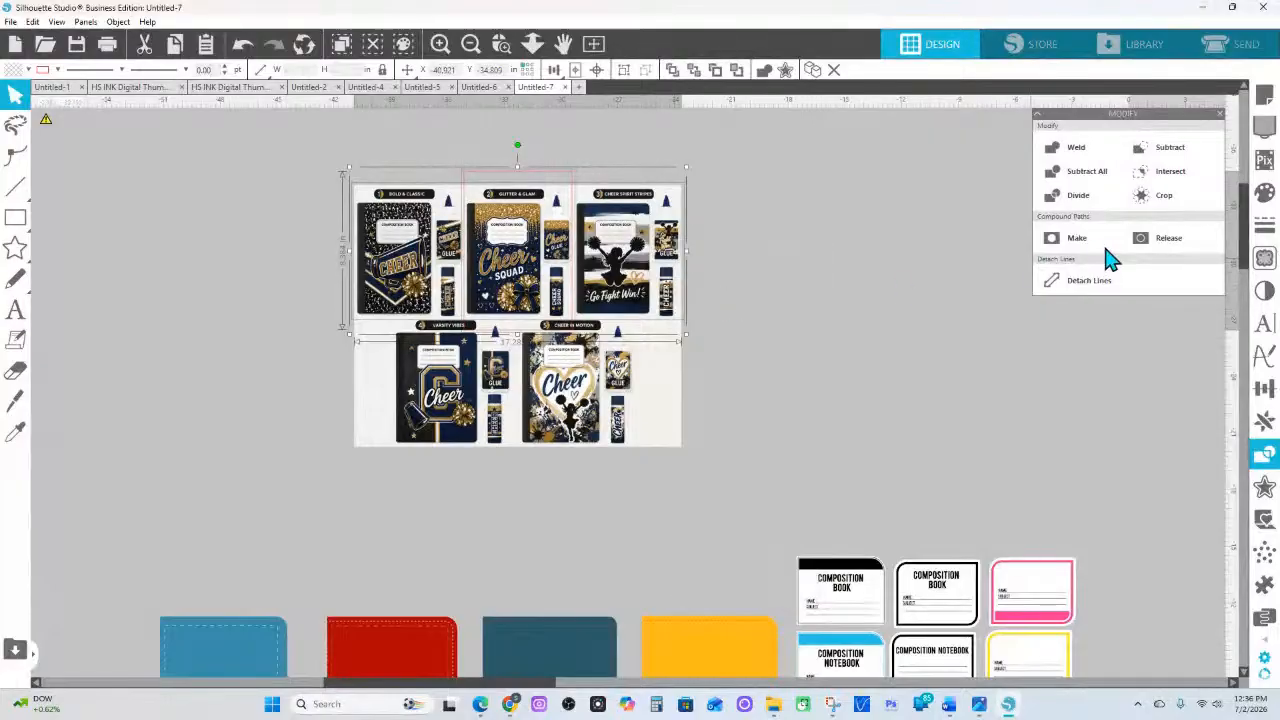
{"action": "left_click", "coordinate": [1160, 195]}
{"action": "right_click", "coordinate": [820, 235]}
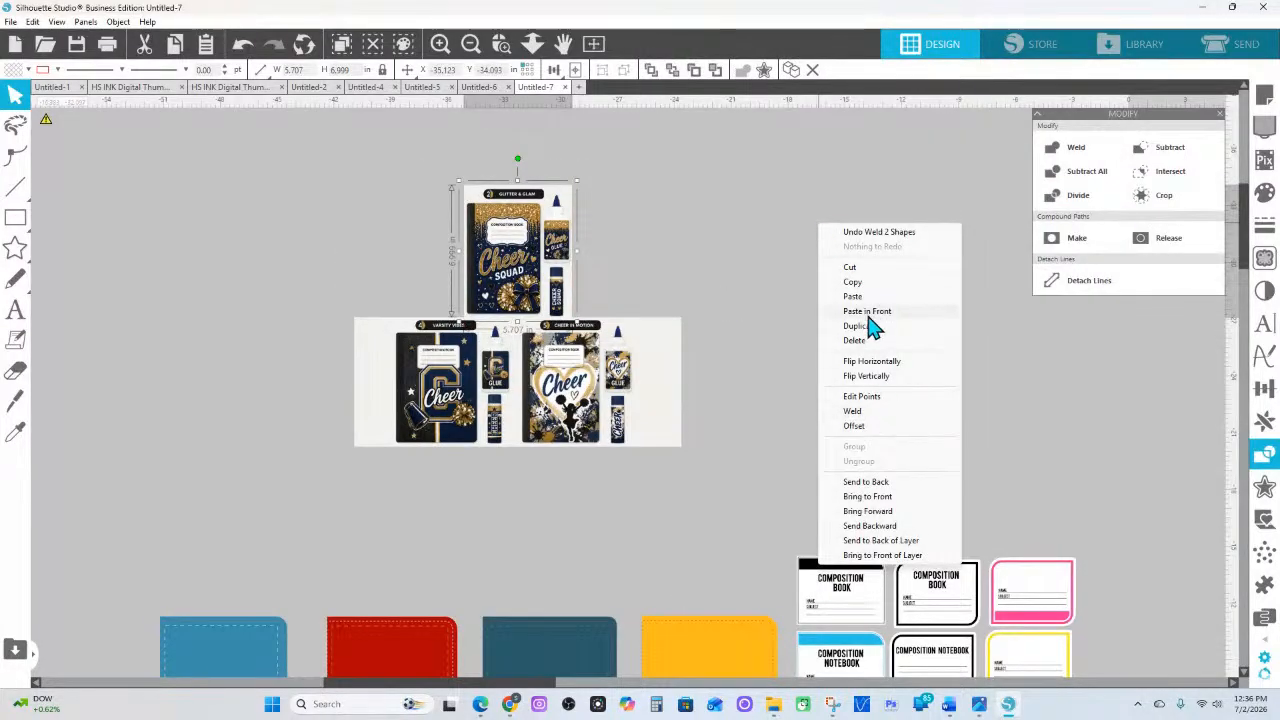
{"action": "left_click", "coordinate": [868, 310]}
{"action": "left_click", "coordinate": [1160, 172]}
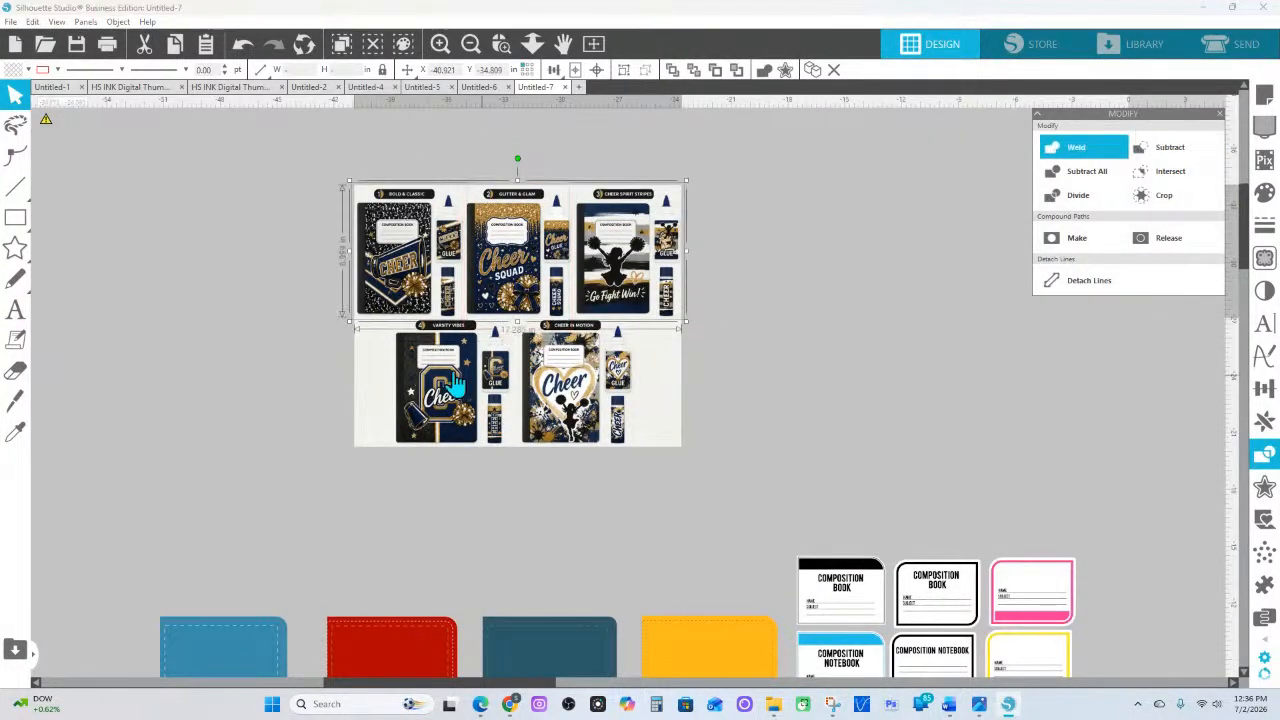
Draw a rectangle over the Cheer in Motion design and use Subtract to split it from the rest of the bottom row
{"action": "left_click", "coordinate": [15, 217]}
{"action": "mouse_move", "coordinate": [797, 512]}
{"action": "left_mouse_down"}
{"action": "mouse_move", "coordinate": [657, 383]}
{"action": "mouse_move", "coordinate": [500, 302]}
{"action": "left_mouse_up"}
{"action": "left_click_drag", "start_coordinate": [886, 492], "coordinate": [518, 421]}
{"action": "key", "text": "i"}
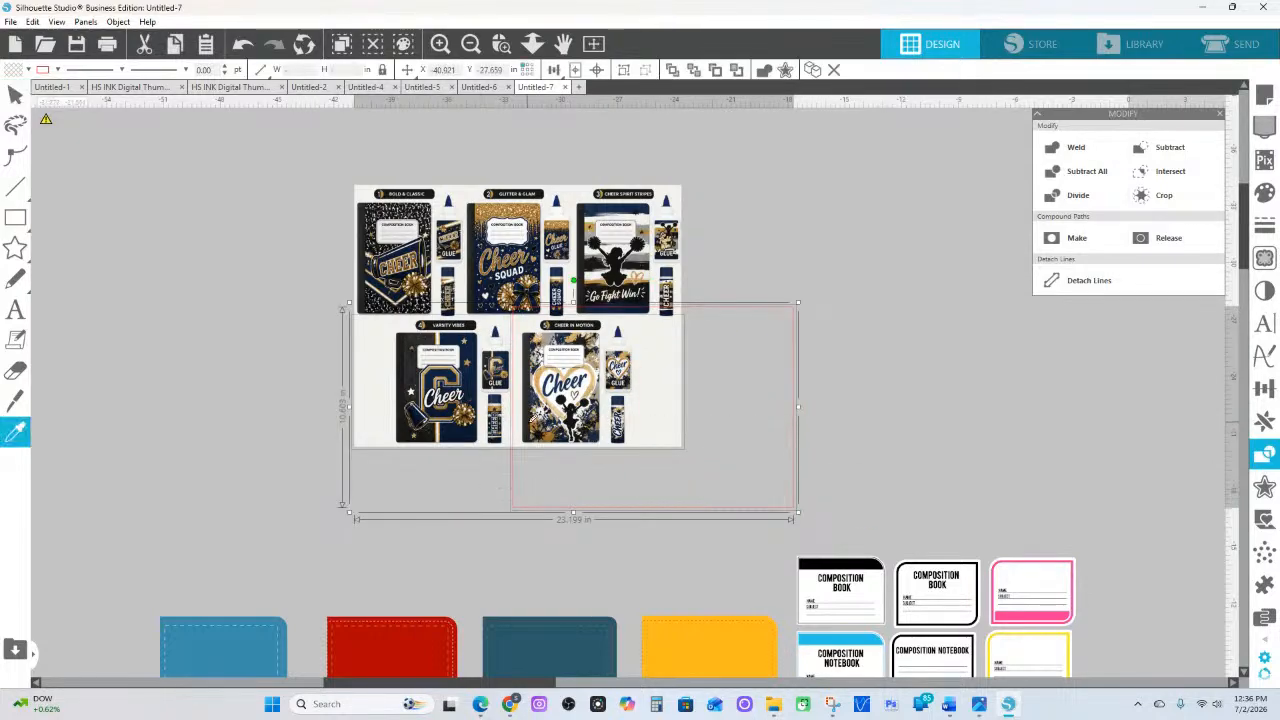
{"action": "left_click", "coordinate": [1157, 194]}
{"action": "right_click", "coordinate": [816, 405]}
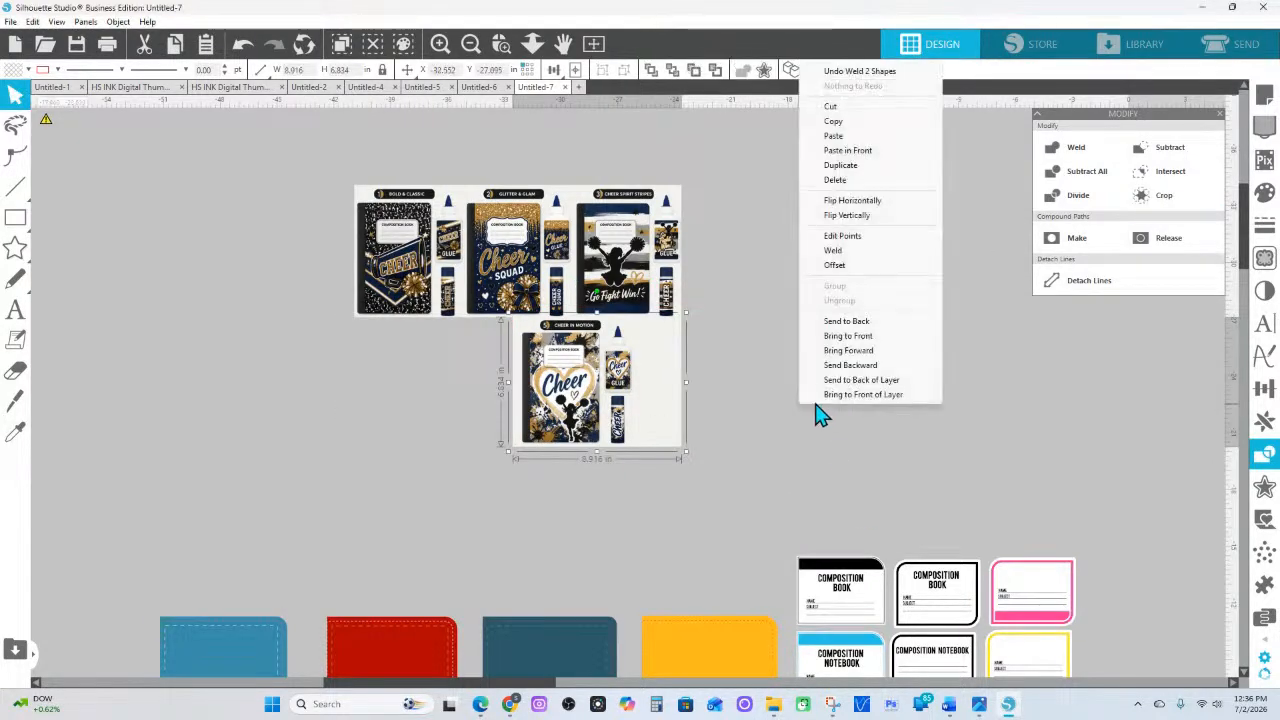
{"action": "left_click", "coordinate": [850, 72]}
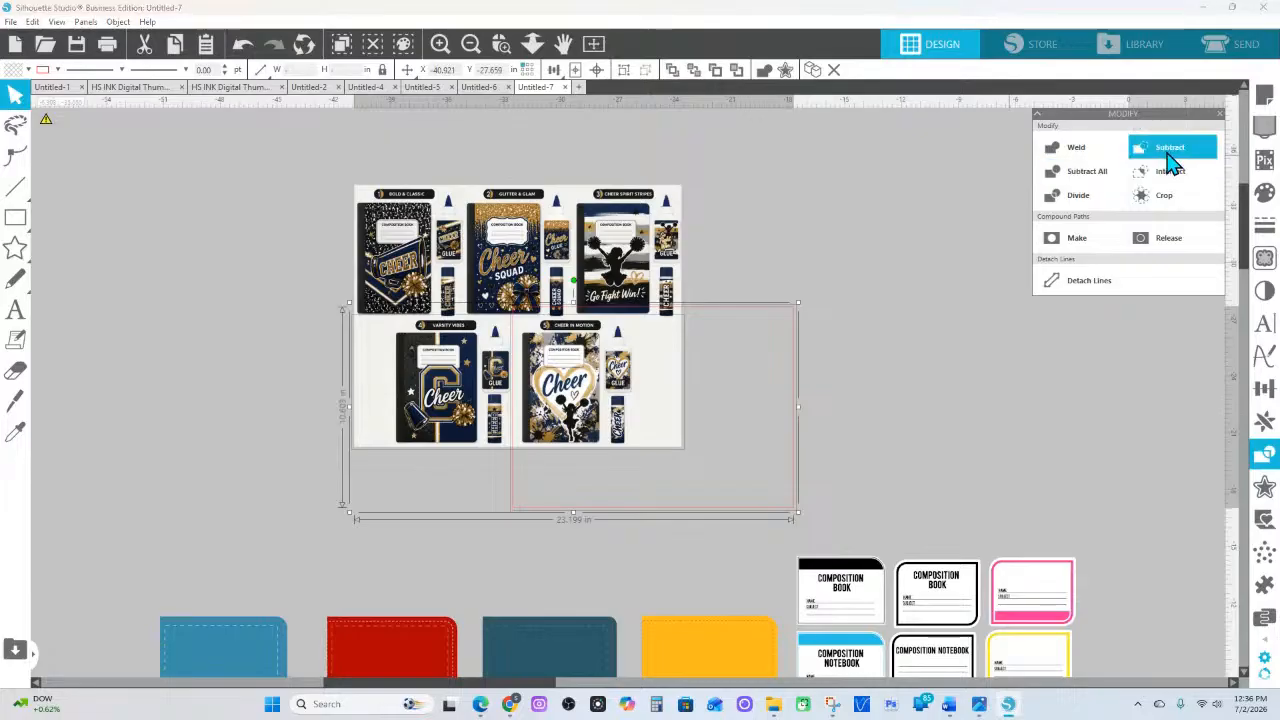
{"action": "left_click", "coordinate": [1163, 151]}
Spread the five split designs apart on the canvas and enlarge the Varsity Vibes design to about 20 in wide
{"action": "left_click_drag", "start_coordinate": [446, 285], "coordinate": [363, 266]}
{"action": "left_click_drag", "start_coordinate": [550, 280], "coordinate": [497, 257]}
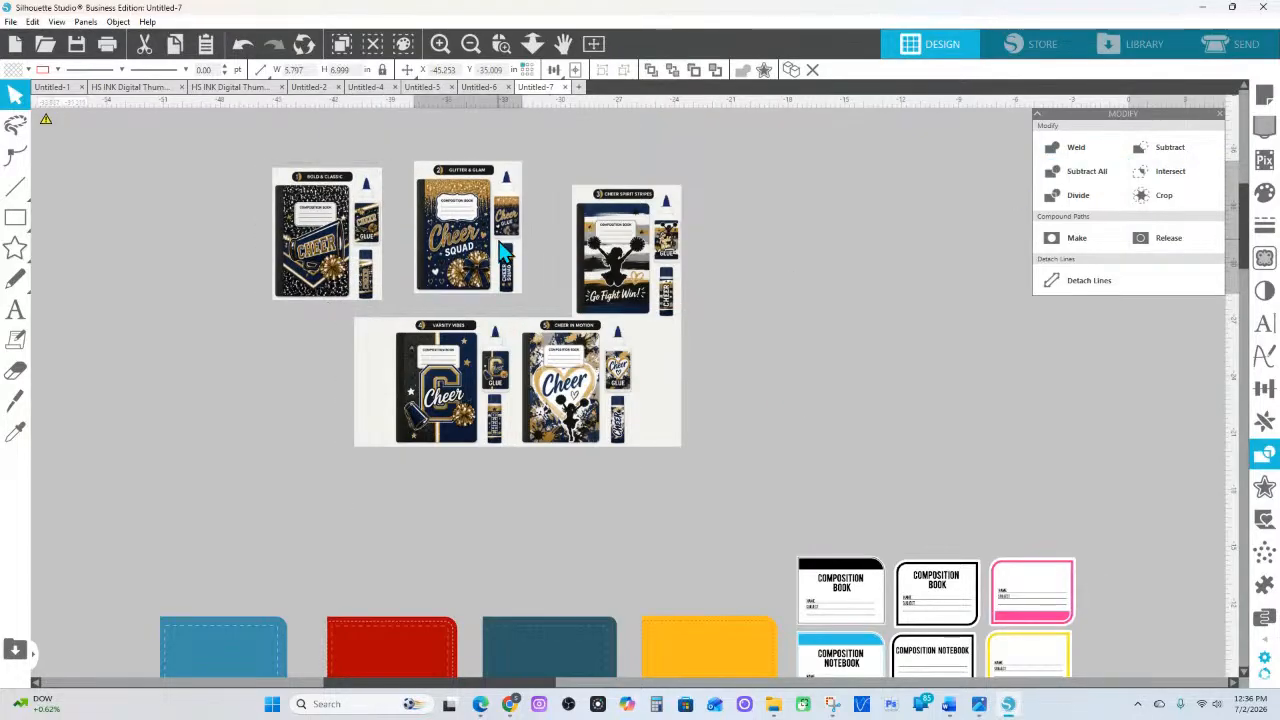
{"action": "left_click_drag", "start_coordinate": [605, 311], "coordinate": [621, 303]}
{"action": "left_click_drag", "start_coordinate": [572, 390], "coordinate": [620, 408]}
{"action": "left_click_drag", "start_coordinate": [468, 418], "coordinate": [428, 443]}
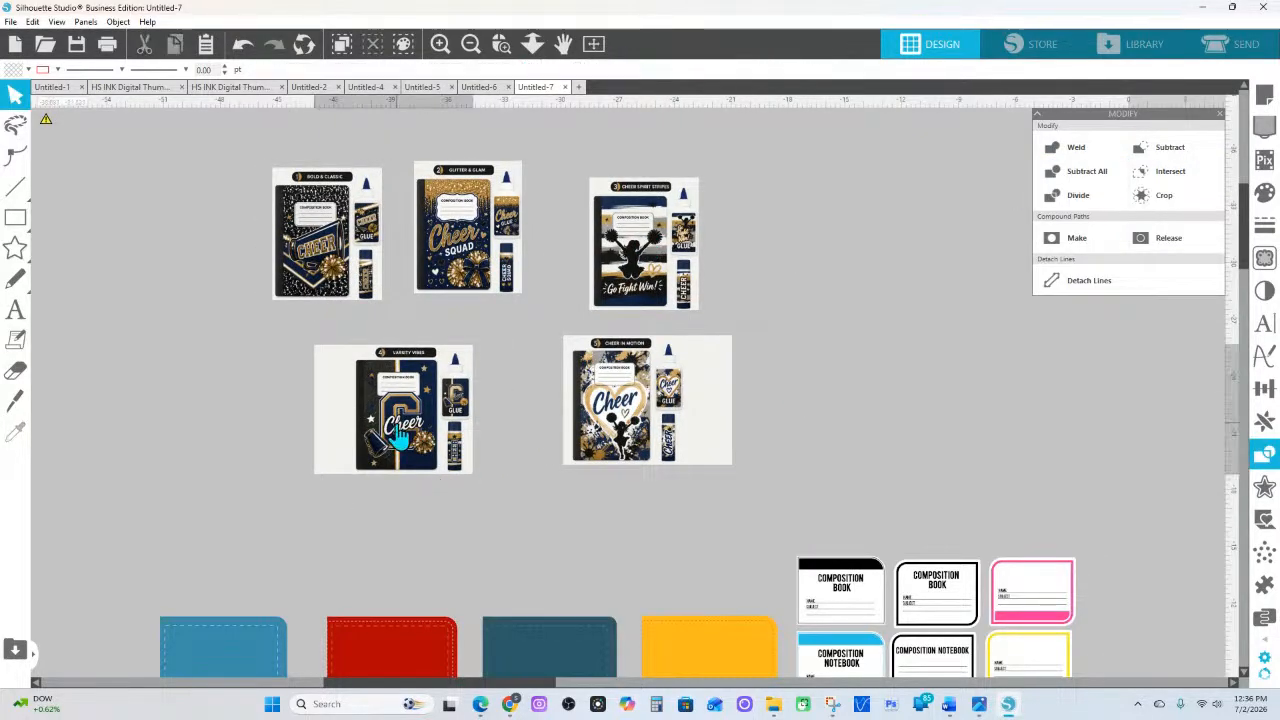
{"action": "left_click_drag", "start_coordinate": [476, 482], "coordinate": [699, 655]}
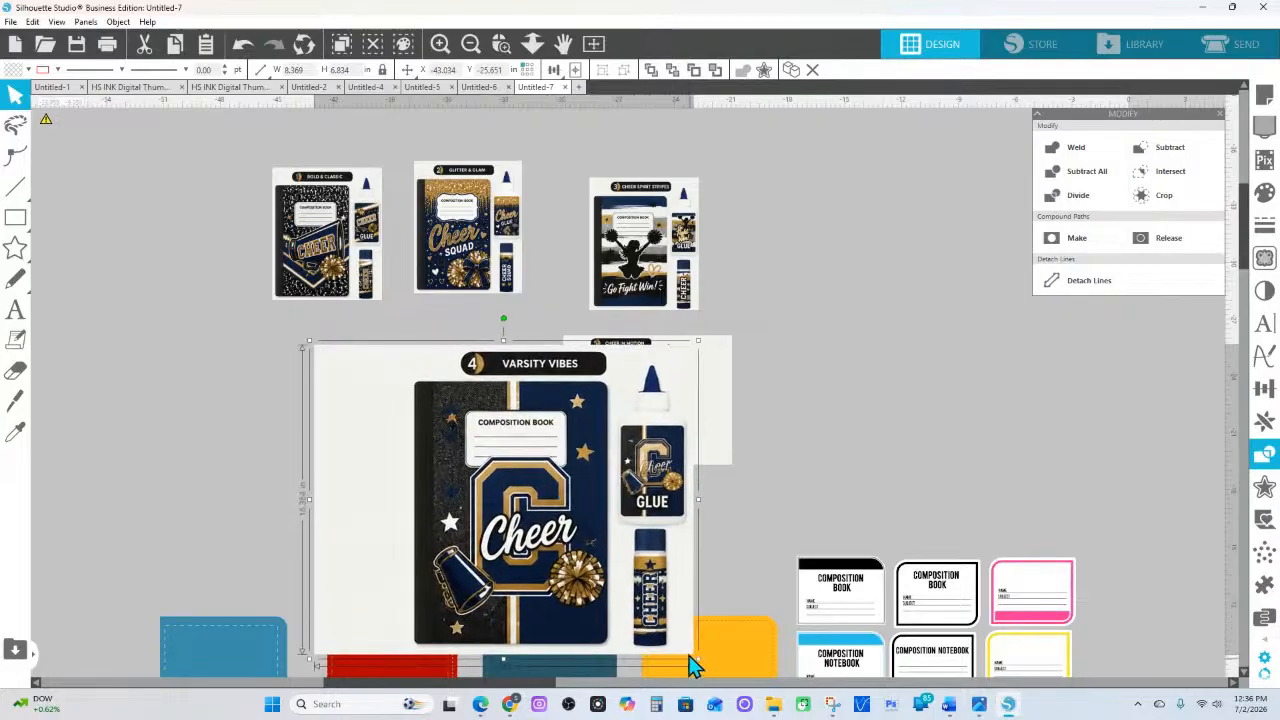
{"action": "left_click_drag", "start_coordinate": [592, 575], "coordinate": [456, 494]}
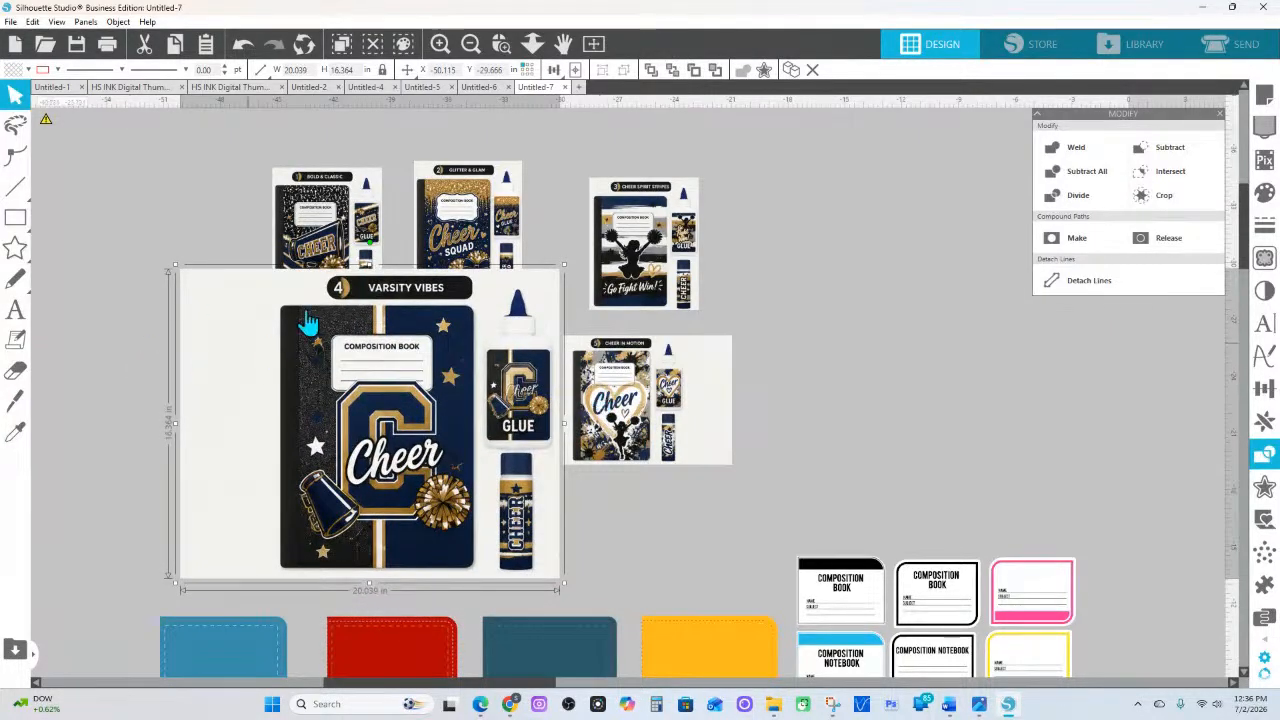
Add a text letter C in the empty area beside the designs and enlarge it to about 5.6 in wide
{"action": "left_click", "coordinate": [15, 310]}
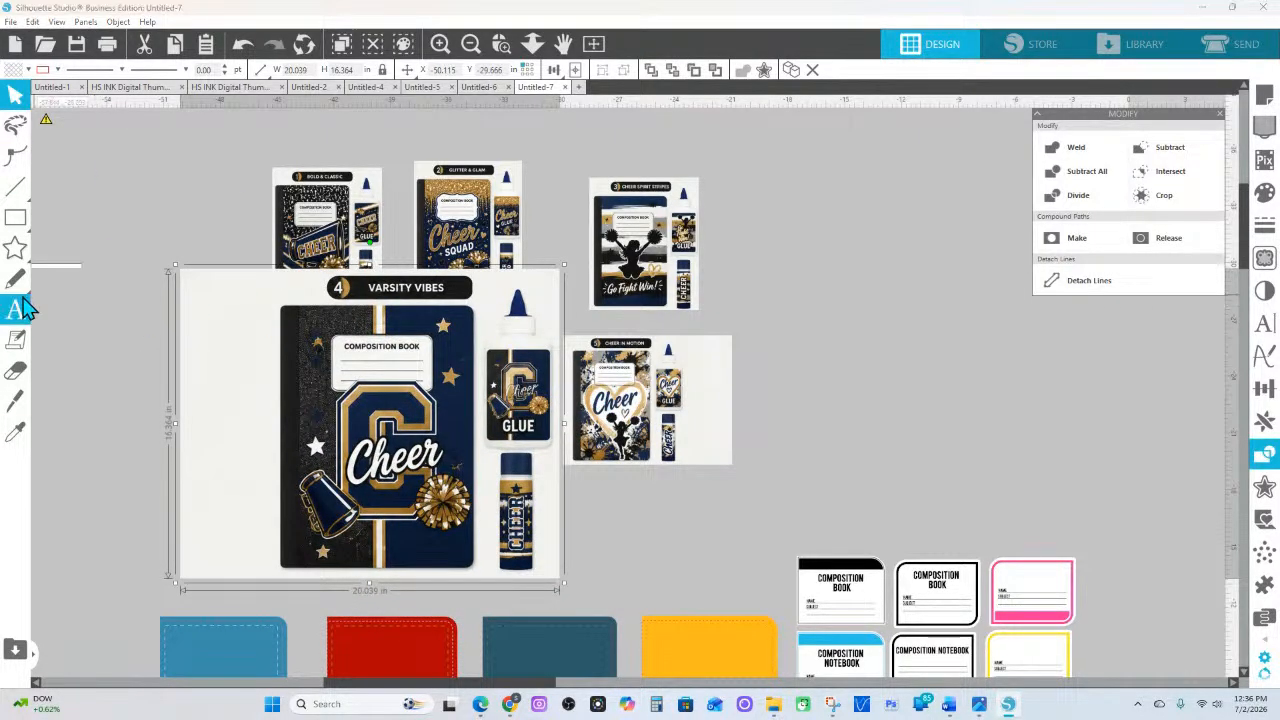
{"action": "left_click", "coordinate": [905, 304]}
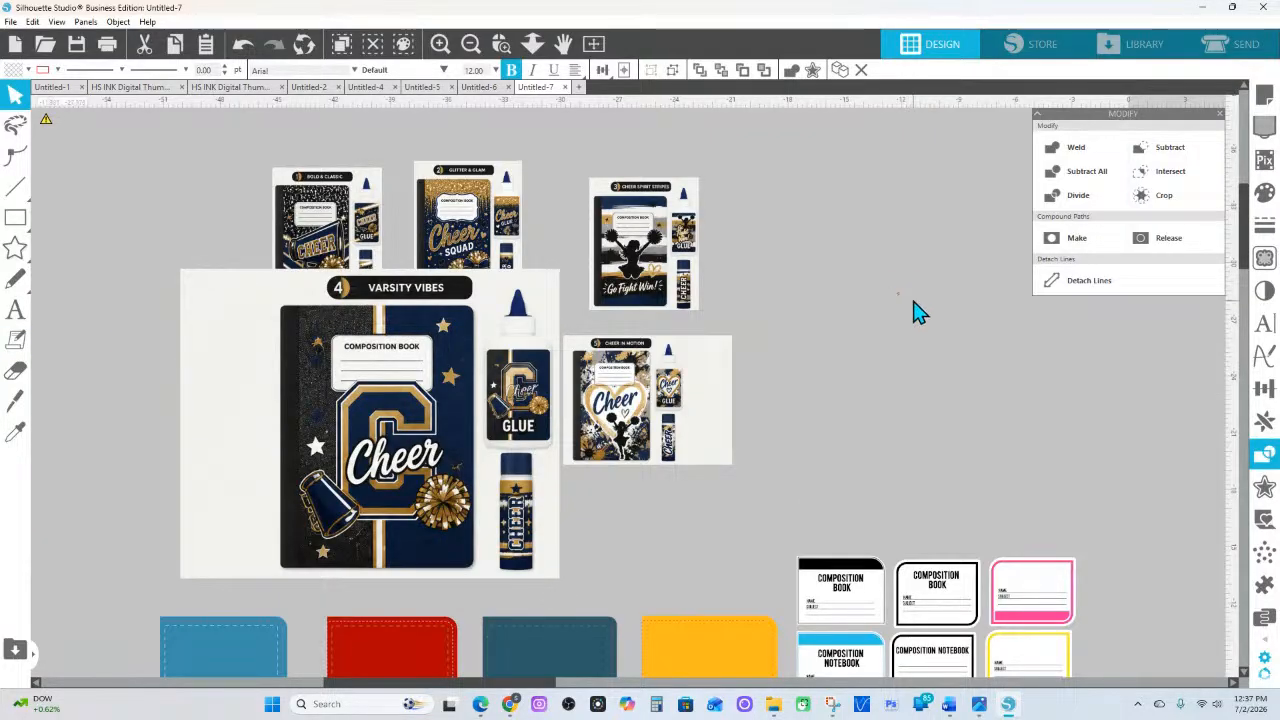
{"action": "left_click", "coordinate": [902, 306]}
{"action": "left_click_drag", "start_coordinate": [904, 302], "coordinate": [1010, 462]}
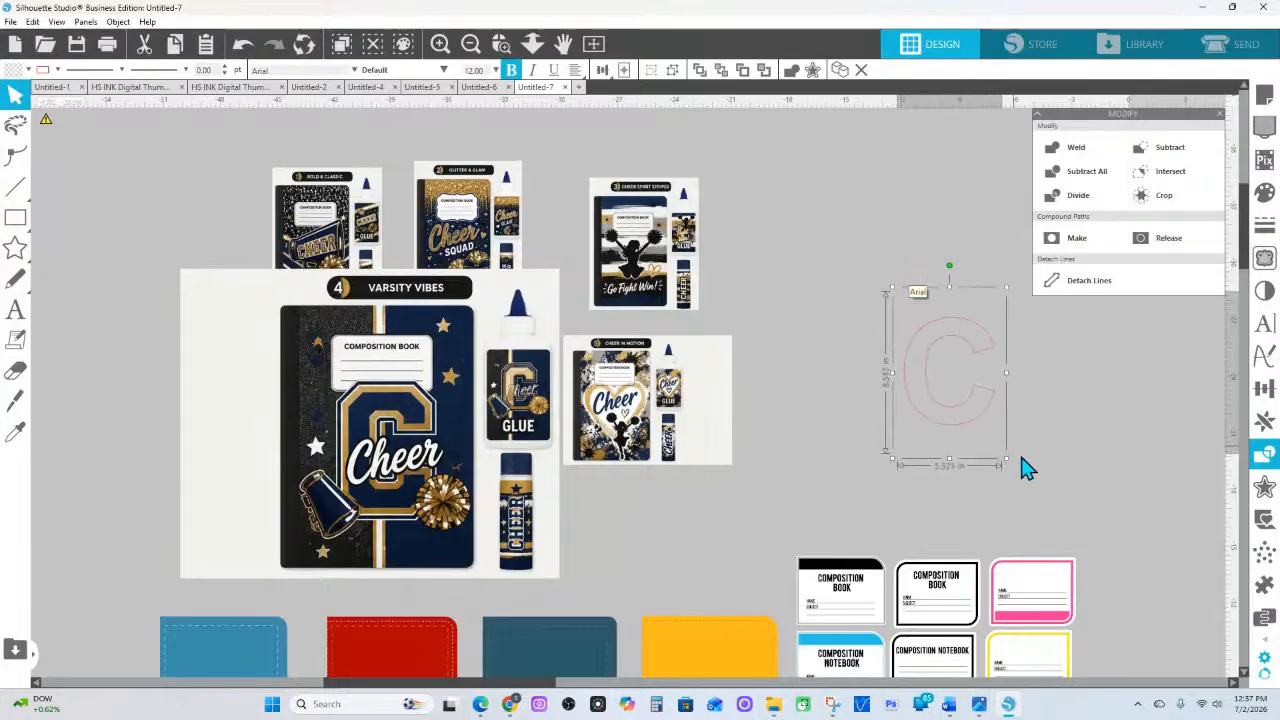
Search for the varsity fonts and apply Varsity Regular to the letter C
{"action": "left_click", "coordinate": [1263, 321]}
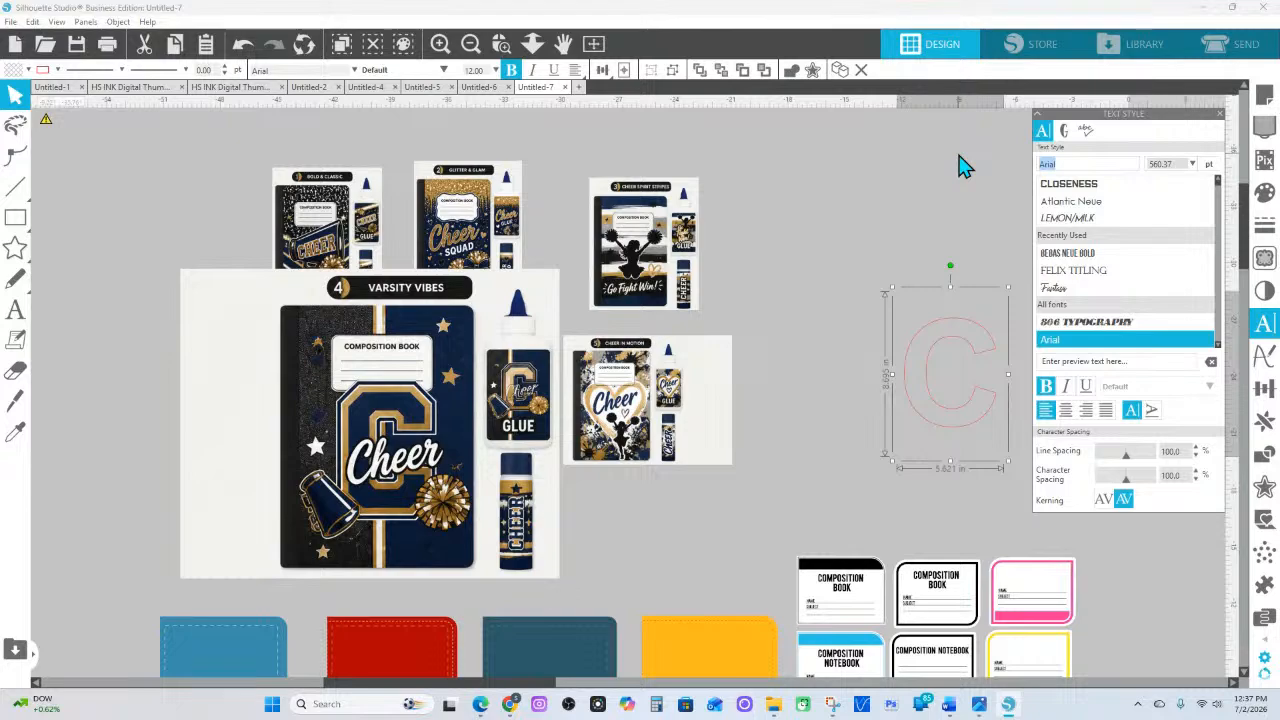
{"action": "type", "text": "varsity Regular"}
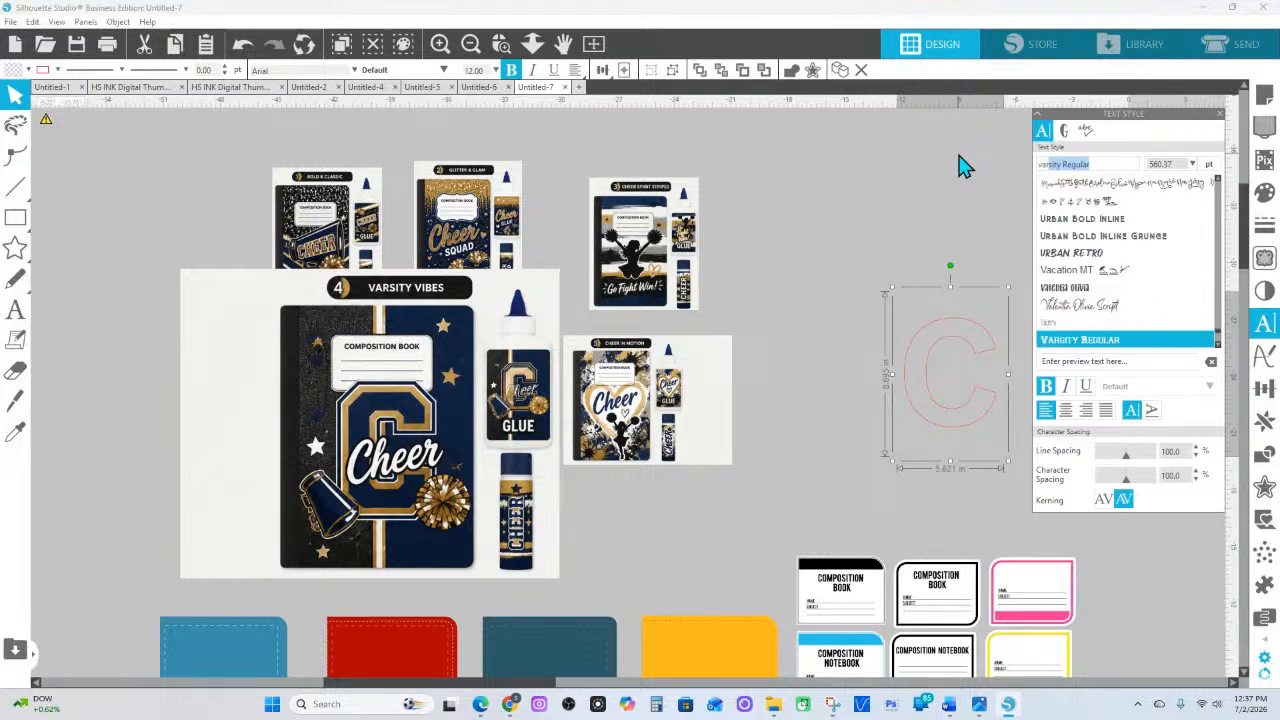
{"action": "scroll", "coordinate": [1150, 340], "scroll_direction": "down", "scroll_amount": 1}
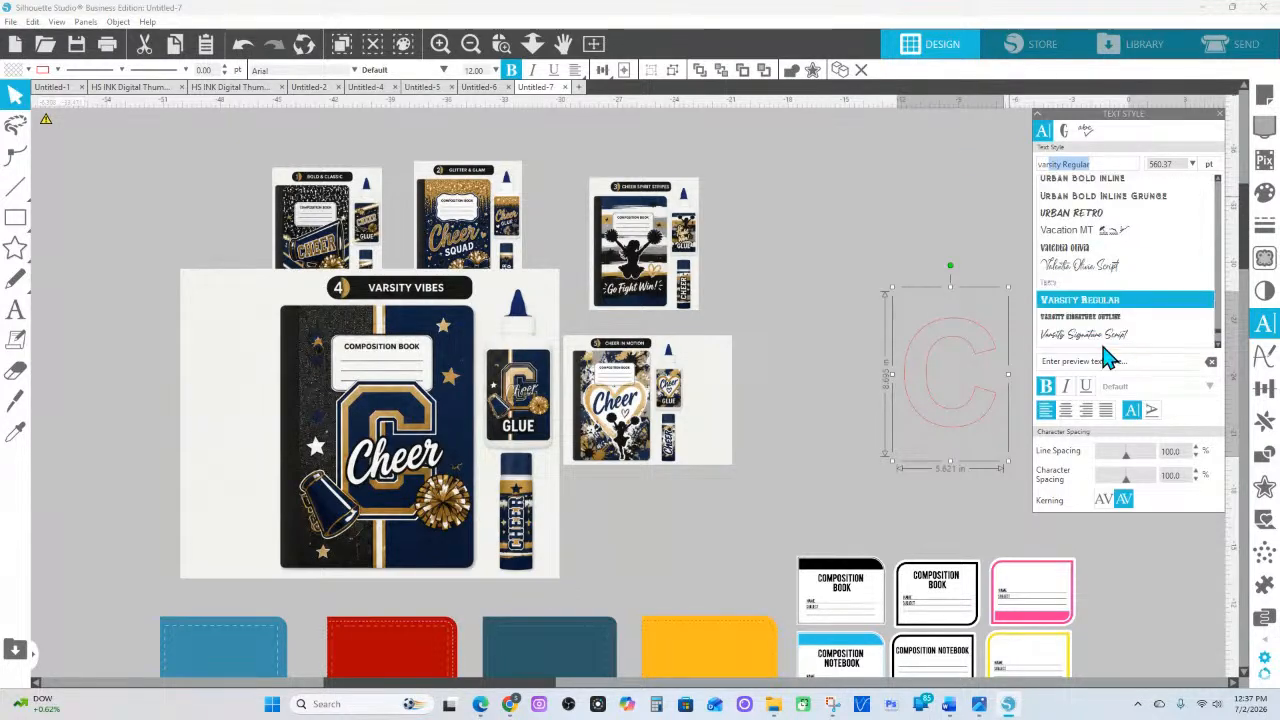
{"action": "left_click", "coordinate": [1097, 318]}
{"action": "left_click", "coordinate": [1086, 299]}
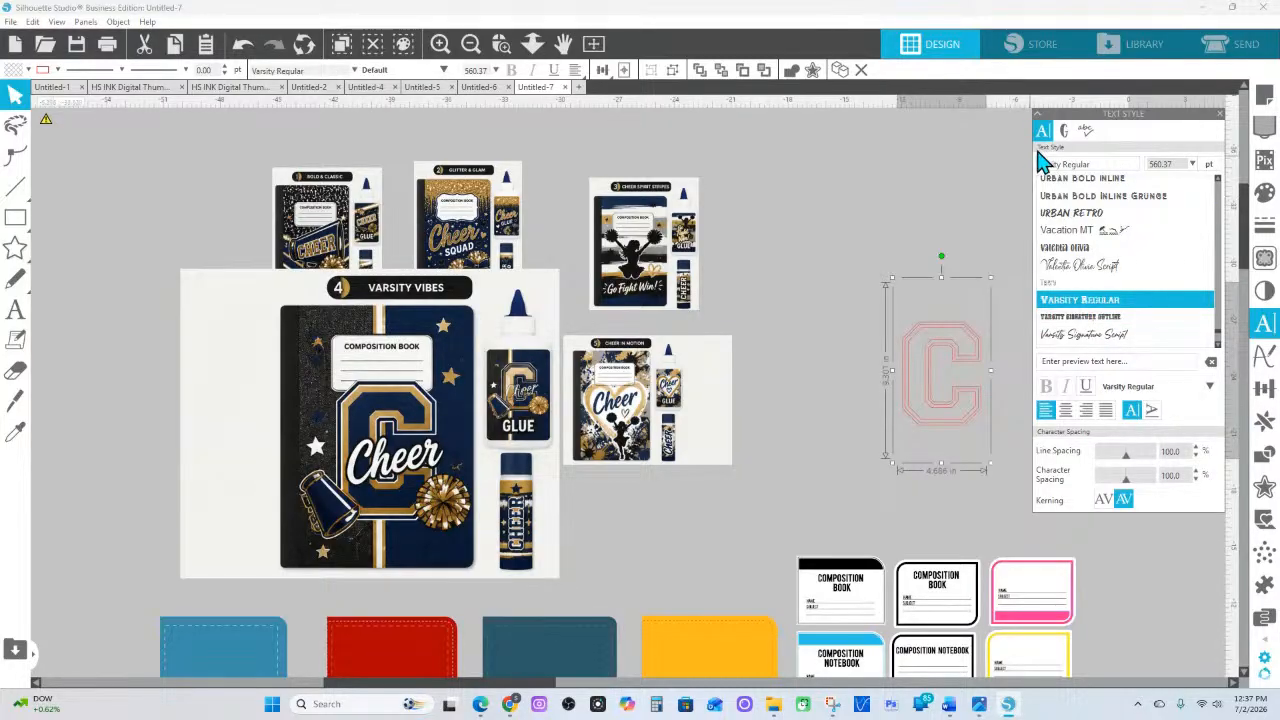
Try College Block and College Font on the letter C, and settle on CollegiateBlackFLF
{"action": "left_click_drag", "start_coordinate": [1105, 163], "coordinate": [903, 150]}
{"action": "type", "text": "colleen"}
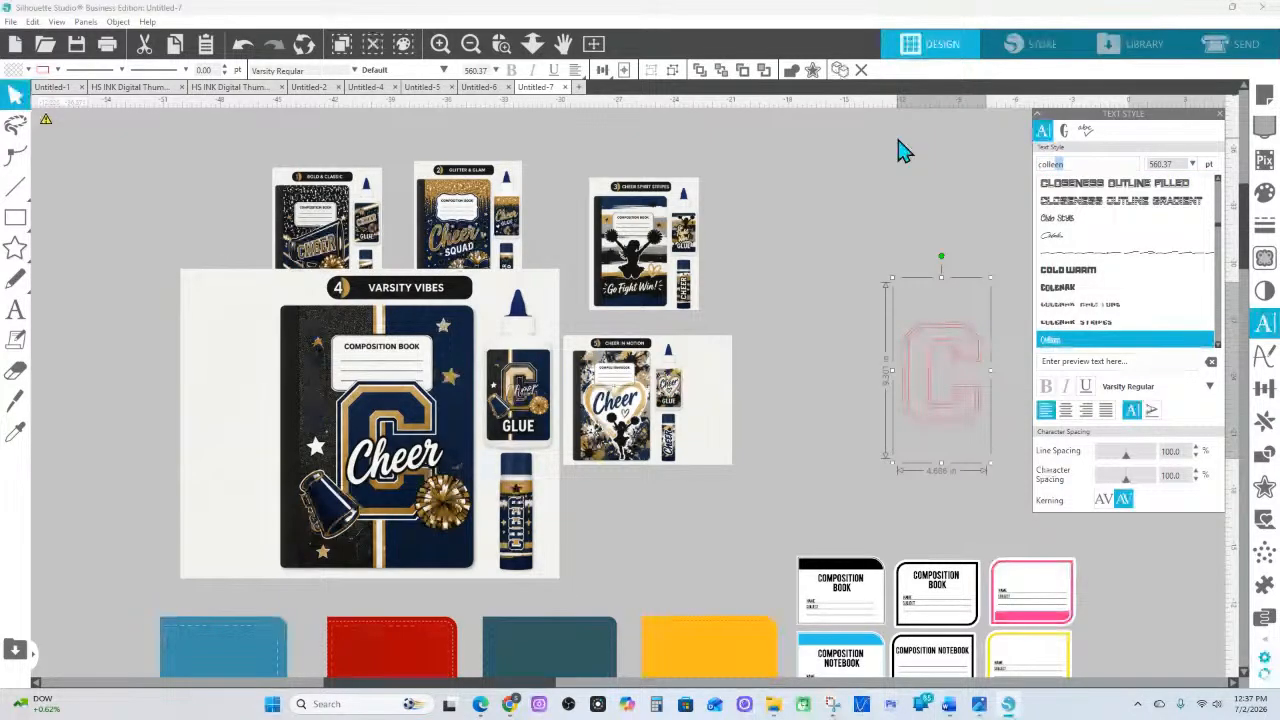
{"action": "scroll", "coordinate": [1095, 285], "scroll_direction": "down", "scroll_amount": 2}
{"action": "left_click", "coordinate": [1093, 278]}
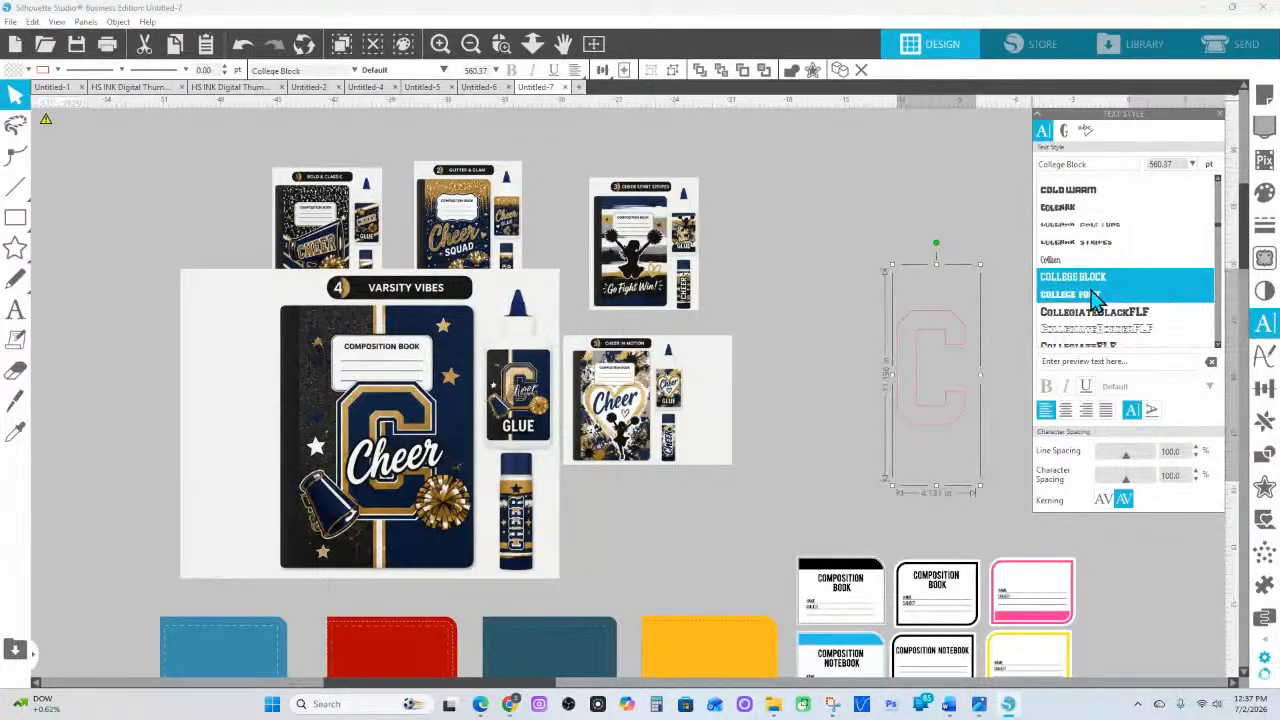
{"action": "left_click", "coordinate": [1095, 295]}
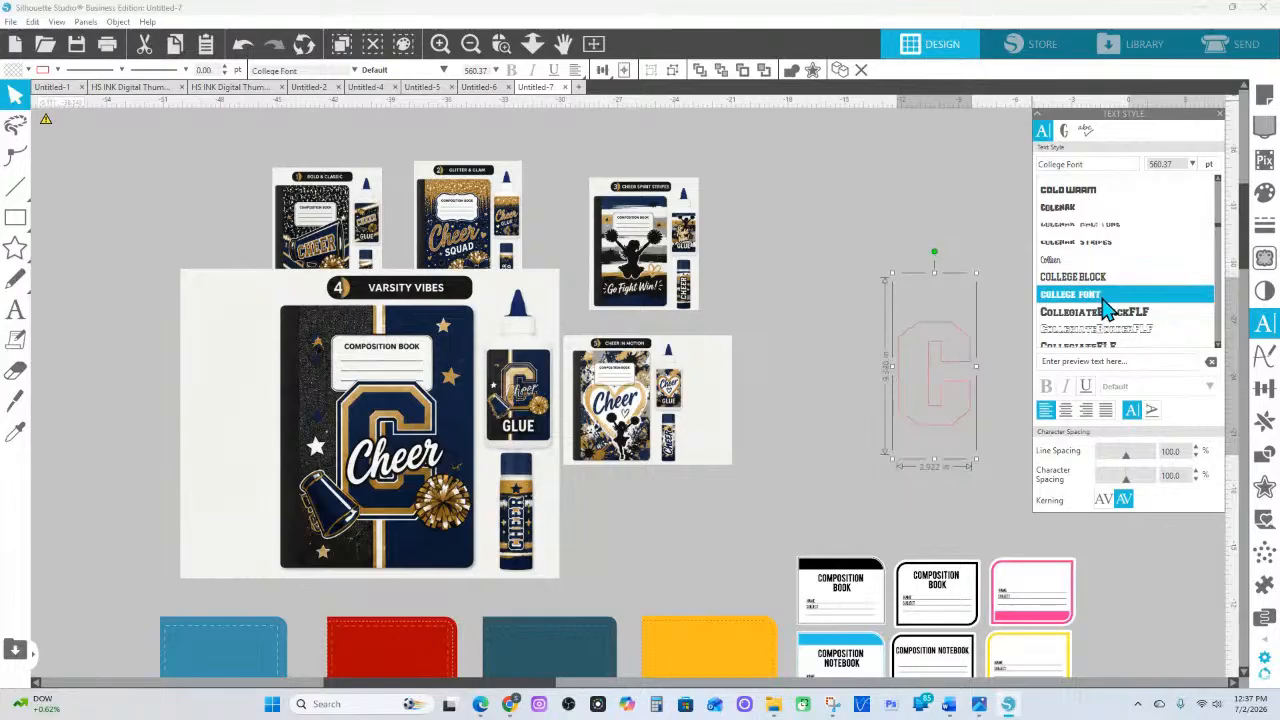
{"action": "left_click", "coordinate": [1106, 314]}
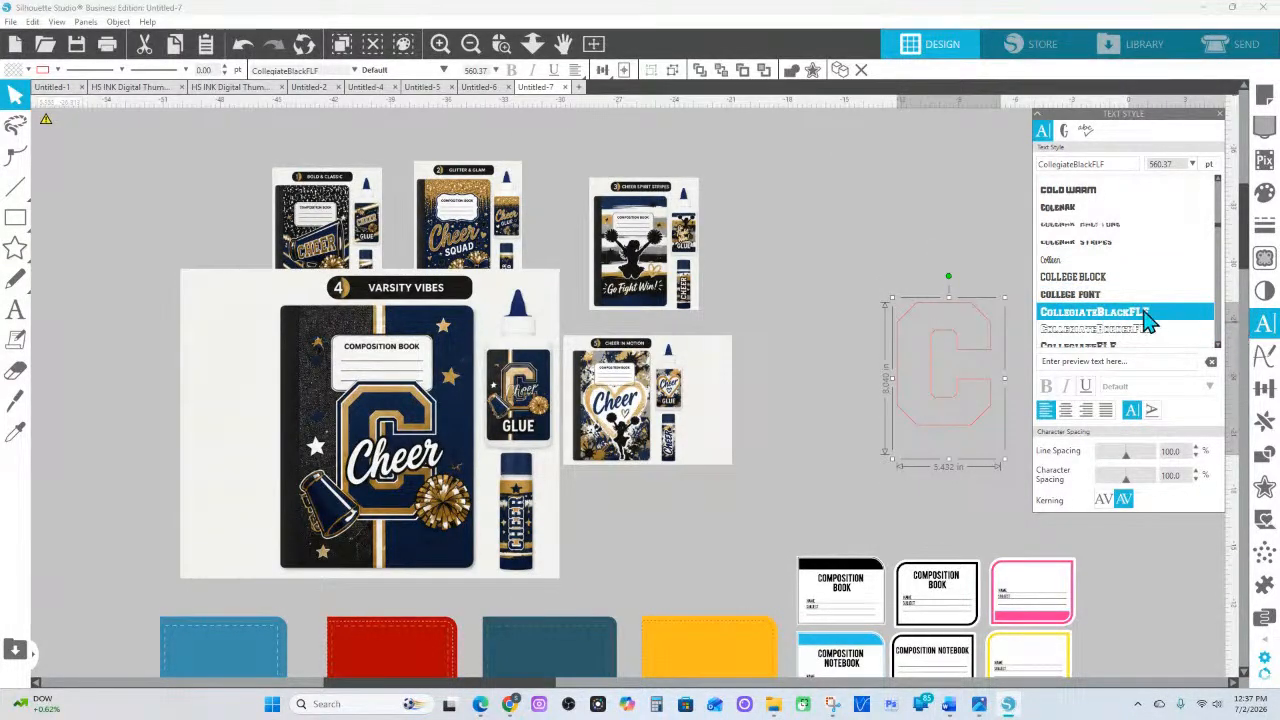
{"action": "scroll", "coordinate": [1145, 318], "scroll_direction": "down", "scroll_amount": 1}
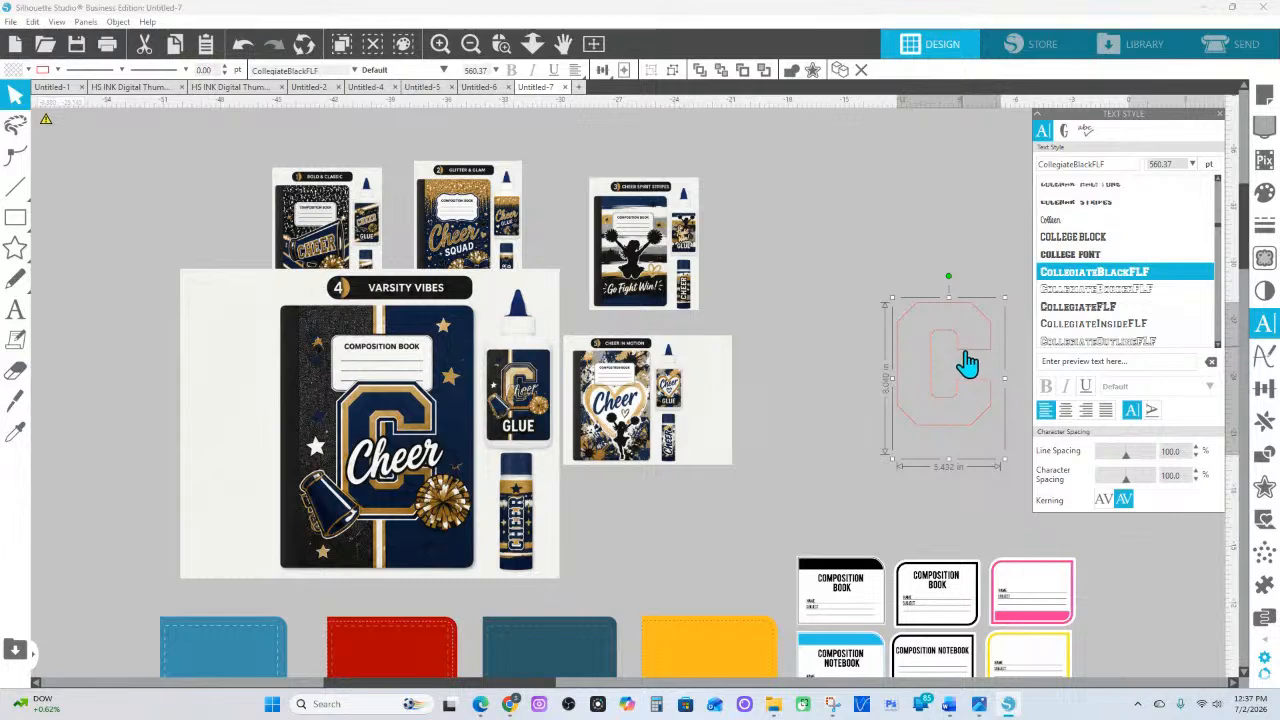
Place a copy of the letter C diagonally above the original and set the original's font to CollegiateFLF
{"action": "left_click_drag", "start_coordinate": [967, 354], "coordinate": [844, 183]}
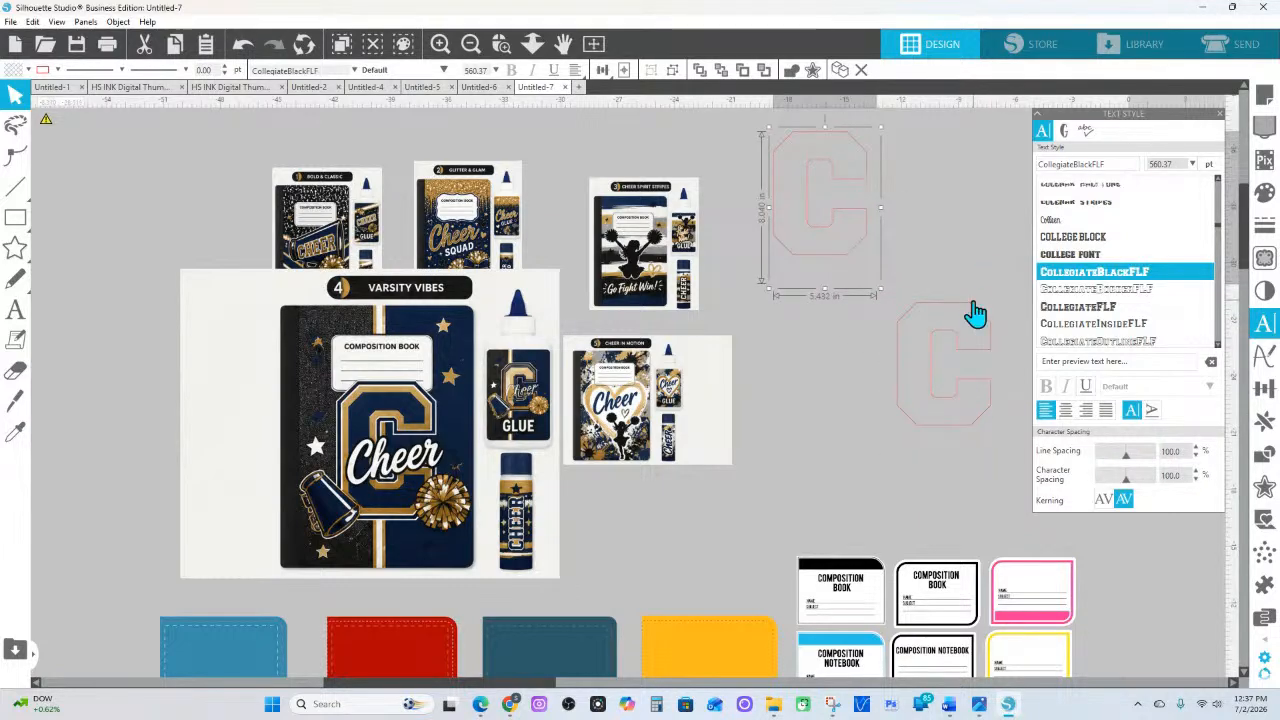
{"action": "left_click", "coordinate": [975, 305]}
{"action": "left_click", "coordinate": [1083, 307]}
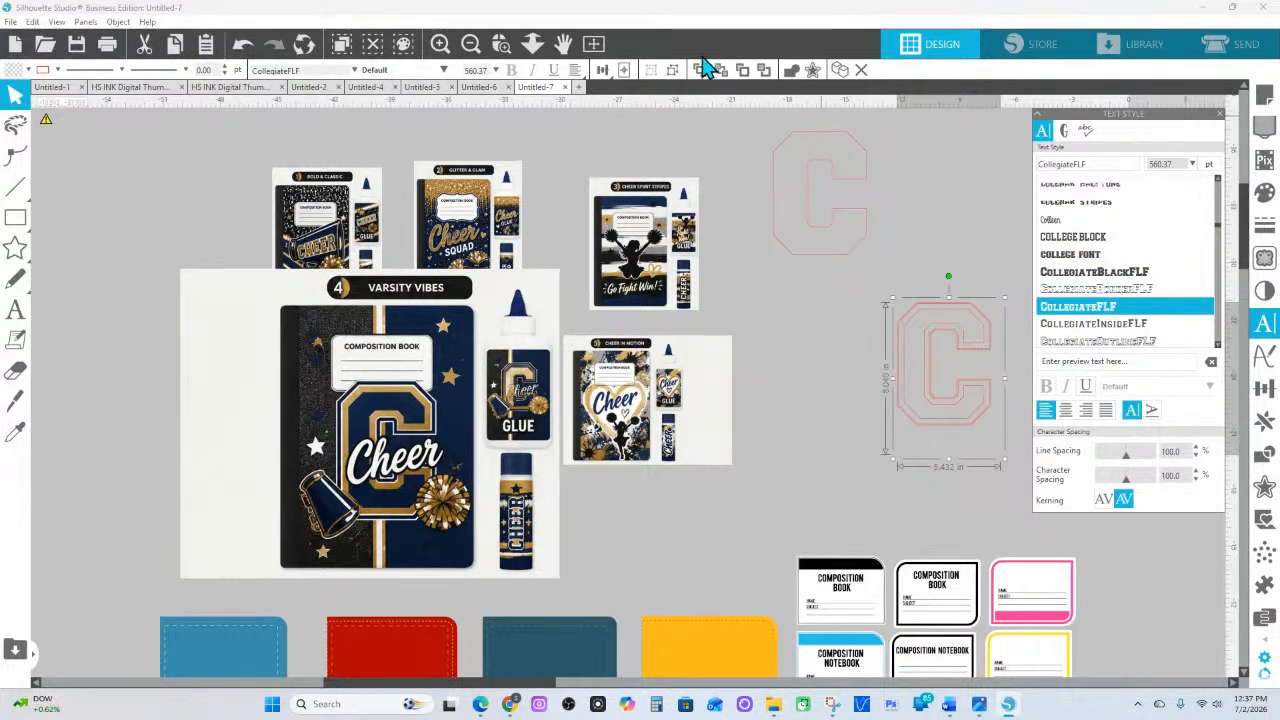
Check the outlines of the CollegiateFLF letter C and fill both C letters with green
{"action": "left_click", "coordinate": [503, 47]}
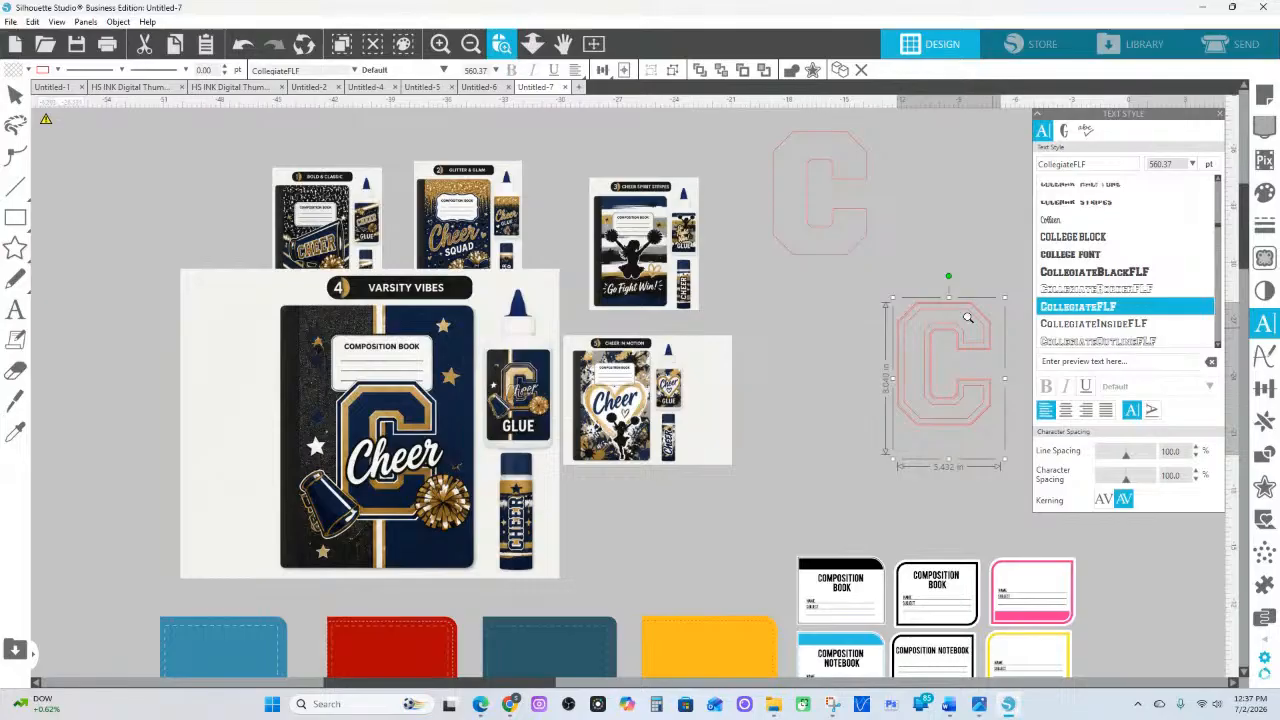
{"action": "left_click", "coordinate": [991, 337]}
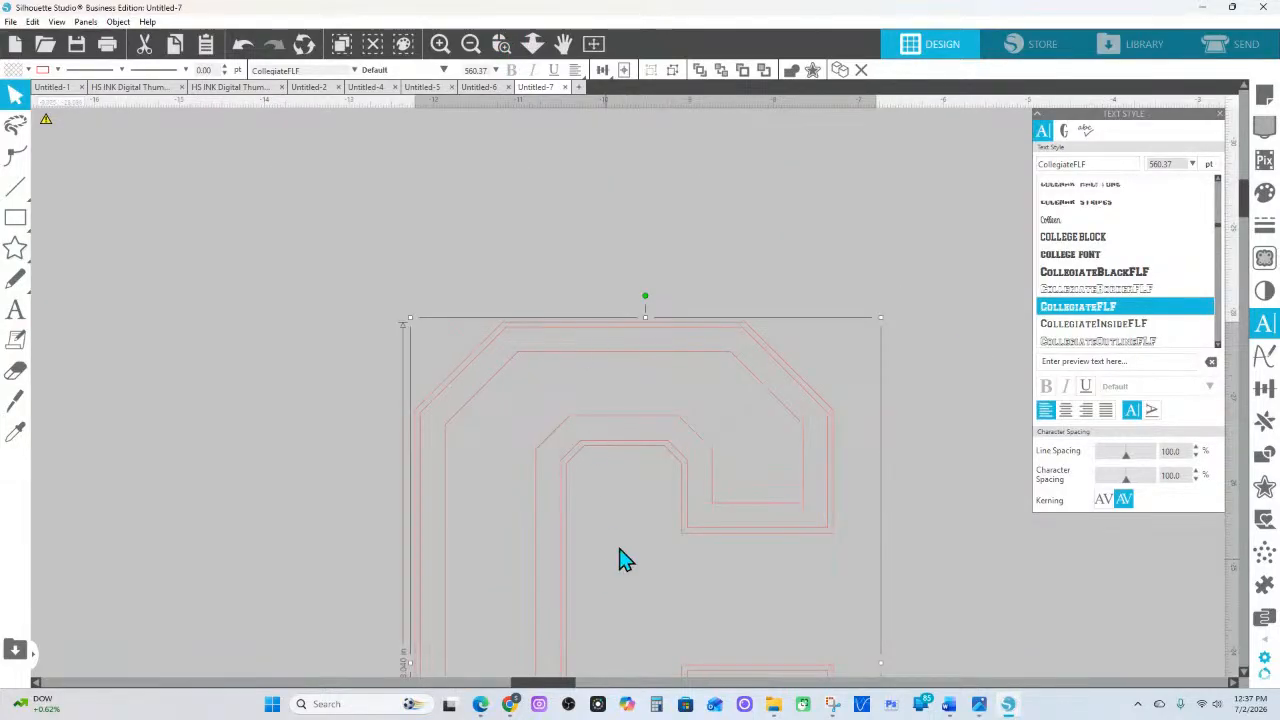
{"action": "left_click", "coordinate": [535, 49]}
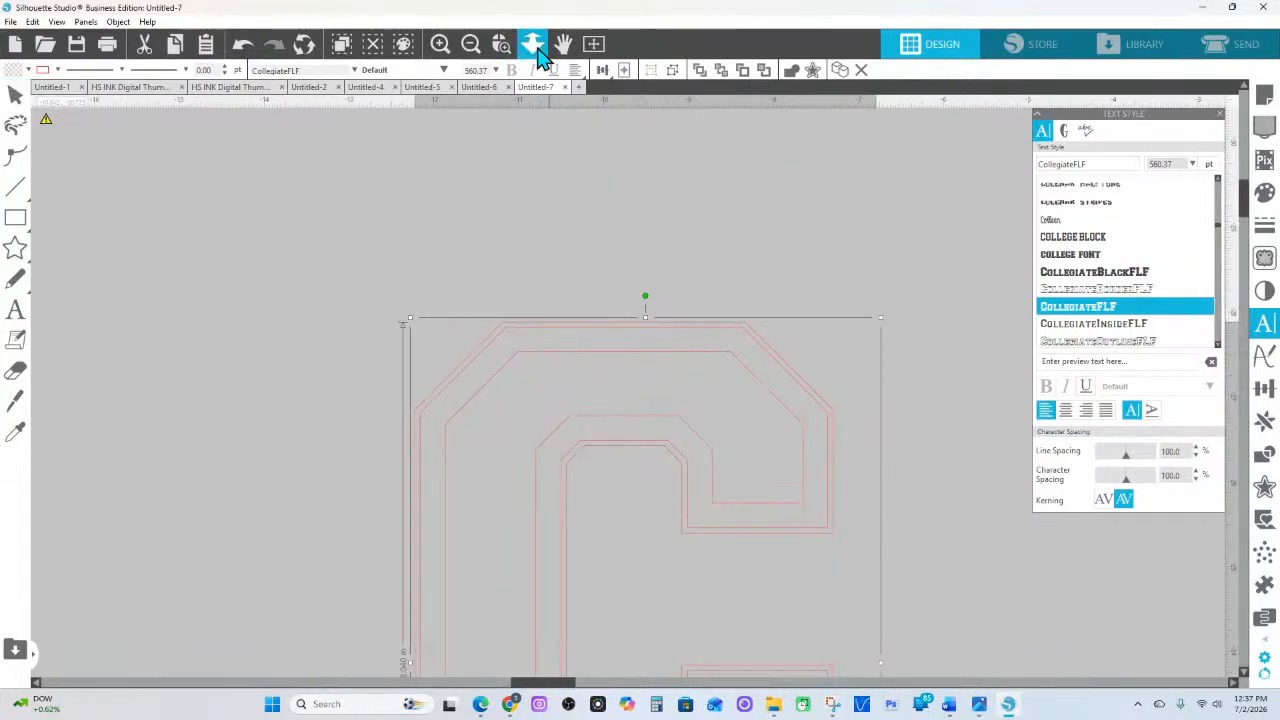
{"action": "left_click_drag", "start_coordinate": [602, 494], "coordinate": [609, 243]}
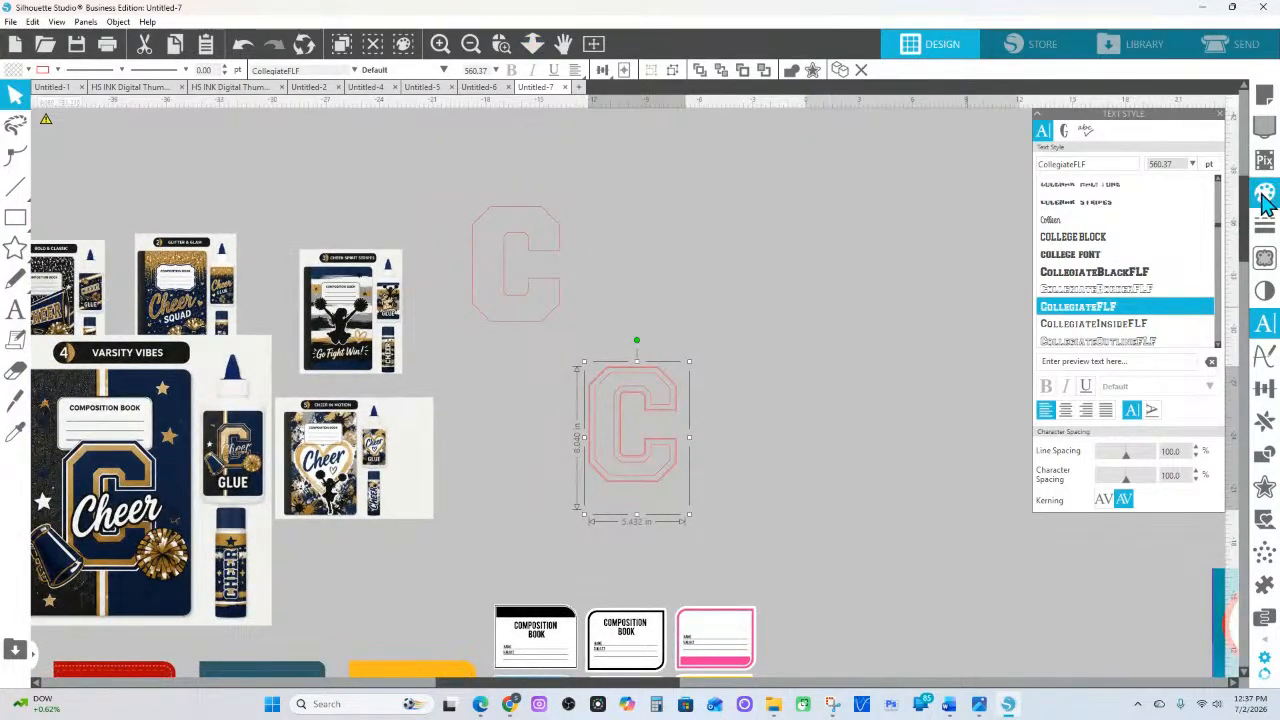
{"action": "left_click_drag", "start_coordinate": [551, 180], "coordinate": [710, 488]}
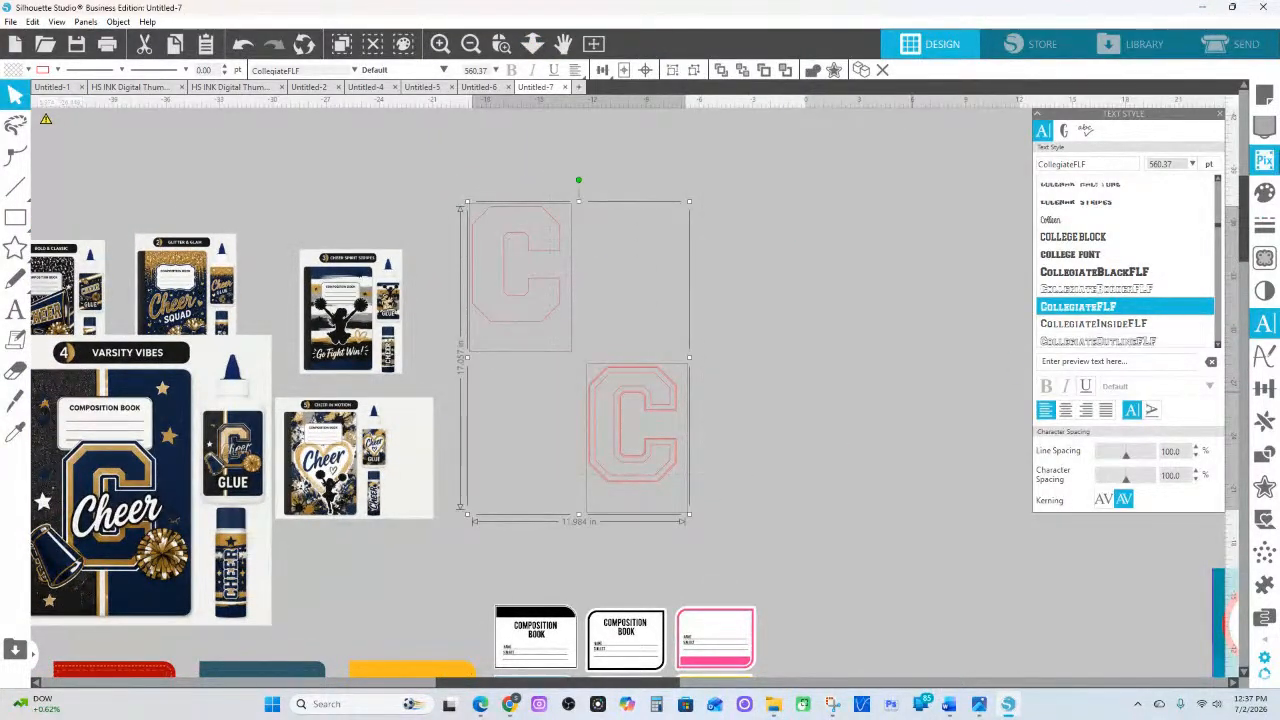
{"action": "left_click", "coordinate": [1265, 192]}
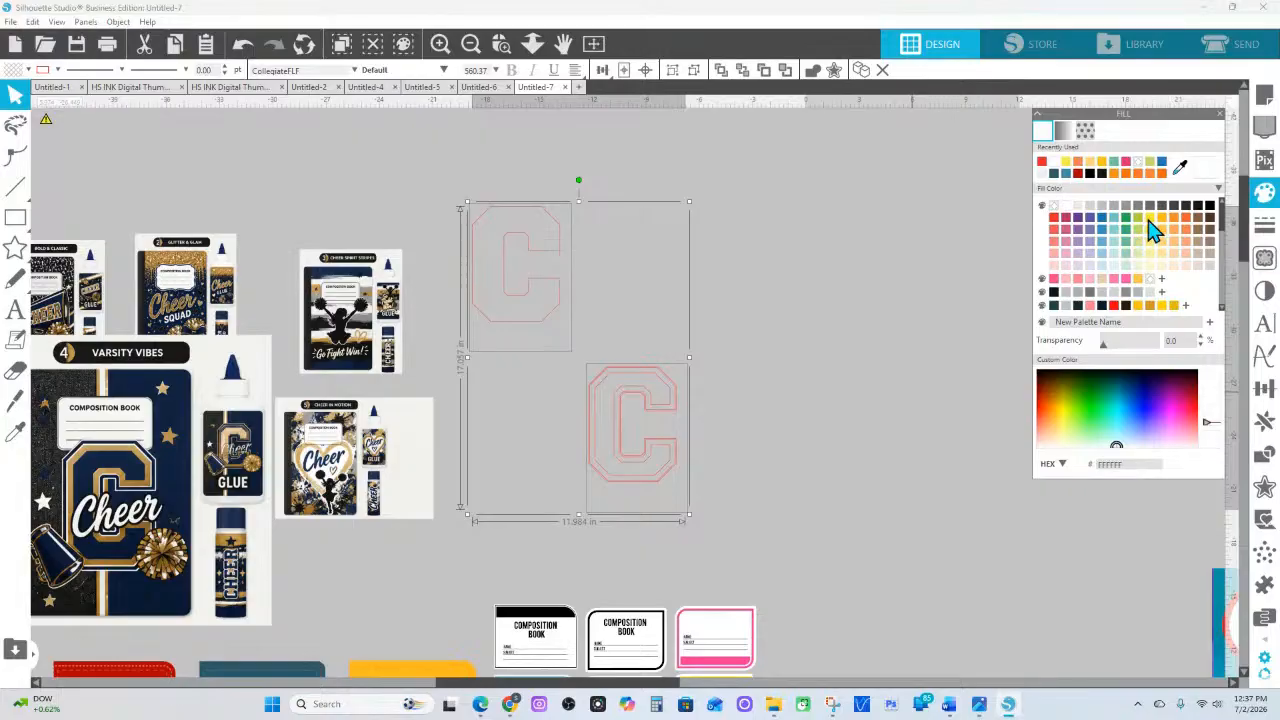
{"action": "left_click", "coordinate": [1128, 219]}
{"action": "left_click", "coordinate": [766, 329]}
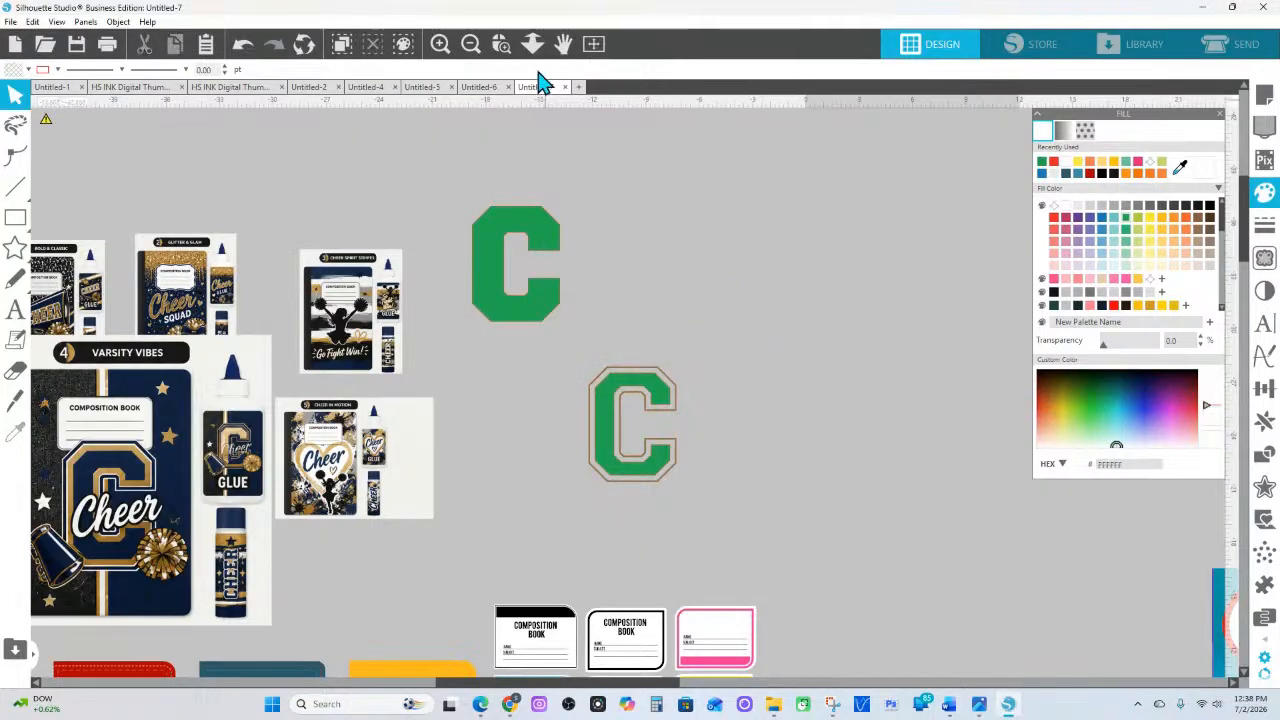
Release the compound path of the outlined CollegiateFLF letter C
{"action": "left_click", "coordinate": [507, 43]}
{"action": "left_click_drag", "start_coordinate": [522, 275], "coordinate": [840, 515]}
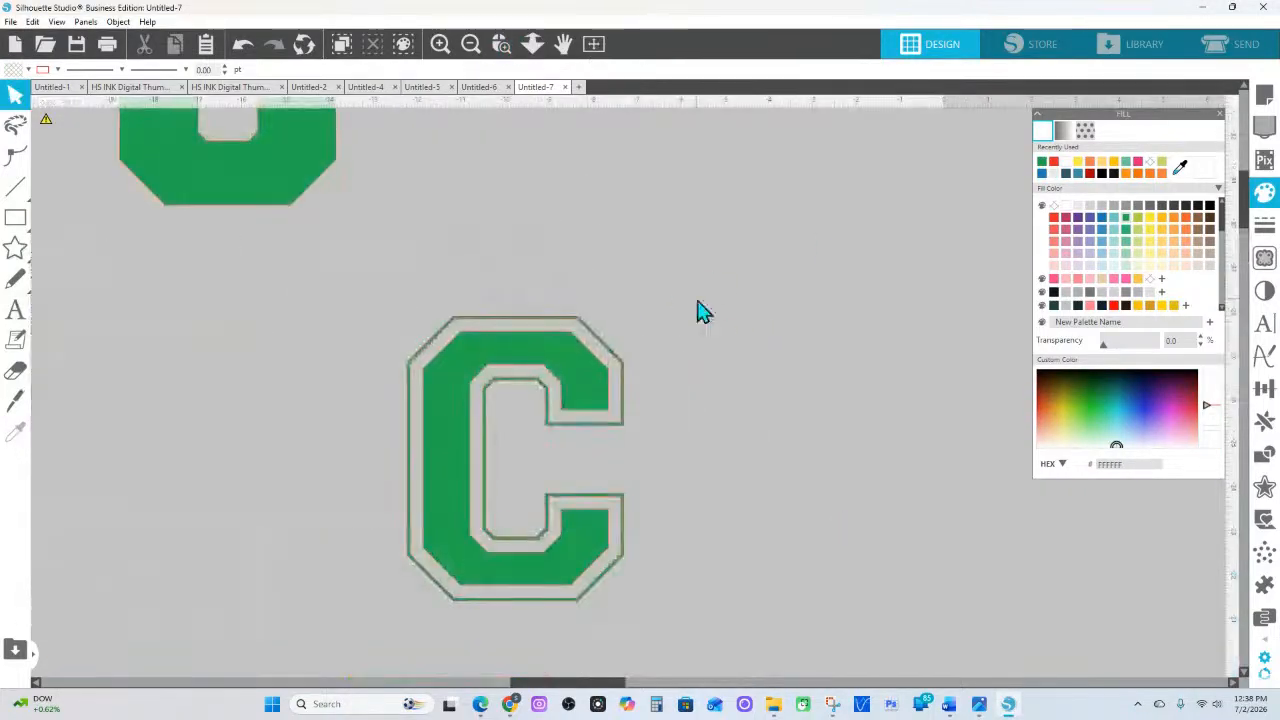
{"action": "right_click", "coordinate": [560, 368]}
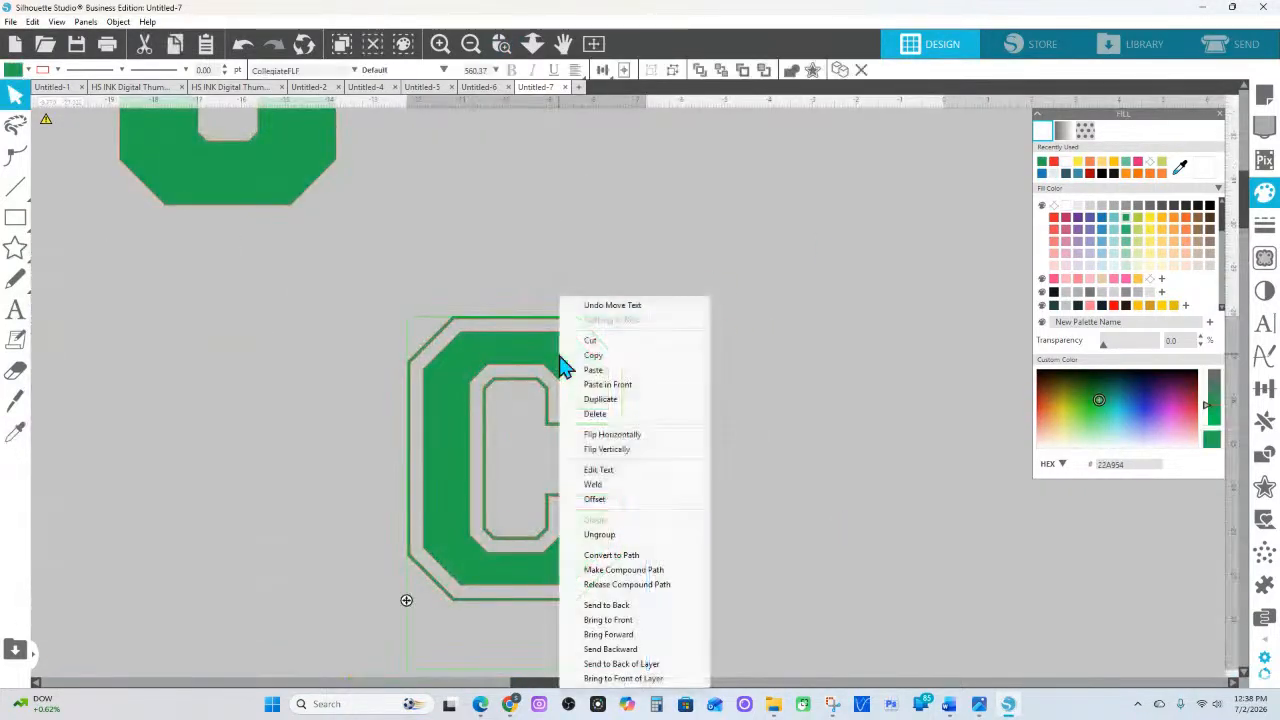
{"action": "left_click", "coordinate": [590, 594]}
{"action": "left_click", "coordinate": [651, 229]}
Move the enlarged Varsity Vibes design beside the lower letter C as a colour reference
{"action": "left_click", "coordinate": [535, 48]}
{"action": "left_click_drag", "start_coordinate": [560, 150], "coordinate": [487, 216]}
{"action": "left_click_drag", "start_coordinate": [87, 474], "coordinate": [875, 412]}
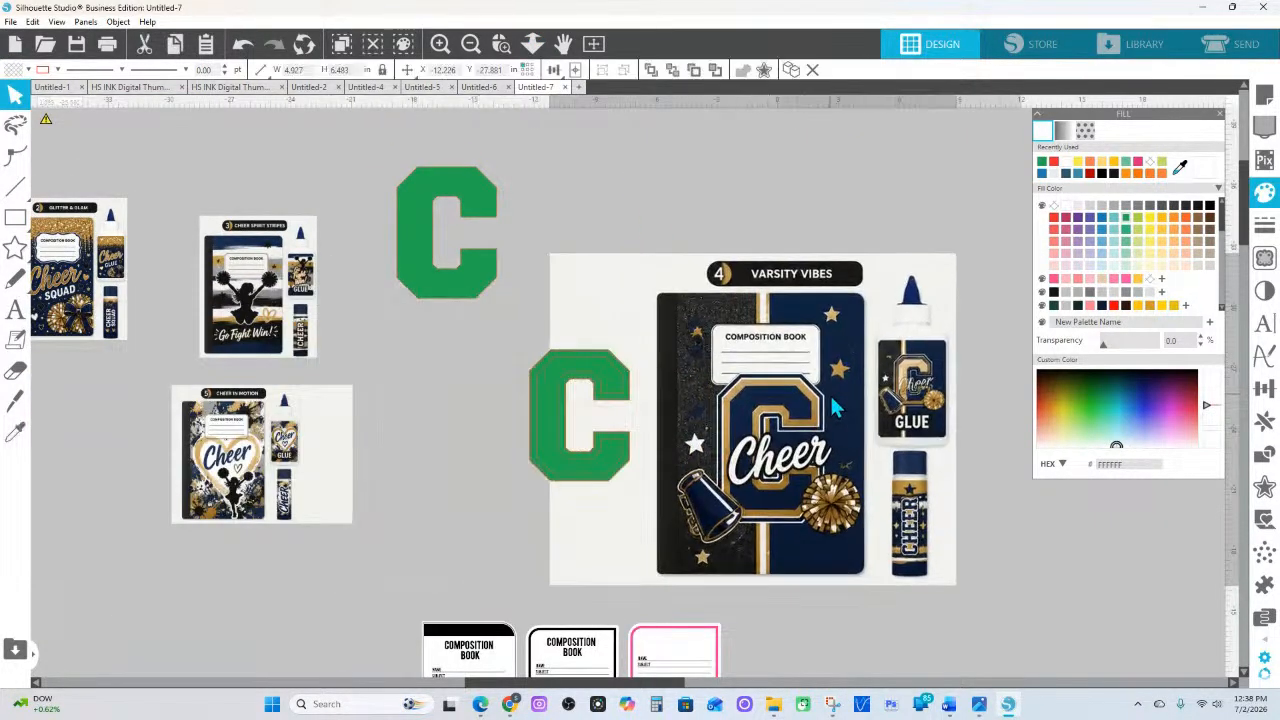
Fill the lower letter C with the navy sampled from the C on the Varsity Vibes notebook cover
{"action": "left_click", "coordinate": [501, 44]}
{"action": "left_click_drag", "start_coordinate": [506, 314], "coordinate": [966, 566]}
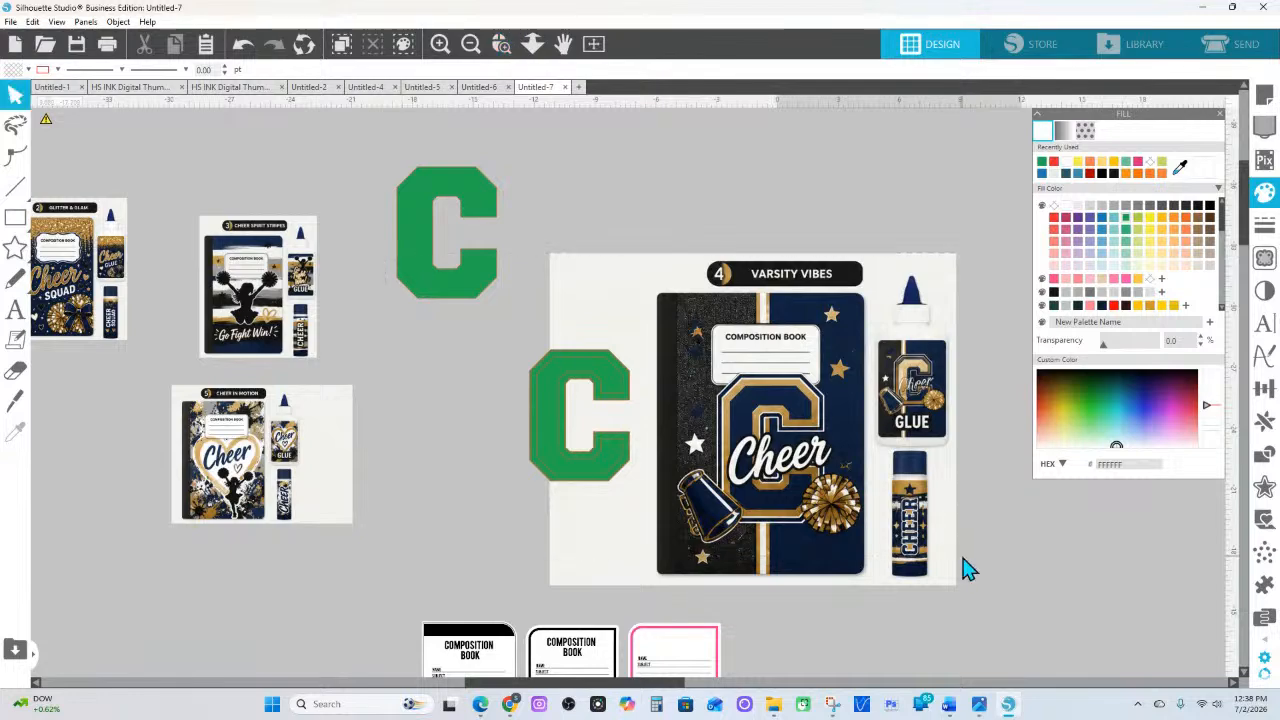
{"action": "left_click", "coordinate": [495, 360]}
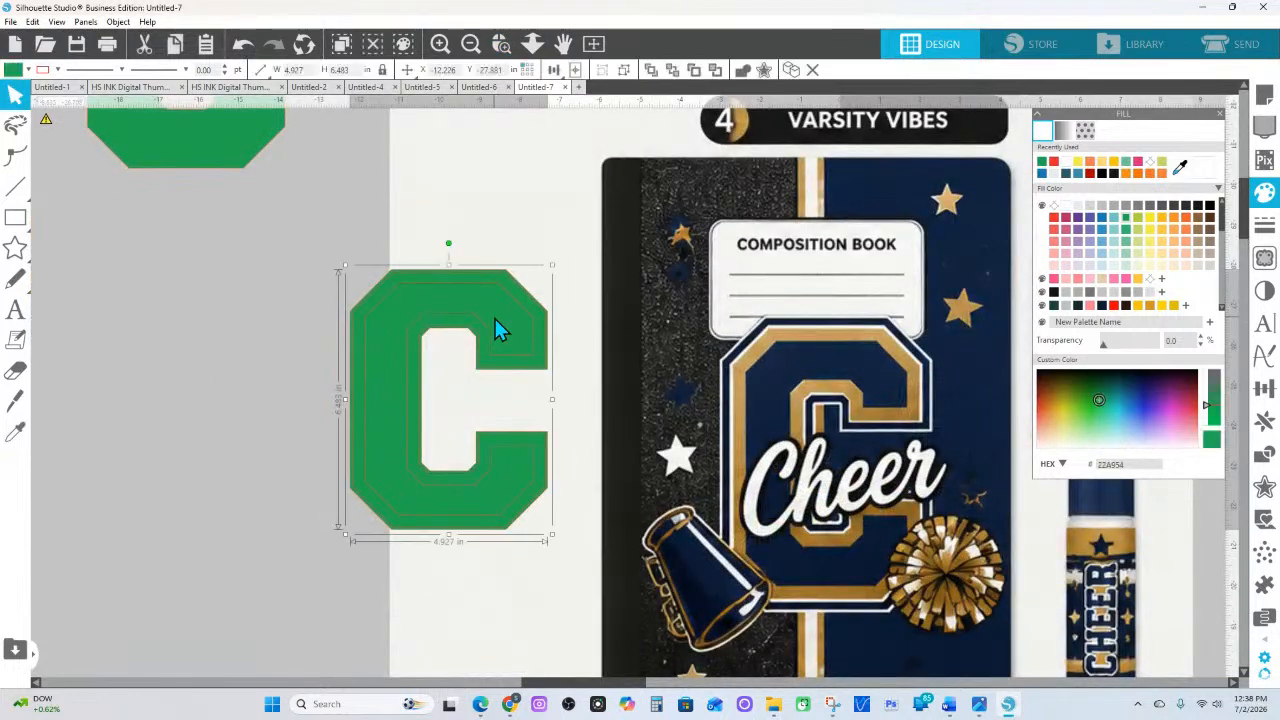
{"action": "left_click", "coordinate": [1180, 168]}
{"action": "left_click", "coordinate": [869, 348]}
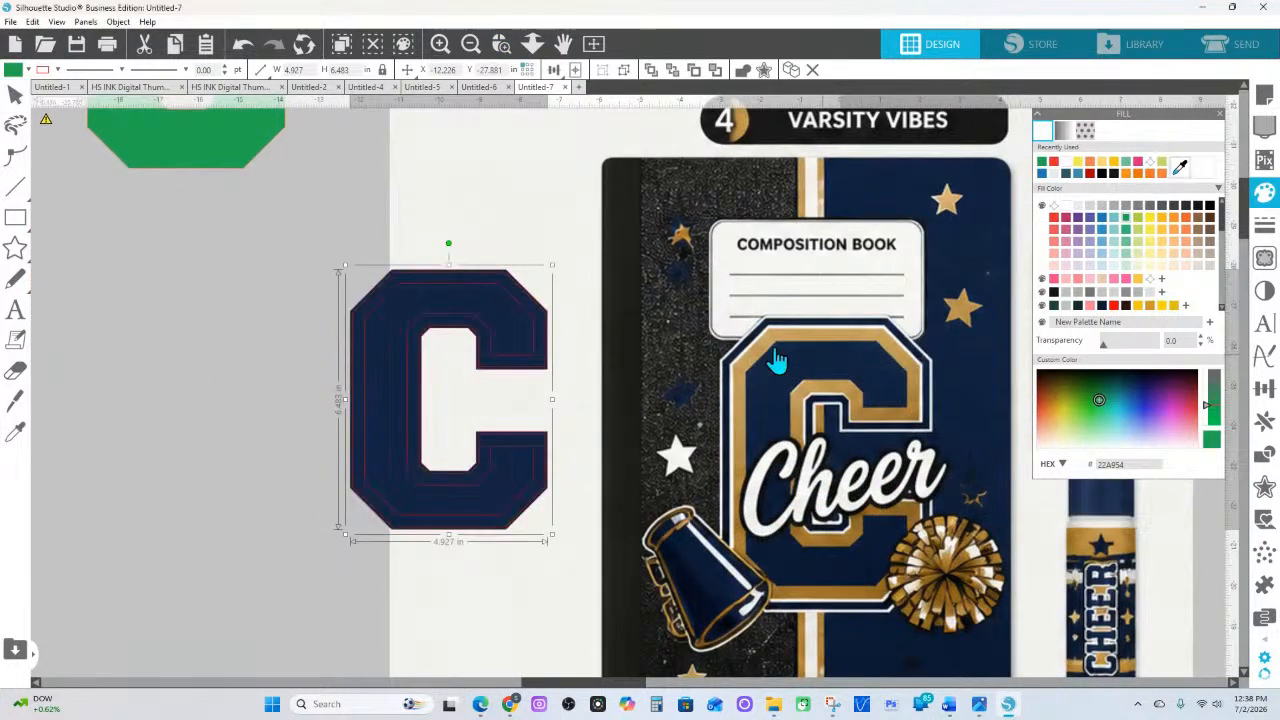
Ungroup the layers of the navy letter C and clear the selection
{"action": "right_click", "coordinate": [392, 298]}
{"action": "left_click", "coordinate": [452, 553]}
{"action": "left_click", "coordinate": [277, 306]}
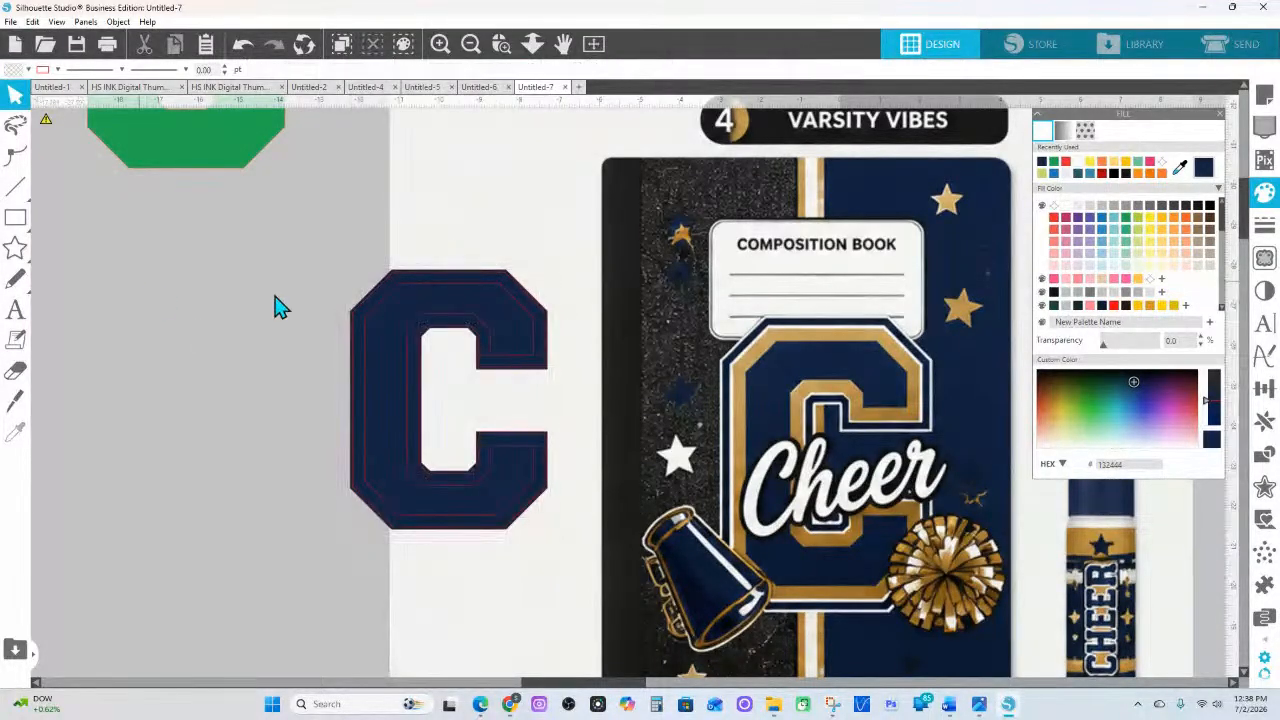
Fill the border layer beneath the letter C's navy face with a shaded gold pattern from the Gold Foils patterns
{"action": "left_click", "coordinate": [467, 287]}
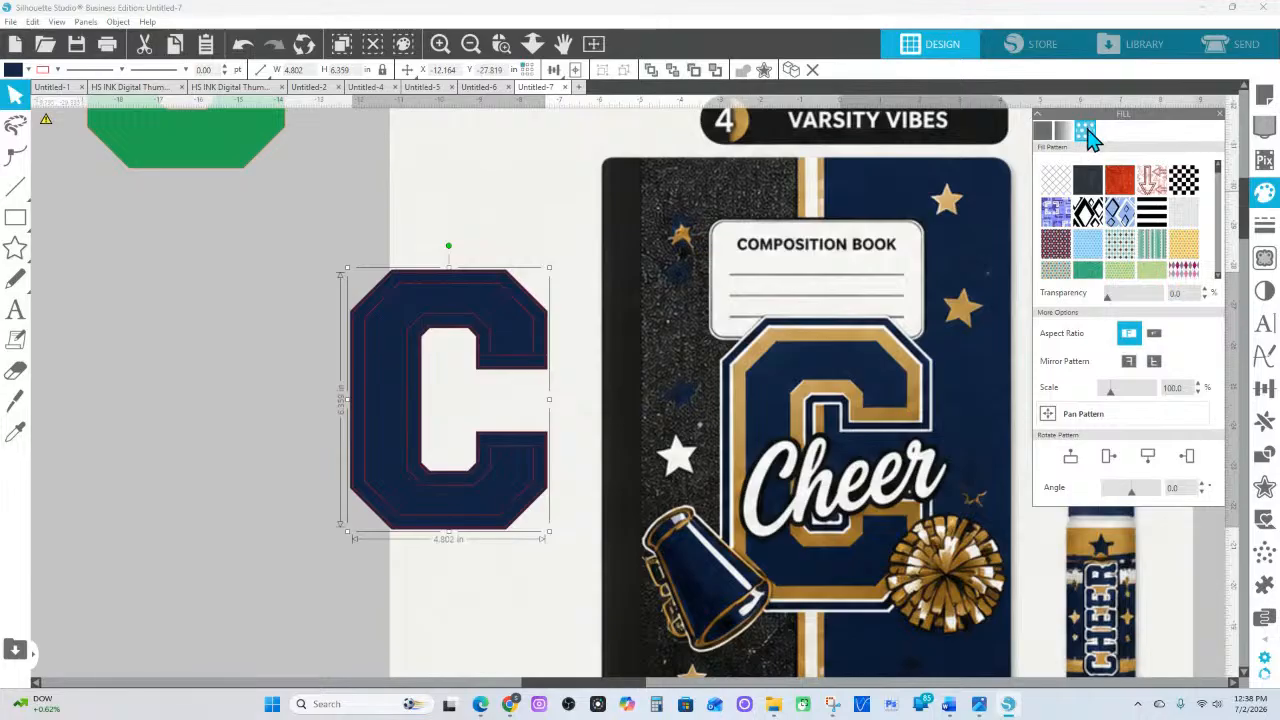
{"action": "scroll", "coordinate": [1150, 250], "scroll_direction": "down", "scroll_amount": 3}
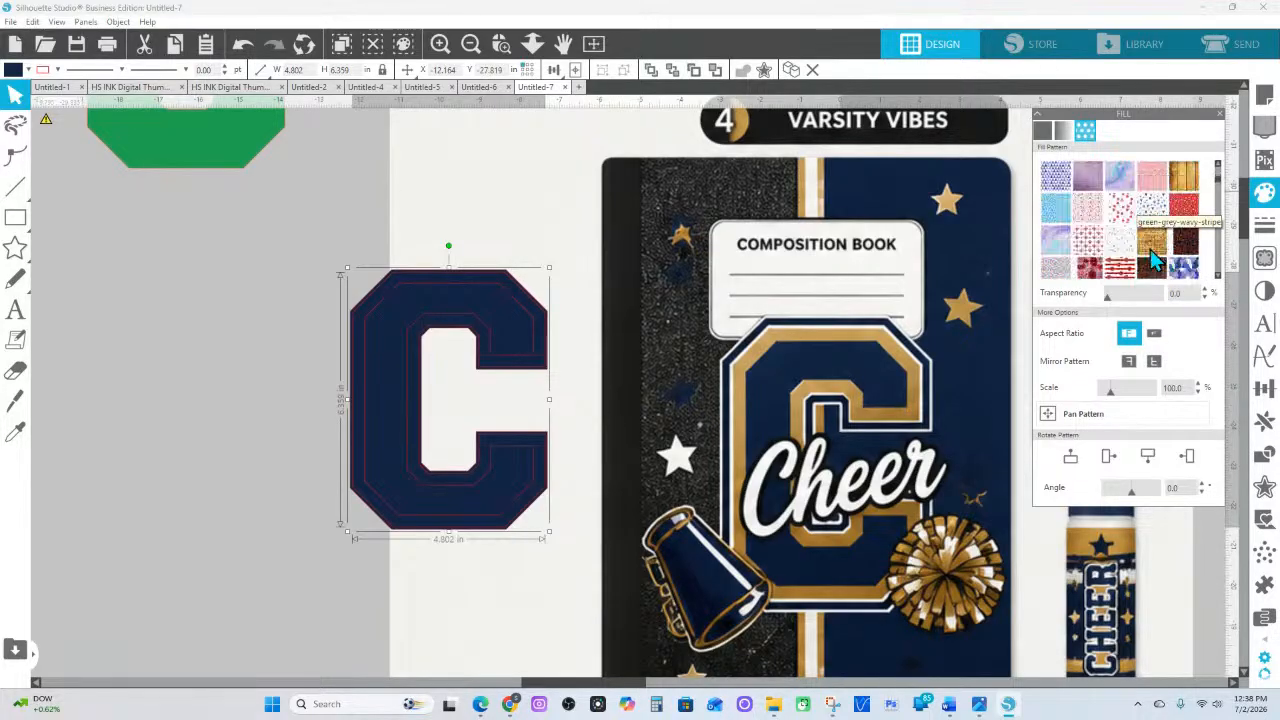
{"action": "scroll", "coordinate": [1150, 250], "scroll_direction": "down", "scroll_amount": 5}
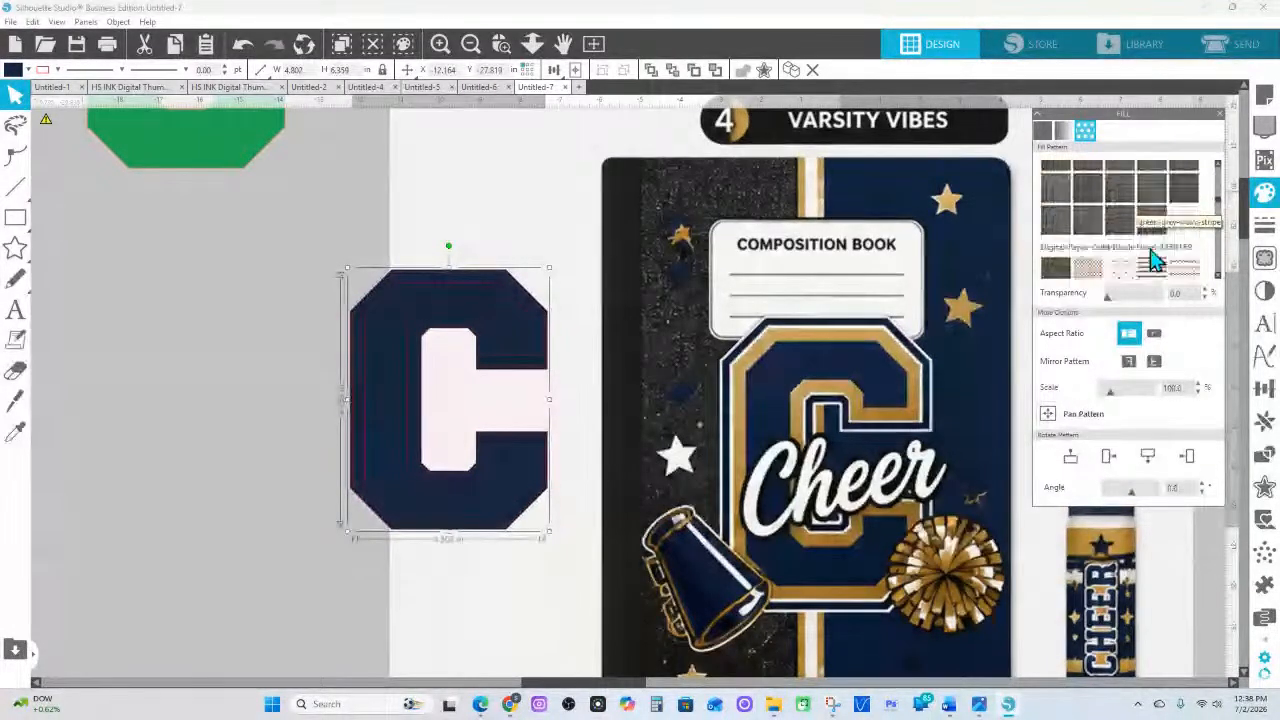
{"action": "scroll", "coordinate": [1153, 260], "scroll_direction": "down", "scroll_amount": 5}
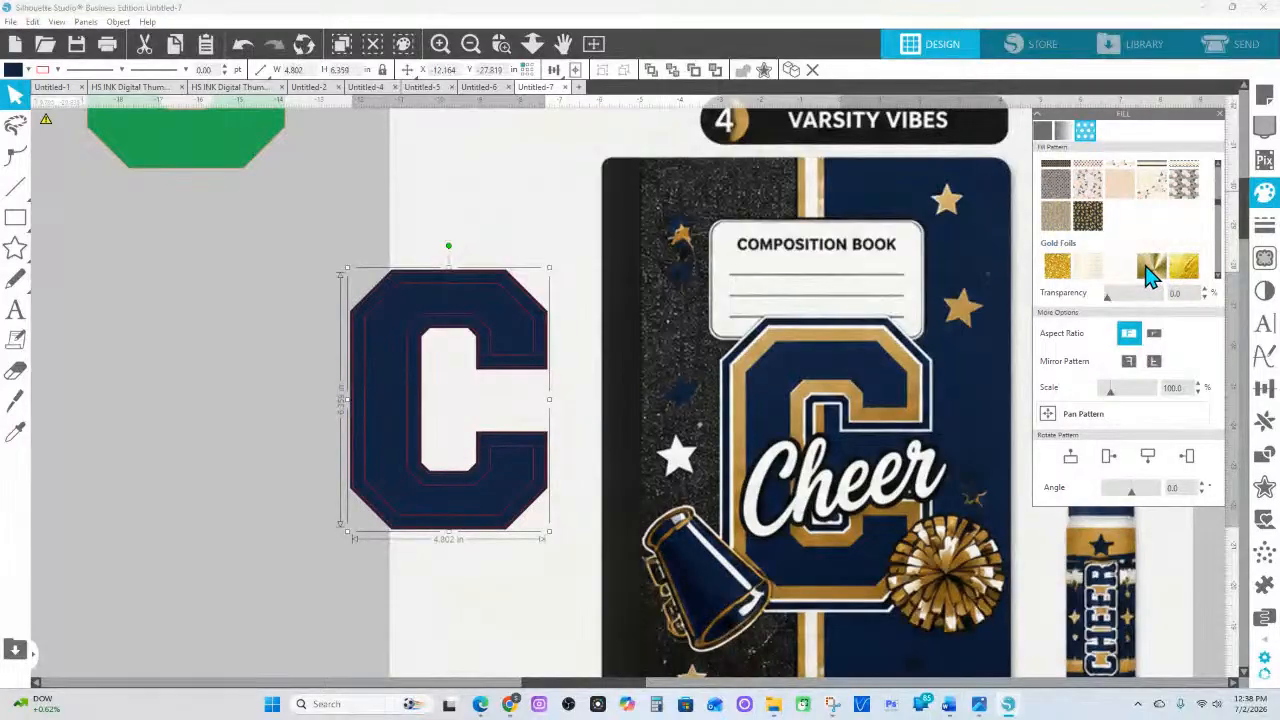
{"action": "scroll", "coordinate": [1150, 270], "scroll_direction": "down", "scroll_amount": 1}
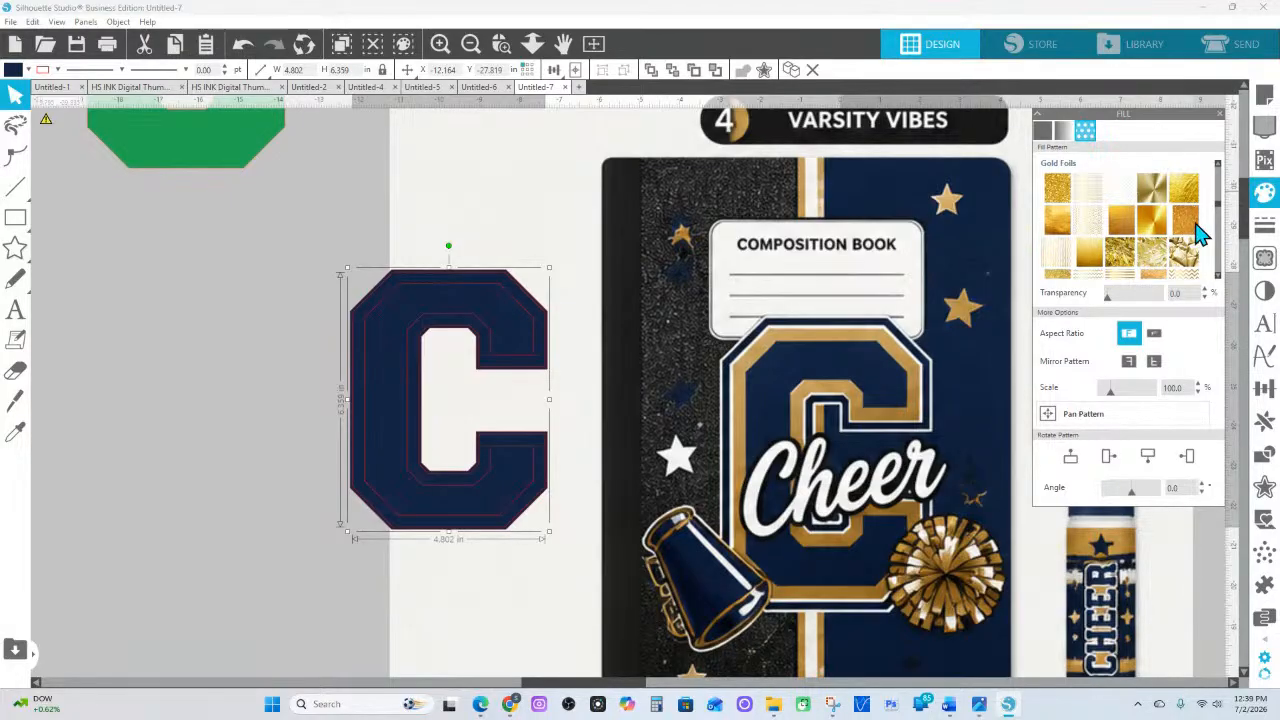
{"action": "scroll", "coordinate": [1214, 229], "scroll_direction": "down", "scroll_amount": 1}
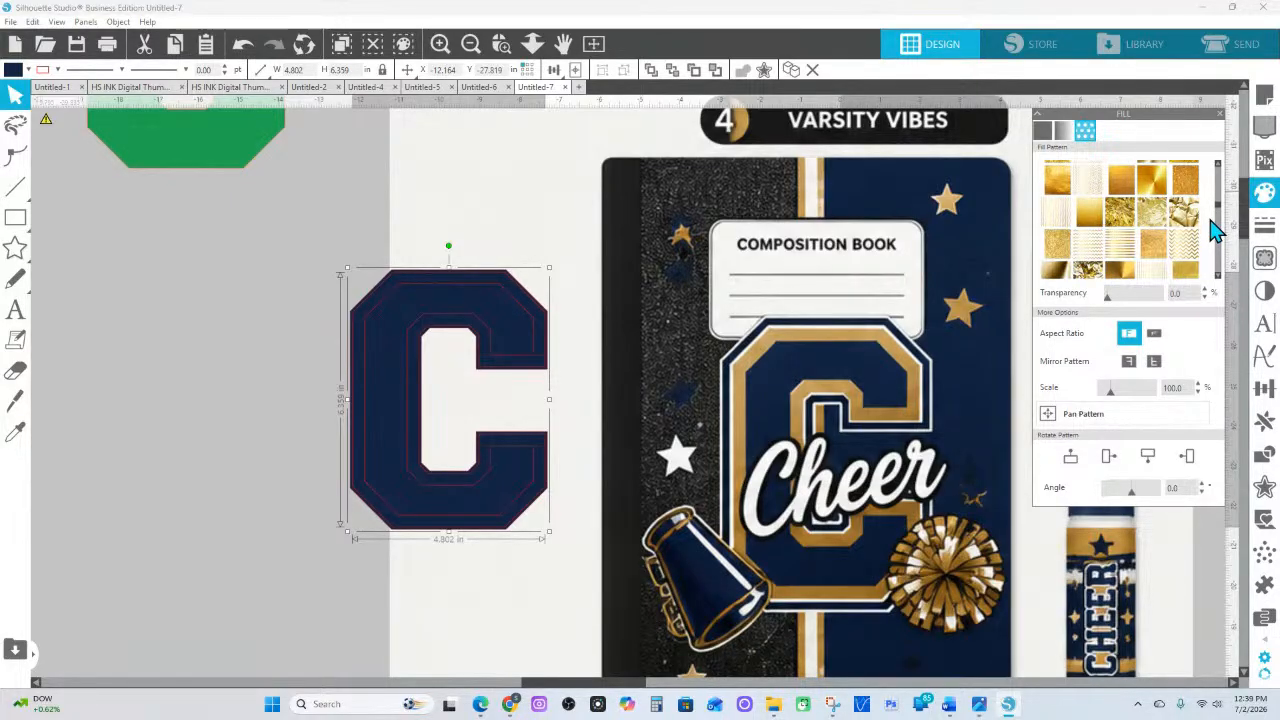
{"action": "scroll", "coordinate": [1214, 229], "scroll_direction": "down", "scroll_amount": 1}
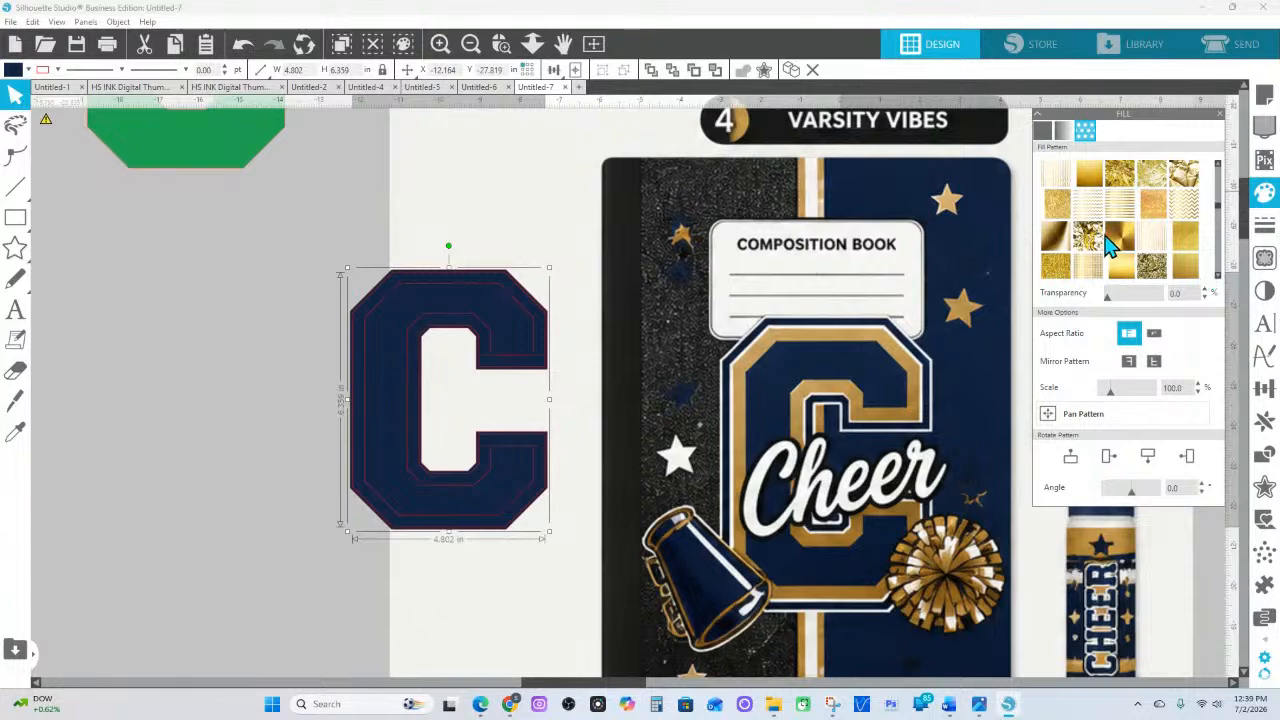
{"action": "left_click", "coordinate": [1120, 243]}
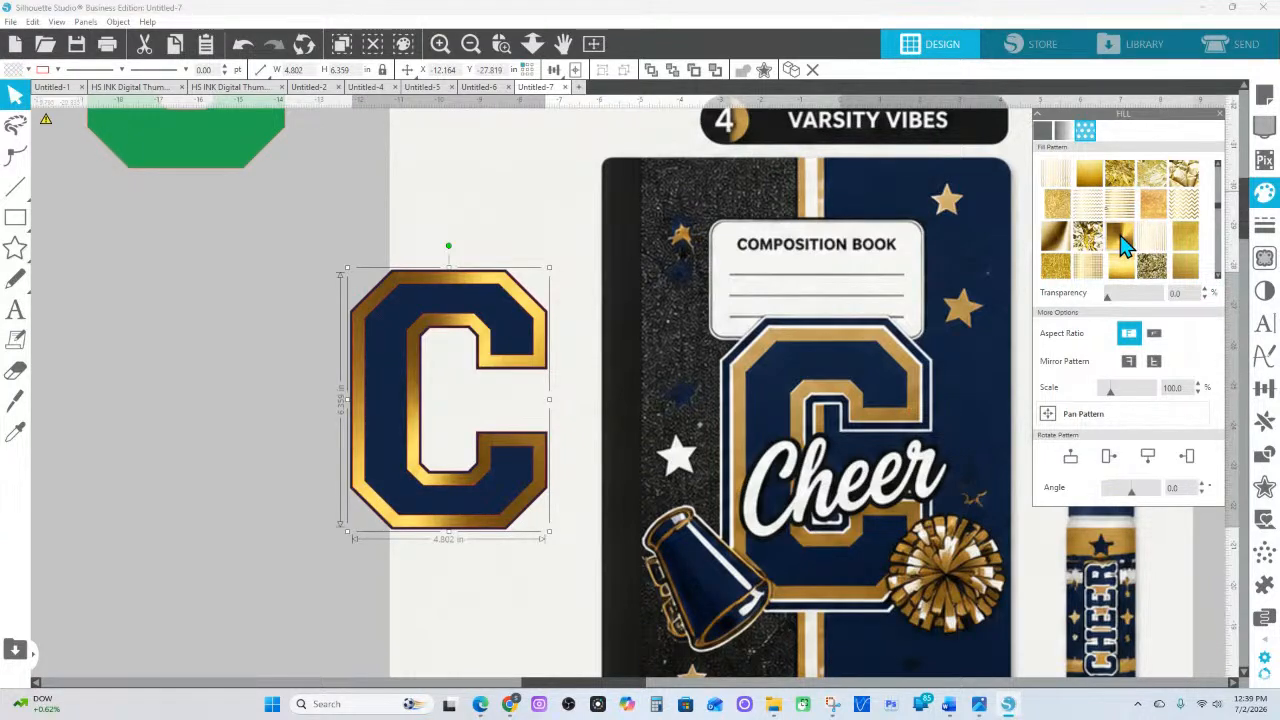
{"action": "left_click", "coordinate": [1186, 266]}
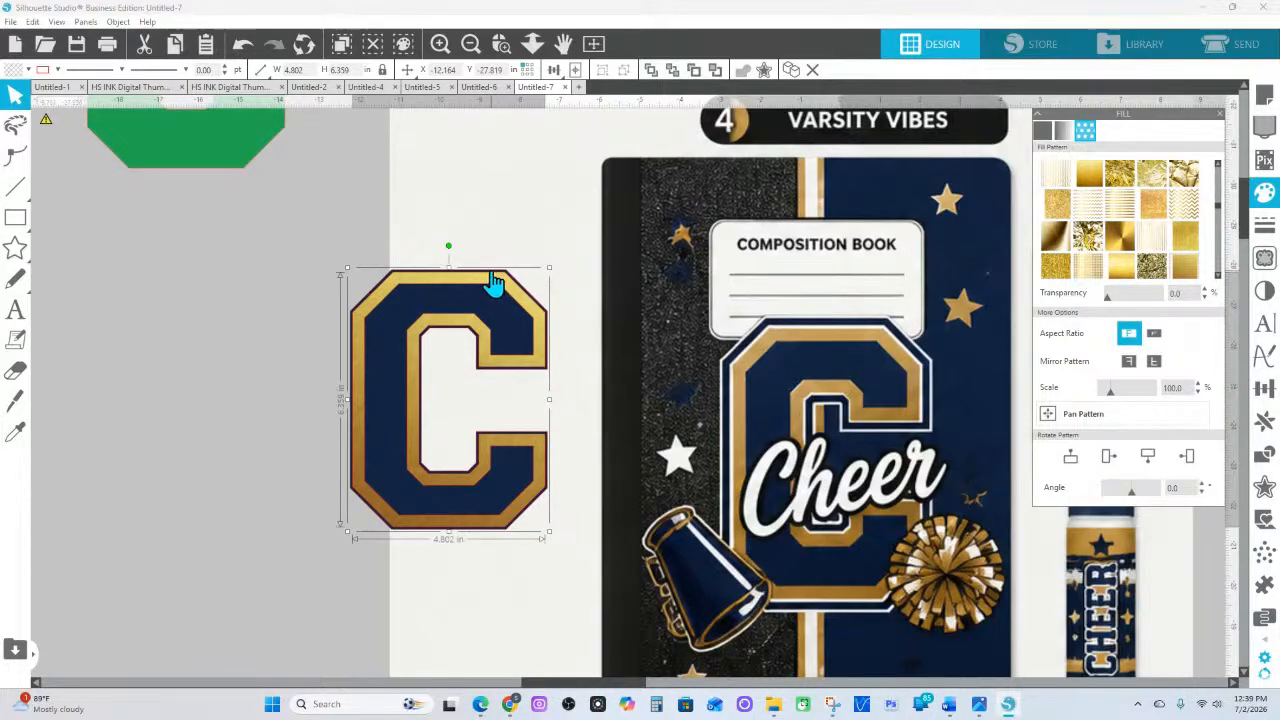
Fill the letter C's outermost layer white and add a 0.035 in square-cornered offset around it
{"action": "left_click", "coordinate": [1265, 195]}
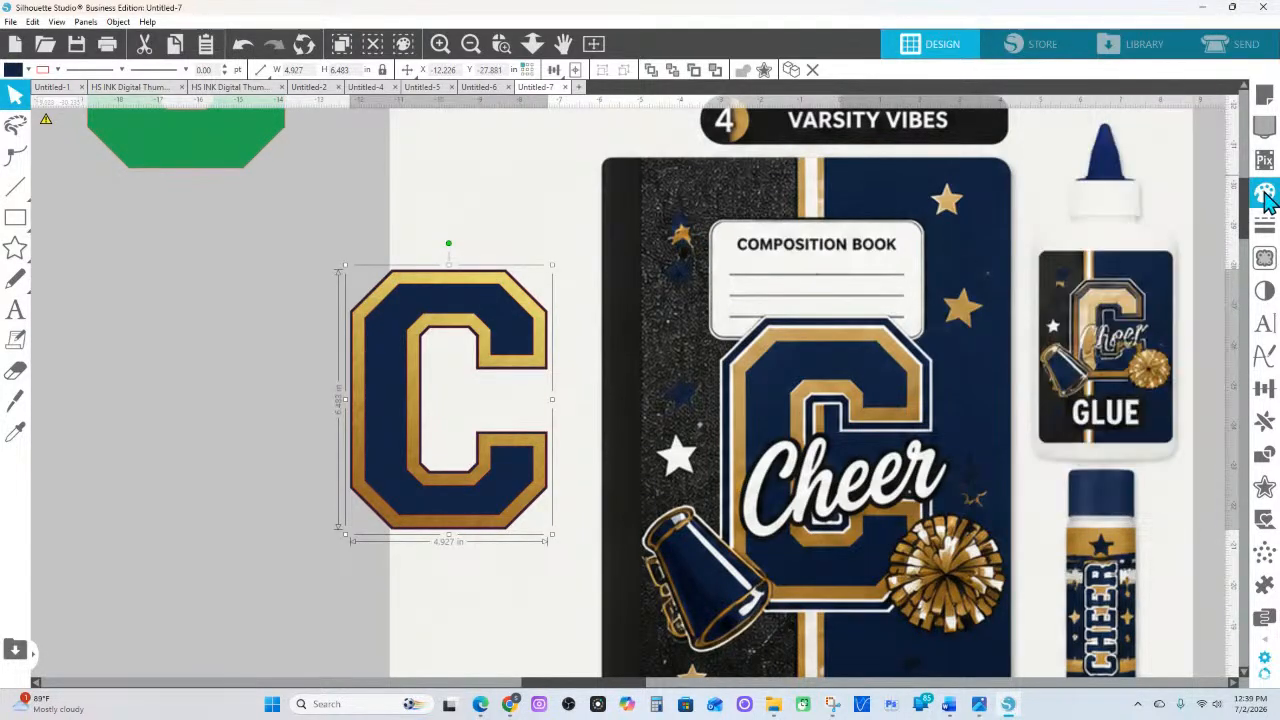
{"action": "left_click", "coordinate": [1262, 195]}
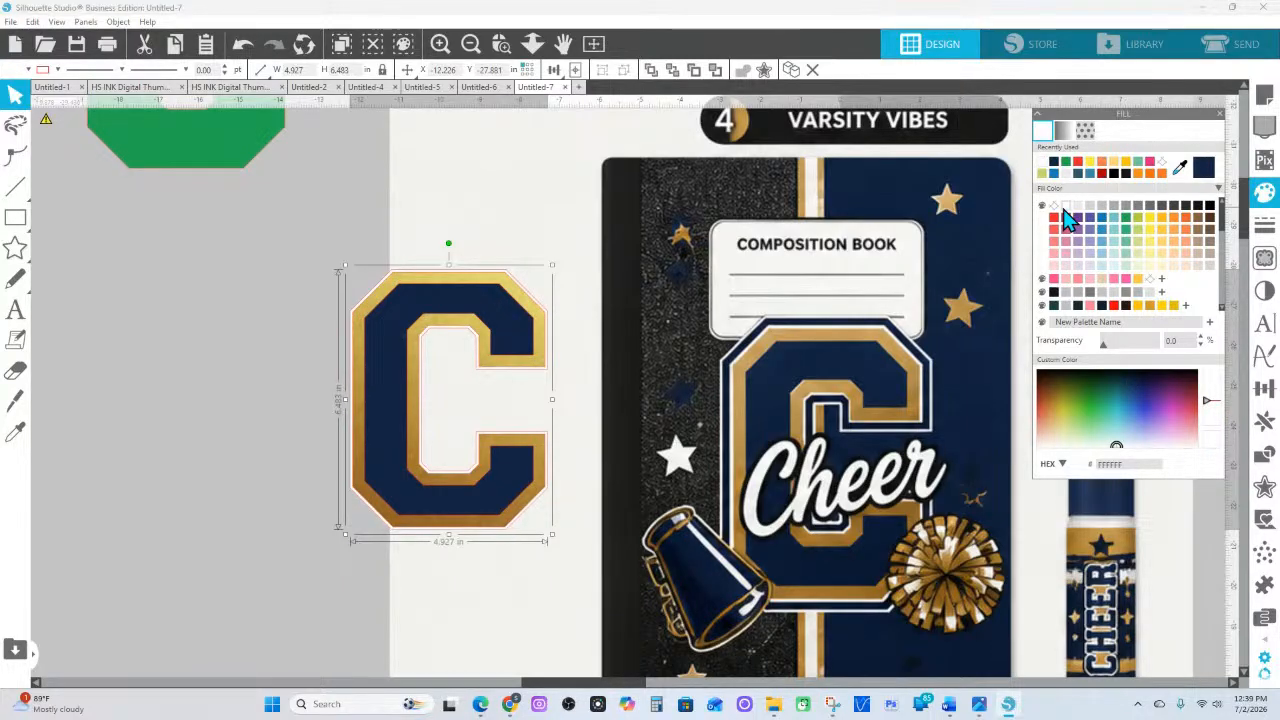
{"action": "left_click", "coordinate": [1265, 487]}
{"action": "left_click", "coordinate": [1066, 150]}
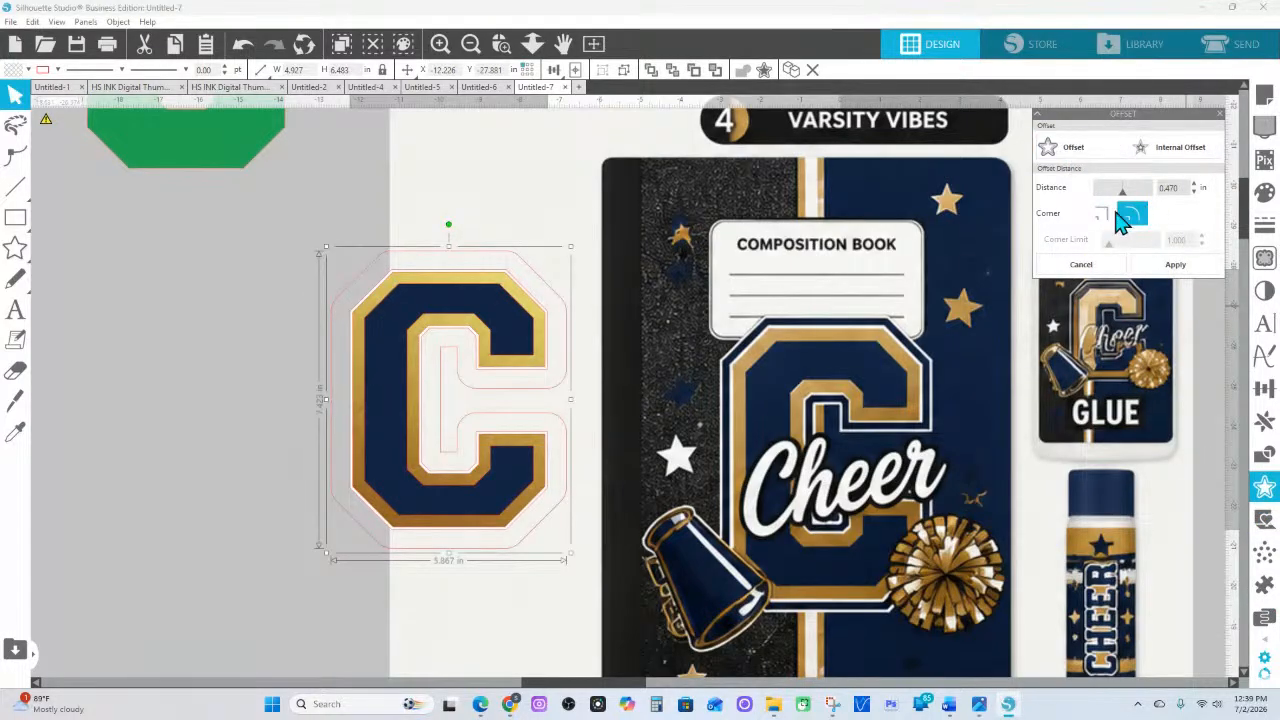
{"action": "left_click_drag", "start_coordinate": [1122, 190], "coordinate": [1098, 193]}
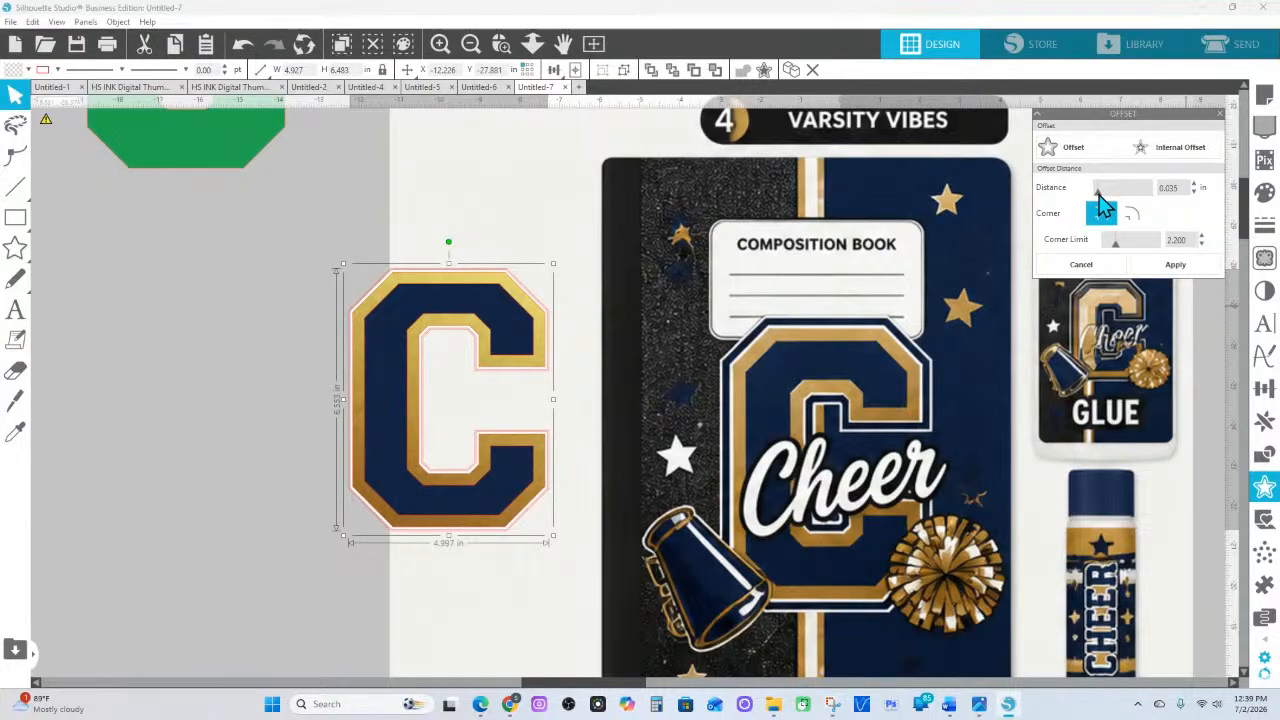
{"action": "left_click", "coordinate": [1180, 266]}
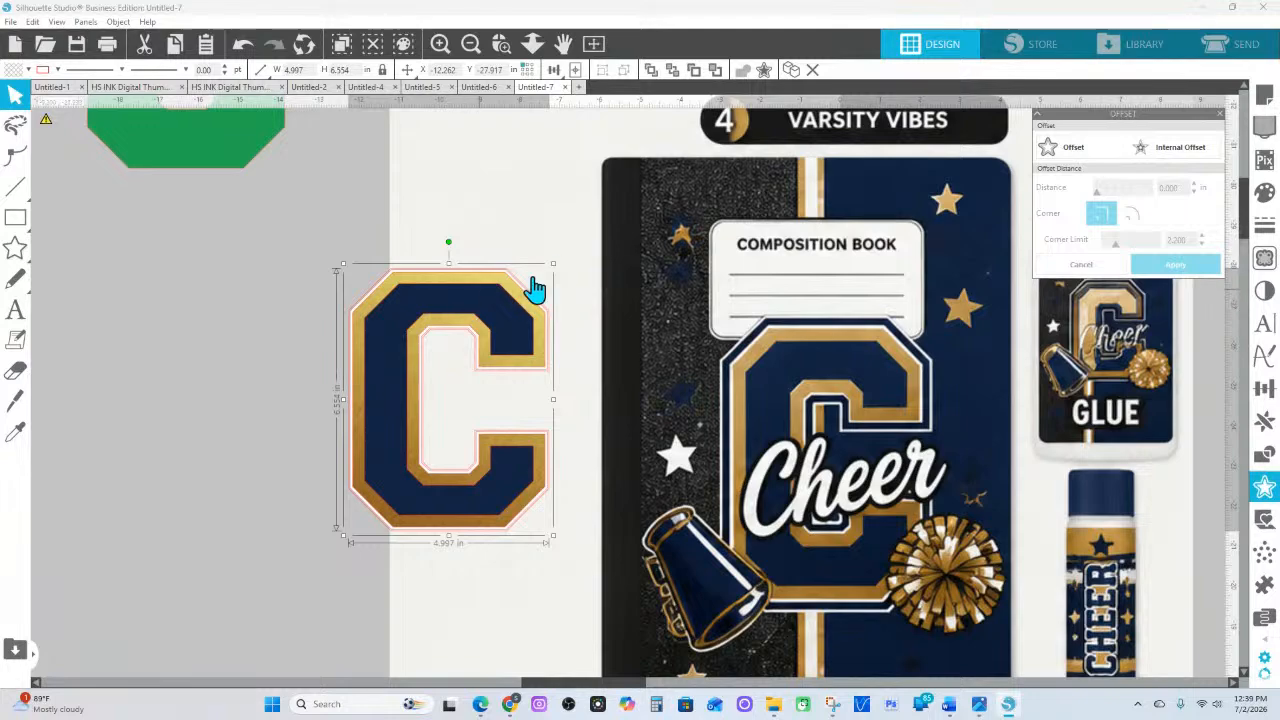
Fill the new offset white and move the redundant white layer out of the letter C into the empty grey area
{"action": "left_click", "coordinate": [1265, 192]}
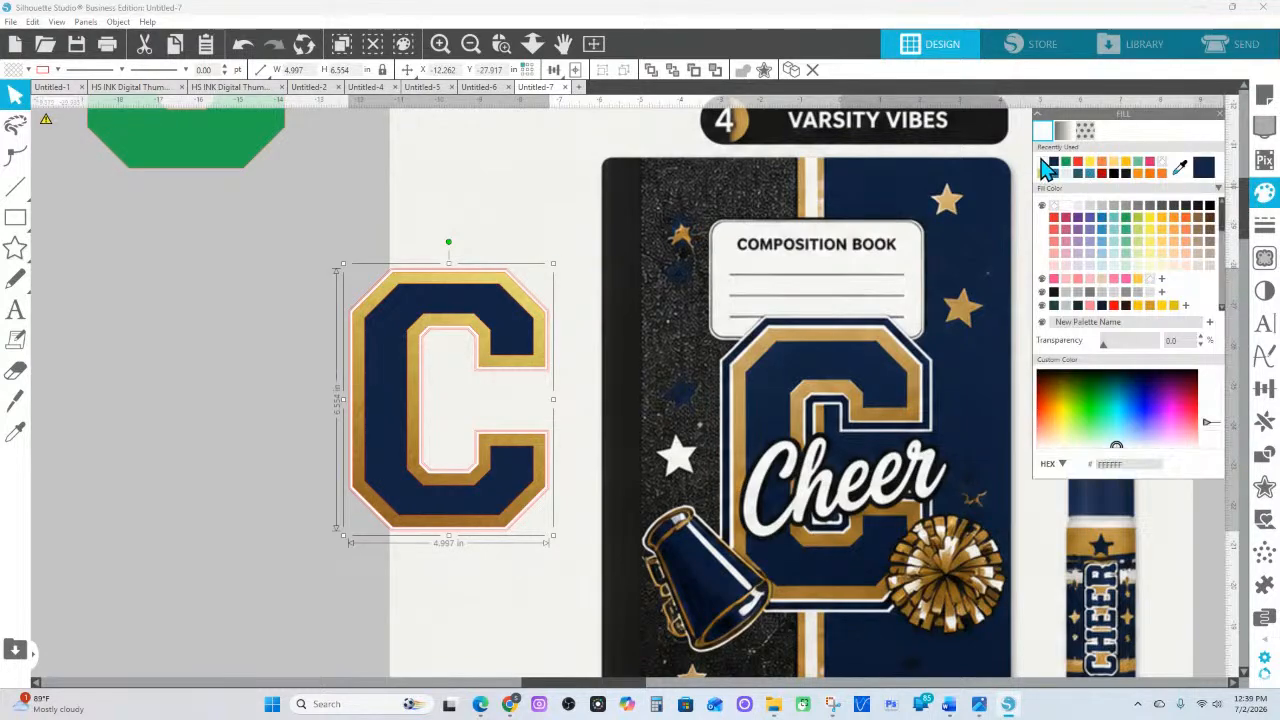
{"action": "left_click", "coordinate": [1047, 168]}
{"action": "left_click_drag", "start_coordinate": [486, 286], "coordinate": [118, 303]}
Add a 0.145 in square-cornered offset around the white layer and fill it with navy sampled from the letter C
{"action": "left_click", "coordinate": [494, 283]}
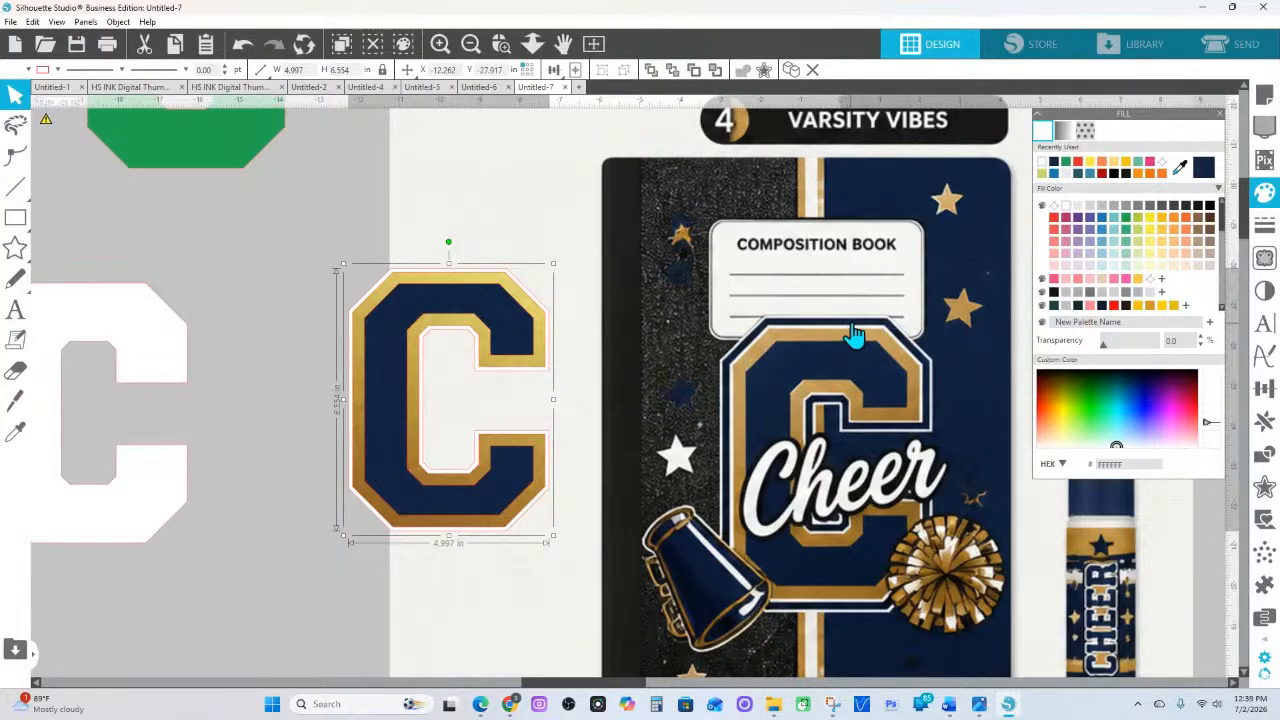
{"action": "left_click", "coordinate": [1265, 487]}
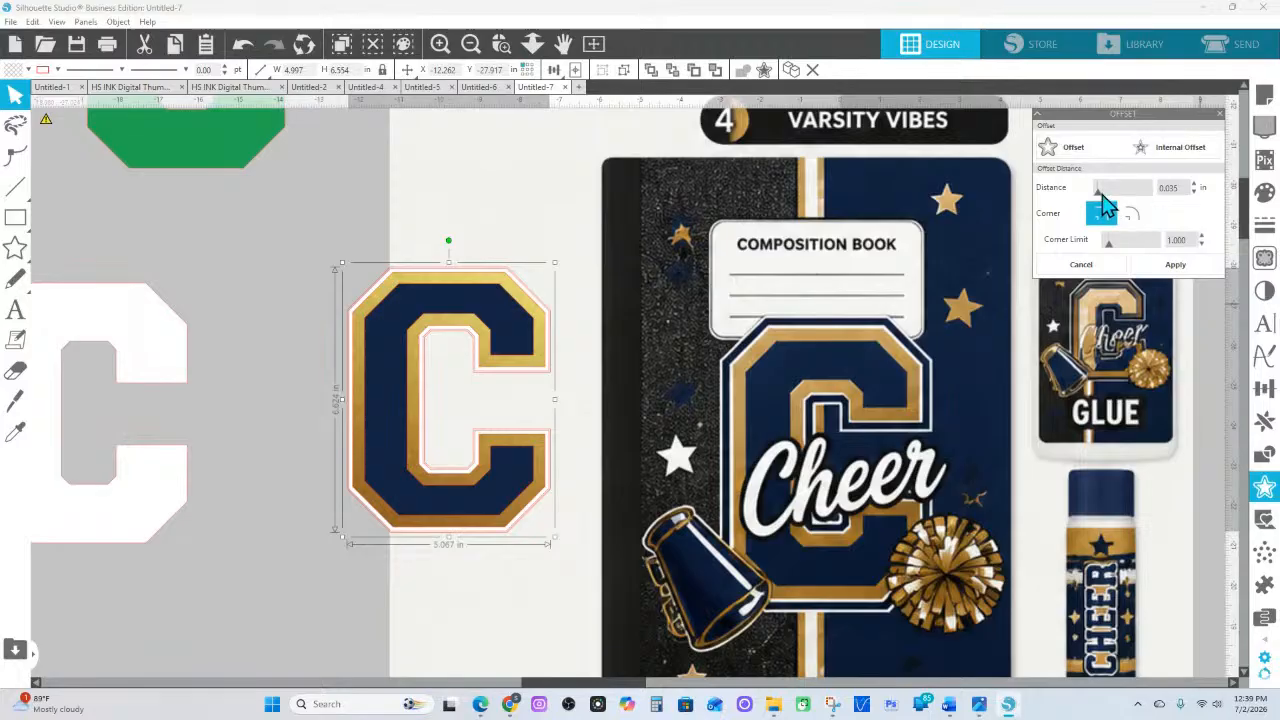
{"action": "left_click_drag", "start_coordinate": [1105, 205], "coordinate": [1108, 205]}
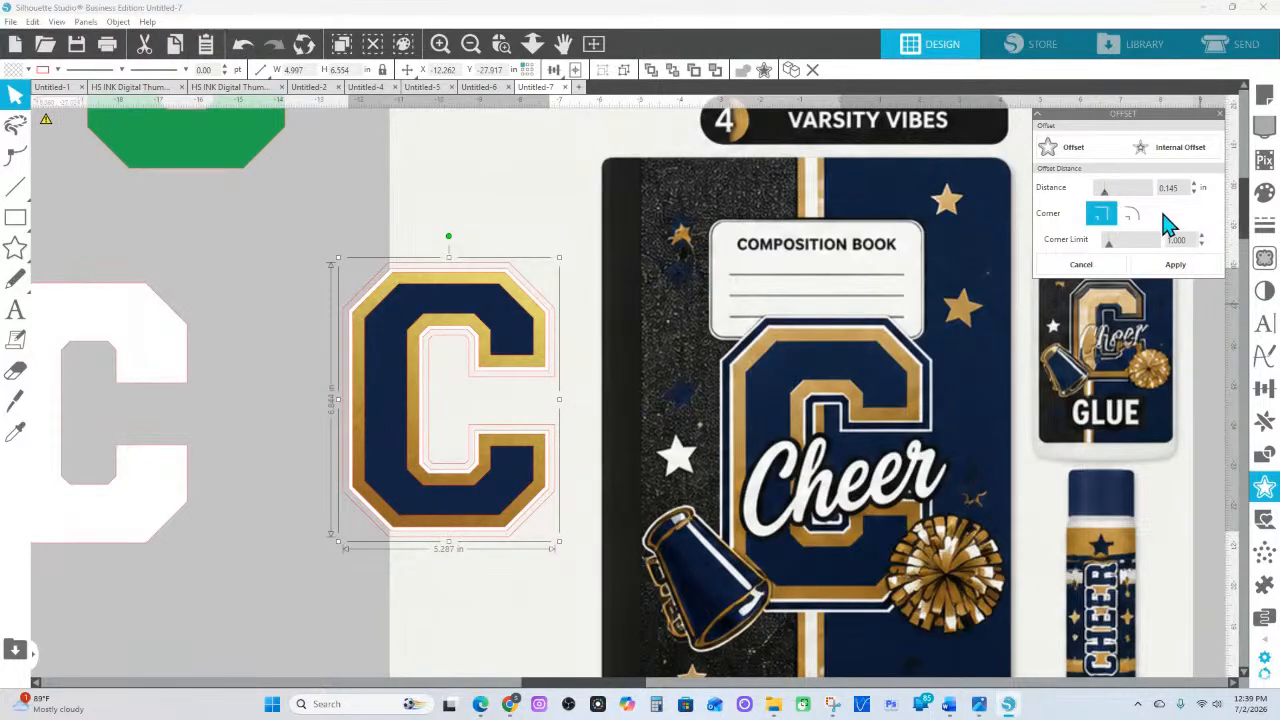
{"action": "left_click", "coordinate": [1176, 265]}
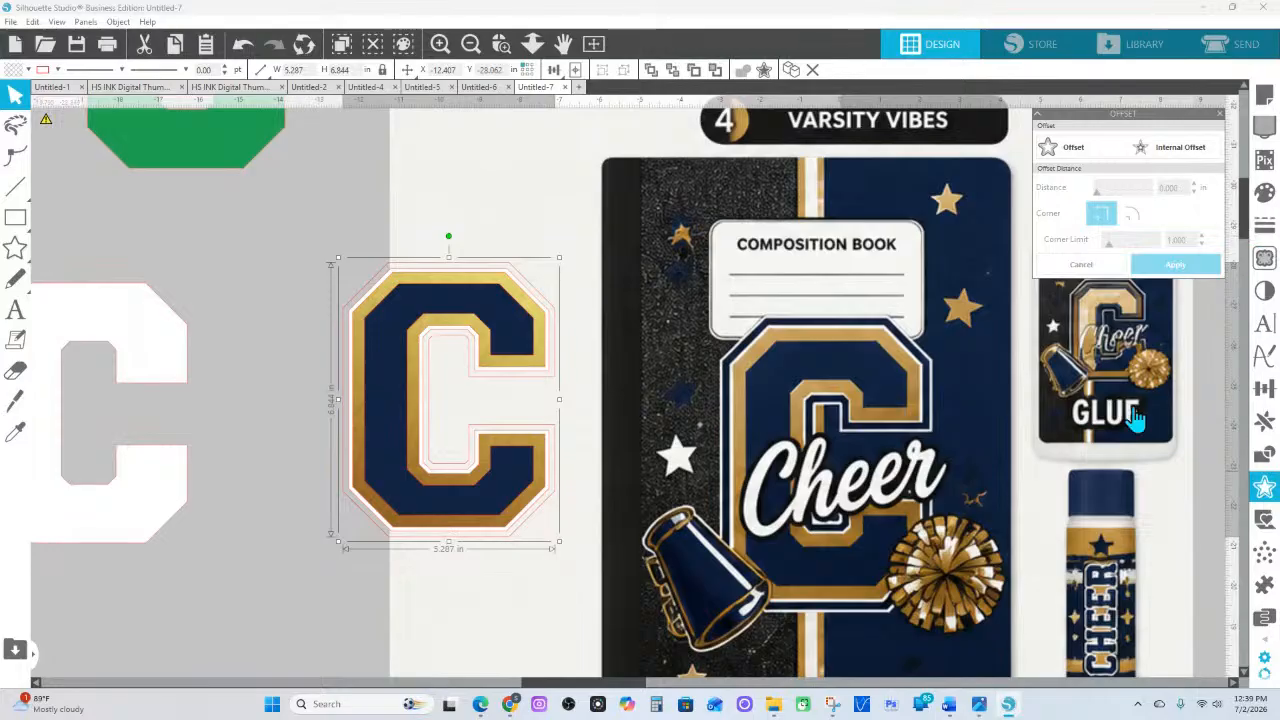
{"action": "left_click", "coordinate": [16, 431]}
{"action": "left_click", "coordinate": [413, 323]}
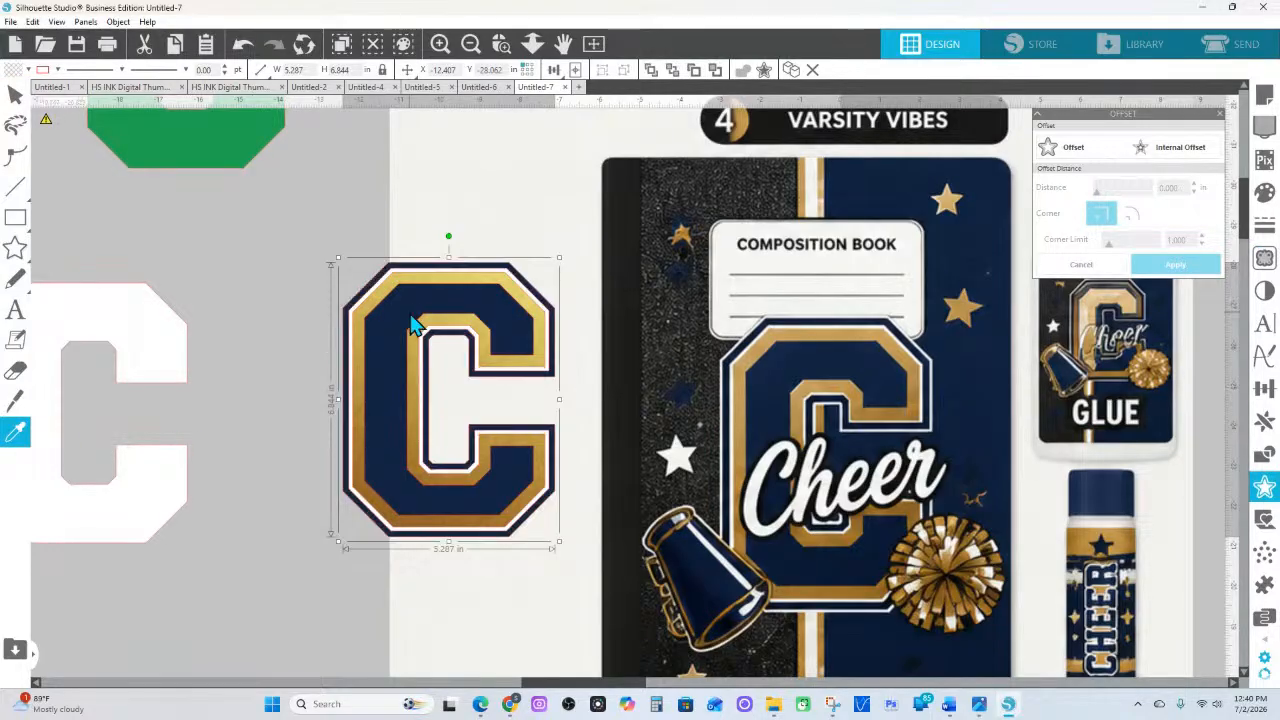
Add a 0.085 in square-cornered offset around the navy outline and fill it with white sampled from the spare letter C
{"action": "left_click", "coordinate": [1074, 152]}
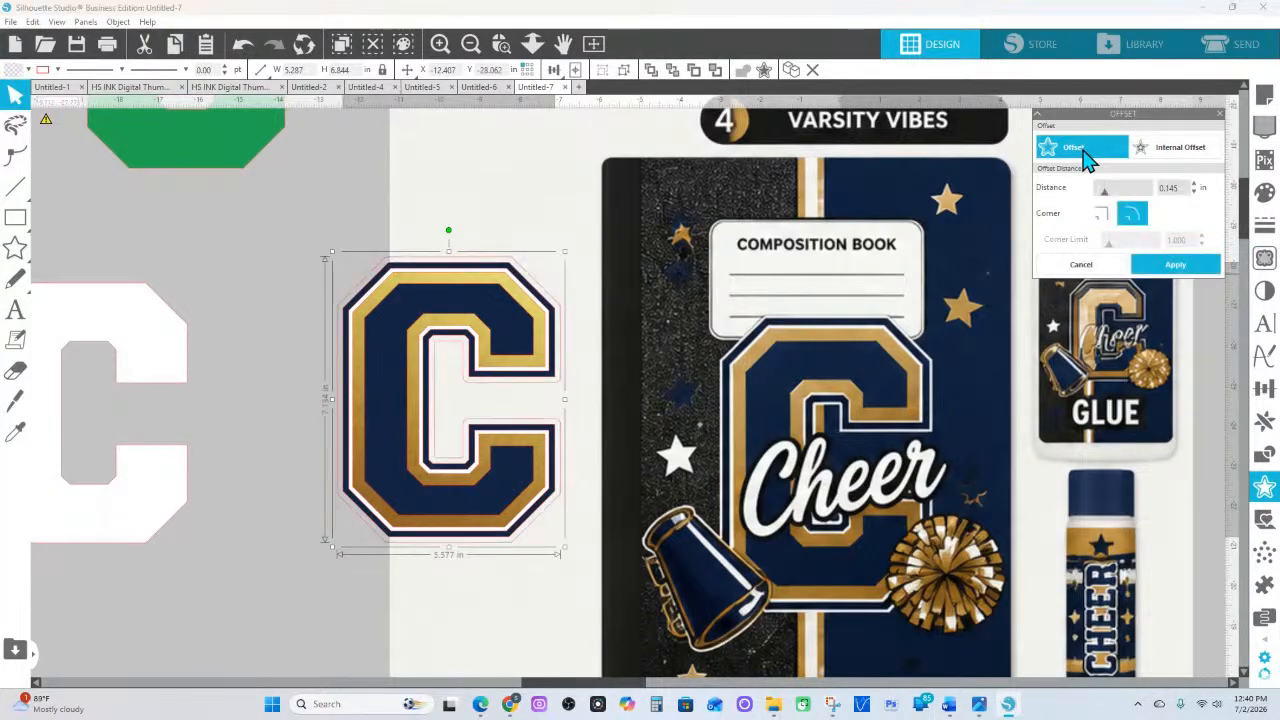
{"action": "left_click", "coordinate": [1102, 212]}
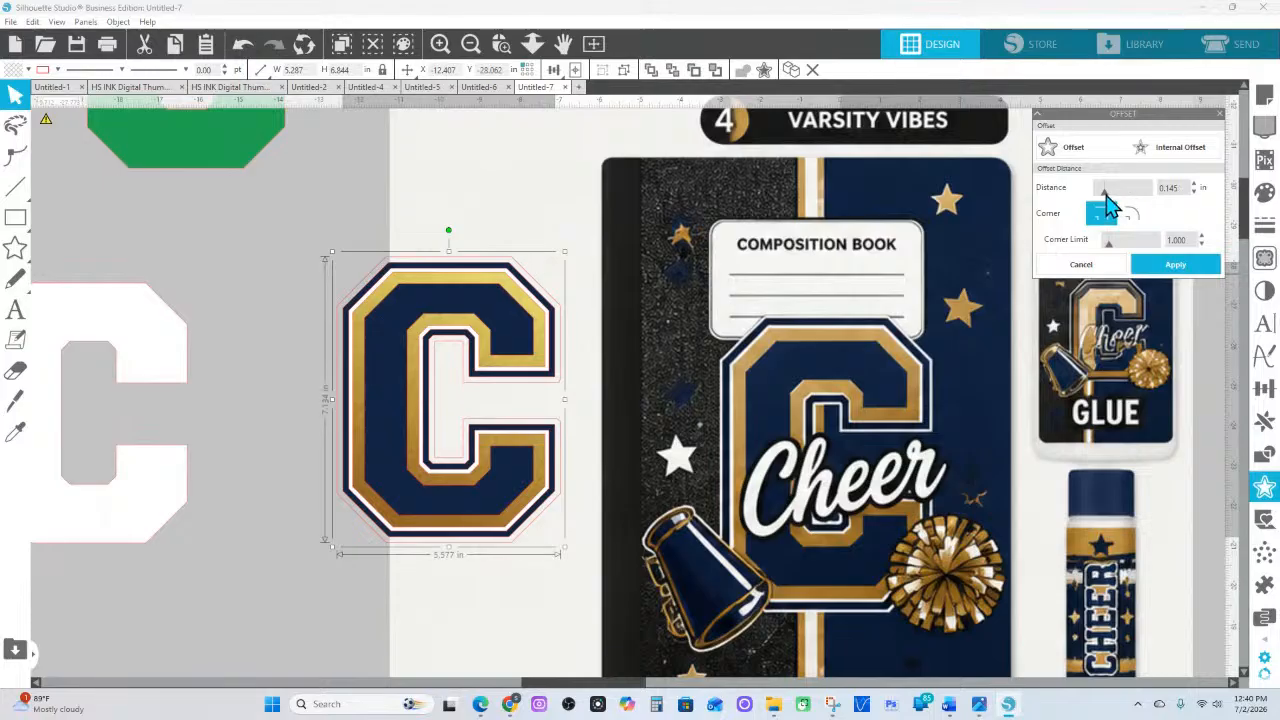
{"action": "left_click_drag", "start_coordinate": [1106, 193], "coordinate": [1100, 193]}
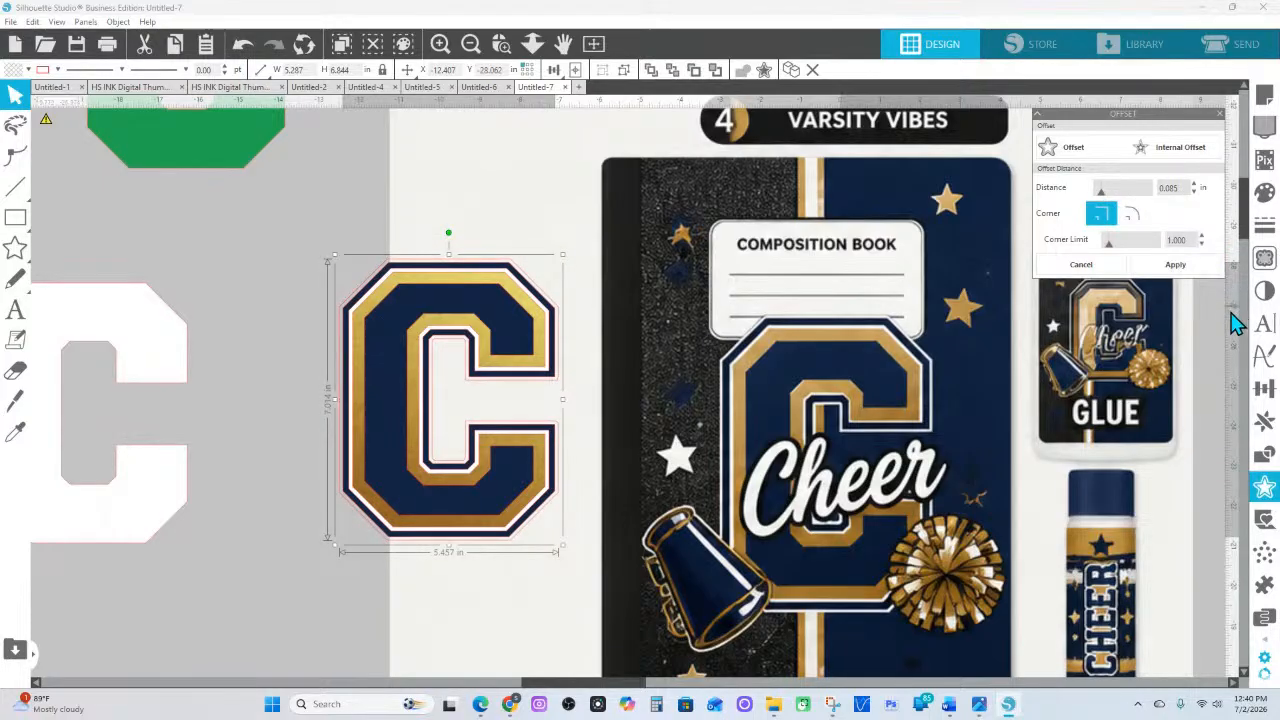
{"action": "left_click", "coordinate": [1175, 264]}
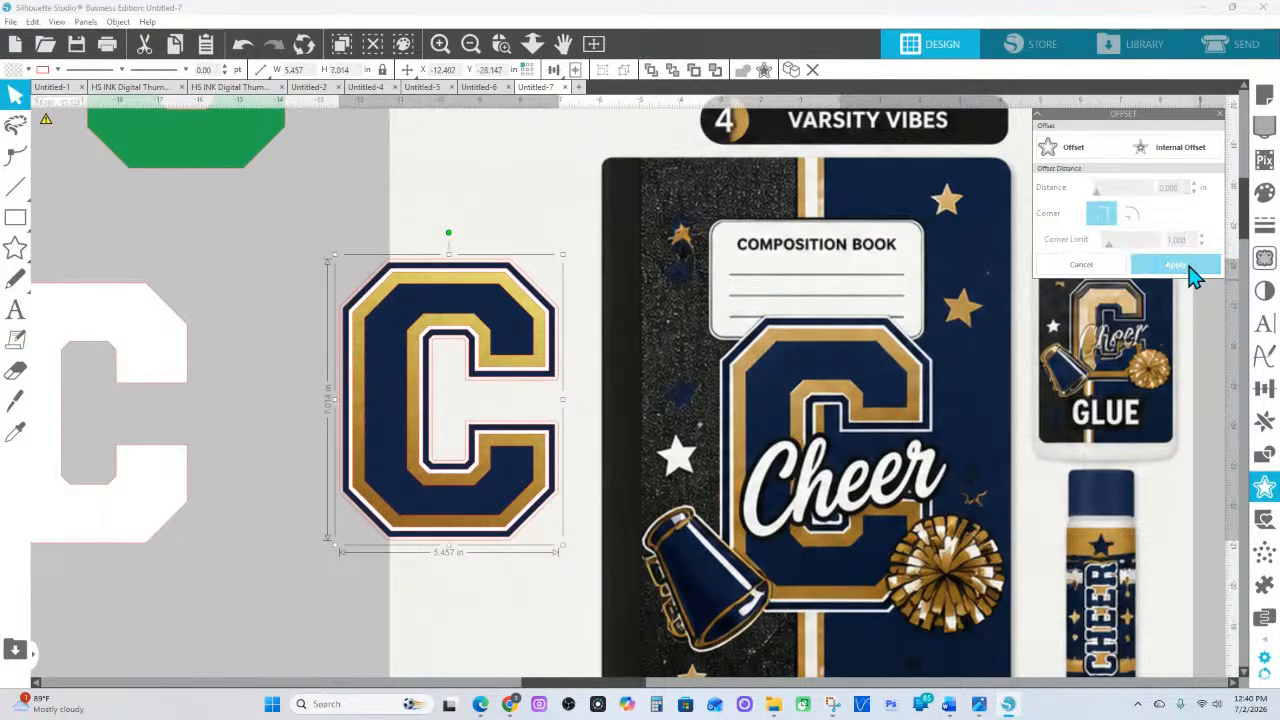
{"action": "left_click", "coordinate": [15, 431]}
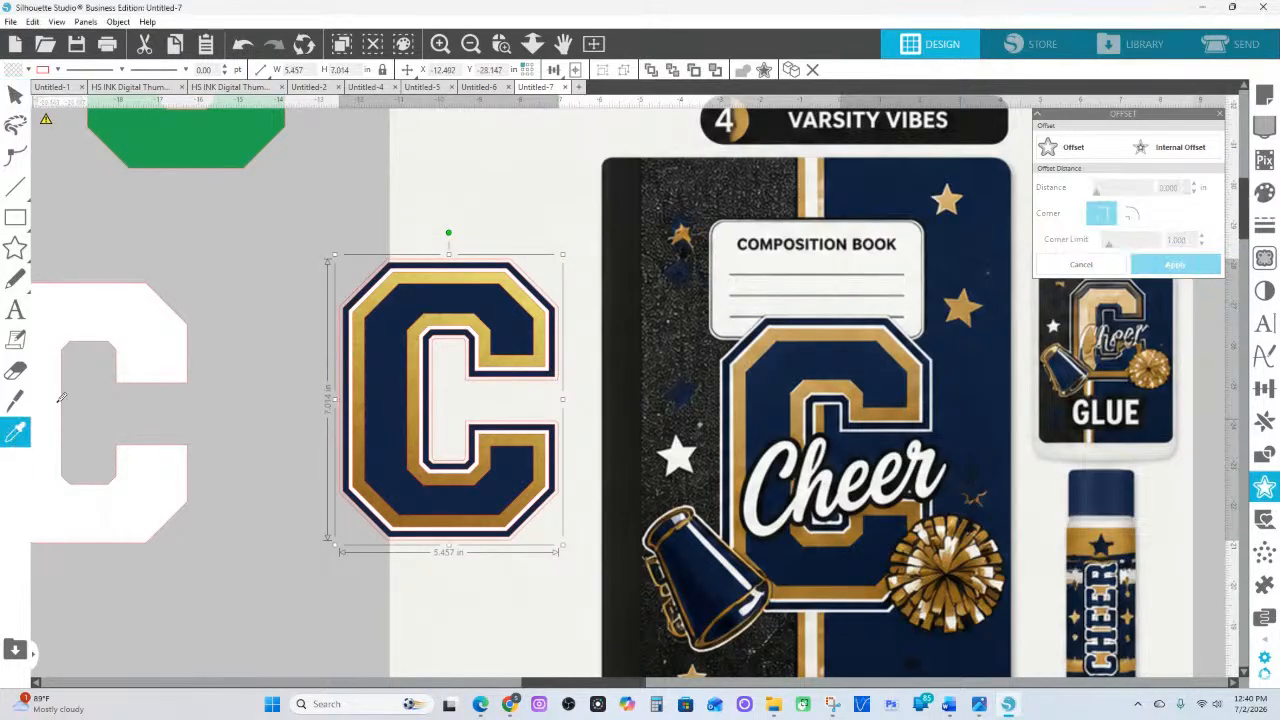
{"action": "left_click", "coordinate": [138, 330]}
{"action": "left_click_drag", "start_coordinate": [261, 271], "coordinate": [442, 500]}
{"action": "right_click", "coordinate": [442, 500]}
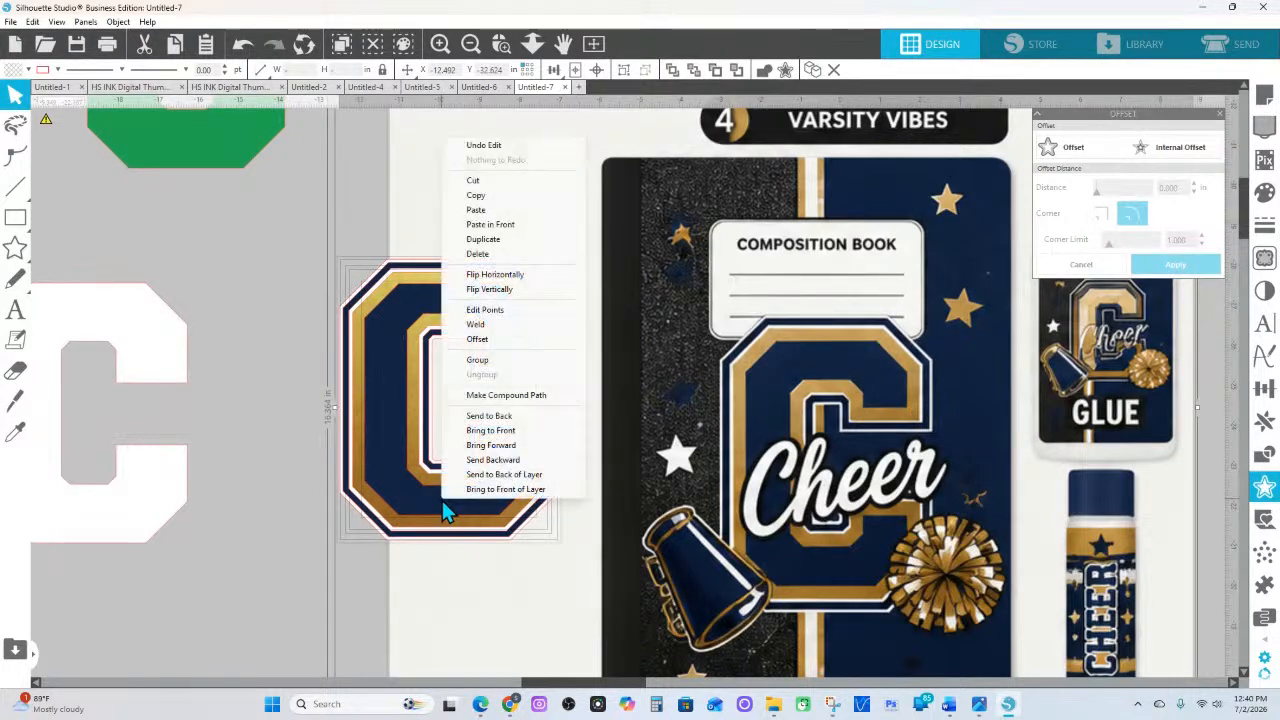
{"action": "left_click", "coordinate": [303, 315]}
Group all layers of the finished letter C, remove the line colour from its layers and clear the selection
{"action": "left_click_drag", "start_coordinate": [224, 237], "coordinate": [378, 353]}
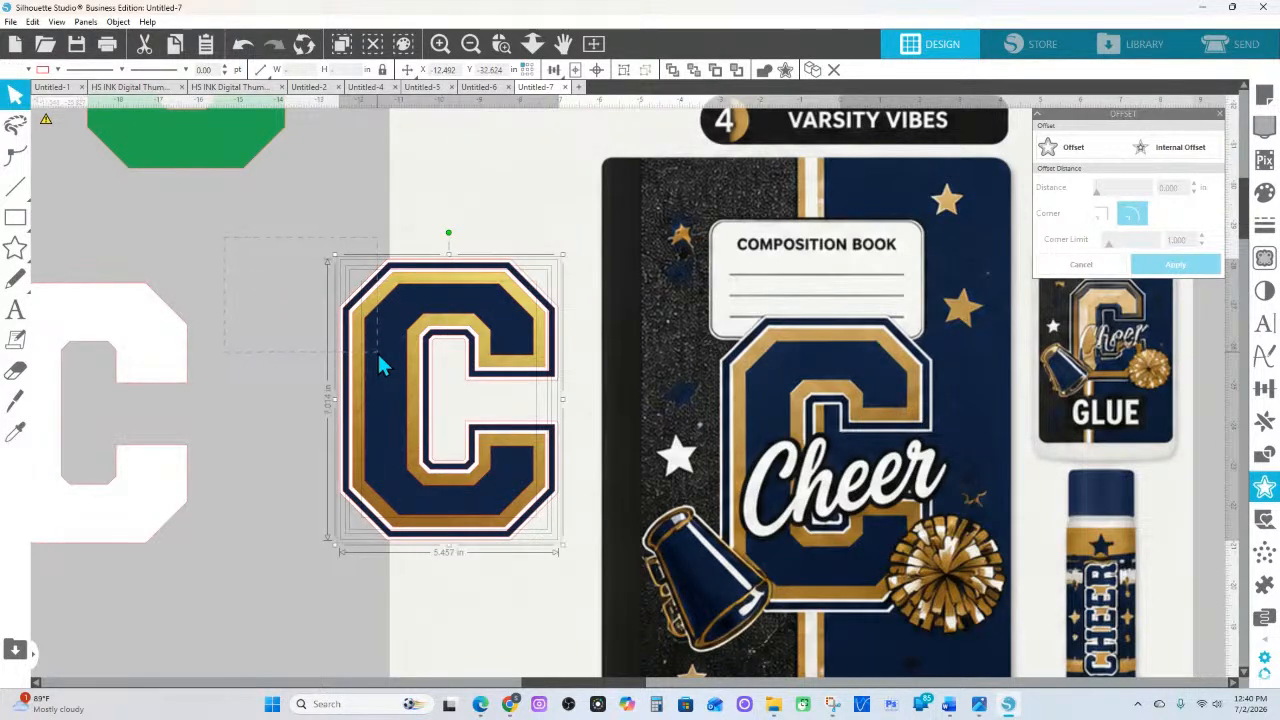
{"action": "right_click", "coordinate": [380, 328]}
{"action": "left_click", "coordinate": [440, 548]}
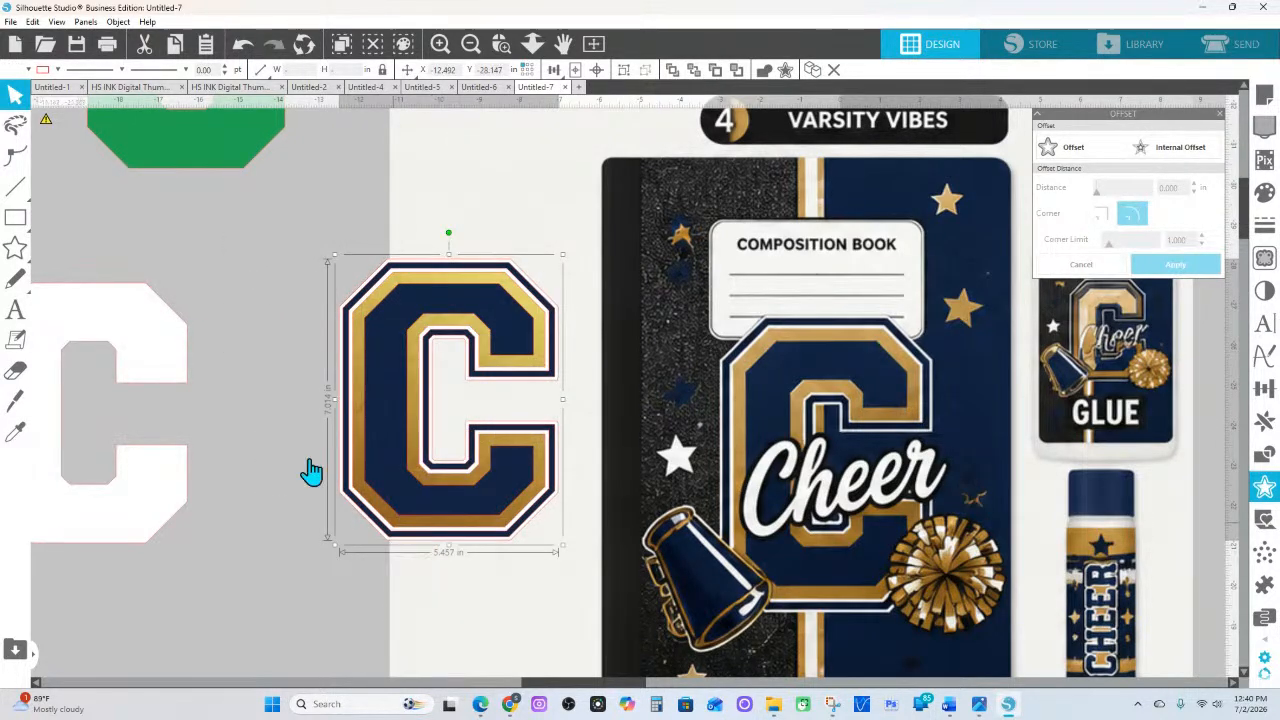
{"action": "left_click", "coordinate": [60, 72]}
{"action": "left_click", "coordinate": [58, 132]}
{"action": "left_click", "coordinate": [280, 358]}
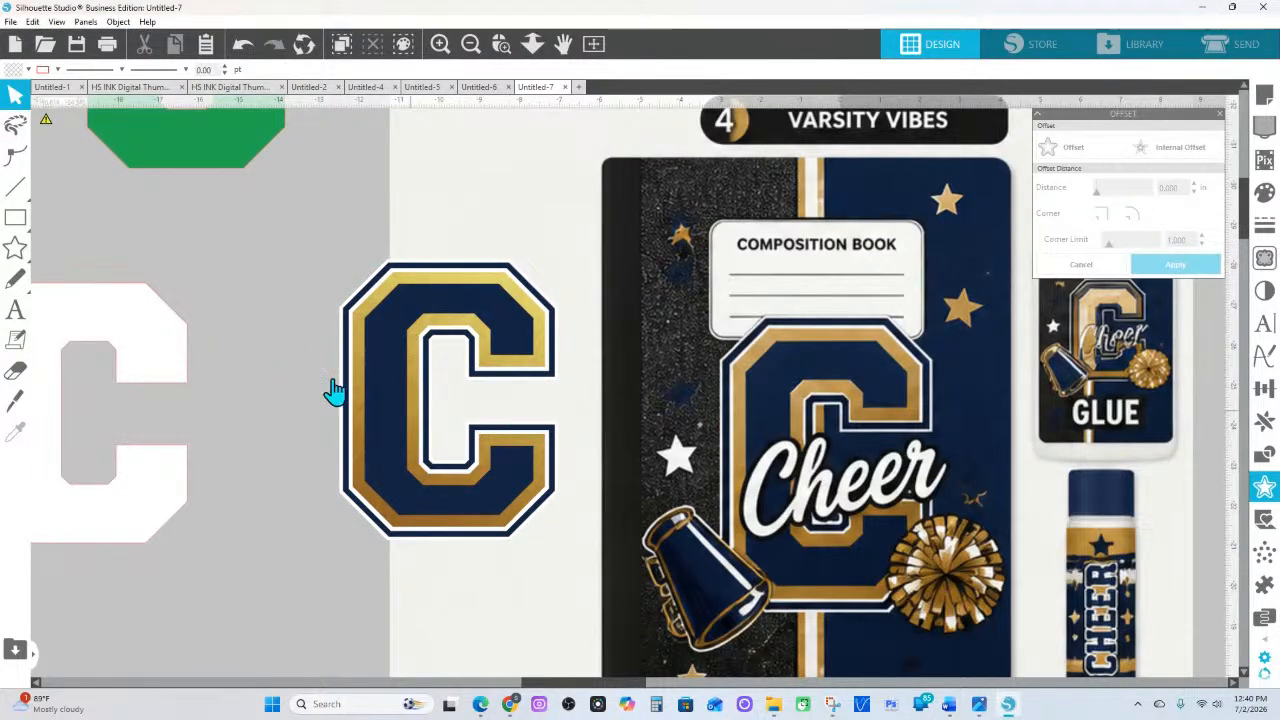
Add the text "Cheer" below the letter C and enlarge it to about 5.07 in wide
{"action": "left_click", "coordinate": [15, 310]}
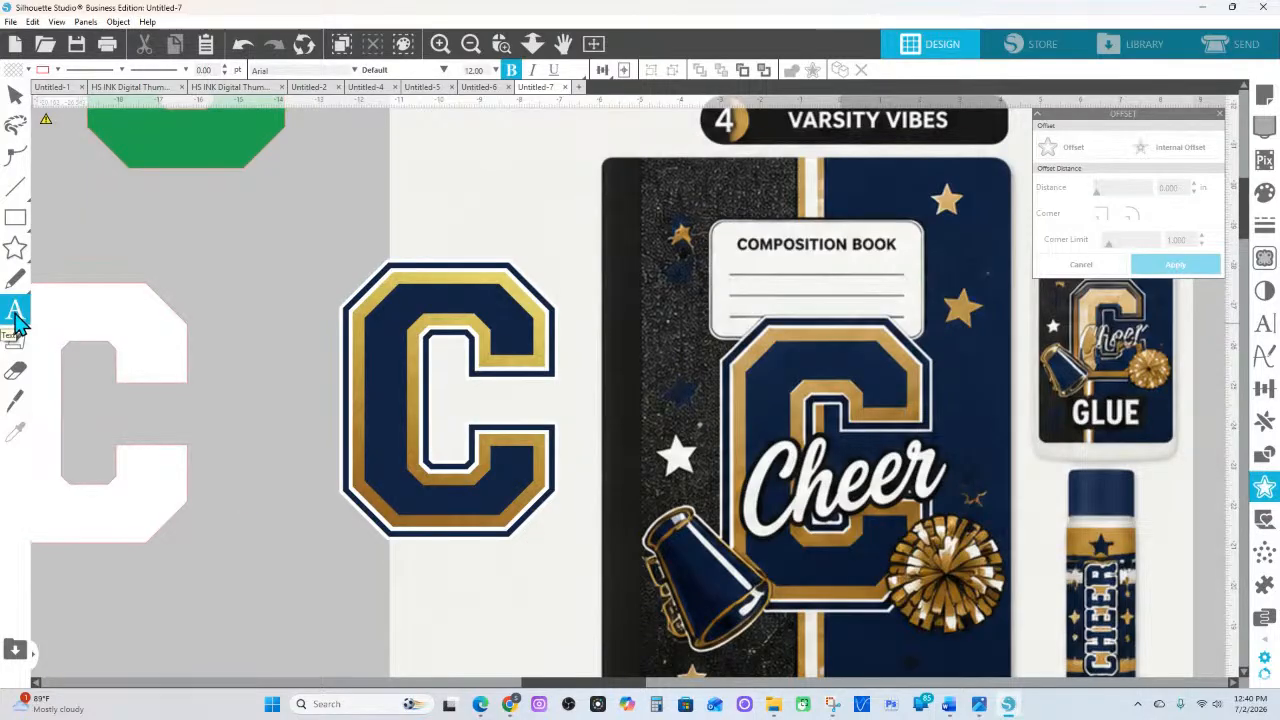
{"action": "left_click", "coordinate": [244, 597]}
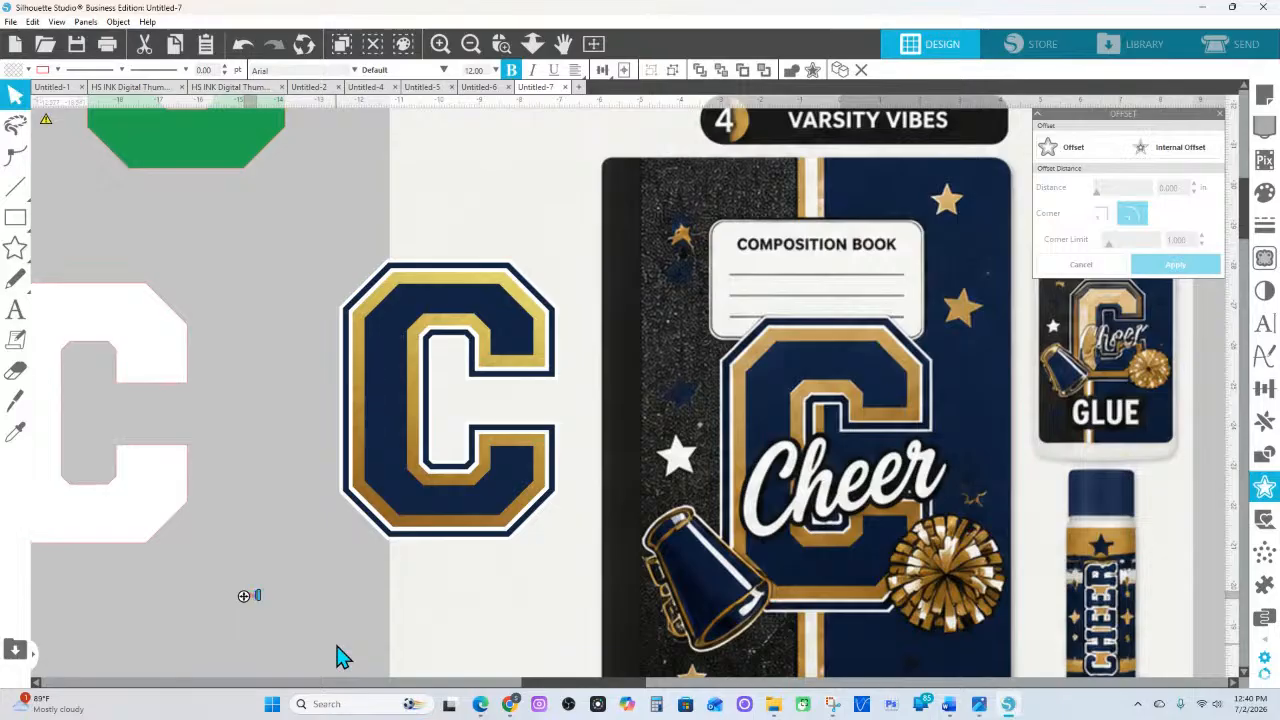
{"action": "left_click", "coordinate": [330, 602]}
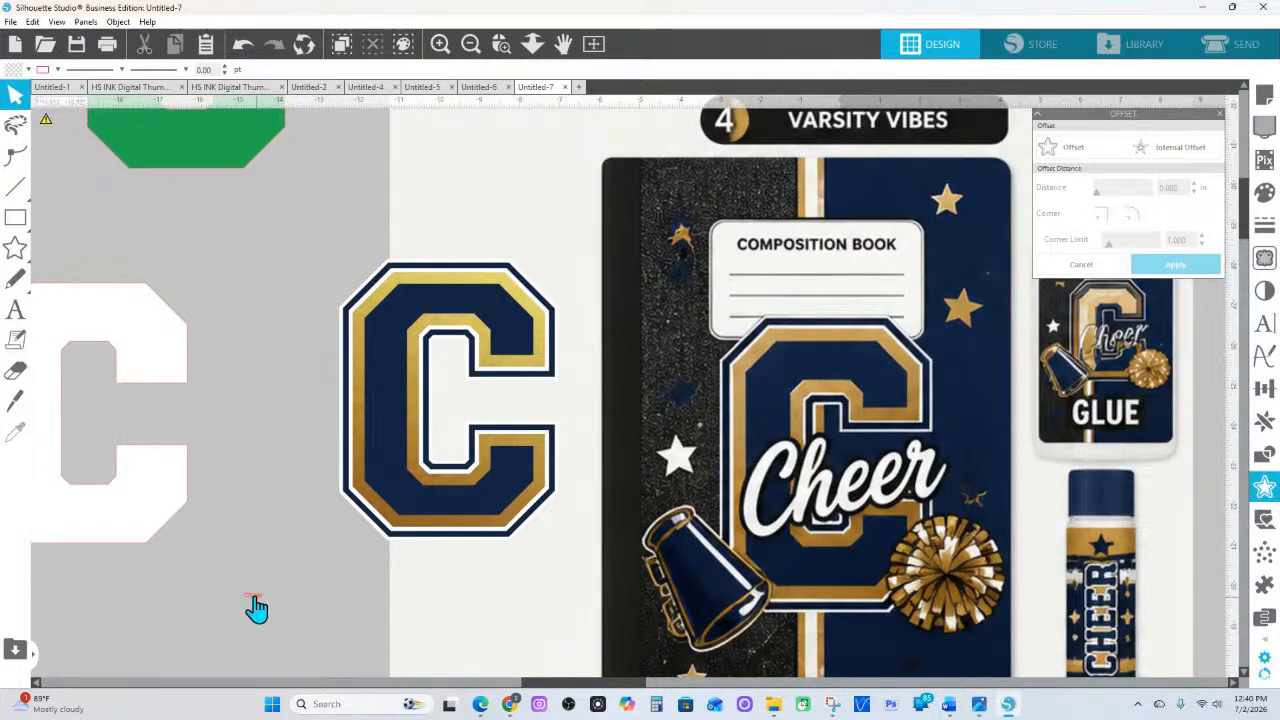
{"action": "left_click", "coordinate": [251, 596]}
{"action": "left_click_drag", "start_coordinate": [268, 585], "coordinate": [451, 516]}
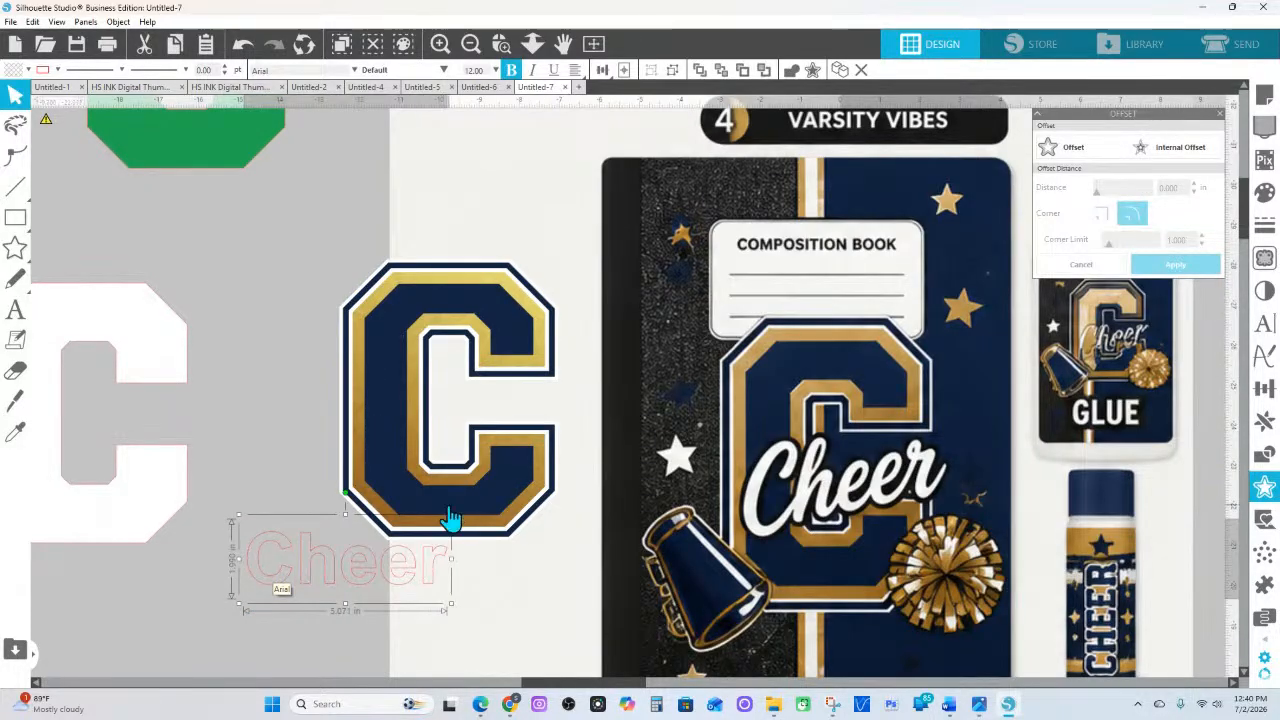
Browse the font list for a script style for the Cheer text and move the text clear of the letter C
{"action": "left_click", "coordinate": [1266, 324]}
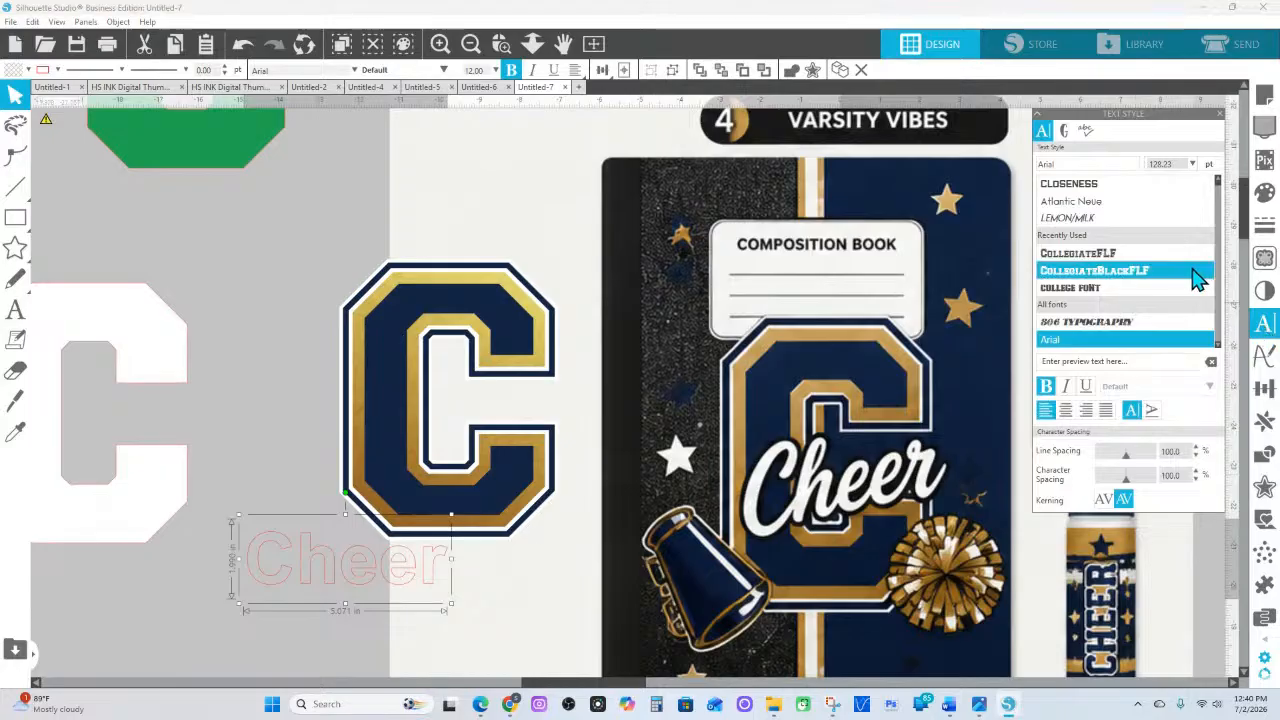
{"action": "scroll", "coordinate": [1148, 282], "scroll_direction": "down", "scroll_amount": 5}
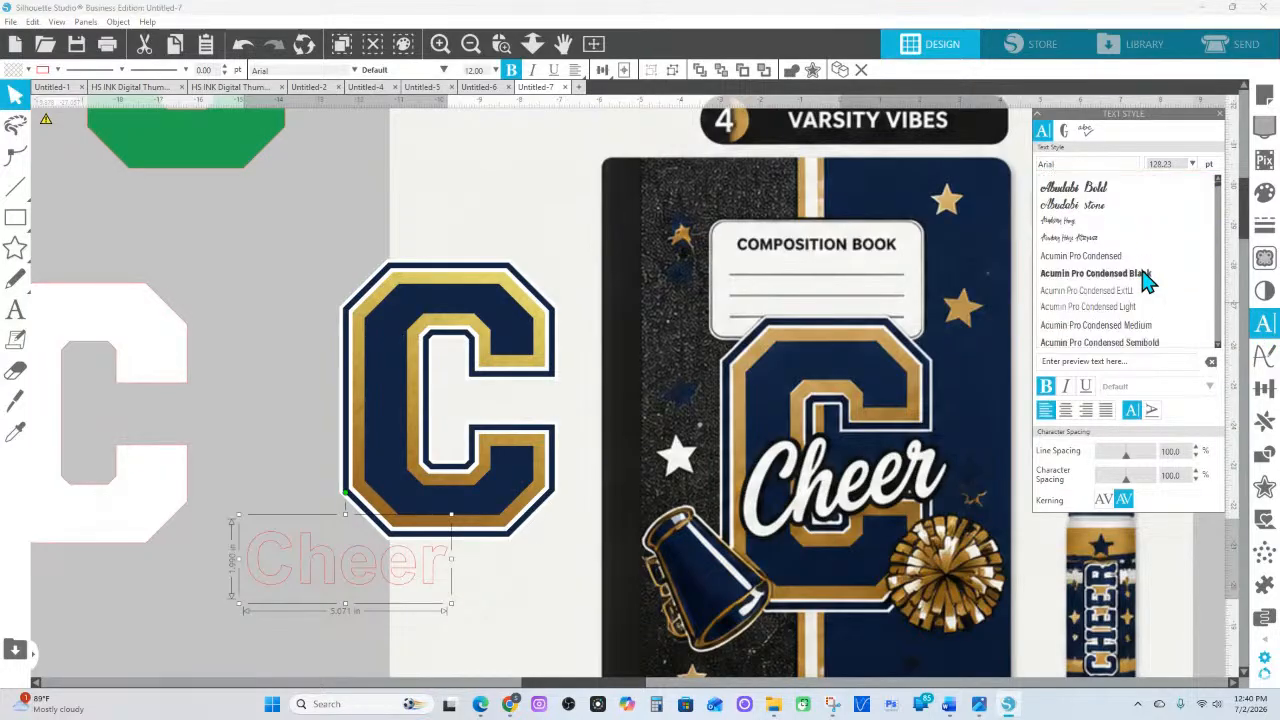
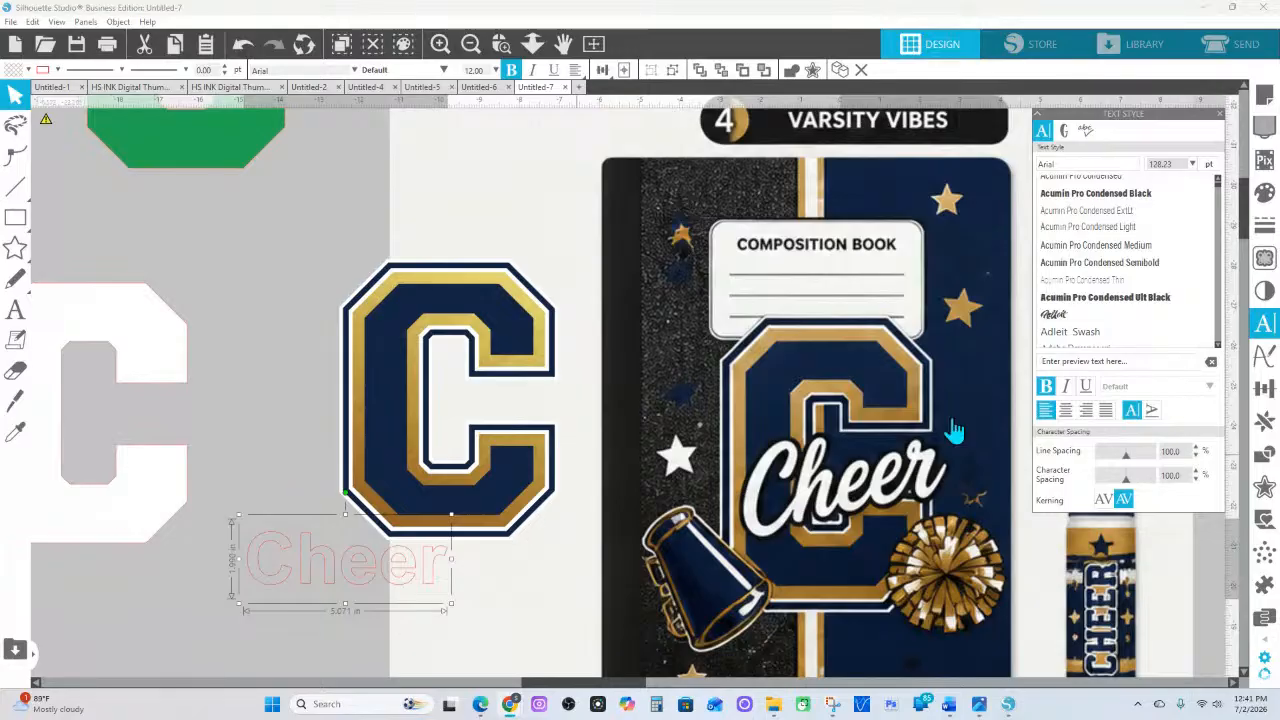
{"action": "scroll", "coordinate": [1110, 330], "scroll_direction": "down", "scroll_amount": 2}
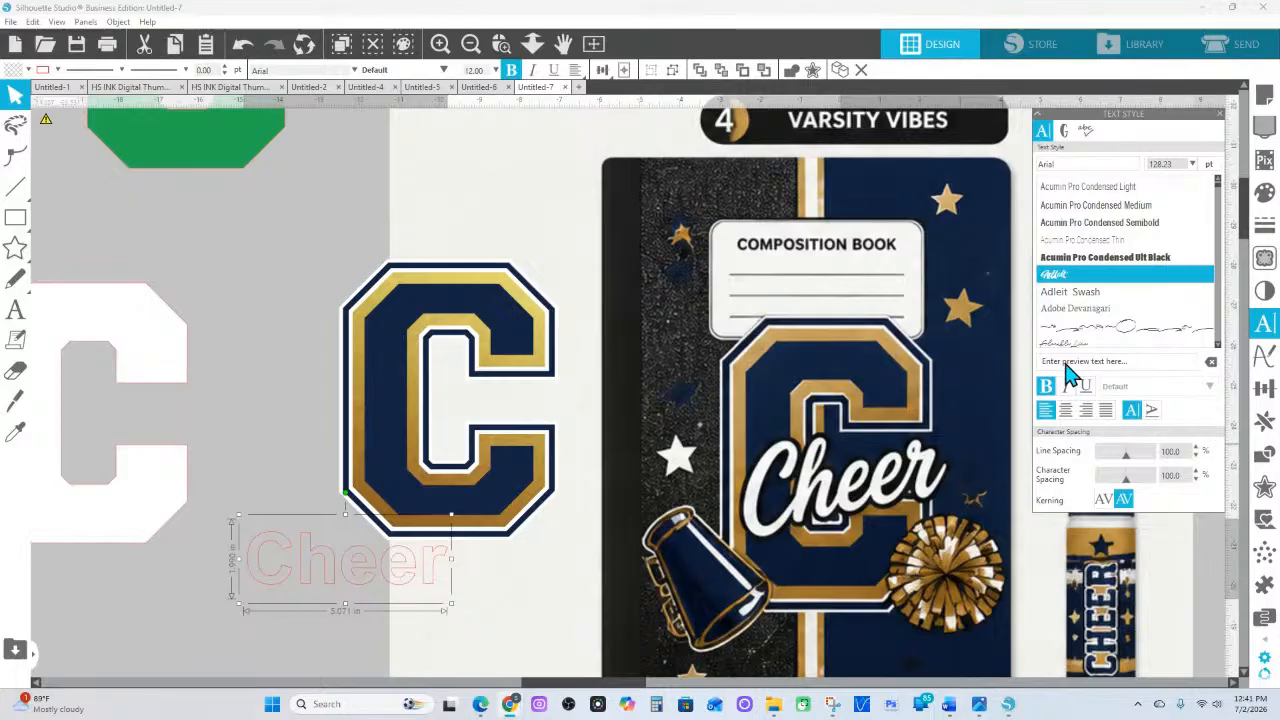
{"action": "left_click", "coordinate": [306, 382]}
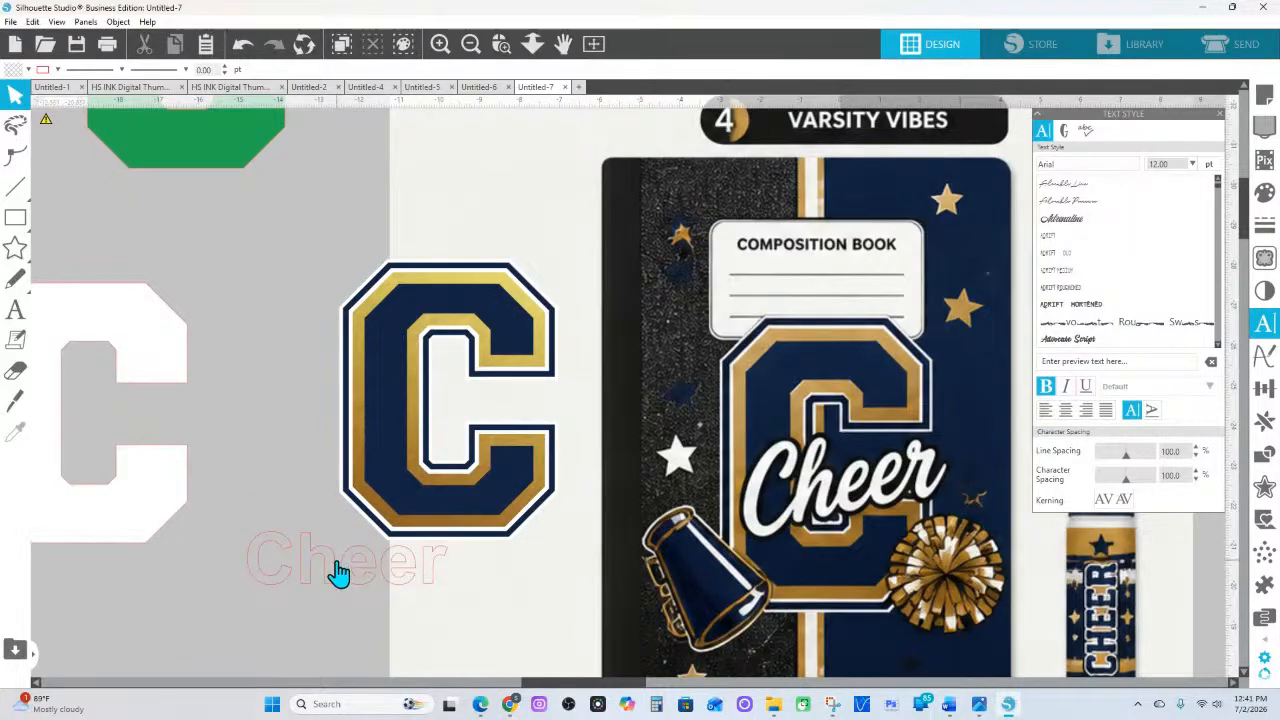
{"action": "left_click_drag", "start_coordinate": [337, 571], "coordinate": [274, 606]}
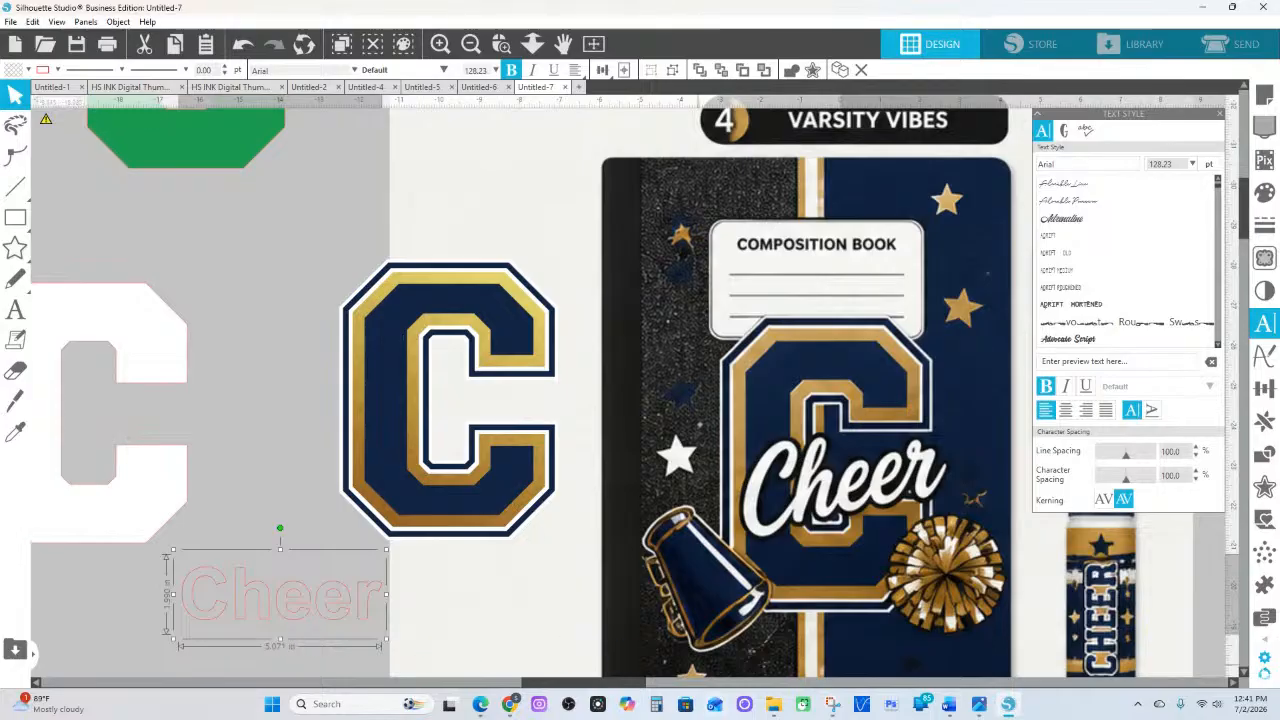
Switch to the cheerleader theme chat in ChatGPT, close the enlarged design image and review the generated pom-poms and megaphone
{"action": "mouse_move", "coordinate": [833, 706]}
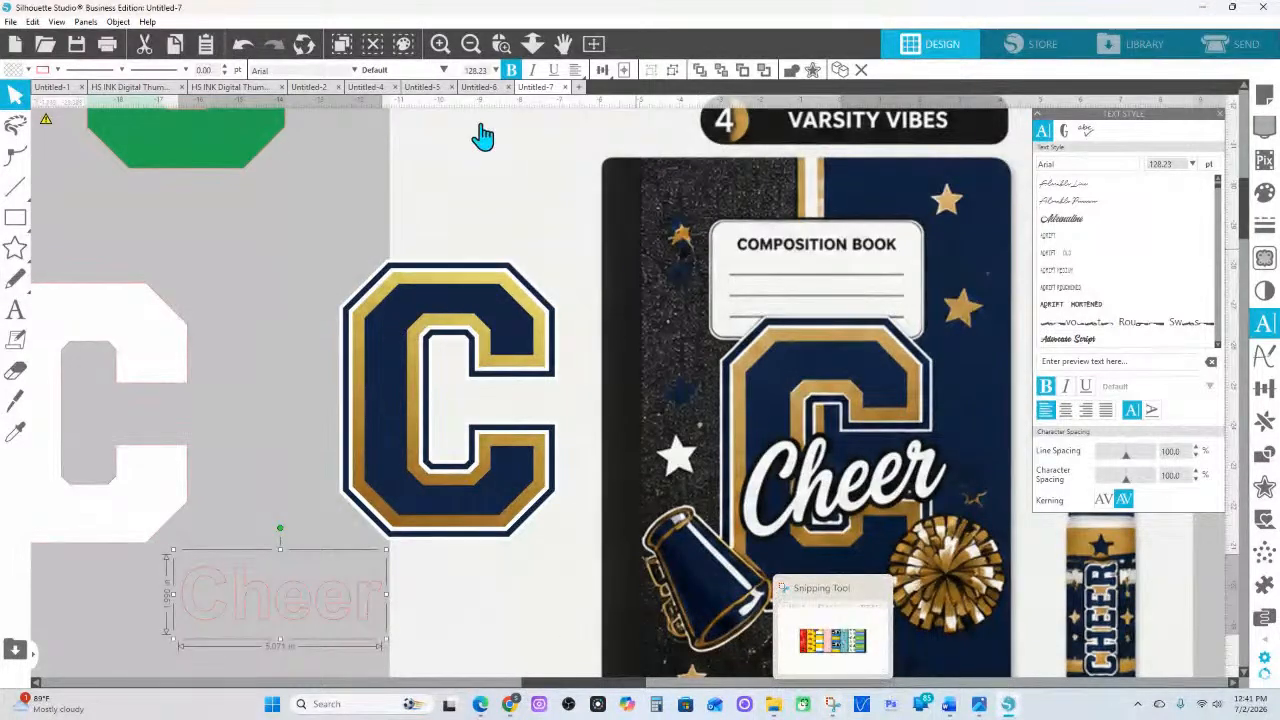
{"action": "mouse_move", "coordinate": [510, 704]}
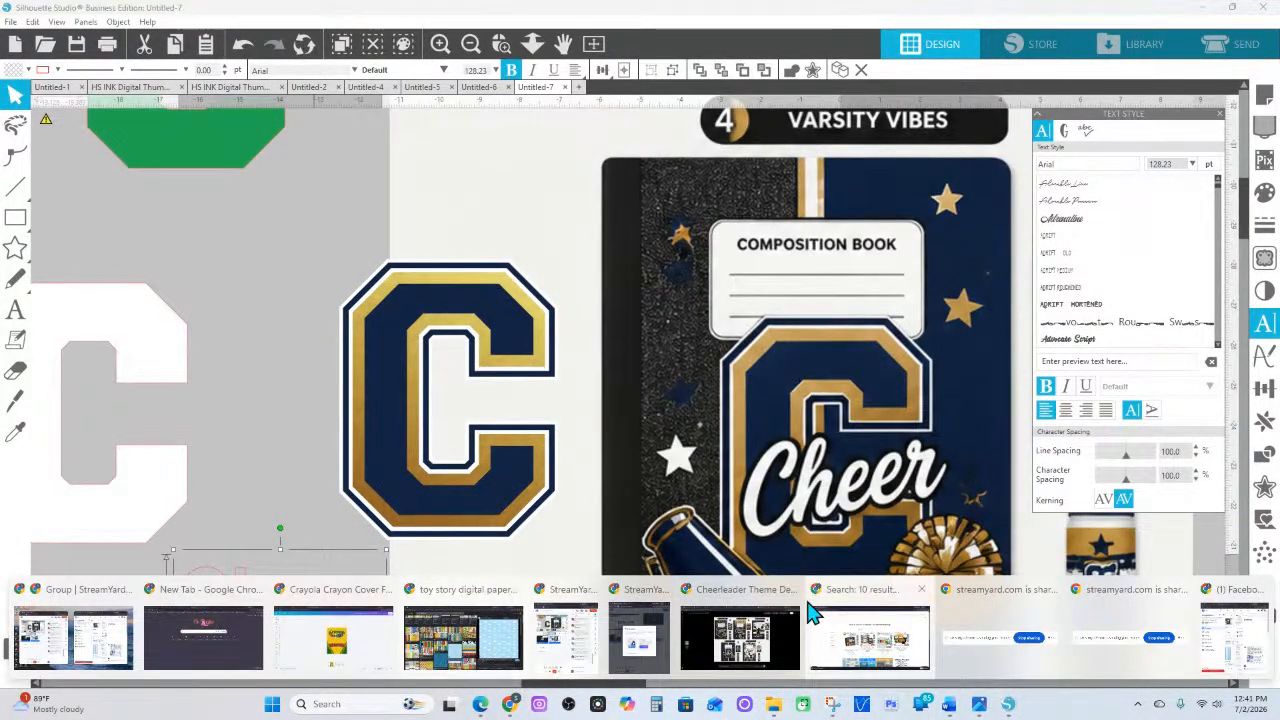
{"action": "left_click", "coordinate": [757, 595]}
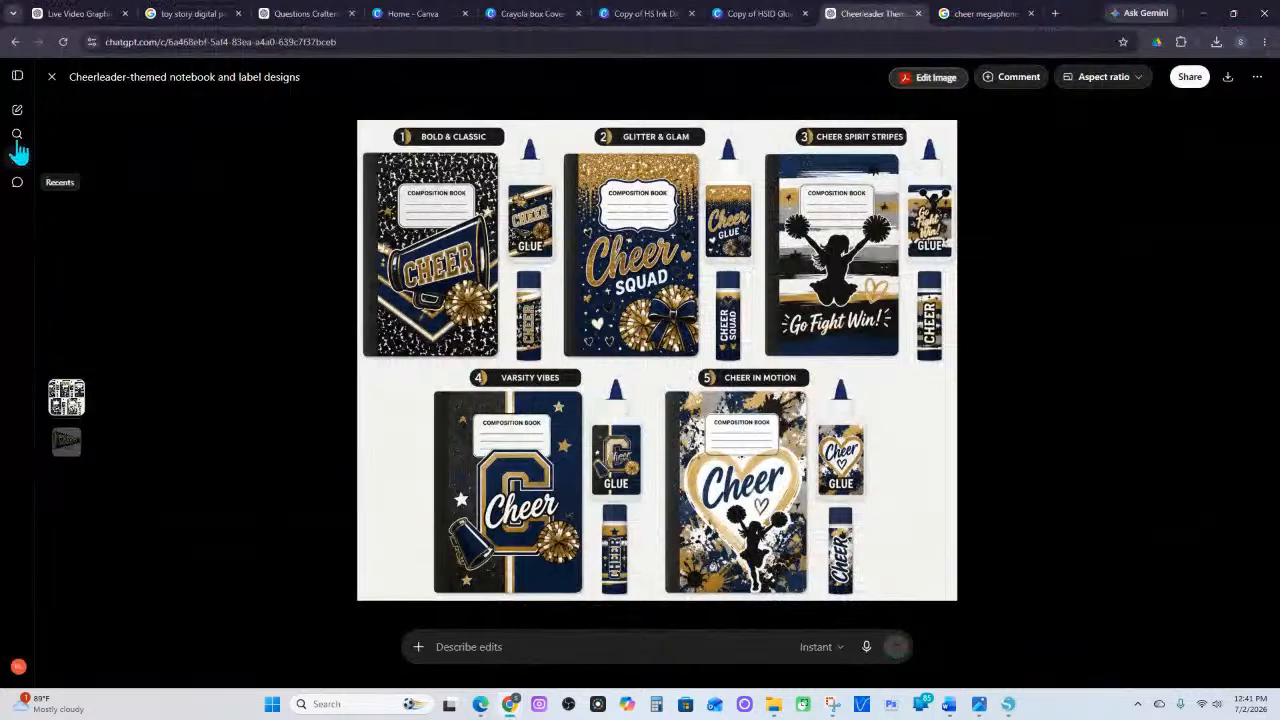
{"action": "left_click", "coordinate": [51, 77]}
{"action": "left_click", "coordinate": [726, 568]}
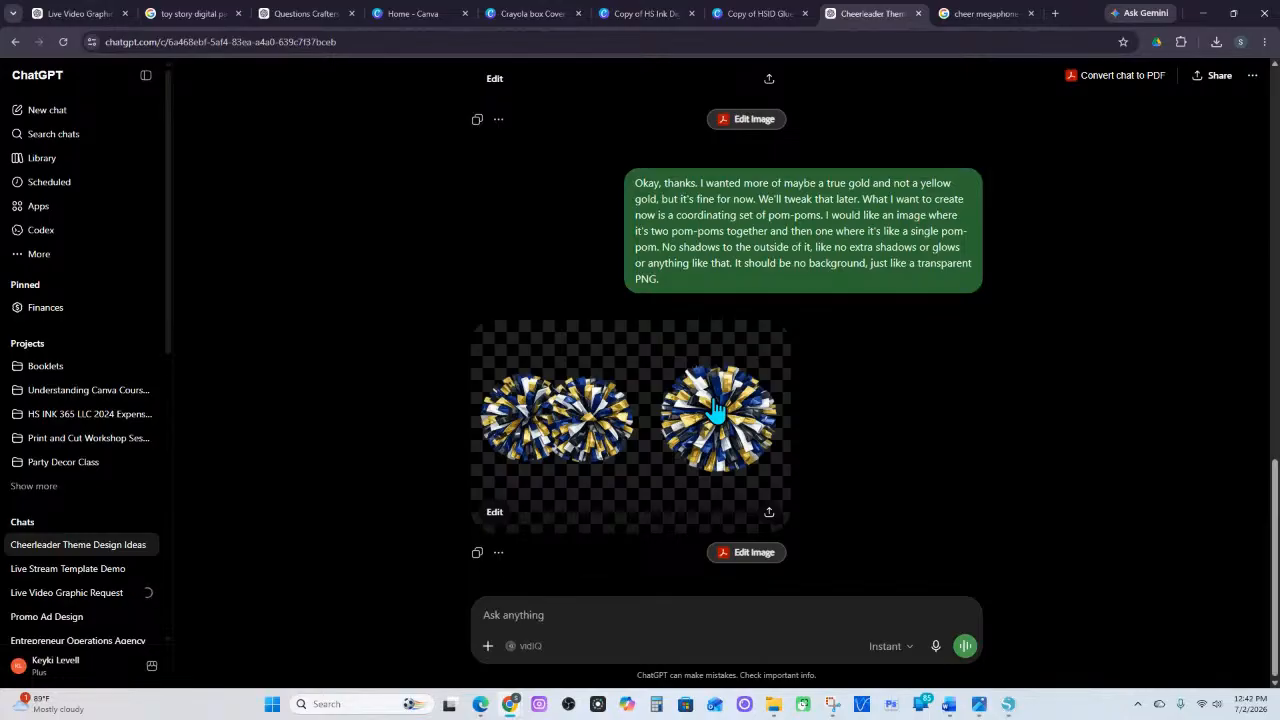
{"action": "scroll", "coordinate": [665, 415], "scroll_direction": "up", "scroll_amount": 3}
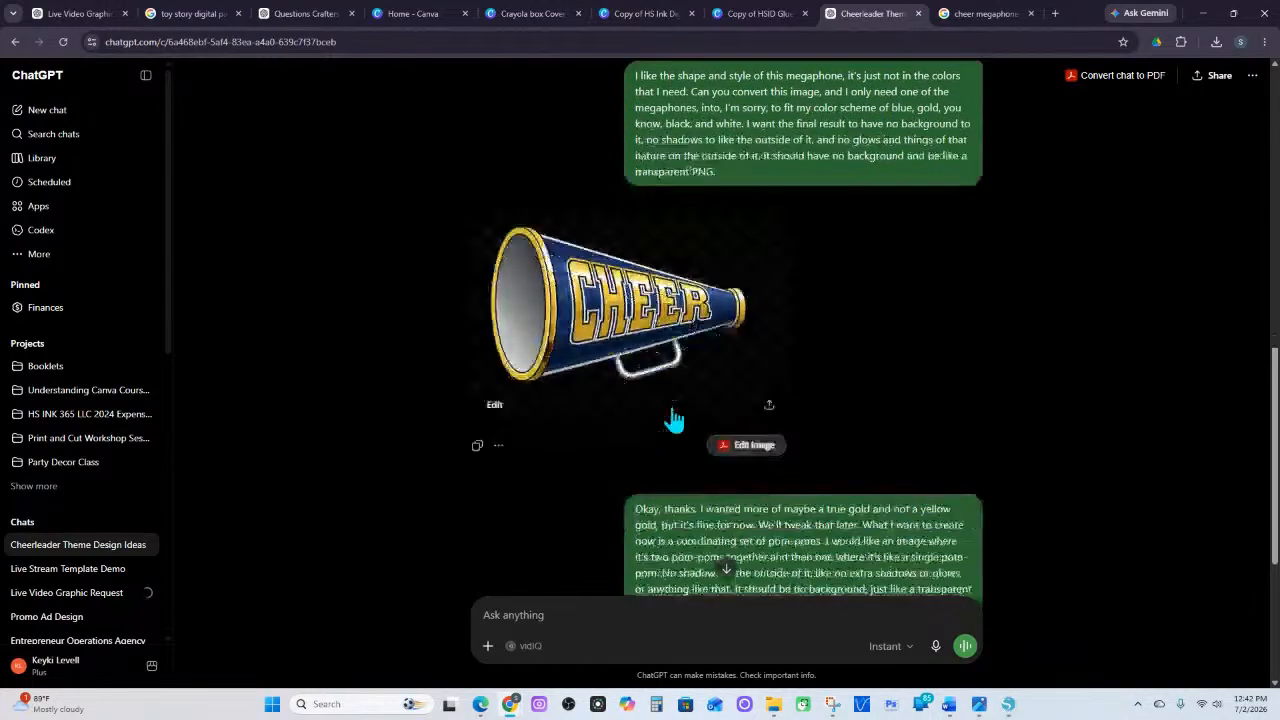
{"action": "scroll", "coordinate": [673, 418], "scroll_direction": "down", "scroll_amount": 3}
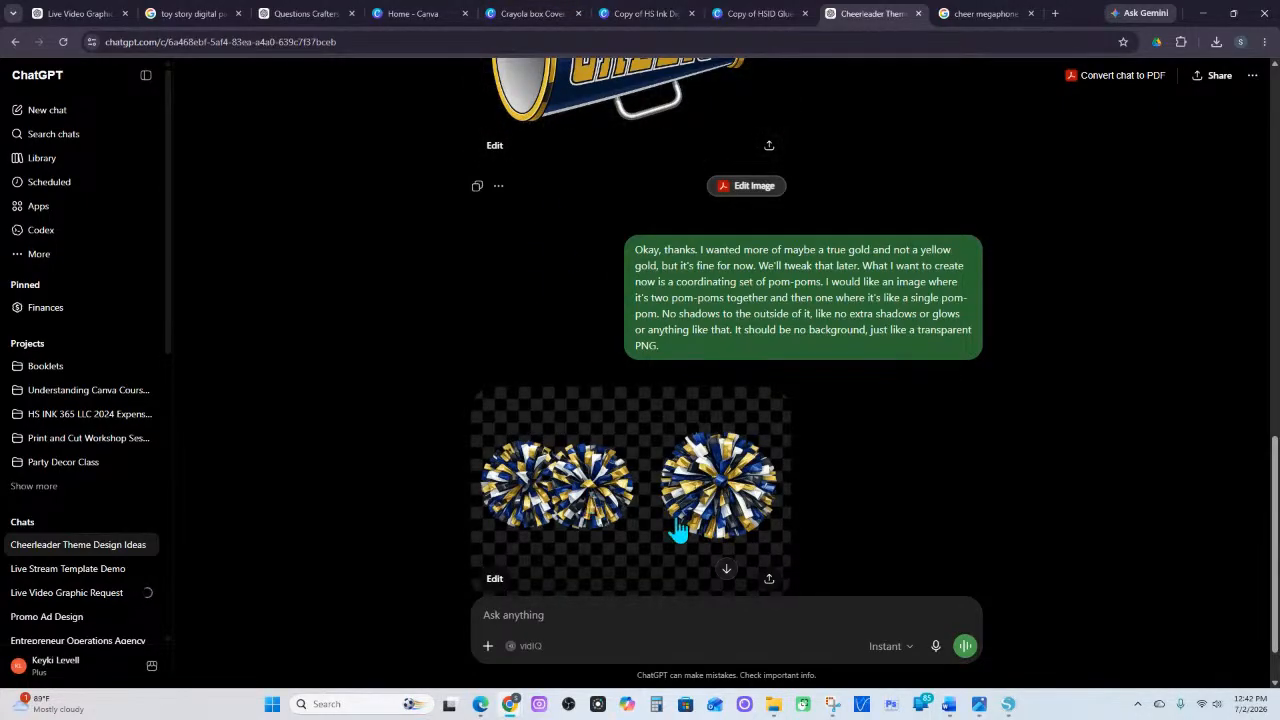
Dictate and send a request to regenerate the megaphone so it matches the pom-poms' color, tone and texture more closely
{"action": "left_click", "coordinate": [936, 648]}
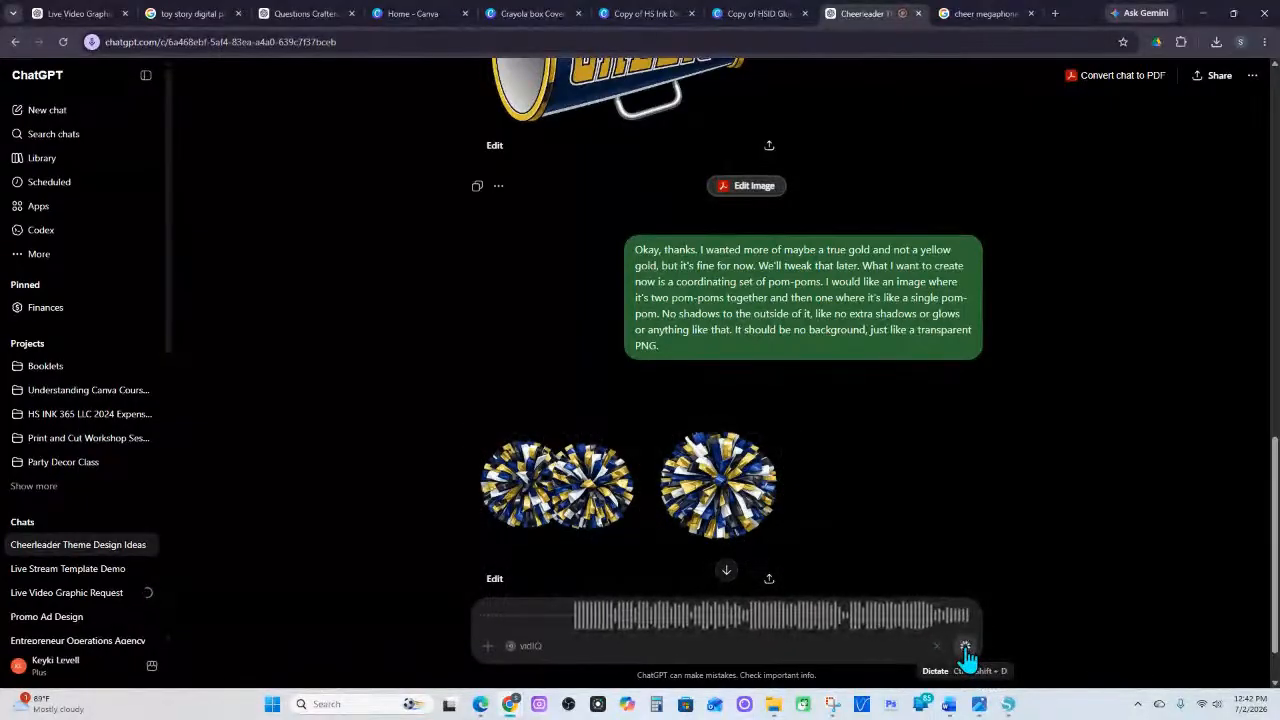
{"action": "left_click", "coordinate": [965, 648]}
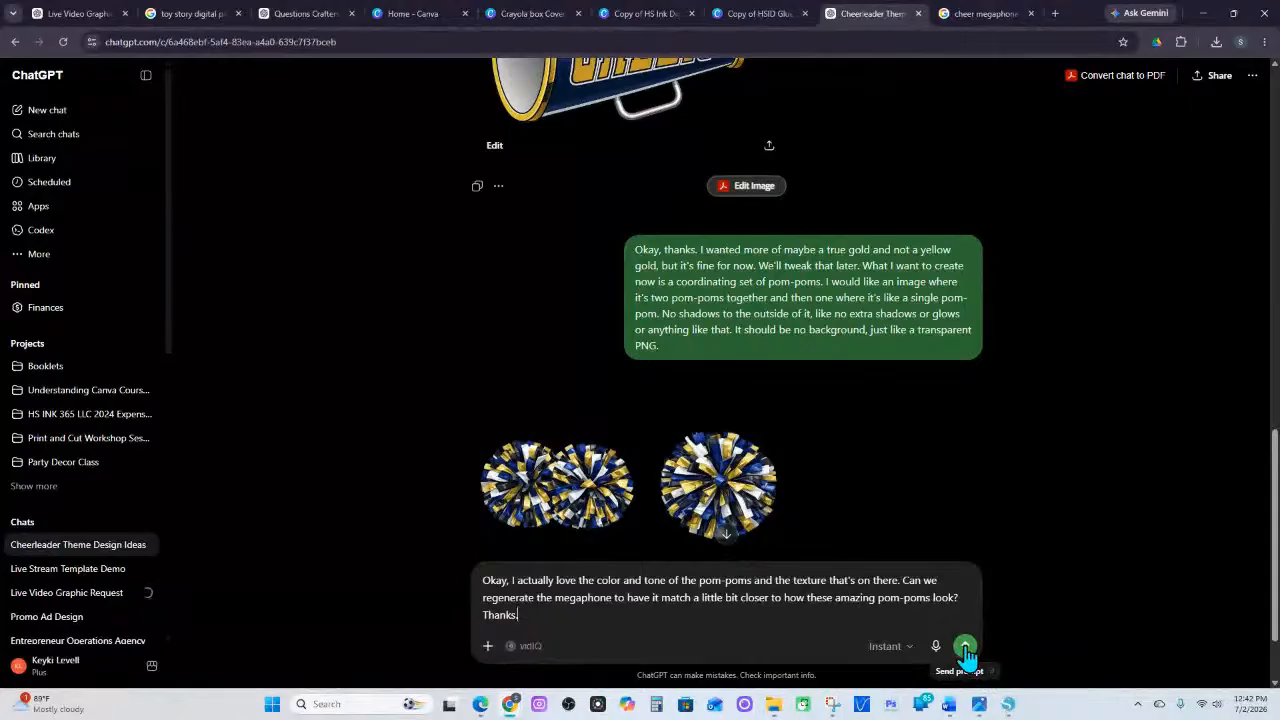
{"action": "left_click", "coordinate": [965, 650]}
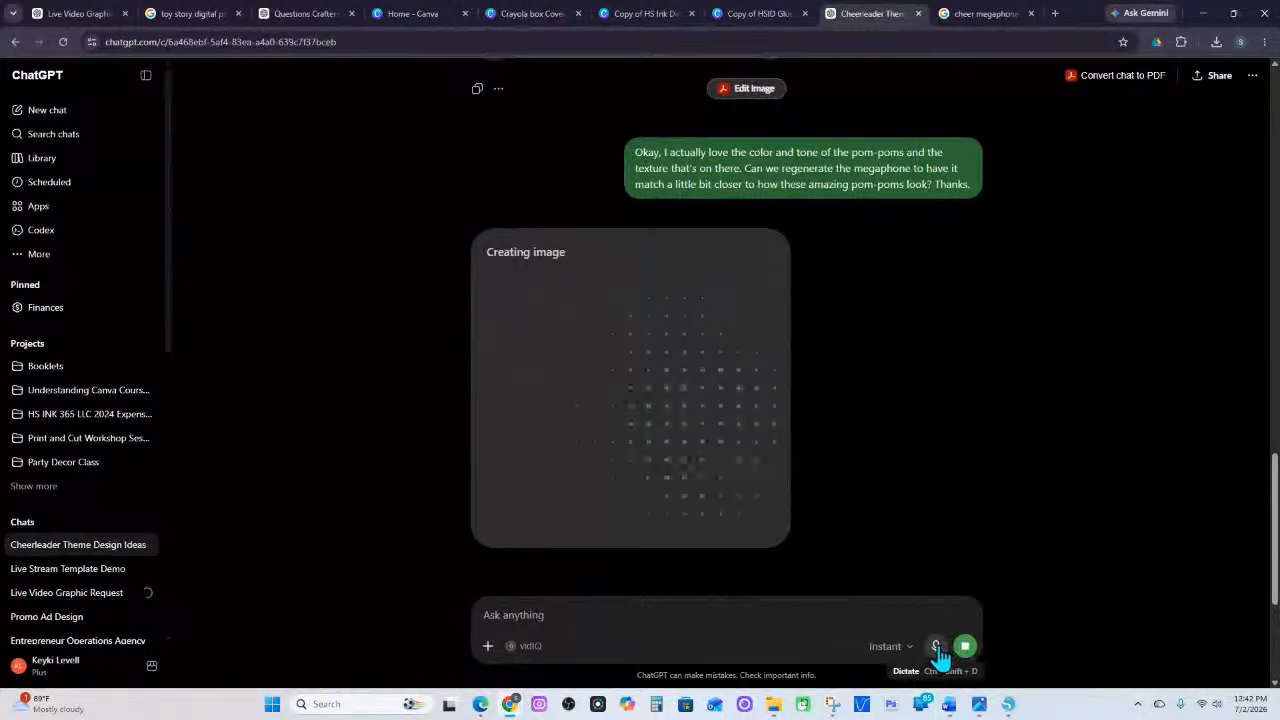
Dictate a prompt for three to five black script-style versions of the word Cheer, capital C and lowercase rest, without gradients, shadows or outlines
{"action": "left_click", "coordinate": [937, 648]}
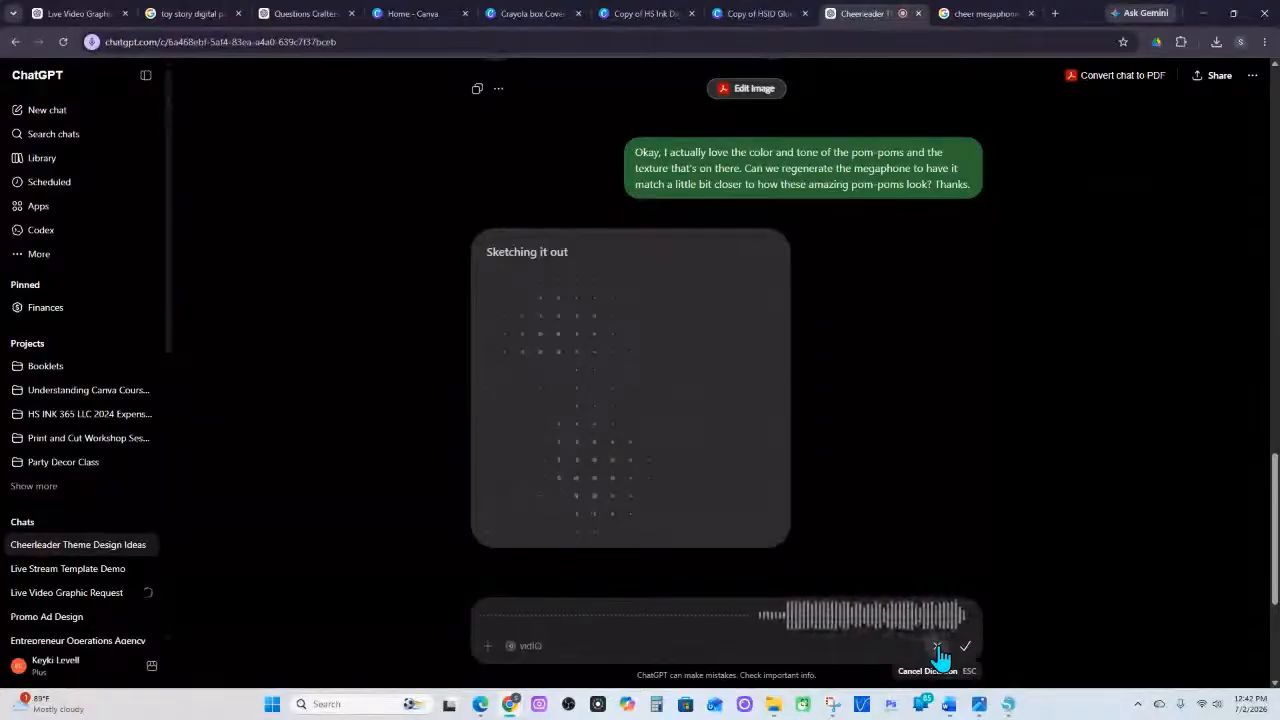
{"action": "scroll", "coordinate": [880, 478], "scroll_direction": "up", "scroll_amount": 10}
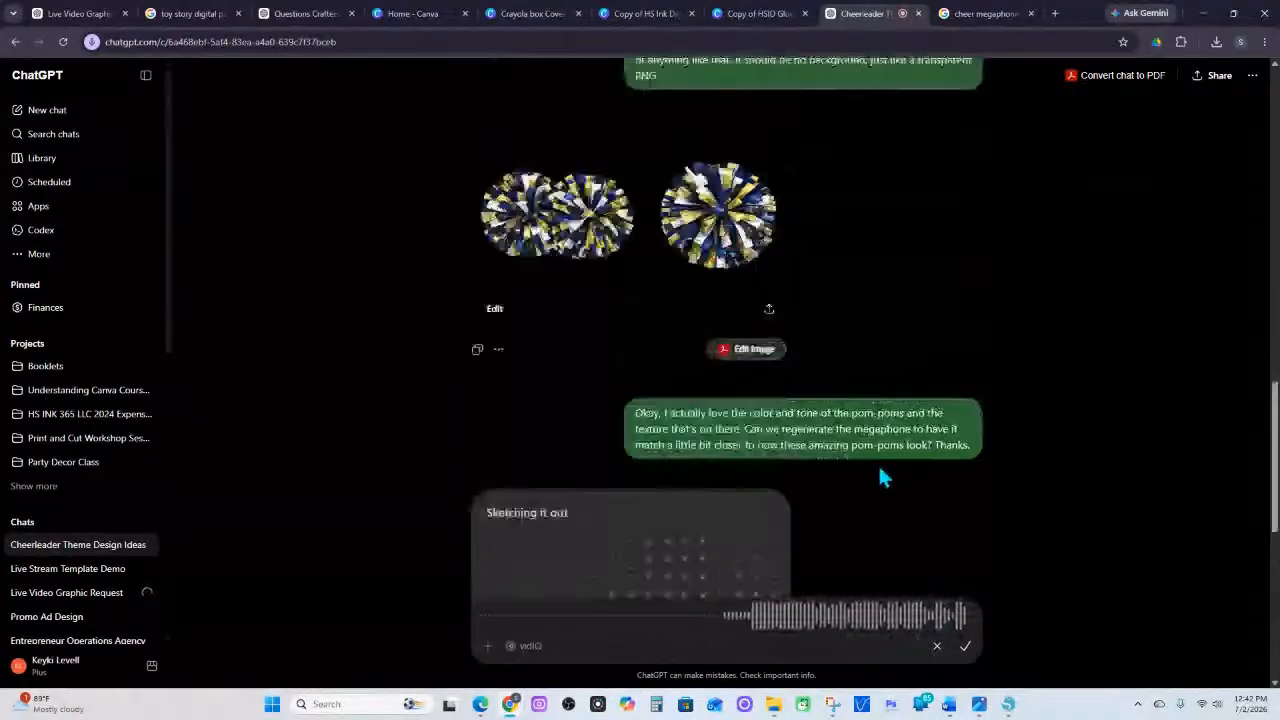
{"action": "scroll", "coordinate": [880, 478], "scroll_direction": "up", "scroll_amount": 4}
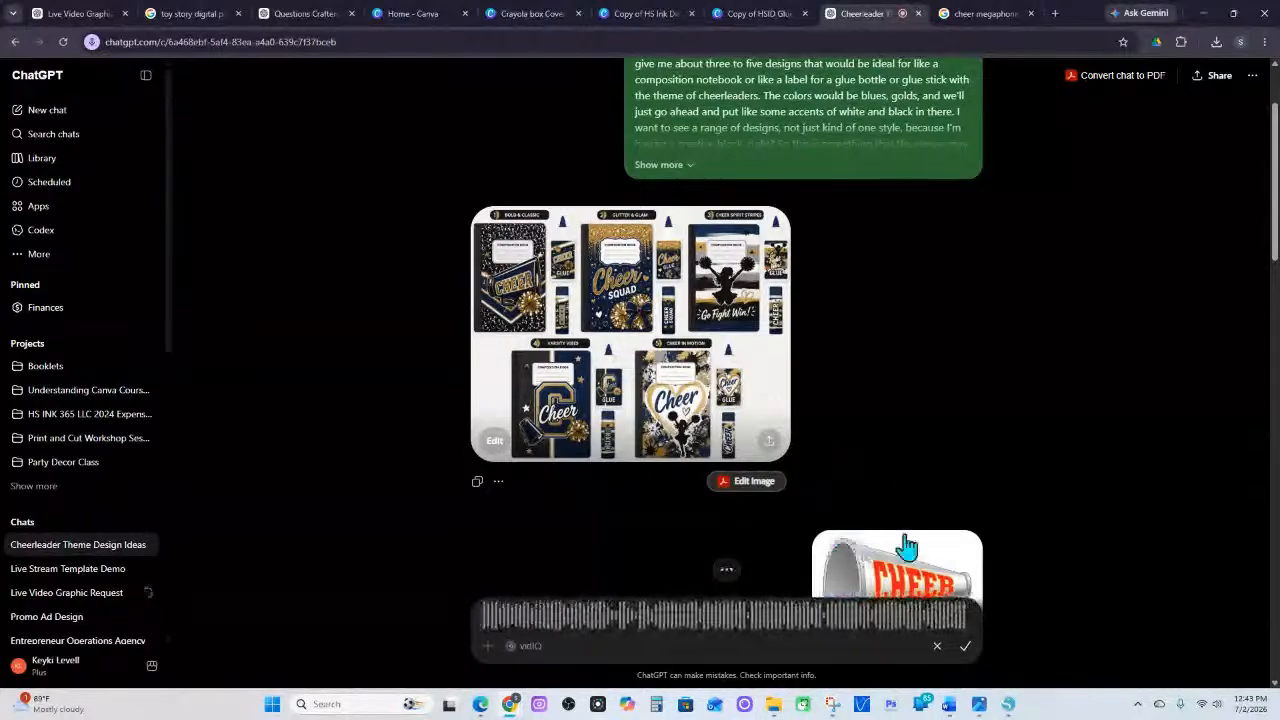
{"action": "scroll", "coordinate": [907, 545], "scroll_direction": "down", "scroll_amount": 1}
{"action": "scroll", "coordinate": [907, 545], "scroll_direction": "down", "scroll_amount": 2}
{"action": "scroll", "coordinate": [905, 535], "scroll_direction": "down", "scroll_amount": 1}
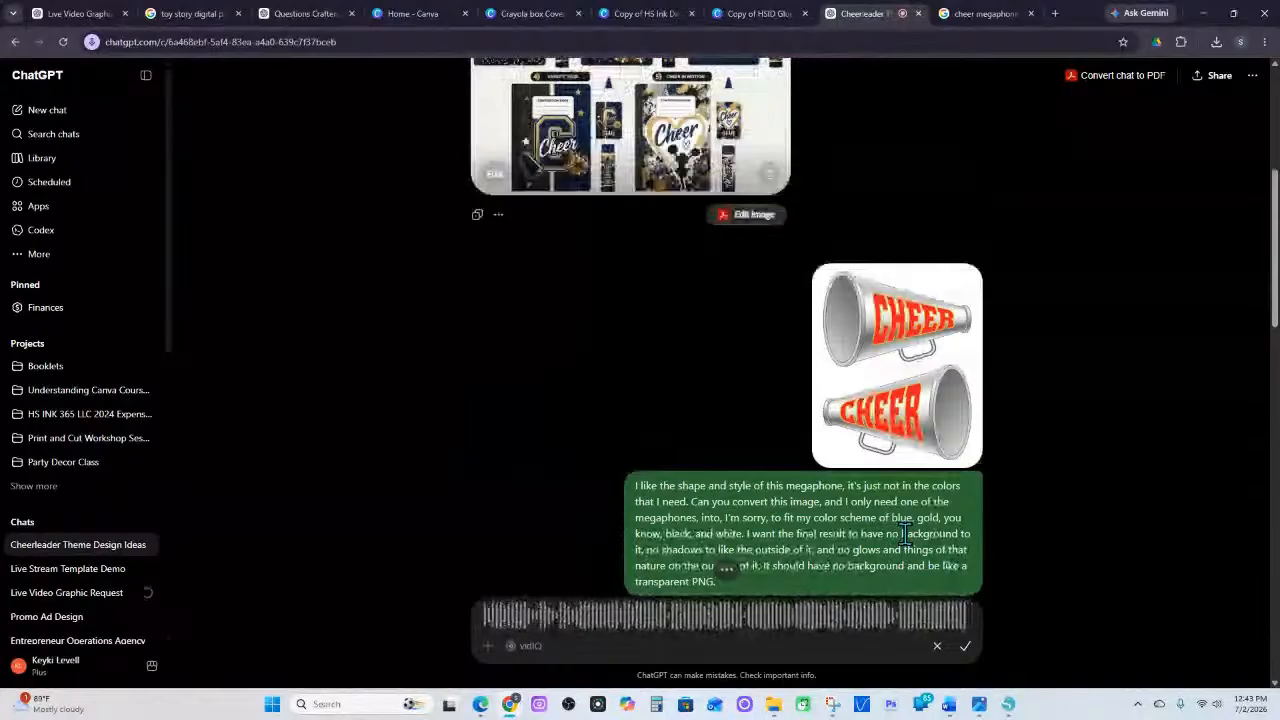
{"action": "scroll", "coordinate": [904, 533], "scroll_direction": "down", "scroll_amount": 1}
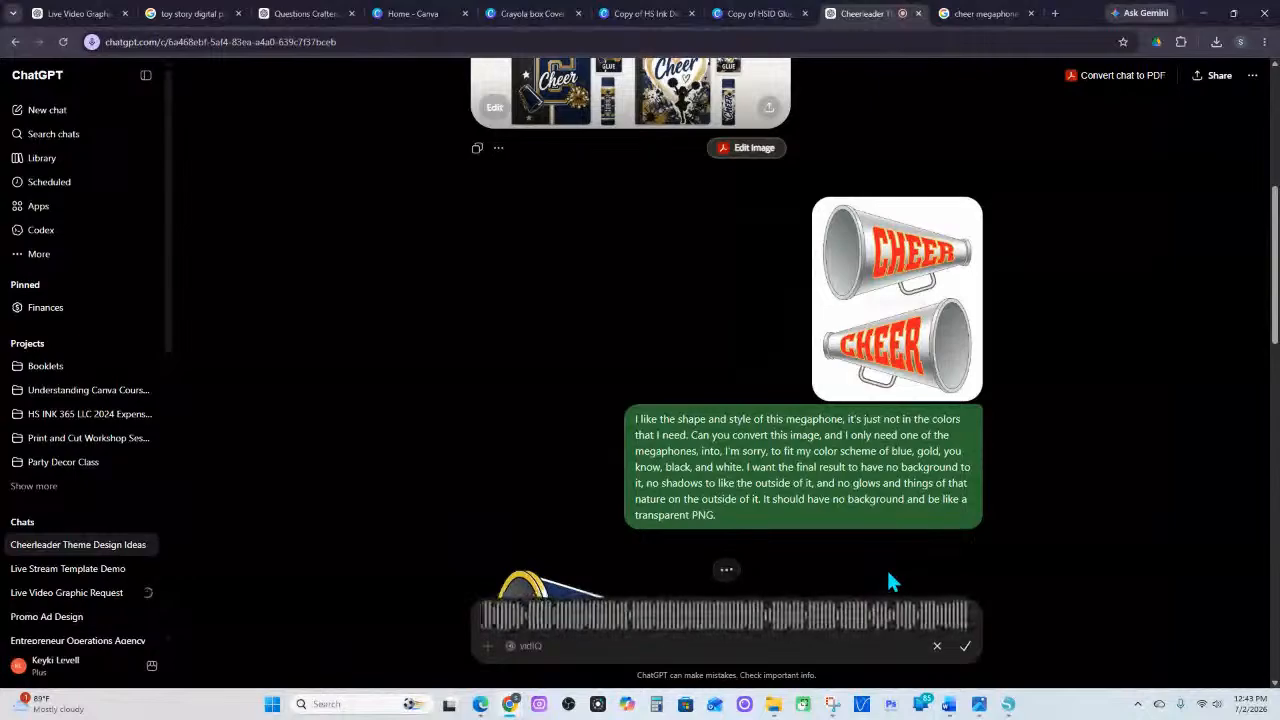
{"action": "left_click", "coordinate": [965, 646]}
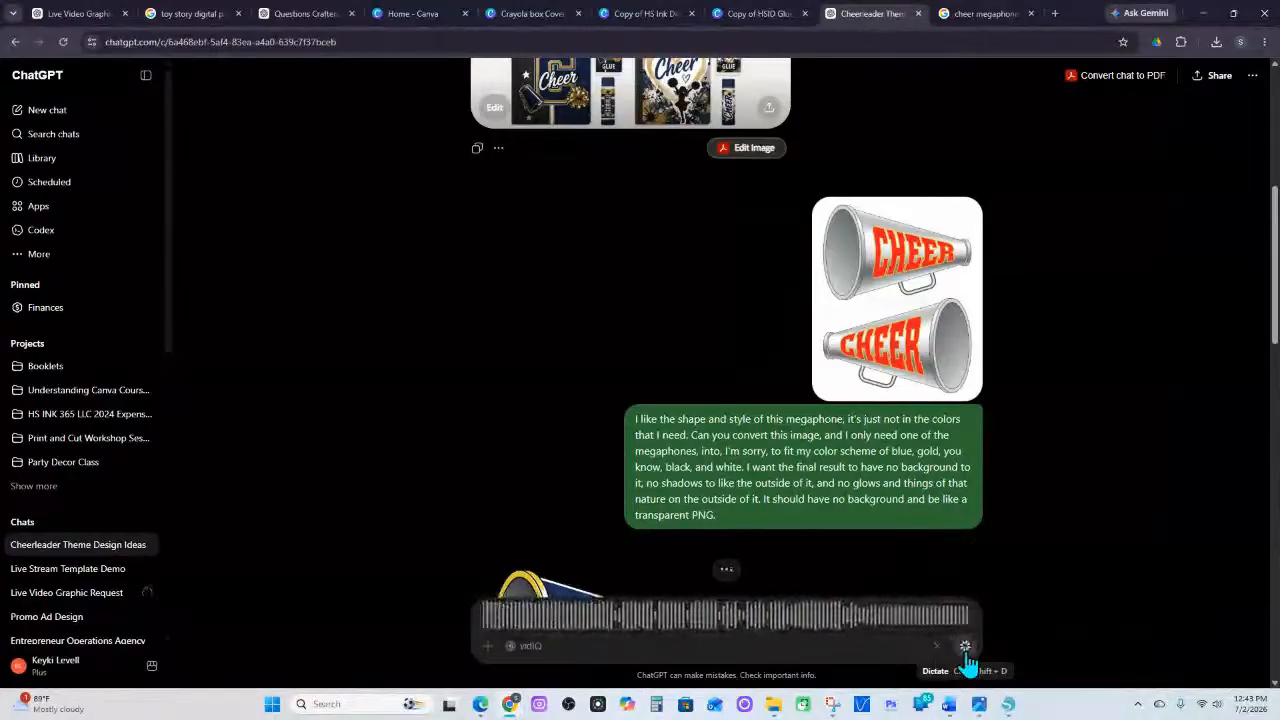
{"action": "scroll", "coordinate": [976, 647], "scroll_direction": "up", "scroll_amount": 1}
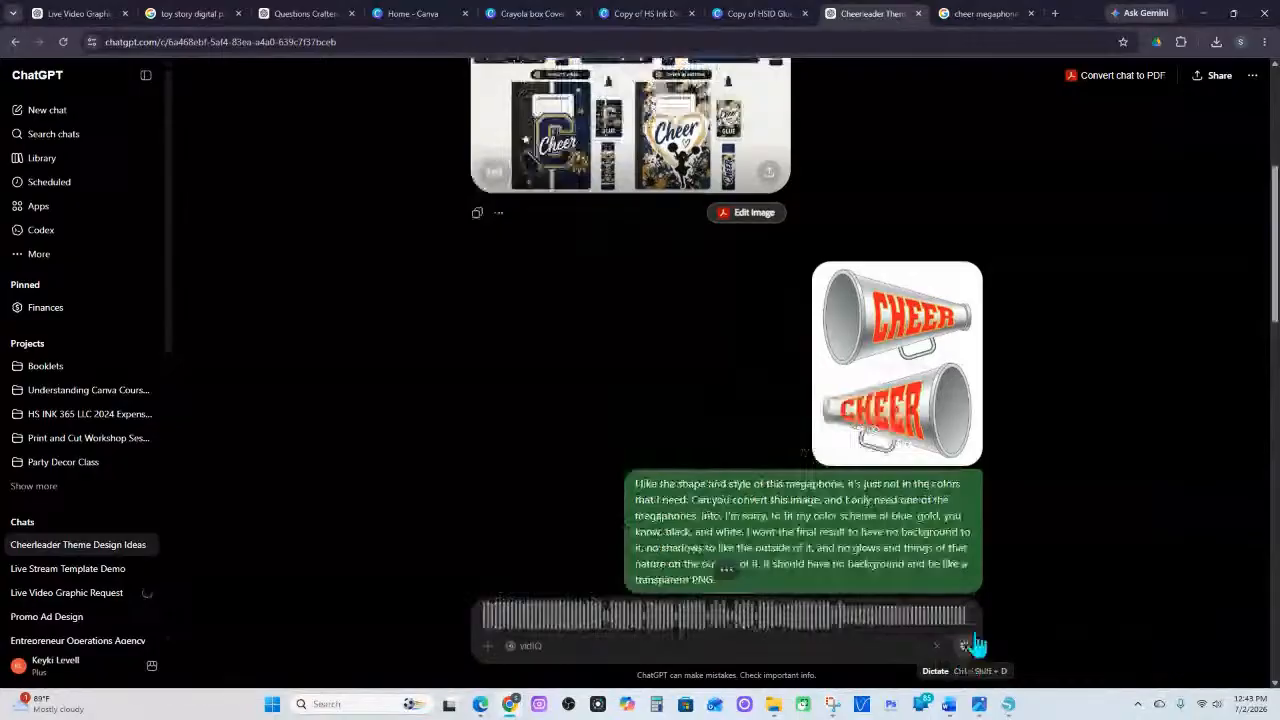
{"action": "scroll", "coordinate": [966, 610], "scroll_direction": "down", "scroll_amount": 10}
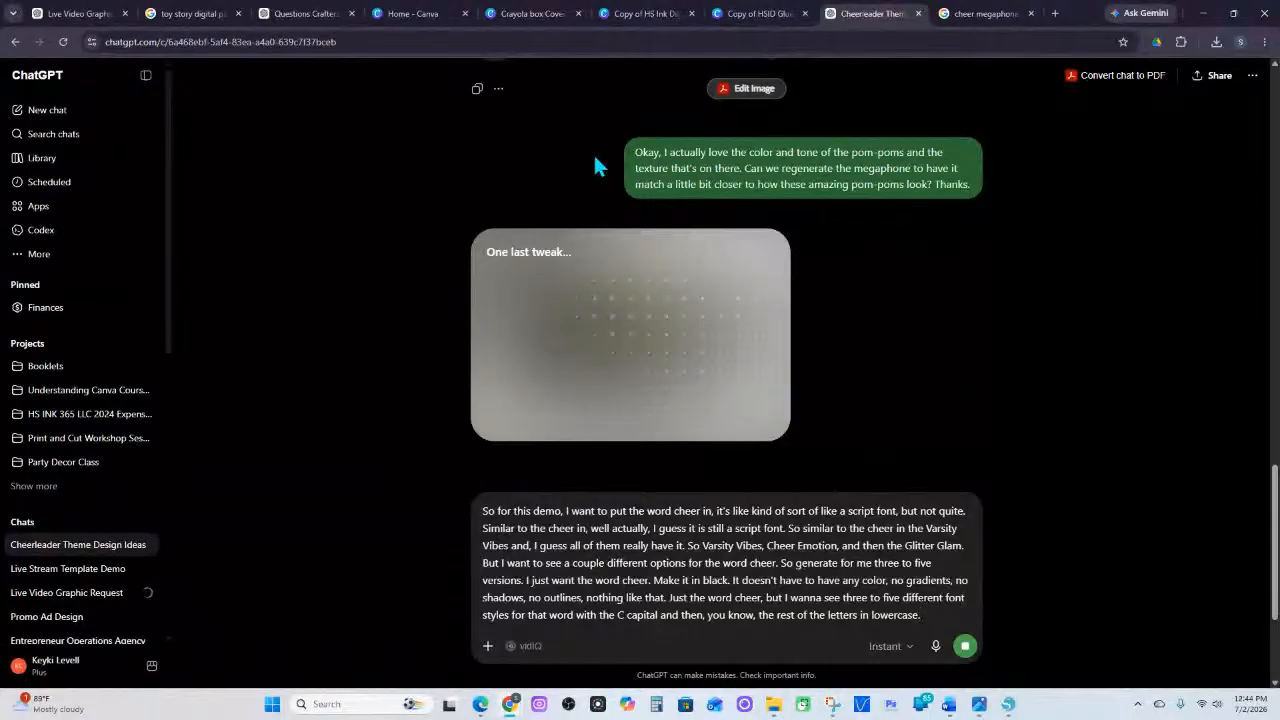
Download the generated pom-poms image from the chat and switch back to Silhouette Studio
{"action": "scroll", "coordinate": [684, 298], "scroll_direction": "up", "scroll_amount": 3}
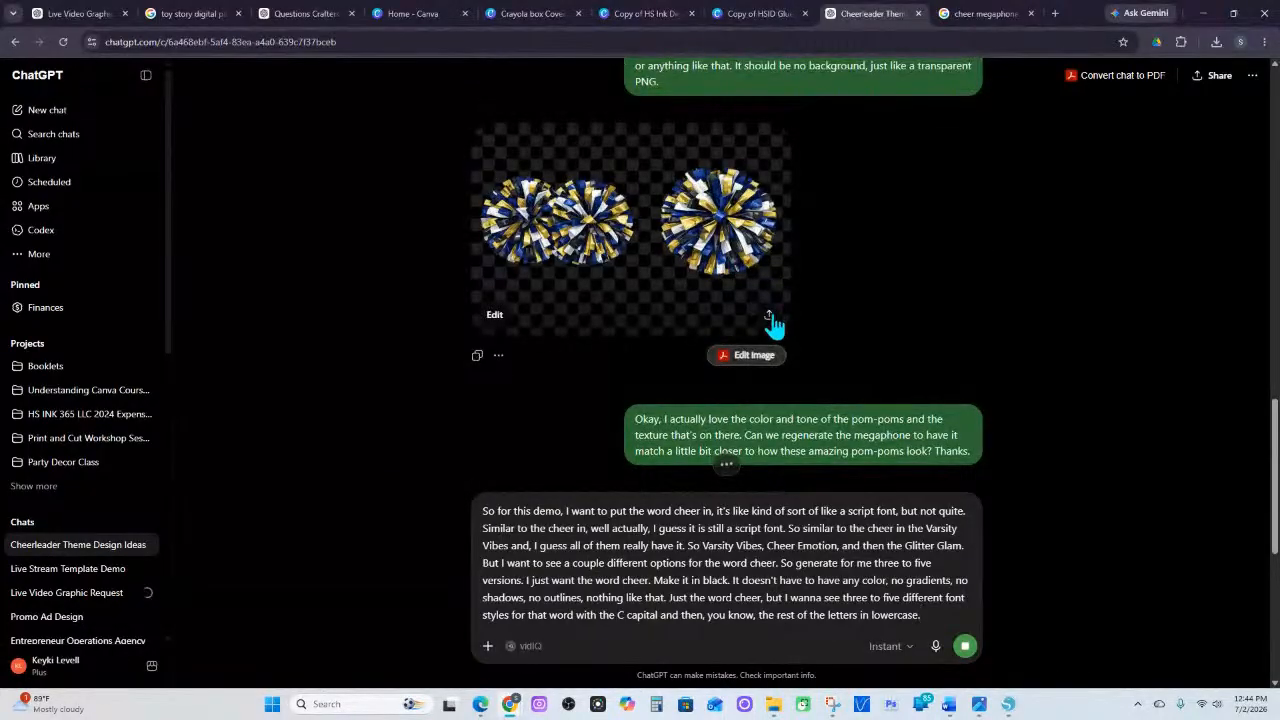
{"action": "left_click", "coordinate": [769, 316]}
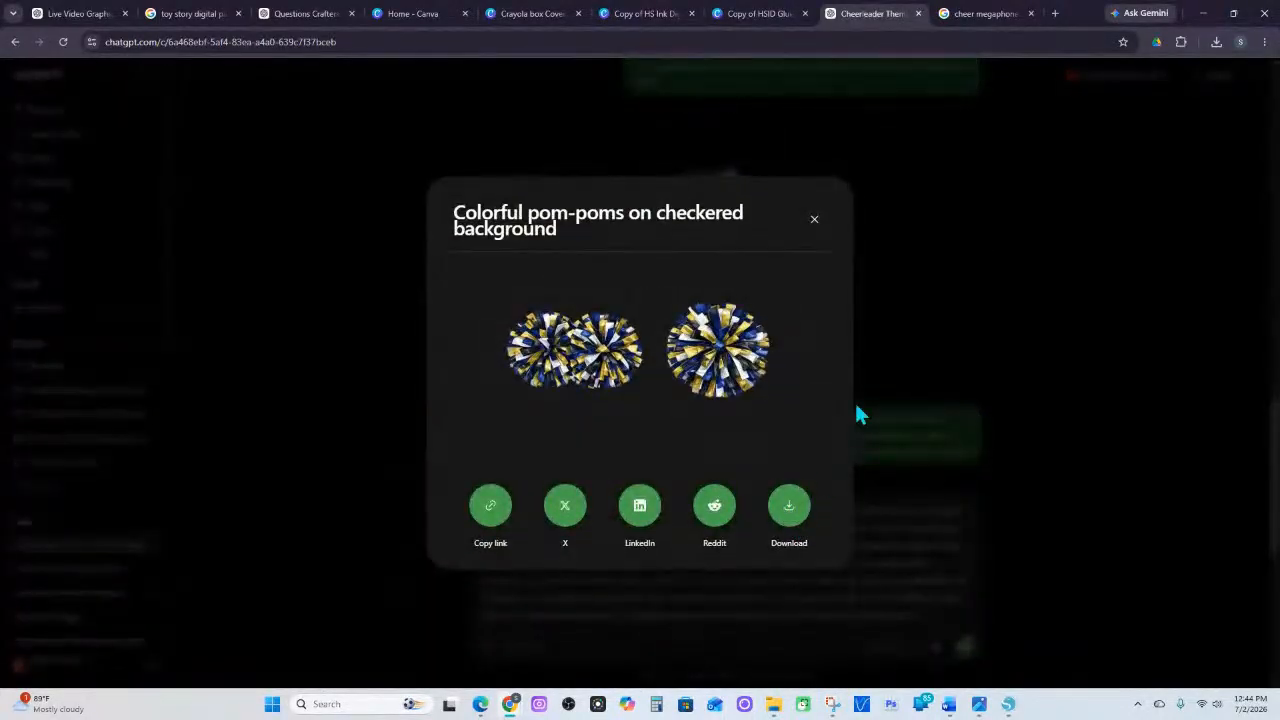
{"action": "left_click", "coordinate": [1008, 704]}
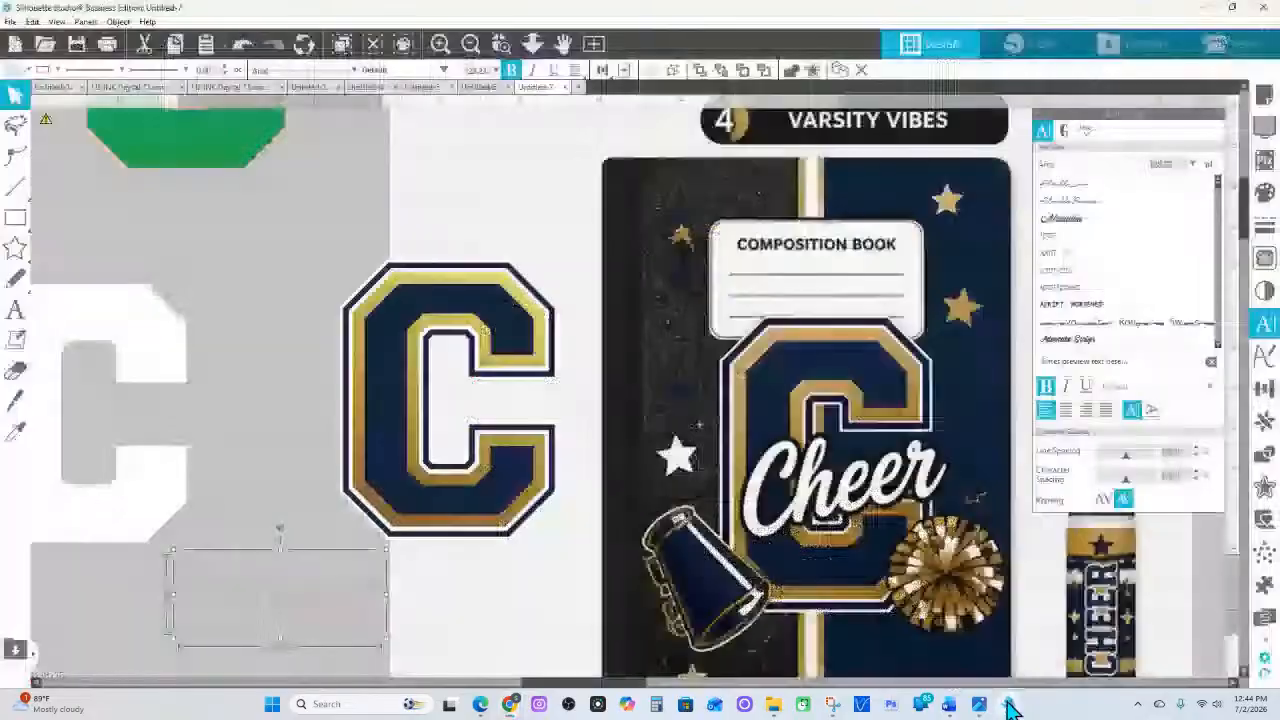
Merge the downloaded pom-poms image and the CHEER megaphone image from the Downloads folder into the design
{"action": "left_click", "coordinate": [533, 44]}
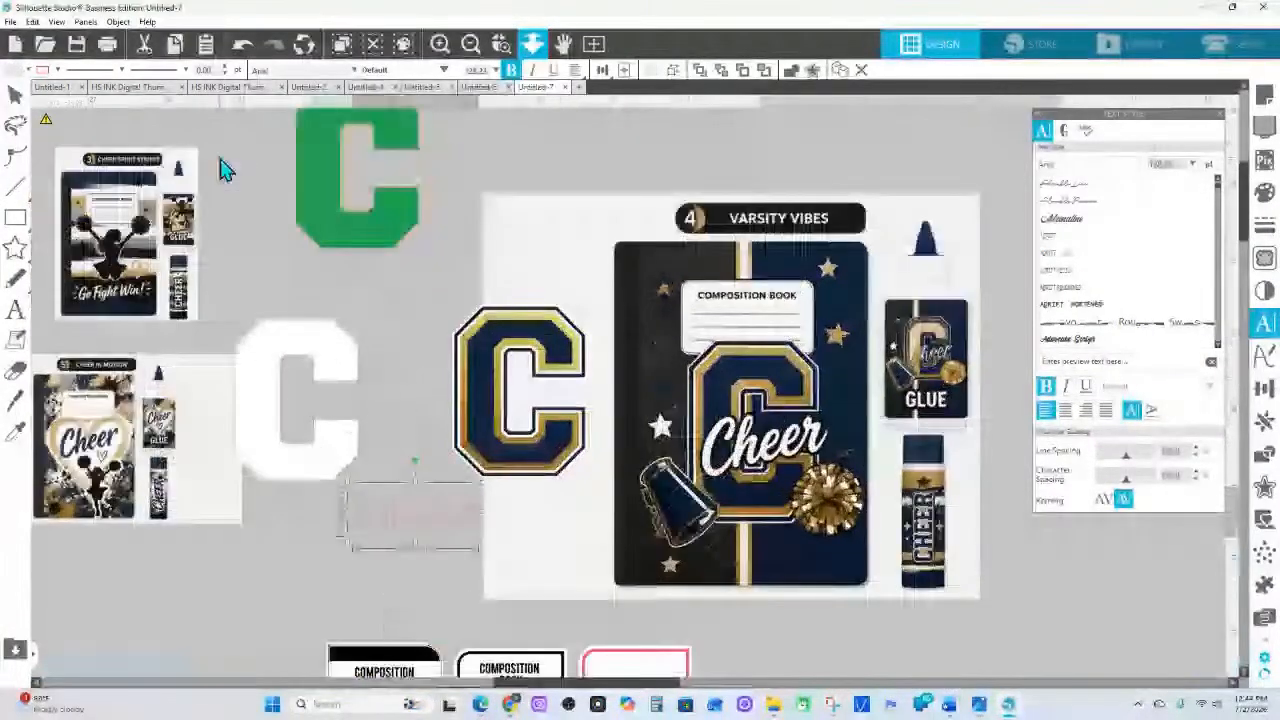
{"action": "left_click", "coordinate": [223, 164]}
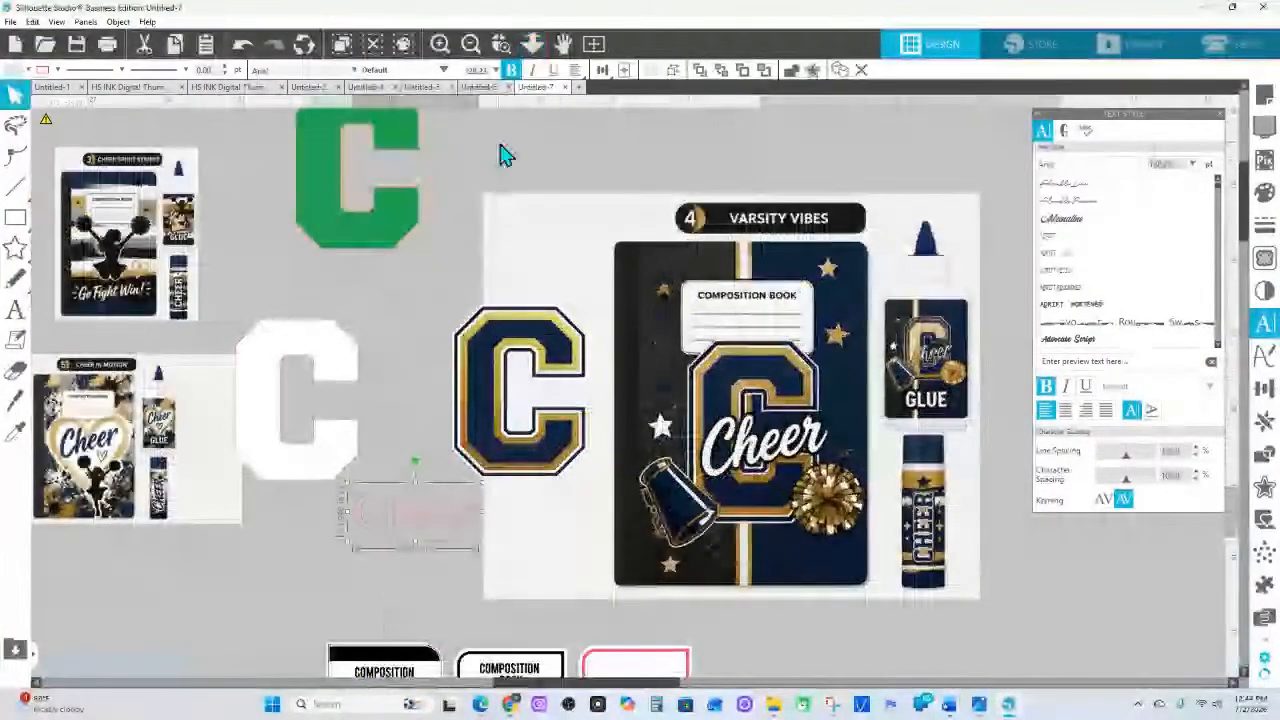
{"action": "left_click", "coordinate": [11, 22]}
{"action": "left_click", "coordinate": [51, 116]}
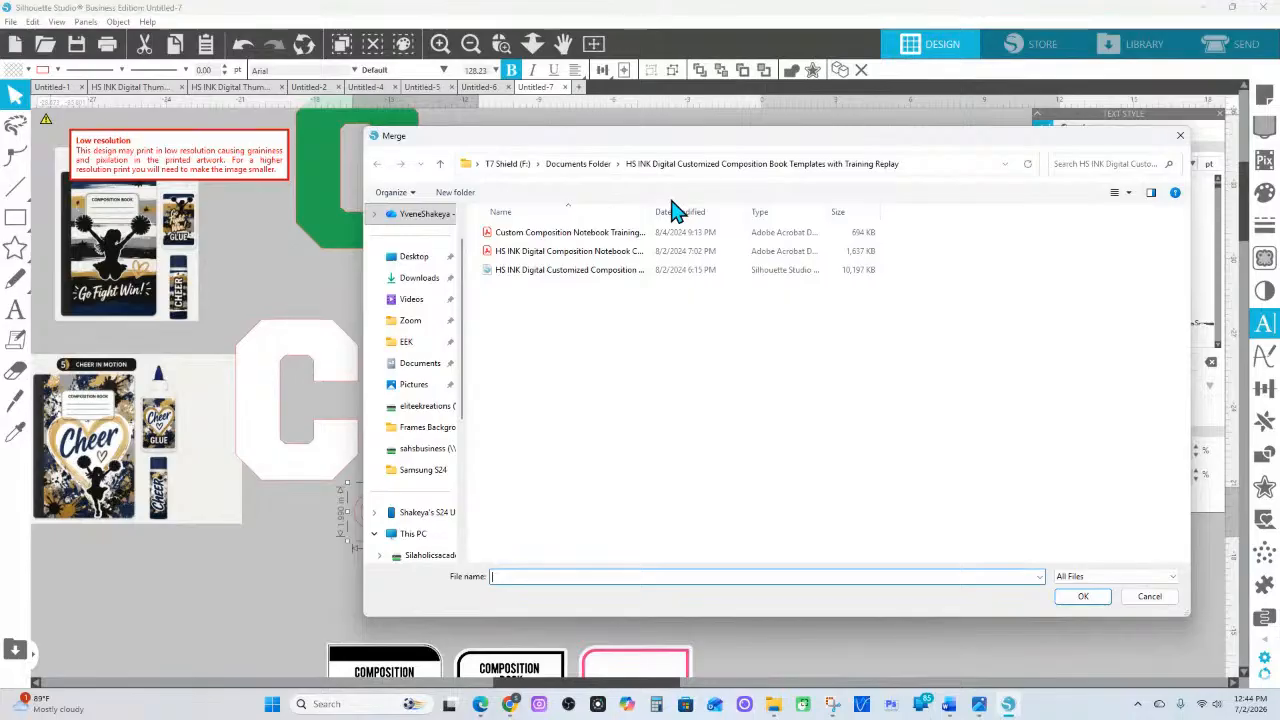
{"action": "double_click", "coordinate": [518, 268]}
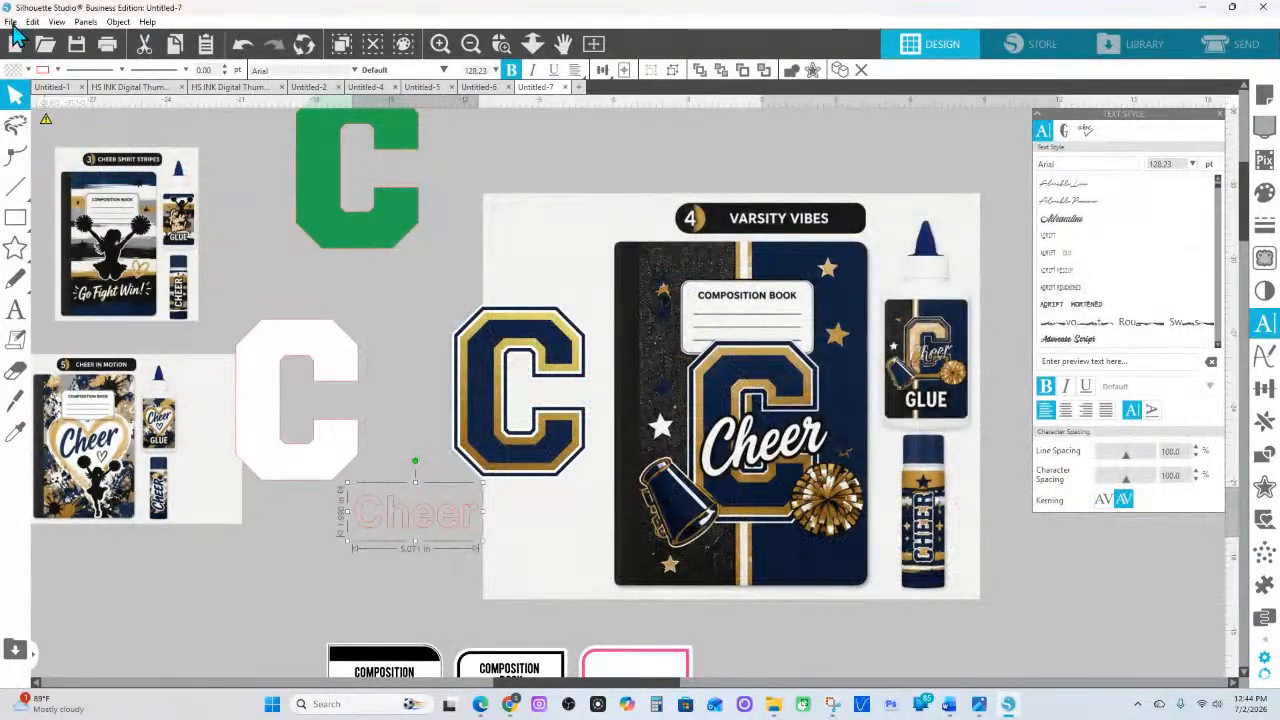
{"action": "left_click", "coordinate": [11, 22]}
{"action": "left_click", "coordinate": [37, 110]}
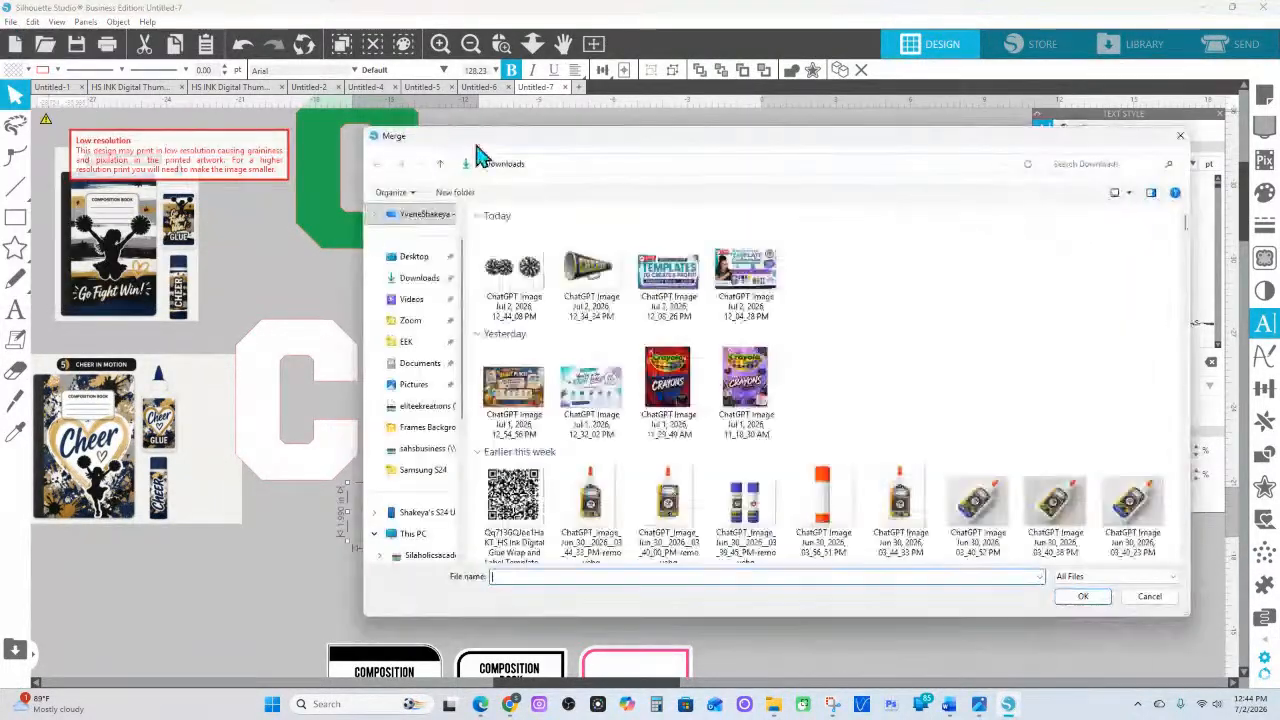
{"action": "double_click", "coordinate": [572, 282]}
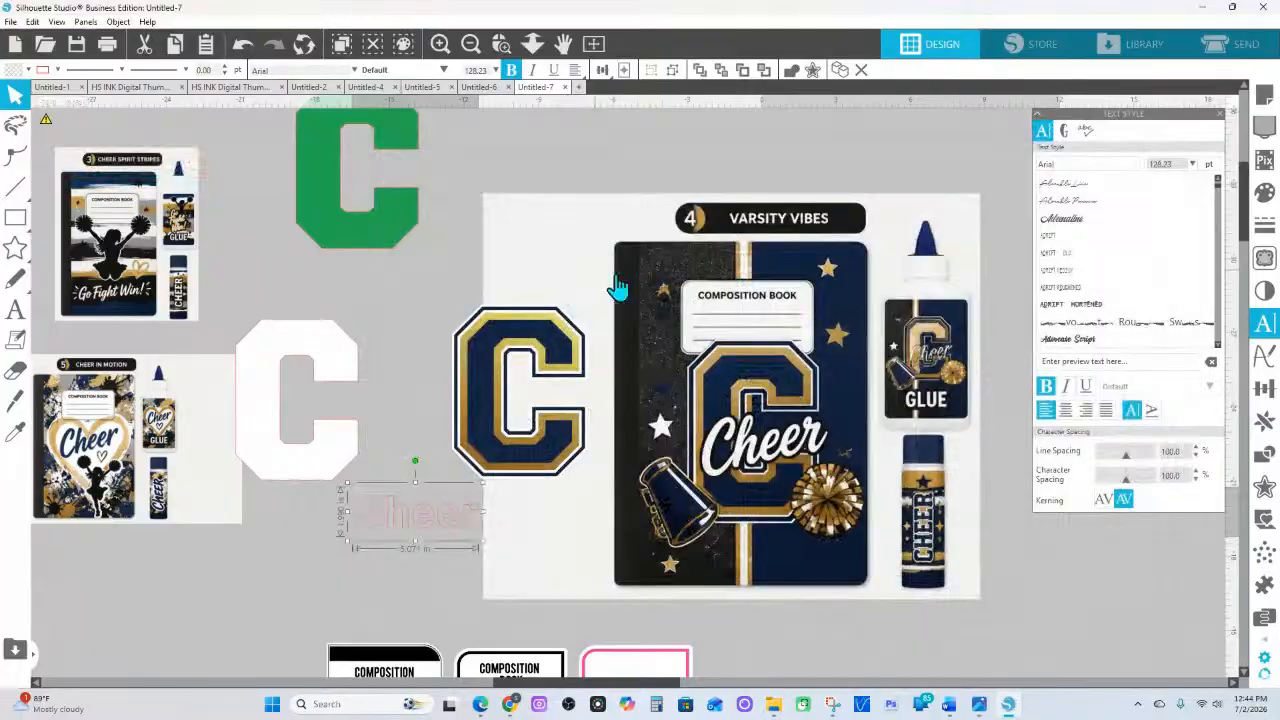
Examine the live stream Templates to Create & Profit banner close up on the workspace
{"action": "left_click", "coordinate": [533, 46]}
{"action": "left_click_drag", "start_coordinate": [527, 135], "coordinate": [517, 281]}
{"action": "left_click_drag", "start_coordinate": [697, 630], "coordinate": [727, 244]}
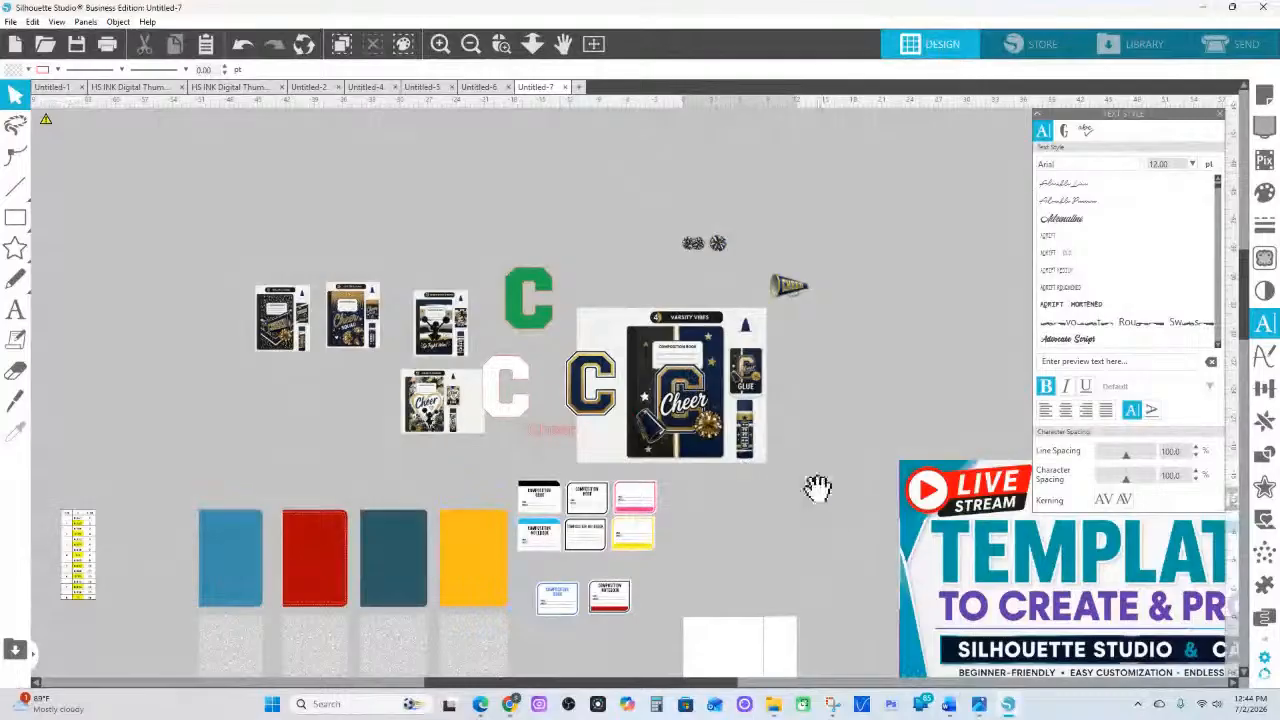
{"action": "left_click_drag", "start_coordinate": [818, 487], "coordinate": [271, 306]}
{"action": "left_click", "coordinate": [500, 44]}
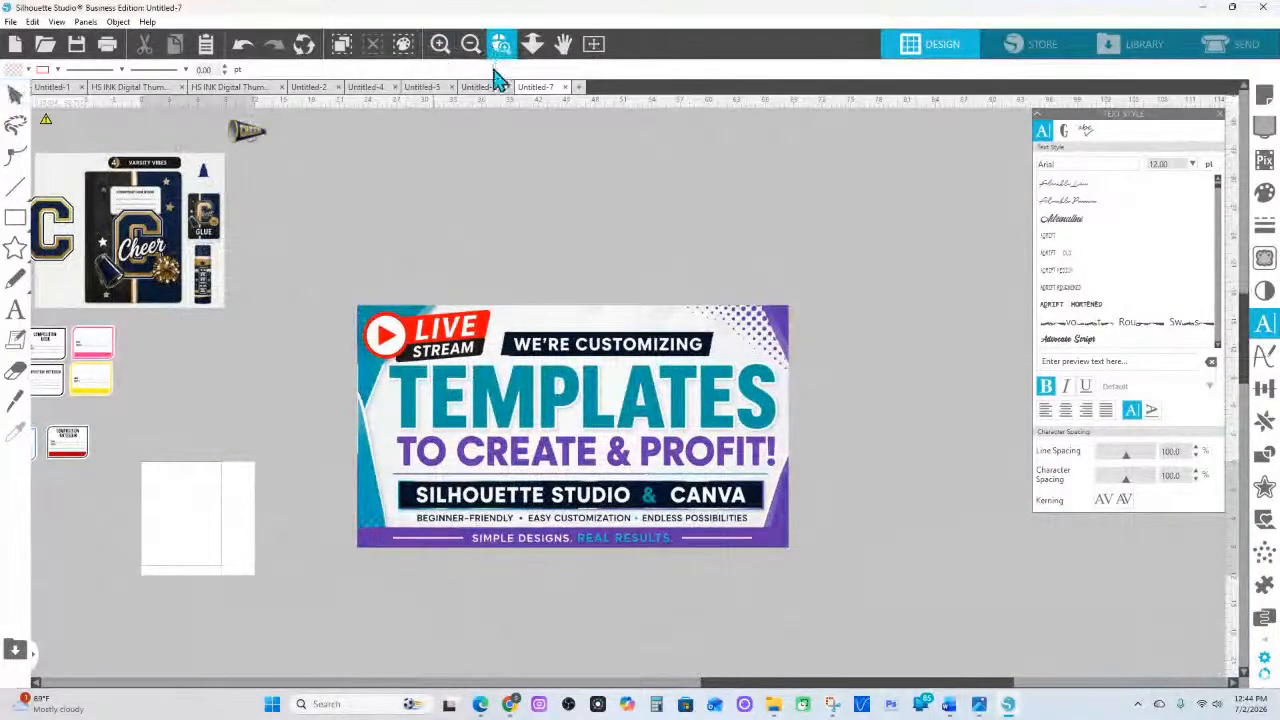
{"action": "left_click_drag", "start_coordinate": [561, 345], "coordinate": [925, 645]}
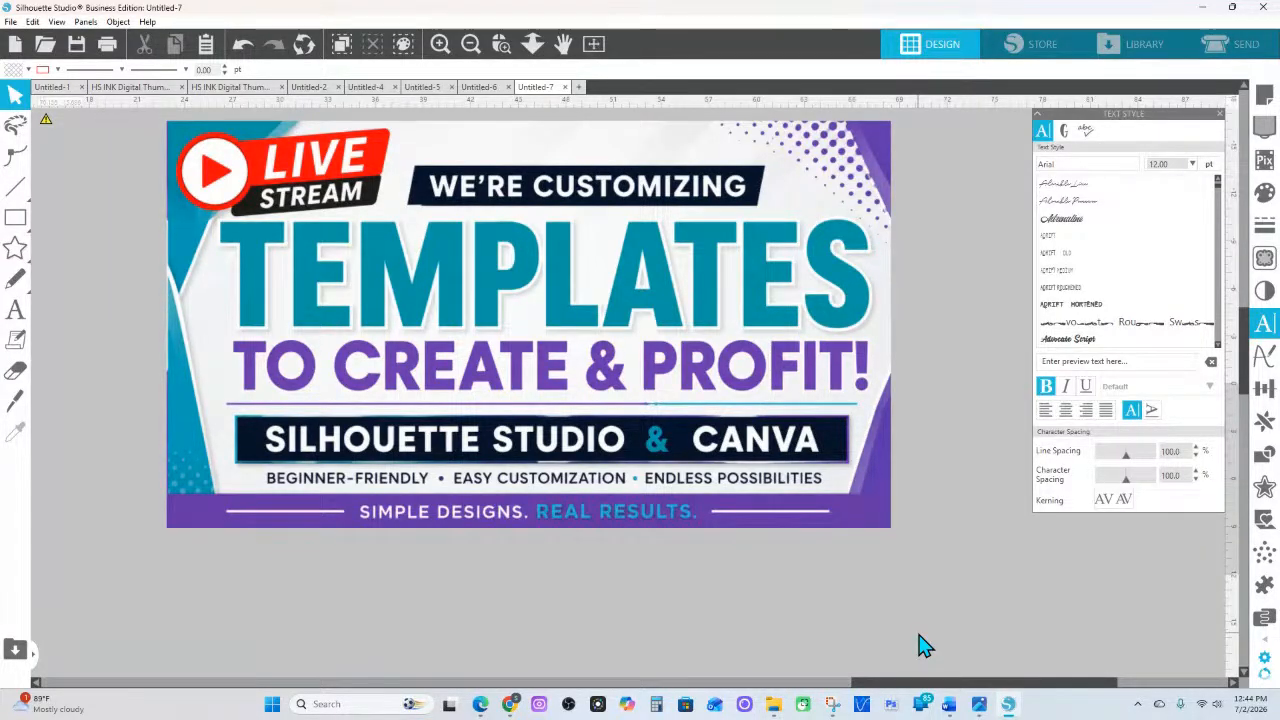
Trace and detach the pom-poms and the CHEER megaphone within one trace area, with the threshold at 100%
{"action": "left_click_drag", "start_coordinate": [165, 237], "coordinate": [697, 552]}
{"action": "left_click", "coordinate": [501, 43]}
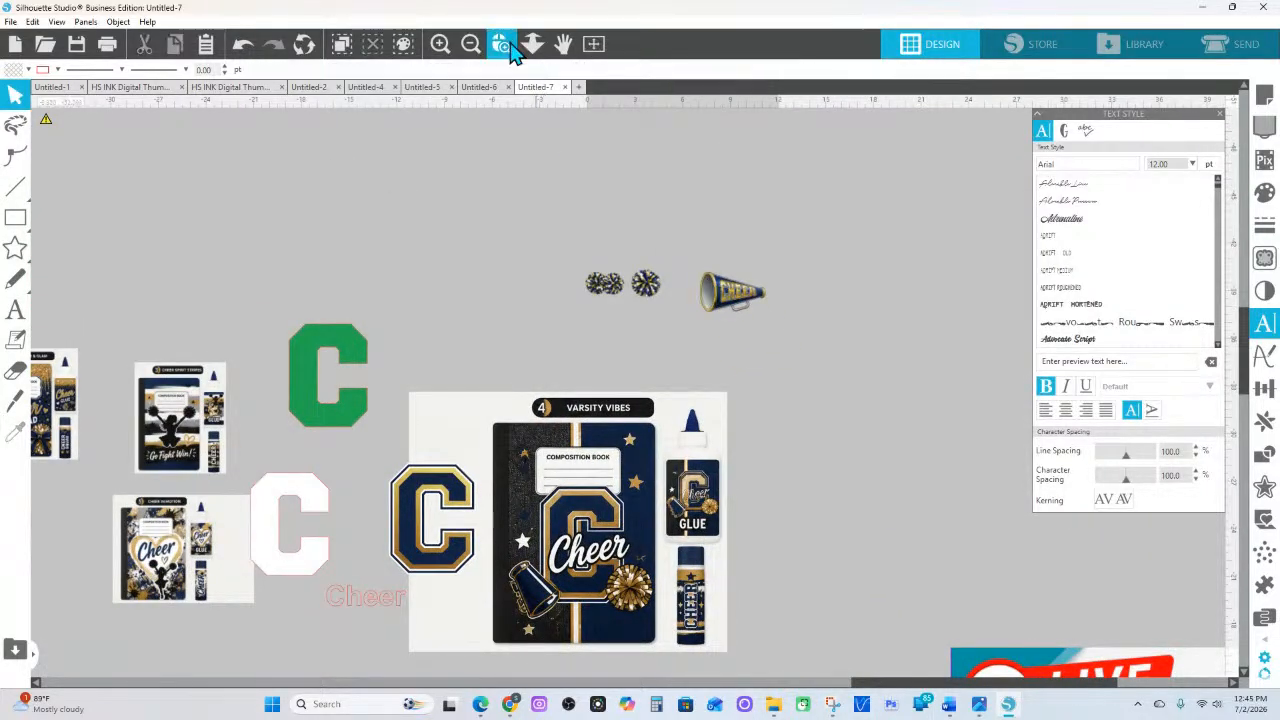
{"action": "left_click_drag", "start_coordinate": [497, 169], "coordinate": [898, 398]}
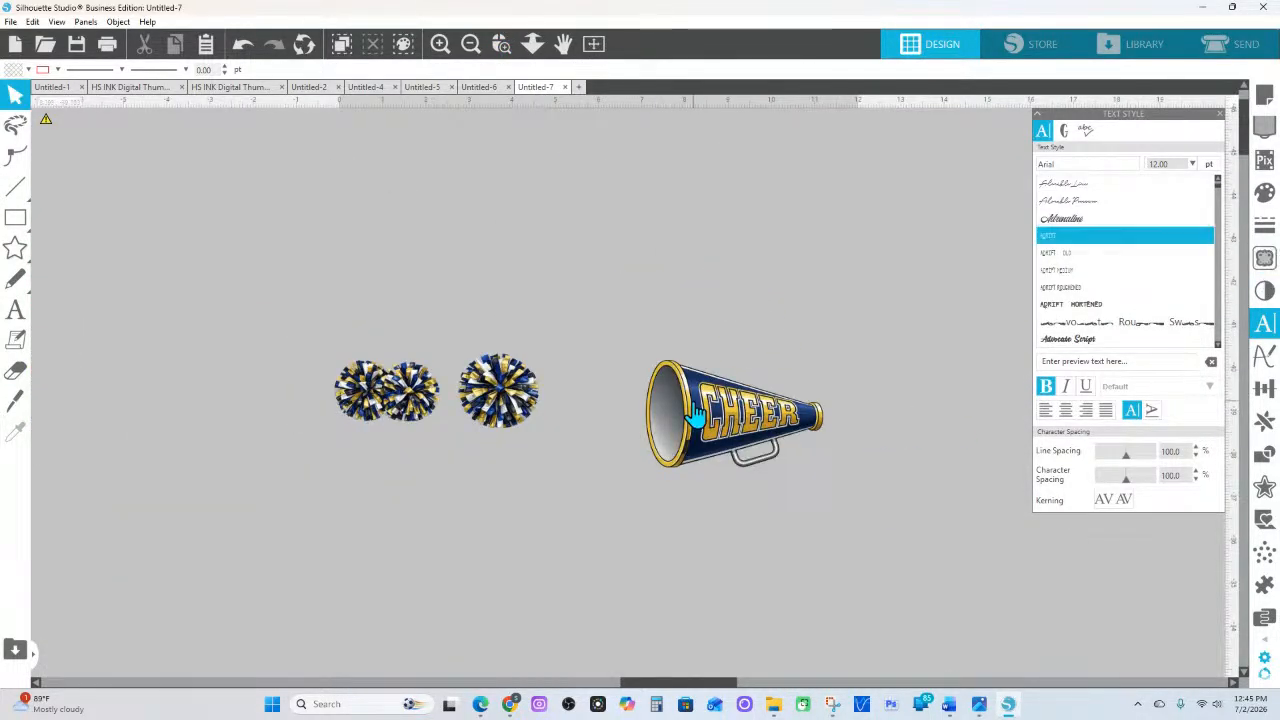
{"action": "left_click", "coordinate": [466, 408]}
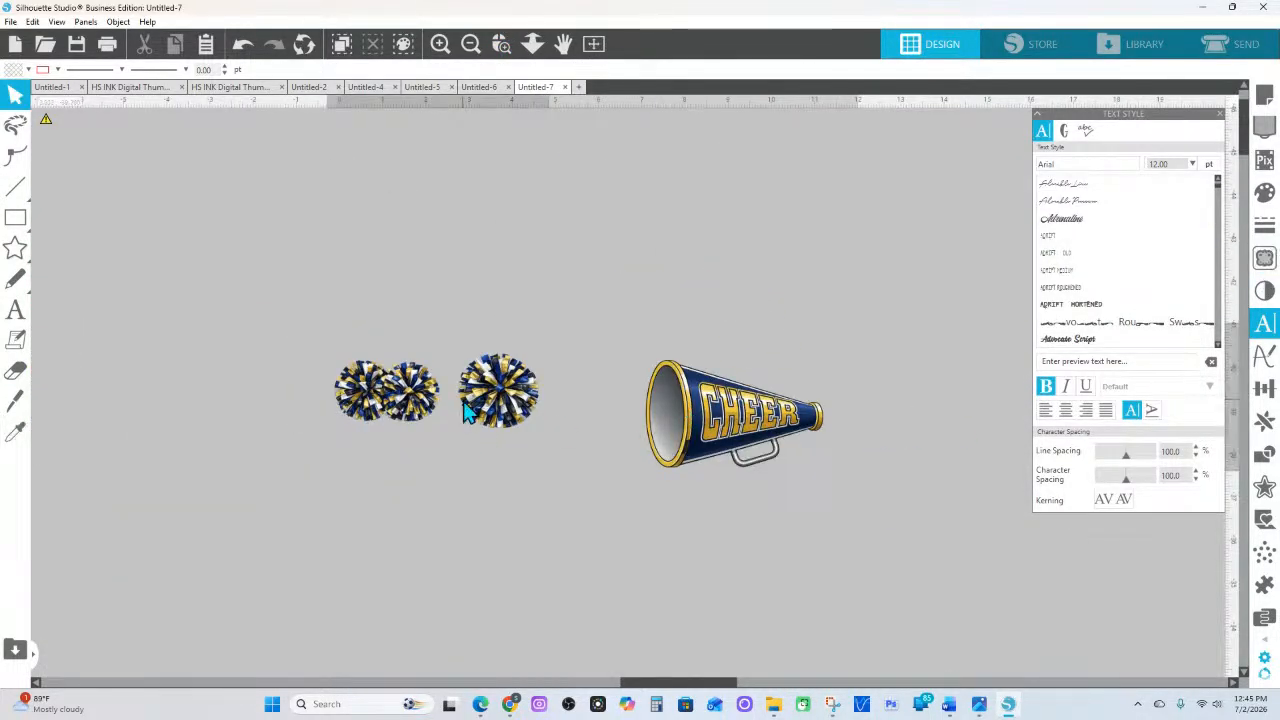
{"action": "left_click", "coordinate": [1265, 258]}
{"action": "left_click", "coordinate": [1068, 180]}
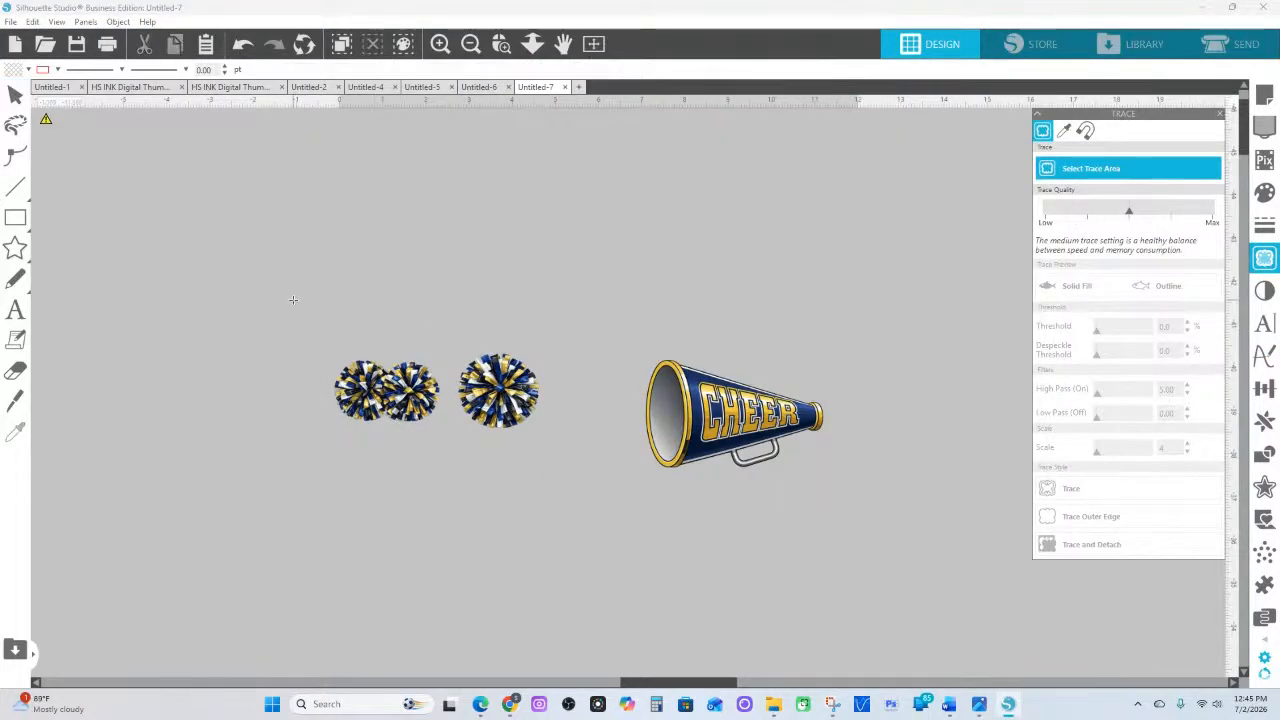
{"action": "mouse_move", "coordinate": [233, 268]}
{"action": "left_mouse_down"}
{"action": "mouse_move", "coordinate": [409, 277]}
{"action": "mouse_move", "coordinate": [987, 563]}
{"action": "left_mouse_up"}
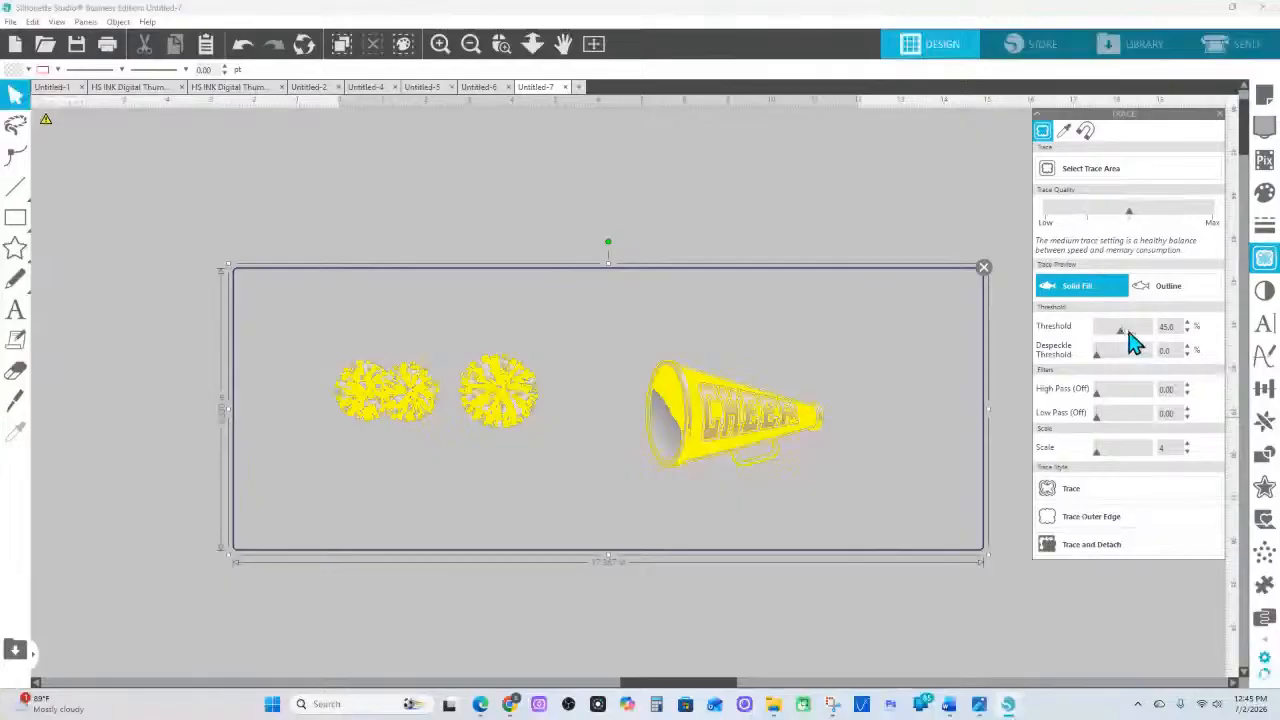
{"action": "left_click_drag", "start_coordinate": [1129, 334], "coordinate": [1142, 334]}
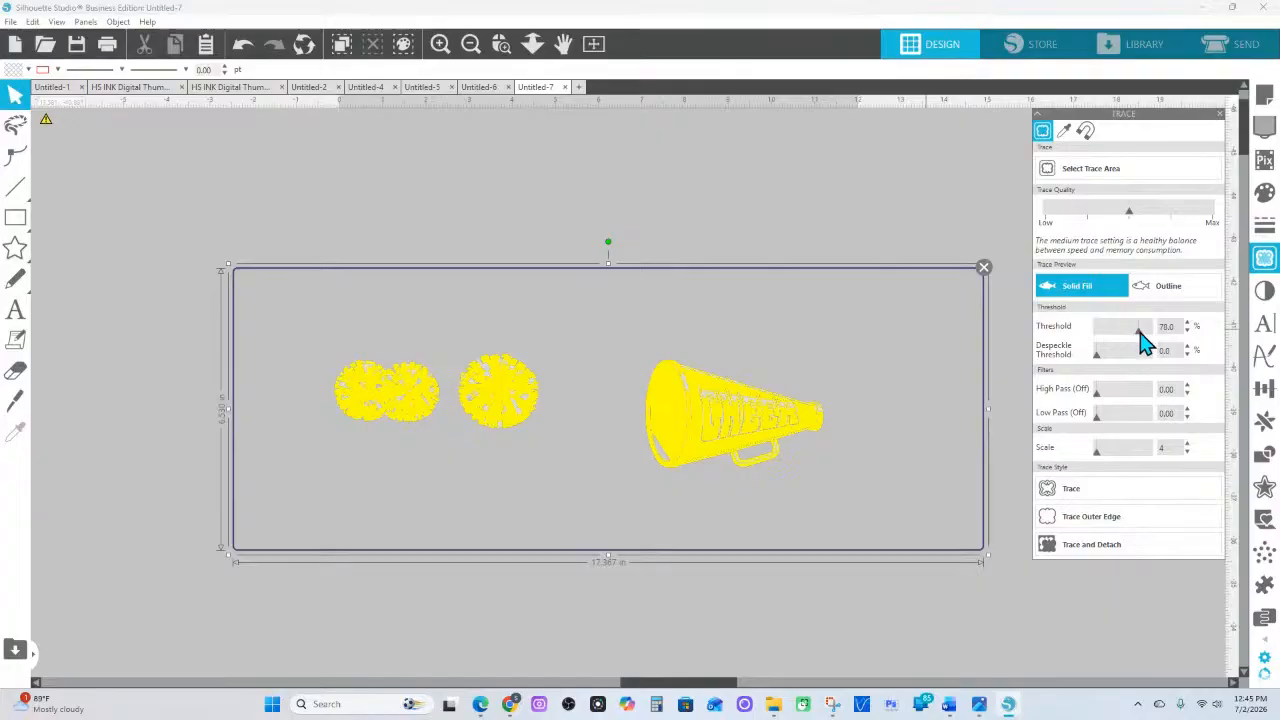
{"action": "left_click_drag", "start_coordinate": [1140, 333], "coordinate": [1155, 334]}
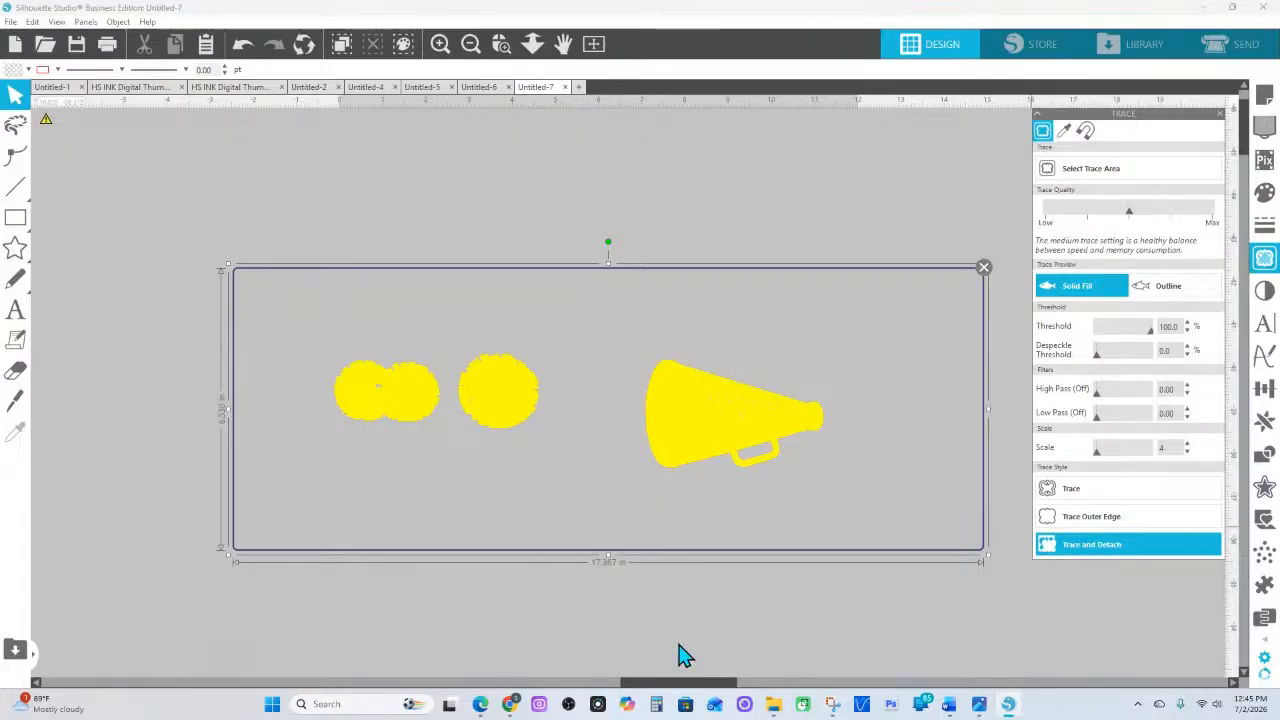
Switch to the Cheerleader Theme chat in Chrome and submit the dictated prompt for the black script Cheer lettering
{"action": "mouse_move", "coordinate": [512, 704]}
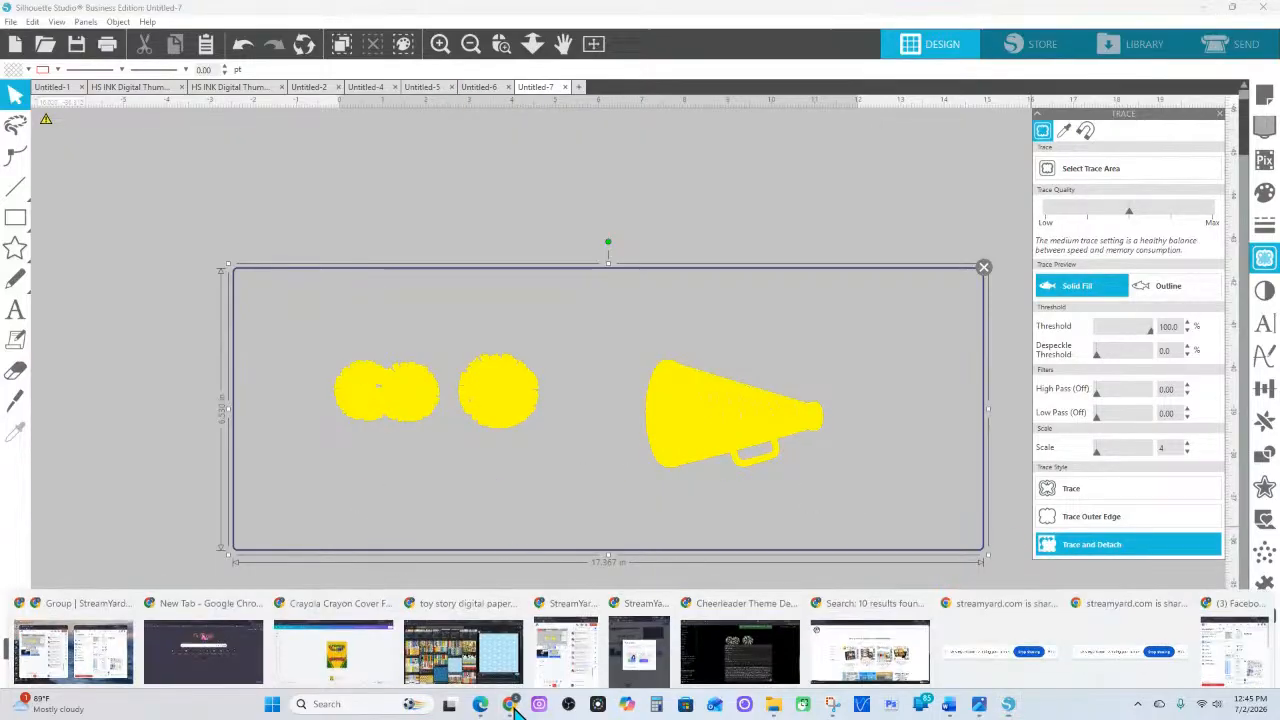
{"action": "left_click", "coordinate": [760, 607]}
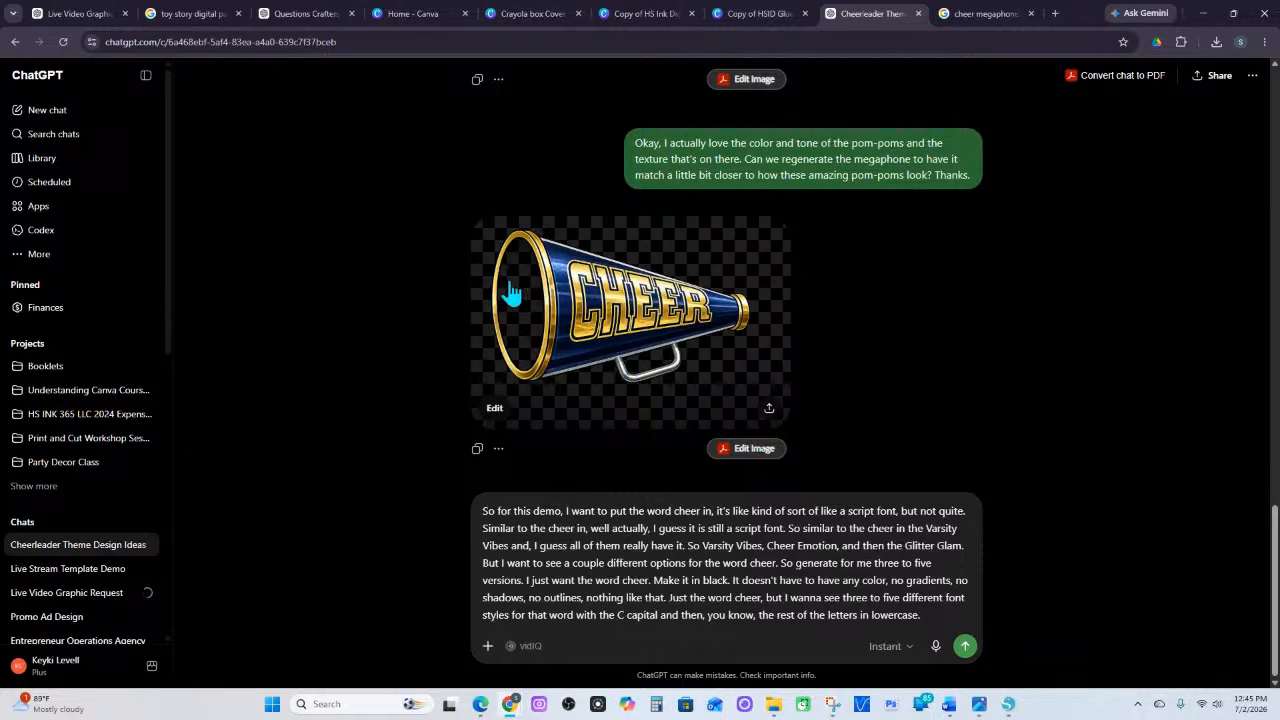
{"action": "left_click", "coordinate": [965, 648]}
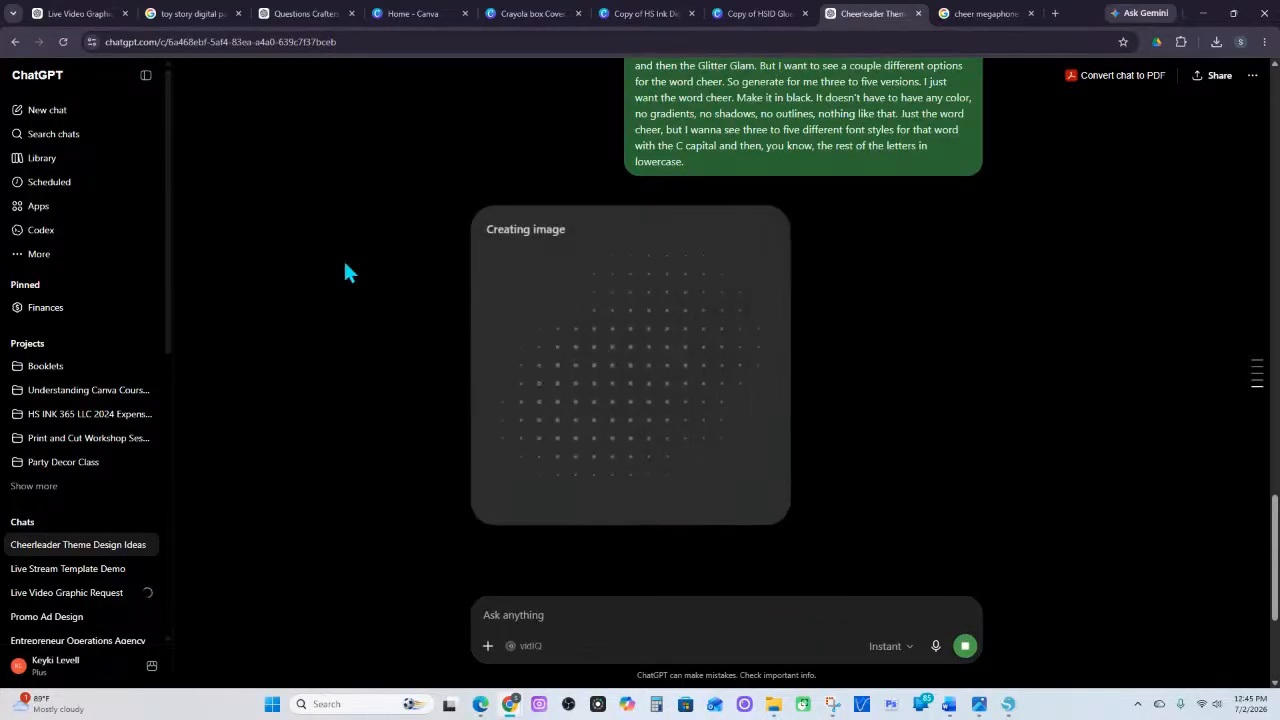
Try to copy the regenerated megaphone image from the chat and paste it into the Silhouette Studio design
{"action": "scroll", "coordinate": [854, 163], "scroll_direction": "up", "scroll_amount": 10}
{"action": "scroll", "coordinate": [790, 518], "scroll_direction": "down", "scroll_amount": 2}
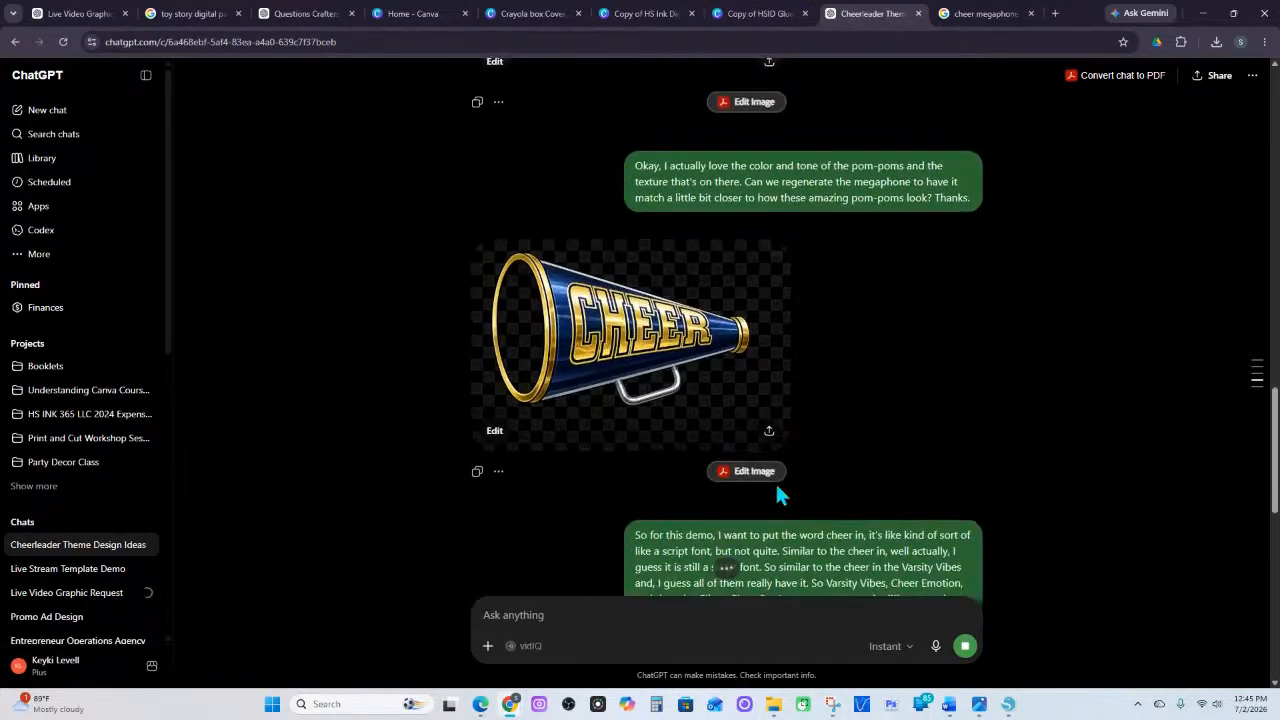
{"action": "right_click", "coordinate": [670, 320]}
{"action": "left_click", "coordinate": [736, 377]}
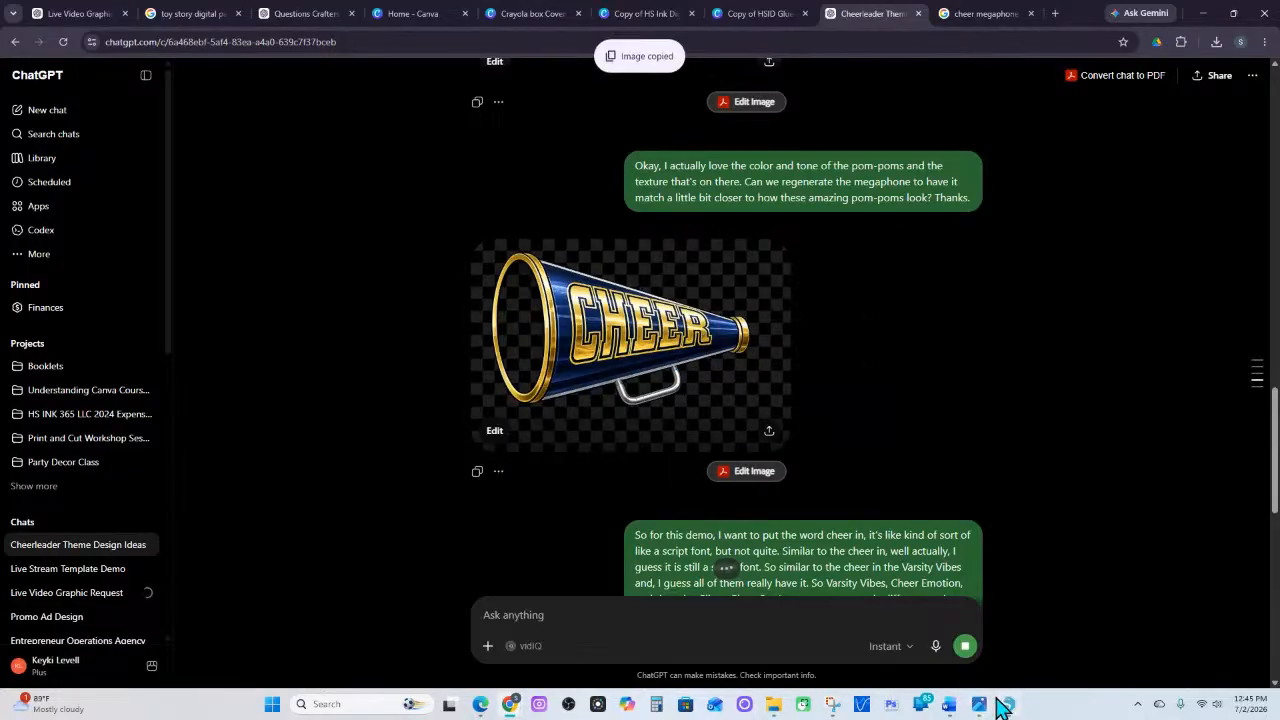
{"action": "left_click", "coordinate": [1007, 704]}
{"action": "right_click", "coordinate": [505, 300]}
{"action": "left_click", "coordinate": [540, 363]}
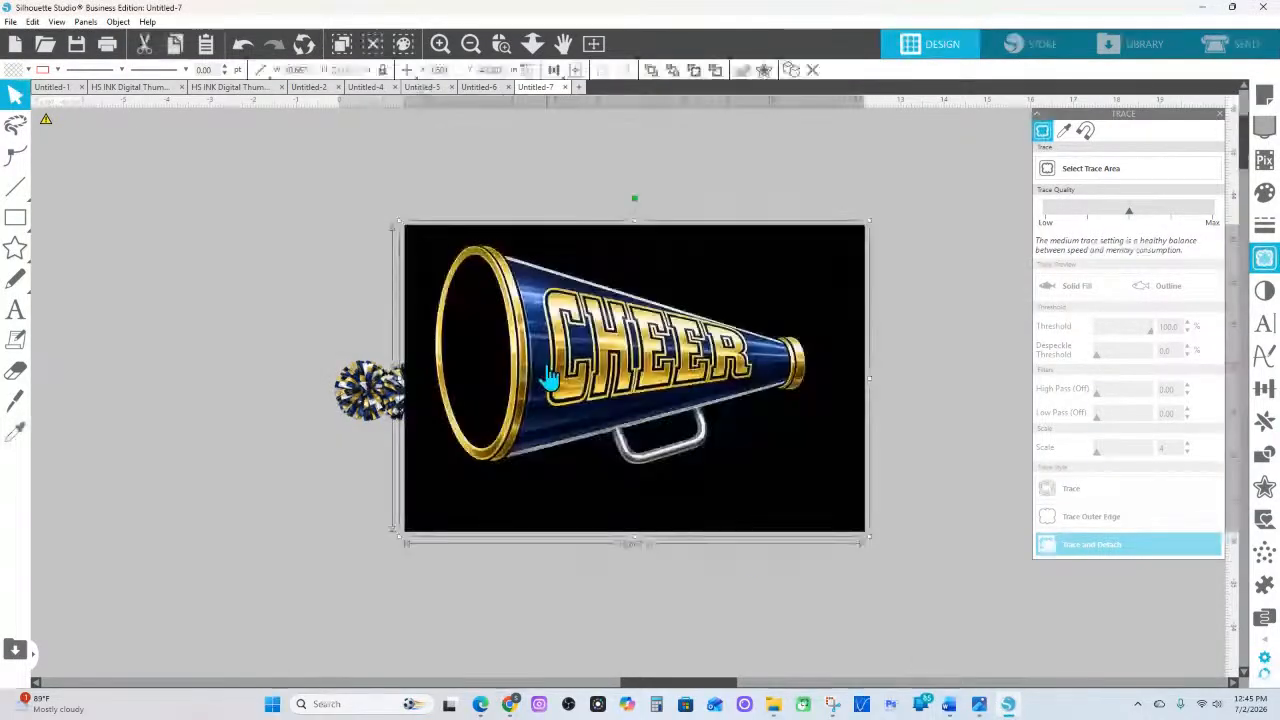
{"action": "key", "text": "Delete"}
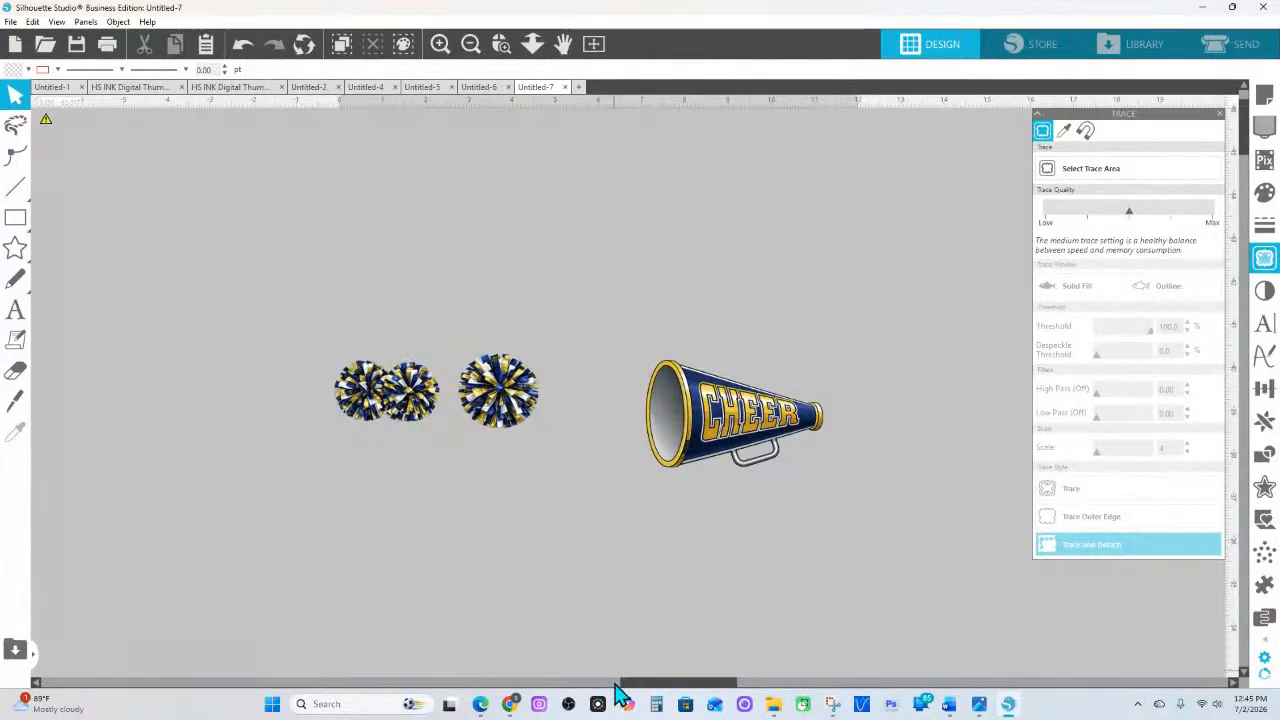
Return to the chat in Chrome and download the regenerated metallic CHEER megaphone image
{"action": "mouse_move", "coordinate": [510, 704]}
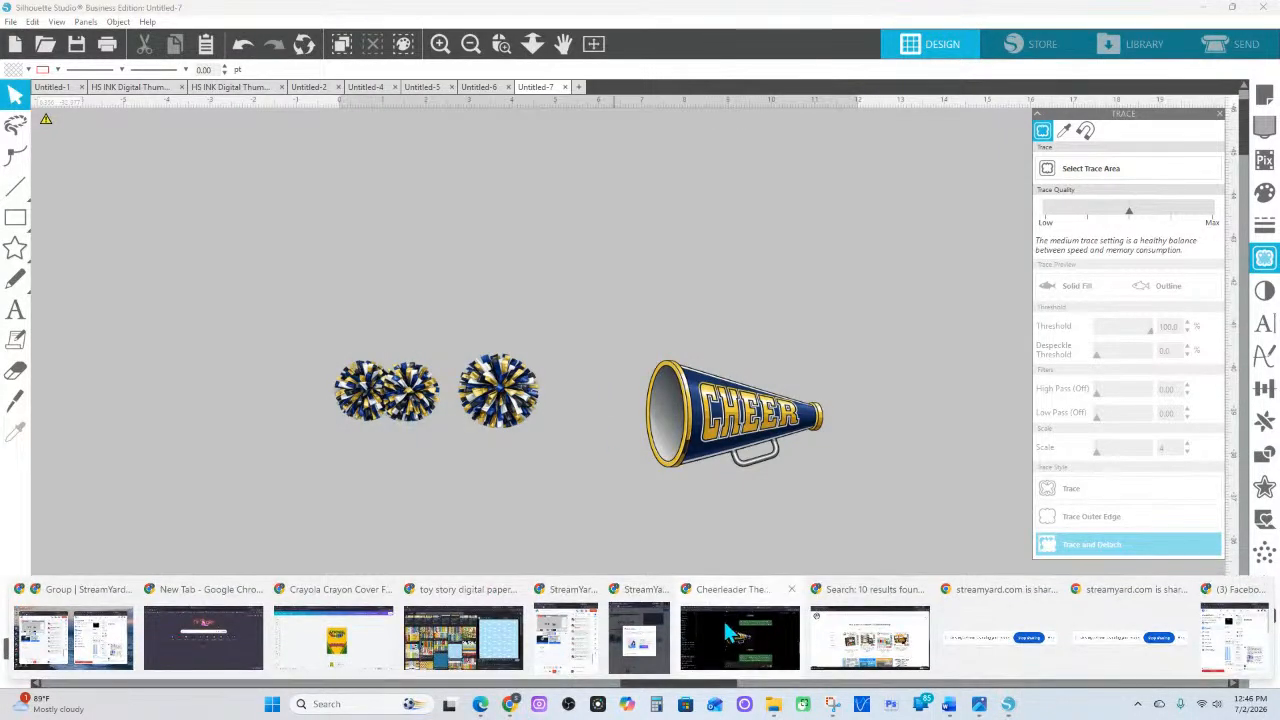
{"action": "left_click", "coordinate": [732, 628]}
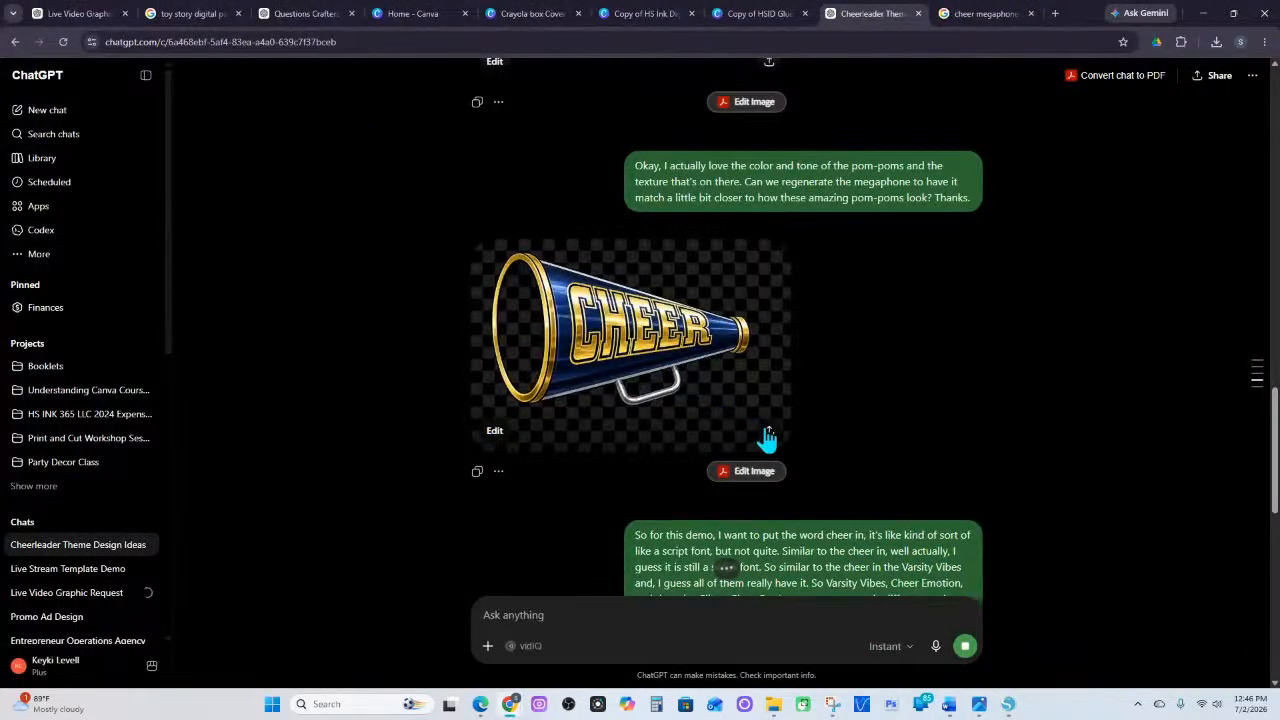
{"action": "left_click", "coordinate": [767, 436]}
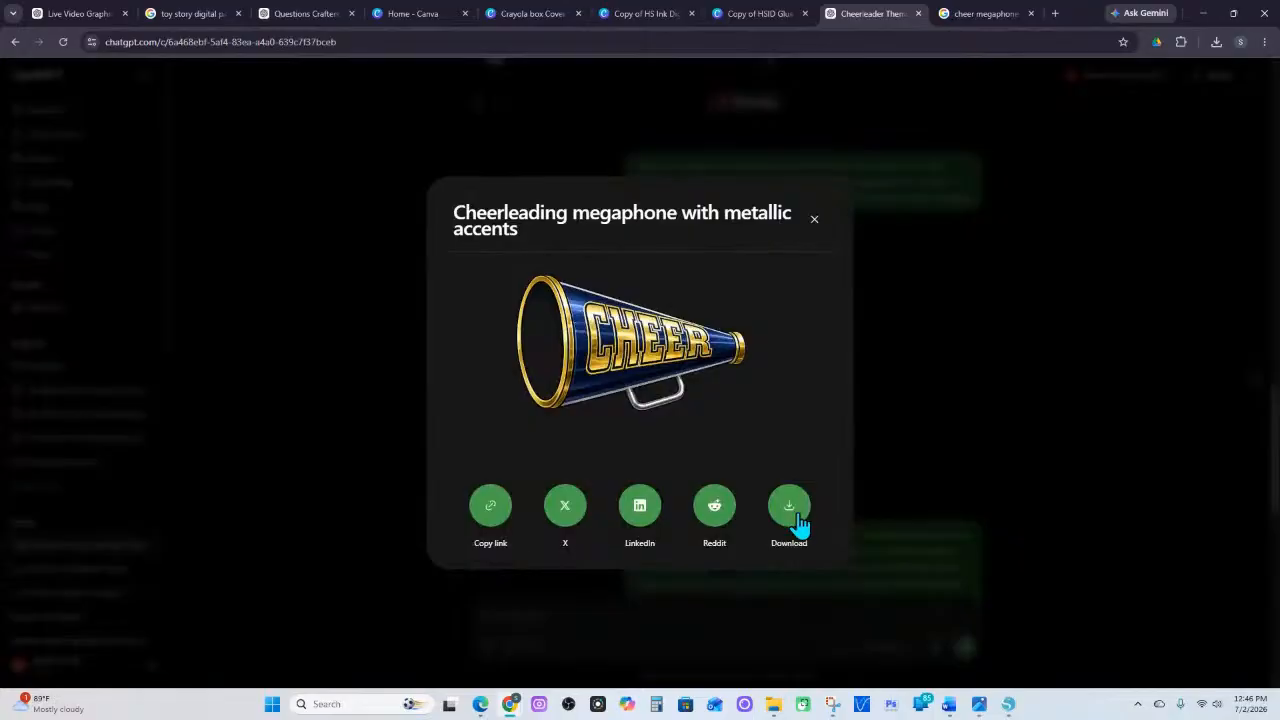
{"action": "left_click", "coordinate": [789, 507]}
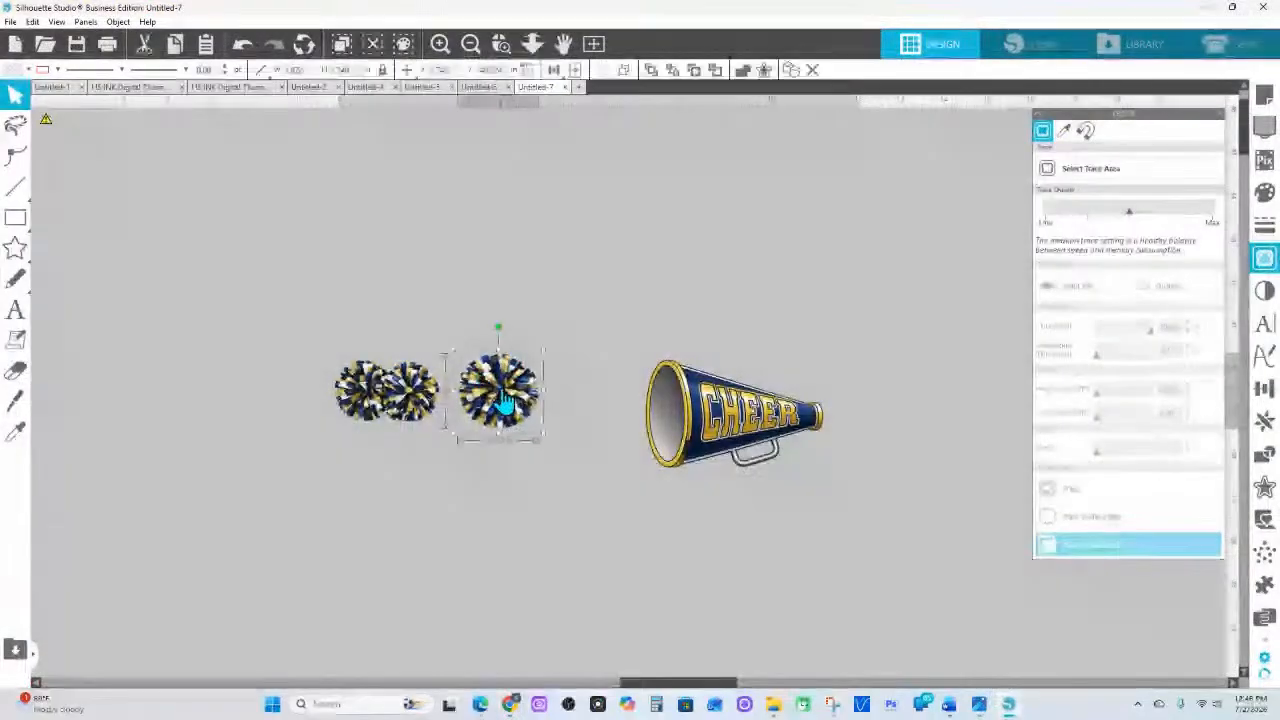
Pull the detached single pom-pom, pom-pom pair and megaphone off the original images and delete the leftover remnants
{"action": "left_click_drag", "start_coordinate": [503, 400], "coordinate": [230, 262]}
{"action": "left_click_drag", "start_coordinate": [364, 362], "coordinate": [159, 433]}
{"action": "left_click_drag", "start_coordinate": [741, 419], "coordinate": [286, 566]}
{"action": "left_click_drag", "start_coordinate": [359, 180], "coordinate": [862, 535]}
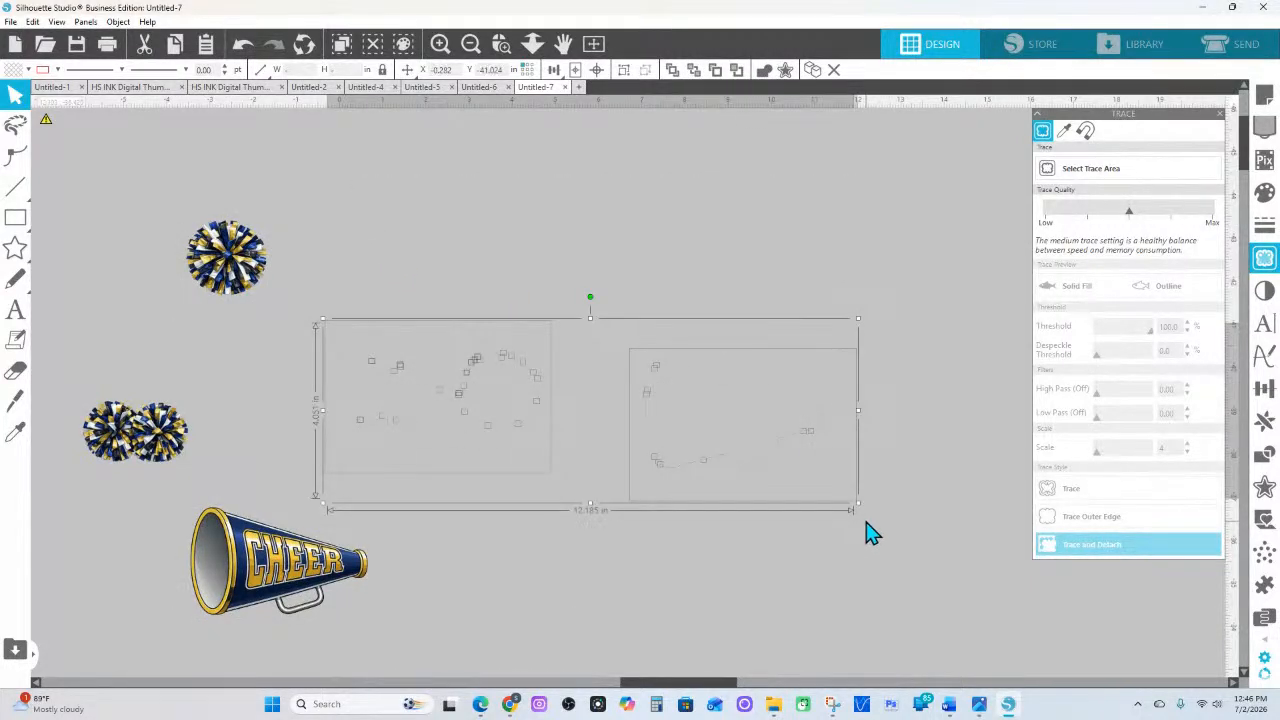
{"action": "key", "text": "Delete"}
Group the detached pieces closer together, with the single pom-pom above and the pom-pom pair just over the megaphone
{"action": "left_click_drag", "start_coordinate": [228, 255], "coordinate": [177, 239]}
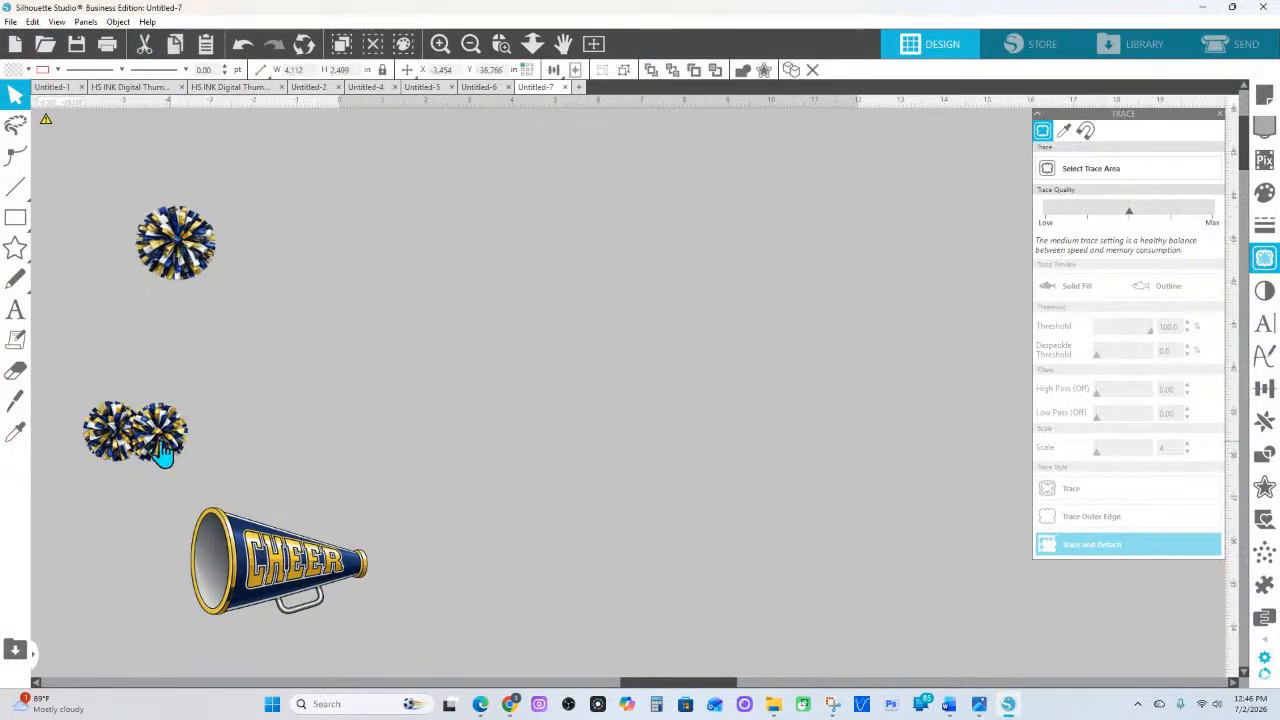
{"action": "left_click_drag", "start_coordinate": [166, 449], "coordinate": [236, 399]}
{"action": "left_click_drag", "start_coordinate": [252, 548], "coordinate": [199, 450]}
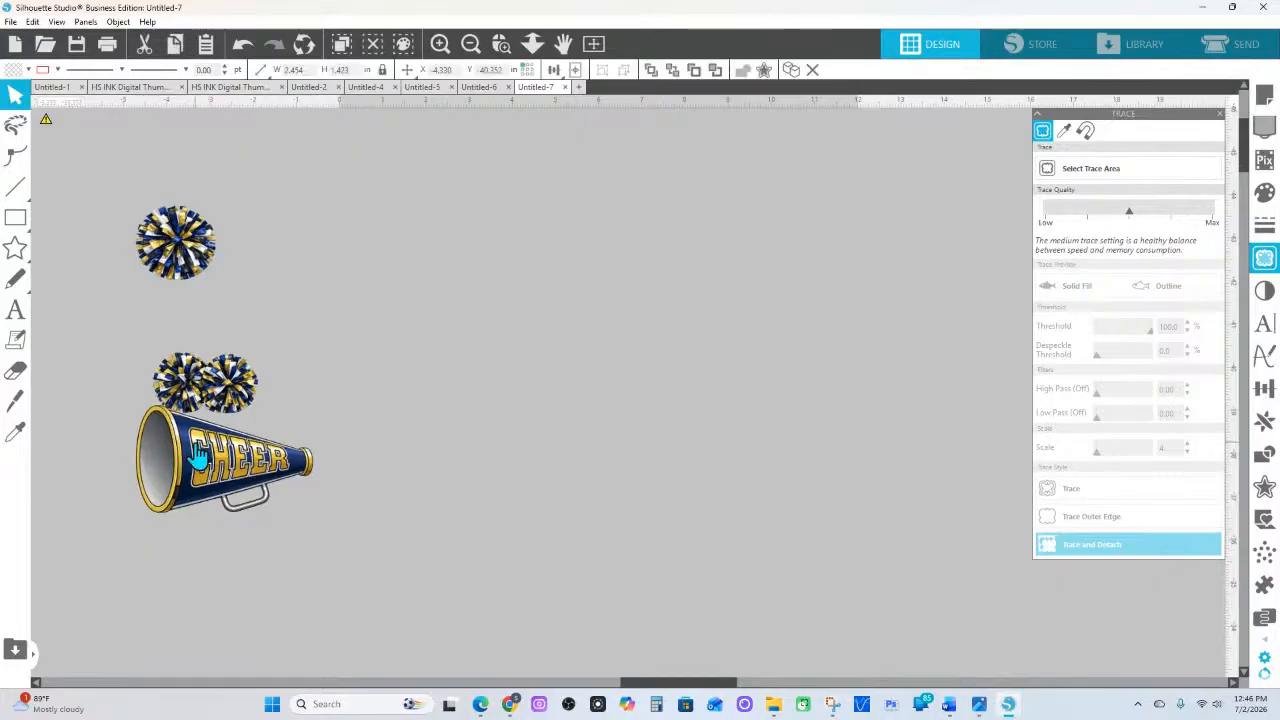
Merge the newly downloaded CHEER megaphone image from the Downloads folder into the design
{"action": "left_click", "coordinate": [11, 23]}
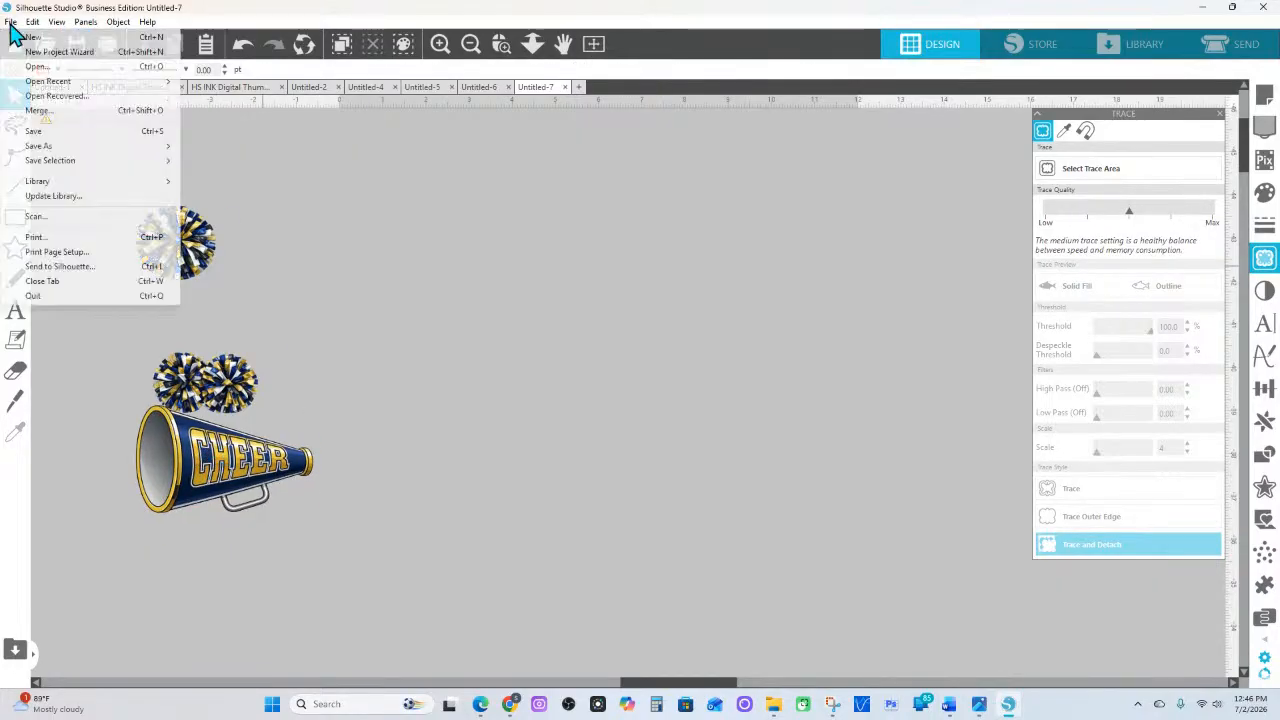
{"action": "left_click", "coordinate": [38, 110]}
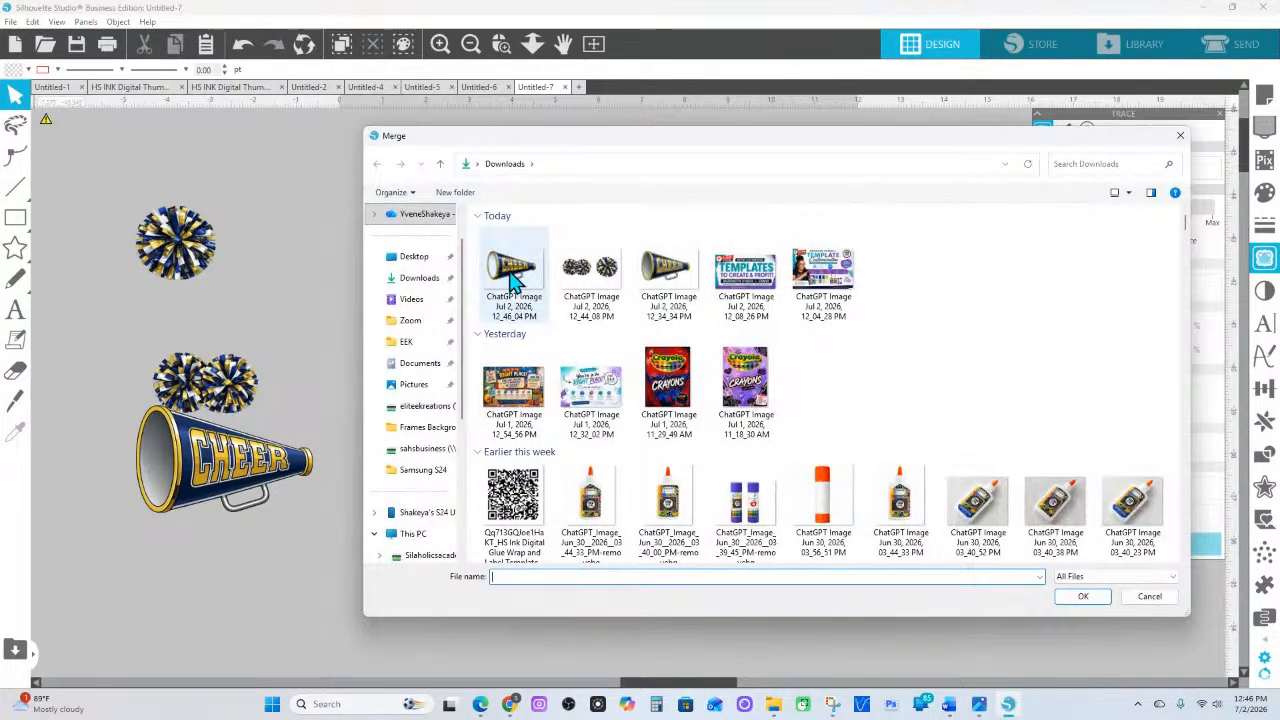
{"action": "double_click", "coordinate": [510, 268]}
Place the new megaphone beside the detached pieces above the Varsity Vibes mockup and enlarge it to about 8.9 in wide
{"action": "left_click", "coordinate": [593, 44]}
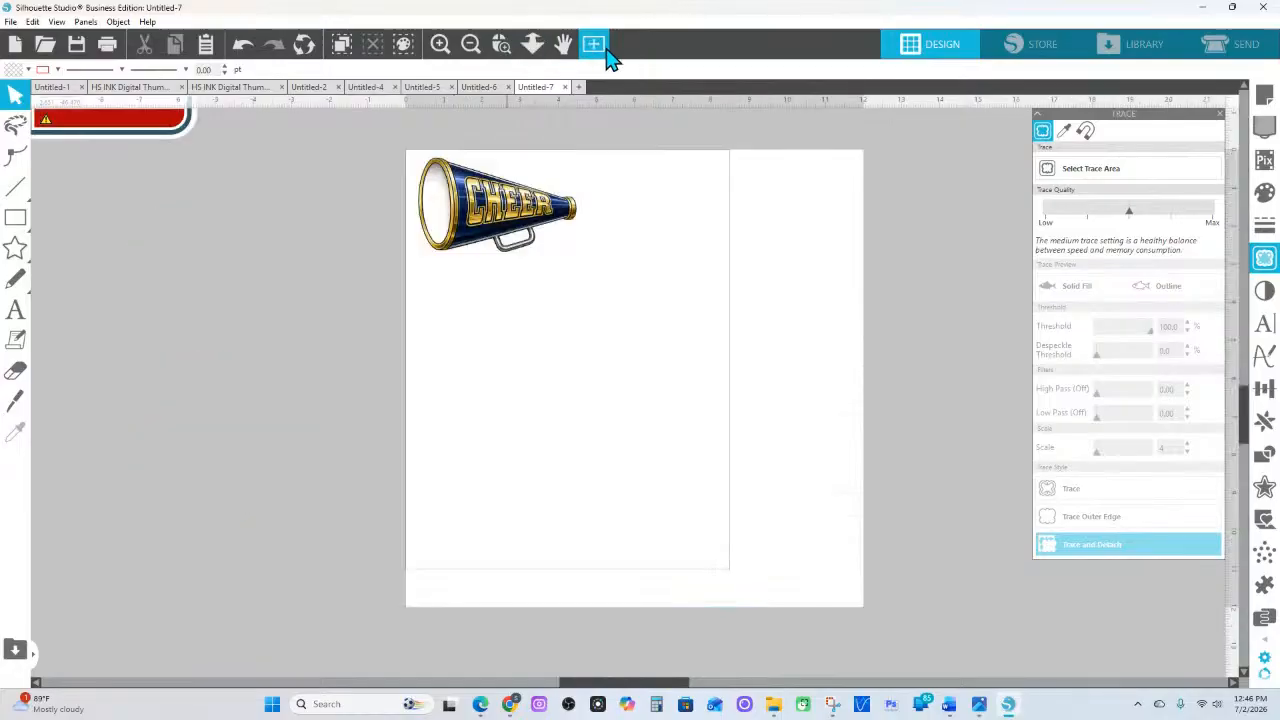
{"action": "left_click", "coordinate": [527, 50]}
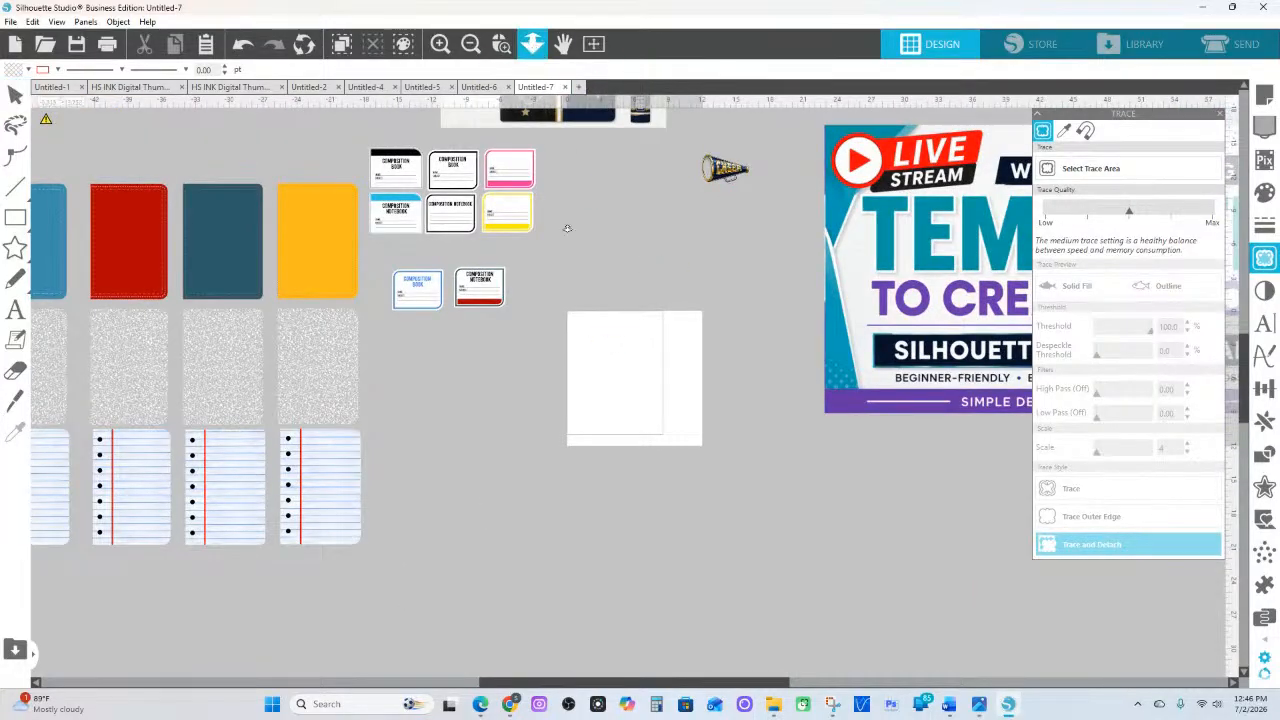
{"action": "left_click", "coordinate": [532, 44]}
{"action": "left_click", "coordinate": [605, 126]}
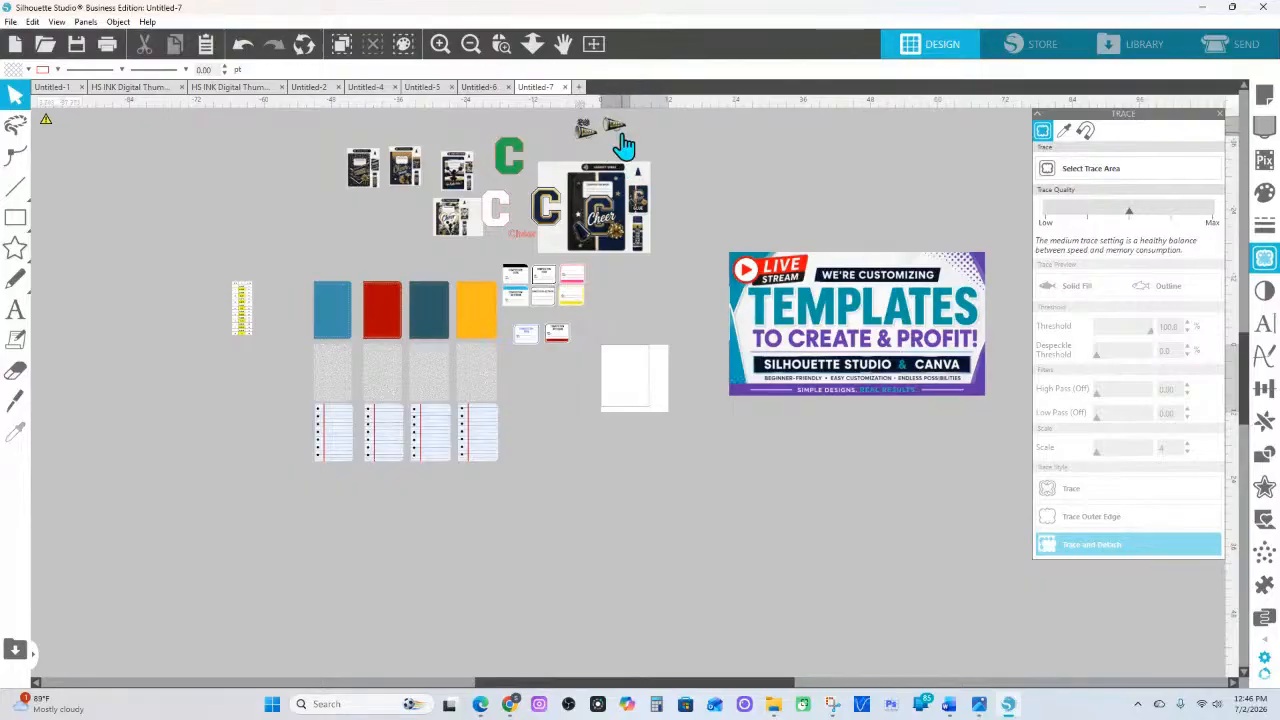
{"action": "left_click", "coordinate": [501, 43]}
{"action": "left_click_drag", "start_coordinate": [669, 156], "coordinate": [515, 110]}
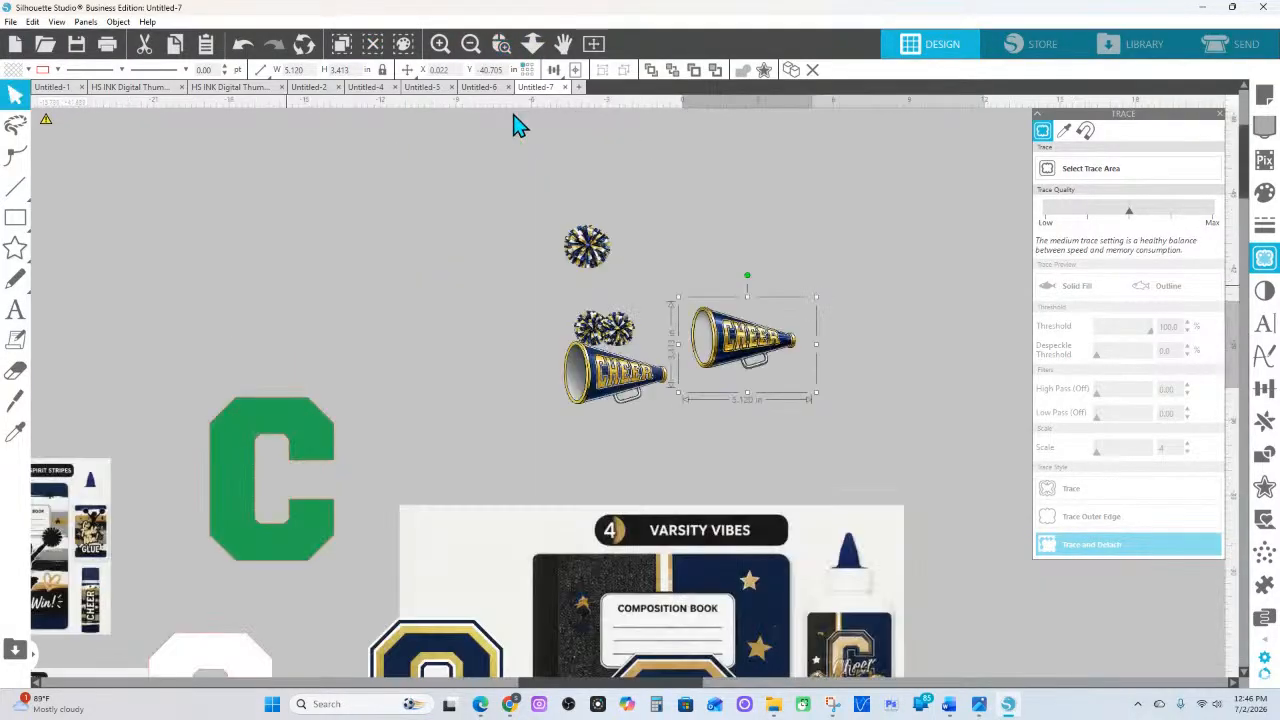
{"action": "left_click_drag", "start_coordinate": [695, 305], "coordinate": [772, 354]}
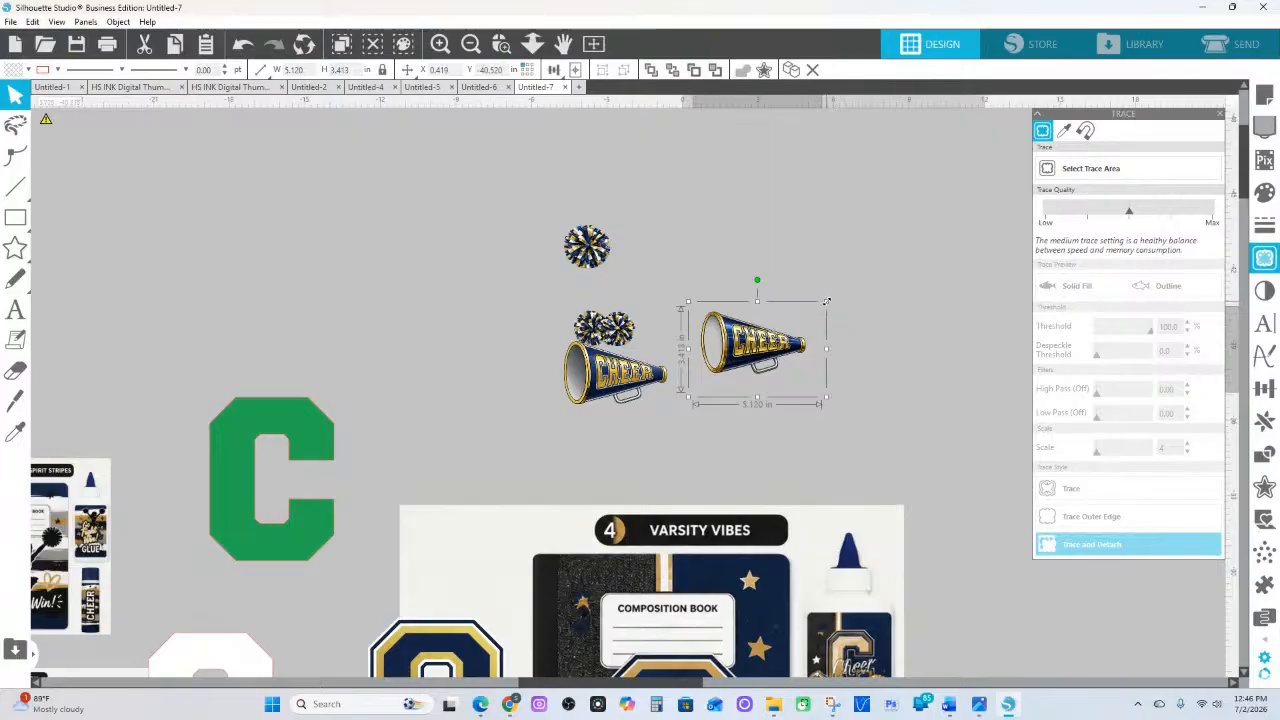
{"action": "left_click_drag", "start_coordinate": [826, 301], "coordinate": [923, 237]}
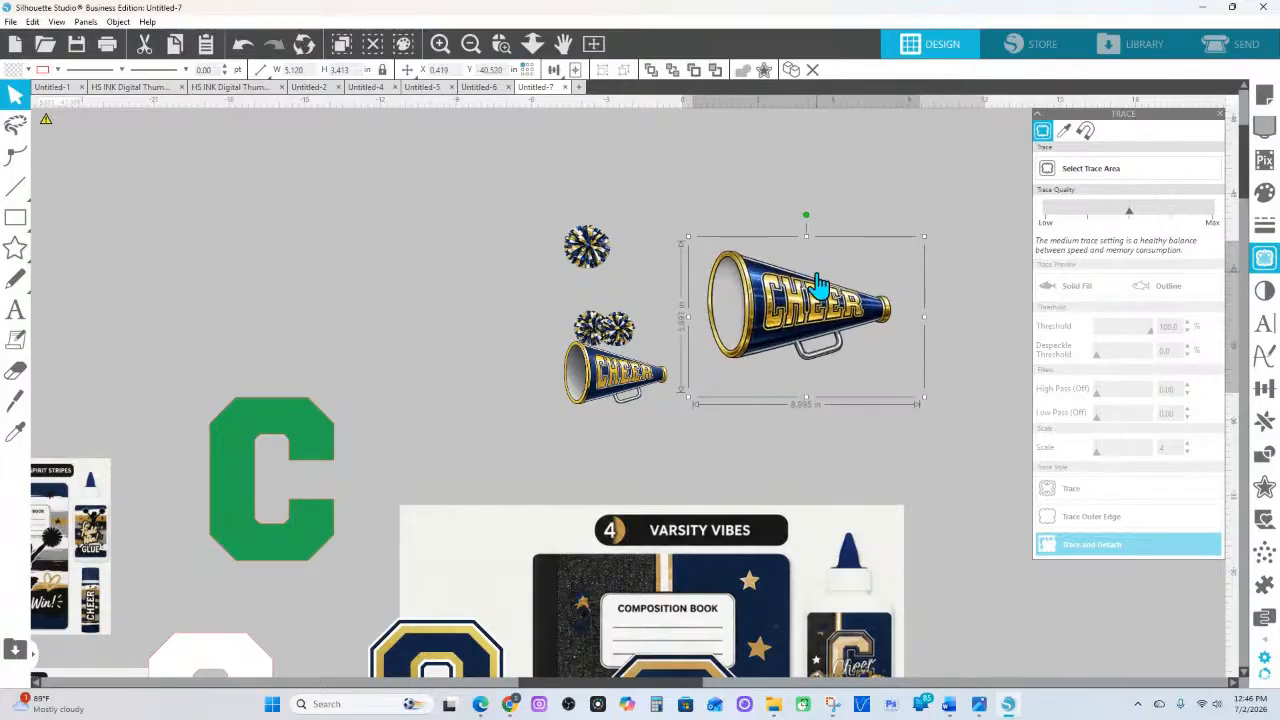
Define a trace area around the enlarged megaphone and set the trace threshold to 79%
{"action": "left_click", "coordinate": [1112, 170]}
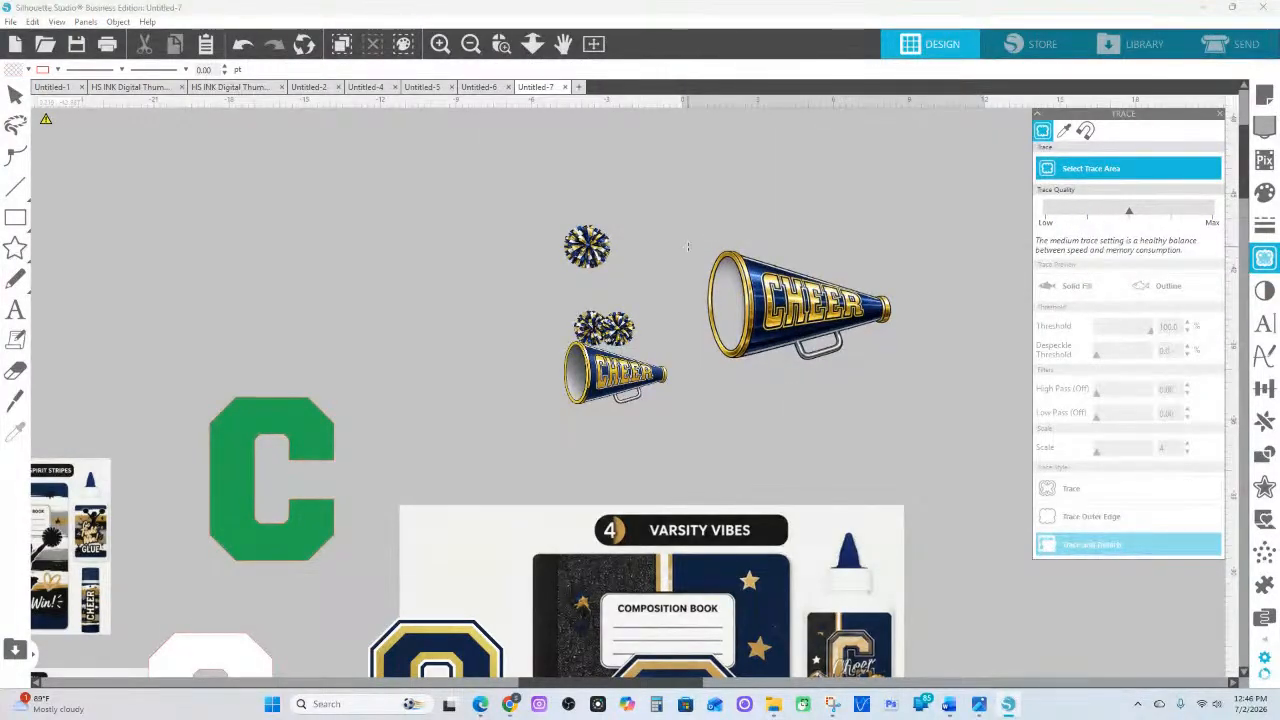
{"action": "mouse_move", "coordinate": [668, 216]}
{"action": "left_mouse_down"}
{"action": "mouse_move", "coordinate": [863, 357]}
{"action": "mouse_move", "coordinate": [931, 394]}
{"action": "mouse_move", "coordinate": [942, 377]}
{"action": "left_mouse_up"}
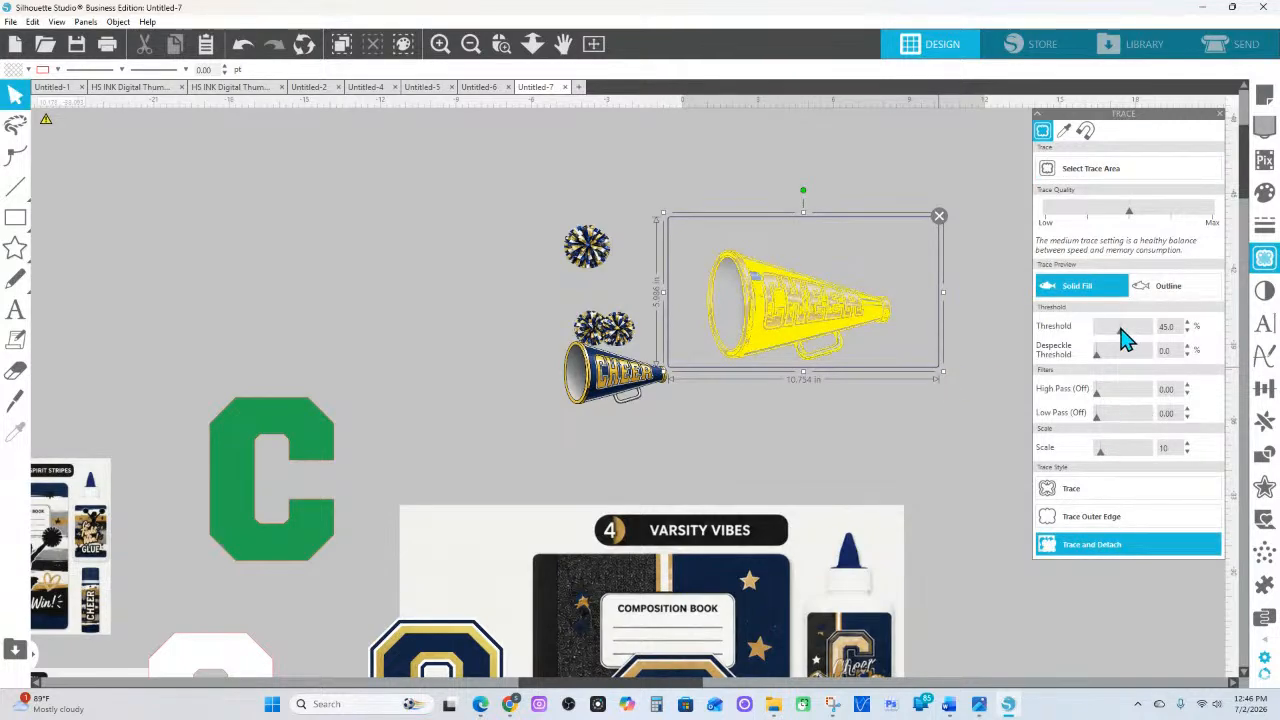
{"action": "left_click_drag", "start_coordinate": [1121, 331], "coordinate": [1132, 333]}
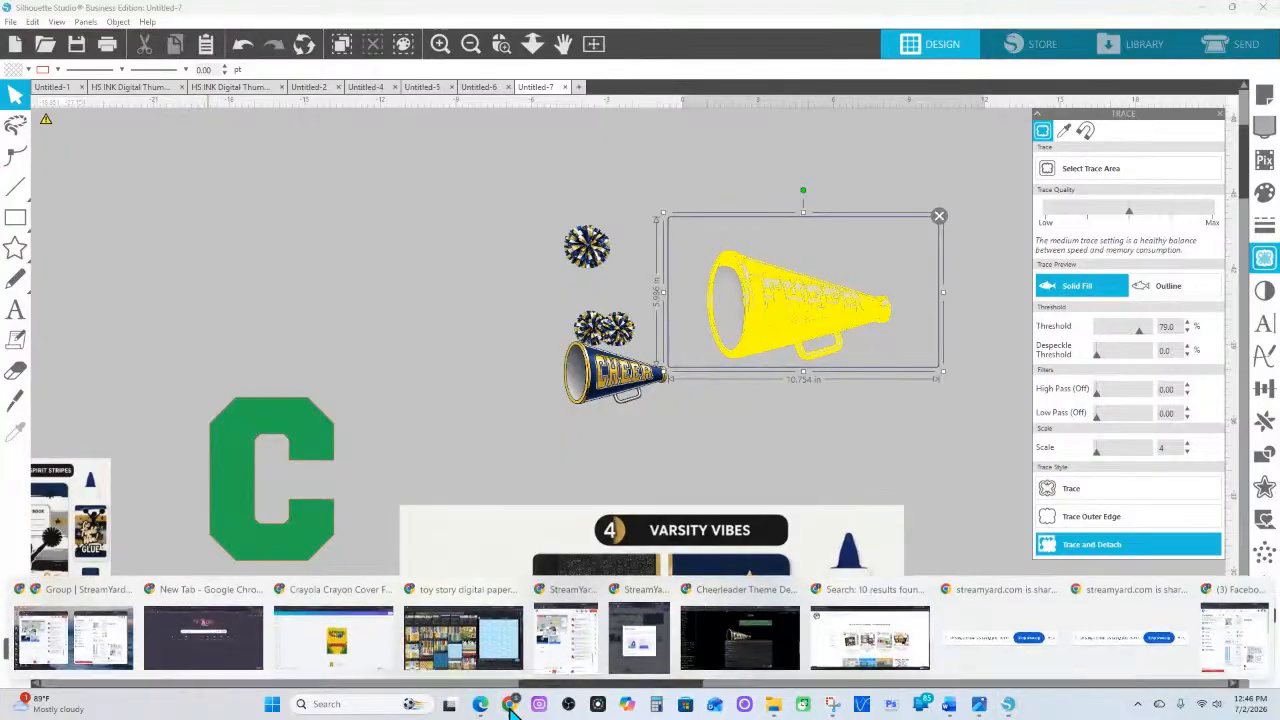
Switch to the Cheerleader Theme Design Ideas chat in ChatGPT and download the image showing the five Cheer lettering styles
{"action": "left_click", "coordinate": [735, 605]}
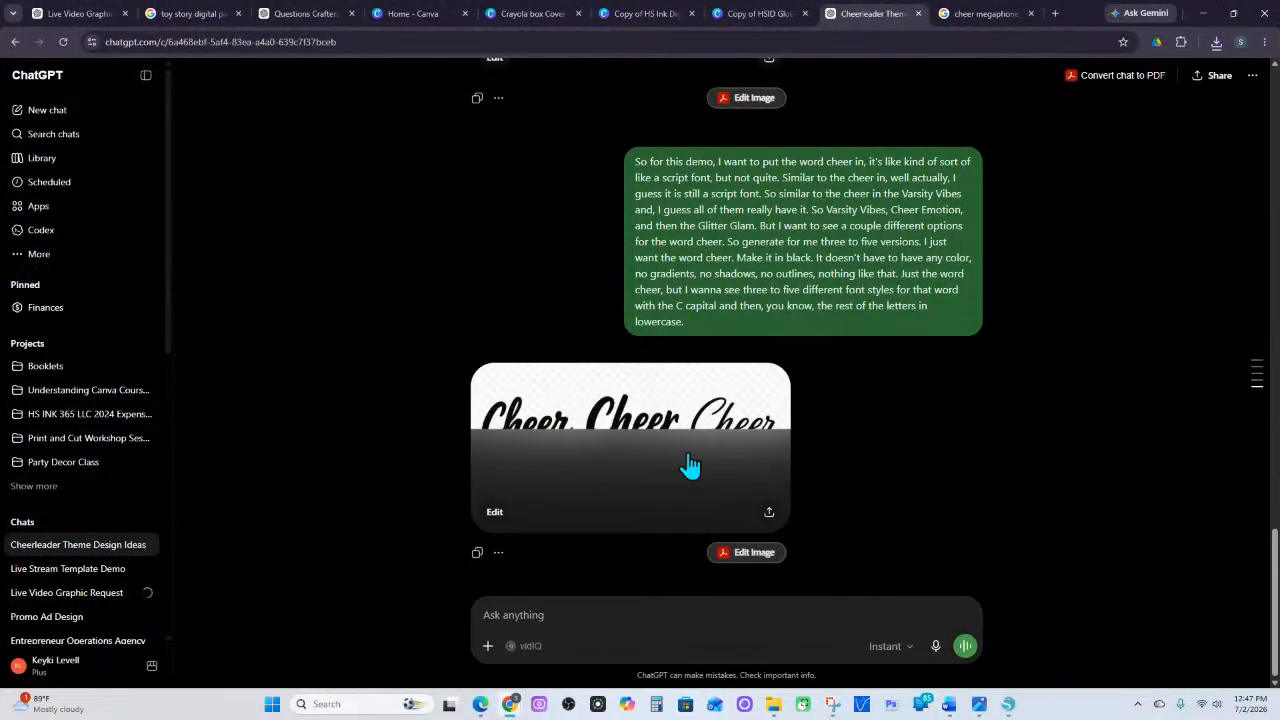
{"action": "left_click", "coordinate": [769, 513]}
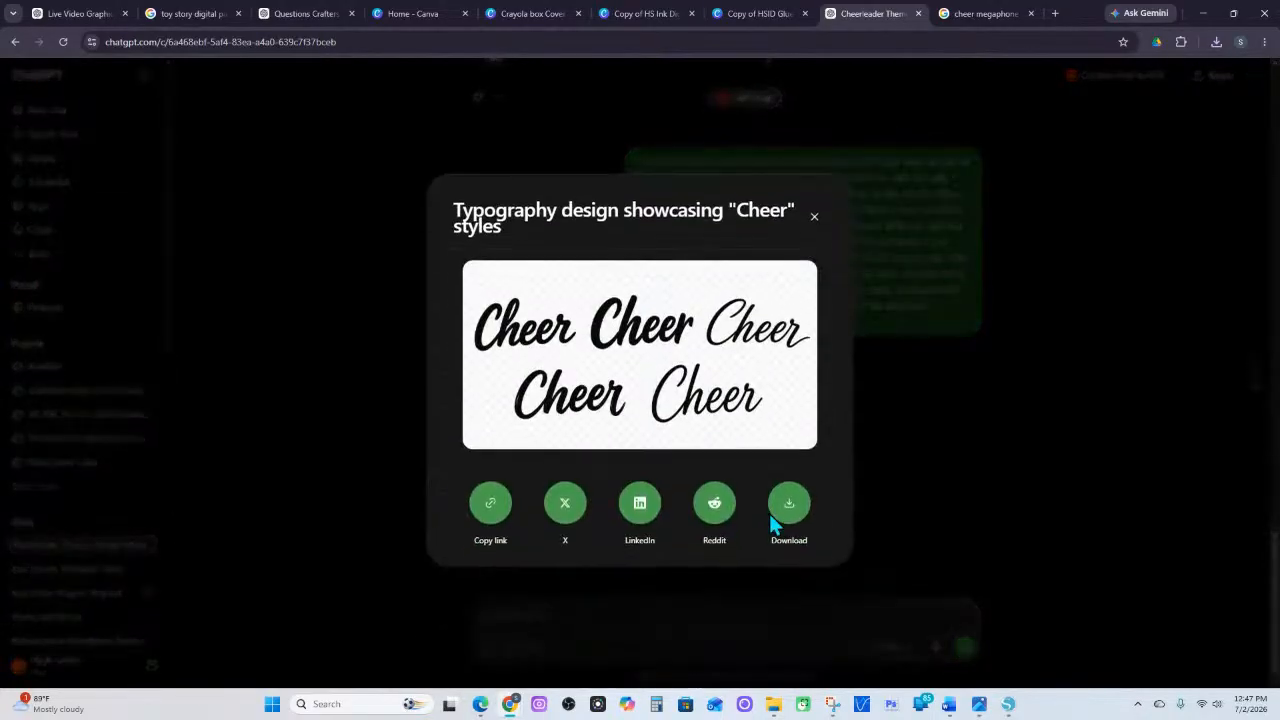
{"action": "right_click", "coordinate": [646, 354]}
{"action": "left_click", "coordinate": [533, 478]}
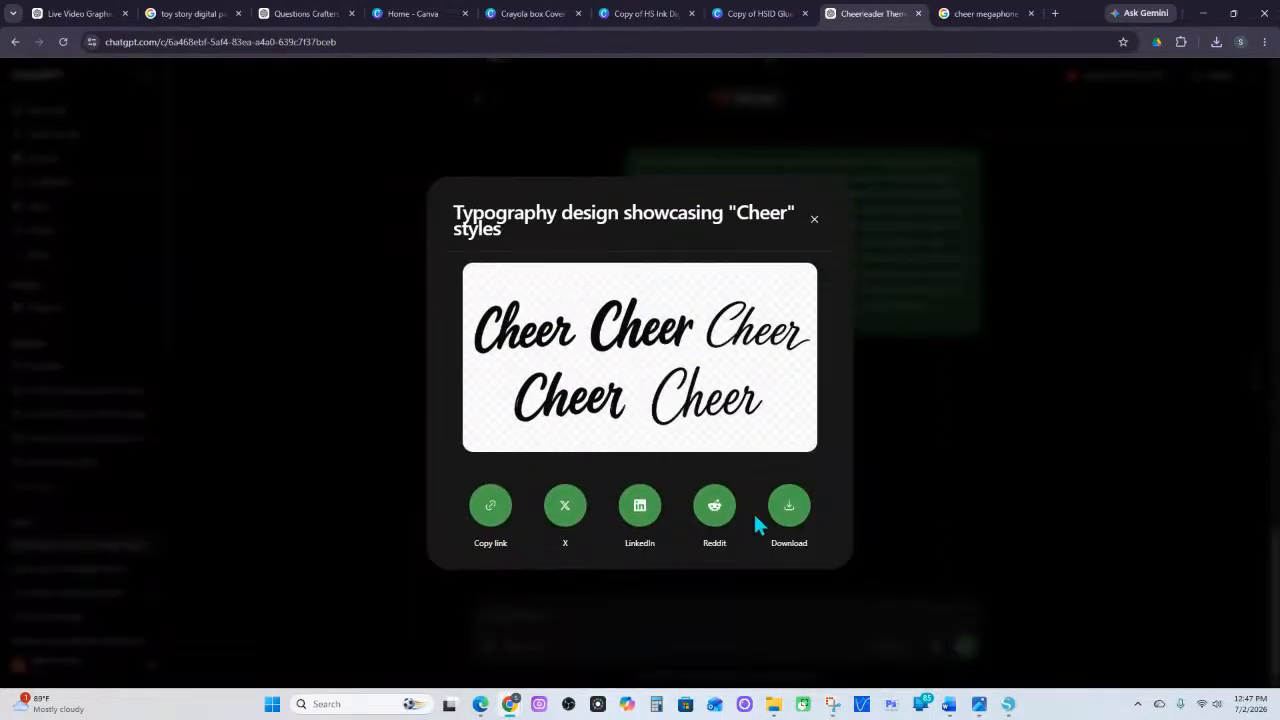
{"action": "left_click", "coordinate": [789, 513]}
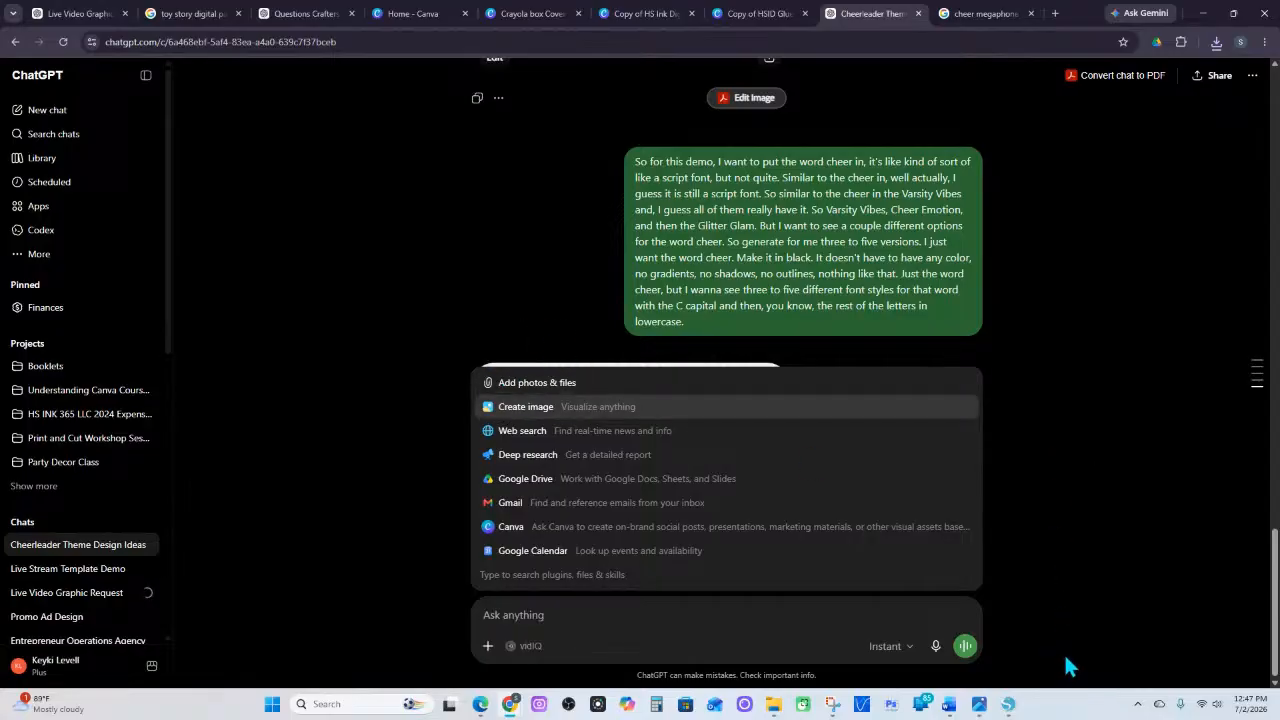
{"action": "scroll", "coordinate": [1100, 458], "scroll_direction": "up", "scroll_amount": 4}
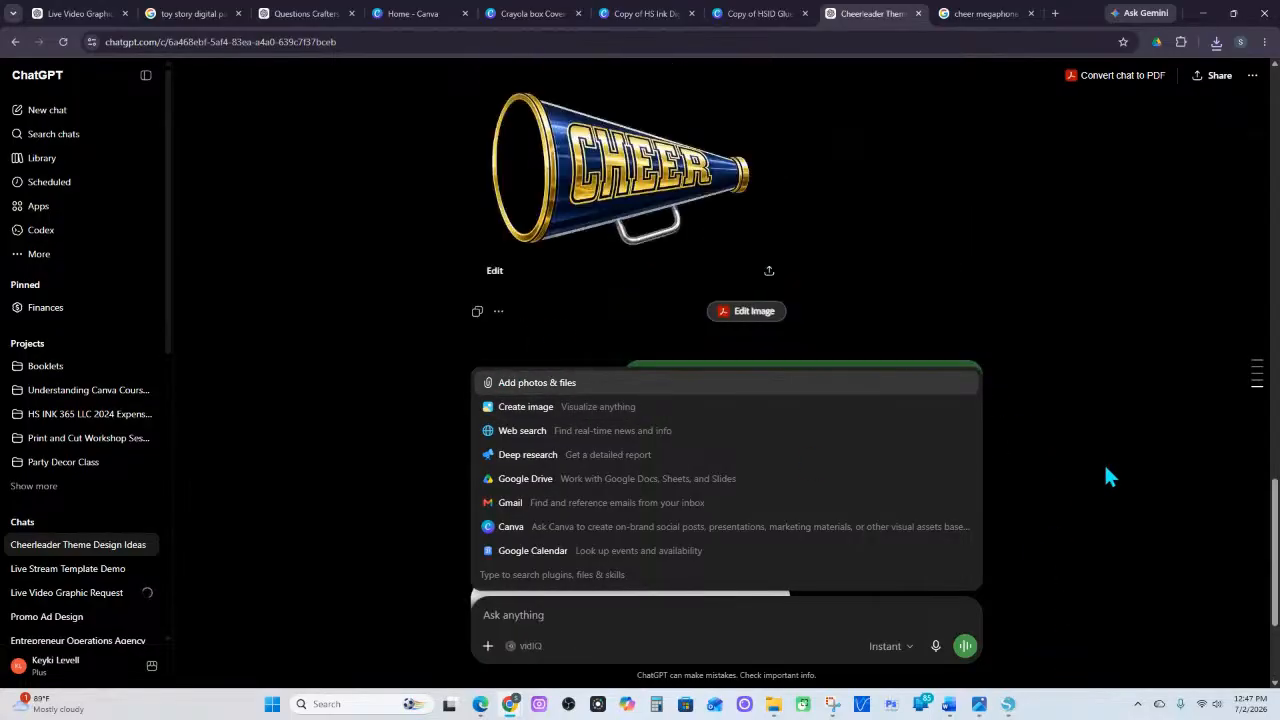
{"action": "scroll", "coordinate": [1104, 462], "scroll_direction": "down", "scroll_amount": 4}
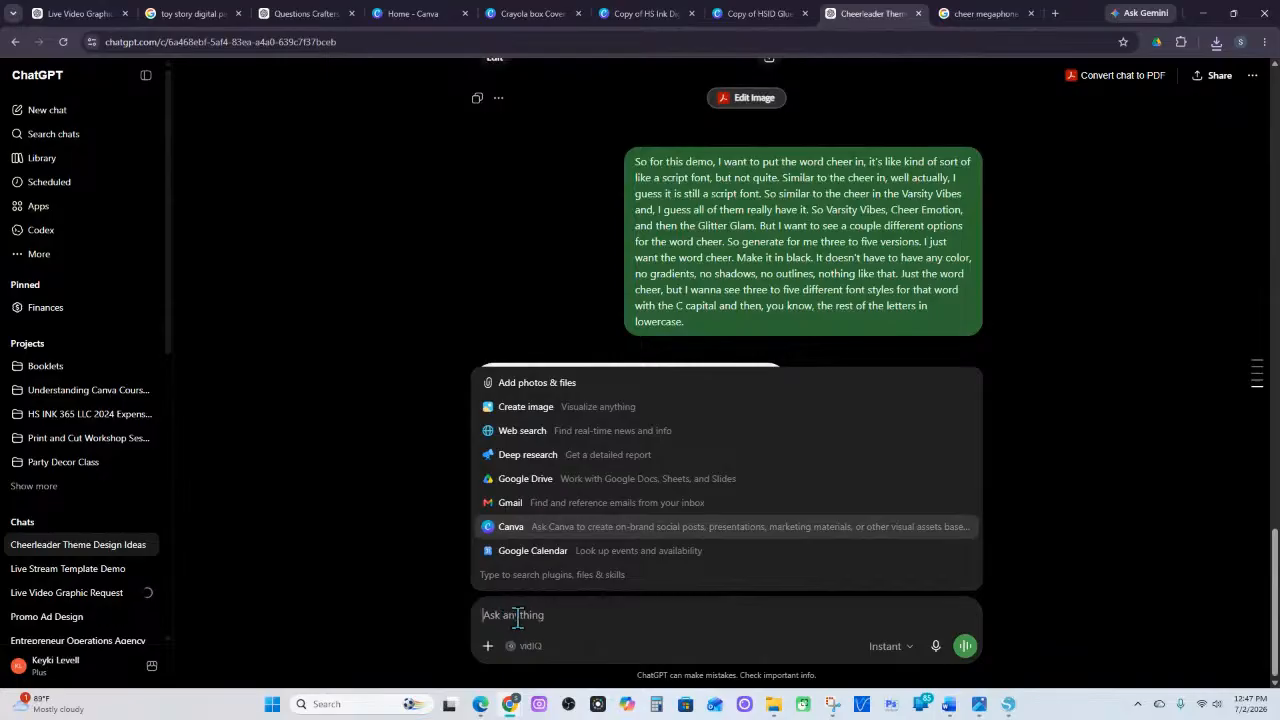
{"action": "scroll", "coordinate": [520, 410], "scroll_direction": "up", "scroll_amount": 2}
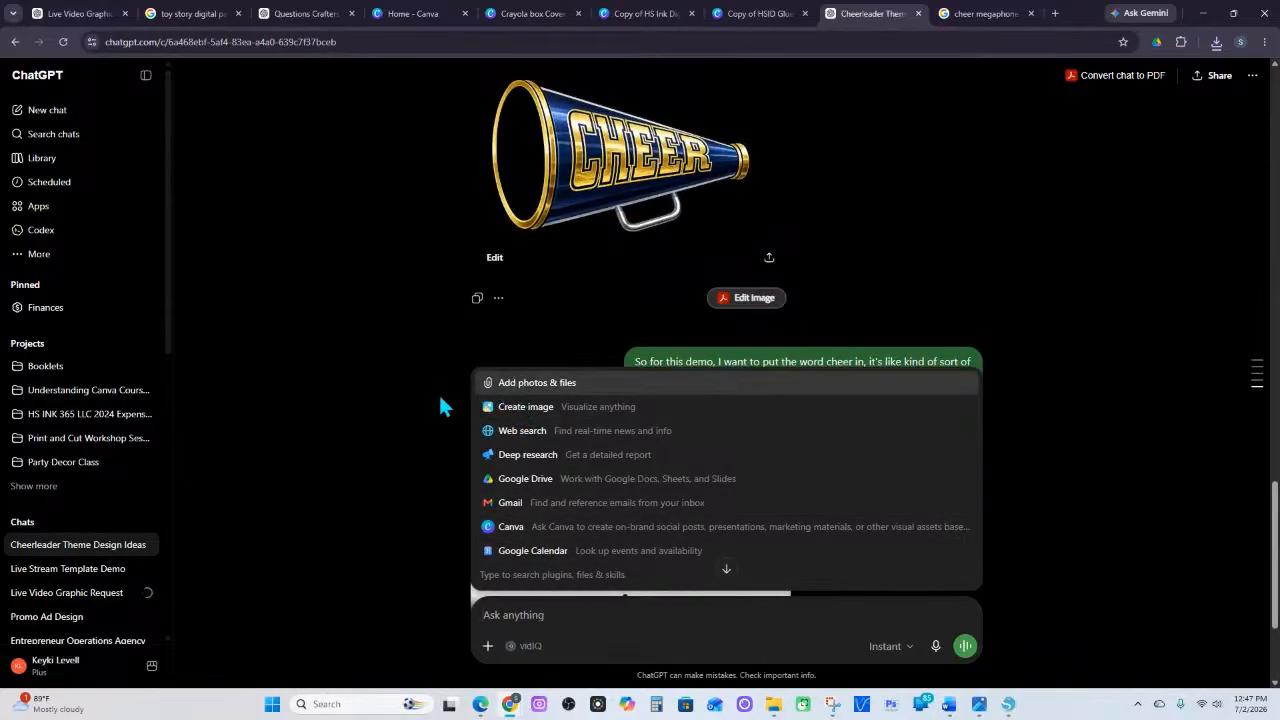
{"action": "left_click", "coordinate": [440, 405]}
{"action": "scroll", "coordinate": [442, 400], "scroll_direction": "down", "scroll_amount": 2}
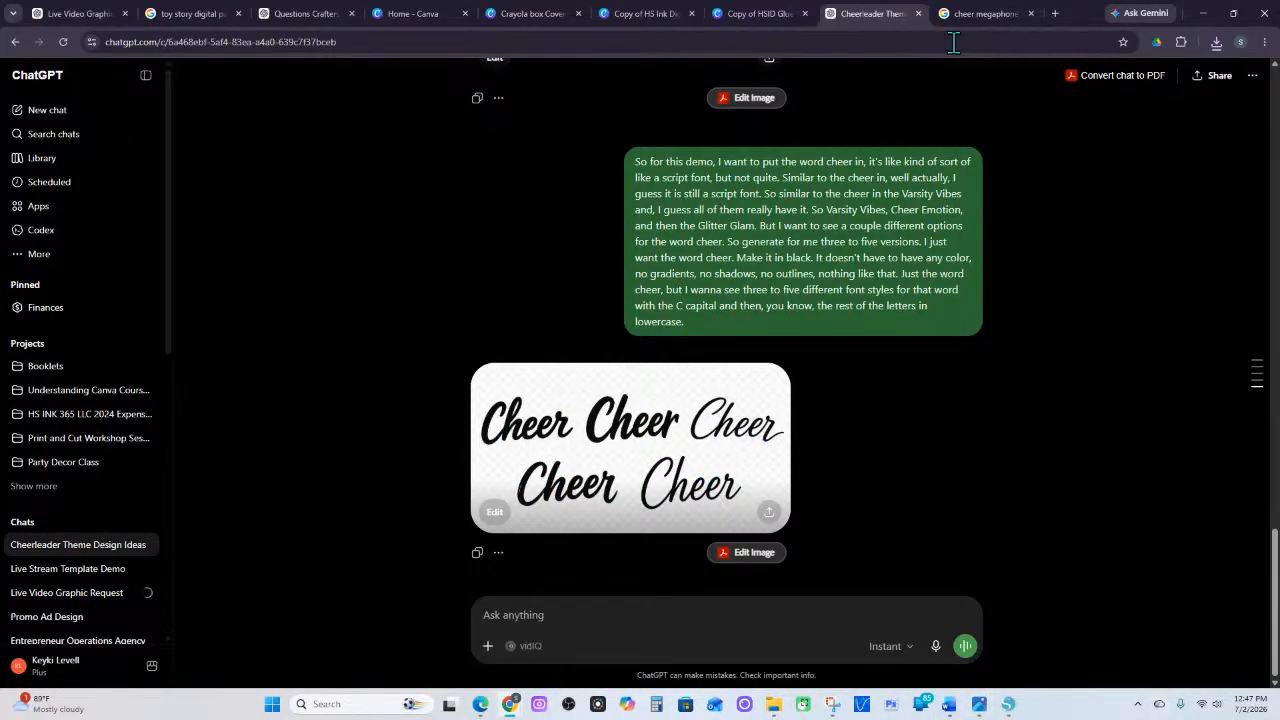
Place the downloaded Cheer lettering image above the green C in Silhouette Studio, and trace and detach the enlarged megaphone
{"action": "left_click", "coordinate": [1216, 42]}
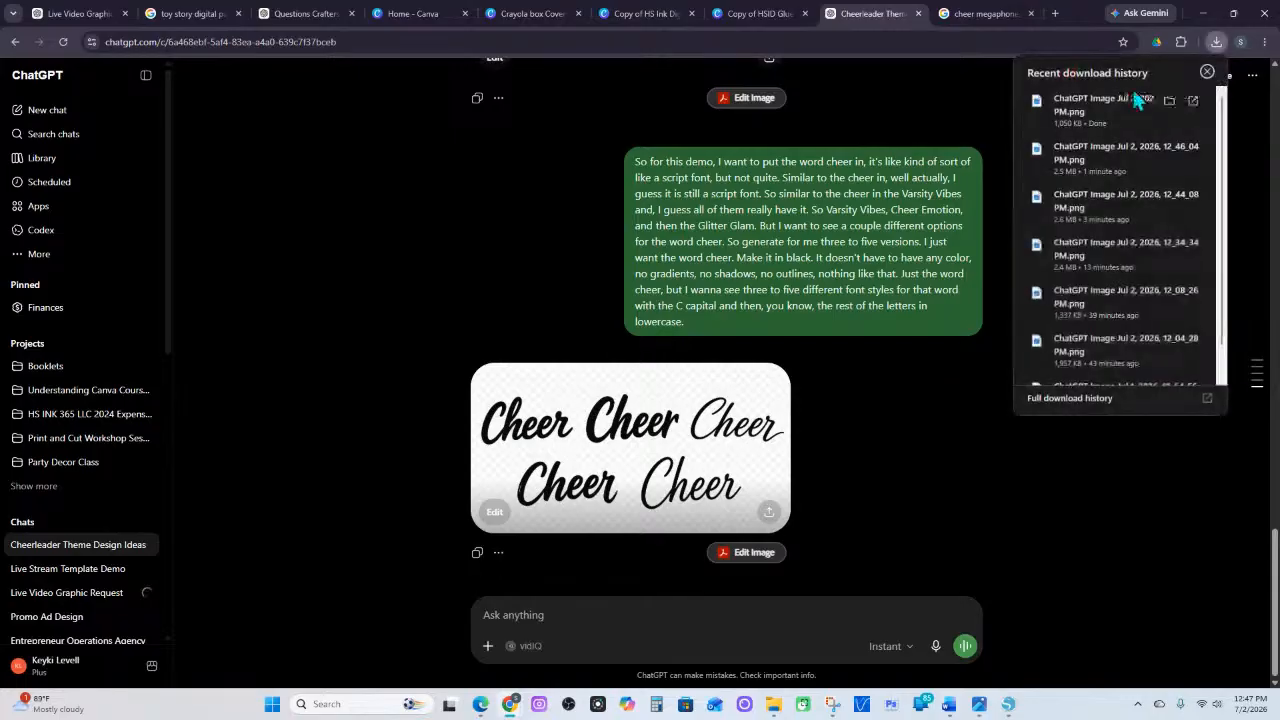
{"action": "left_click_drag", "start_coordinate": [1138, 100], "coordinate": [388, 250]}
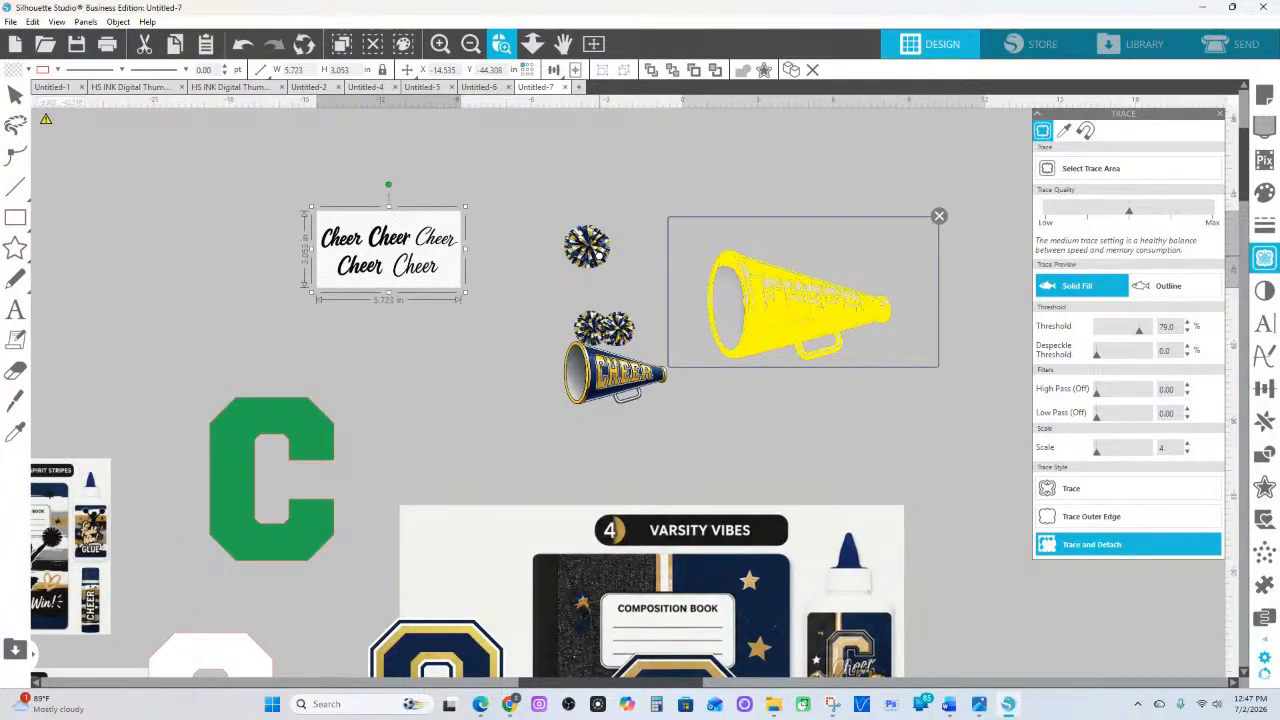
{"action": "left_click", "coordinate": [1063, 560]}
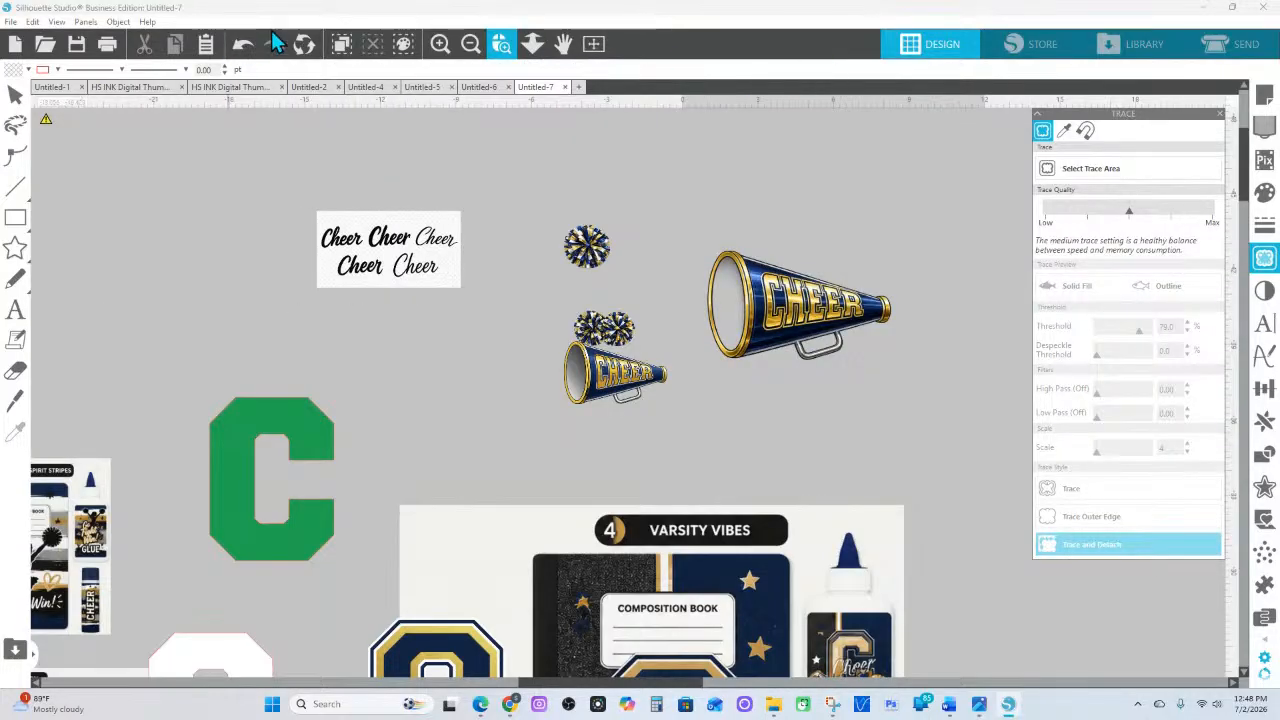
Define a trace area around all five Cheer words, set the trace scale to 4 and trace the lettering
{"action": "left_click_drag", "start_coordinate": [438, 266], "coordinate": [476, 294]}
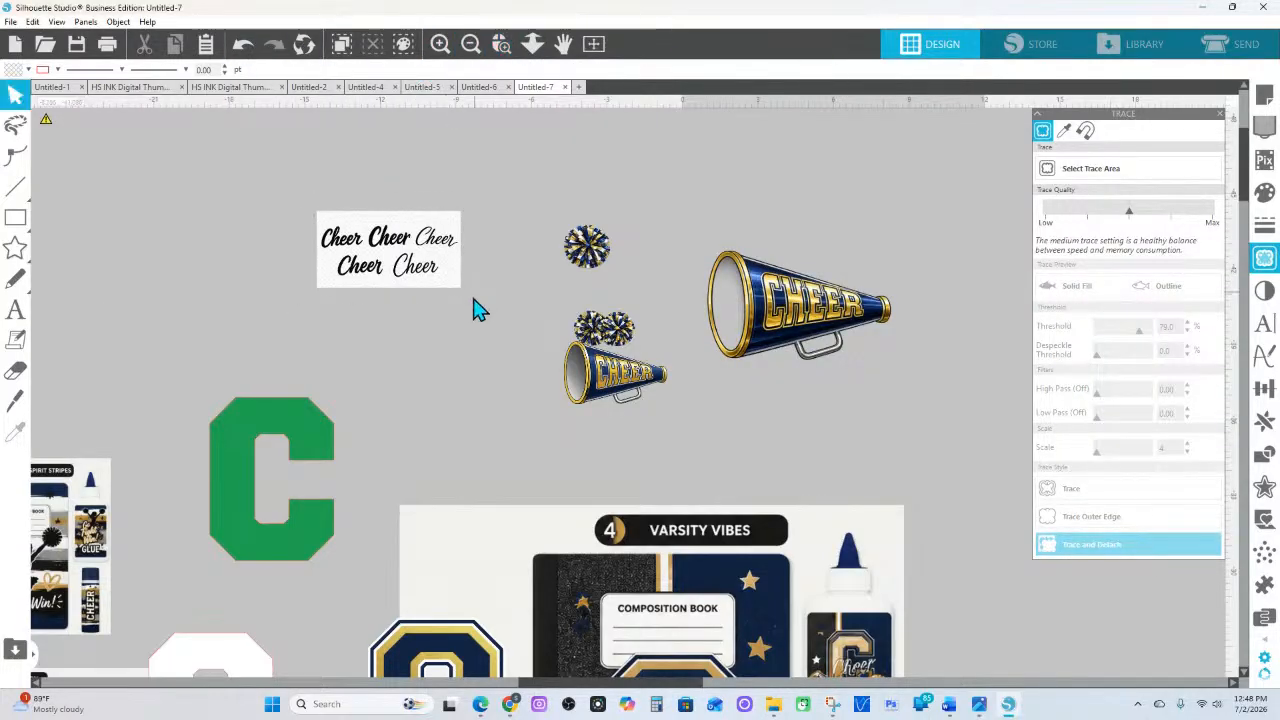
{"action": "left_click", "coordinate": [1050, 172]}
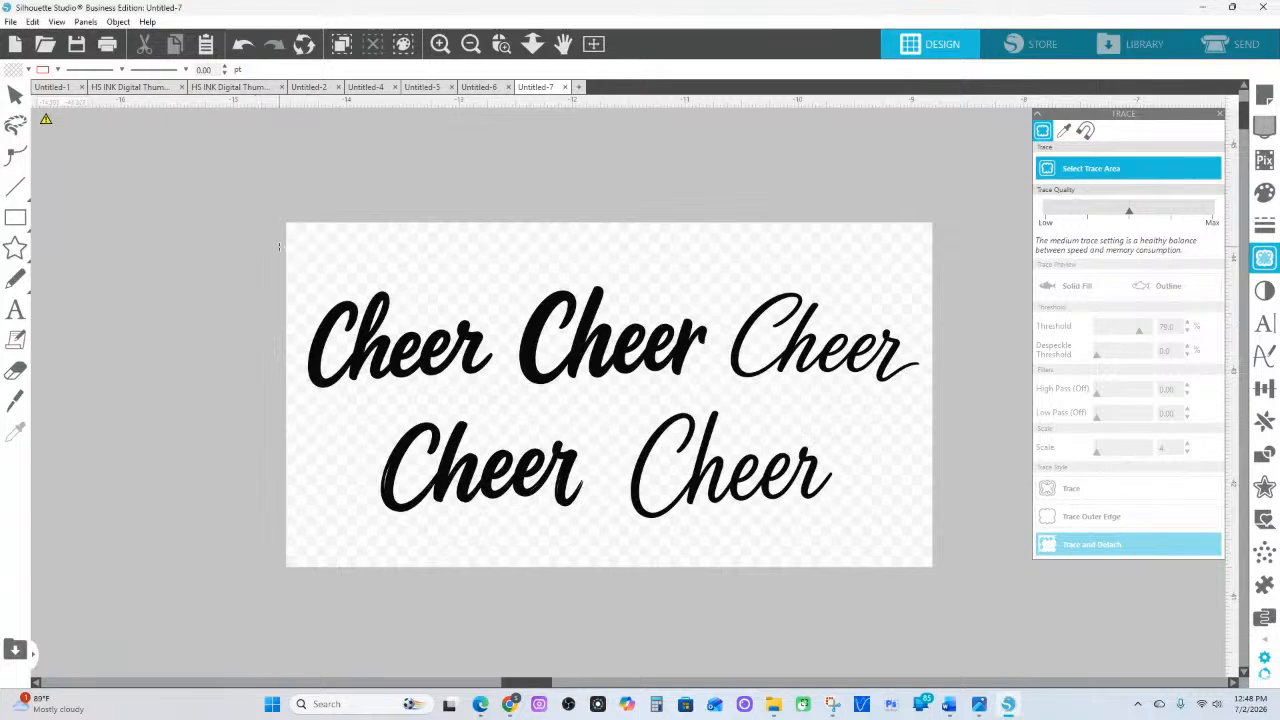
{"action": "left_click_drag", "start_coordinate": [278, 247], "coordinate": [941, 582]}
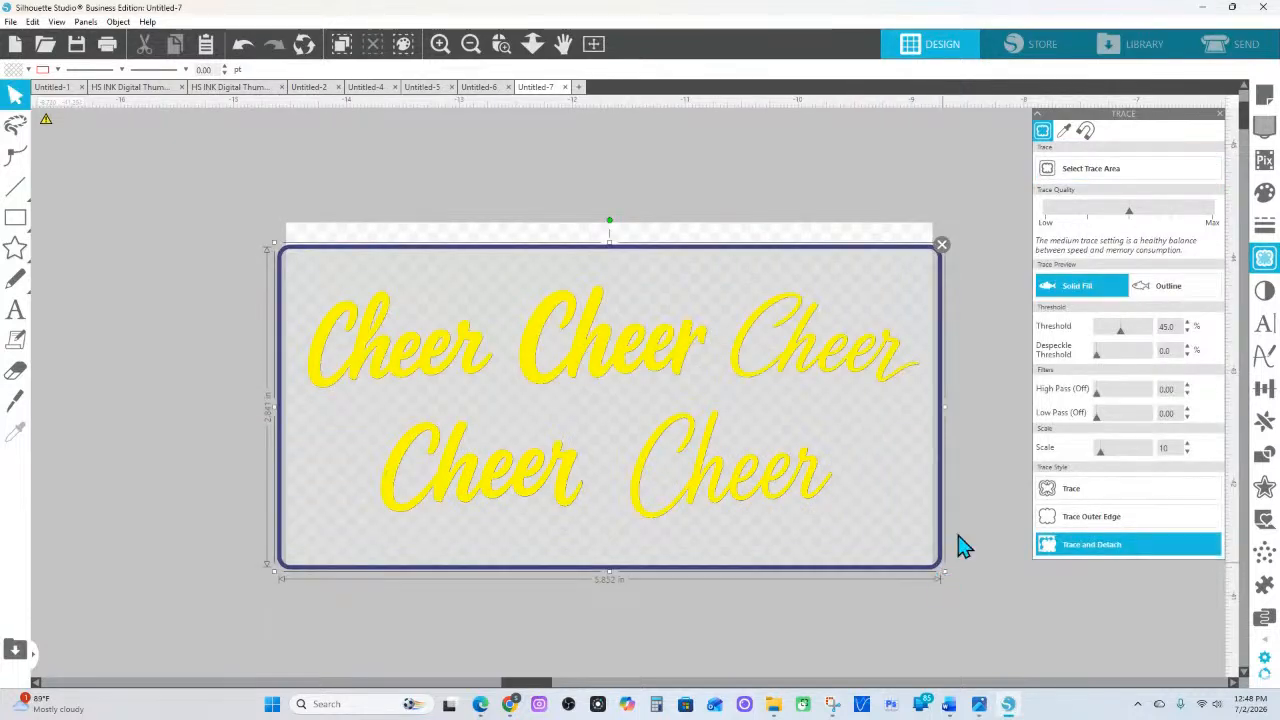
{"action": "left_click_drag", "start_coordinate": [1100, 450], "coordinate": [1070, 460]}
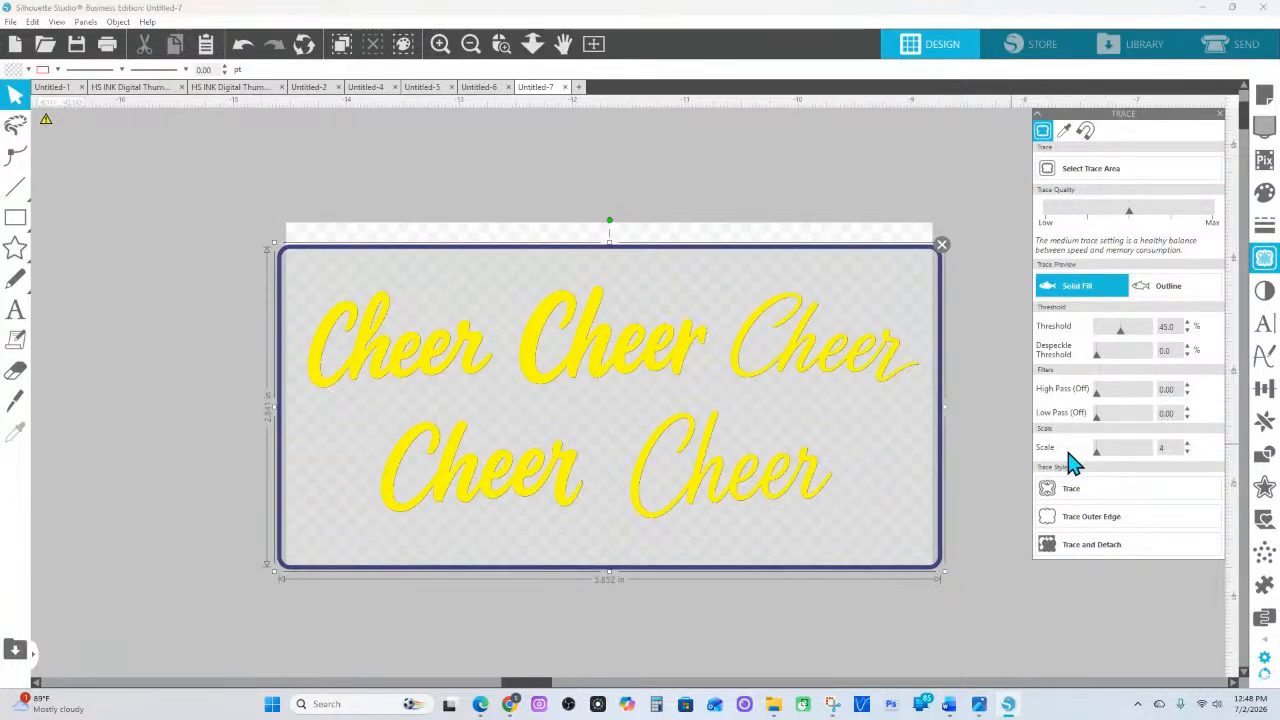
{"action": "left_click", "coordinate": [1069, 492]}
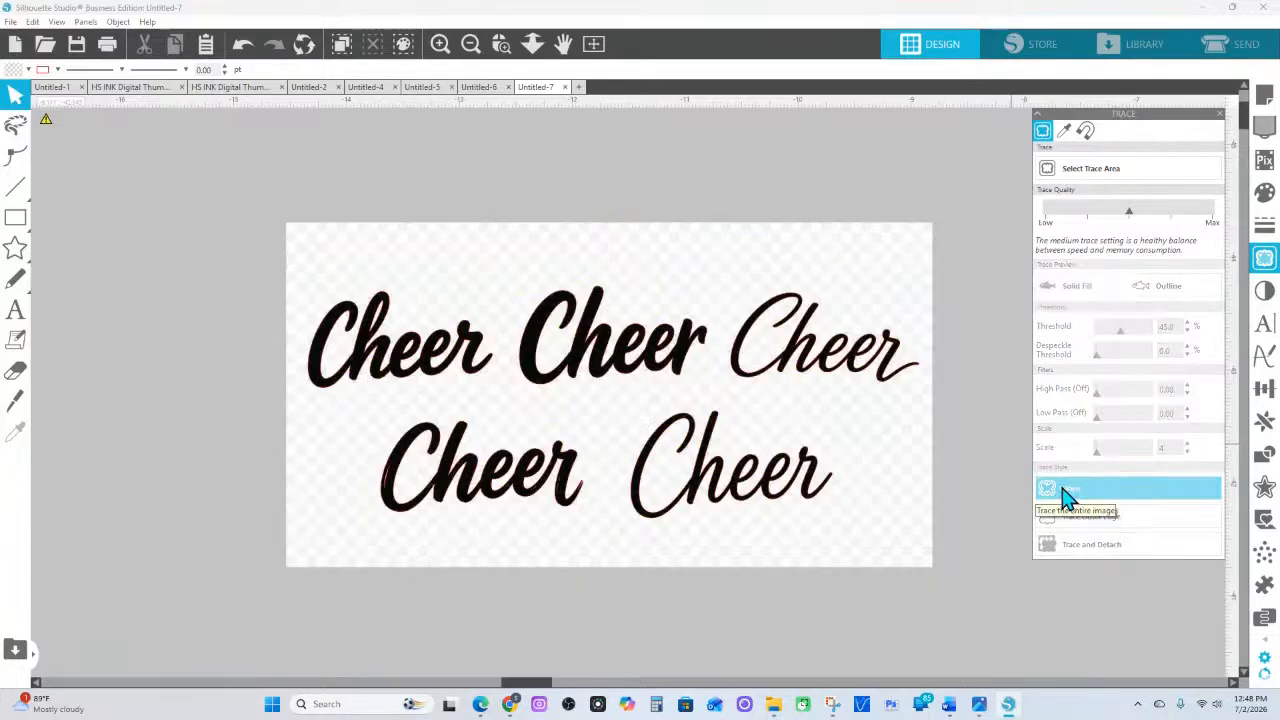
Move the source lettering image away from its trace and fill the traced Cheer words with very dark brown
{"action": "left_click_drag", "start_coordinate": [636, 445], "coordinate": [183, 124]}
{"action": "left_click", "coordinate": [535, 390]}
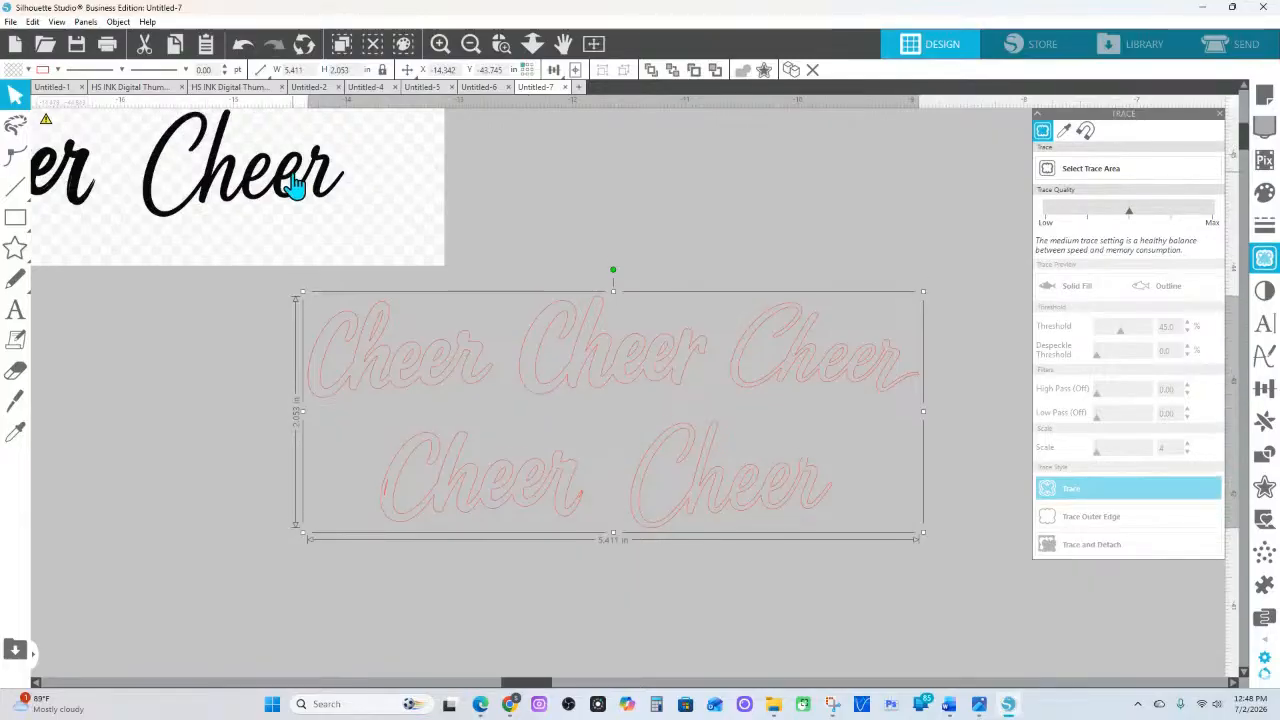
{"action": "left_click", "coordinate": [28, 70]}
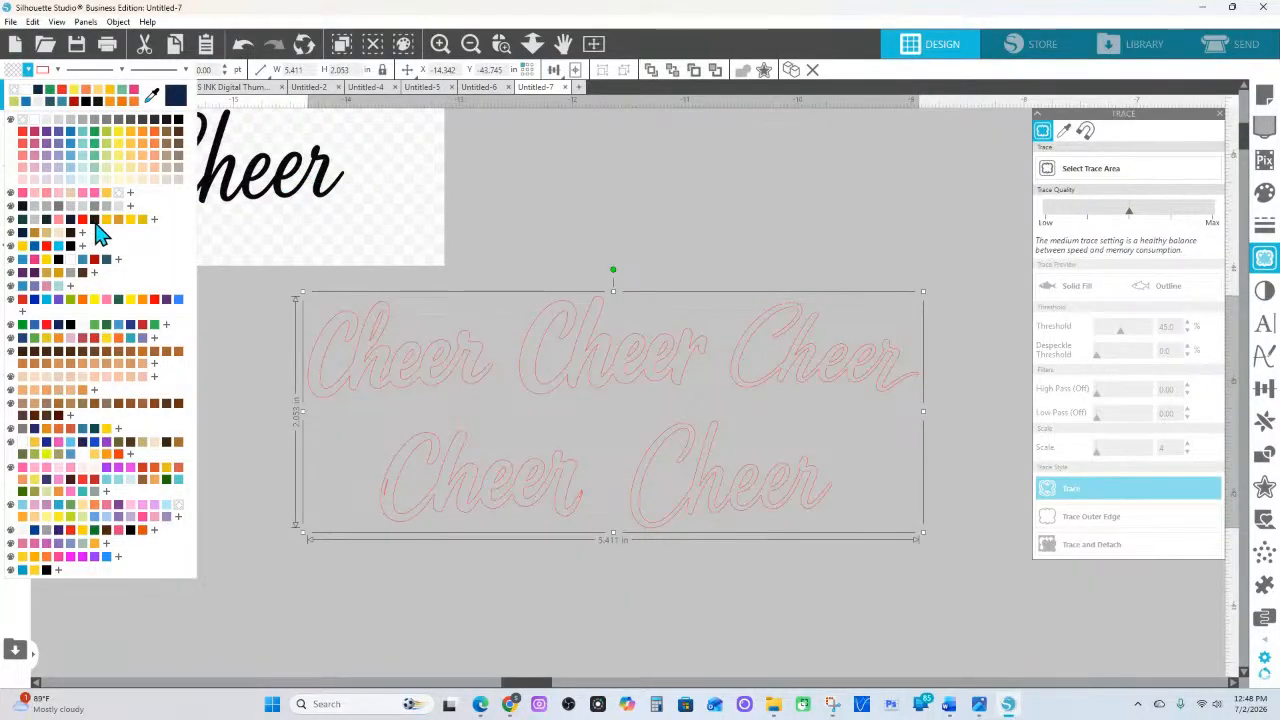
{"action": "left_click", "coordinate": [95, 222]}
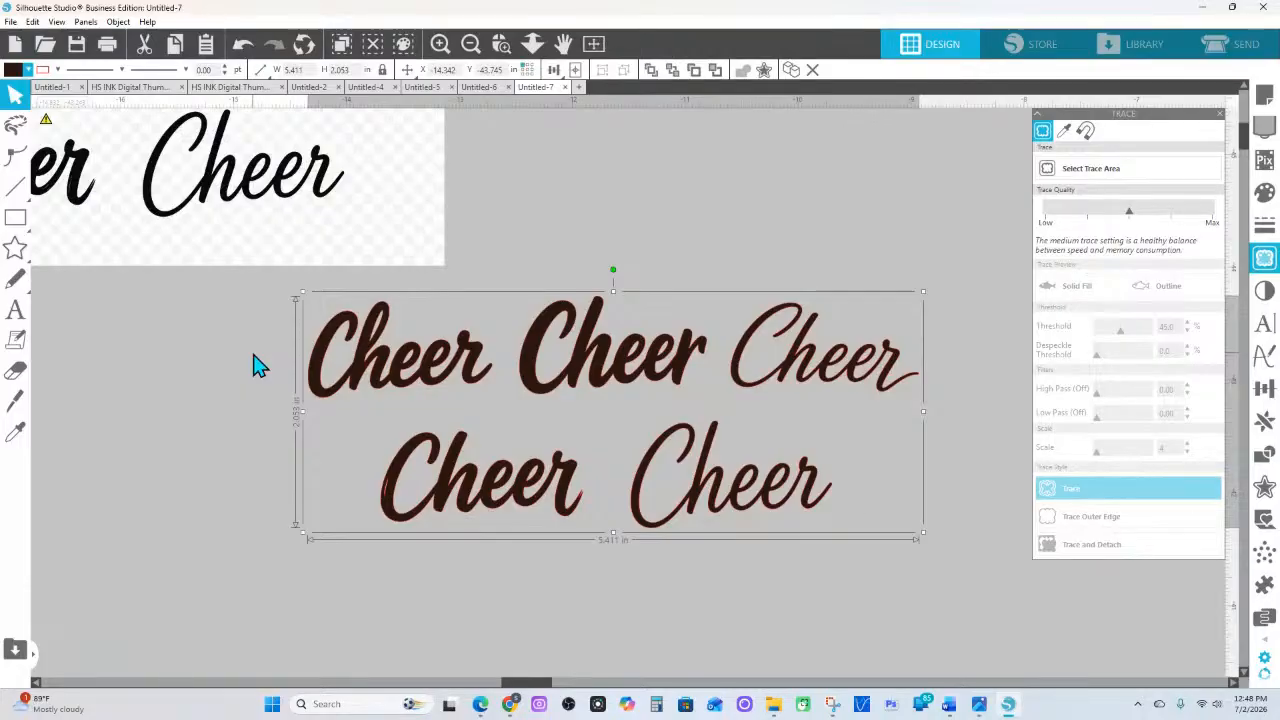
Release the compound path of the traced lettering and make each of the five Cheer words its own compound path
{"action": "right_click", "coordinate": [535, 340]}
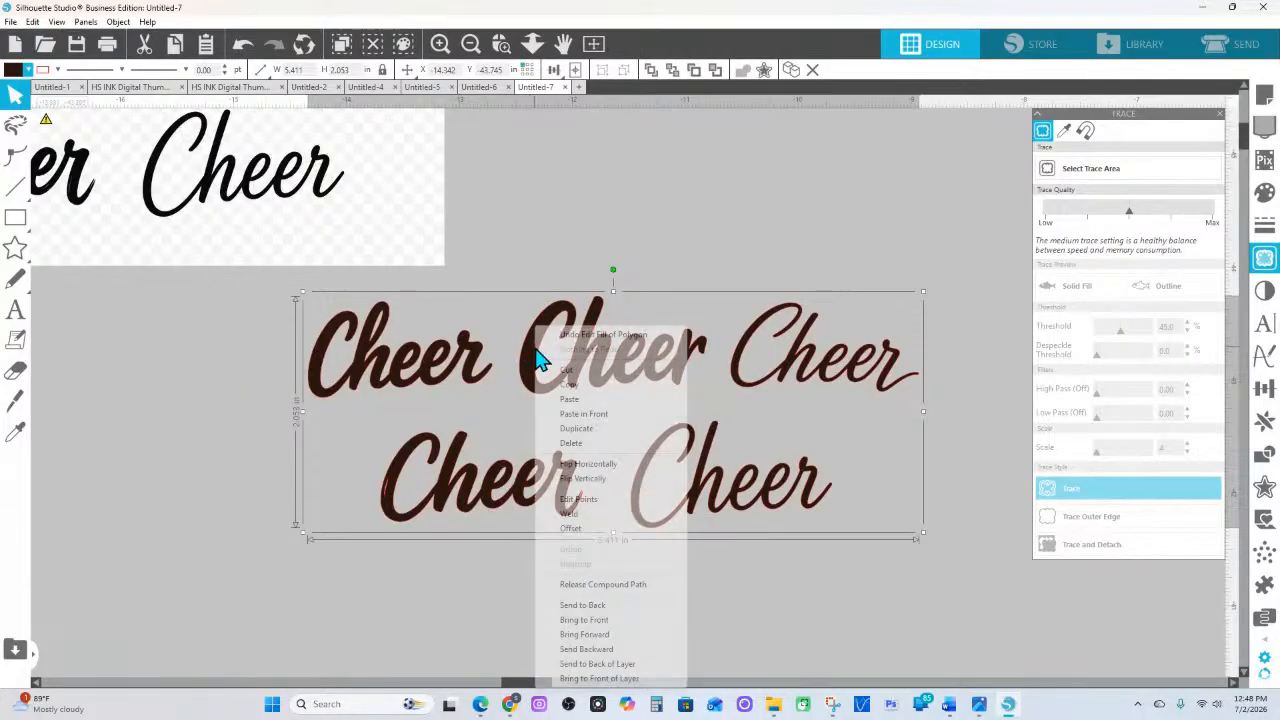
{"action": "left_click", "coordinate": [603, 586]}
{"action": "left_click", "coordinate": [462, 370]}
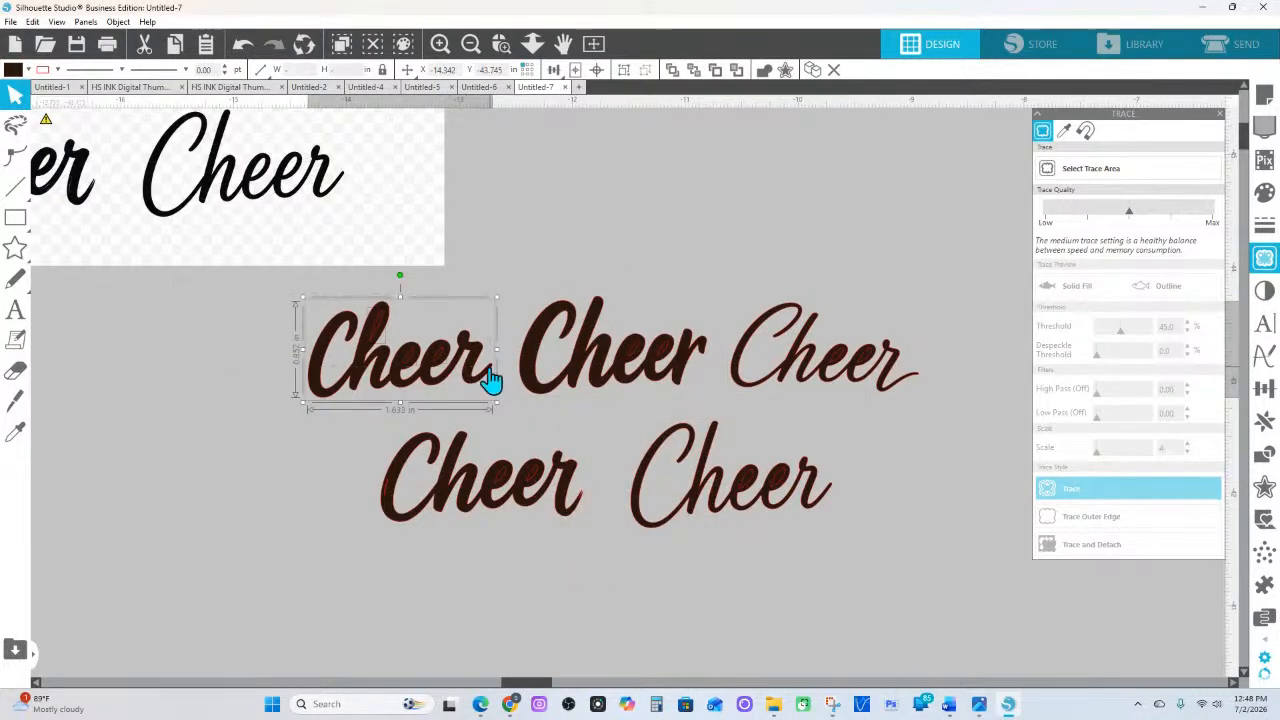
{"action": "left_click", "coordinate": [677, 370]}
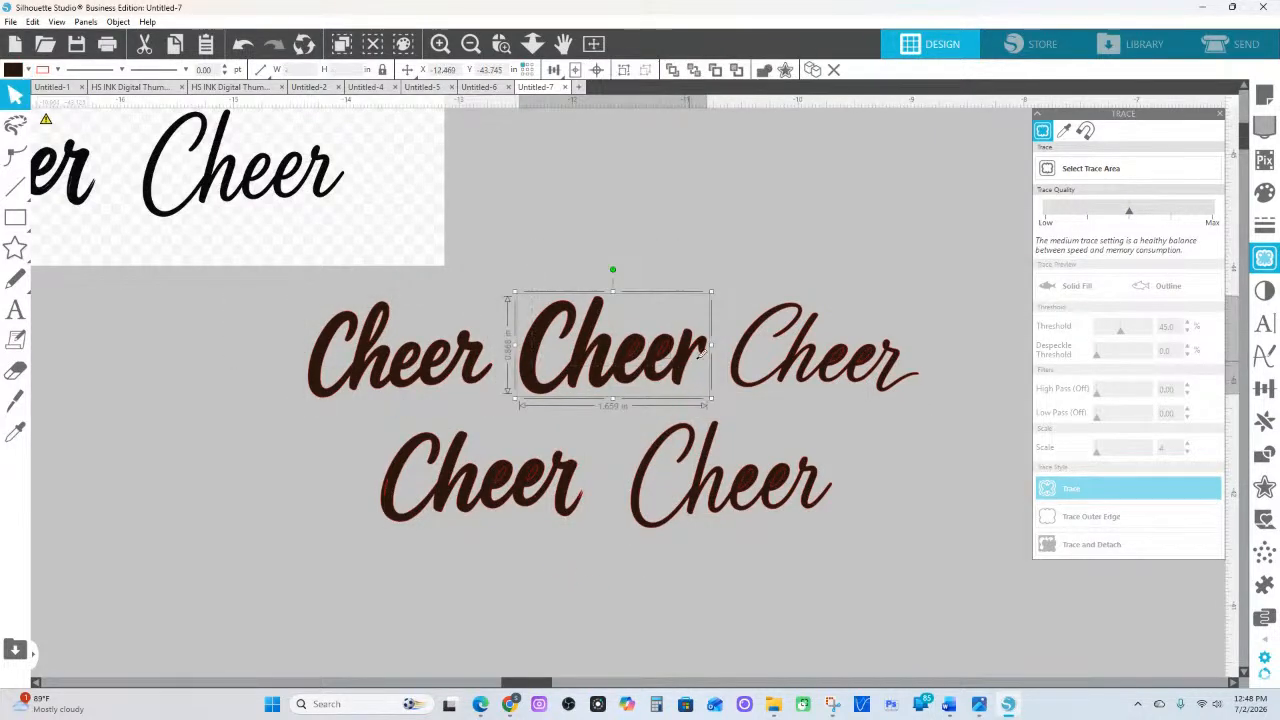
{"action": "left_click", "coordinate": [851, 351]}
{"action": "left_click", "coordinate": [703, 470]}
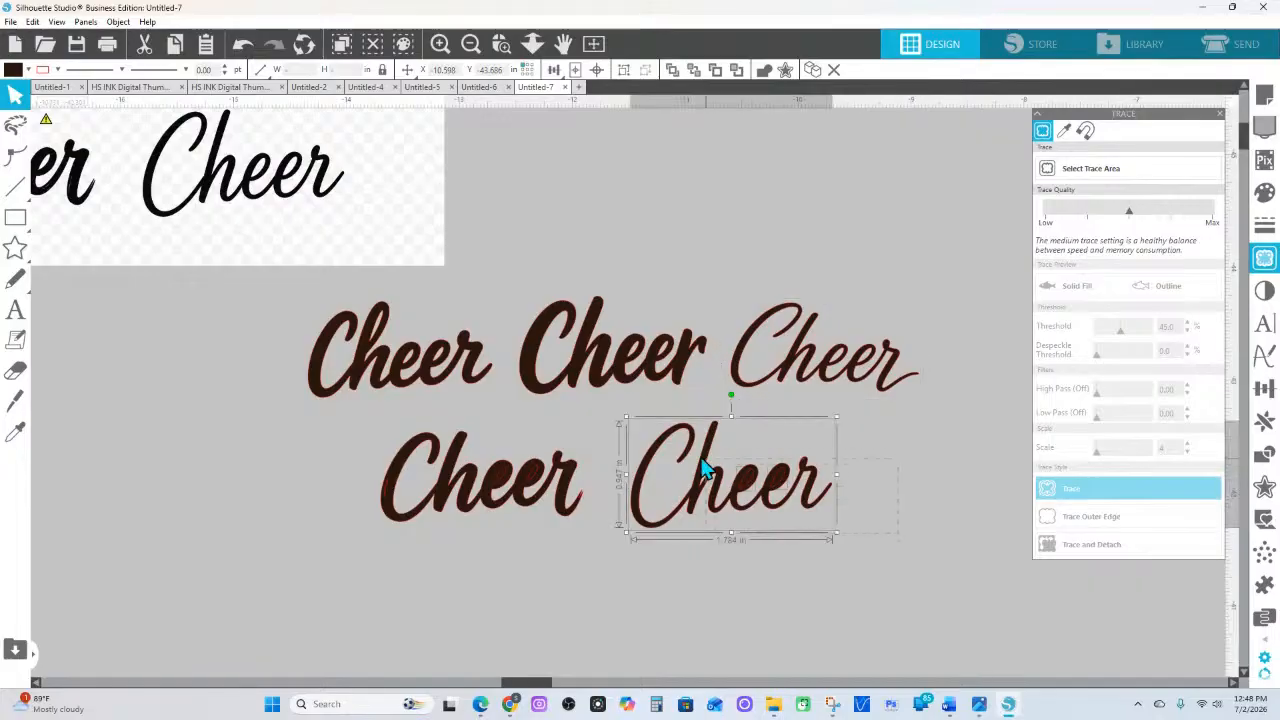
{"action": "left_click", "coordinate": [603, 560]}
{"action": "left_click", "coordinate": [386, 463]}
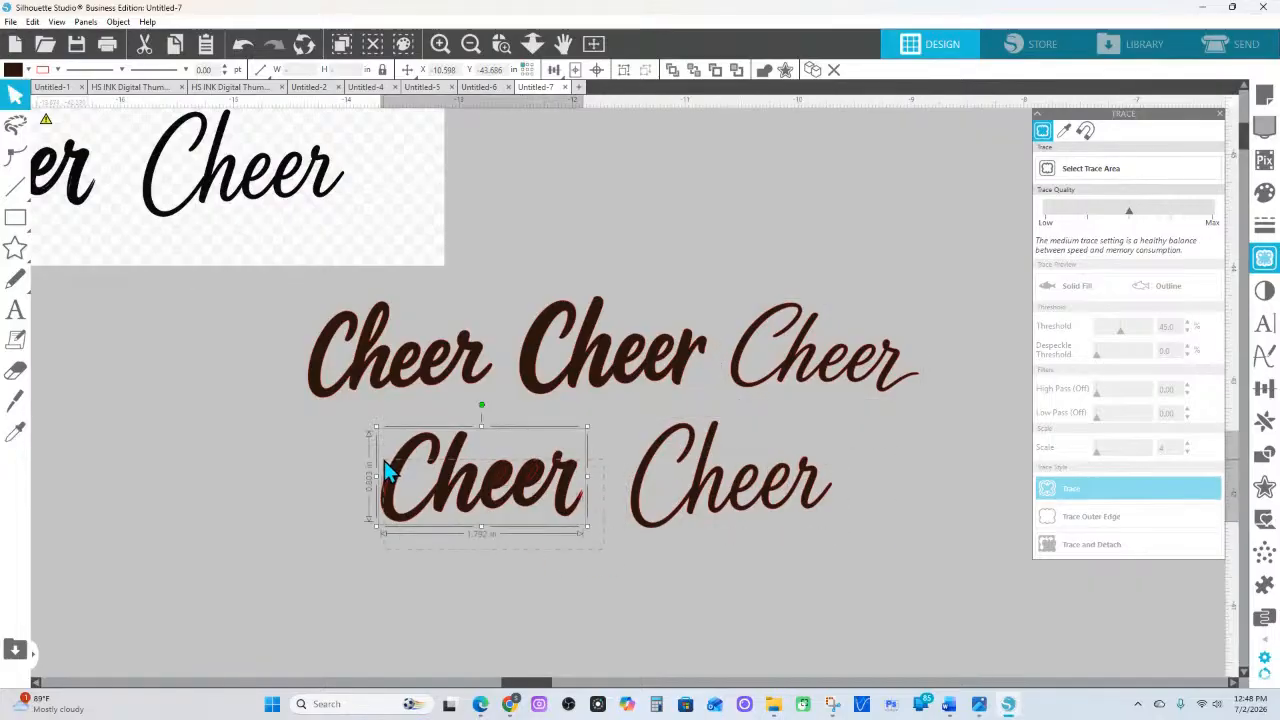
{"action": "left_click", "coordinate": [462, 446]}
Move the first bold script Cheer word down beside the layered navy and gold varsity C
{"action": "left_click", "coordinate": [423, 380]}
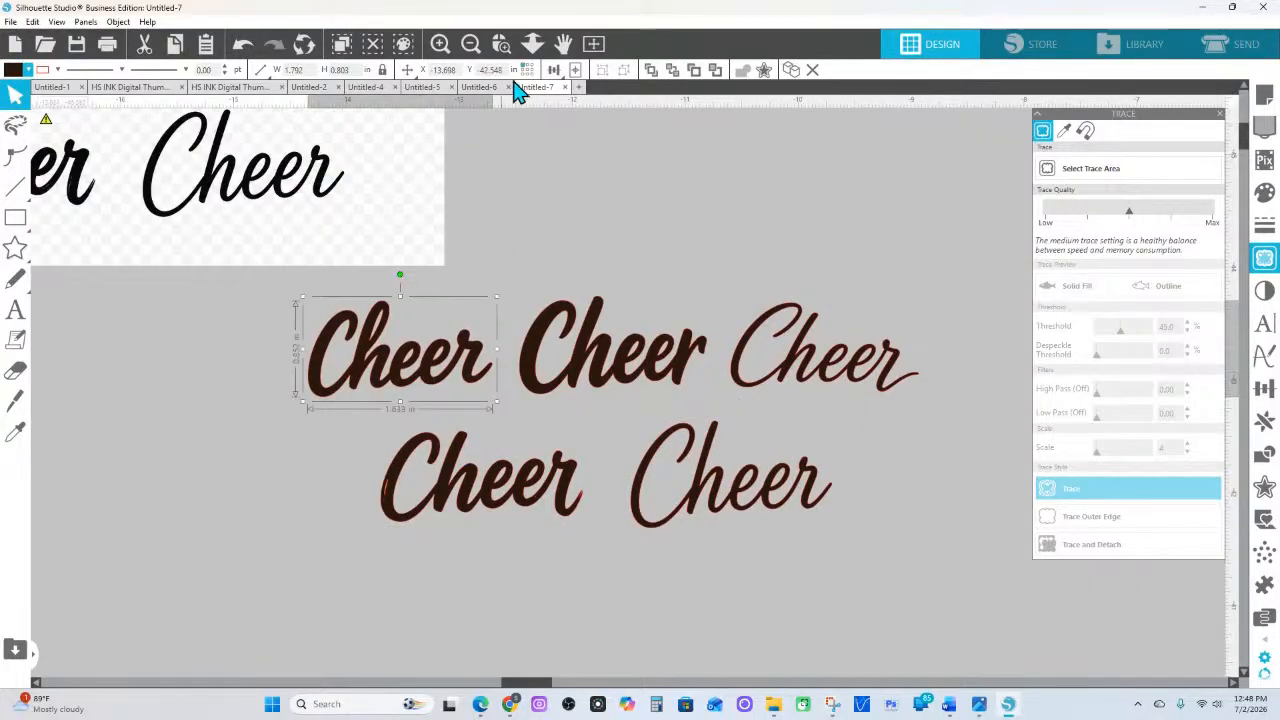
{"action": "left_click", "coordinate": [532, 43]}
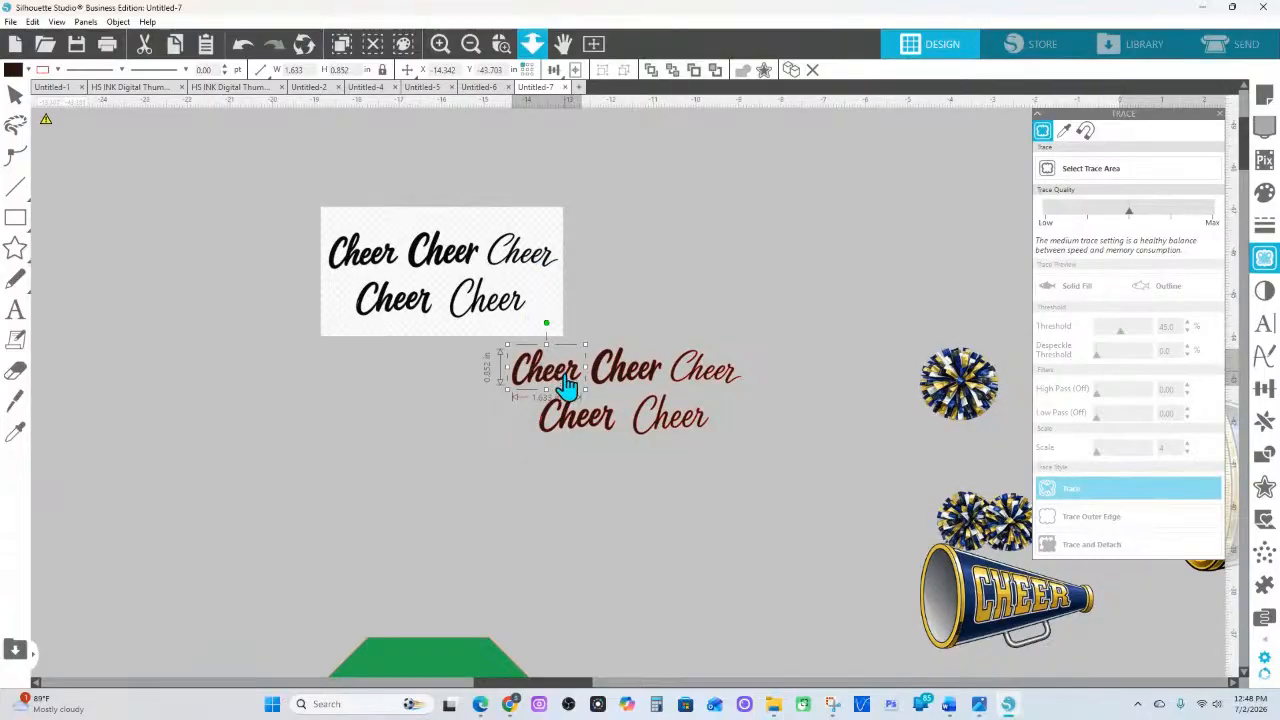
{"action": "left_click_drag", "start_coordinate": [560, 378], "coordinate": [500, 625]}
{"action": "left_click", "coordinate": [532, 43]}
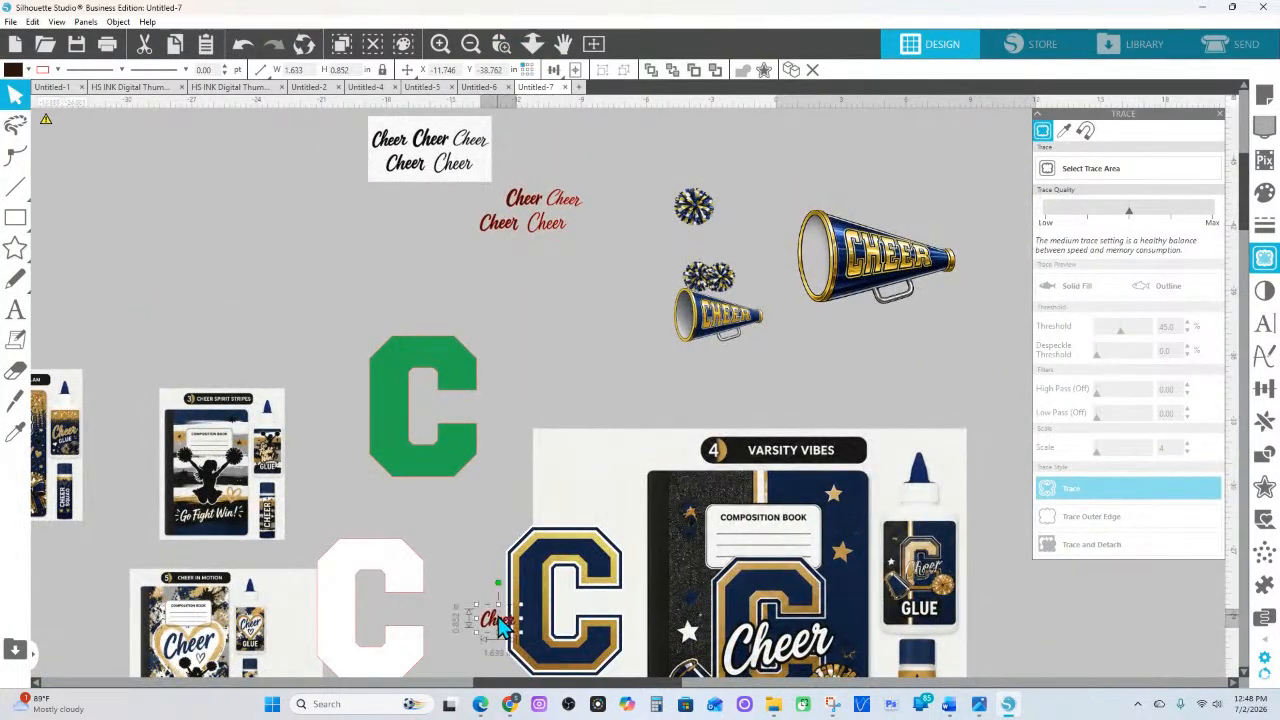
{"action": "left_click", "coordinate": [501, 43]}
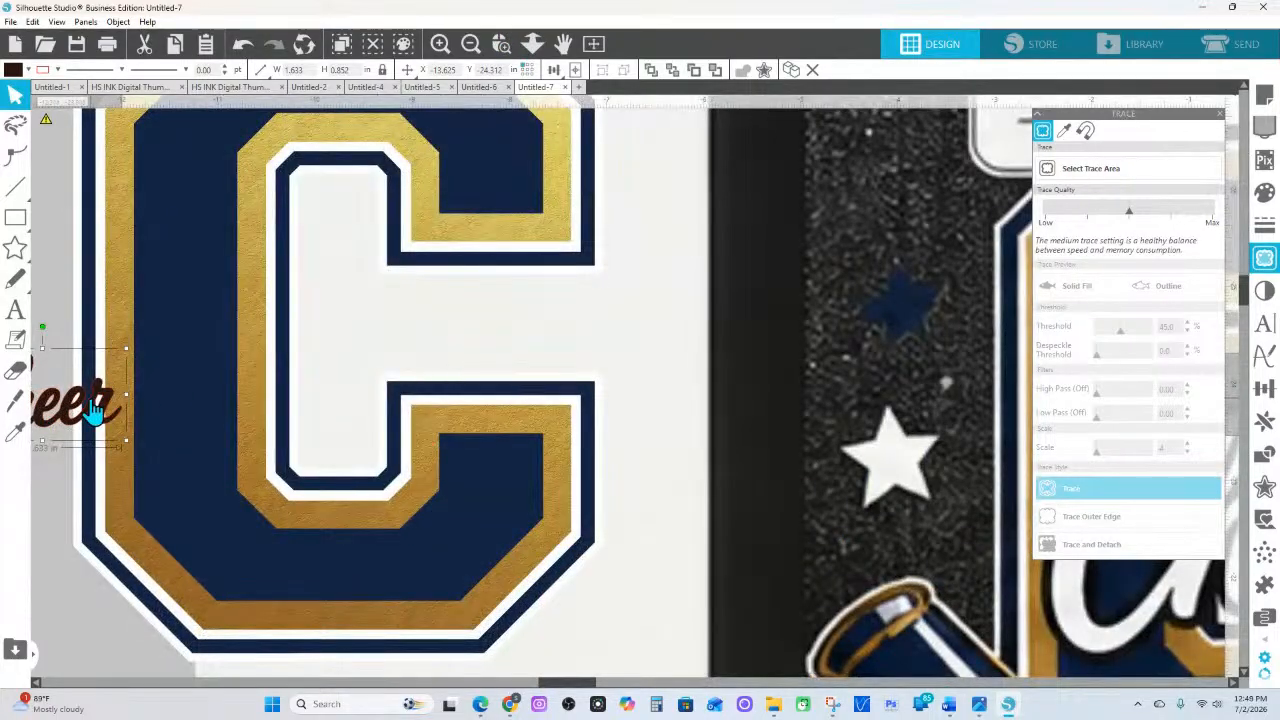
{"action": "scroll", "coordinate": [572, 315], "scroll_direction": "down", "scroll_amount": 4}
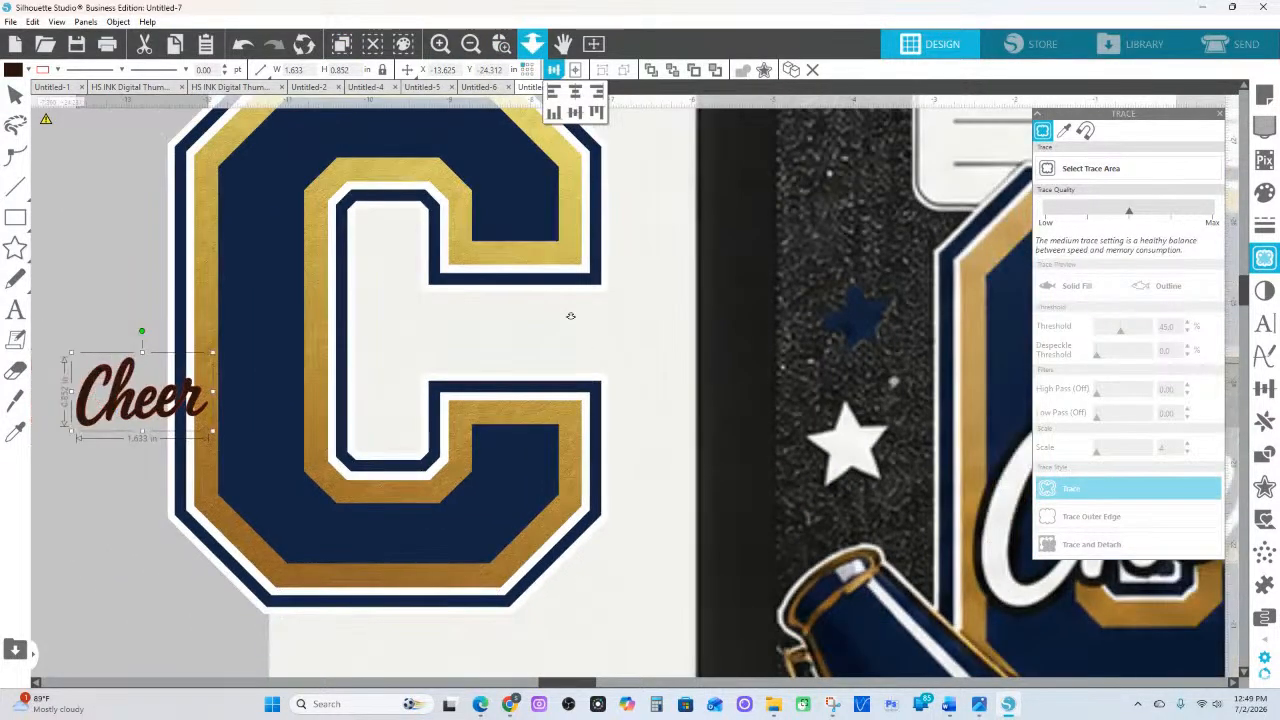
{"action": "left_click_drag", "start_coordinate": [768, 432], "coordinate": [597, 350]}
{"action": "key", "text": "v"}
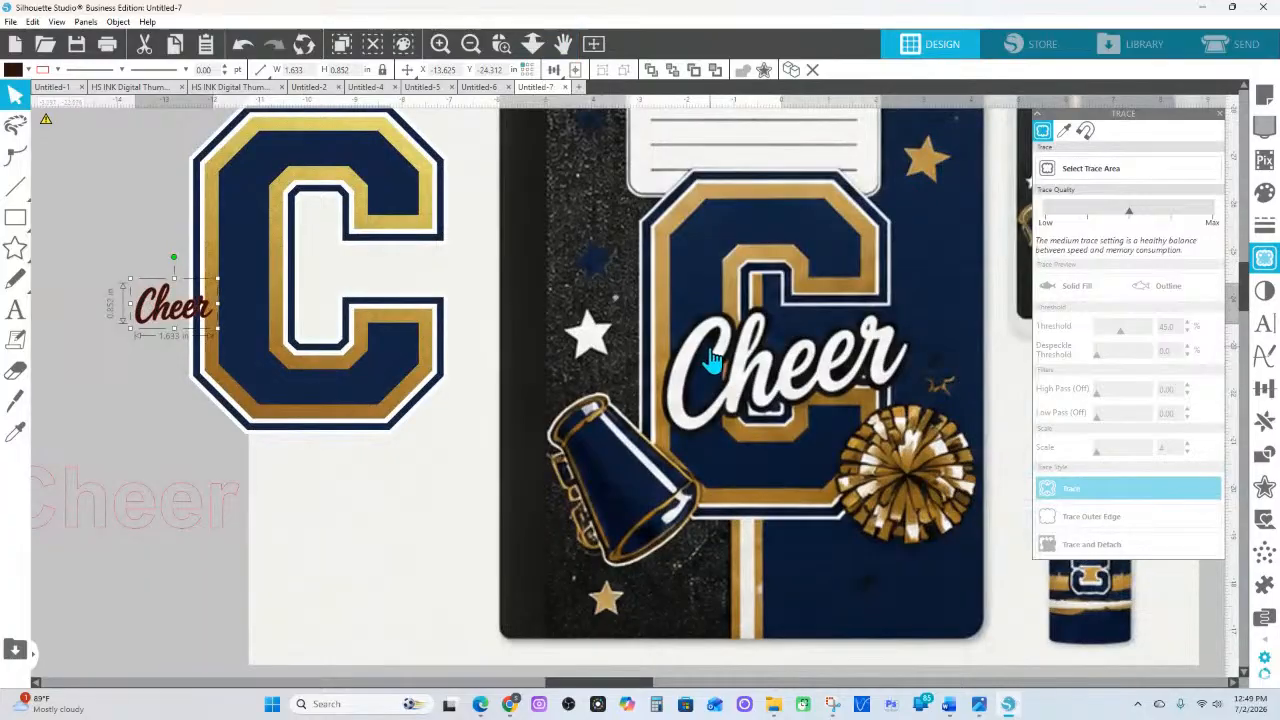
Enlarge the Cheer word to about 4.66 in wide and place it across the layered C with a slight upward tilt
{"action": "left_click_drag", "start_coordinate": [215, 278], "coordinate": [365, 248]}
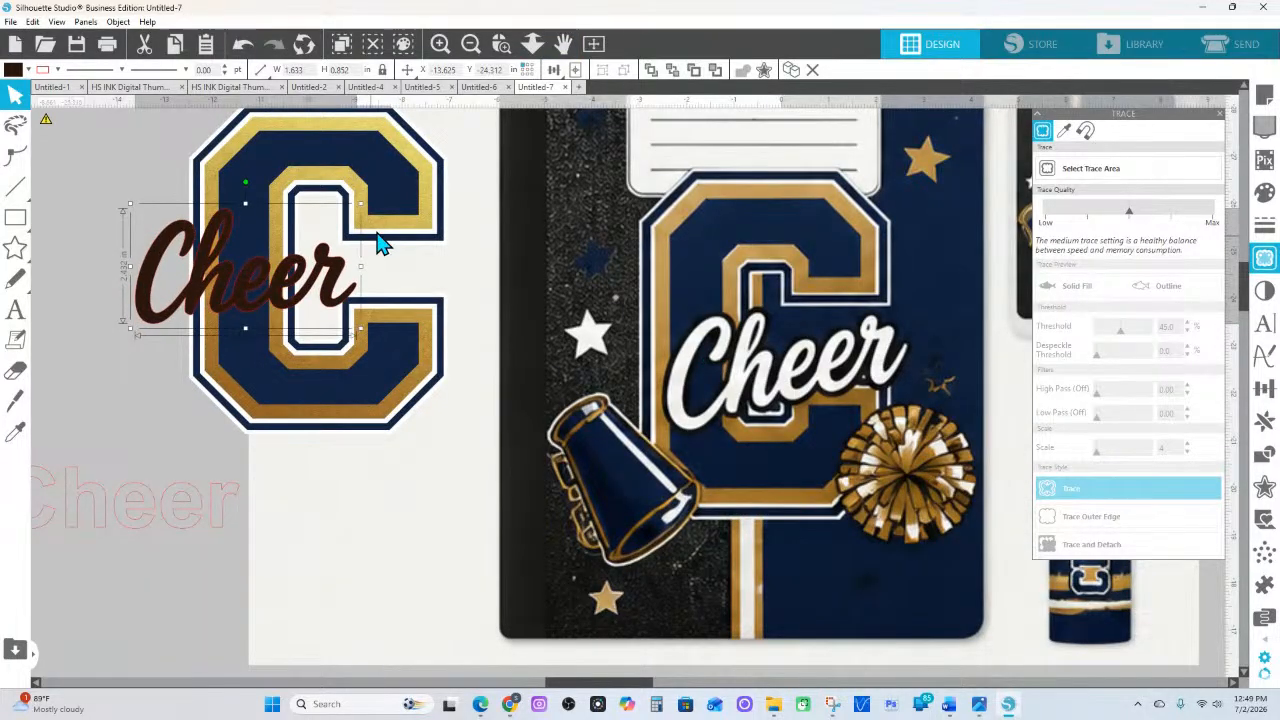
{"action": "mouse_move", "coordinate": [288, 312]}
{"action": "left_mouse_down"}
{"action": "mouse_move", "coordinate": [380, 314]}
{"action": "mouse_move", "coordinate": [290, 312]}
{"action": "left_mouse_up"}
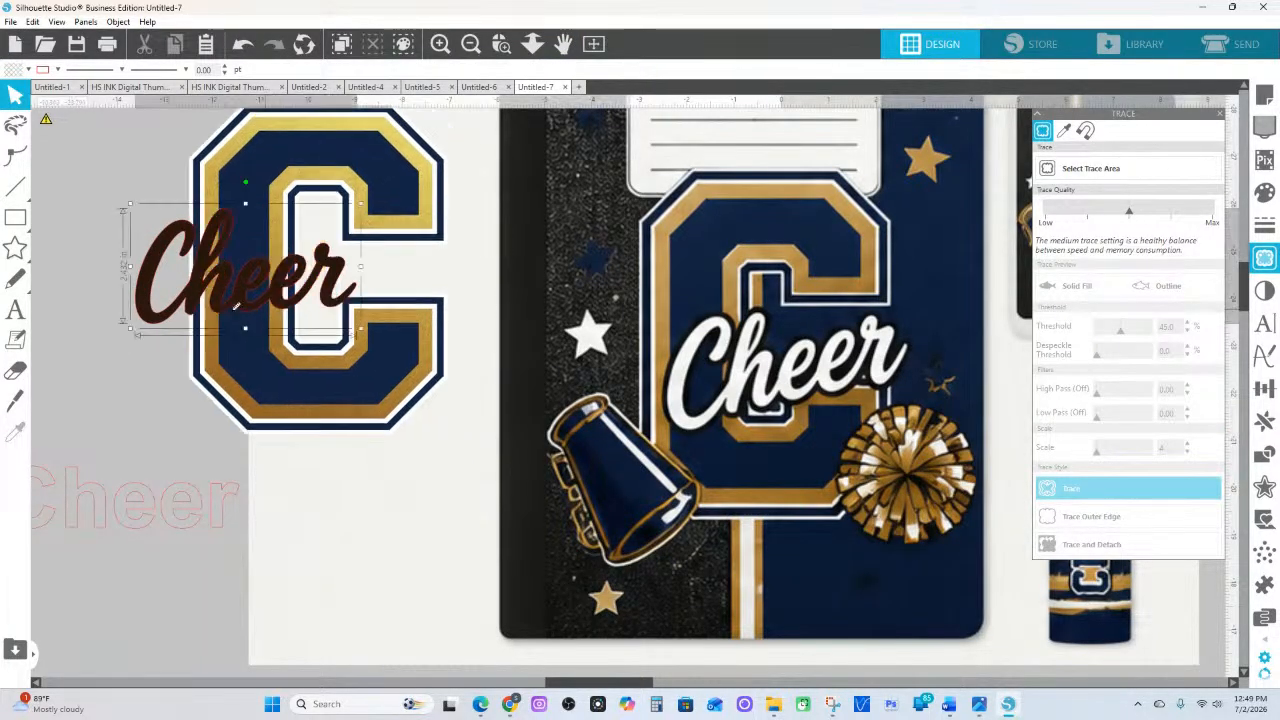
{"action": "left_click_drag", "start_coordinate": [192, 314], "coordinate": [273, 323]}
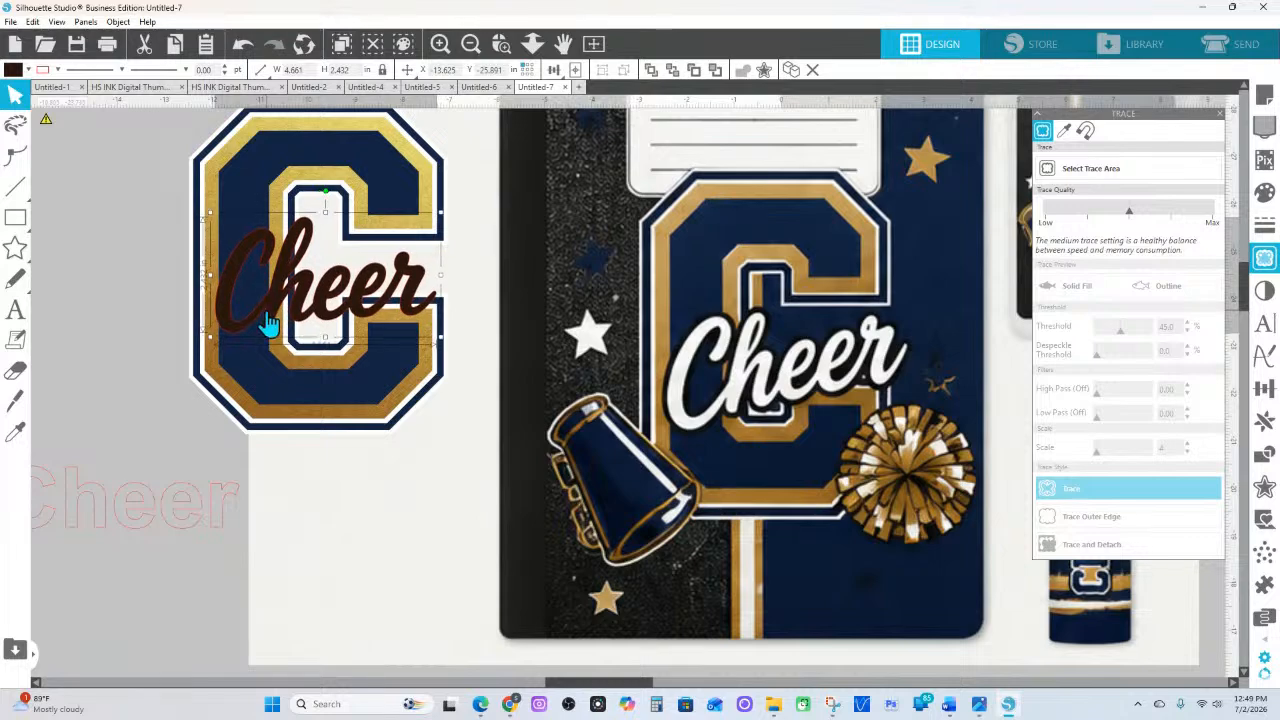
{"action": "left_click_drag", "start_coordinate": [325, 189], "coordinate": [349, 236]}
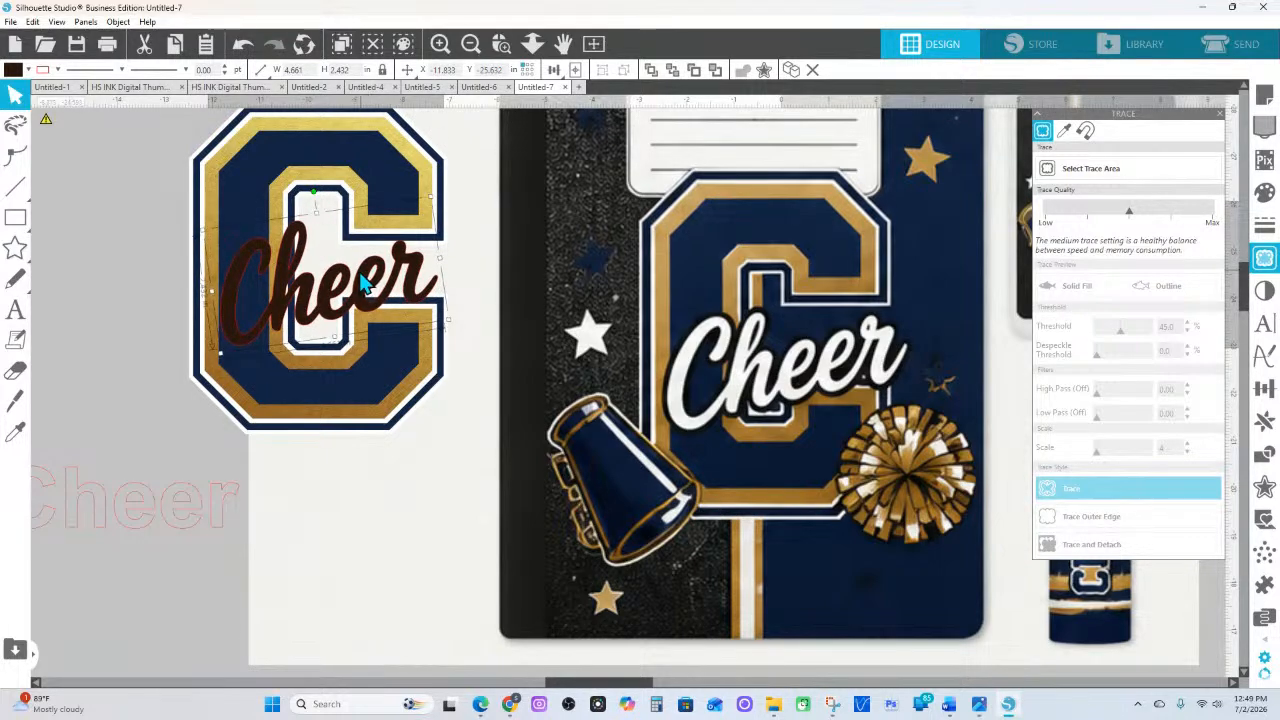
{"action": "left_click_drag", "start_coordinate": [361, 280], "coordinate": [348, 273]}
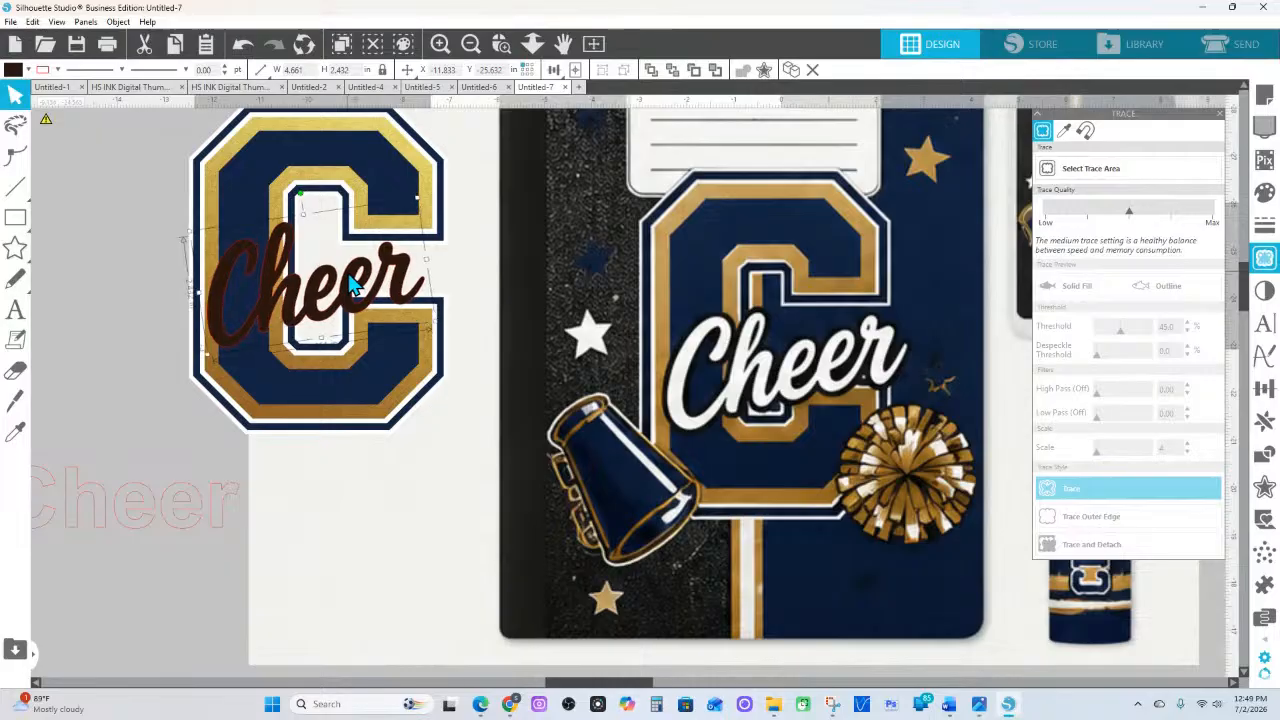
Add a rounded outer offset about 4.83 in wide around the Cheer word, filling the offset navy and the word white
{"action": "left_click", "coordinate": [1264, 487]}
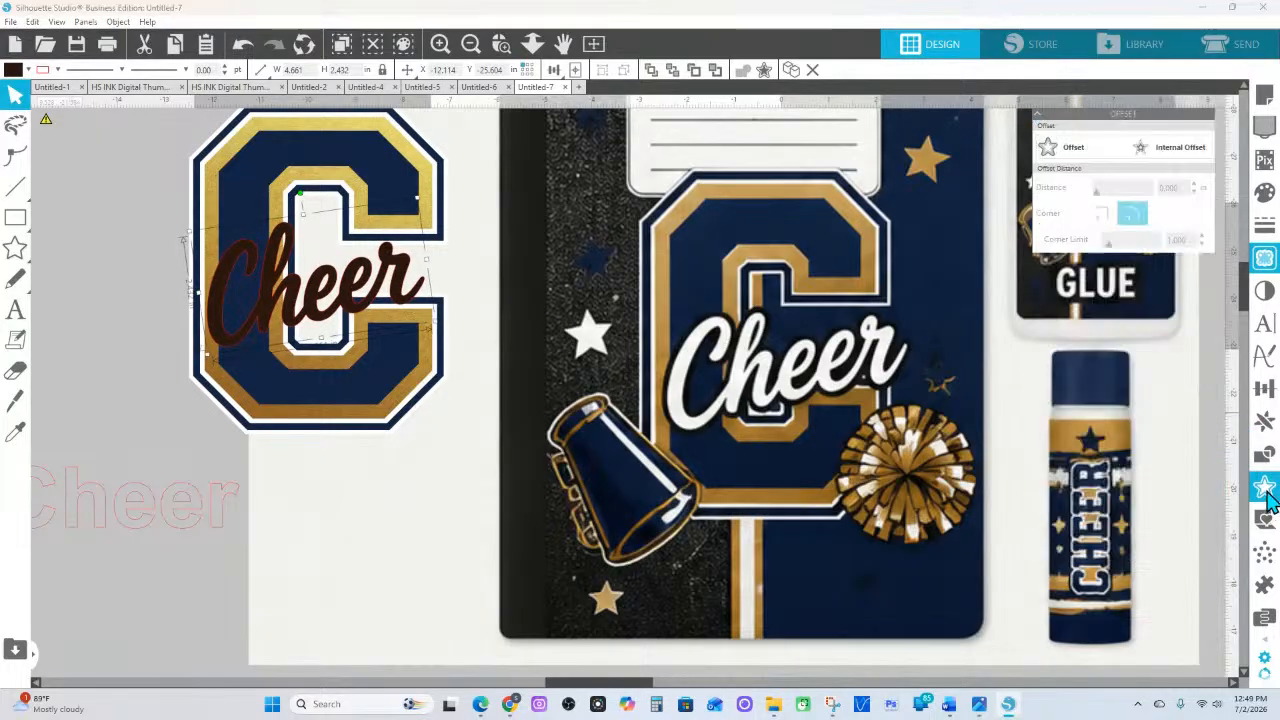
{"action": "left_click", "coordinate": [1104, 146]}
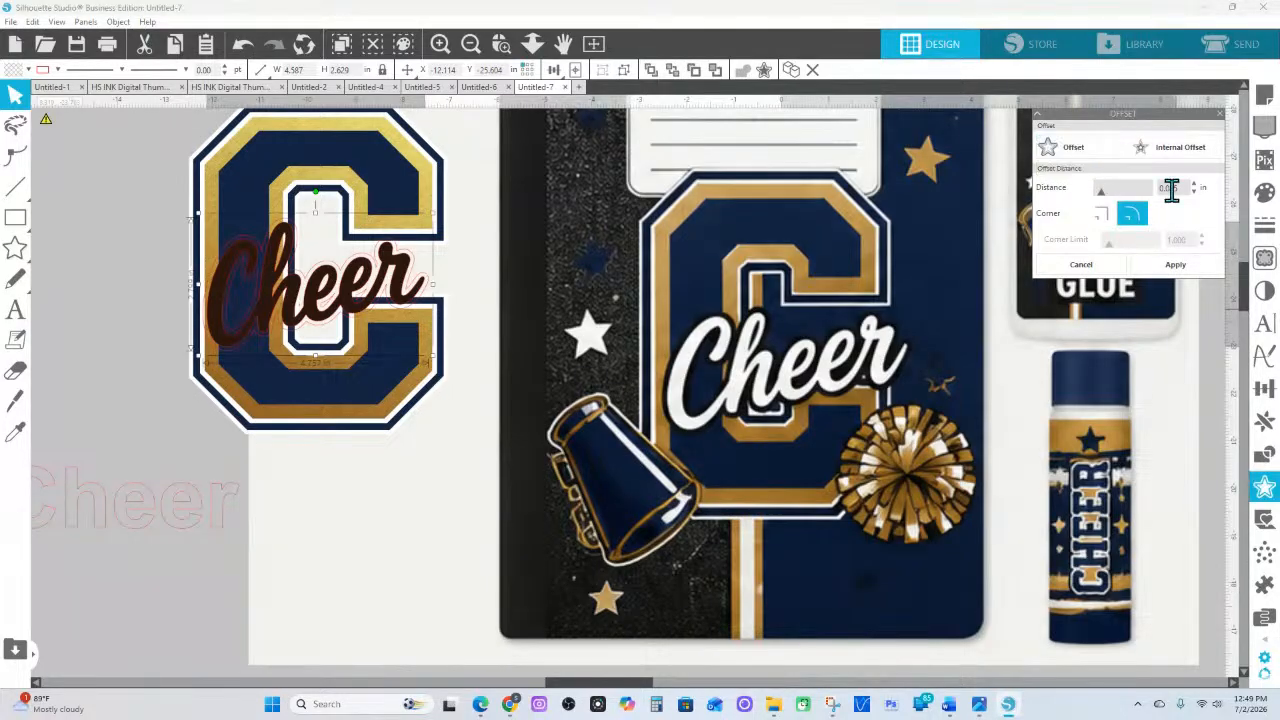
{"action": "left_click", "coordinate": [1176, 265]}
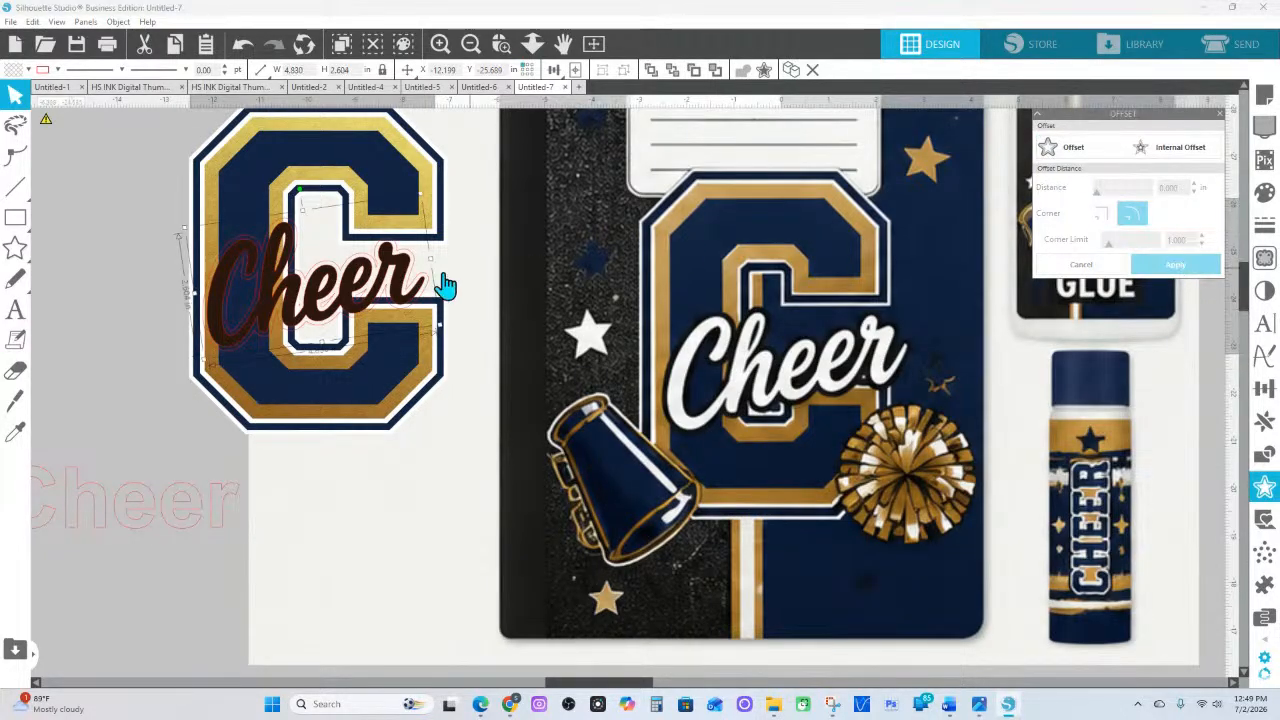
{"action": "left_click", "coordinate": [1264, 196]}
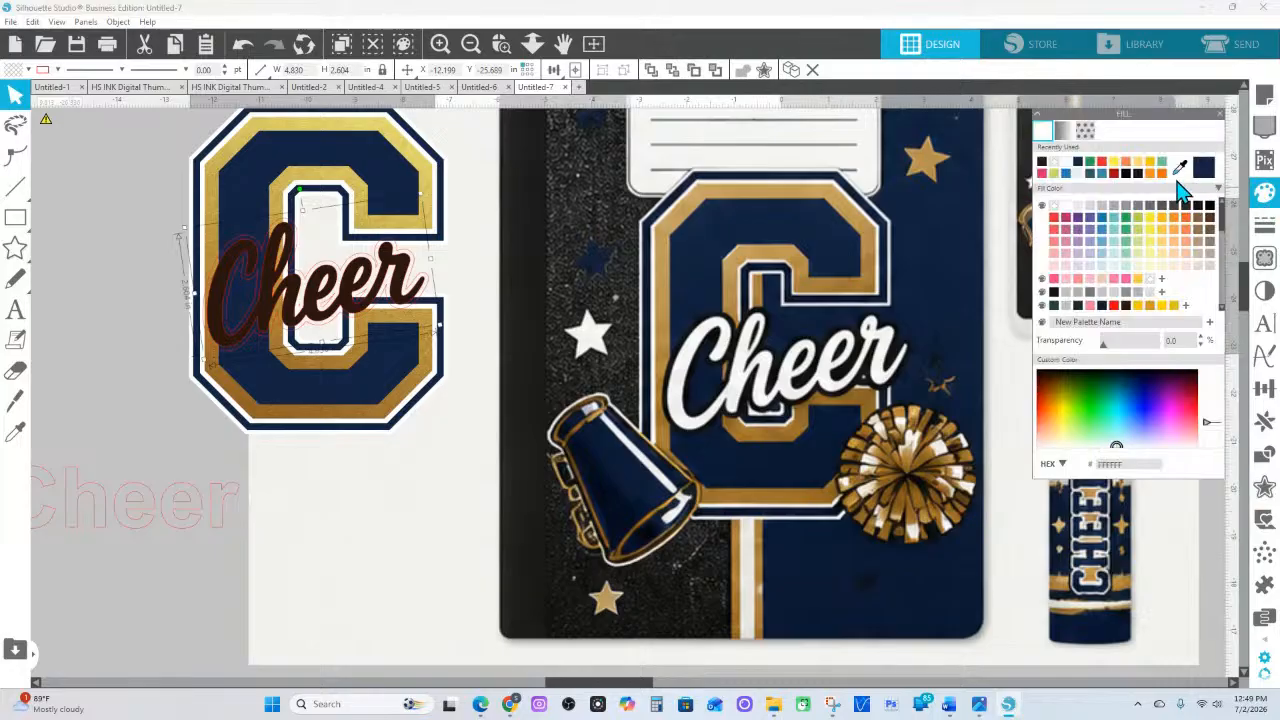
{"action": "left_click", "coordinate": [414, 280]}
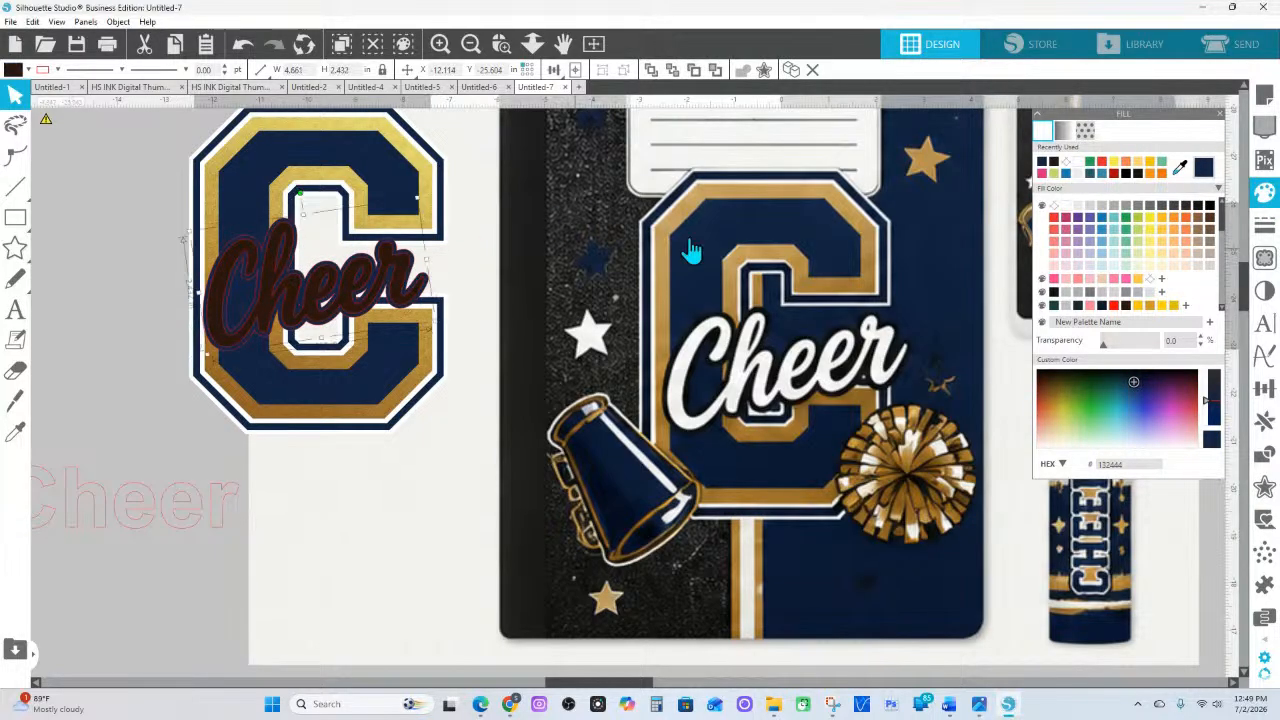
{"action": "left_click", "coordinate": [1066, 205]}
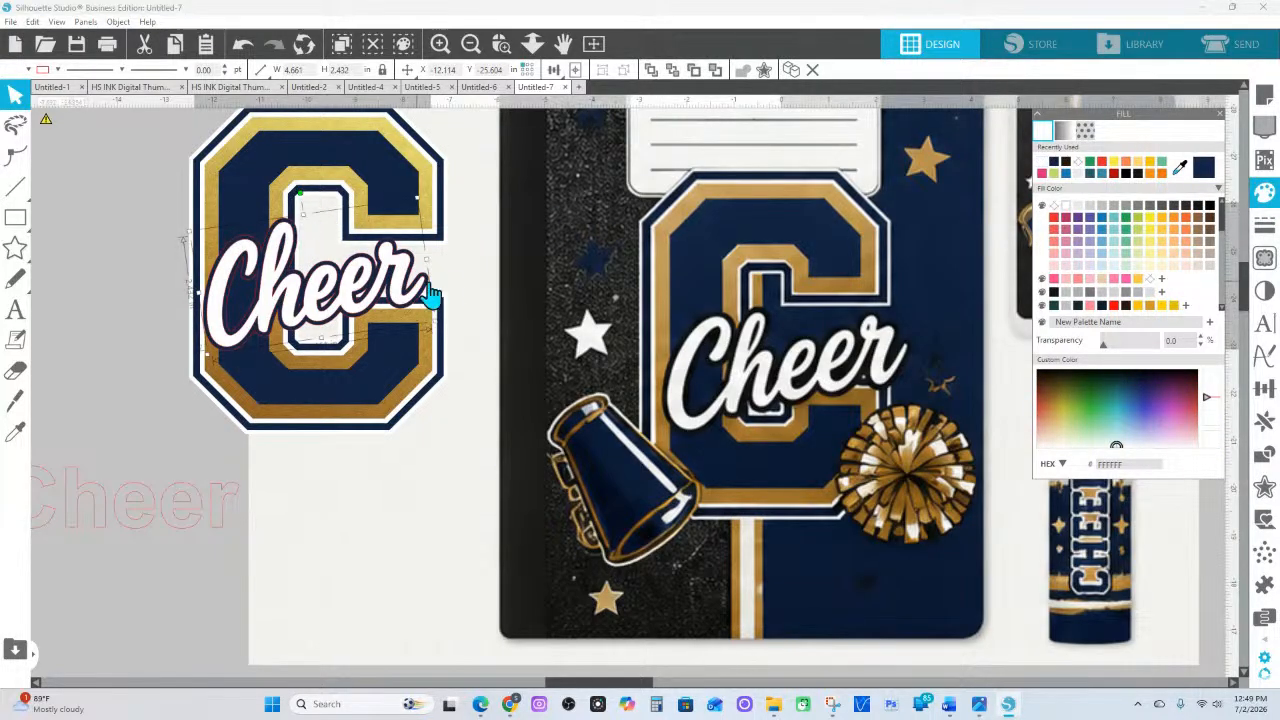
{"action": "left_click", "coordinate": [226, 265]}
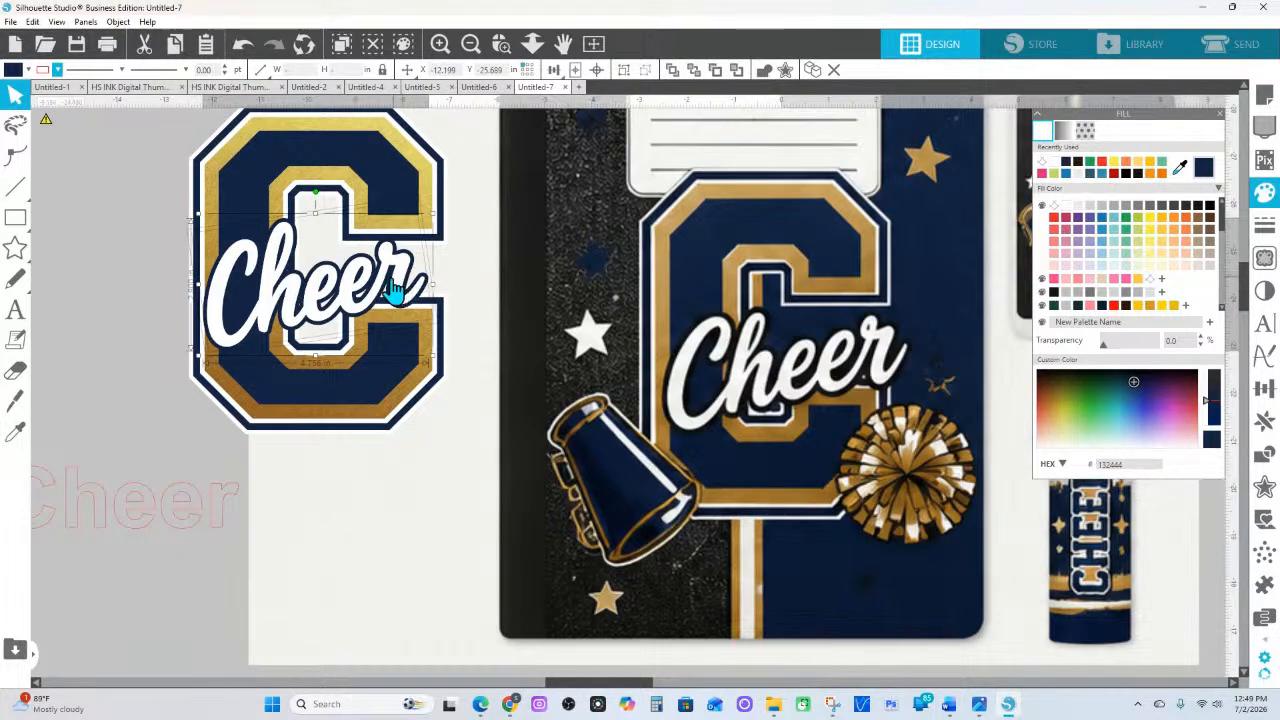
{"action": "left_click", "coordinate": [90, 260]}
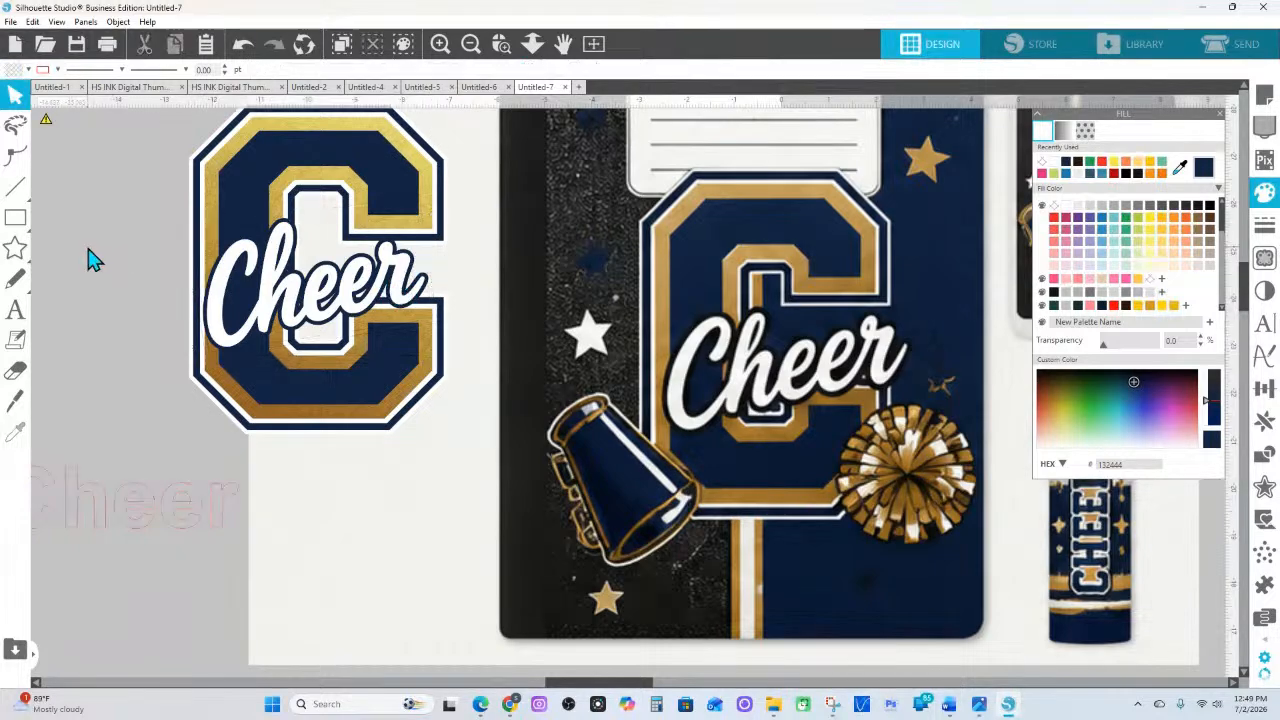
Add another outer offset about 4.93 in wide around the navy Cheer layer and fill it with the C's gold
{"action": "left_click", "coordinate": [219, 288]}
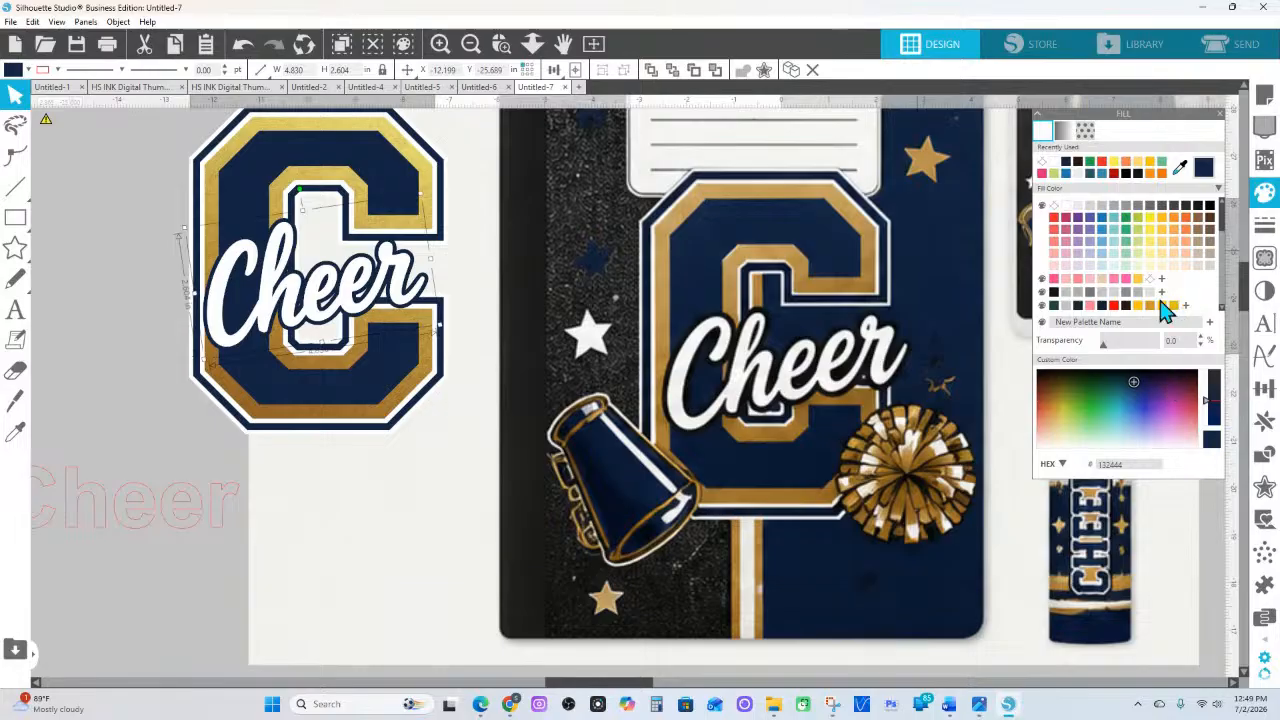
{"action": "left_click", "coordinate": [1264, 487]}
{"action": "left_click", "coordinate": [1080, 152]}
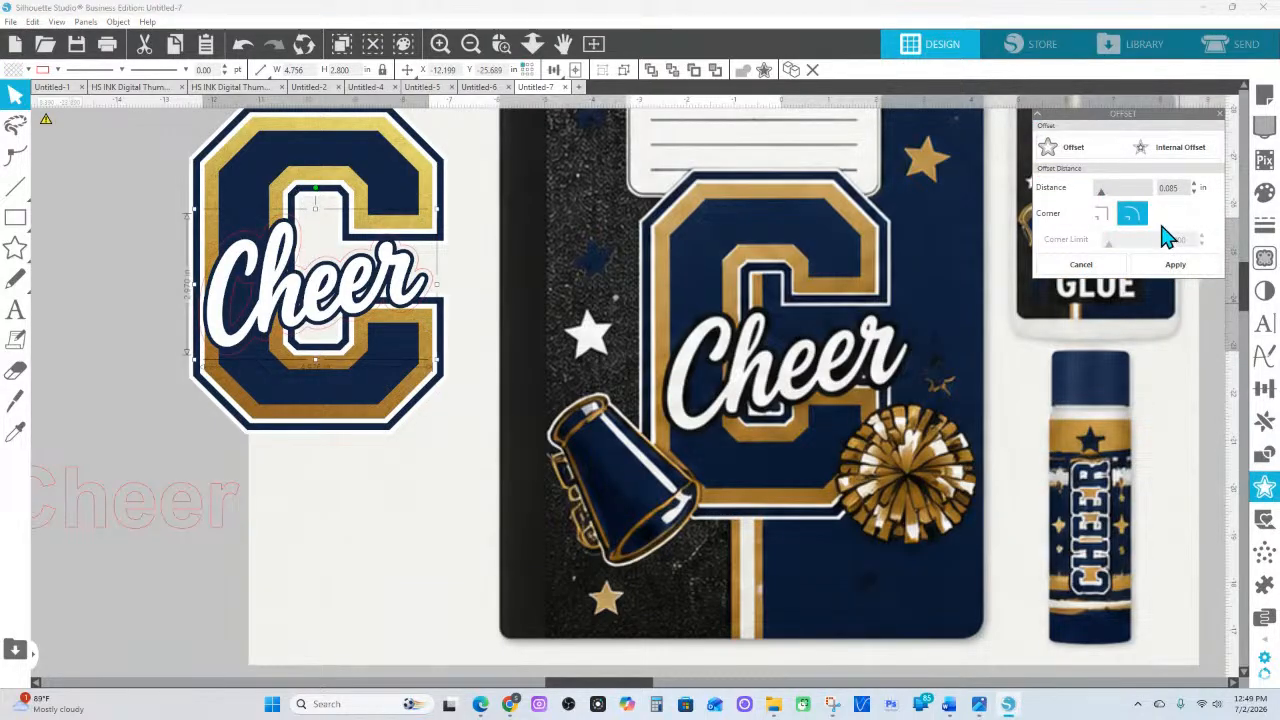
{"action": "left_click_drag", "start_coordinate": [1103, 197], "coordinate": [1099, 197]}
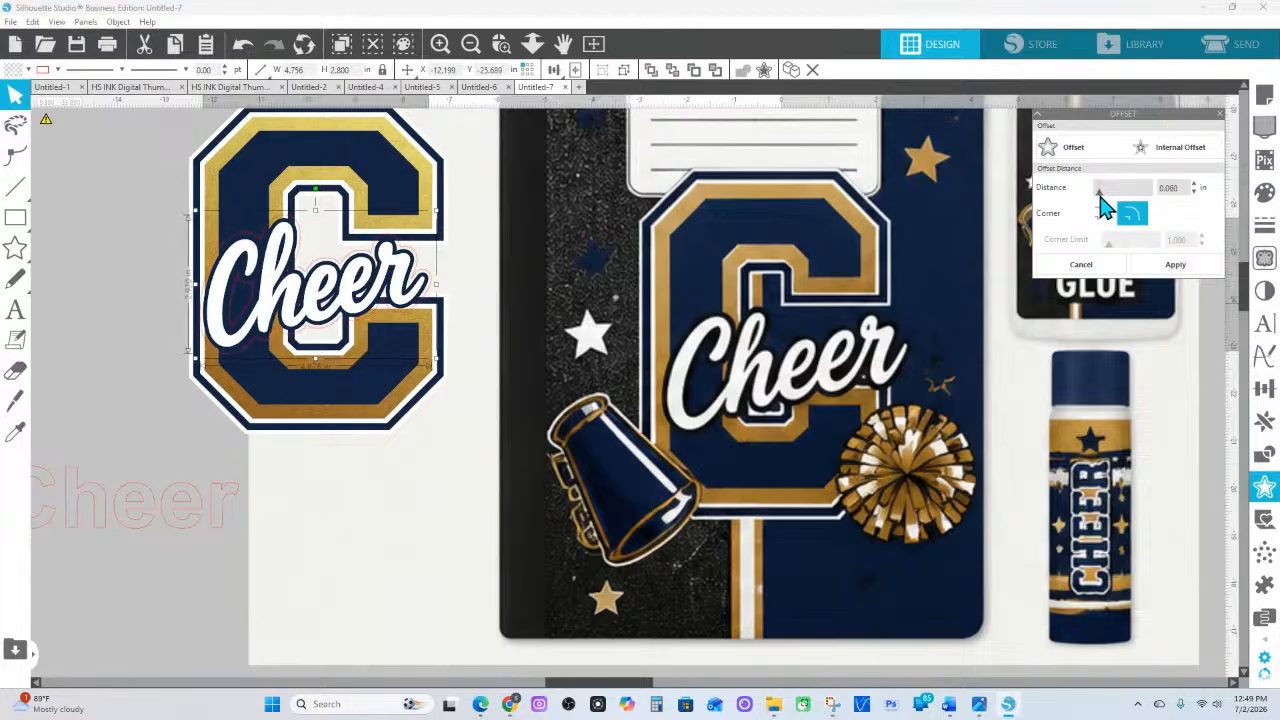
{"action": "left_click", "coordinate": [1202, 265]}
{"action": "left_click", "coordinate": [17, 433]}
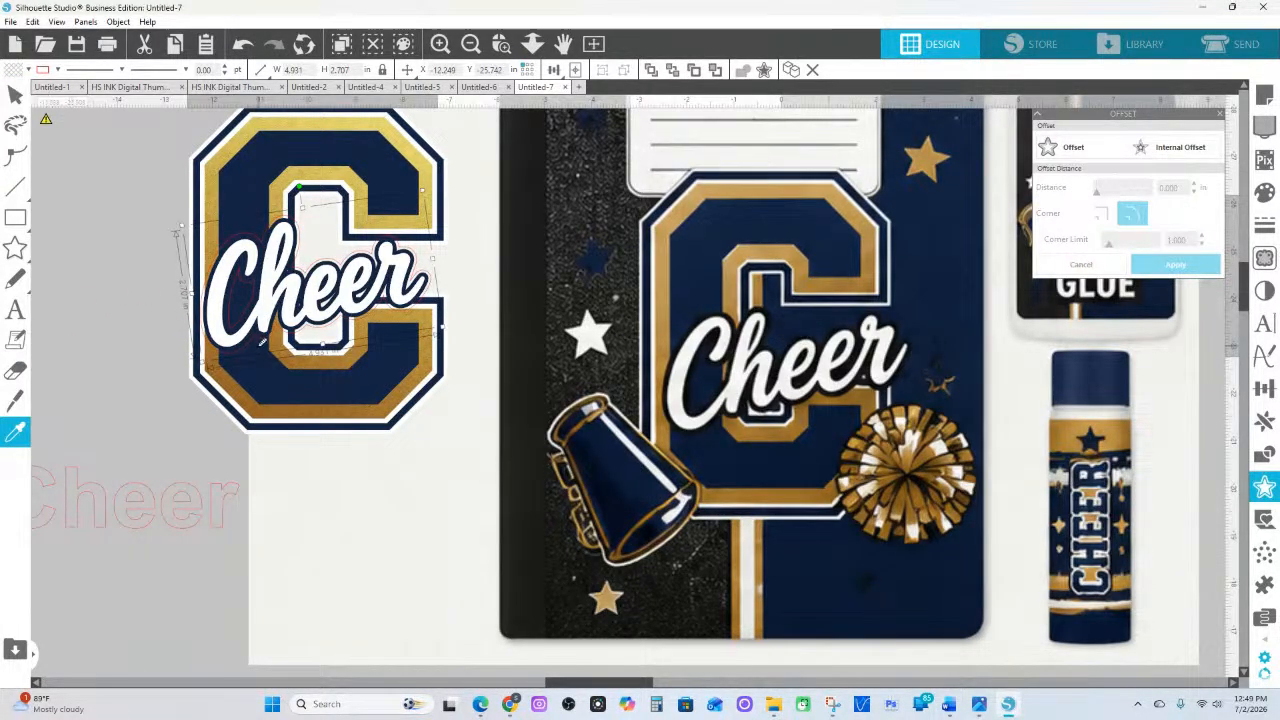
{"action": "left_click", "coordinate": [248, 337]}
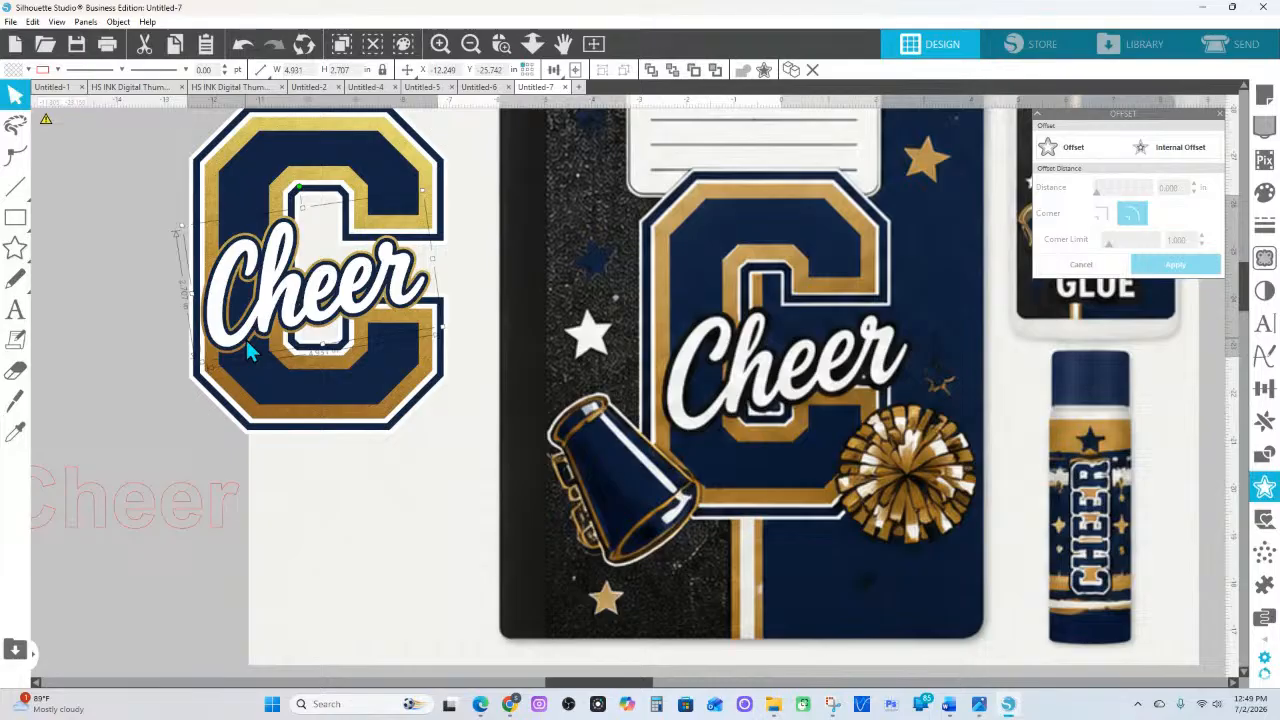
Create a 0.020 in internal offset of the white Cheer word with sharp corners and fill it teal
{"action": "left_click", "coordinate": [413, 276]}
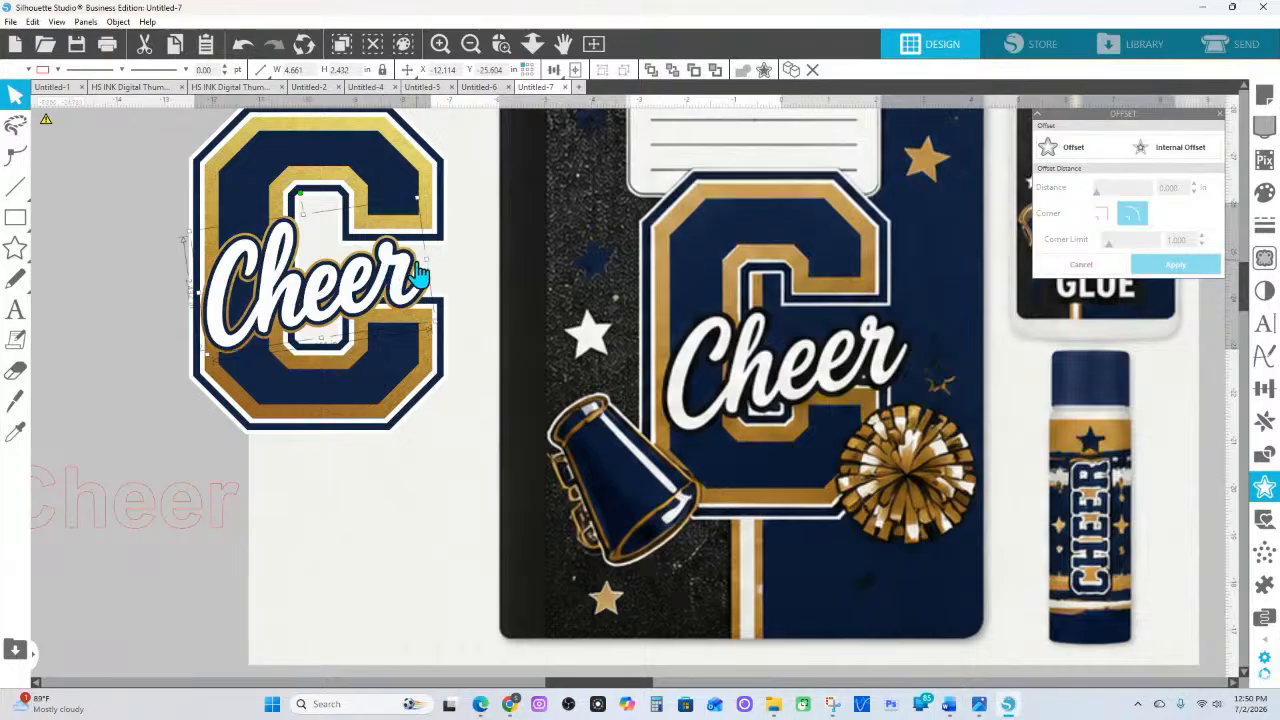
{"action": "left_click", "coordinate": [1168, 157]}
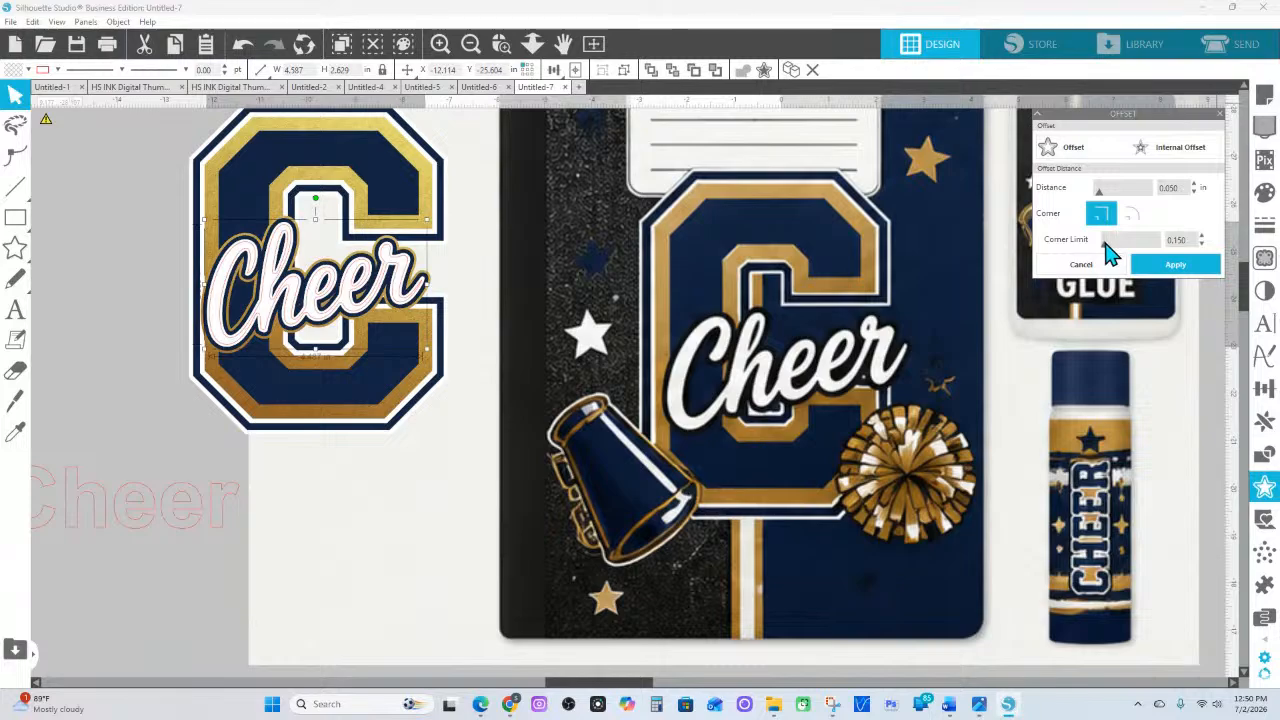
{"action": "left_click_drag", "start_coordinate": [1098, 196], "coordinate": [1096, 196]}
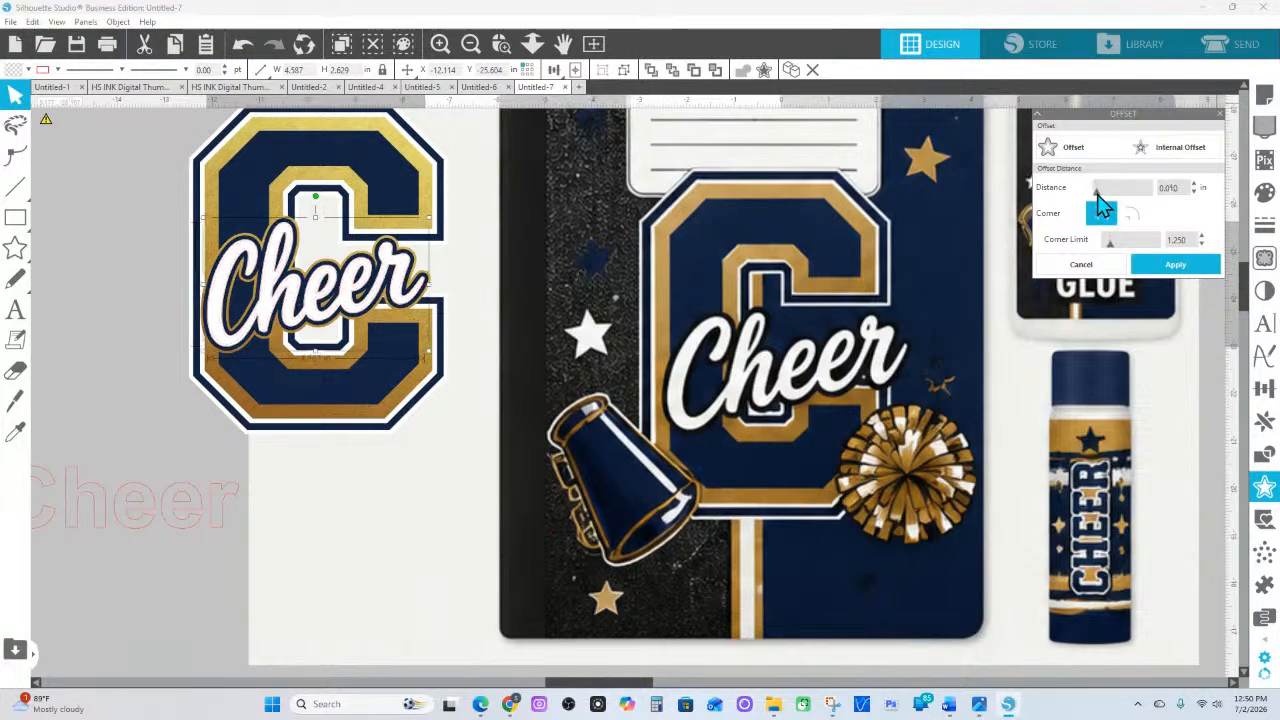
{"action": "left_click", "coordinate": [1195, 186]}
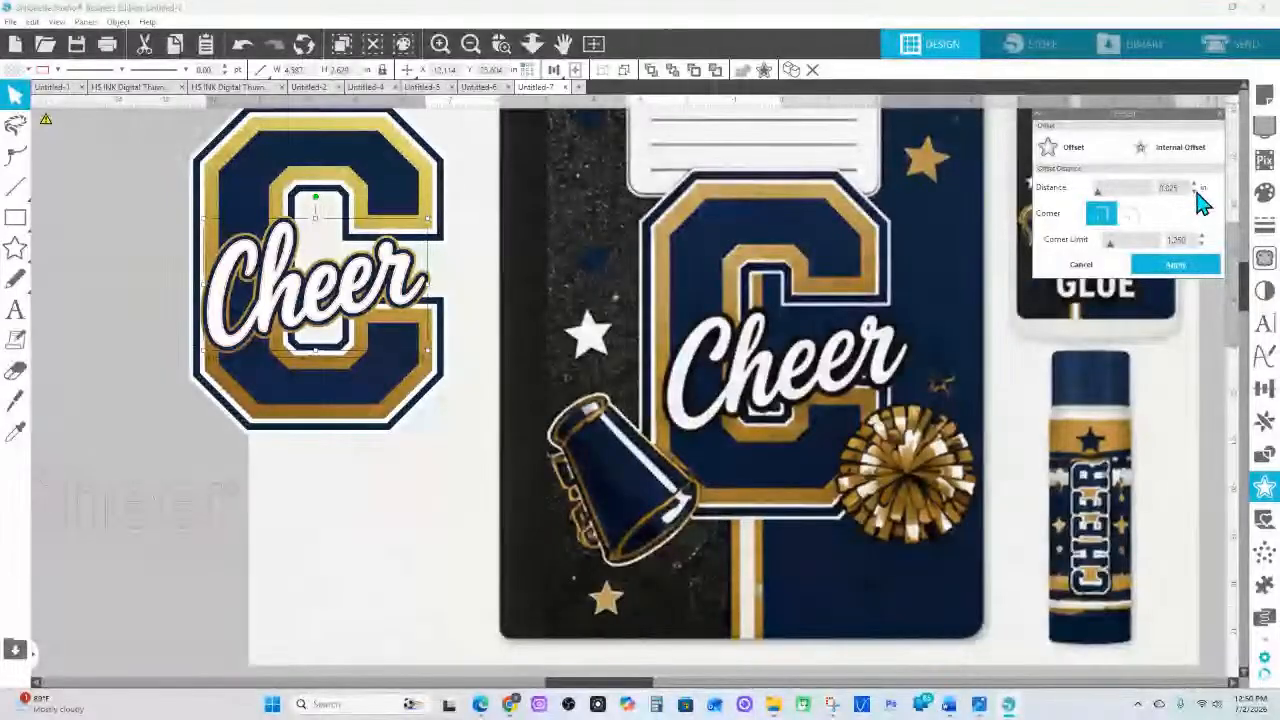
{"action": "left_click", "coordinate": [1195, 191]}
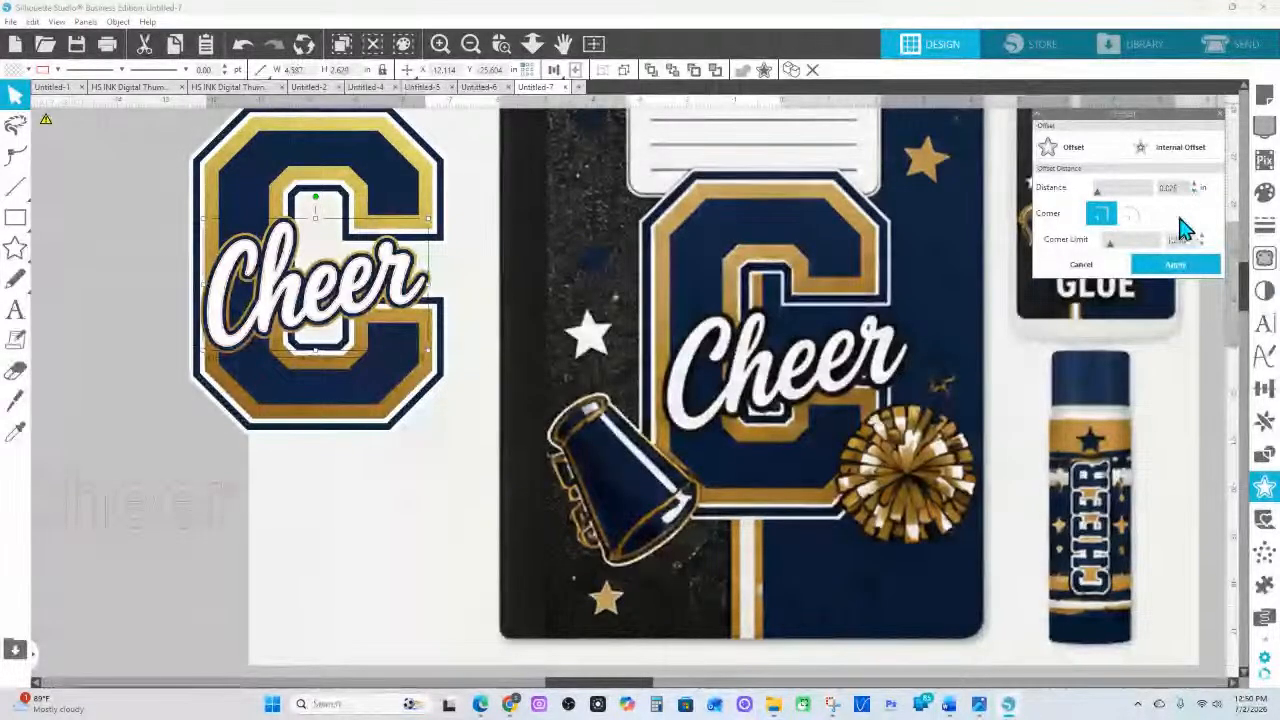
{"action": "left_click", "coordinate": [1174, 267]}
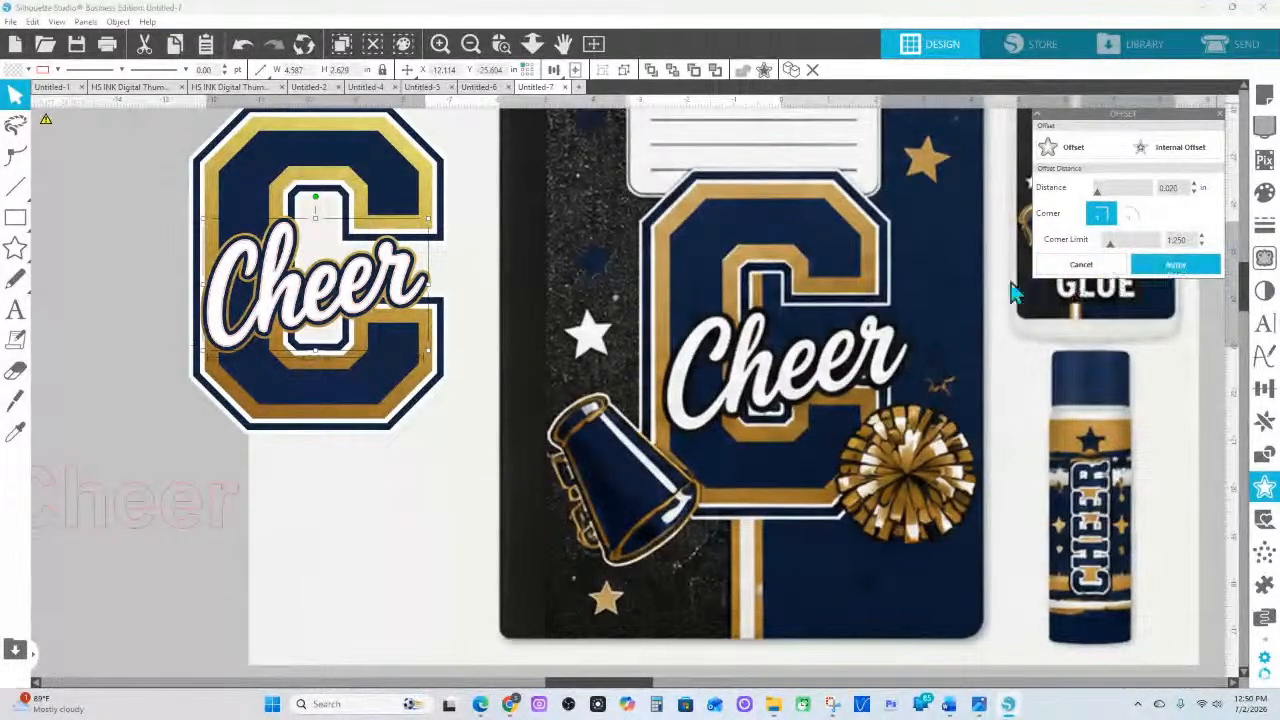
{"action": "left_click", "coordinate": [1265, 192]}
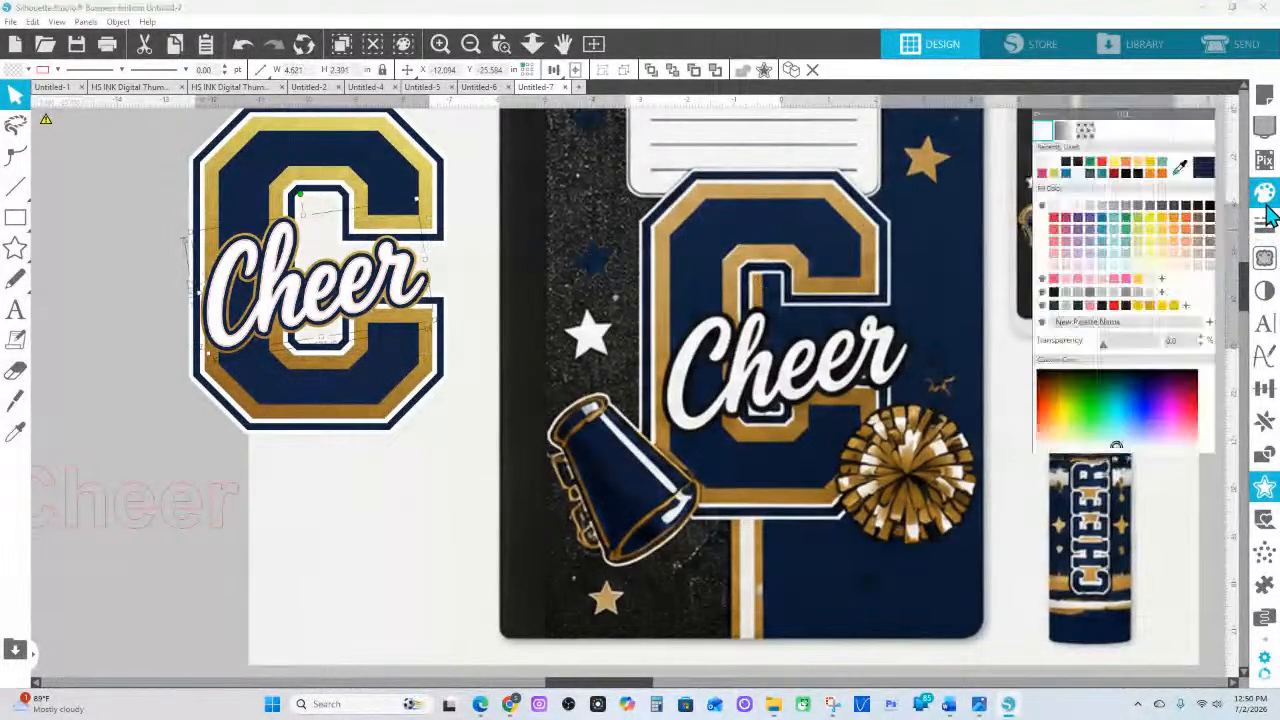
{"action": "left_click", "coordinate": [1089, 243]}
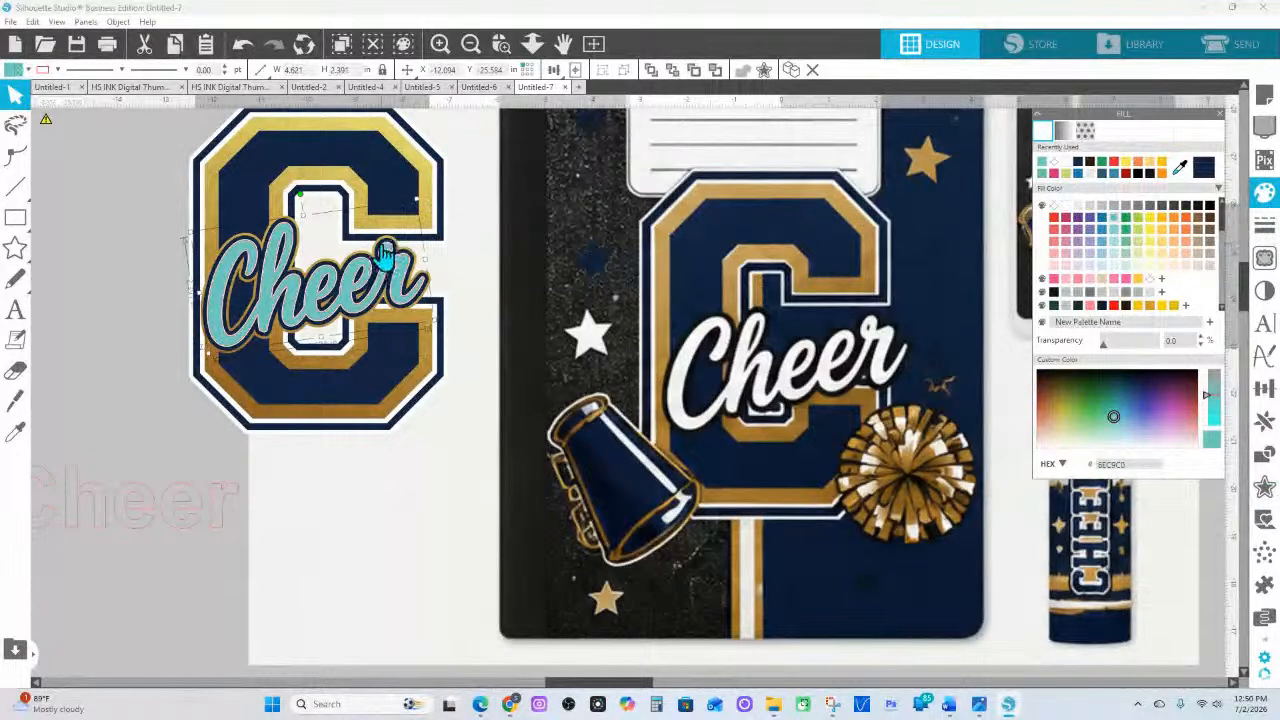
Duplicate the complete layered Cheer C artwork to the left of the original
{"action": "left_click", "coordinate": [310, 258]}
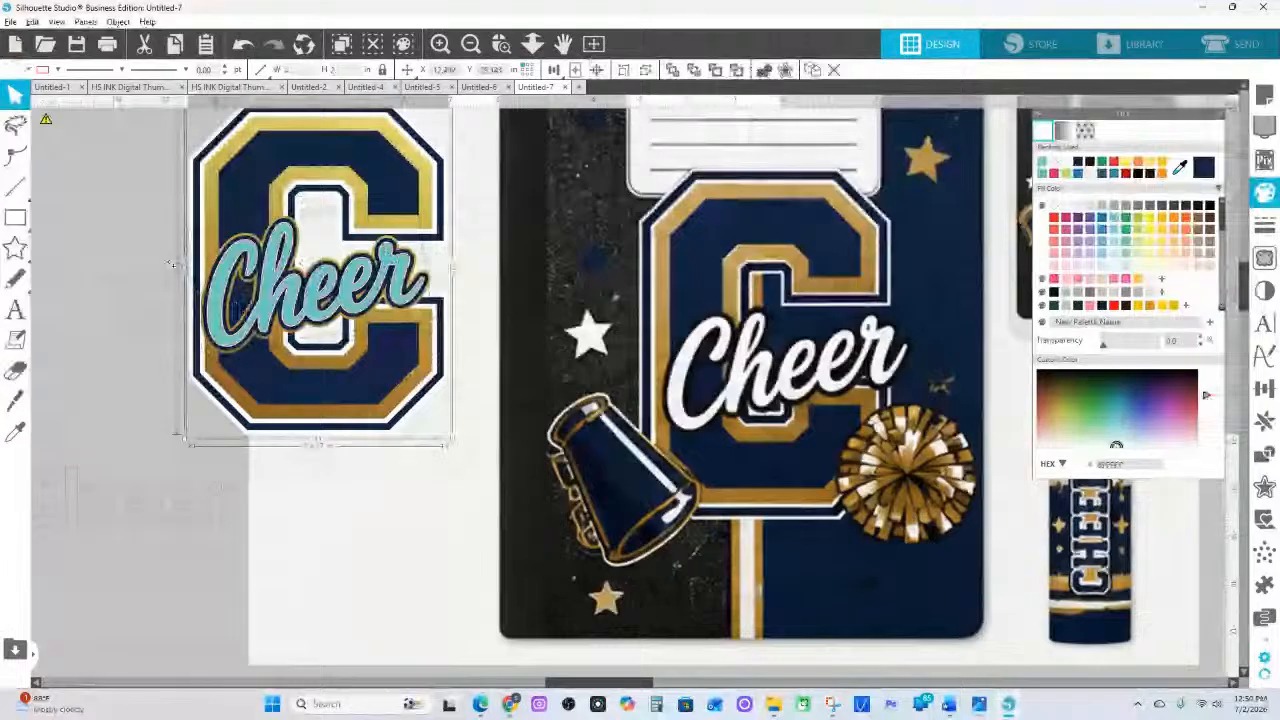
{"action": "scroll", "coordinate": [172, 264], "scroll_direction": "left", "scroll_amount": 1}
Delete the larger white Cheer word from the original artwork and fill its teal inset word with white
{"action": "left_click", "coordinate": [311, 255]}
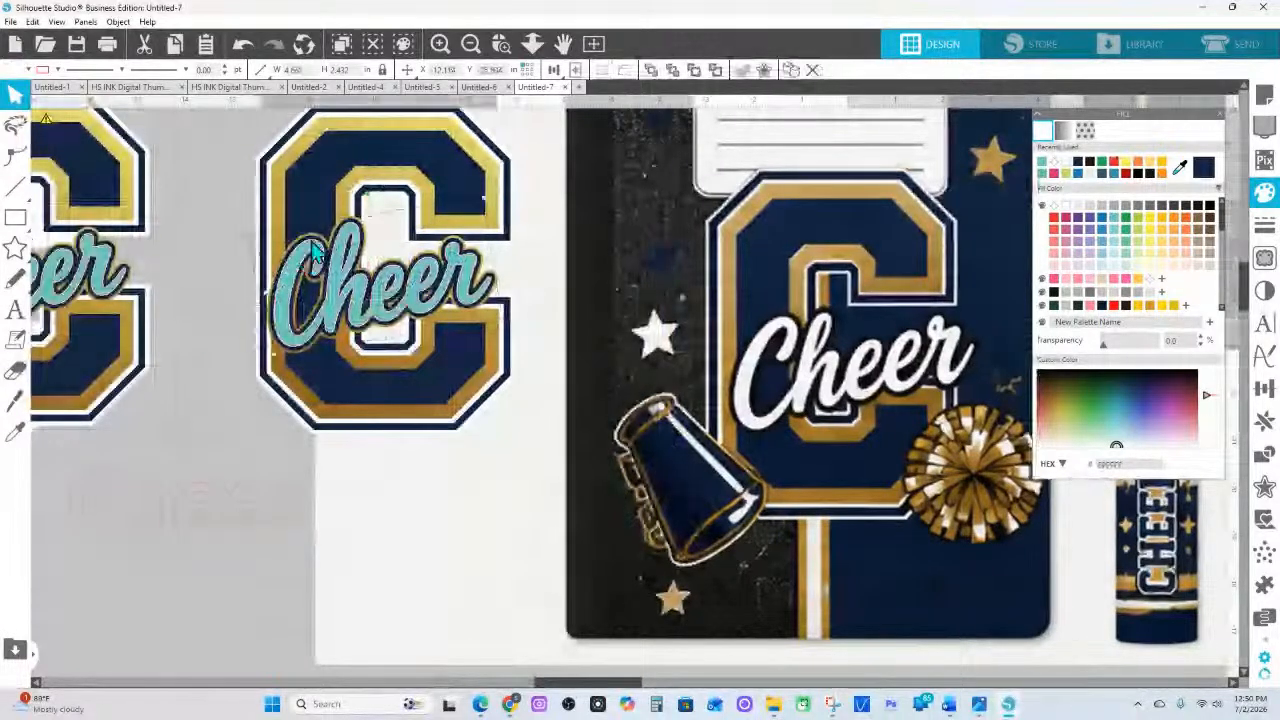
{"action": "key", "text": "Delete"}
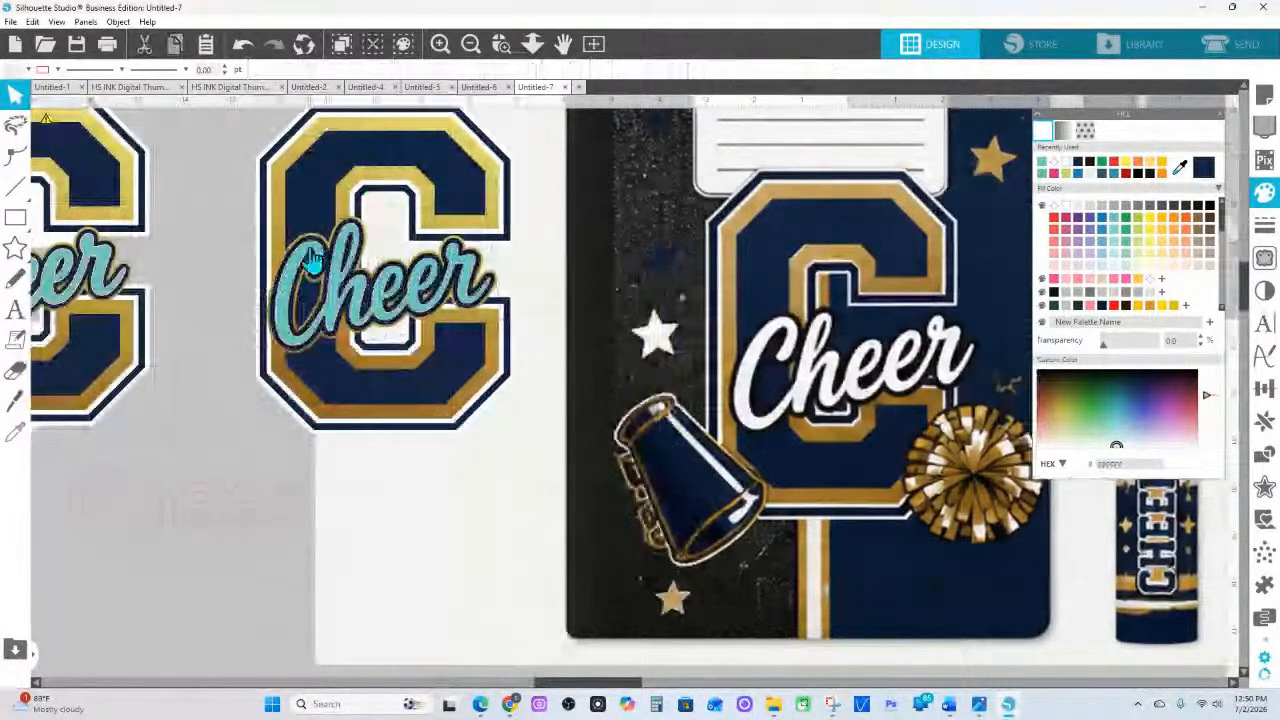
{"action": "left_click", "coordinate": [311, 255]}
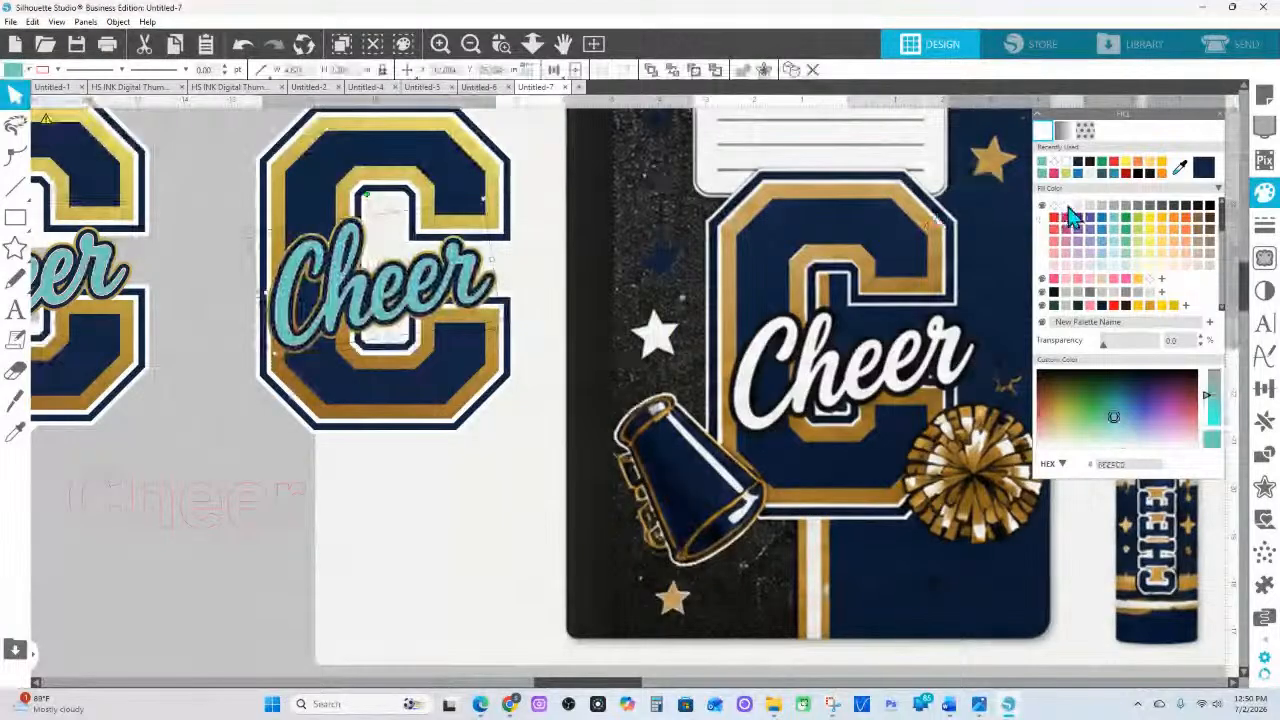
{"action": "left_click", "coordinate": [1040, 215]}
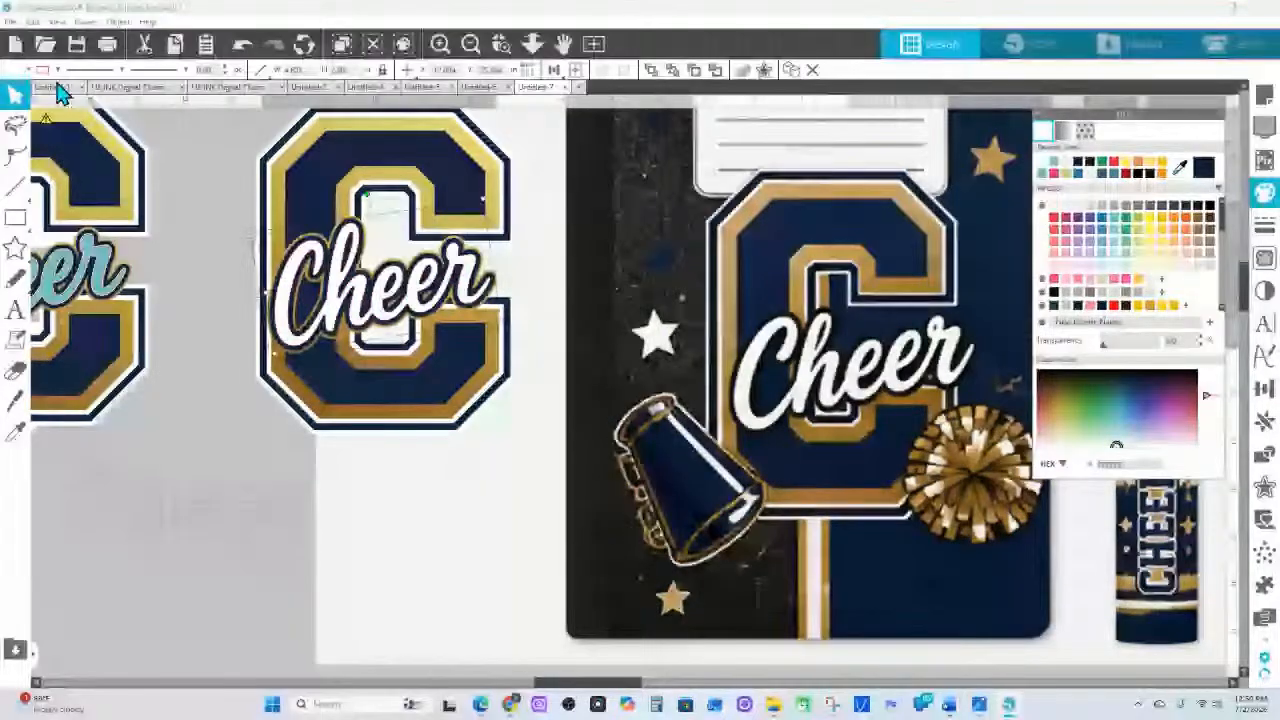
{"action": "left_click", "coordinate": [57, 69]}
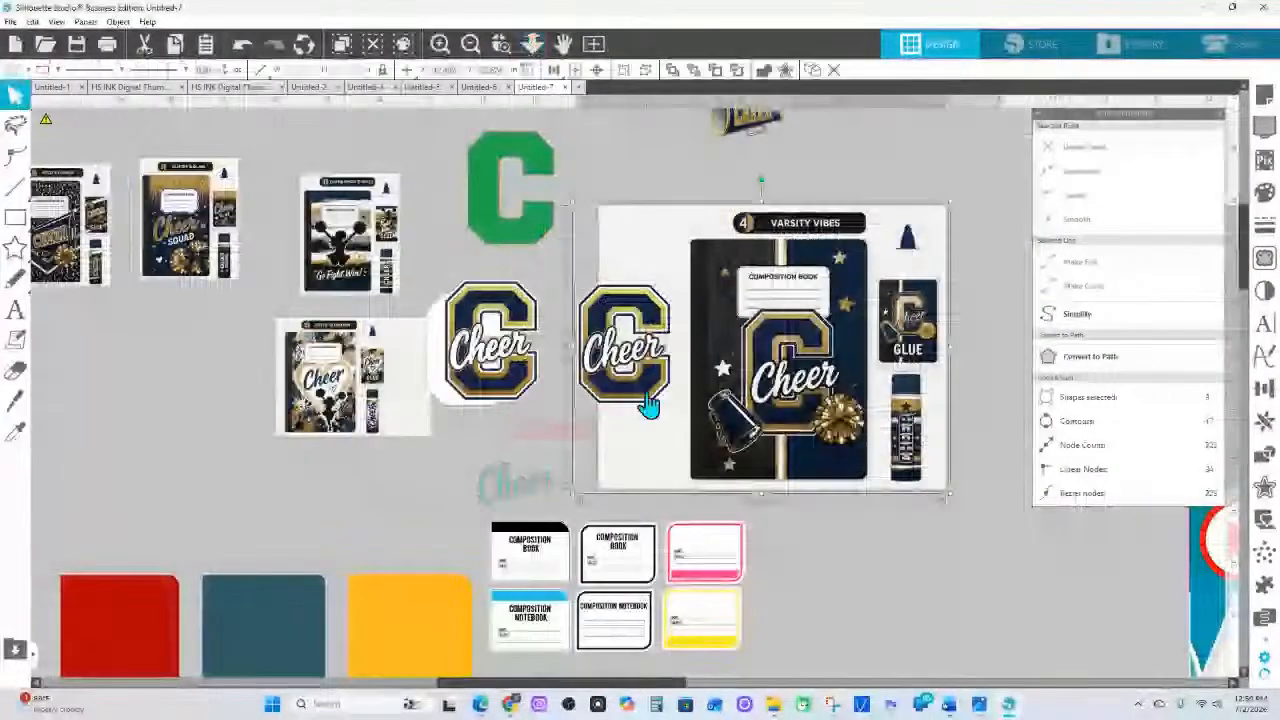
Group the layers of the finished Cheer C and move the group left of the heart-themed Cheer mockup
{"action": "right_click", "coordinate": [648, 326]}
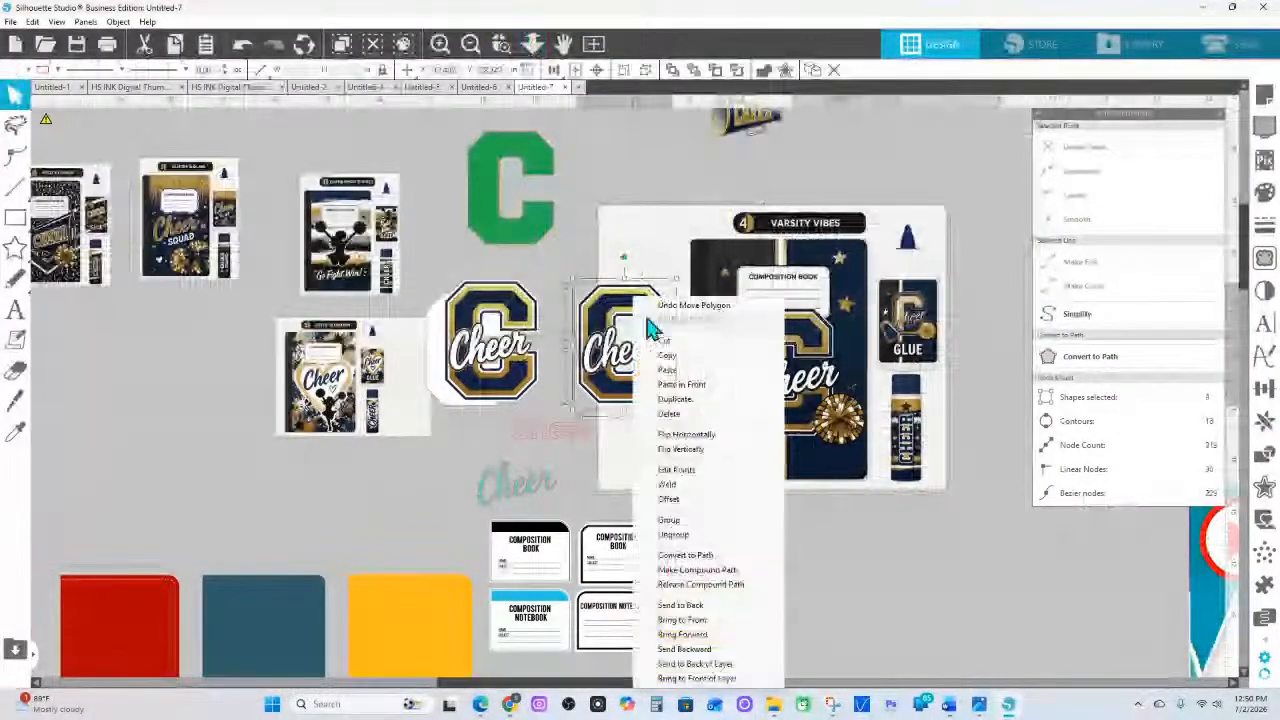
{"action": "left_click", "coordinate": [693, 521]}
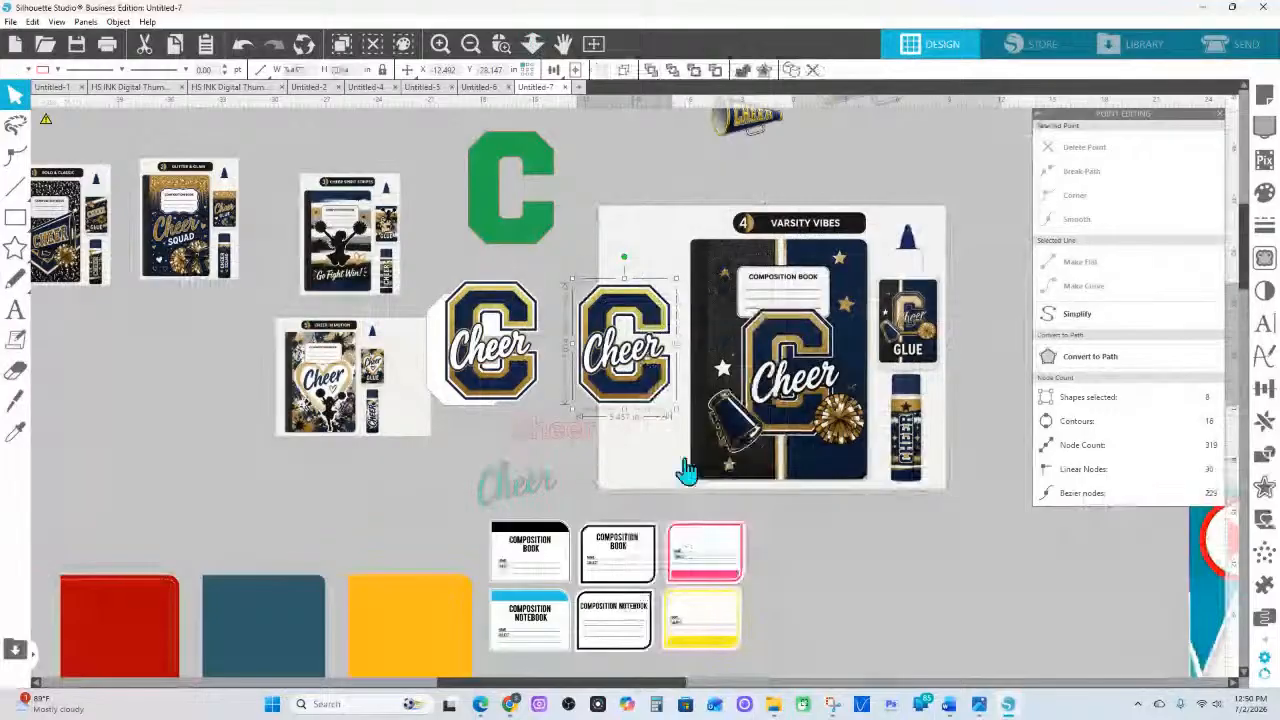
{"action": "left_click_drag", "start_coordinate": [651, 360], "coordinate": [160, 420]}
{"action": "scroll", "coordinate": [751, 206], "scroll_direction": "up", "scroll_amount": 3}
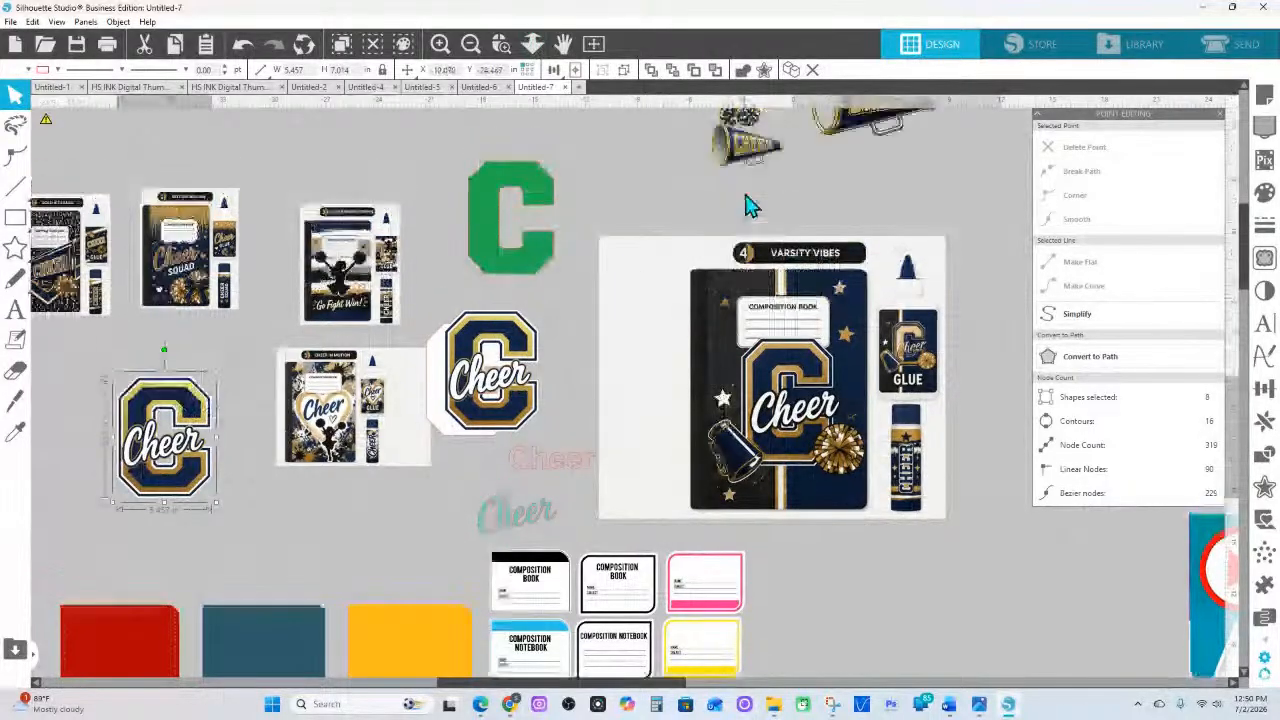
Move the small navy and gold CHEER megaphone to the lower-right corner of the grouped Cheer C
{"action": "scroll", "coordinate": [758, 218], "scroll_direction": "up", "scroll_amount": 1}
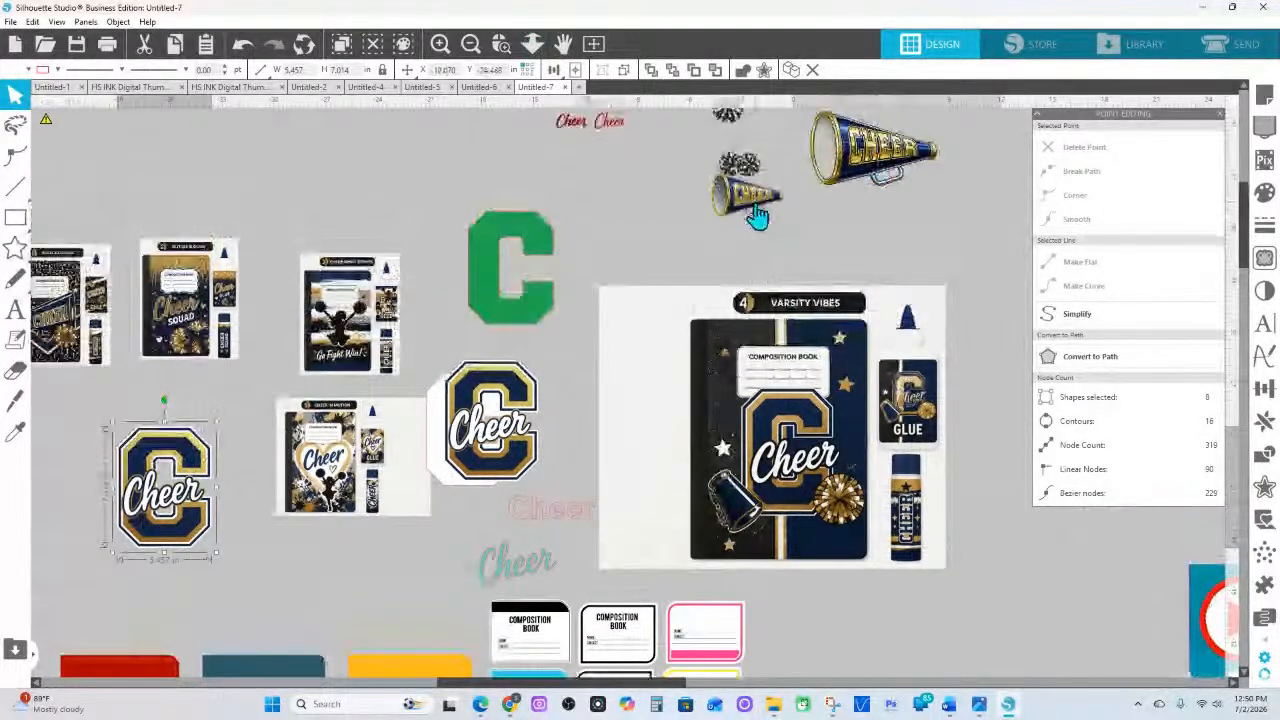
{"action": "left_click_drag", "start_coordinate": [757, 217], "coordinate": [258, 547]}
{"action": "left_click", "coordinate": [820, 220]}
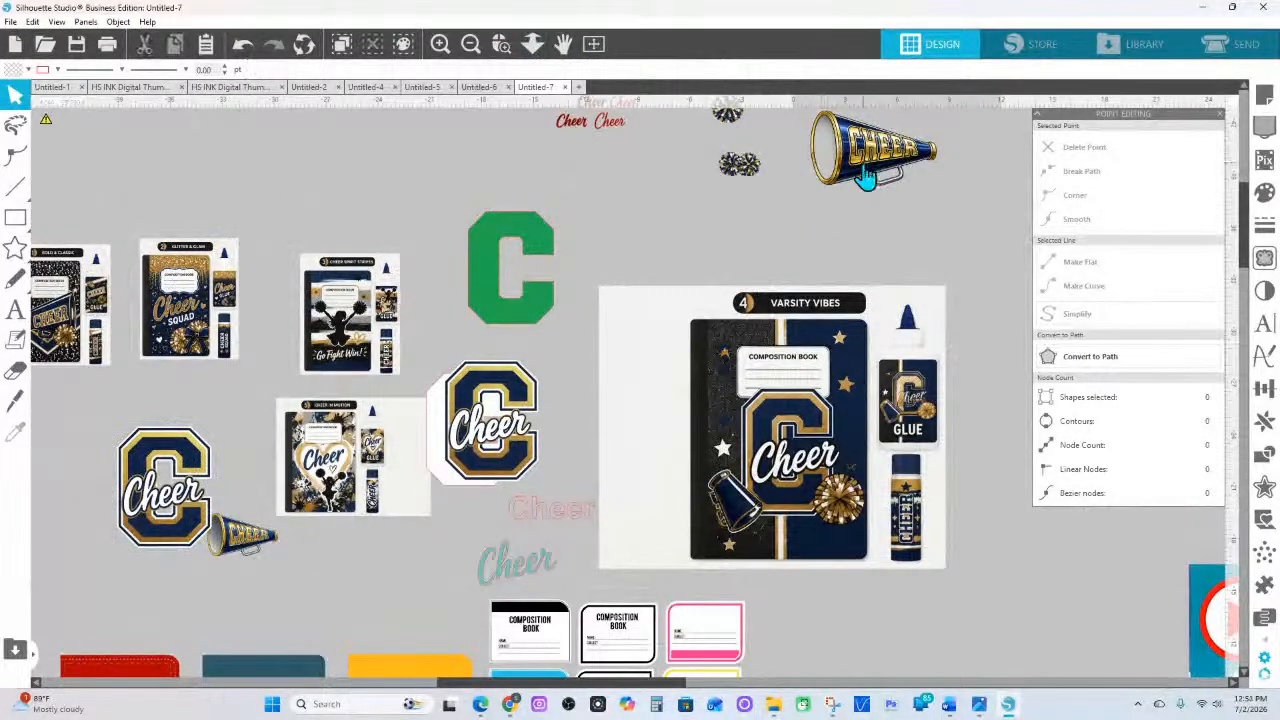
Place the single round pom-pom, enlarged, in front of the C's lower-right corner and move the small megaphone to its lower left
{"action": "scroll", "coordinate": [866, 178], "scroll_direction": "up", "scroll_amount": 3}
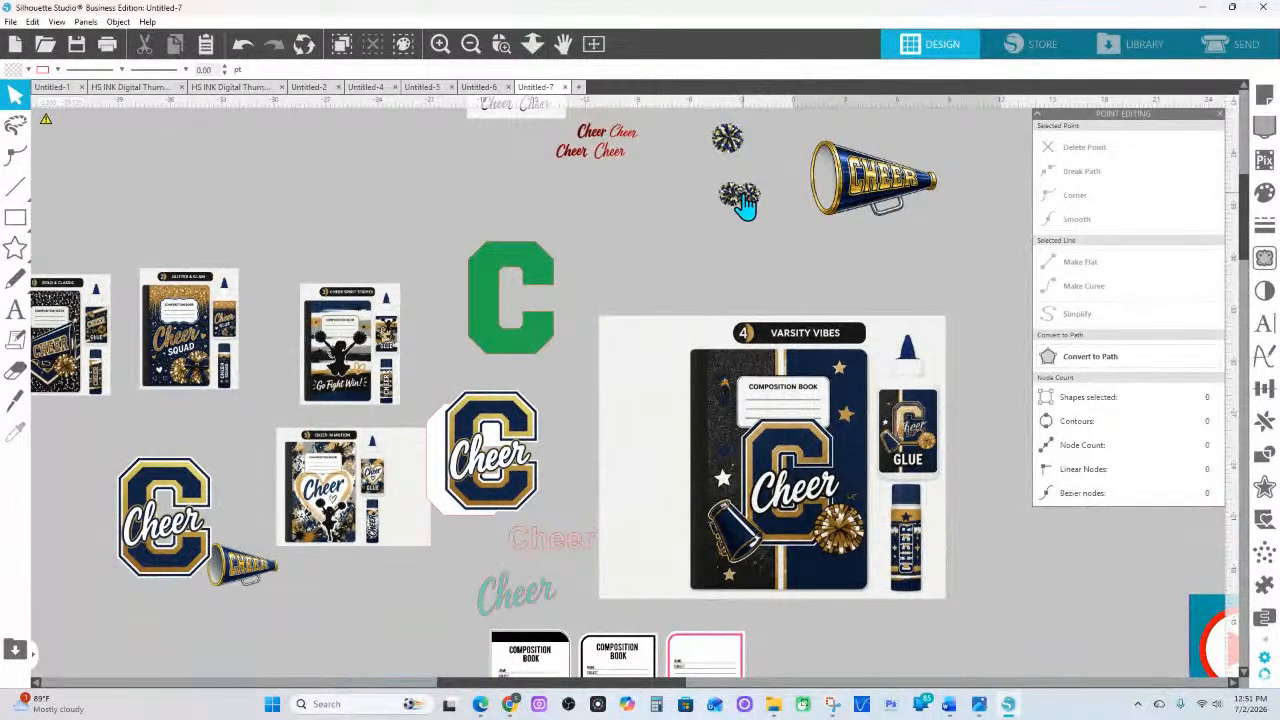
{"action": "left_click_drag", "start_coordinate": [728, 138], "coordinate": [203, 597]}
{"action": "right_click", "coordinate": [203, 597]}
{"action": "left_click", "coordinate": [288, 528]}
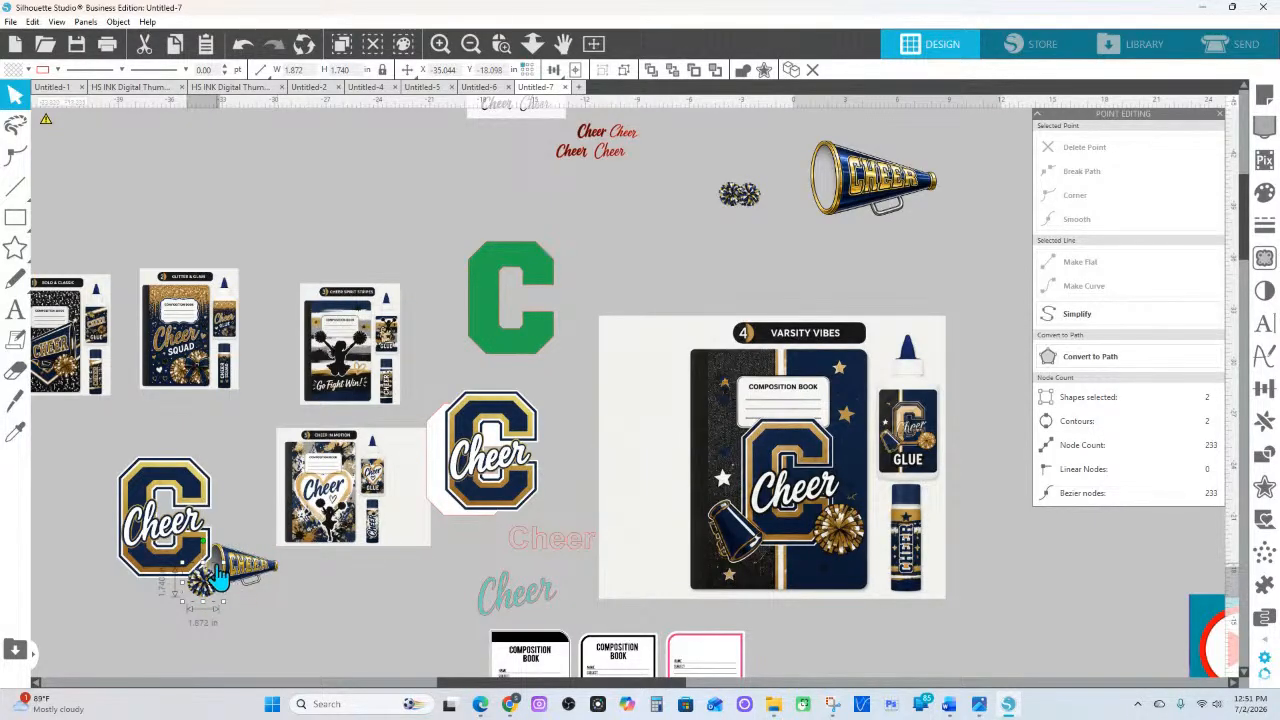
{"action": "left_click_drag", "start_coordinate": [225, 562], "coordinate": [150, 603]}
{"action": "left_click", "coordinate": [260, 614]}
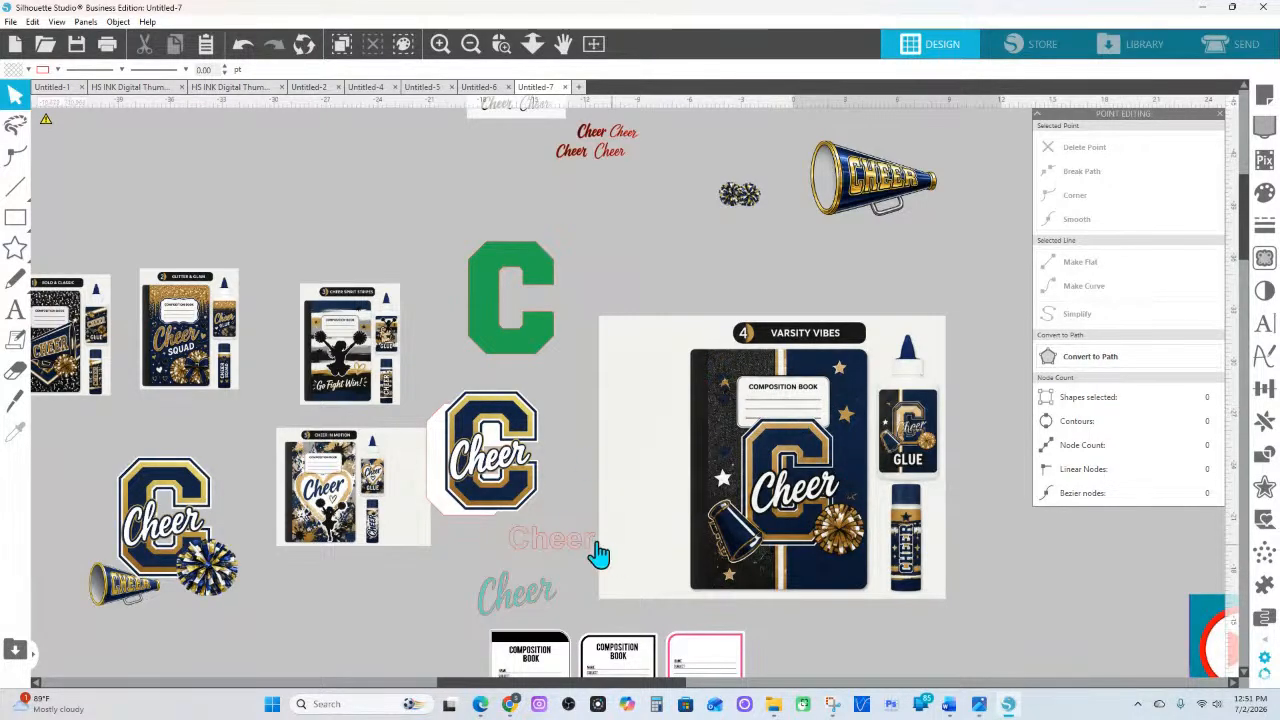
Draw a tall, narrow rectangle about 0.96 in wide and 11.34 in high down the middle of the yellow notebook cover
{"action": "left_click_drag", "start_coordinate": [314, 611], "coordinate": [371, 406]}
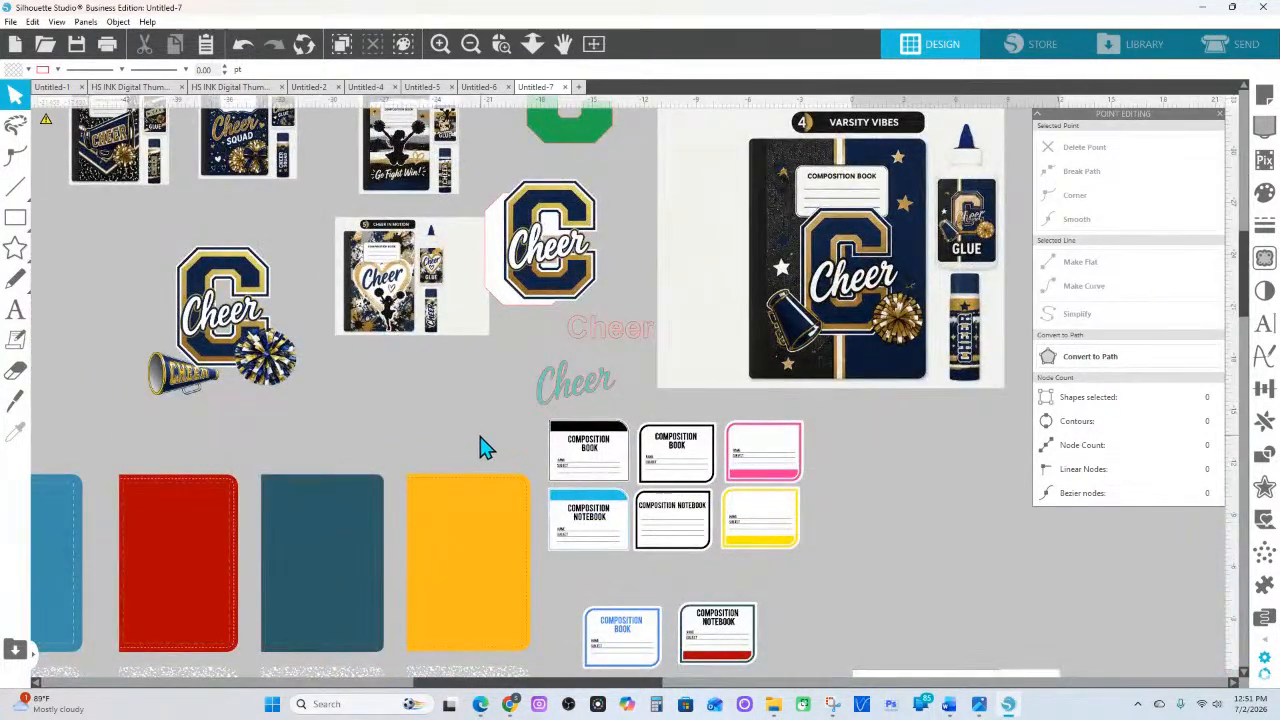
{"action": "left_click", "coordinate": [450, 515]}
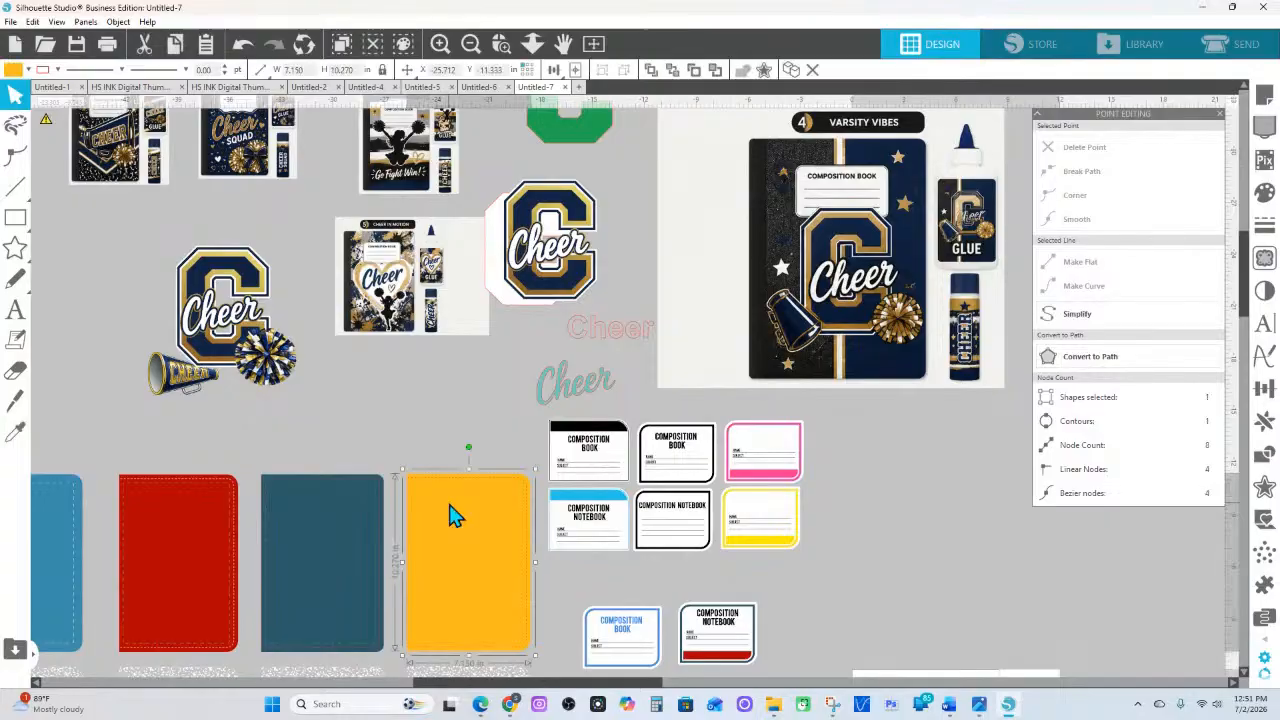
{"action": "left_click", "coordinate": [501, 43]}
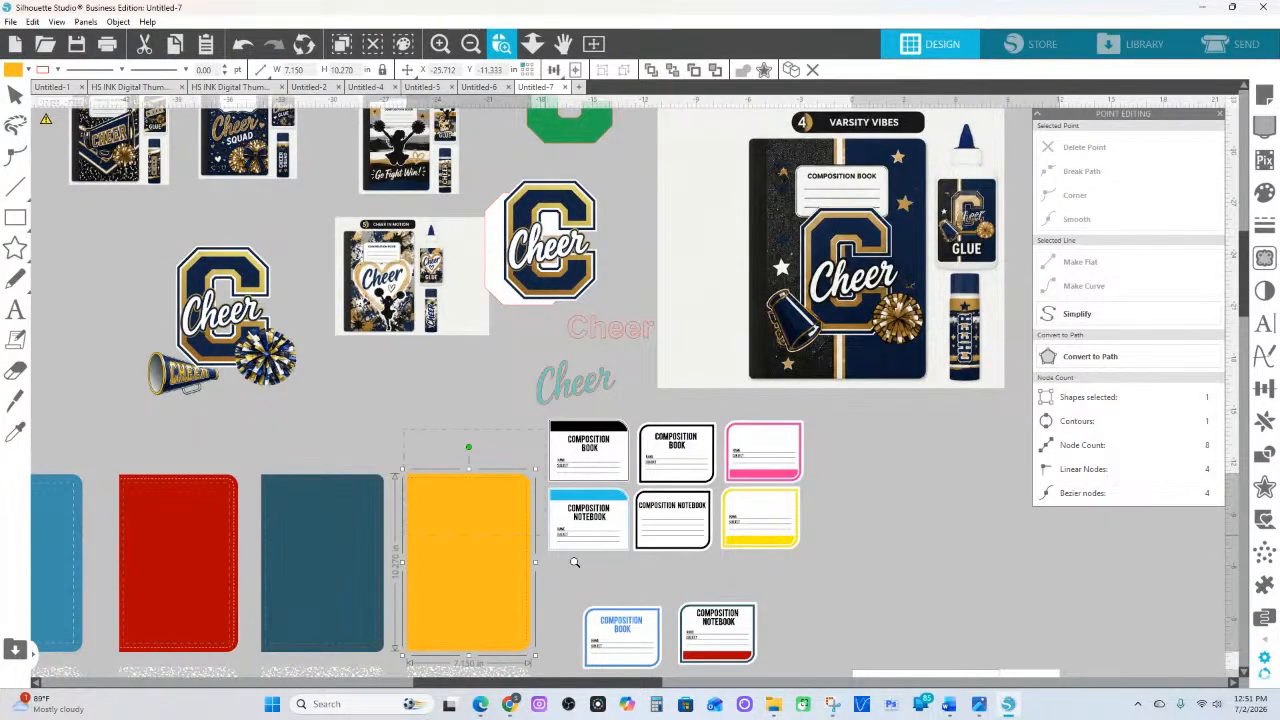
{"action": "left_click_drag", "start_coordinate": [652, 664], "coordinate": [652, 664]}
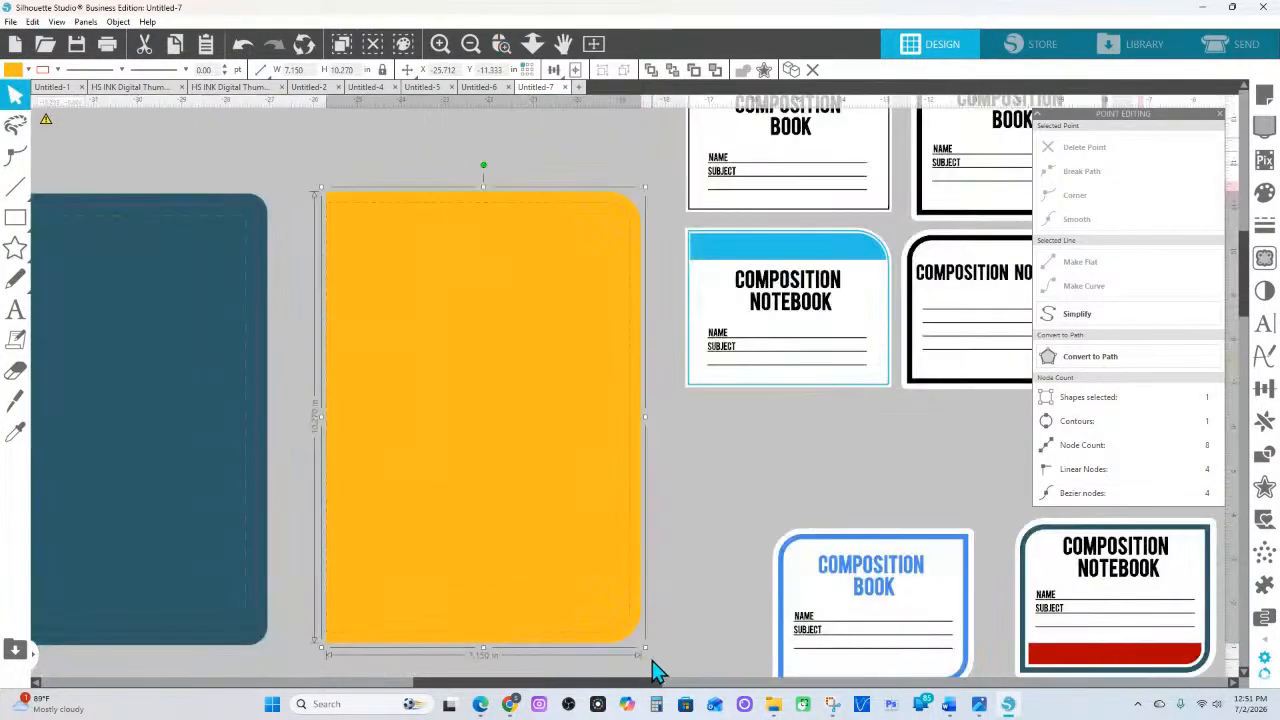
{"action": "left_click", "coordinate": [20, 222]}
{"action": "left_click_drag", "start_coordinate": [455, 158], "coordinate": [497, 664]}
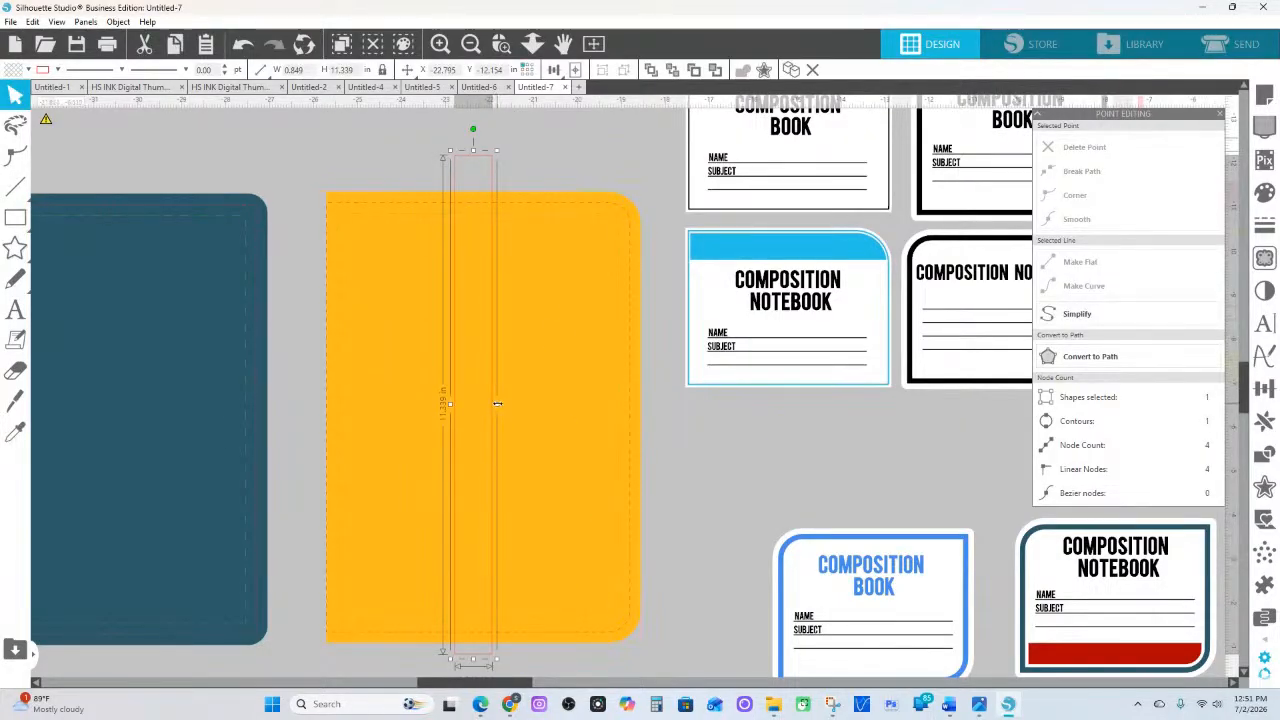
{"action": "left_click_drag", "start_coordinate": [497, 403], "coordinate": [501, 404]}
Center the narrow rectangle horizontally on the yellow cover's dashed inner outline
{"action": "left_click", "coordinate": [555, 215]}
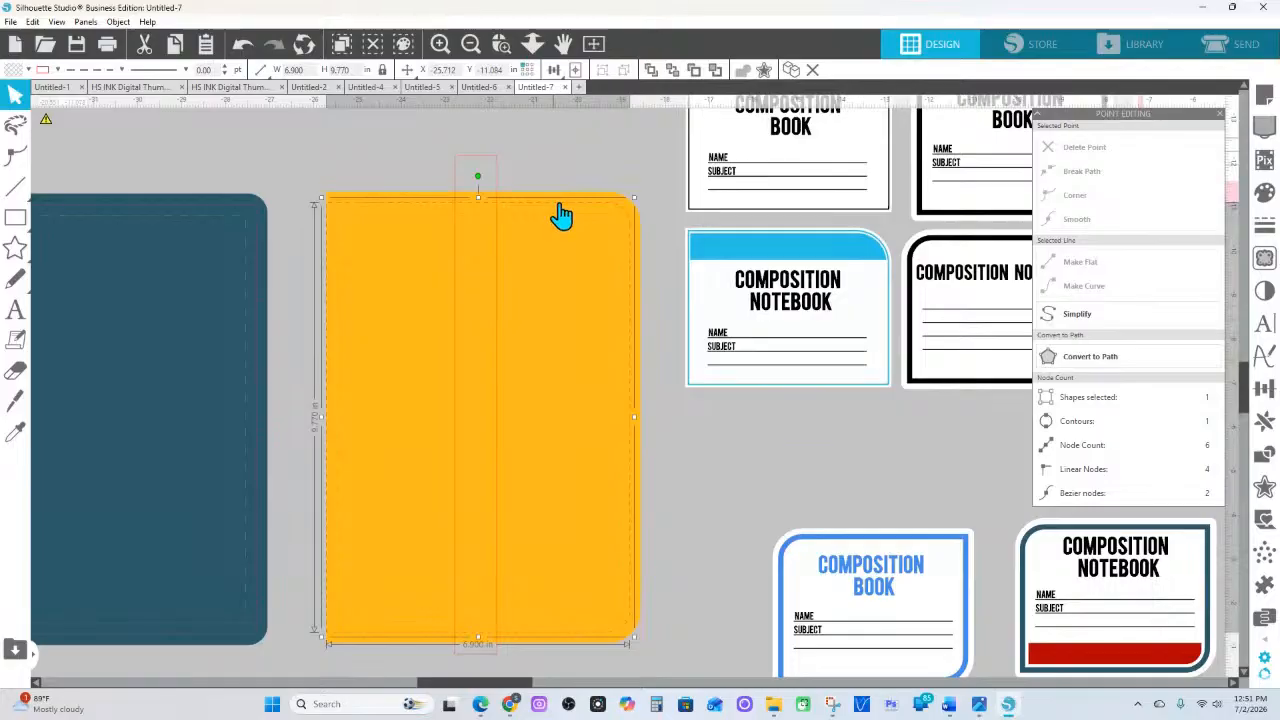
{"action": "left_click", "coordinate": [484, 162], "text": "shift"}
{"action": "left_click", "coordinate": [553, 70]}
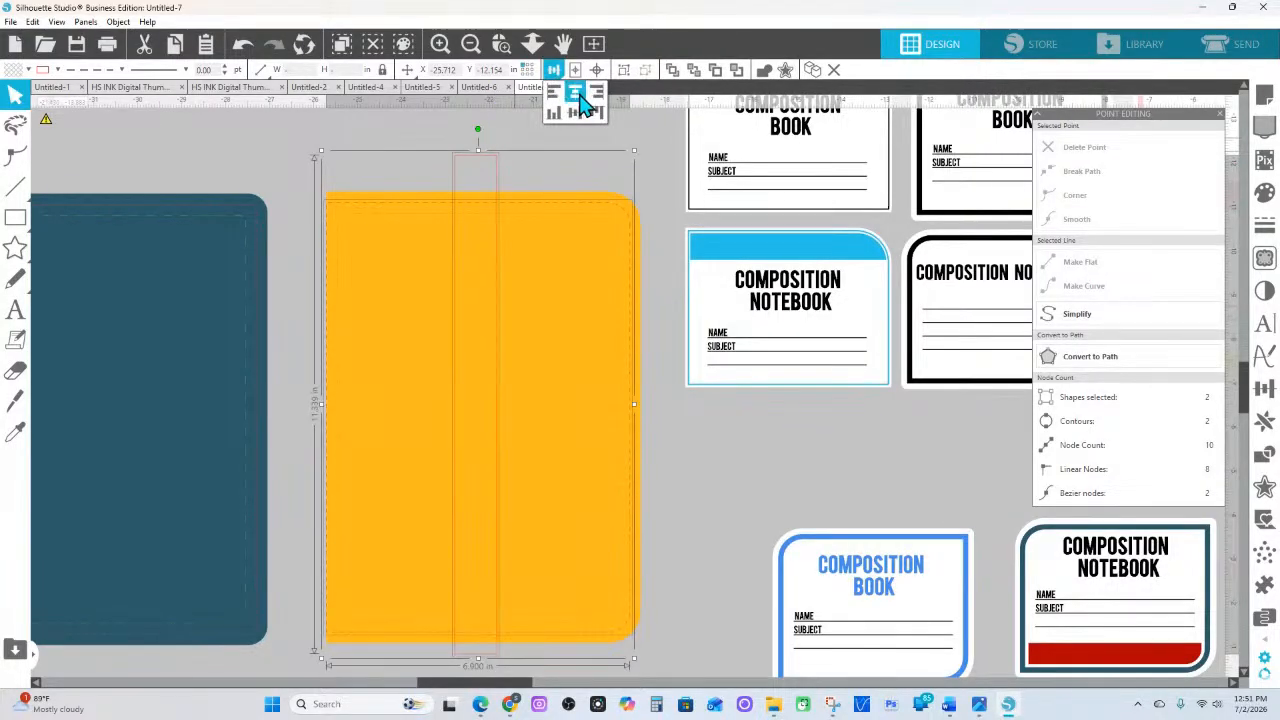
{"action": "left_click", "coordinate": [576, 94]}
{"action": "left_click", "coordinate": [497, 136]}
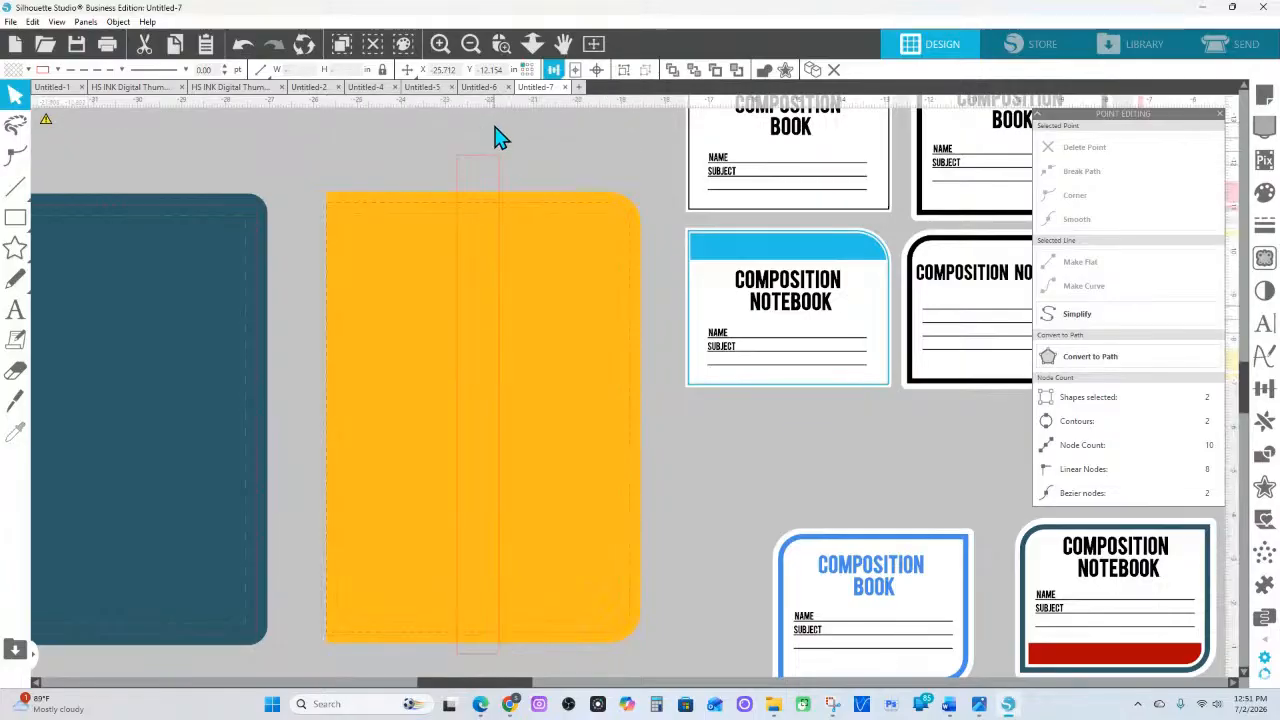
Fill the narrow rectangle on the yellow cover with light green 6EC496
{"action": "left_click", "coordinate": [495, 168]}
{"action": "left_click", "coordinate": [1266, 192]}
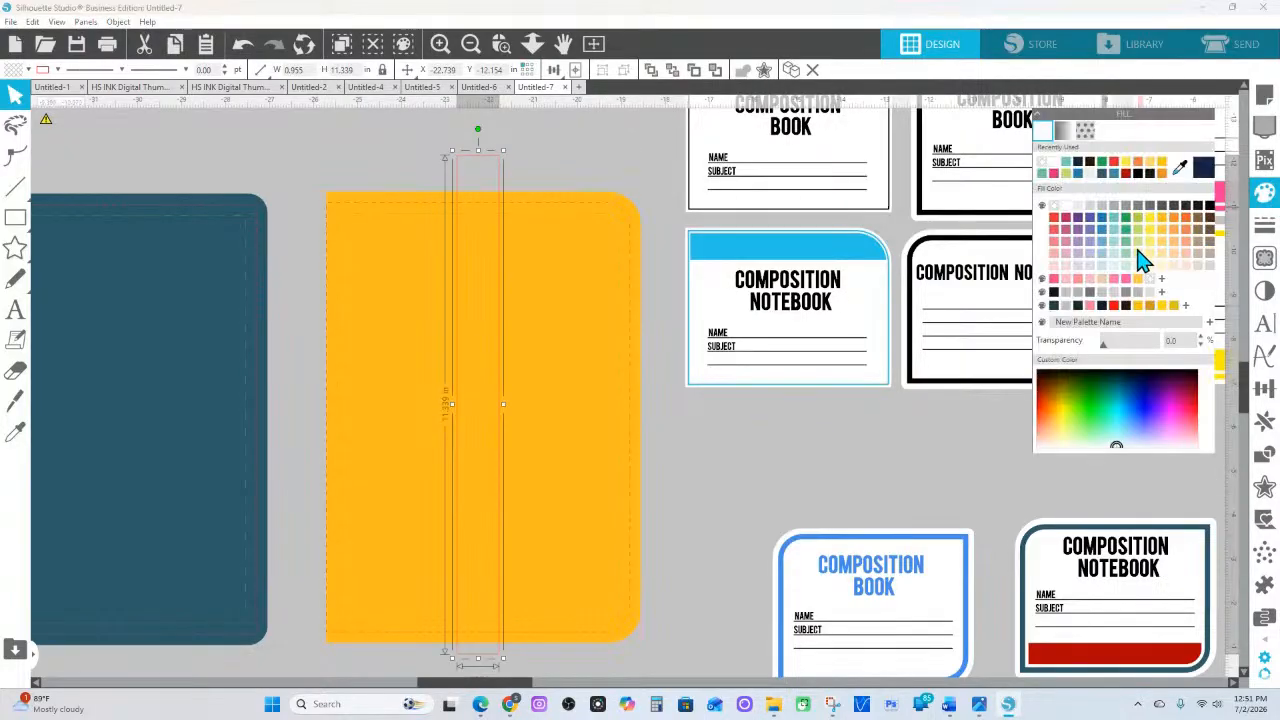
{"action": "left_click", "coordinate": [1126, 243]}
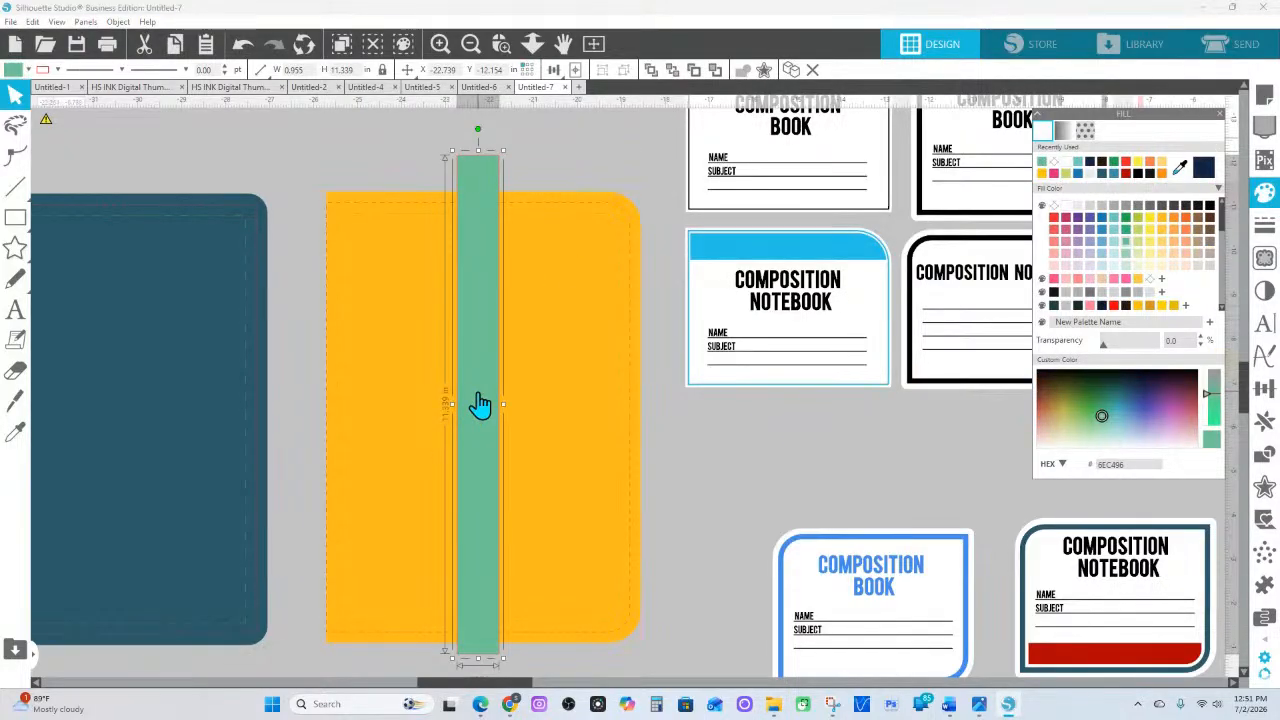
Paste a copy of the light green strip in front, narrow it to about 0.80 in and fill it with darker green 22A954
{"action": "right_click", "coordinate": [480, 402]}
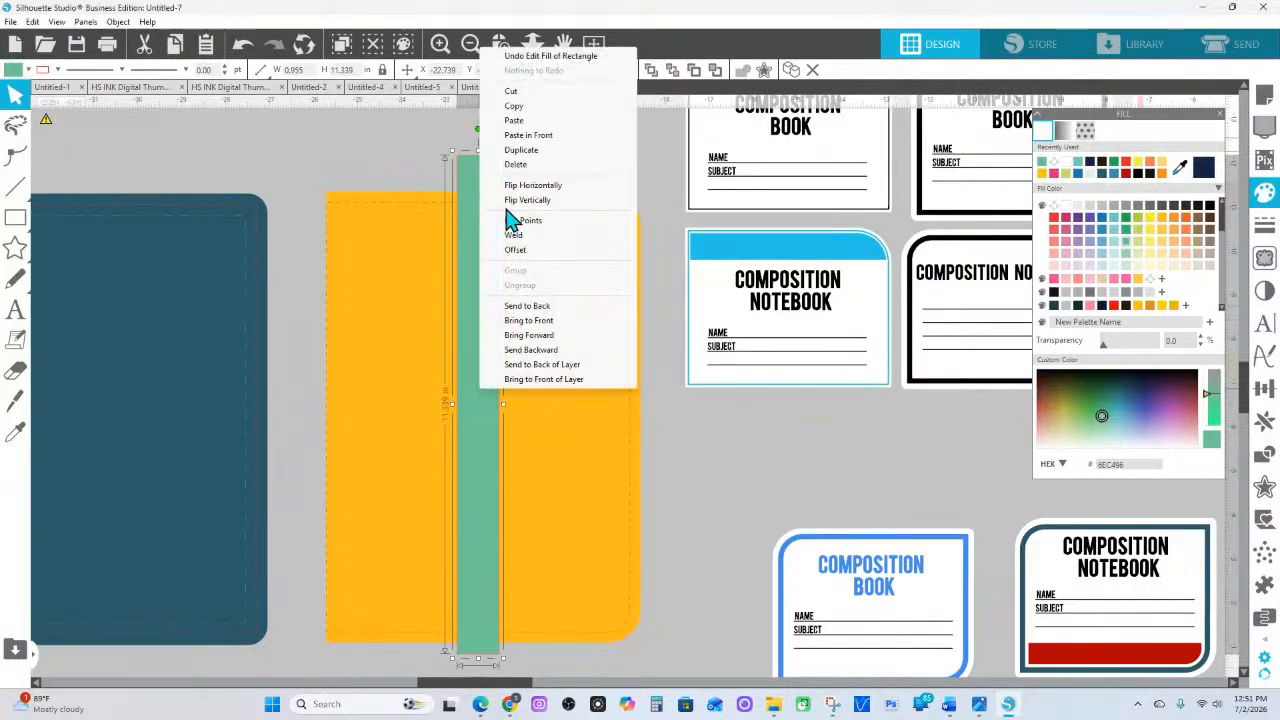
{"action": "left_click", "coordinate": [516, 106]}
{"action": "right_click", "coordinate": [462, 183]}
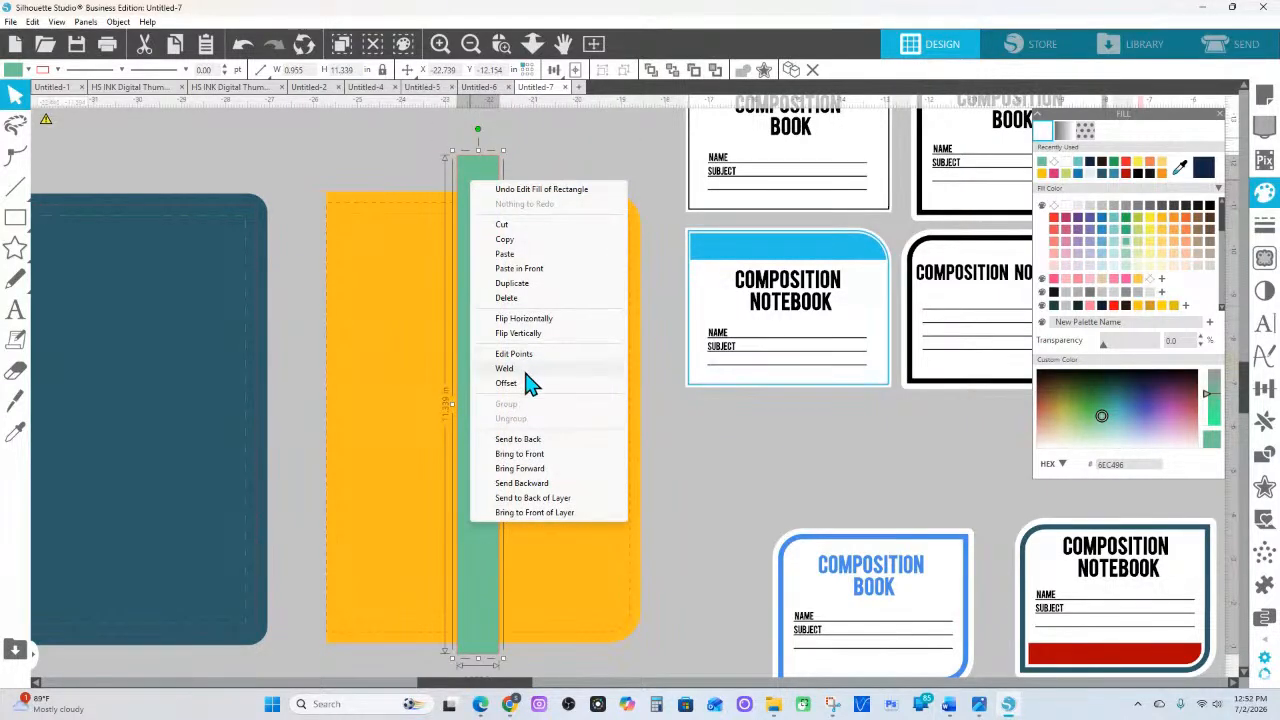
{"action": "left_click", "coordinate": [520, 270]}
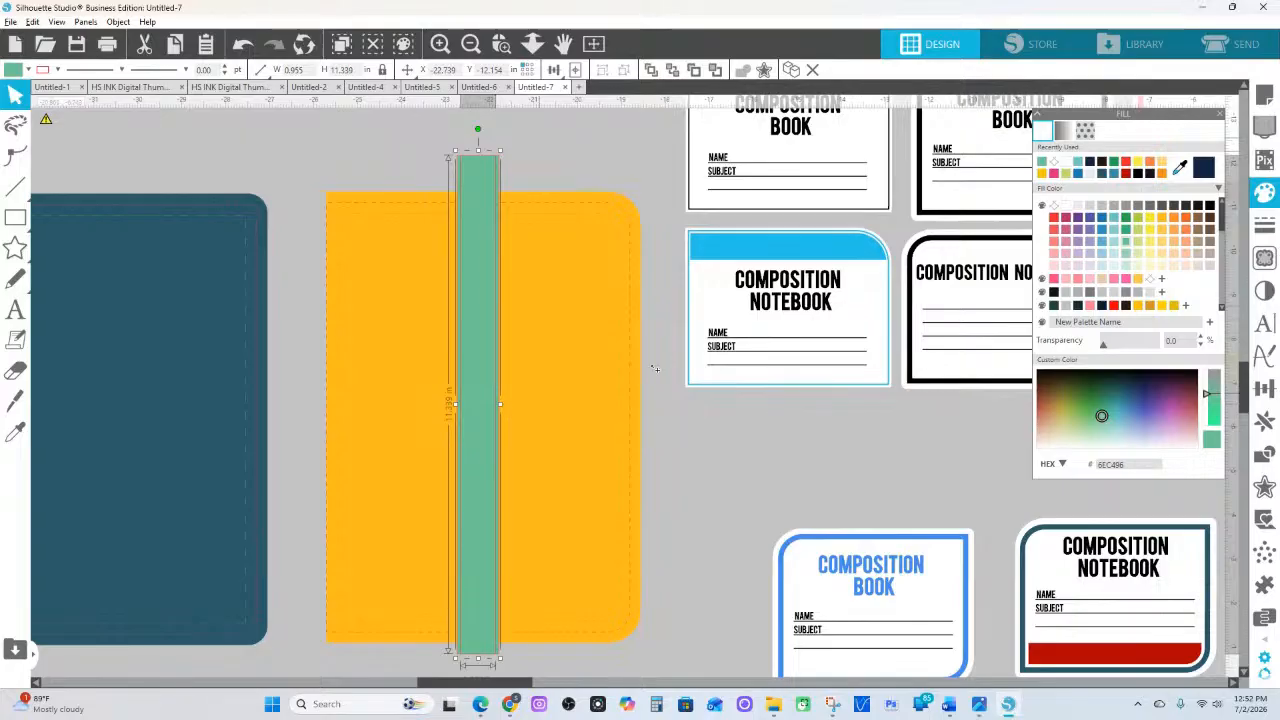
{"action": "left_click", "coordinate": [1129, 218]}
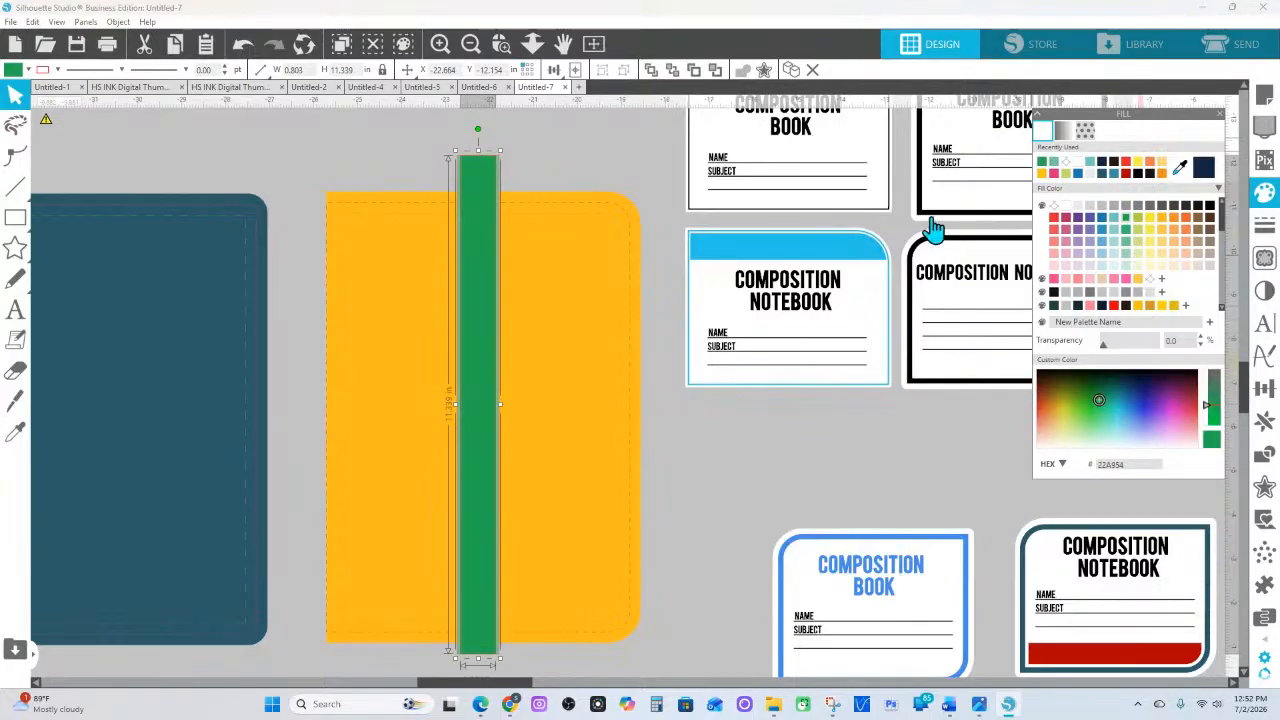
Paste another light green strip in front of the dark green one and narrow it evenly to about 0.62 in
{"action": "right_click", "coordinate": [485, 432]}
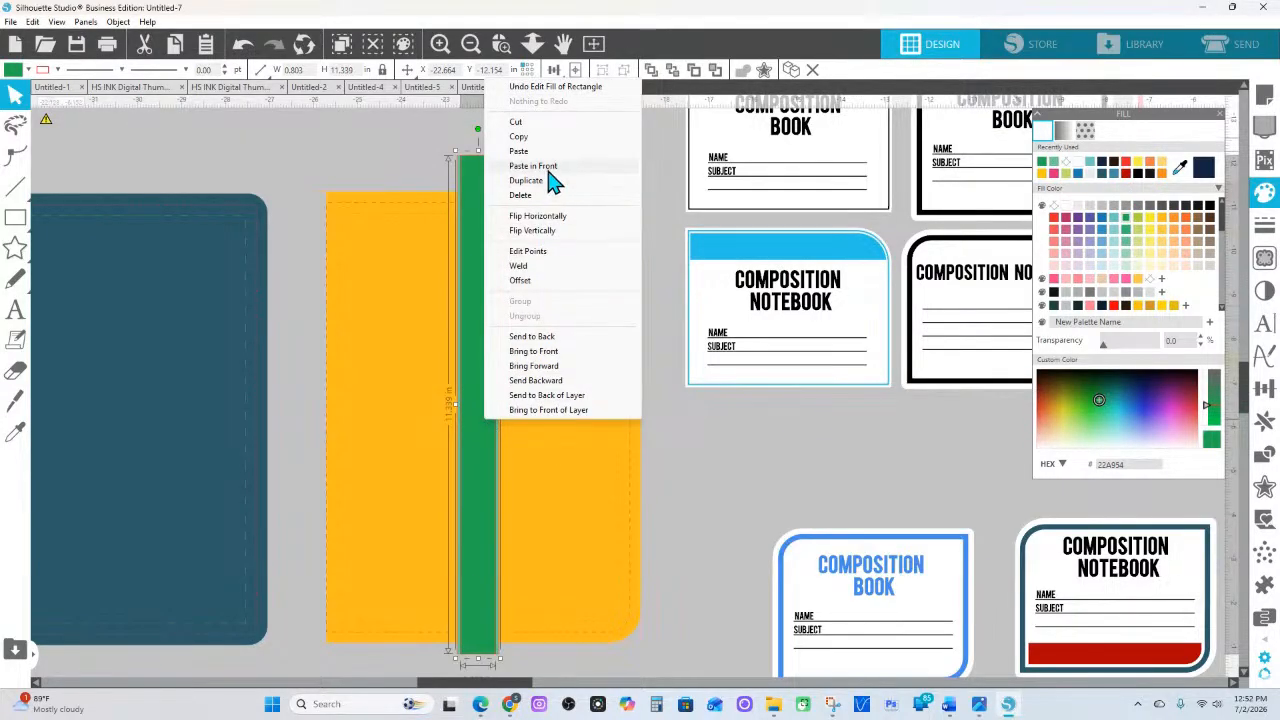
{"action": "left_click", "coordinate": [543, 166]}
{"action": "left_click_drag", "start_coordinate": [505, 415], "coordinate": [498, 415]}
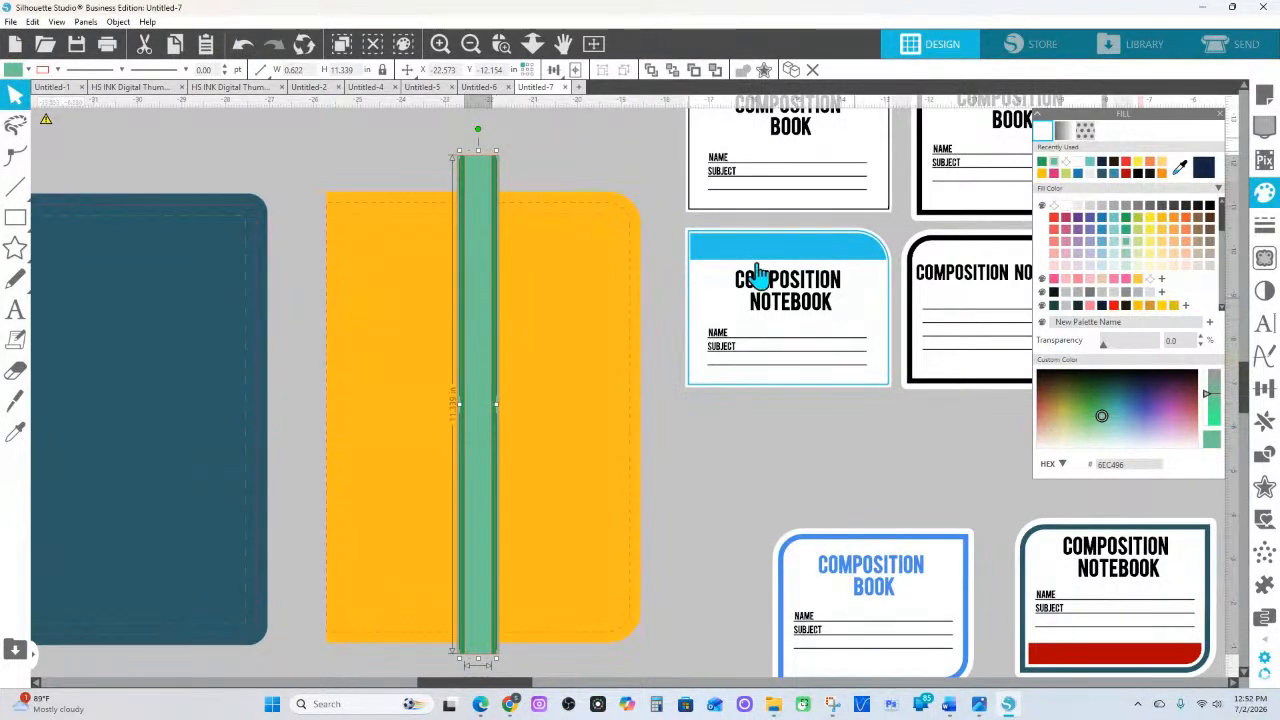
Draw a rectangle about 4.05 by 11.77 in around the yellow cover's left half, ending at the green strips
{"action": "left_click", "coordinate": [532, 43]}
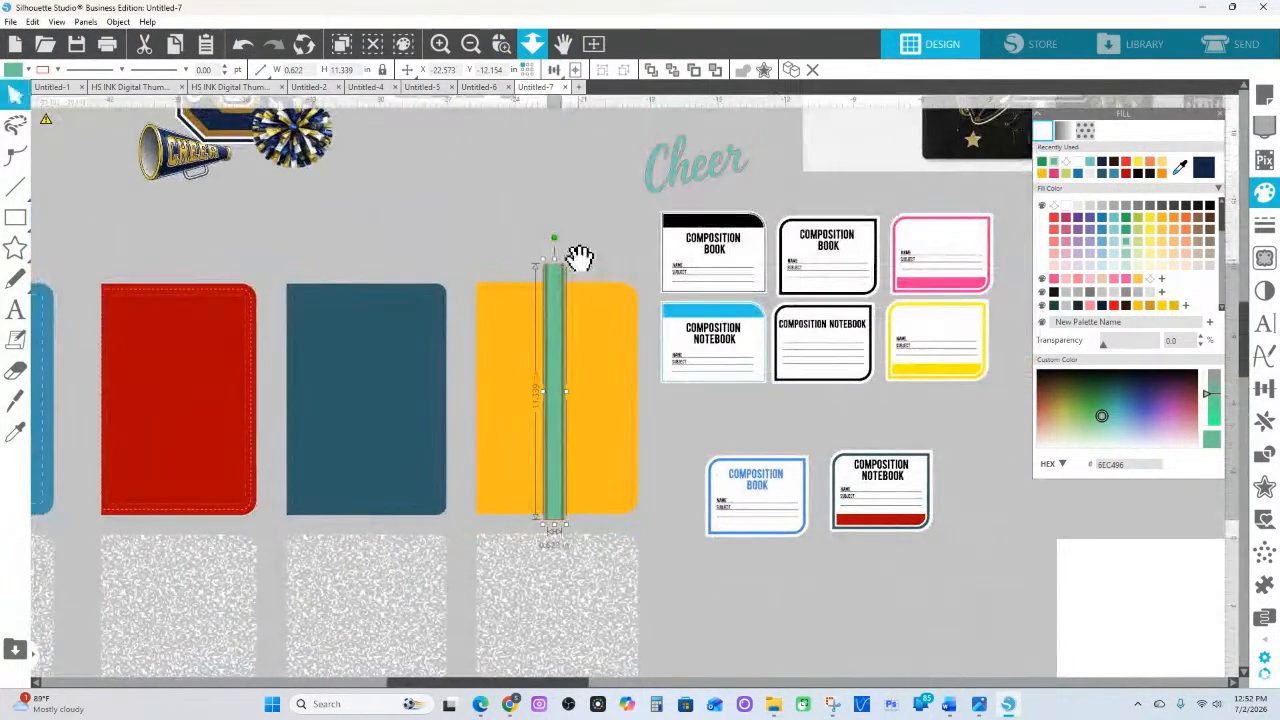
{"action": "left_click_drag", "start_coordinate": [579, 258], "coordinate": [470, 232]}
{"action": "left_click", "coordinate": [16, 218]}
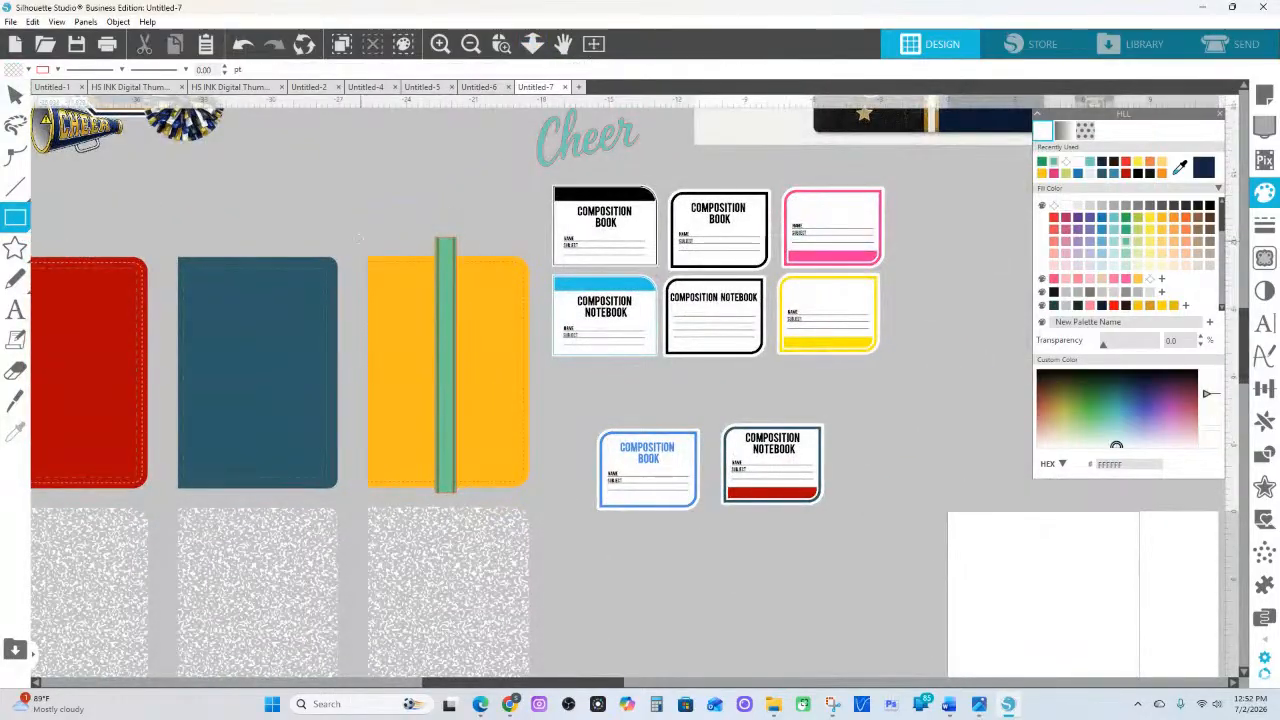
{"action": "left_click_drag", "start_coordinate": [350, 238], "coordinate": [449, 514]}
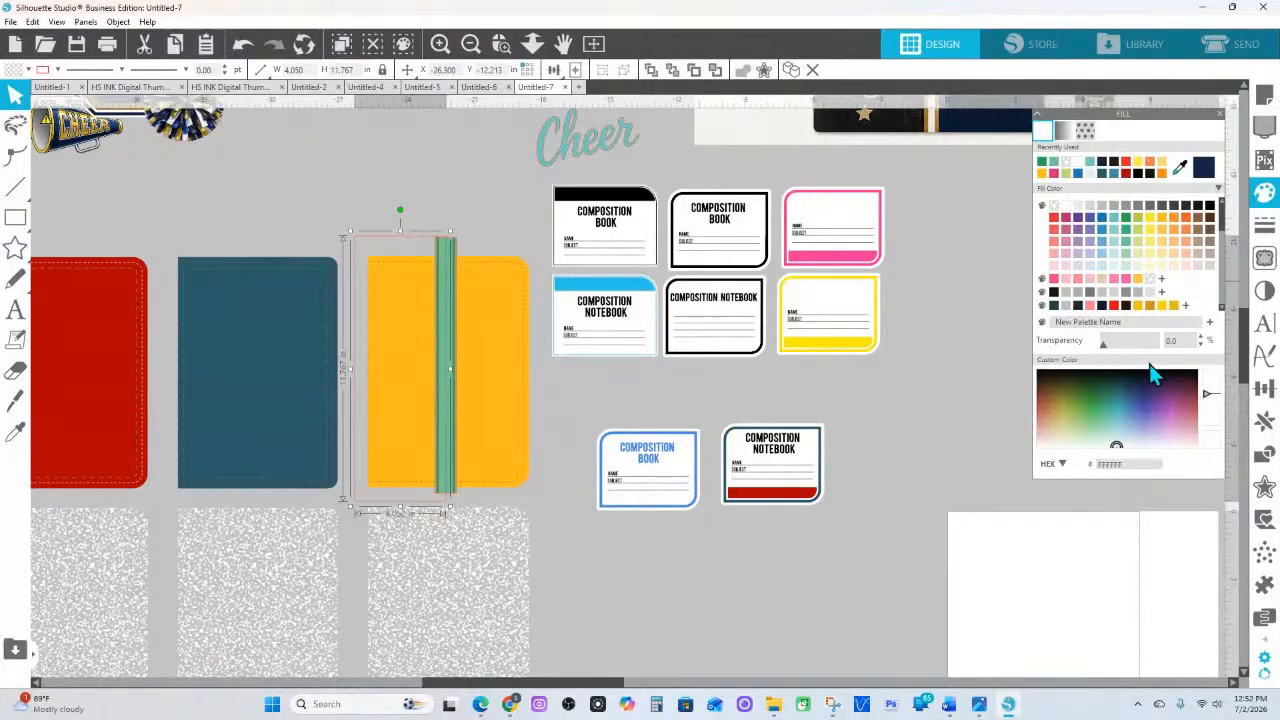
Duplicate the half-cover rectangle to the right so the copy surrounds the yellow cover's other half
{"action": "left_click", "coordinate": [1262, 421]}
{"action": "left_click", "coordinate": [1264, 388]}
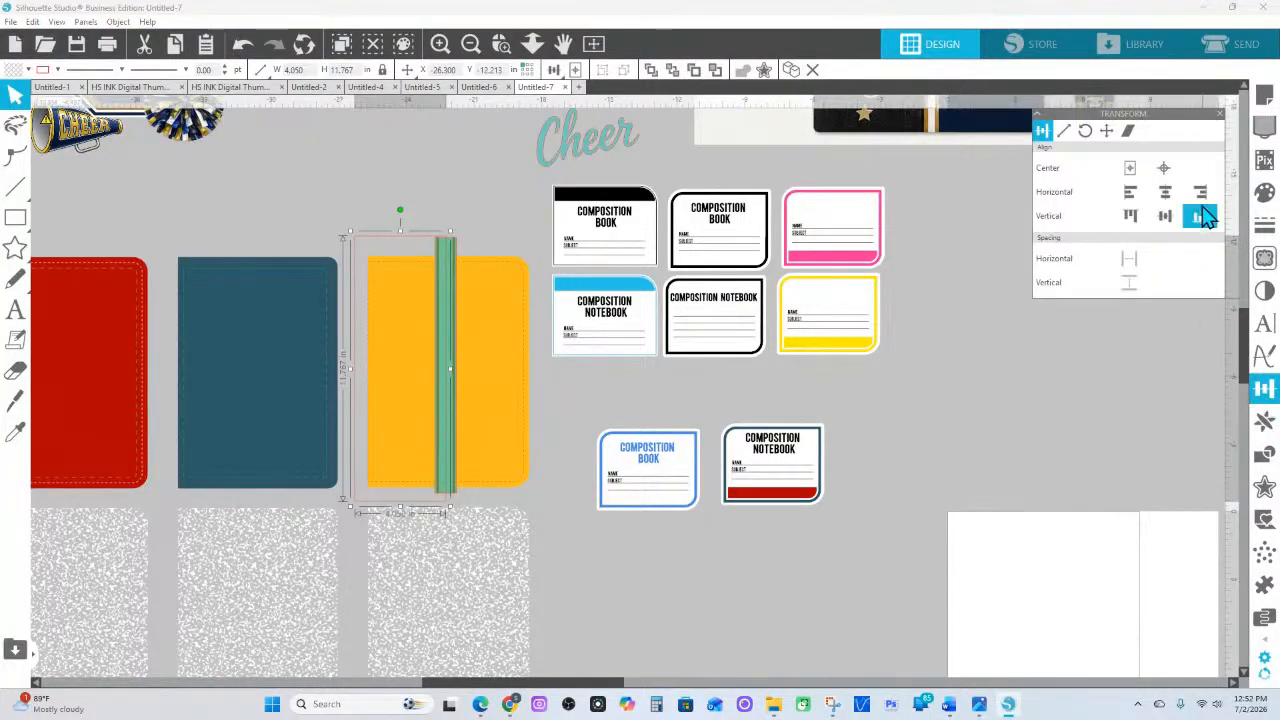
{"action": "left_click", "coordinate": [1264, 421]}
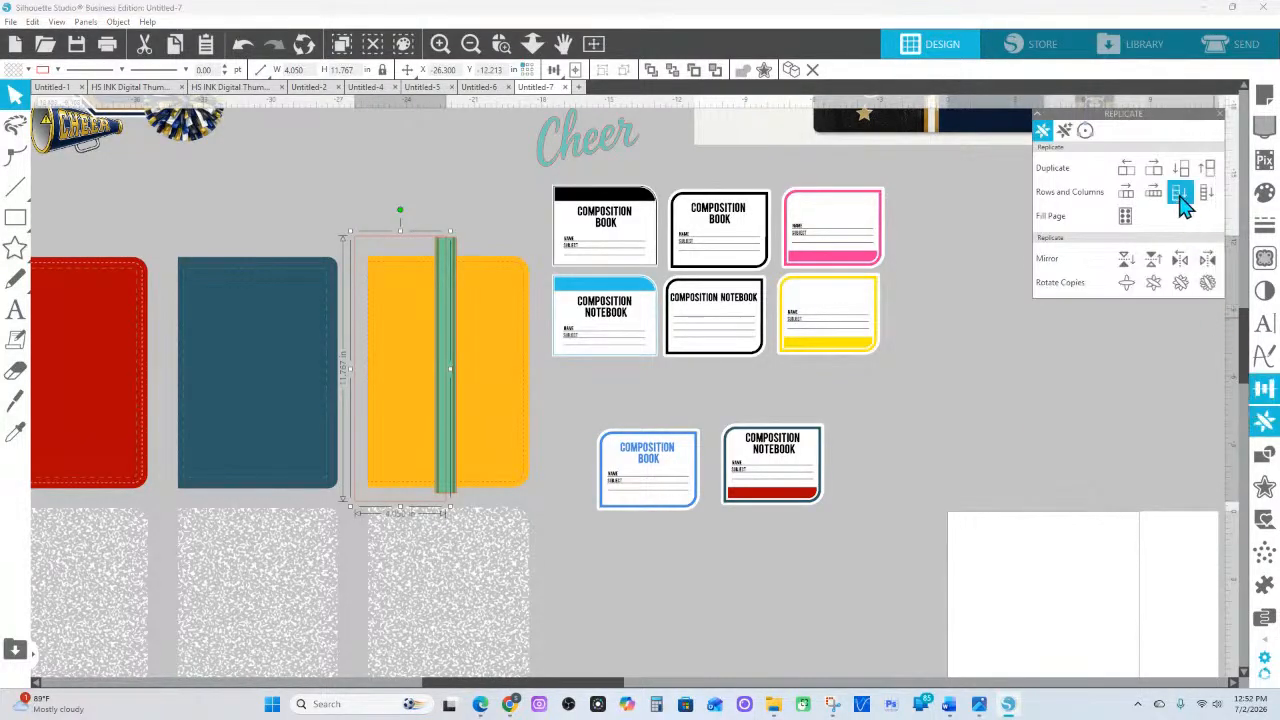
{"action": "left_click", "coordinate": [1155, 178]}
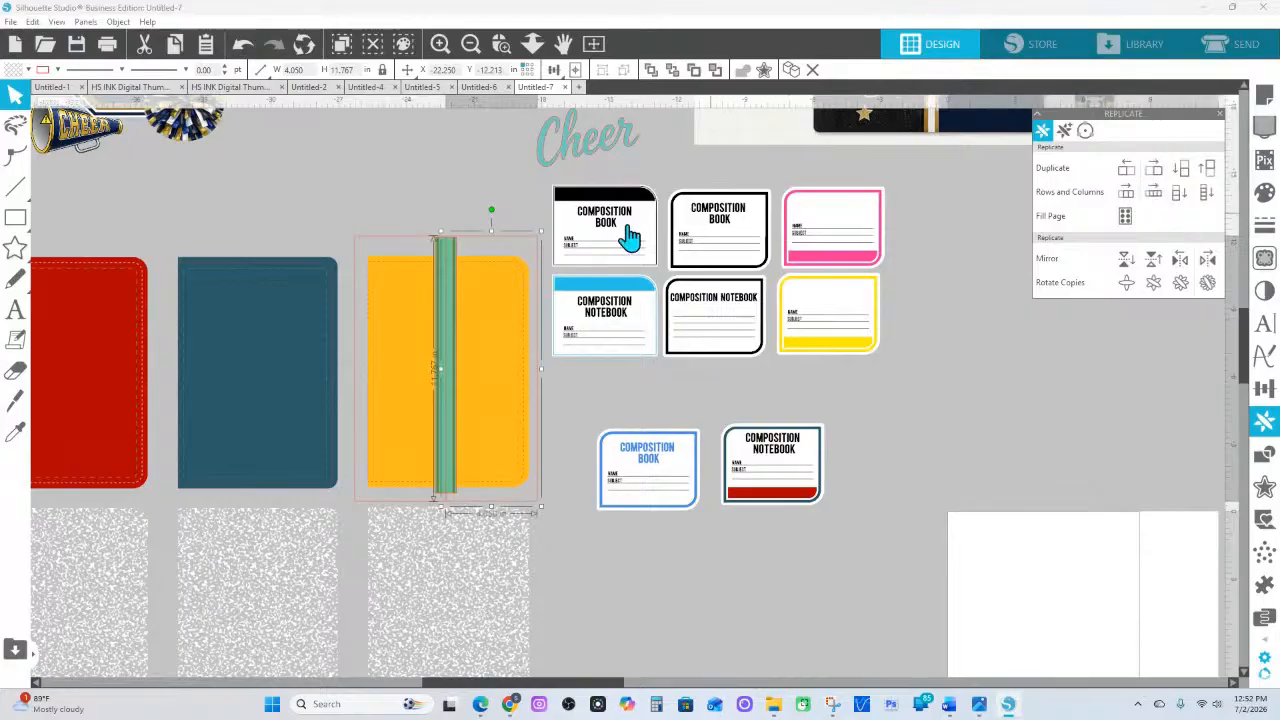
Bring the yellow cover to the front of the green strips, followed by the left half-cover rectangle
{"action": "left_click", "coordinate": [498, 270]}
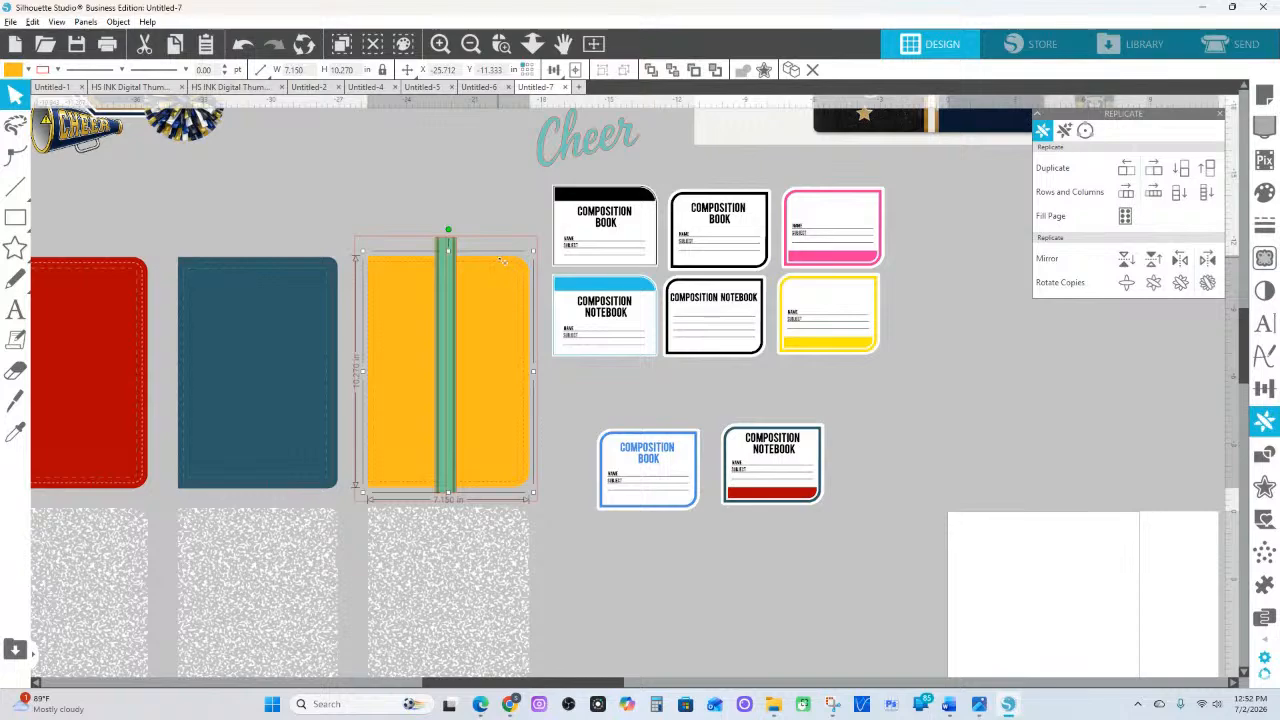
{"action": "key", "text": "ctrl+f"}
{"action": "left_click", "coordinate": [401, 239]}
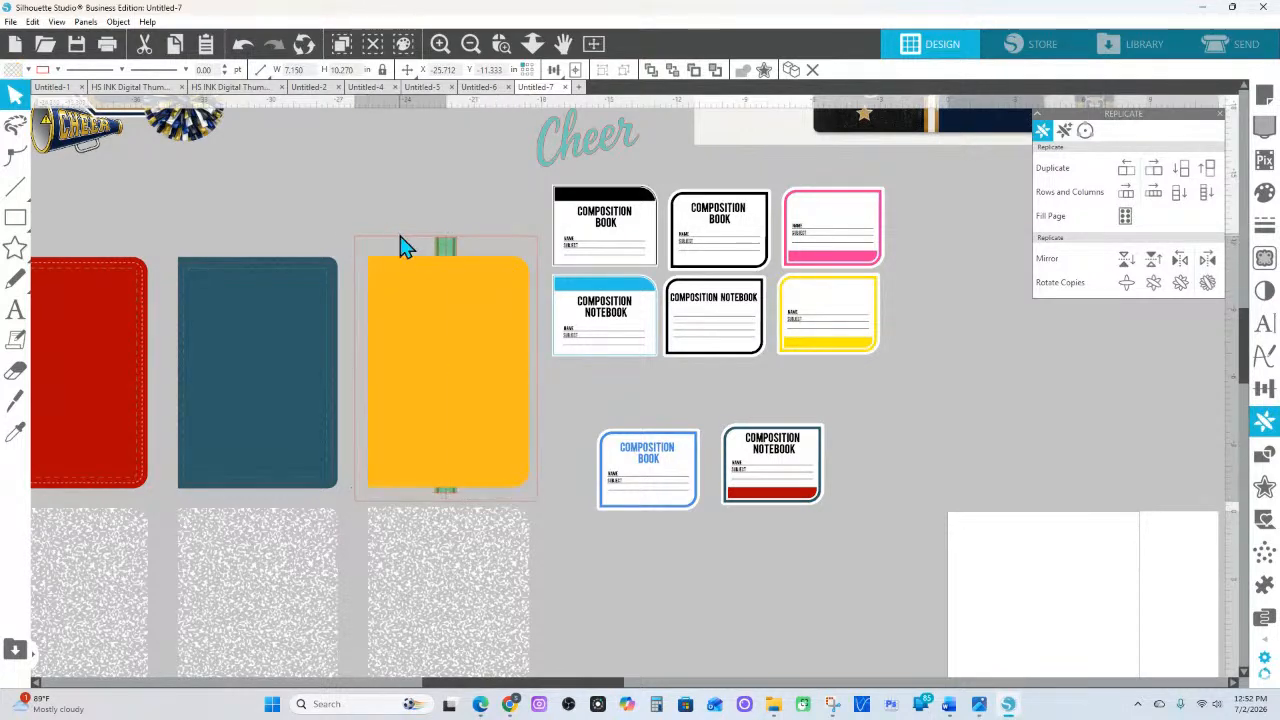
{"action": "key", "text": "ctrl+f"}
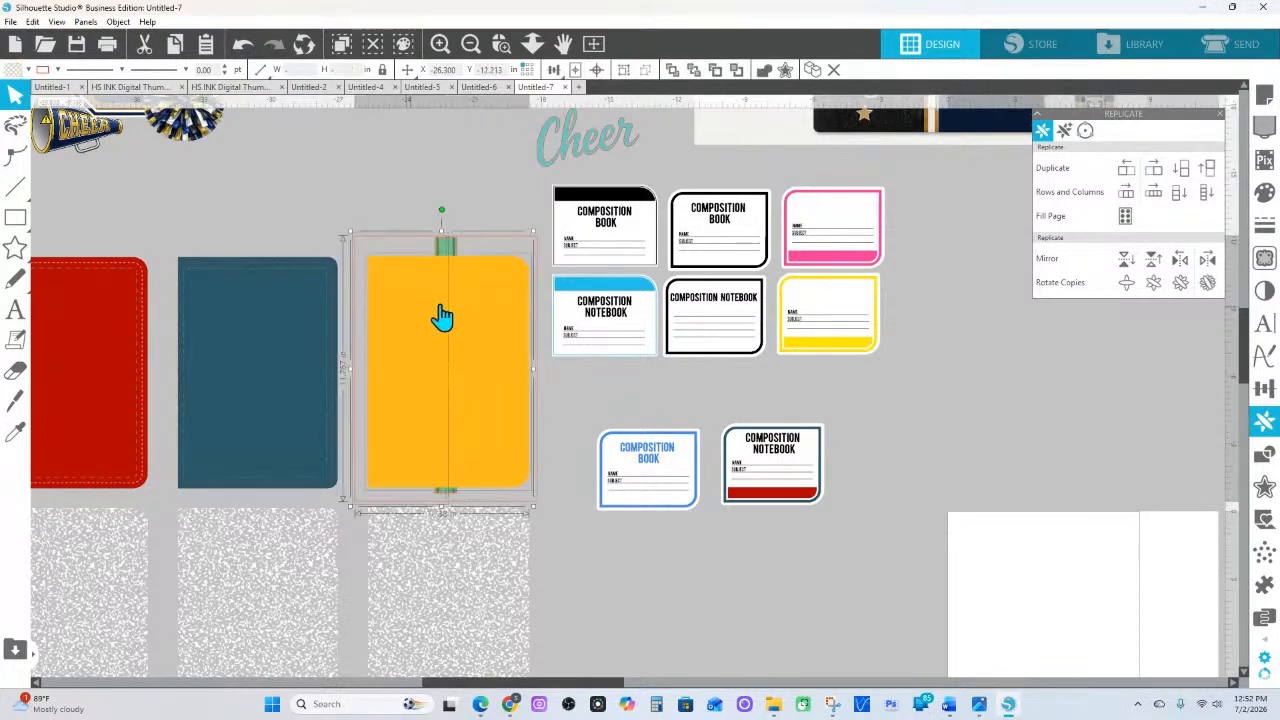
Divide the yellow cover with the left rectangle and move the leftover right rectangle away above the red cover
{"action": "left_click", "coordinate": [1264, 453]}
{"action": "left_click", "coordinate": [1176, 199]}
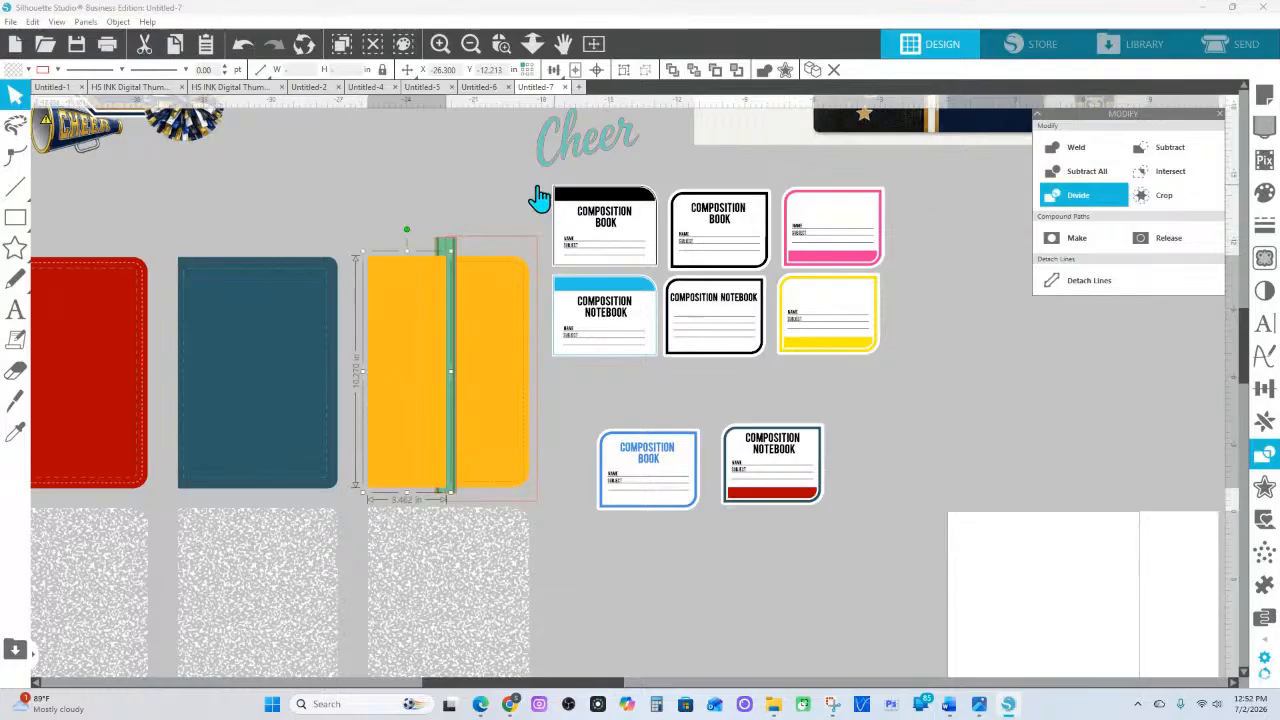
{"action": "left_click", "coordinate": [520, 252]}
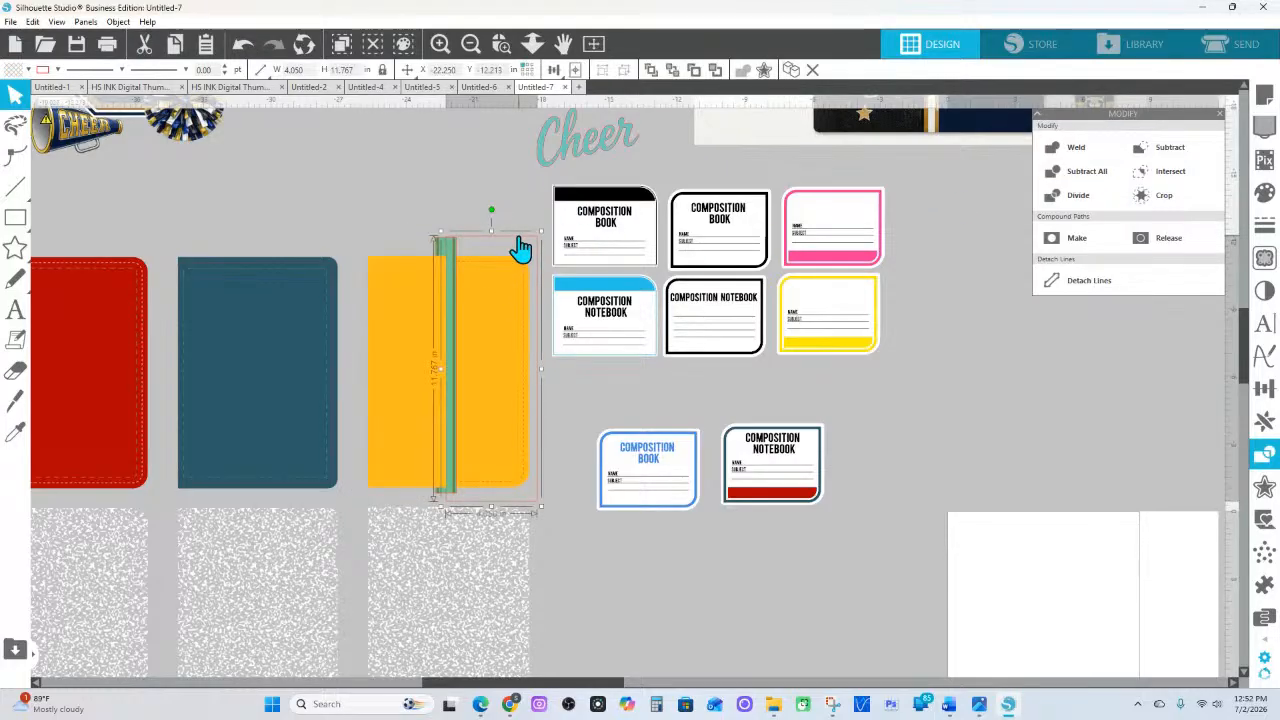
{"action": "left_click_drag", "start_coordinate": [517, 241], "coordinate": [133, 84]}
Fill the right part of the divided yellow cover with the navy of the Cheer C design
{"action": "left_click", "coordinate": [521, 292]}
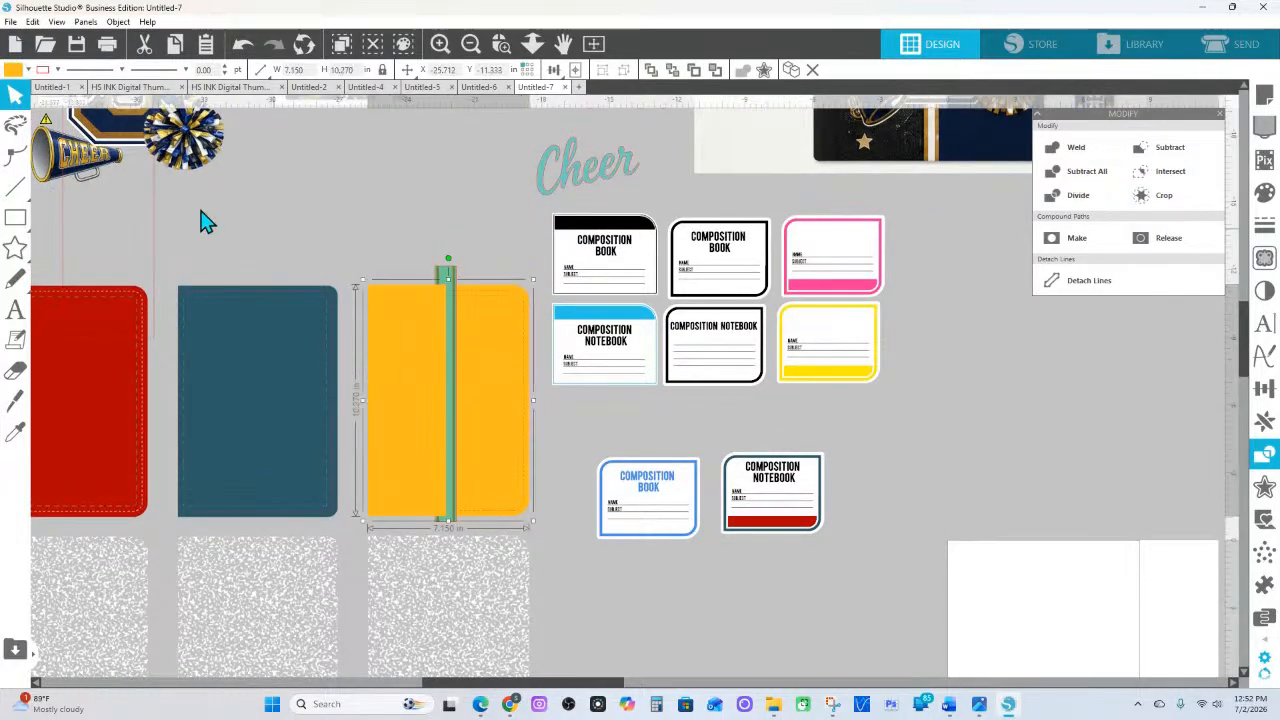
{"action": "left_click", "coordinate": [15, 430]}
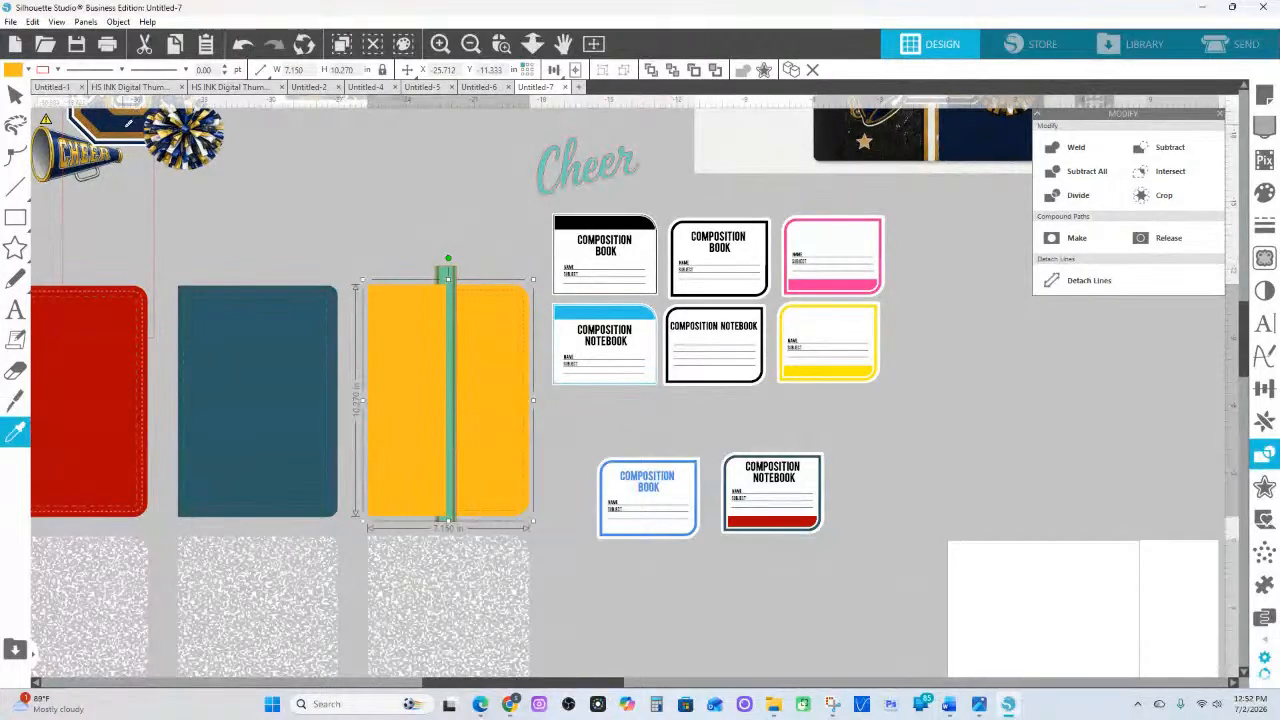
{"action": "left_click", "coordinate": [128, 122]}
{"action": "left_click", "coordinate": [15, 93]}
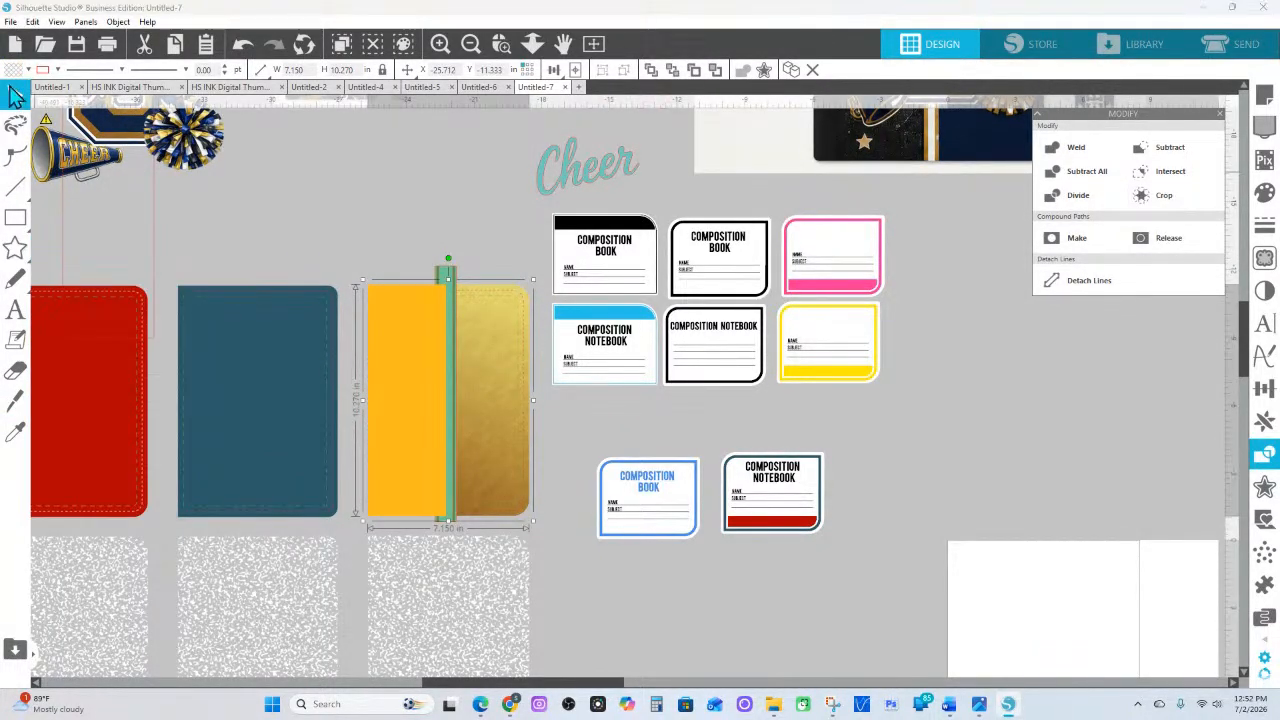
{"action": "left_click", "coordinate": [18, 69]}
{"action": "left_click", "coordinate": [178, 112]}
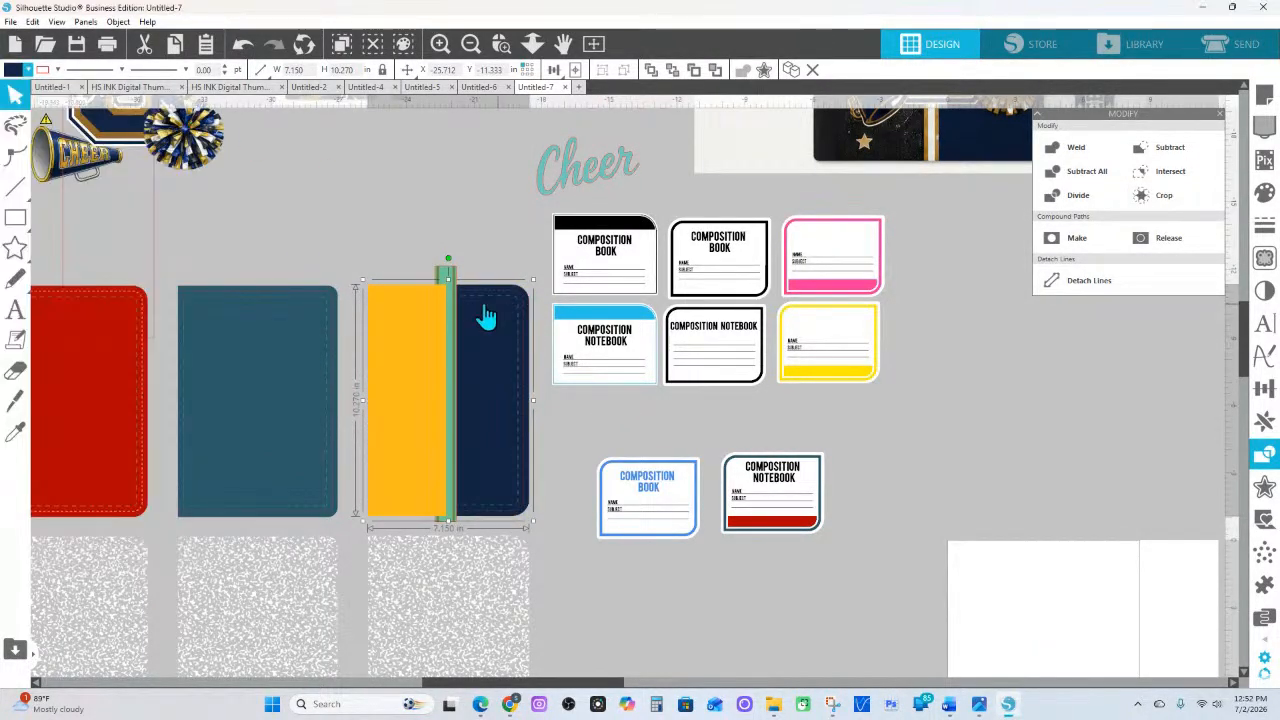
Send the yellow and navy cover pieces behind the green center strips
{"action": "left_click_drag", "start_coordinate": [366, 228], "coordinate": [380, 315]}
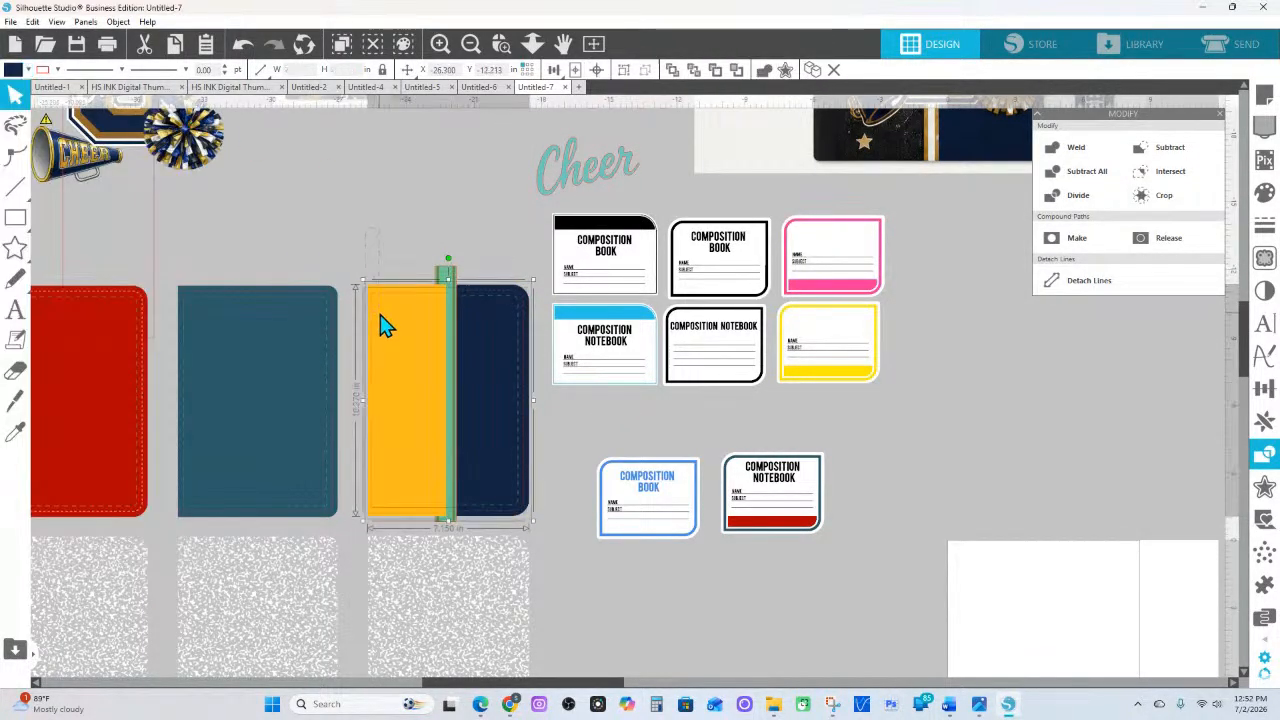
{"action": "left_click", "coordinate": [398, 265]}
{"action": "left_click", "coordinate": [501, 43]}
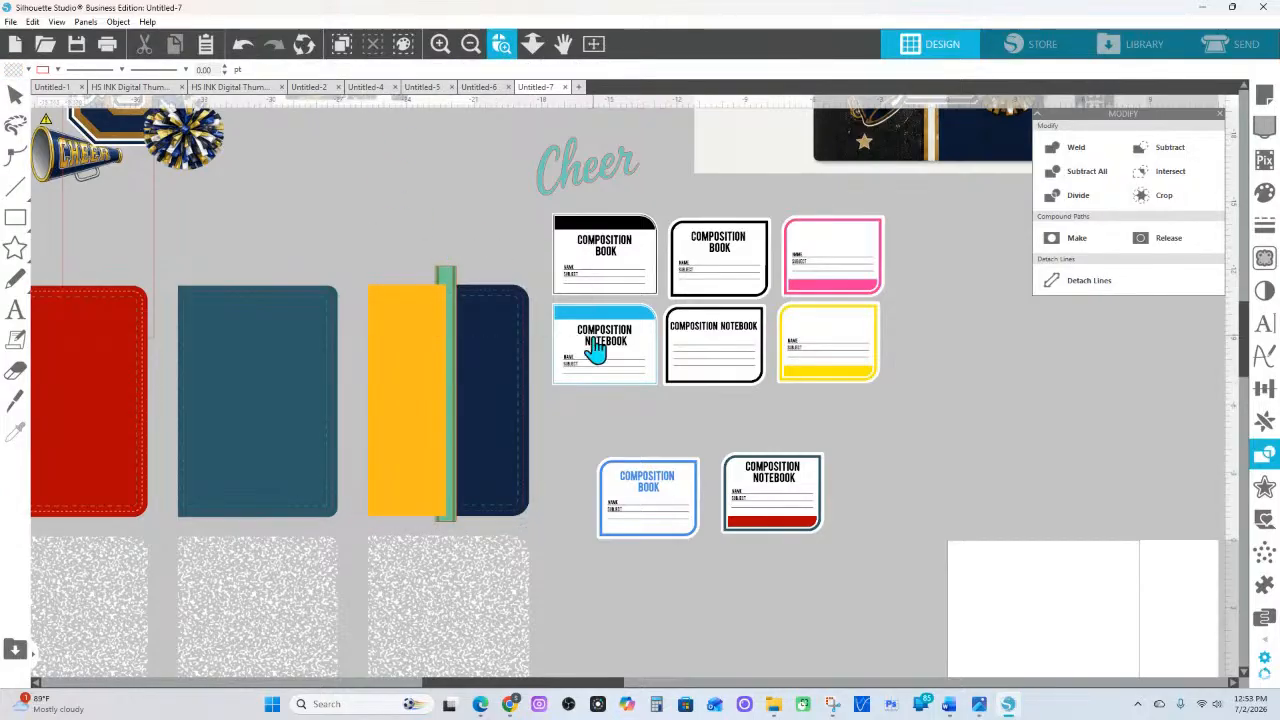
{"action": "left_click_drag", "start_coordinate": [361, 246], "coordinate": [593, 340]}
{"action": "left_click_drag", "start_coordinate": [417, 302], "coordinate": [419, 368]}
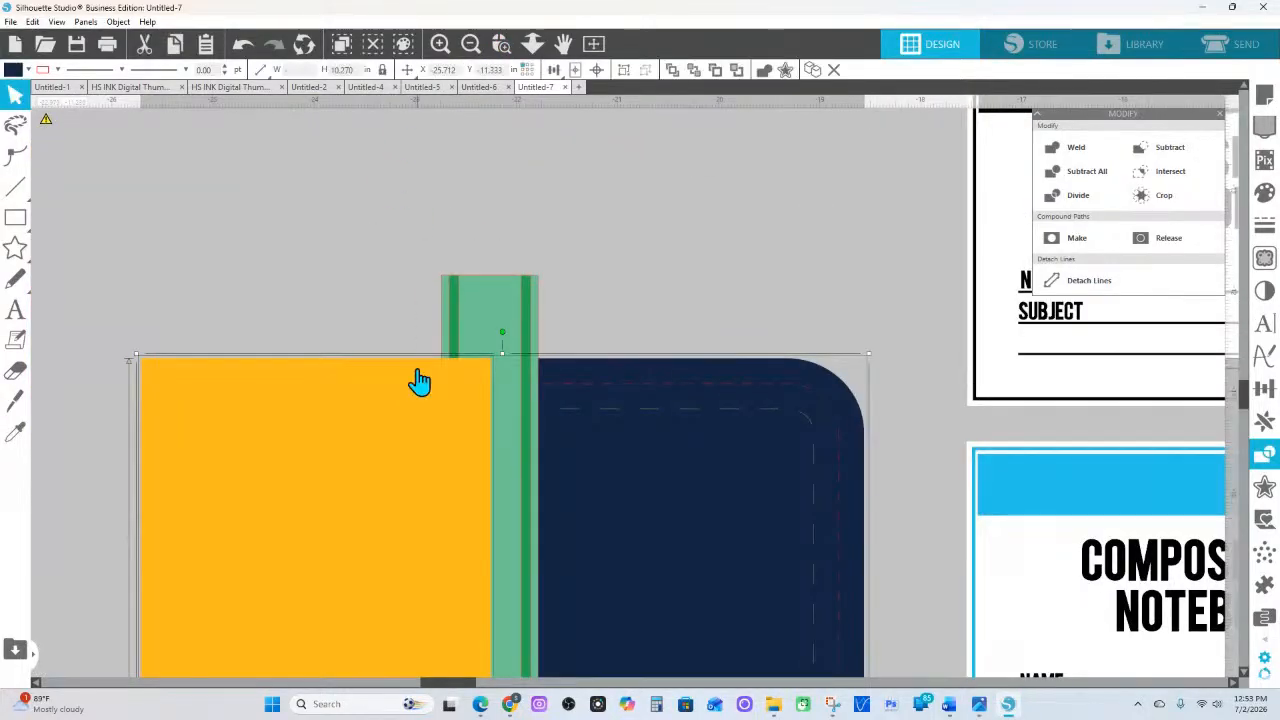
{"action": "right_click", "coordinate": [419, 380]}
{"action": "left_click", "coordinate": [487, 291]}
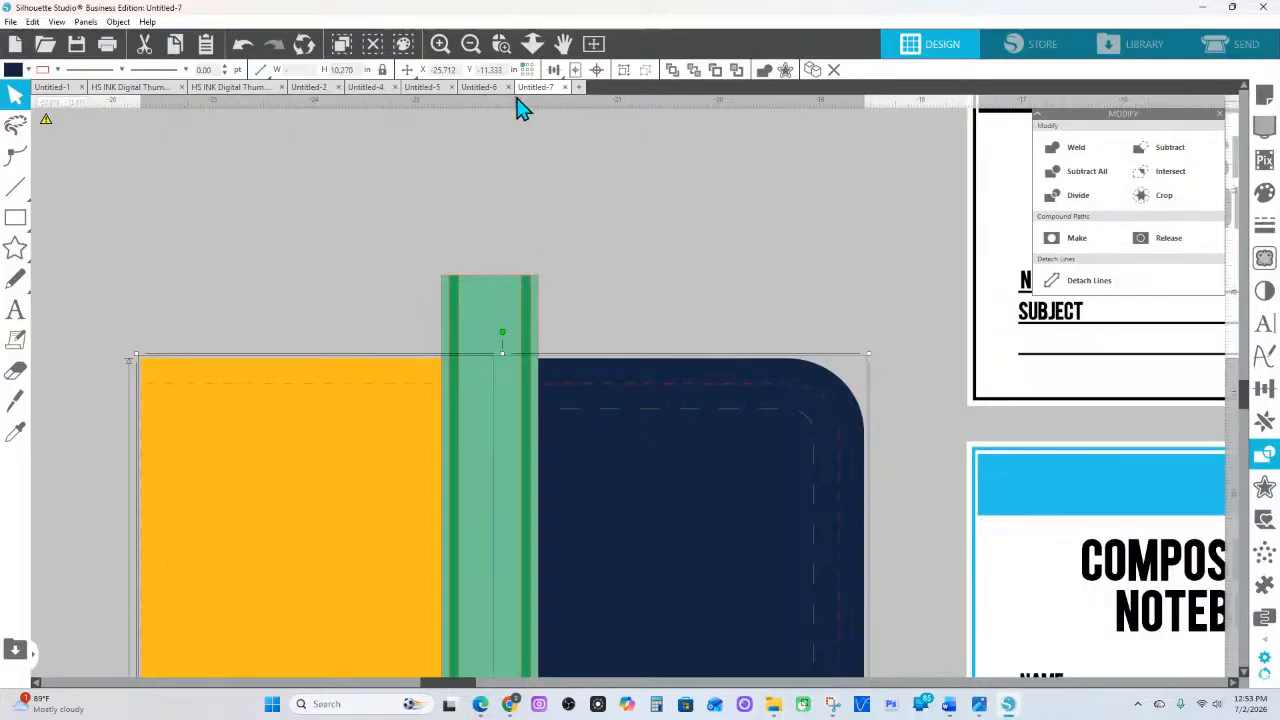
Fill the narrowest green center strip on the split cover with the gold texture sampled from the Cheer C artwork
{"action": "left_click", "coordinate": [532, 43]}
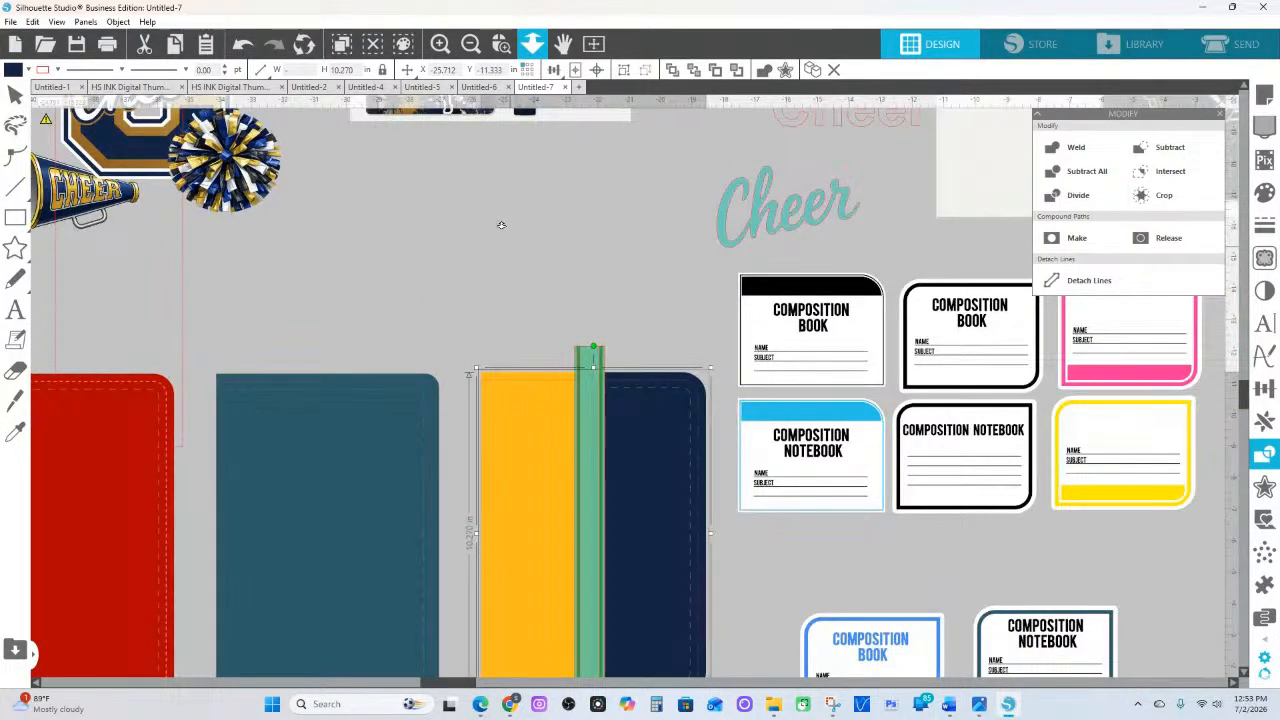
{"action": "scroll", "coordinate": [501, 225], "scroll_direction": "down", "scroll_amount": 2}
{"action": "left_click_drag", "start_coordinate": [390, 260], "coordinate": [223, 266]}
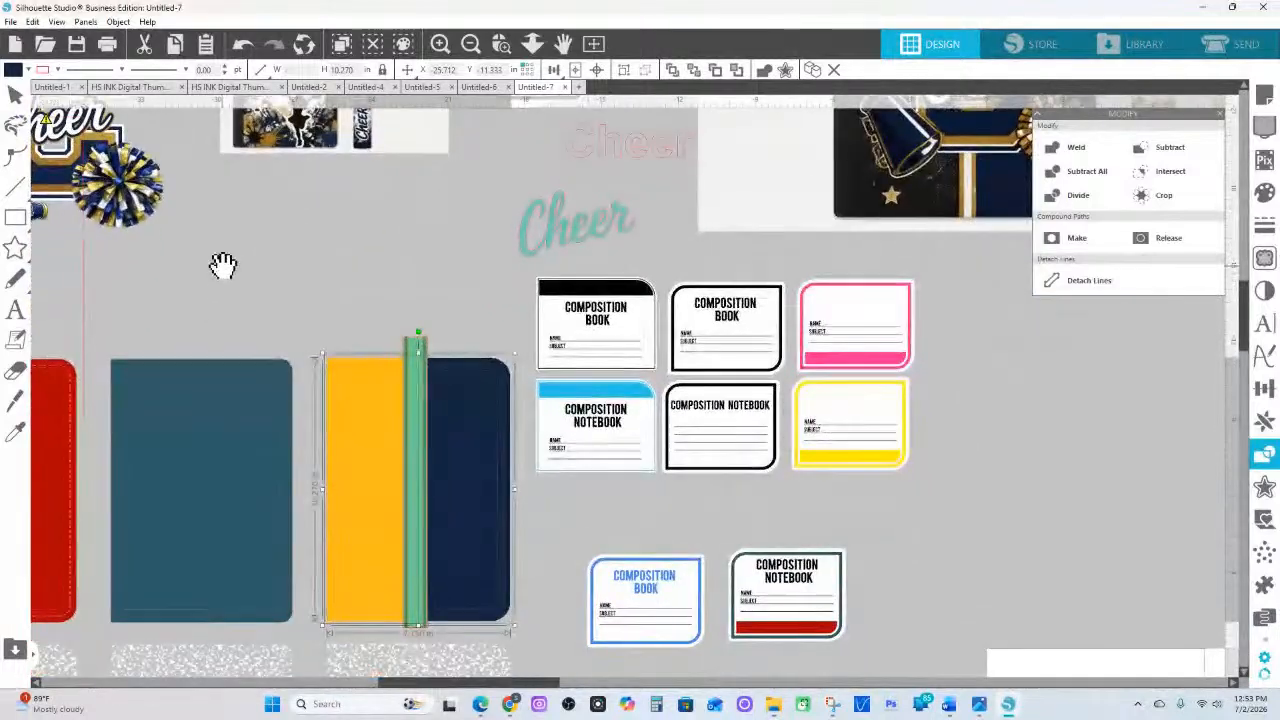
{"action": "left_click", "coordinate": [426, 336]}
{"action": "left_click", "coordinate": [409, 352]}
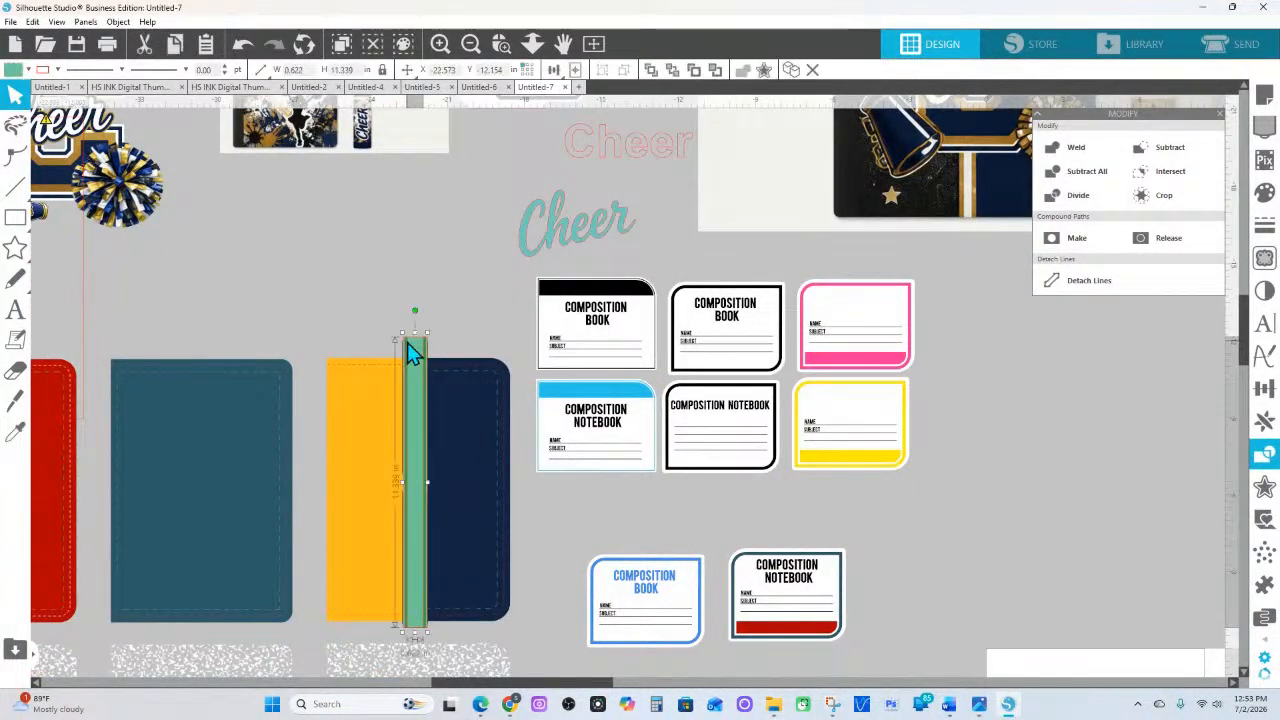
{"action": "left_click", "coordinate": [15, 430]}
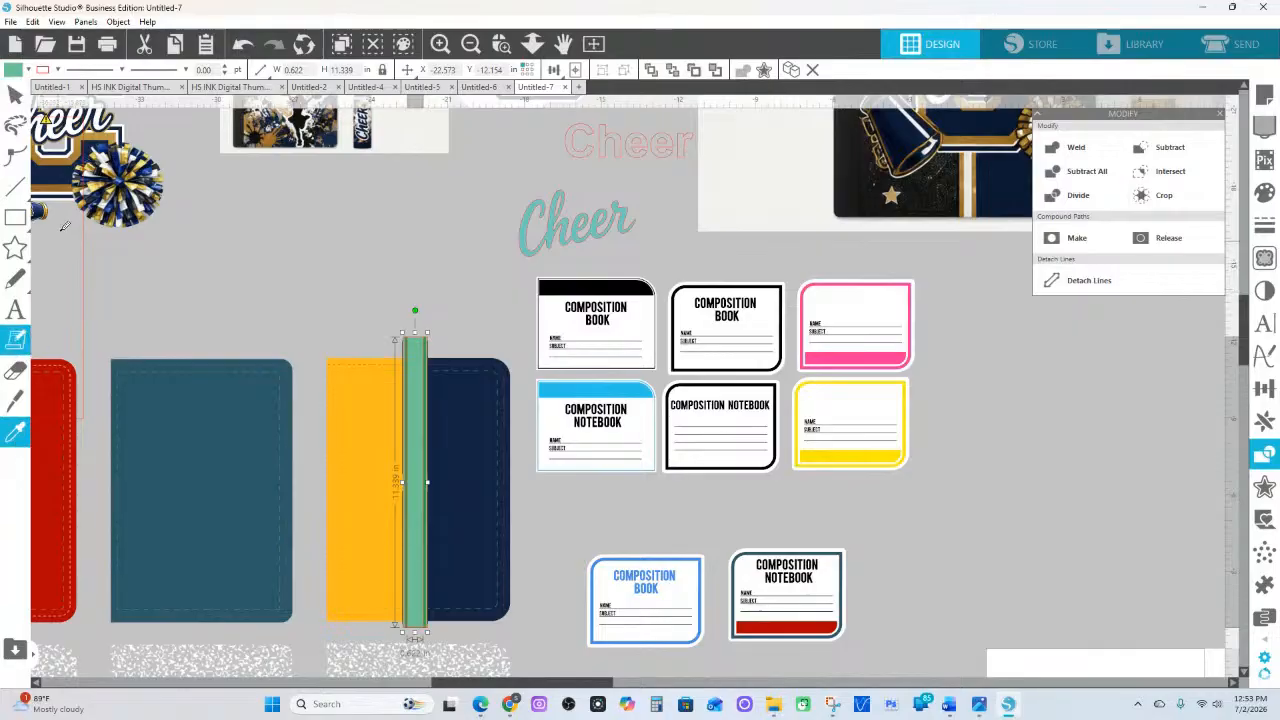
{"action": "left_click", "coordinate": [60, 214]}
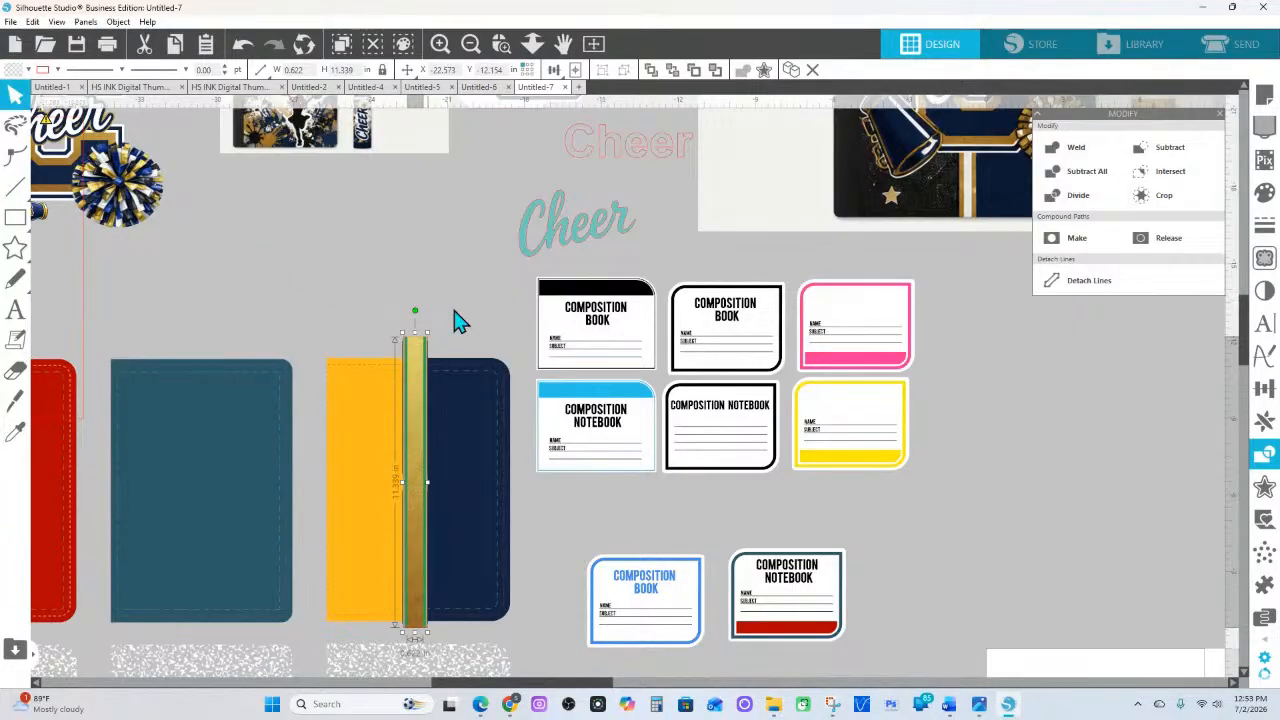
Fill the next wider green strip behind the gold center strip with the same gold texture
{"action": "left_click", "coordinate": [503, 45]}
{"action": "left_click_drag", "start_coordinate": [363, 322], "coordinate": [477, 374]}
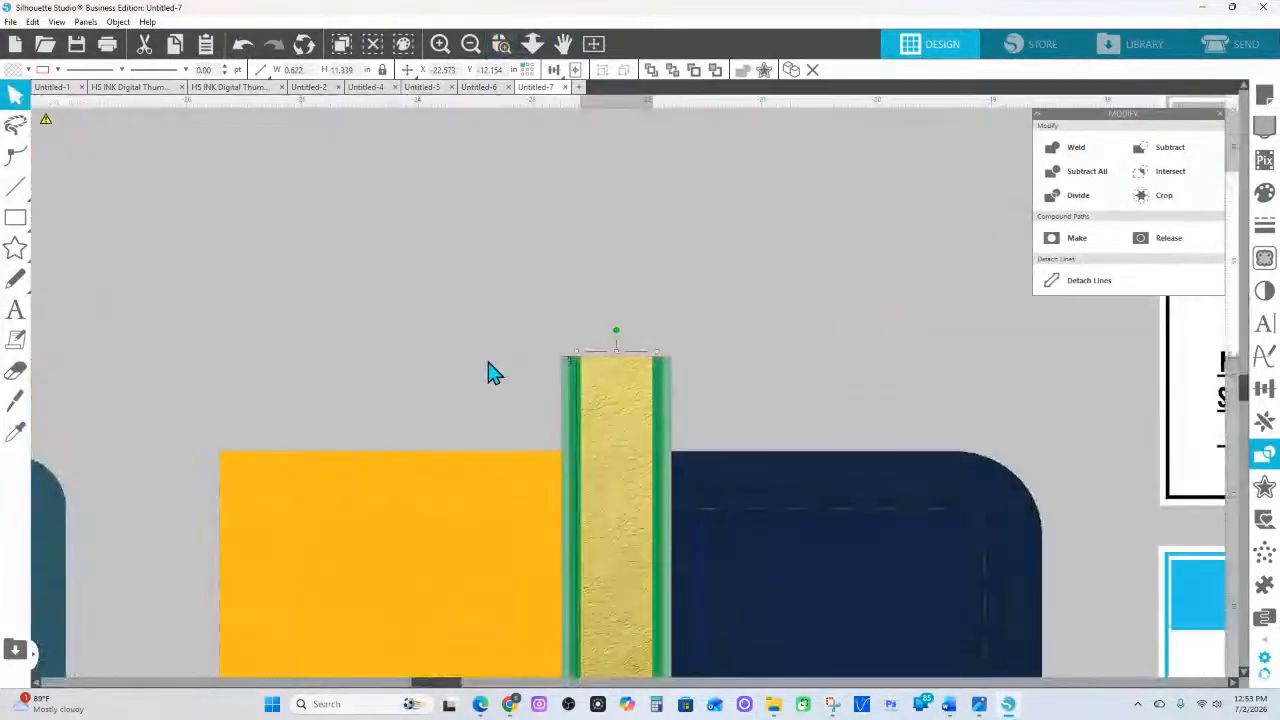
{"action": "left_click", "coordinate": [580, 386]}
{"action": "left_click", "coordinate": [12, 434]}
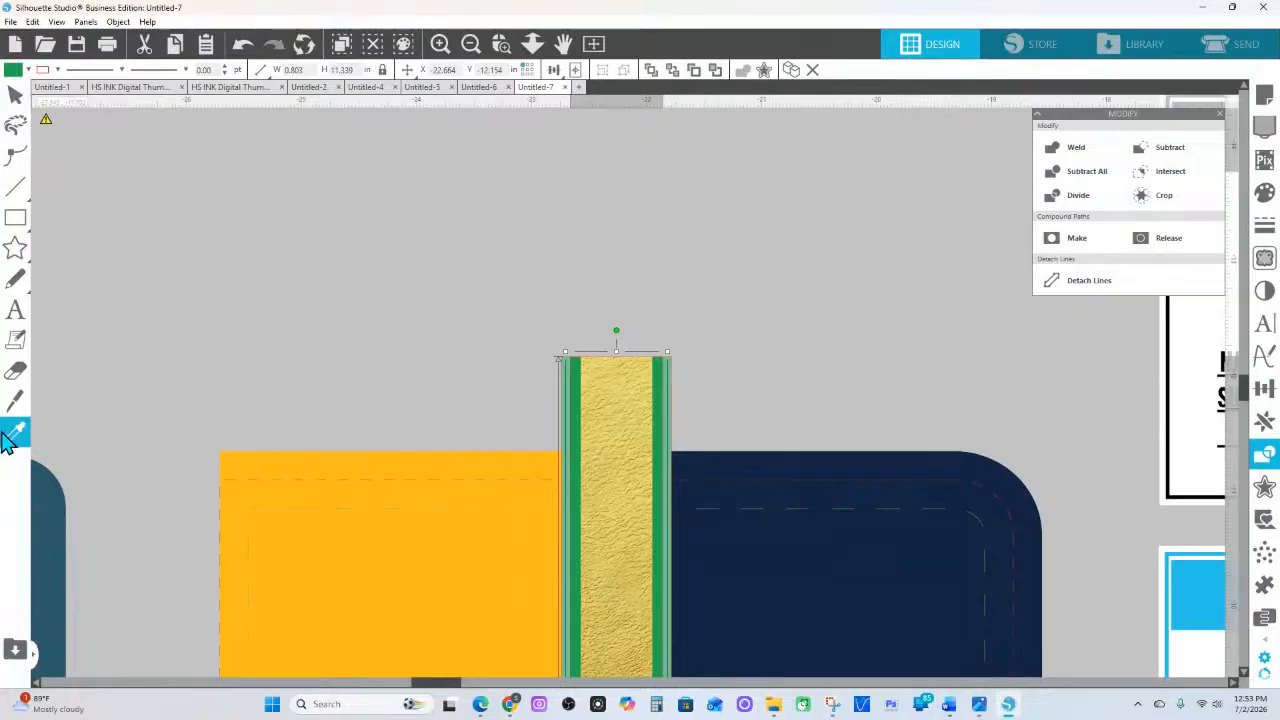
{"action": "left_click", "coordinate": [601, 415]}
Fill the narrow center strip with white and delete the widest green strip behind the gold one
{"action": "left_click", "coordinate": [624, 424]}
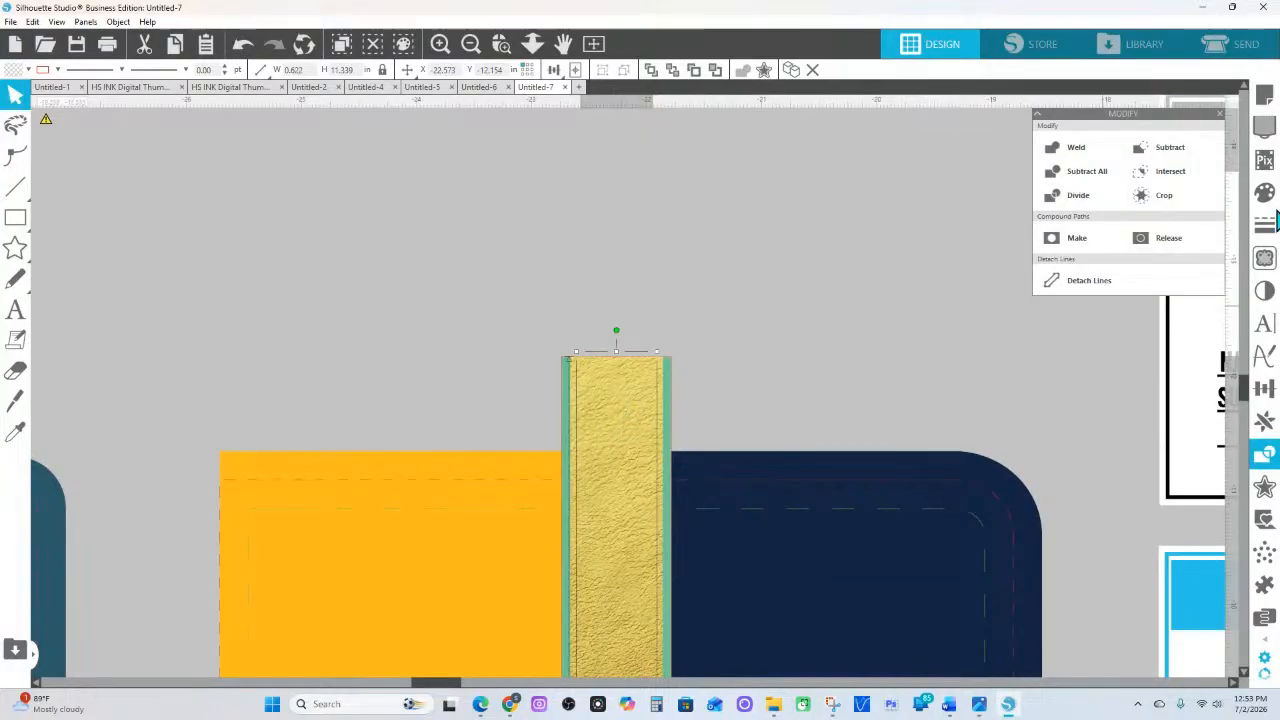
{"action": "left_click", "coordinate": [1265, 192]}
{"action": "left_click", "coordinate": [1093, 167]}
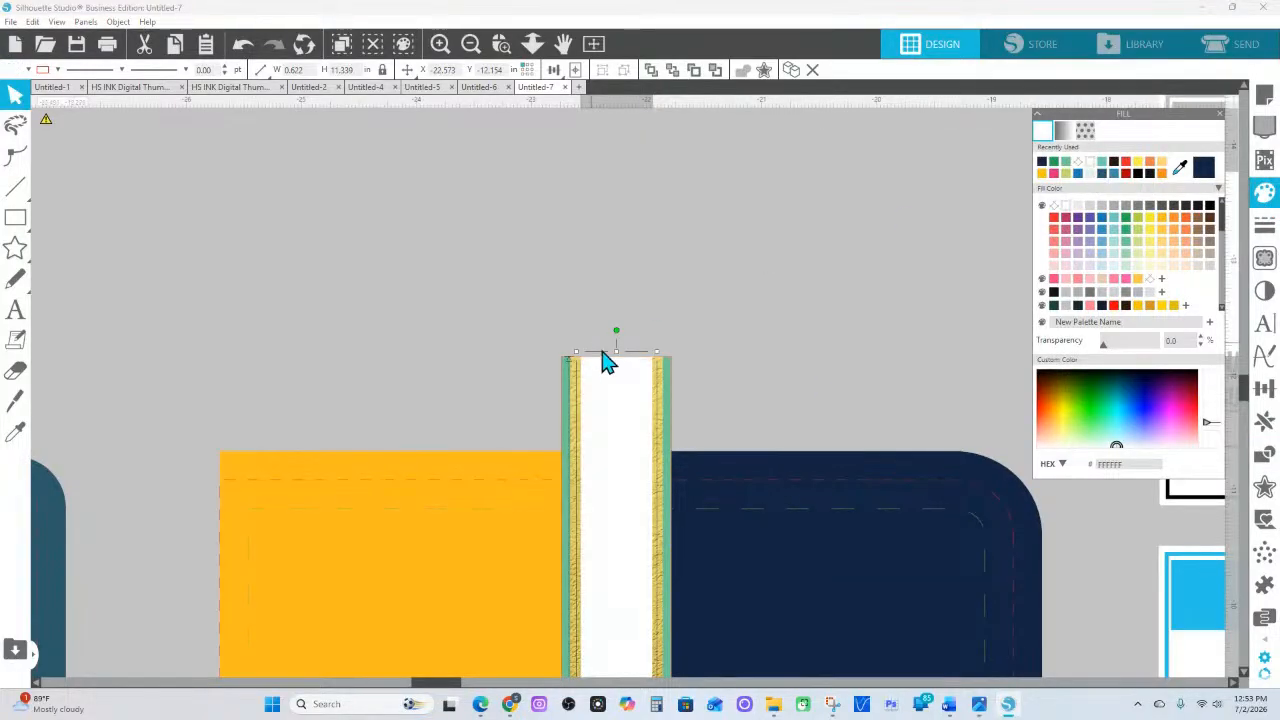
{"action": "left_click", "coordinate": [675, 382]}
{"action": "key", "text": "Delete"}
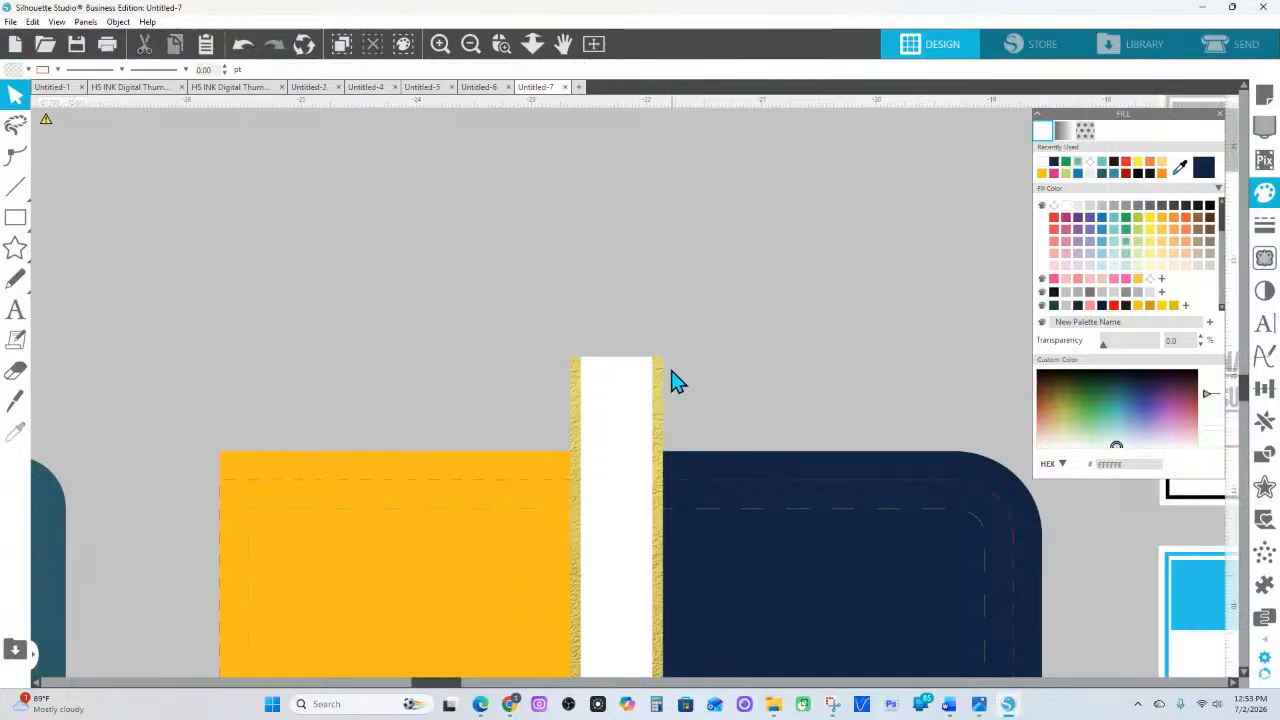
Check the reference notebook design and fill the yellow left half of the split cover with black
{"action": "left_click", "coordinate": [532, 43]}
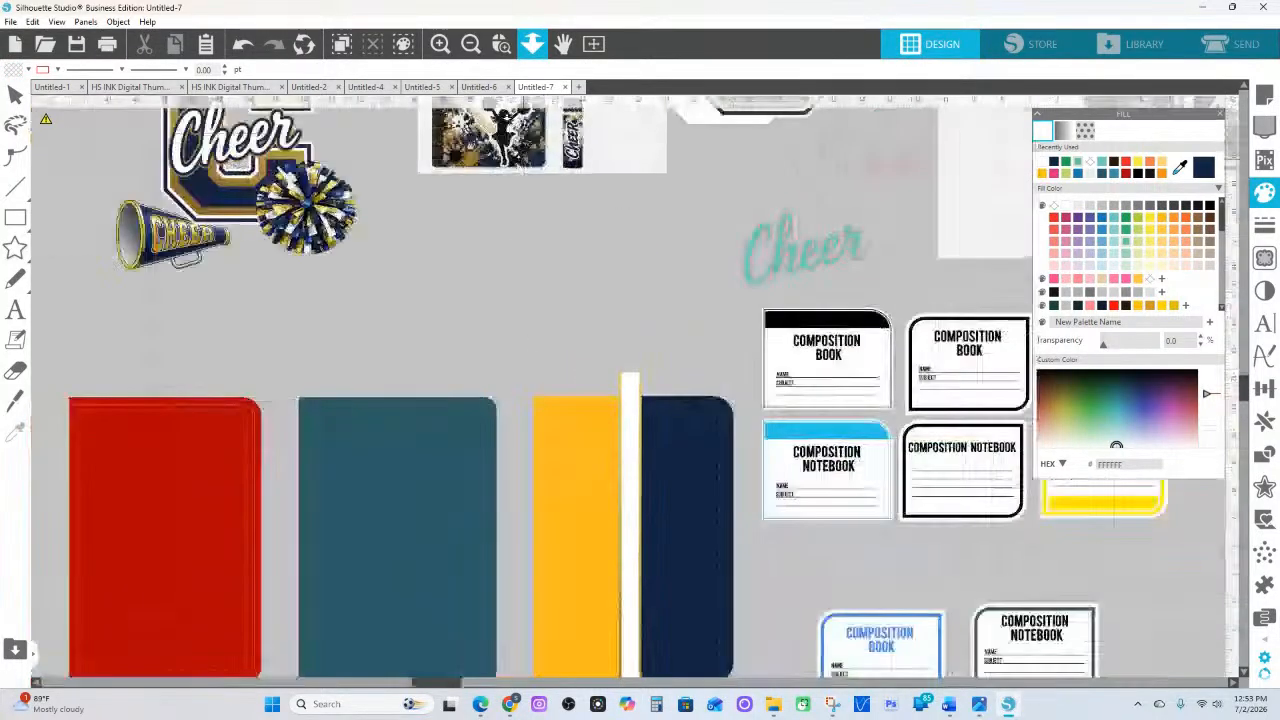
{"action": "mouse_move", "coordinate": [508, 115]}
{"action": "left_mouse_down"}
{"action": "mouse_move", "coordinate": [509, 145]}
{"action": "mouse_move", "coordinate": [510, 130]}
{"action": "left_mouse_up"}
{"action": "scroll", "coordinate": [655, 370], "scroll_direction": "down", "scroll_amount": 1}
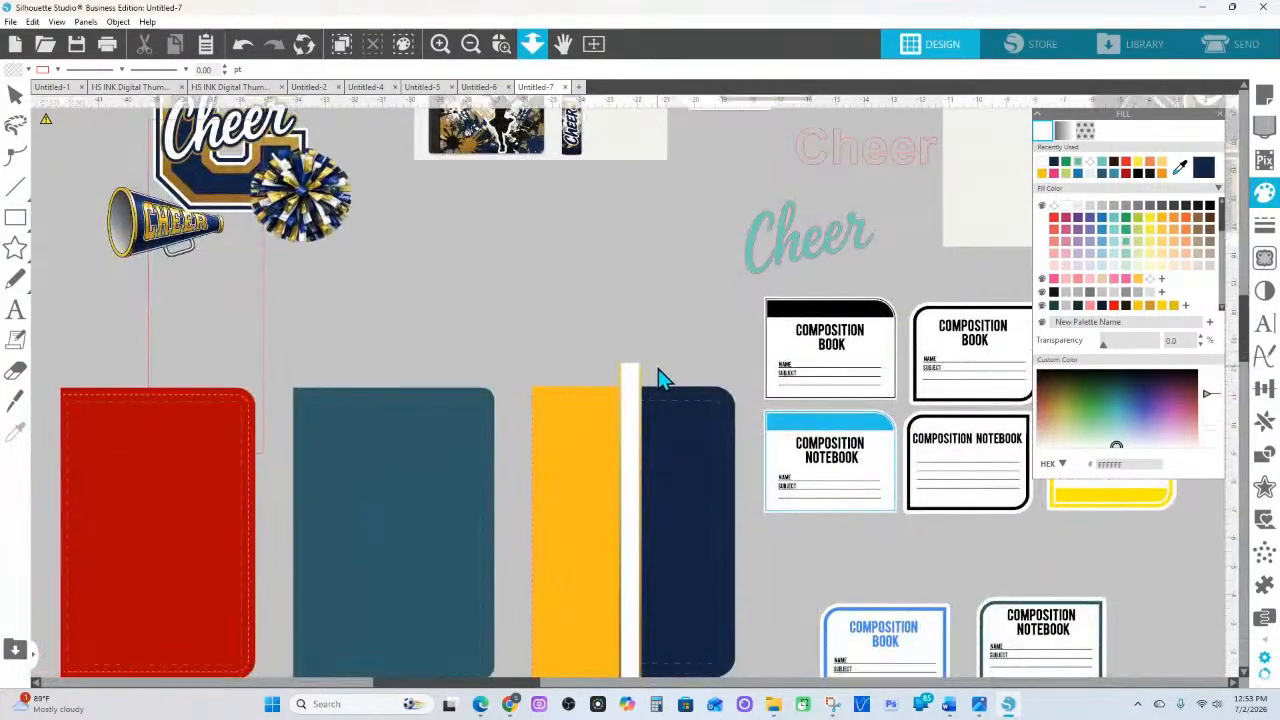
{"action": "left_click", "coordinate": [577, 381]}
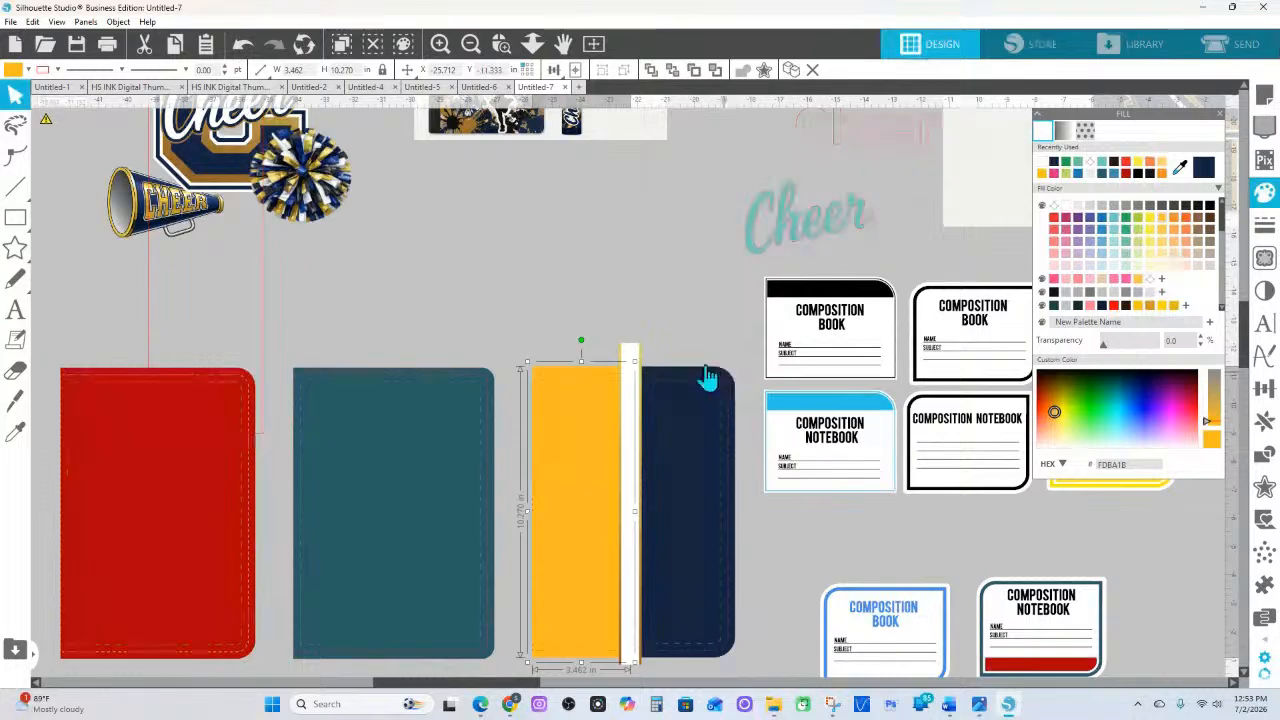
{"action": "scroll", "coordinate": [690, 370], "scroll_direction": "up", "scroll_amount": 3}
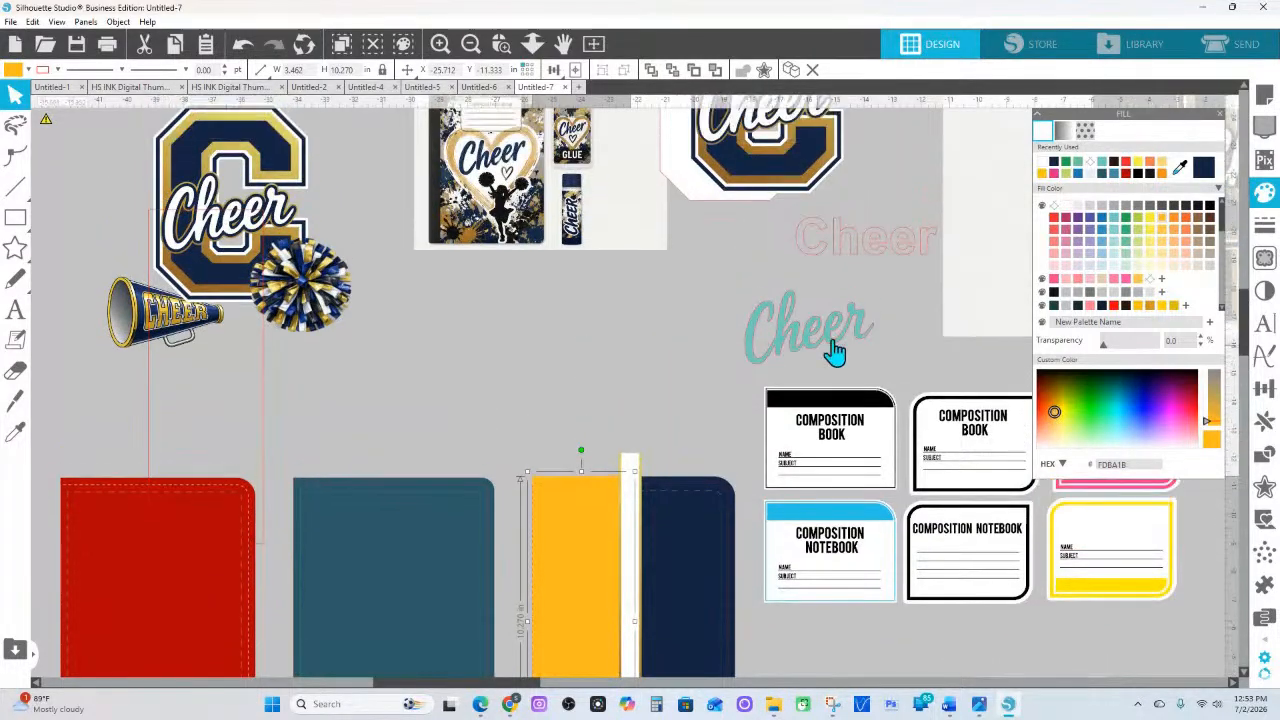
{"action": "left_click_drag", "start_coordinate": [900, 320], "coordinate": [660, 405]}
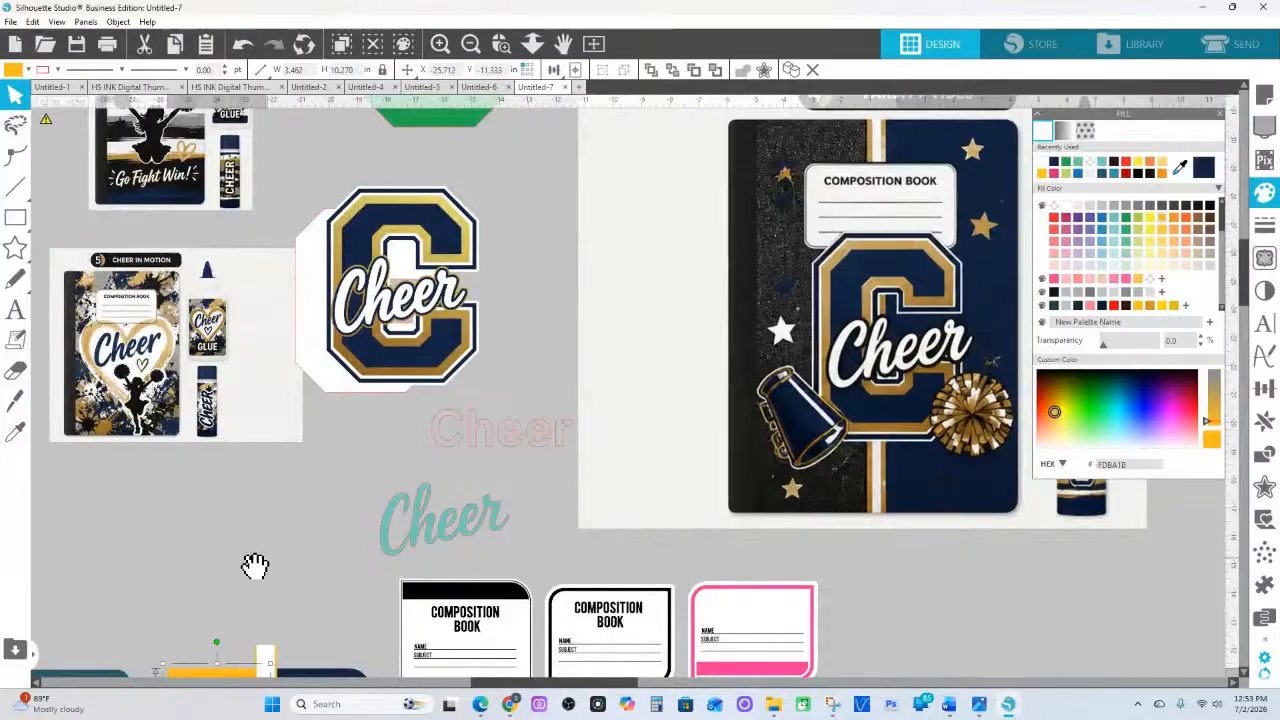
{"action": "left_click_drag", "start_coordinate": [254, 568], "coordinate": [420, 245]}
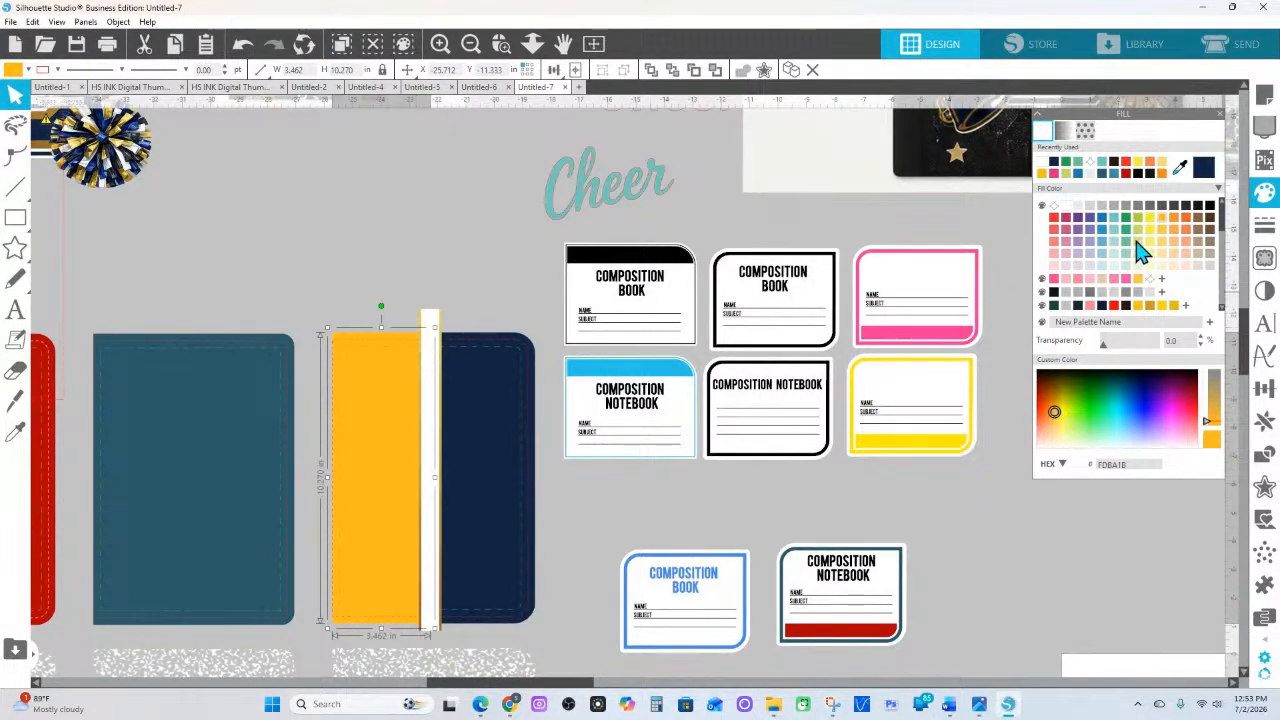
{"action": "left_click", "coordinate": [1209, 205]}
{"action": "scroll", "coordinate": [566, 670], "scroll_direction": "down", "scroll_amount": 2}
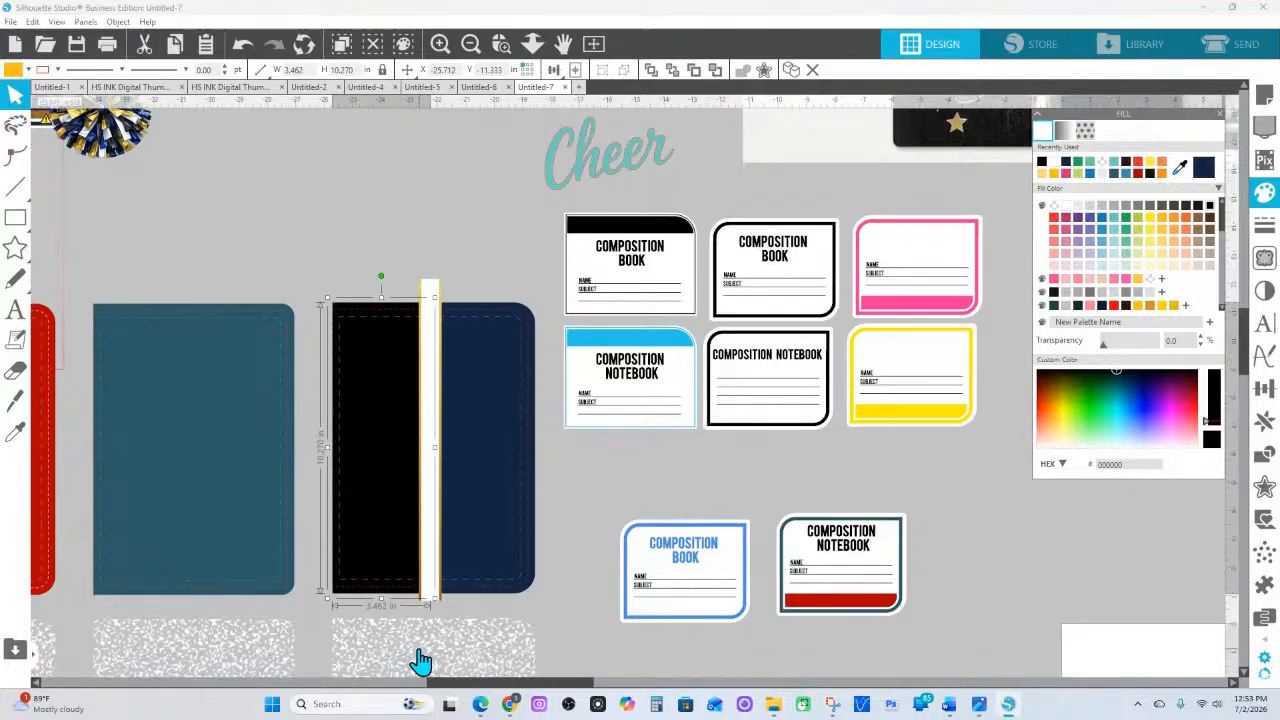
Move the white speckle pattern onto the black-and-navy cover and edit its points so it covers only the black half
{"action": "left_click_drag", "start_coordinate": [425, 625], "coordinate": [425, 345]}
{"action": "double_click", "coordinate": [403, 350]}
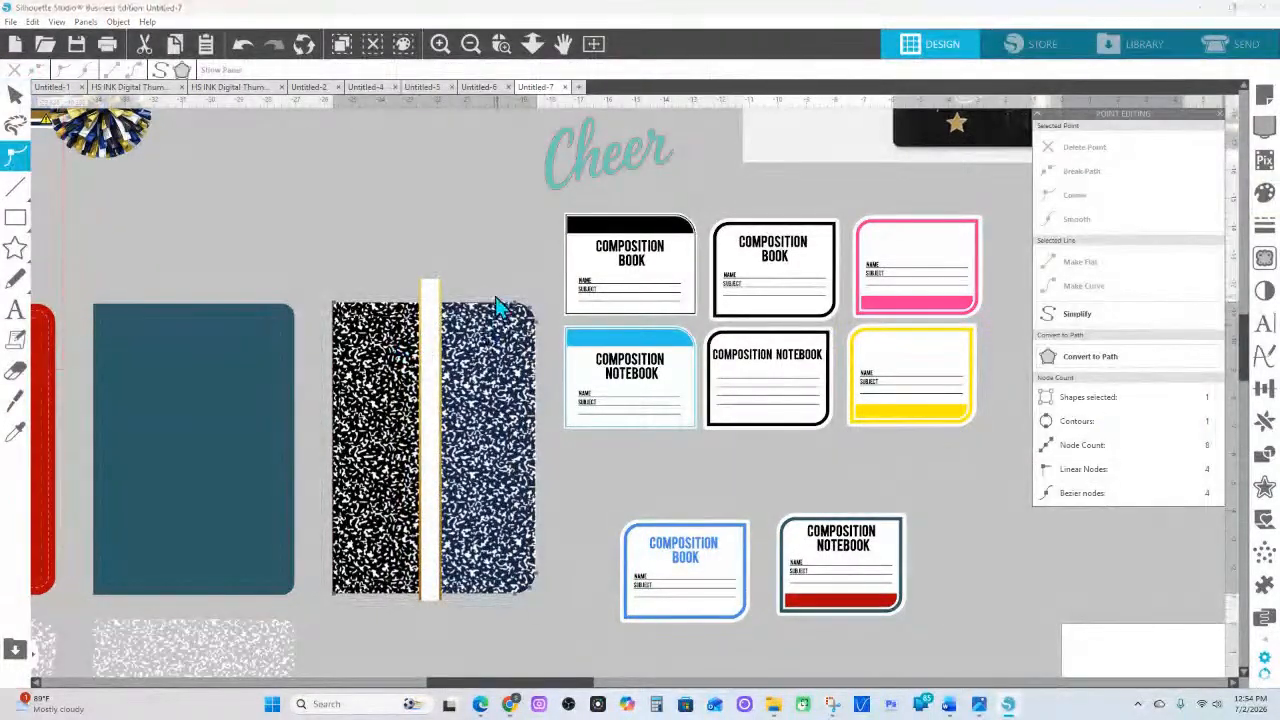
{"action": "left_click", "coordinate": [427, 302]}
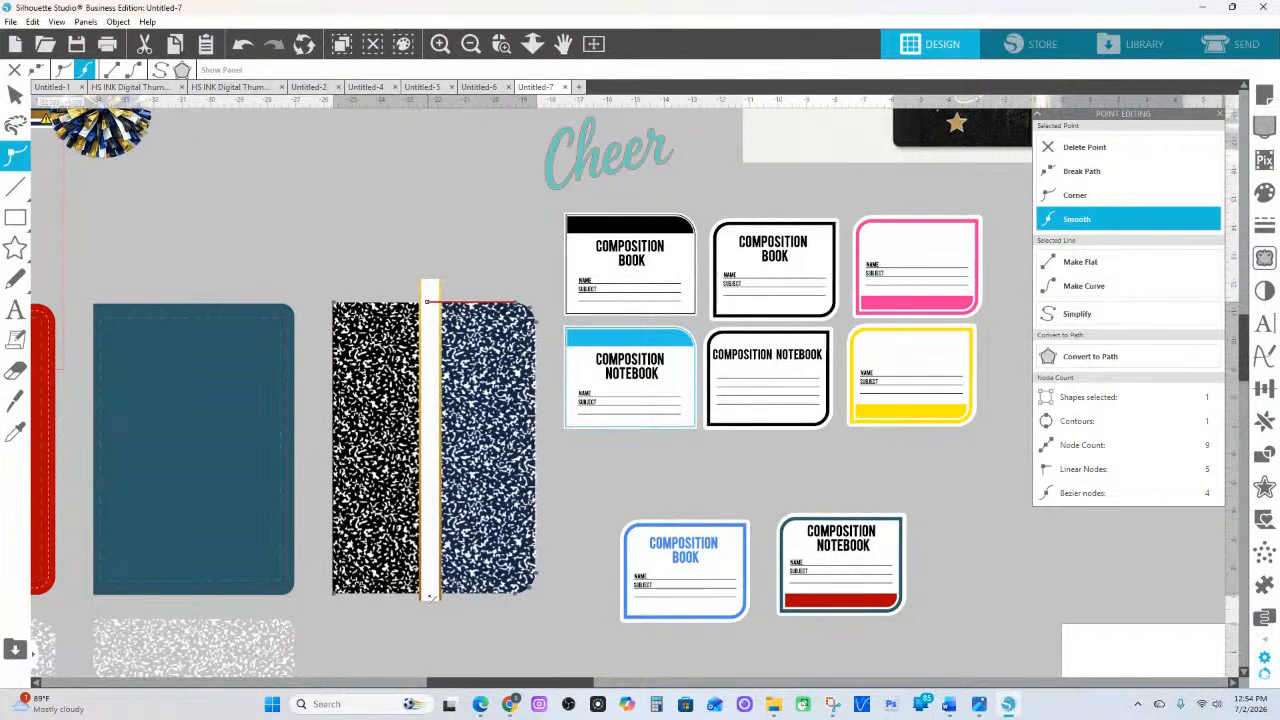
{"action": "left_click", "coordinate": [429, 597]}
{"action": "left_click", "coordinate": [432, 595]}
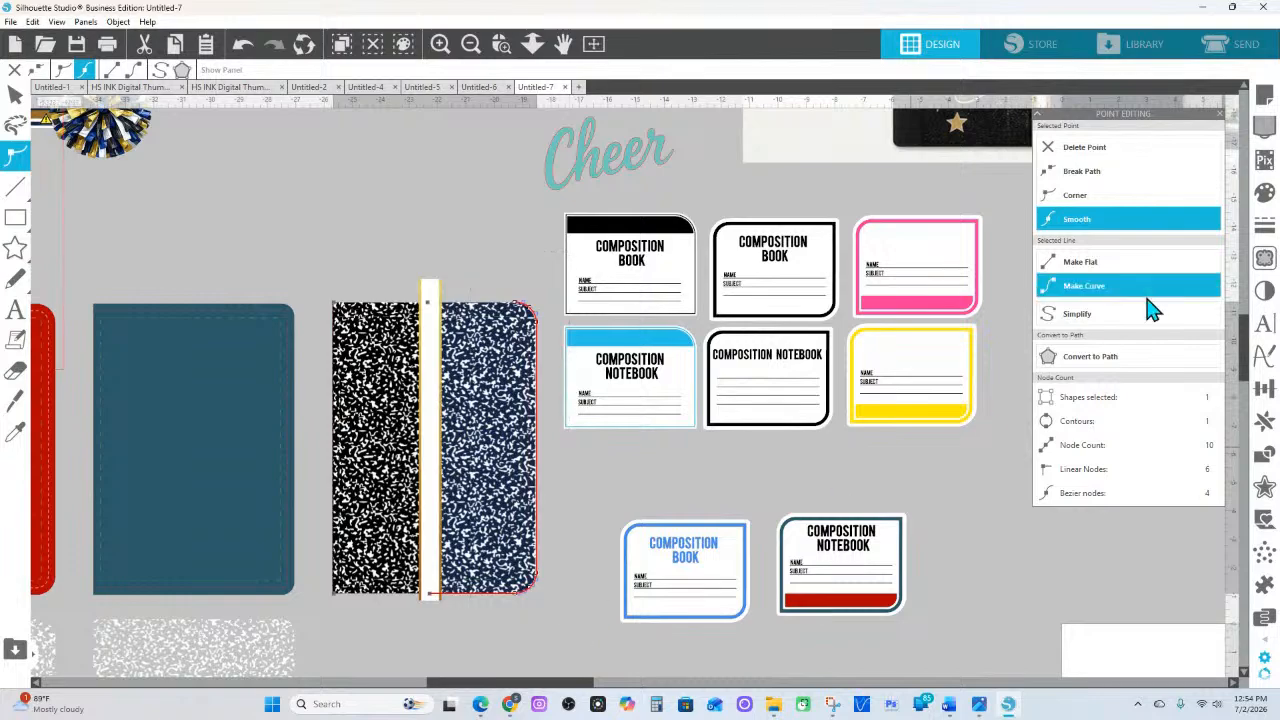
{"action": "left_click", "coordinate": [1105, 150]}
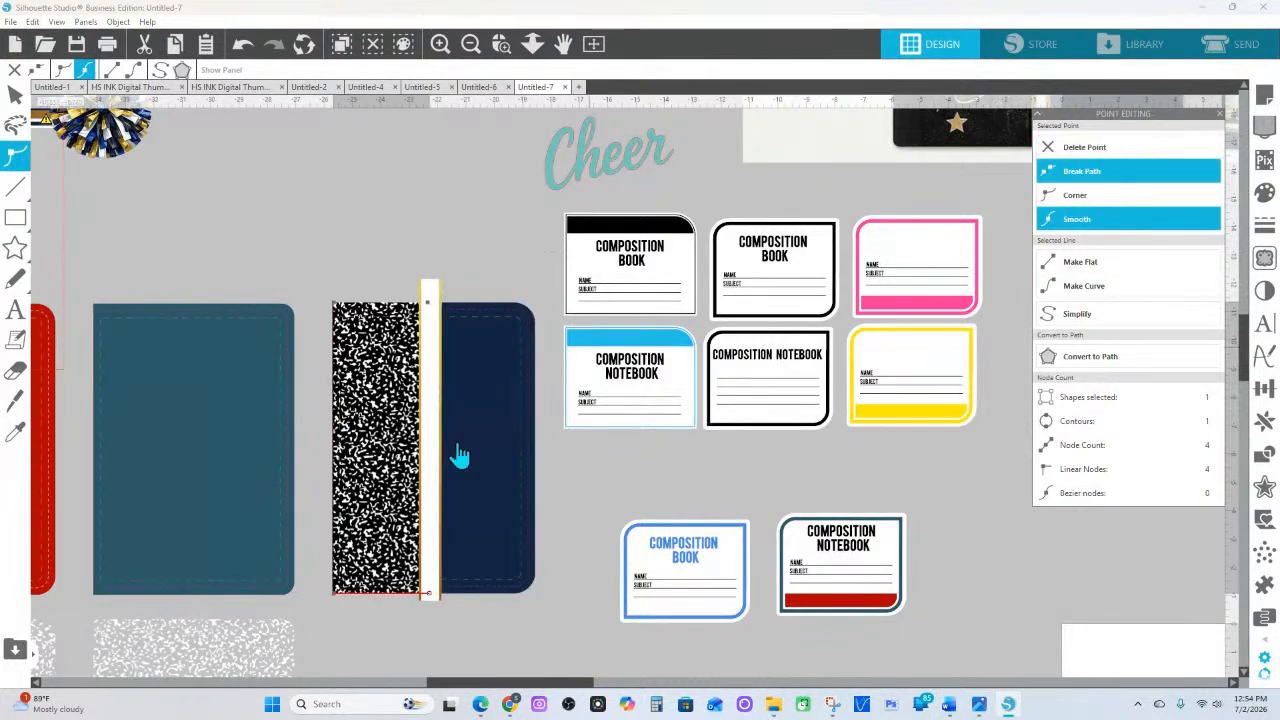
{"action": "left_click", "coordinate": [491, 253]}
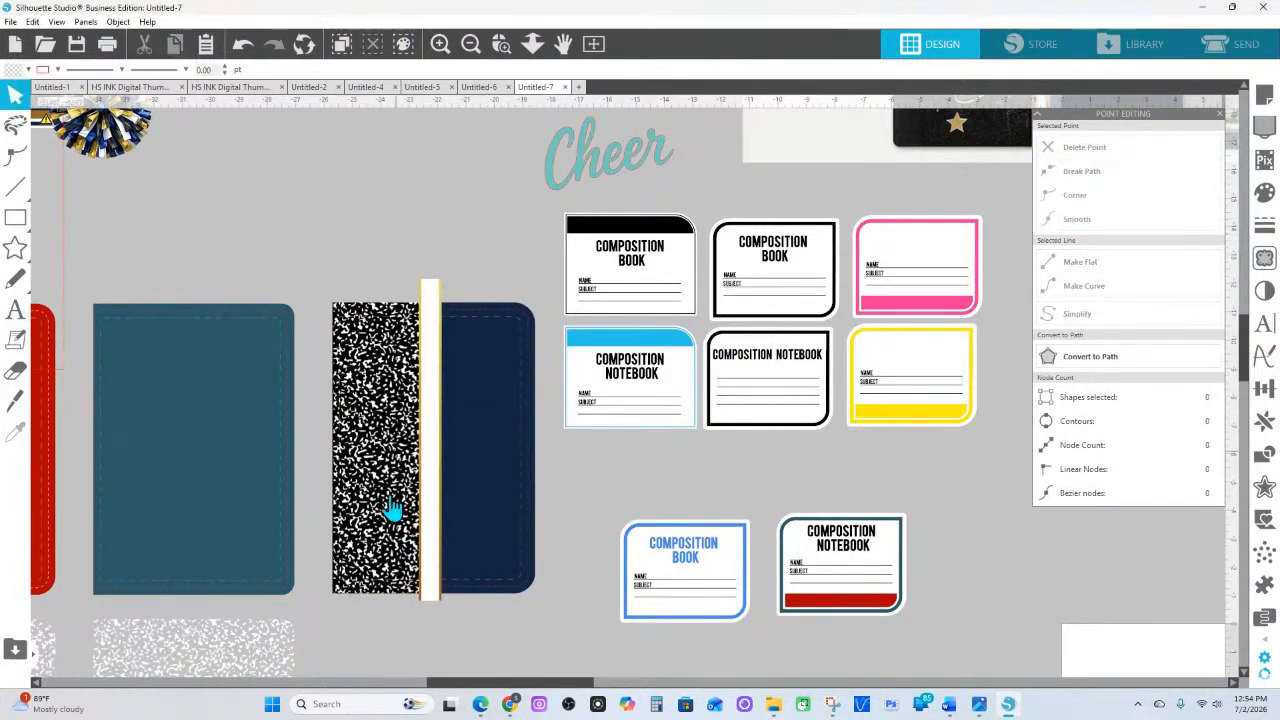
Shorten the white and gold spine strip from above so its upper end lines up with the cover's upper edge
{"action": "left_click", "coordinate": [470, 318]}
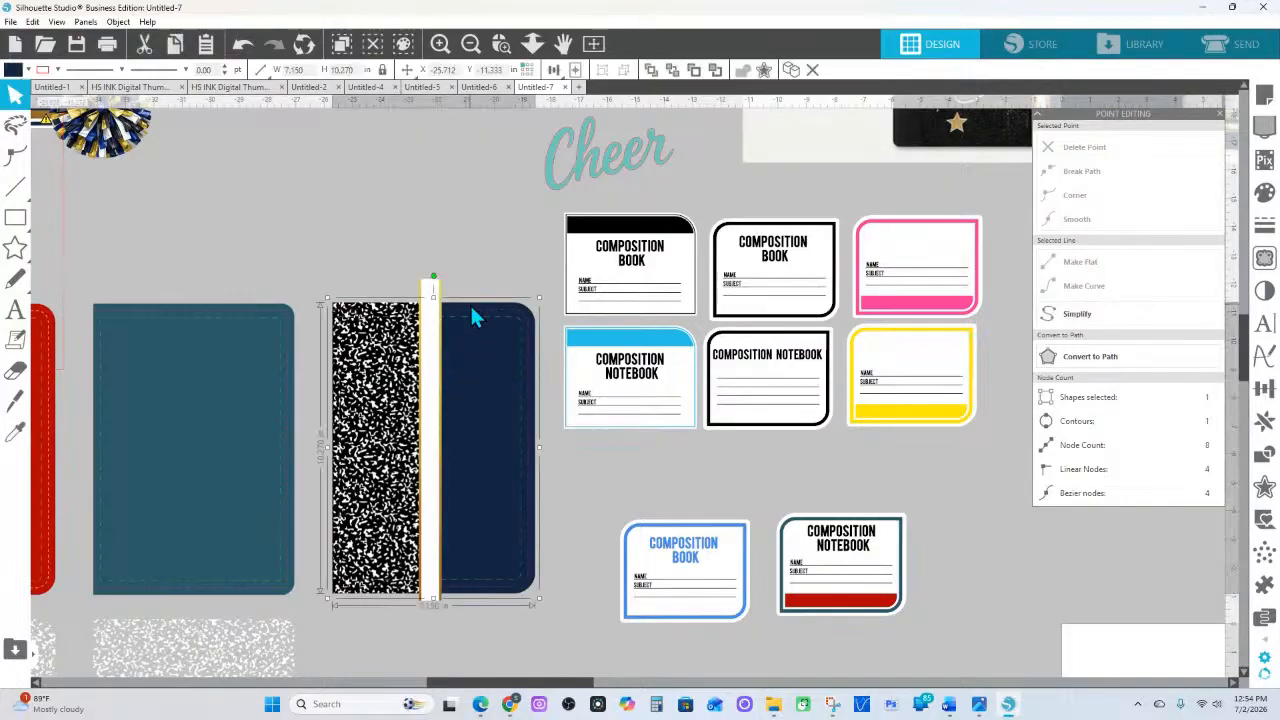
{"action": "left_click", "coordinate": [442, 308]}
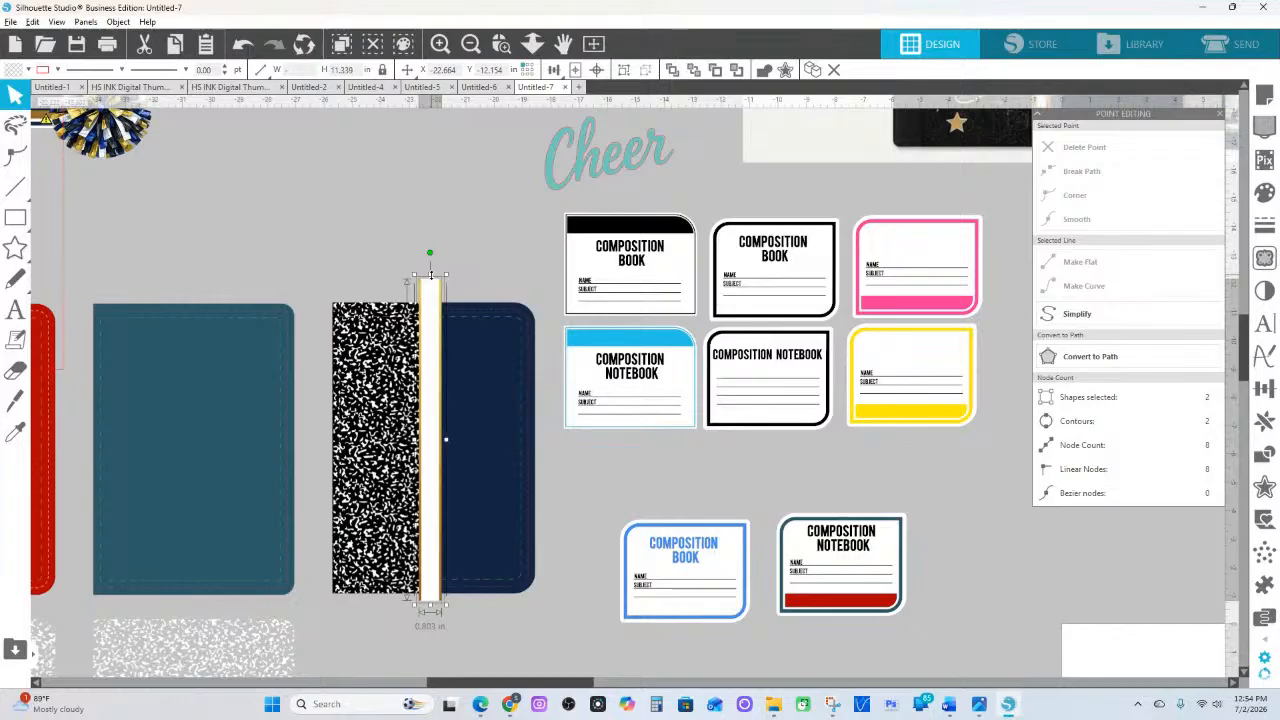
{"action": "left_click_drag", "start_coordinate": [430, 274], "coordinate": [435, 312]}
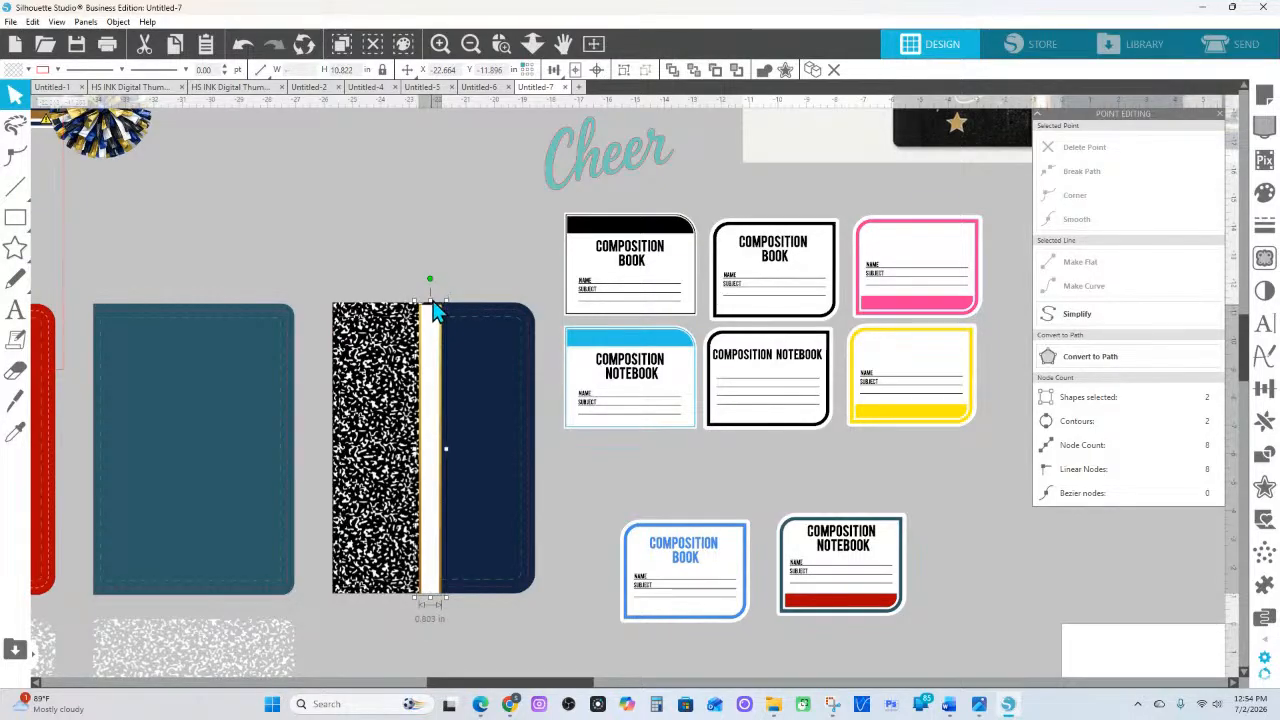
{"action": "left_click", "coordinate": [463, 258]}
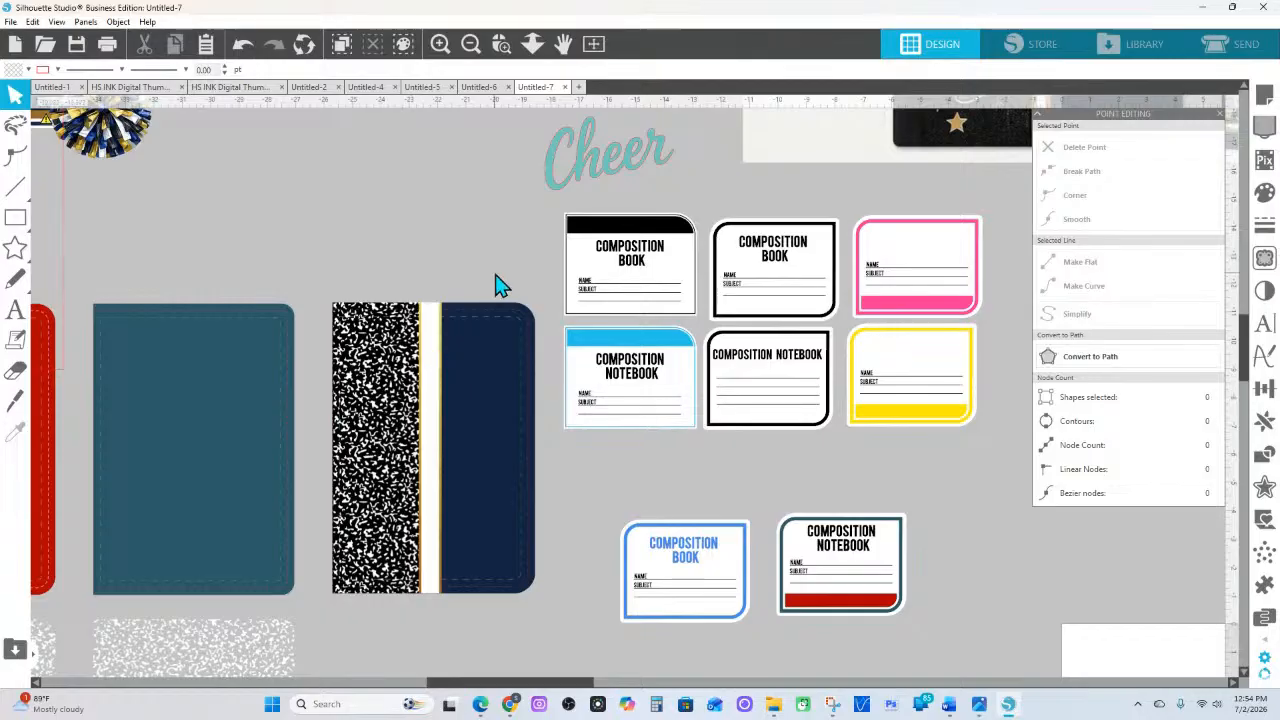
Shift the speckle pattern to uncover the black panel, fill the panel with the spine strip's gold, and put the pattern back over it
{"action": "left_click", "coordinate": [375, 390]}
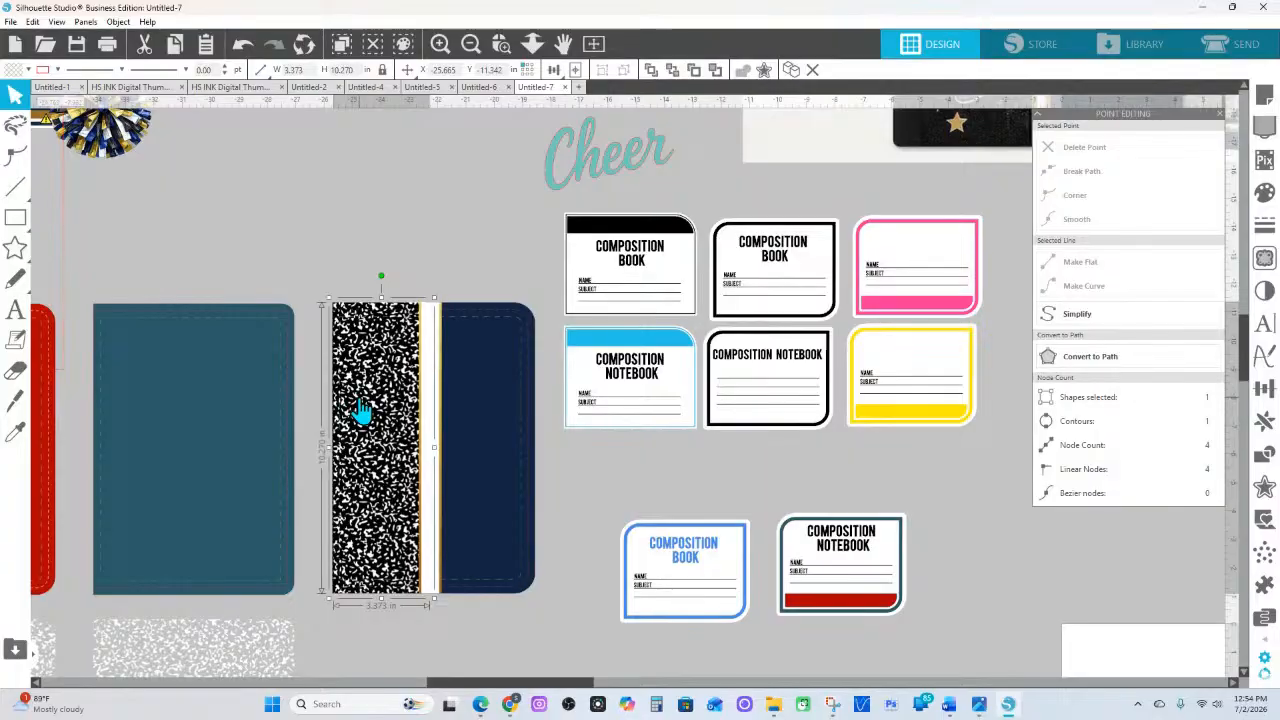
{"action": "left_click_drag", "start_coordinate": [362, 410], "coordinate": [365, 465]}
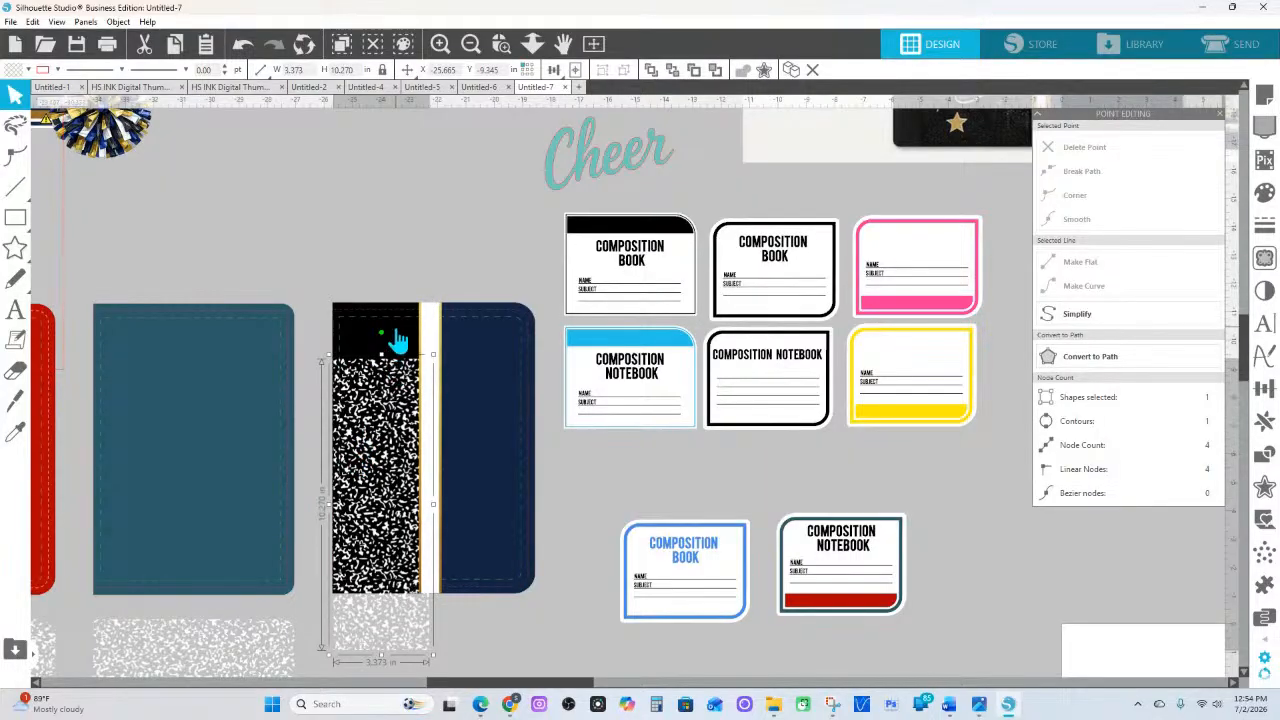
{"action": "left_click", "coordinate": [397, 333]}
{"action": "left_click", "coordinate": [16, 431]}
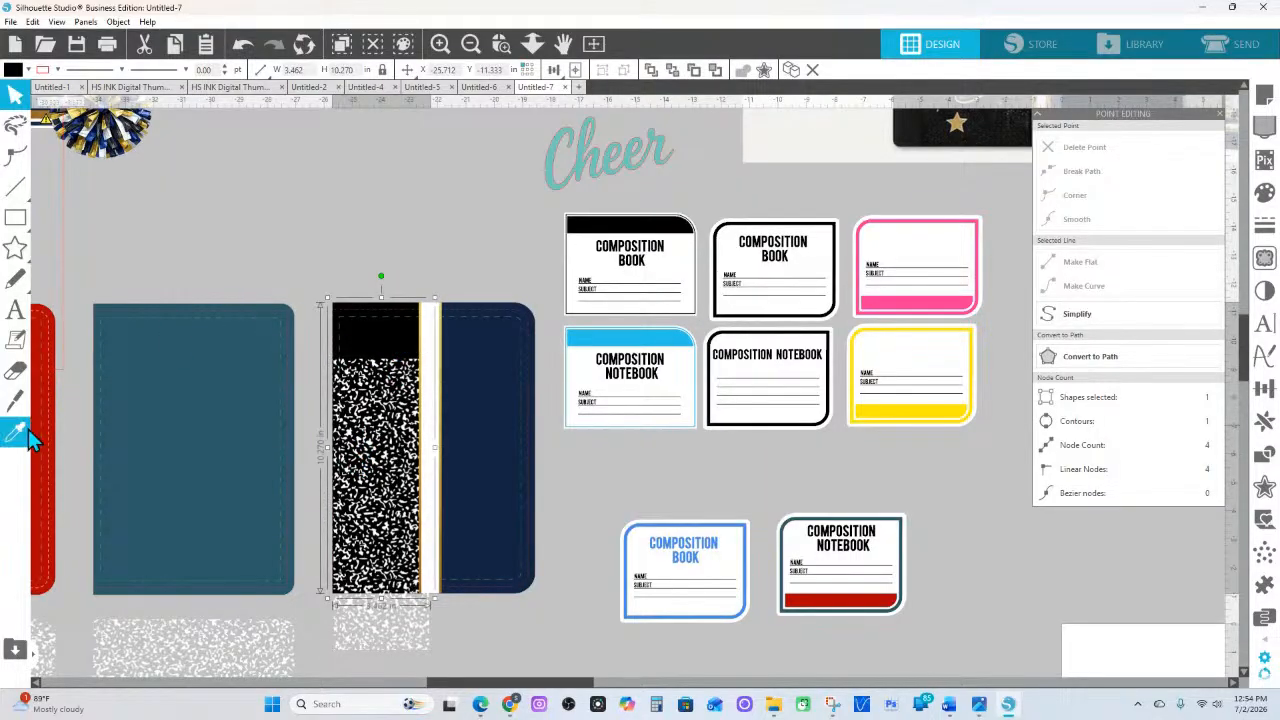
{"action": "left_click", "coordinate": [425, 332]}
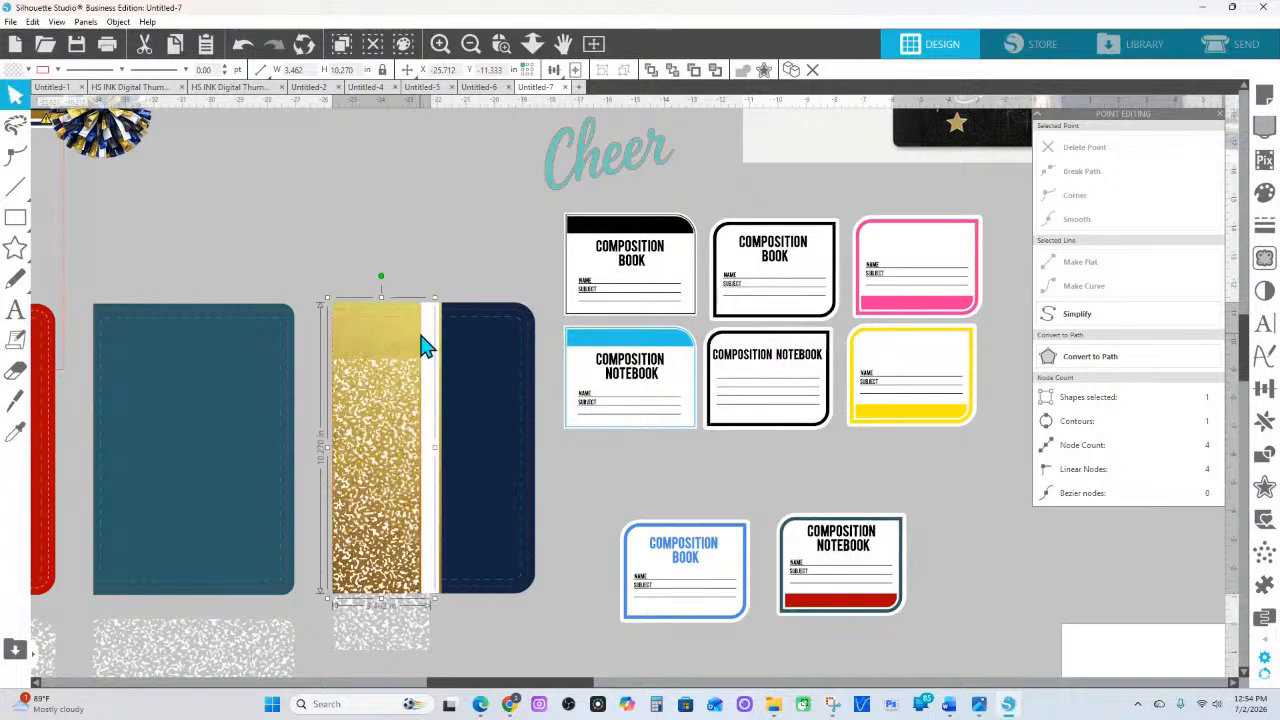
{"action": "key", "text": "Escape"}
{"action": "key", "text": "Escape"}
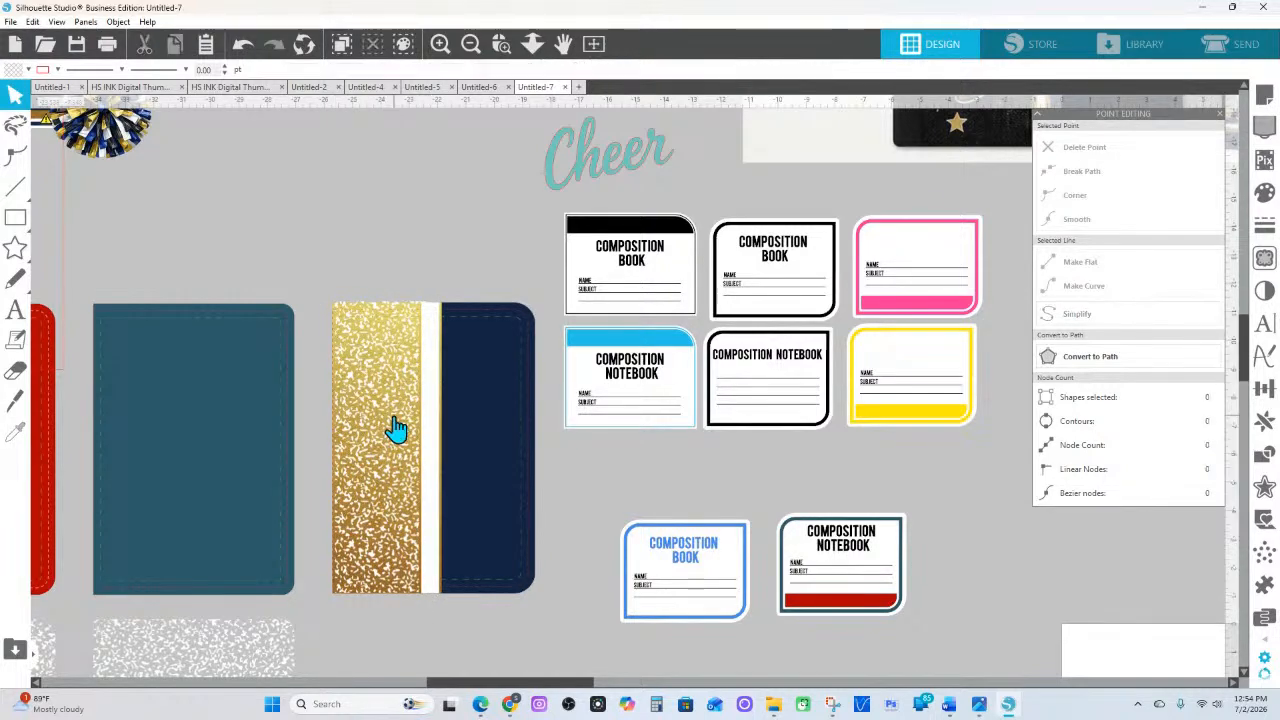
{"action": "left_click", "coordinate": [397, 430]}
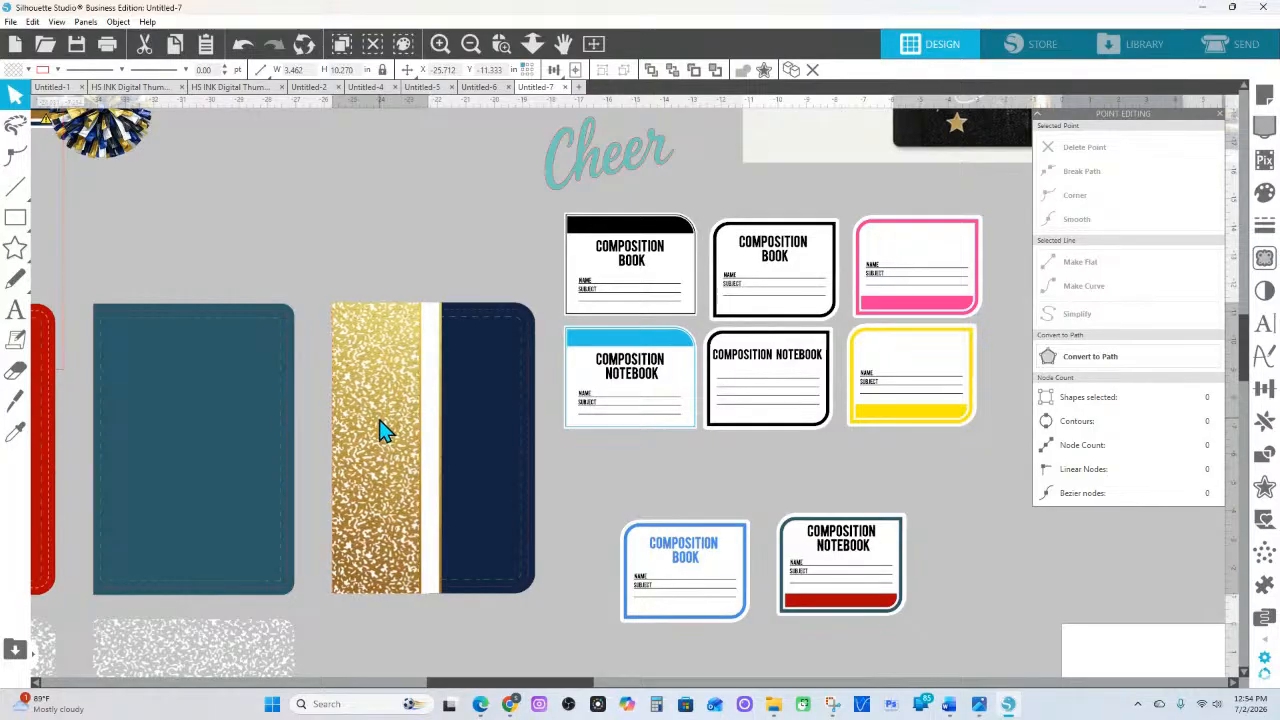
{"action": "left_click", "coordinate": [393, 240]}
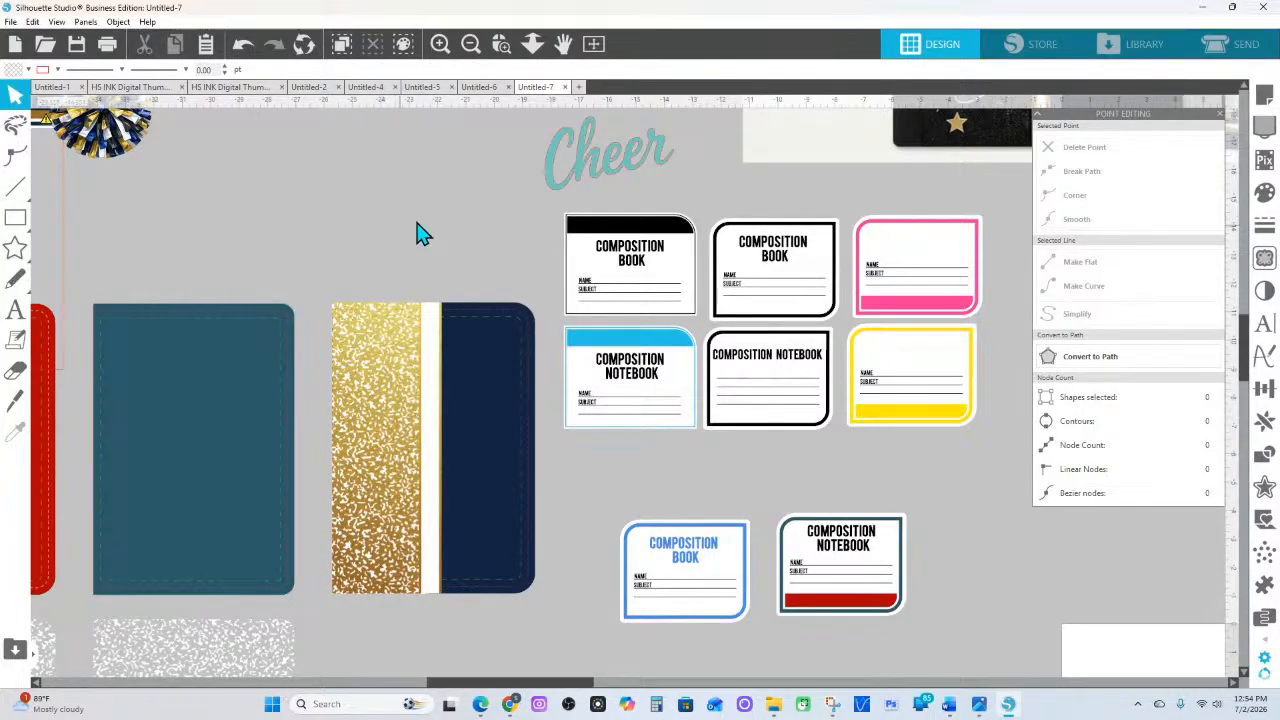
Move the pom-pom down and away from the Cheer letter C
{"action": "left_click", "coordinate": [532, 43]}
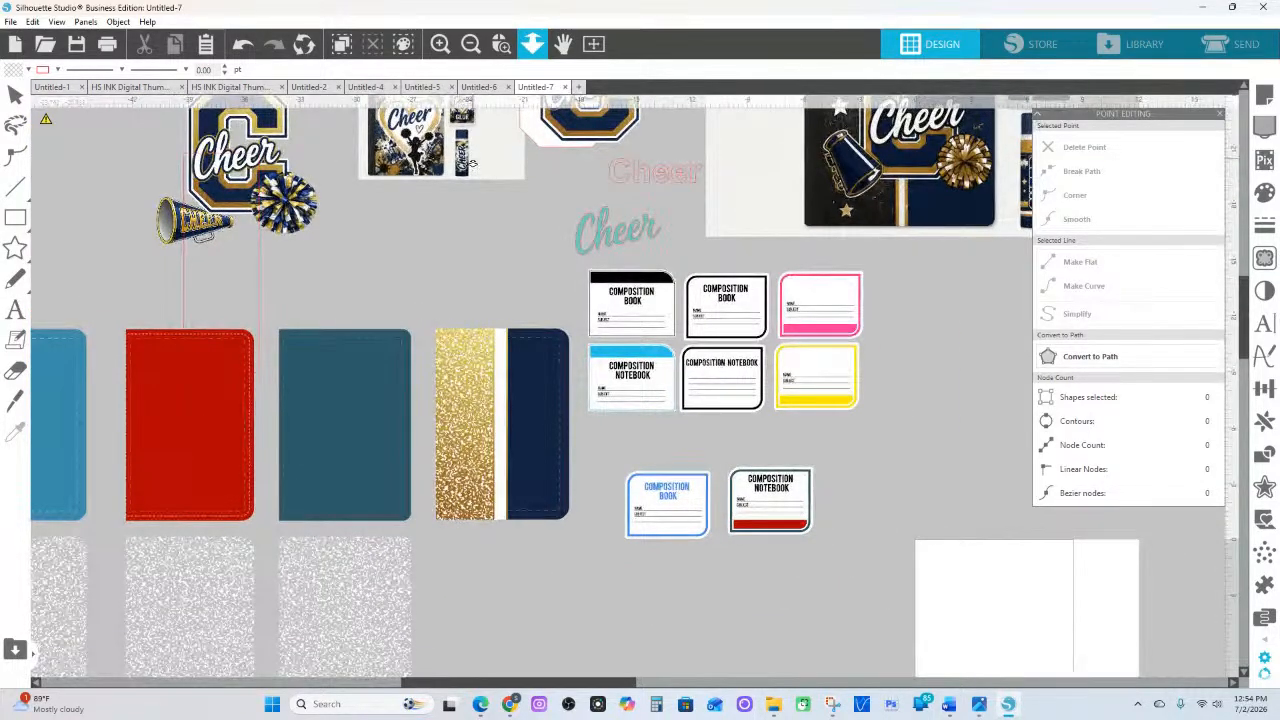
{"action": "left_click", "coordinate": [501, 44]}
{"action": "left_click_drag", "start_coordinate": [482, 260], "coordinate": [190, 184]}
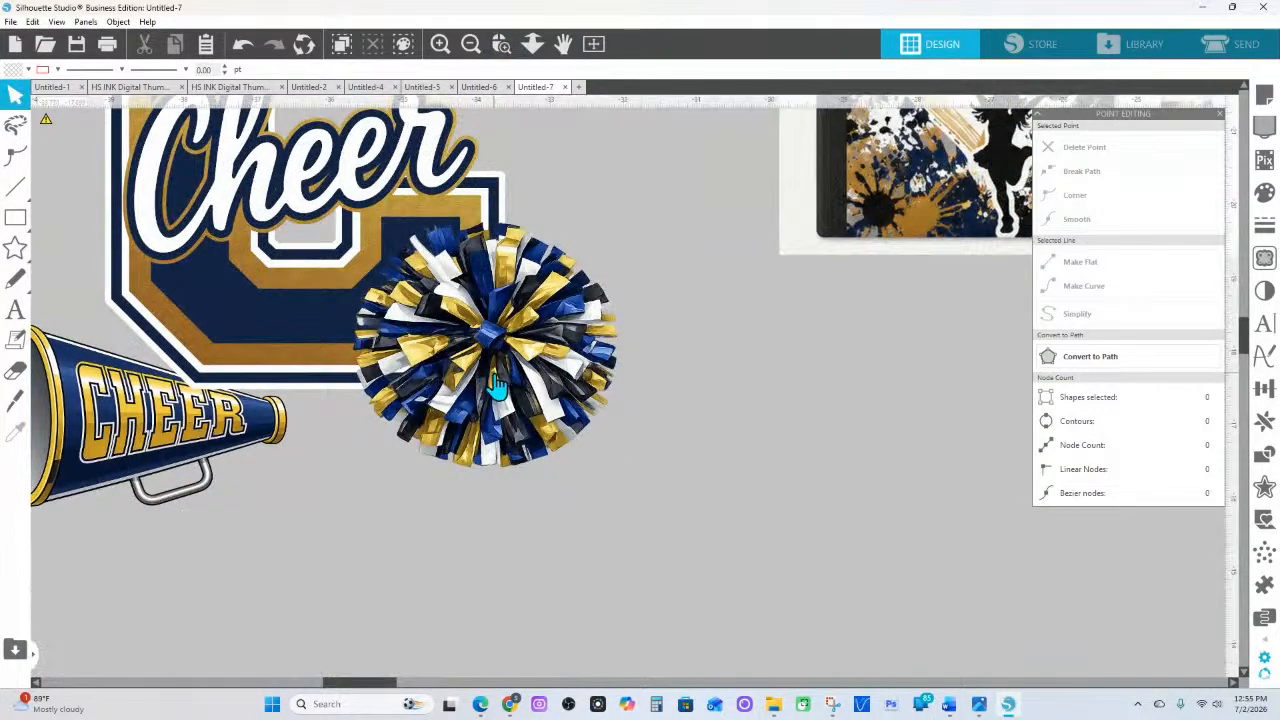
{"action": "left_click_drag", "start_coordinate": [492, 380], "coordinate": [548, 435]}
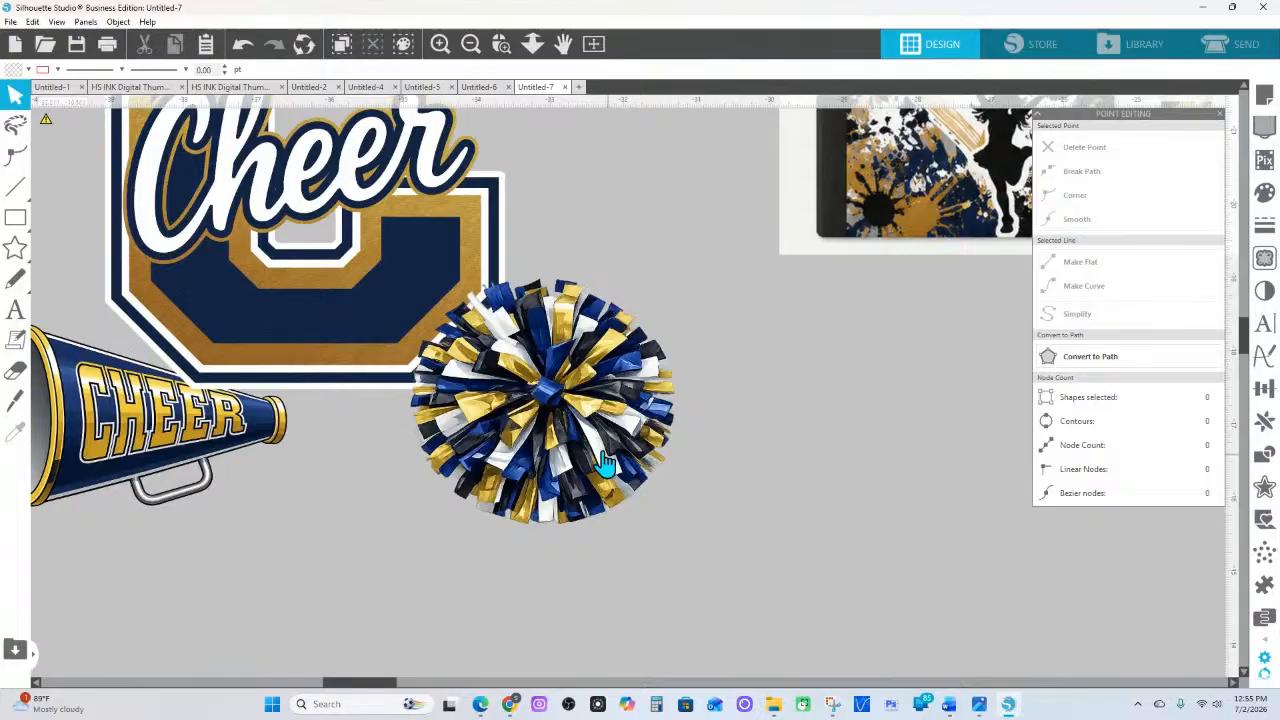
Darken the pom-pom and megaphone images together with a gamma amount of 34
{"action": "left_click", "coordinate": [520, 400]}
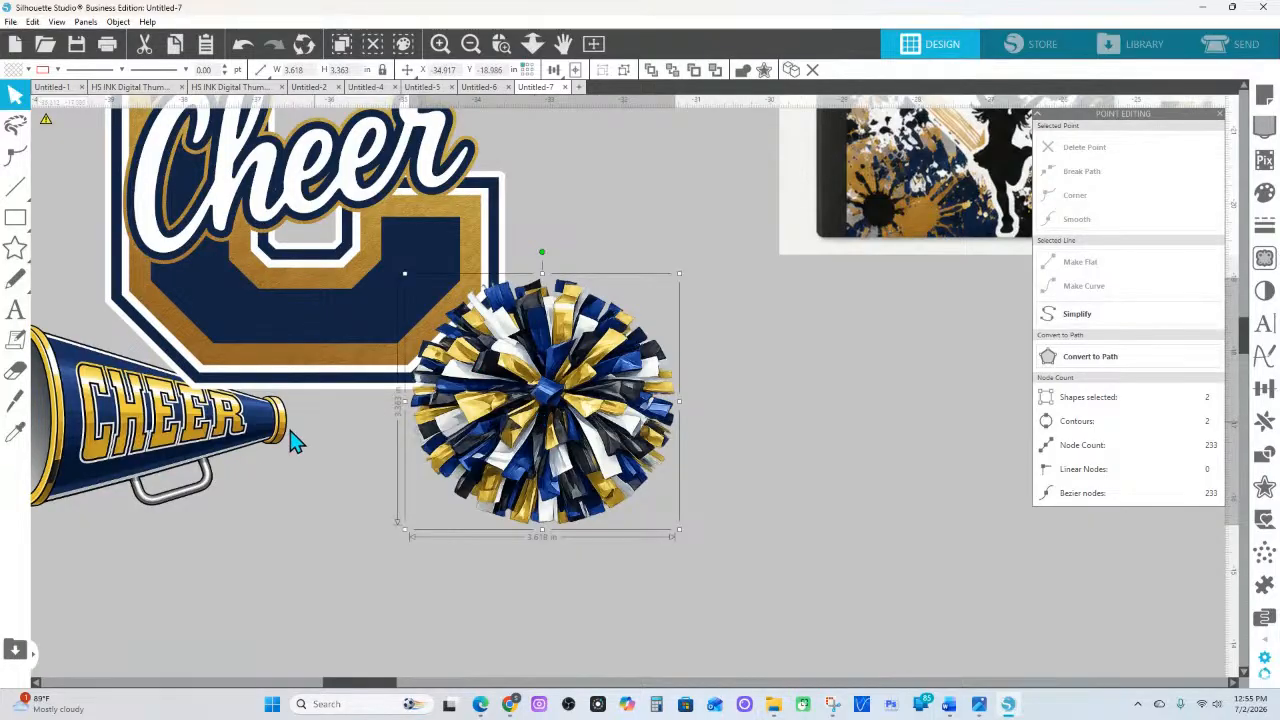
{"action": "left_click", "coordinate": [250, 450], "text": "shift"}
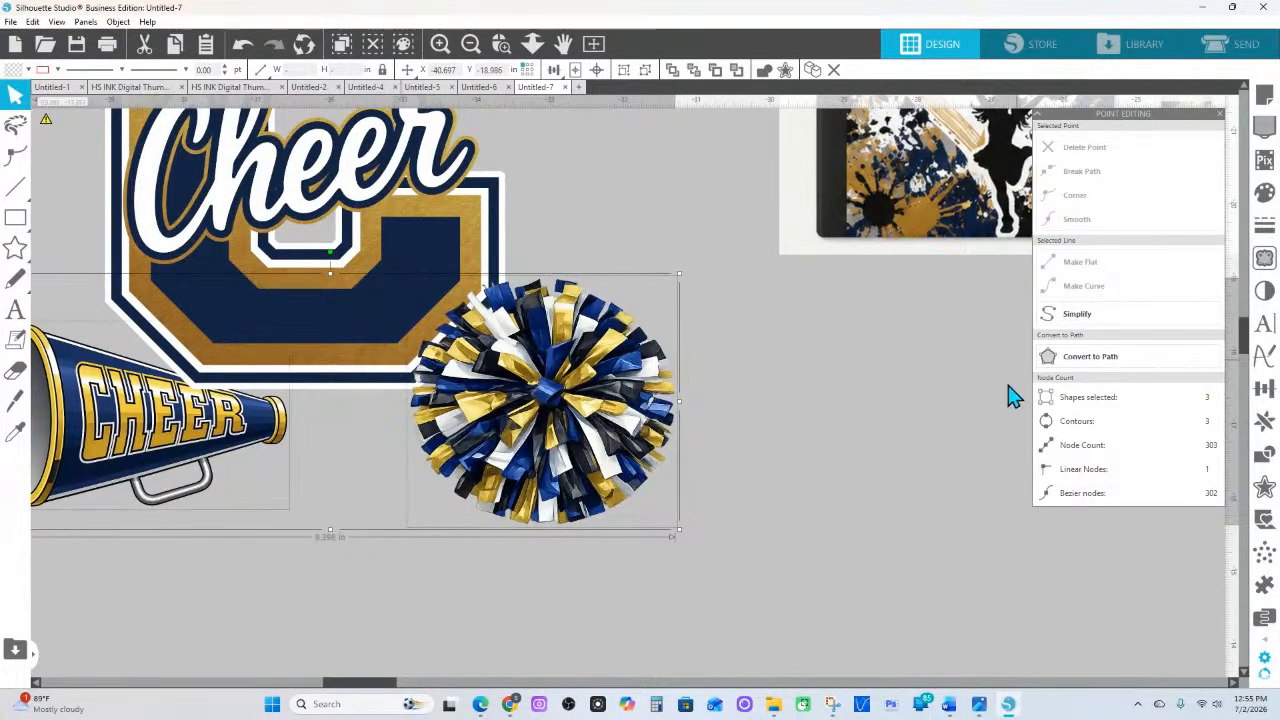
{"action": "left_click", "coordinate": [1263, 292]}
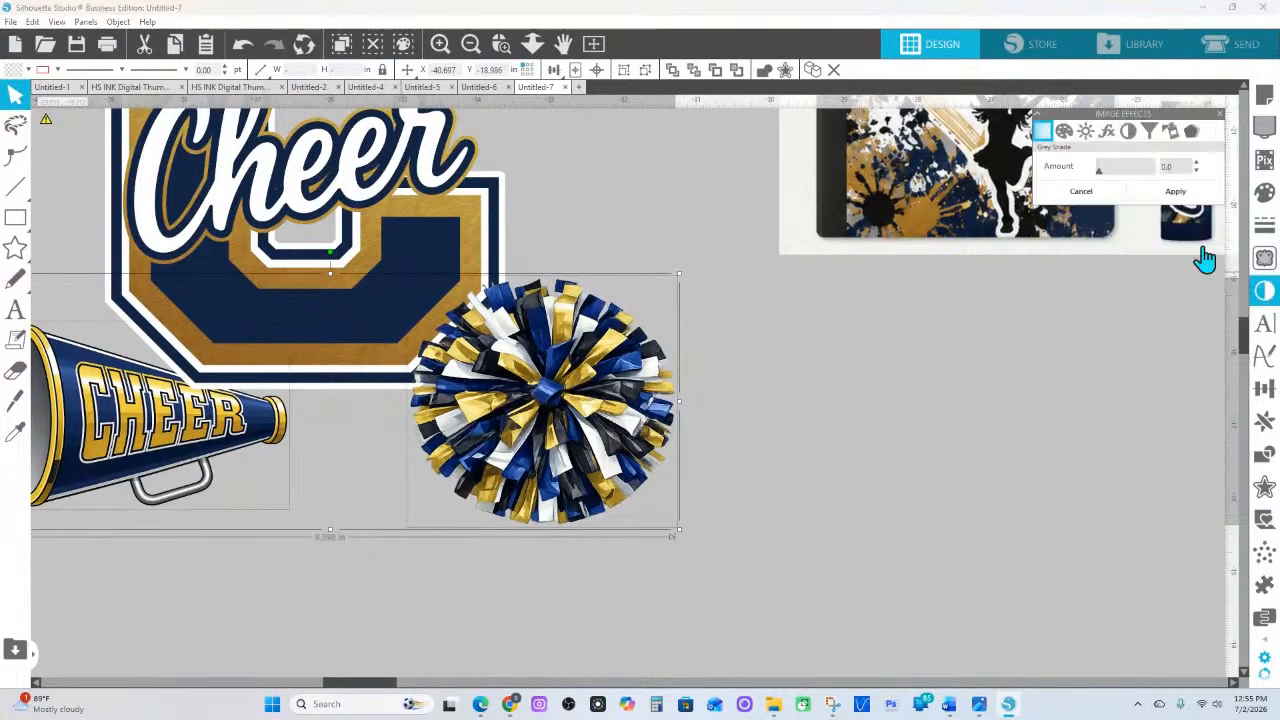
{"action": "left_click", "coordinate": [1110, 134]}
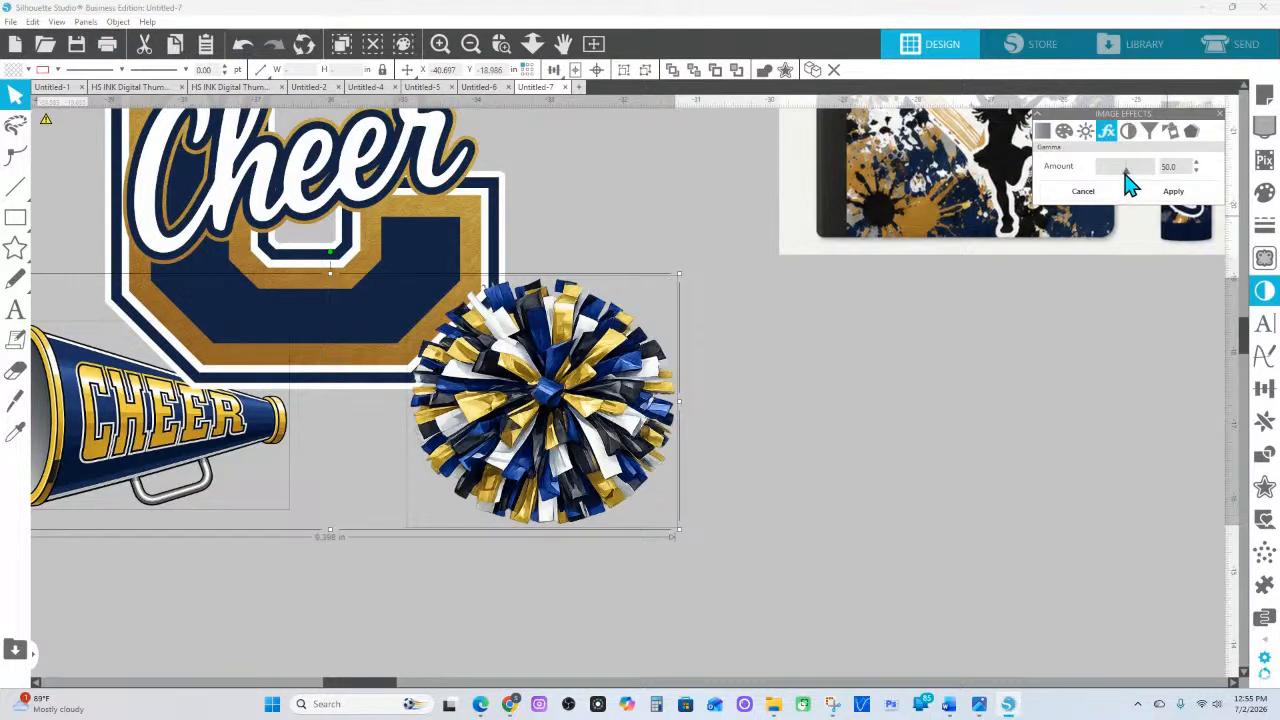
{"action": "left_click_drag", "start_coordinate": [1127, 180], "coordinate": [1121, 180]}
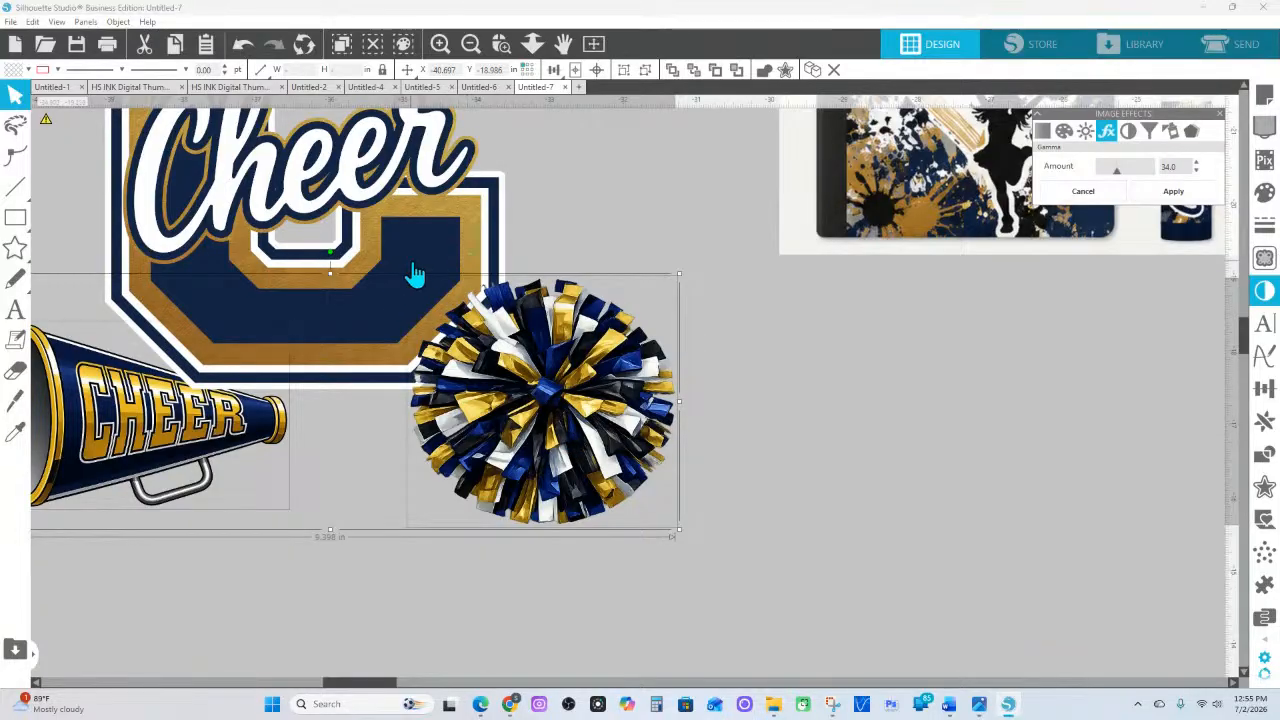
{"action": "left_click", "coordinate": [578, 205]}
Try filling the whole Cheer letter C group with dark navy, and undo the fill
{"action": "left_click", "coordinate": [429, 280]}
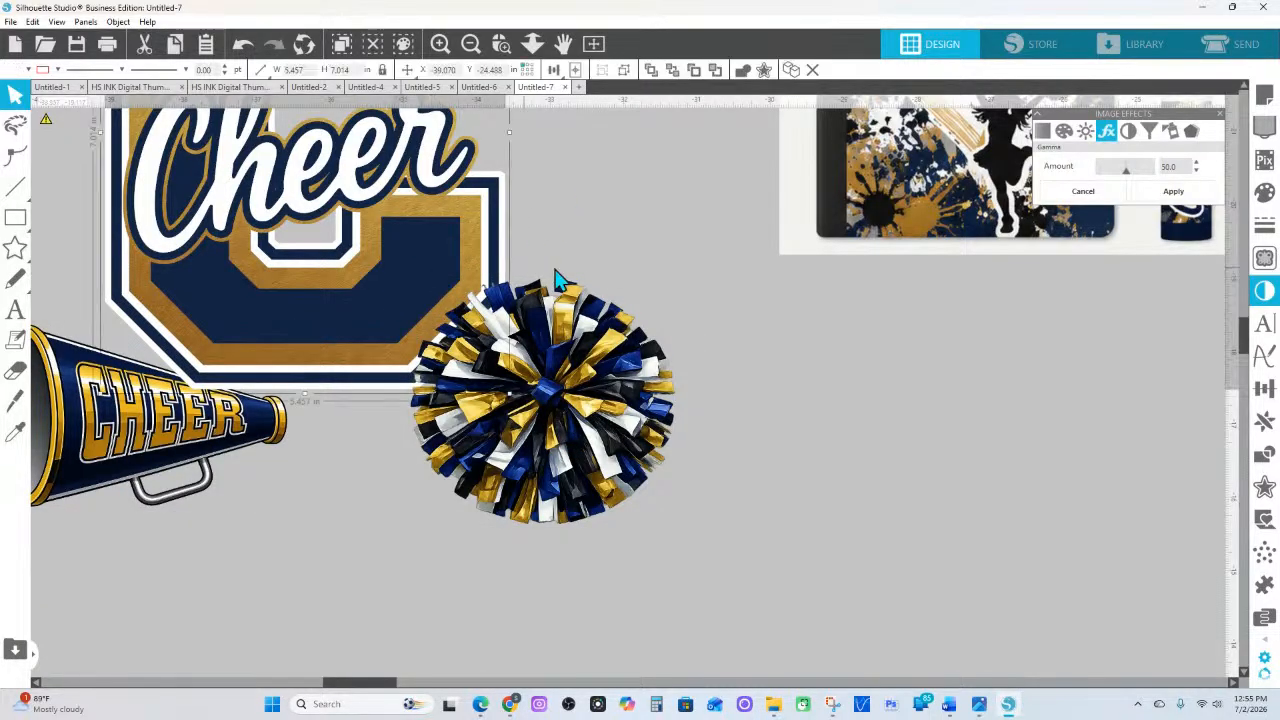
{"action": "left_click", "coordinate": [483, 190]}
{"action": "left_click", "coordinate": [422, 247]}
{"action": "left_click", "coordinate": [27, 71]}
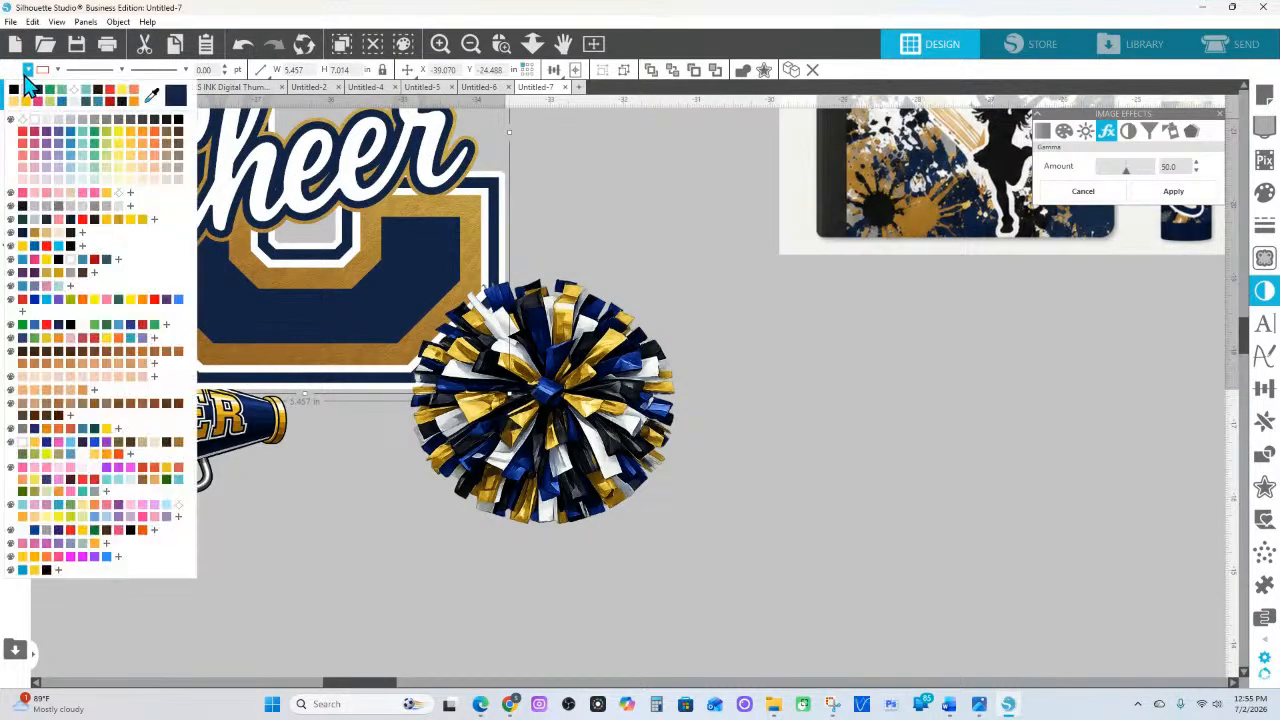
{"action": "left_click", "coordinate": [167, 99]}
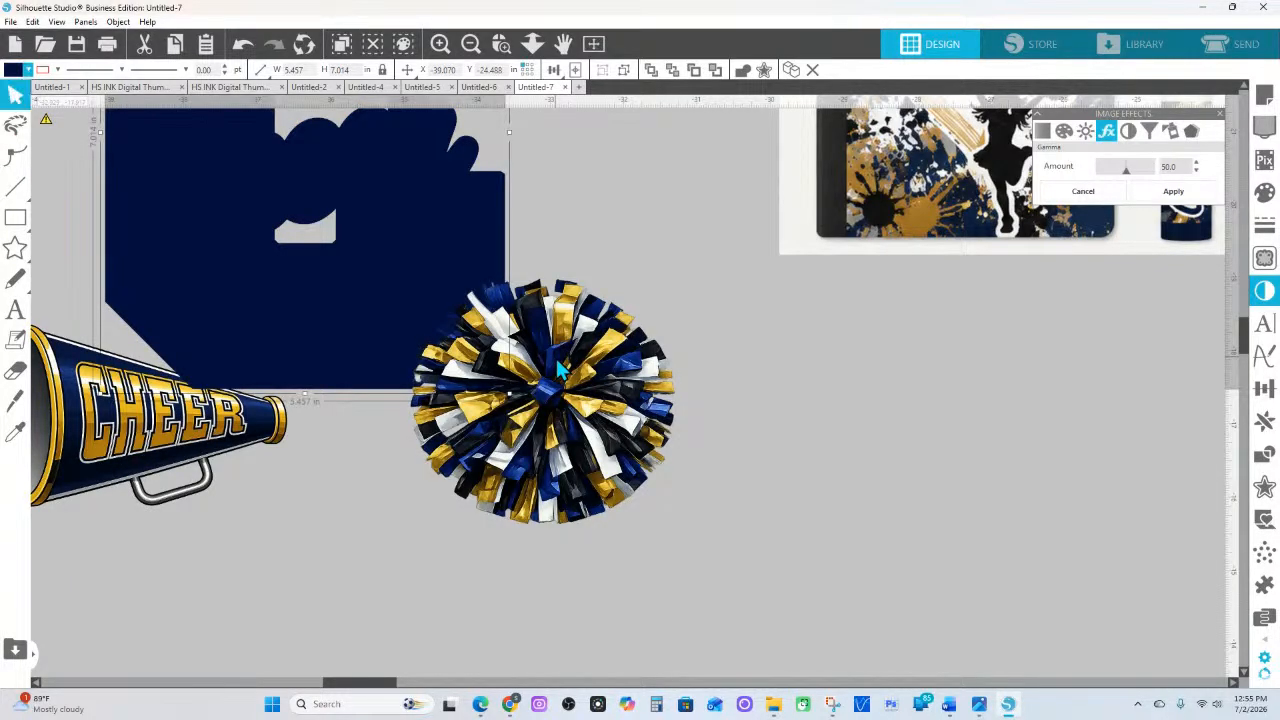
{"action": "key", "text": "ctrl+z"}
Ungroup the Cheer letter C design so its layers can be selected separately
{"action": "right_click", "coordinate": [362, 262]}
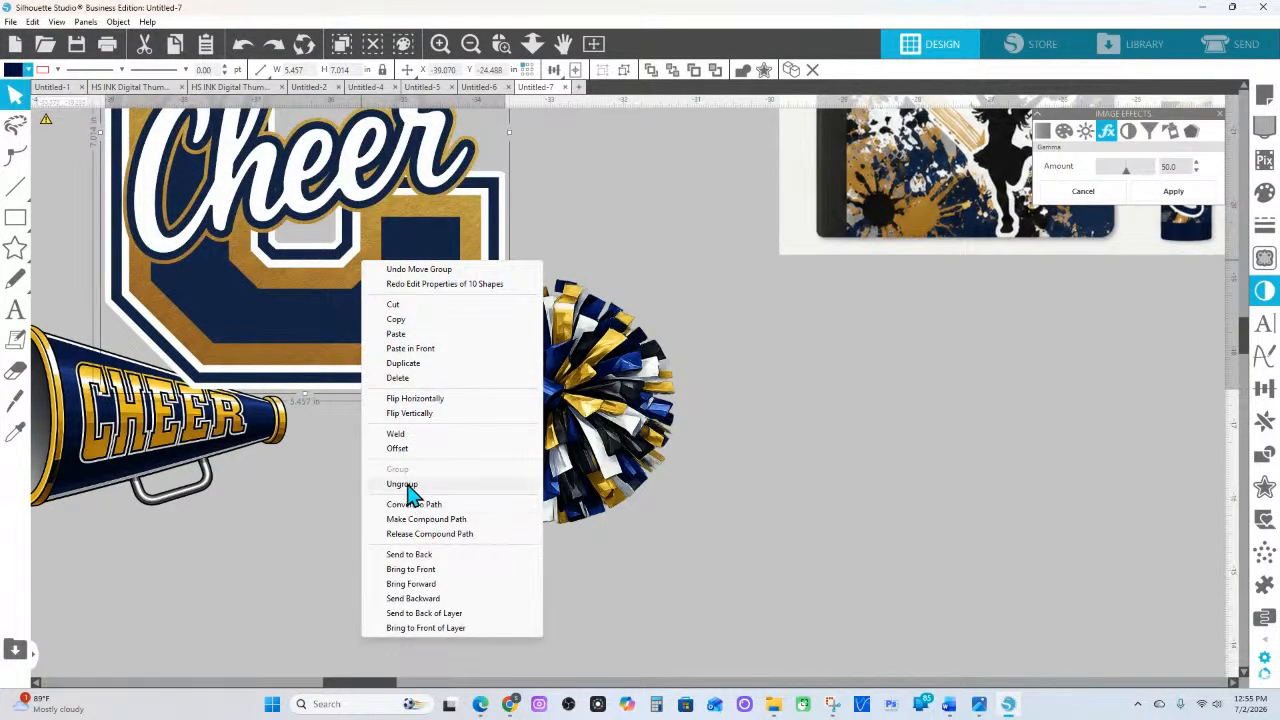
{"action": "left_click", "coordinate": [406, 485]}
{"action": "left_click", "coordinate": [575, 238]}
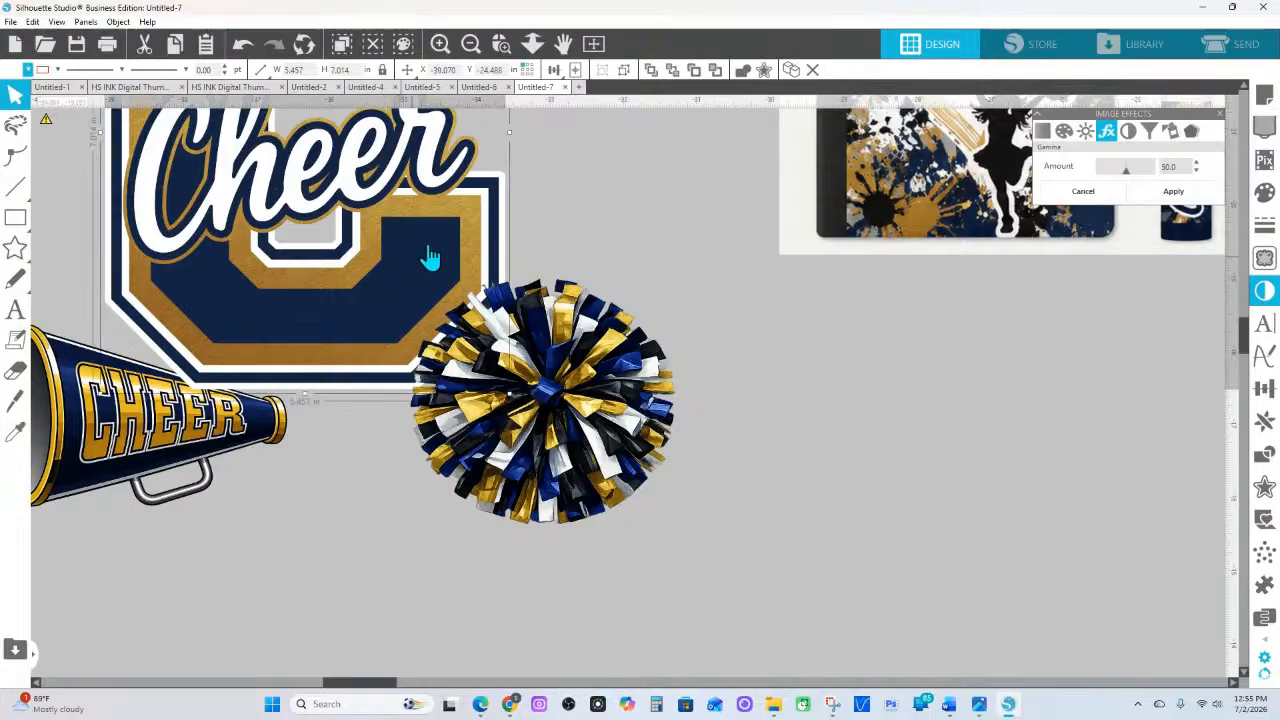
{"action": "right_click", "coordinate": [490, 190]}
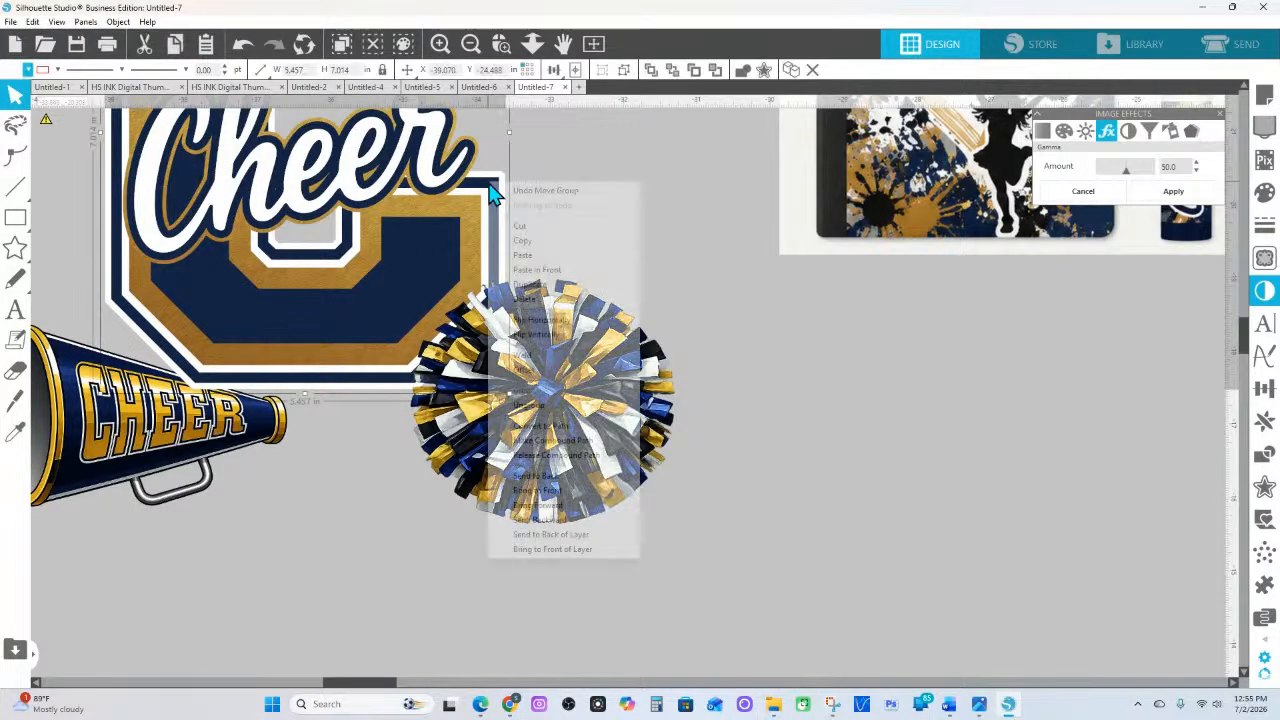
{"action": "left_click", "coordinate": [505, 455]}
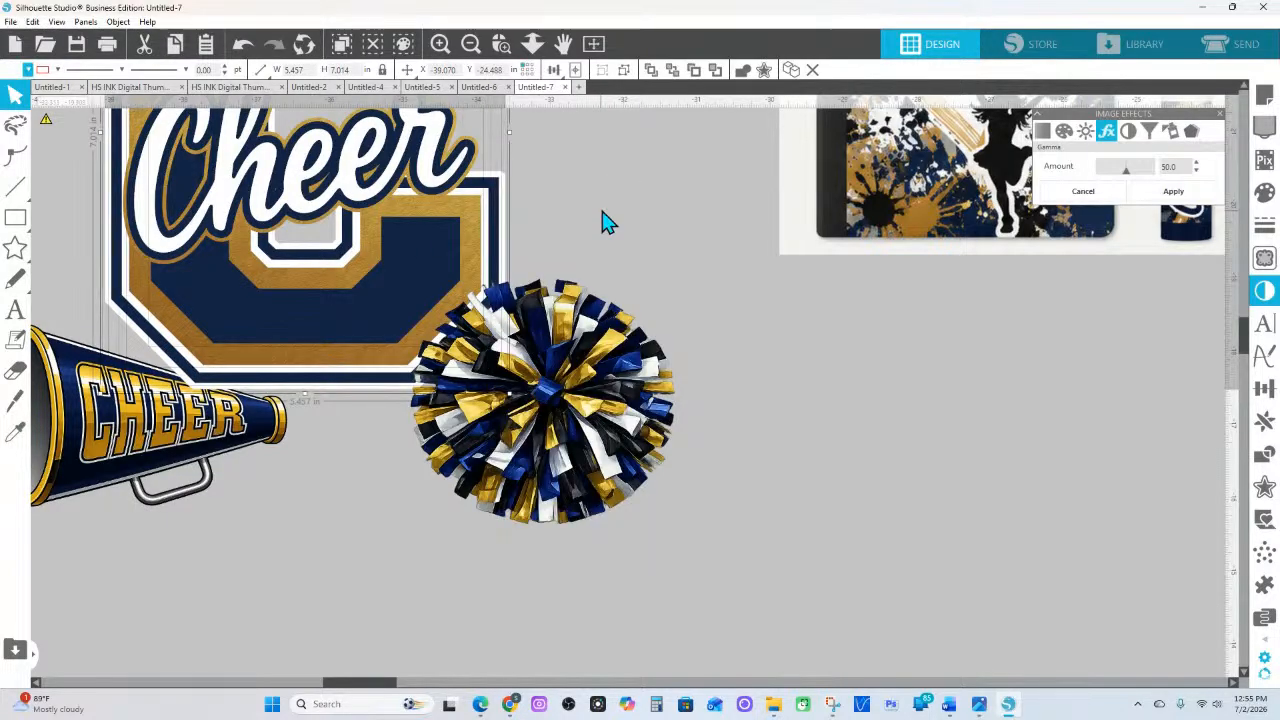
Select the letter C's navy outline and navy inner layers together and fill them with a brighter blue
{"action": "left_click", "coordinate": [492, 203]}
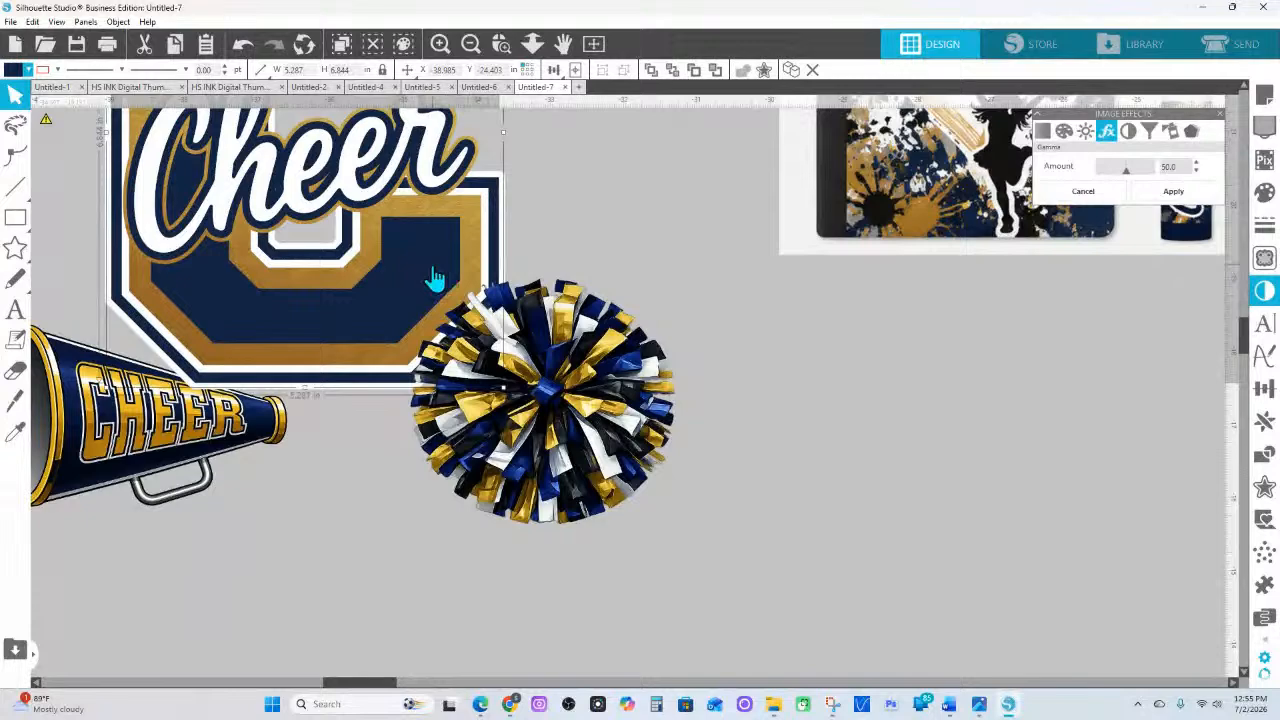
{"action": "left_click", "coordinate": [434, 270], "text": "shift"}
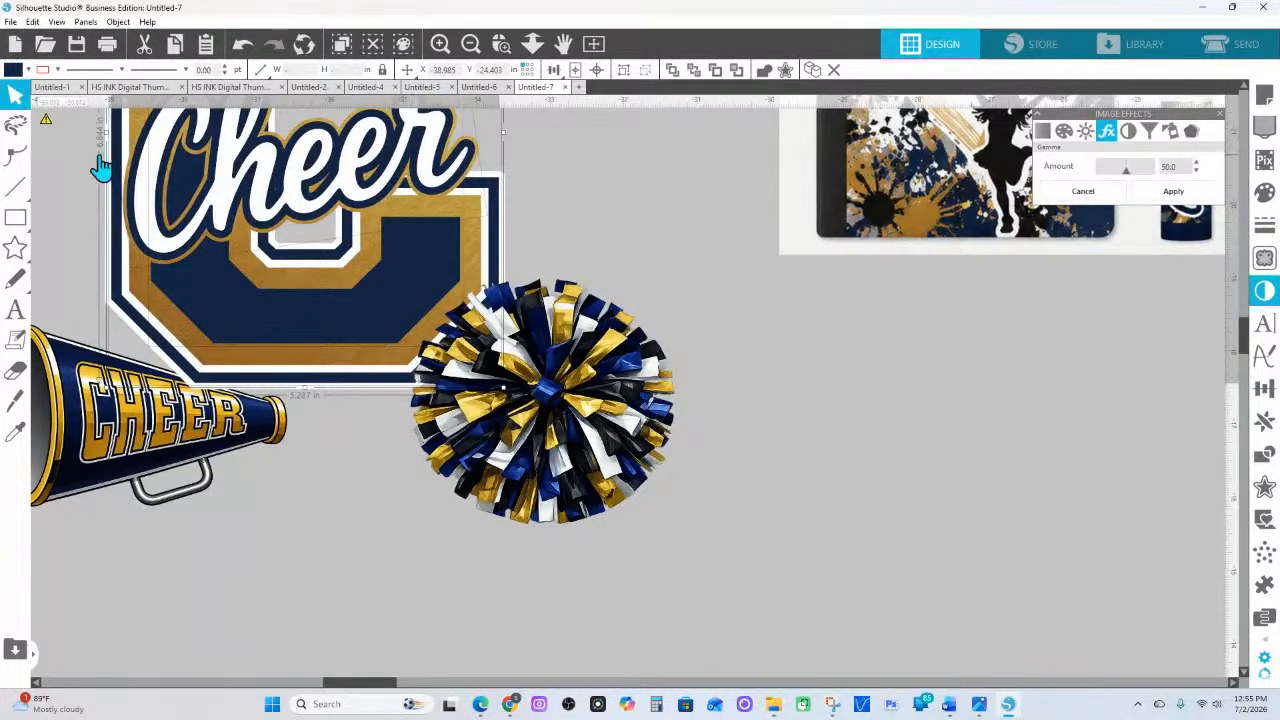
{"action": "left_click", "coordinate": [28, 70]}
{"action": "left_click", "coordinate": [18, 98]}
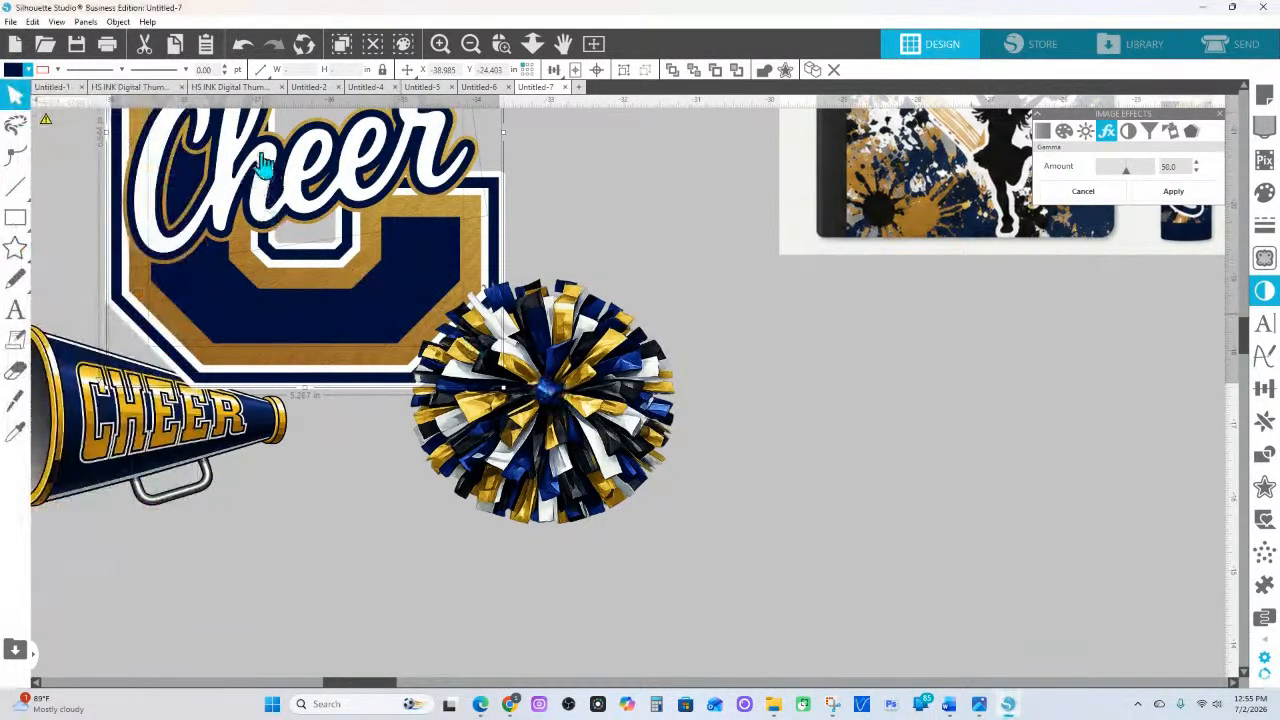
{"action": "left_click", "coordinate": [28, 70]}
{"action": "left_click", "coordinate": [214, 135]}
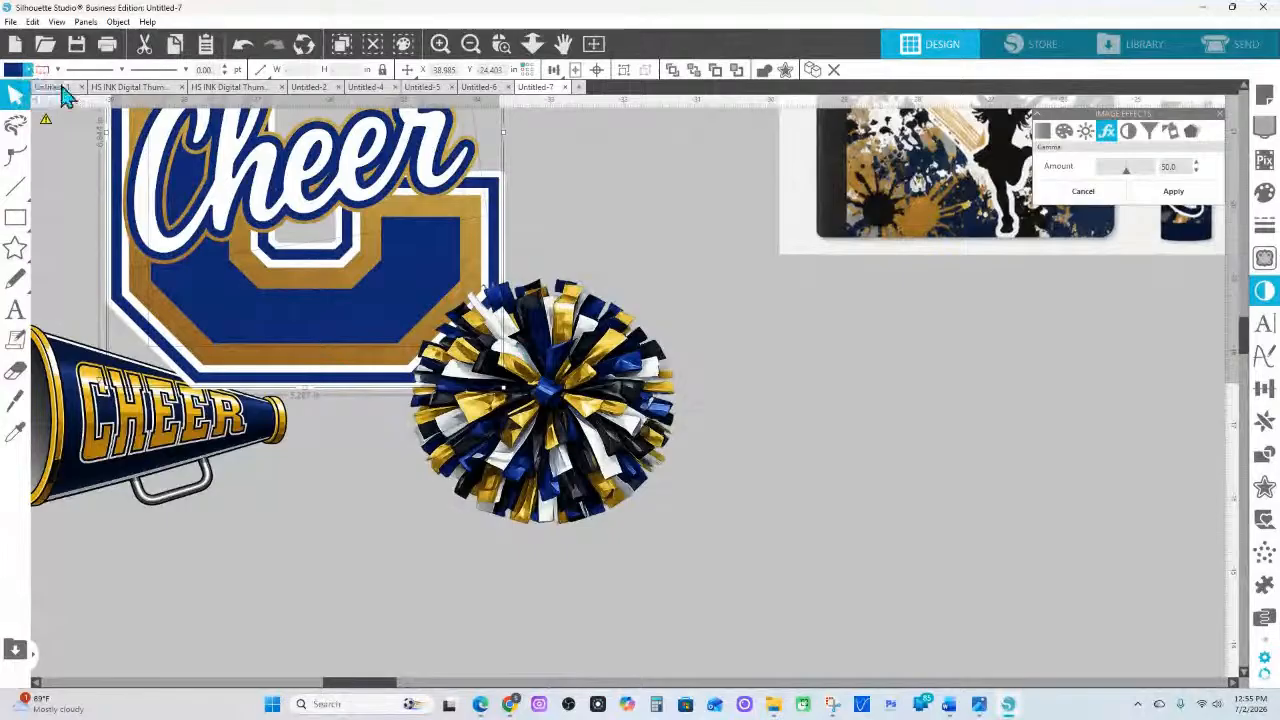
Fill the letter C's selected navy layers with a slightly deeper blue
{"action": "left_click", "coordinate": [28, 70]}
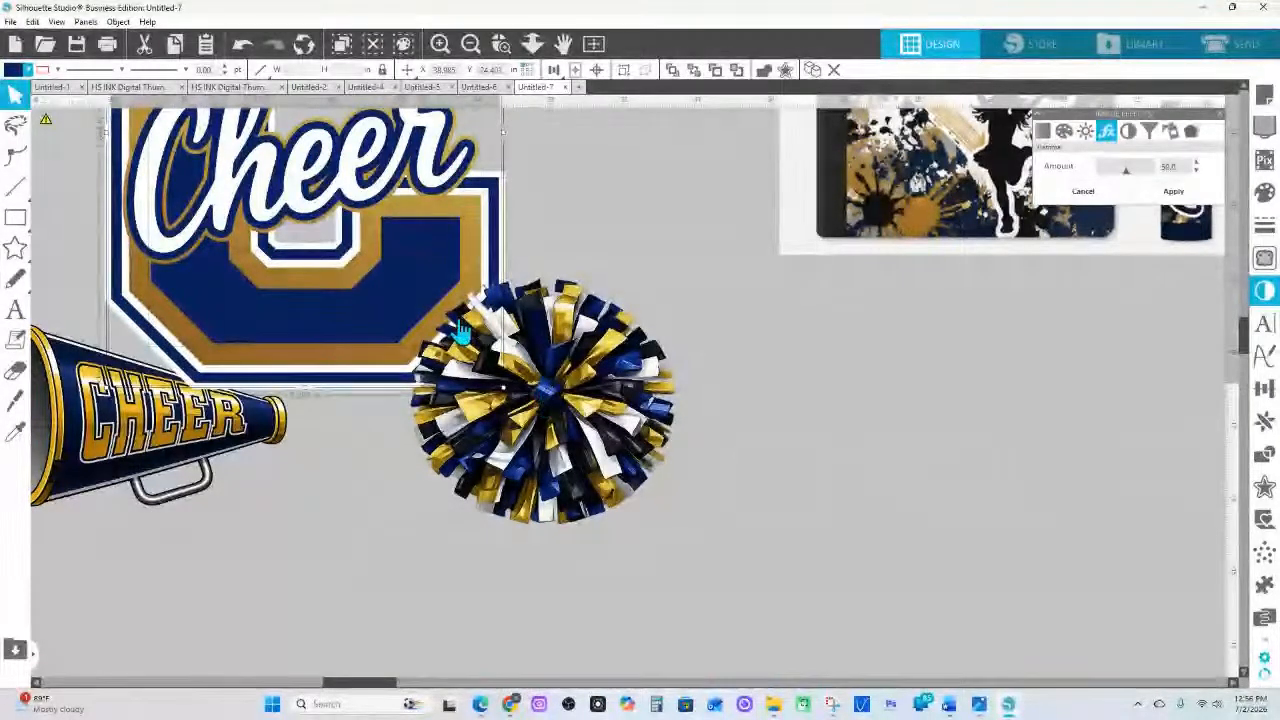
{"action": "left_click", "coordinate": [532, 44]}
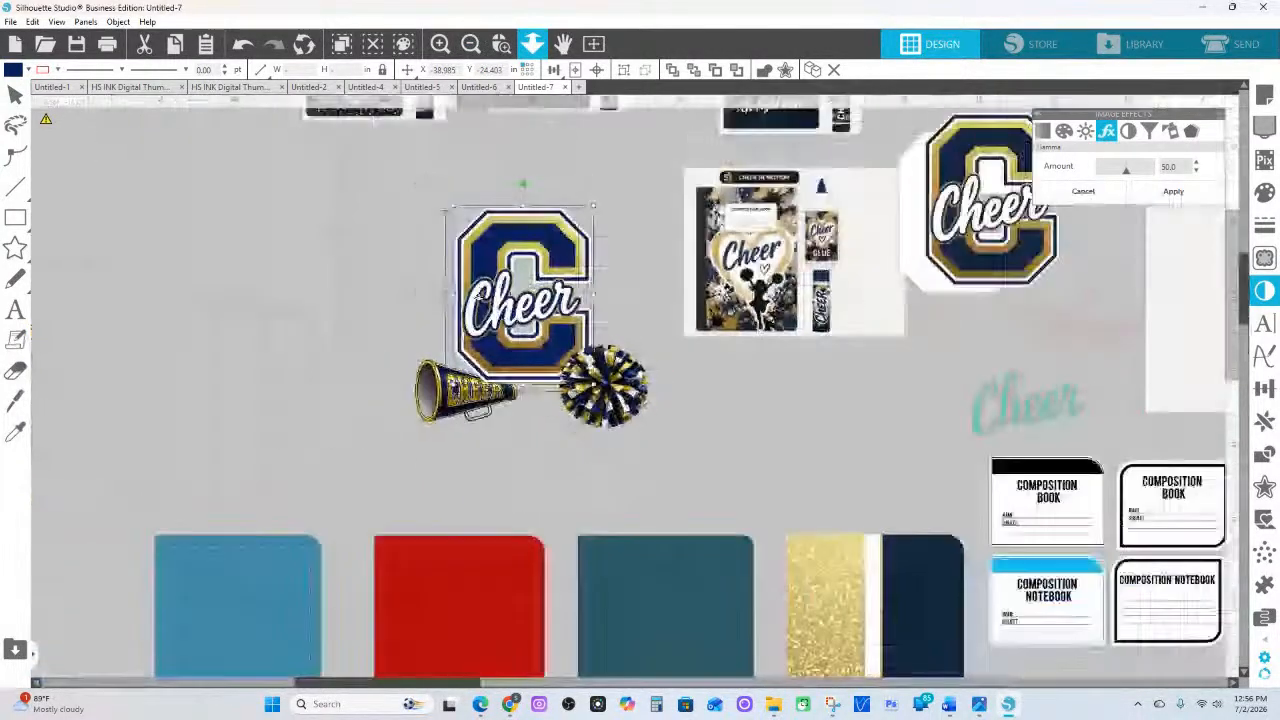
Bring the megaphone in front of the letter C and move it slightly toward the pom-pom
{"action": "left_click", "coordinate": [490, 405]}
{"action": "right_click", "coordinate": [487, 400]}
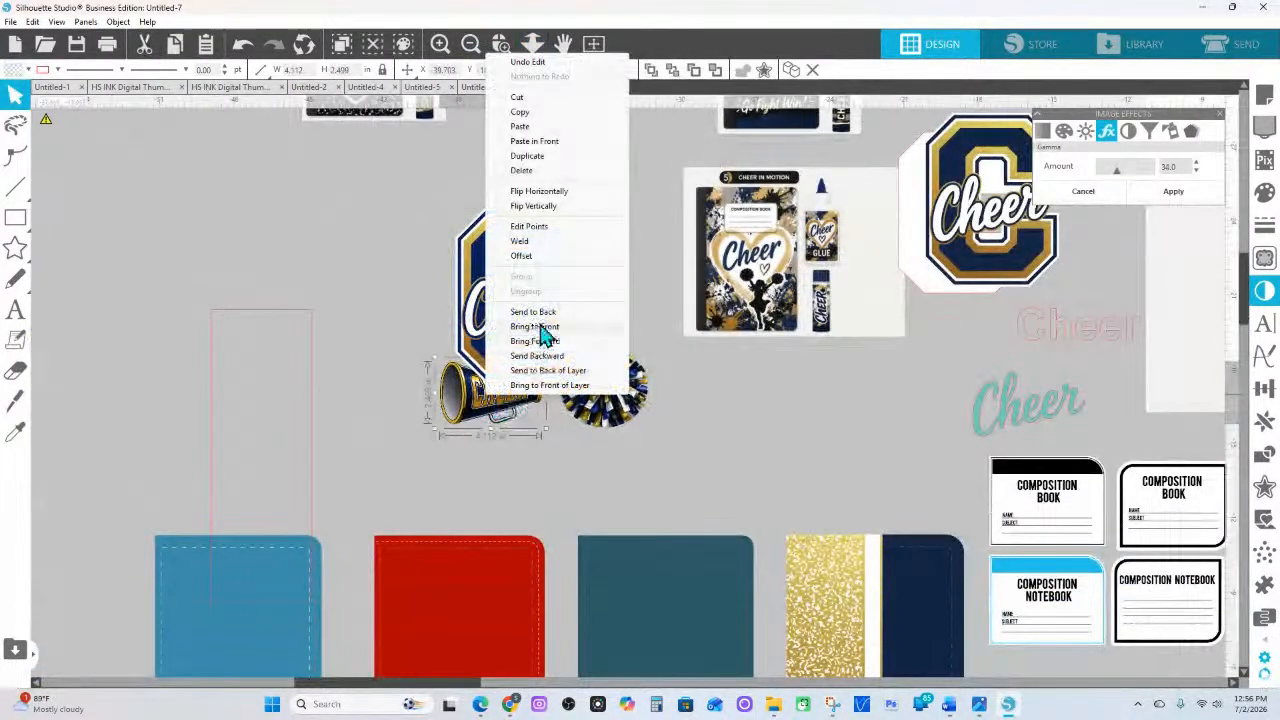
{"action": "left_click", "coordinate": [559, 333]}
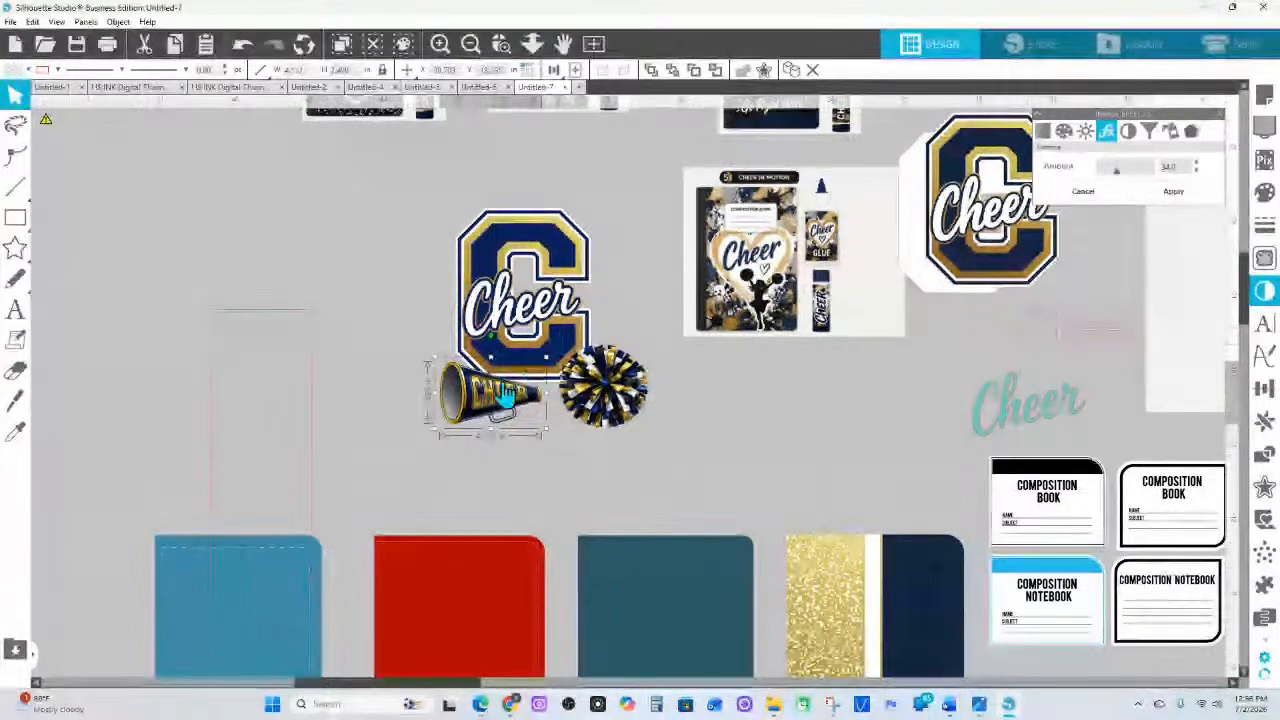
{"action": "left_click_drag", "start_coordinate": [1119, 173], "coordinate": [1124, 173]}
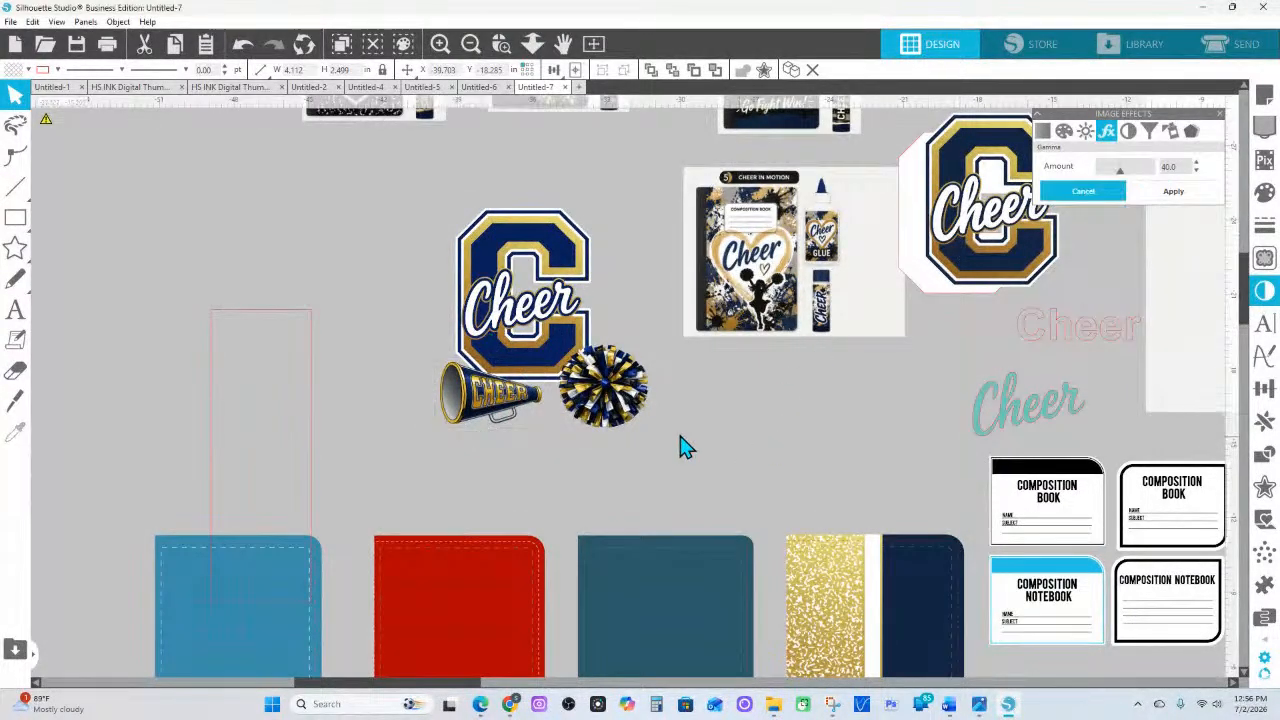
{"action": "left_click_drag", "start_coordinate": [490, 408], "coordinate": [516, 397]}
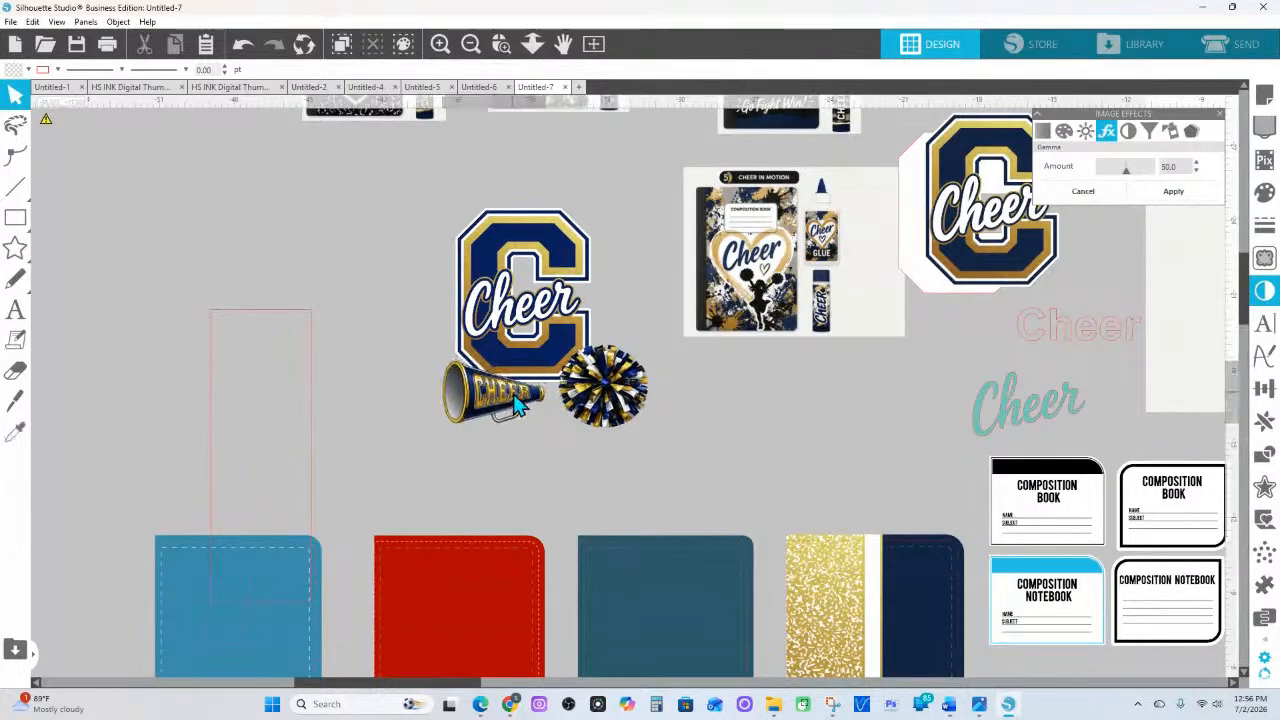
Fill the letter C's outer blue outline layer with black
{"action": "left_click", "coordinate": [632, 414]}
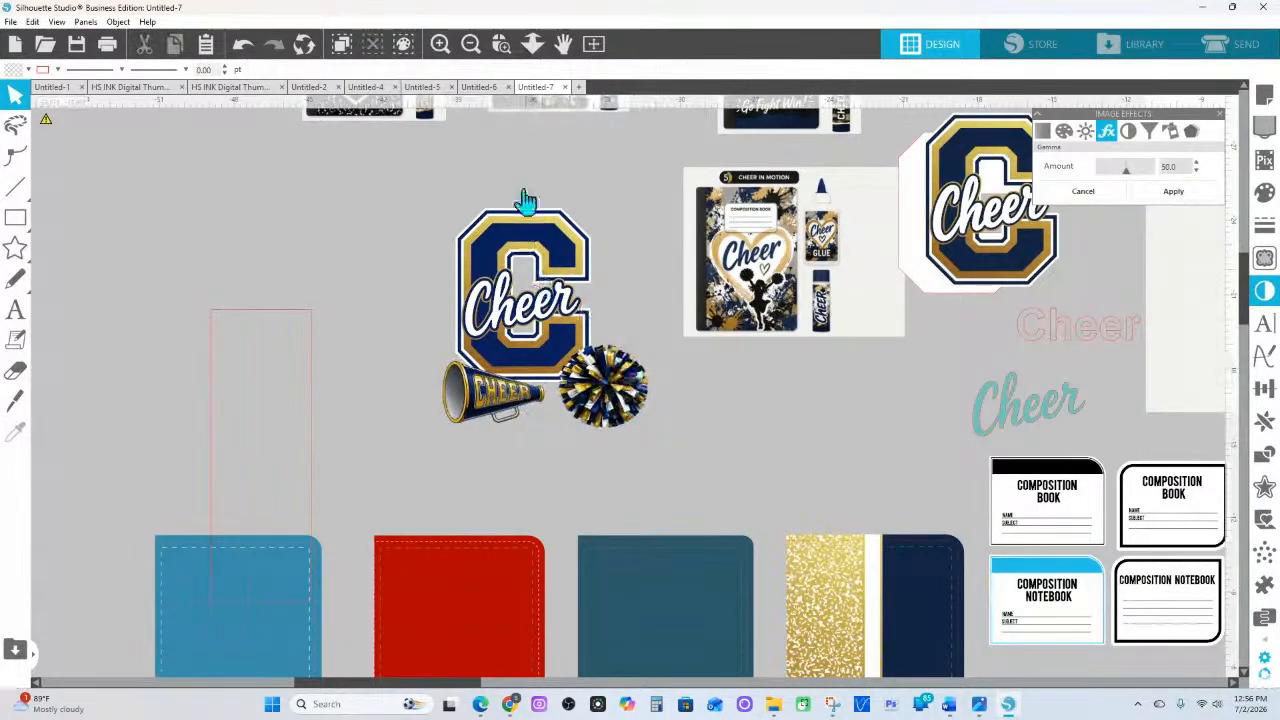
{"action": "left_click", "coordinate": [502, 44]}
{"action": "left_click_drag", "start_coordinate": [423, 250], "coordinate": [744, 460]}
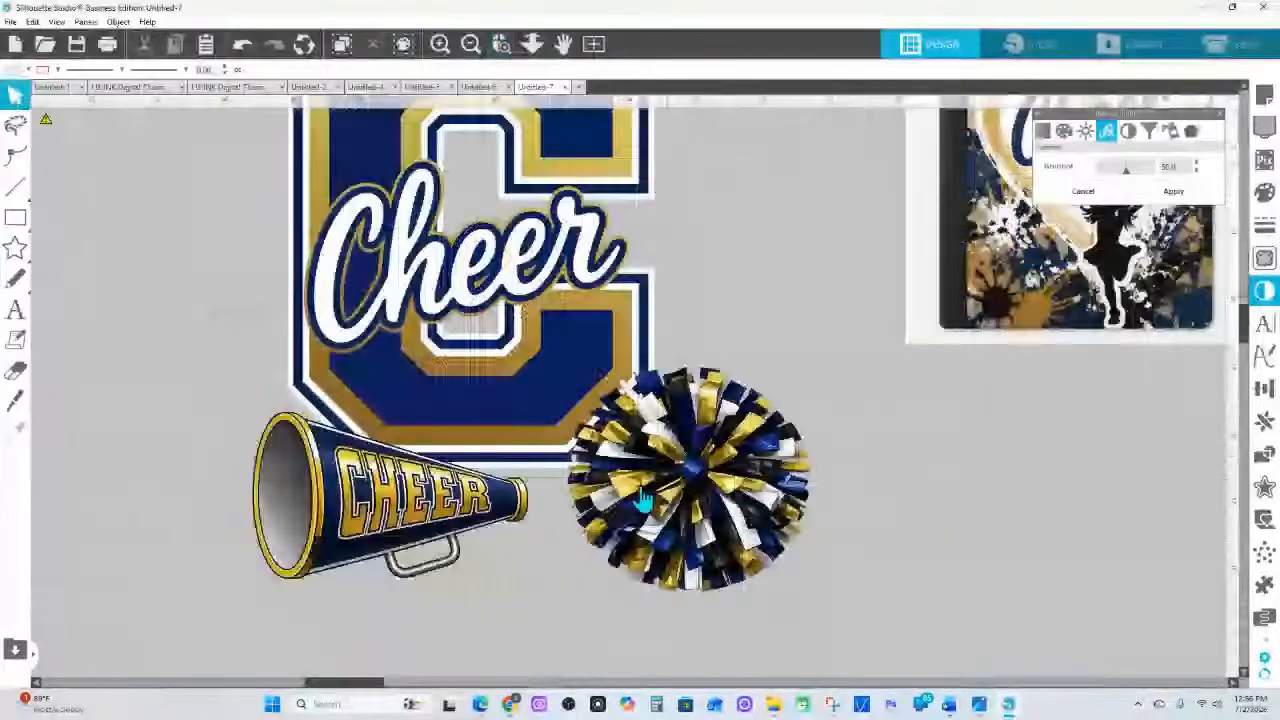
{"action": "left_click", "coordinate": [638, 208]}
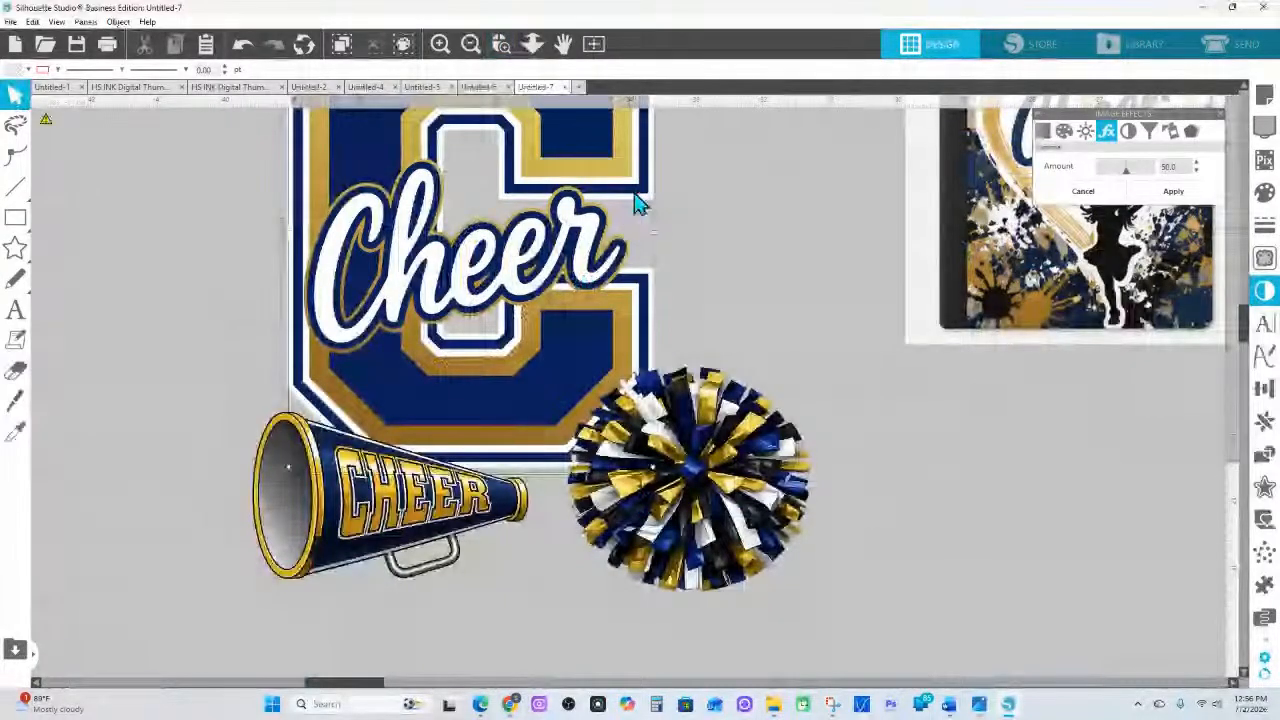
{"action": "left_click", "coordinate": [14, 72]}
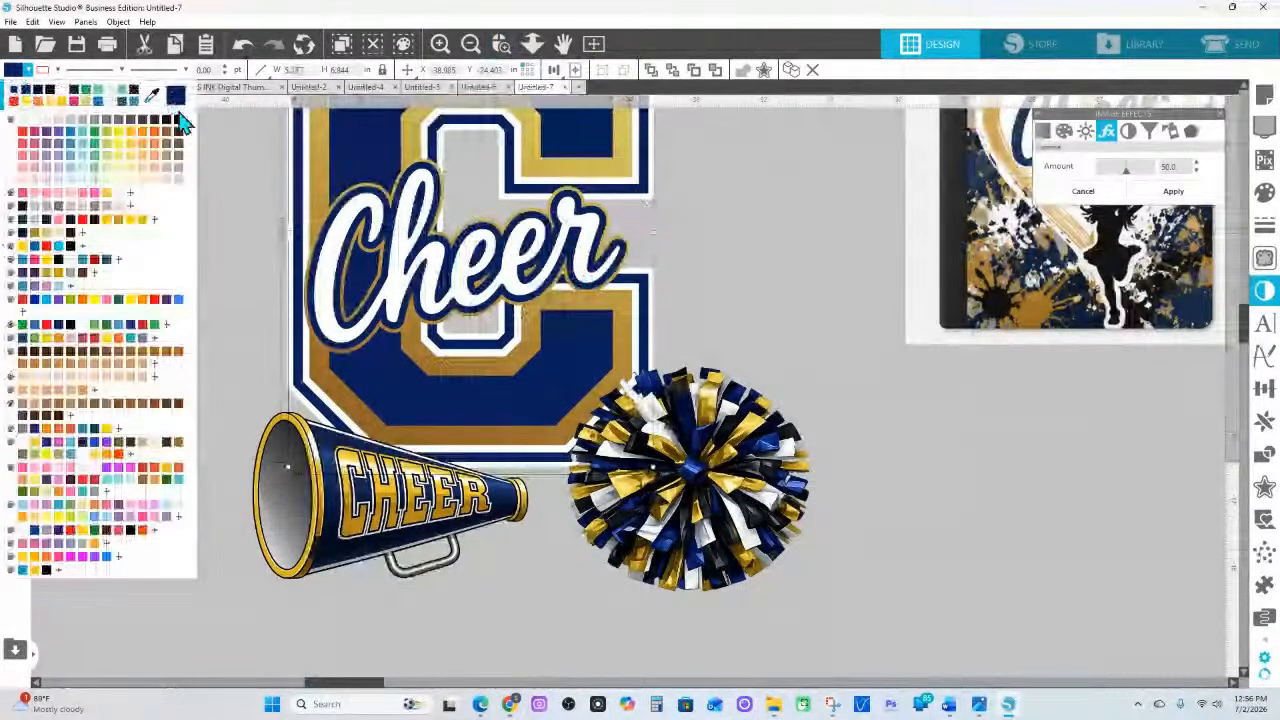
{"action": "left_click", "coordinate": [183, 130]}
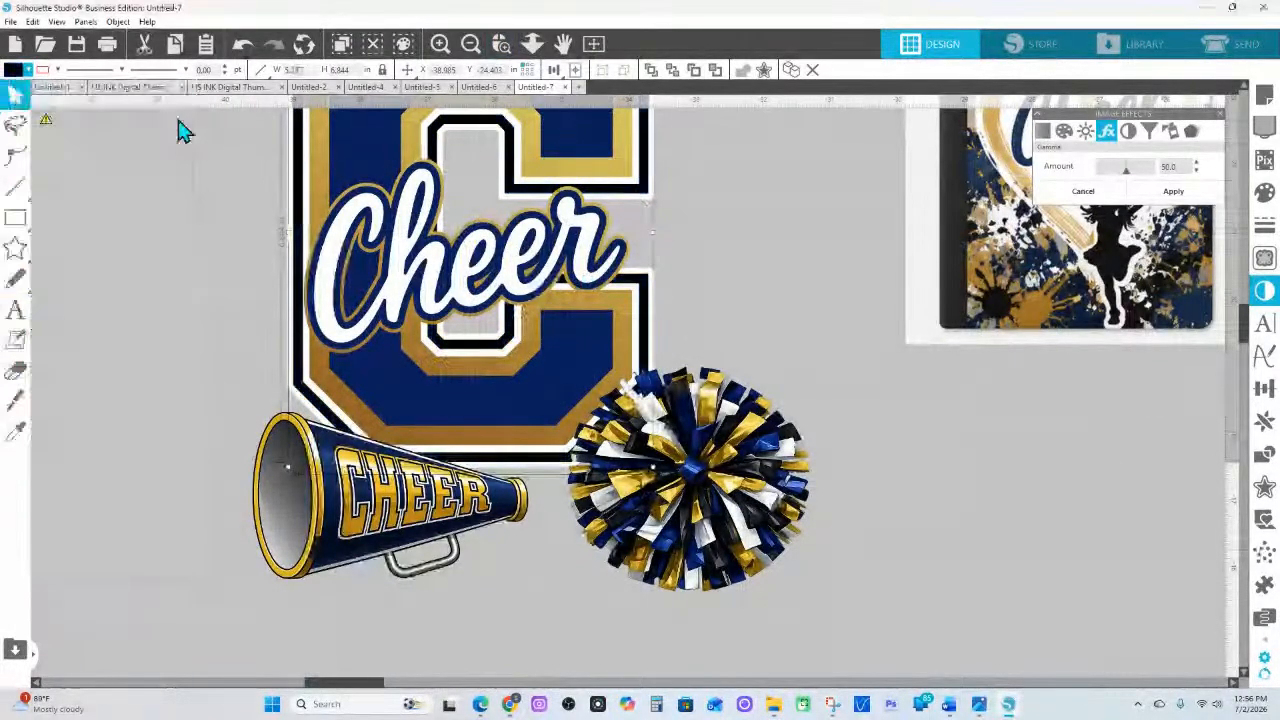
Create a rounded-corner offset of 0.060 in around the gold outline of the Cheer lettering
{"action": "left_click", "coordinate": [542, 215]}
{"action": "left_click", "coordinate": [368, 200]}
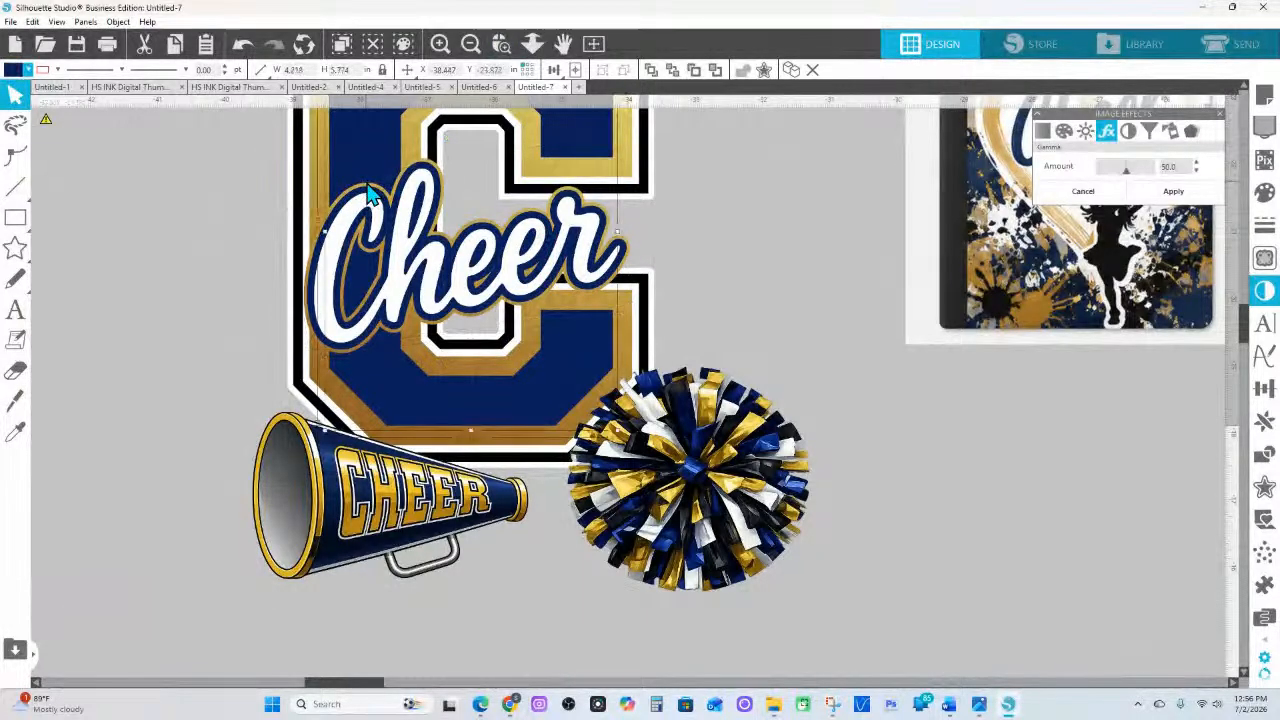
{"action": "left_click", "coordinate": [488, 222]}
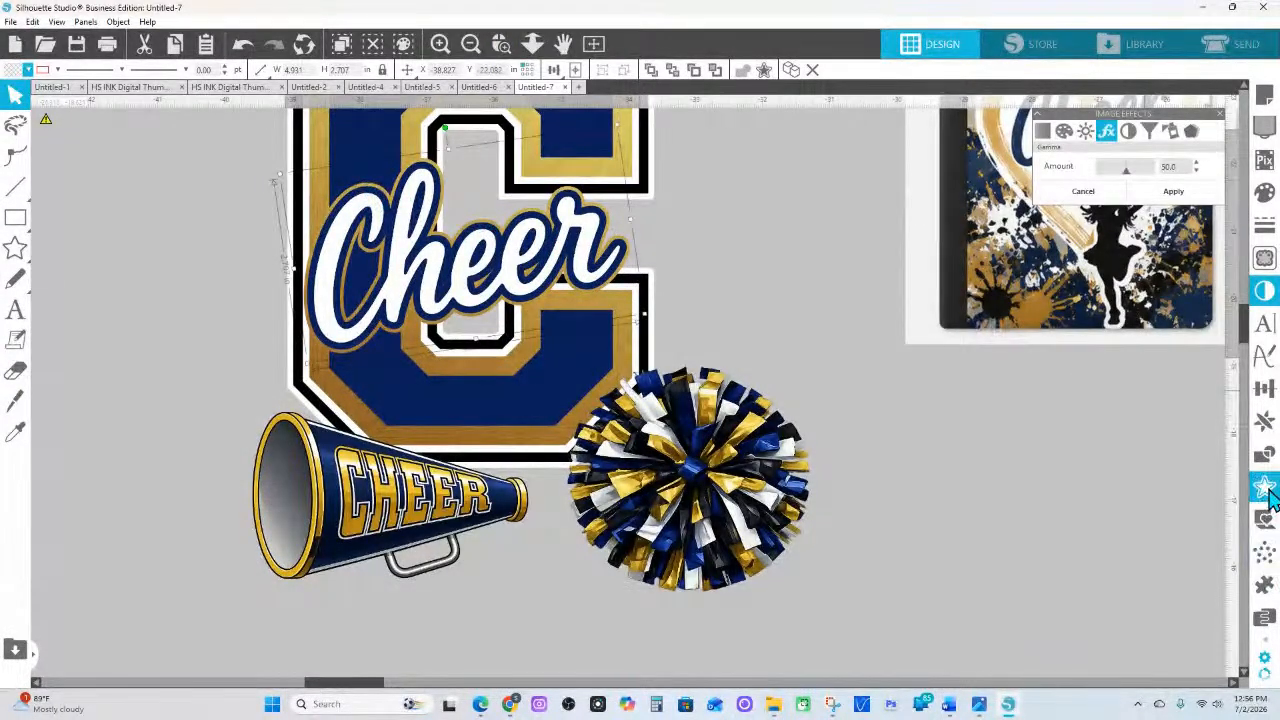
{"action": "left_click", "coordinate": [1264, 487]}
{"action": "left_click", "coordinate": [1075, 146]}
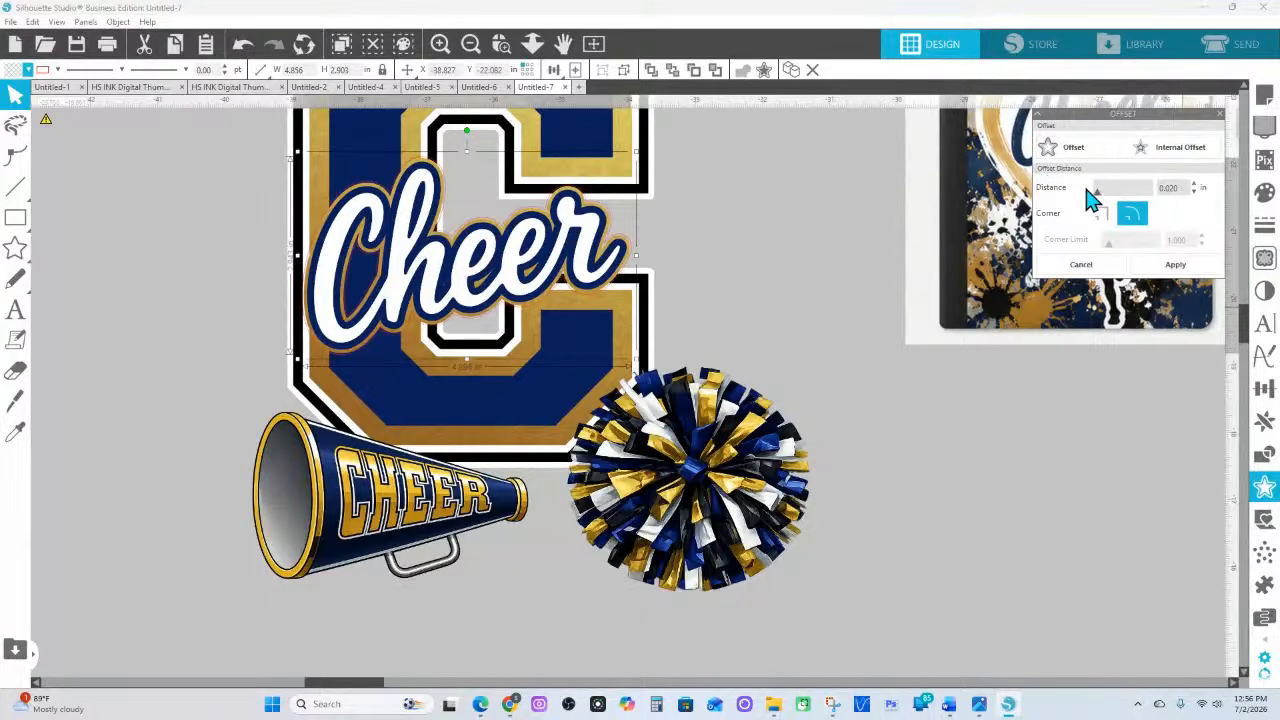
{"action": "left_click_drag", "start_coordinate": [1103, 203], "coordinate": [1100, 203]}
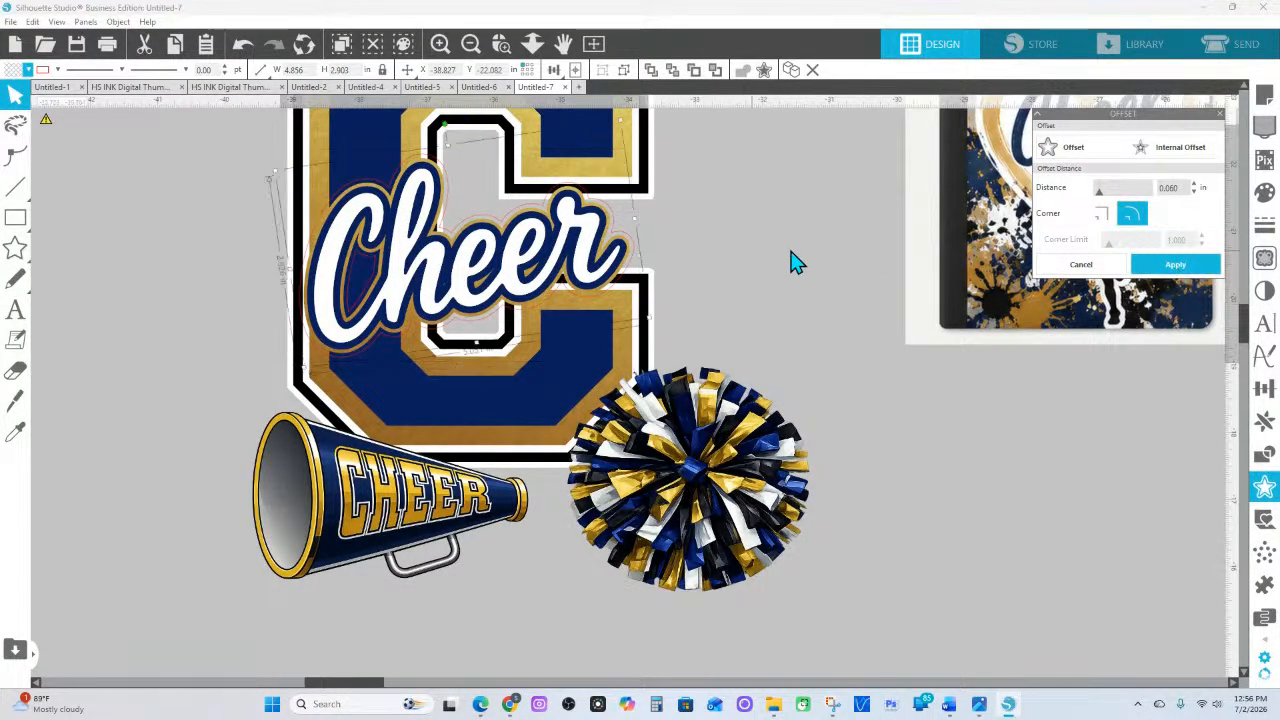
{"action": "left_click", "coordinate": [1175, 264]}
Fill the new Cheer offset with black and make its line color transparent
{"action": "left_click", "coordinate": [1265, 192]}
{"action": "left_click", "coordinate": [1210, 207]}
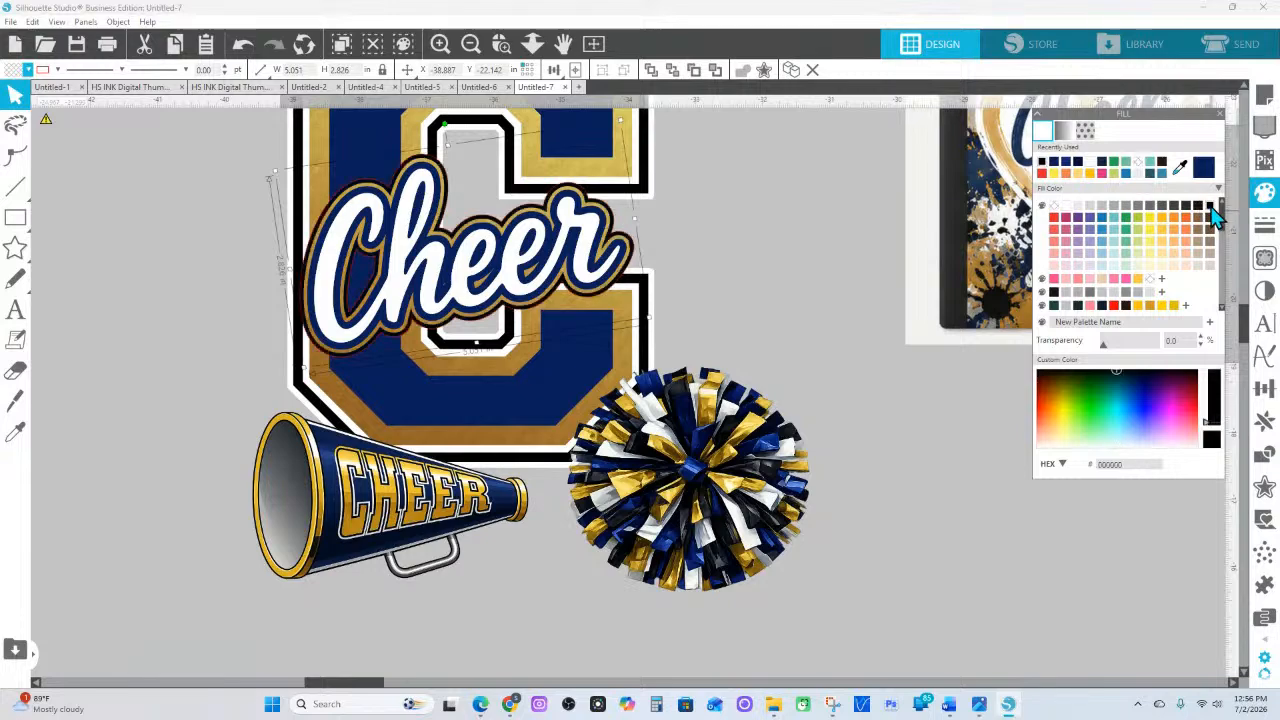
{"action": "left_click", "coordinate": [56, 71]}
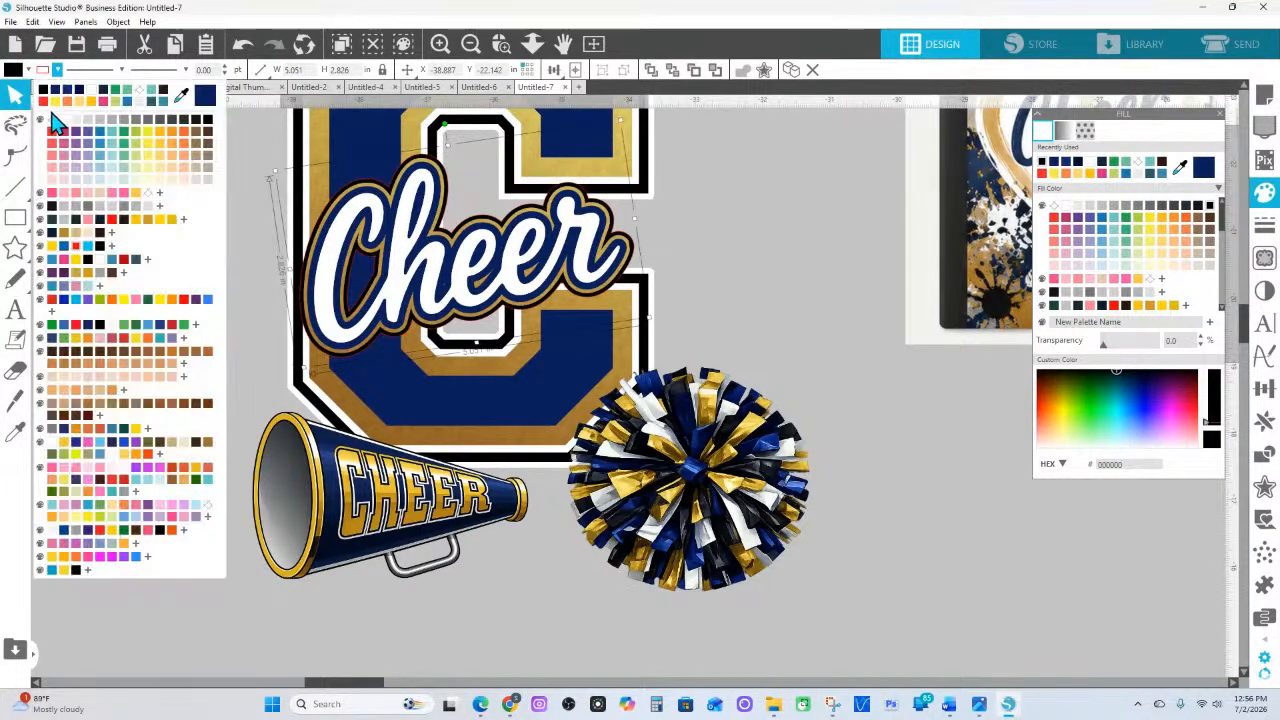
{"action": "left_click", "coordinate": [51, 121]}
{"action": "left_click", "coordinate": [723, 267]}
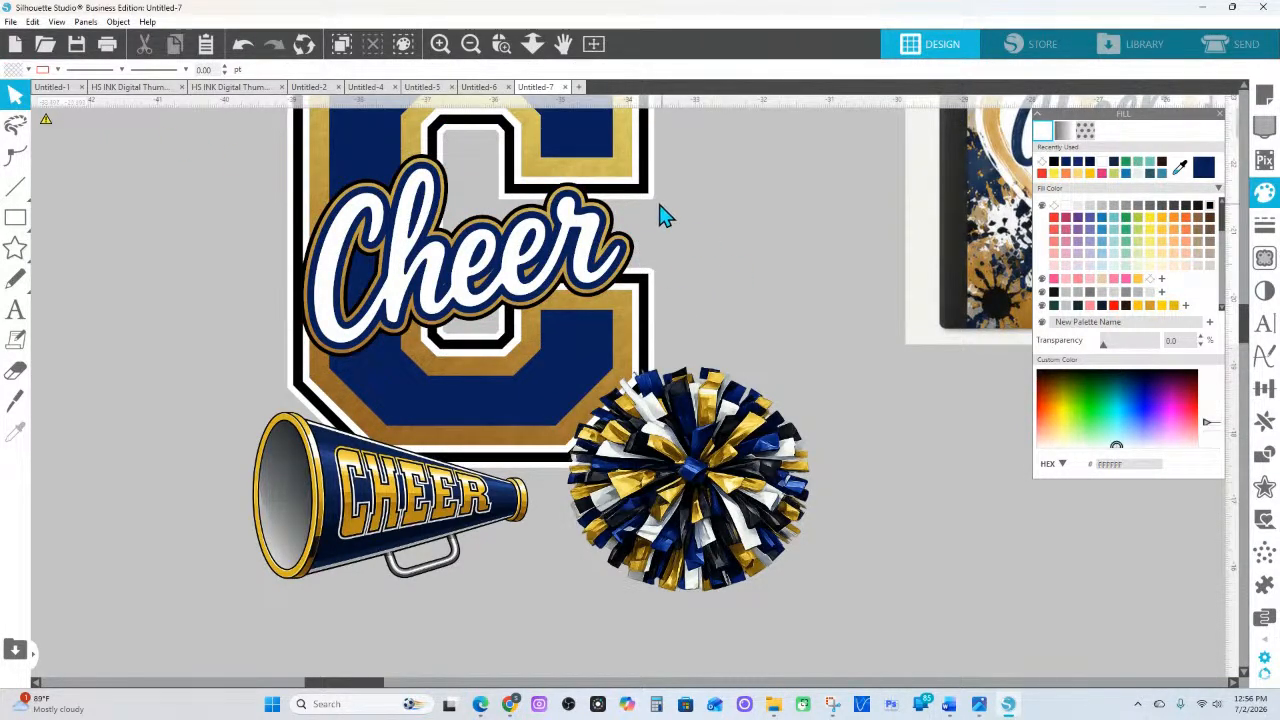
Add a second rounded offset of 0.050 in around the black Cheer outline and fill it with black sampled from the design
{"action": "left_click", "coordinate": [603, 216]}
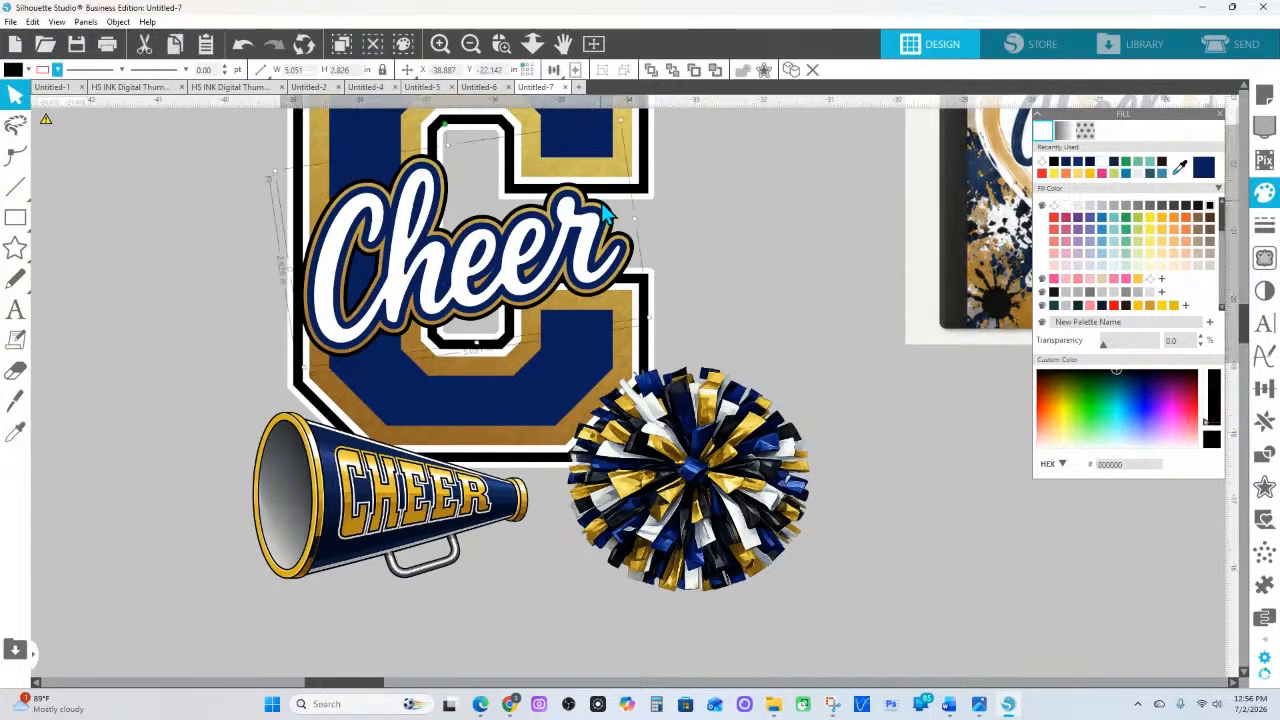
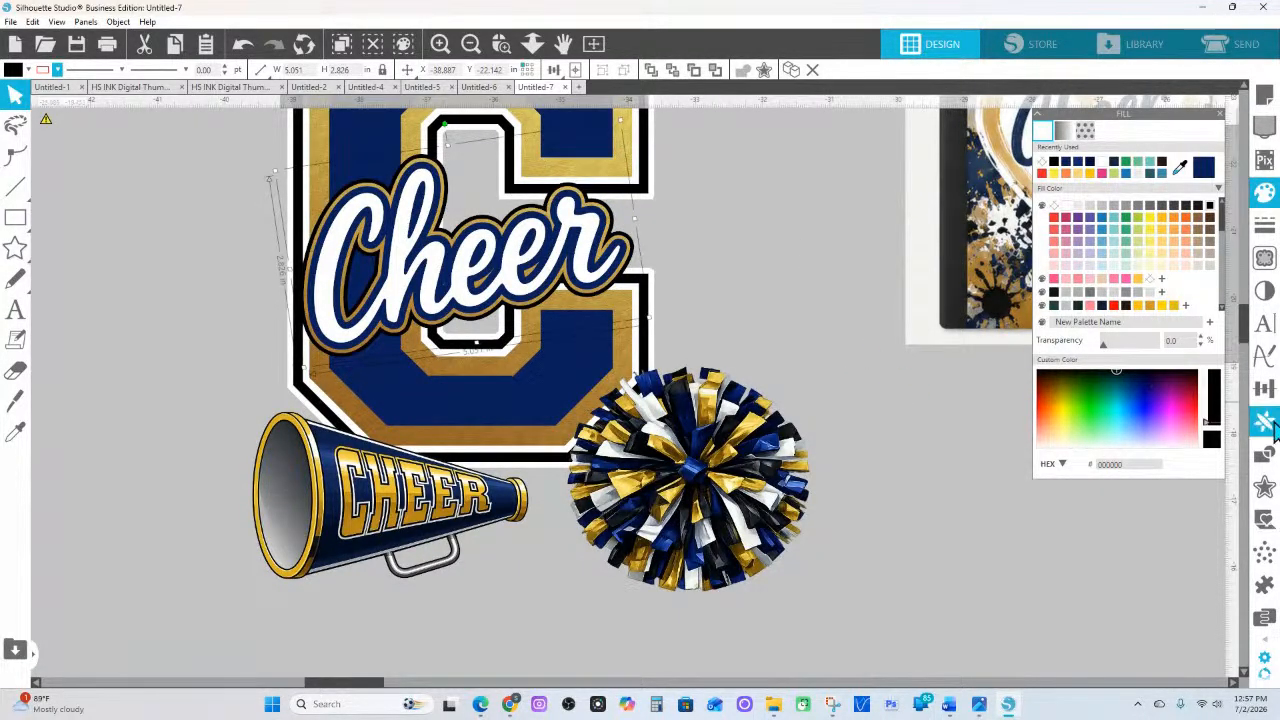
{"action": "left_click", "coordinate": [1265, 488]}
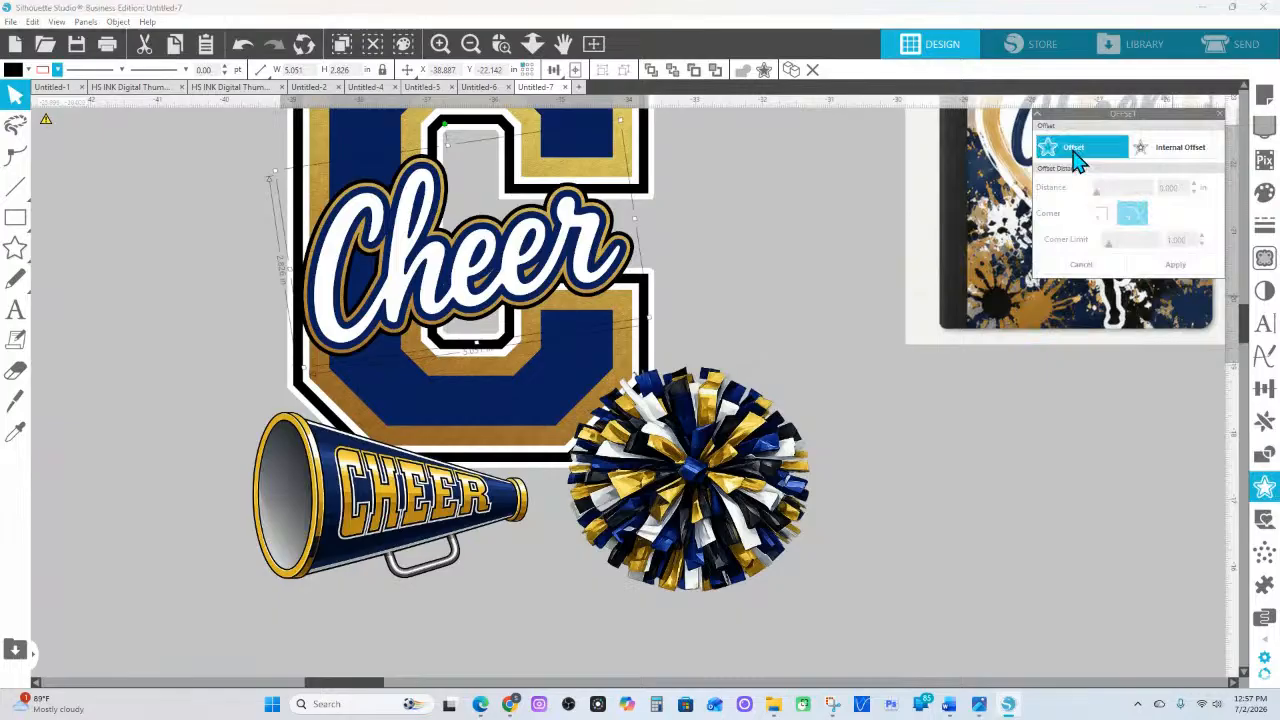
{"action": "left_click", "coordinate": [1075, 158]}
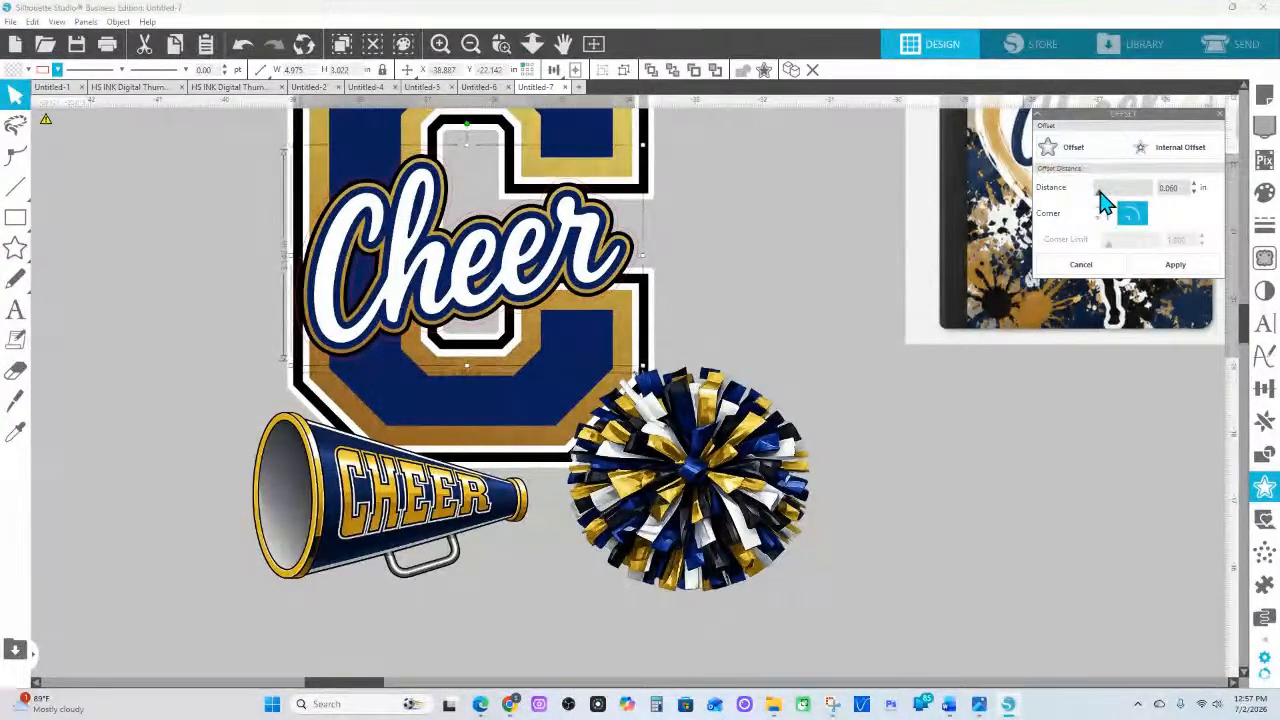
{"action": "left_click_drag", "start_coordinate": [1100, 193], "coordinate": [1099, 193]}
{"action": "left_click", "coordinate": [1175, 265]}
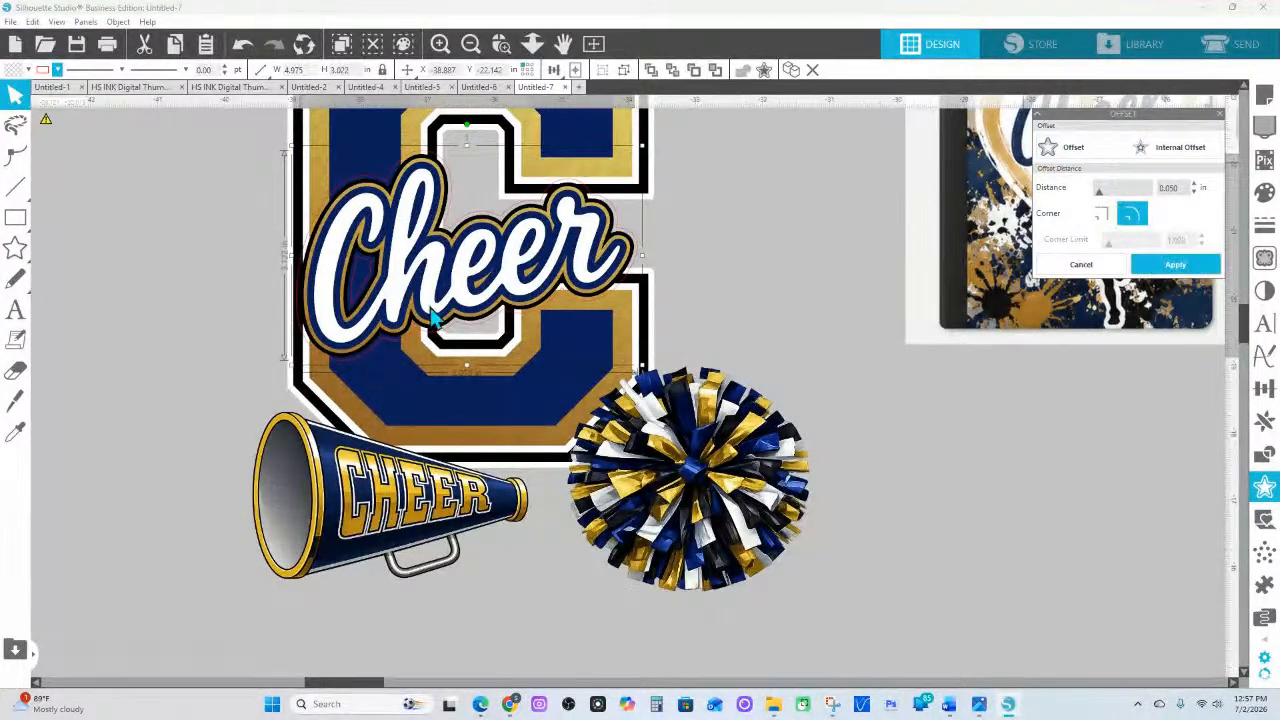
{"action": "left_click", "coordinate": [17, 432]}
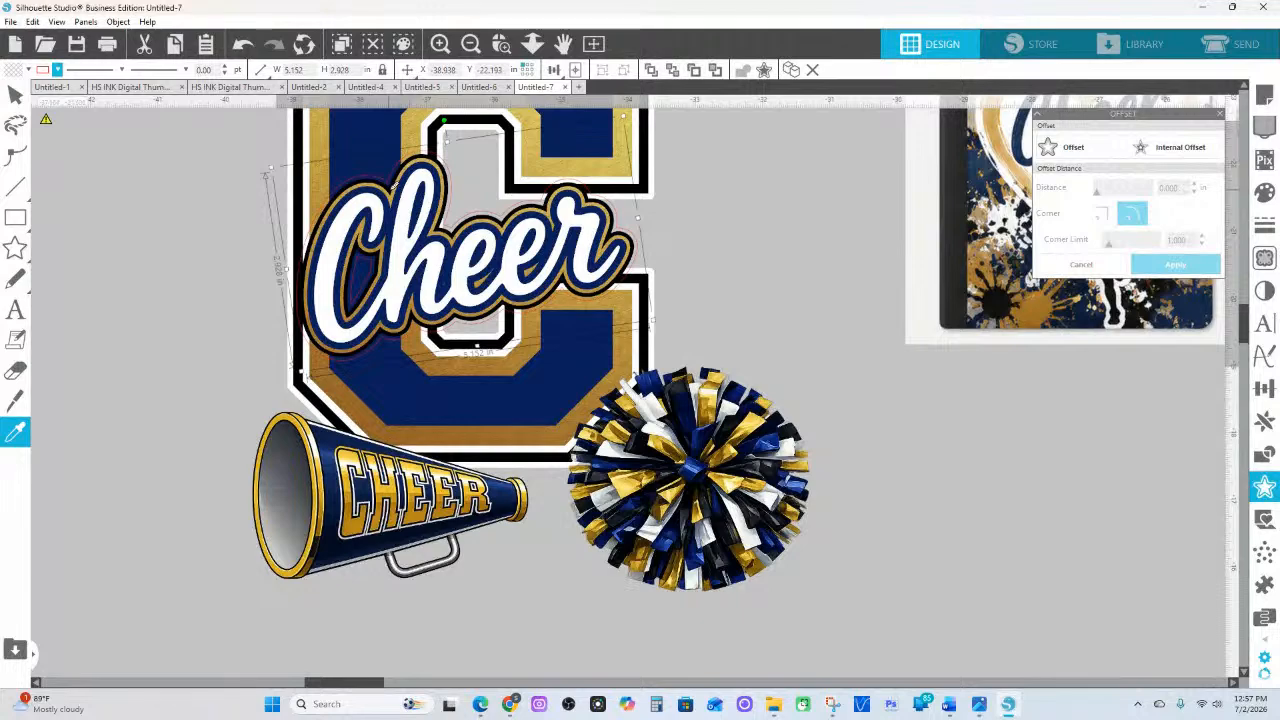
{"action": "left_click", "coordinate": [393, 185]}
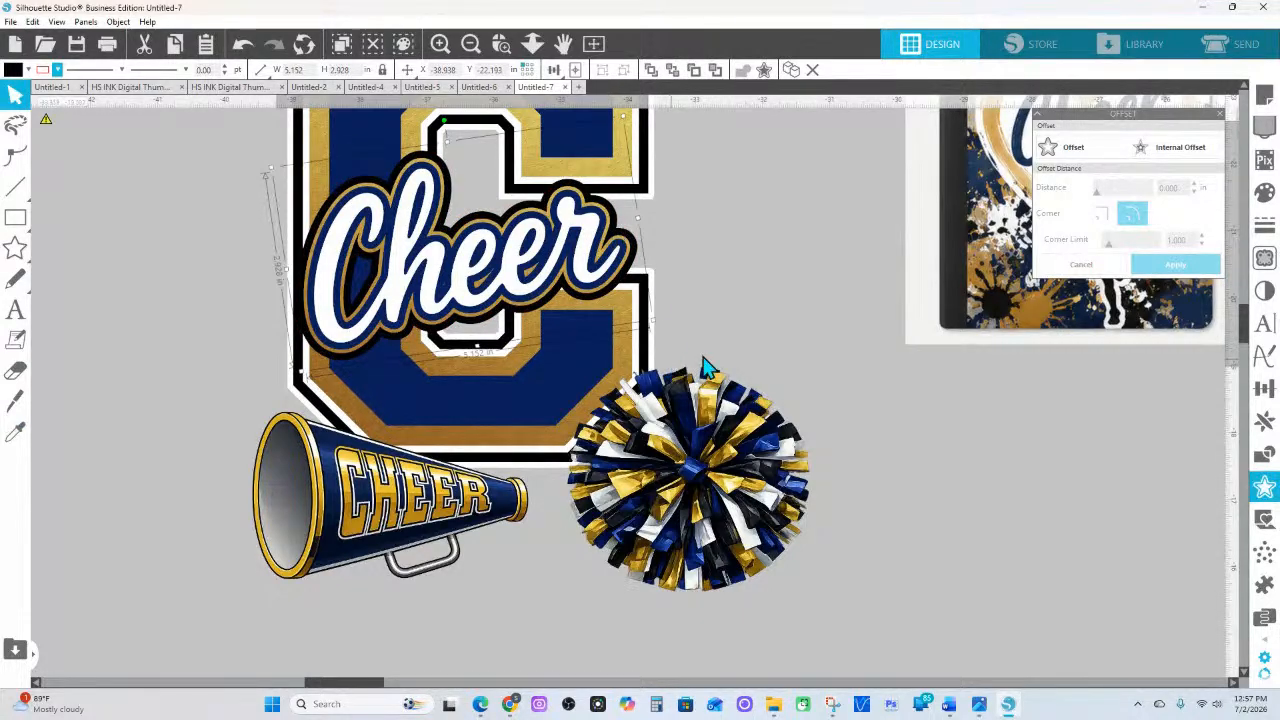
Adjust the letter C's gold layer to brightness 18, contrast -21 and saturation 16
{"action": "left_click", "coordinate": [623, 343]}
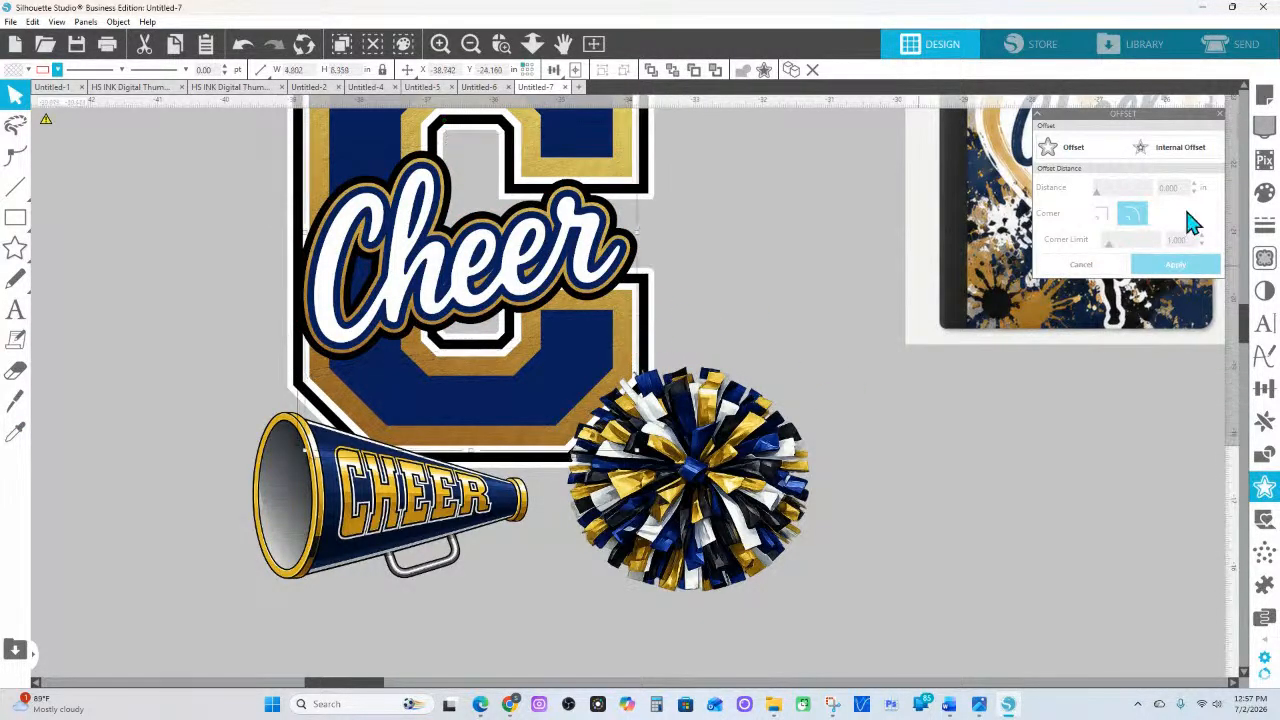
{"action": "left_click", "coordinate": [1265, 290]}
{"action": "left_click", "coordinate": [1107, 131]}
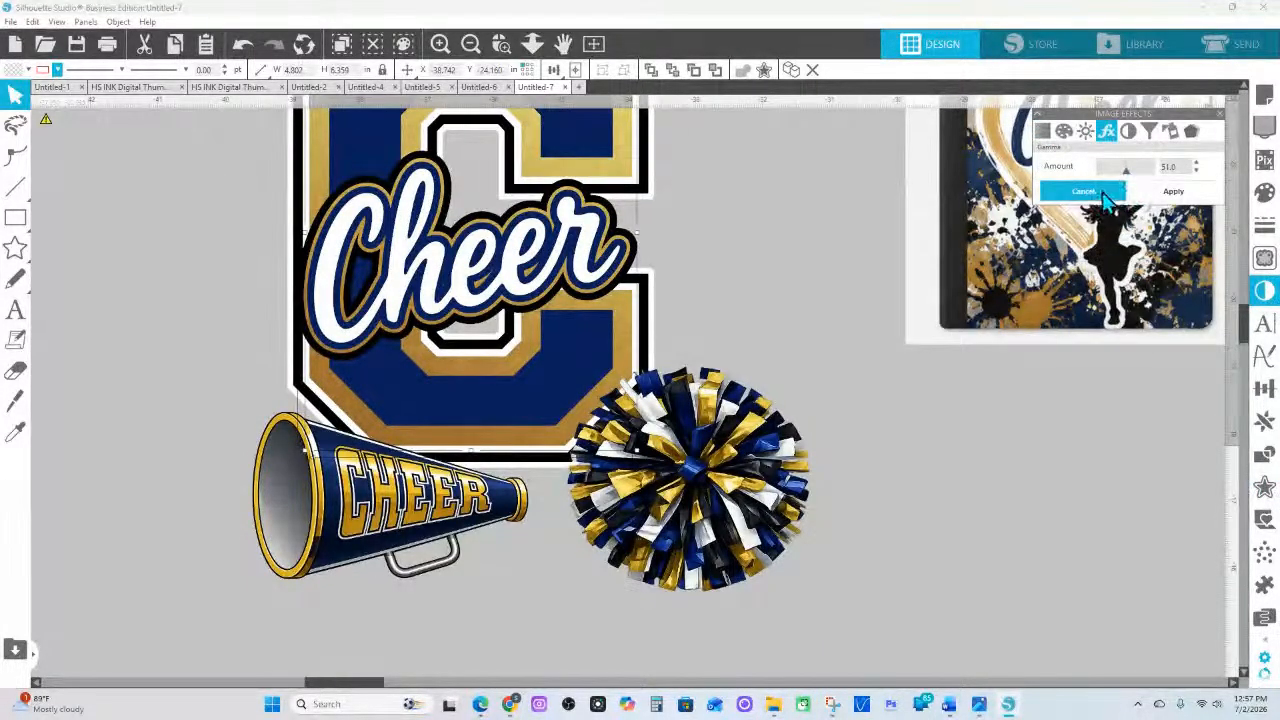
{"action": "left_click", "coordinate": [1085, 131]}
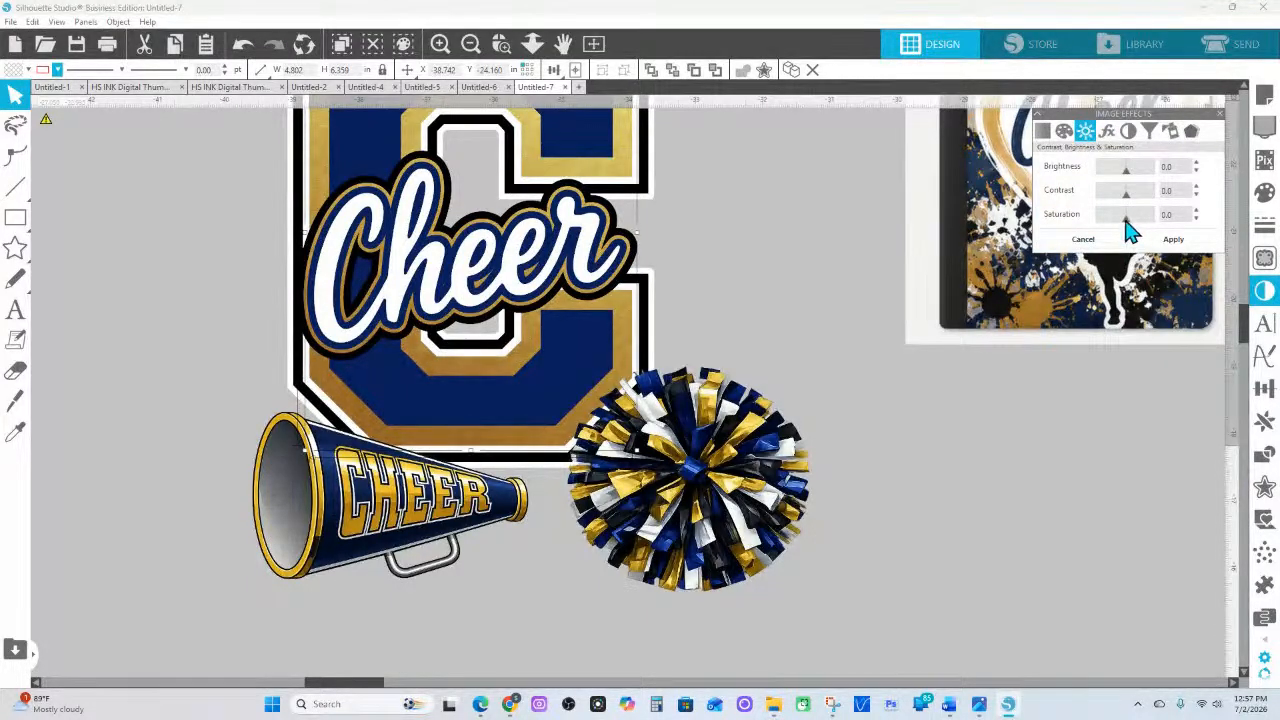
{"action": "left_click_drag", "start_coordinate": [1134, 218], "coordinate": [1129, 218]}
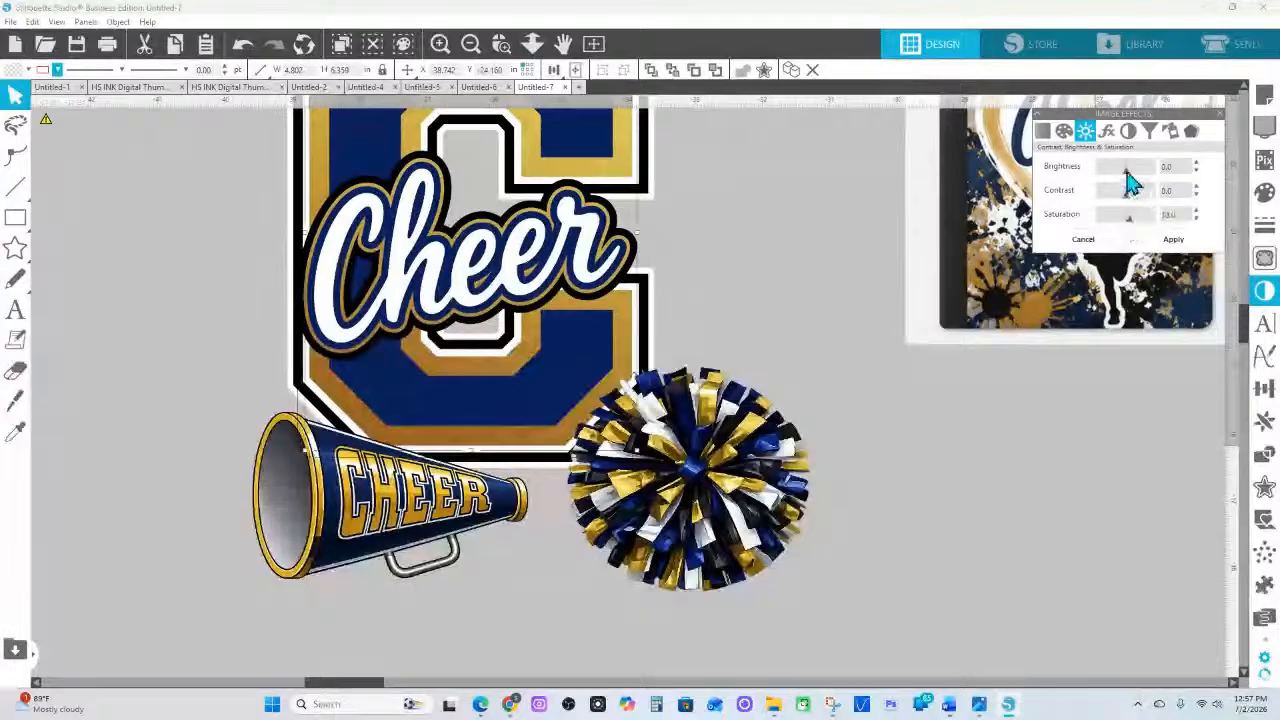
{"action": "left_click_drag", "start_coordinate": [1126, 171], "coordinate": [1121, 197]}
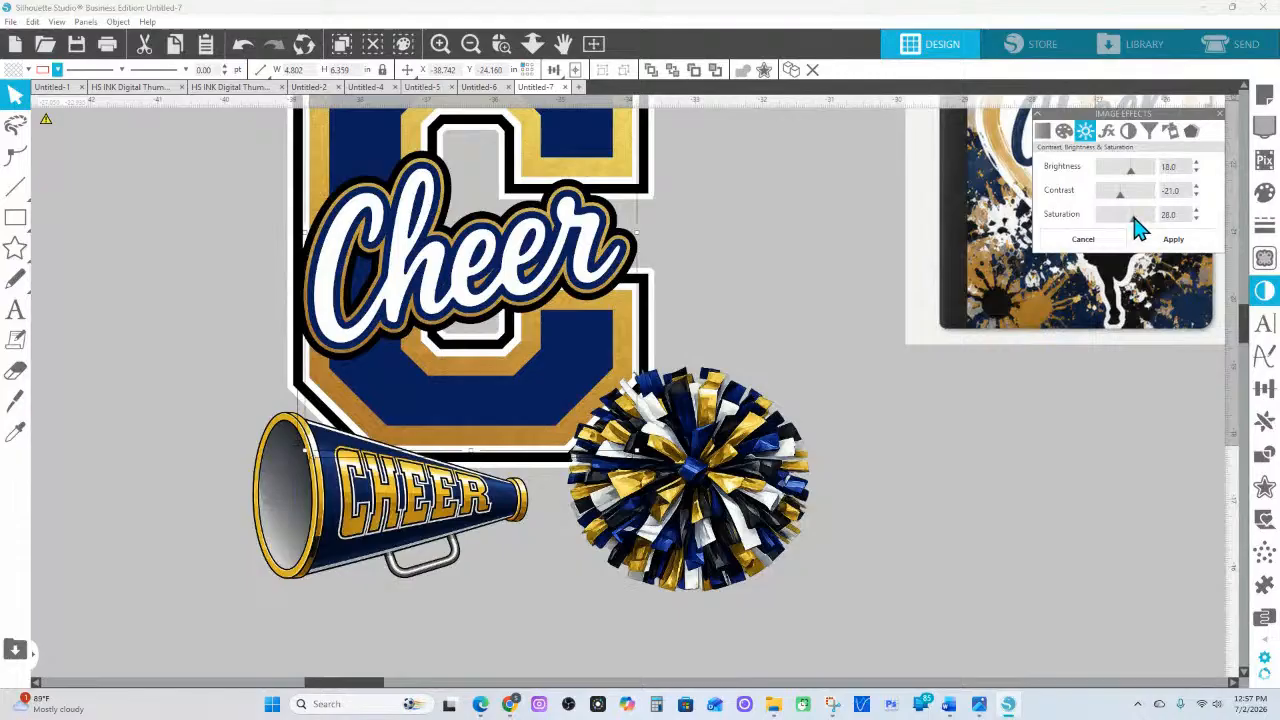
{"action": "left_click", "coordinate": [1173, 243]}
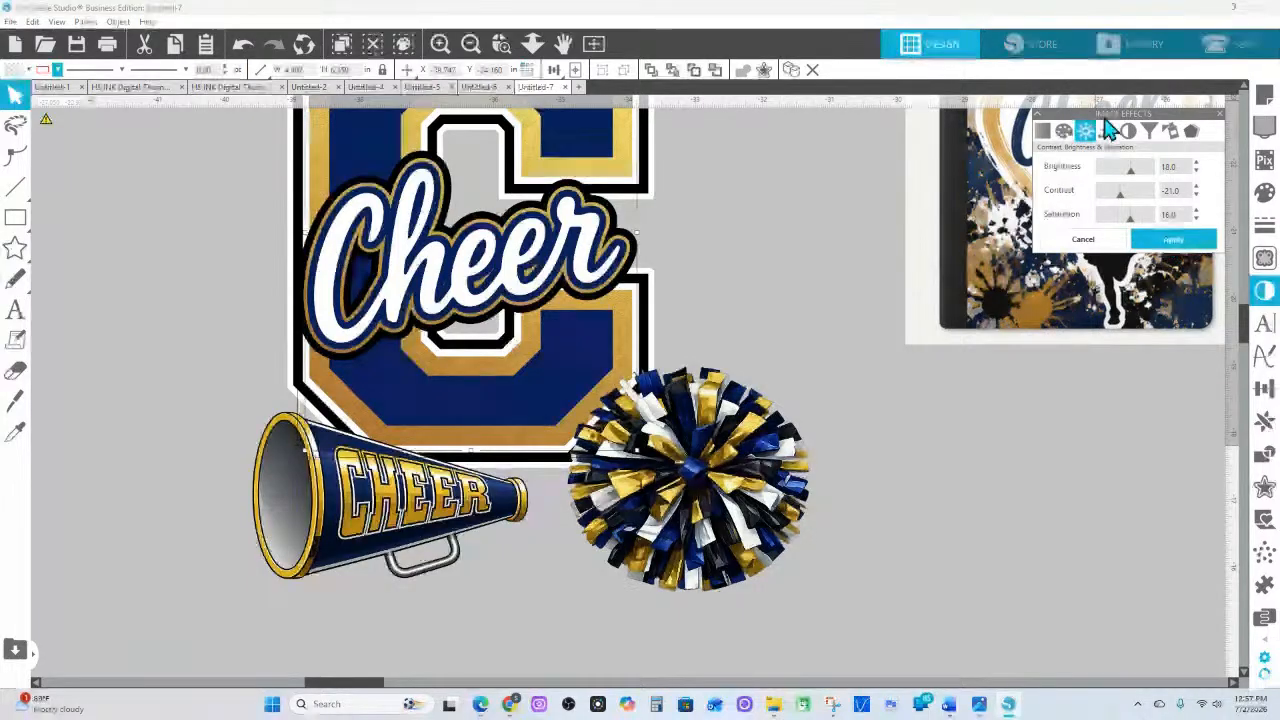
Set the gamma amount of the letter C's gold layer to 46, leaving the tint values at 0
{"action": "left_click", "coordinate": [1107, 132]}
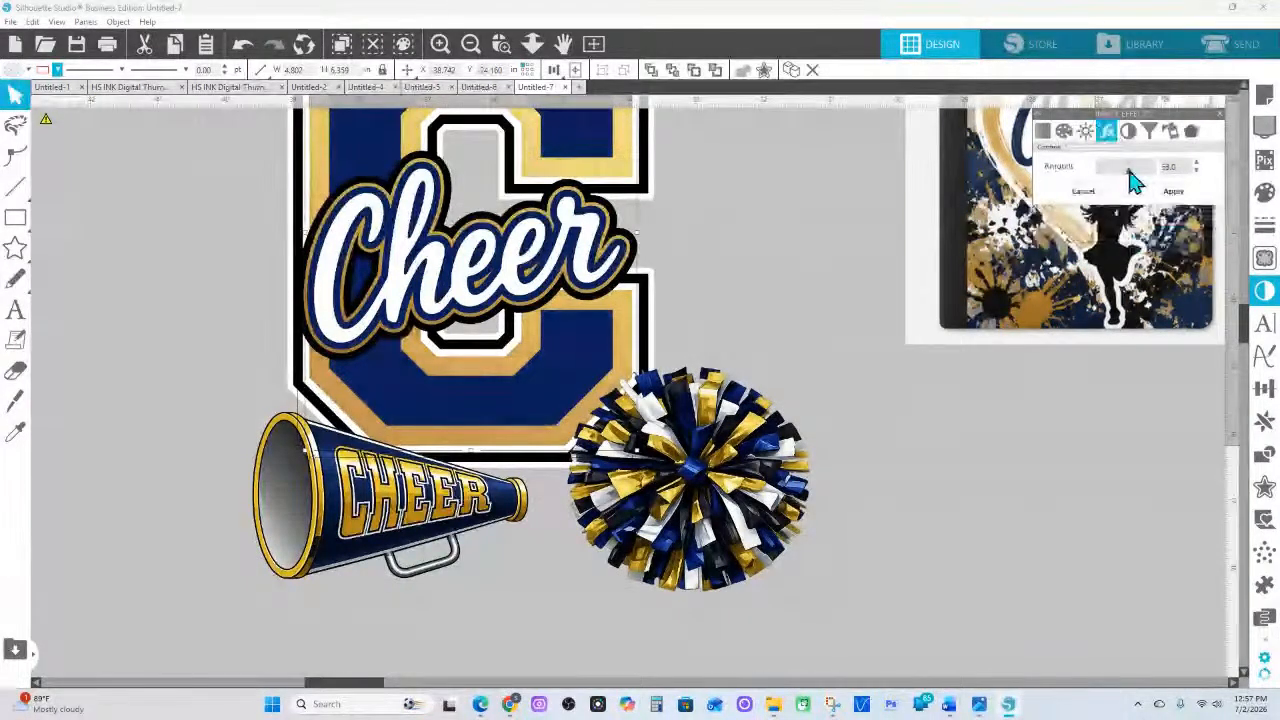
{"action": "scroll", "coordinate": [664, 371], "scroll_direction": "up", "scroll_amount": 1}
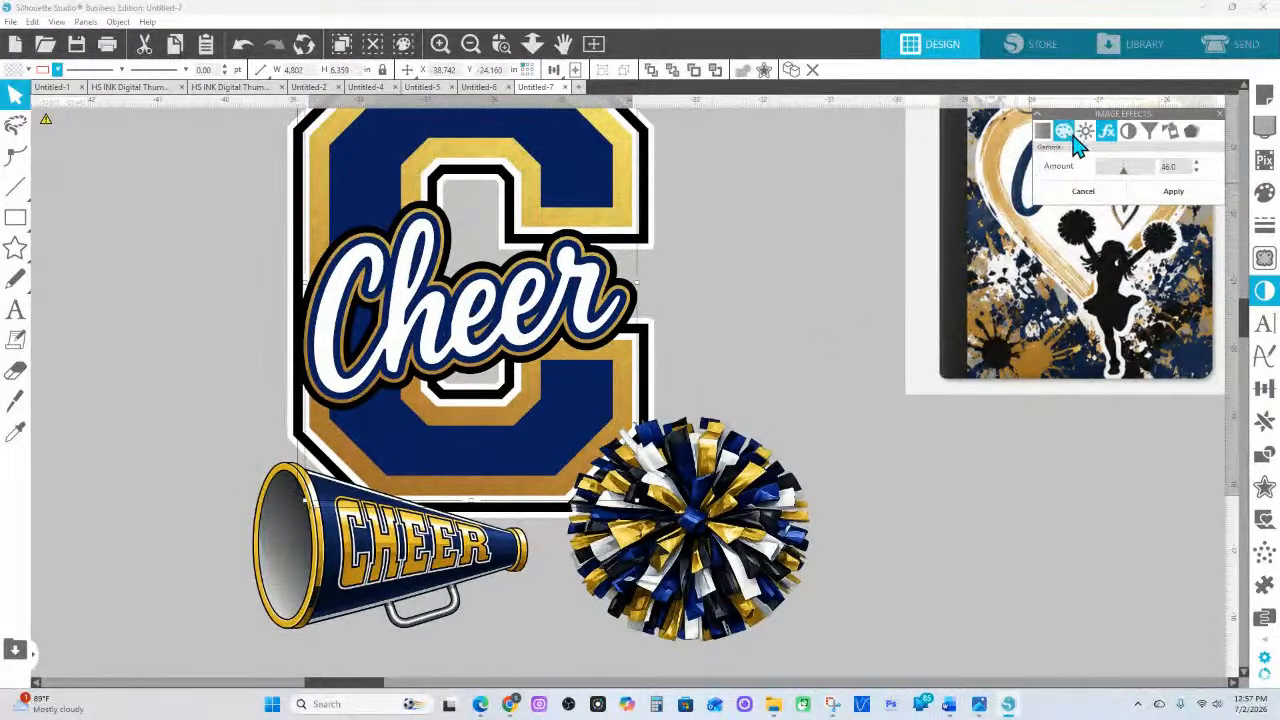
{"action": "left_click", "coordinate": [1172, 133]}
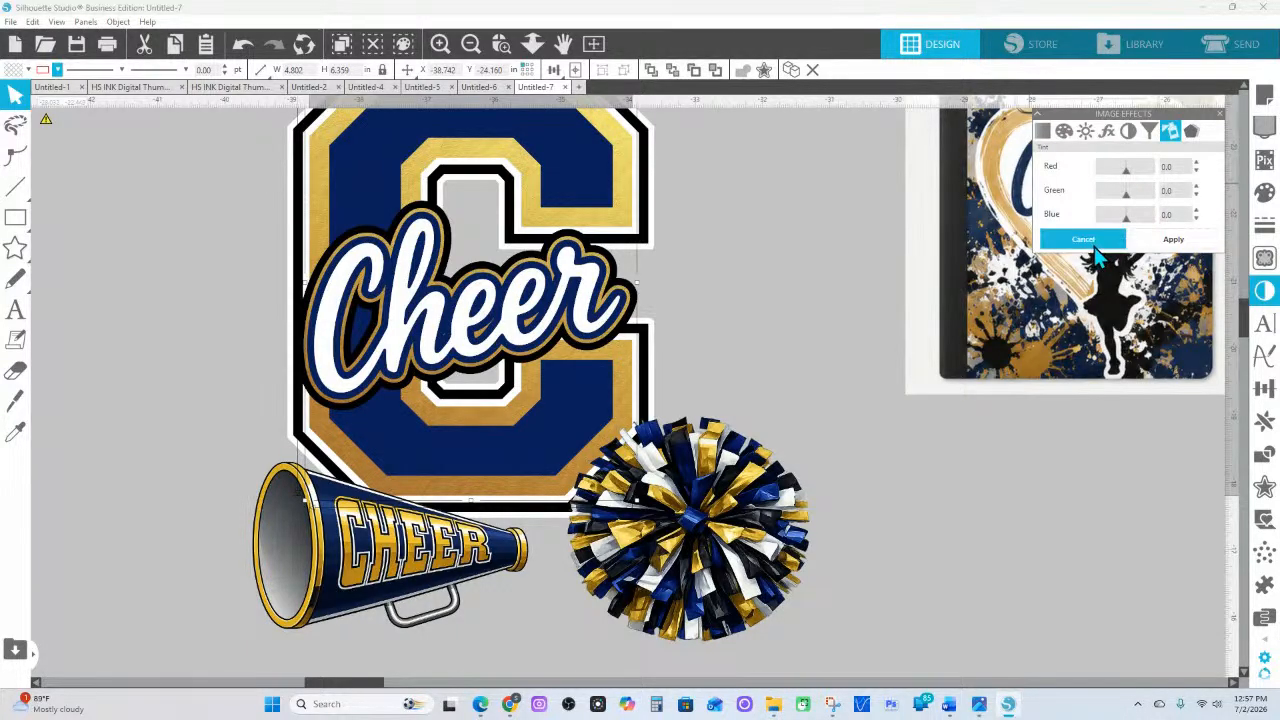
{"action": "left_click", "coordinate": [532, 43]}
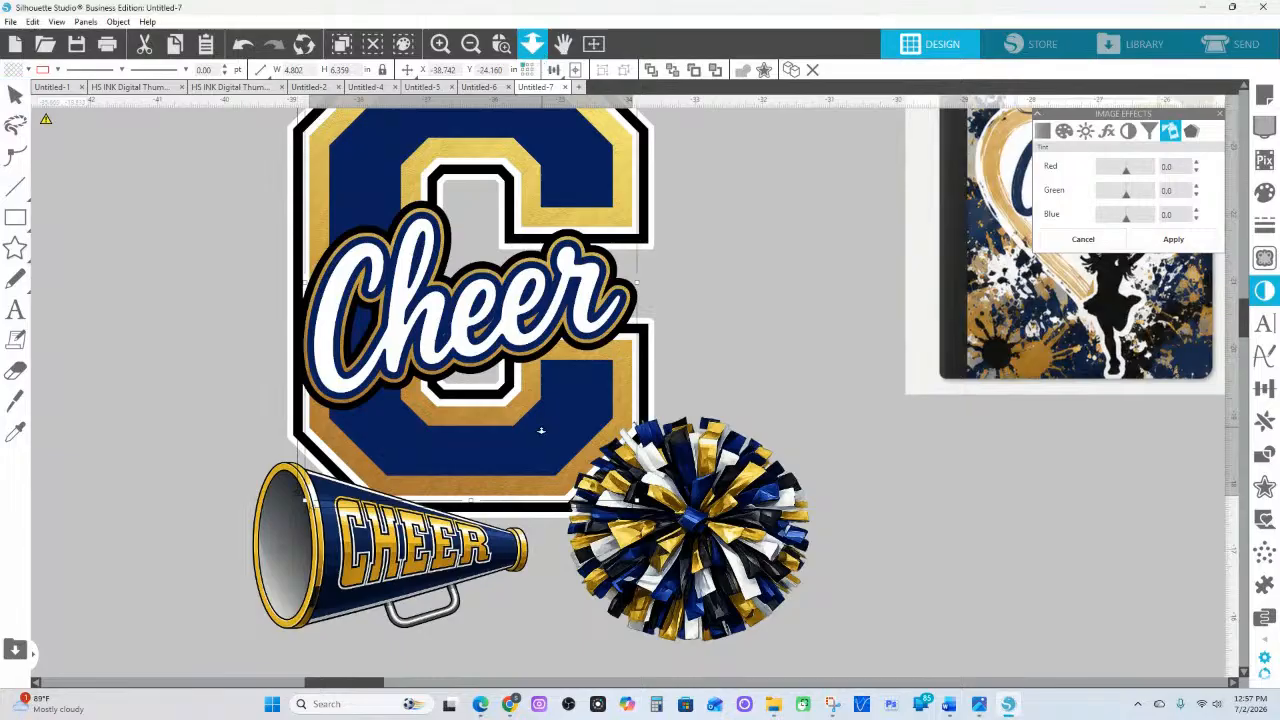
Move the red-barred Composition Notebook label up beside the other label templates and bring it to the front
{"action": "left_click_drag", "start_coordinate": [541, 430], "coordinate": [526, 238]}
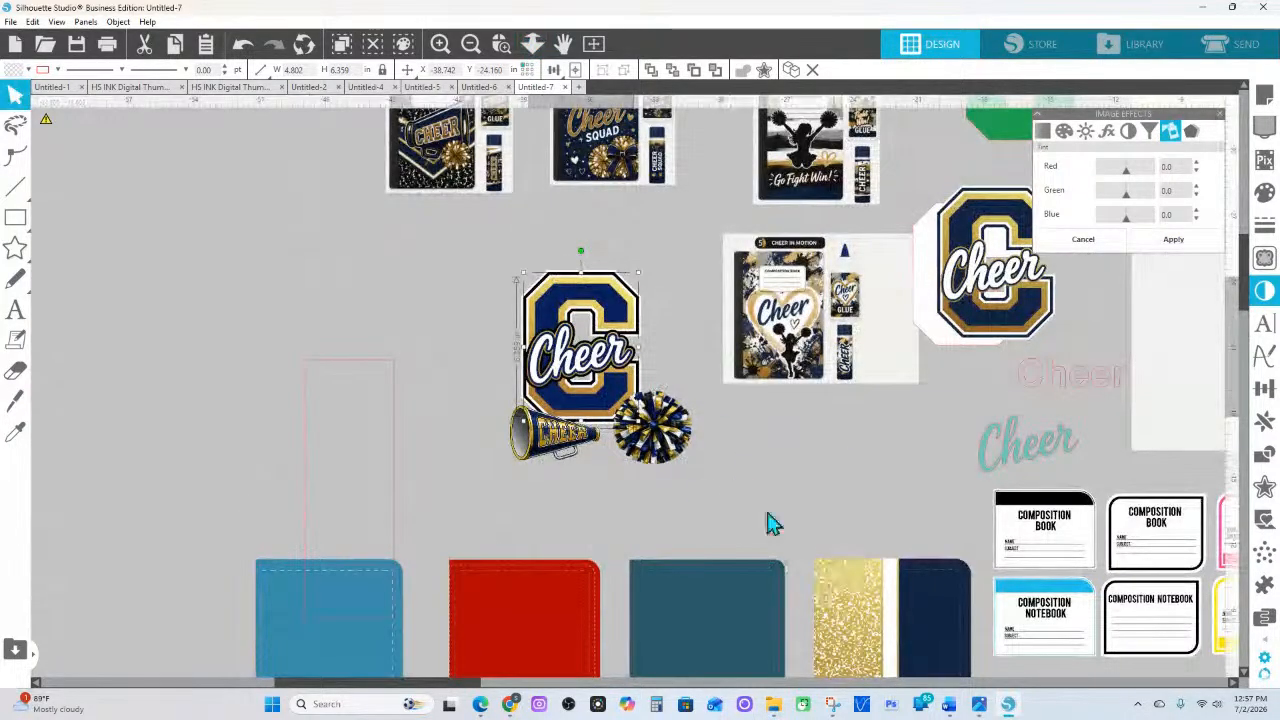
{"action": "left_click_drag", "start_coordinate": [709, 500], "coordinate": [557, 363]}
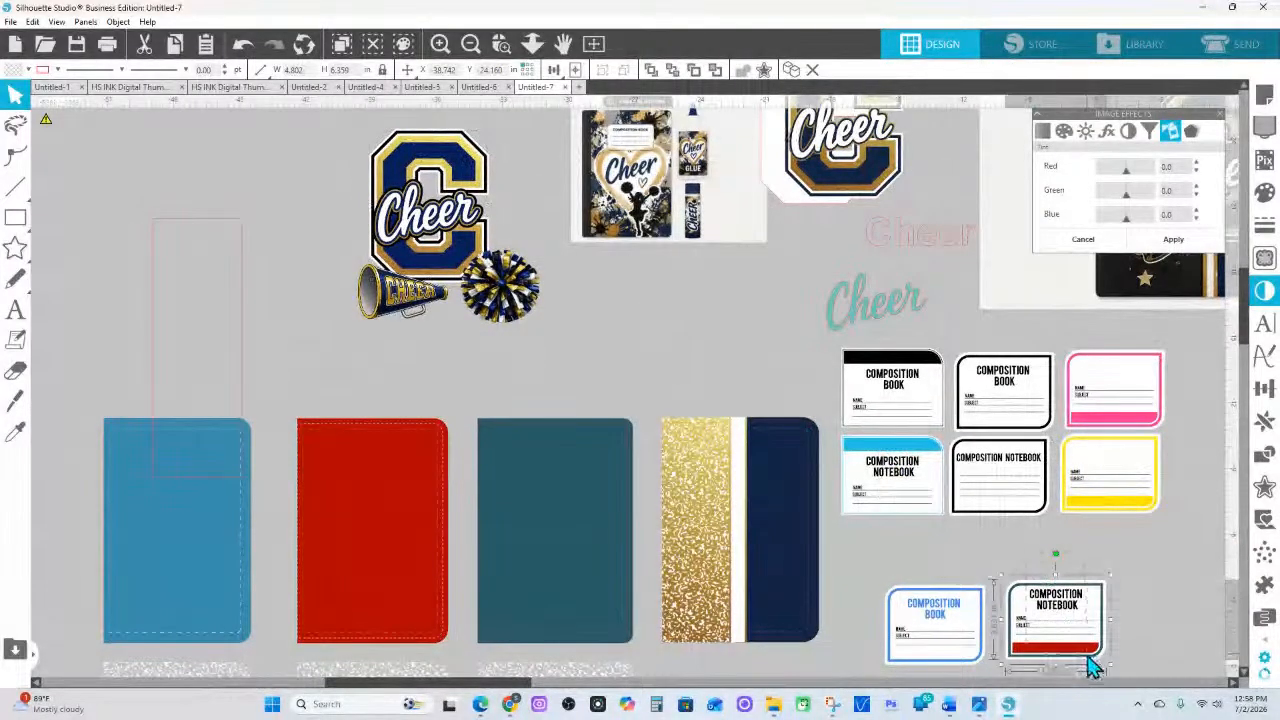
{"action": "left_click_drag", "start_coordinate": [1064, 650], "coordinate": [908, 562]}
{"action": "right_click", "coordinate": [910, 560]}
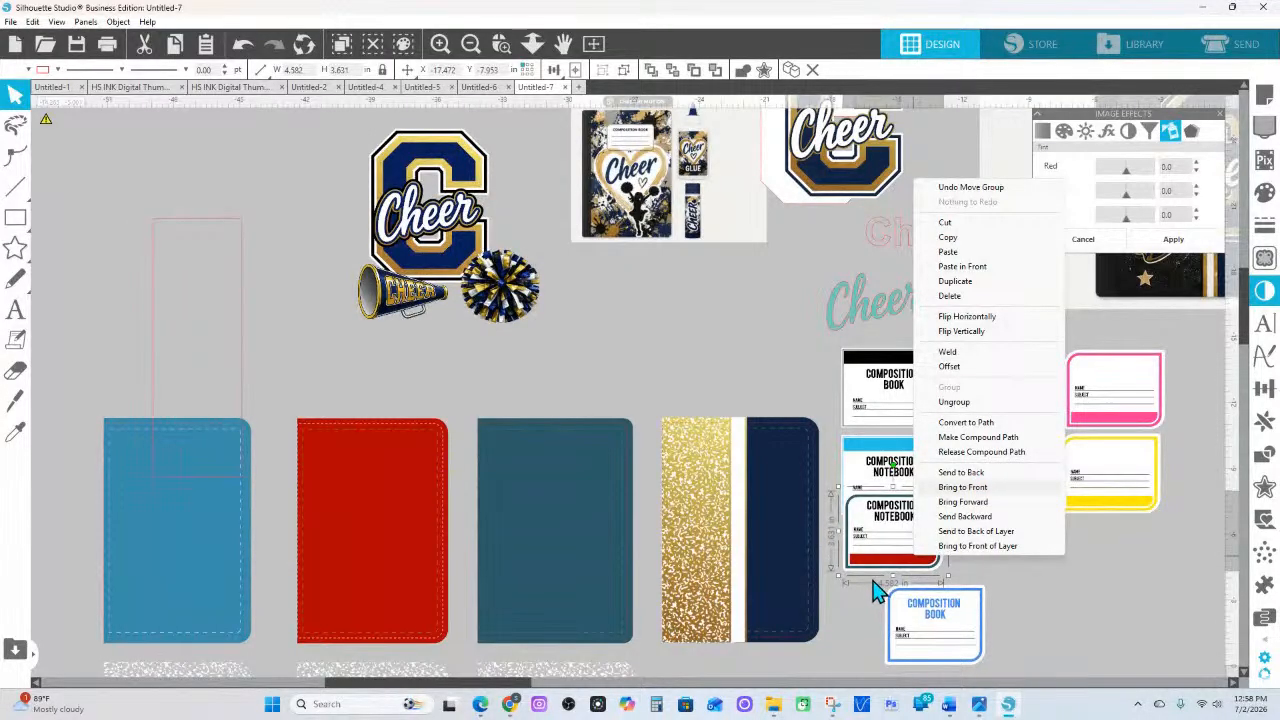
{"action": "left_click", "coordinate": [962, 488]}
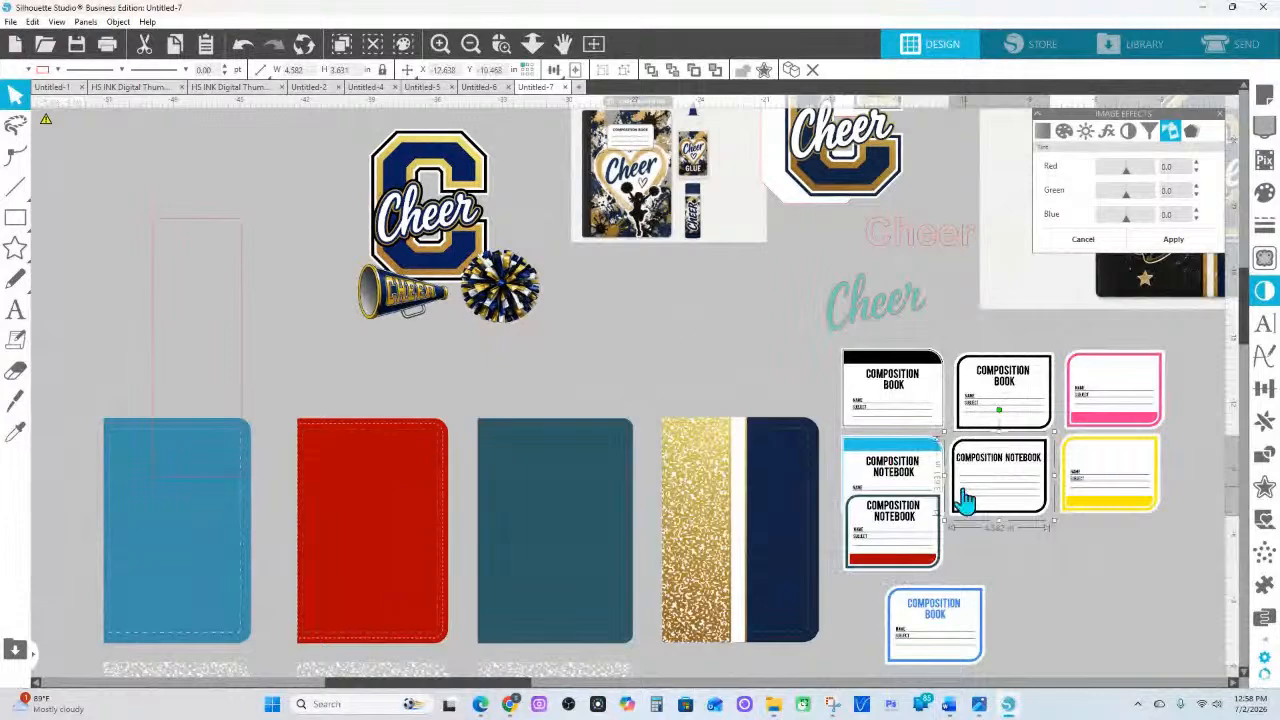
Place the red-barred label above the gold and navy cover, shrink it to about 3.93 in wide, and ungroup it
{"action": "left_click_drag", "start_coordinate": [873, 560], "coordinate": [724, 508]}
{"action": "left_click_drag", "start_coordinate": [792, 438], "coordinate": [734, 371]}
{"action": "right_click", "coordinate": [734, 371]}
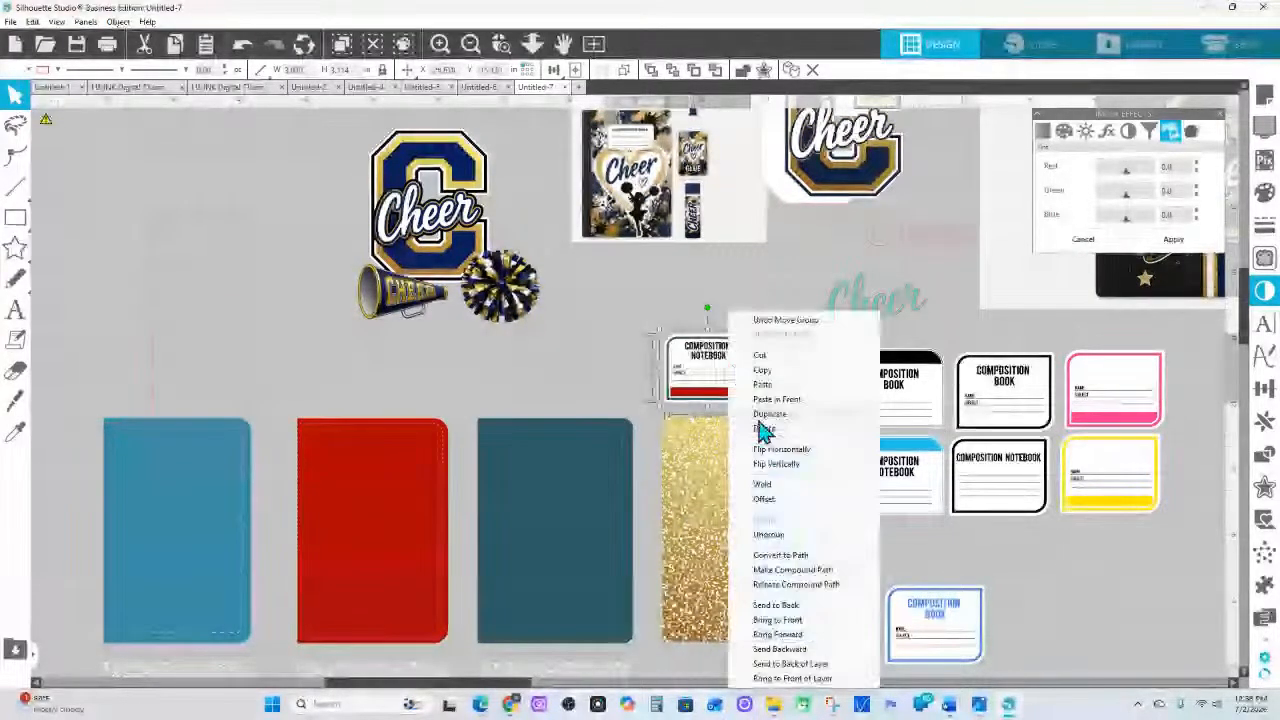
{"action": "left_click", "coordinate": [643, 366]}
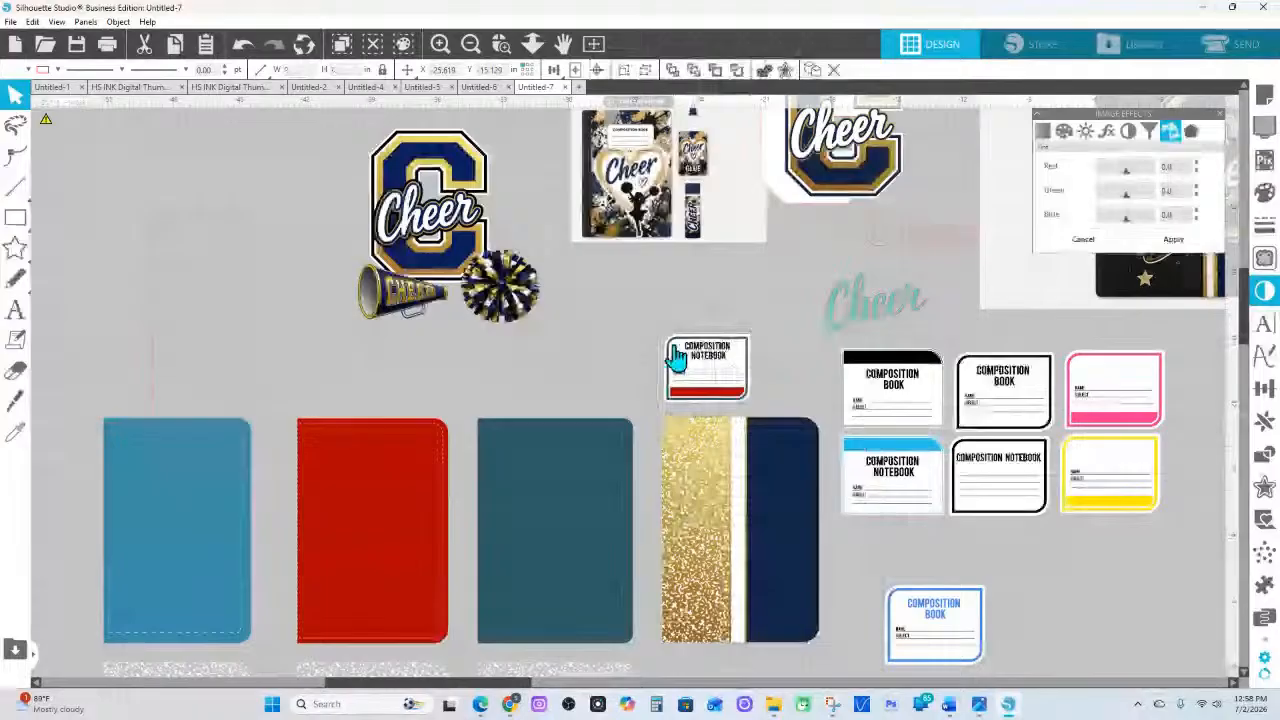
Fill the frame of the red-barred Composition Notebook label with the cover's navy
{"action": "left_click", "coordinate": [760, 480]}
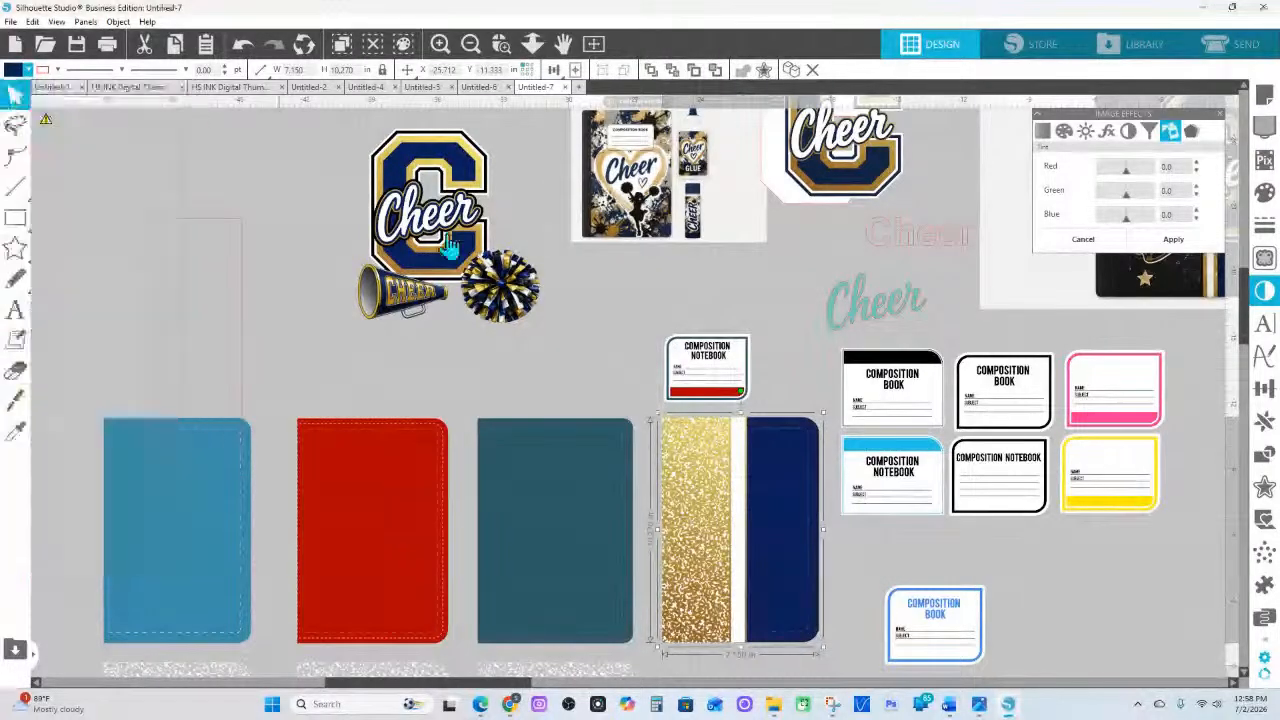
{"action": "left_click", "coordinate": [674, 396]}
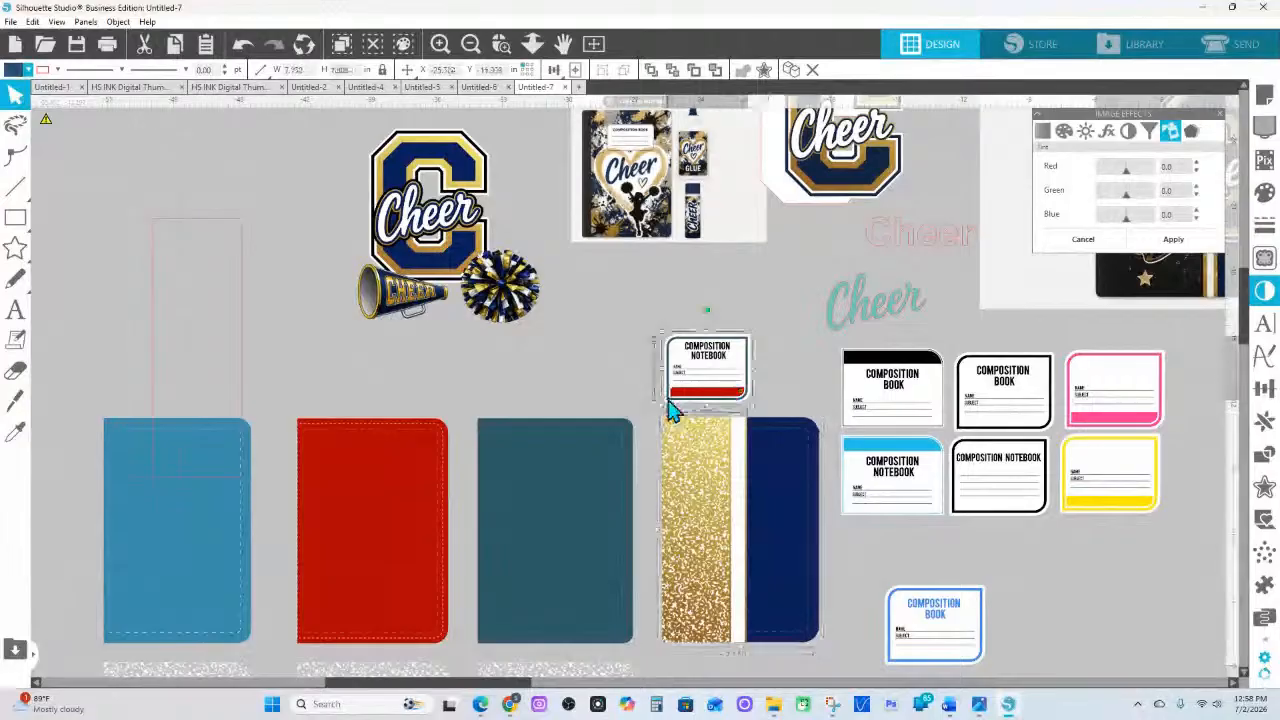
{"action": "mouse_move", "coordinate": [15, 70]}
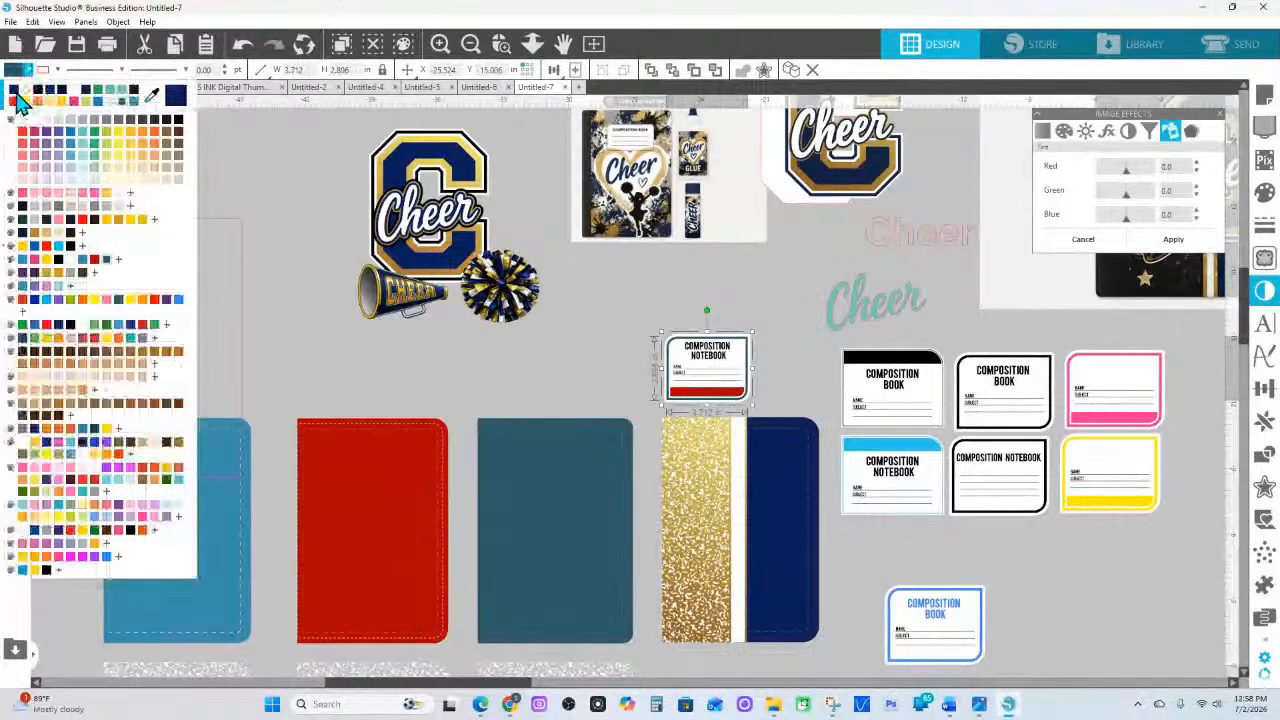
Fill the label's red bar with gold sampled from the letter C
{"action": "left_click", "coordinate": [698, 394]}
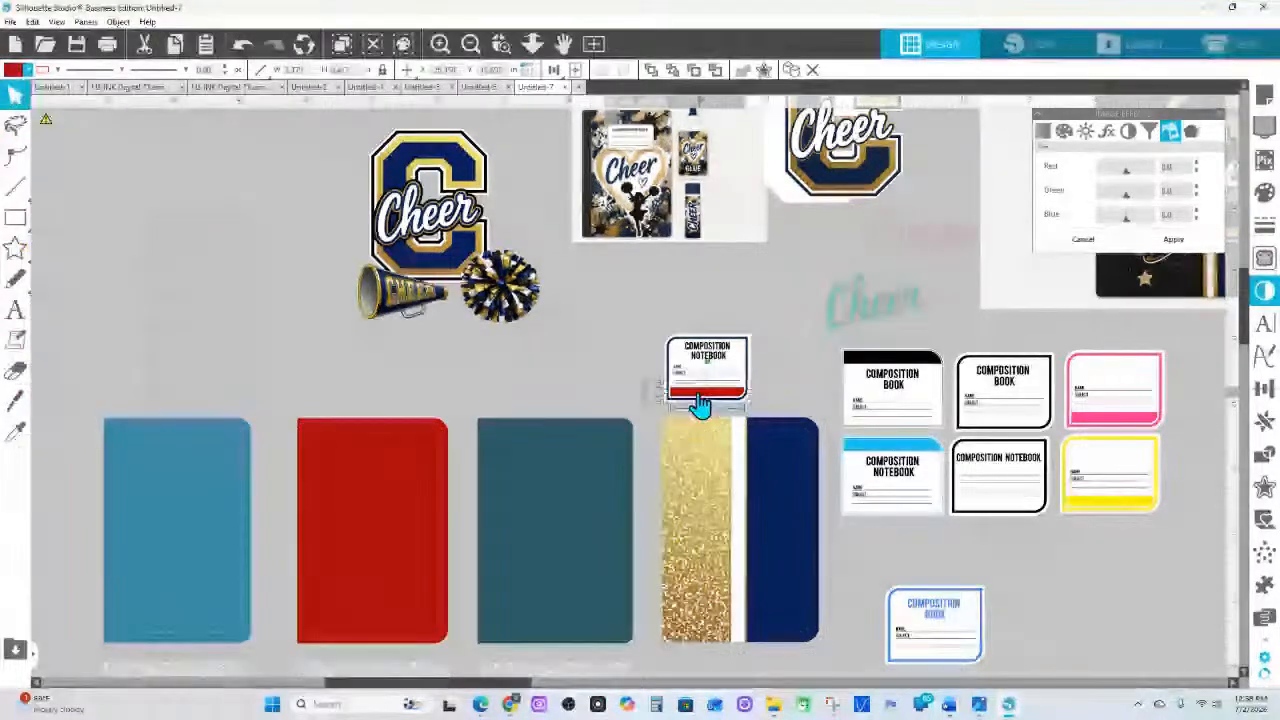
{"action": "mouse_move", "coordinate": [14, 70]}
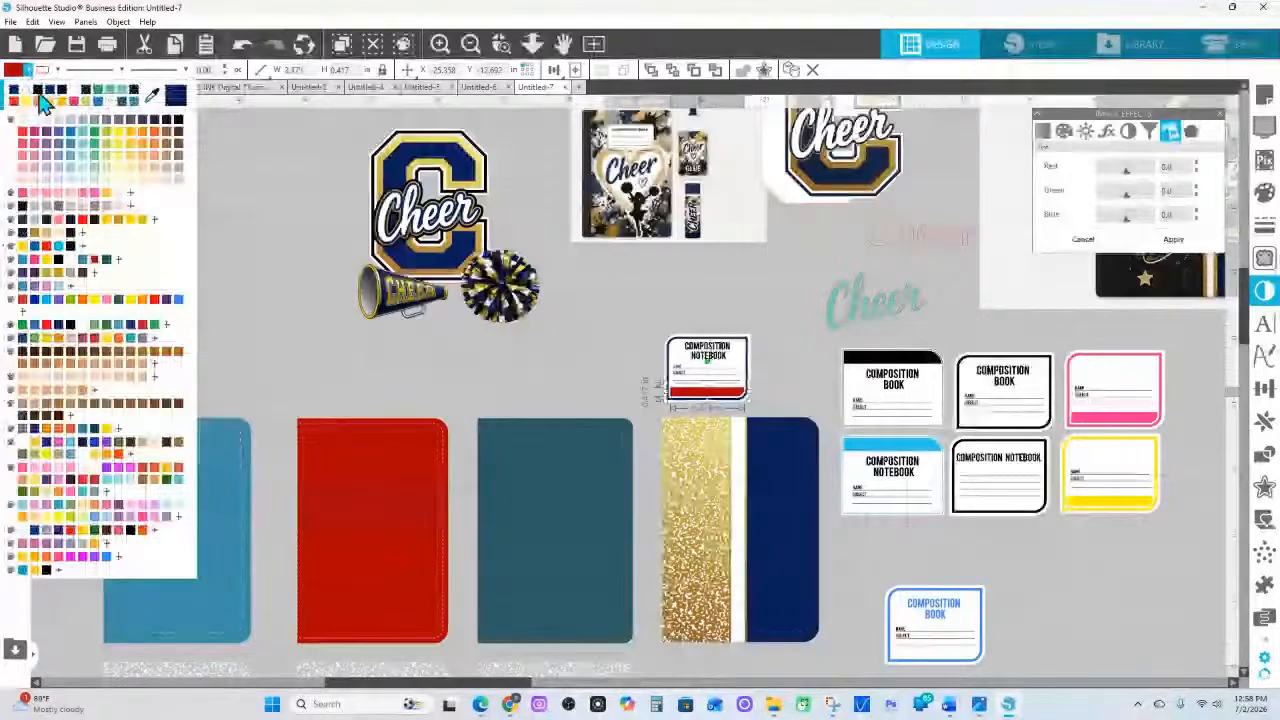
{"action": "left_click", "coordinate": [40, 91]}
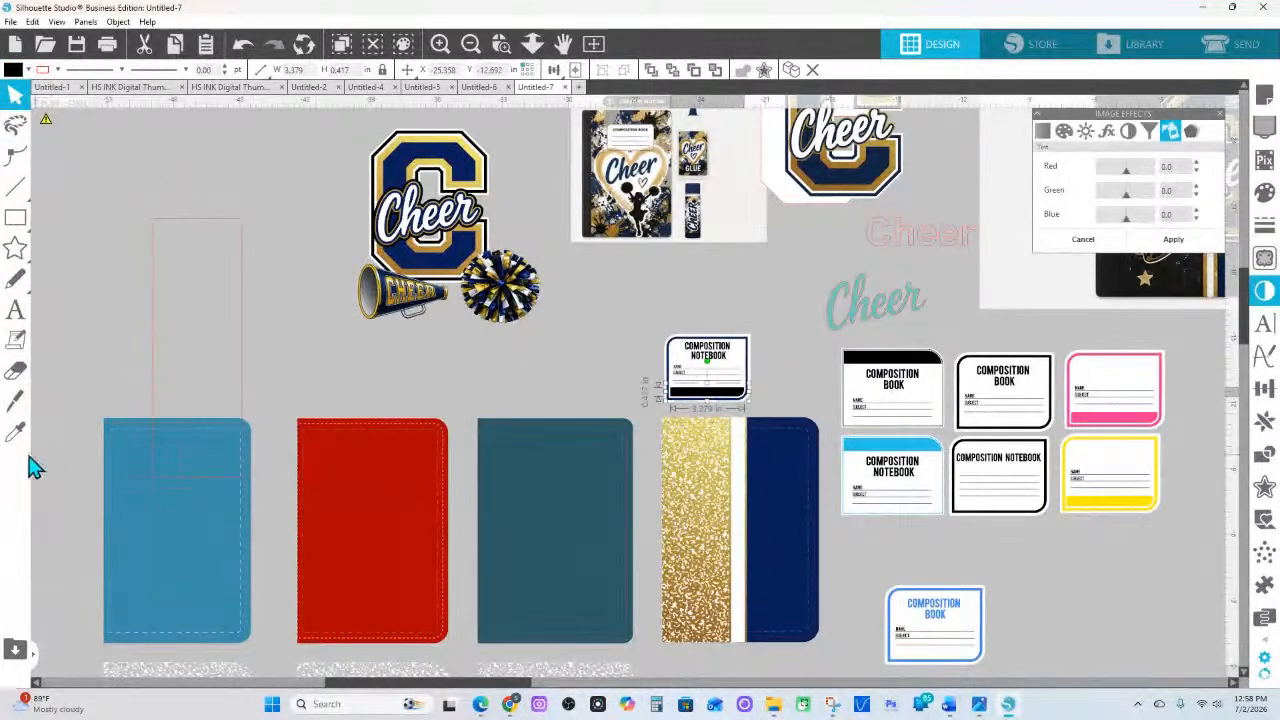
{"action": "left_click", "coordinate": [16, 431]}
{"action": "left_click", "coordinate": [479, 183]}
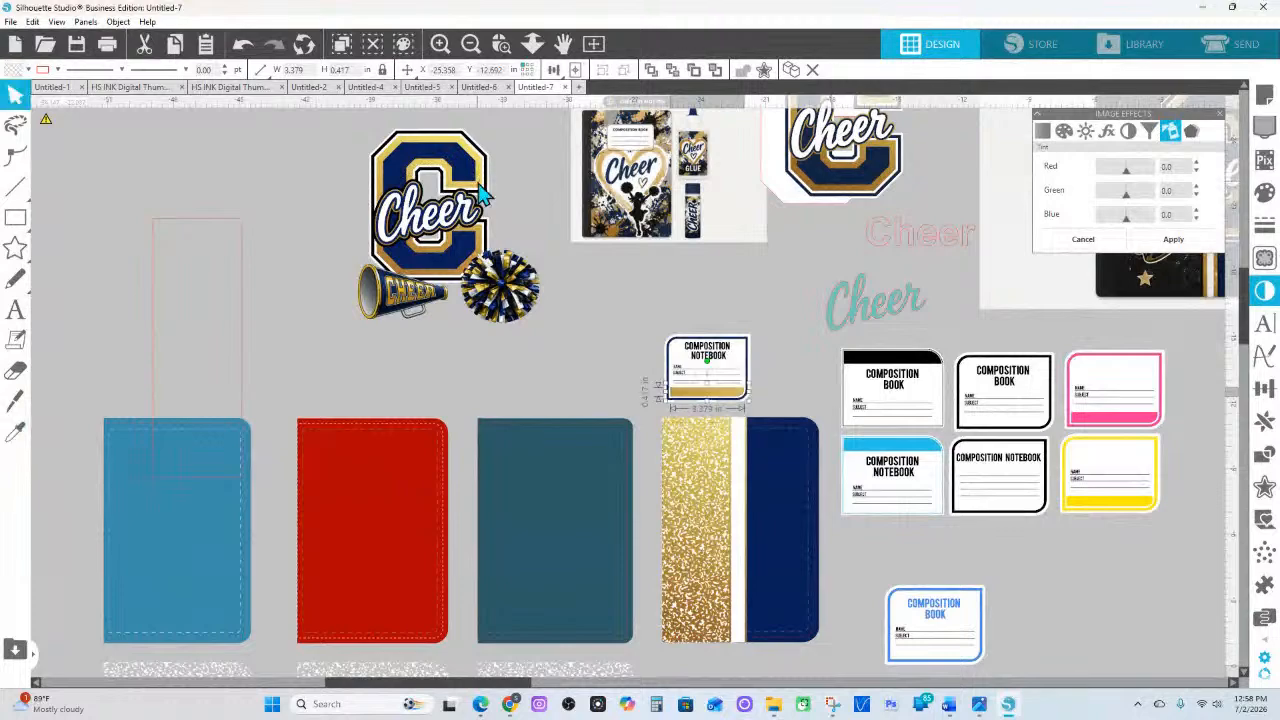
Group the recolored label pieces and place the label on the upper middle of the gold and navy cover
{"action": "left_click", "coordinate": [746, 400]}
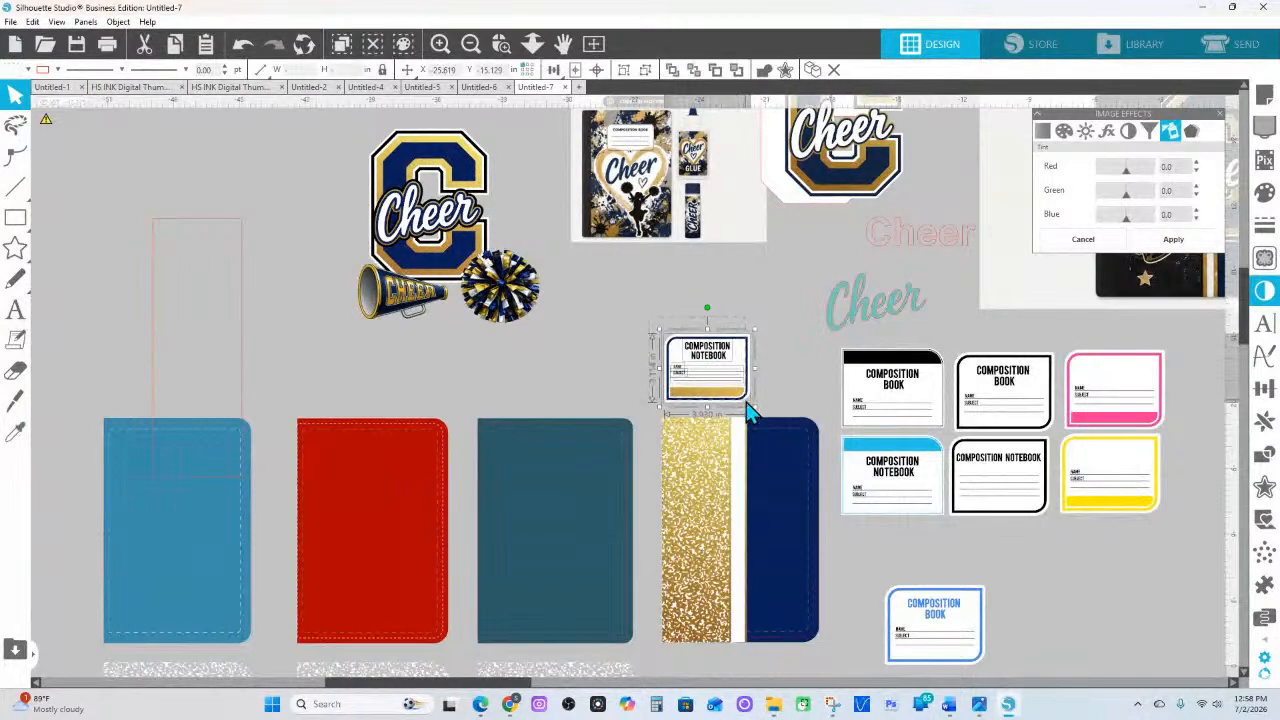
{"action": "right_click", "coordinate": [746, 402]}
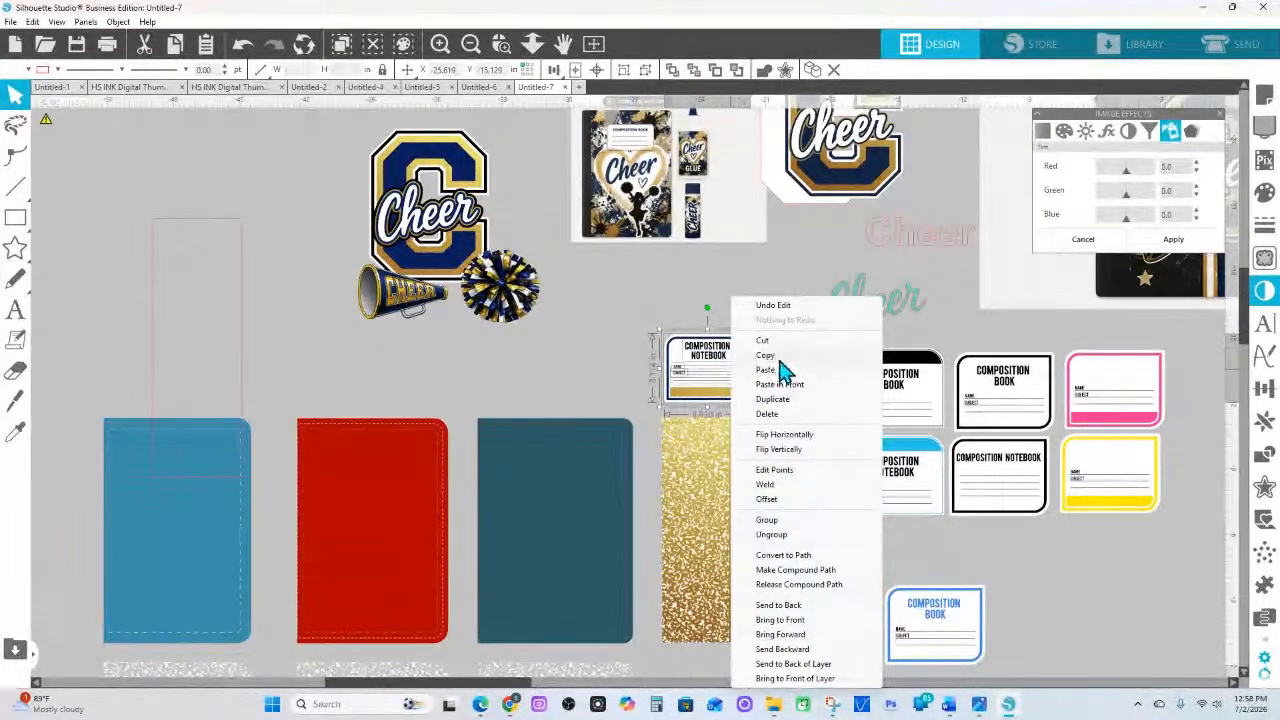
{"action": "left_click", "coordinate": [778, 521]}
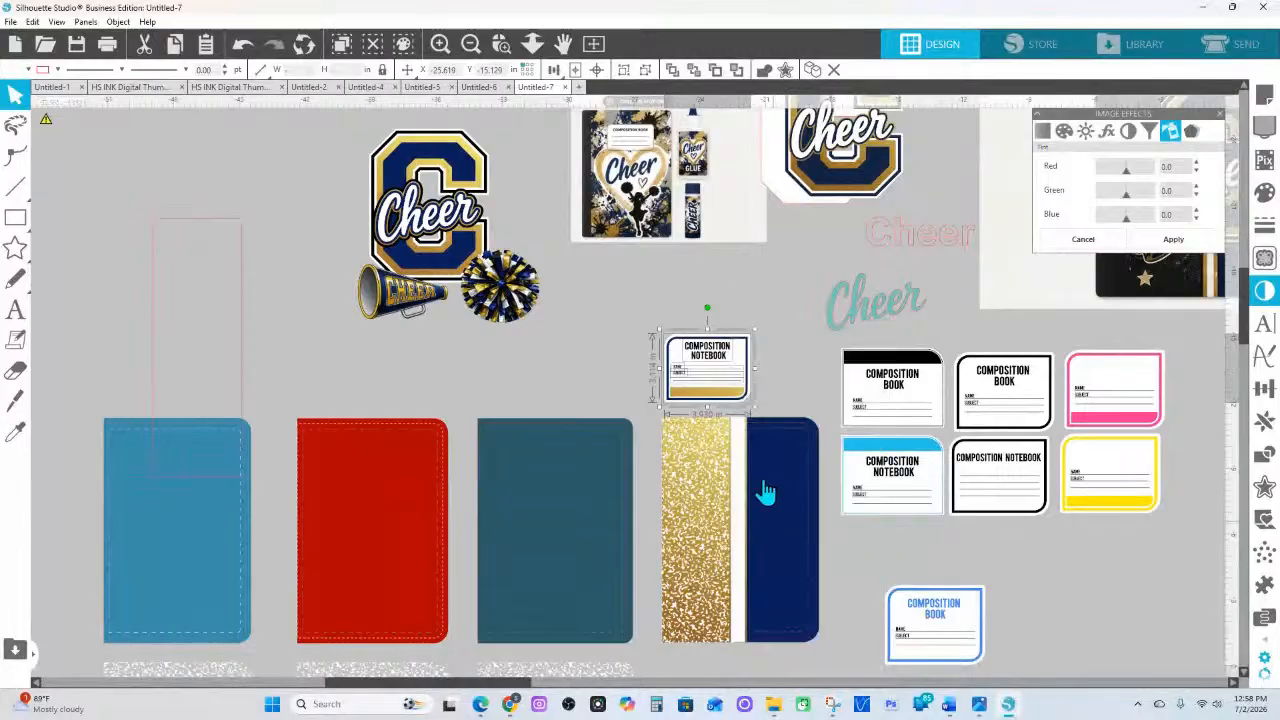
{"action": "left_click_drag", "start_coordinate": [717, 384], "coordinate": [745, 500]}
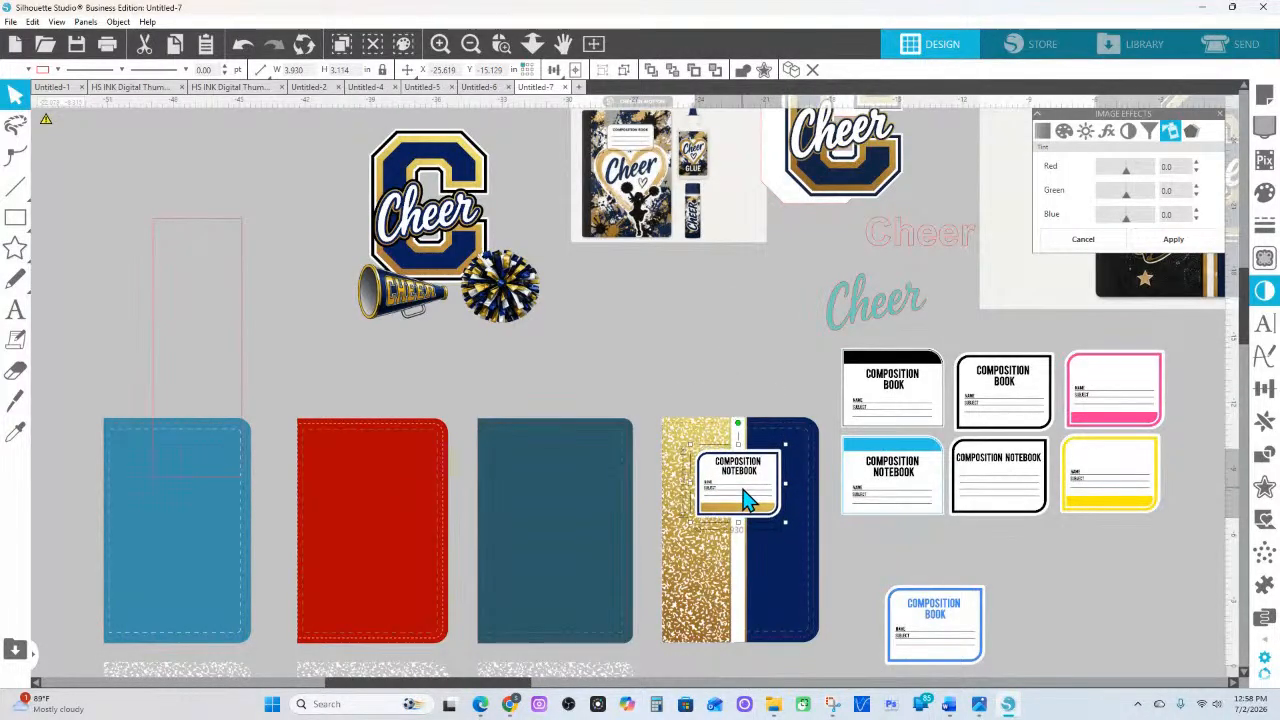
Bring the letter C, megaphone and pom-pom artwork to the front
{"action": "left_click_drag", "start_coordinate": [357, 163], "coordinate": [520, 337]}
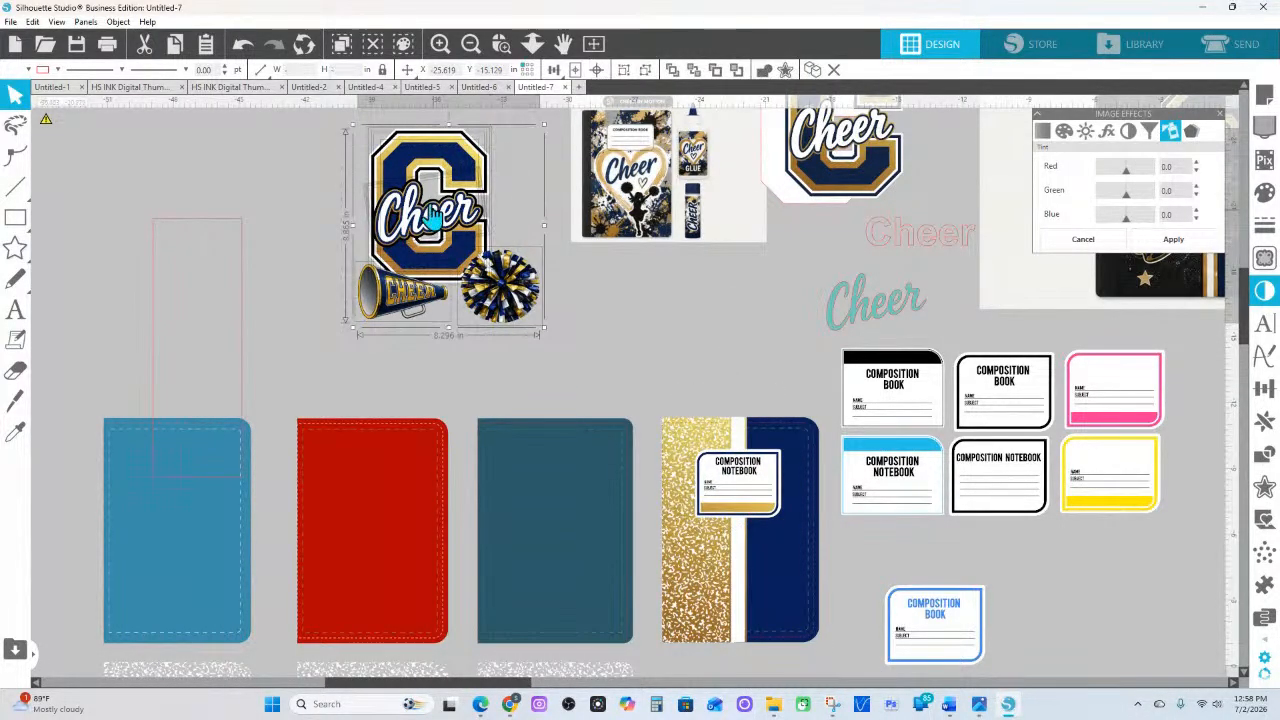
{"action": "right_click", "coordinate": [445, 172]}
{"action": "left_click", "coordinate": [508, 481]}
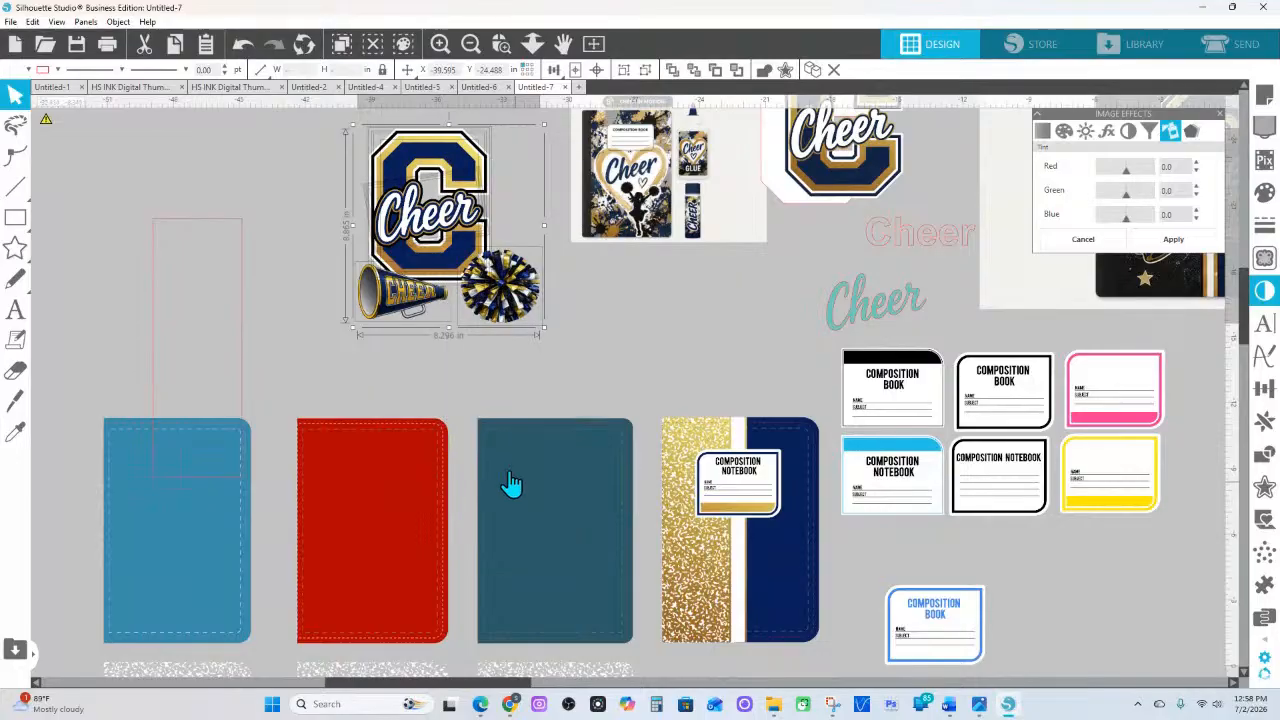
Try the letter C, megaphone and pom-pom artwork at its current size on the gold and navy cover
{"action": "left_click", "coordinate": [325, 168]}
{"action": "left_click_drag", "start_coordinate": [326, 150], "coordinate": [487, 322]}
{"action": "left_click_drag", "start_coordinate": [435, 220], "coordinate": [808, 634]}
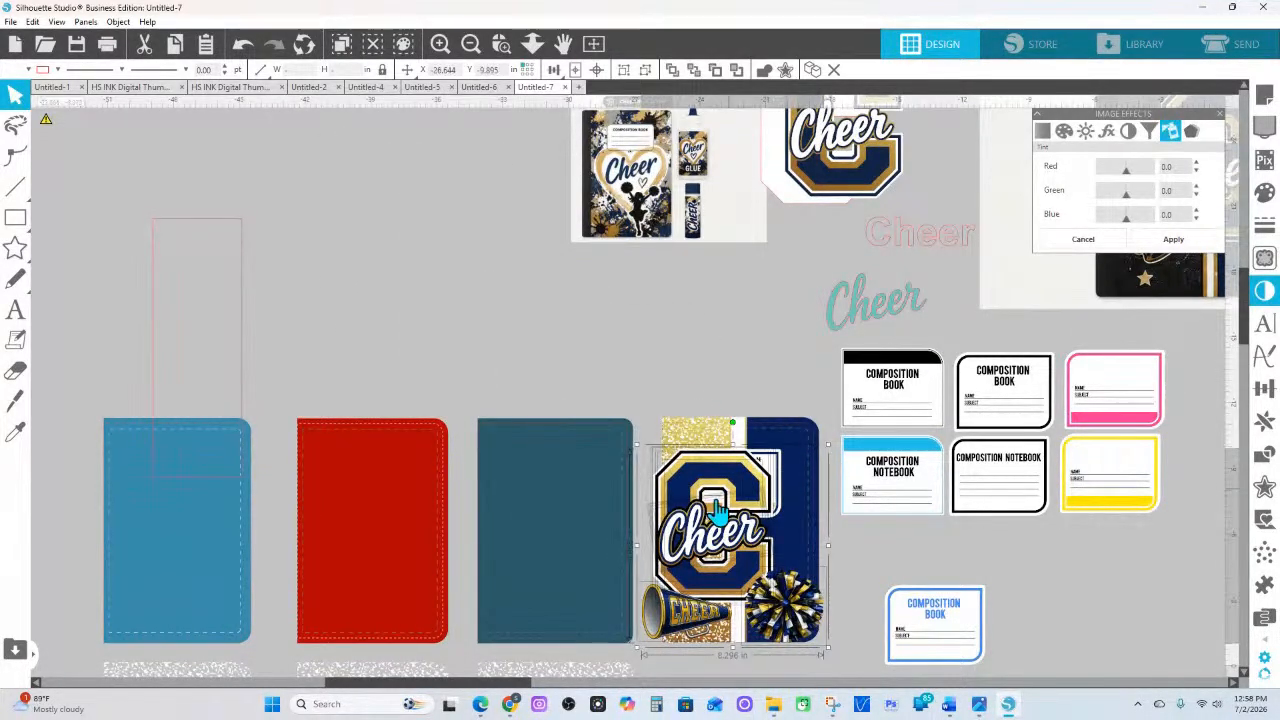
{"action": "left_click_drag", "start_coordinate": [710, 490], "coordinate": [467, 189]}
Group the layers of the Cheer lettering on the letter C
{"action": "left_click", "coordinate": [500, 214]}
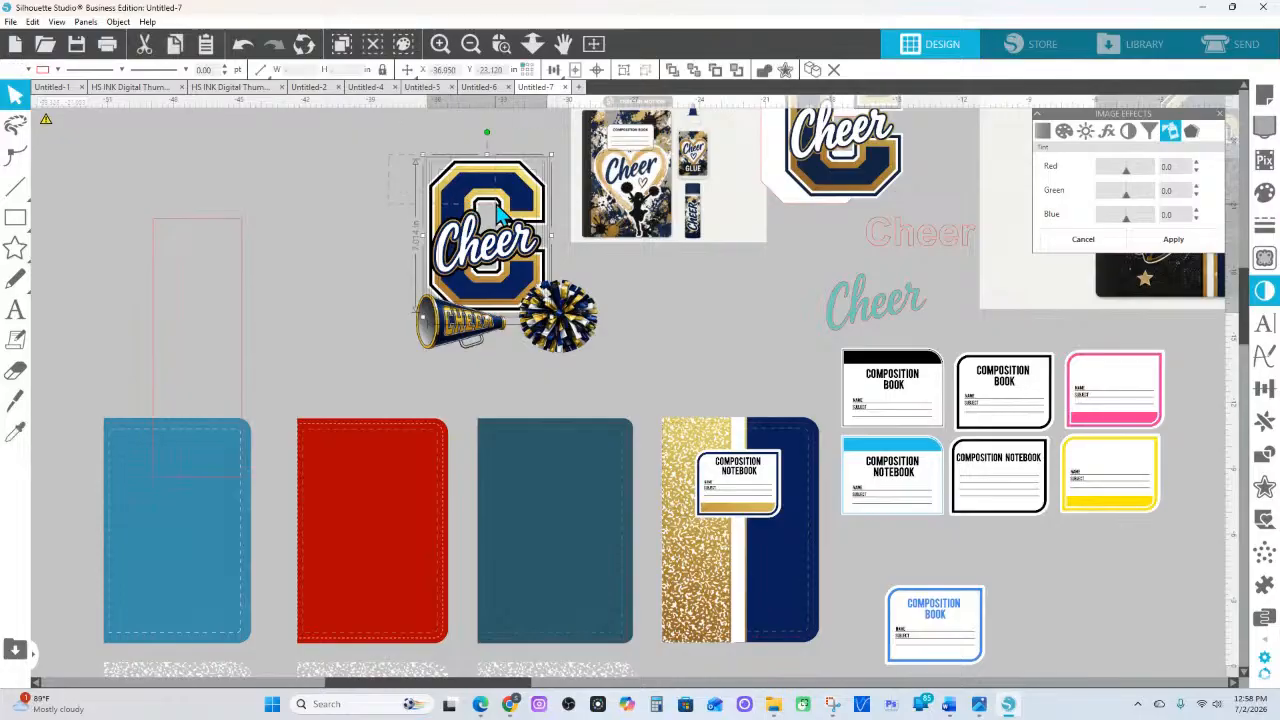
{"action": "double_click", "coordinate": [495, 208]}
{"action": "left_click", "coordinate": [520, 268]}
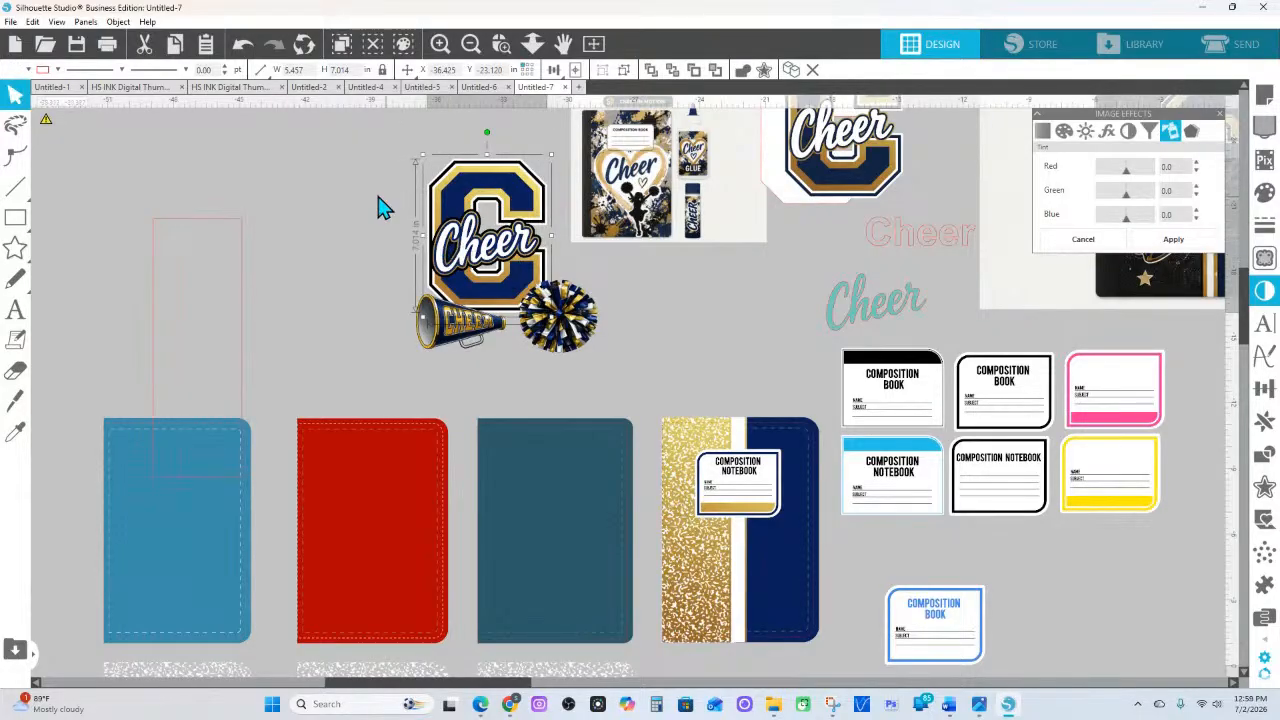
{"action": "left_click_drag", "start_coordinate": [378, 195], "coordinate": [556, 290]}
{"action": "right_click", "coordinate": [503, 240]}
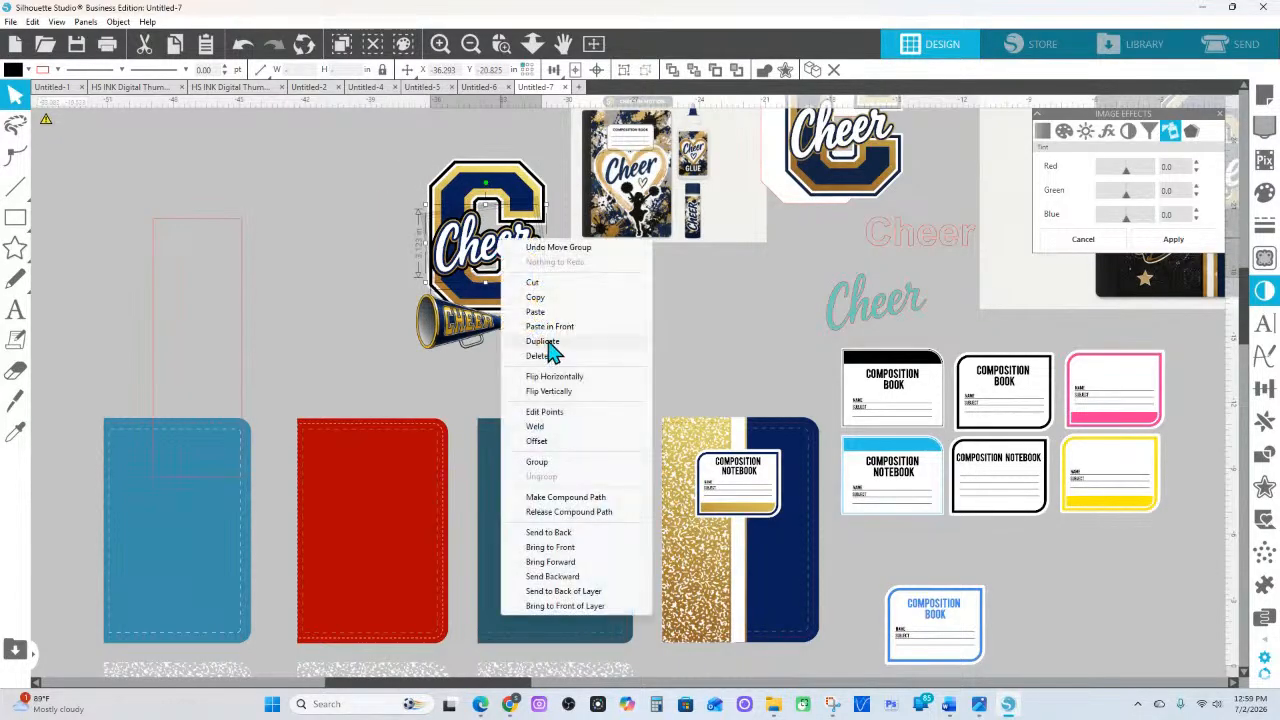
{"action": "left_click", "coordinate": [542, 463]}
Scale the whole C, megaphone and pom-pom artwork to about 5.35 in wide and place it below the cover's label
{"action": "left_click", "coordinate": [371, 176]}
{"action": "left_click_drag", "start_coordinate": [370, 175], "coordinate": [540, 288]}
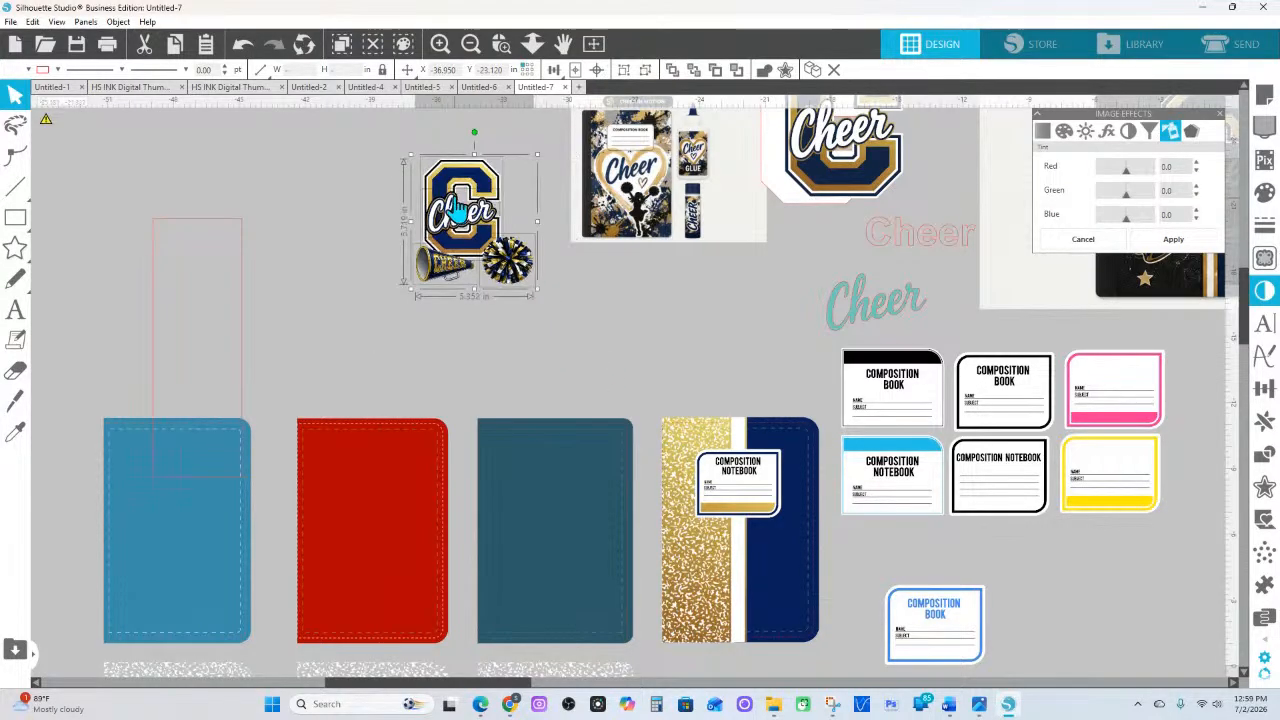
{"action": "left_click_drag", "start_coordinate": [462, 186], "coordinate": [729, 538]}
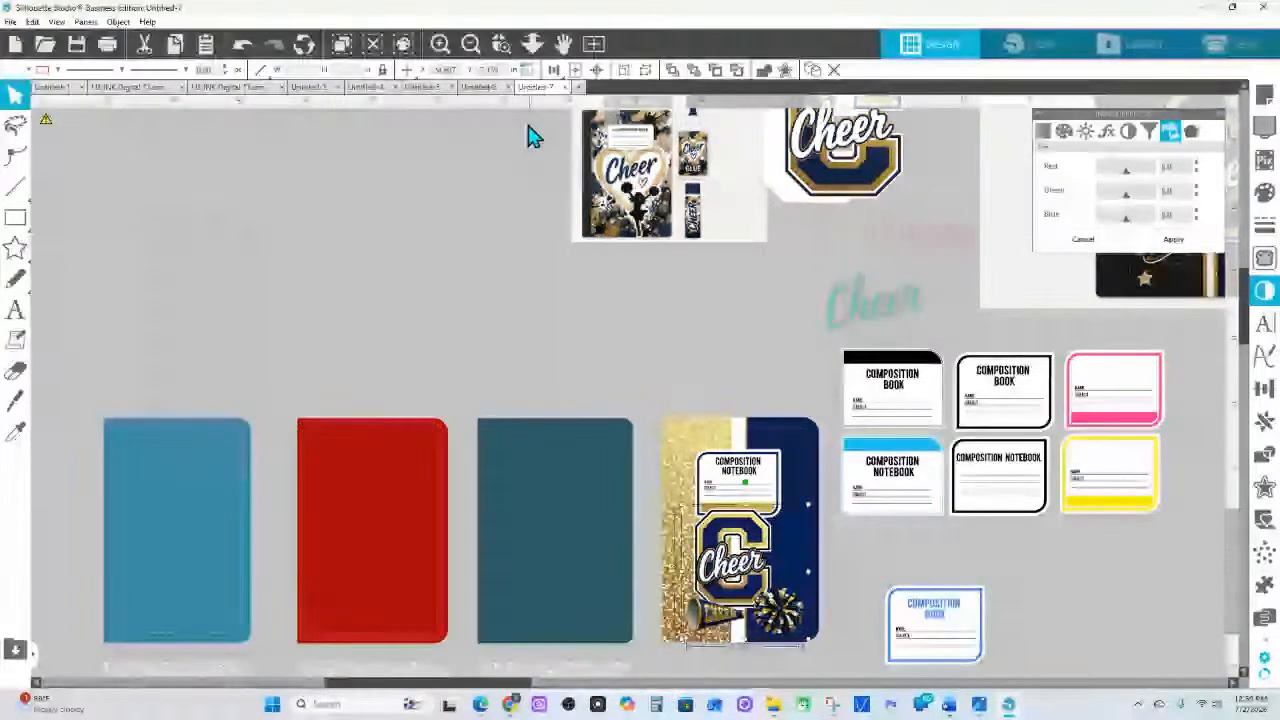
Rotate the megaphone slightly counter-clockwise and adjust its position at the lower left of the cover artwork
{"action": "left_click", "coordinate": [500, 43]}
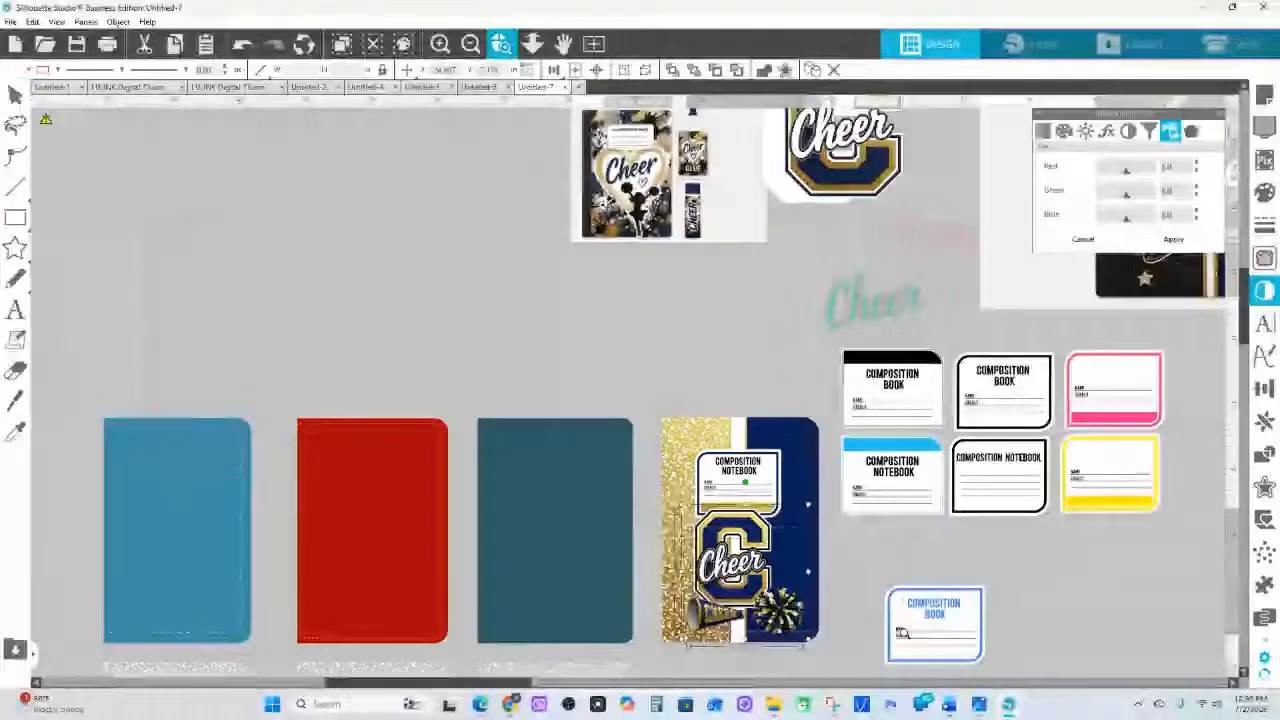
{"action": "left_click_drag", "start_coordinate": [662, 505], "coordinate": [822, 645]}
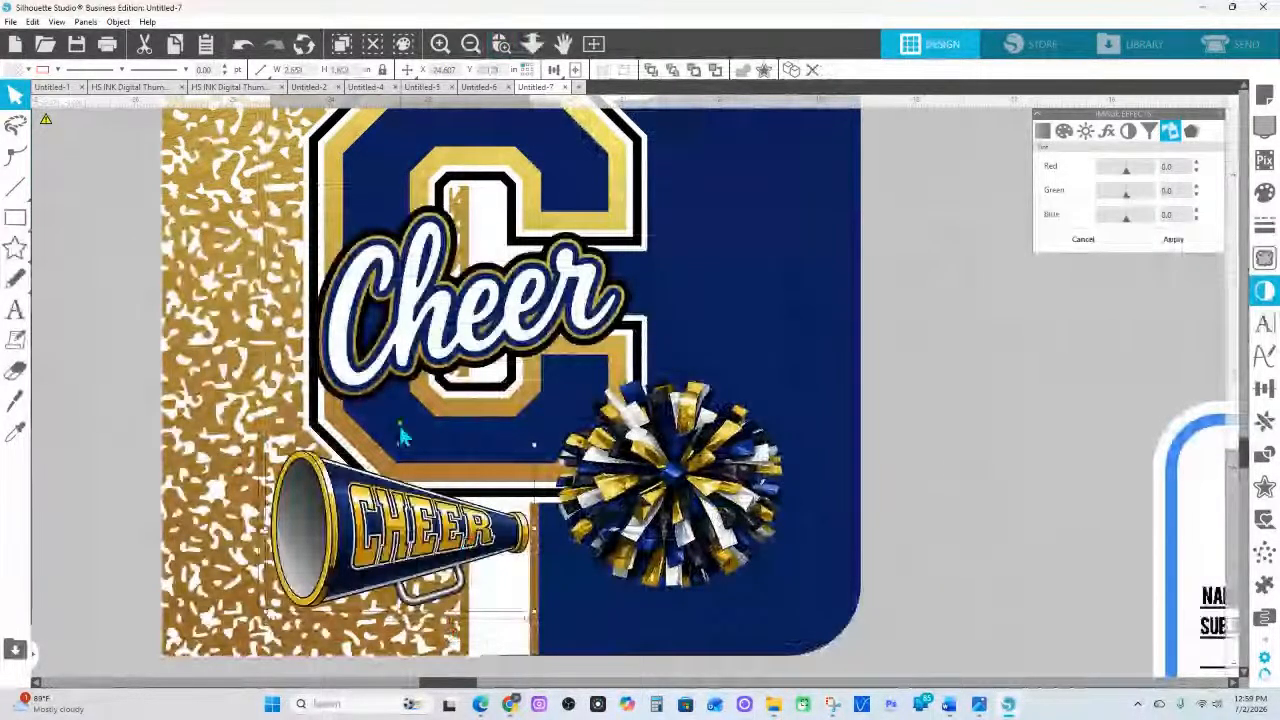
{"action": "left_click_drag", "start_coordinate": [399, 425], "coordinate": [414, 457]}
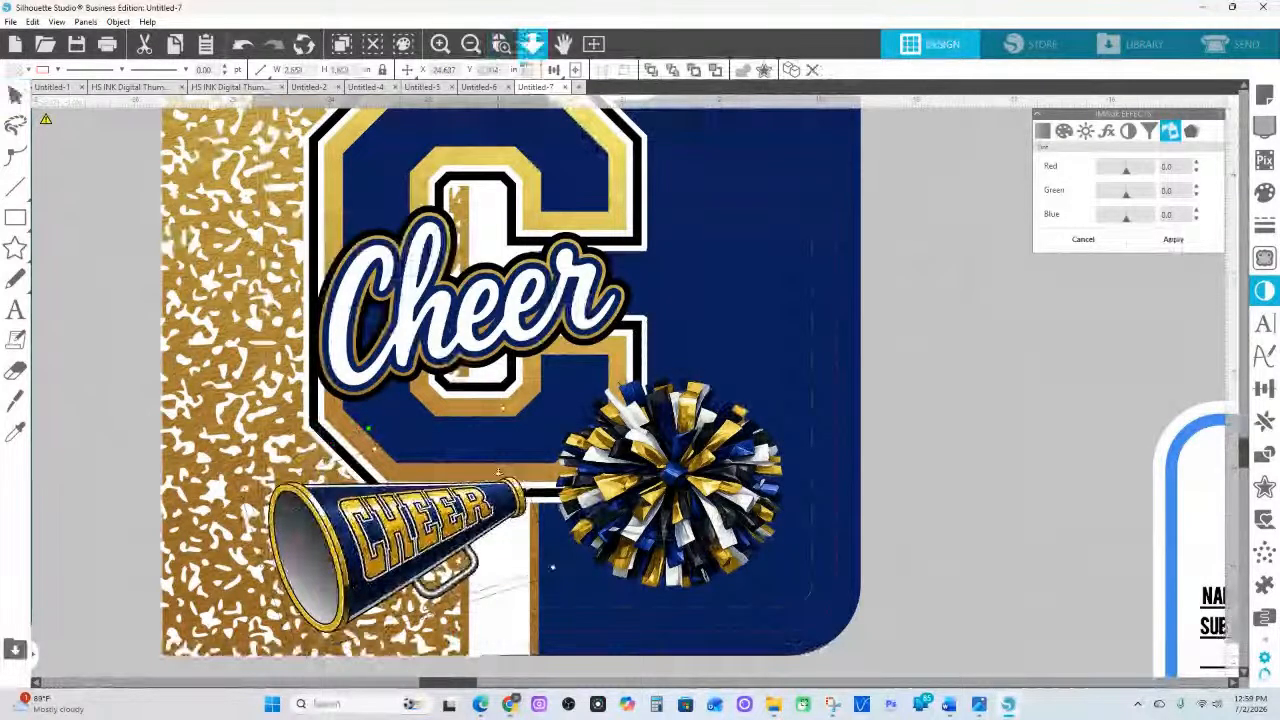
{"action": "scroll", "coordinate": [635, 384], "scroll_direction": "down", "scroll_amount": 4}
{"action": "scroll", "coordinate": [481, 258], "scroll_direction": "down", "scroll_amount": 2}
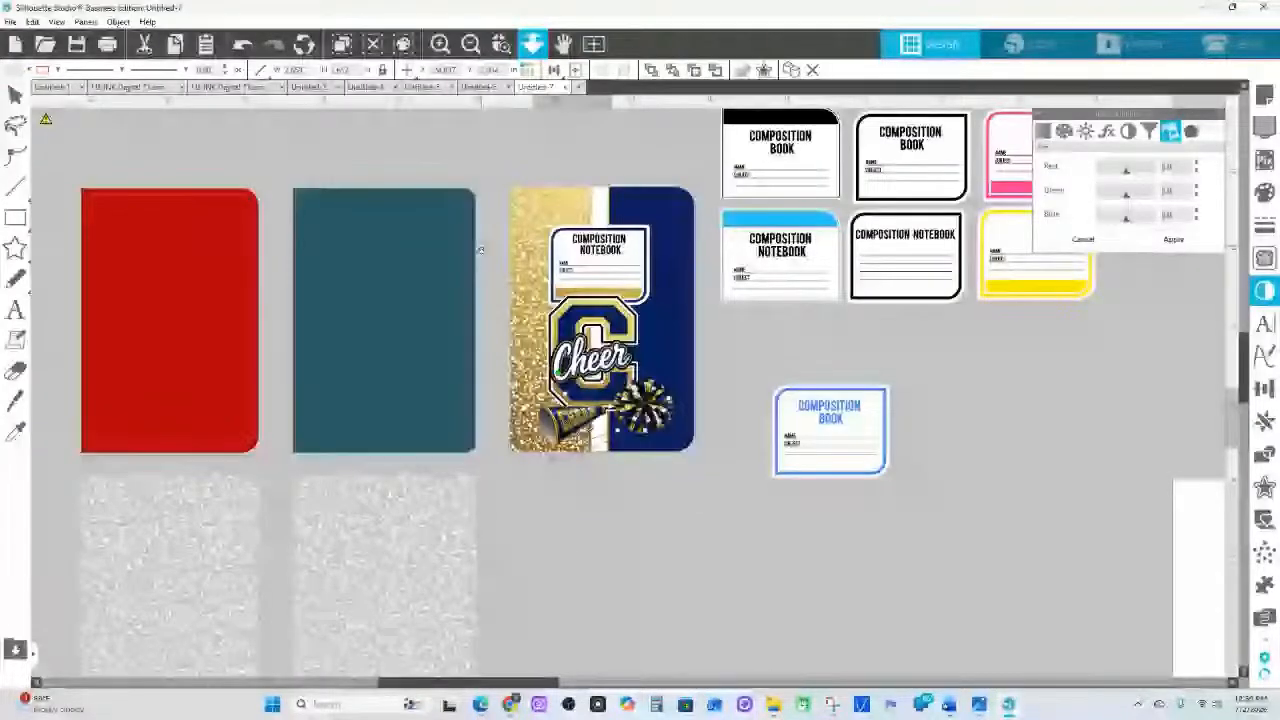
{"action": "scroll", "coordinate": [481, 250], "scroll_direction": "up", "scroll_amount": 2}
{"action": "scroll", "coordinate": [520, 200], "scroll_direction": "down", "scroll_amount": 3}
{"action": "left_click_drag", "start_coordinate": [555, 173], "coordinate": [431, 257]}
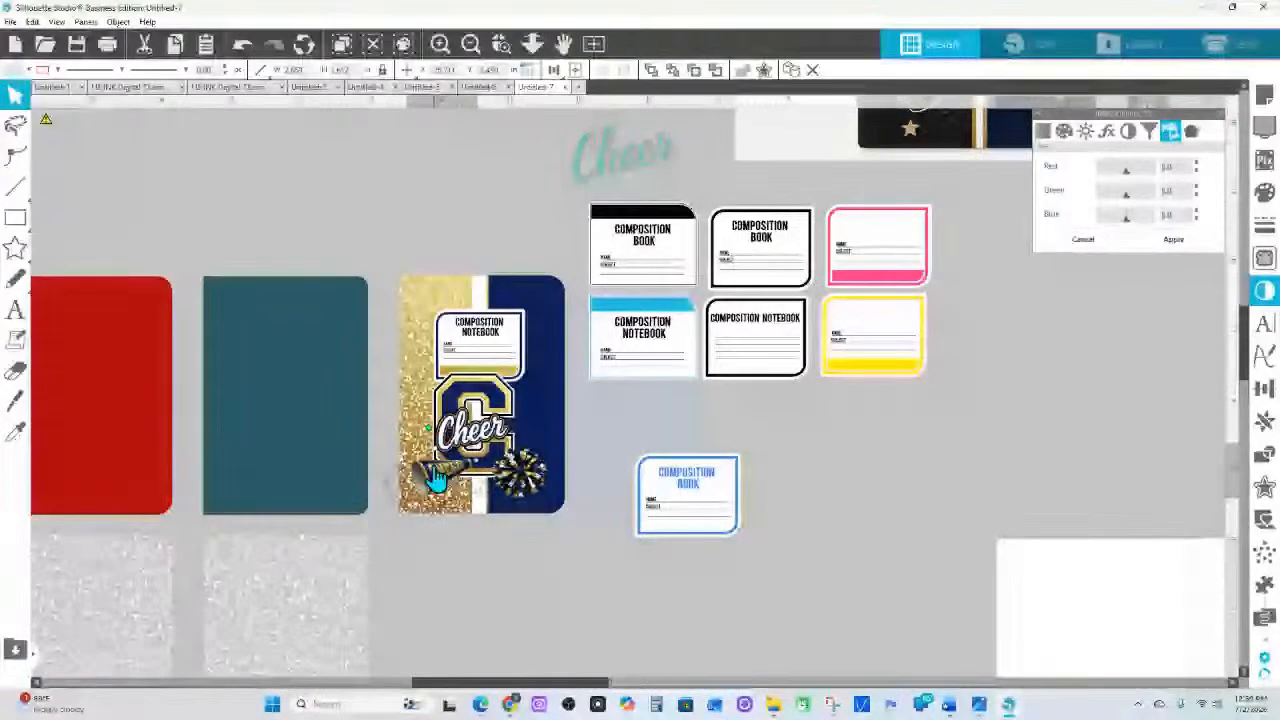
{"action": "left_click_drag", "start_coordinate": [437, 478], "coordinate": [444, 482]}
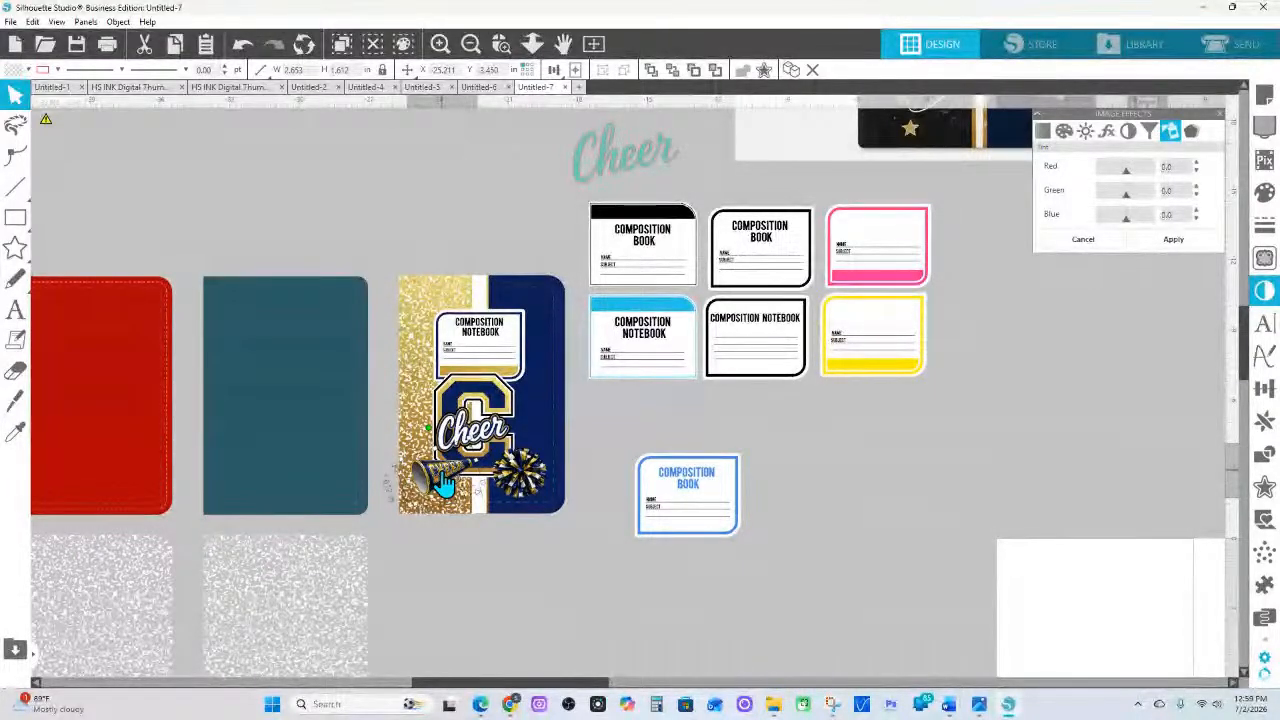
{"action": "left_click", "coordinate": [449, 230]}
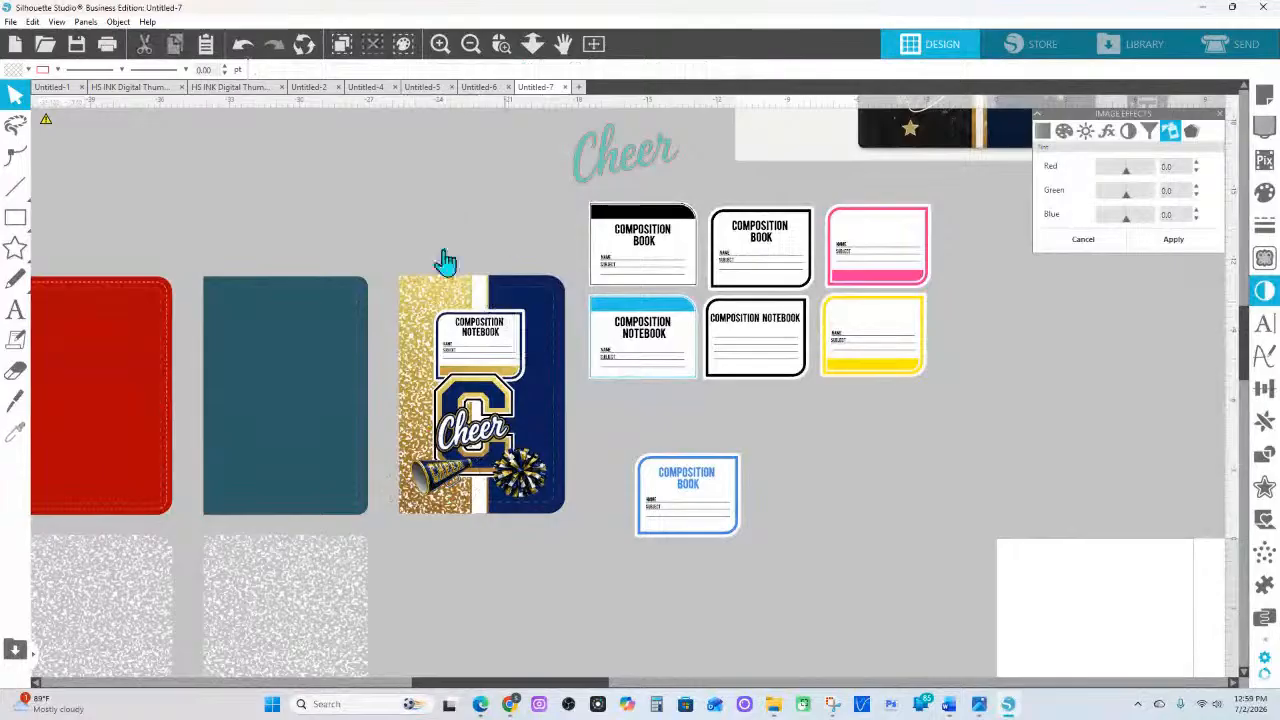
Draw a star about 1.43 in wide and 1.39 in high above the teal cover
{"action": "left_click", "coordinate": [15, 248]}
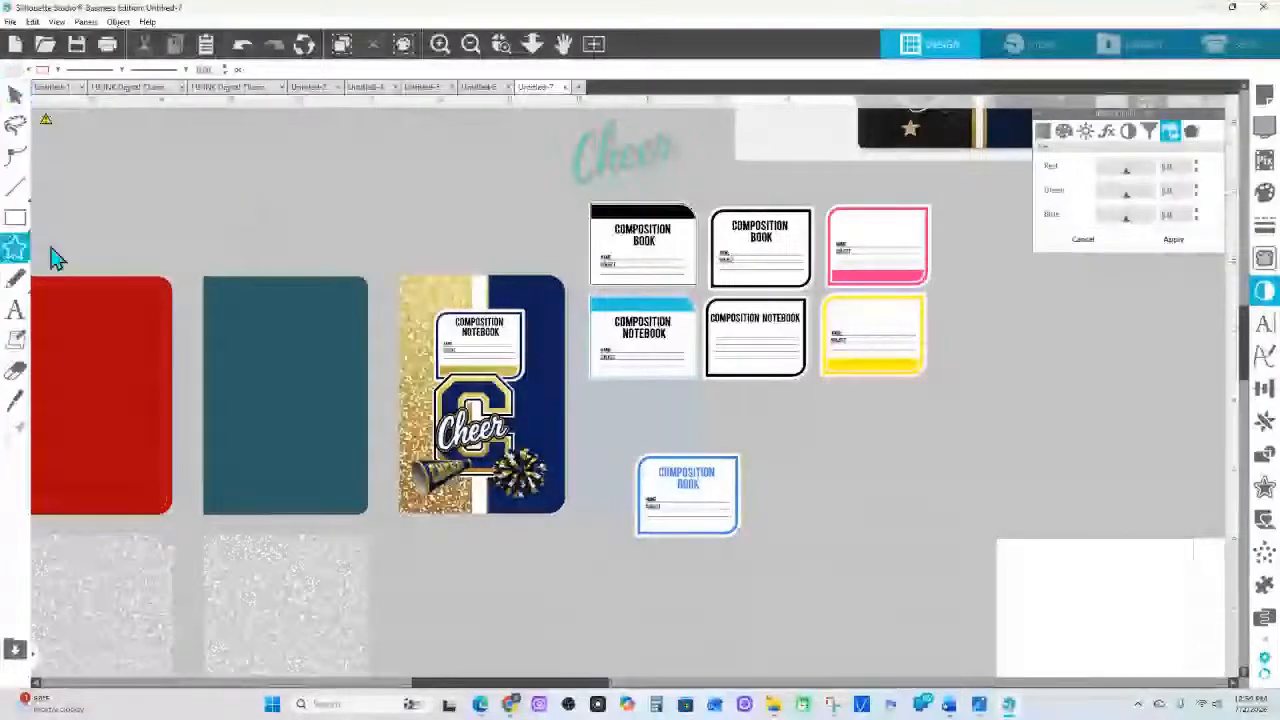
{"action": "left_click_drag", "start_coordinate": [326, 207], "coordinate": [322, 200]}
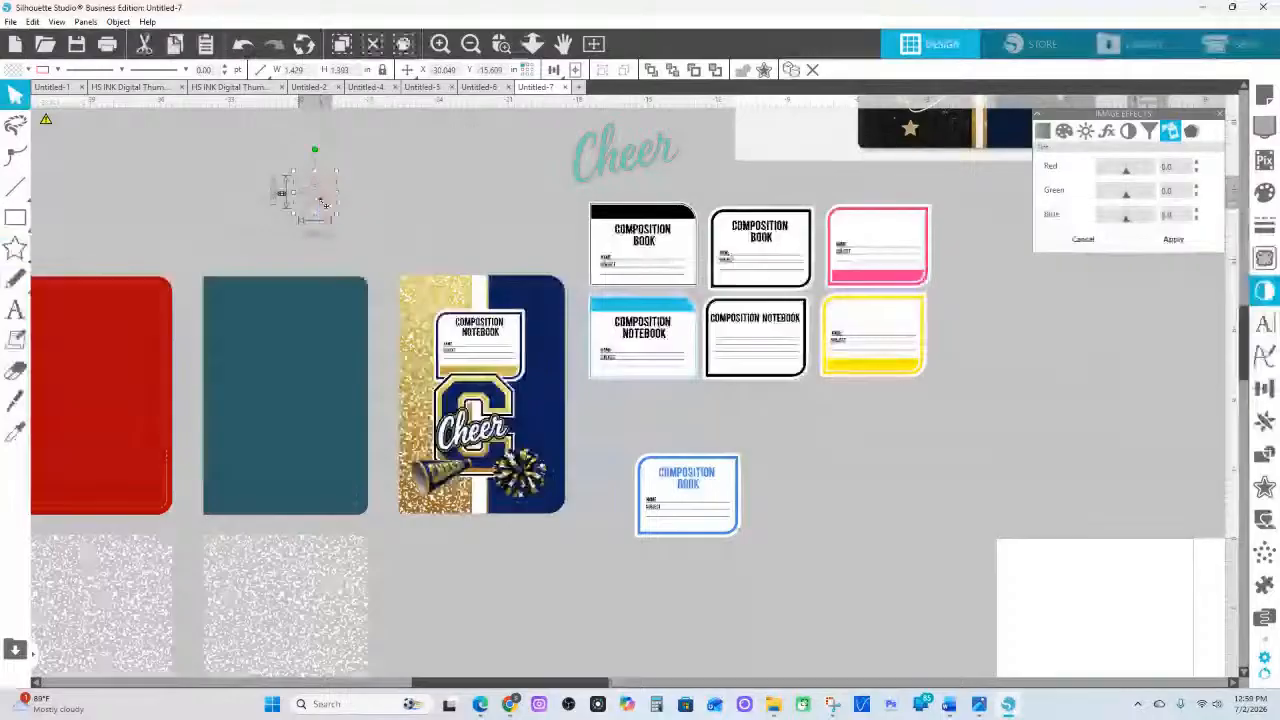
{"action": "right_click", "coordinate": [321, 198]}
{"action": "left_click", "coordinate": [395, 445]}
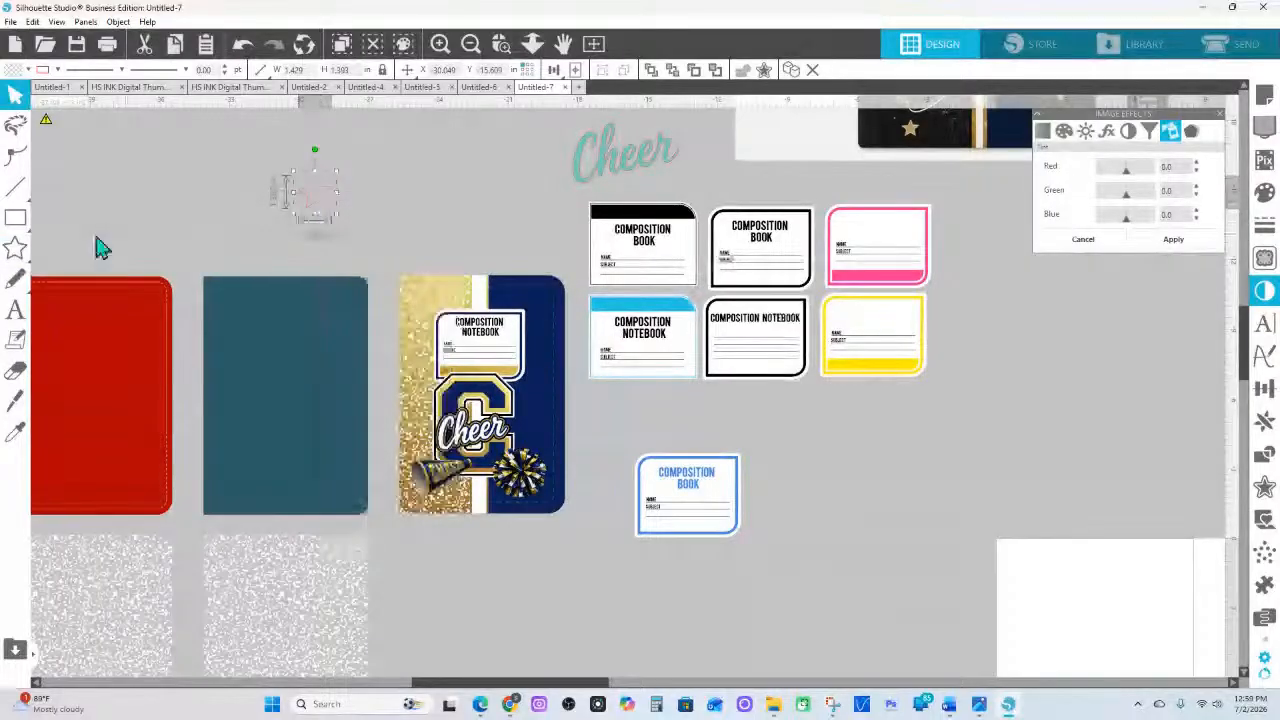
Fill the star above the teal cover with navy and place a duplicate of it alongside
{"action": "left_click", "coordinate": [42, 69]}
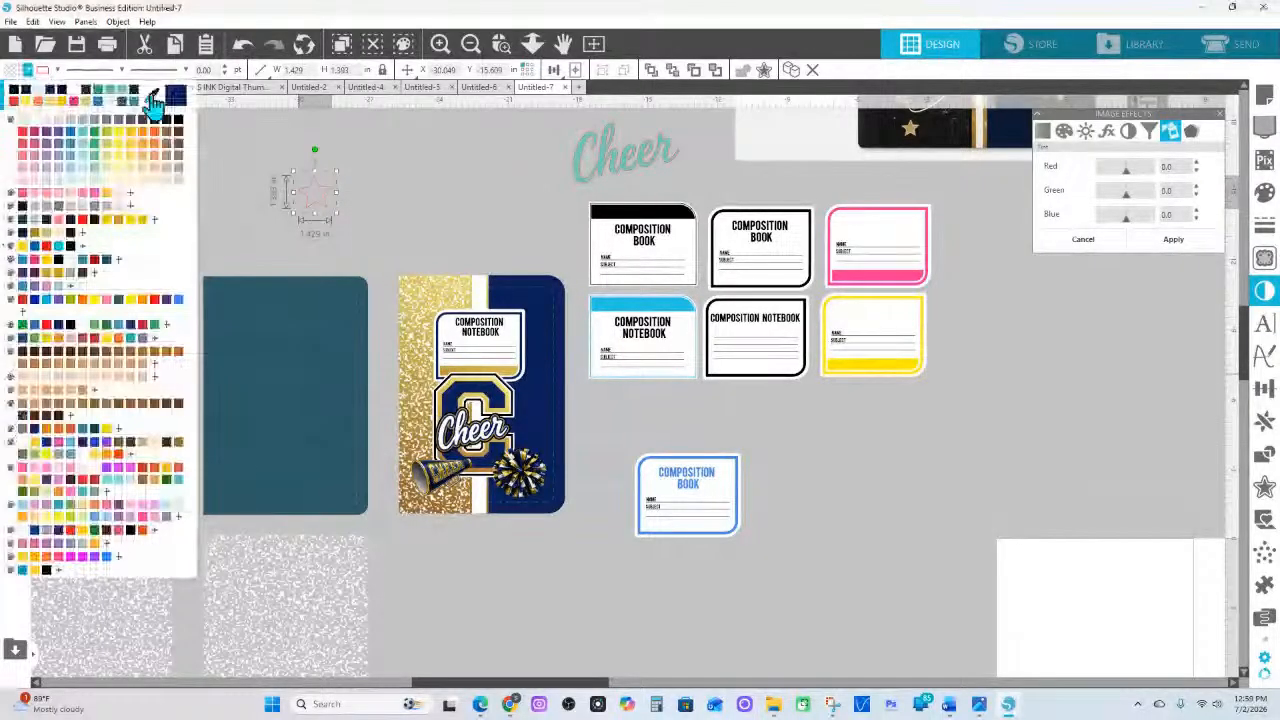
{"action": "left_click", "coordinate": [24, 89]}
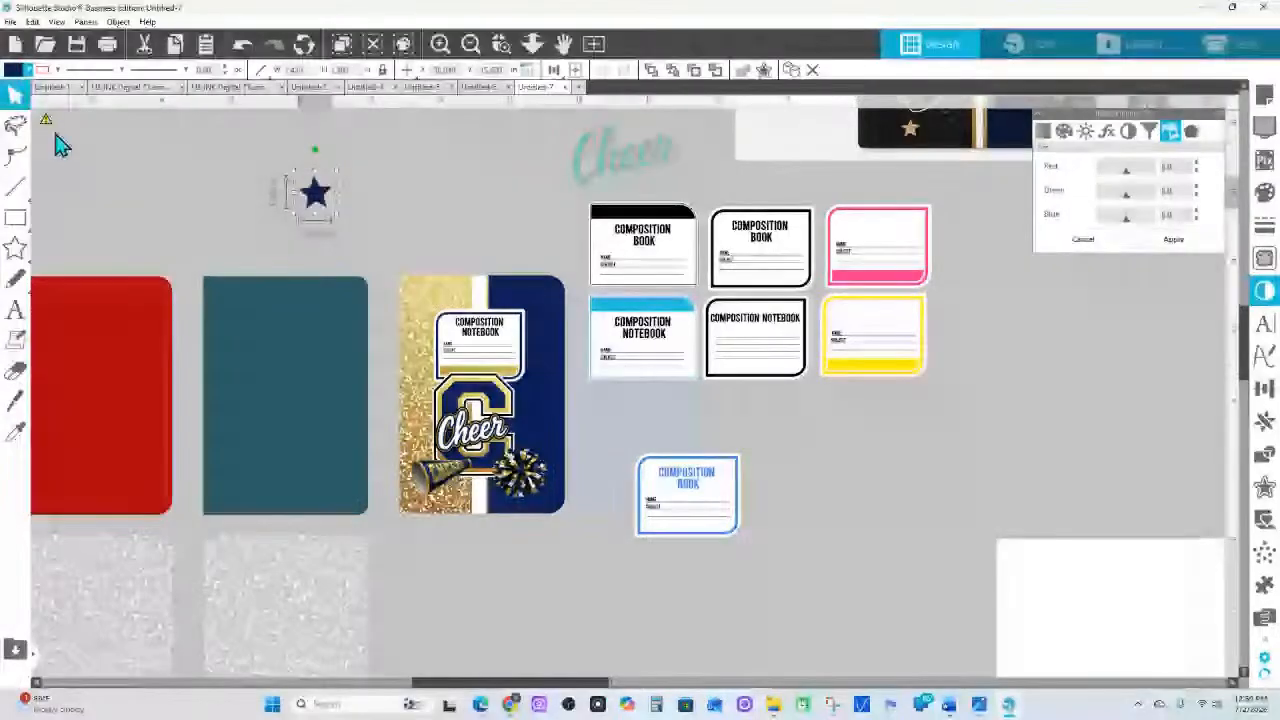
{"action": "mouse_move", "coordinate": [320, 199]}
{"action": "left_mouse_down"}
{"action": "mouse_move", "coordinate": [359, 209]}
{"action": "mouse_move", "coordinate": [329, 202]}
{"action": "mouse_move", "coordinate": [371, 233]}
{"action": "mouse_move", "coordinate": [311, 218]}
{"action": "left_mouse_up"}
{"action": "key", "text": "super"}
{"action": "left_click", "coordinate": [330, 225]}
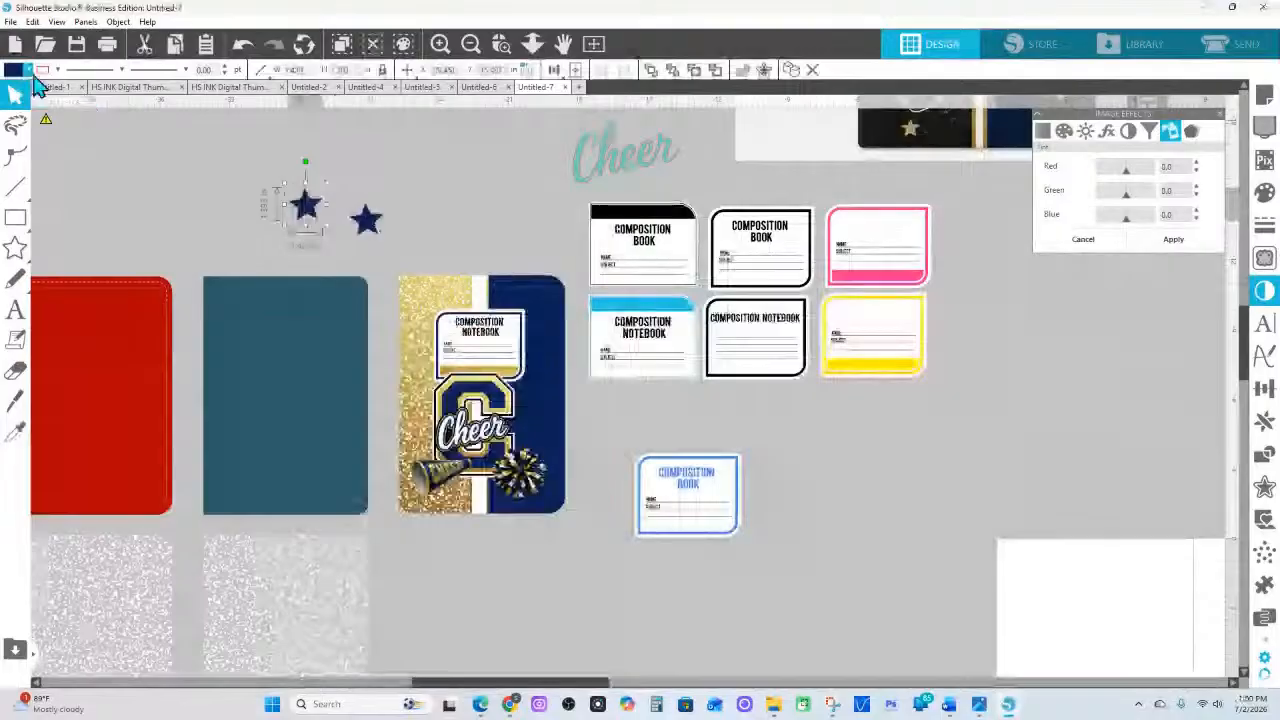
Fill one of the two navy stars with white and duplicate it to get a third star
{"action": "left_click", "coordinate": [30, 70]}
{"action": "left_click", "coordinate": [44, 137]}
{"action": "key", "text": "ctrl+d"}
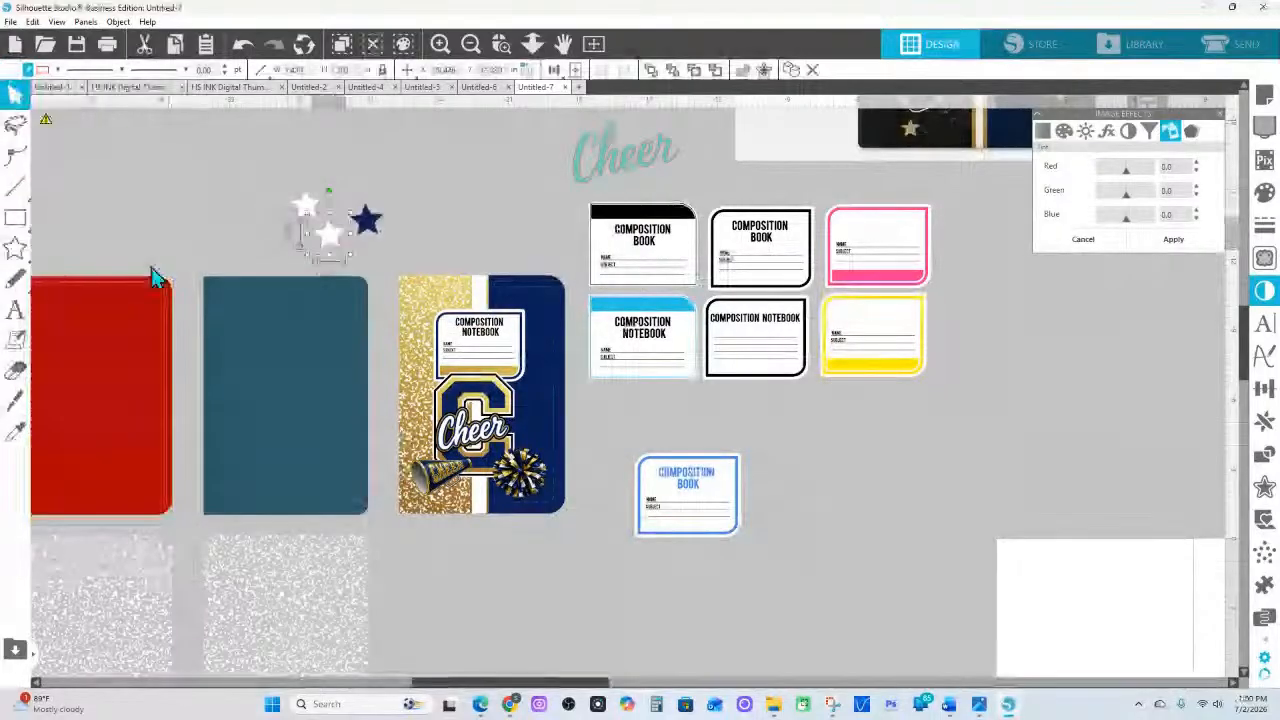
Try to fill the third star with gold sampled from the label's lower band and the letter C
{"action": "left_click", "coordinate": [15, 430]}
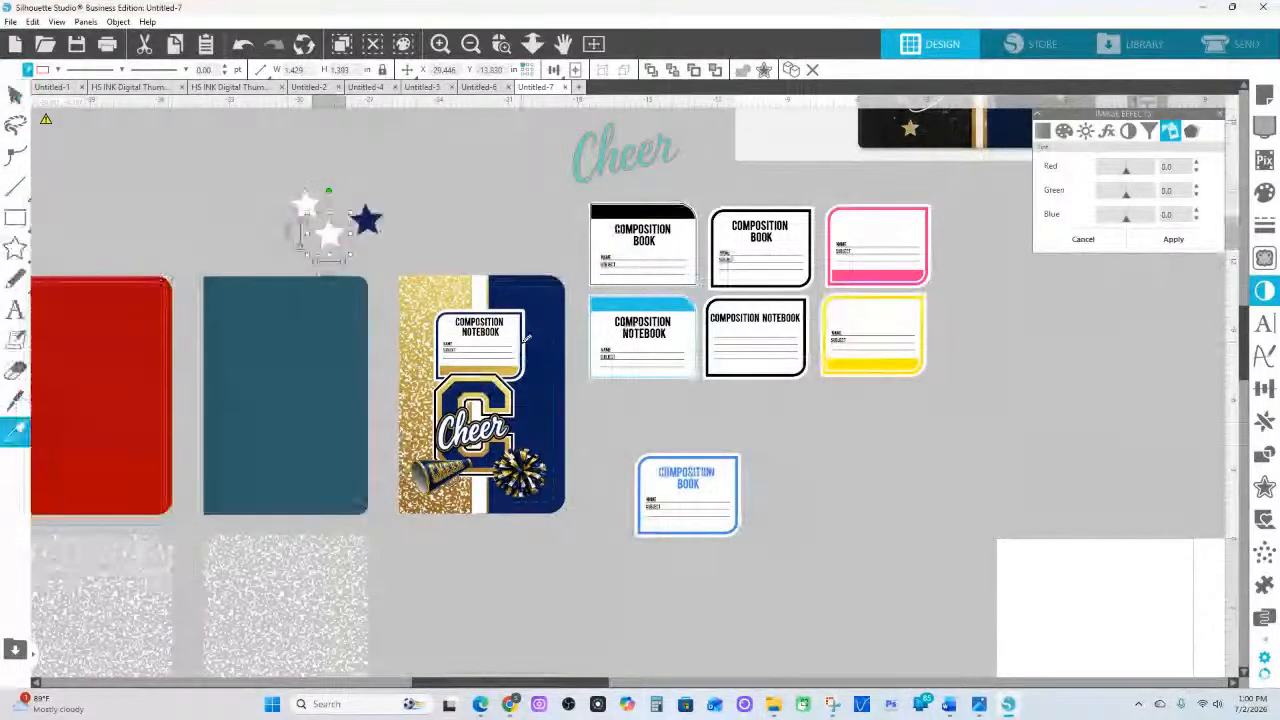
{"action": "left_click", "coordinate": [507, 371]}
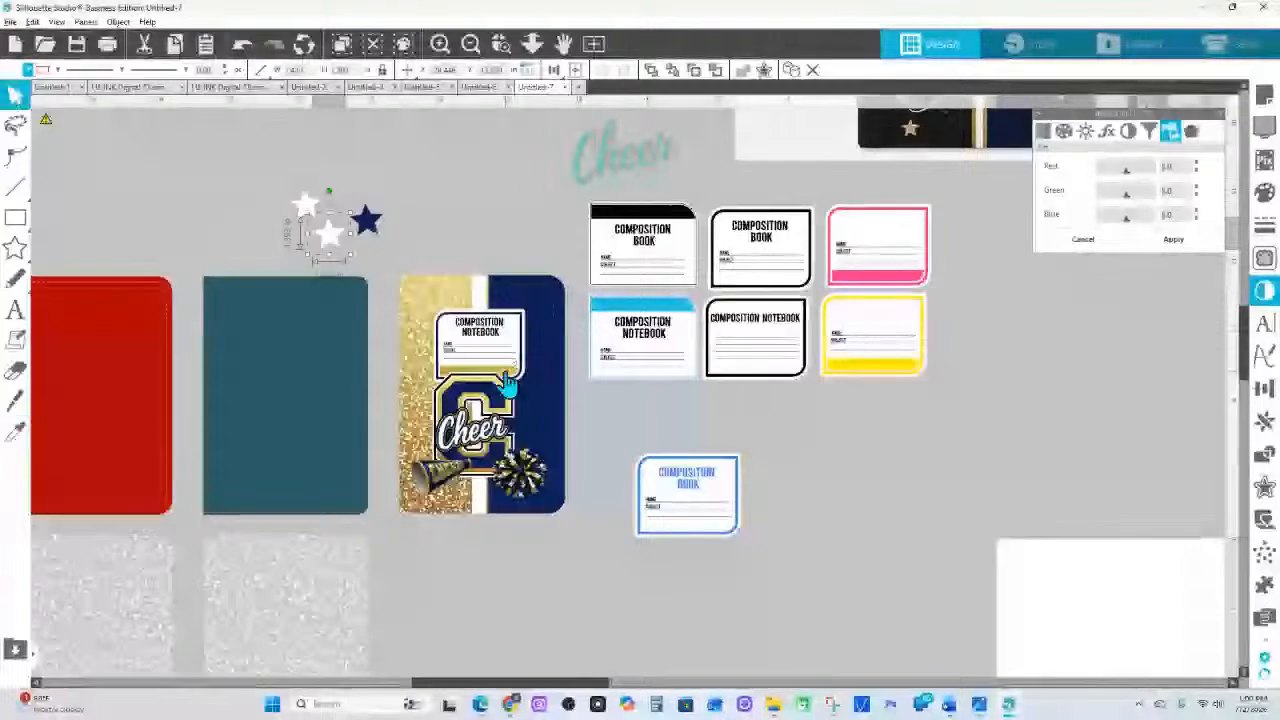
{"action": "left_click", "coordinate": [15, 430]}
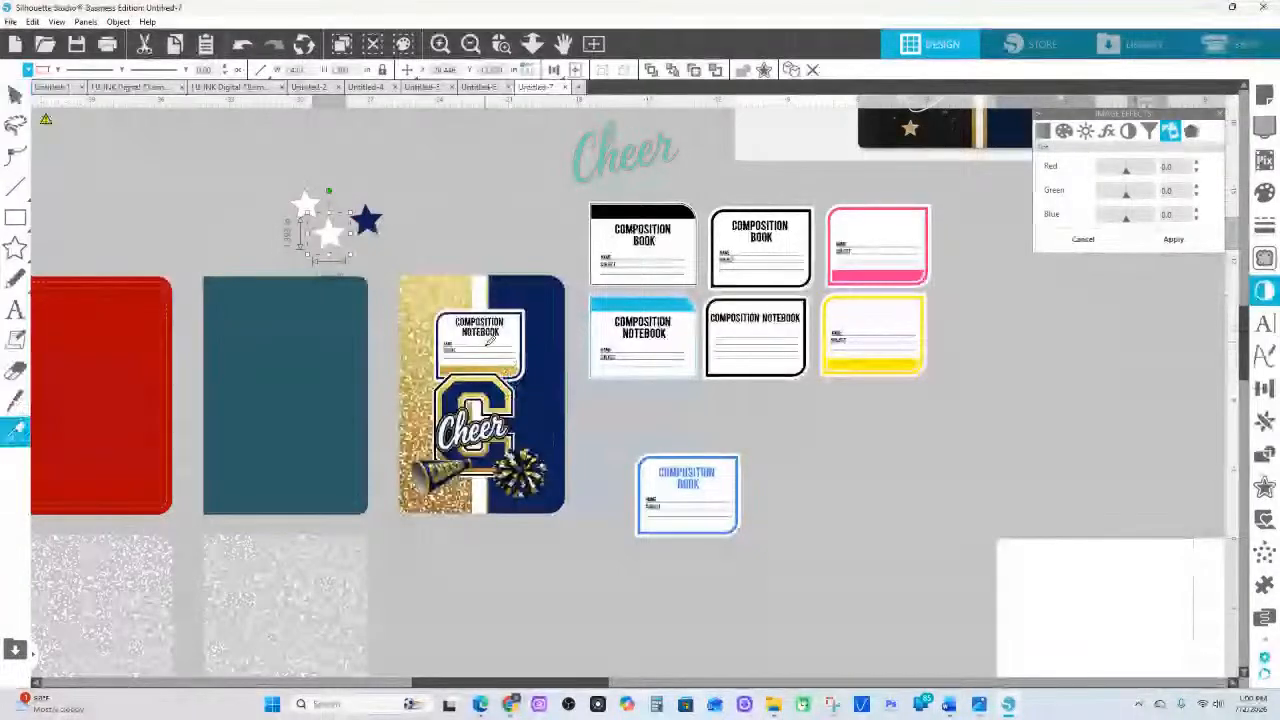
{"action": "left_click", "coordinate": [508, 365]}
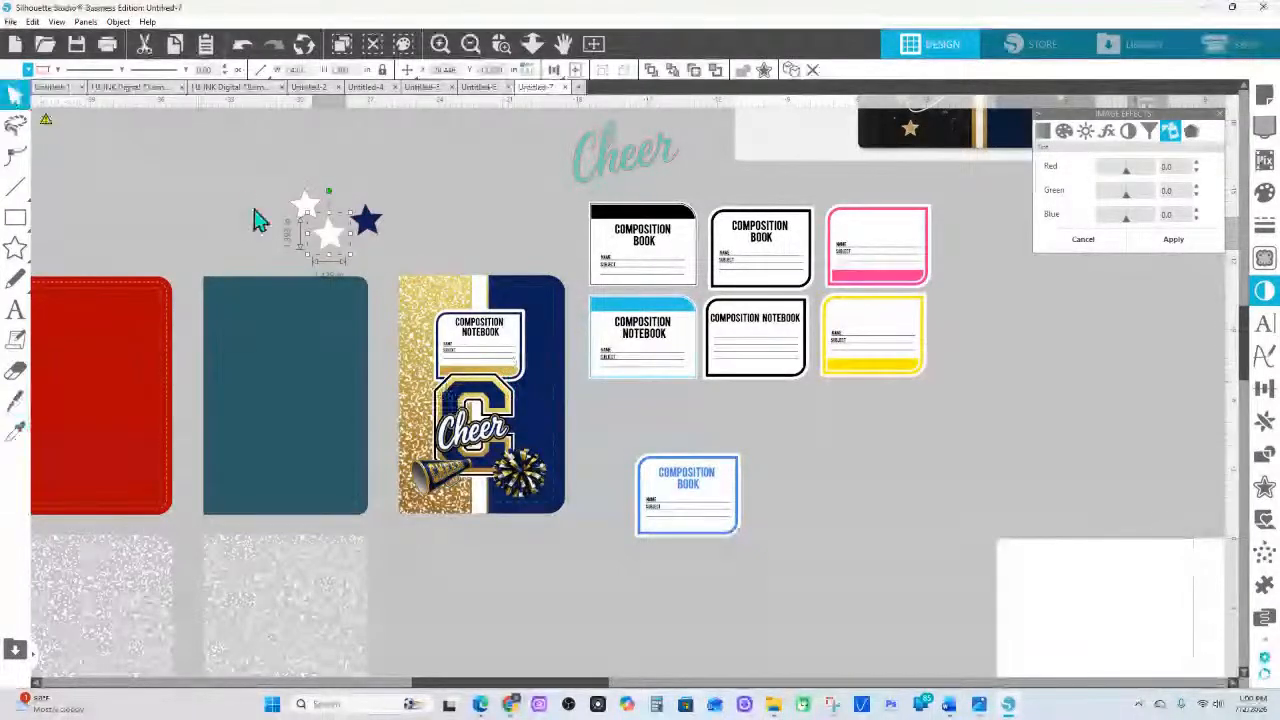
{"action": "left_click", "coordinate": [15, 430]}
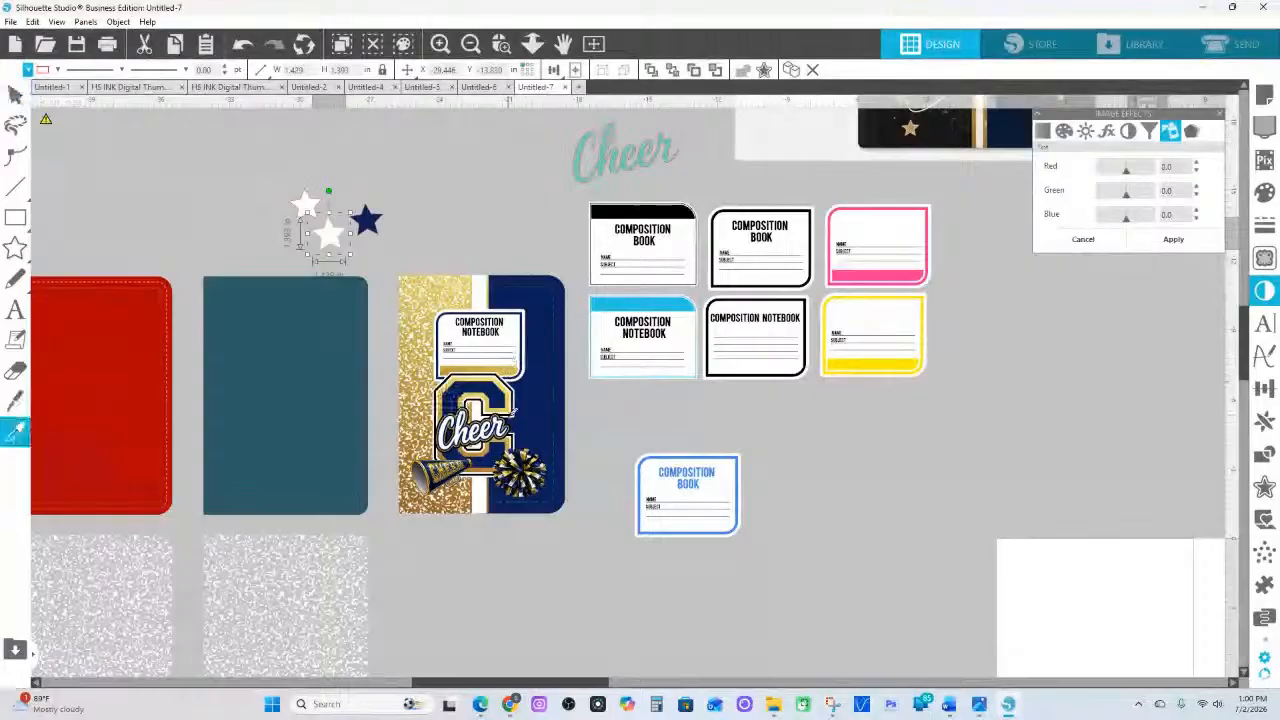
{"action": "left_click", "coordinate": [510, 423]}
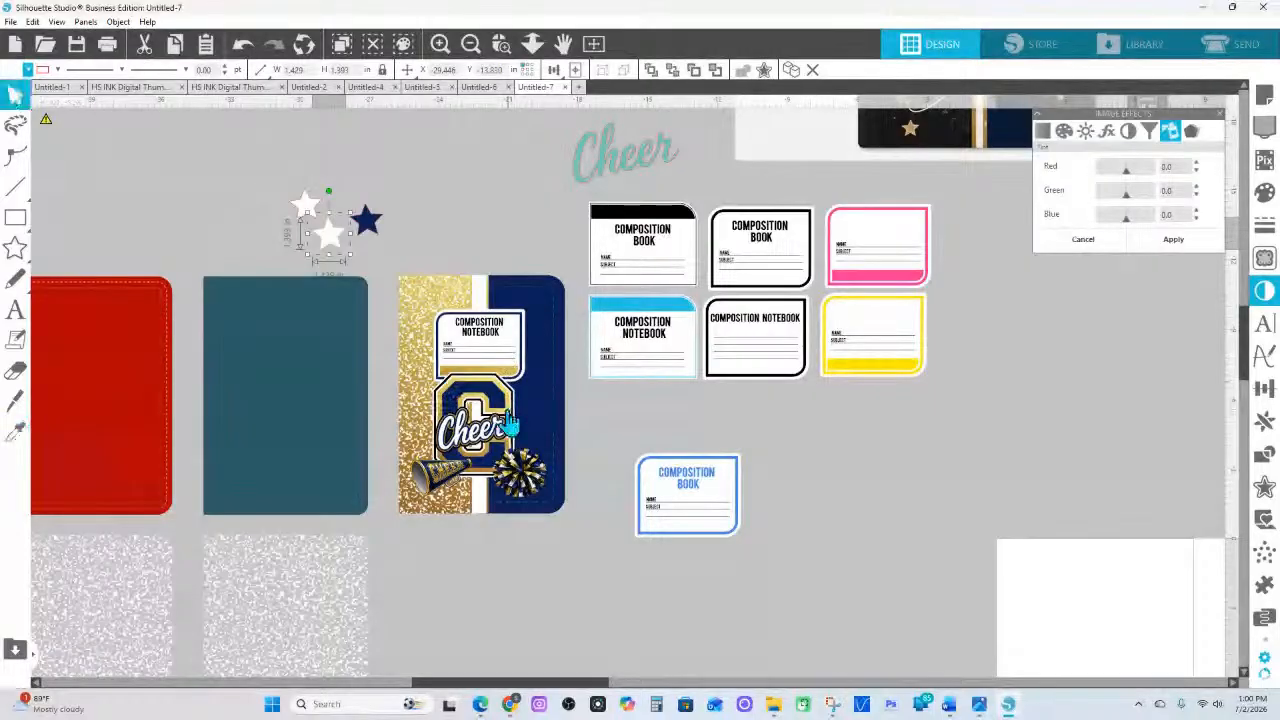
Shift the speckle overlay off the gold panel's edge and fill the third star with gold sampled from that panel
{"action": "left_click", "coordinate": [480, 200]}
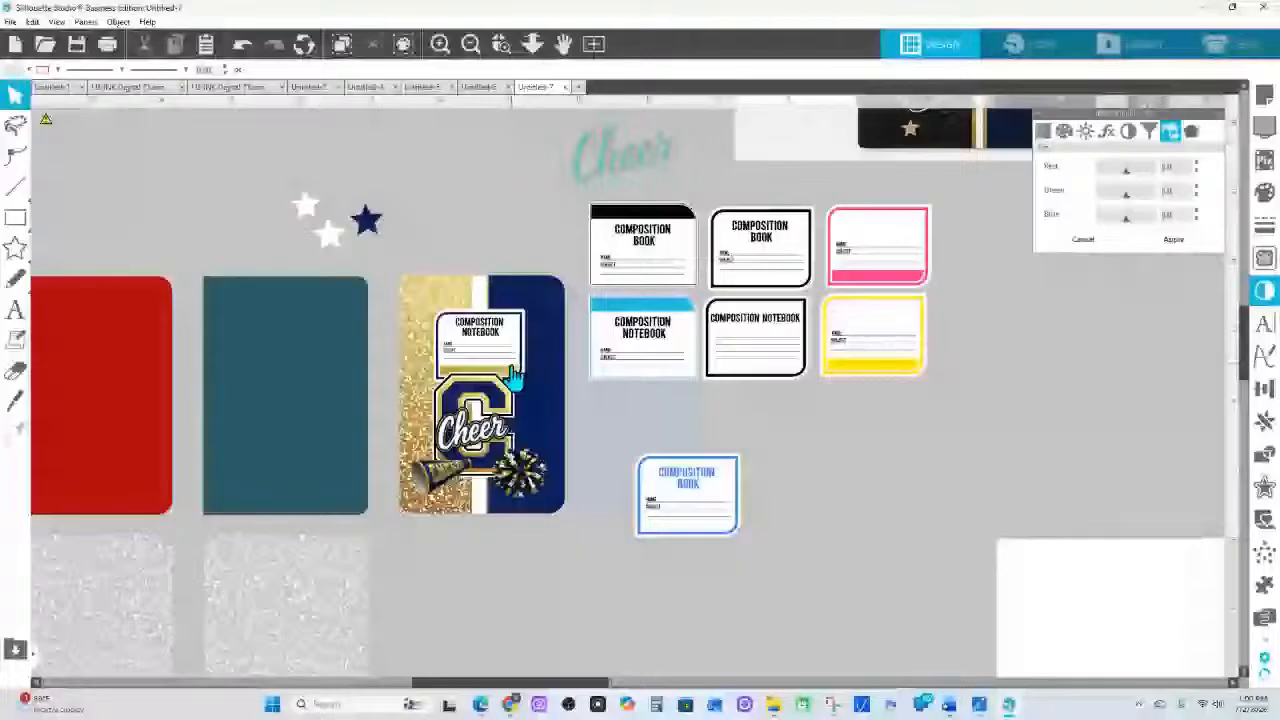
{"action": "left_click", "coordinate": [450, 283]}
{"action": "left_click", "coordinate": [447, 307]}
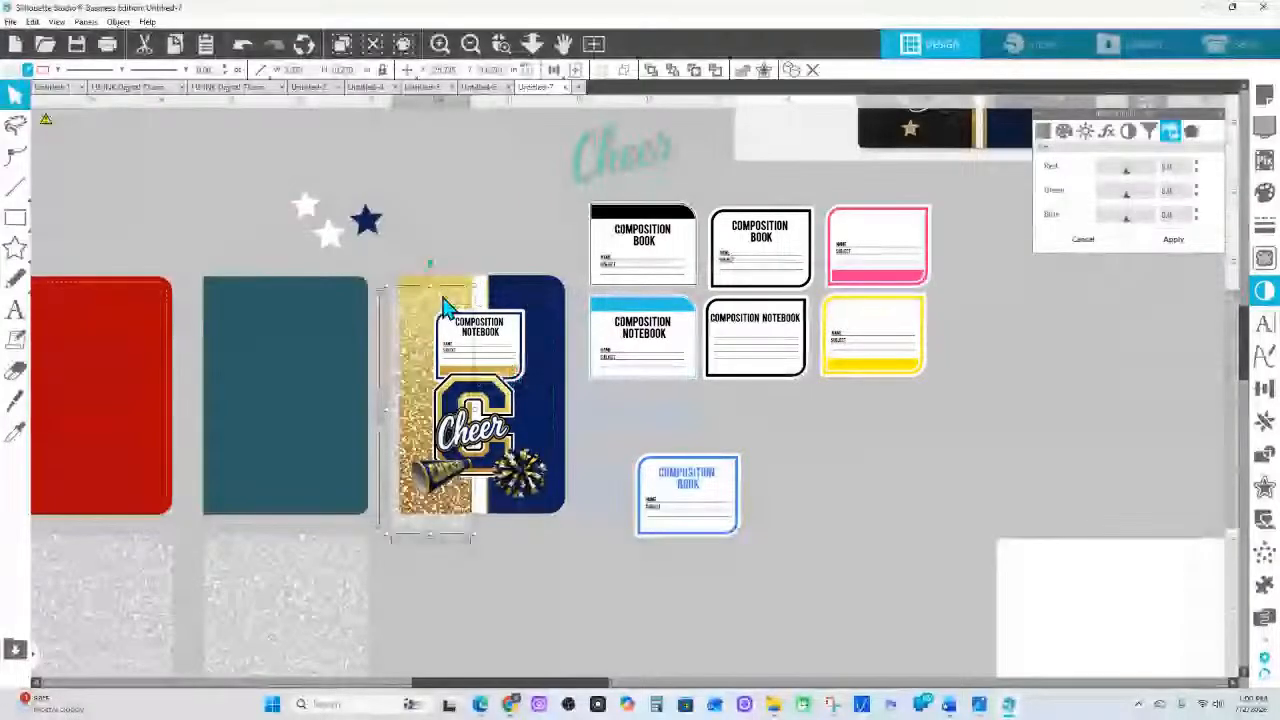
{"action": "left_click_drag", "start_coordinate": [442, 298], "coordinate": [439, 304]}
{"action": "left_click", "coordinate": [331, 242]}
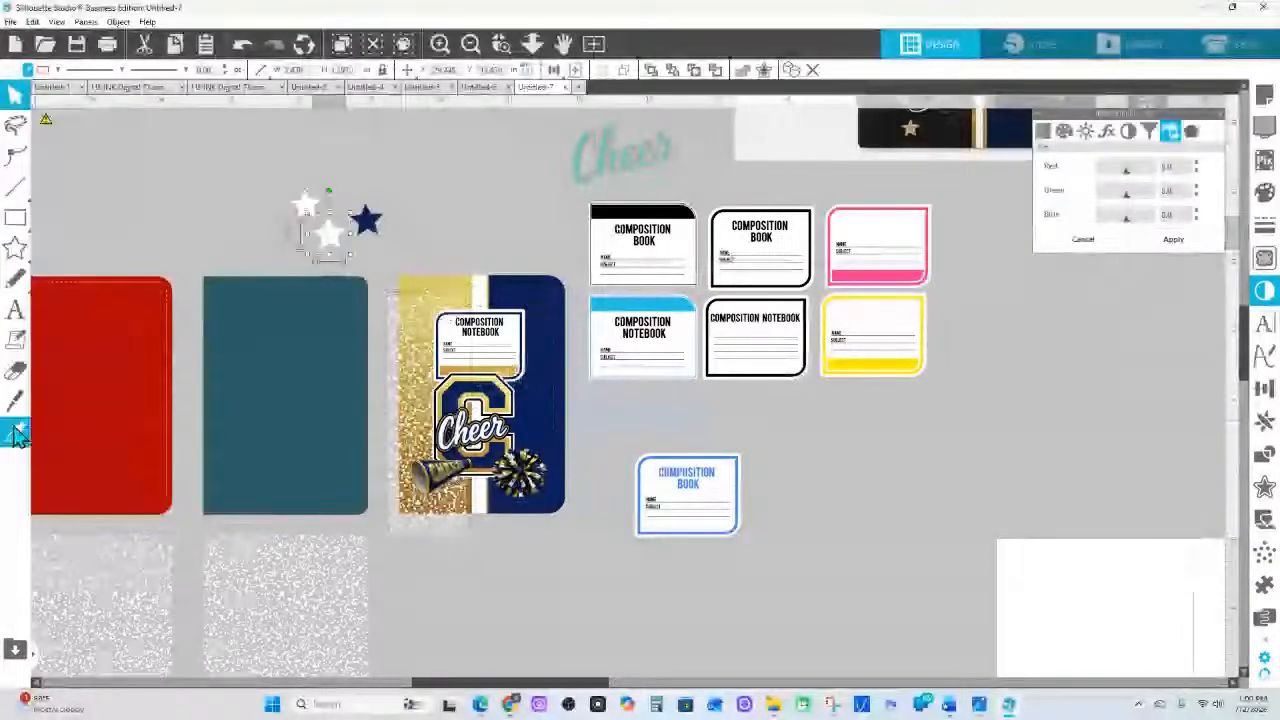
{"action": "left_click", "coordinate": [17, 434]}
{"action": "left_click", "coordinate": [473, 276]}
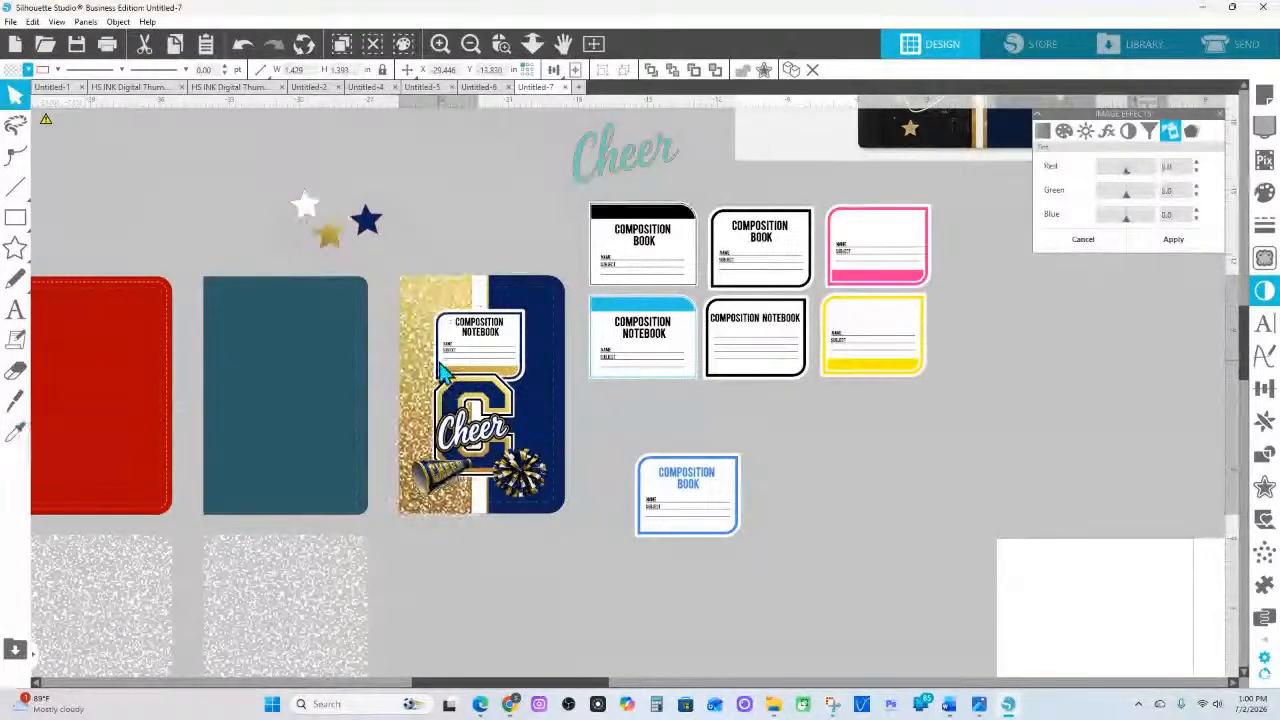
Duplicate the white, gold and navy stars and scale the copies down to a smaller set beside the originals
{"action": "left_click", "coordinate": [298, 195]}
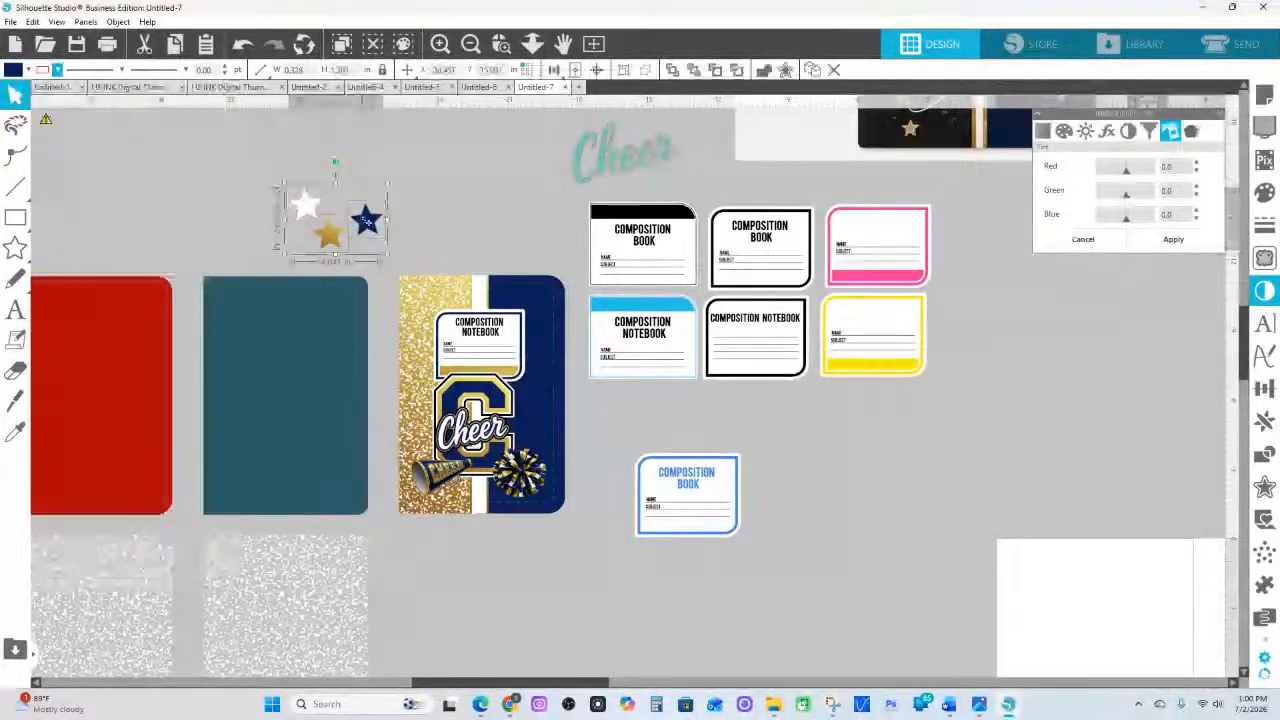
{"action": "key", "text": "ctrl+Right"}
{"action": "left_click_drag", "start_coordinate": [479, 182], "coordinate": [435, 212]}
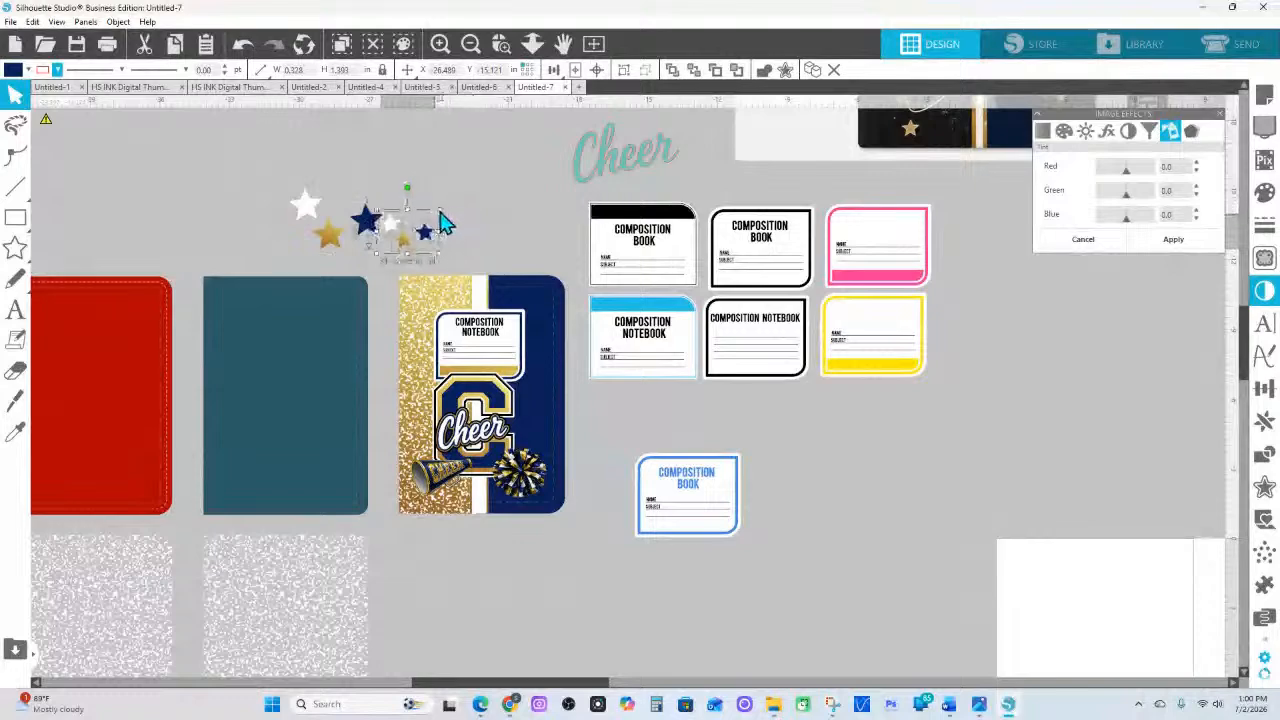
{"action": "left_click", "coordinate": [457, 199]}
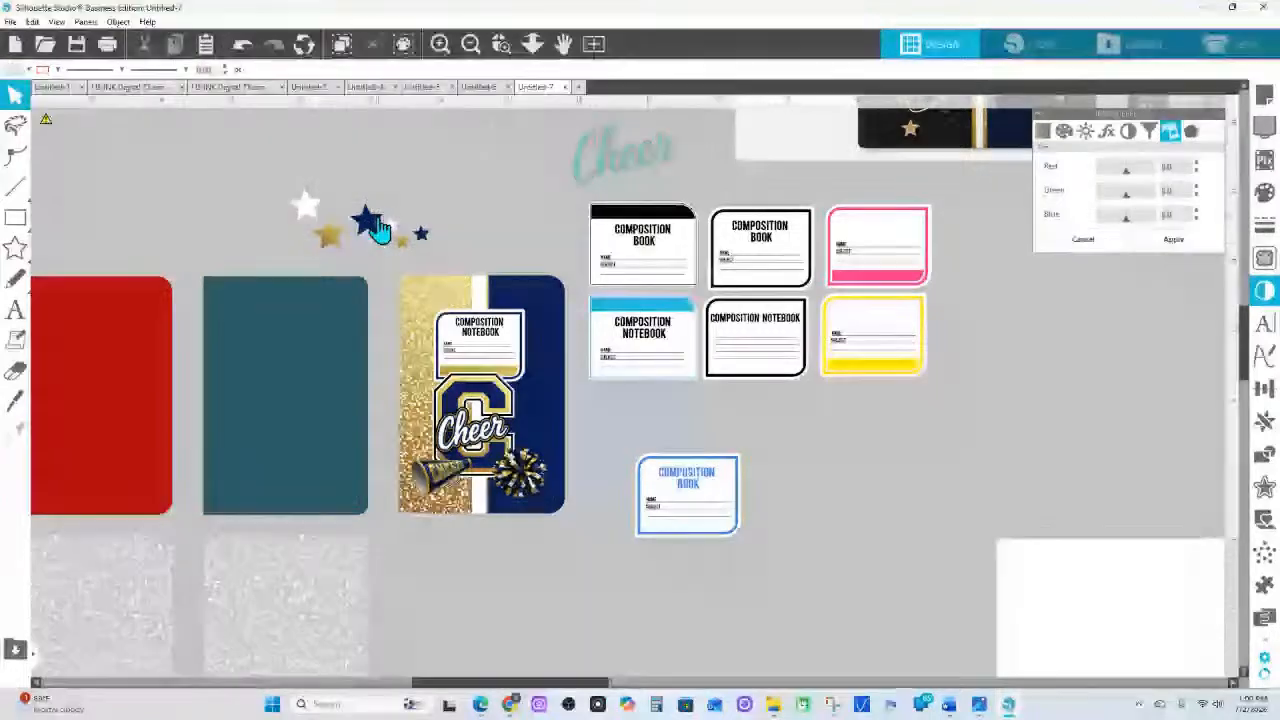
Move the large gold star onto the upper navy panel and shrink the three large stars to about 0.97 in high
{"action": "left_click_drag", "start_coordinate": [335, 245], "coordinate": [540, 318]}
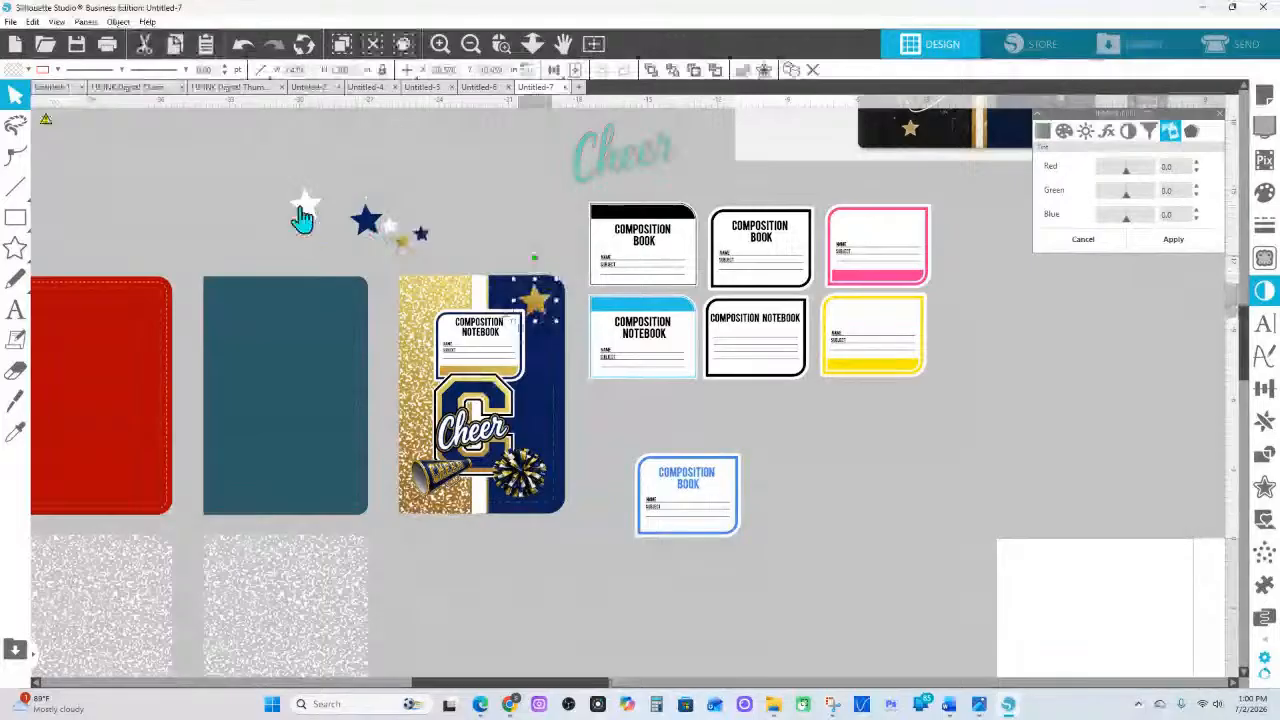
{"action": "left_click", "coordinate": [362, 232]}
{"action": "left_click_drag", "start_coordinate": [557, 186], "coordinate": [472, 213]}
{"action": "left_click_drag", "start_coordinate": [464, 306], "coordinate": [536, 308]}
{"action": "left_click", "coordinate": [519, 235]}
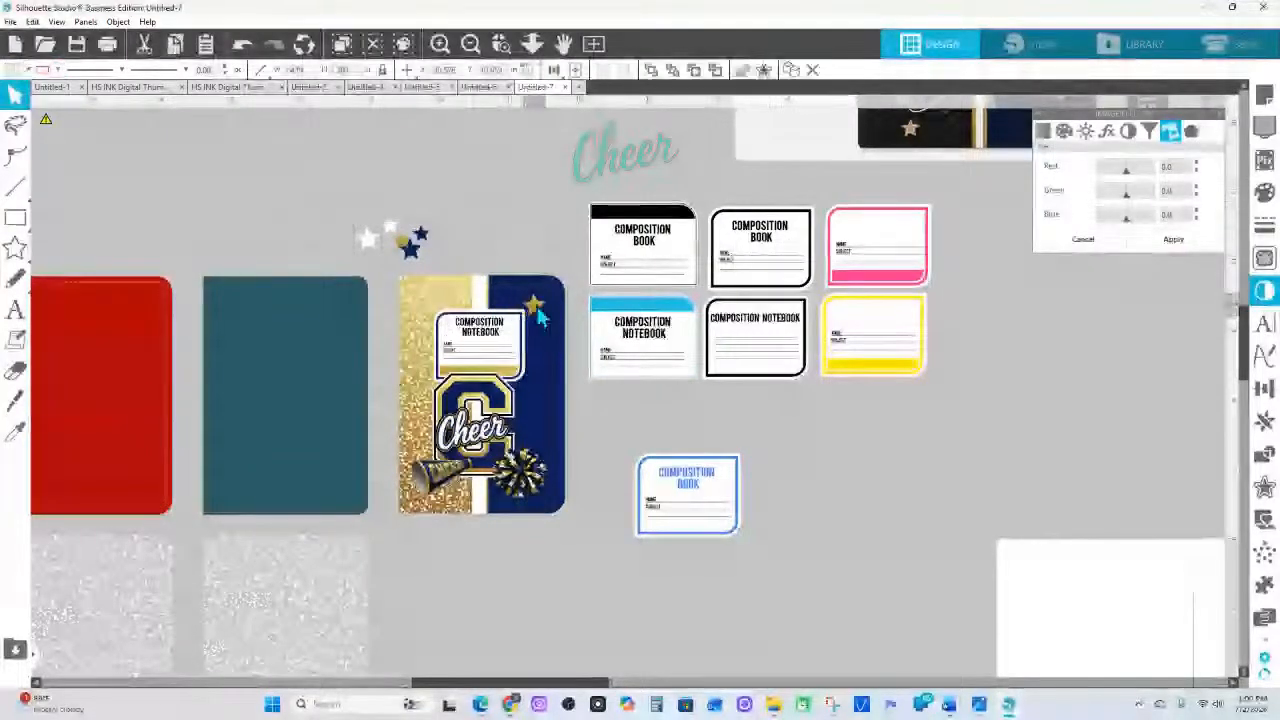
Spread the small white and gold stars over the navy panel and the small navy and large white stars over the gold panel
{"action": "left_click", "coordinate": [458, 262]}
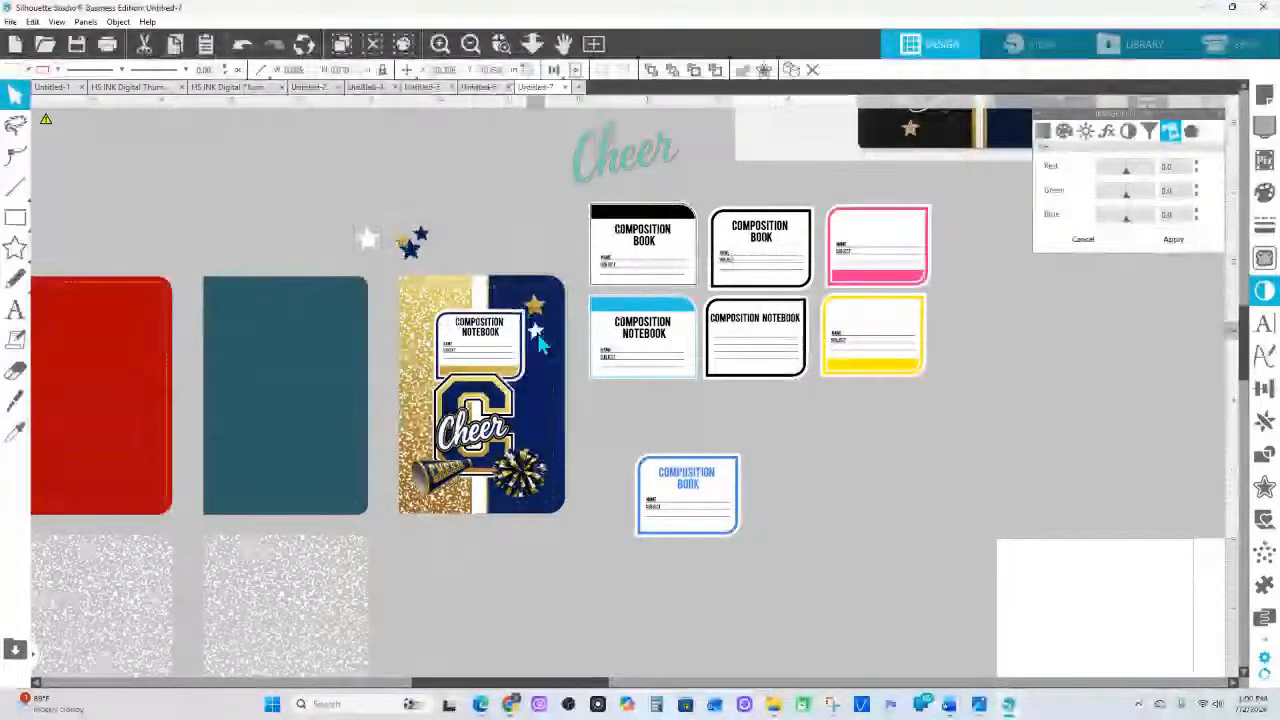
{"action": "mouse_move", "coordinate": [521, 328]}
{"action": "left_mouse_down"}
{"action": "mouse_move", "coordinate": [509, 312]}
{"action": "mouse_move", "coordinate": [536, 343]}
{"action": "mouse_move", "coordinate": [520, 311]}
{"action": "left_mouse_up"}
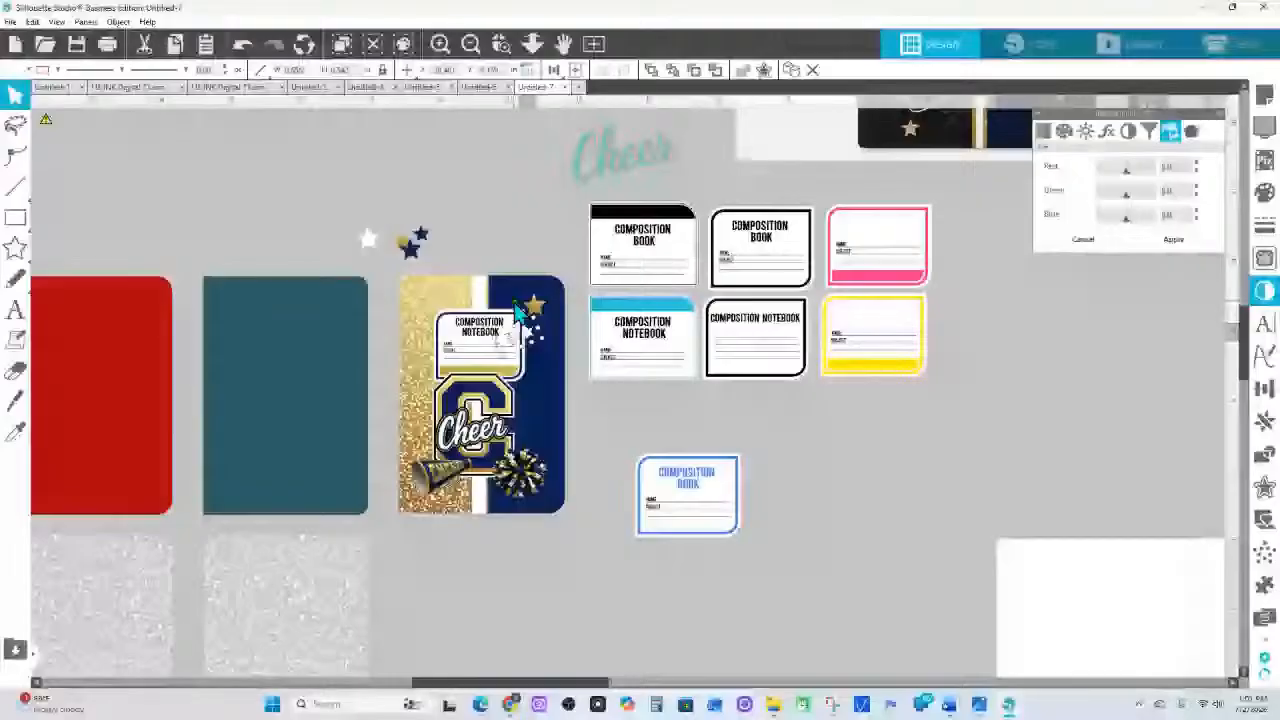
{"action": "left_click_drag", "start_coordinate": [422, 236], "coordinate": [425, 316]}
{"action": "left_click", "coordinate": [425, 295]}
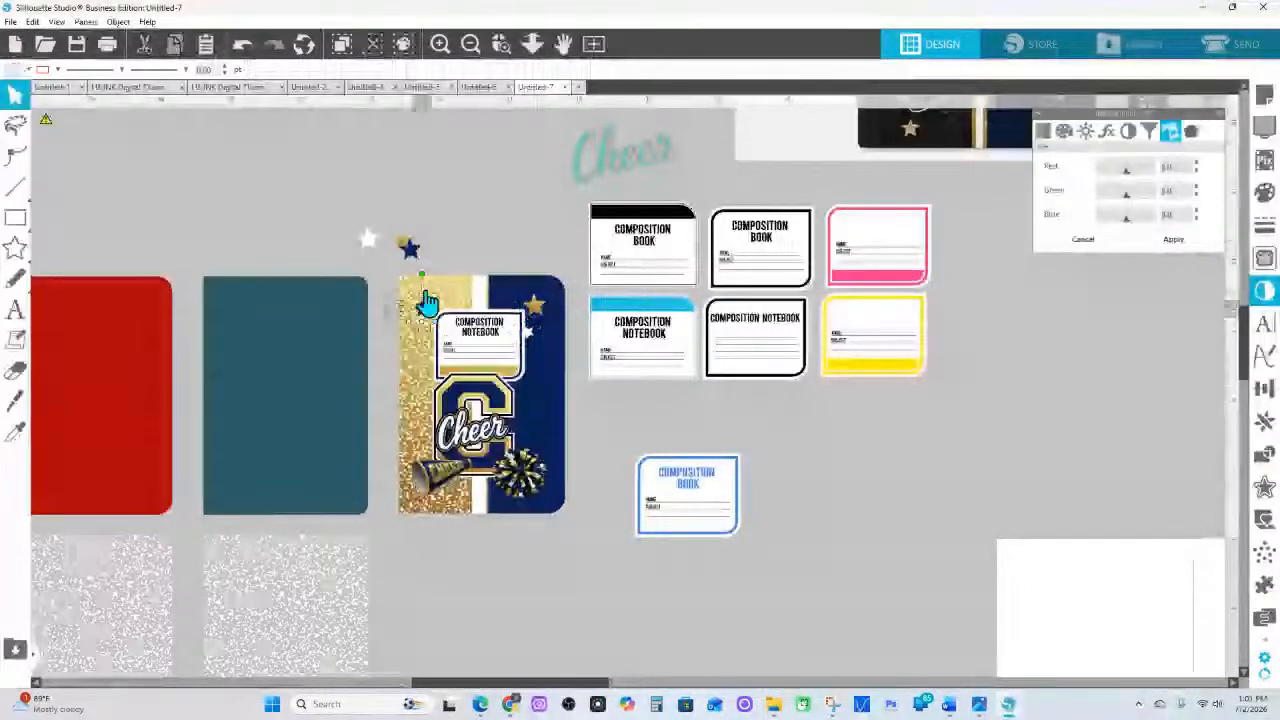
{"action": "left_click_drag", "start_coordinate": [369, 237], "coordinate": [424, 403]}
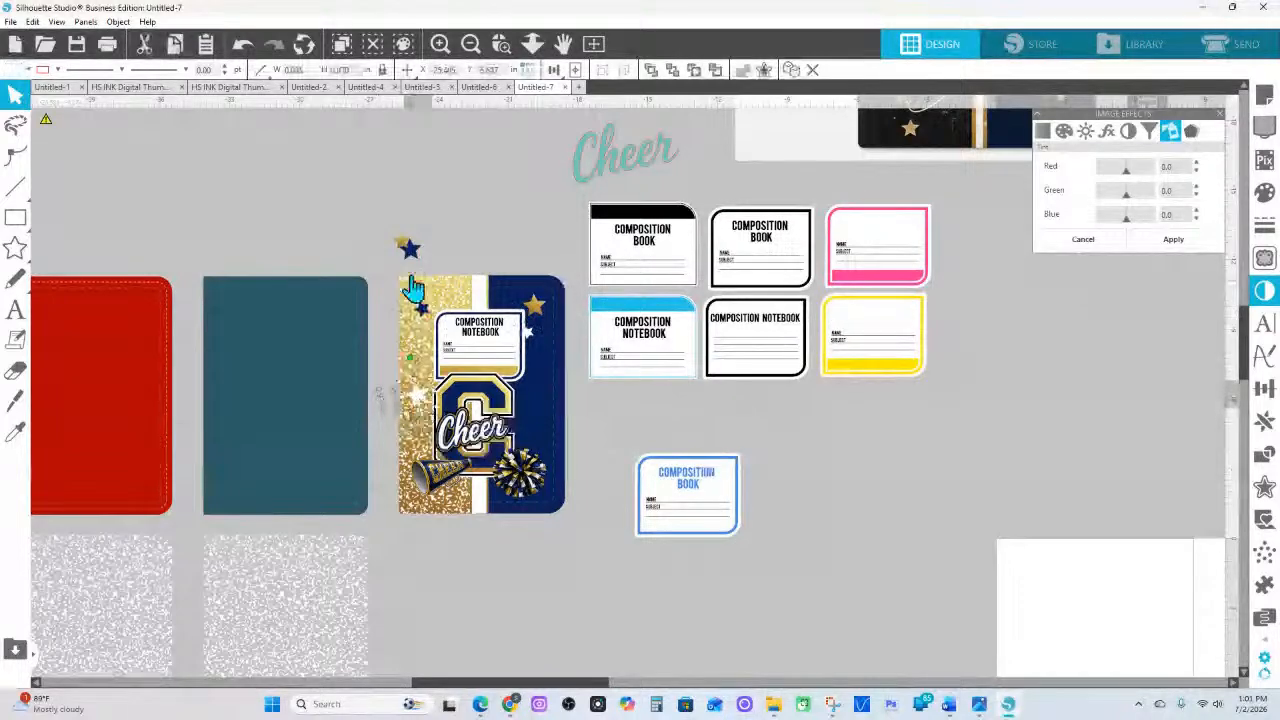
{"action": "left_click_drag", "start_coordinate": [404, 244], "coordinate": [528, 398]}
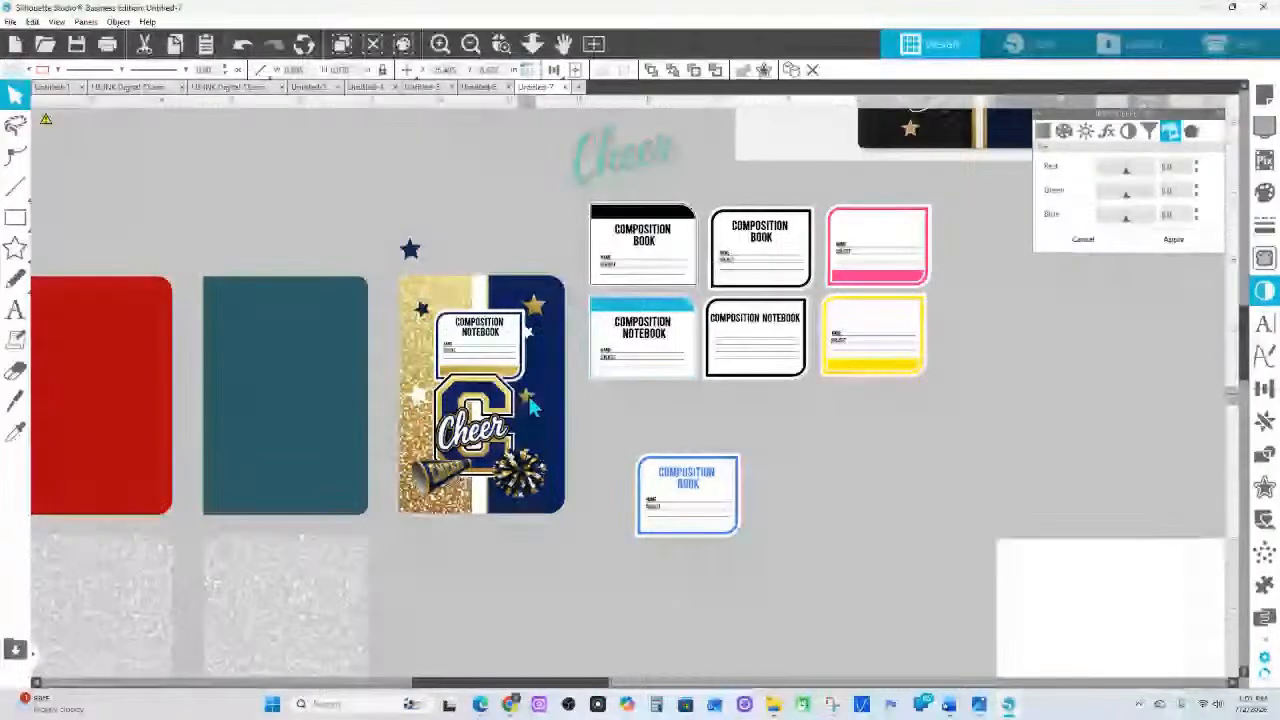
Place a copy of the large navy star on the navy panel beside the letter C and fill it white
{"action": "left_click", "coordinate": [413, 251]}
{"action": "left_click_drag", "start_coordinate": [413, 251], "coordinate": [534, 434]}
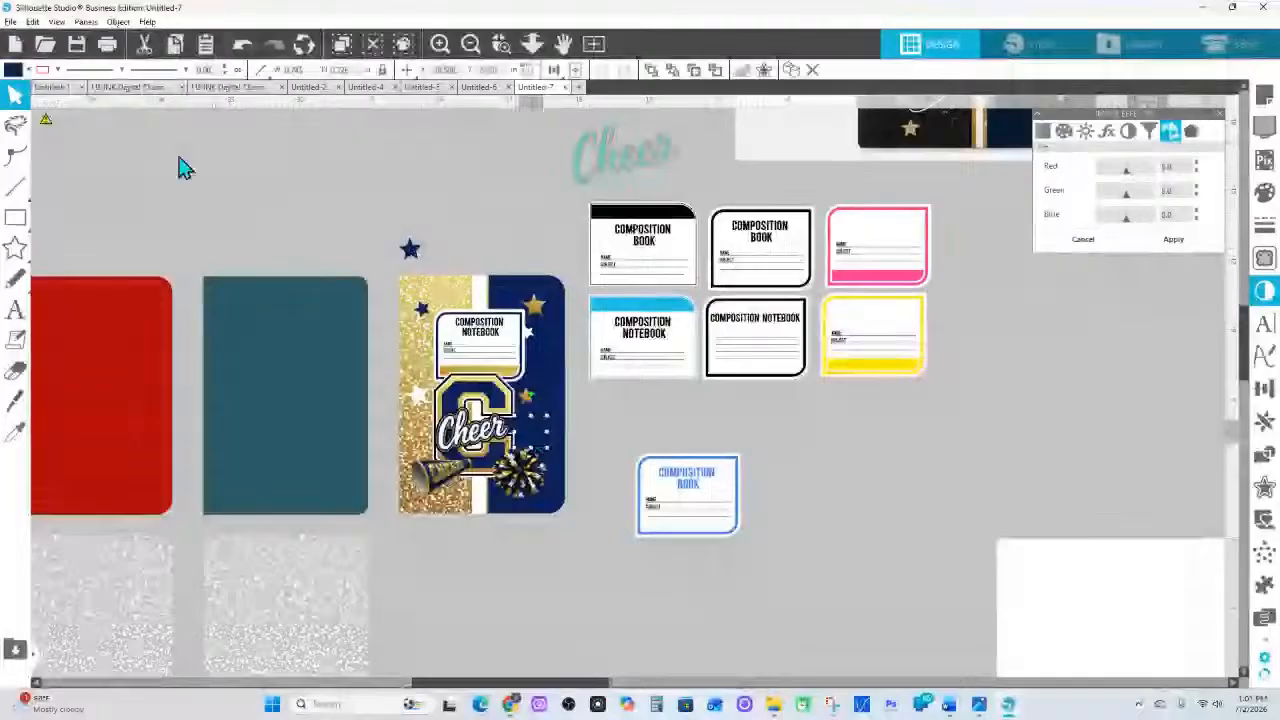
{"action": "left_click", "coordinate": [12, 69]}
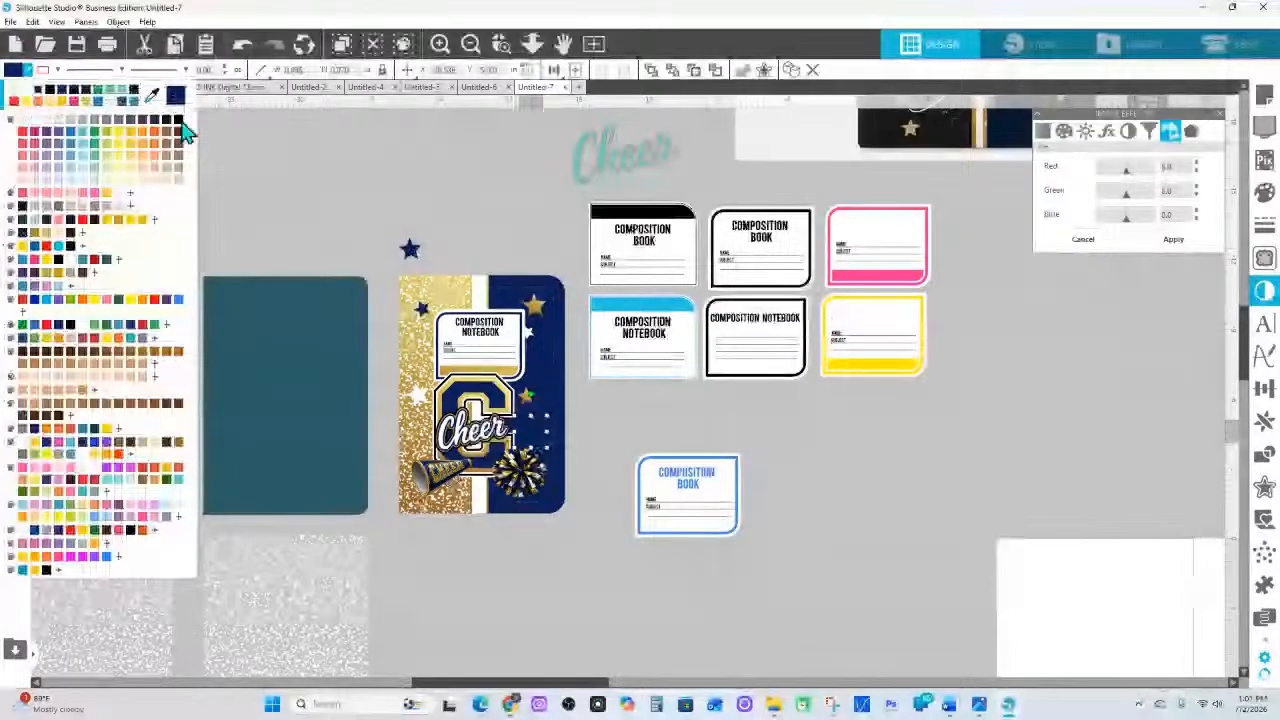
{"action": "left_click", "coordinate": [180, 121]}
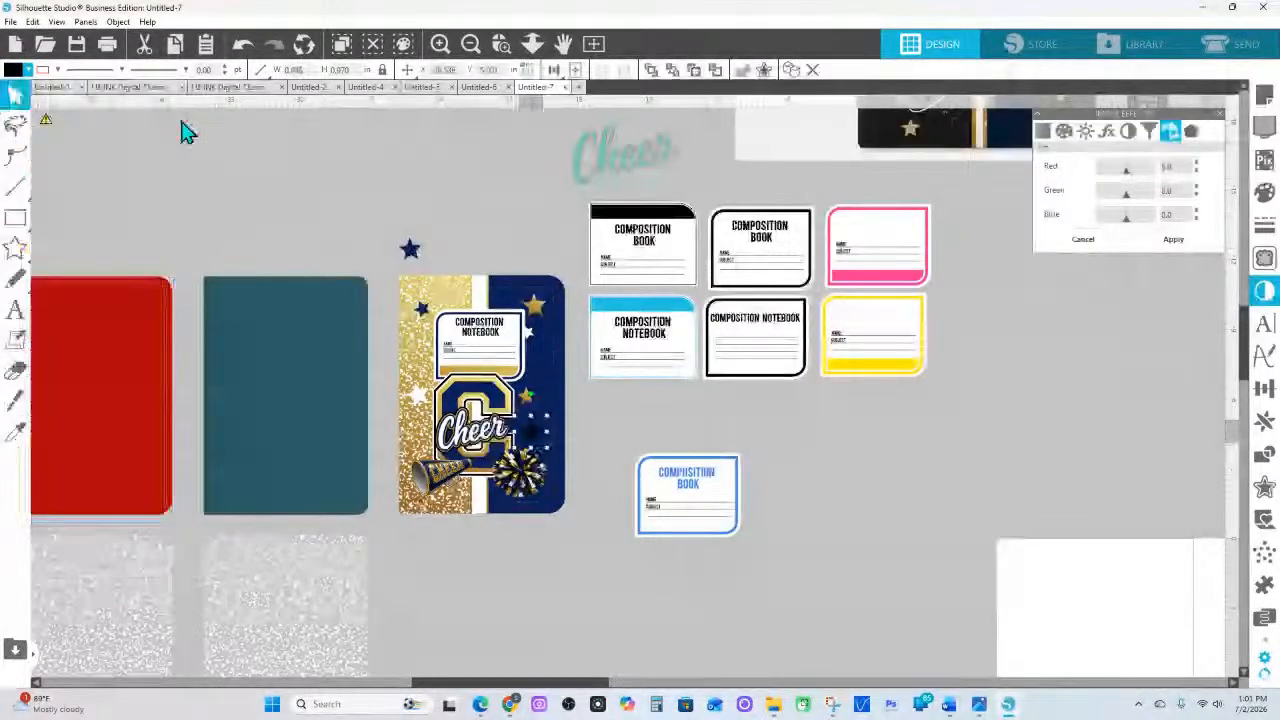
{"action": "left_click", "coordinate": [12, 69]}
{"action": "left_click", "coordinate": [37, 133]}
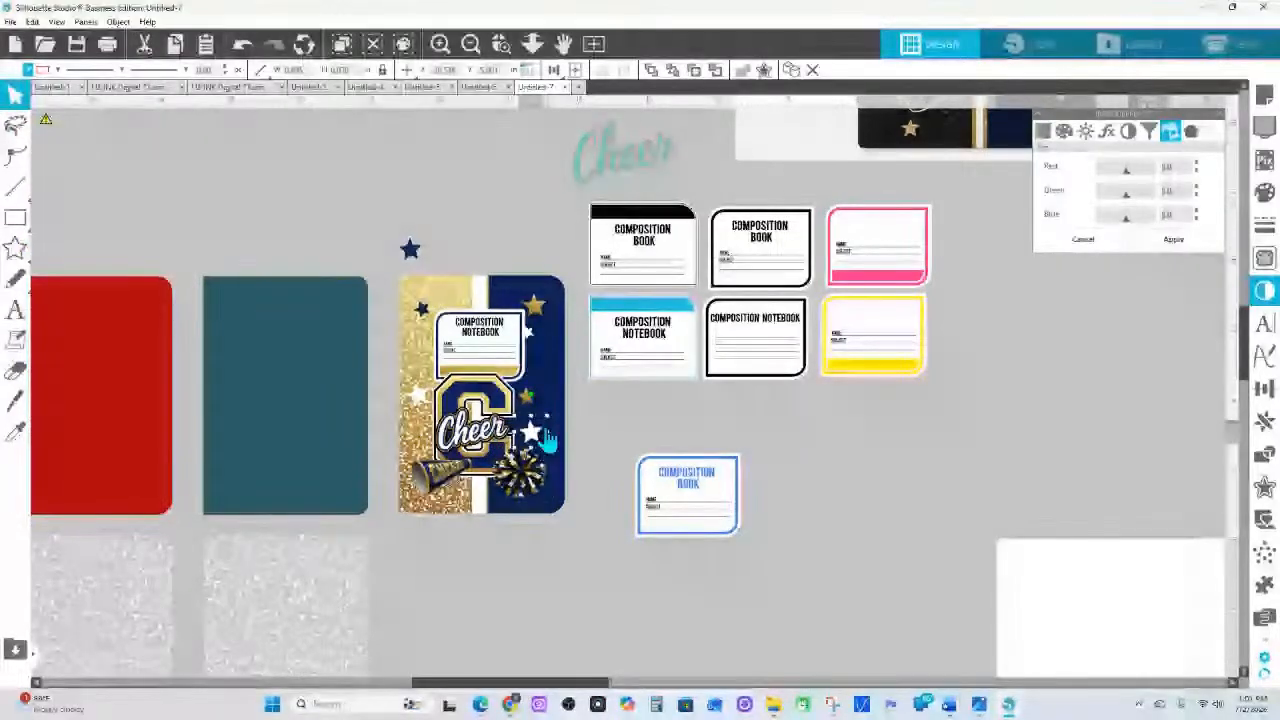
Complete the star scatter with small white and gold copies around the letter C and an enlarged navy star at the label's upper-left corner
{"action": "left_click_drag", "start_coordinate": [541, 435], "coordinate": [503, 512]}
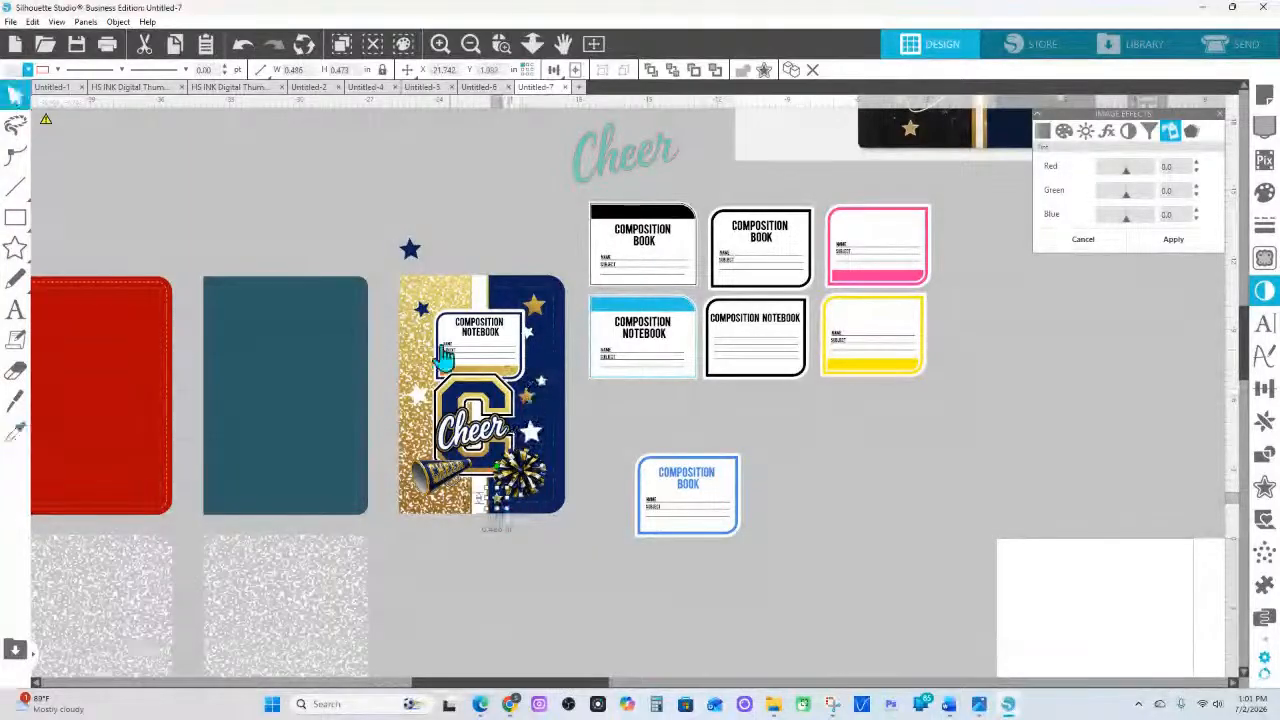
{"action": "left_click", "coordinate": [423, 314]}
{"action": "left_click_drag", "start_coordinate": [423, 314], "coordinate": [446, 321]}
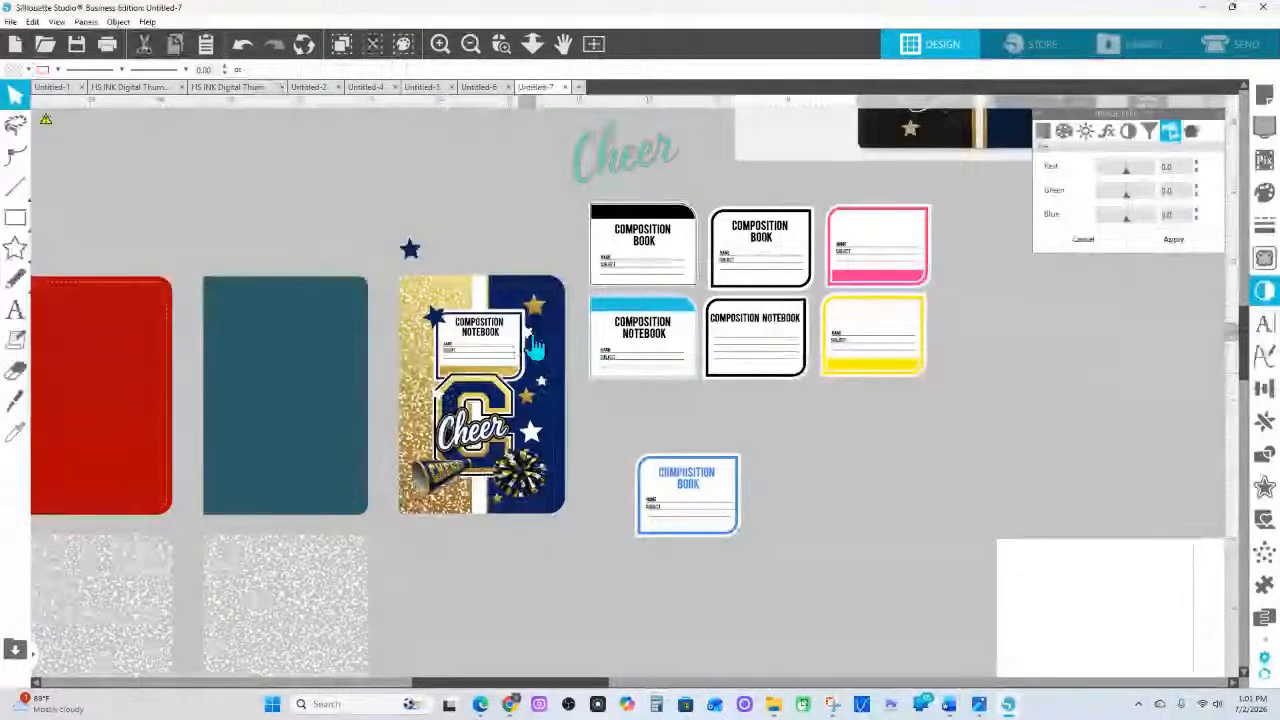
{"action": "left_click", "coordinate": [549, 400]}
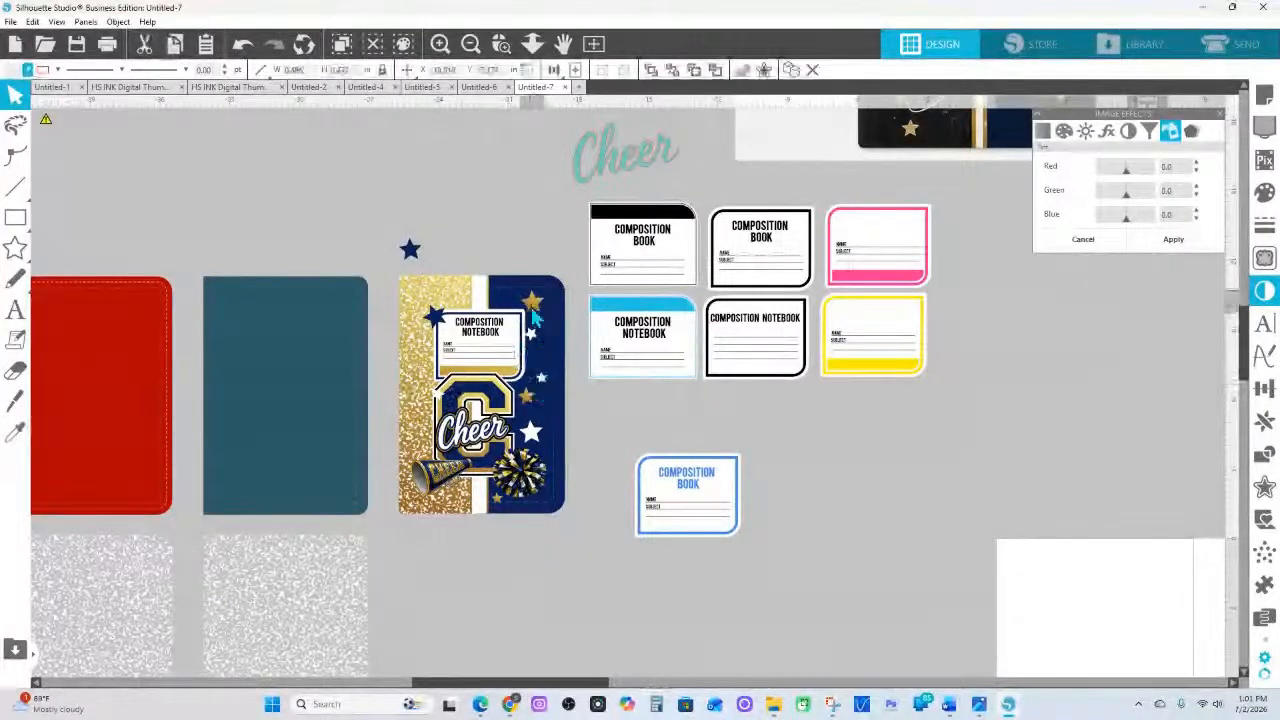
Examine the reference Cheer notebook mockup to compare its star and artwork layout with the finished cover
{"action": "left_click", "coordinate": [503, 47]}
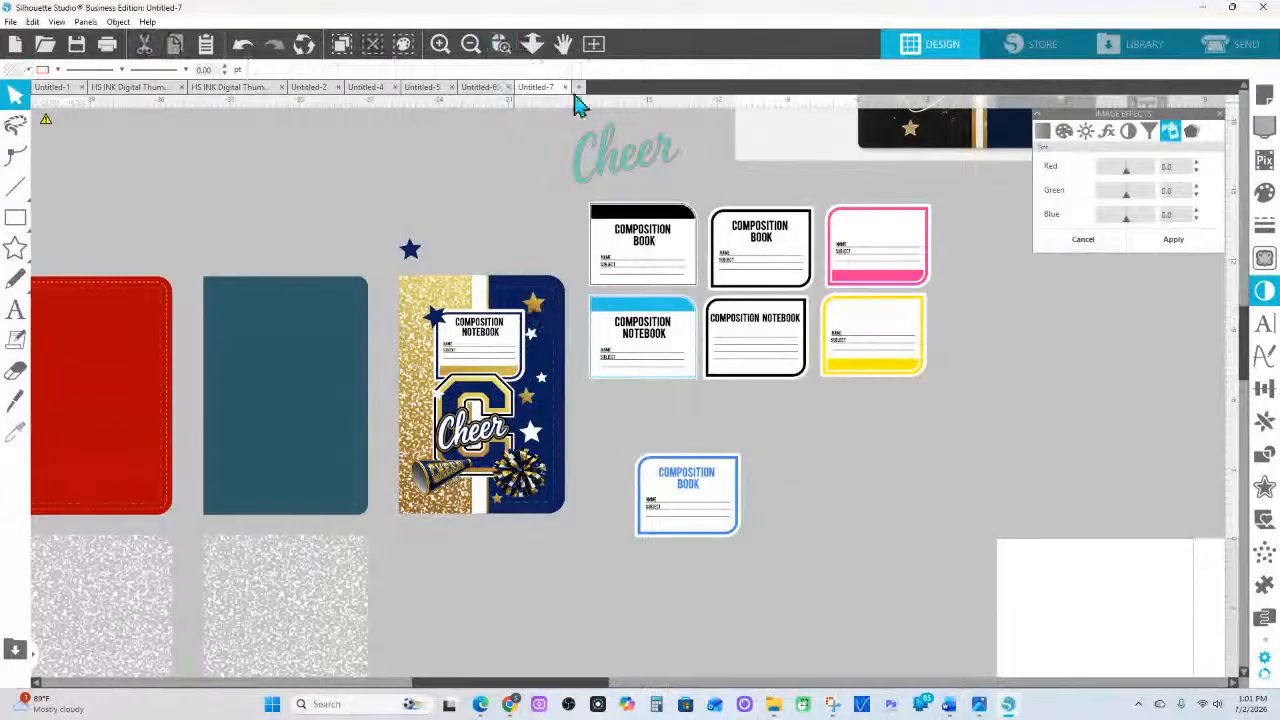
{"action": "scroll", "coordinate": [862, 292], "scroll_direction": "up", "scroll_amount": 1}
{"action": "scroll", "coordinate": [863, 300], "scroll_direction": "up", "scroll_amount": 2}
{"action": "key", "text": "space"}
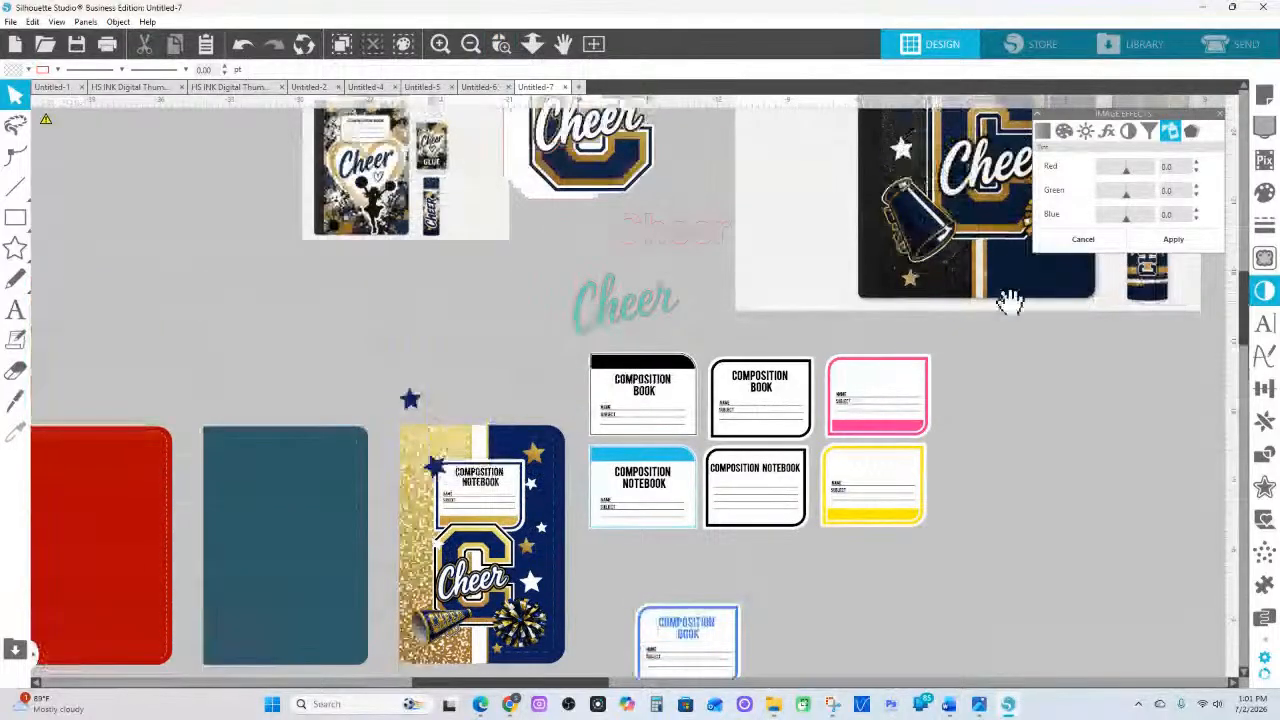
{"action": "left_click_drag", "start_coordinate": [1006, 304], "coordinate": [795, 448]}
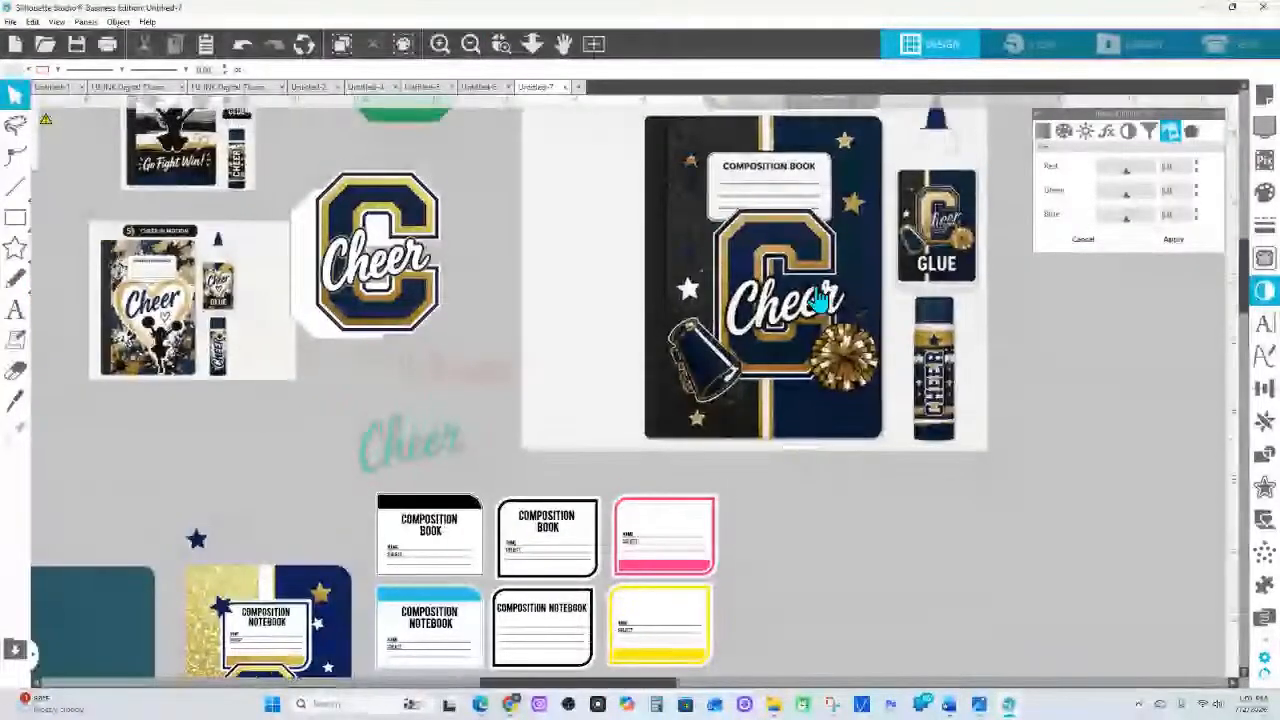
{"action": "scroll", "coordinate": [350, 516], "scroll_direction": "down", "scroll_amount": 5}
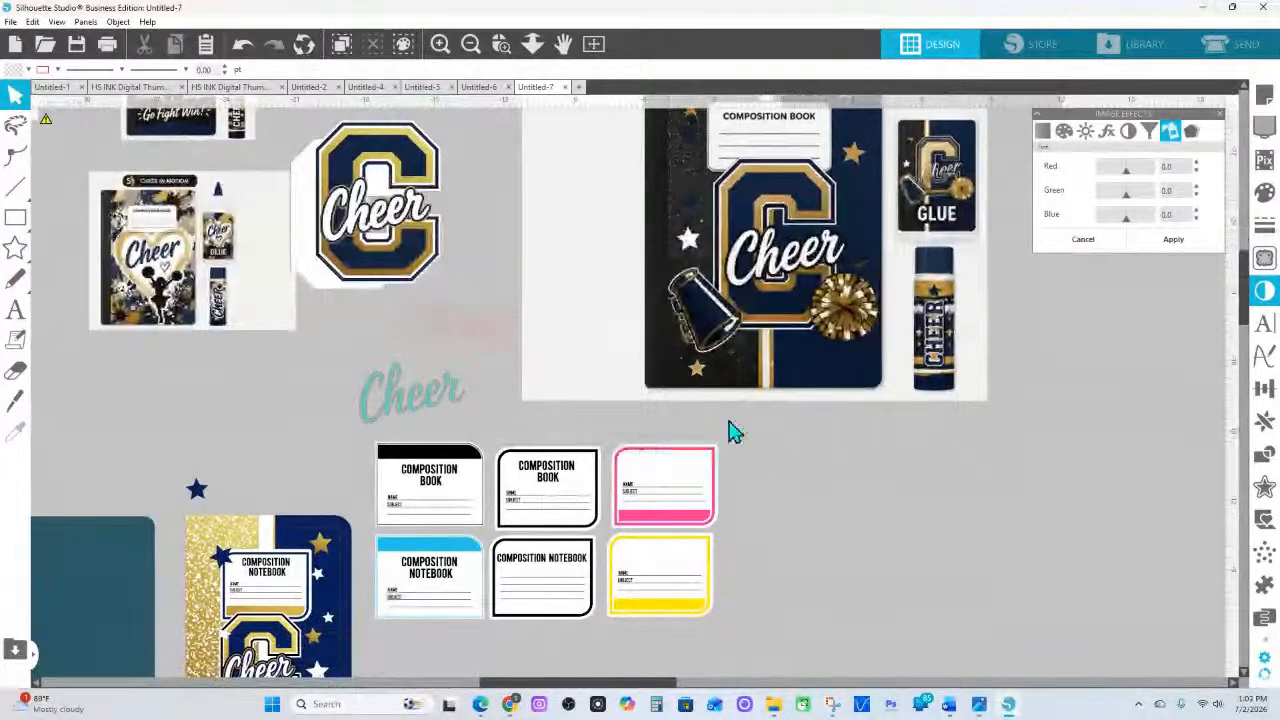
Examine the pom-pom corner and the glue stick artwork on the reference Cheer mockup
{"action": "left_click", "coordinate": [501, 43]}
{"action": "left_click_drag", "start_coordinate": [803, 200], "coordinate": [1021, 373]}
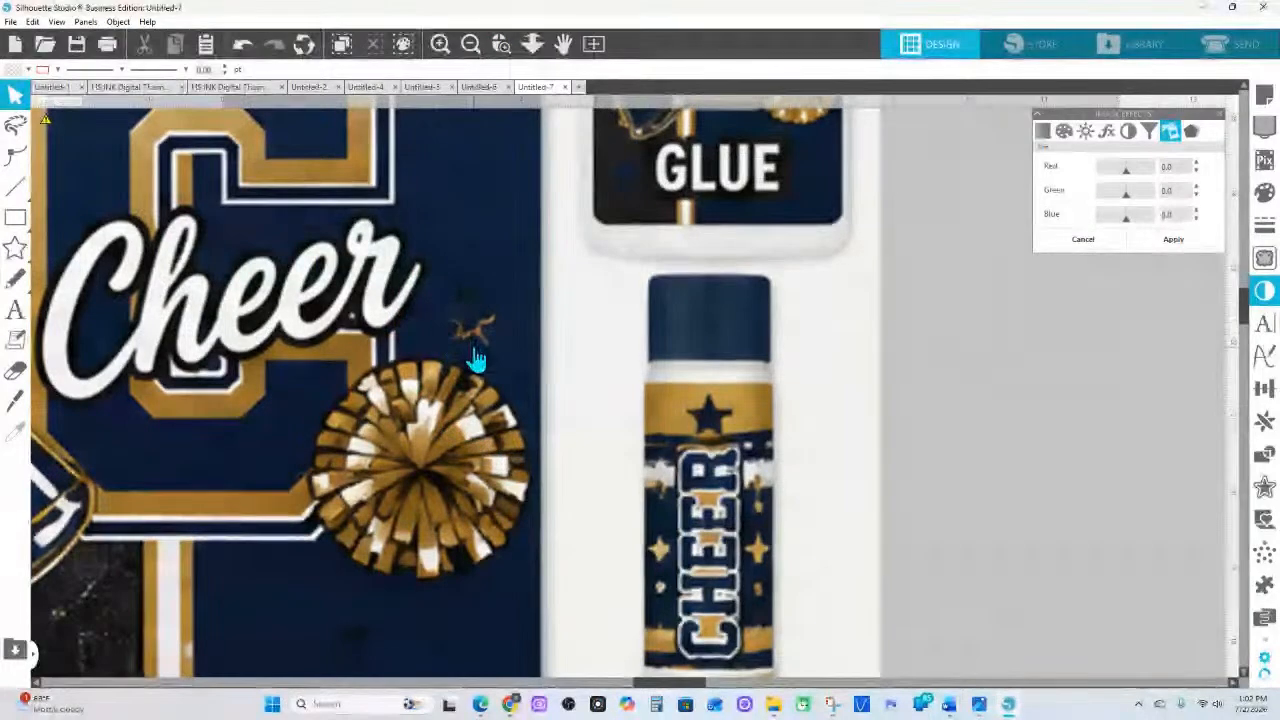
{"action": "left_click", "coordinate": [532, 43]}
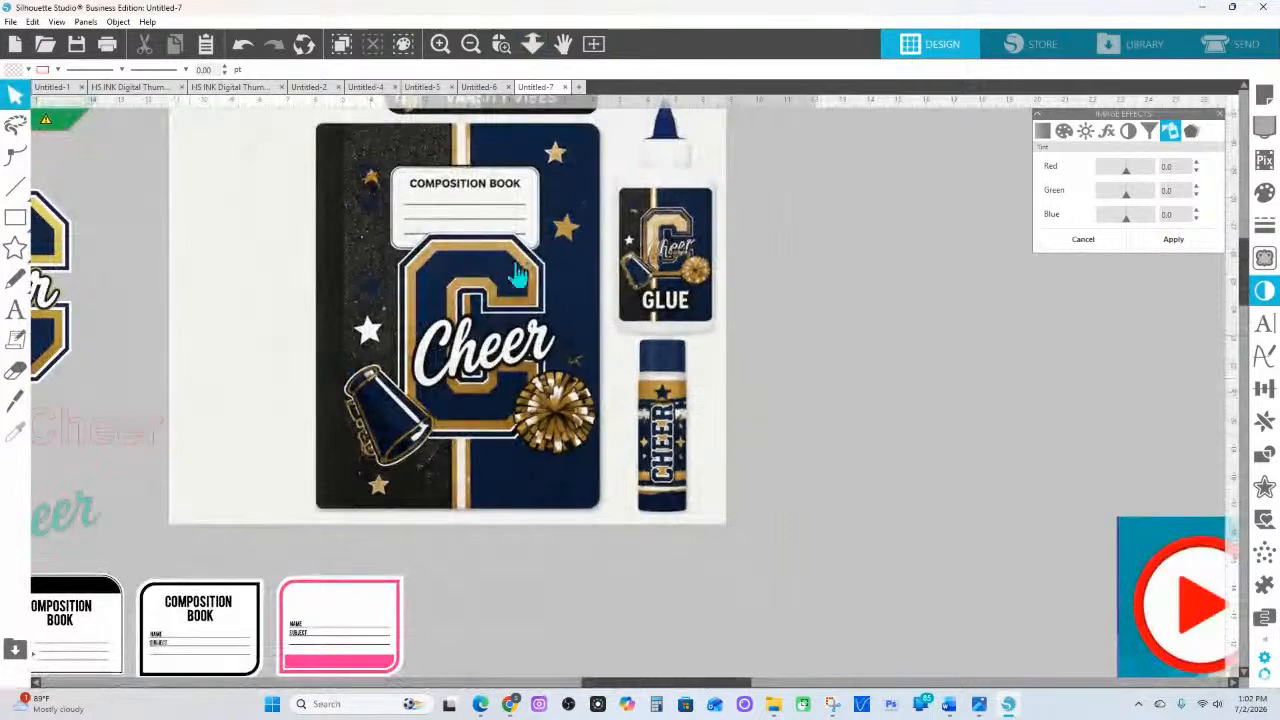
Recolour the three plain notebook covers with the navy sampled from the finished cheer cover
{"action": "left_click_drag", "start_coordinate": [128, 485], "coordinate": [563, 189]}
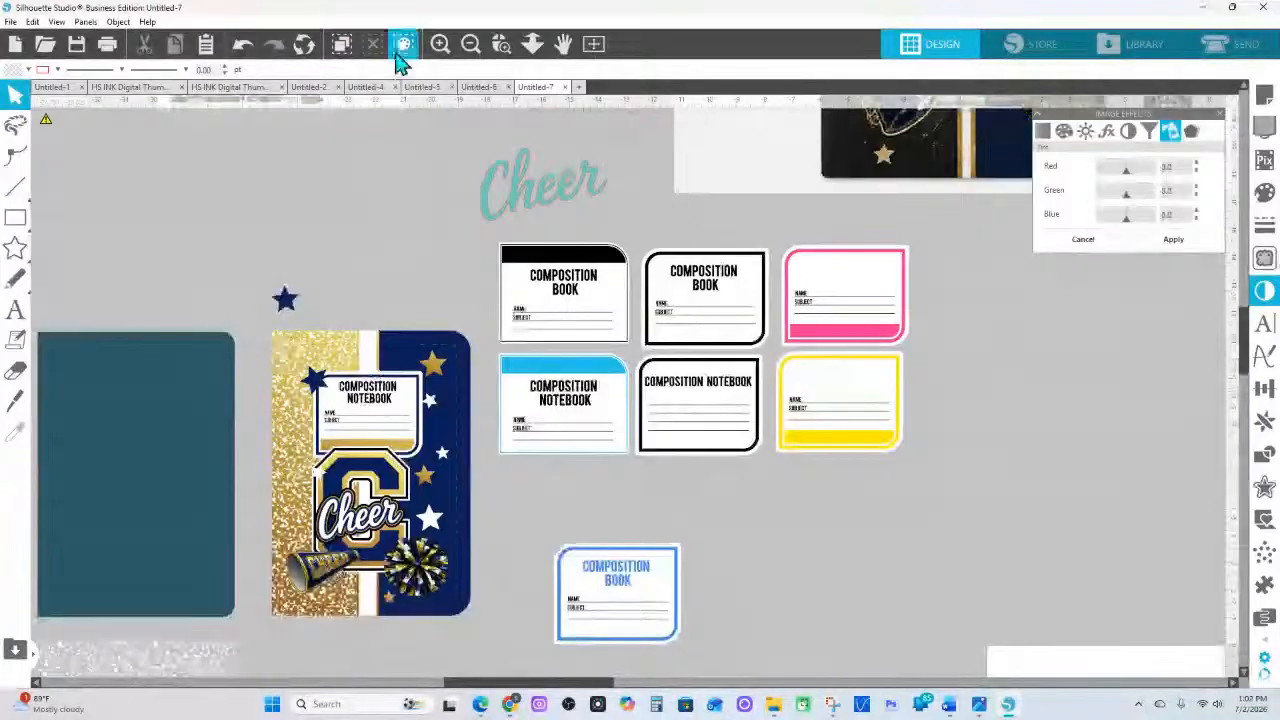
{"action": "left_click", "coordinate": [533, 47]}
{"action": "left_click_drag", "start_coordinate": [345, 241], "coordinate": [345, 287]}
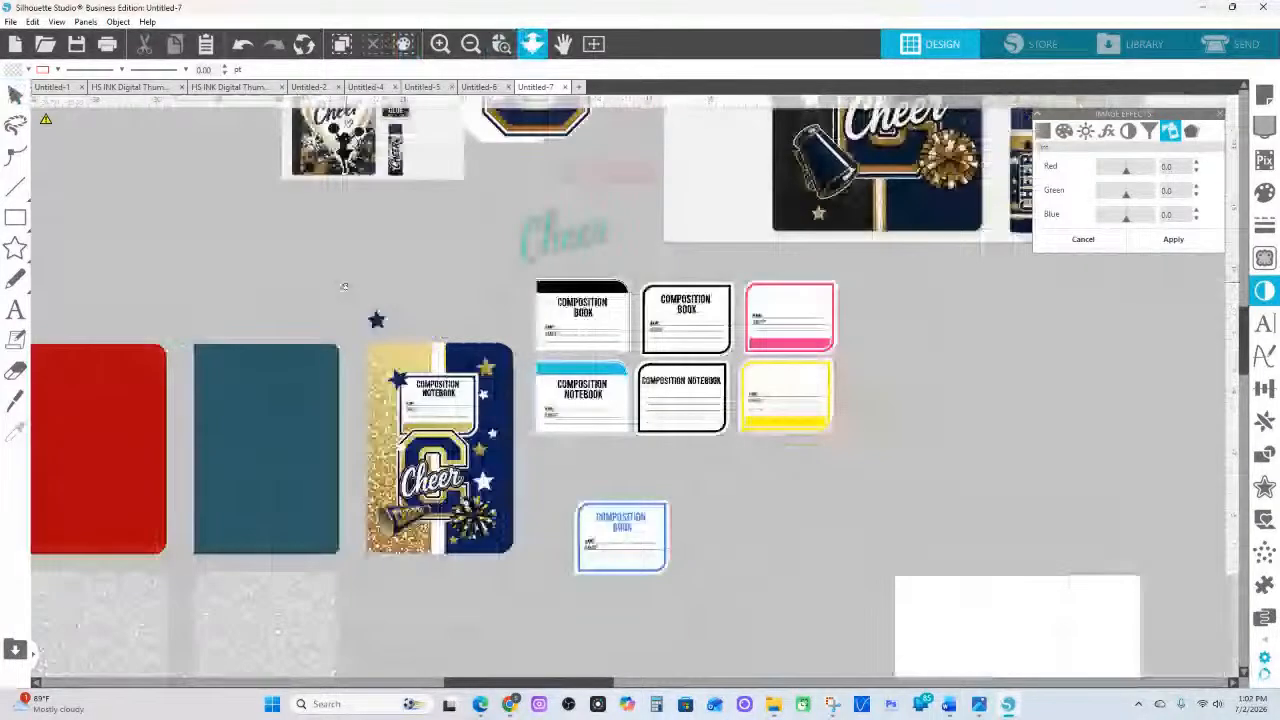
{"action": "left_click_drag", "start_coordinate": [137, 494], "coordinate": [350, 470]}
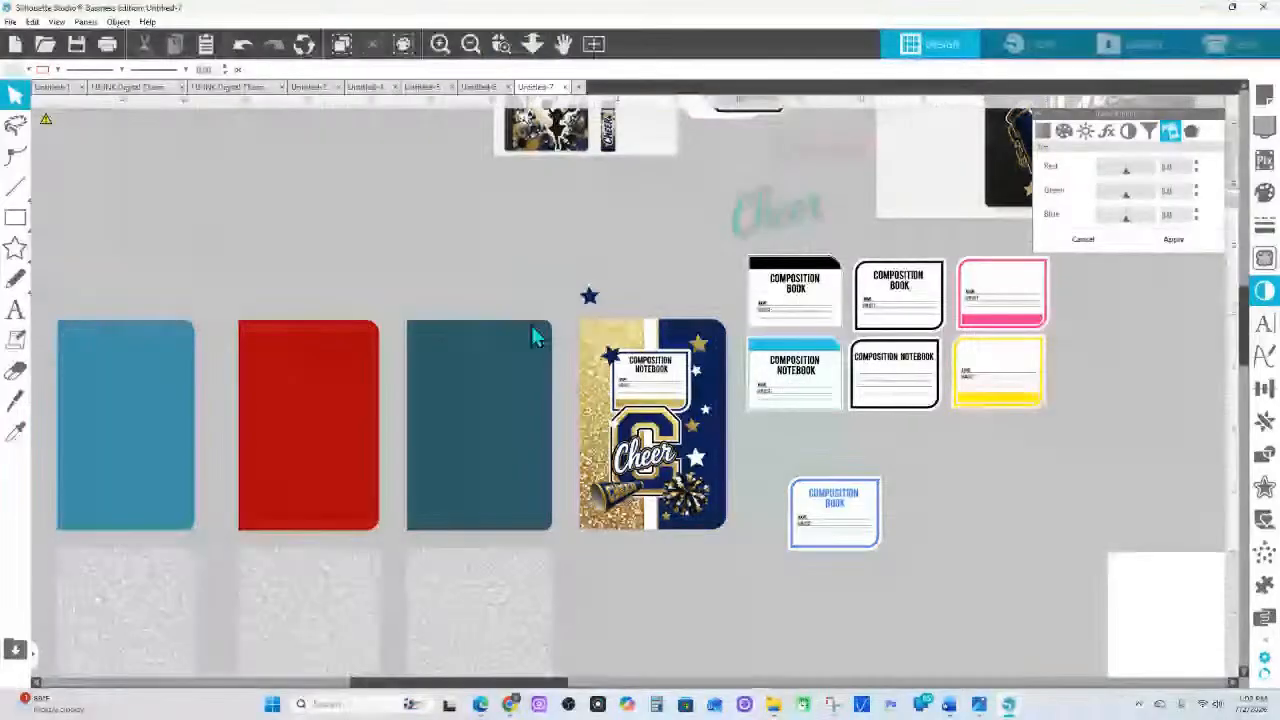
{"action": "left_click", "coordinate": [471, 337]}
{"action": "left_click", "coordinate": [337, 331], "text": "shift"}
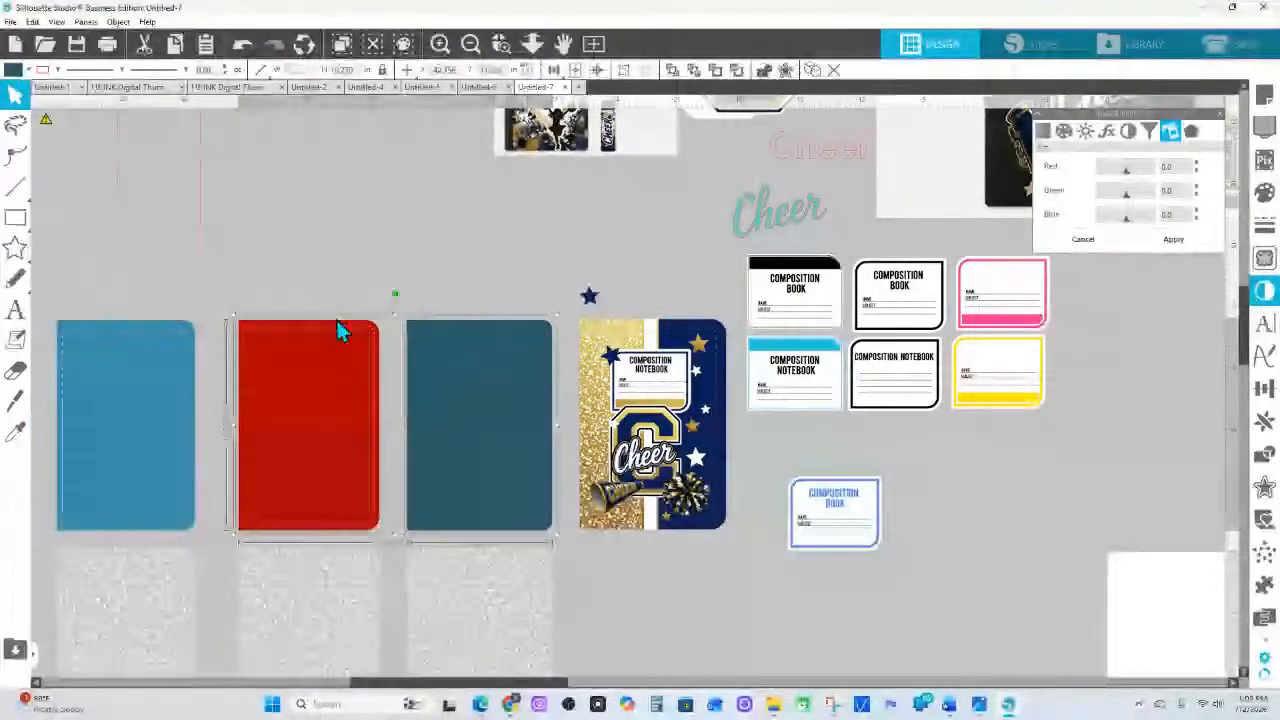
{"action": "left_click", "coordinate": [174, 333], "text": "shift"}
{"action": "left_click", "coordinate": [14, 436]}
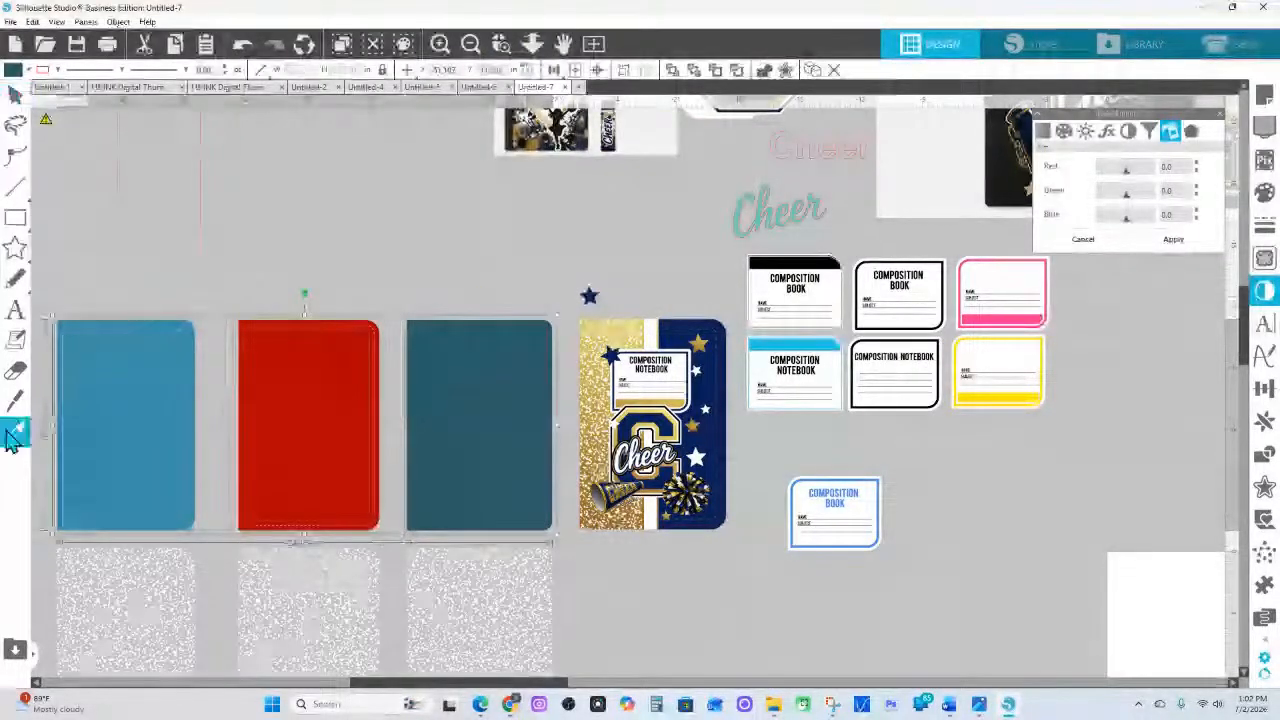
{"action": "left_click", "coordinate": [716, 357]}
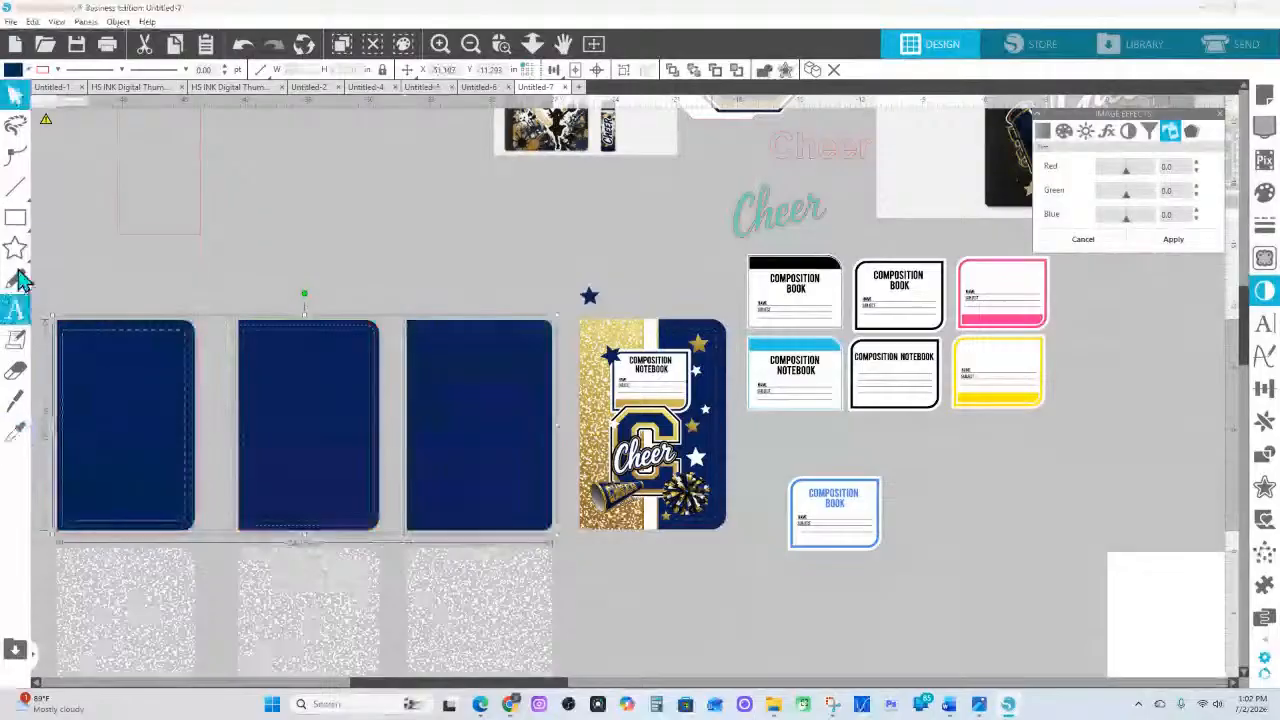
{"action": "left_click", "coordinate": [15, 248]}
{"action": "left_click", "coordinate": [588, 261]}
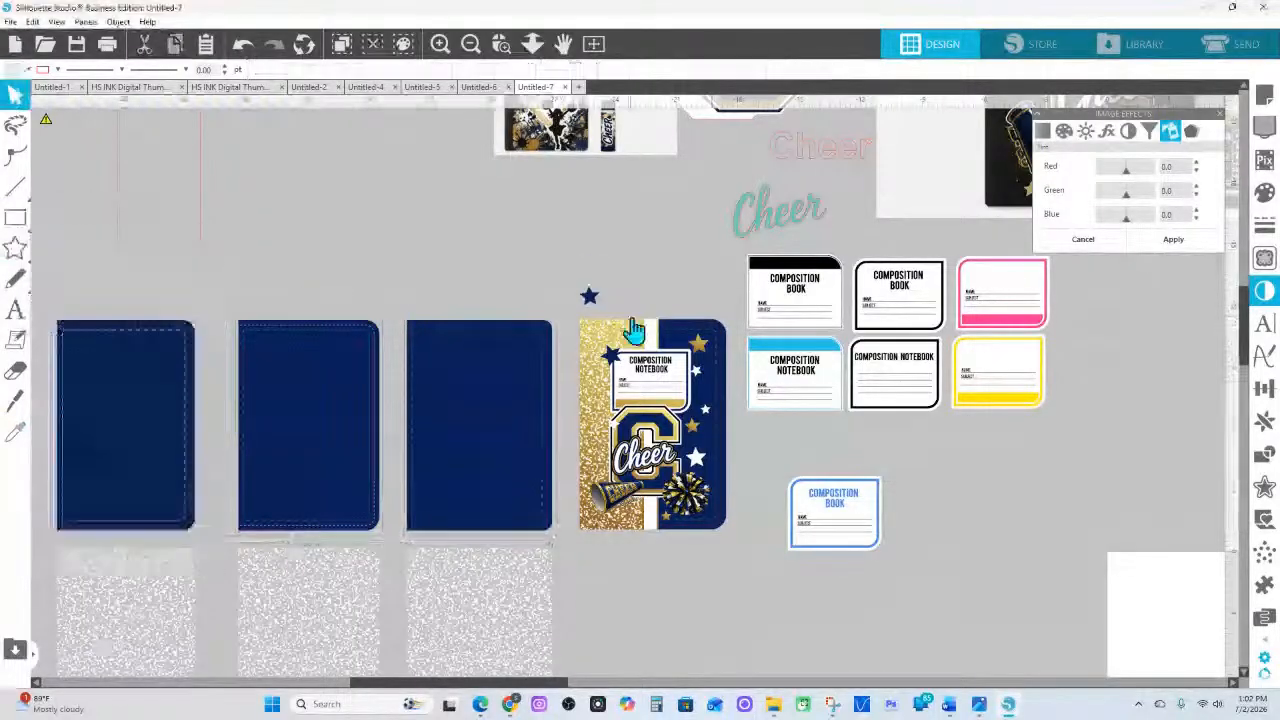
Copy the finished cover's white and gold centre stripe, group the copied pieces, and place them on the nearest navy cover
{"action": "left_click", "coordinate": [657, 335]}
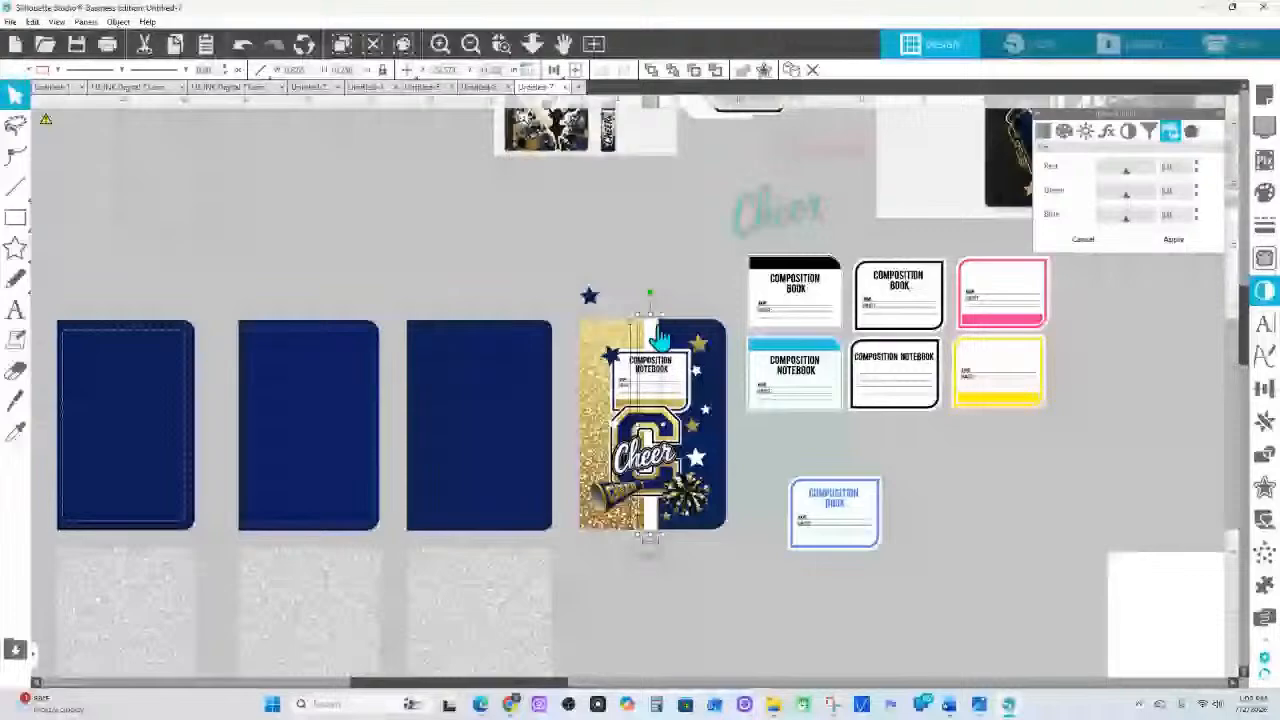
{"action": "right_click", "coordinate": [659, 336]}
{"action": "left_click", "coordinate": [697, 386]}
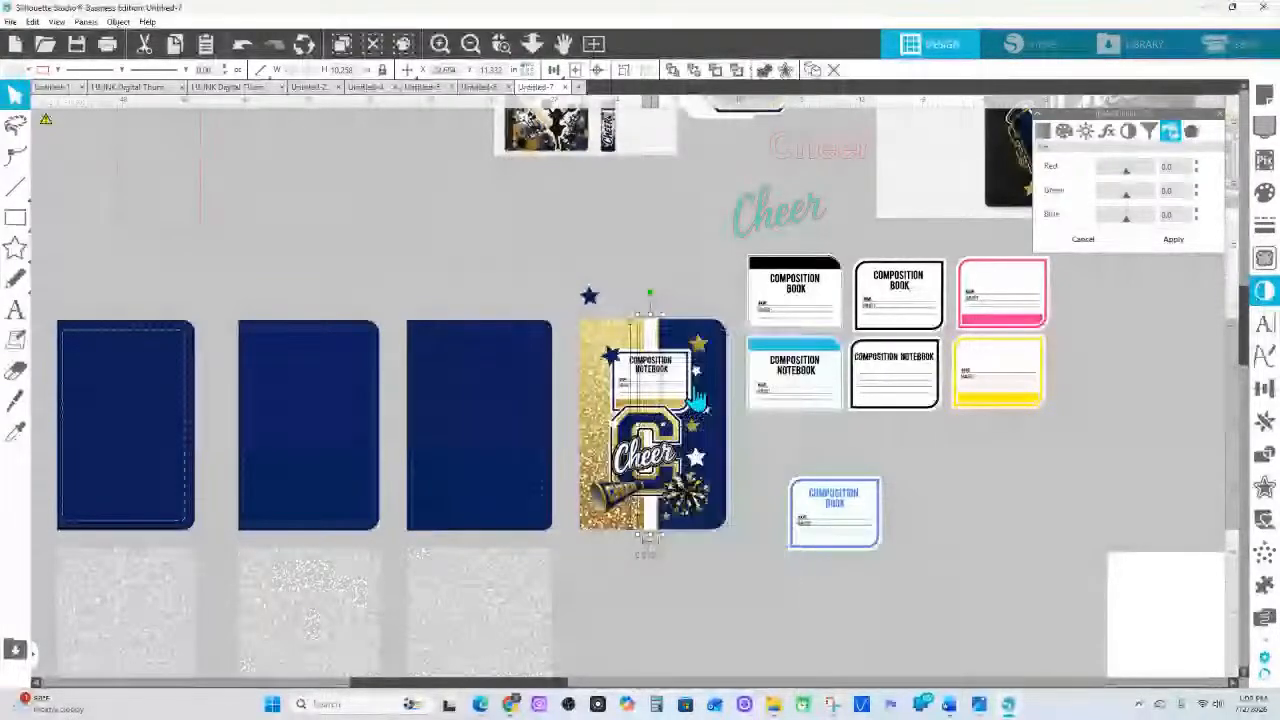
{"action": "right_click", "coordinate": [432, 273]}
{"action": "left_click", "coordinate": [480, 337]}
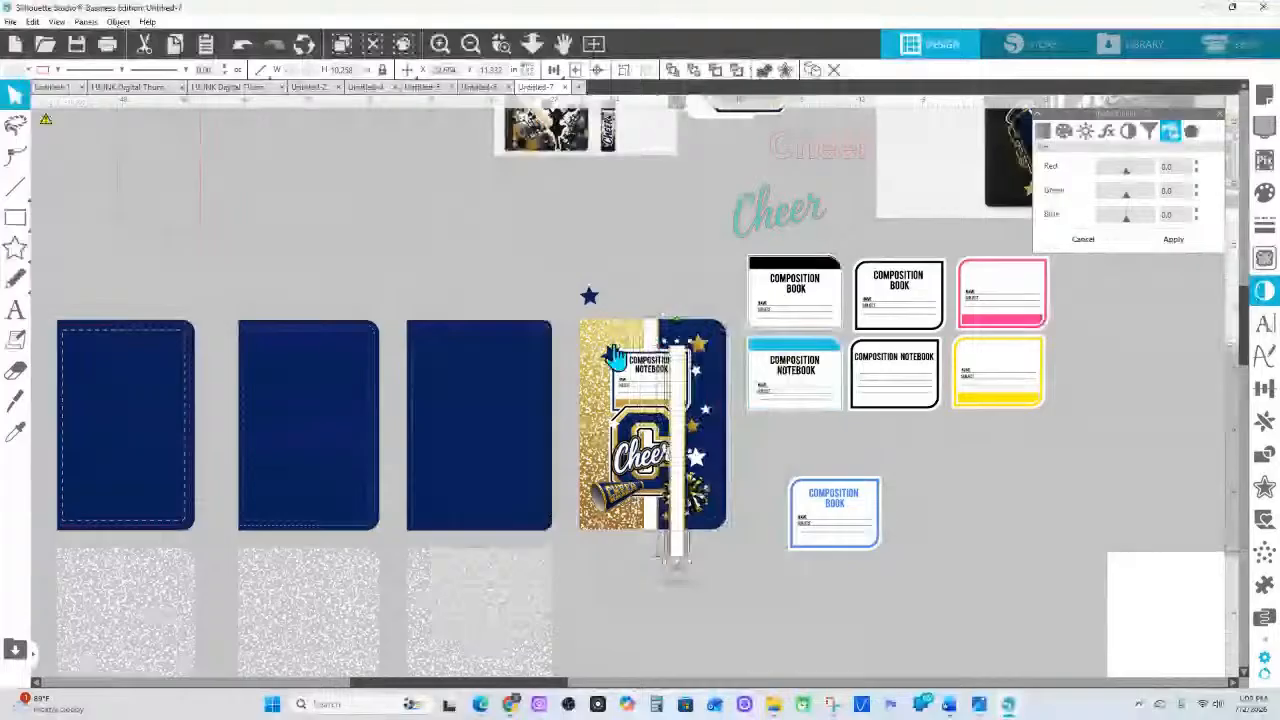
{"action": "right_click", "coordinate": [700, 366]}
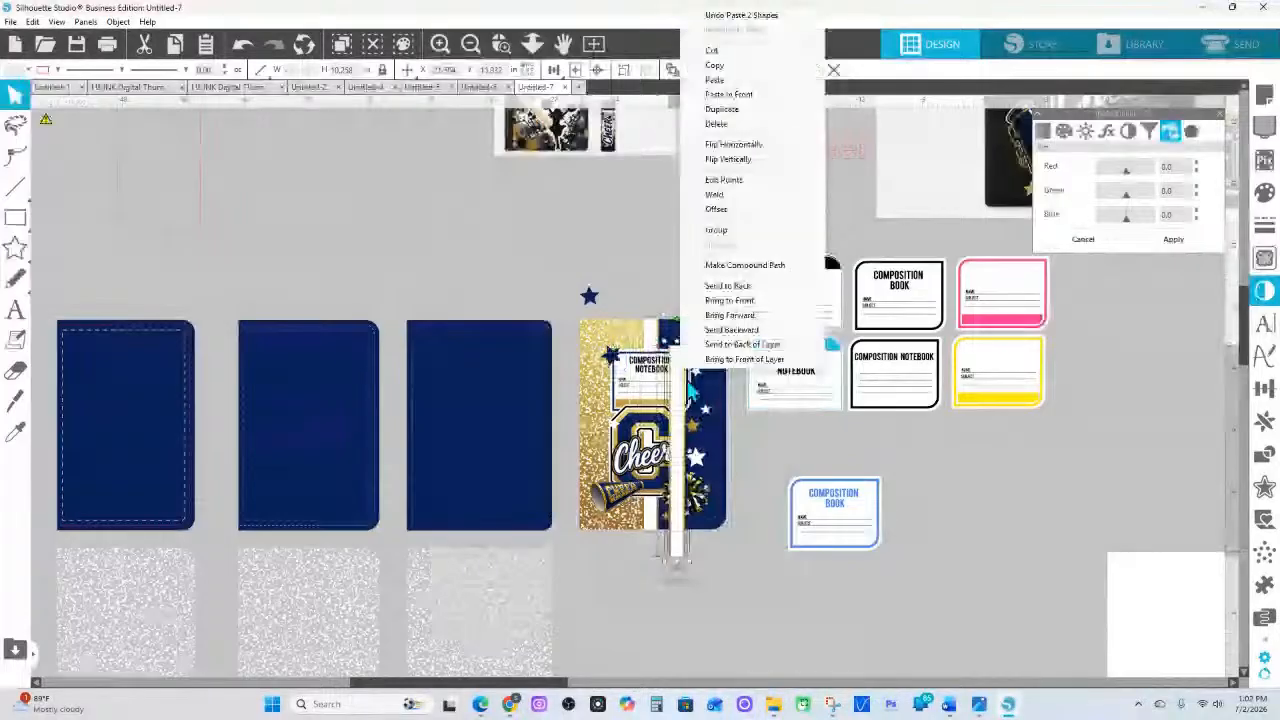
{"action": "left_click", "coordinate": [737, 229]}
{"action": "left_click_drag", "start_coordinate": [667, 418], "coordinate": [473, 418]}
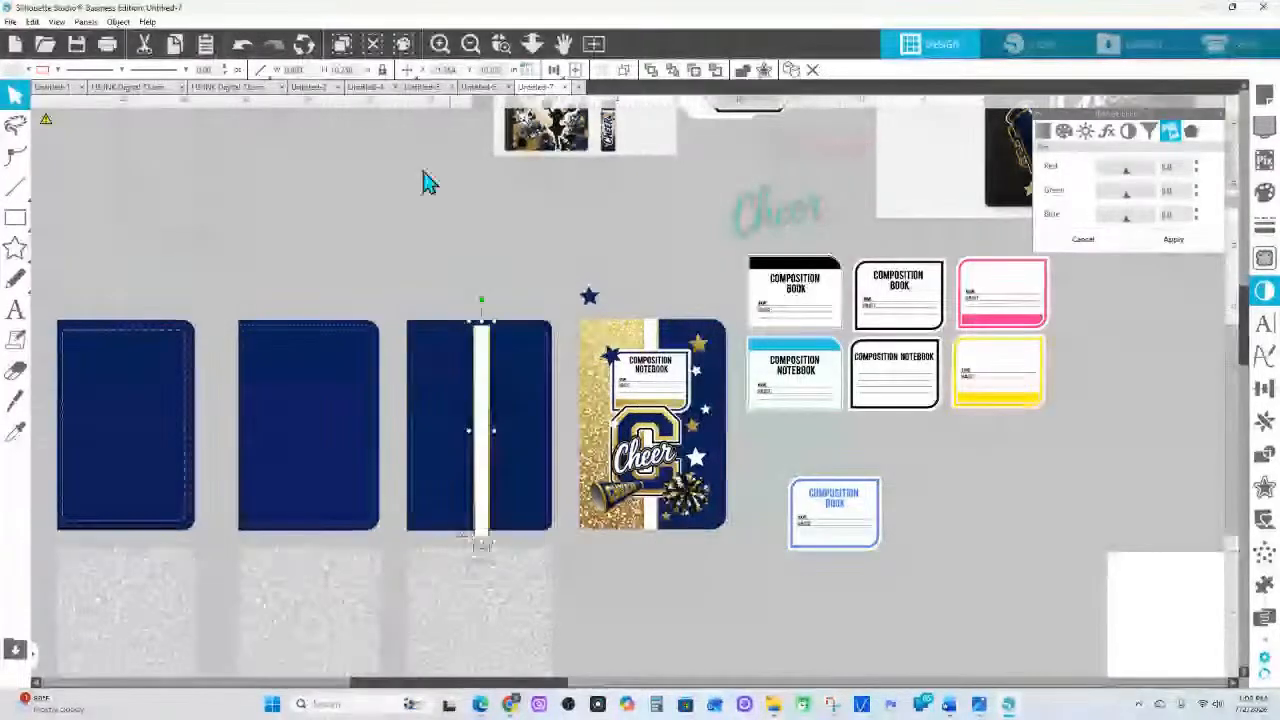
Centre the stripe horizontally on that navy cover and align its top with the cover's top edge
{"action": "left_click", "coordinate": [501, 43]}
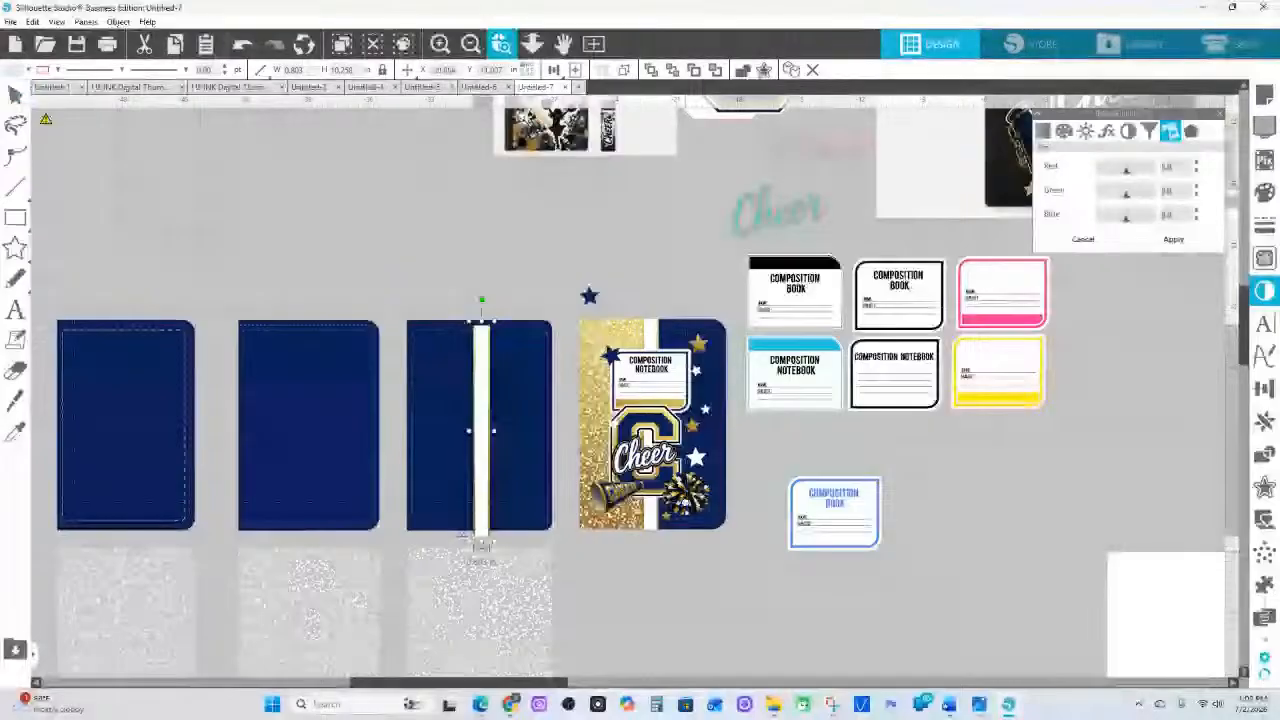
{"action": "left_click_drag", "start_coordinate": [76, 444], "coordinate": [679, 376]}
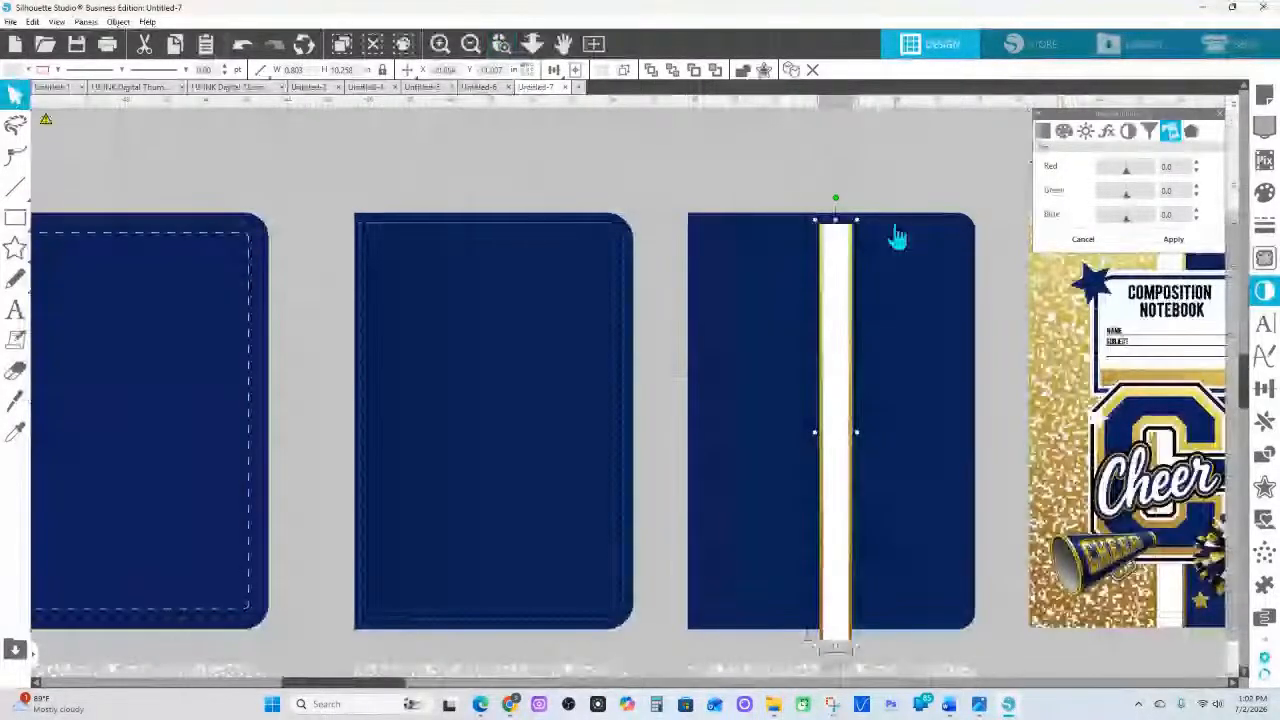
{"action": "left_click_drag", "start_coordinate": [846, 276], "coordinate": [847, 298]}
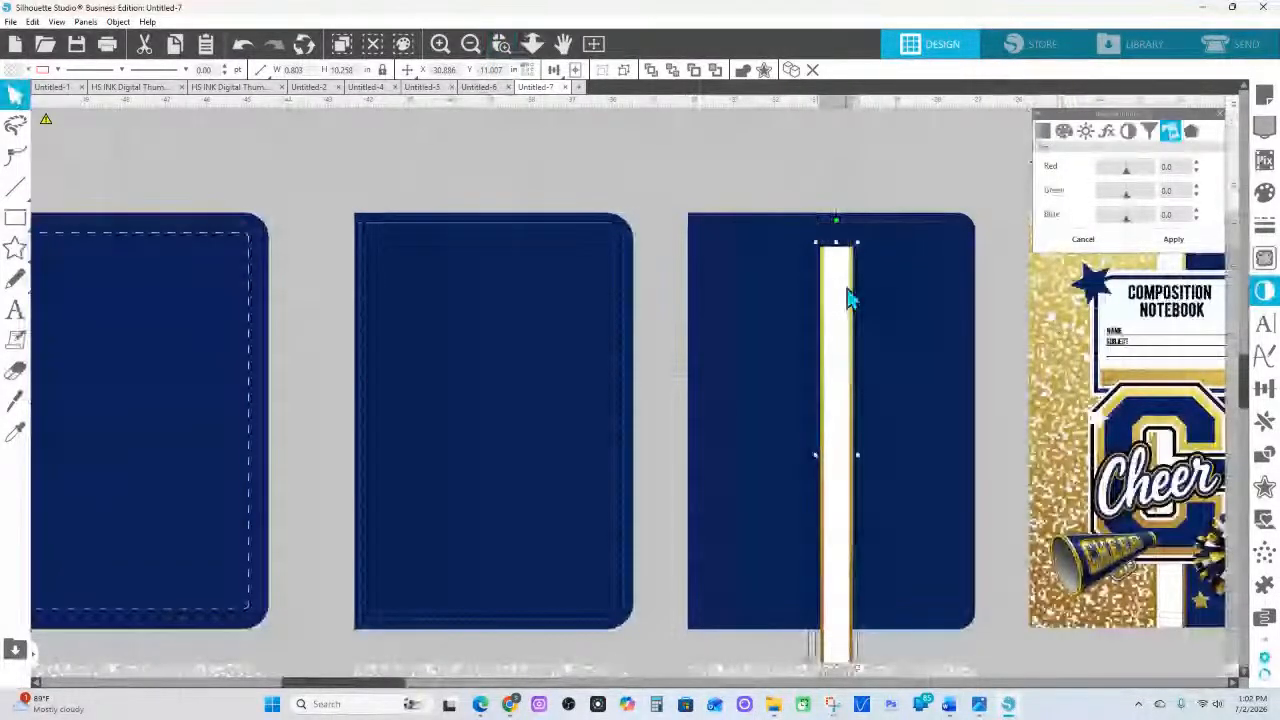
{"action": "left_click", "coordinate": [893, 236]}
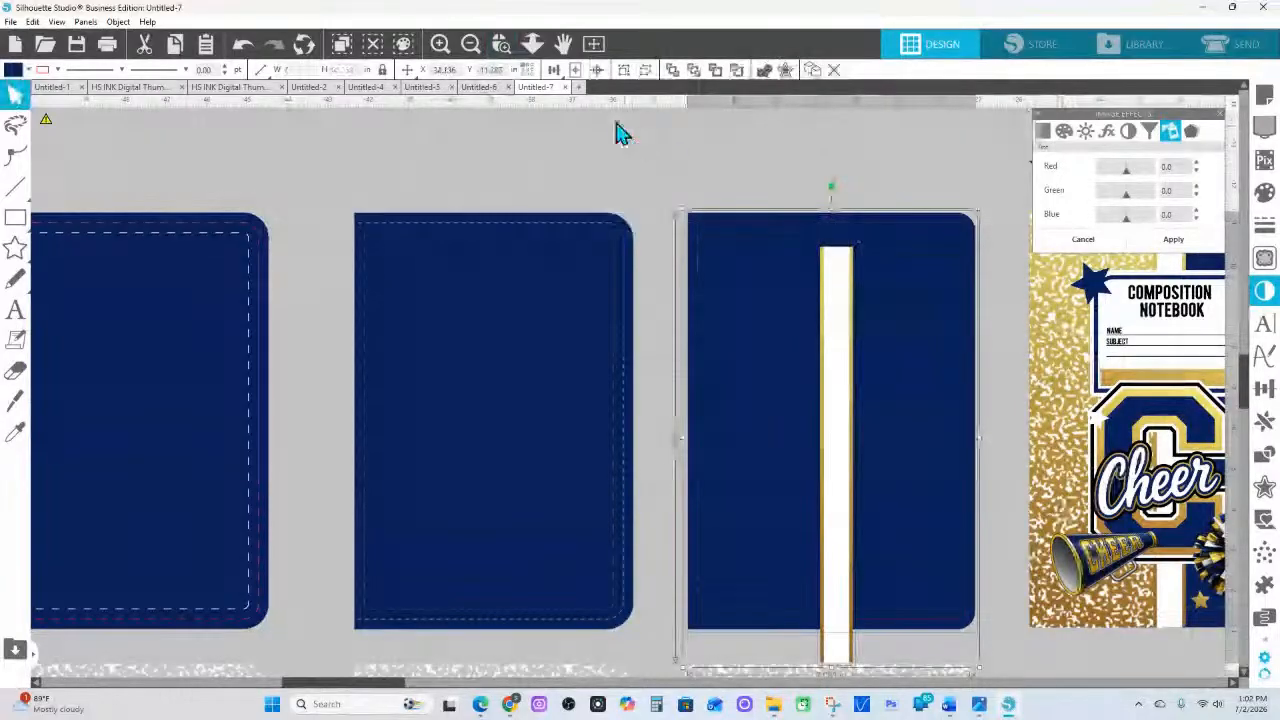
{"action": "left_click", "coordinate": [555, 71]}
{"action": "left_click_drag", "start_coordinate": [1122, 115], "coordinate": [306, 102]}
{"action": "left_click", "coordinate": [321, 209]}
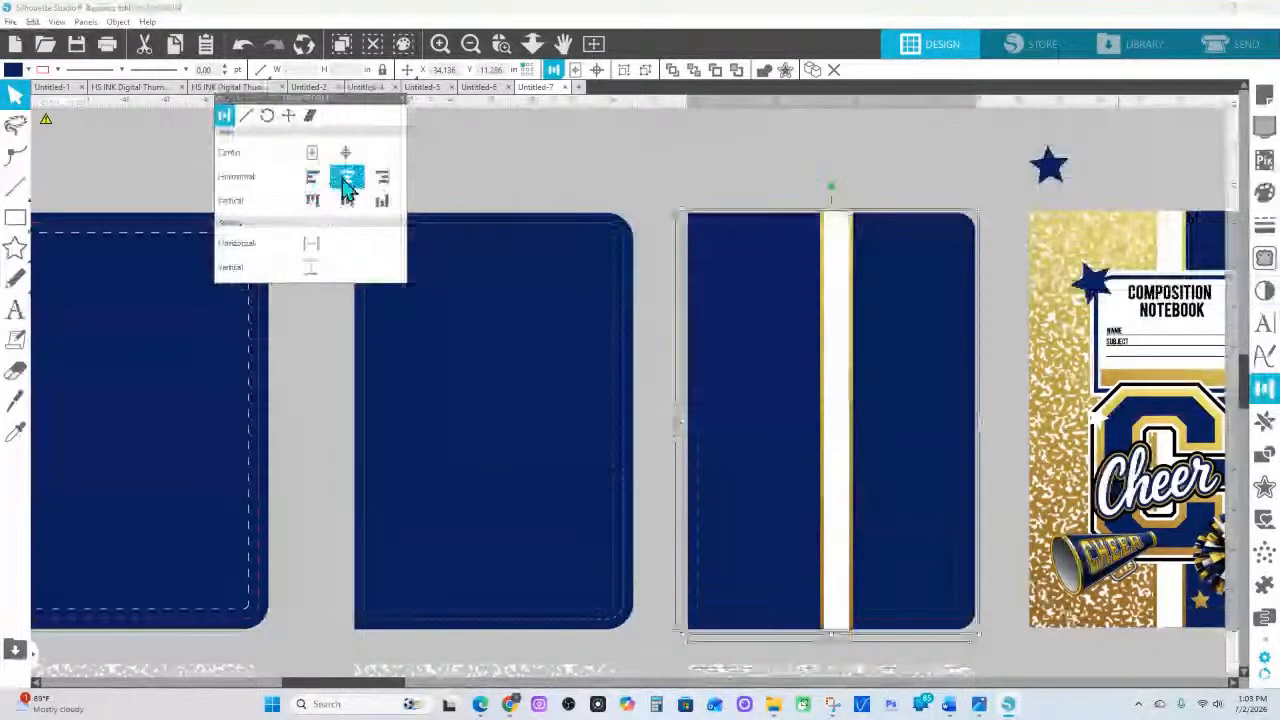
{"action": "left_click", "coordinate": [347, 178]}
{"action": "left_click", "coordinate": [657, 143]}
Place a copy of the stripe on the middle navy cover, centred horizontally and aligned to the cover's top edge
{"action": "left_click", "coordinate": [828, 310]}
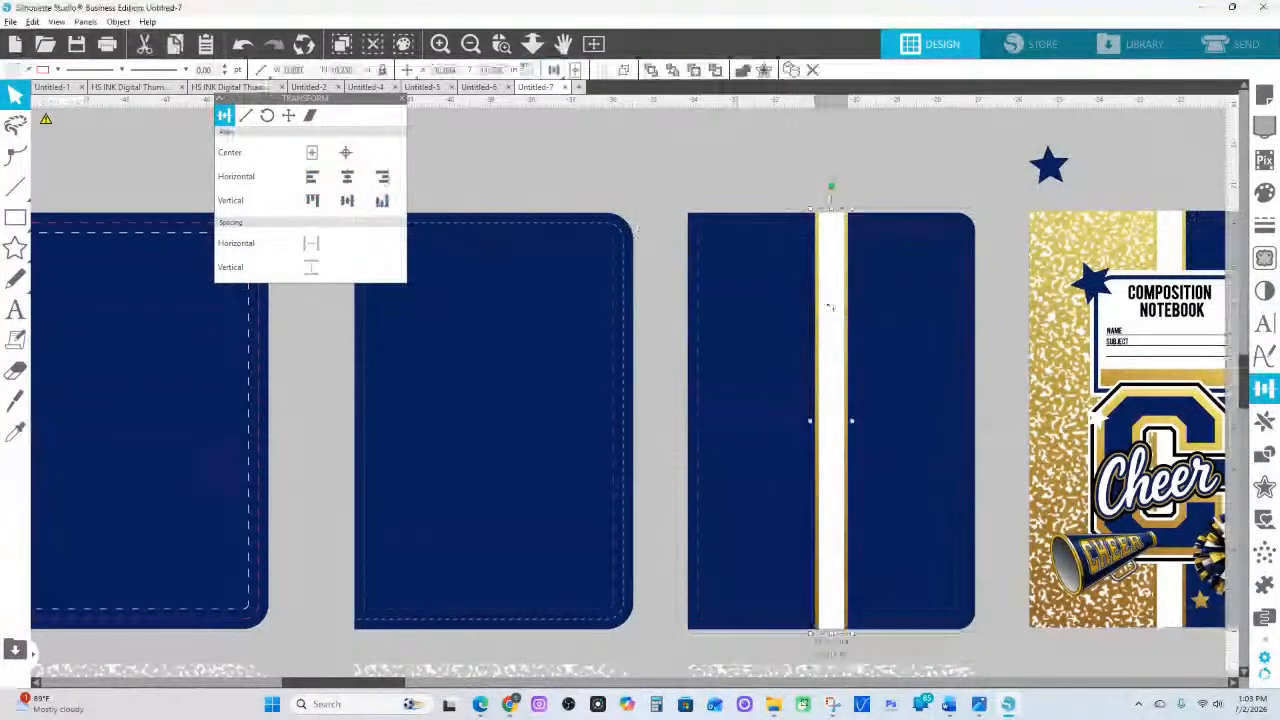
{"action": "left_click_drag", "start_coordinate": [828, 310], "coordinate": [486, 349]}
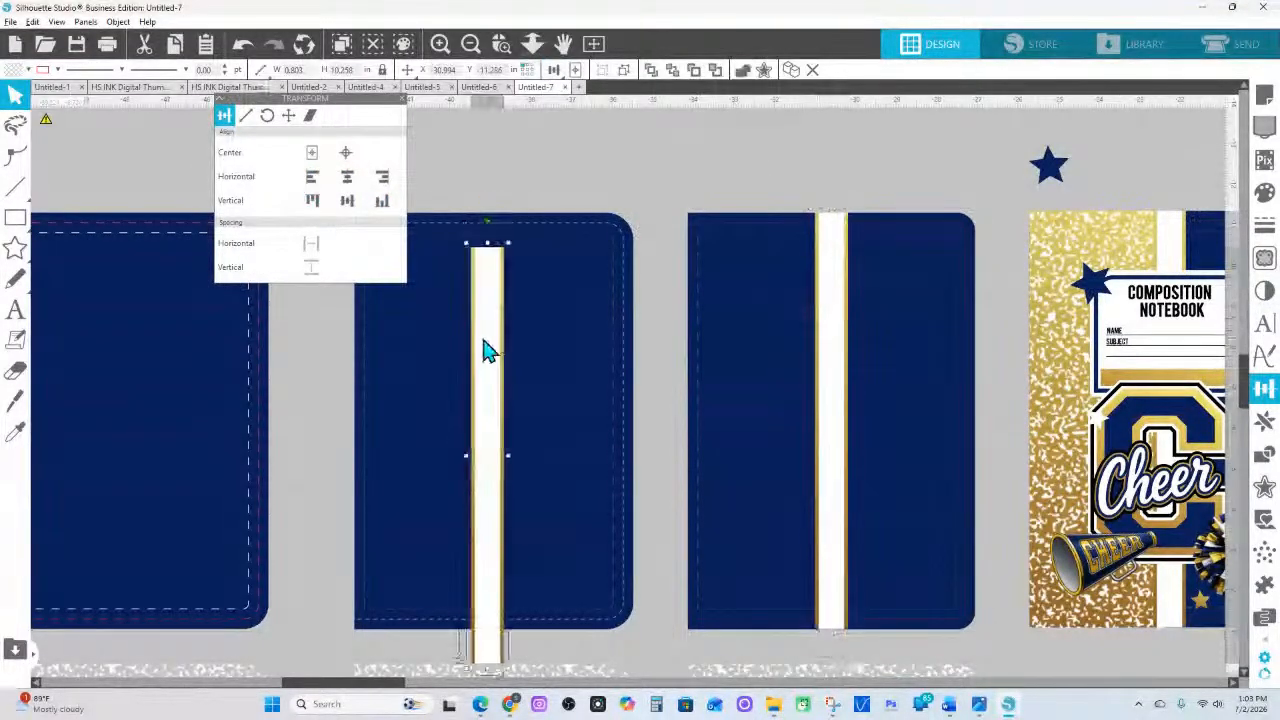
{"action": "left_click", "coordinate": [538, 235], "text": "shift"}
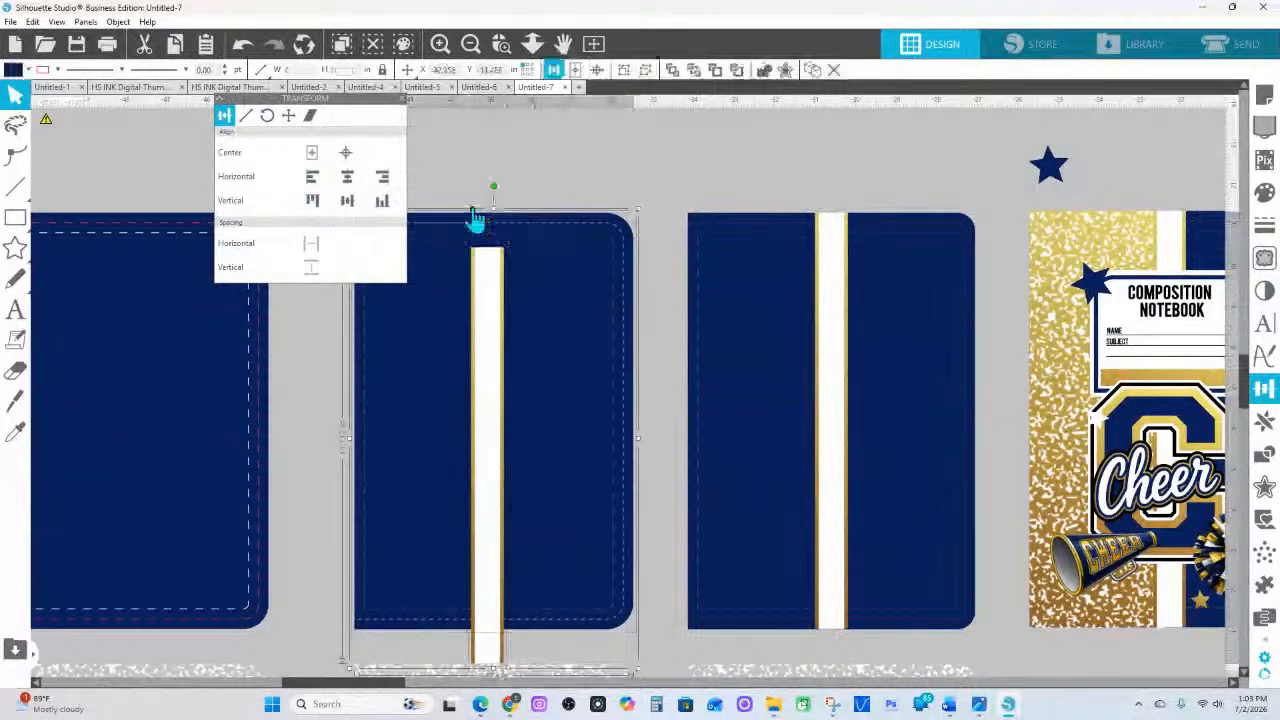
{"action": "left_click", "coordinate": [347, 177]}
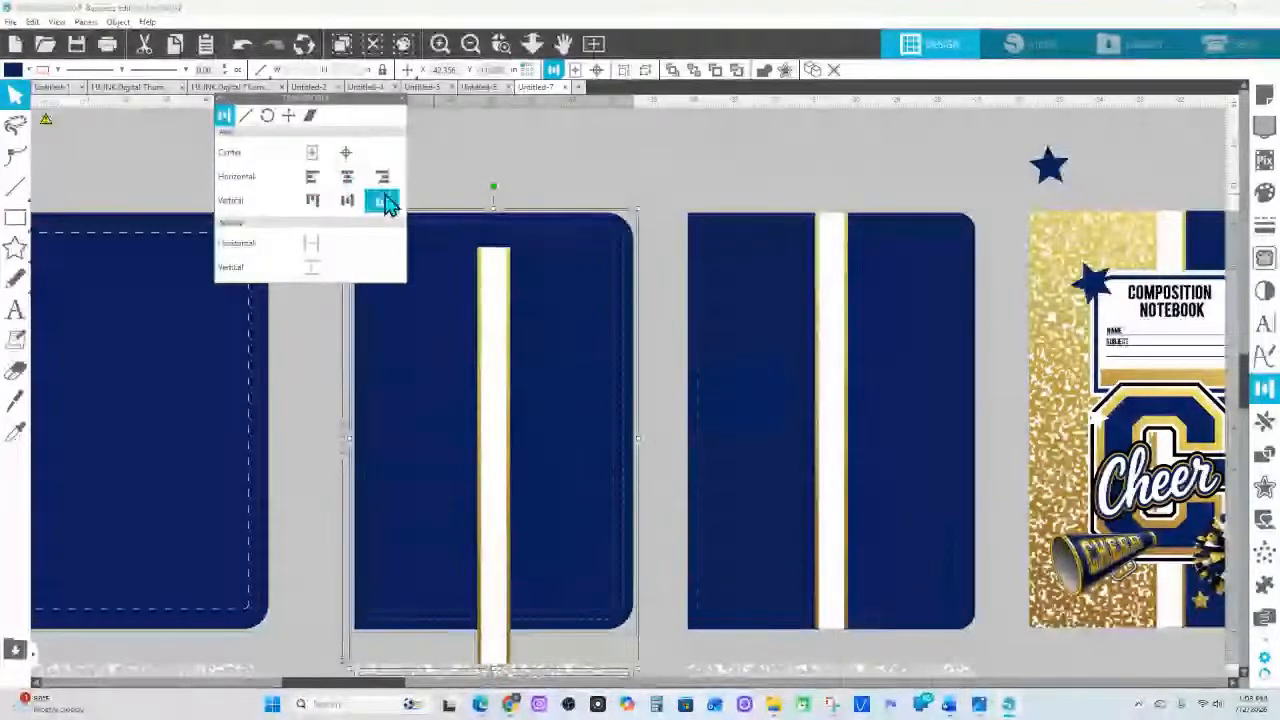
{"action": "left_click", "coordinate": [312, 200]}
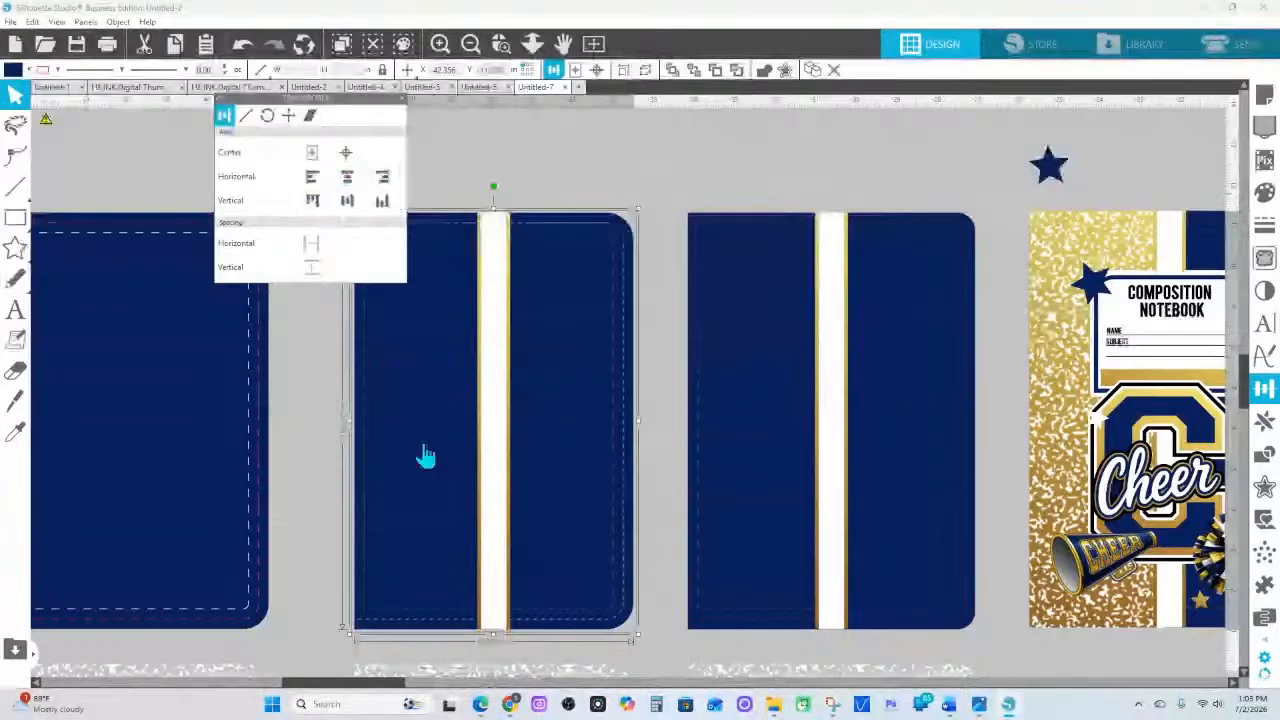
{"action": "left_click", "coordinate": [500, 150]}
Place another stripe copy on the remaining navy cover, centred horizontally and top-aligned to the cover's inner outline
{"action": "left_click", "coordinate": [503, 263]}
{"action": "left_click_drag", "start_coordinate": [503, 270], "coordinate": [106, 337]}
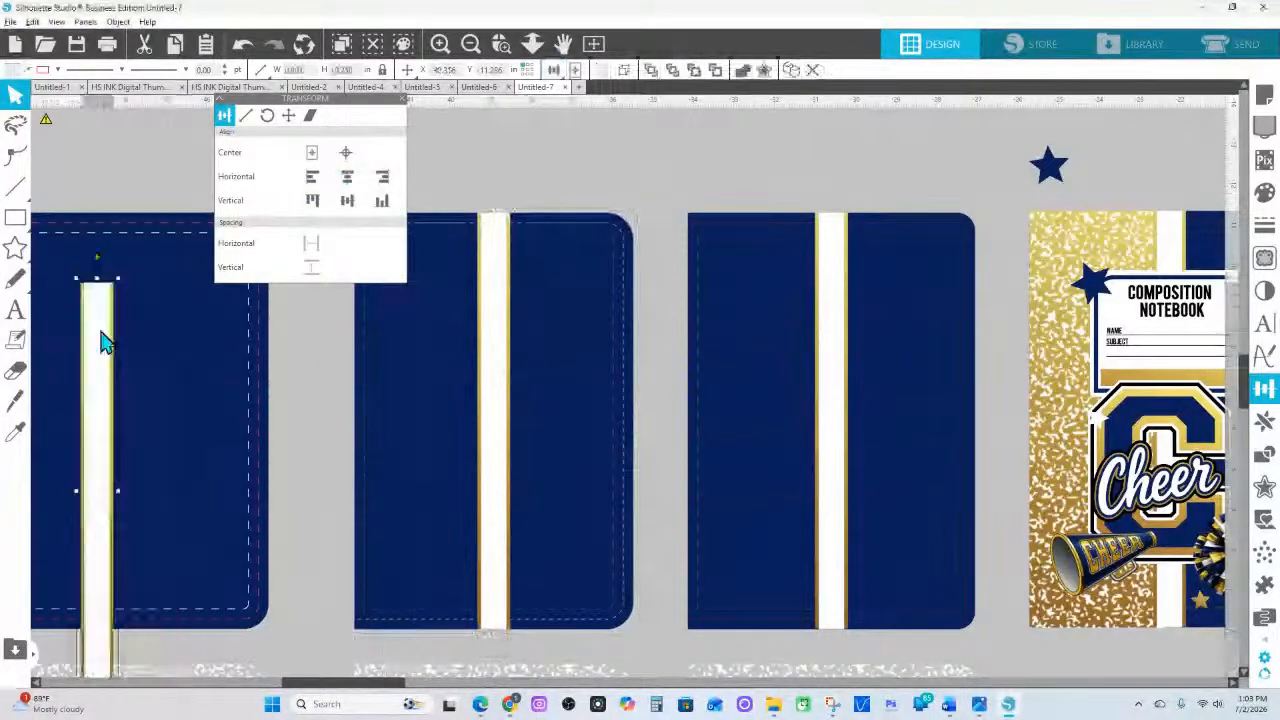
{"action": "left_click", "coordinate": [115, 233], "text": "shift"}
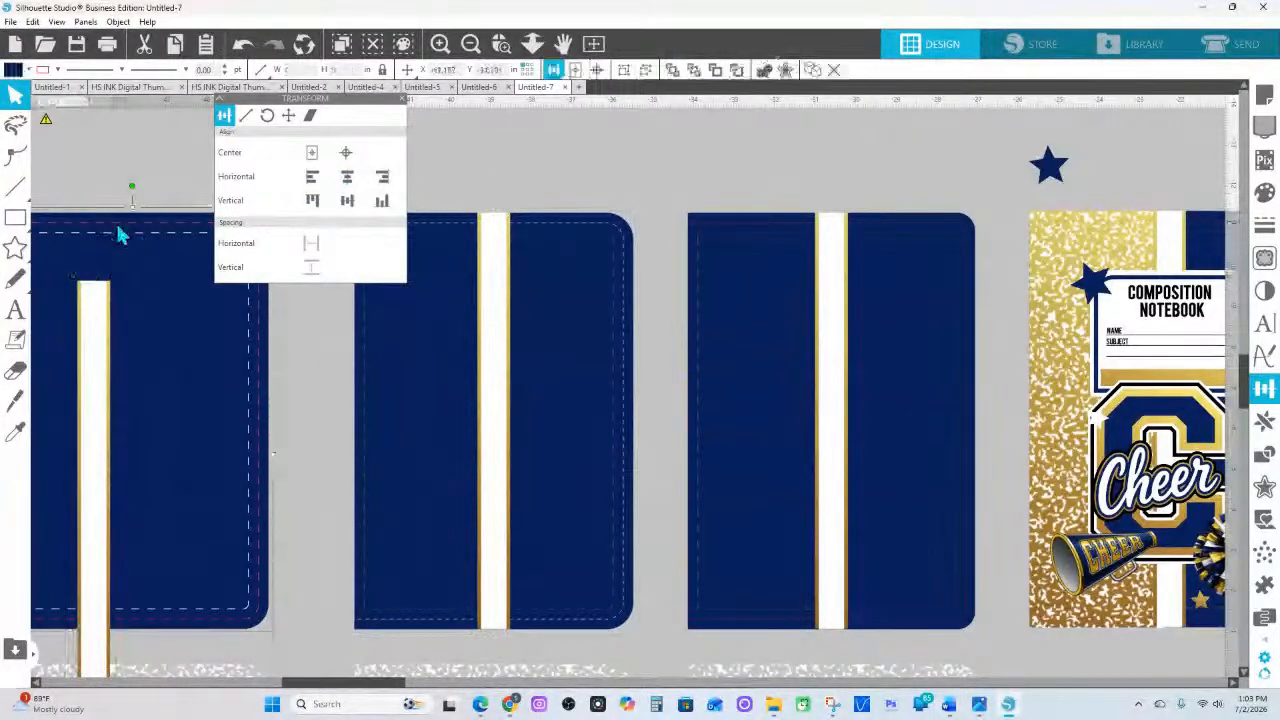
{"action": "left_click", "coordinate": [122, 209]}
{"action": "left_click", "coordinate": [117, 237]}
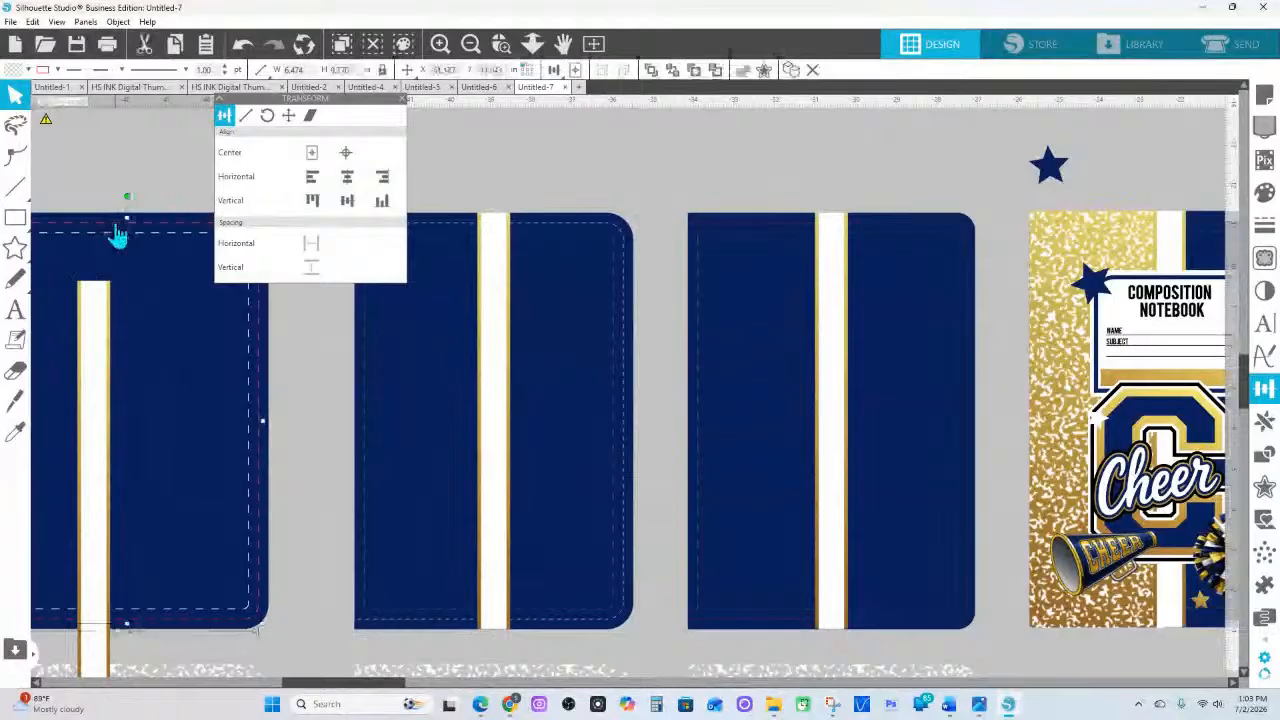
{"action": "left_click", "coordinate": [120, 254]}
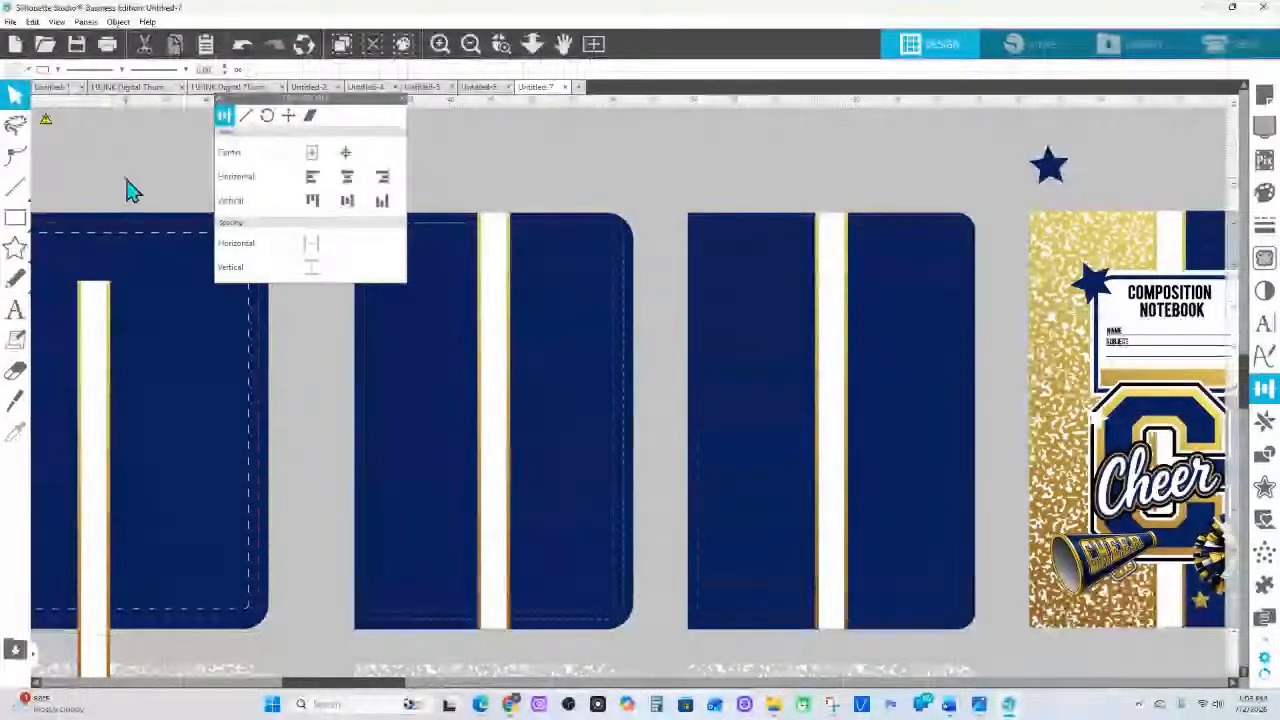
{"action": "left_click", "coordinate": [132, 233]}
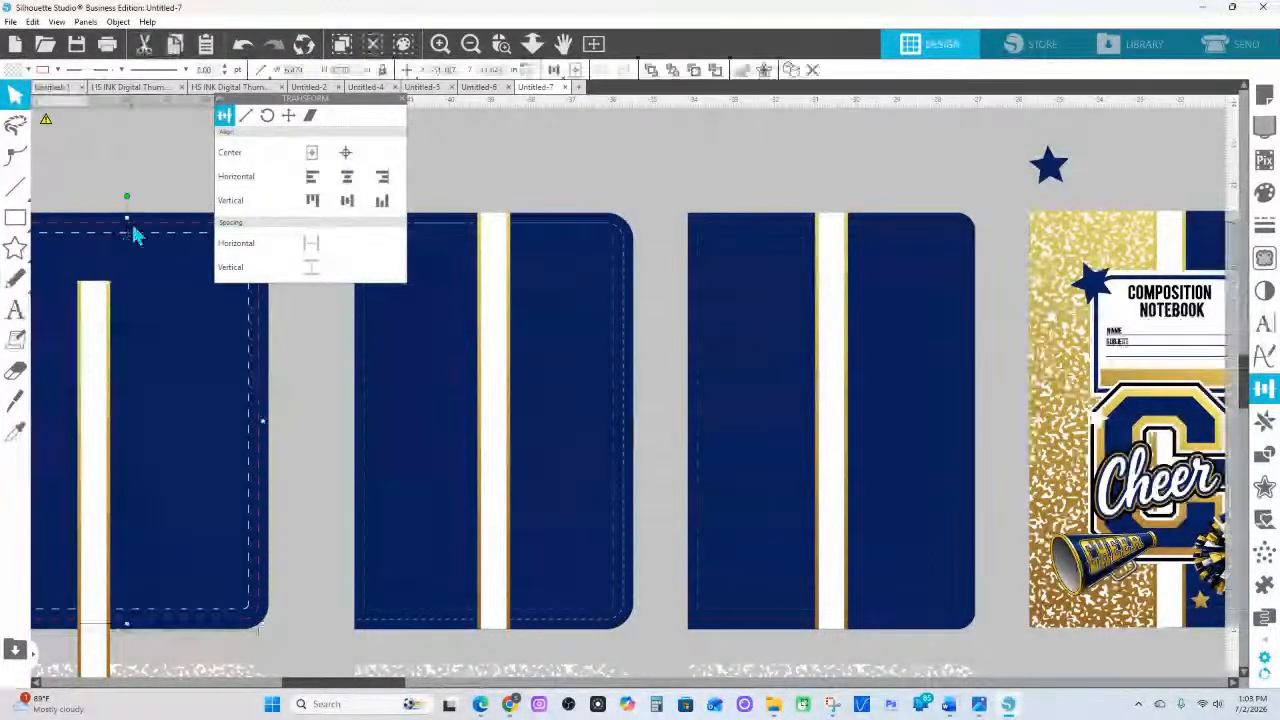
{"action": "left_click", "coordinate": [315, 203]}
{"action": "left_click", "coordinate": [348, 180]}
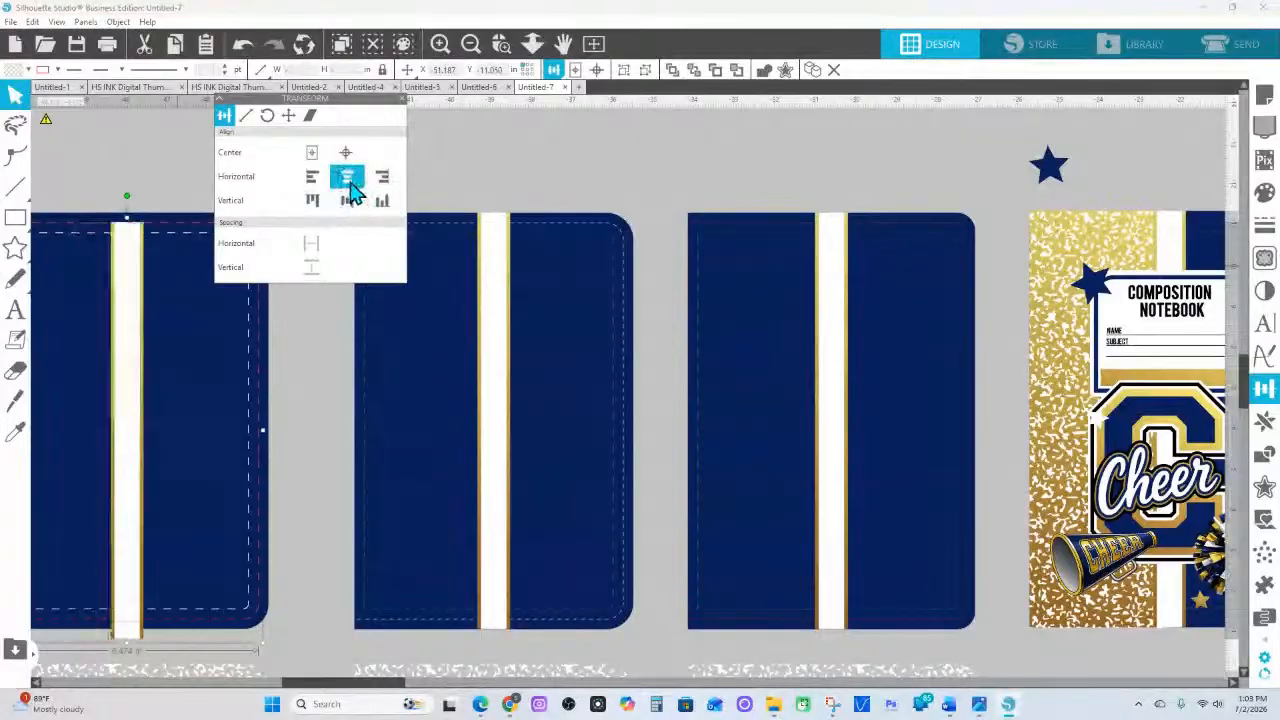
Draw a rectangle about 4.7 × 12.5 in over the first cover's left half up to mid-stripe, and copy it onto the other two covers
{"action": "left_click", "coordinate": [532, 43]}
{"action": "scroll", "coordinate": [560, 192], "scroll_direction": "down", "scroll_amount": 1}
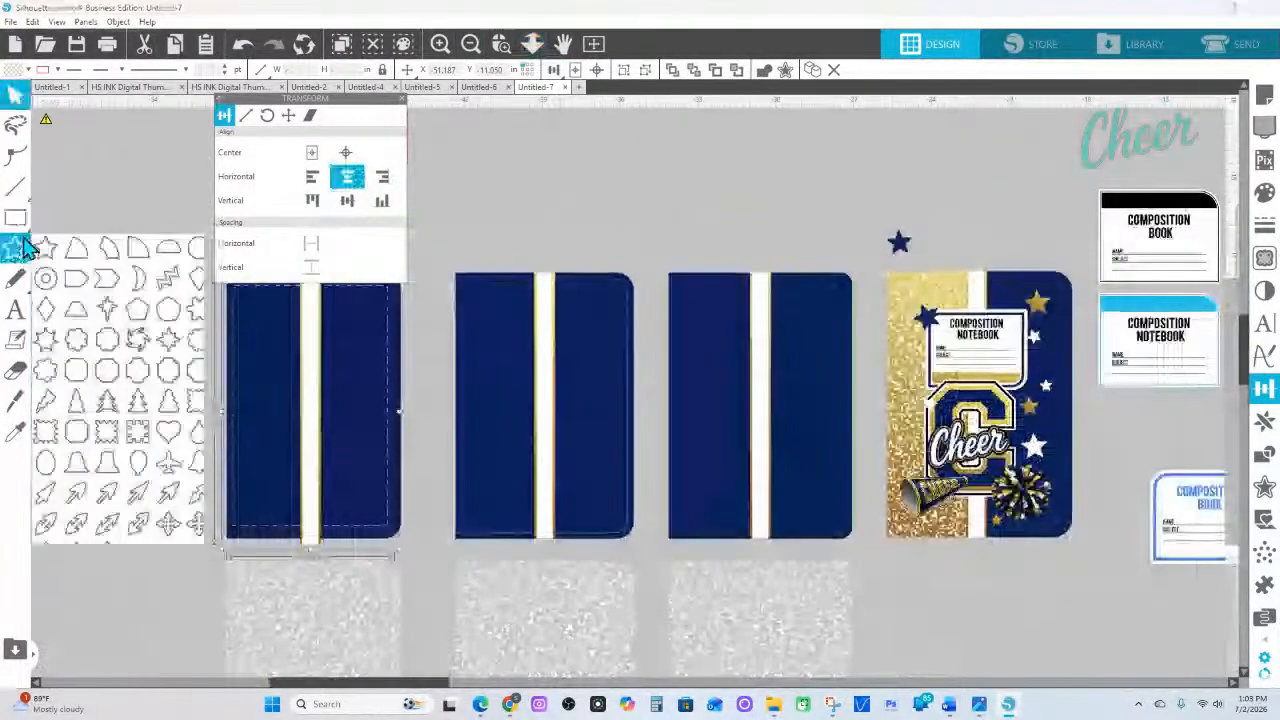
{"action": "left_click", "coordinate": [15, 217]}
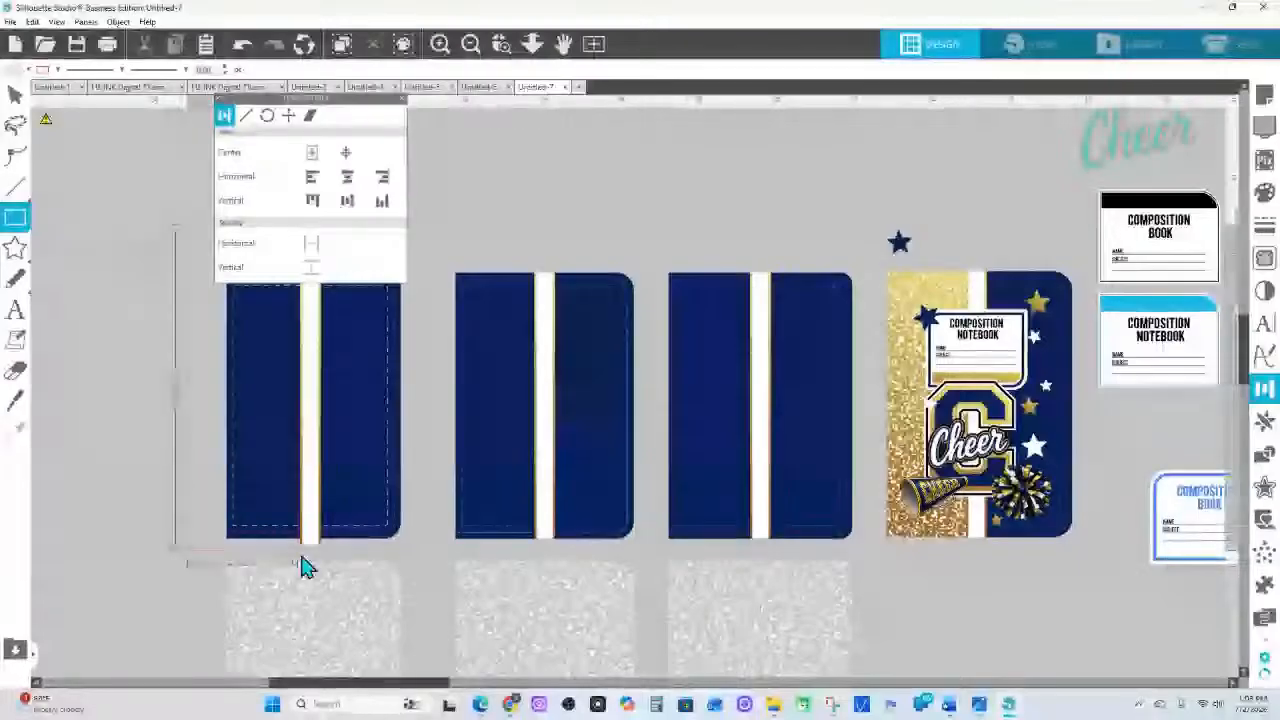
{"action": "left_click_drag", "start_coordinate": [306, 563], "coordinate": [312, 549]}
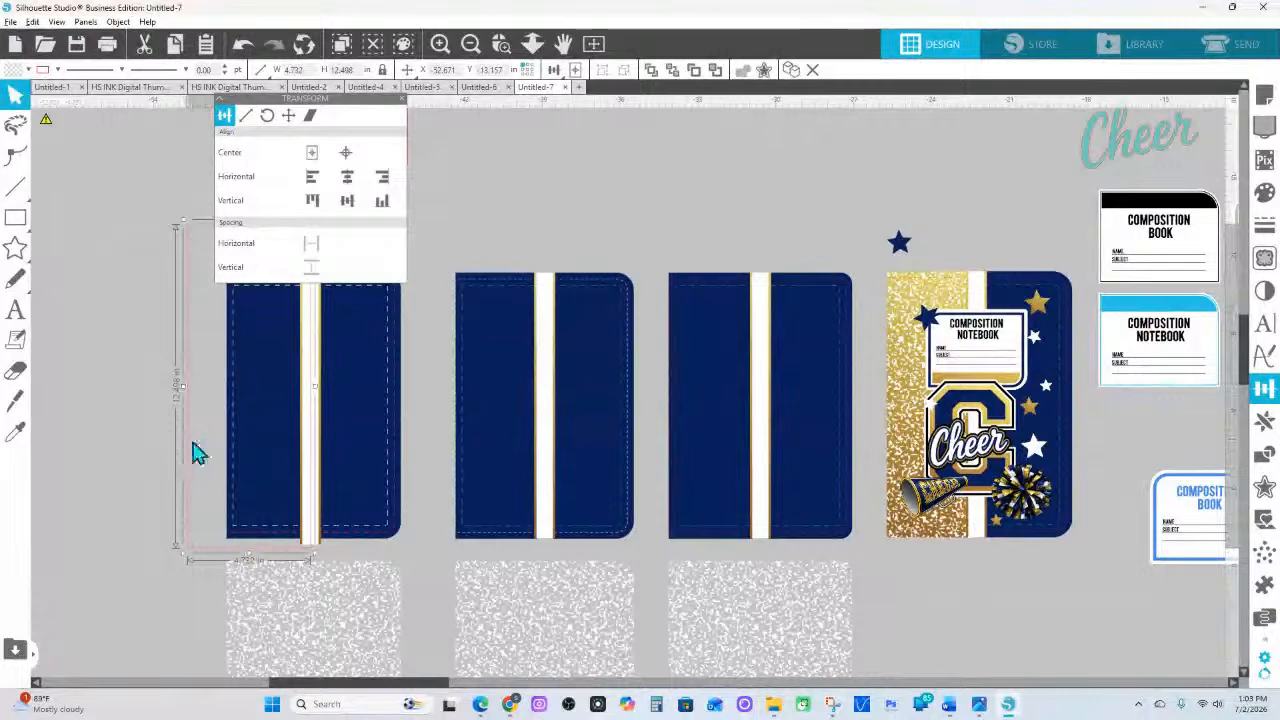
{"action": "left_click_drag", "start_coordinate": [197, 453], "coordinate": [641, 453]}
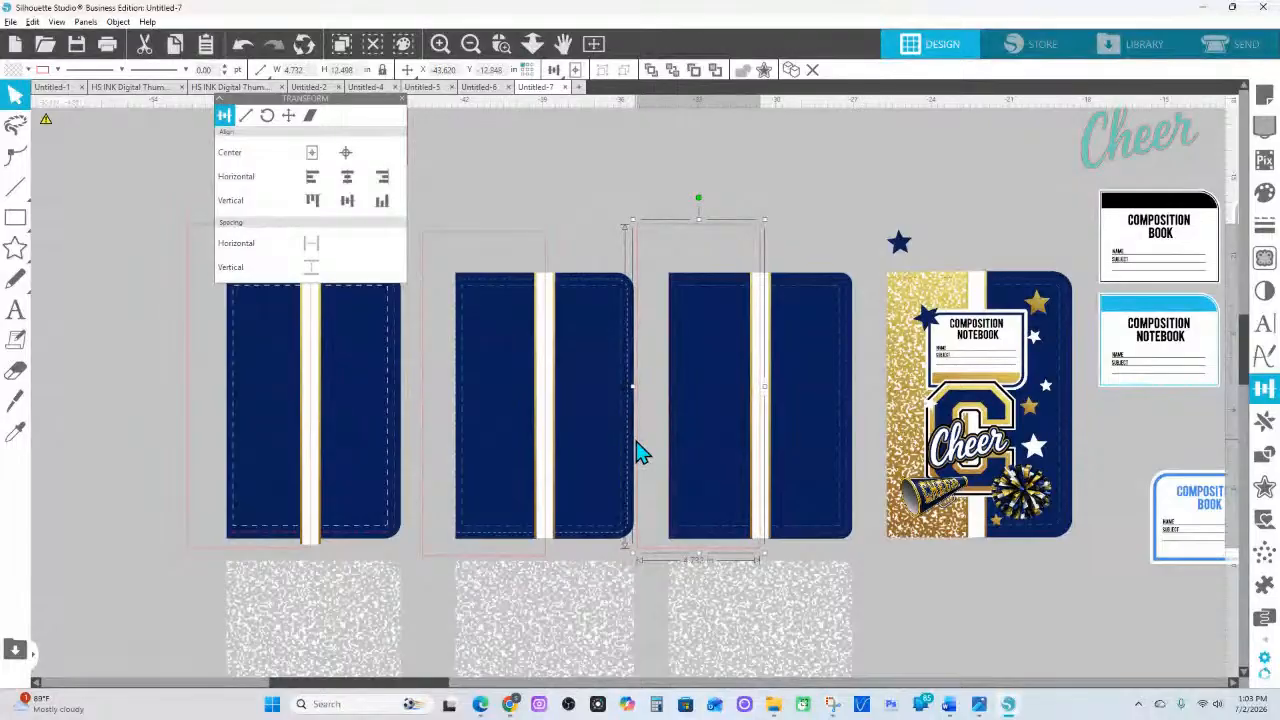
{"action": "left_click", "coordinate": [842, 282]}
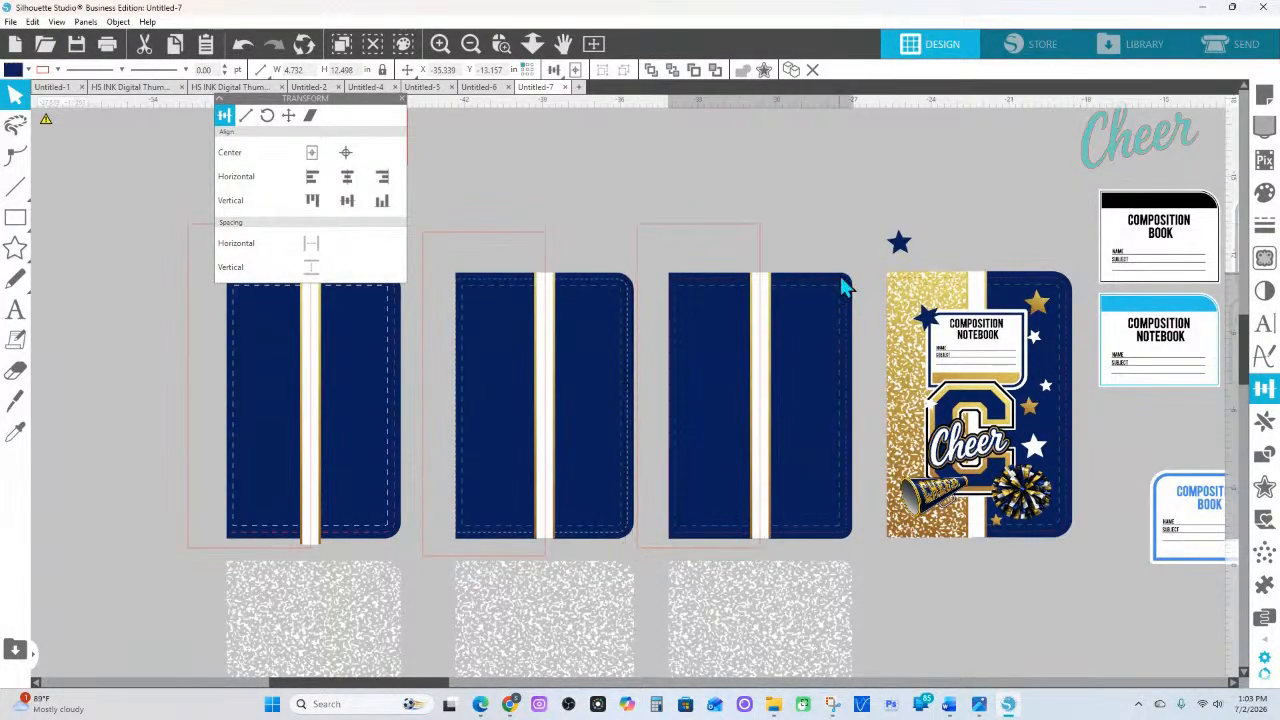
Paste copies of the three navy covers in front and crop them with the three rectangles into left-half panels
{"action": "left_click", "coordinate": [613, 282], "text": "shift"}
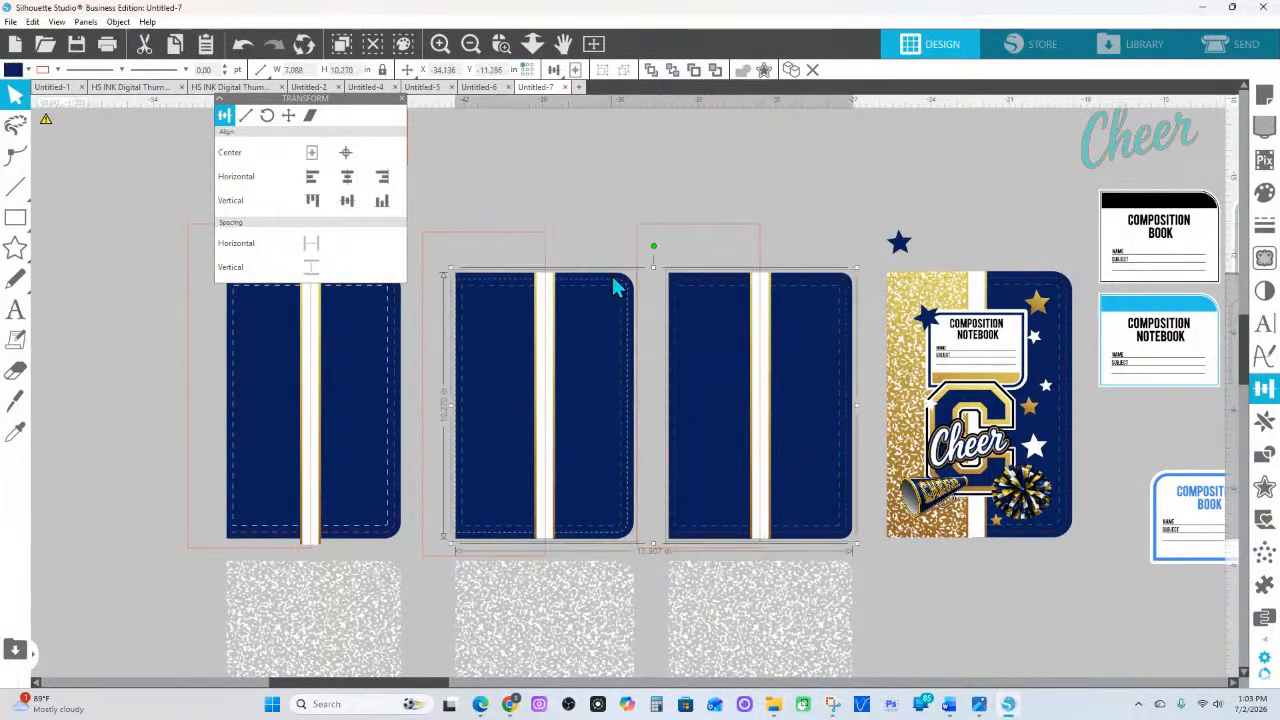
{"action": "left_click", "coordinate": [398, 312], "text": "shift"}
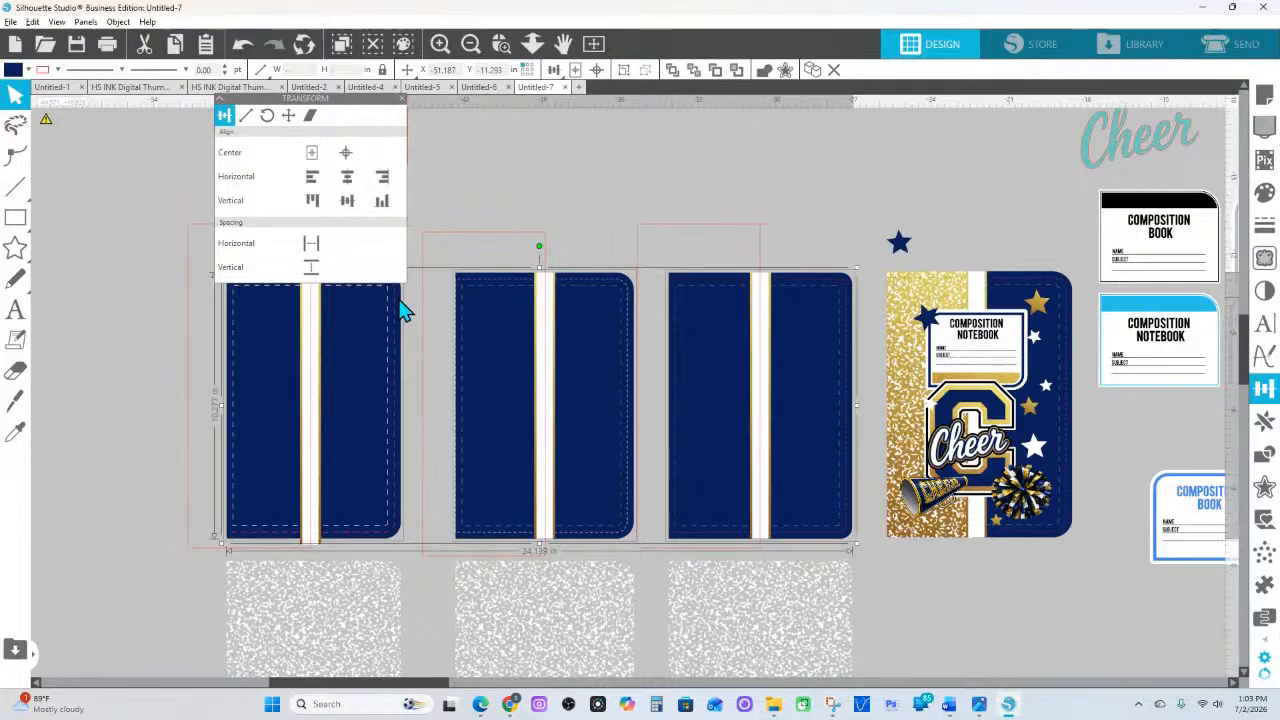
{"action": "key", "text": "ctrl+f"}
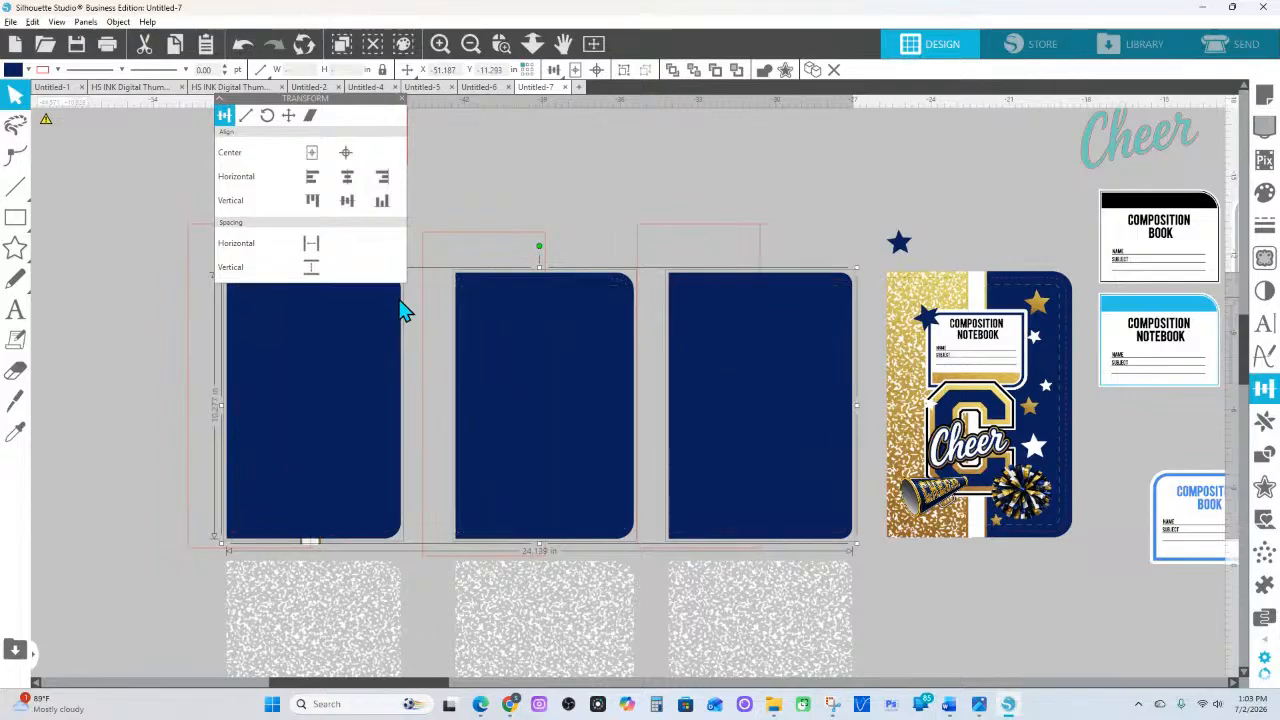
{"action": "left_click", "coordinate": [188, 230], "text": "shift"}
{"action": "left_click", "coordinate": [507, 247], "text": "shift"}
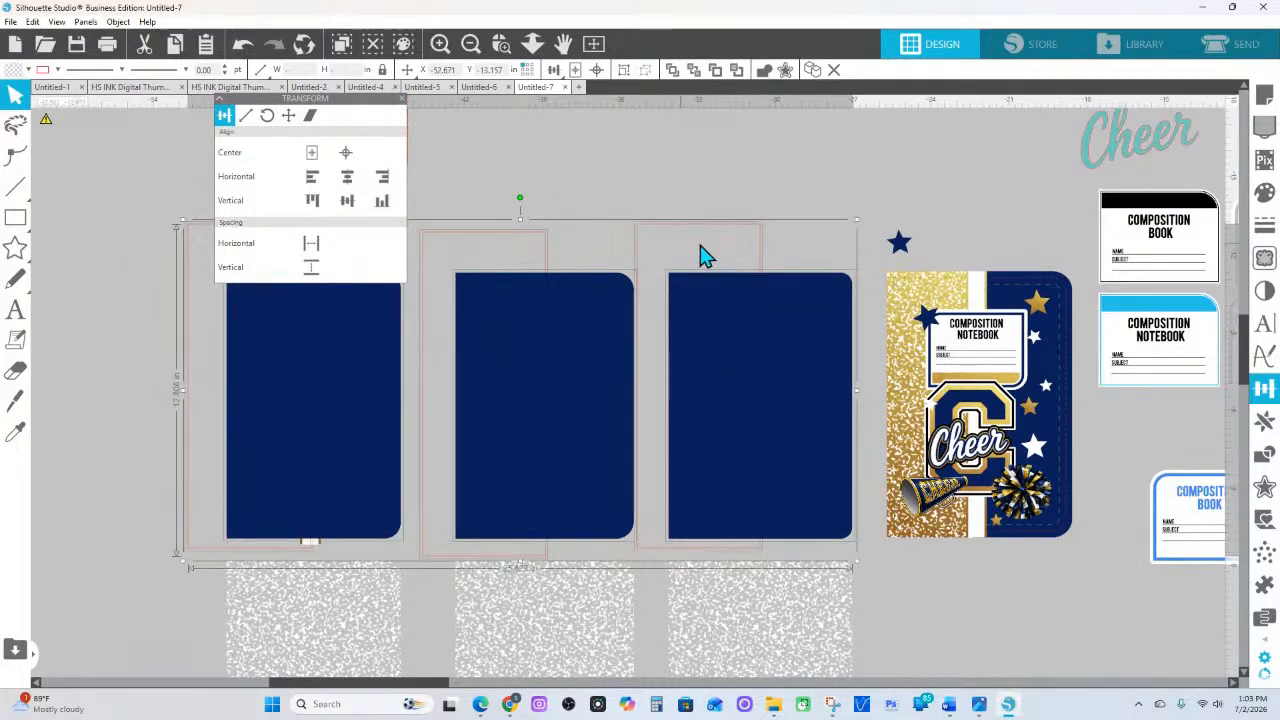
{"action": "left_click", "coordinate": [1266, 454]}
{"action": "left_click", "coordinate": [1172, 198]}
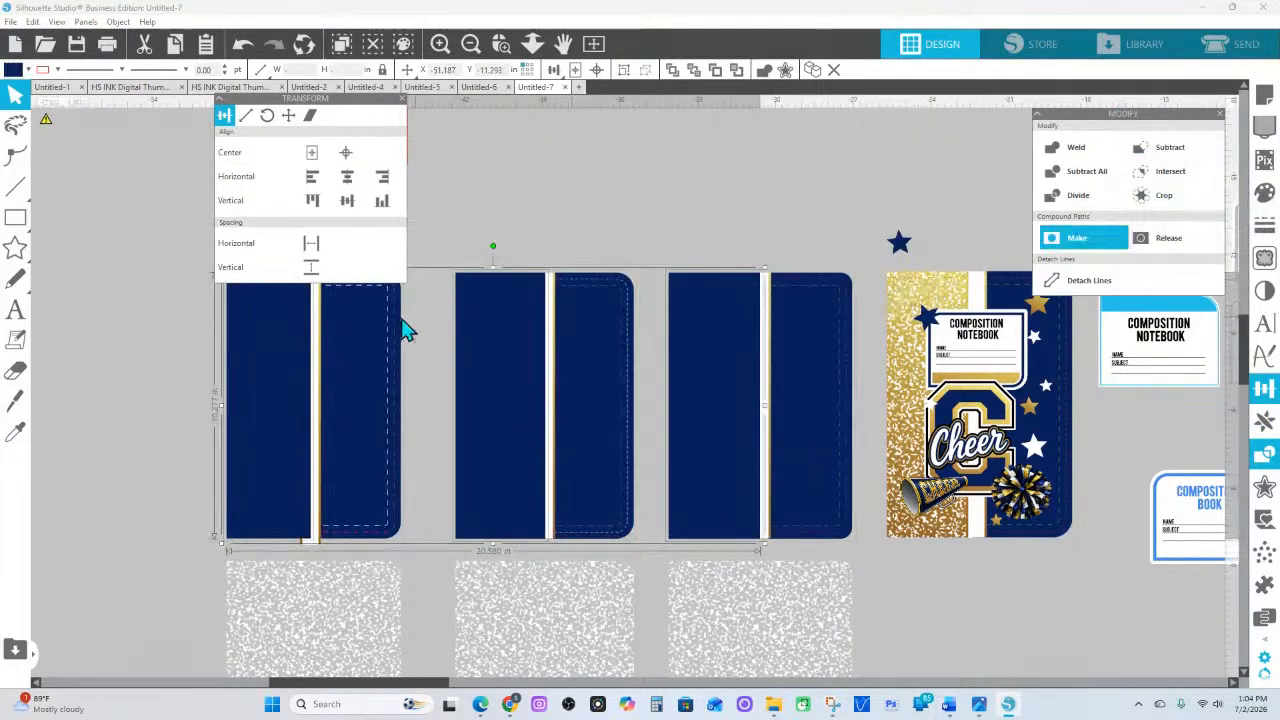
Fill the three cropped left panels with the orange-gold glitter pattern
{"action": "left_click", "coordinate": [1265, 196]}
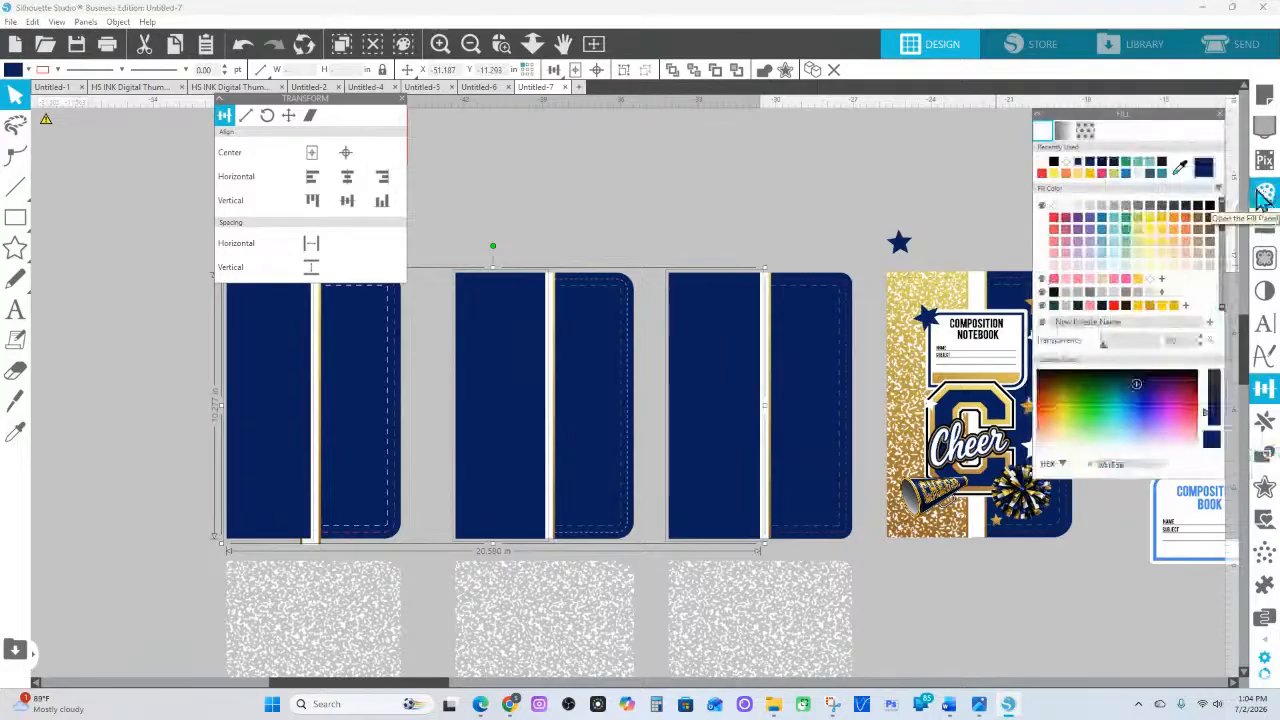
{"action": "left_click", "coordinate": [1085, 133]}
{"action": "scroll", "coordinate": [1143, 257], "scroll_direction": "down", "scroll_amount": 4}
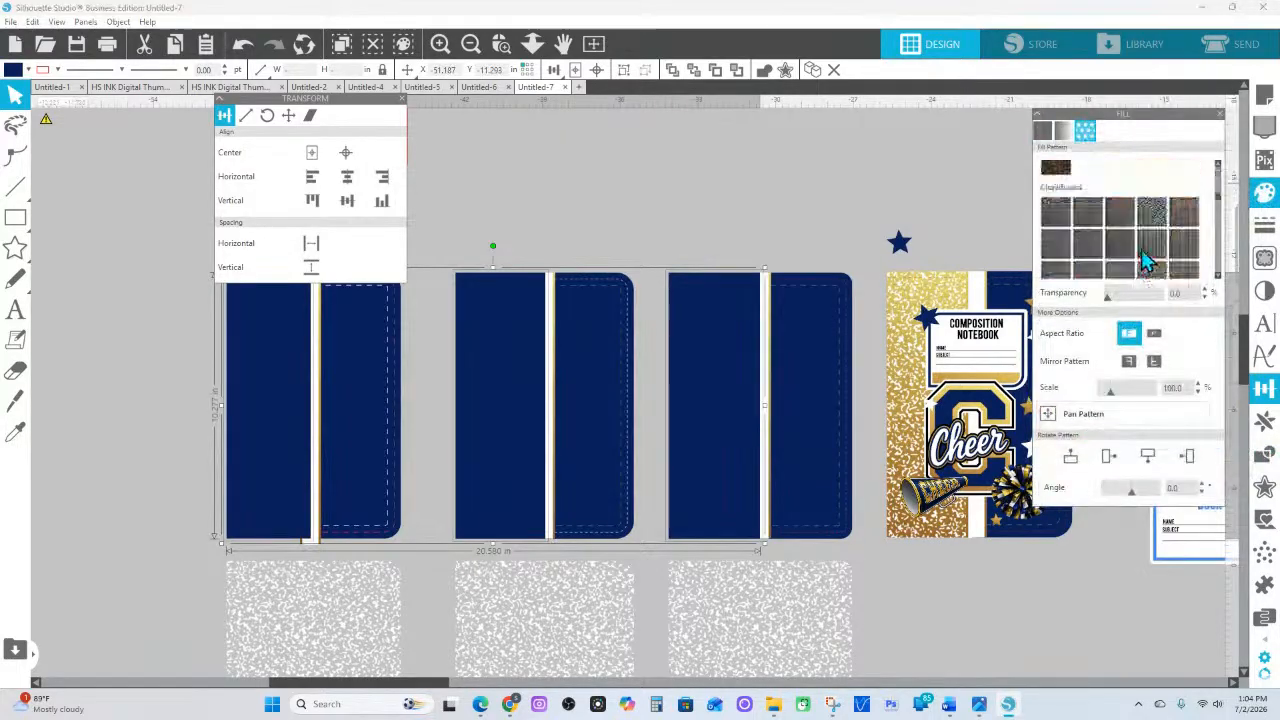
{"action": "scroll", "coordinate": [1147, 258], "scroll_direction": "down", "scroll_amount": 6}
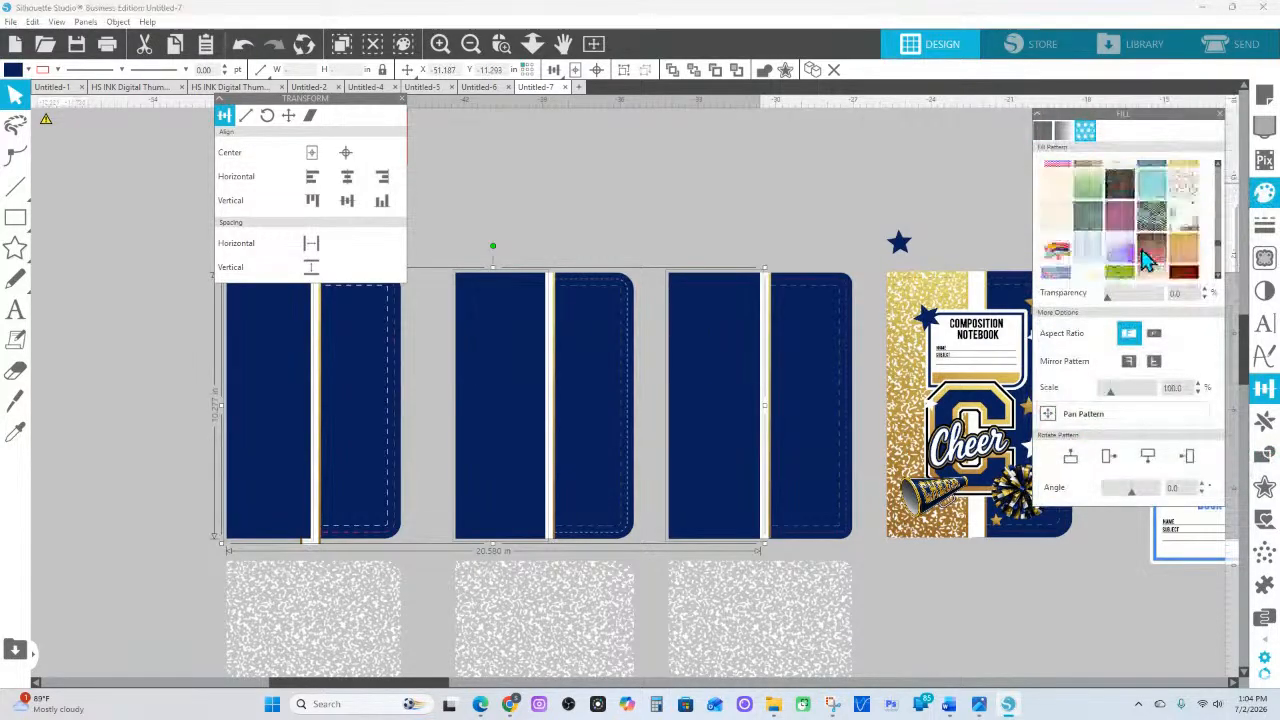
{"action": "scroll", "coordinate": [1147, 259], "scroll_direction": "down", "scroll_amount": 6}
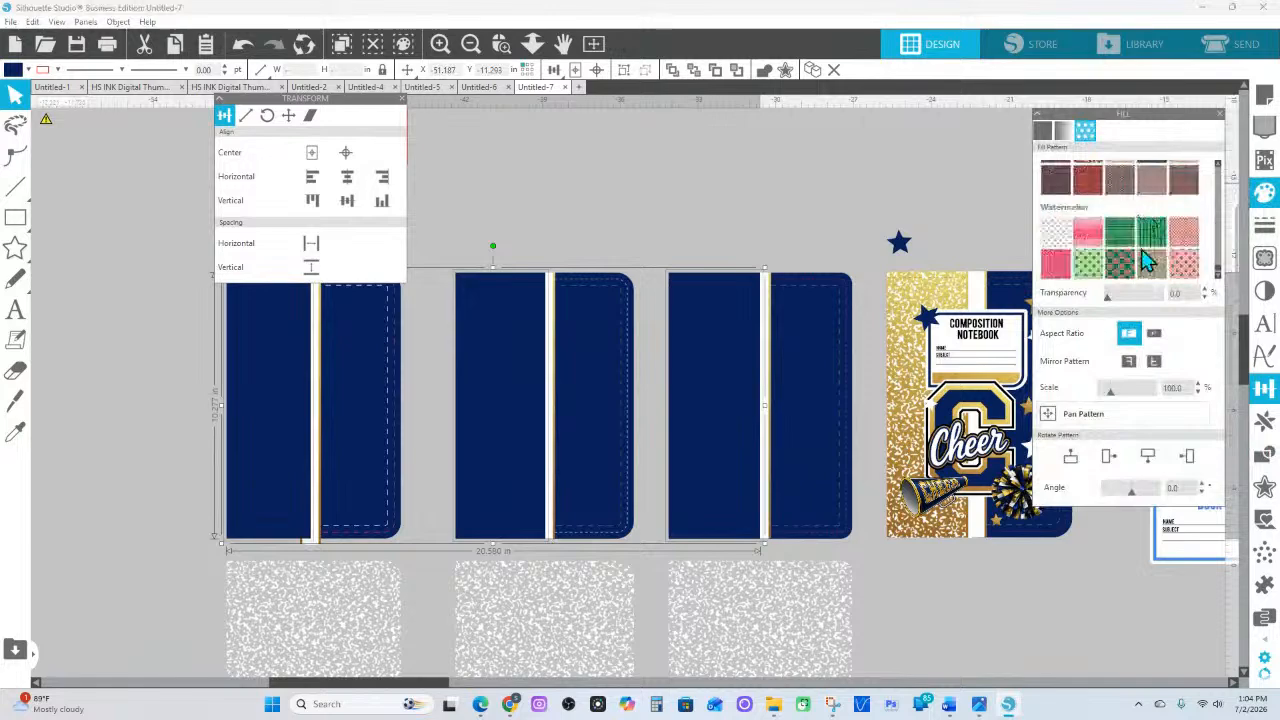
{"action": "scroll", "coordinate": [1147, 259], "scroll_direction": "up", "scroll_amount": 6}
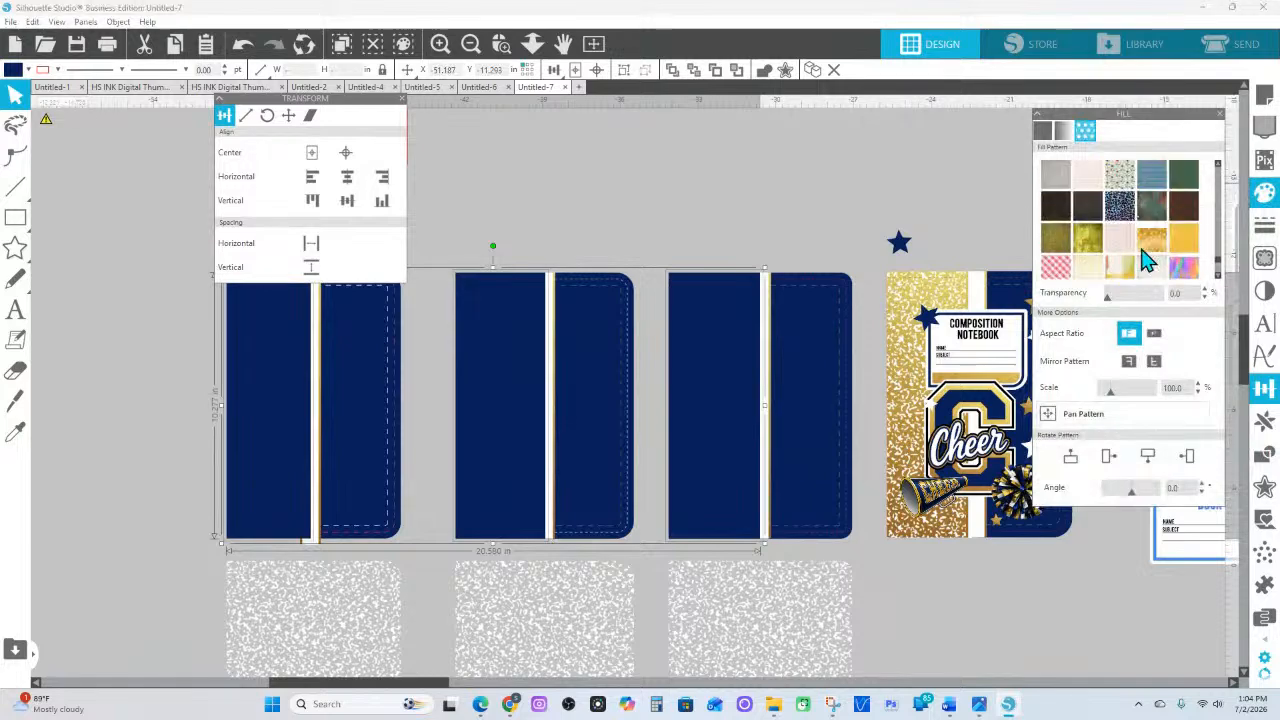
{"action": "scroll", "coordinate": [1147, 259], "scroll_direction": "up", "scroll_amount": 6}
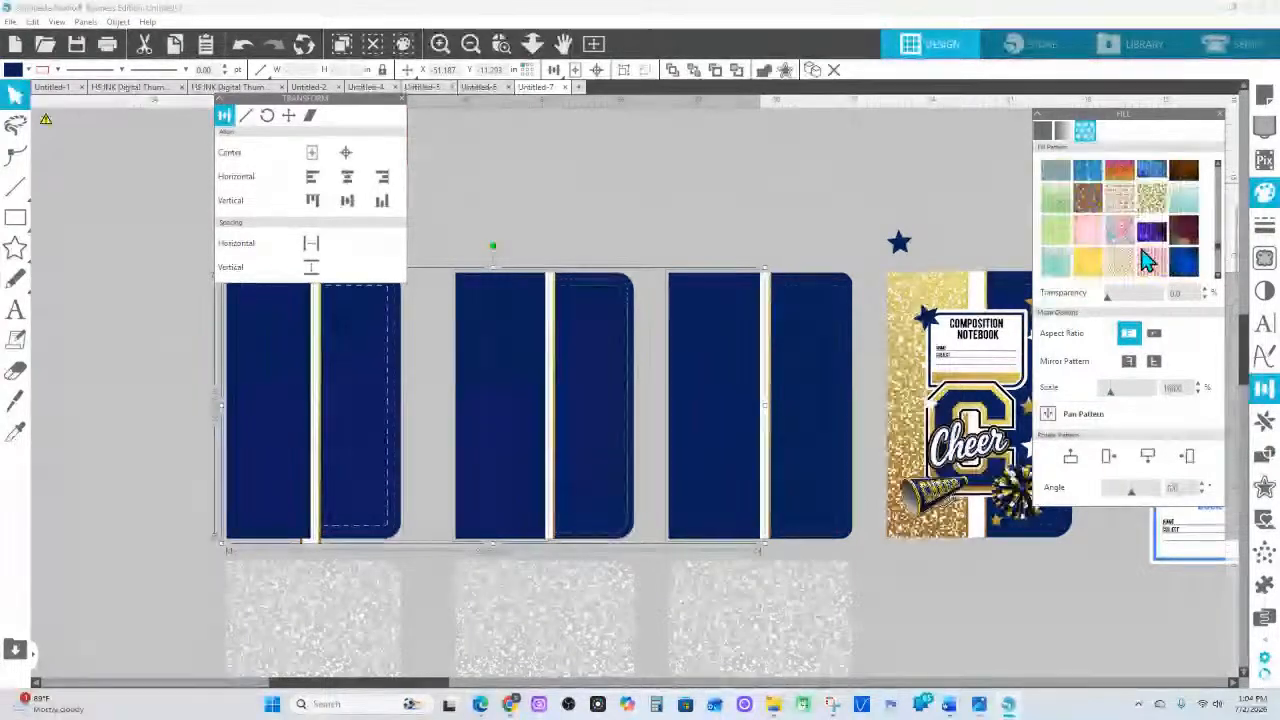
{"action": "scroll", "coordinate": [1147, 259], "scroll_direction": "up", "scroll_amount": 6}
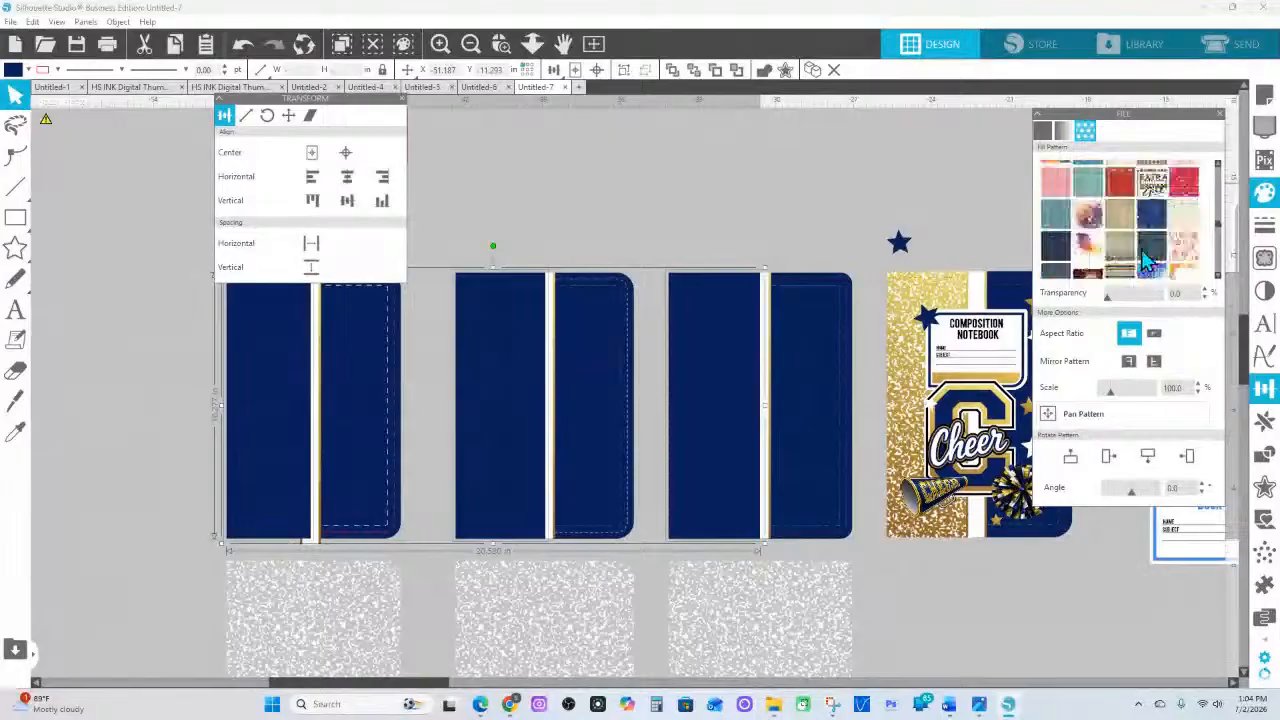
{"action": "scroll", "coordinate": [1147, 259], "scroll_direction": "up", "scroll_amount": 3}
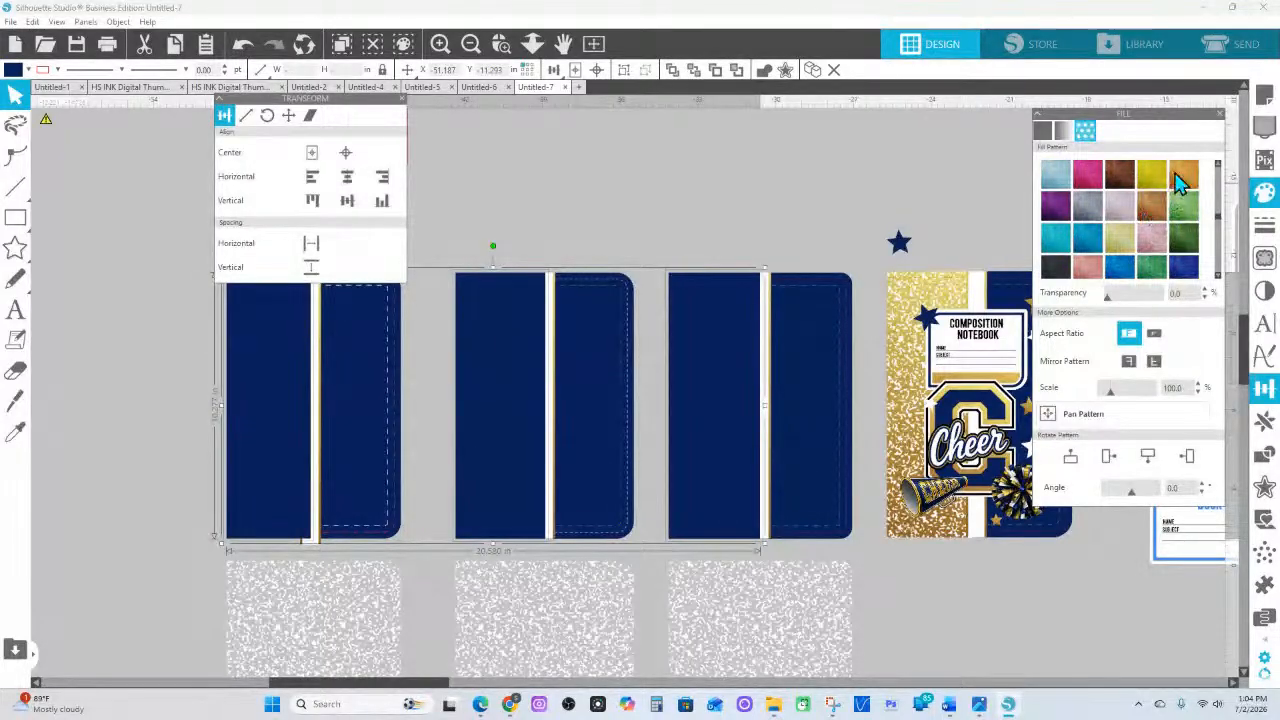
{"action": "left_click", "coordinate": [1178, 178]}
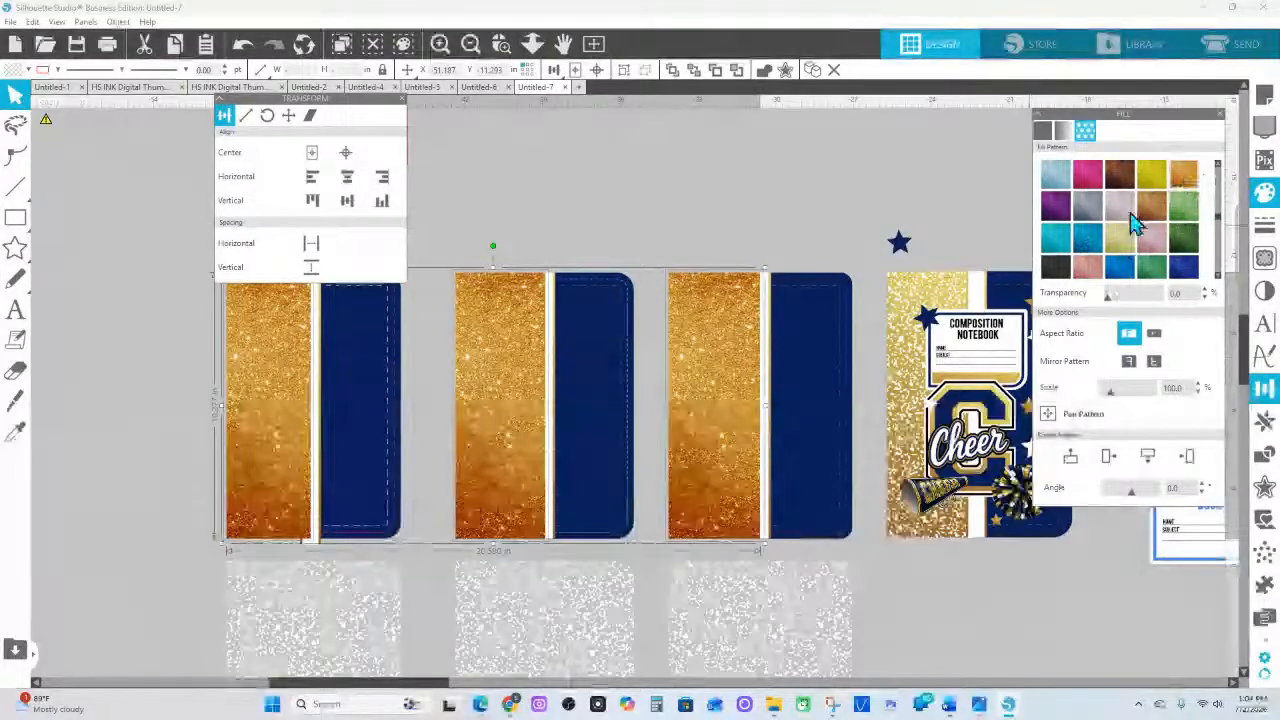
Adjust the image effects on the three glitter panels to get a lighter, less saturated gold
{"action": "left_click", "coordinate": [1264, 290]}
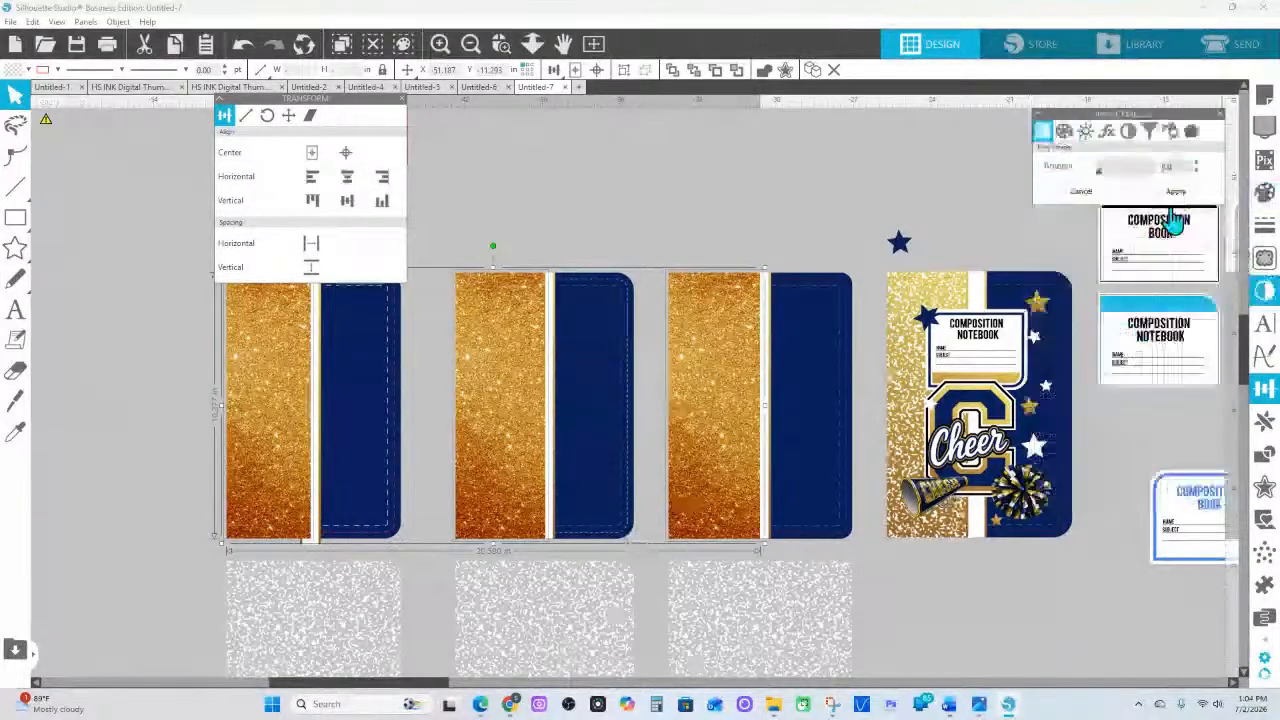
{"action": "left_click", "coordinate": [1107, 131]}
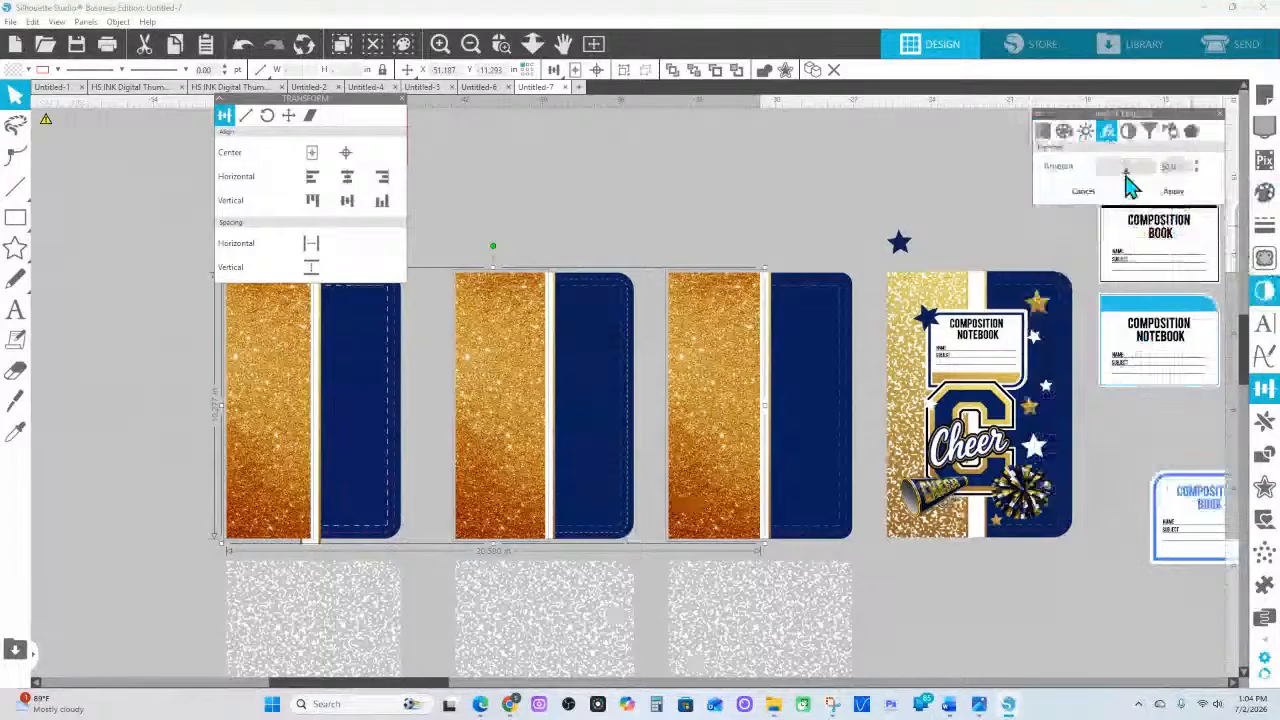
{"action": "left_click_drag", "start_coordinate": [1127, 178], "coordinate": [1125, 222]}
{"action": "left_click", "coordinate": [1086, 131]}
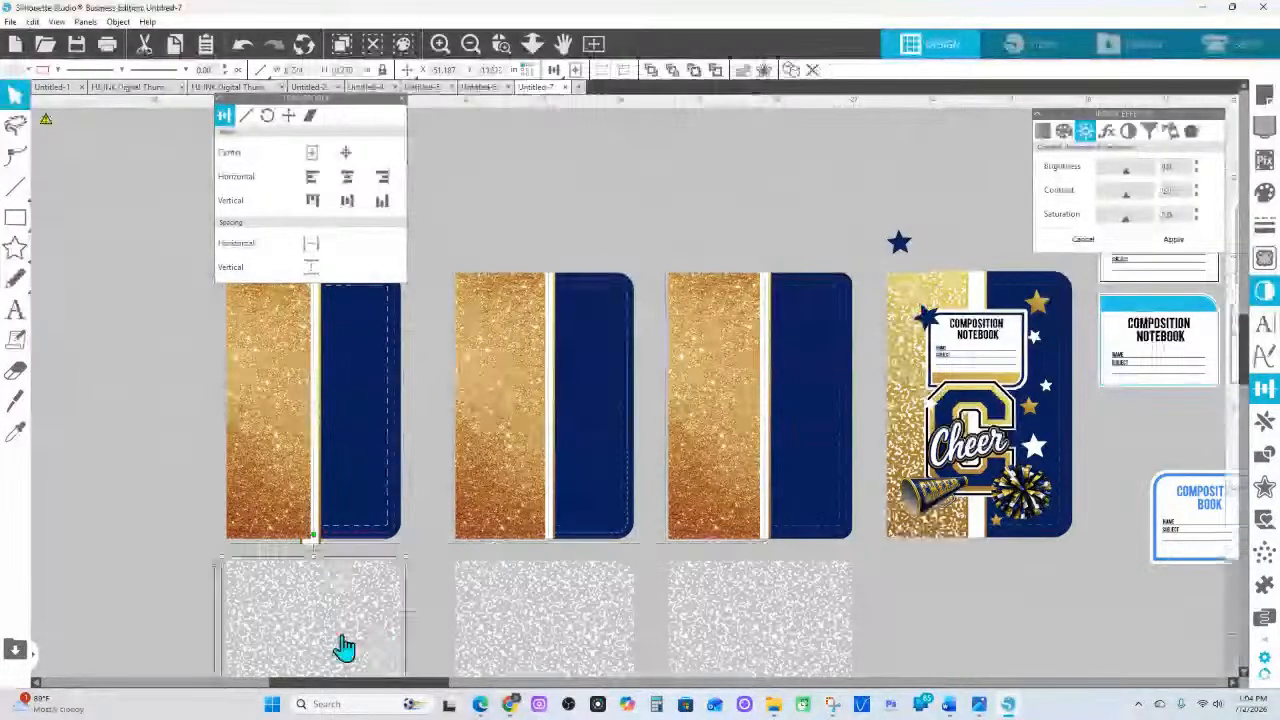
Try the white speckle overlay in front of the first cover, then move it back below the cover
{"action": "left_click_drag", "start_coordinate": [343, 646], "coordinate": [346, 390]}
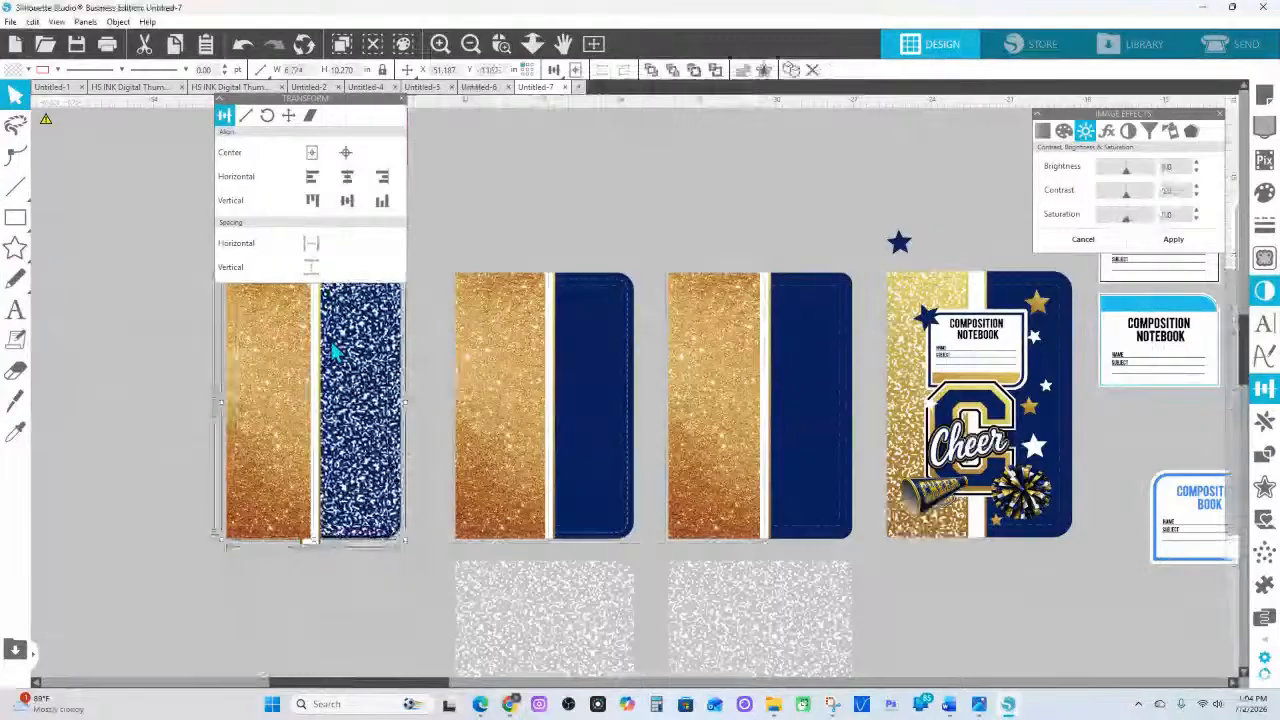
{"action": "right_click", "coordinate": [335, 350]}
{"action": "left_click", "coordinate": [403, 646]}
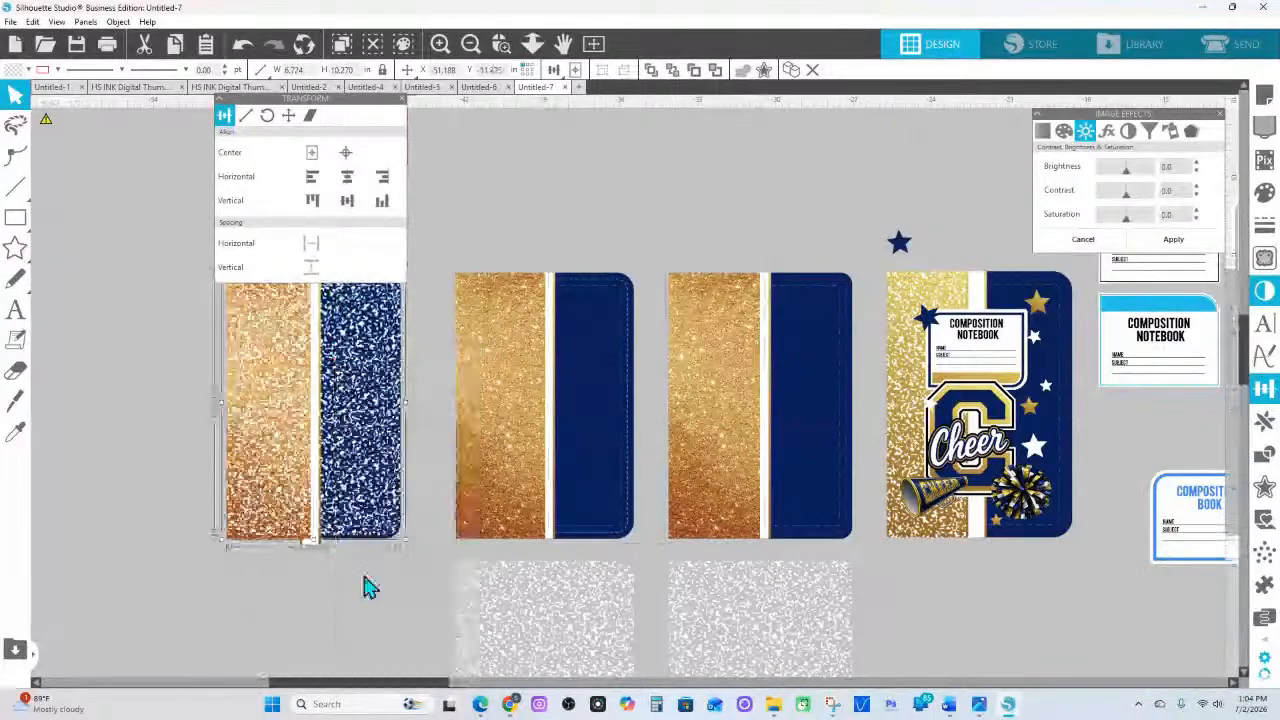
{"action": "key", "text": "ctrl+z"}
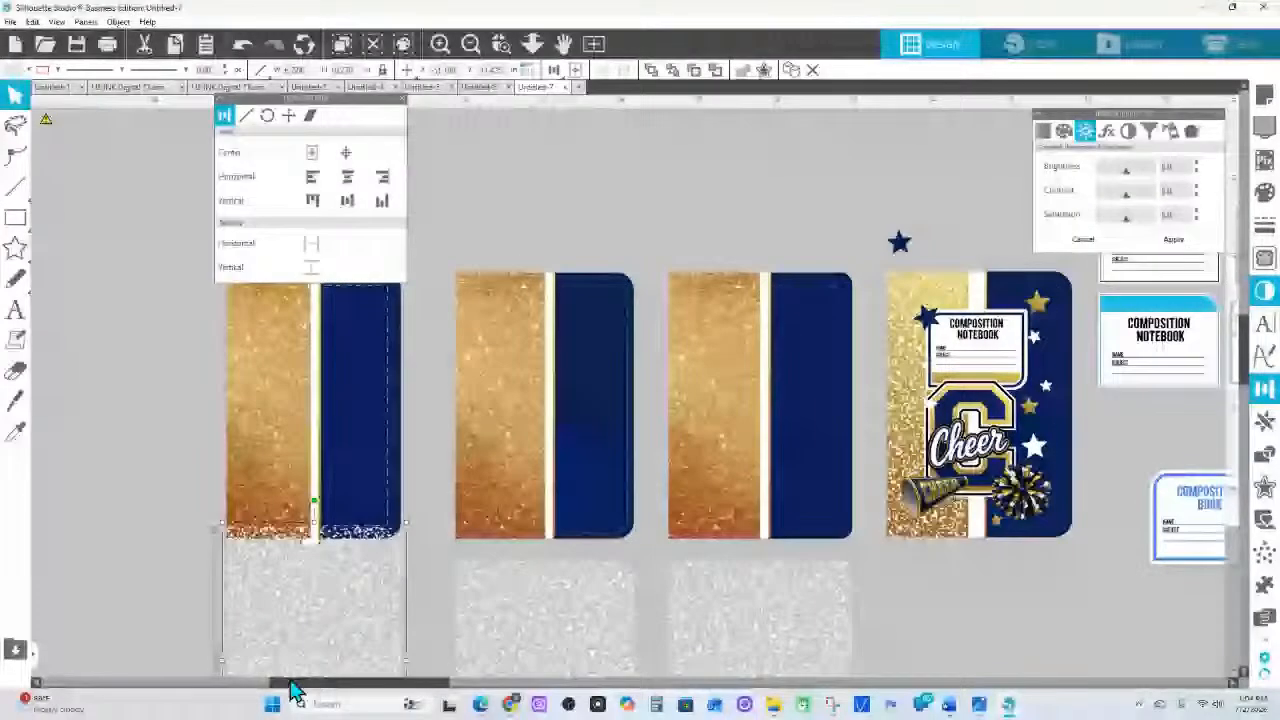
{"action": "left_click_drag", "start_coordinate": [291, 682], "coordinate": [291, 700]}
Bring the white and gold stripes of all three covers to the front, over the glitter panels
{"action": "left_click", "coordinate": [314, 461]}
{"action": "left_click", "coordinate": [549, 459], "text": "shift"}
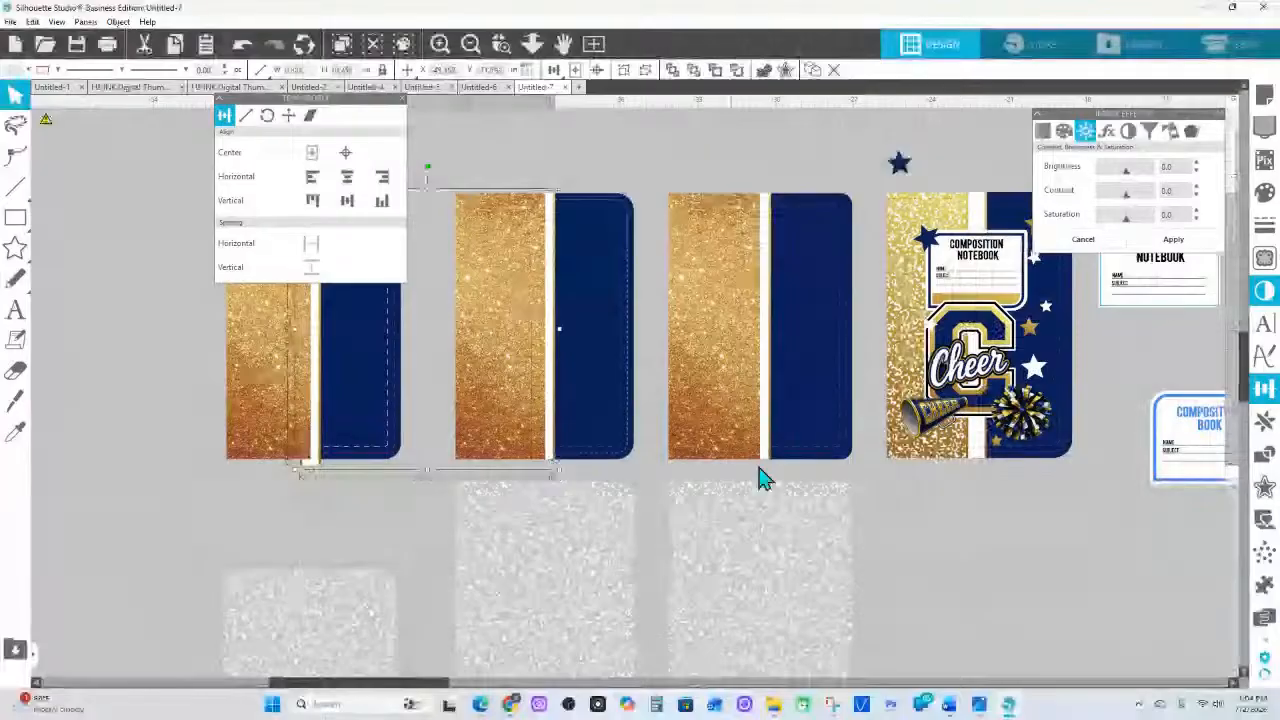
{"action": "left_click", "coordinate": [765, 460], "text": "shift"}
{"action": "right_click", "coordinate": [770, 462]}
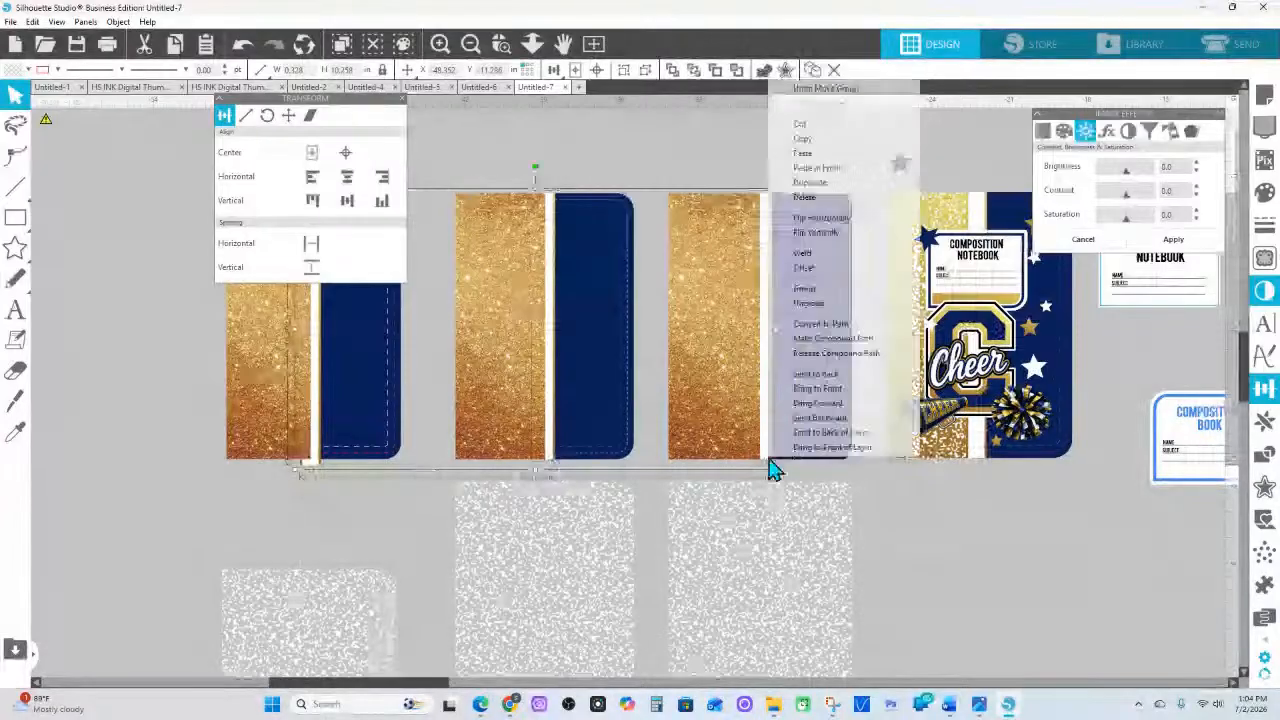
{"action": "left_click", "coordinate": [838, 392]}
{"action": "left_click_drag", "start_coordinate": [309, 101], "coordinate": [115, 136]}
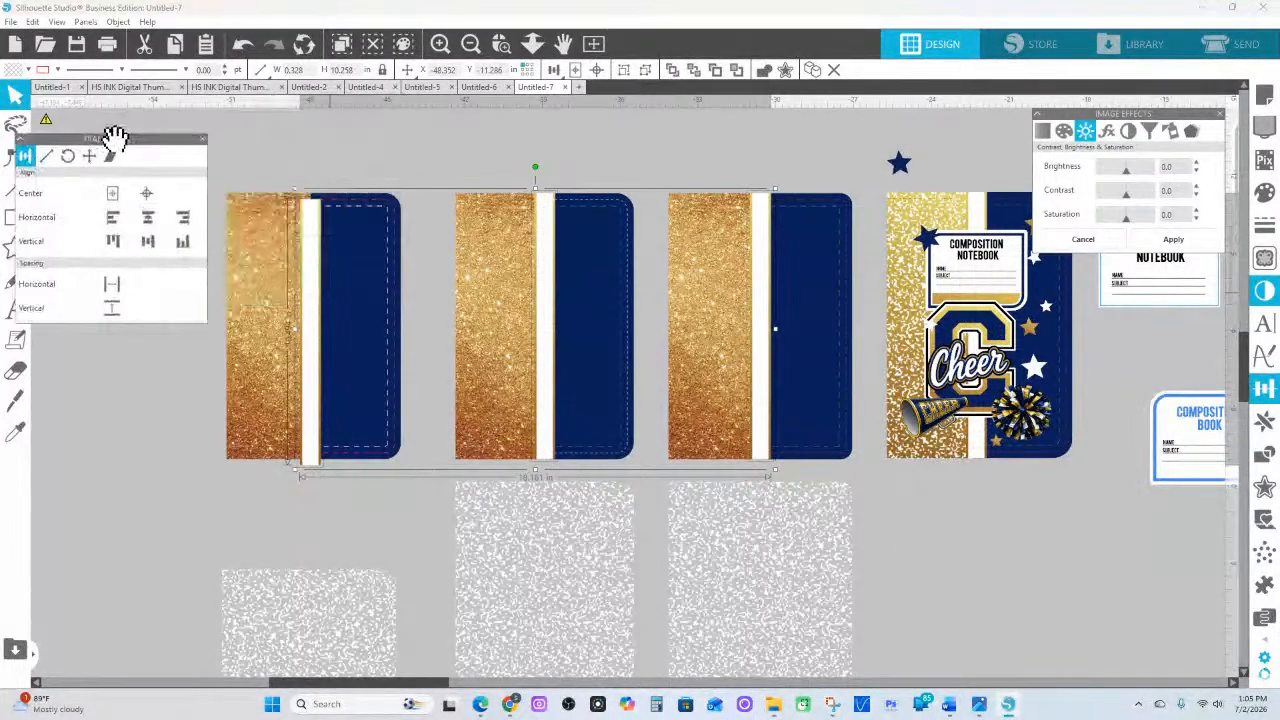
{"action": "left_click", "coordinate": [378, 150]}
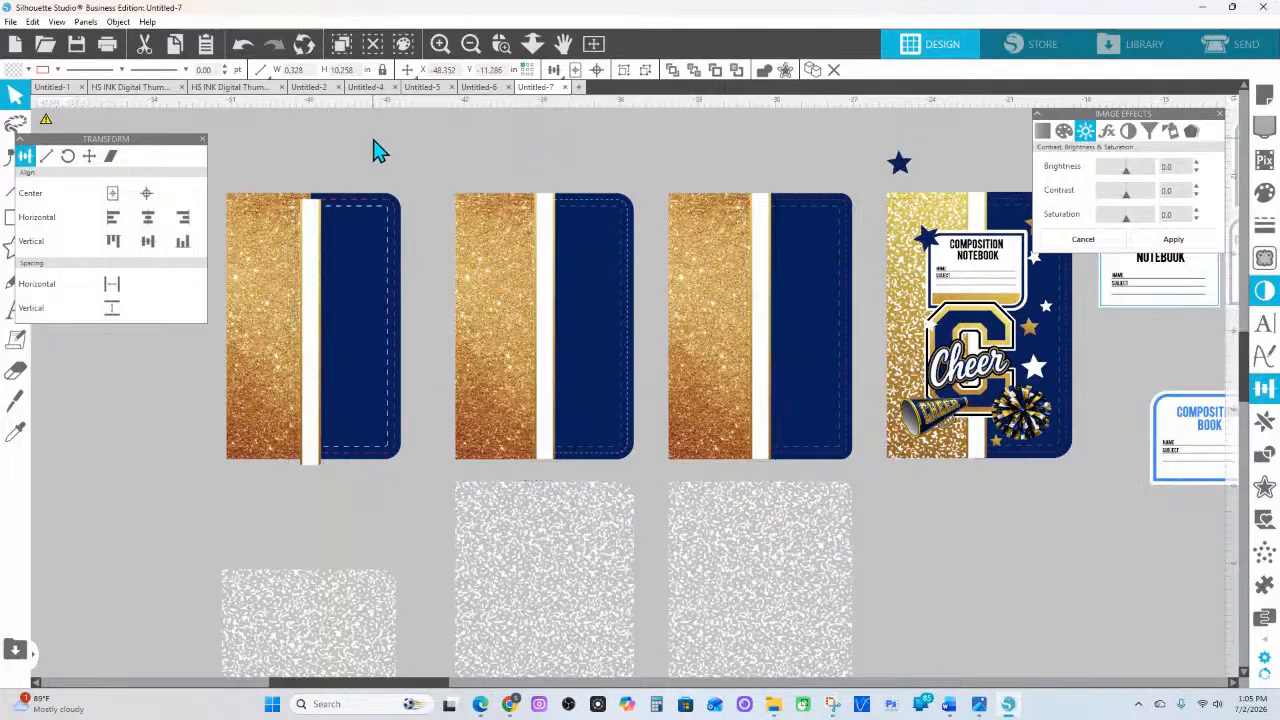
Align the first cover's stripe with the top edge of that cover
{"action": "left_click", "coordinate": [313, 266]}
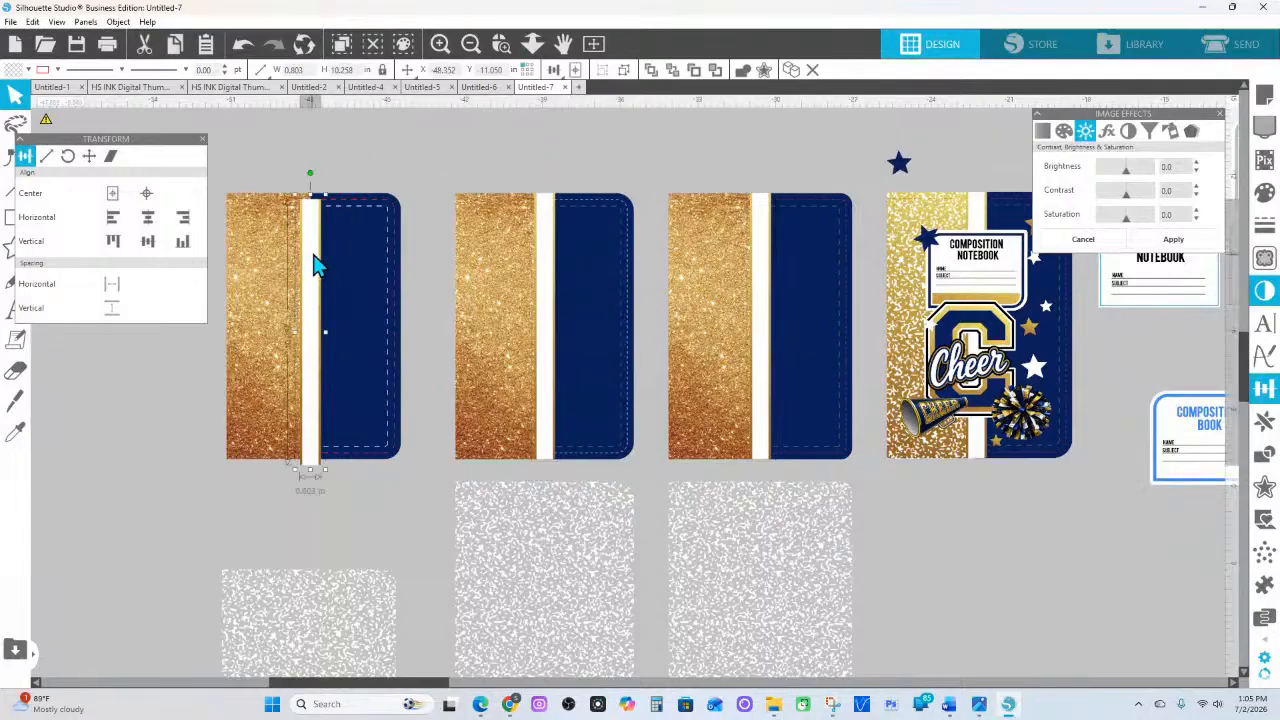
{"action": "left_click", "coordinate": [350, 200], "text": "shift"}
{"action": "mouse_move", "coordinate": [555, 70]}
{"action": "left_click", "coordinate": [597, 114]}
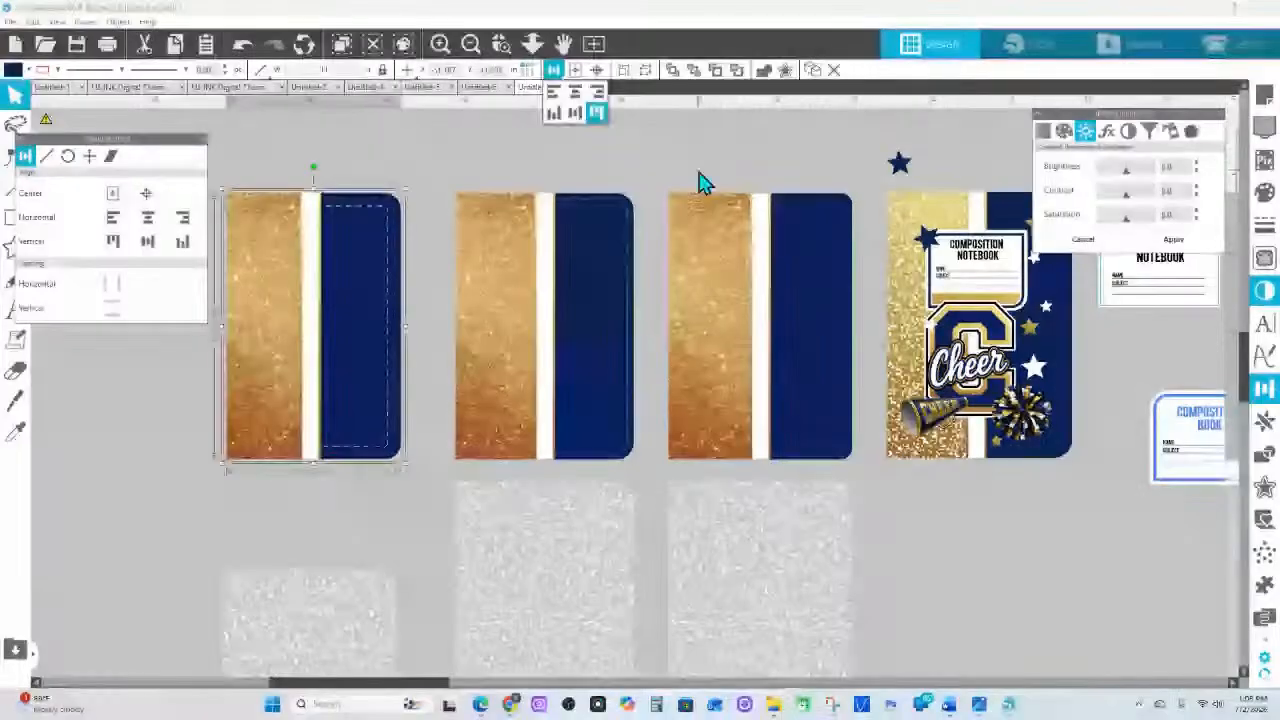
{"action": "left_click", "coordinate": [702, 176]}
Ungroup the finished Cheer cover to separate its artwork from the background
{"action": "left_click_drag", "start_coordinate": [950, 365], "coordinate": [700, 398]}
{"action": "left_click_drag", "start_coordinate": [650, 203], "coordinate": [654, 161]}
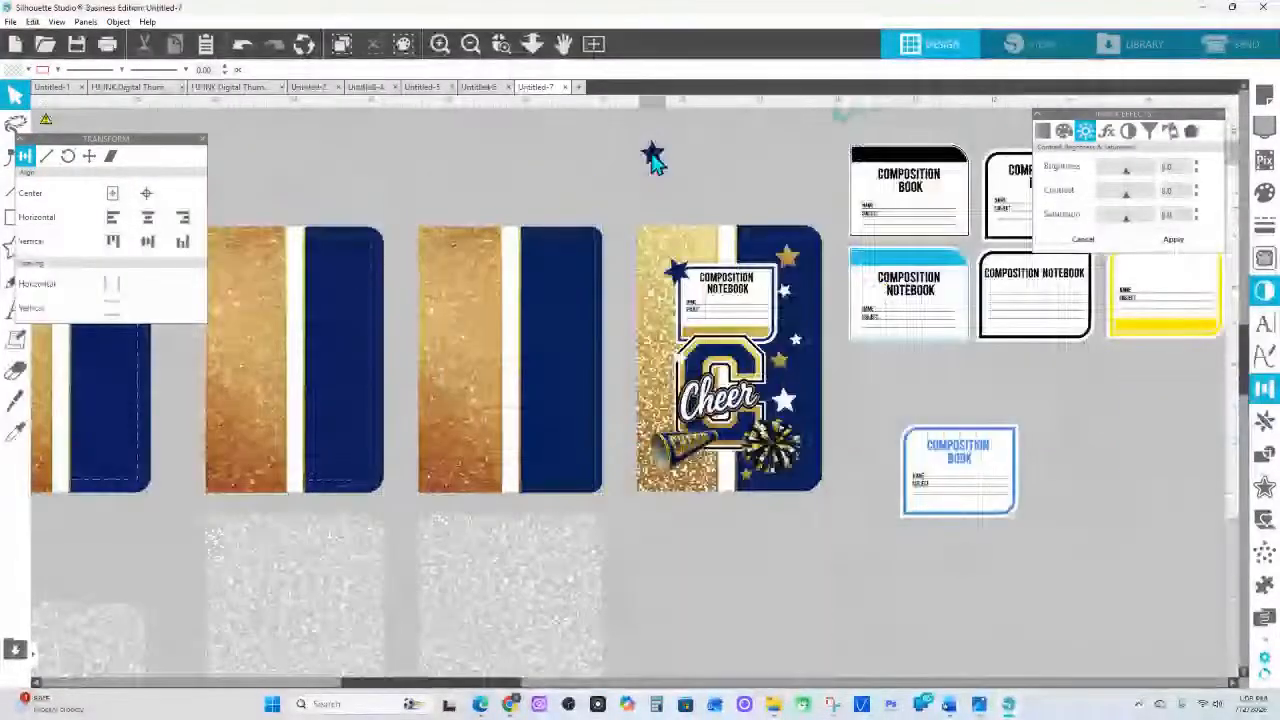
{"action": "left_click", "coordinate": [756, 252]}
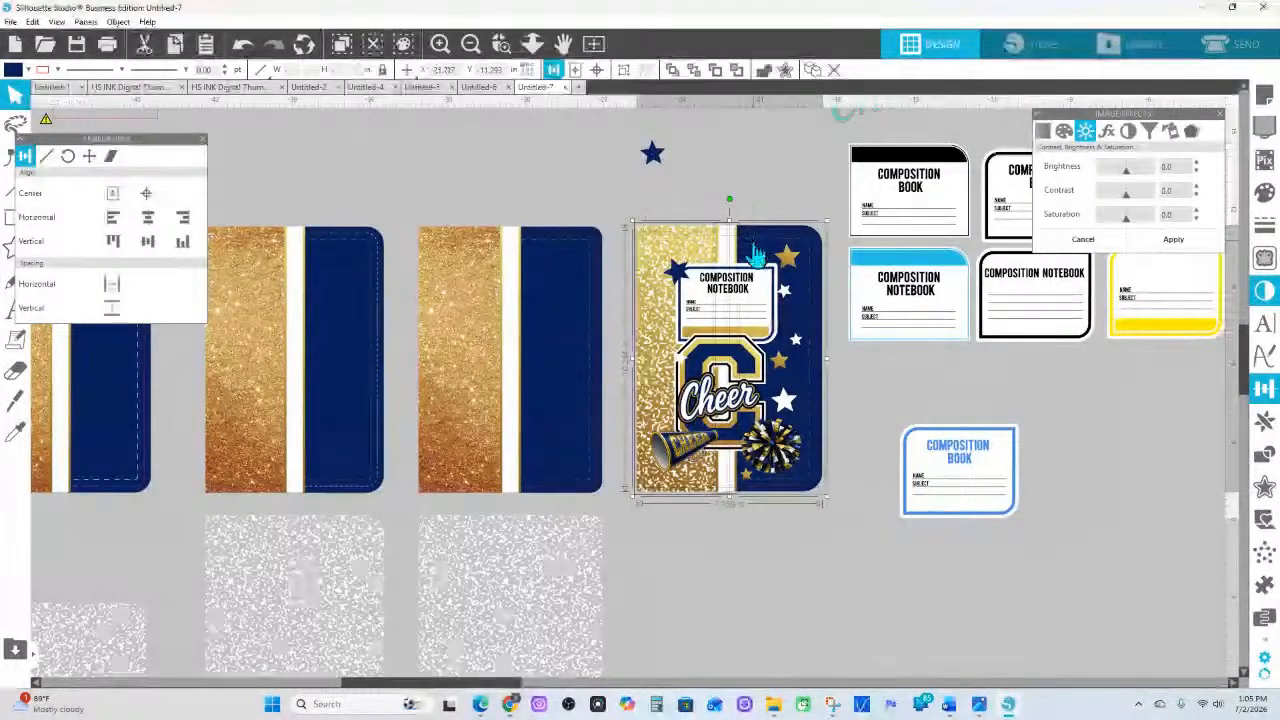
{"action": "right_click", "coordinate": [756, 252]}
{"action": "left_click", "coordinate": [808, 477]}
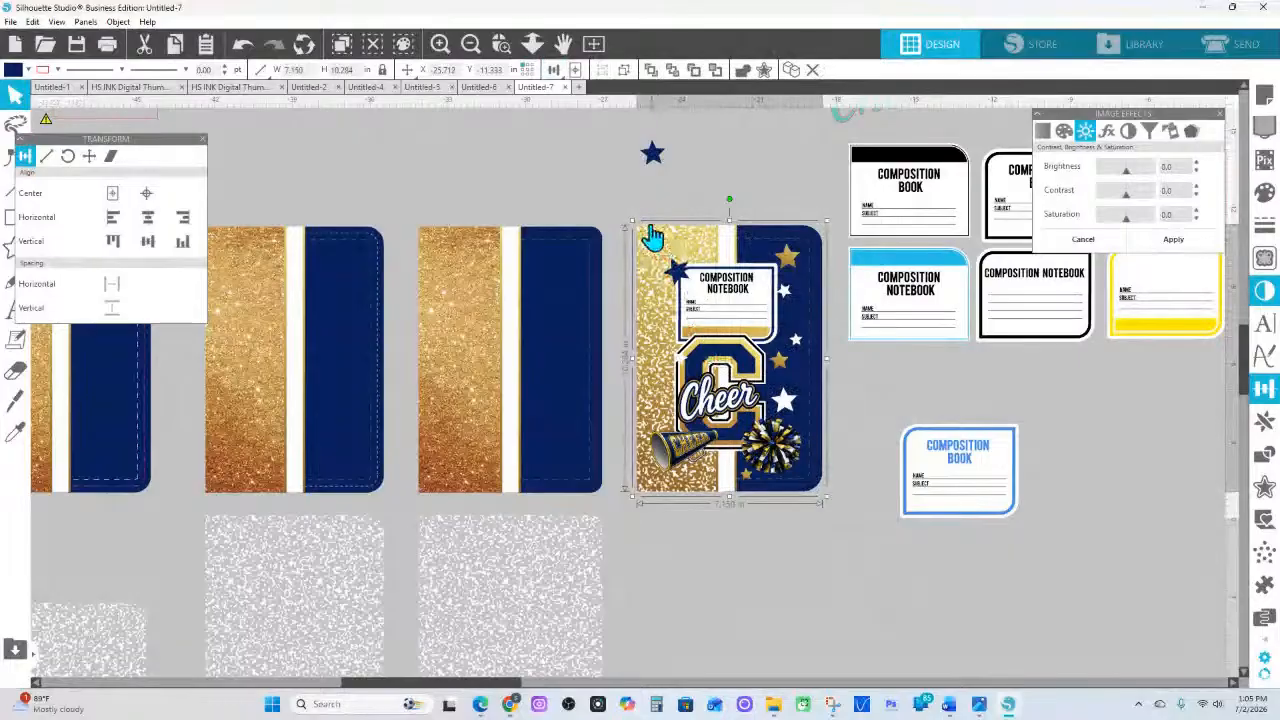
Paste a copy of the Cheer artwork, without its background, in front and place it on the neighbouring glitter cover, scaled down slightly
{"action": "left_click_drag", "start_coordinate": [636, 206], "coordinate": [822, 535]}
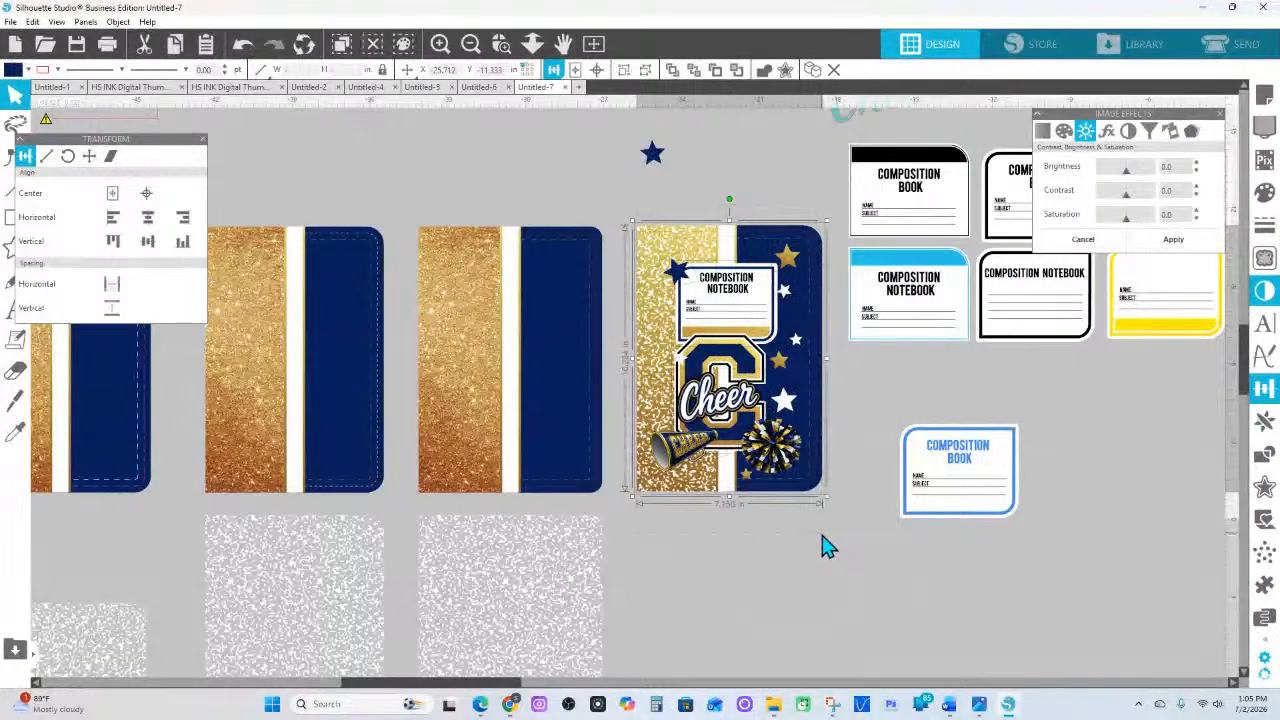
{"action": "left_click", "coordinate": [745, 238]}
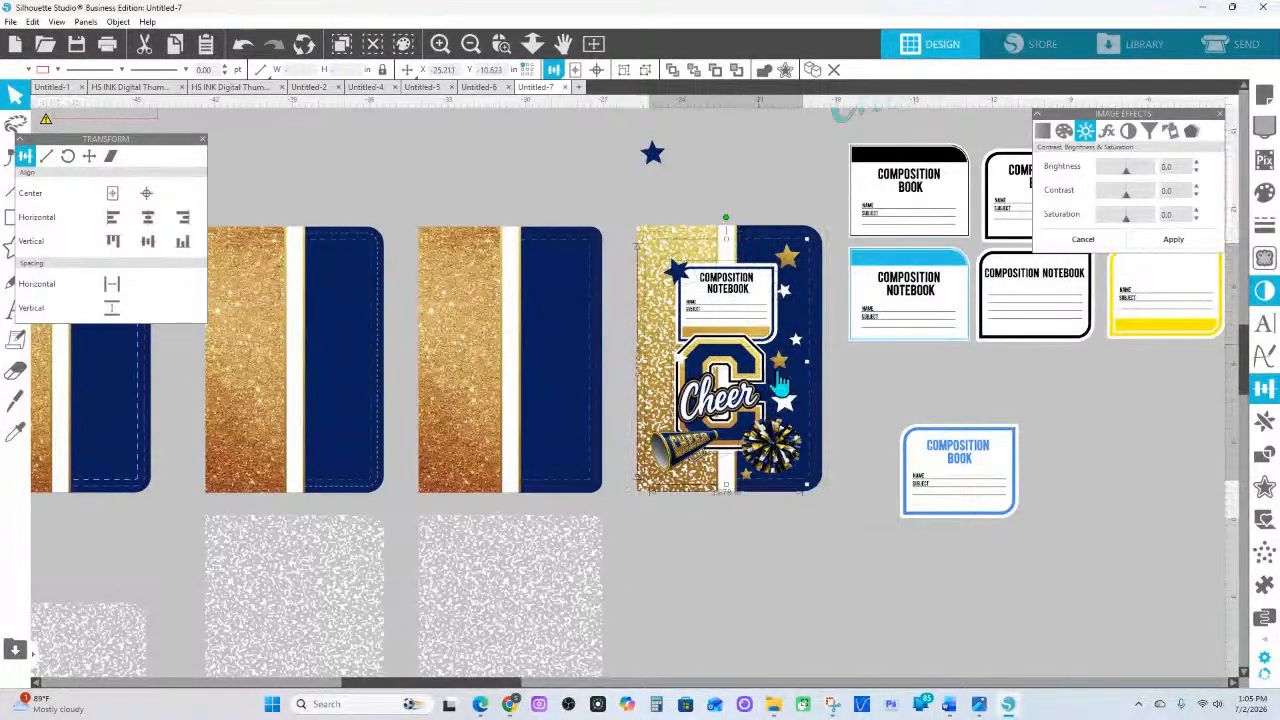
{"action": "right_click", "coordinate": [740, 300]}
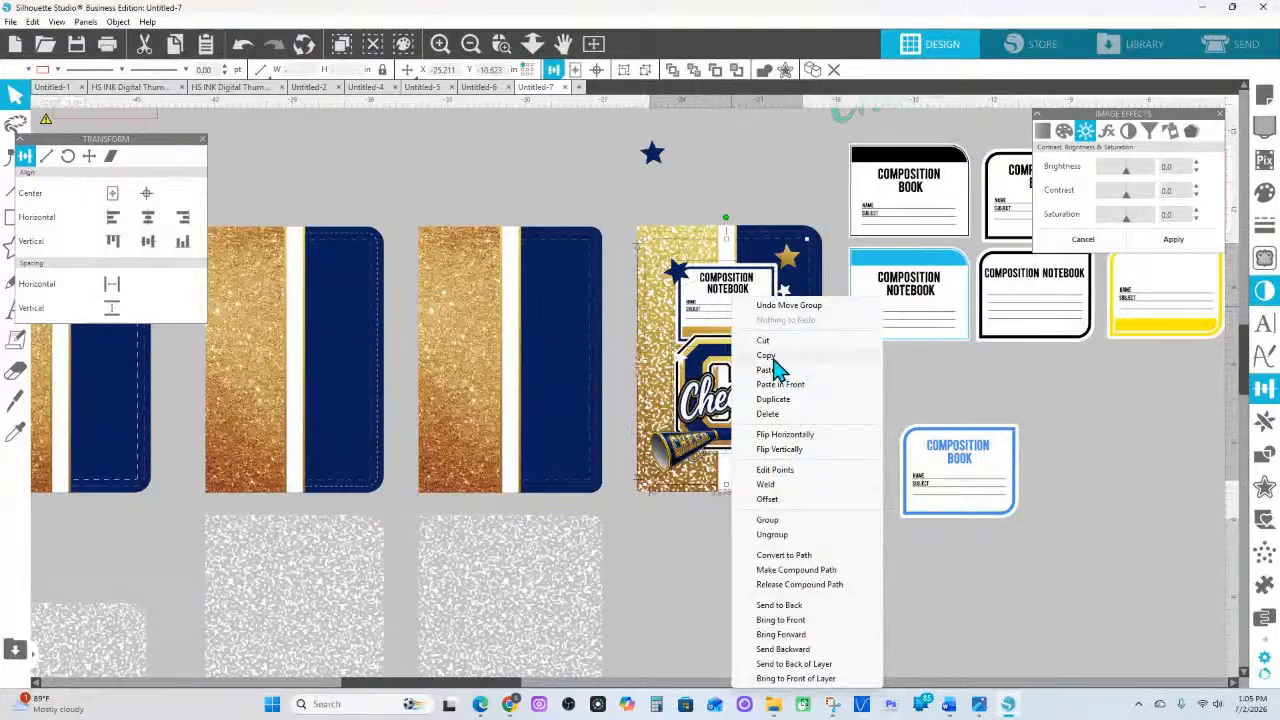
{"action": "left_click", "coordinate": [766, 356]}
{"action": "right_click", "coordinate": [521, 174]}
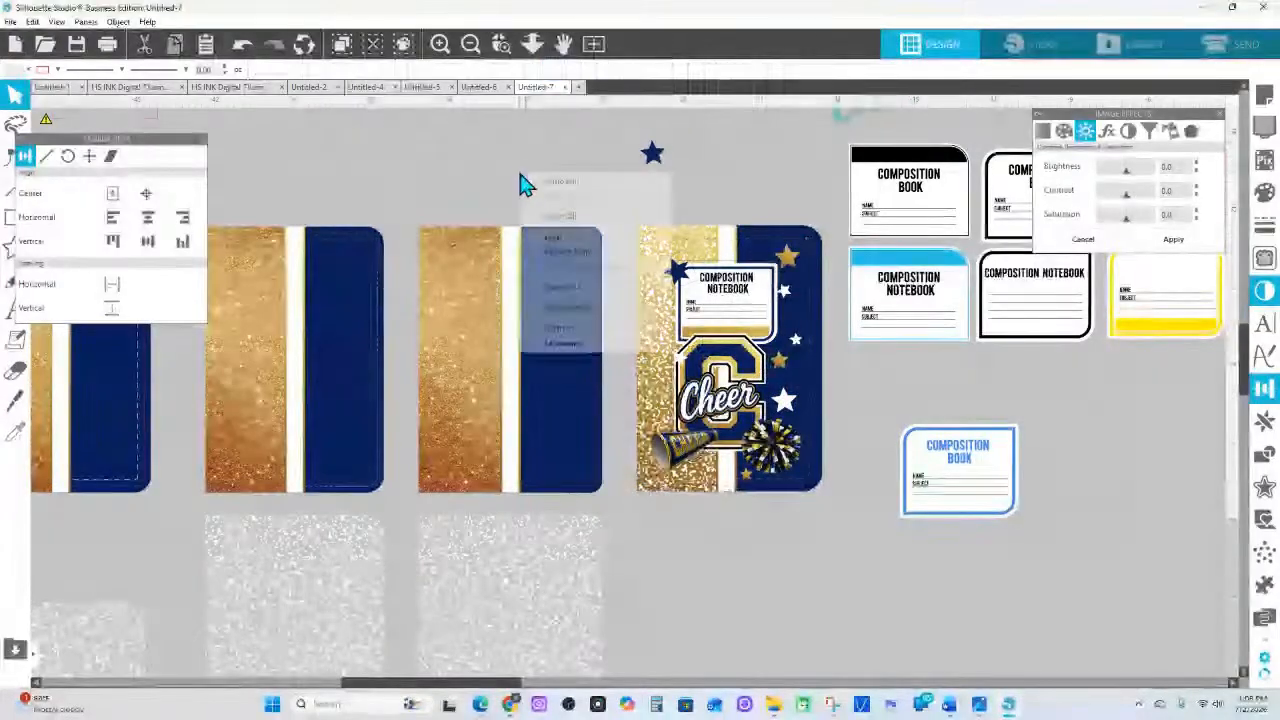
{"action": "left_click", "coordinate": [568, 251]}
{"action": "left_click_drag", "start_coordinate": [746, 328], "coordinate": [520, 328]}
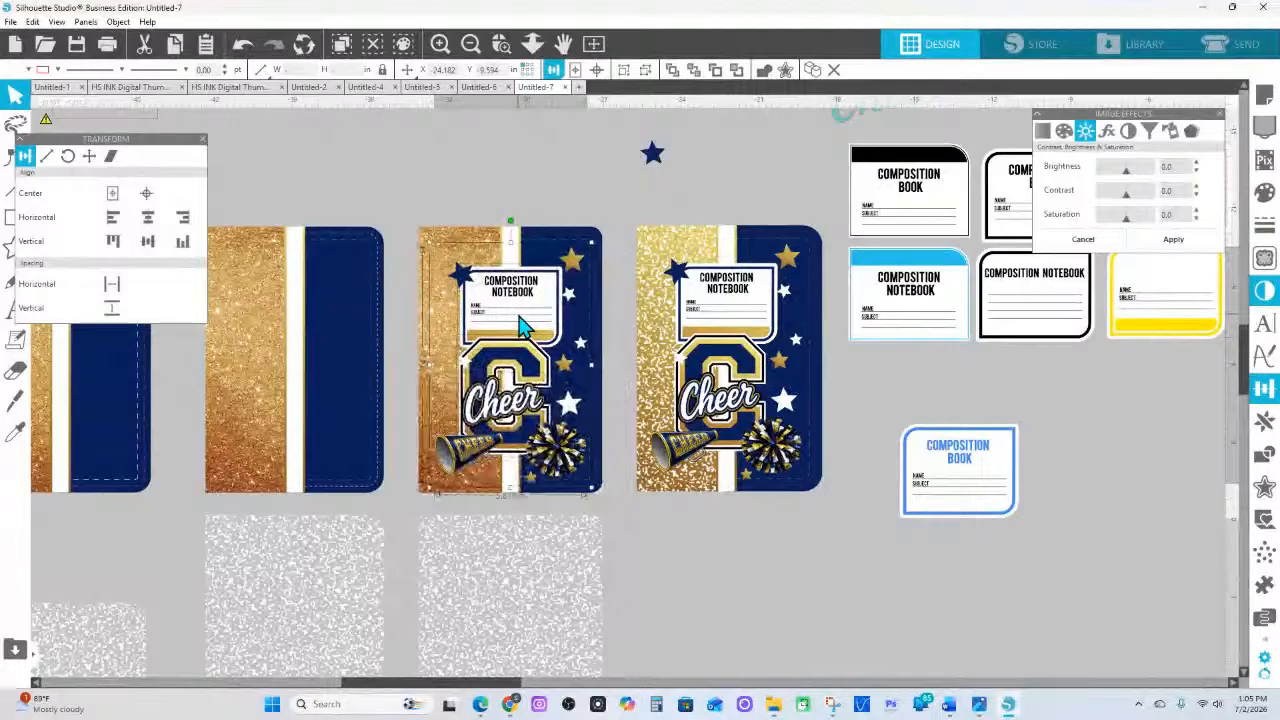
{"action": "left_click_drag", "start_coordinate": [594, 489], "coordinate": [592, 488]}
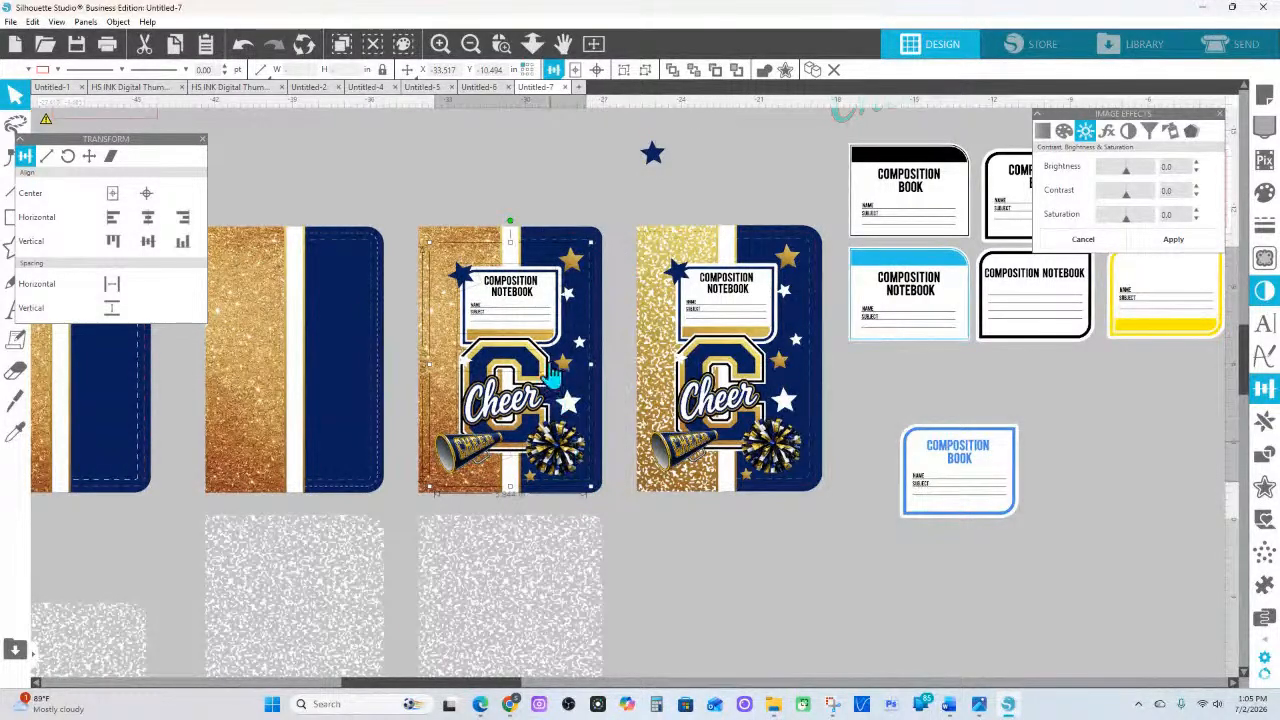
Nudge the Cheer artwork down on its glitter cover, then duplicate it and place the copy on the neighbouring striped cover
{"action": "key", "text": "Down"}
{"action": "key", "text": "Down"}
{"action": "key", "text": "Down"}
{"action": "key", "text": "Down"}
{"action": "key", "text": "Down"}
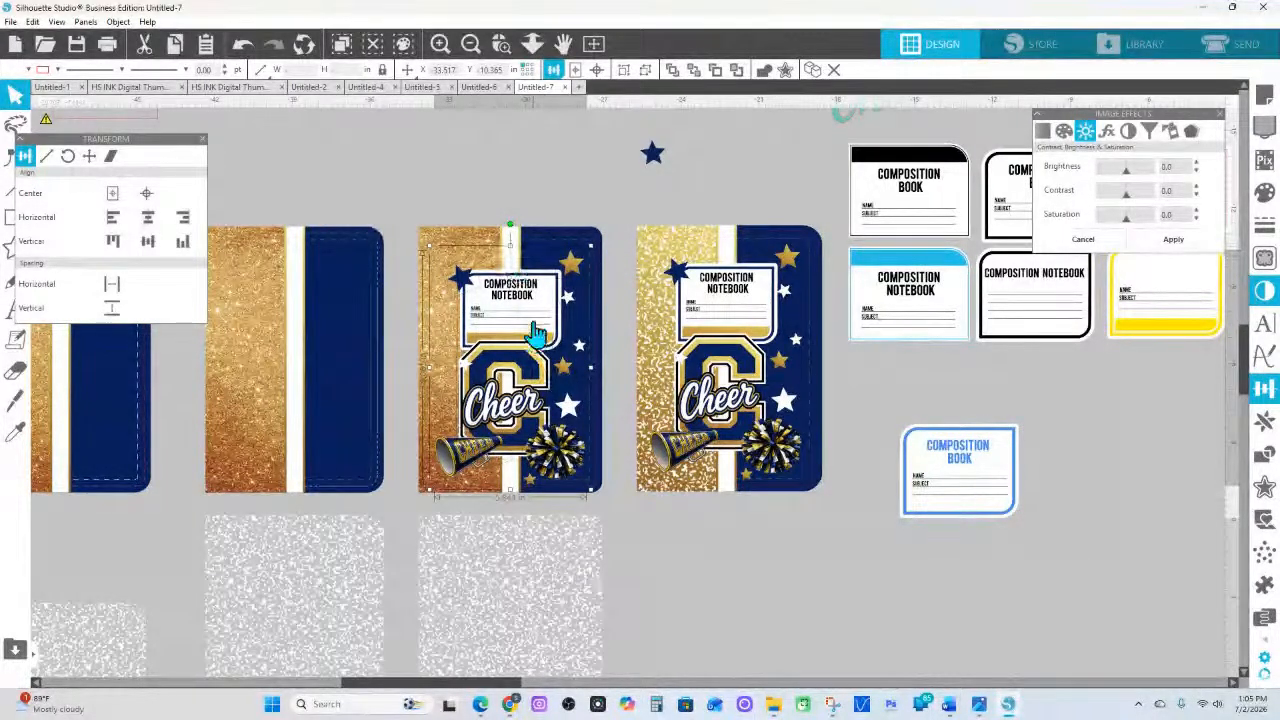
{"action": "right_click", "coordinate": [553, 298]}
{"action": "left_click", "coordinate": [586, 401]}
{"action": "left_click_drag", "start_coordinate": [491, 320], "coordinate": [322, 316]}
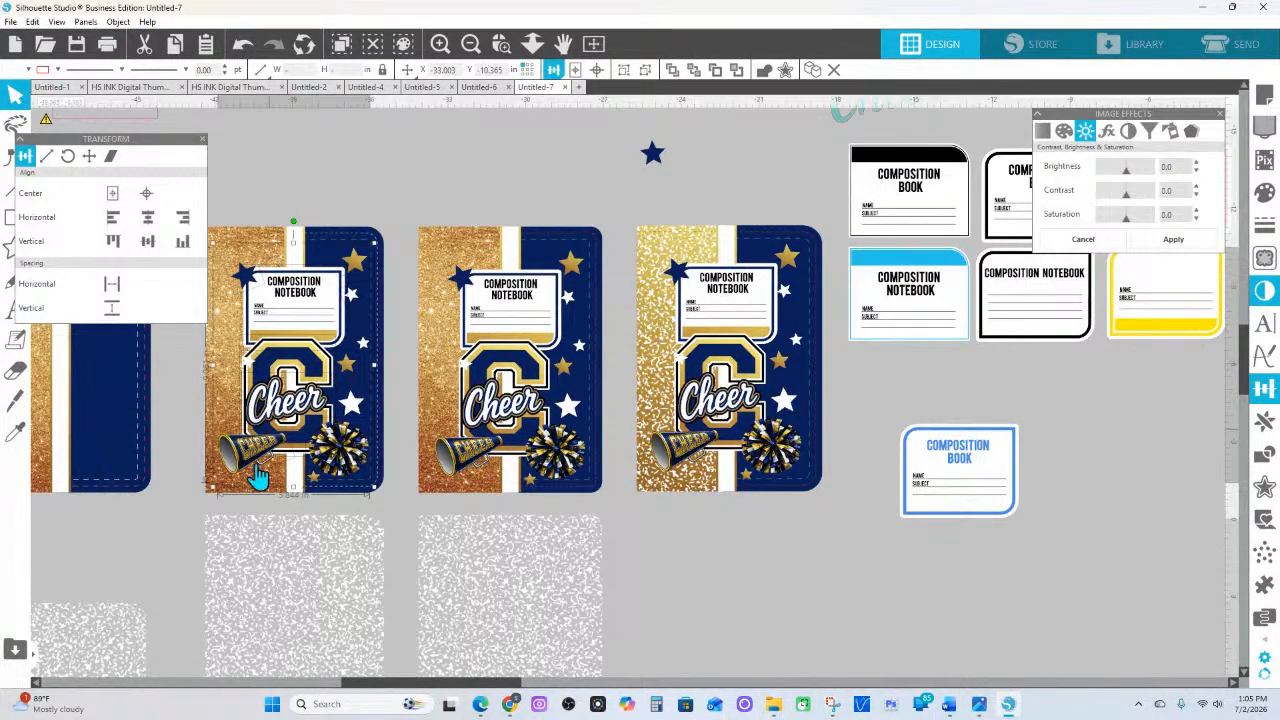
Duplicate the Cheer artwork once more and place the copy on the remaining blank glitter cover
{"action": "scroll", "coordinate": [197, 517], "scroll_direction": "left", "scroll_amount": 5}
{"action": "right_click", "coordinate": [537, 292]}
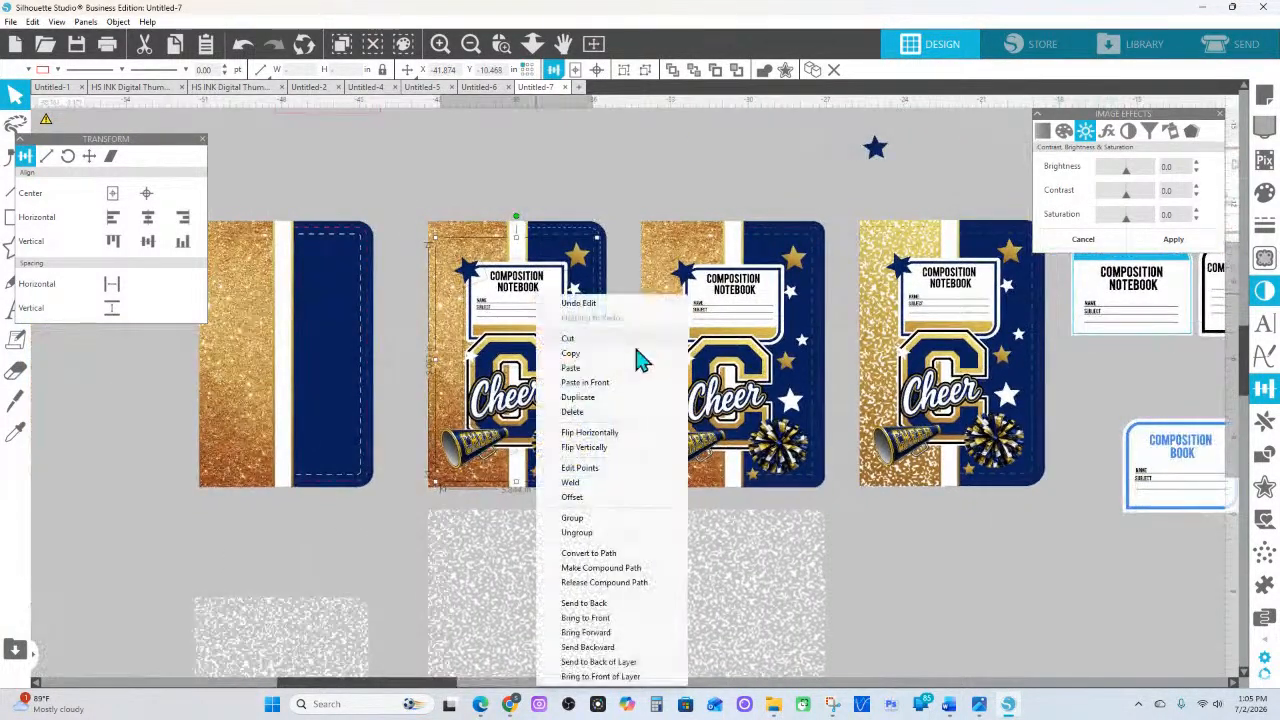
{"action": "left_click", "coordinate": [590, 397]}
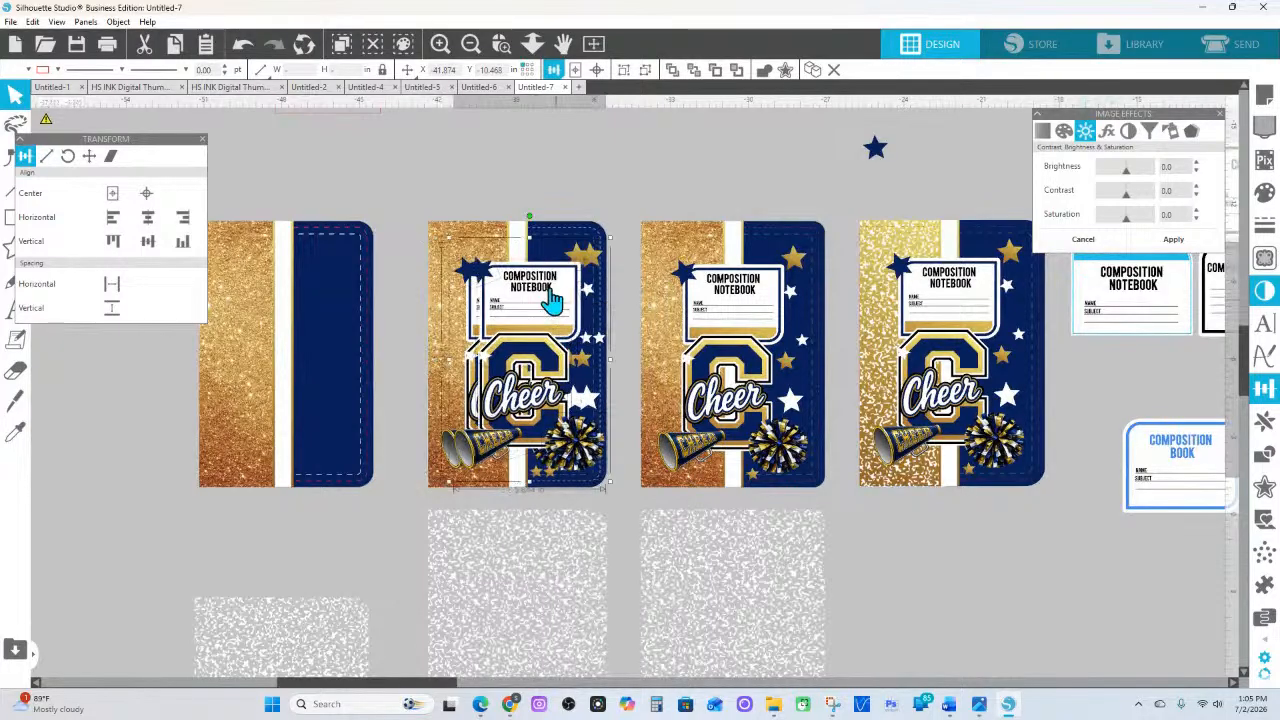
{"action": "left_click_drag", "start_coordinate": [550, 300], "coordinate": [303, 285]}
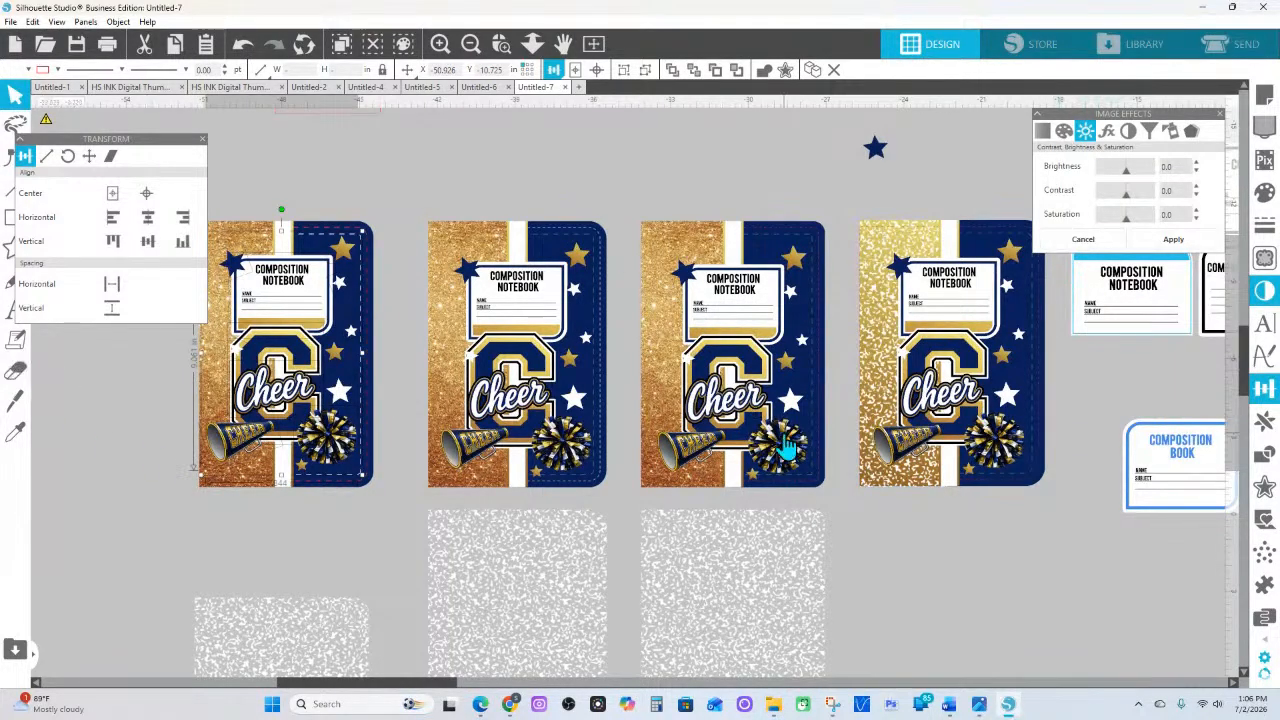
Ungroup the original Cheer cover's background and delete the white speckle texture over its gold panel
{"action": "left_click", "coordinate": [940, 243]}
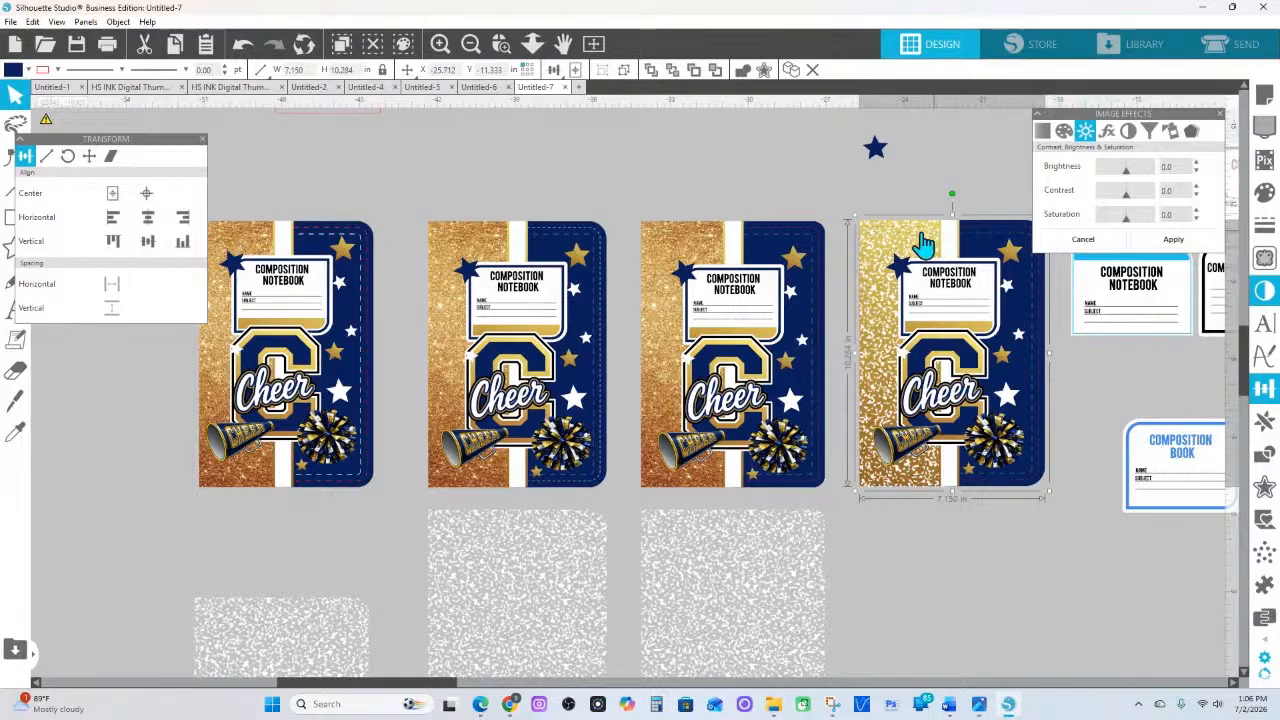
{"action": "right_click", "coordinate": [914, 236]}
{"action": "left_click", "coordinate": [961, 458]}
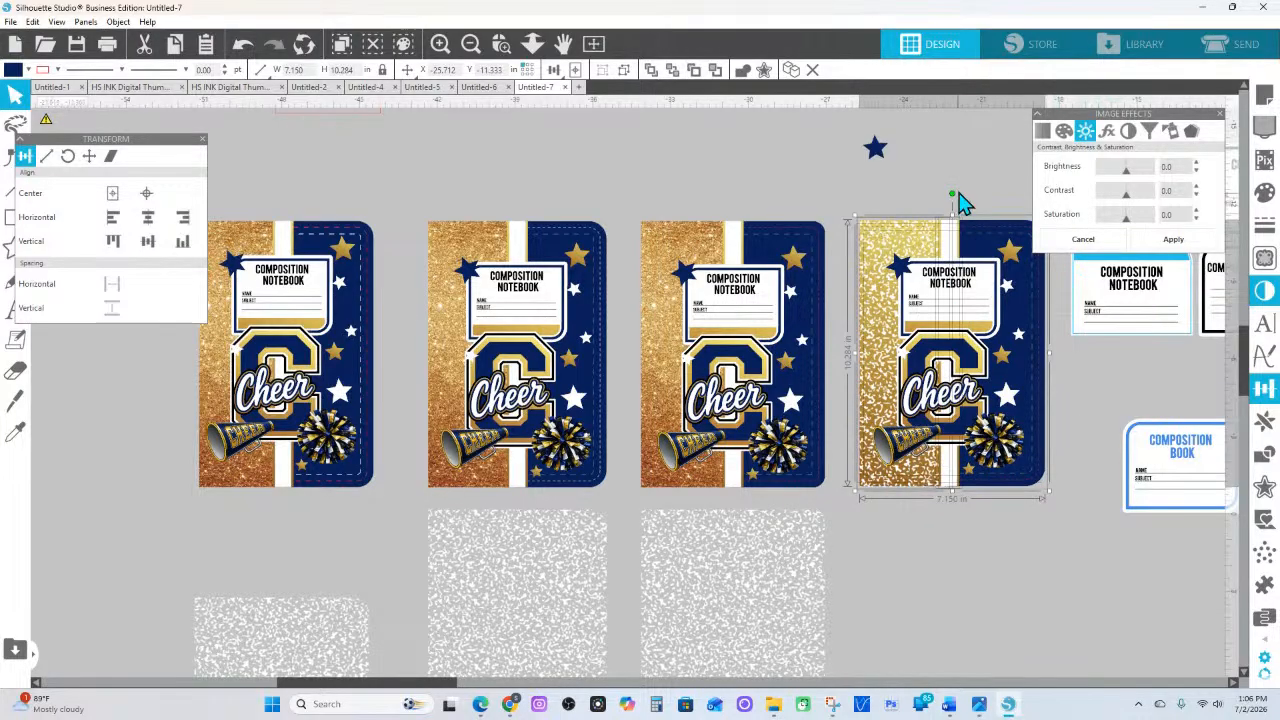
{"action": "left_click", "coordinate": [958, 193]}
{"action": "left_click", "coordinate": [932, 268]}
{"action": "key", "text": "Delete"}
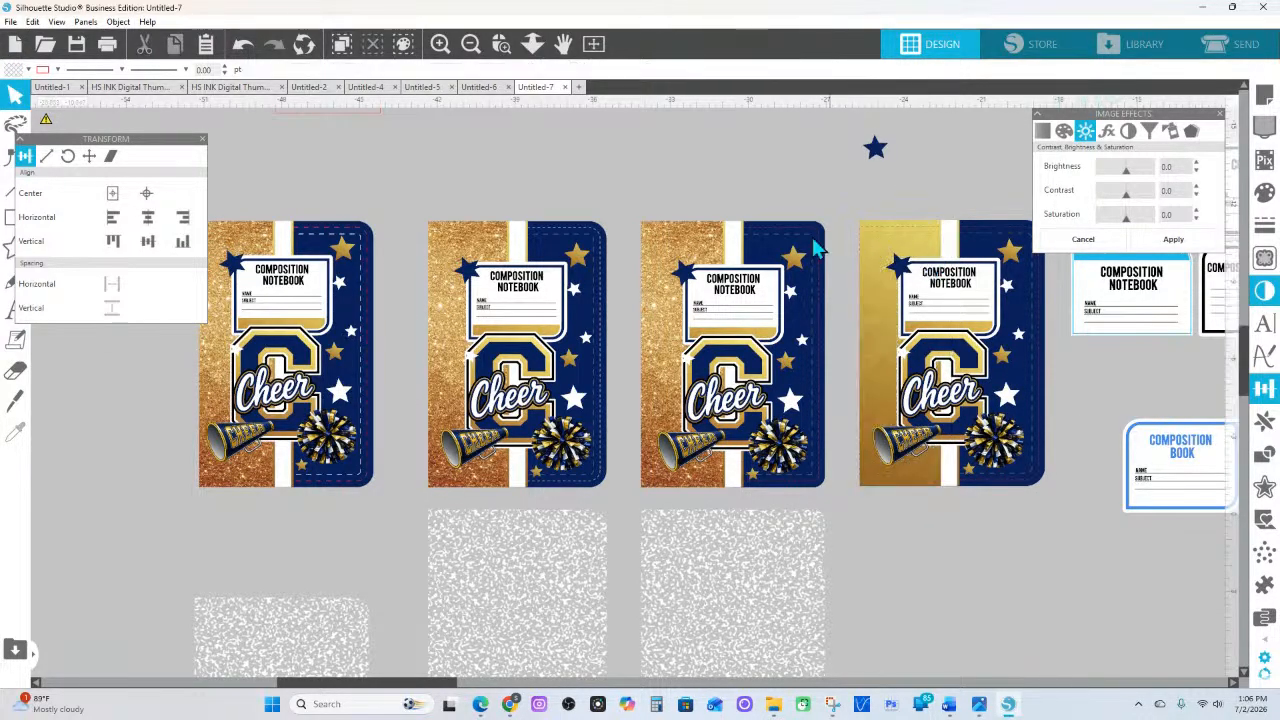
Fill the original cover's plain gold panel with the gold glitter sampled from the neighbouring cover
{"action": "left_click", "coordinate": [895, 258]}
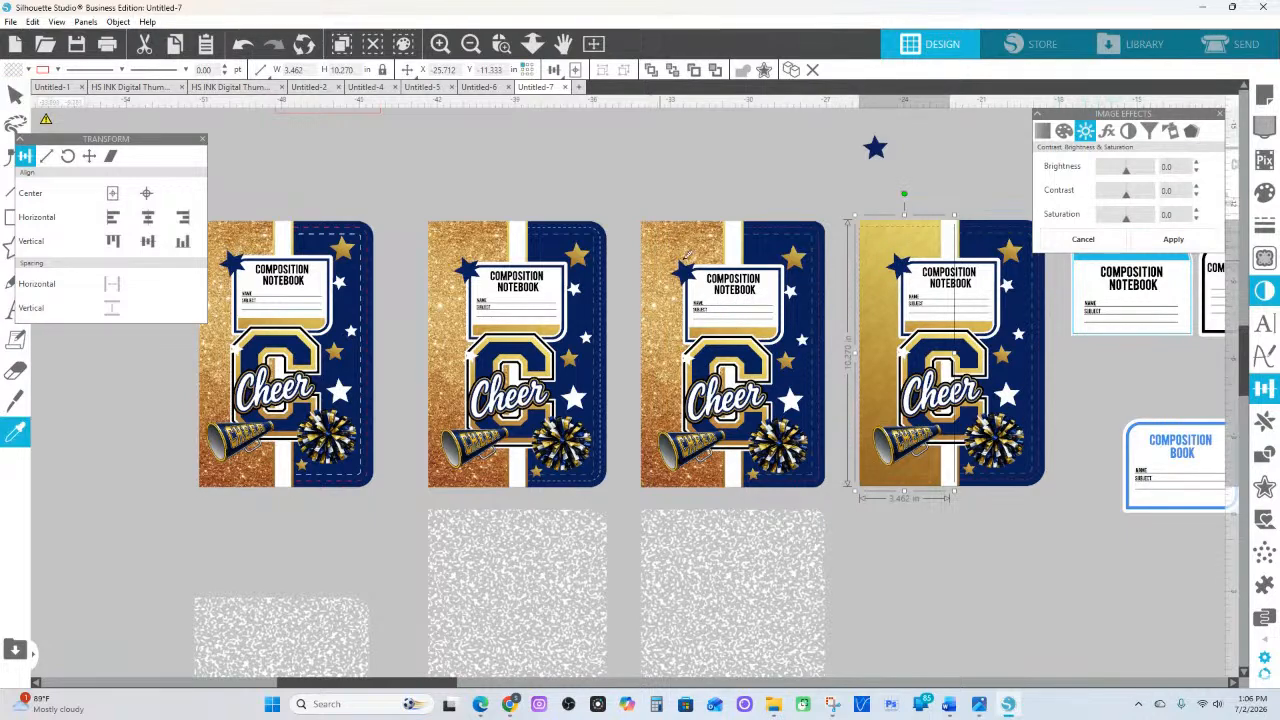
{"action": "key", "text": "ctrl+z"}
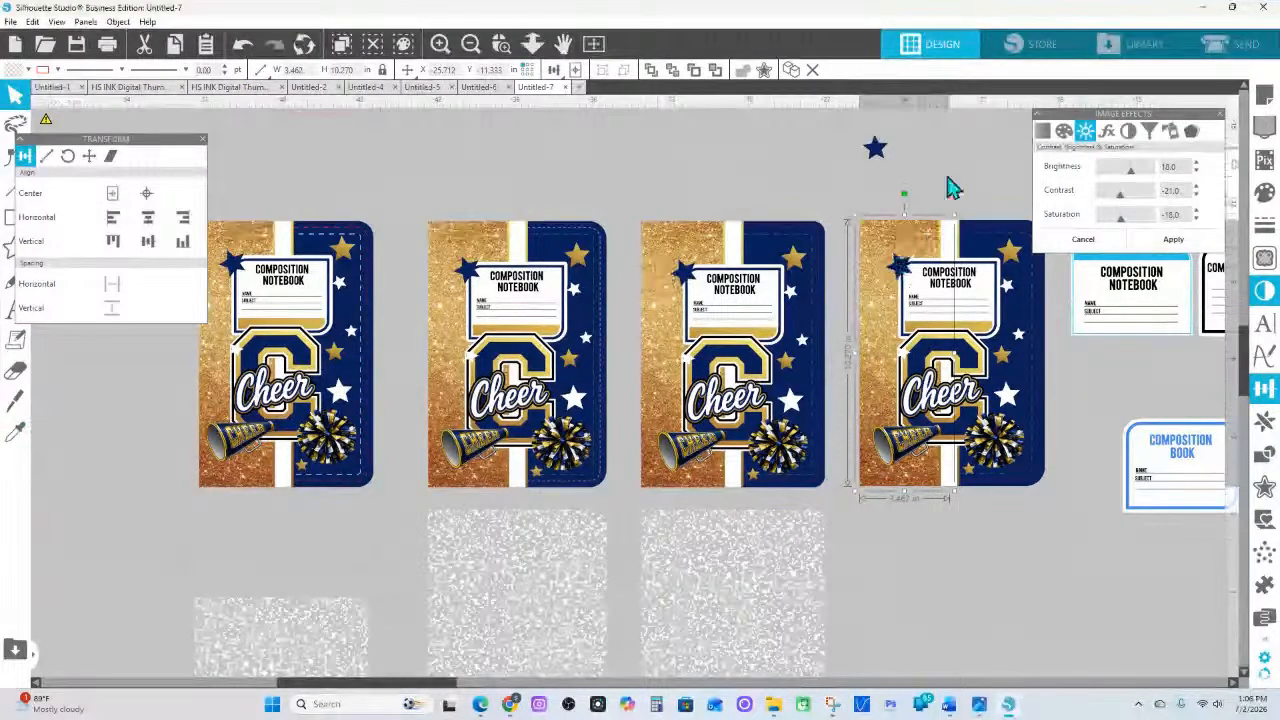
{"action": "left_click", "coordinate": [957, 175]}
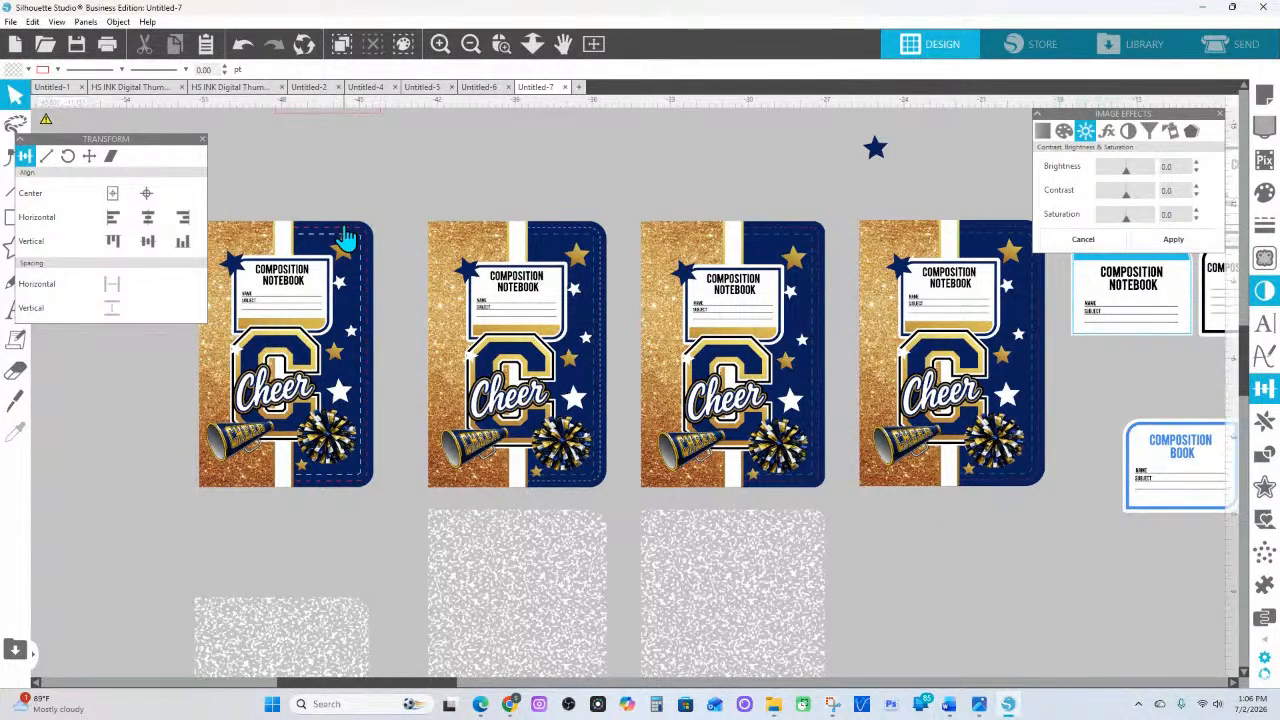
Select the navy backgrounds of all four covers and give them the same dark navy fill
{"action": "left_click", "coordinate": [345, 238]}
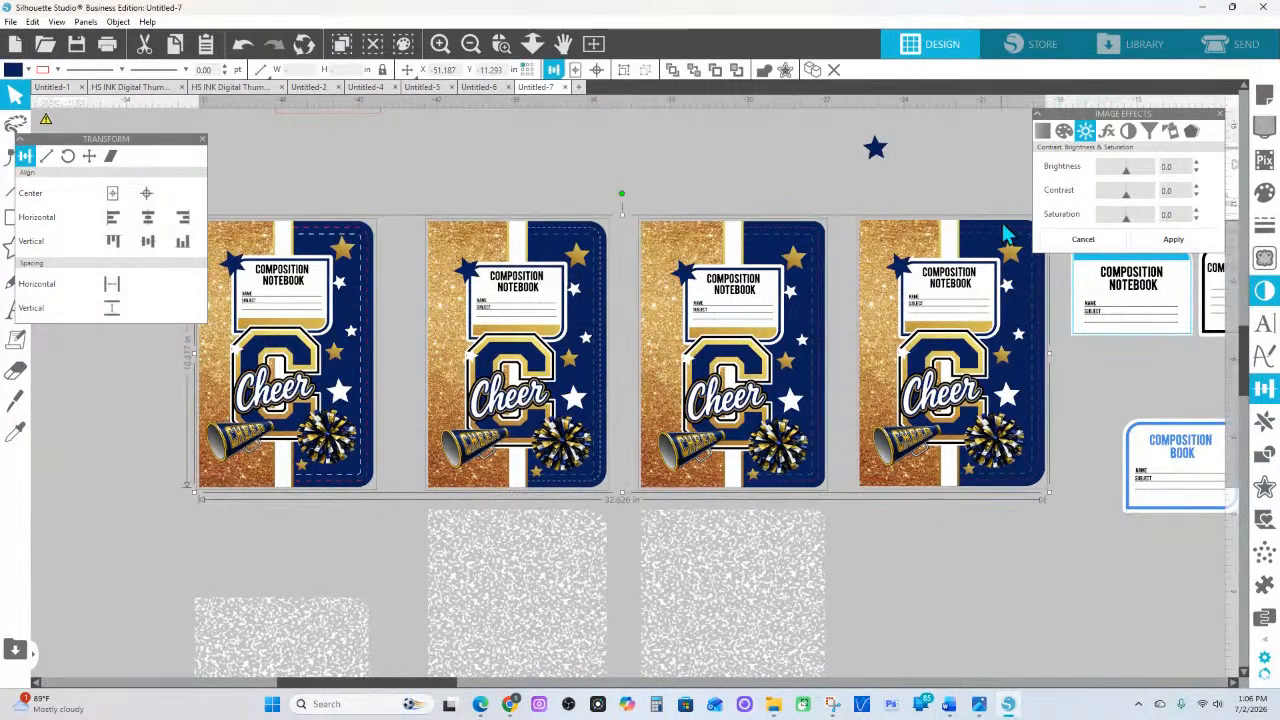
{"action": "left_click", "coordinate": [16, 71]}
{"action": "left_click", "coordinate": [62, 98]}
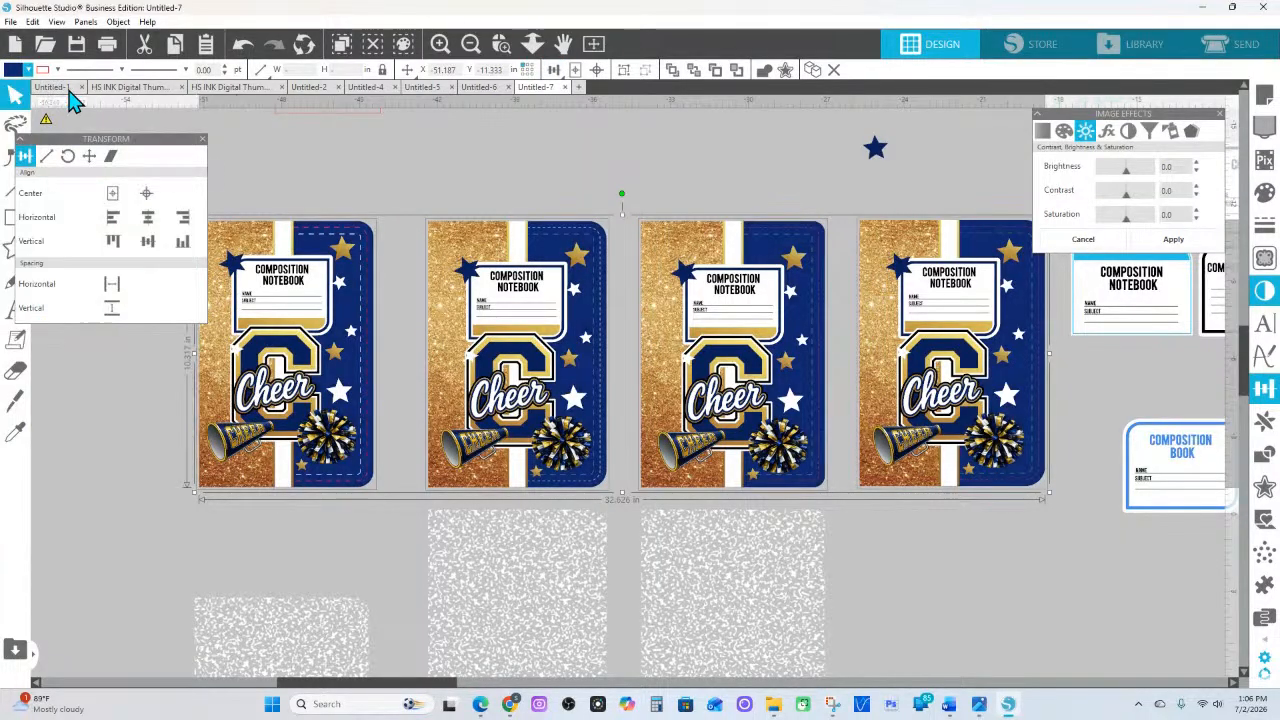
{"action": "left_click", "coordinate": [25, 70]}
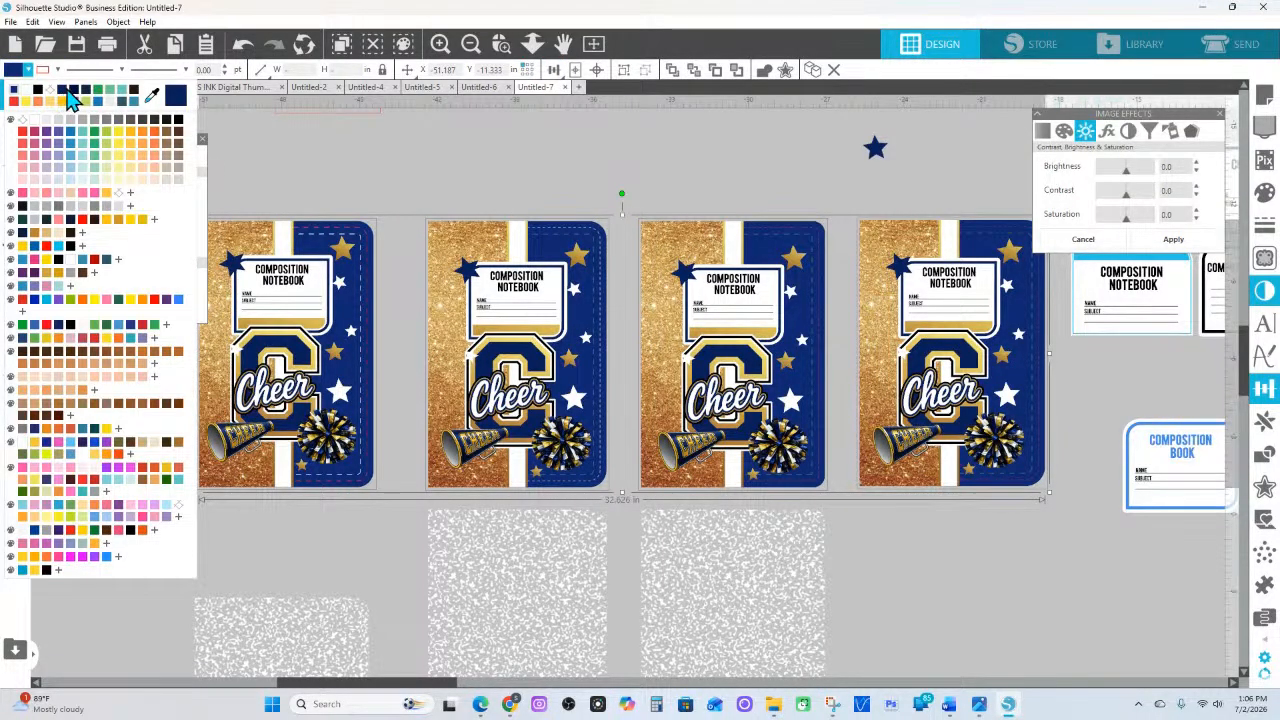
{"action": "left_click", "coordinate": [70, 97]}
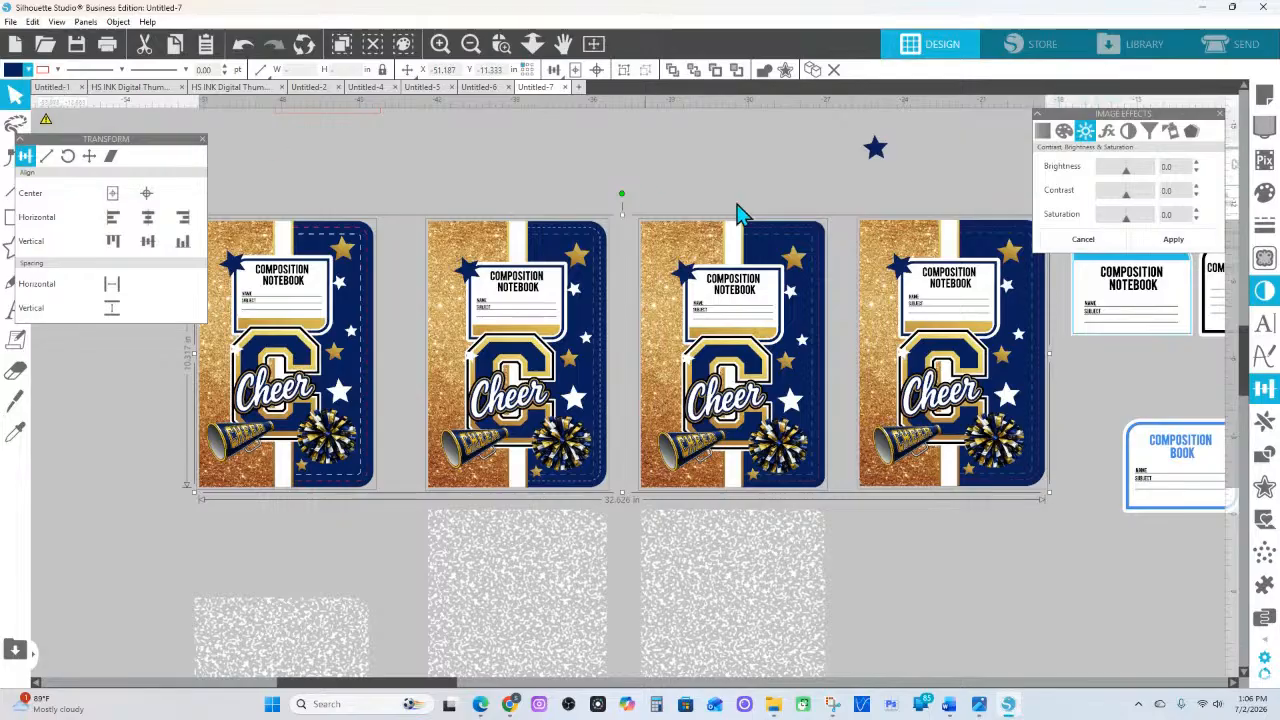
{"action": "left_click", "coordinate": [639, 170]}
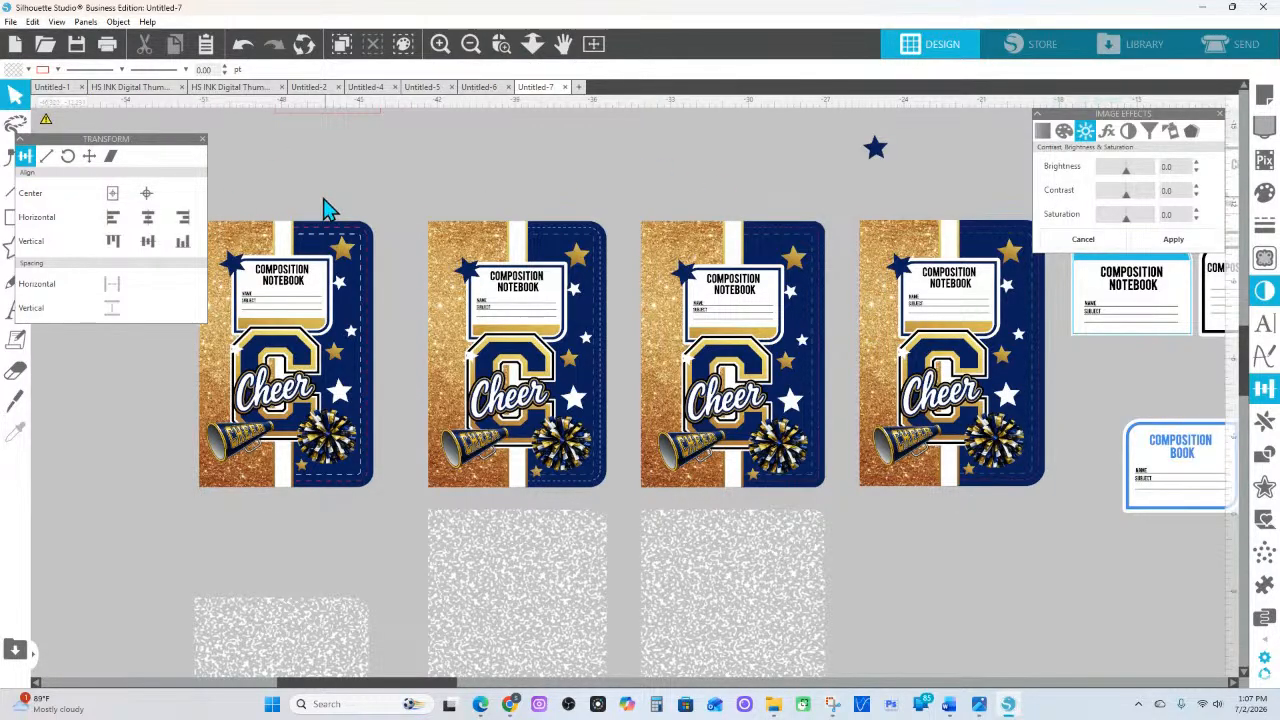
Select the navy backgrounds of all four covers again and remove their line colour
{"action": "left_click", "coordinate": [318, 228]}
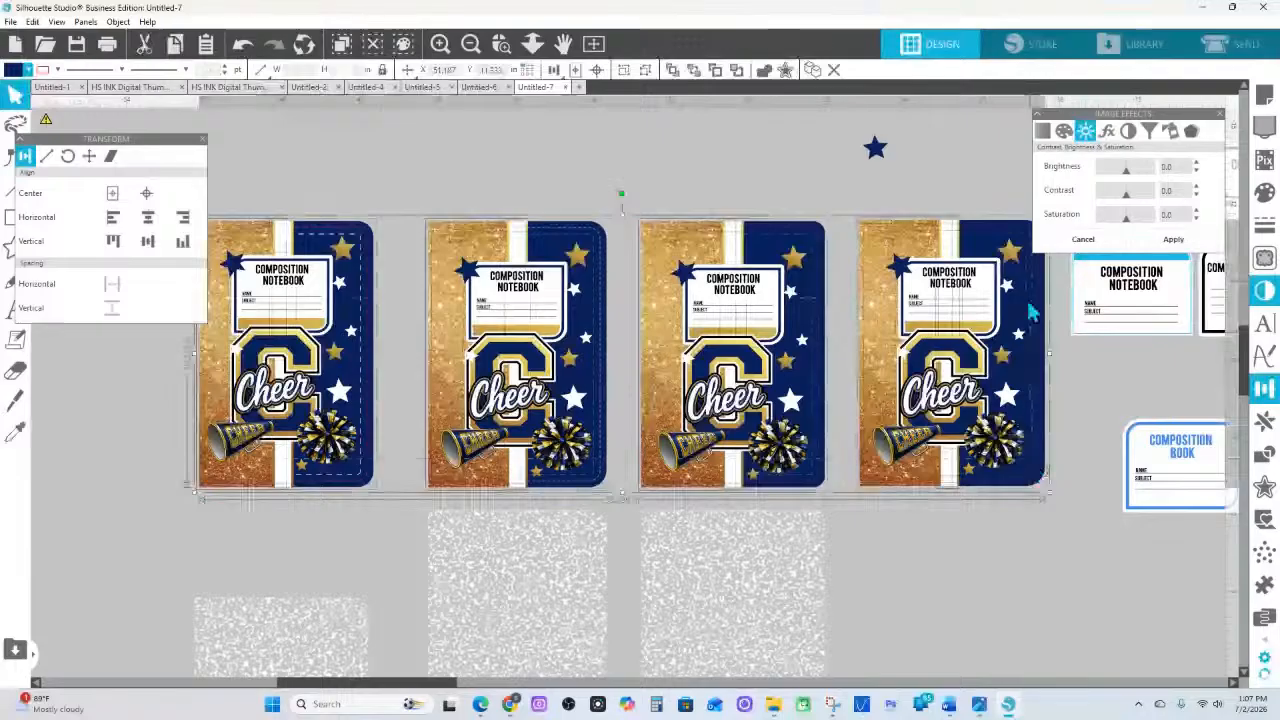
{"action": "left_click", "coordinate": [70, 74]}
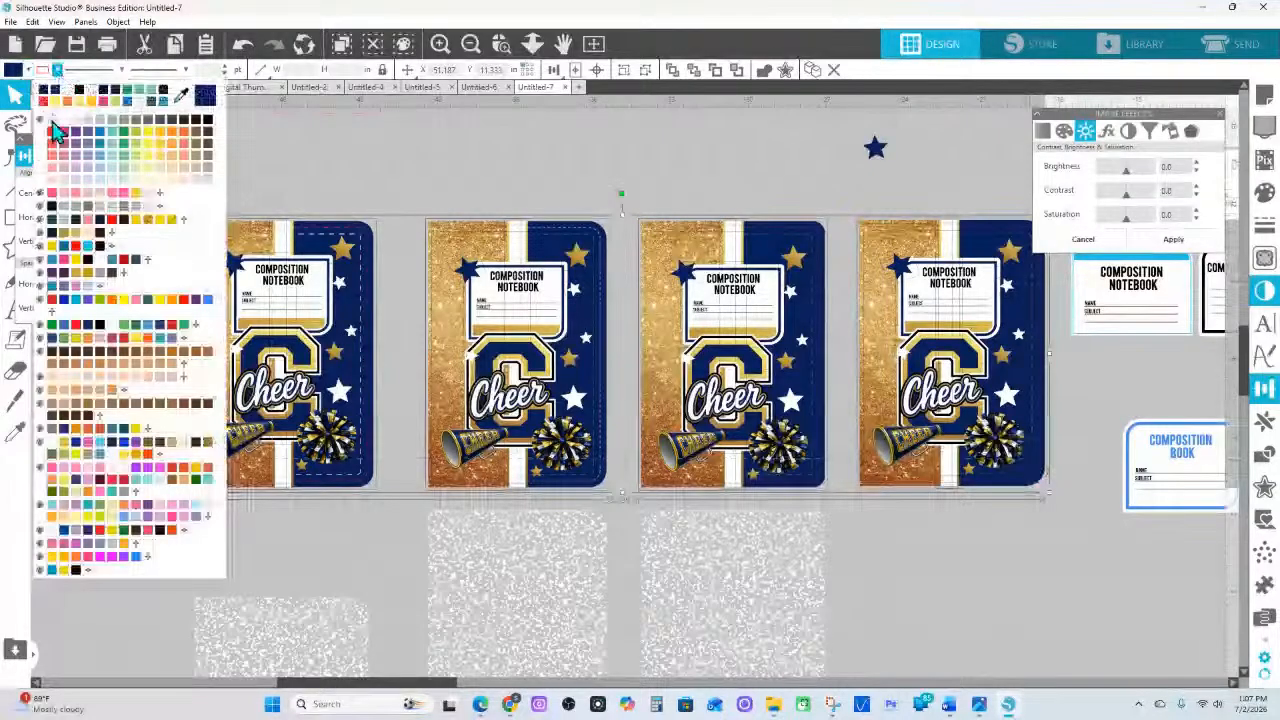
{"action": "left_click", "coordinate": [60, 135]}
{"action": "left_click", "coordinate": [547, 168]}
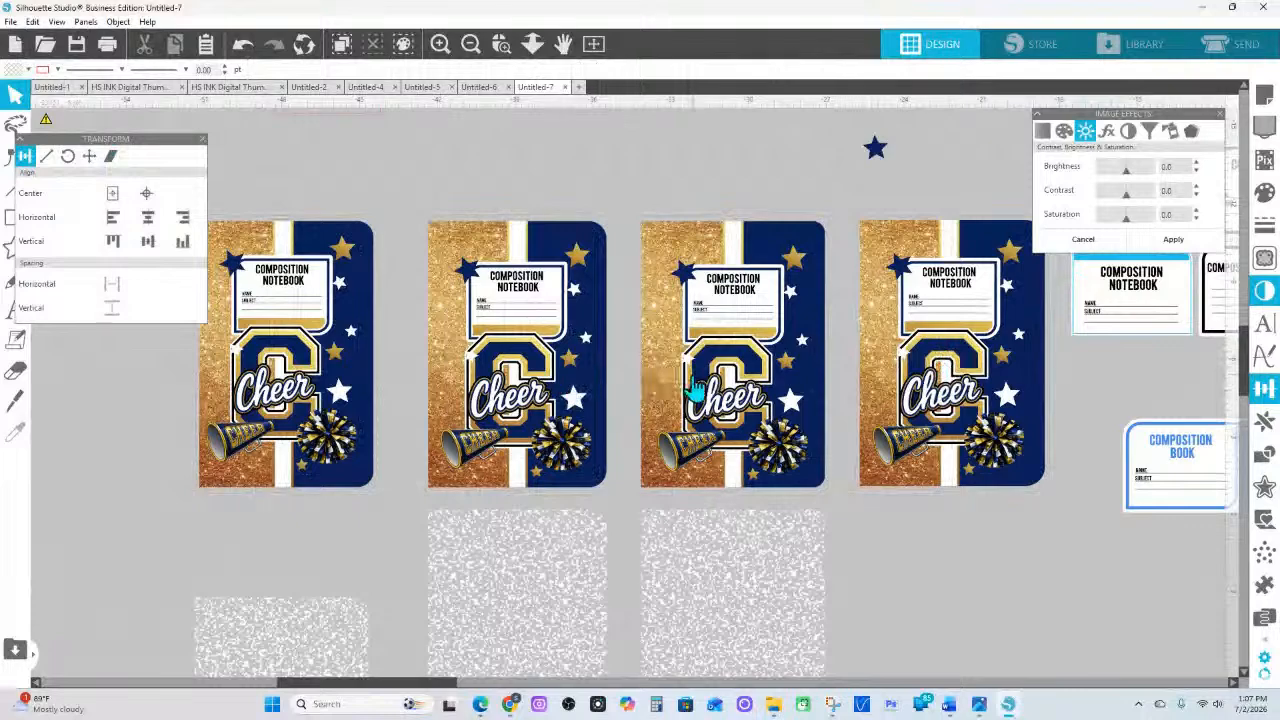
Examine the numbered reference mockups of the other cheer notebook cover styles, including Bold & Classic and Glitter & Glam
{"action": "left_click", "coordinate": [532, 43]}
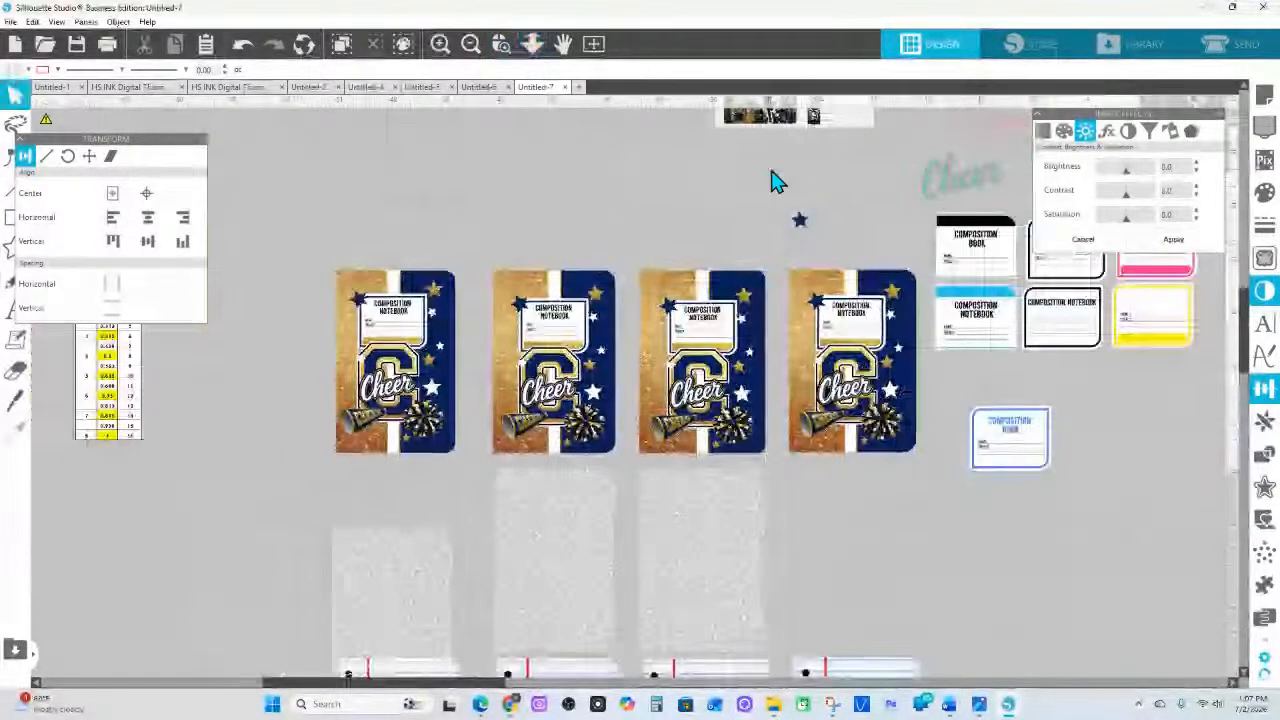
{"action": "left_click_drag", "start_coordinate": [766, 160], "coordinate": [611, 551]}
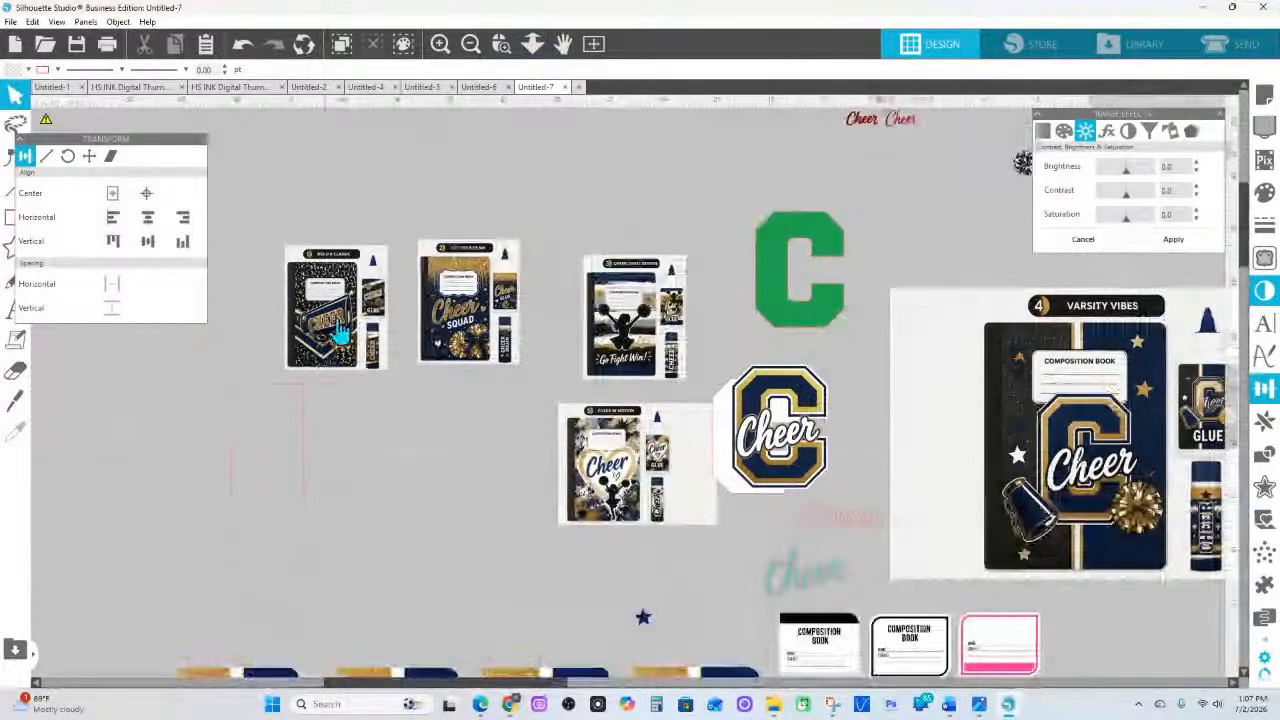
{"action": "left_click", "coordinate": [533, 45]}
{"action": "scroll", "coordinate": [445, 375], "scroll_direction": "up", "scroll_amount": 4}
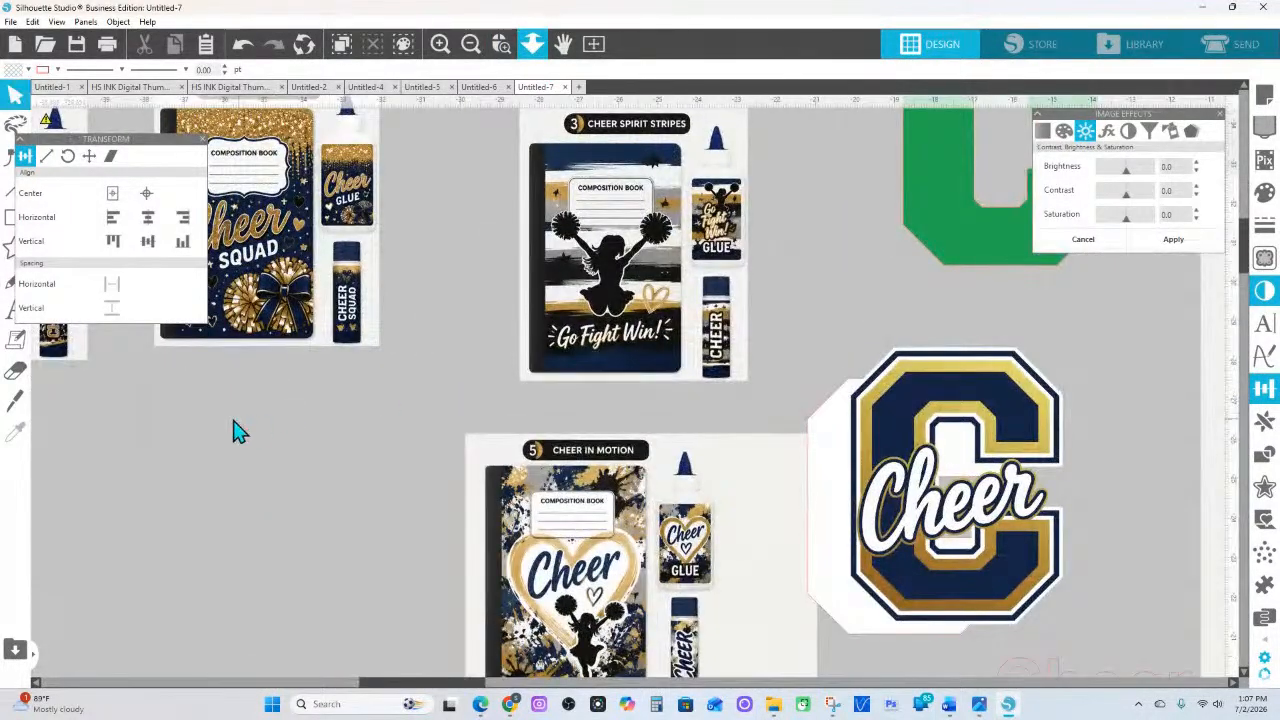
{"action": "left_click_drag", "start_coordinate": [264, 430], "coordinate": [788, 533]}
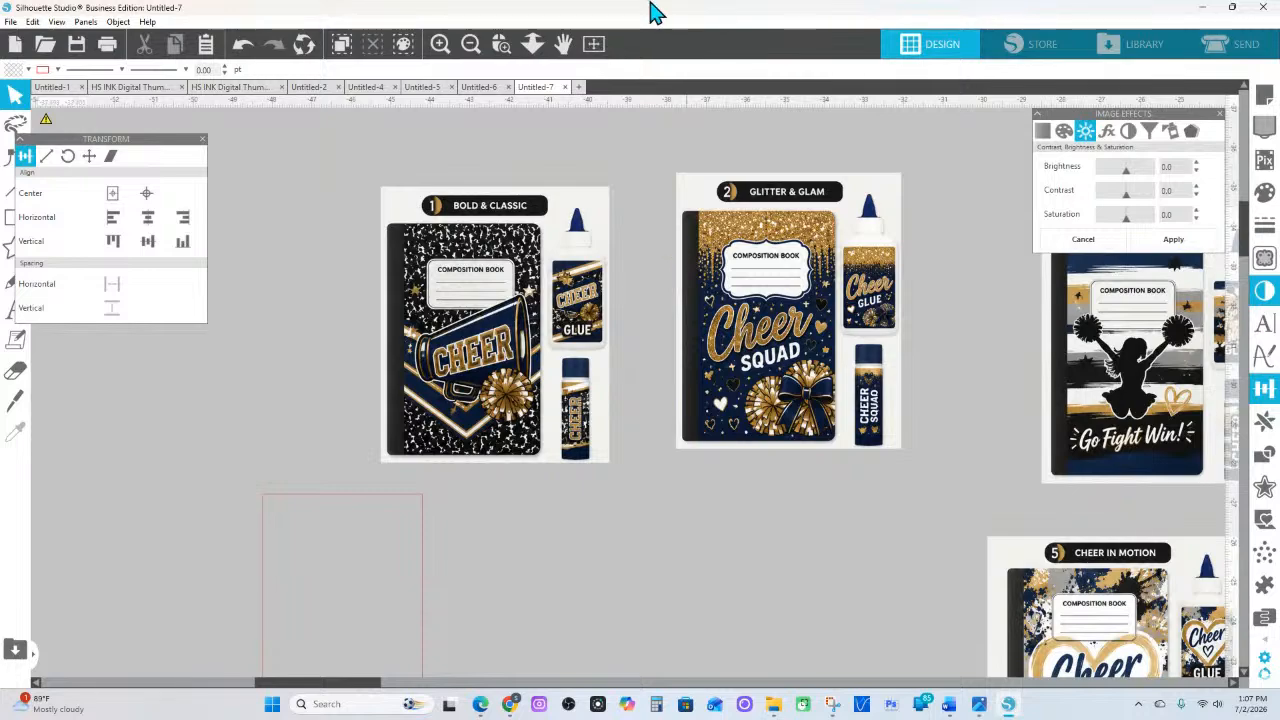
{"action": "left_click", "coordinate": [532, 43]}
{"action": "scroll", "coordinate": [566, 519], "scroll_direction": "down", "scroll_amount": 4}
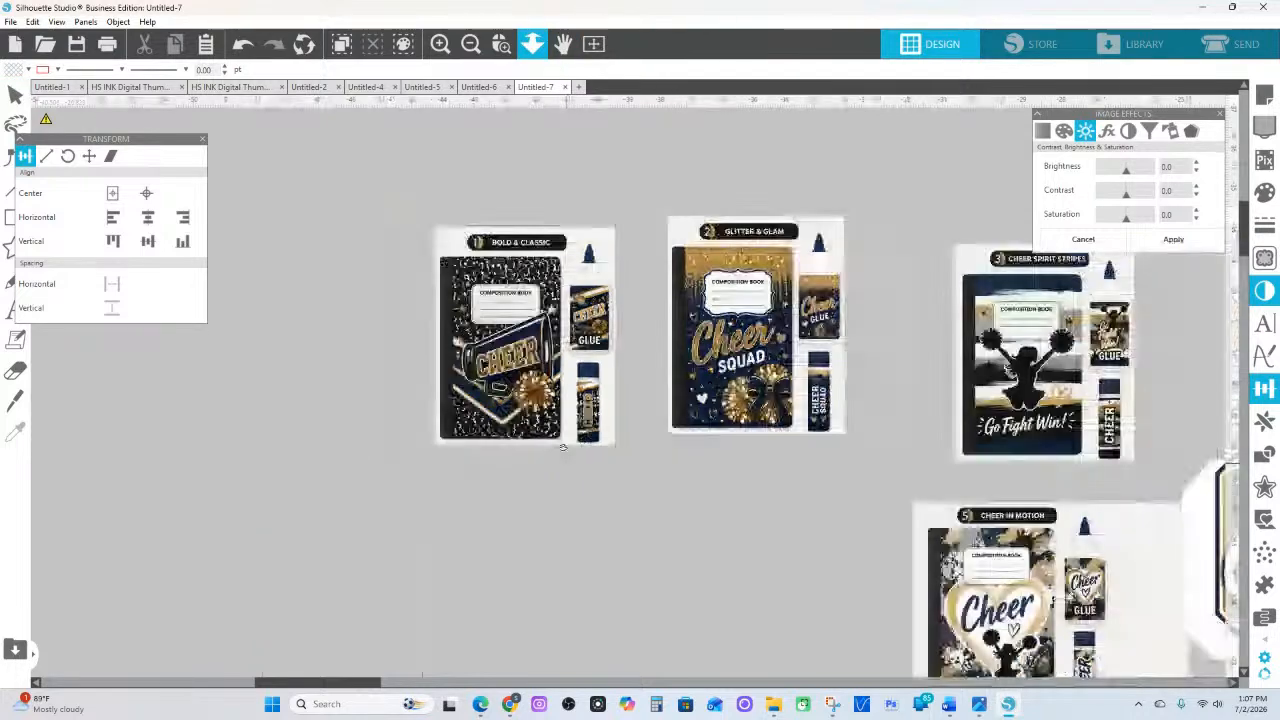
{"action": "scroll", "coordinate": [626, 567], "scroll_direction": "down", "scroll_amount": 3}
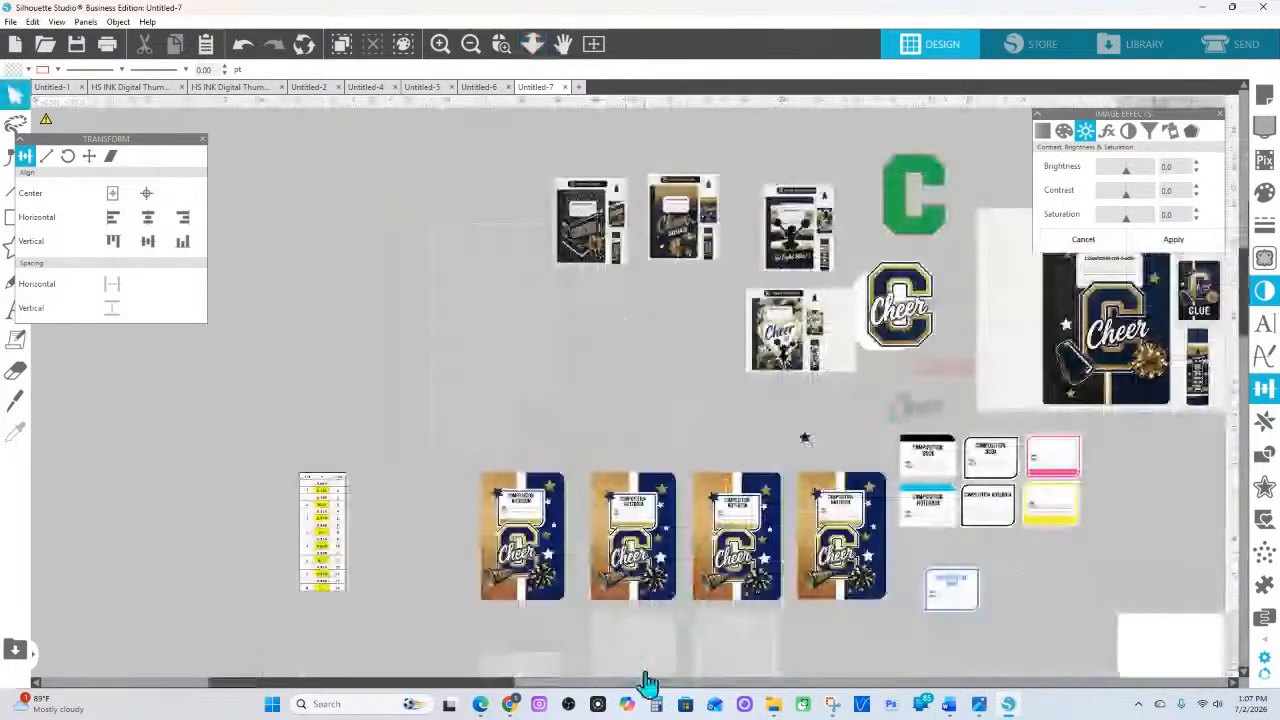
Place a copy of the navy cover background in the empty area and bring a white speckle texture in front of it
{"action": "left_click", "coordinate": [660, 490]}
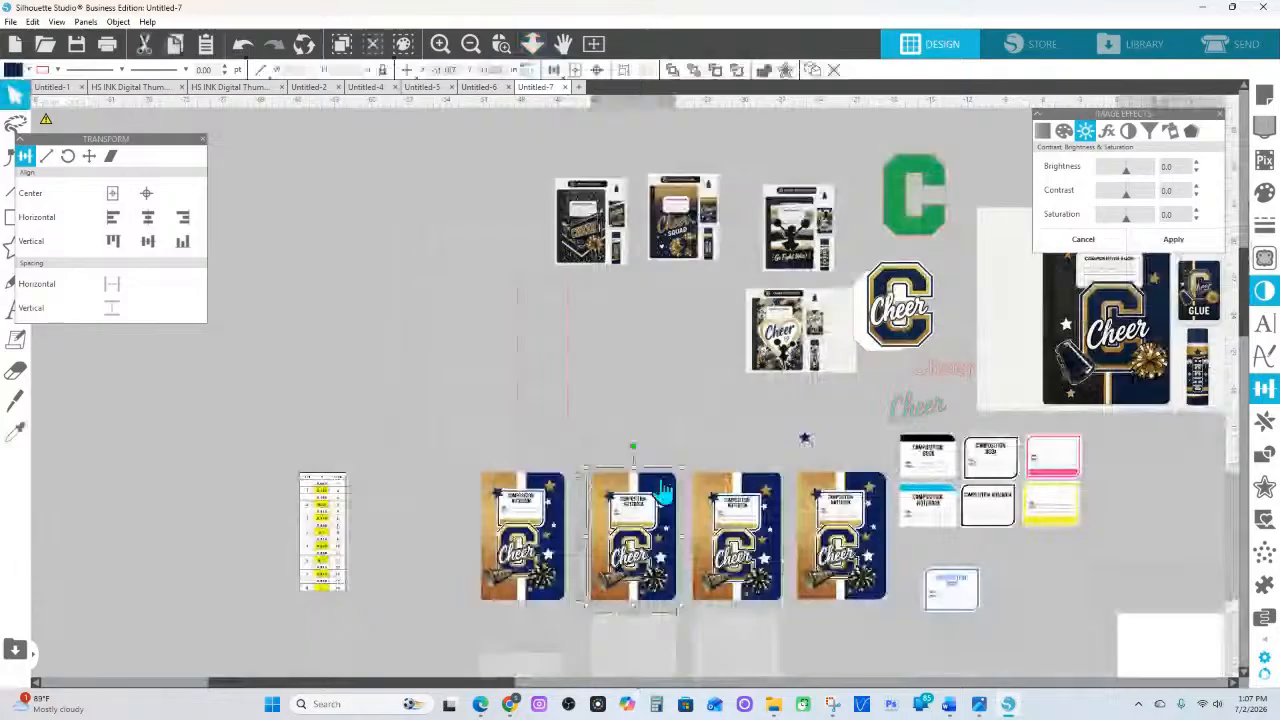
{"action": "left_click_drag", "start_coordinate": [661, 483], "coordinate": [411, 379]}
{"action": "left_click_drag", "start_coordinate": [638, 653], "coordinate": [432, 430]}
{"action": "right_click", "coordinate": [433, 430]}
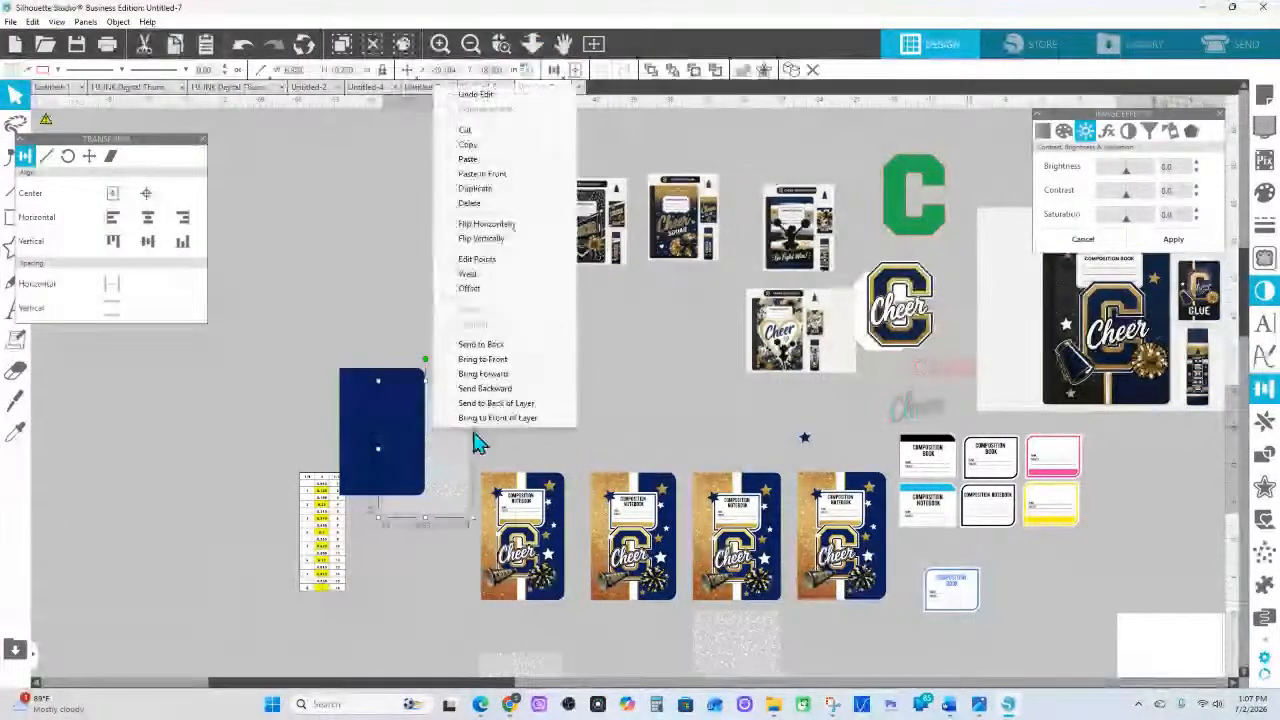
{"action": "left_click", "coordinate": [483, 373]}
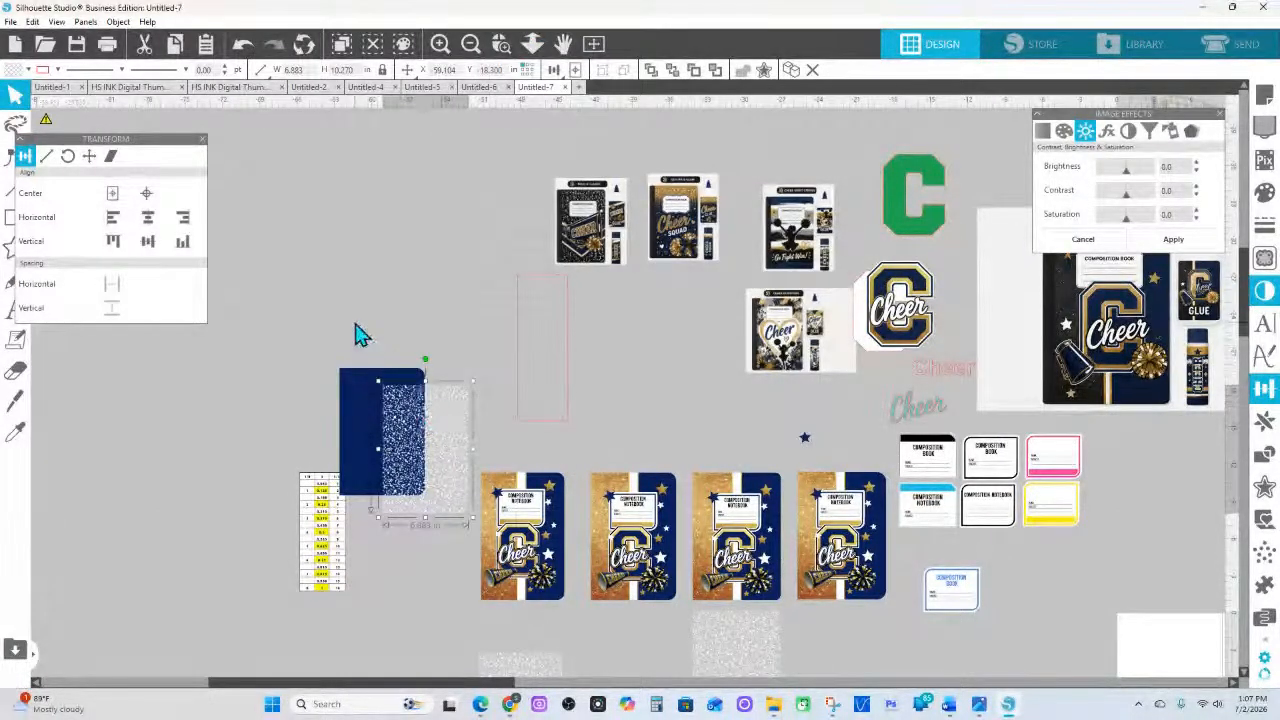
Centre the white speckle texture on the navy background copy
{"action": "left_click_drag", "start_coordinate": [399, 381], "coordinate": [418, 407]}
{"action": "left_click", "coordinate": [596, 71]}
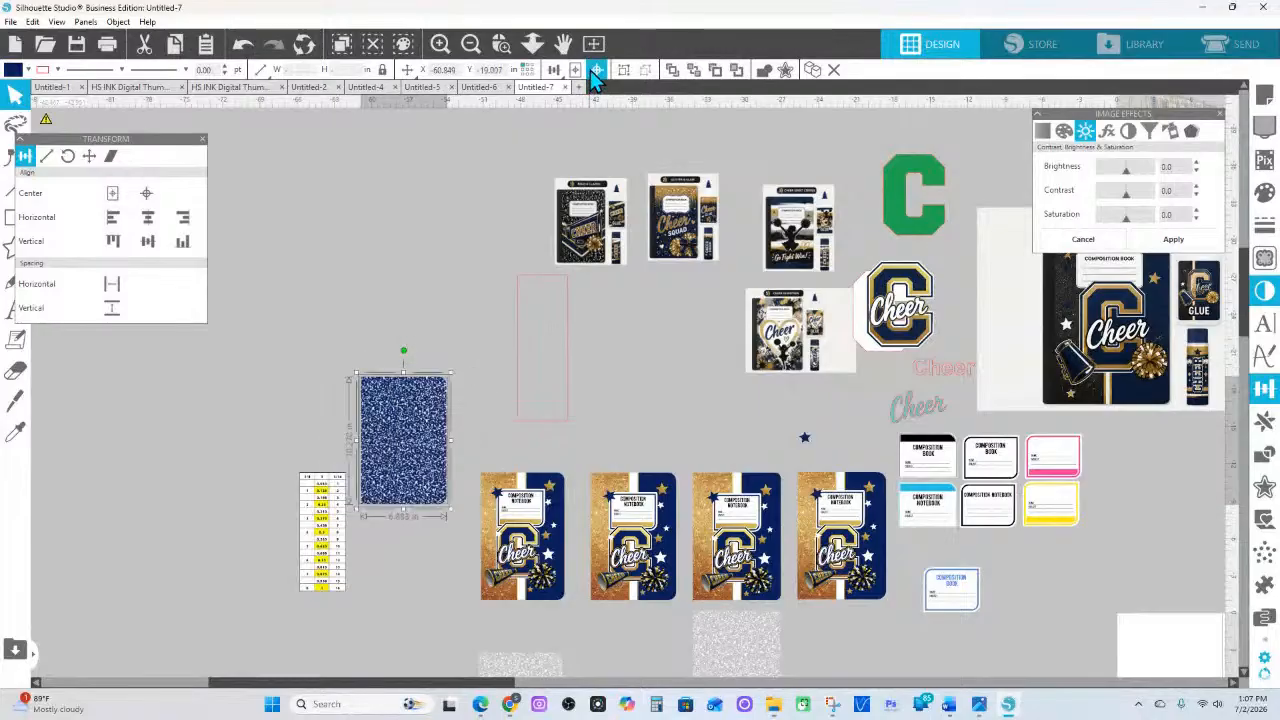
{"action": "left_click", "coordinate": [395, 290]}
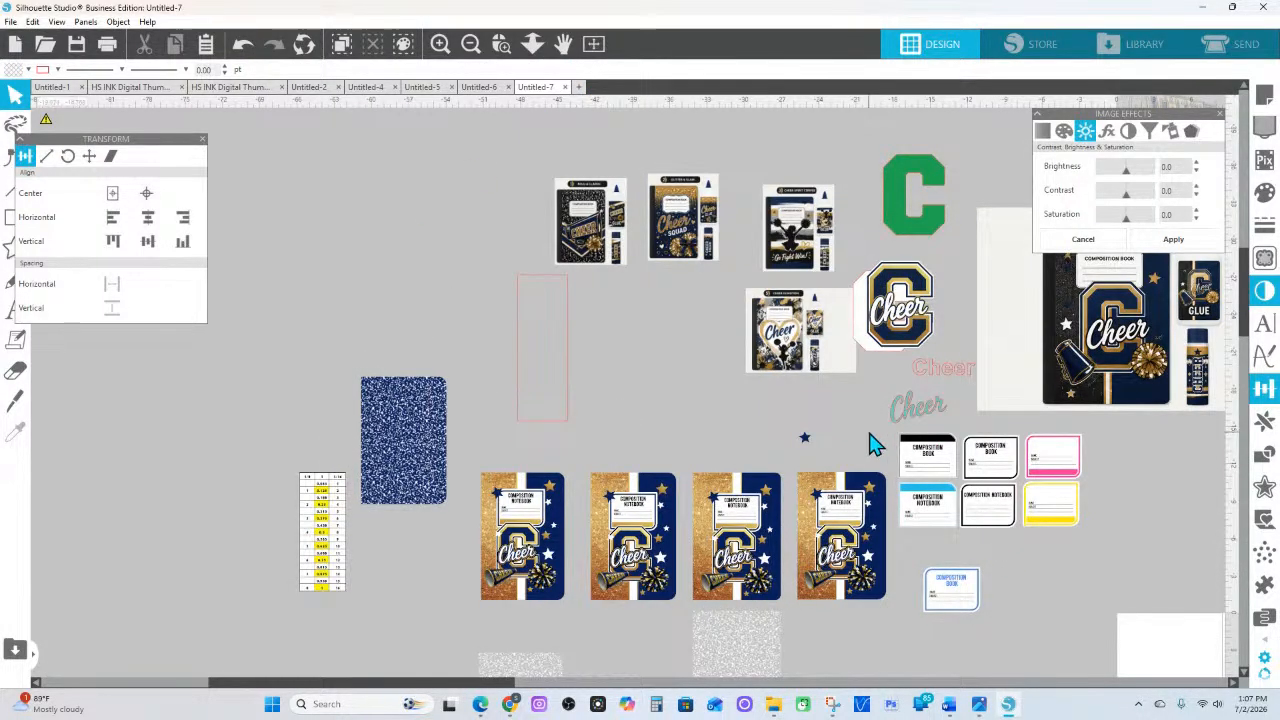
Copy the pink-framed lined label and place the copy beside the navy speckled cover
{"action": "left_click_drag", "start_coordinate": [869, 433], "coordinate": [931, 474]}
{"action": "left_click", "coordinate": [1050, 450]}
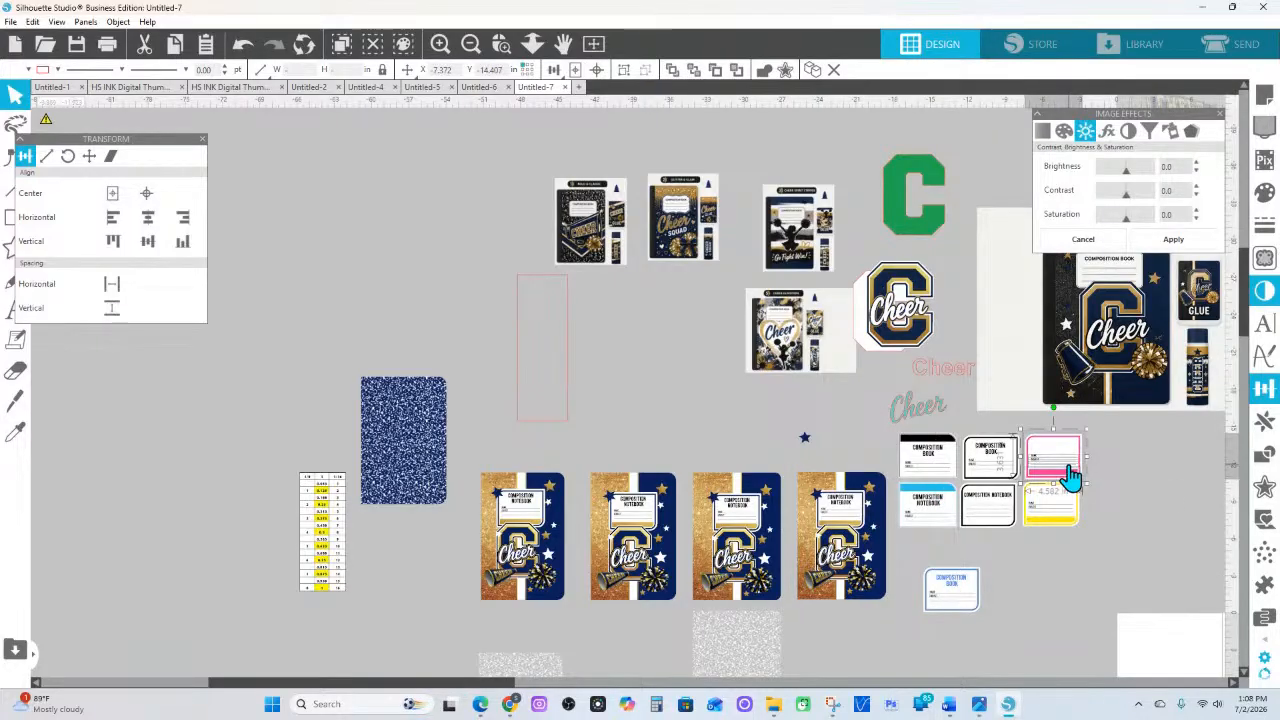
{"action": "left_click_drag", "start_coordinate": [1068, 478], "coordinate": [414, 427]}
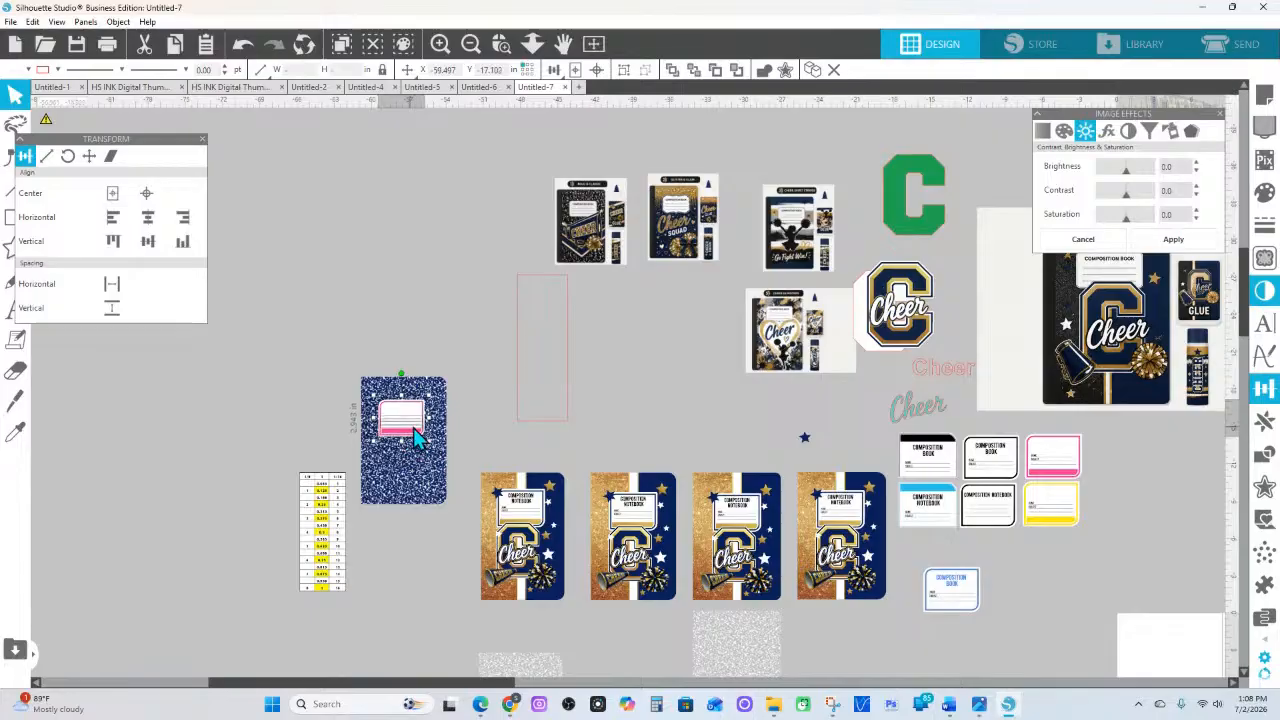
{"action": "left_click", "coordinate": [502, 43]}
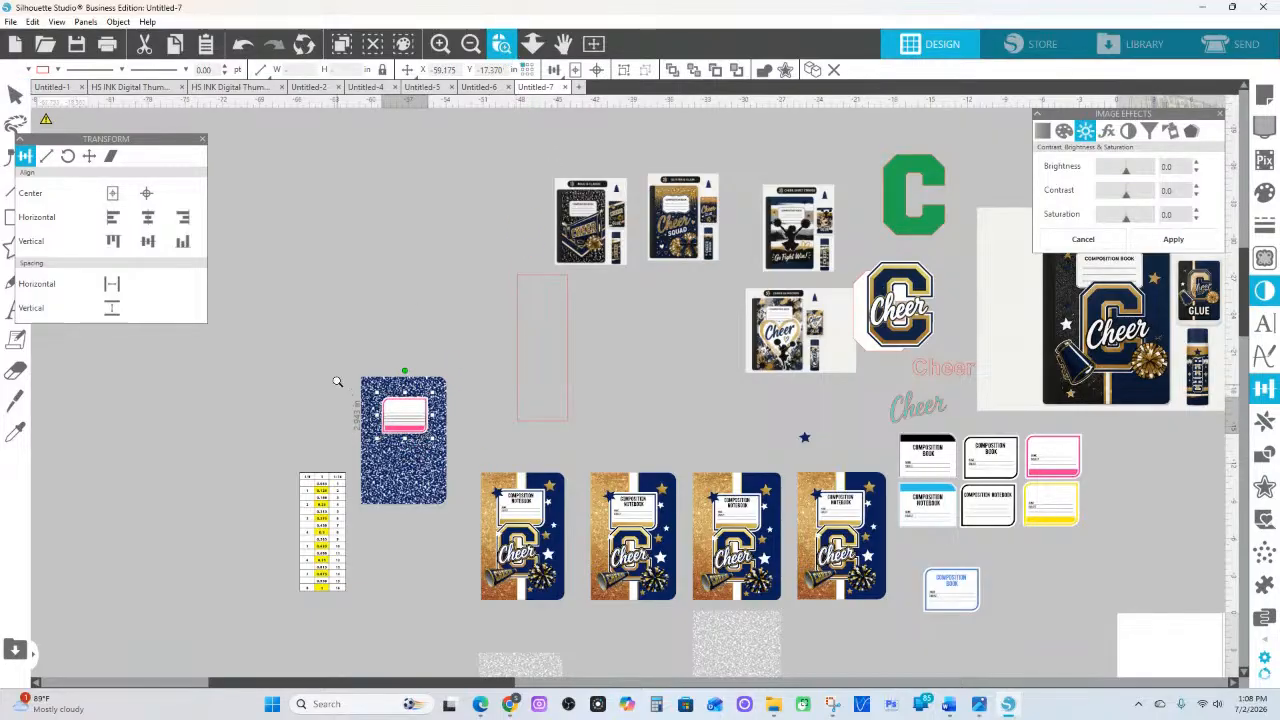
{"action": "left_click_drag", "start_coordinate": [338, 382], "coordinate": [920, 413]}
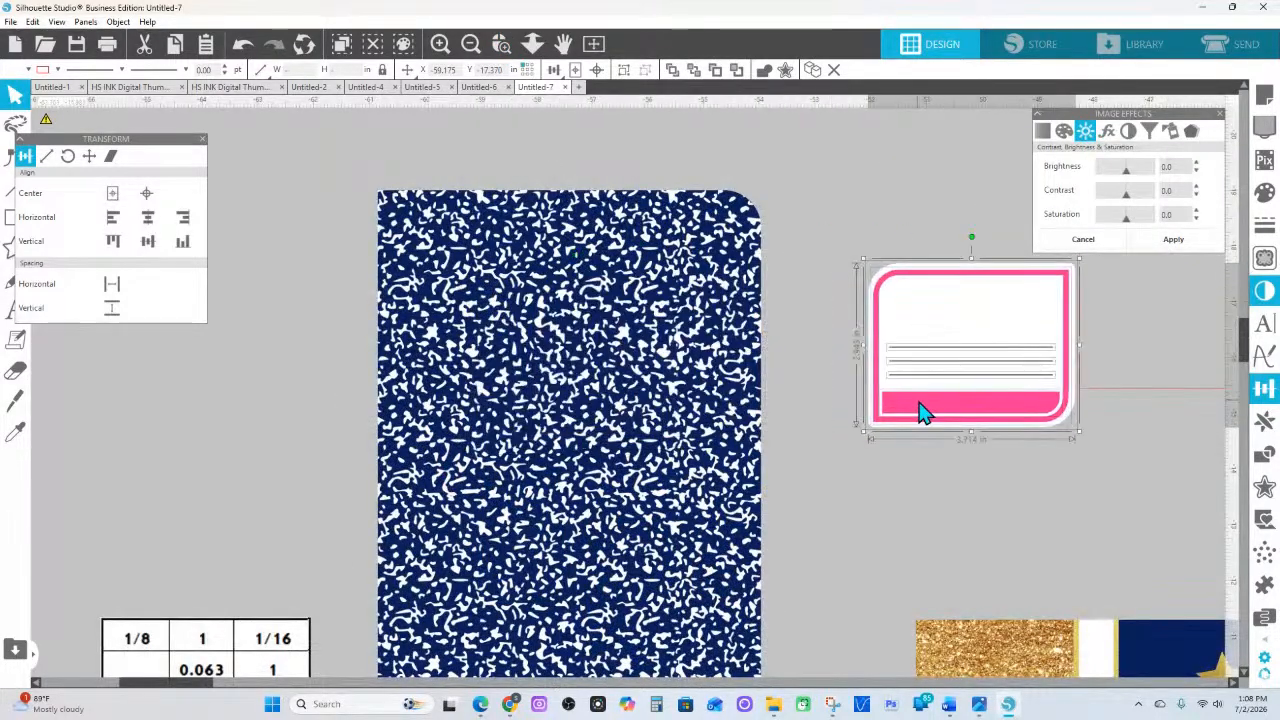
Fill the label copy's pink frame and band with gold glitter sampled from the Cheer cover and move the label onto the speckled cover
{"action": "left_click", "coordinate": [897, 435]}
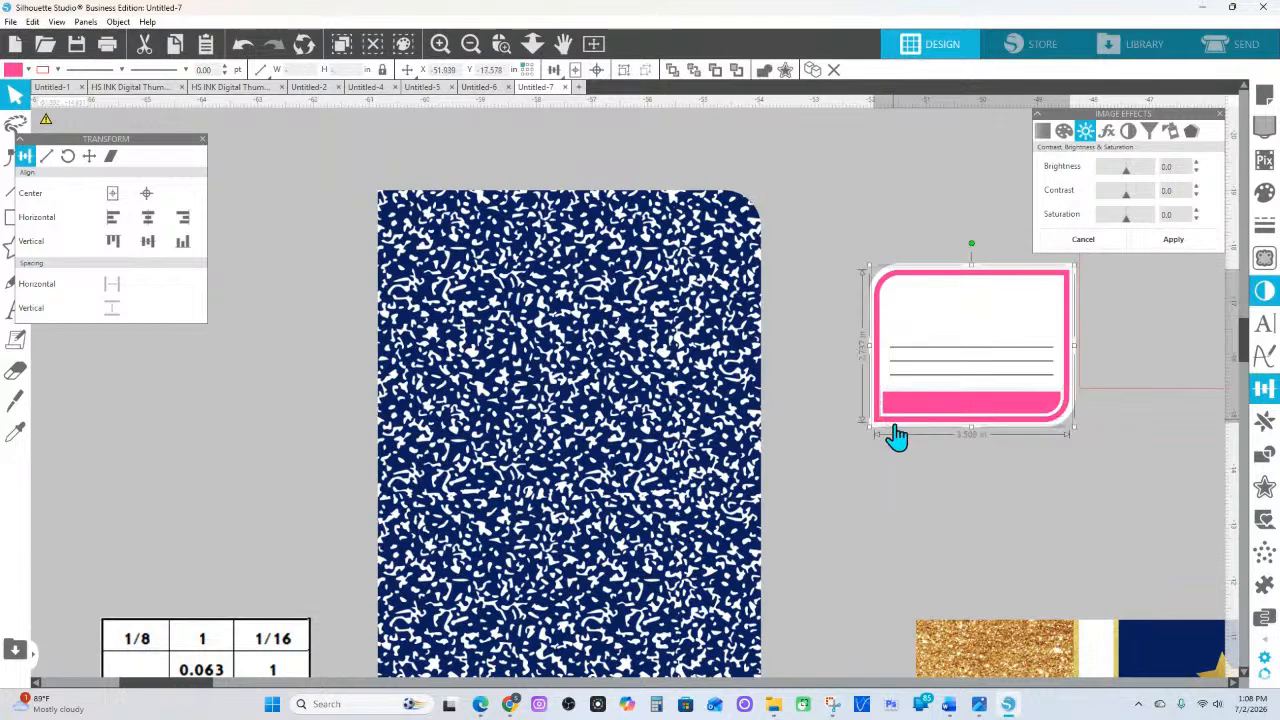
{"action": "left_click", "coordinate": [15, 431]}
{"action": "left_click", "coordinate": [945, 635]}
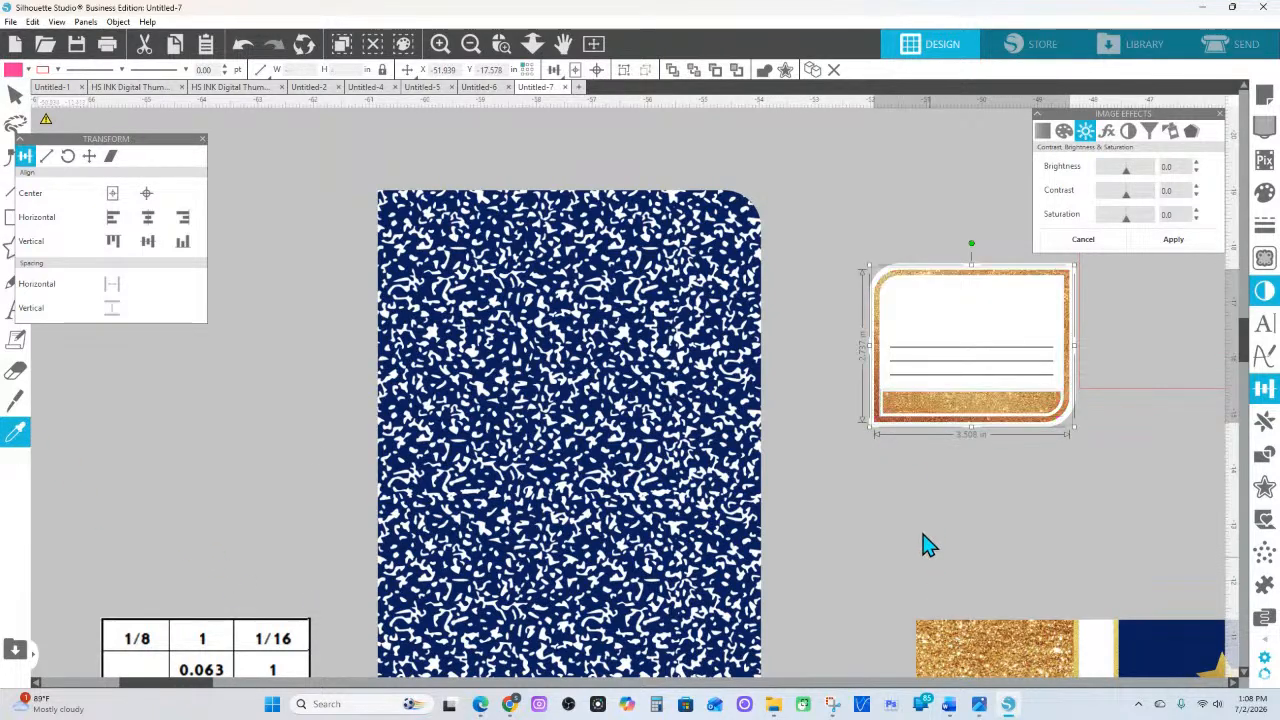
{"action": "left_click_drag", "start_coordinate": [958, 490], "coordinate": [910, 259]}
{"action": "key", "text": "i"}
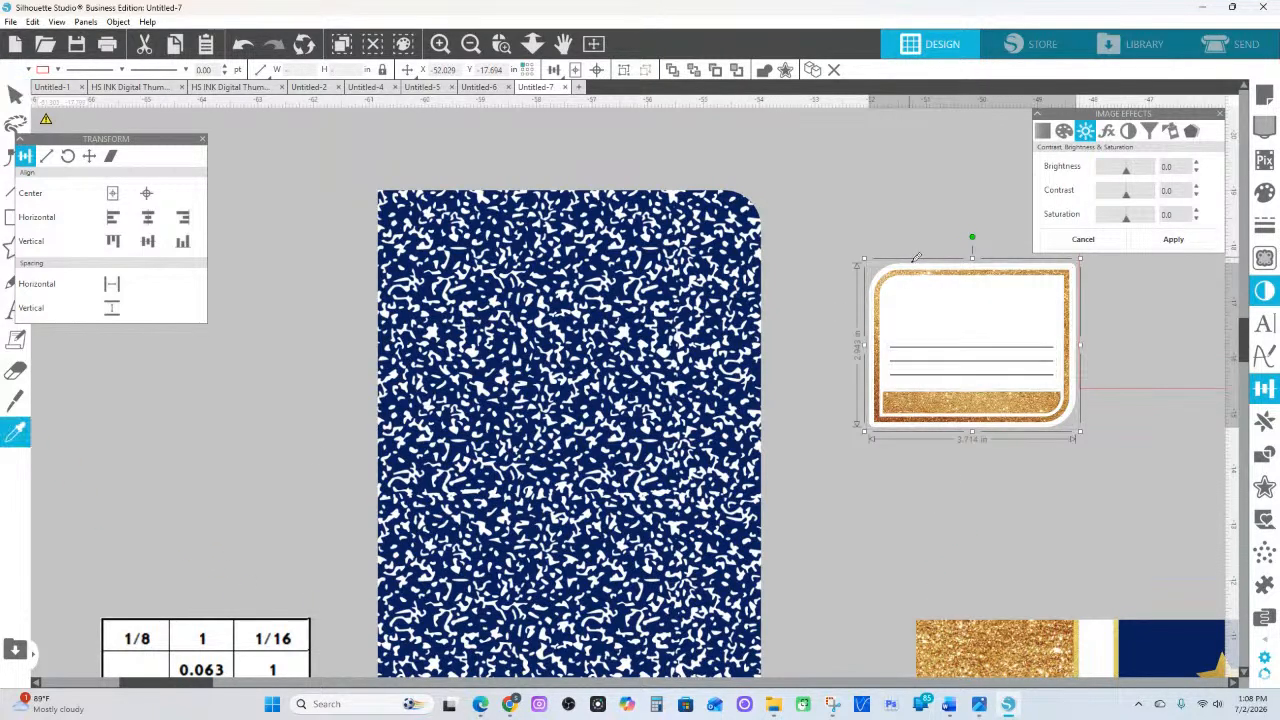
{"action": "left_click_drag", "start_coordinate": [1020, 410], "coordinate": [608, 443]}
Set the line colour of the speckled cover's navy background to red
{"action": "left_click", "coordinate": [727, 250]}
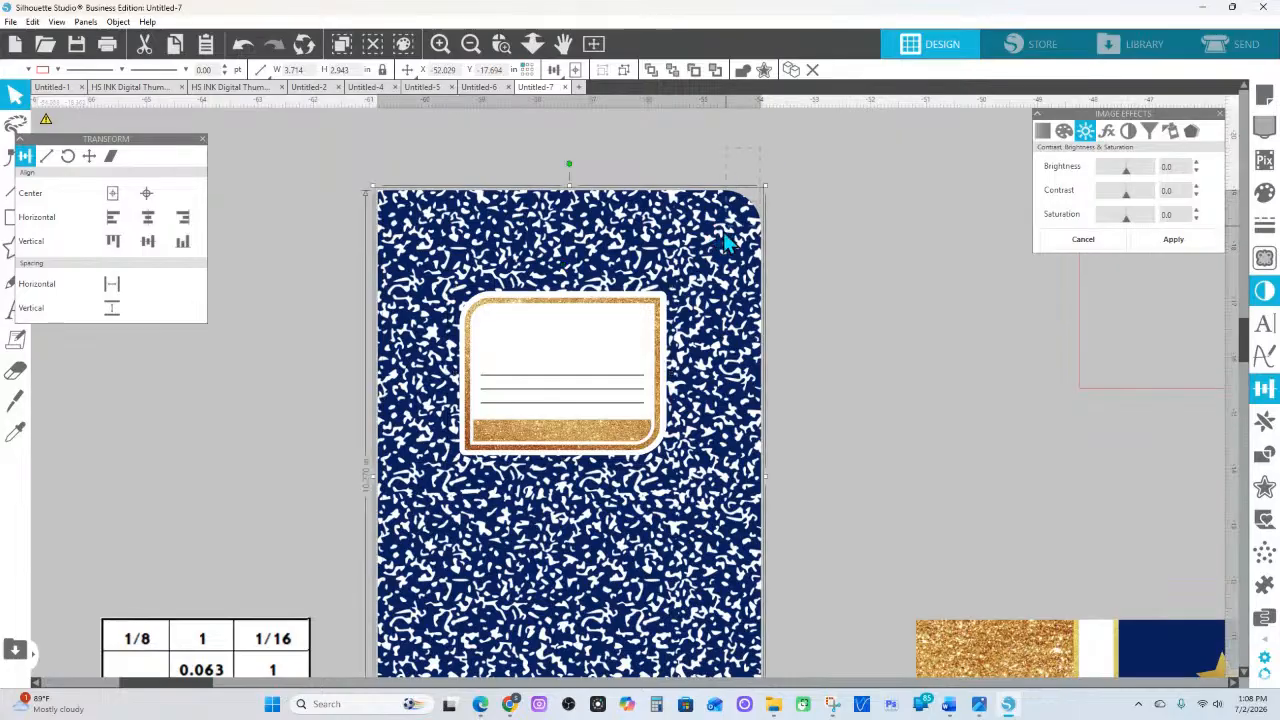
{"action": "left_click", "coordinate": [58, 72]}
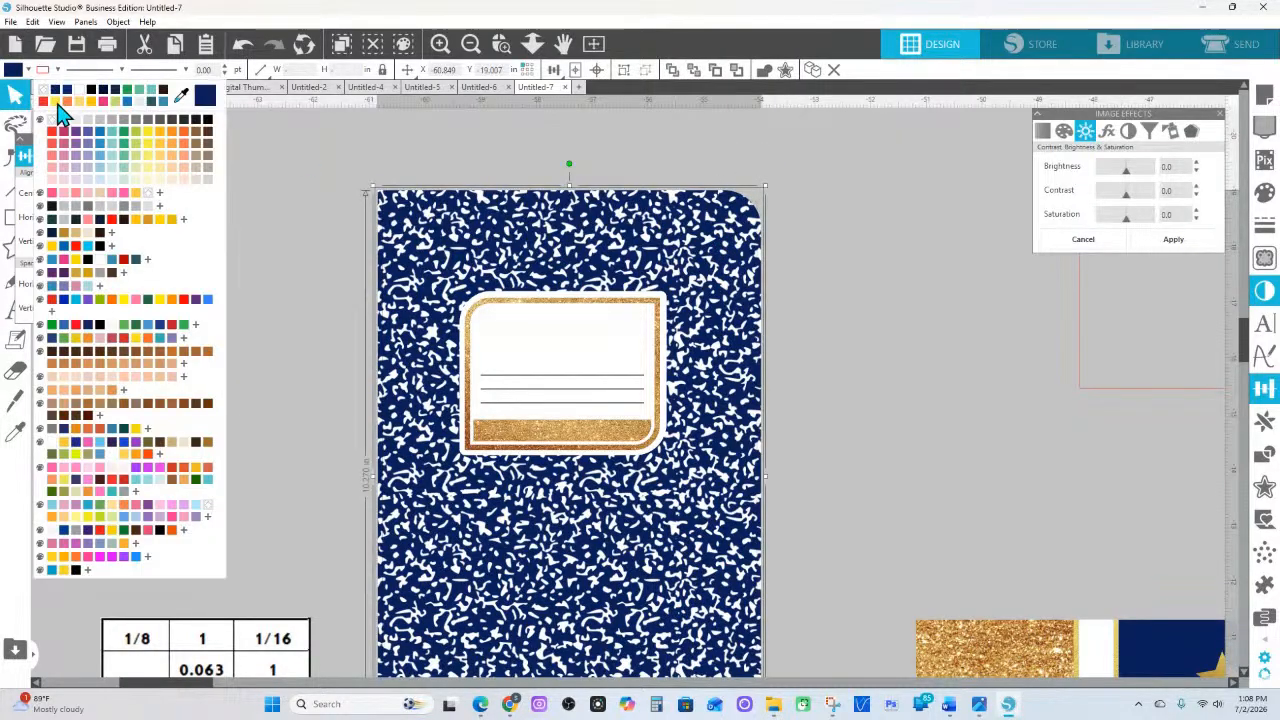
{"action": "left_click", "coordinate": [45, 103]}
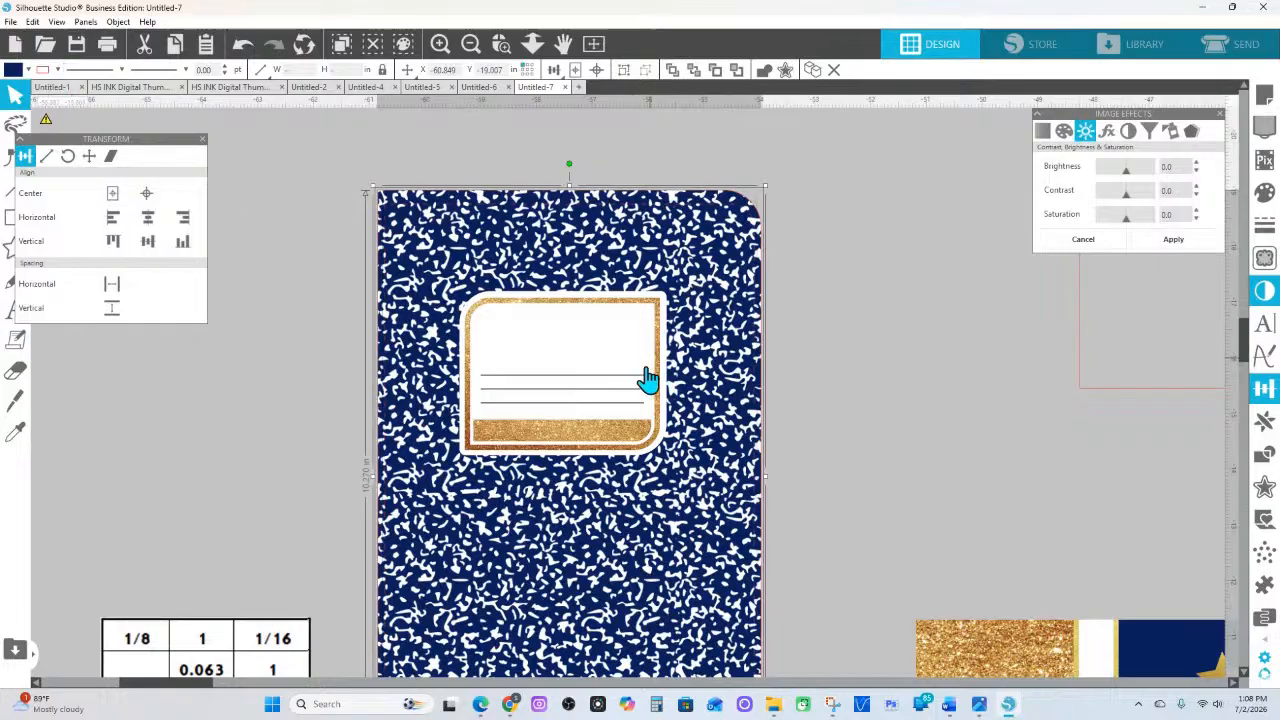
Move the gold glitter label higher on the speckled cover and shrink it to about 3.57 by 2.83 in
{"action": "left_click", "coordinate": [598, 403]}
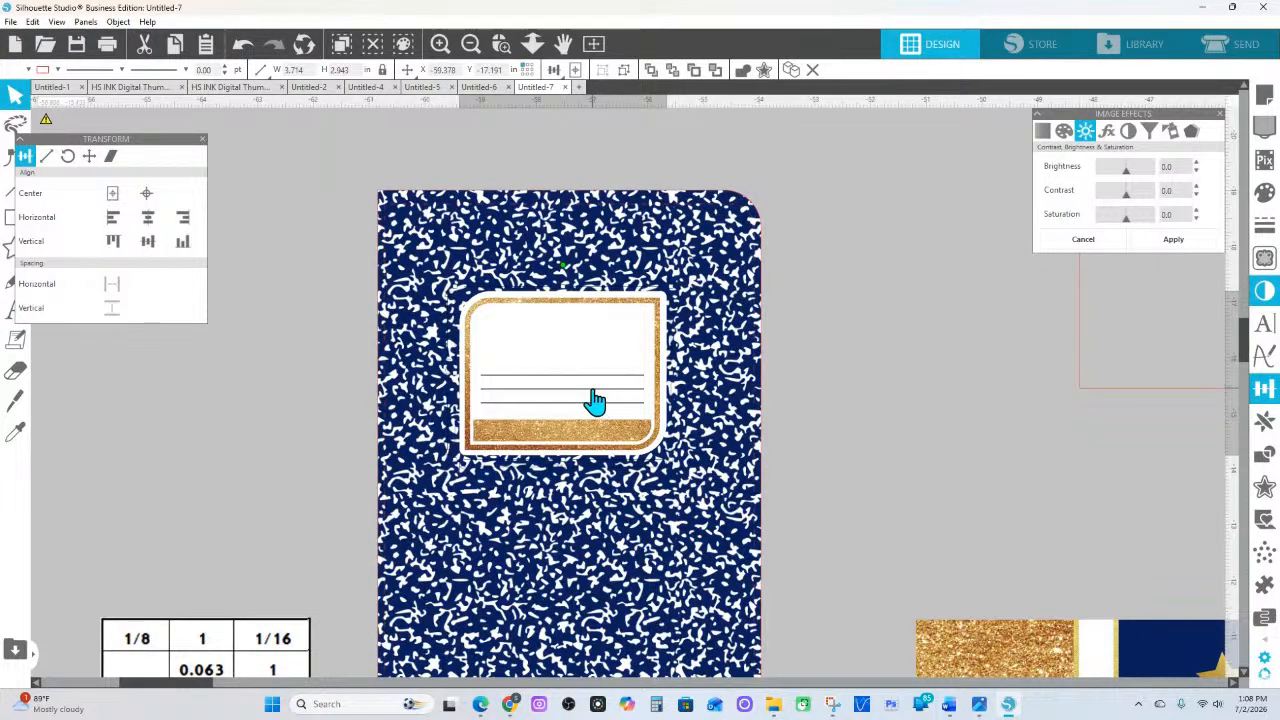
{"action": "left_click_drag", "start_coordinate": [598, 403], "coordinate": [610, 375]}
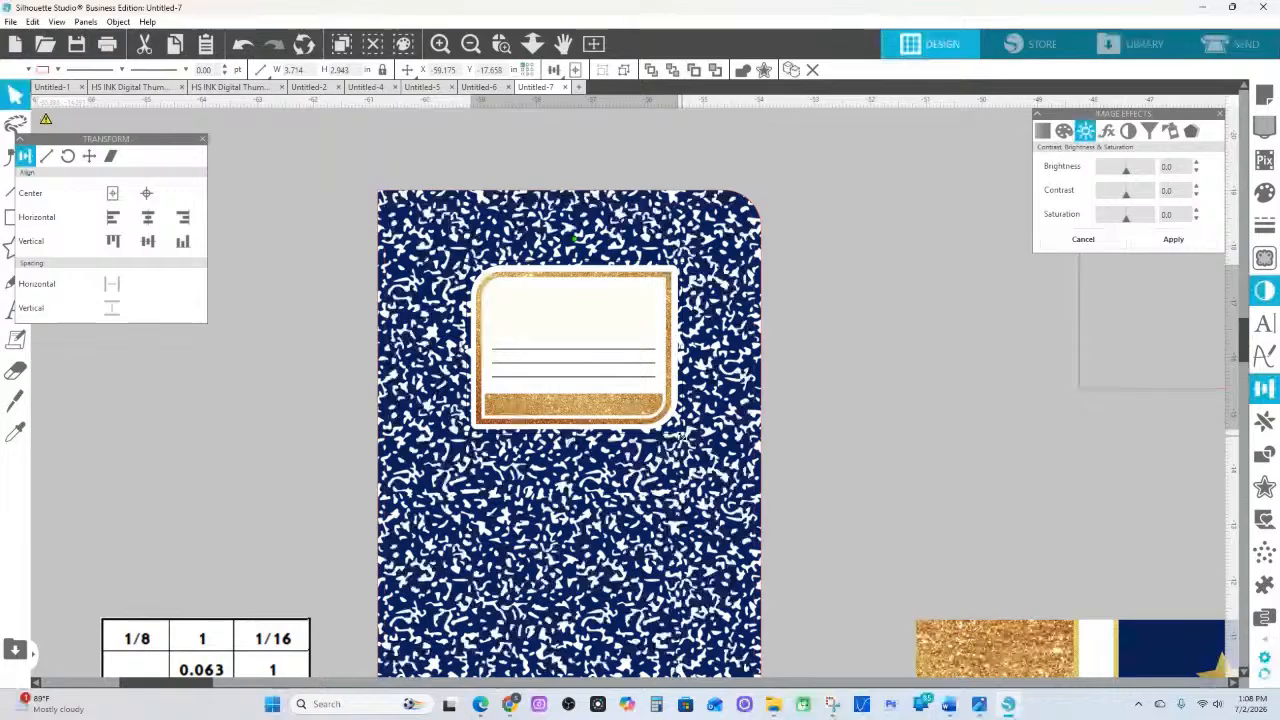
{"action": "left_click_drag", "start_coordinate": [682, 436], "coordinate": [674, 429]}
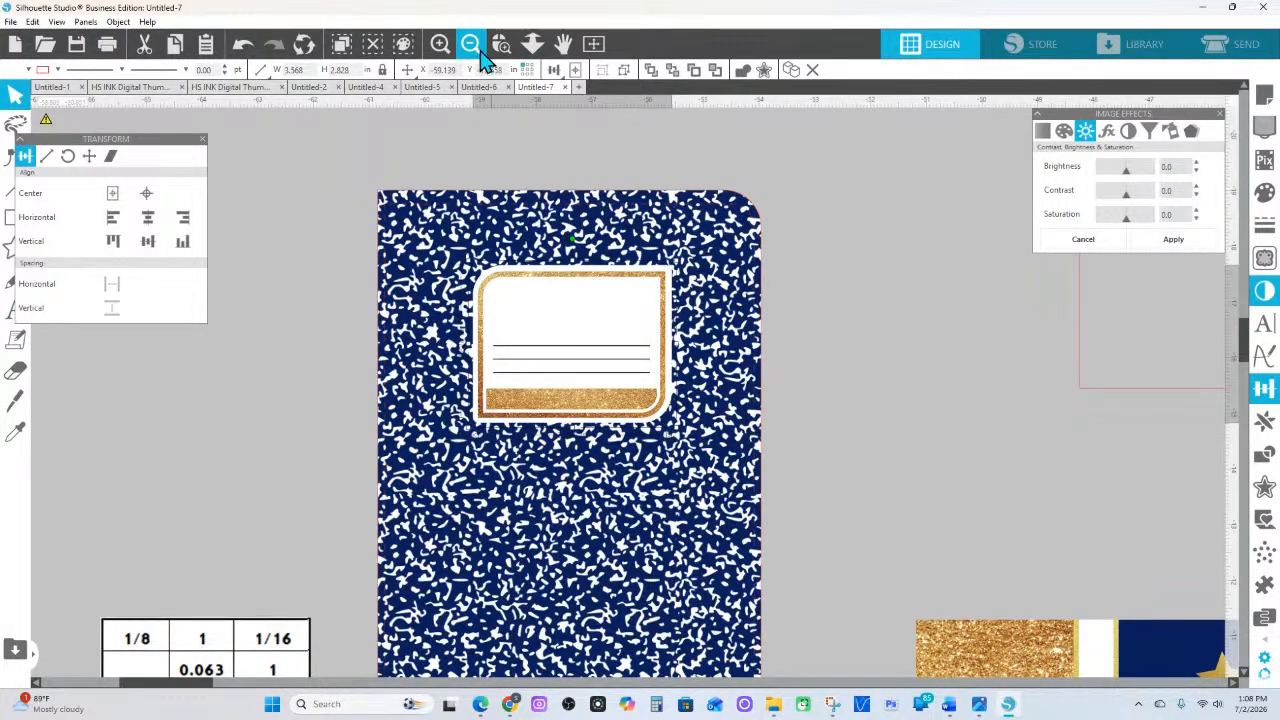
Copy the megaphone and pom-pom from the first Cheer cover and place them below the label on the speckled cover
{"action": "left_click", "coordinate": [532, 44]}
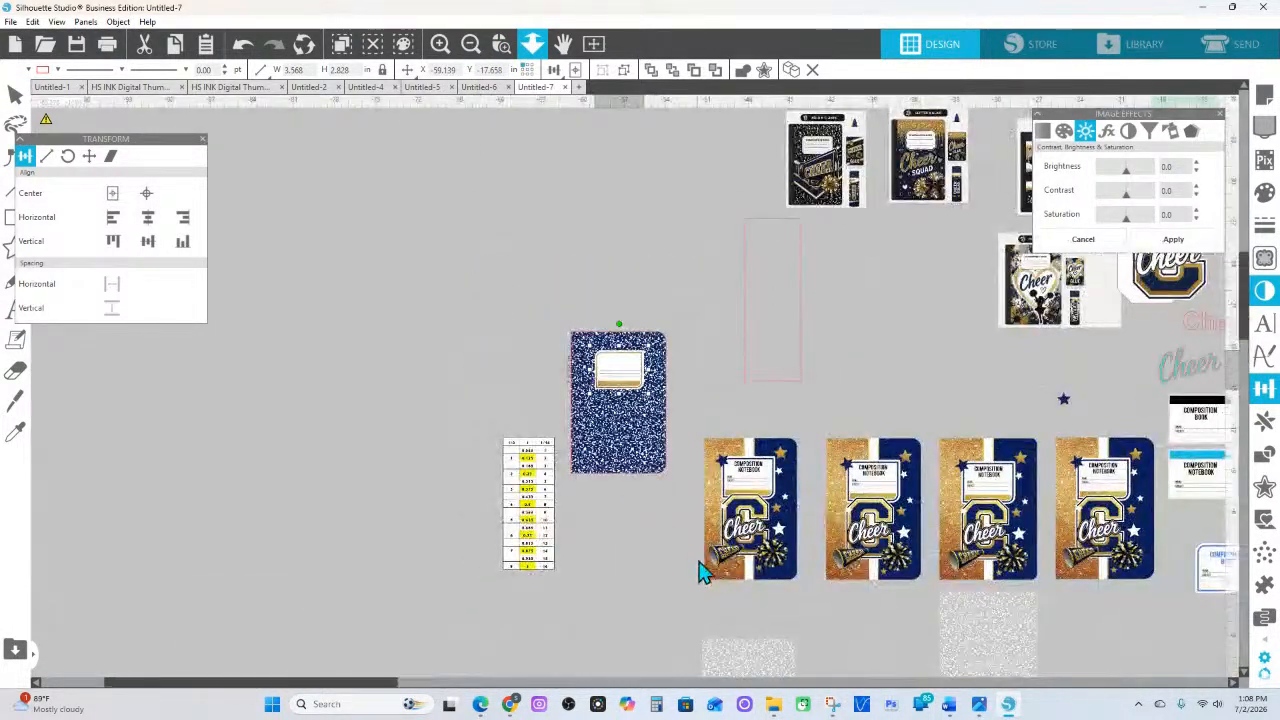
{"action": "left_click", "coordinate": [725, 563]}
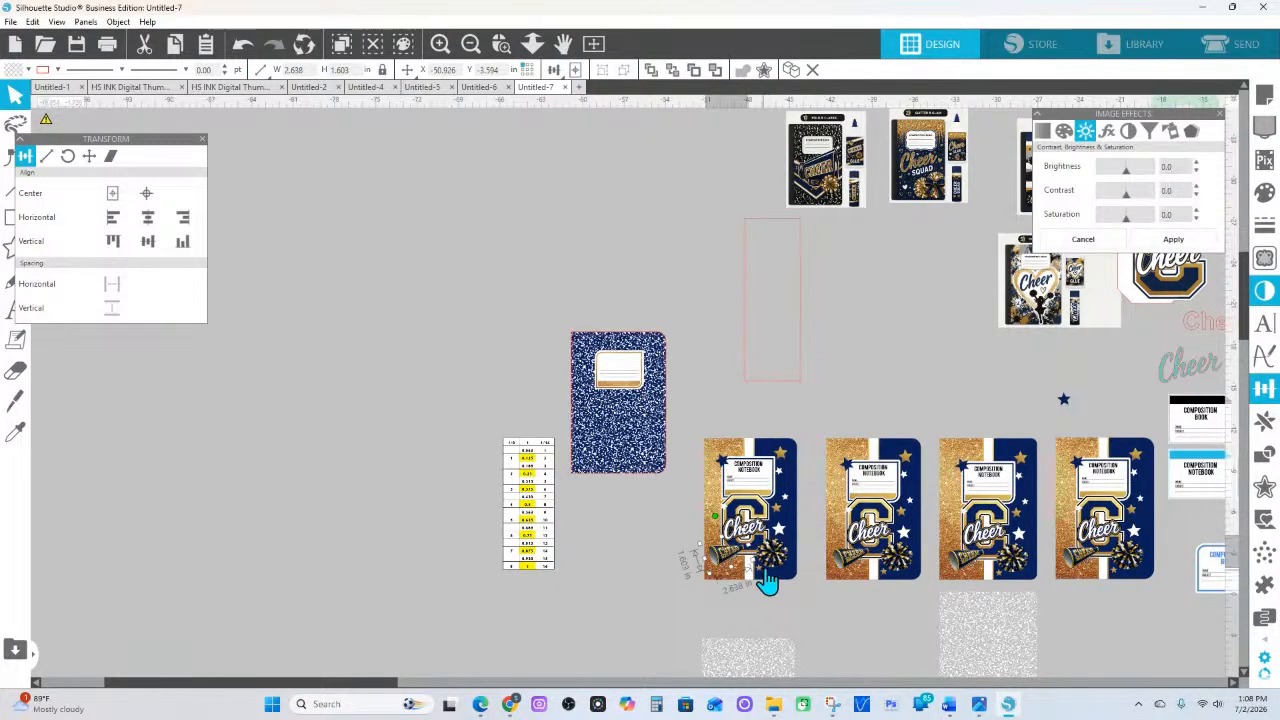
{"action": "left_click", "coordinate": [775, 577]}
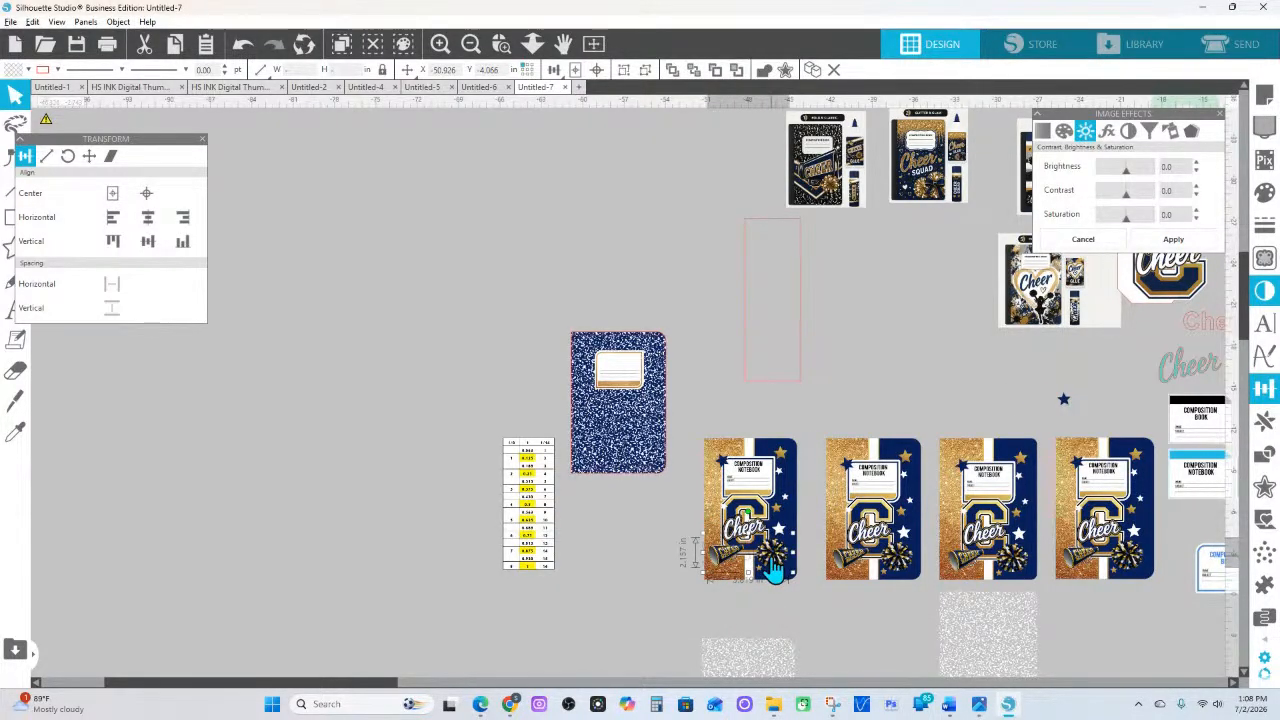
{"action": "left_click_drag", "start_coordinate": [775, 570], "coordinate": [648, 451]}
{"action": "left_click", "coordinate": [600, 446]}
{"action": "left_click", "coordinate": [287, 527]}
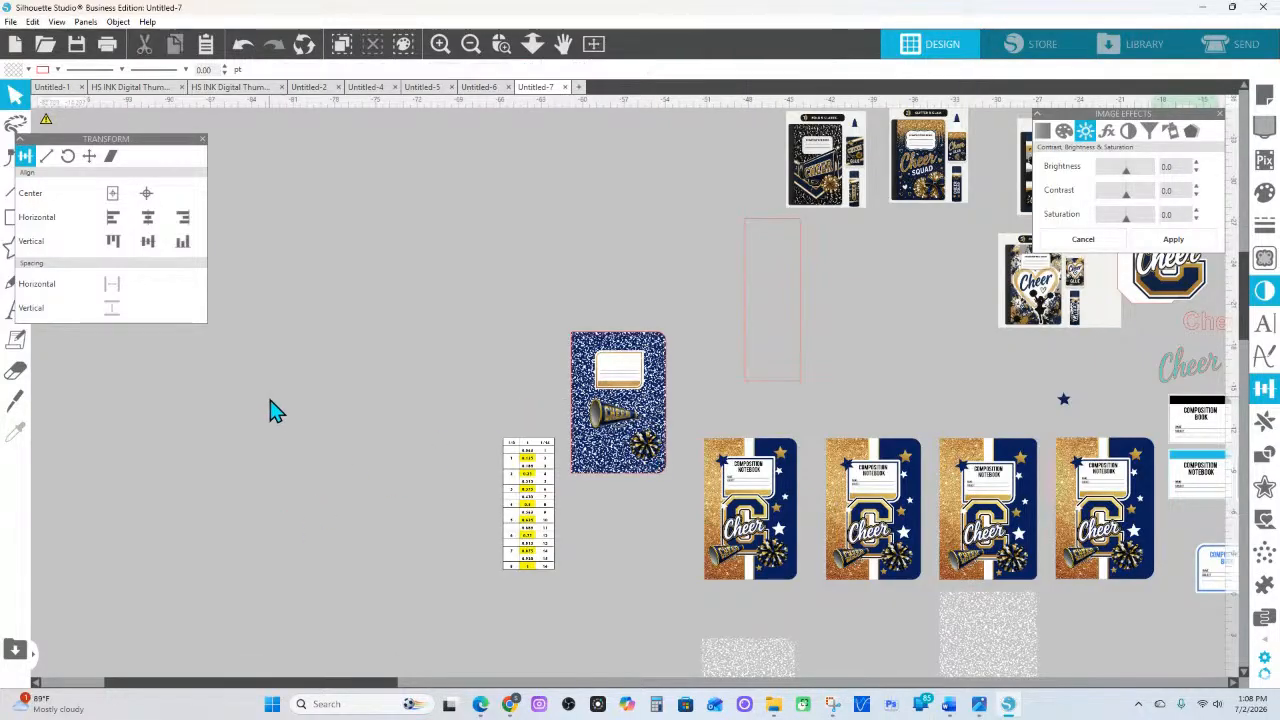
Fill the speckled cover's navy background with black and move the white speckle texture back to the cover's upper edge
{"action": "left_click", "coordinate": [664, 349]}
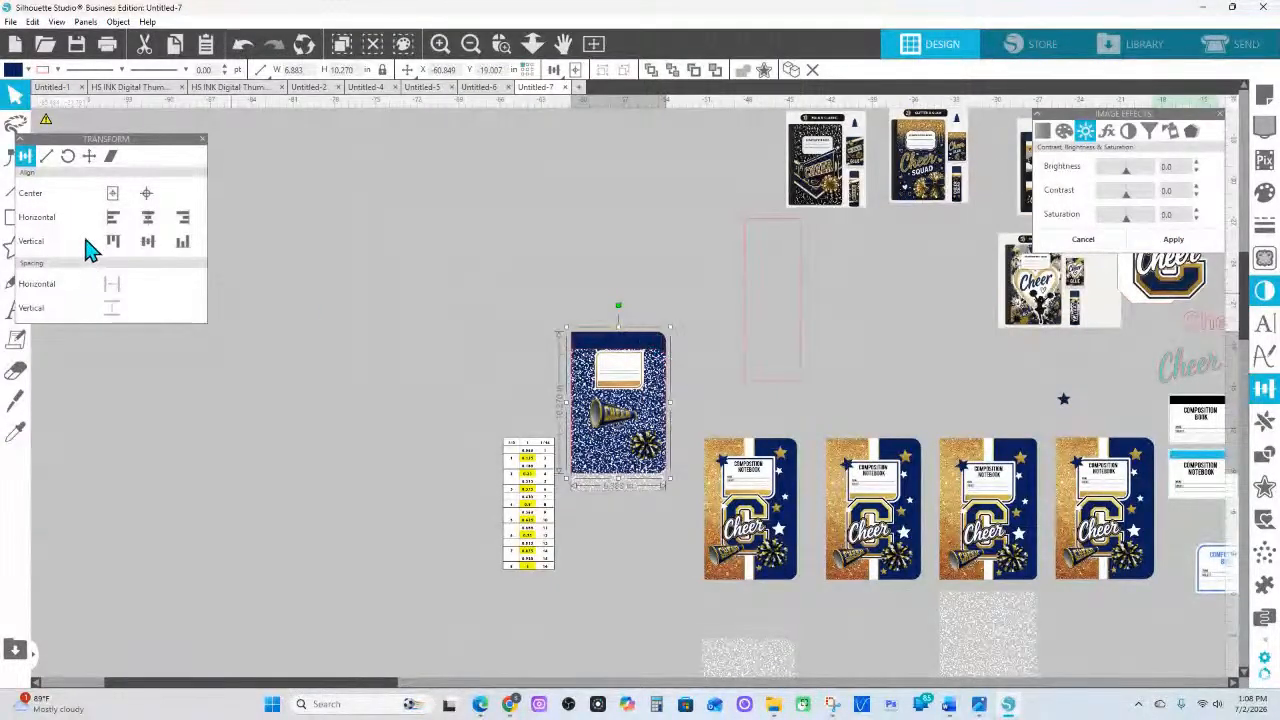
{"action": "left_click", "coordinate": [14, 70]}
{"action": "left_click", "coordinate": [178, 121]}
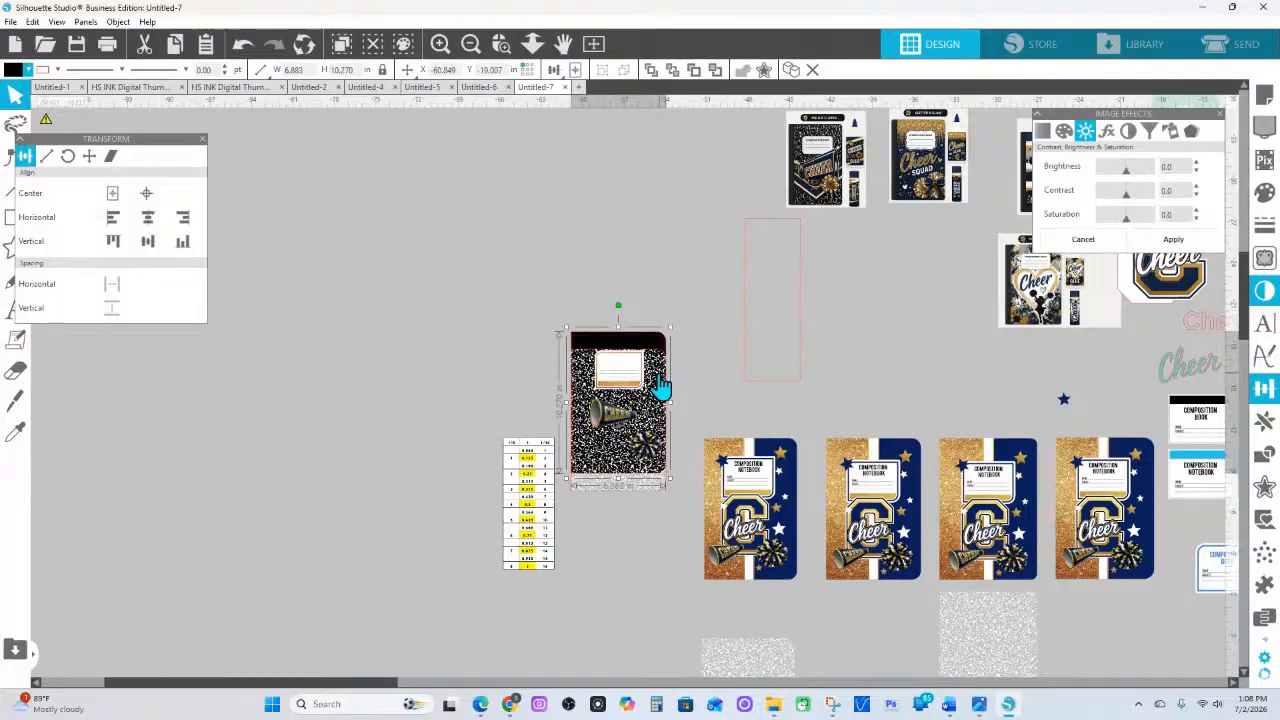
{"action": "left_click_drag", "start_coordinate": [657, 376], "coordinate": [659, 358]}
{"action": "left_click", "coordinate": [668, 485]}
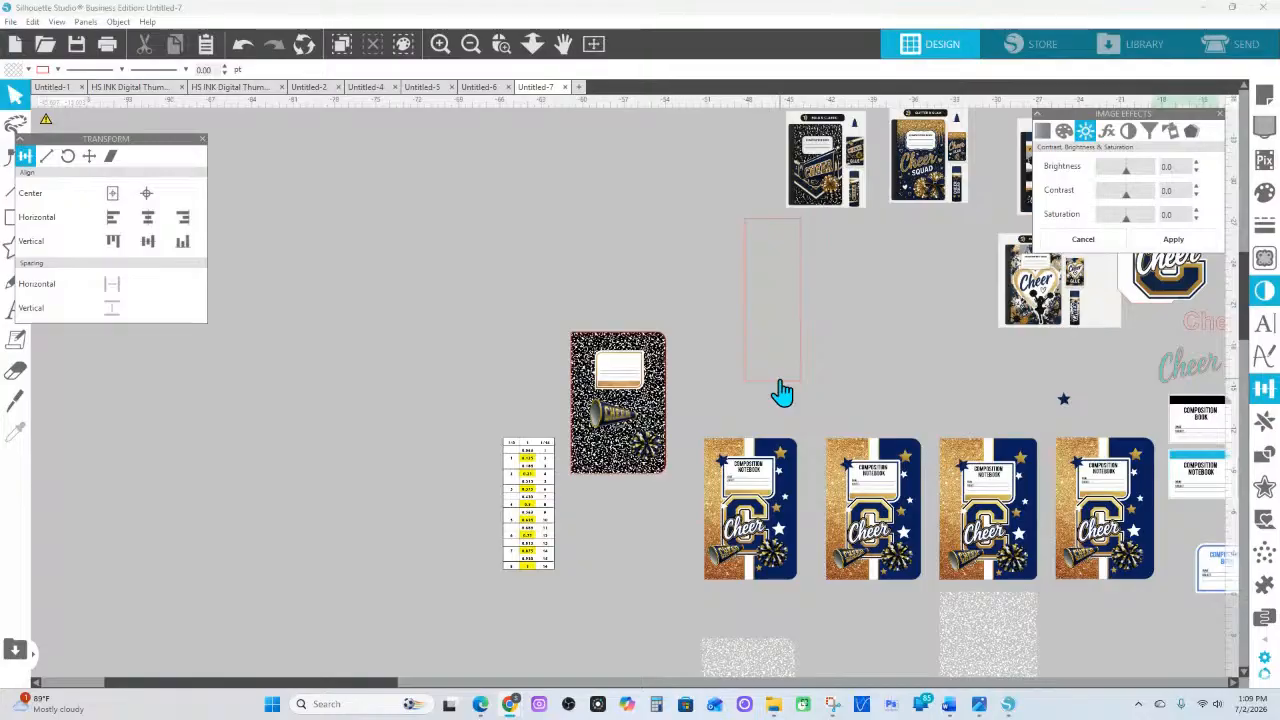
Give the first navy and gold Cheer cover a white double dashed stitch border just inside its edge
{"action": "left_click", "coordinate": [501, 43]}
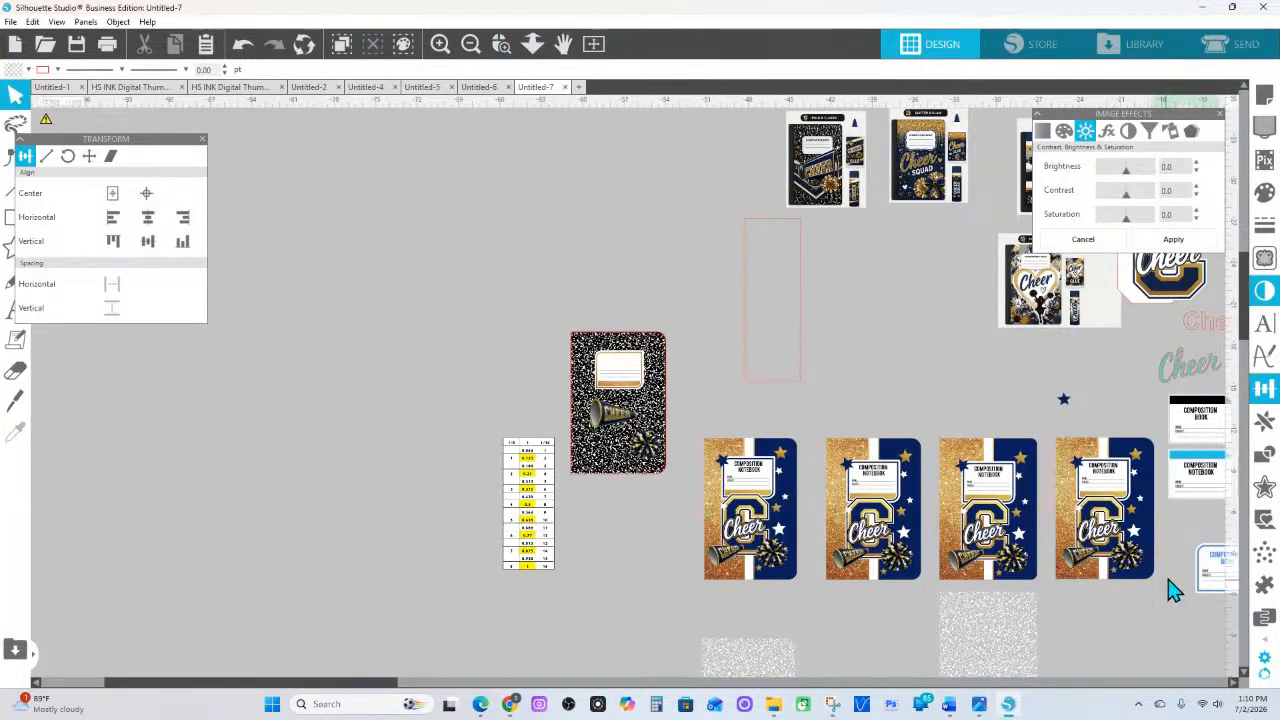
{"action": "left_click_drag", "start_coordinate": [1171, 591], "coordinate": [705, 436]}
{"action": "left_click", "coordinate": [325, 276]}
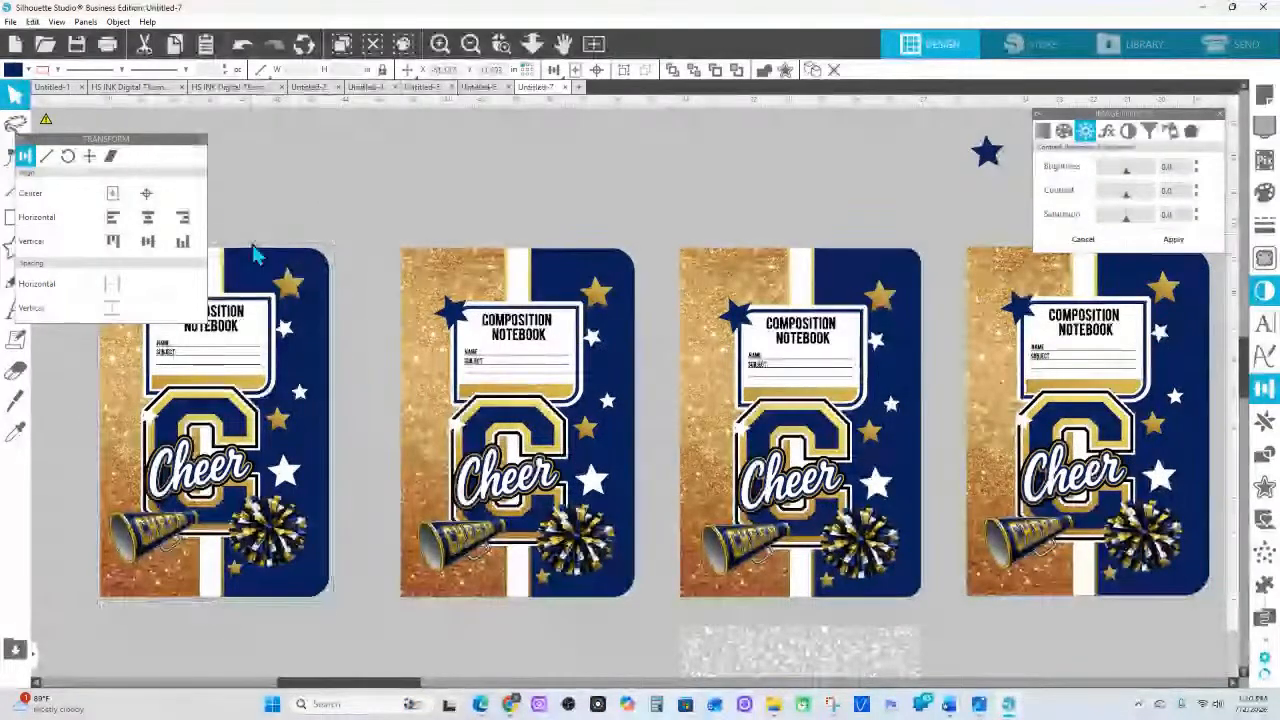
{"action": "left_click", "coordinate": [58, 72]}
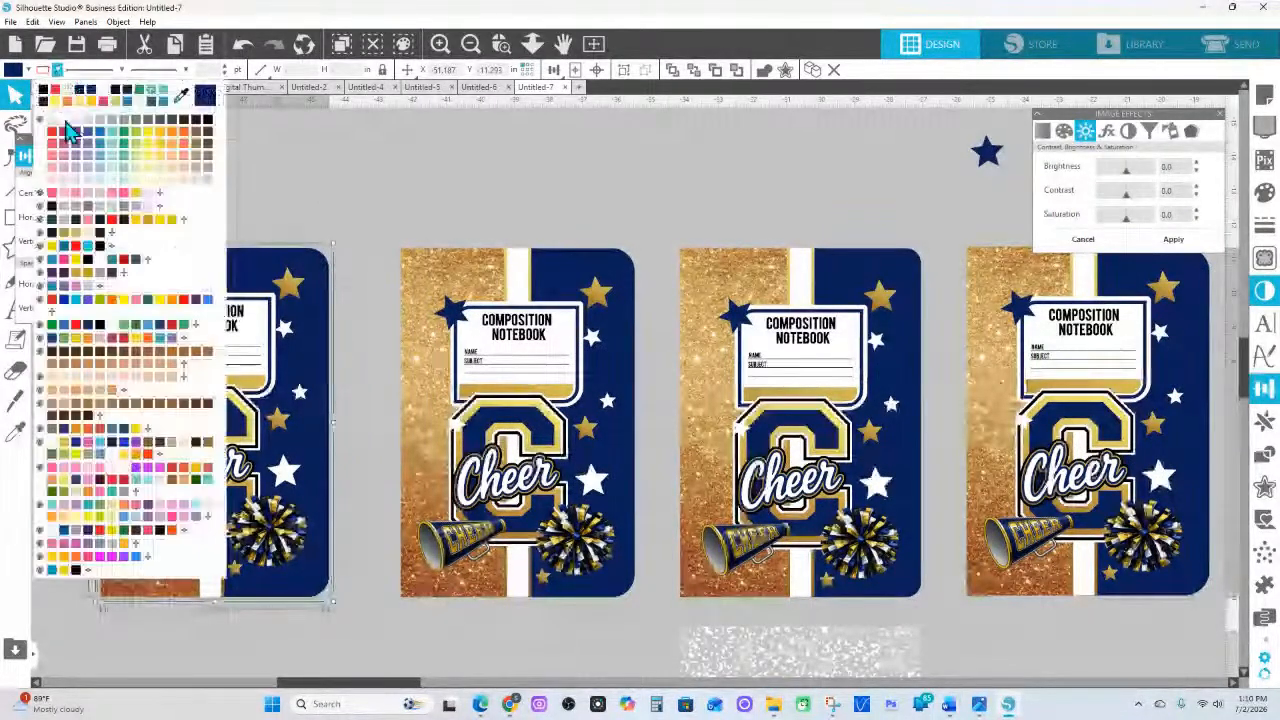
{"action": "left_click", "coordinate": [68, 130]}
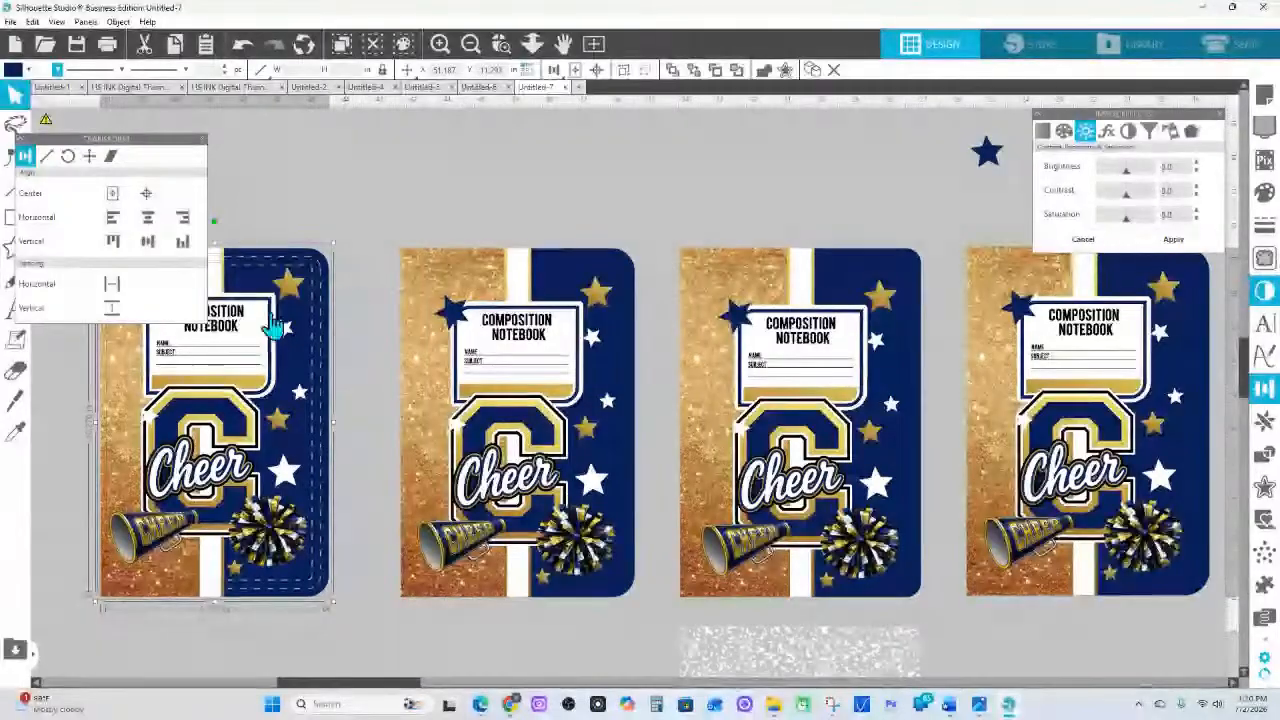
{"action": "left_click", "coordinate": [346, 289]}
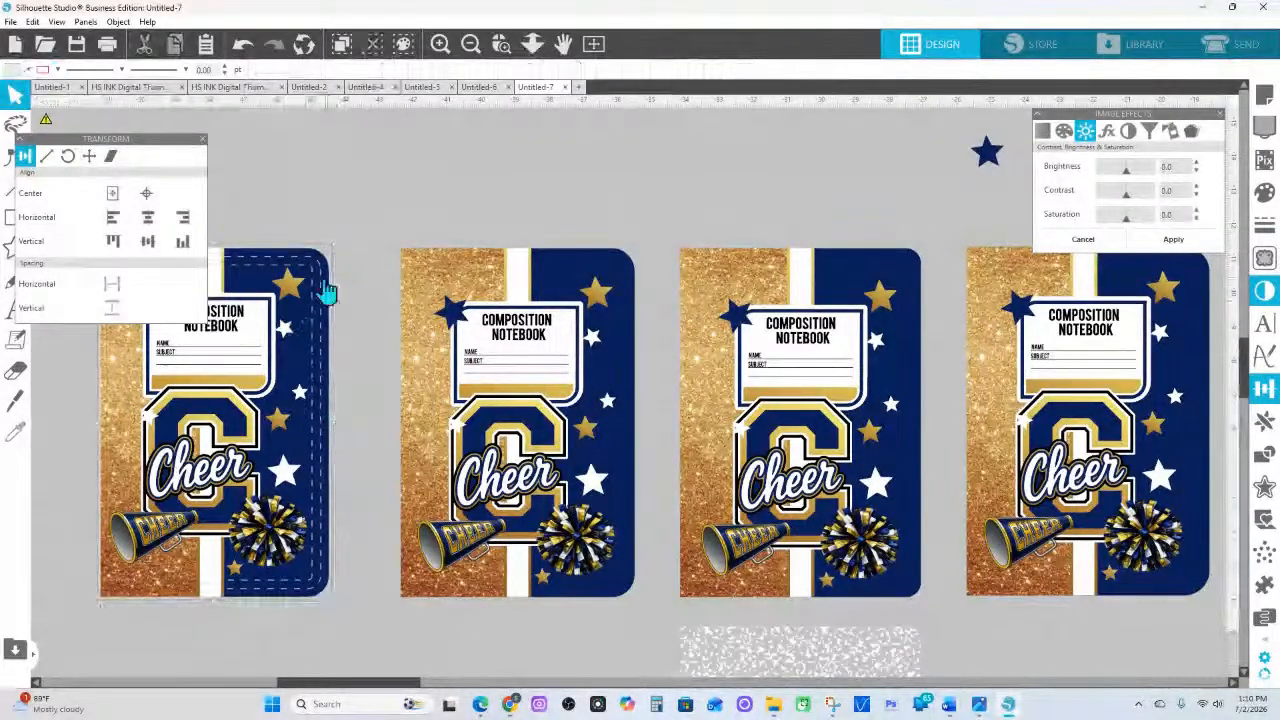
Shift the upper gold star and the small white star beneath it toward the first Cheer cover's dashed border
{"action": "left_click", "coordinate": [310, 288]}
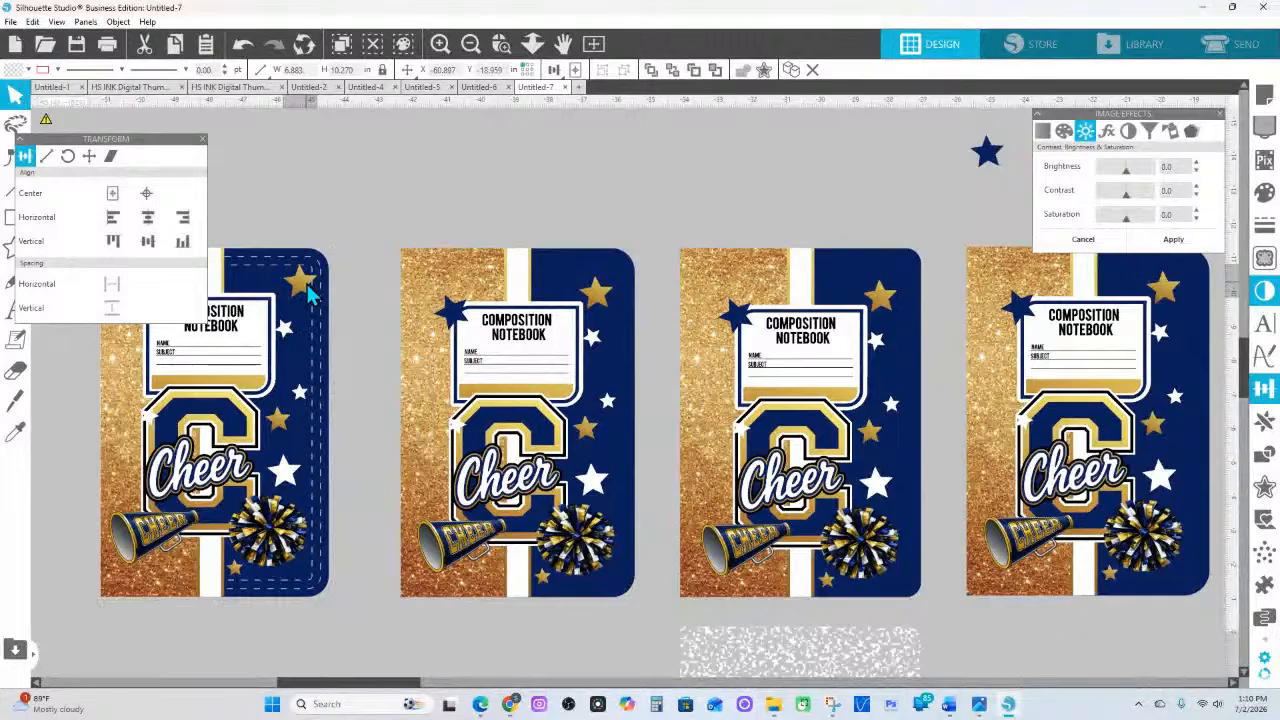
{"action": "left_click", "coordinate": [308, 288]}
{"action": "left_click", "coordinate": [309, 297]}
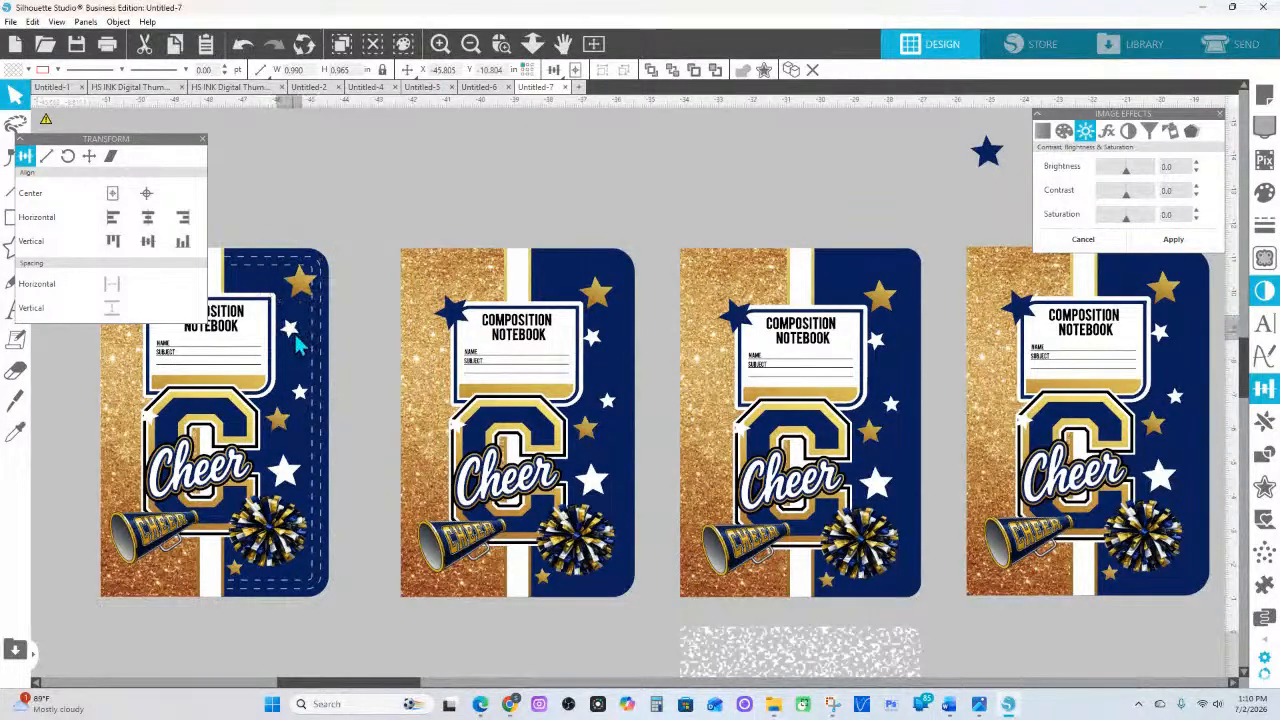
{"action": "left_click", "coordinate": [316, 300]}
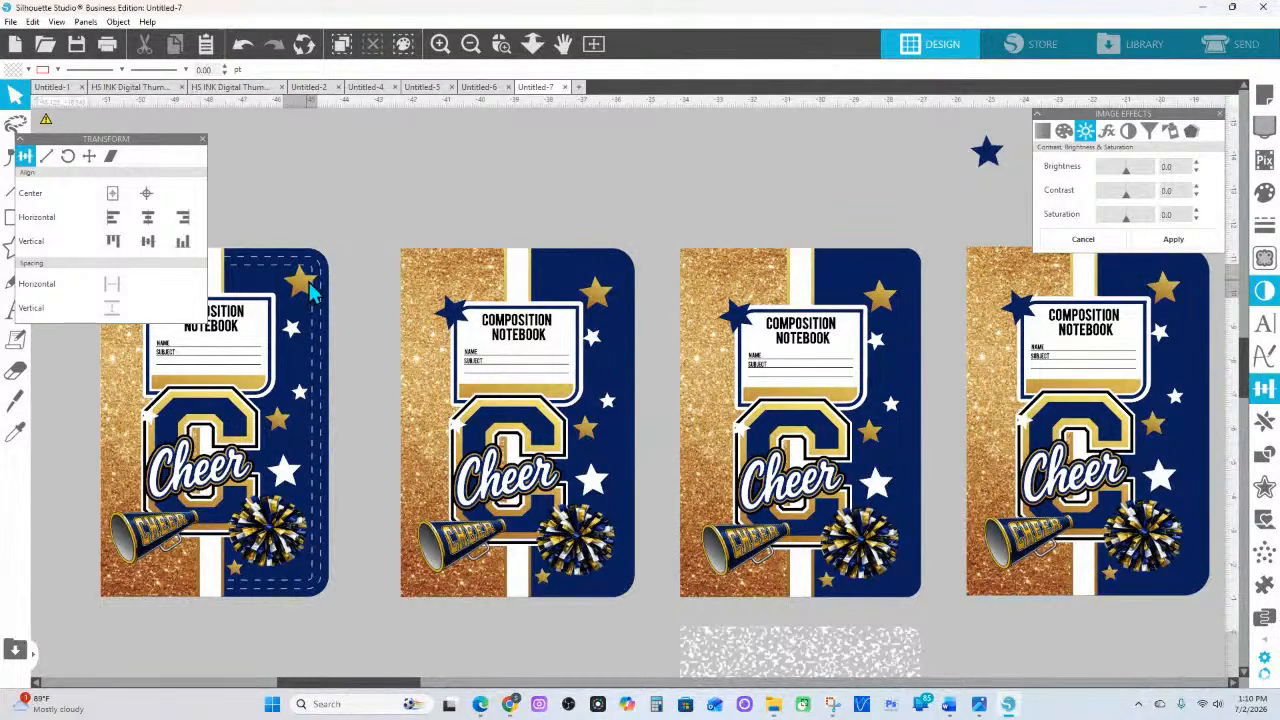
{"action": "left_click_drag", "start_coordinate": [311, 285], "coordinate": [318, 286]}
{"action": "key", "text": "Escape"}
Add a white star copy near the stripe's upper end and a slightly rotated gold star copy in the first Cheer cover's lower outer corner
{"action": "left_click_drag", "start_coordinate": [294, 329], "coordinate": [242, 261]}
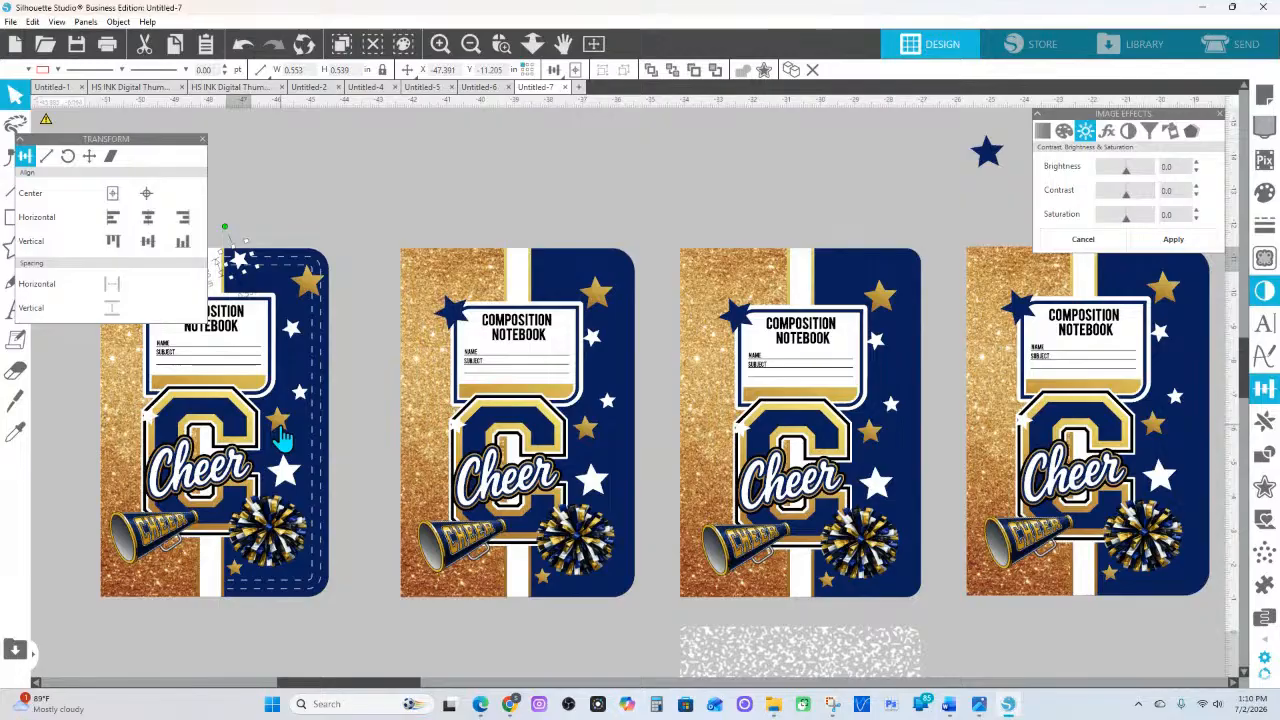
{"action": "left_click_drag", "start_coordinate": [283, 437], "coordinate": [314, 589]}
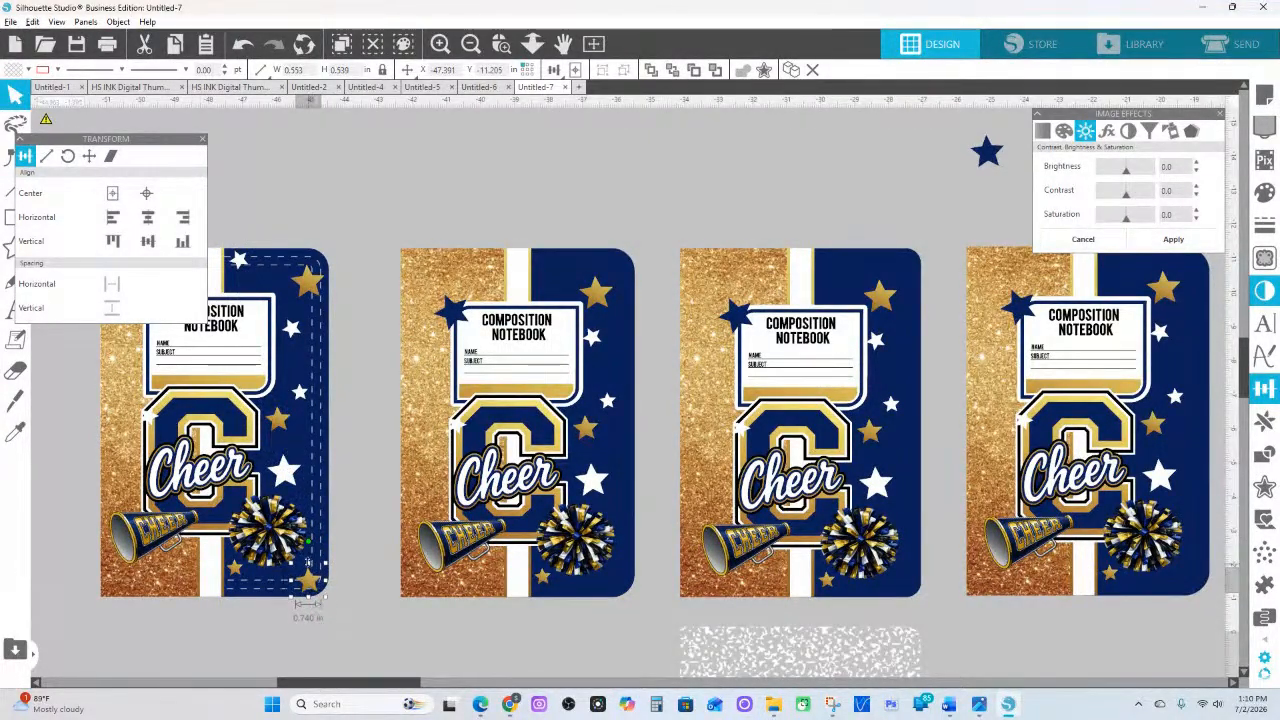
{"action": "left_click_drag", "start_coordinate": [309, 542], "coordinate": [301, 542]}
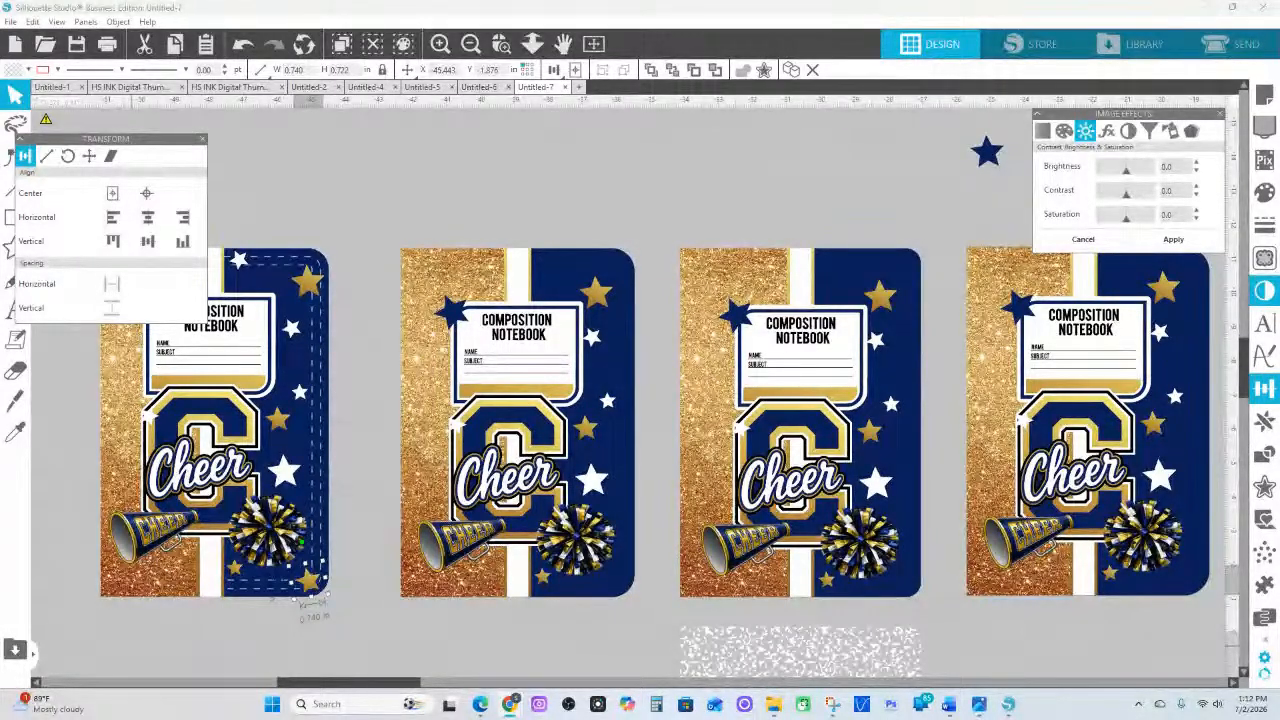
{"action": "left_click", "coordinate": [15, 431]}
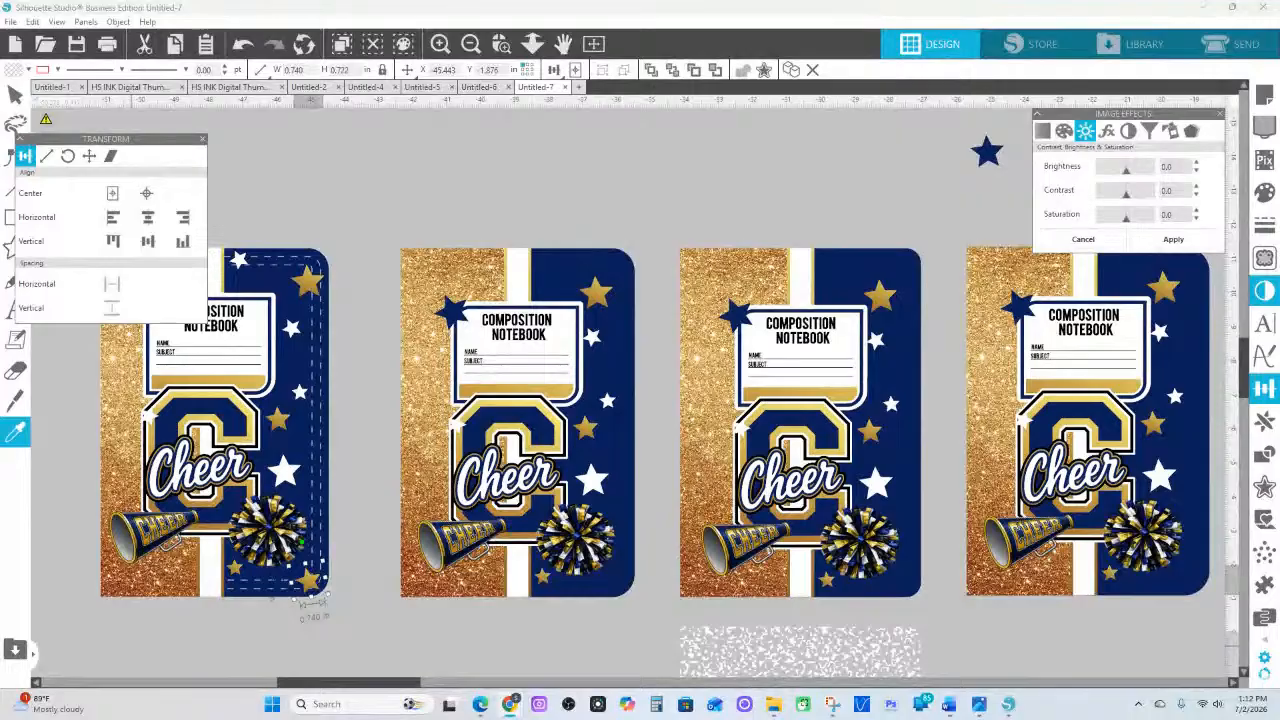
{"action": "left_click", "coordinate": [15, 95]}
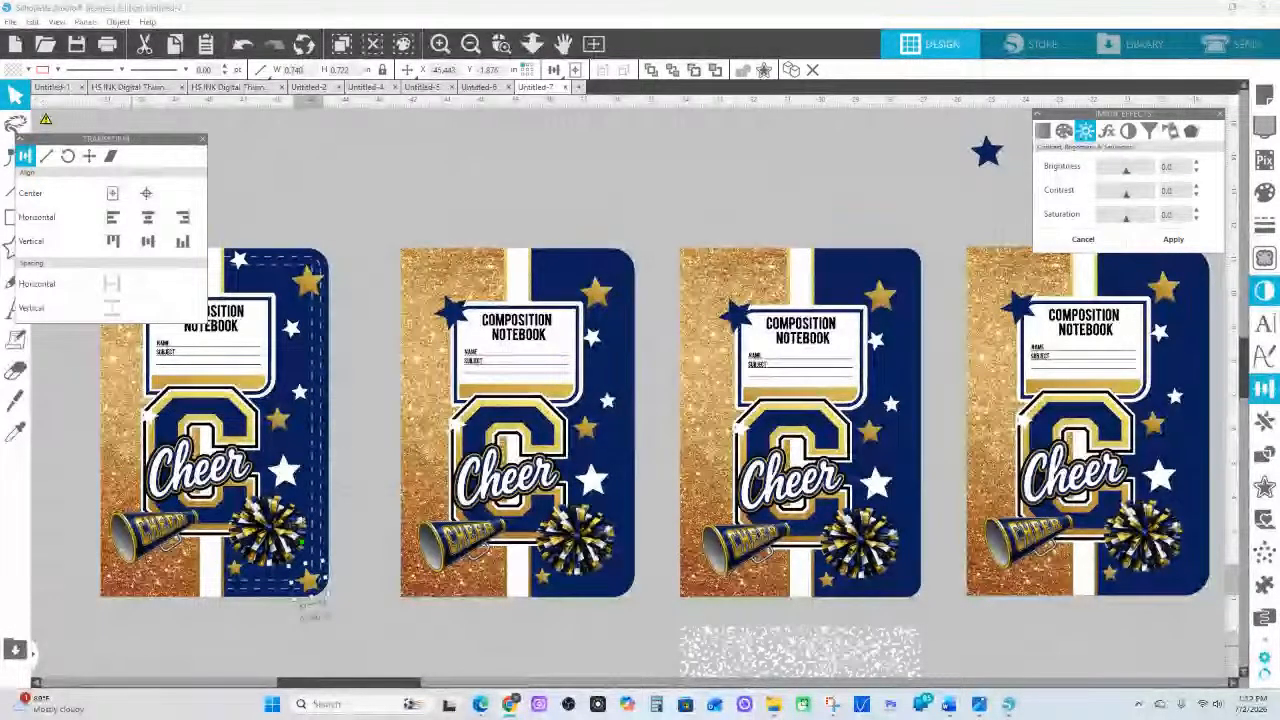
{"action": "left_click", "coordinate": [15, 432]}
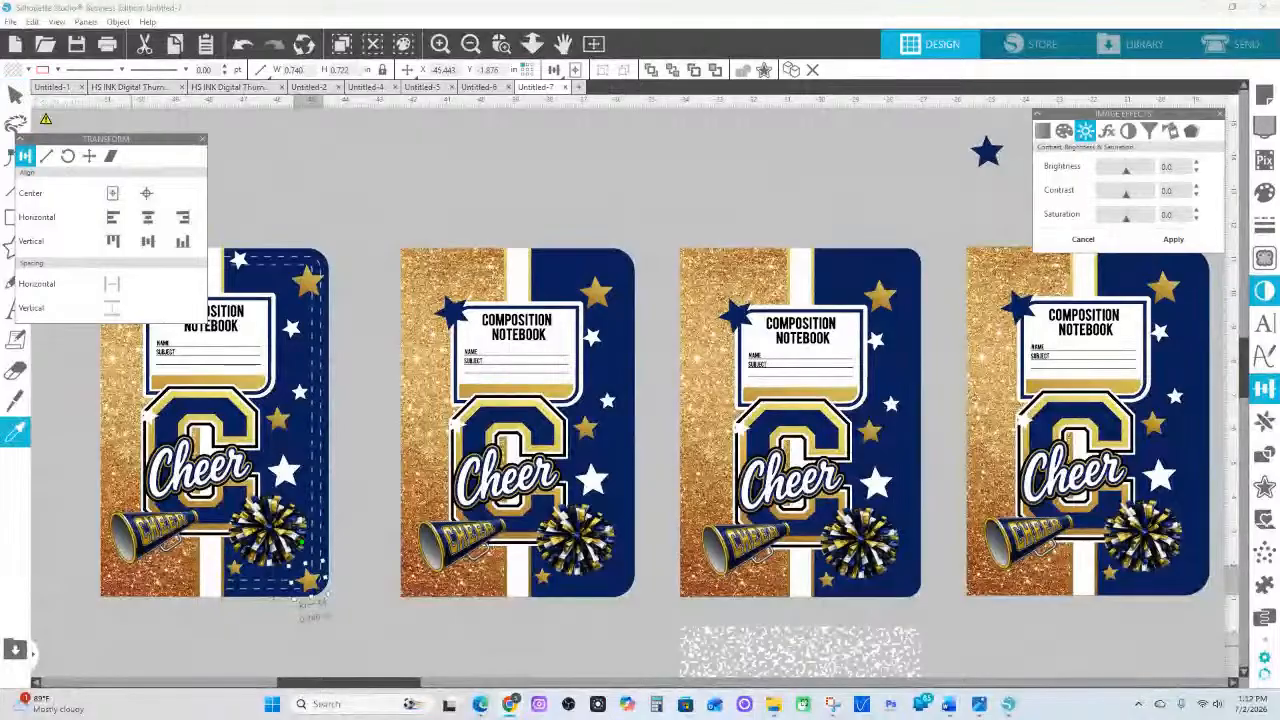
{"action": "left_click", "coordinate": [15, 95]}
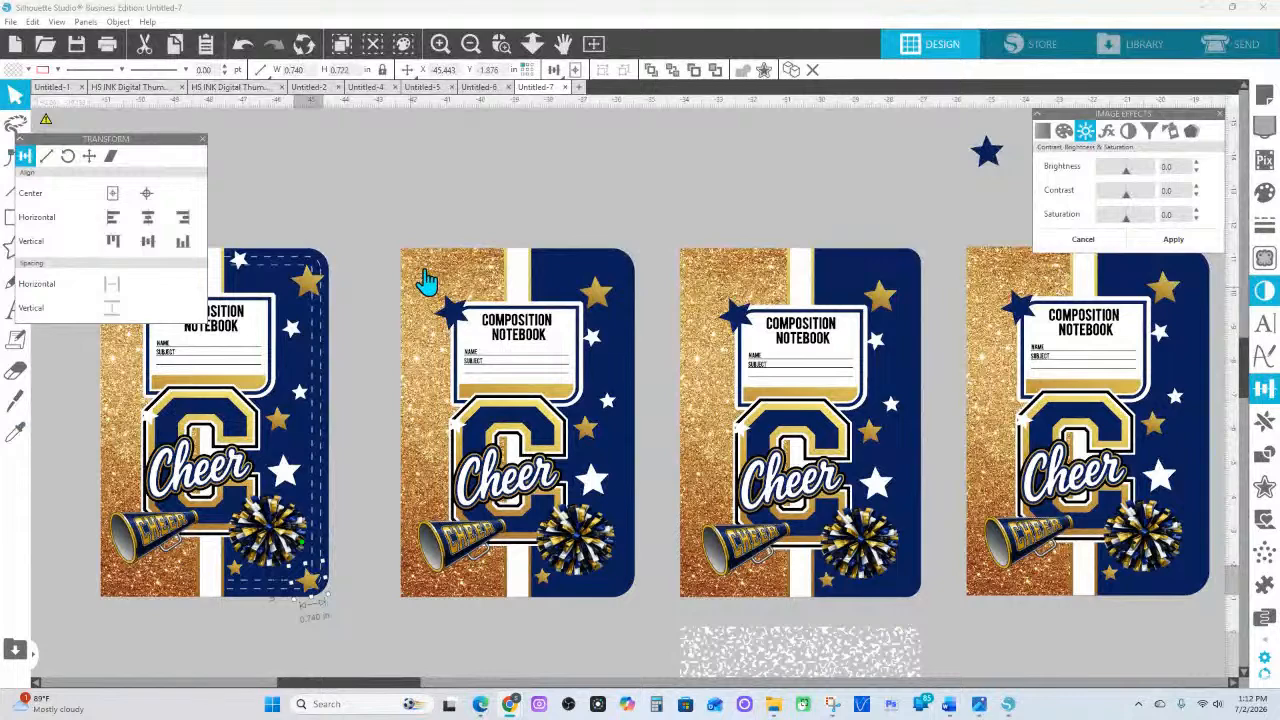
Switch to the ChatGPT cheerleader theme chat and open the first generated navy and gold CHEER megaphone image for editing
{"action": "left_click", "coordinate": [511, 704]}
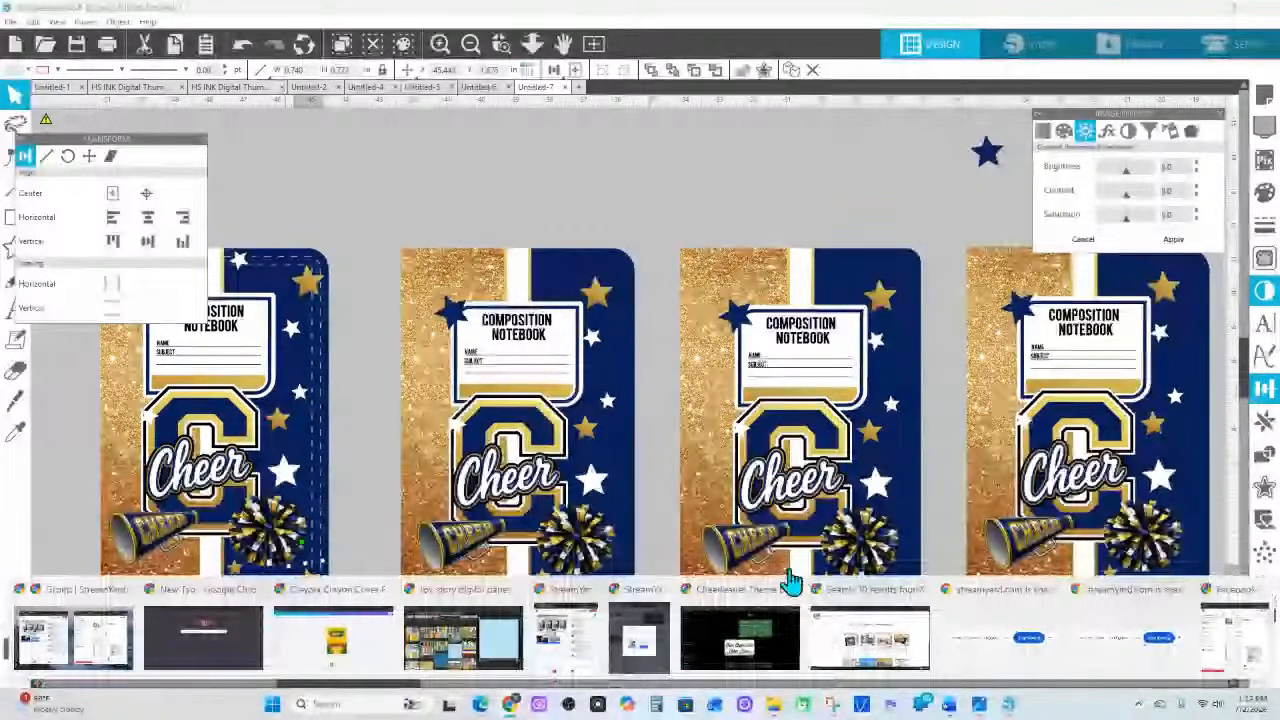
{"action": "left_click", "coordinate": [768, 600]}
{"action": "scroll", "coordinate": [677, 409], "scroll_direction": "down", "scroll_amount": 5}
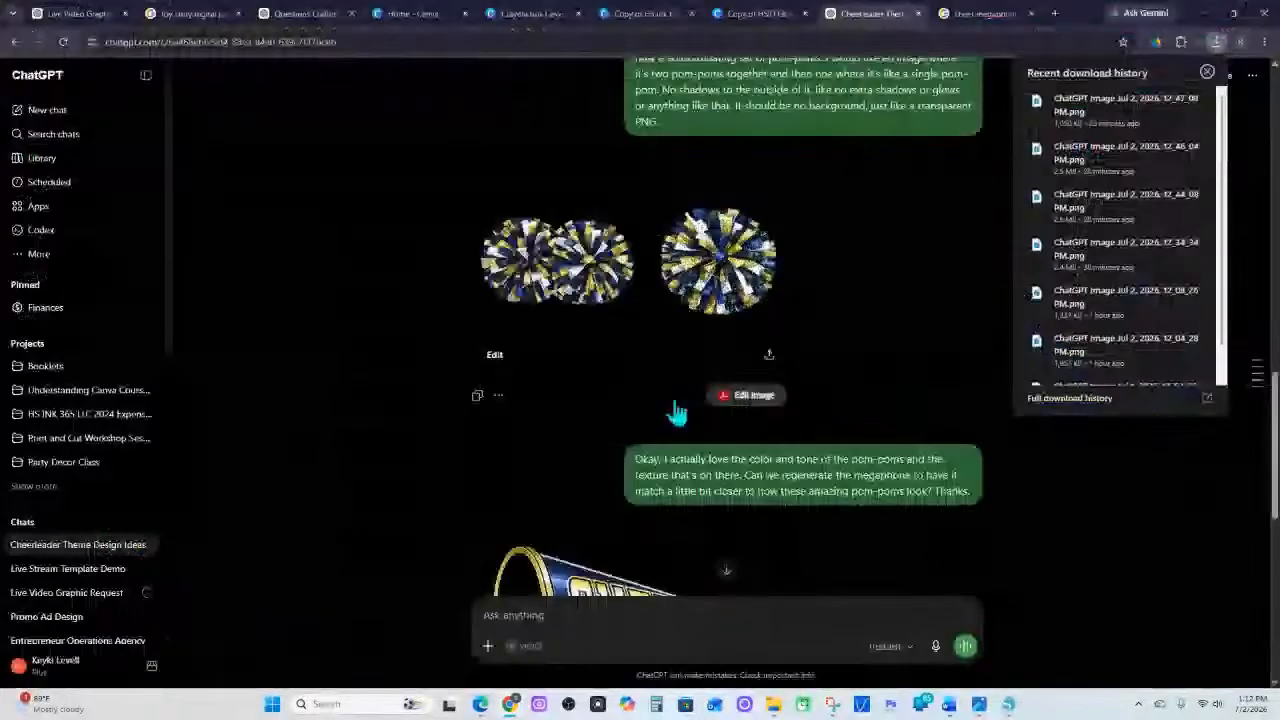
{"action": "scroll", "coordinate": [677, 409], "scroll_direction": "down", "scroll_amount": 1}
{"action": "scroll", "coordinate": [677, 409], "scroll_direction": "up", "scroll_amount": 6}
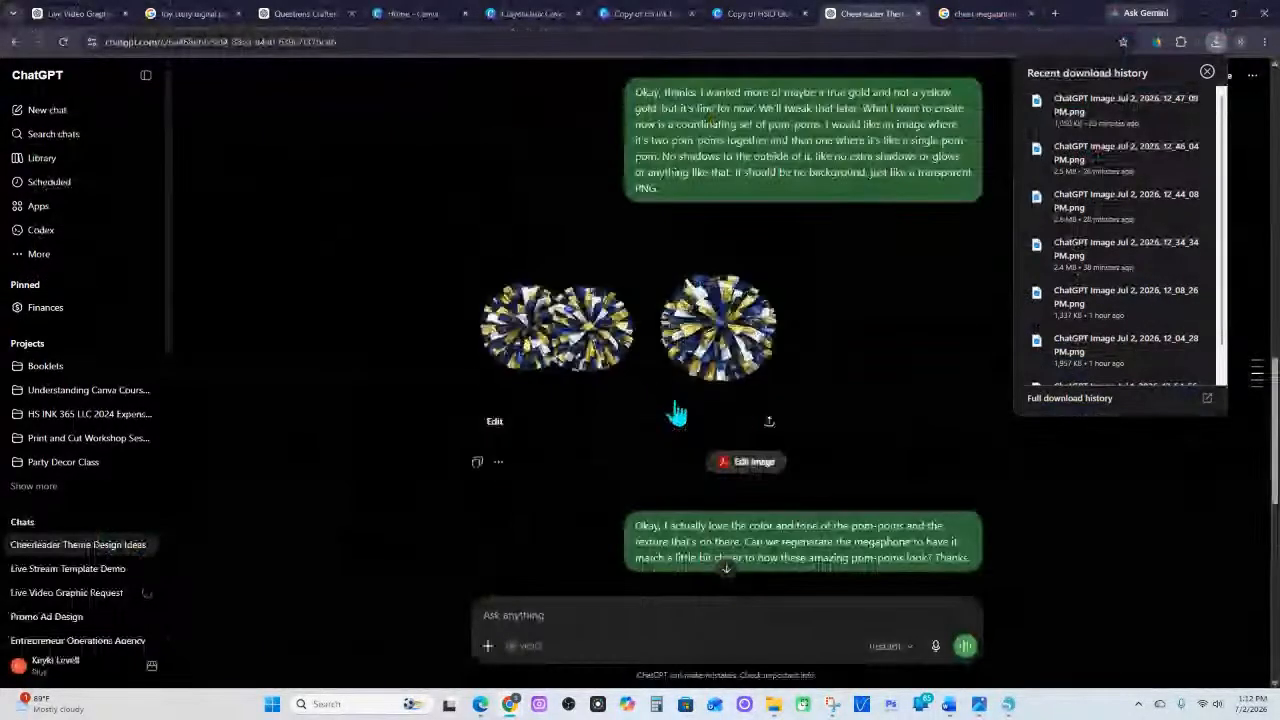
{"action": "scroll", "coordinate": [677, 409], "scroll_direction": "down", "scroll_amount": 6}
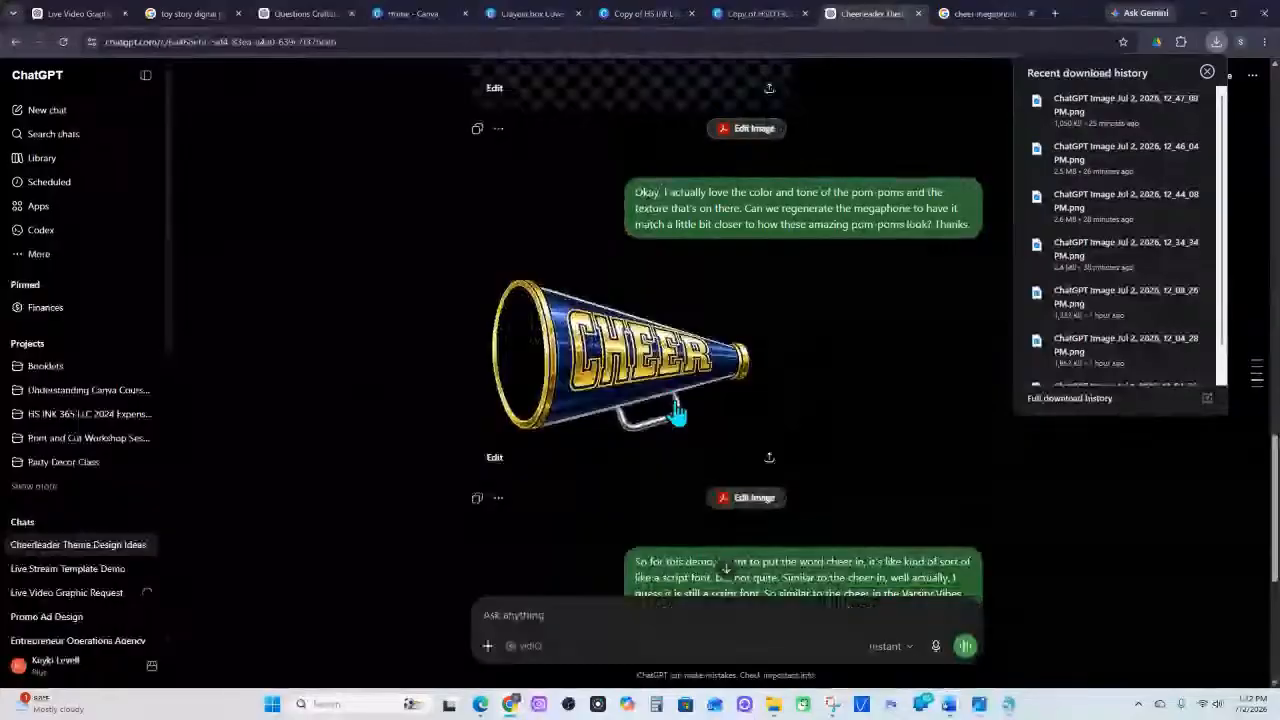
{"action": "scroll", "coordinate": [677, 409], "scroll_direction": "up", "scroll_amount": 4}
{"action": "scroll", "coordinate": [677, 409], "scroll_direction": "down", "scroll_amount": 2}
{"action": "scroll", "coordinate": [640, 460], "scroll_direction": "down", "scroll_amount": 1}
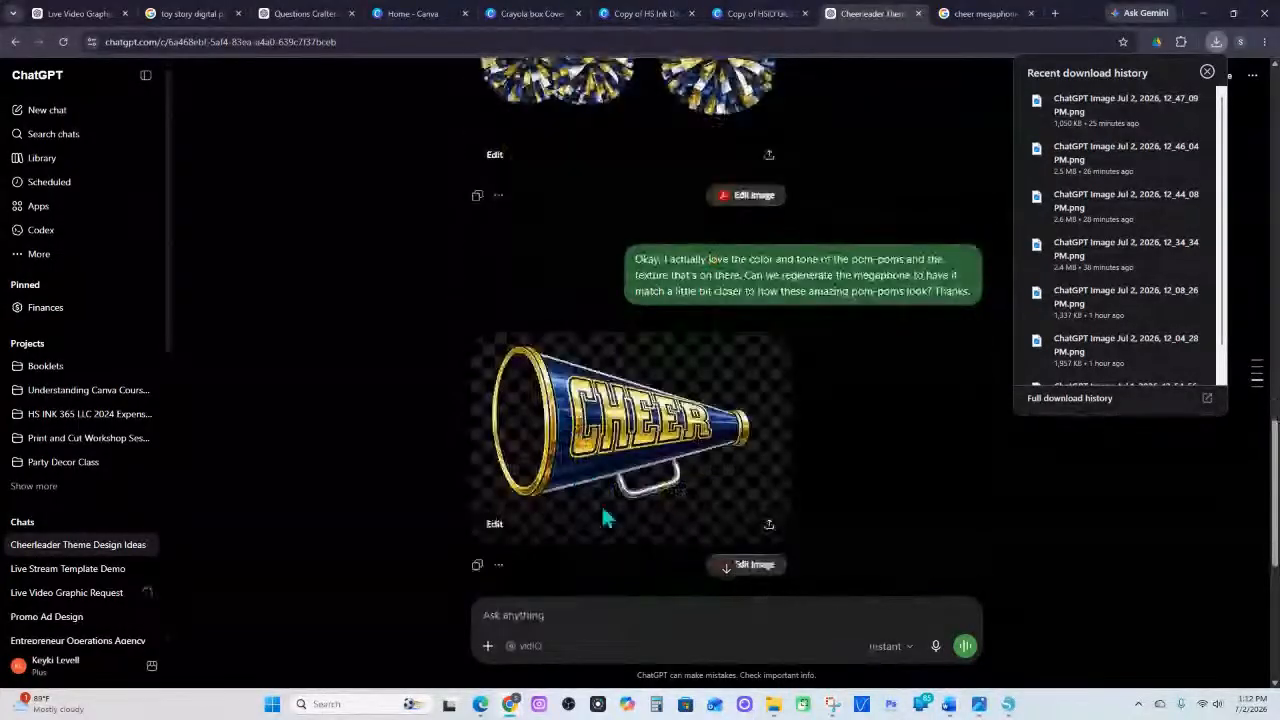
{"action": "scroll", "coordinate": [601, 503], "scroll_direction": "up", "scroll_amount": 1}
{"action": "scroll", "coordinate": [587, 470], "scroll_direction": "down", "scroll_amount": 4}
{"action": "scroll", "coordinate": [587, 470], "scroll_direction": "up", "scroll_amount": 3}
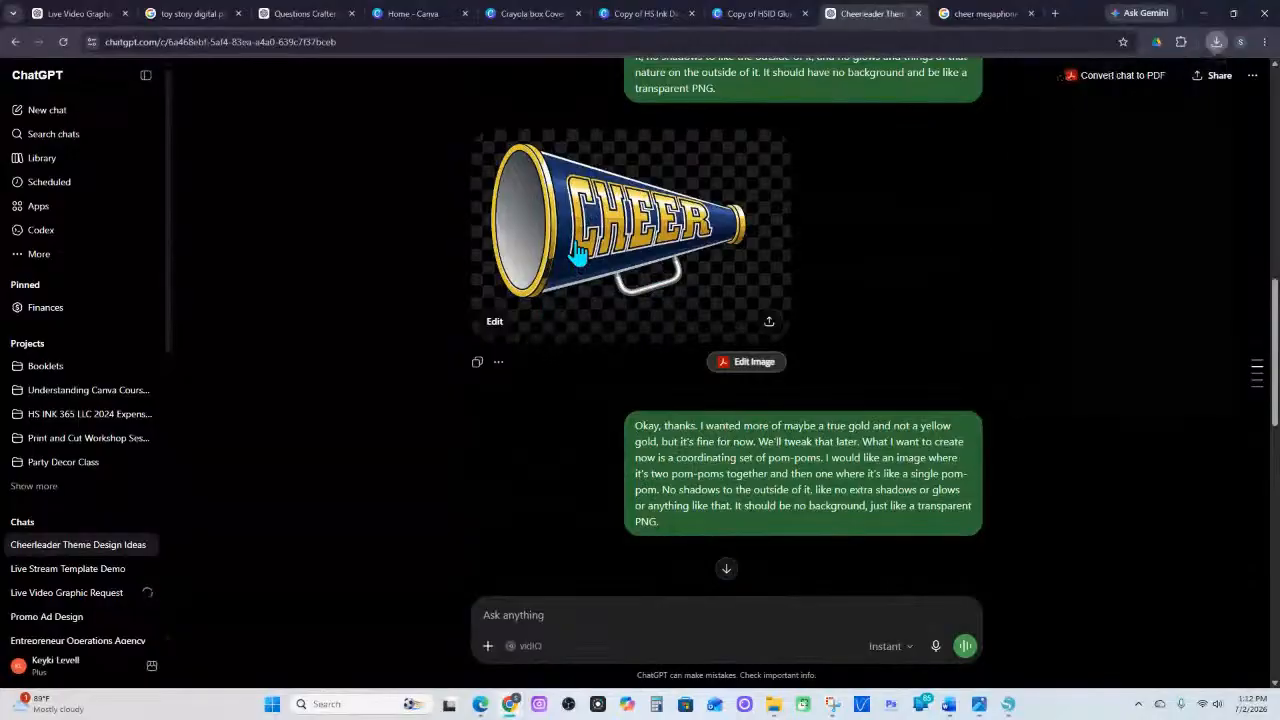
{"action": "left_click", "coordinate": [493, 322]}
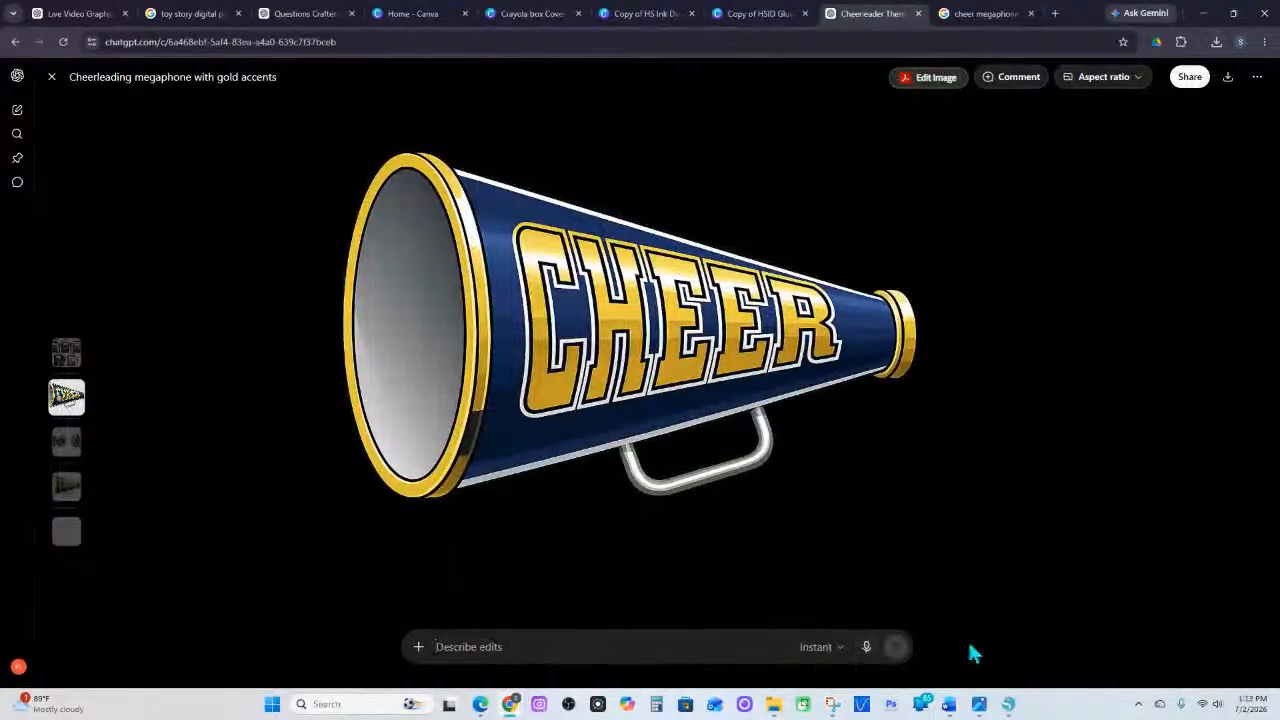
Request that the megaphone be flipped to face right with "cheer" still spelled in the right order
{"action": "left_click", "coordinate": [866, 647]}
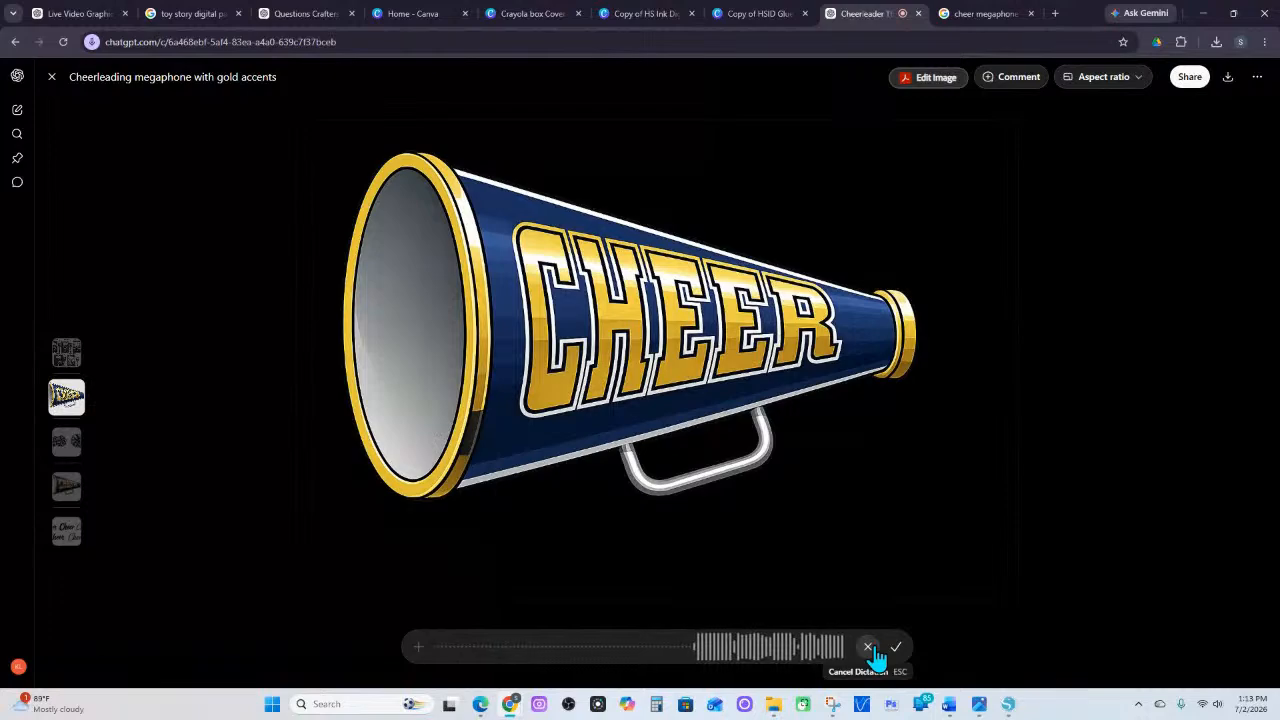
{"action": "left_click", "coordinate": [896, 650]}
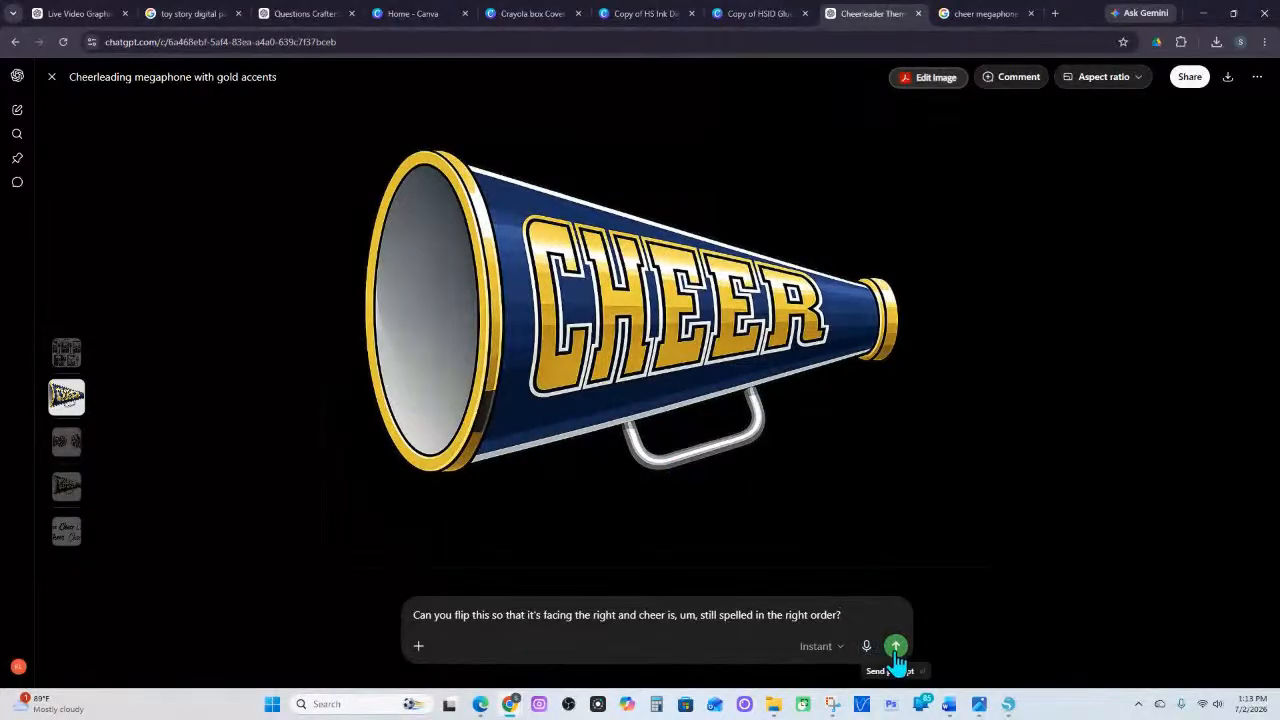
{"action": "left_click", "coordinate": [895, 646]}
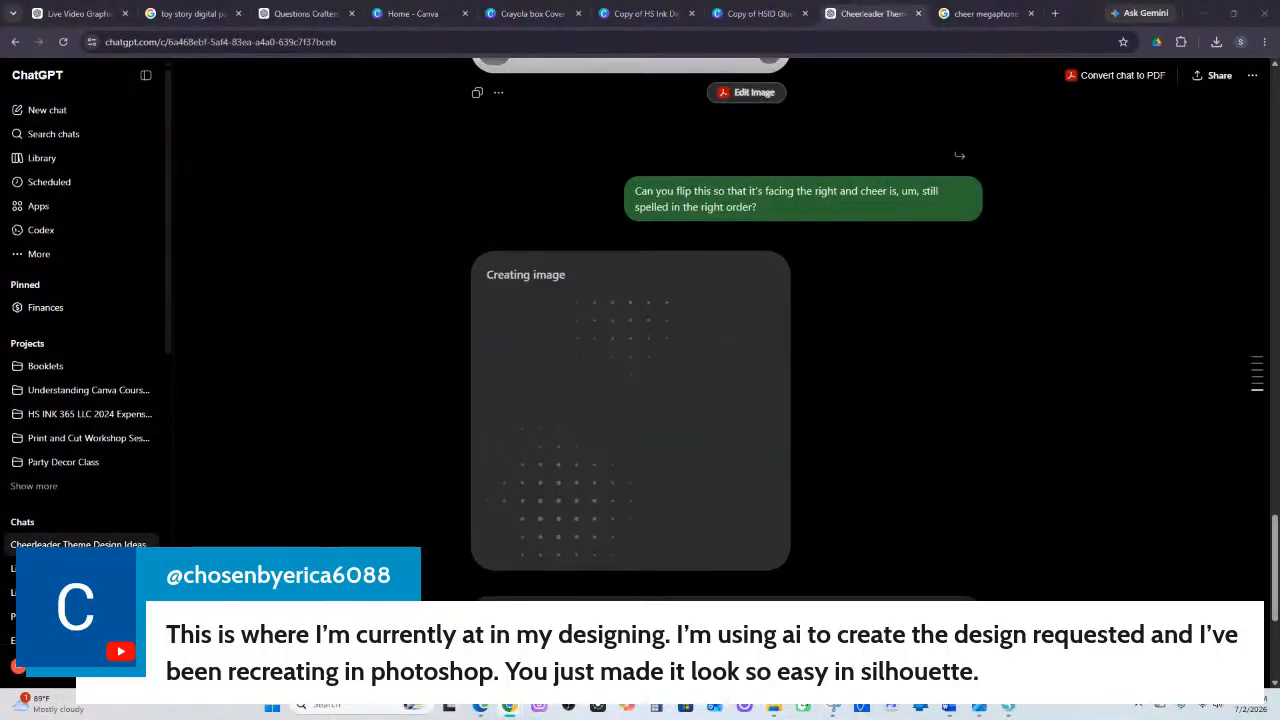
Switch to the Canva composition covers design and dismiss its letterhead printing offer
{"action": "left_click", "coordinate": [490, 651]}
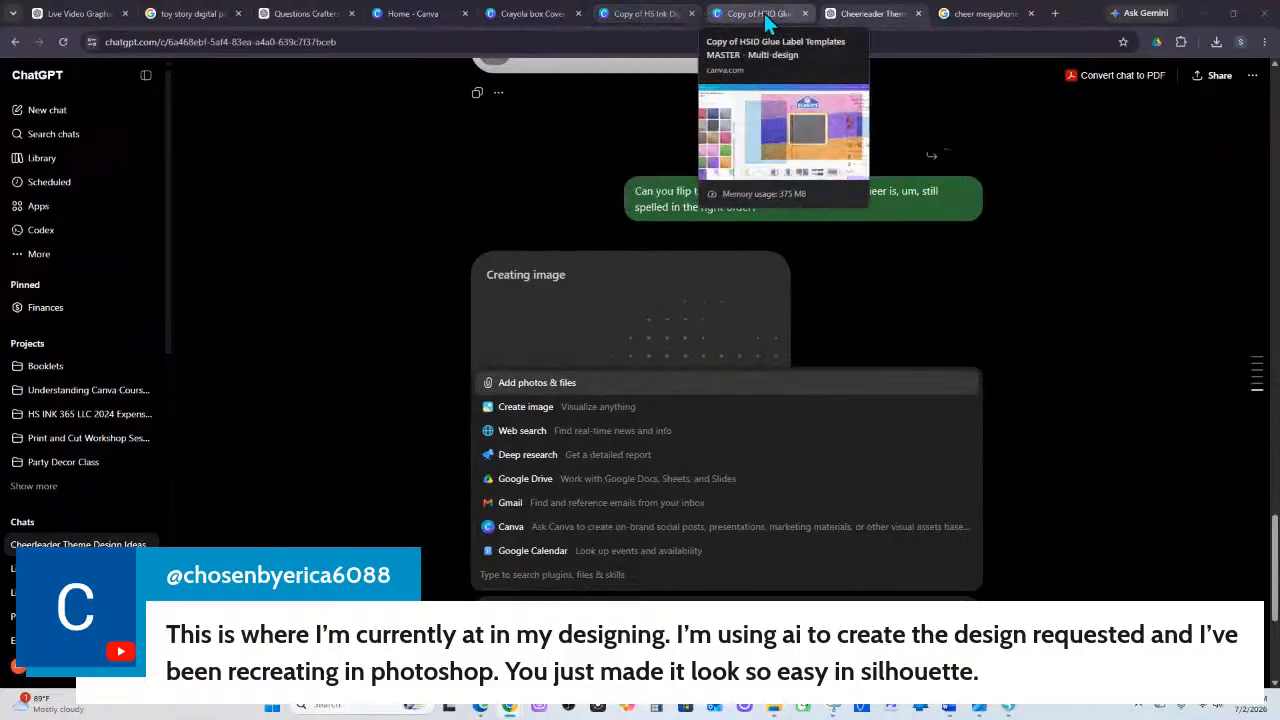
{"action": "left_click", "coordinate": [640, 14]}
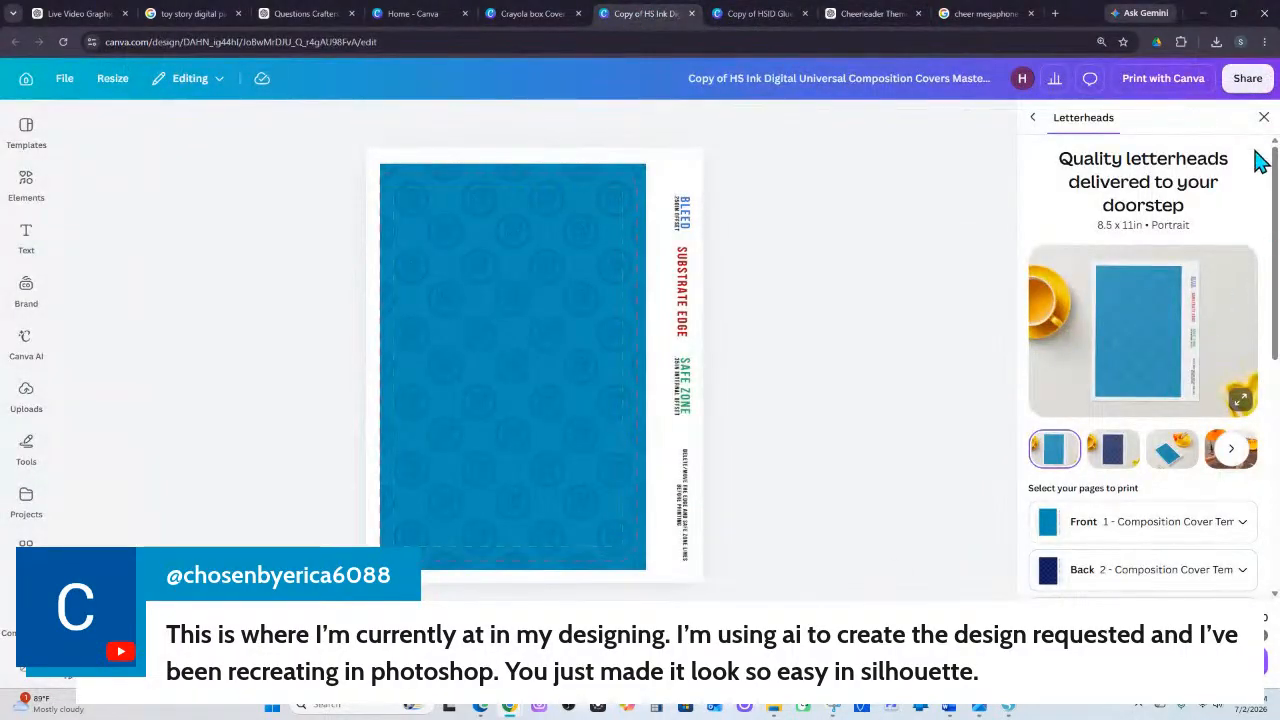
{"action": "left_click", "coordinate": [1263, 118]}
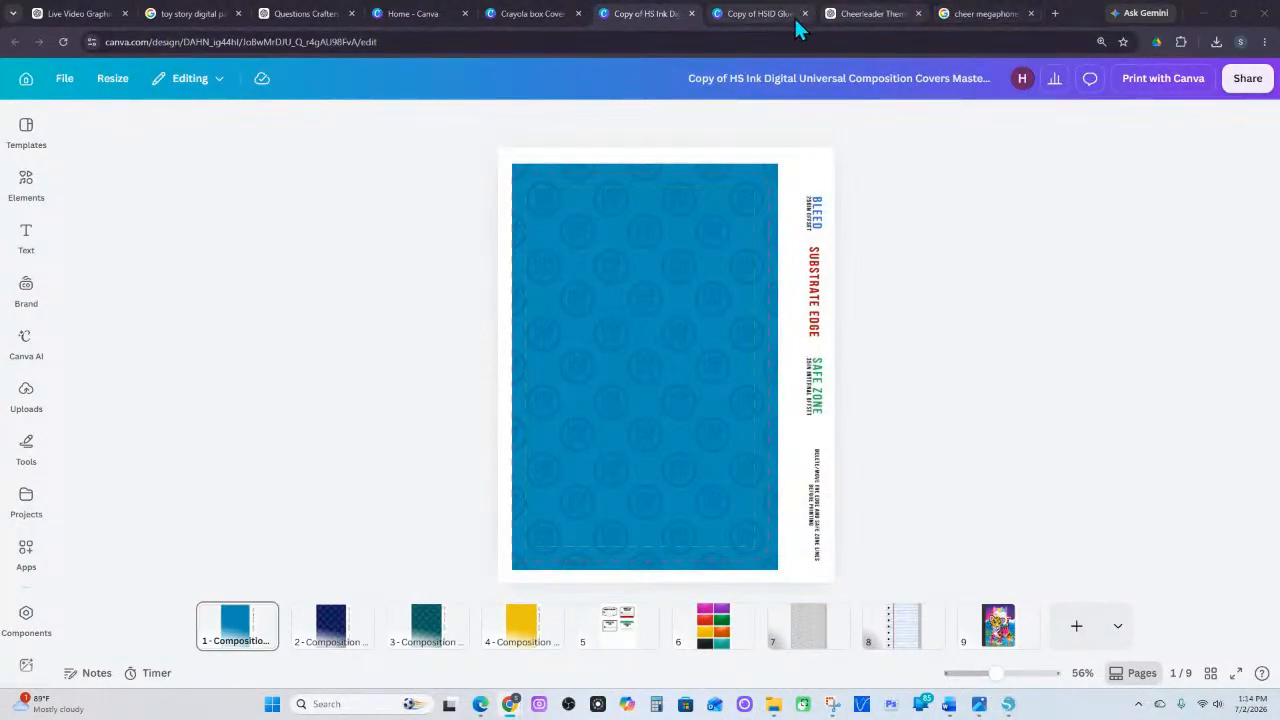
Return to the ChatGPT cheerleader theme chat and download the newly generated megaphone image
{"action": "left_click", "coordinate": [877, 12]}
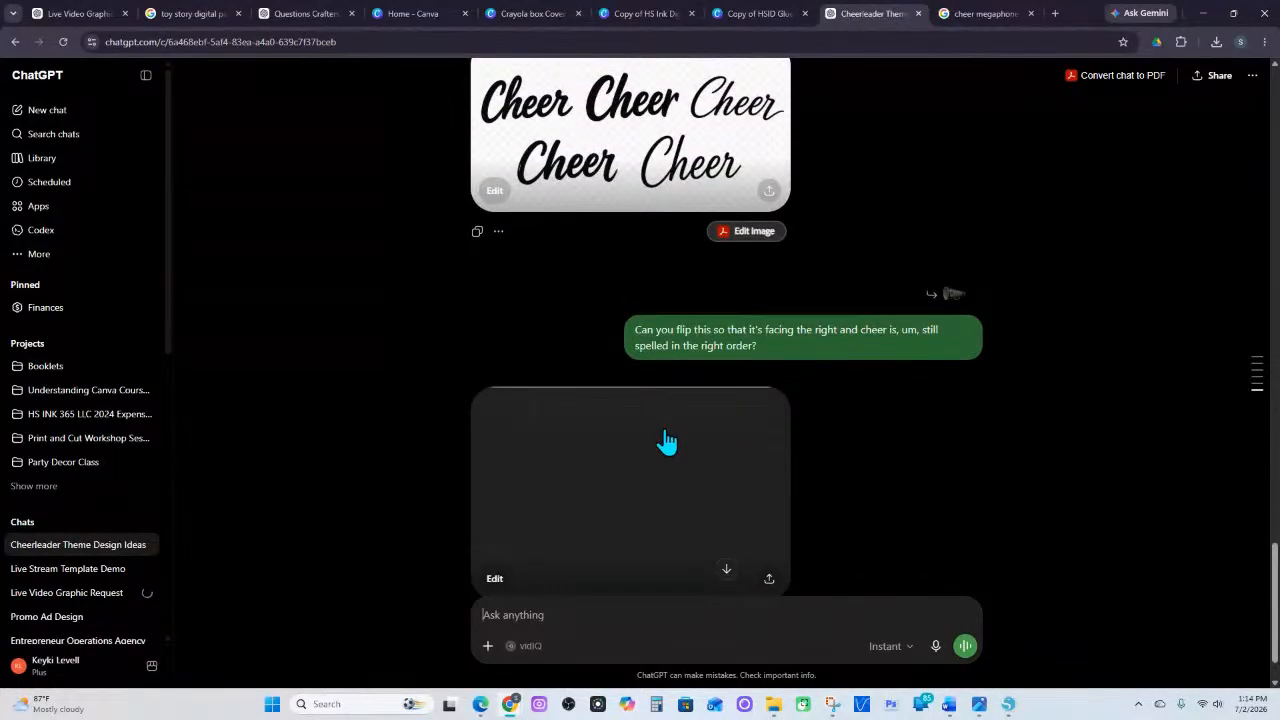
{"action": "scroll", "coordinate": [670, 444], "scroll_direction": "down", "scroll_amount": 2}
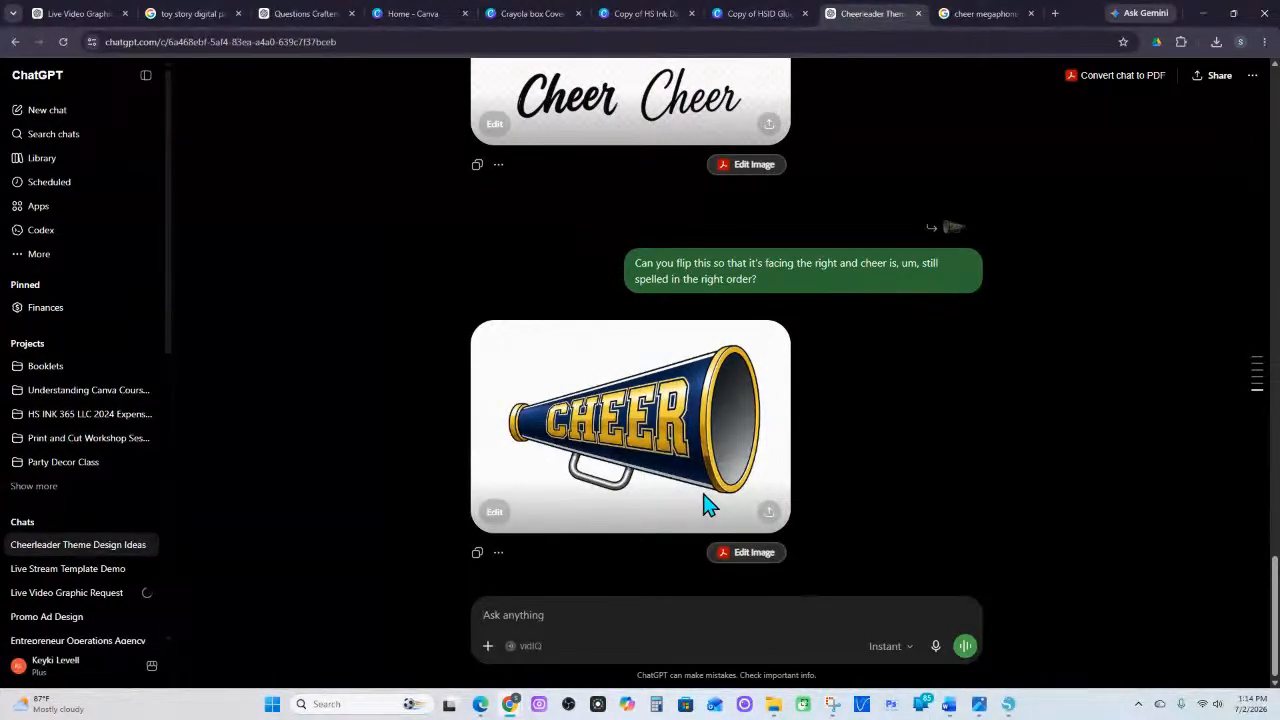
{"action": "left_click", "coordinate": [769, 515]}
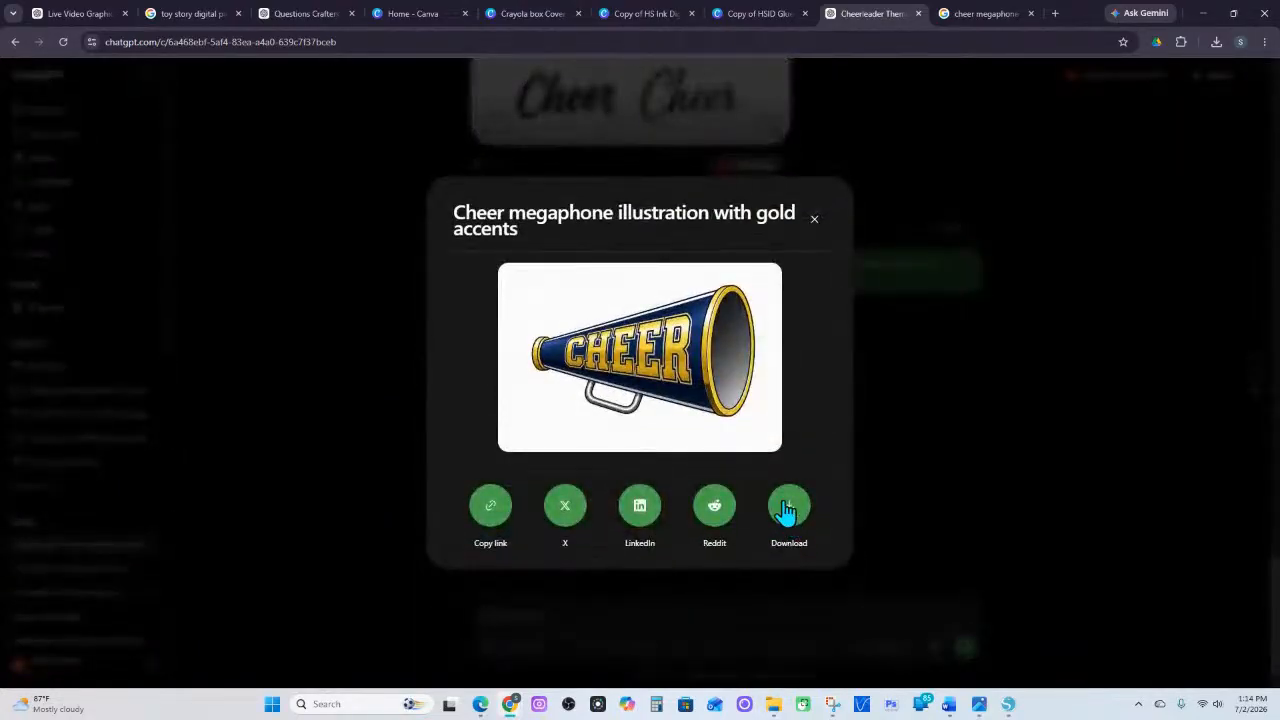
{"action": "left_click", "coordinate": [786, 510]}
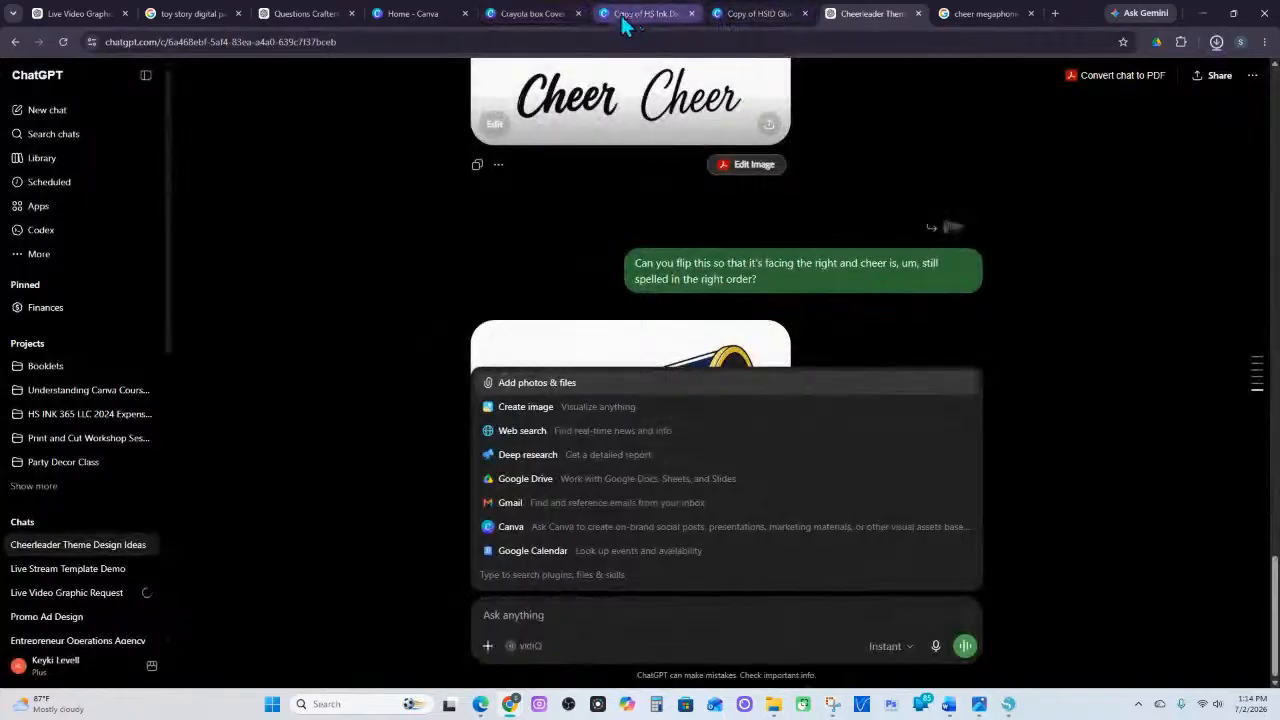
Switch back to the Canva composition covers design and preview the downloaded megaphone image file
{"action": "left_click", "coordinate": [737, 14]}
{"action": "left_click", "coordinate": [651, 22]}
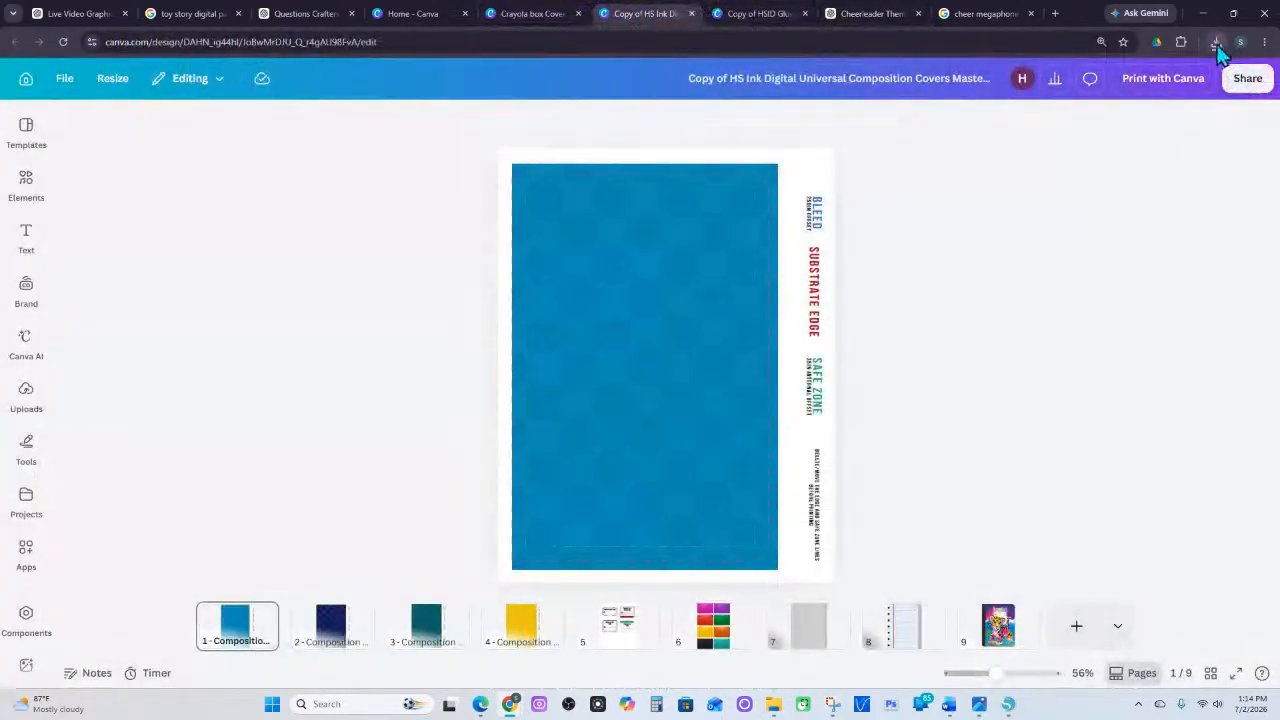
{"action": "left_click", "coordinate": [1216, 44]}
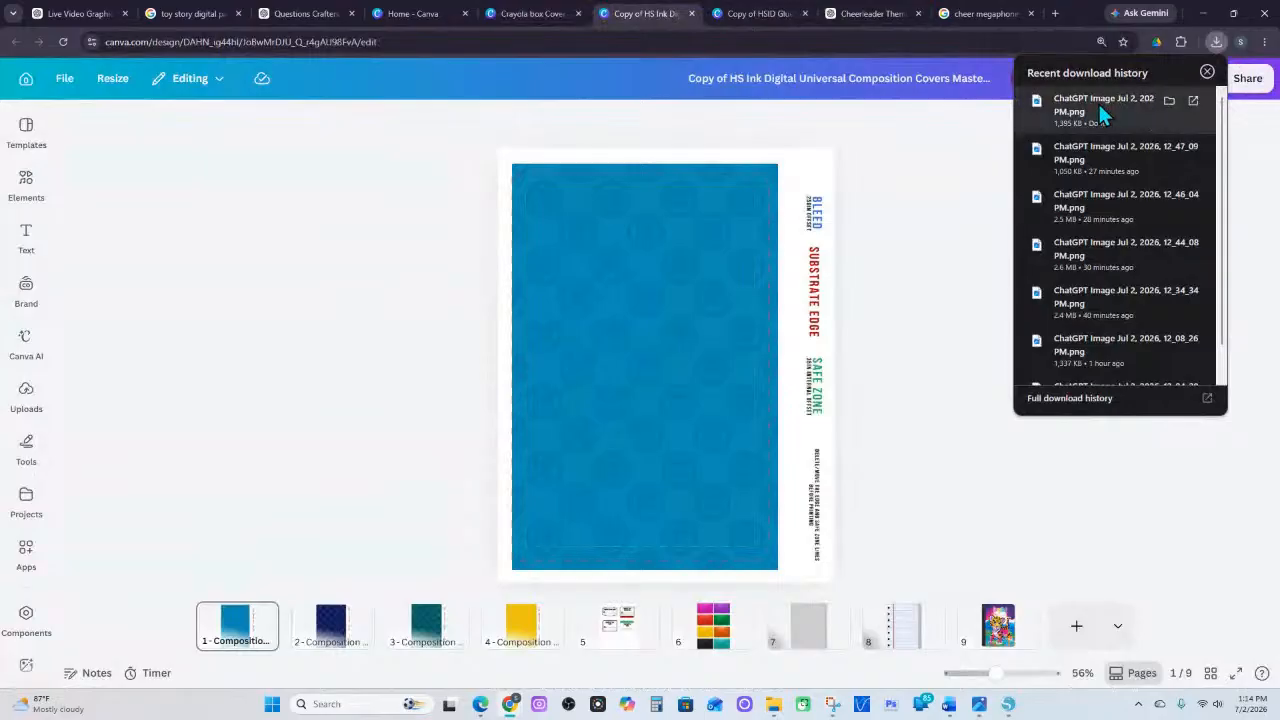
{"action": "left_click", "coordinate": [1098, 101]}
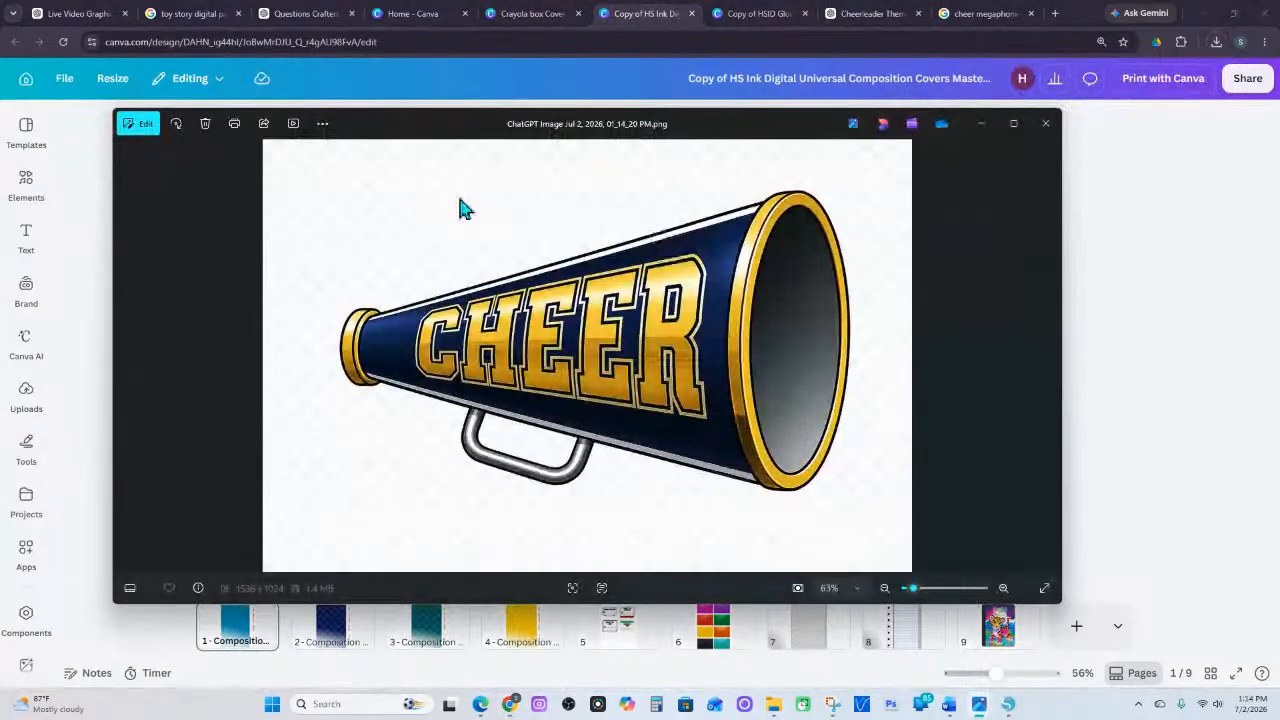
{"action": "left_click", "coordinate": [1046, 123]}
Place the downloaded megaphone image on the blue cover on page 1
{"action": "left_click", "coordinate": [1216, 42]}
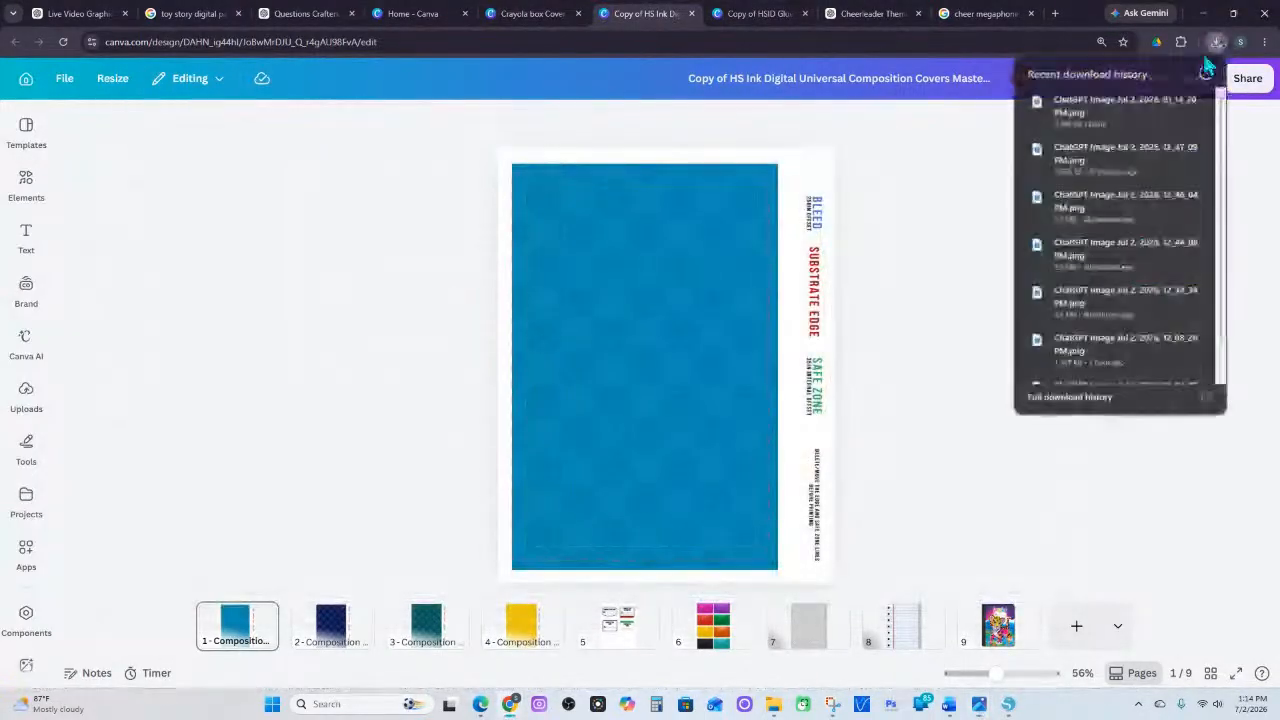
{"action": "left_click_drag", "start_coordinate": [1126, 101], "coordinate": [675, 367]}
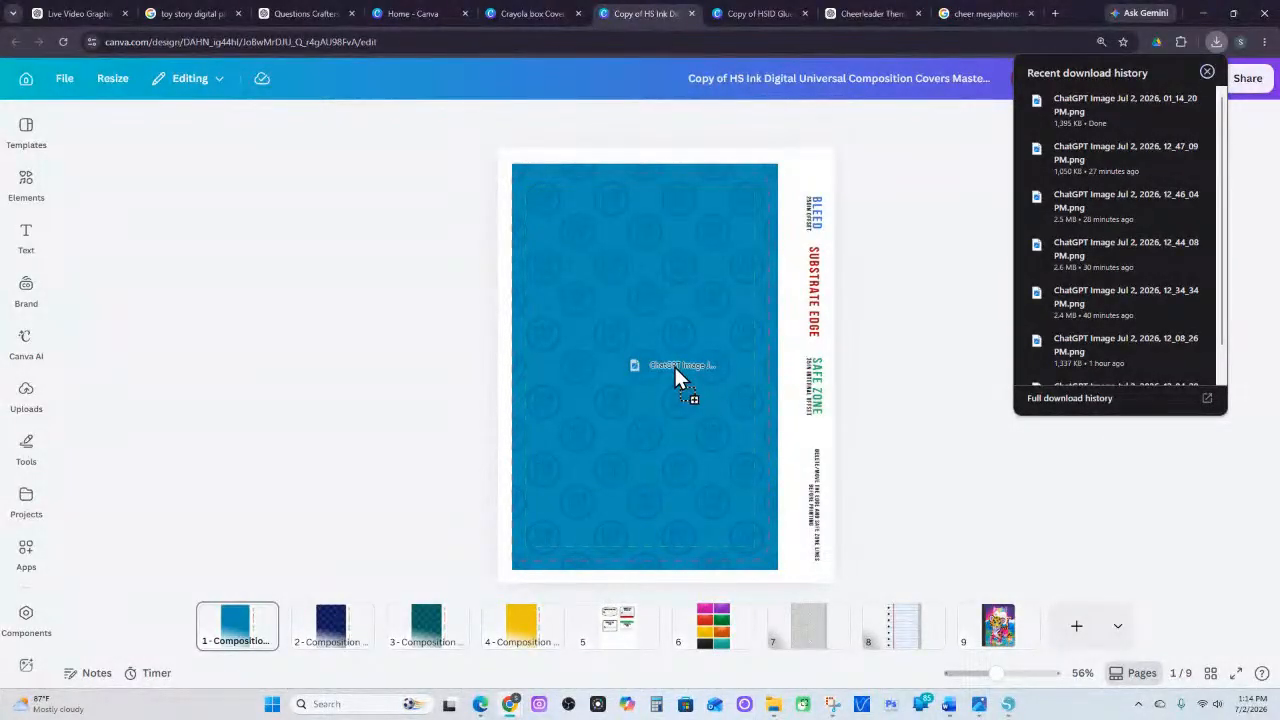
{"action": "left_click_drag", "start_coordinate": [675, 367], "coordinate": [675, 367]}
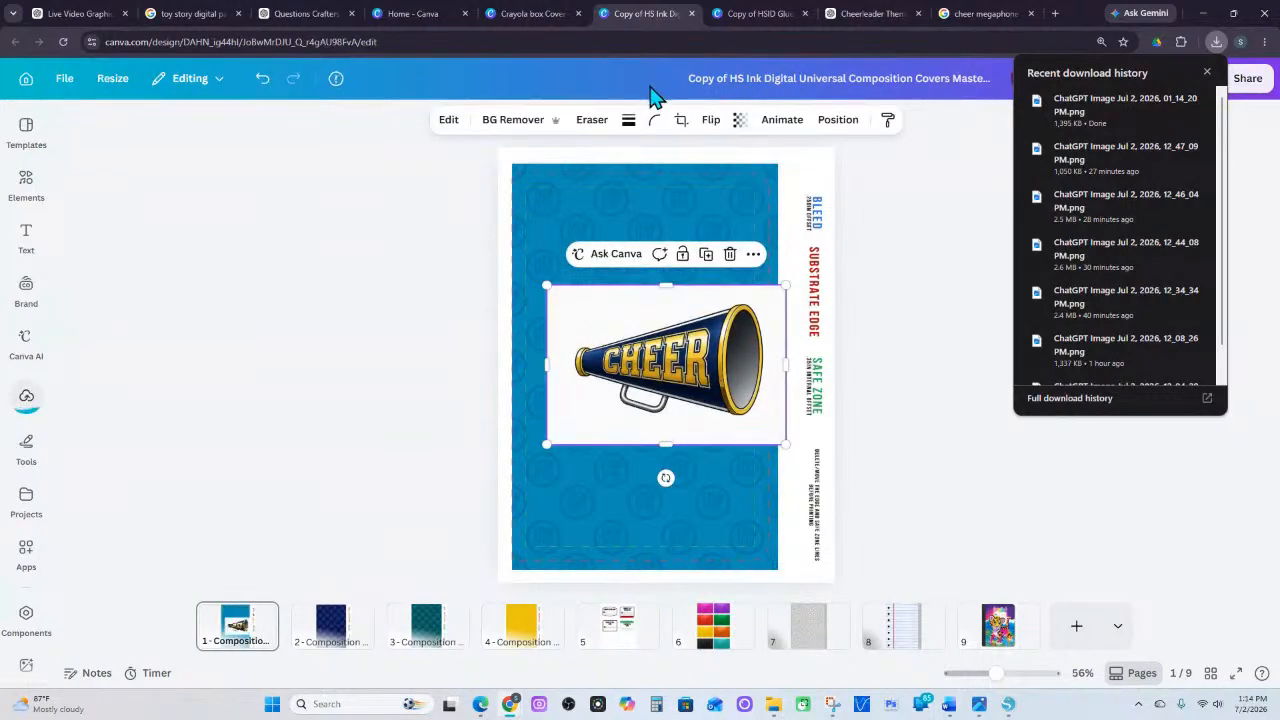
Remove the megaphone image's background and place a duplicate of it above the original
{"action": "left_click", "coordinate": [522, 120]}
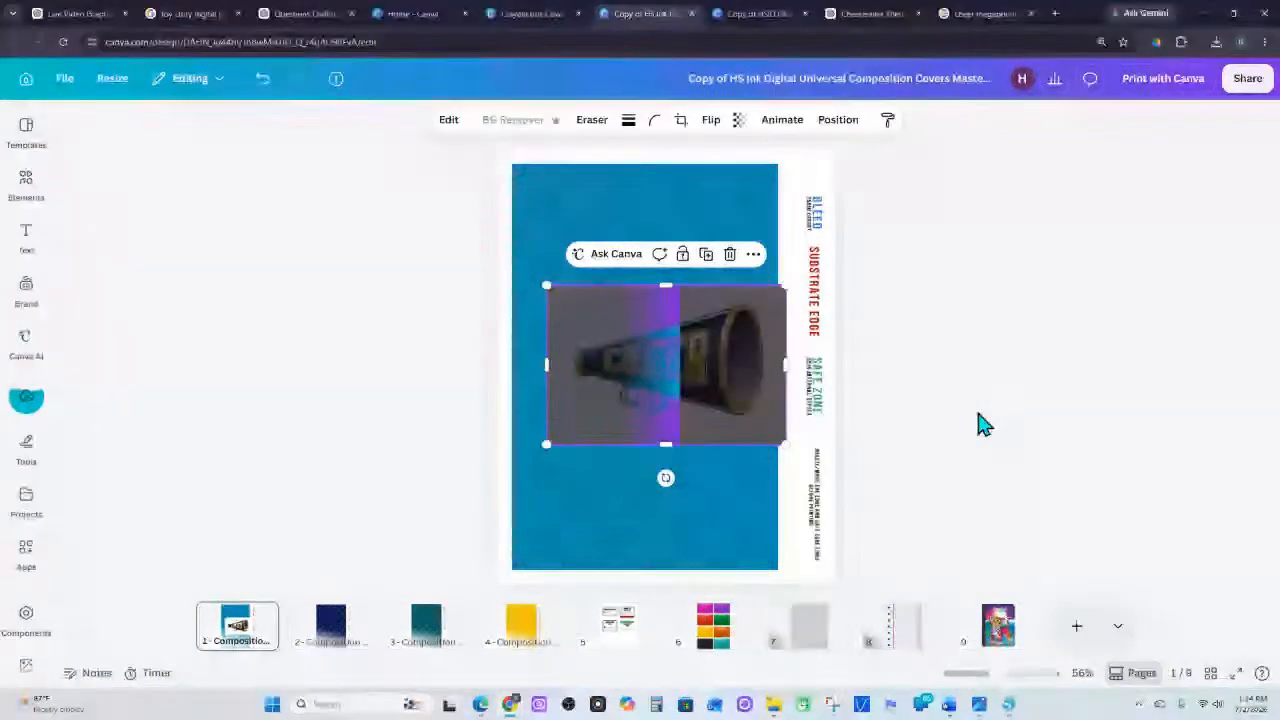
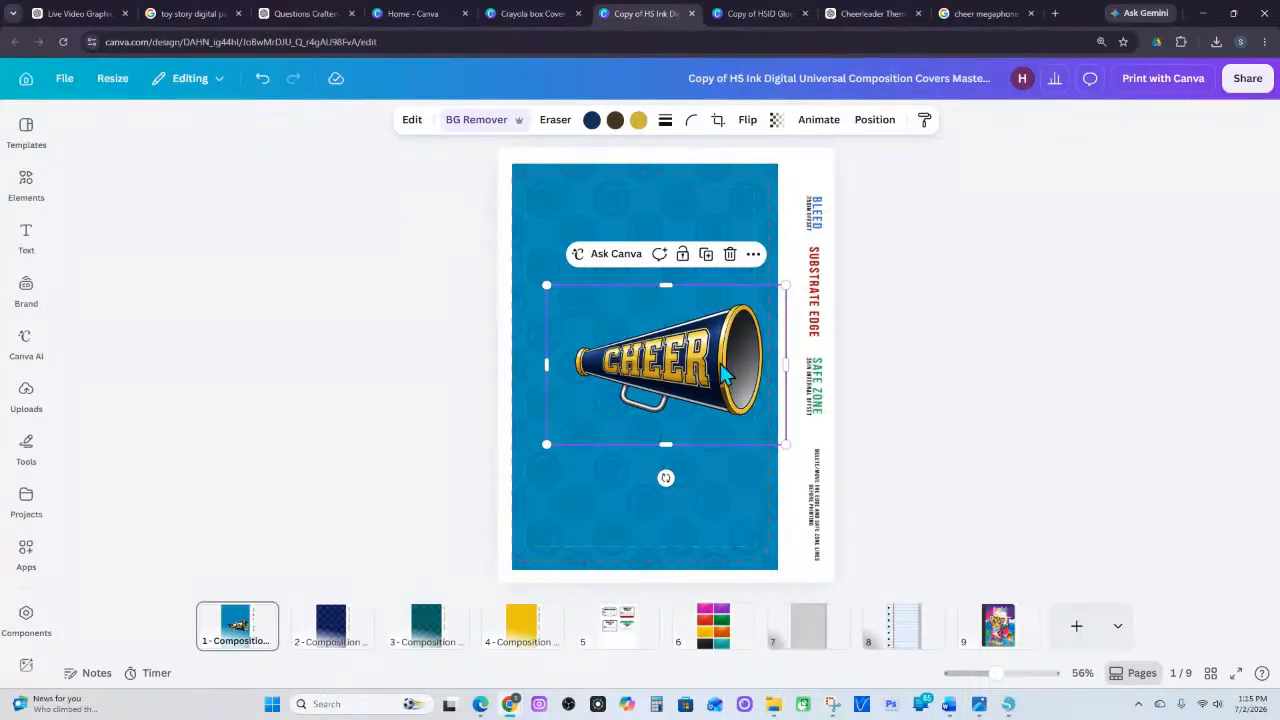
{"action": "left_click", "coordinate": [706, 255]}
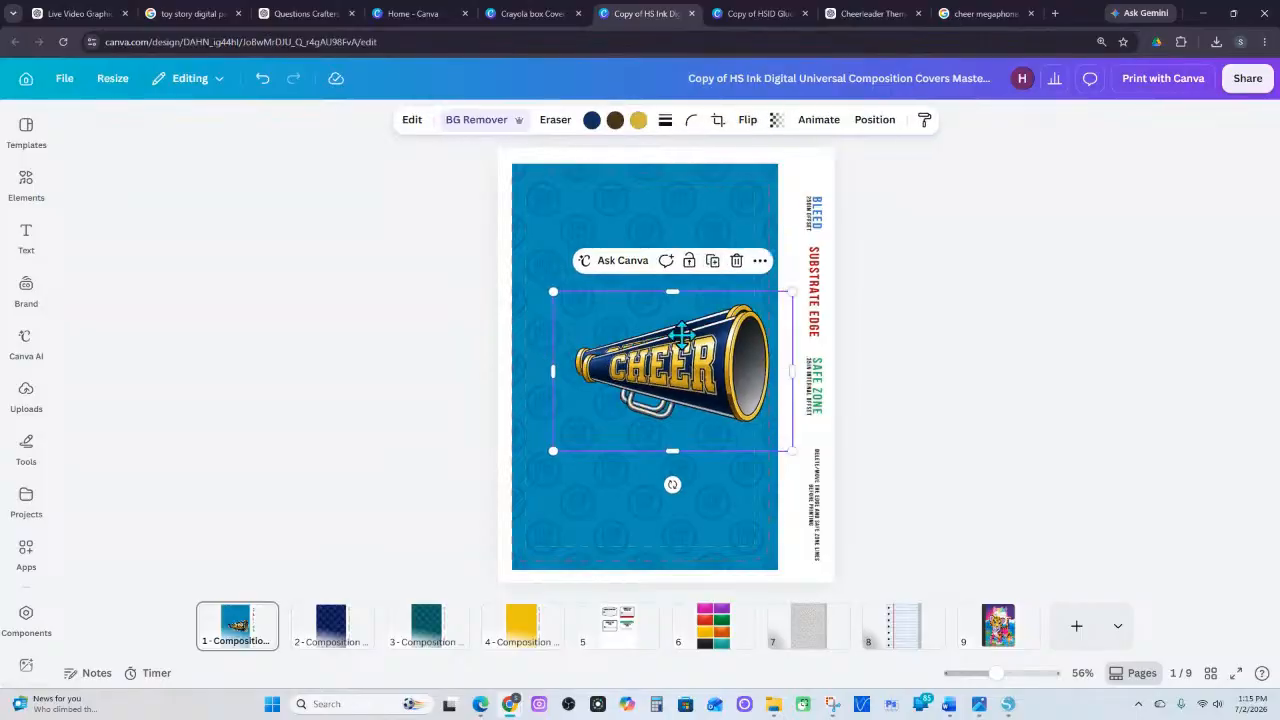
{"action": "left_click_drag", "start_coordinate": [665, 365], "coordinate": [665, 260]}
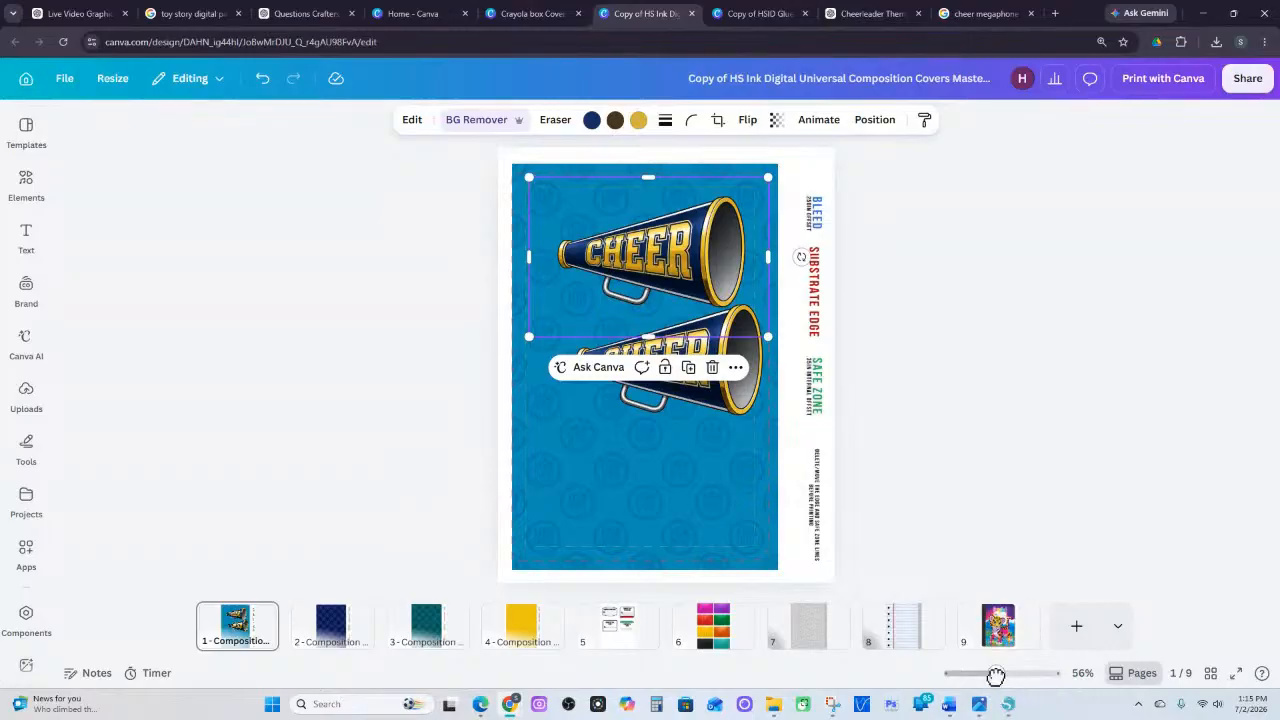
Erase the CHEER lettering from the upper megaphone with Magic Eraser, first the letters CH and then EER
{"action": "left_click_drag", "start_coordinate": [995, 674], "coordinate": [1013, 675]}
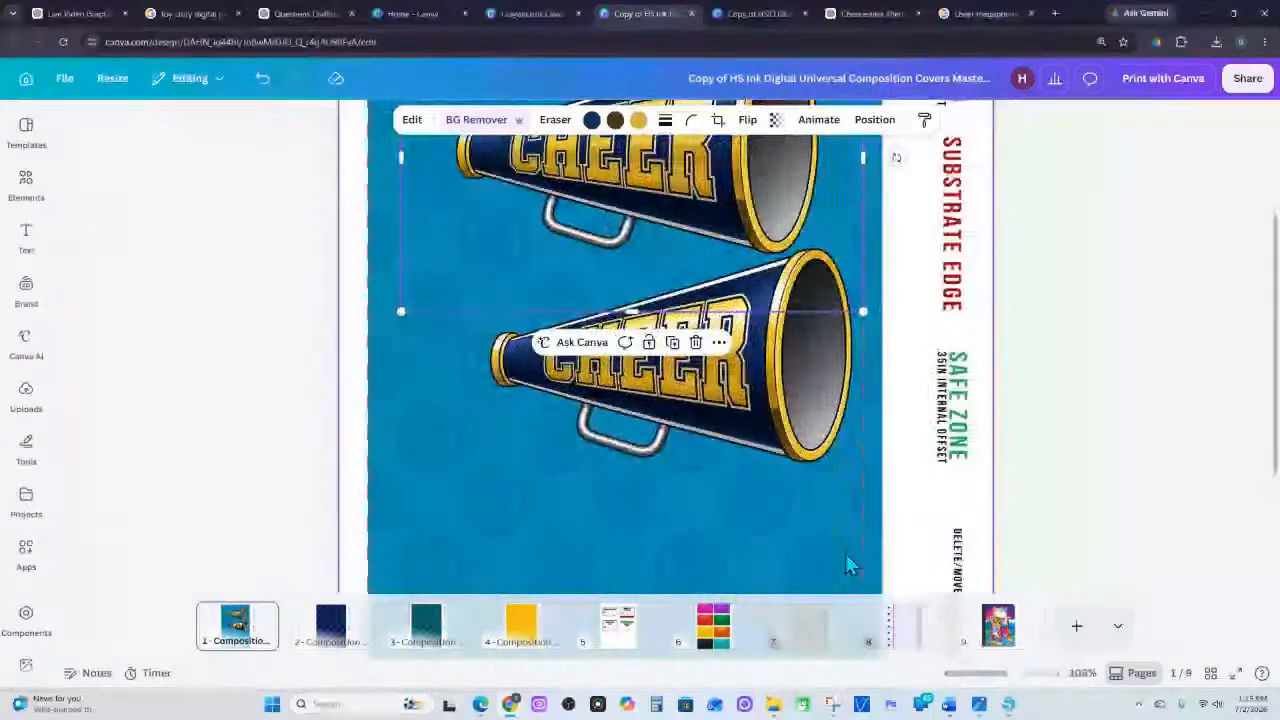
{"action": "scroll", "coordinate": [847, 565], "scroll_direction": "up", "scroll_amount": 3}
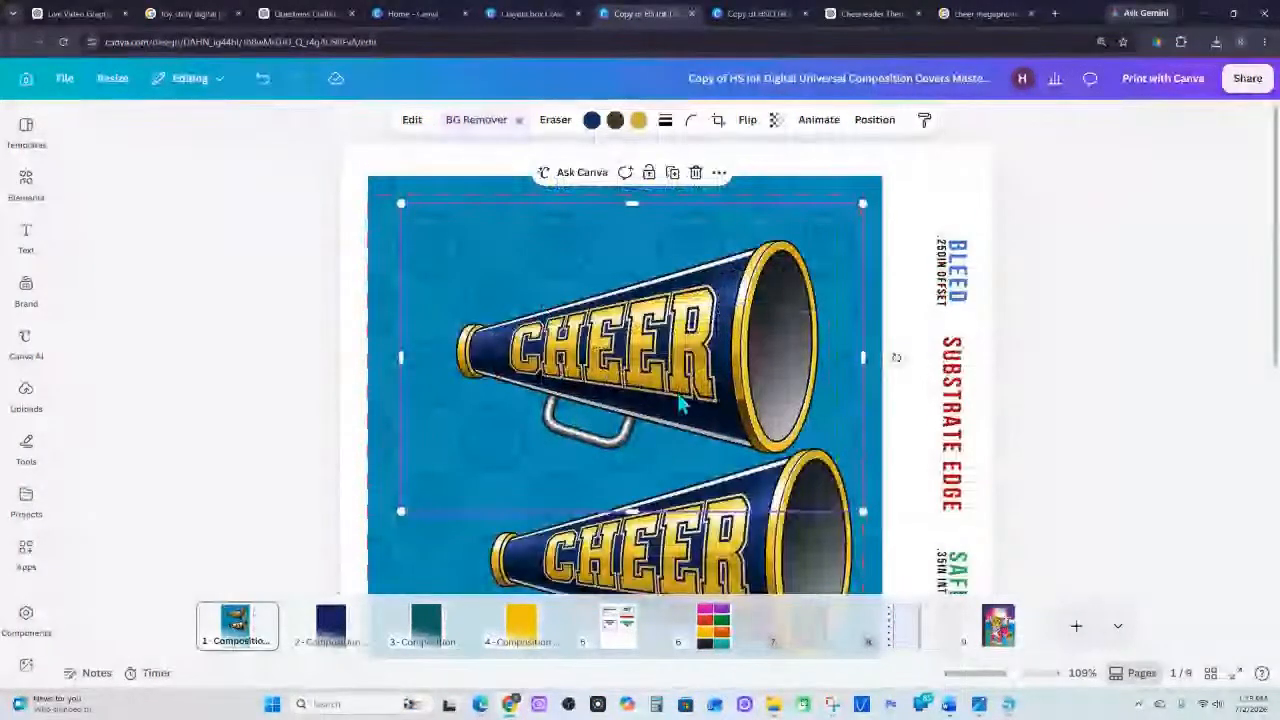
{"action": "left_click", "coordinate": [412, 122]}
{"action": "left_click", "coordinate": [157, 370]}
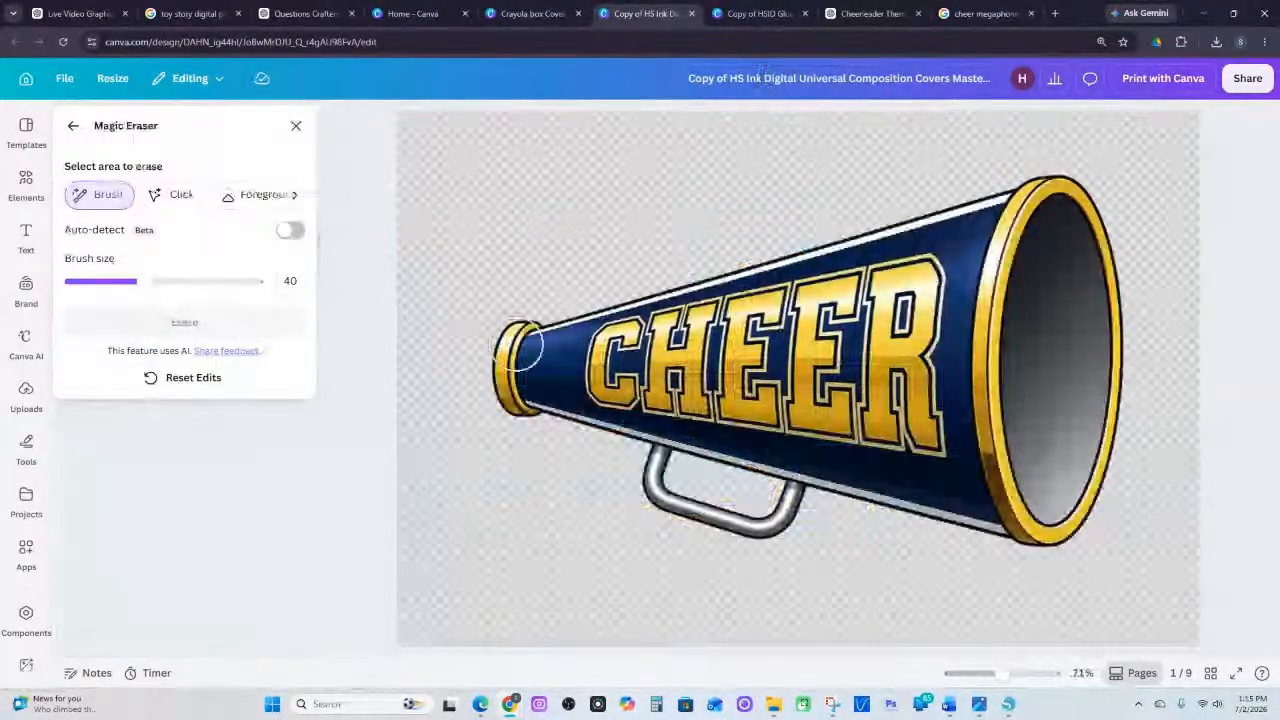
{"action": "left_click_drag", "start_coordinate": [604, 350], "coordinate": [707, 325]}
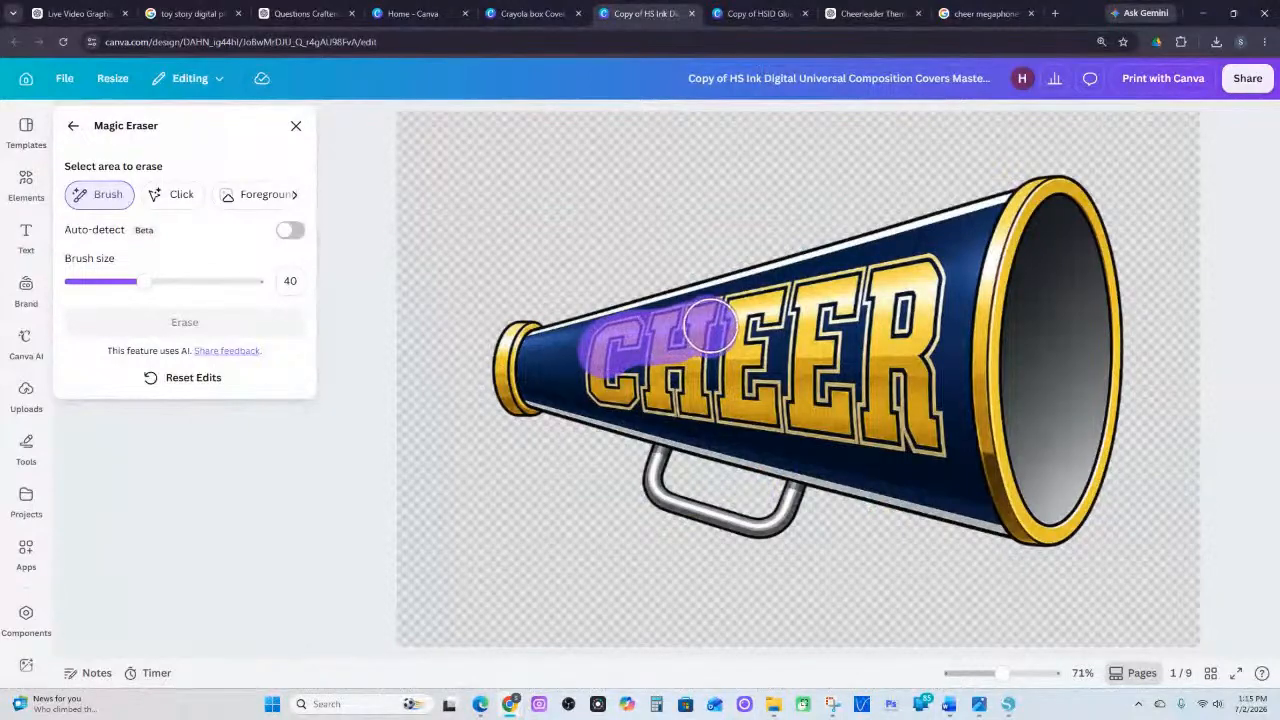
{"action": "mouse_move", "coordinate": [714, 320]}
{"action": "left_mouse_down"}
{"action": "mouse_move", "coordinate": [707, 401]}
{"action": "mouse_move", "coordinate": [601, 376]}
{"action": "mouse_move", "coordinate": [687, 365]}
{"action": "left_mouse_up"}
{"action": "right_click", "coordinate": [687, 365]}
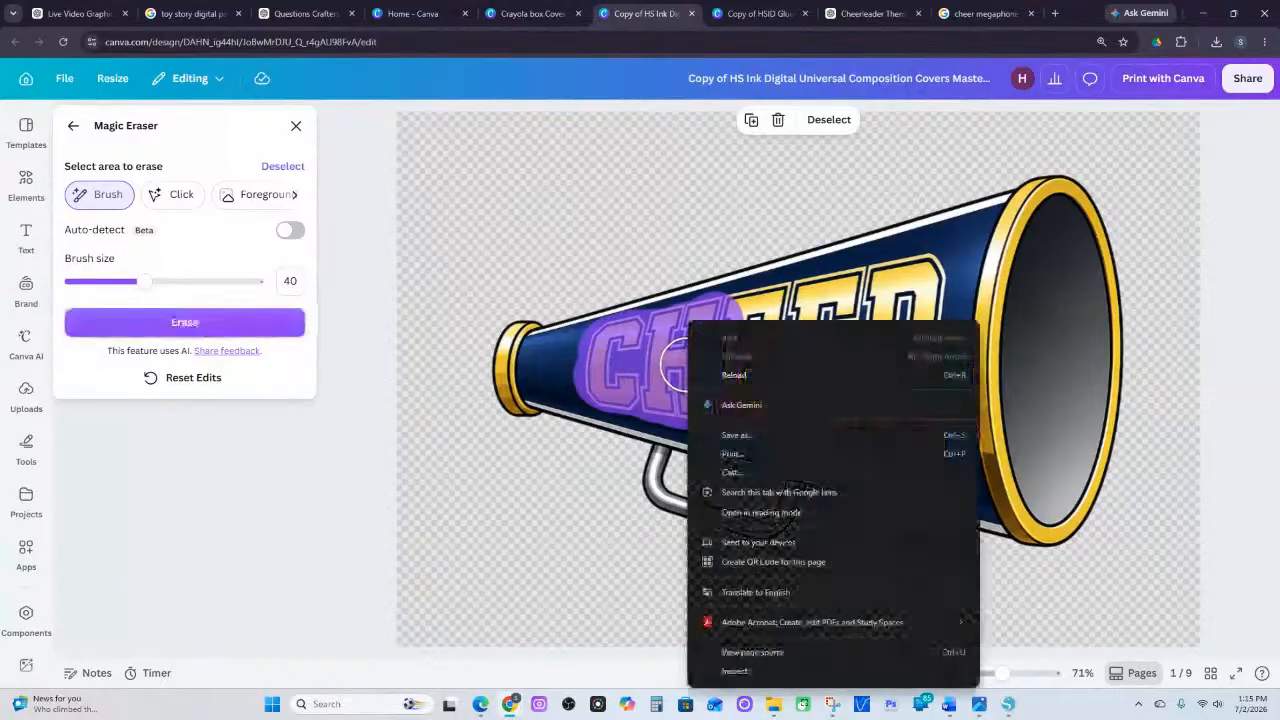
{"action": "left_click", "coordinate": [198, 330]}
{"action": "left_click", "coordinate": [198, 330]}
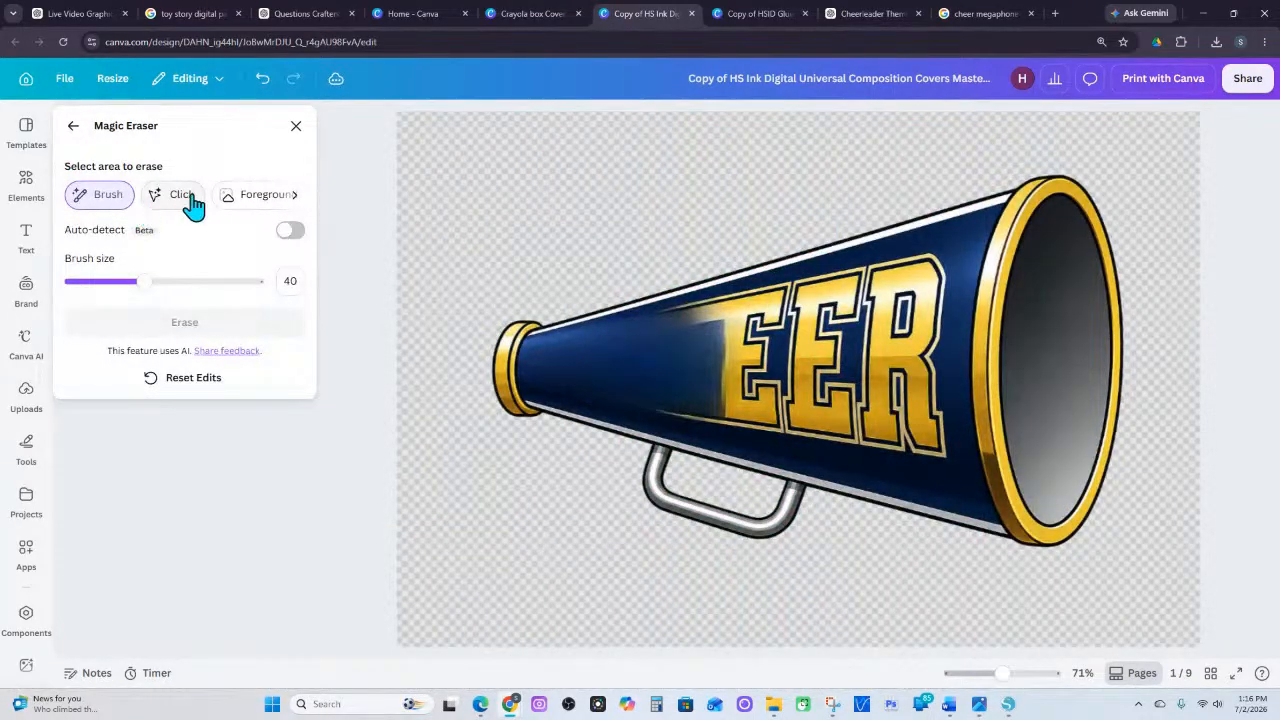
{"action": "mouse_move", "coordinate": [632, 340]}
{"action": "left_mouse_down"}
{"action": "mouse_move", "coordinate": [924, 274]}
{"action": "mouse_move", "coordinate": [916, 401]}
{"action": "mouse_move", "coordinate": [927, 443]}
{"action": "mouse_move", "coordinate": [657, 387]}
{"action": "mouse_move", "coordinate": [869, 390]}
{"action": "mouse_move", "coordinate": [881, 328]}
{"action": "mouse_move", "coordinate": [709, 349]}
{"action": "left_mouse_up"}
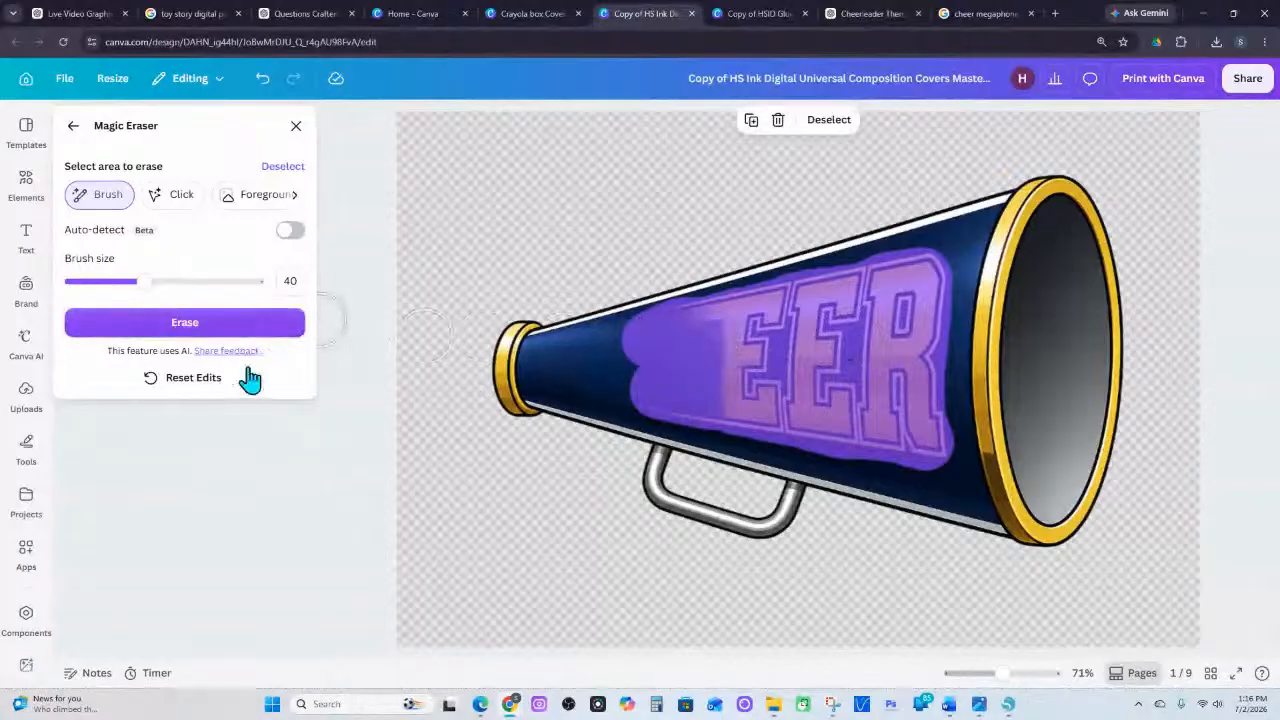
{"action": "left_click", "coordinate": [214, 328]}
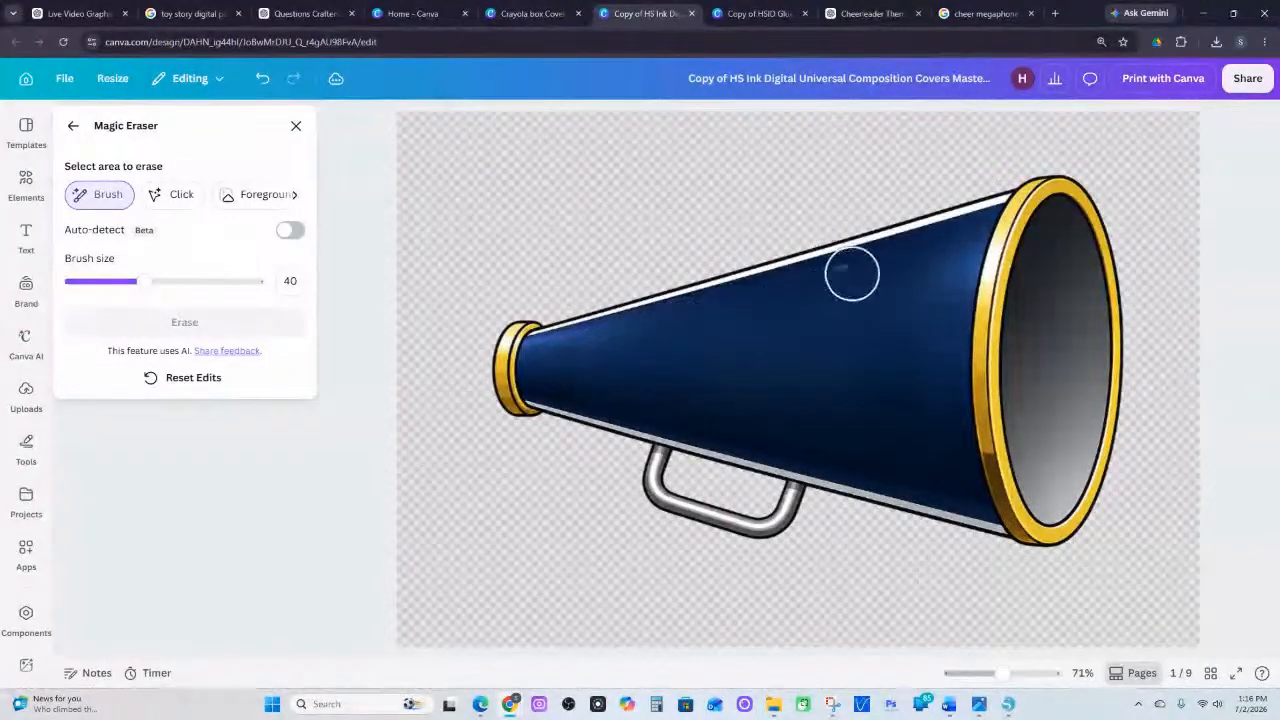
Undo the erasing of the CHEER lettering on the upper megaphone and leave Magic Eraser
{"action": "key", "text": "ctrl+z"}
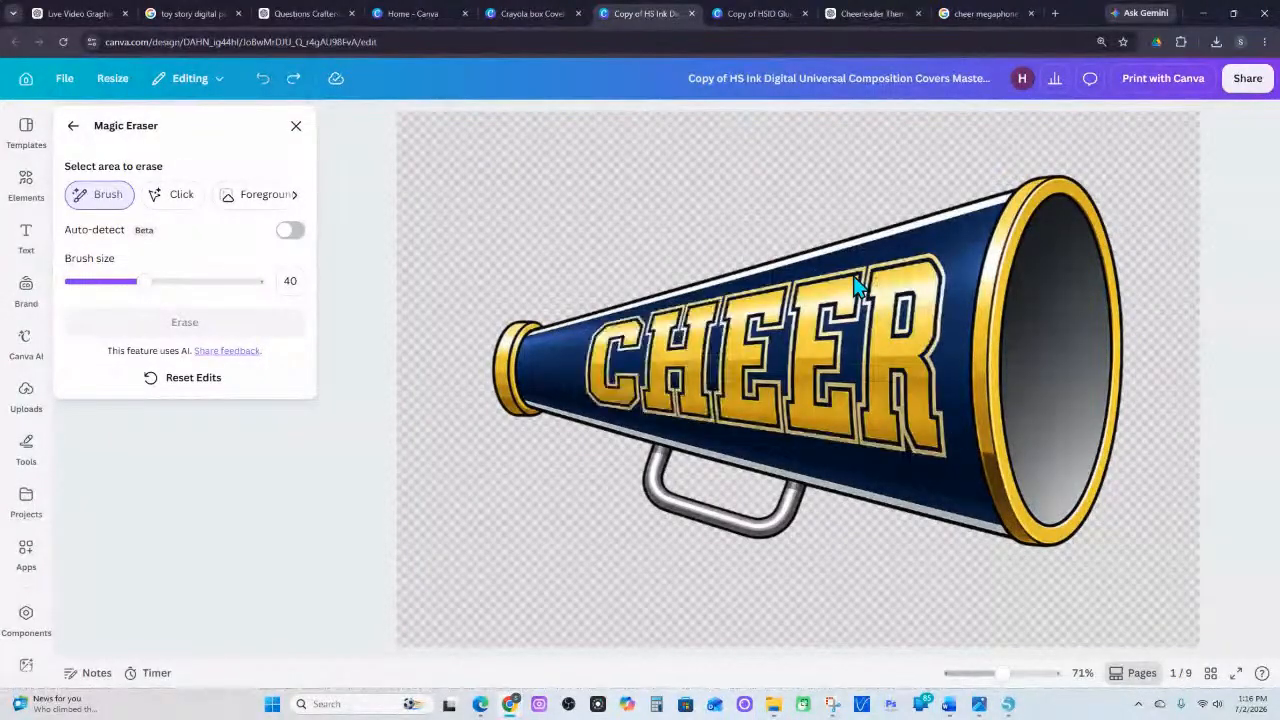
{"action": "left_click", "coordinate": [296, 128]}
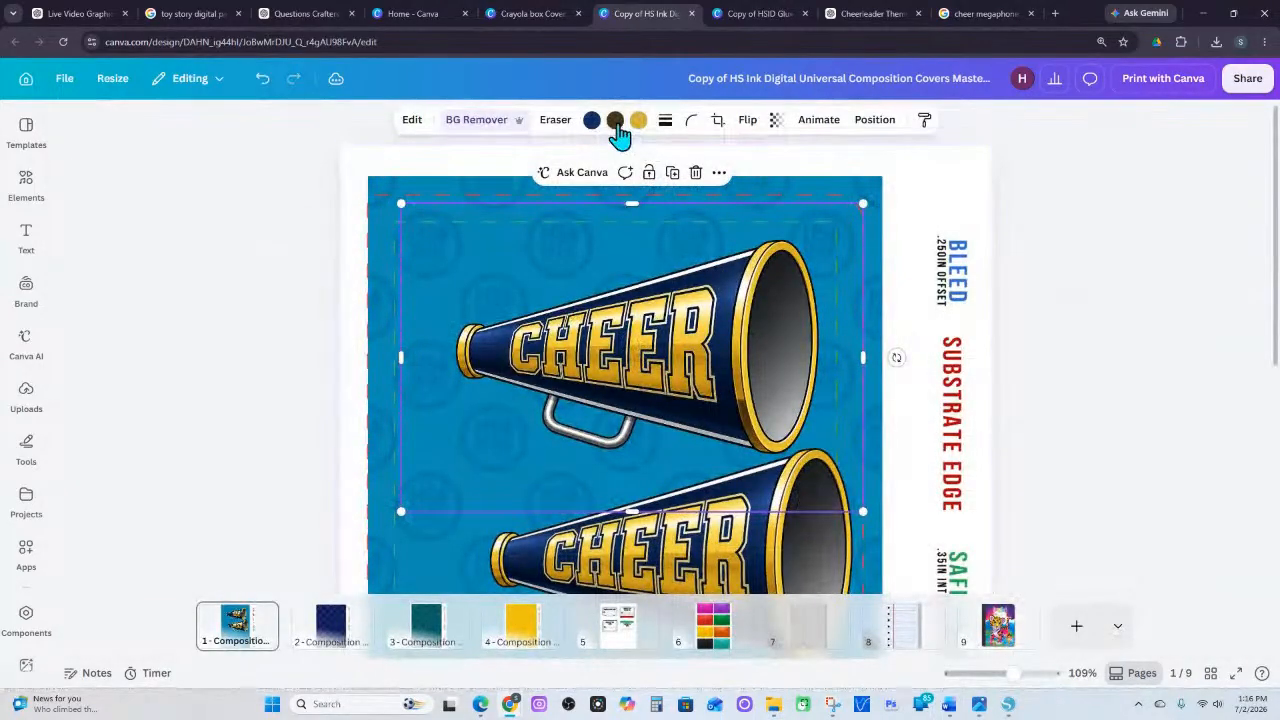
Extract the CHEER lettering from the upper megaphone as a separate element, using Magic Grab with the brush selection
{"action": "left_click", "coordinate": [412, 121]}
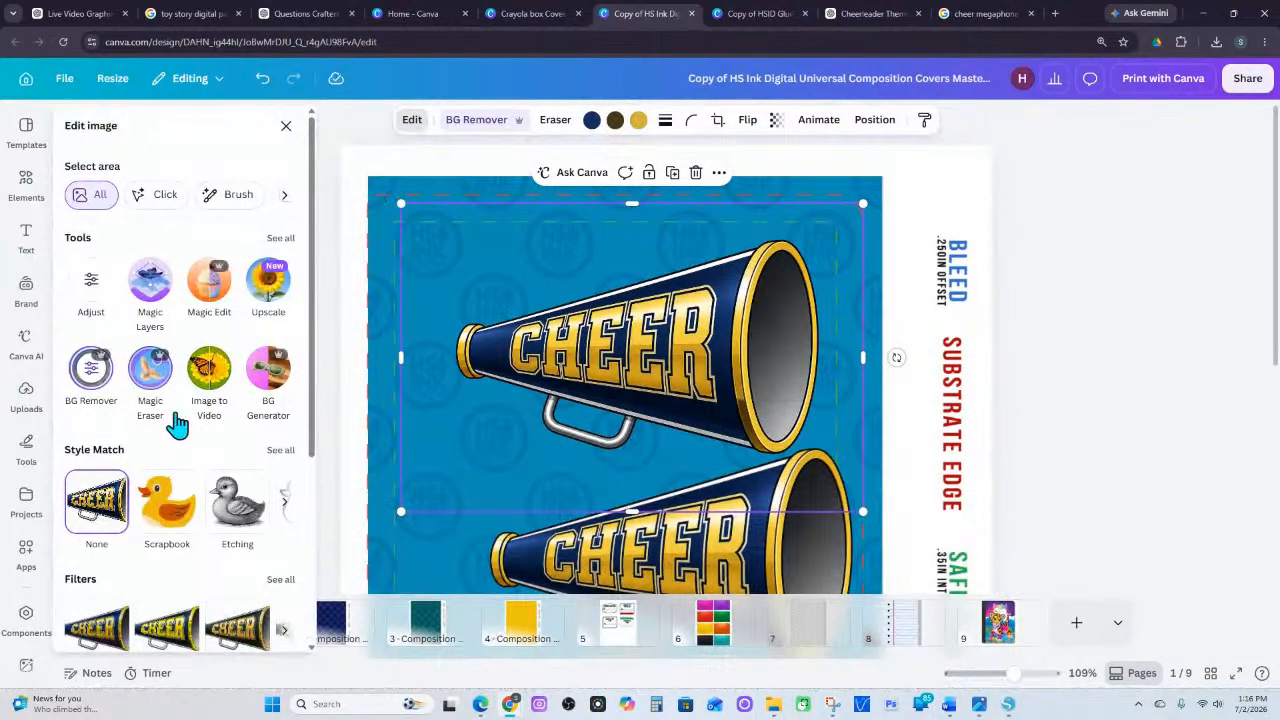
{"action": "left_click", "coordinate": [284, 240]}
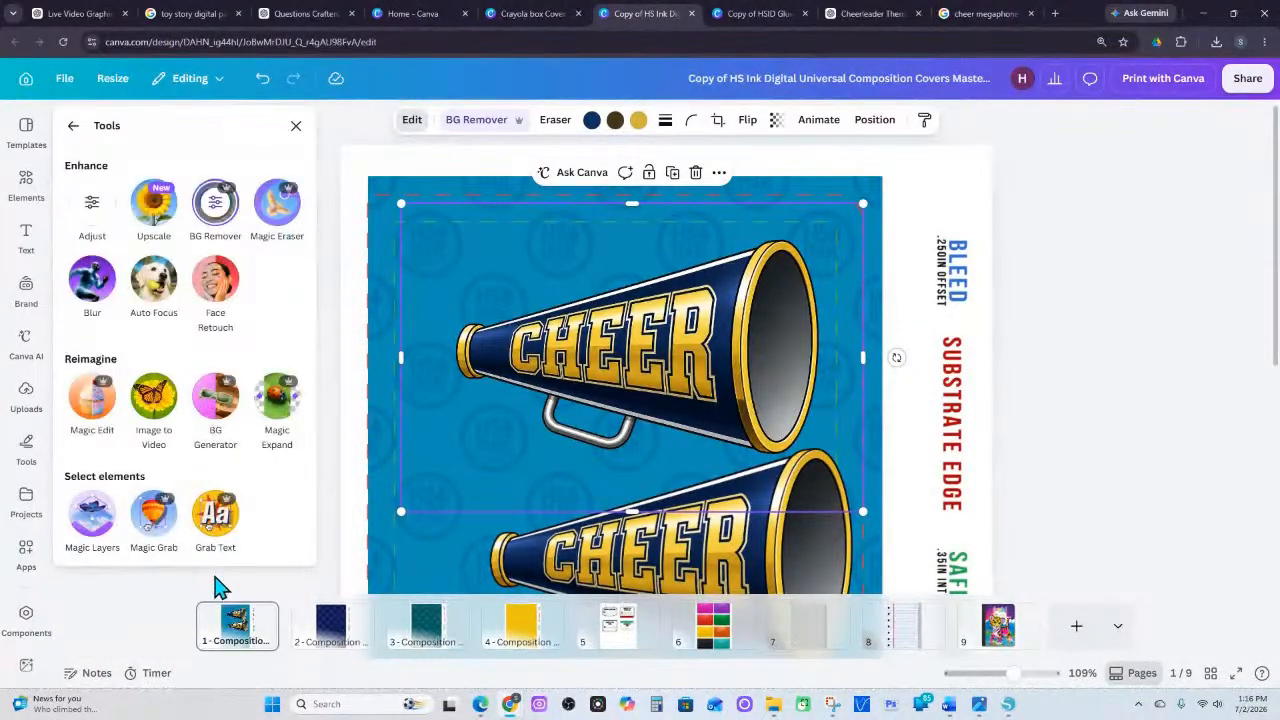
{"action": "left_click", "coordinate": [158, 535]}
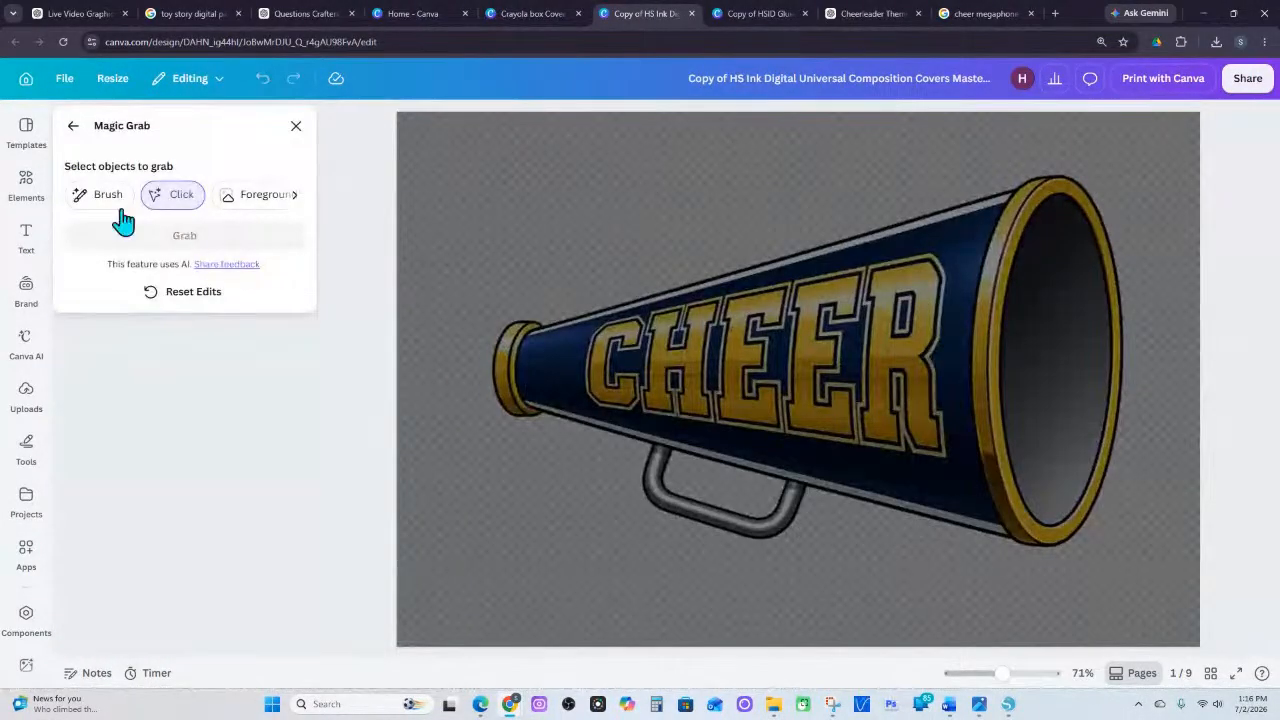
{"action": "left_click", "coordinate": [90, 208]}
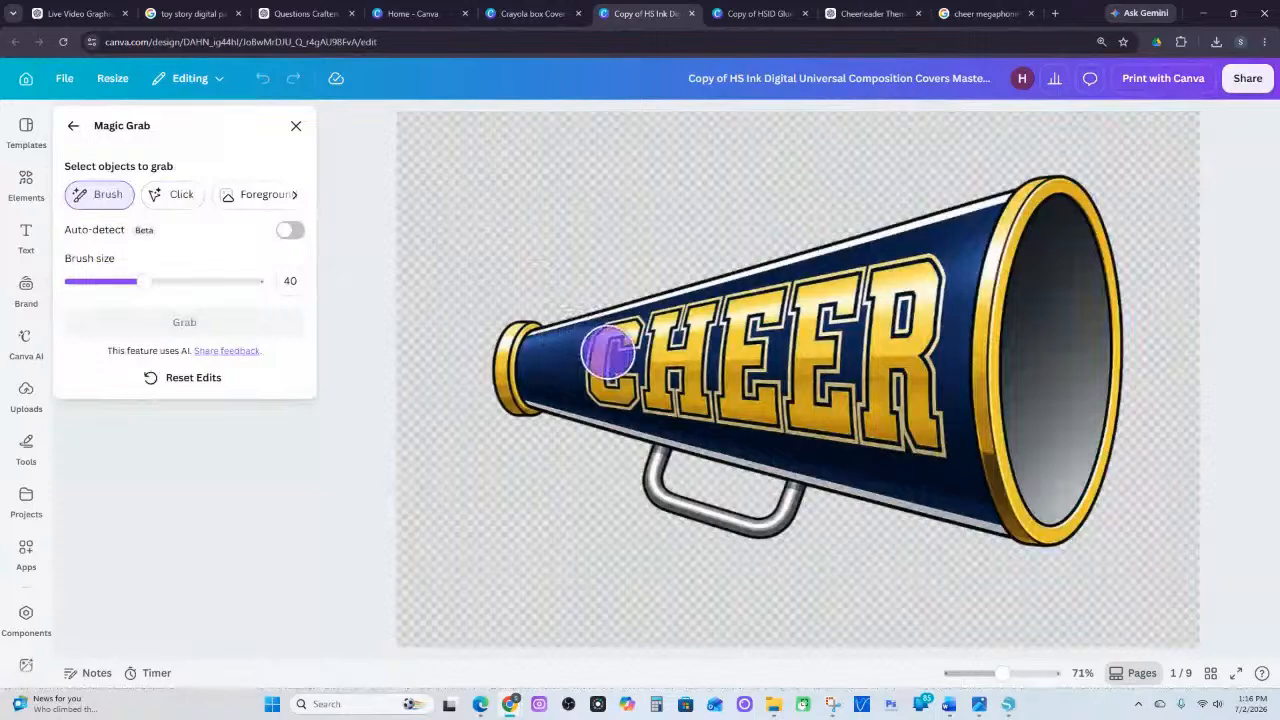
{"action": "mouse_move", "coordinate": [607, 350]}
{"action": "left_mouse_down"}
{"action": "mouse_move", "coordinate": [920, 278]}
{"action": "mouse_move", "coordinate": [924, 442]}
{"action": "mouse_move", "coordinate": [607, 375]}
{"action": "mouse_move", "coordinate": [765, 370]}
{"action": "mouse_move", "coordinate": [876, 390]}
{"action": "mouse_move", "coordinate": [885, 361]}
{"action": "mouse_move", "coordinate": [880, 334]}
{"action": "mouse_move", "coordinate": [766, 342]}
{"action": "left_mouse_up"}
{"action": "left_click", "coordinate": [207, 323]}
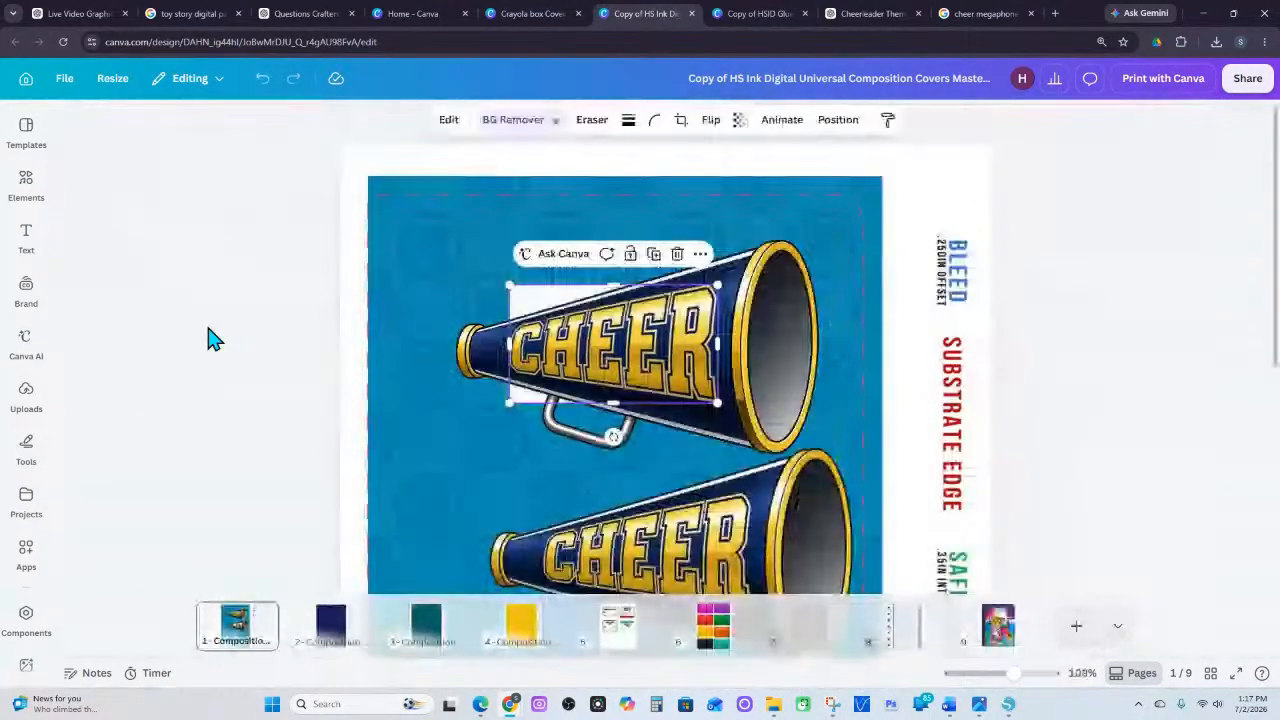
Move the extracted CHEER lettering, the lettered megaphone and the blank megaphone off the blue cover onto the margin beside it
{"action": "left_click_drag", "start_coordinate": [684, 358], "coordinate": [1032, 191]}
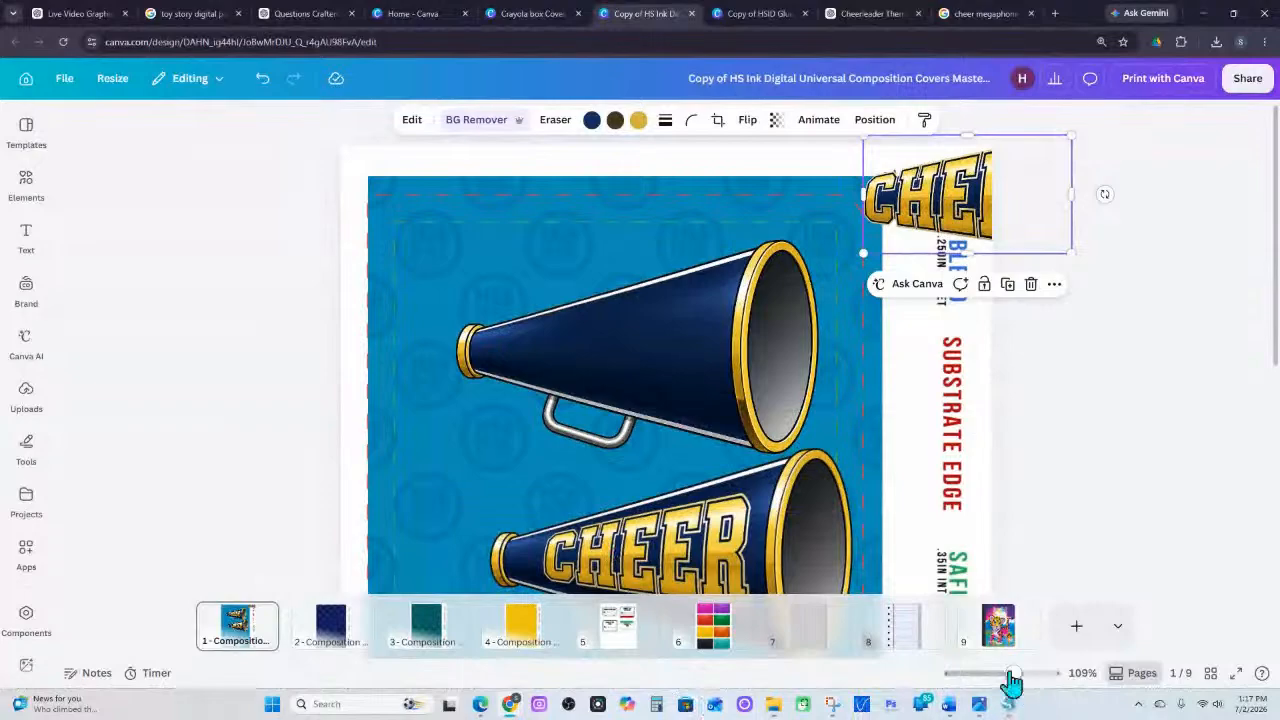
{"action": "left_click_drag", "start_coordinate": [1013, 680], "coordinate": [1030, 680]}
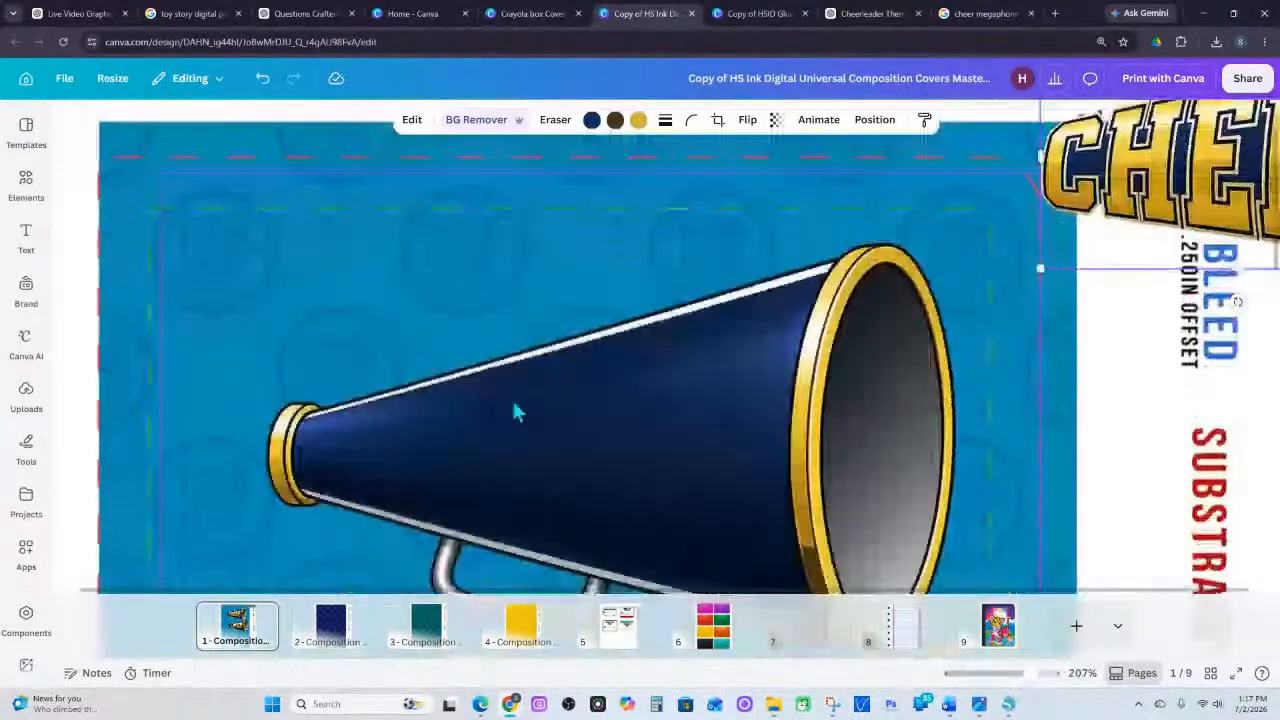
{"action": "scroll", "coordinate": [525, 410], "scroll_direction": "down", "scroll_amount": 1}
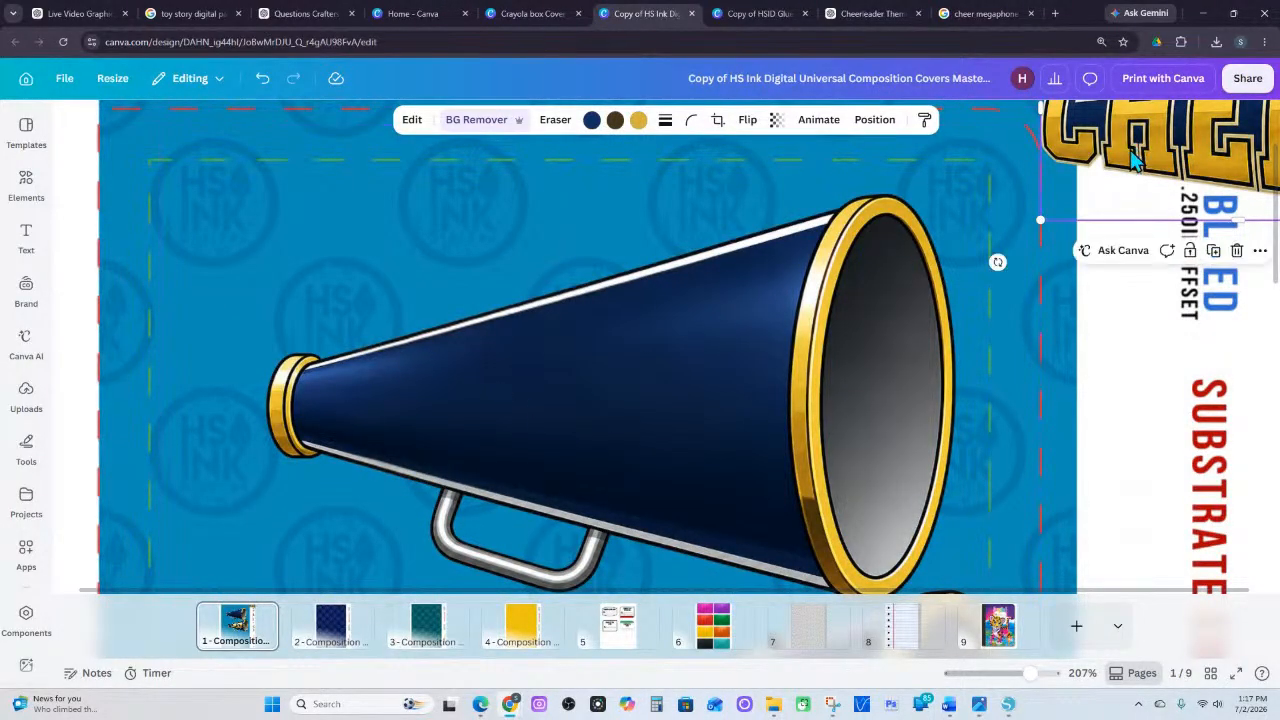
{"action": "left_click_drag", "start_coordinate": [1013, 220], "coordinate": [1000, 293]}
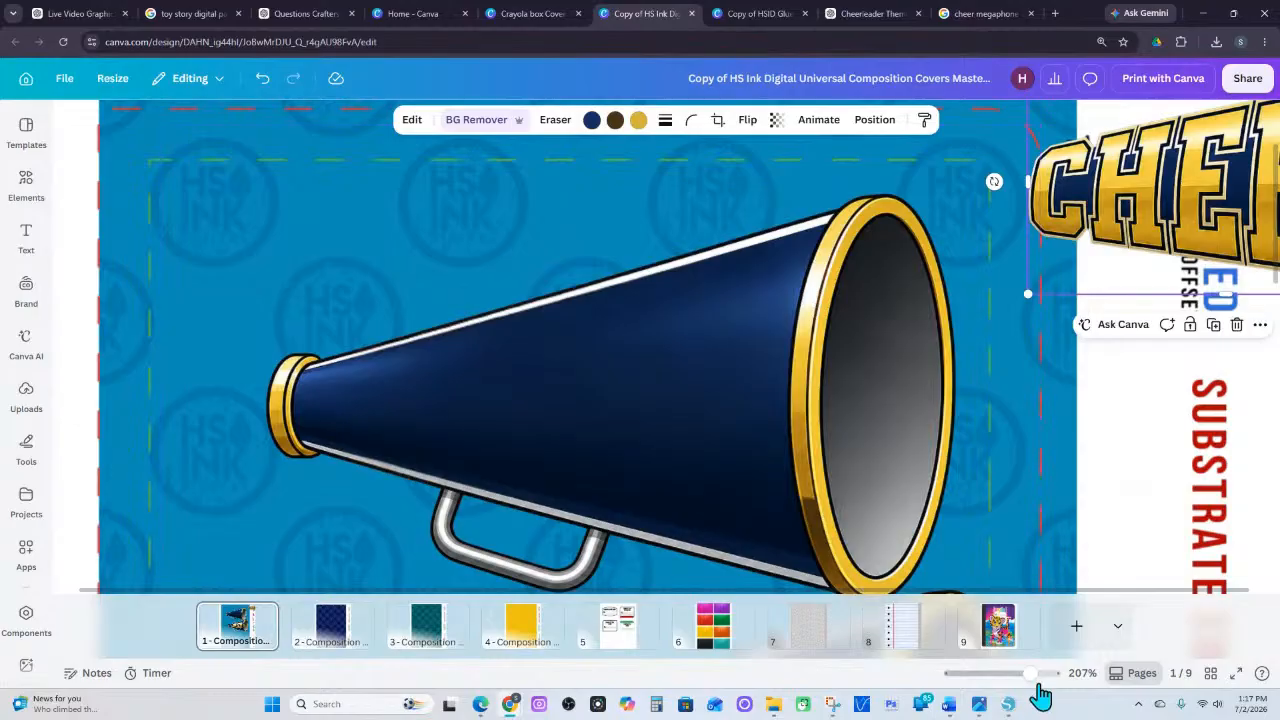
{"action": "left_click_drag", "start_coordinate": [1026, 675], "coordinate": [1001, 673]}
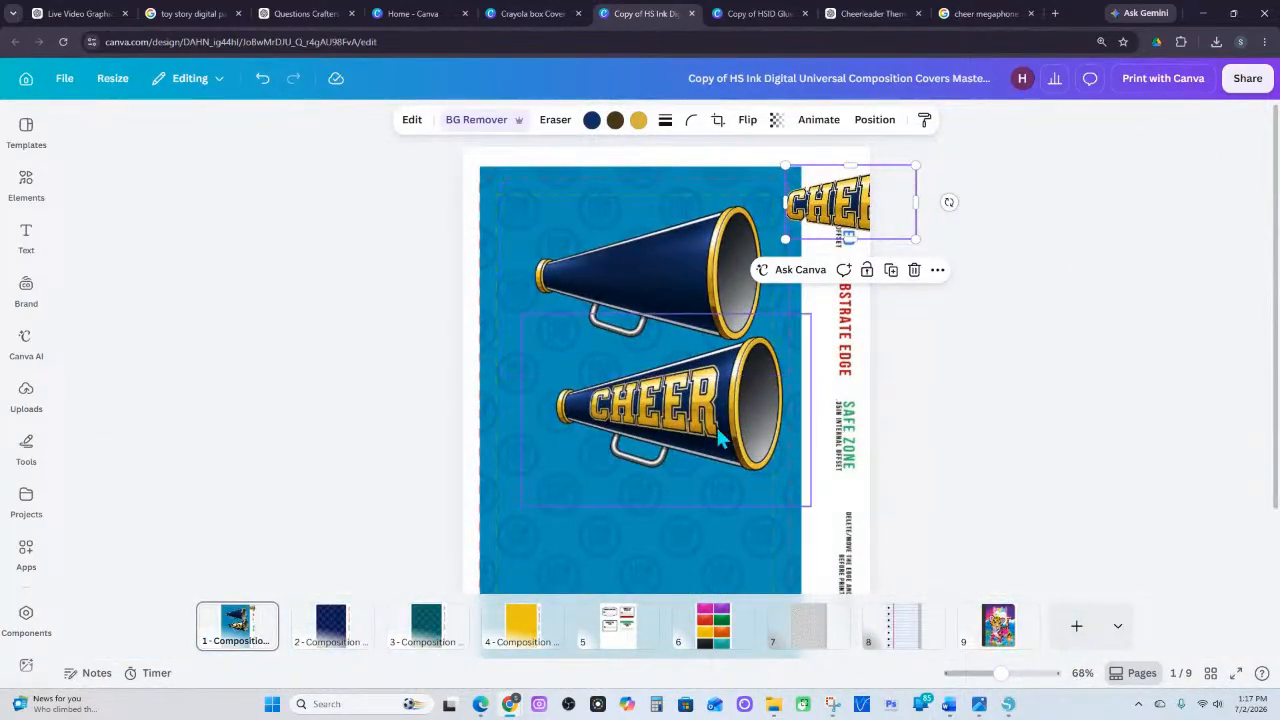
{"action": "left_click_drag", "start_coordinate": [671, 436], "coordinate": [897, 512]}
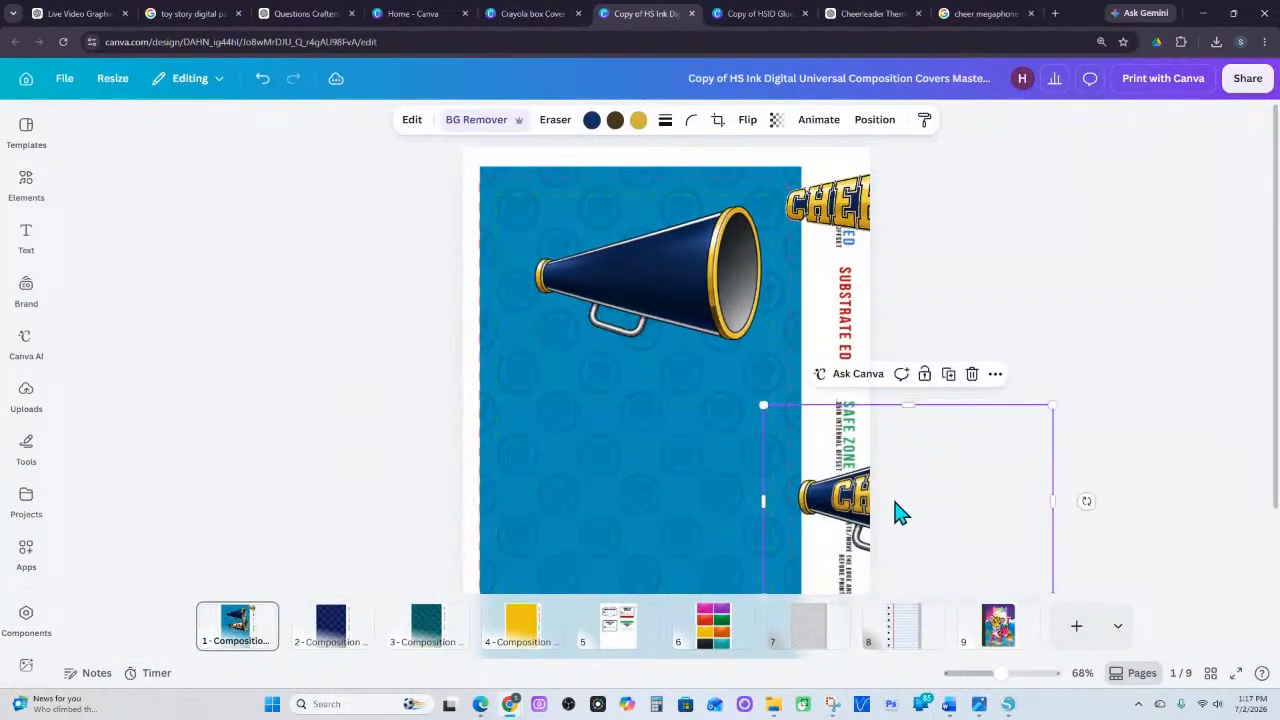
{"action": "left_click_drag", "start_coordinate": [634, 288], "coordinate": [873, 395]}
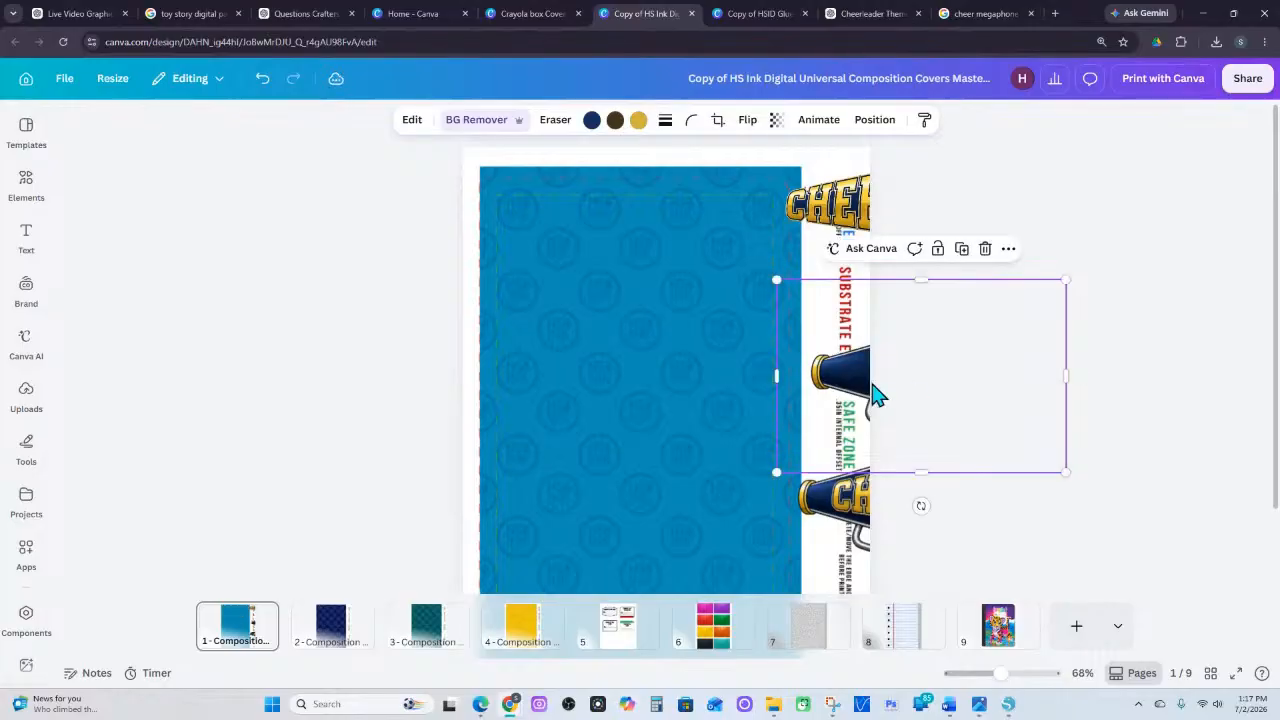
{"action": "left_click", "coordinate": [876, 214]}
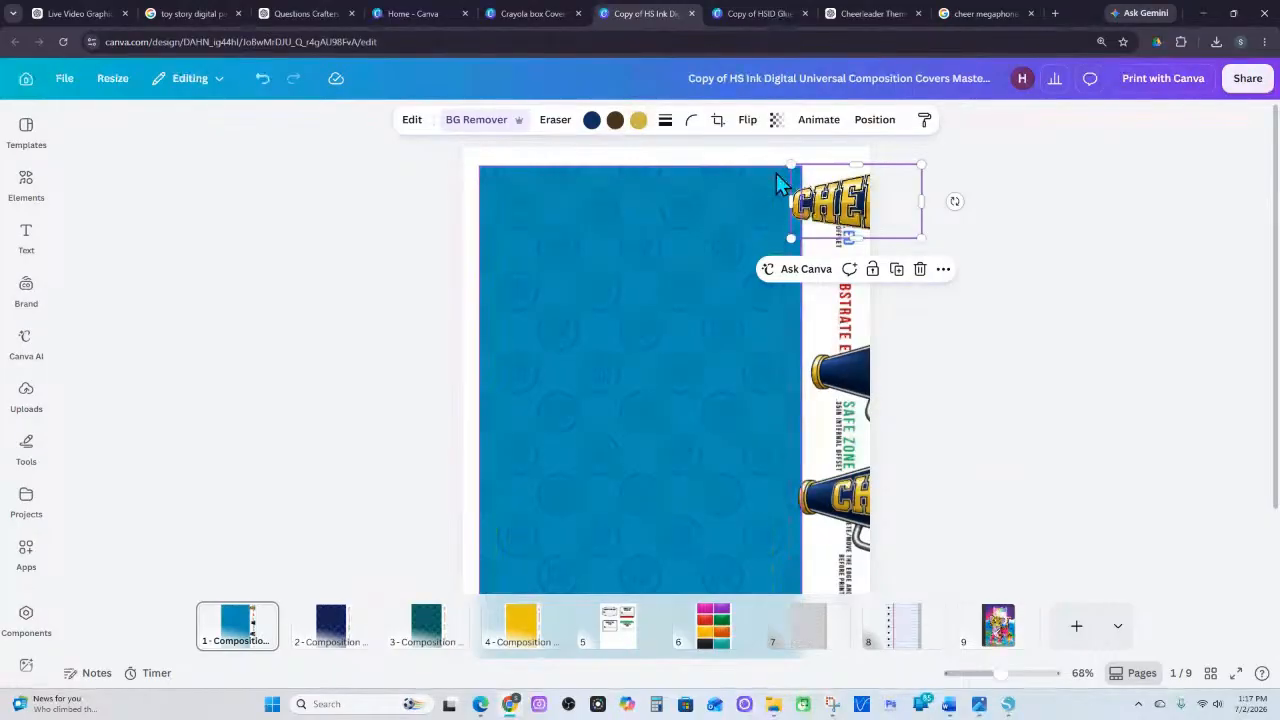
Search the elements library for "metallic gold background" and show all the photo results
{"action": "left_click", "coordinate": [776, 173]}
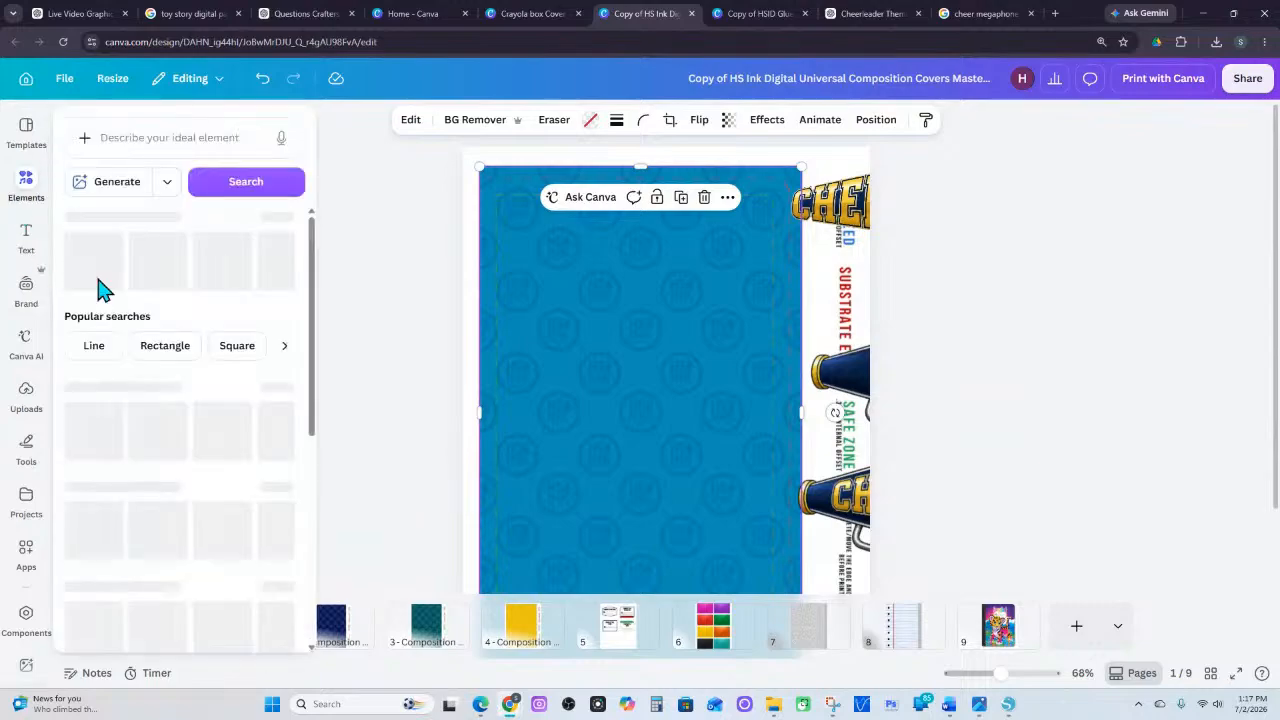
{"action": "left_click", "coordinate": [35, 200]}
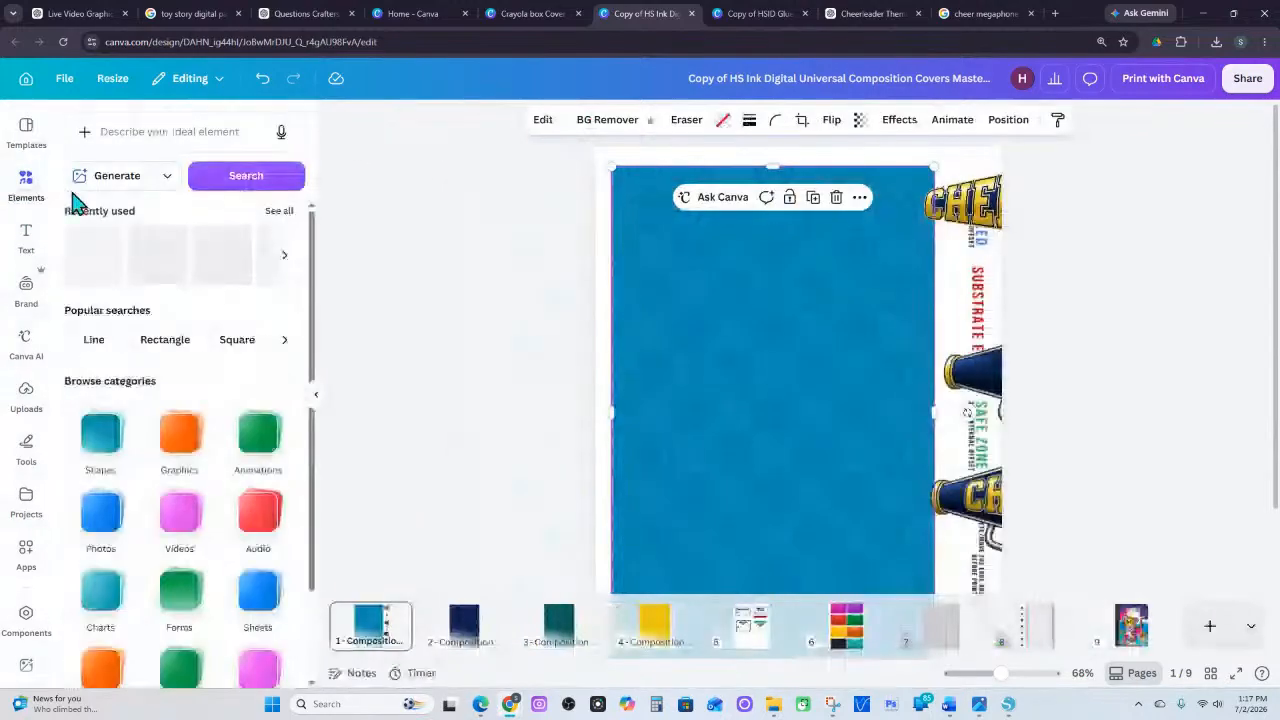
{"action": "left_click", "coordinate": [166, 131]}
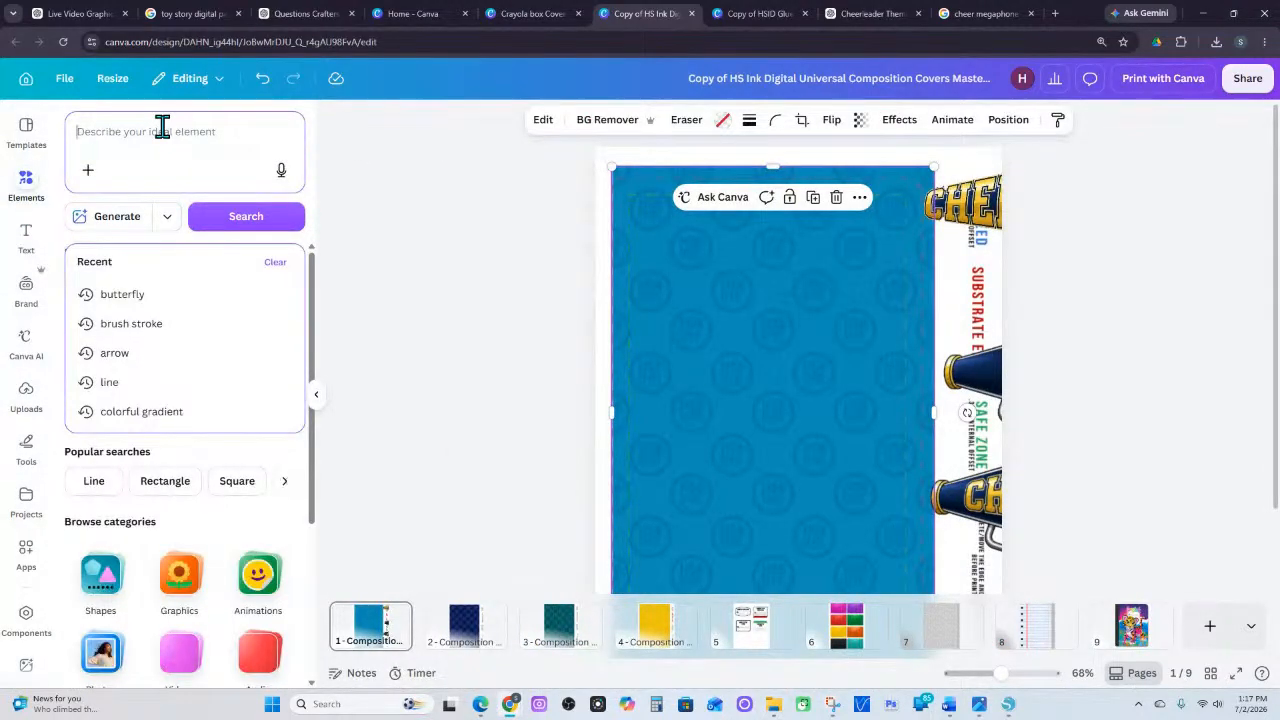
{"action": "type", "text": "m"}
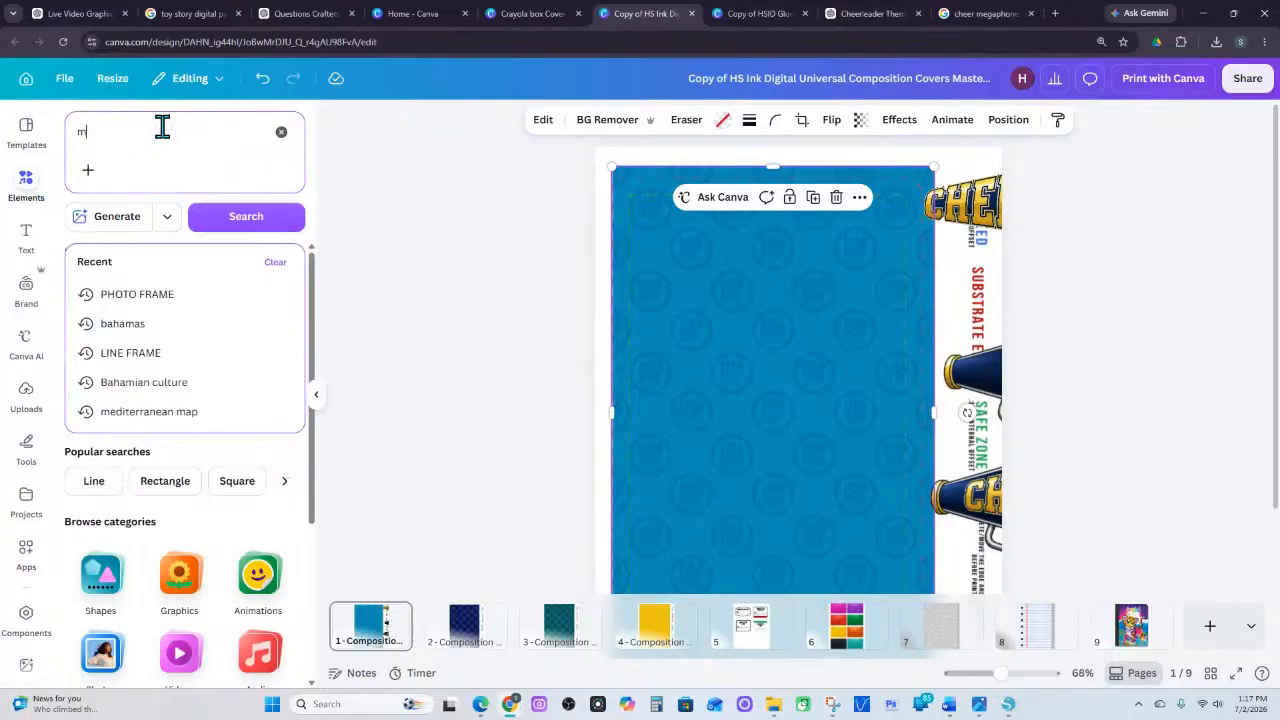
{"action": "type", "text": "etallic"}
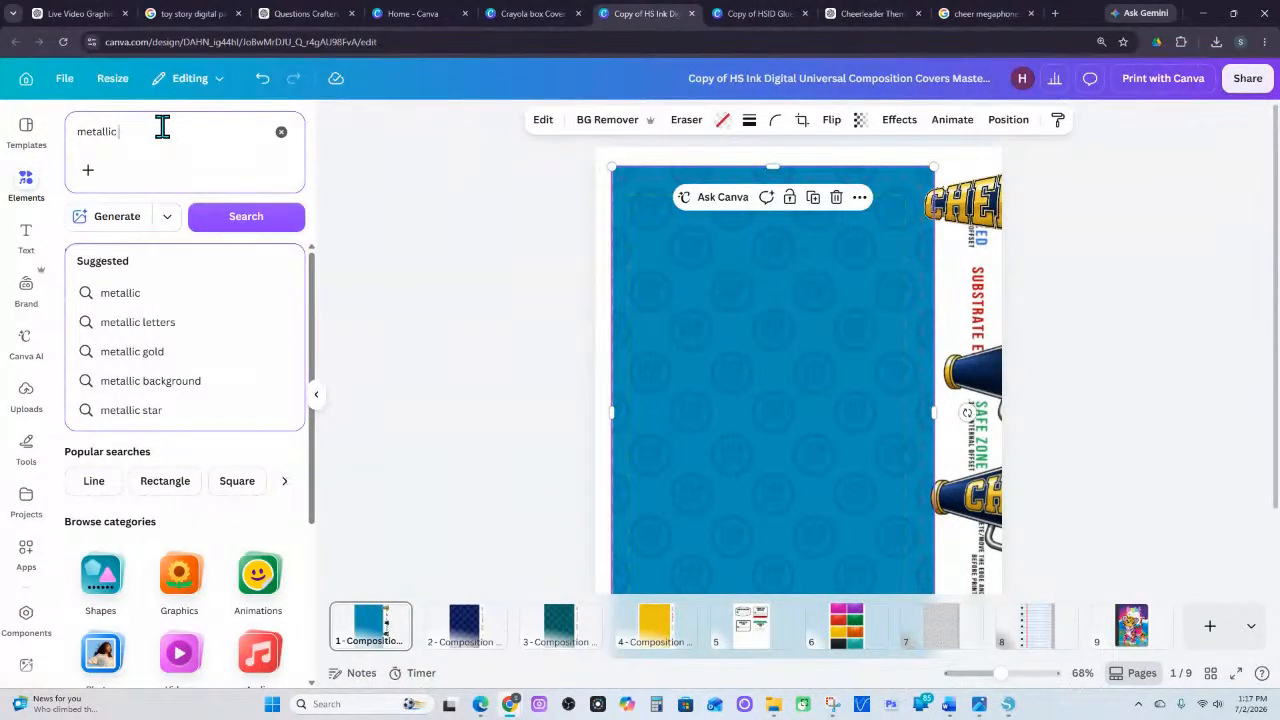
{"action": "type", "text": " gold"}
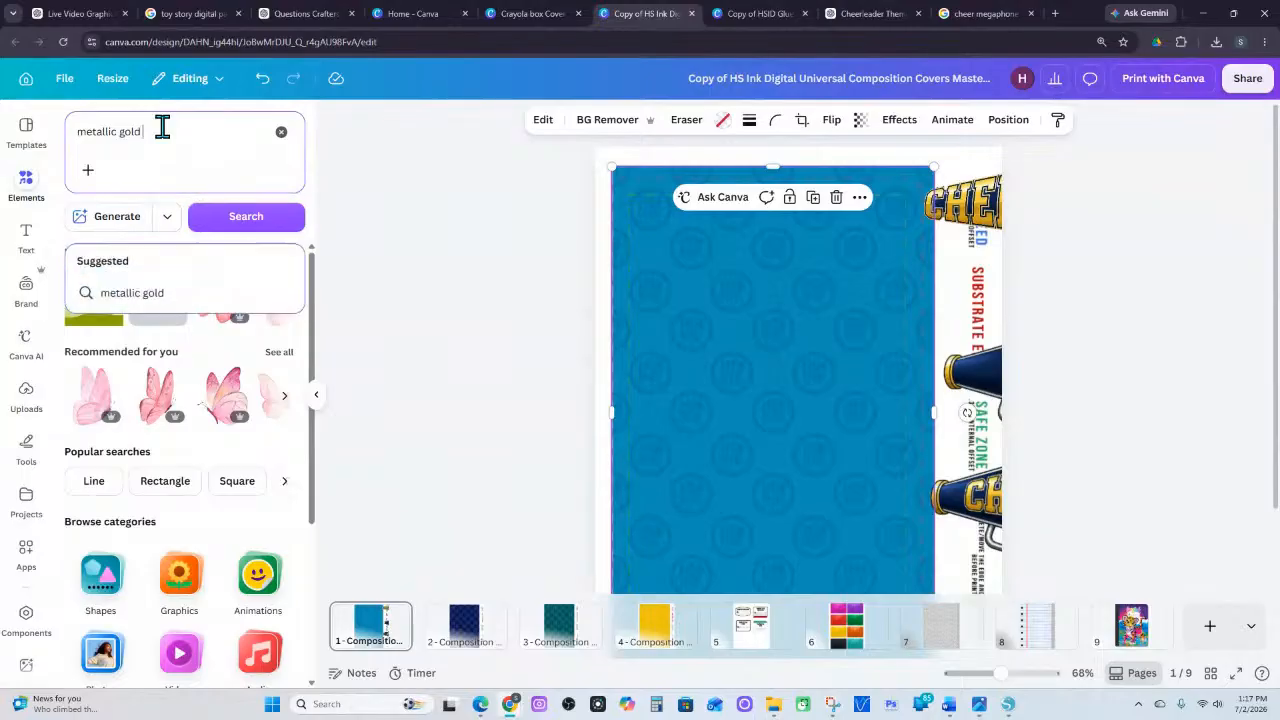
{"action": "type", "text": " background"}
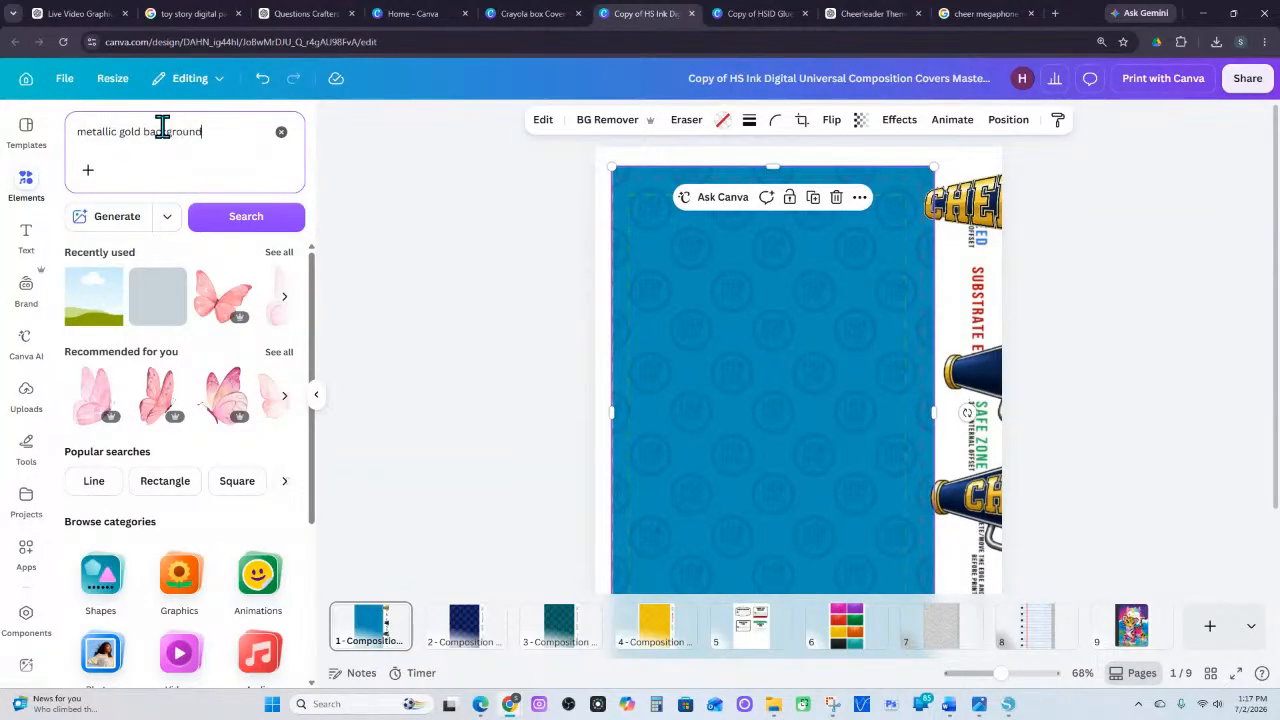
{"action": "key", "text": "Return"}
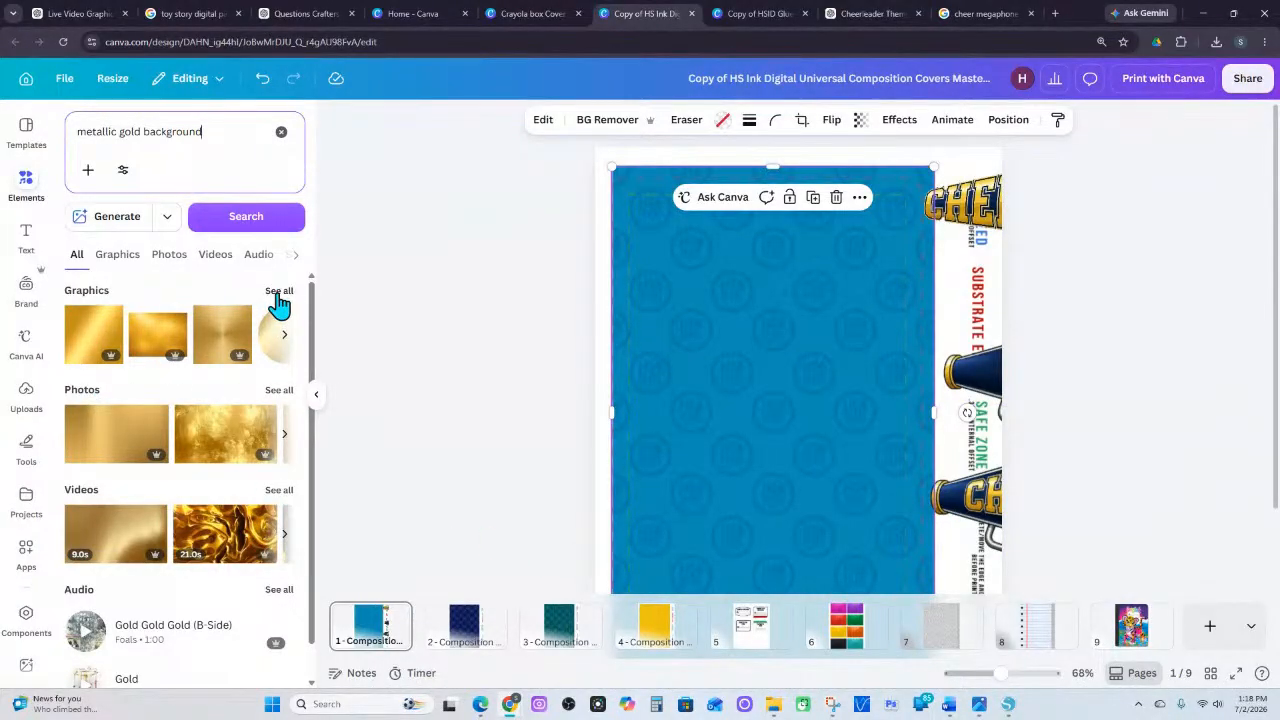
{"action": "left_click", "coordinate": [281, 393]}
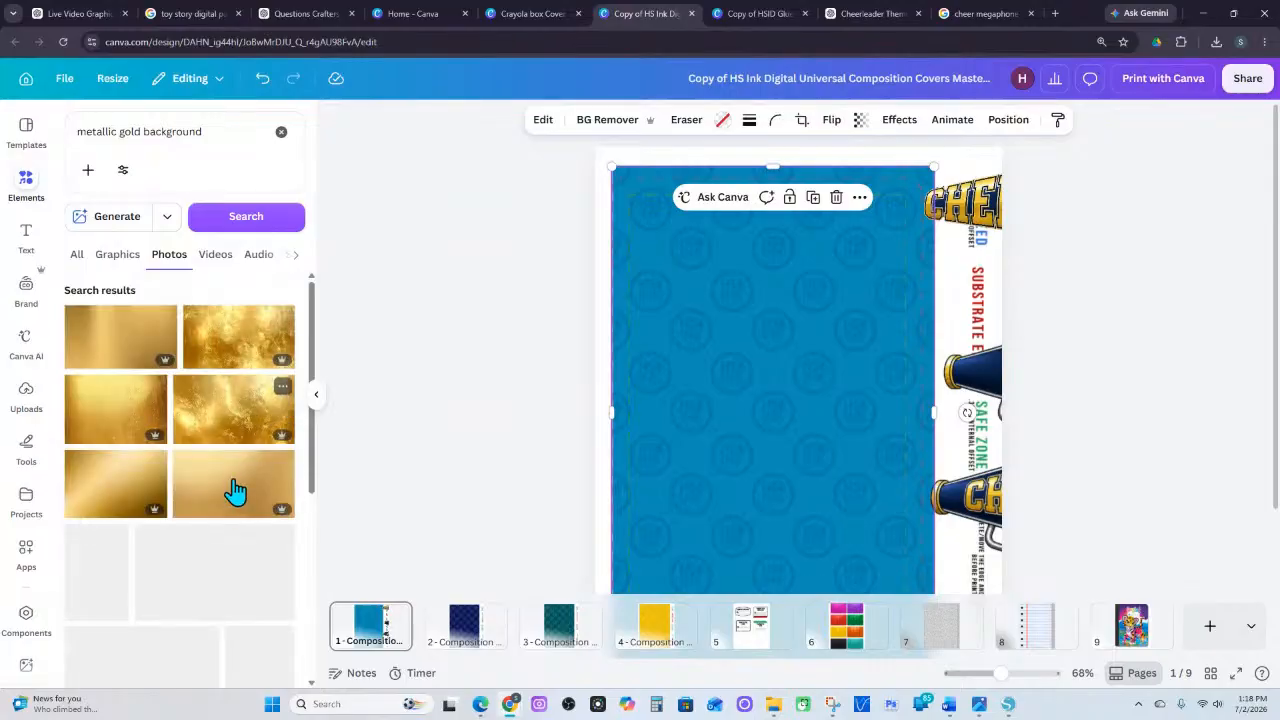
Fill the blue cover on page 1 with a streaked metallic gold photo, and place a plain yellow-gold photo over the page
{"action": "scroll", "coordinate": [272, 535], "scroll_direction": "down", "scroll_amount": 3}
{"action": "scroll", "coordinate": [268, 537], "scroll_direction": "down", "scroll_amount": 1}
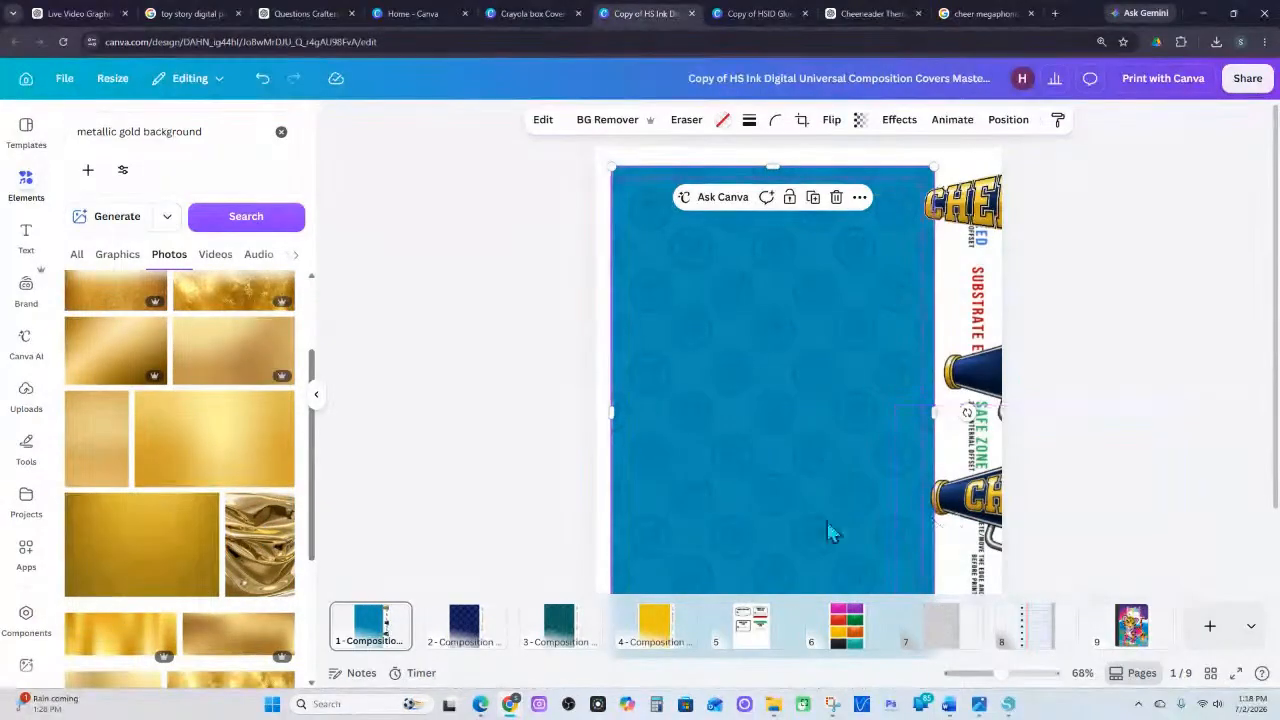
{"action": "scroll", "coordinate": [110, 637], "scroll_direction": "down", "scroll_amount": 3}
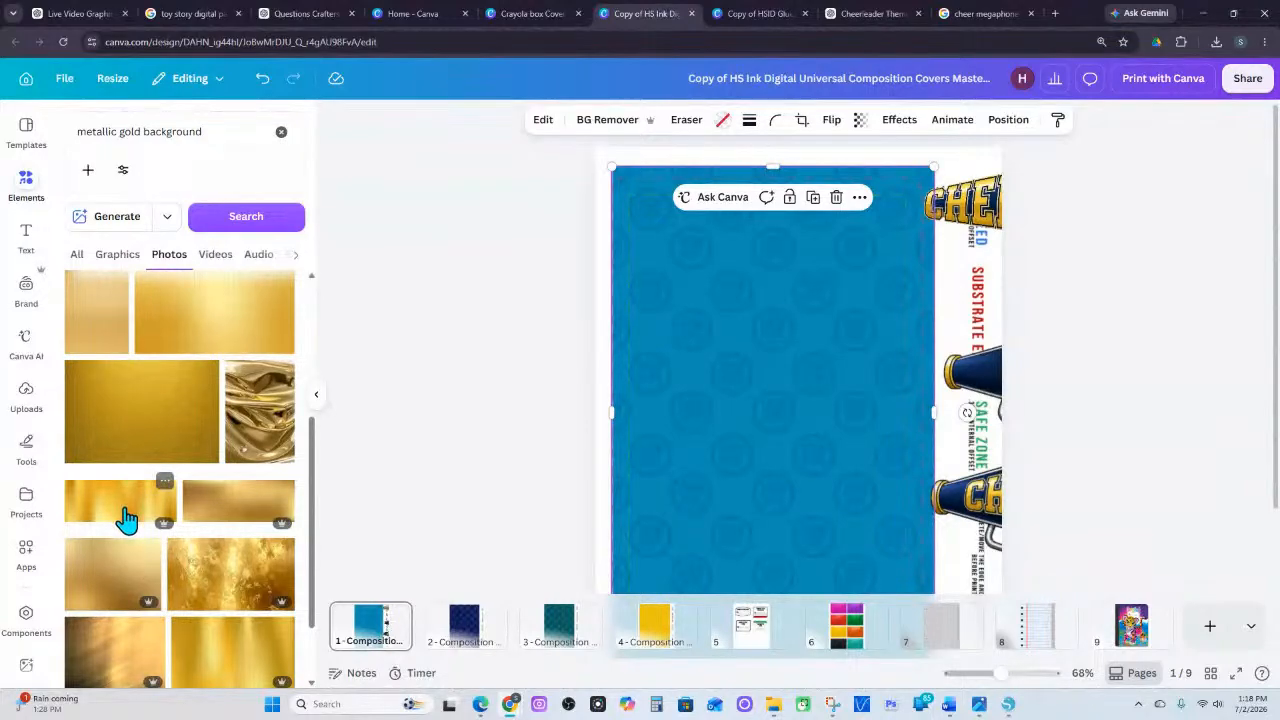
{"action": "left_click_drag", "start_coordinate": [228, 706], "coordinate": [657, 188]}
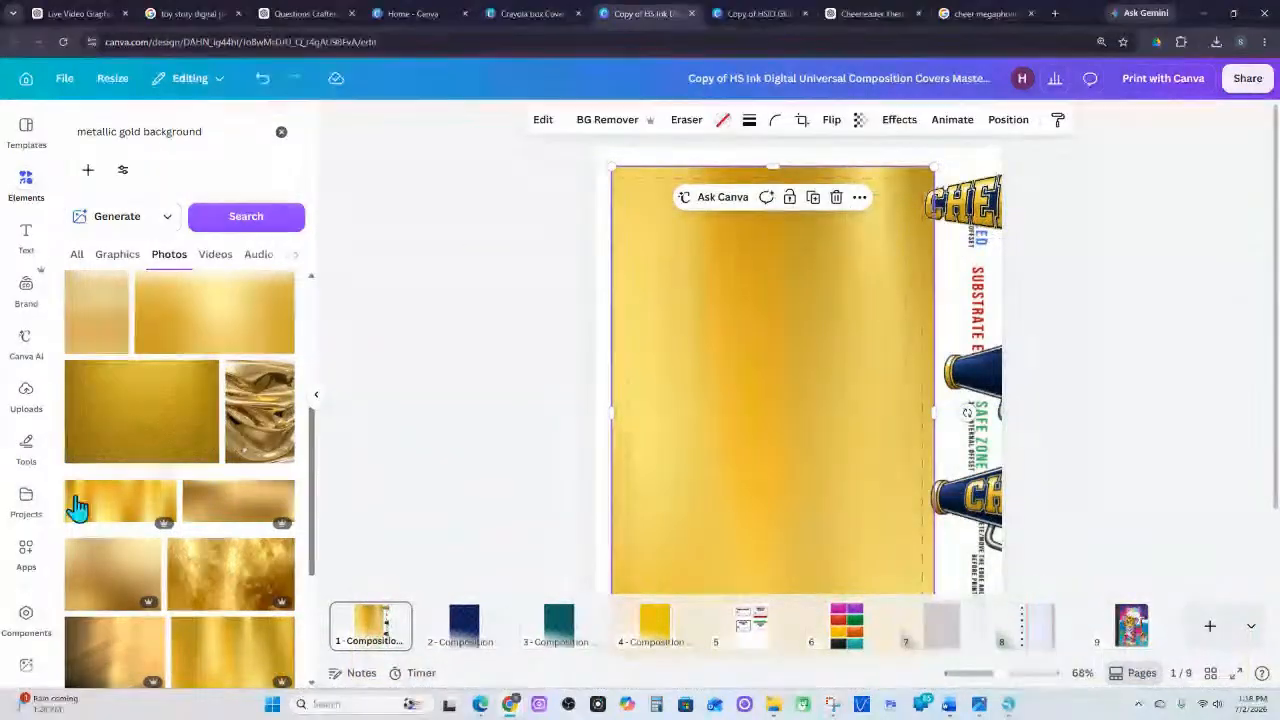
{"action": "scroll", "coordinate": [249, 531], "scroll_direction": "down", "scroll_amount": 5}
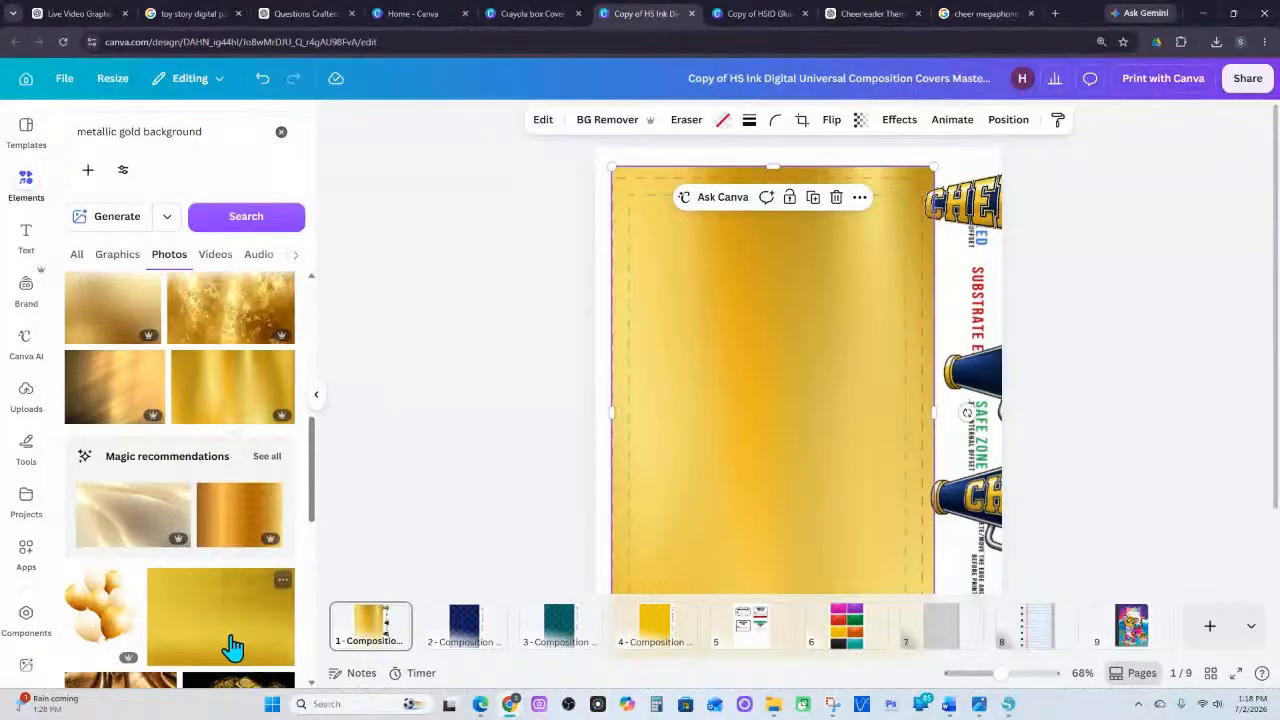
{"action": "left_click_drag", "start_coordinate": [180, 648], "coordinate": [634, 177]}
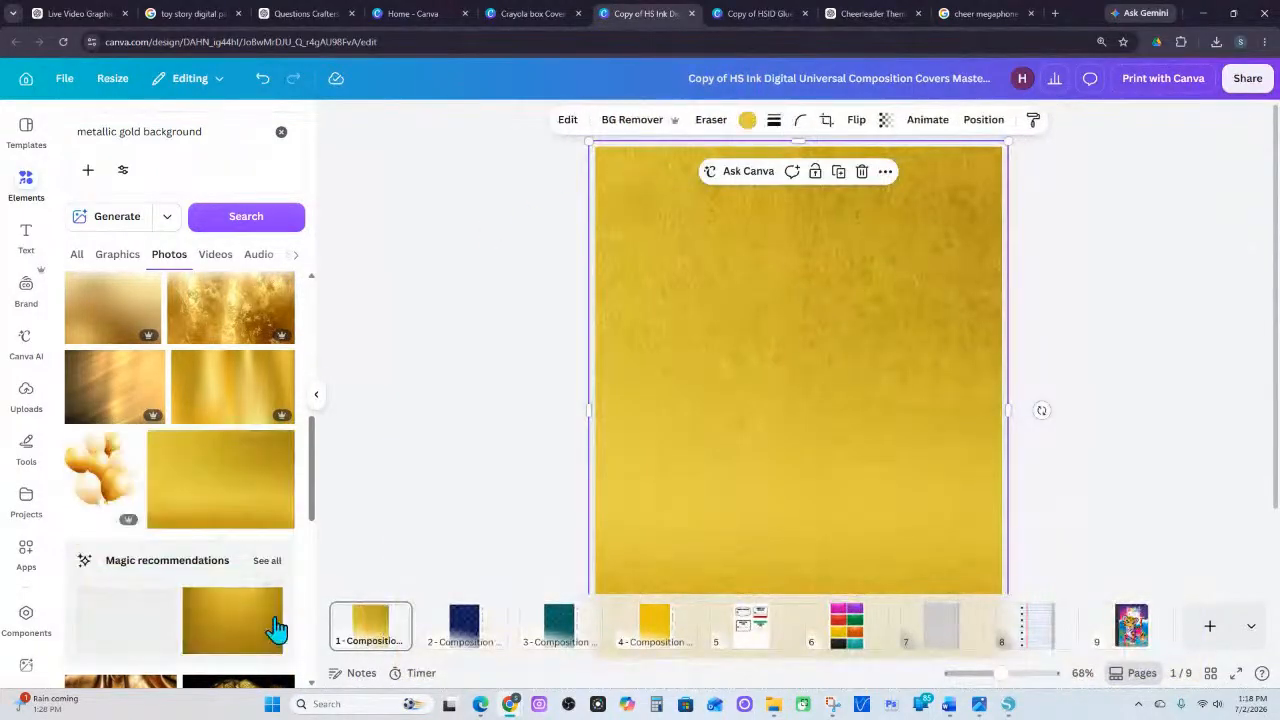
Browse further gold photos and refine the search to "metallic yellow gold background"
{"action": "scroll", "coordinate": [277, 625], "scroll_direction": "down", "scroll_amount": 3}
{"action": "scroll", "coordinate": [272, 605], "scroll_direction": "down", "scroll_amount": 2}
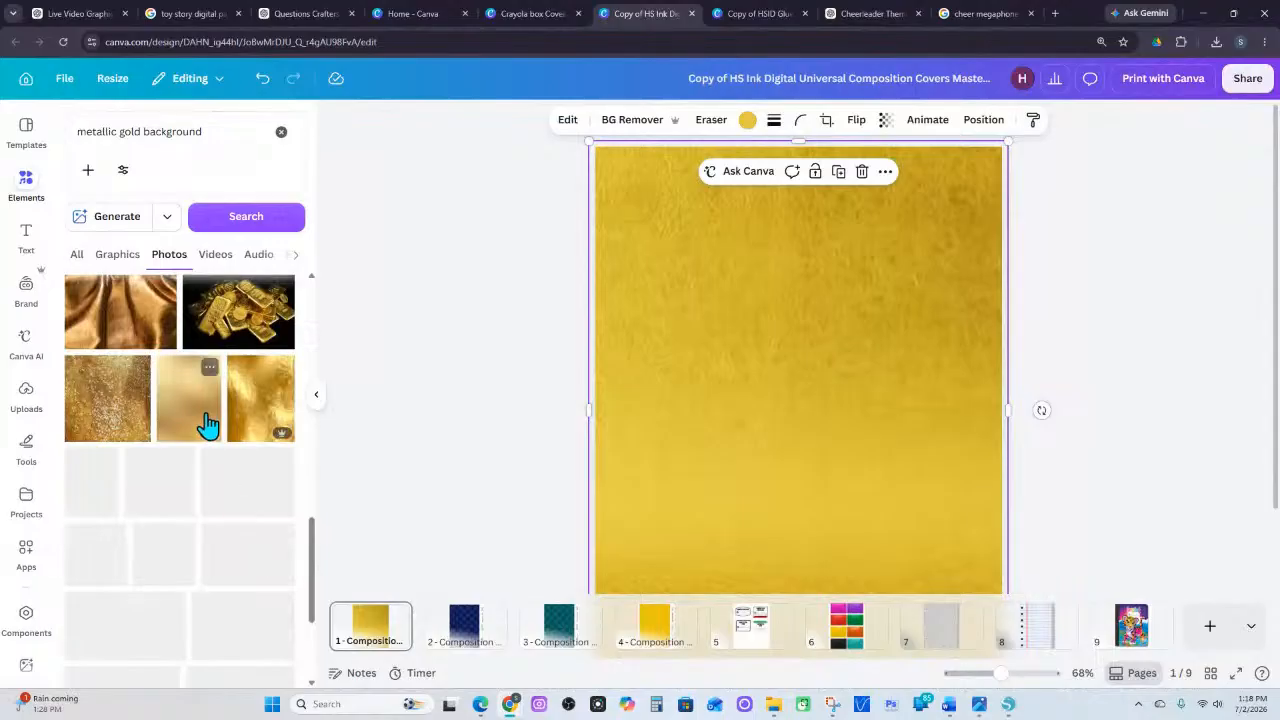
{"action": "scroll", "coordinate": [206, 428], "scroll_direction": "down", "scroll_amount": 2}
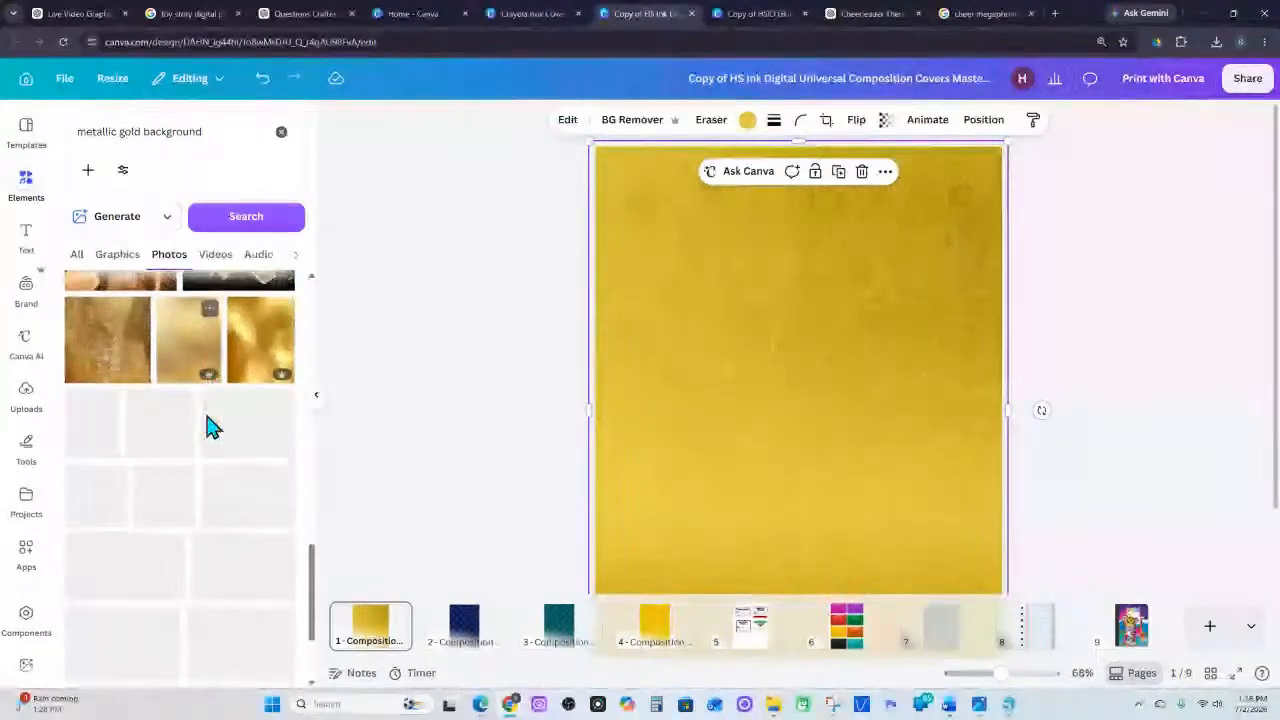
{"action": "left_click", "coordinate": [122, 131]}
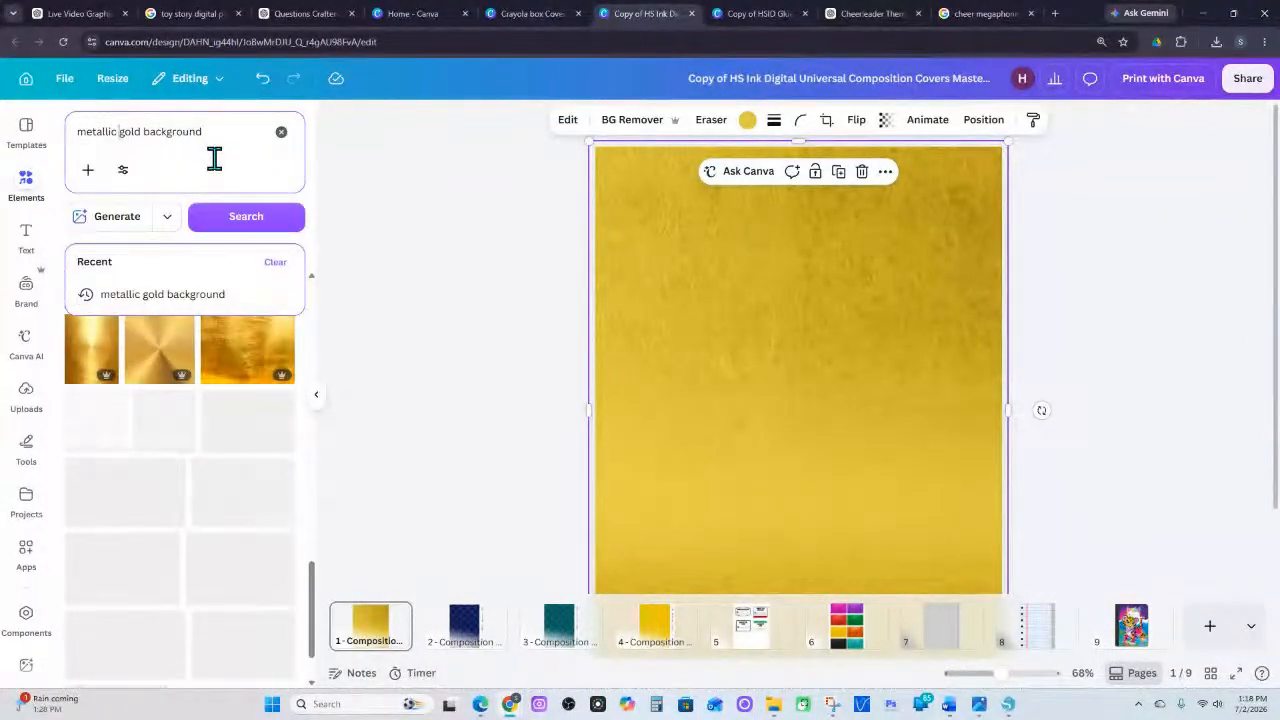
{"action": "type", "text": "ye"}
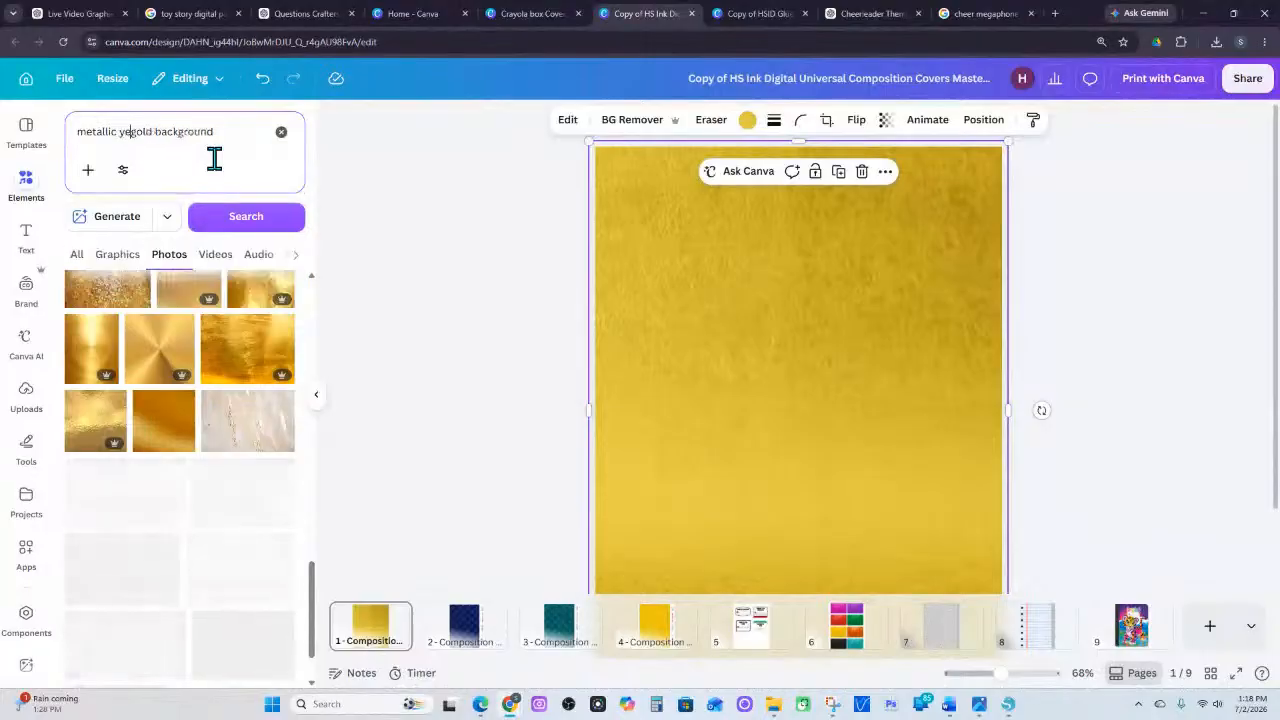
{"action": "type", "text": "llo"}
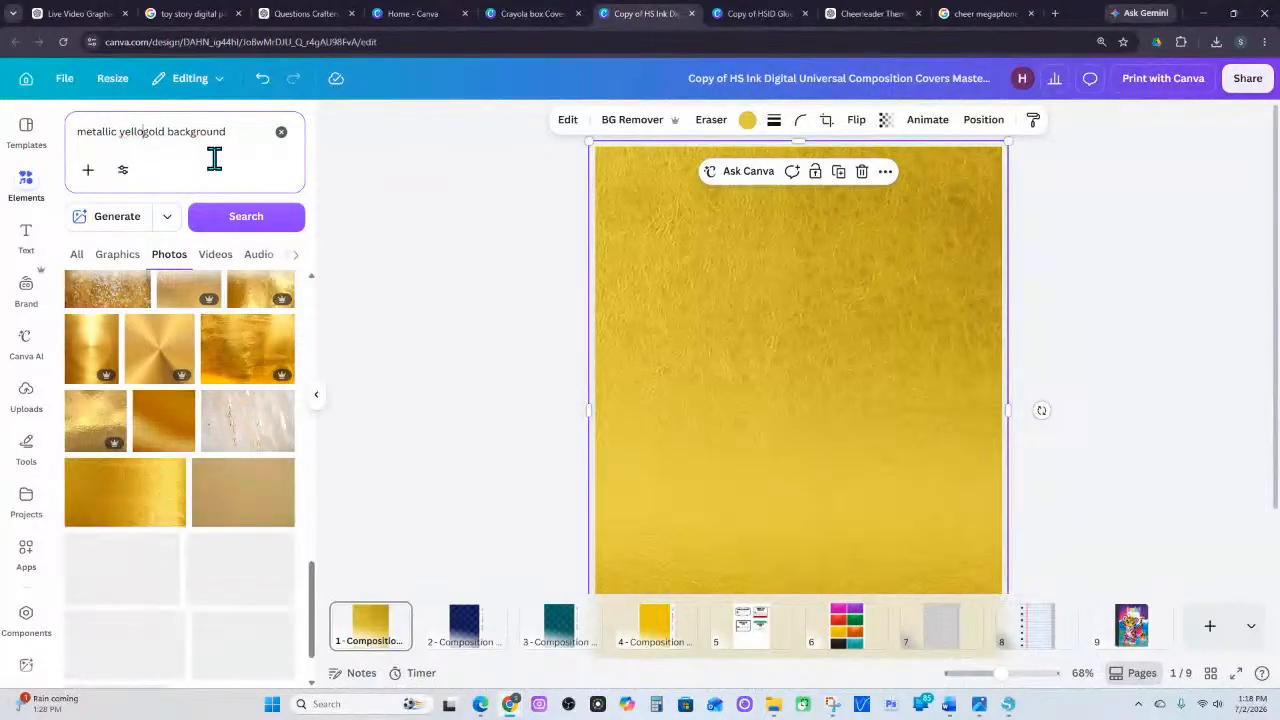
{"action": "type", "text": "w"}
{"action": "key", "text": "Return"}
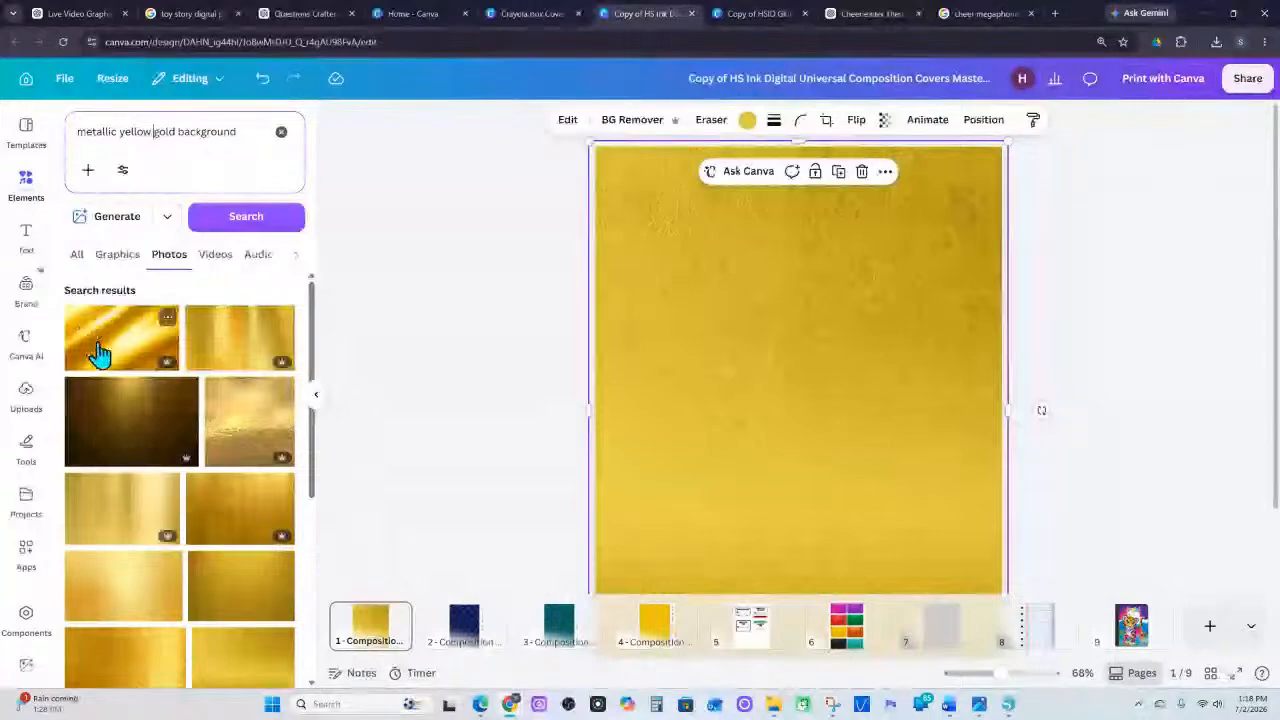
Try the glossy diagonally streaked gold photo as page 1's background, and replace it with the grainy orange-gold foil photo
{"action": "left_click_drag", "start_coordinate": [100, 357], "coordinate": [651, 162]}
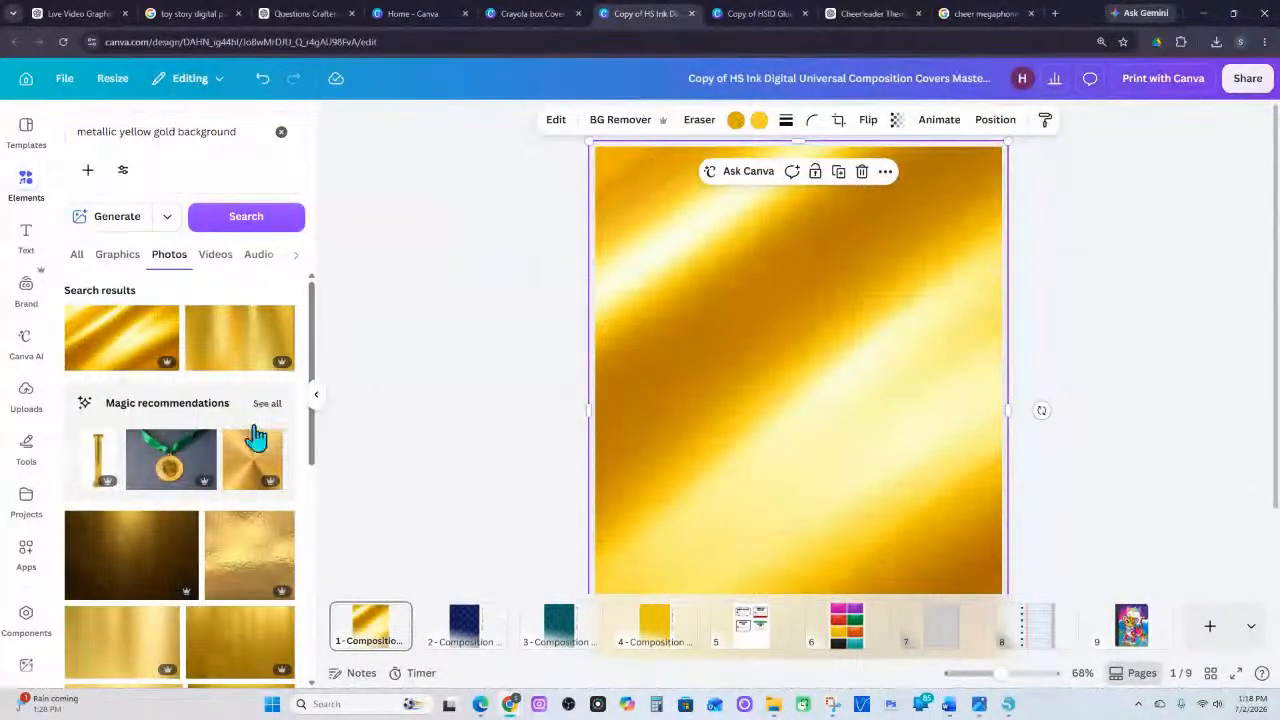
{"action": "scroll", "coordinate": [243, 523], "scroll_direction": "down", "scroll_amount": 2}
{"action": "scroll", "coordinate": [221, 527], "scroll_direction": "down", "scroll_amount": 2}
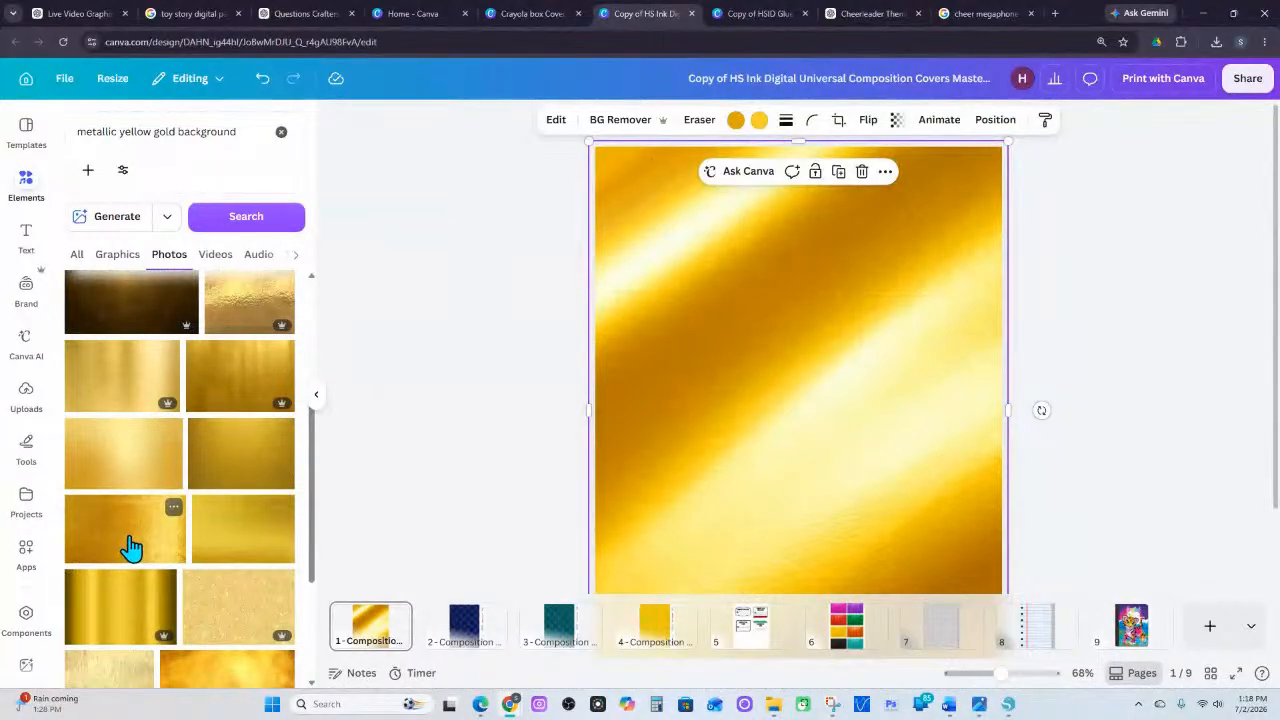
{"action": "scroll", "coordinate": [131, 547], "scroll_direction": "down", "scroll_amount": 1}
{"action": "left_click_drag", "start_coordinate": [117, 491], "coordinate": [624, 151]}
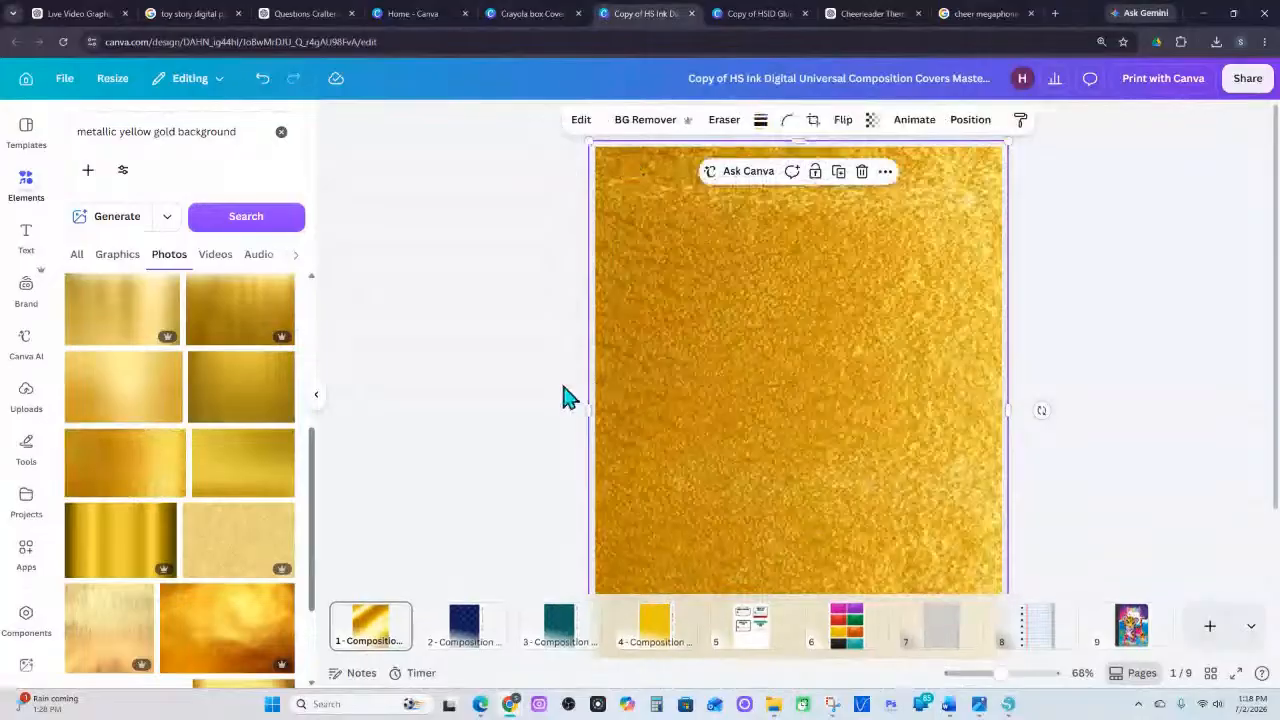
Browse further down the metallic yellow gold photo results for another background option
{"action": "scroll", "coordinate": [675, 368], "scroll_direction": "down", "scroll_amount": 2}
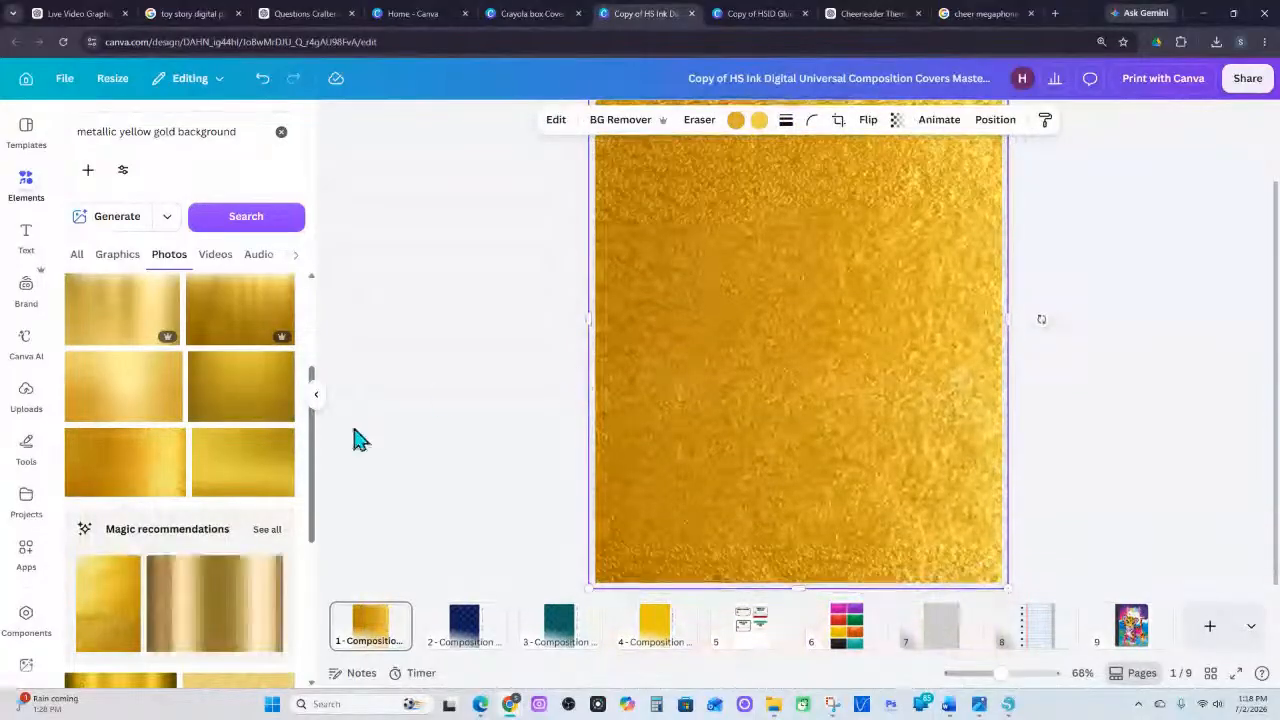
{"action": "scroll", "coordinate": [257, 500], "scroll_direction": "down", "scroll_amount": 4}
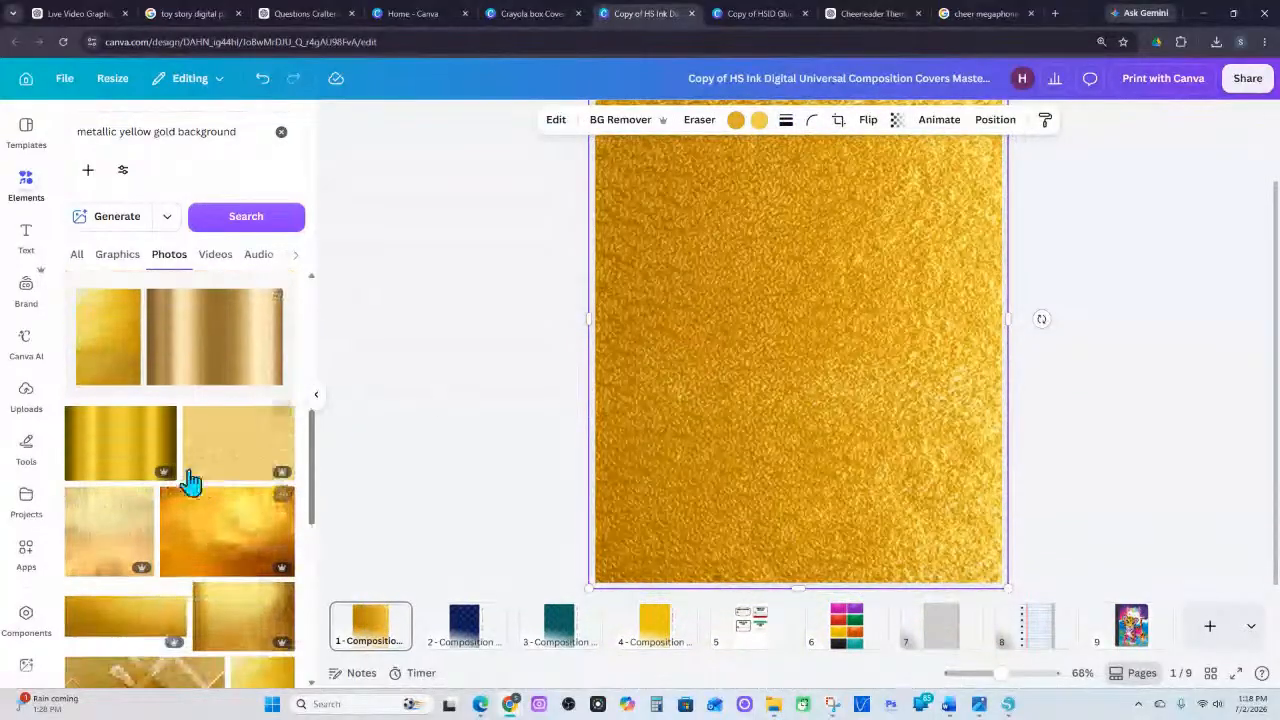
{"action": "scroll", "coordinate": [185, 500], "scroll_direction": "down", "scroll_amount": 1}
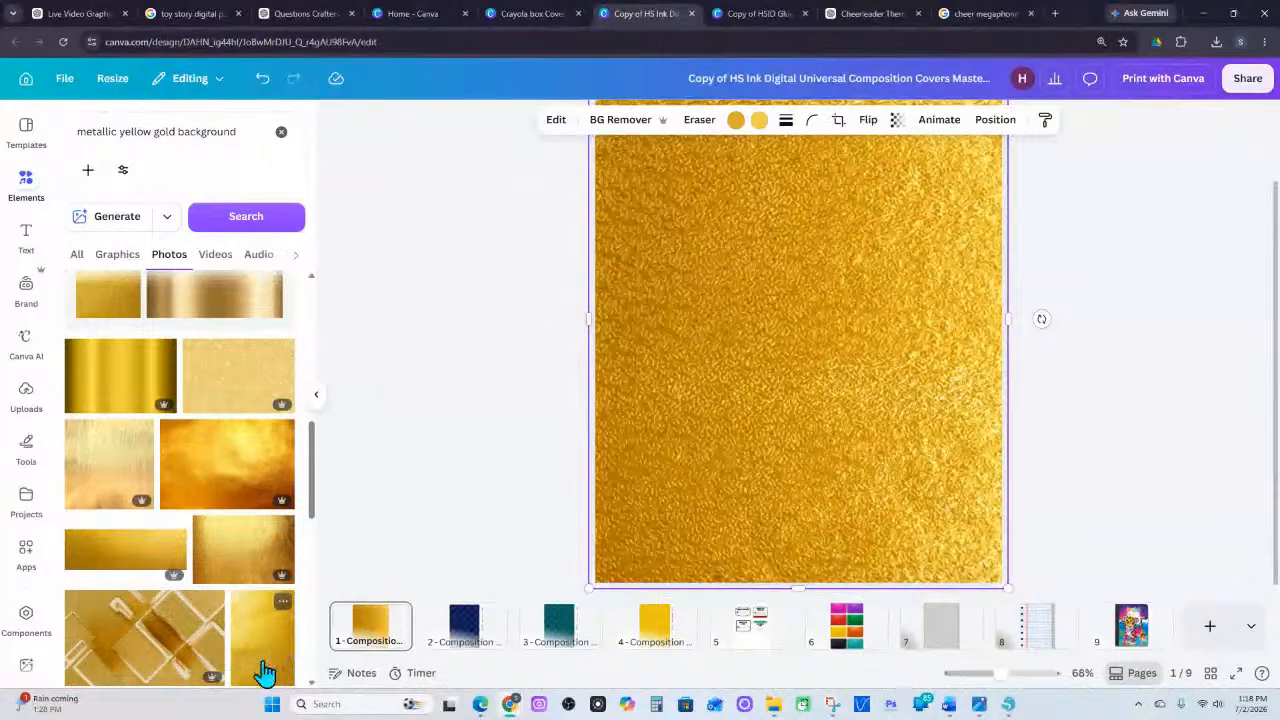
Try other metallic gold photos from the search results as the full-page image
{"action": "scroll", "coordinate": [265, 650], "scroll_direction": "down", "scroll_amount": 2}
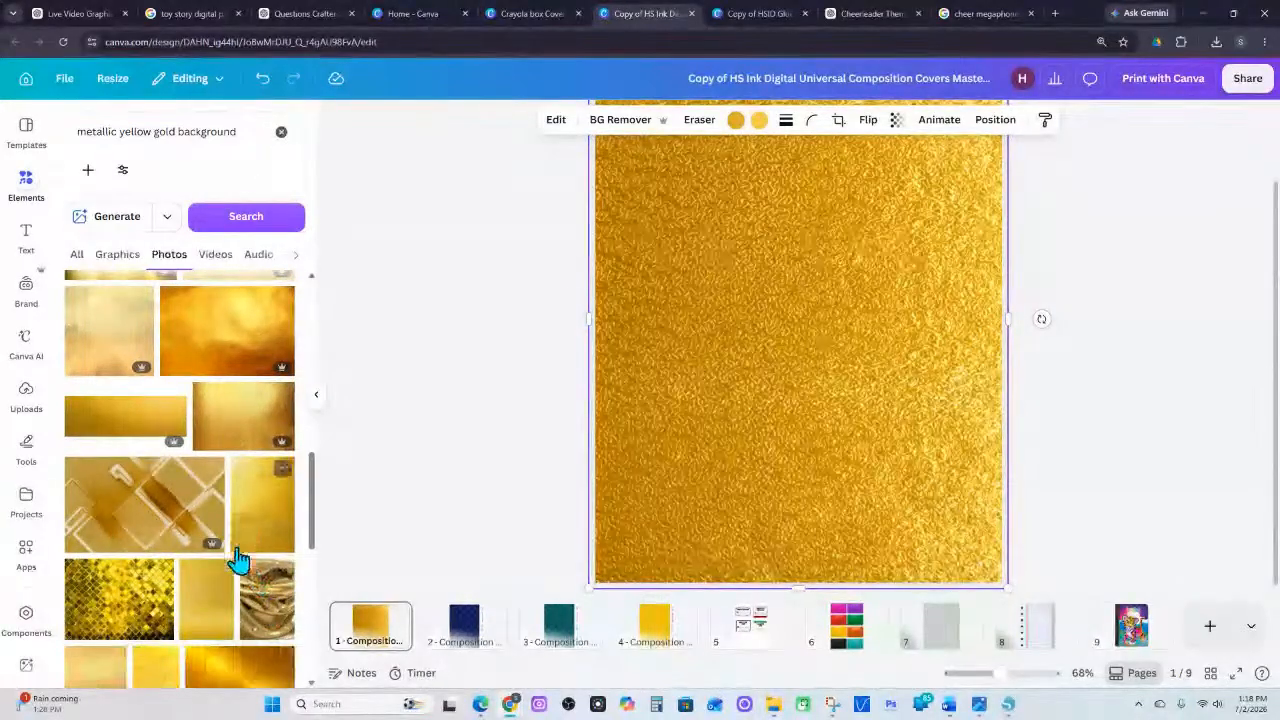
{"action": "scroll", "coordinate": [243, 565], "scroll_direction": "down", "scroll_amount": 1}
{"action": "left_click_drag", "start_coordinate": [262, 445], "coordinate": [600, 223]}
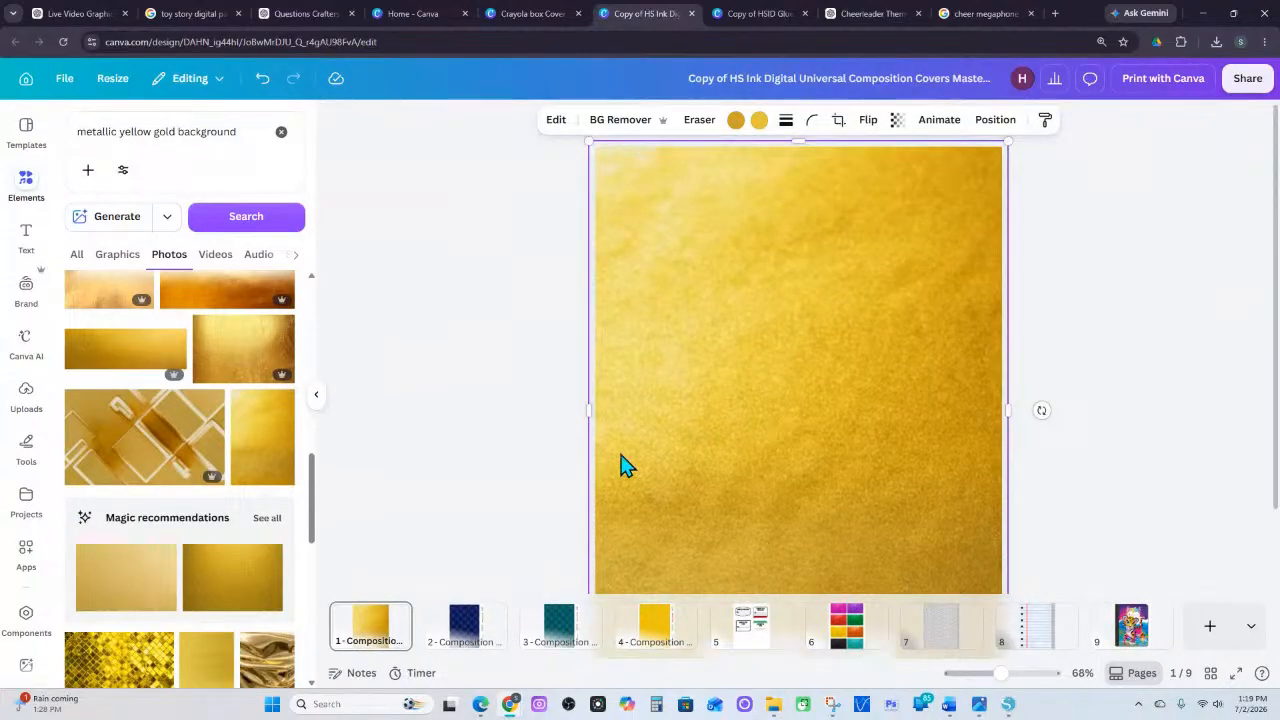
{"action": "scroll", "coordinate": [243, 606], "scroll_direction": "down", "scroll_amount": 5}
{"action": "scroll", "coordinate": [243, 606], "scroll_direction": "up", "scroll_amount": 10}
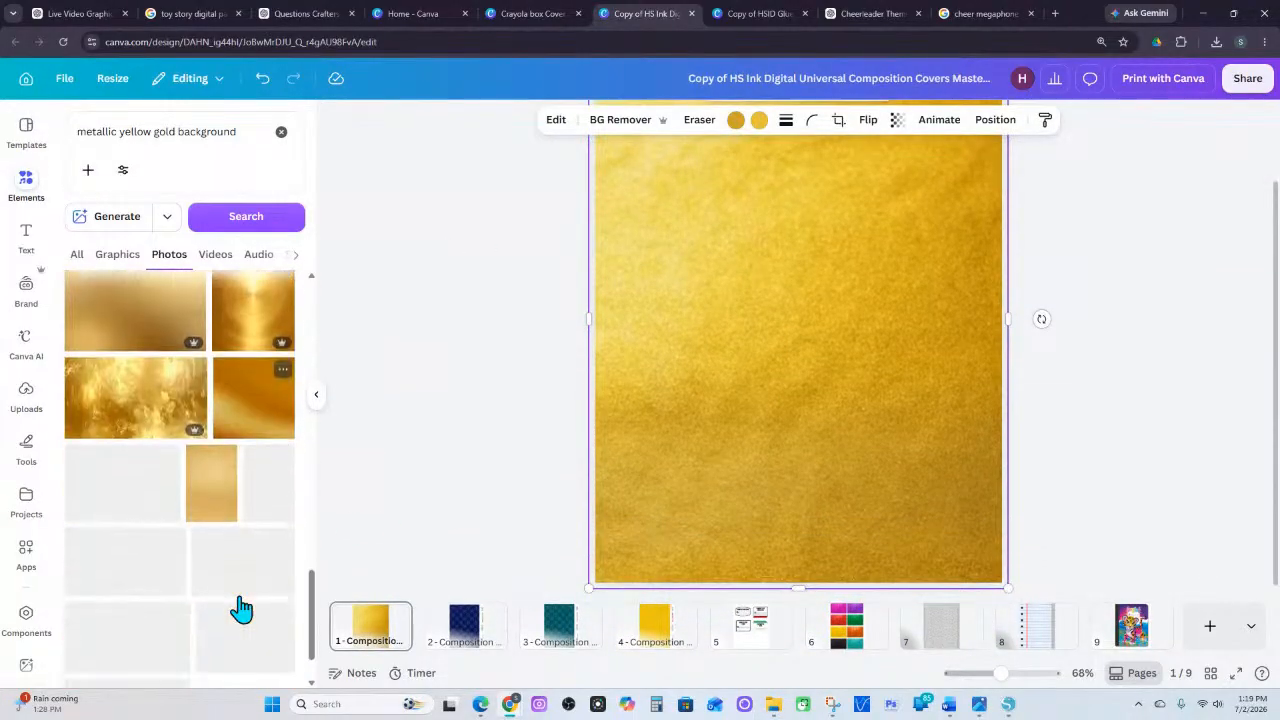
{"action": "scroll", "coordinate": [212, 490], "scroll_direction": "up", "scroll_amount": 3}
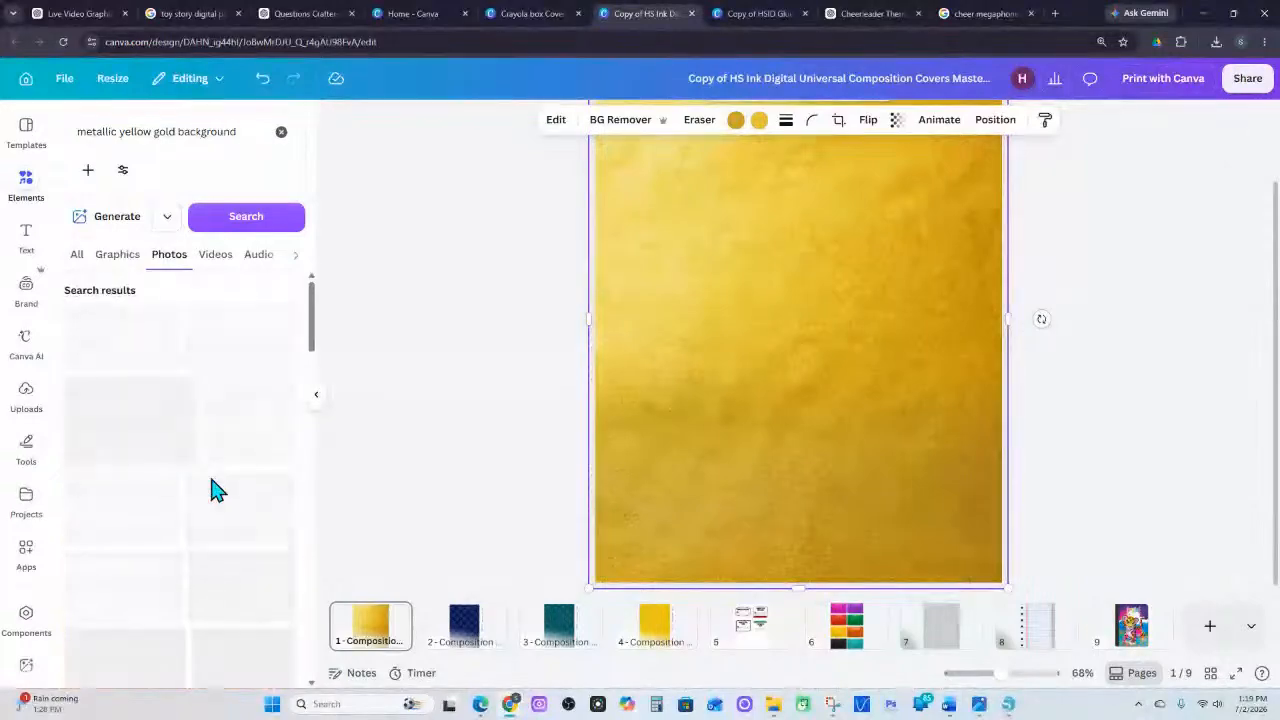
{"action": "left_click_drag", "start_coordinate": [251, 354], "coordinate": [600, 331]}
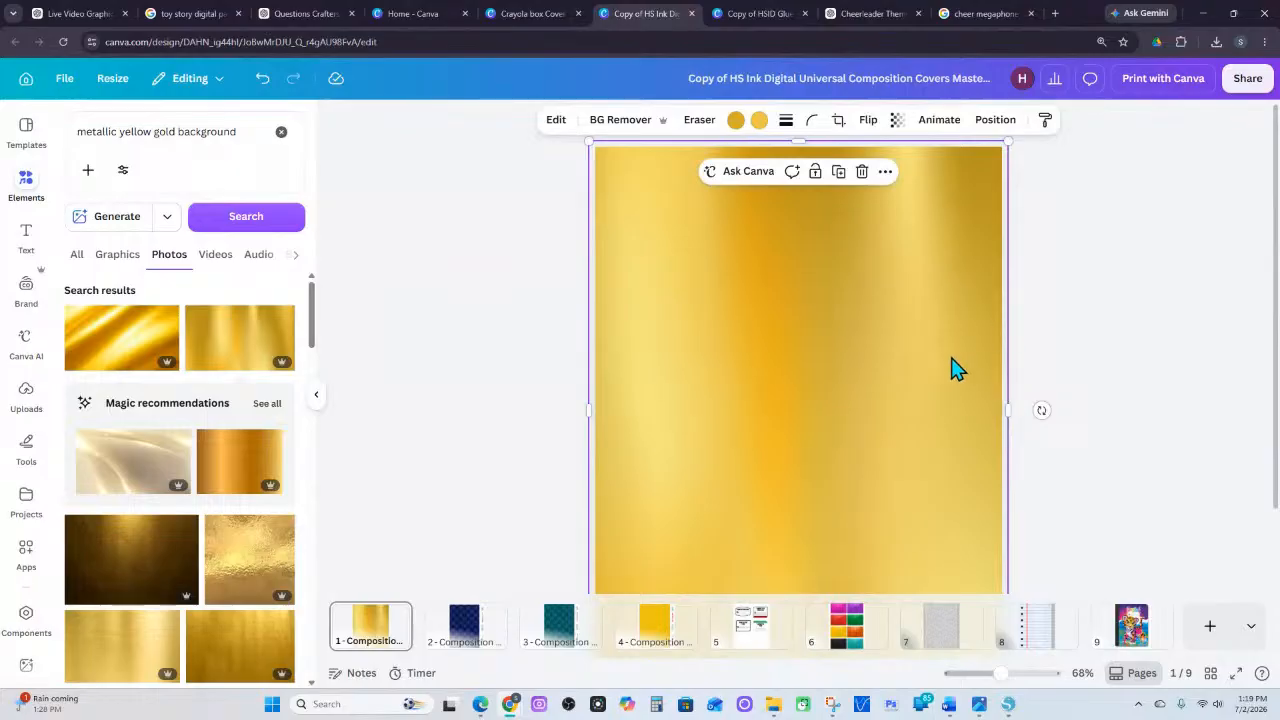
Undo the gold photo replacements back to the cover layout with the framed gold image and the megaphones
{"action": "key", "text": "ctrl+z"}
{"action": "key", "text": "ctrl+z"}
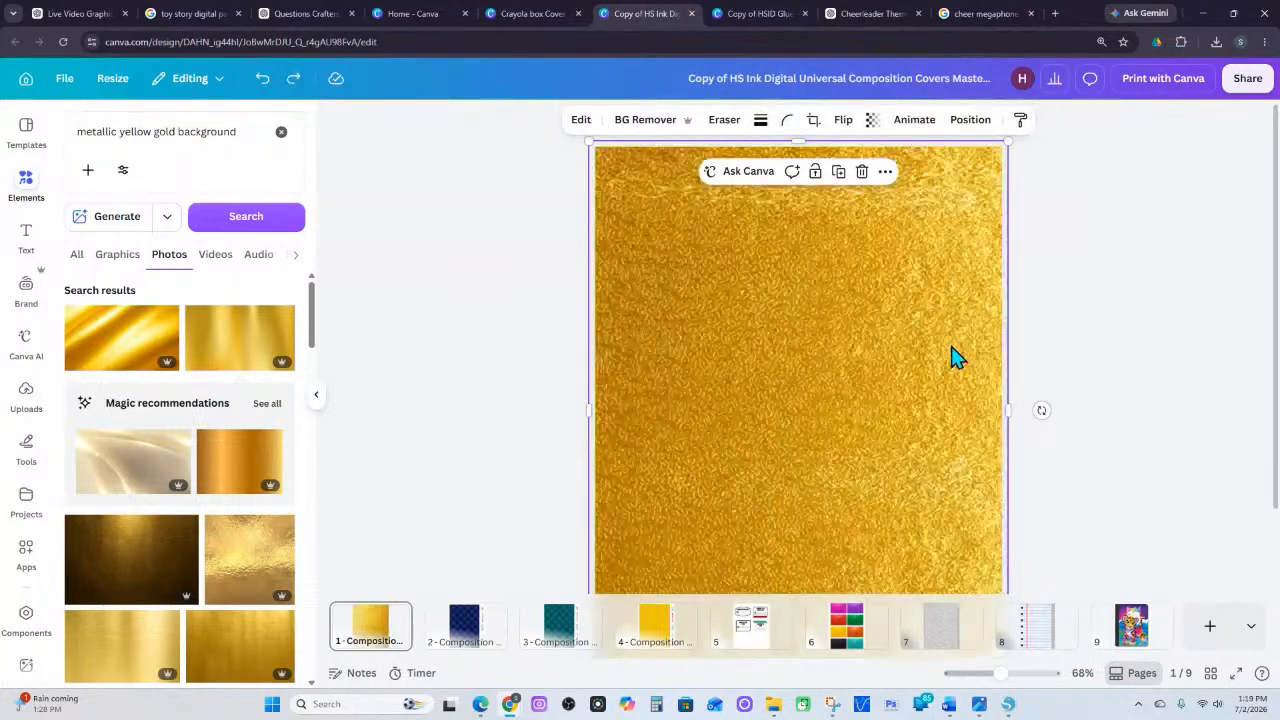
{"action": "key", "text": "ctrl+z"}
{"action": "key", "text": "ctrl+z"}
{"action": "key", "text": "ctrl+z"}
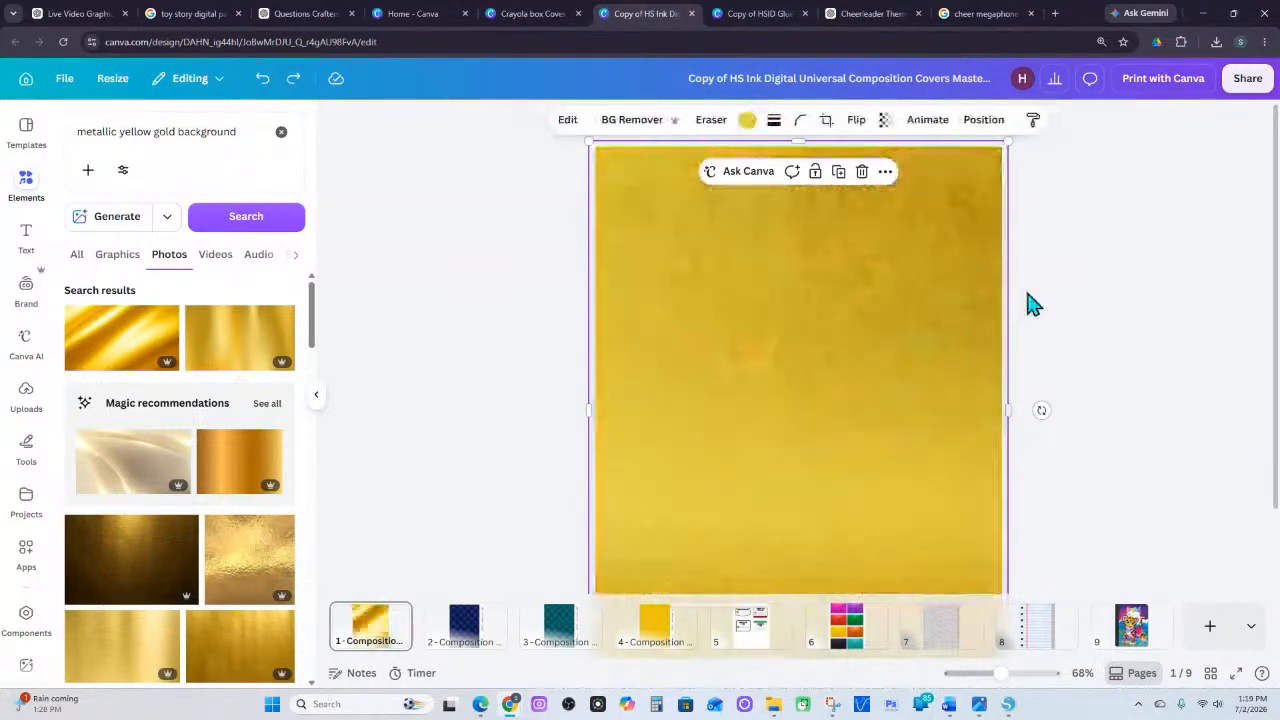
{"action": "key", "text": "ctrl+z"}
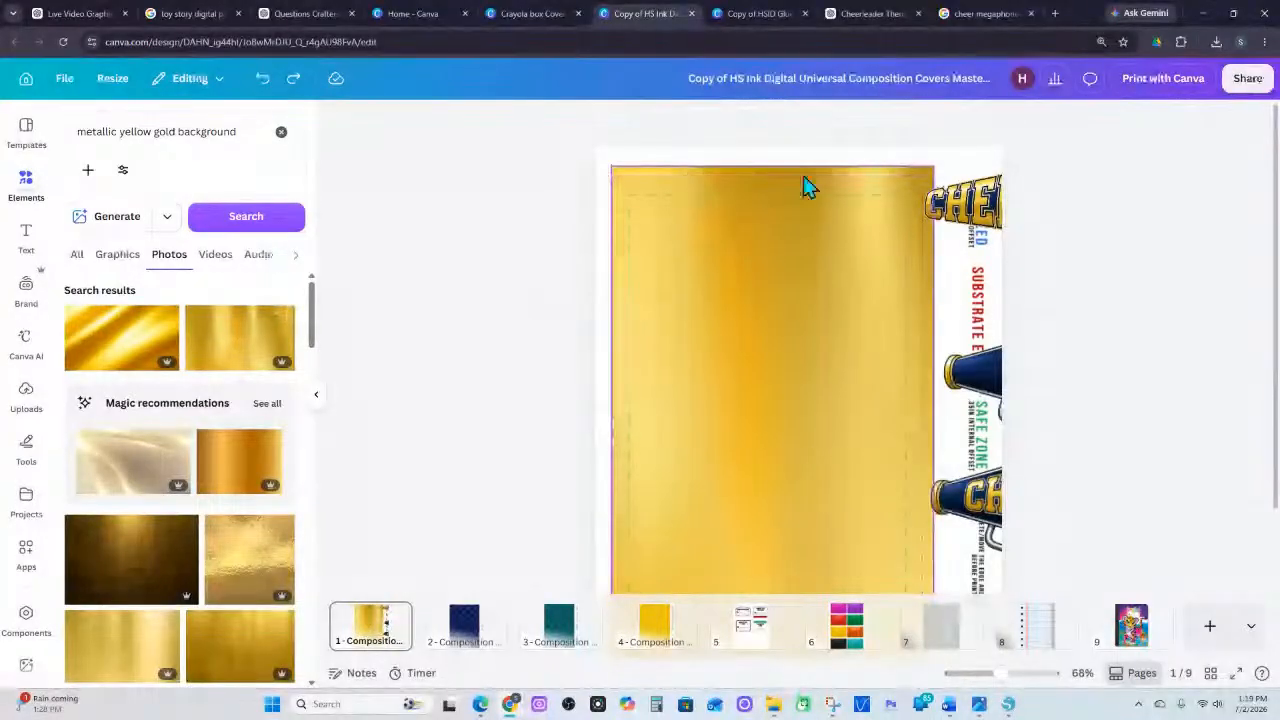
Fill the cover frame with the diagonal shiny gold photo and place a duplicate of the frame exactly over it
{"action": "left_click_drag", "start_coordinate": [118, 368], "coordinate": [897, 183]}
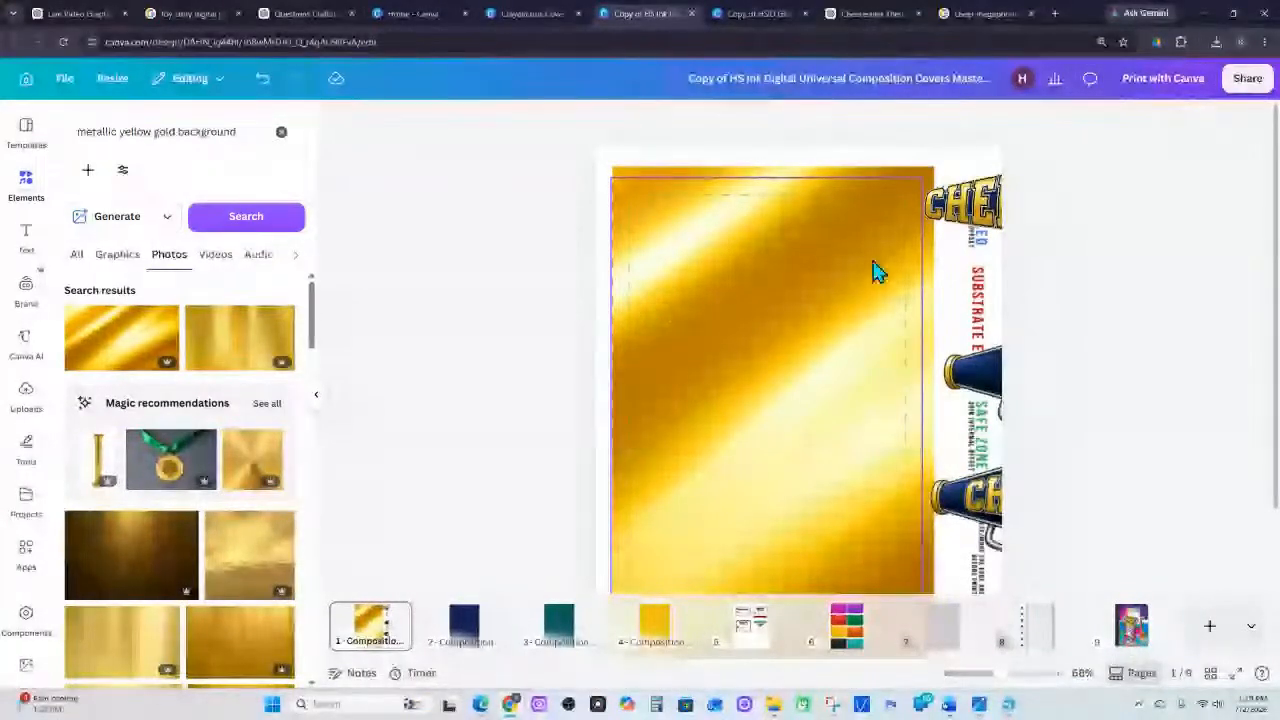
{"action": "left_click", "coordinate": [921, 177]}
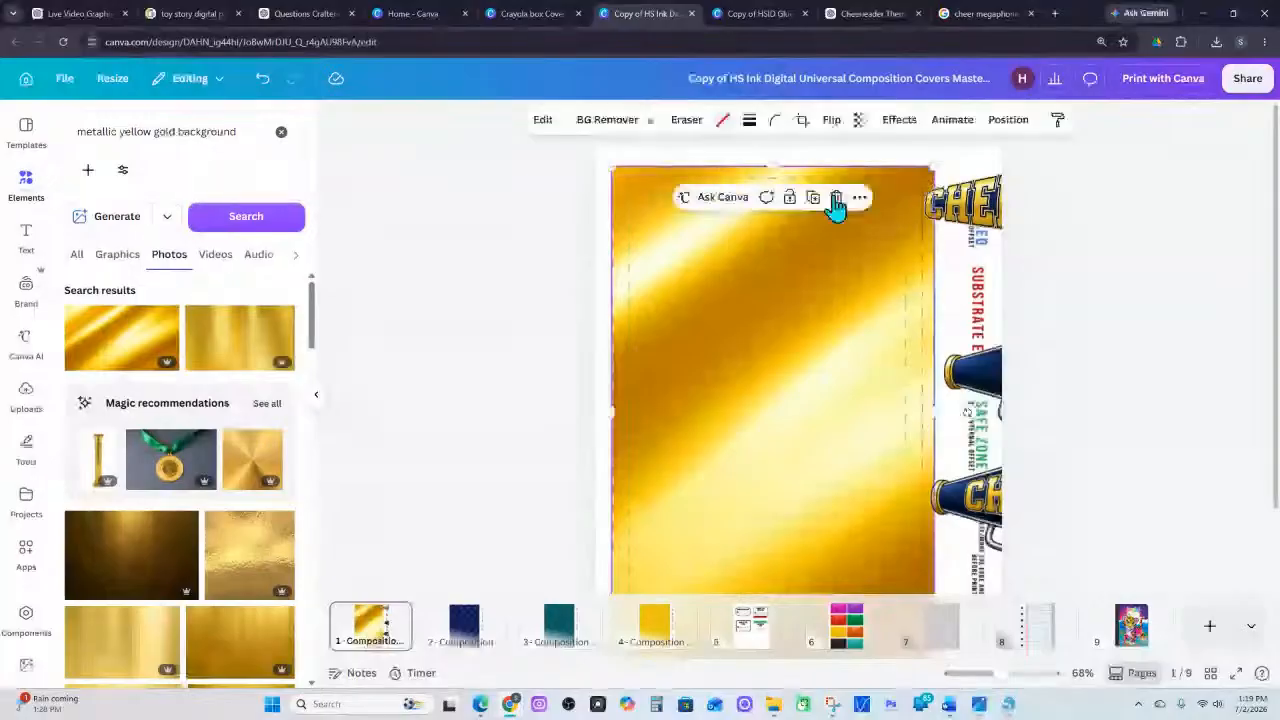
{"action": "left_click", "coordinate": [816, 199]}
{"action": "left_click_drag", "start_coordinate": [826, 268], "coordinate": [816, 262]}
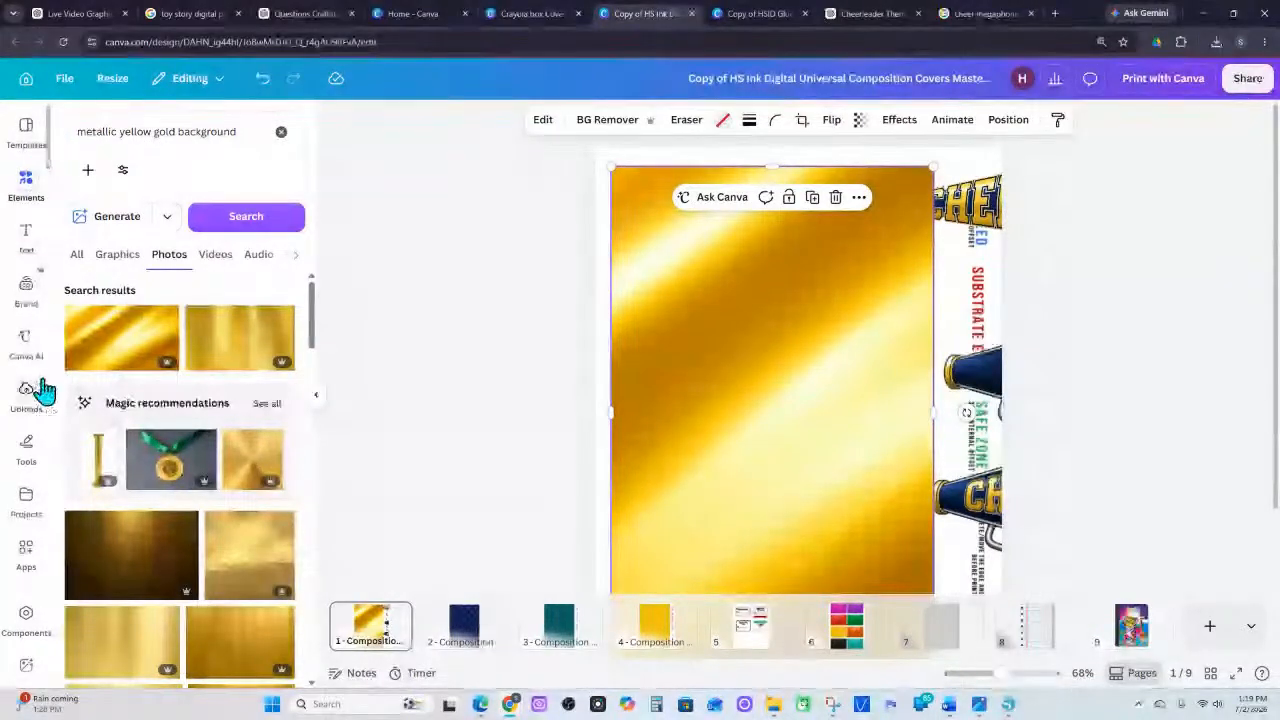
Recolor the duplicate frame with navy sampled from the megaphone, and narrow it into a vertical panel set off to the cover's lower right
{"action": "left_click", "coordinate": [721, 121]}
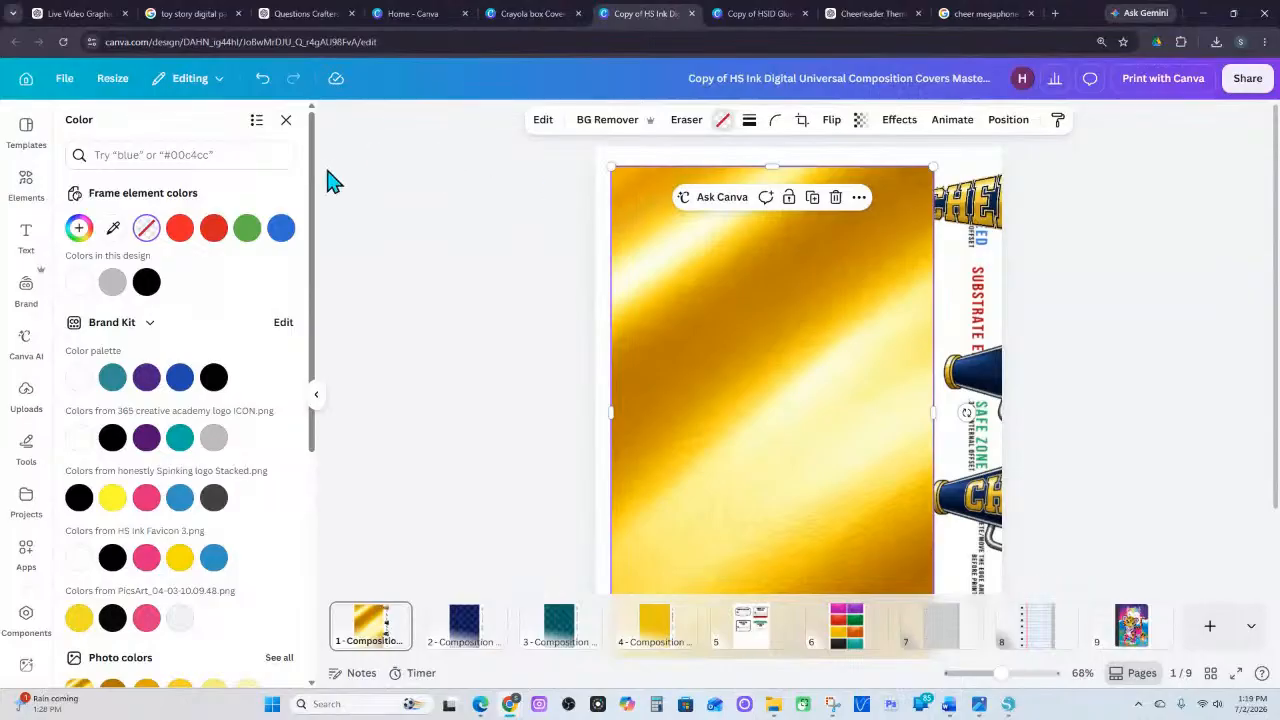
{"action": "left_click", "coordinate": [113, 228]}
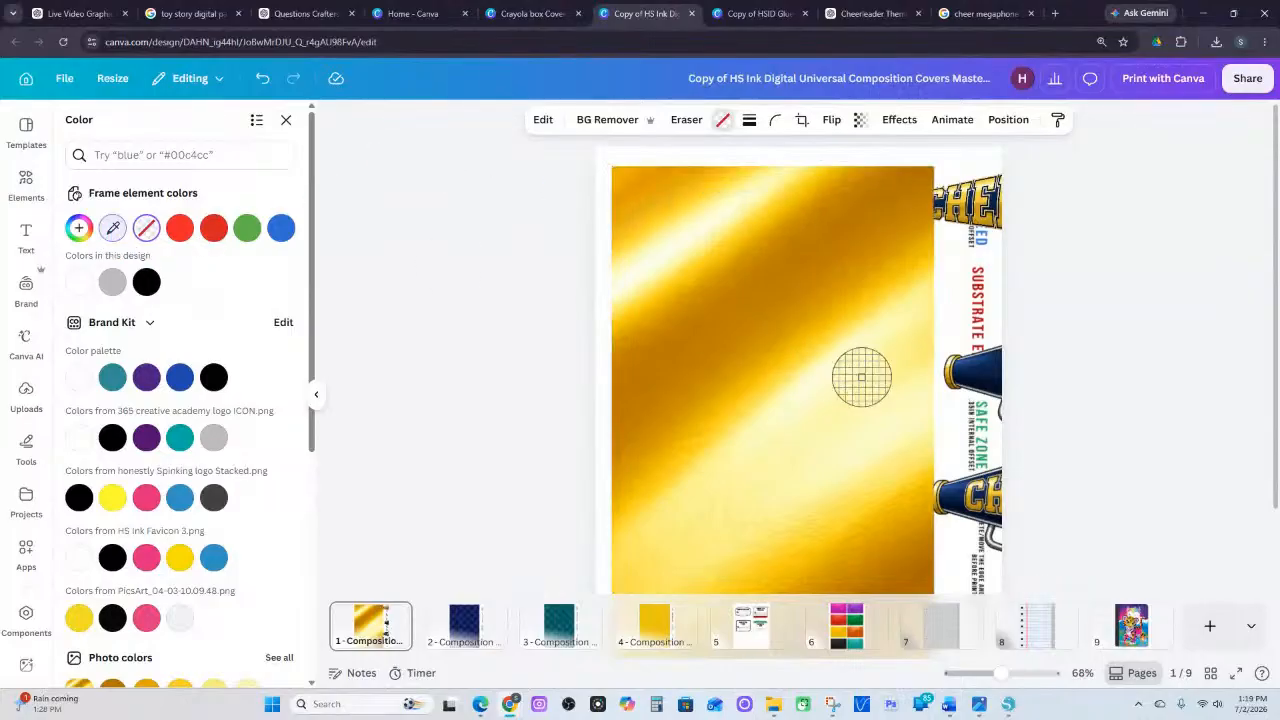
{"action": "left_click", "coordinate": [989, 367]}
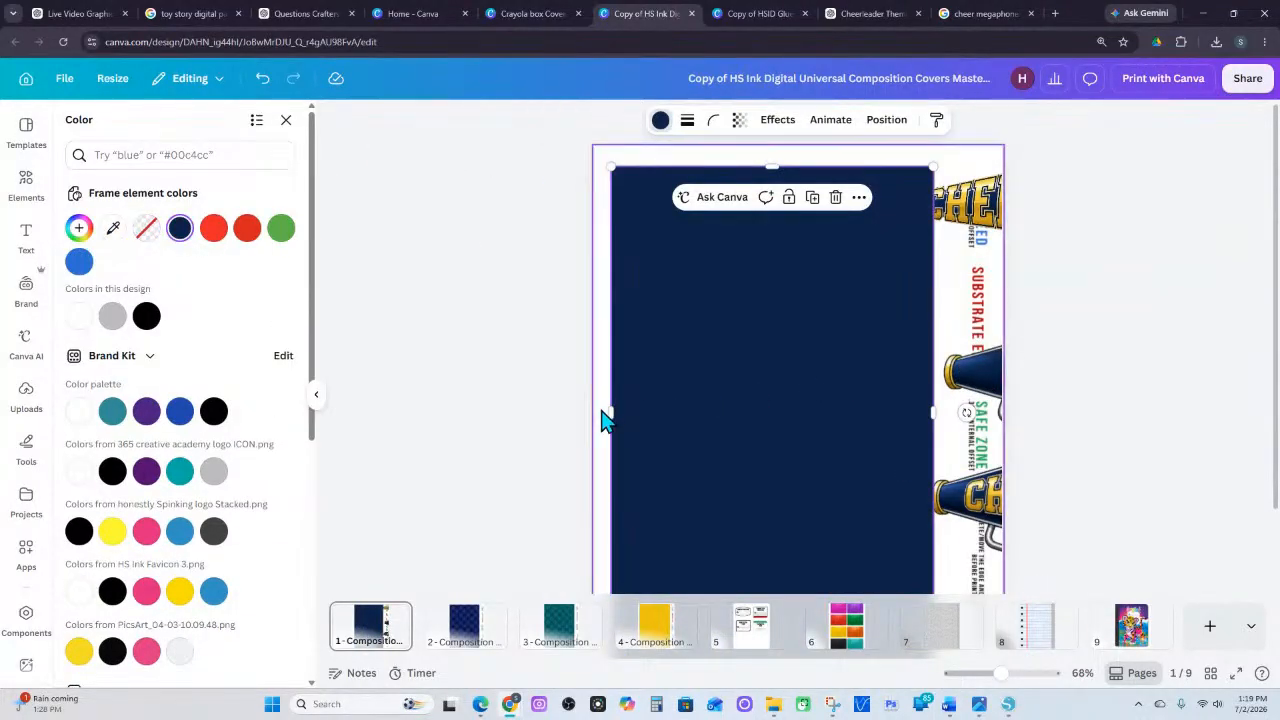
{"action": "left_click_drag", "start_coordinate": [606, 414], "coordinate": [754, 420]}
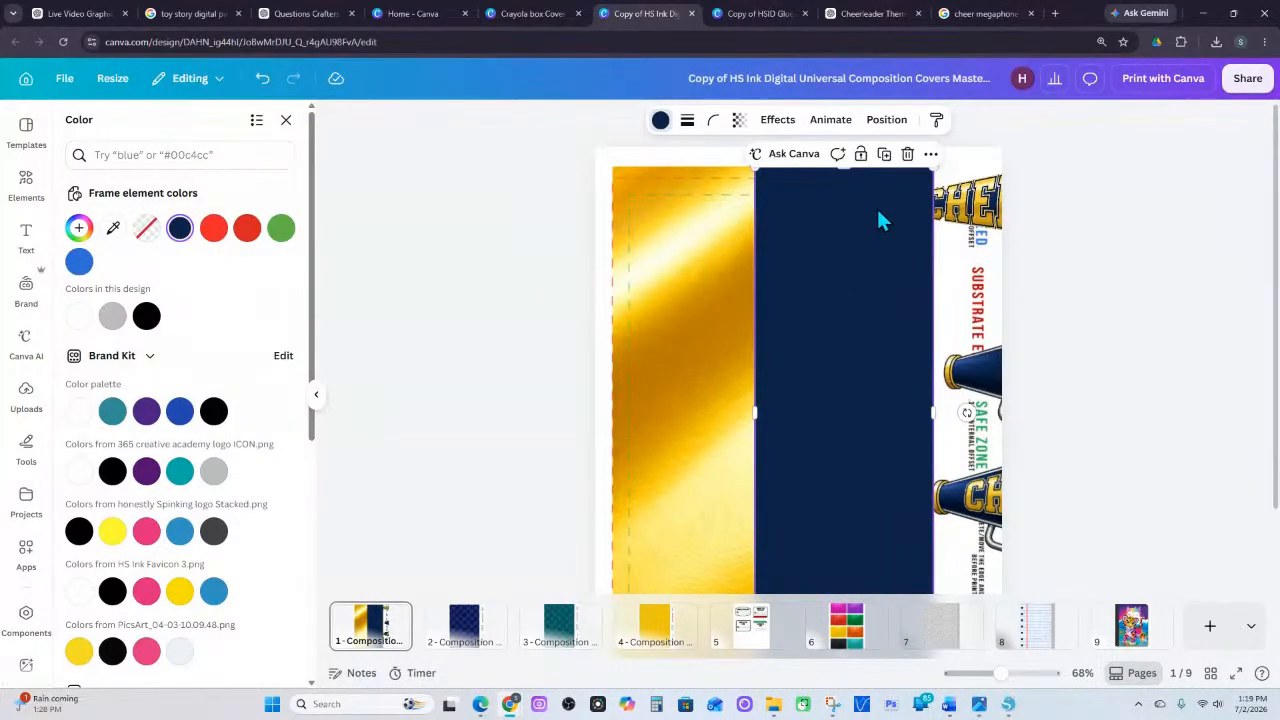
{"action": "left_click_drag", "start_coordinate": [883, 218], "coordinate": [966, 294]}
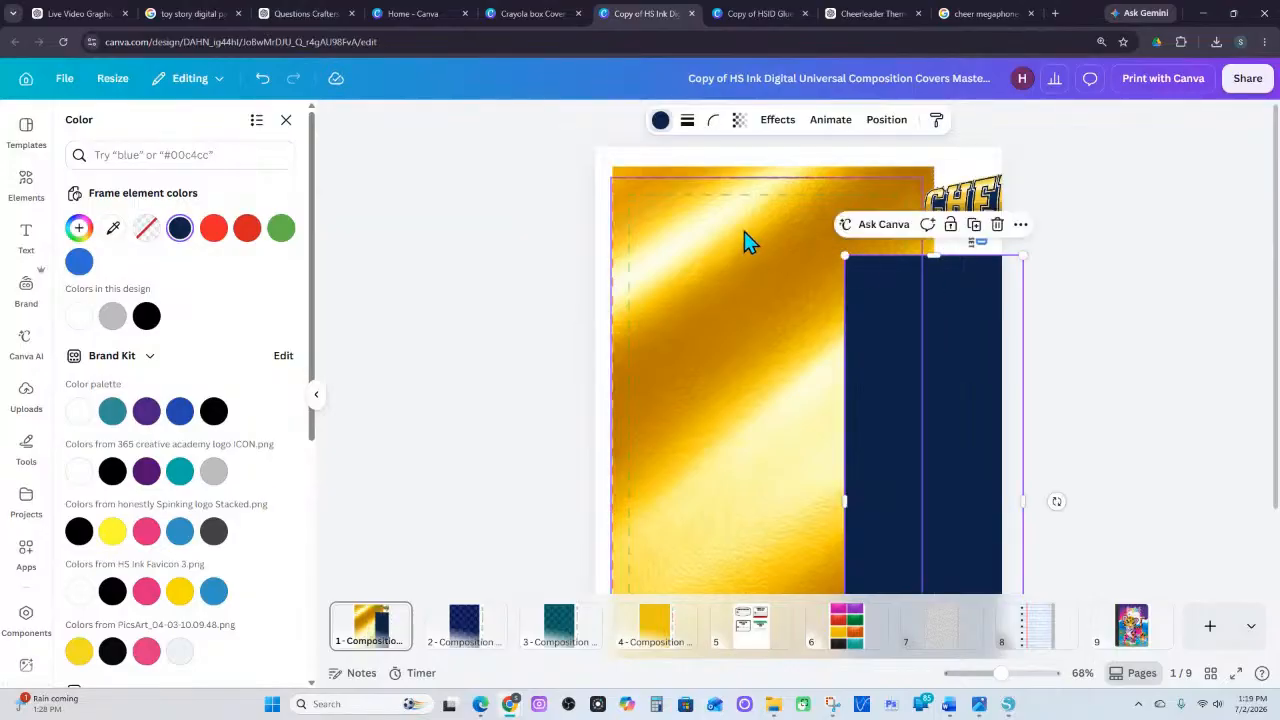
Add a plain line from the shapes collection to the cover and rotate it to vertical
{"action": "left_click", "coordinate": [29, 192]}
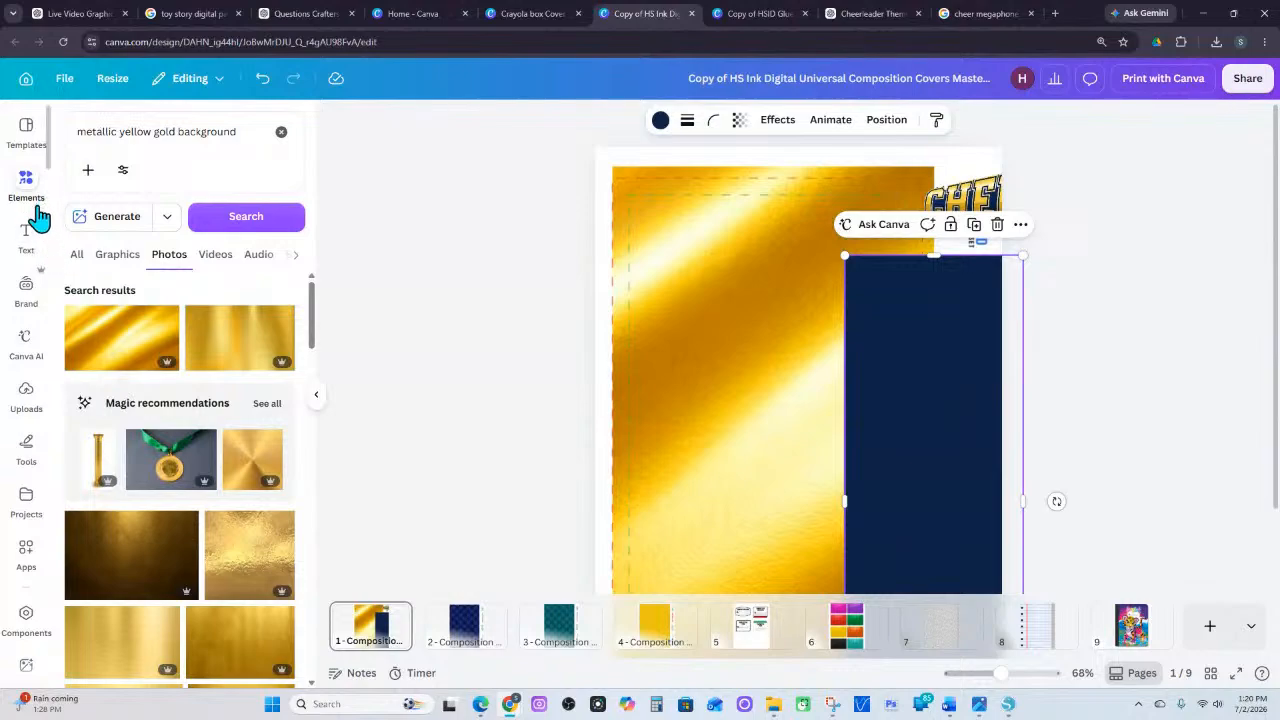
{"action": "left_click", "coordinate": [281, 132]}
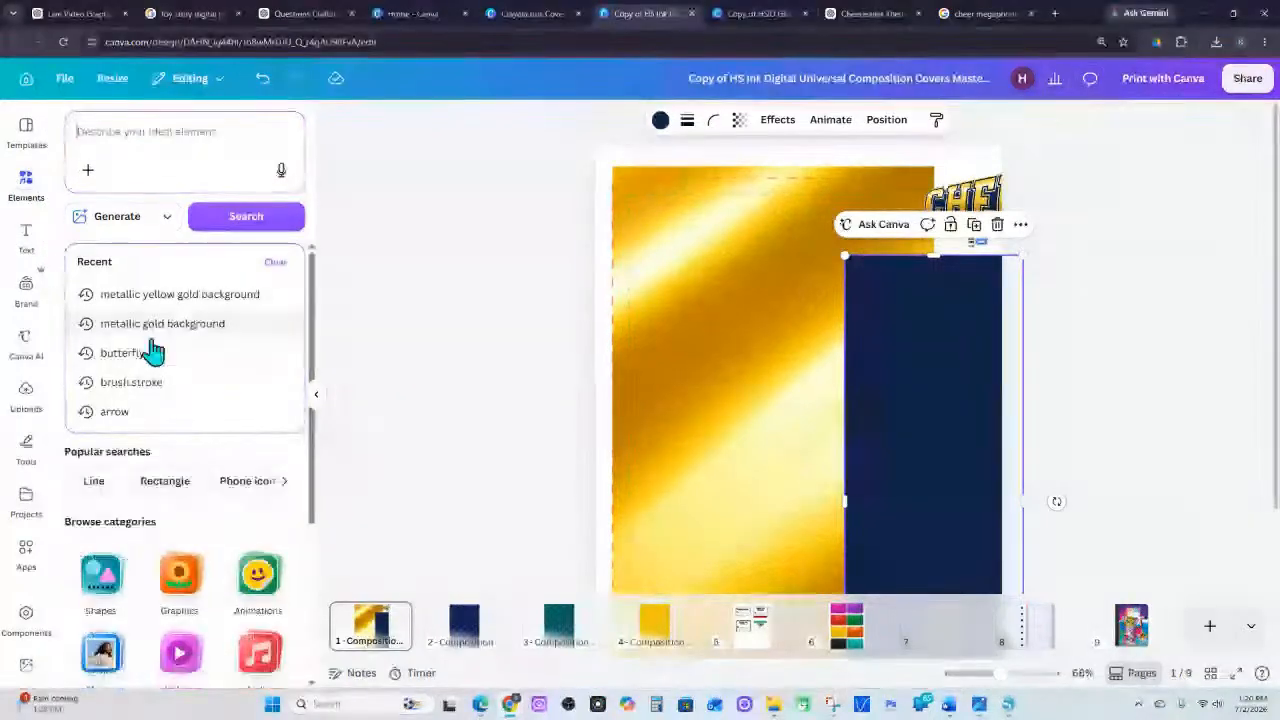
{"action": "left_click", "coordinate": [105, 590]}
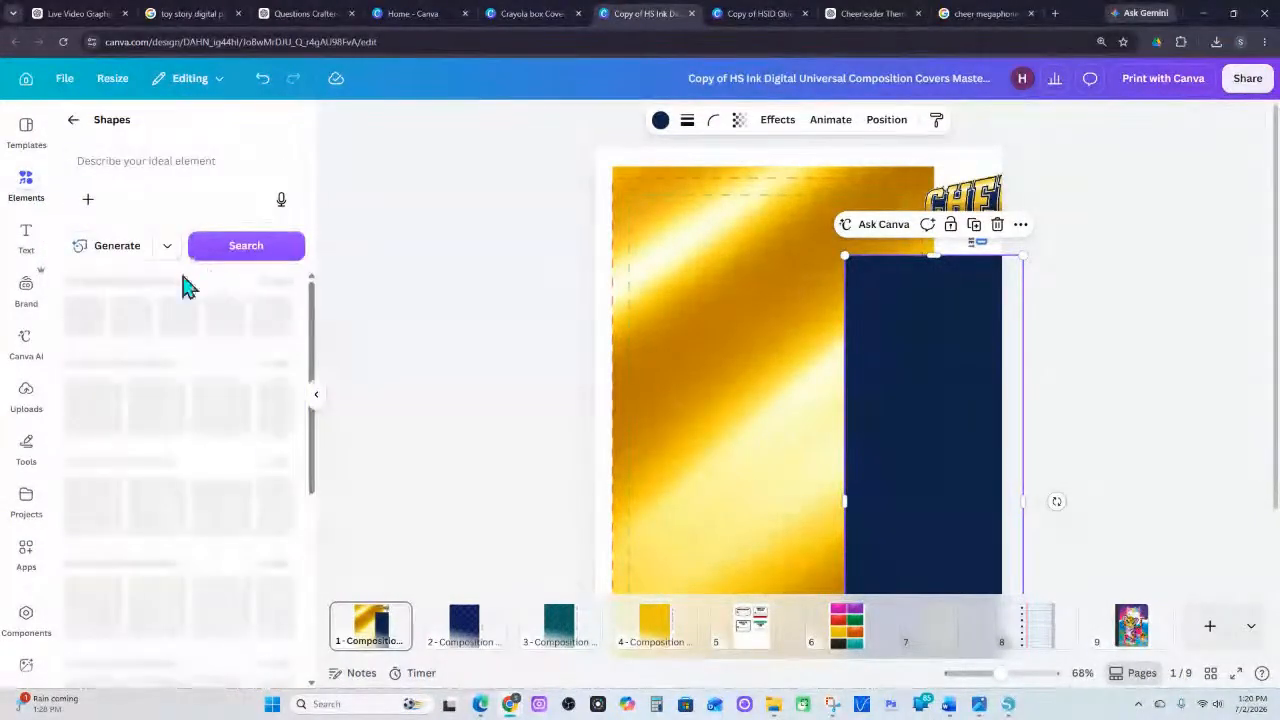
{"action": "left_click", "coordinate": [128, 320]}
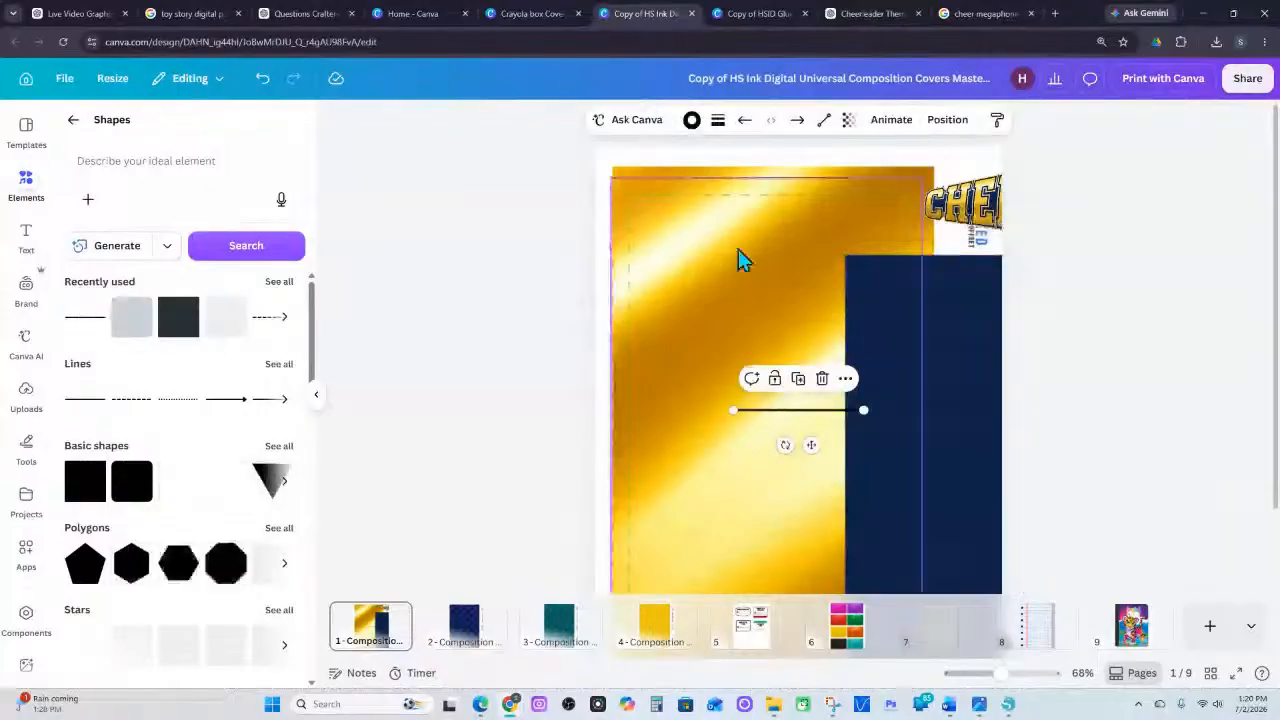
{"action": "left_click_drag", "start_coordinate": [786, 443], "coordinate": [984, 426]}
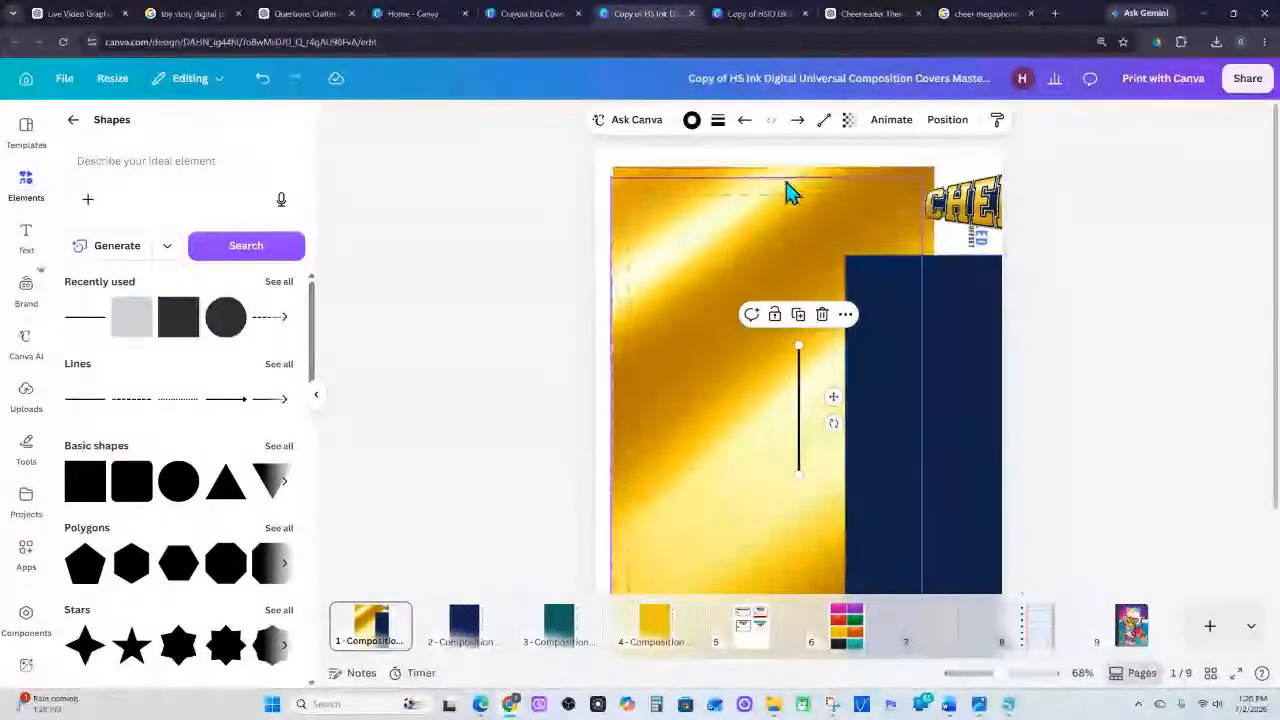
Align the vertical line to the horizontal center of the dashed cover outline
{"action": "left_click", "coordinate": [790, 193]}
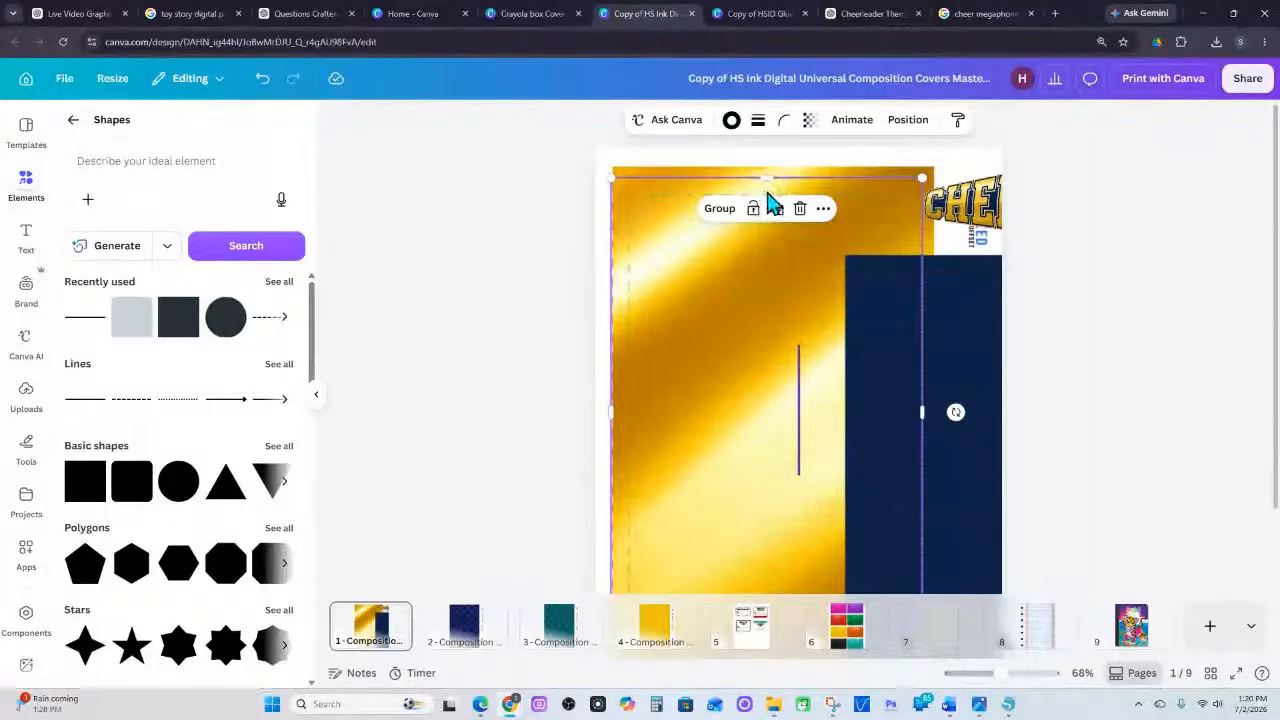
{"action": "left_click", "coordinate": [908, 120]}
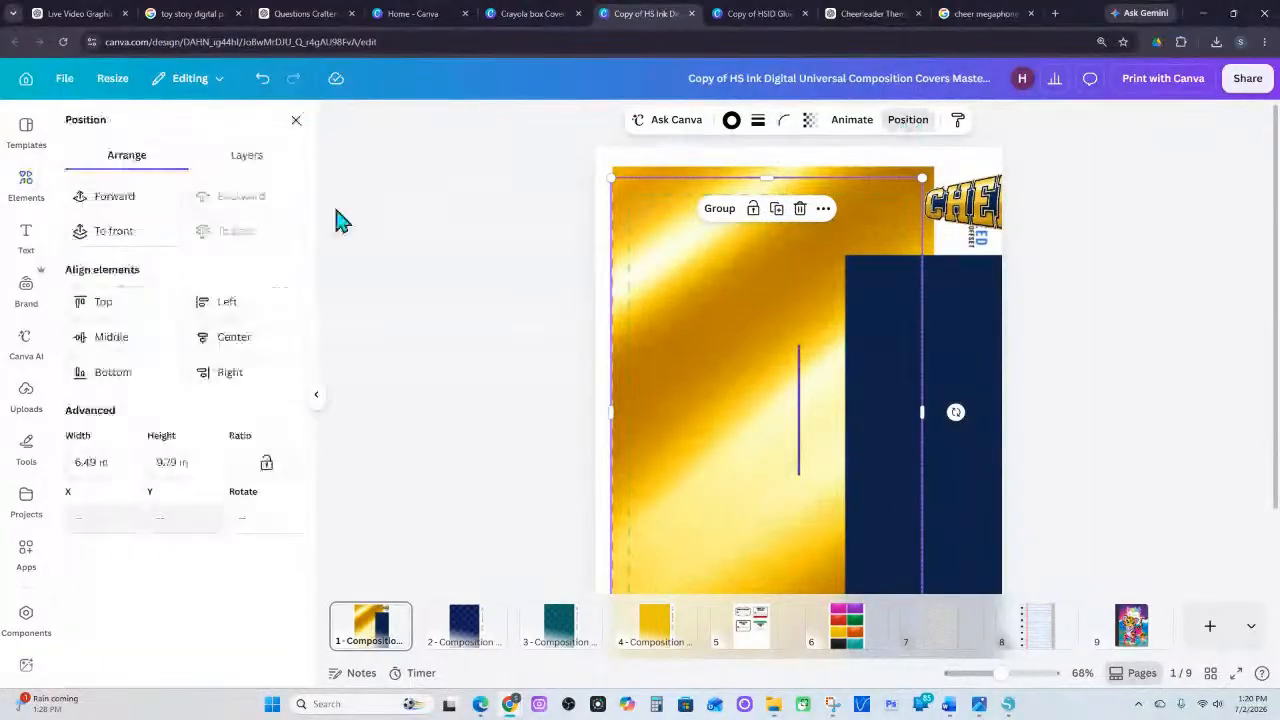
{"action": "left_click", "coordinate": [230, 341]}
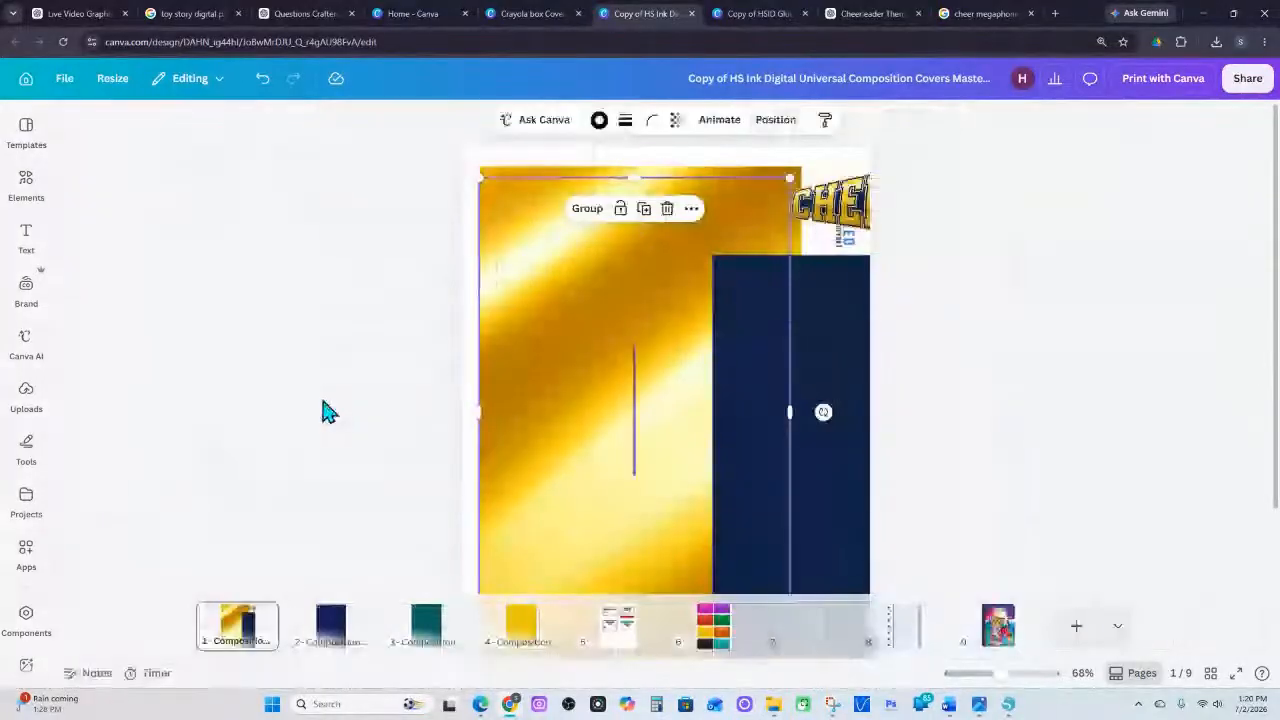
{"action": "left_click", "coordinate": [320, 410]}
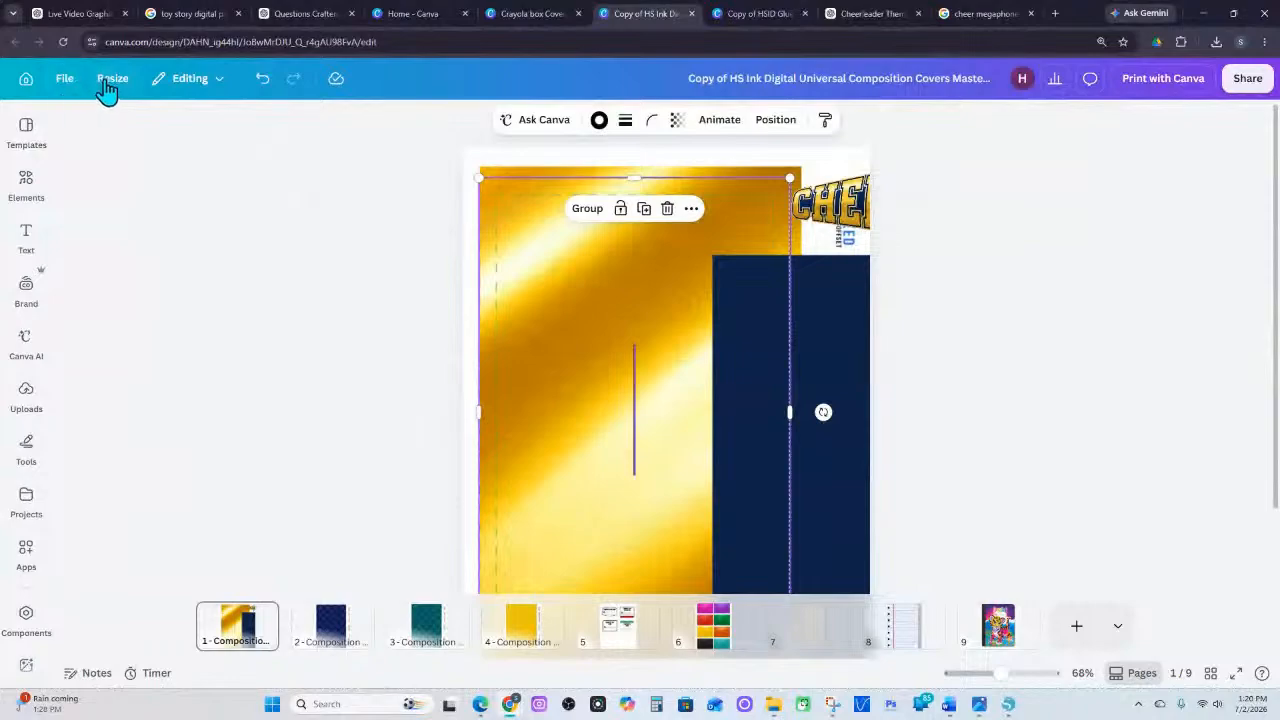
Show the rulers and guides and place a vertical guide on the centered line, at about 3.59 in
{"action": "left_click", "coordinate": [68, 86]}
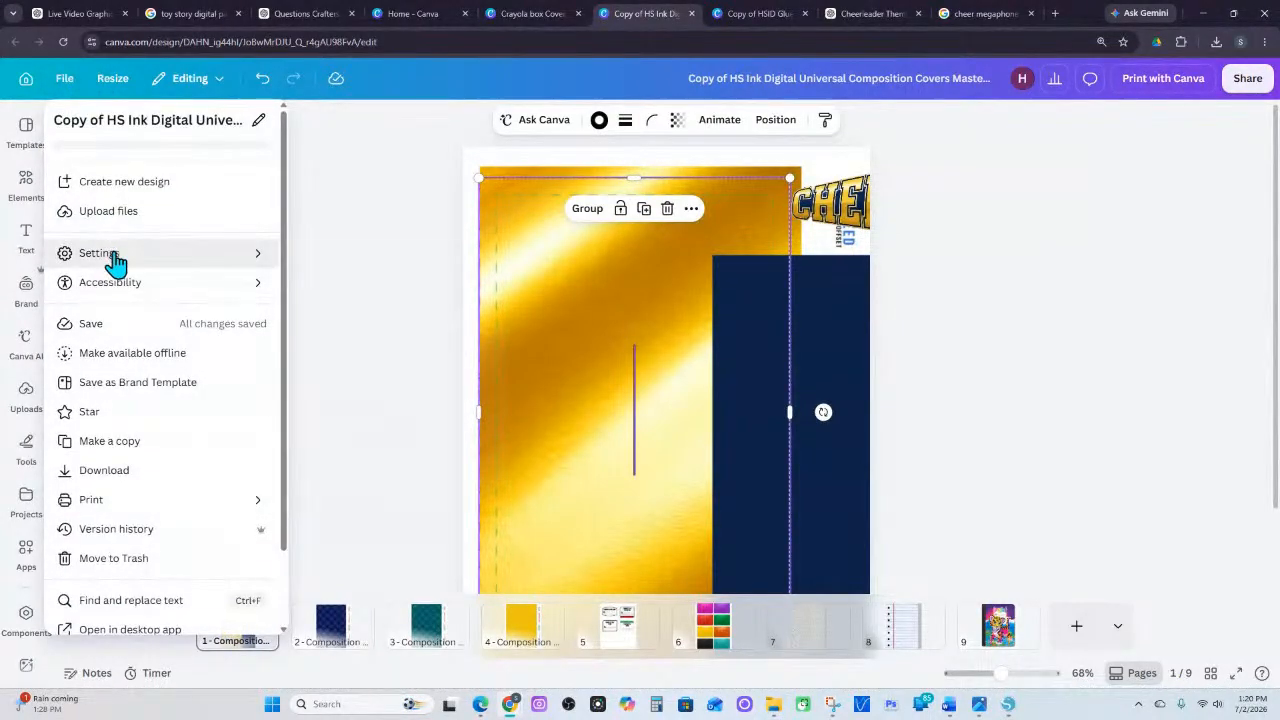
{"action": "left_click", "coordinate": [114, 258]}
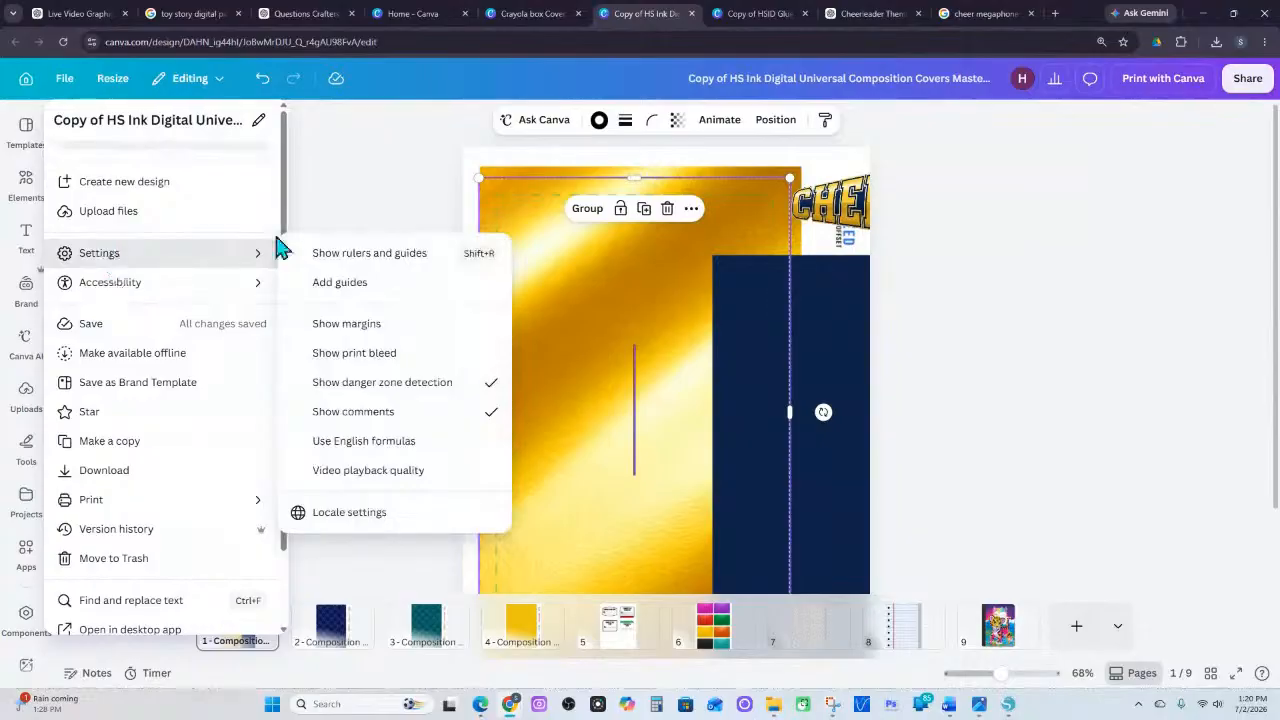
{"action": "left_click", "coordinate": [340, 253]}
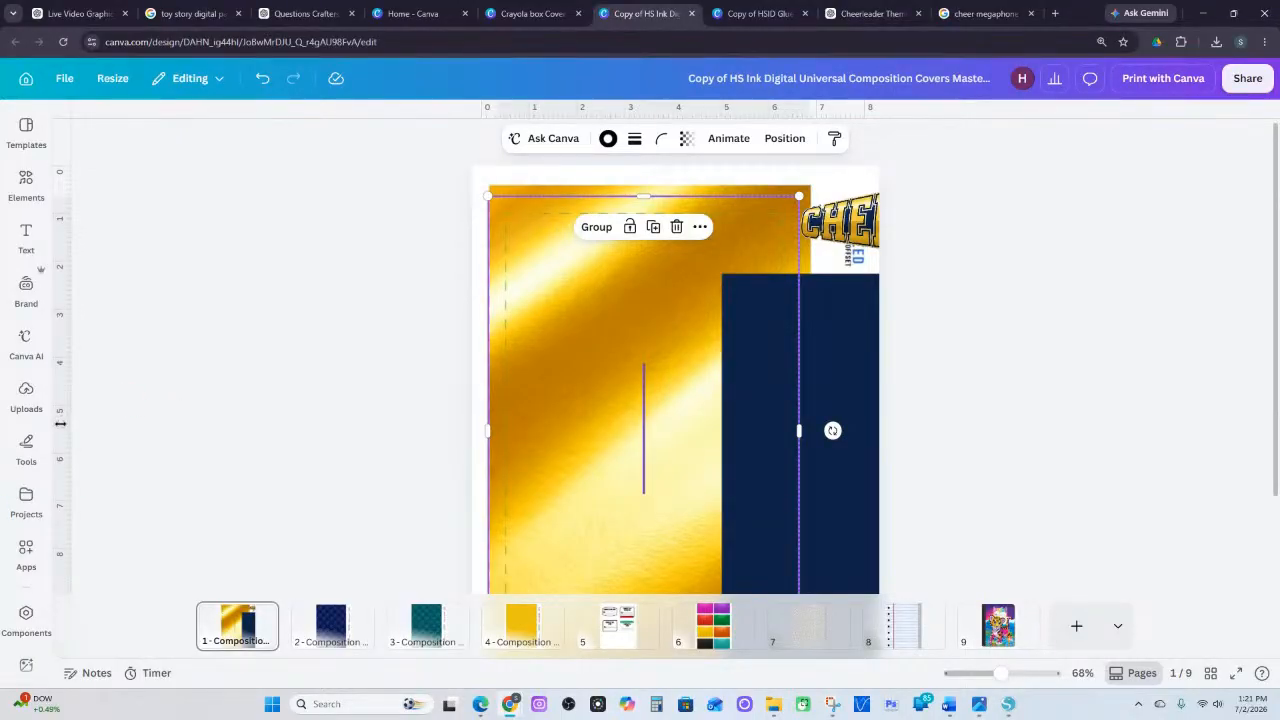
{"action": "left_click_drag", "start_coordinate": [60, 424], "coordinate": [643, 435]}
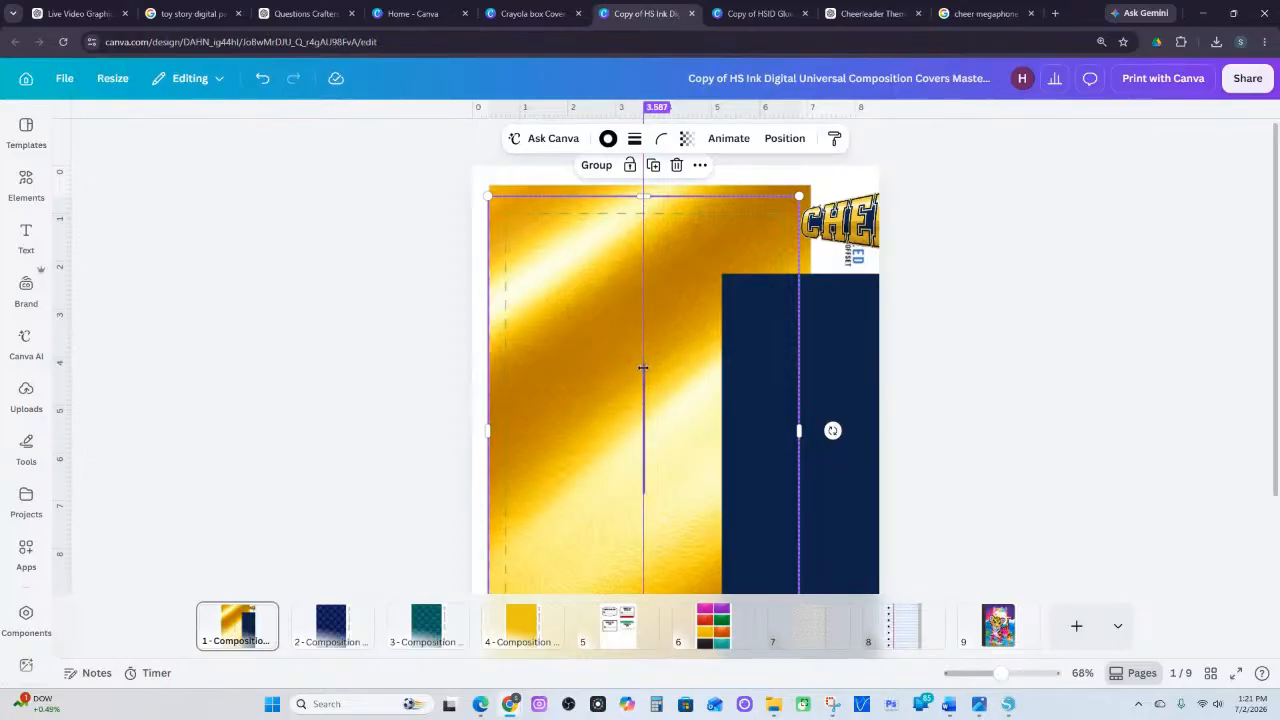
Delete the temporary vertical line from the page's layers
{"action": "left_click", "coordinate": [784, 138]}
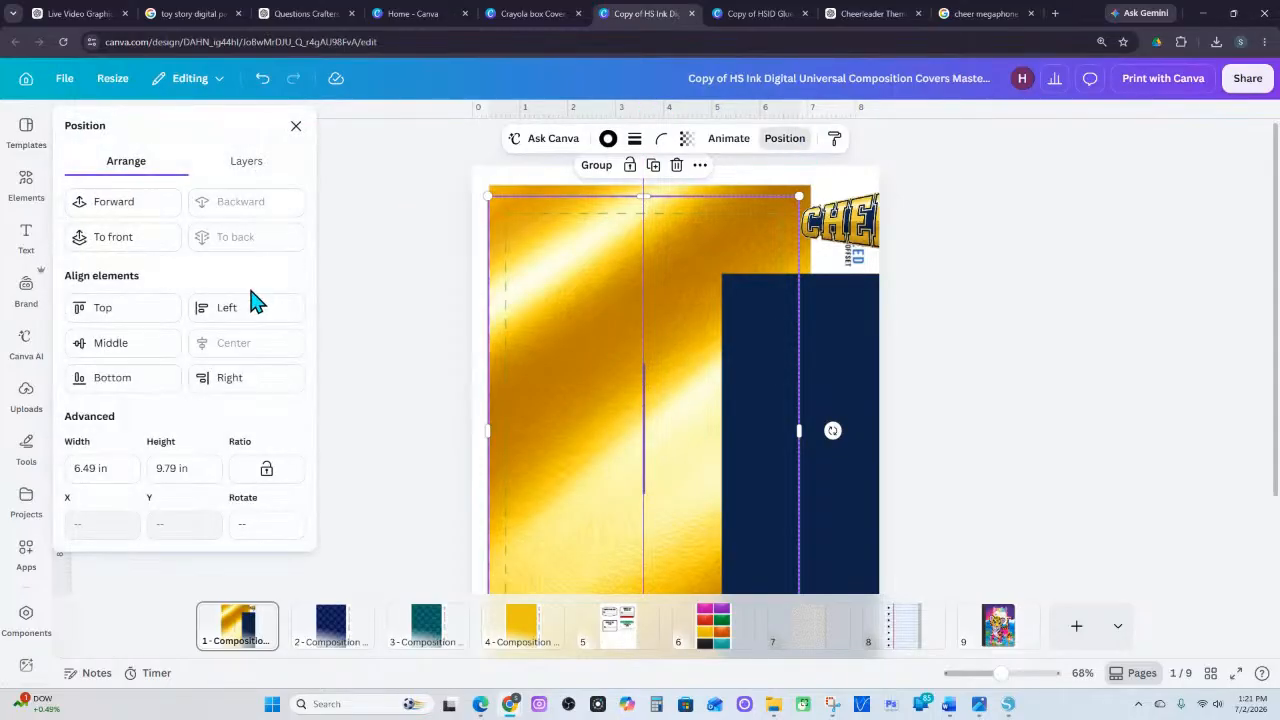
{"action": "left_click", "coordinate": [247, 161]}
{"action": "left_click", "coordinate": [176, 262]}
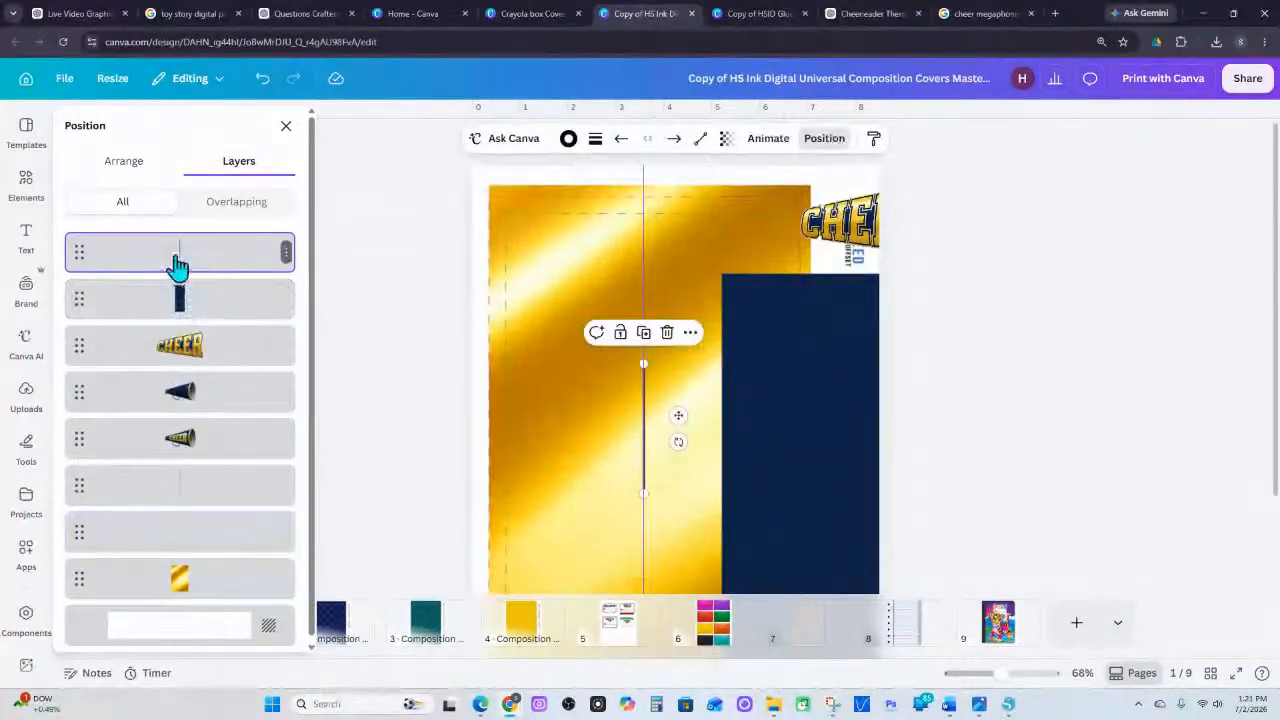
{"action": "key", "text": "Delete"}
Snap the navy panel's left edge to the center guide and resize its bottom and right edges to match the gold cover area
{"action": "left_click", "coordinate": [794, 408]}
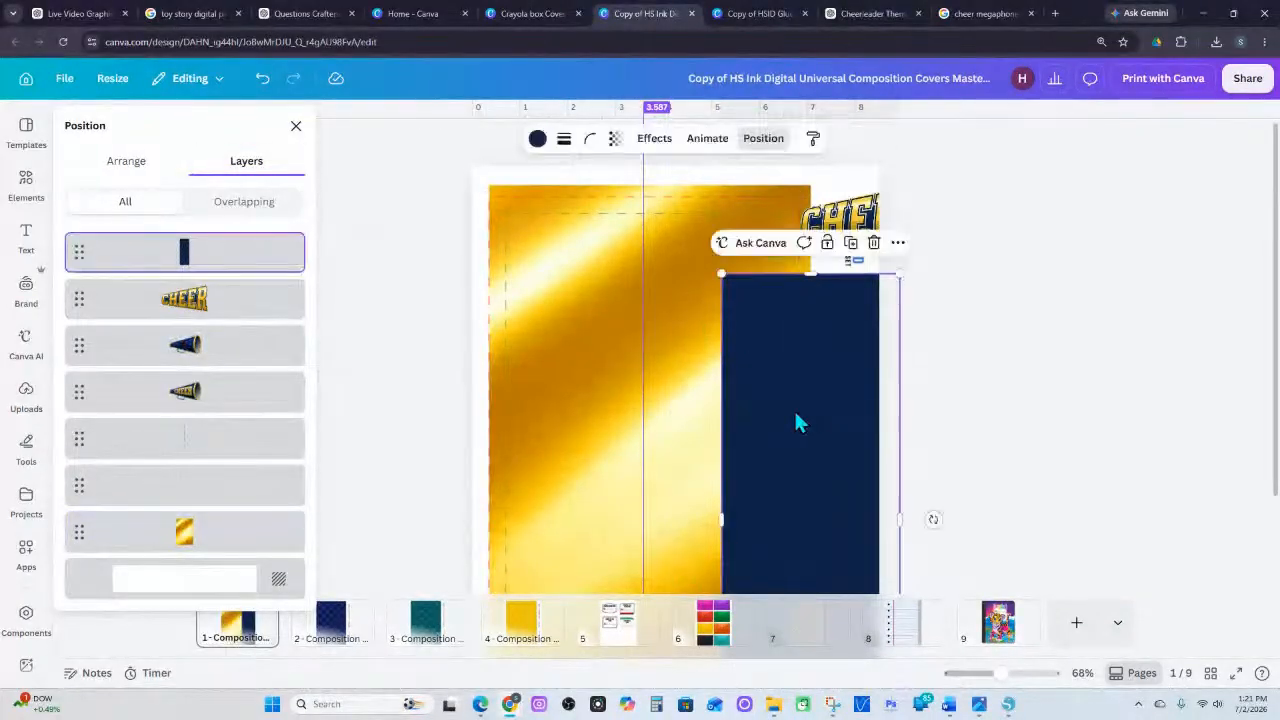
{"action": "left_click_drag", "start_coordinate": [794, 408], "coordinate": [720, 331]}
{"action": "scroll", "coordinate": [728, 237], "scroll_direction": "down", "scroll_amount": 2}
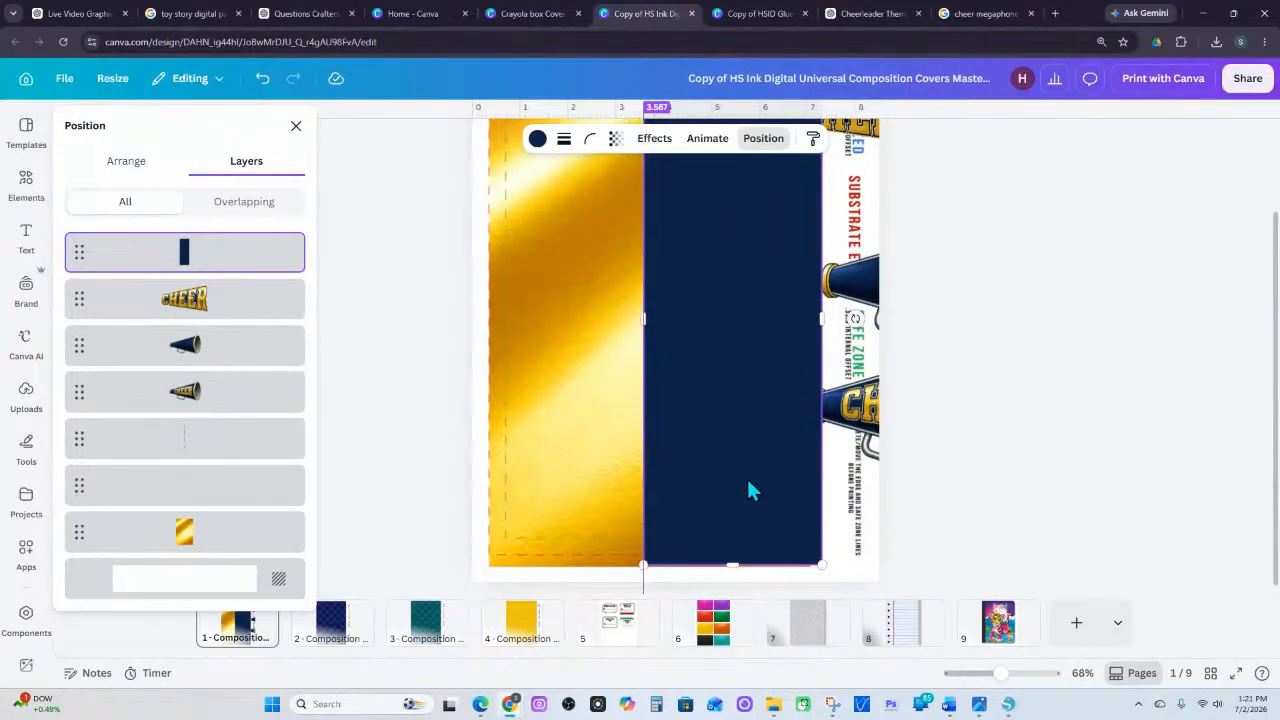
{"action": "left_click_drag", "start_coordinate": [731, 565], "coordinate": [732, 568]}
{"action": "mouse_move", "coordinate": [822, 322]}
{"action": "left_mouse_down"}
{"action": "mouse_move", "coordinate": [789, 321]}
{"action": "mouse_move", "coordinate": [811, 320]}
{"action": "left_mouse_up"}
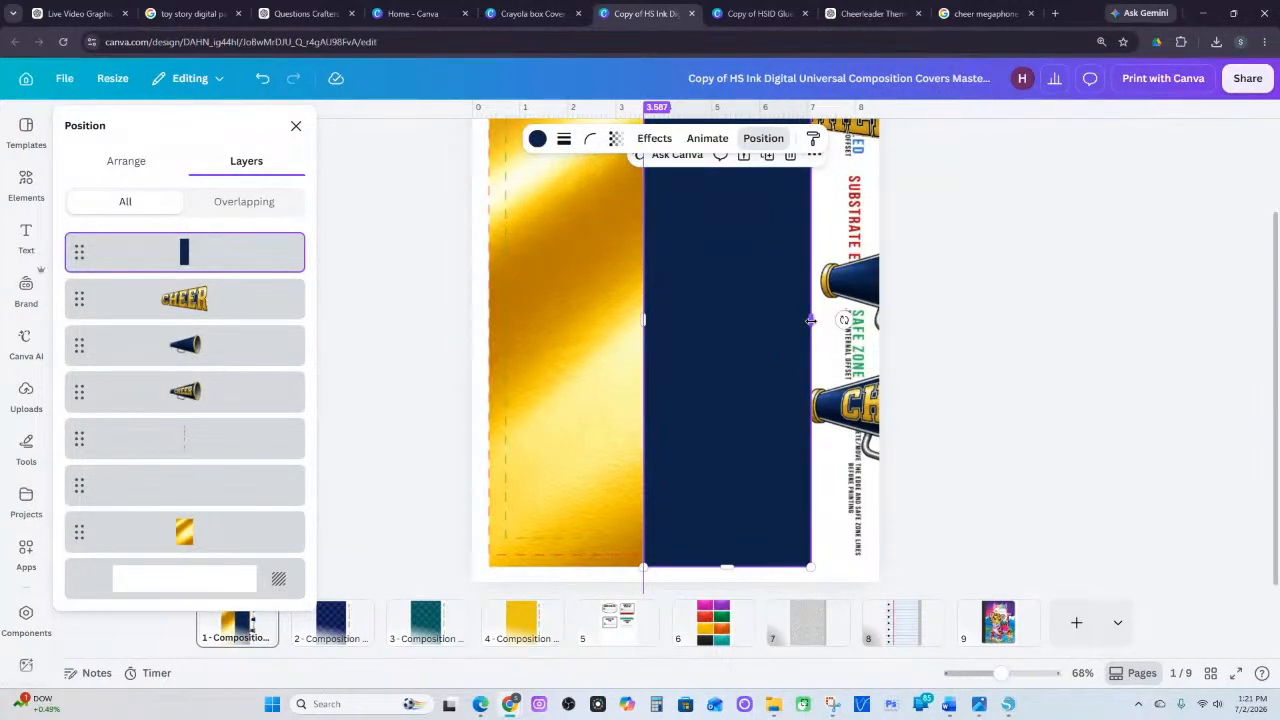
{"action": "scroll", "coordinate": [740, 330], "scroll_direction": "up", "scroll_amount": 1}
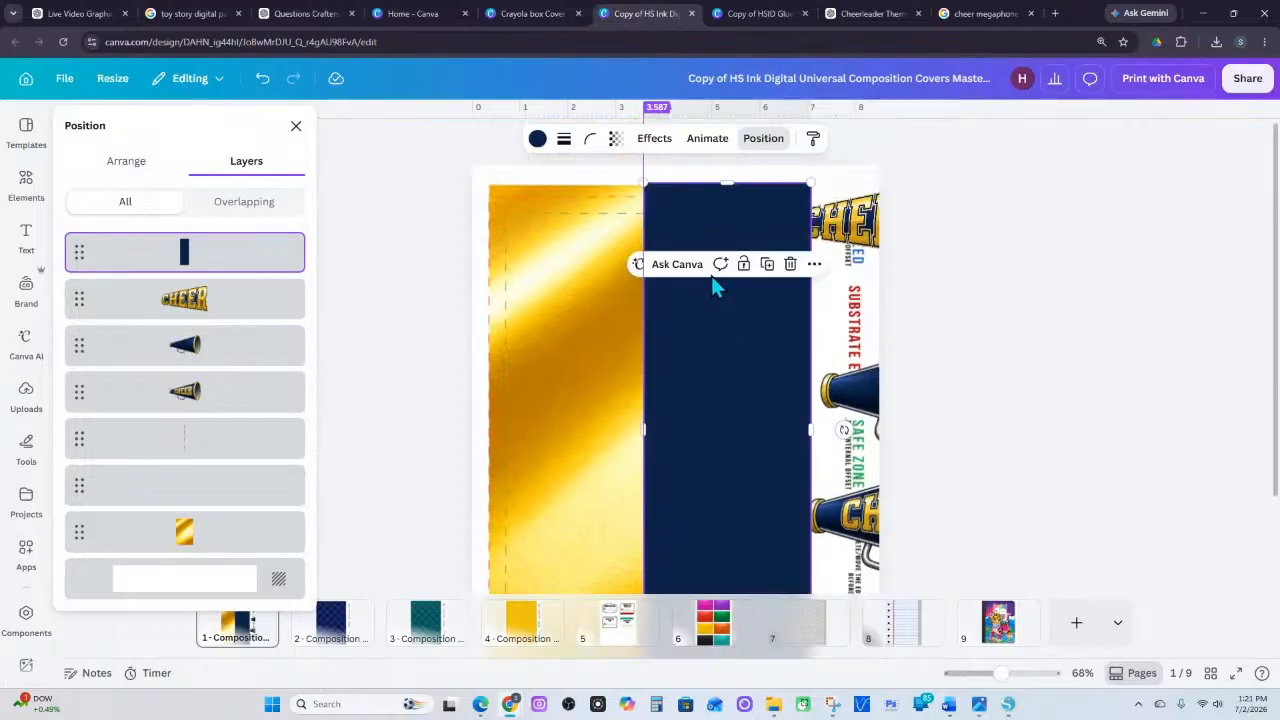
Lower the navy panel's top edge slightly to line up with the top of the gold background, then deselect the panel
{"action": "left_click_drag", "start_coordinate": [727, 187], "coordinate": [727, 189]}
{"action": "left_click", "coordinate": [1004, 278]}
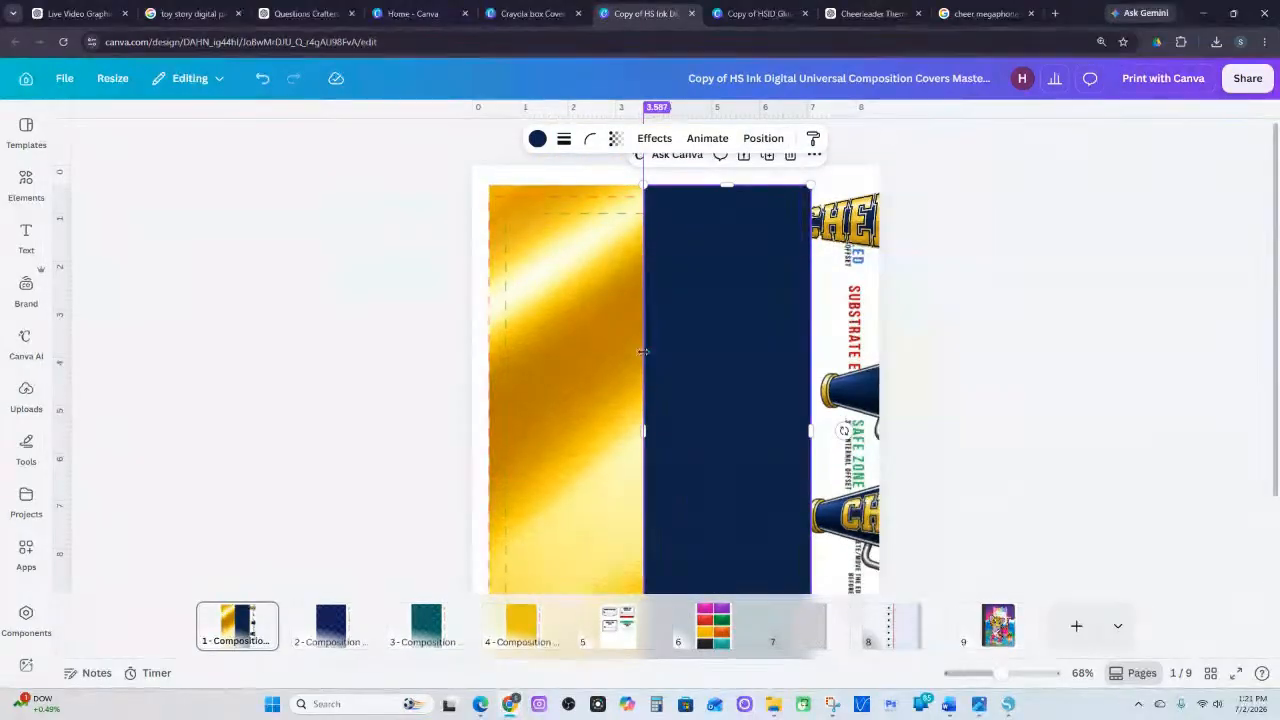
{"action": "key", "text": "Escape"}
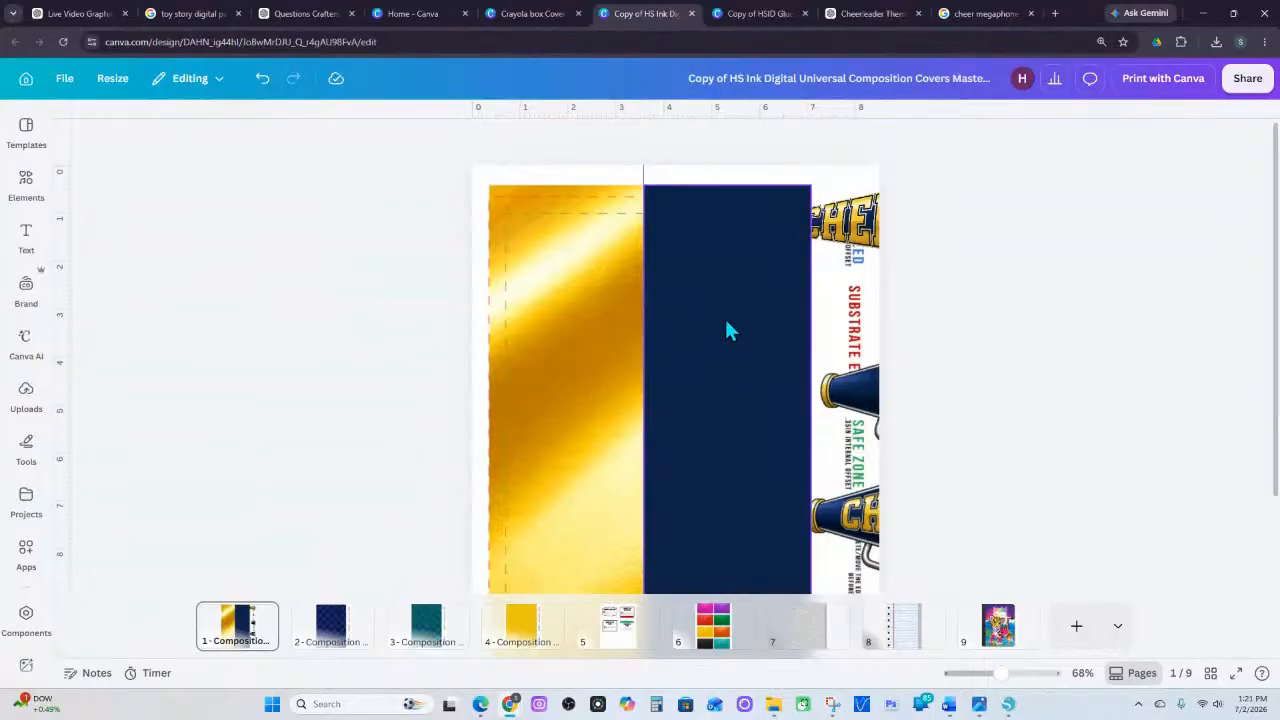
Duplicate the navy panel and narrow the copy into a strip about 1 in wide, centered on the vertical guide
{"action": "left_click", "coordinate": [727, 331]}
{"action": "right_click", "coordinate": [712, 228]}
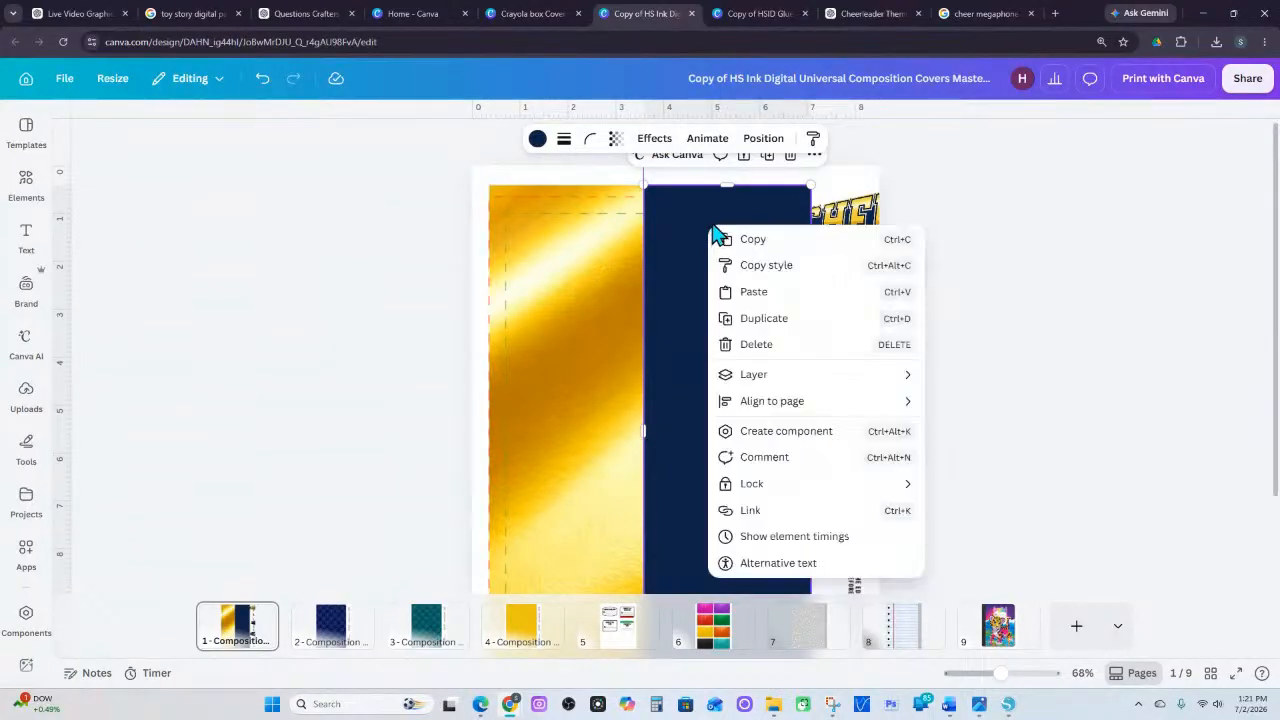
{"action": "left_click", "coordinate": [764, 320]}
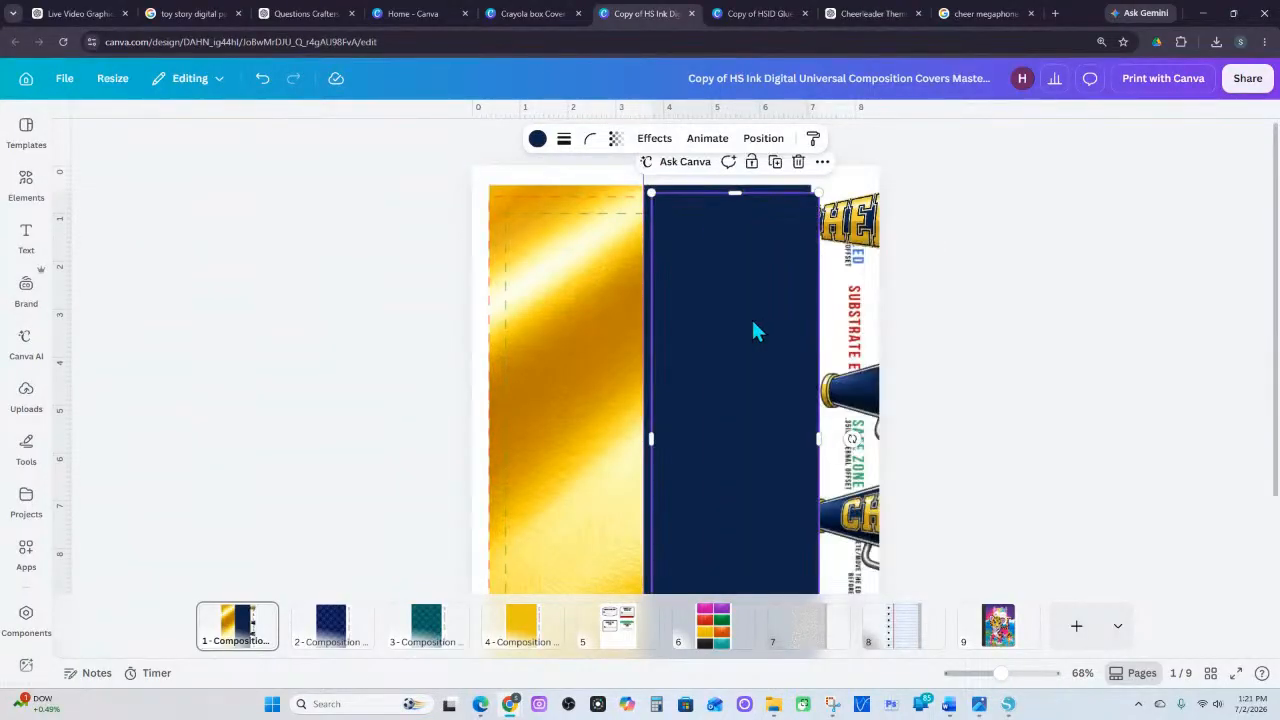
{"action": "left_click_drag", "start_coordinate": [751, 317], "coordinate": [632, 295]}
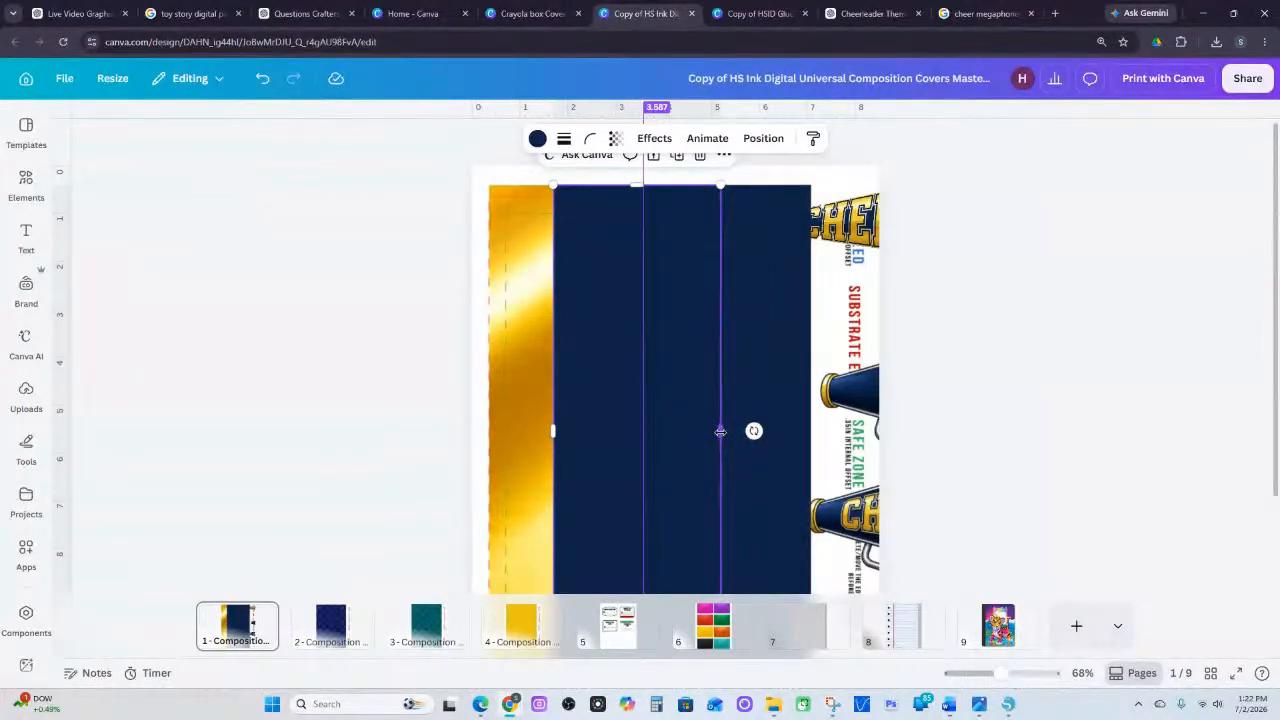
{"action": "left_click_drag", "start_coordinate": [720, 431], "coordinate": [663, 433]}
{"action": "left_click_drag", "start_coordinate": [652, 268], "coordinate": [658, 271]}
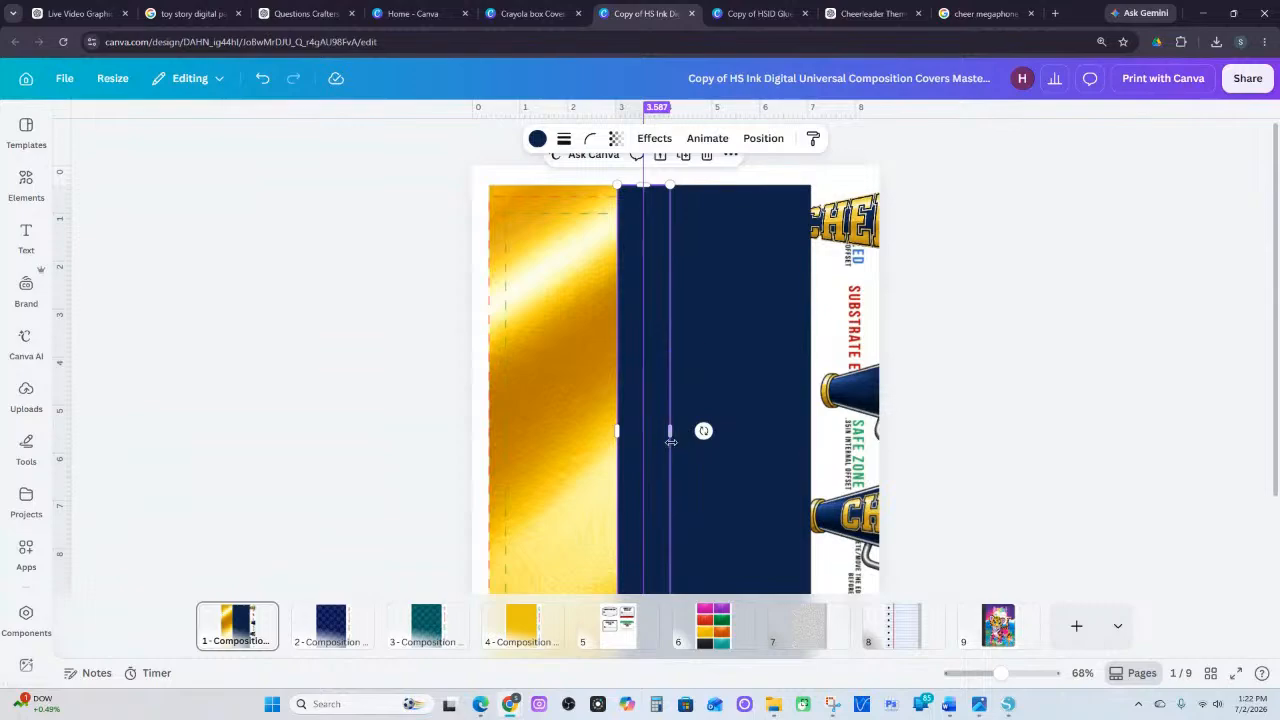
{"action": "key", "text": "Delete"}
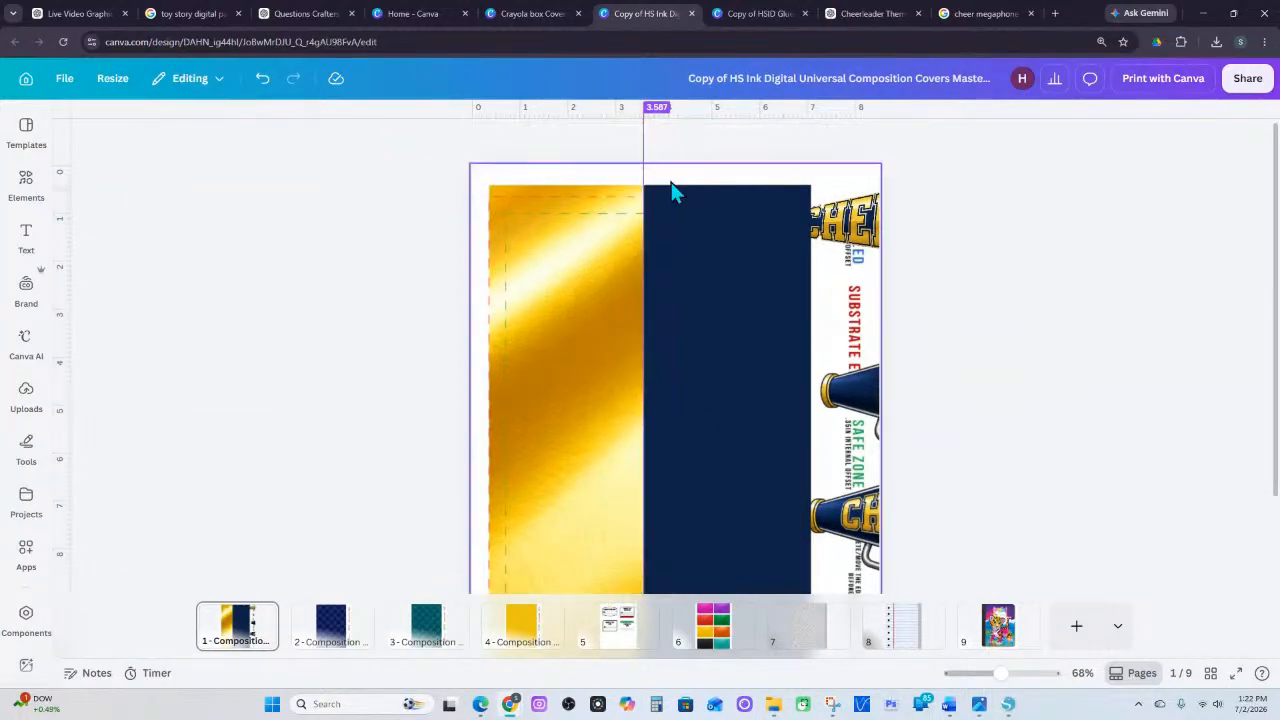
{"action": "key", "text": "ctrl+z"}
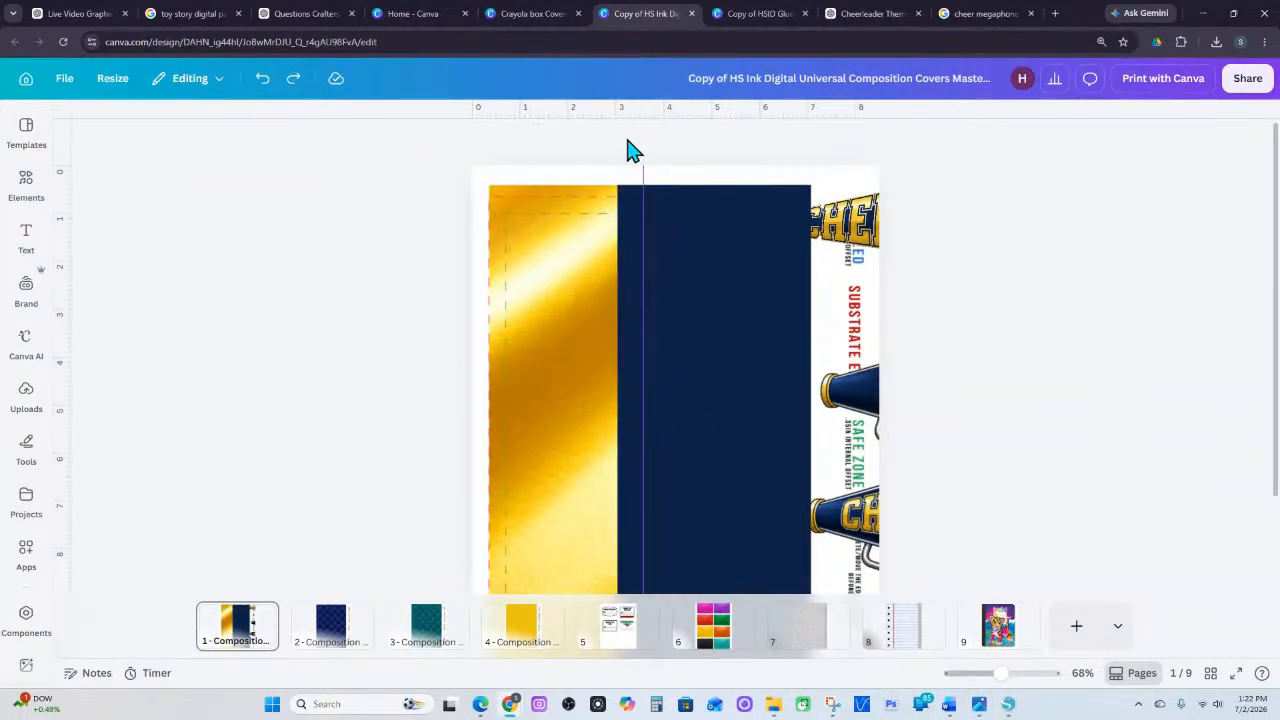
Duplicate the gold background and narrow the copy into a vertical strip slightly thinner than the navy strip, centered on the guide
{"action": "left_click", "coordinate": [534, 195]}
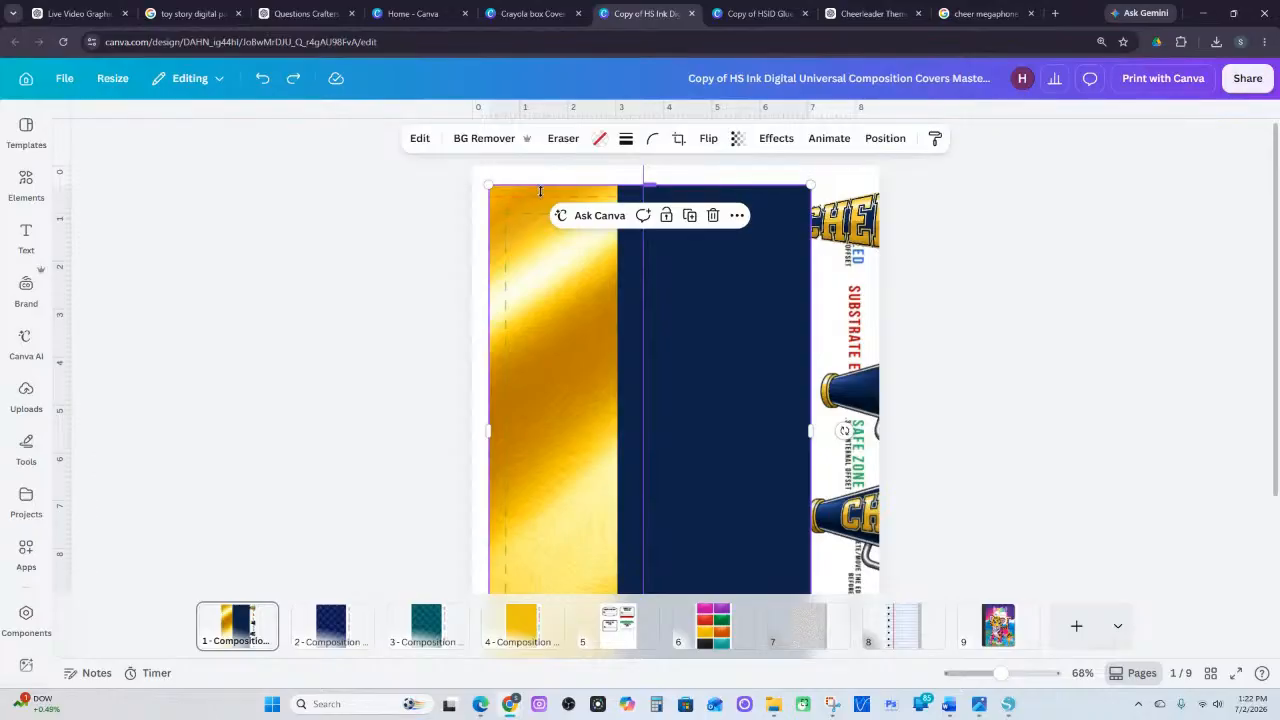
{"action": "left_click", "coordinate": [689, 215]}
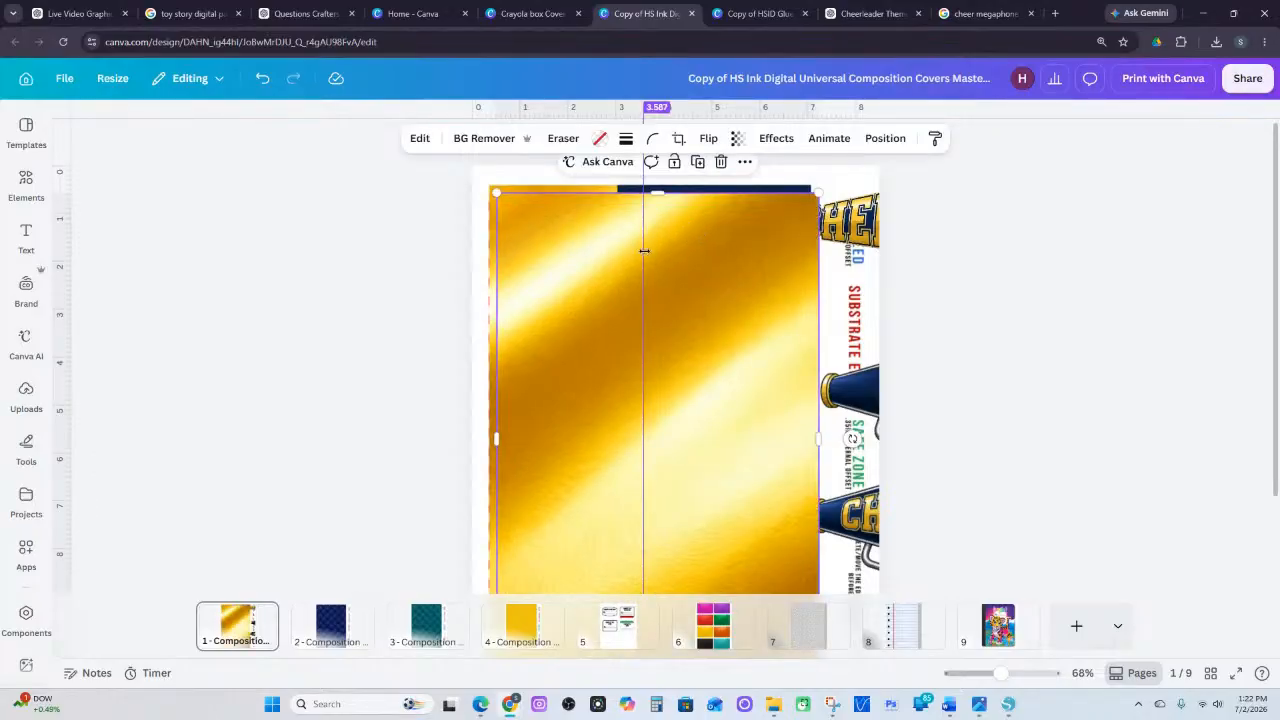
{"action": "left_click_drag", "start_coordinate": [644, 251], "coordinate": [662, 254]}
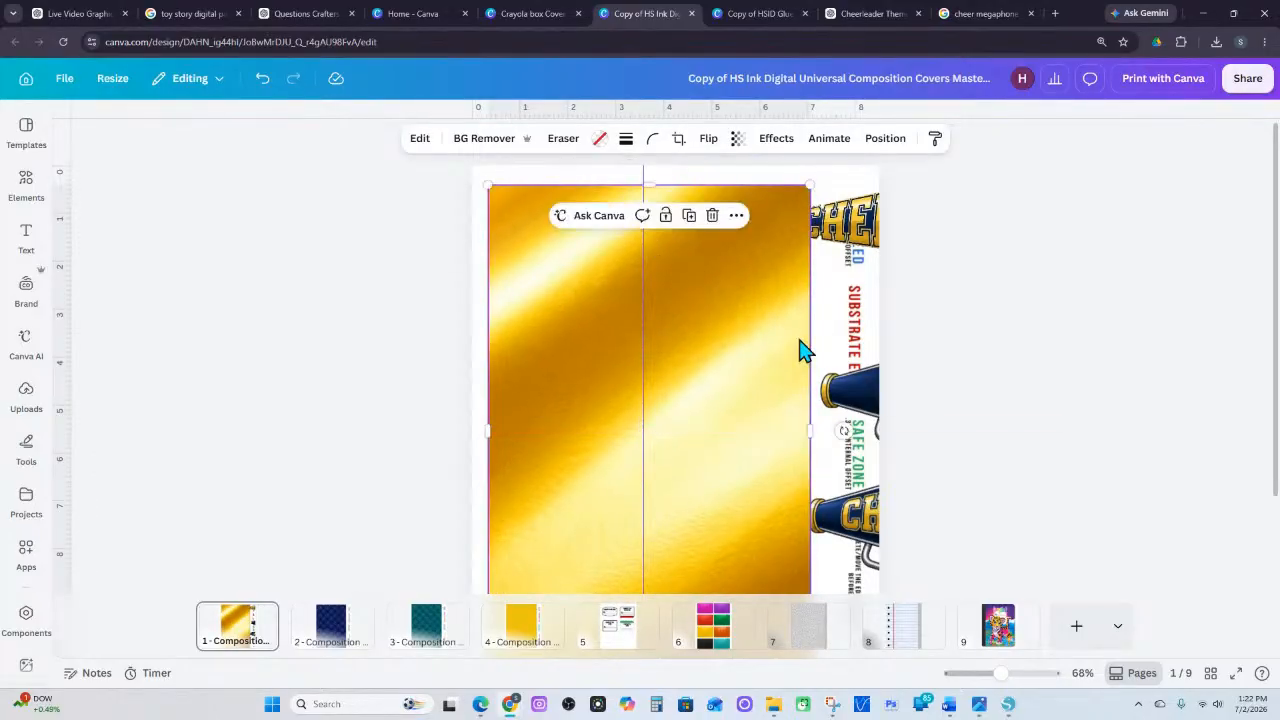
{"action": "left_click_drag", "start_coordinate": [784, 433], "coordinate": [672, 431]}
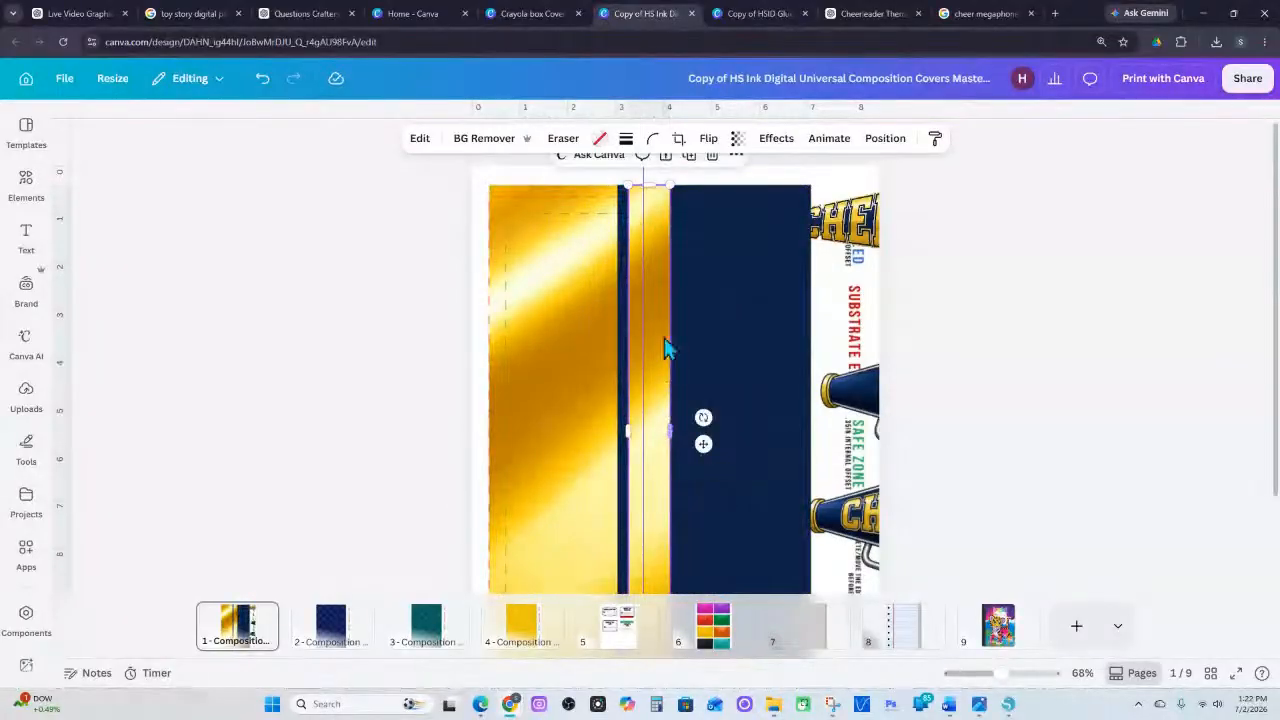
{"action": "left_click_drag", "start_coordinate": [657, 268], "coordinate": [655, 268]}
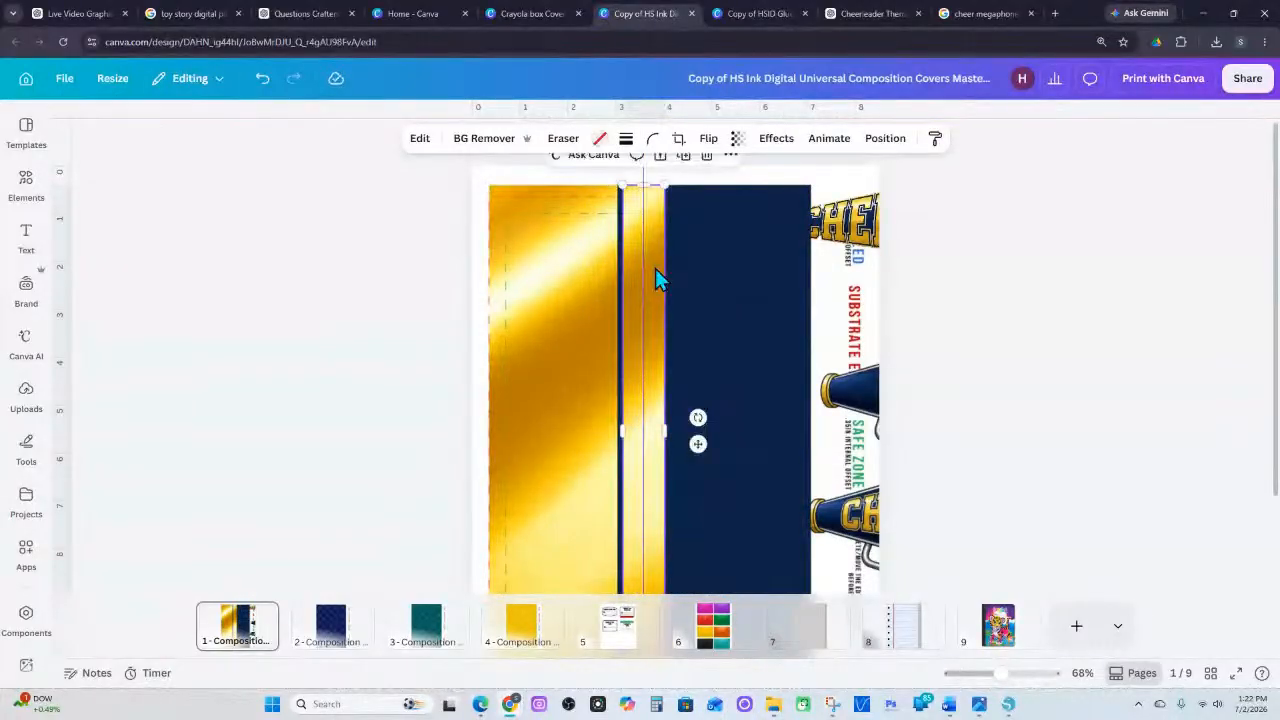
Move the narrow navy strip above the gold strip in the layer order and recolor it white
{"action": "left_click", "coordinate": [890, 145]}
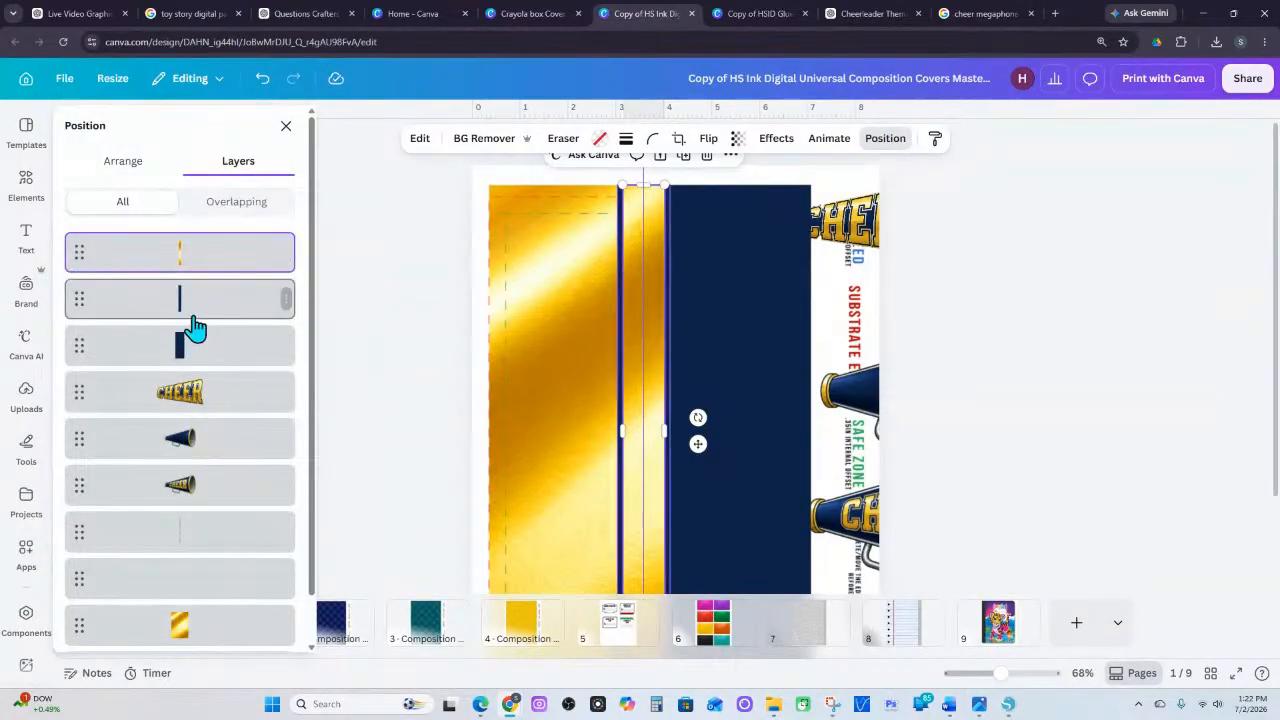
{"action": "left_click_drag", "start_coordinate": [186, 294], "coordinate": [186, 241]}
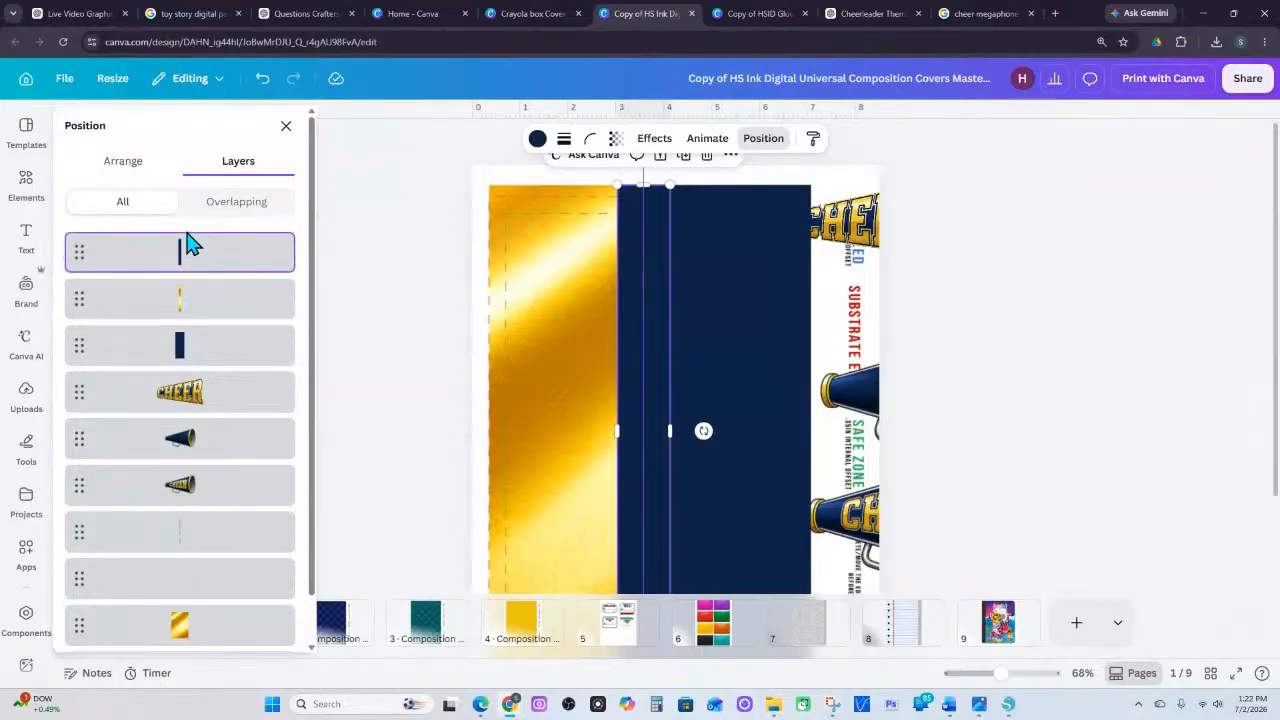
{"action": "left_click", "coordinate": [537, 142]}
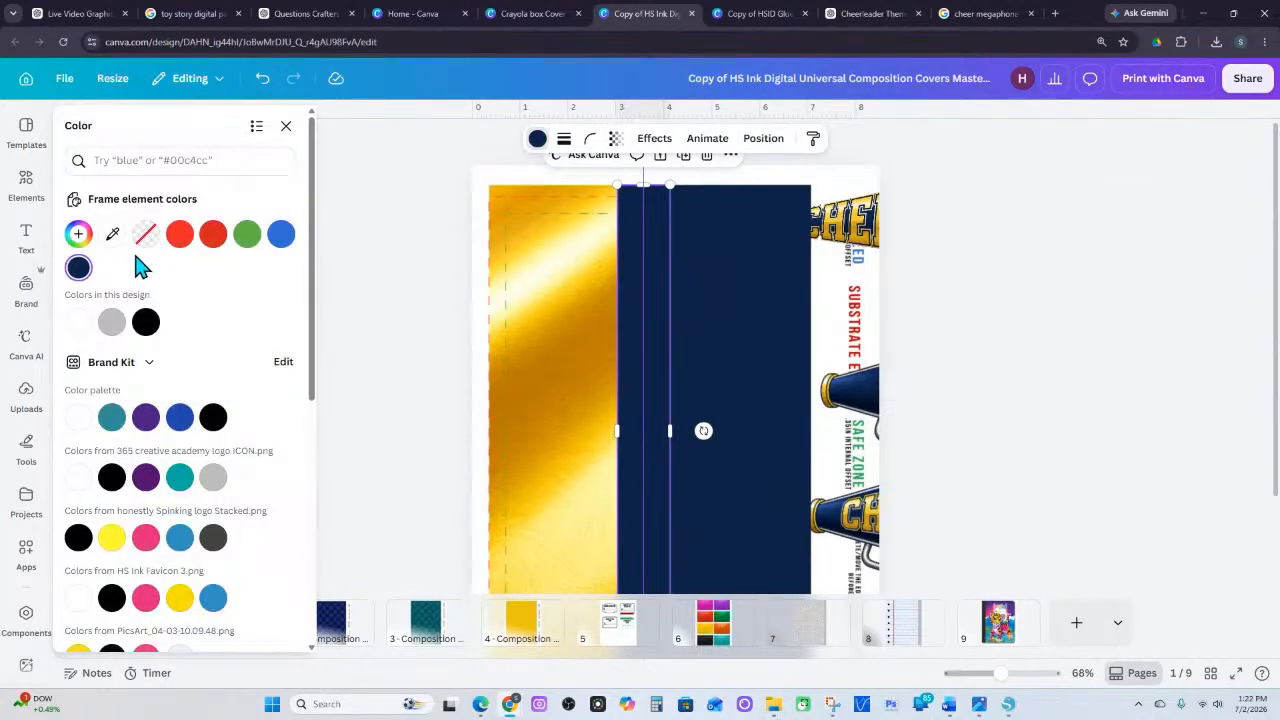
{"action": "left_click", "coordinate": [79, 323]}
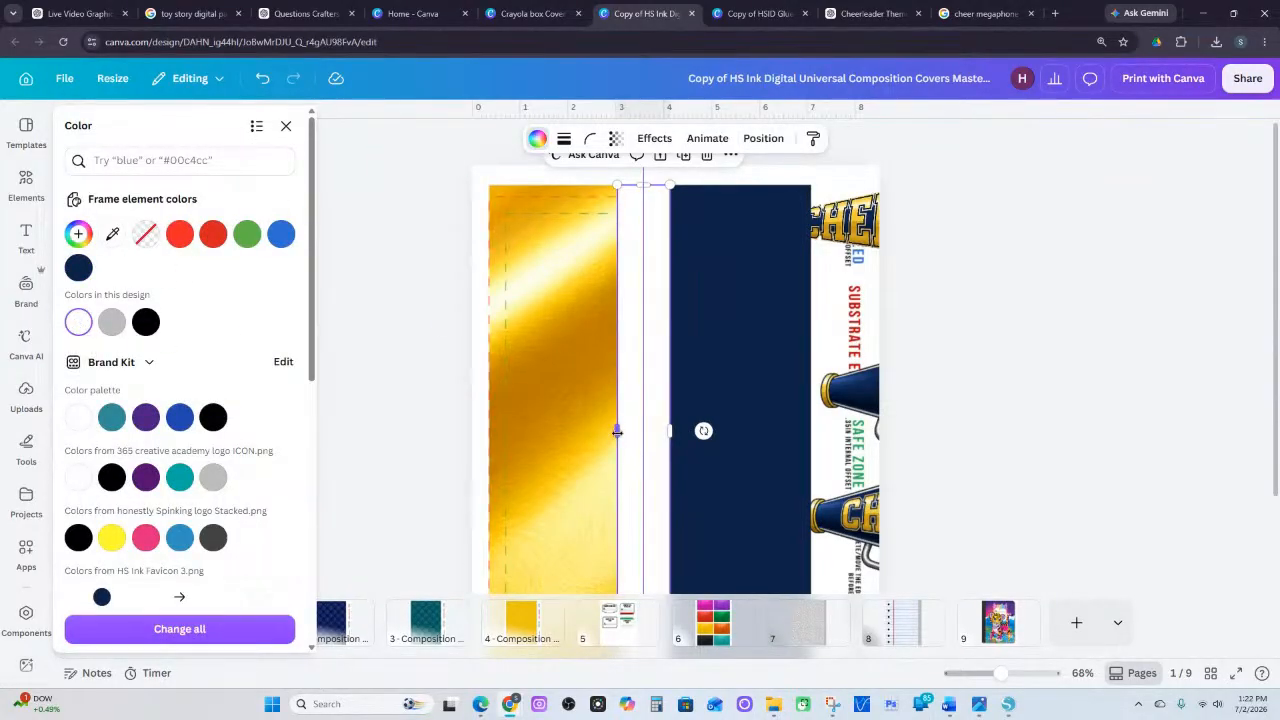
Narrow the white strip evenly about the center guide, leaving a thin gold edge on both sides
{"action": "left_click_drag", "start_coordinate": [617, 431], "coordinate": [628, 431]}
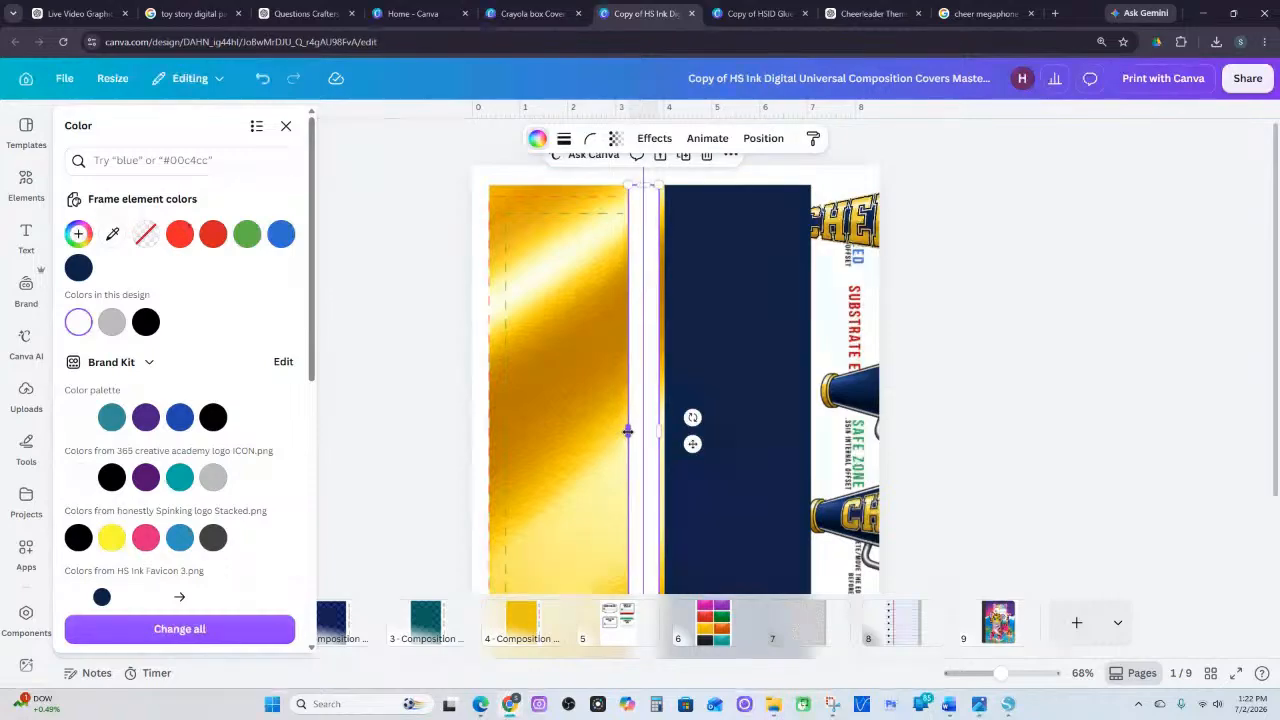
{"action": "key", "text": "Escape"}
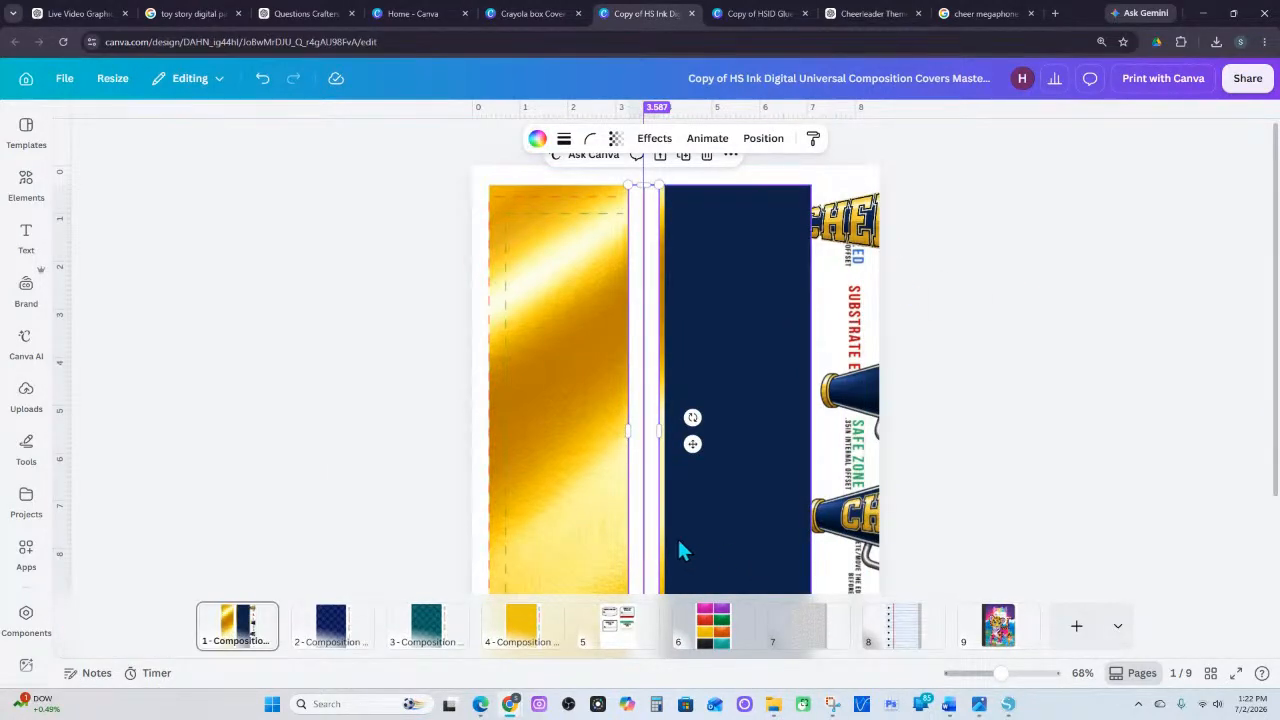
{"action": "left_click", "coordinate": [1157, 306]}
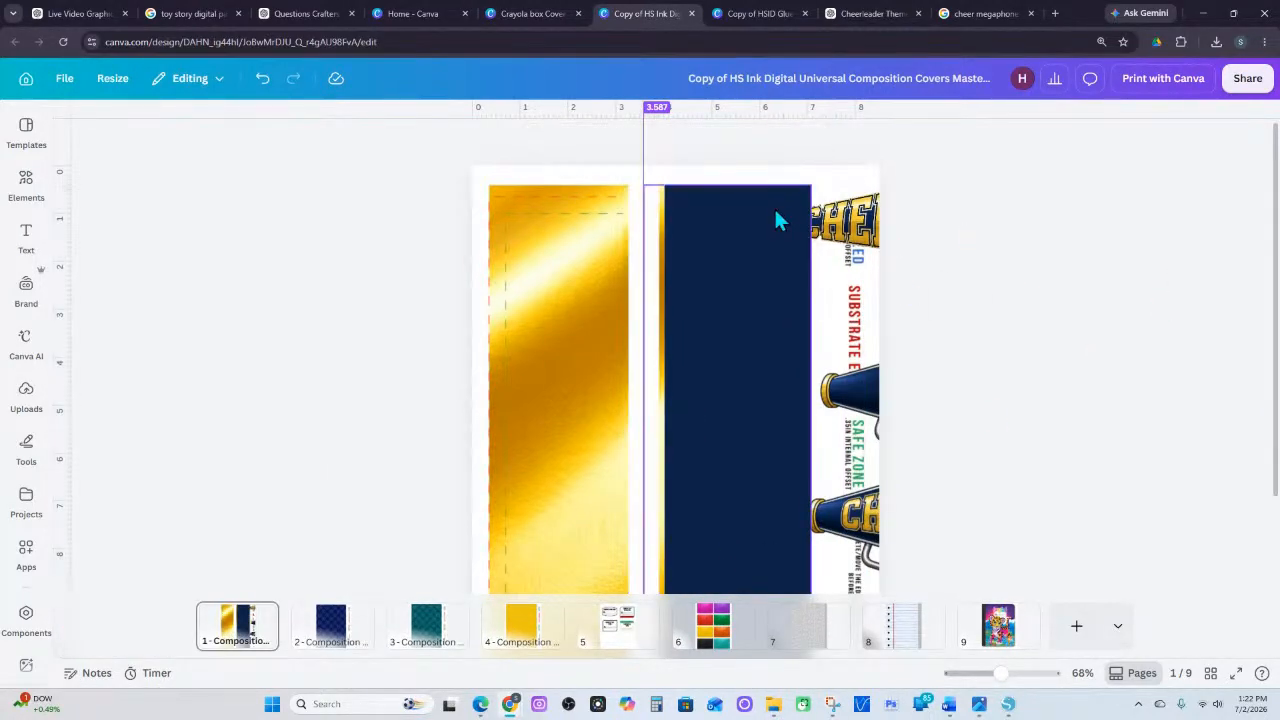
Try a black fill on the gold strip behind the white strip, and undo it
{"action": "left_click", "coordinate": [664, 210]}
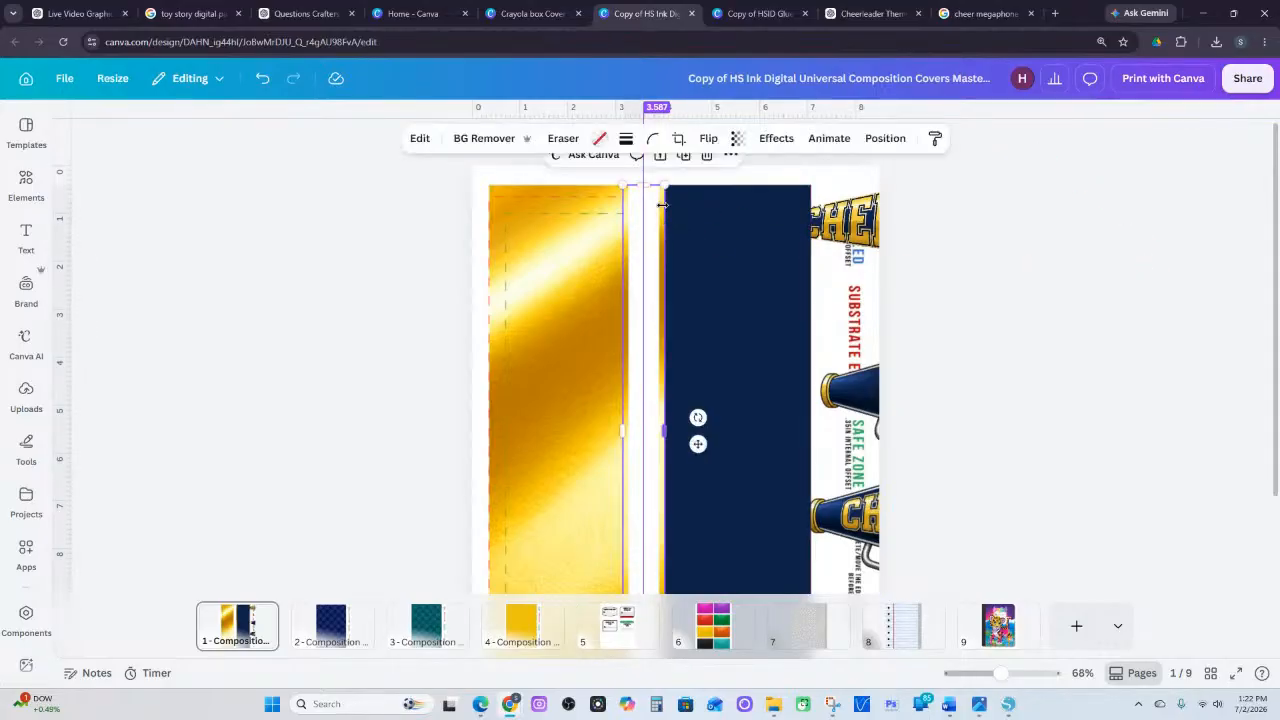
{"action": "left_click", "coordinate": [420, 140]}
{"action": "scroll", "coordinate": [532, 402], "scroll_direction": "down", "scroll_amount": 2}
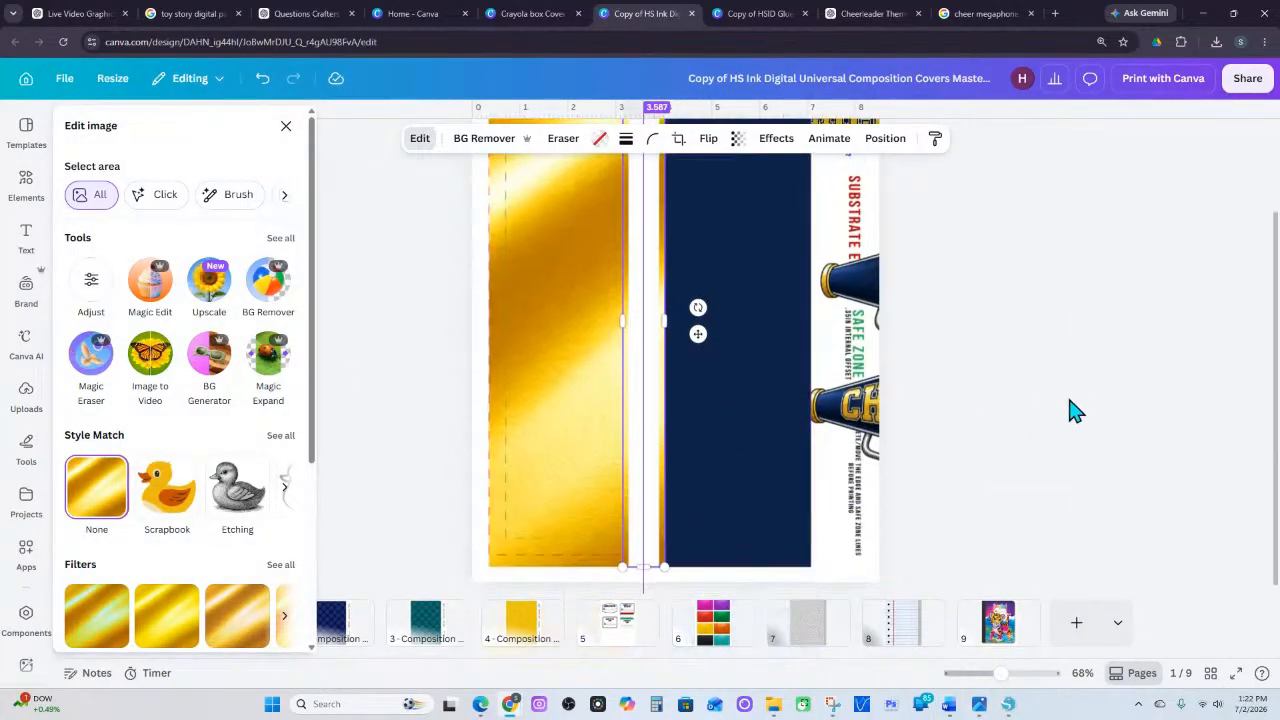
{"action": "key", "text": "Escape"}
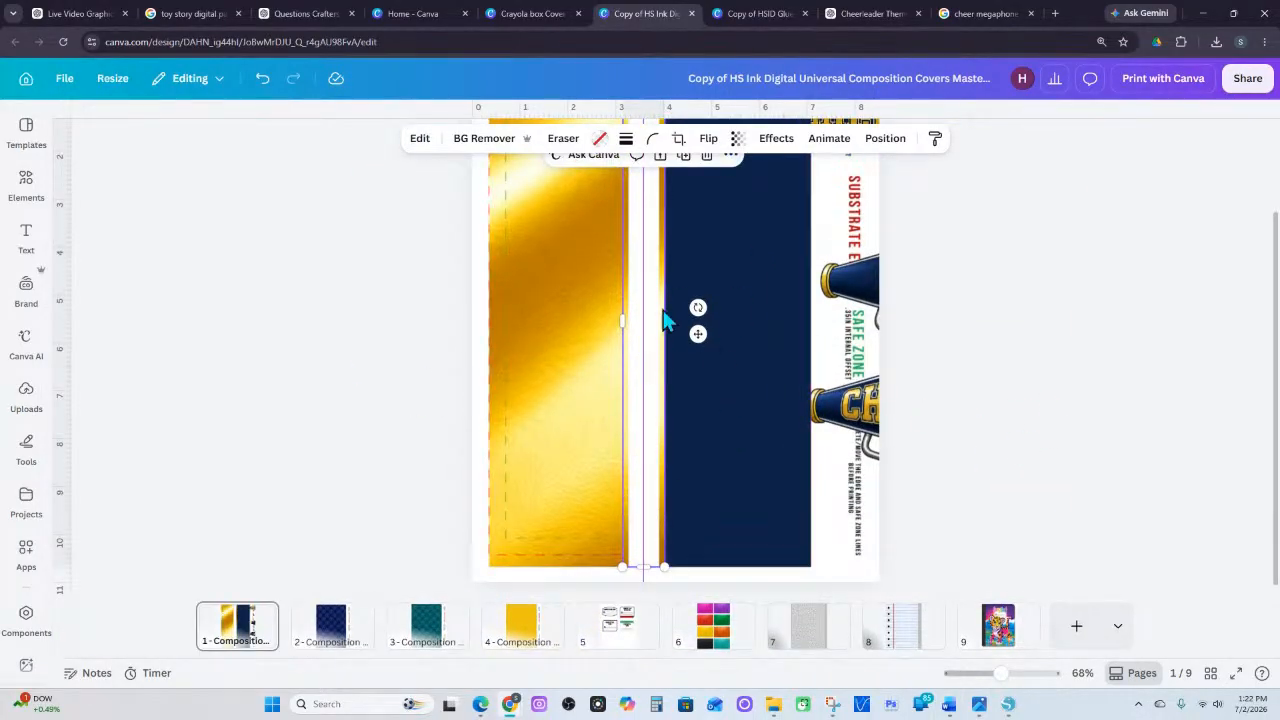
{"action": "left_click", "coordinate": [601, 140]}
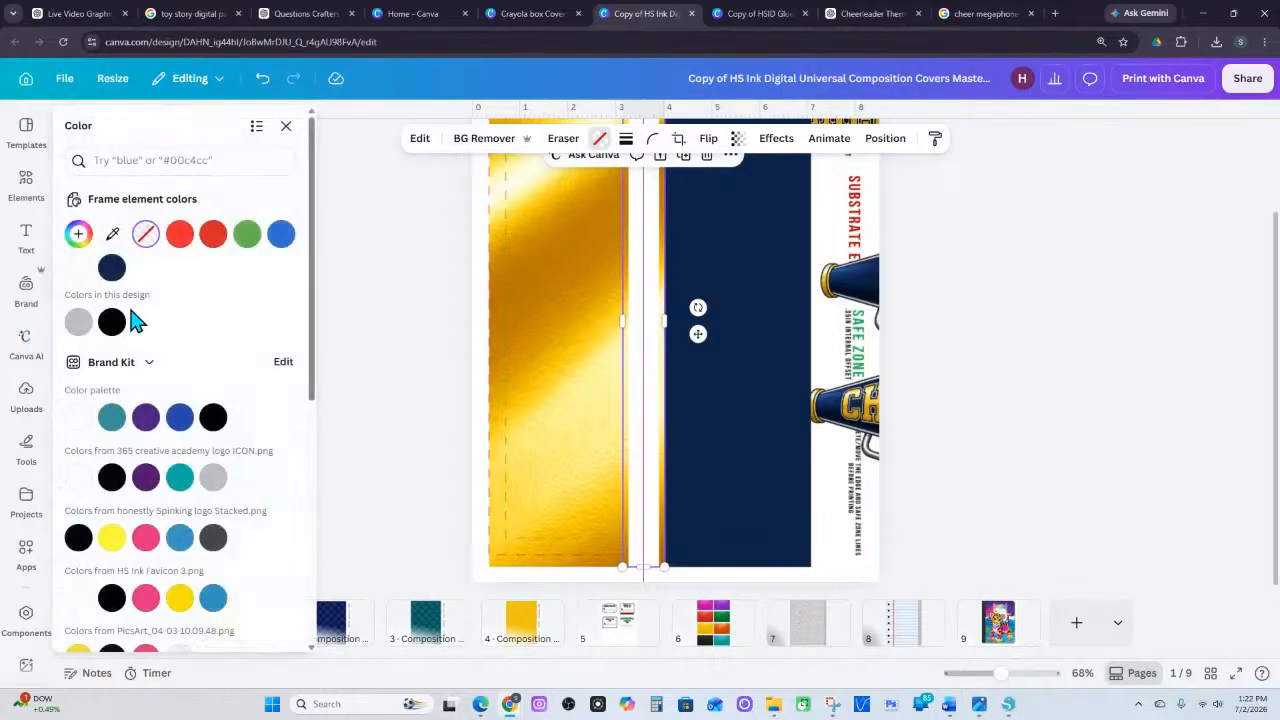
{"action": "left_click", "coordinate": [111, 322]}
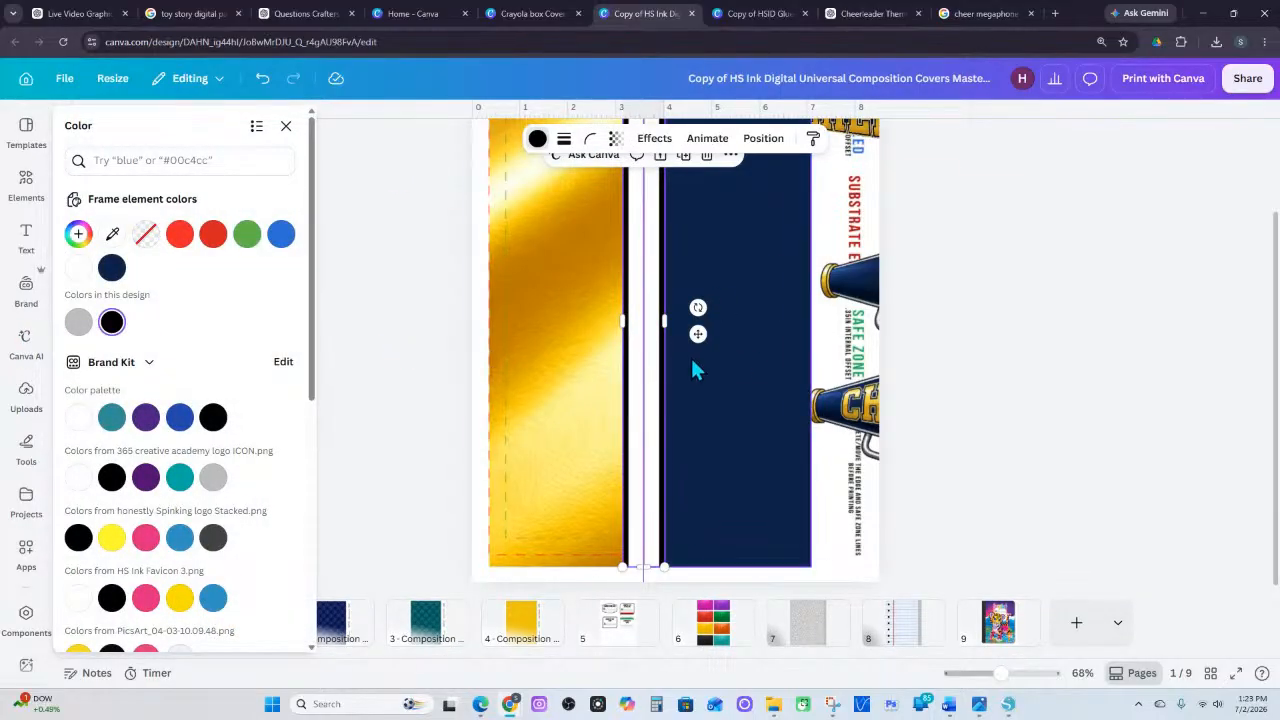
{"action": "key", "text": "ctrl+z"}
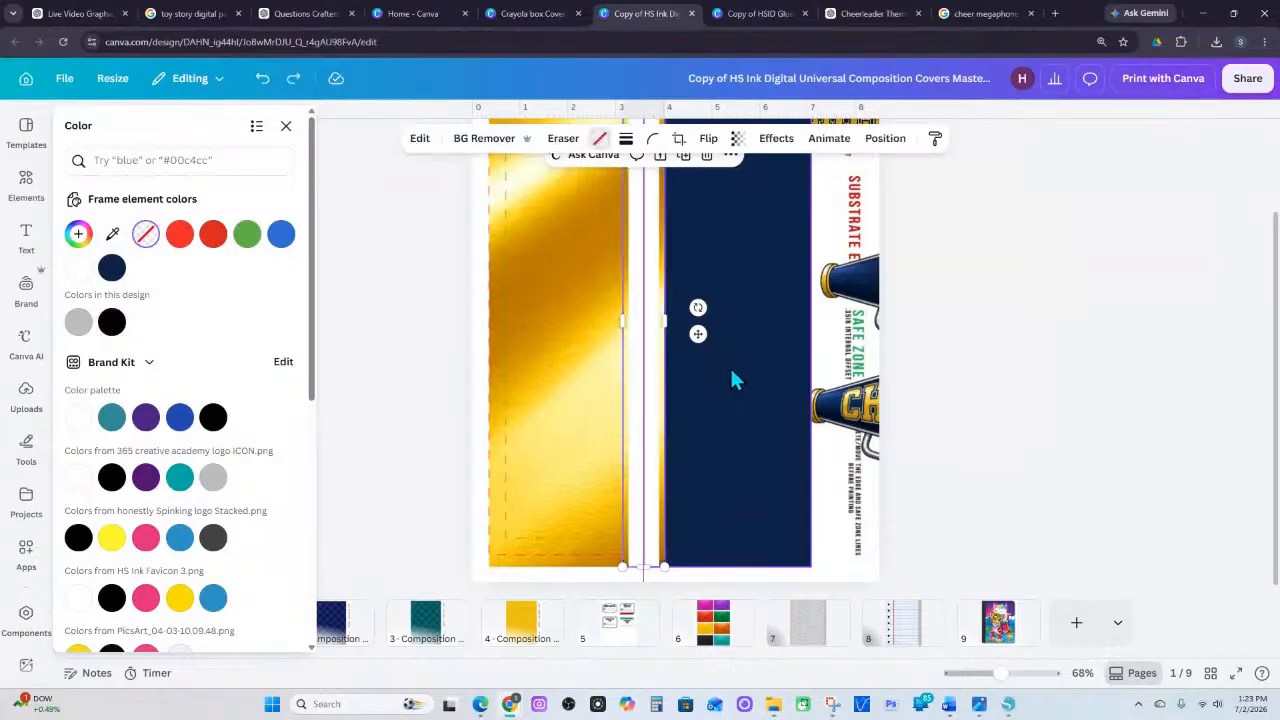
{"action": "left_click", "coordinate": [1067, 372]}
{"action": "scroll", "coordinate": [721, 367], "scroll_direction": "up", "scroll_amount": 1}
{"action": "scroll", "coordinate": [725, 377], "scroll_direction": "up", "scroll_amount": 2}
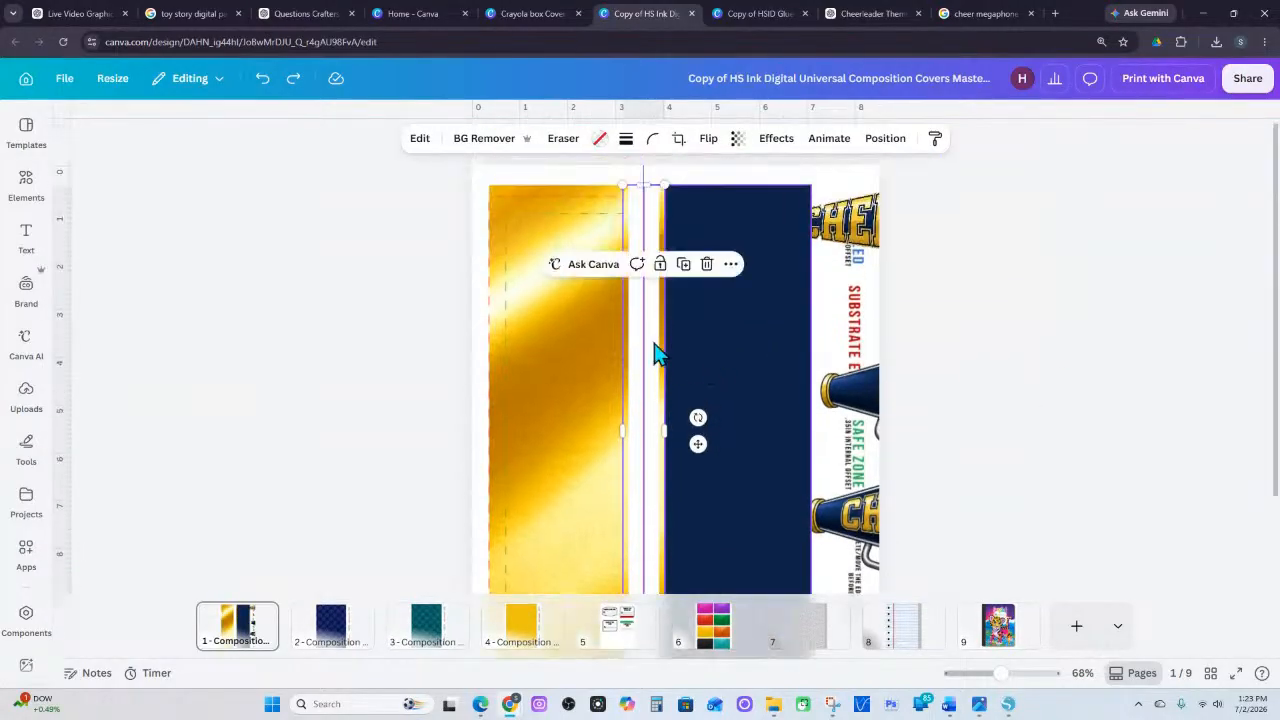
{"action": "left_click", "coordinate": [1150, 265]}
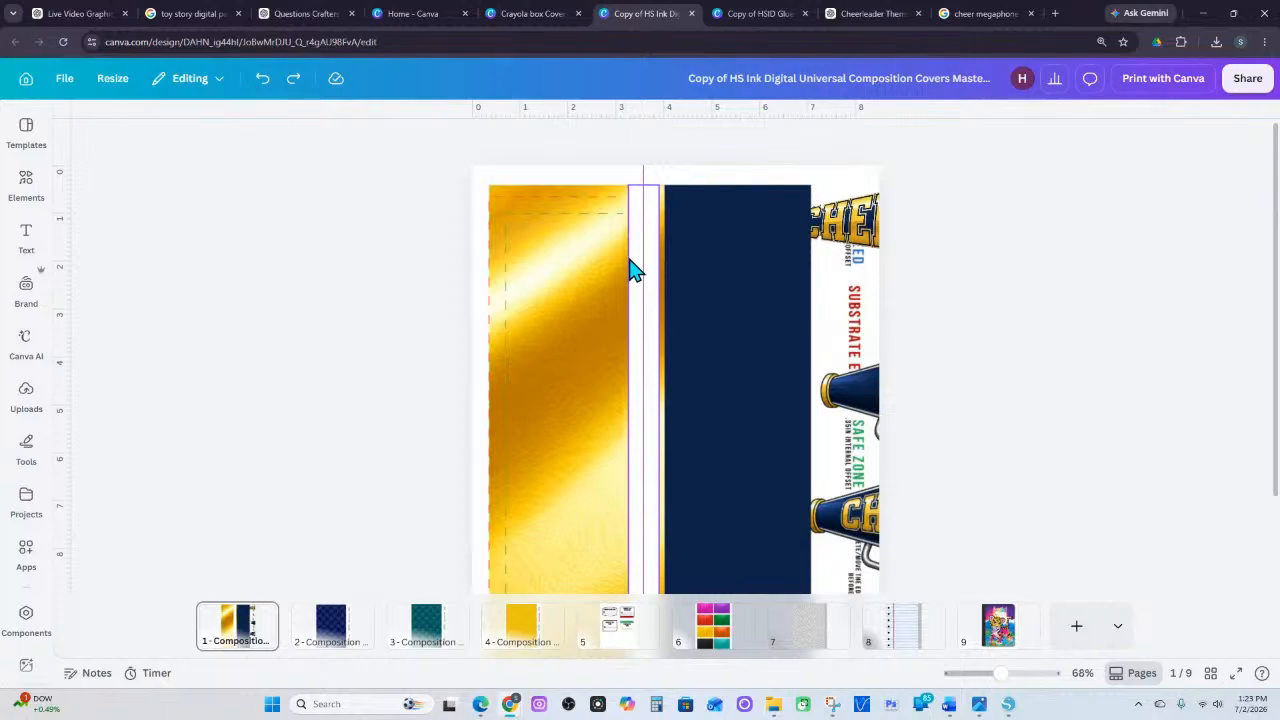
Move the dashed safe-zone outline to the top of the page's layer order, above the strips and the navy panel
{"action": "scroll", "coordinate": [725, 252], "scroll_direction": "down", "scroll_amount": 1}
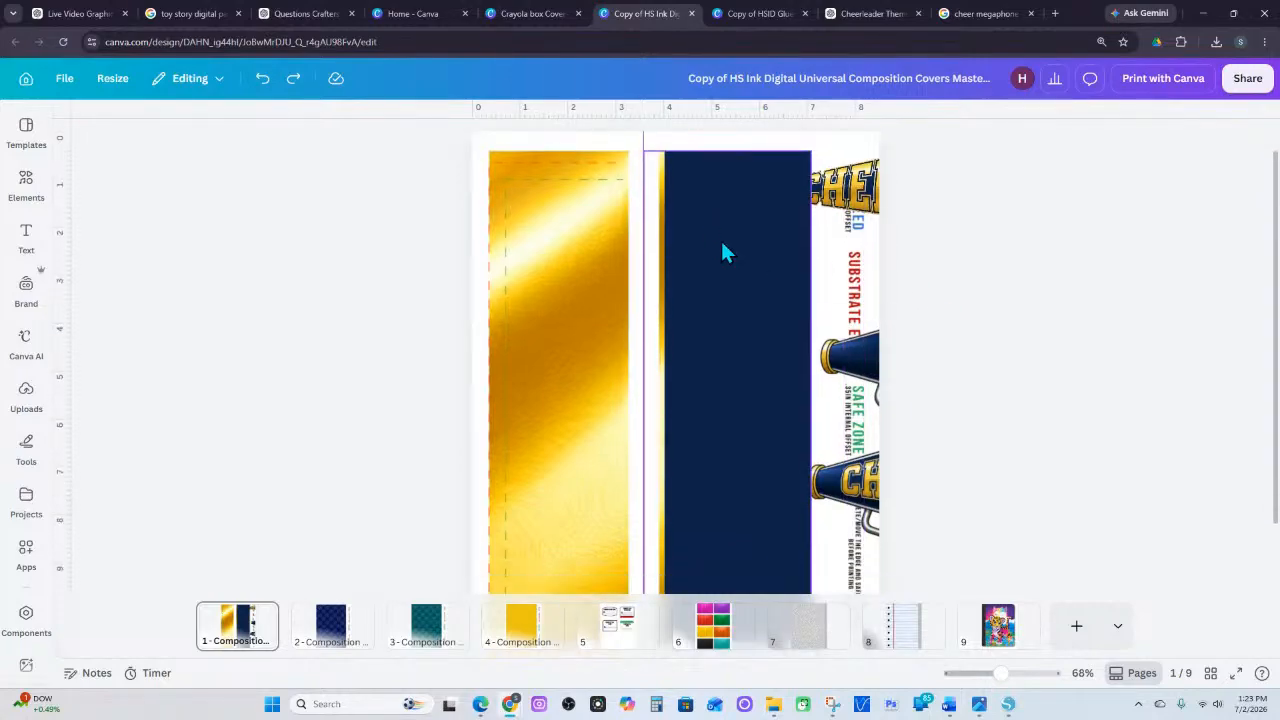
{"action": "scroll", "coordinate": [730, 260], "scroll_direction": "down", "scroll_amount": 1}
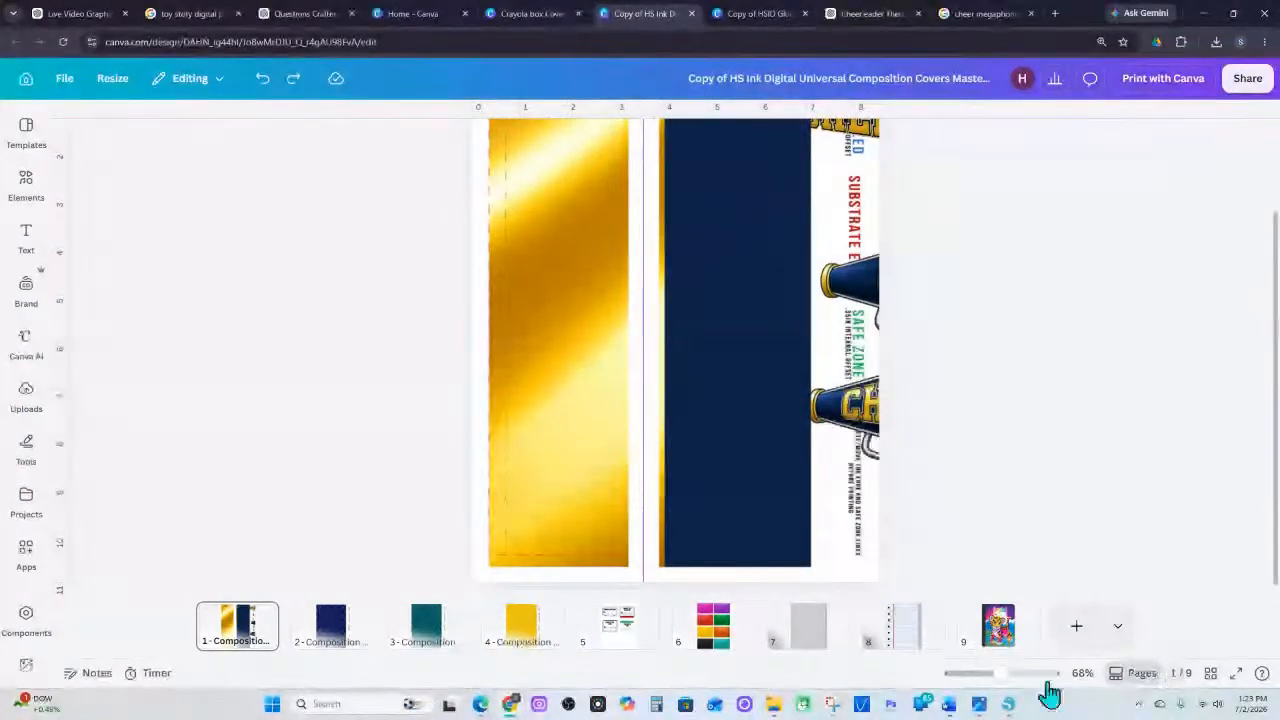
{"action": "left_click_drag", "start_coordinate": [1000, 674], "coordinate": [986, 674]}
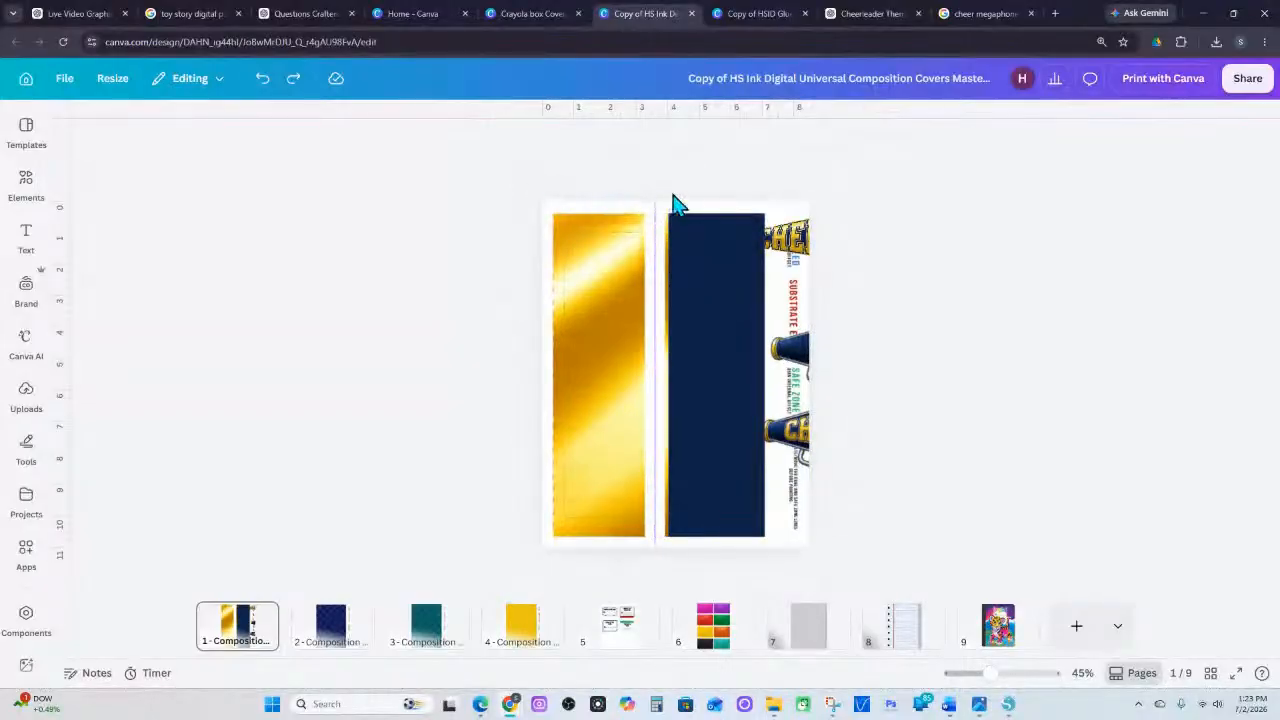
{"action": "left_click", "coordinate": [590, 232]}
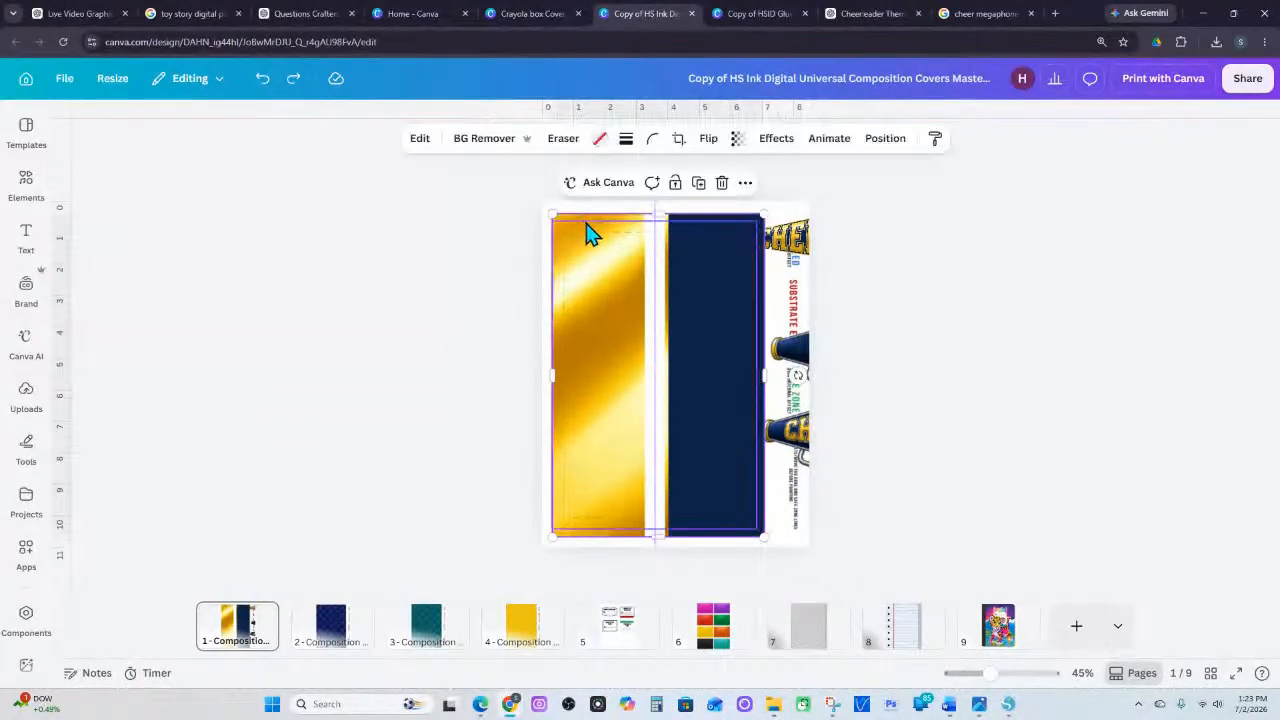
{"action": "left_click", "coordinate": [885, 138]}
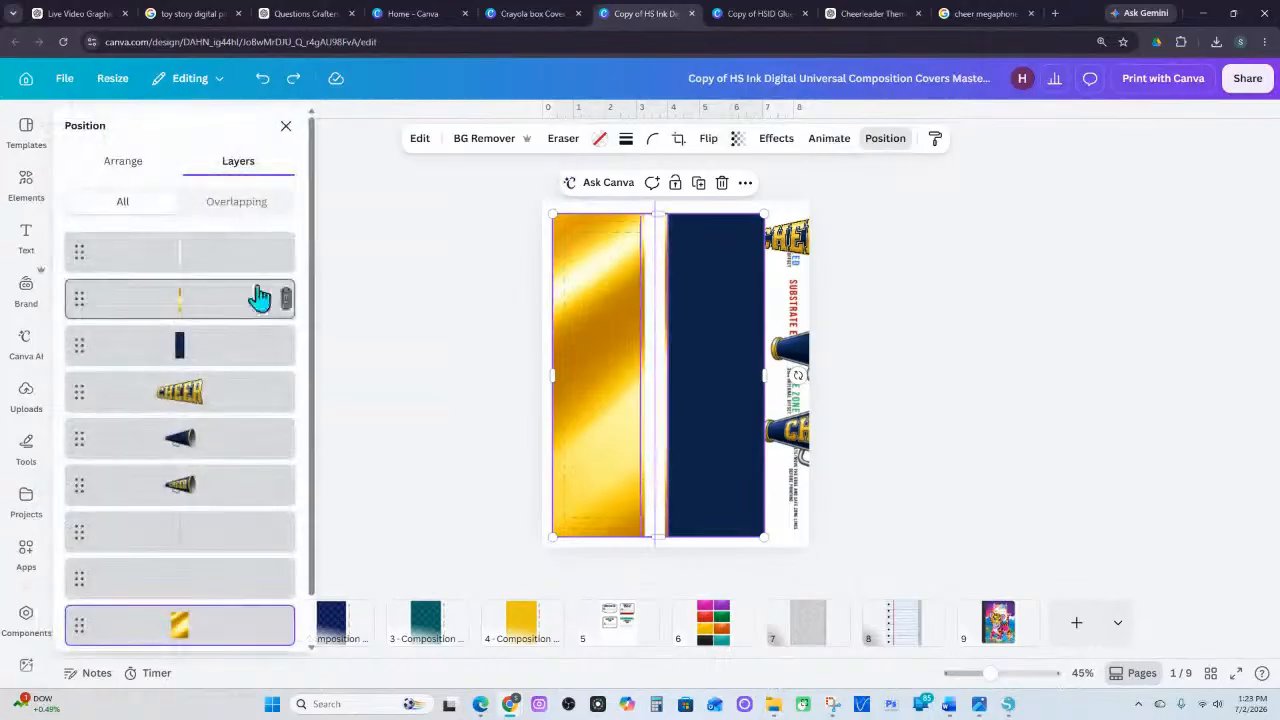
{"action": "left_click", "coordinate": [200, 595]}
{"action": "left_click_drag", "start_coordinate": [200, 595], "coordinate": [203, 257]}
{"action": "left_click", "coordinate": [982, 280]}
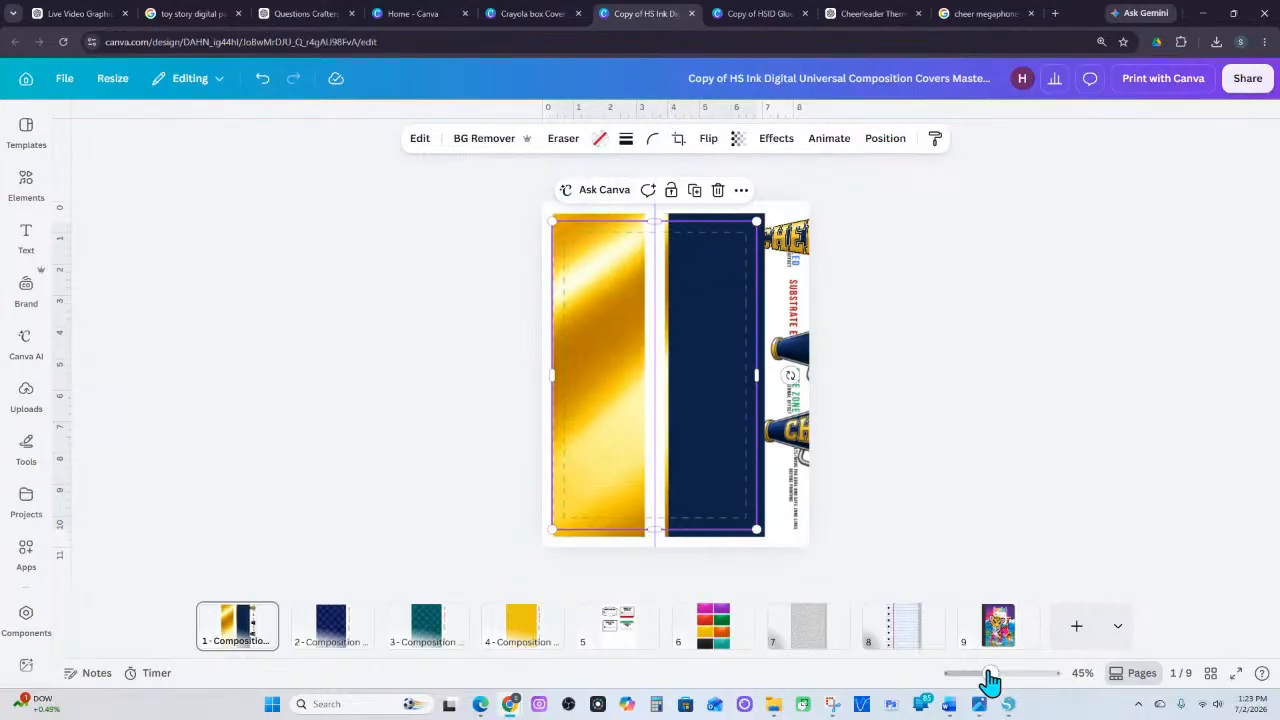
{"action": "left_click_drag", "start_coordinate": [988, 673], "coordinate": [1012, 673]}
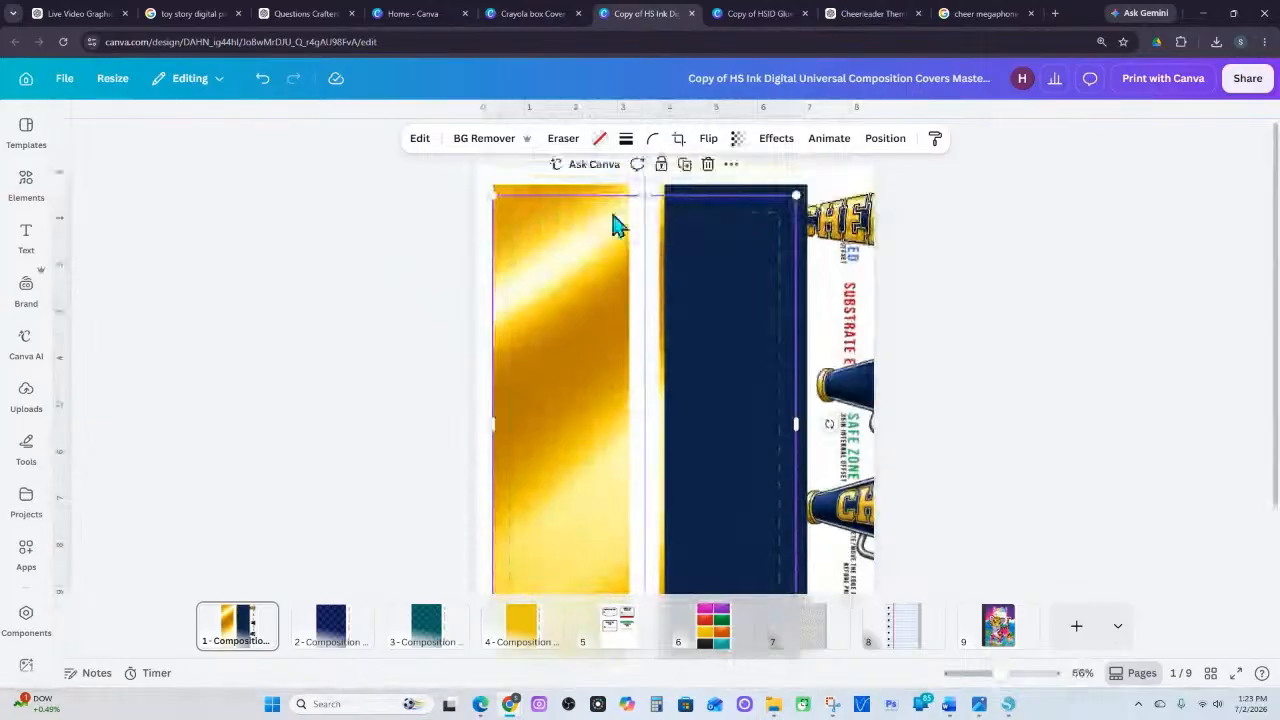
Select the gold panel, white stripe and navy panel together without the cheer artwork, and lock them in place
{"action": "left_click_drag", "start_coordinate": [451, 162], "coordinate": [808, 200]}
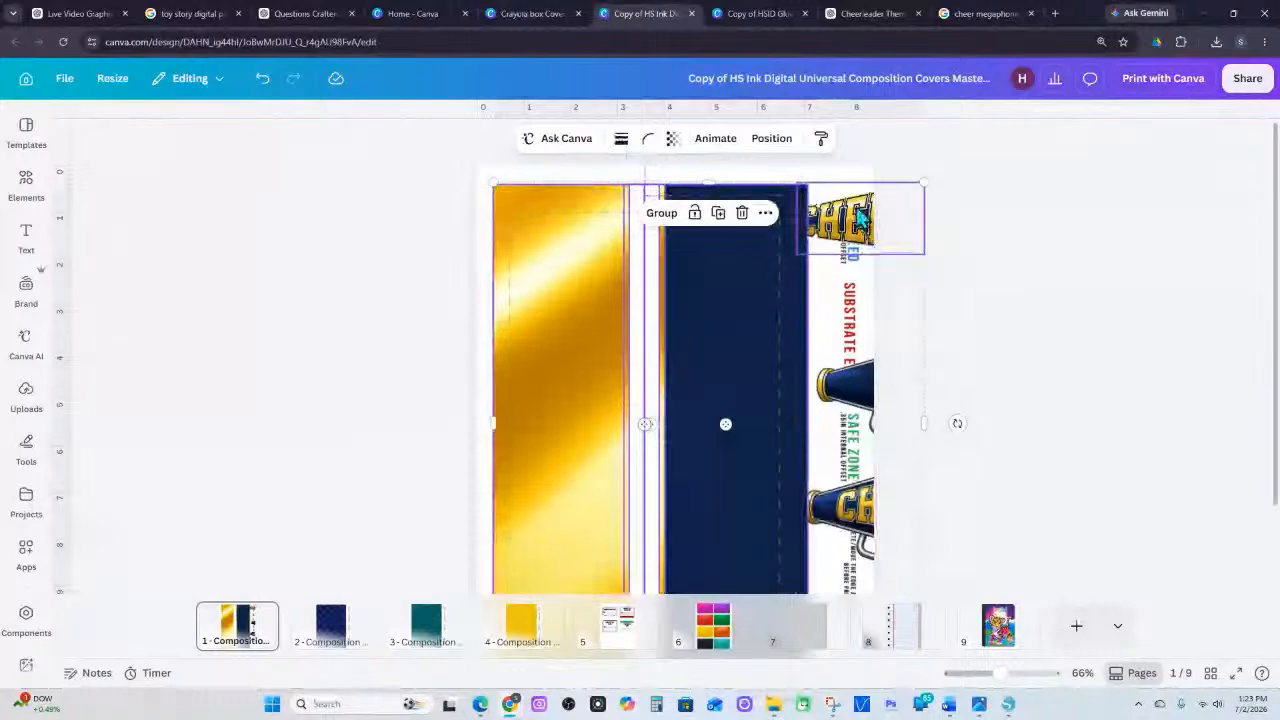
{"action": "left_click", "coordinate": [886, 234]}
{"action": "left_click", "coordinate": [874, 238]}
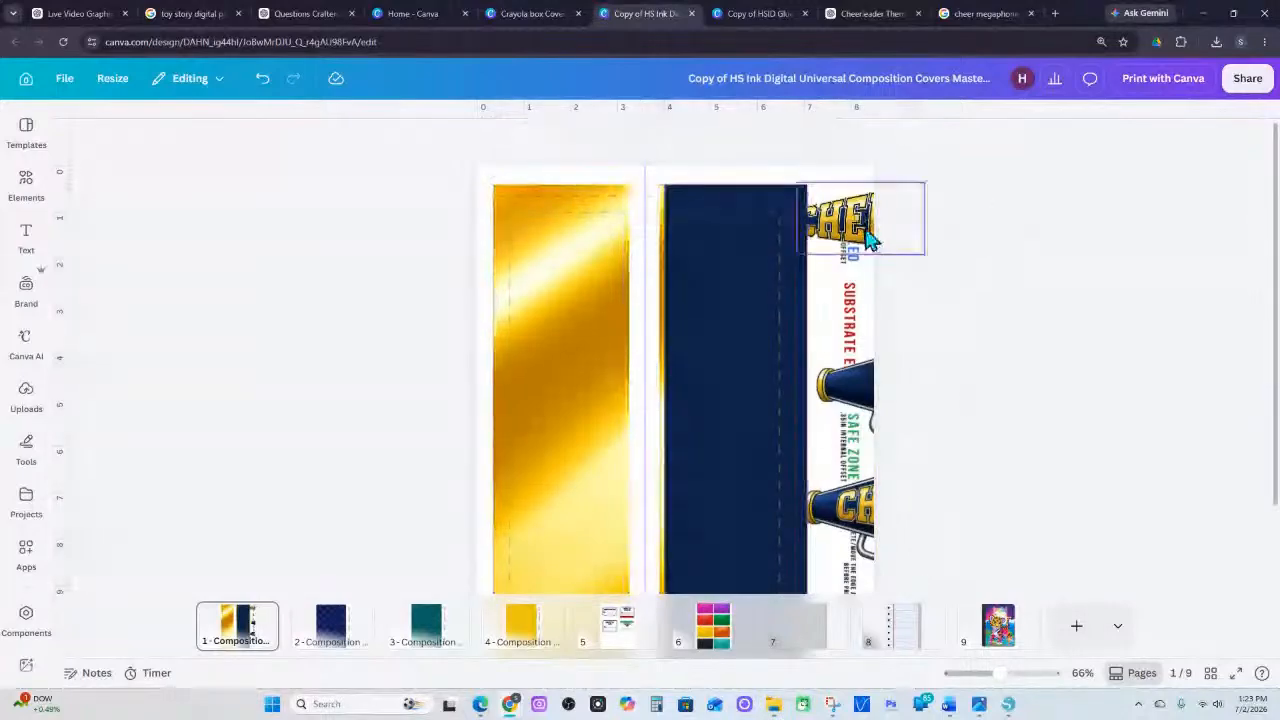
{"action": "left_click_drag", "start_coordinate": [444, 161], "coordinate": [714, 187]}
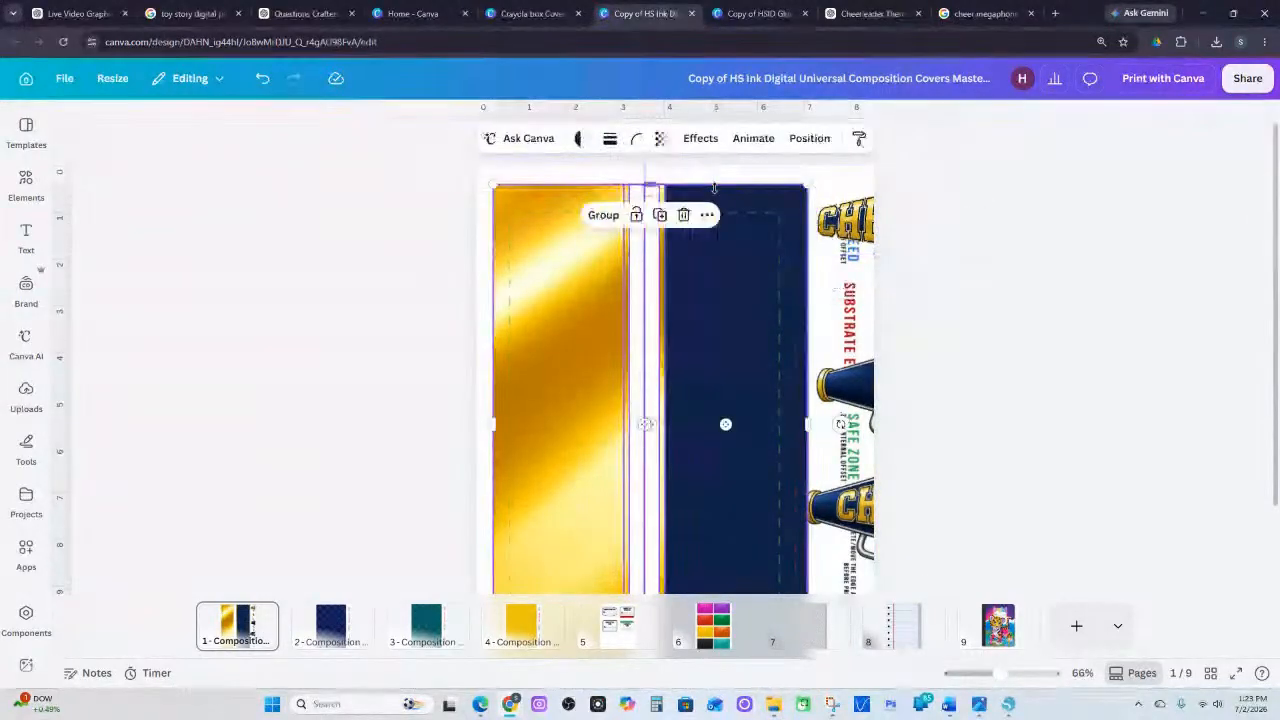
{"action": "left_click", "coordinate": [636, 218]}
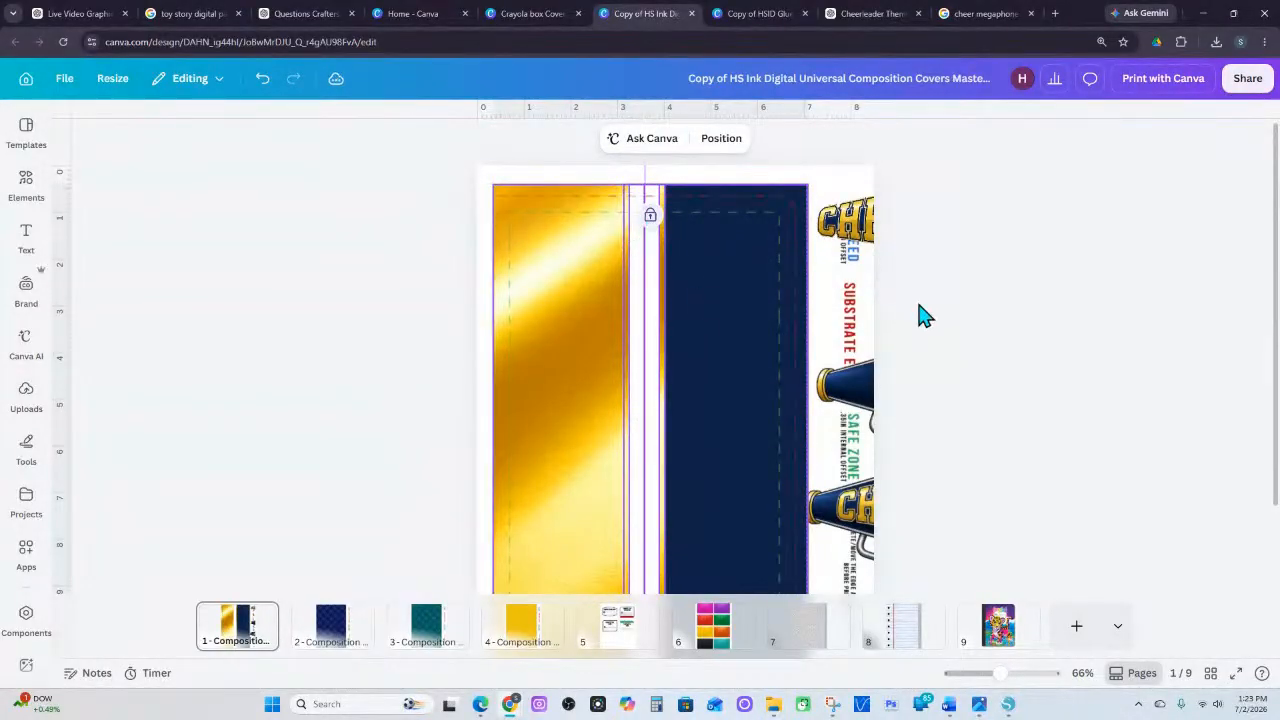
Move the CHEER lettering clear of the navy panel's edge, and lock the dashed safe-zone outline
{"action": "left_click", "coordinate": [847, 238]}
{"action": "left_click_drag", "start_coordinate": [849, 238], "coordinate": [864, 209]}
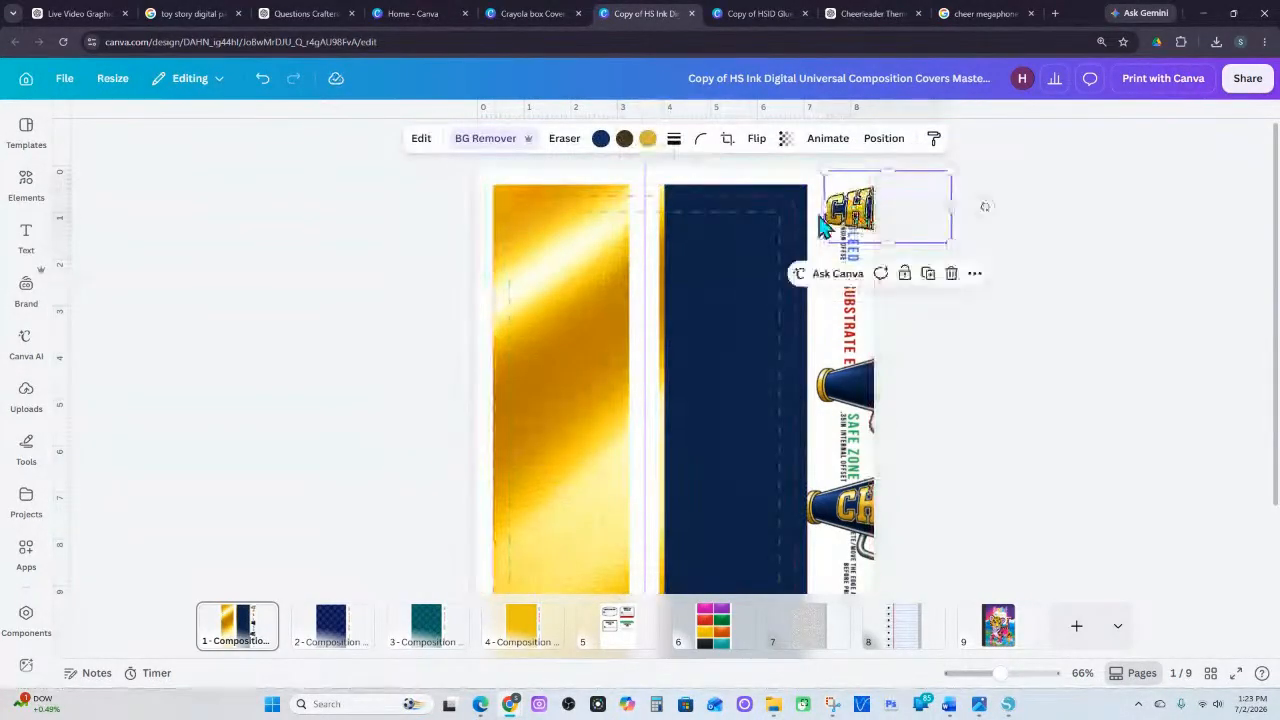
{"action": "left_click", "coordinate": [617, 210]}
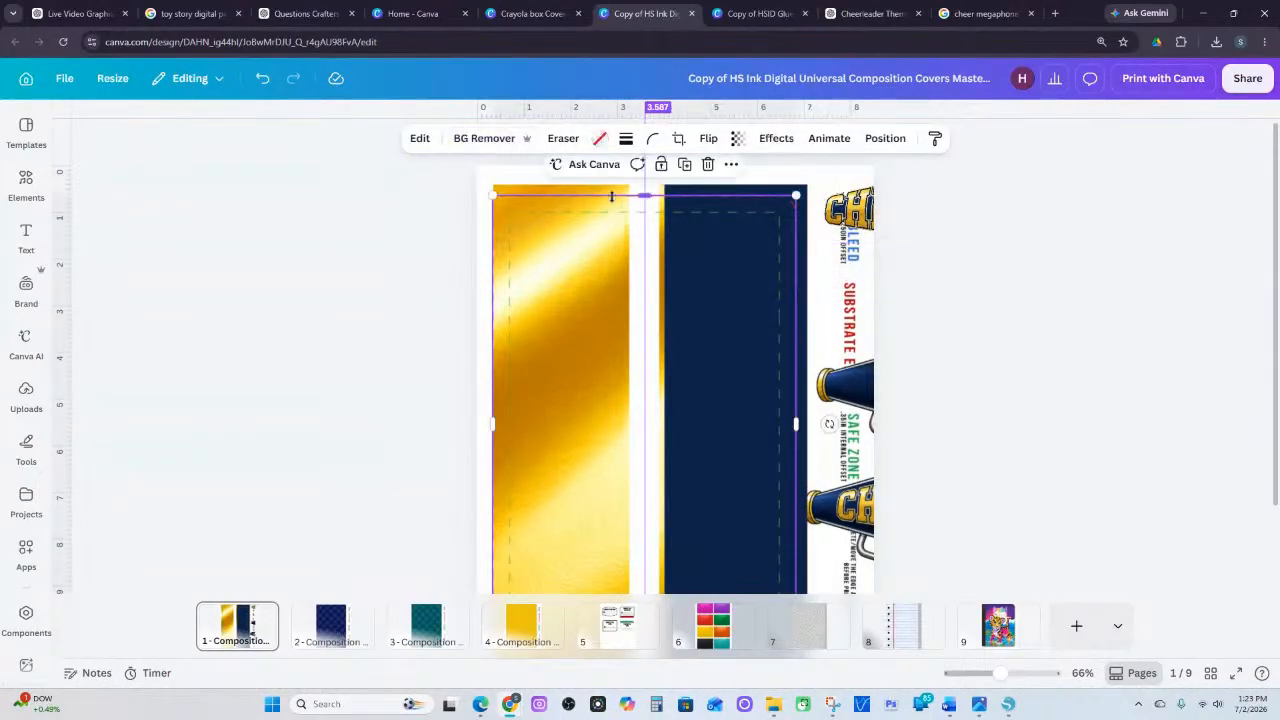
{"action": "left_click", "coordinate": [661, 164]}
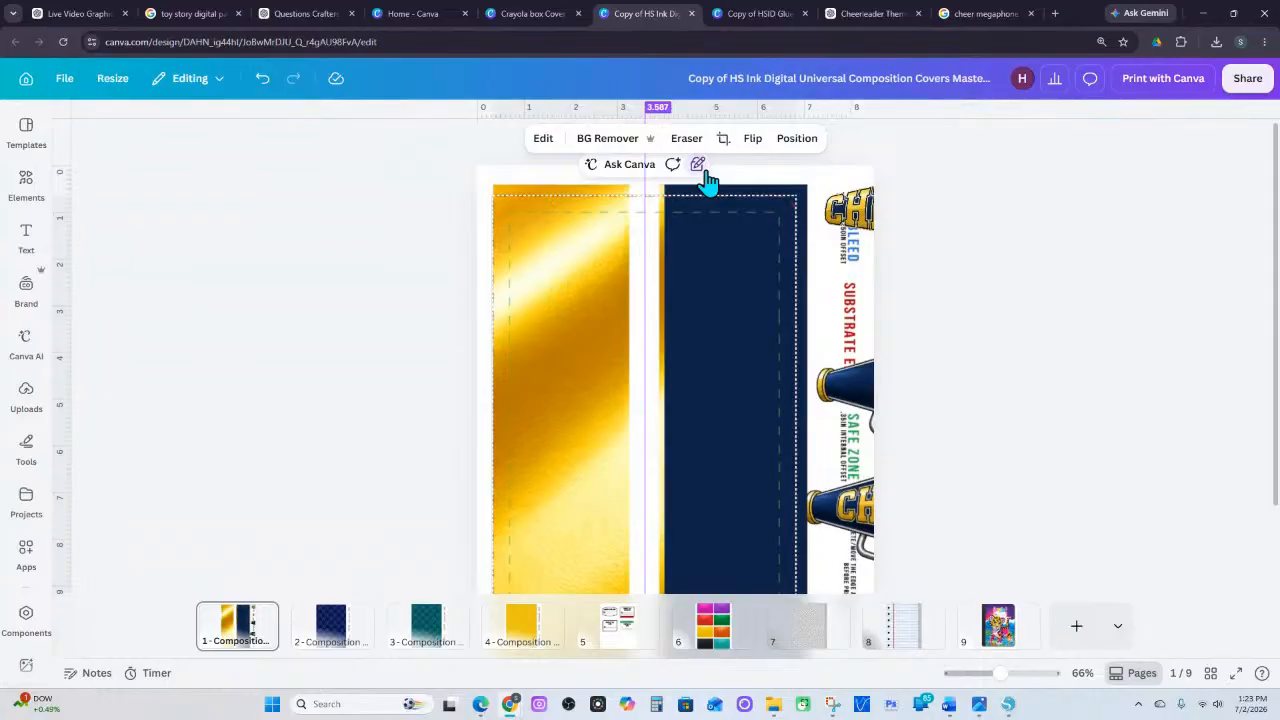
Move the plain navy megaphone onto the lower part of the cover and bring it in front of the background layers
{"action": "left_click_drag", "start_coordinate": [831, 392], "coordinate": [571, 528]}
{"action": "left_click", "coordinate": [884, 138]}
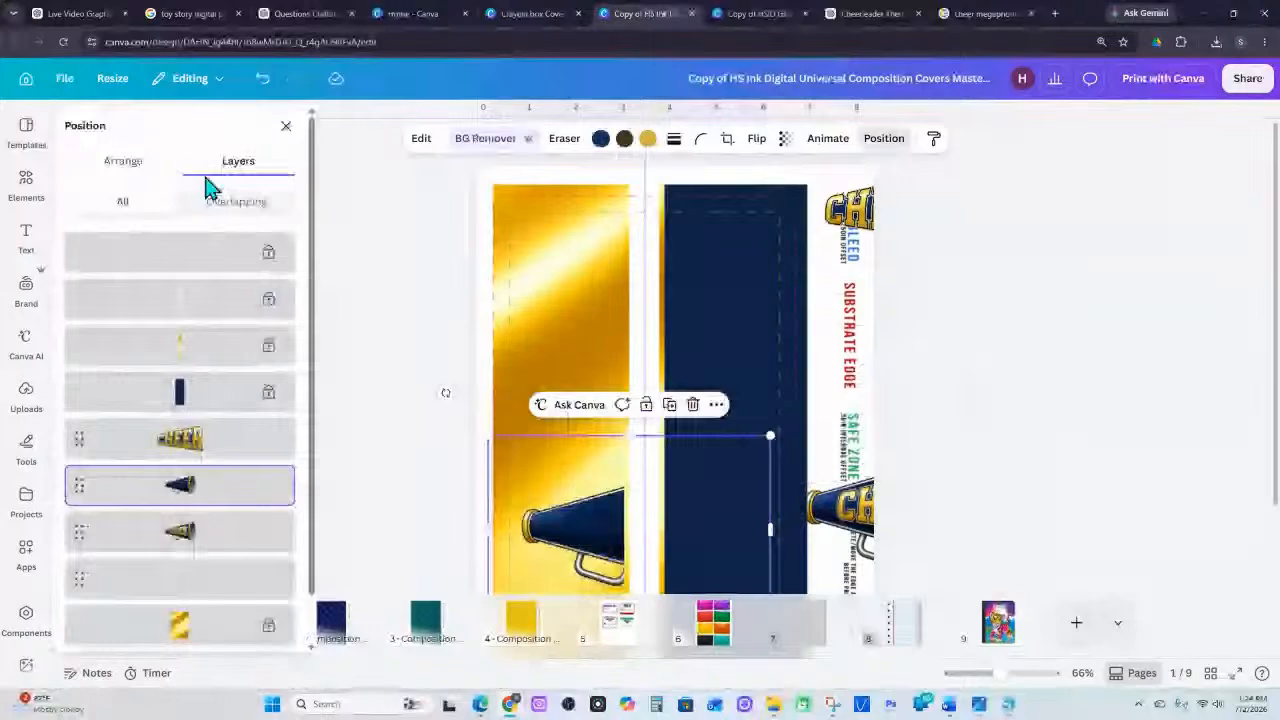
{"action": "left_click", "coordinate": [123, 172]}
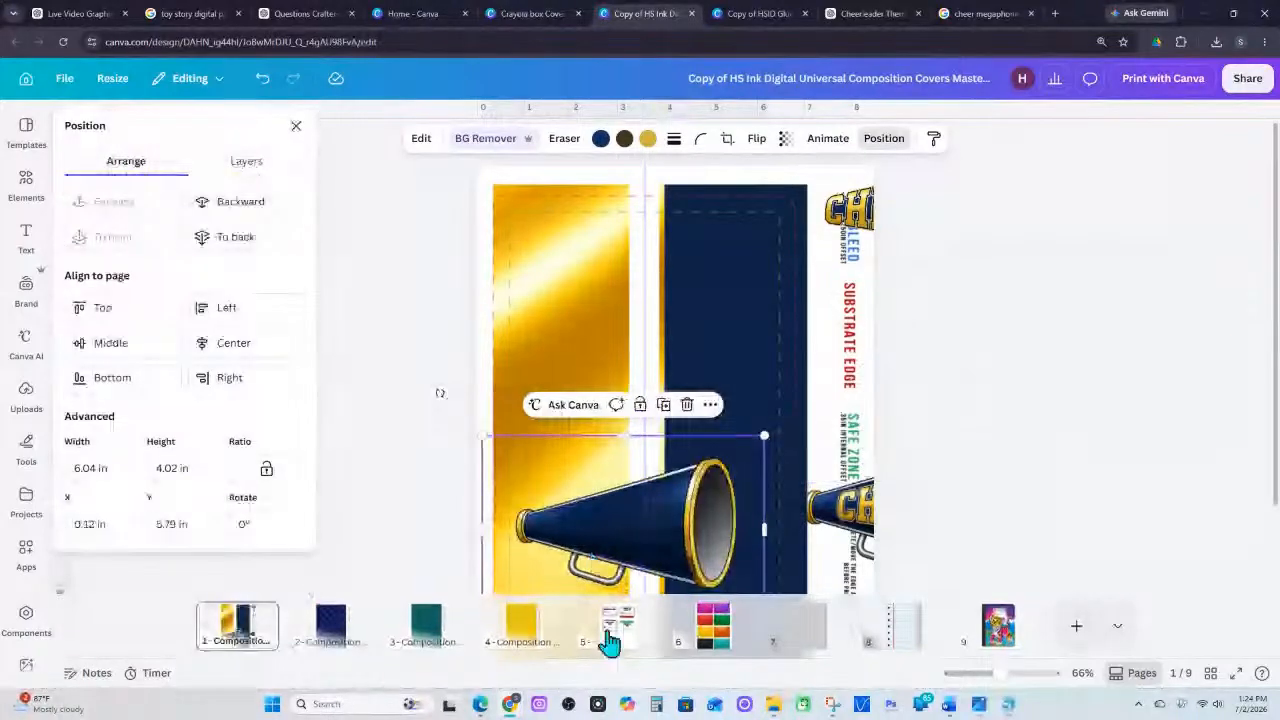
Copy the curved-frame COMPOSITION BOOK label from page 5 and paste it onto the cover on page 1
{"action": "left_click", "coordinate": [615, 625]}
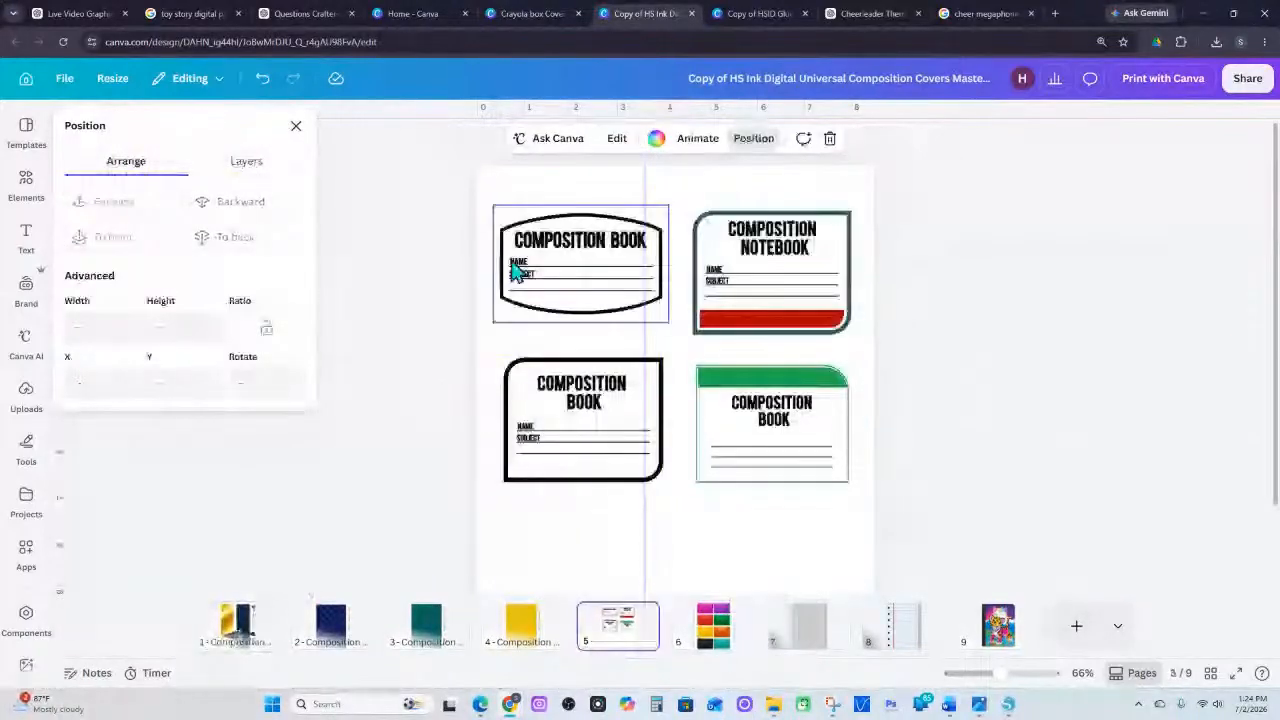
{"action": "left_click_drag", "start_coordinate": [489, 201], "coordinate": [651, 334]}
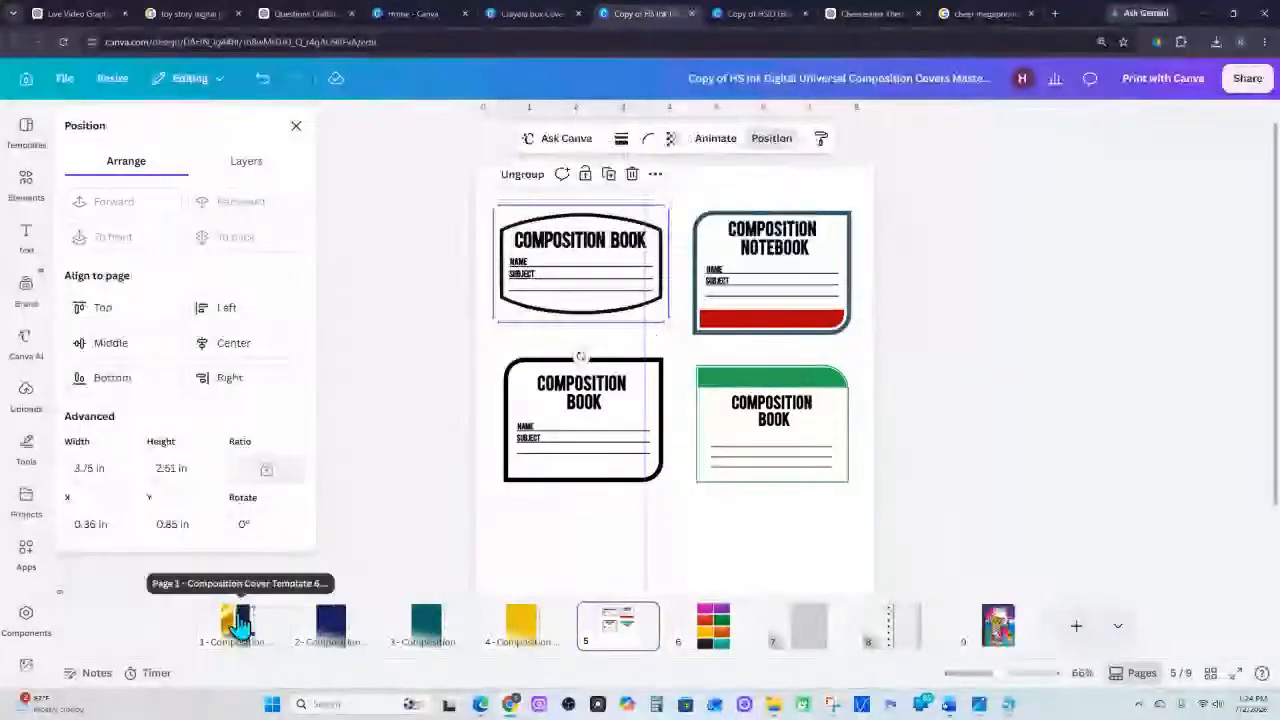
{"action": "left_click", "coordinate": [240, 622]}
{"action": "right_click", "coordinate": [640, 305]}
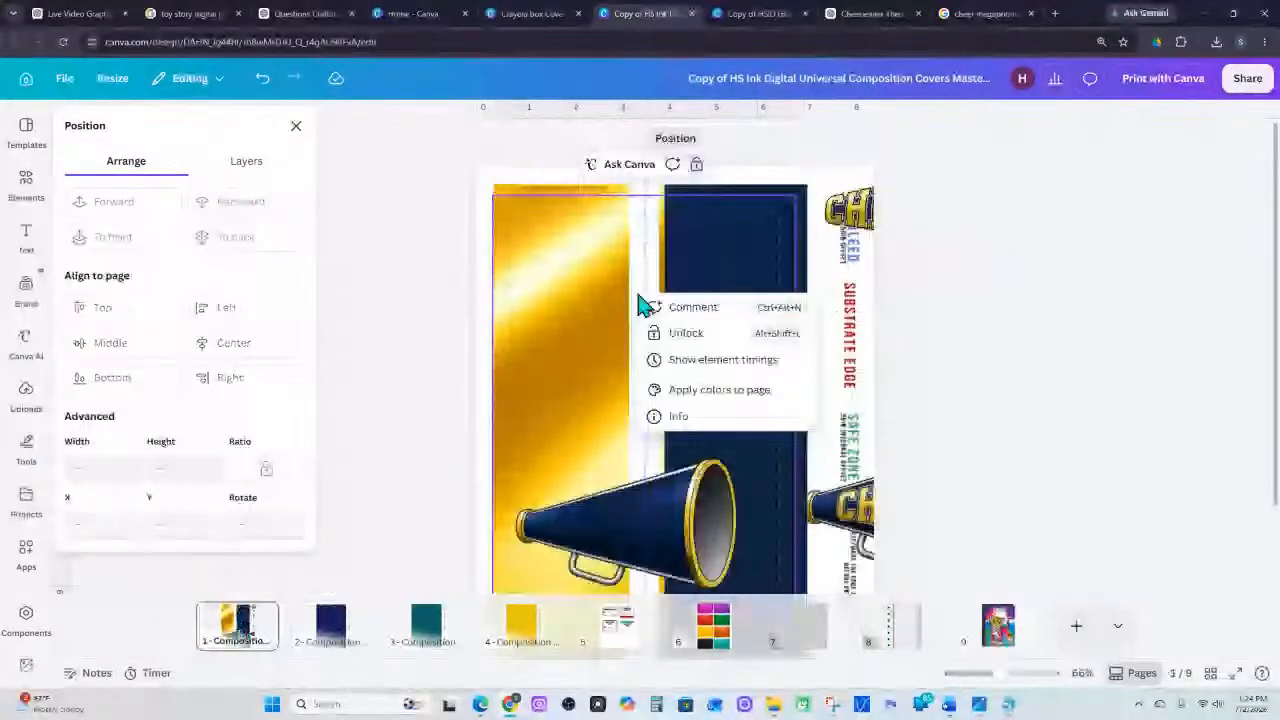
{"action": "right_click", "coordinate": [531, 189]}
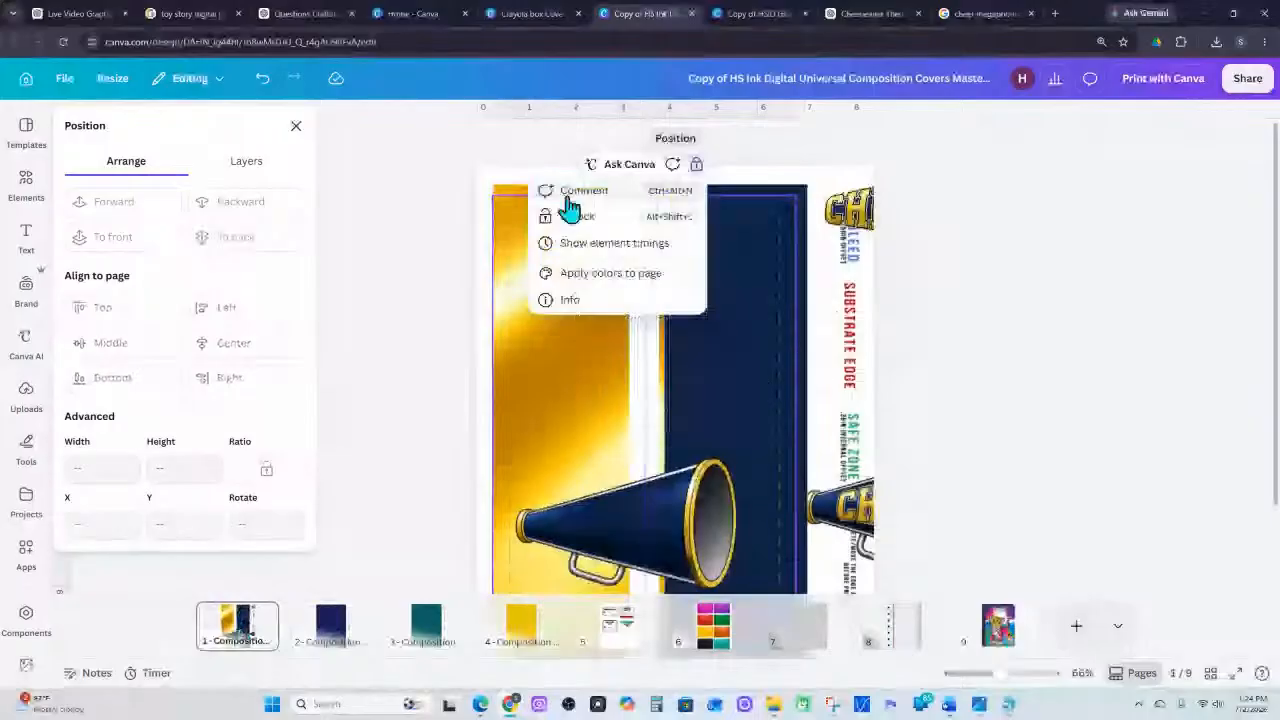
{"action": "left_click", "coordinate": [584, 314]}
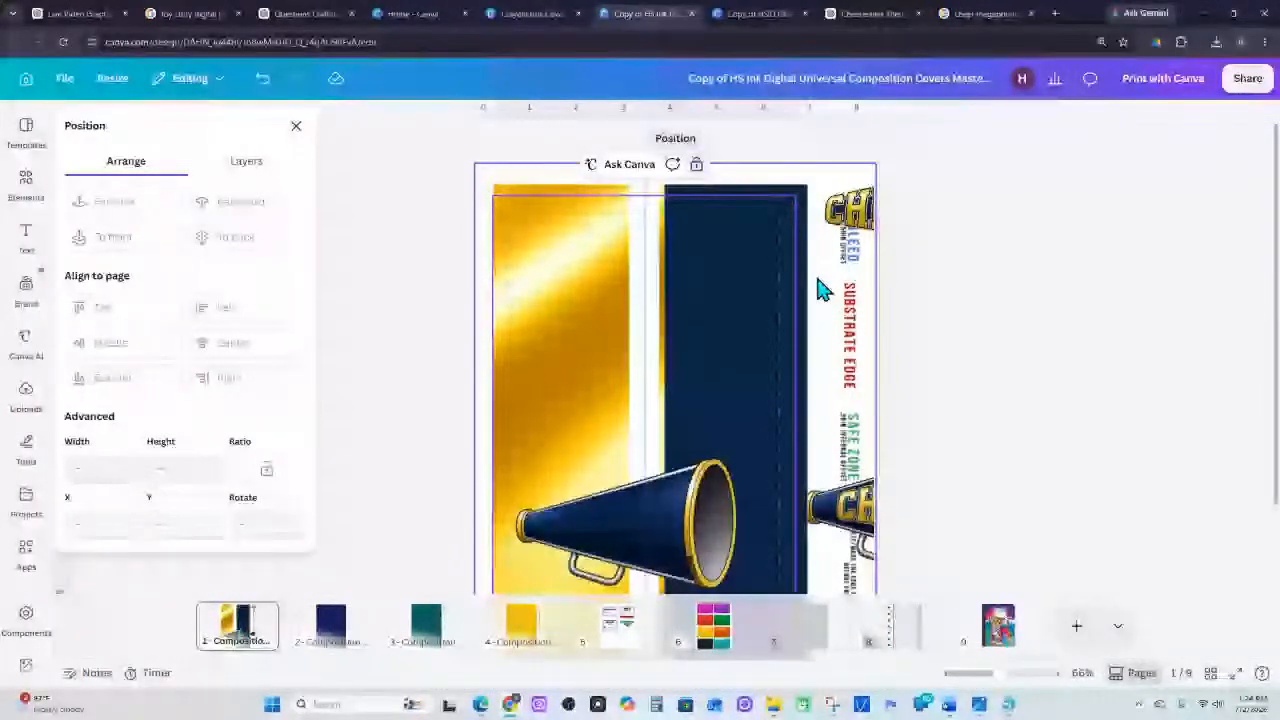
{"action": "key", "text": "ctrl+v"}
Center the COMPOSITION BOOK label on the vertical guide and shrink it to about 3.24 by 2.17 in near the cover's top
{"action": "left_click_drag", "start_coordinate": [566, 270], "coordinate": [634, 310]}
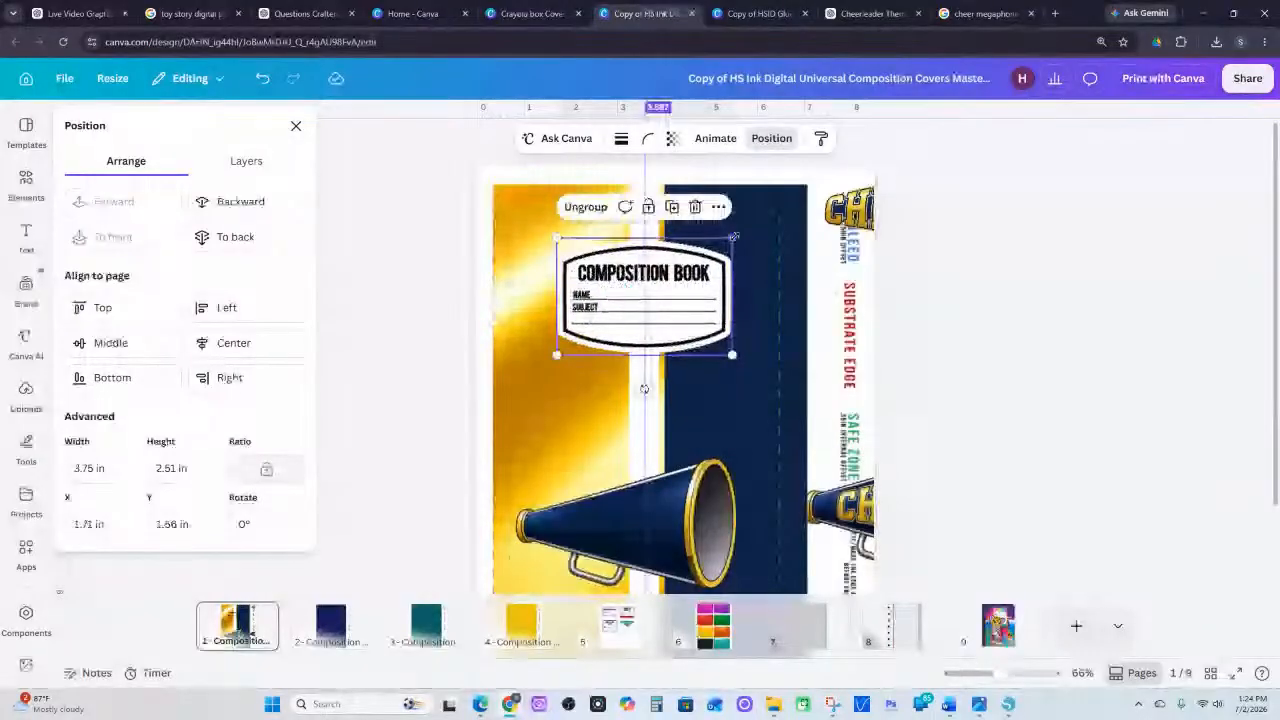
{"action": "left_click_drag", "start_coordinate": [732, 238], "coordinate": [709, 254]}
{"action": "left_click_drag", "start_coordinate": [661, 295], "coordinate": [663, 281]}
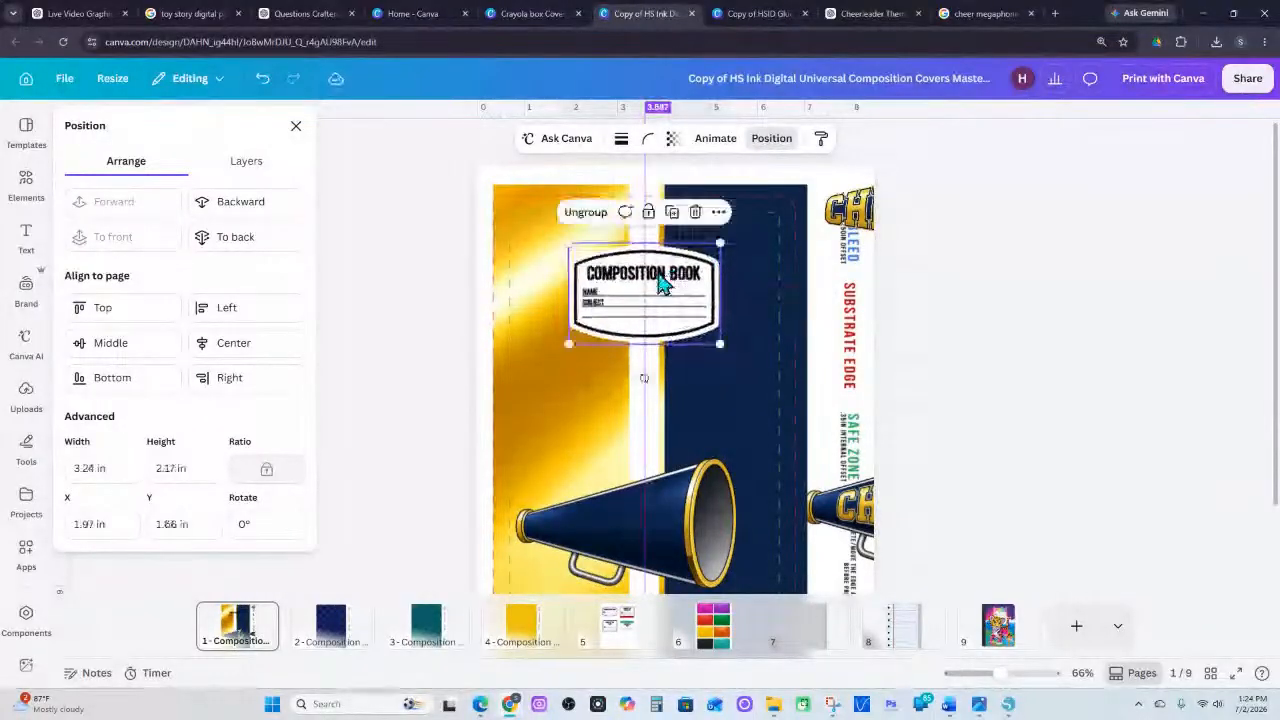
Recolor the black frame of the COMPOSITION BOOK label with the design's navy
{"action": "left_click", "coordinate": [673, 289]}
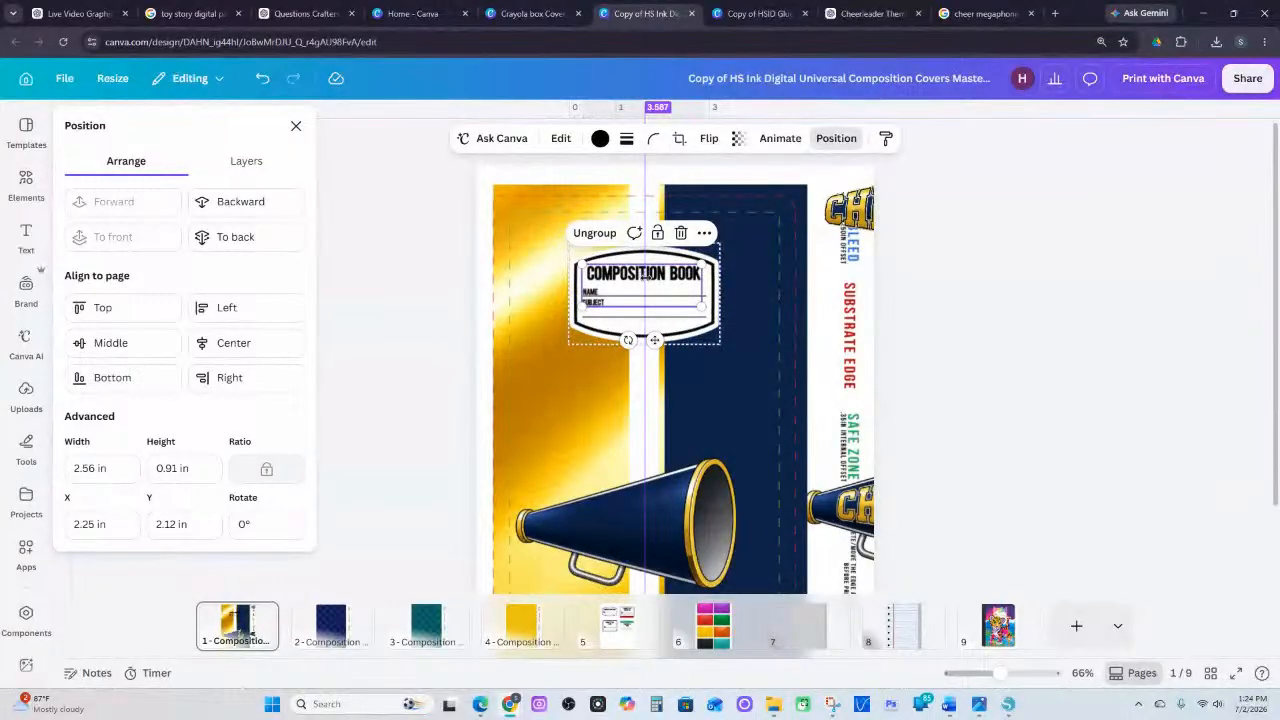
{"action": "left_click", "coordinate": [645, 275]}
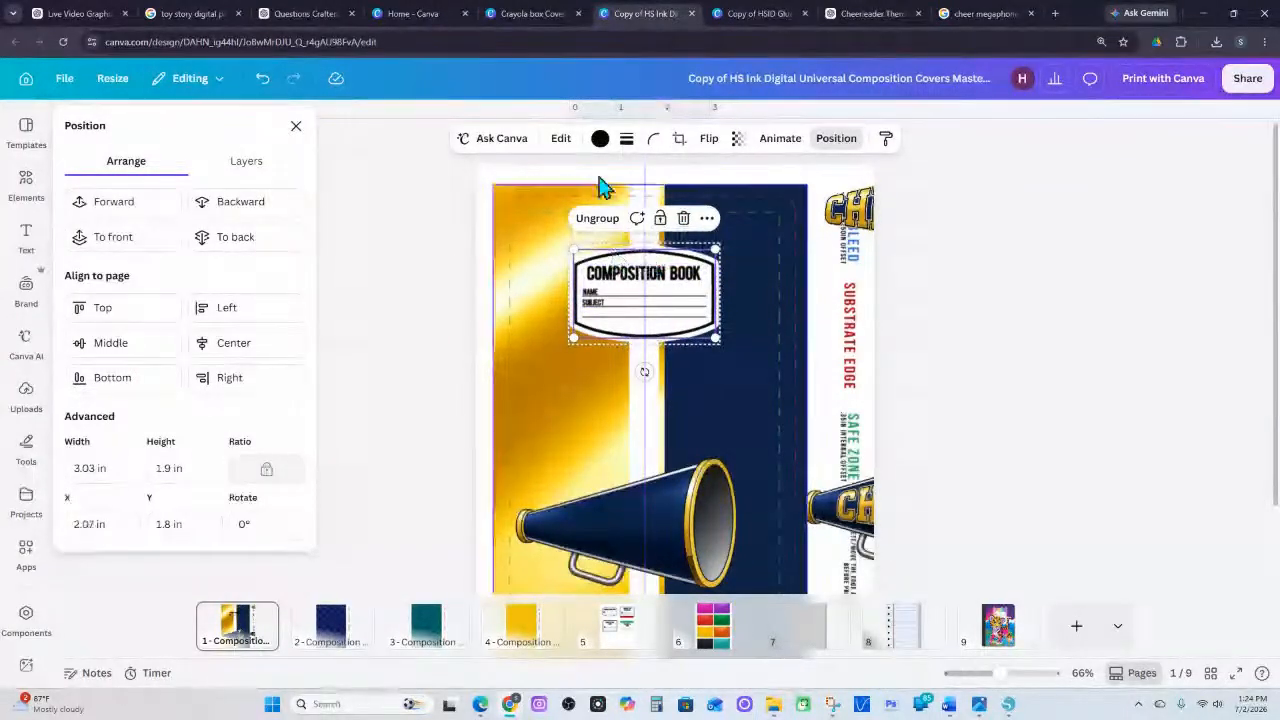
{"action": "left_click", "coordinate": [599, 140]}
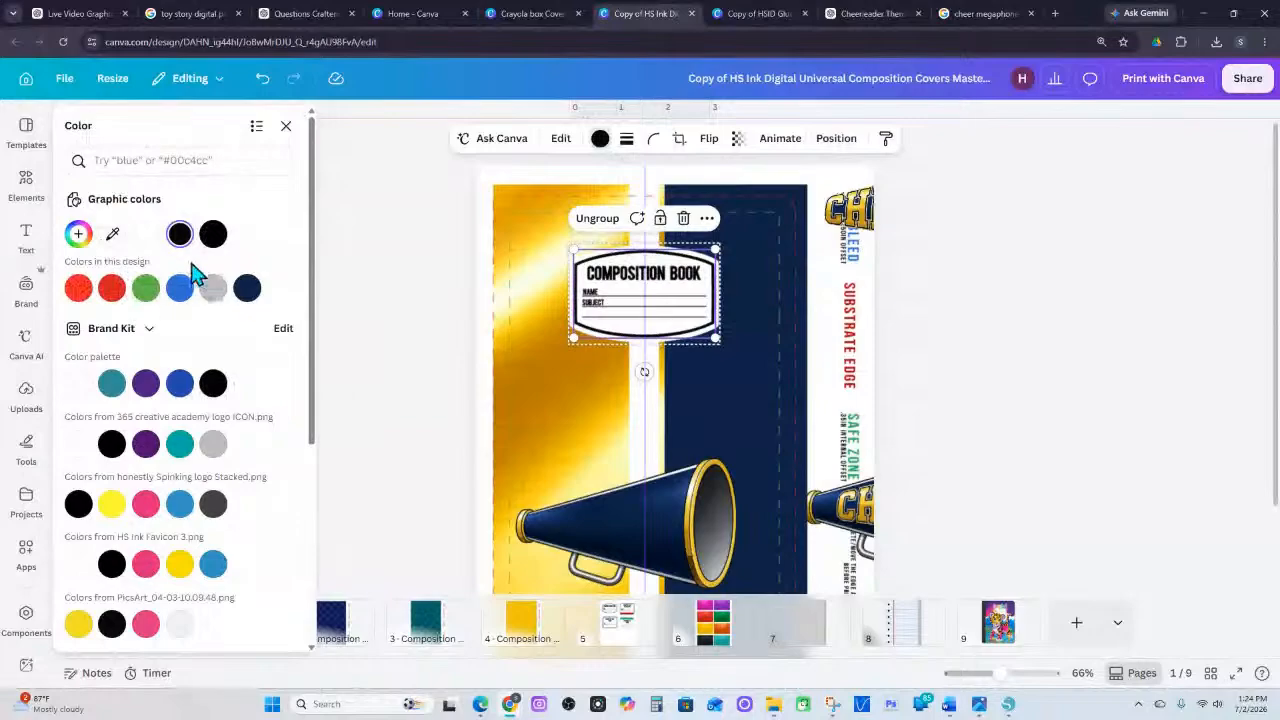
{"action": "left_click", "coordinate": [247, 288]}
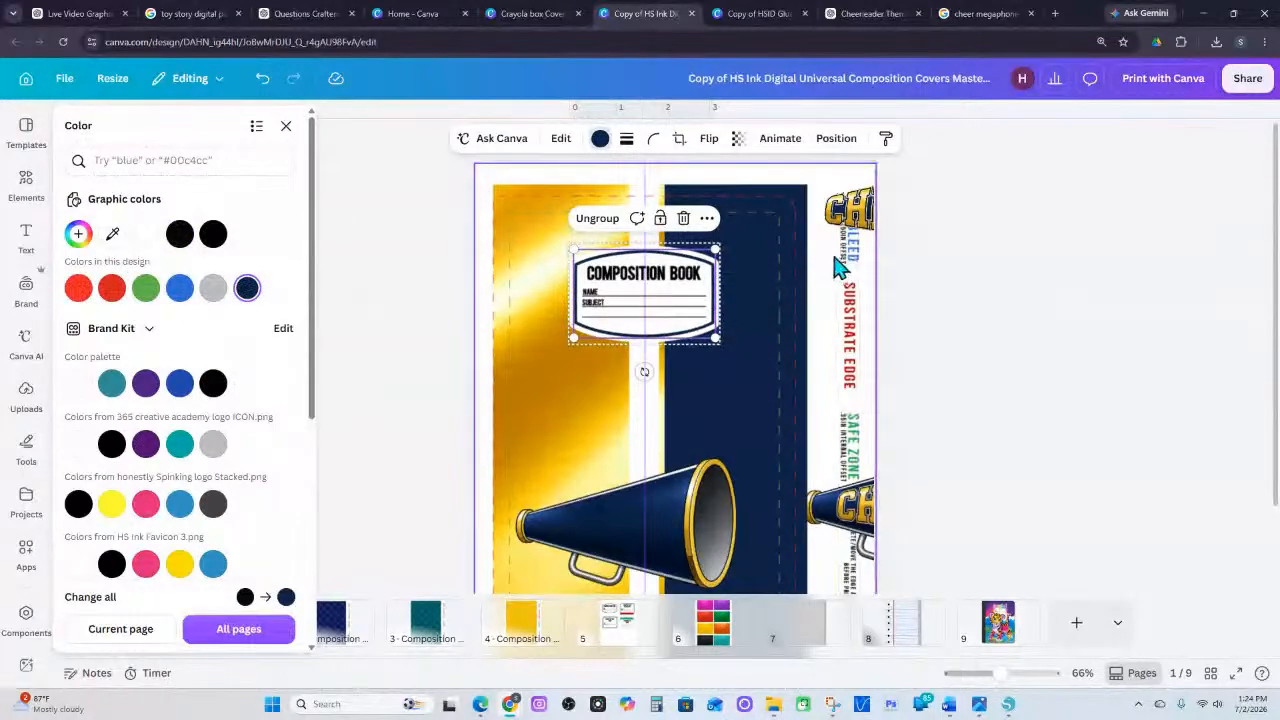
{"action": "key", "text": "ctrl+z"}
{"action": "key", "text": "ctrl+z"}
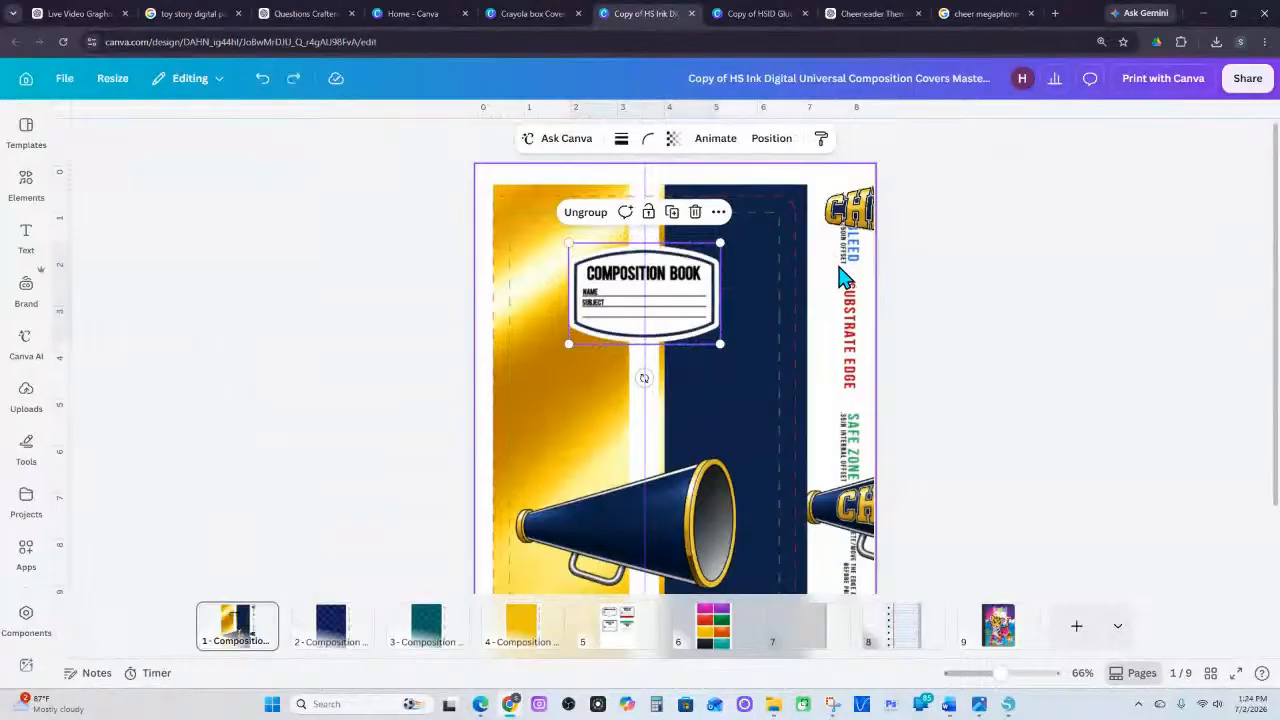
Shrink the plain navy megaphone and place it in the lower gold half of the cover
{"action": "left_click", "coordinate": [678, 565]}
{"action": "left_click_drag", "start_coordinate": [764, 436], "coordinate": [697, 480]}
{"action": "mouse_move", "coordinate": [620, 570]}
{"action": "left_mouse_down"}
{"action": "mouse_move", "coordinate": [614, 551]}
{"action": "mouse_move", "coordinate": [615, 580]}
{"action": "left_mouse_up"}
{"action": "scroll", "coordinate": [620, 560], "scroll_direction": "down", "scroll_amount": 2}
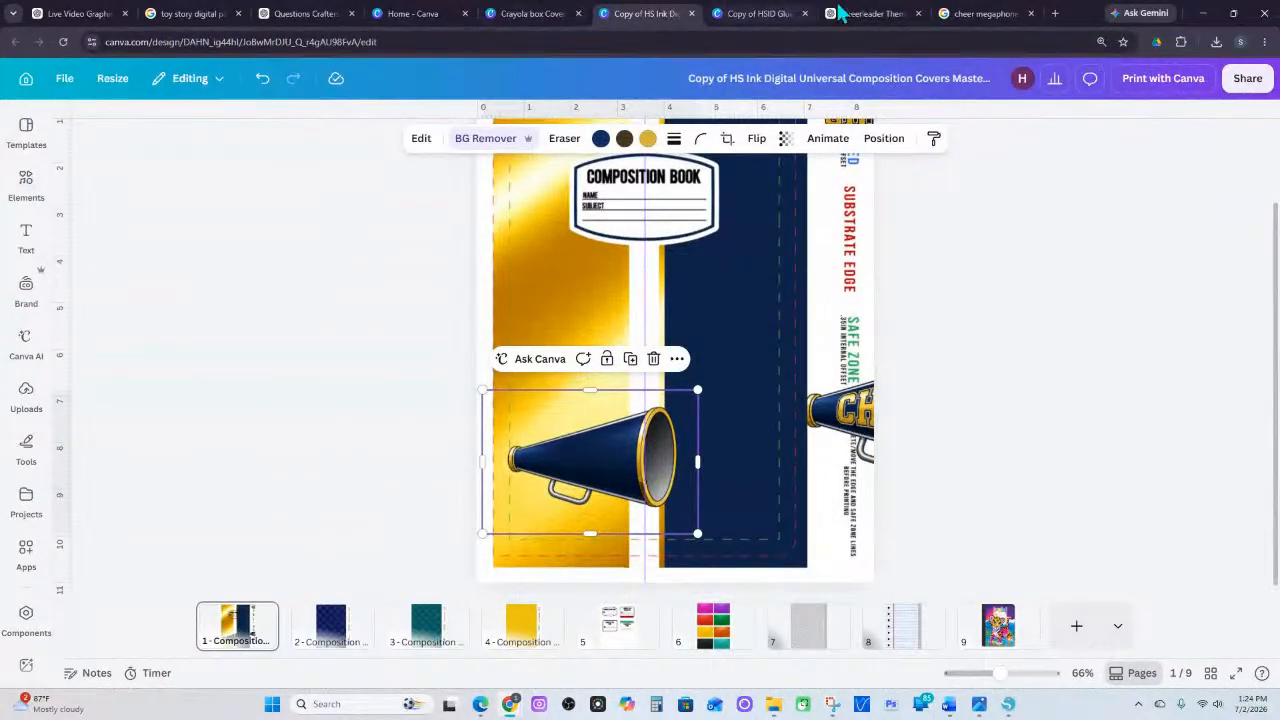
Add the downloaded pom-pom image to the cover, discarding the CHEER megaphone image, and place a duplicate of the pom-poms below it
{"action": "left_click", "coordinate": [1216, 48]}
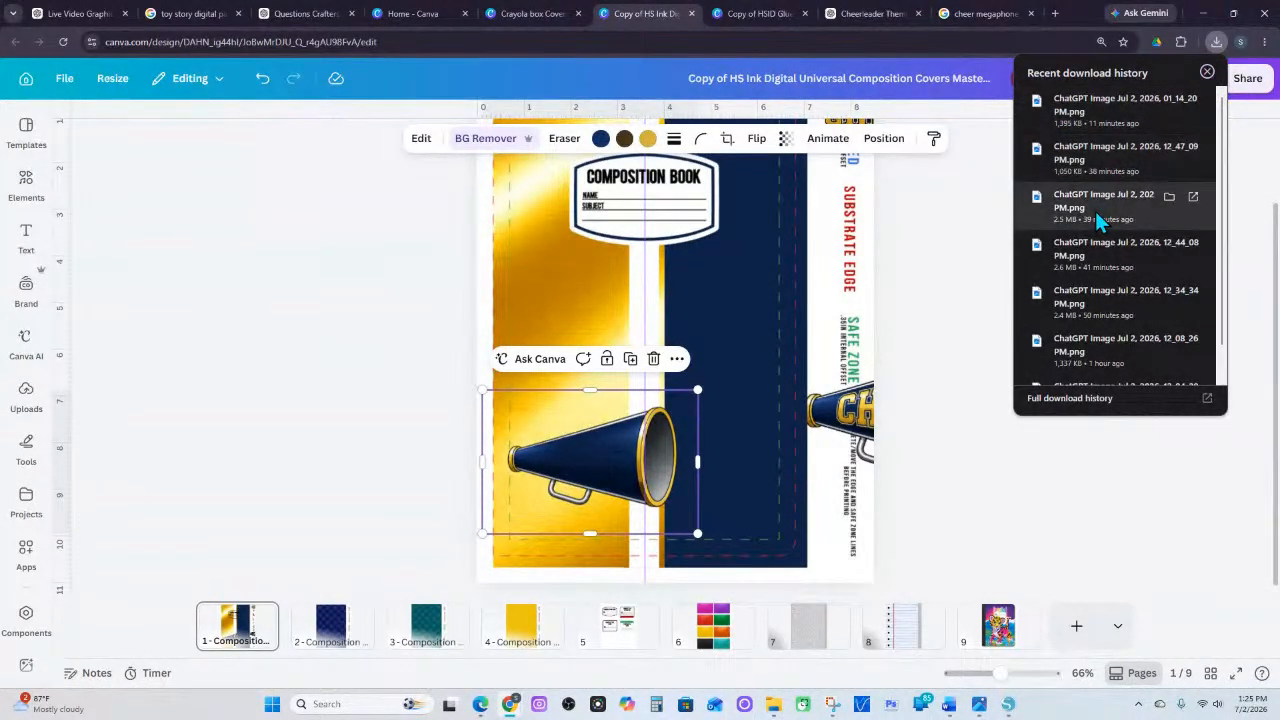
{"action": "left_click_drag", "start_coordinate": [1095, 211], "coordinate": [587, 325]}
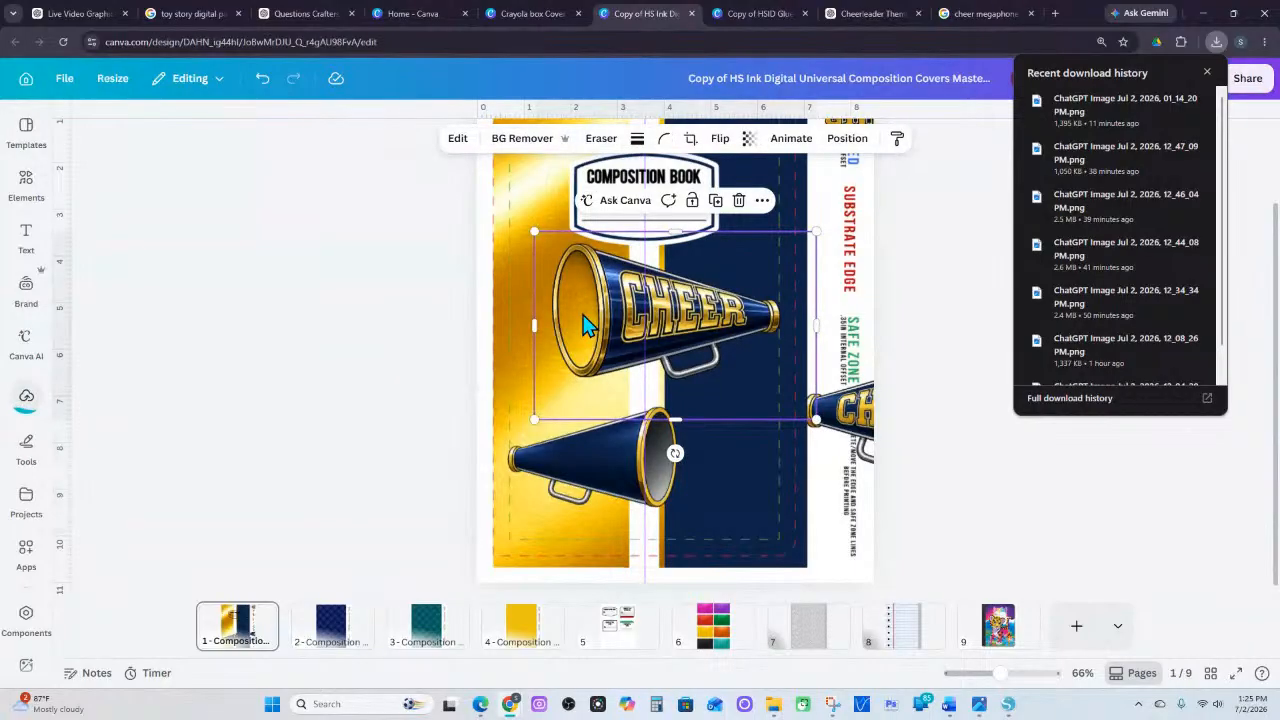
{"action": "key", "text": "Delete"}
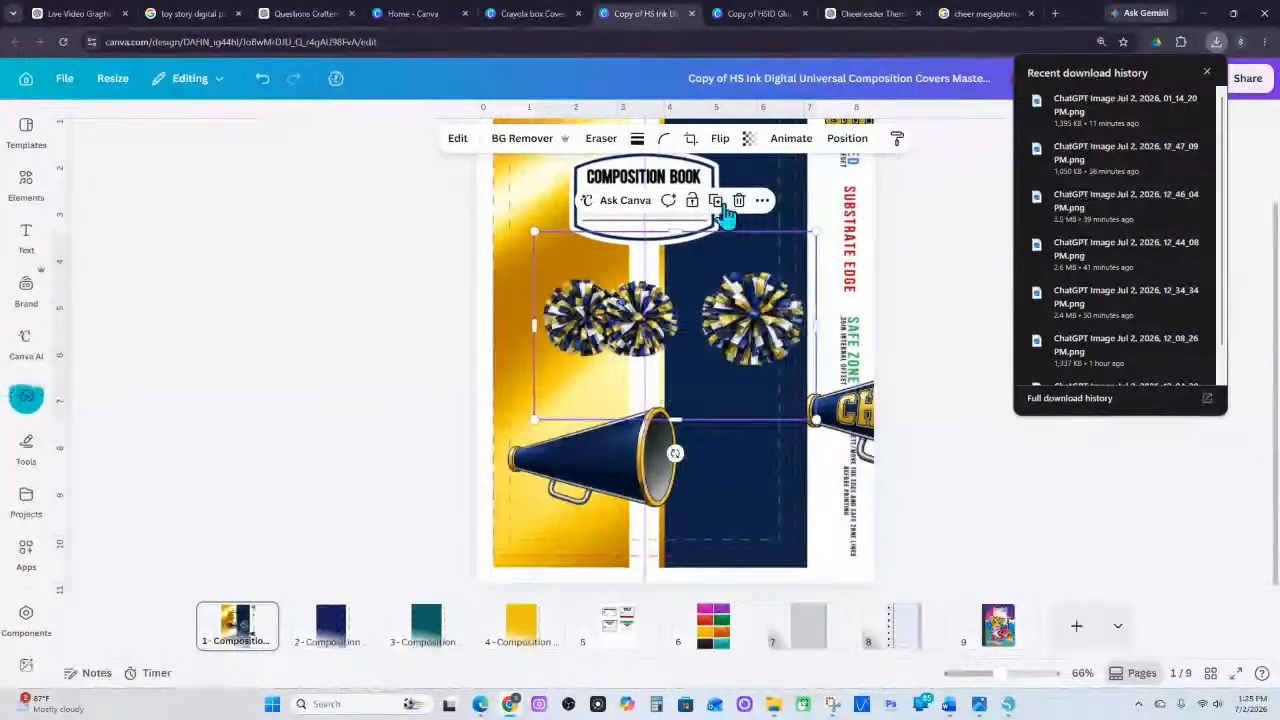
{"action": "left_click", "coordinate": [716, 201]}
{"action": "left_click_drag", "start_coordinate": [740, 330], "coordinate": [763, 432]}
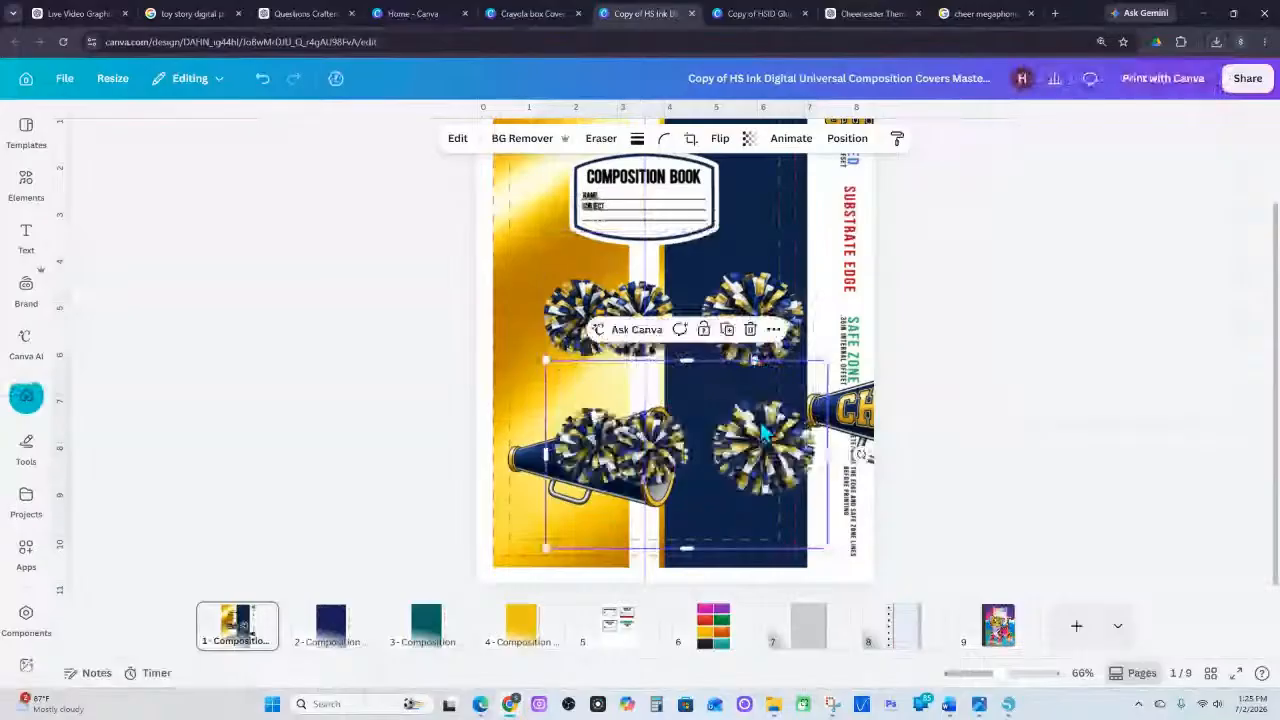
Crop the upper pom-pom image tightly around the overlapping pair of pom-poms
{"action": "left_click", "coordinate": [768, 301]}
{"action": "left_click_drag", "start_coordinate": [815, 325], "coordinate": [687, 325]}
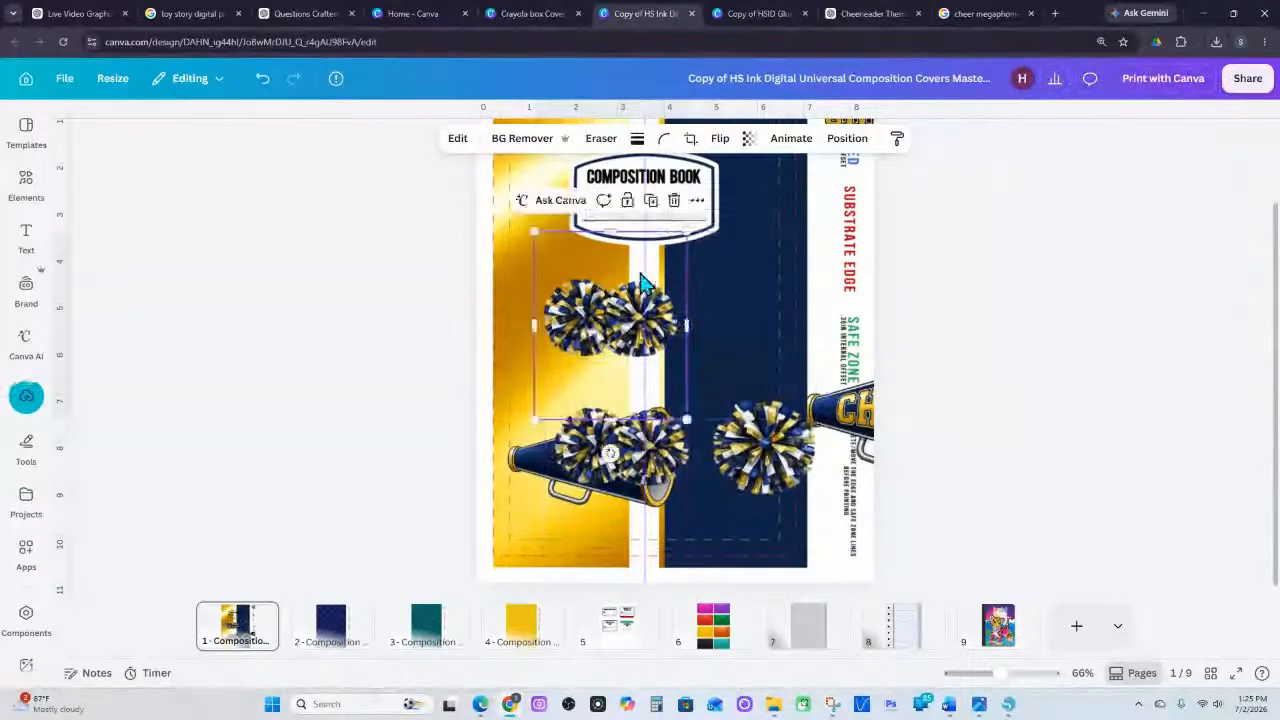
{"action": "left_click_drag", "start_coordinate": [610, 232], "coordinate": [610, 270]}
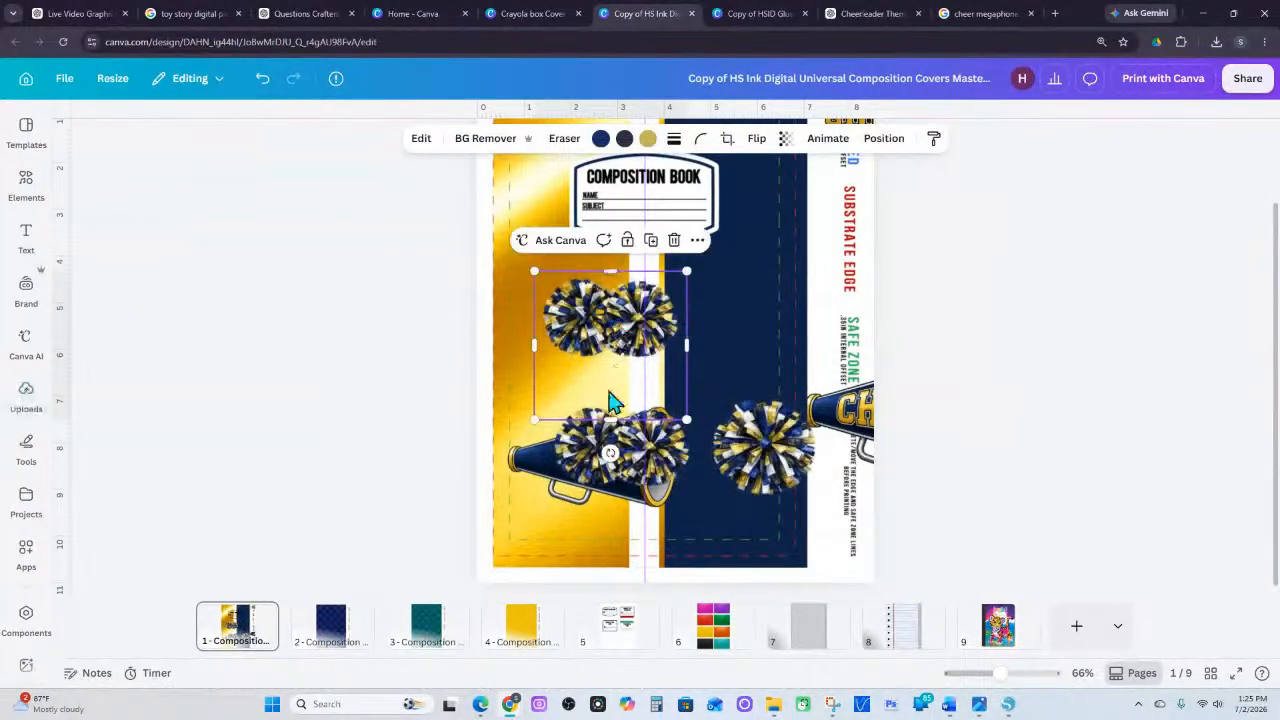
{"action": "left_click_drag", "start_coordinate": [610, 420], "coordinate": [610, 360]}
Crop the duplicate image to the single pom-pom and move it to the bottom of the navy panel beside the megaphone
{"action": "left_click", "coordinate": [630, 505]}
{"action": "left_click_drag", "start_coordinate": [545, 455], "coordinate": [707, 454]}
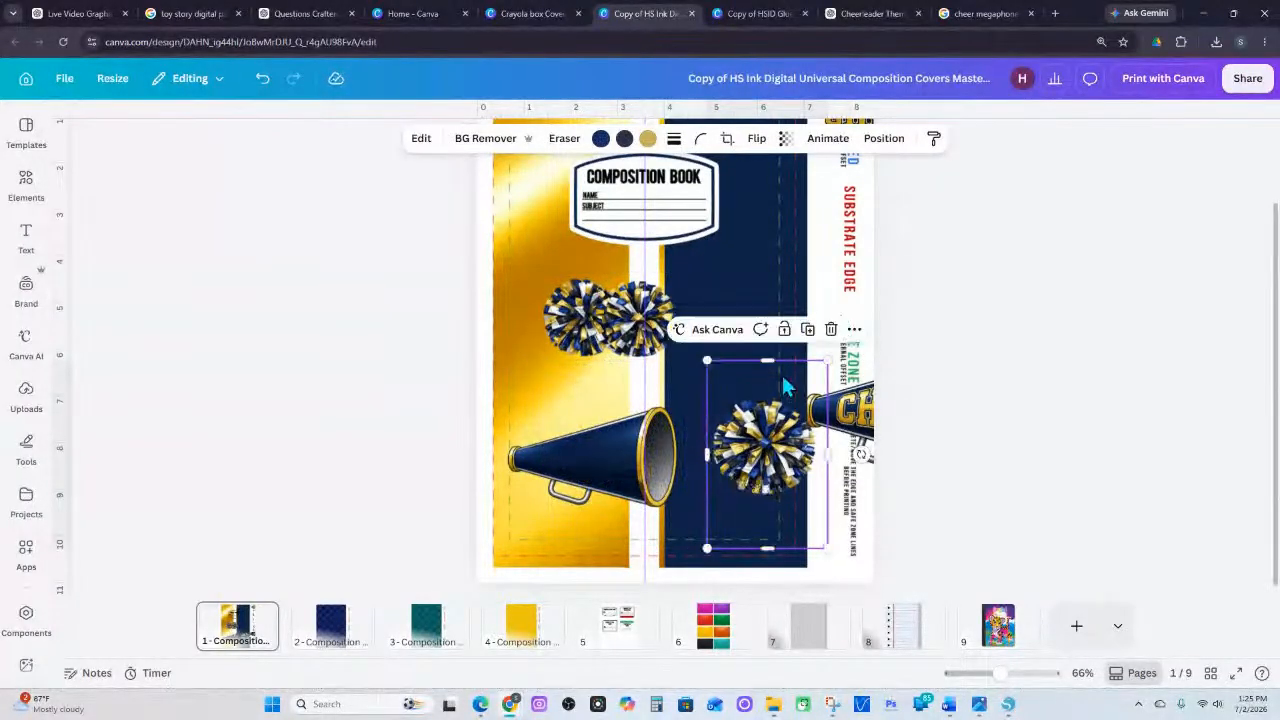
{"action": "left_click_drag", "start_coordinate": [771, 361], "coordinate": [771, 397]}
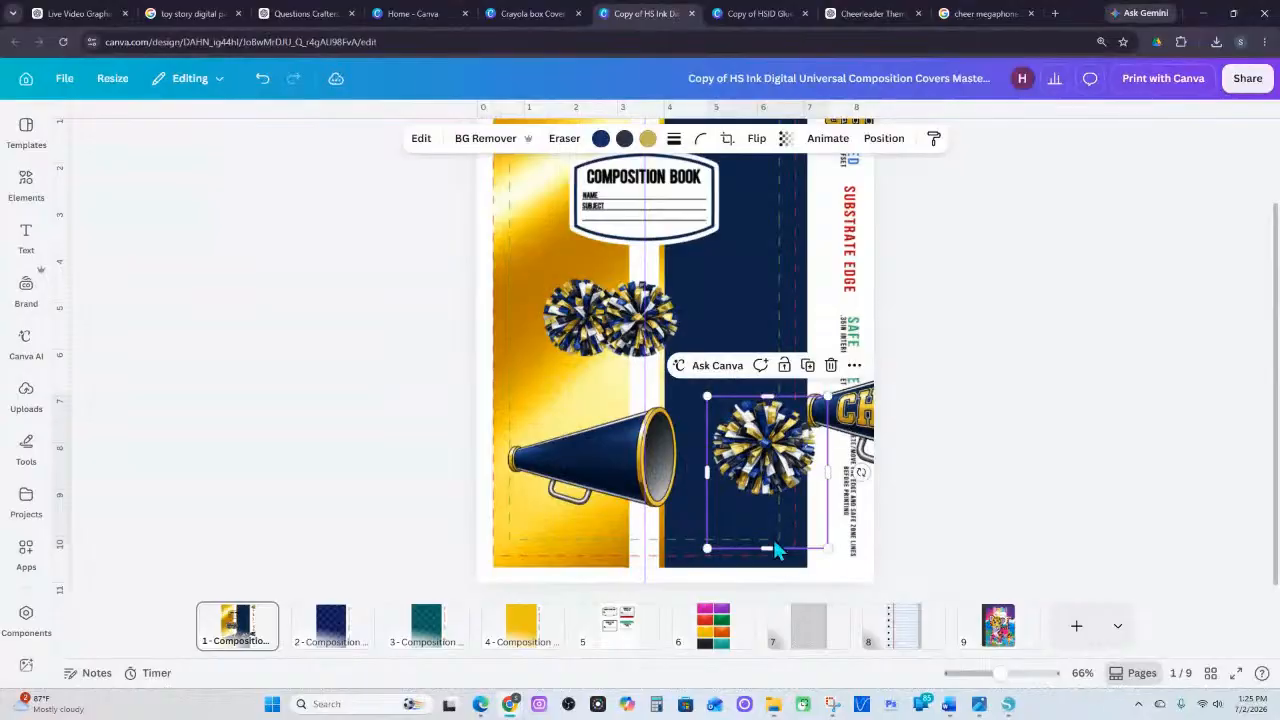
{"action": "left_click_drag", "start_coordinate": [771, 548], "coordinate": [726, 500]}
Shrink the plain navy megaphone further and rotate it so its bell tilts upward
{"action": "left_click", "coordinate": [613, 470]}
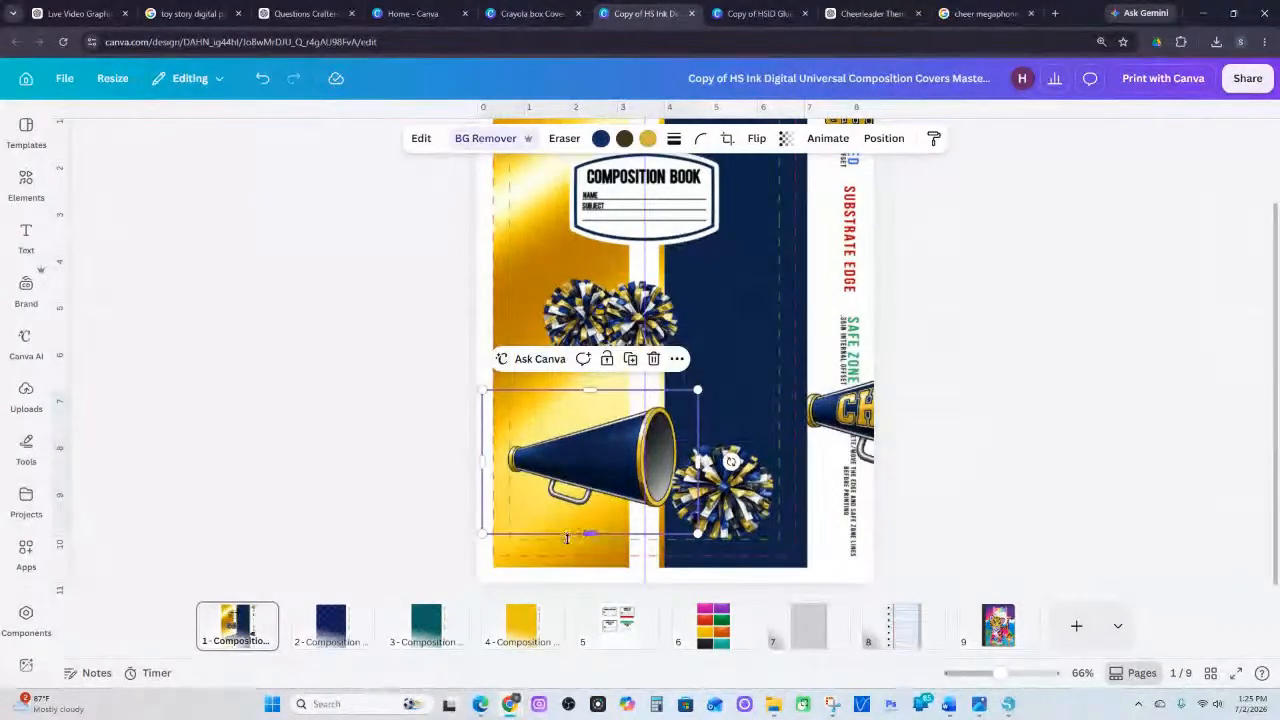
{"action": "left_click_drag", "start_coordinate": [697, 390], "coordinate": [662, 413]}
{"action": "left_click_drag", "start_coordinate": [695, 474], "coordinate": [690, 442]}
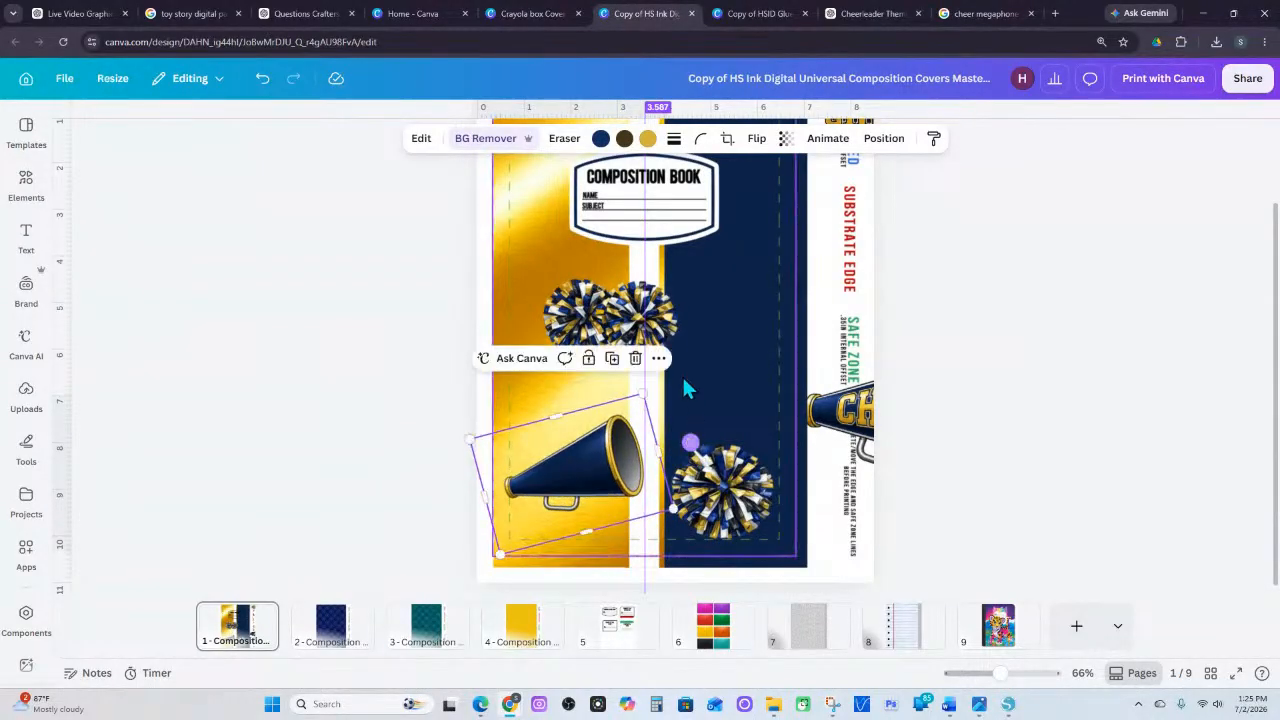
Move the paired pom-poms off the cover into the margin beside the navy panel, and nudge the tilted megaphone slightly down
{"action": "left_click", "coordinate": [640, 320]}
{"action": "left_click_drag", "start_coordinate": [640, 320], "coordinate": [931, 293]}
{"action": "left_click", "coordinate": [610, 470]}
{"action": "left_click_drag", "start_coordinate": [608, 472], "coordinate": [603, 484]}
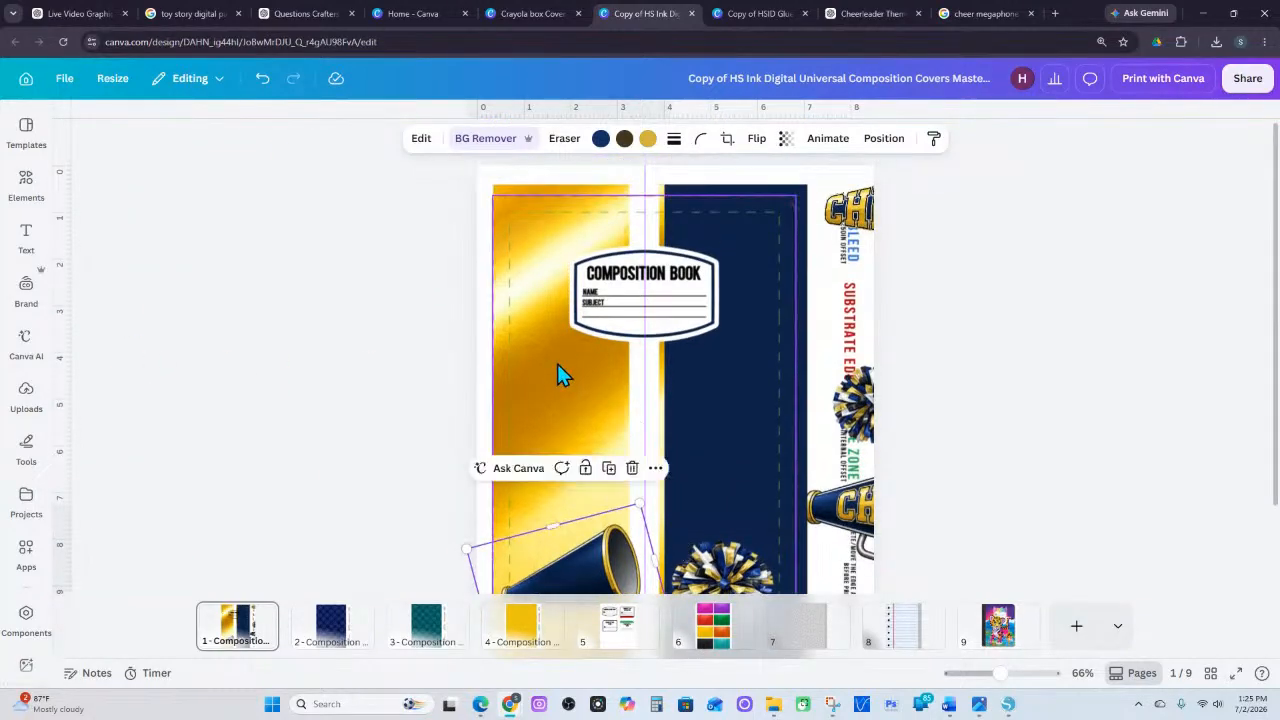
Search the shape elements for "varsity C"
{"action": "scroll", "coordinate": [557, 371], "scroll_direction": "down", "scroll_amount": 2}
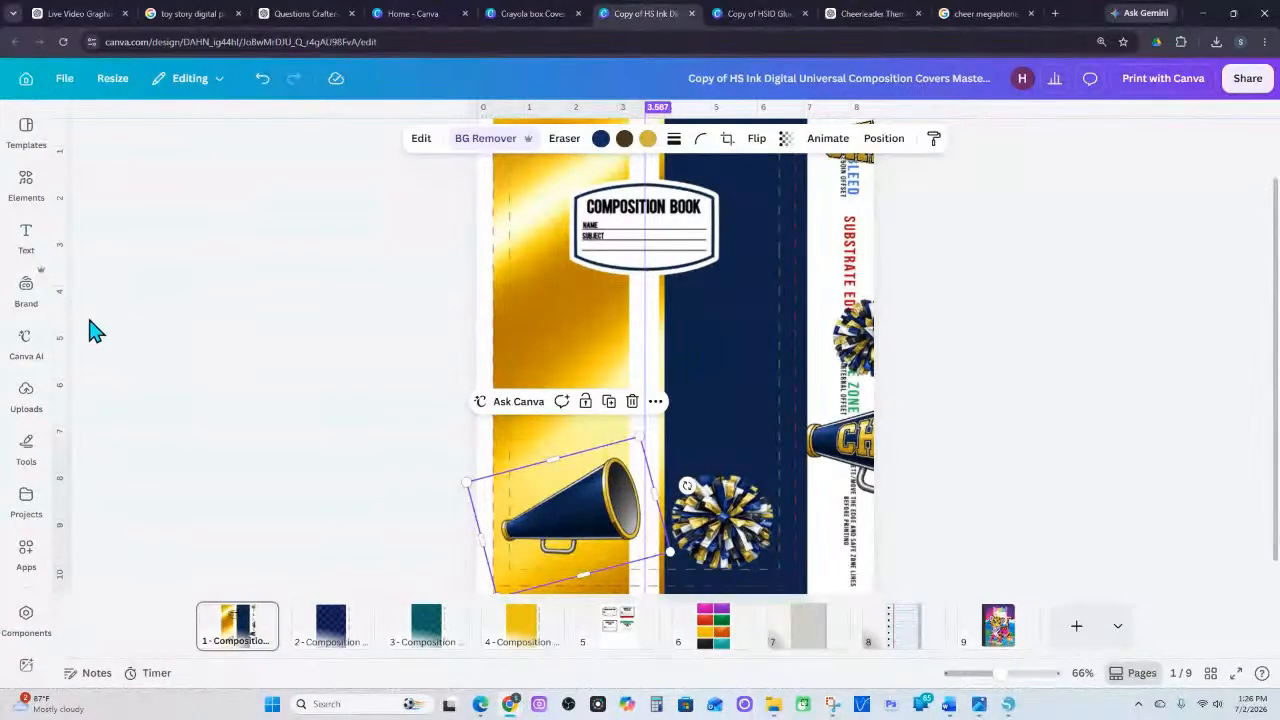
{"action": "left_click", "coordinate": [26, 342]}
{"action": "left_click", "coordinate": [28, 236]}
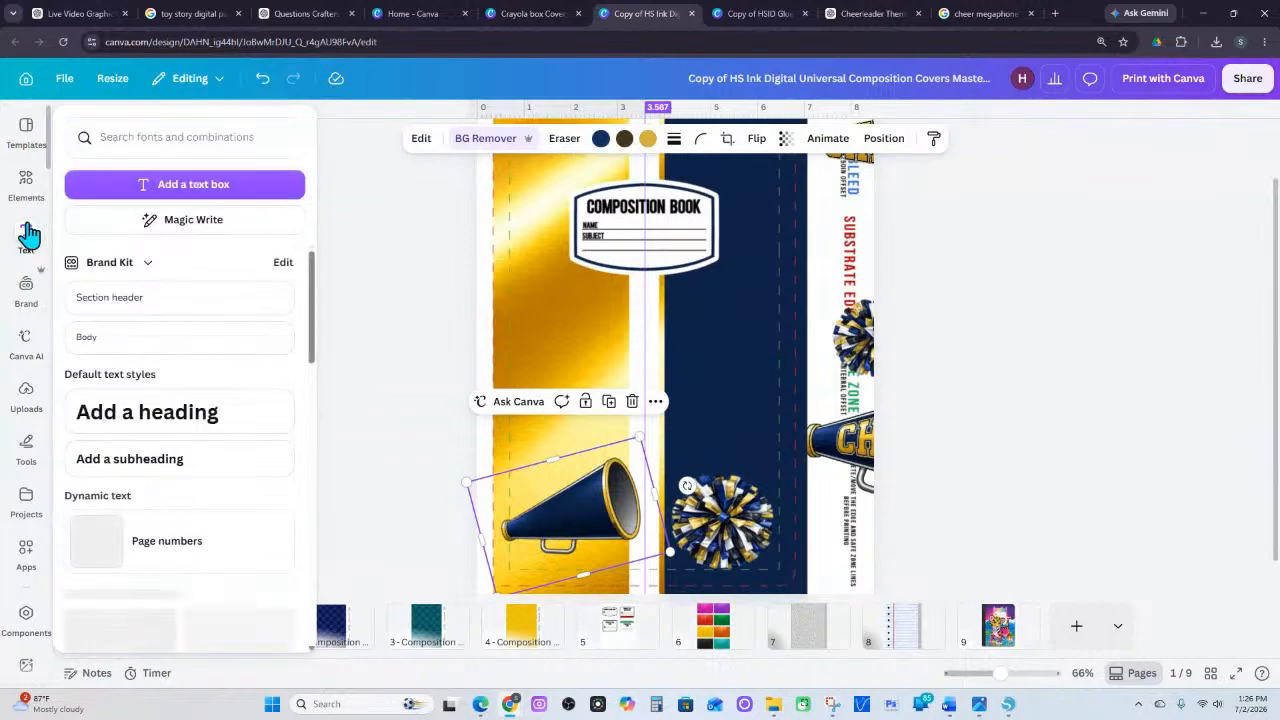
{"action": "left_click", "coordinate": [24, 188]}
{"action": "left_click", "coordinate": [142, 162]}
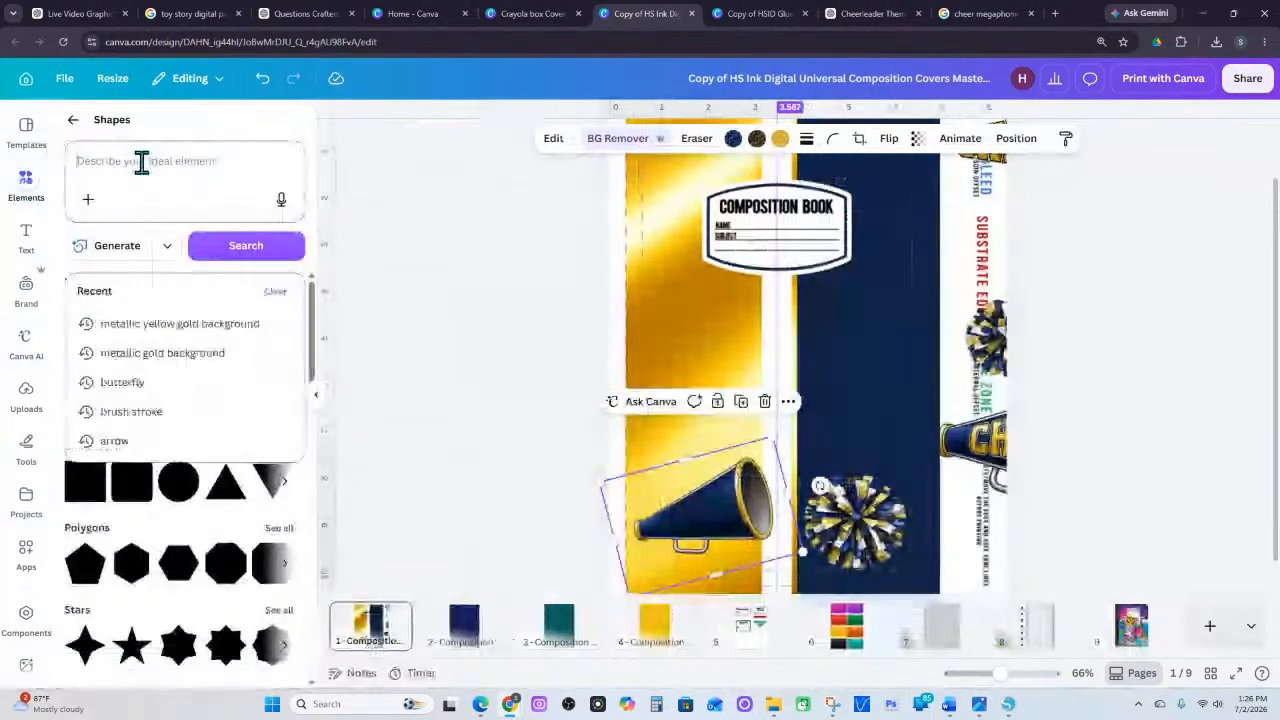
{"action": "type", "text": "va"}
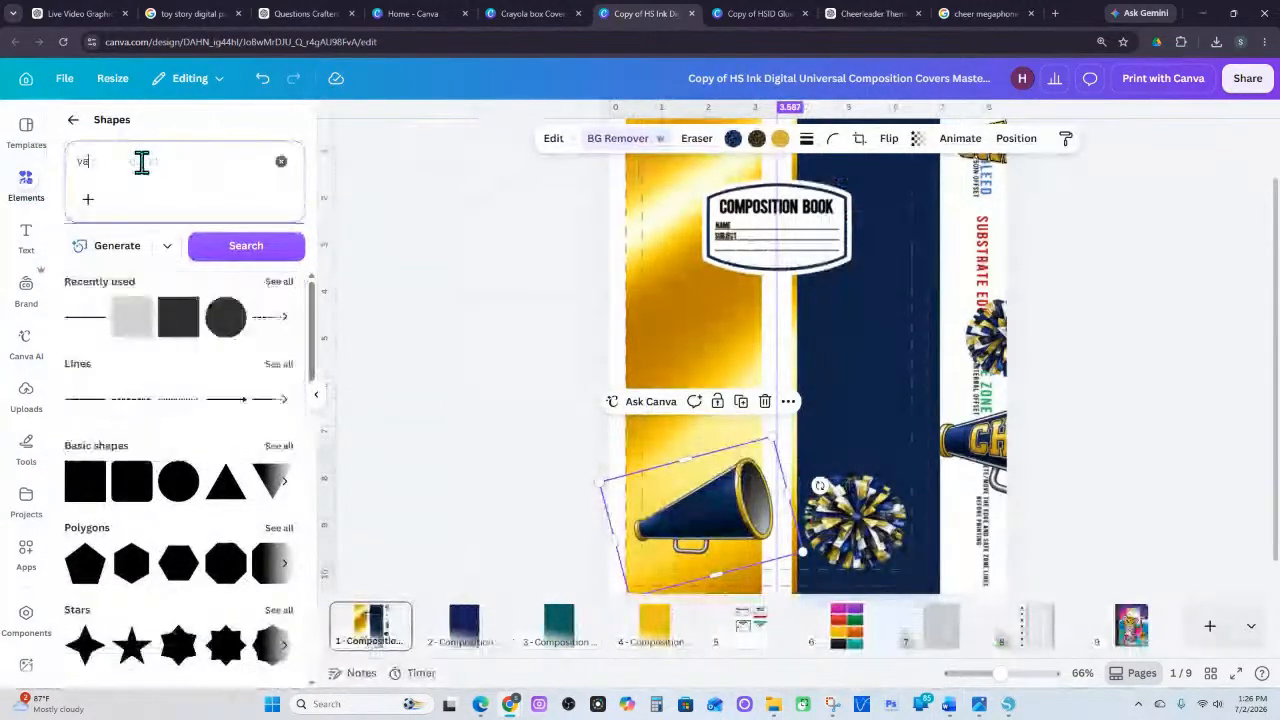
{"action": "type", "text": "rsit"}
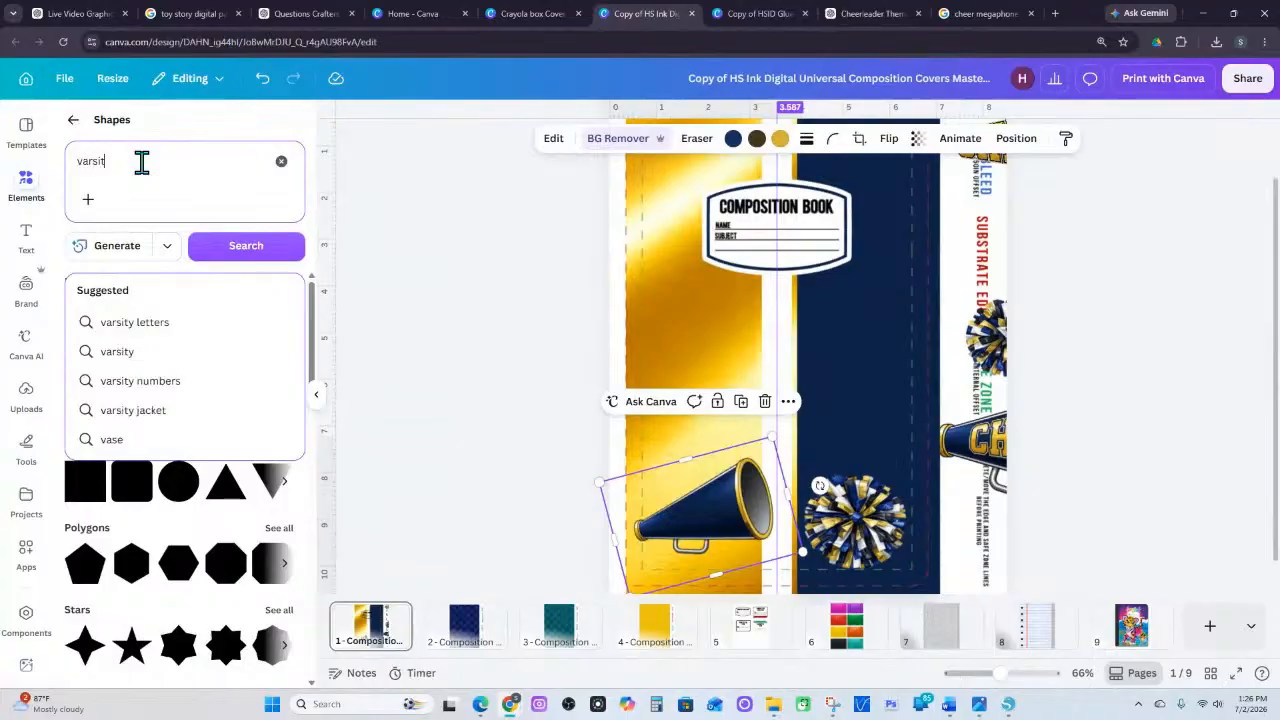
{"action": "type", "text": "y C"}
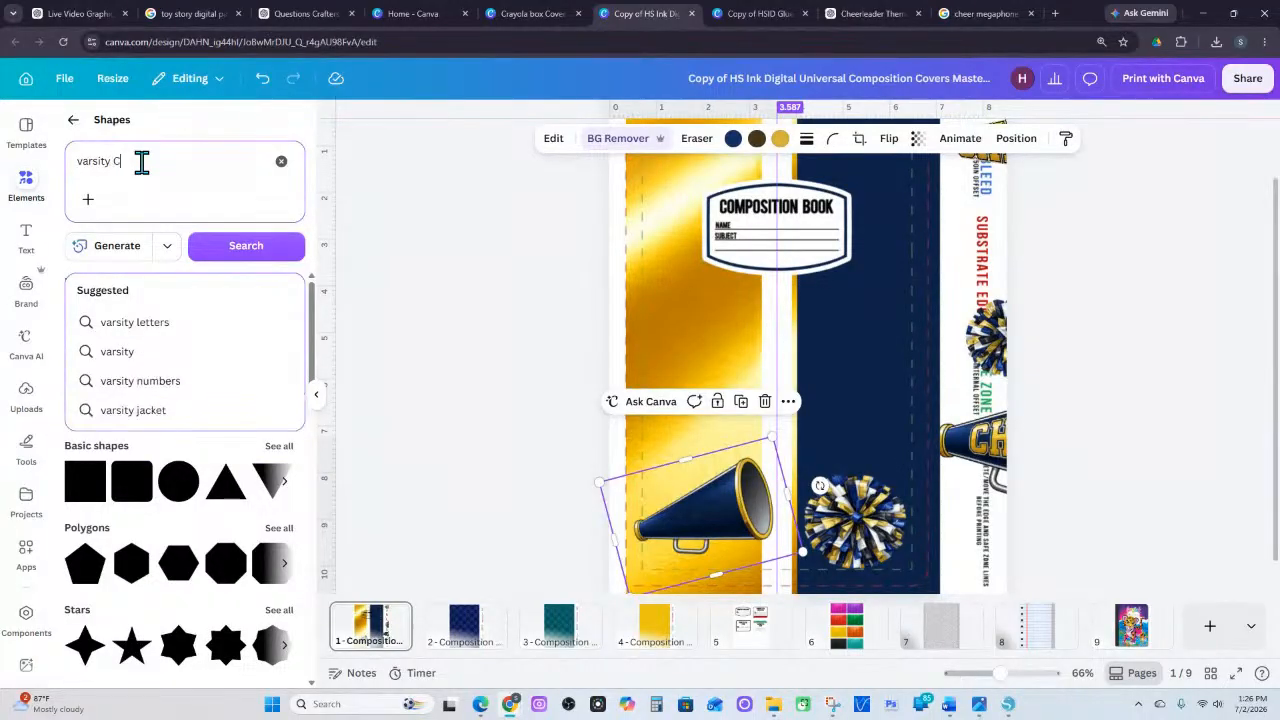
{"action": "key", "text": "Return"}
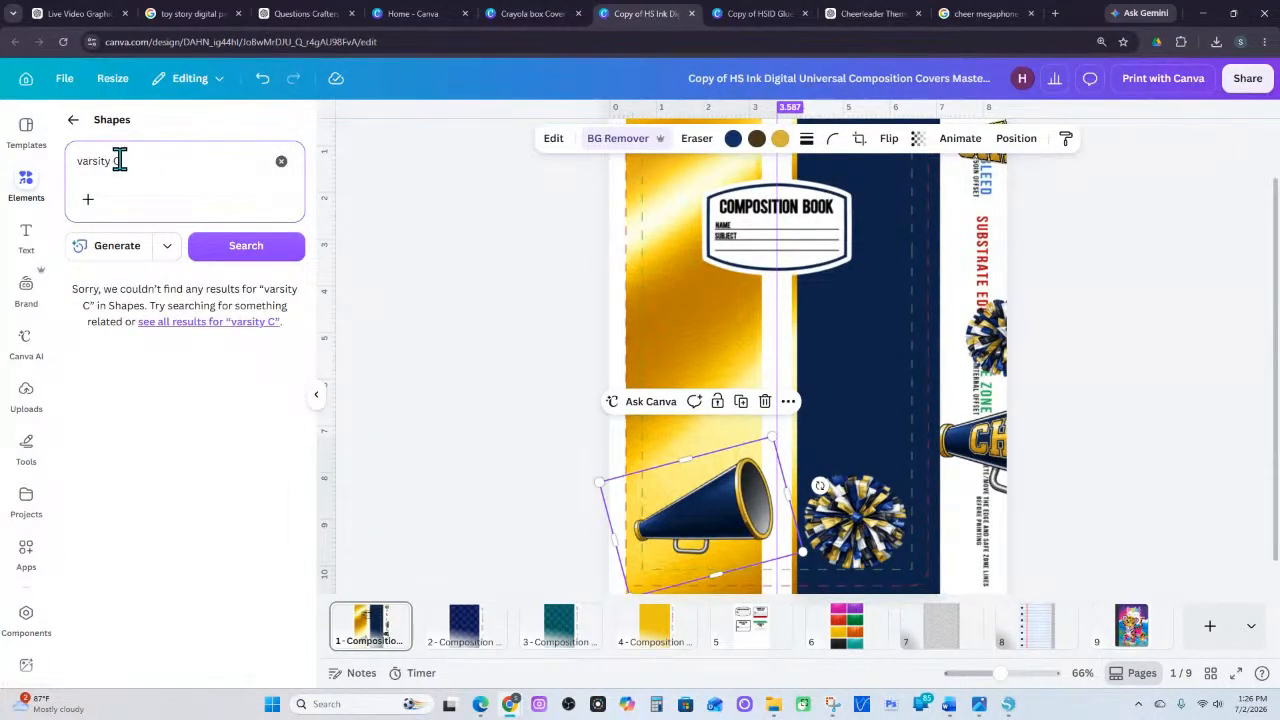
Search all elements for "varsity C" and show the full set of graphics results
{"action": "left_click", "coordinate": [73, 120]}
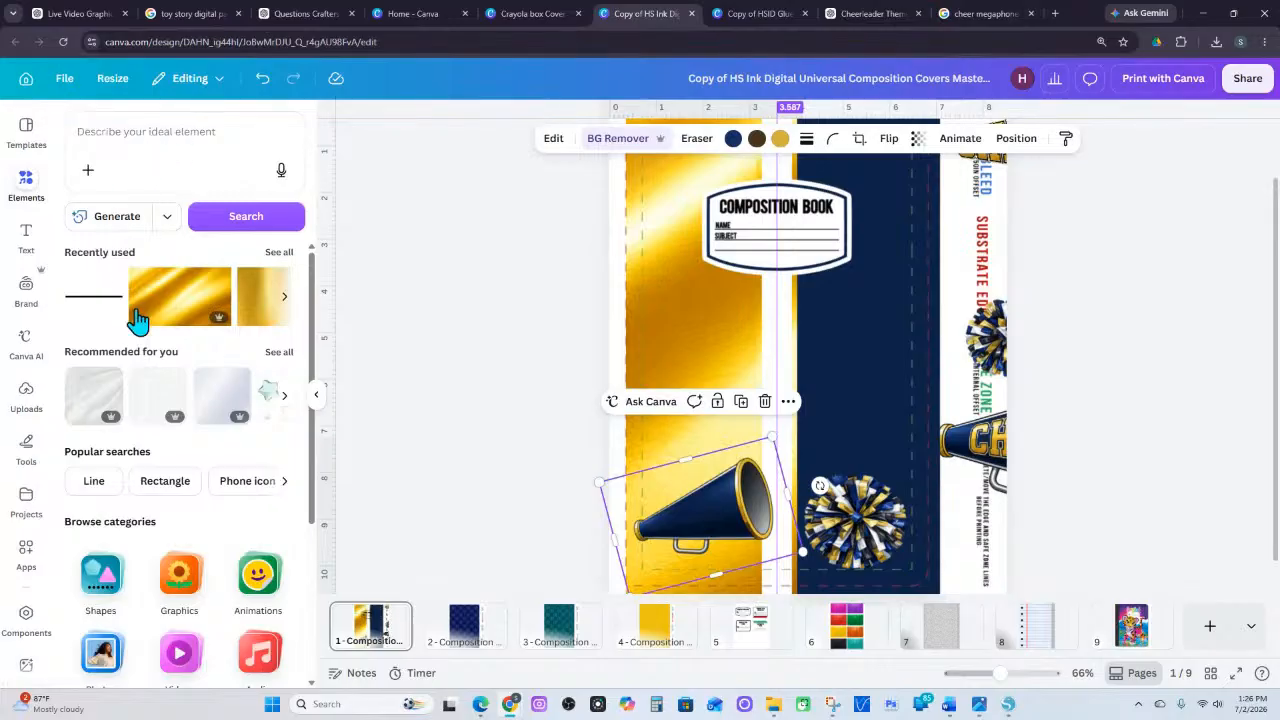
{"action": "left_click", "coordinate": [150, 123]}
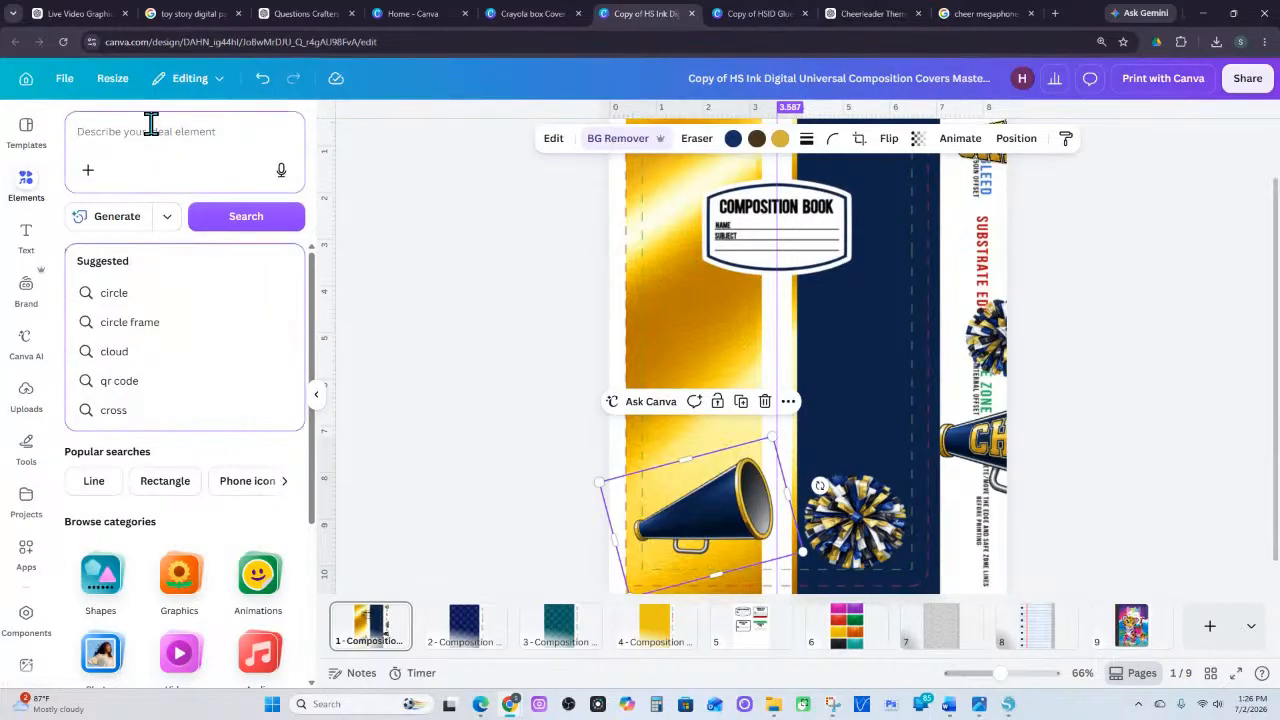
{"action": "type", "text": "var"}
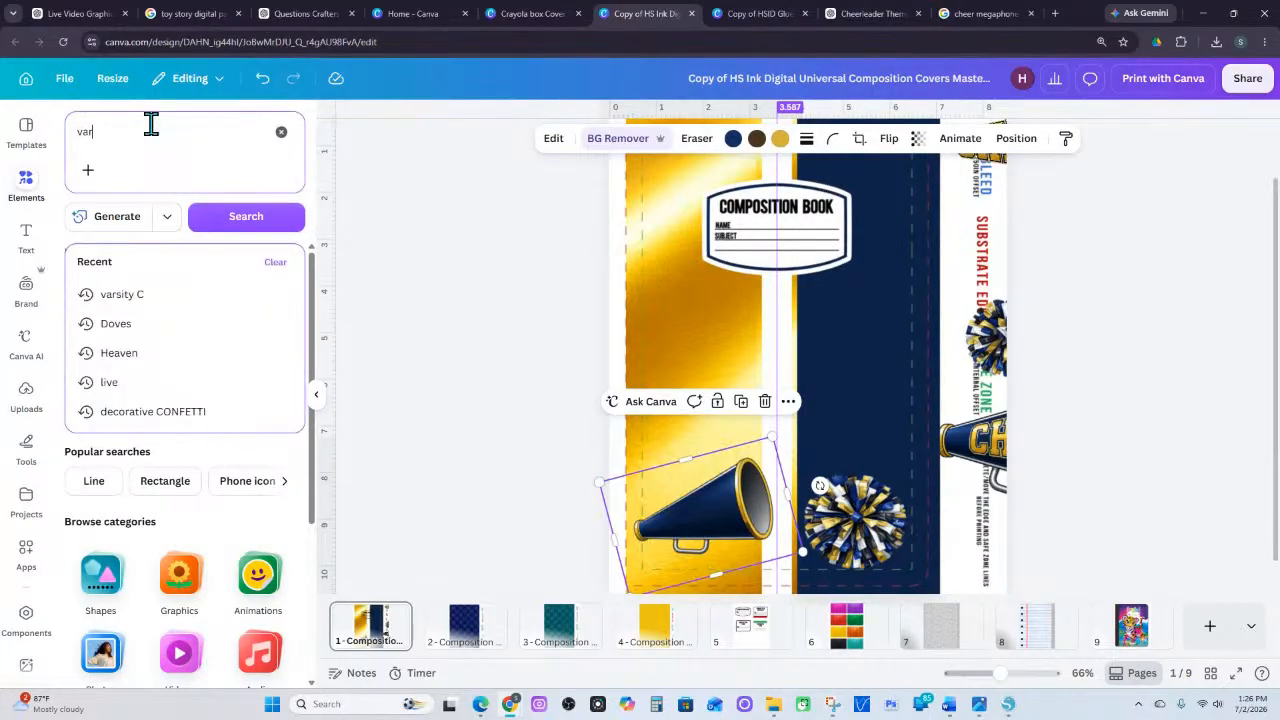
{"action": "type", "text": "sity C"}
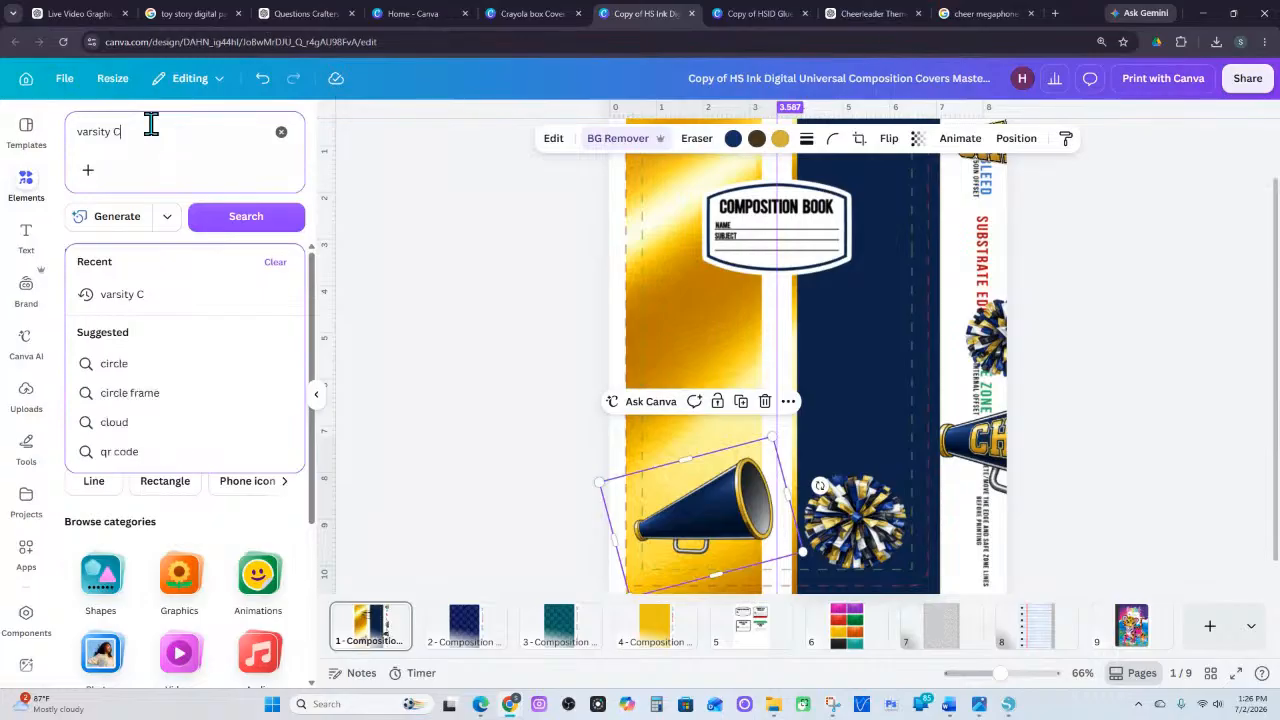
{"action": "key", "text": "Return"}
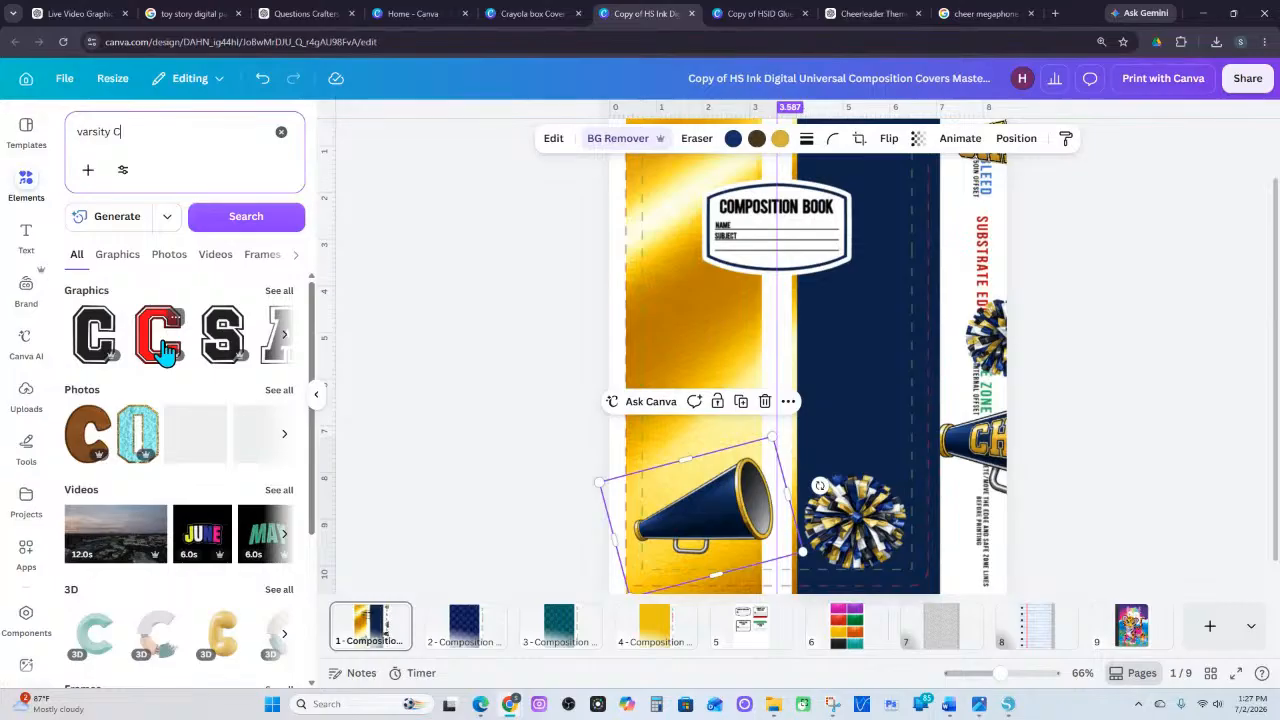
{"action": "left_click", "coordinate": [280, 292]}
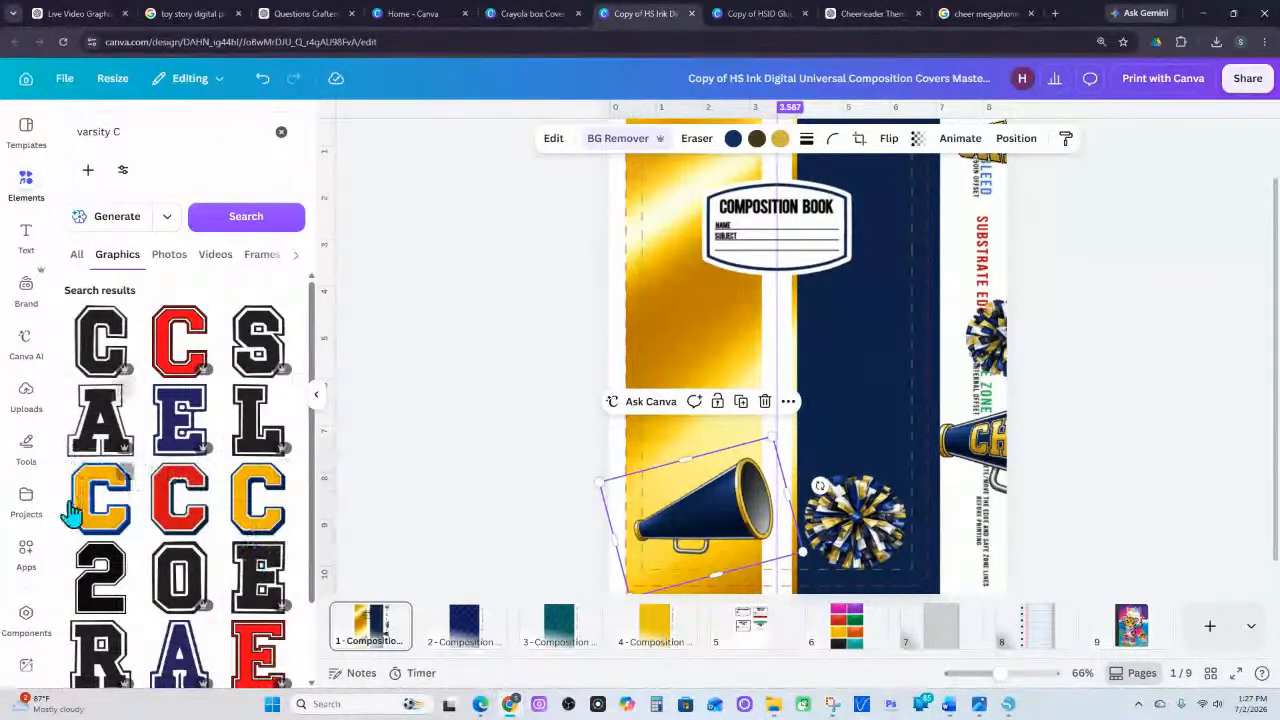
Insert the gold varsity C with a blue border, shrink it and place it between the name label and the megaphone
{"action": "left_click", "coordinate": [103, 537]}
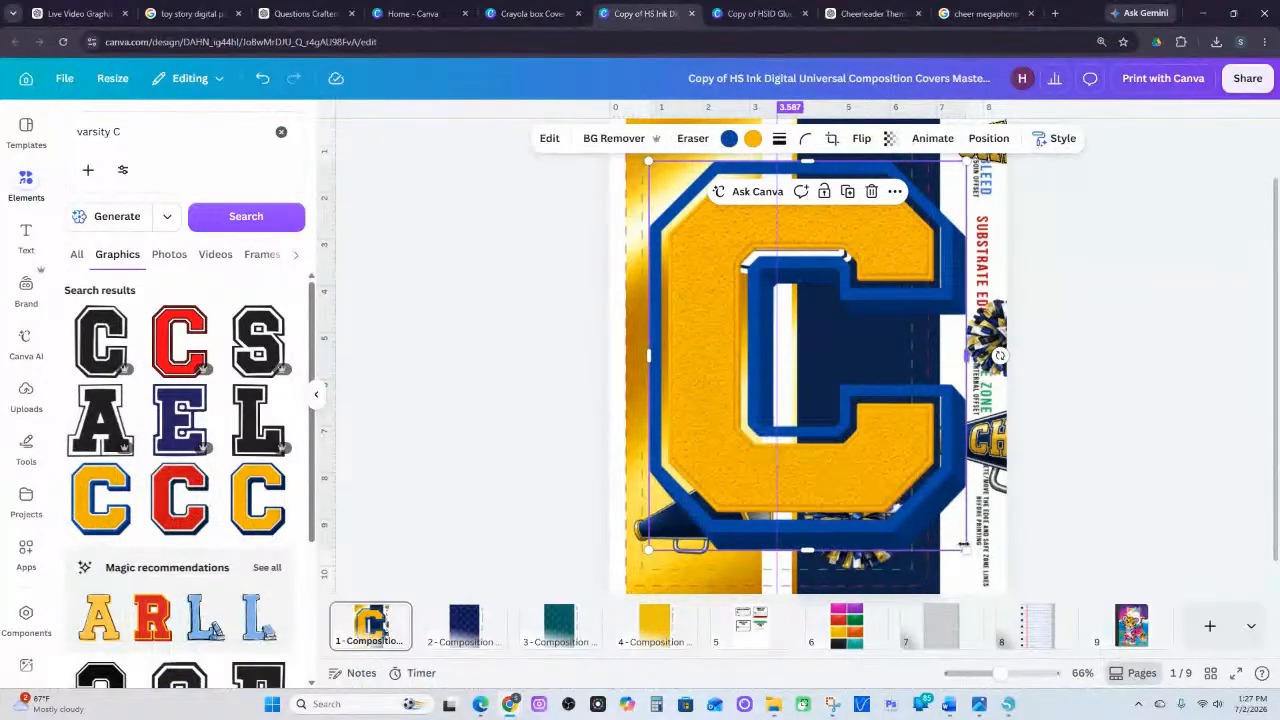
{"action": "left_click_drag", "start_coordinate": [955, 543], "coordinate": [764, 344]}
{"action": "left_click_drag", "start_coordinate": [727, 304], "coordinate": [765, 440]}
Try the navy sampled from the cover panel and the brand kit's blue on the letter C's border
{"action": "left_click", "coordinate": [730, 143]}
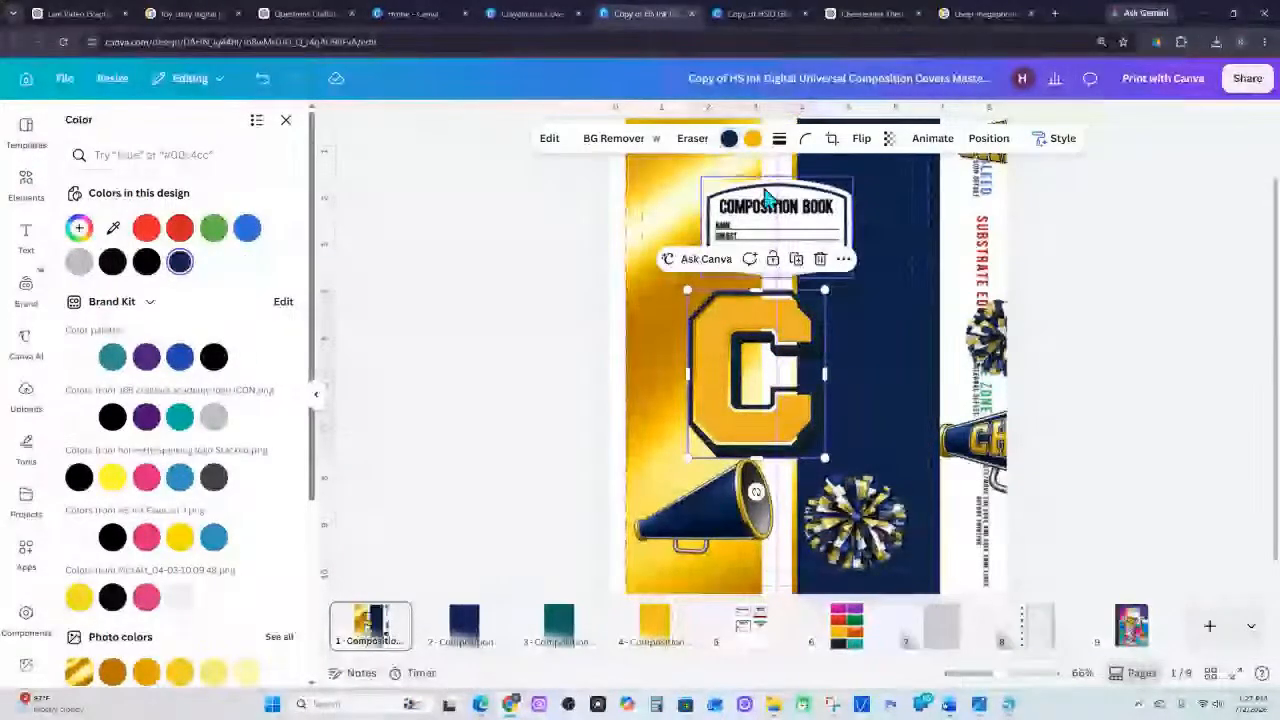
{"action": "left_click", "coordinate": [113, 228]}
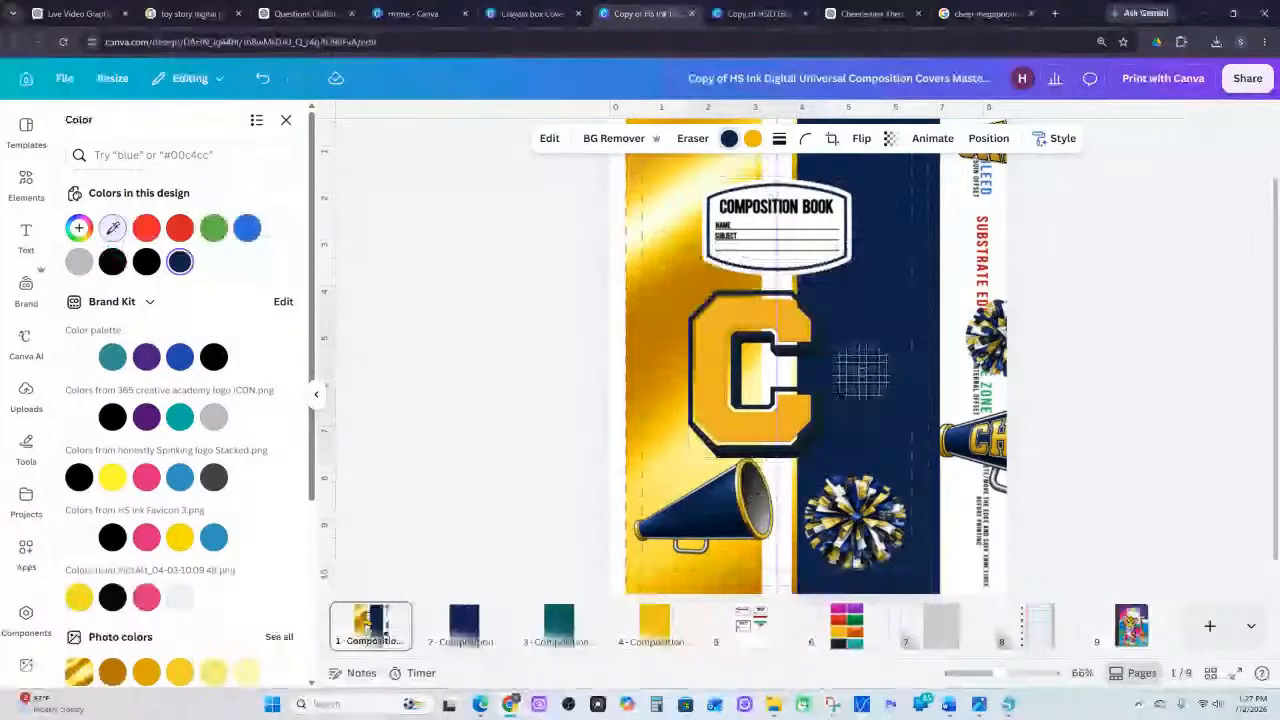
{"action": "left_click", "coordinate": [860, 372]}
{"action": "left_click", "coordinate": [182, 358]}
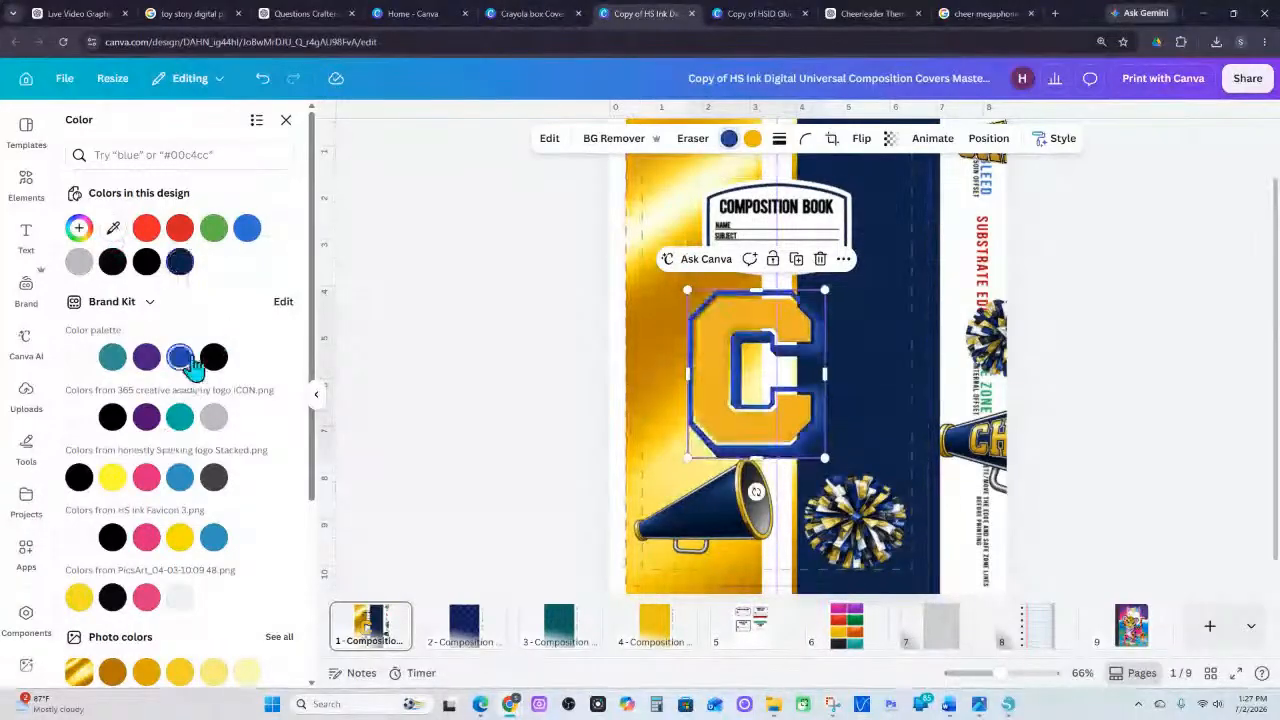
Set the letter C's border to the custom navy #213674 and nudge the letter slightly to the right
{"action": "scroll", "coordinate": [247, 563], "scroll_direction": "down", "scroll_amount": 5}
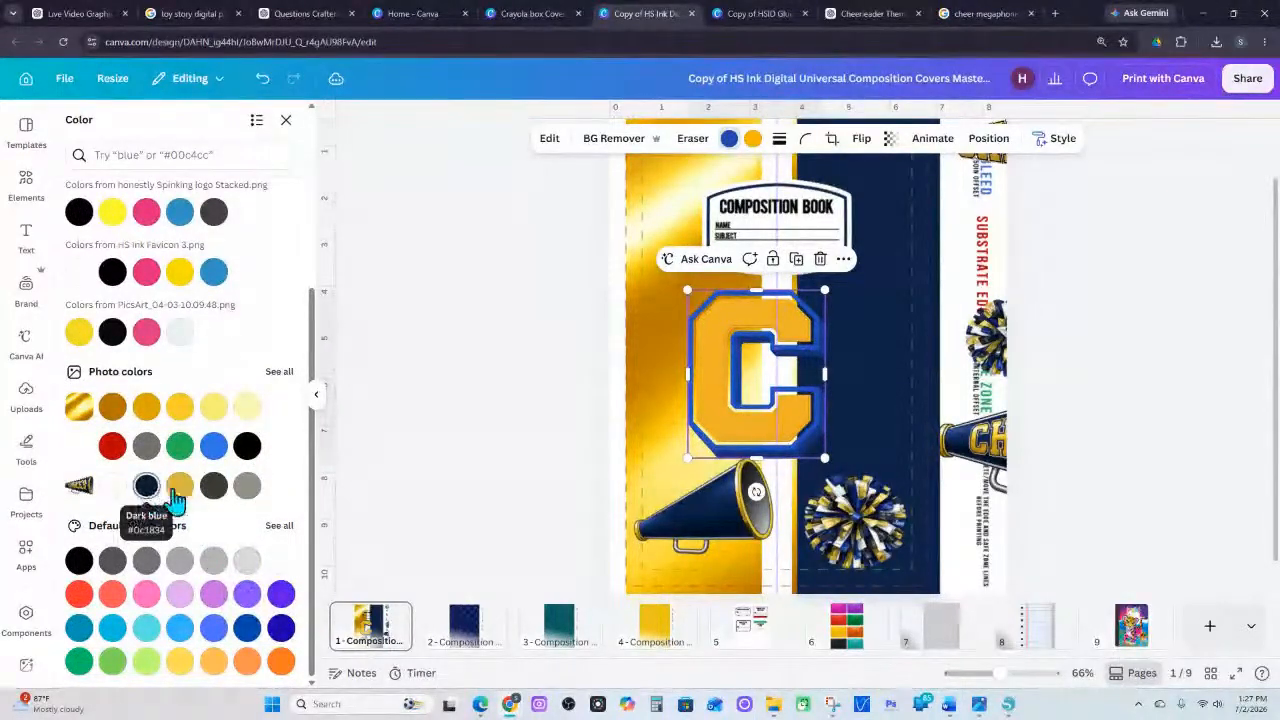
{"action": "scroll", "coordinate": [120, 262], "scroll_direction": "up", "scroll_amount": 3}
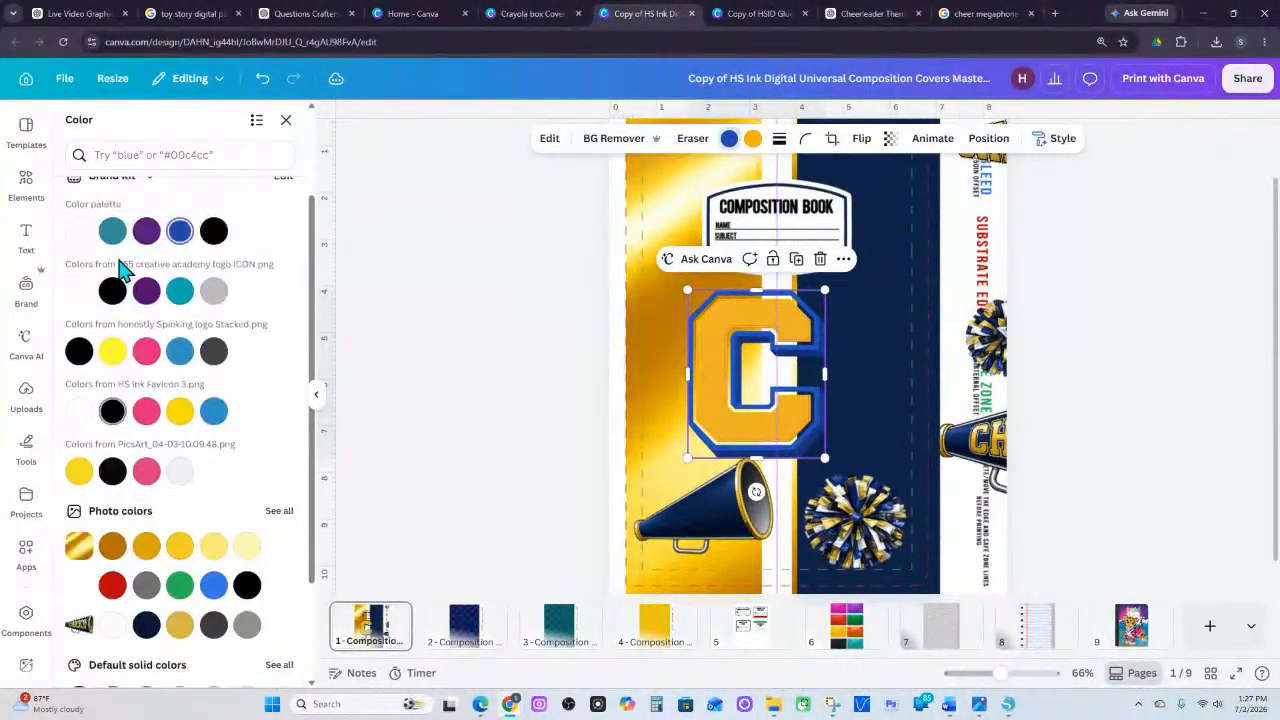
{"action": "left_click", "coordinate": [78, 228]}
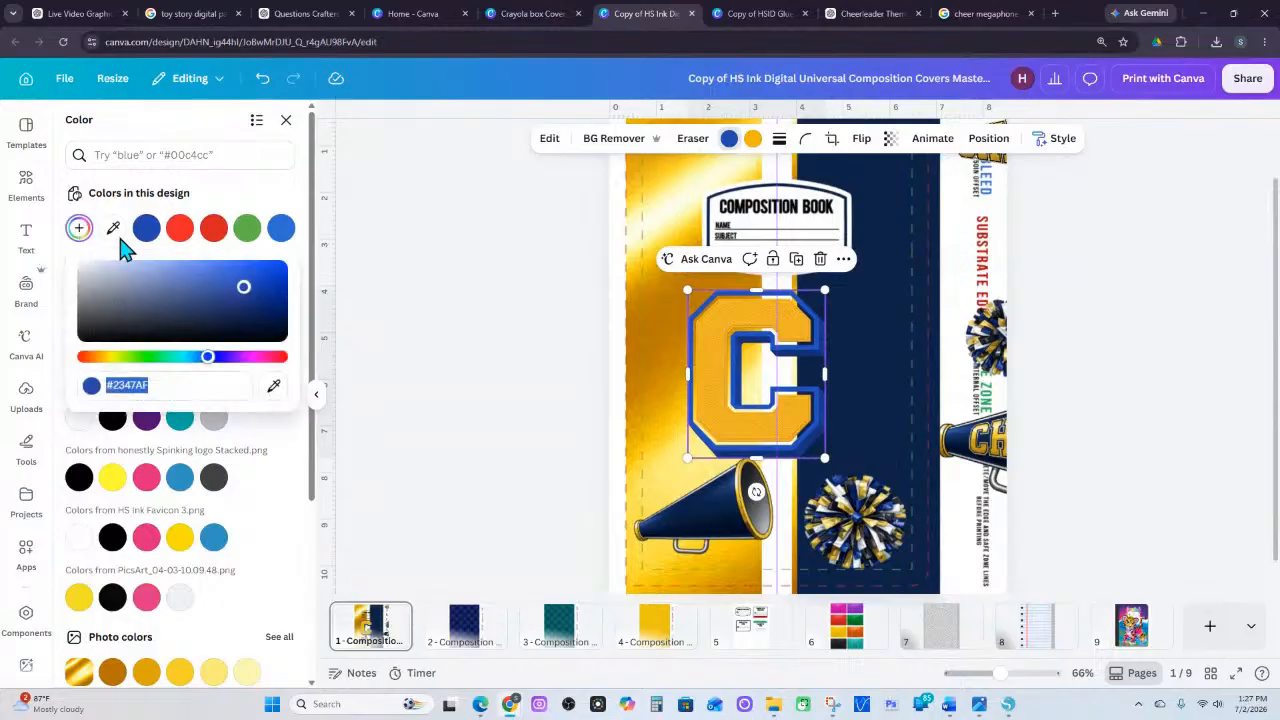
{"action": "left_click_drag", "start_coordinate": [243, 290], "coordinate": [227, 304]}
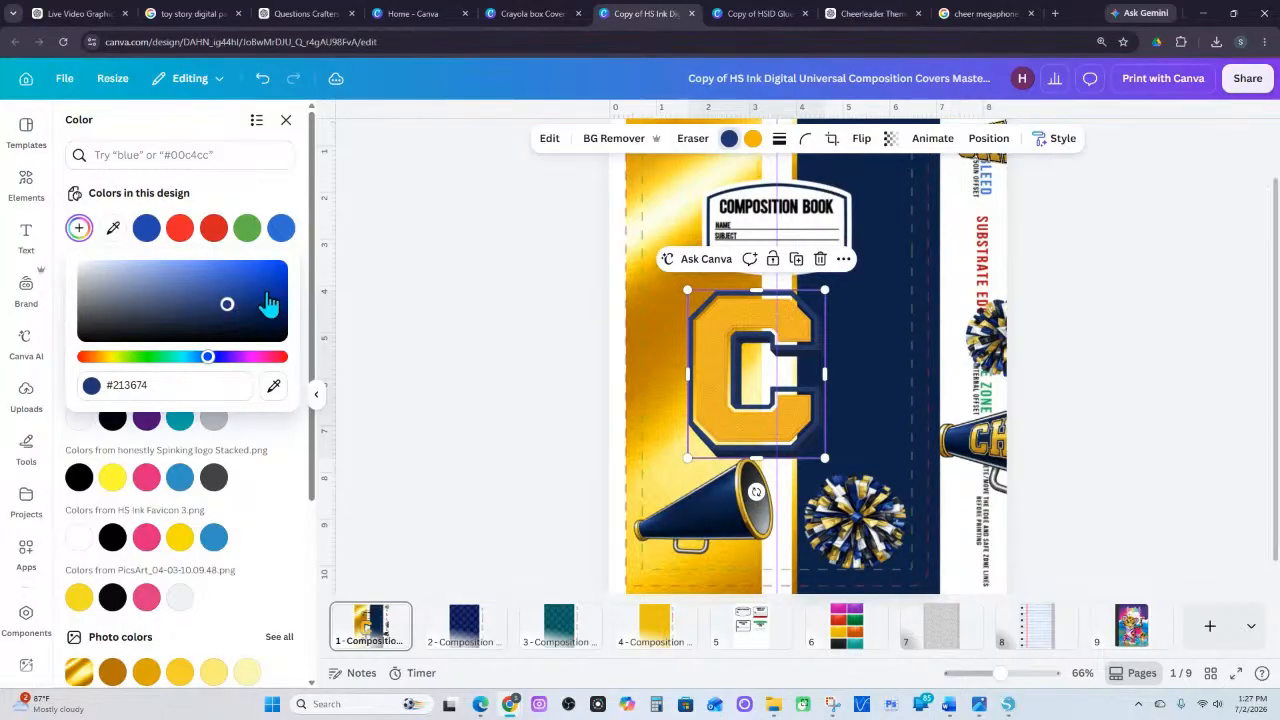
{"action": "left_click", "coordinate": [307, 281]}
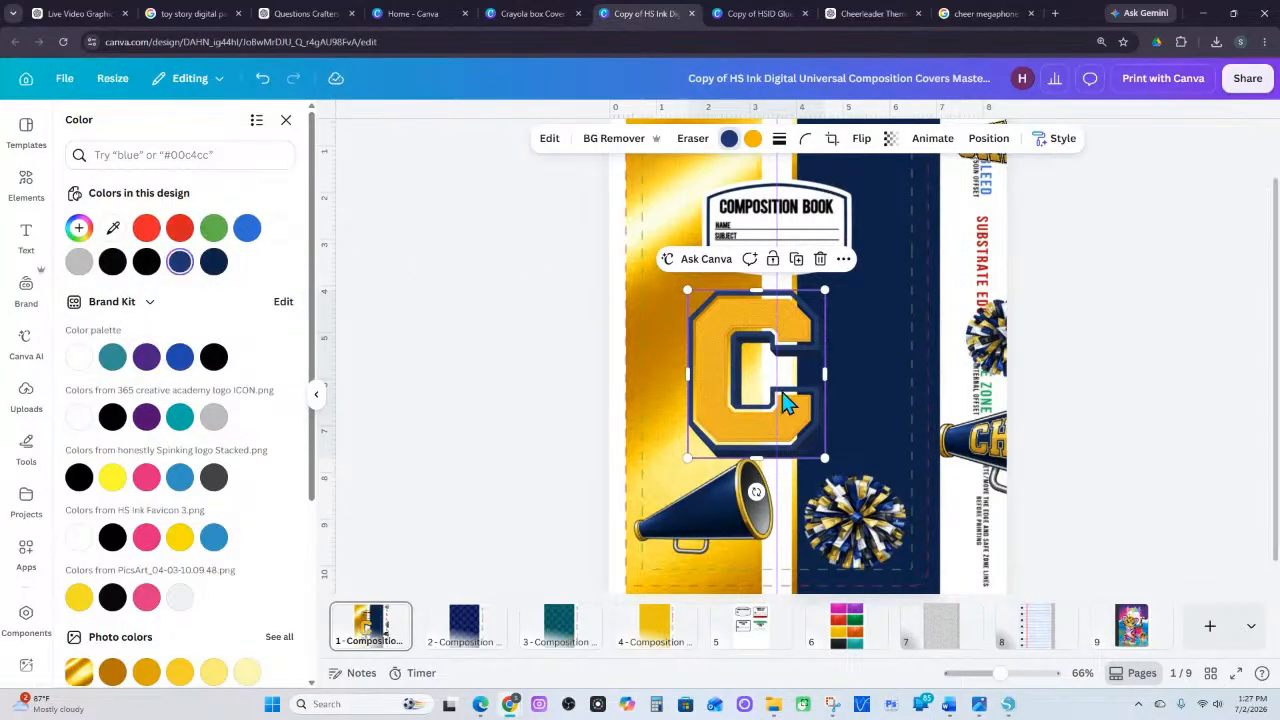
{"action": "left_click_drag", "start_coordinate": [789, 422], "coordinate": [792, 424]}
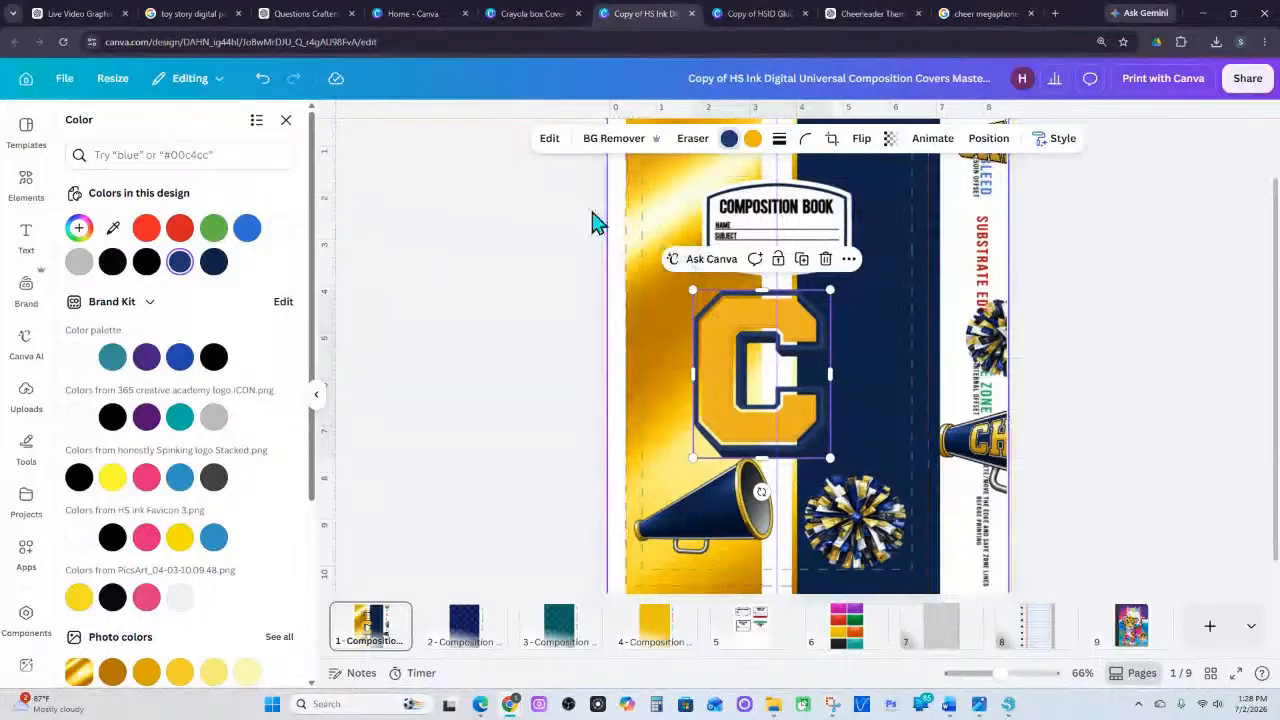
Insert the gold varsity C with white and navy outlines, move it lower on the cover, and delete the smaller recoloured C
{"action": "left_click", "coordinate": [26, 185]}
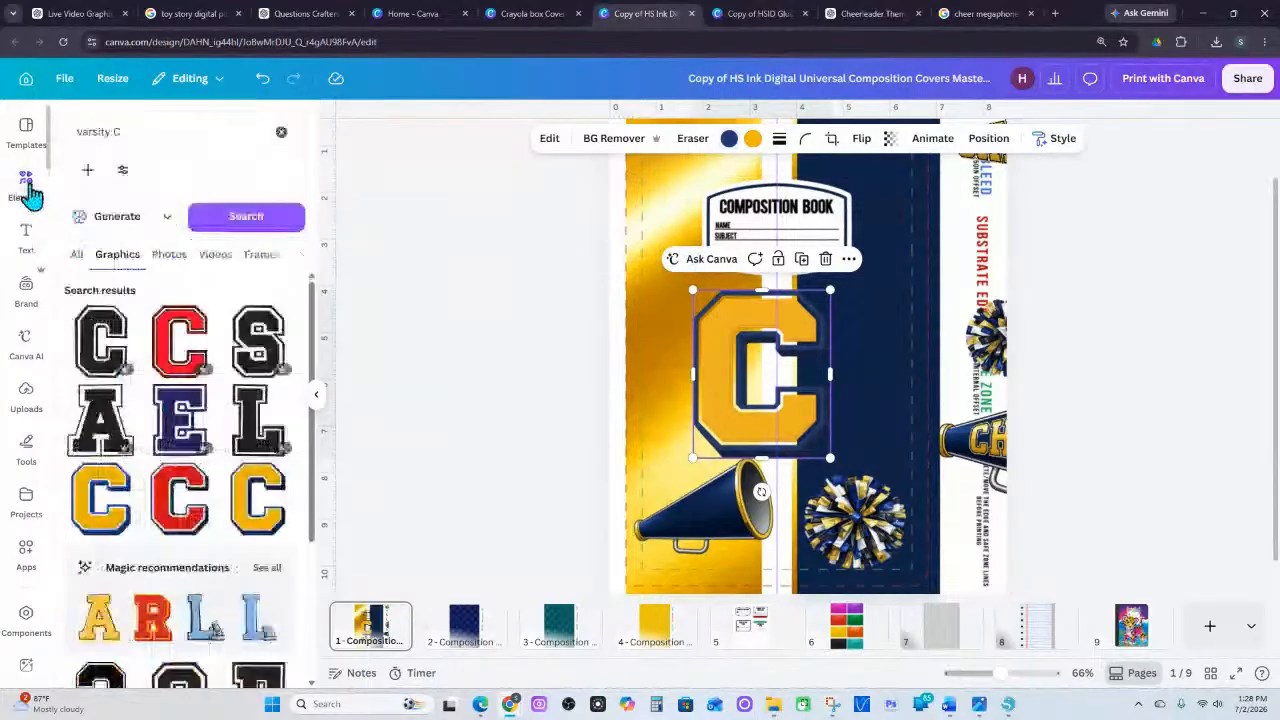
{"action": "scroll", "coordinate": [340, 497], "scroll_direction": "down", "scroll_amount": 1}
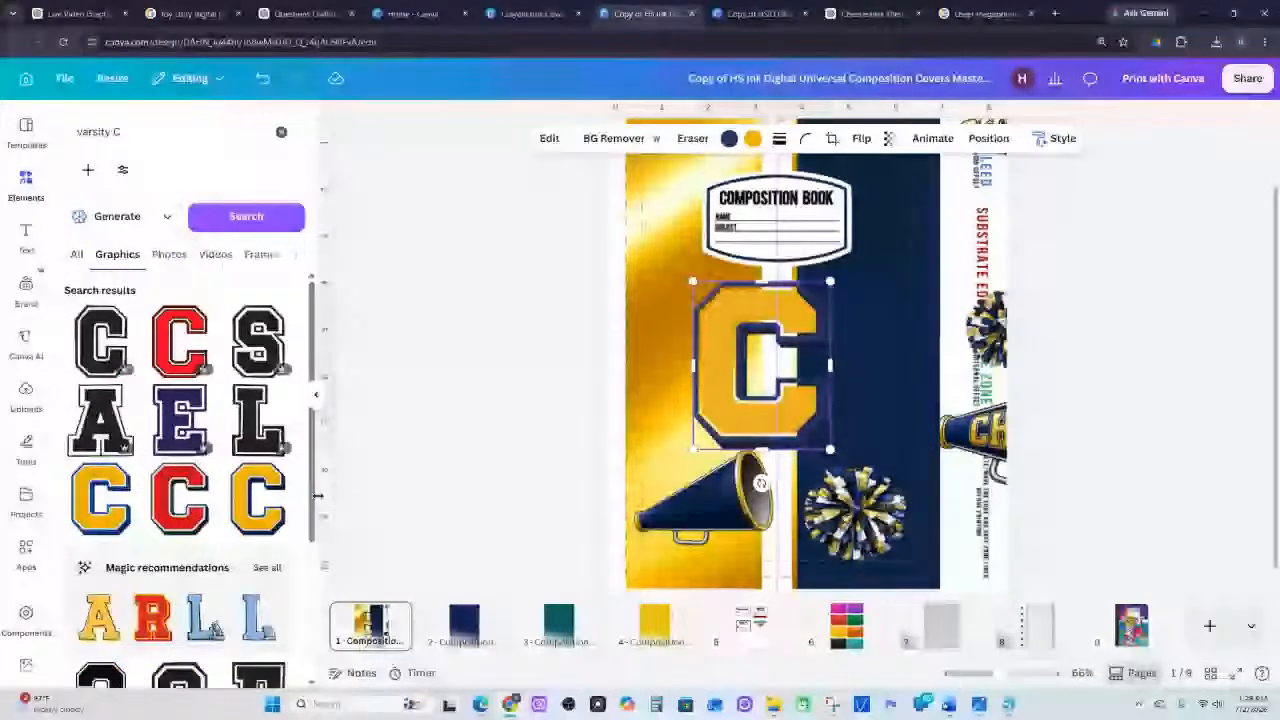
{"action": "left_click", "coordinate": [266, 528]}
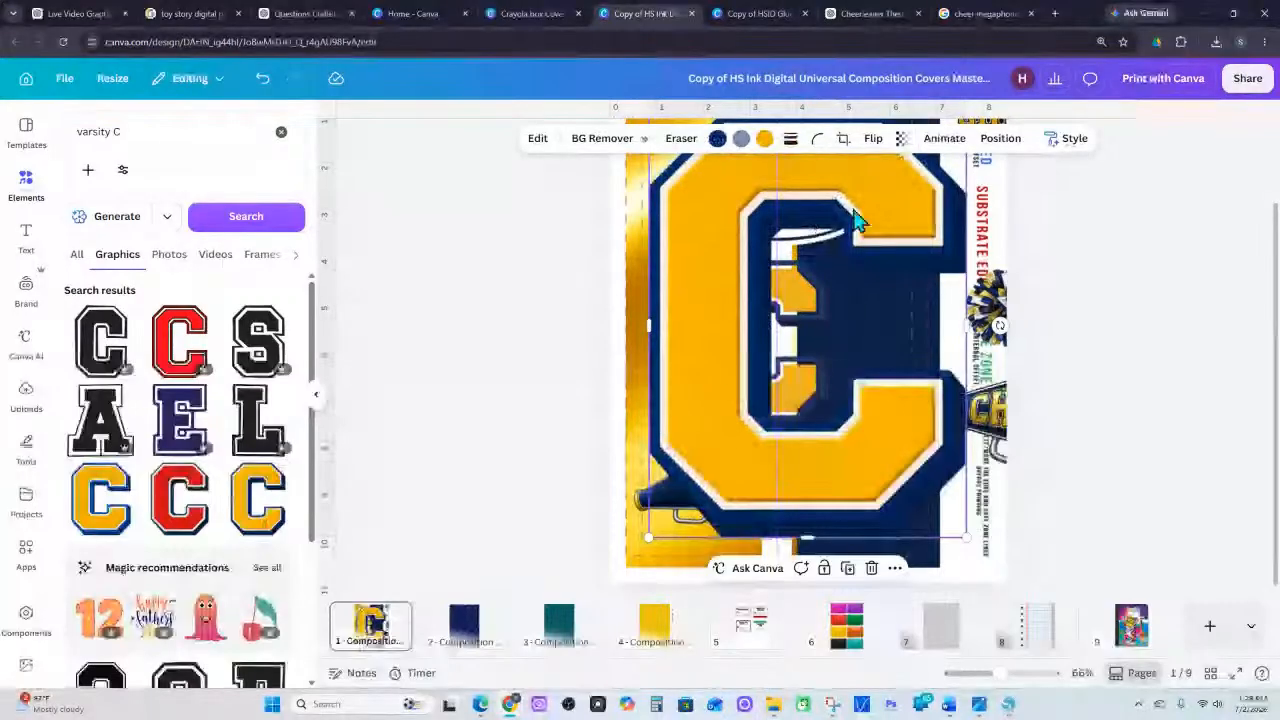
{"action": "left_click_drag", "start_coordinate": [851, 214], "coordinate": [837, 390]}
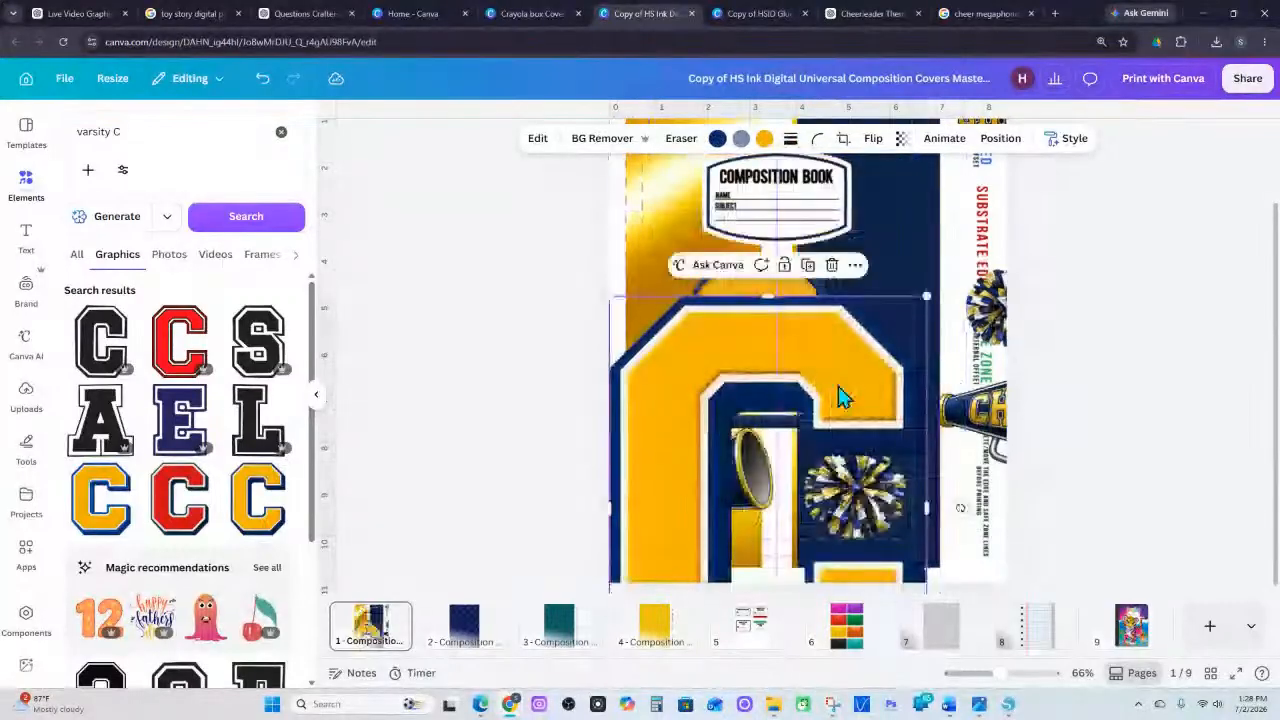
{"action": "left_click", "coordinate": [730, 297]}
{"action": "key", "text": "Delete"}
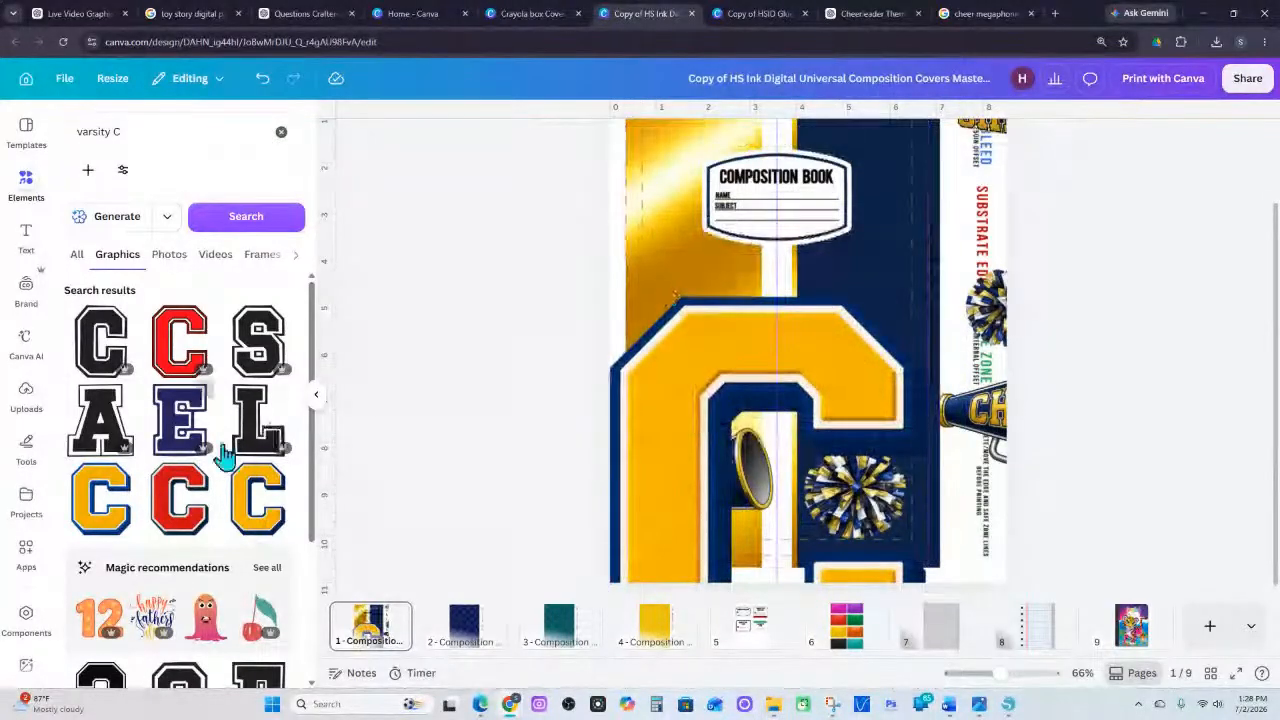
Try the red varsity C graphic on the cover and delete it
{"action": "left_click", "coordinate": [175, 490]}
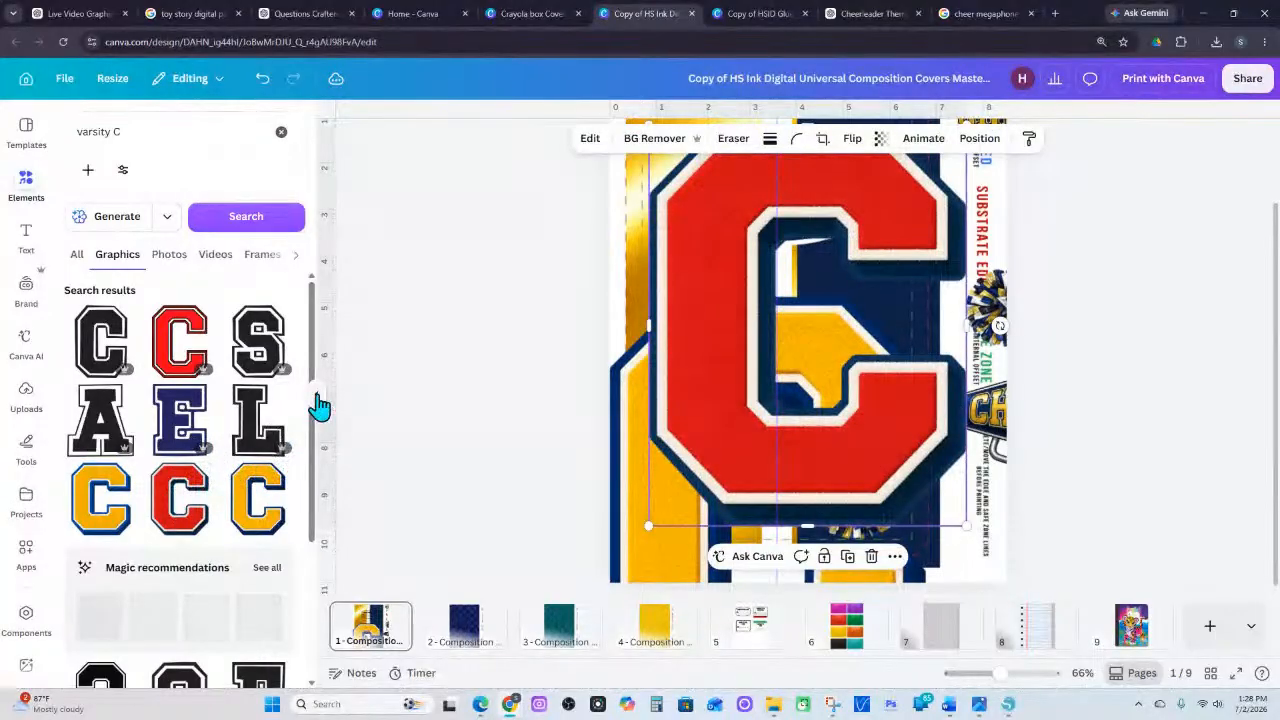
{"action": "scroll", "coordinate": [270, 440], "scroll_direction": "down", "scroll_amount": 5}
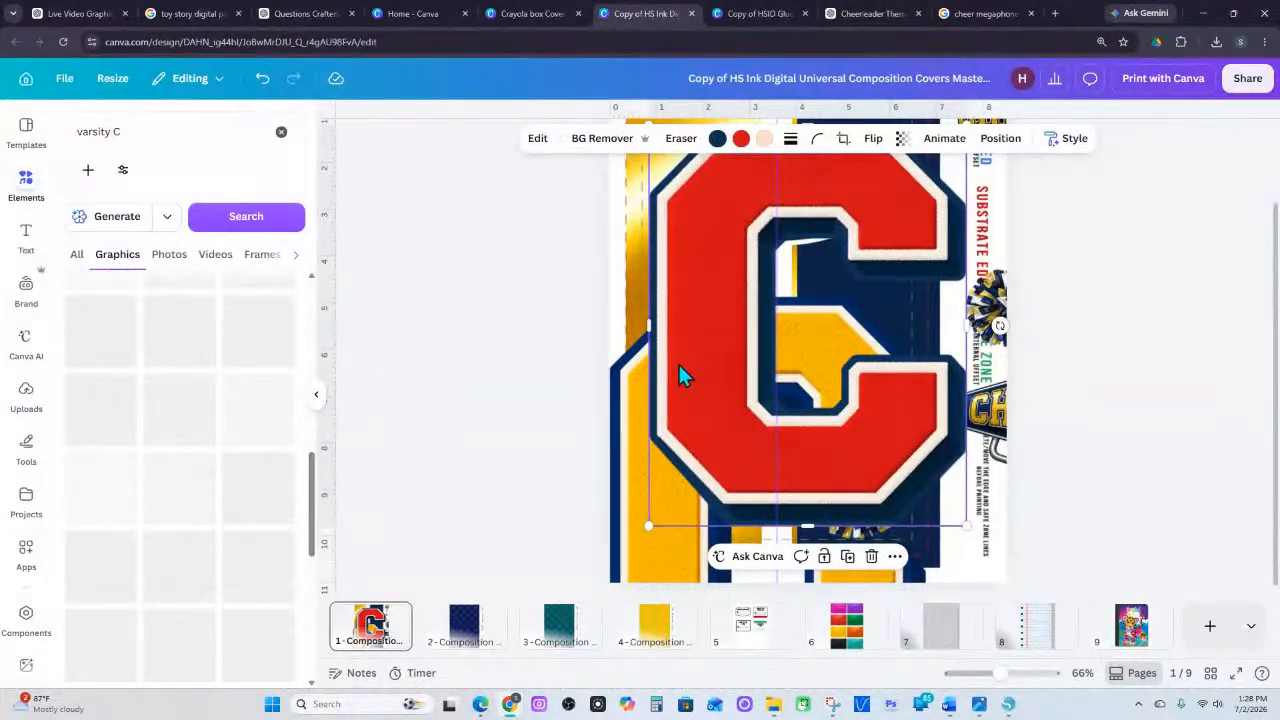
{"action": "left_click_drag", "start_coordinate": [693, 316], "coordinate": [693, 320]}
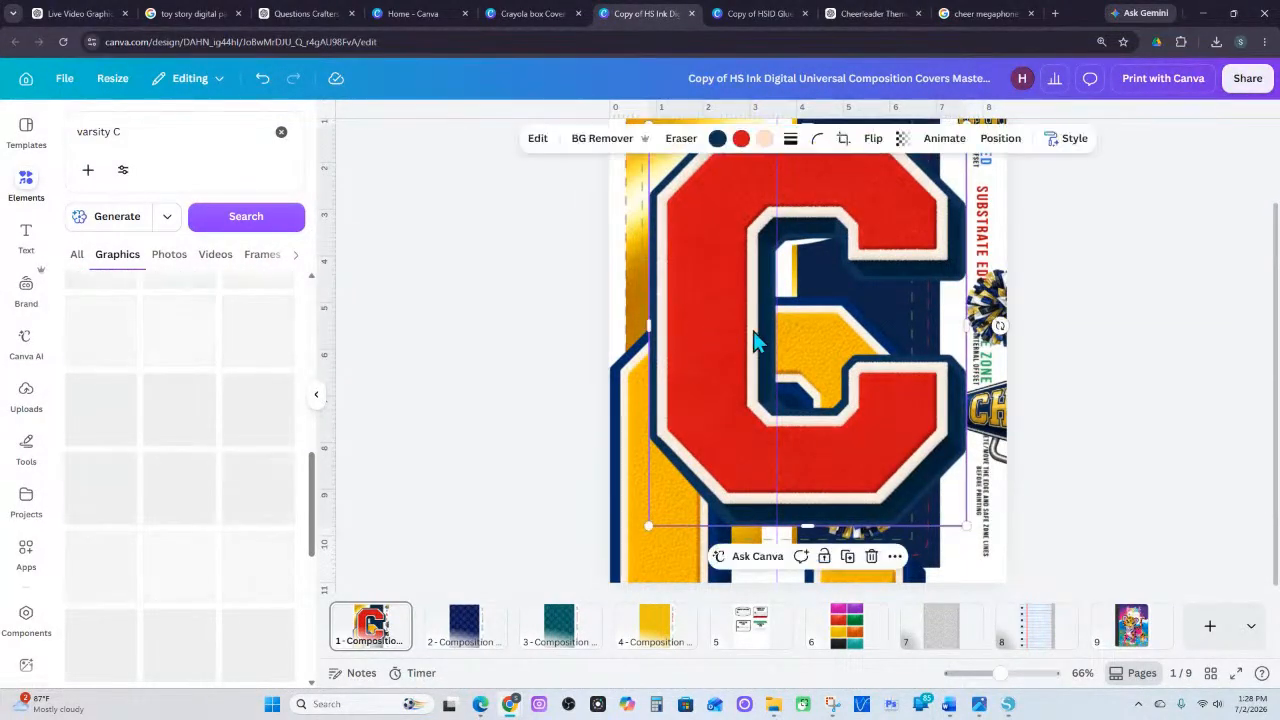
{"action": "key", "text": "Delete"}
Shrink the large gold C and centre it on the cover directly below the composition book label
{"action": "left_click", "coordinate": [742, 360]}
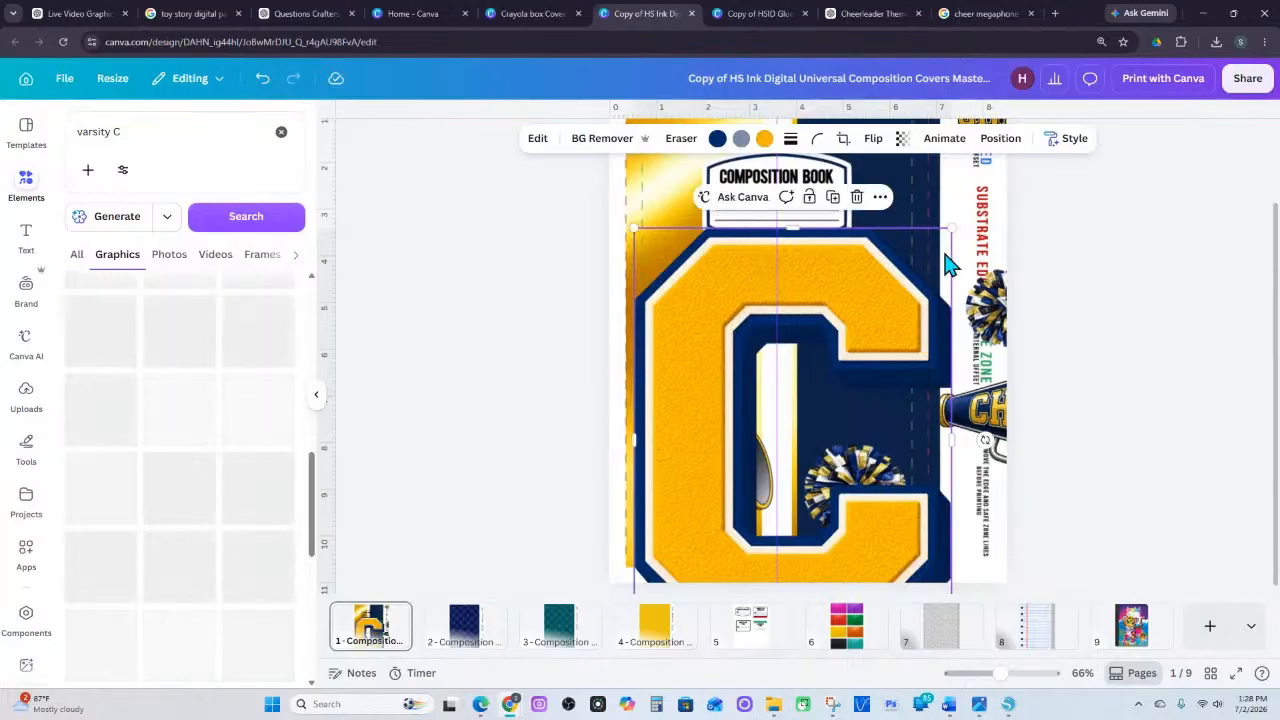
{"action": "left_click_drag", "start_coordinate": [927, 297], "coordinate": [841, 378]}
{"action": "left_click_drag", "start_coordinate": [748, 401], "coordinate": [782, 268]}
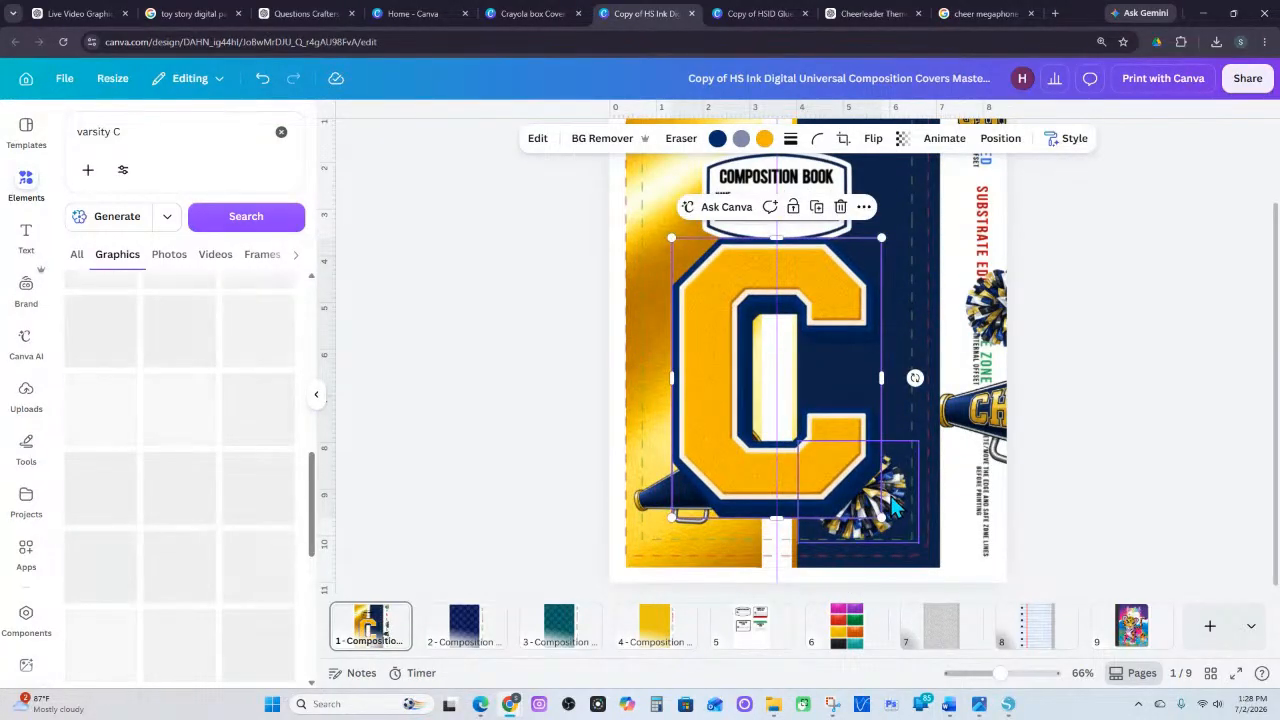
Ask Canva AI to generate a version of the selected pom-pom that is closer to the colors in the letter C
{"action": "left_click", "coordinate": [858, 495]}
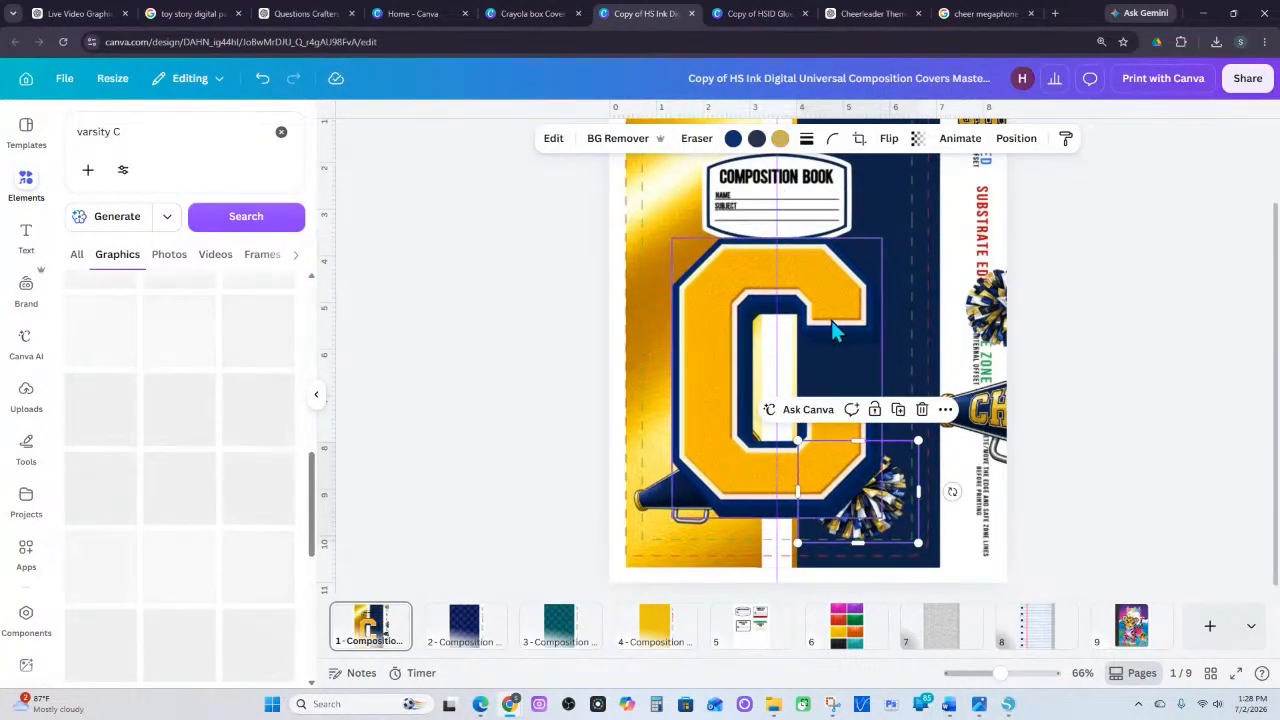
{"action": "left_click", "coordinate": [810, 411]}
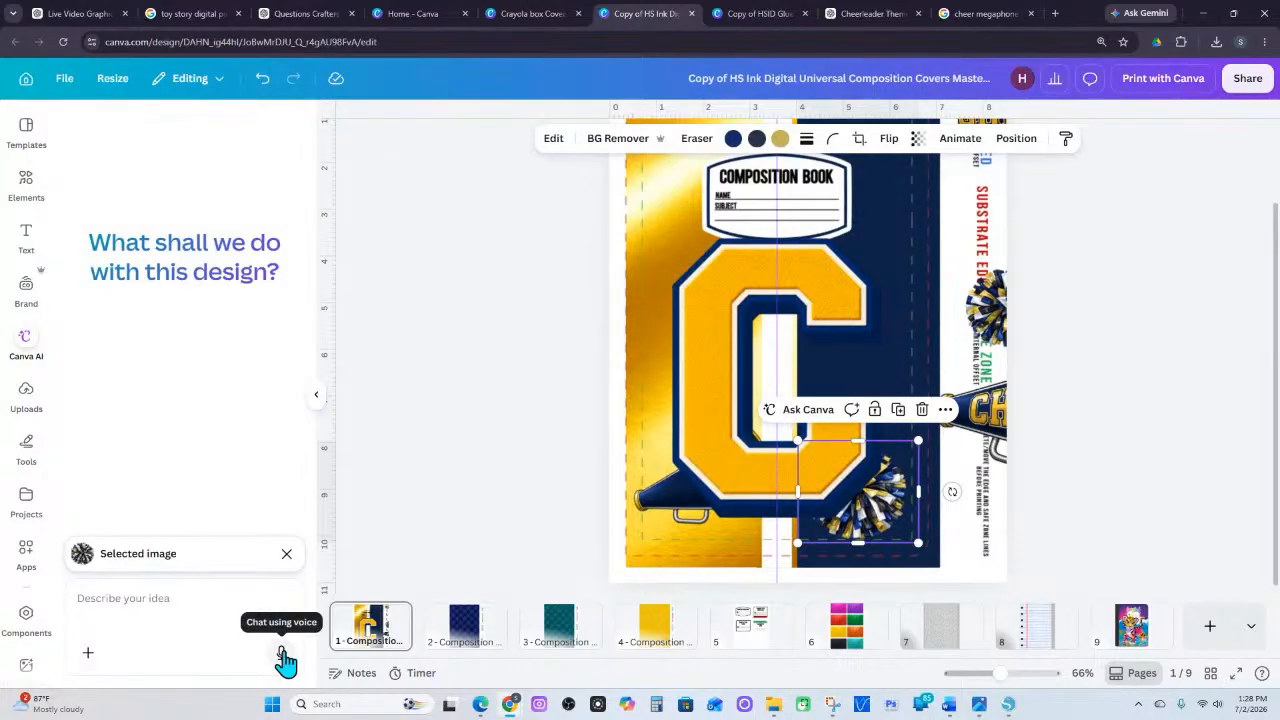
{"action": "left_click", "coordinate": [742, 490], "text": "shift"}
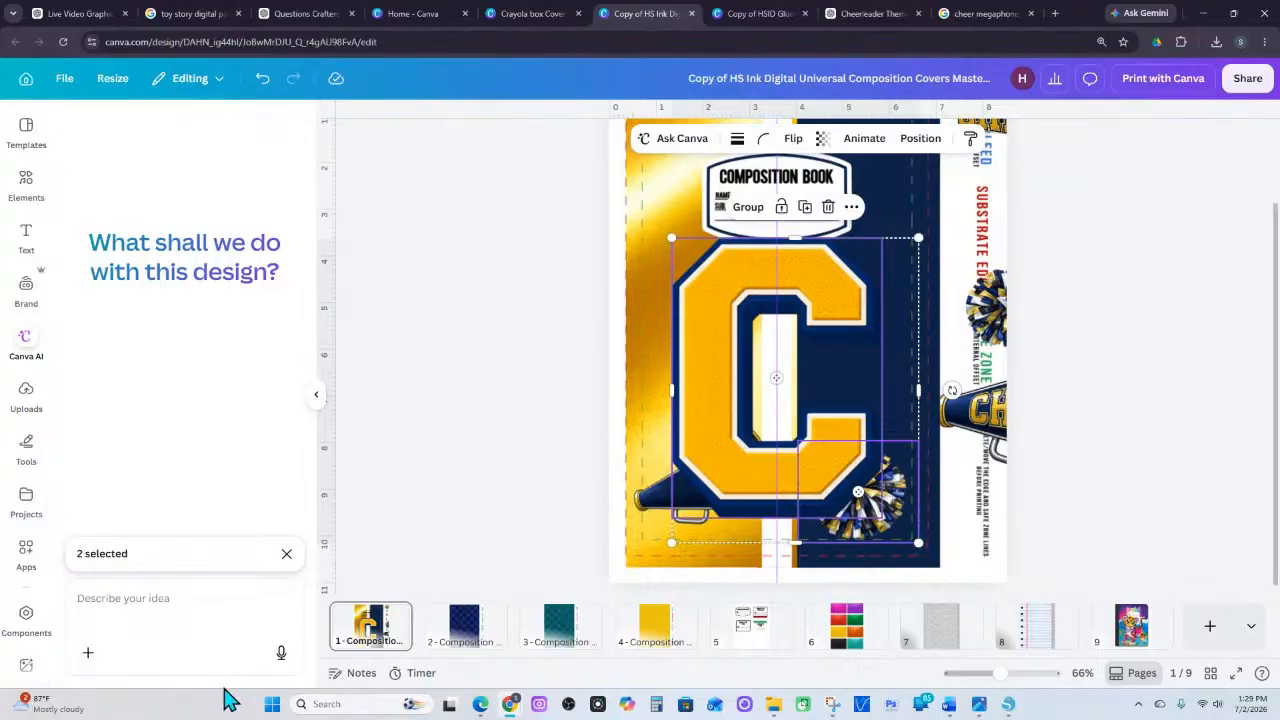
{"action": "left_click", "coordinate": [281, 652]}
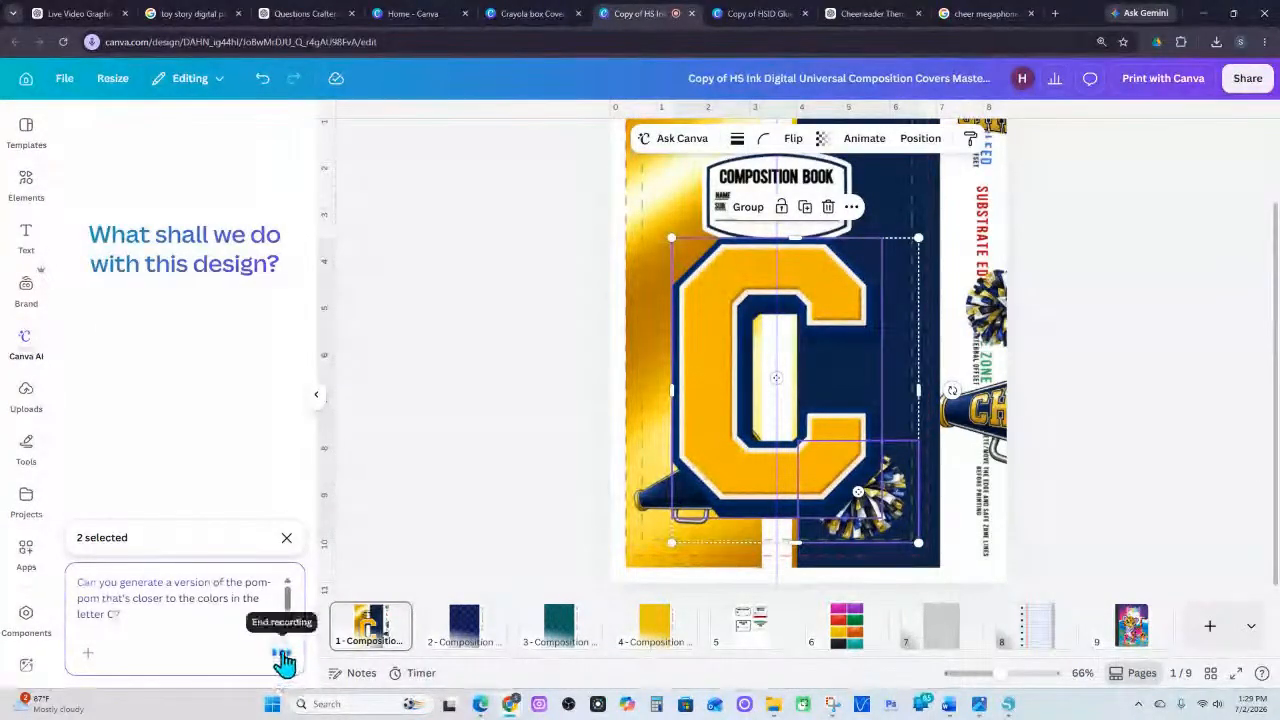
{"action": "left_click", "coordinate": [282, 660]}
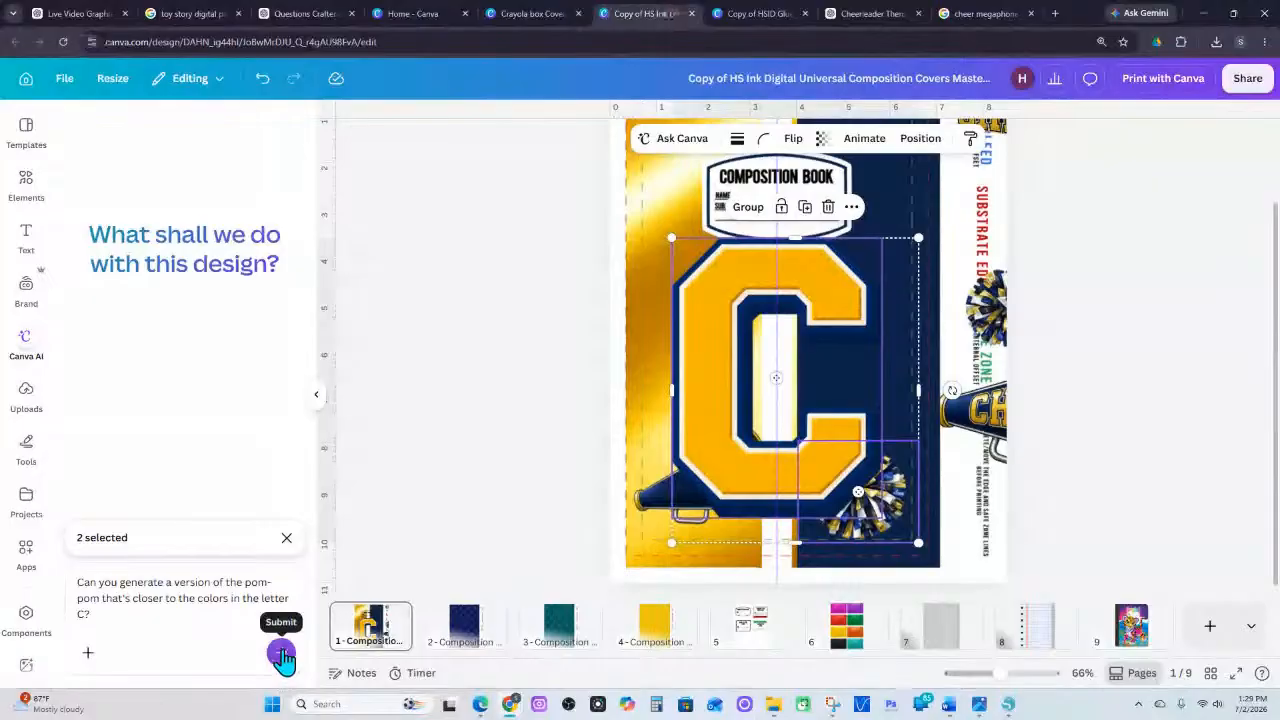
{"action": "left_click", "coordinate": [282, 652]}
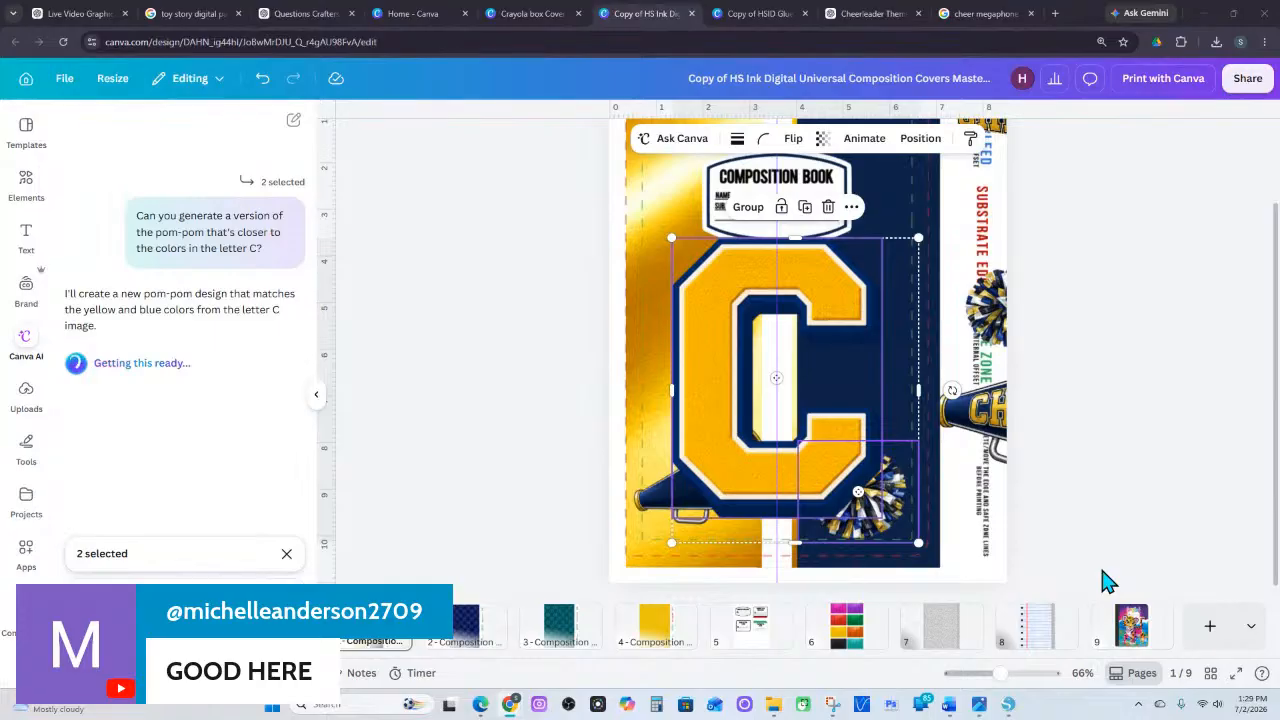
{"action": "left_click", "coordinate": [1068, 544]}
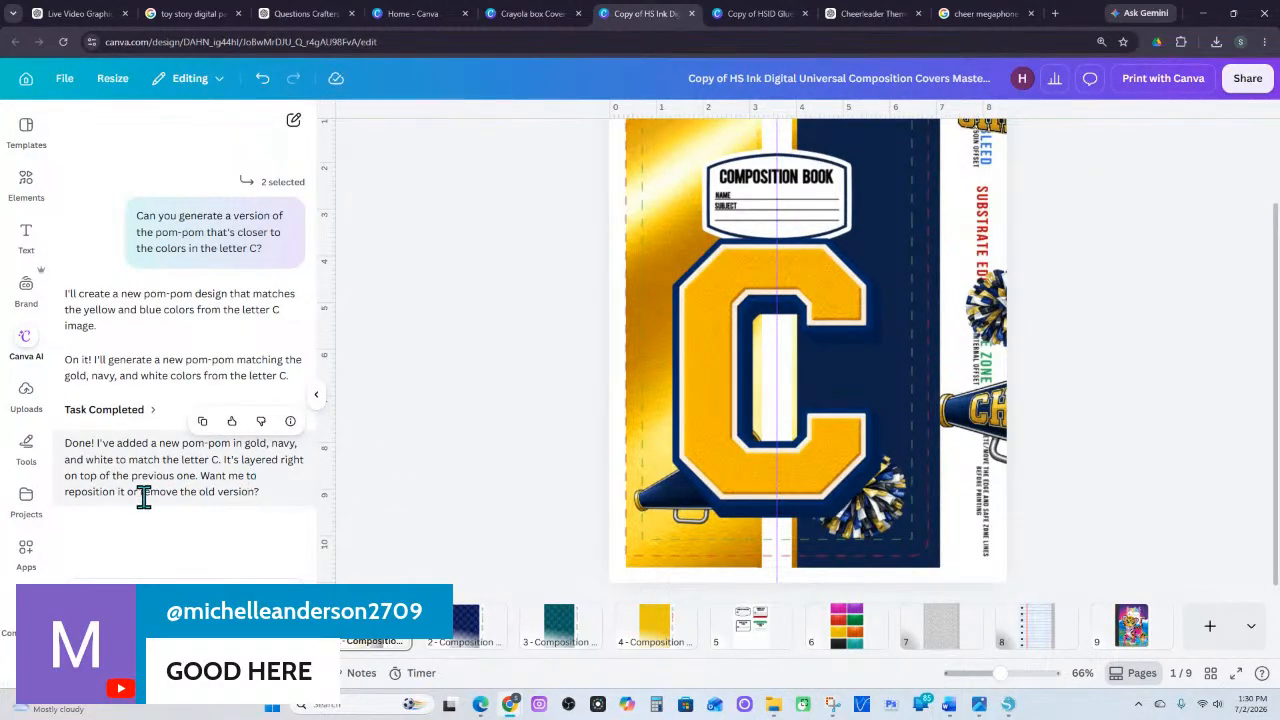
Pull the two overlapping pom-poms apart beside the letter C and delete the lower one
{"action": "left_click", "coordinate": [892, 521]}
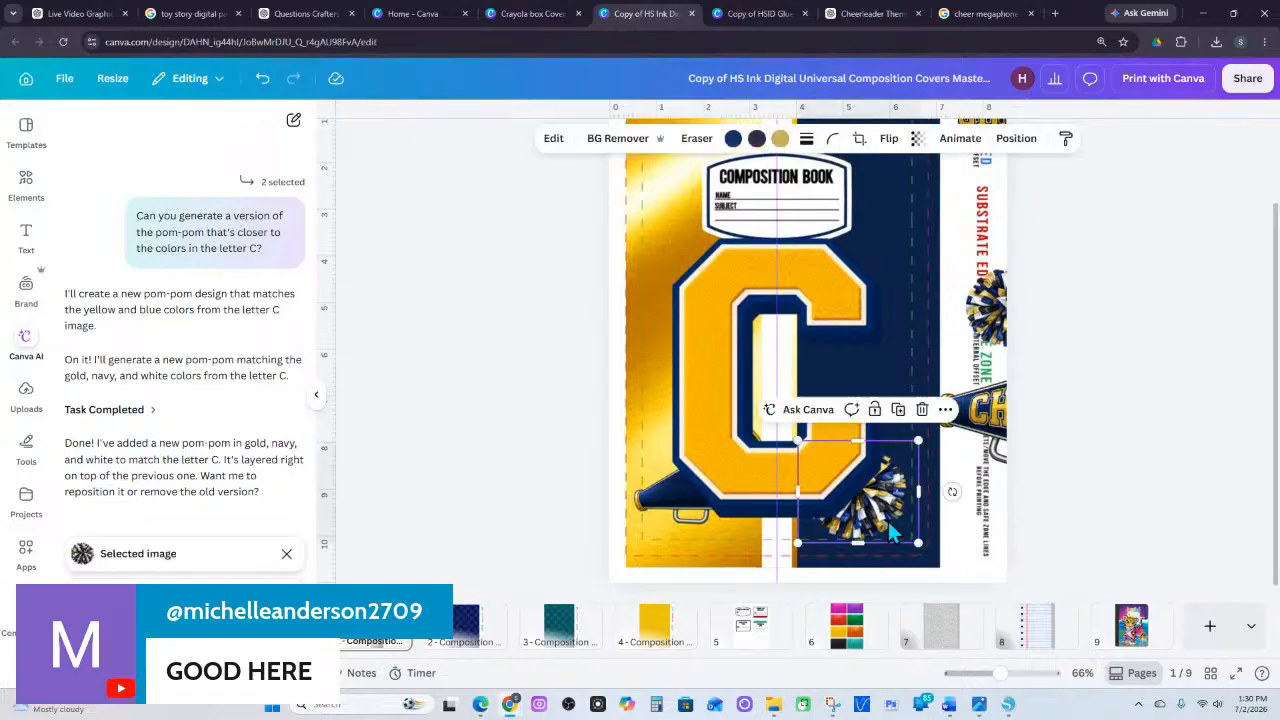
{"action": "left_click_drag", "start_coordinate": [888, 521], "coordinate": [907, 437]}
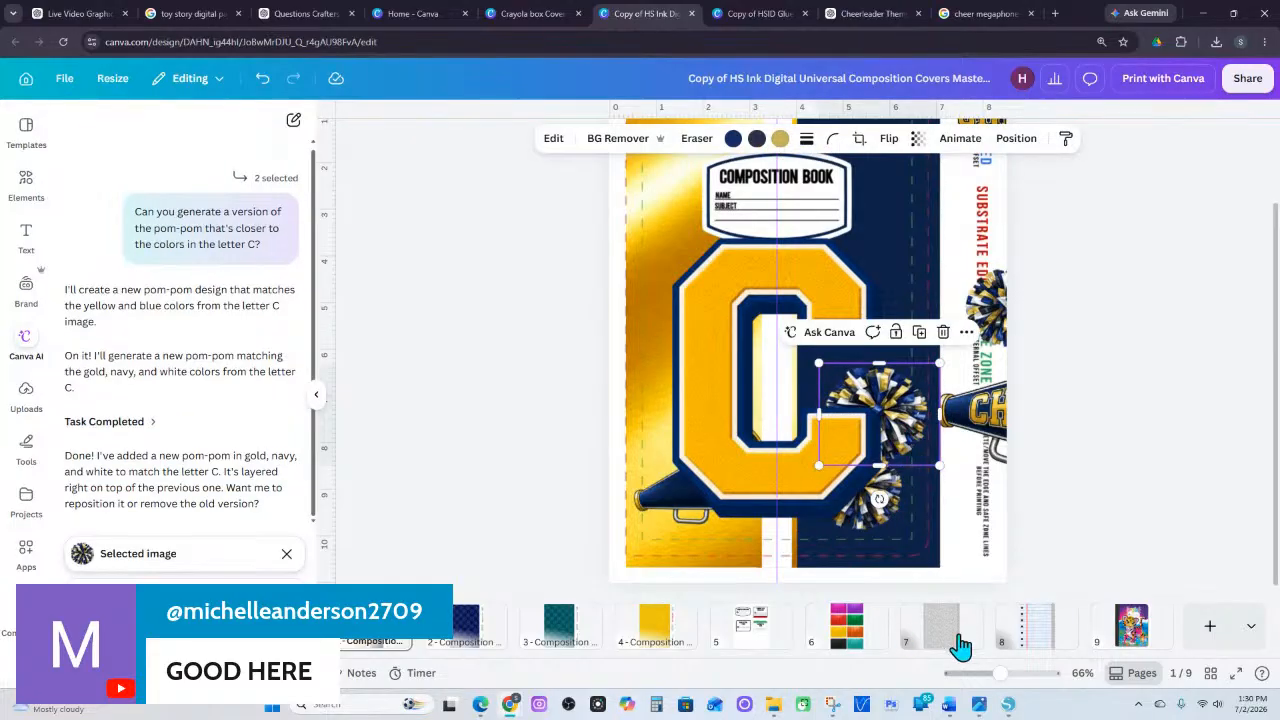
{"action": "left_click_drag", "start_coordinate": [998, 676], "coordinate": [1003, 673]}
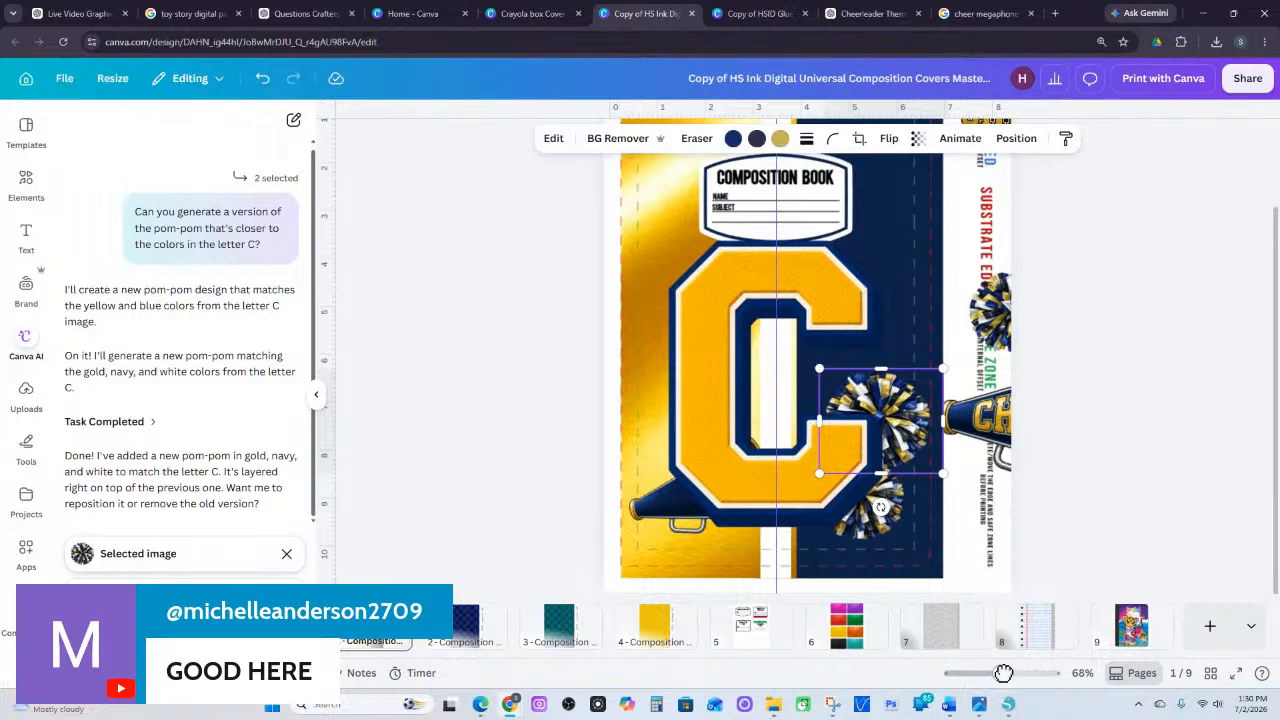
{"action": "left_click_drag", "start_coordinate": [1003, 673], "coordinate": [1028, 673]}
{"action": "left_click", "coordinate": [993, 499]}
{"action": "left_click_drag", "start_coordinate": [993, 499], "coordinate": [903, 440]}
{"action": "left_click", "coordinate": [1031, 492]}
{"action": "key", "text": "Delete"}
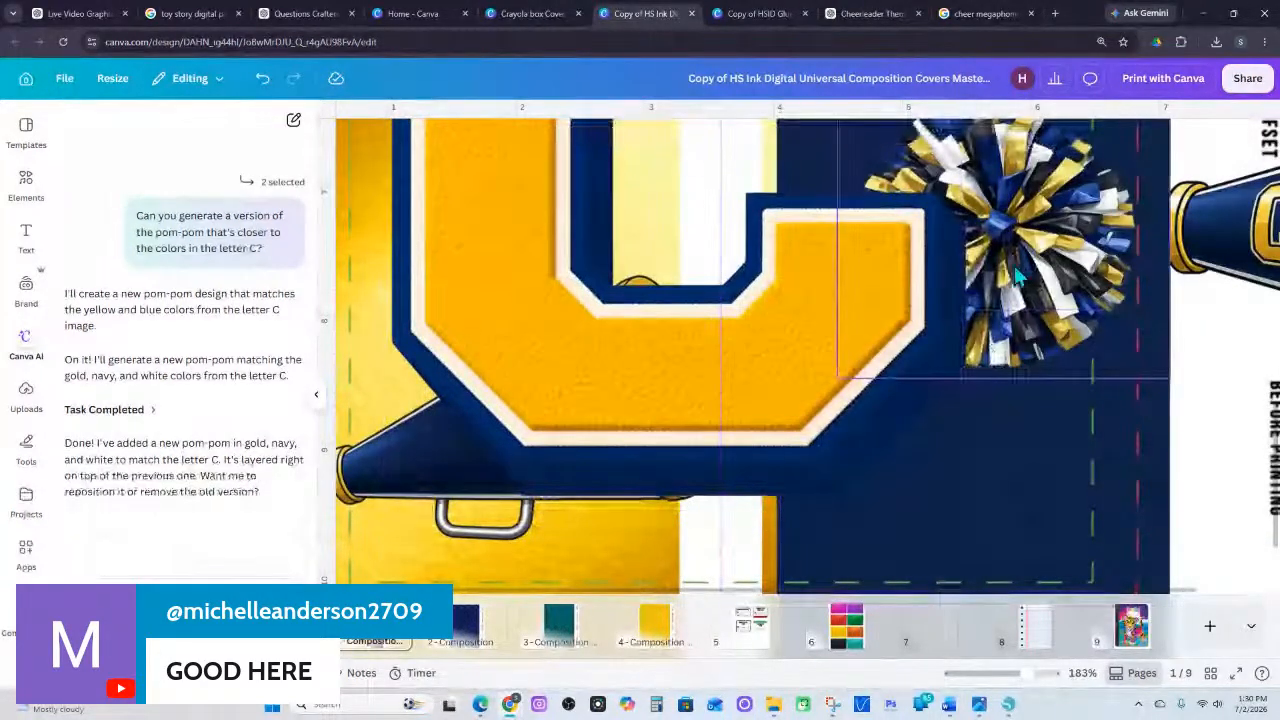
Move the remaining pom-pom to the cover's lower right corner and bring it in front of the letter C
{"action": "left_click_drag", "start_coordinate": [1005, 285], "coordinate": [905, 480]}
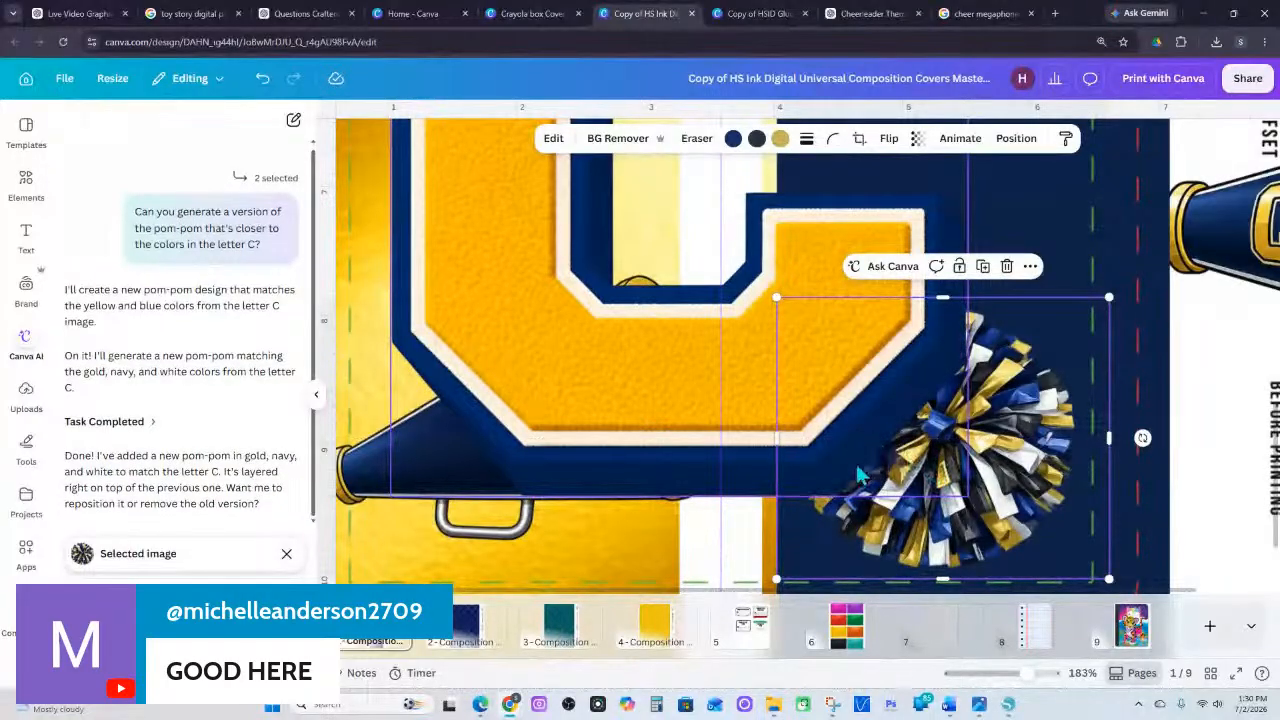
{"action": "left_click_drag", "start_coordinate": [1014, 674], "coordinate": [1005, 673]}
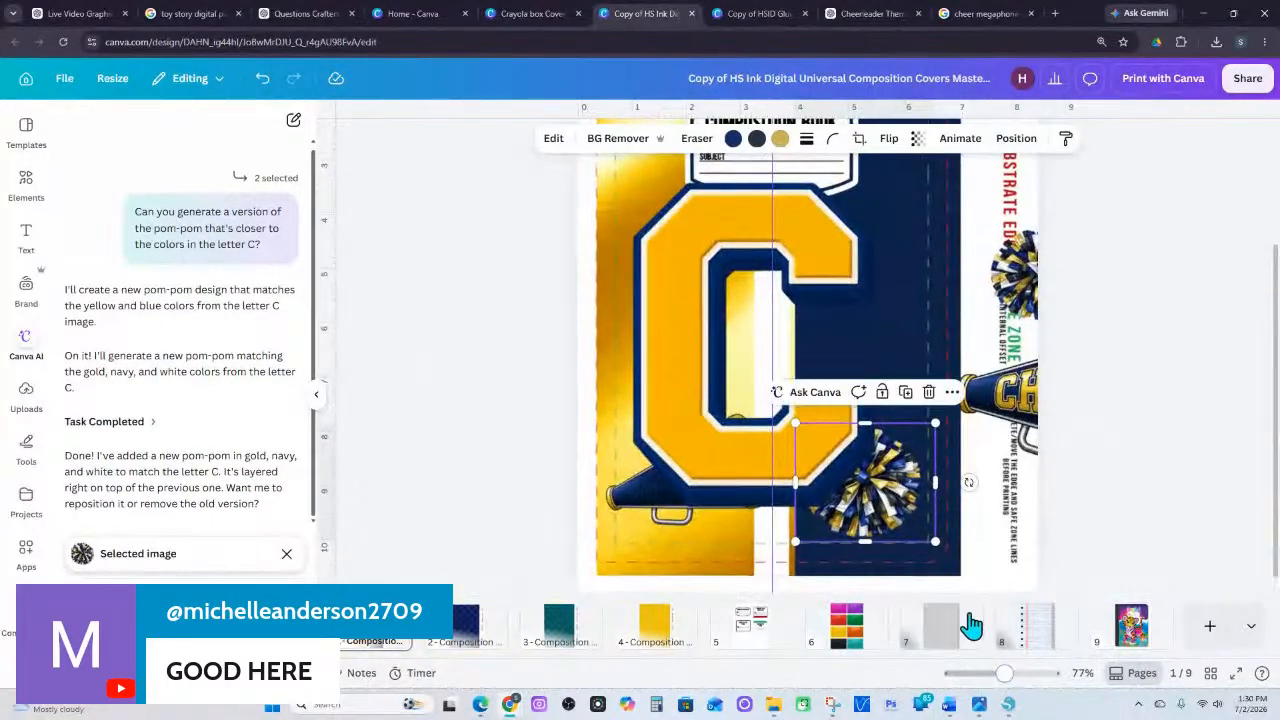
{"action": "left_click", "coordinate": [951, 393]}
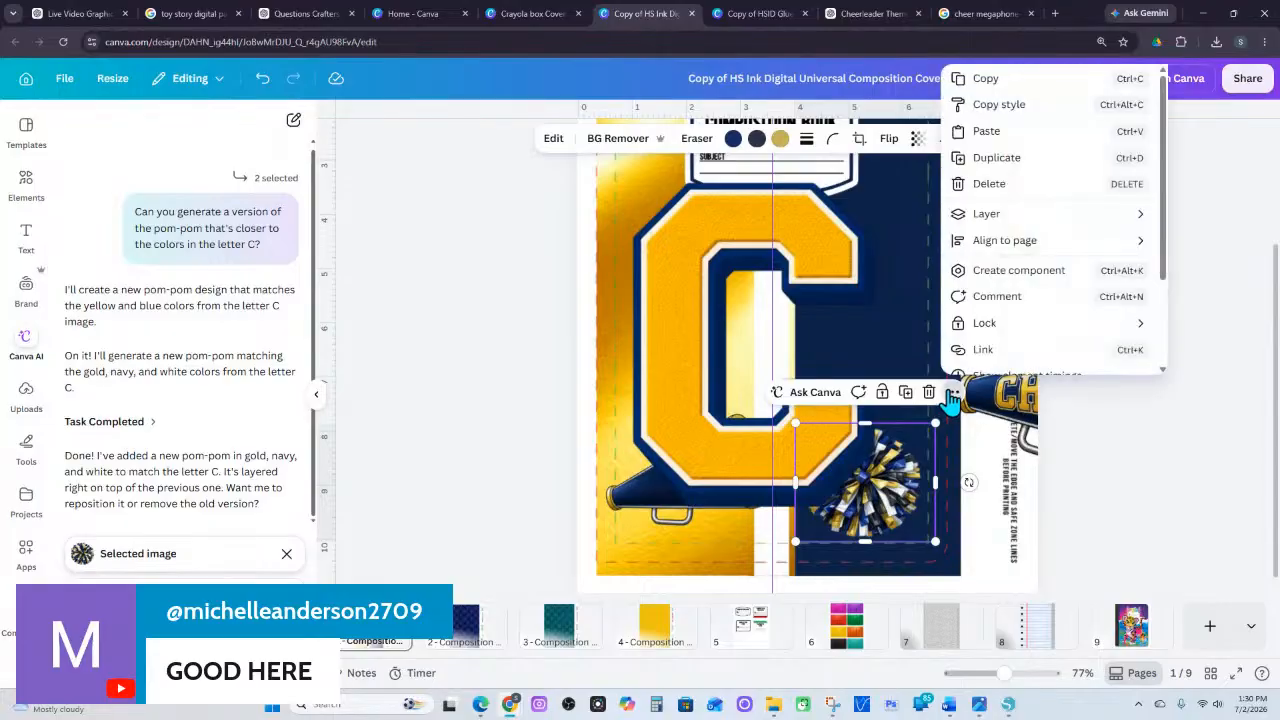
{"action": "mouse_move", "coordinate": [1000, 218]}
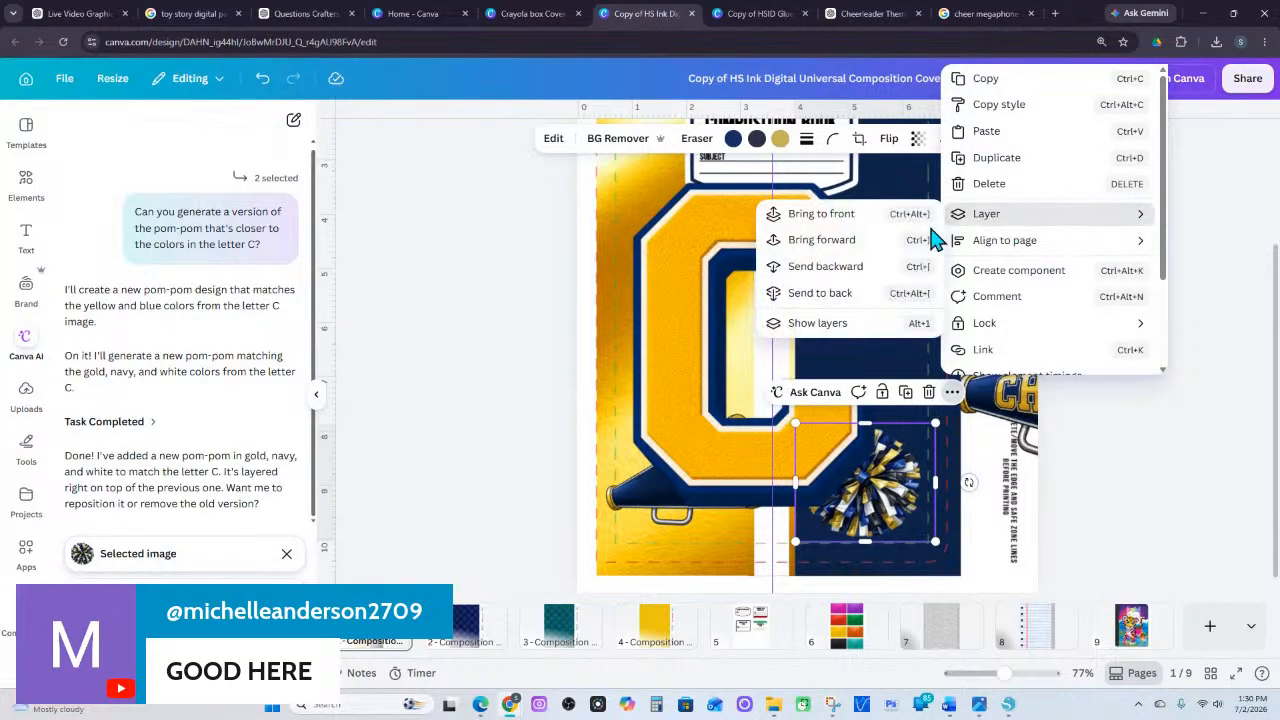
{"action": "left_click", "coordinate": [840, 214]}
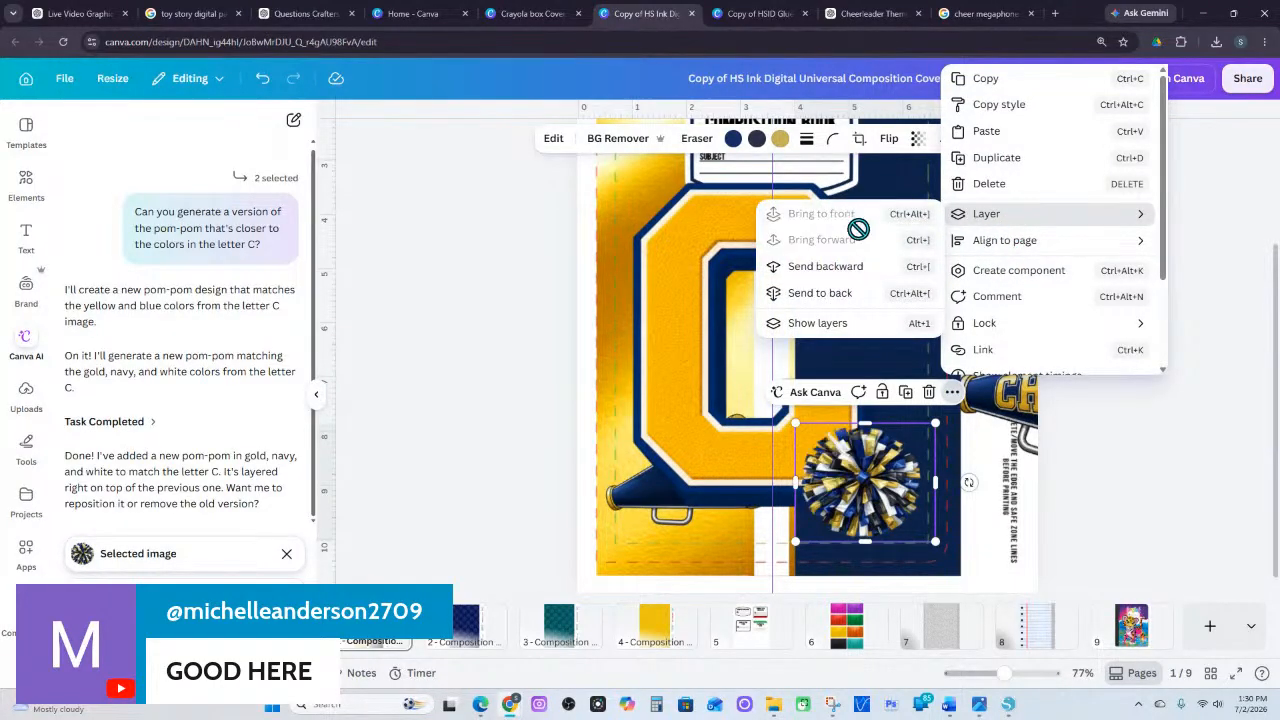
{"action": "left_click", "coordinate": [1149, 499]}
Copy the gold varsity C from the cover and paste it onto a new blank page
{"action": "left_click", "coordinate": [698, 234]}
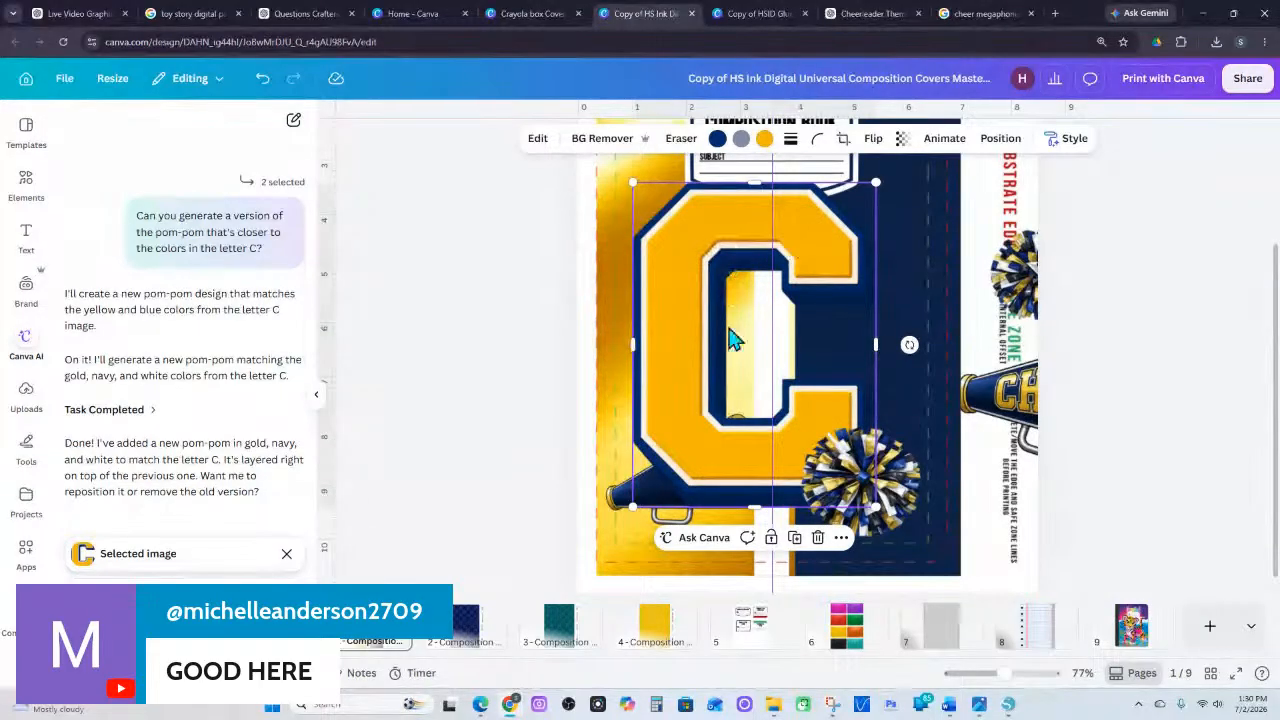
{"action": "right_click", "coordinate": [814, 268]}
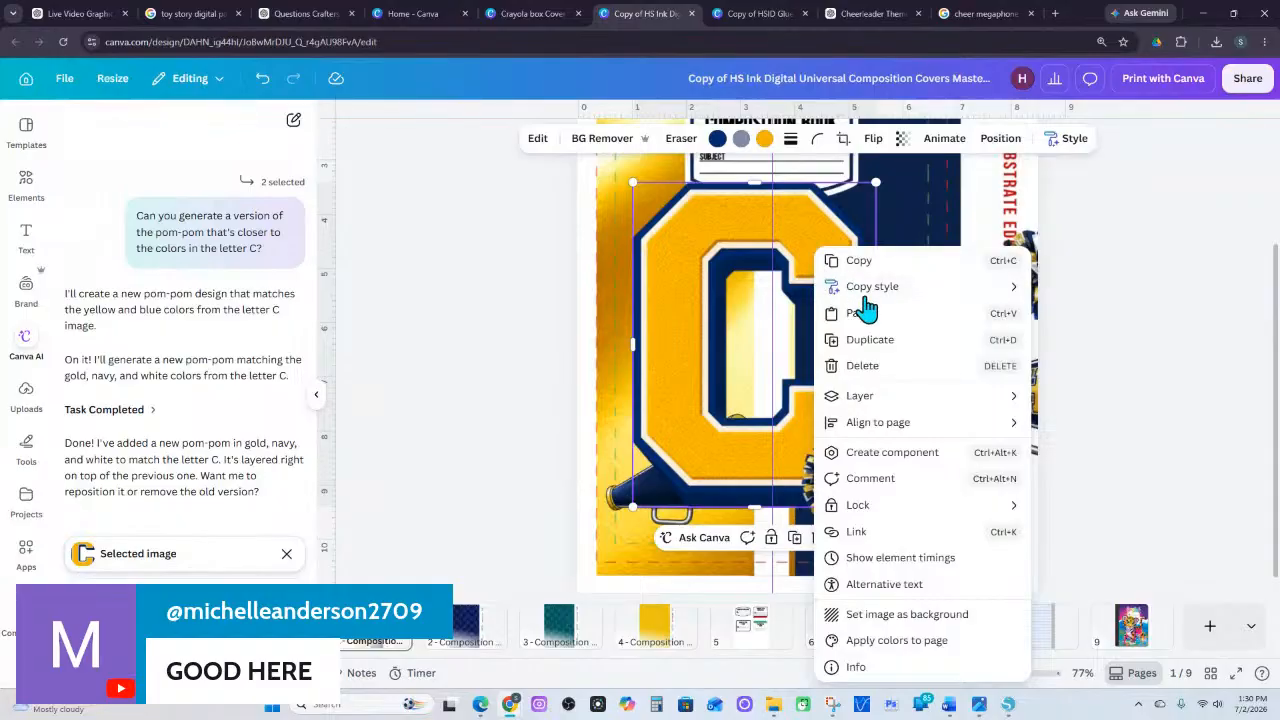
{"action": "left_click", "coordinate": [868, 262]}
{"action": "left_click", "coordinate": [1208, 626]}
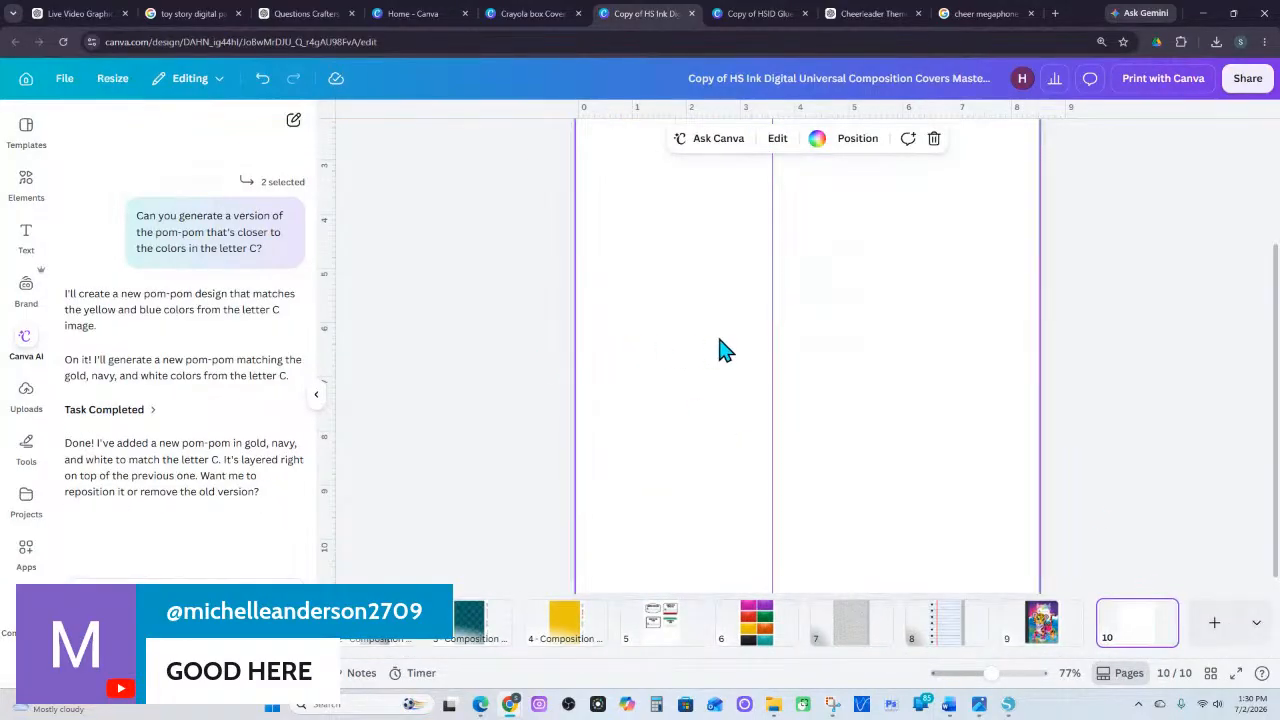
{"action": "key", "text": "ctrl+v"}
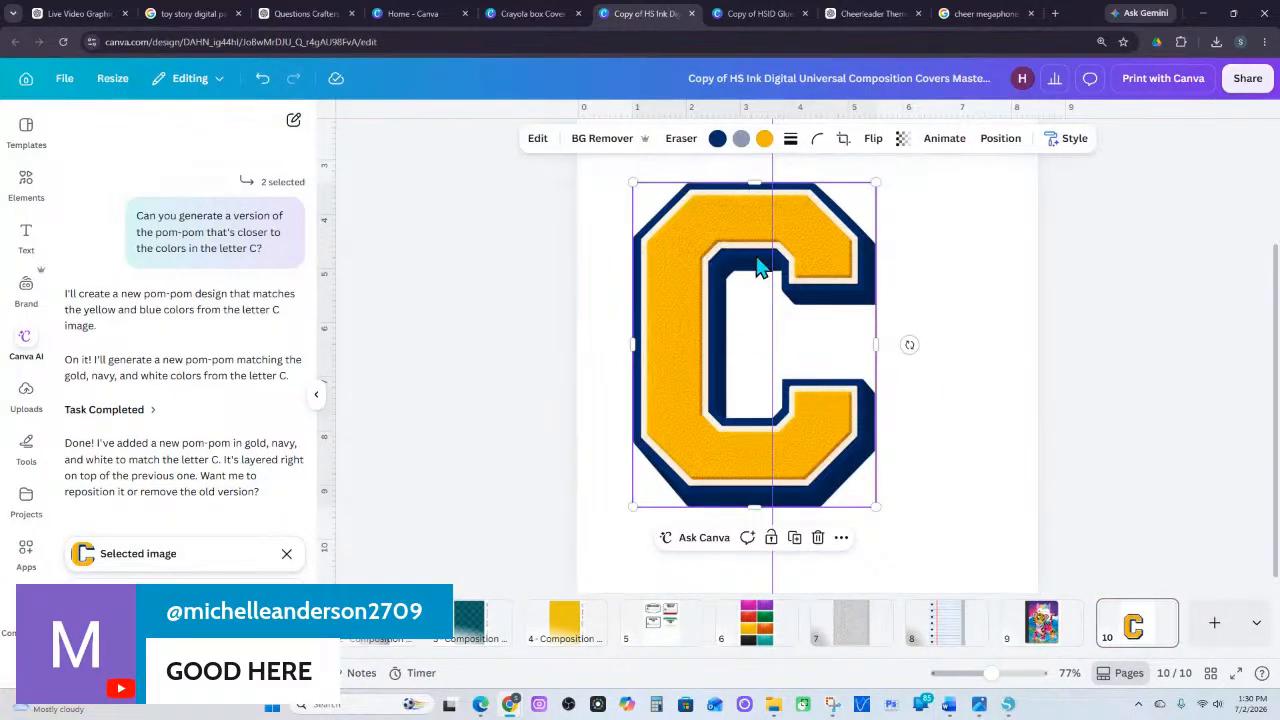
{"action": "left_click", "coordinate": [903, 240]}
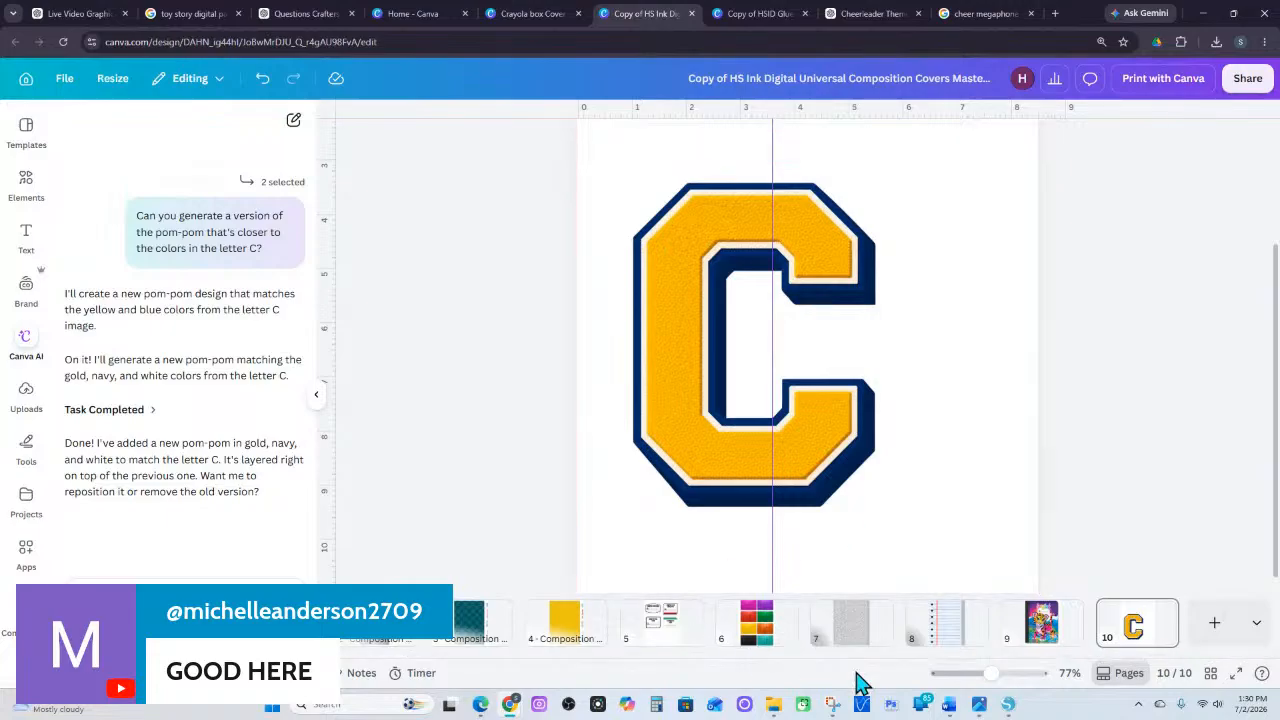
Capture a screenshot of the letter C on the white page with the Snipping Tool
{"action": "left_click", "coordinate": [831, 704]}
{"action": "left_click", "coordinate": [429, 36]}
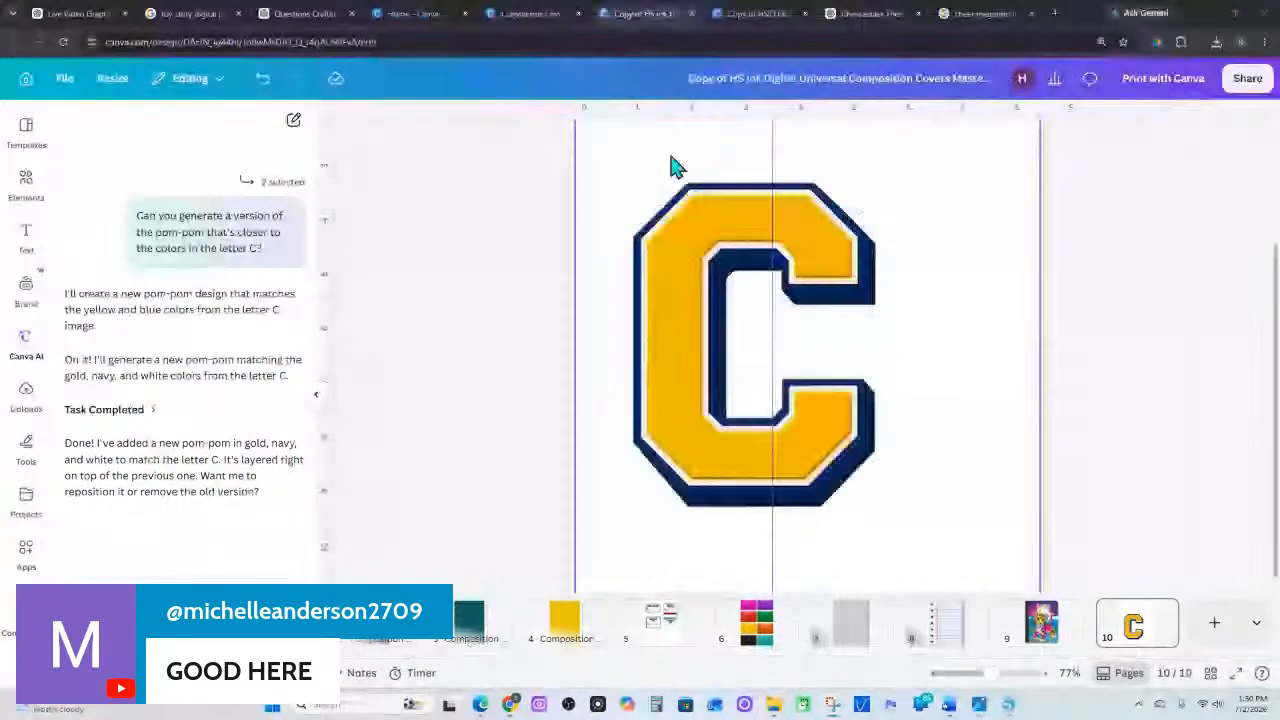
{"action": "left_click_drag", "start_coordinate": [634, 152], "coordinate": [884, 498]}
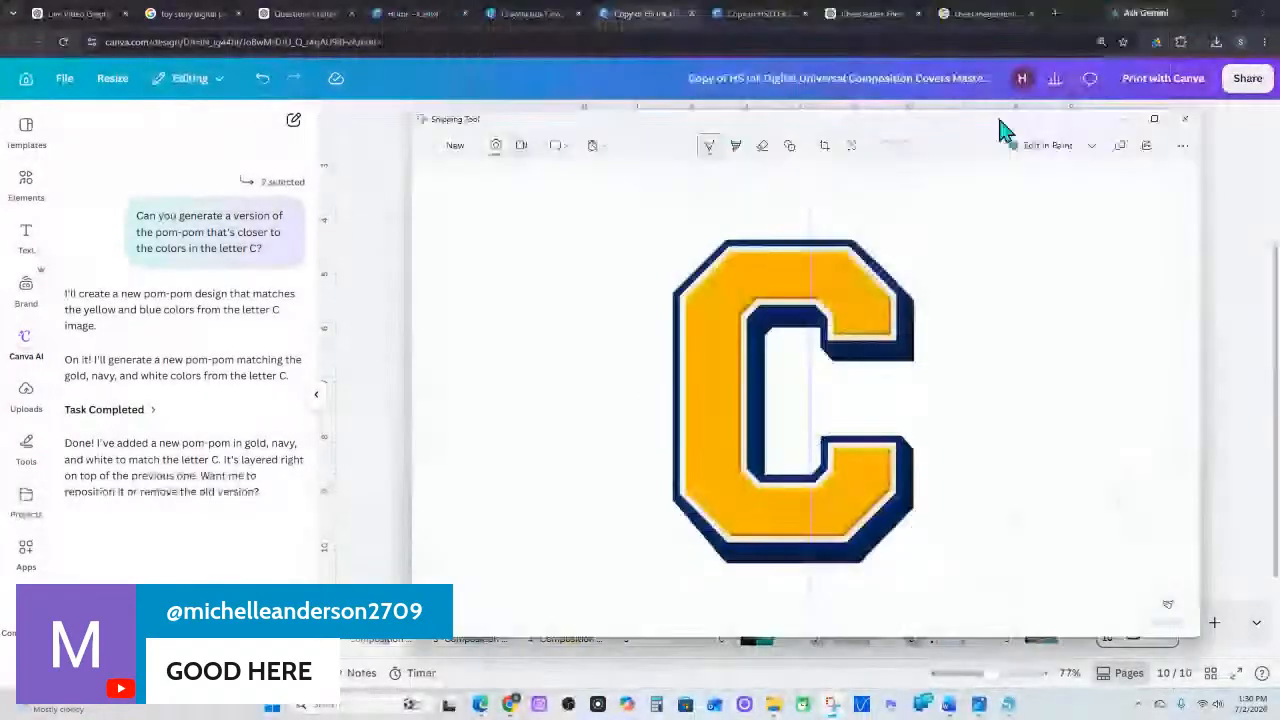
Switch to the ChatGPT cheerleader chat, attach the letter C capture, and ask to regenerate the pom-poms closer to its blue and yellow gold
{"action": "left_click", "coordinate": [865, 15]}
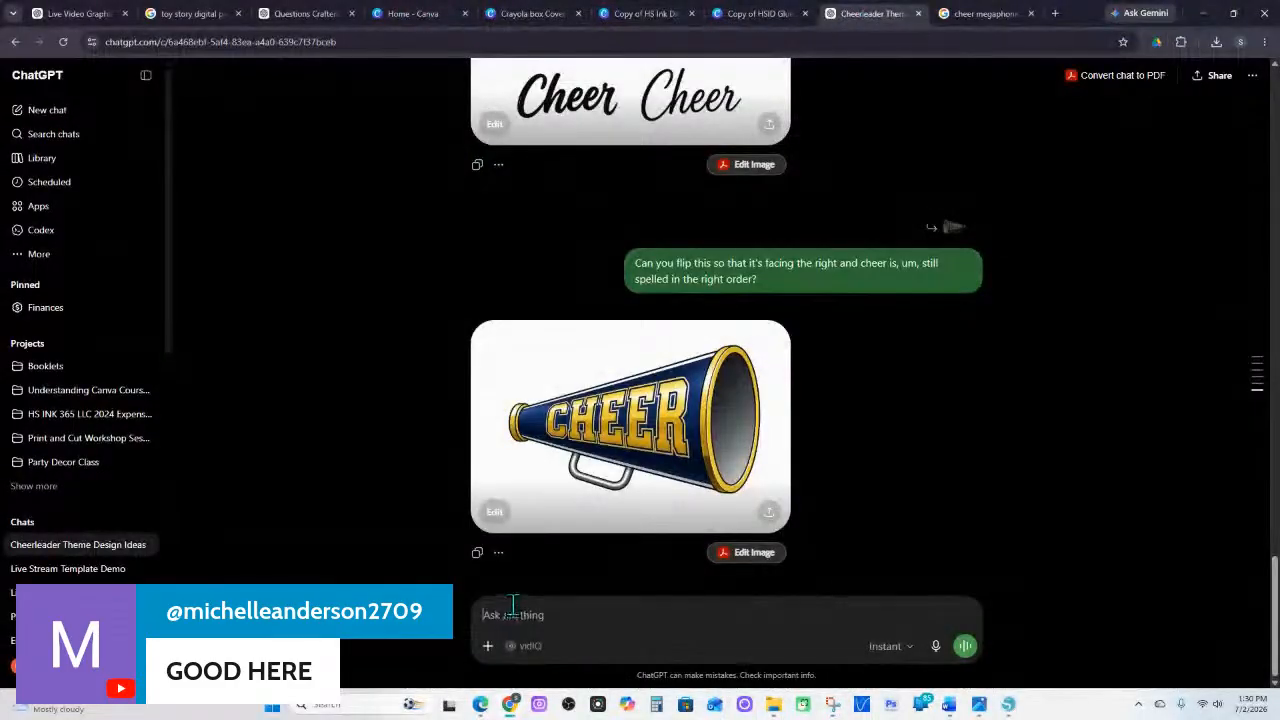
{"action": "key", "text": "ctrl+v"}
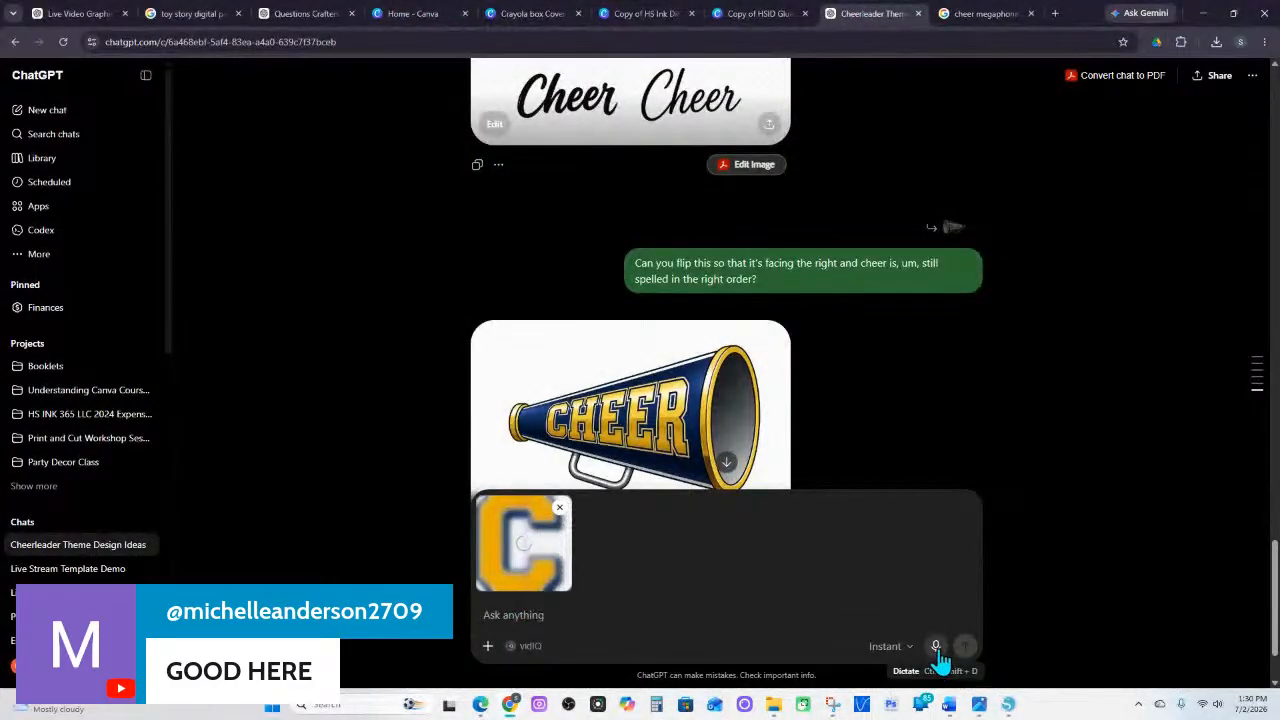
{"action": "left_click", "coordinate": [937, 647]}
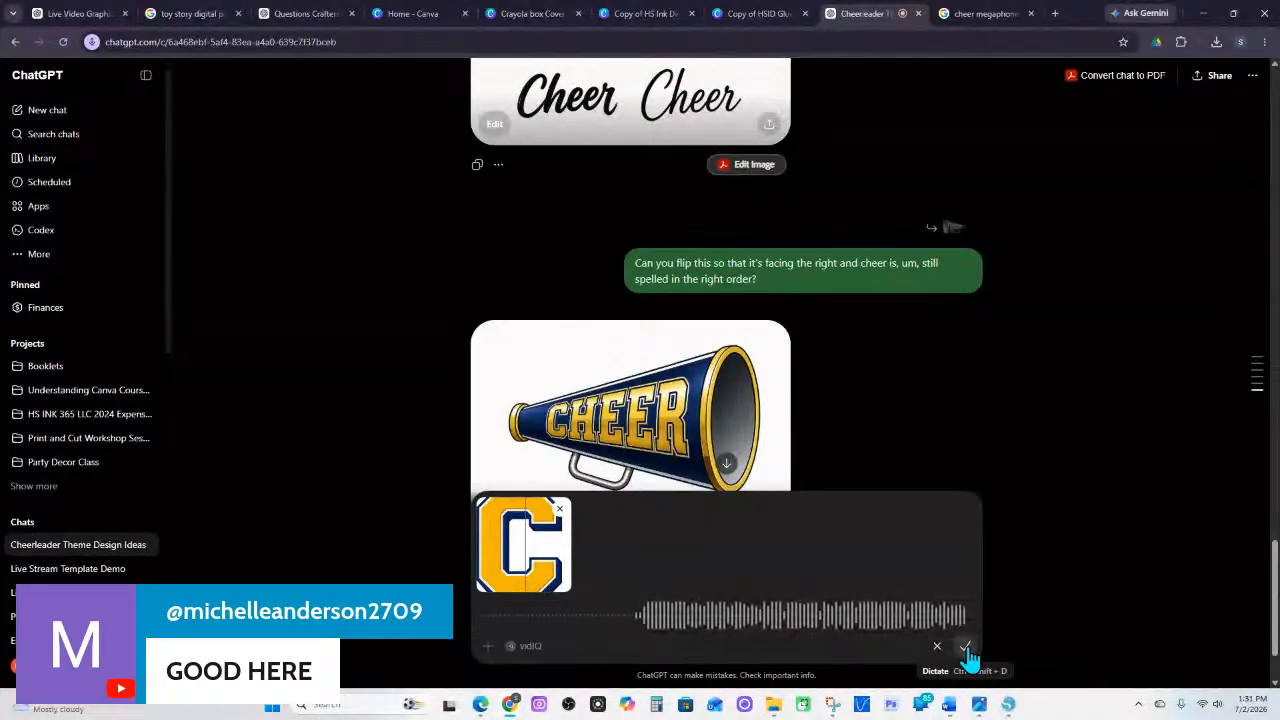
{"action": "left_click", "coordinate": [966, 648]}
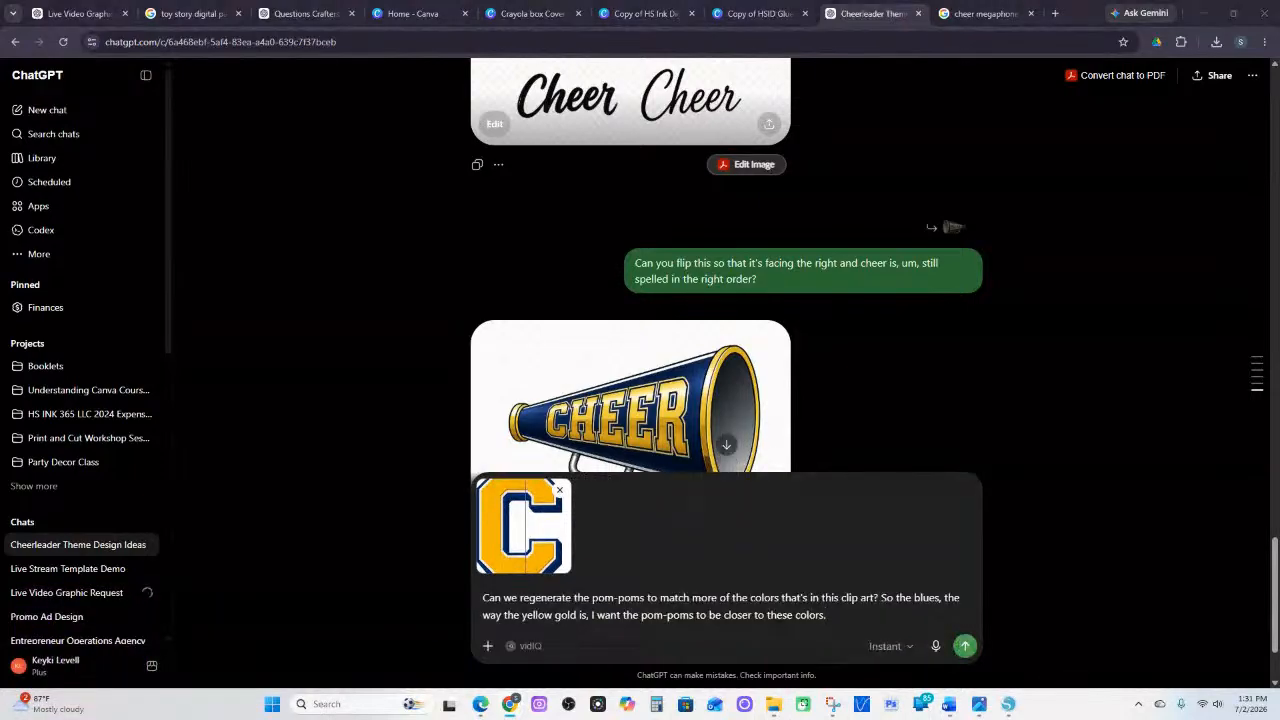
{"action": "left_click", "coordinate": [965, 647]}
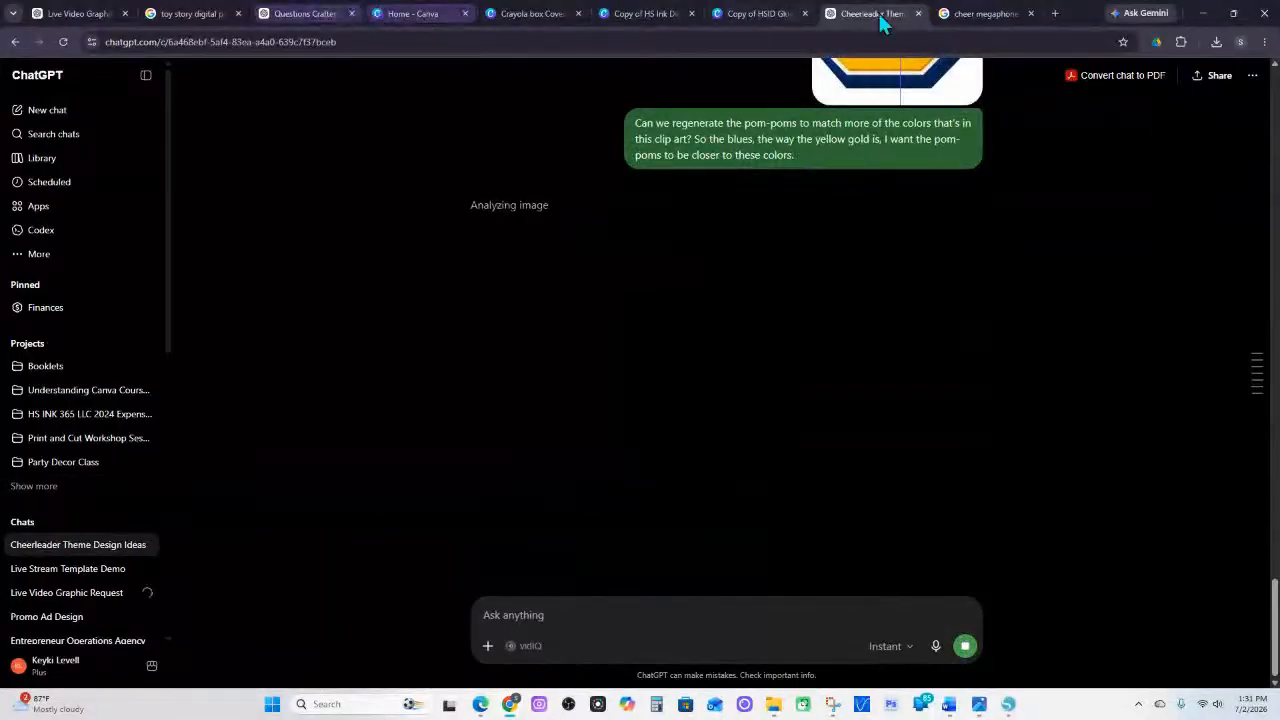
Switch back to the Canva composition covers design and open page 2 with the navy background
{"action": "left_click", "coordinate": [748, 18]}
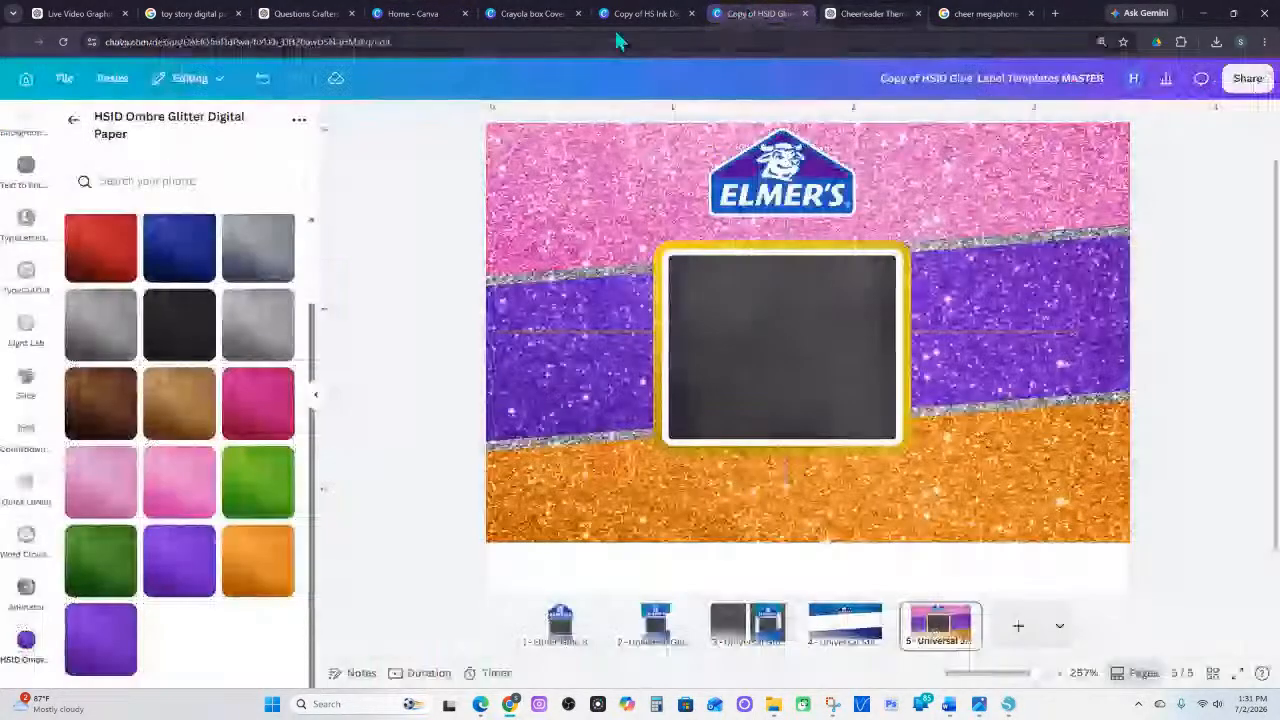
{"action": "left_click", "coordinate": [640, 14]}
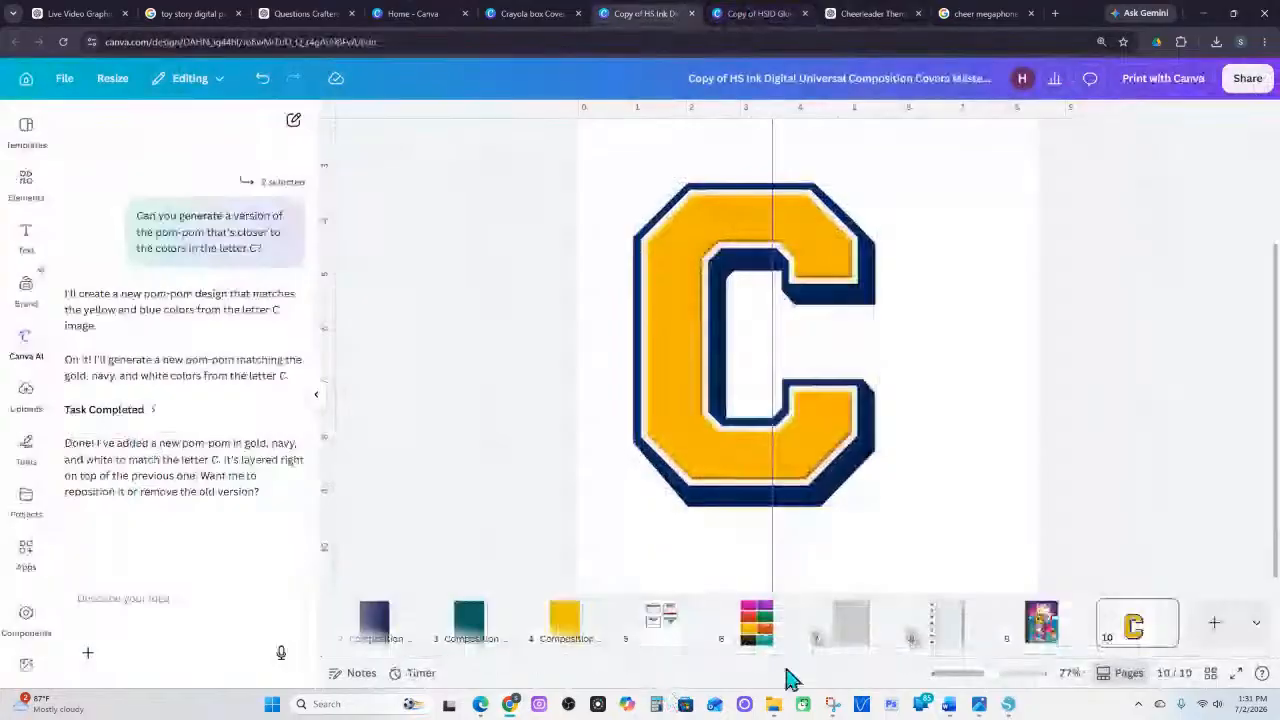
{"action": "left_click_drag", "start_coordinate": [784, 656], "coordinate": [480, 654]}
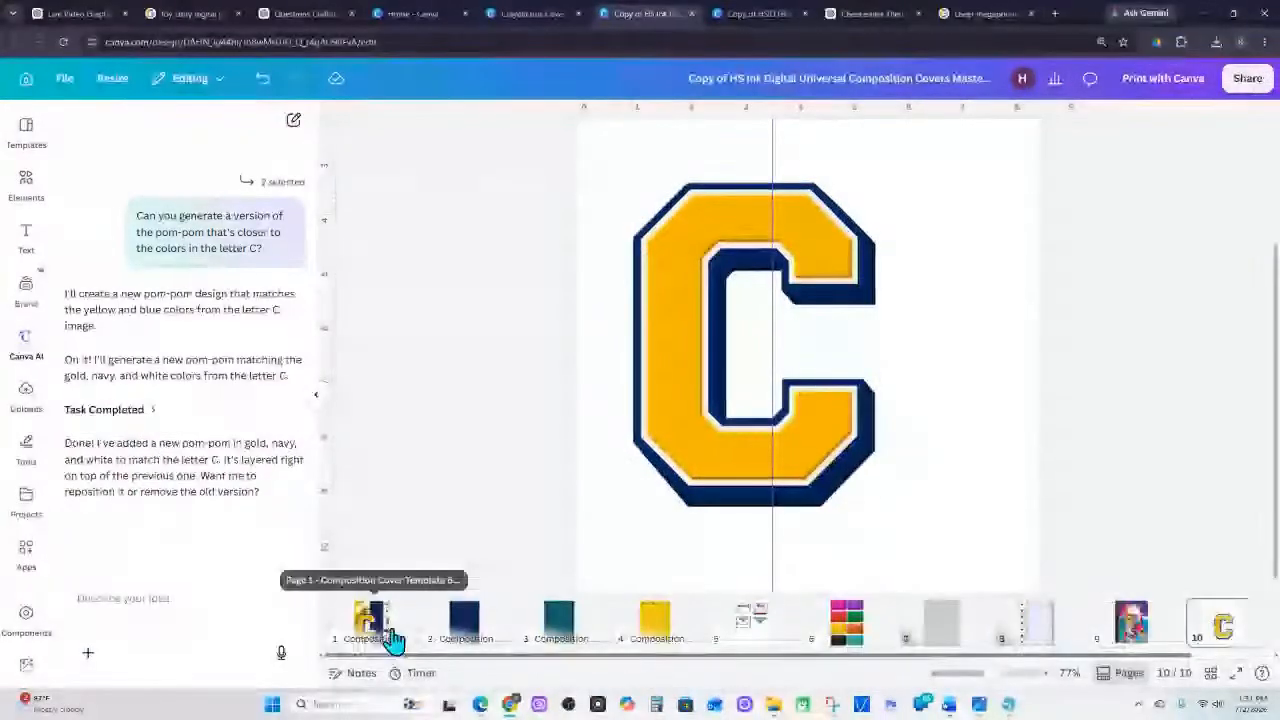
{"action": "left_click", "coordinate": [452, 636]}
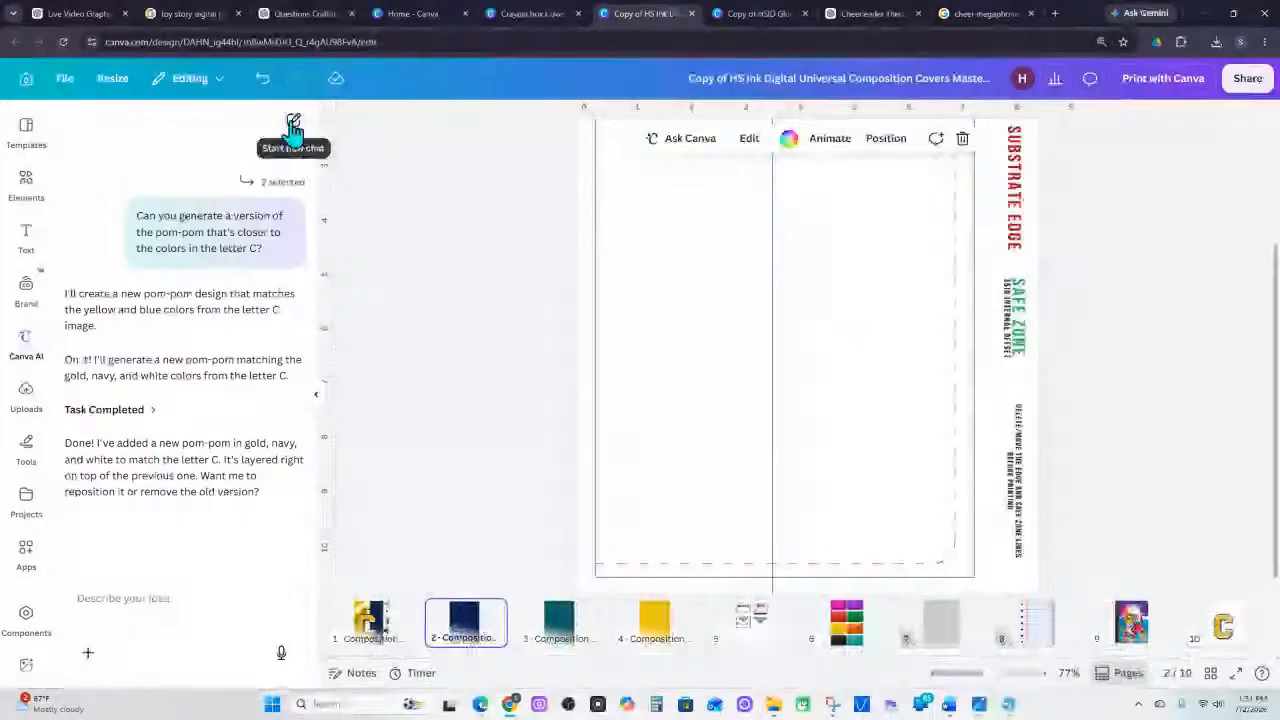
Search the elements library for "chevron"
{"action": "left_click", "coordinate": [26, 185]}
{"action": "left_click", "coordinate": [205, 175]}
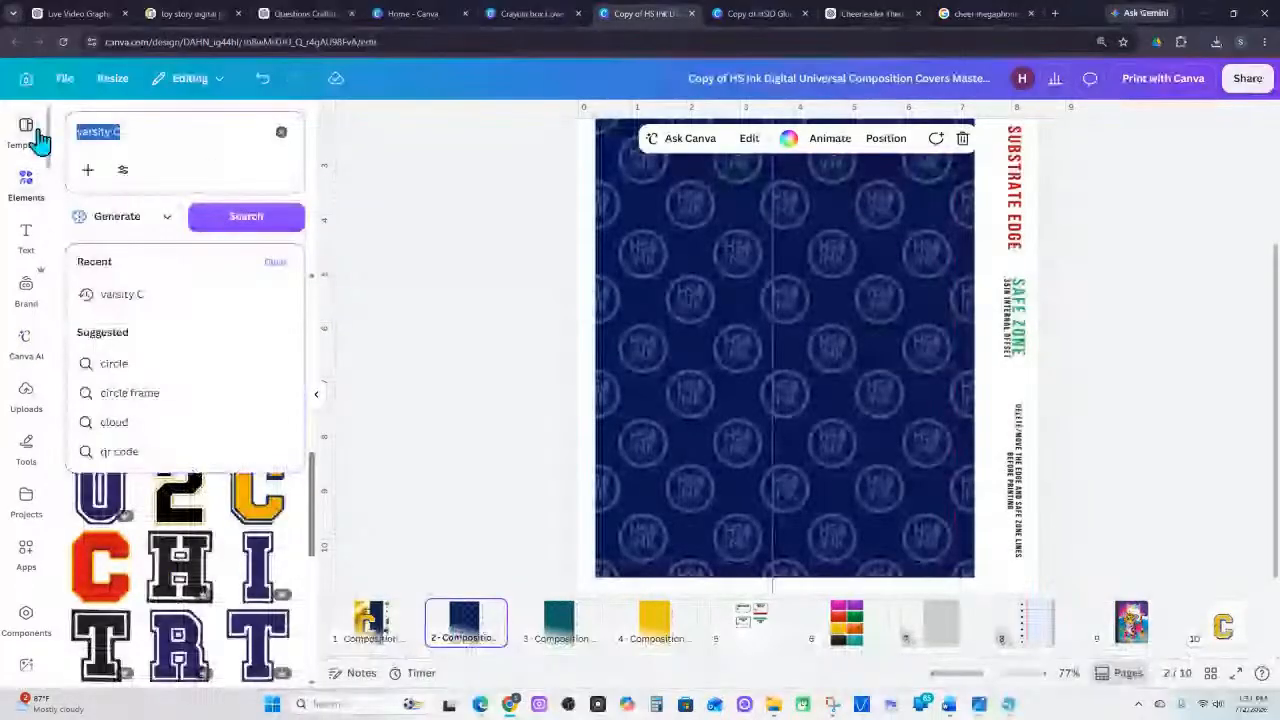
{"action": "left_click", "coordinate": [281, 134]}
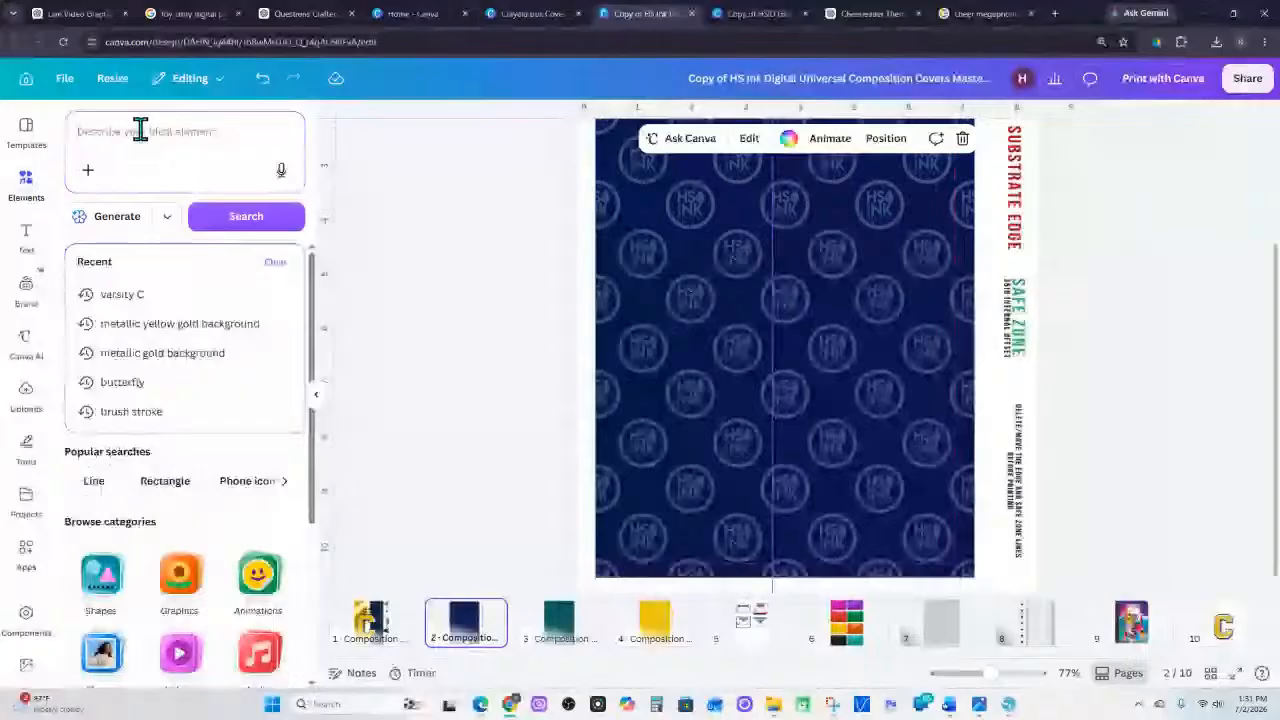
{"action": "type", "text": "chevron"}
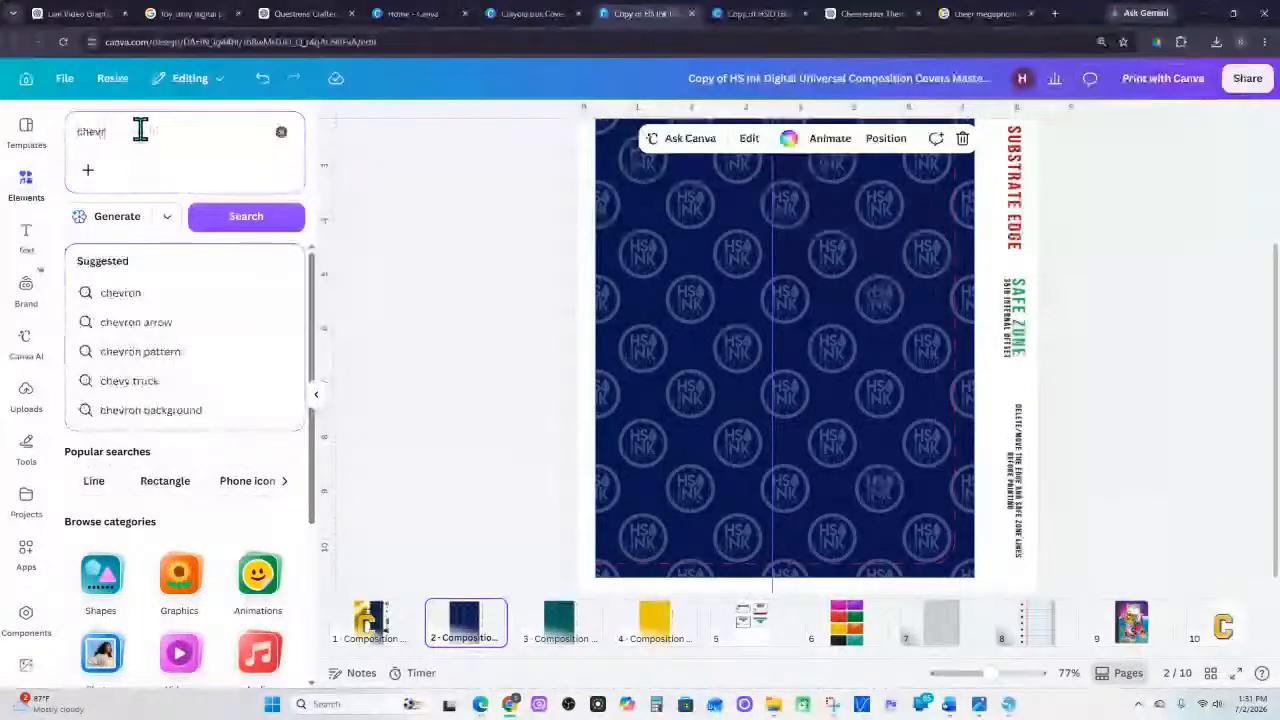
{"action": "key", "text": "Return"}
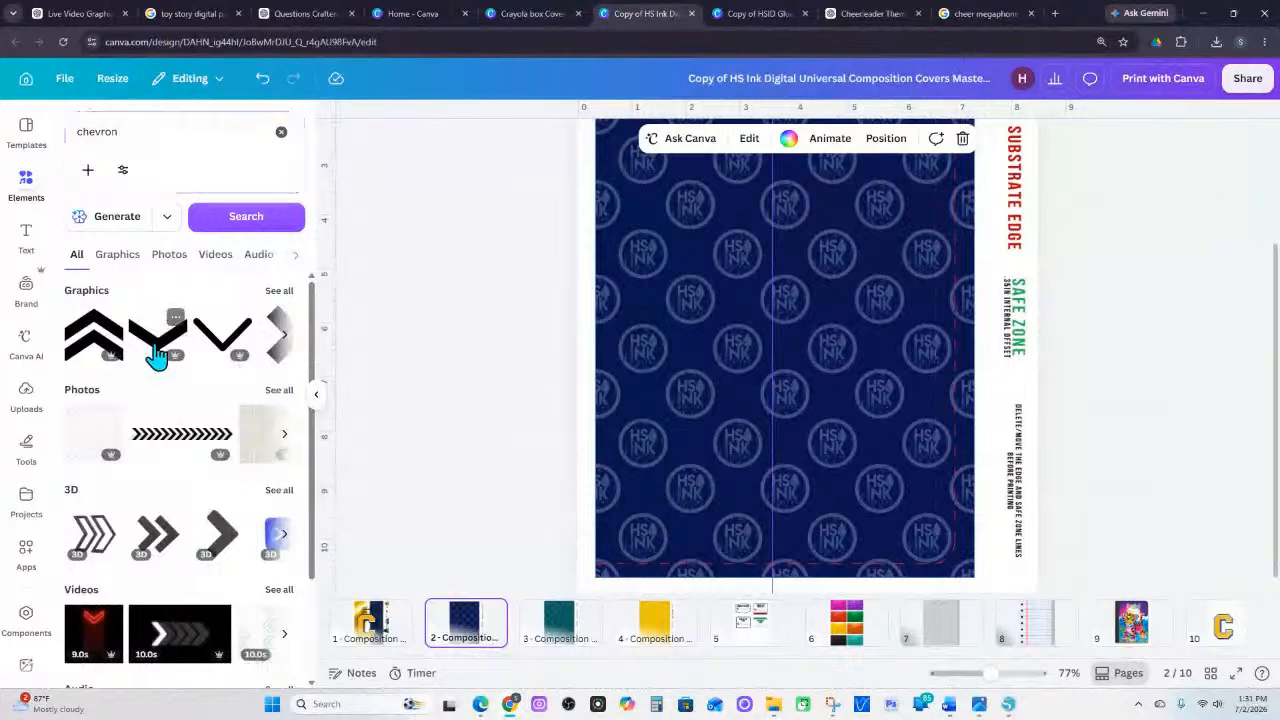
Add the solid black downward-pointing chevron to page 2 and enlarge it to span the full width of the navy background
{"action": "left_click", "coordinate": [157, 356]}
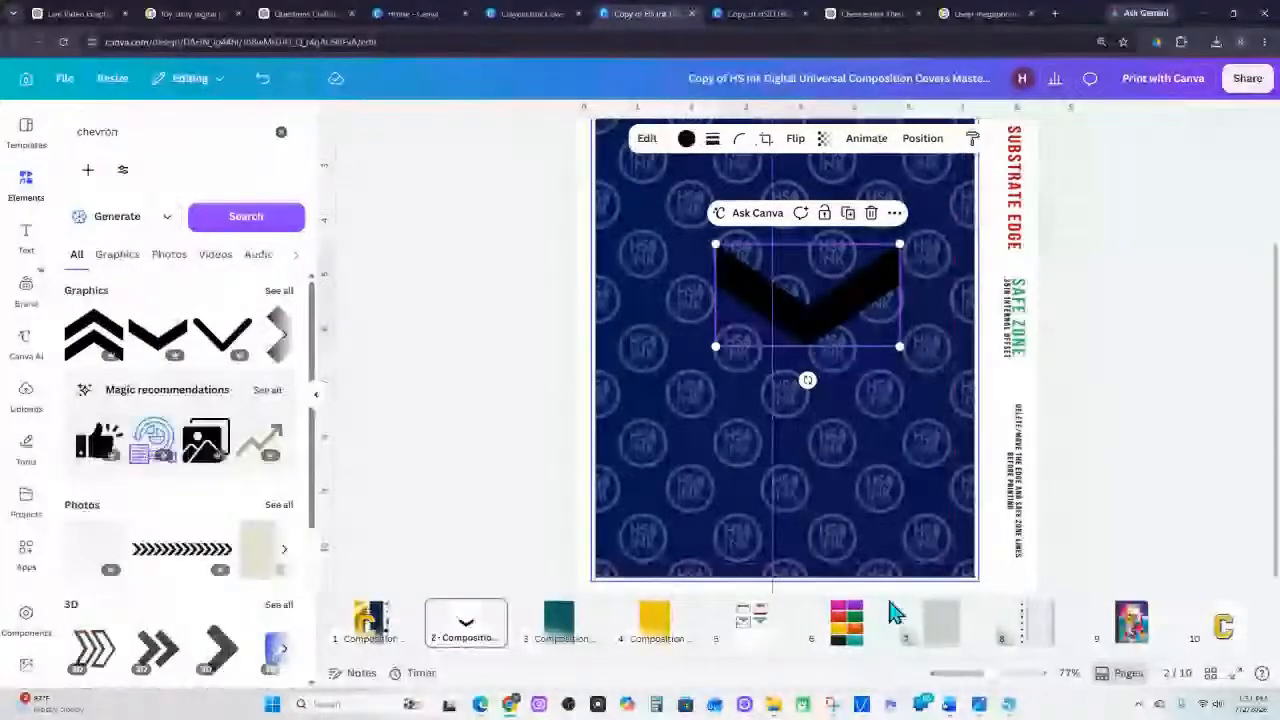
{"action": "left_click_drag", "start_coordinate": [993, 674], "coordinate": [955, 673]}
{"action": "left_click_drag", "start_coordinate": [801, 385], "coordinate": [912, 480]}
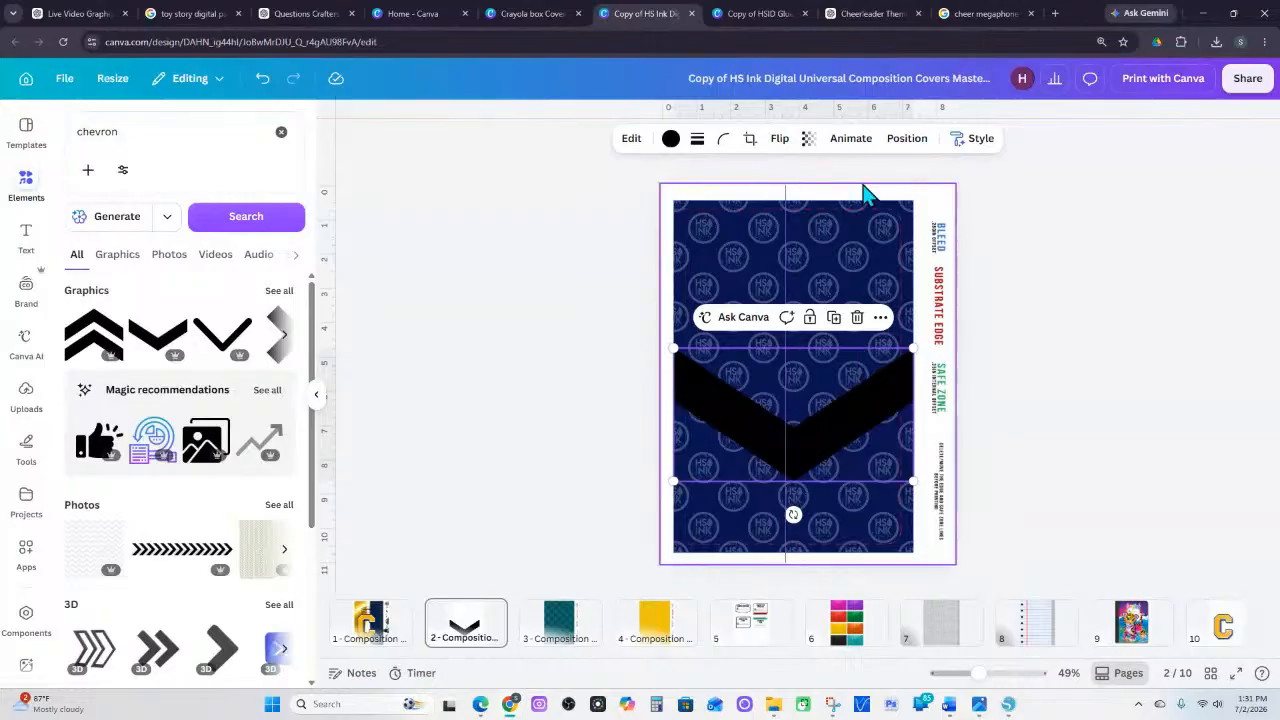
Try giving the chevron a solid stroke of weight 4 in the brand yellow, changing black to yellow across the current page
{"action": "left_click", "coordinate": [631, 140]}
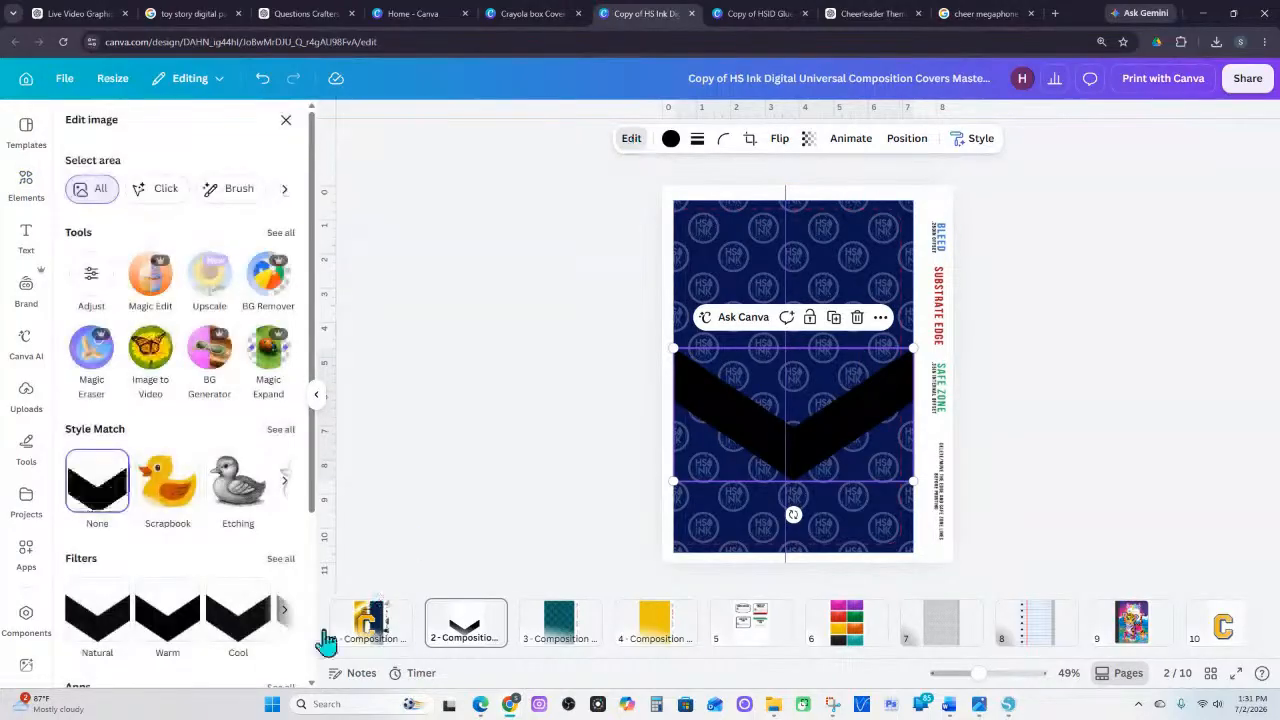
{"action": "scroll", "coordinate": [170, 532], "scroll_direction": "down", "scroll_amount": 3}
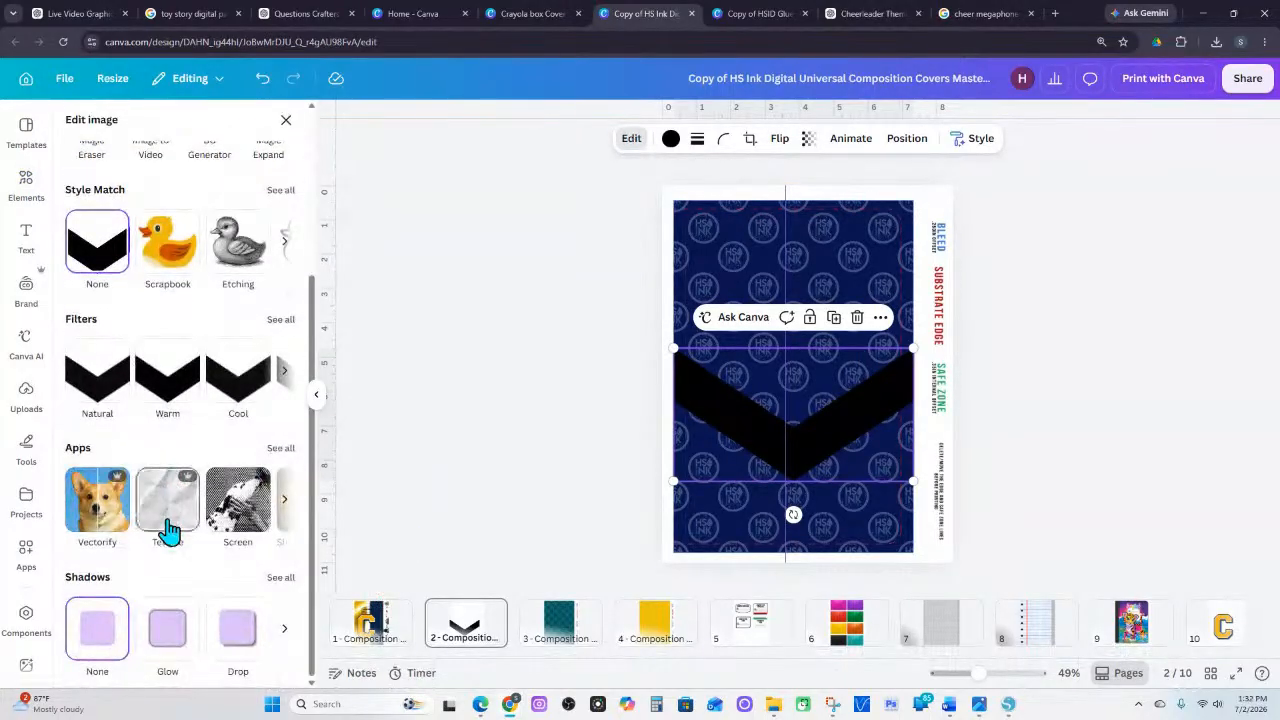
{"action": "scroll", "coordinate": [170, 532], "scroll_direction": "up", "scroll_amount": 3}
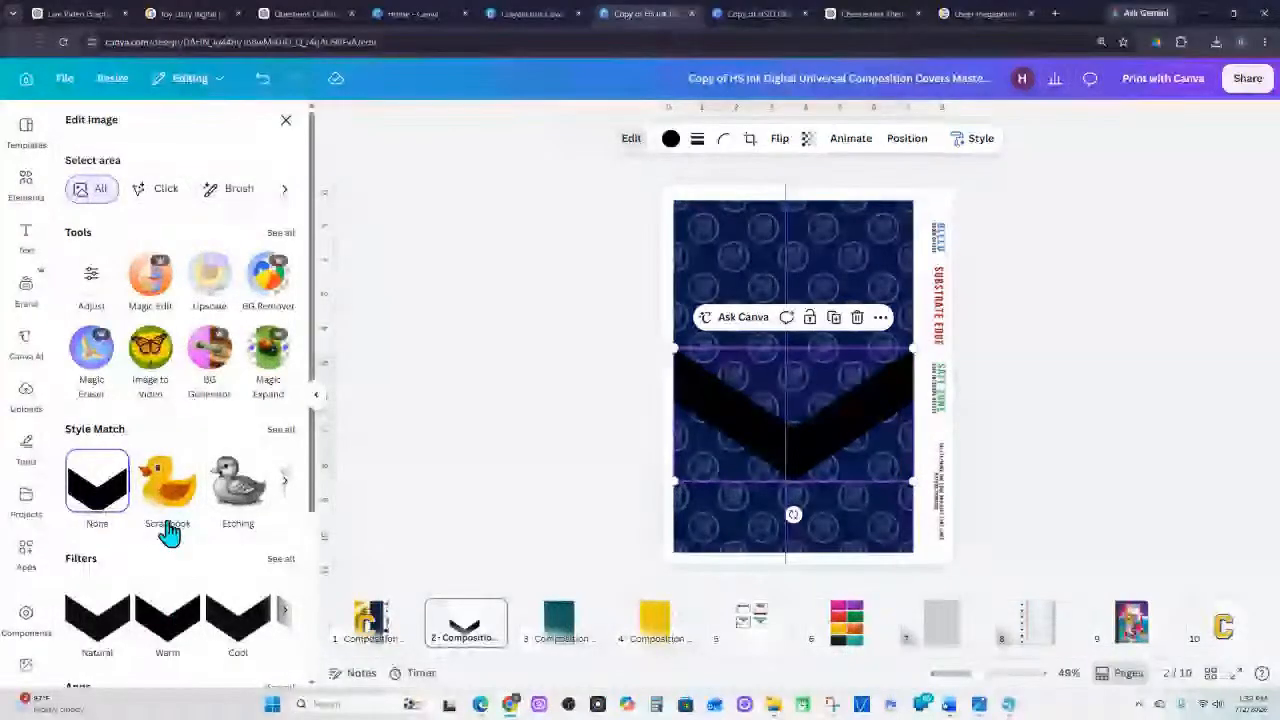
{"action": "scroll", "coordinate": [170, 532], "scroll_direction": "down", "scroll_amount": 3}
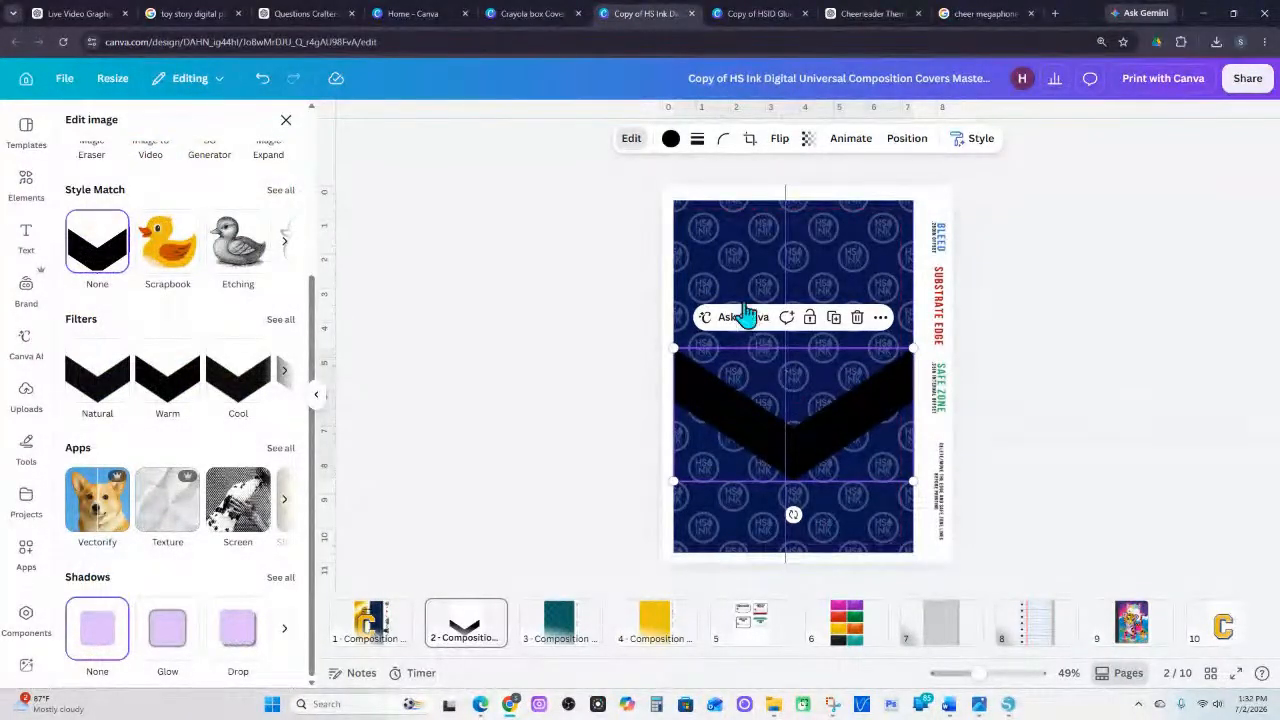
{"action": "left_click", "coordinate": [698, 141]}
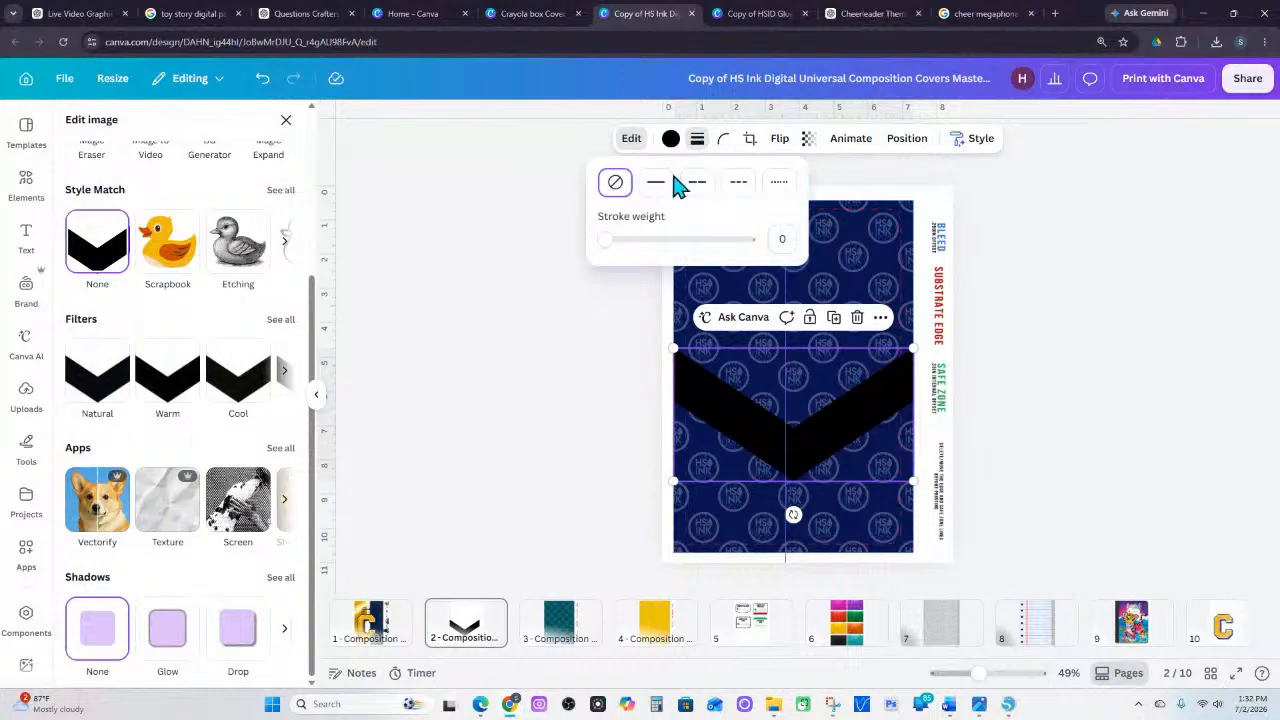
{"action": "left_click", "coordinate": [656, 183]}
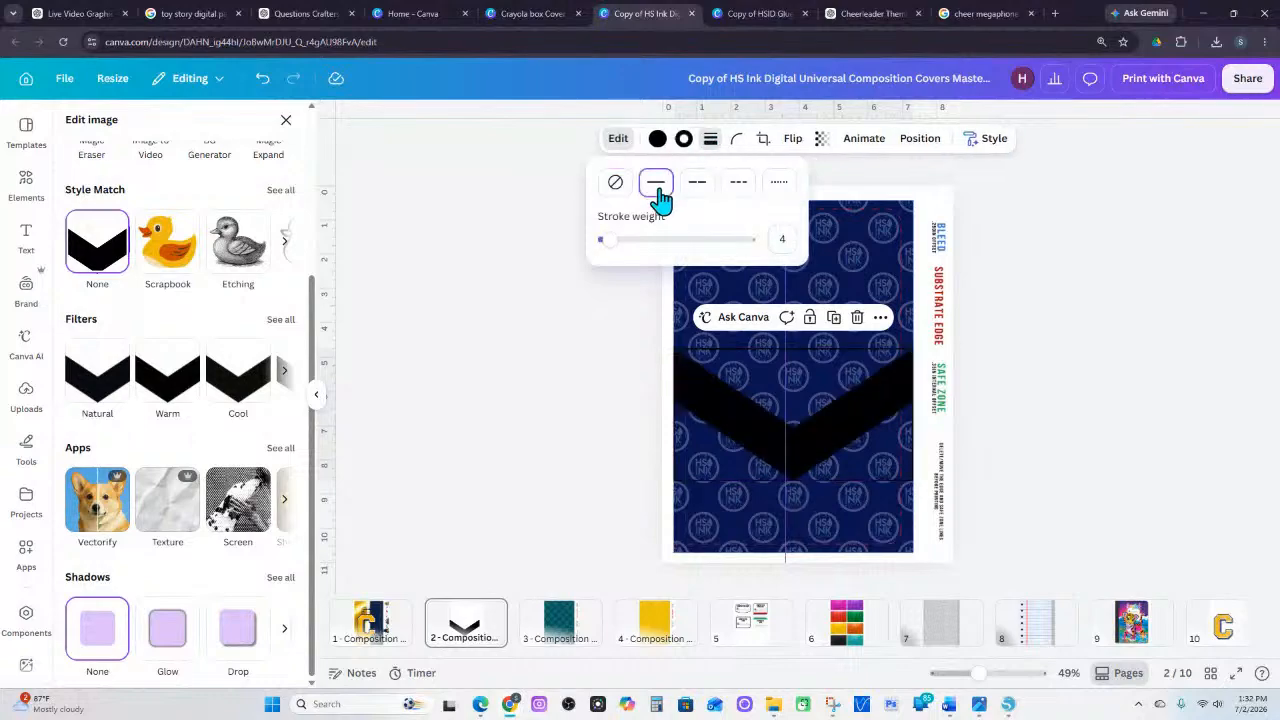
{"action": "left_click", "coordinate": [684, 140]}
{"action": "left_click", "coordinate": [179, 592]}
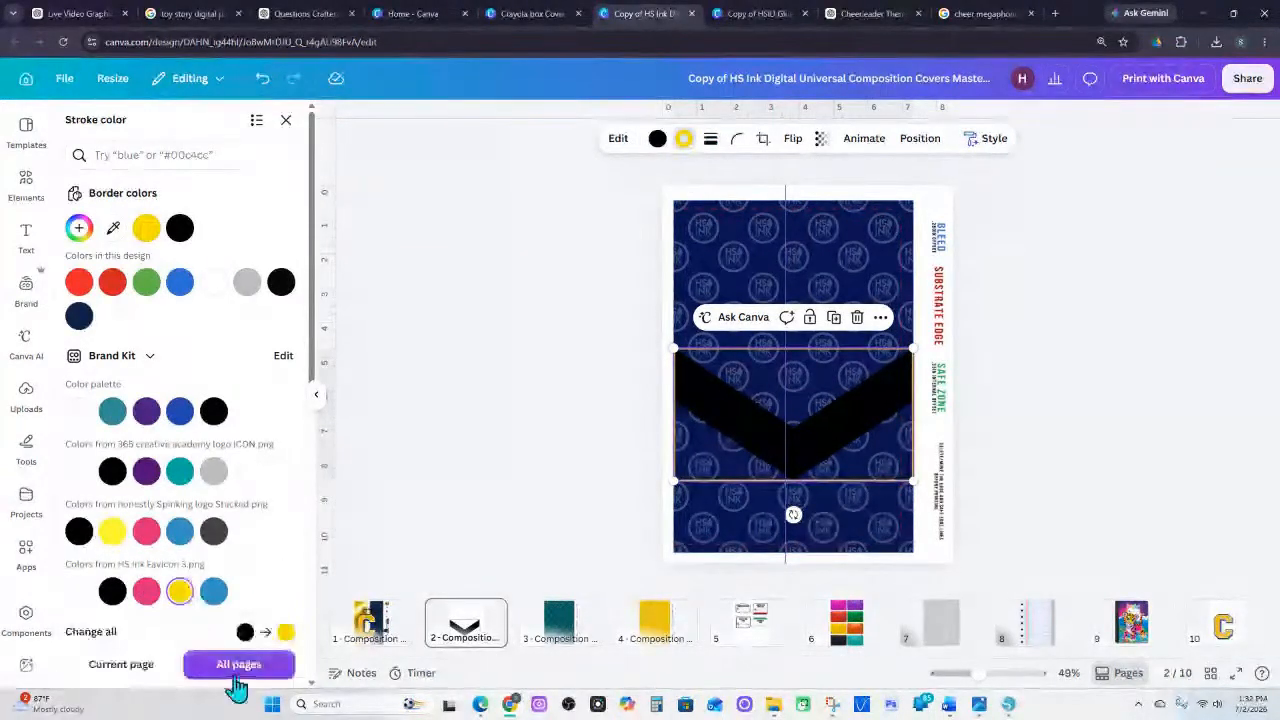
{"action": "left_click", "coordinate": [118, 664]}
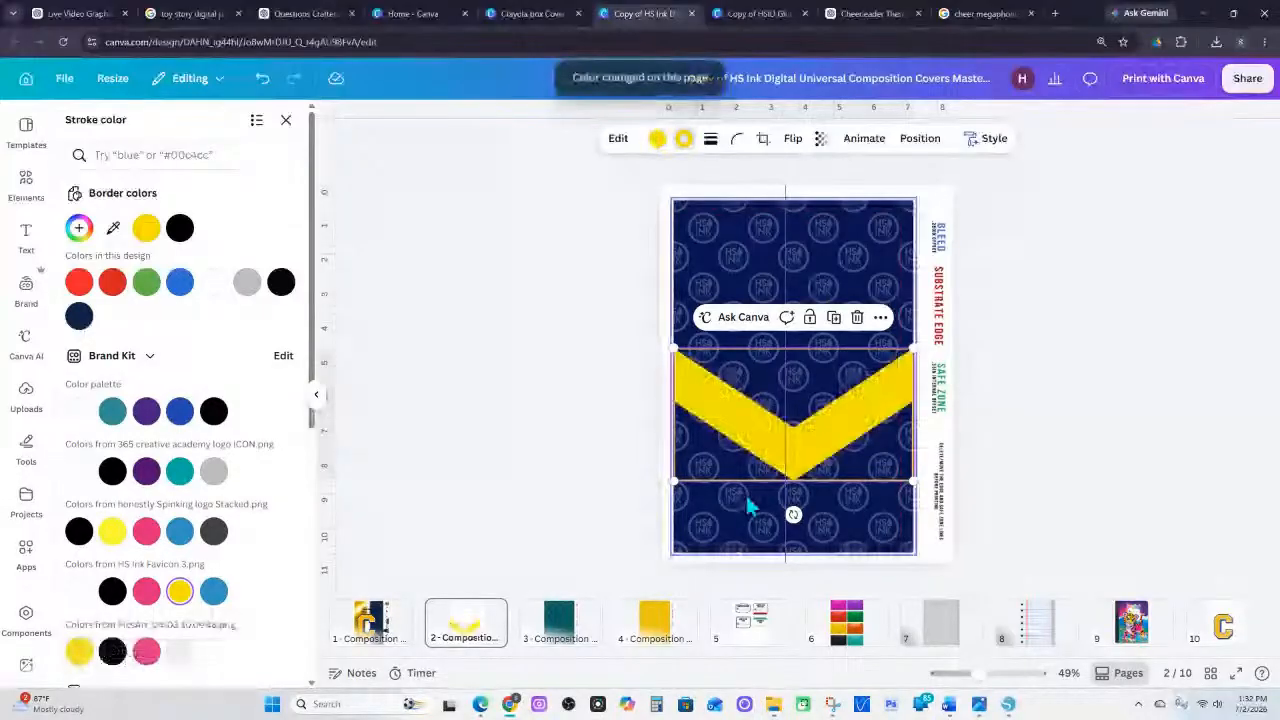
Set the chevron's fill to black, try its yellow stroke at weight 12, and remove the stroke
{"action": "left_click", "coordinate": [657, 145]}
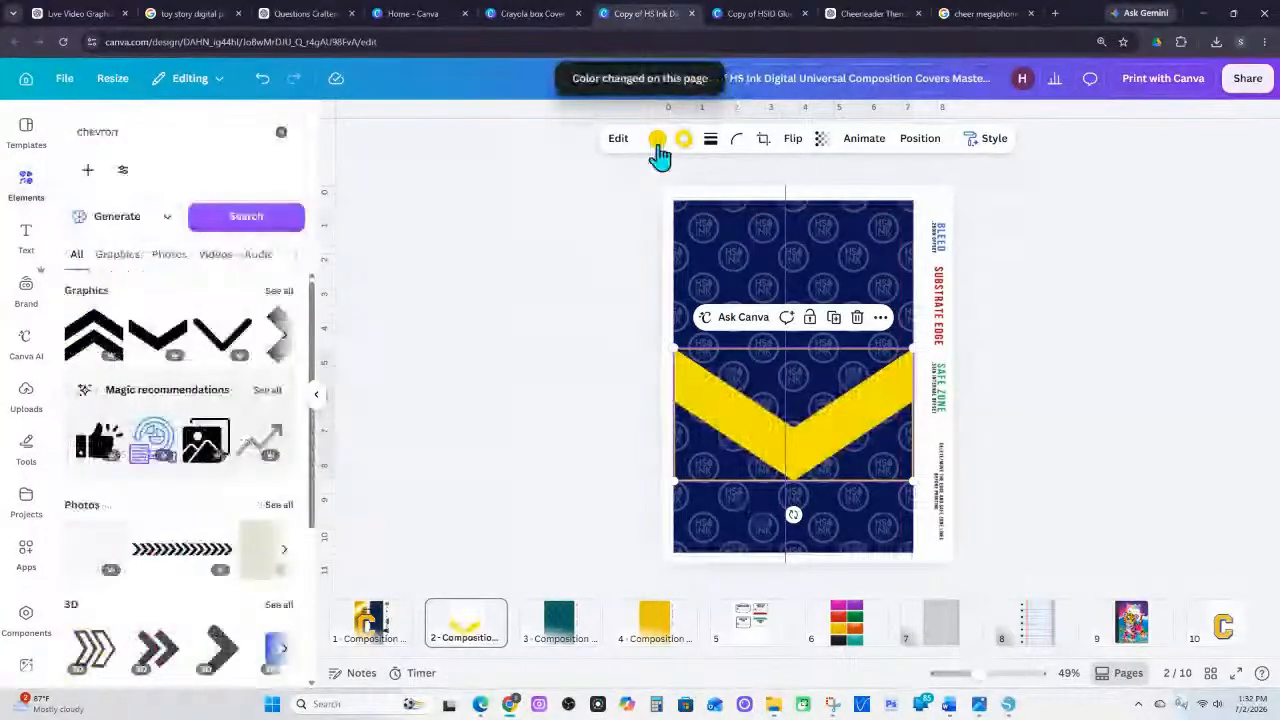
{"action": "left_click", "coordinate": [247, 230]}
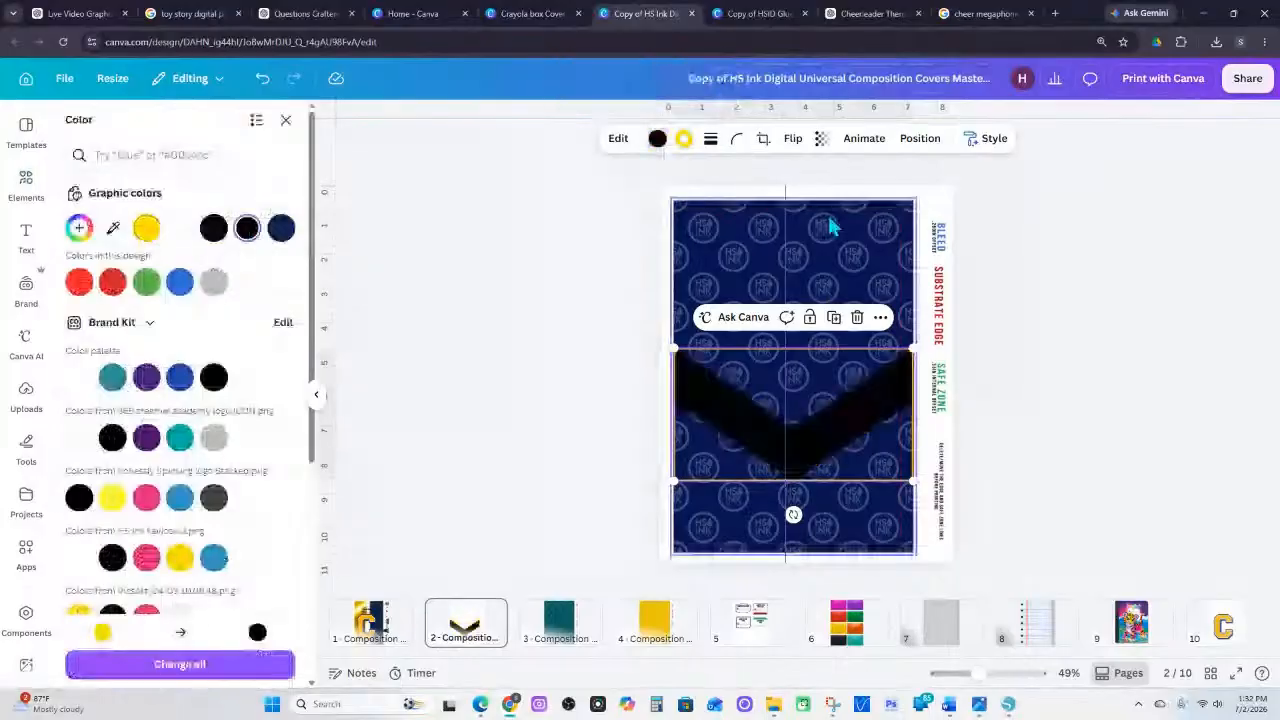
{"action": "left_click", "coordinate": [710, 139]}
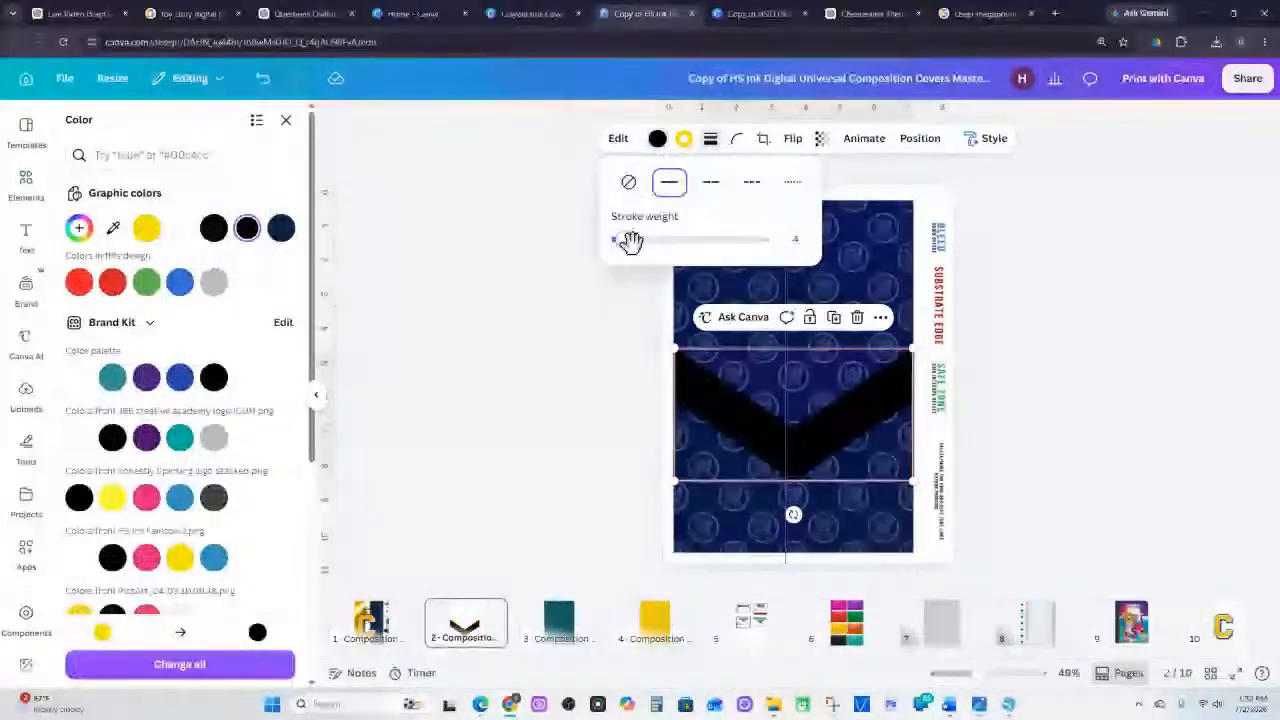
{"action": "left_click_drag", "start_coordinate": [630, 241], "coordinate": [636, 240]}
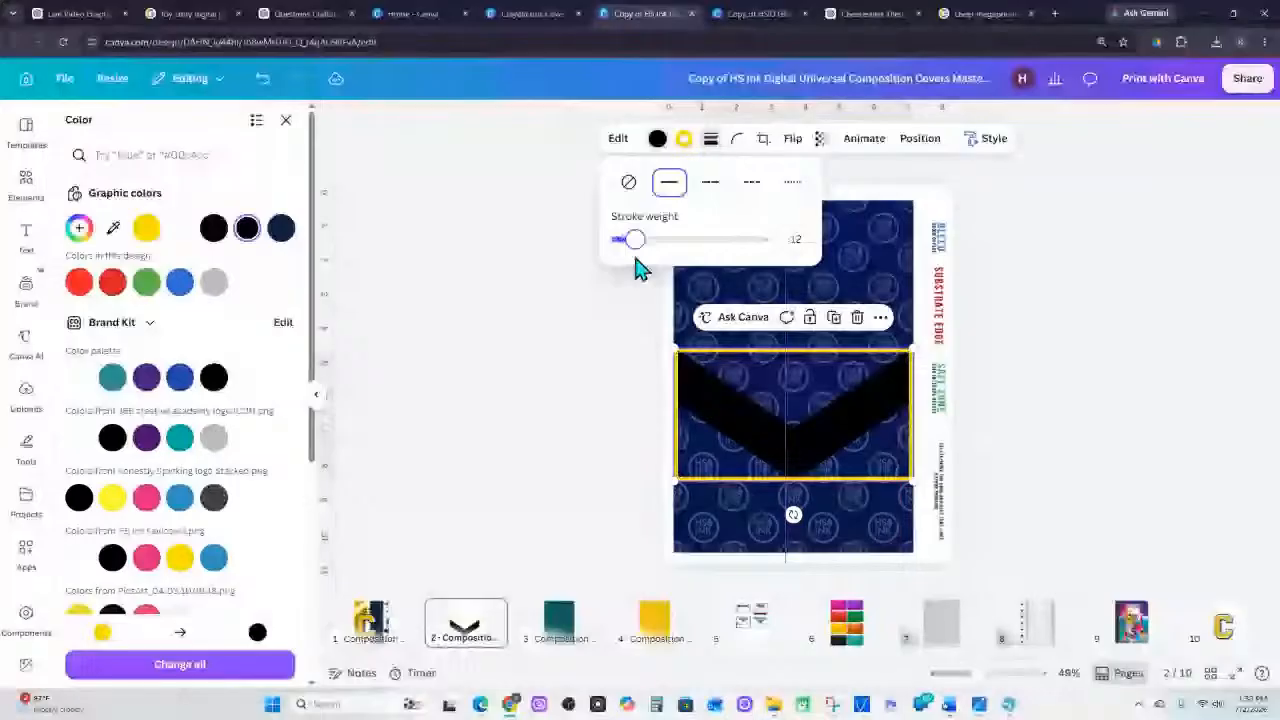
{"action": "left_click", "coordinate": [629, 183]}
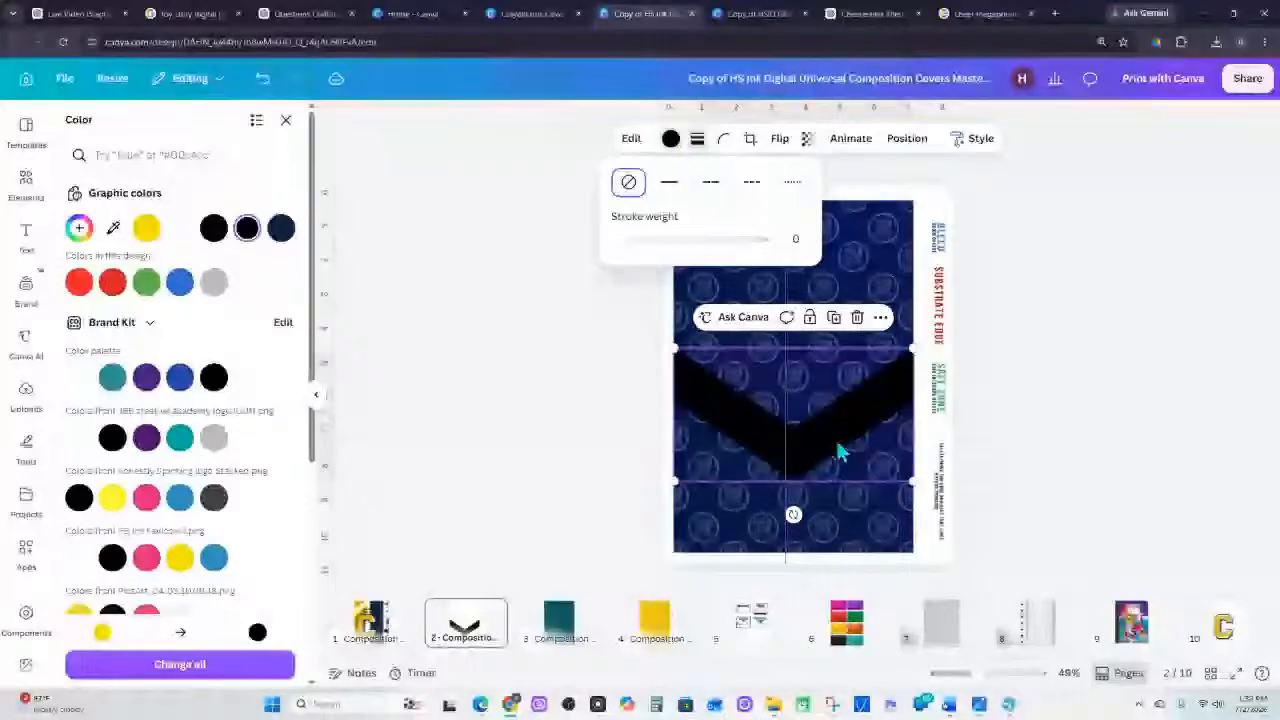
{"action": "left_click", "coordinate": [837, 443]}
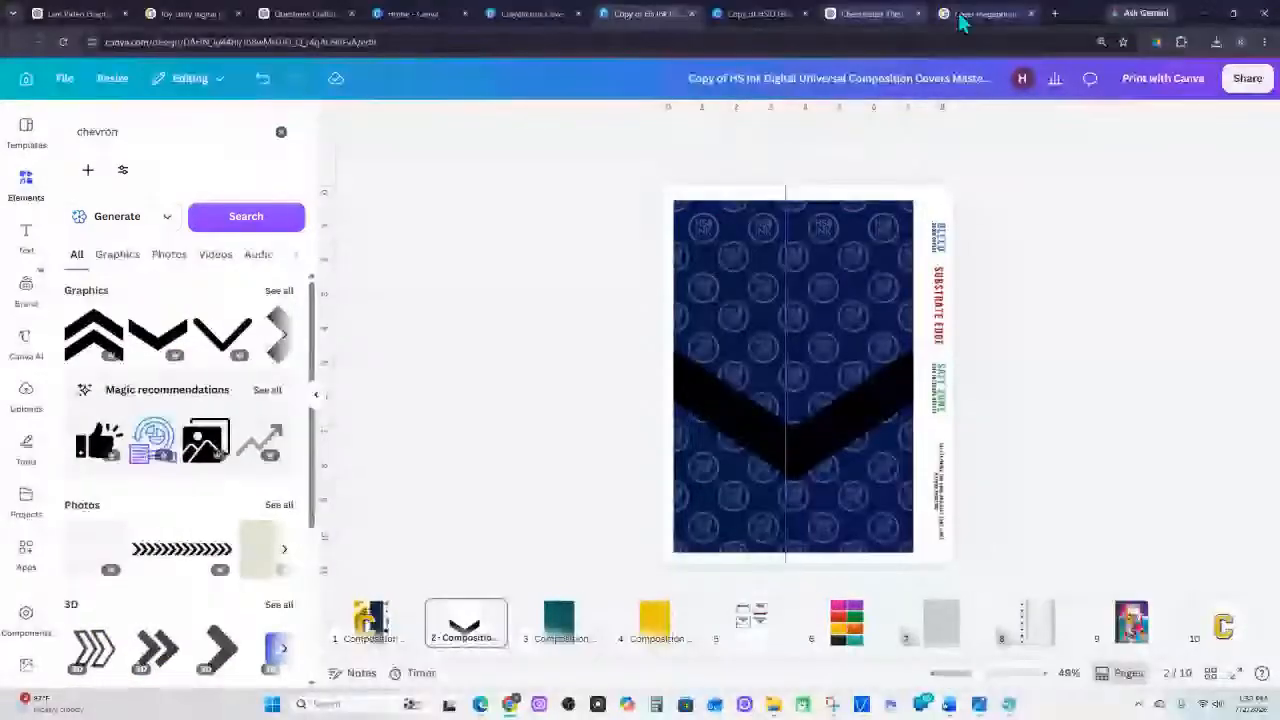
Switch to the ChatGPT cheerleader chat to check the pom-pom regeneration, and return to the Canva composition covers design
{"action": "left_click", "coordinate": [888, 24]}
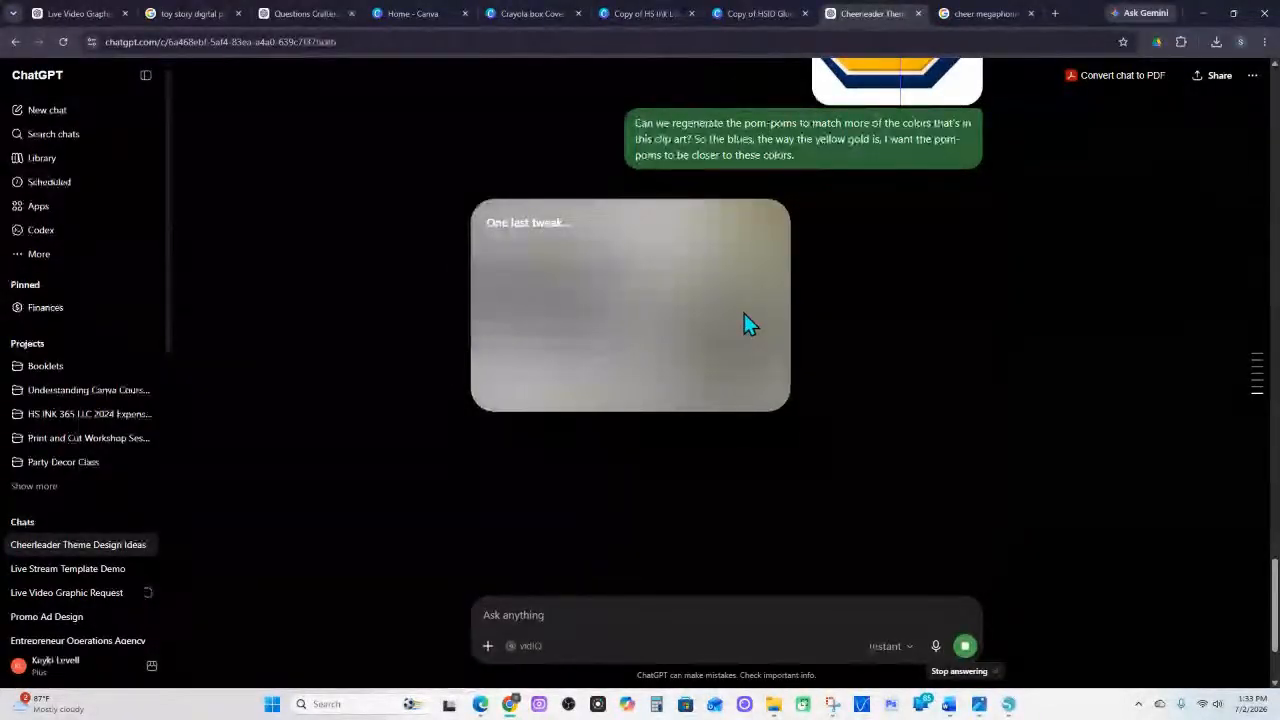
{"action": "left_click", "coordinate": [757, 14]}
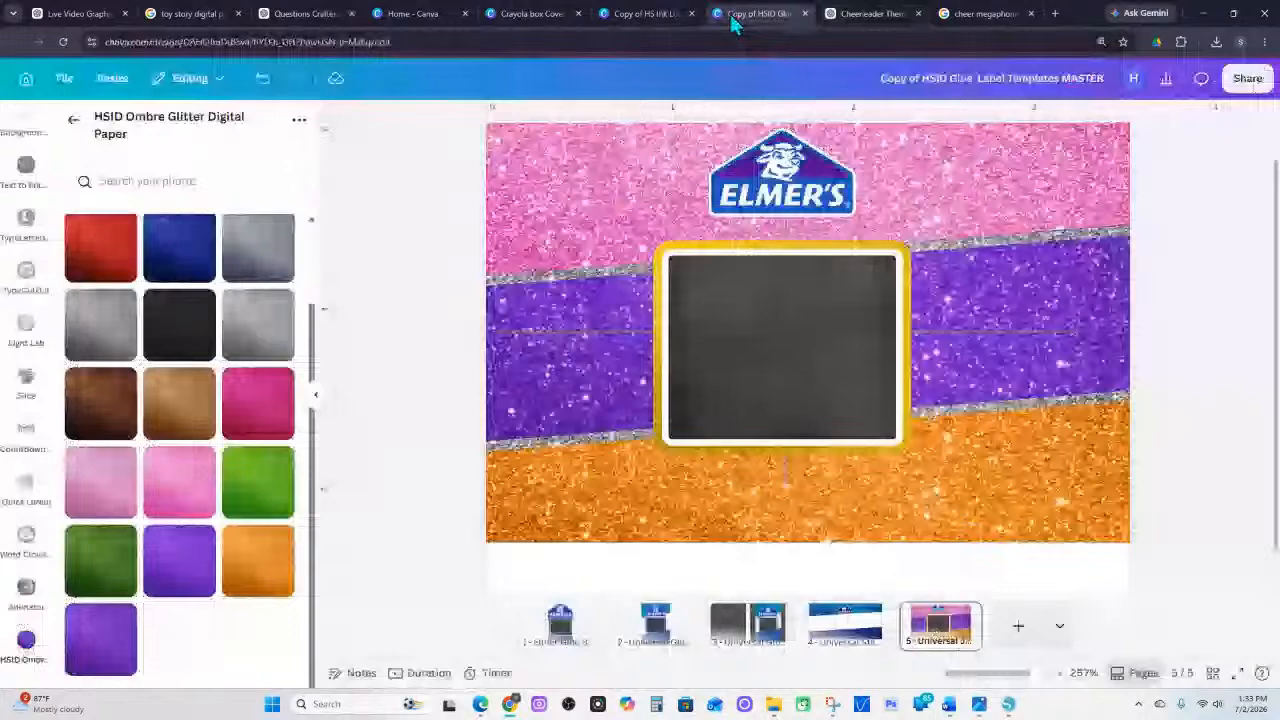
{"action": "left_click", "coordinate": [647, 14]}
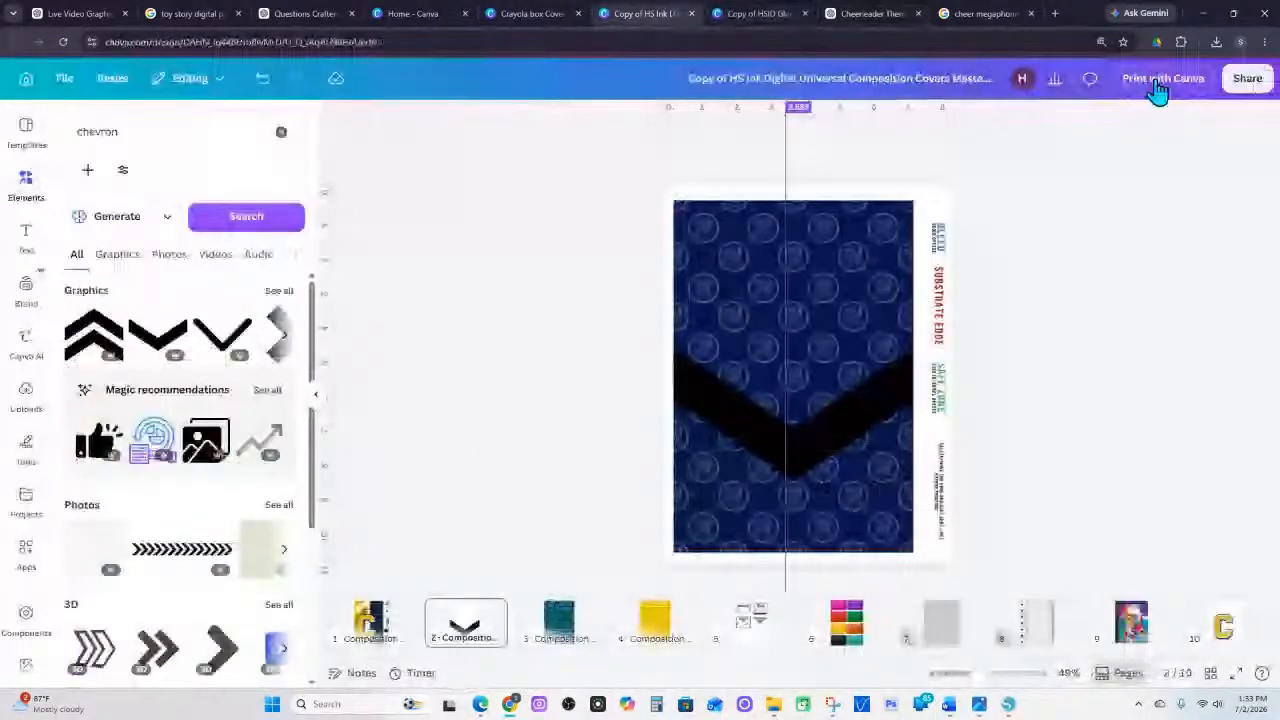
Place the most recently downloaded ChatGPT image, with the script Cheer lettering, onto page 2 from the browser's download history
{"action": "left_click", "coordinate": [1216, 41]}
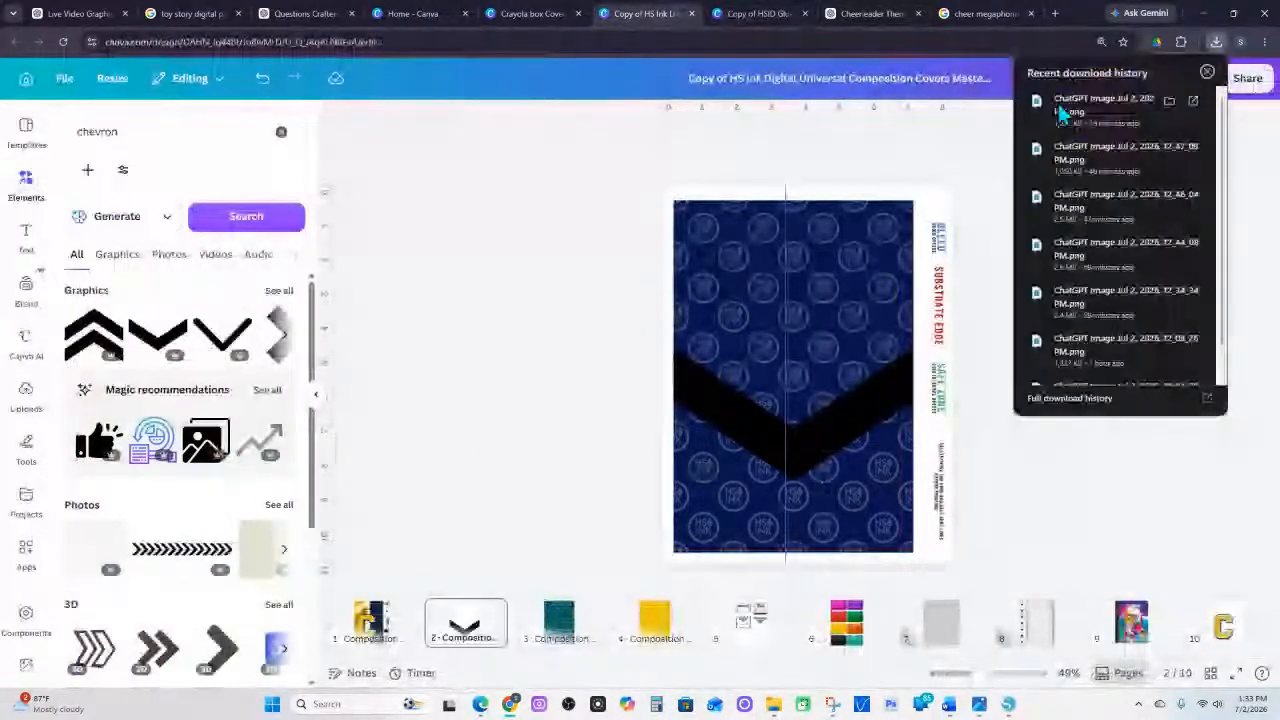
{"action": "left_click_drag", "start_coordinate": [1058, 103], "coordinate": [810, 334]}
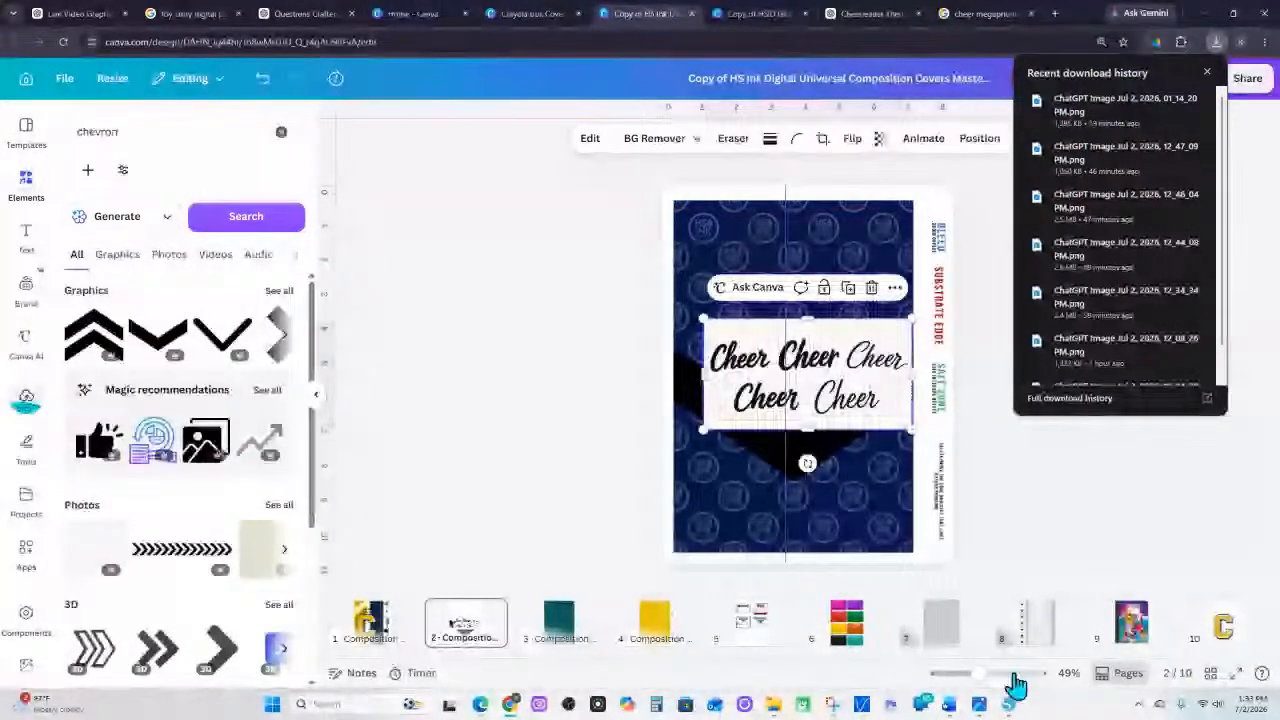
{"action": "left_click_drag", "start_coordinate": [1012, 674], "coordinate": [1016, 673]}
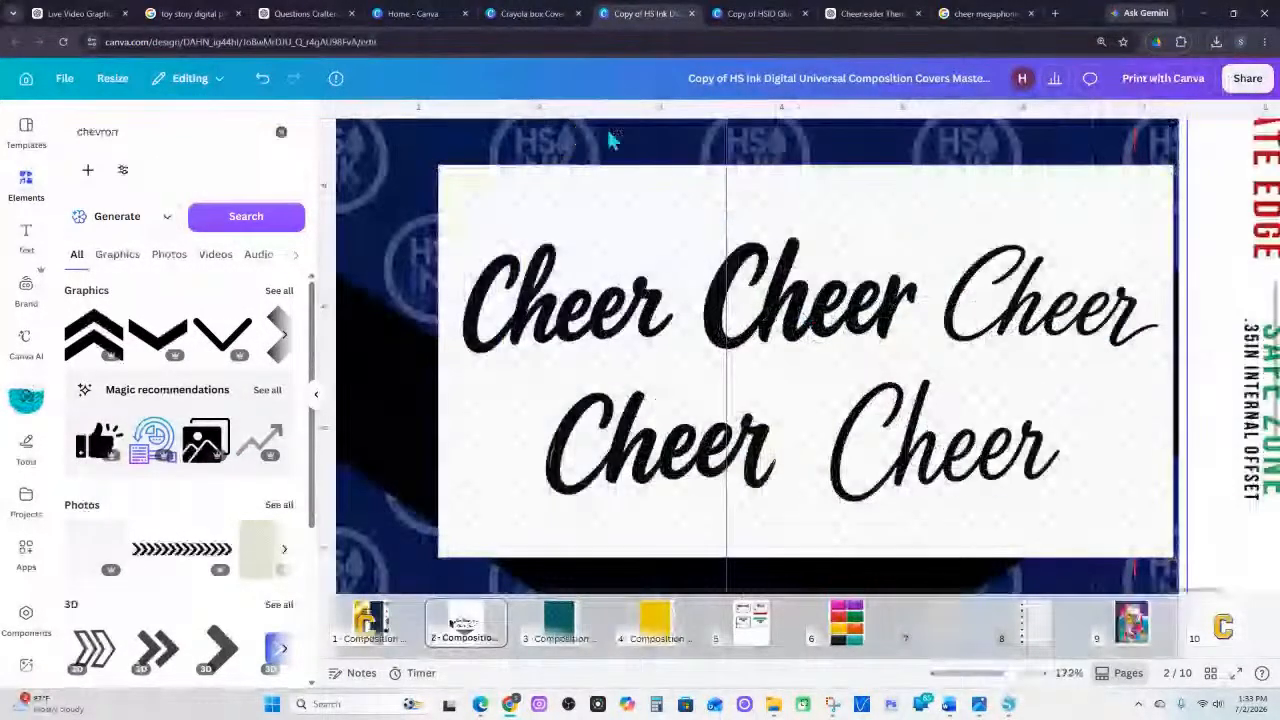
Use Magic Grab to extract the bold Cheer word in the middle of the lettering sheet's upper row
{"action": "left_click", "coordinate": [700, 176]}
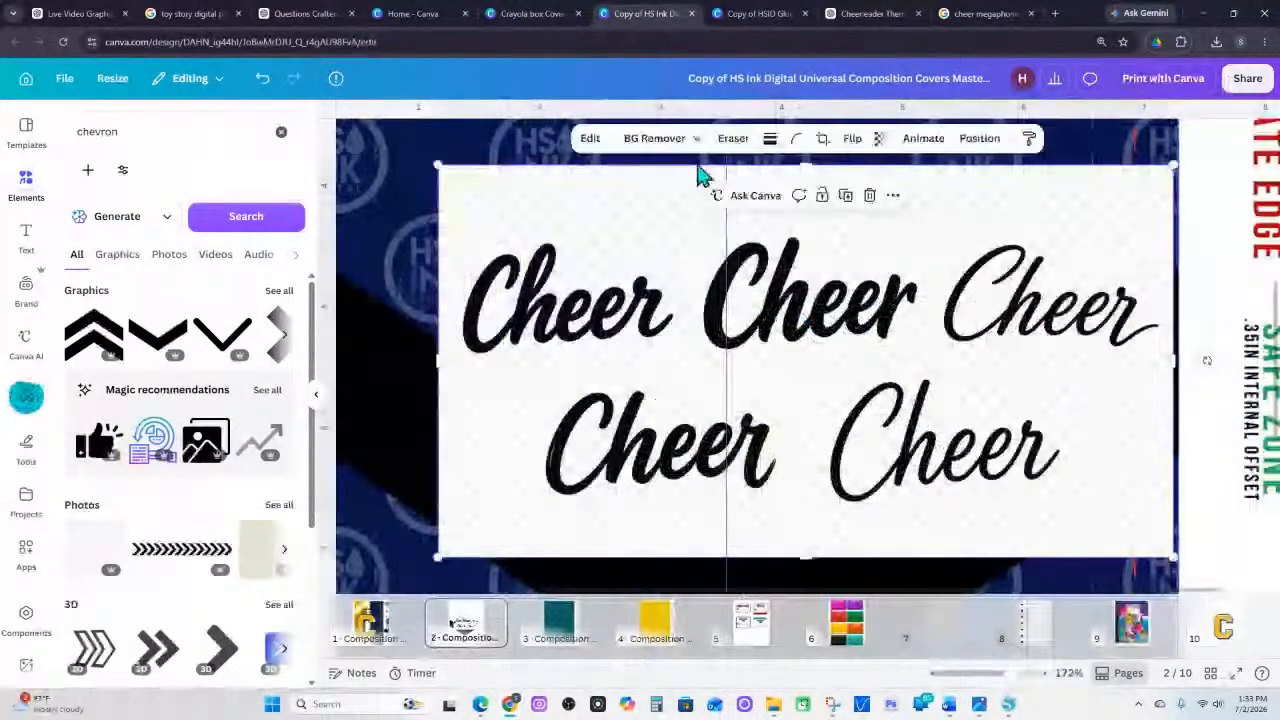
{"action": "left_click", "coordinate": [590, 138]}
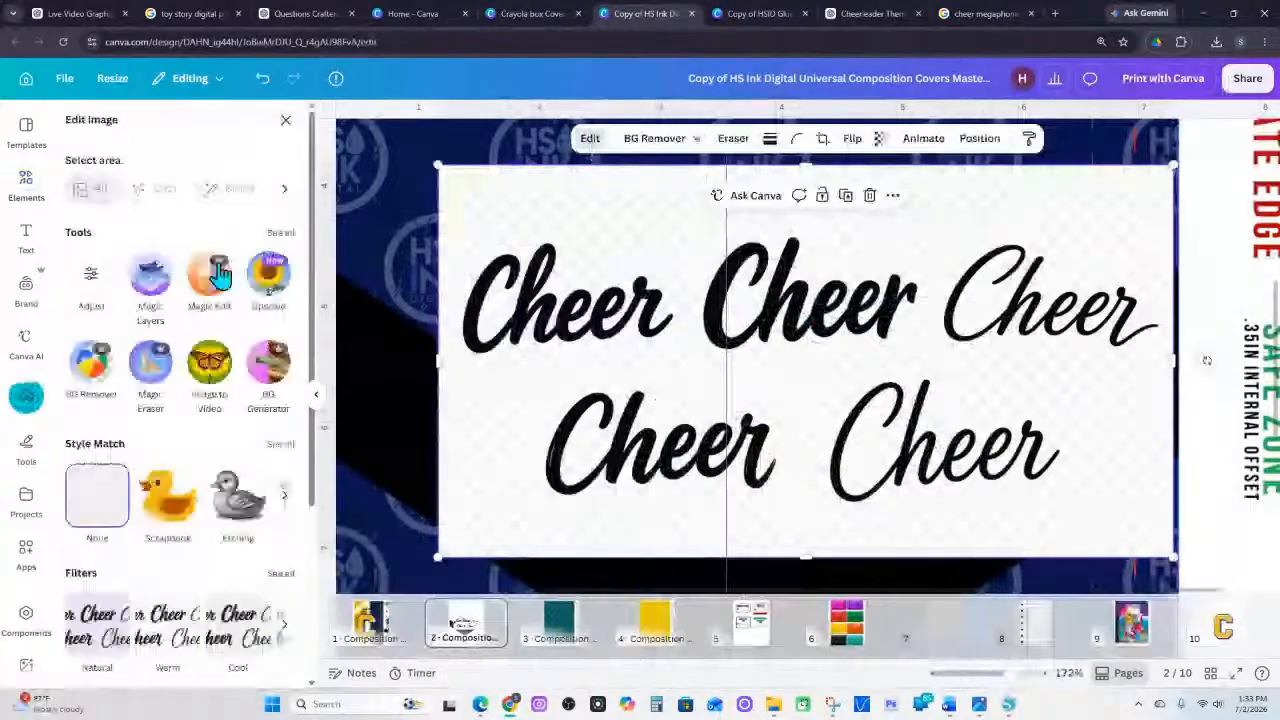
{"action": "left_click", "coordinate": [281, 232]}
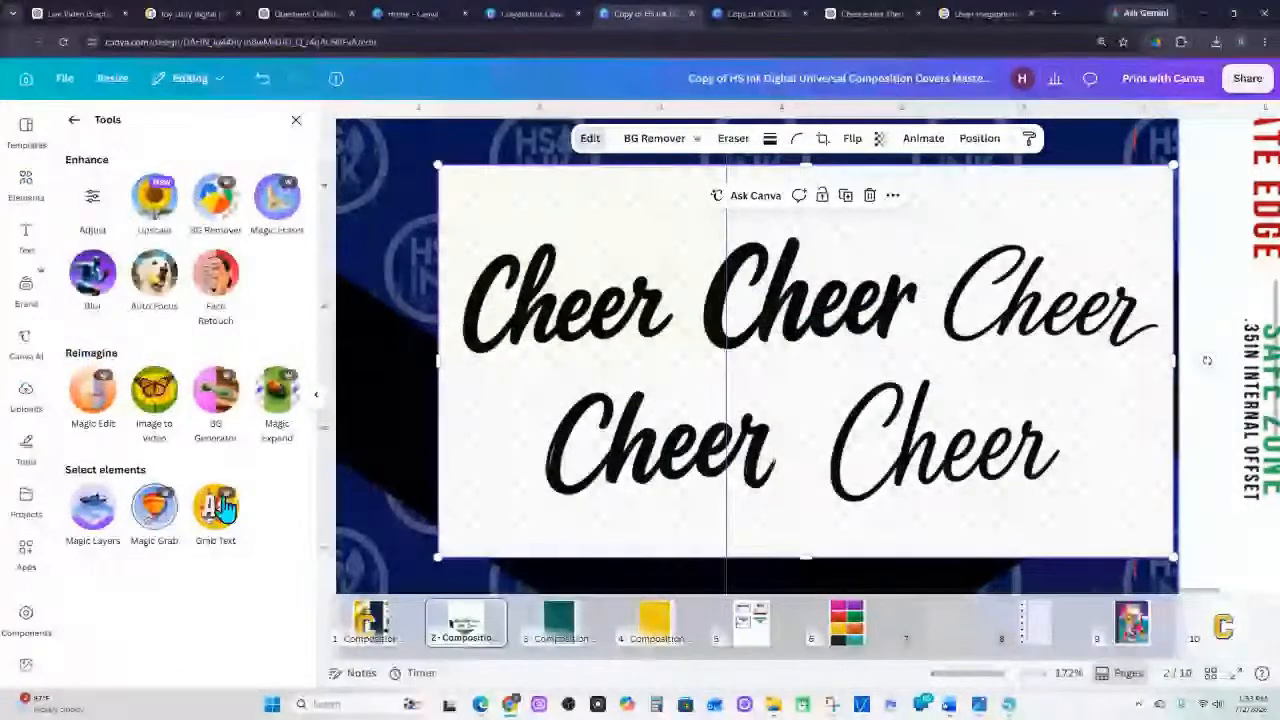
{"action": "left_click", "coordinate": [157, 512]}
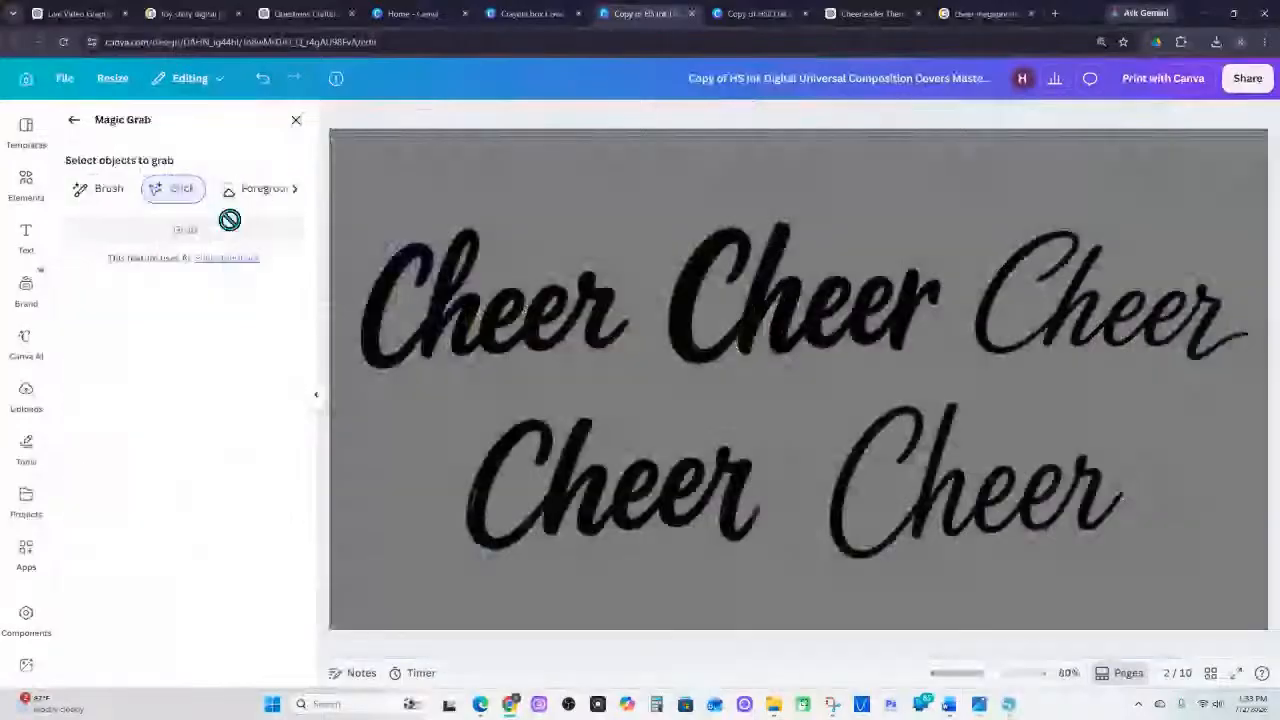
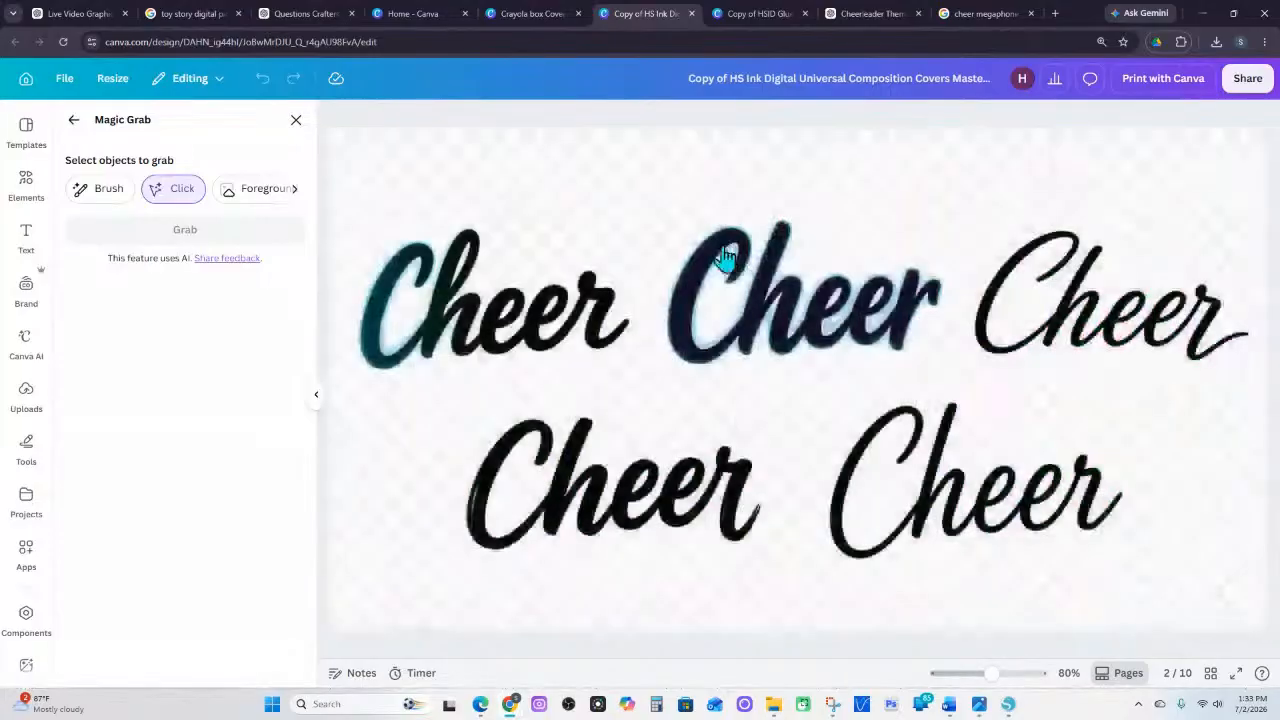
{"action": "left_click", "coordinate": [722, 257]}
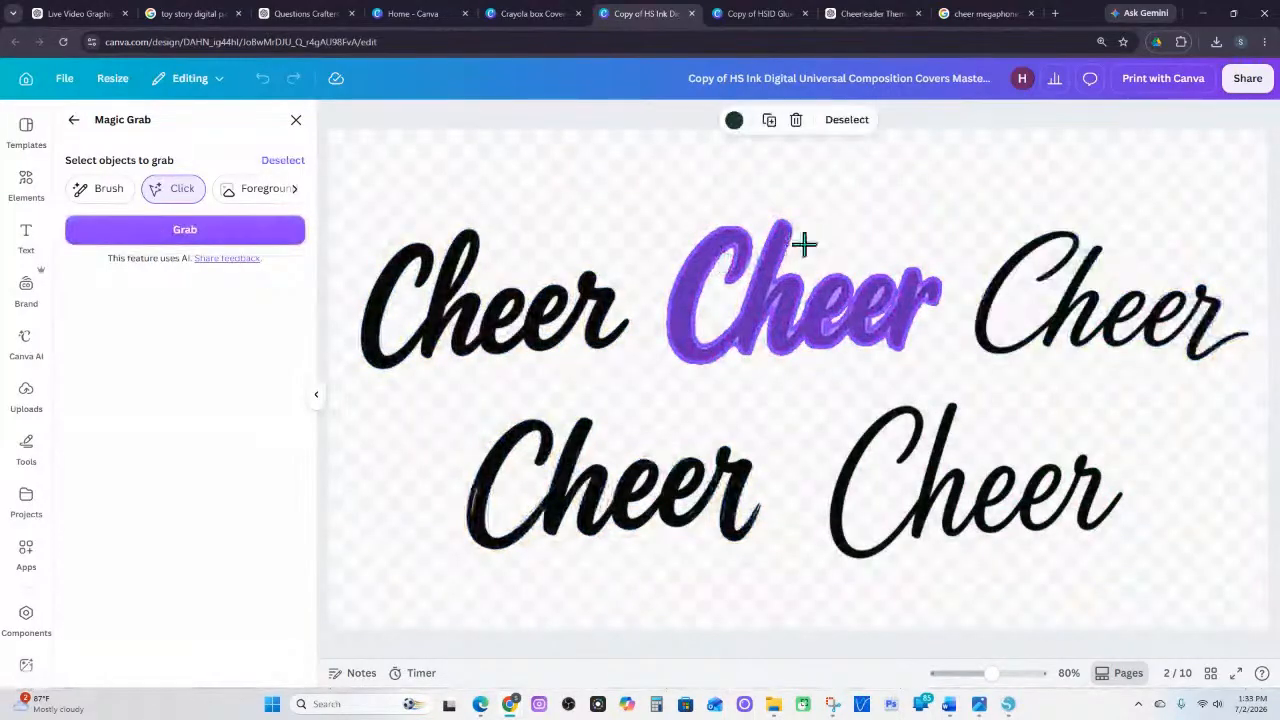
{"action": "left_click", "coordinate": [182, 231]}
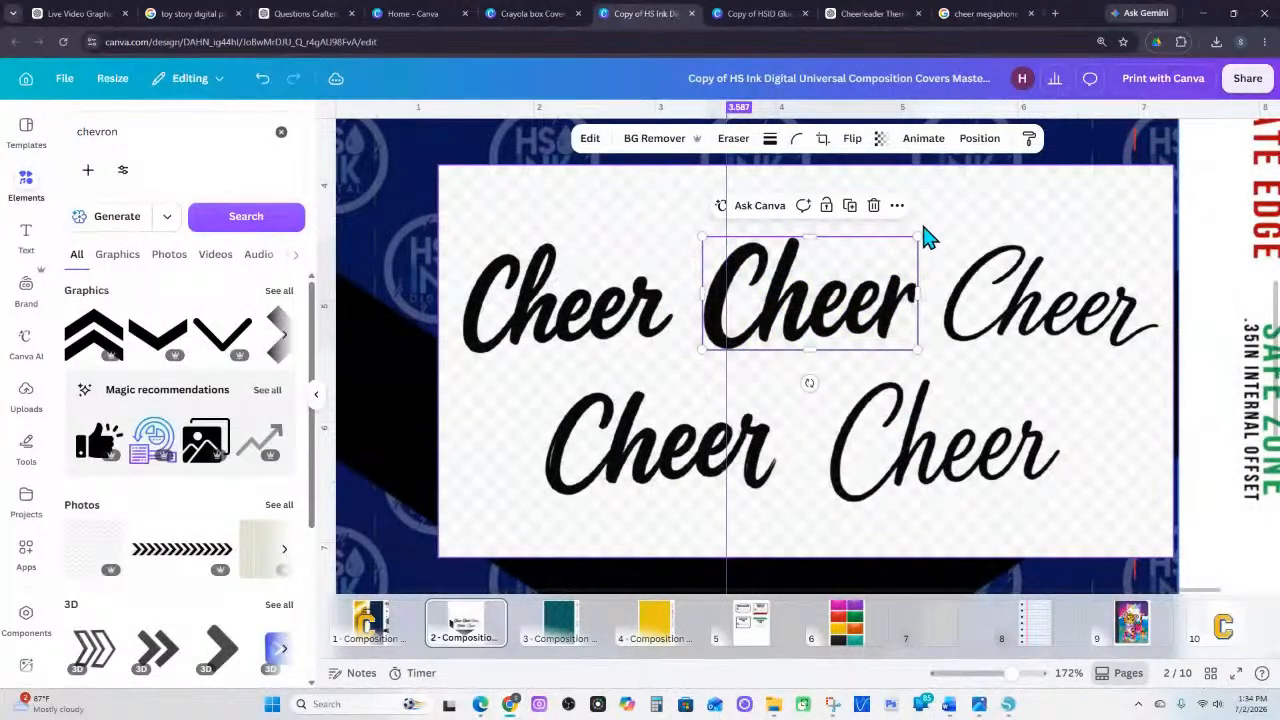
Pull the grabbed Cheer word out of the lettering sheet, copy it, and undo the move
{"action": "left_click_drag", "start_coordinate": [797, 318], "coordinate": [1244, 448]}
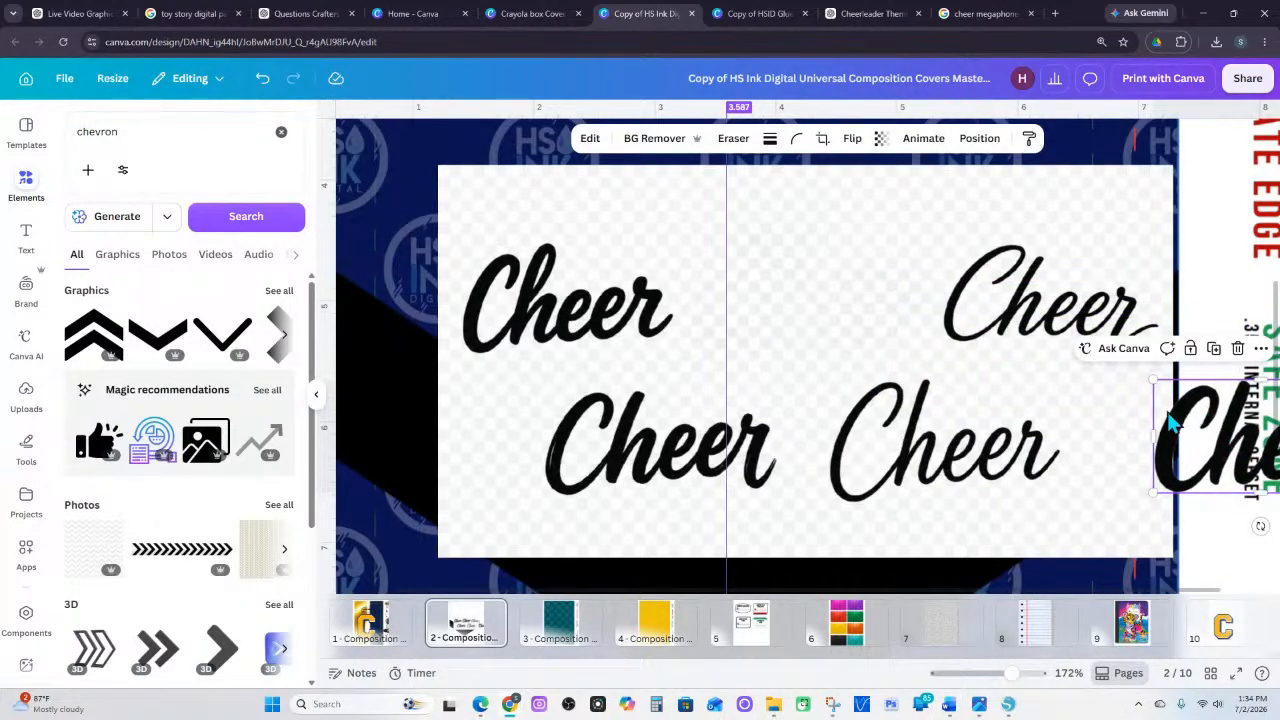
{"action": "right_click", "coordinate": [1200, 408]}
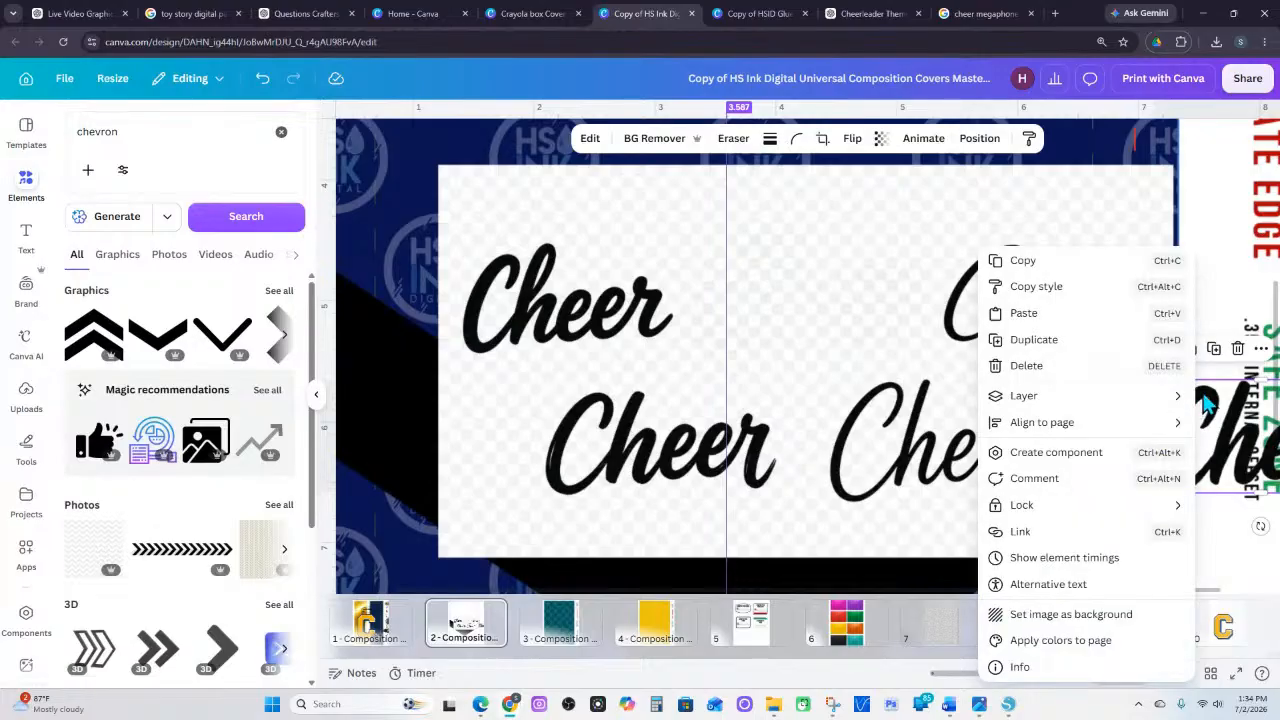
{"action": "left_click", "coordinate": [1030, 262]}
{"action": "key", "text": "ctrl+v"}
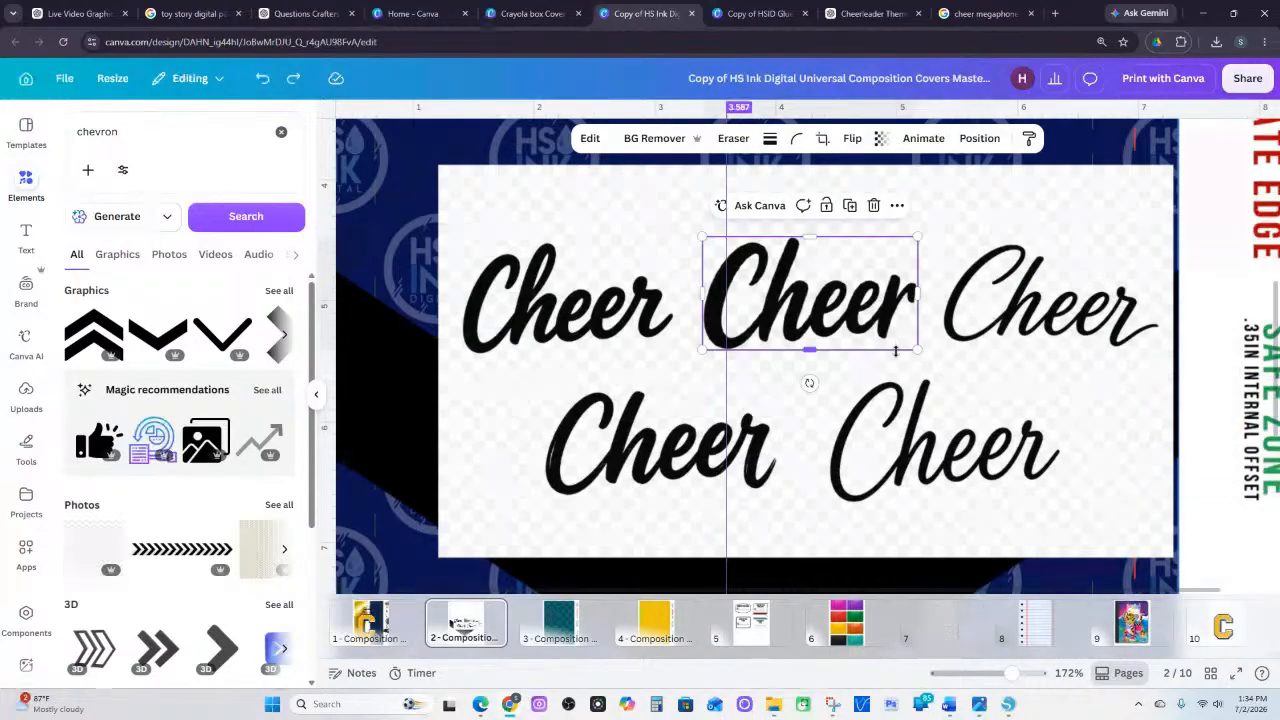
Paste the copied Cheer word, inspect its edges up close, and park it in the margin beside the page
{"action": "left_click", "coordinate": [900, 360]}
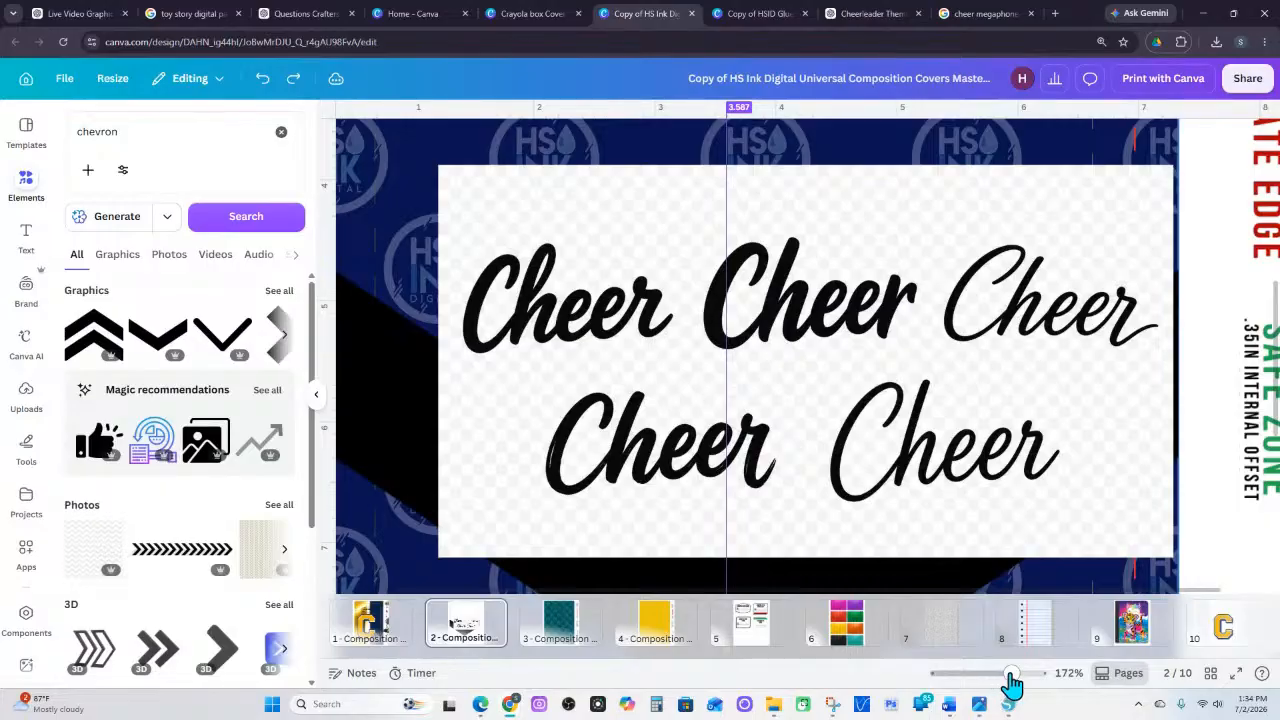
{"action": "left_click_drag", "start_coordinate": [1006, 683], "coordinate": [1032, 683]}
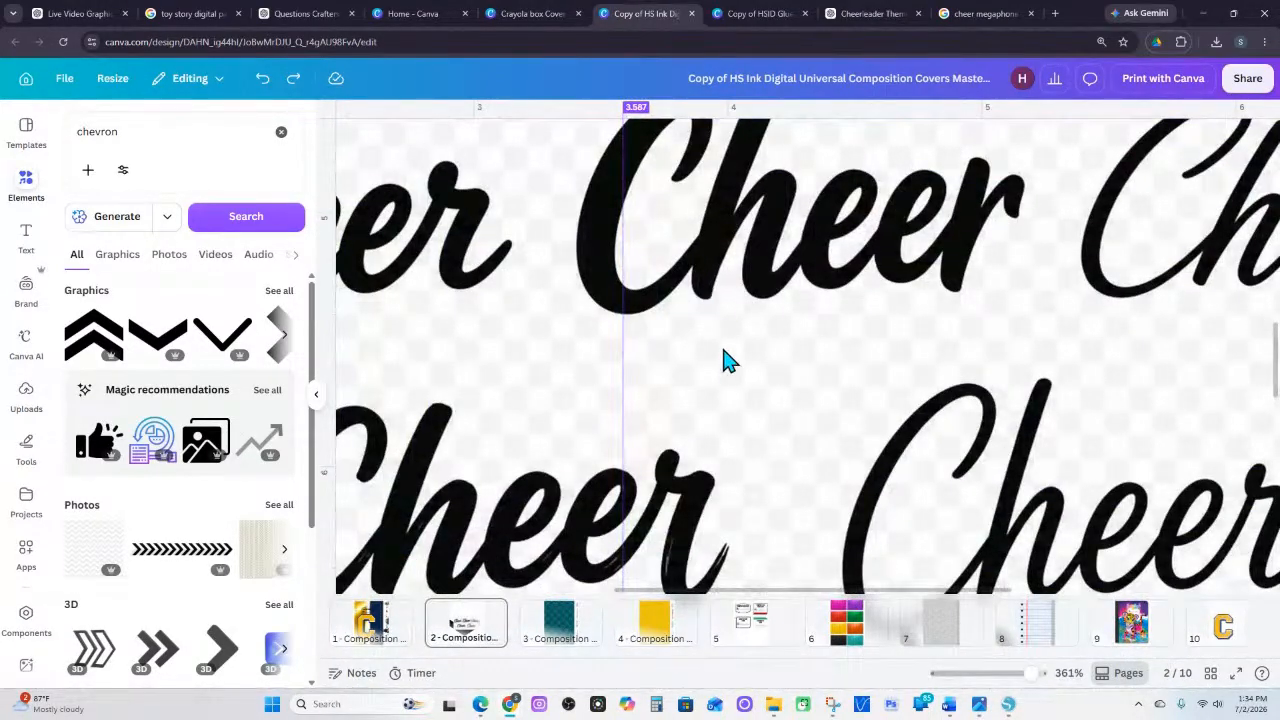
{"action": "right_click", "coordinate": [725, 437]}
{"action": "left_click", "coordinate": [766, 313]}
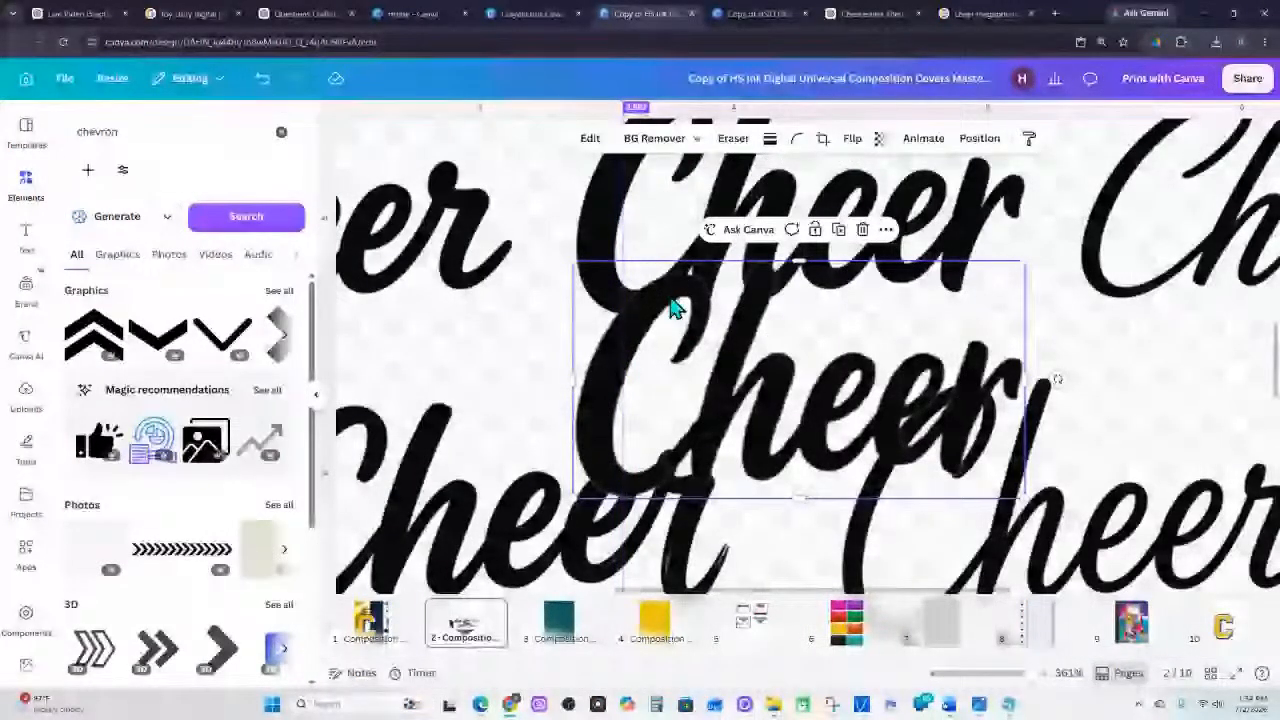
{"action": "left_click_drag", "start_coordinate": [672, 308], "coordinate": [562, 308]}
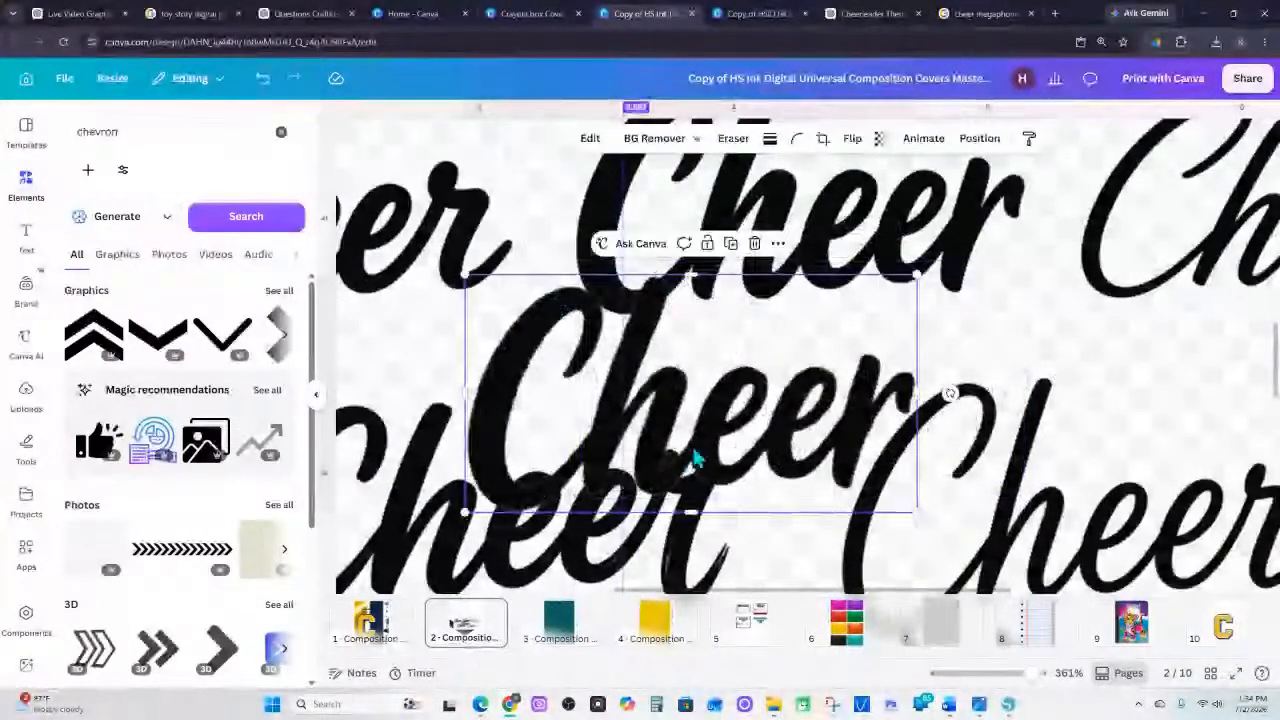
{"action": "left_click_drag", "start_coordinate": [1031, 675], "coordinate": [1045, 674]}
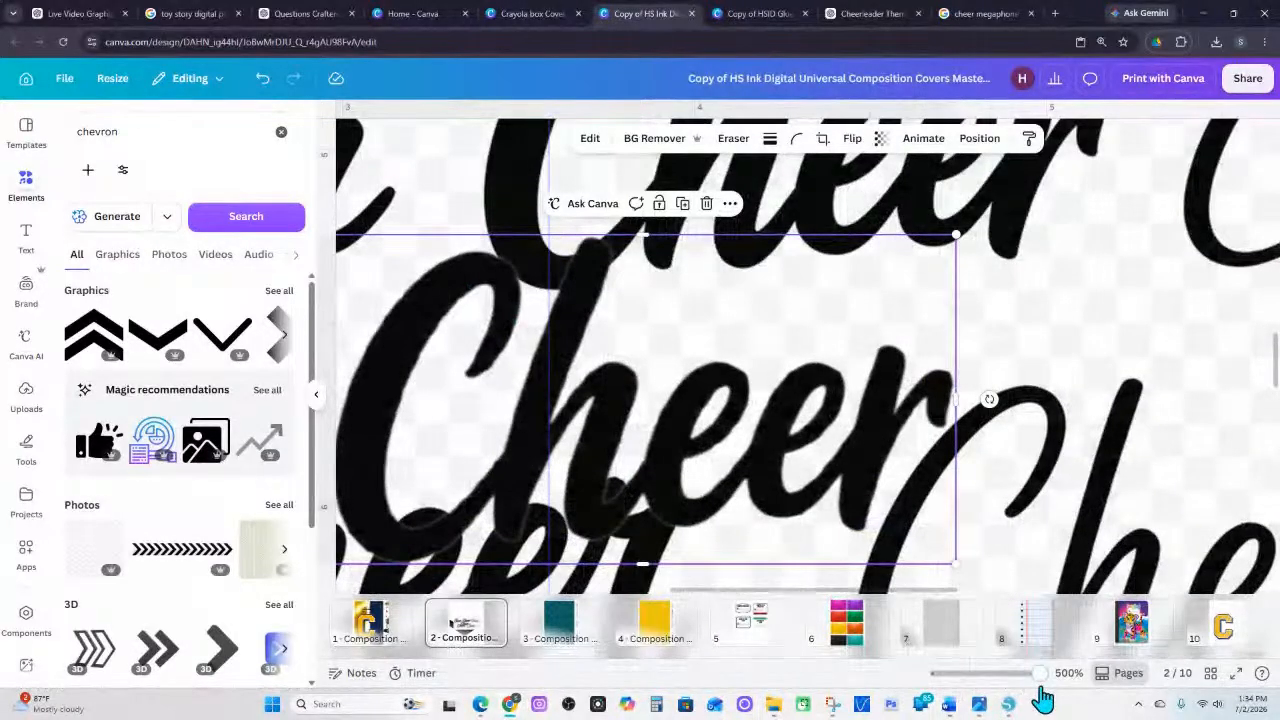
{"action": "left_click_drag", "start_coordinate": [1041, 677], "coordinate": [971, 676]}
{"action": "left_click_drag", "start_coordinate": [830, 405], "coordinate": [1160, 505]}
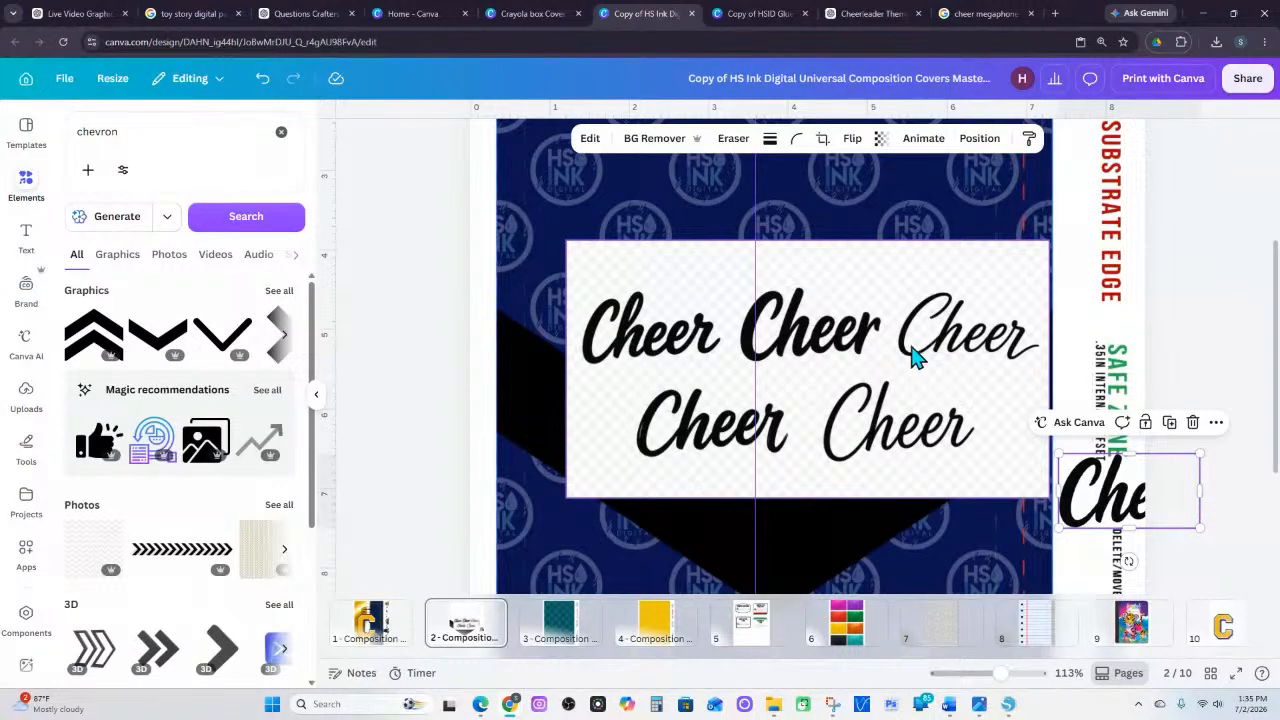
Try extracting the upper-middle Cheer word from the lettering sheet again with Magic Grab, painting over it with a size 40 brush
{"action": "scroll", "coordinate": [820, 352], "scroll_direction": "up", "scroll_amount": 2}
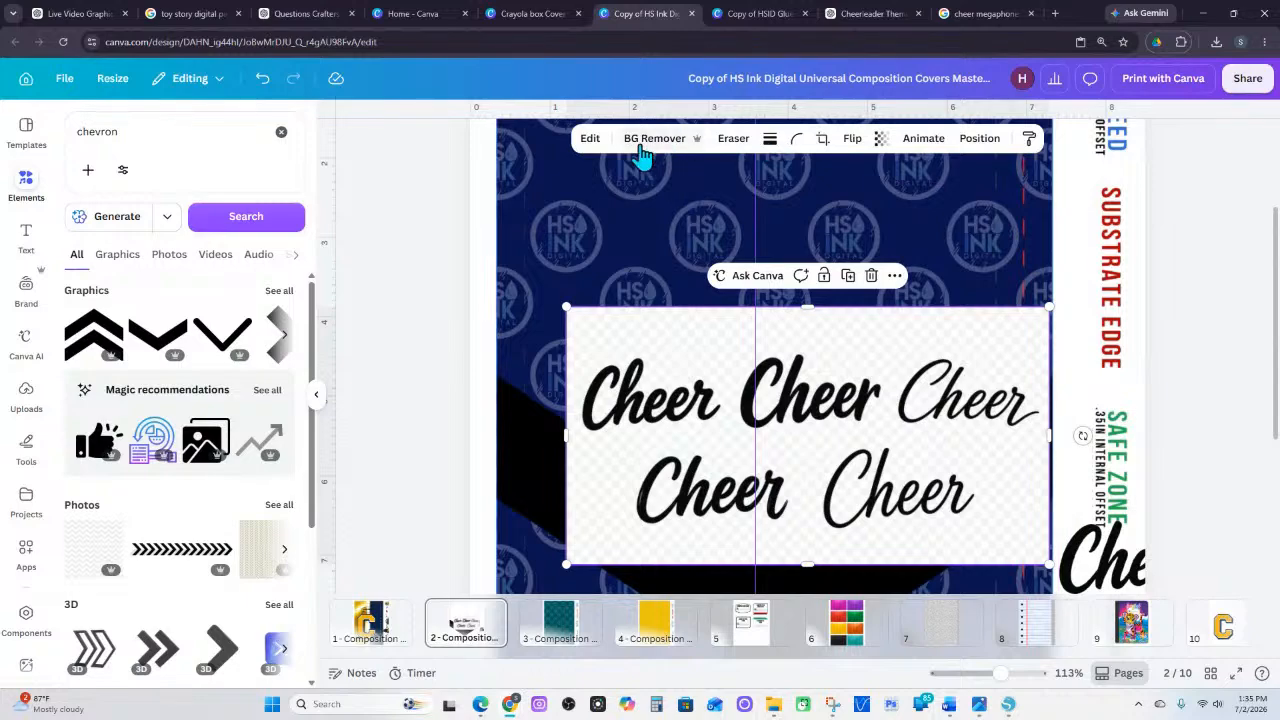
{"action": "left_click", "coordinate": [590, 138]}
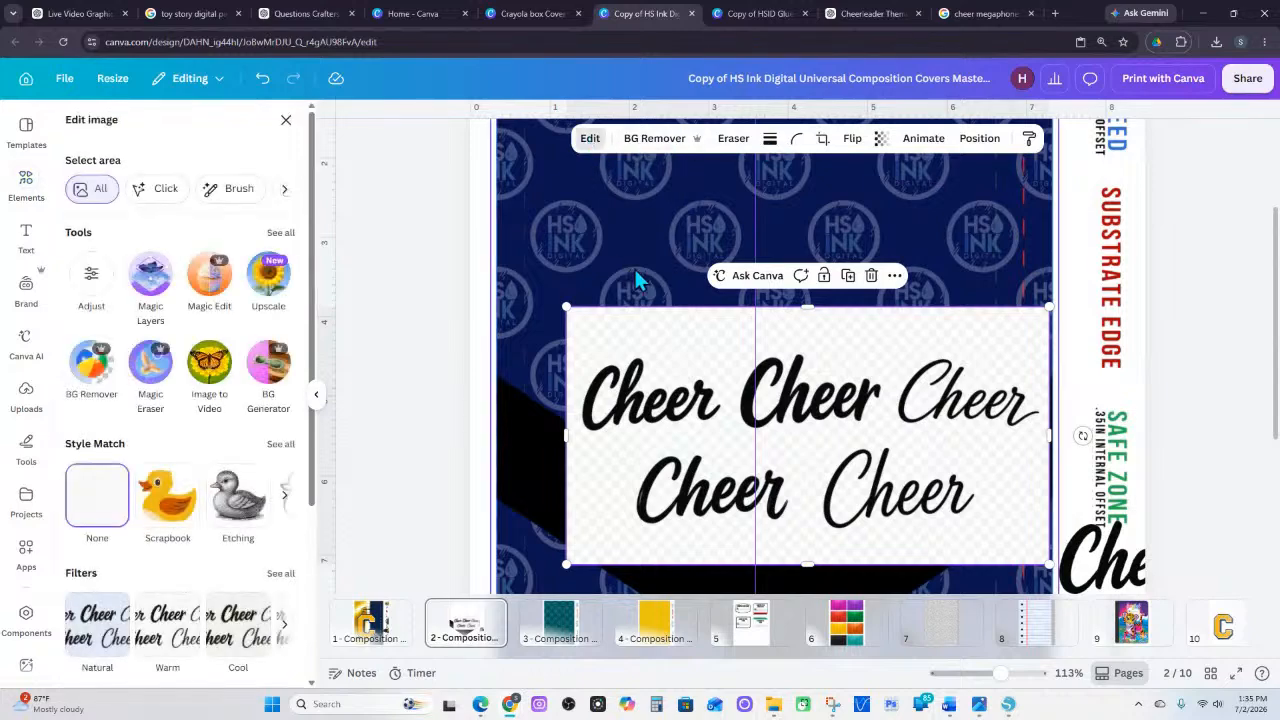
{"action": "left_click", "coordinate": [281, 233]}
{"action": "left_click", "coordinate": [152, 510]}
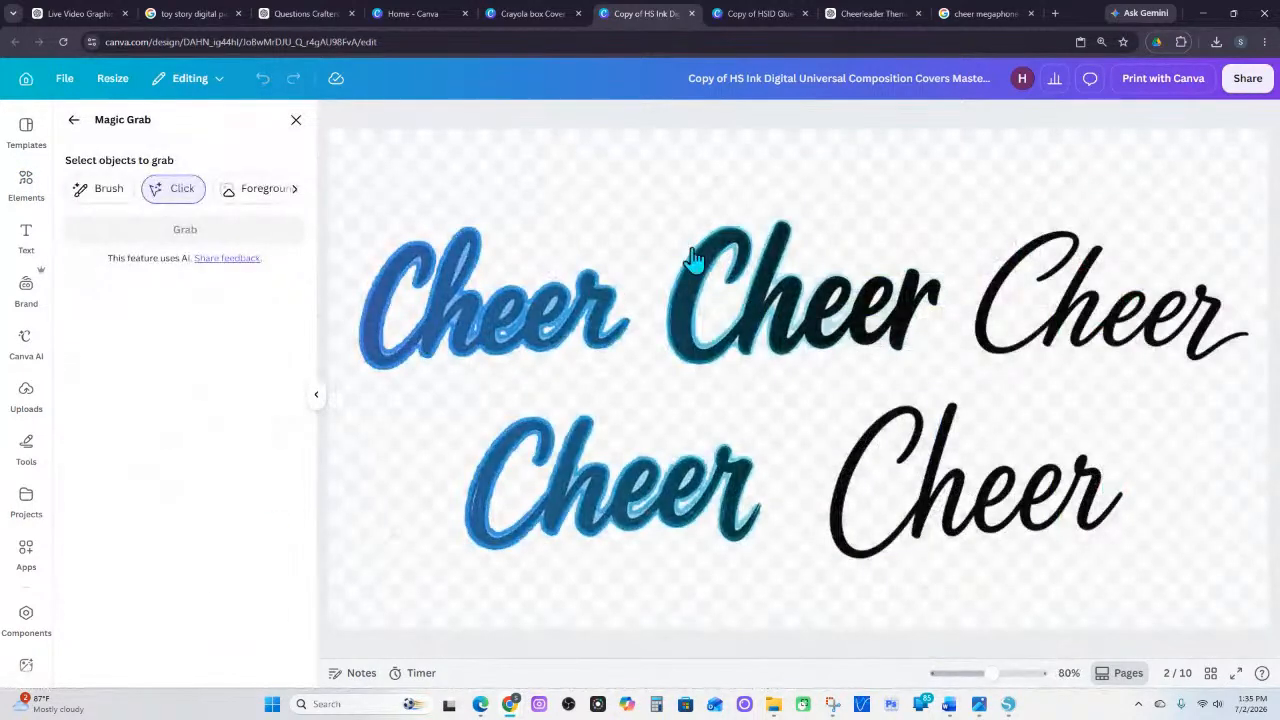
{"action": "left_click", "coordinate": [108, 190]}
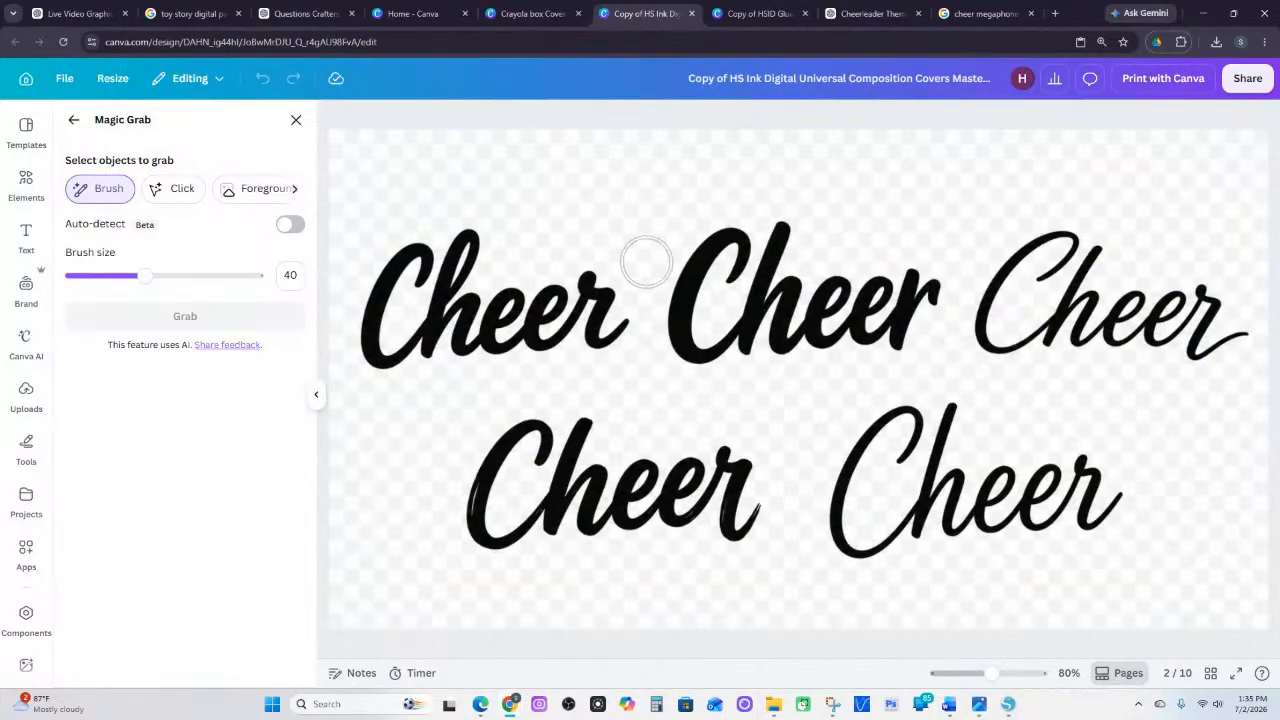
{"action": "mouse_move", "coordinate": [691, 274]}
{"action": "left_mouse_down"}
{"action": "mouse_move", "coordinate": [732, 245]}
{"action": "mouse_move", "coordinate": [682, 329]}
{"action": "mouse_move", "coordinate": [701, 345]}
{"action": "mouse_move", "coordinate": [735, 337]}
{"action": "mouse_move", "coordinate": [773, 245]}
{"action": "mouse_move", "coordinate": [738, 356]}
{"action": "mouse_move", "coordinate": [734, 337]}
{"action": "mouse_move", "coordinate": [774, 290]}
{"action": "mouse_move", "coordinate": [790, 328]}
{"action": "mouse_move", "coordinate": [839, 302]}
{"action": "mouse_move", "coordinate": [834, 293]}
{"action": "mouse_move", "coordinate": [783, 340]}
{"action": "mouse_move", "coordinate": [878, 314]}
{"action": "mouse_move", "coordinate": [887, 293]}
{"action": "mouse_move", "coordinate": [867, 306]}
{"action": "mouse_move", "coordinate": [918, 286]}
{"action": "mouse_move", "coordinate": [905, 330]}
{"action": "left_mouse_up"}
{"action": "left_click", "coordinate": [250, 322]}
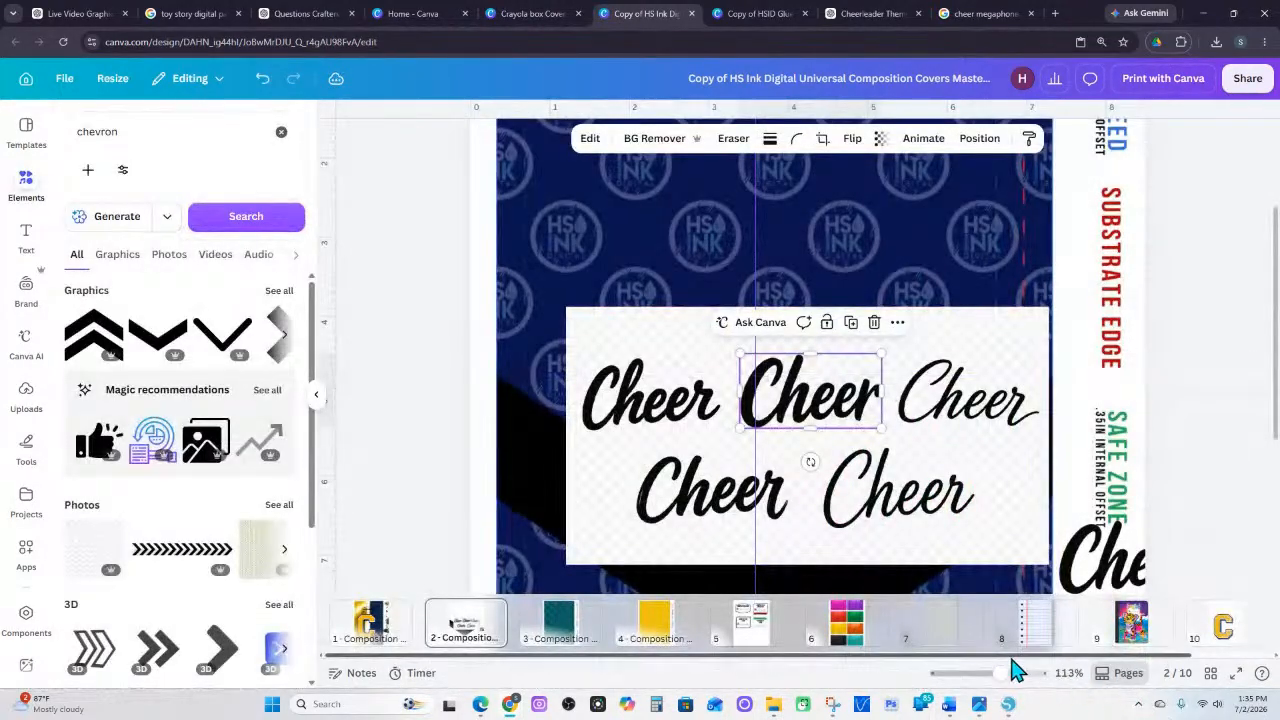
Shift the brush-grabbed Cheer word slightly to inspect its edges, and undo both the move and the grab
{"action": "mouse_move", "coordinate": [1001, 670]}
{"action": "left_mouse_down"}
{"action": "mouse_move", "coordinate": [1037, 672]}
{"action": "mouse_move", "coordinate": [1022, 672]}
{"action": "left_mouse_up"}
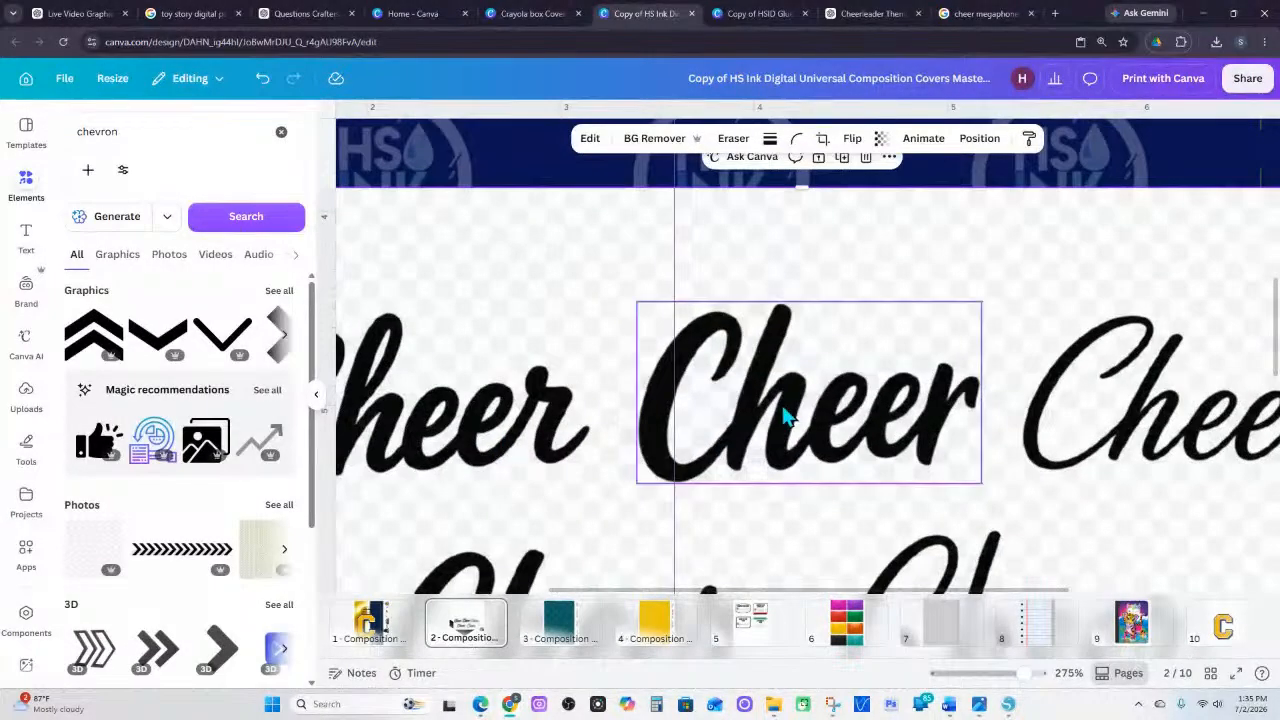
{"action": "left_click_drag", "start_coordinate": [729, 340], "coordinate": [705, 375]}
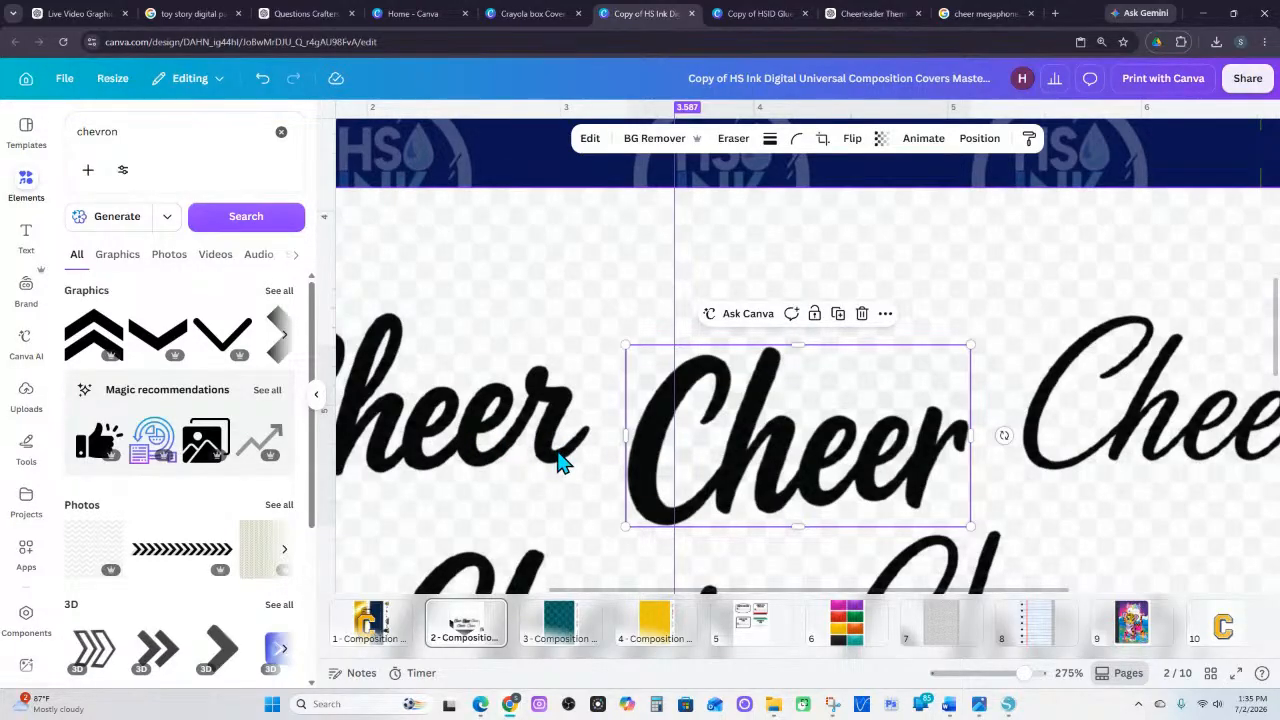
{"action": "key", "text": "ctrl+z"}
{"action": "key", "text": "ctrl+z"}
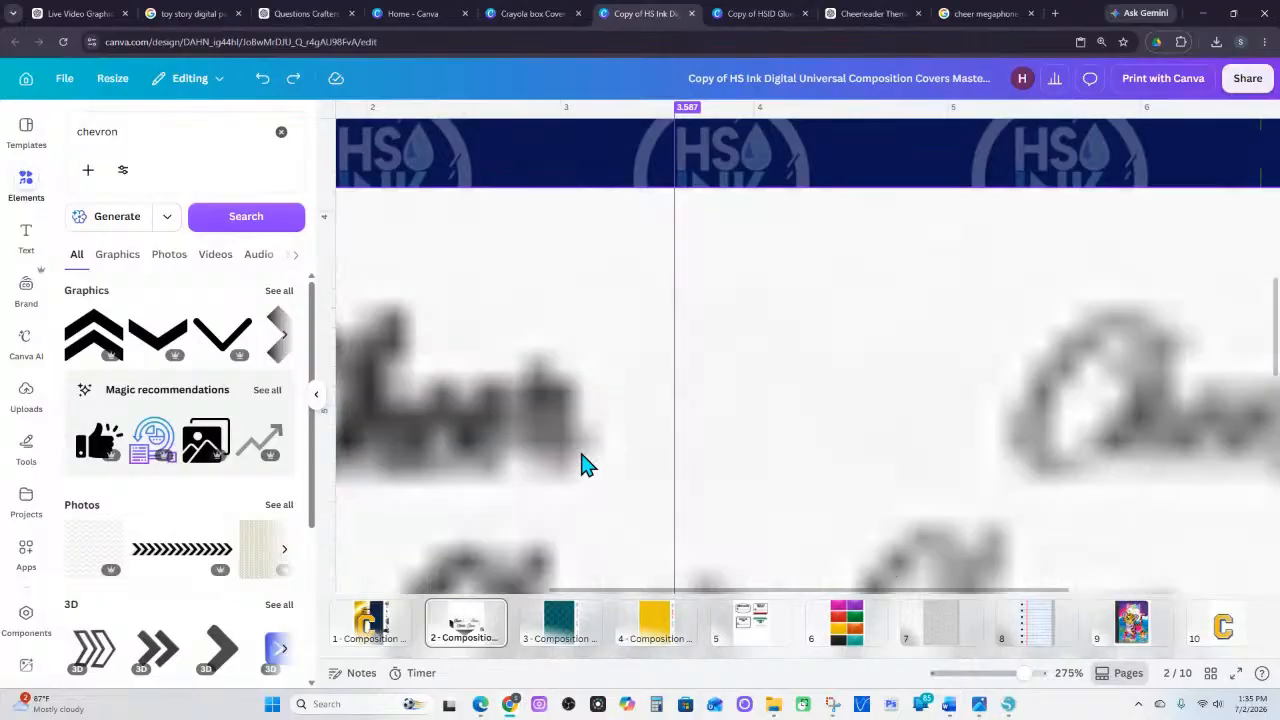
Switch to Silhouette Studio and bring the traced Cheer words beside the lettering sheet into close view
{"action": "left_click", "coordinate": [1008, 706]}
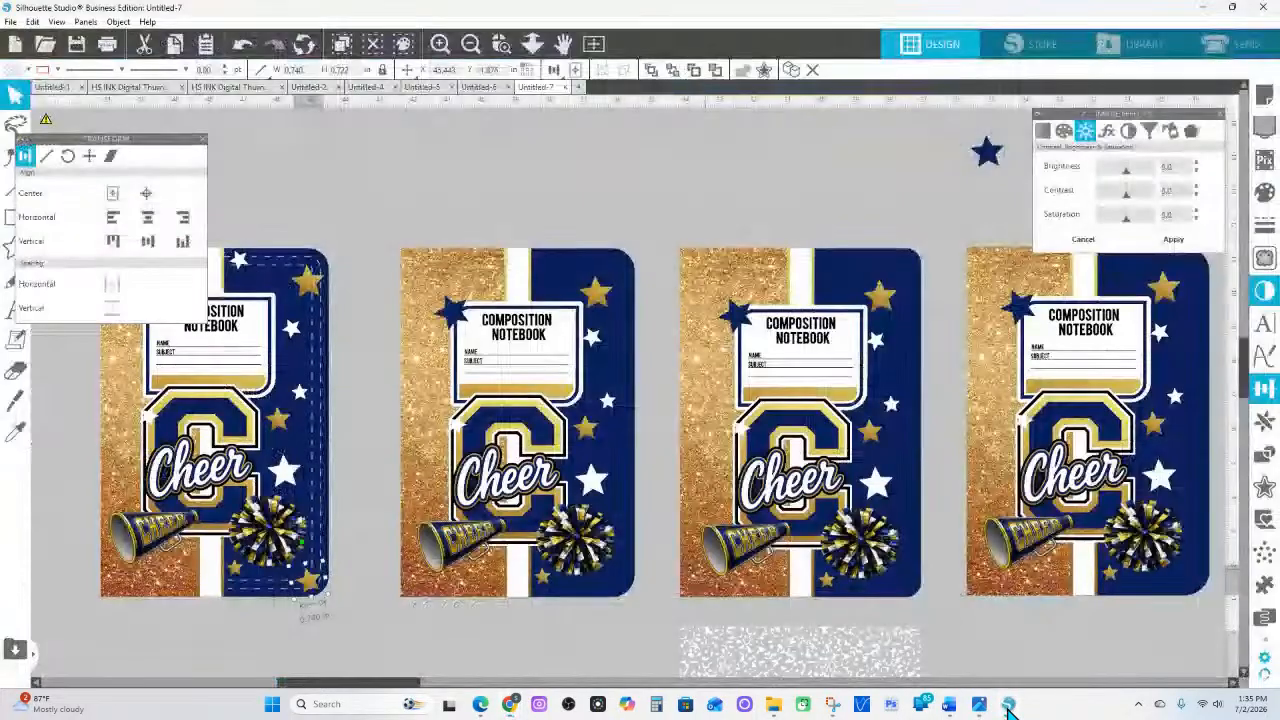
{"action": "left_click", "coordinate": [533, 43]}
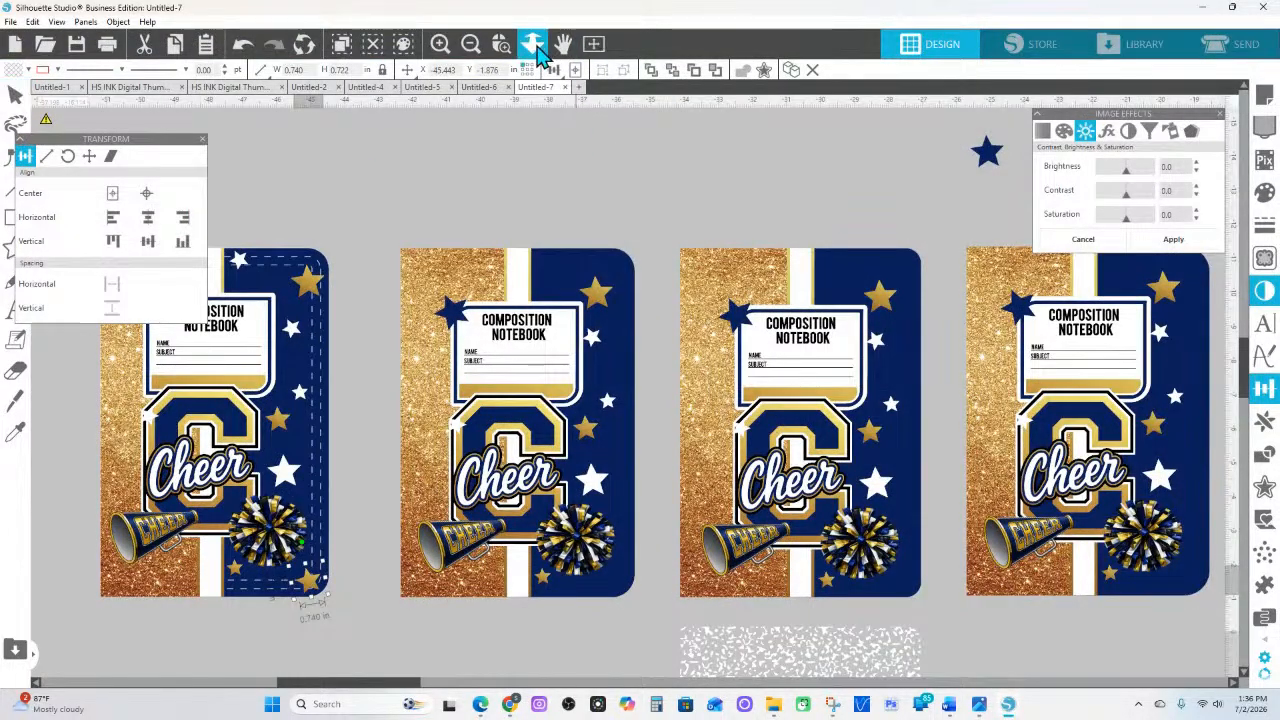
{"action": "left_click_drag", "start_coordinate": [826, 208], "coordinate": [278, 465]}
{"action": "scroll", "coordinate": [510, 390], "scroll_direction": "up", "scroll_amount": 1}
{"action": "left_click_drag", "start_coordinate": [388, 550], "coordinate": [900, 288]}
{"action": "scroll", "coordinate": [900, 288], "scroll_direction": "up", "scroll_amount": 3}
{"action": "left_click", "coordinate": [501, 43]}
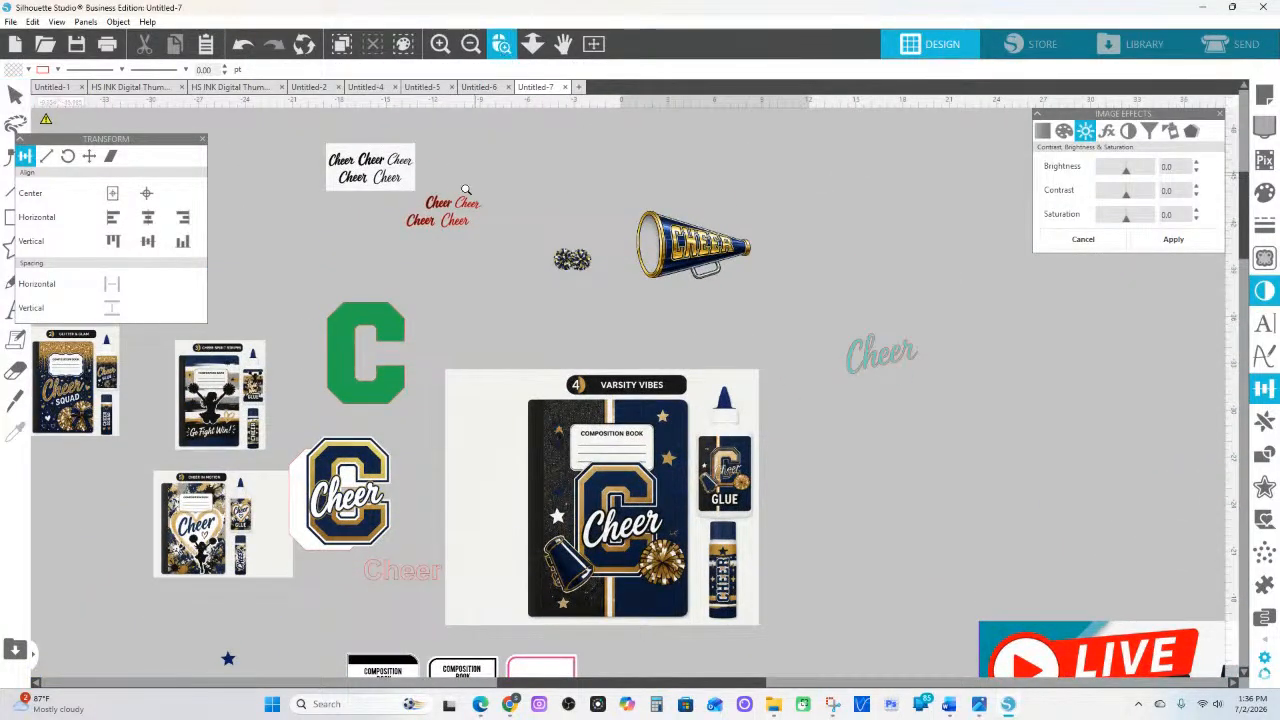
{"action": "left_click_drag", "start_coordinate": [545, 244], "coordinate": [546, 245]}
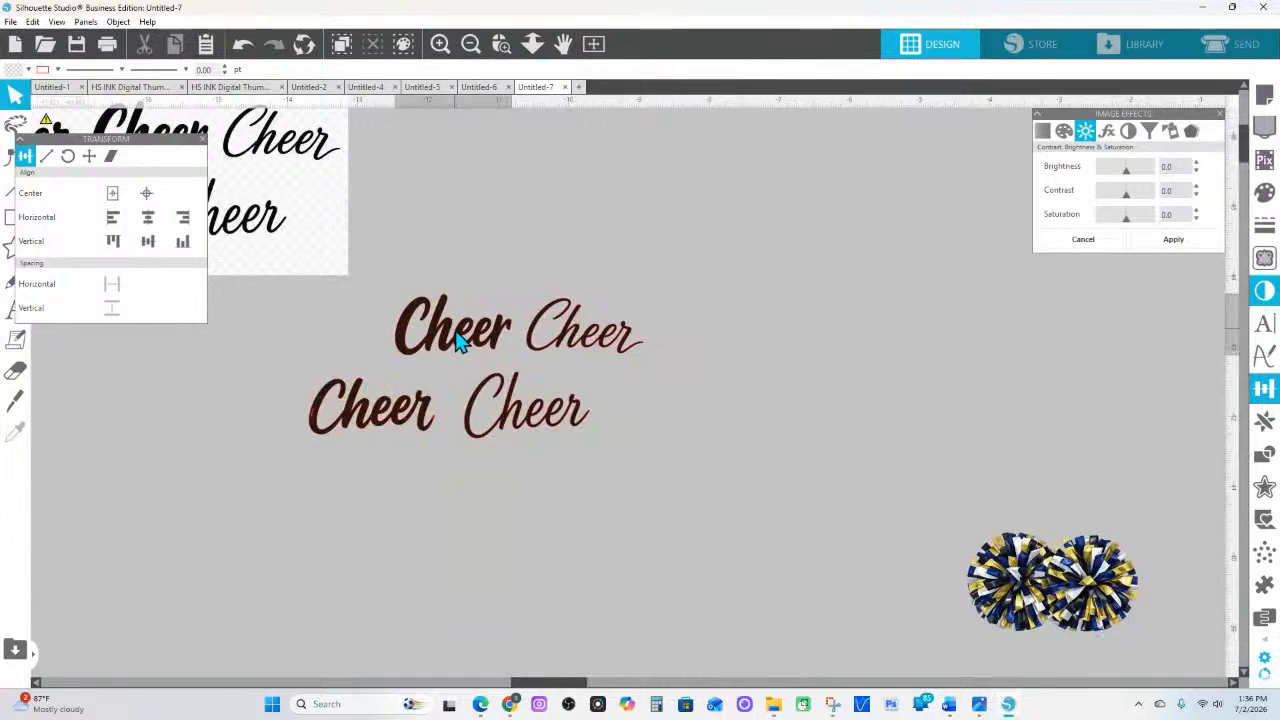
Fill the bold traced Cheer word in the upper row with black and enlarge it to about 10.215 in wide
{"action": "left_click", "coordinate": [463, 337]}
{"action": "left_click", "coordinate": [12, 70]}
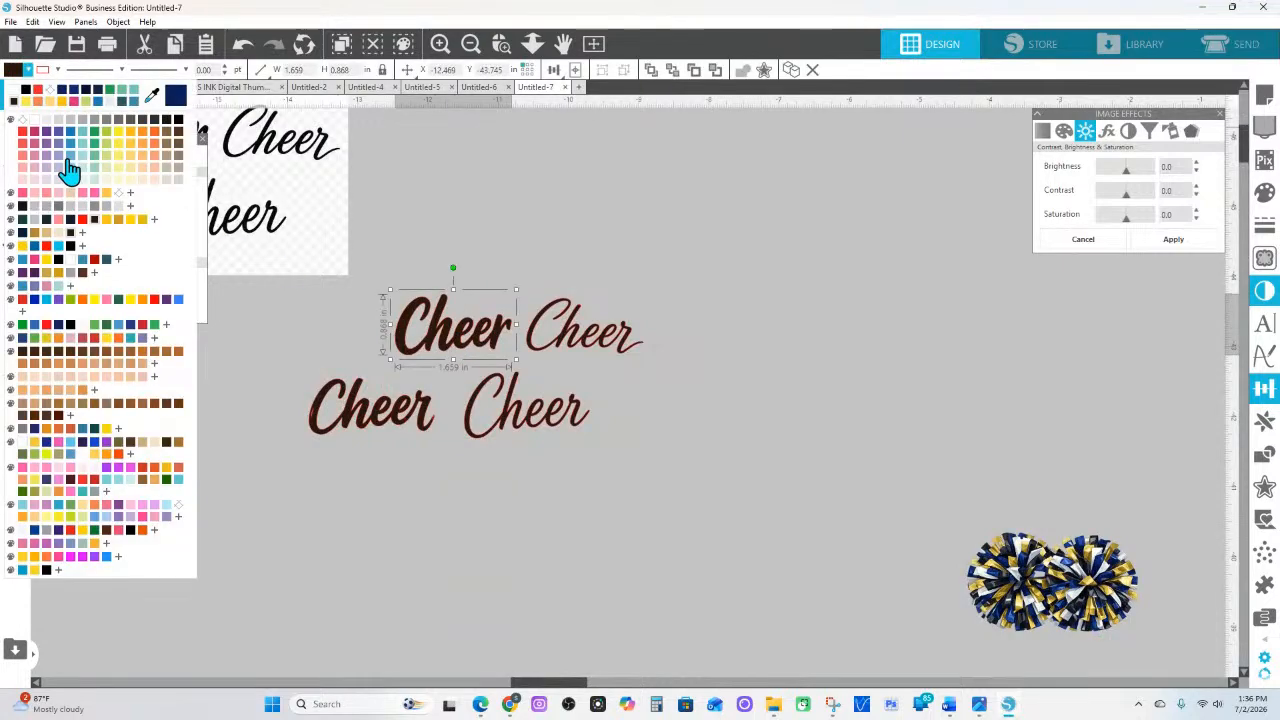
{"action": "left_click", "coordinate": [197, 143]}
{"action": "left_click_drag", "start_coordinate": [514, 290], "coordinate": [1180, 200]}
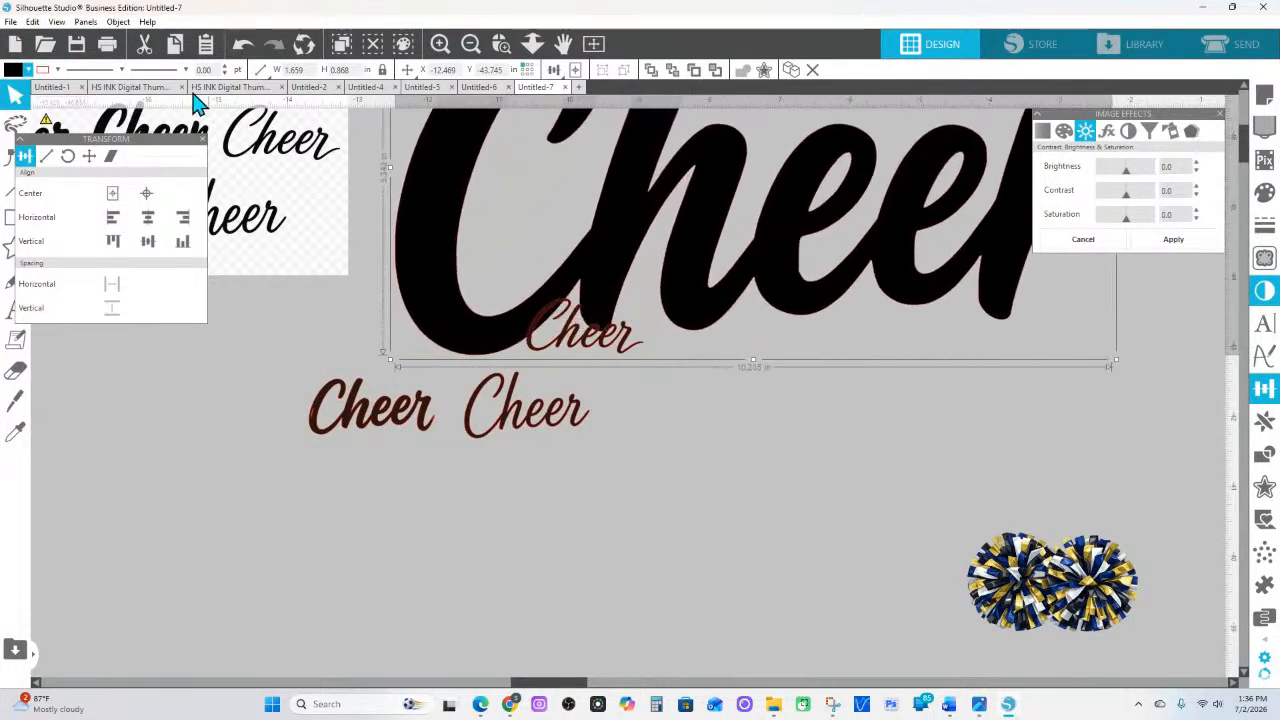
Clear the red outline from the enlarged Cheer word and copy the word
{"action": "left_click", "coordinate": [57, 70]}
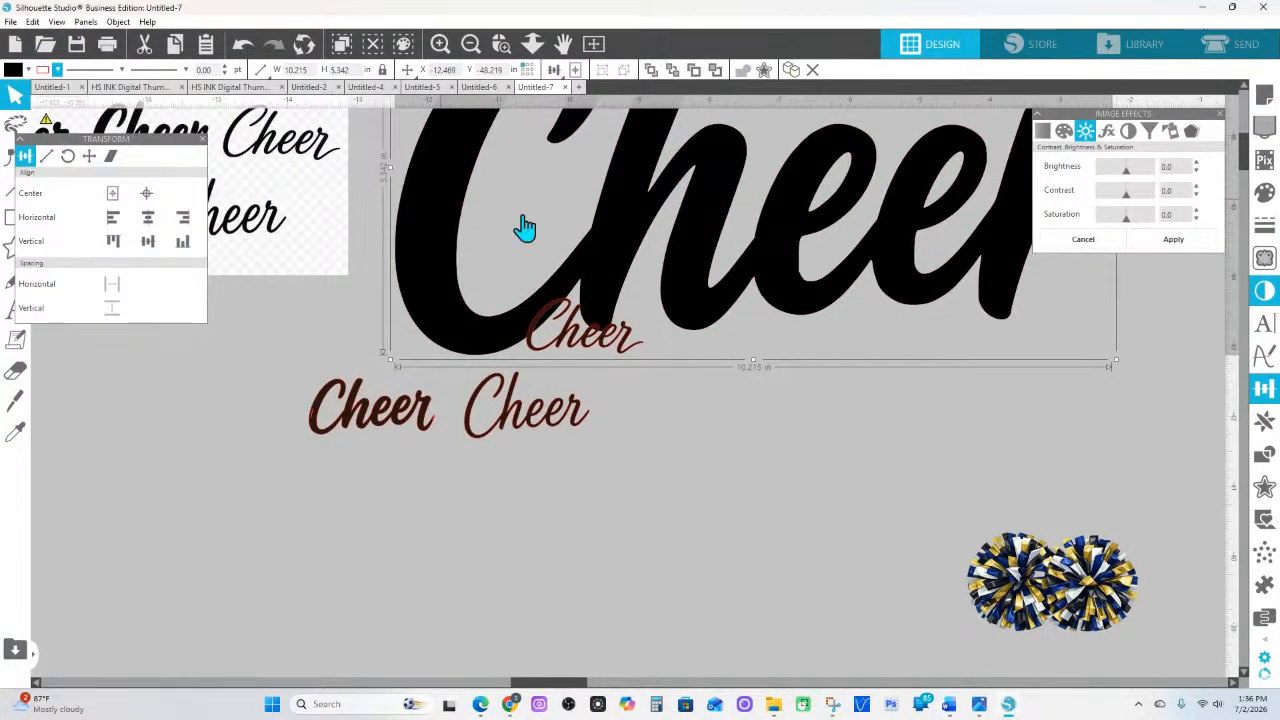
{"action": "right_click", "coordinate": [645, 205]}
{"action": "left_click", "coordinate": [697, 259]}
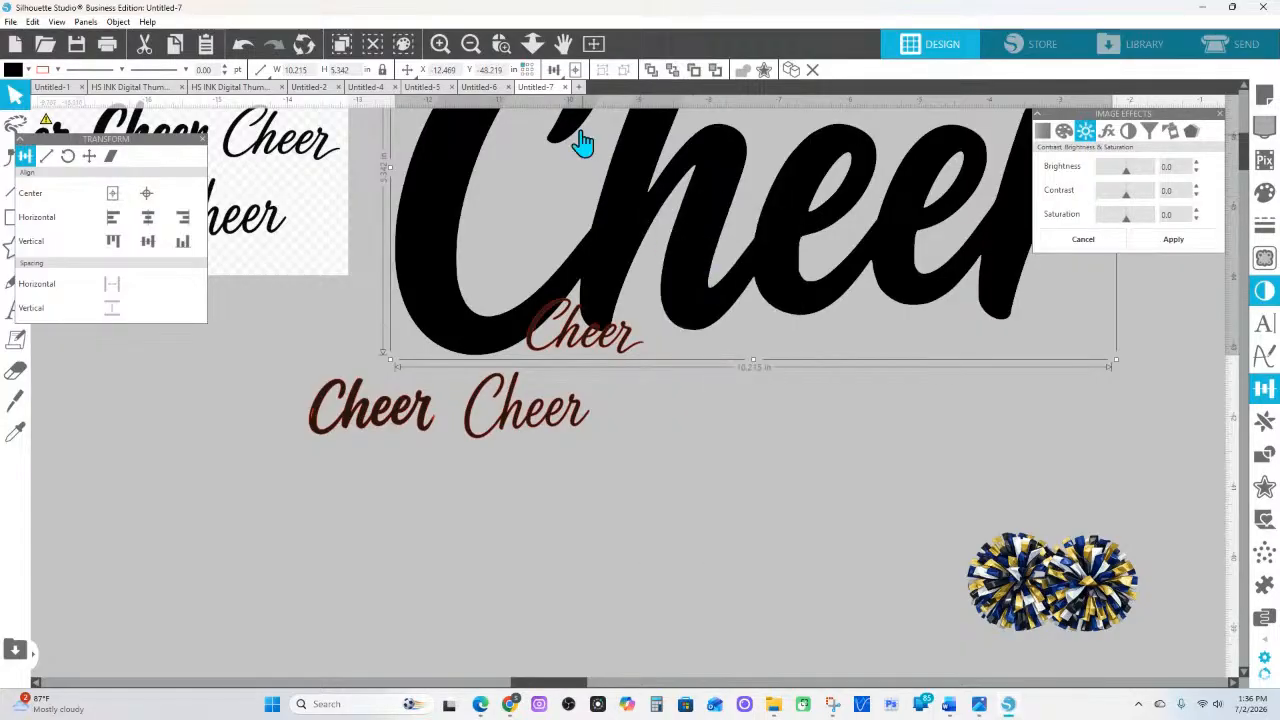
Paste the Cheer word into a new blank document, move it onto the page, and enlarge it to about 11.403 in wide
{"action": "left_click", "coordinate": [580, 87]}
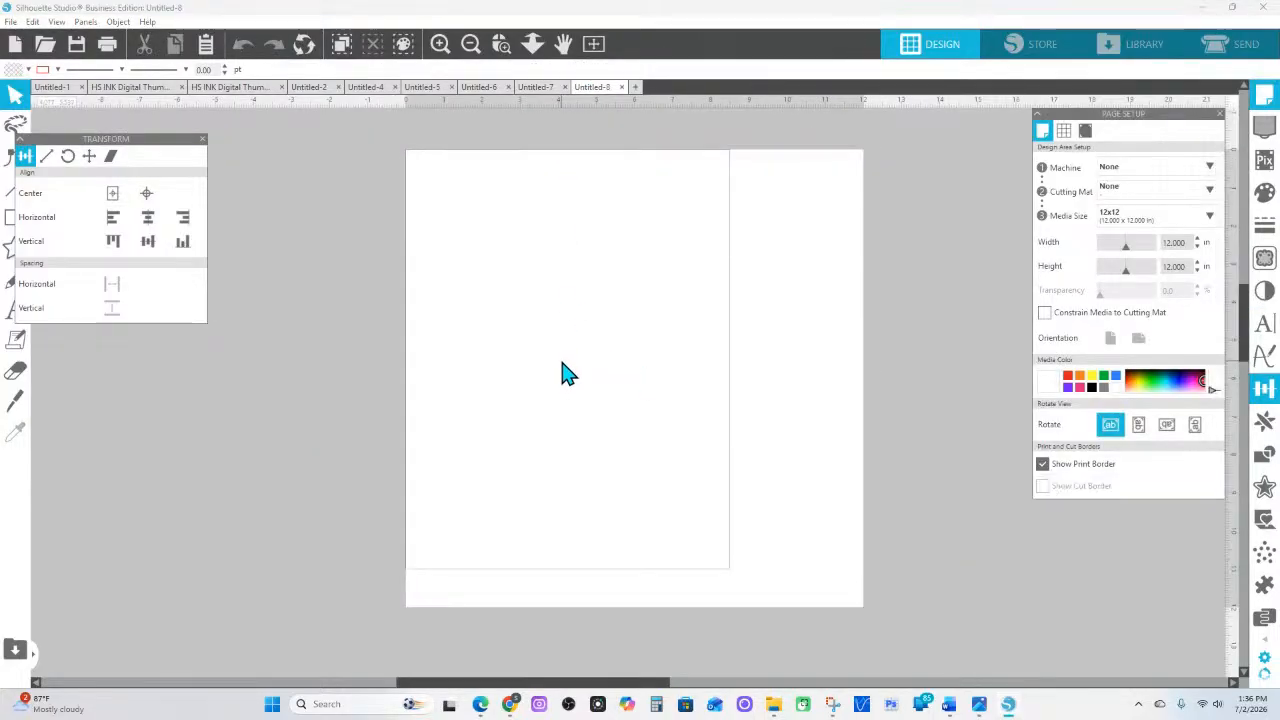
{"action": "right_click", "coordinate": [551, 343]}
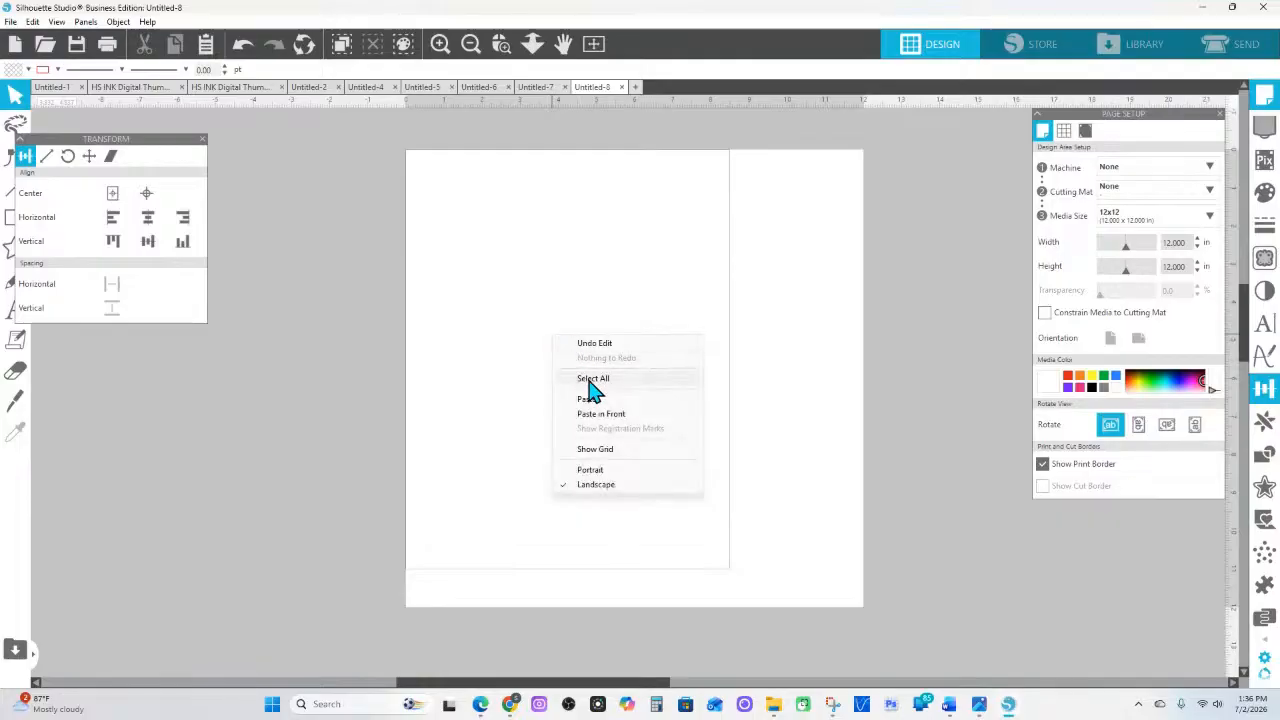
{"action": "left_click", "coordinate": [591, 380]}
{"action": "left_click_drag", "start_coordinate": [608, 410], "coordinate": [560, 258]}
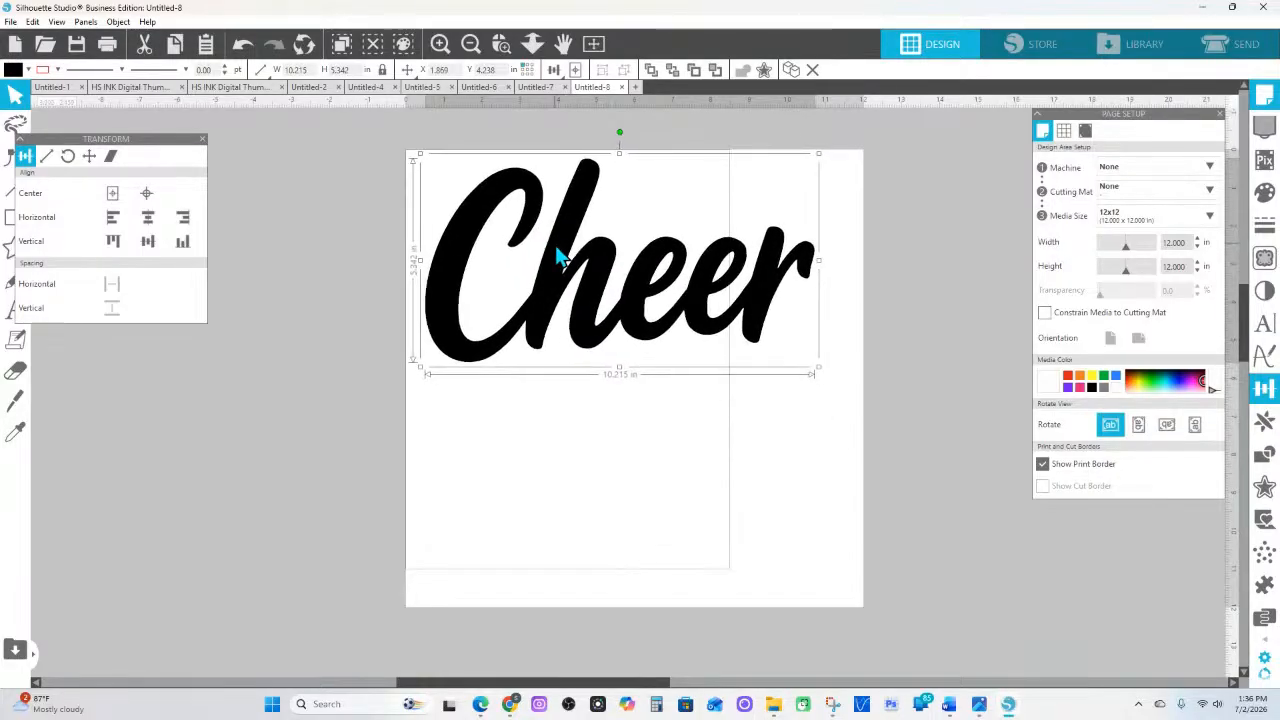
{"action": "left_click_drag", "start_coordinate": [816, 367], "coordinate": [858, 420]}
Save the document to the Downloads folder as an SVG file named Cheer
{"action": "left_click", "coordinate": [10, 21]}
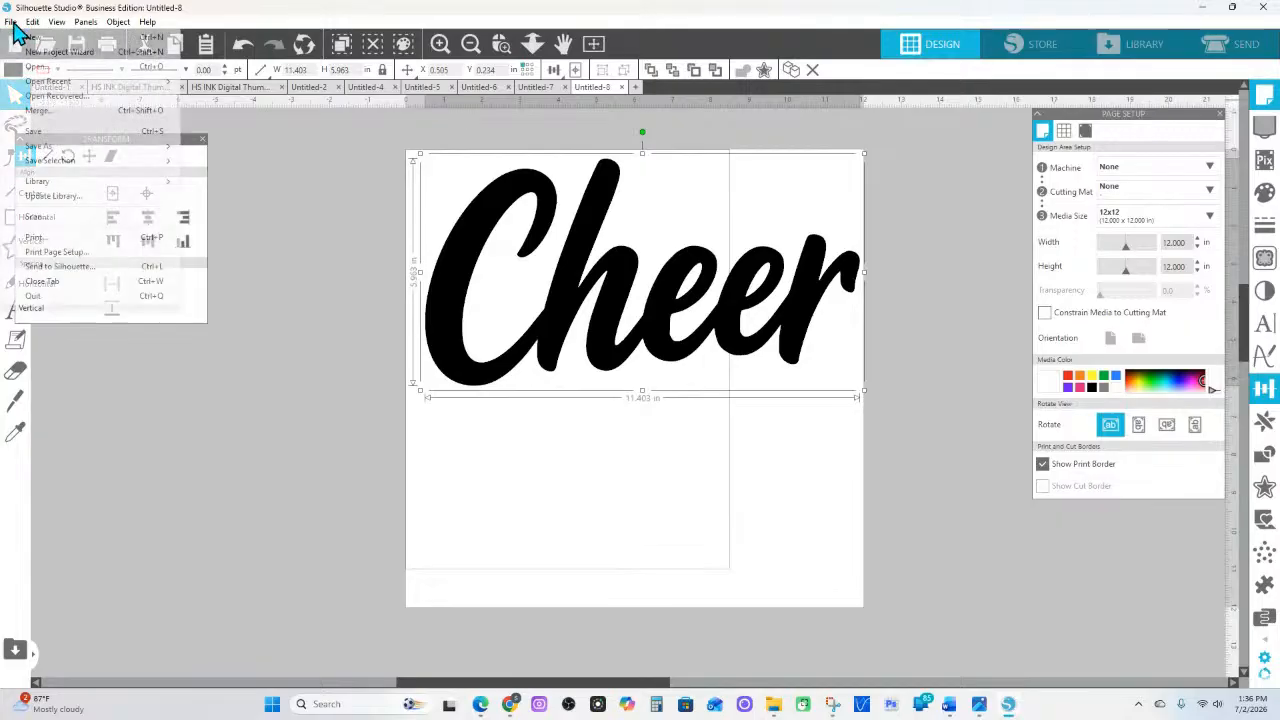
{"action": "mouse_move", "coordinate": [60, 146]}
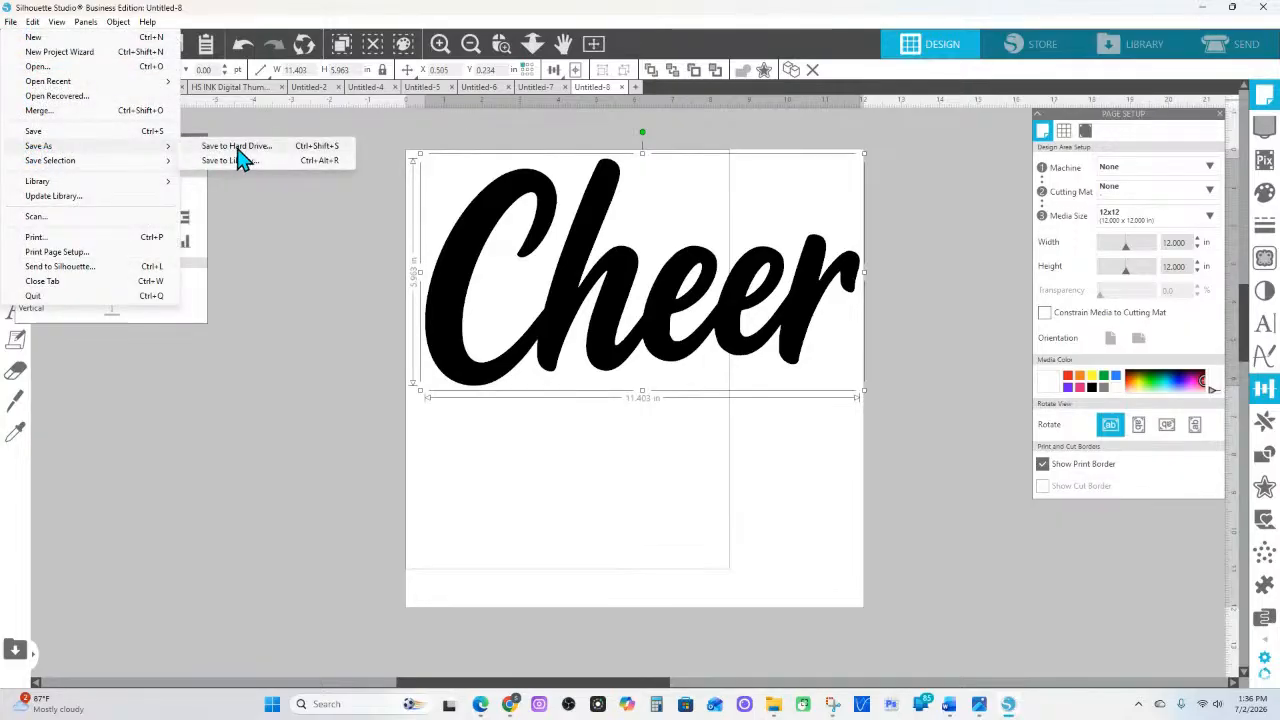
{"action": "left_click", "coordinate": [238, 148]}
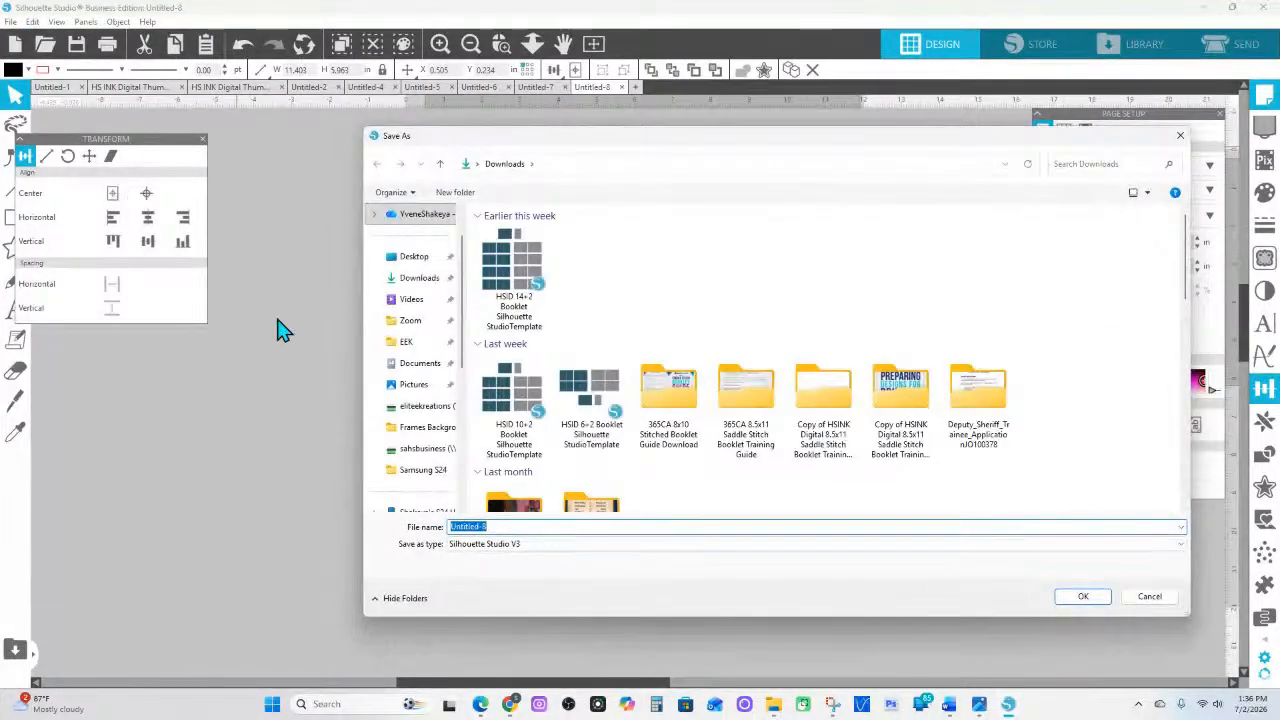
{"action": "left_click", "coordinate": [515, 543]}
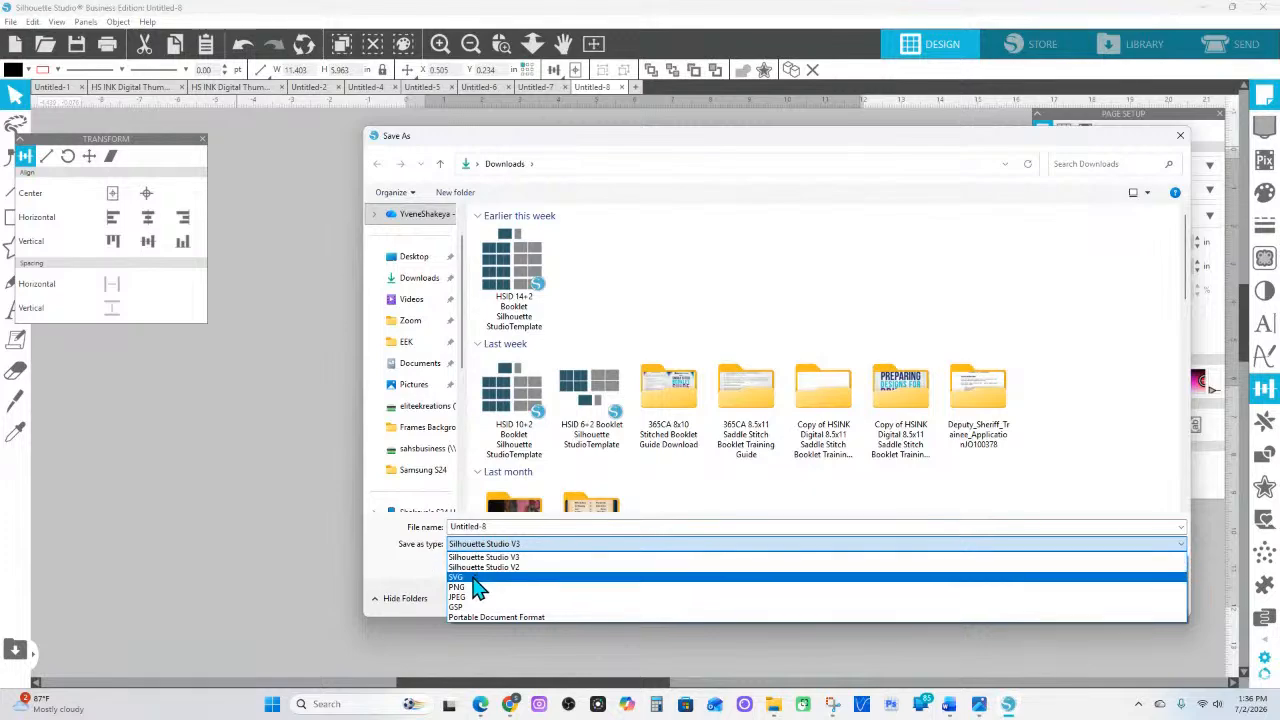
{"action": "left_click", "coordinate": [477, 586]}
{"action": "left_click", "coordinate": [486, 545]}
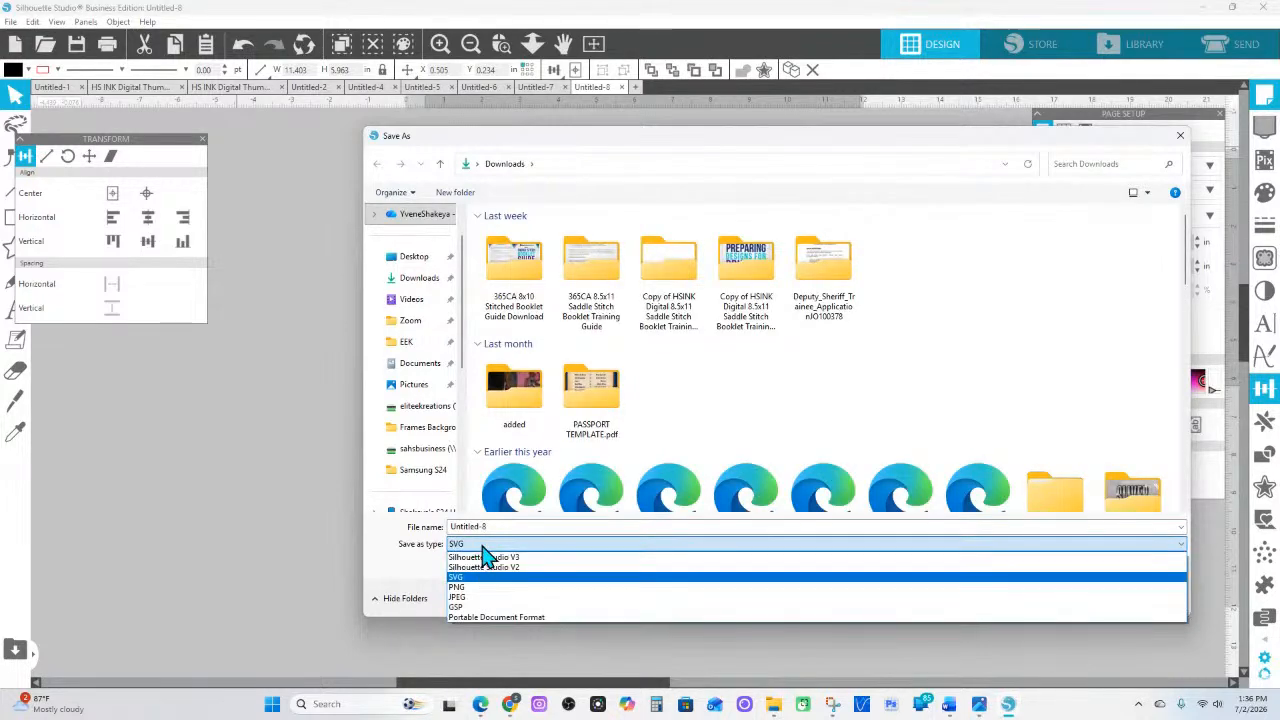
{"action": "left_click", "coordinate": [490, 527]}
{"action": "left_click", "coordinate": [490, 527]}
{"action": "type", "text": "Cheer"}
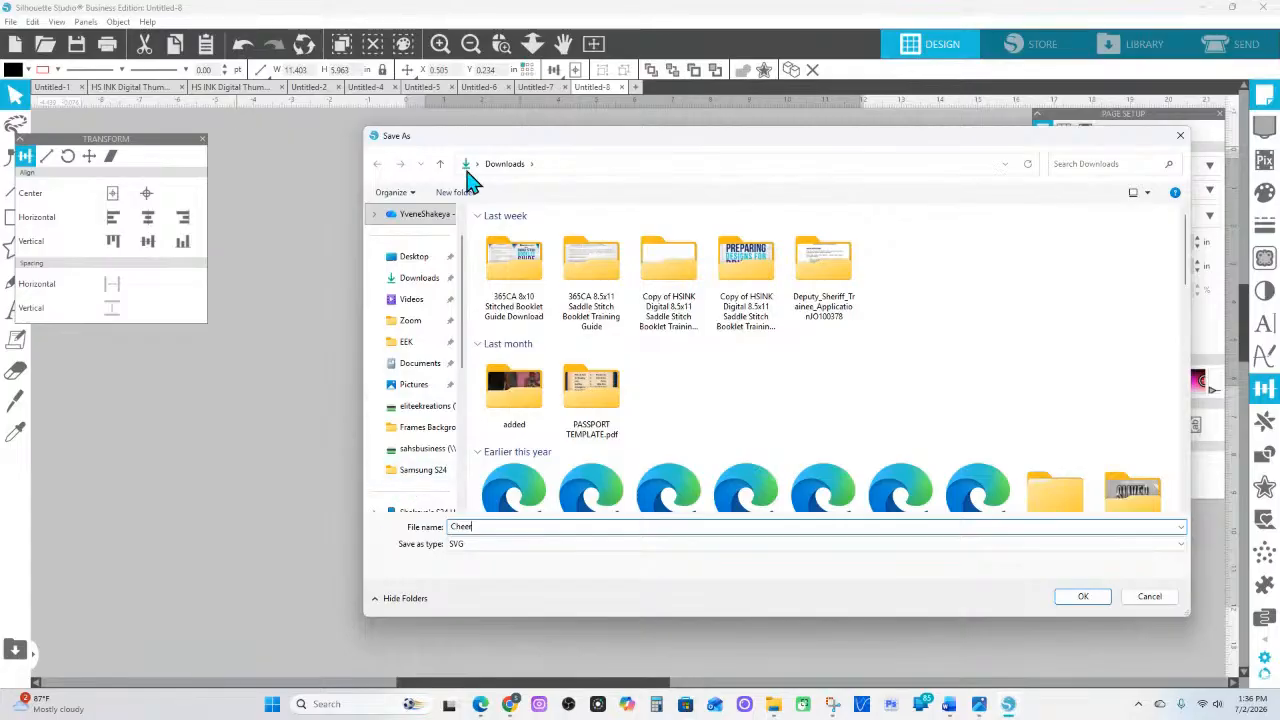
{"action": "left_click", "coordinate": [1088, 598]}
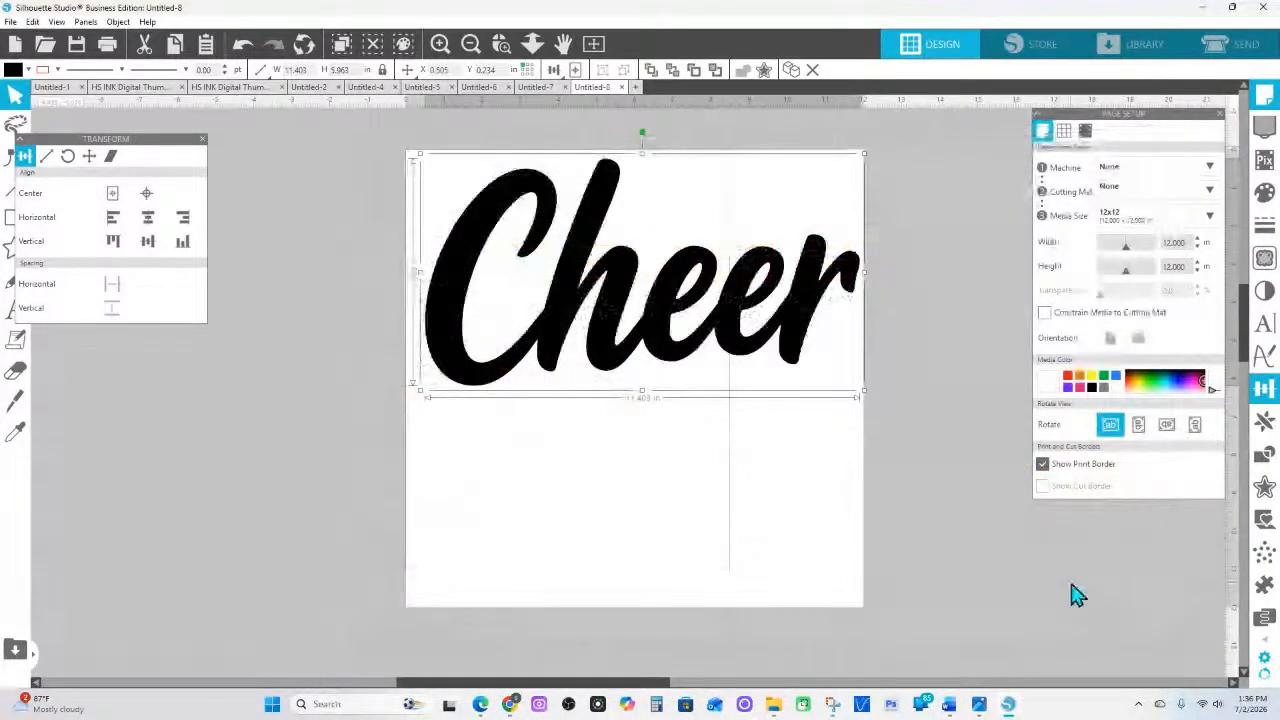
Switch to the composition covers design in Canva and delete the varsity letter C from page 10
{"action": "mouse_move", "coordinate": [510, 706]}
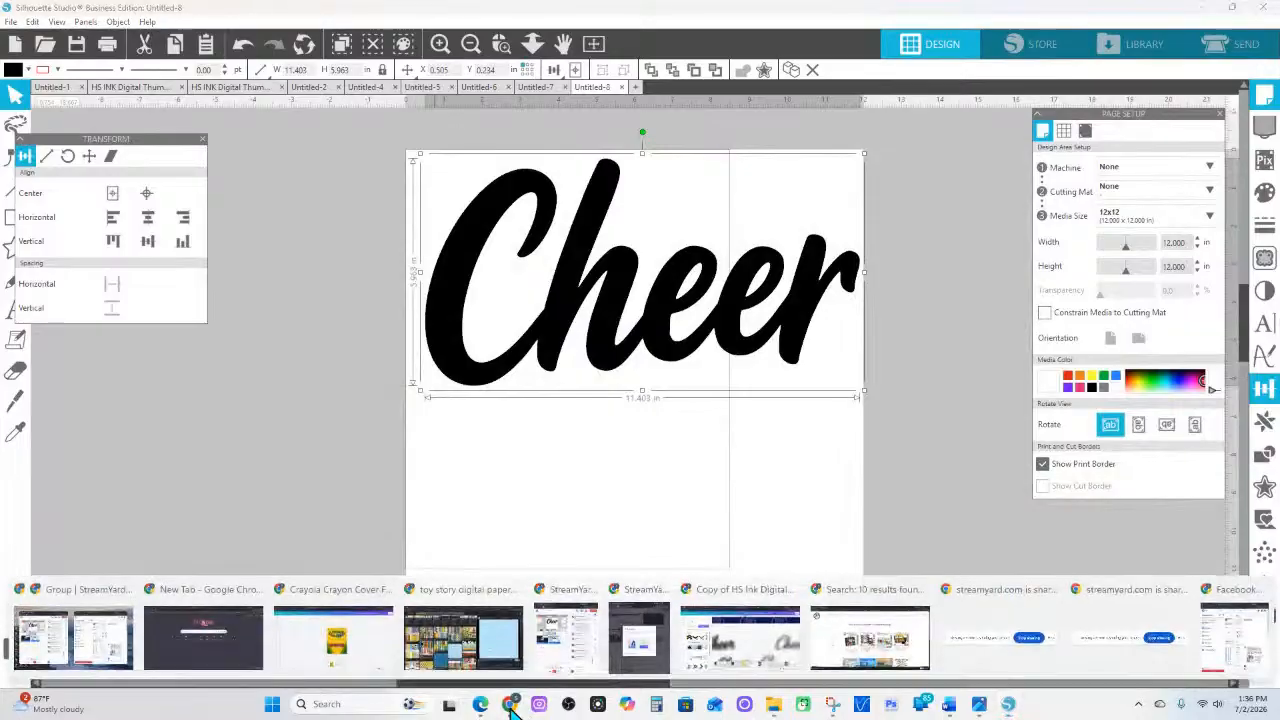
{"action": "left_click", "coordinate": [800, 612]}
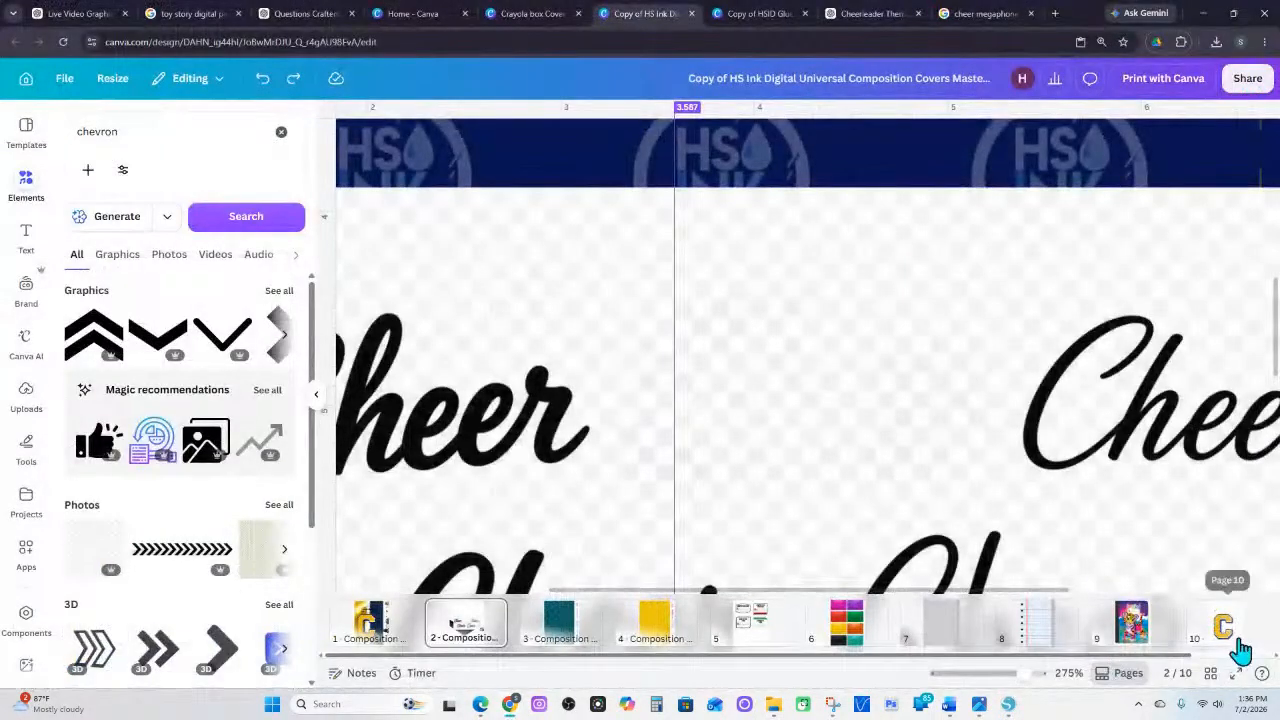
{"action": "left_click", "coordinate": [1224, 612]}
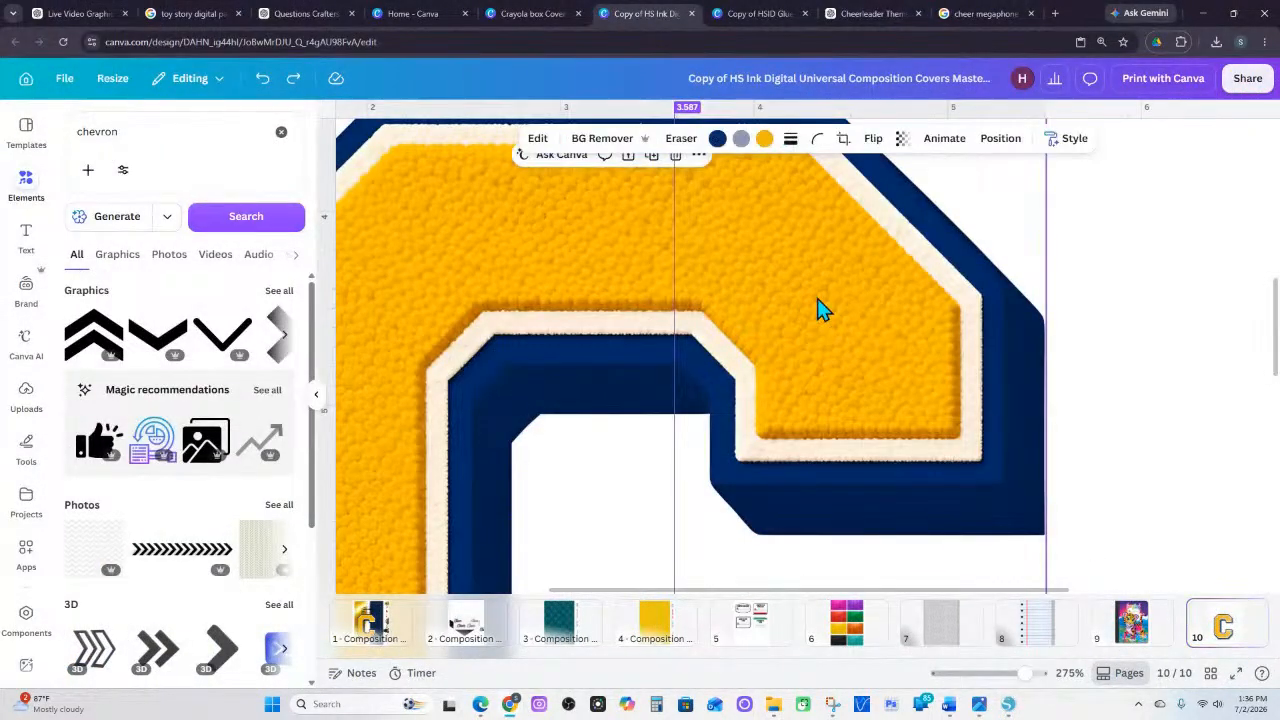
{"action": "key", "text": "Delete"}
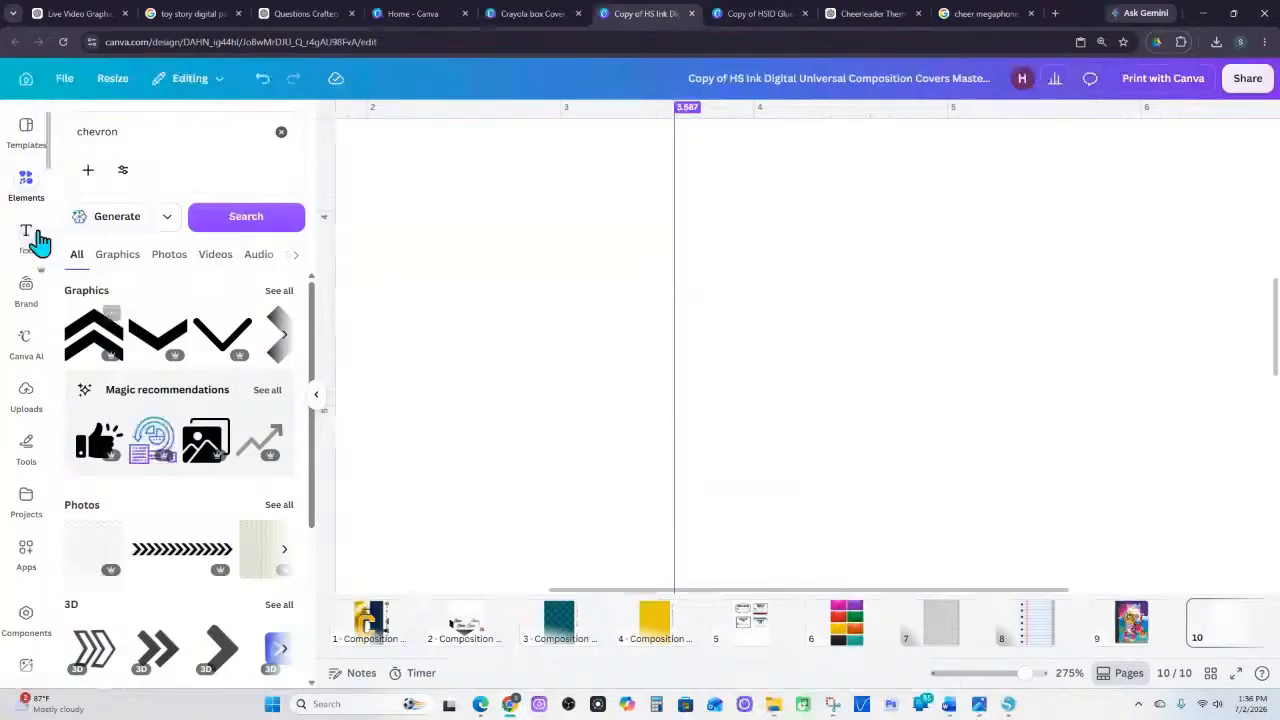
Upload the Cheer SVG from the Downloads folder and place it on the empty page 10
{"action": "left_click", "coordinate": [24, 400]}
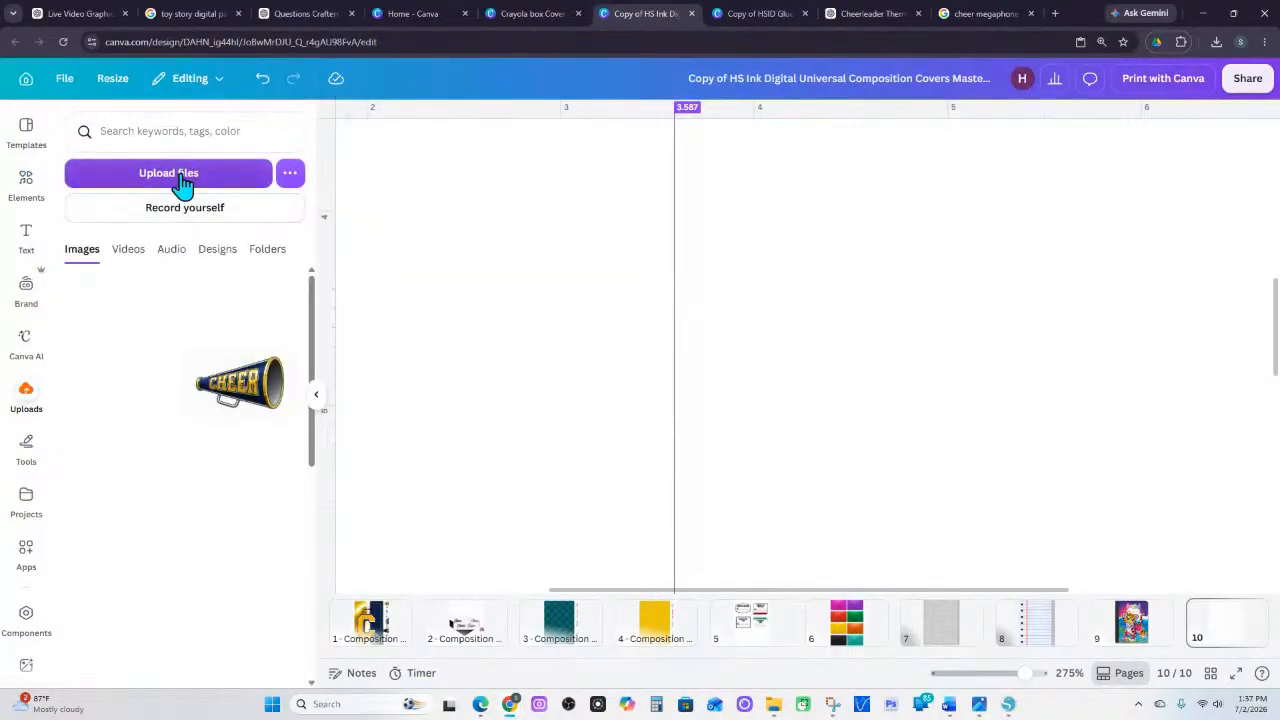
{"action": "left_click", "coordinate": [182, 185]}
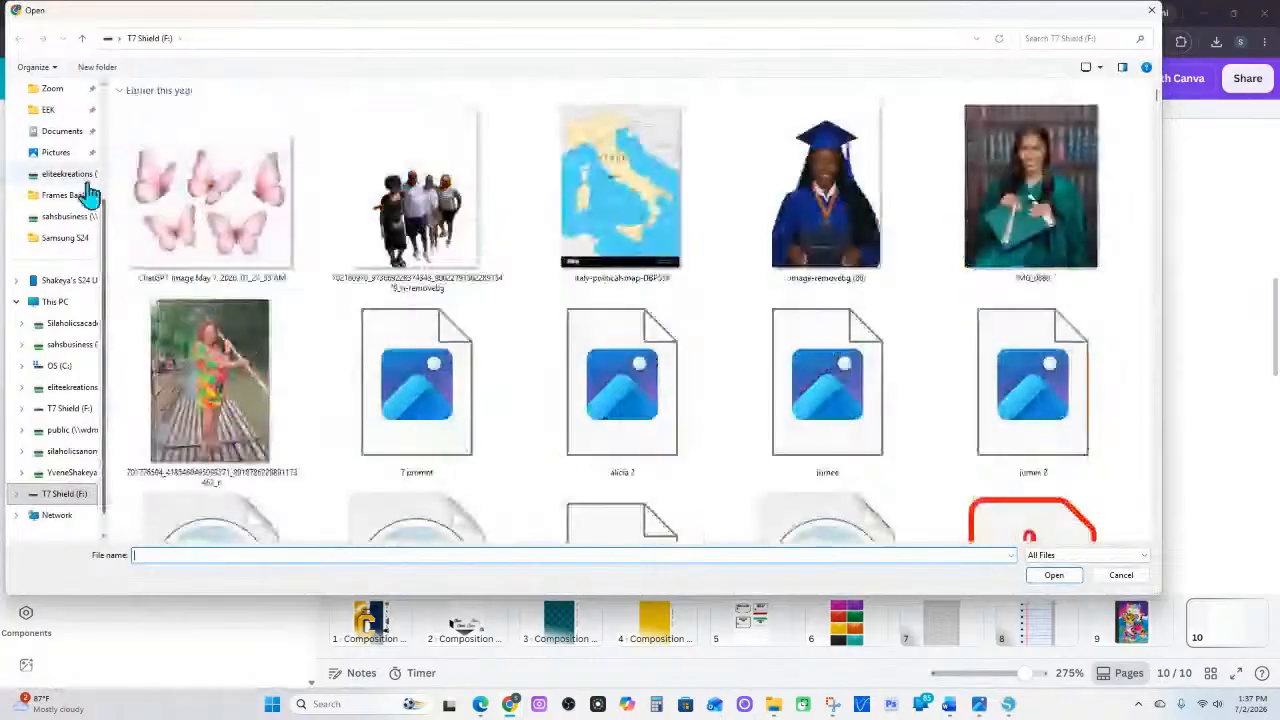
{"action": "scroll", "coordinate": [88, 192], "scroll_direction": "up", "scroll_amount": 3}
{"action": "left_click", "coordinate": [70, 205]}
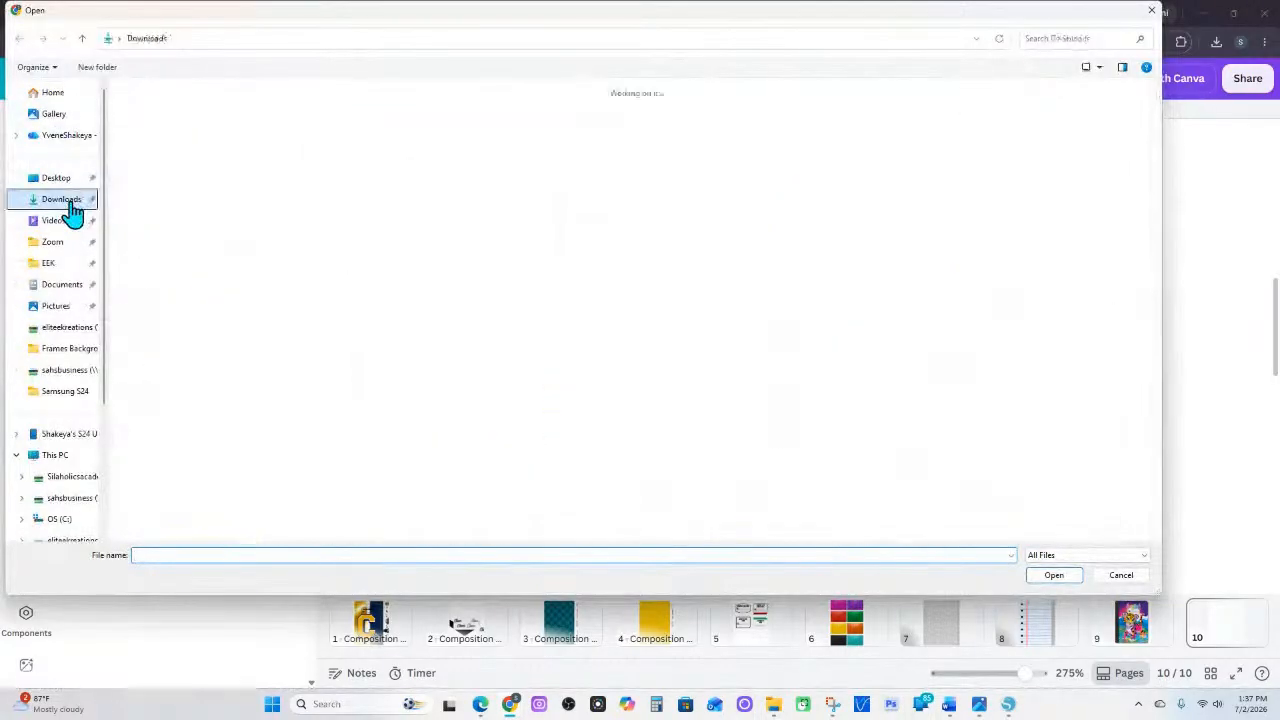
{"action": "key", "text": "Escape"}
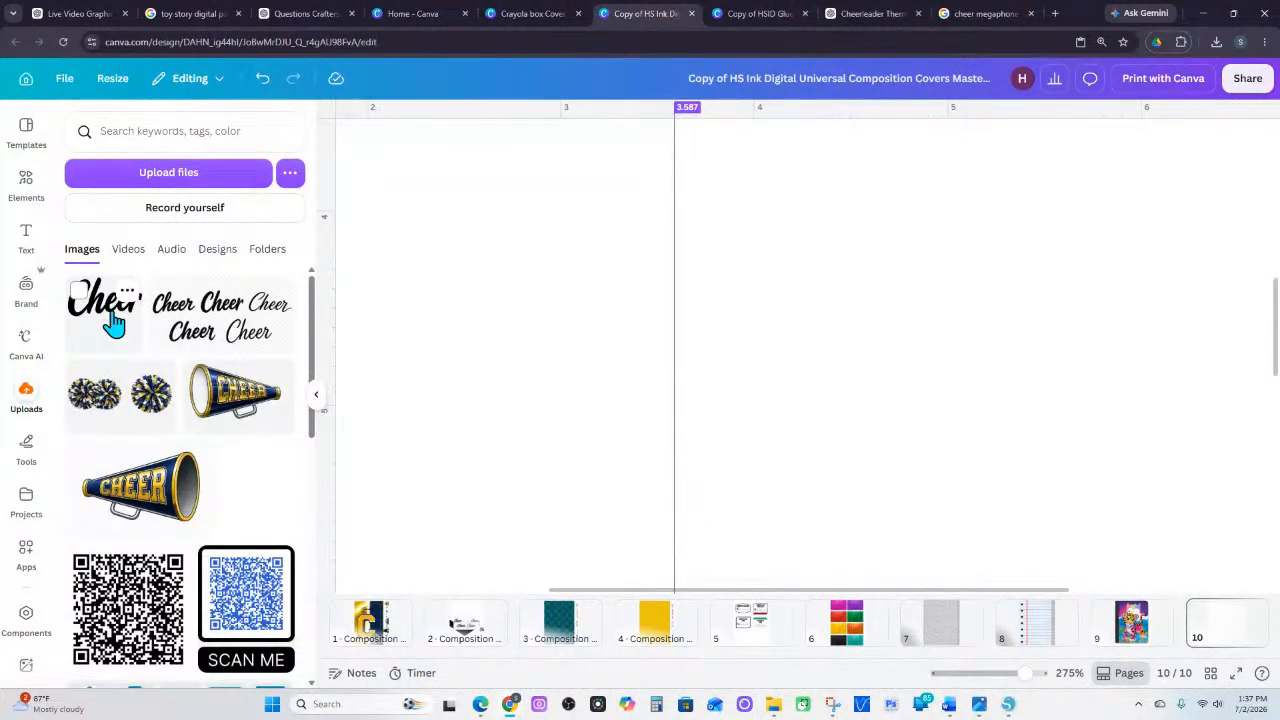
{"action": "left_click", "coordinate": [110, 320]}
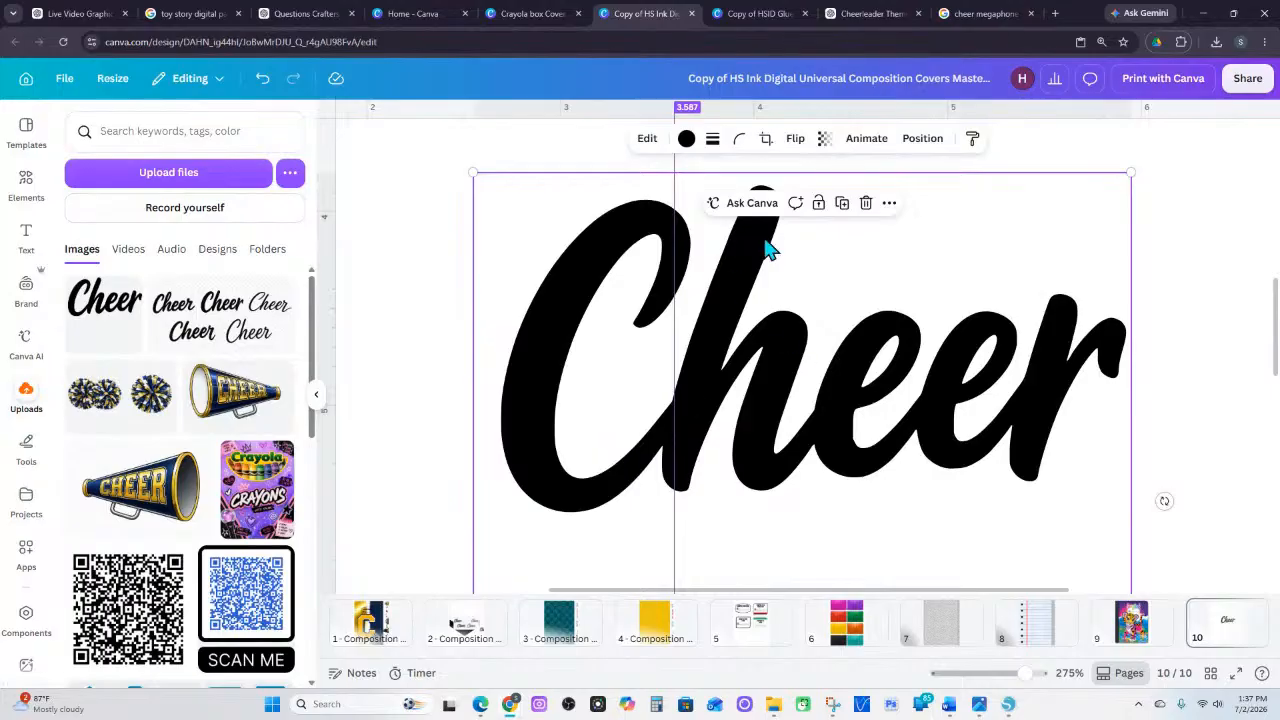
{"action": "scroll", "coordinate": [837, 400], "scroll_direction": "down", "scroll_amount": 3}
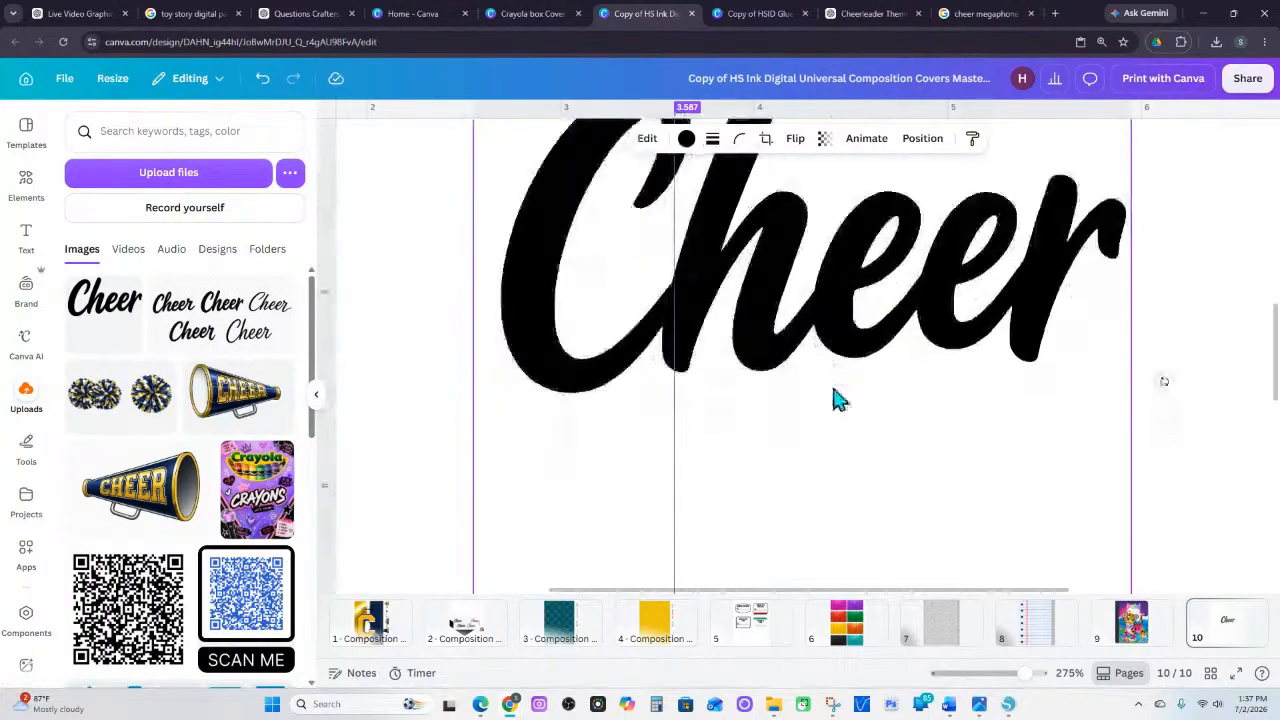
{"action": "scroll", "coordinate": [806, 406], "scroll_direction": "up", "scroll_amount": 3}
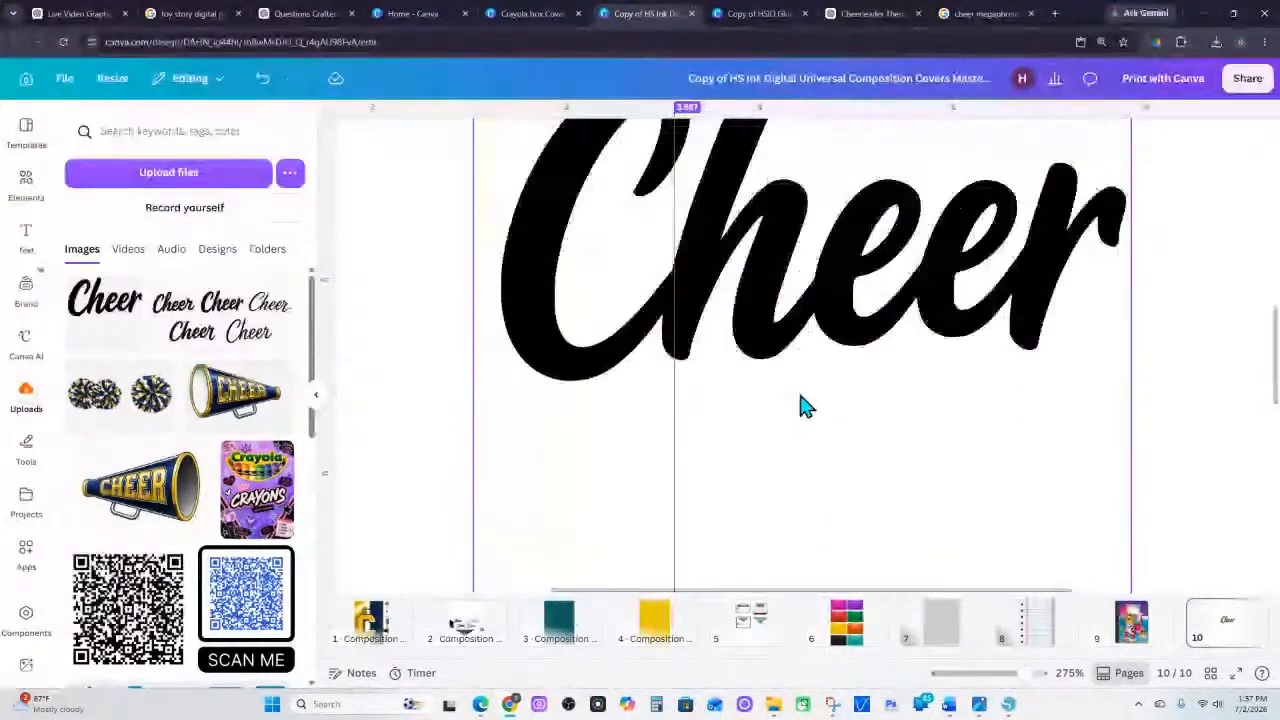
{"action": "left_click", "coordinate": [677, 180]}
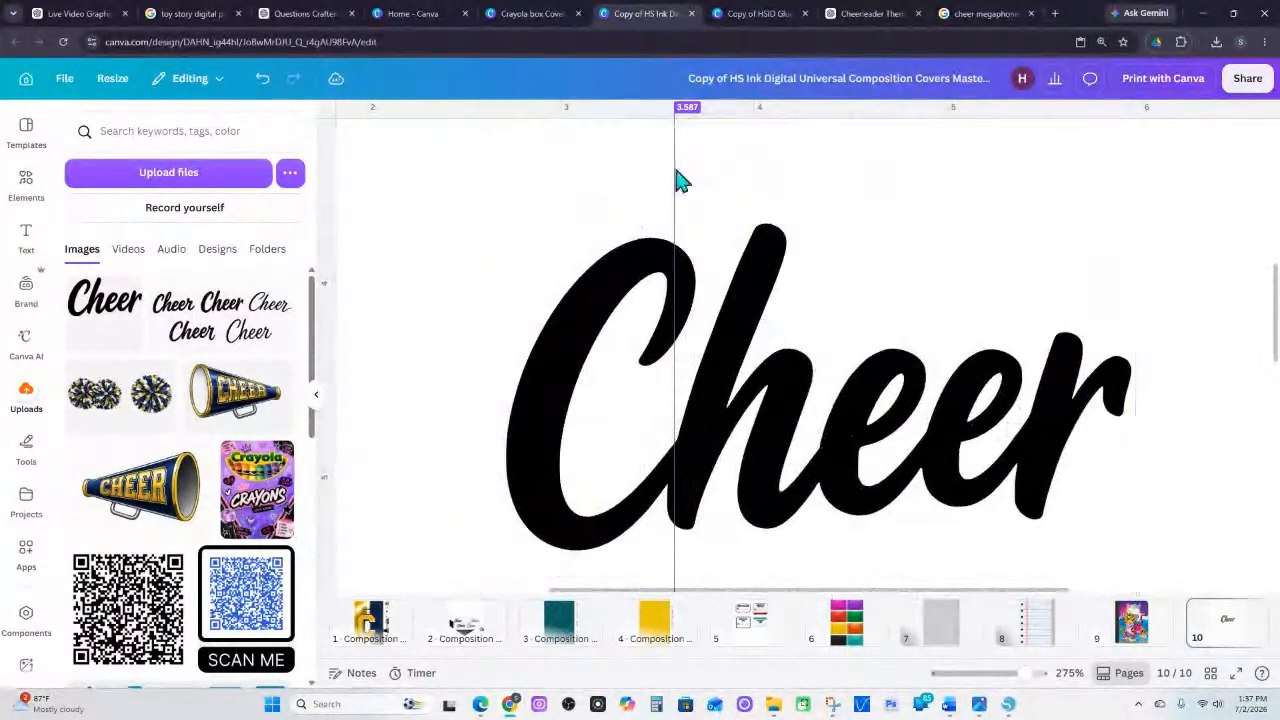
Try a solid stroke of weight 4 on the Cheer graphic and remove it
{"action": "left_click", "coordinate": [760, 285]}
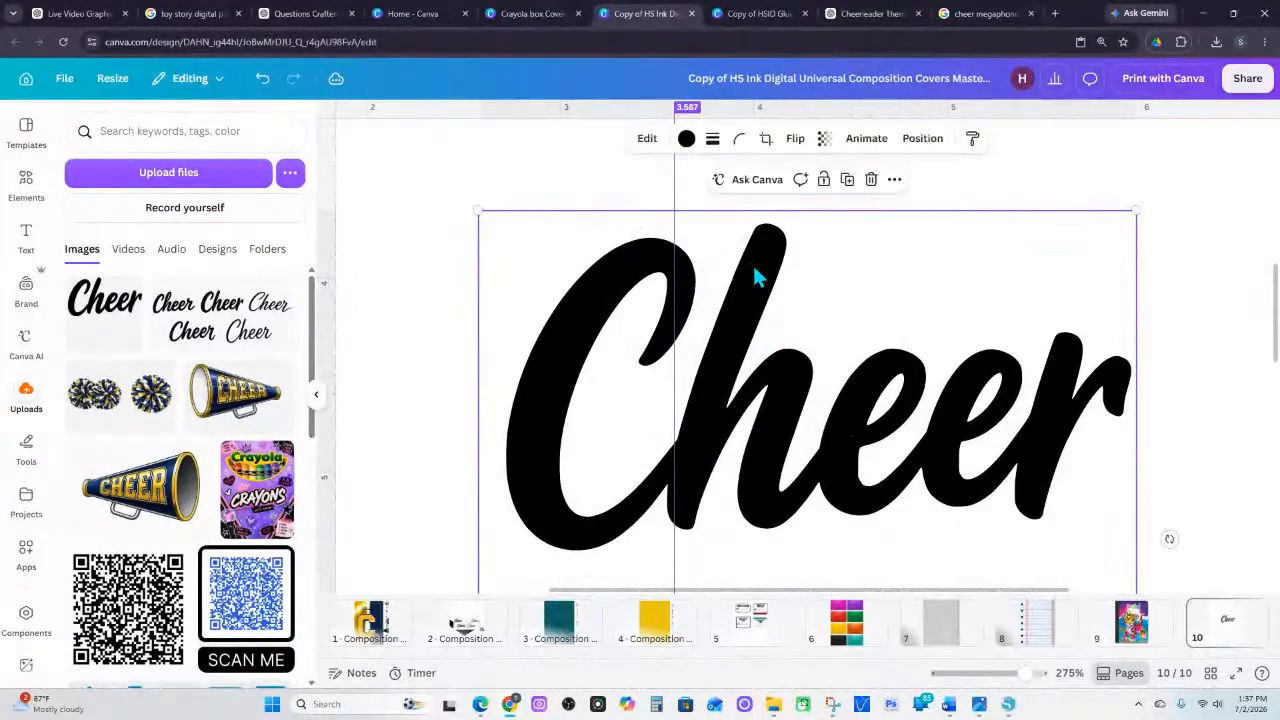
{"action": "left_click", "coordinate": [686, 143]}
{"action": "left_click", "coordinate": [710, 144]}
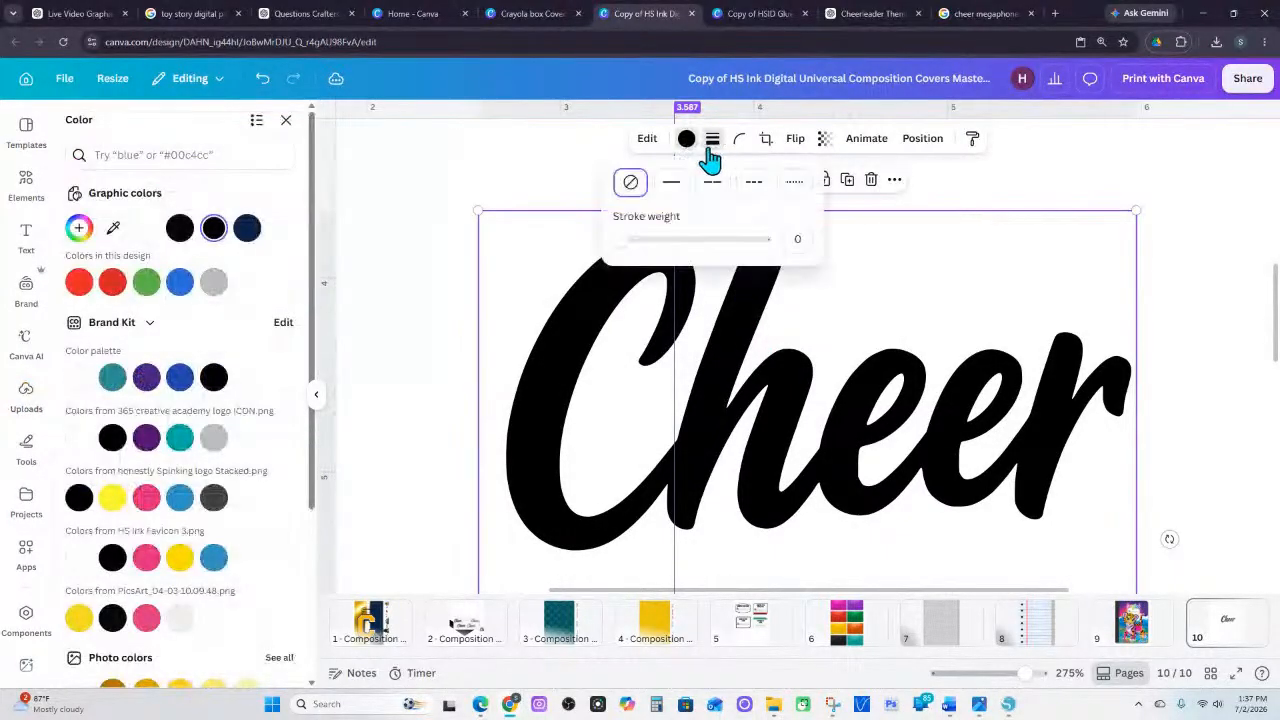
{"action": "left_click", "coordinate": [670, 190]}
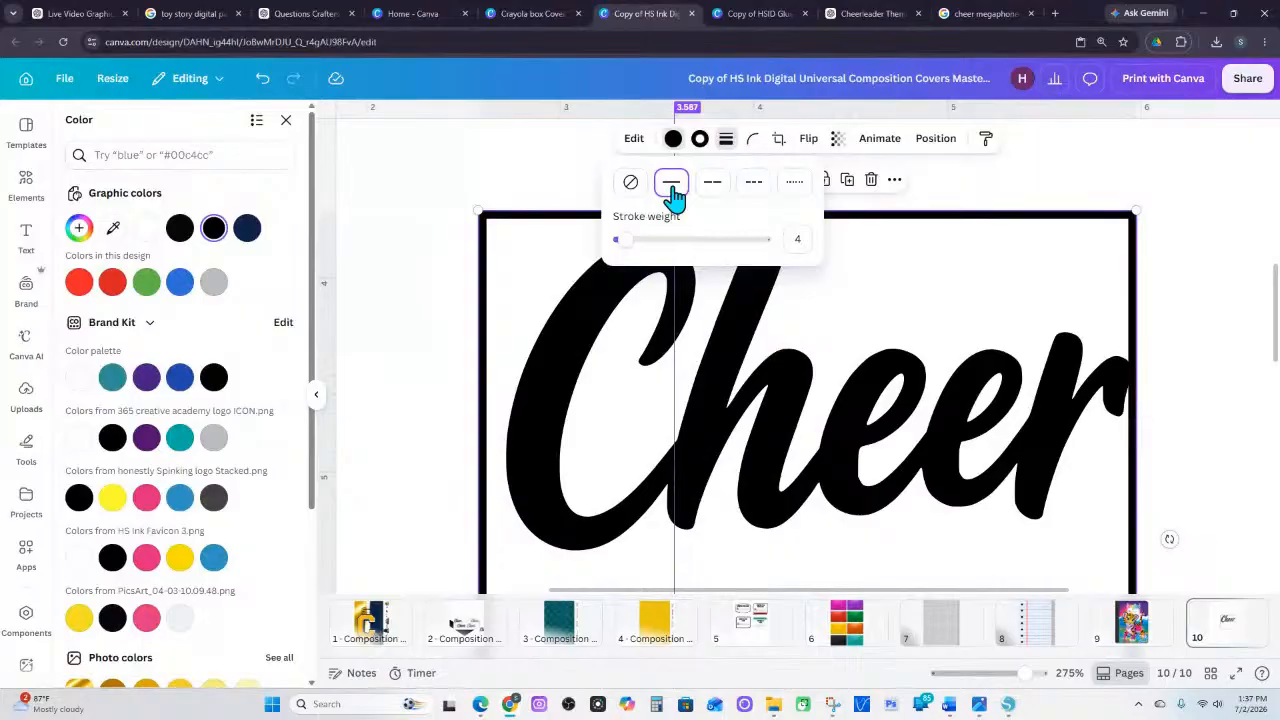
{"action": "left_click", "coordinate": [631, 181]}
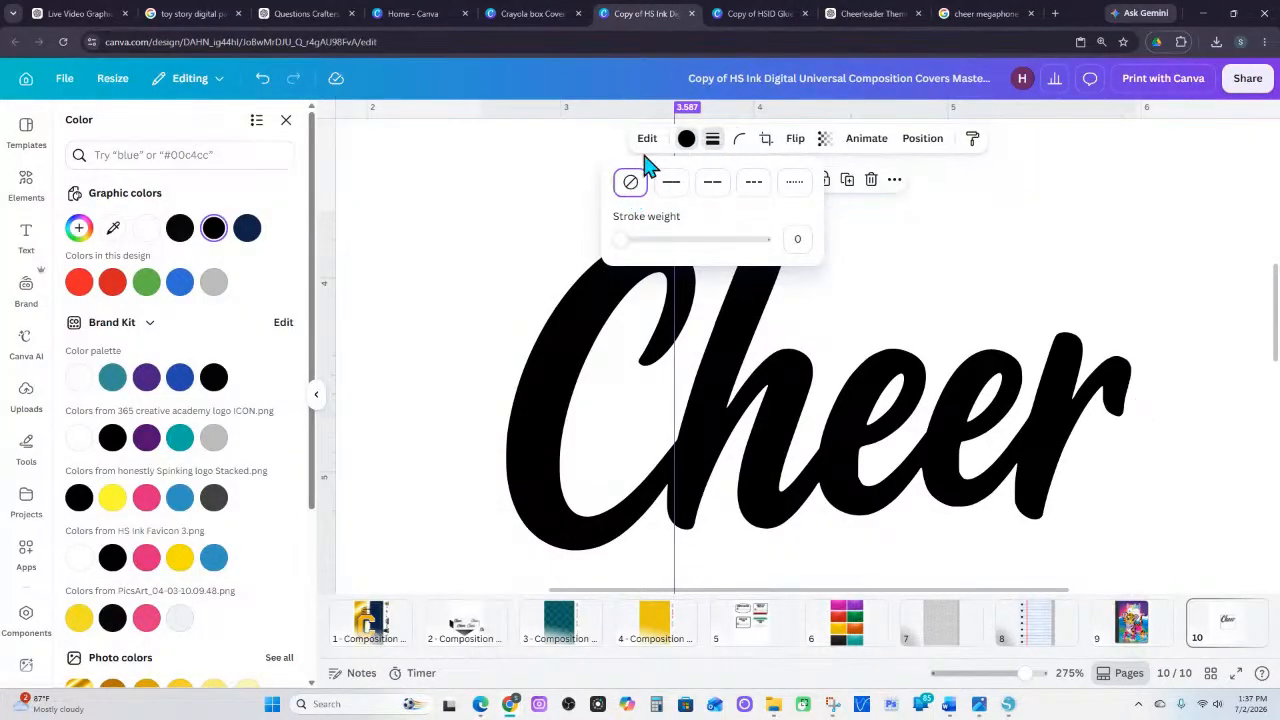
Apply an Outline shadow effect to the Cheer graphic in white (#FFFFFF) with size 36
{"action": "left_click", "coordinate": [645, 141]}
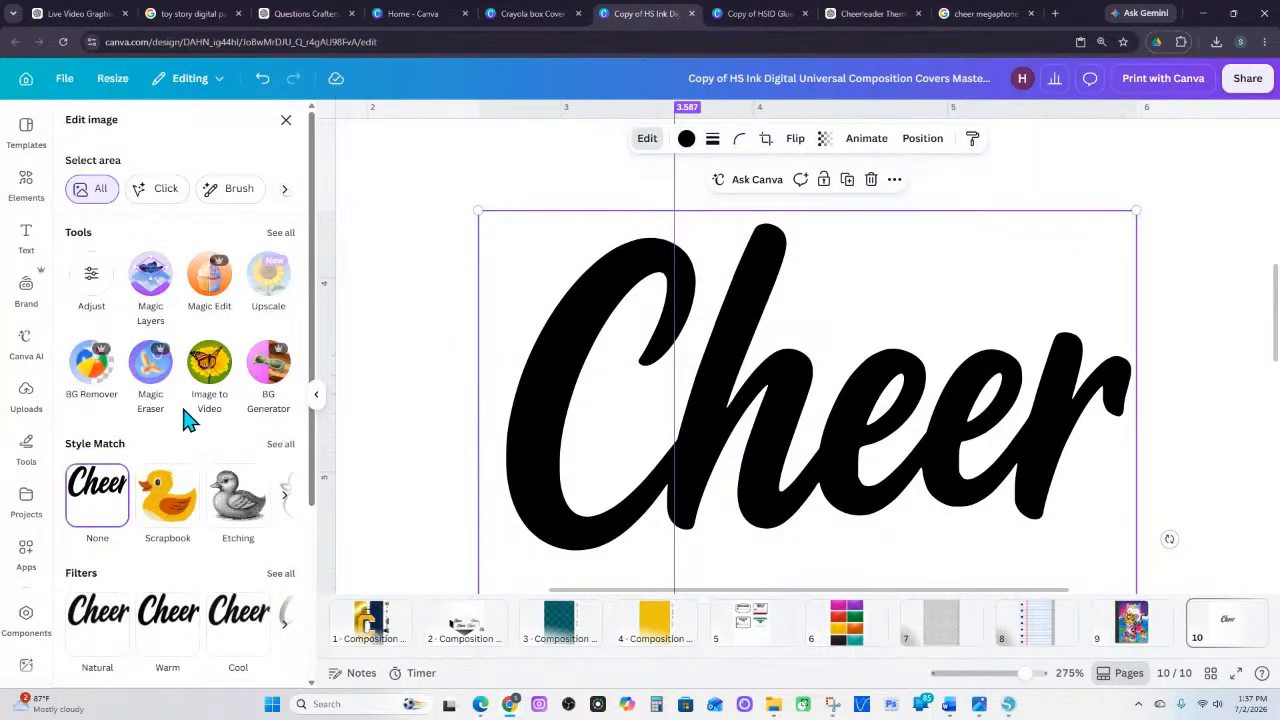
{"action": "scroll", "coordinate": [214, 463], "scroll_direction": "down", "scroll_amount": 3}
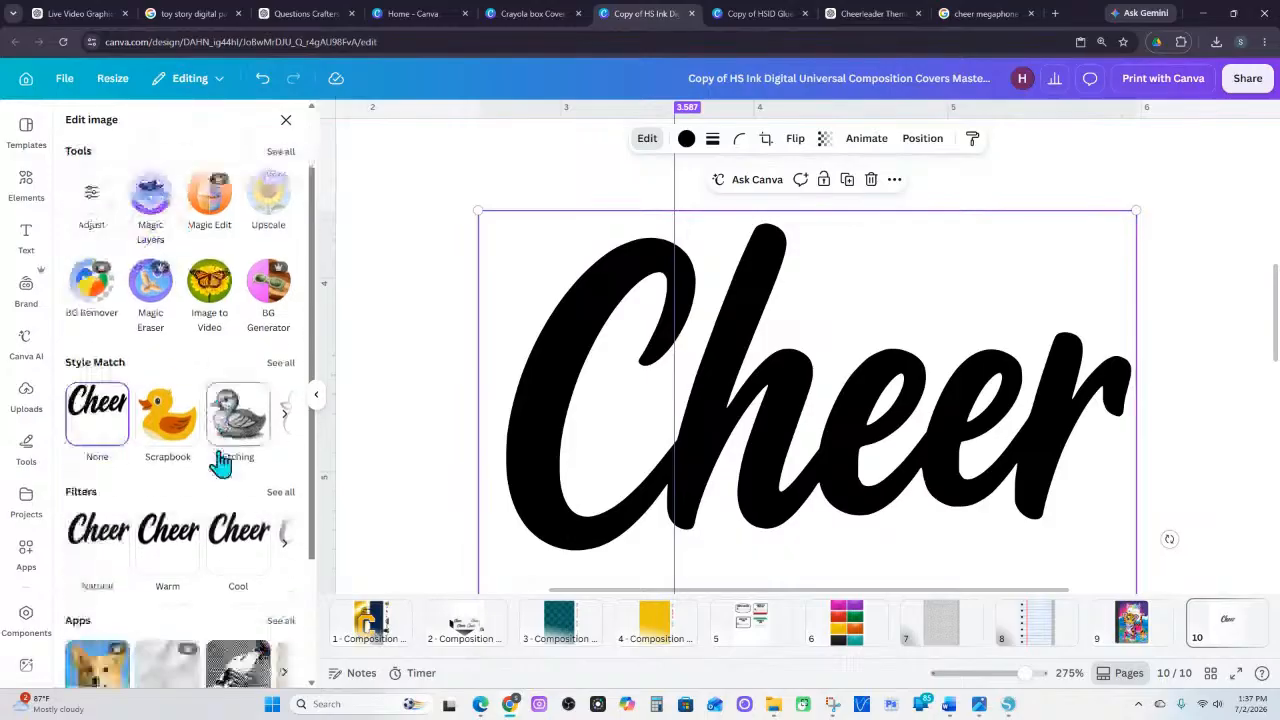
{"action": "scroll", "coordinate": [222, 470], "scroll_direction": "down", "scroll_amount": 1}
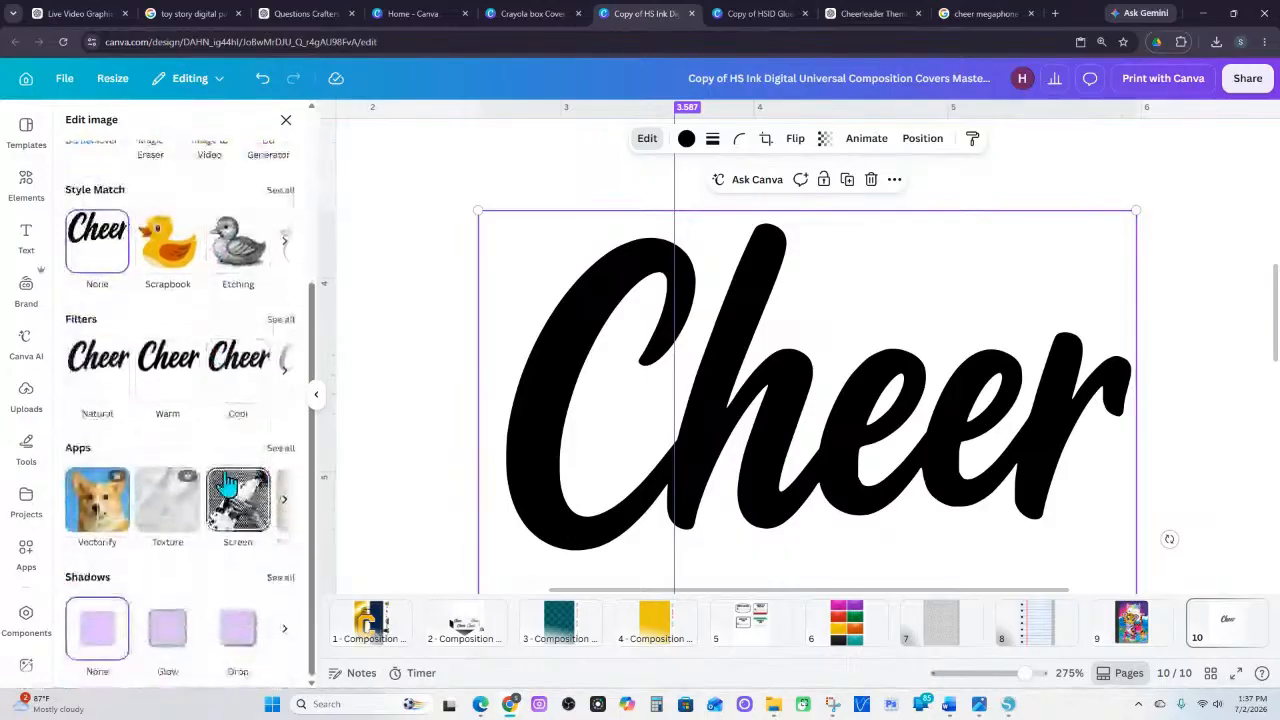
{"action": "left_click", "coordinate": [279, 585]}
{"action": "left_click", "coordinate": [272, 292]}
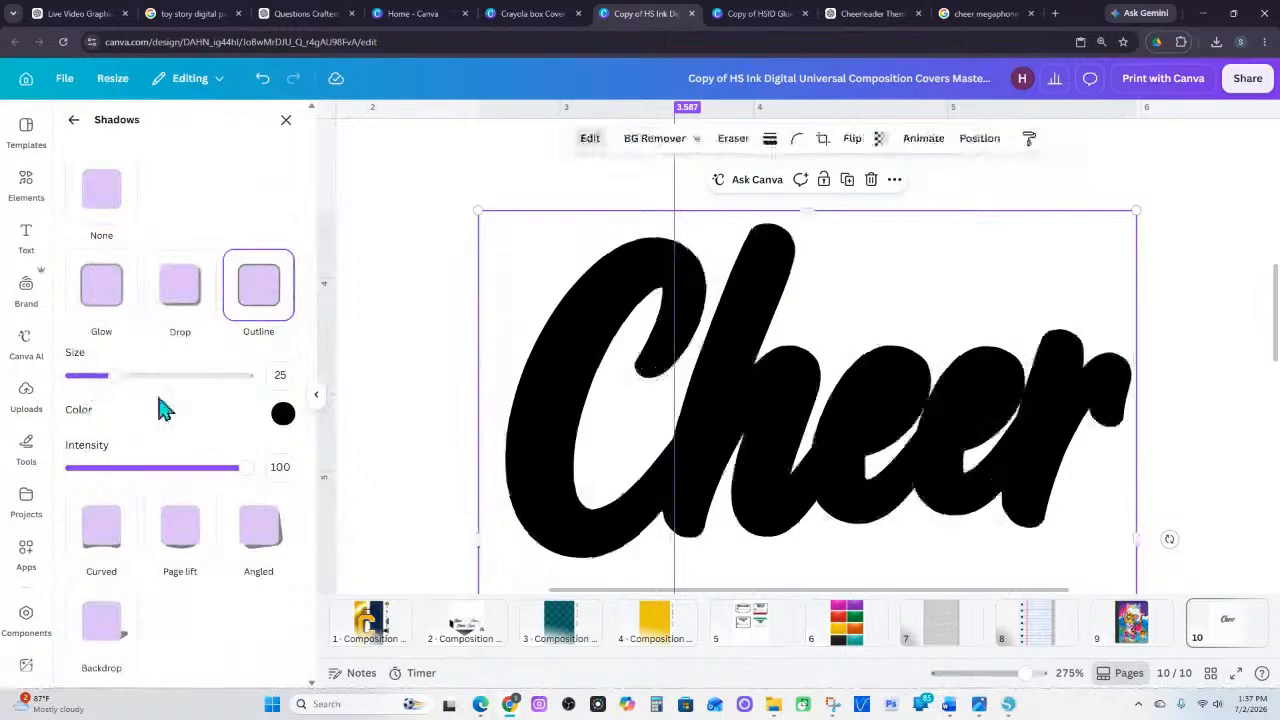
{"action": "left_click", "coordinate": [283, 413]}
{"action": "left_click", "coordinate": [290, 456]}
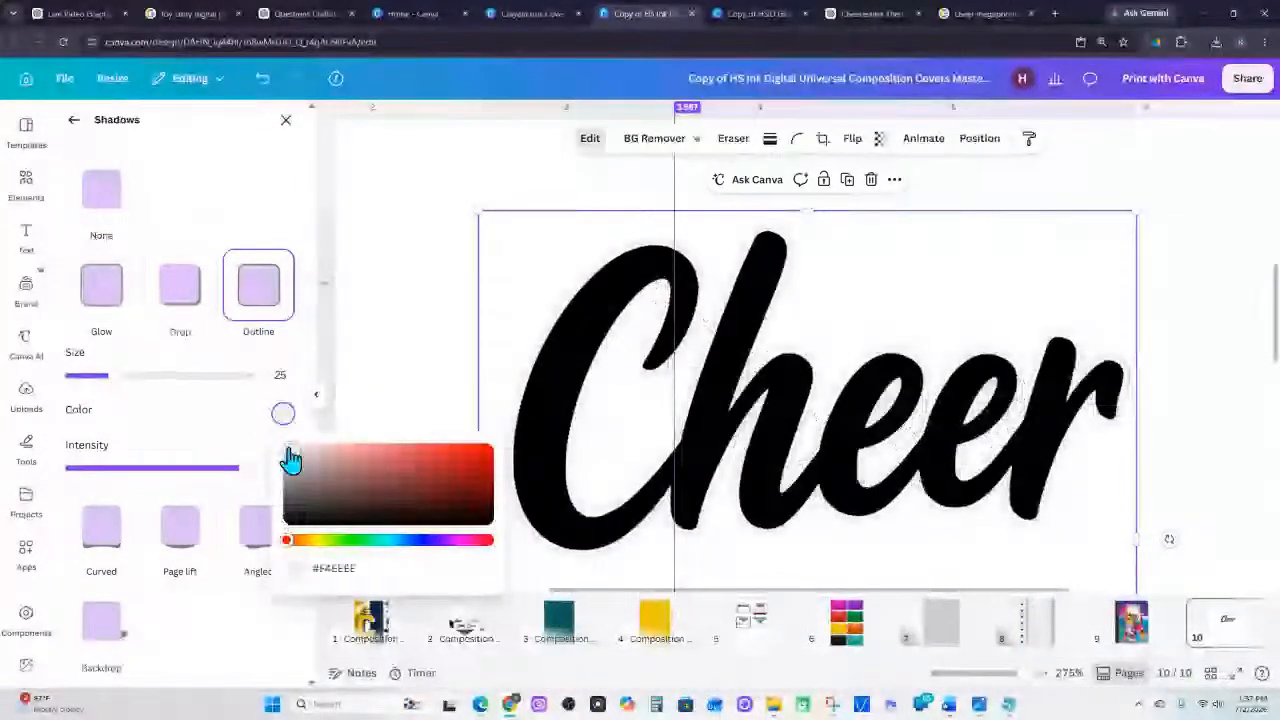
{"action": "left_click", "coordinate": [282, 449]}
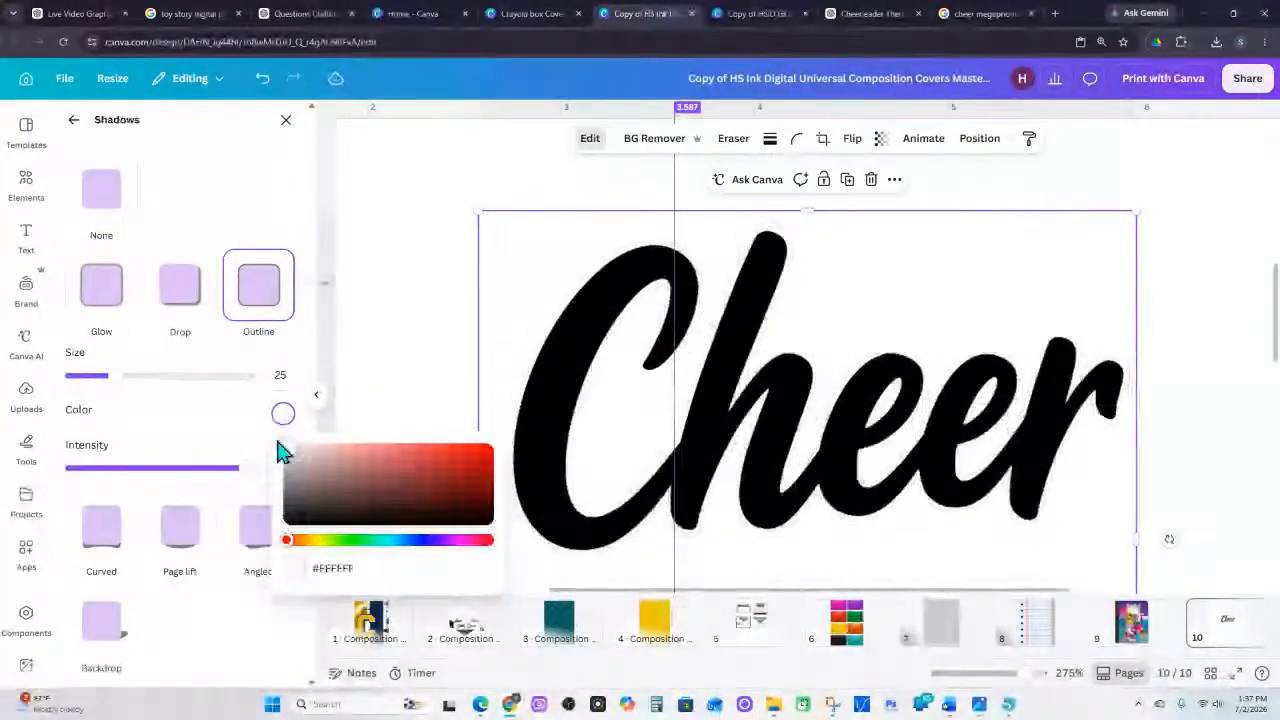
{"action": "left_click_drag", "start_coordinate": [119, 375], "coordinate": [136, 376]}
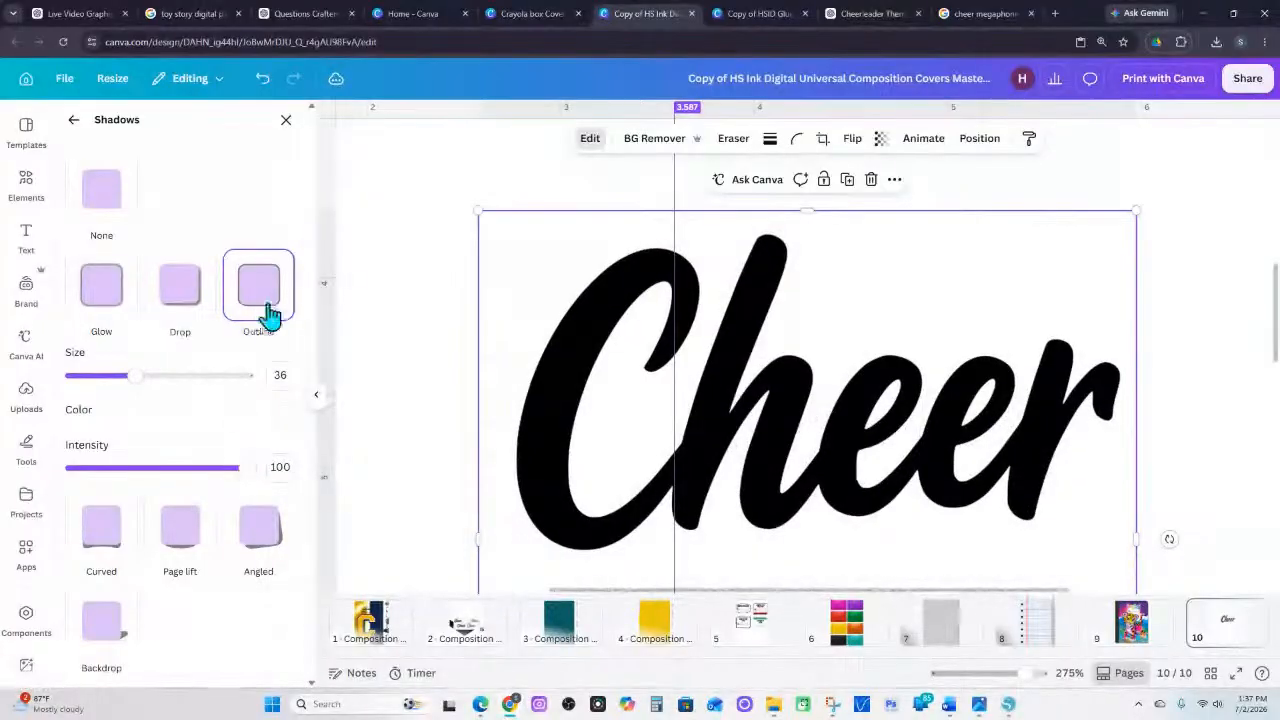
Change the Cheer graphic's outline color to golden yellow #F6D02C
{"action": "left_click", "coordinate": [283, 413]}
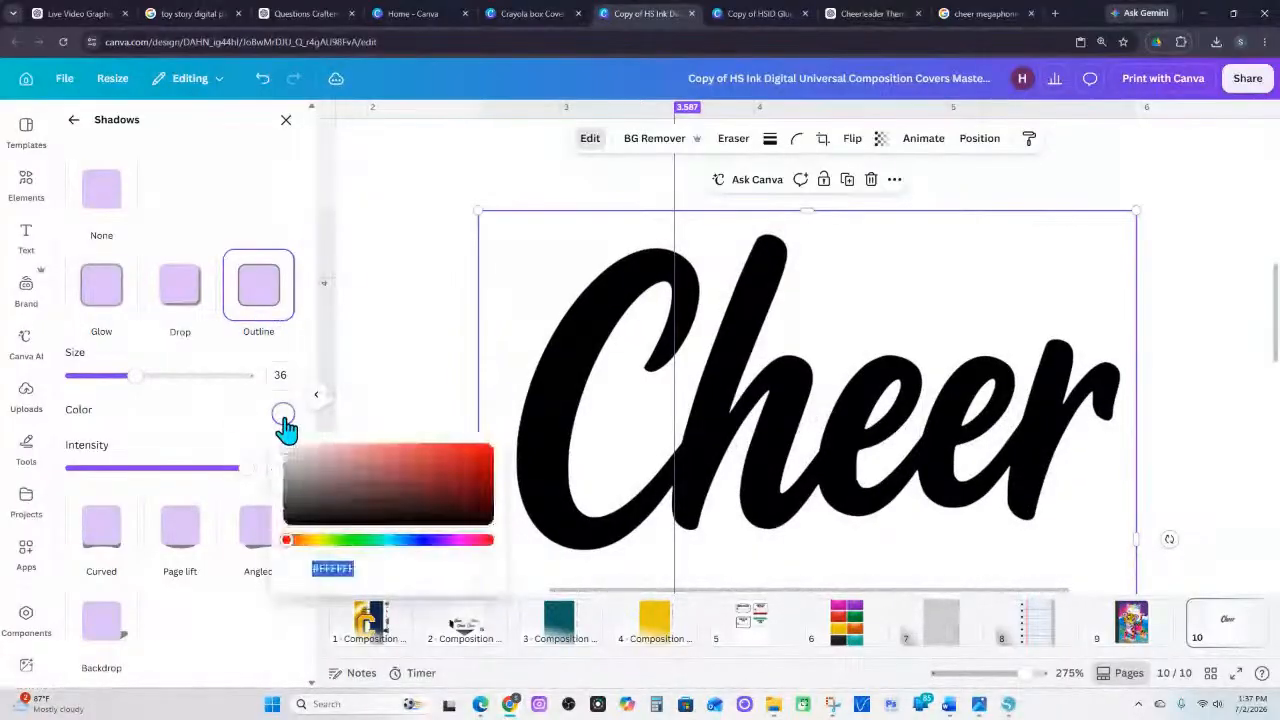
{"action": "left_click", "coordinate": [311, 540]}
{"action": "left_click", "coordinate": [449, 458]}
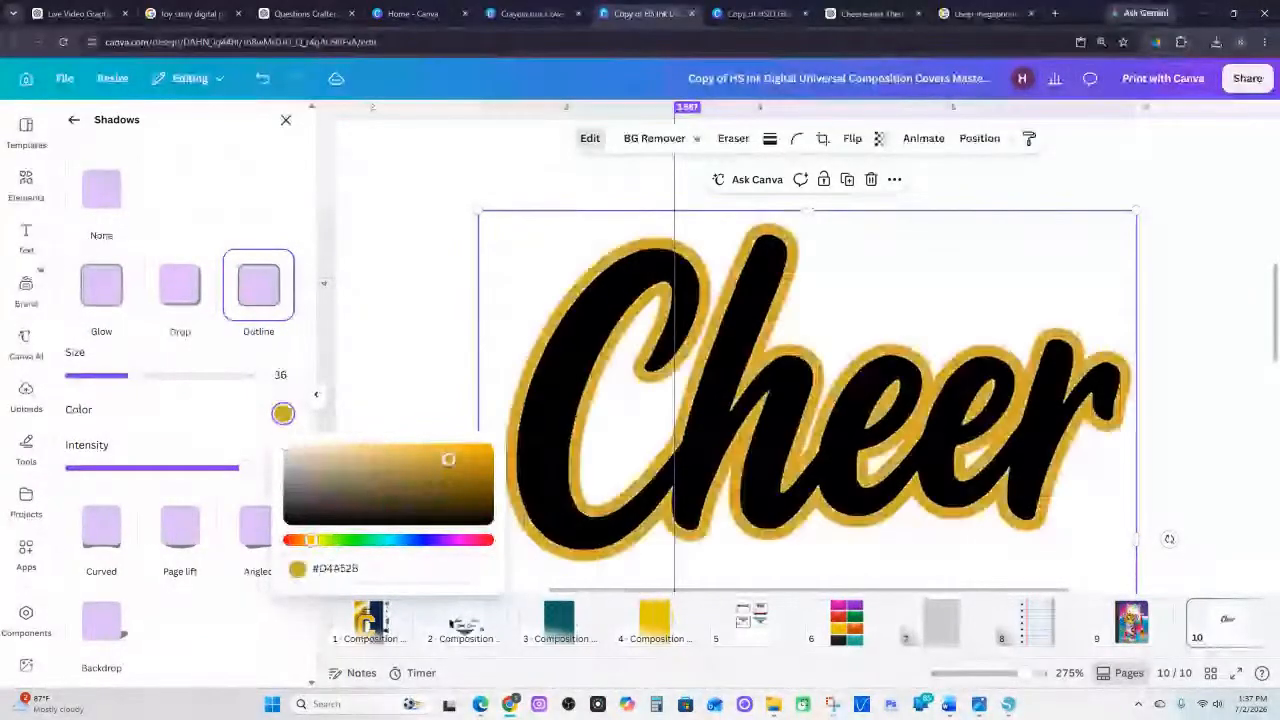
{"action": "left_click", "coordinate": [459, 452]}
{"action": "left_click", "coordinate": [316, 540]}
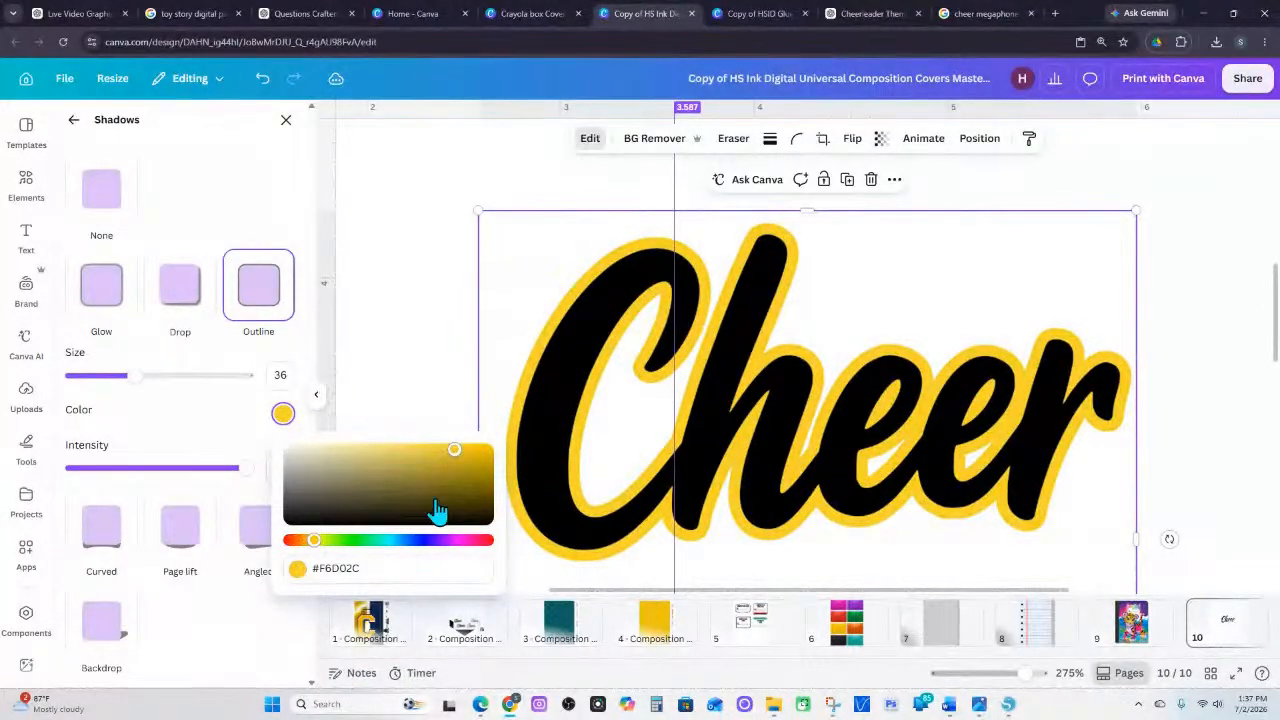
Copy the outlined Cheer graphic and paste it onto the page 1 composition book cover
{"action": "right_click", "coordinate": [1015, 424]}
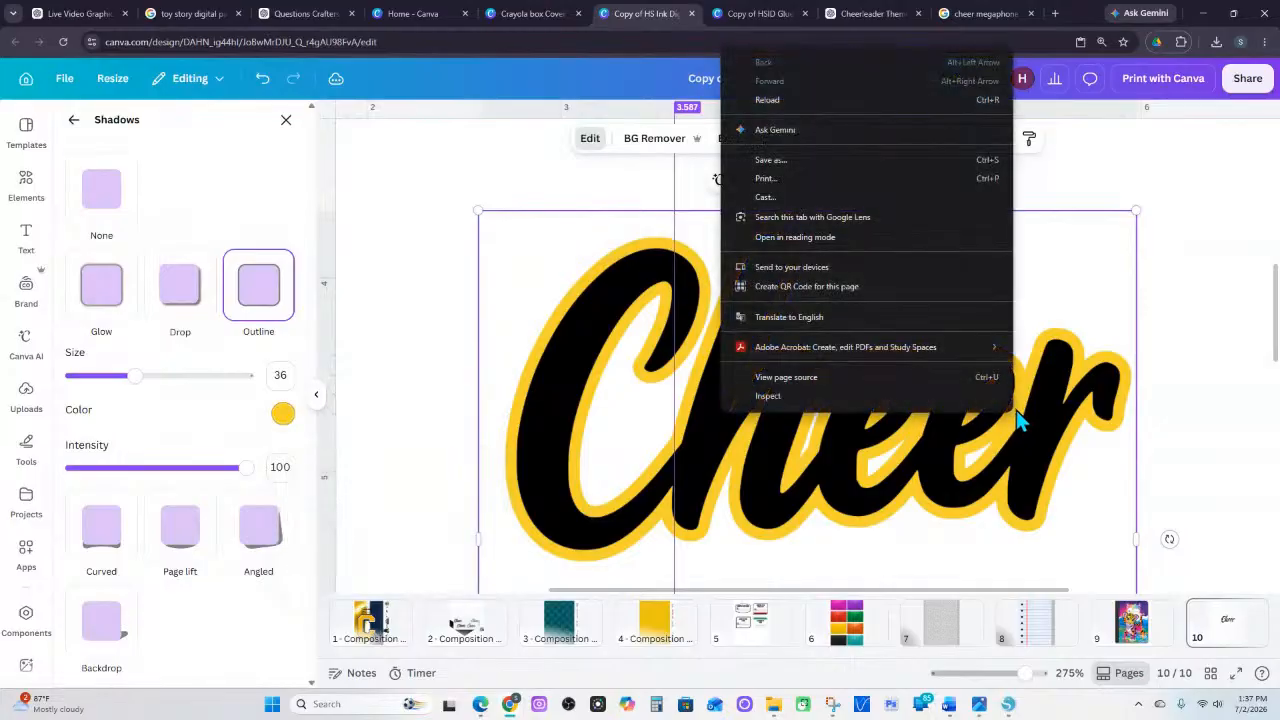
{"action": "left_click", "coordinate": [1277, 430]}
{"action": "scroll", "coordinate": [1212, 430], "scroll_direction": "down", "scroll_amount": 1}
{"action": "right_click", "coordinate": [990, 378]}
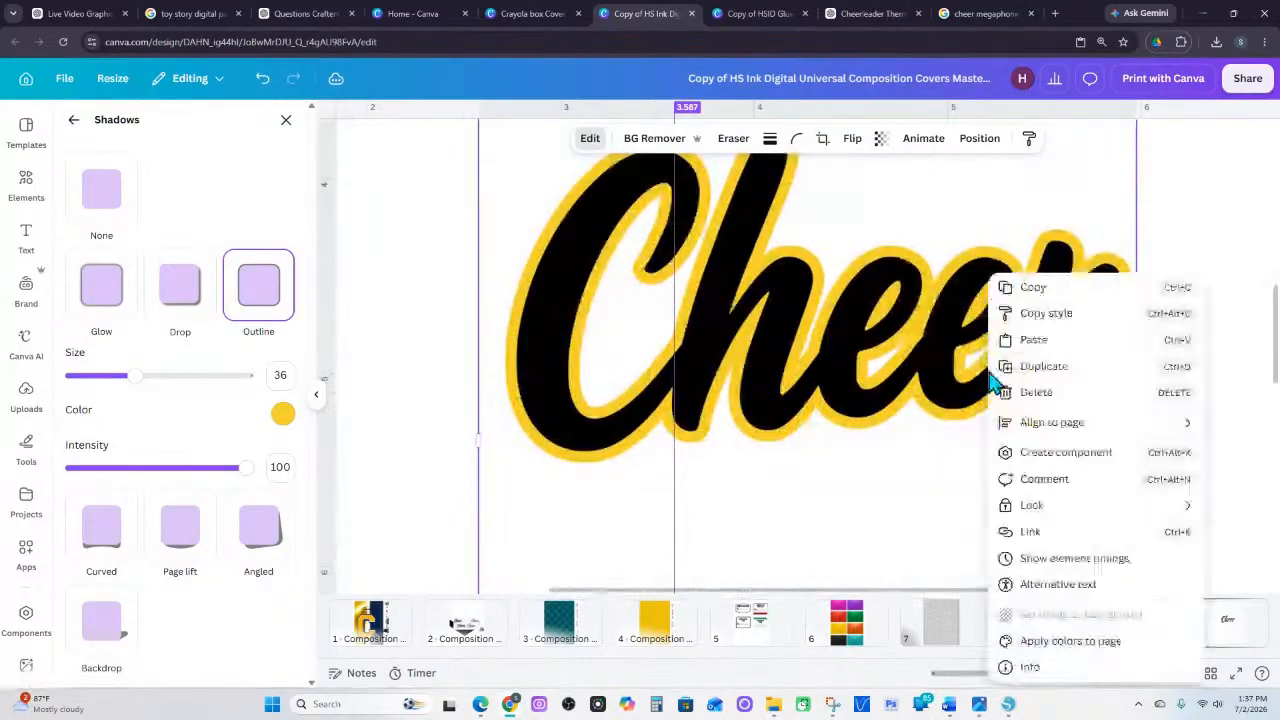
{"action": "left_click", "coordinate": [1066, 318]}
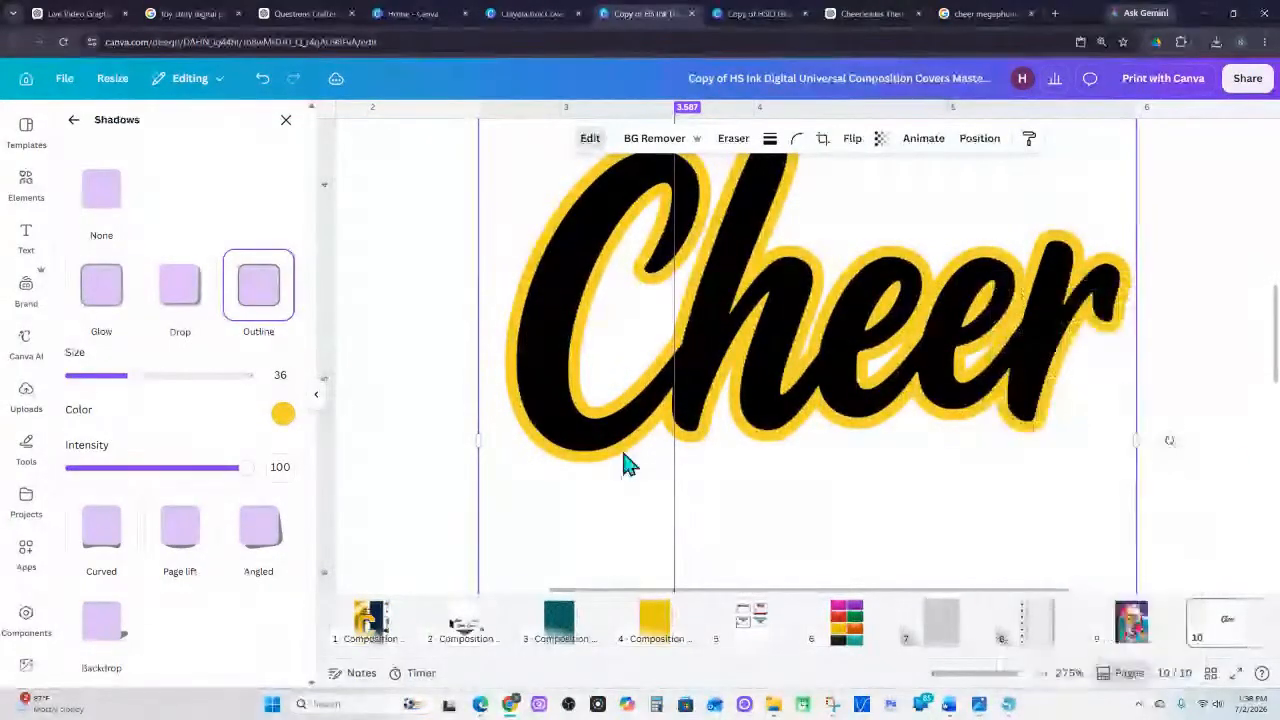
{"action": "left_click", "coordinate": [370, 620]}
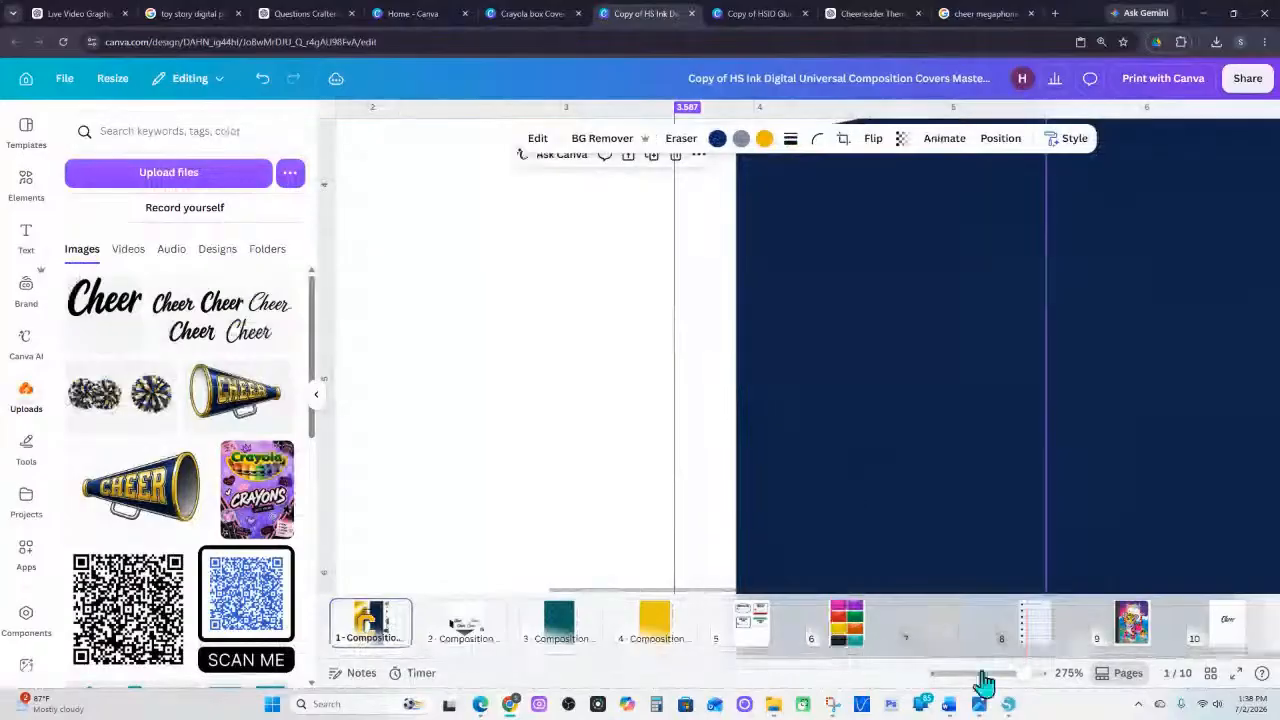
{"action": "left_click_drag", "start_coordinate": [1030, 673], "coordinate": [989, 672]}
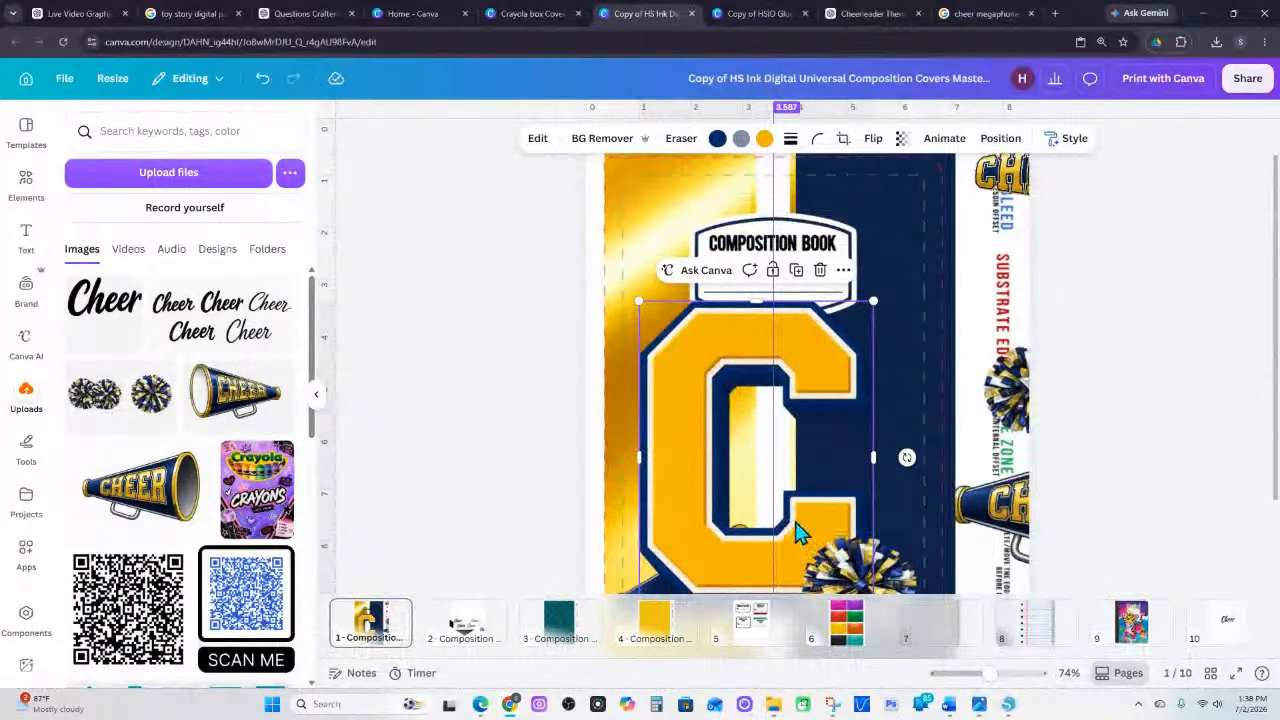
{"action": "key", "text": "ctrl+v"}
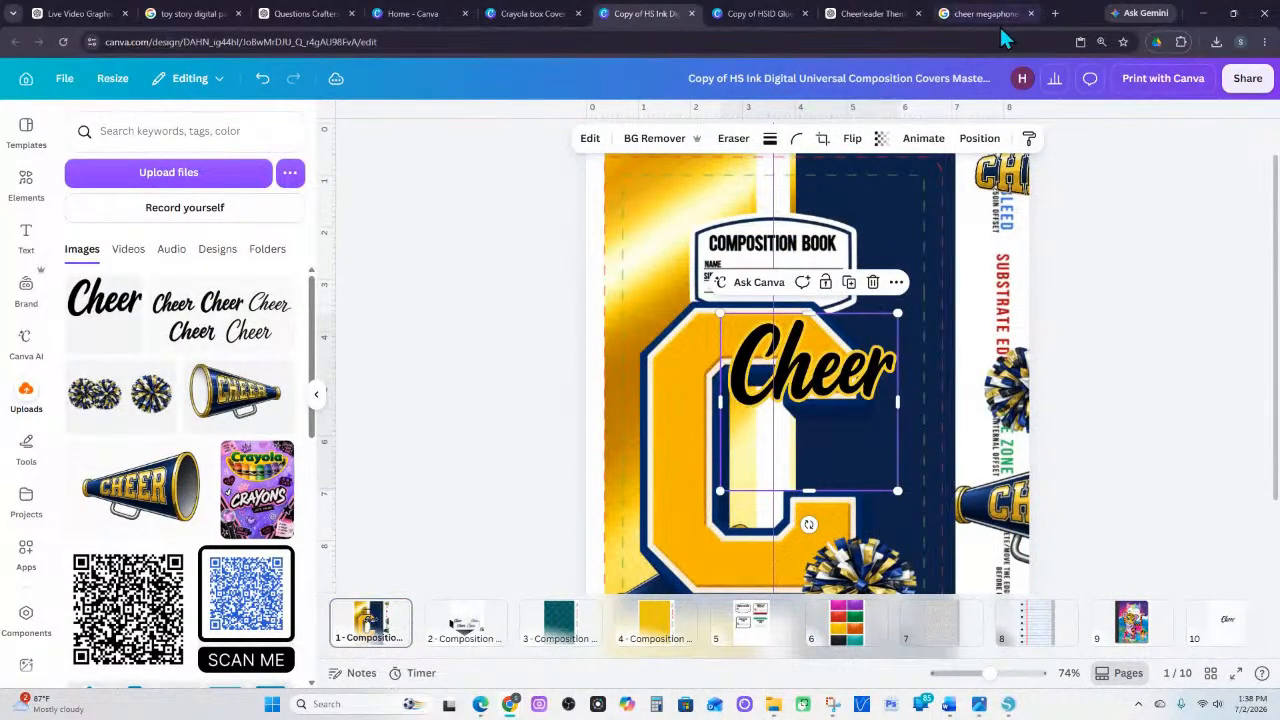
Switch to ChatGPT, enlarge the generated pom-poms and letter C image, and start a new chat
{"action": "left_click", "coordinate": [866, 14]}
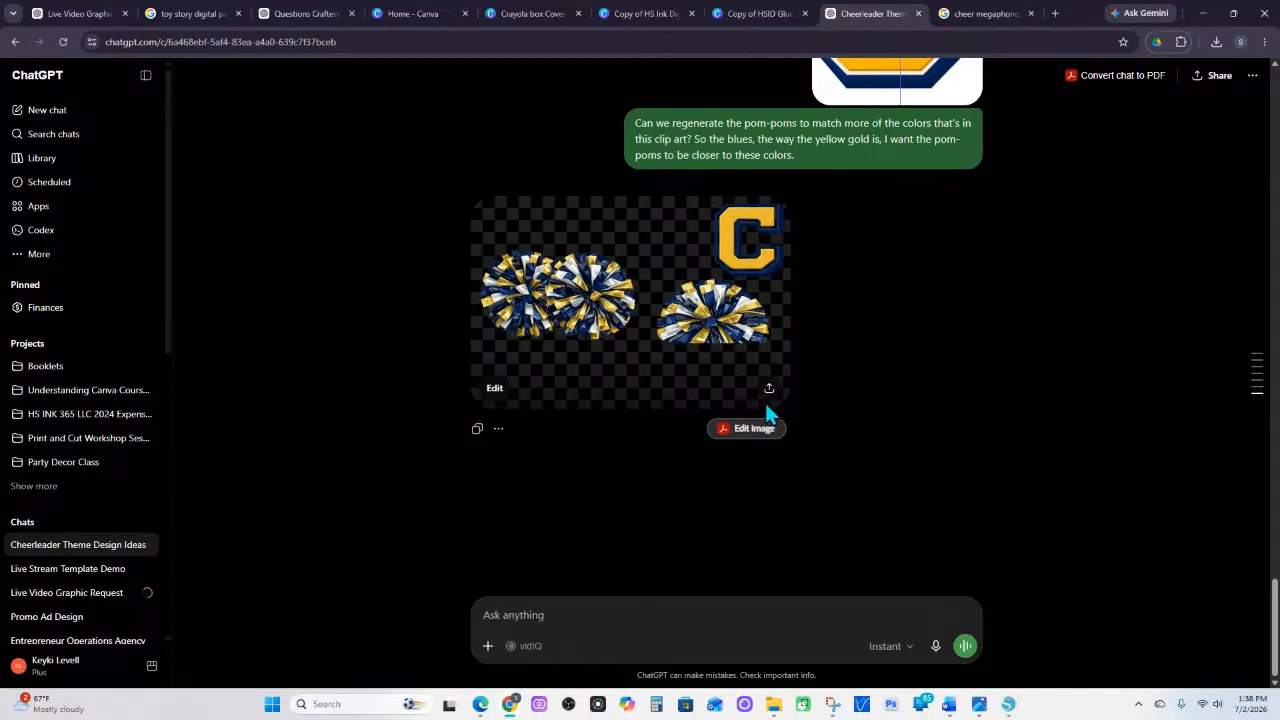
{"action": "left_click", "coordinate": [705, 368]}
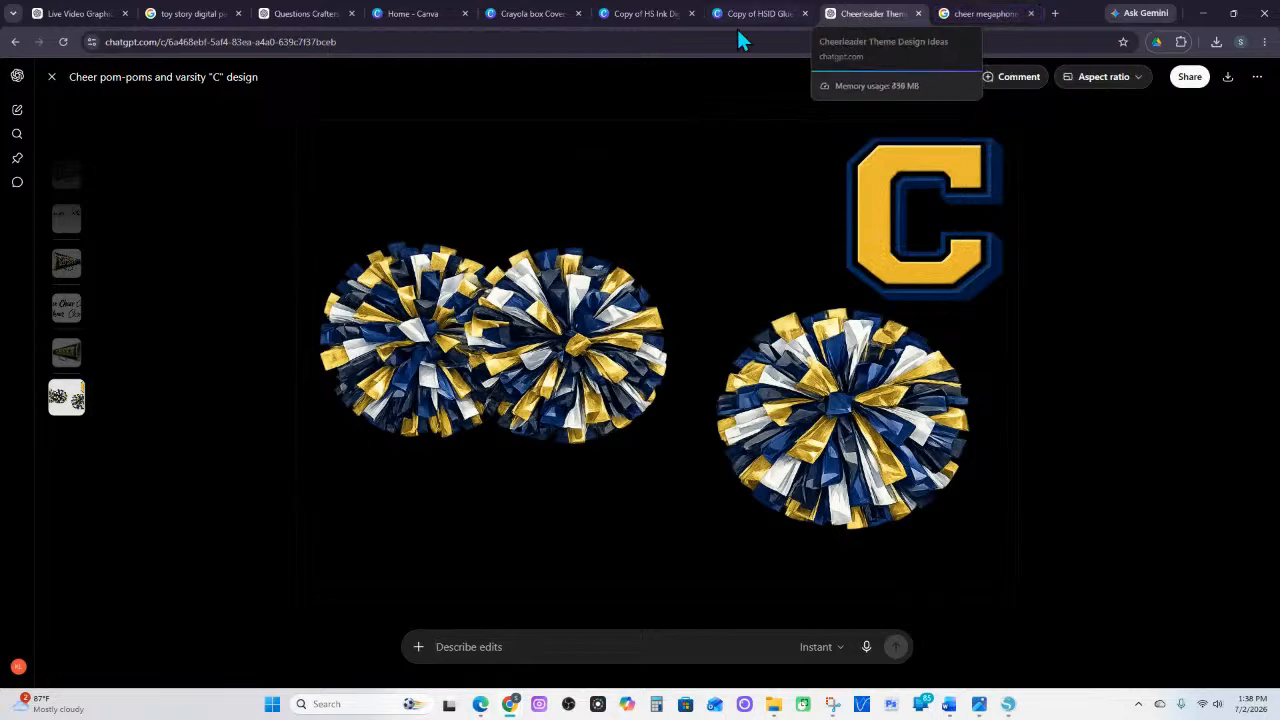
{"action": "left_click", "coordinate": [17, 113]}
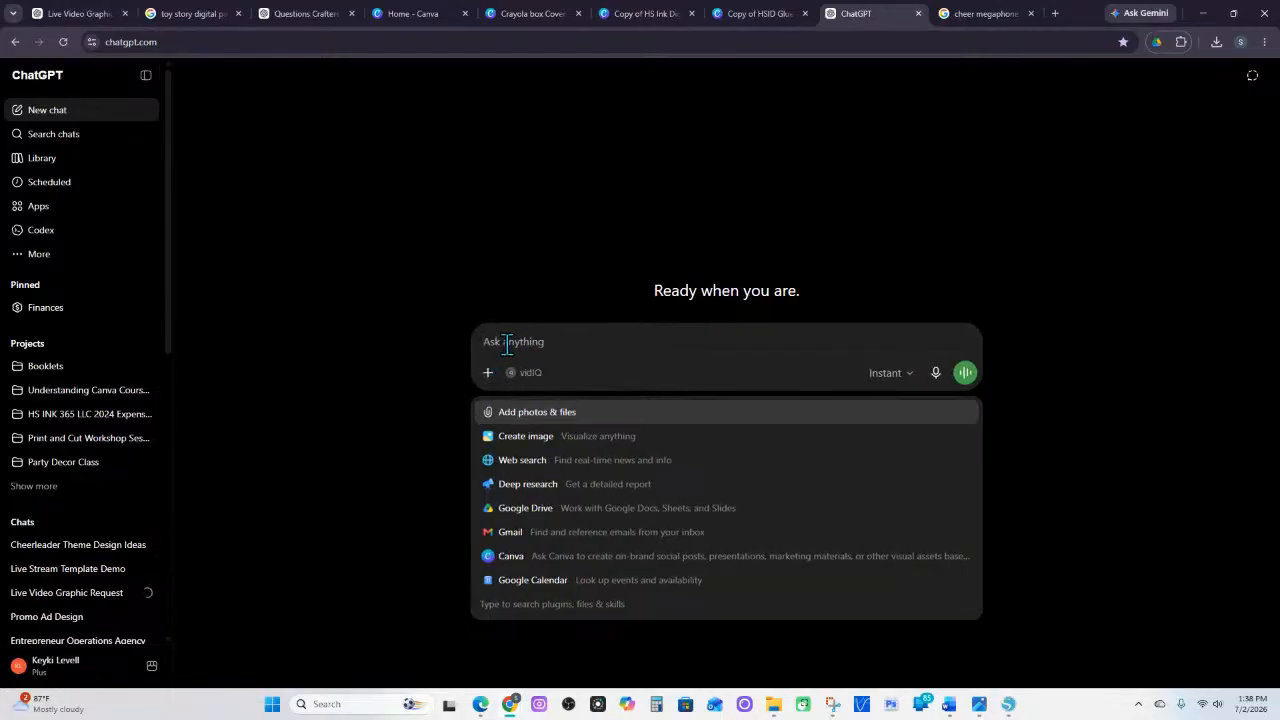
Attach the ChatGPT-generated pom-poms image of Jul 2, 2026, 12_44_08 PM from Downloads to the new chat
{"action": "left_click", "coordinate": [490, 415]}
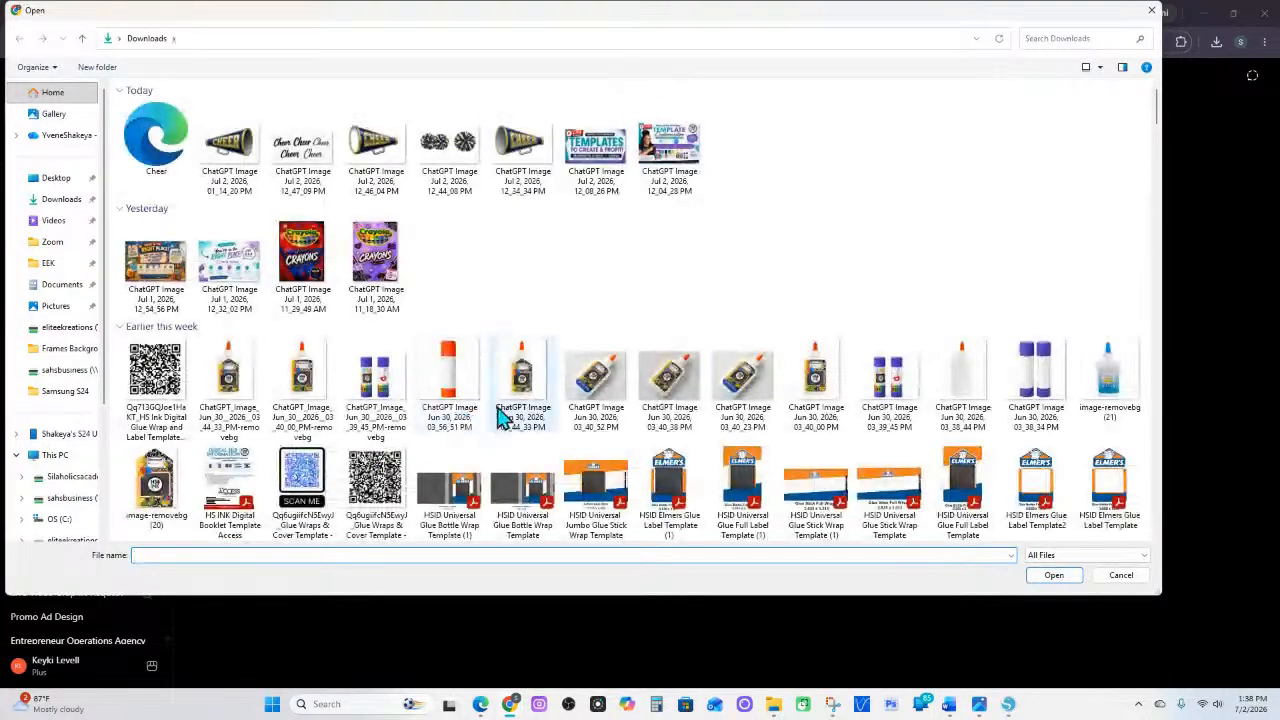
{"action": "left_click", "coordinate": [435, 145]}
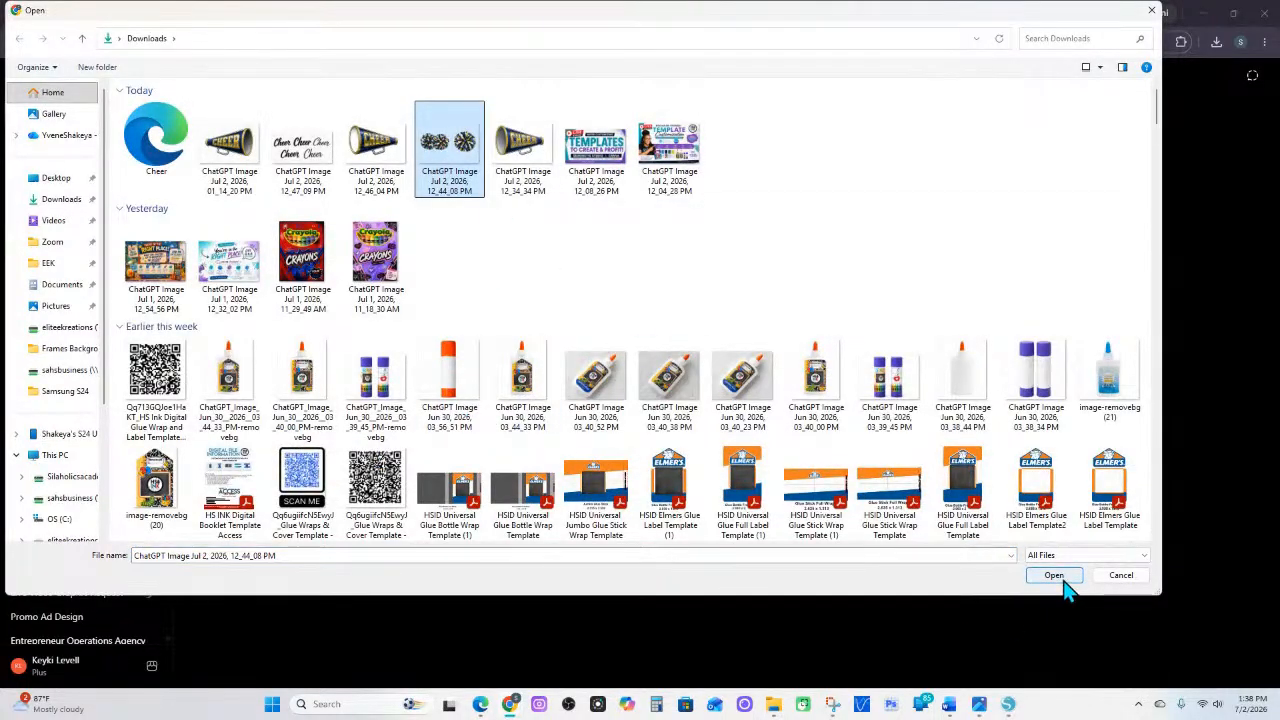
{"action": "left_click", "coordinate": [1055, 577]}
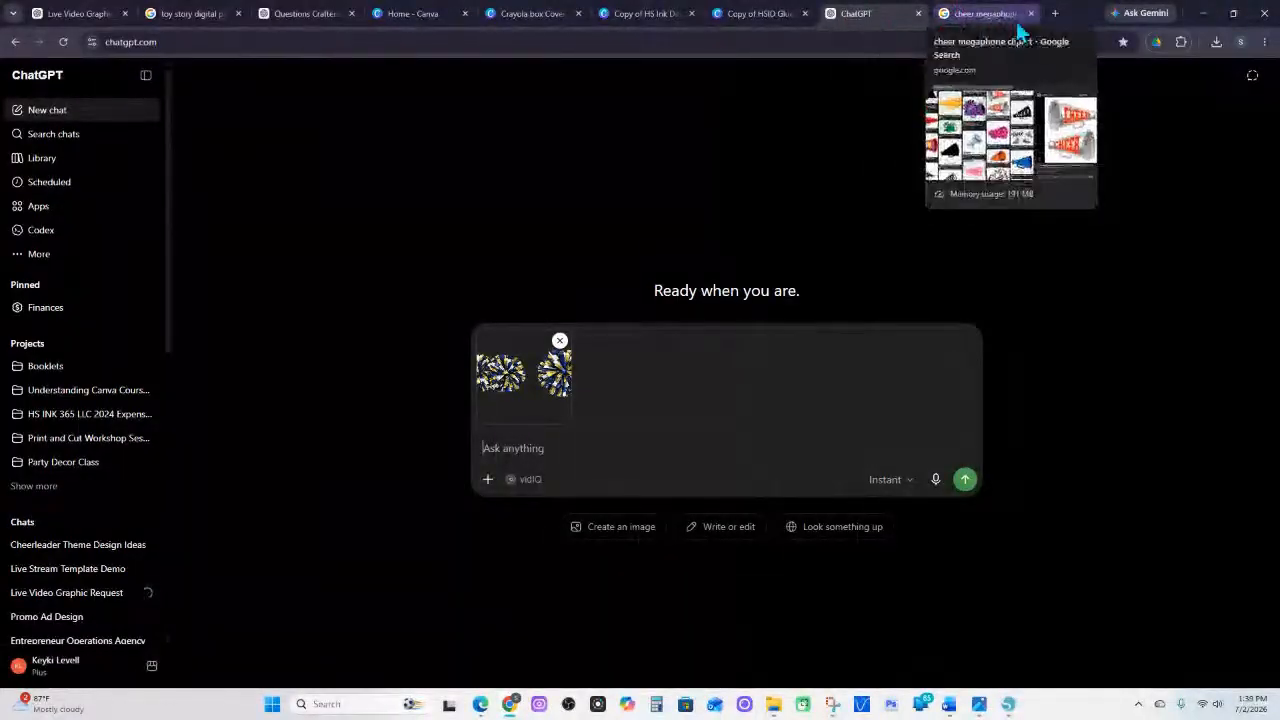
Open ChatGPT in an additional browser tab, and return to the chat holding the pom-poms image
{"action": "left_click", "coordinate": [1055, 13]}
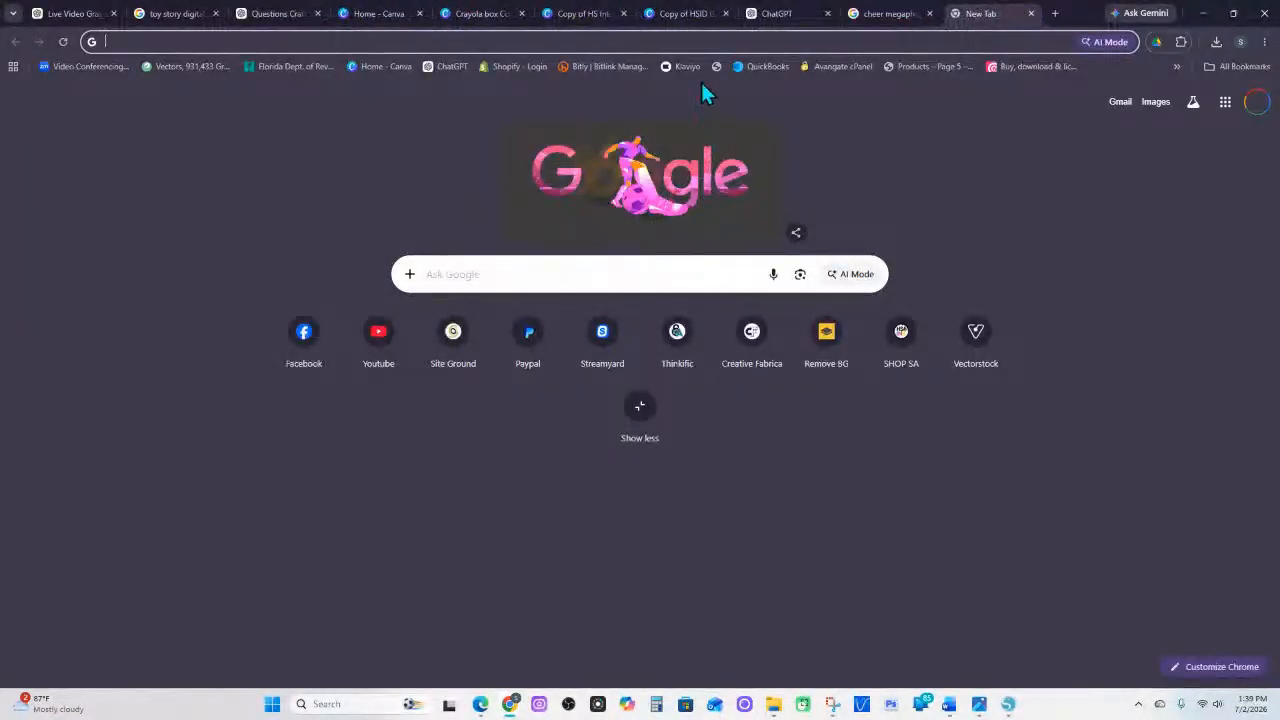
{"action": "left_click", "coordinate": [436, 68]}
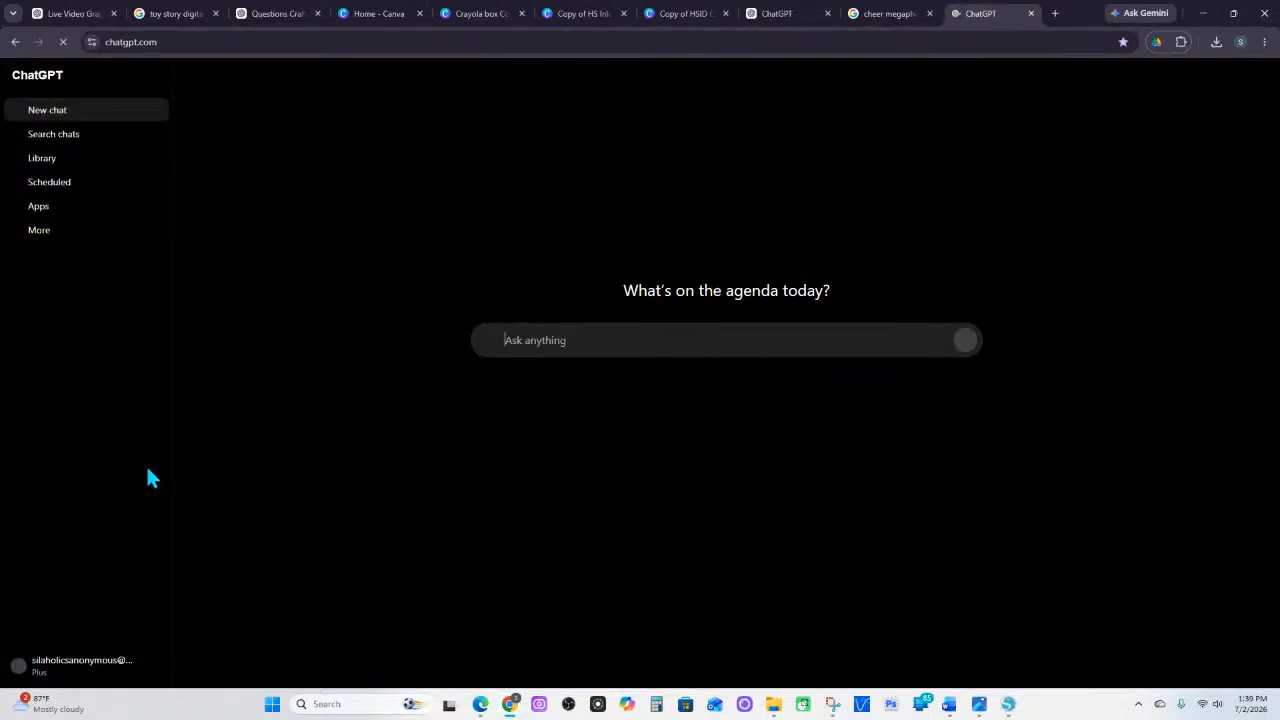
{"action": "left_click", "coordinate": [794, 10]}
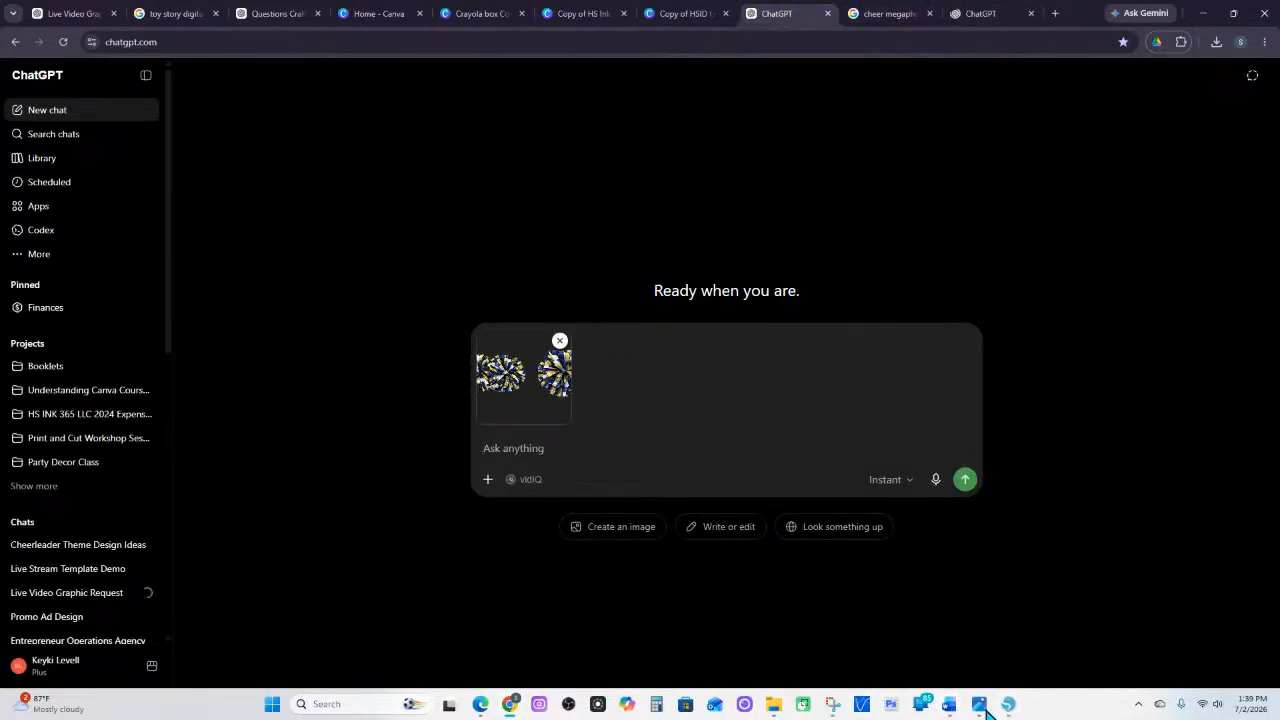
Copy the yellow-gold and blue letter C from Snipping Tool and paste it into the chat with the pom-poms
{"action": "left_click", "coordinate": [833, 708]}
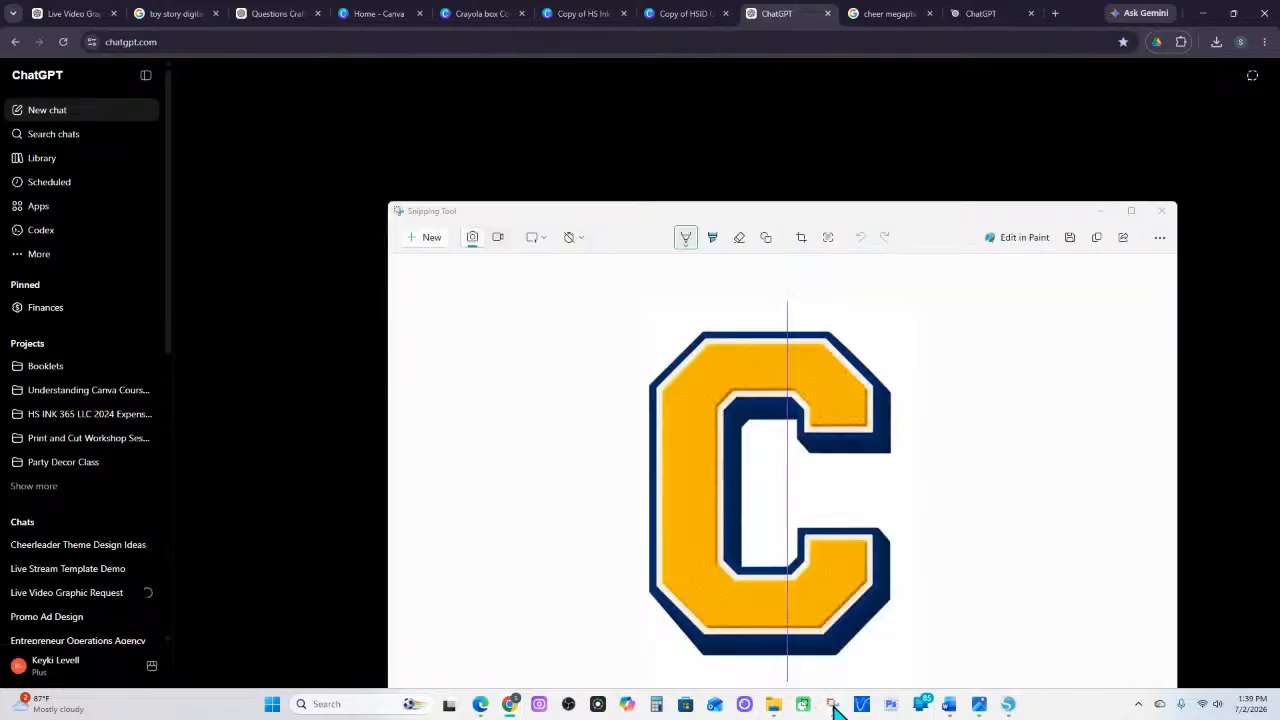
{"action": "left_click", "coordinate": [1098, 240]}
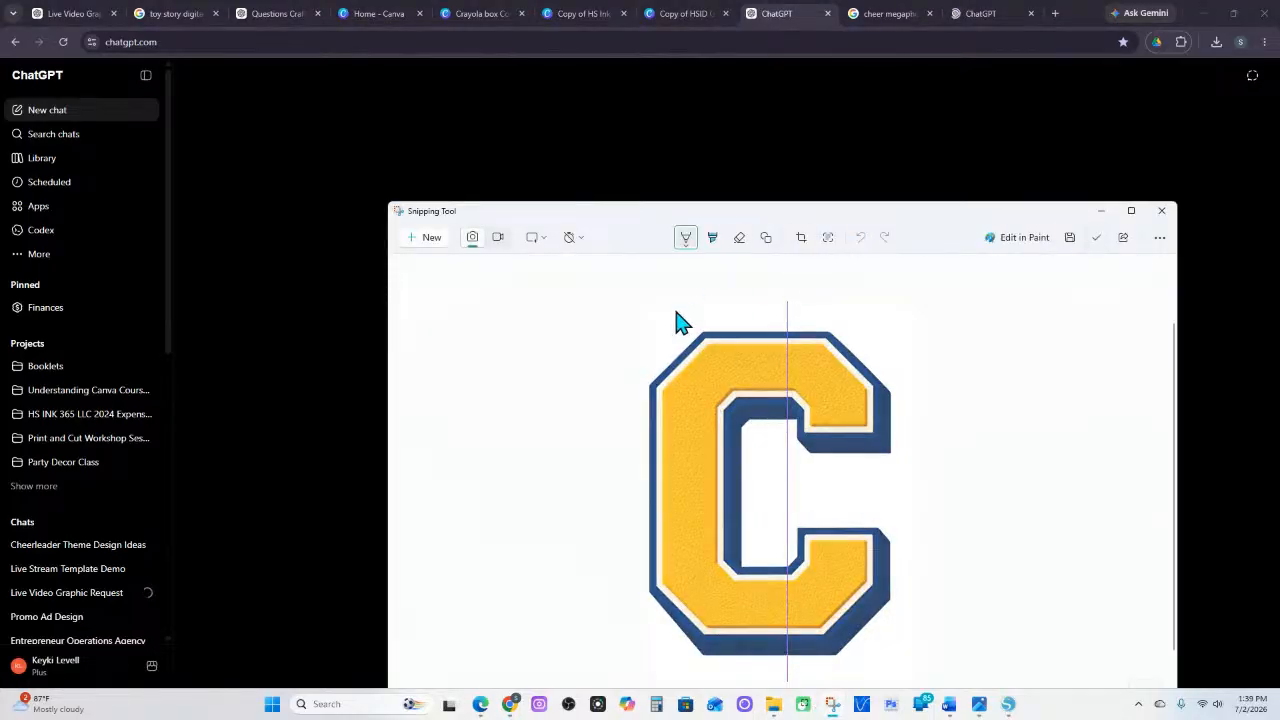
{"action": "left_click", "coordinate": [669, 163]}
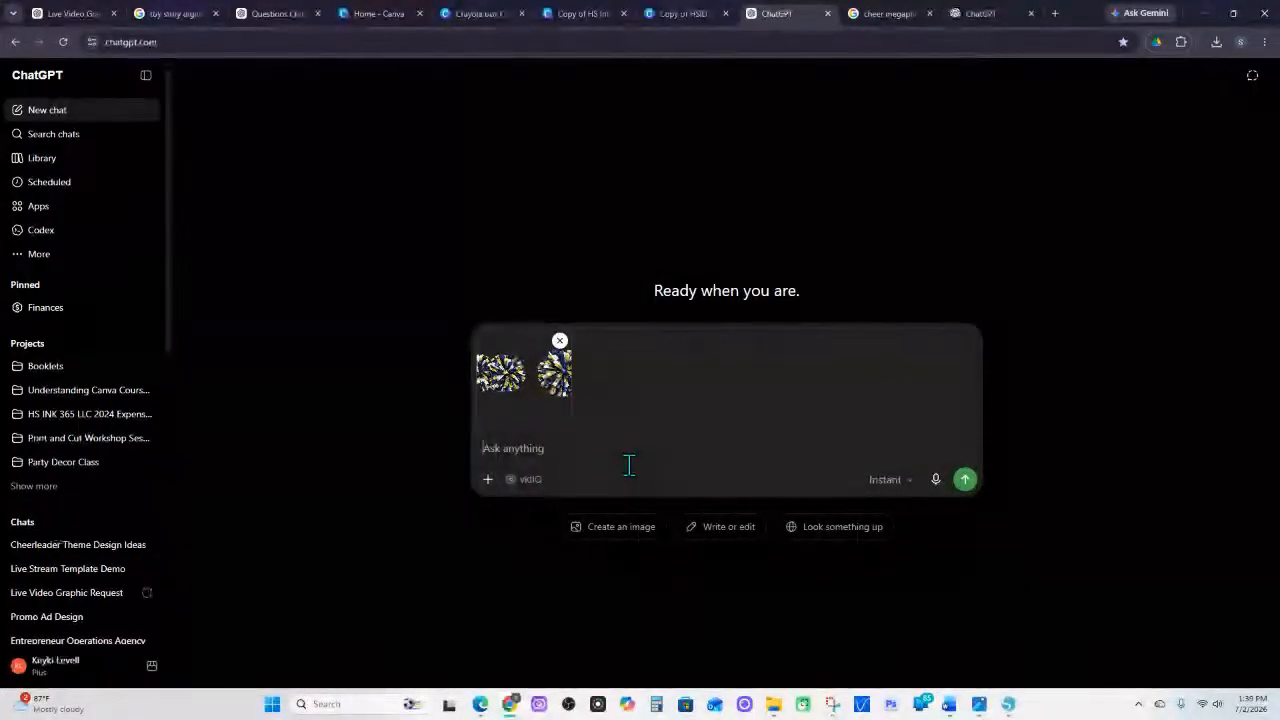
{"action": "key", "text": "ctrl+v"}
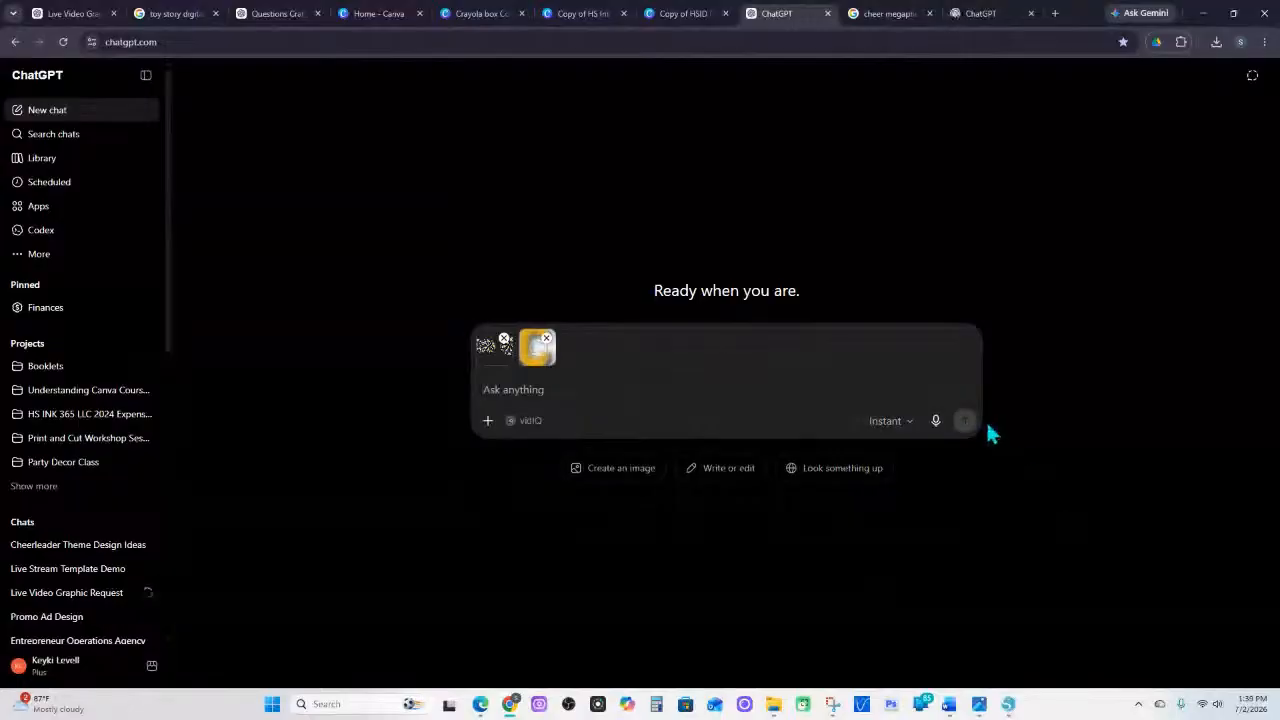
Dictate and send a prompt to recreate only the pom-poms in the letter C's yellow gold and blue, without shadows or gradients, as a transparent PNG
{"action": "left_click", "coordinate": [937, 422]}
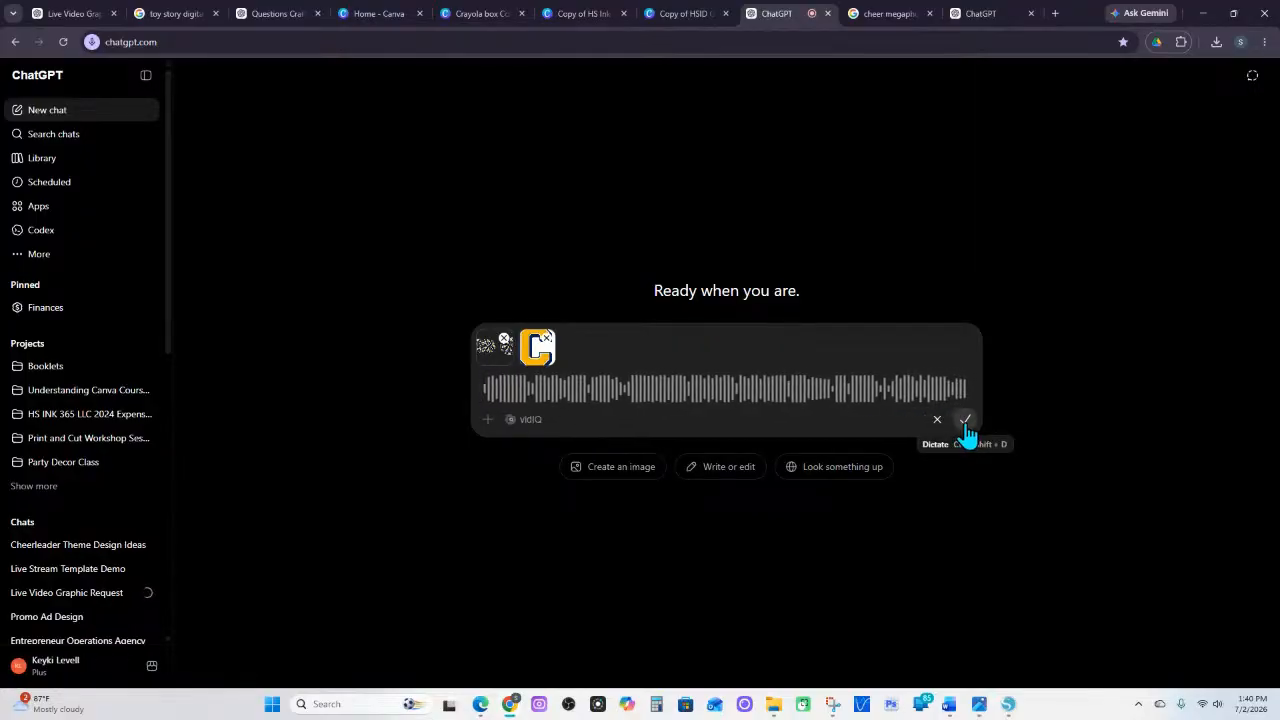
{"action": "left_click", "coordinate": [965, 420]}
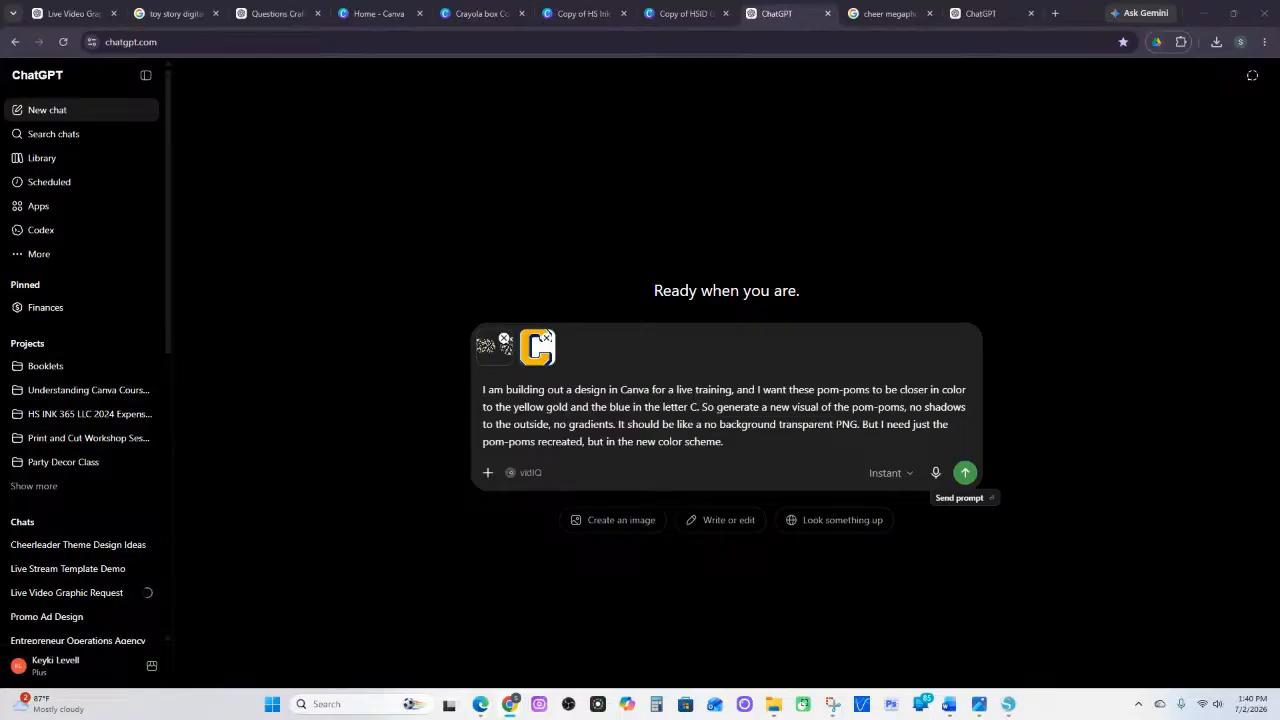
{"action": "left_click", "coordinate": [965, 472]}
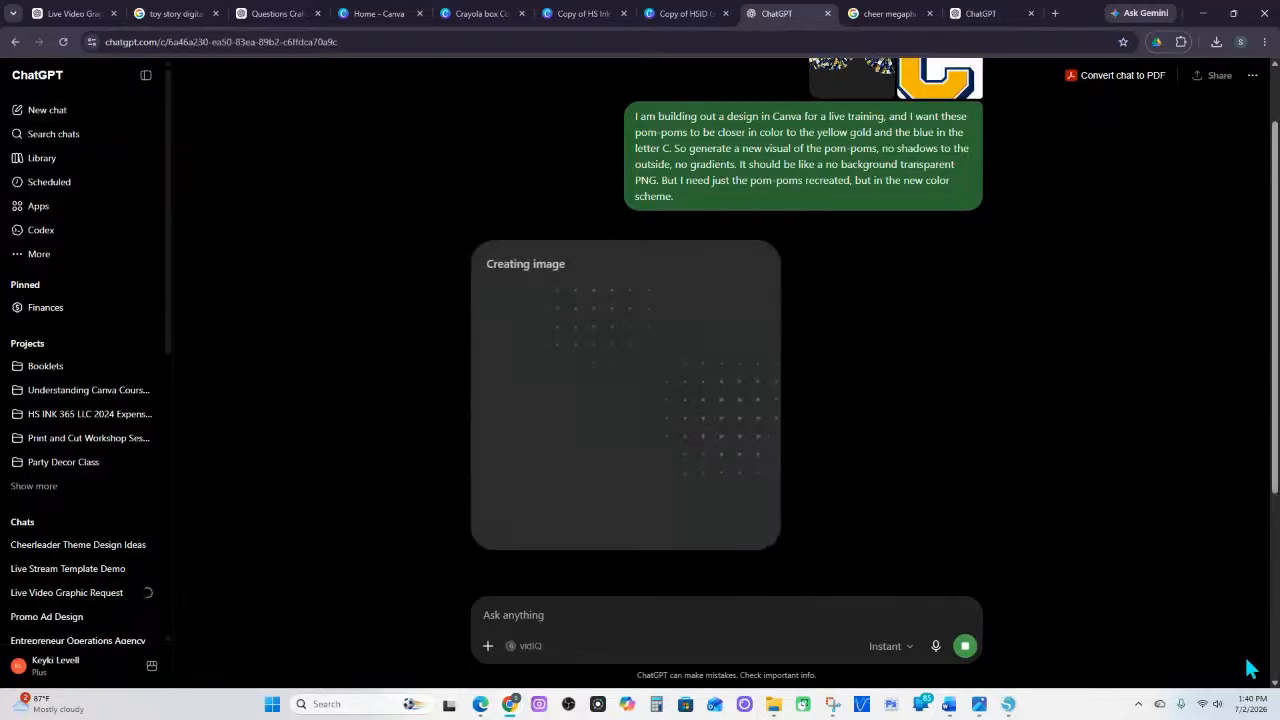
{"action": "left_click", "coordinate": [488, 646]}
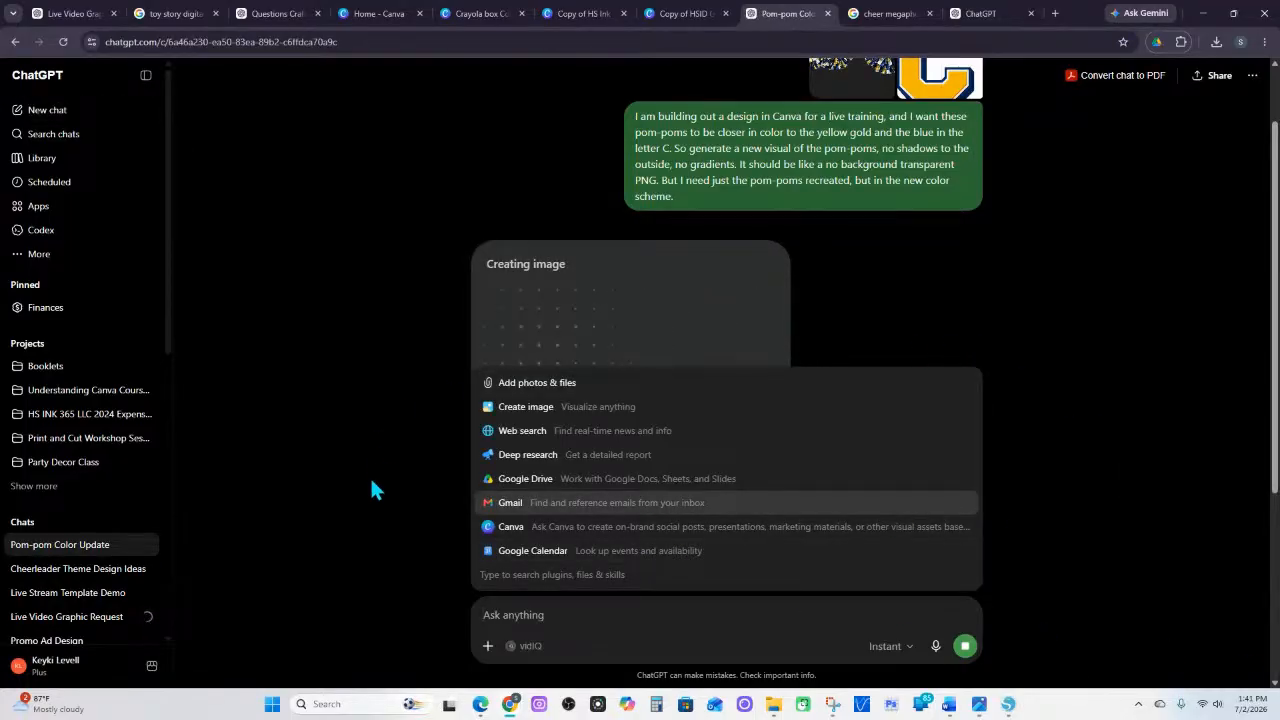
{"action": "left_click", "coordinate": [276, 602]}
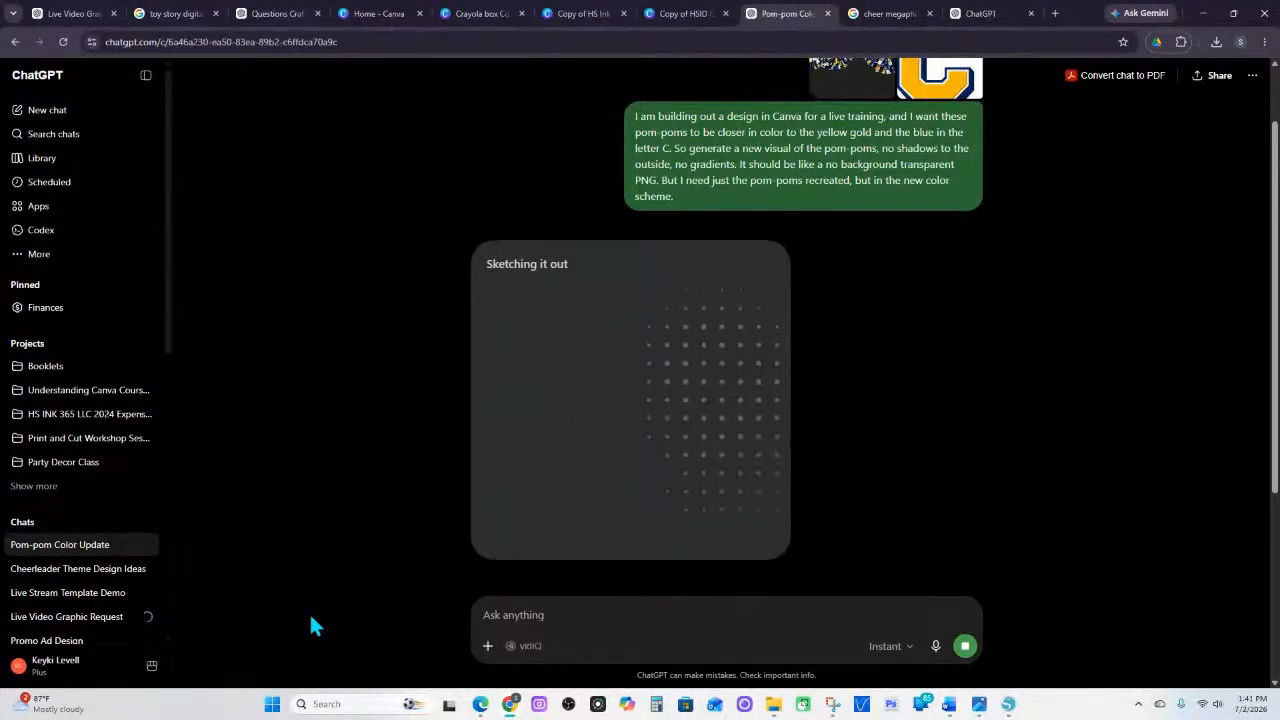
{"action": "key", "text": "slash"}
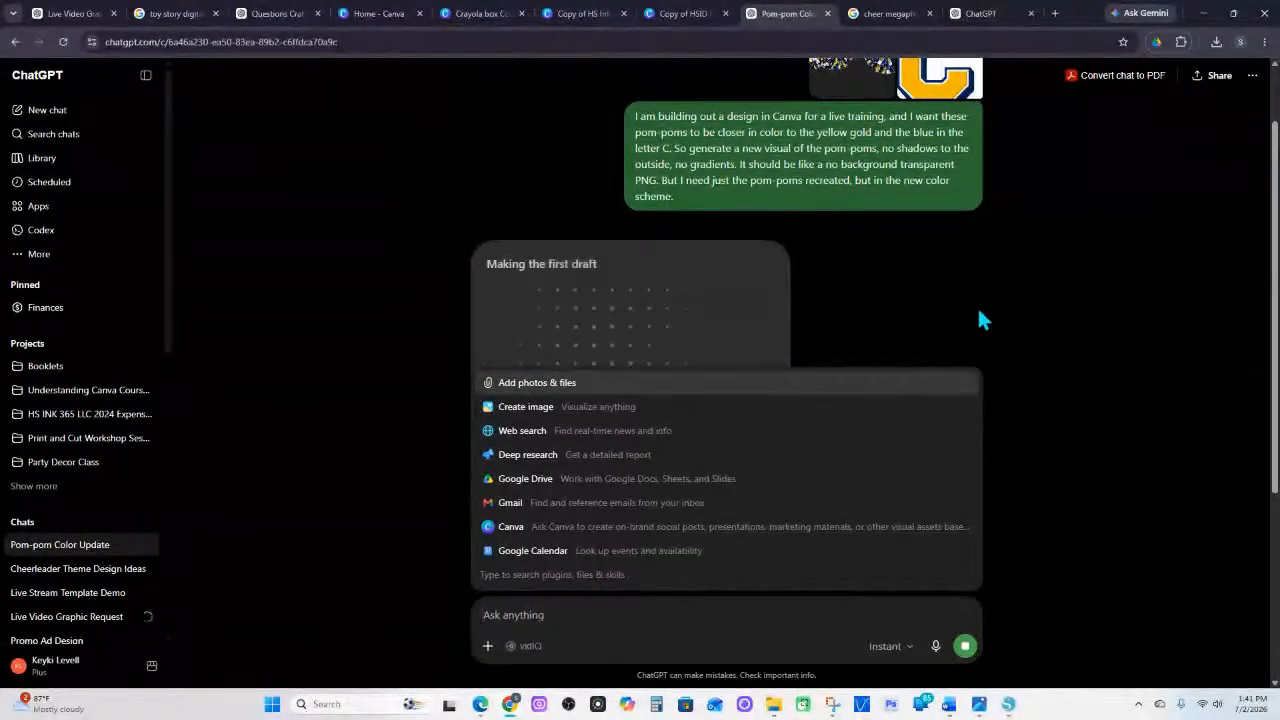
{"action": "left_click", "coordinate": [865, 346]}
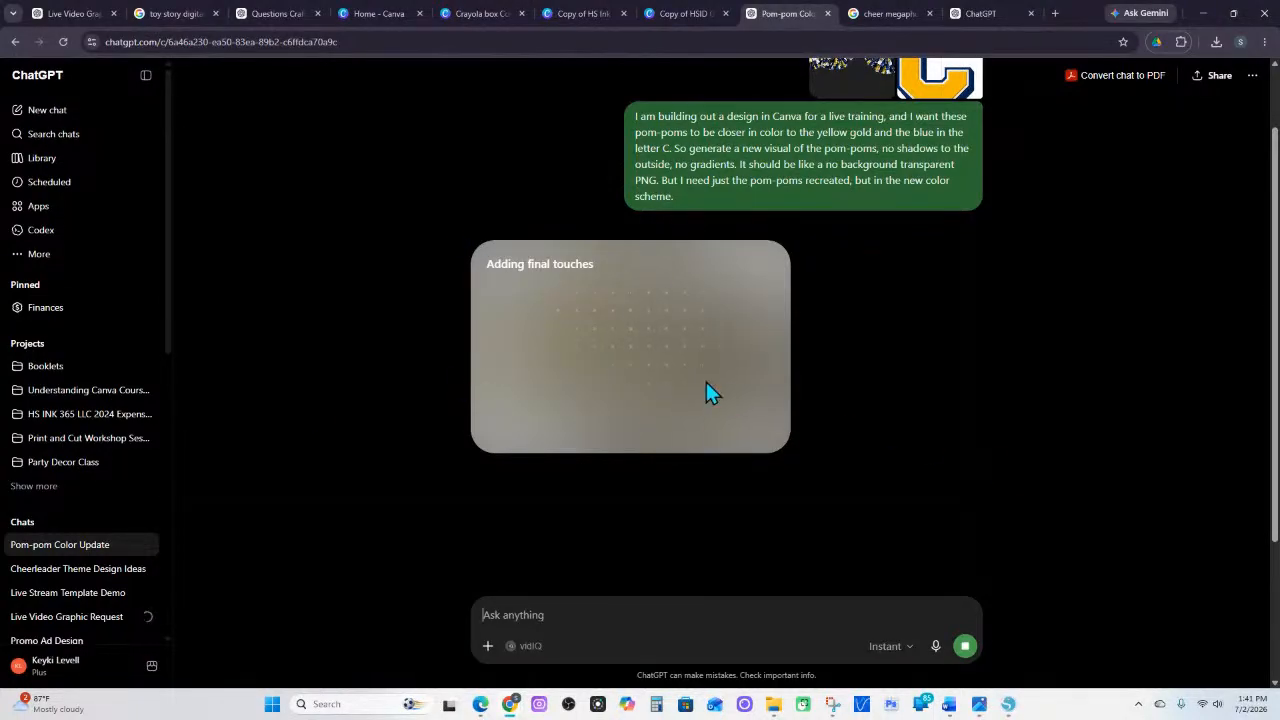
Switch to the Canva composition covers design and move the Cheer lettering over the page 1 letter C, enlarging, cropping and tilting it upward
{"action": "left_click", "coordinate": [39, 21]}
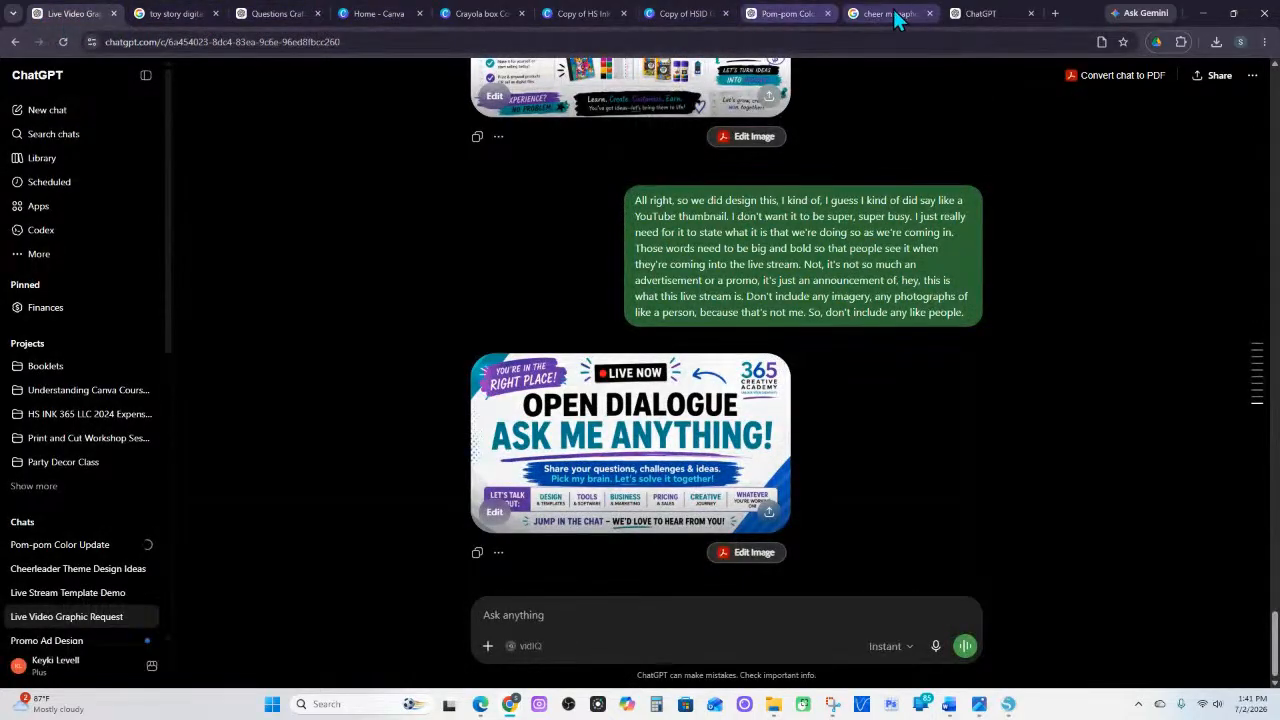
{"action": "left_click", "coordinate": [597, 18]}
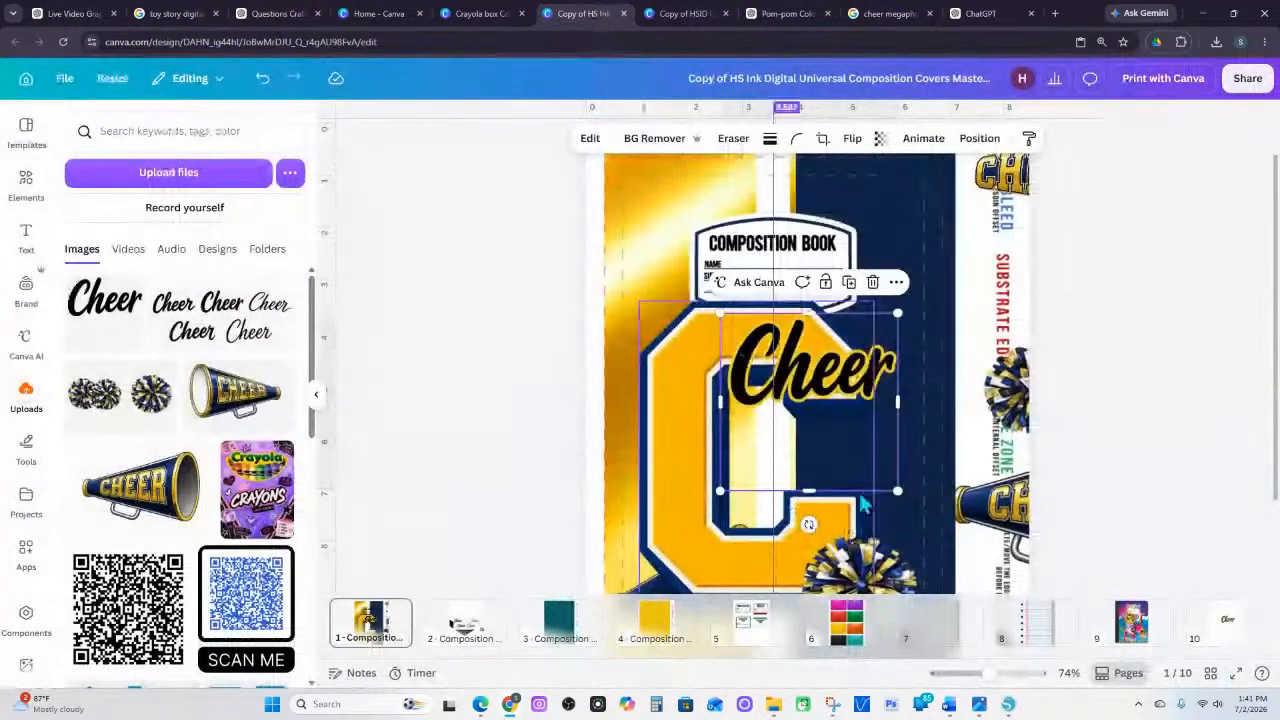
{"action": "scroll", "coordinate": [862, 505], "scroll_direction": "down", "scroll_amount": 2}
{"action": "left_click_drag", "start_coordinate": [805, 285], "coordinate": [703, 375]}
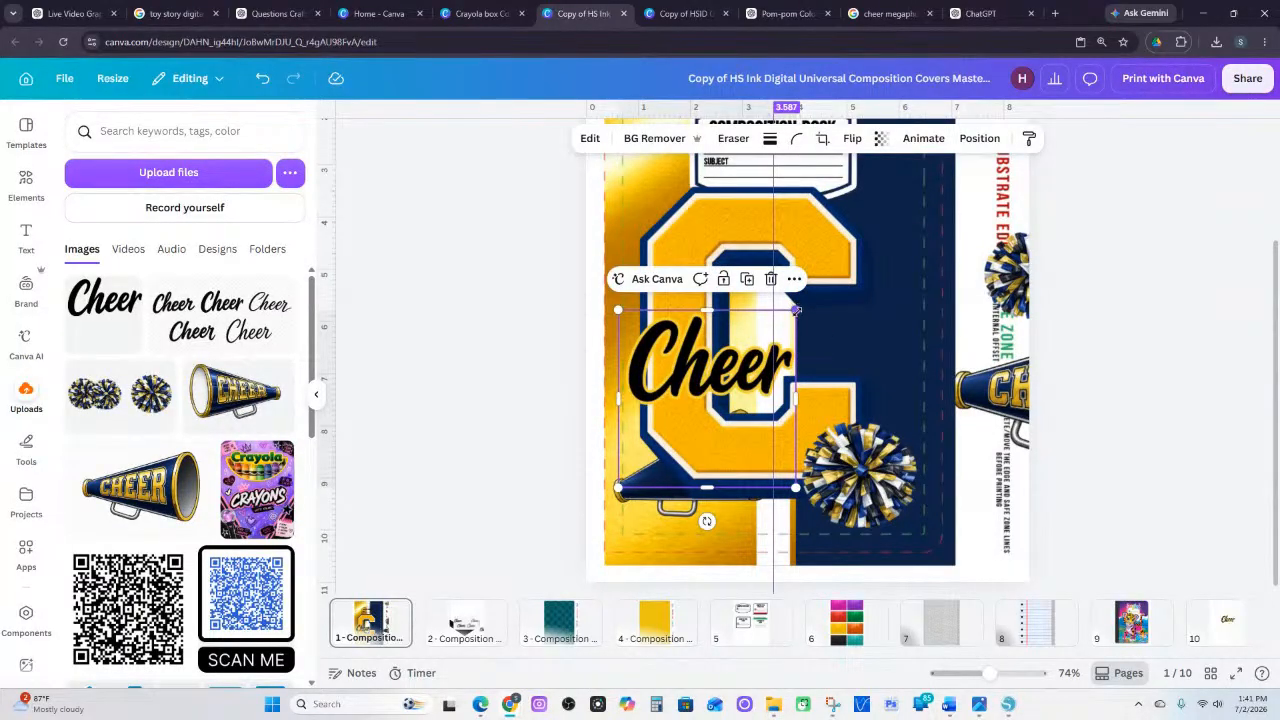
{"action": "left_click_drag", "start_coordinate": [797, 310], "coordinate": [826, 268]}
{"action": "left_click_drag", "start_coordinate": [722, 522], "coordinate": [715, 404]}
{"action": "key", "text": "Escape"}
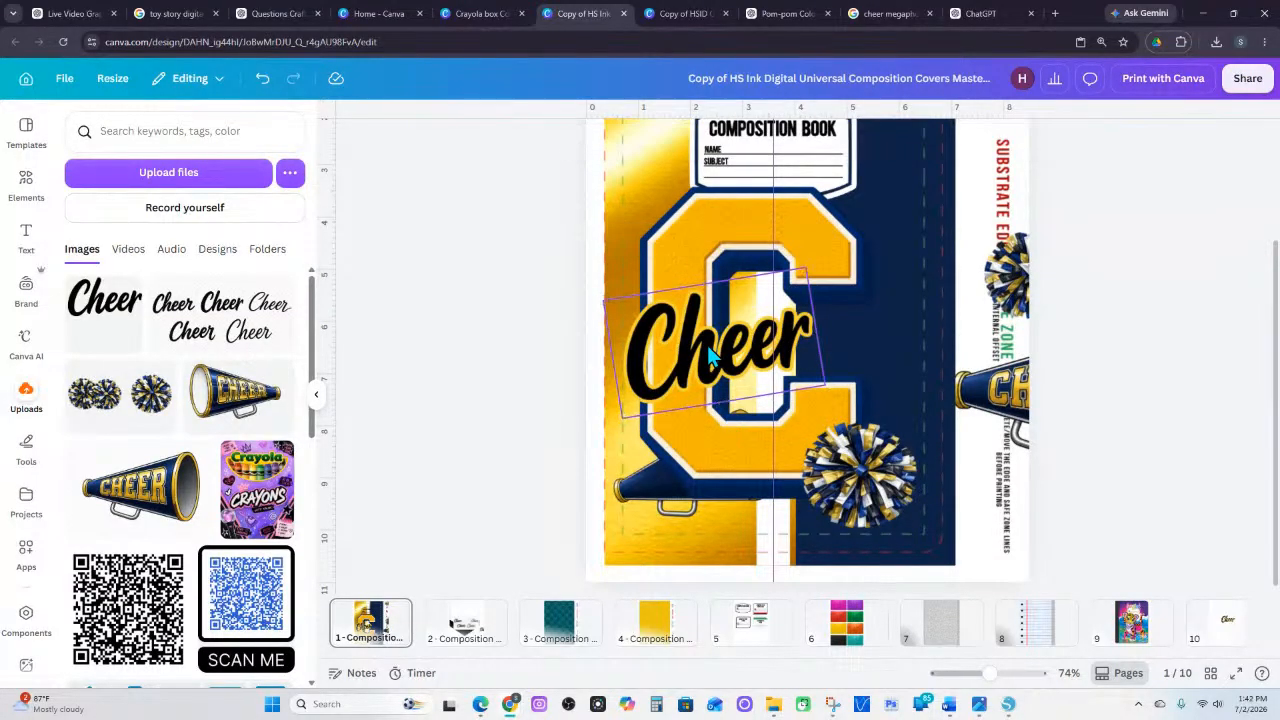
Go to the outlined Cheer graphic on page 10 and undo the last change
{"action": "left_click", "coordinate": [707, 345]}
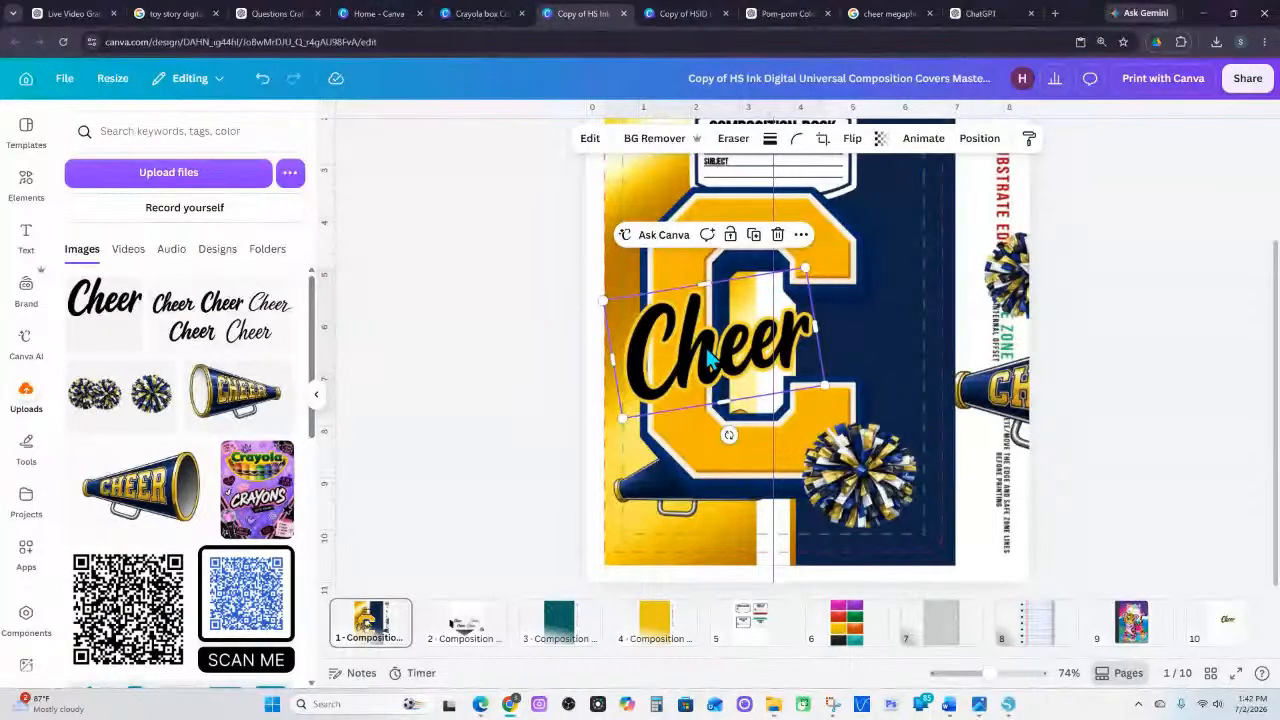
{"action": "left_click", "coordinate": [722, 148]}
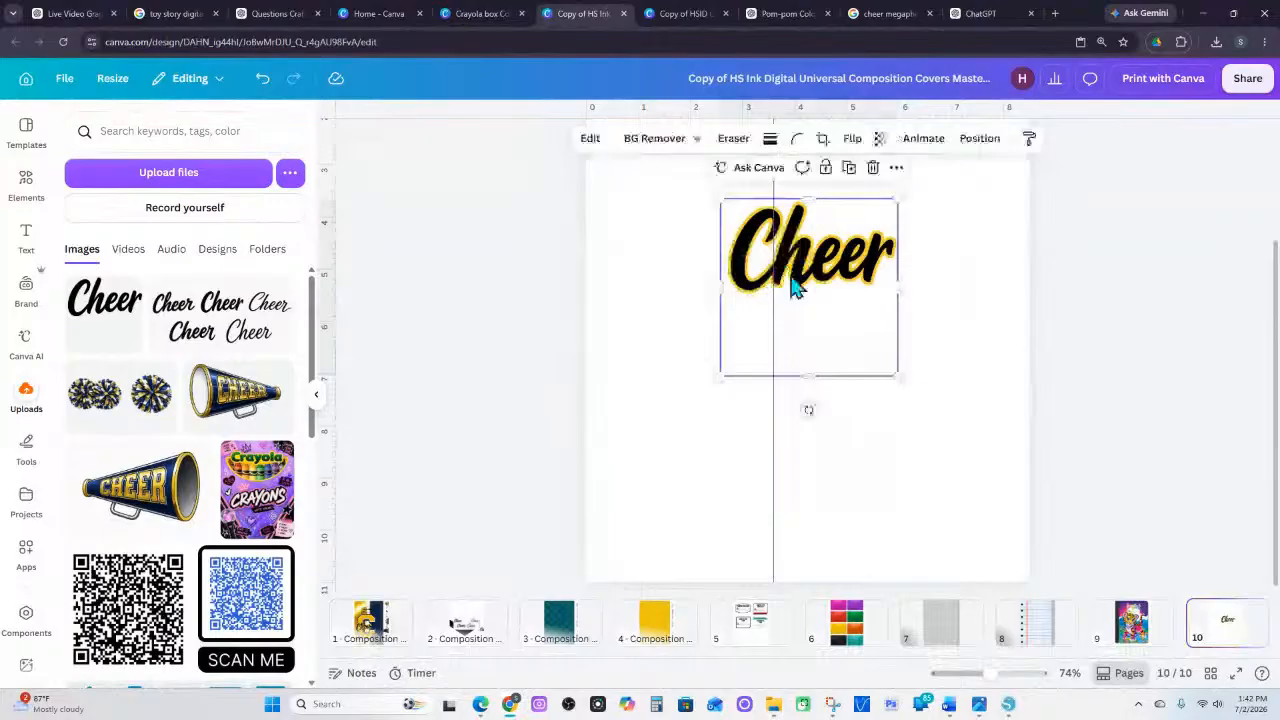
{"action": "right_click", "coordinate": [825, 265]}
{"action": "key", "text": "Escape"}
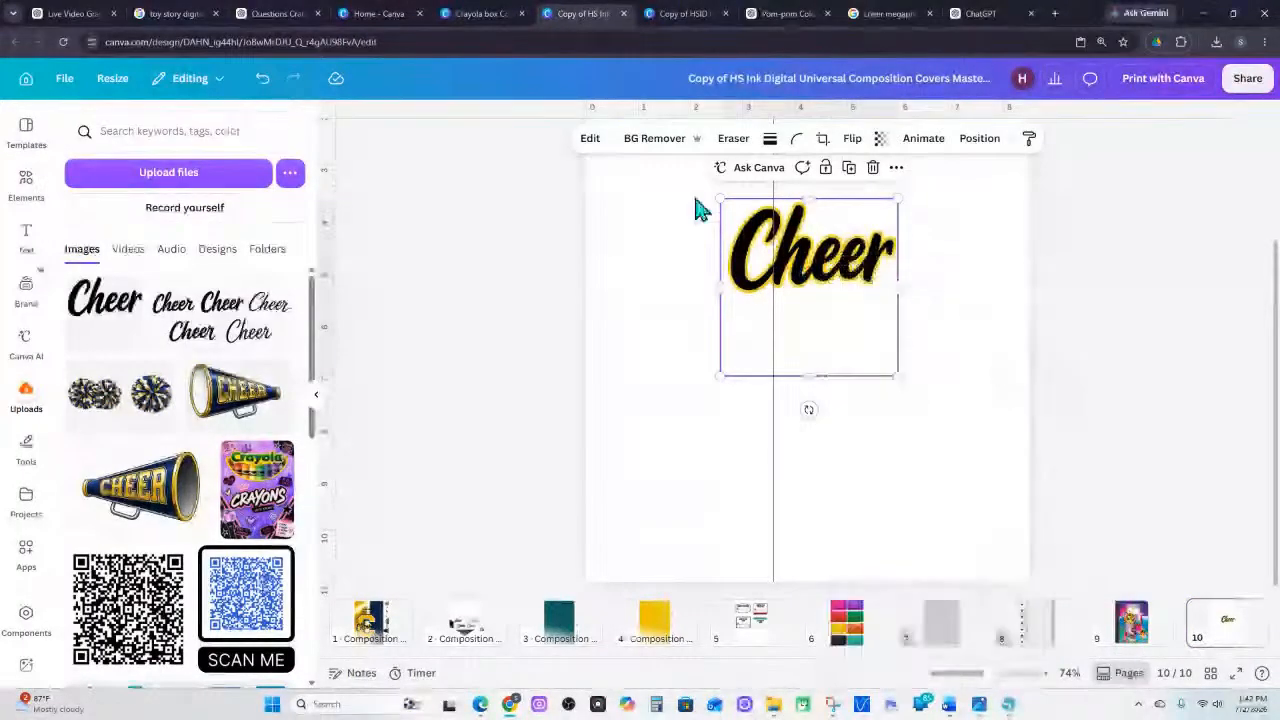
{"action": "left_click", "coordinate": [263, 80]}
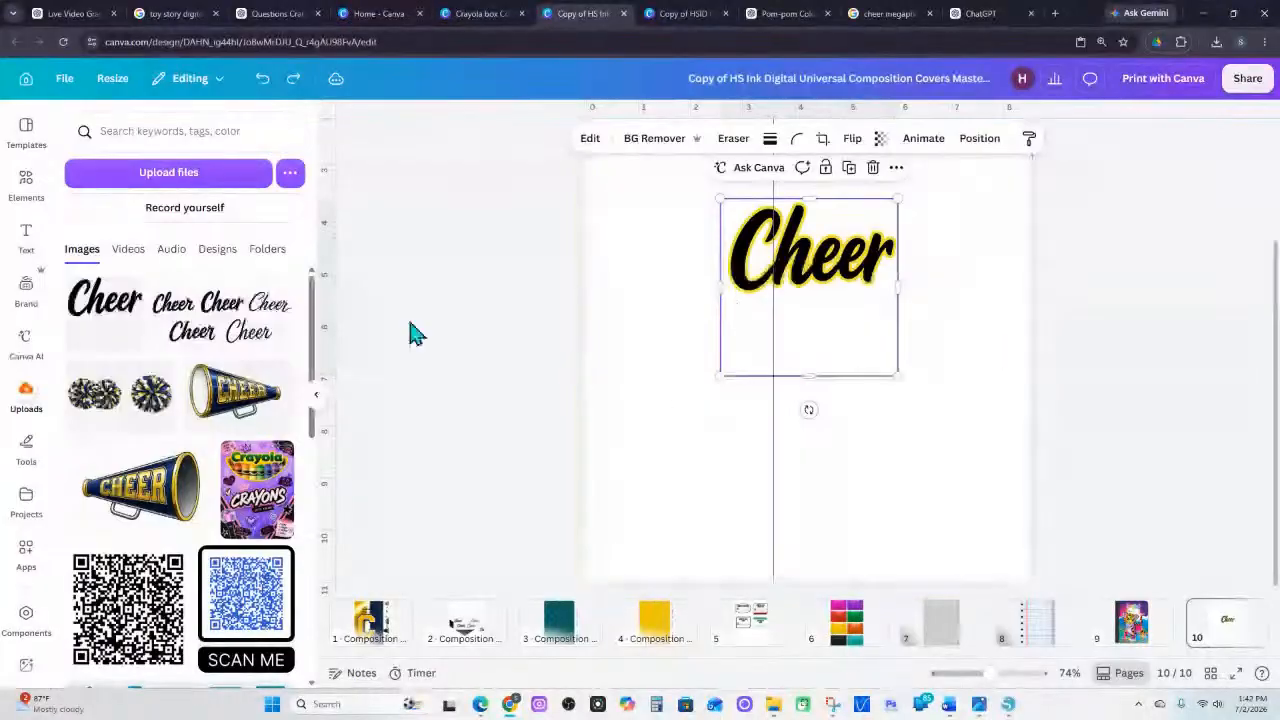
Add the plain black Cheer upload below the outlined one on page 10 and crop the outlined graphic's empty lower area
{"action": "left_click", "coordinate": [108, 294]}
{"action": "left_click_drag", "start_coordinate": [808, 341], "coordinate": [785, 485]}
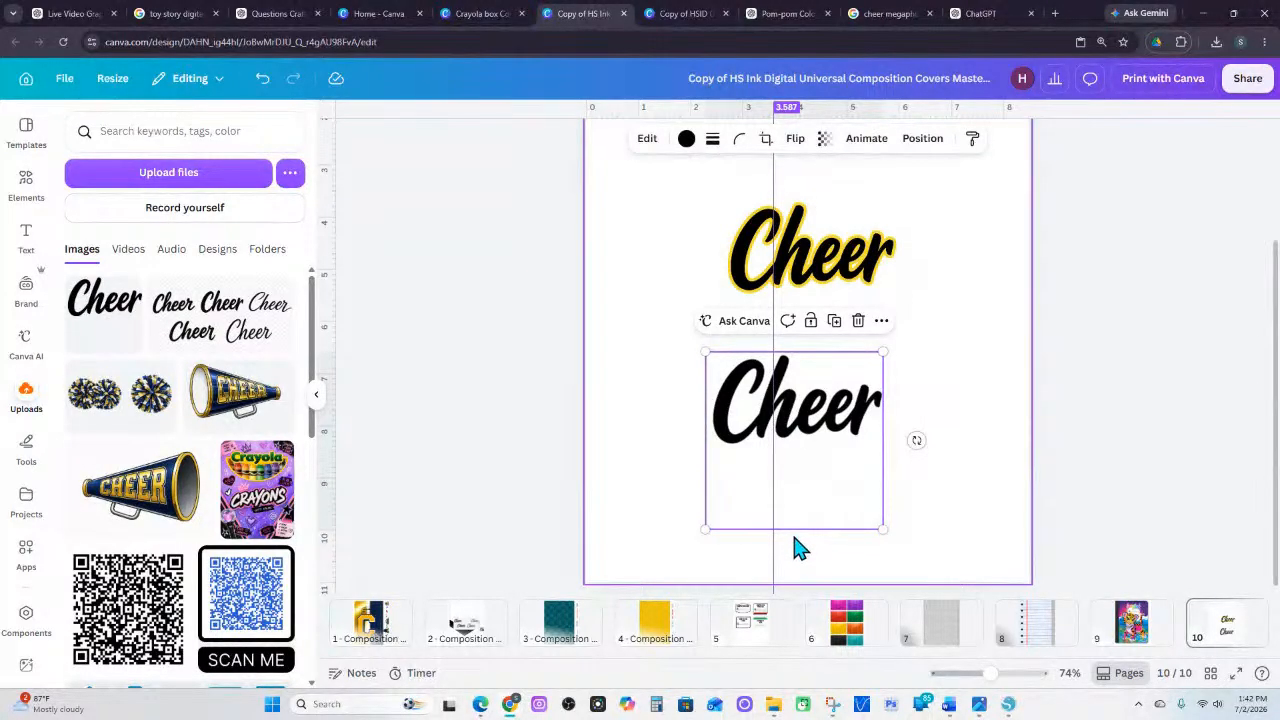
{"action": "left_click", "coordinate": [814, 300]}
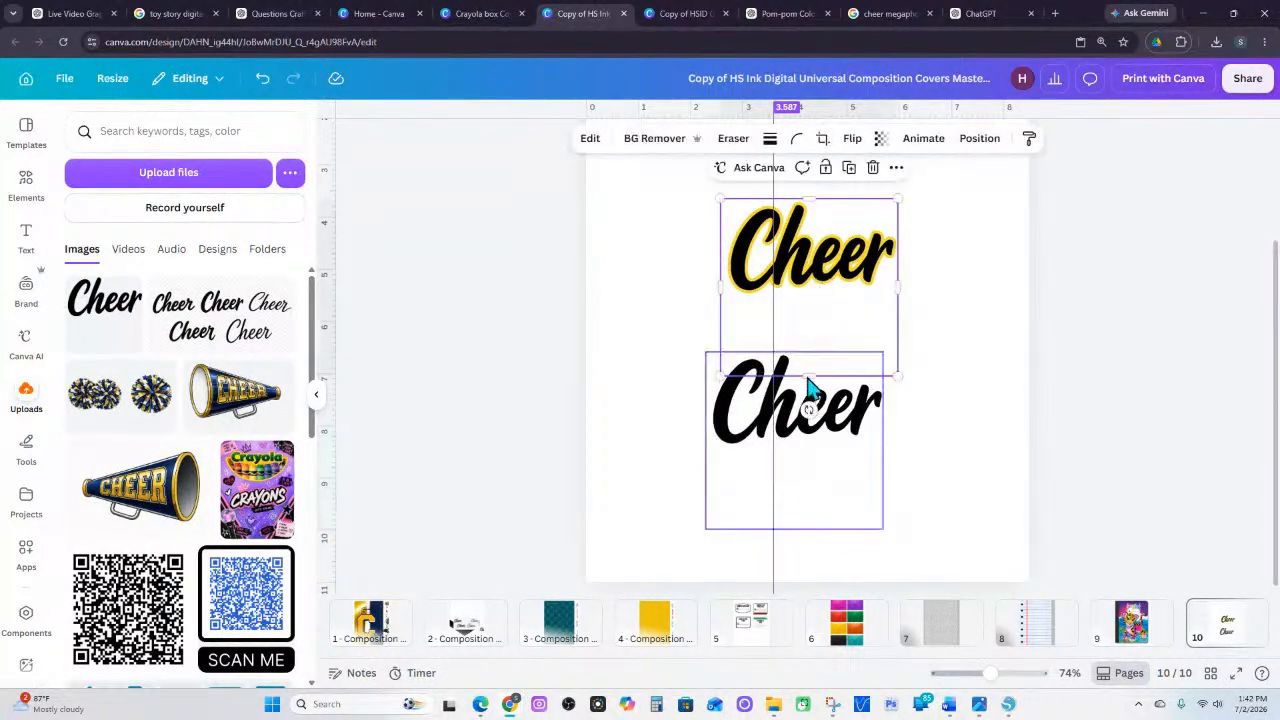
{"action": "left_click_drag", "start_coordinate": [808, 371], "coordinate": [793, 295]}
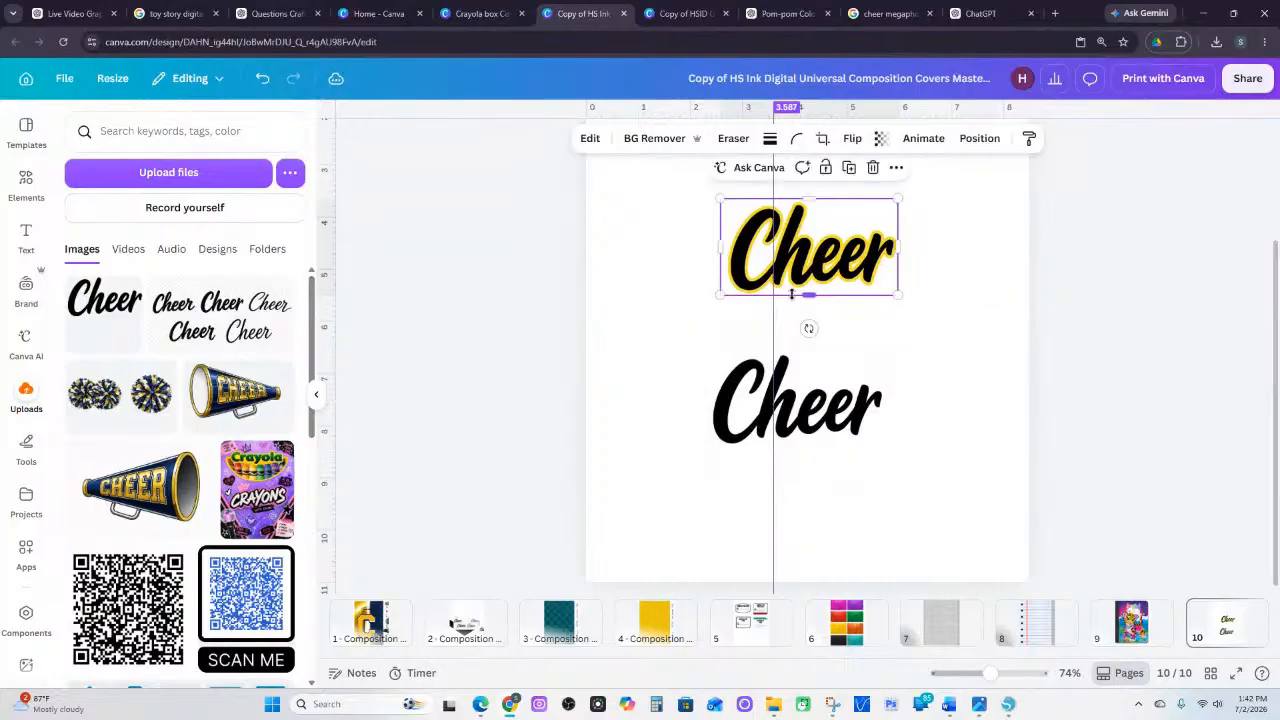
Change the plain Cheer graphic's color to the dark blue from the graphic colors
{"action": "left_click", "coordinate": [810, 424]}
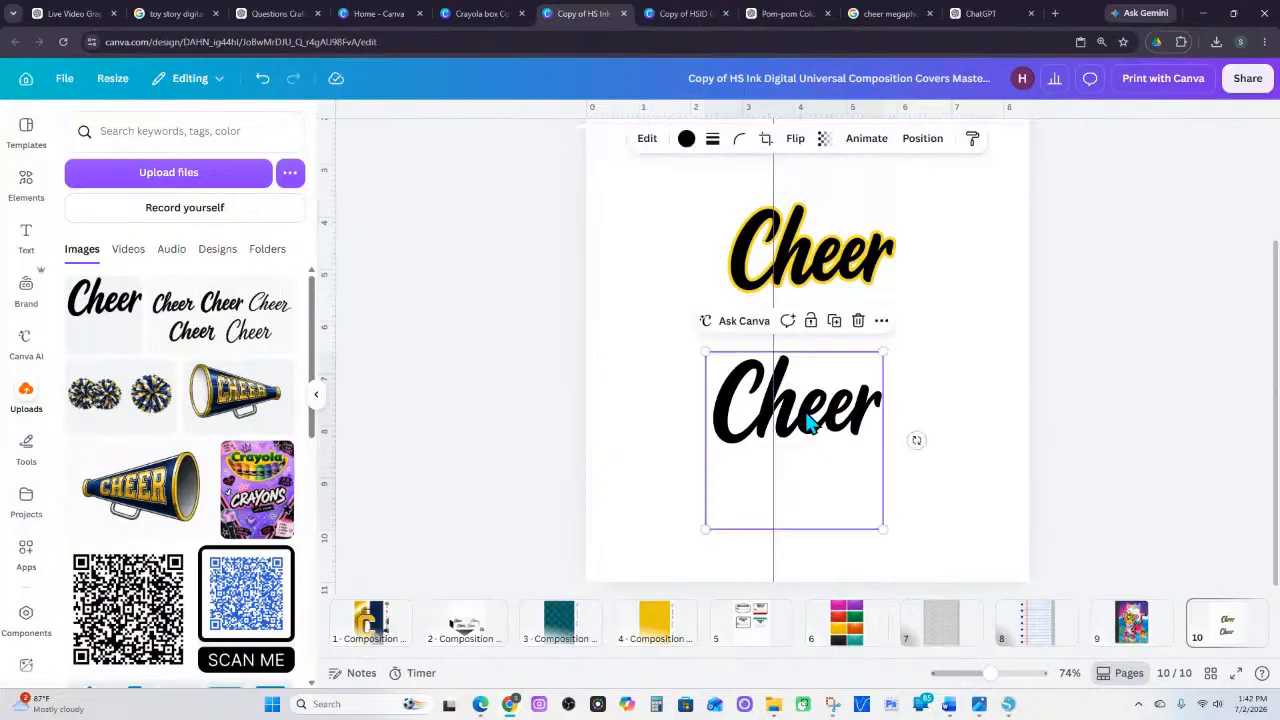
{"action": "left_click", "coordinate": [686, 139]}
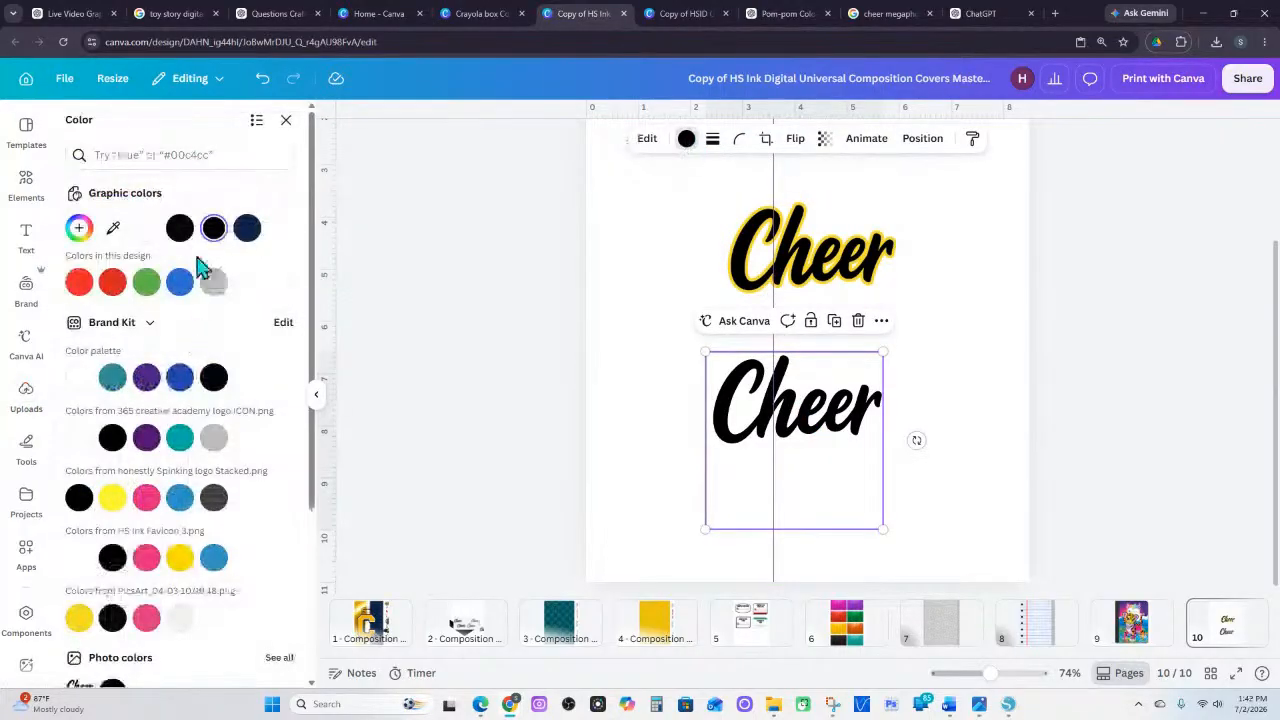
{"action": "left_click", "coordinate": [247, 229]}
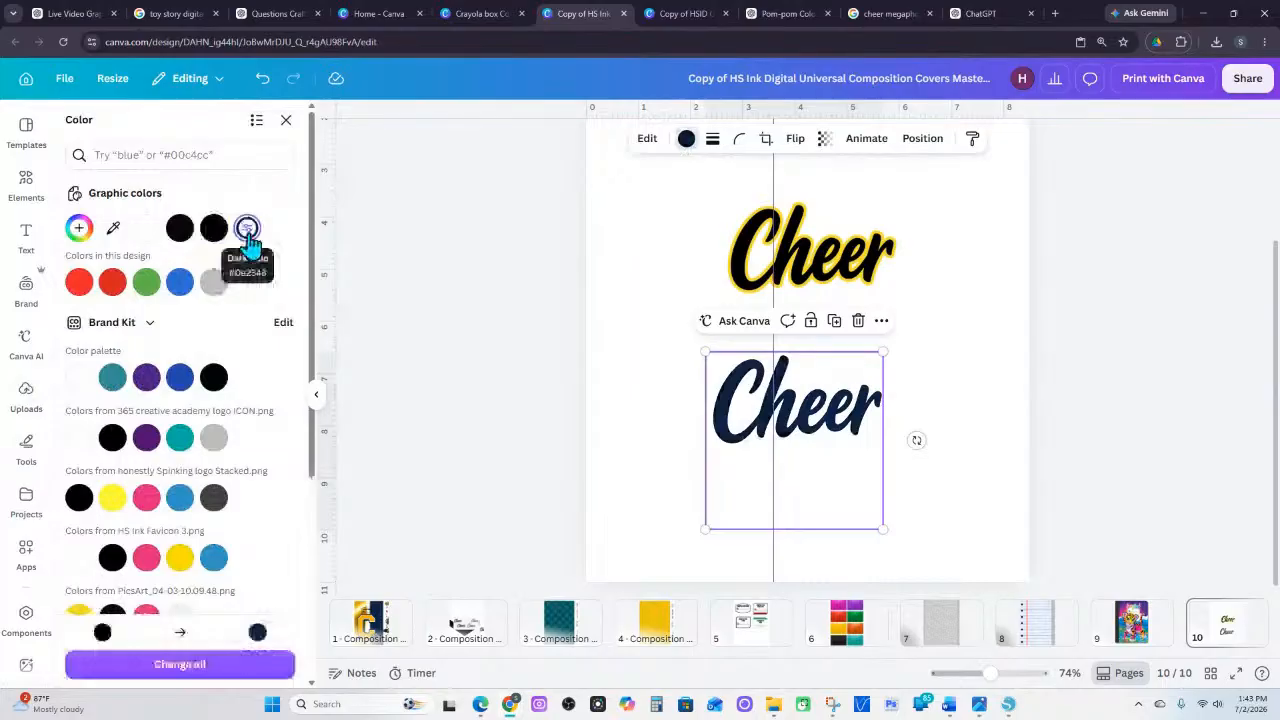
Add an Outline shadow to the dark blue Cheer graphic on page 10 and color it golden yellow
{"action": "left_click", "coordinate": [650, 140]}
{"action": "scroll", "coordinate": [209, 600], "scroll_direction": "down", "scroll_amount": 3}
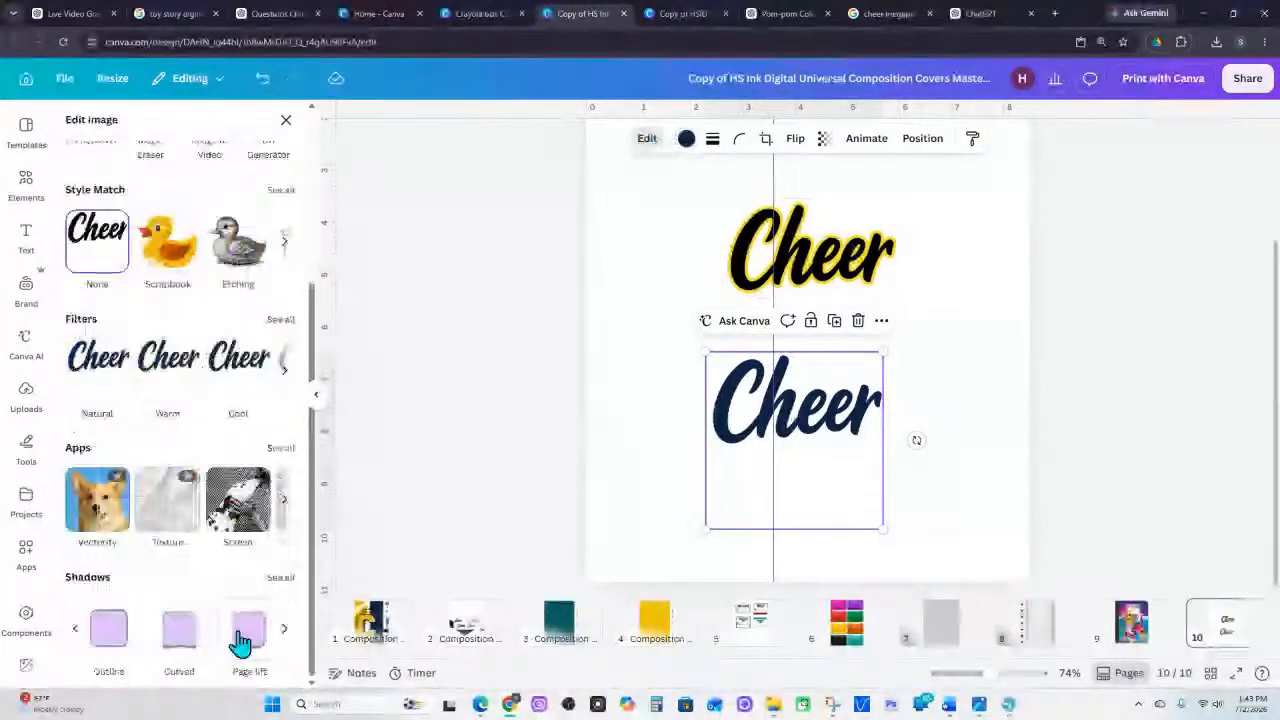
{"action": "left_click", "coordinate": [108, 628]}
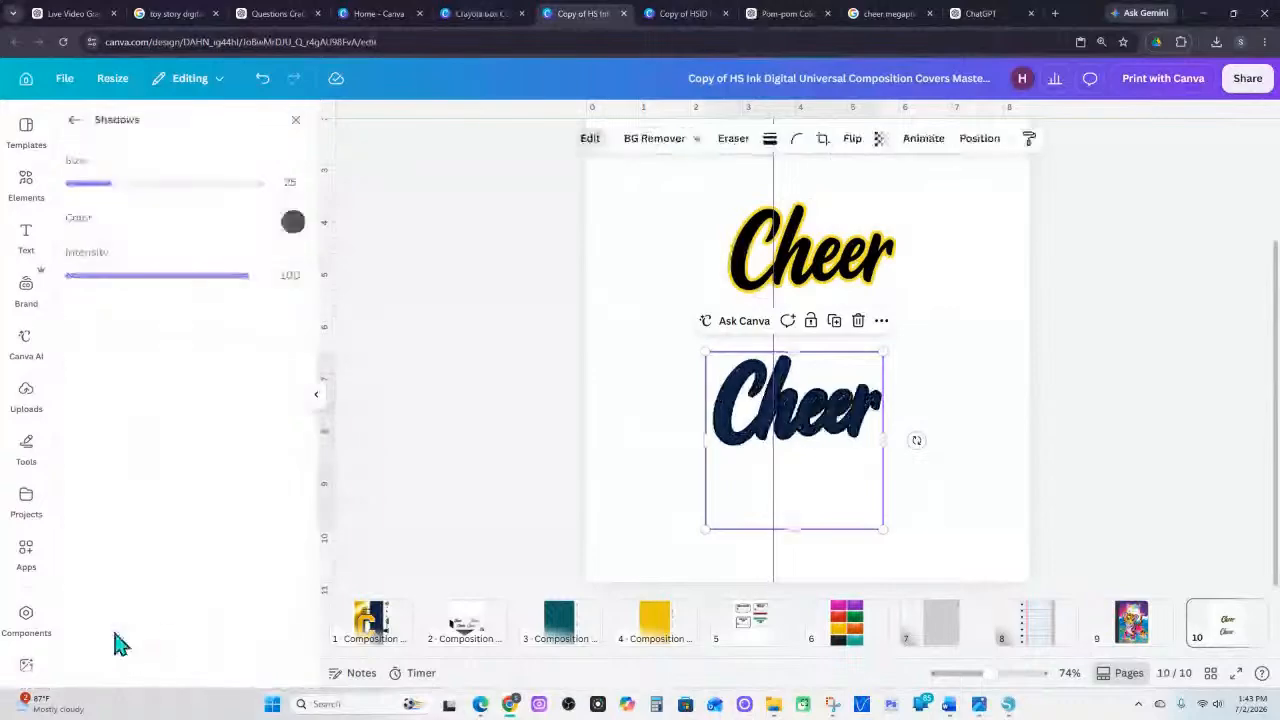
{"action": "left_click", "coordinate": [292, 221]}
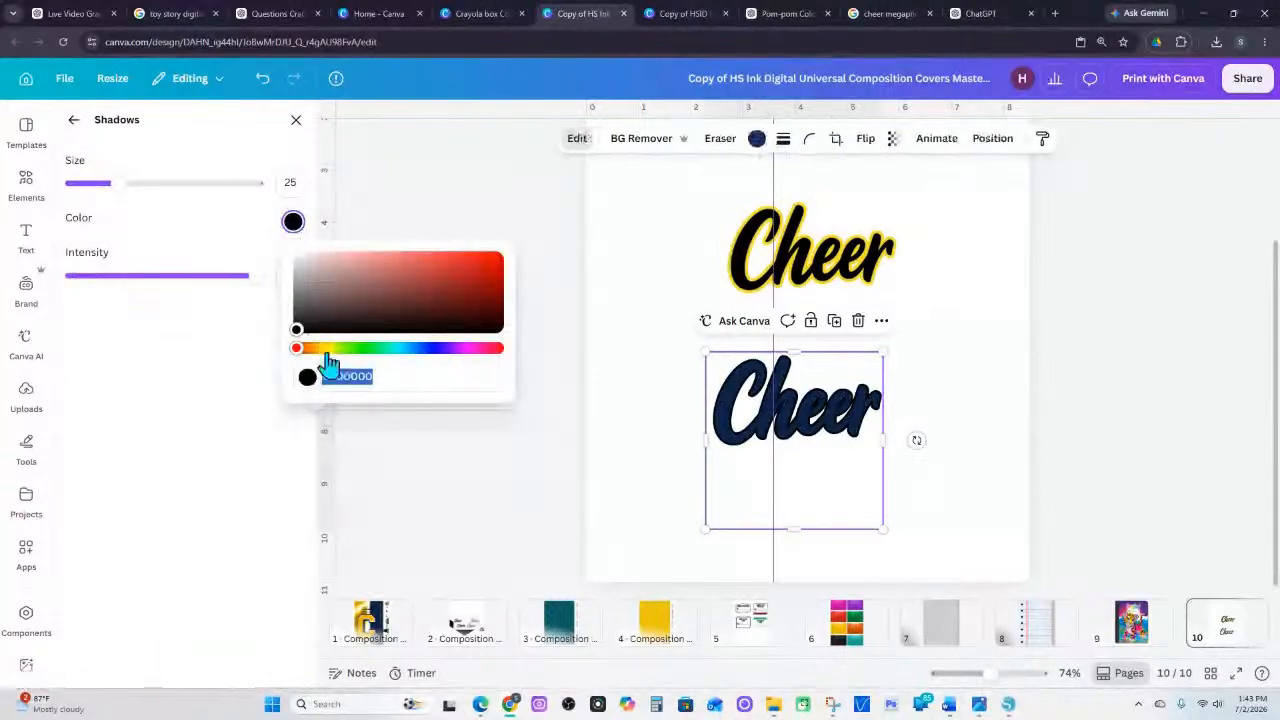
{"action": "left_click_drag", "start_coordinate": [299, 345], "coordinate": [327, 350]}
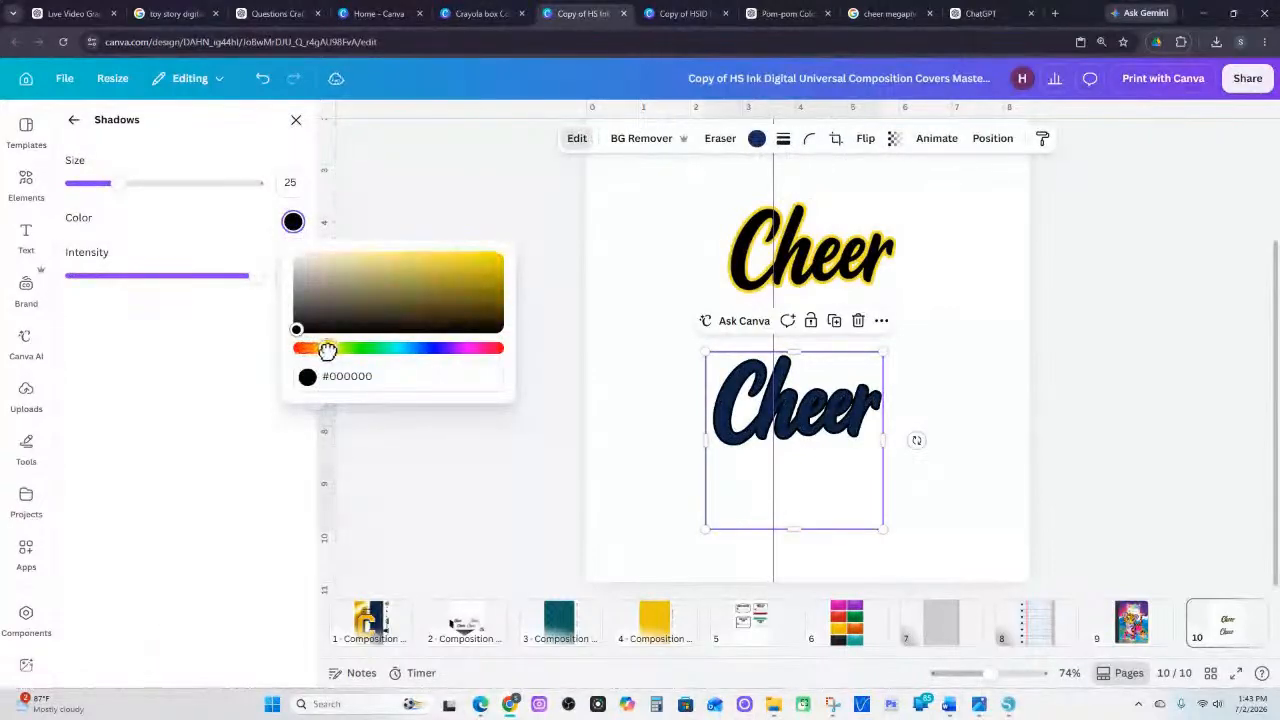
{"action": "left_click", "coordinate": [482, 257]}
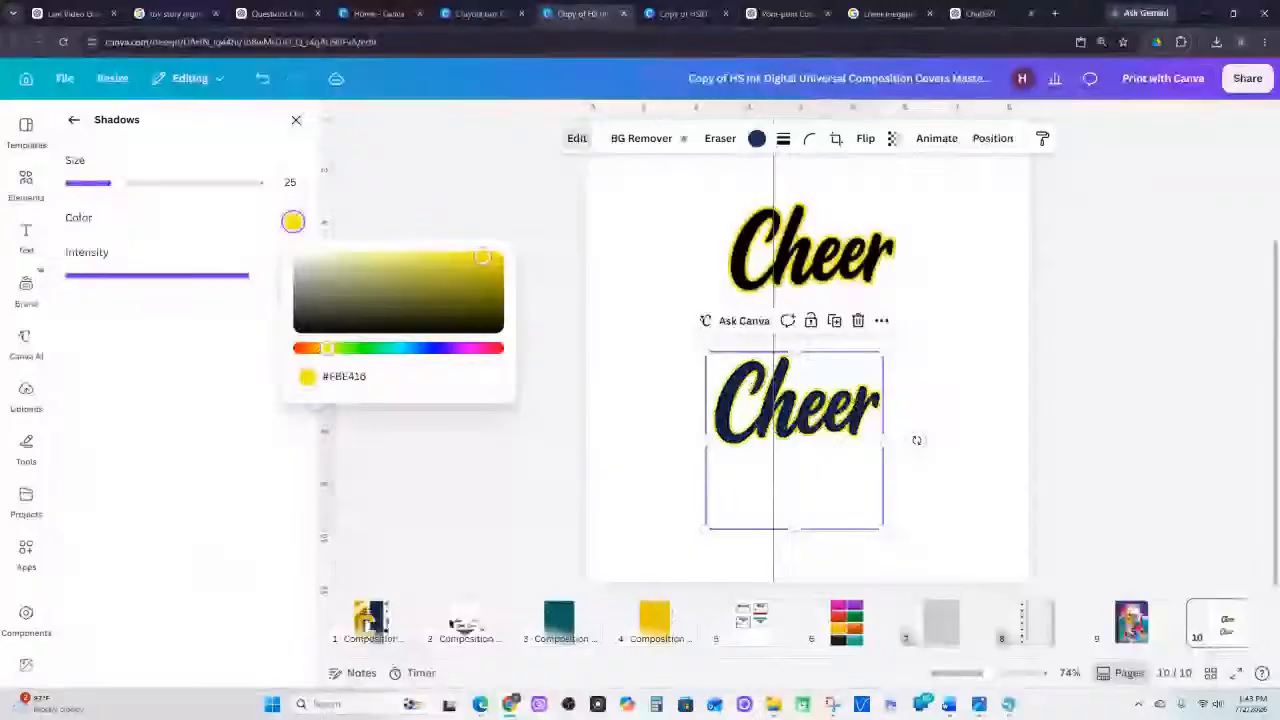
{"action": "left_click", "coordinate": [478, 259]}
{"action": "left_click", "coordinate": [470, 256]}
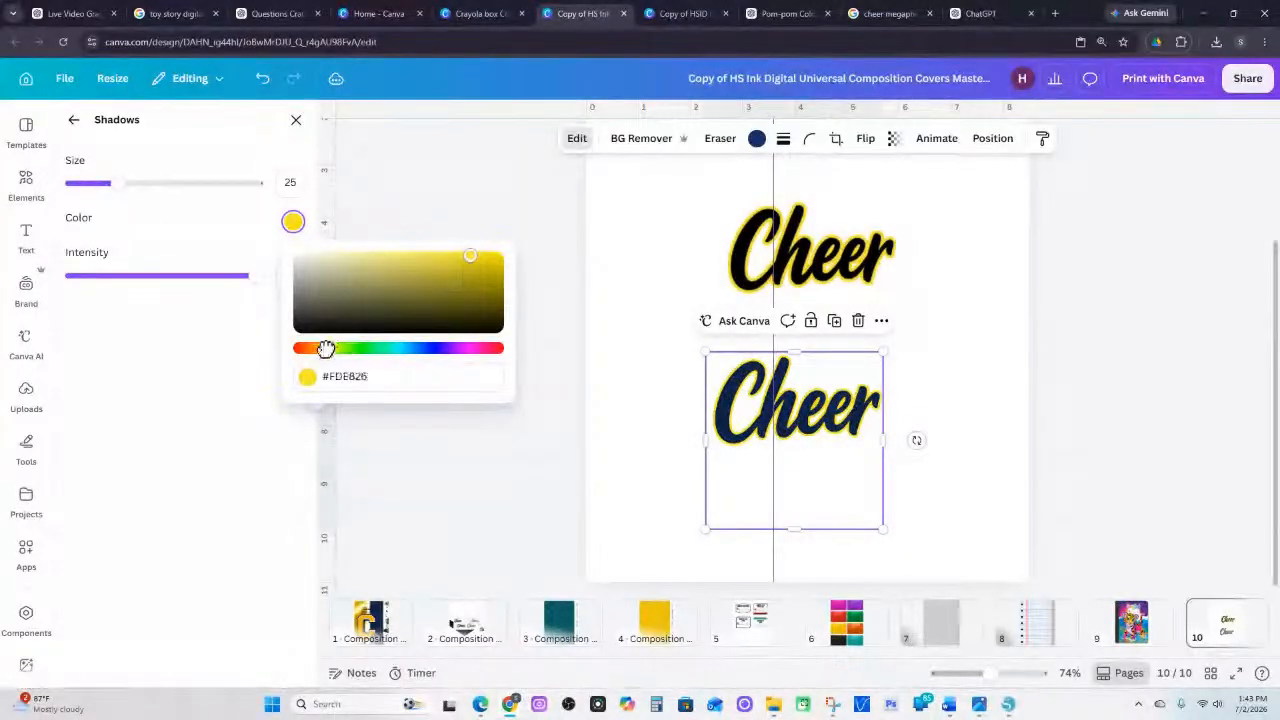
{"action": "left_click", "coordinate": [296, 127]}
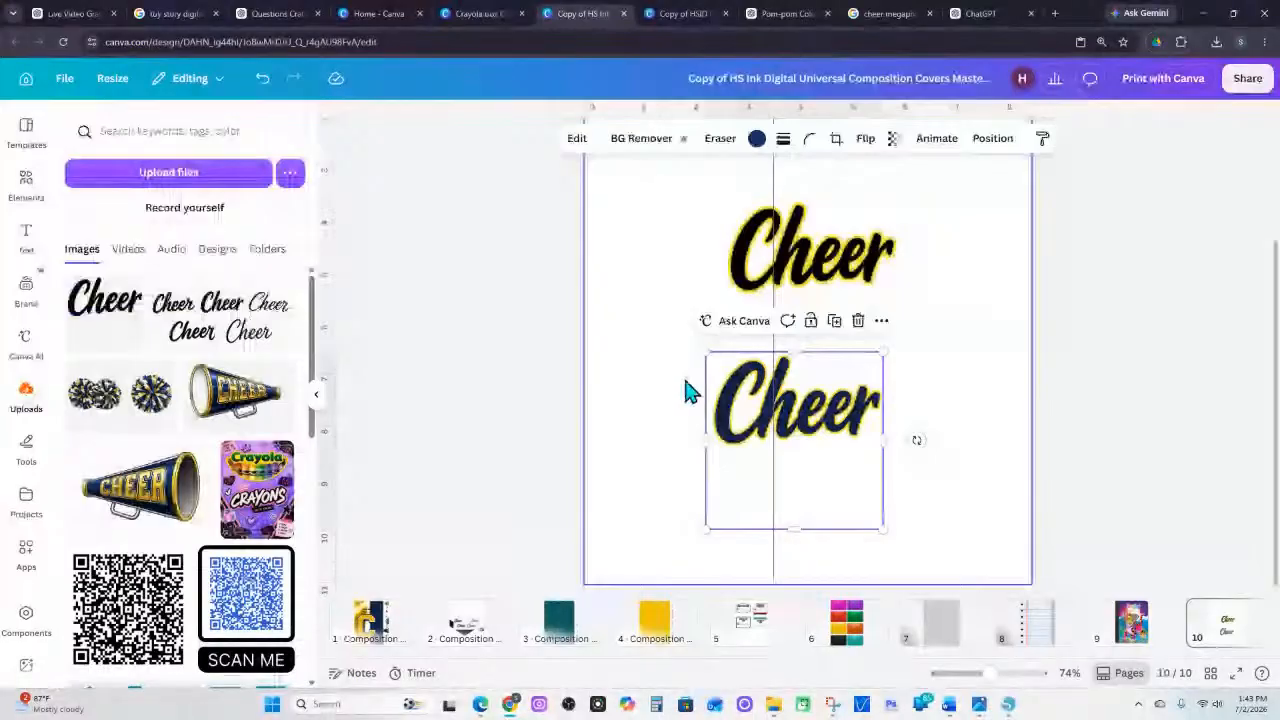
Reopen the dark blue Cheer's outline settings and set the shadow intensity to 100
{"action": "left_click", "coordinate": [577, 140]}
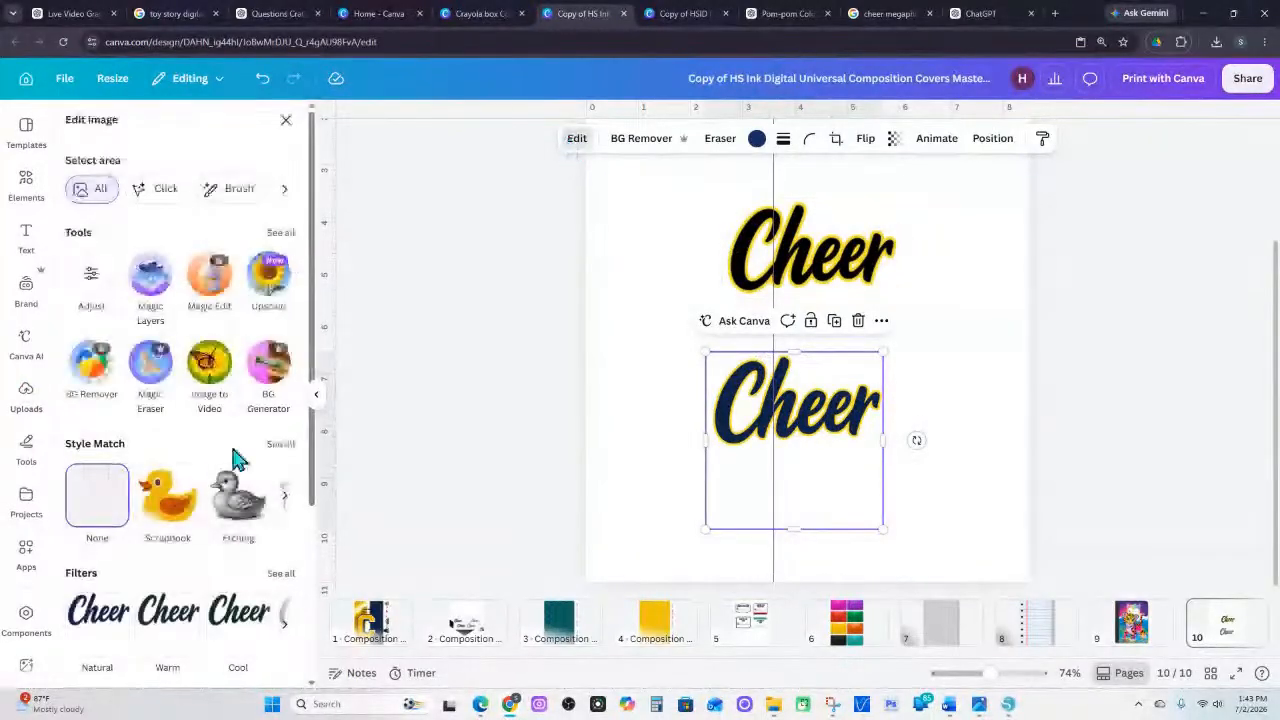
{"action": "scroll", "coordinate": [160, 520], "scroll_direction": "down", "scroll_amount": 3}
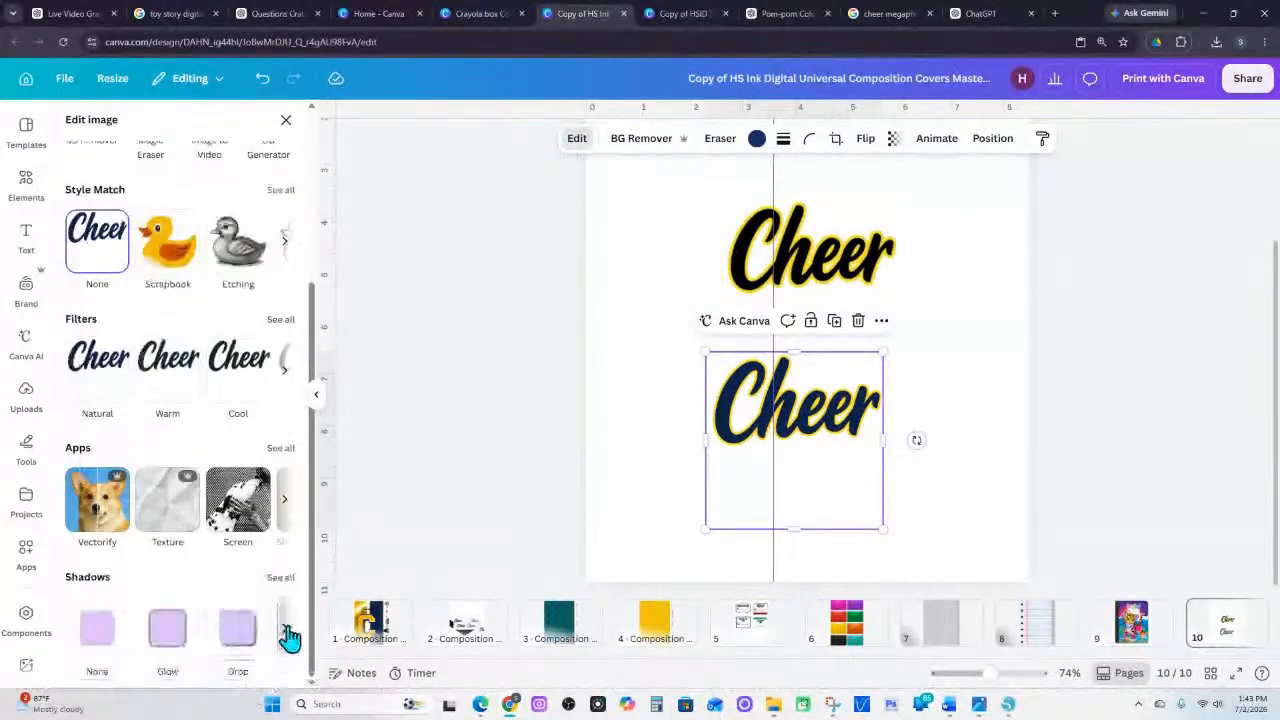
{"action": "left_click", "coordinate": [284, 633]}
{"action": "left_click", "coordinate": [285, 635]}
{"action": "left_click", "coordinate": [112, 630]}
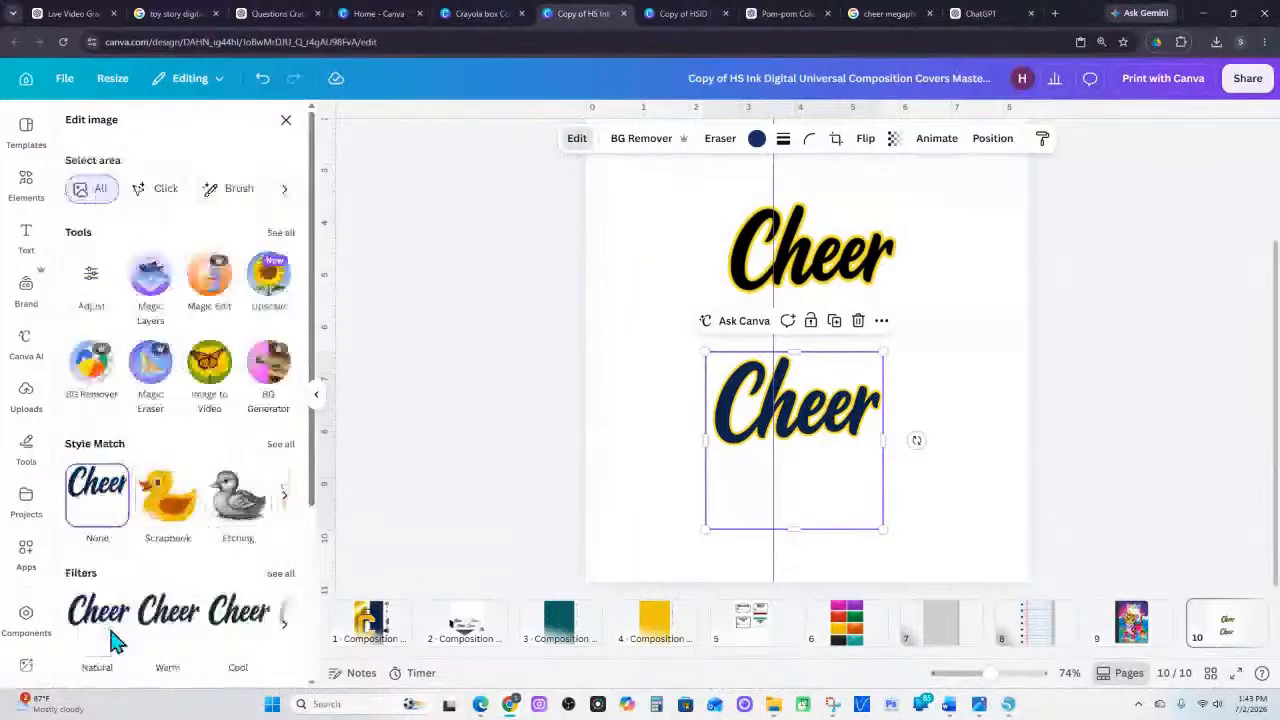
{"action": "left_click_drag", "start_coordinate": [246, 274], "coordinate": [286, 272]}
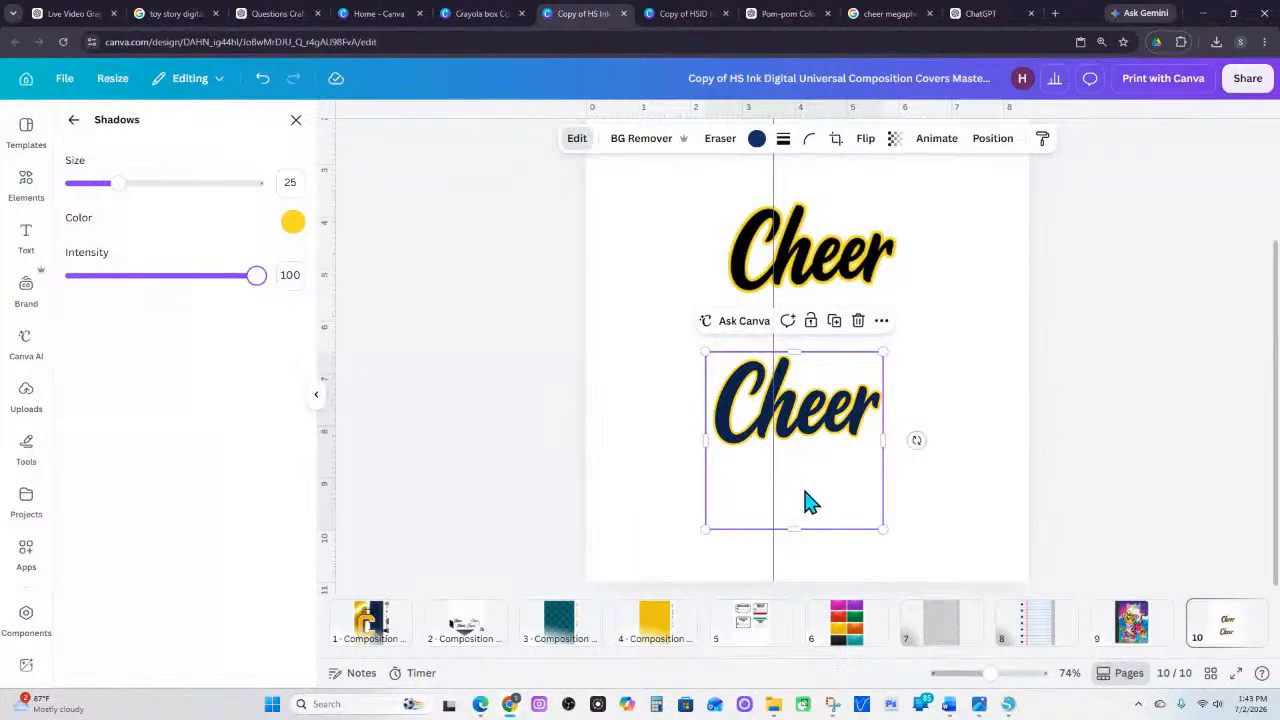
{"action": "left_click", "coordinate": [960, 449]}
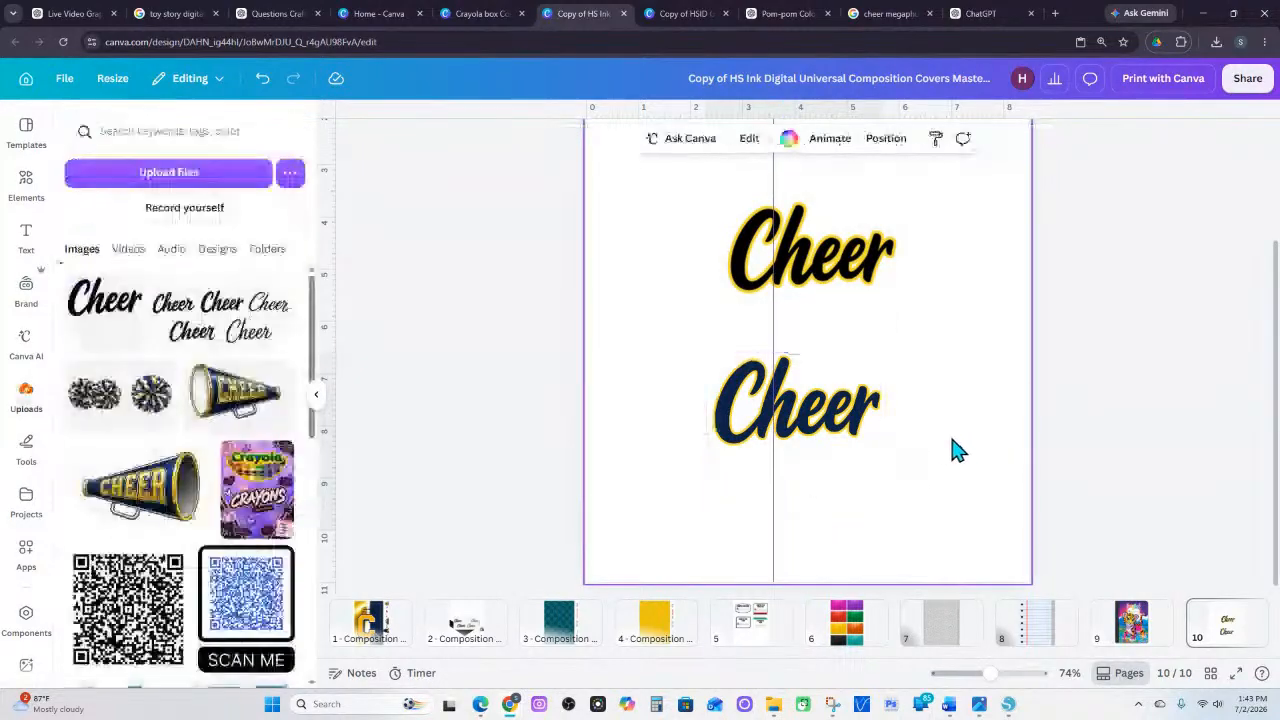
Shift the outlined dark blue Cheer slightly up and left, and add another plain black Cheer upload beside it
{"action": "left_click", "coordinate": [860, 437]}
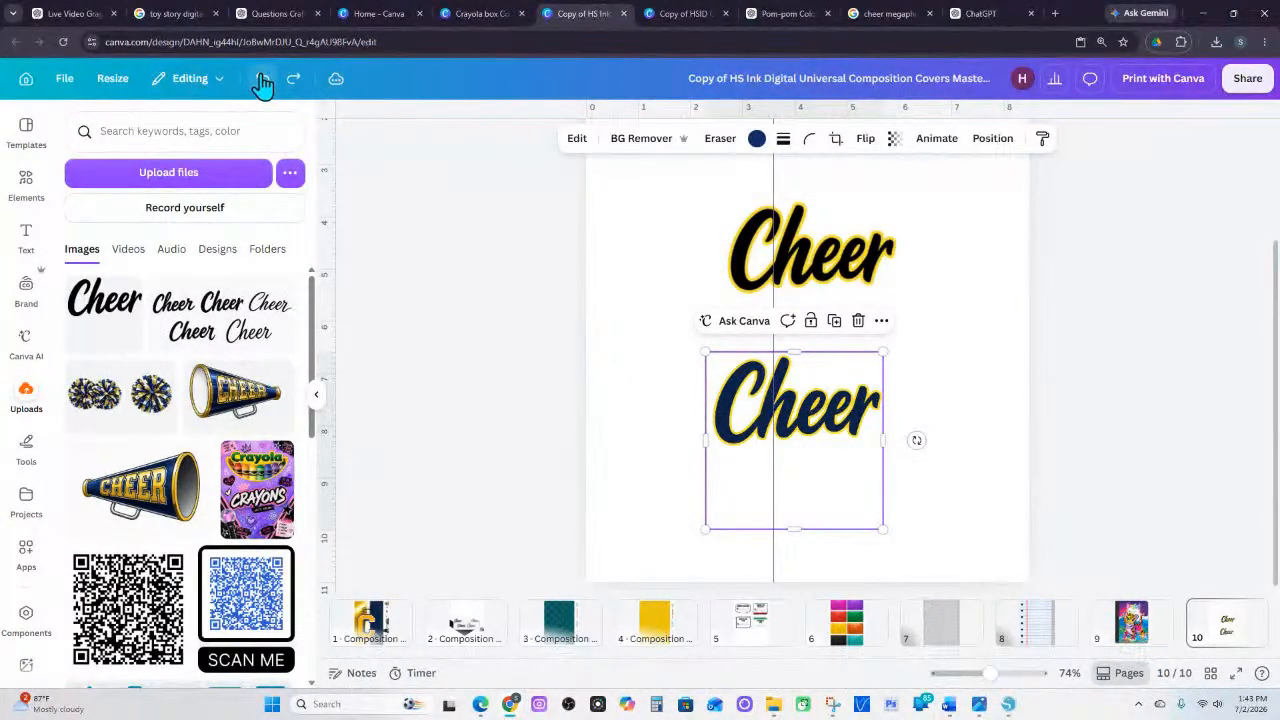
{"action": "left_click_drag", "start_coordinate": [846, 471], "coordinate": [834, 423]}
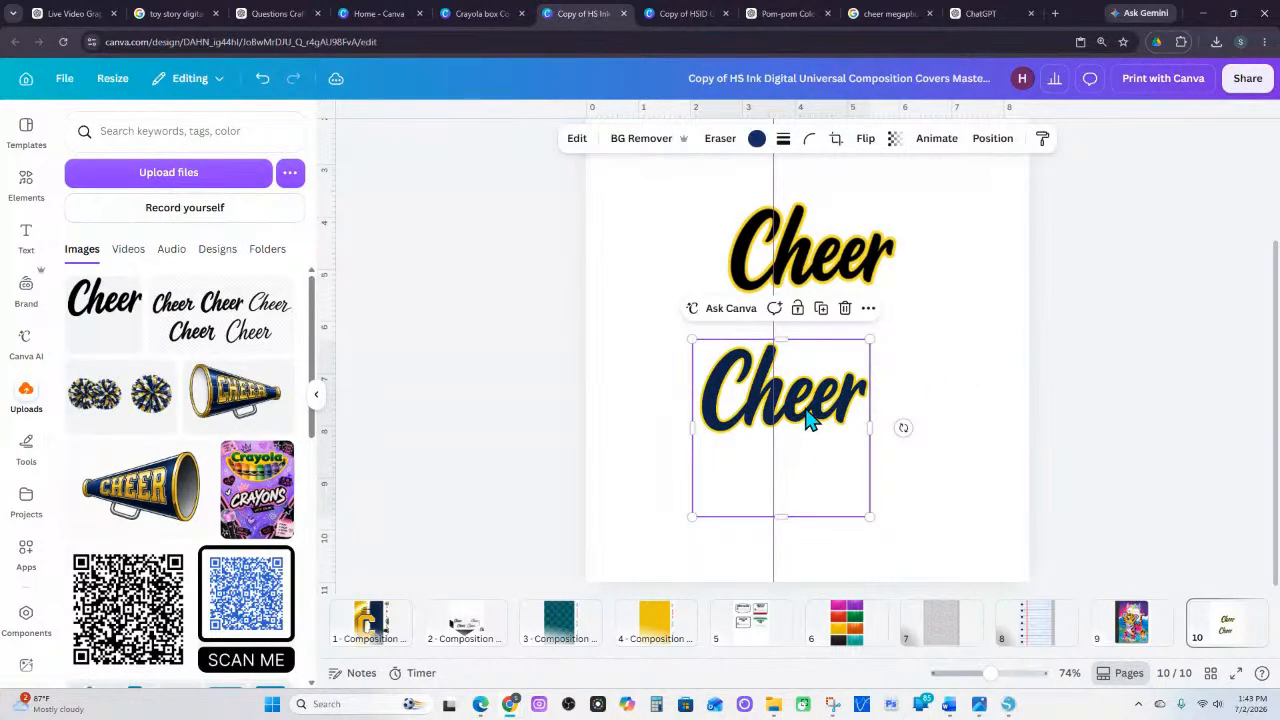
{"action": "left_click", "coordinate": [100, 315]}
{"action": "left_click_drag", "start_coordinate": [803, 289], "coordinate": [893, 351]}
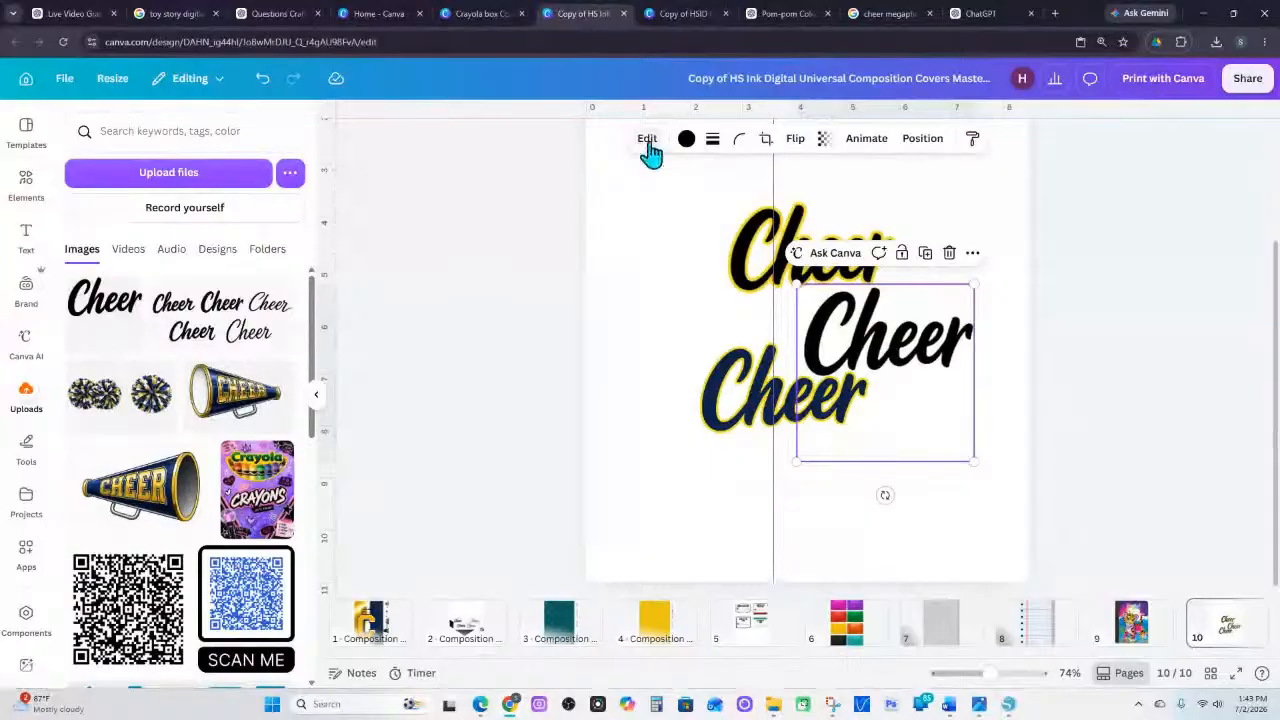
Apply an Outline shadow to the newly added black Cheer graphic
{"action": "left_click", "coordinate": [648, 140]}
{"action": "scroll", "coordinate": [143, 609], "scroll_direction": "down", "scroll_amount": 3}
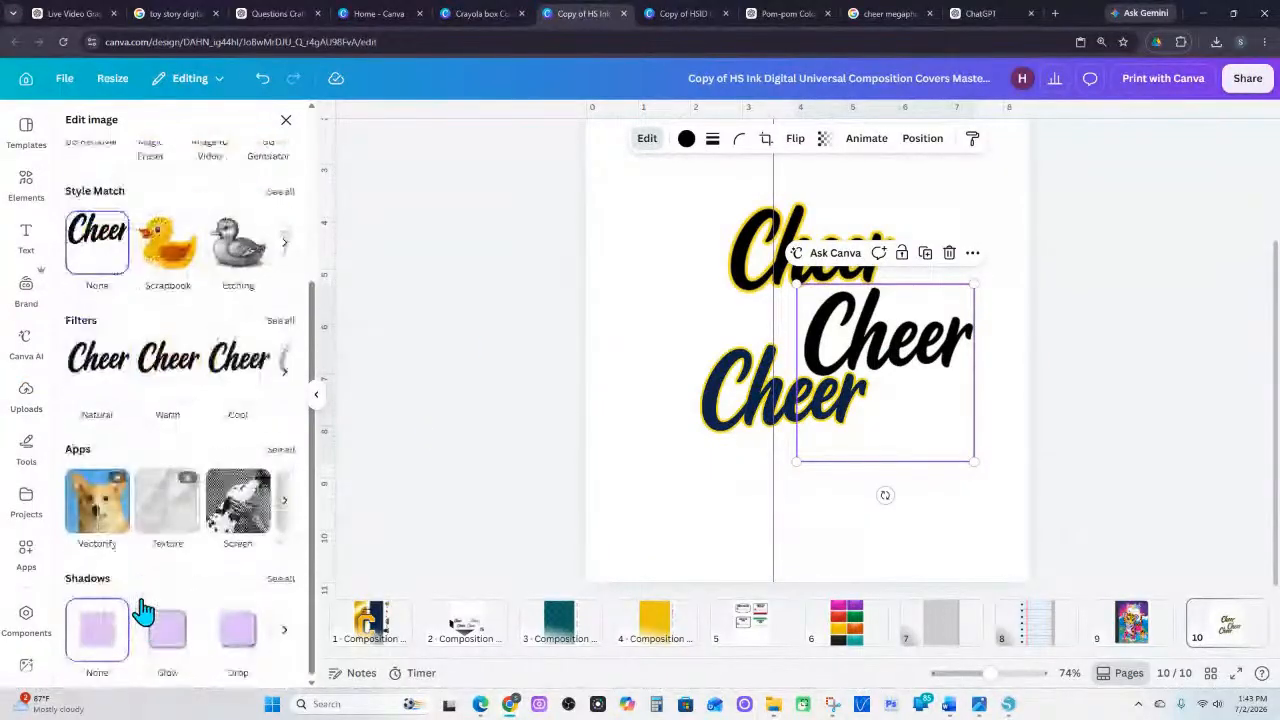
{"action": "left_click", "coordinate": [279, 579]}
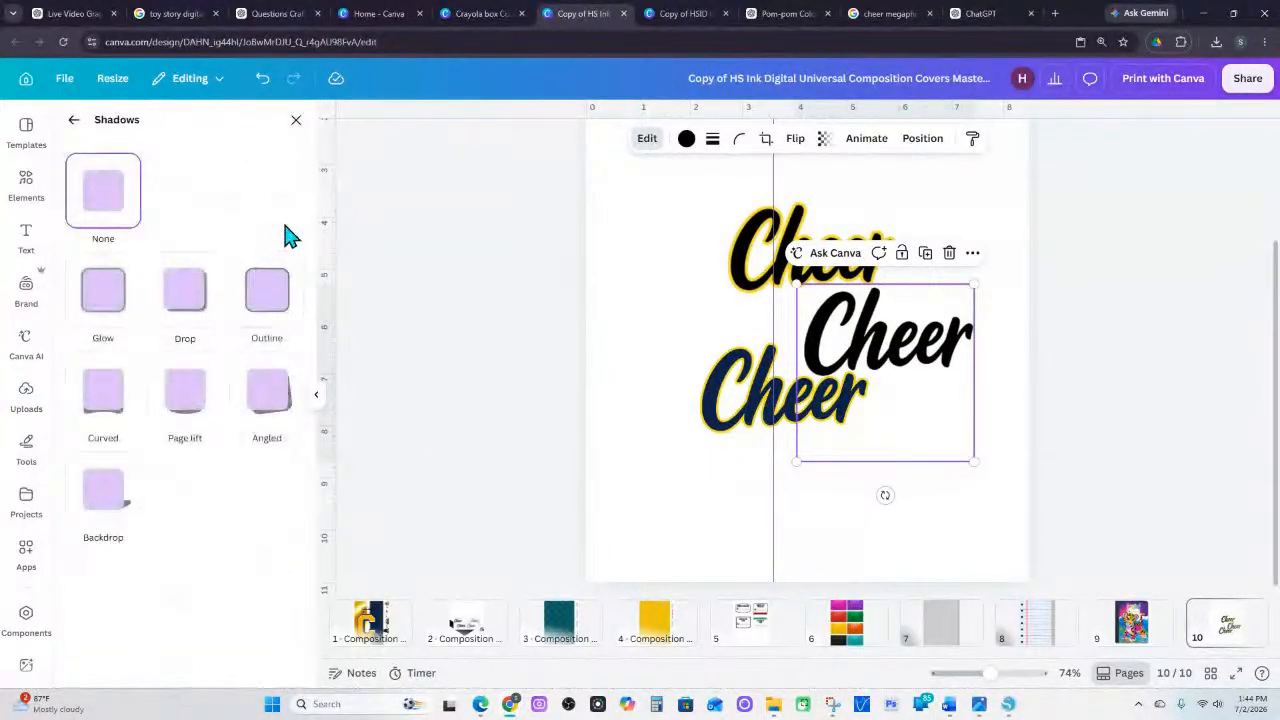
{"action": "left_click", "coordinate": [262, 292]}
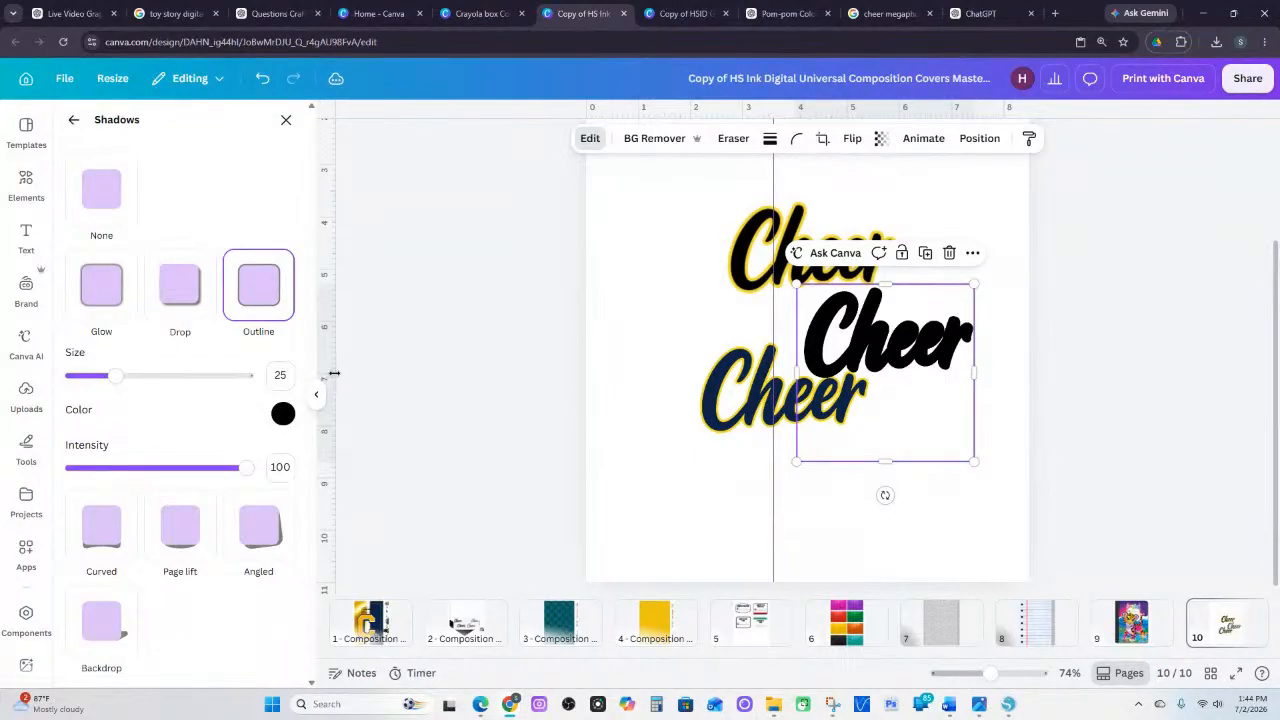
Set the dark blue Cheer's outline size to 67 and move the graphic lower on the page
{"action": "left_click", "coordinate": [846, 424]}
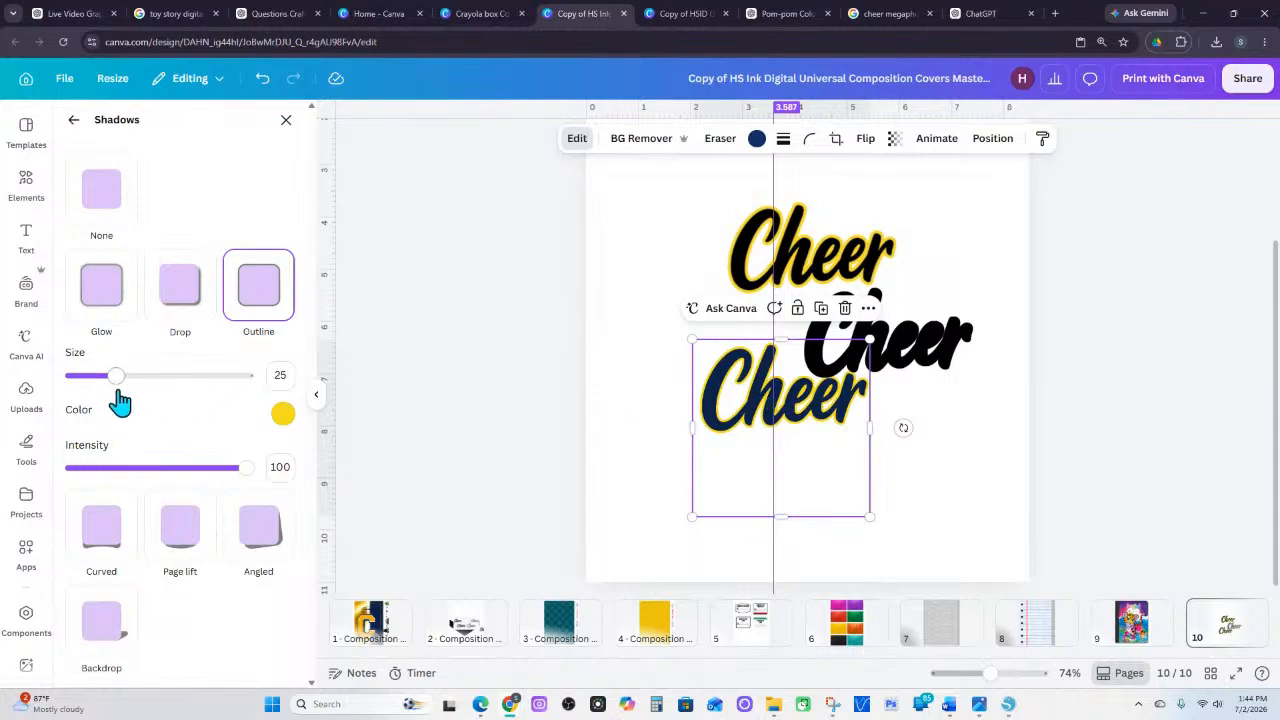
{"action": "left_click_drag", "start_coordinate": [113, 375], "coordinate": [189, 376]}
{"action": "mouse_move", "coordinate": [748, 405]}
{"action": "left_mouse_down"}
{"action": "mouse_move", "coordinate": [758, 428]}
{"action": "mouse_move", "coordinate": [763, 418]}
{"action": "left_mouse_up"}
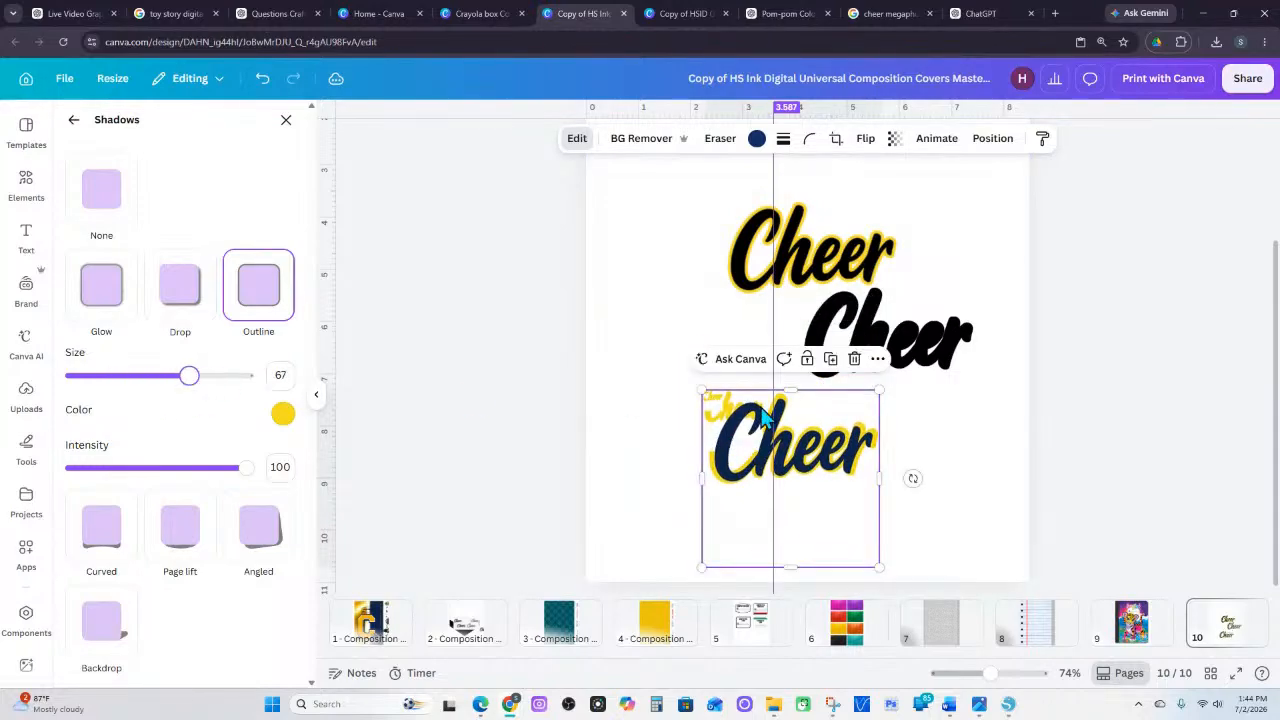
{"action": "mouse_move", "coordinate": [990, 672]}
{"action": "left_mouse_down"}
{"action": "mouse_move", "coordinate": [1034, 672]}
{"action": "mouse_move", "coordinate": [970, 672]}
{"action": "mouse_move", "coordinate": [995, 672]}
{"action": "left_mouse_up"}
{"action": "scroll", "coordinate": [703, 509], "scroll_direction": "down", "scroll_amount": 2}
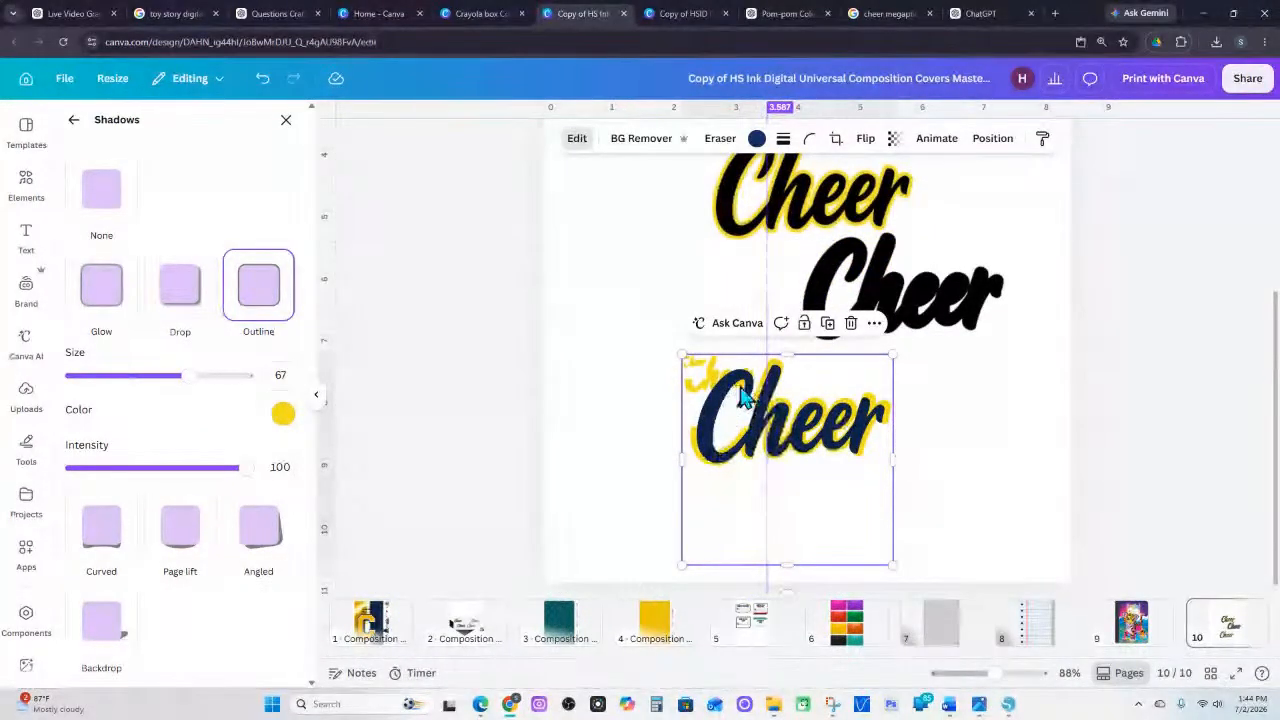
{"action": "left_click", "coordinate": [835, 315]}
{"action": "left_click", "coordinate": [728, 449]}
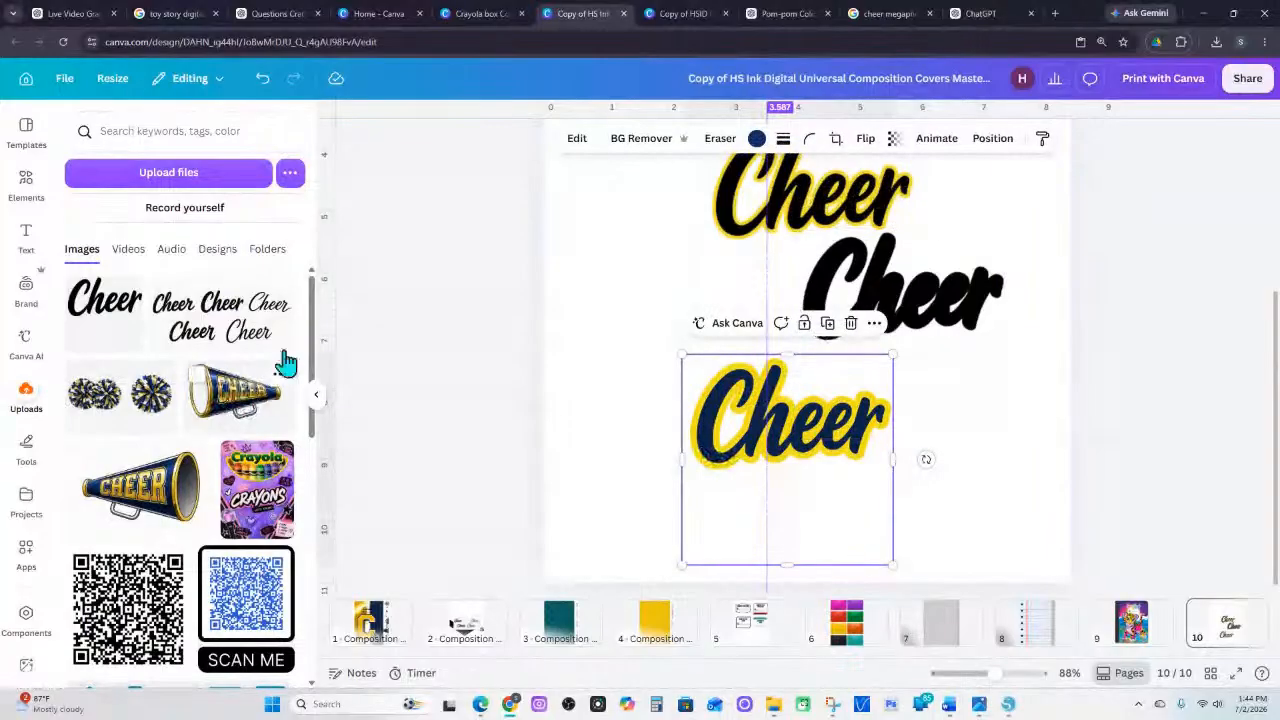
Reduce the dark blue Cheer's outline size to 38 and crop the graphic's empty lower area
{"action": "left_click", "coordinate": [577, 140]}
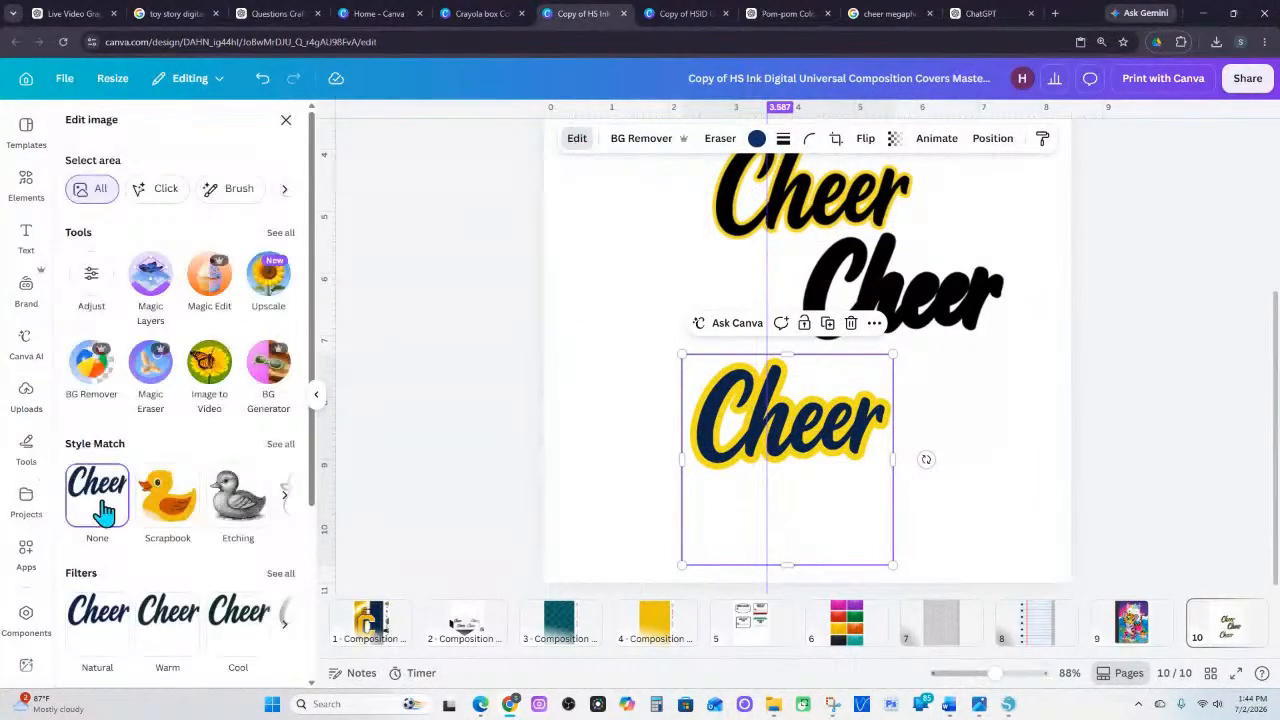
{"action": "scroll", "coordinate": [175, 503], "scroll_direction": "down", "scroll_amount": 1}
{"action": "scroll", "coordinate": [175, 503], "scroll_direction": "down", "scroll_amount": 2}
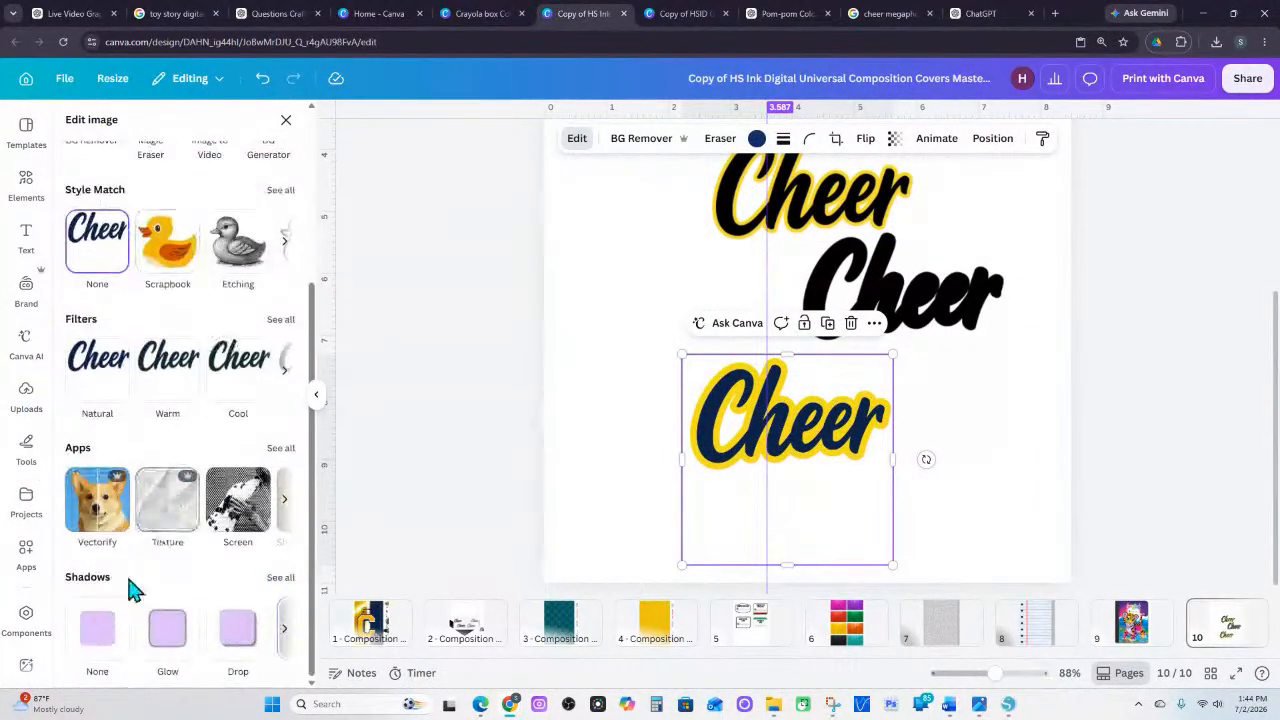
{"action": "left_click", "coordinate": [286, 630]}
{"action": "left_click", "coordinate": [109, 628]}
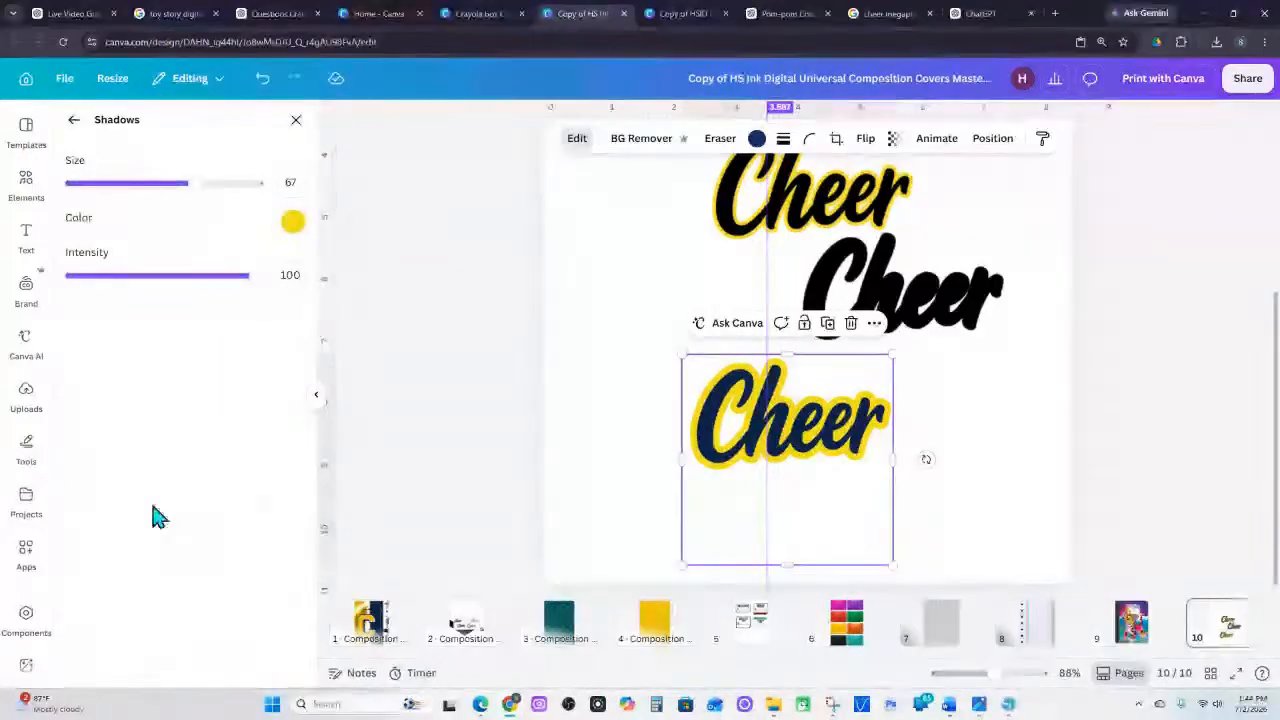
{"action": "left_click_drag", "start_coordinate": [191, 183], "coordinate": [142, 179]}
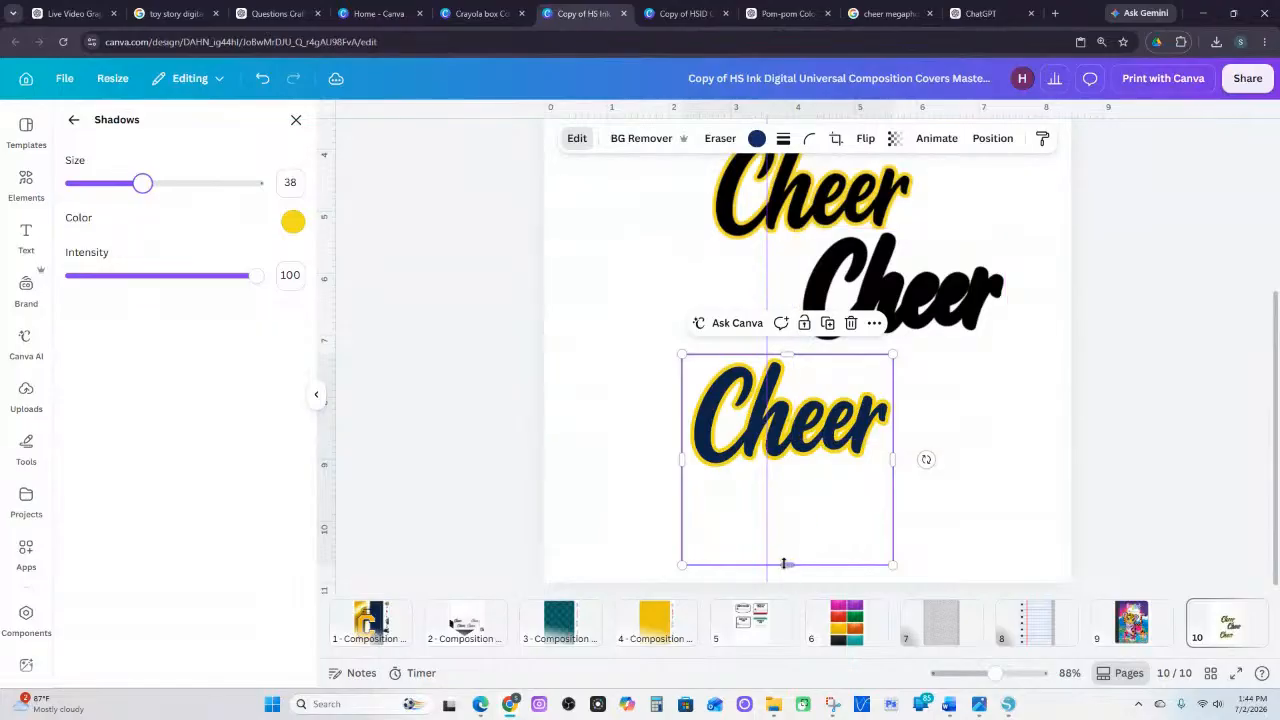
{"action": "left_click_drag", "start_coordinate": [786, 557], "coordinate": [786, 470]}
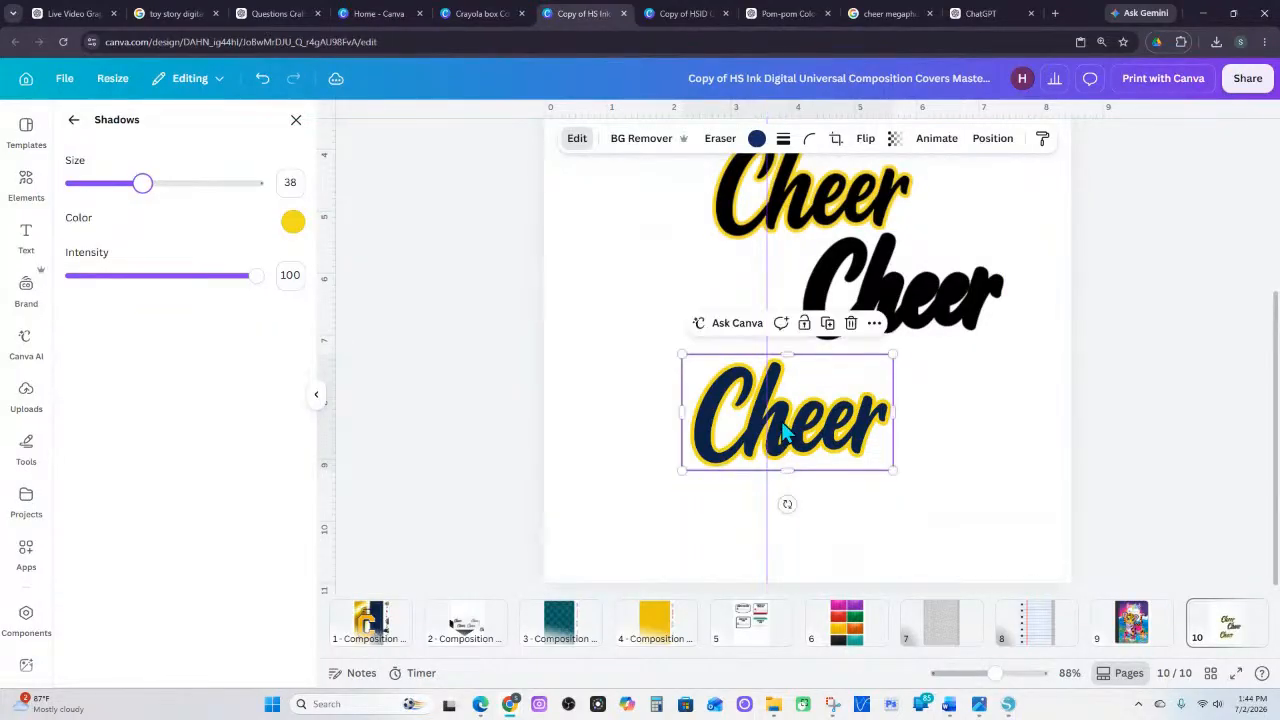
Copy the outlined dark blue Cheer to page 1 and place it over the lower part of the letter C
{"action": "right_click", "coordinate": [788, 290]}
{"action": "left_click", "coordinate": [583, 397]}
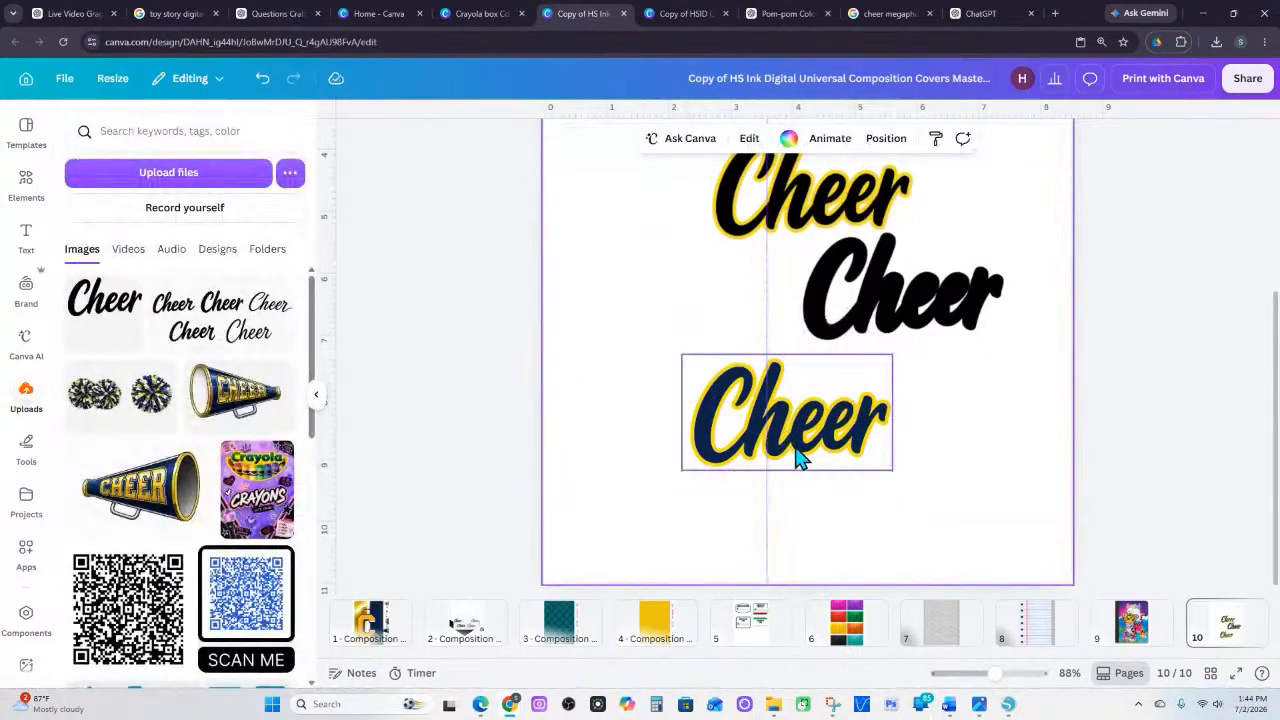
{"action": "right_click", "coordinate": [800, 457]}
{"action": "left_click", "coordinate": [843, 261]}
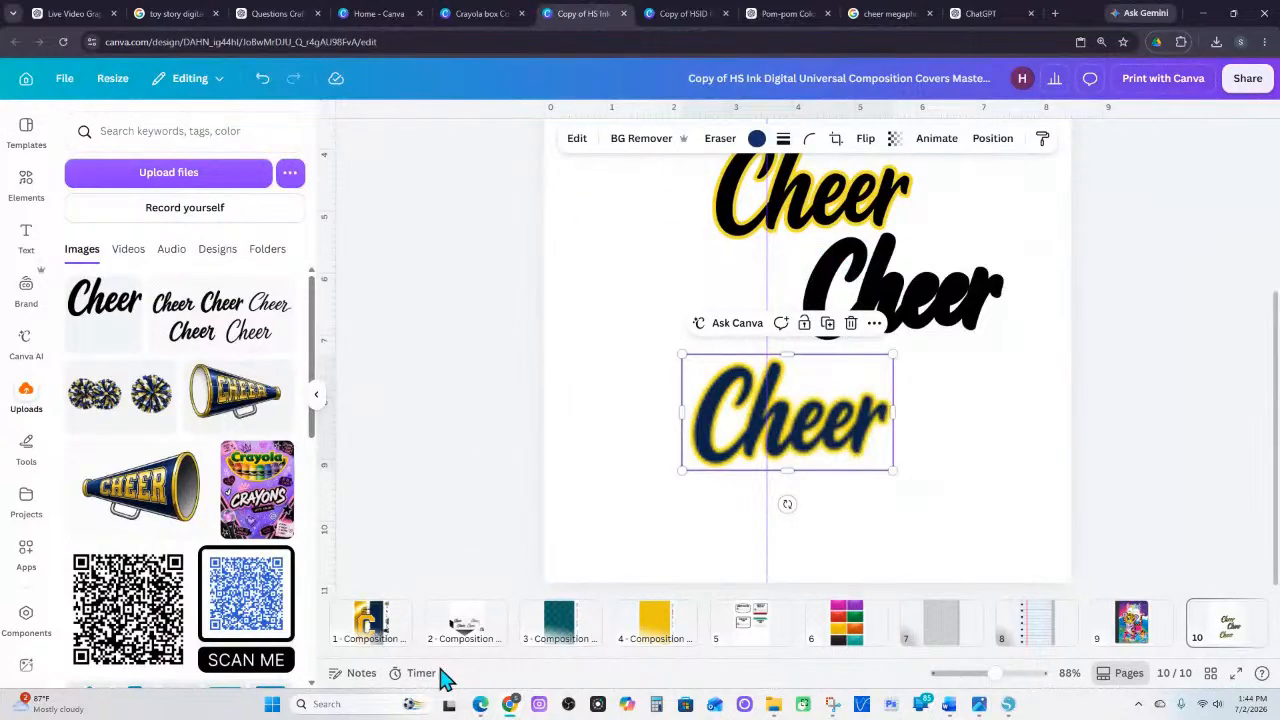
{"action": "left_click", "coordinate": [378, 626]}
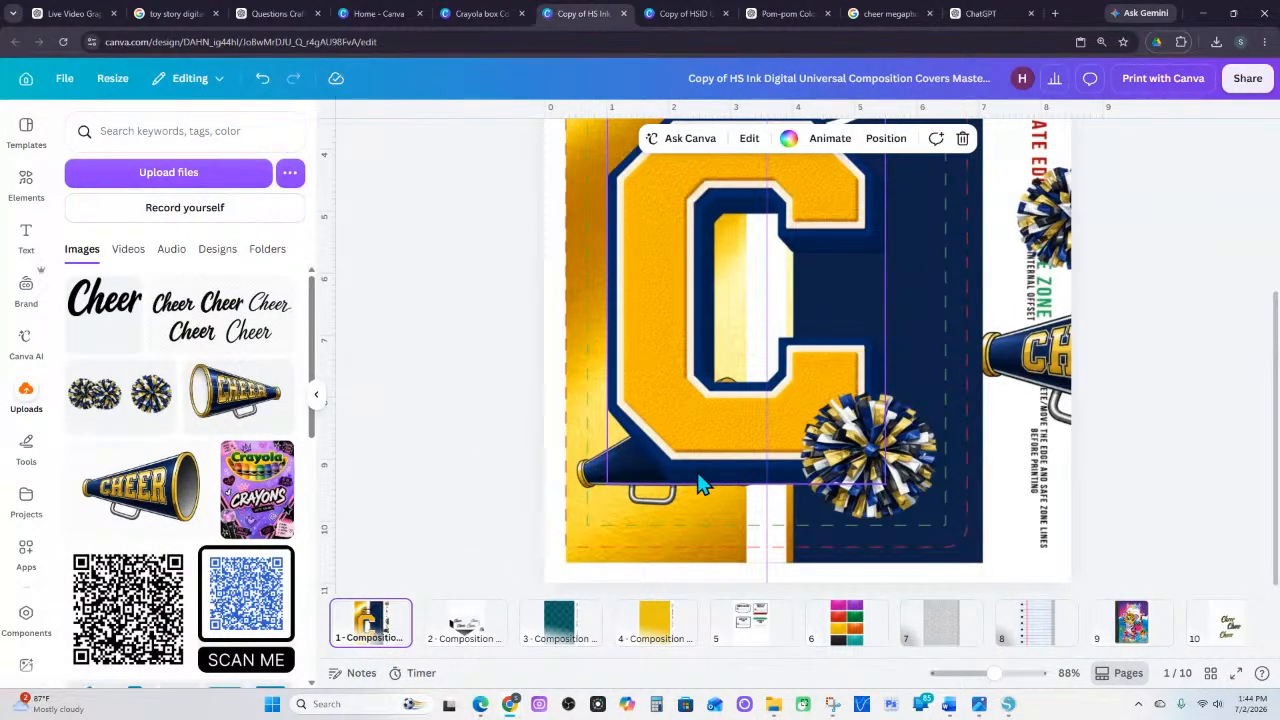
{"action": "key", "text": "ctrl+v"}
{"action": "left_click_drag", "start_coordinate": [731, 404], "coordinate": [640, 340]}
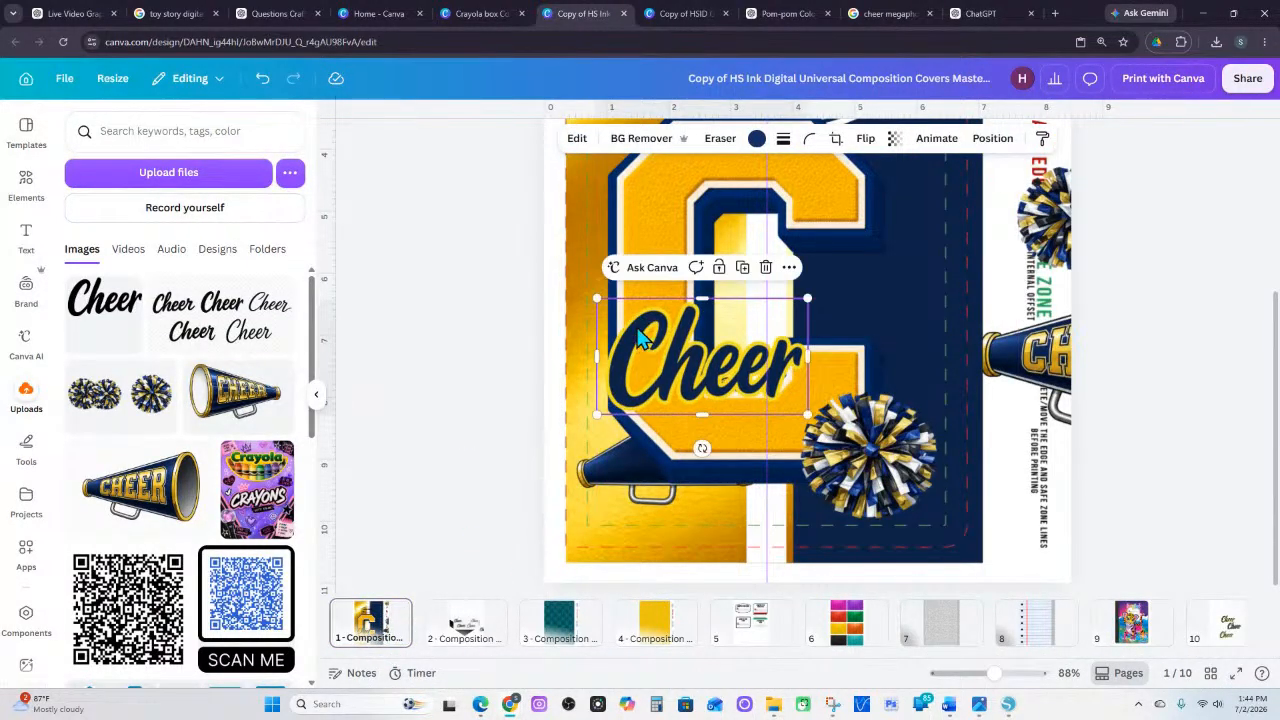
Switch to the Pom-pom Color Update chat in ChatGPT and download the generated navy, gold and white pom-poms image
{"action": "left_click", "coordinate": [976, 16]}
{"action": "left_click", "coordinate": [785, 16]}
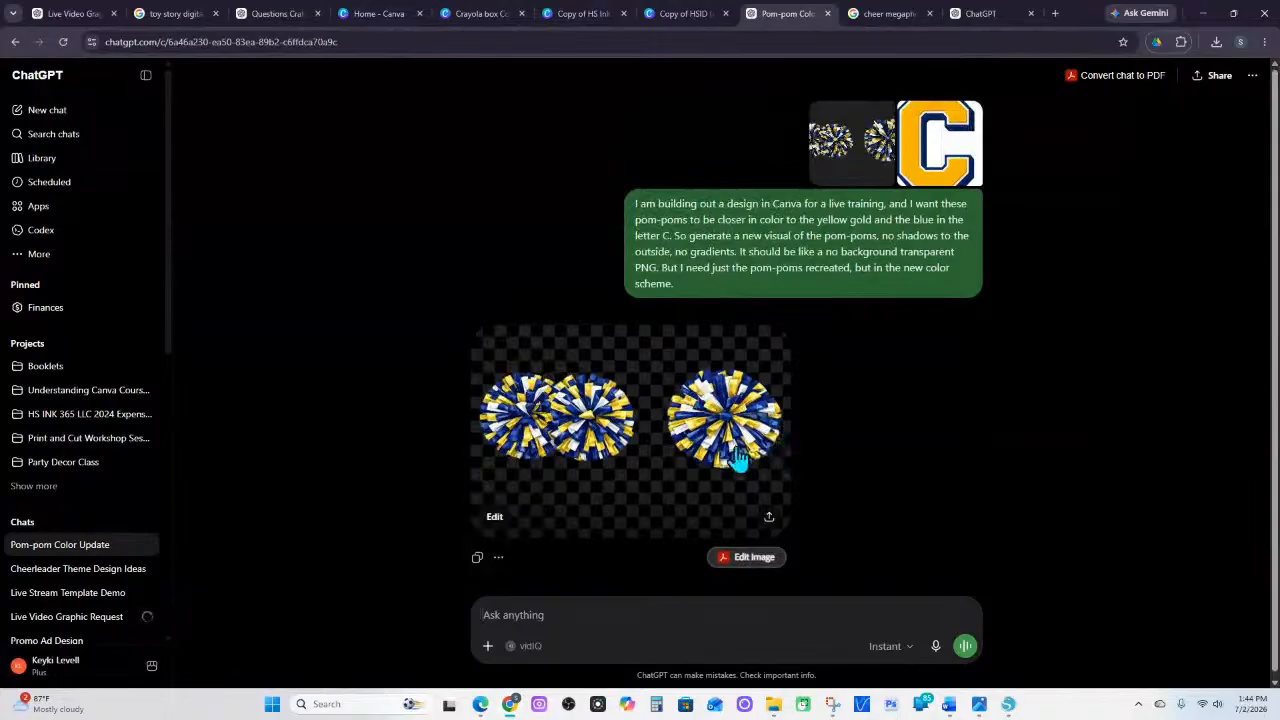
{"action": "left_click", "coordinate": [769, 519]}
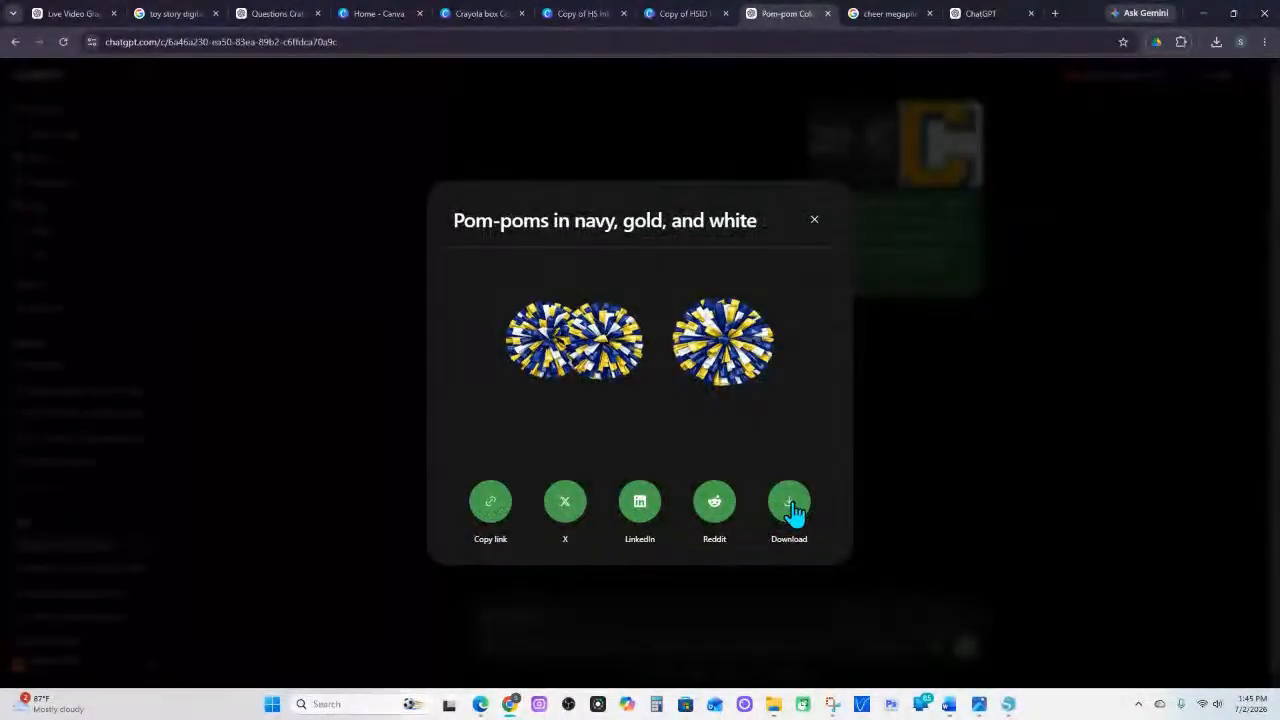
{"action": "left_click", "coordinate": [790, 505]}
{"action": "left_click", "coordinate": [914, 360]}
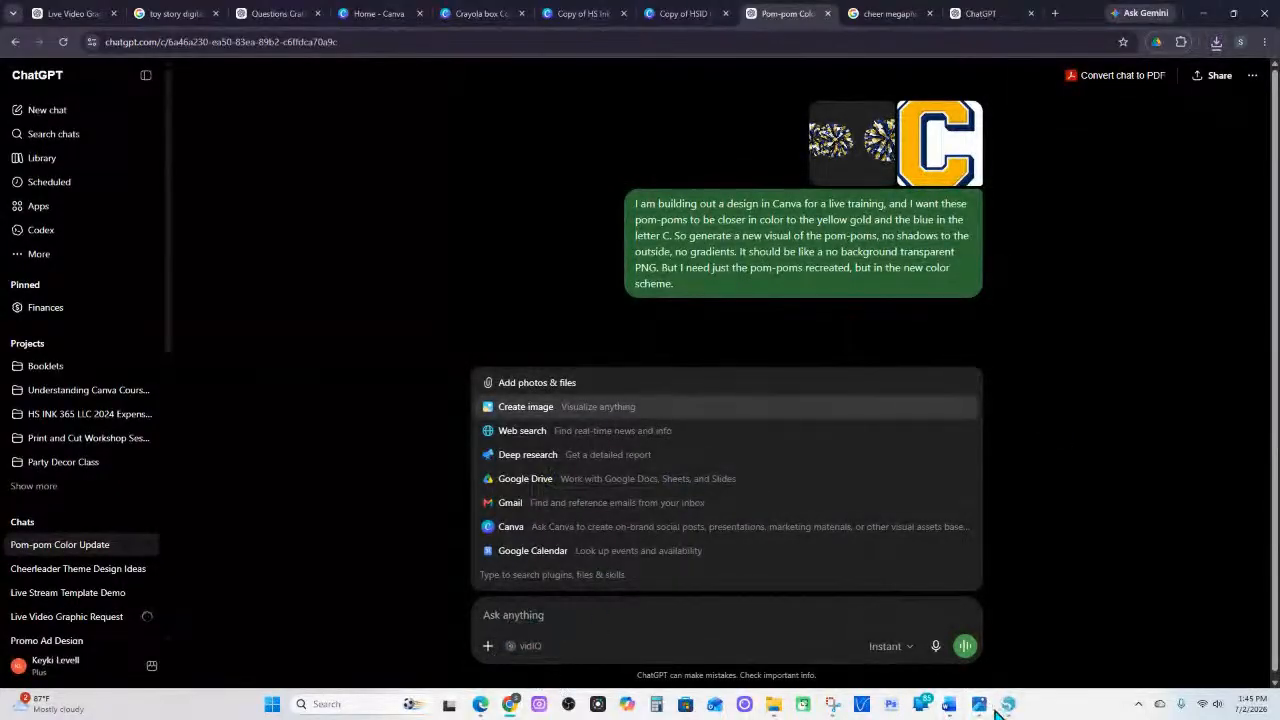
Attach the Snipping Tool capture of the letter C and ask ChatGPT for a 600 by 600 pixel yellow chenille digital paper matching its texture and yellow tones
{"action": "left_click", "coordinate": [833, 704]}
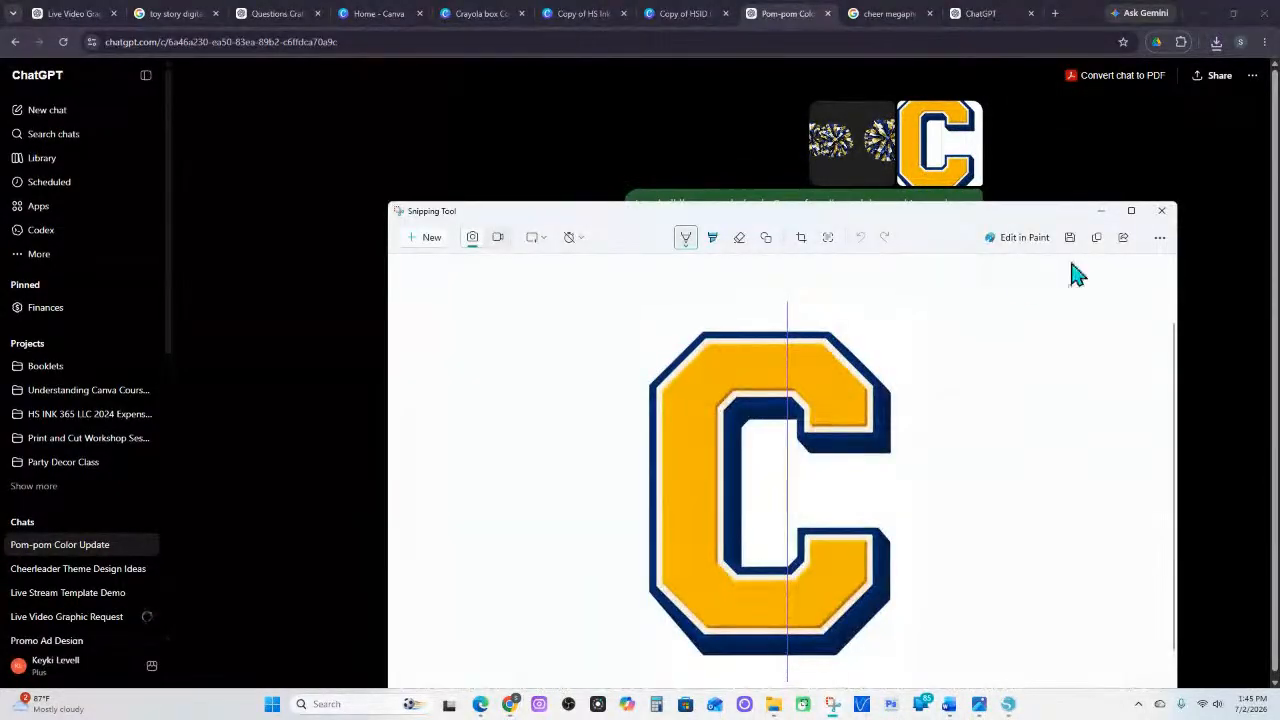
{"action": "left_click", "coordinate": [1098, 239]}
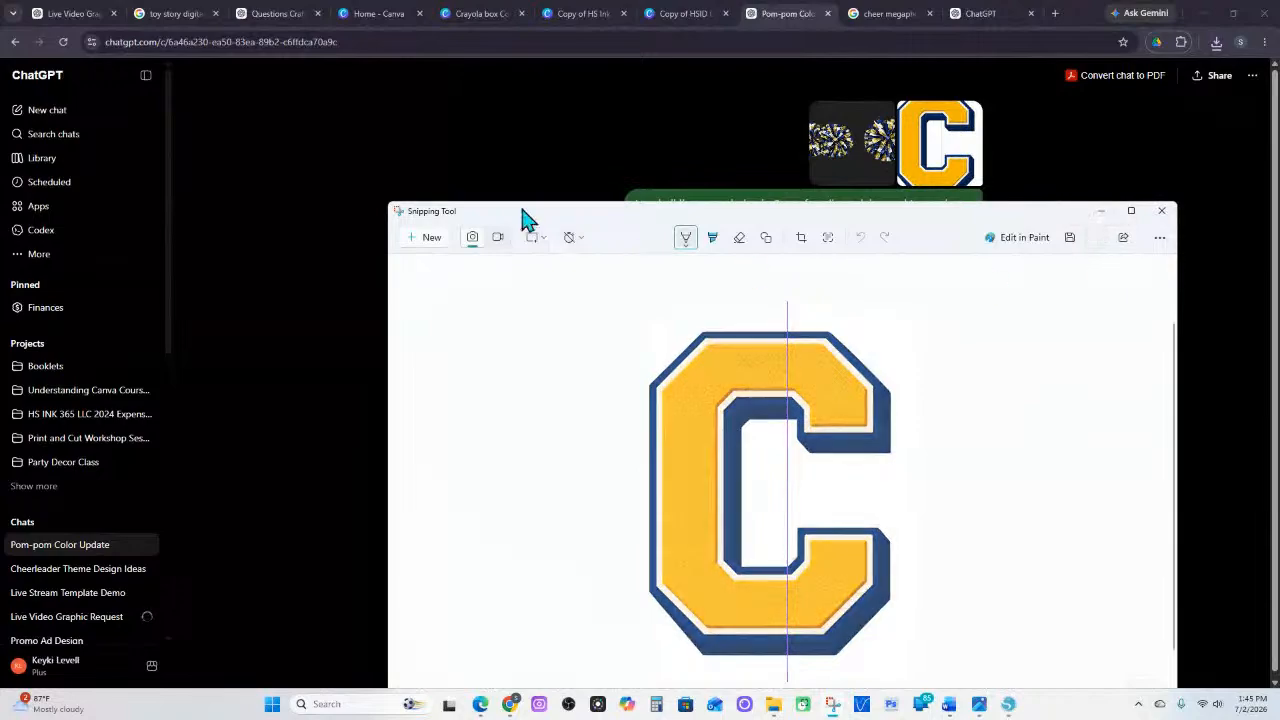
{"action": "left_click", "coordinate": [545, 194]}
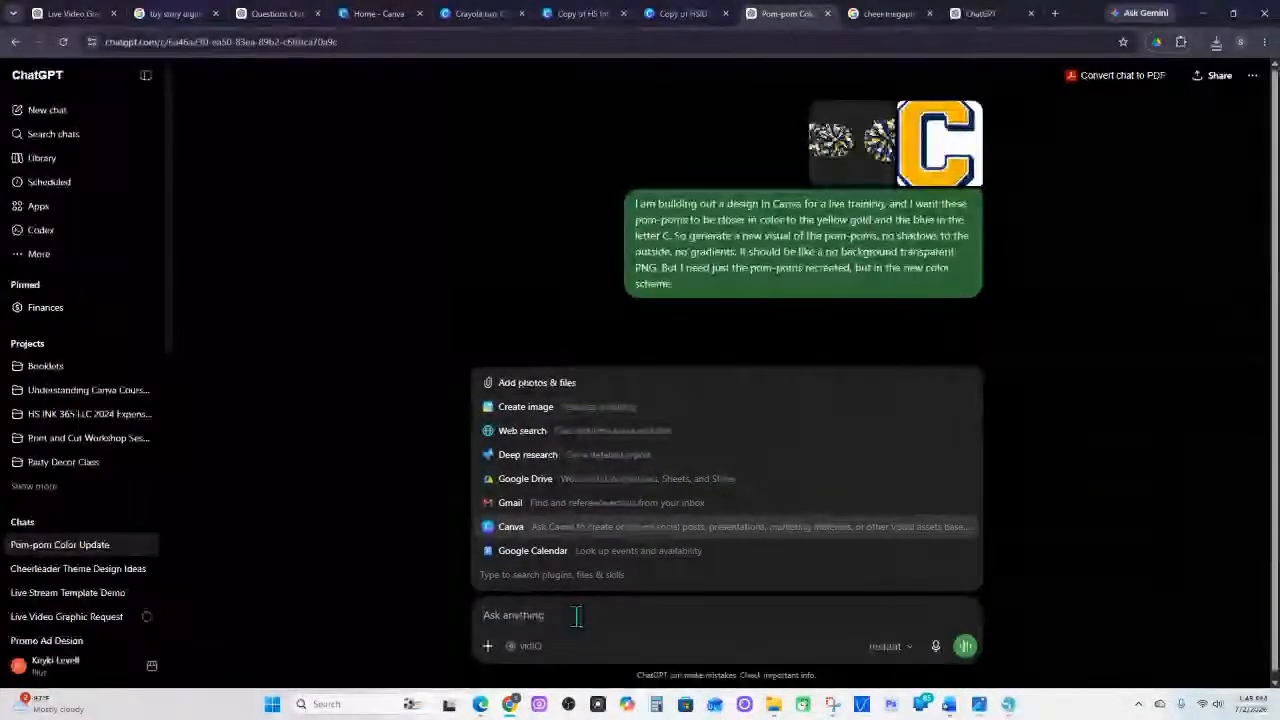
{"action": "key", "text": "ctrl+v"}
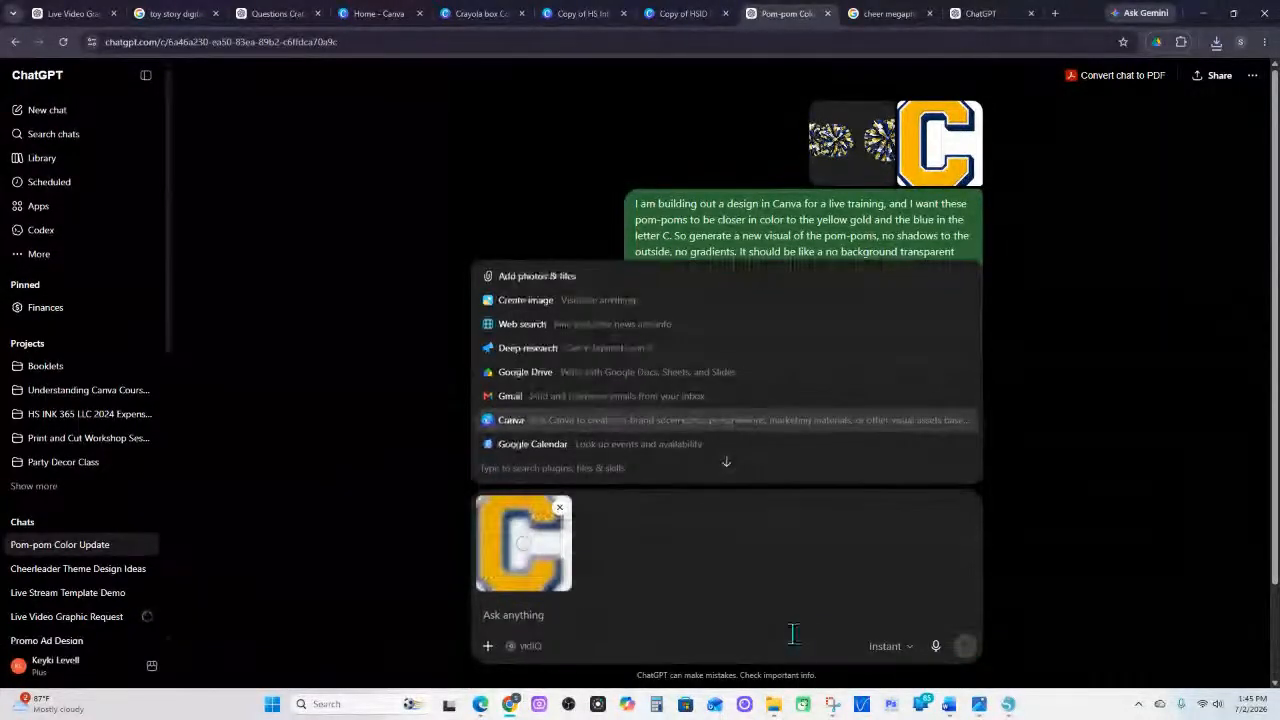
{"action": "left_click", "coordinate": [935, 646]}
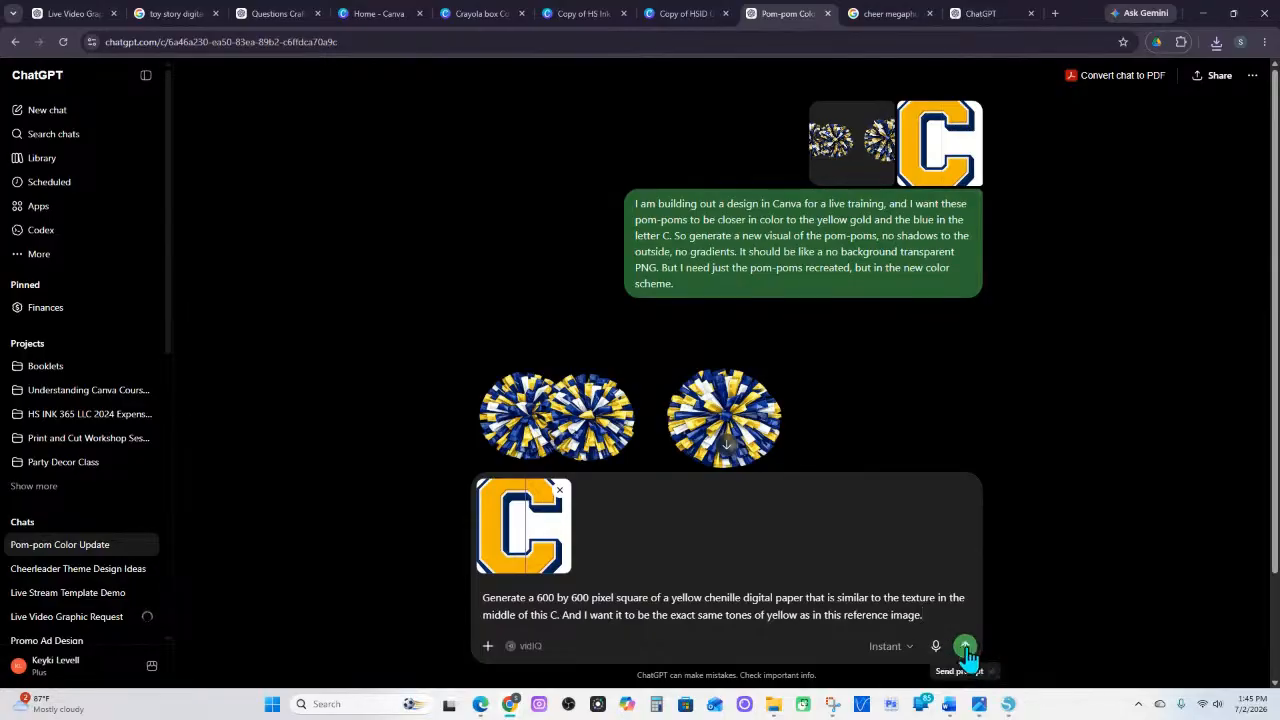
{"action": "left_click", "coordinate": [965, 648]}
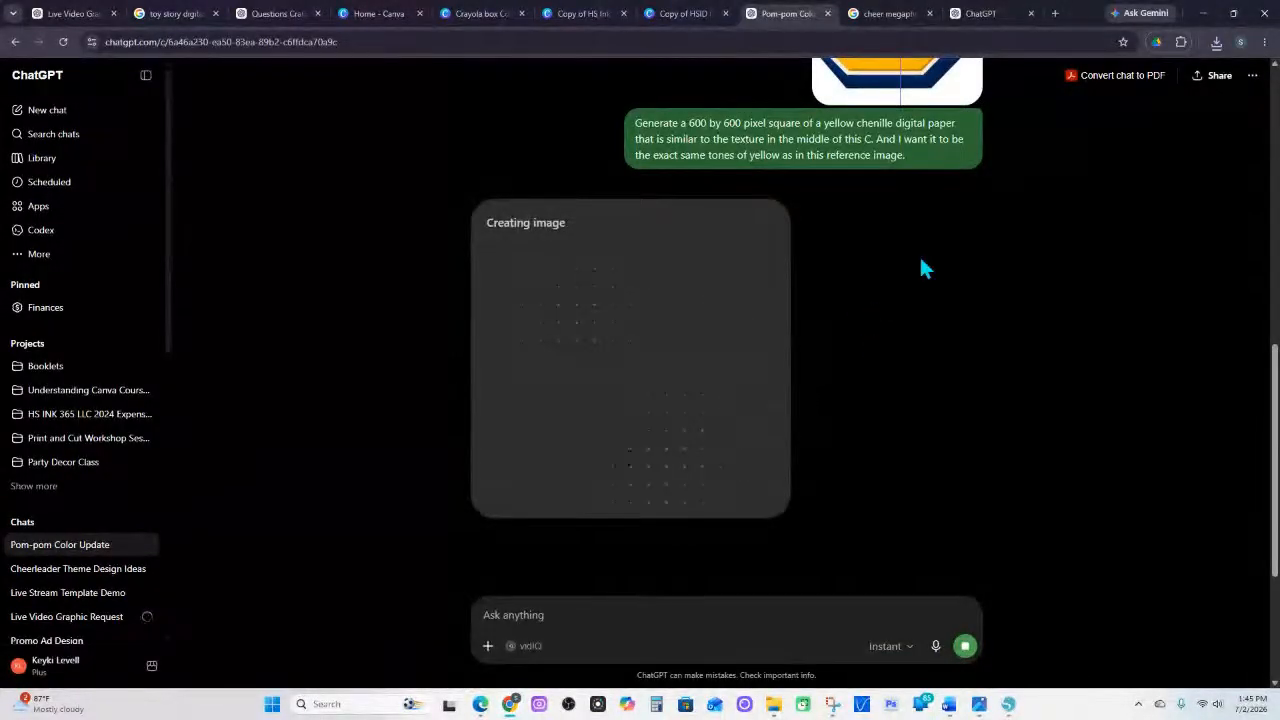
Switch to the Canva composition cover design and inspect the outline shadow color of the Cheer graphic on page 1
{"action": "left_click", "coordinate": [978, 20]}
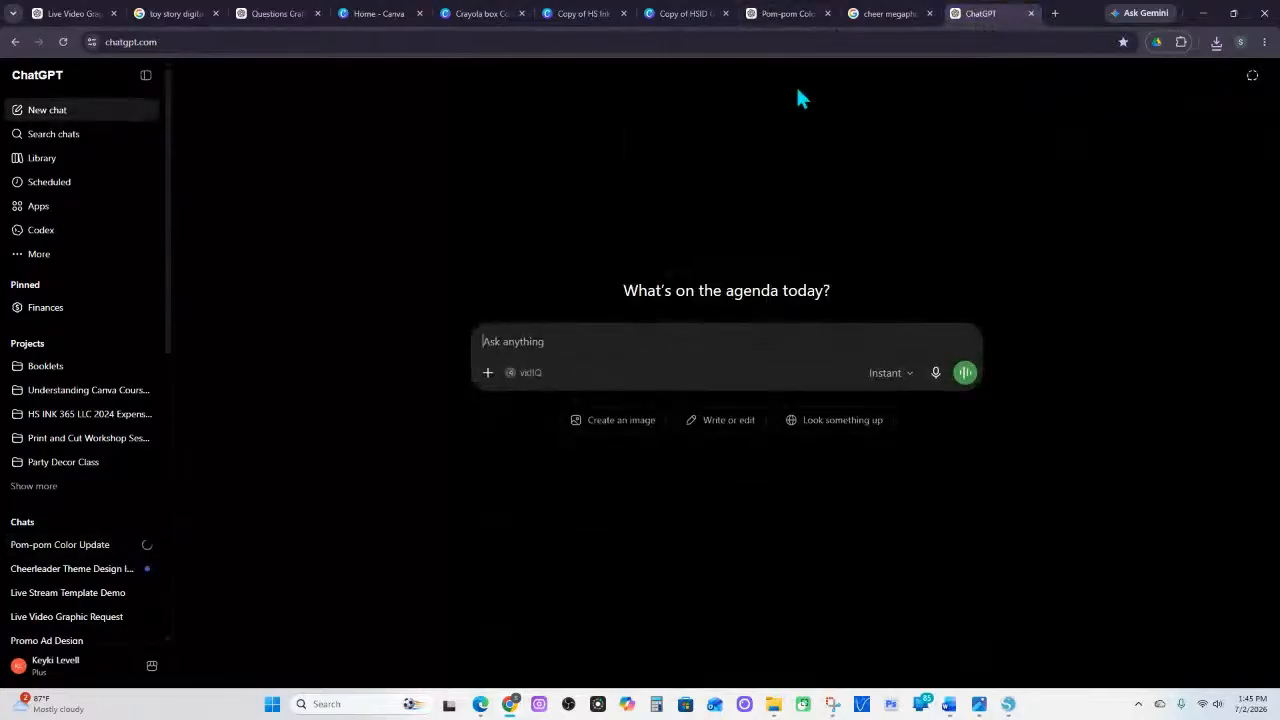
{"action": "left_click", "coordinate": [612, 22]}
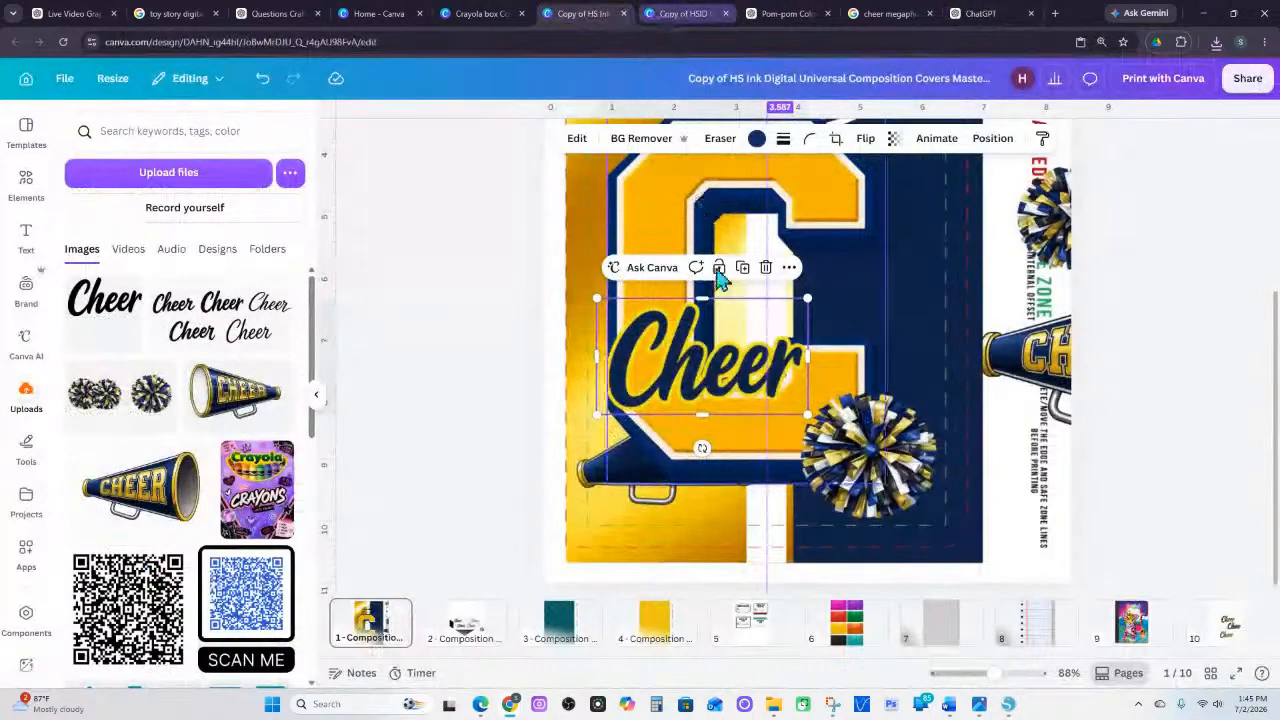
{"action": "left_click", "coordinate": [577, 138]}
{"action": "scroll", "coordinate": [160, 600], "scroll_direction": "down", "scroll_amount": 3}
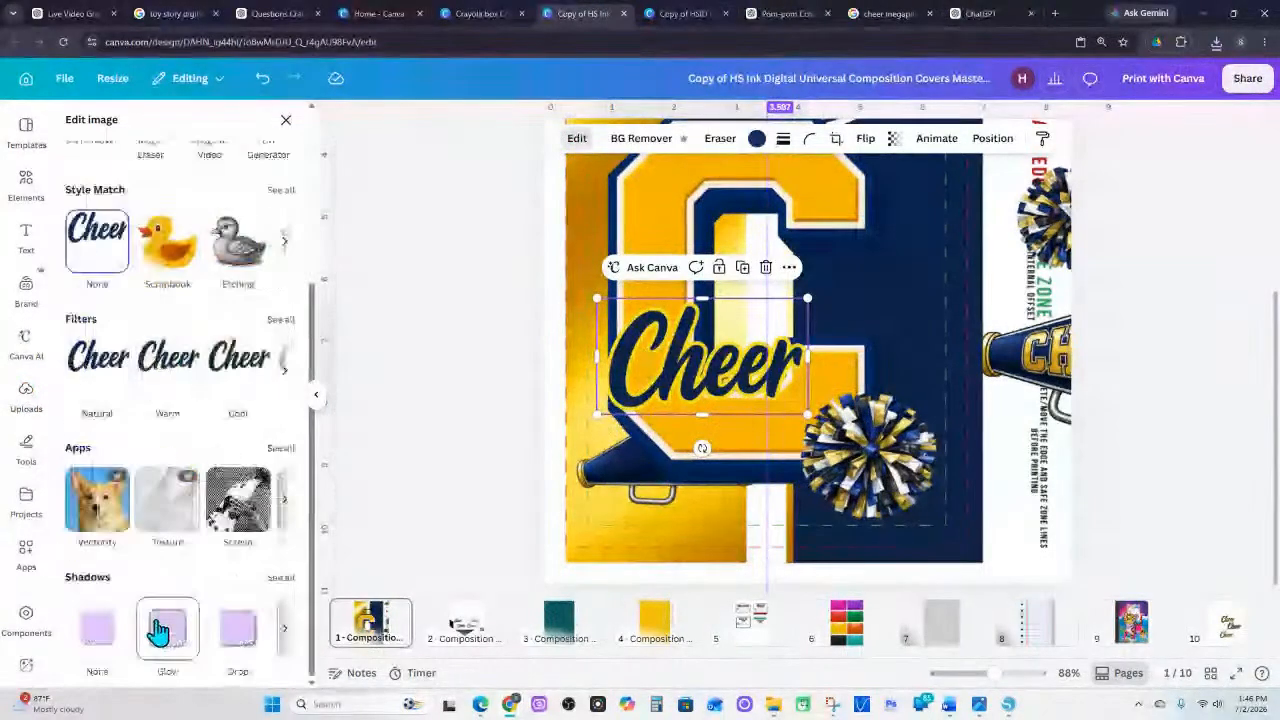
{"action": "left_click", "coordinate": [283, 630]}
{"action": "left_click", "coordinate": [125, 642]}
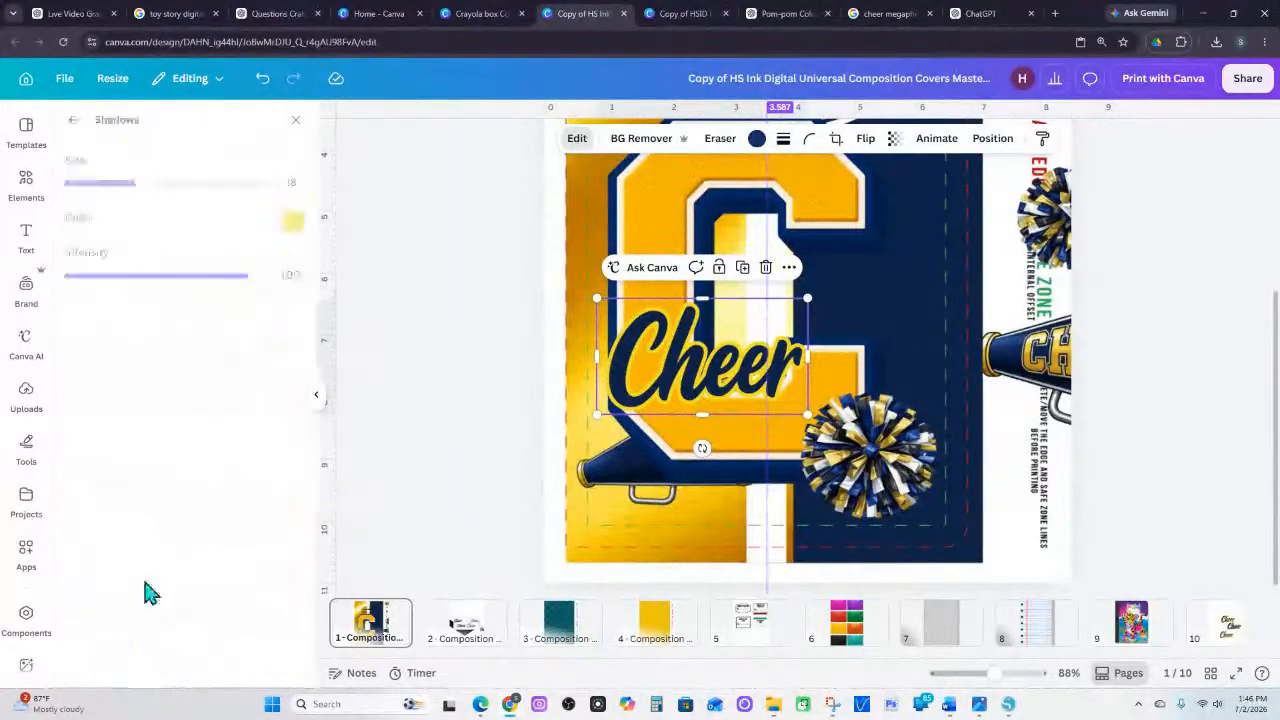
{"action": "left_click", "coordinate": [293, 221]}
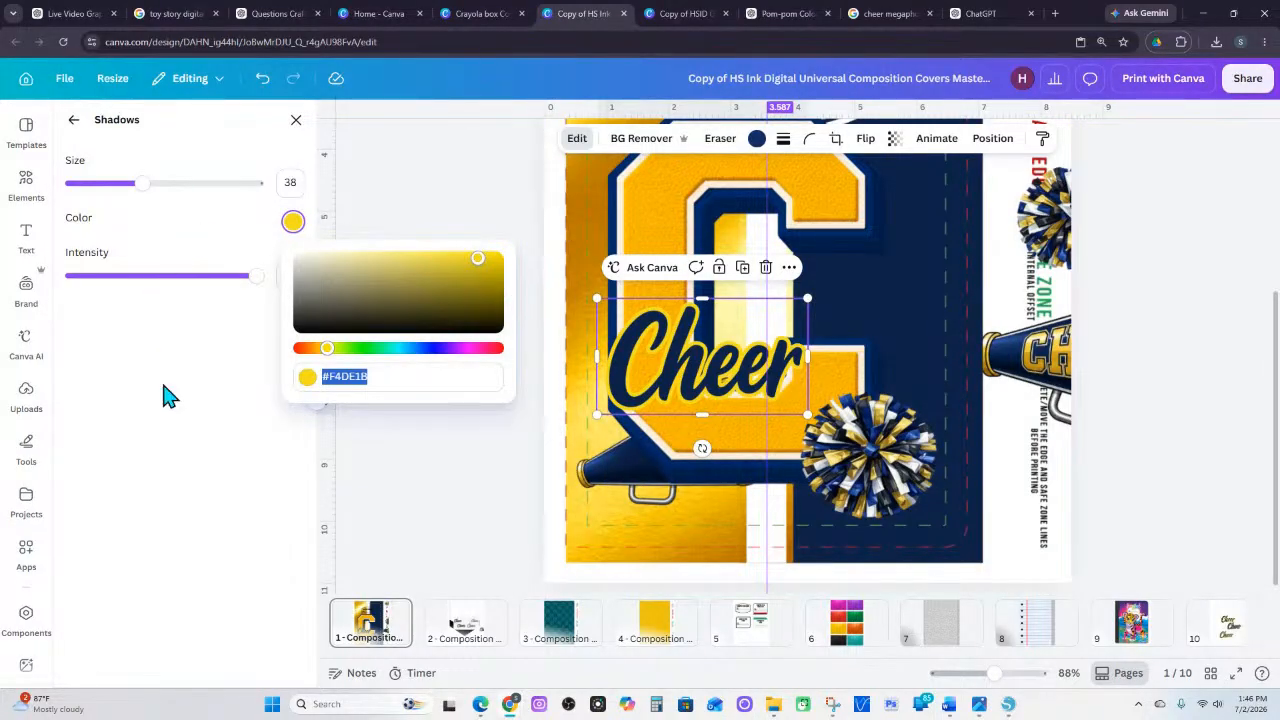
{"action": "left_click", "coordinate": [186, 443]}
Try recoloring the Cheer lettering with the gold sampled from the letter C, and undo the change
{"action": "left_click", "coordinate": [758, 145]}
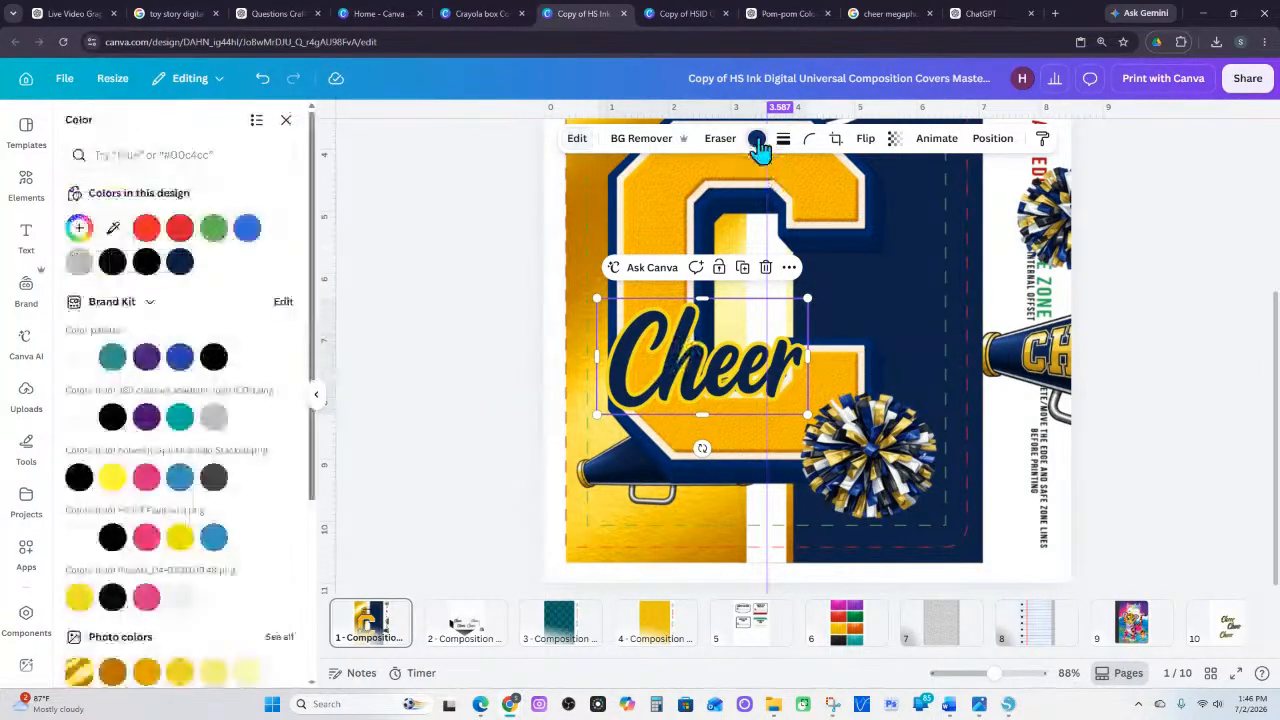
{"action": "left_click", "coordinate": [113, 228]}
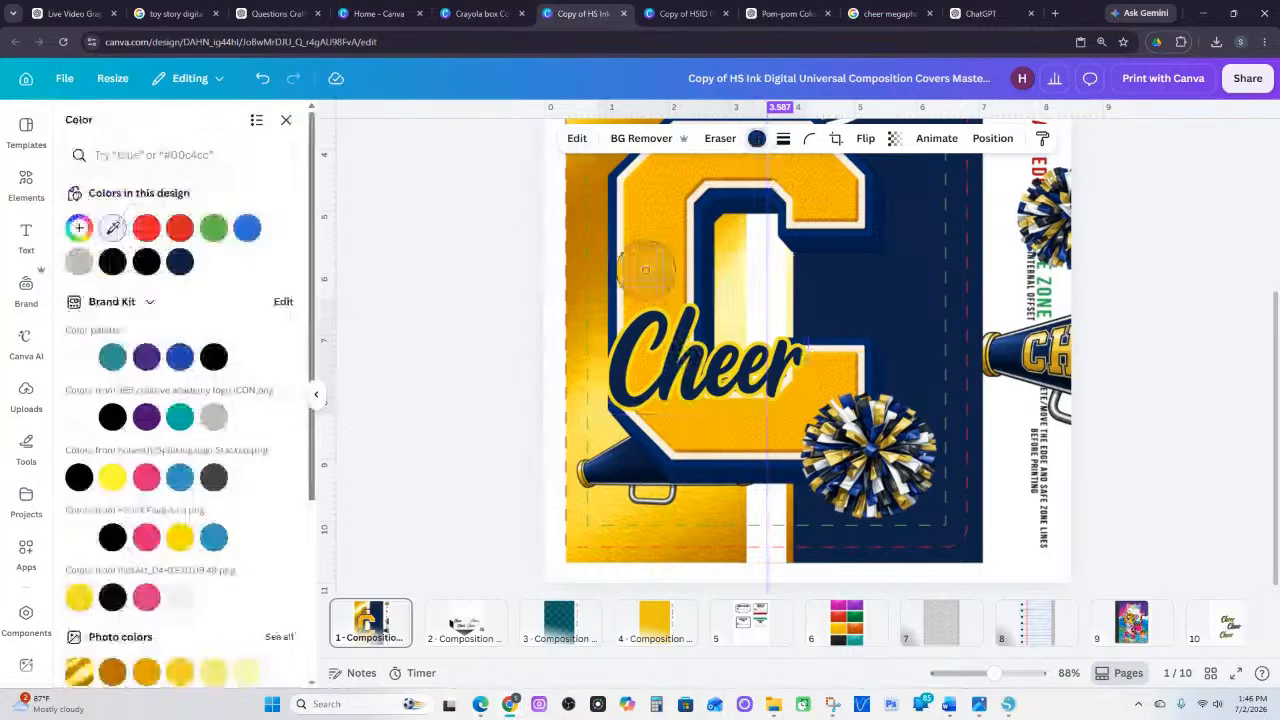
{"action": "left_click", "coordinate": [645, 270]}
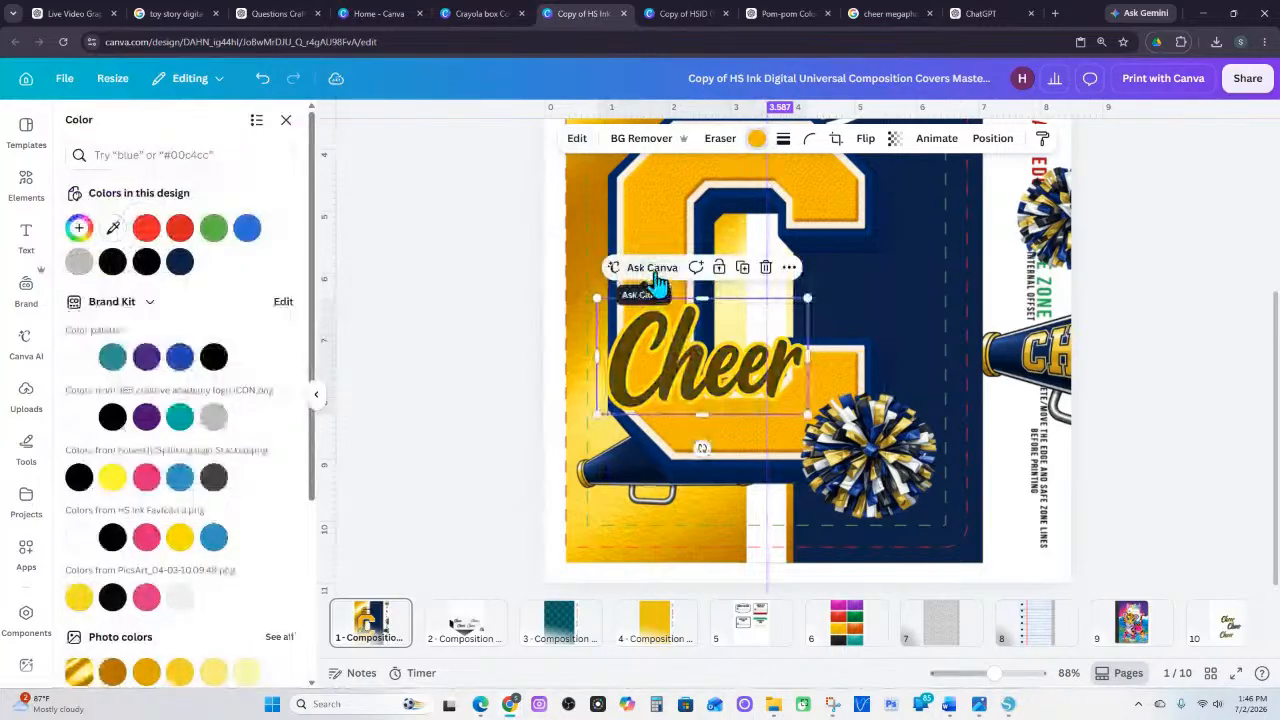
{"action": "left_click", "coordinate": [113, 259]}
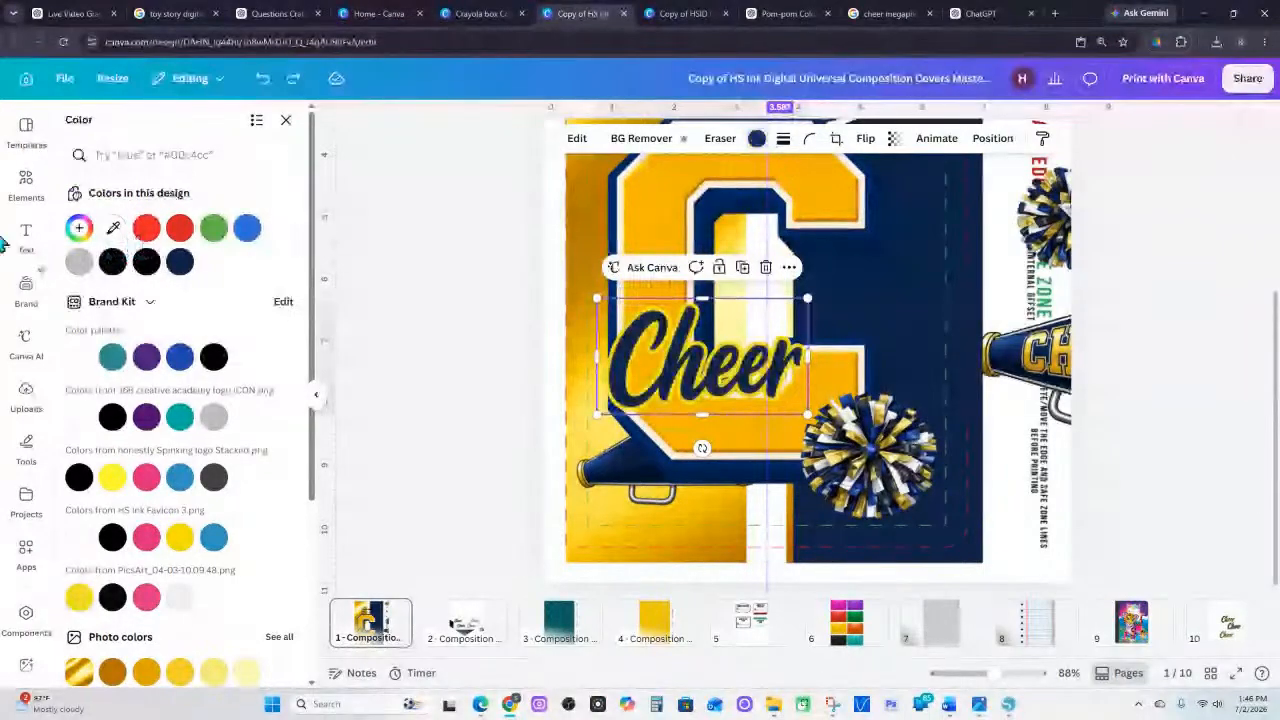
Open the custom color picker for the Cheer lettering's color
{"action": "left_click", "coordinate": [79, 228]}
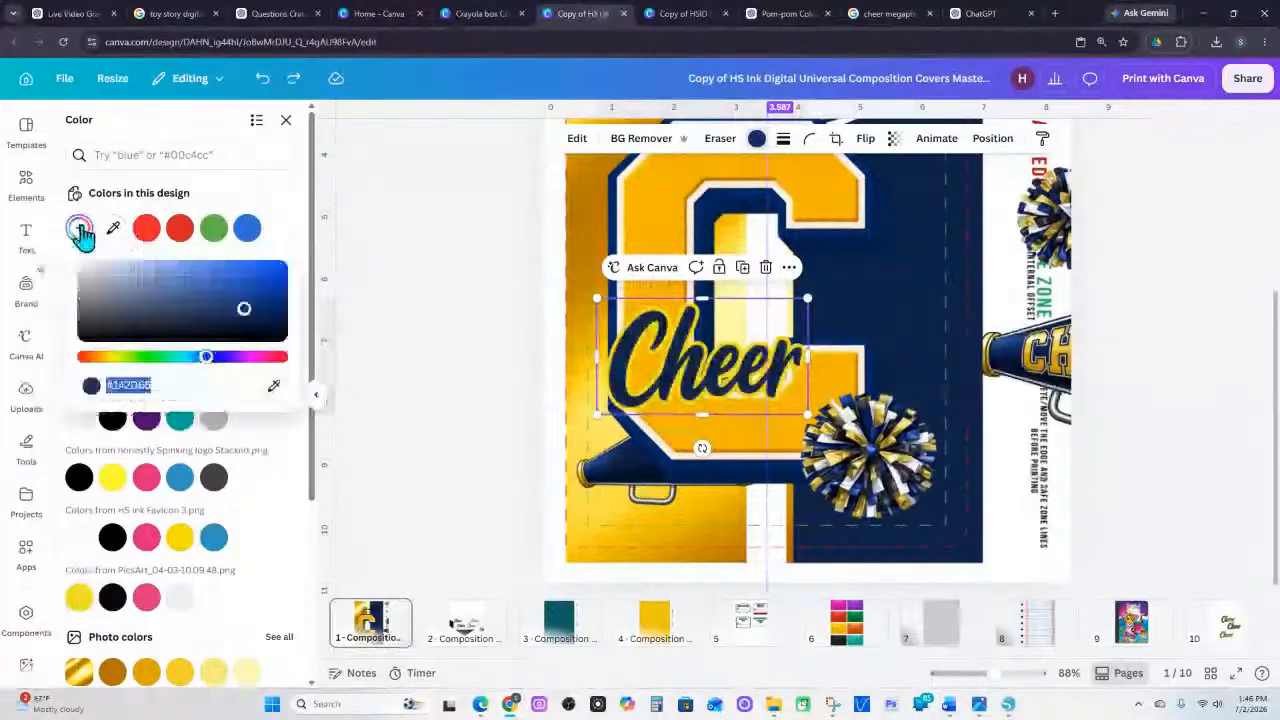
Sample the yellow of the large C with the eyedropper, copy its hex code #FCBC08, and restore the Cheer graphic's dark blue
{"action": "left_click", "coordinate": [273, 389]}
{"action": "left_click", "coordinate": [651, 257]}
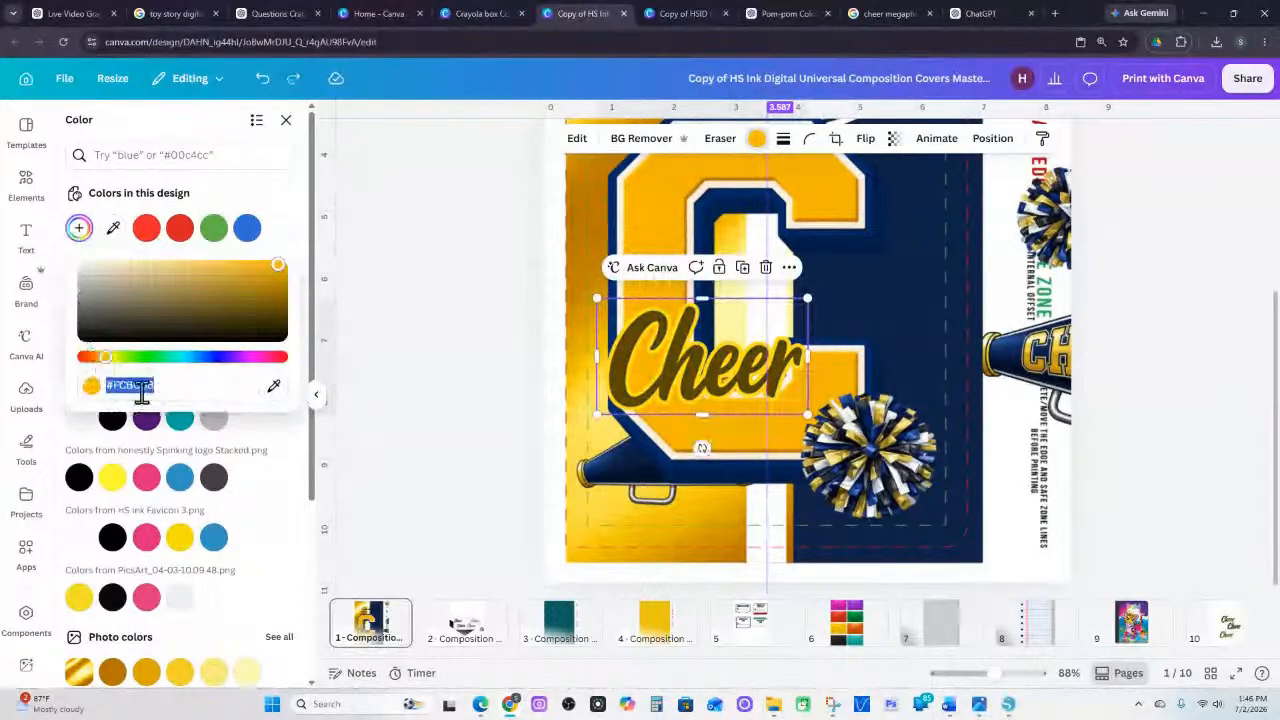
{"action": "right_click", "coordinate": [150, 388]}
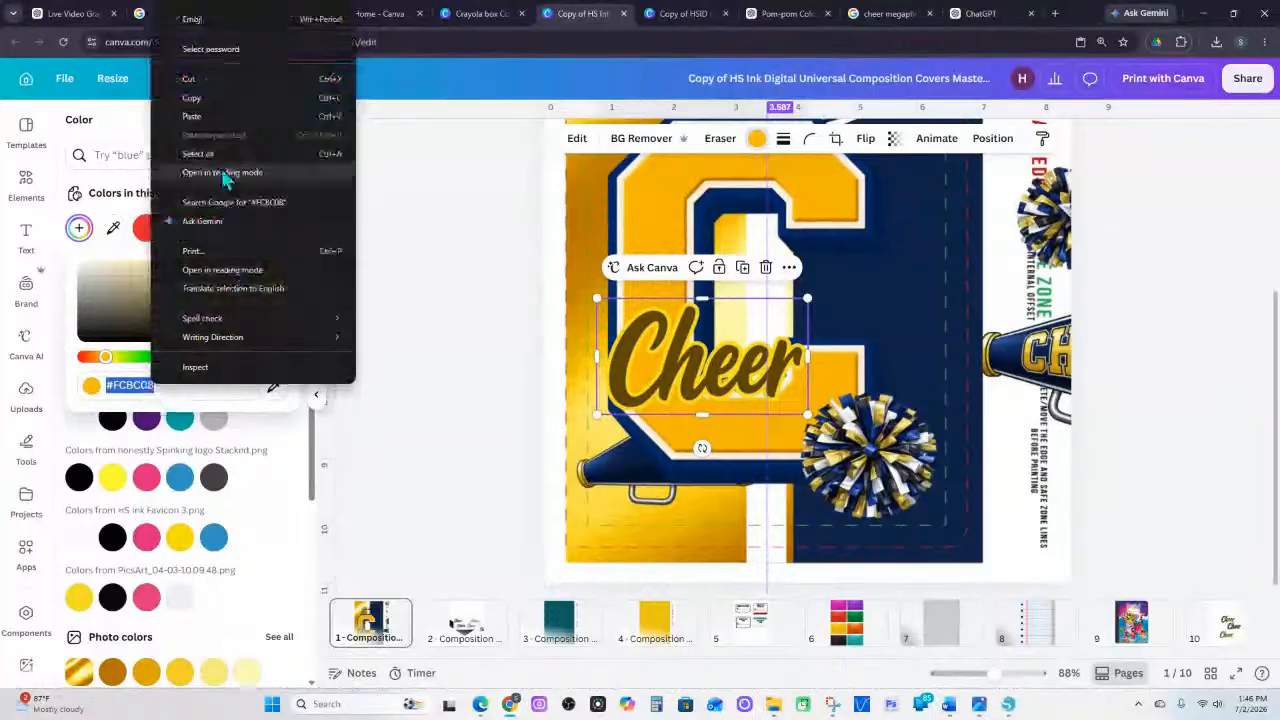
{"action": "left_click", "coordinate": [206, 97]}
{"action": "left_click", "coordinate": [270, 88]}
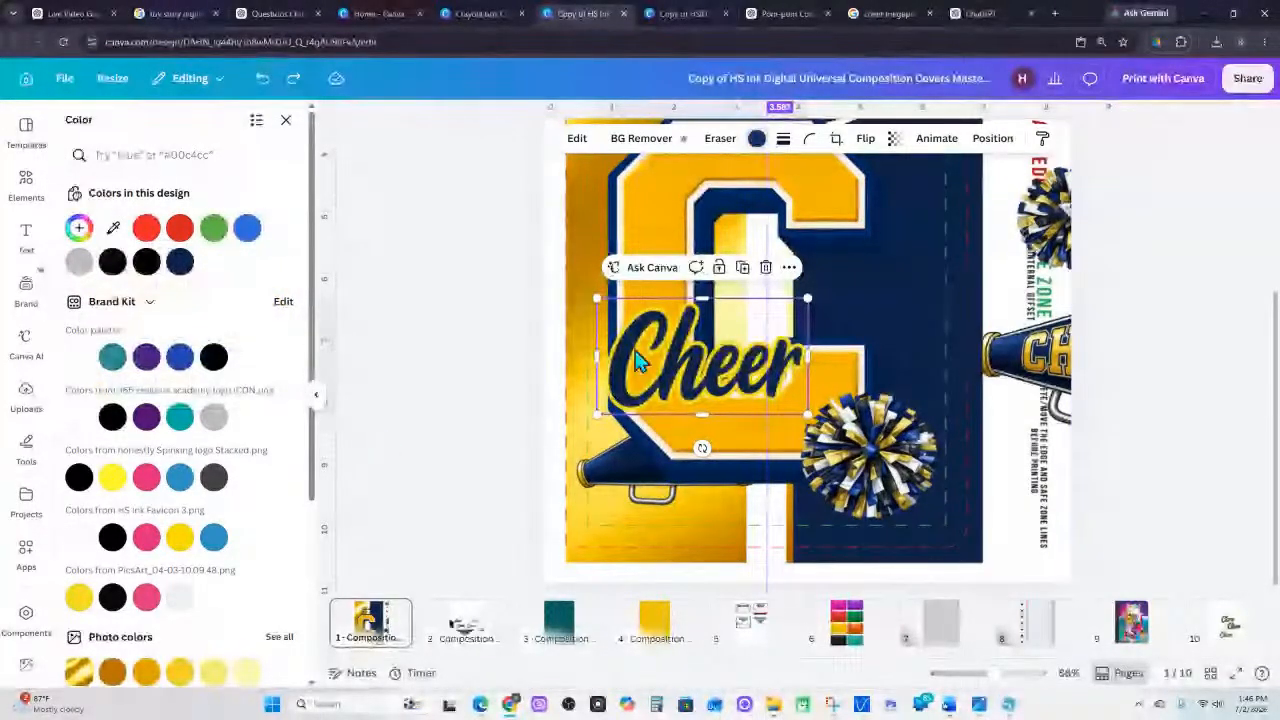
Set the shadow color of the Cheer graphic to the copied yellow #FCBC08
{"action": "key", "text": "Escape"}
{"action": "left_click", "coordinate": [700, 360]}
{"action": "left_click", "coordinate": [577, 138]}
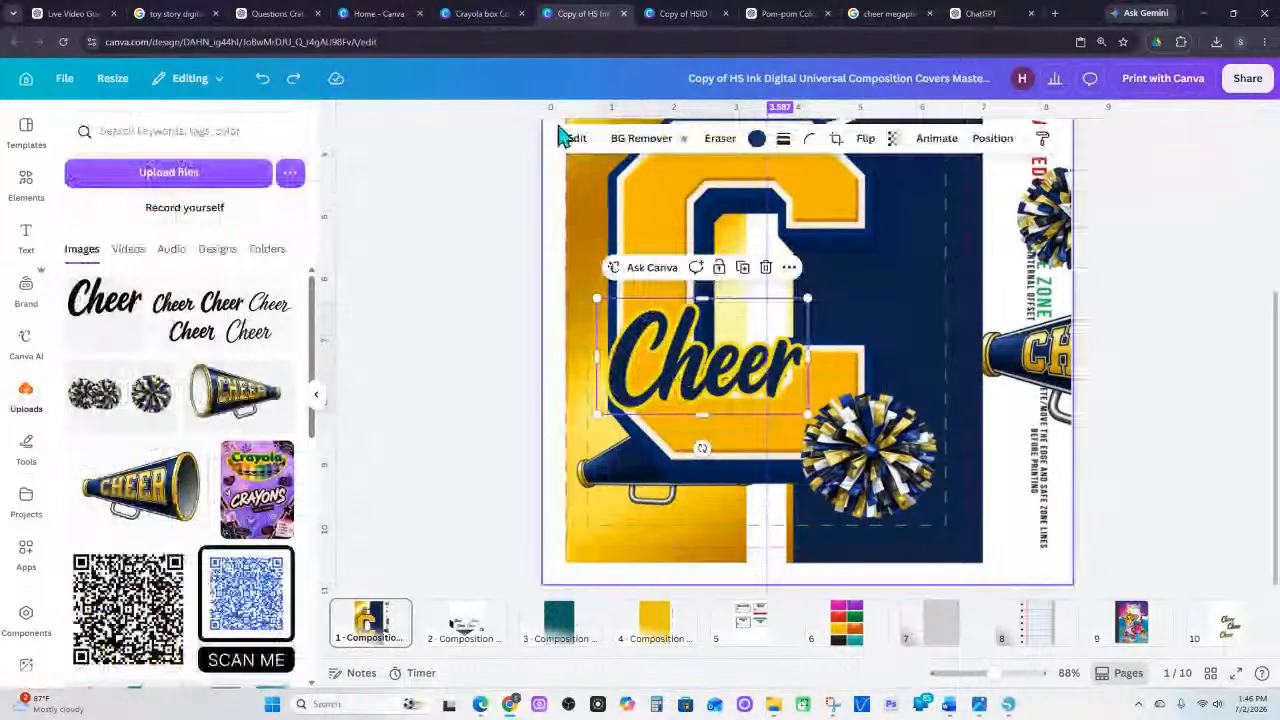
{"action": "scroll", "coordinate": [185, 570], "scroll_direction": "down", "scroll_amount": 5}
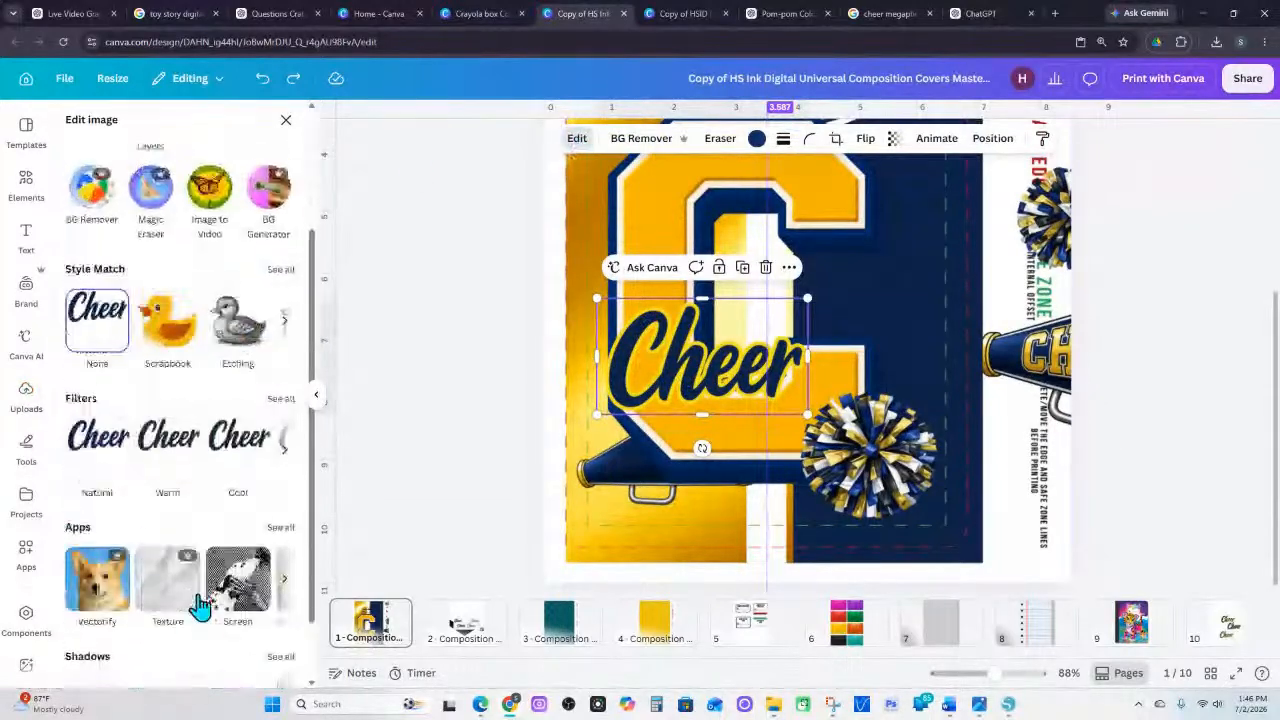
{"action": "left_click", "coordinate": [285, 632]}
{"action": "left_click", "coordinate": [124, 640]}
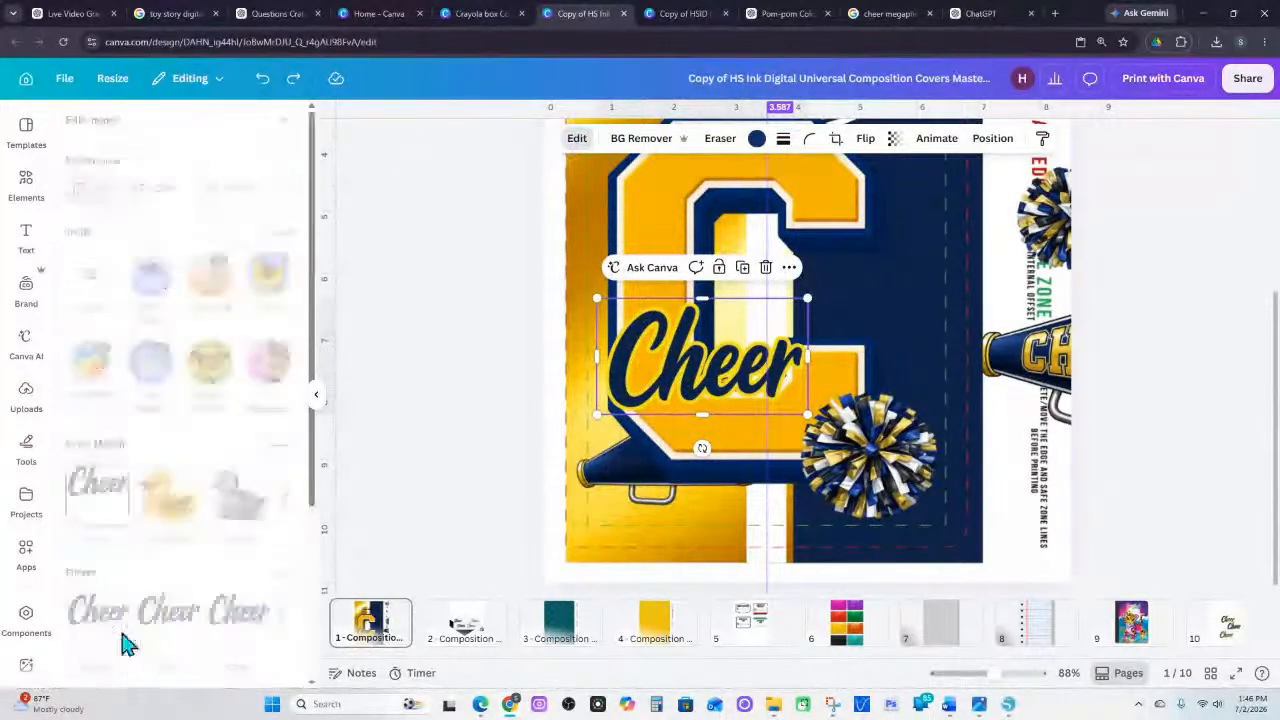
{"action": "left_click", "coordinate": [296, 225]}
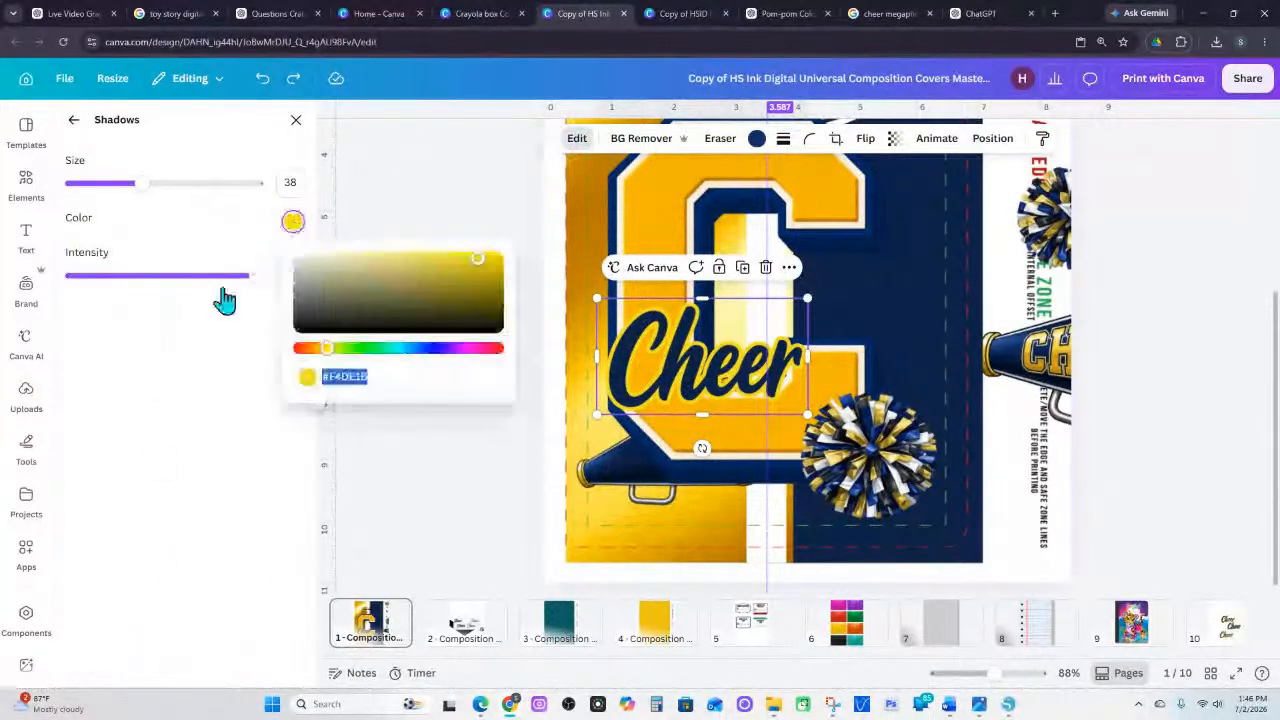
{"action": "right_click", "coordinate": [370, 376]}
{"action": "left_click", "coordinate": [428, 425]}
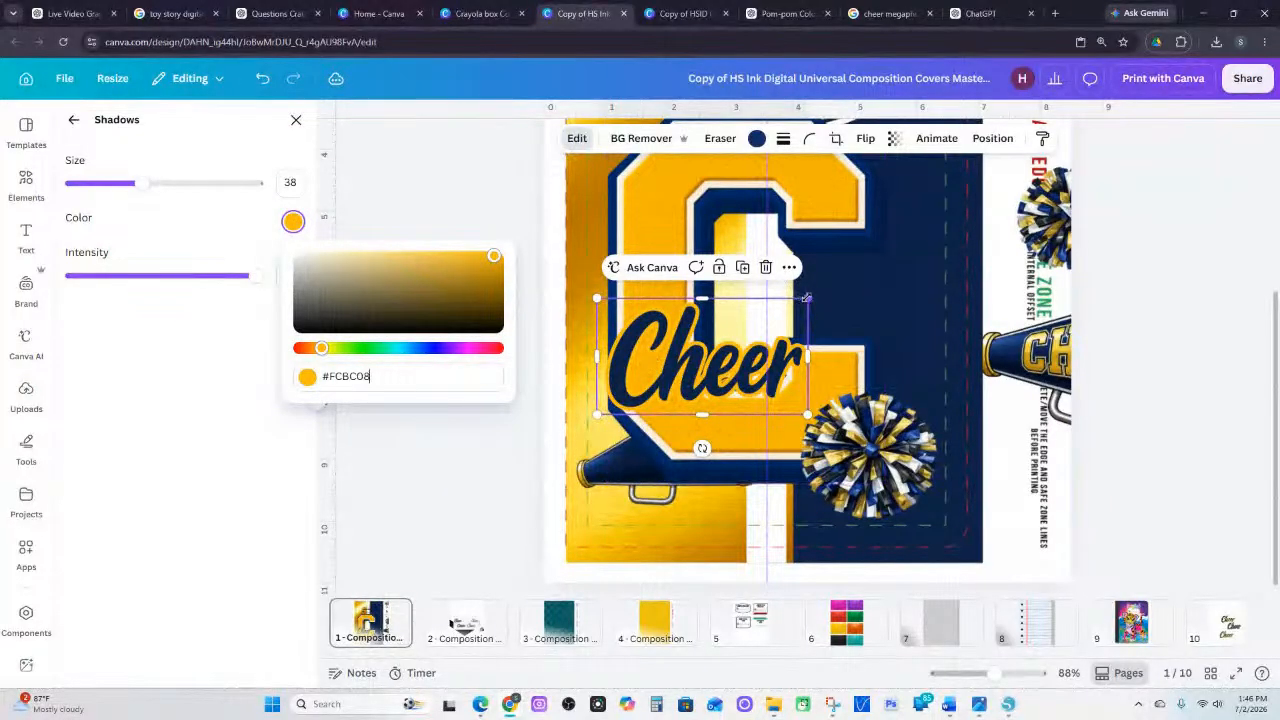
Enlarge the Cheer graphic, tilt it upward across the large C, and place a duplicate slightly above the original
{"action": "left_click_drag", "start_coordinate": [807, 298], "coordinate": [837, 282]}
{"action": "left_click_drag", "start_coordinate": [716, 447], "coordinate": [767, 354]}
{"action": "left_click_drag", "start_coordinate": [720, 270], "coordinate": [720, 242]}
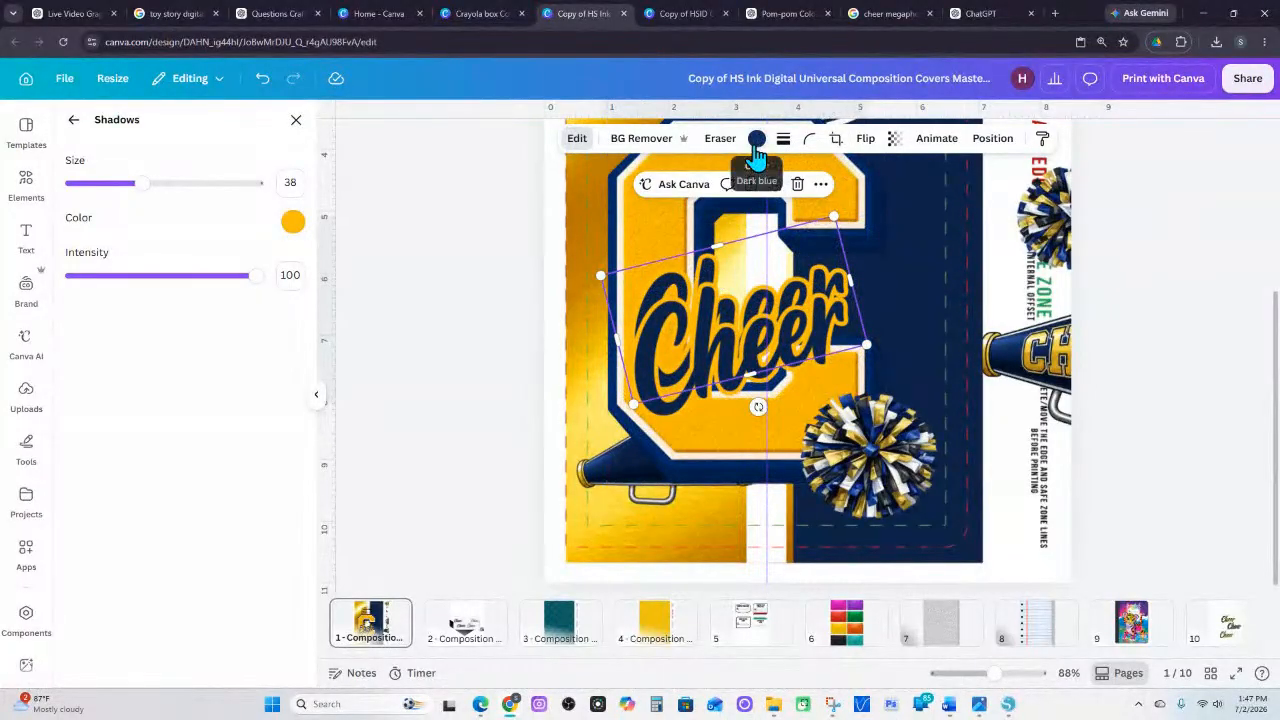
Change the shadow of the duplicate Cheer graphic to white #FFFFFF with a size of 95
{"action": "left_click", "coordinate": [293, 221]}
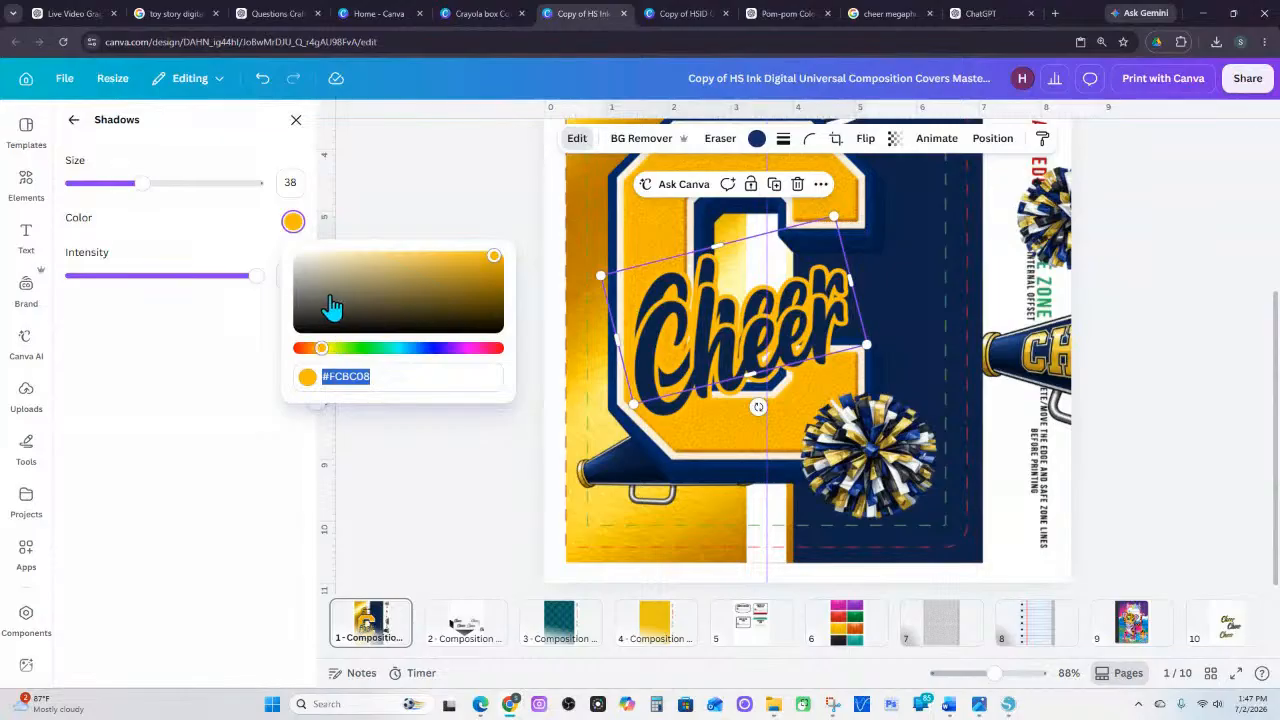
{"action": "left_click_drag", "start_coordinate": [494, 260], "coordinate": [290, 258]}
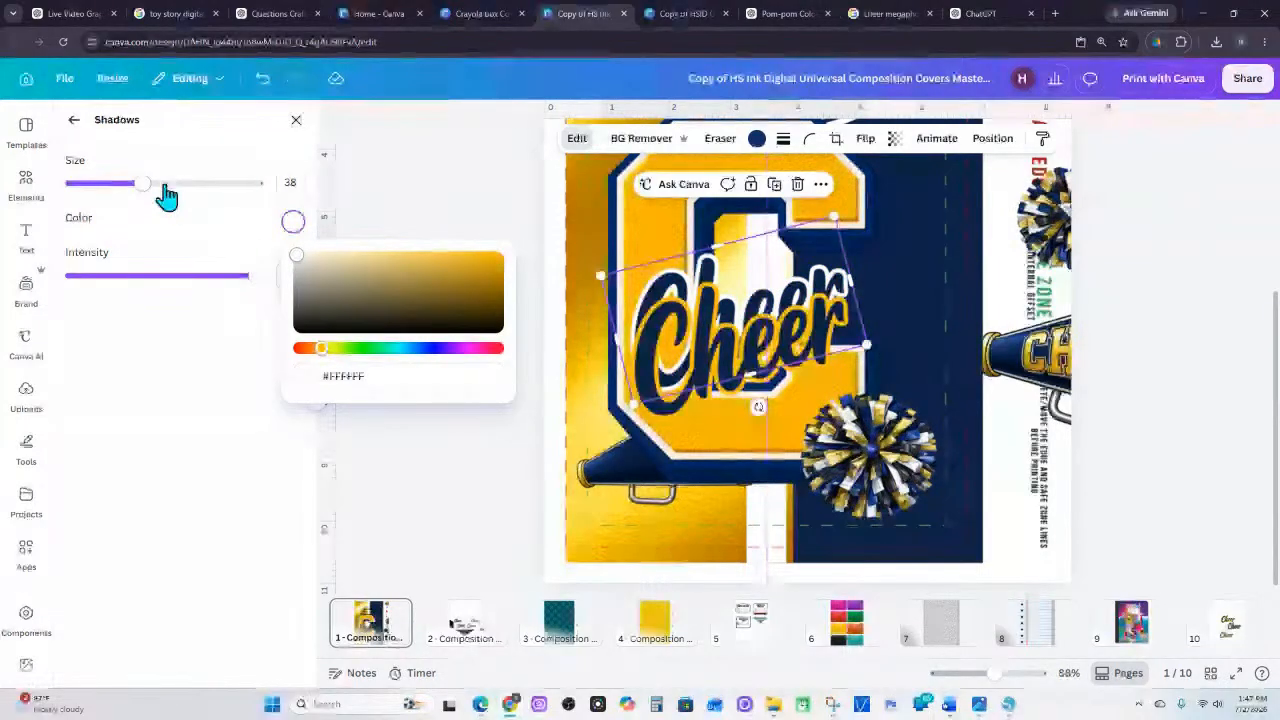
{"action": "left_click_drag", "start_coordinate": [138, 182], "coordinate": [238, 183]}
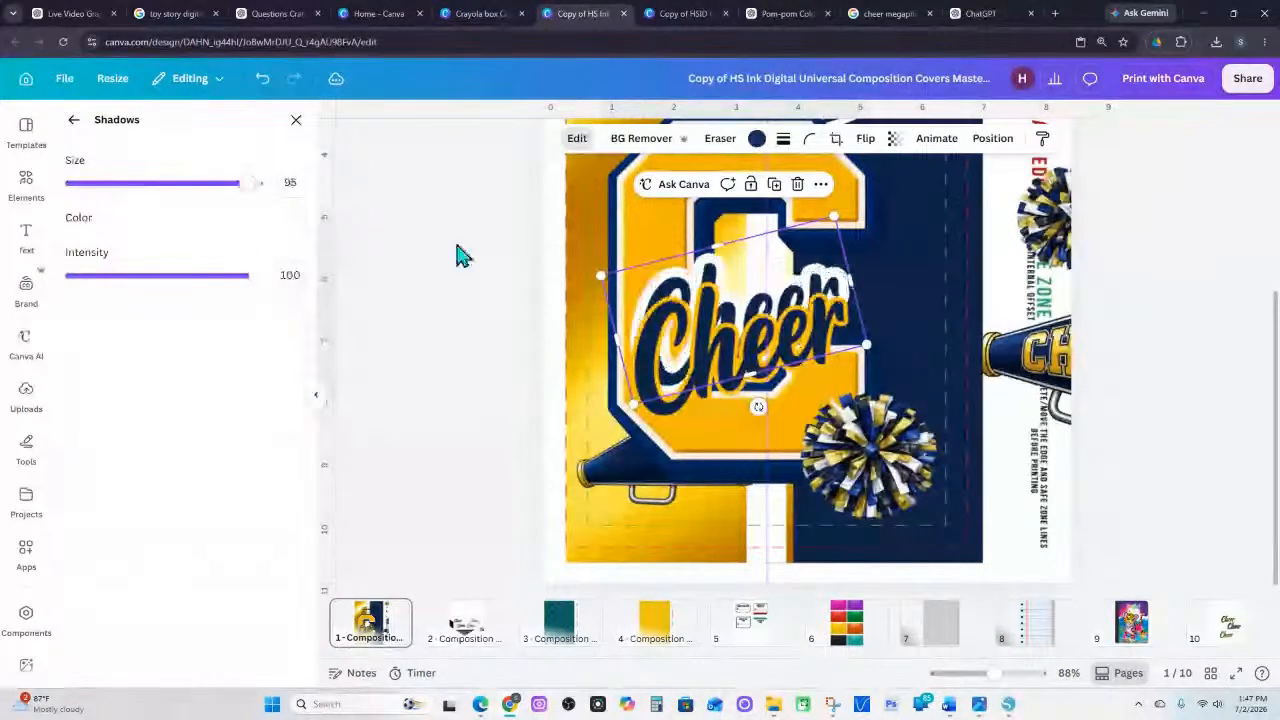
Align the two Cheer graphics so the white shadow outlines the front word, and shrink the front one slightly
{"action": "left_click_drag", "start_coordinate": [645, 330], "coordinate": [647, 334]}
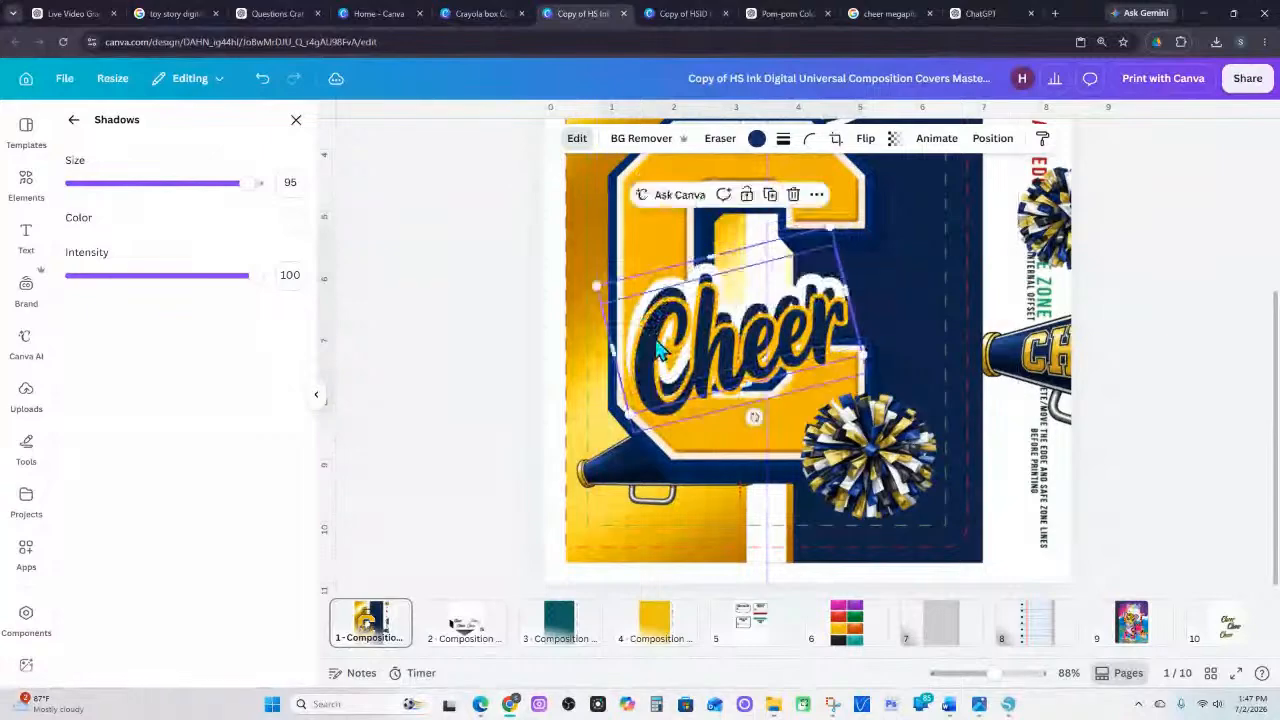
{"action": "left_click", "coordinate": [661, 386]}
{"action": "left_click_drag", "start_coordinate": [658, 384], "coordinate": [652, 366]}
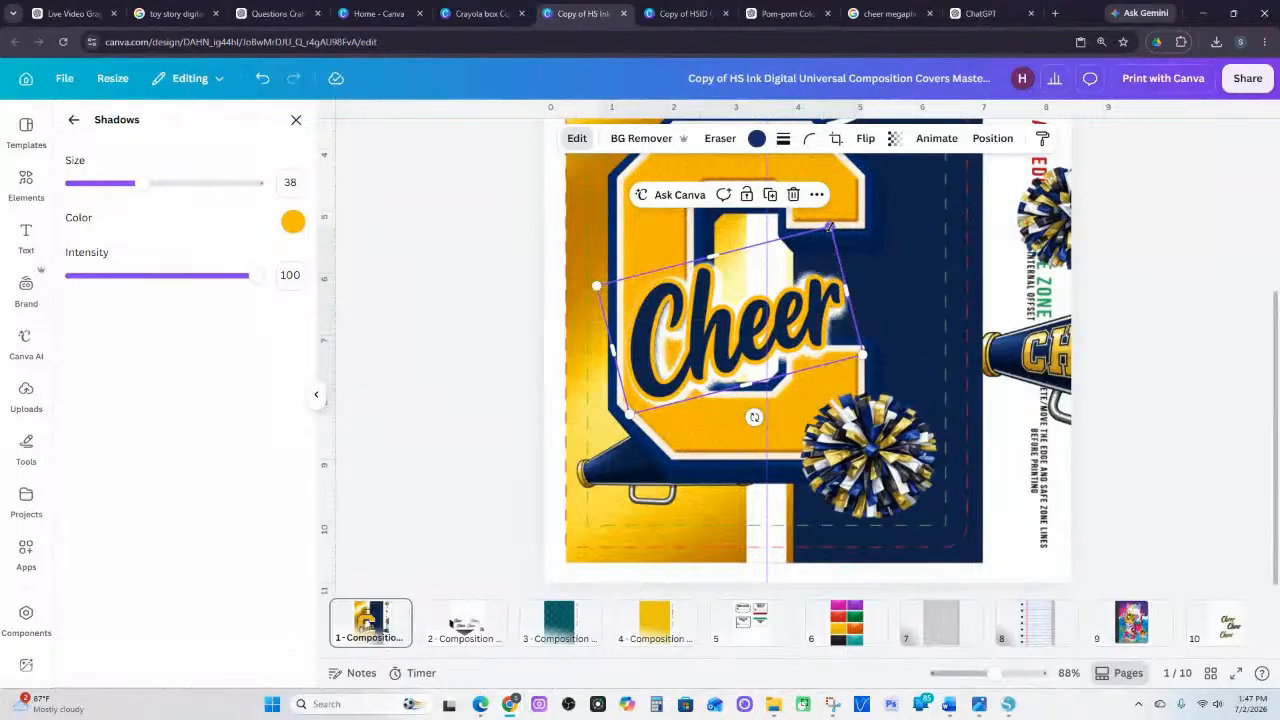
{"action": "left_click_drag", "start_coordinate": [829, 226], "coordinate": [826, 233]}
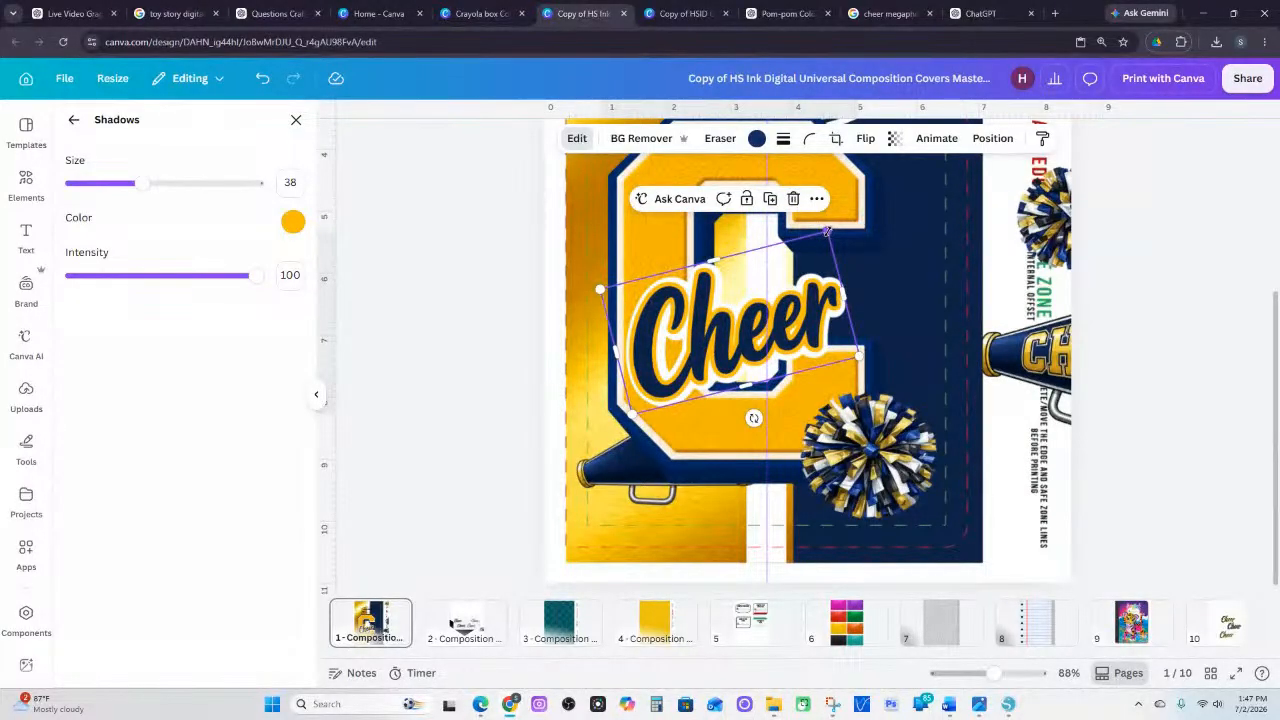
Switch to the Pom-pom Color Update chat in ChatGPT and download the generated yellow chenille texture image
{"action": "left_click", "coordinate": [977, 20]}
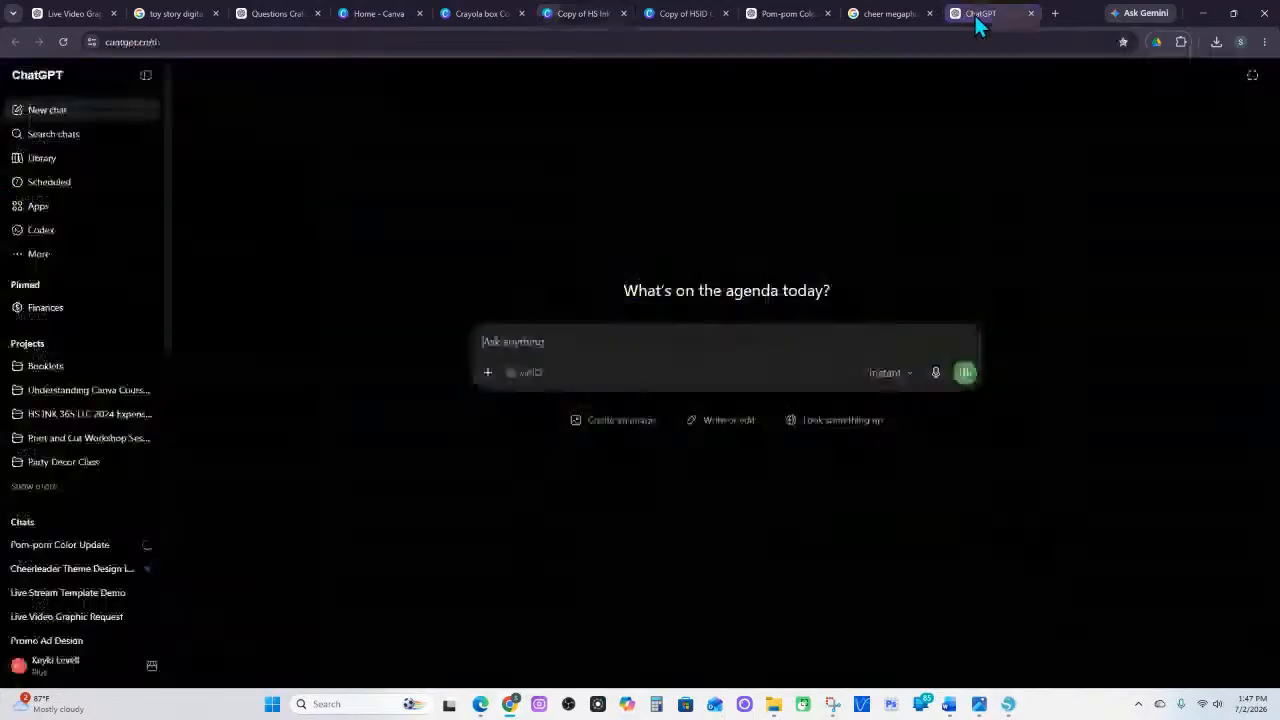
{"action": "left_click", "coordinate": [788, 14]}
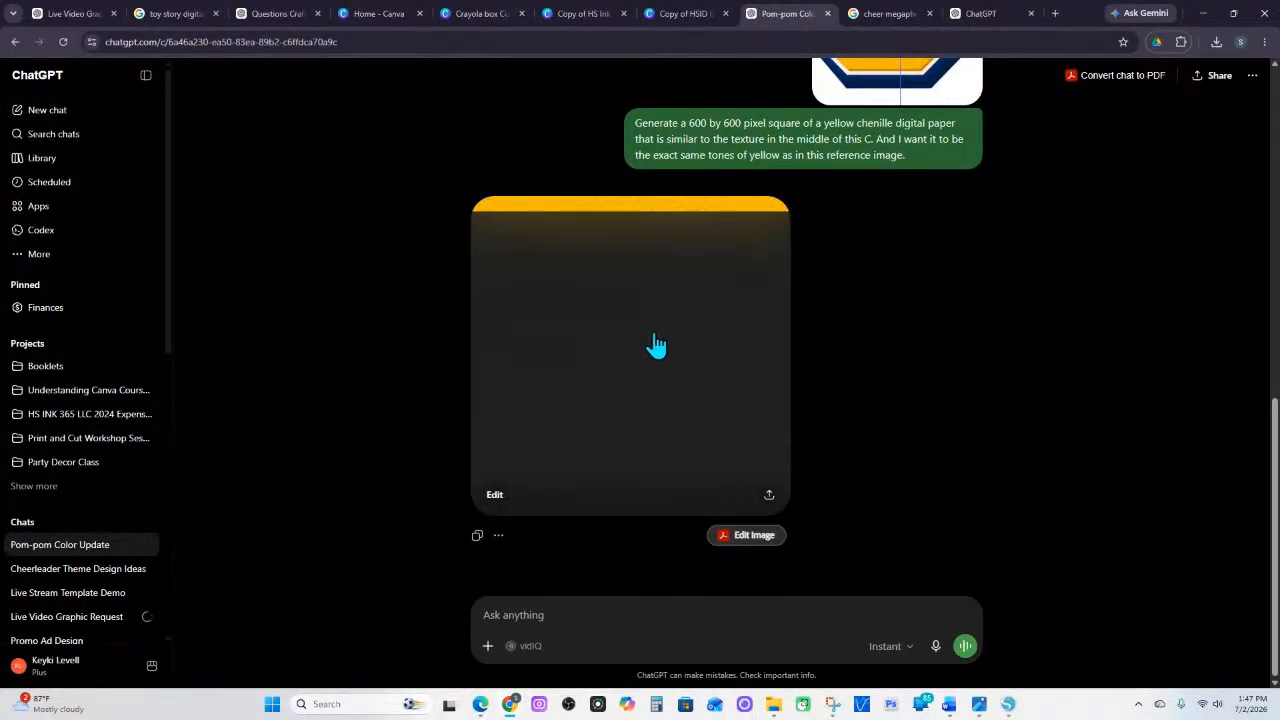
{"action": "left_click", "coordinate": [769, 496]}
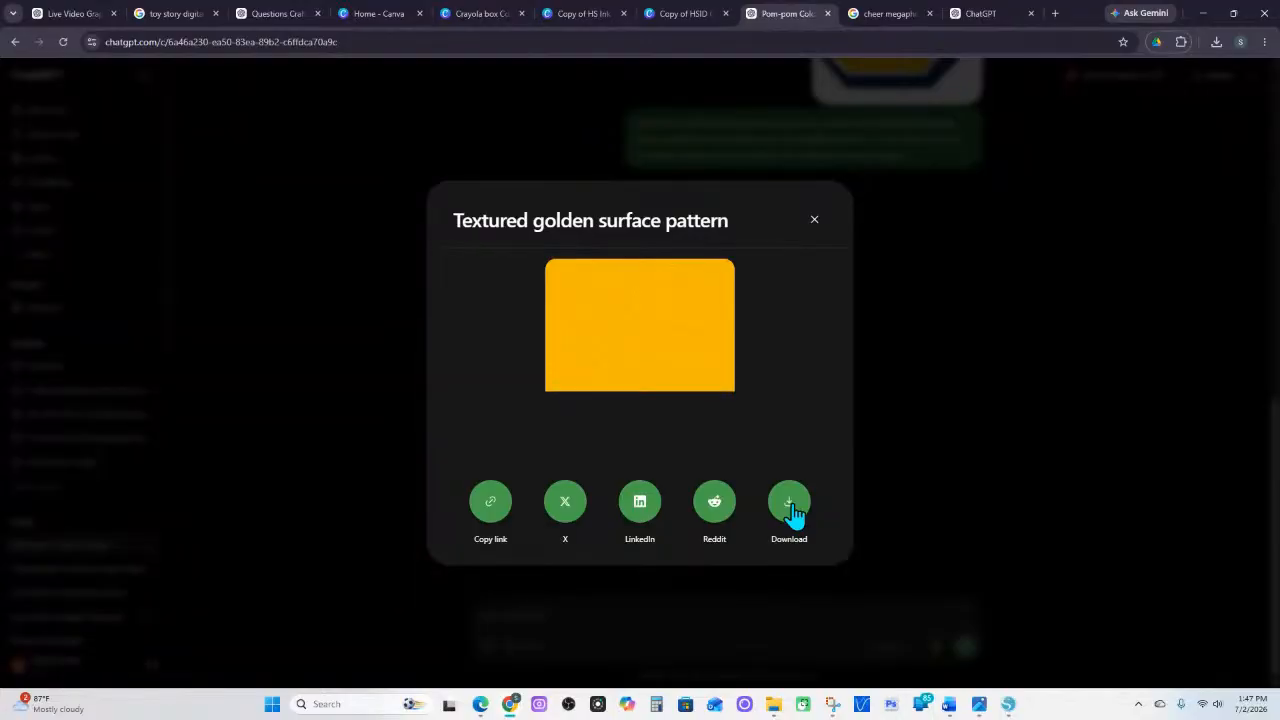
{"action": "left_click", "coordinate": [790, 503]}
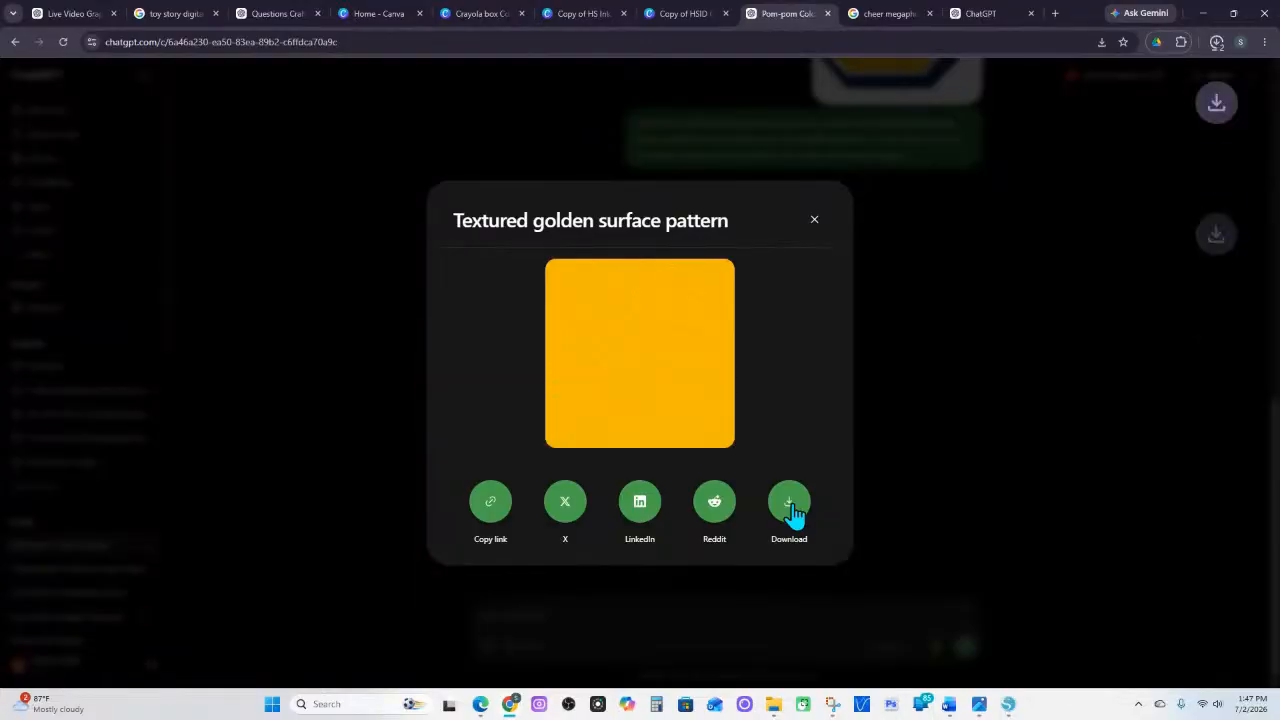
{"action": "left_click", "coordinate": [1217, 42]}
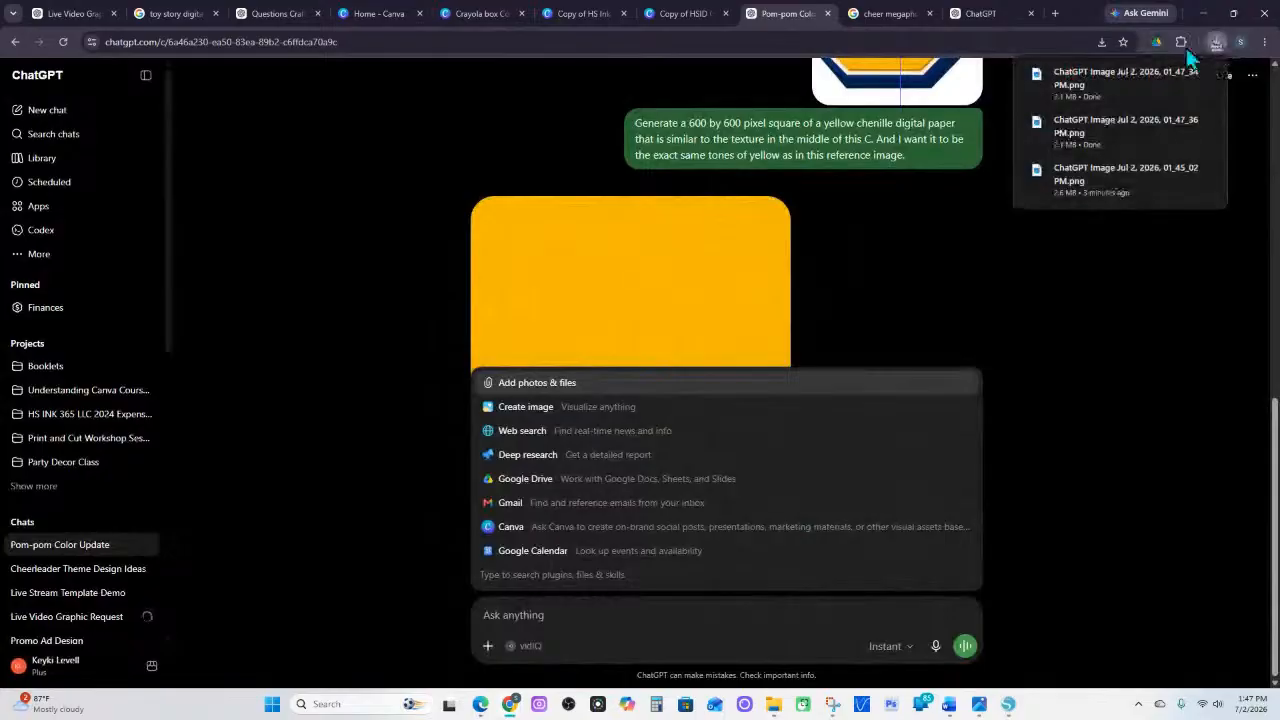
Switch back to the Canva composition cover design and add the downloaded yellow texture image to page 1
{"action": "left_click", "coordinate": [615, 16]}
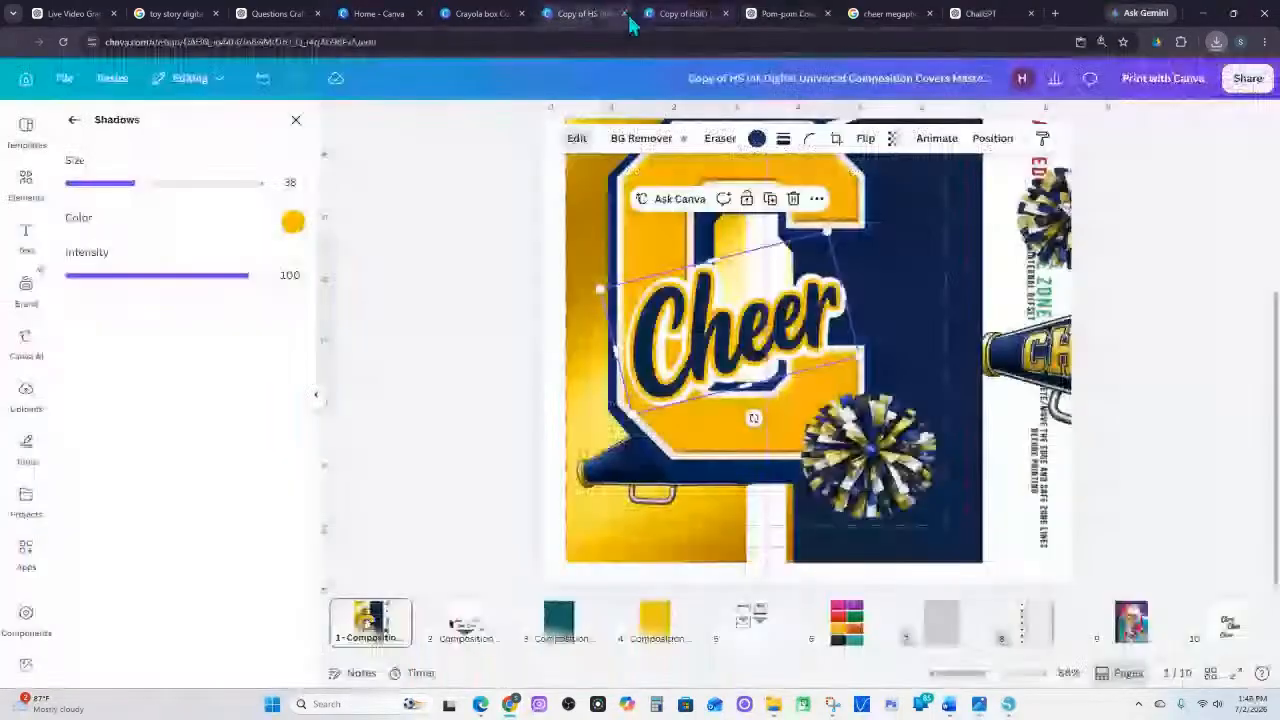
{"action": "left_click", "coordinate": [1217, 42]}
{"action": "left_click_drag", "start_coordinate": [1120, 105], "coordinate": [557, 357]}
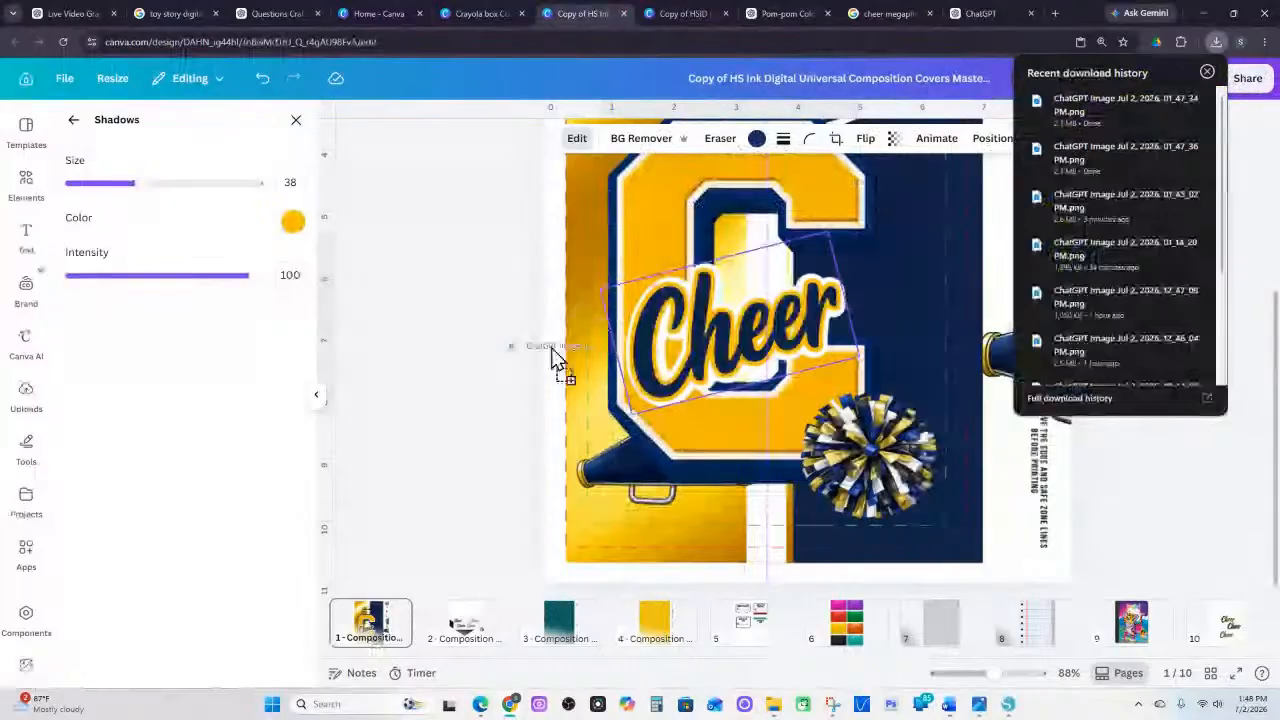
{"action": "left_click_drag", "start_coordinate": [686, 343], "coordinate": [554, 361]}
Fill the gold panel on the left half of the cover with the yellow chenille texture
{"action": "scroll", "coordinate": [657, 394], "scroll_direction": "up", "scroll_amount": 4}
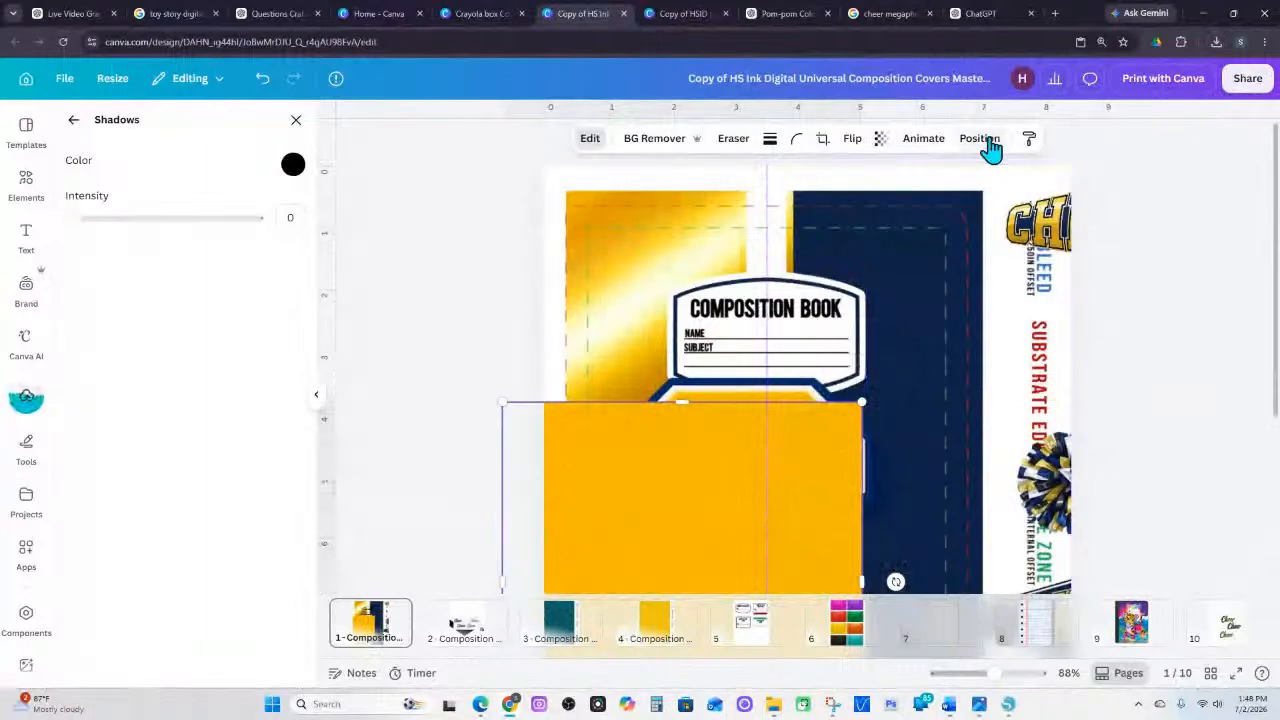
{"action": "left_click", "coordinate": [903, 192]}
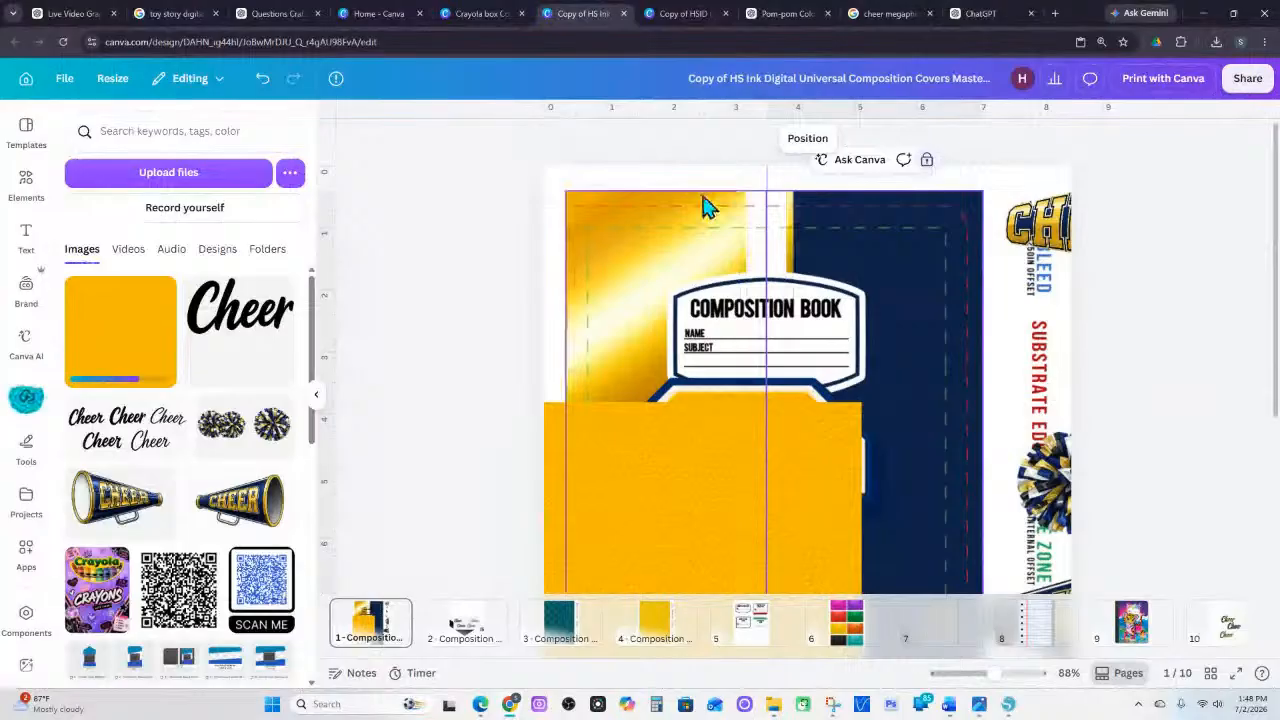
{"action": "left_click", "coordinate": [558, 442]}
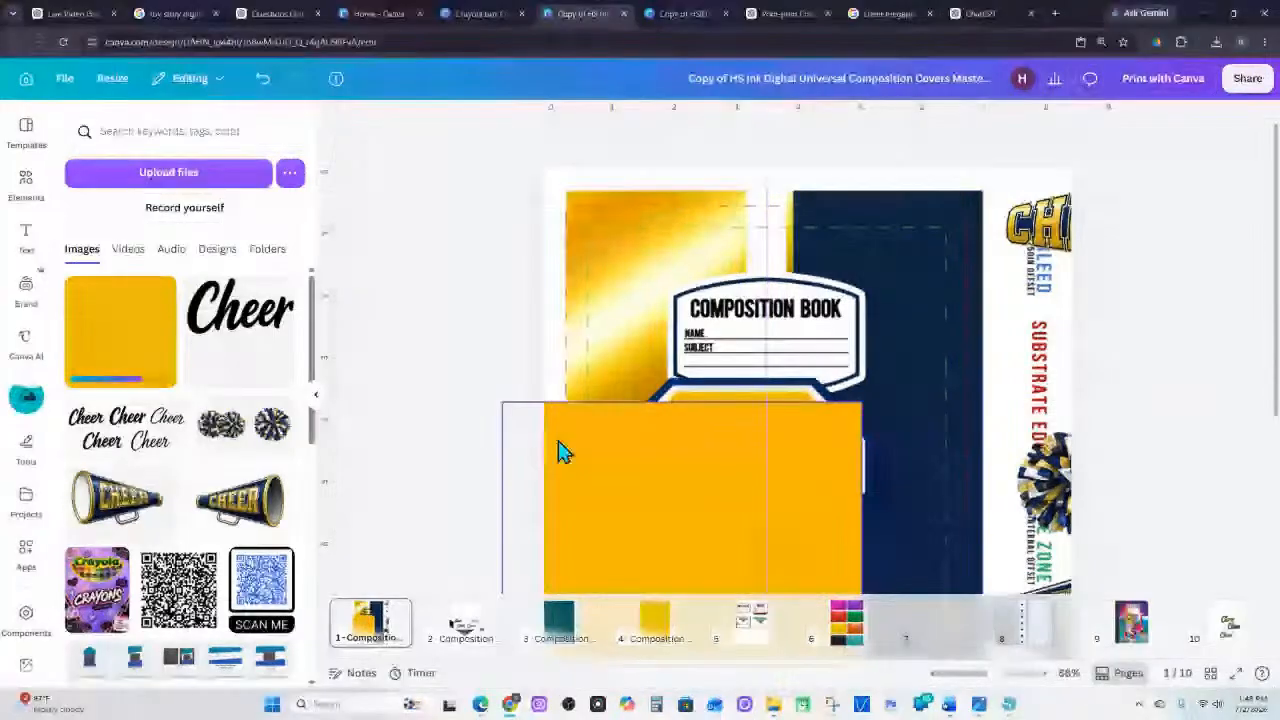
{"action": "left_click_drag", "start_coordinate": [558, 452], "coordinate": [608, 205]}
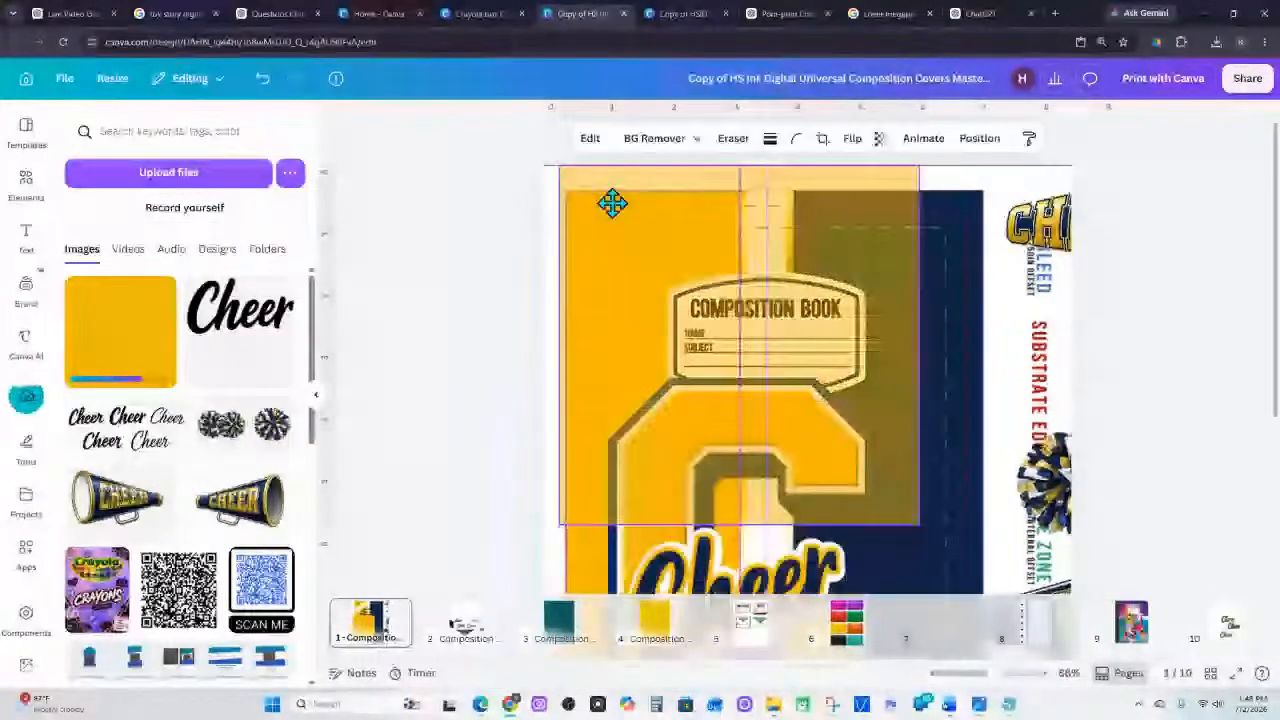
Add another copy of the uploaded yellow texture and fill the narrow gold strip behind the white center stripe with it
{"action": "left_click", "coordinate": [120, 331]}
{"action": "left_click_drag", "start_coordinate": [701, 380], "coordinate": [741, 192]}
{"action": "left_click", "coordinate": [751, 196]}
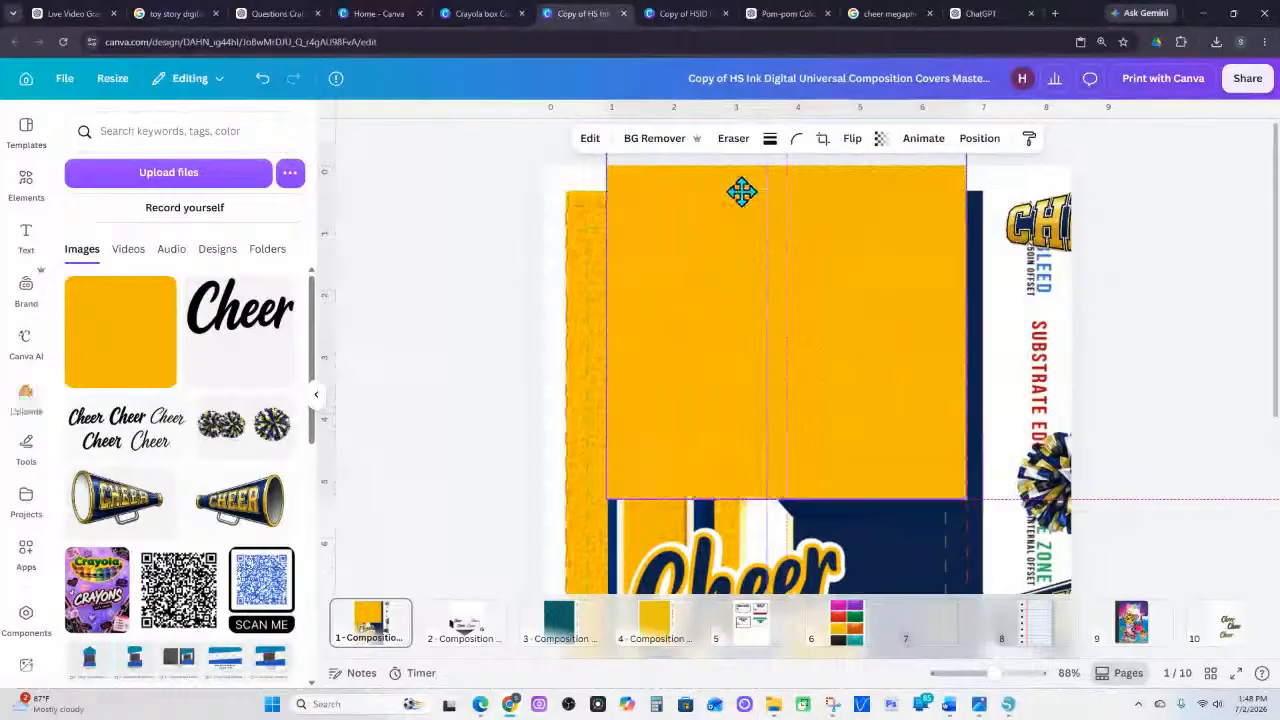
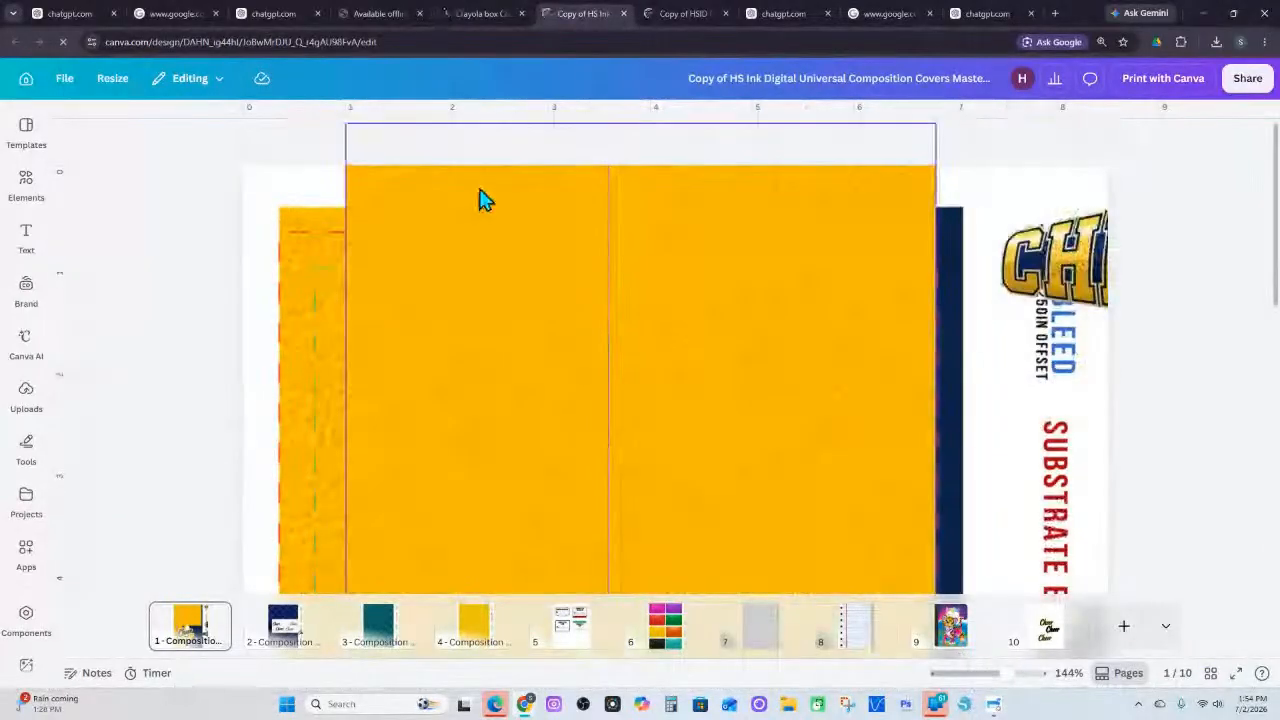
{"action": "left_click_drag", "start_coordinate": [480, 200], "coordinate": [738, 189]}
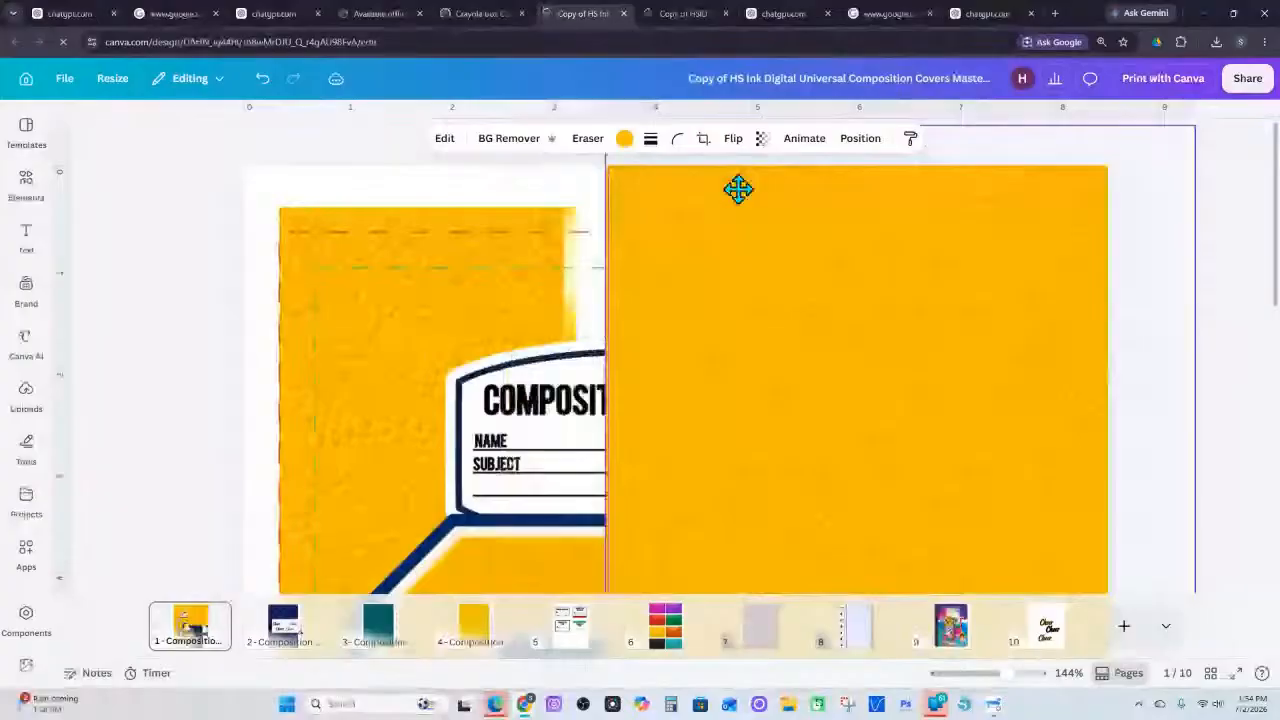
{"action": "left_click", "coordinate": [580, 215]}
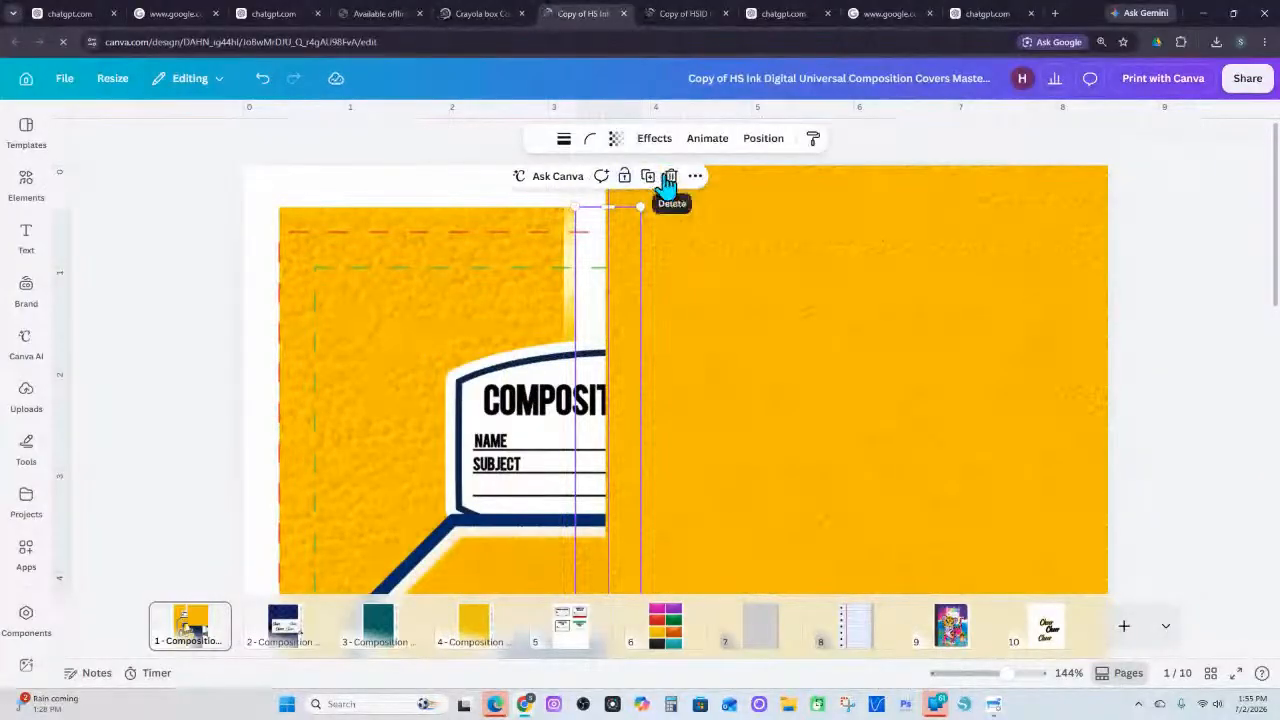
{"action": "left_click_drag", "start_coordinate": [706, 171], "coordinate": [829, 186]}
{"action": "left_click", "coordinate": [571, 229]}
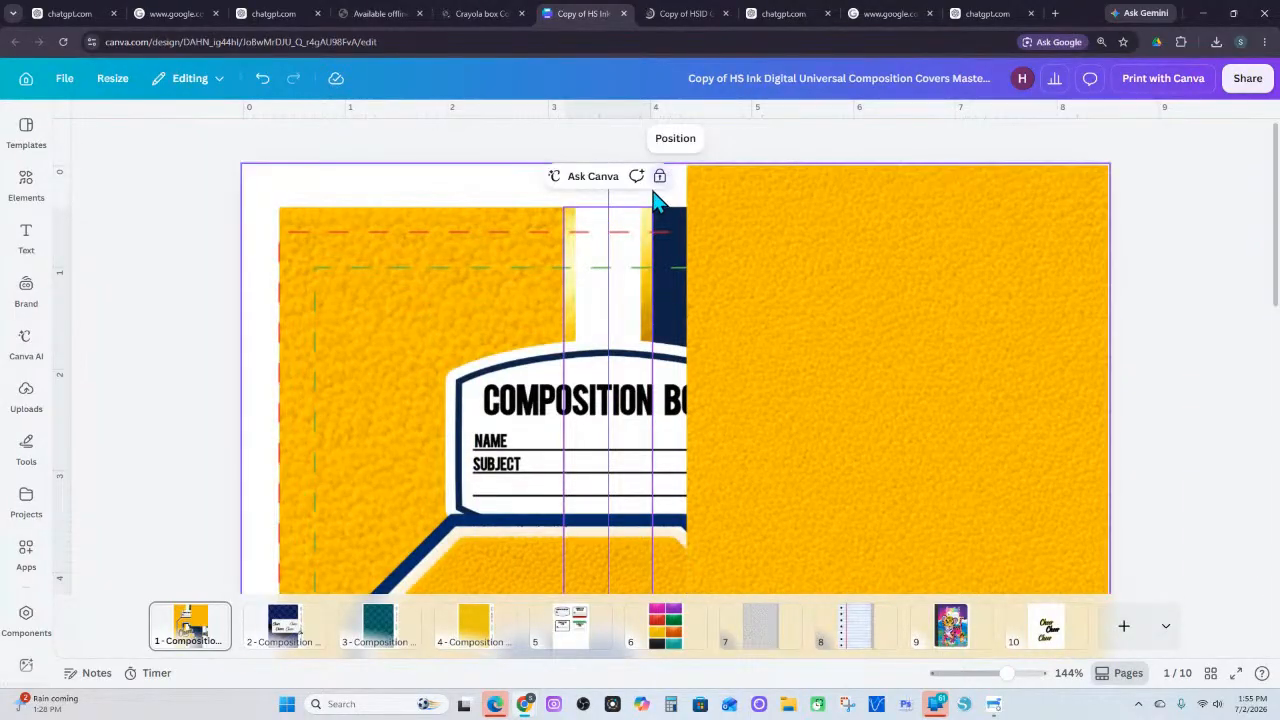
{"action": "left_click_drag", "start_coordinate": [756, 186], "coordinate": [573, 212]}
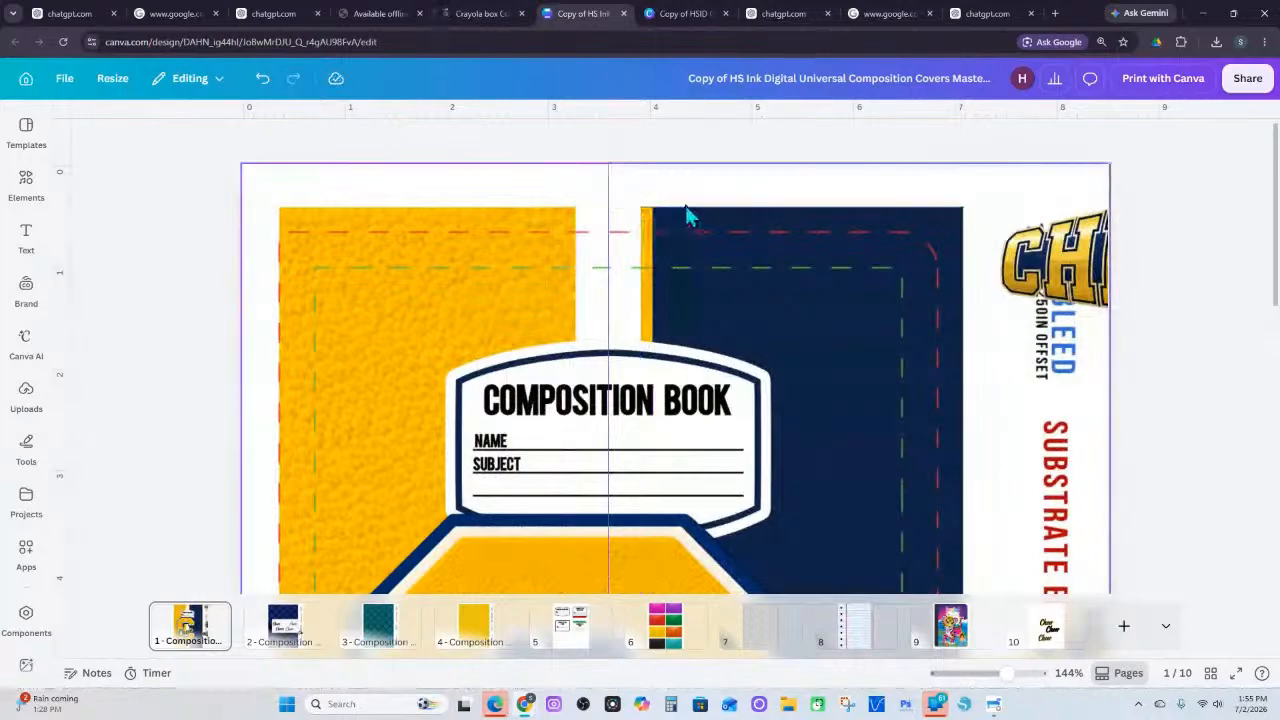
Apply a Drop shadow to the narrow yellow textured strip behind the white center stripe
{"action": "left_click", "coordinate": [573, 222]}
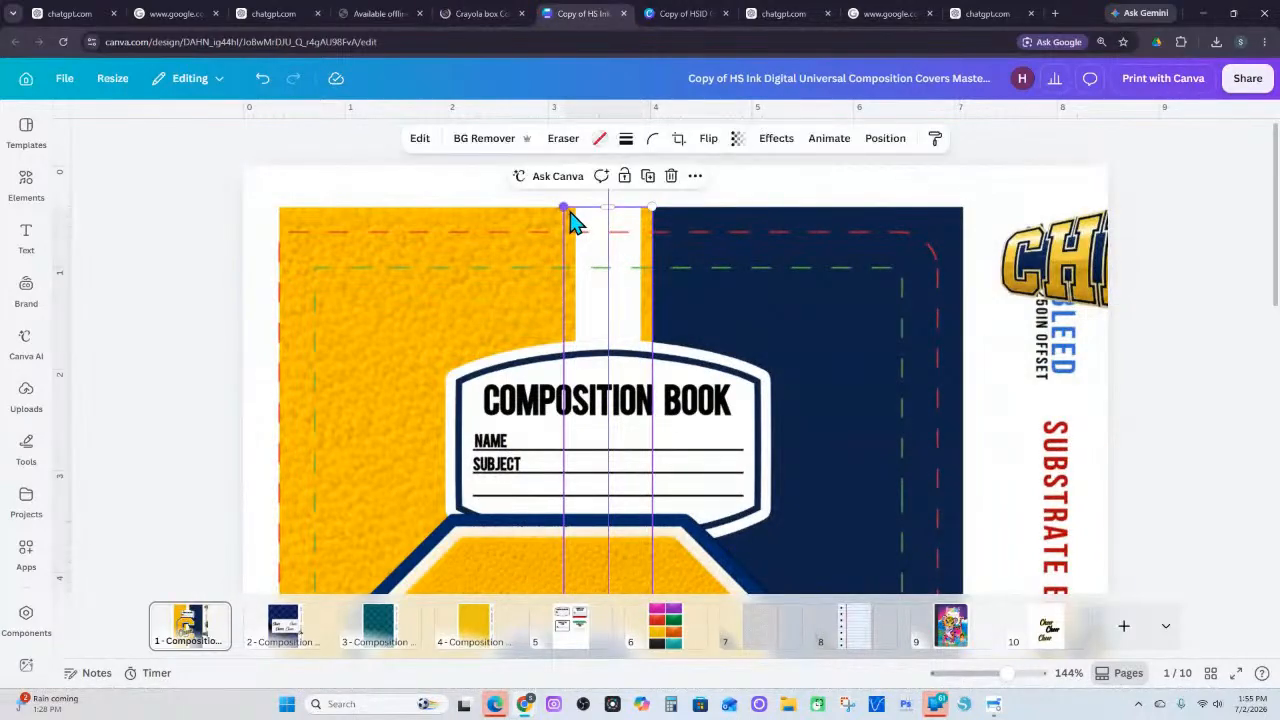
{"action": "left_click", "coordinate": [428, 142]}
{"action": "scroll", "coordinate": [240, 543], "scroll_direction": "down", "scroll_amount": 1}
{"action": "scroll", "coordinate": [240, 543], "scroll_direction": "down", "scroll_amount": 3}
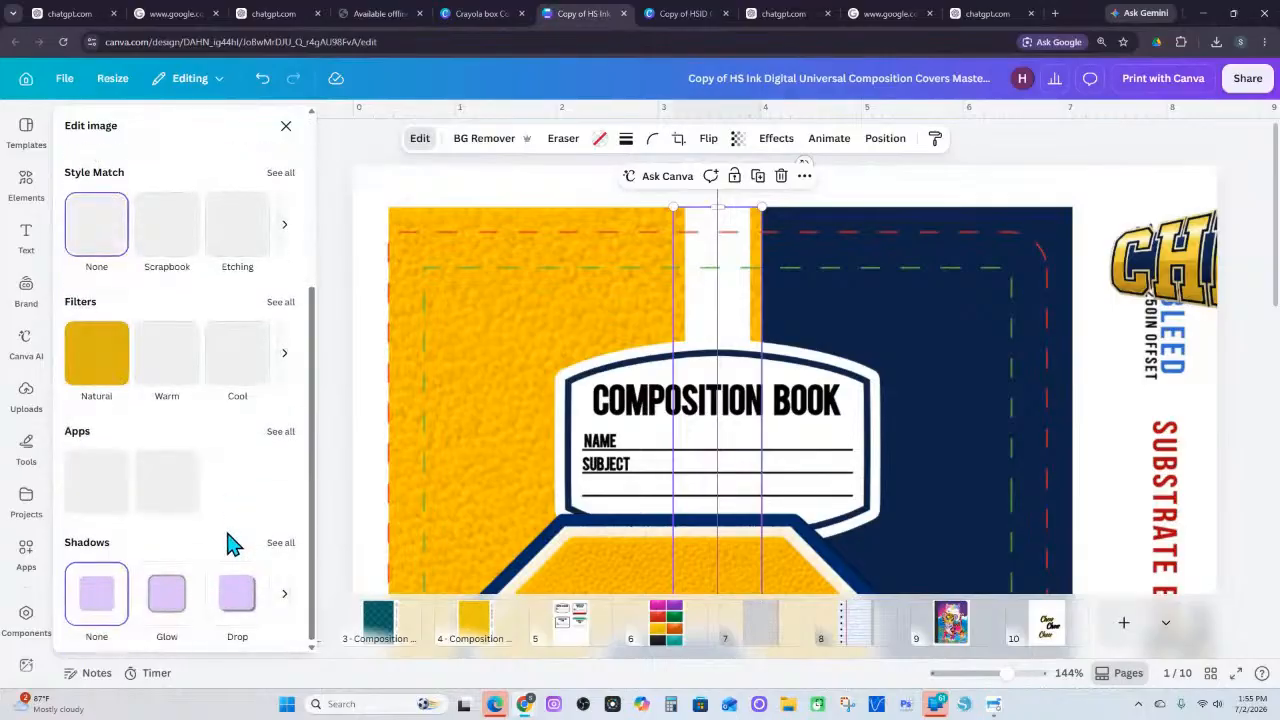
{"action": "left_click", "coordinate": [240, 598]}
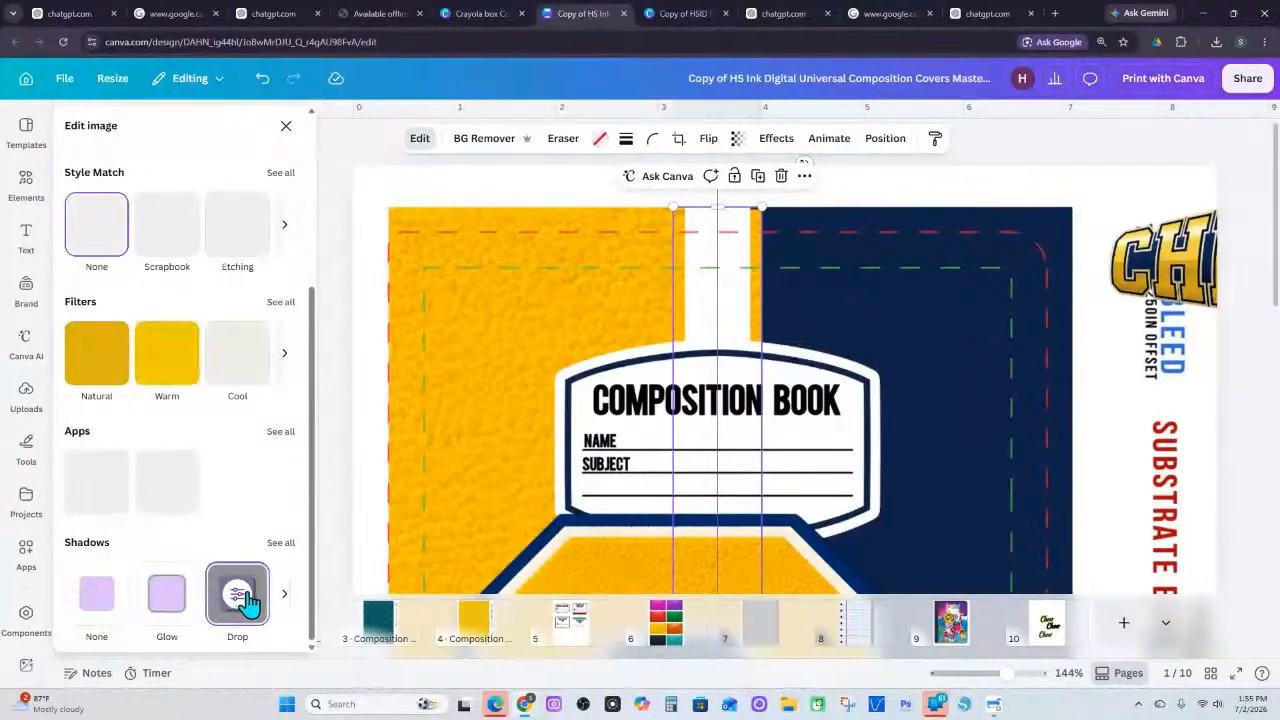
Try stretching the narrow yellow textured strip past the cover's bottom edge and setting its shadow angle to 26
{"action": "scroll", "coordinate": [614, 500], "scroll_direction": "down", "scroll_amount": 6}
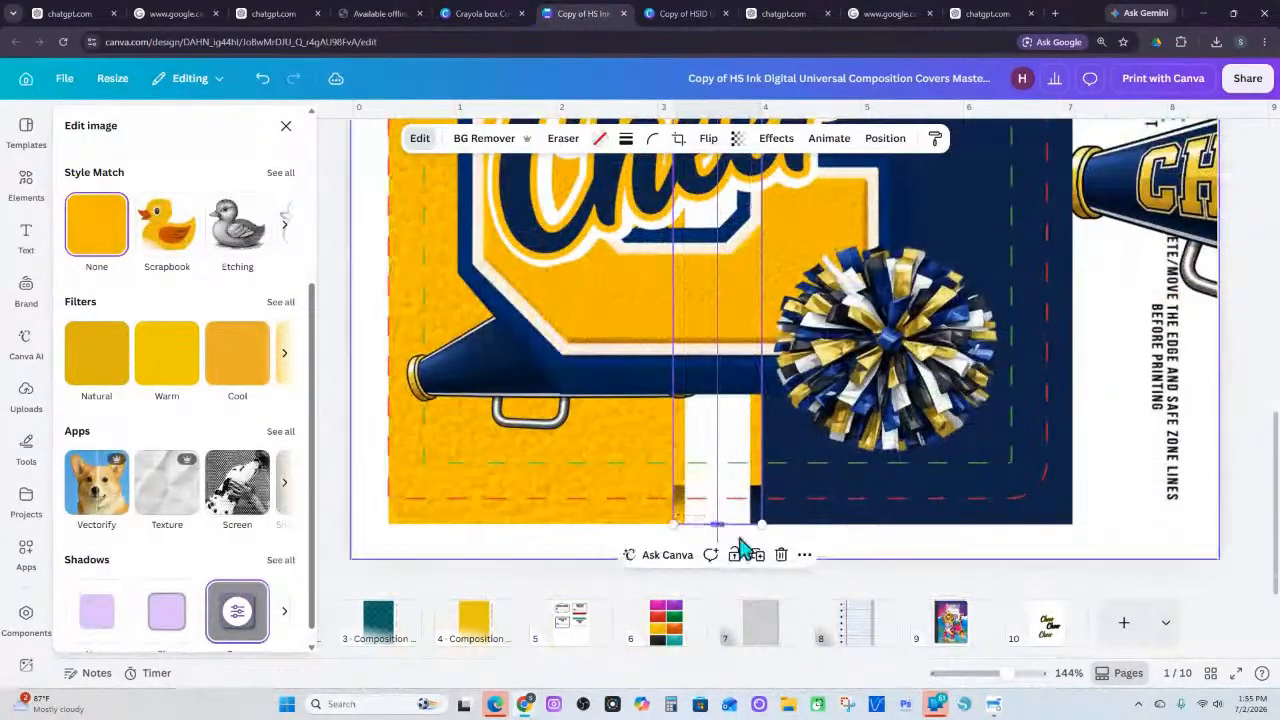
{"action": "left_click_drag", "start_coordinate": [763, 523], "coordinate": [790, 563]}
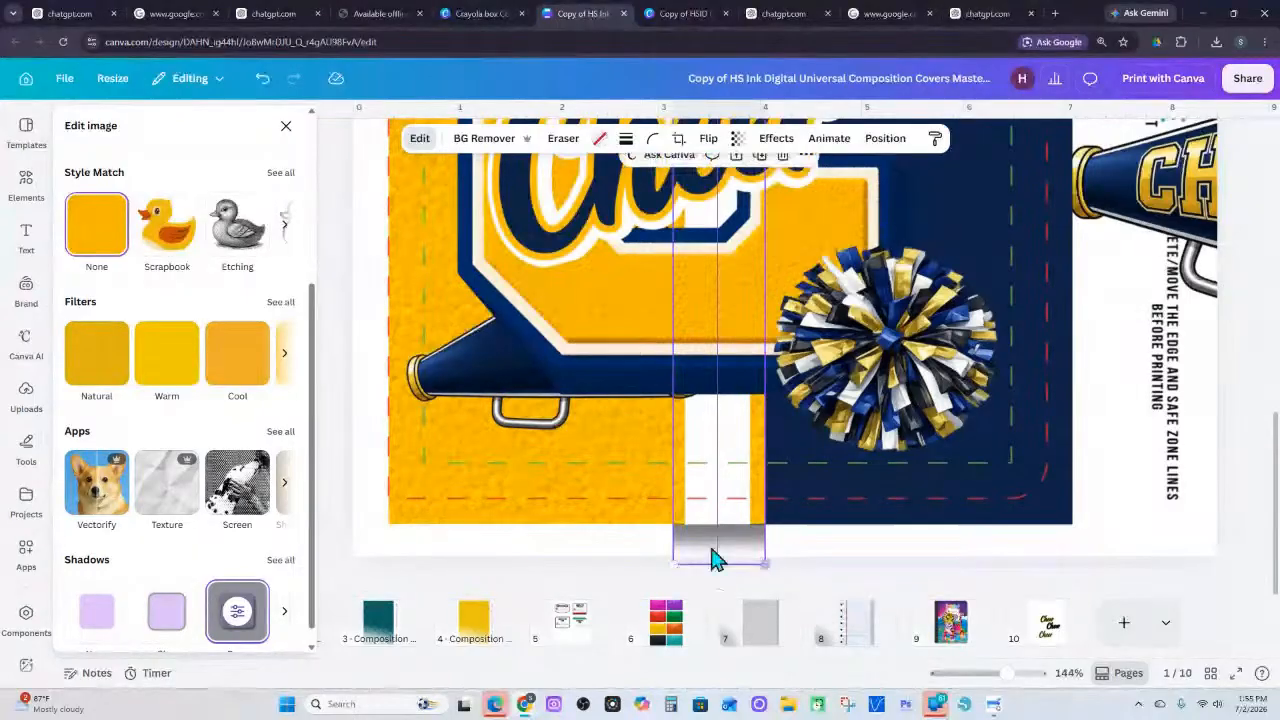
{"action": "left_click", "coordinate": [232, 612]}
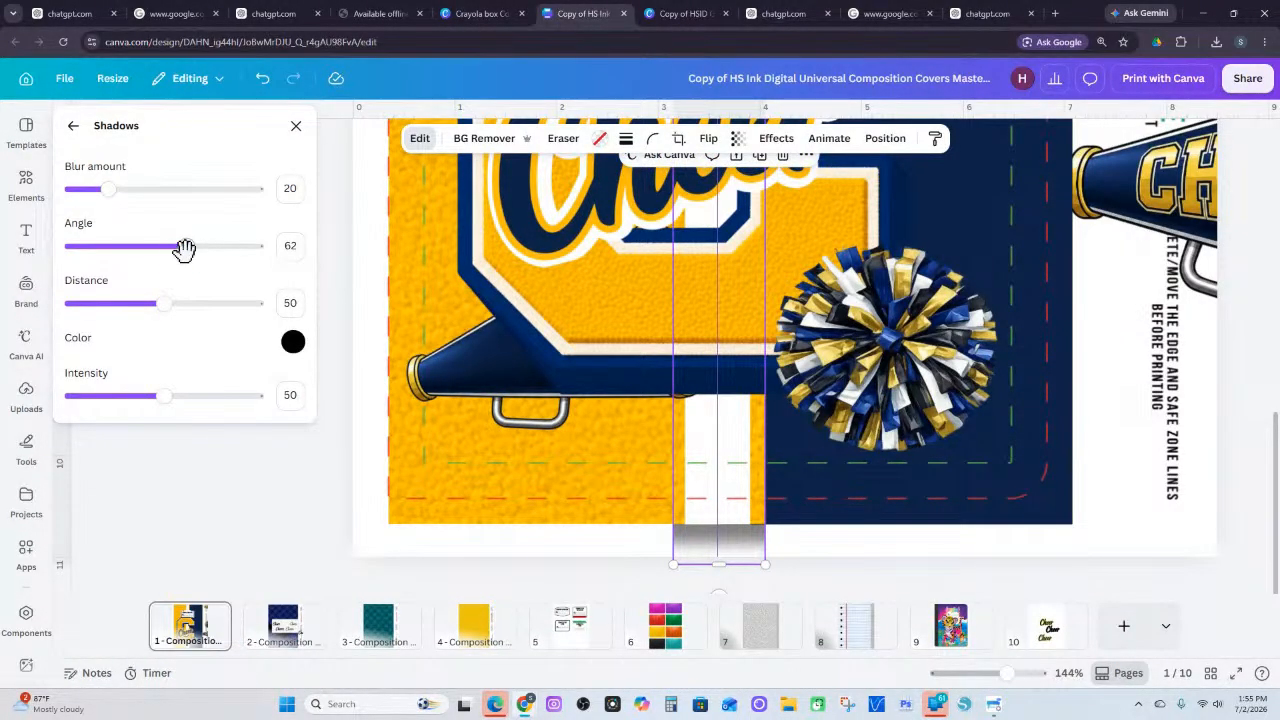
{"action": "left_click_drag", "start_coordinate": [184, 249], "coordinate": [117, 229]}
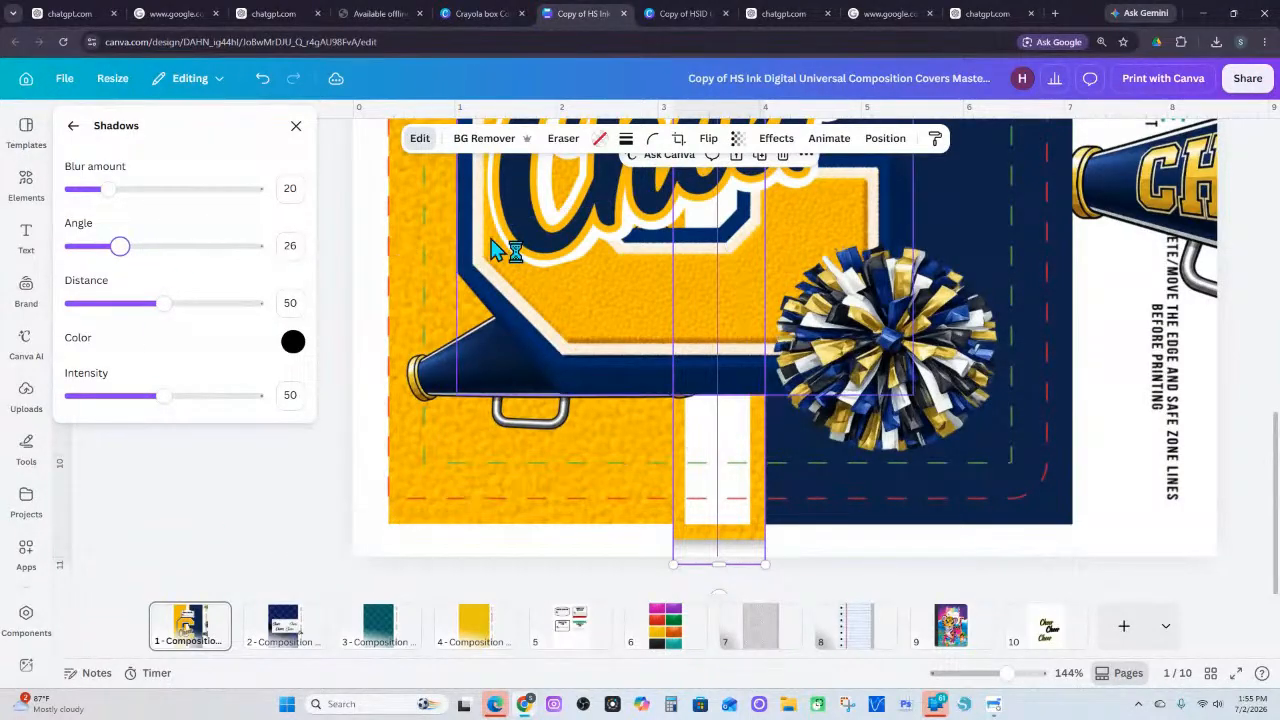
Undo the shadow angle change, the stretching and the Drop shadow on the narrow yellow strip
{"action": "left_click", "coordinate": [263, 80]}
{"action": "left_click", "coordinate": [263, 80]}
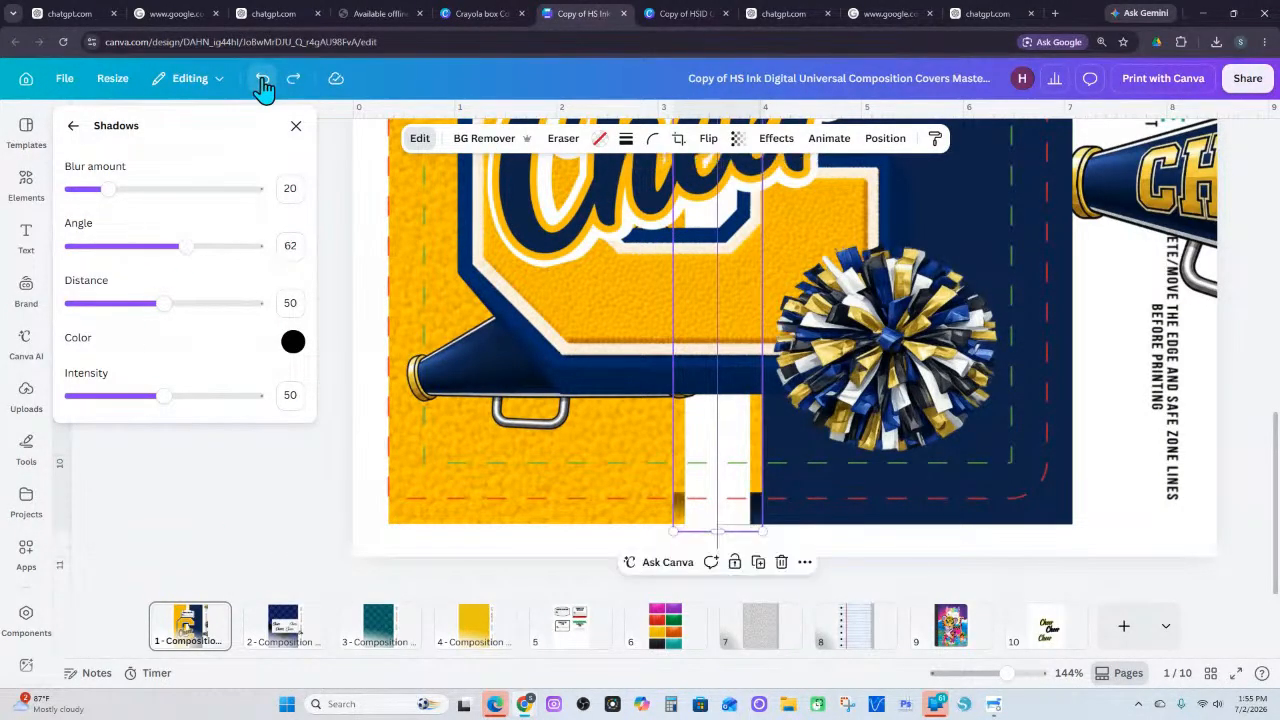
{"action": "left_click", "coordinate": [263, 80]}
{"action": "left_click", "coordinate": [243, 404]}
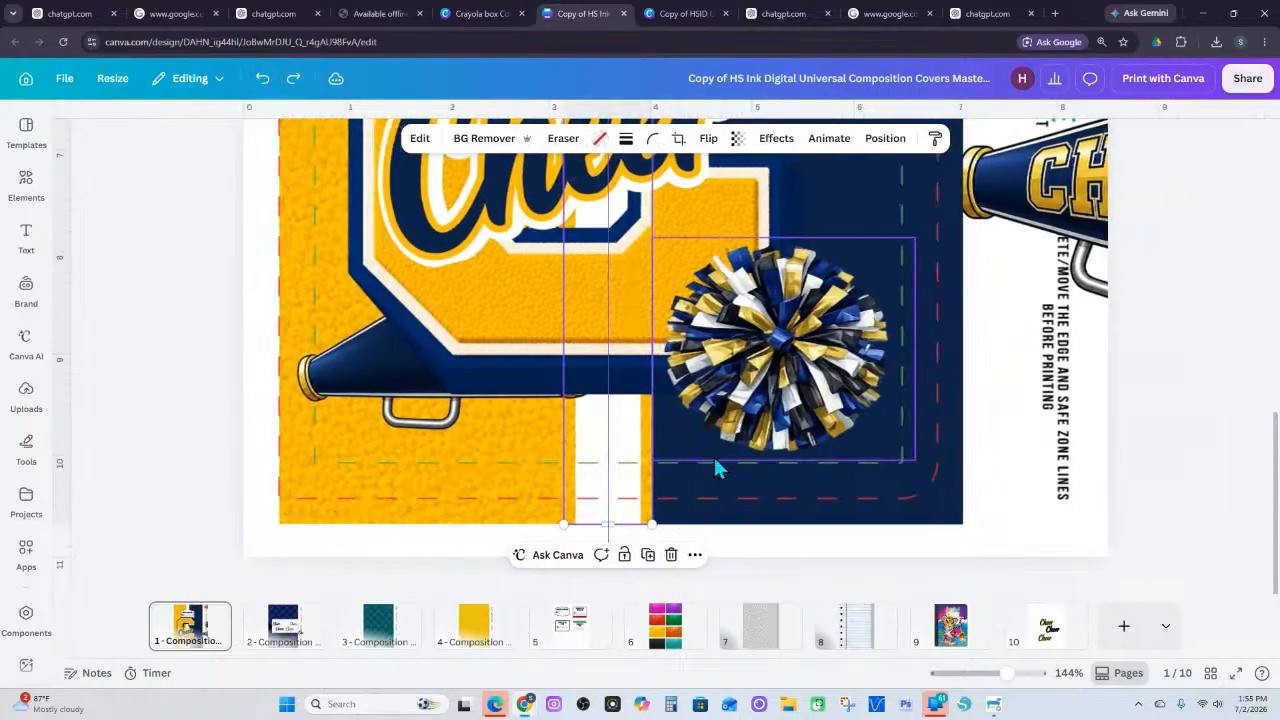
Shrink the large varsity letter C and move it below the Composition Book label
{"action": "left_click_drag", "start_coordinate": [1003, 683], "coordinate": [976, 675]}
{"action": "left_click", "coordinate": [703, 320]}
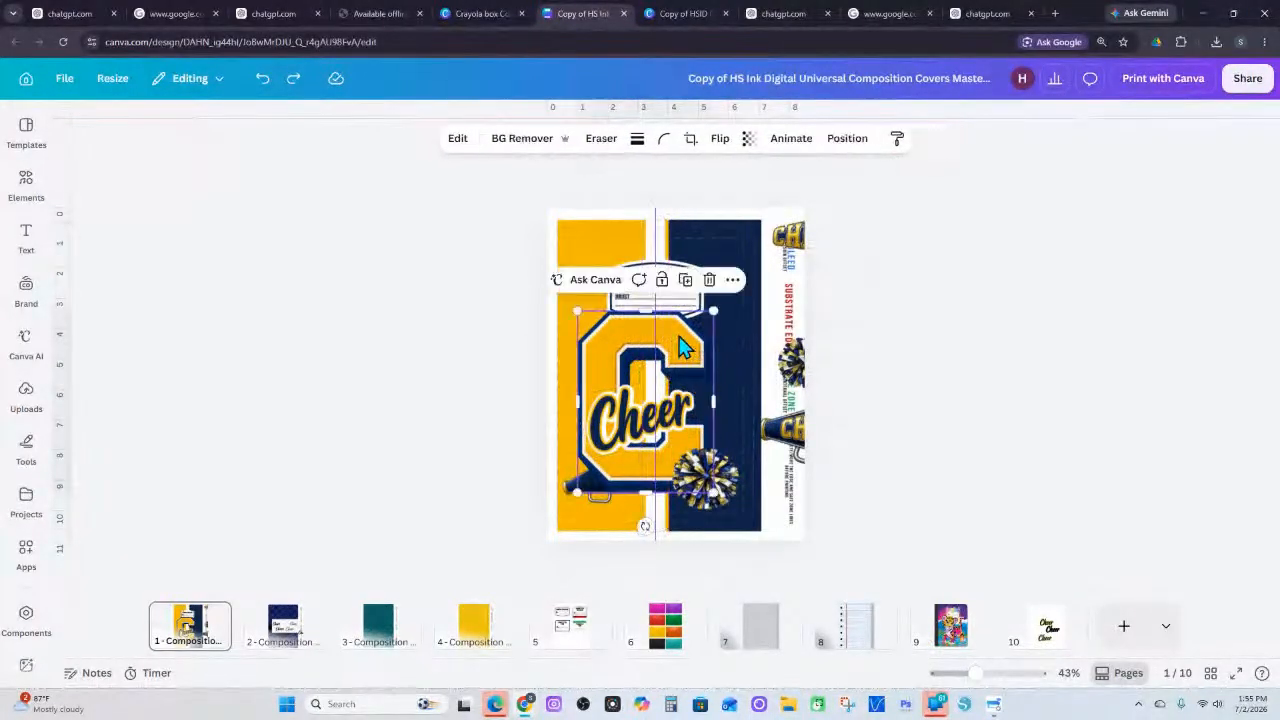
{"action": "left_click_drag", "start_coordinate": [711, 313], "coordinate": [685, 349]}
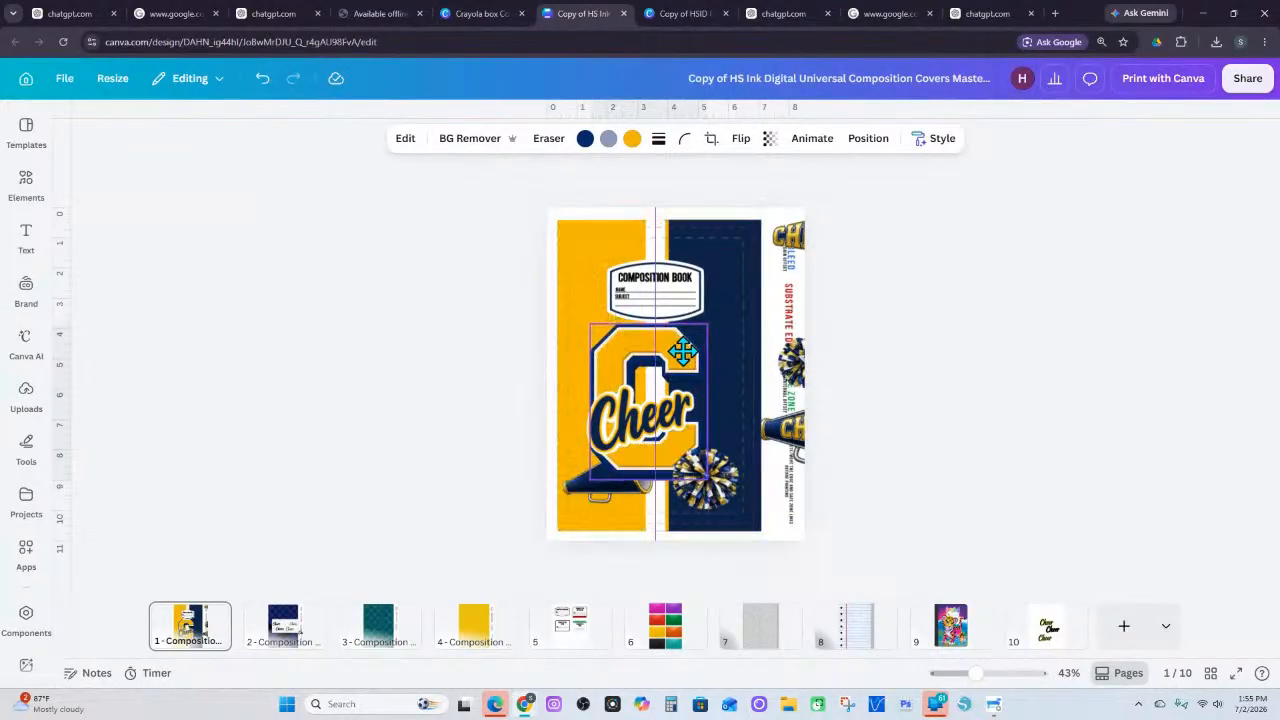
Move the Cheer lettering onto the C, align it center and middle with its white outline layer, and group both
{"action": "left_click", "coordinate": [680, 405]}
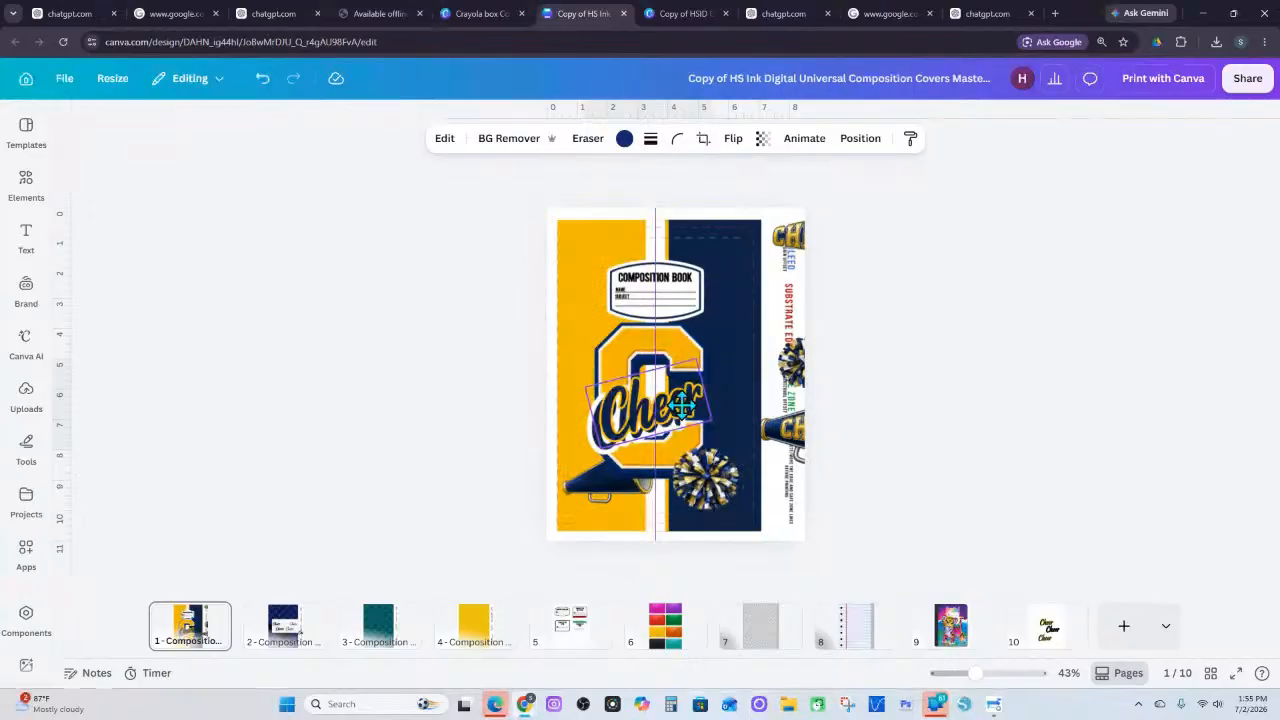
{"action": "left_click_drag", "start_coordinate": [681, 405], "coordinate": [688, 398]}
{"action": "left_click", "coordinate": [594, 443]}
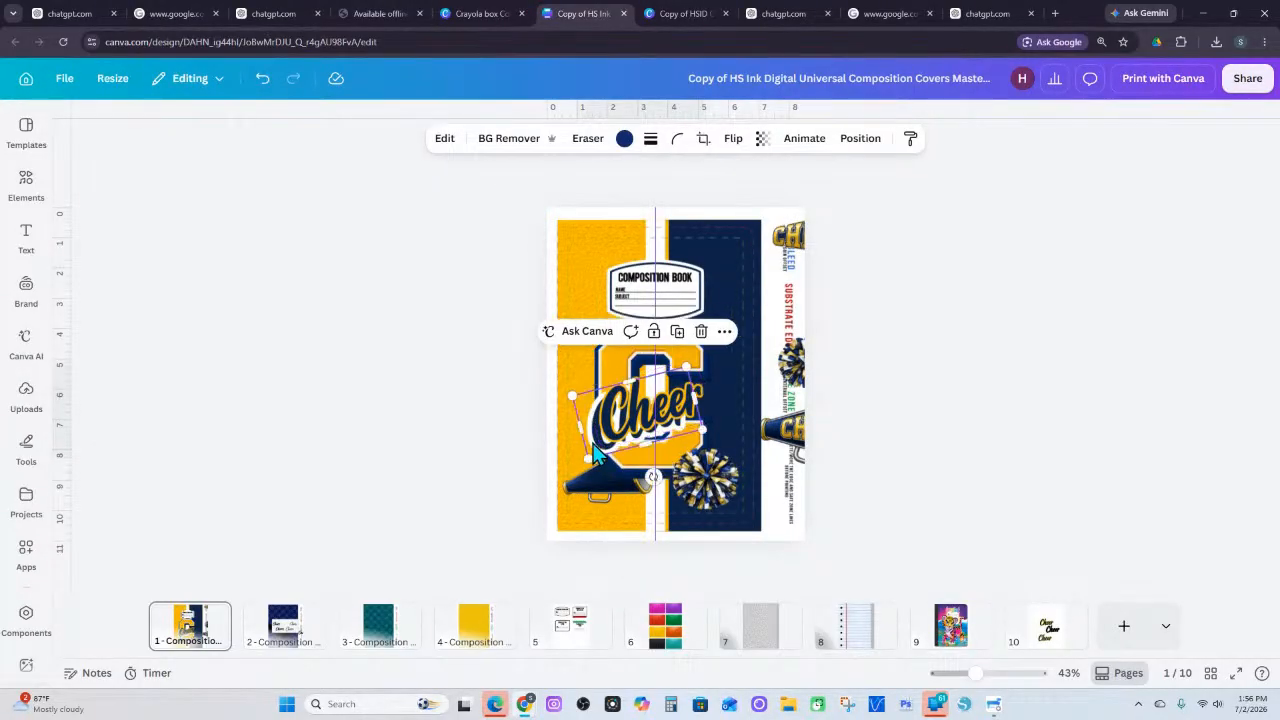
{"action": "left_click", "coordinate": [618, 437], "text": "shift"}
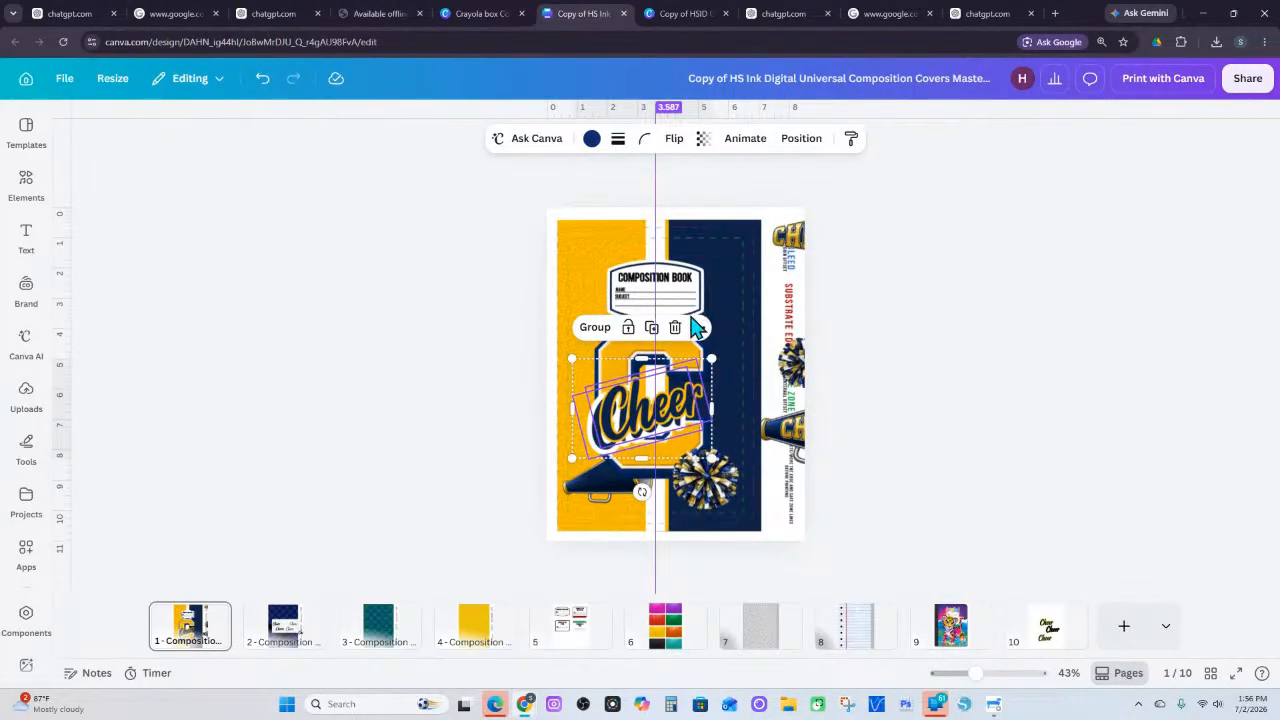
{"action": "left_click", "coordinate": [797, 143]}
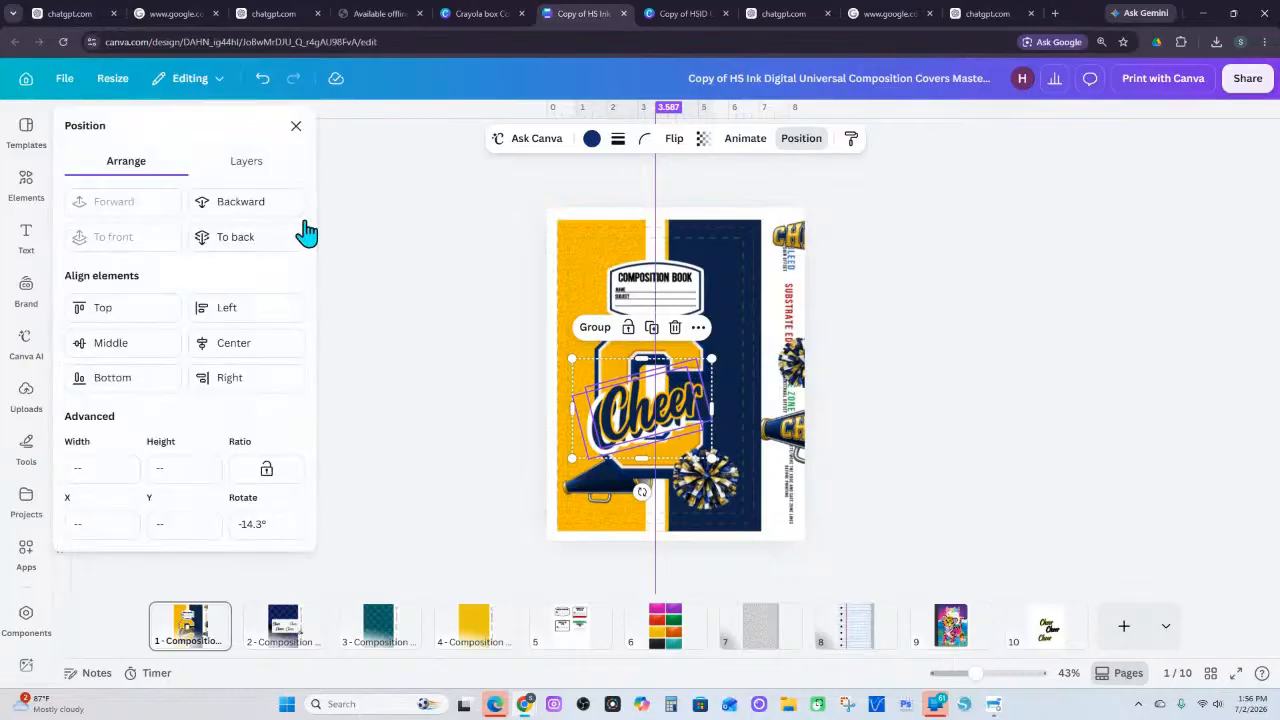
{"action": "left_click", "coordinate": [225, 343]}
{"action": "left_click", "coordinate": [126, 343]}
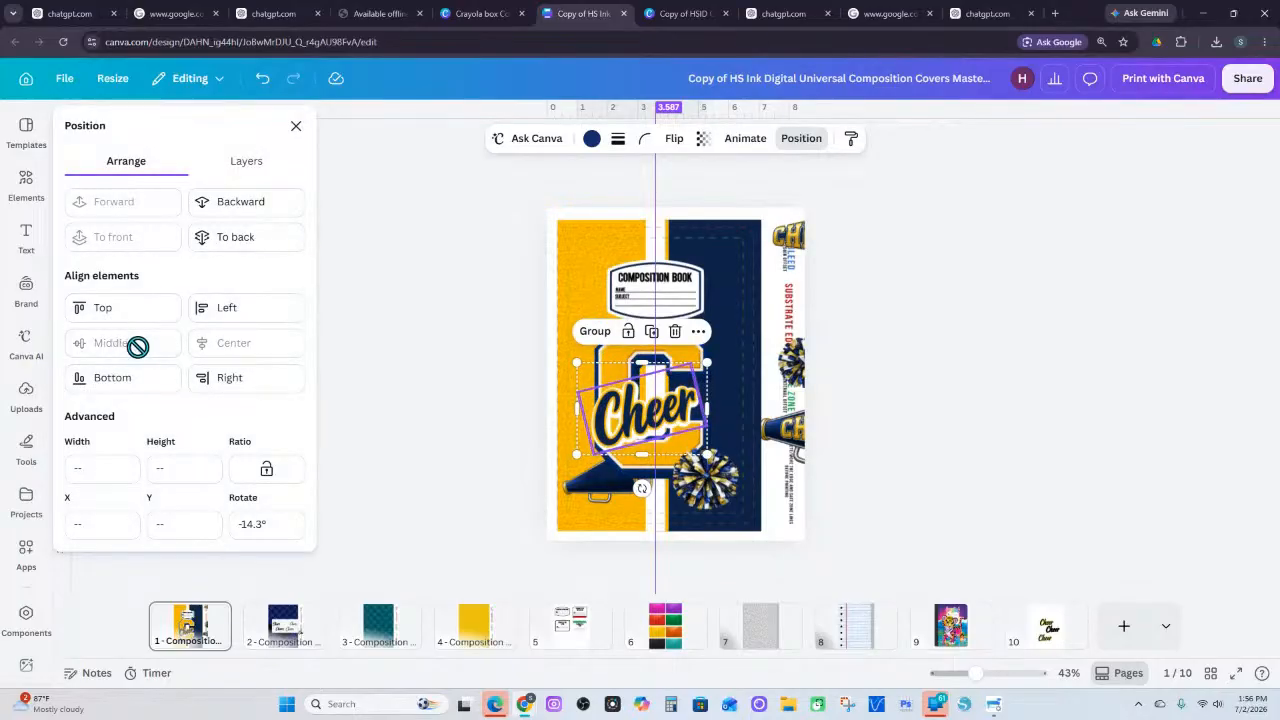
{"action": "left_click", "coordinate": [595, 333]}
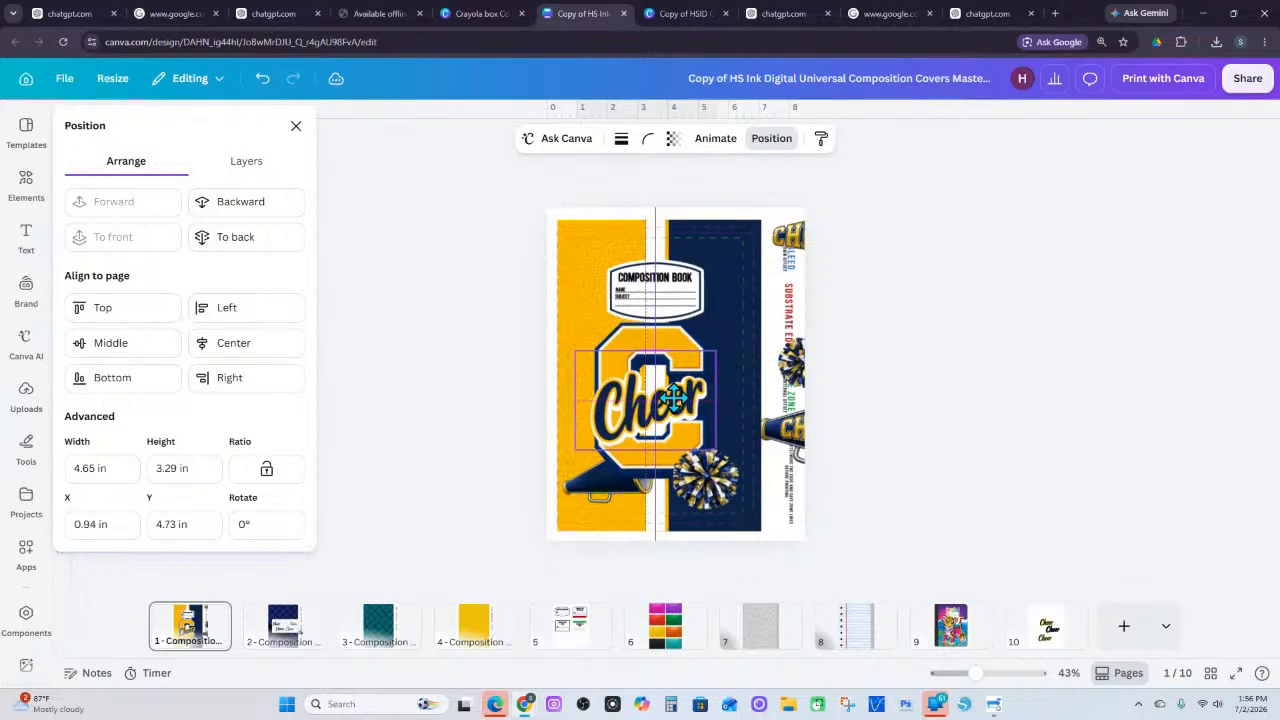
Bring the megaphone to the front and move it to the cover's lower-left area beside the C
{"action": "left_click", "coordinate": [599, 474]}
{"action": "right_click", "coordinate": [597, 488]}
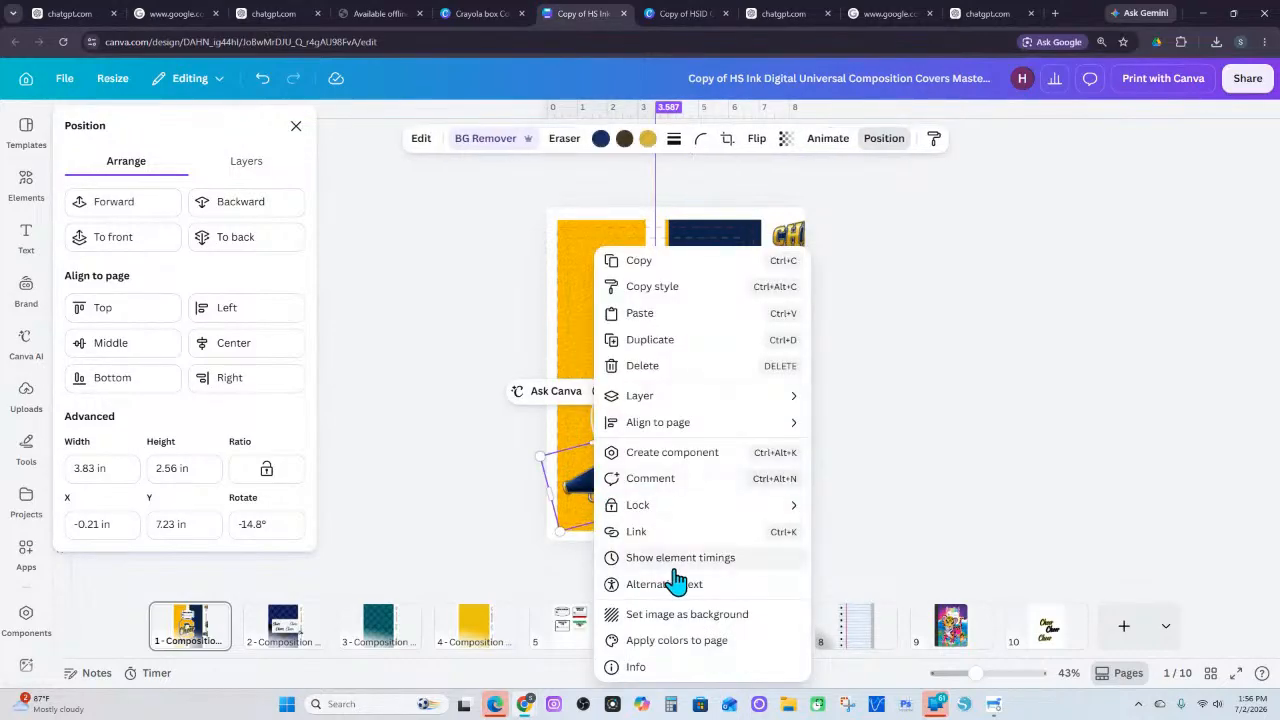
{"action": "left_click", "coordinate": [128, 240]}
{"action": "left_click", "coordinate": [126, 234]}
{"action": "left_click_drag", "start_coordinate": [585, 505], "coordinate": [585, 489]}
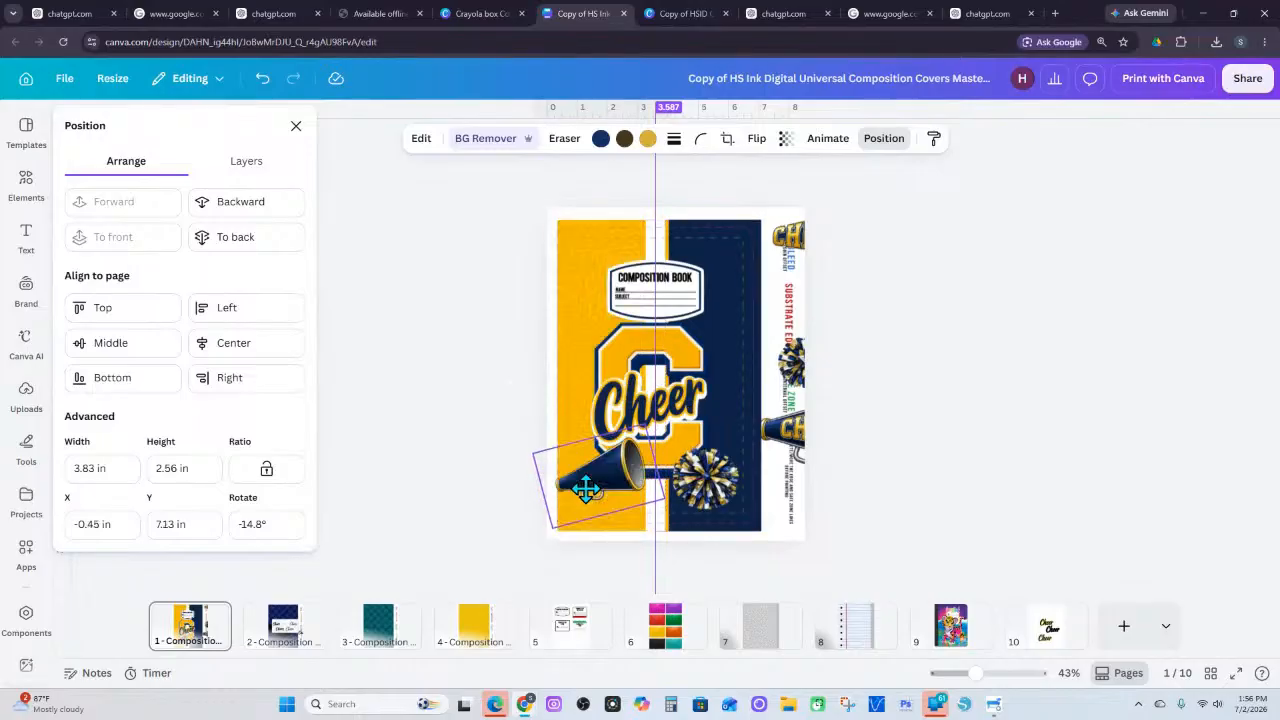
Enlarge the letter C together with the Cheer lettering group and reposition both below the Composition Book label
{"action": "left_click", "coordinate": [675, 362]}
{"action": "left_click", "coordinate": [680, 356], "text": "shift"}
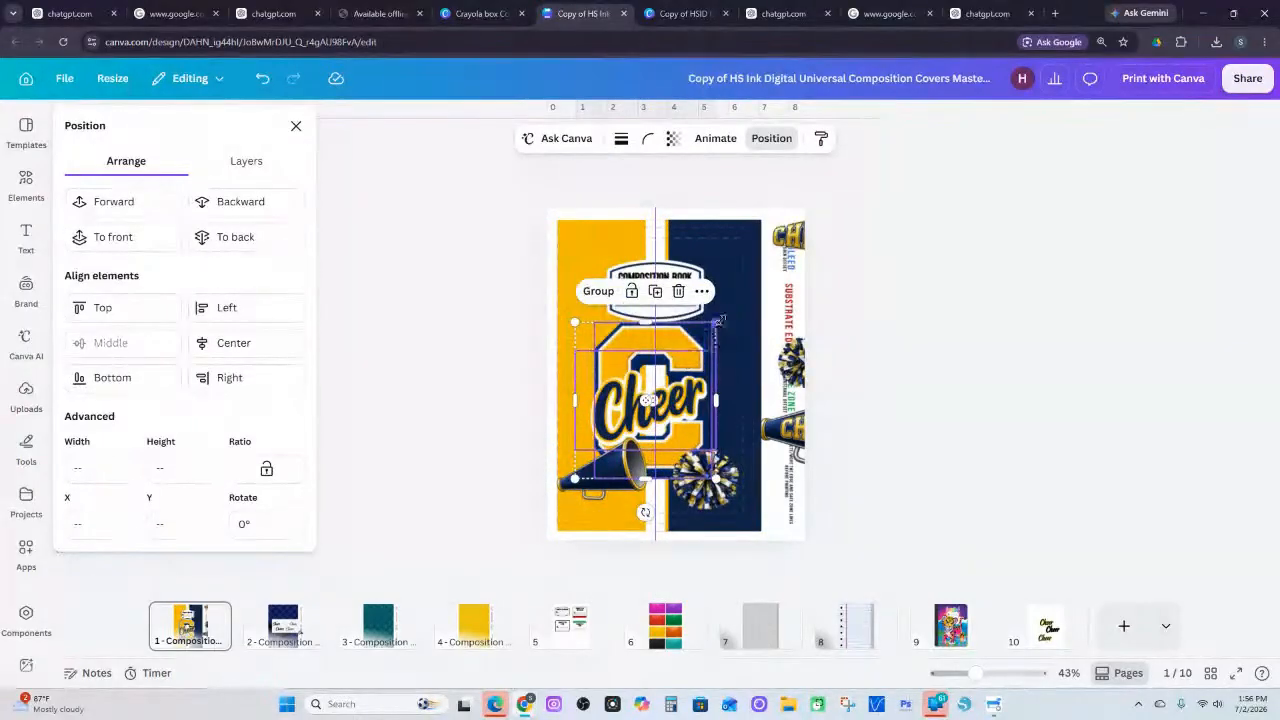
{"action": "left_click_drag", "start_coordinate": [719, 322], "coordinate": [745, 291]}
{"action": "left_click_drag", "start_coordinate": [718, 340], "coordinate": [700, 365]}
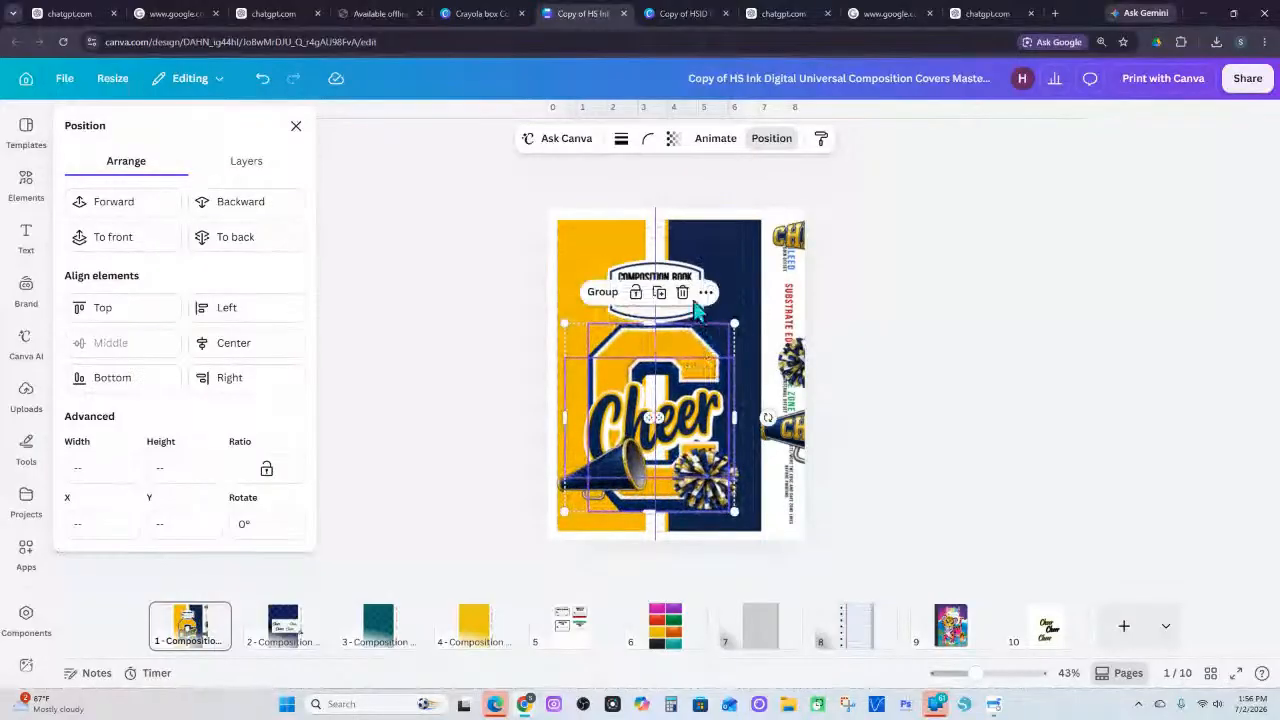
Enlarge the Composition Book label and center it on the white stripe just above the letter C
{"action": "left_click", "coordinate": [702, 258]}
{"action": "left_click_drag", "start_coordinate": [703, 257], "coordinate": [734, 238]}
{"action": "key", "text": "super"}
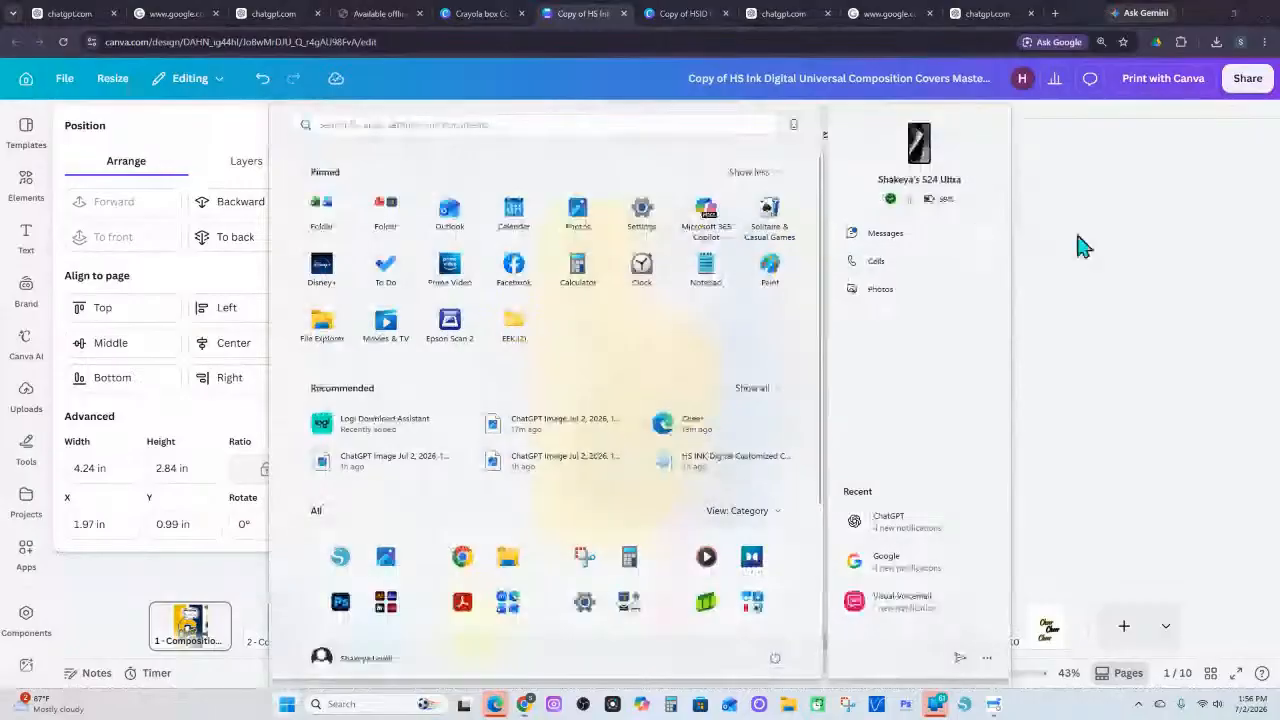
{"action": "left_click", "coordinate": [1075, 255]}
{"action": "left_click_drag", "start_coordinate": [700, 290], "coordinate": [688, 305]}
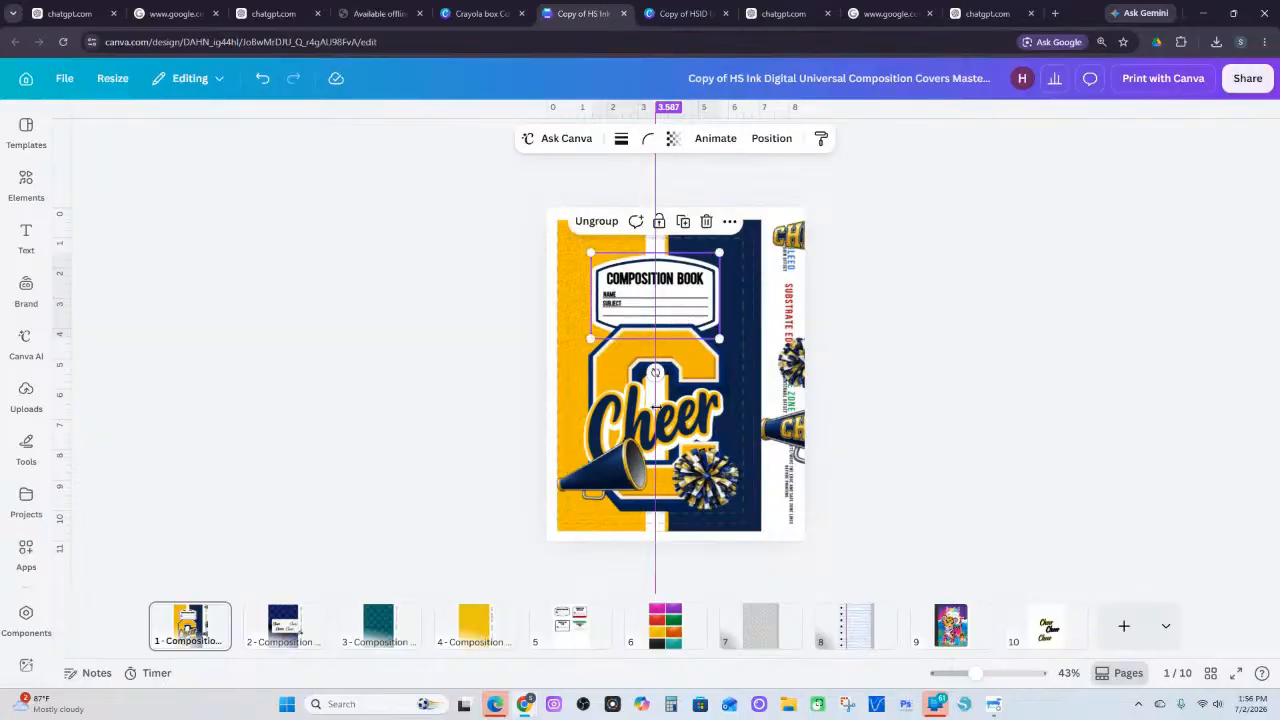
Tilt the megaphone so its bell points down to the right and place it over the C's lower-left corner
{"action": "left_click", "coordinate": [628, 492]}
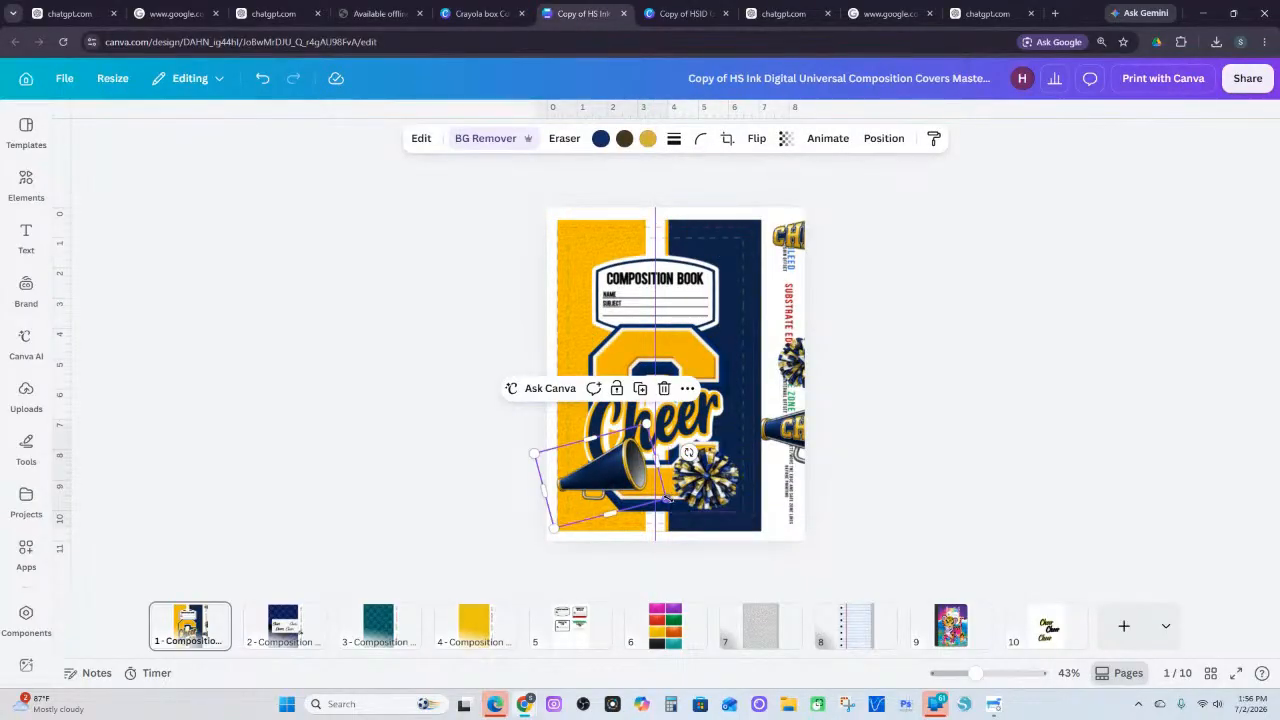
{"action": "left_click_drag", "start_coordinate": [668, 498], "coordinate": [689, 518]}
{"action": "left_click_drag", "start_coordinate": [607, 482], "coordinate": [618, 497]}
{"action": "key", "text": "super"}
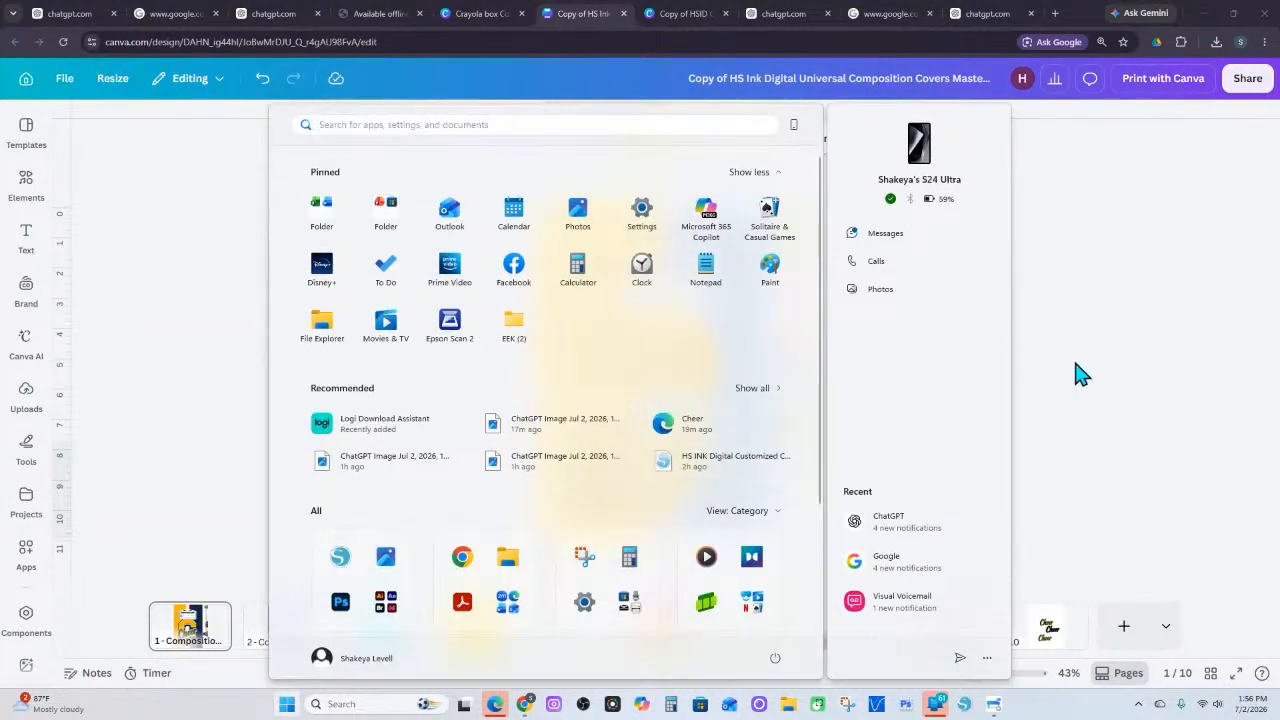
{"action": "left_click", "coordinate": [1080, 373]}
Move the pom-pom slightly down and to the right over the C's lower-right corner
{"action": "left_click", "coordinate": [706, 478]}
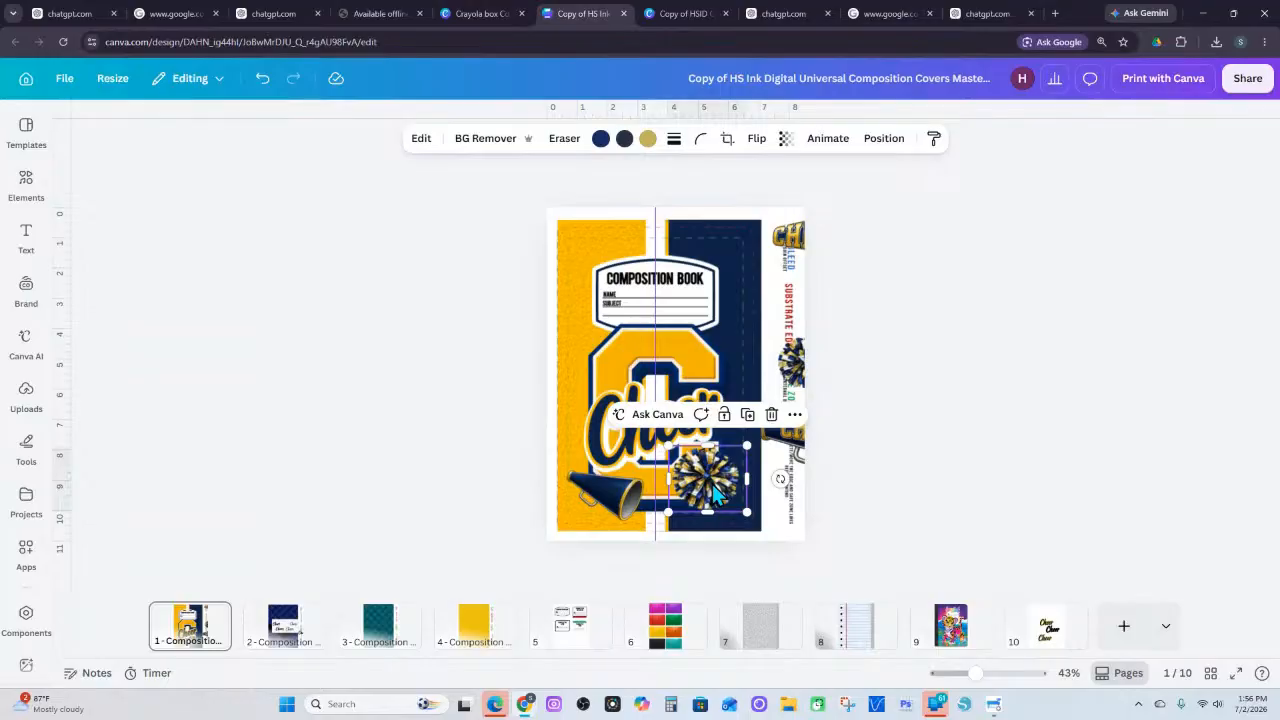
{"action": "left_click_drag", "start_coordinate": [712, 484], "coordinate": [718, 490]}
{"action": "key", "text": "super"}
{"action": "left_click", "coordinate": [1067, 371]}
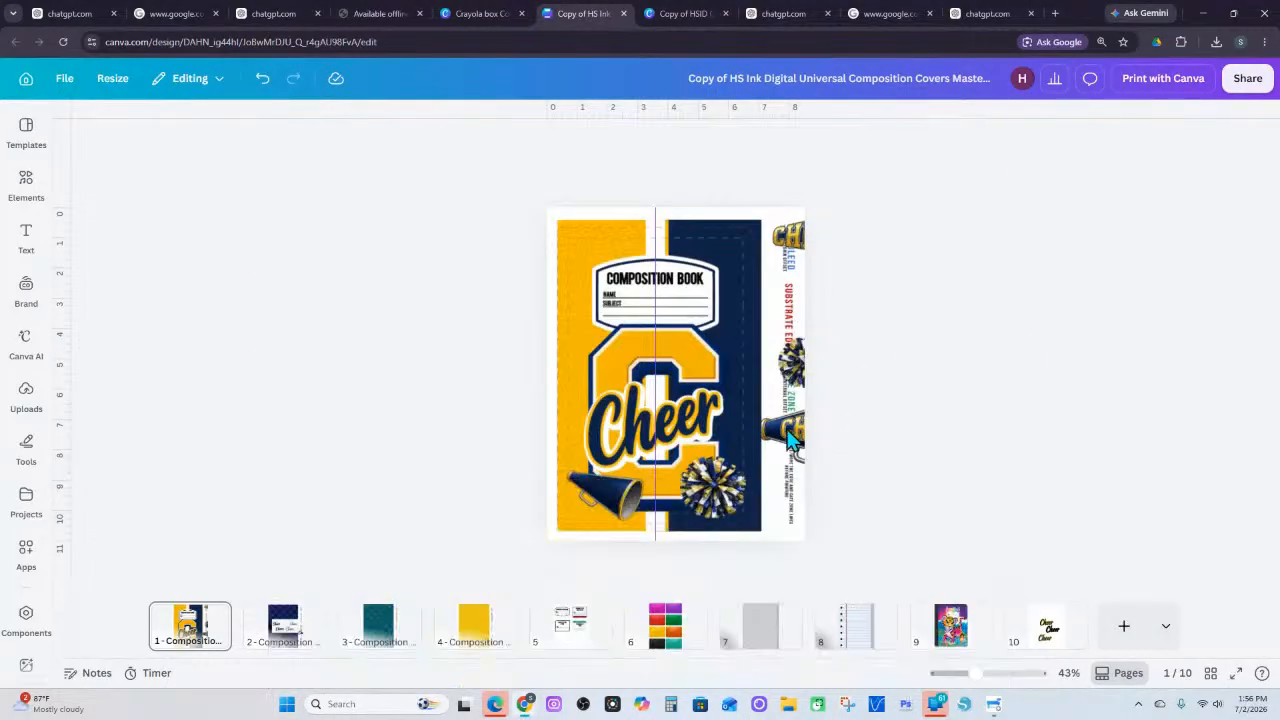
Delete the Cheer lettering sample image and the black shape behind it from page 2
{"action": "left_click", "coordinate": [283, 622]}
{"action": "left_click", "coordinate": [702, 376]}
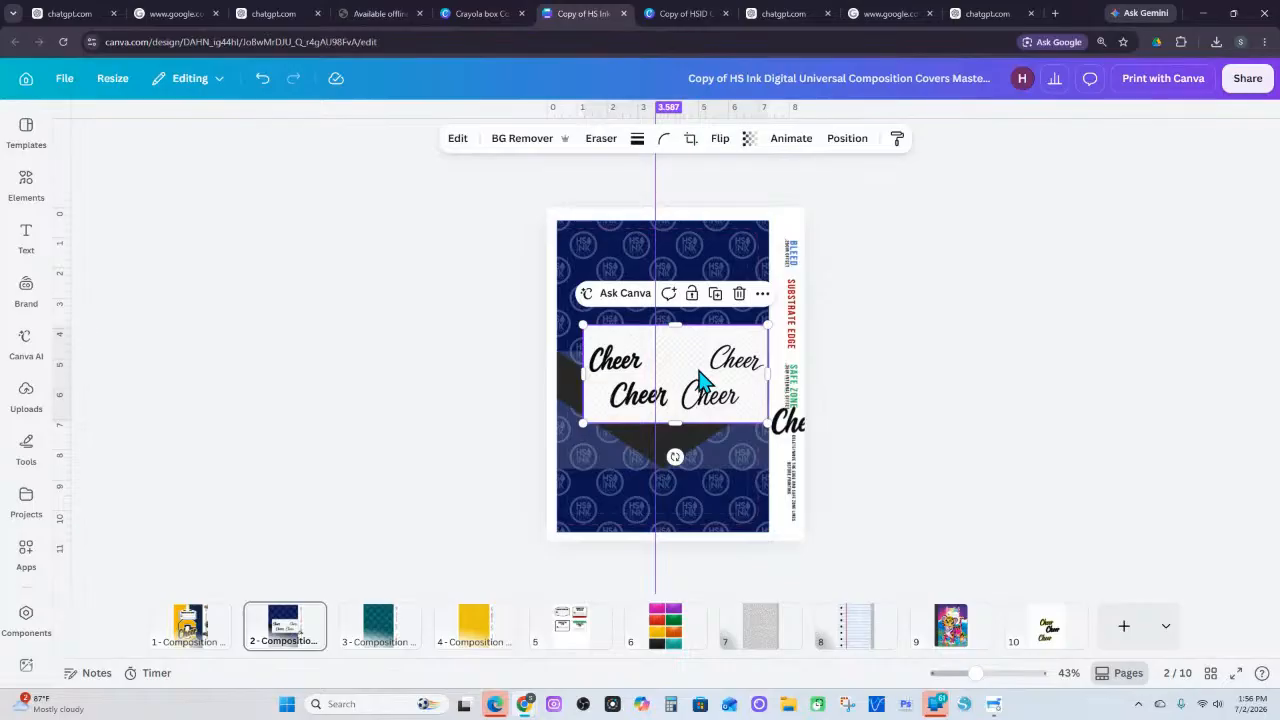
{"action": "key", "text": "Delete"}
{"action": "left_click", "coordinate": [714, 410]}
{"action": "key", "text": "Delete"}
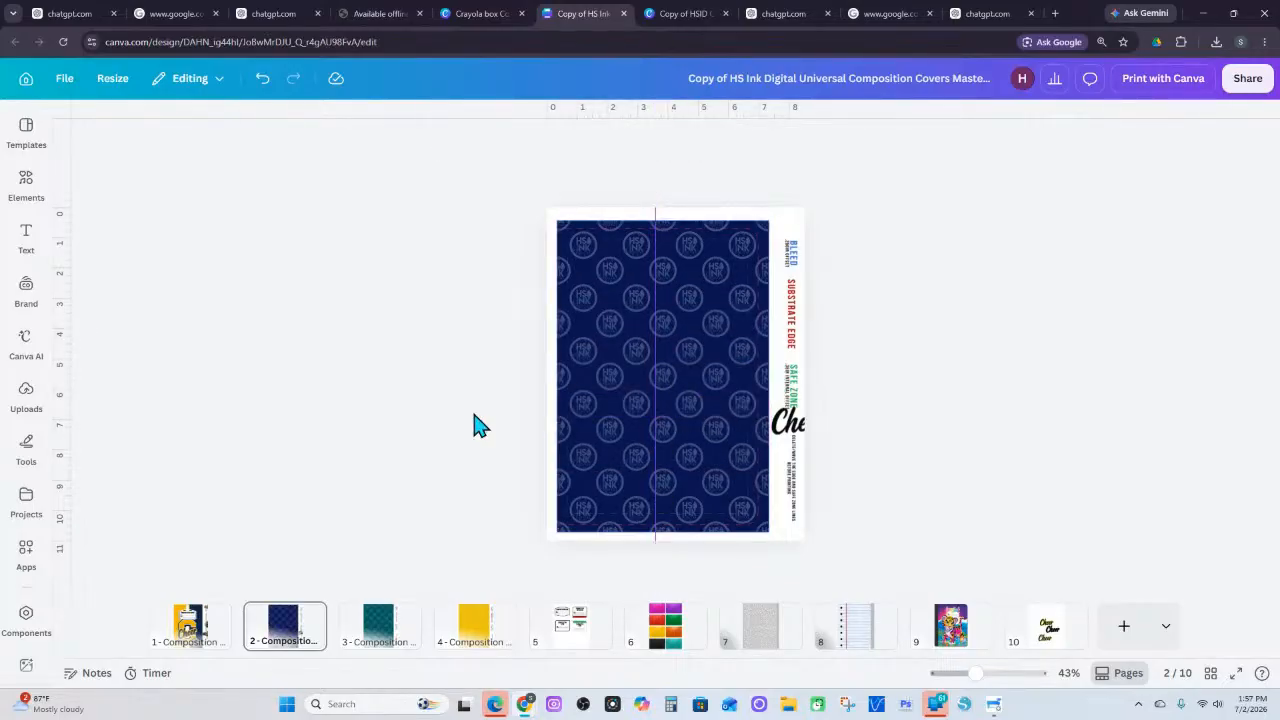
Try deleting the navy HS INK pattern from its frame on page 2, and undo the deletion
{"action": "left_click", "coordinate": [190, 628]}
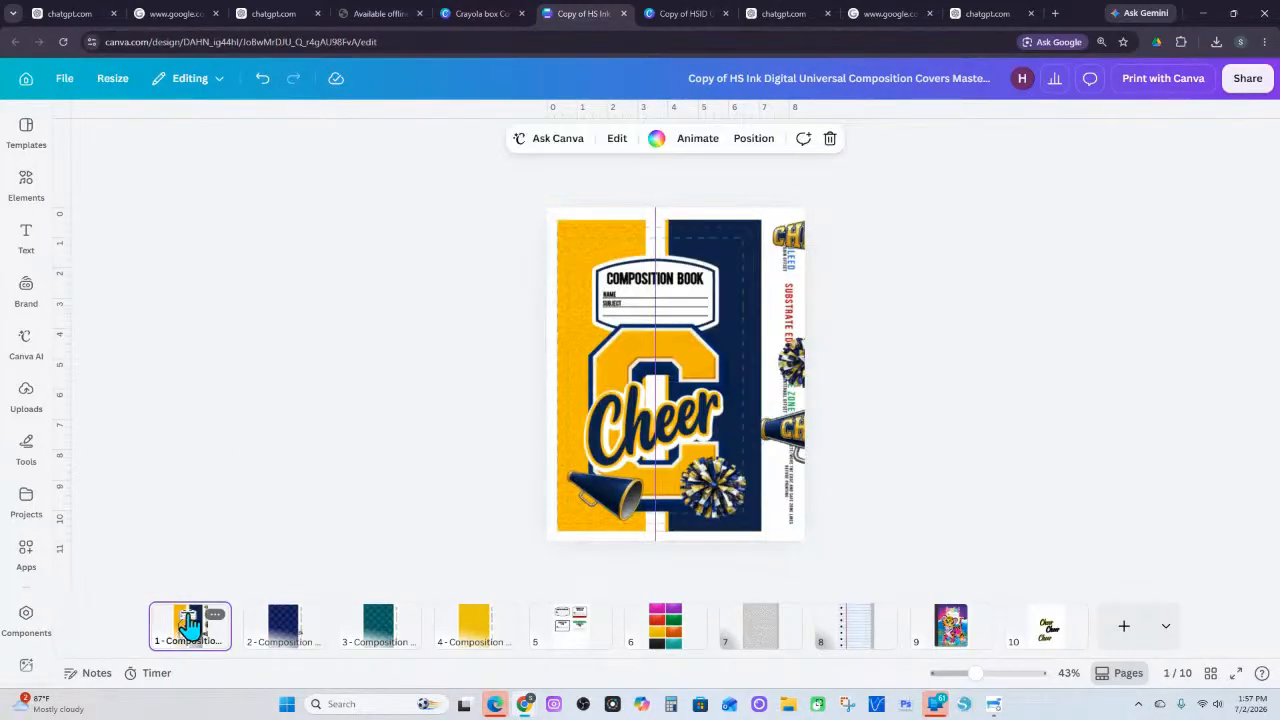
{"action": "left_click", "coordinate": [288, 640]}
{"action": "left_click", "coordinate": [654, 406]}
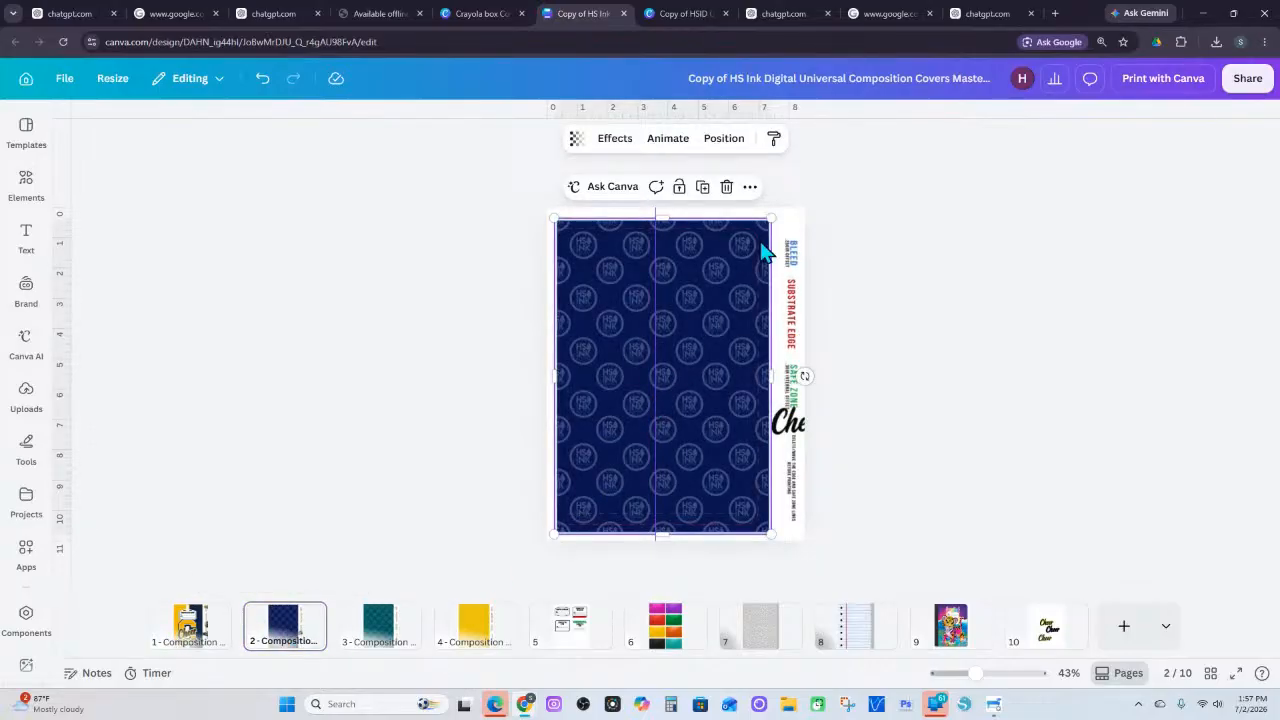
{"action": "key", "text": "Escape"}
{"action": "key", "text": "ctrl+z"}
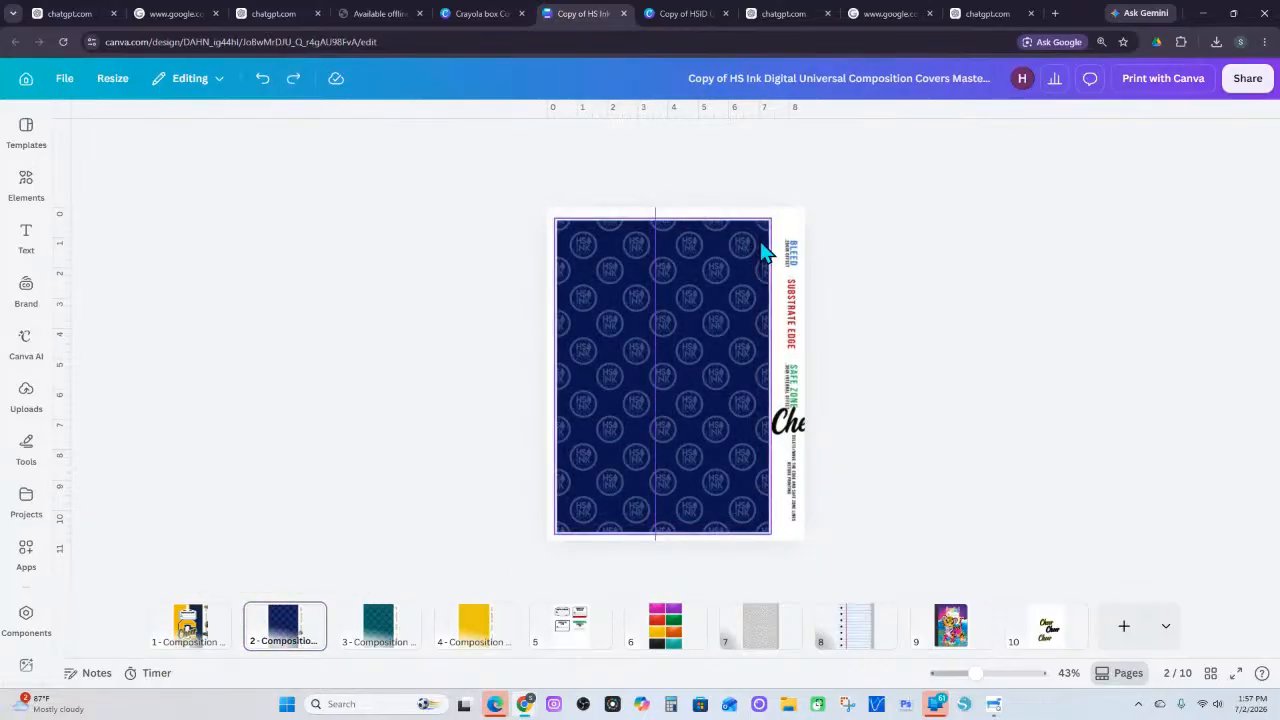
{"action": "left_click", "coordinate": [765, 228]}
{"action": "key", "text": "Delete"}
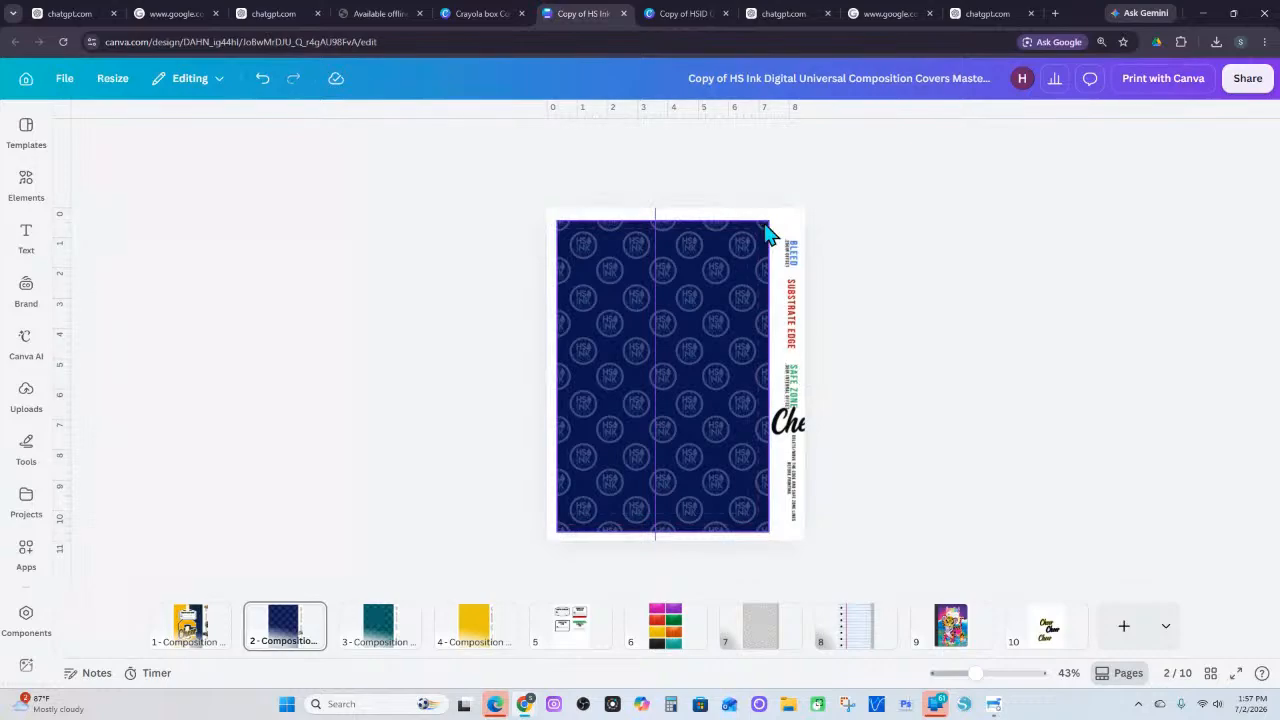
{"action": "key", "text": "ctrl+z"}
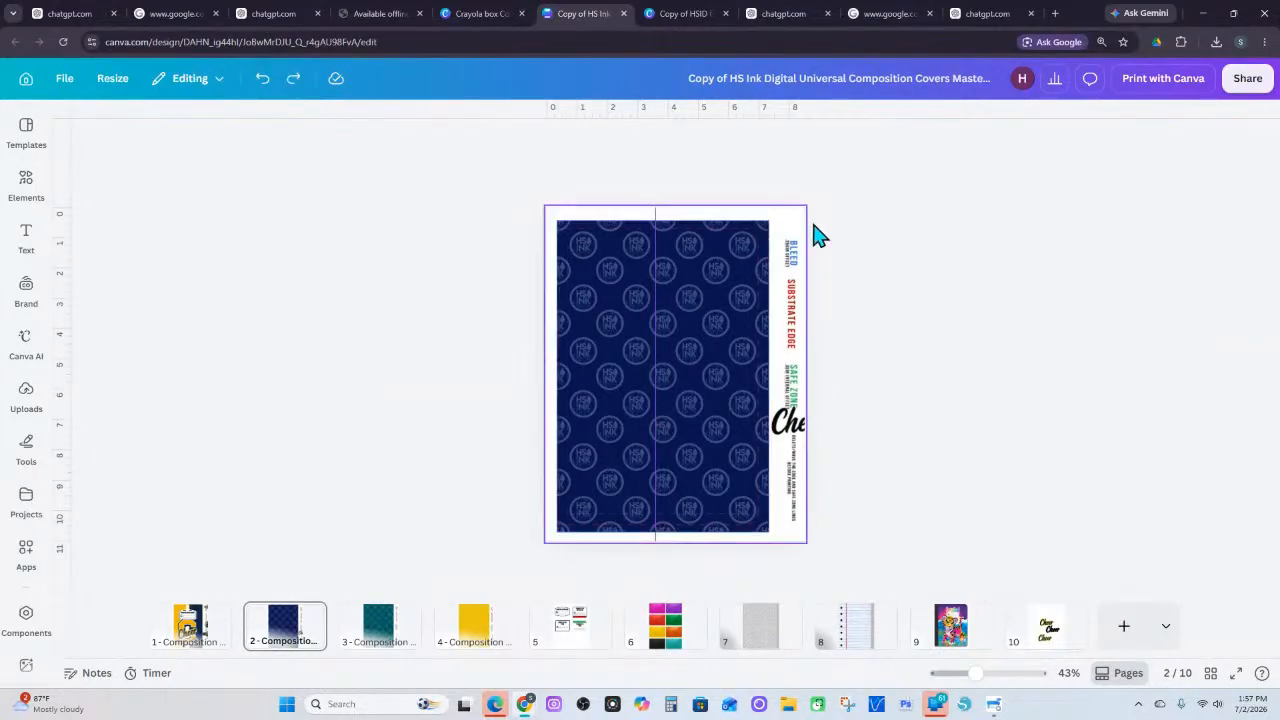
{"action": "left_click", "coordinate": [767, 238]}
{"action": "left_click_drag", "start_coordinate": [764, 228], "coordinate": [766, 240]}
{"action": "left_click", "coordinate": [762, 225]}
{"action": "key", "text": "Delete"}
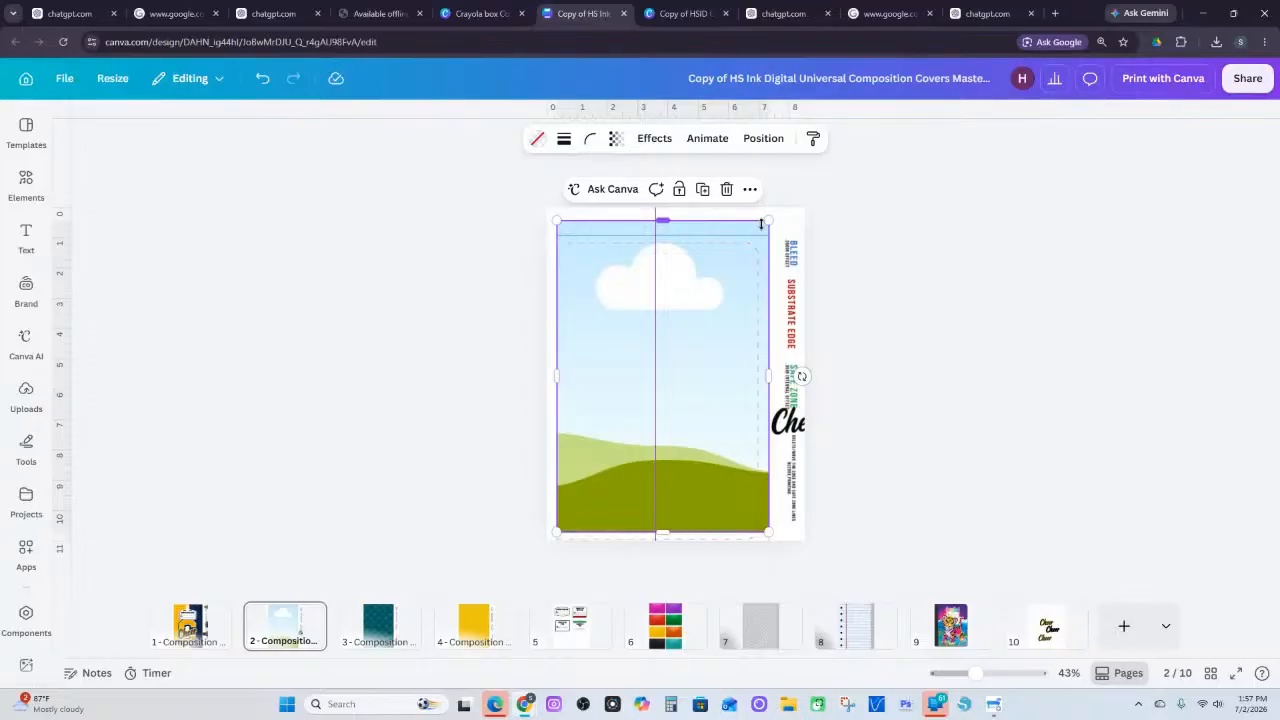
{"action": "key", "text": "ctrl+z"}
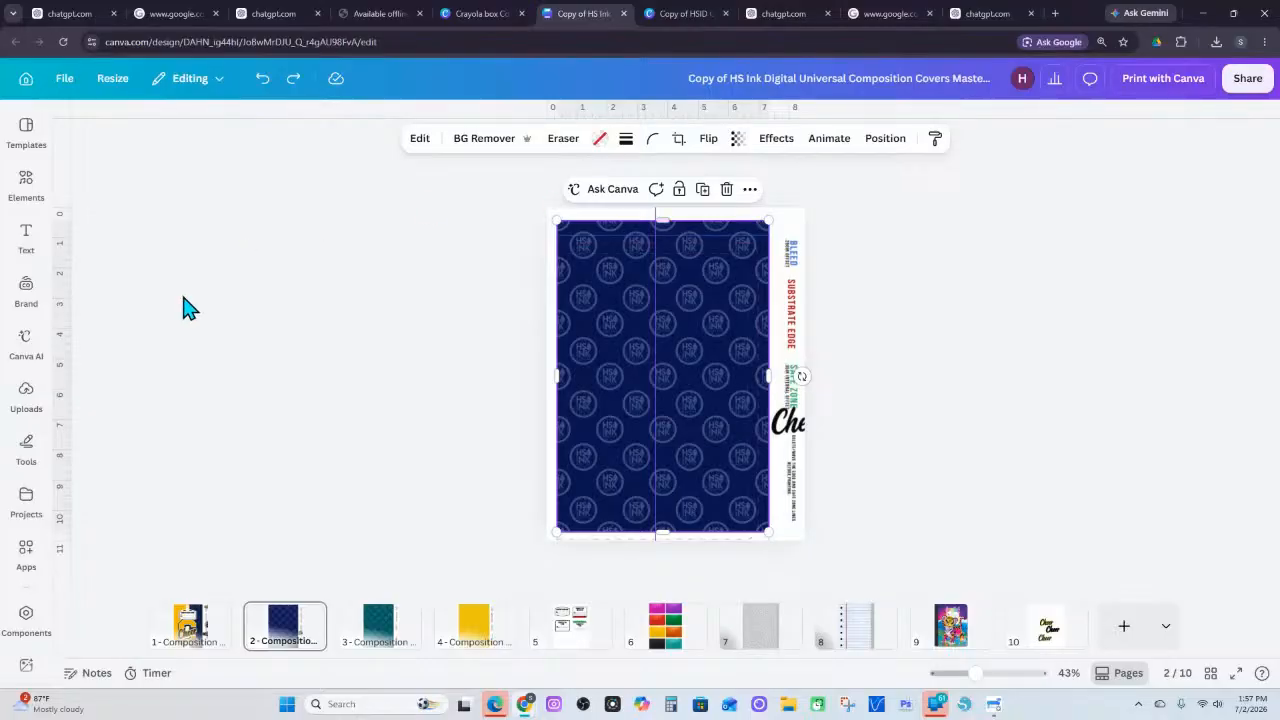
Select the yellow textured panel and the navy panel together on page 1 and copy them
{"action": "left_click", "coordinate": [207, 633]}
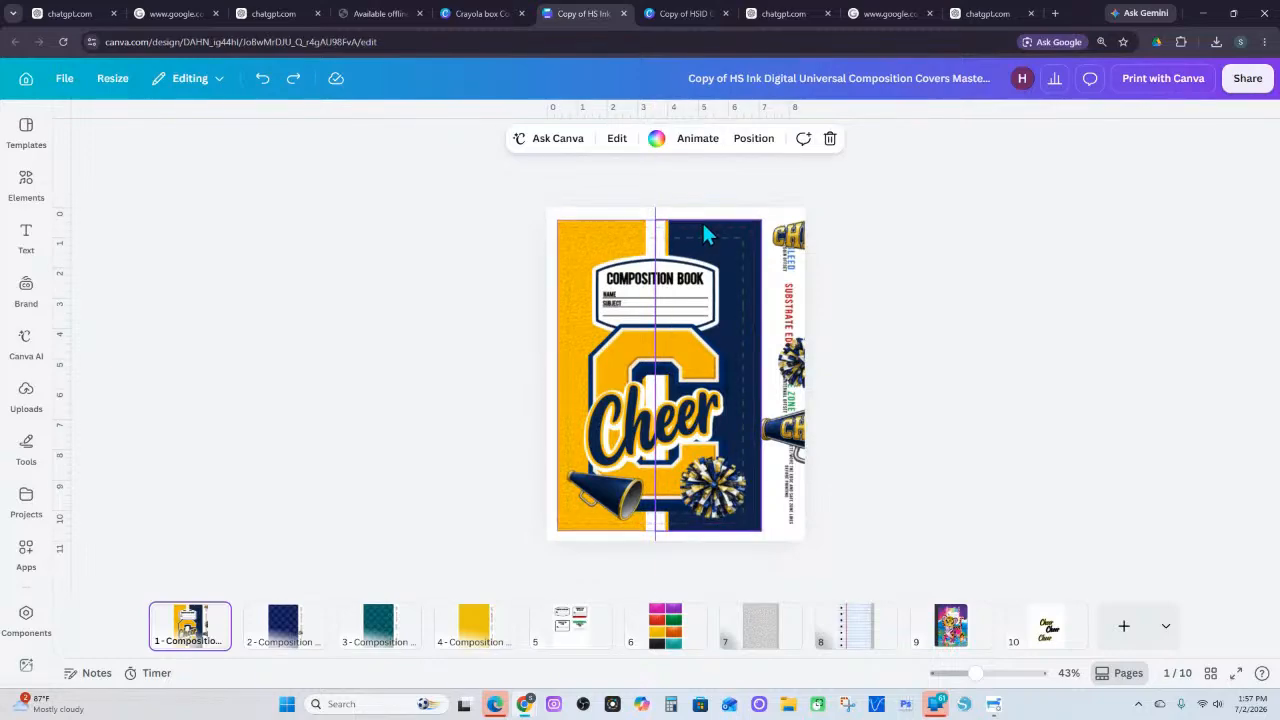
{"action": "left_click", "coordinate": [615, 235]}
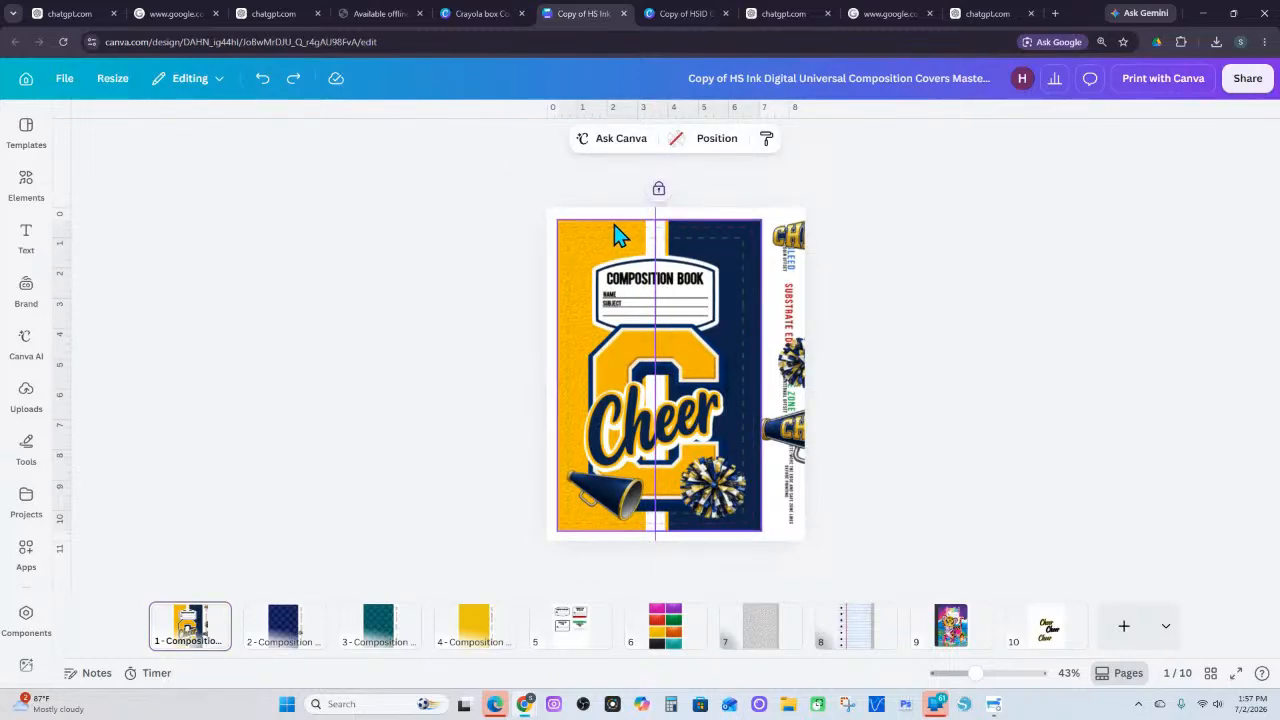
{"action": "left_click", "coordinate": [702, 222]}
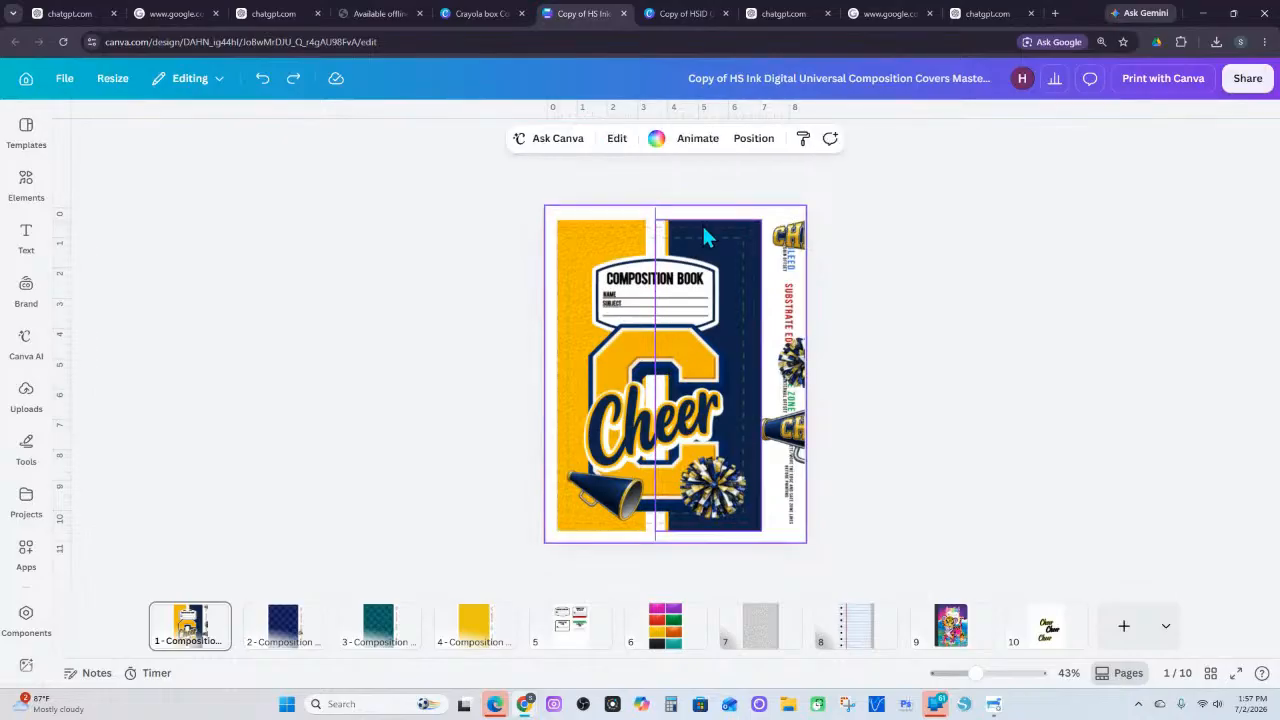
{"action": "left_click", "coordinate": [701, 221]}
{"action": "left_click", "coordinate": [759, 188]}
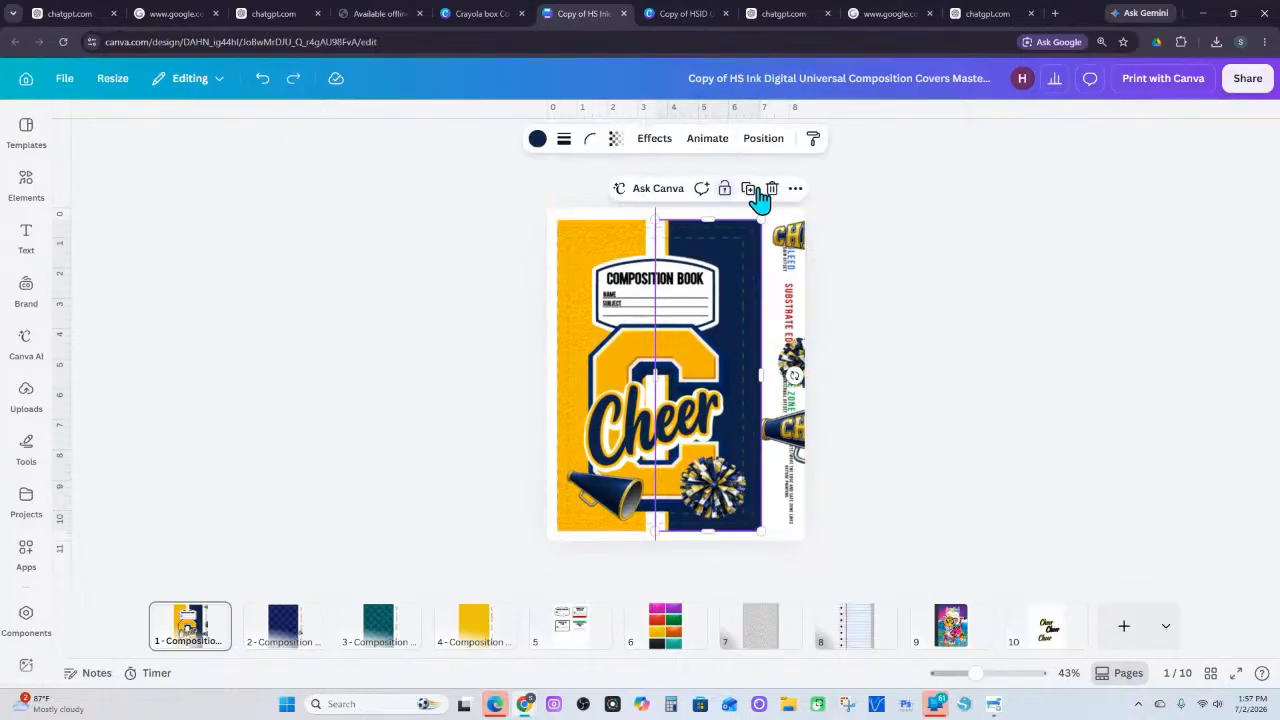
{"action": "left_click", "coordinate": [518, 205]}
{"action": "left_click", "coordinate": [690, 220]}
{"action": "left_click", "coordinate": [616, 222], "text": "shift"}
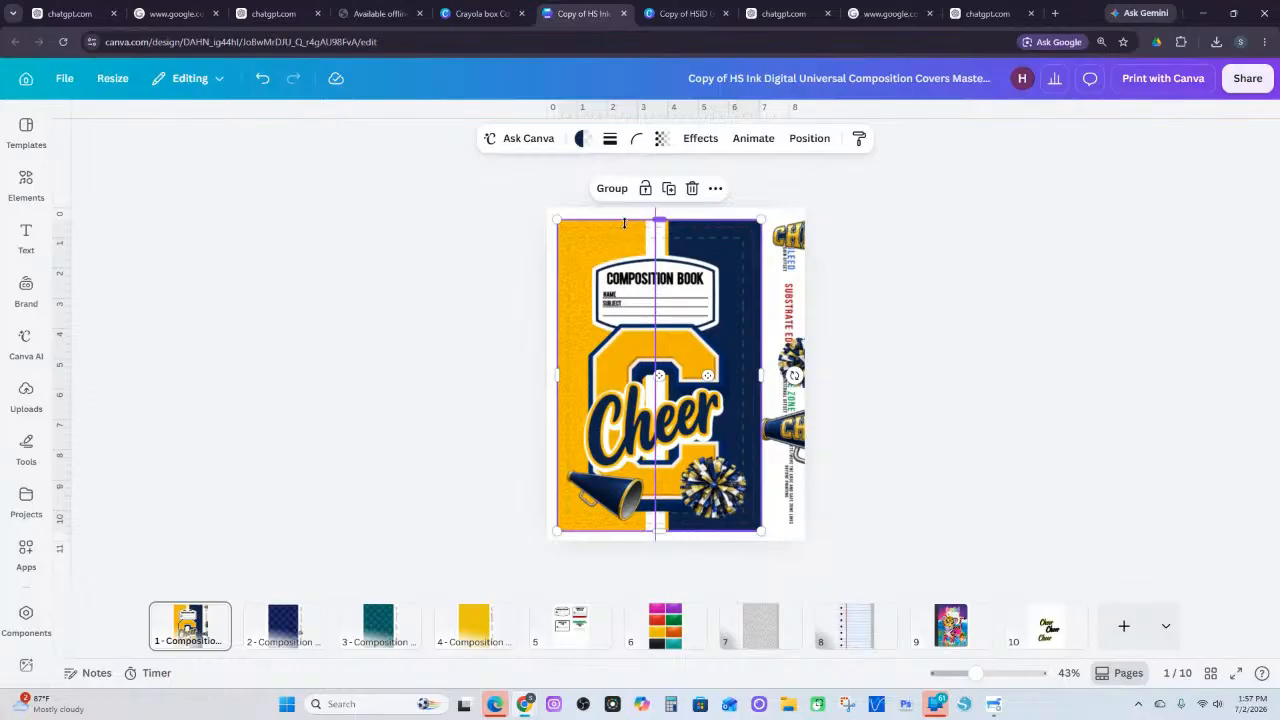
{"action": "right_click", "coordinate": [626, 229]}
{"action": "left_click", "coordinate": [669, 240]}
Add a blank page 11, paste the two panels there, and enlarge them to cover the page
{"action": "left_click", "coordinate": [1122, 628]}
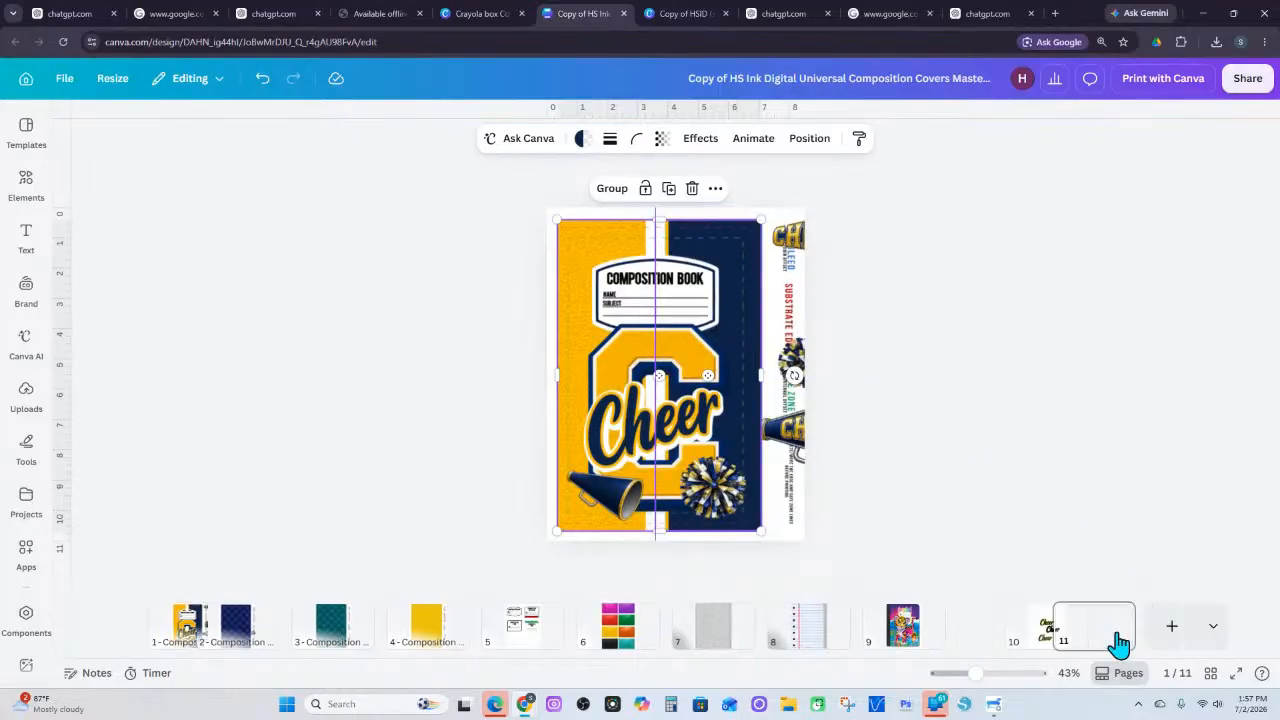
{"action": "right_click", "coordinate": [655, 325]}
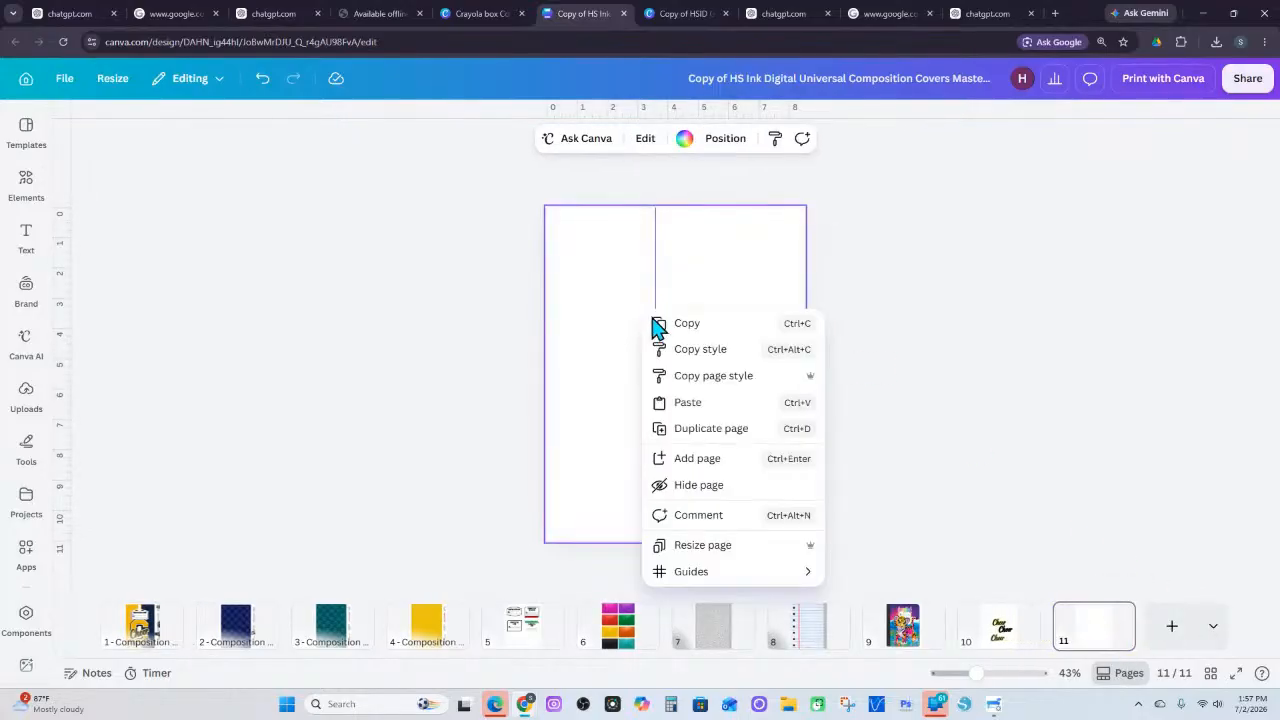
{"action": "left_click", "coordinate": [688, 403]}
{"action": "left_click_drag", "start_coordinate": [762, 220], "coordinate": [871, 177]}
{"action": "left_click_drag", "start_coordinate": [766, 297], "coordinate": [748, 334]}
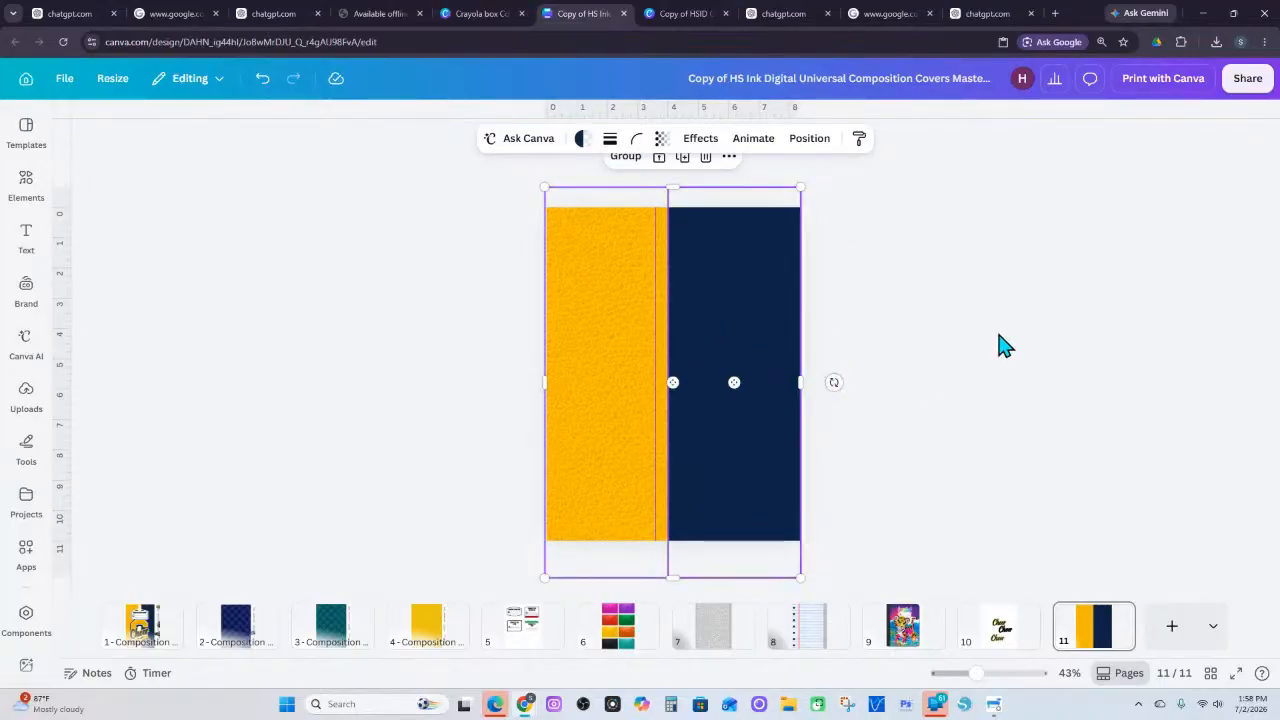
Export page 11 as an image to the clipboard
{"action": "left_click", "coordinate": [1222, 135]}
{"action": "left_click", "coordinate": [1246, 92]}
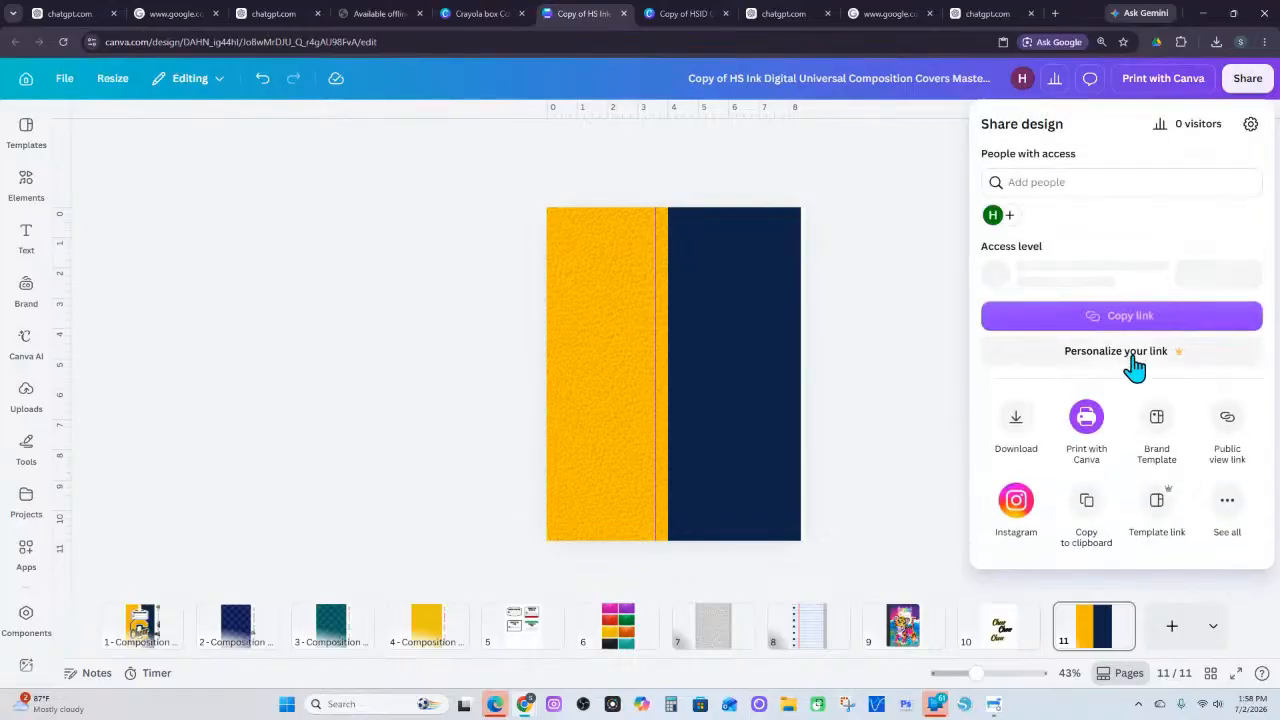
{"action": "left_click", "coordinate": [1087, 510]}
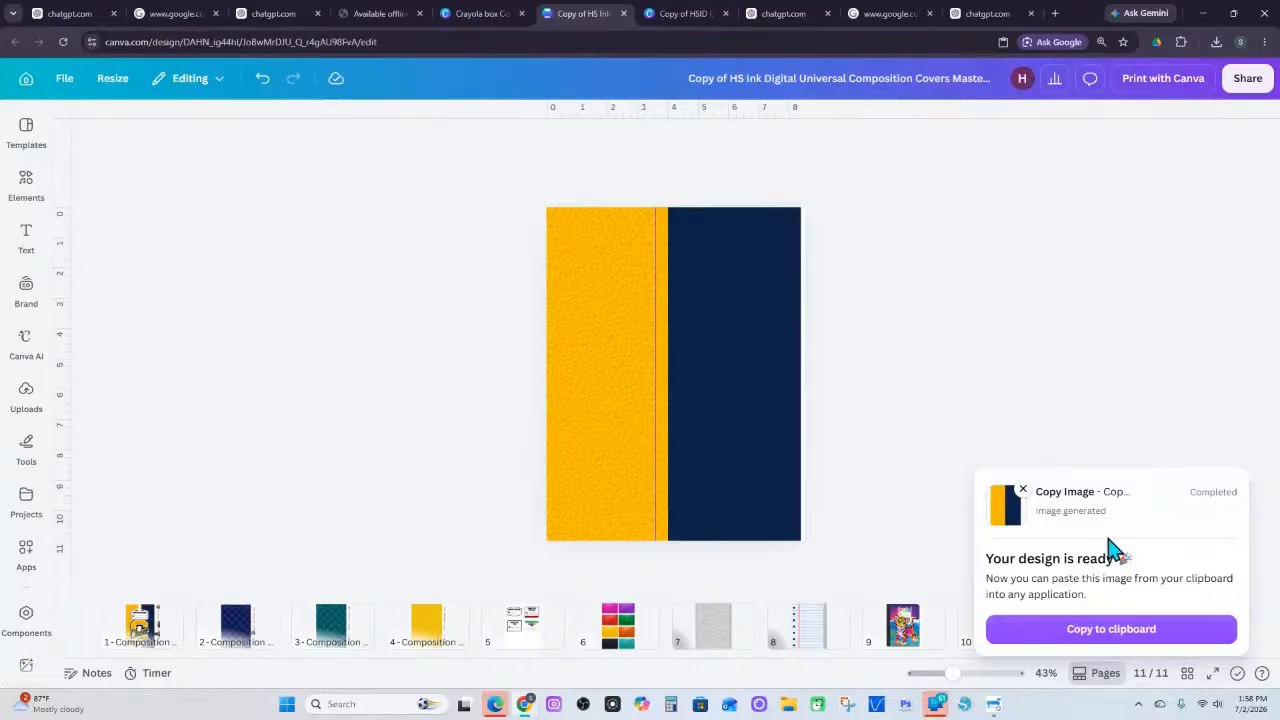
{"action": "left_click", "coordinate": [1108, 630]}
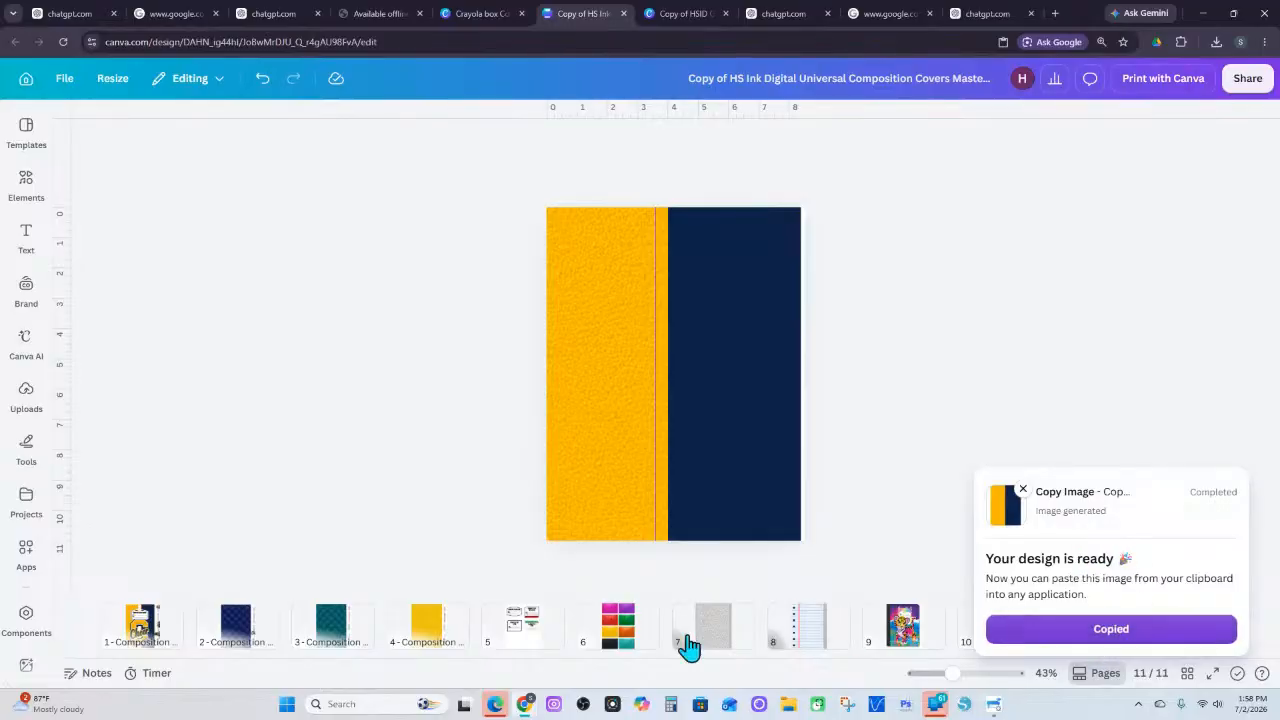
Paste the copied yellow and navy image on page 2 and drop it into the cover frame in place of the navy HS INK pattern
{"action": "left_click", "coordinate": [259, 636]}
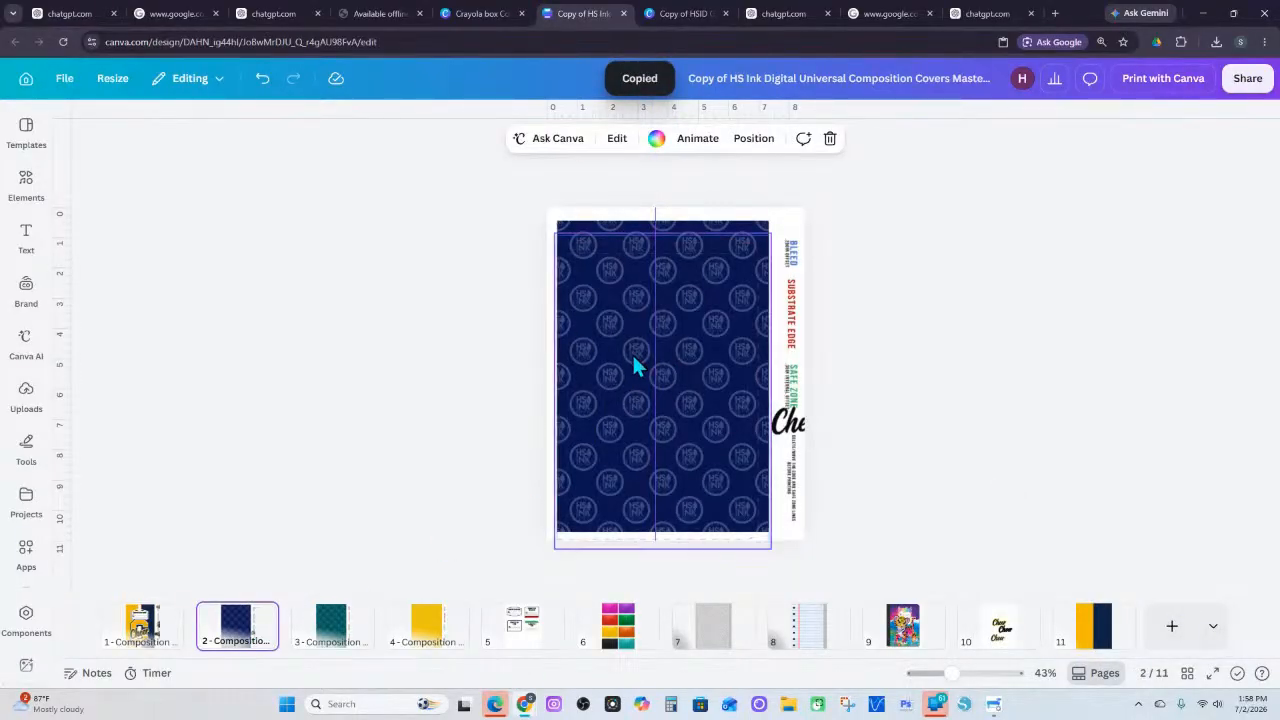
{"action": "right_click", "coordinate": [634, 364]}
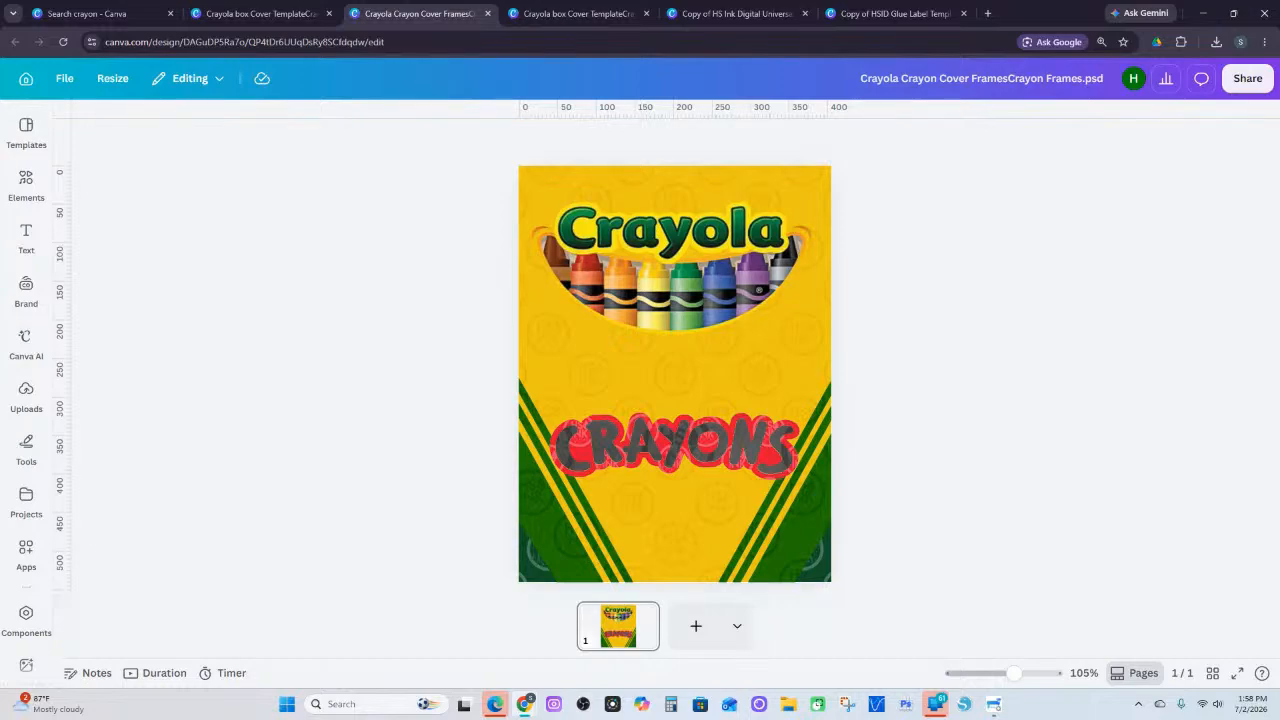
{"action": "left_click", "coordinate": [590, 20]}
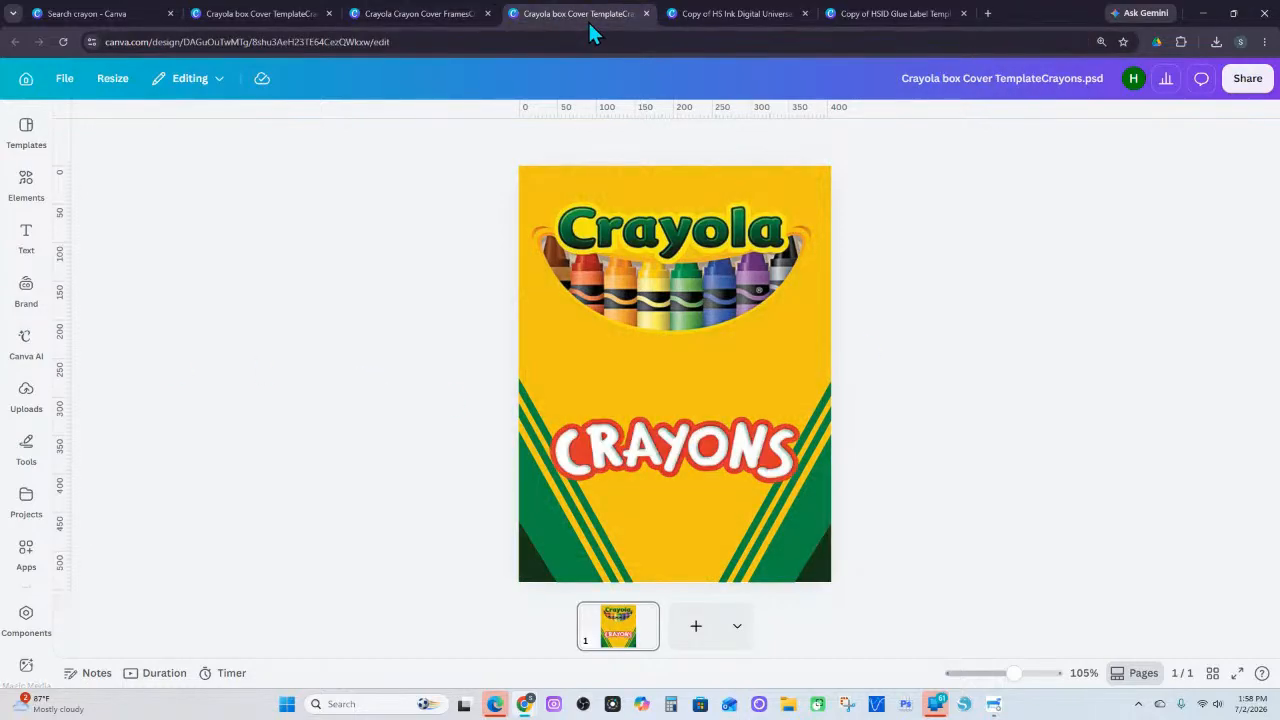
{"action": "left_click", "coordinate": [708, 17]}
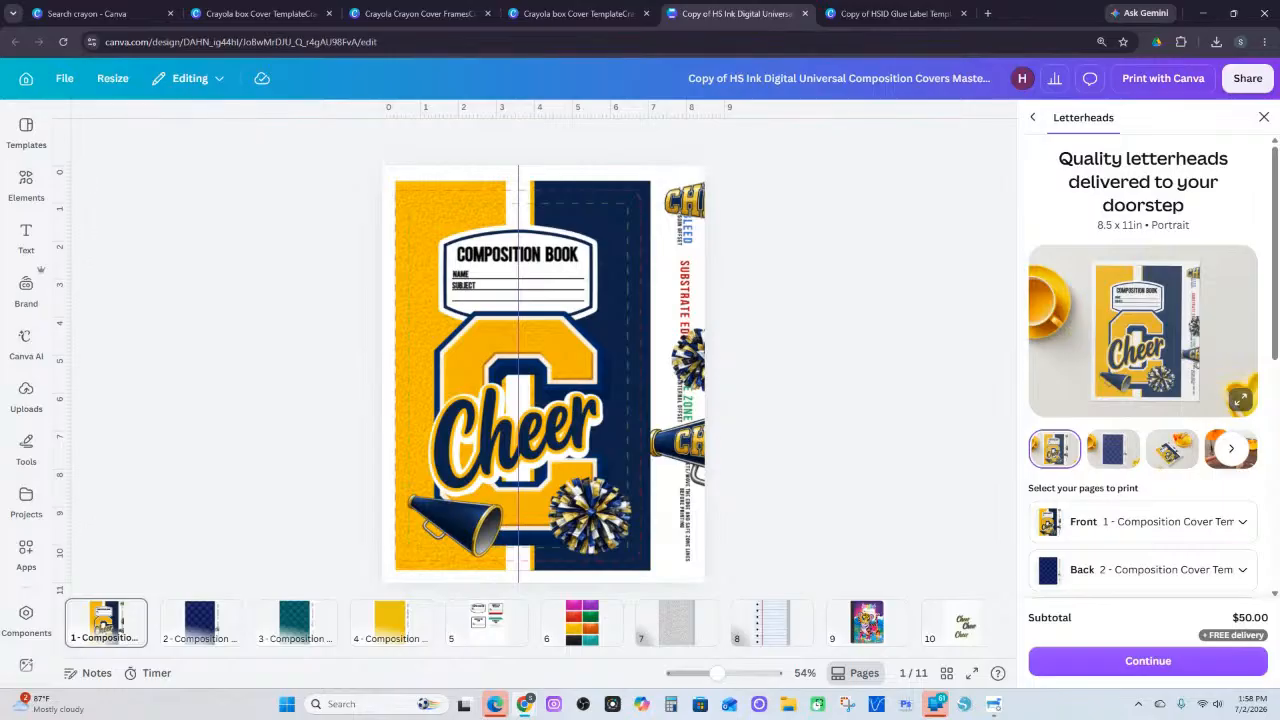
{"action": "left_click", "coordinate": [1263, 117]}
{"action": "left_click", "coordinate": [236, 625]}
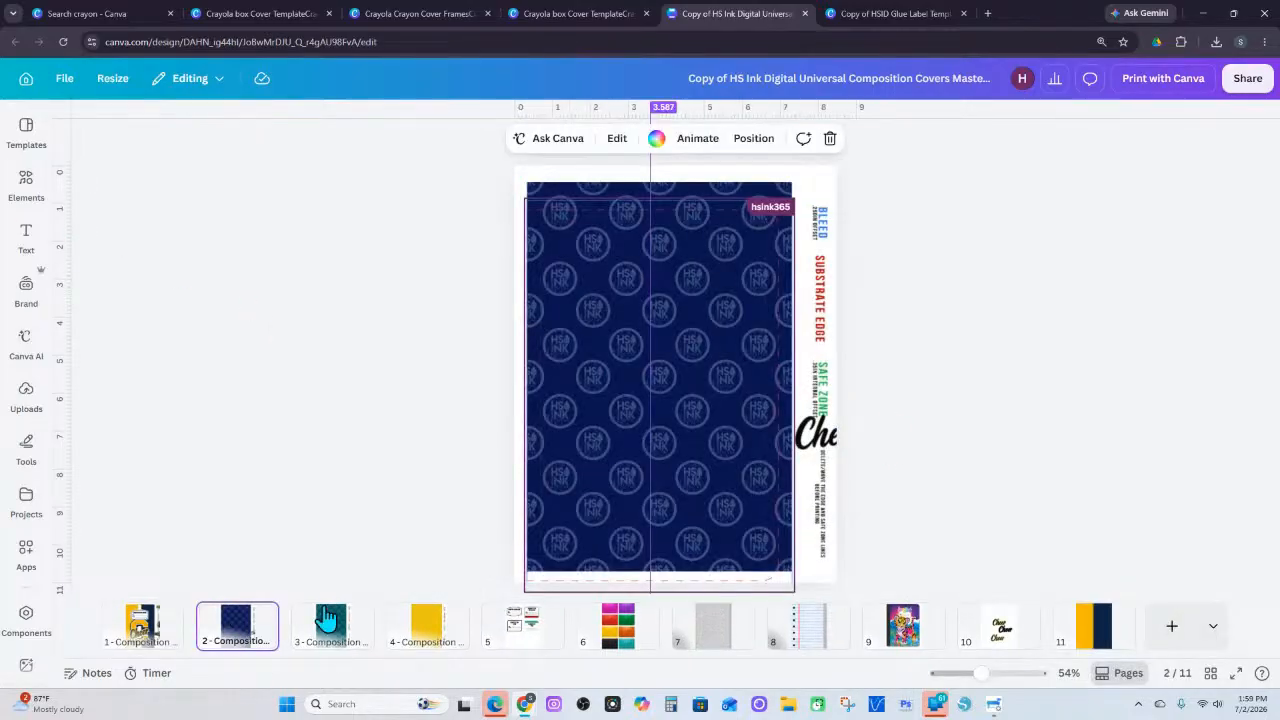
{"action": "right_click", "coordinate": [490, 463]}
{"action": "right_click", "coordinate": [815, 499]}
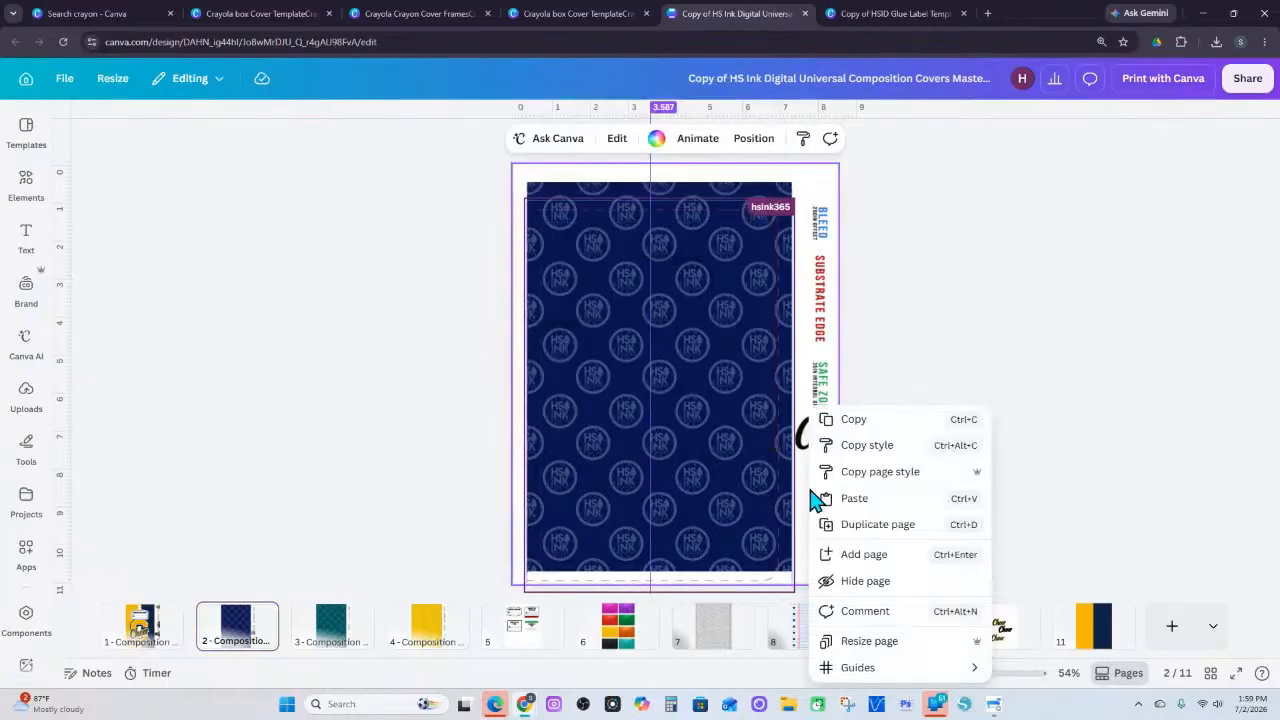
{"action": "left_click", "coordinate": [862, 500]}
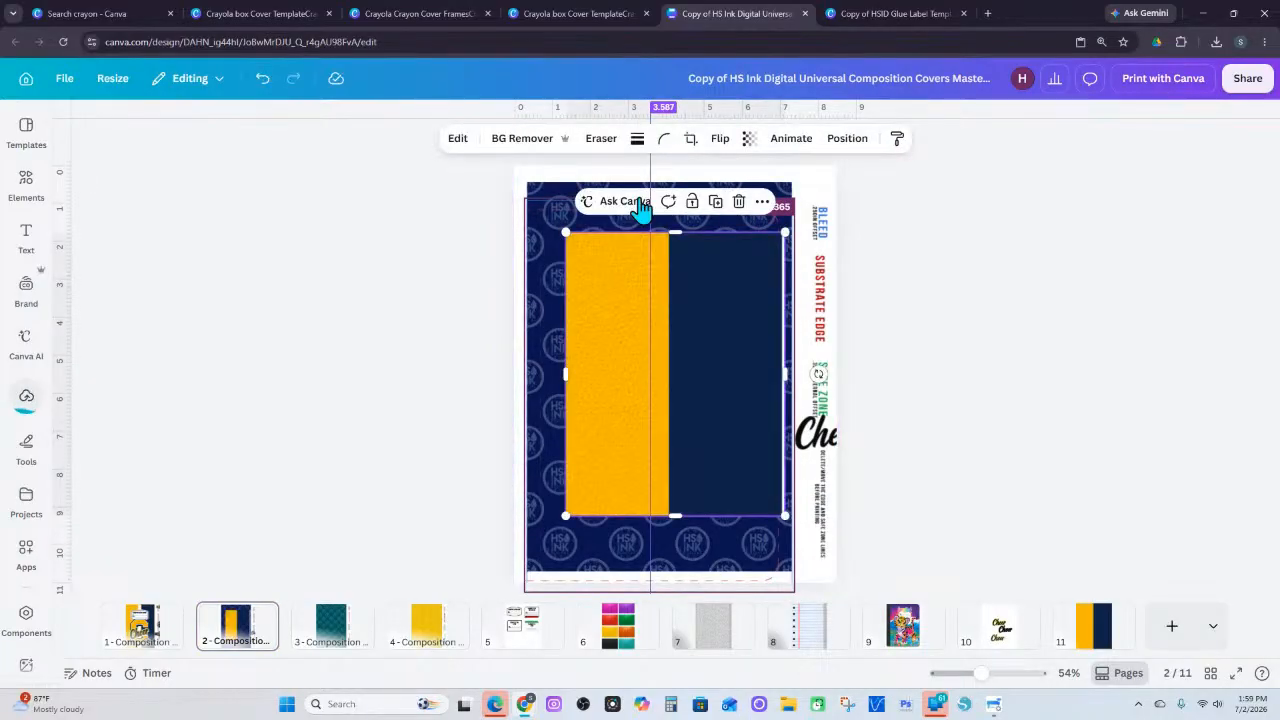
{"action": "left_click_drag", "start_coordinate": [640, 205], "coordinate": [543, 194]}
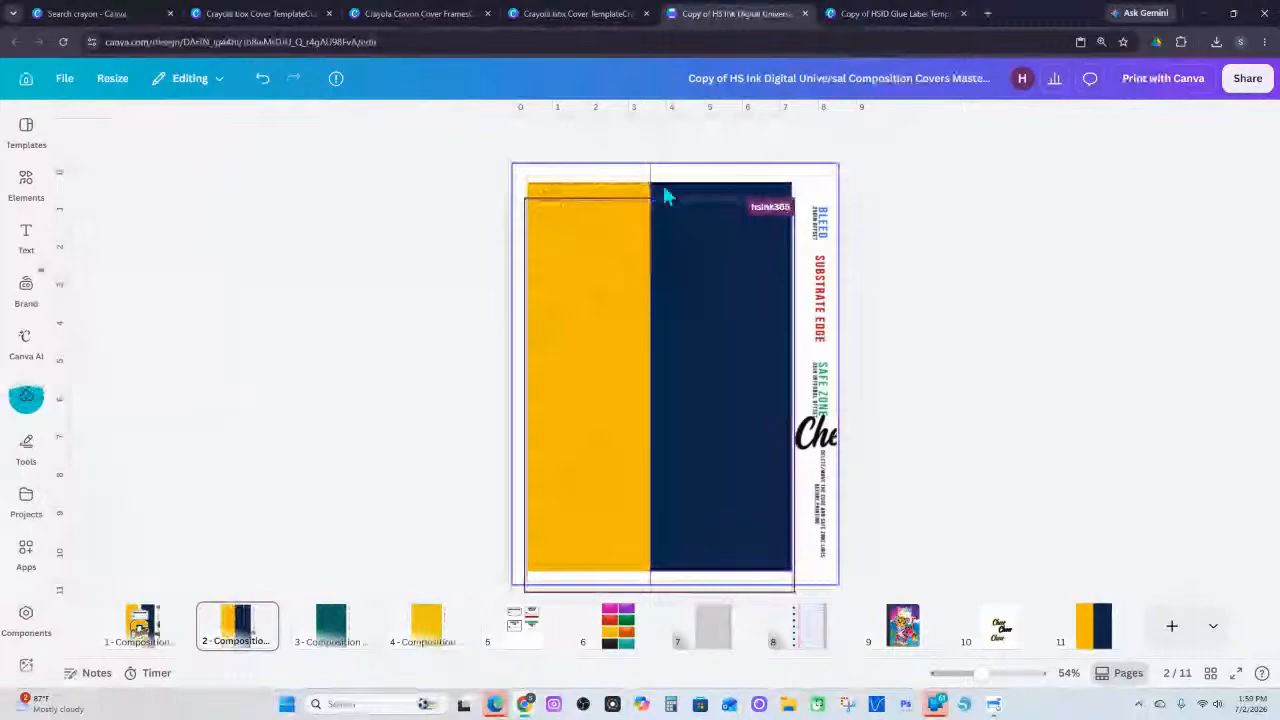
Fill the cover frames on pages 3 and 4 with the yellow and navy panel image from the uploads
{"action": "left_click", "coordinate": [335, 632]}
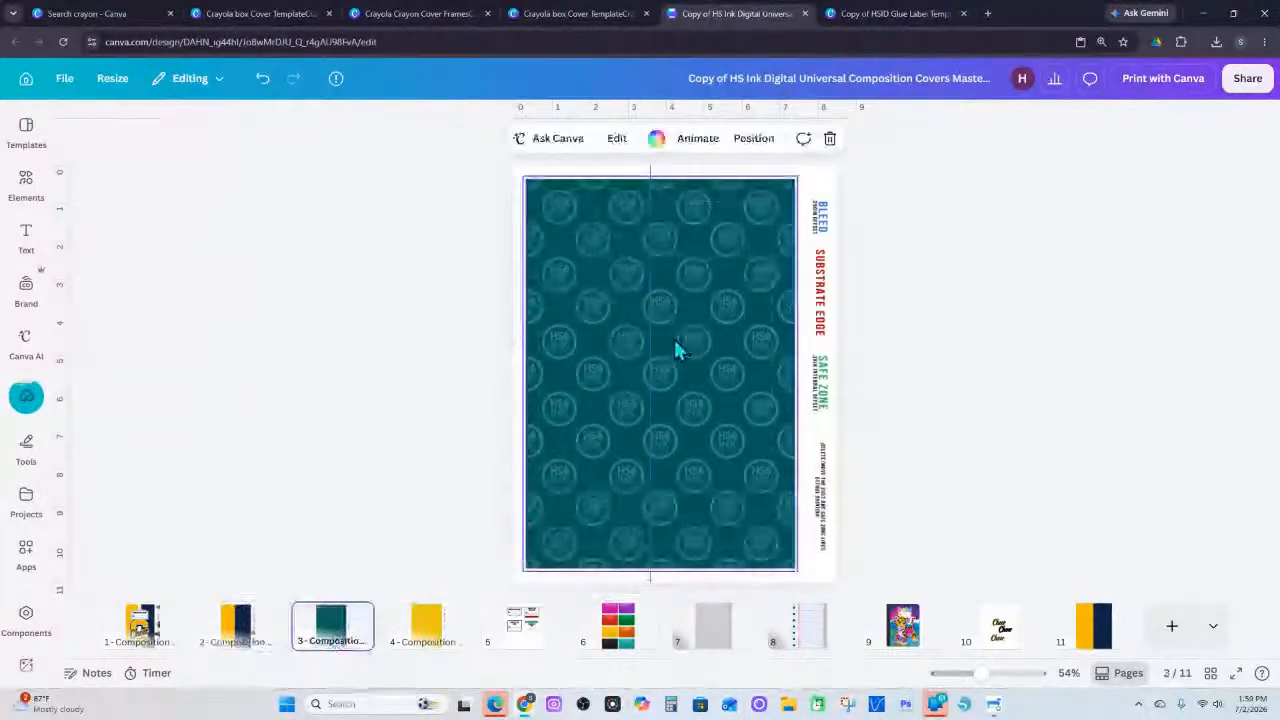
{"action": "left_click", "coordinate": [25, 405]}
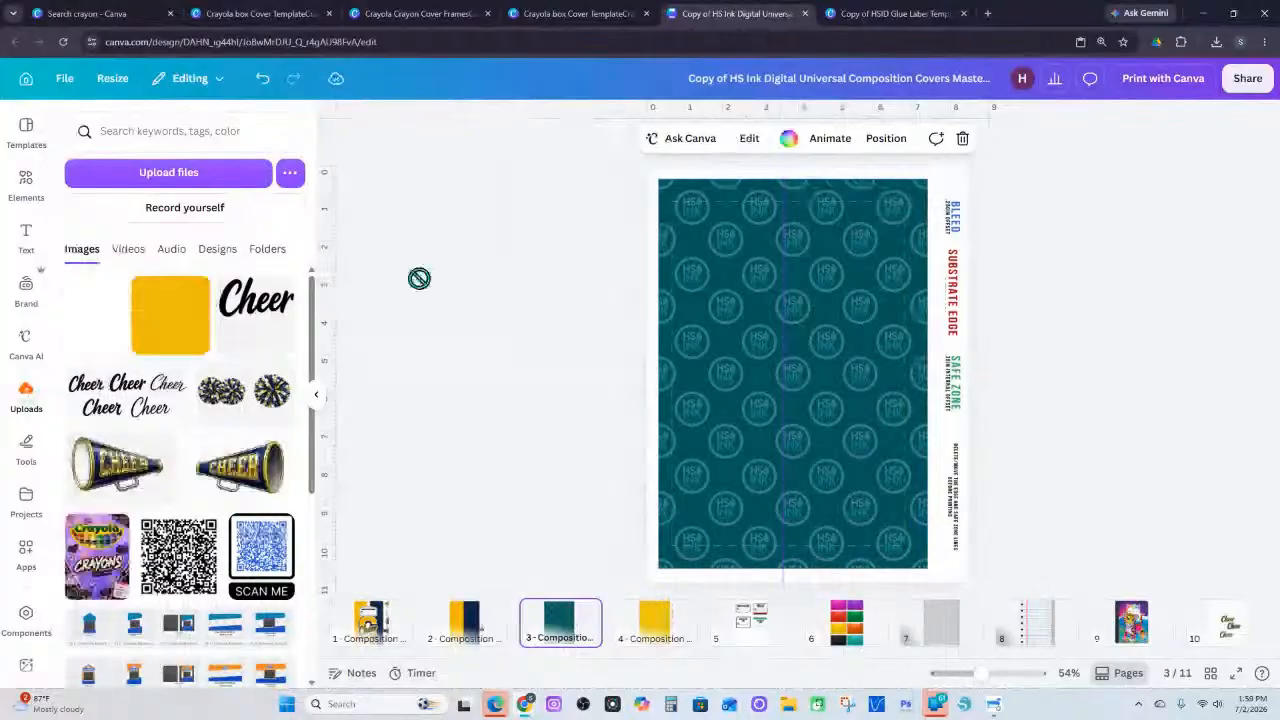
{"action": "left_click_drag", "start_coordinate": [419, 278], "coordinate": [694, 179]}
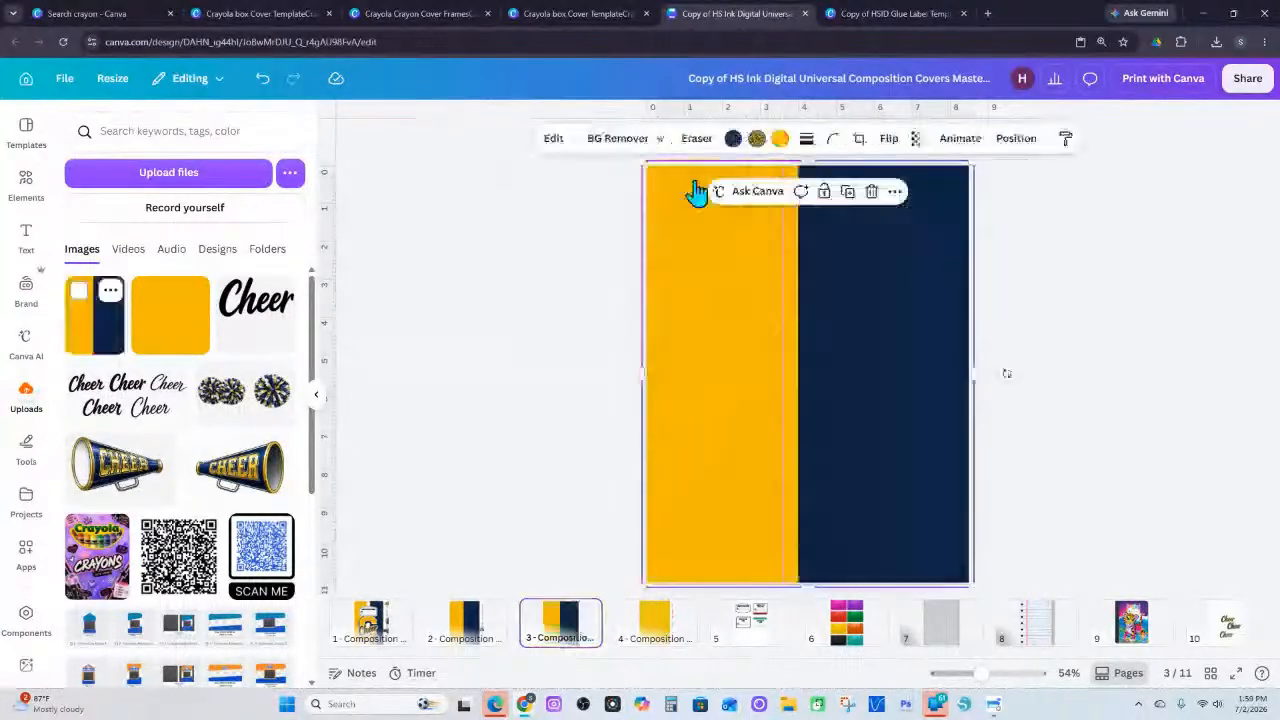
{"action": "key", "text": "ctrl+z"}
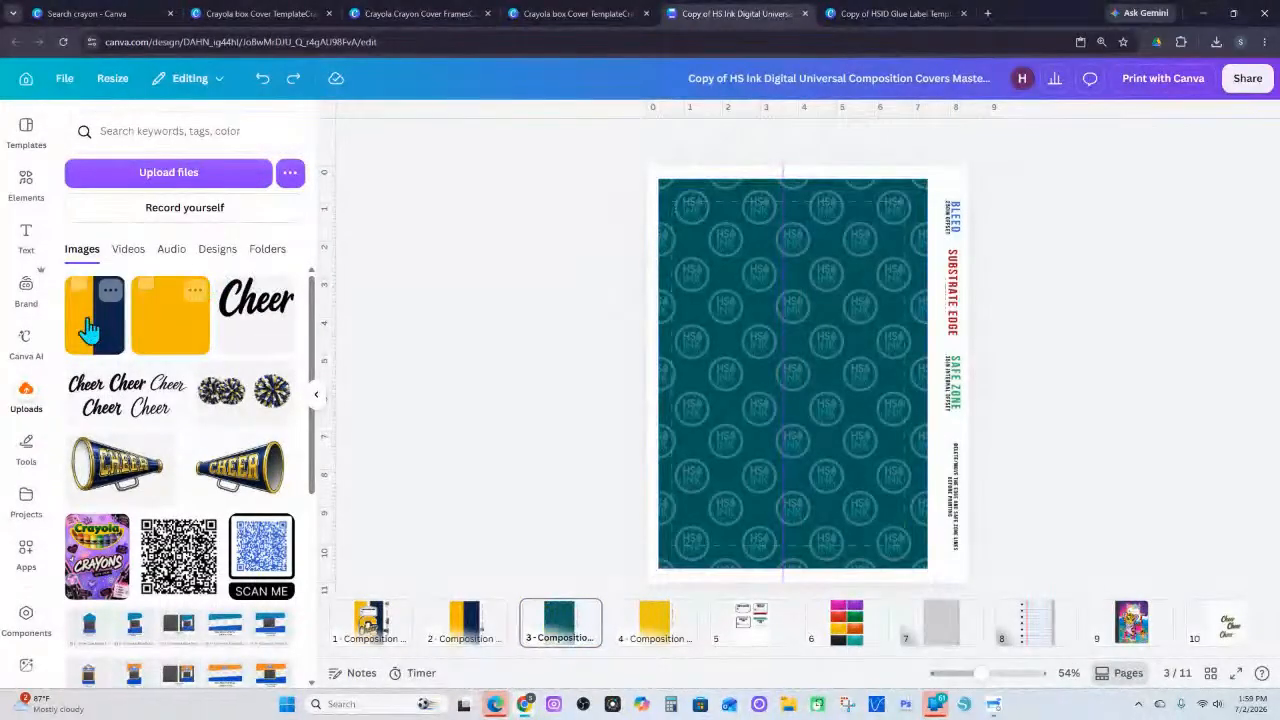
{"action": "left_click_drag", "start_coordinate": [80, 320], "coordinate": [734, 185]}
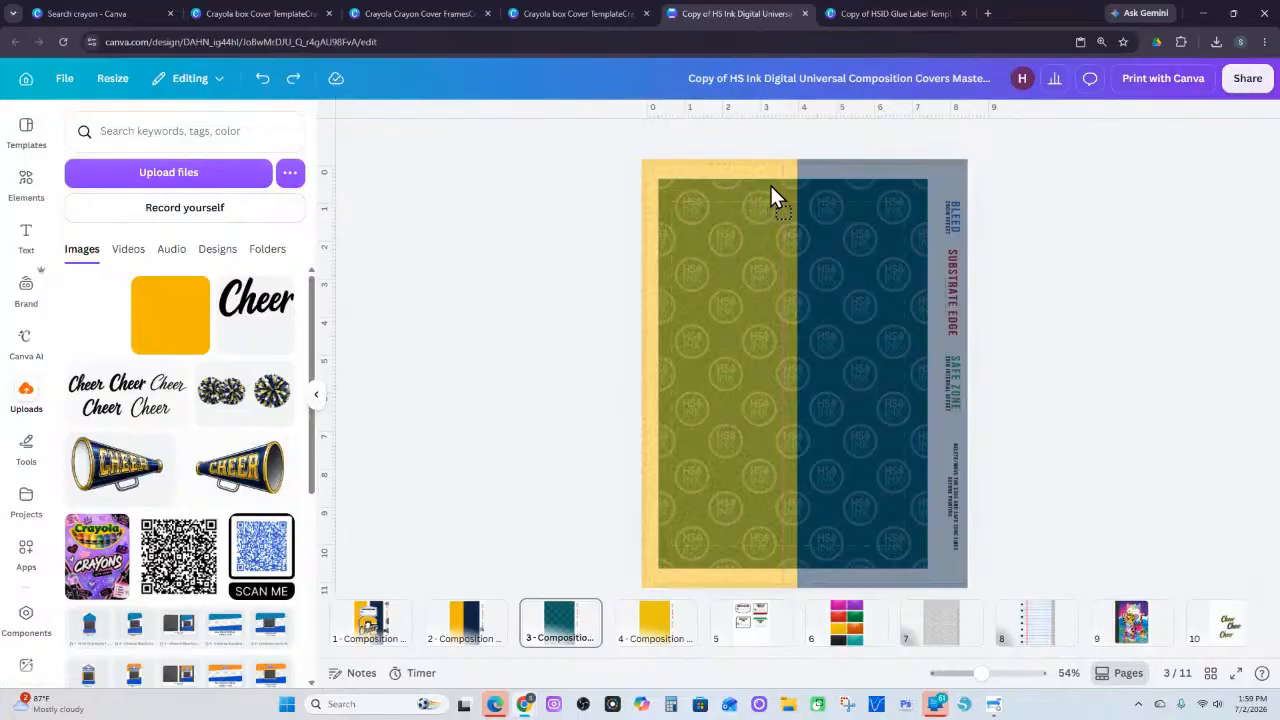
{"action": "mouse_move", "coordinate": [856, 187]}
{"action": "left_mouse_down"}
{"action": "mouse_move", "coordinate": [868, 222]}
{"action": "mouse_move", "coordinate": [864, 190]}
{"action": "mouse_move", "coordinate": [870, 210]}
{"action": "mouse_move", "coordinate": [883, 206]}
{"action": "mouse_move", "coordinate": [872, 190]}
{"action": "left_mouse_up"}
{"action": "left_click", "coordinate": [656, 628]}
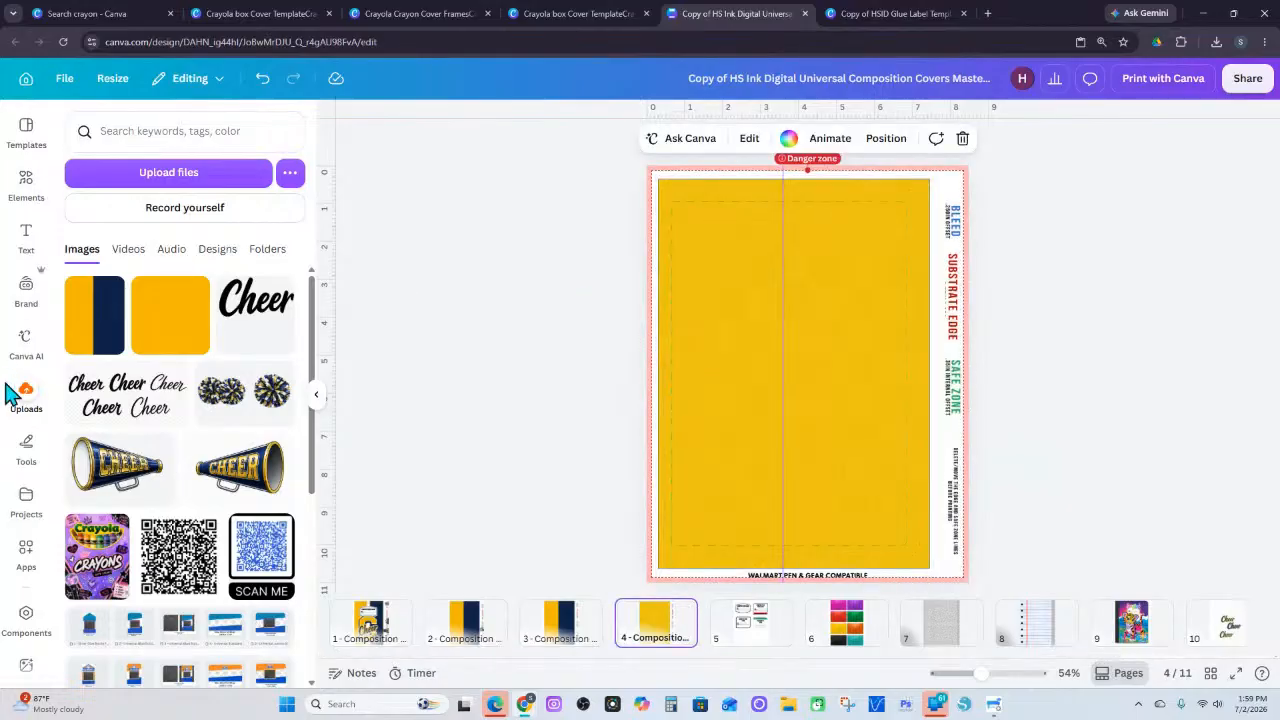
{"action": "left_click_drag", "start_coordinate": [112, 322], "coordinate": [928, 203]}
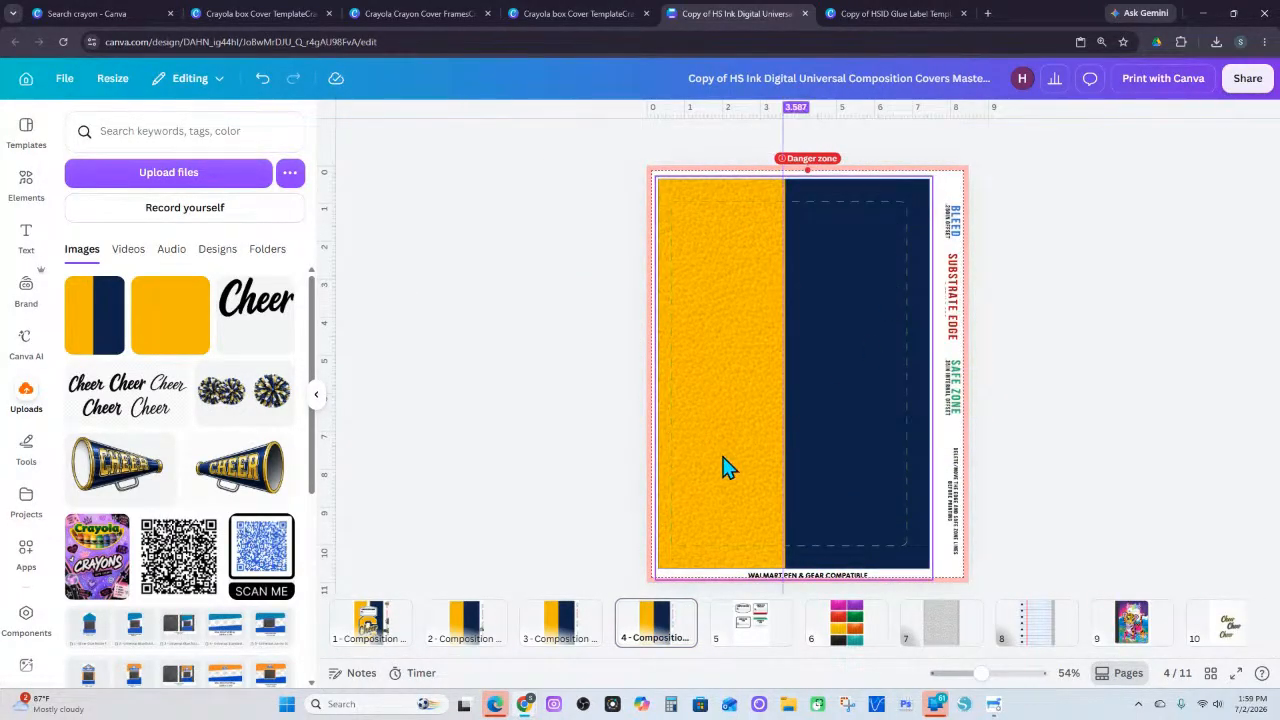
Open the layer list for the page 1 cover and look through its elements
{"action": "left_click", "coordinate": [372, 617]}
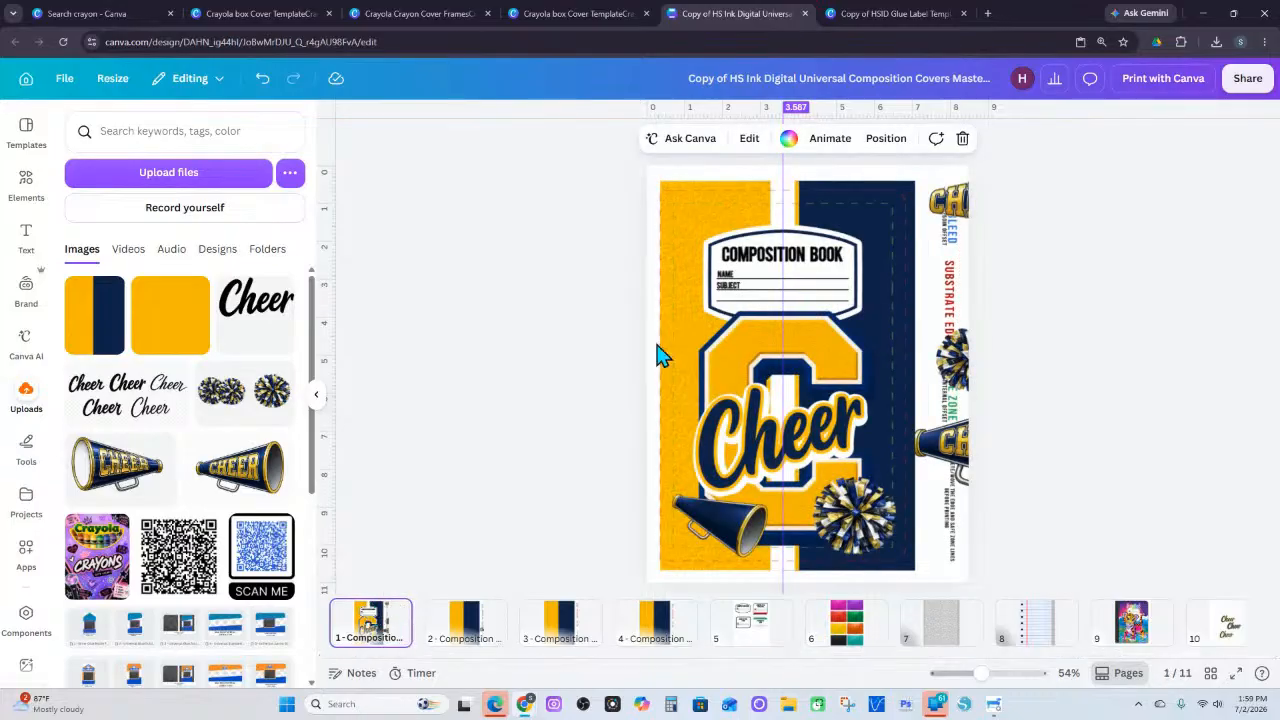
{"action": "left_click", "coordinate": [906, 140]}
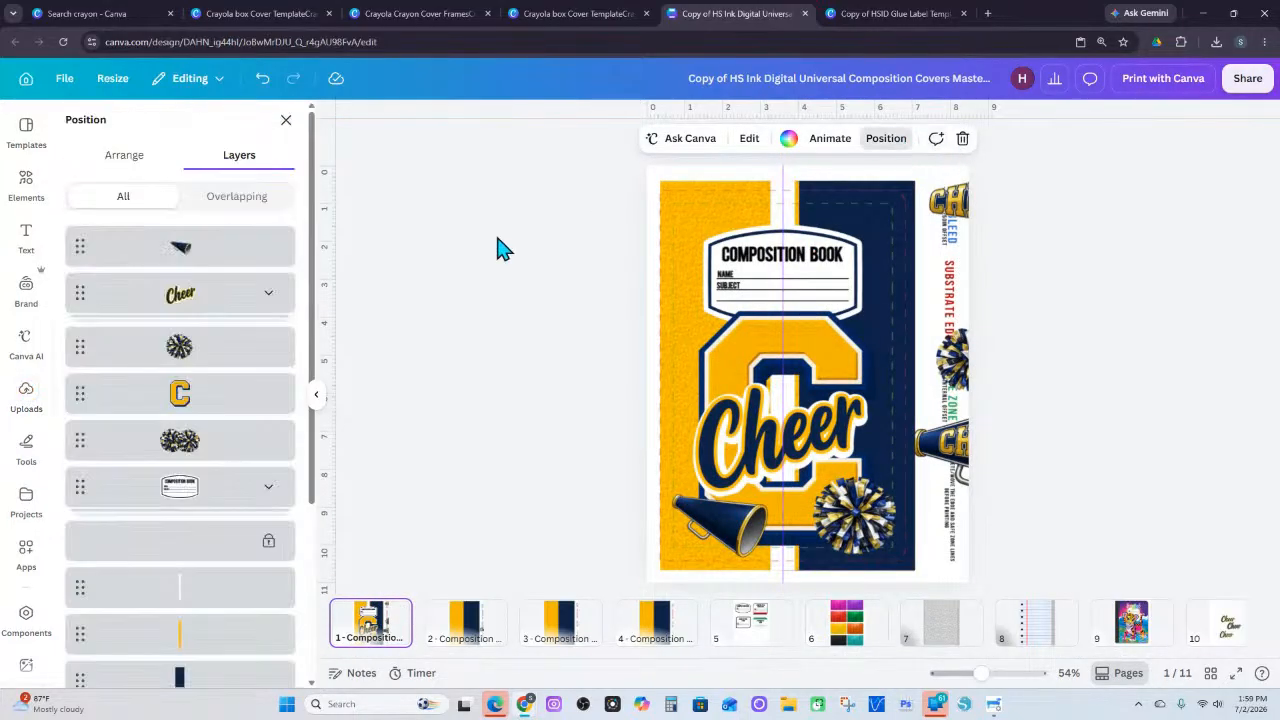
{"action": "left_click", "coordinate": [203, 255]}
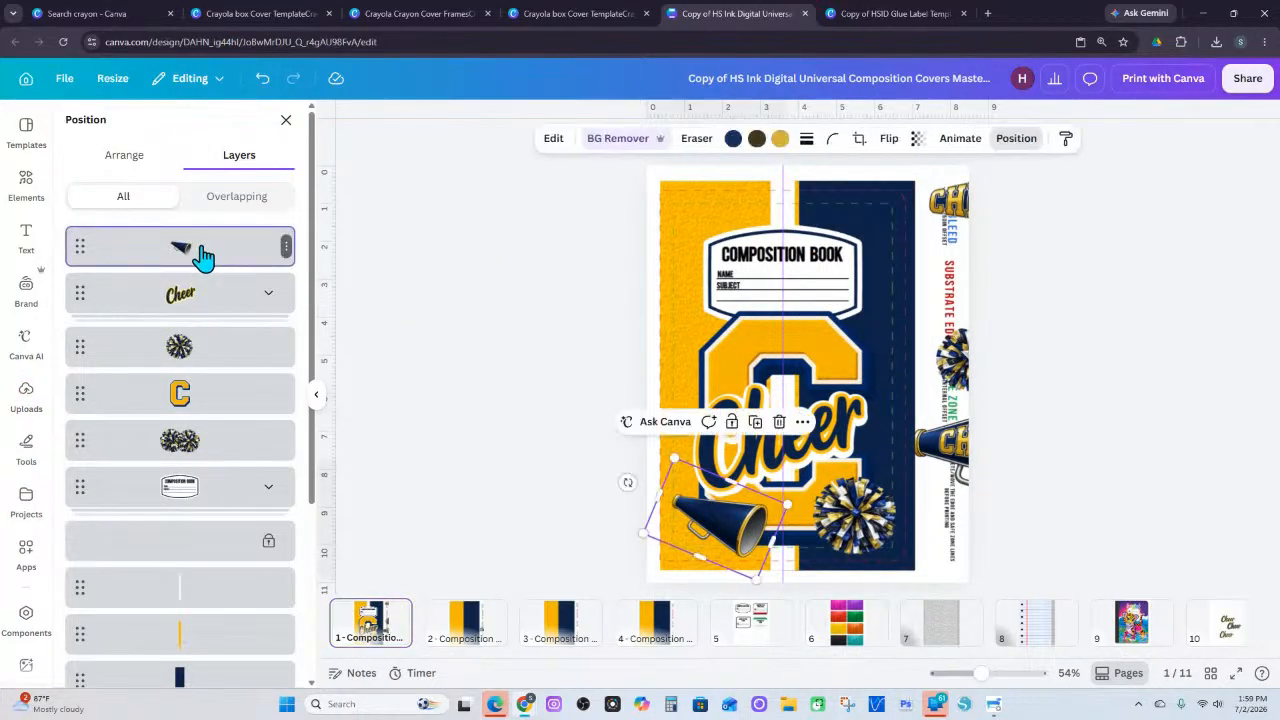
{"action": "scroll", "coordinate": [195, 570], "scroll_direction": "down", "scroll_amount": 3}
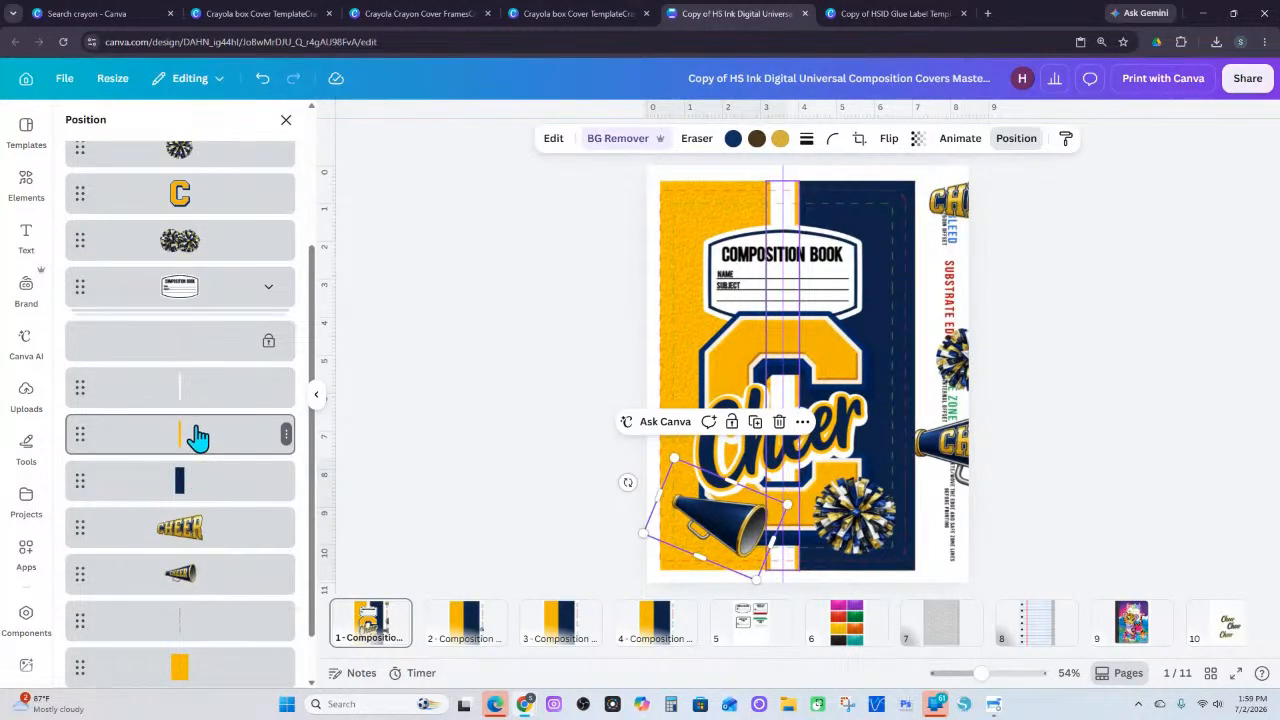
{"action": "key", "text": "ctrl+a"}
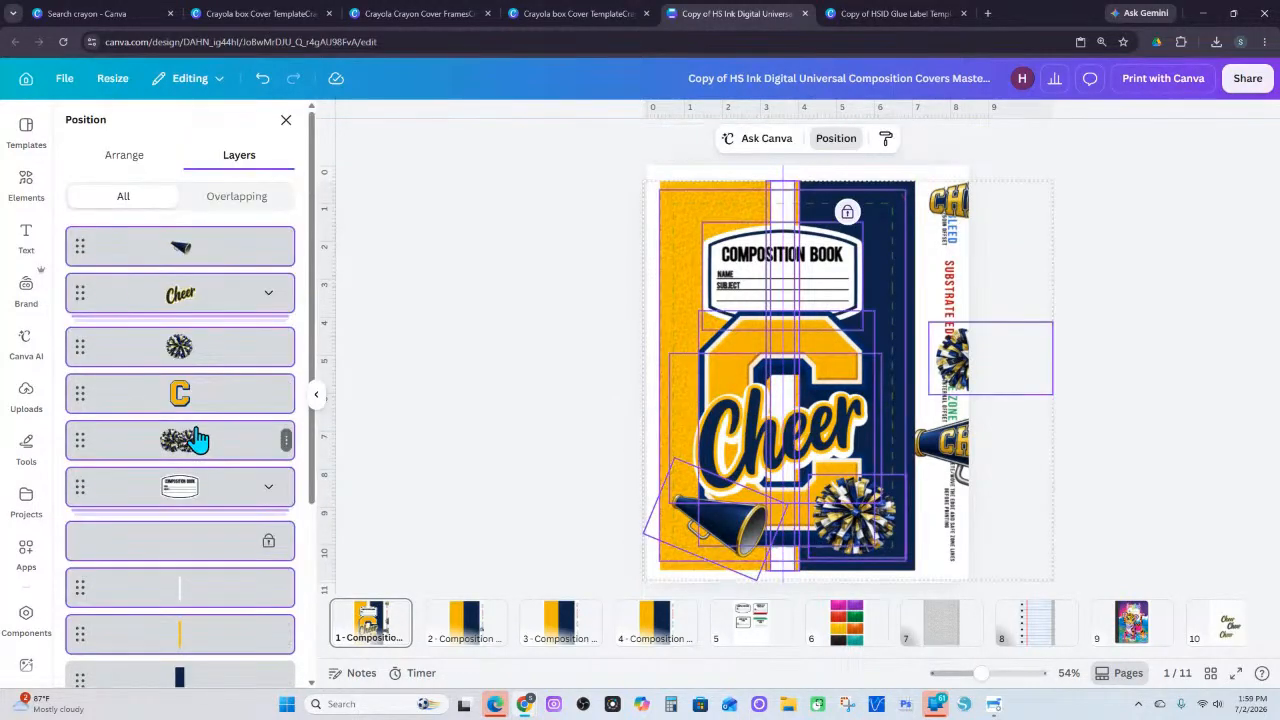
{"action": "right_click", "coordinate": [199, 330]}
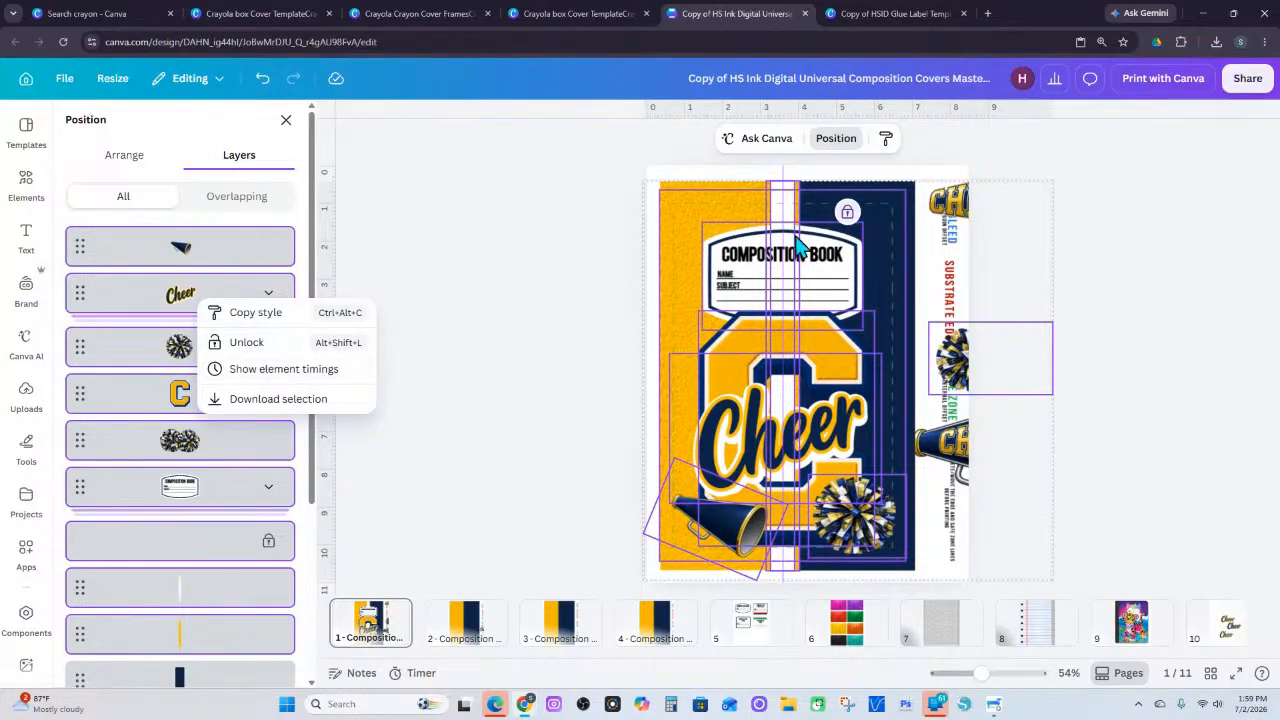
{"action": "right_click", "coordinate": [784, 203]}
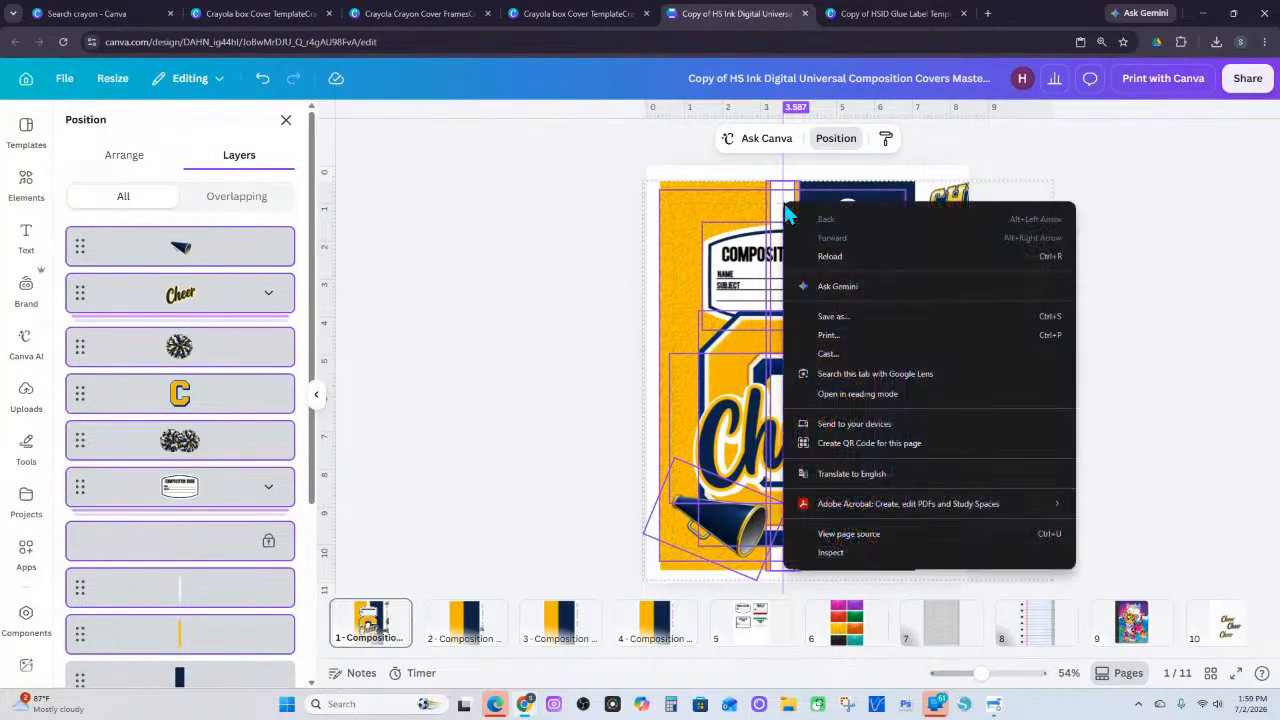
{"action": "left_click", "coordinate": [784, 192]}
{"action": "key", "text": "Escape"}
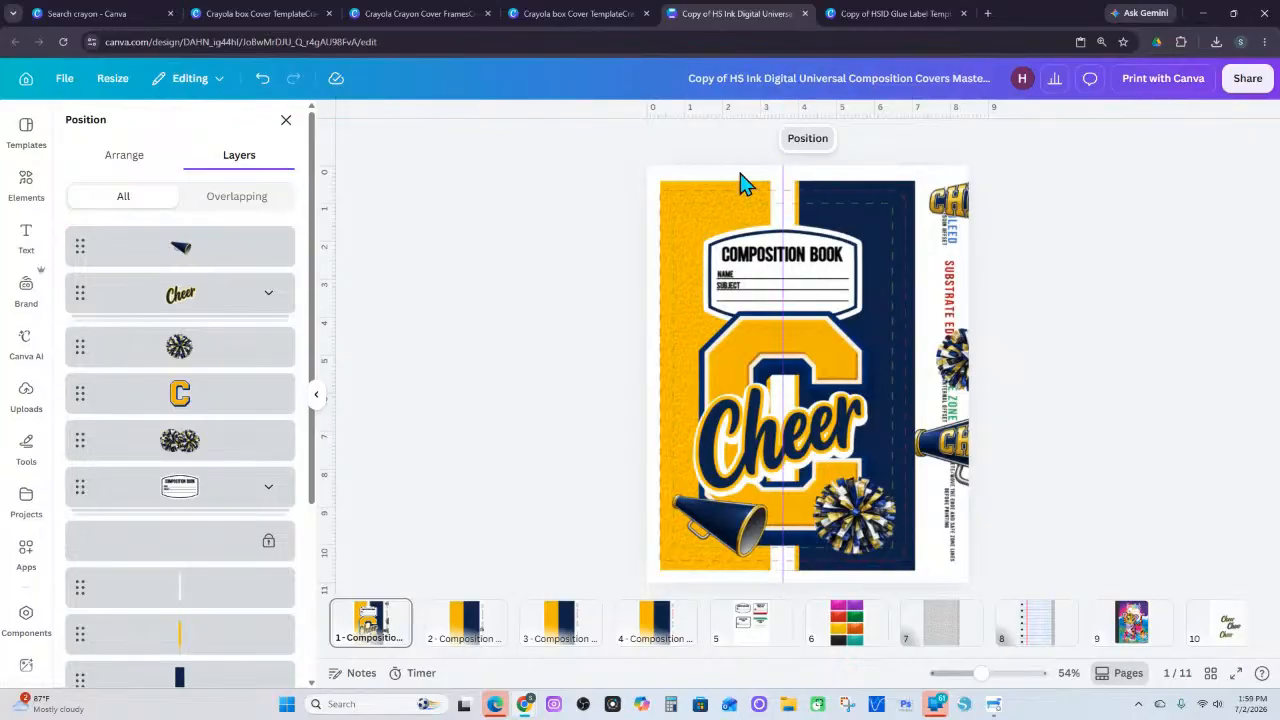
{"action": "left_click", "coordinate": [288, 548]}
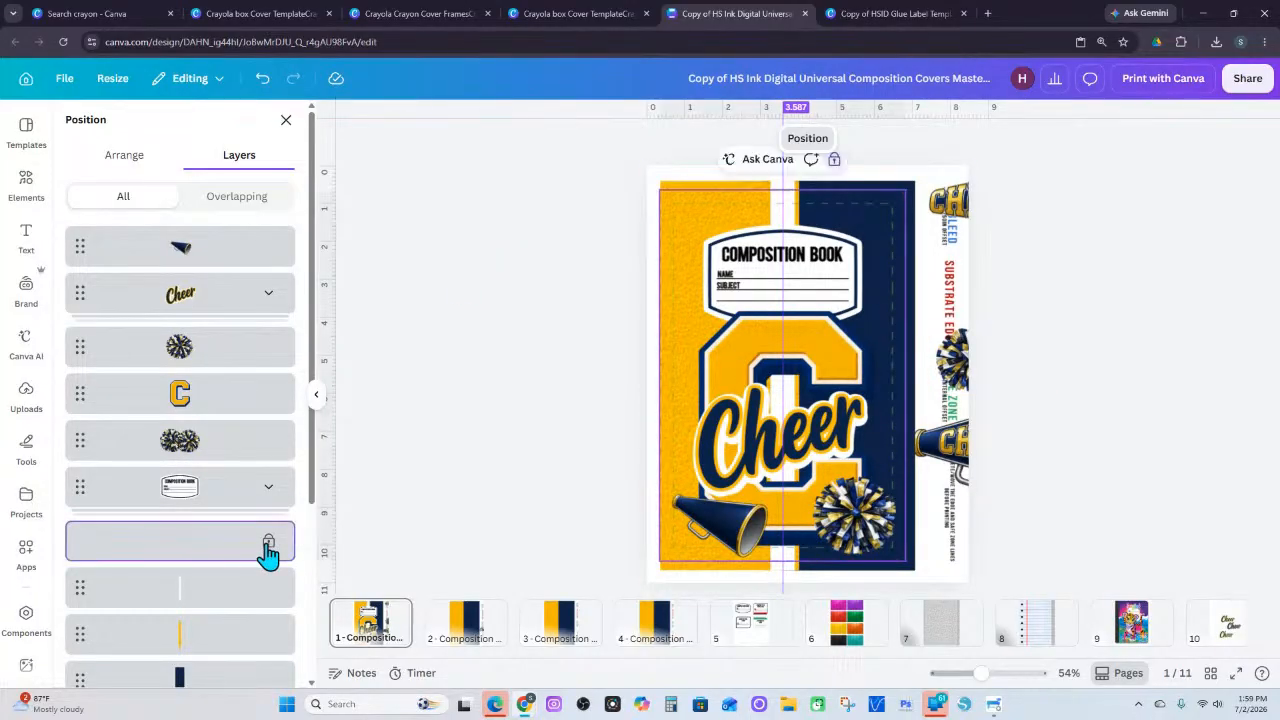
{"action": "left_click", "coordinate": [204, 252]}
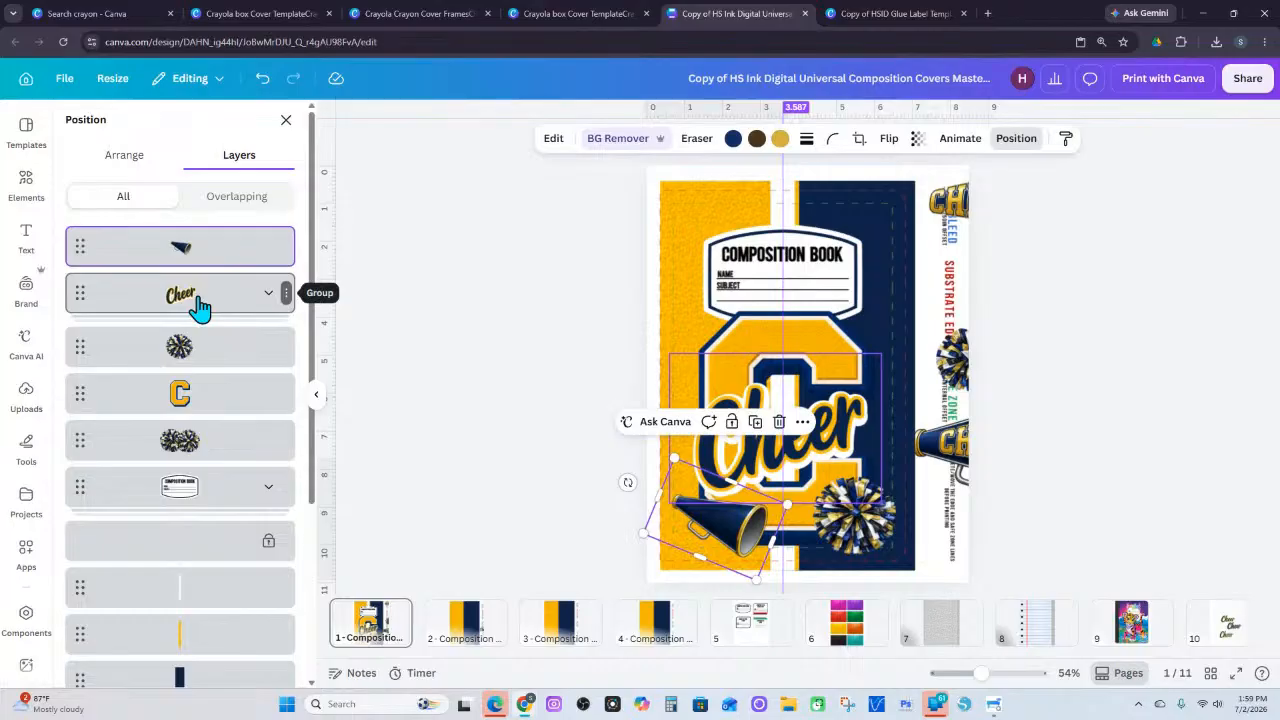
{"action": "left_click", "coordinate": [198, 303], "text": "shift"}
{"action": "left_click", "coordinate": [185, 355], "text": "shift"}
{"action": "left_click", "coordinate": [183, 395], "text": "shift"}
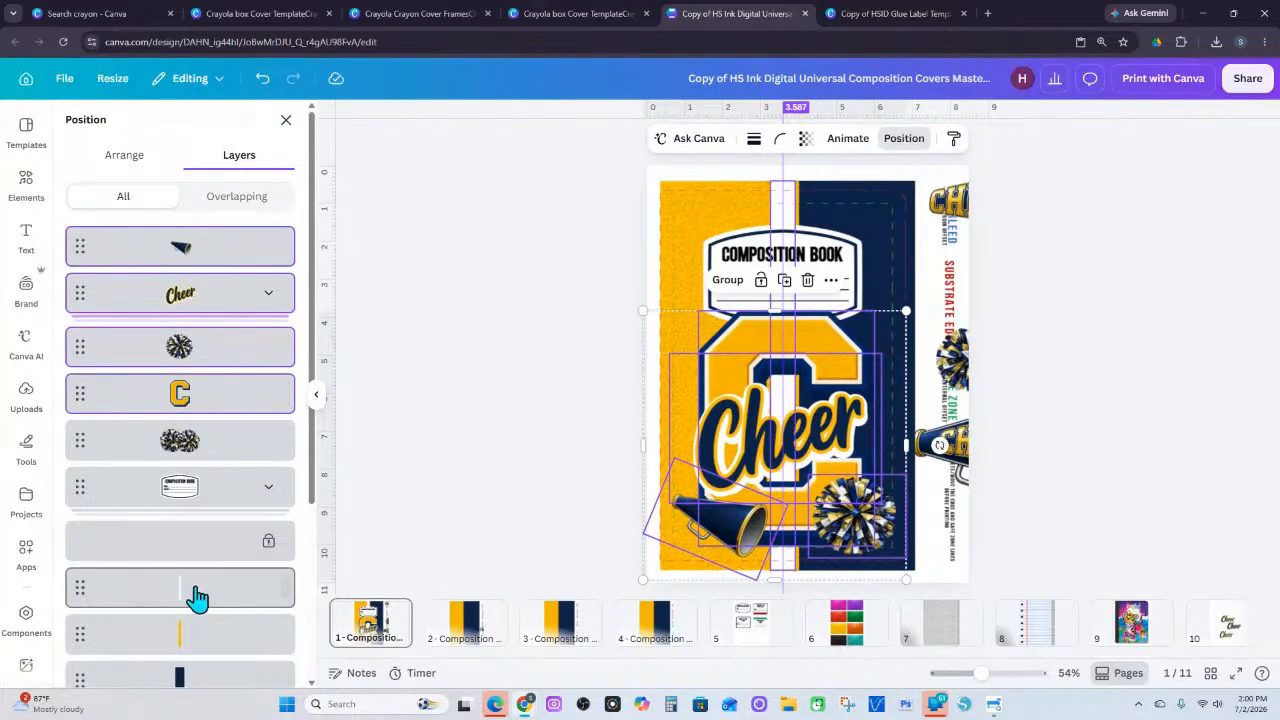
{"action": "left_click", "coordinate": [190, 594], "text": "shift"}
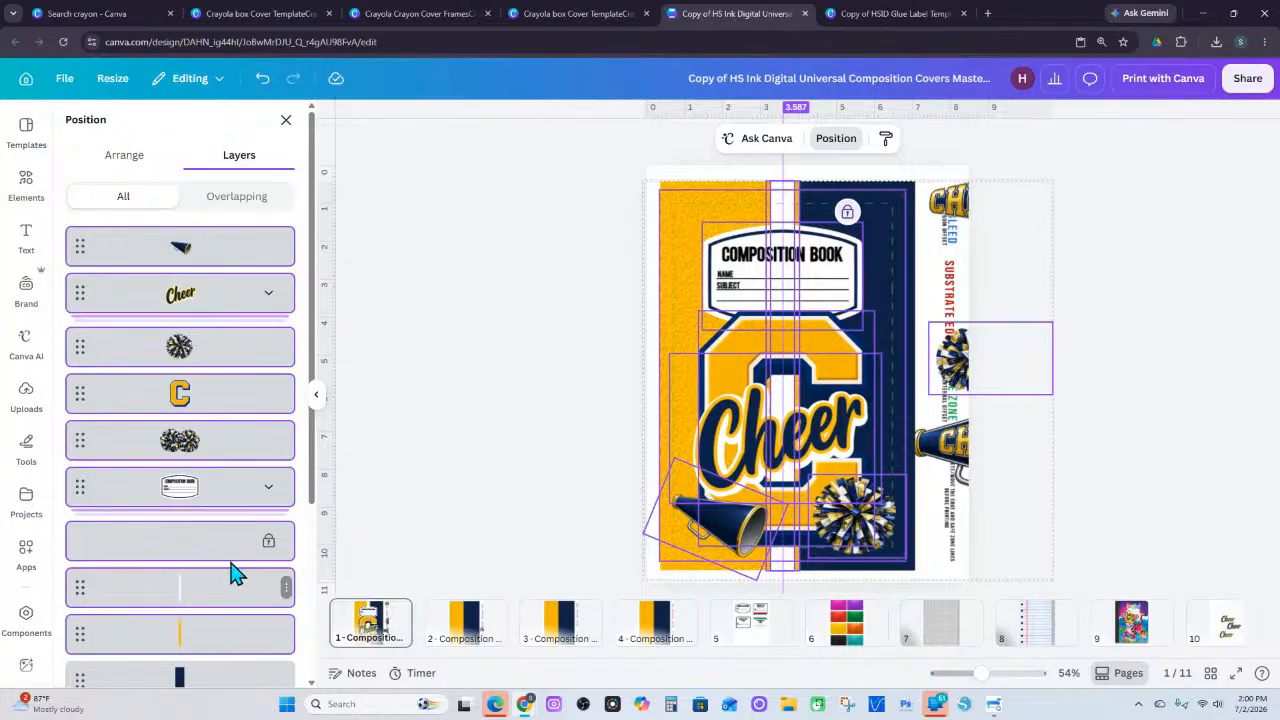
Copy the megaphone, Cheer lettering, single pom-pom, C letter and the white and yellow center stripes from the page 1 cover
{"action": "left_click", "coordinate": [193, 255]}
{"action": "left_click", "coordinate": [200, 294], "text": "shift"}
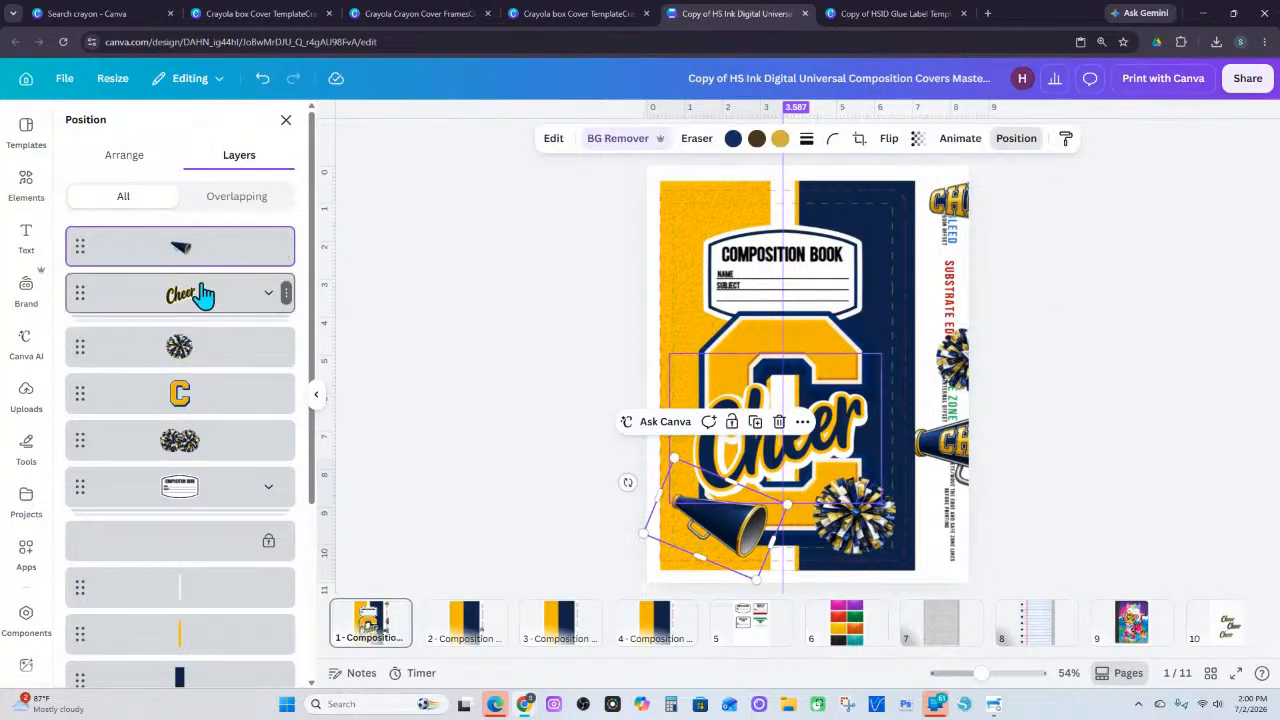
{"action": "left_click", "coordinate": [214, 352], "text": "shift"}
{"action": "left_click", "coordinate": [185, 400], "text": "shift"}
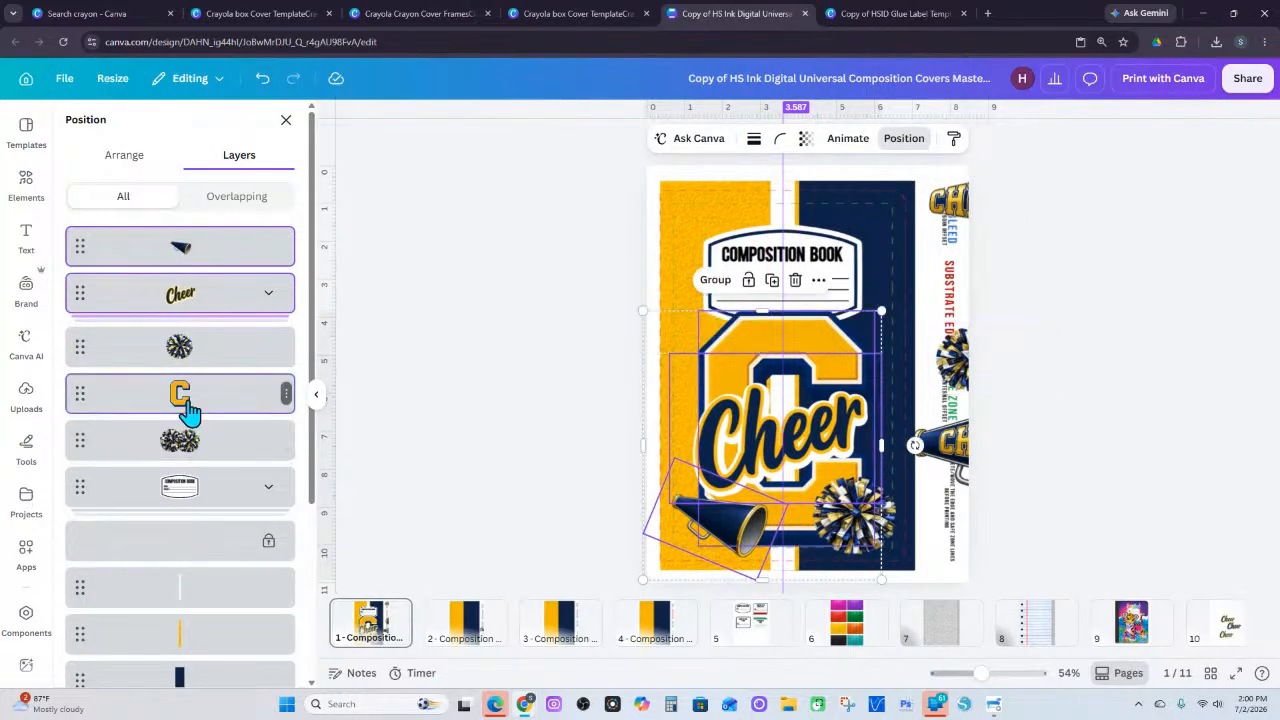
{"action": "left_click", "coordinate": [177, 592], "text": "shift"}
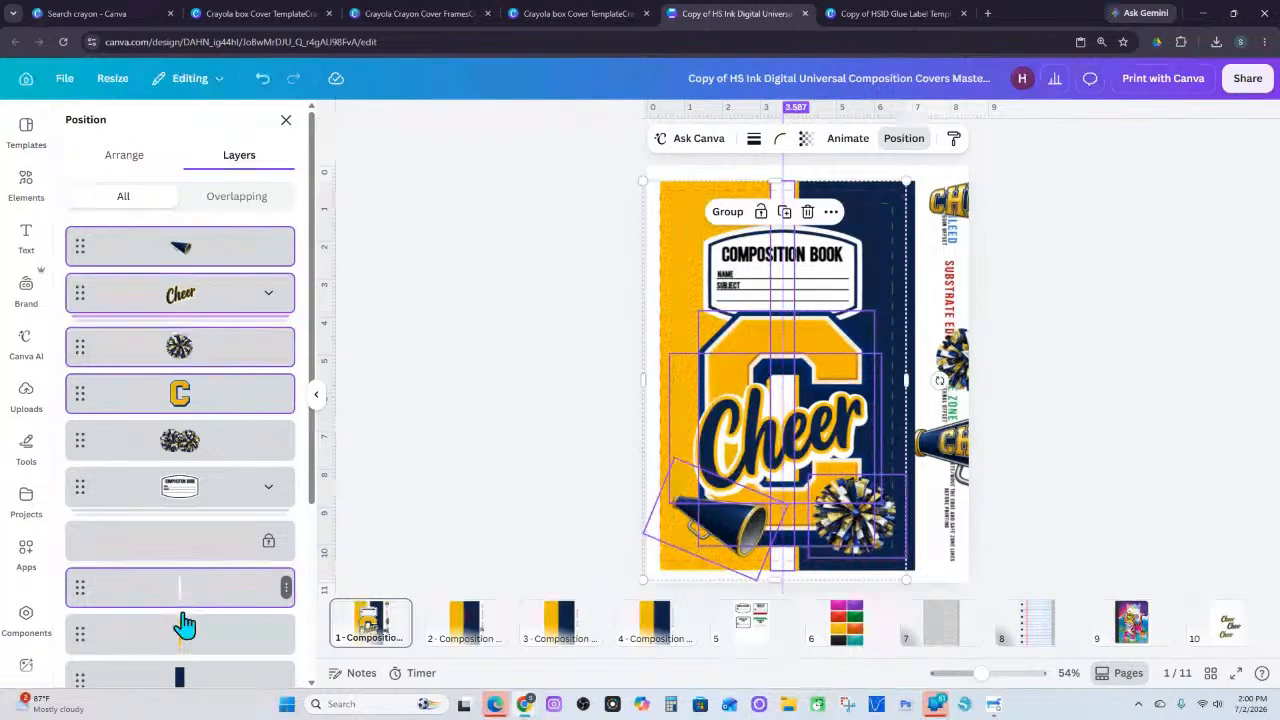
{"action": "left_click", "coordinate": [178, 634], "text": "shift"}
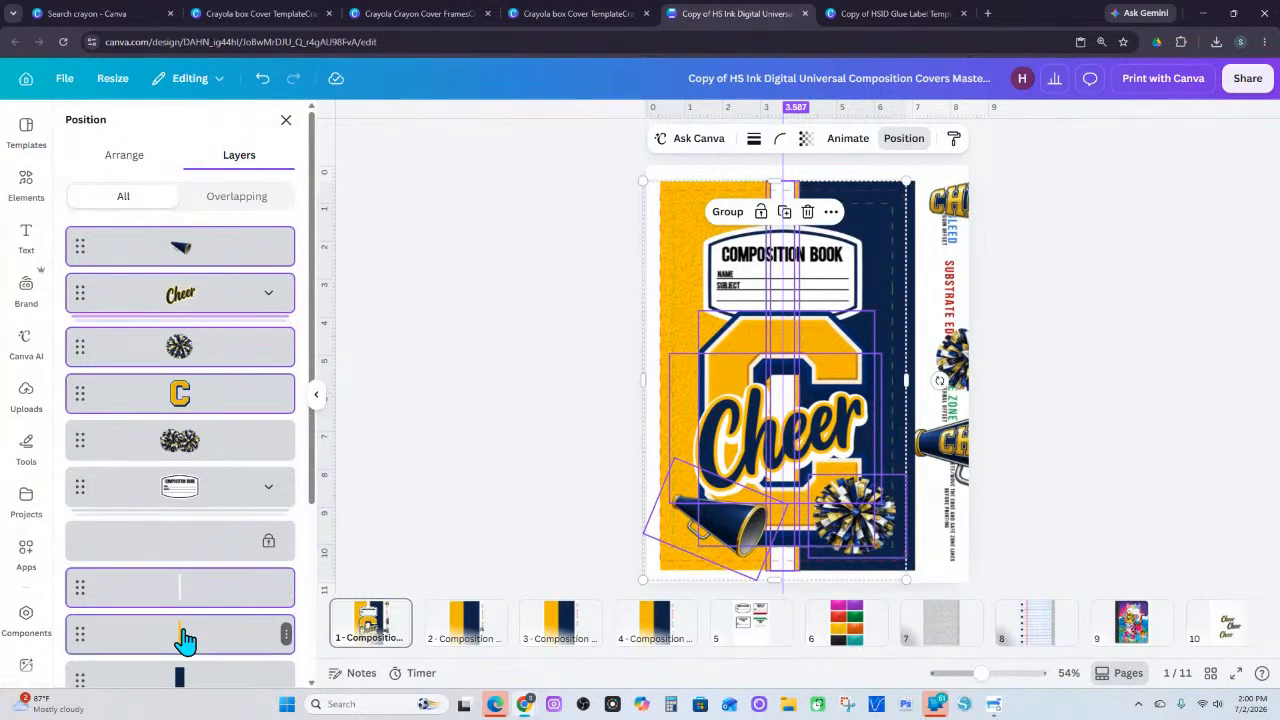
{"action": "left_click", "coordinate": [831, 212]}
{"action": "left_click", "coordinate": [858, 248]}
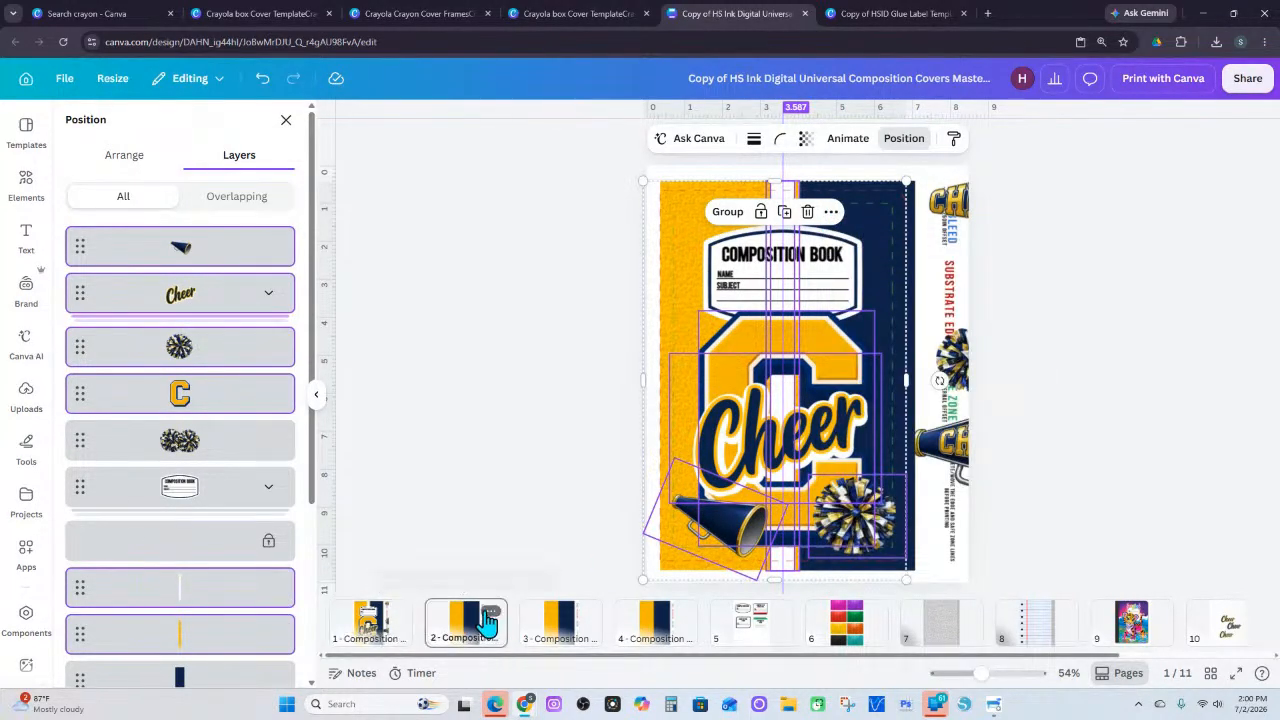
Shift the guide outline on page 2 up over the cover and paste the copied cheer artwork onto that page
{"action": "left_click", "coordinate": [487, 620]}
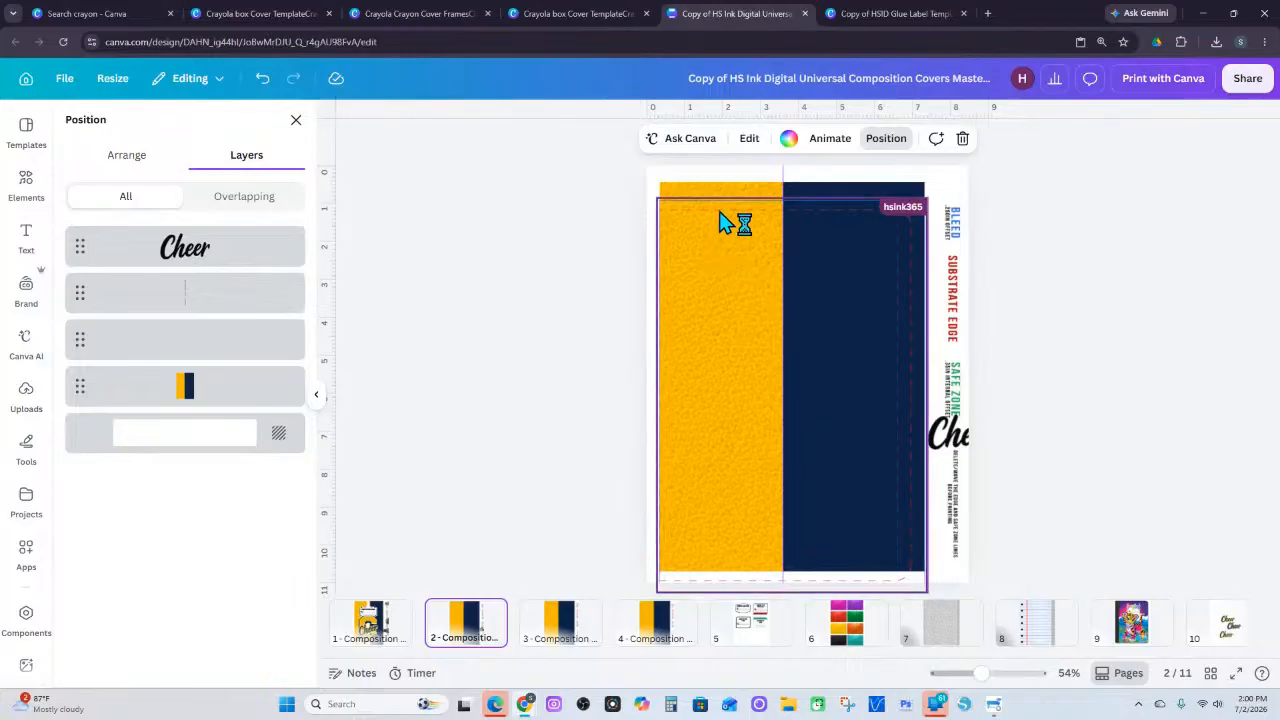
{"action": "left_click_drag", "start_coordinate": [720, 211], "coordinate": [721, 196]}
{"action": "right_click", "coordinate": [670, 172]}
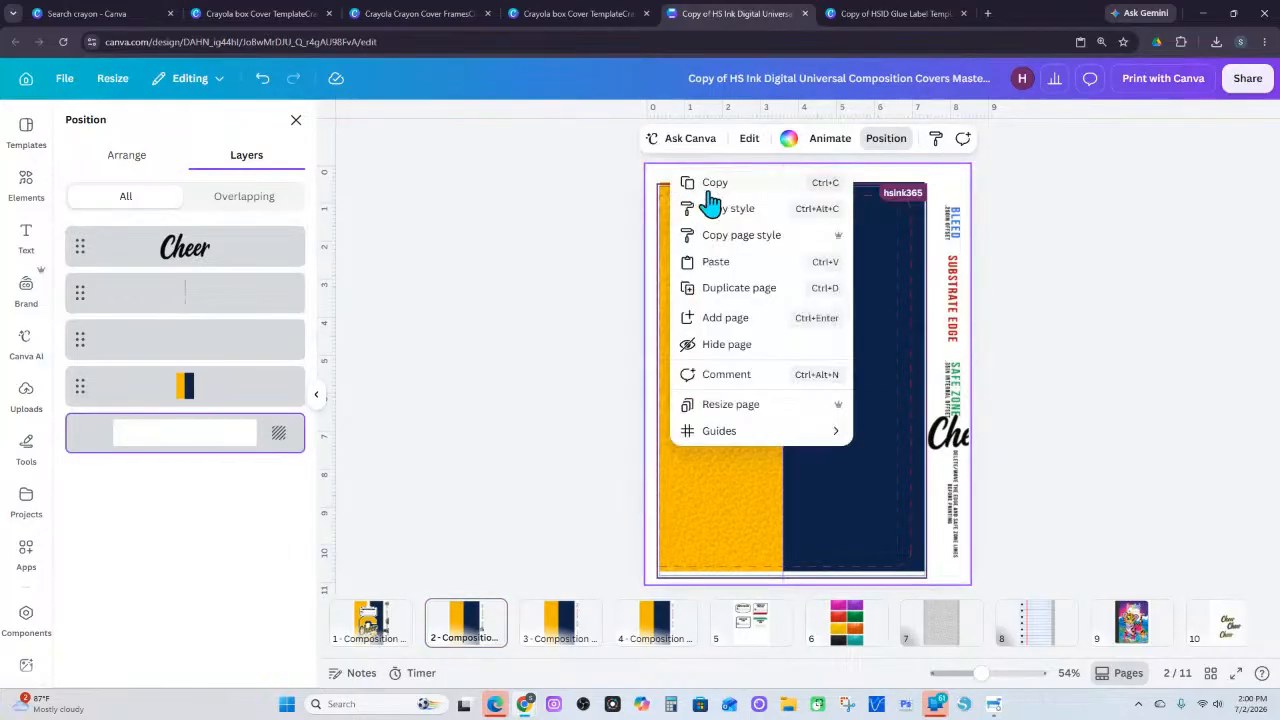
{"action": "left_click", "coordinate": [724, 262]}
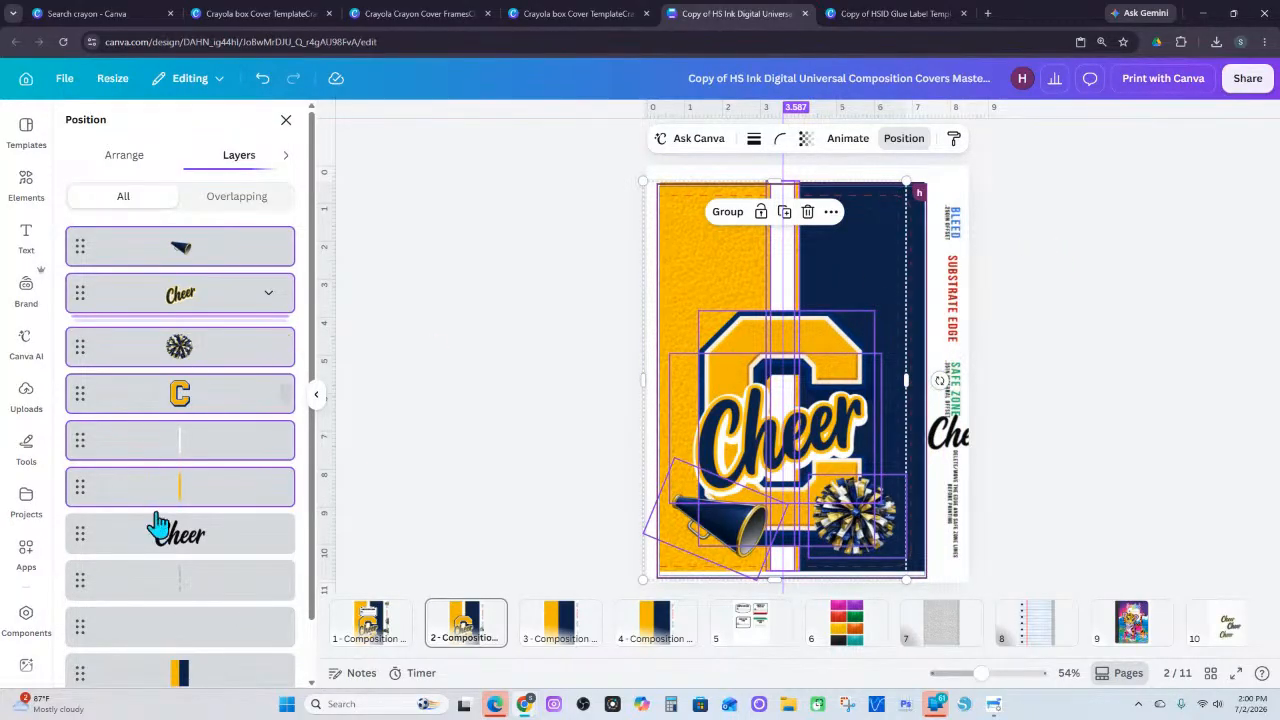
{"action": "scroll", "coordinate": [160, 545], "scroll_direction": "down", "scroll_amount": 2}
{"action": "scroll", "coordinate": [171, 572], "scroll_direction": "up", "scroll_amount": 2}
Copy the COMPOSITION BOOK label group from page 1 to page 2 and place it directly beneath the C letter in the layer order
{"action": "left_click", "coordinate": [365, 632]}
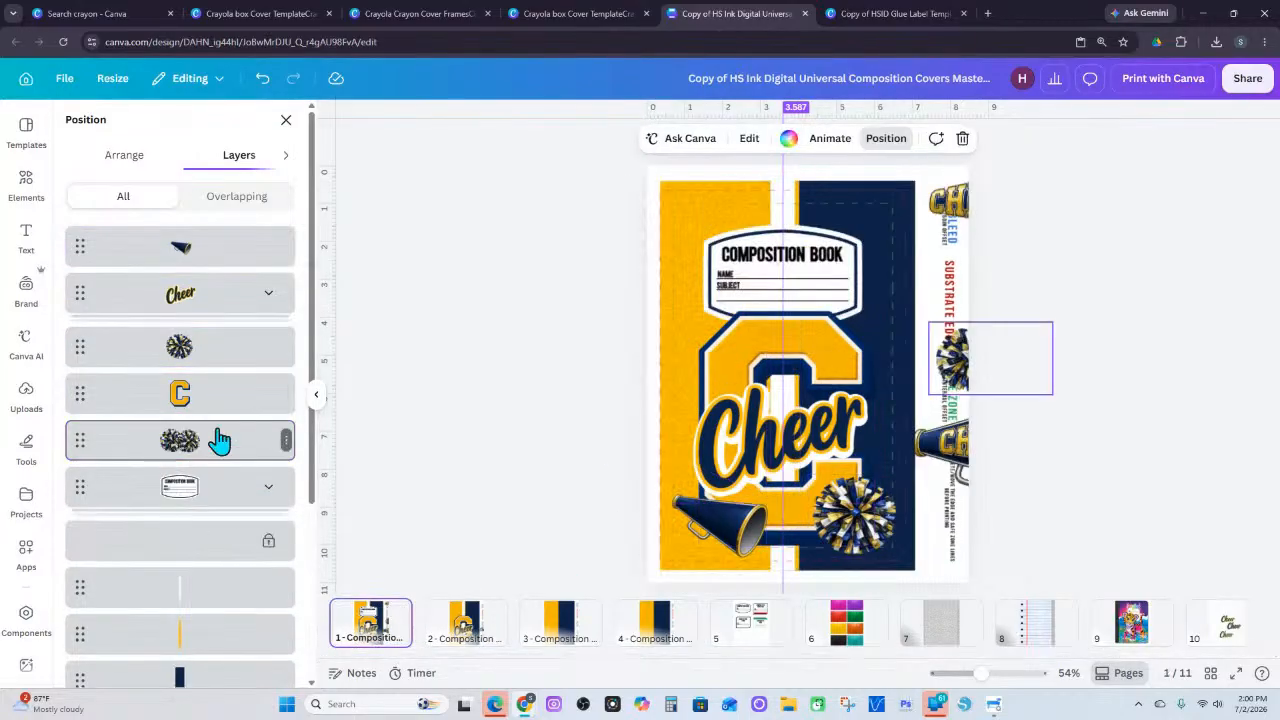
{"action": "left_click", "coordinate": [193, 495]}
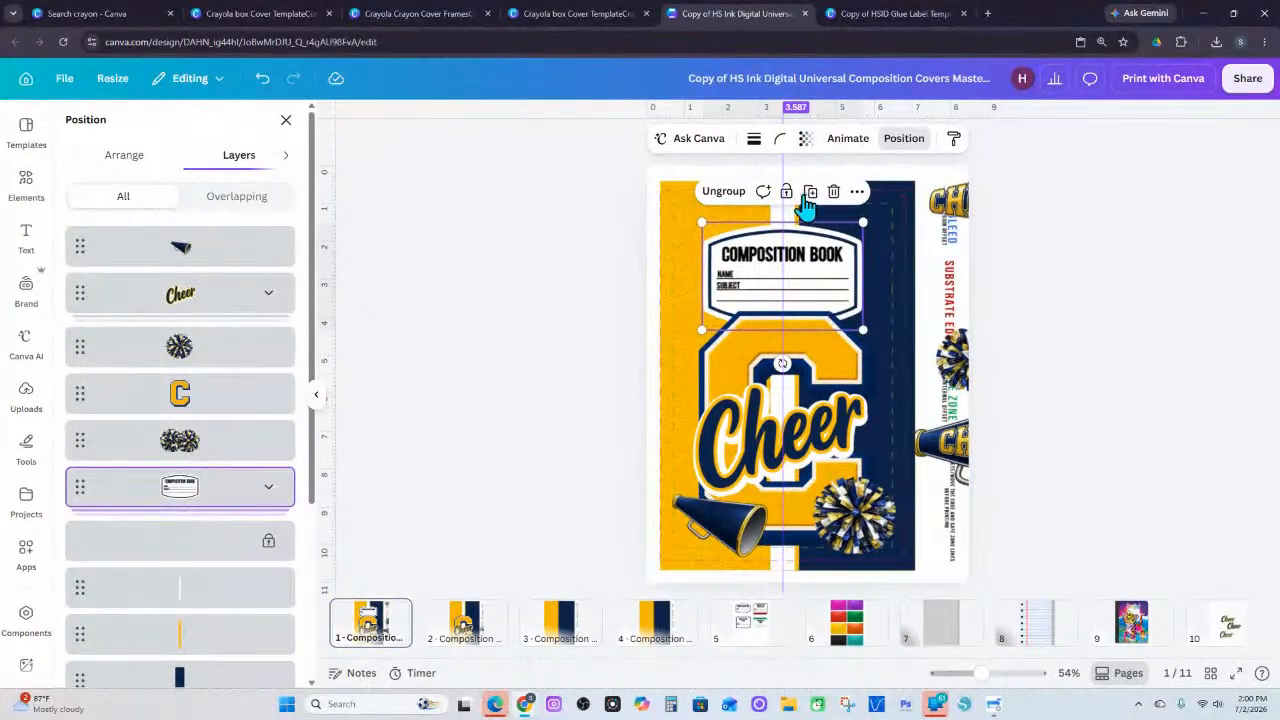
{"action": "left_click", "coordinate": [857, 194]}
{"action": "left_click", "coordinate": [886, 224]}
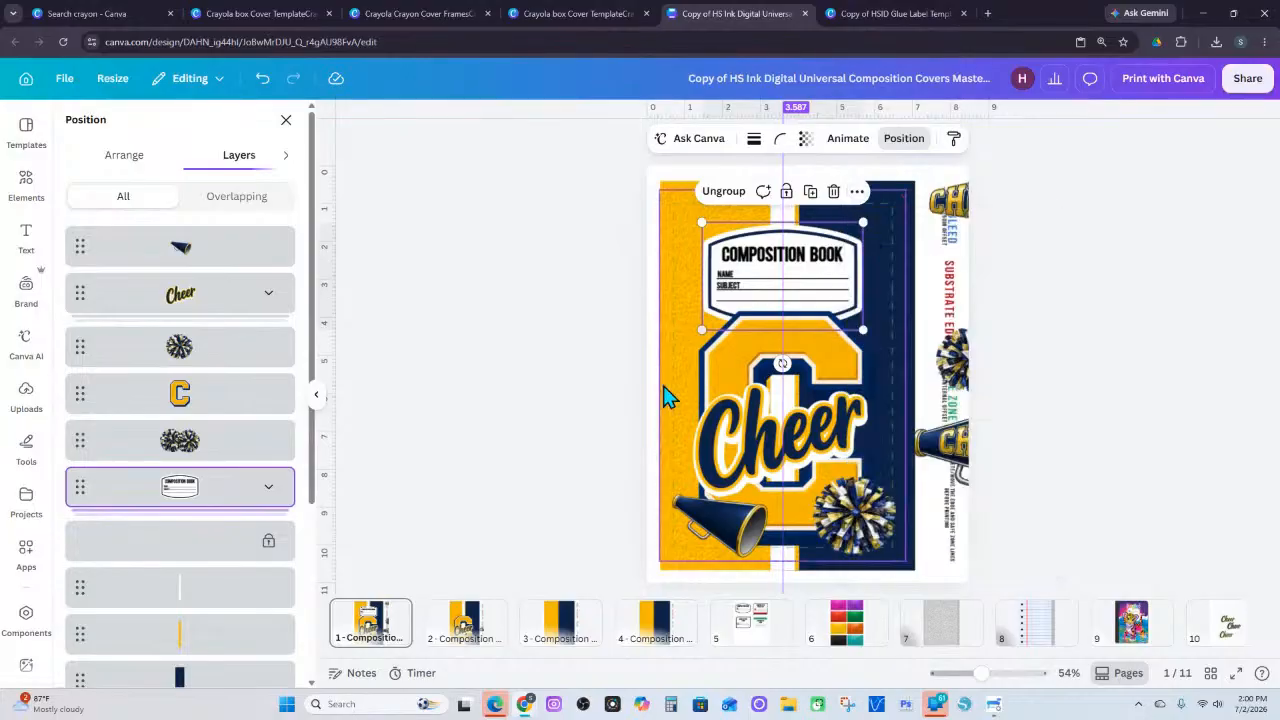
{"action": "left_click", "coordinate": [463, 635]}
{"action": "key", "text": "ctrl+v"}
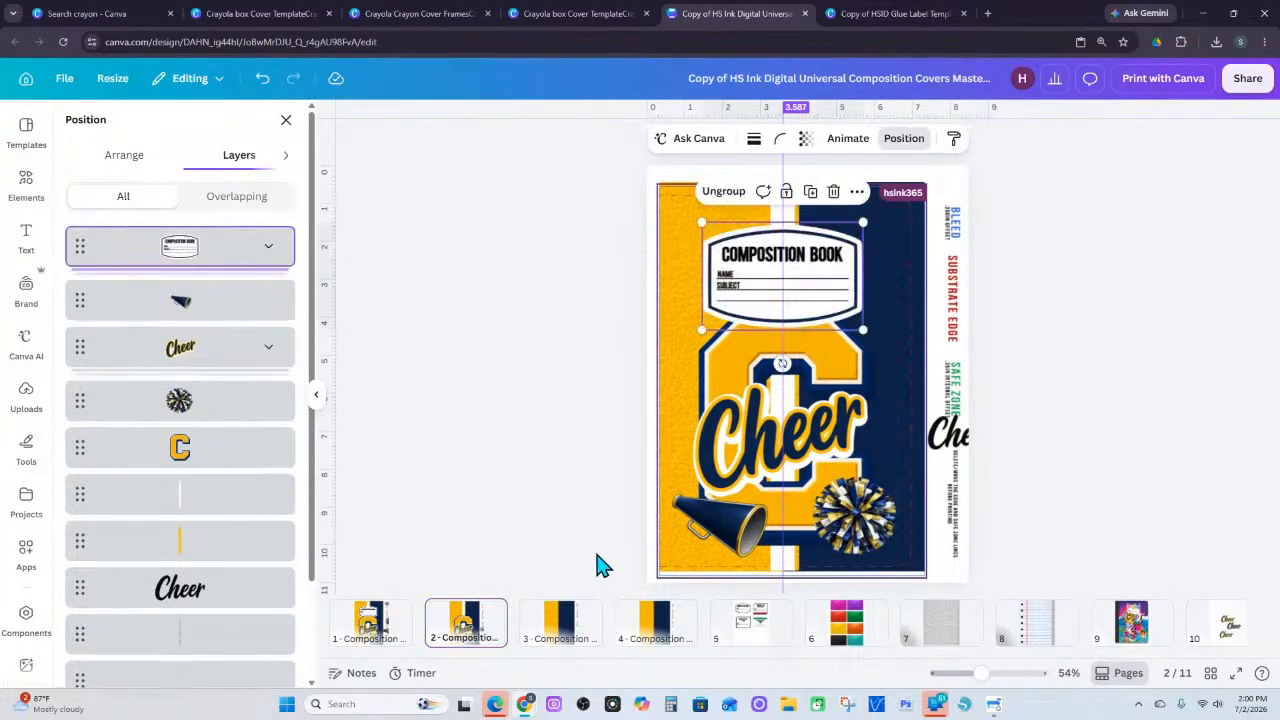
{"action": "left_click_drag", "start_coordinate": [222, 268], "coordinate": [220, 452]}
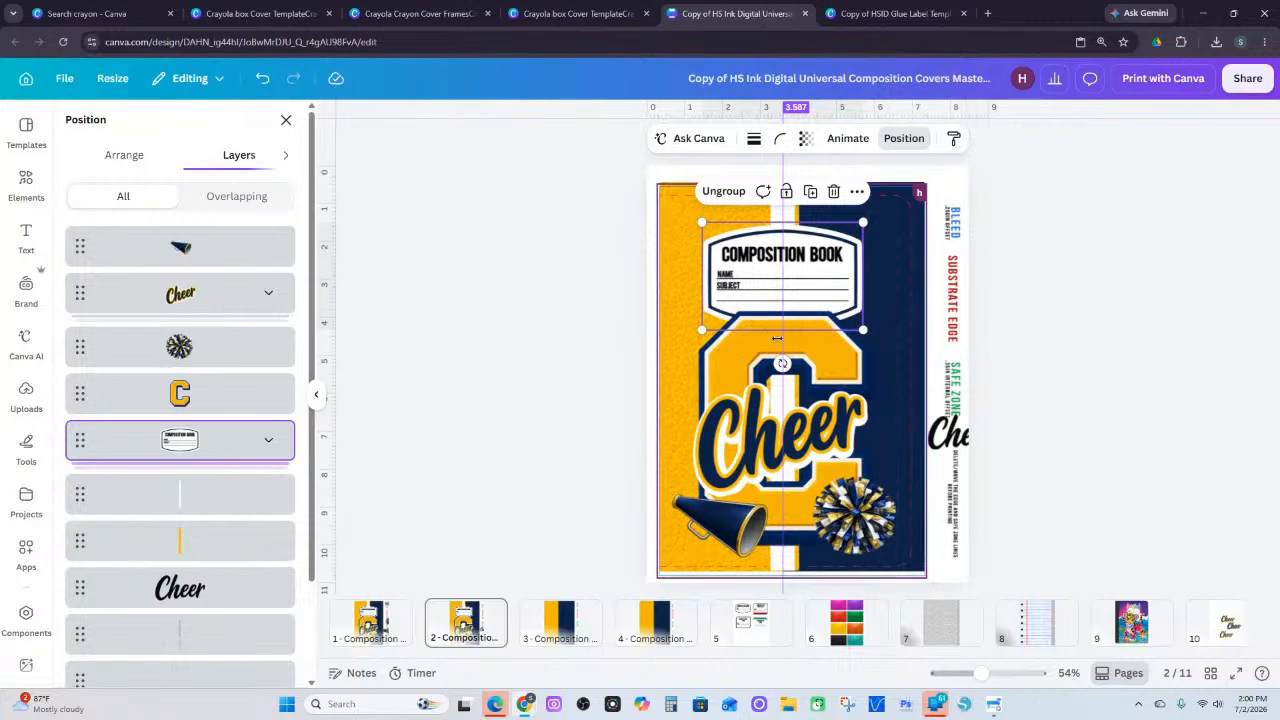
Copy all the page 2 artwork from the megaphone through the yellow stripe, including the COMPOSITION BOOK label, and paste it on page 3
{"action": "left_click", "coordinate": [206, 255]}
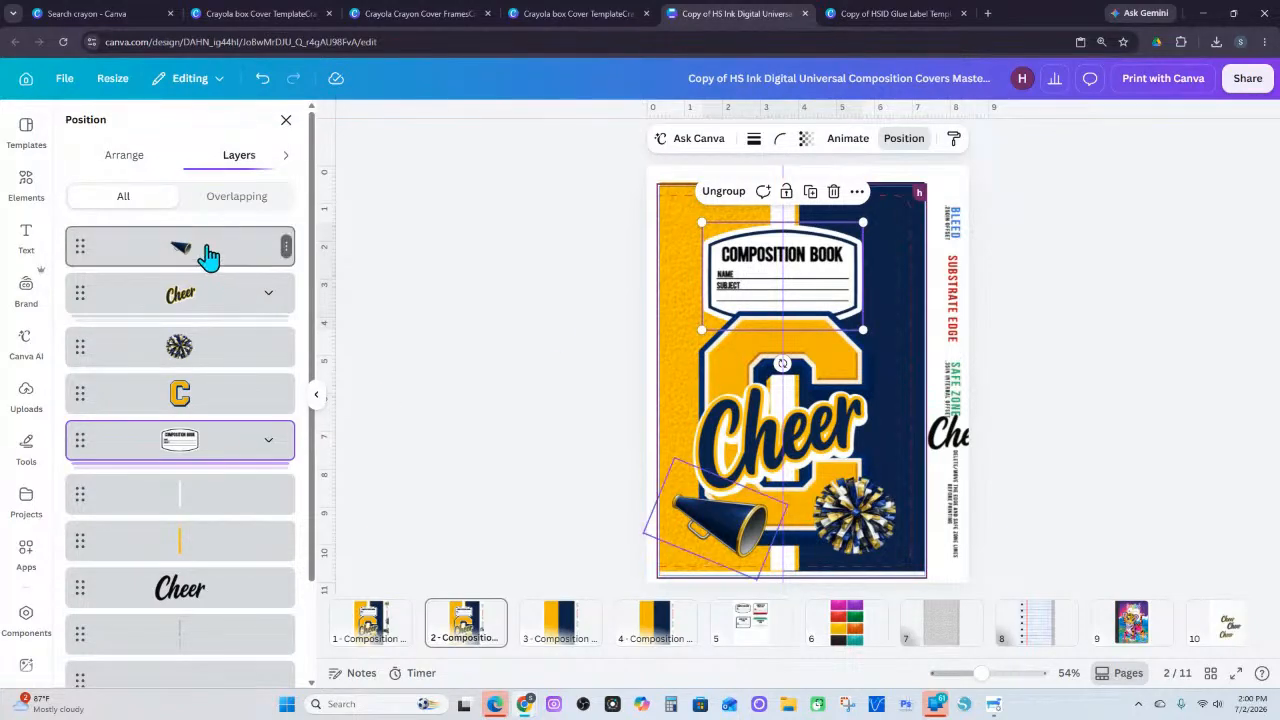
{"action": "left_click", "coordinate": [206, 443], "text": "shift"}
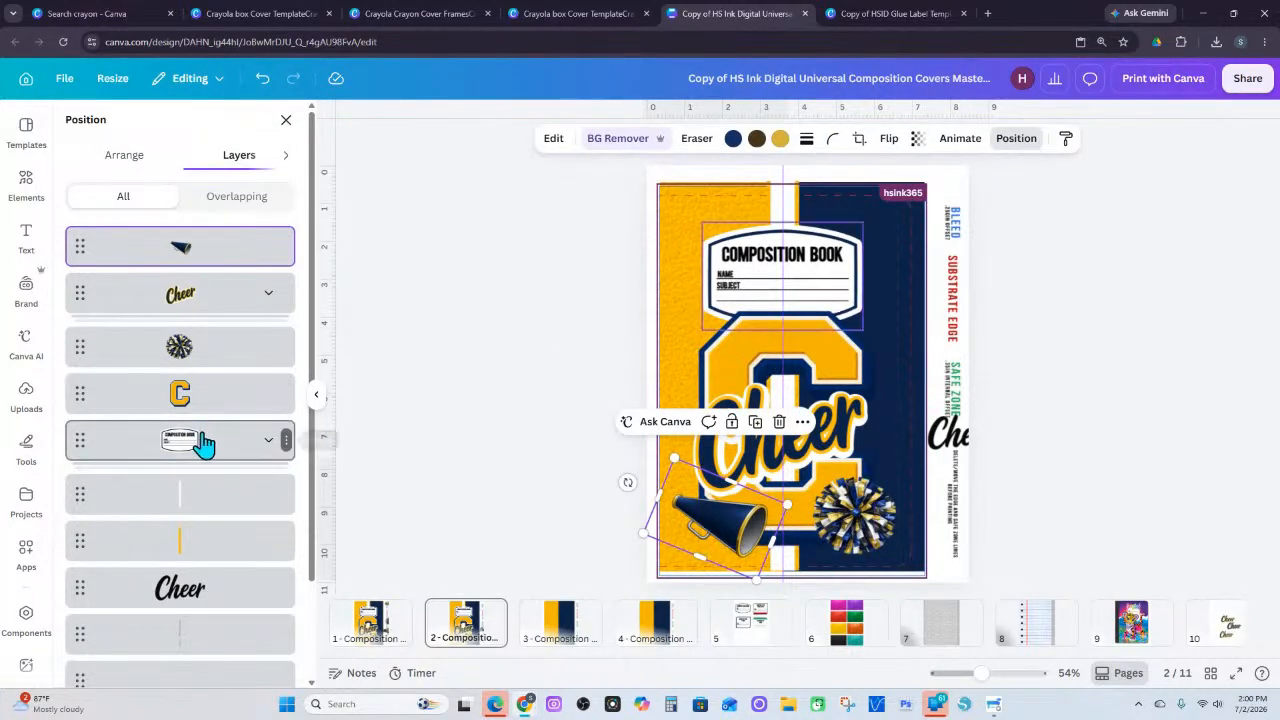
{"action": "left_click", "coordinate": [183, 260]}
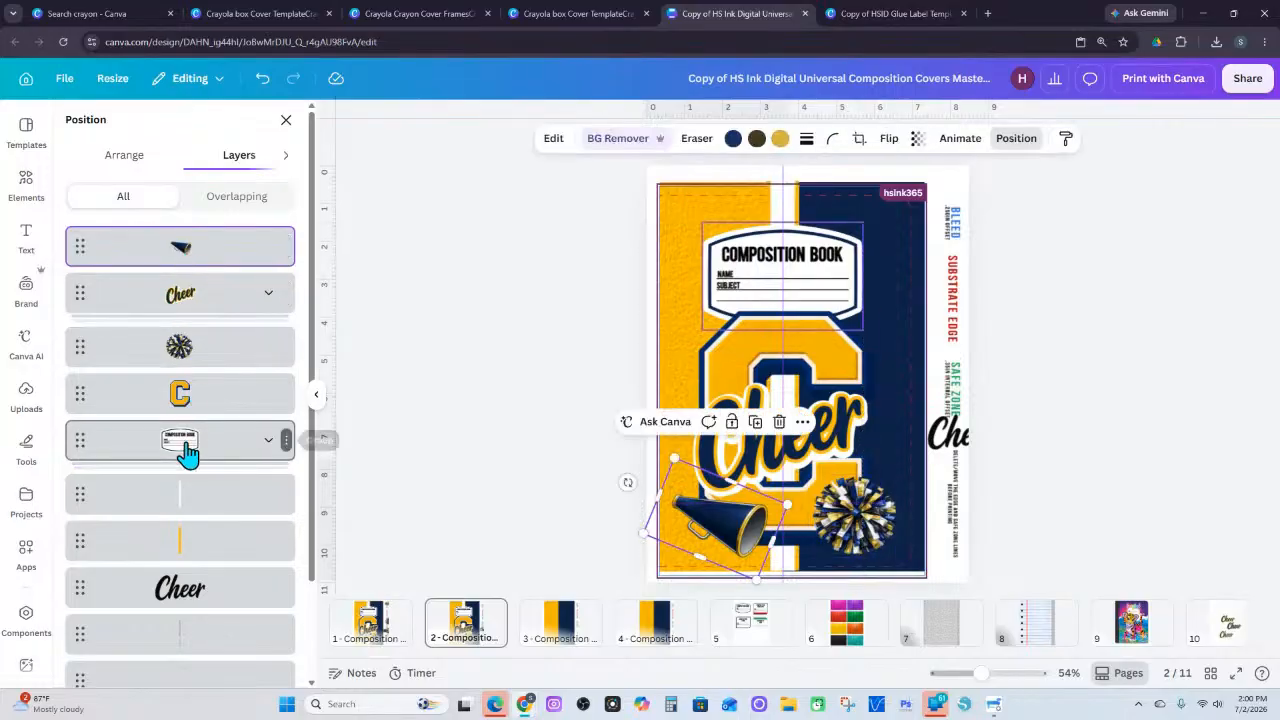
{"action": "left_click", "coordinate": [191, 549], "text": "shift"}
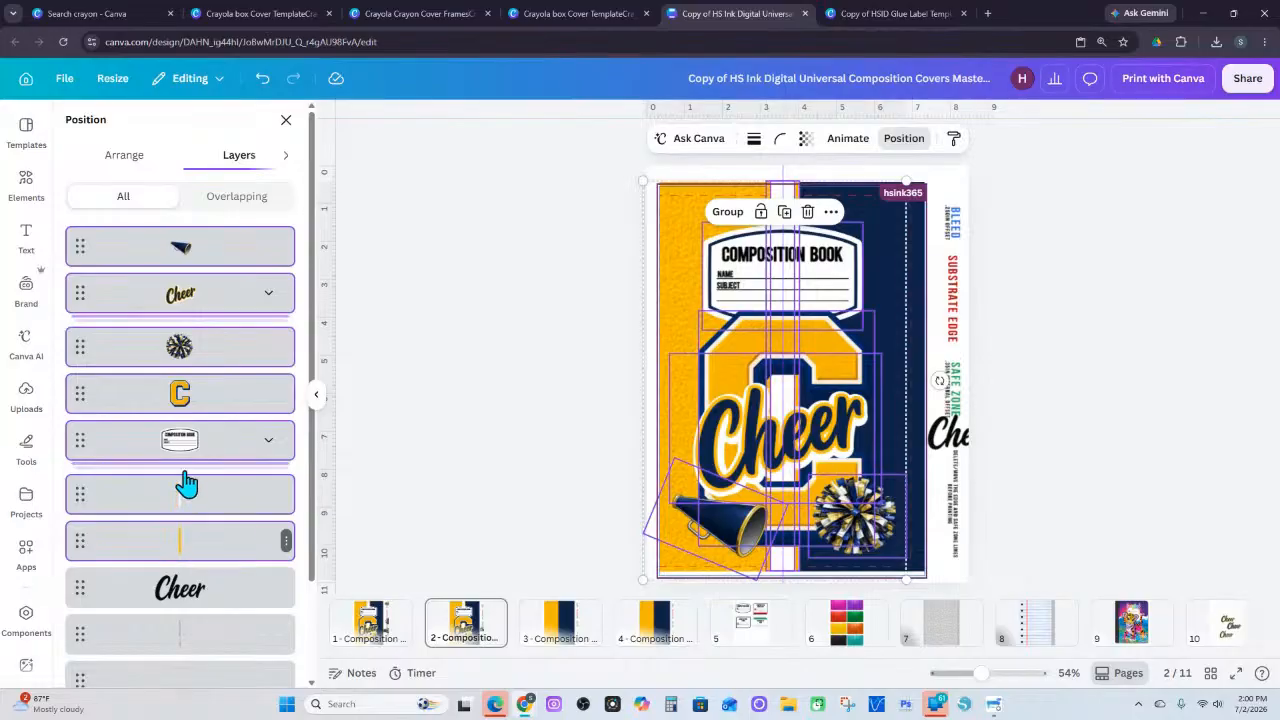
{"action": "left_click", "coordinate": [838, 224]}
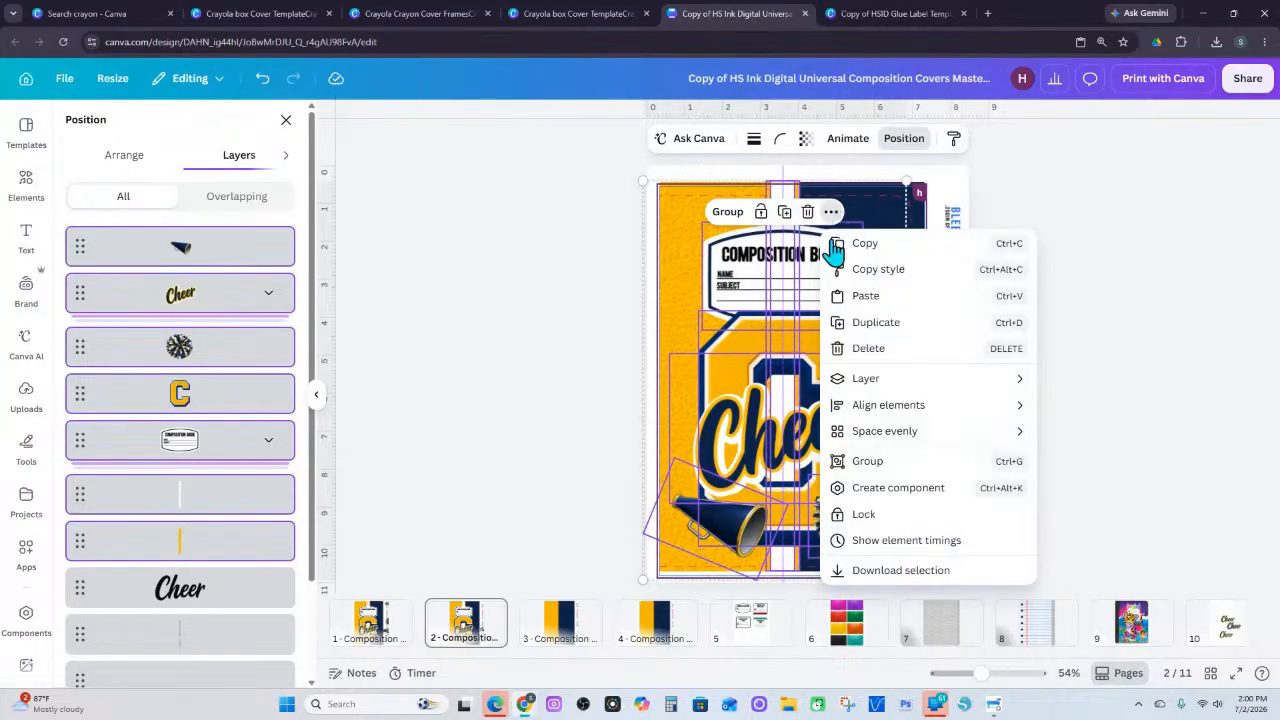
{"action": "left_click", "coordinate": [880, 243]}
{"action": "left_click", "coordinate": [547, 613]}
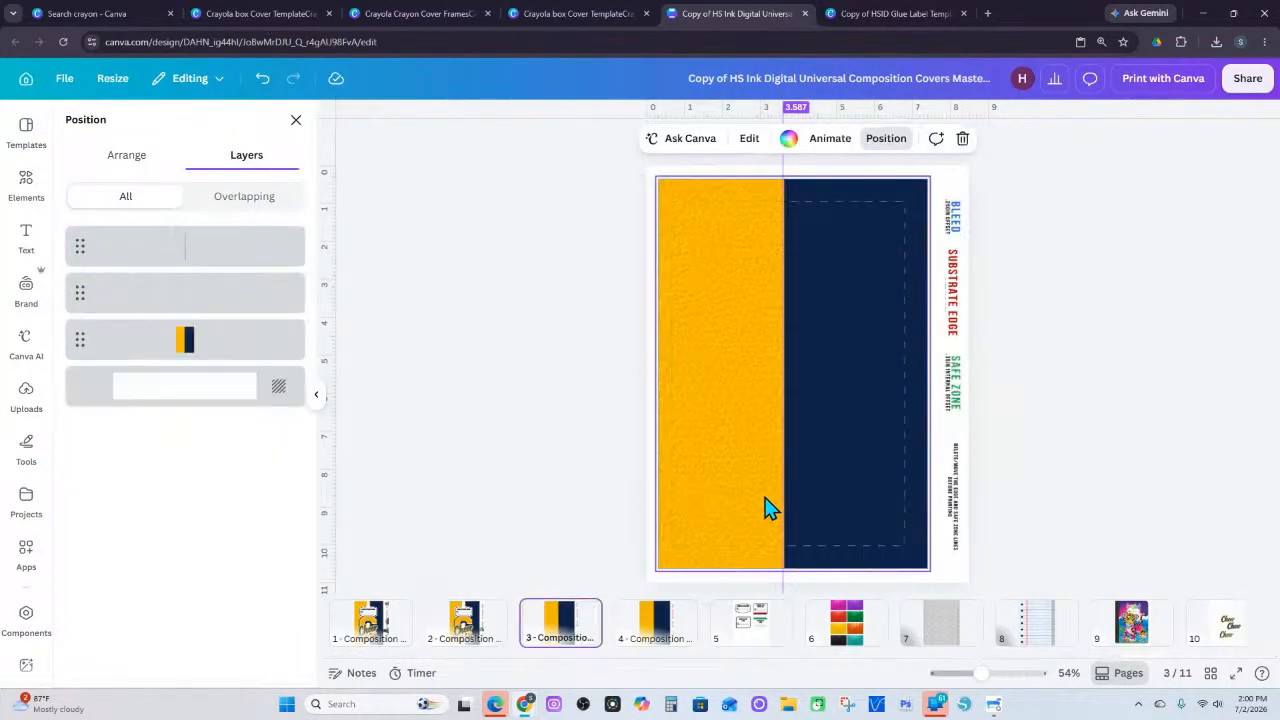
{"action": "key", "text": "ctrl+v"}
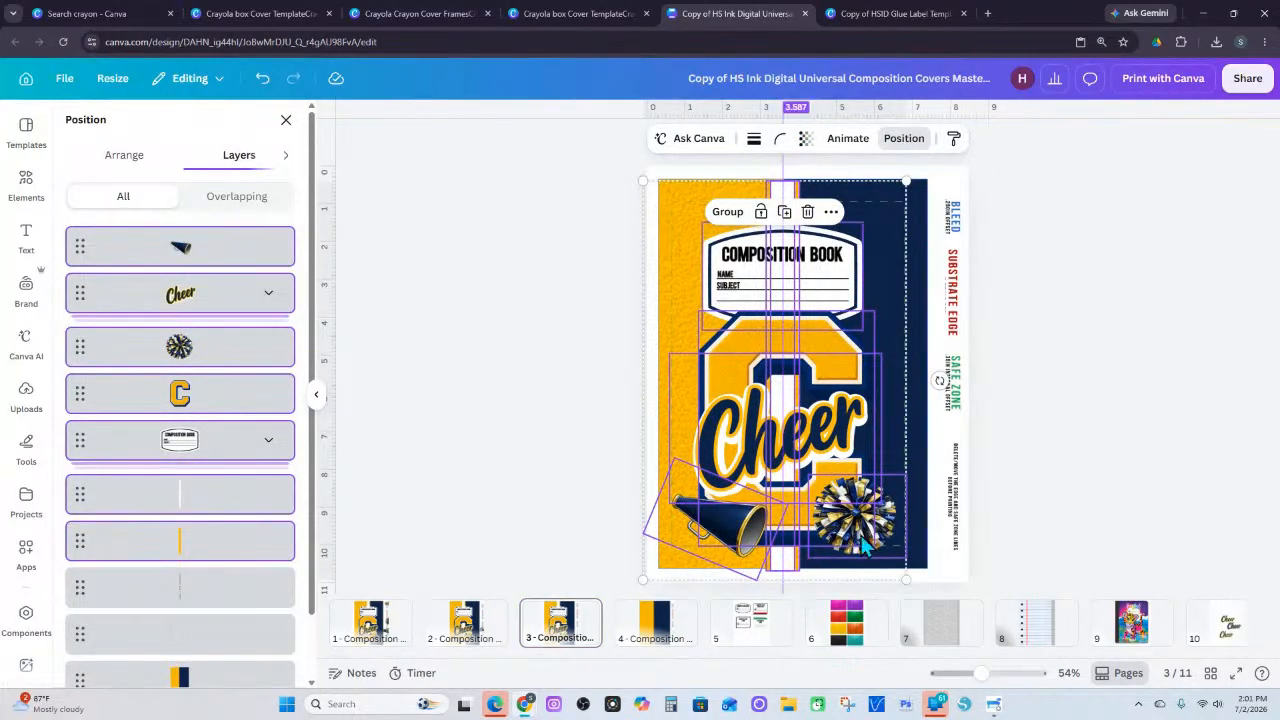
Fit the pasted artwork to the page 3 cover and move the label, letter, Cheer lettering, megaphone and pom-pom up without the stripes
{"action": "left_click_drag", "start_coordinate": [905, 578], "coordinate": [901, 571]}
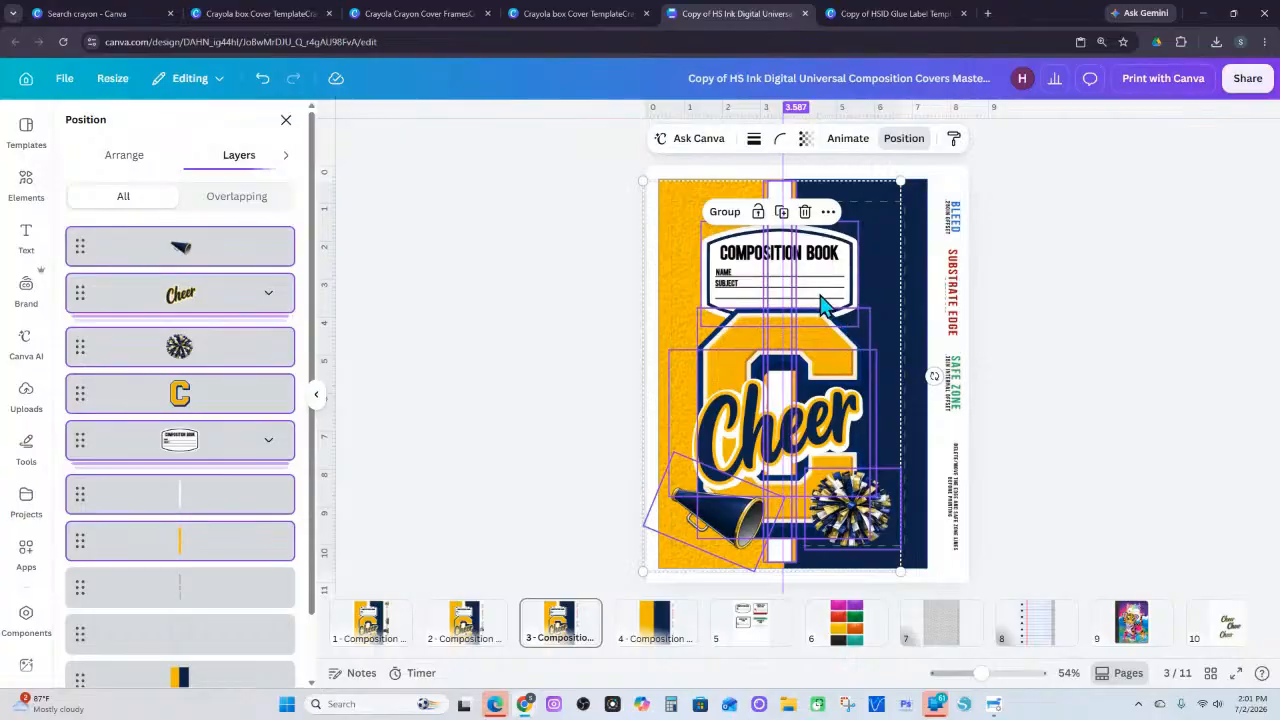
{"action": "left_click_drag", "start_coordinate": [821, 261], "coordinate": [821, 259]}
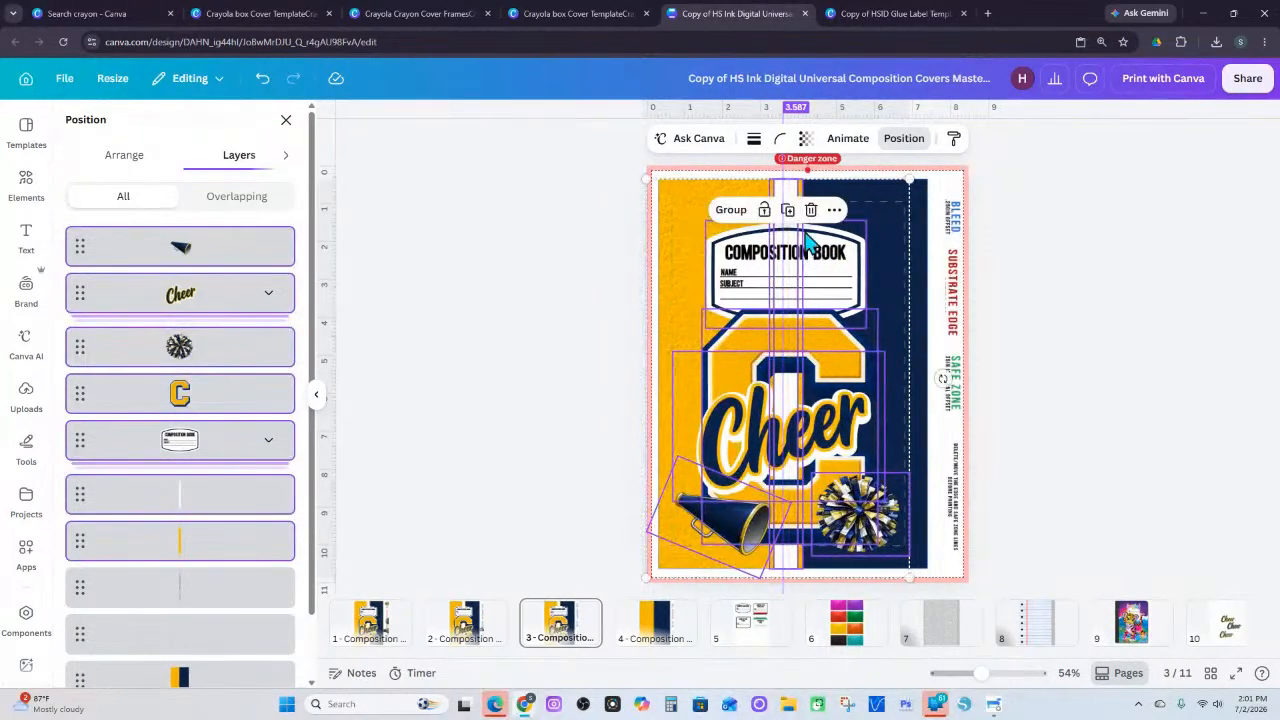
{"action": "left_click", "coordinate": [194, 506], "text": "shift"}
{"action": "left_click", "coordinate": [193, 543], "text": "shift"}
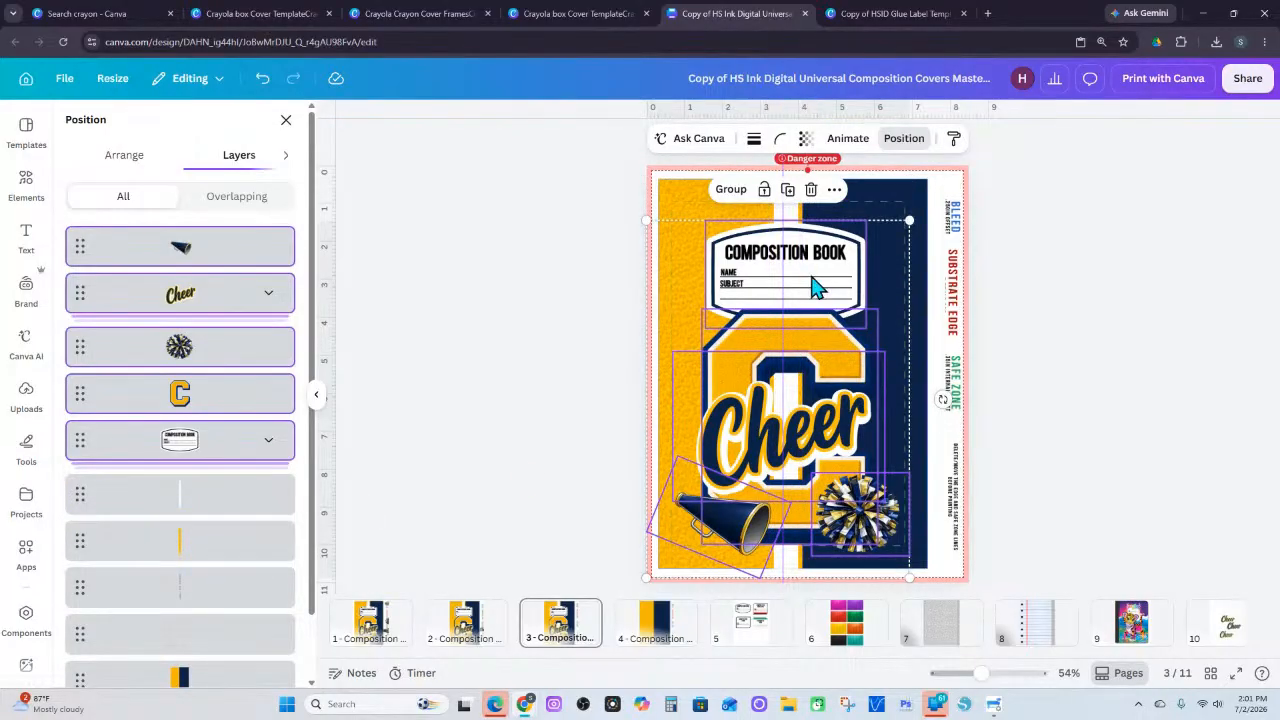
{"action": "left_click_drag", "start_coordinate": [812, 287], "coordinate": [812, 264]}
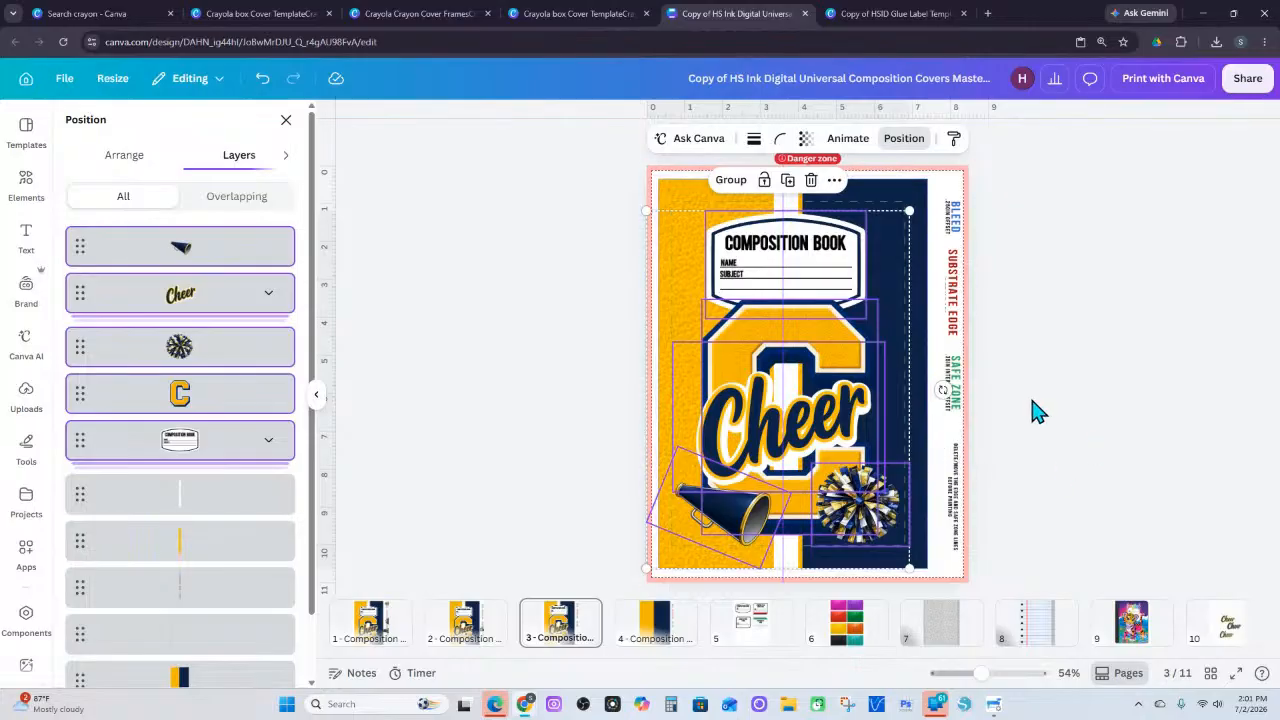
{"action": "left_click", "coordinate": [658, 628]}
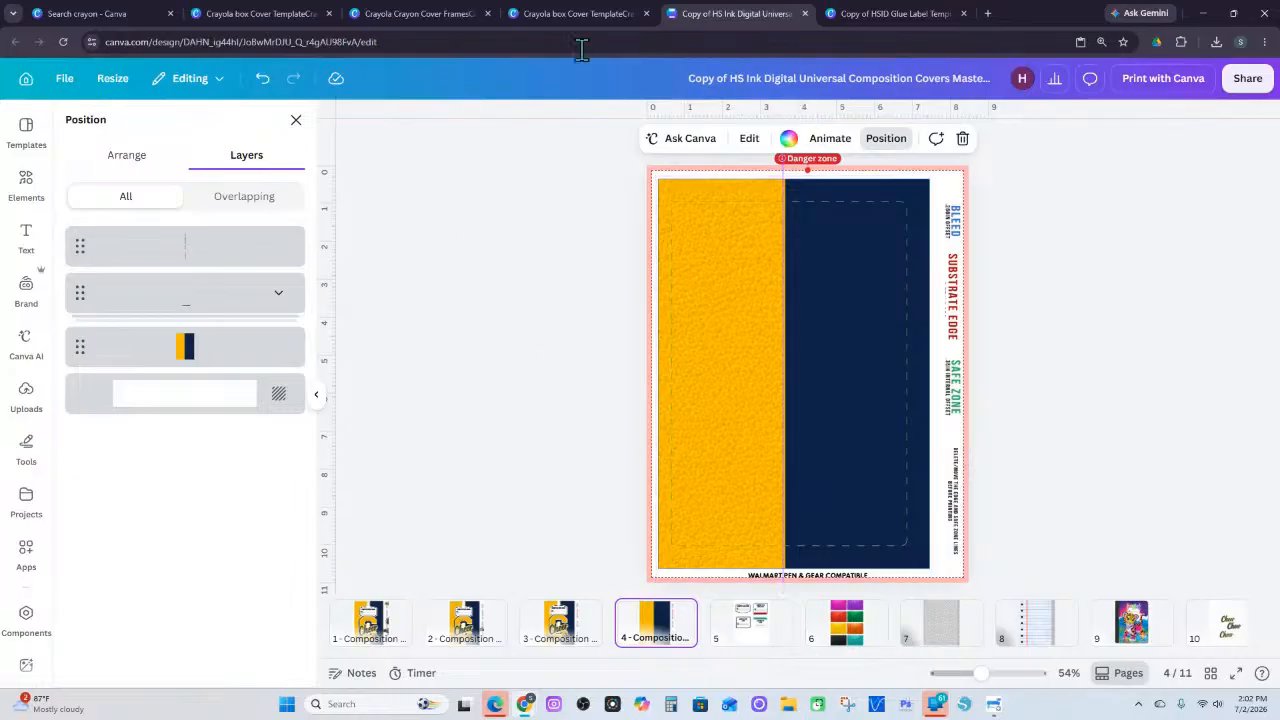
{"action": "left_click", "coordinate": [600, 14]}
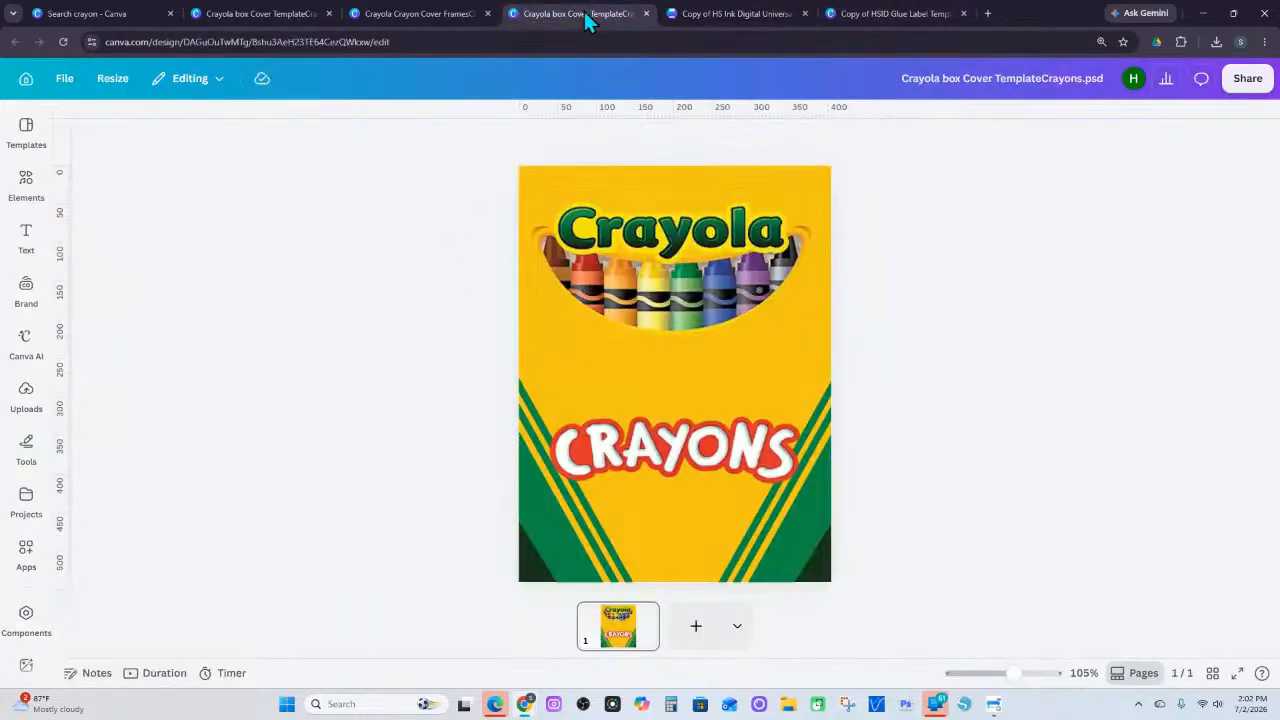
{"action": "left_click", "coordinate": [420, 14]}
{"action": "left_click", "coordinate": [228, 16]}
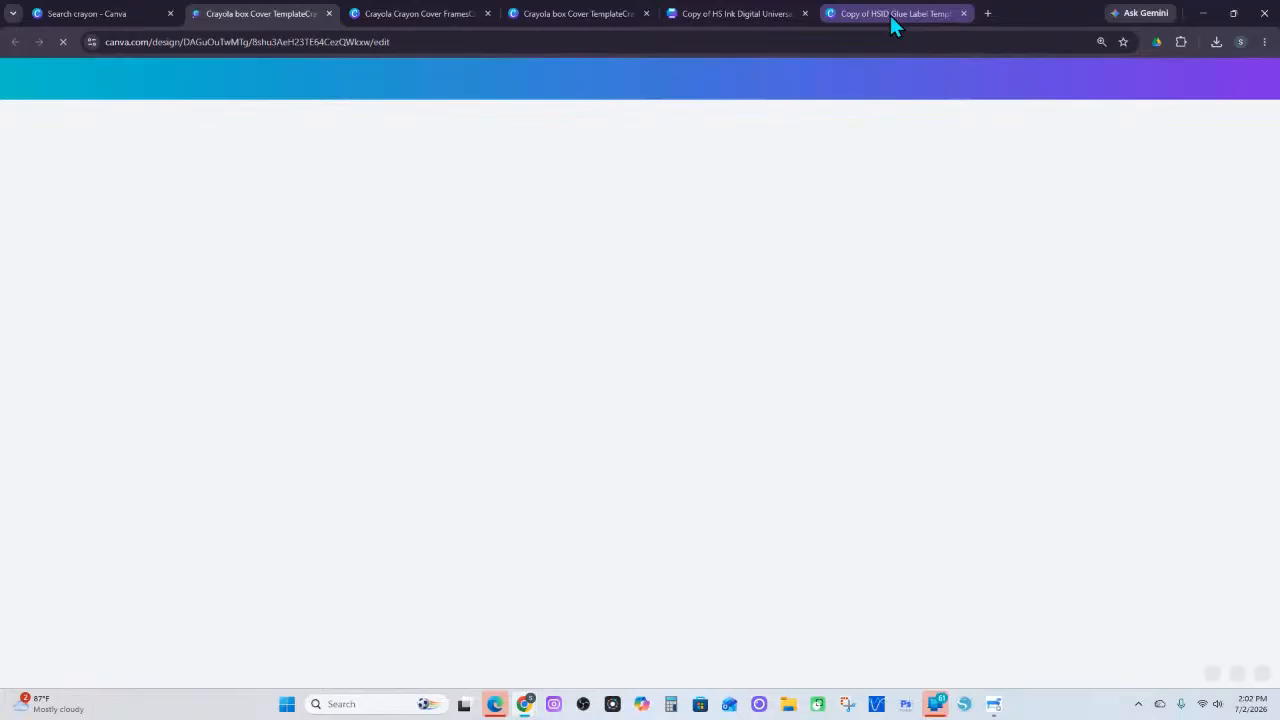
Switch to the HSID Glue Label Templates design and try to paste the copied cheer artwork on page 2
{"action": "left_click", "coordinate": [890, 15]}
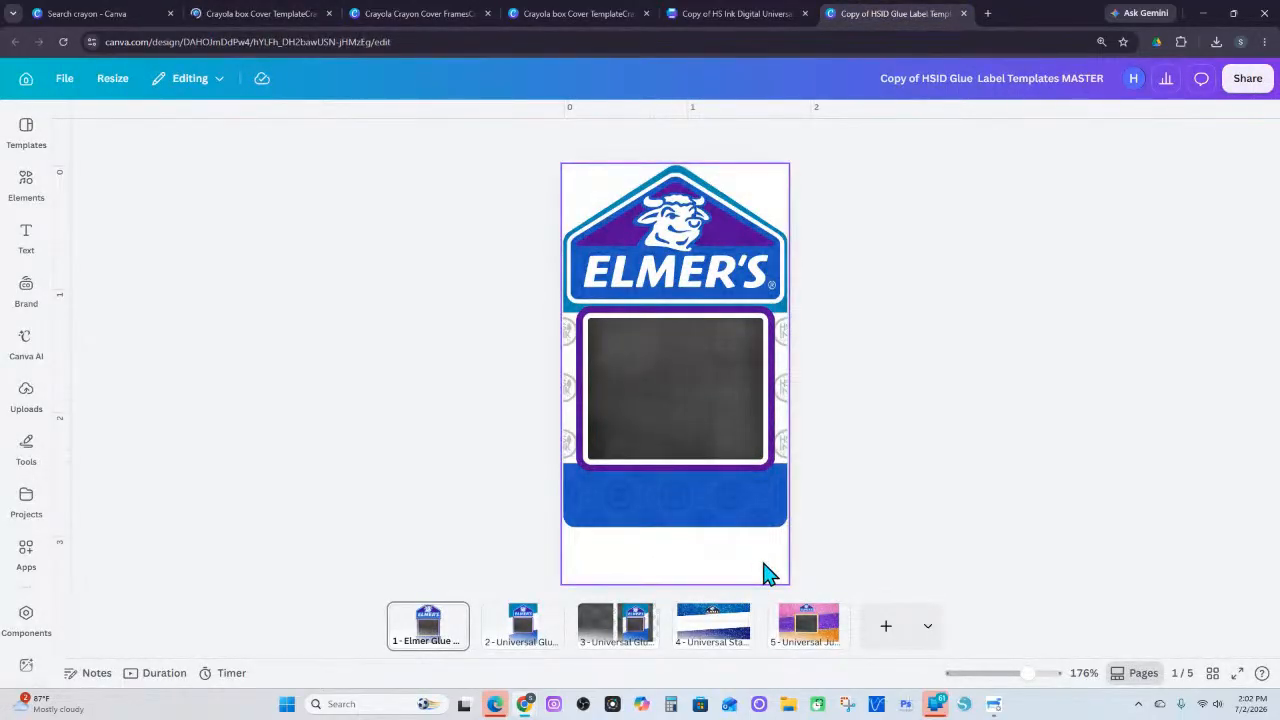
{"action": "left_click", "coordinate": [535, 645]}
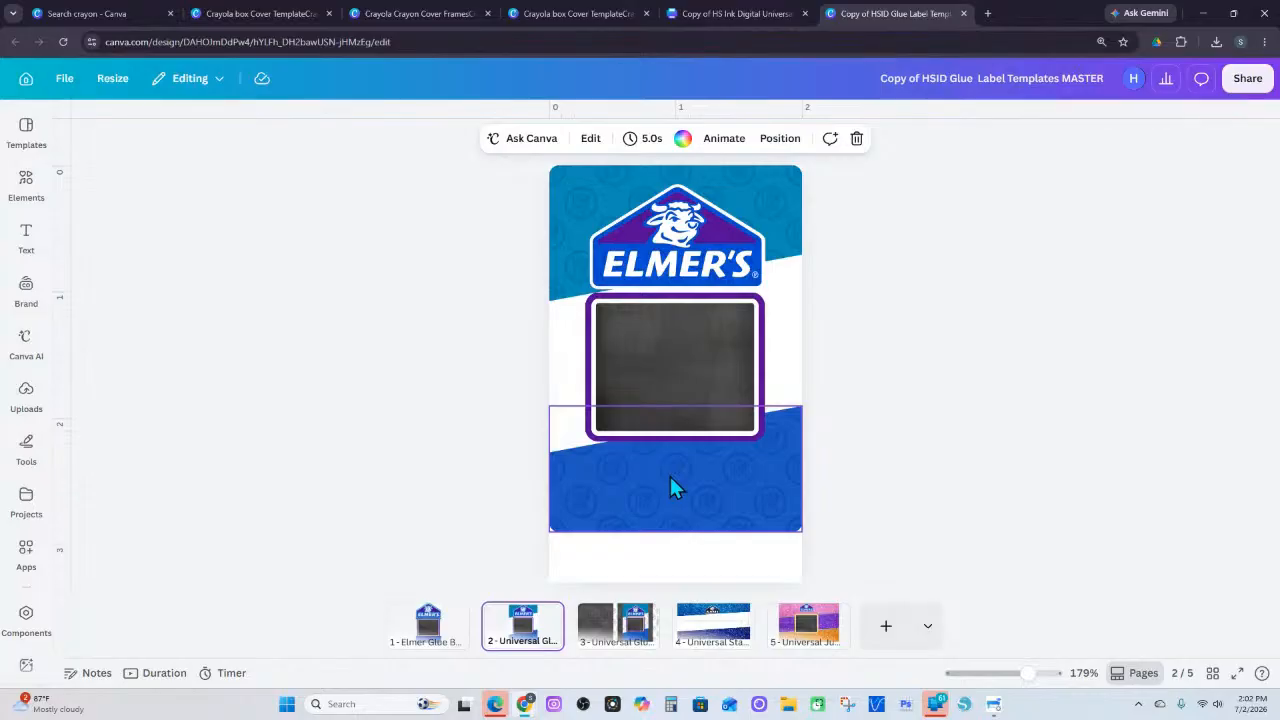
{"action": "left_click", "coordinate": [640, 575]}
{"action": "right_click", "coordinate": [640, 575]}
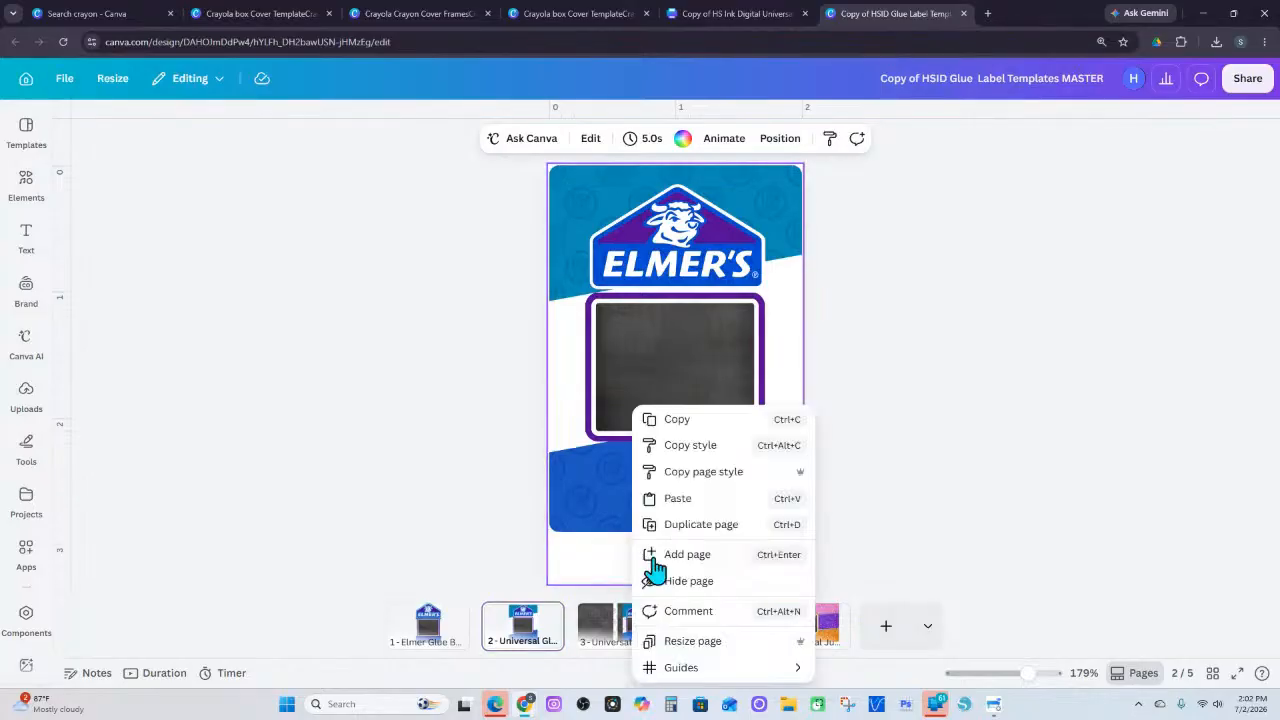
{"action": "left_click", "coordinate": [689, 502]}
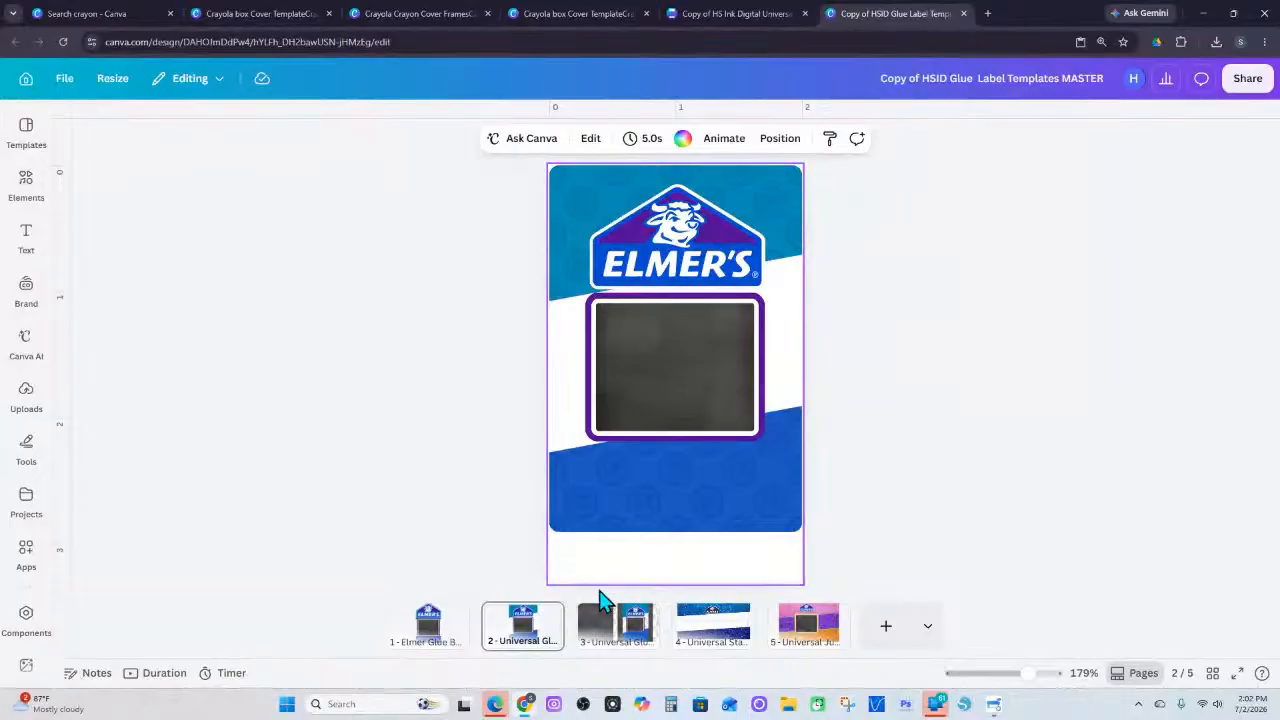
Add a blank page after page 5 of the glue label design and paste the copied cheer artwork on it
{"action": "left_click", "coordinate": [833, 621]}
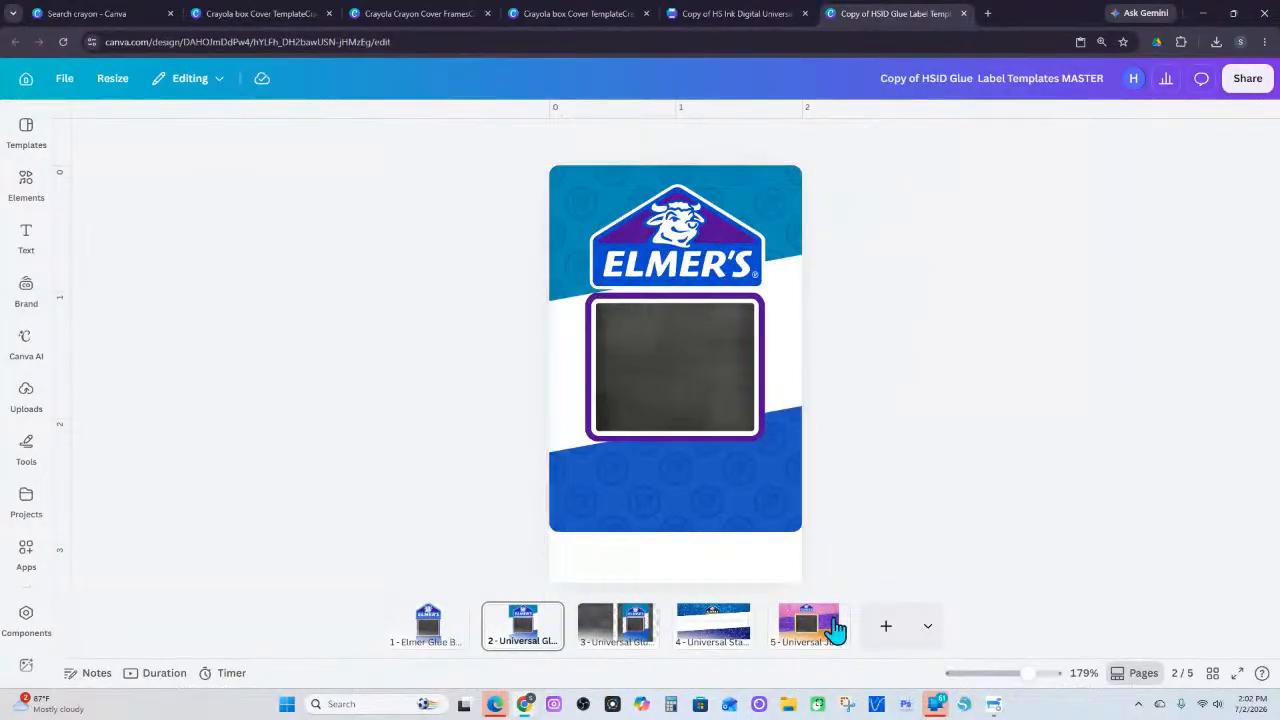
{"action": "left_click", "coordinate": [885, 625]}
{"action": "right_click", "coordinate": [723, 517]}
{"action": "left_click", "coordinate": [749, 496]}
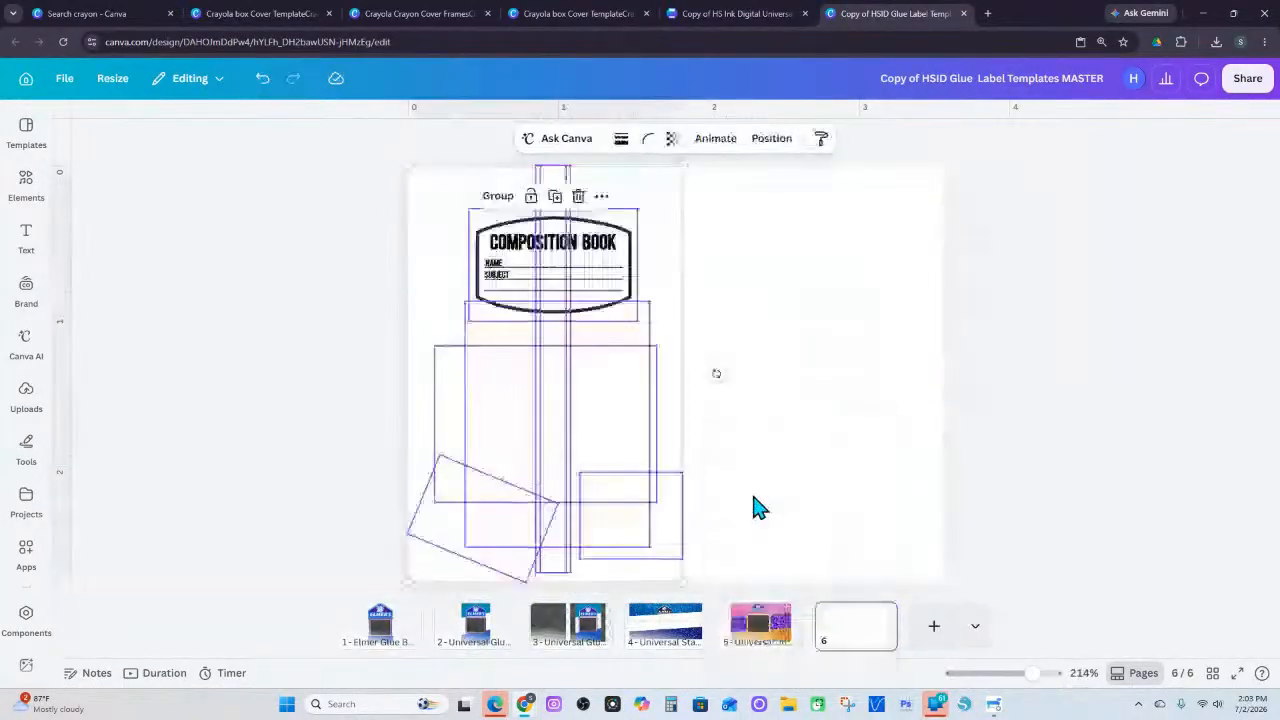
Paste the cheer artwork on page 2, the universal glue bottle label, and enlarge it to span the label's width
{"action": "left_click", "coordinate": [477, 630]}
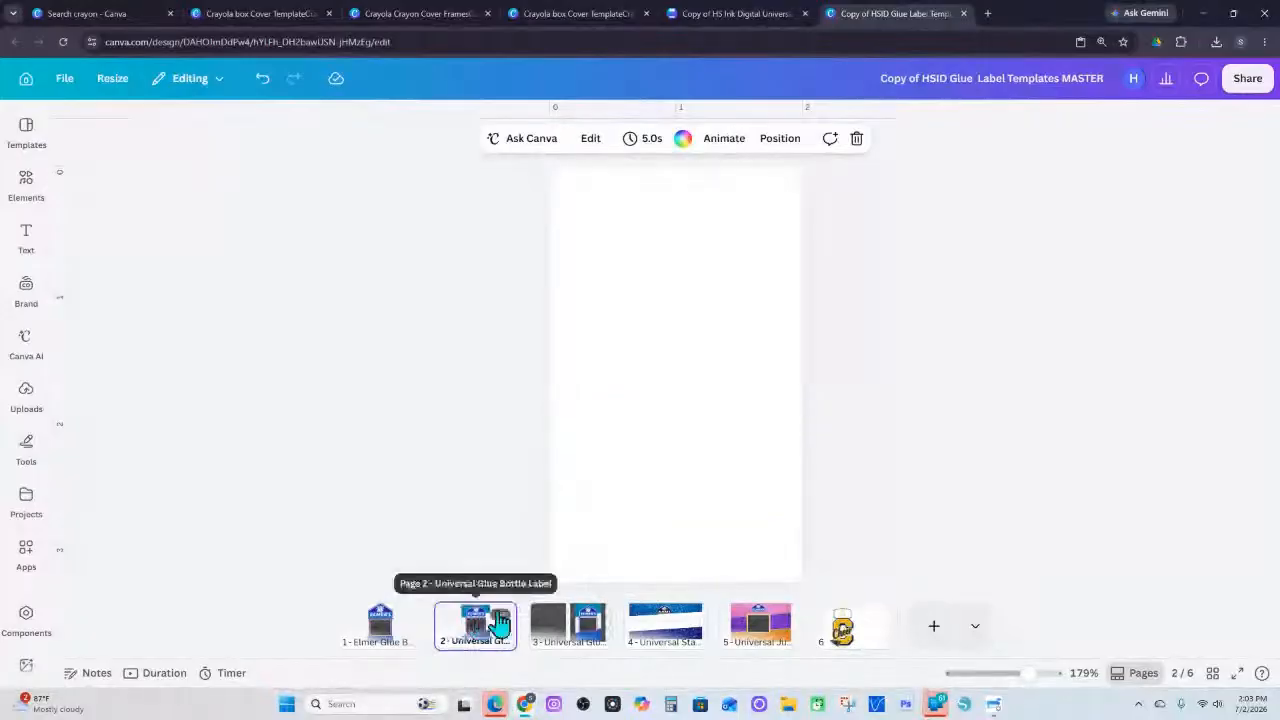
{"action": "right_click", "coordinate": [586, 577]}
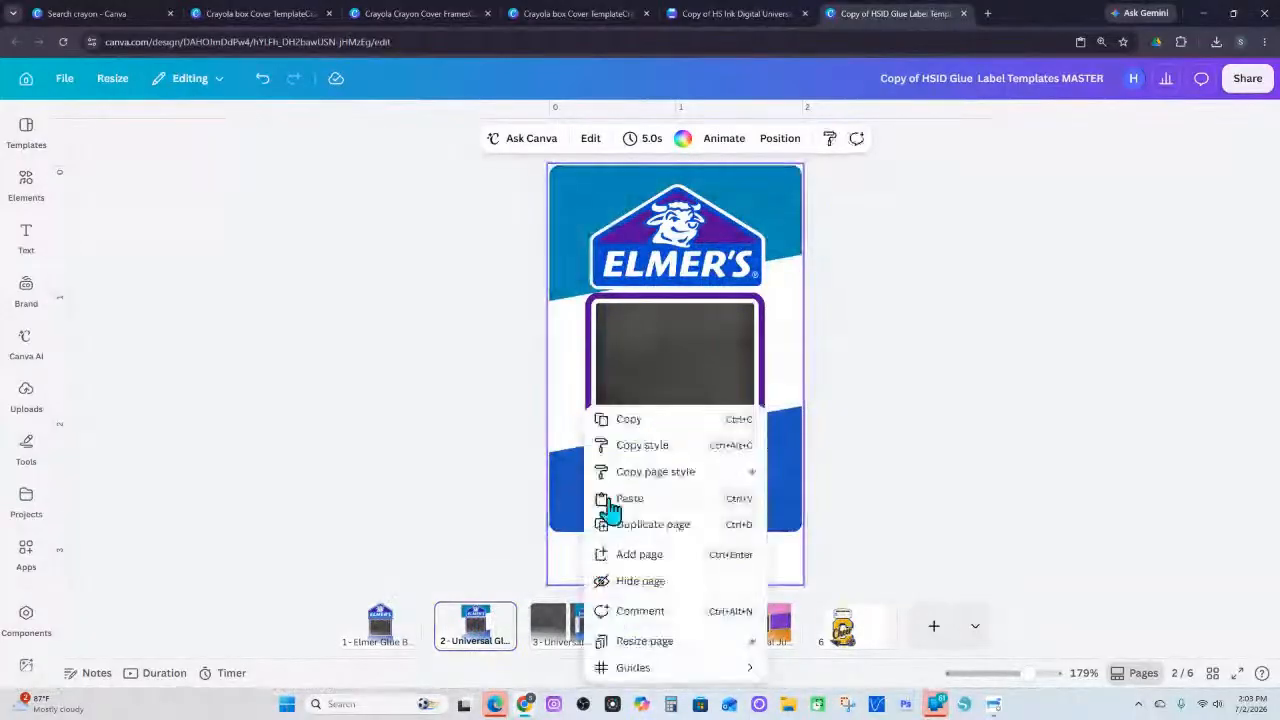
{"action": "left_click", "coordinate": [612, 500]}
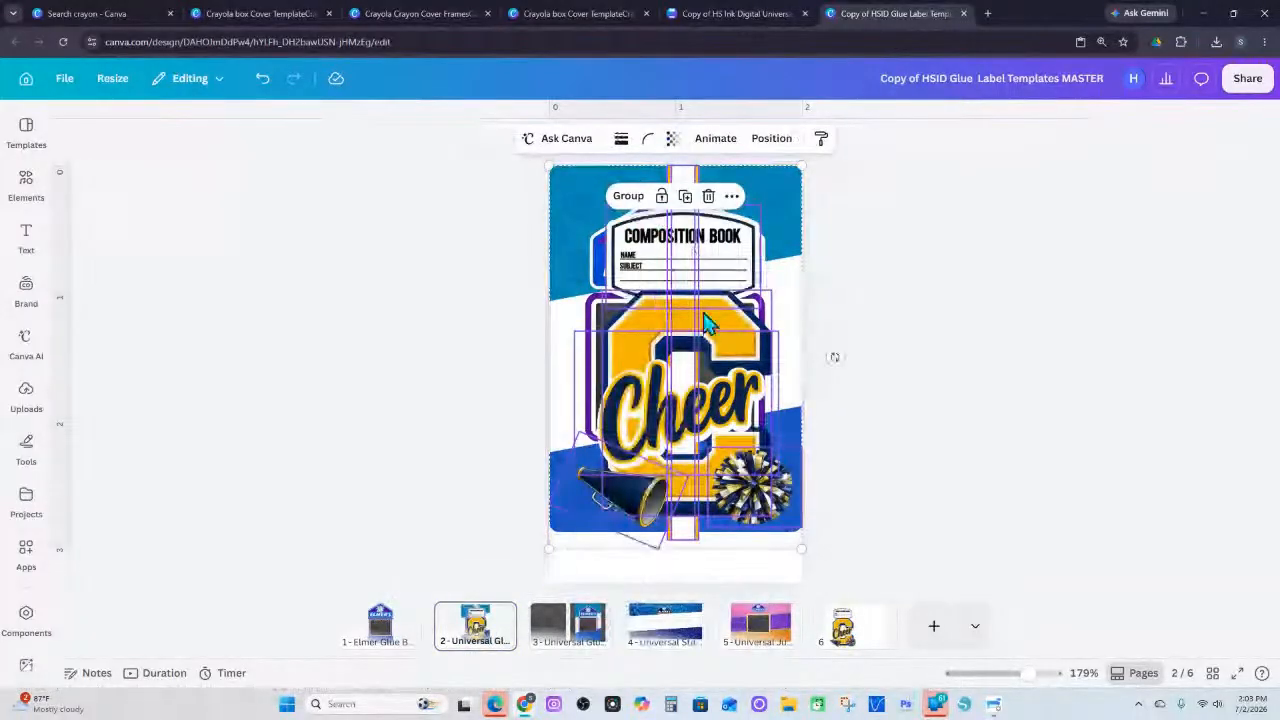
{"action": "left_click_drag", "start_coordinate": [705, 322], "coordinate": [703, 309]}
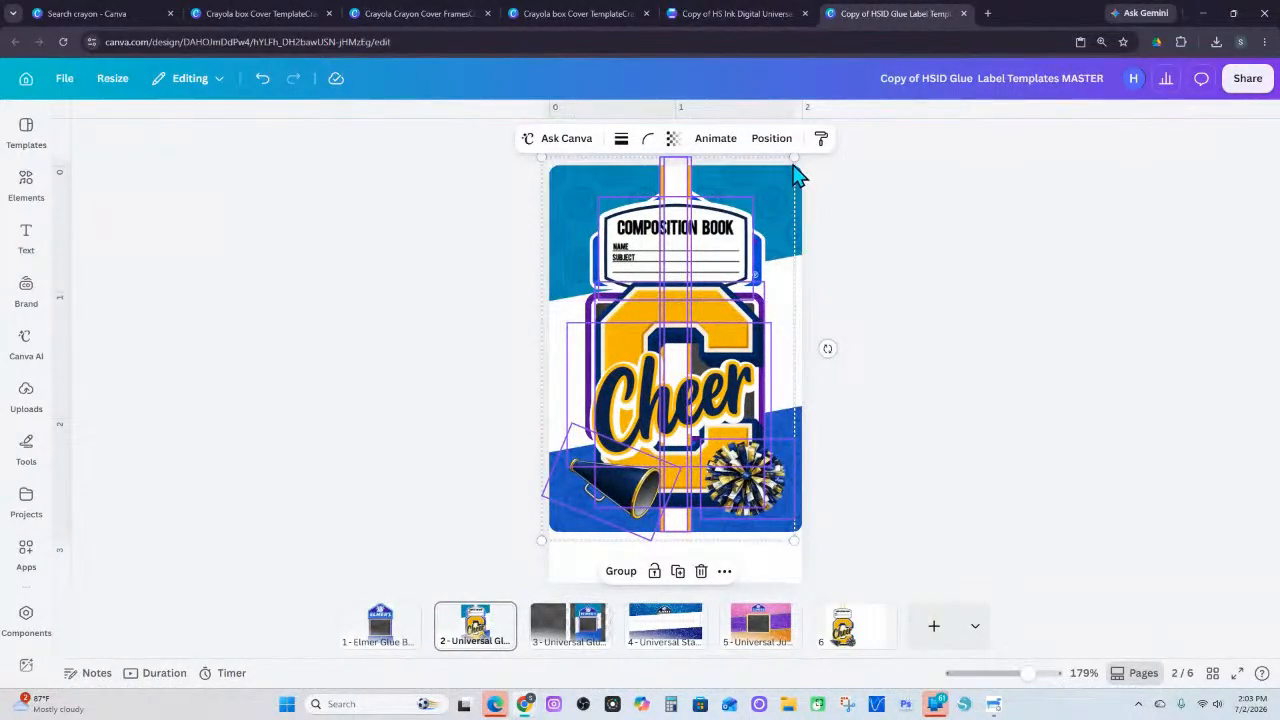
{"action": "left_click_drag", "start_coordinate": [794, 157], "coordinate": [833, 138]}
{"action": "mouse_move", "coordinate": [737, 209]}
{"action": "left_mouse_down"}
{"action": "mouse_move", "coordinate": [718, 239]}
{"action": "mouse_move", "coordinate": [720, 214]}
{"action": "left_mouse_up"}
{"action": "left_click", "coordinate": [819, 277]}
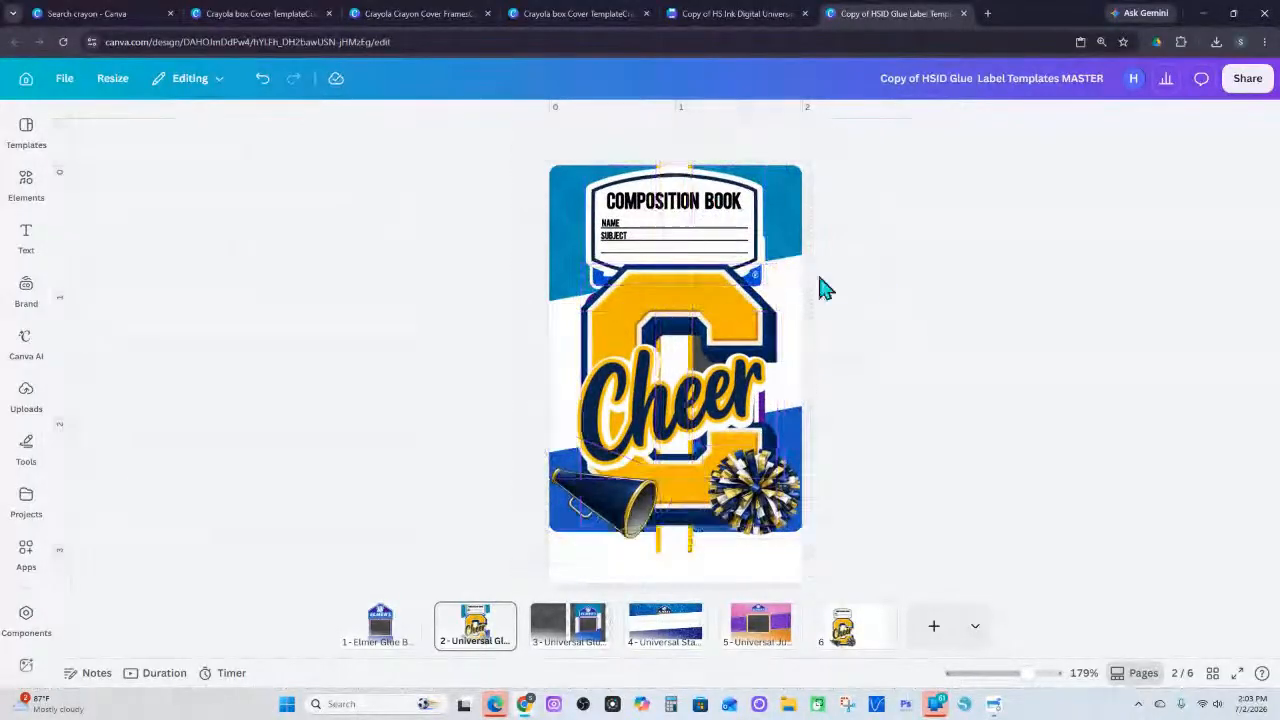
Delete the COMPOSITION BOOK label from page 2 and remove the extra pasted copy of the artwork
{"action": "left_click", "coordinate": [743, 235]}
{"action": "key", "text": "Delete"}
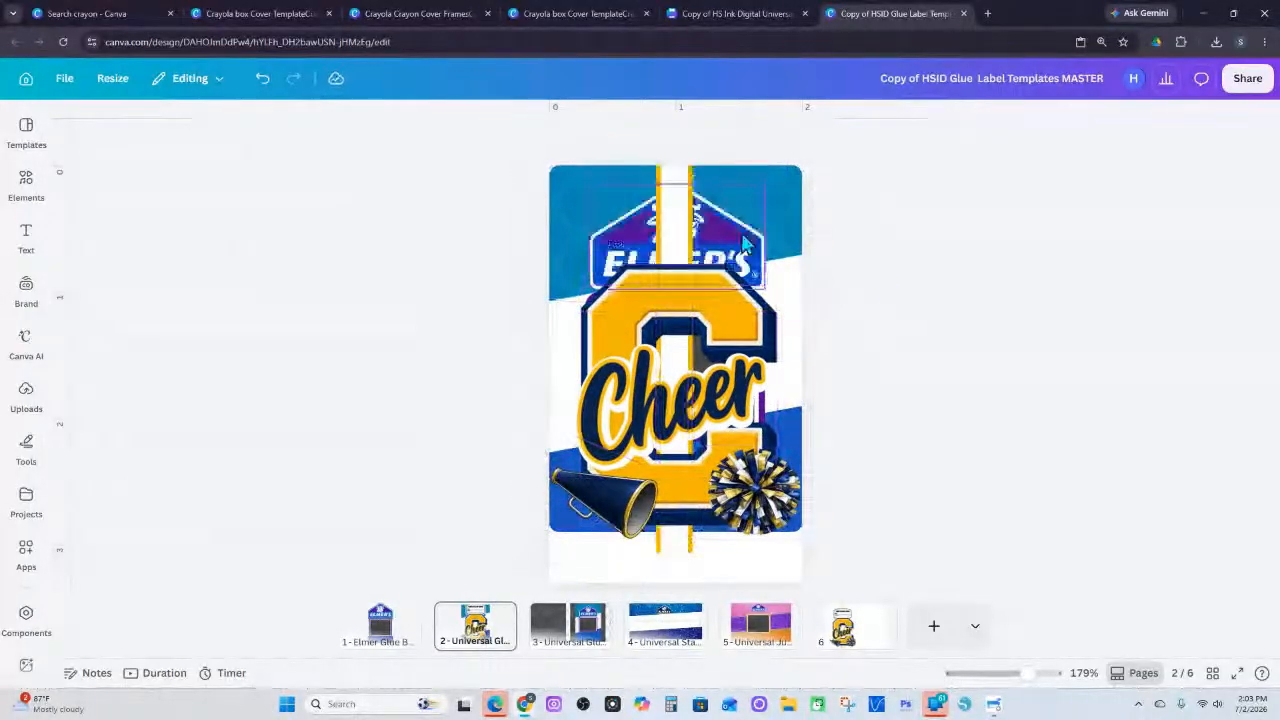
{"action": "left_click", "coordinate": [681, 209]}
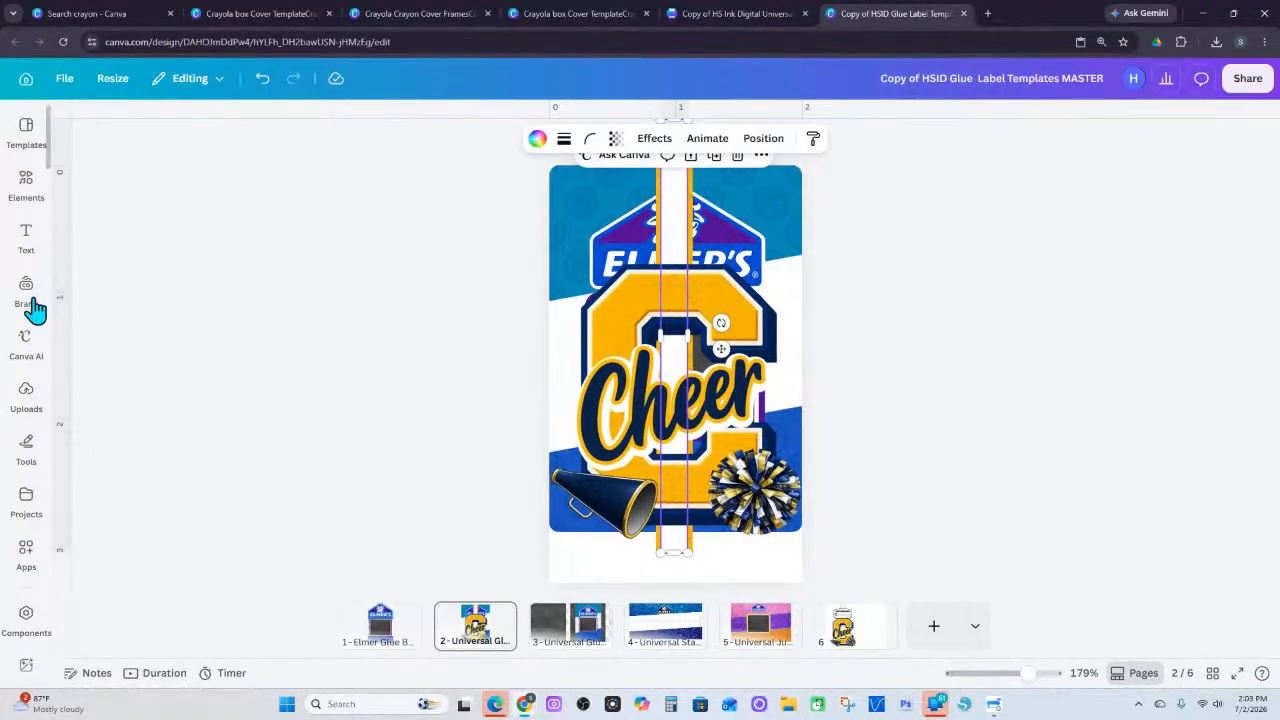
{"action": "left_click", "coordinate": [28, 405]}
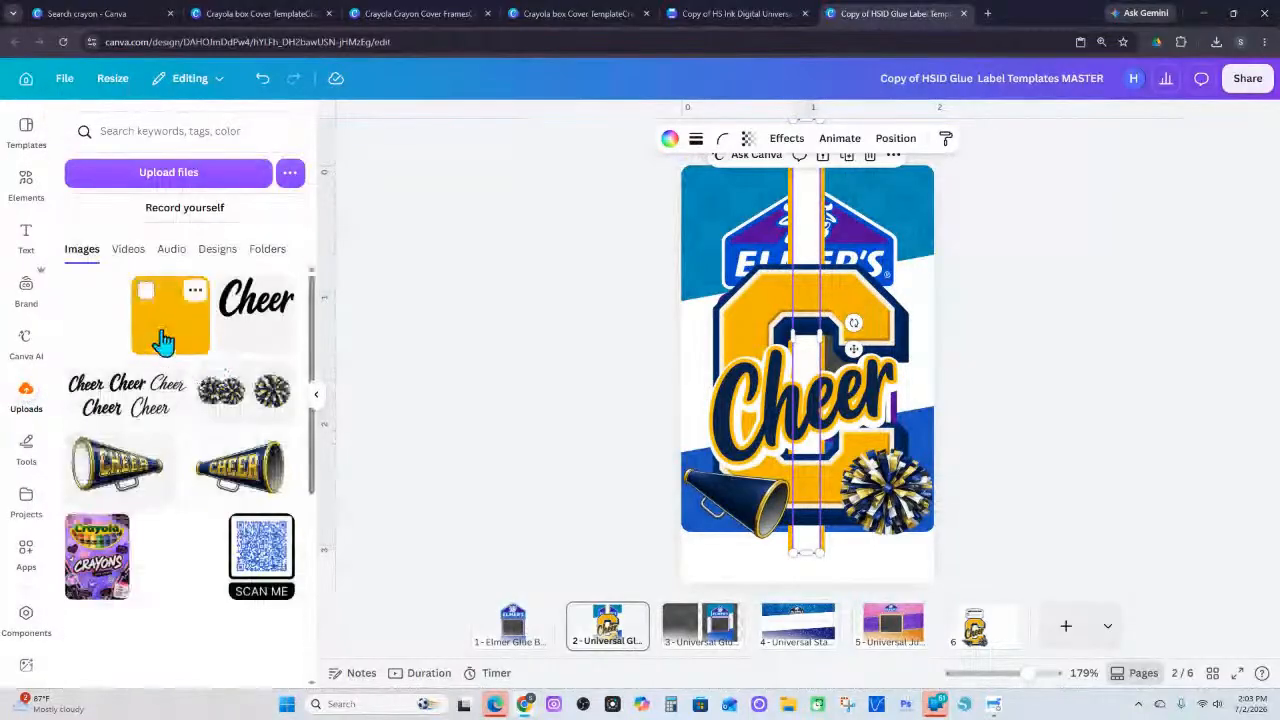
{"action": "left_click", "coordinate": [101, 336]}
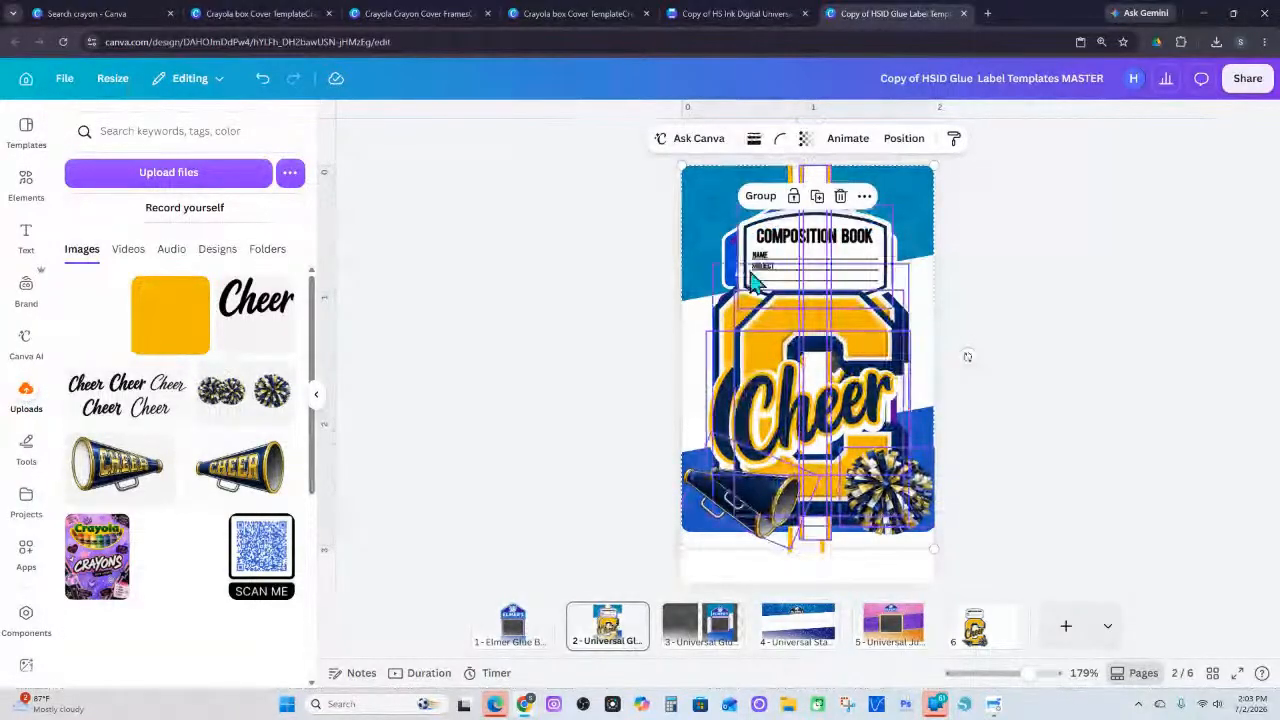
{"action": "left_click", "coordinate": [841, 198]}
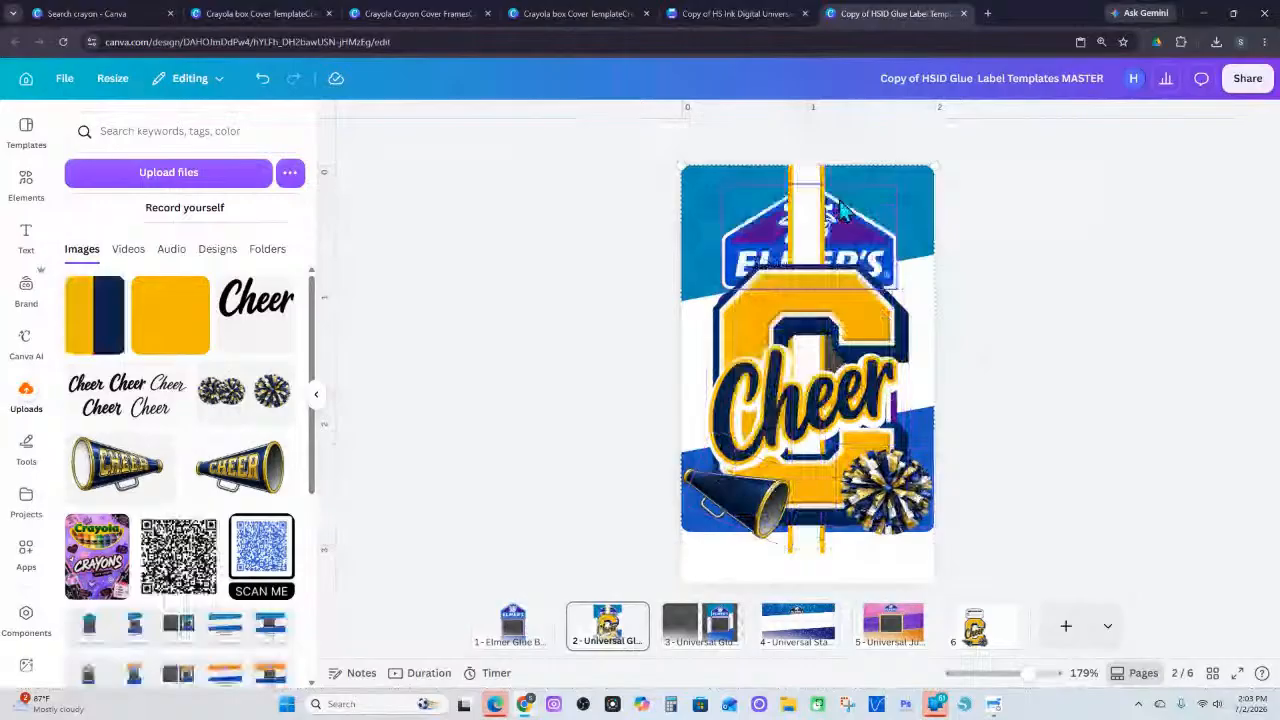
Fill the page 2 label background with the uploaded yellow and navy image and move the two blue bands beneath it in the layer order
{"action": "left_click", "coordinate": [100, 330]}
{"action": "left_click_drag", "start_coordinate": [757, 334], "coordinate": [697, 356]}
{"action": "left_click", "coordinate": [725, 193]}
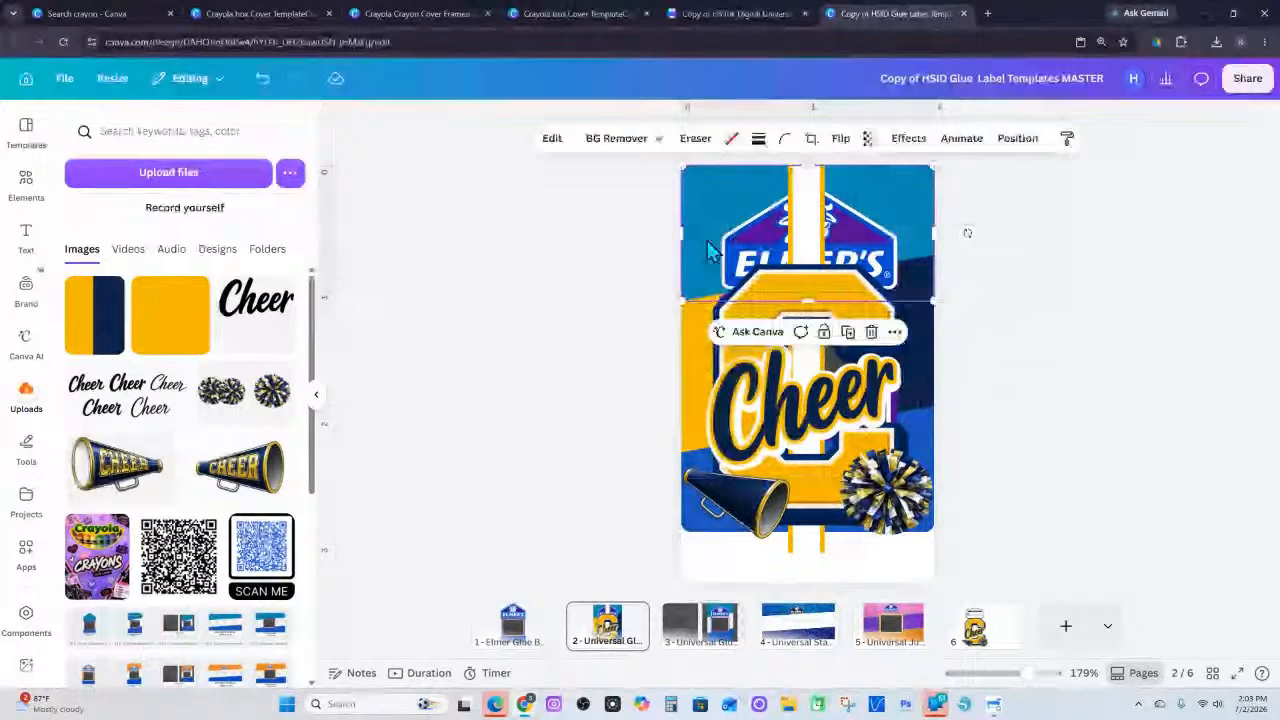
{"action": "left_click", "coordinate": [695, 540], "text": "shift"}
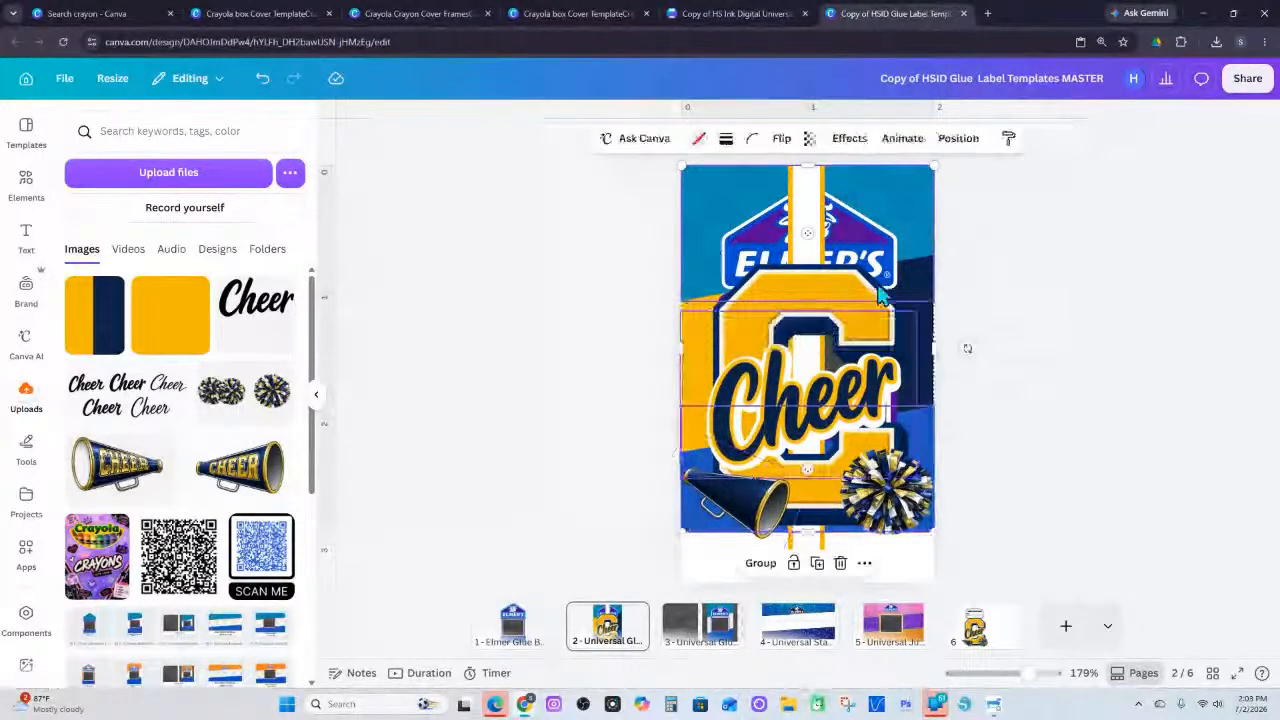
{"action": "left_click", "coordinate": [968, 138]}
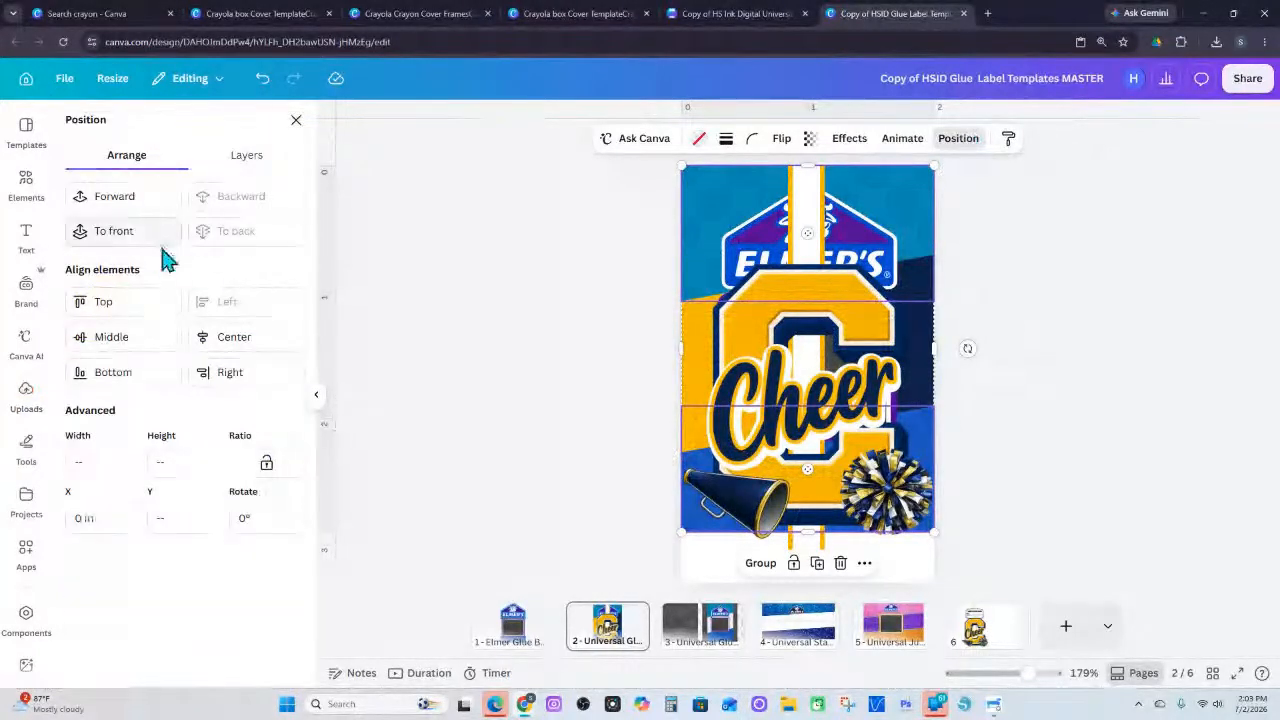
{"action": "left_click", "coordinate": [255, 157]}
{"action": "scroll", "coordinate": [214, 500], "scroll_direction": "down", "scroll_amount": 2}
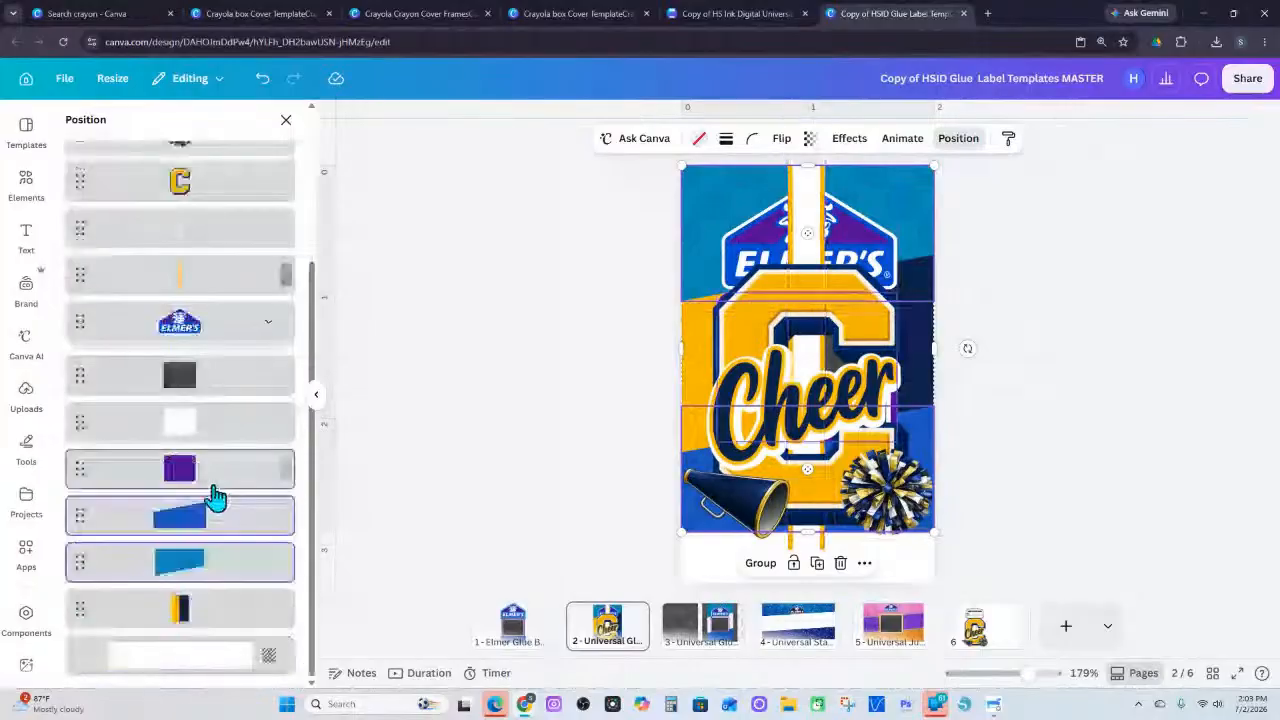
{"action": "left_click_drag", "start_coordinate": [214, 497], "coordinate": [206, 650]}
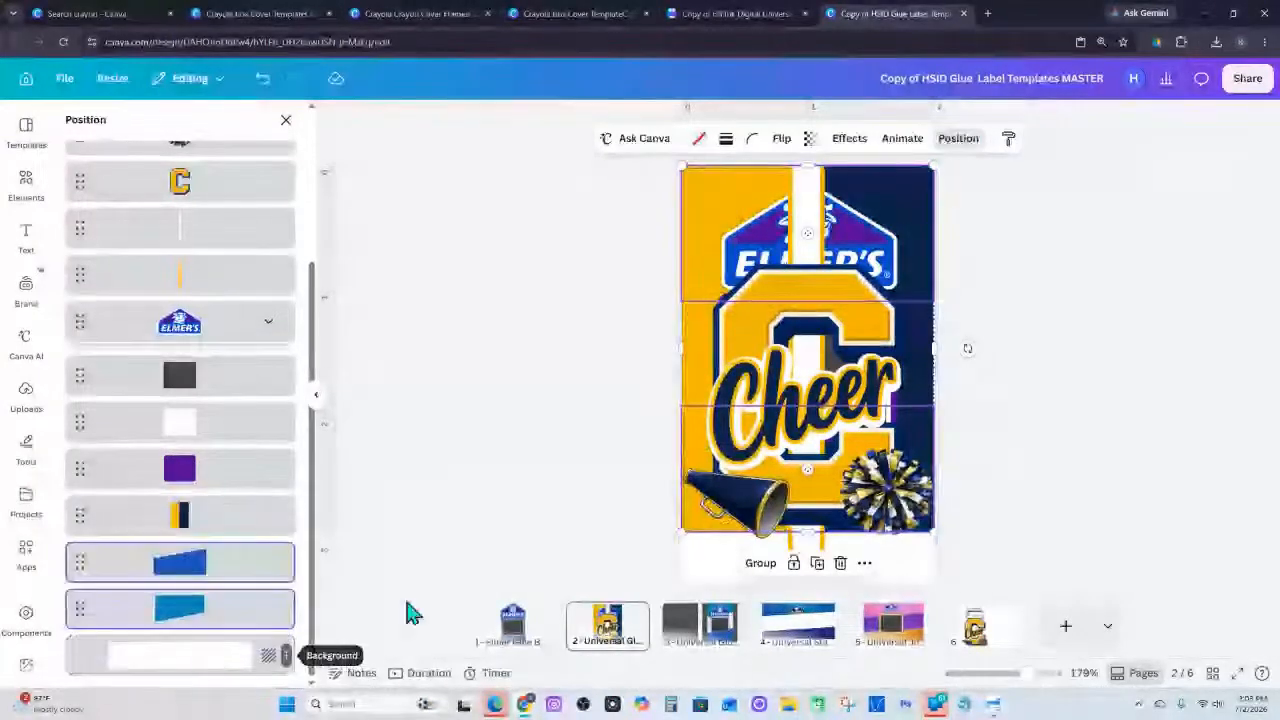
{"action": "left_click", "coordinate": [958, 138]}
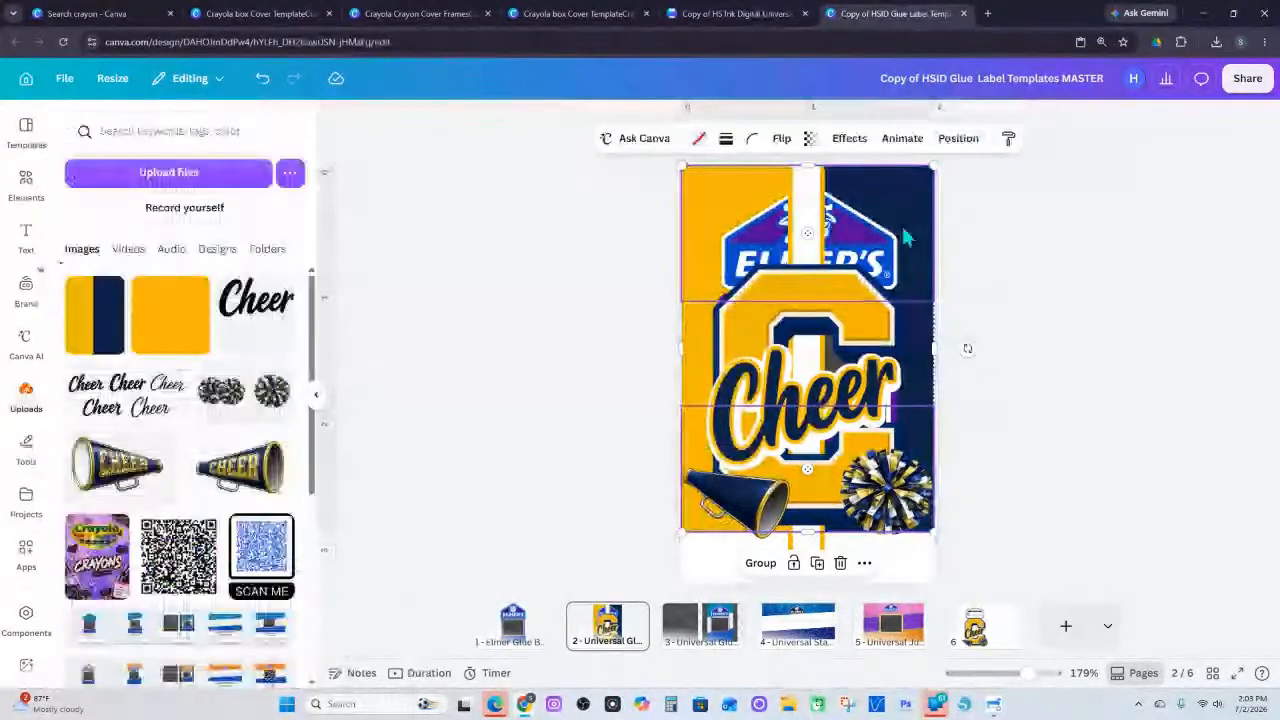
Move the ELMER'S logo group on page 2 to the top of the layer order, above the megaphone
{"action": "left_click", "coordinate": [830, 232]}
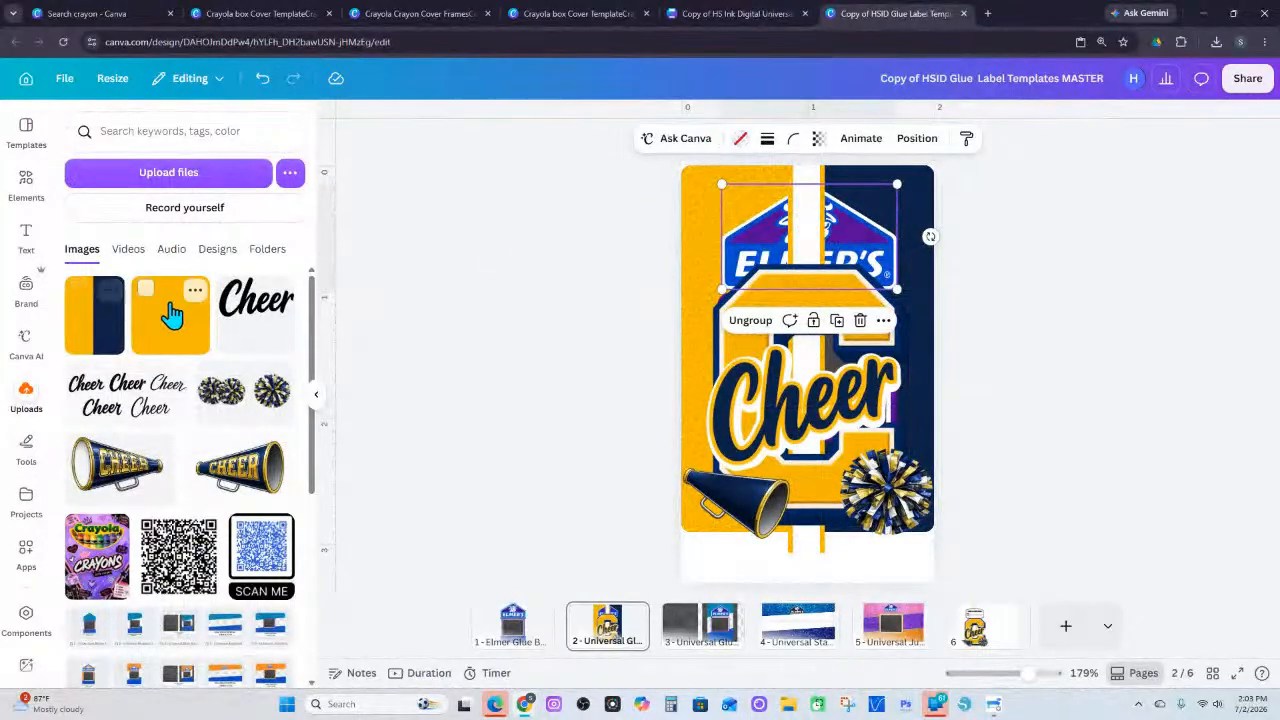
{"action": "left_click", "coordinate": [913, 140]}
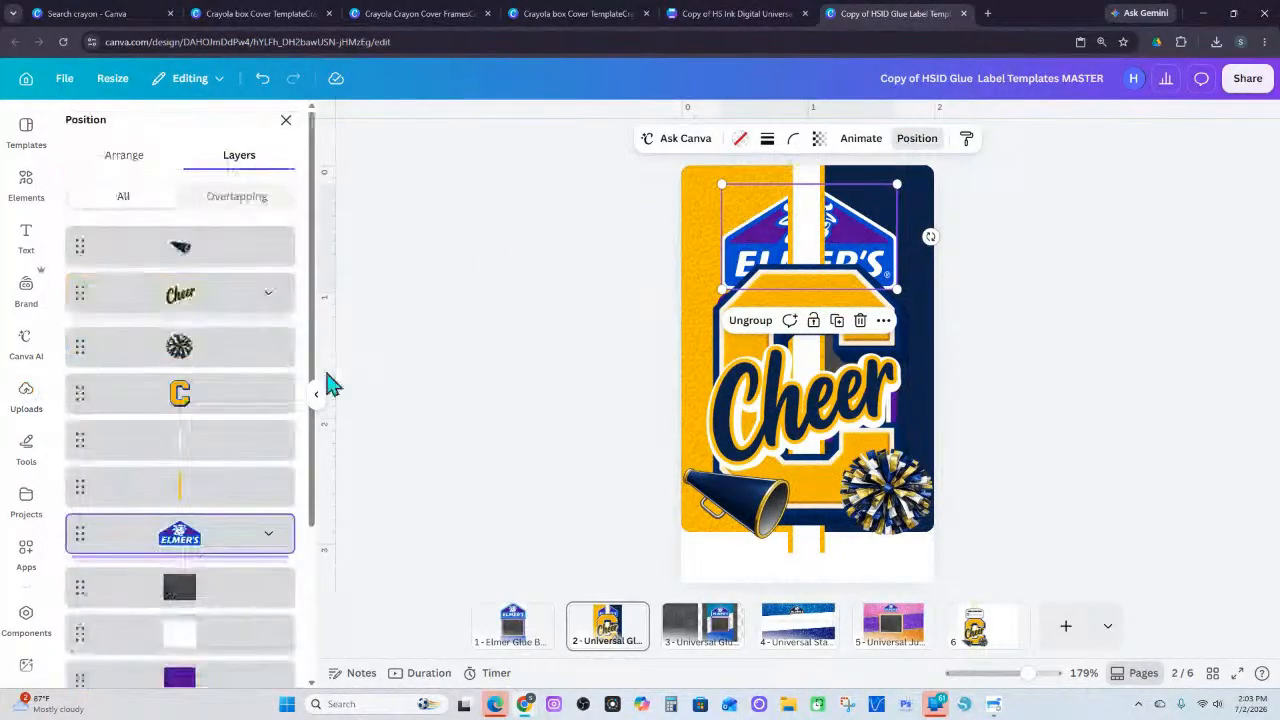
{"action": "left_click_drag", "start_coordinate": [190, 548], "coordinate": [180, 232]}
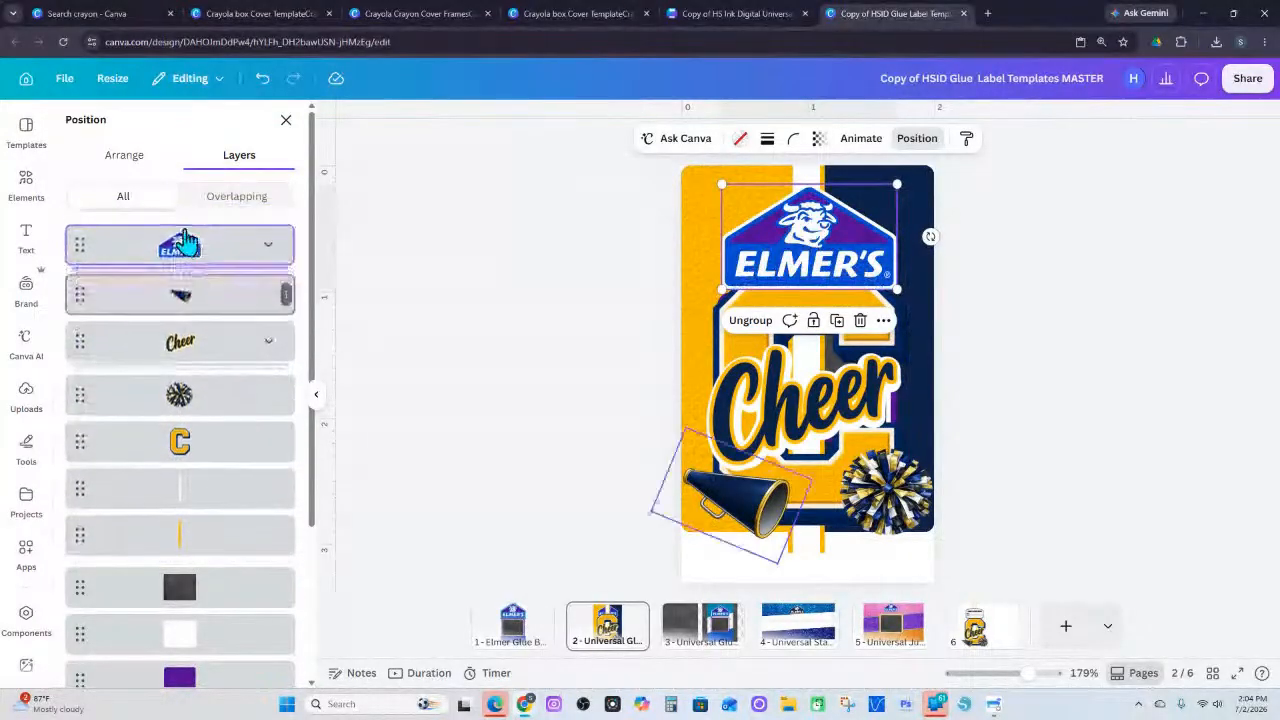
{"action": "left_click", "coordinate": [1042, 230]}
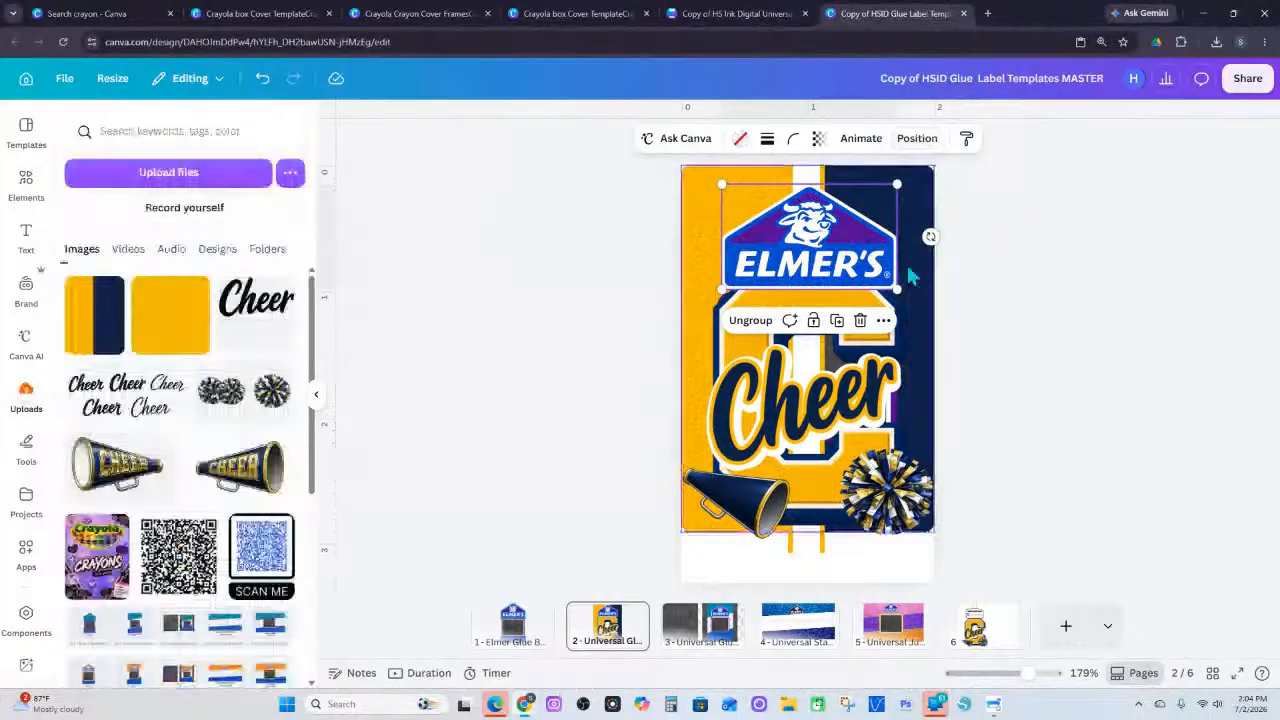
Fill the purple triangular frame inside the ELMER'S logo with the uploaded yellow texture
{"action": "left_click", "coordinate": [895, 262]}
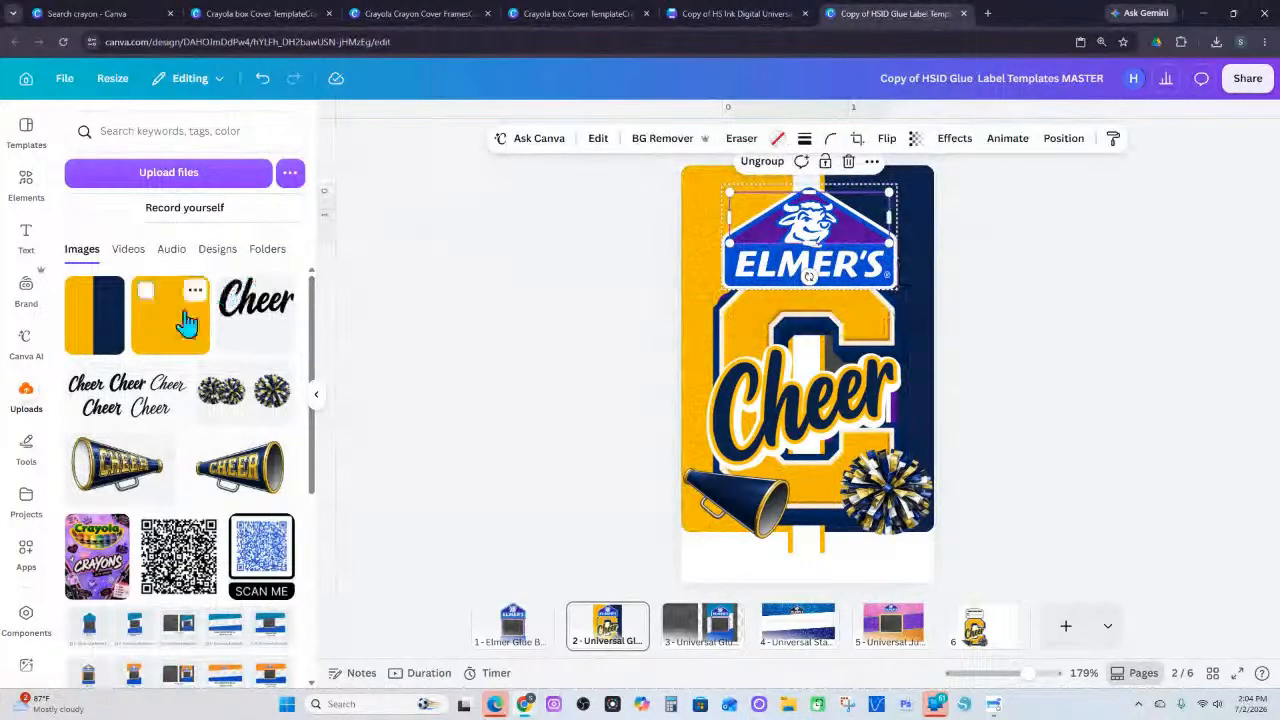
{"action": "left_click", "coordinate": [185, 322]}
{"action": "key", "text": "Delete"}
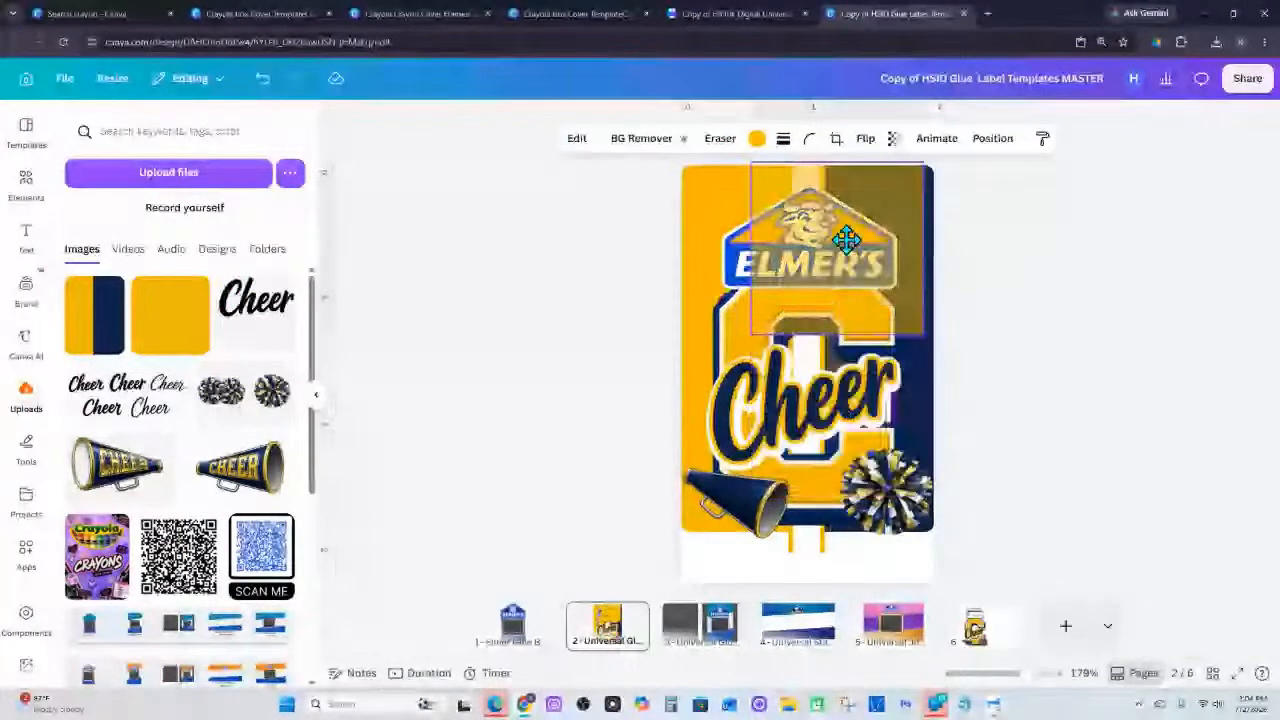
Try coloring the whole ELMER'S logo group navy, and undo that color change
{"action": "left_click", "coordinate": [888, 290]}
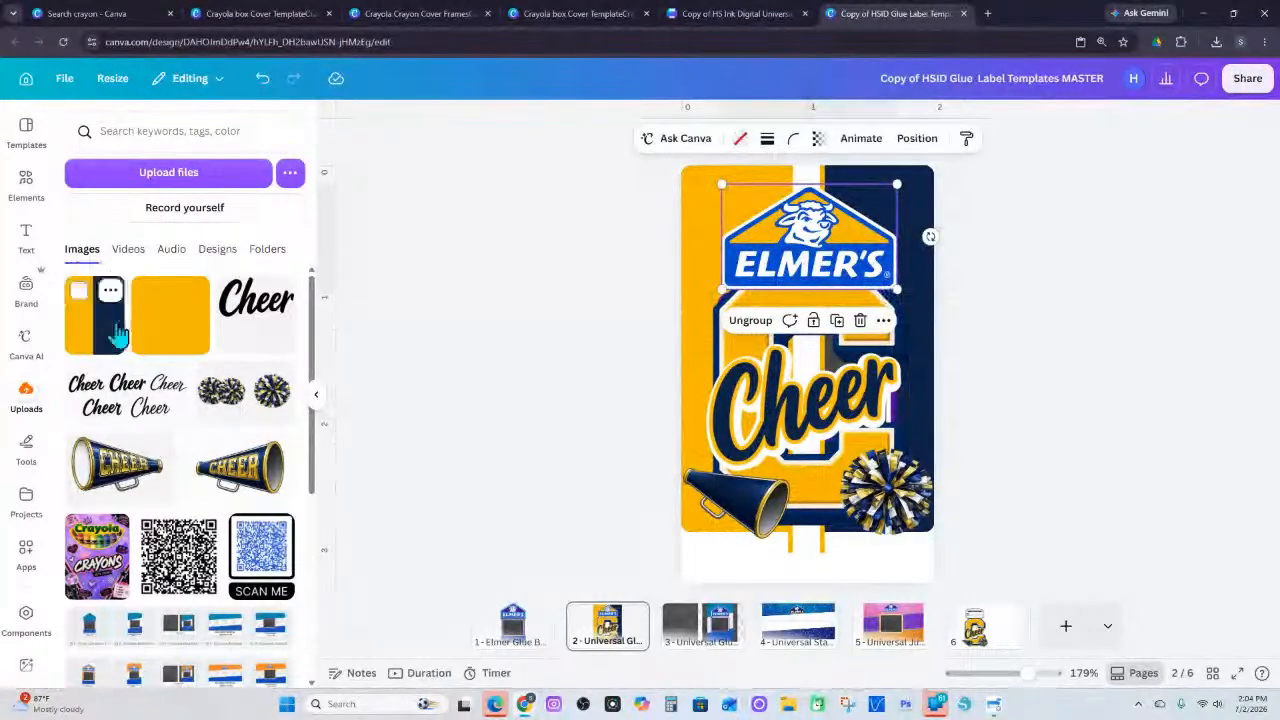
{"action": "left_click", "coordinate": [741, 139]}
{"action": "left_click", "coordinate": [113, 262]}
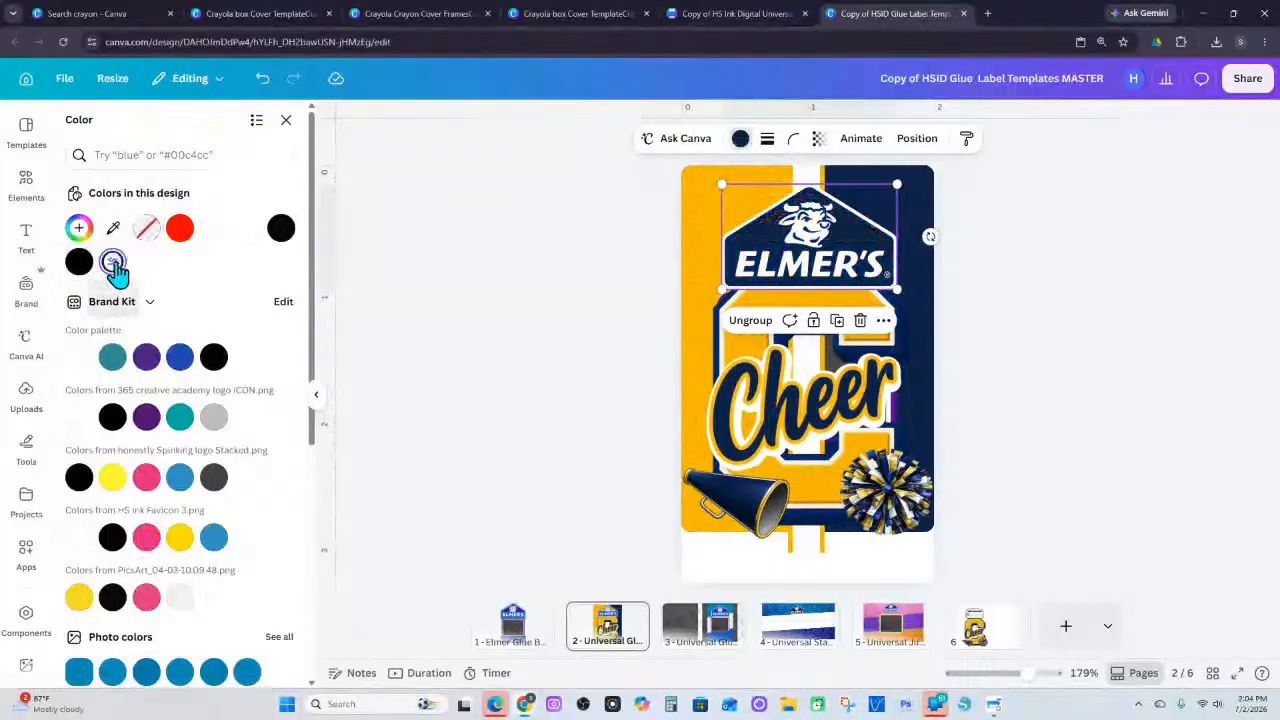
{"action": "key", "text": "ctrl+z"}
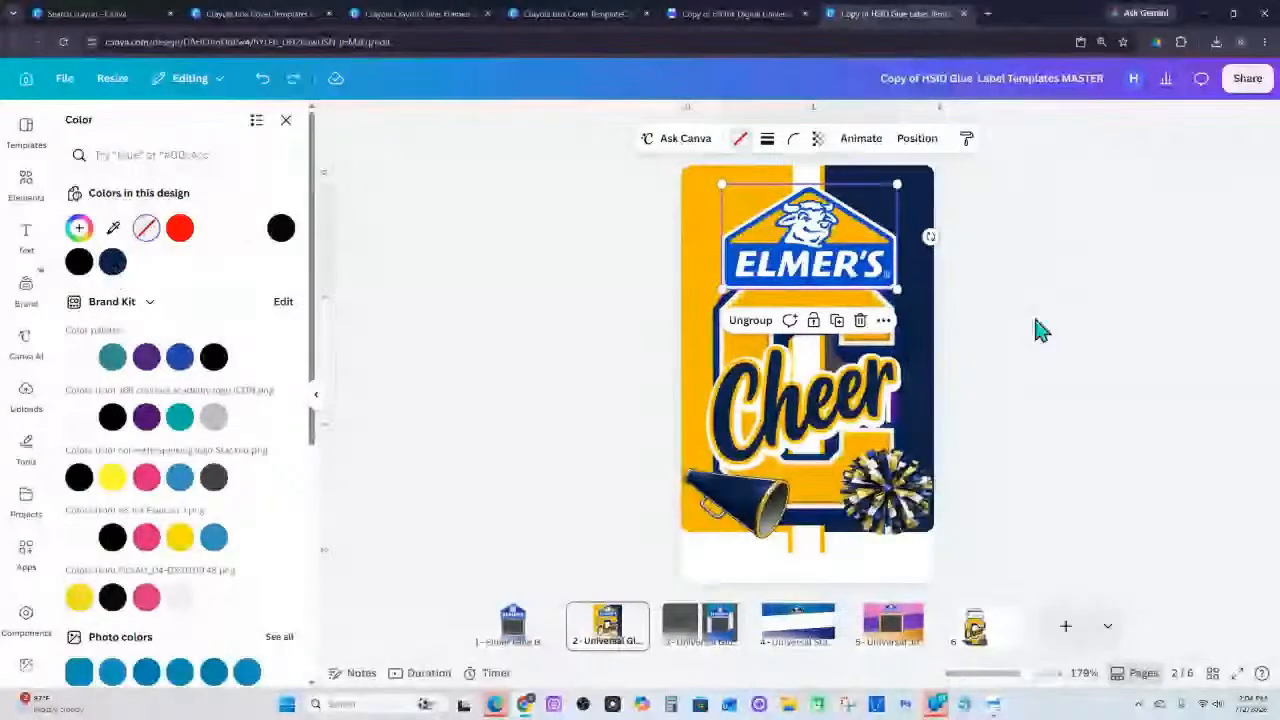
Color only the blue backing frame of the ELMER'S logo navy, keeping the frame at its original size
{"action": "left_click", "coordinate": [876, 290]}
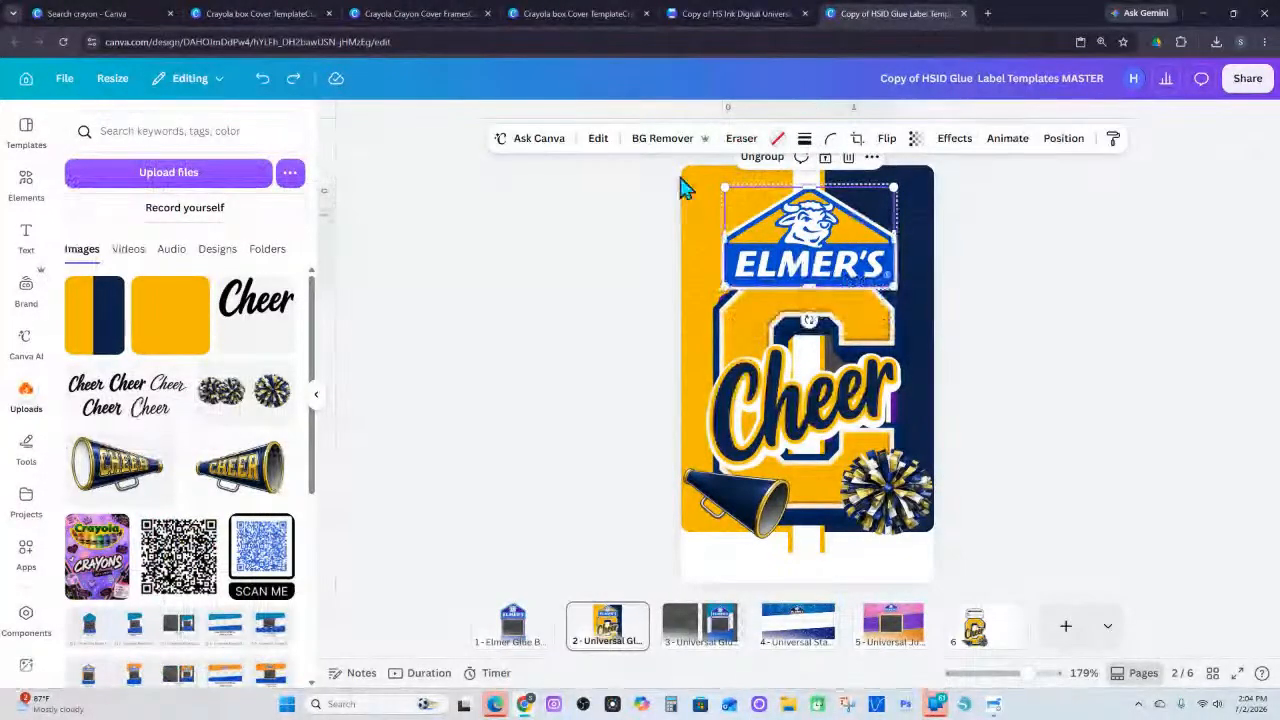
{"action": "left_click", "coordinate": [776, 139]}
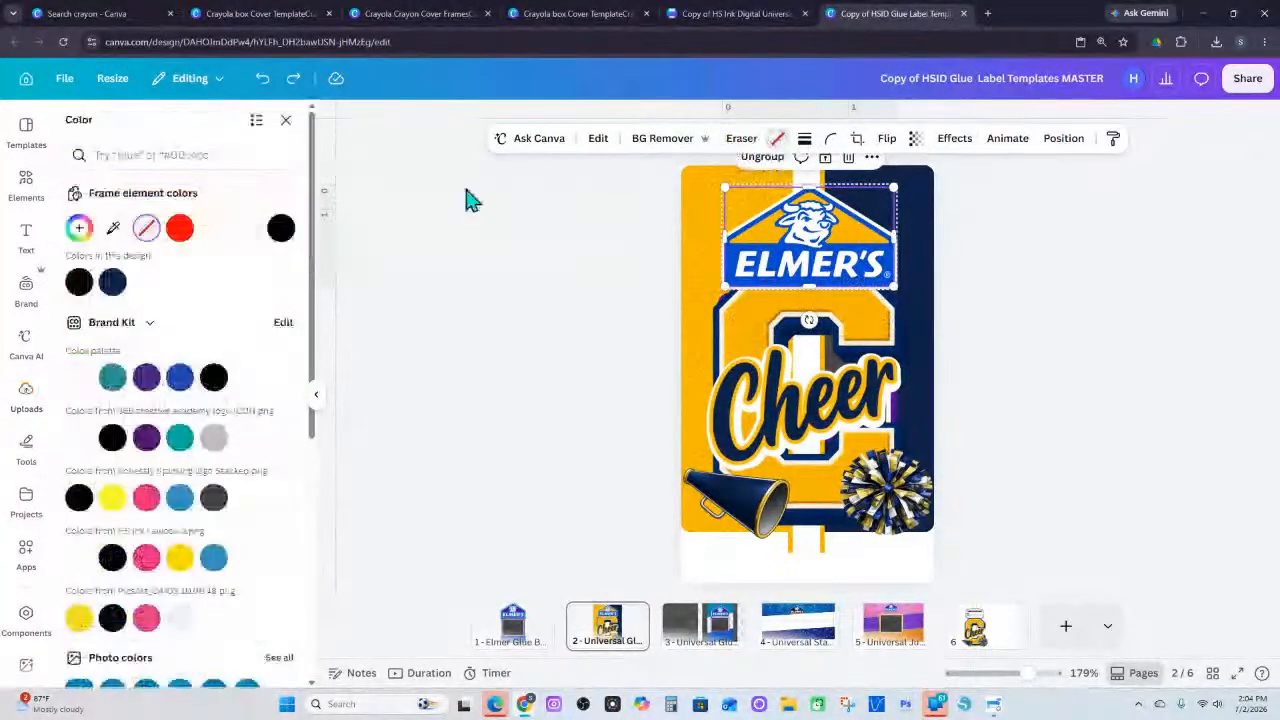
{"action": "left_click", "coordinate": [112, 282]}
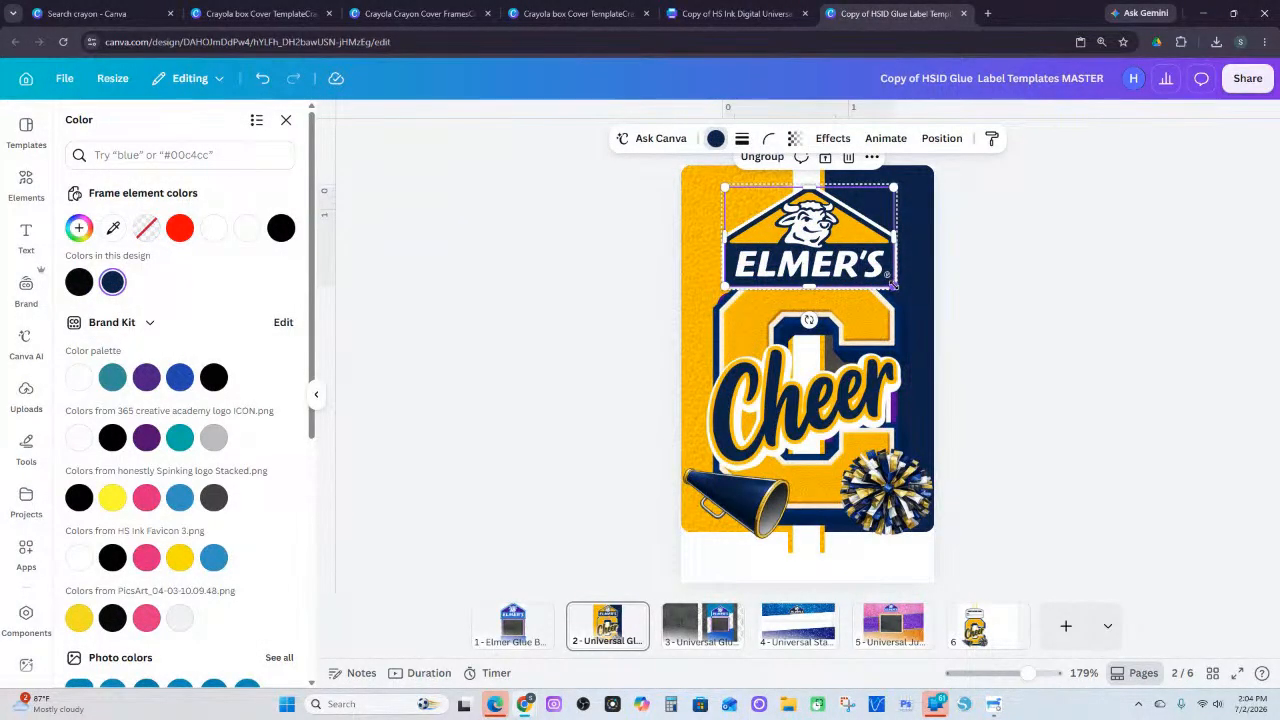
{"action": "left_click_drag", "start_coordinate": [893, 285], "coordinate": [914, 303]}
{"action": "key", "text": "ctrl+z"}
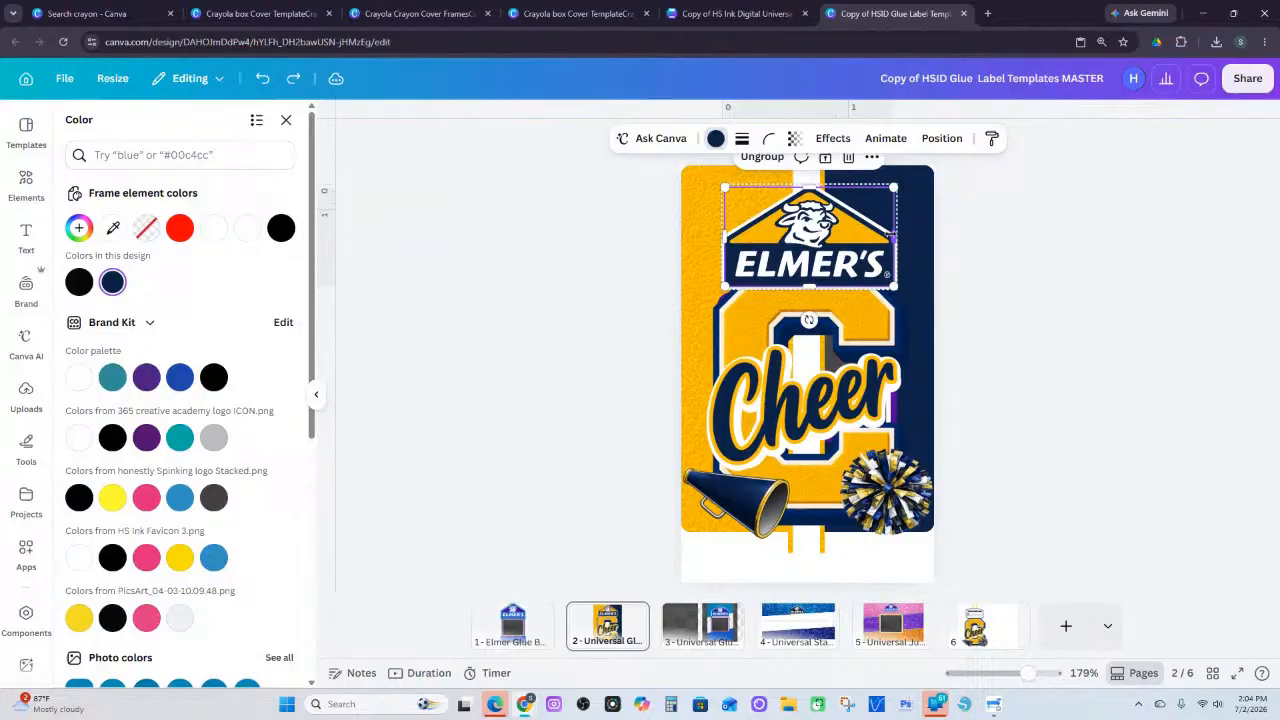
Shrink the ELMER'S logo group on page 2 and center it horizontally above the letter C
{"action": "left_click", "coordinate": [940, 140]}
{"action": "left_click", "coordinate": [171, 248]}
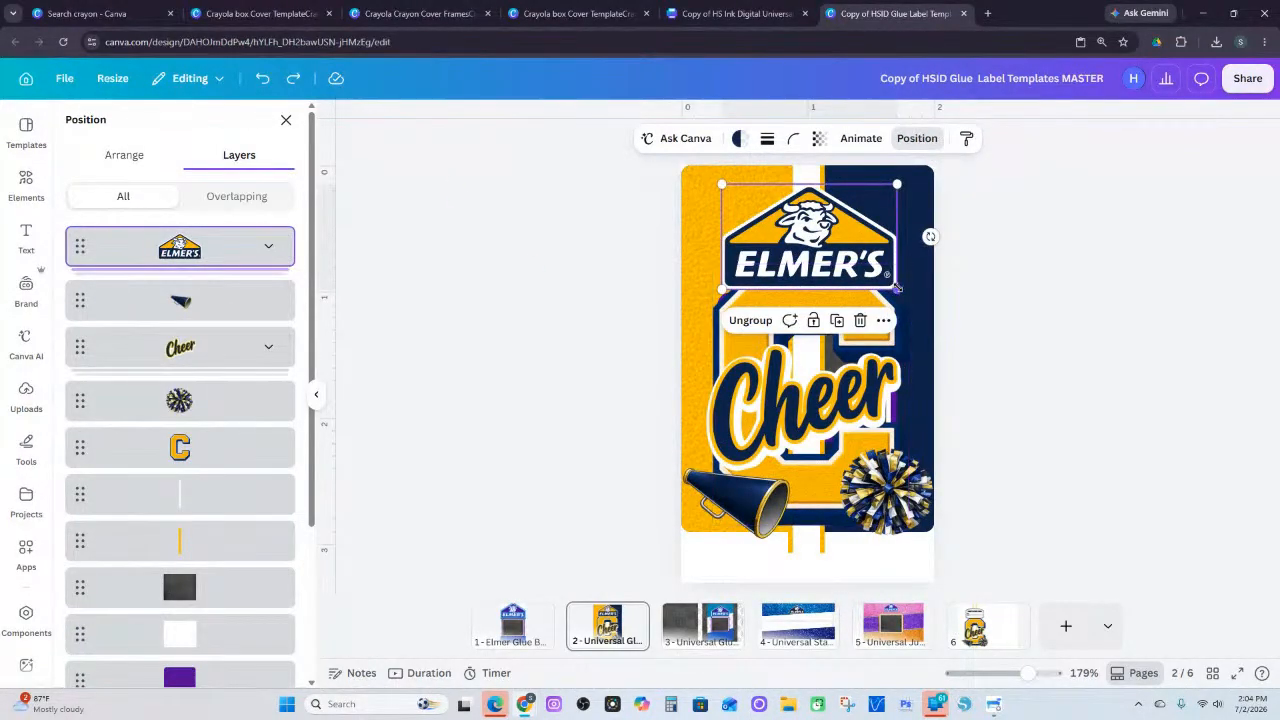
{"action": "left_click_drag", "start_coordinate": [897, 287], "coordinate": [855, 255]}
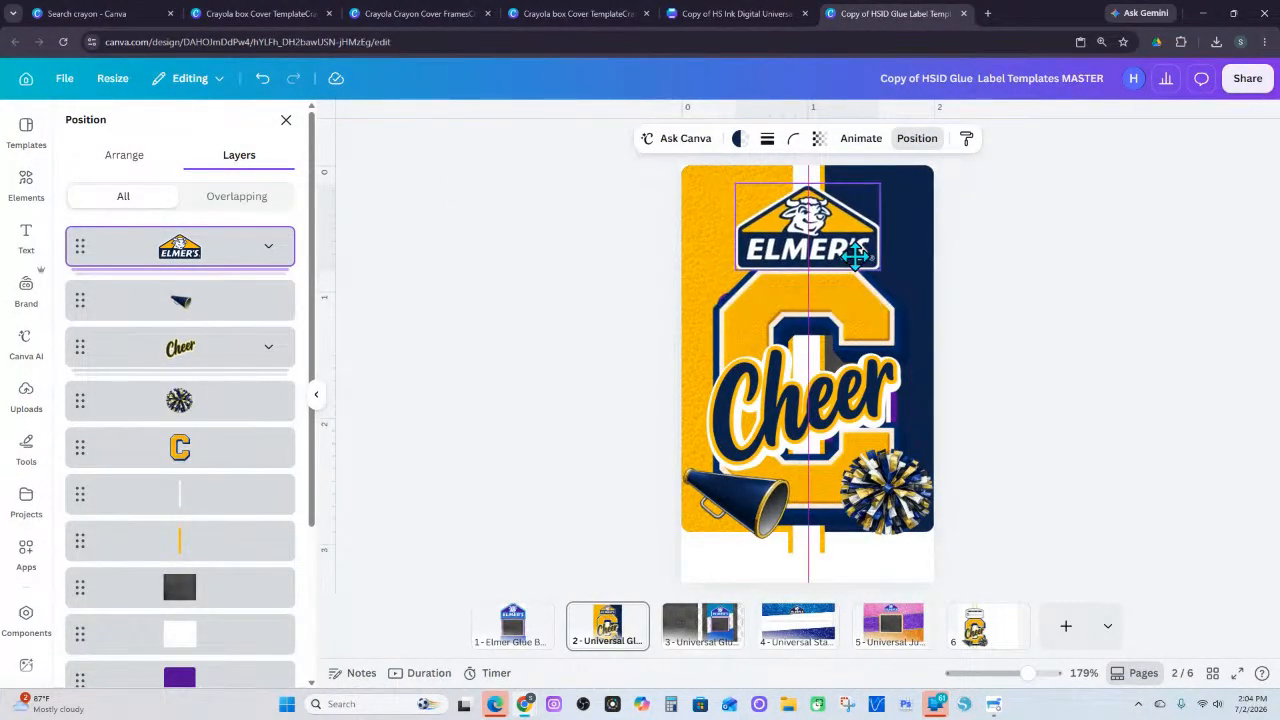
{"action": "left_click", "coordinate": [1058, 267]}
{"action": "left_click", "coordinate": [1065, 315]}
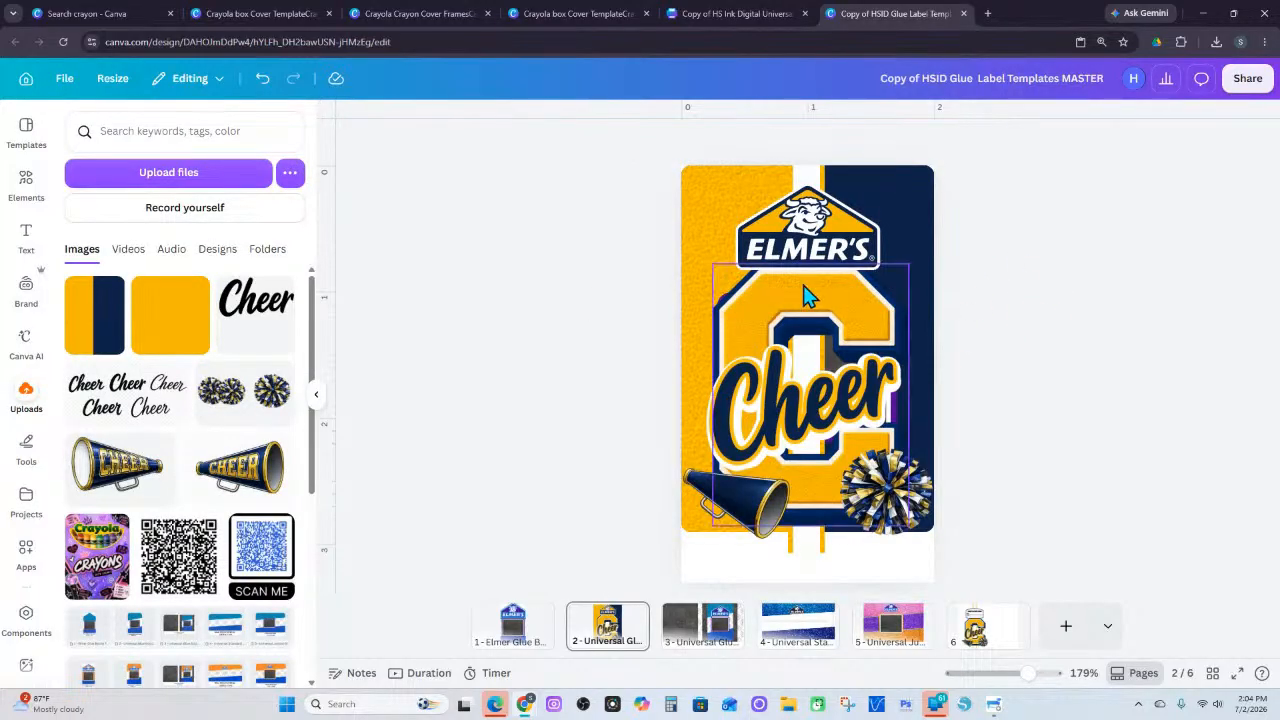
Send the ELMER'S logo group to the bottom of the layer order, directly above the page background
{"action": "left_click", "coordinate": [818, 232]}
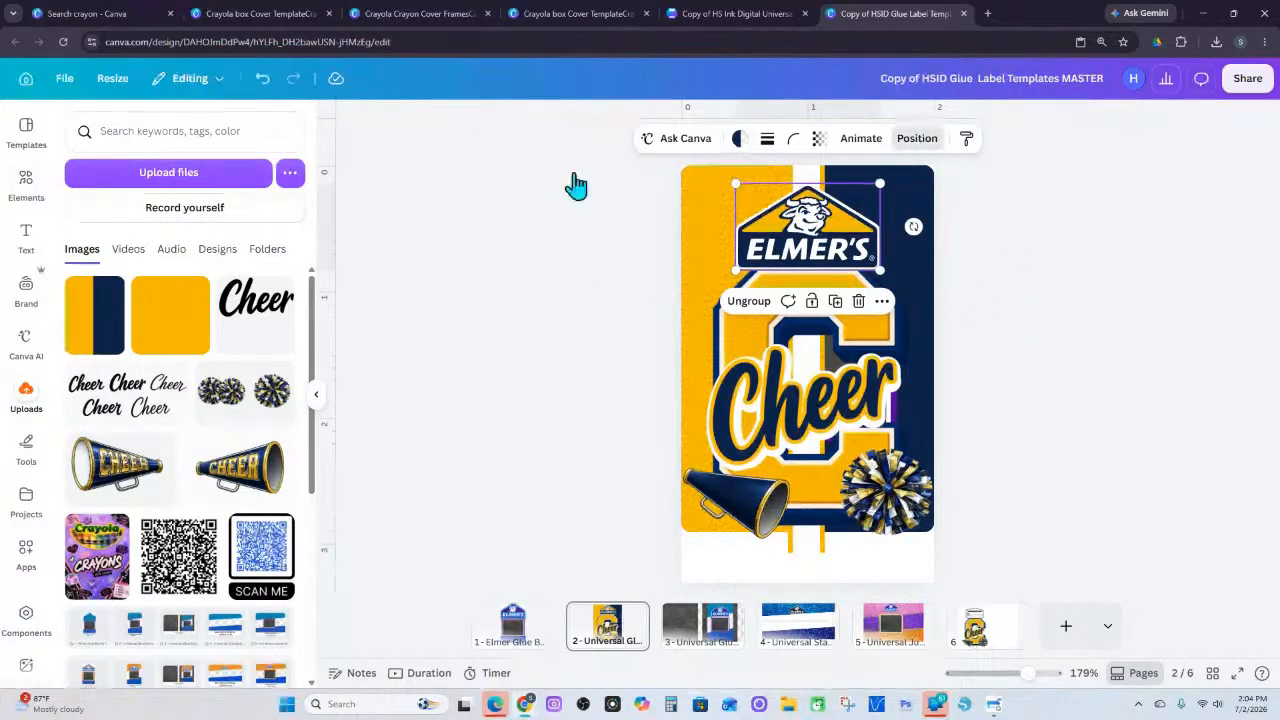
{"action": "left_click_drag", "start_coordinate": [224, 257], "coordinate": [223, 650]}
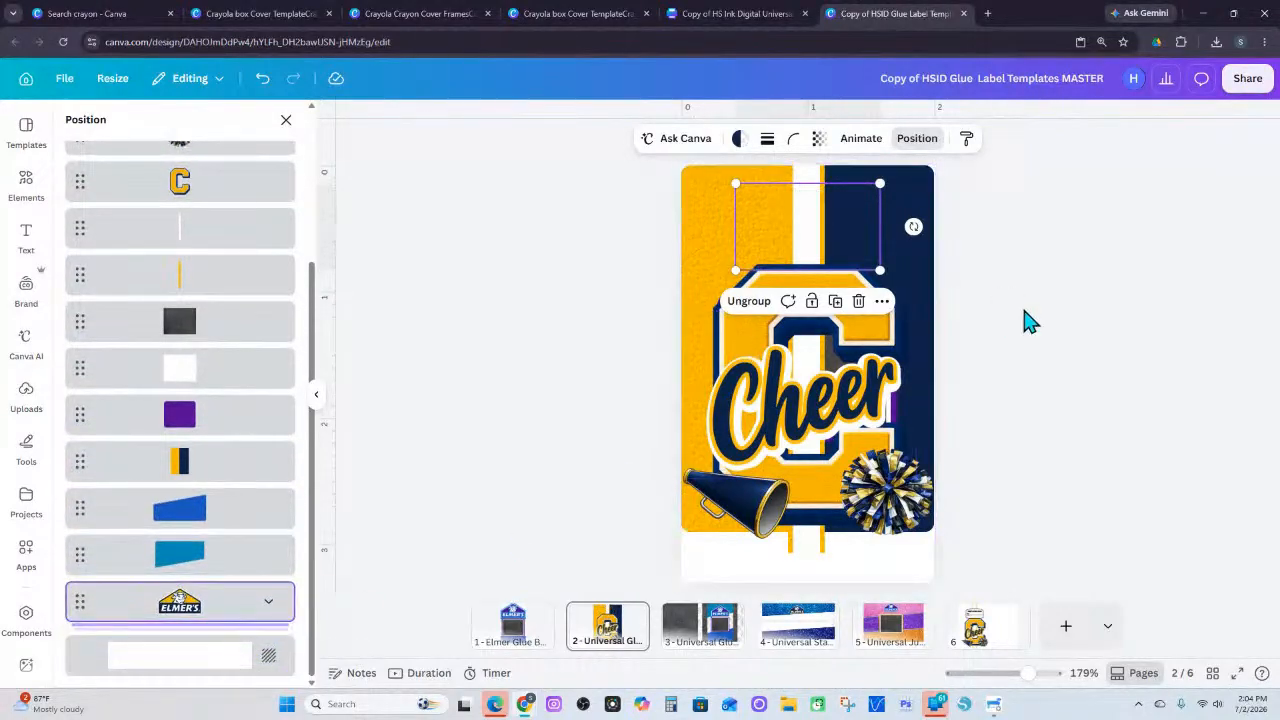
{"action": "left_click", "coordinate": [838, 300]}
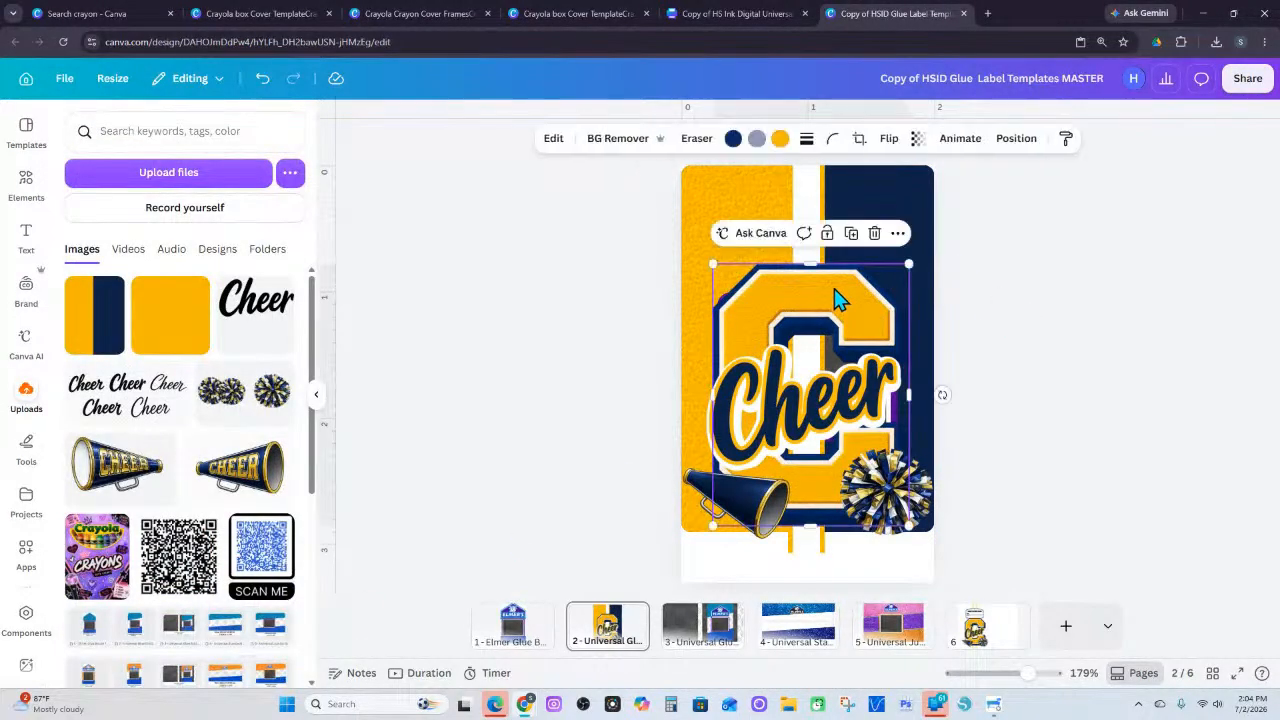
{"action": "mouse_move", "coordinate": [772, 296]}
{"action": "left_mouse_down"}
{"action": "mouse_move", "coordinate": [803, 294]}
{"action": "mouse_move", "coordinate": [772, 296]}
{"action": "left_mouse_up"}
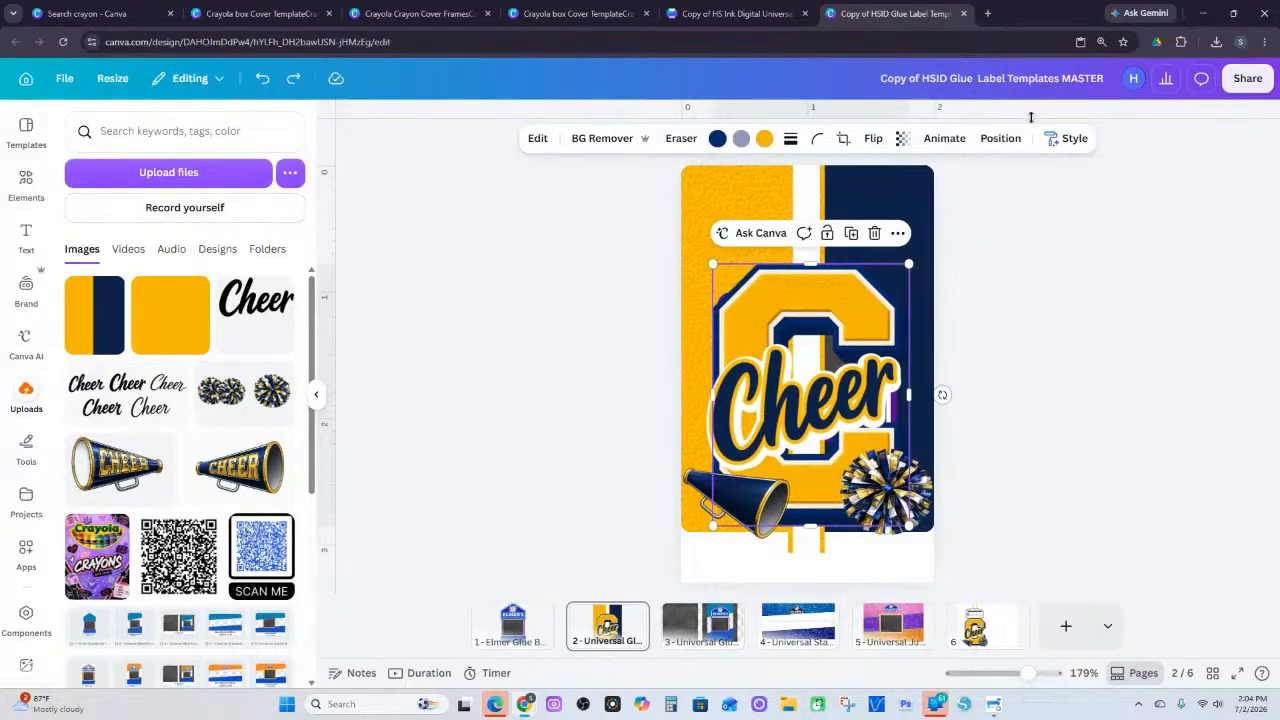
Group the dark chalkboard, white and purple rectangle layers and move the group beneath the yellow and navy background layer
{"action": "left_click", "coordinate": [1010, 145]}
{"action": "left_click", "coordinate": [208, 612]}
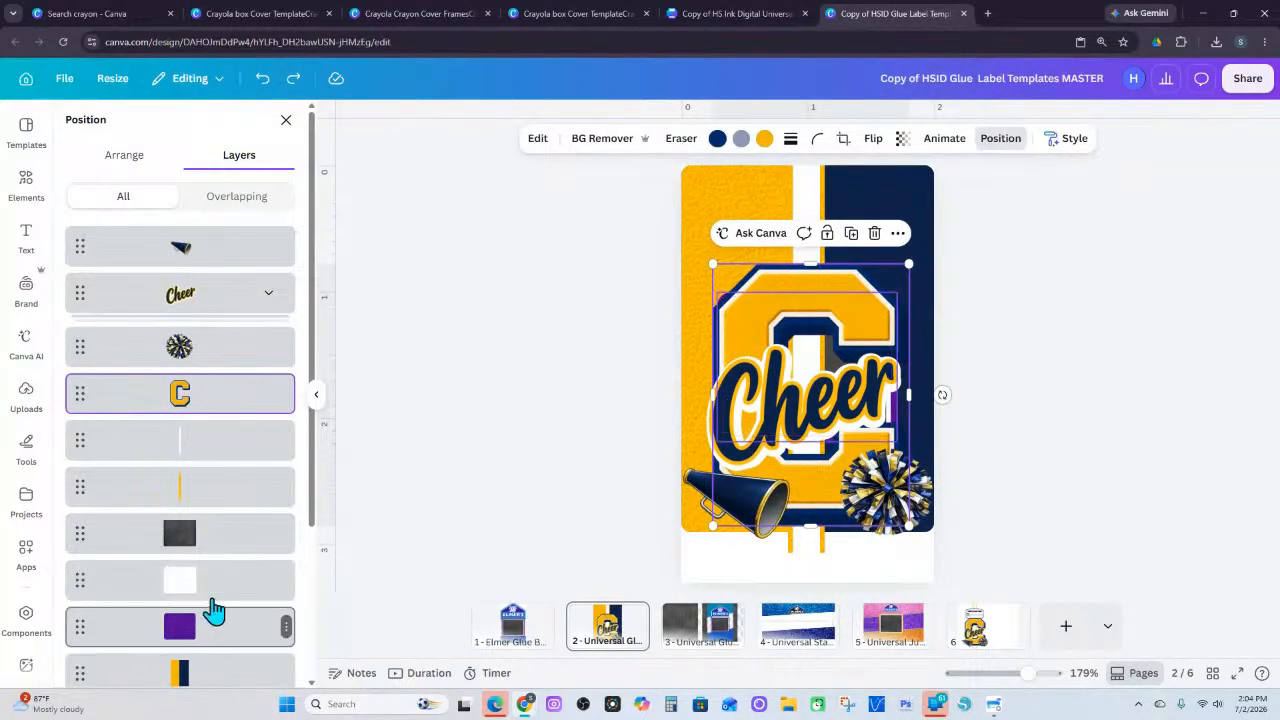
{"action": "left_click", "coordinate": [215, 545], "text": "shift"}
{"action": "key", "text": "ctrl+g"}
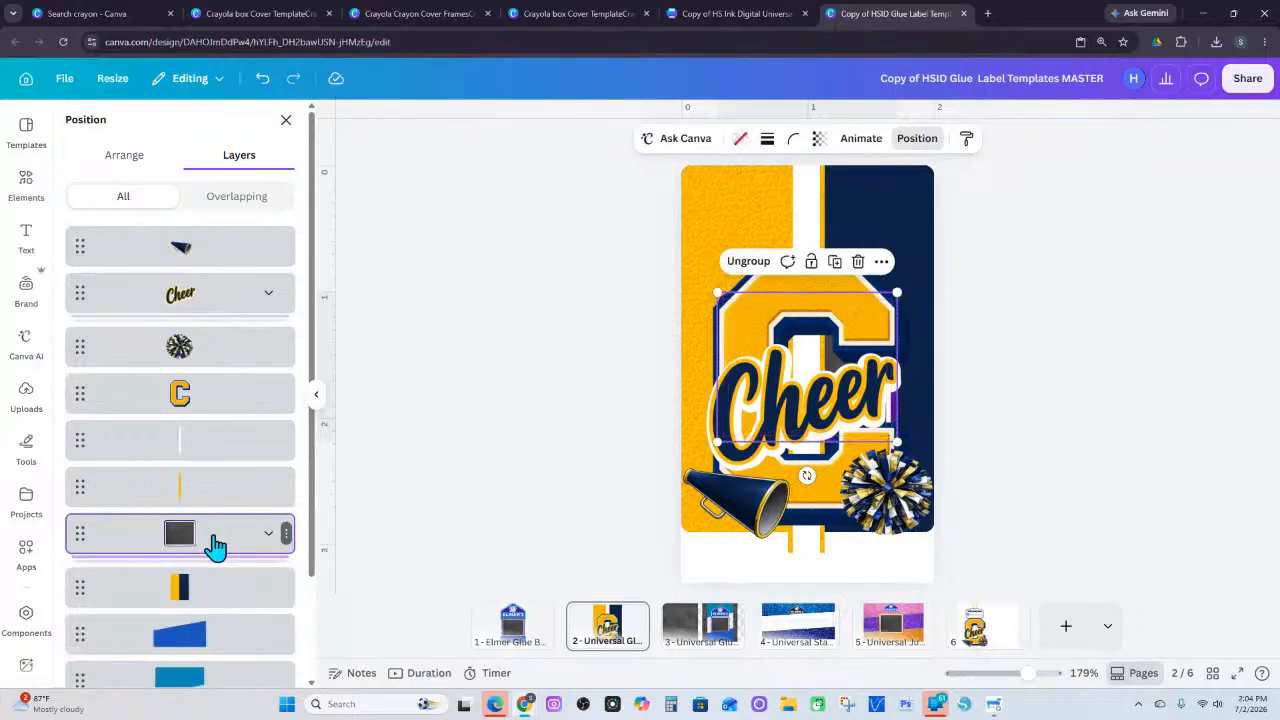
{"action": "left_click_drag", "start_coordinate": [214, 543], "coordinate": [222, 620]}
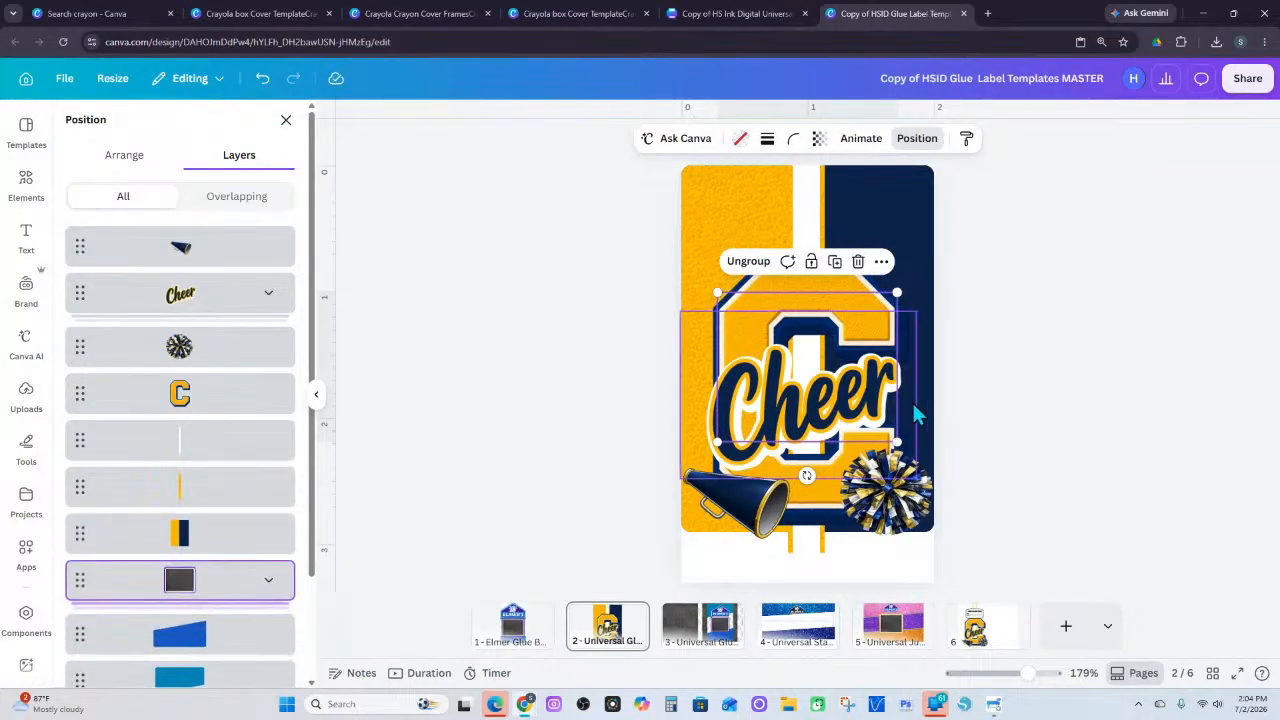
Select the megaphone, Cheer lettering, pom-pom and letter C together and move them up toward the label's upper edge
{"action": "left_click", "coordinate": [229, 250]}
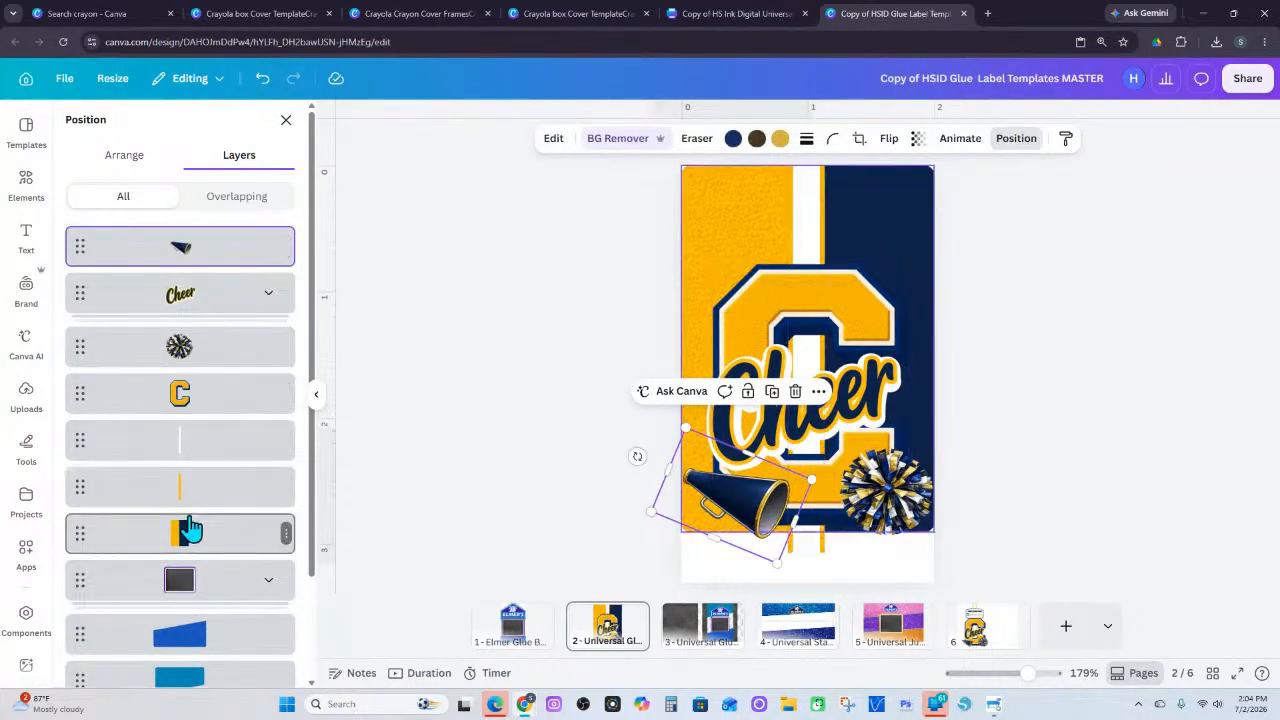
{"action": "left_click", "coordinate": [188, 405], "text": "shift"}
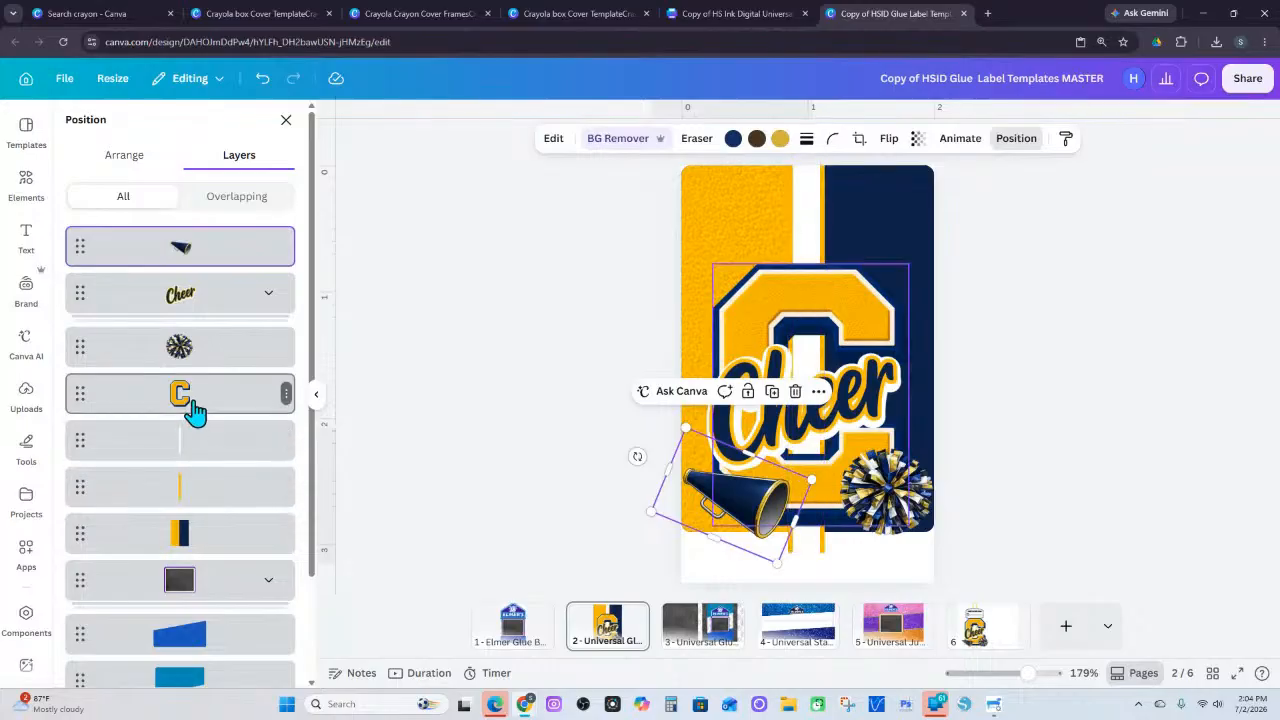
{"action": "left_click_drag", "start_coordinate": [862, 333], "coordinate": [838, 242]}
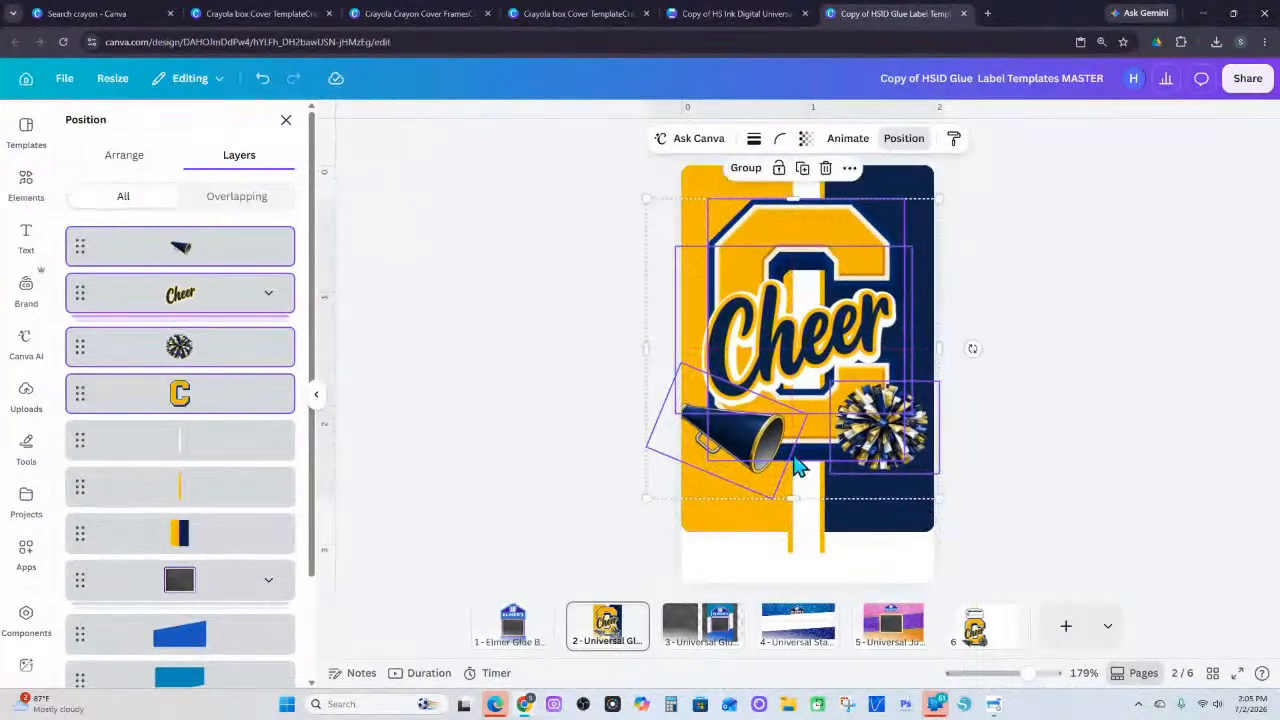
Shorten the white and yellow vertical stripes so they end at the lower edge of the label background
{"action": "left_click", "coordinate": [805, 546]}
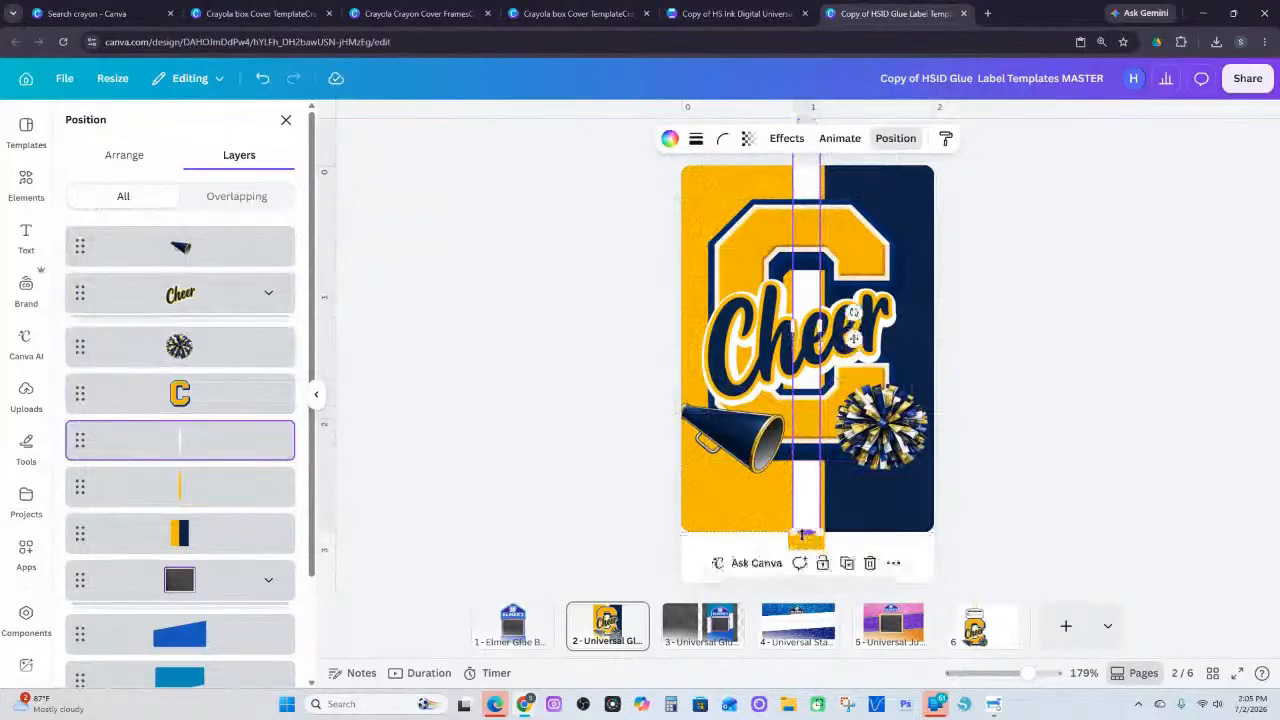
{"action": "left_click", "coordinate": [806, 548]}
{"action": "left_click_drag", "start_coordinate": [806, 548], "coordinate": [808, 531]}
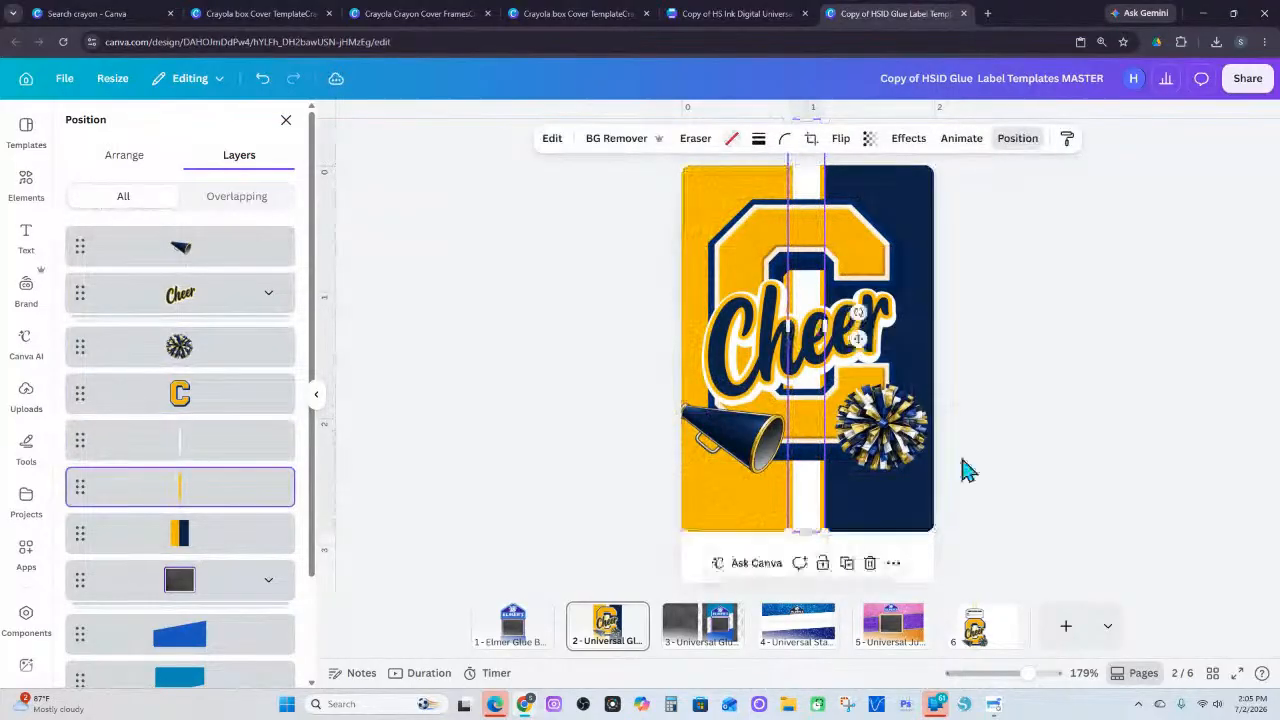
{"action": "left_click", "coordinate": [1040, 330]}
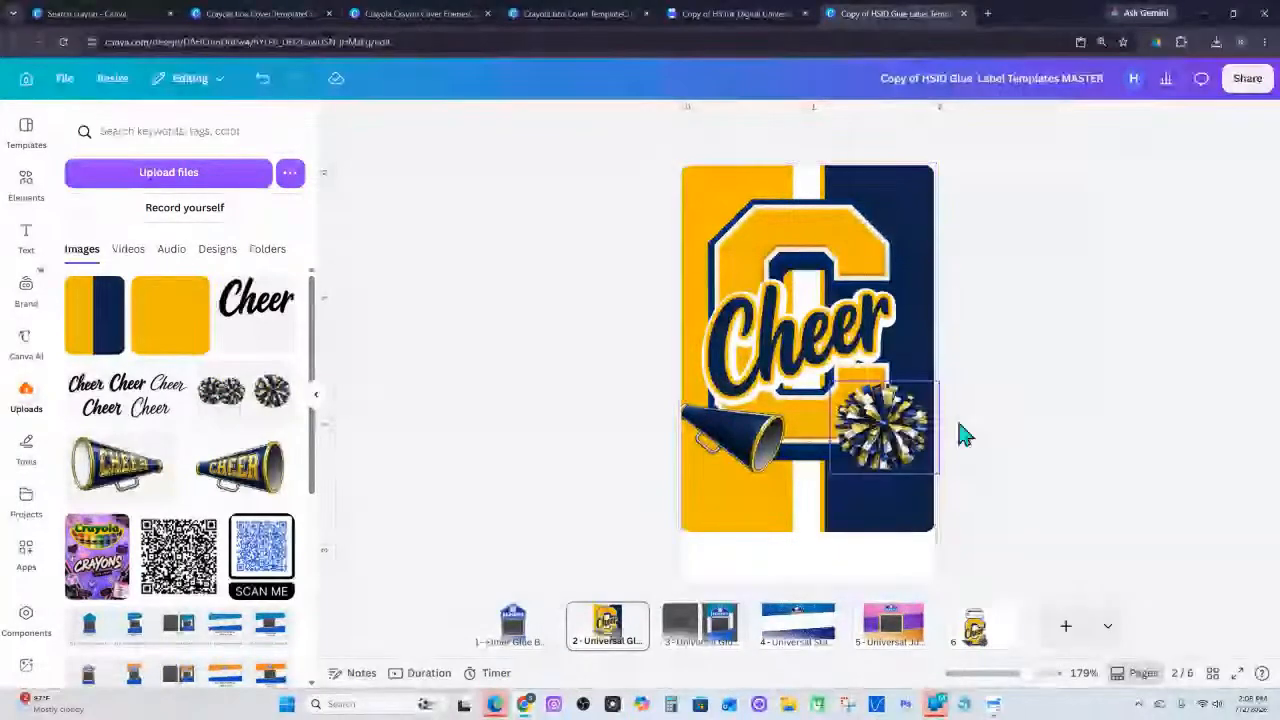
Copy the page 2 label design to the clipboard as an image and minimize that browser window
{"action": "left_click", "coordinate": [1250, 82]}
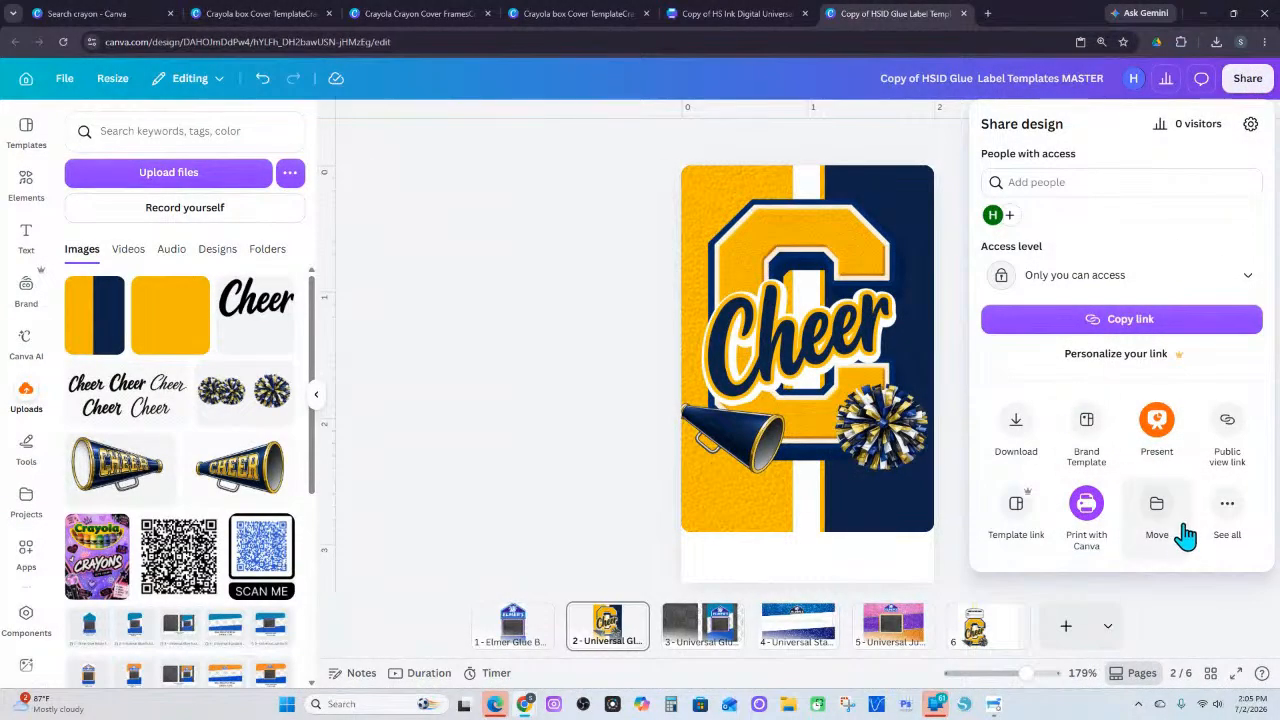
{"action": "left_click", "coordinate": [1229, 515]}
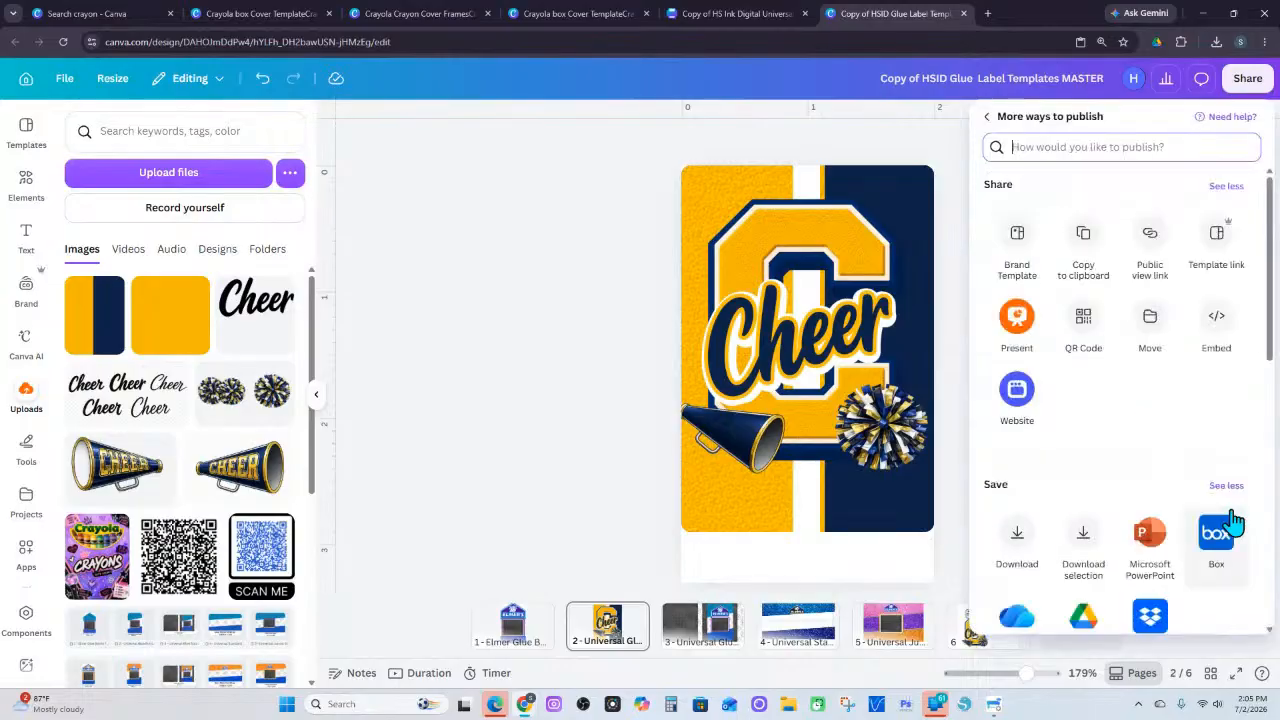
{"action": "left_click", "coordinate": [1088, 248]}
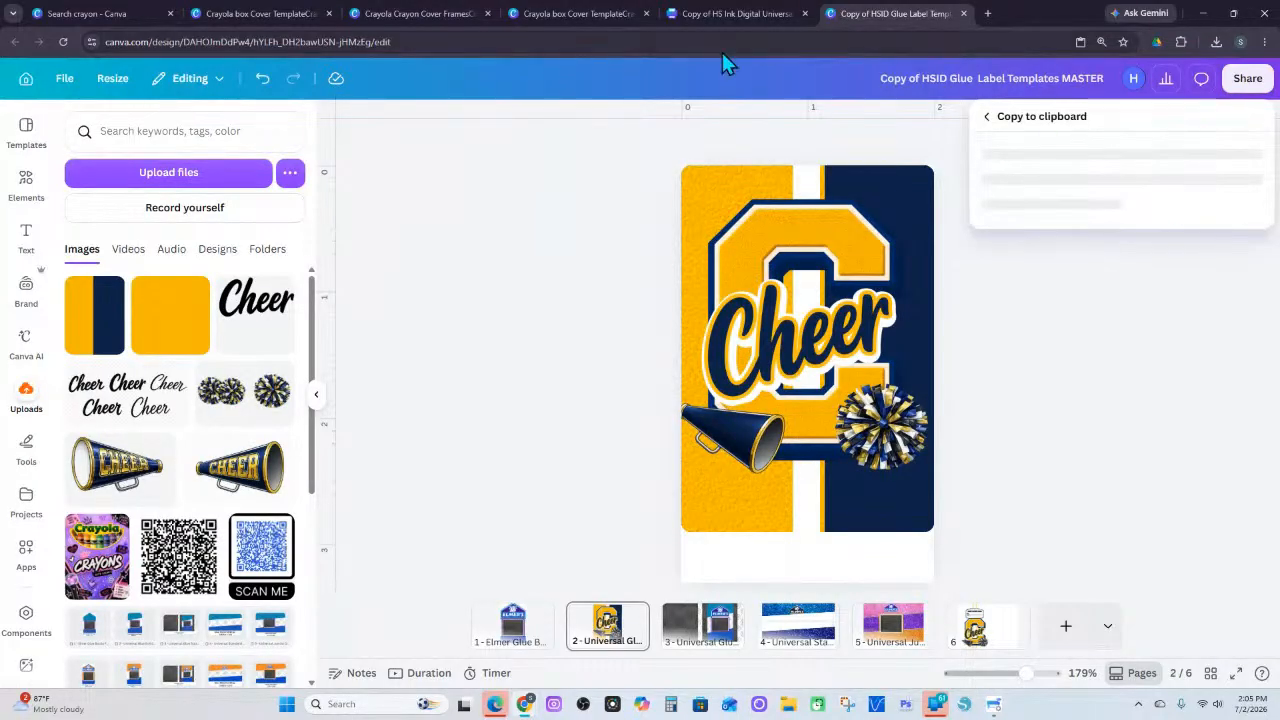
{"action": "left_click", "coordinate": [1207, 21]}
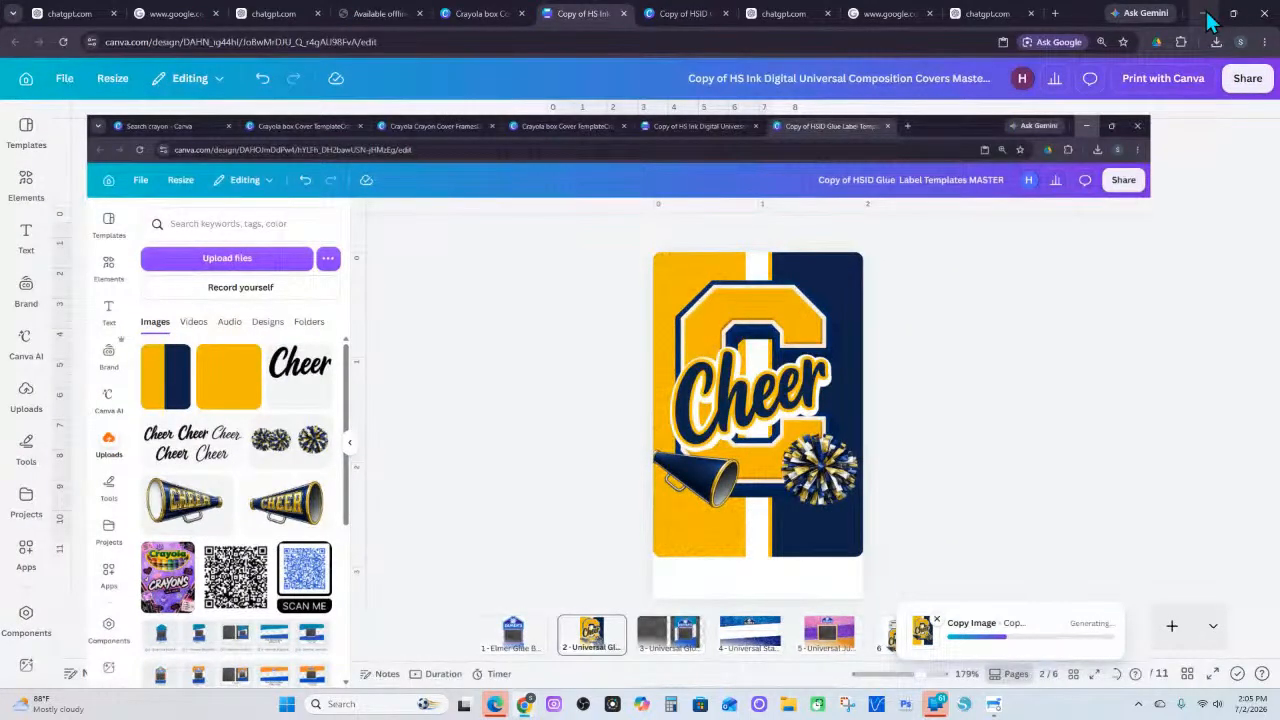
Switch to ChatGPT and reload both the Pom-pom Color Update conversation and the new chat page
{"action": "left_click", "coordinate": [787, 13]}
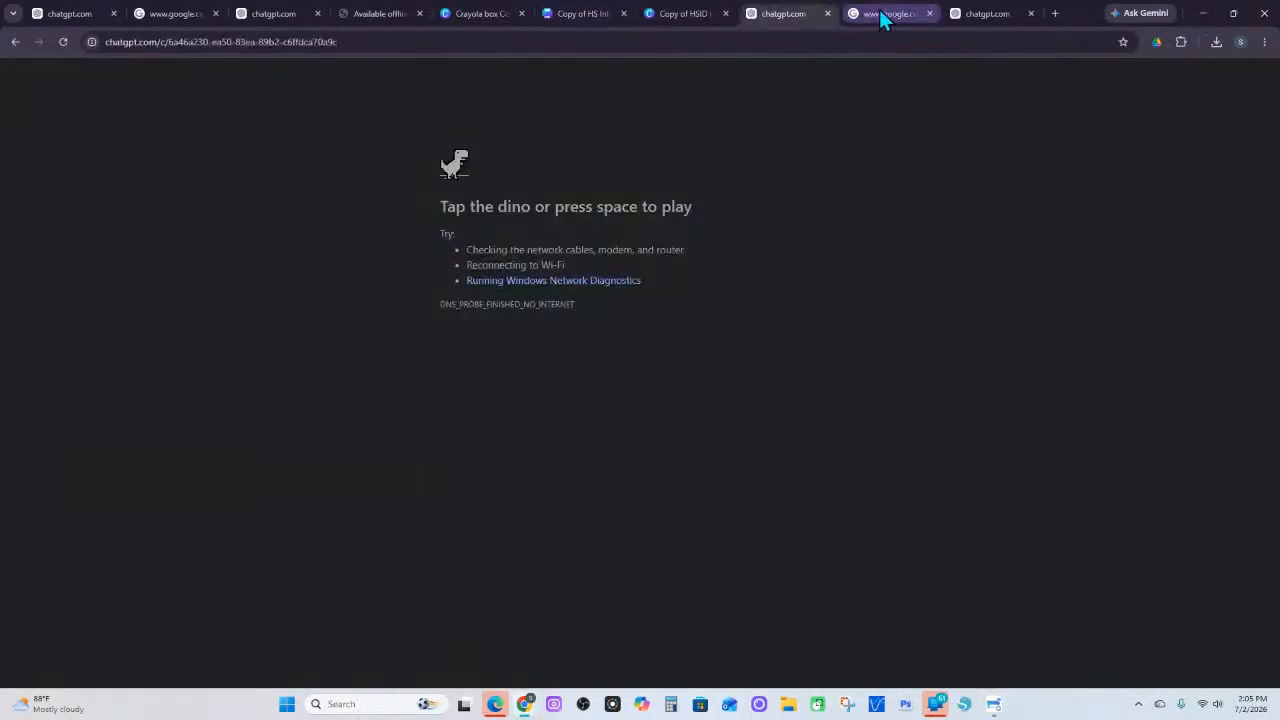
{"action": "left_click", "coordinate": [860, 15]}
{"action": "left_click", "coordinate": [794, 17]}
{"action": "left_click", "coordinate": [978, 15]}
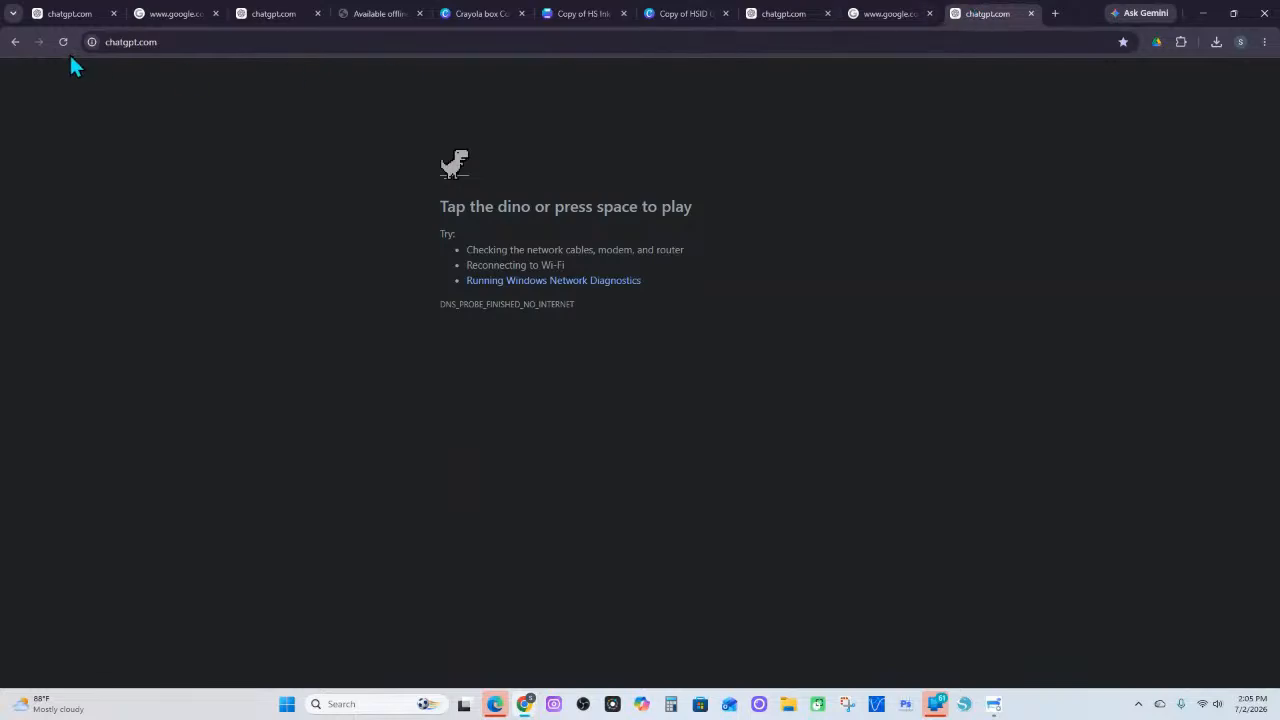
{"action": "left_click", "coordinate": [63, 42]}
{"action": "left_click", "coordinate": [805, 20]}
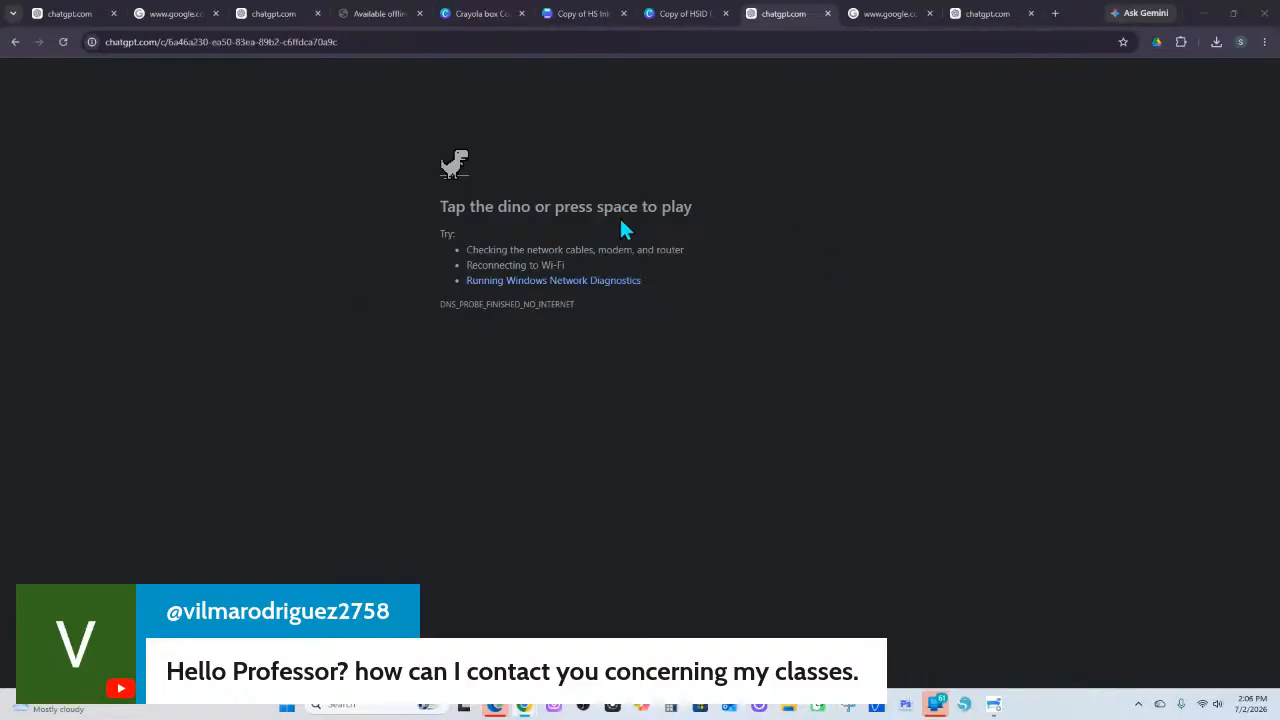
{"action": "left_click", "coordinate": [967, 20]}
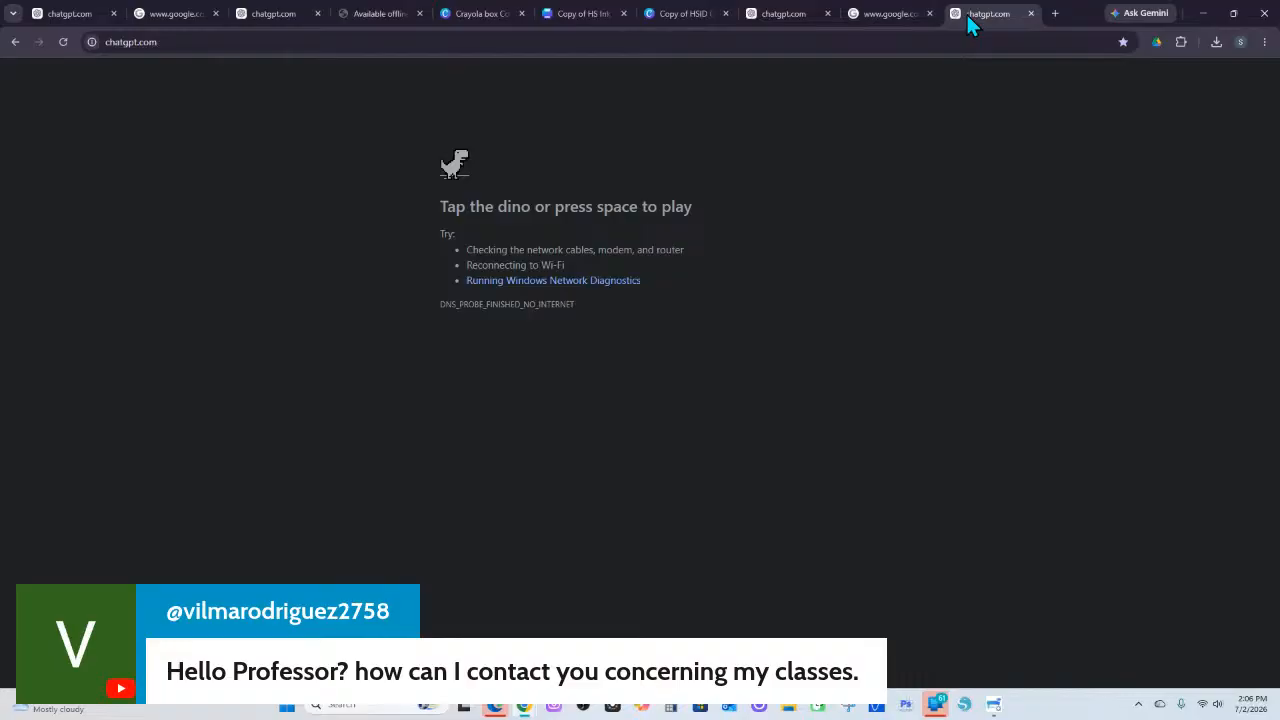
{"action": "left_click", "coordinate": [788, 17]}
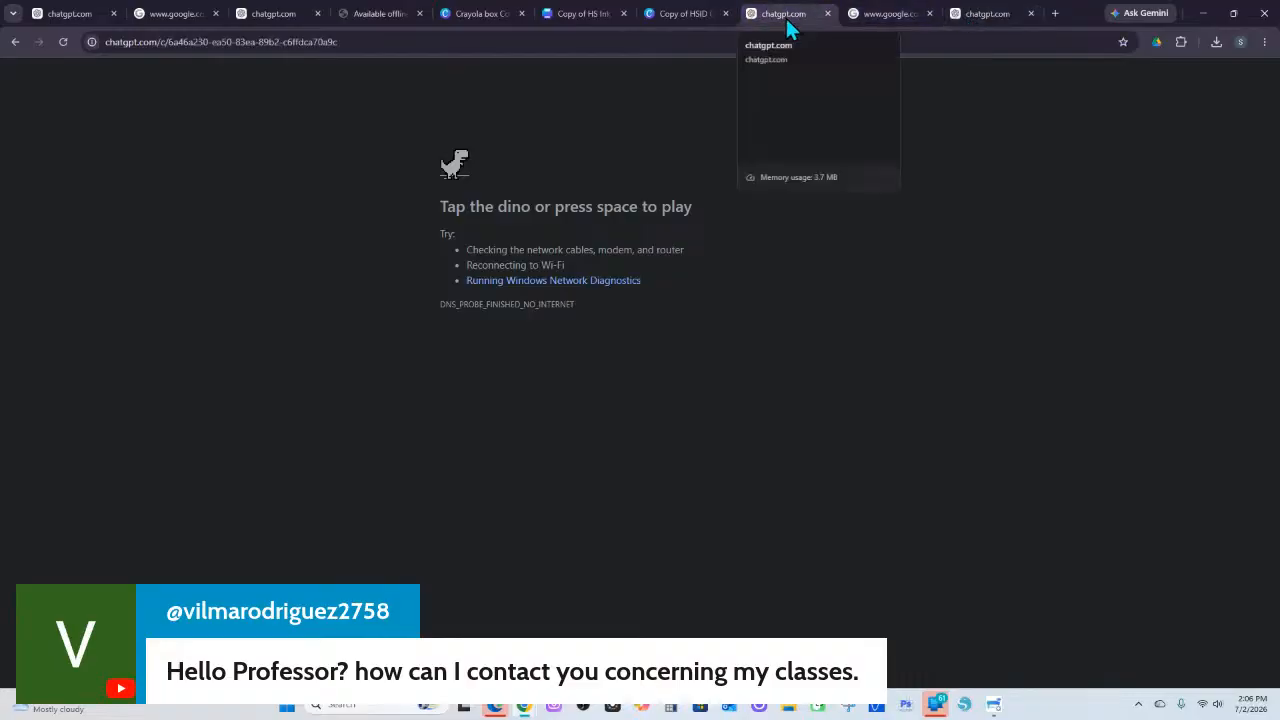
{"action": "left_click", "coordinate": [66, 42]}
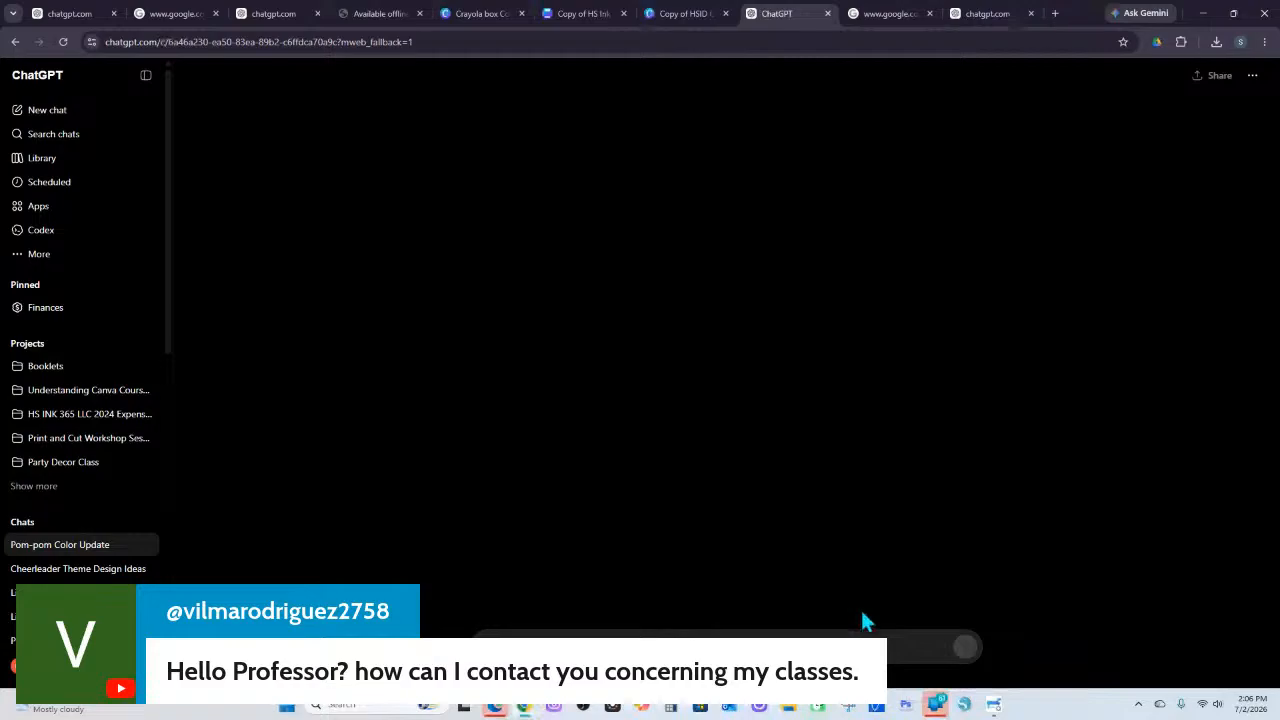
{"action": "left_click", "coordinate": [962, 18]}
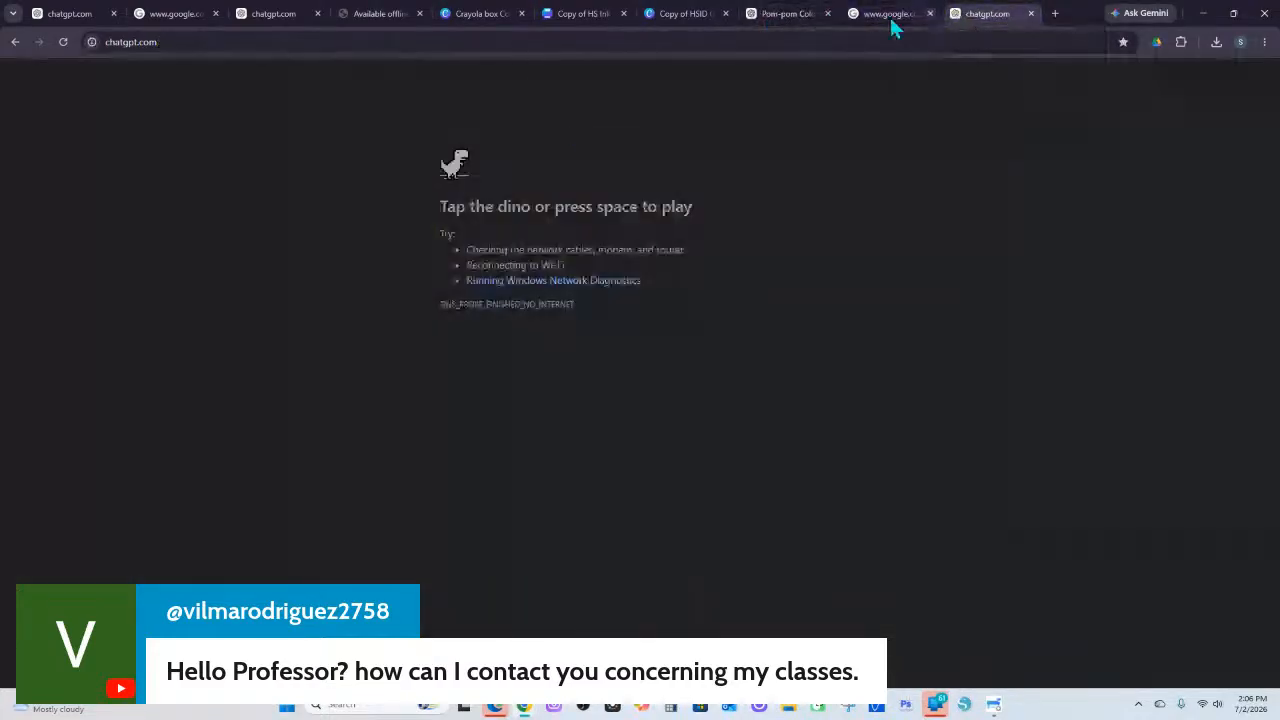
{"action": "left_click", "coordinate": [65, 47]}
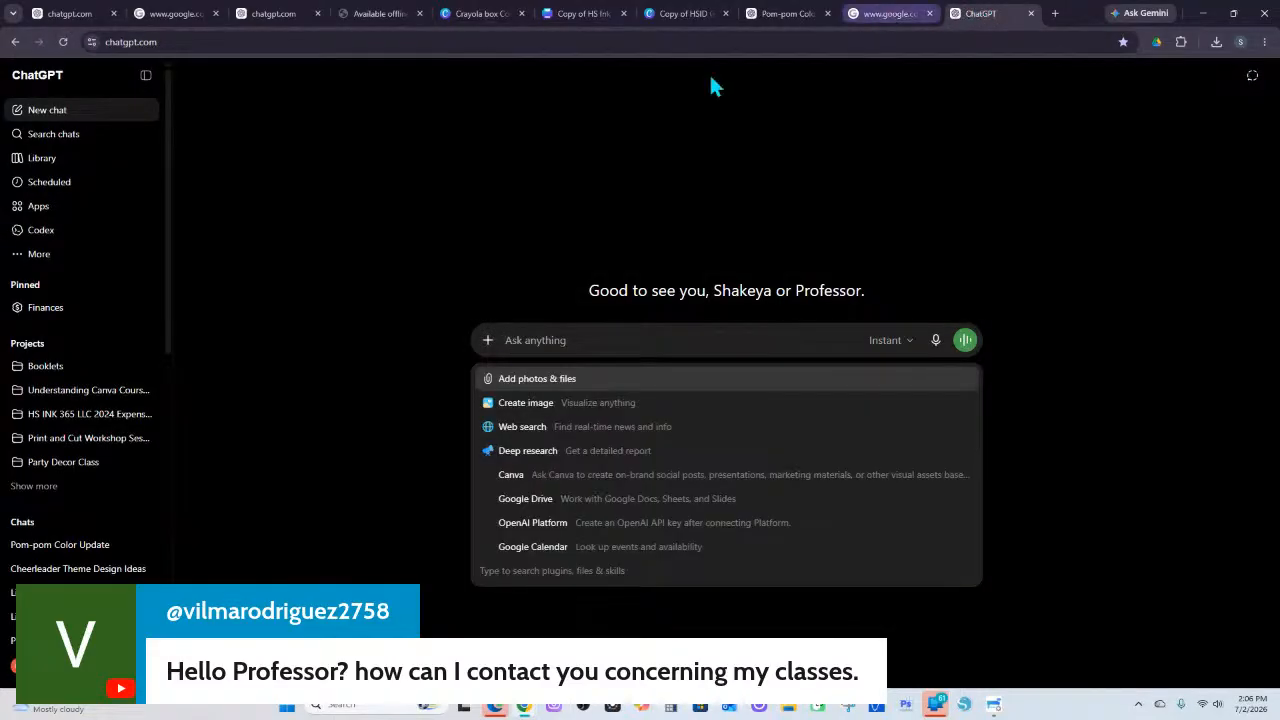
{"action": "right_click", "coordinate": [556, 340]}
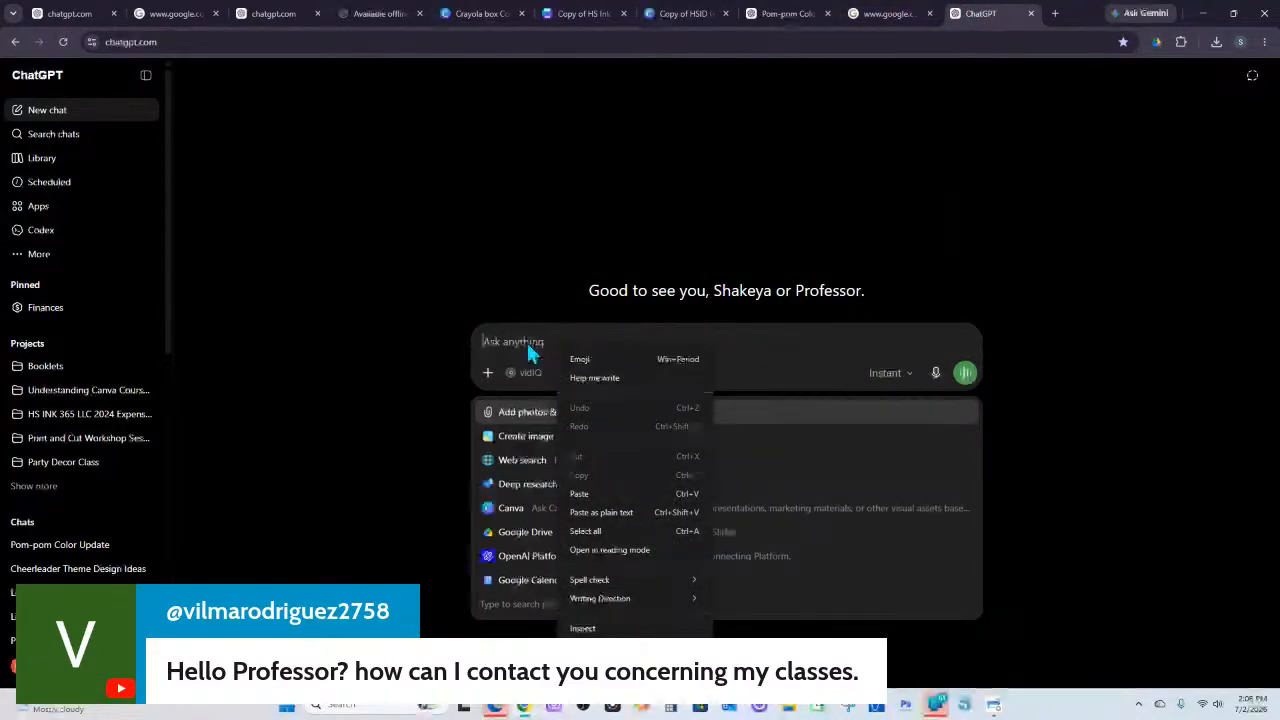
{"action": "left_click", "coordinate": [525, 342]}
{"action": "left_click", "coordinate": [527, 342]}
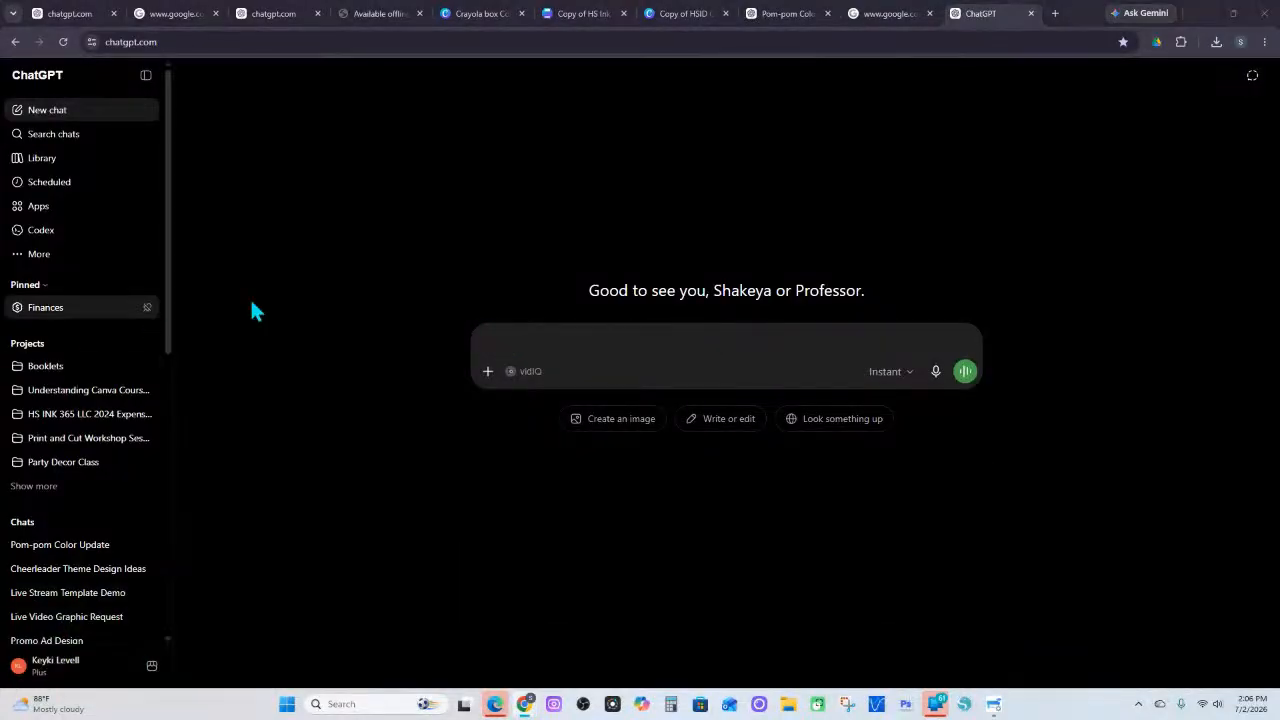
{"action": "right_click", "coordinate": [540, 335]}
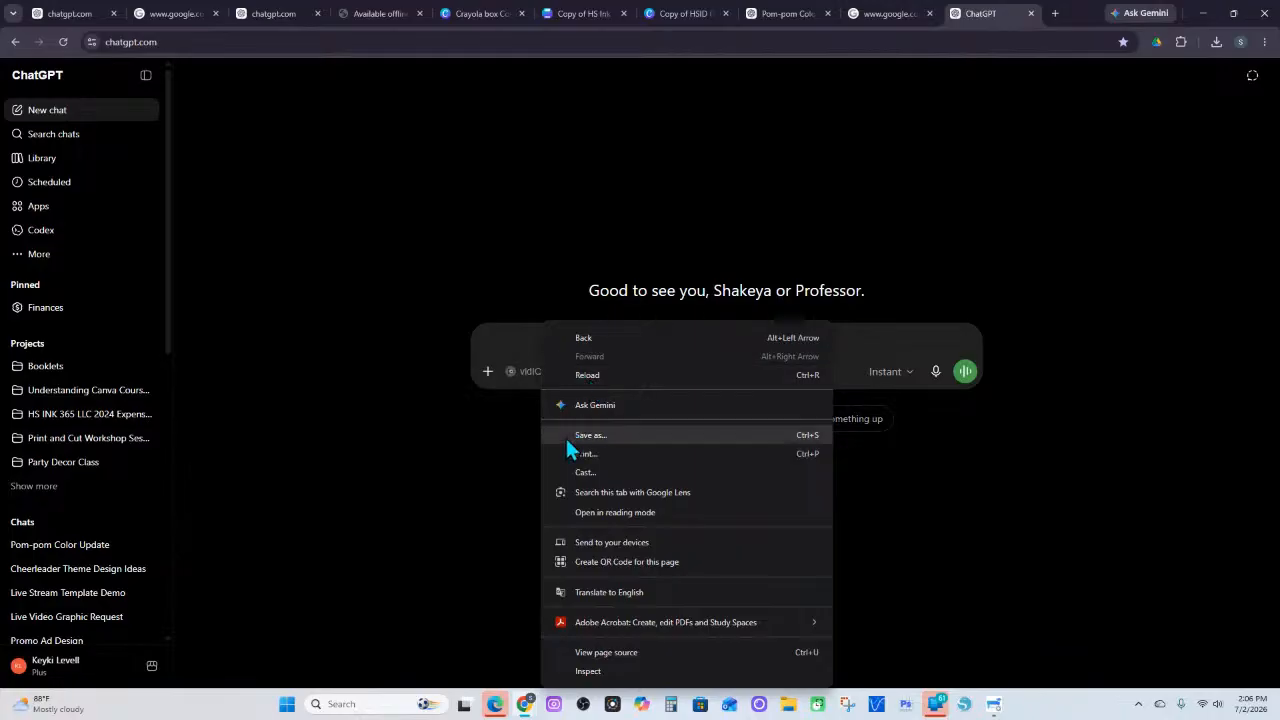
{"action": "left_click", "coordinate": [505, 338]}
{"action": "right_click", "coordinate": [506, 336]}
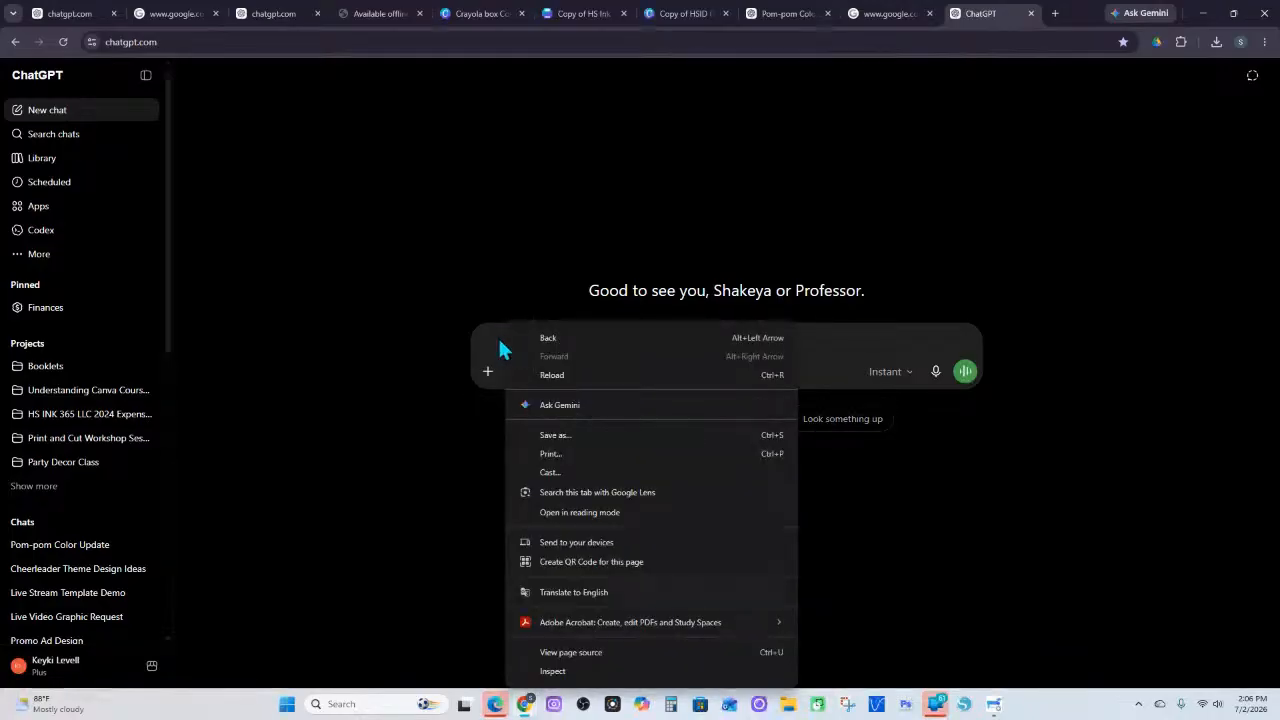
{"action": "left_click", "coordinate": [498, 337]}
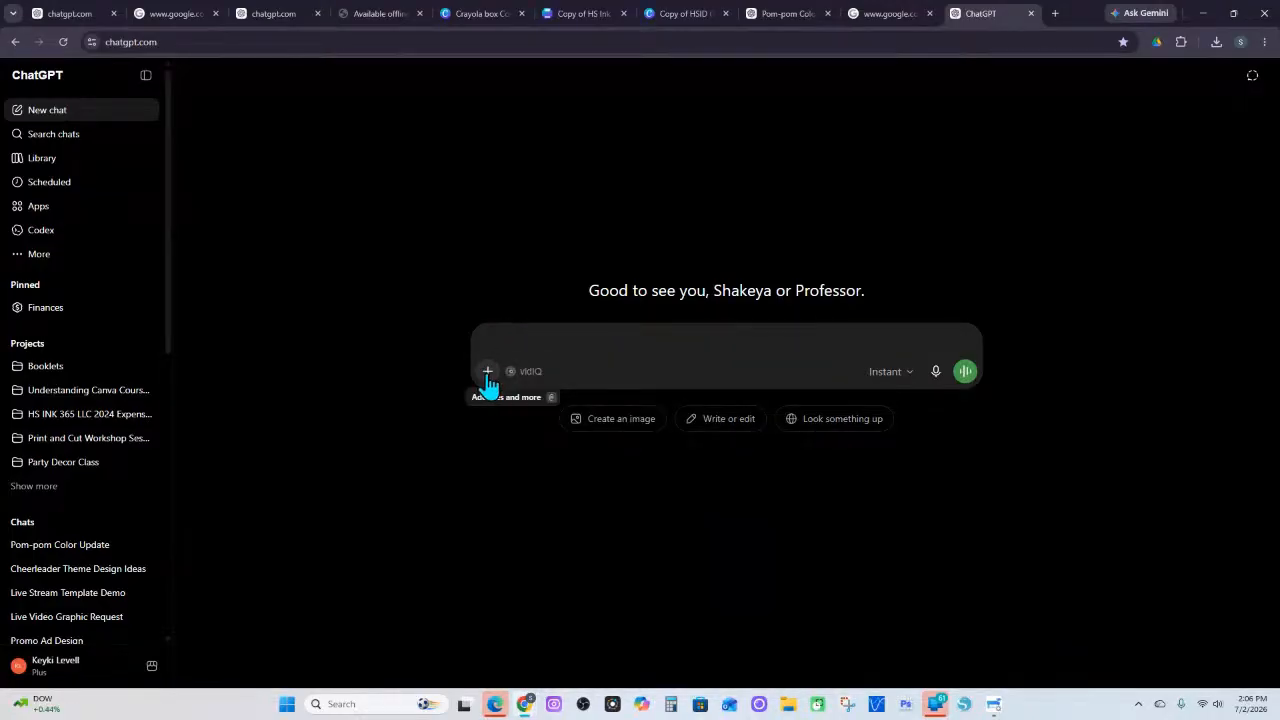
Attach the blank white glue bottle image ChatGPT Image Jun 30, 2026, 03_38_44 PM to the new chat
{"action": "left_click", "coordinate": [488, 374]}
{"action": "left_click", "coordinate": [543, 416]}
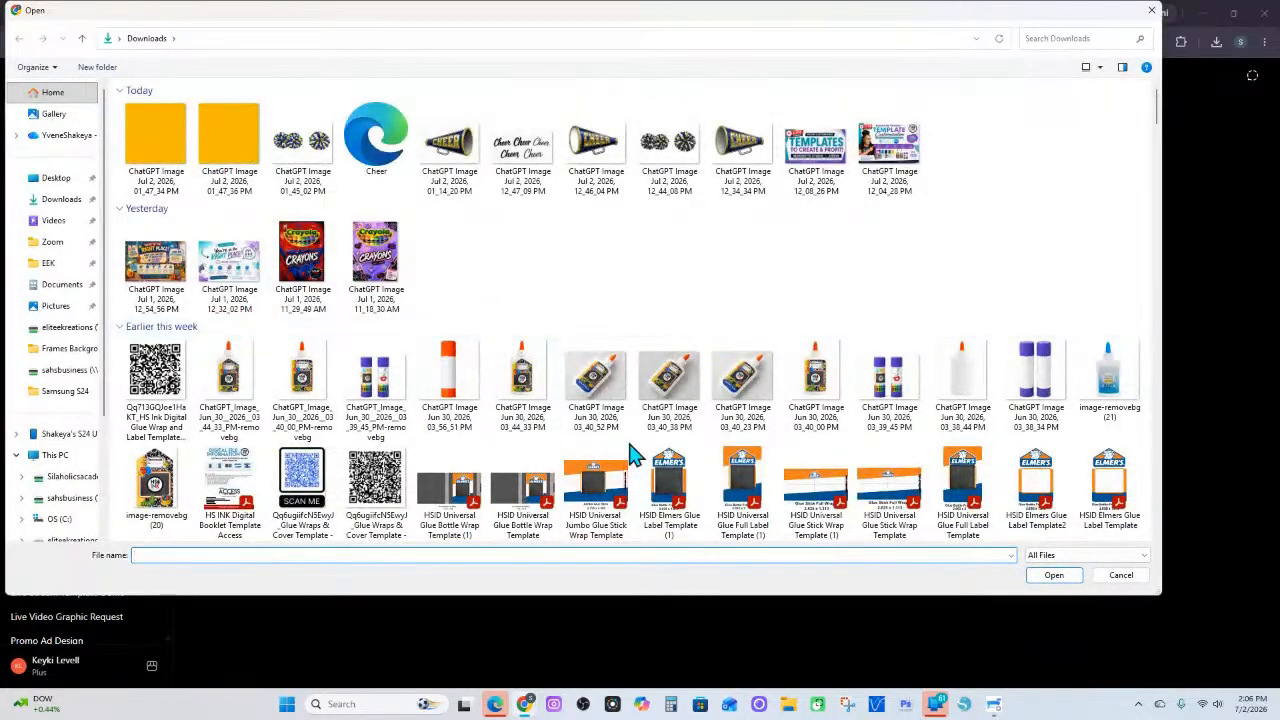
{"action": "left_click", "coordinate": [963, 390]}
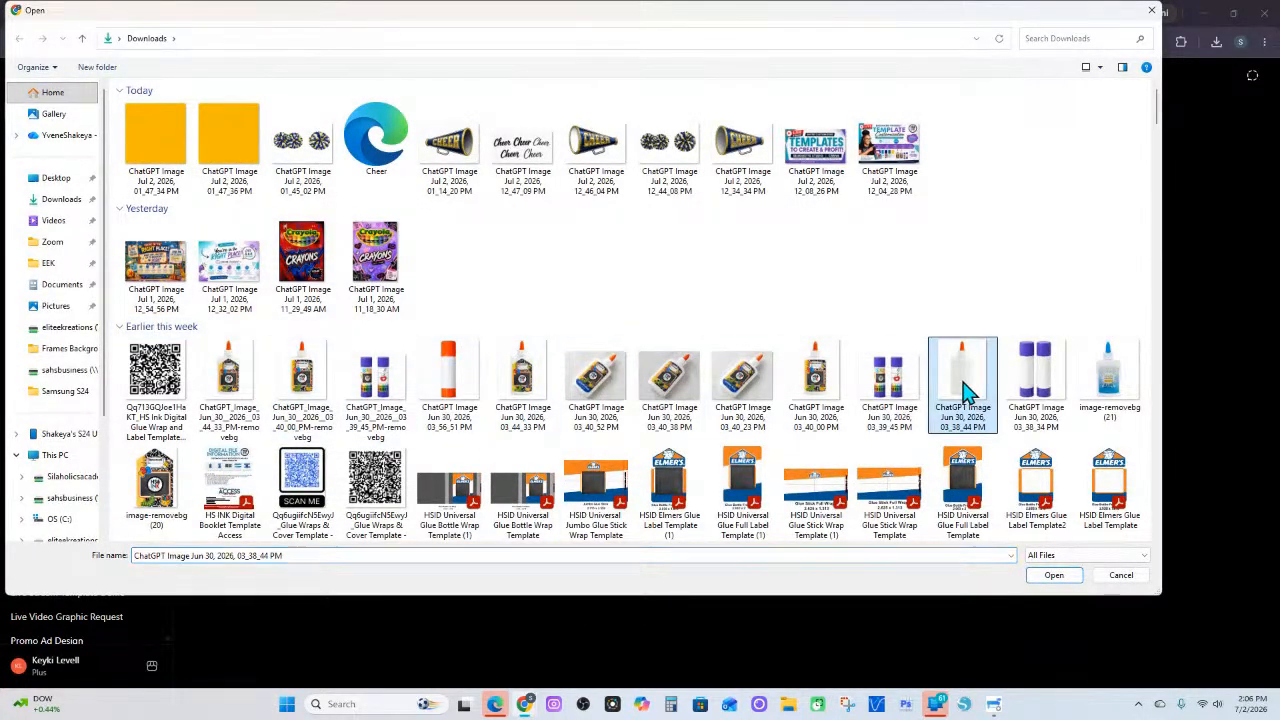
{"action": "left_click", "coordinate": [1054, 575]}
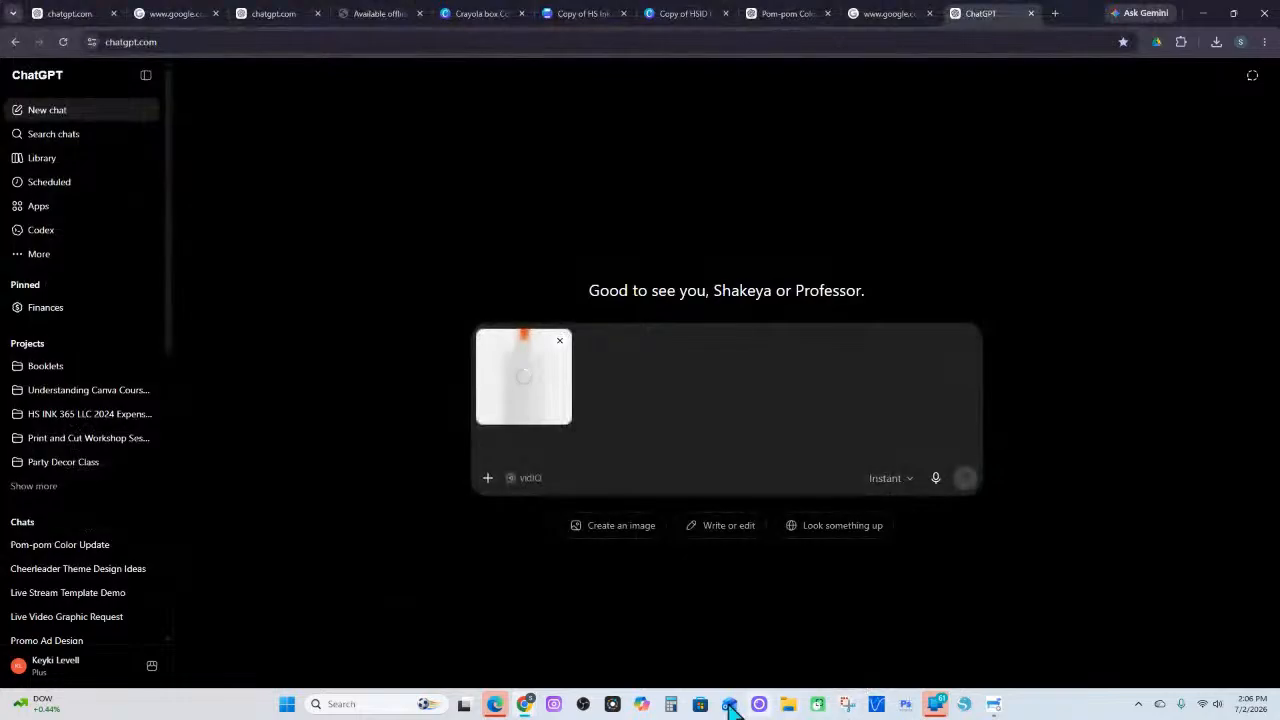
Switch to the Canva glue label design and download only page 2 as a PNG with transparent background
{"action": "left_click", "coordinate": [677, 20]}
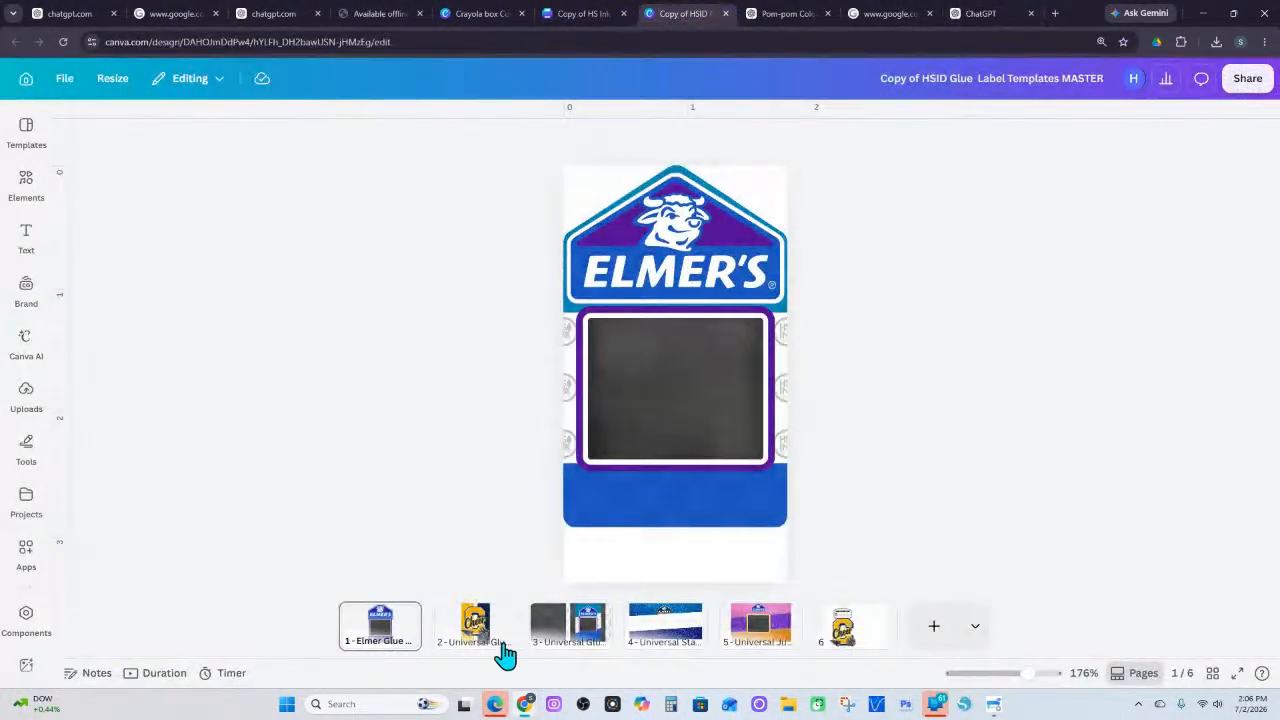
{"action": "left_click", "coordinate": [475, 632]}
{"action": "left_click", "coordinate": [1247, 78]}
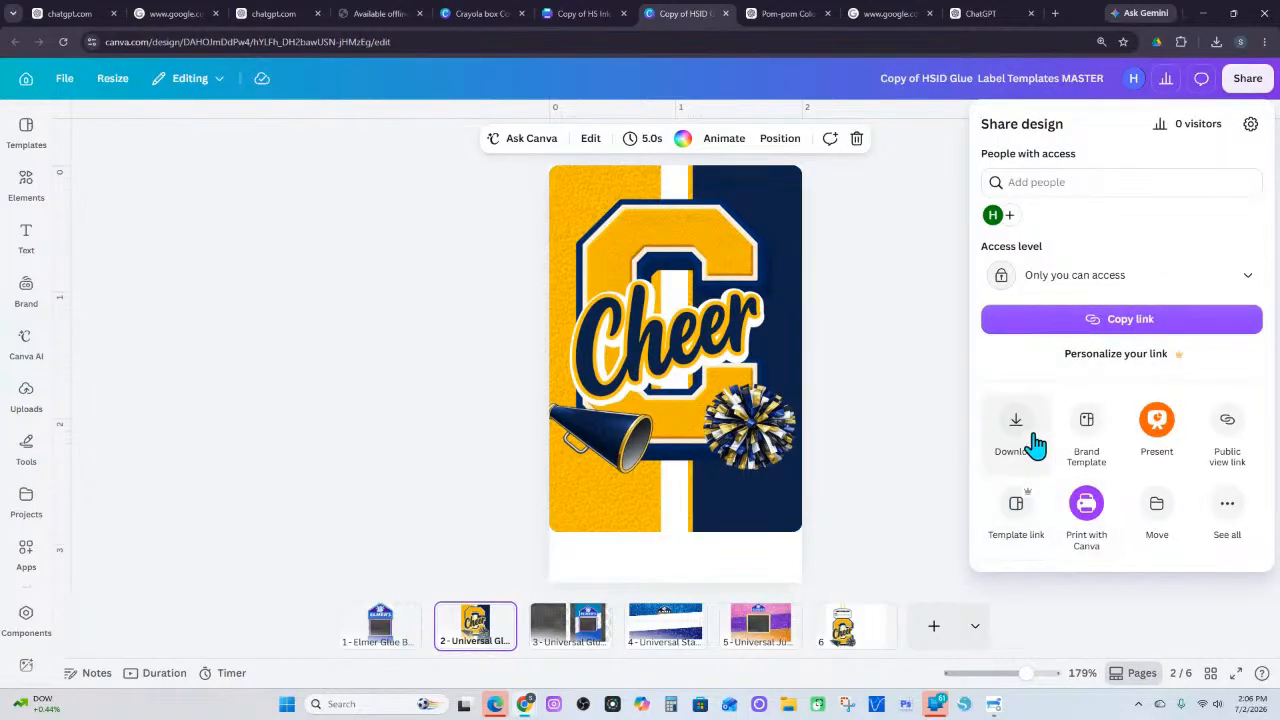
{"action": "left_click", "coordinate": [1020, 423]}
{"action": "left_click", "coordinate": [1021, 200]}
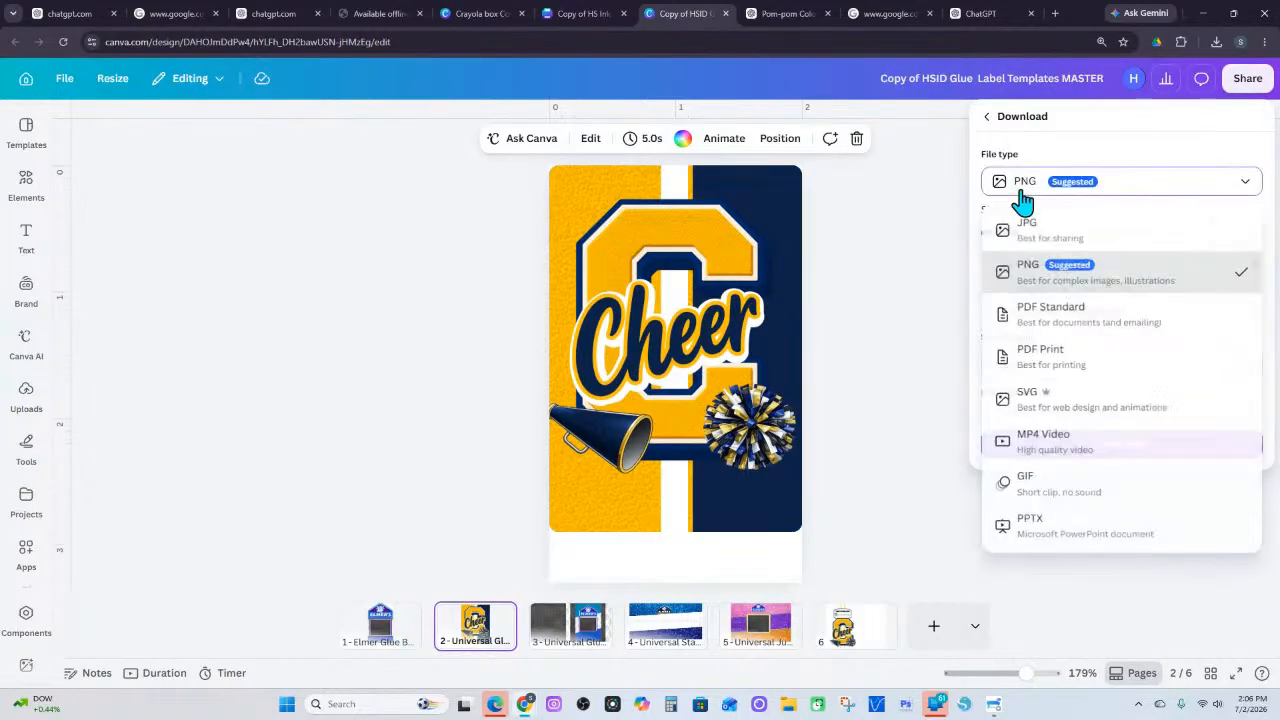
{"action": "left_click", "coordinate": [1021, 196]}
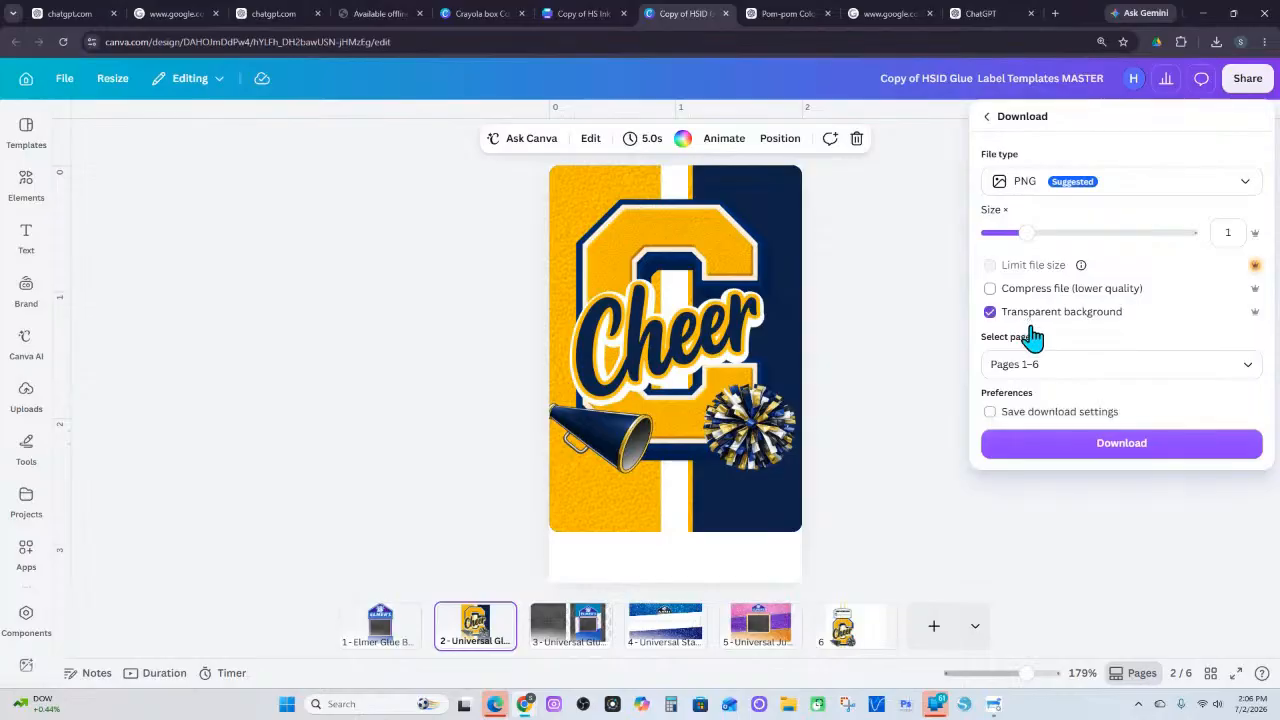
{"action": "left_click", "coordinate": [1045, 364]}
{"action": "left_click", "coordinate": [1046, 436]}
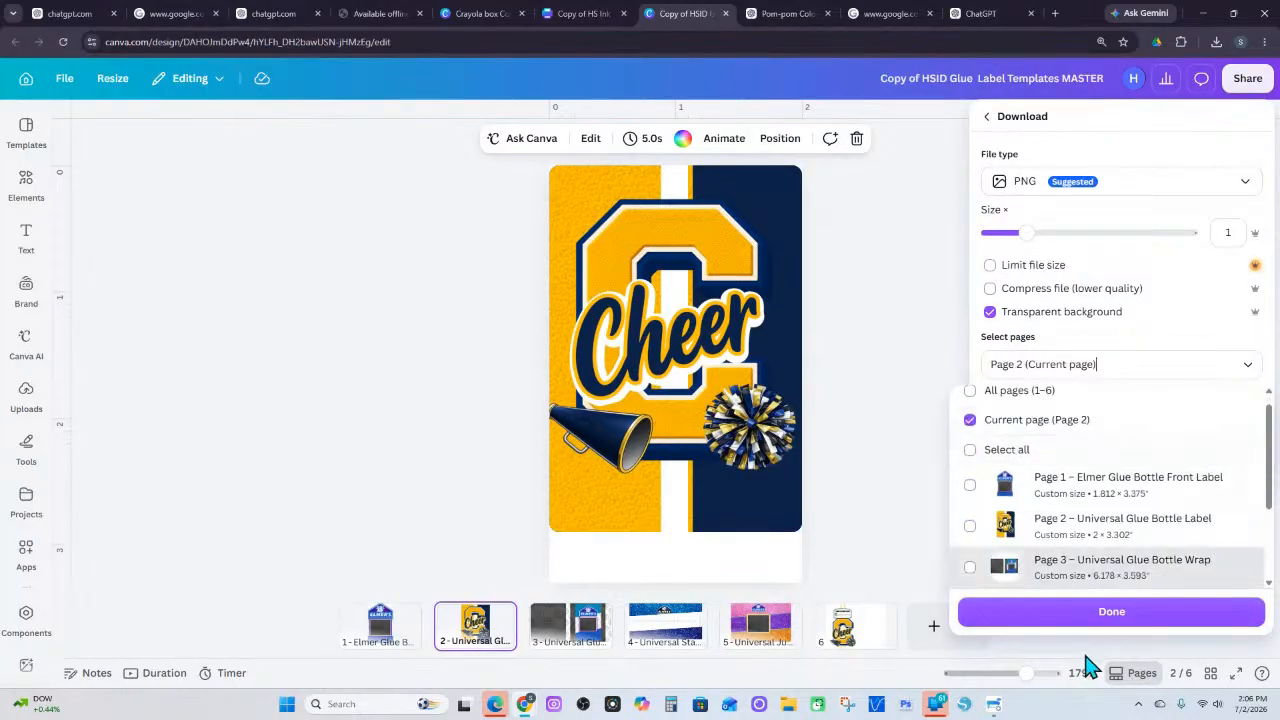
{"action": "left_click", "coordinate": [1090, 618]}
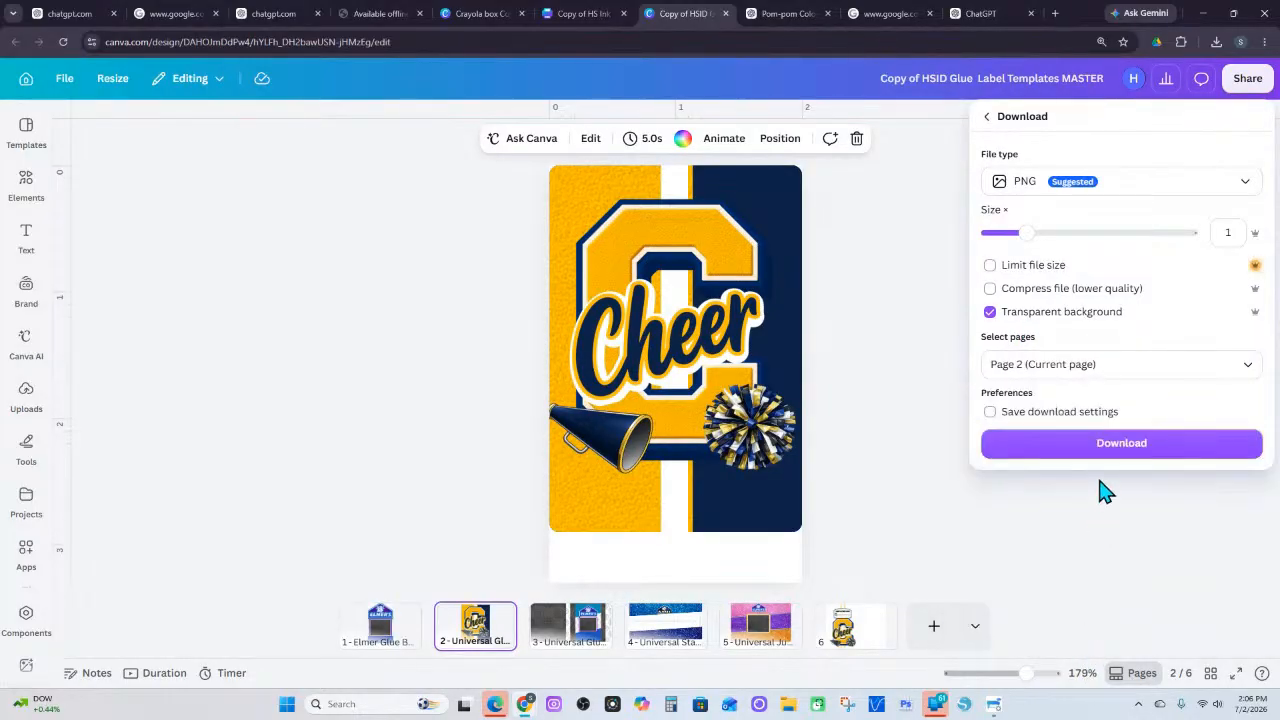
{"action": "left_click", "coordinate": [1093, 448]}
Switch to ChatGPT, attach Universal Glue Bottle Label.png, and request the finalized design on the mock-up as a label on the glue bottle's front
{"action": "left_click", "coordinate": [966, 13]}
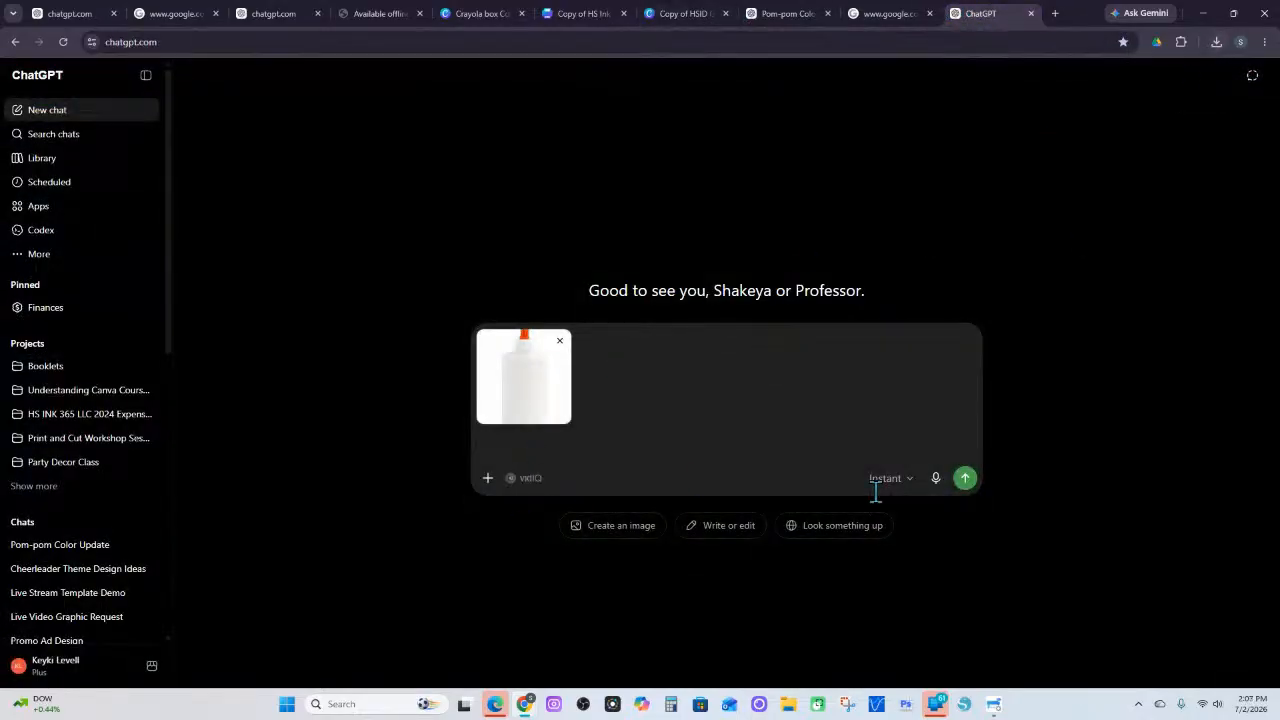
{"action": "left_click", "coordinate": [936, 479]}
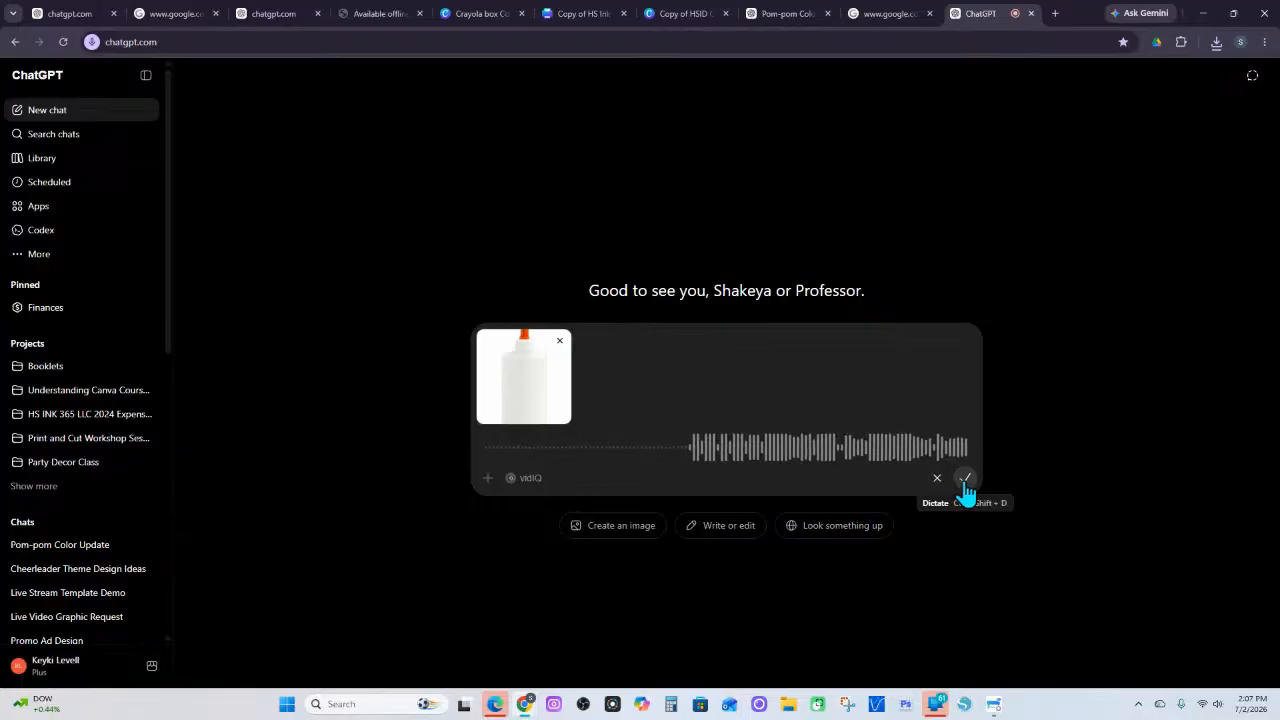
{"action": "left_click", "coordinate": [966, 480]}
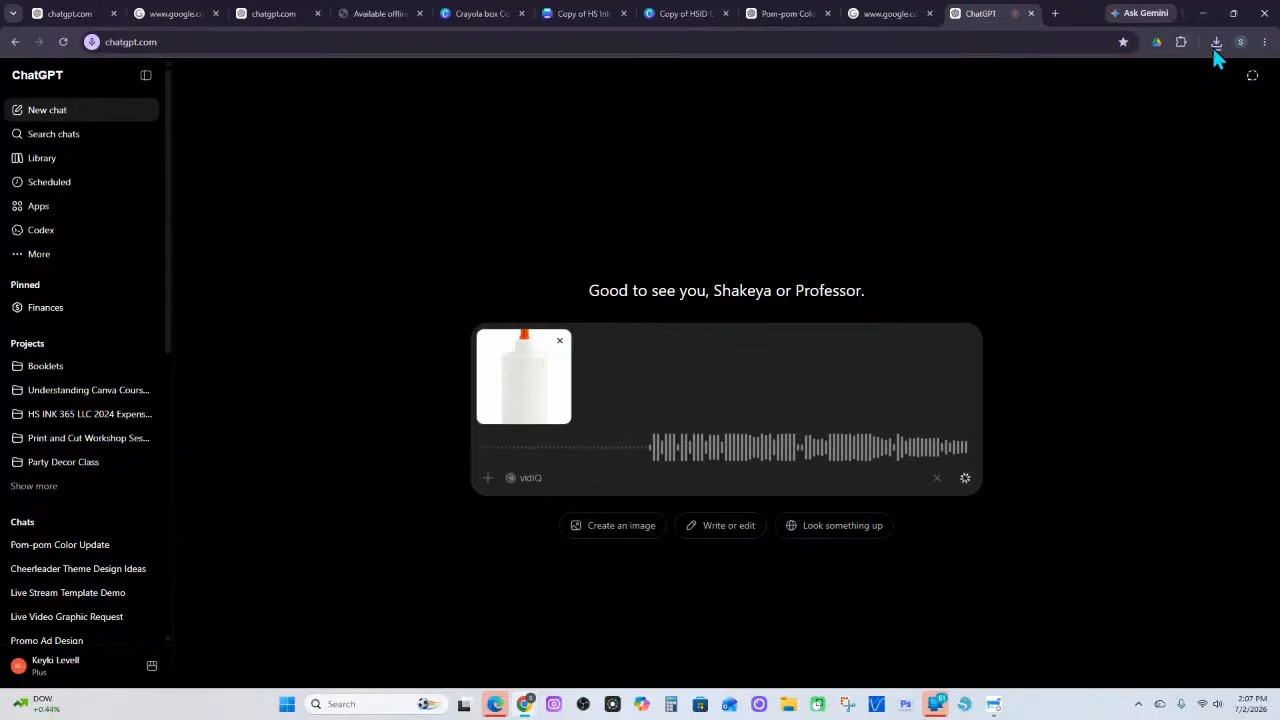
{"action": "left_click", "coordinate": [1215, 46]}
{"action": "left_click_drag", "start_coordinate": [1050, 102], "coordinate": [628, 388]}
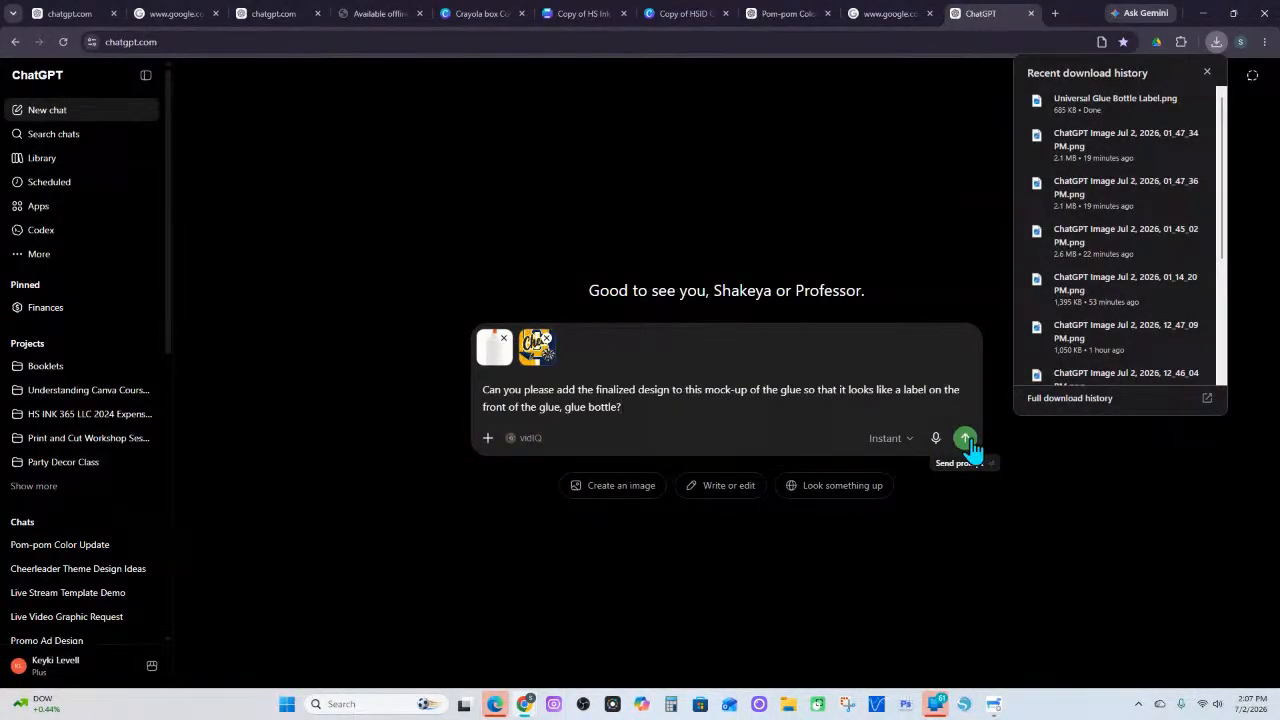
{"action": "left_click", "coordinate": [968, 442]}
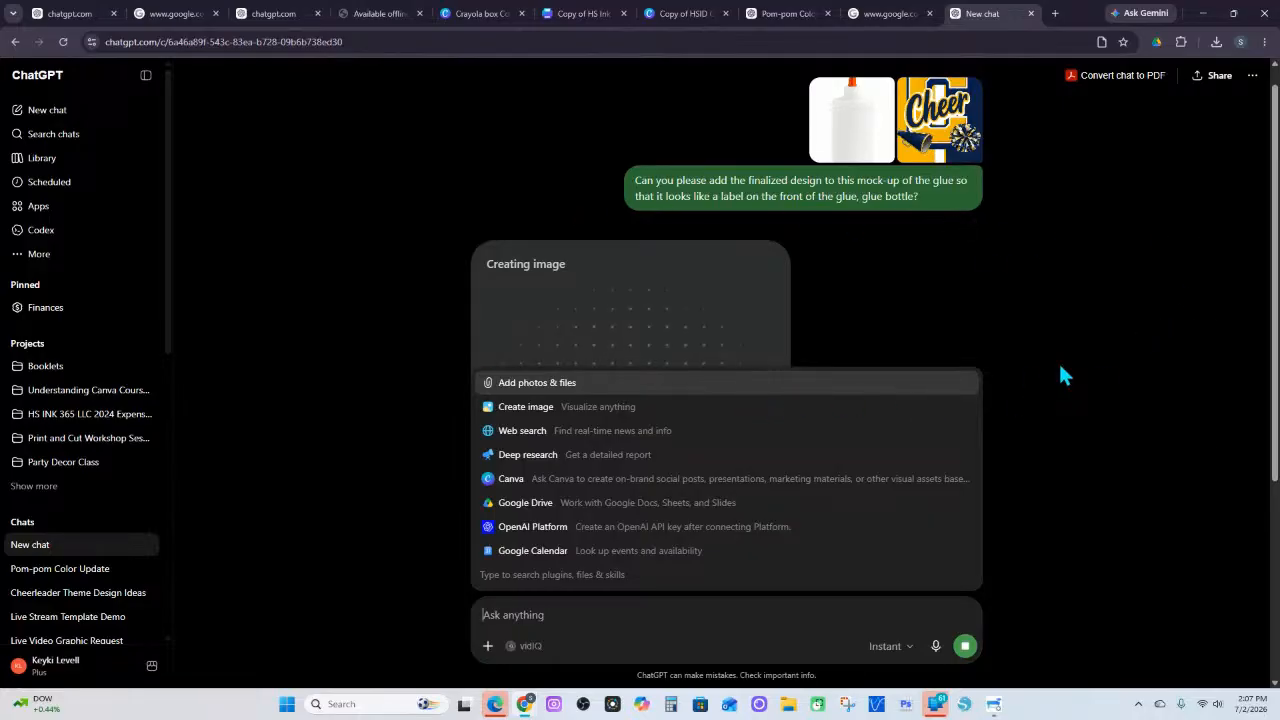
{"action": "left_click", "coordinate": [970, 104]}
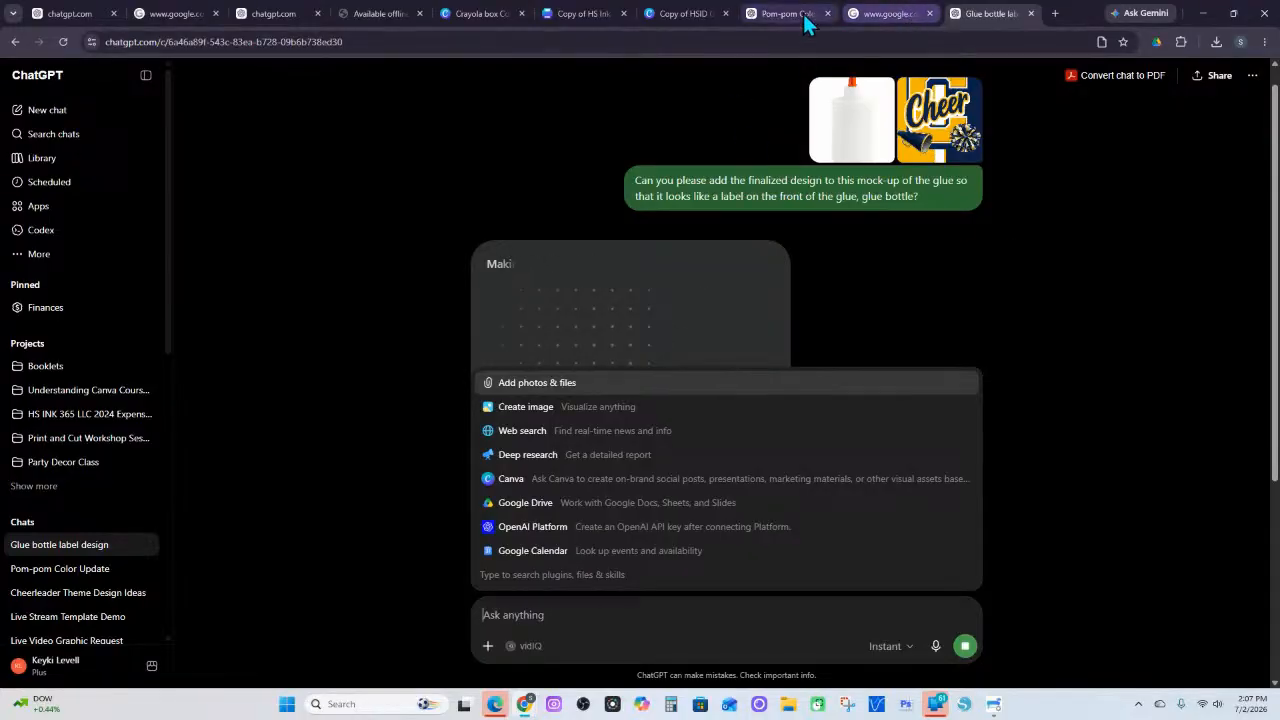
Switch to the Canva glue label design and move the page 2 pom-pom slightly down and toward the center stripe
{"action": "left_click", "coordinate": [695, 15]}
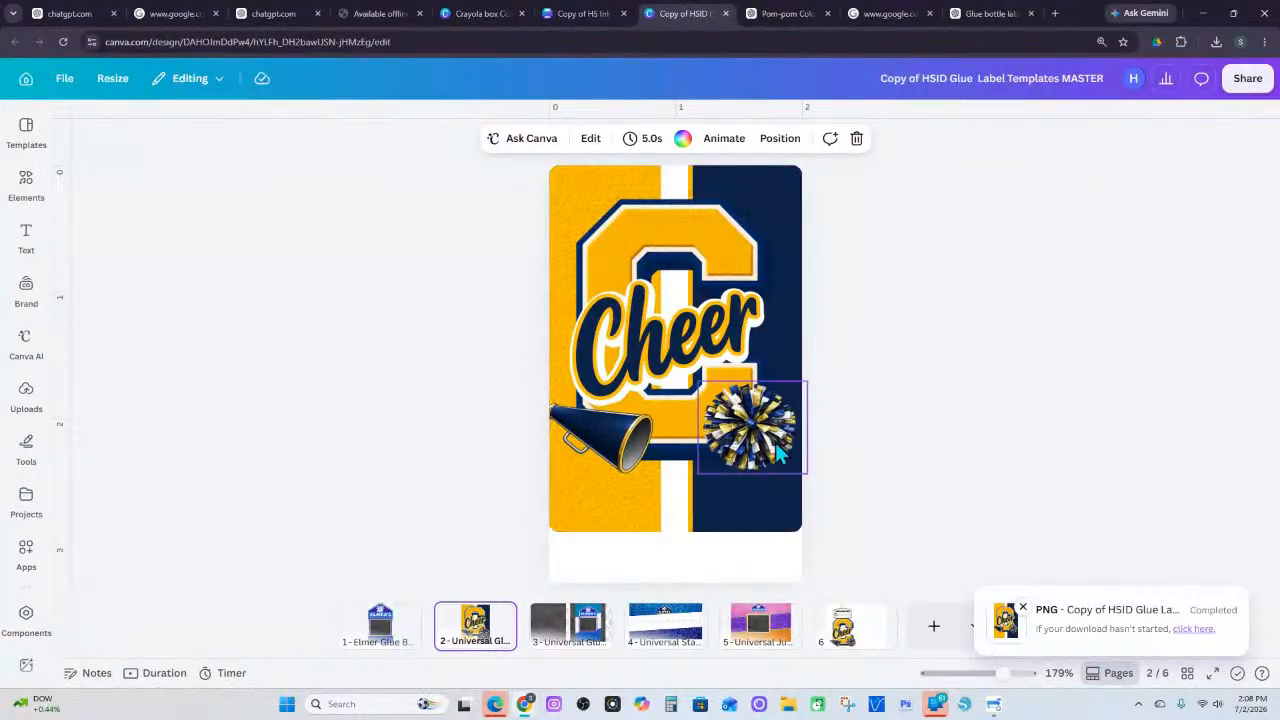
{"action": "left_click_drag", "start_coordinate": [771, 443], "coordinate": [595, 494]}
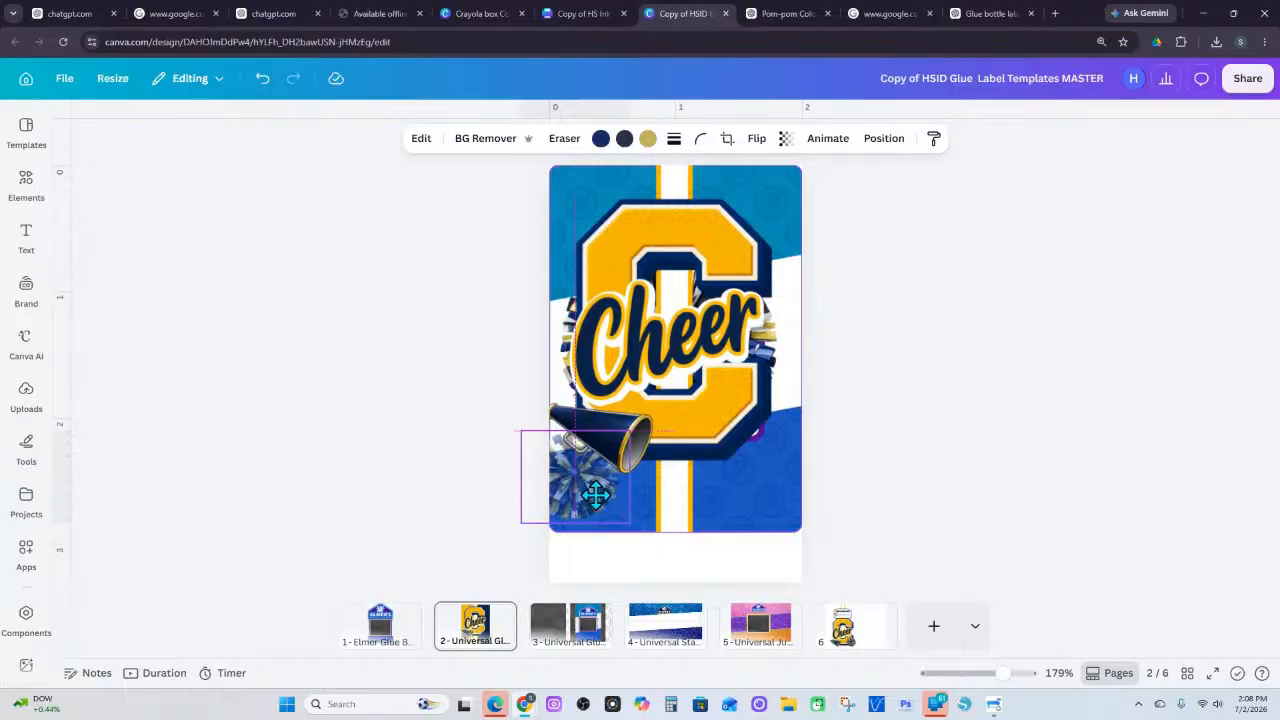
{"action": "left_click_drag", "start_coordinate": [595, 494], "coordinate": [755, 470]}
{"action": "key", "text": "super"}
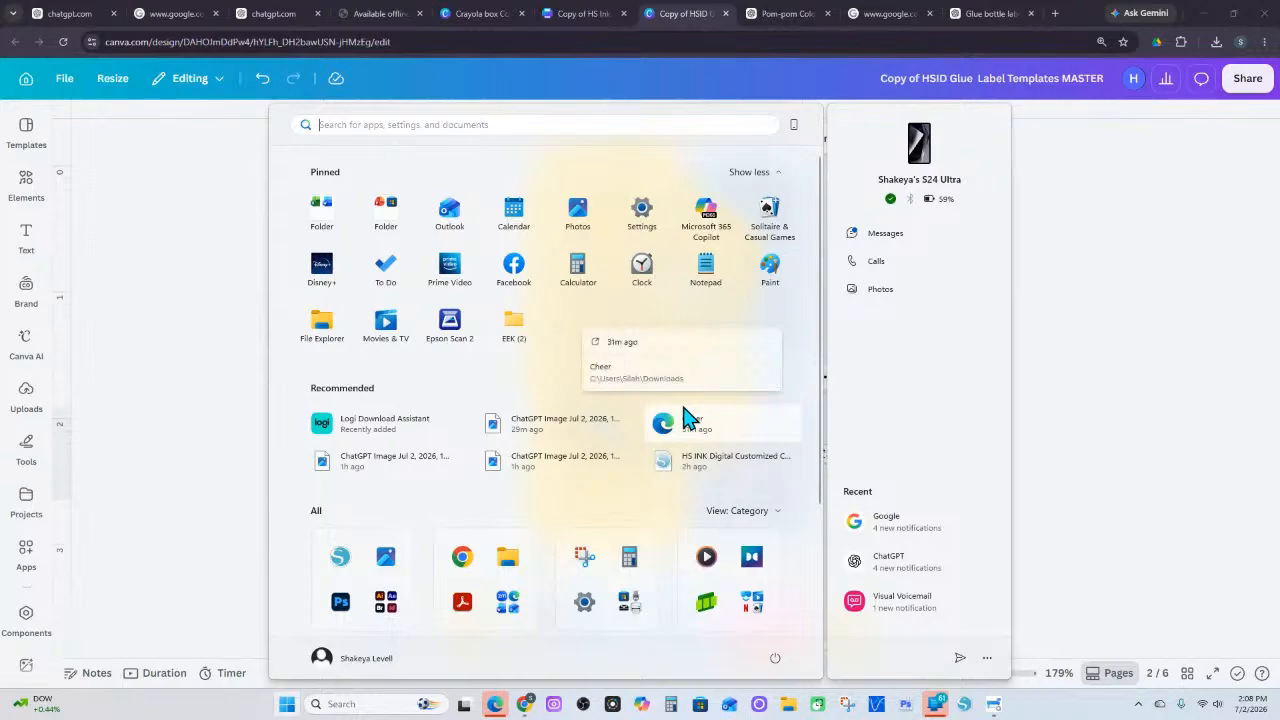
{"action": "left_click", "coordinate": [163, 290]}
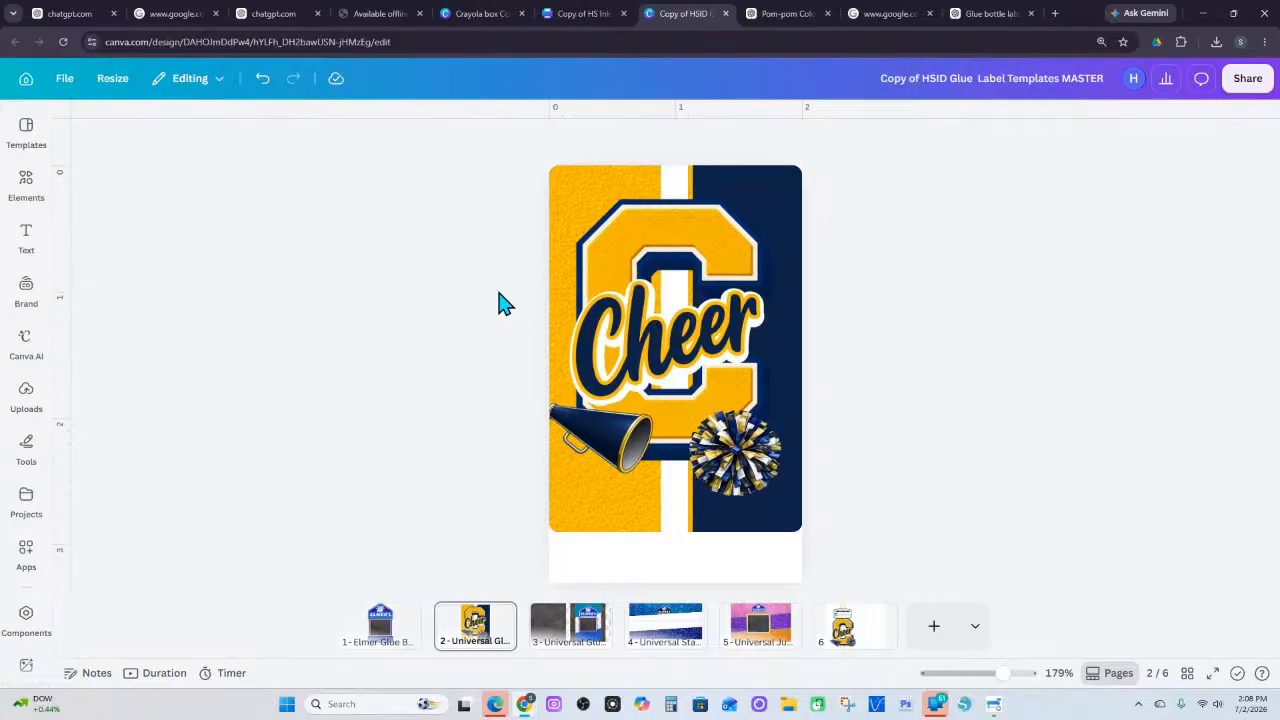
{"action": "left_click", "coordinate": [40, 212]}
Try to move the megaphone up over the letter C on the page 2 label and undo the change
{"action": "left_click_drag", "start_coordinate": [600, 438], "coordinate": [651, 422]}
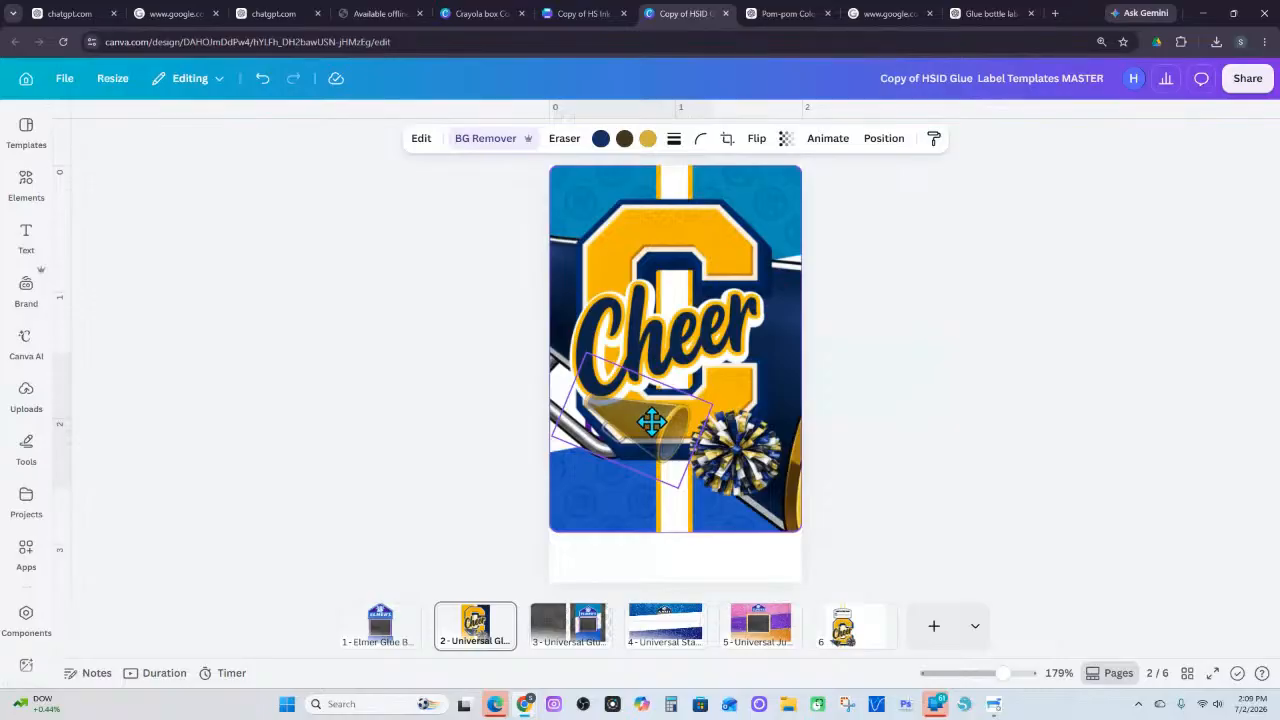
{"action": "left_click_drag", "start_coordinate": [652, 422], "coordinate": [652, 420]}
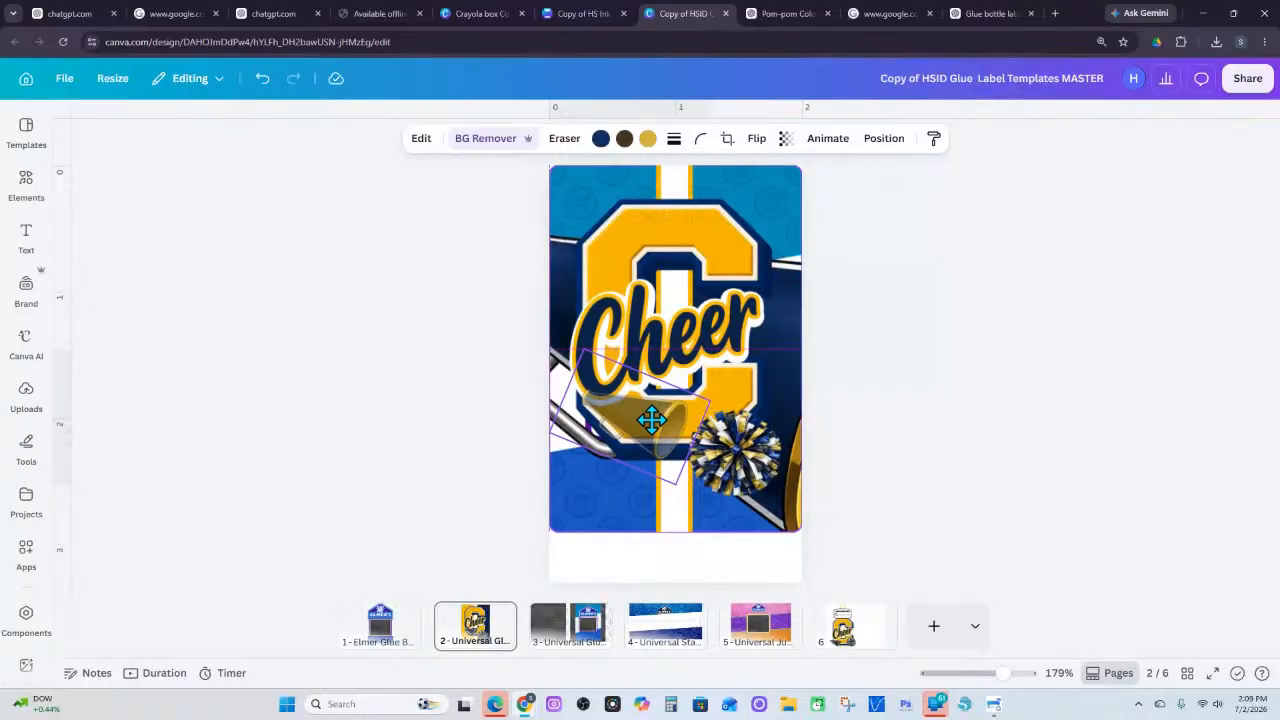
{"action": "left_click_drag", "start_coordinate": [651, 420], "coordinate": [641, 298]}
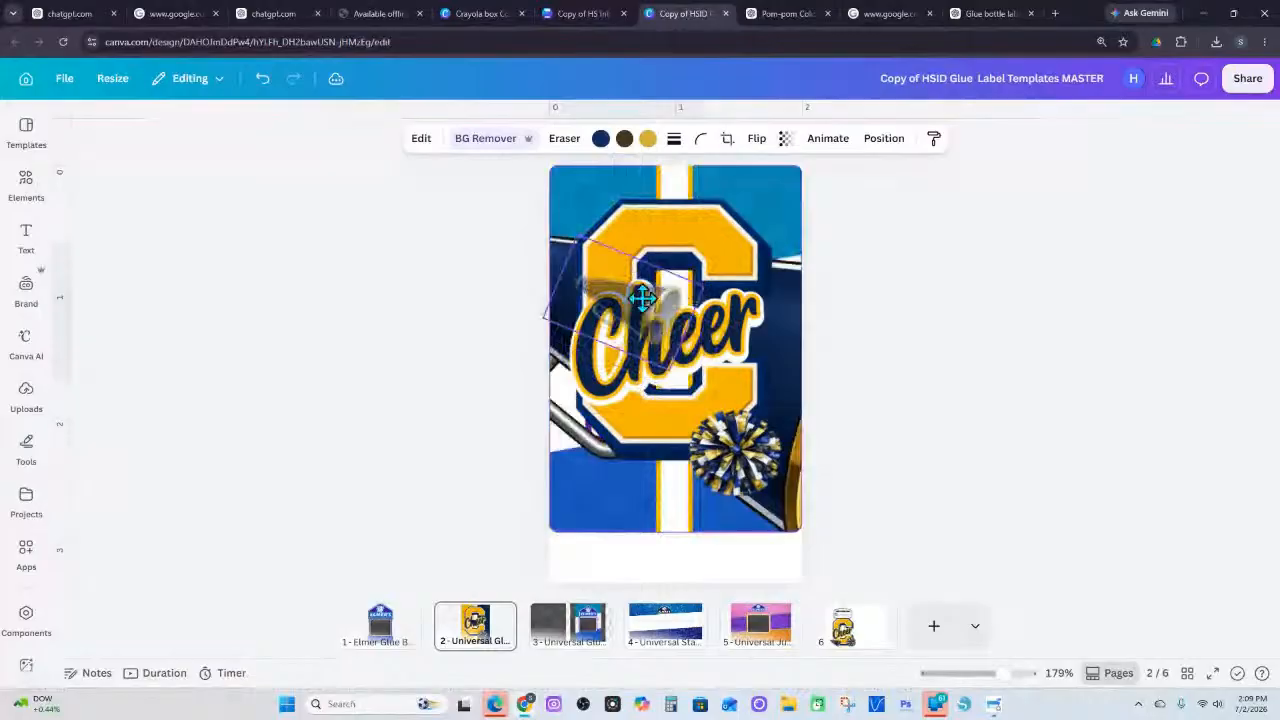
{"action": "left_click_drag", "start_coordinate": [641, 298], "coordinate": [666, 229]}
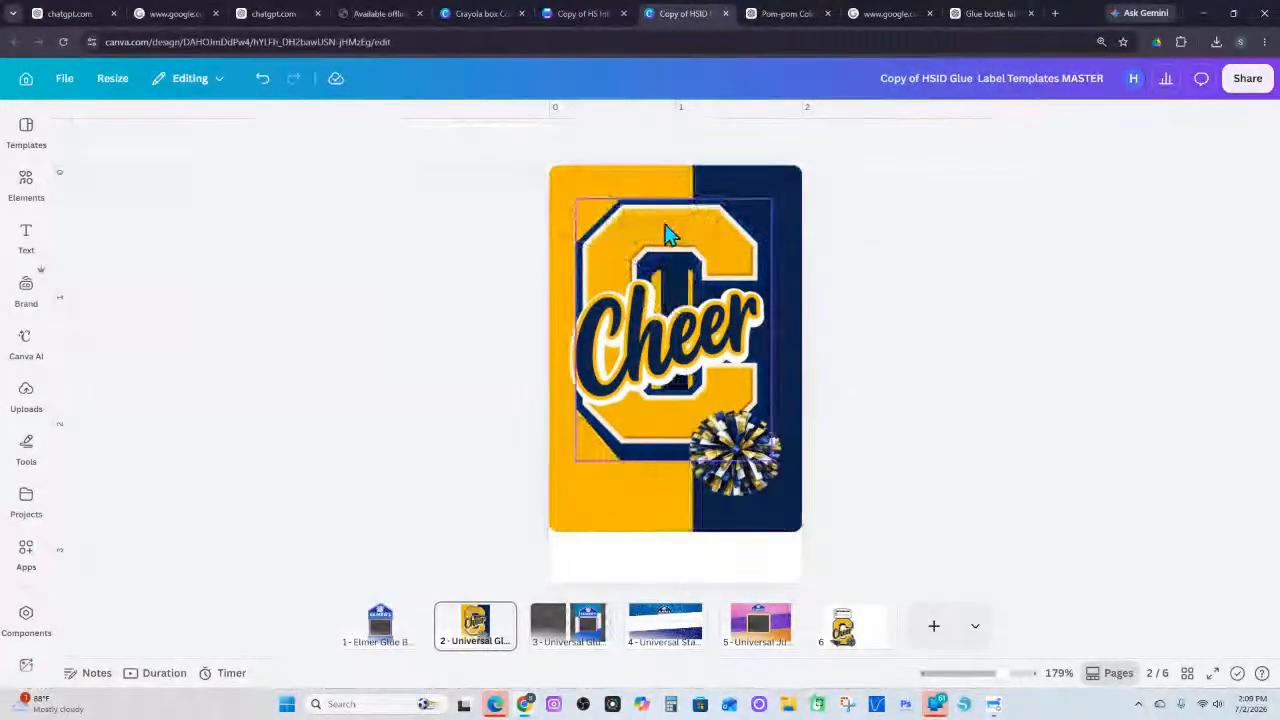
{"action": "key", "text": "ctrl+z"}
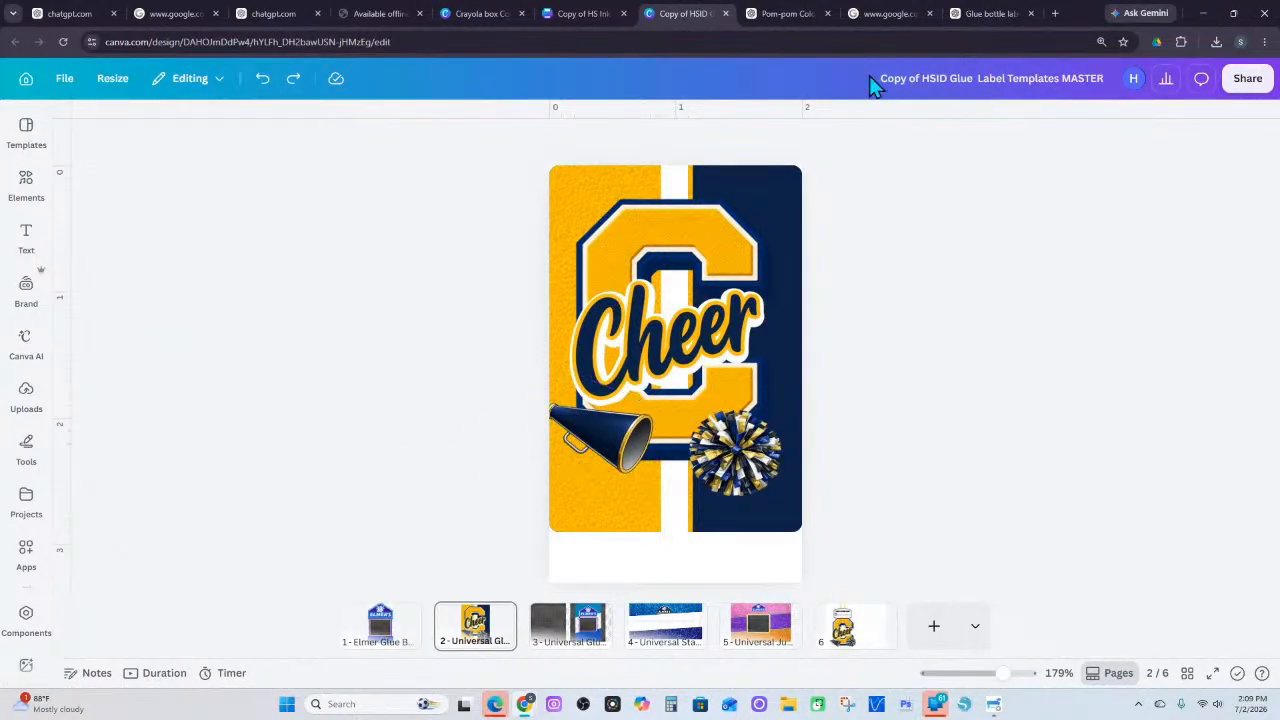
View the glue bottle mock-up in ChatGPT and search Google Images for "composition notebook" in a new browser tab
{"action": "left_click", "coordinate": [983, 20]}
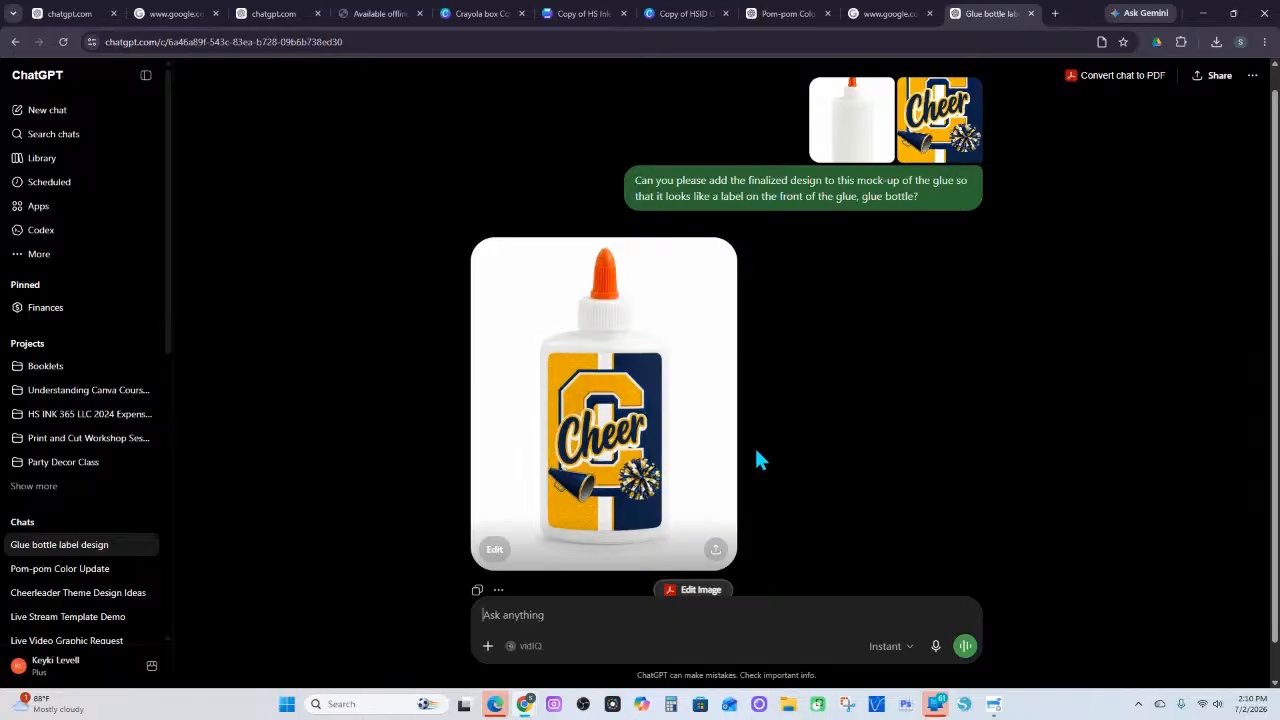
{"action": "left_click", "coordinate": [1055, 13]}
{"action": "left_click", "coordinate": [497, 288]}
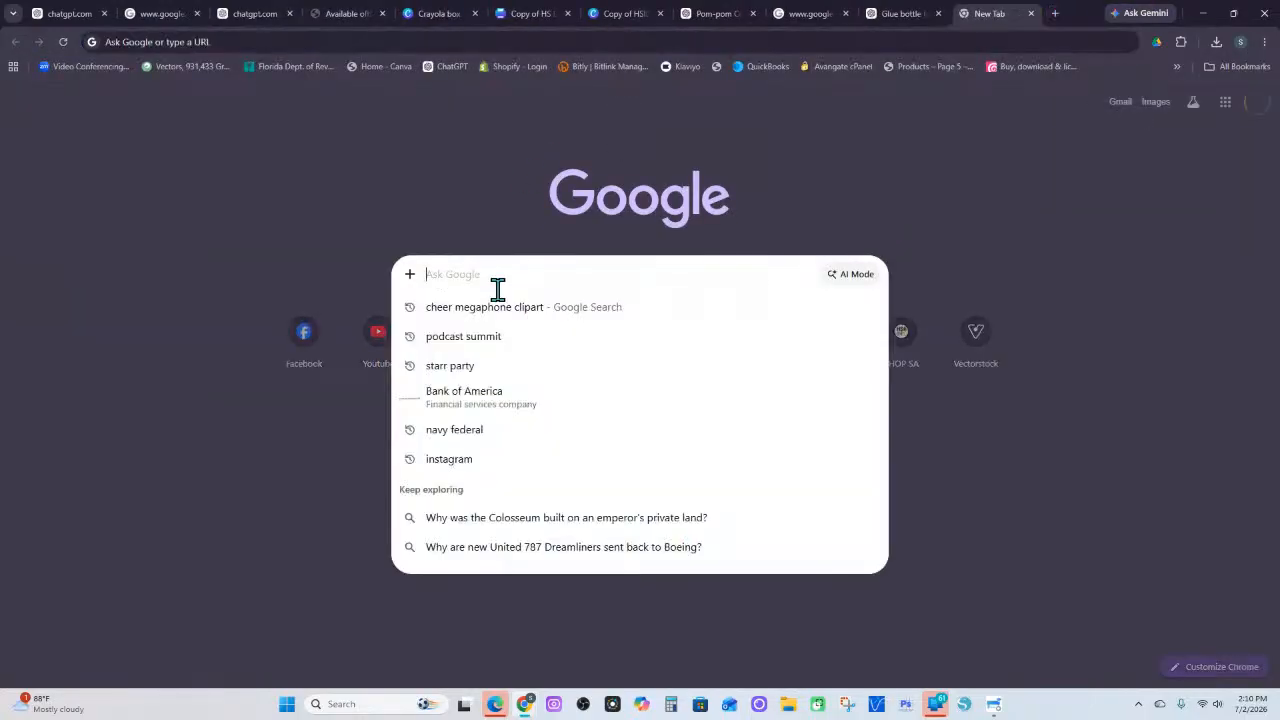
{"action": "type", "text": "com"}
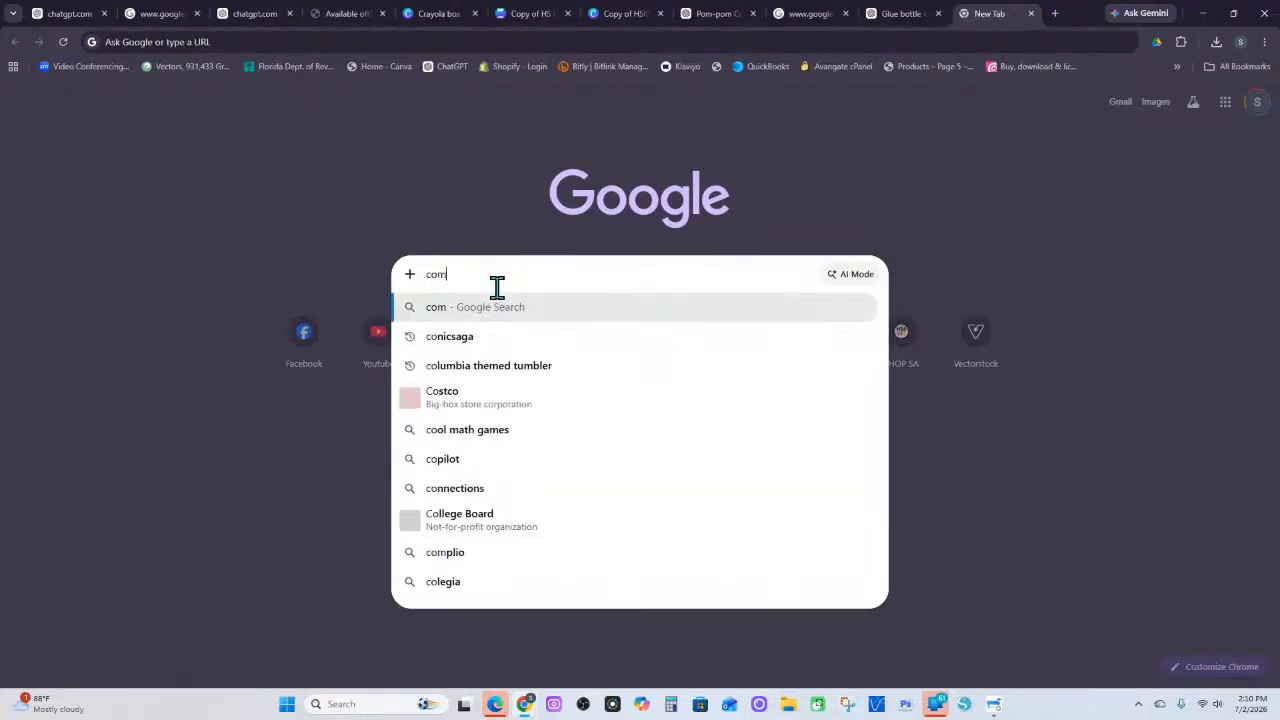
{"action": "type", "text": "position"}
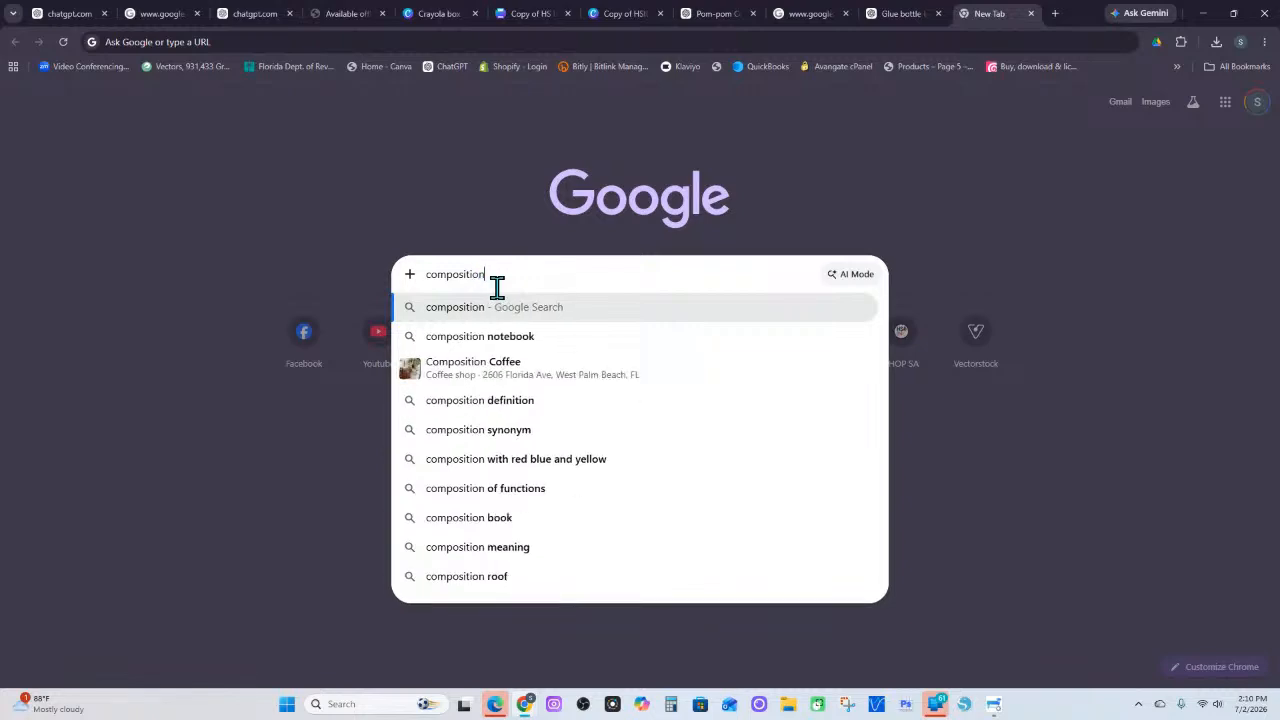
{"action": "type", "text": " notebook"}
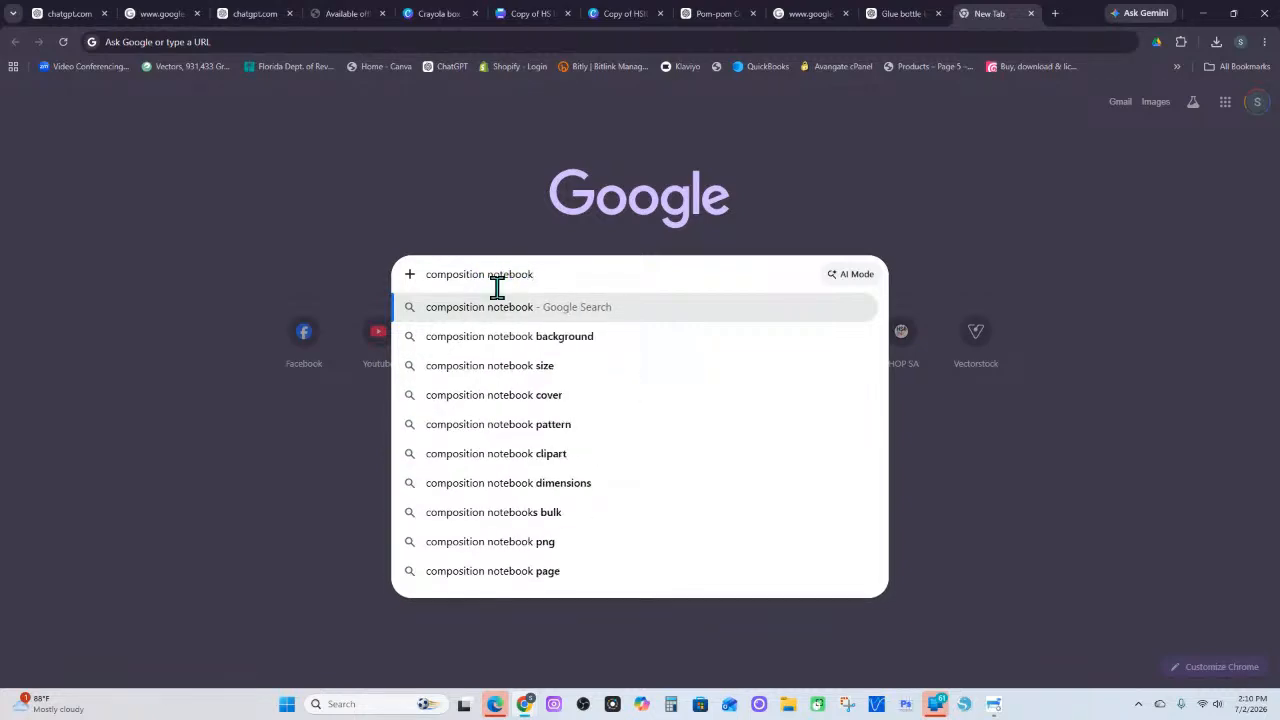
{"action": "key", "text": "Return"}
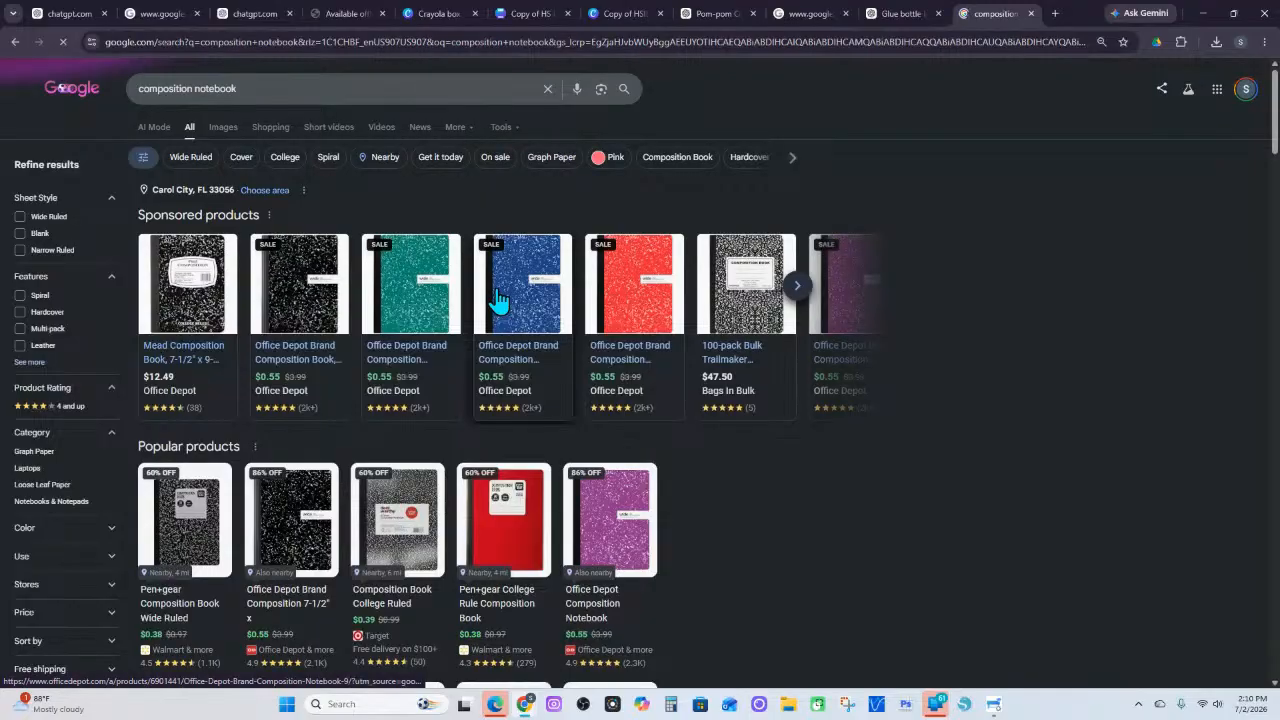
{"action": "left_click", "coordinate": [229, 132]}
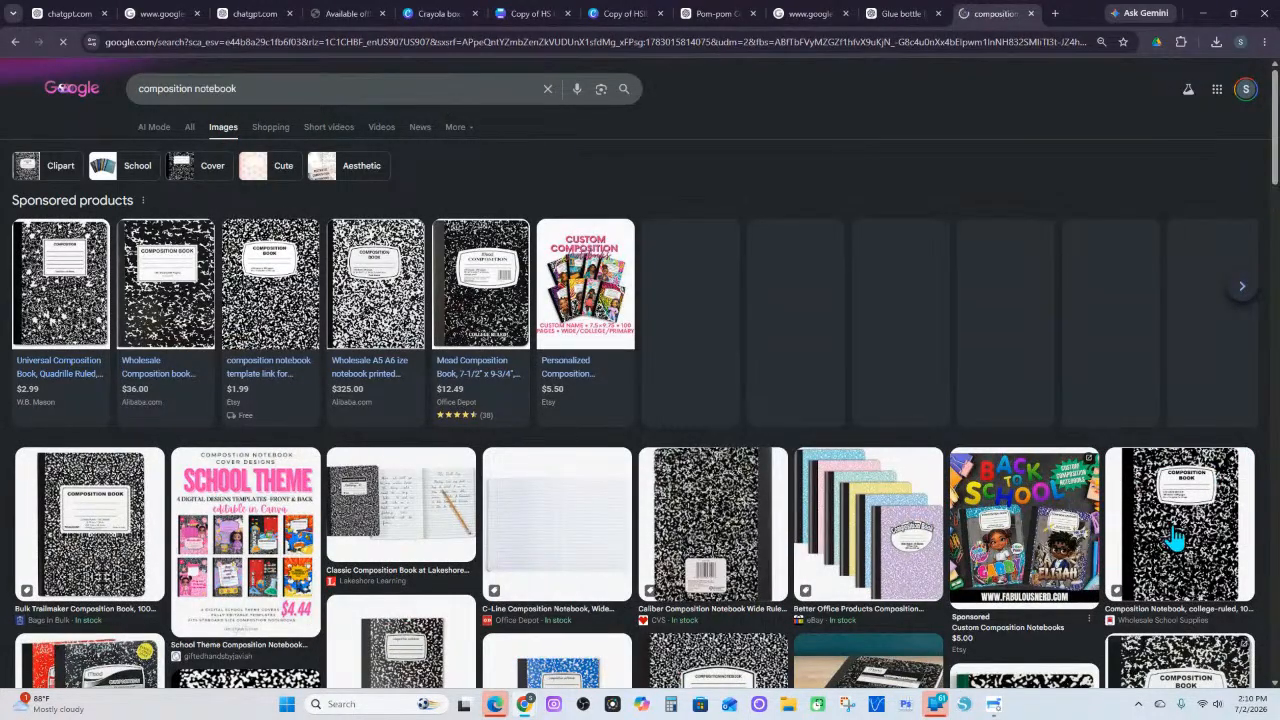
Copy the black-and-white Trailmaker composition book image and paste it into the Glue bottle label design chat in ChatGPT
{"action": "left_click", "coordinate": [1163, 527]}
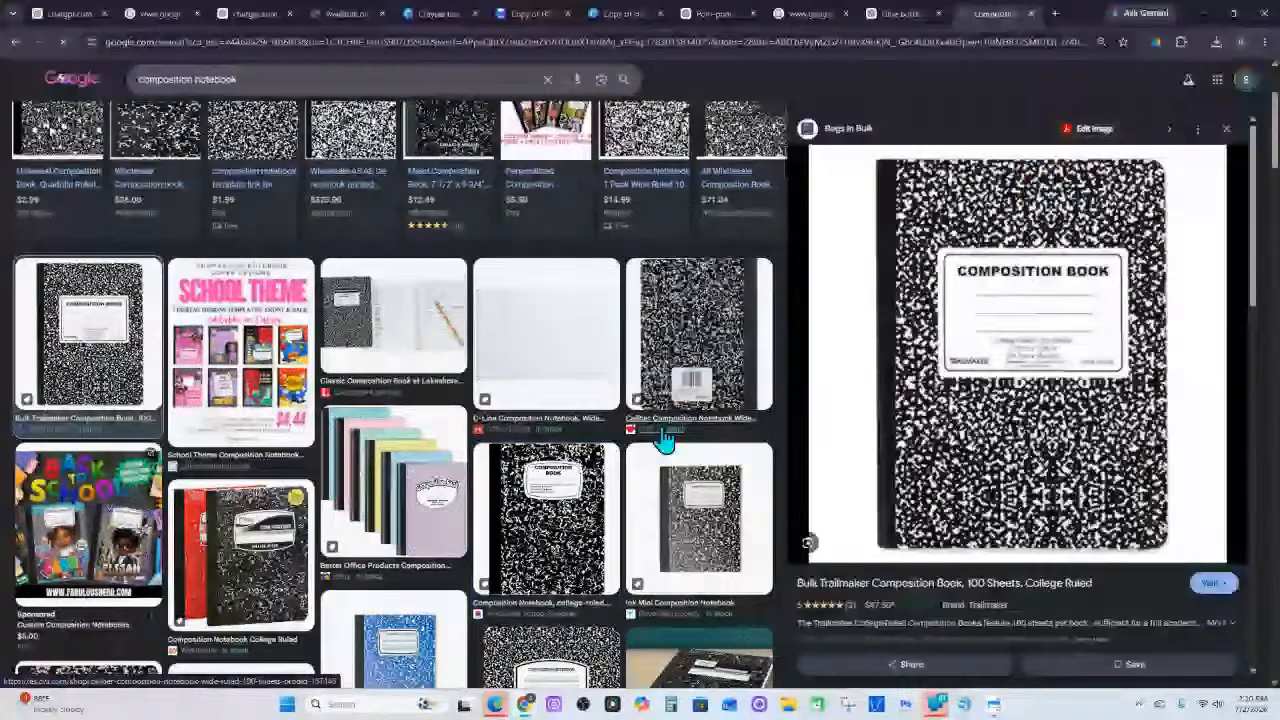
{"action": "right_click", "coordinate": [1083, 281]}
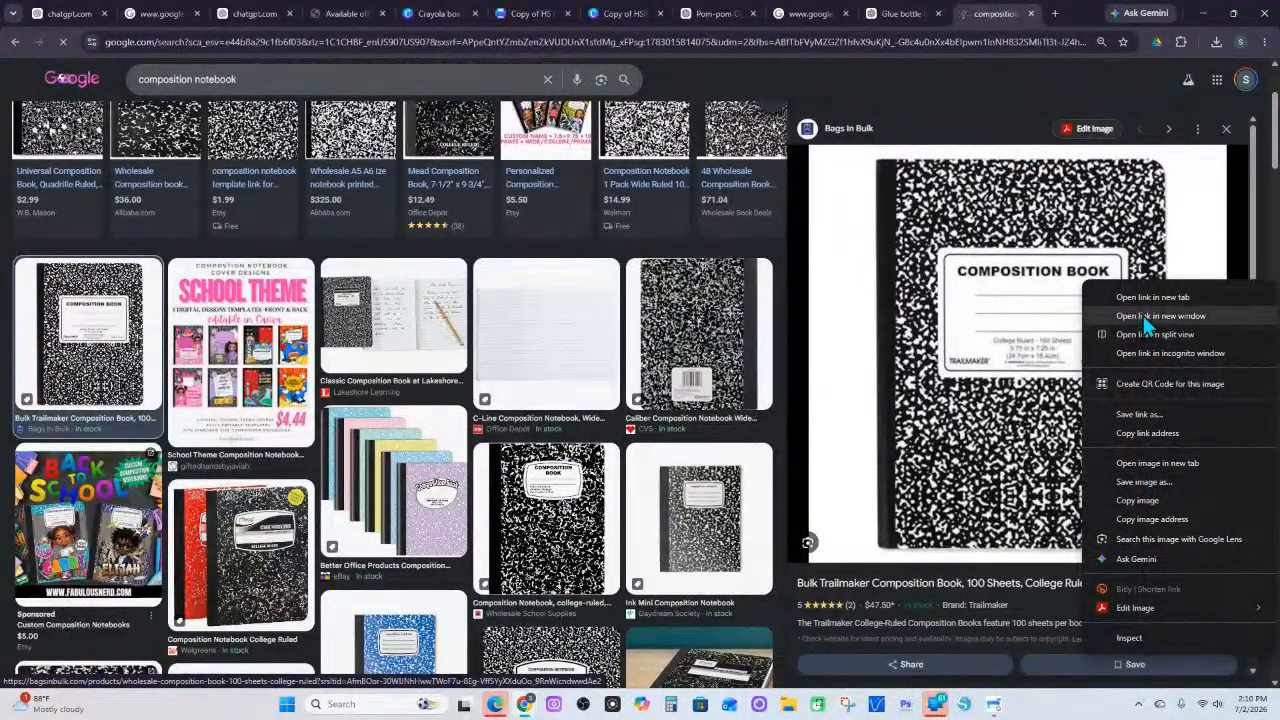
{"action": "left_click", "coordinate": [1140, 501]}
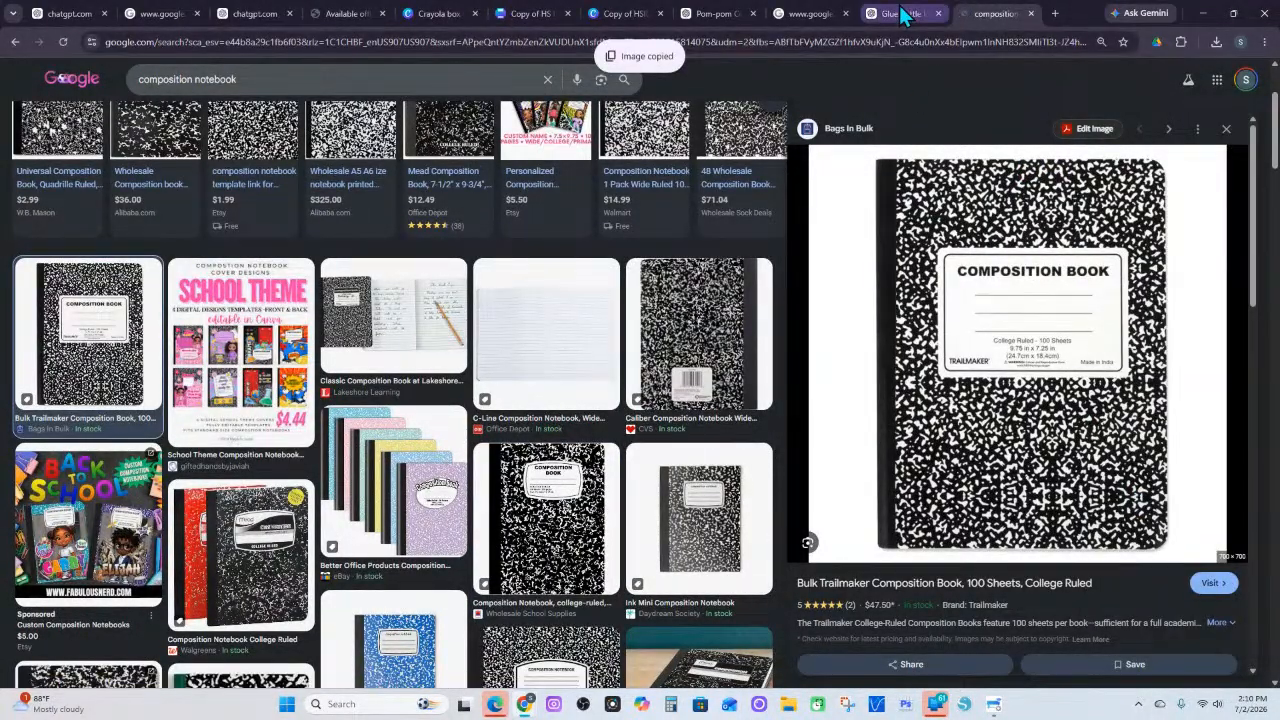
{"action": "left_click", "coordinate": [903, 14]}
{"action": "key", "text": "ctrl+v"}
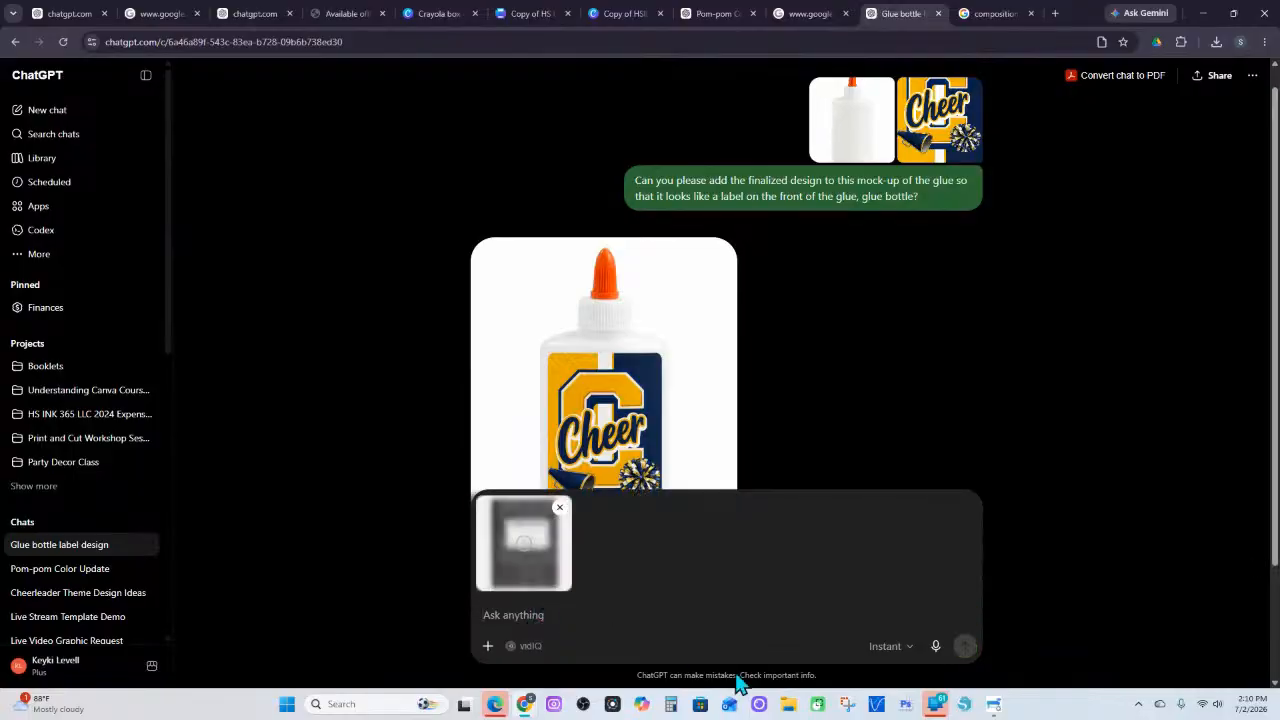
Open the Snipping Tool, switch to the Canva composition covers design, and clear the selection on page 2
{"action": "left_click", "coordinate": [846, 705]}
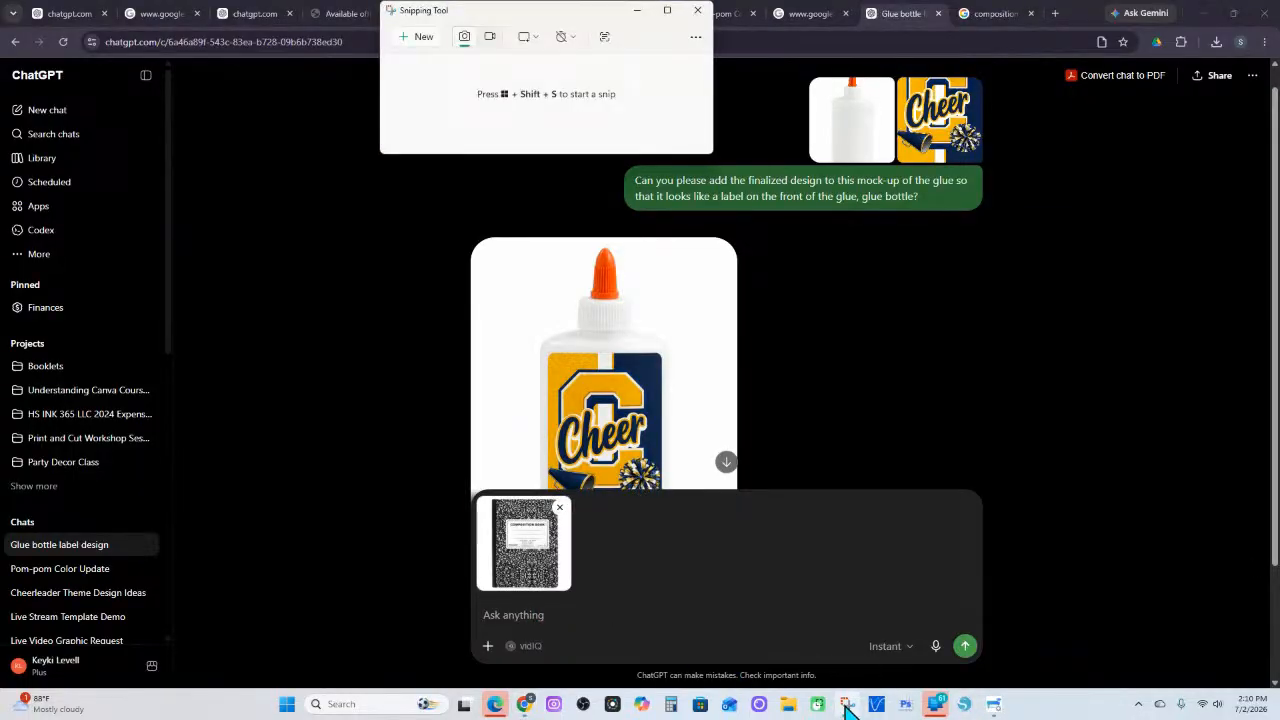
{"action": "left_click", "coordinate": [967, 705]}
{"action": "mouse_move", "coordinate": [790, 712]}
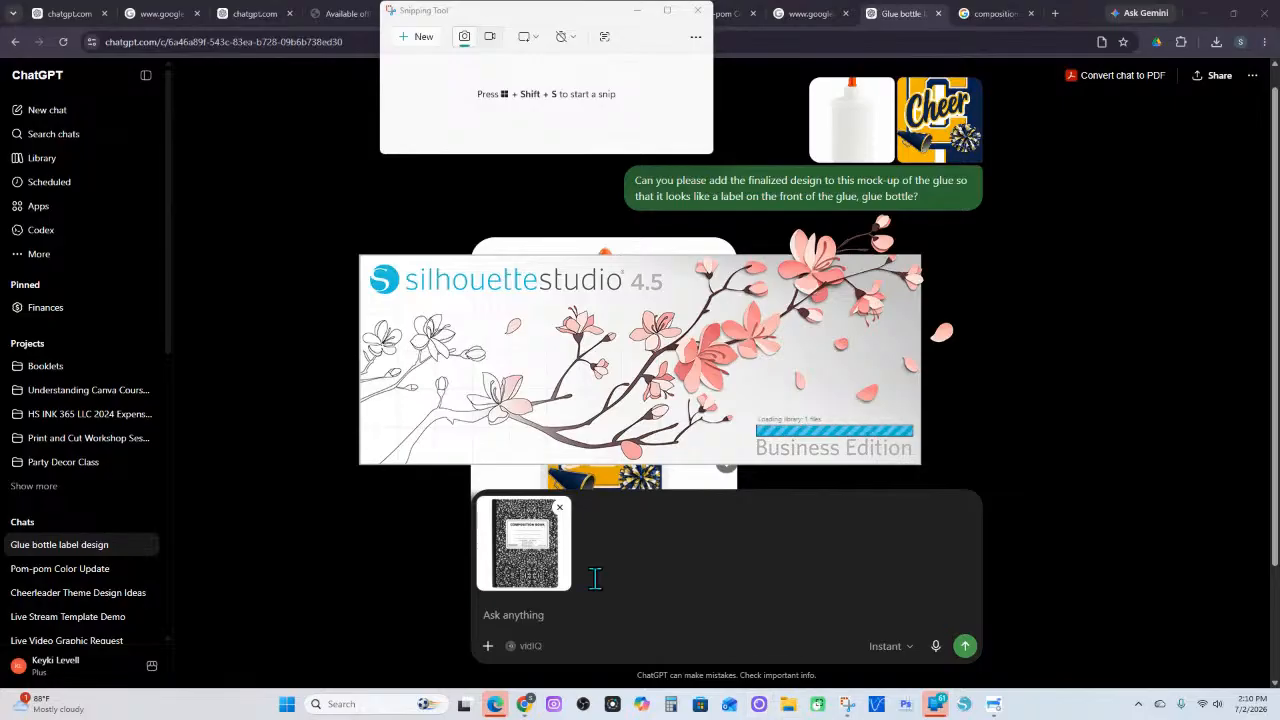
{"action": "left_click", "coordinate": [612, 15]}
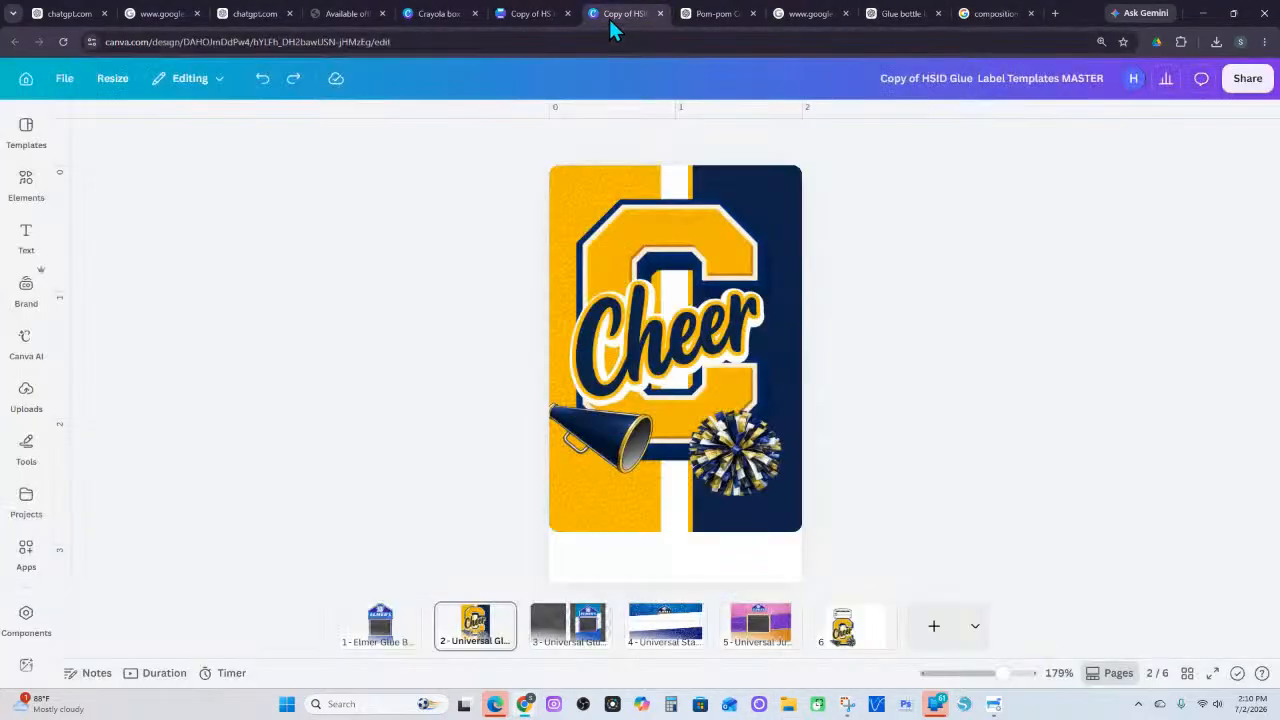
{"action": "left_click", "coordinate": [512, 15]}
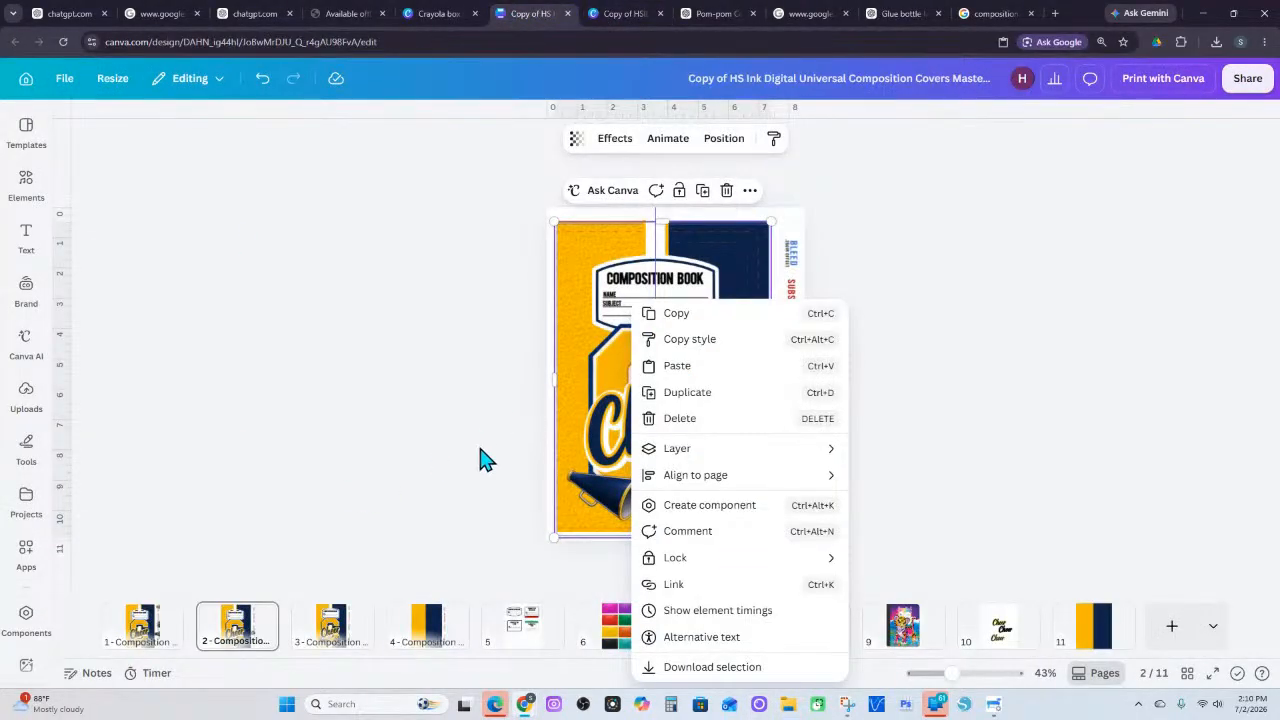
{"action": "left_click", "coordinate": [468, 407]}
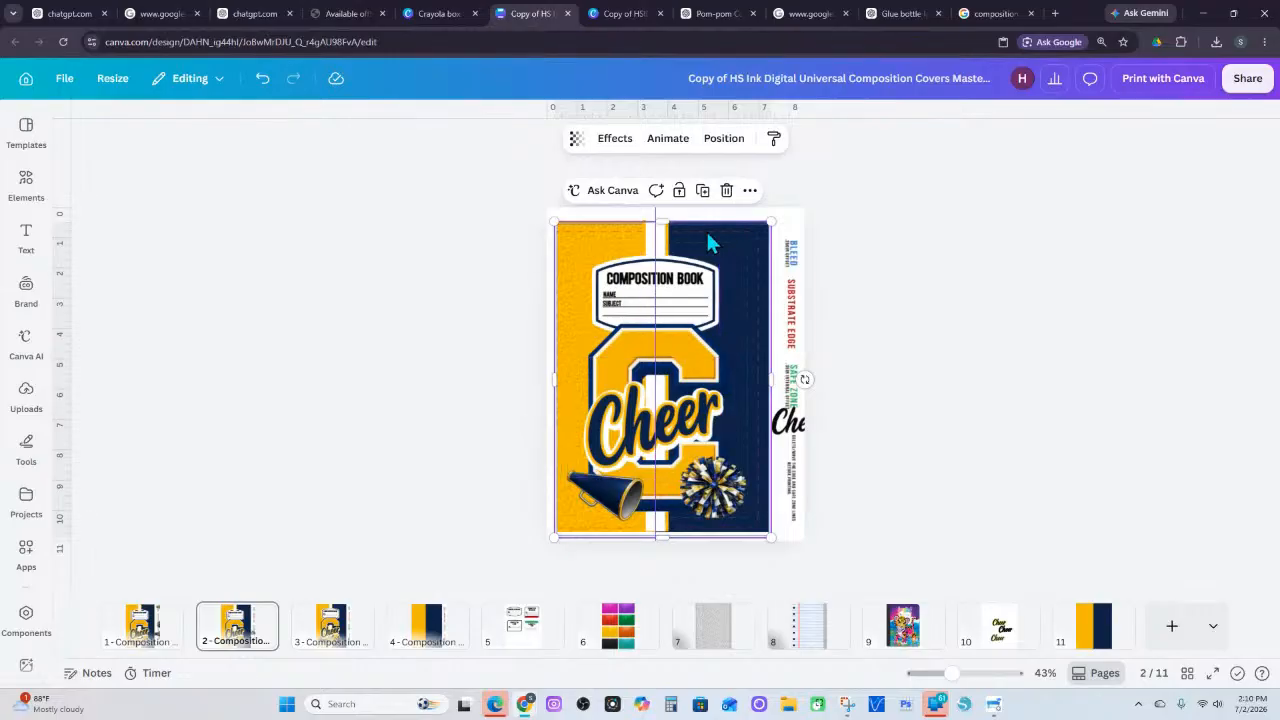
{"action": "left_click", "coordinate": [766, 202]}
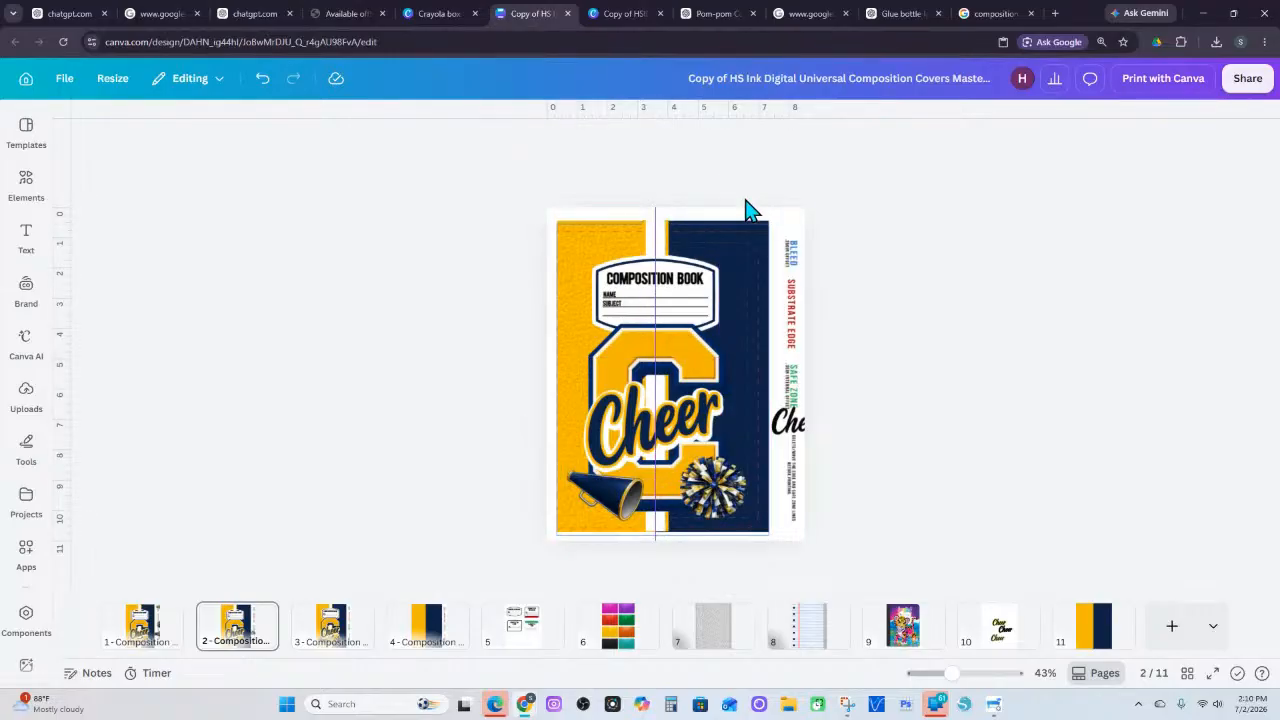
Set the transparency of the template overlay on the page 2 cover to 0 and remove the vertical ruler guide
{"action": "left_click", "coordinate": [748, 244]}
{"action": "left_click", "coordinate": [576, 138]}
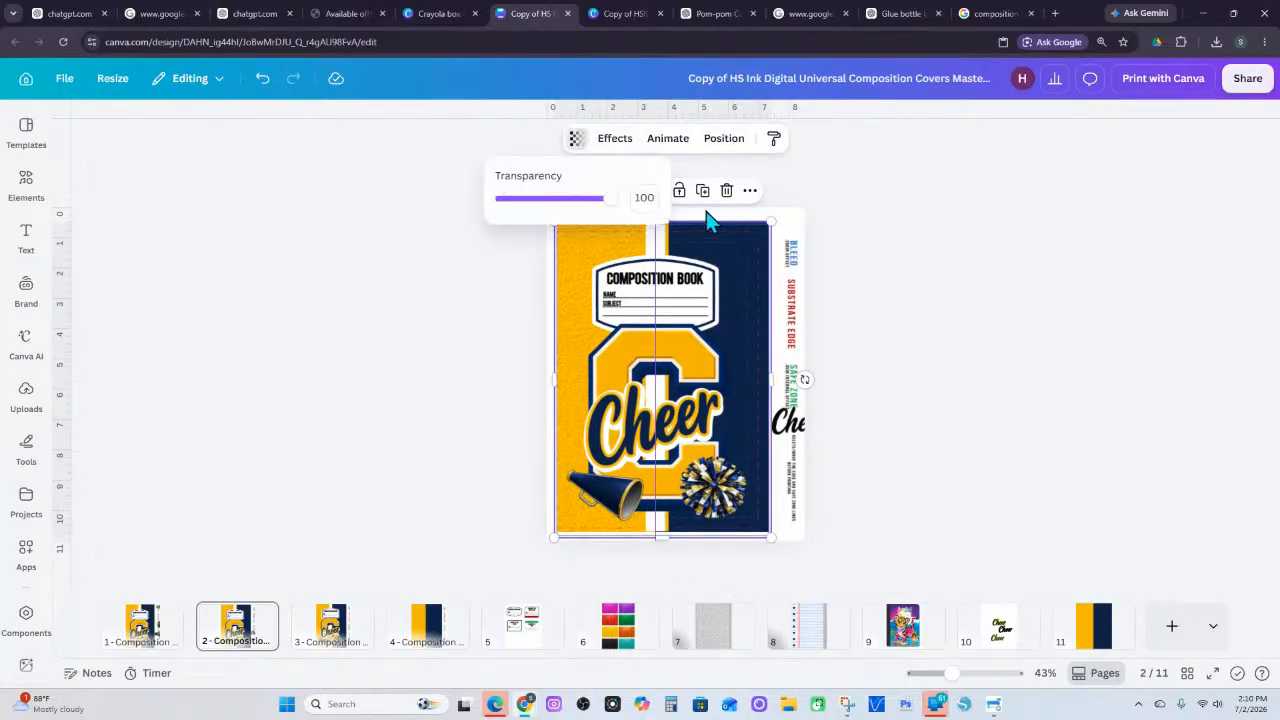
{"action": "left_click_drag", "start_coordinate": [608, 197], "coordinate": [449, 197]}
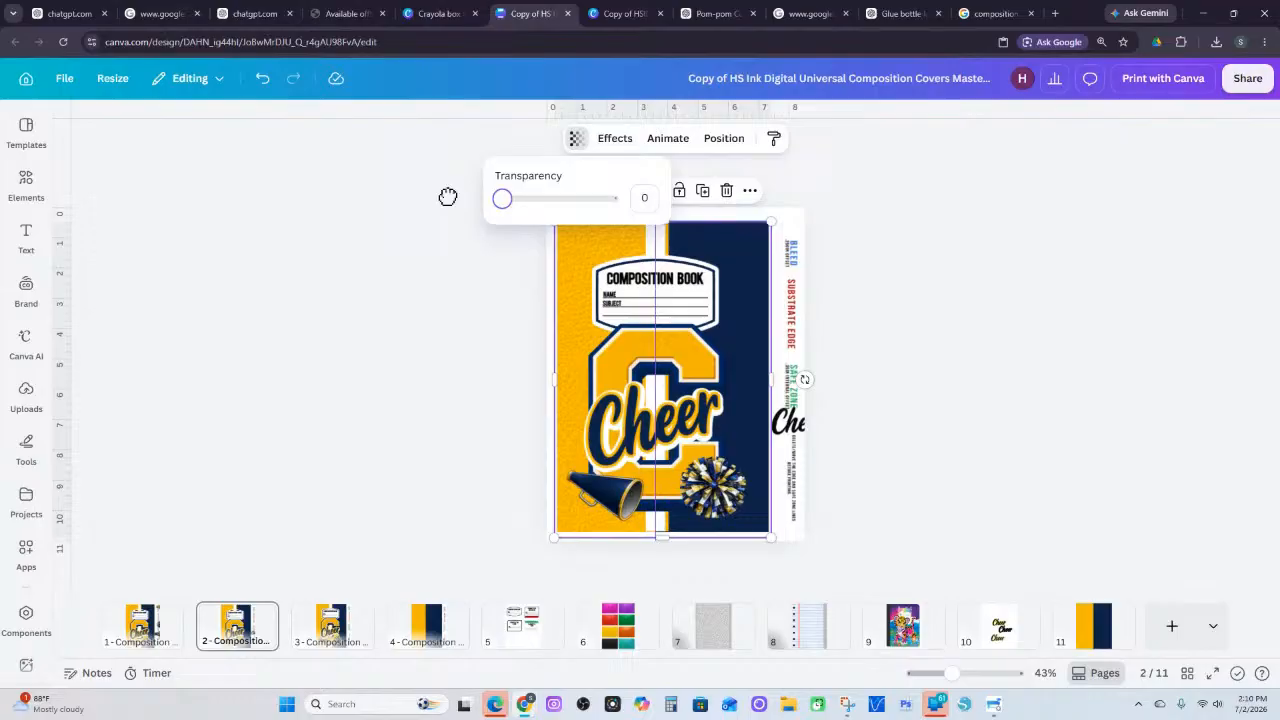
{"action": "left_click", "coordinate": [972, 234]}
{"action": "left_click_drag", "start_coordinate": [656, 229], "coordinate": [60, 217]}
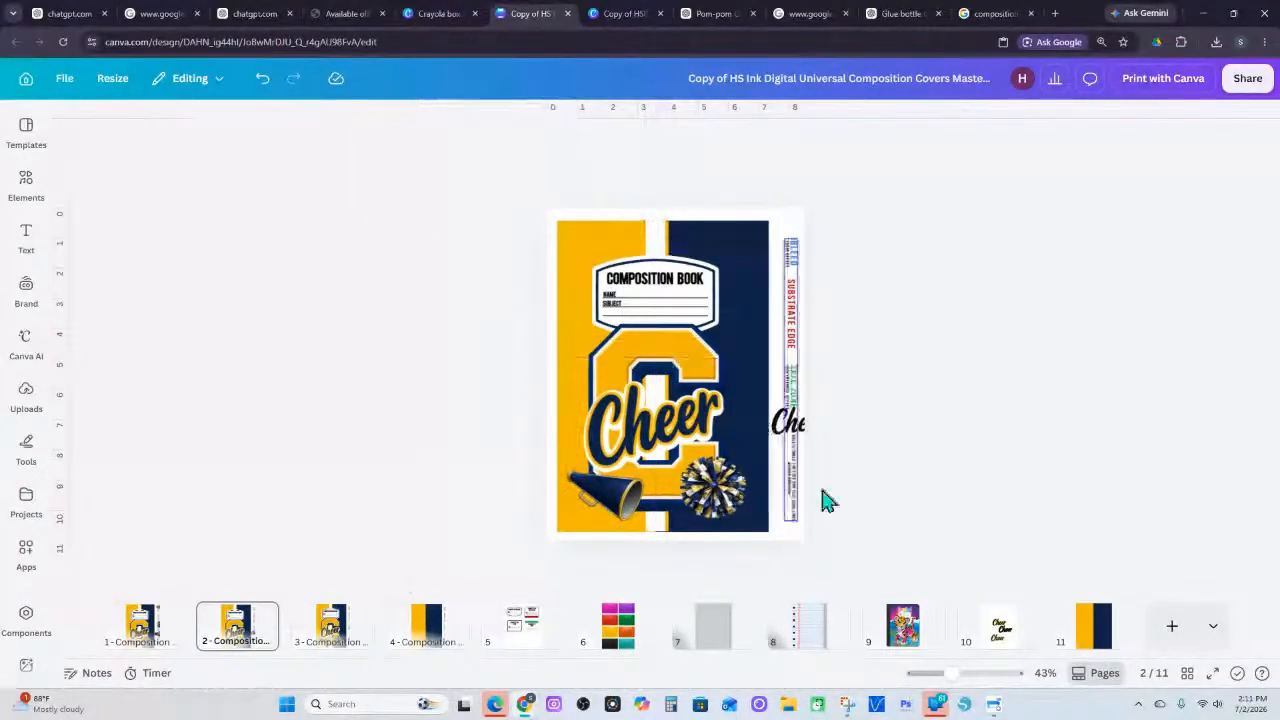
Capture a snip of the full yellow and navy composition cover artwork on page 2, excluding the template labels beside it
{"action": "mouse_move", "coordinate": [952, 673]}
{"action": "left_mouse_down"}
{"action": "mouse_move", "coordinate": [974, 674]}
{"action": "mouse_move", "coordinate": [960, 673]}
{"action": "left_mouse_up"}
{"action": "scroll", "coordinate": [864, 557], "scroll_direction": "down", "scroll_amount": 1}
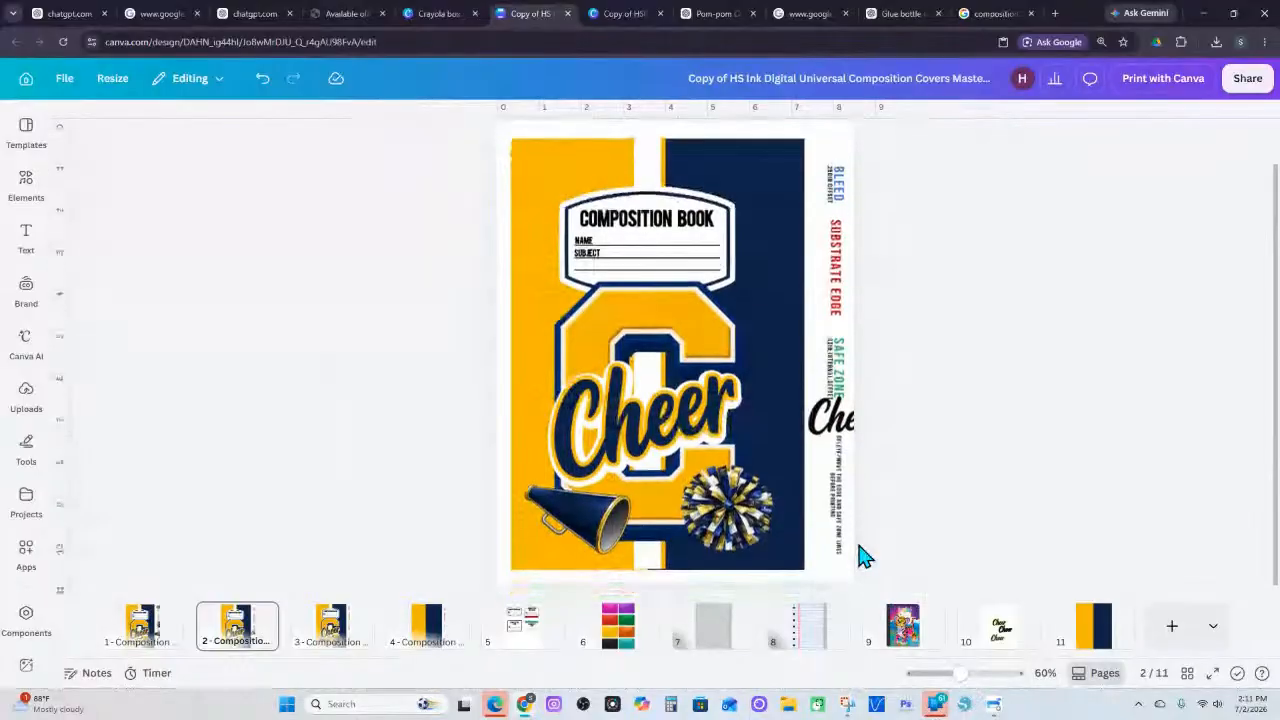
{"action": "left_click", "coordinate": [889, 704]}
{"action": "left_click", "coordinate": [416, 40]}
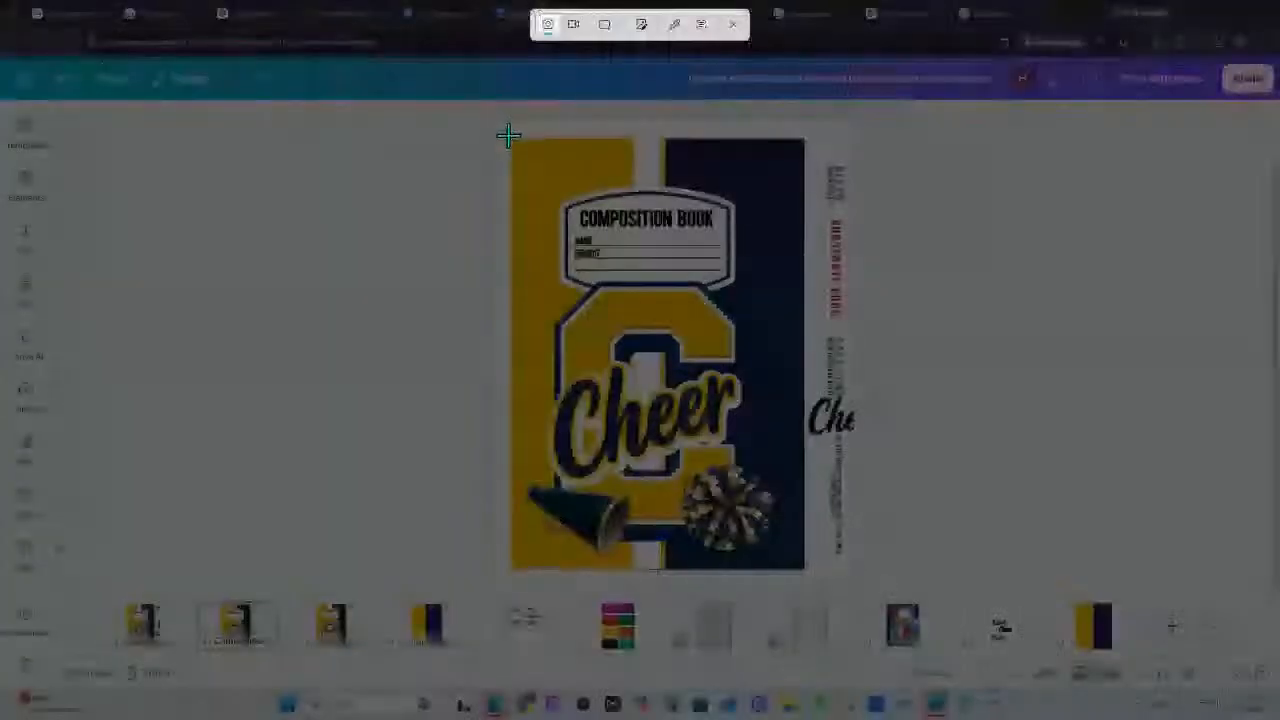
{"action": "left_click_drag", "start_coordinate": [508, 136], "coordinate": [802, 571]}
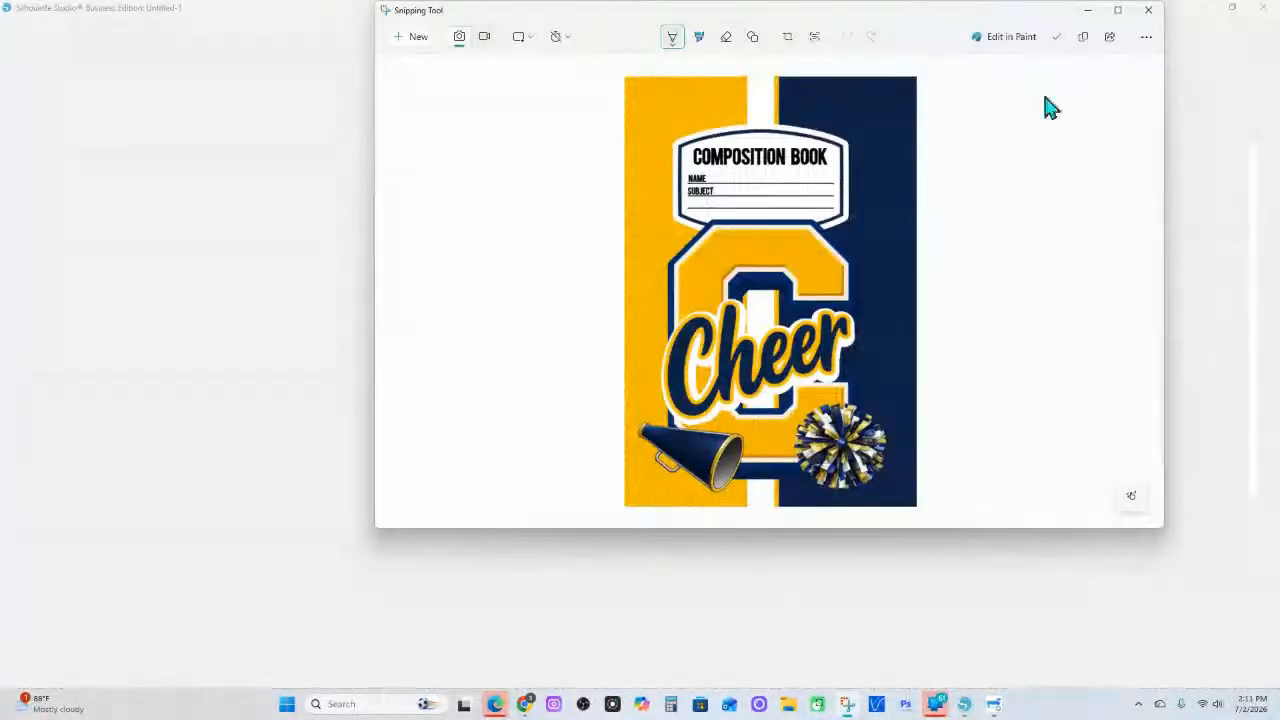
Return to the Glue bottle label design chat in ChatGPT and paste the cover snip alongside the composition notebook image
{"action": "left_click", "coordinate": [527, 707]}
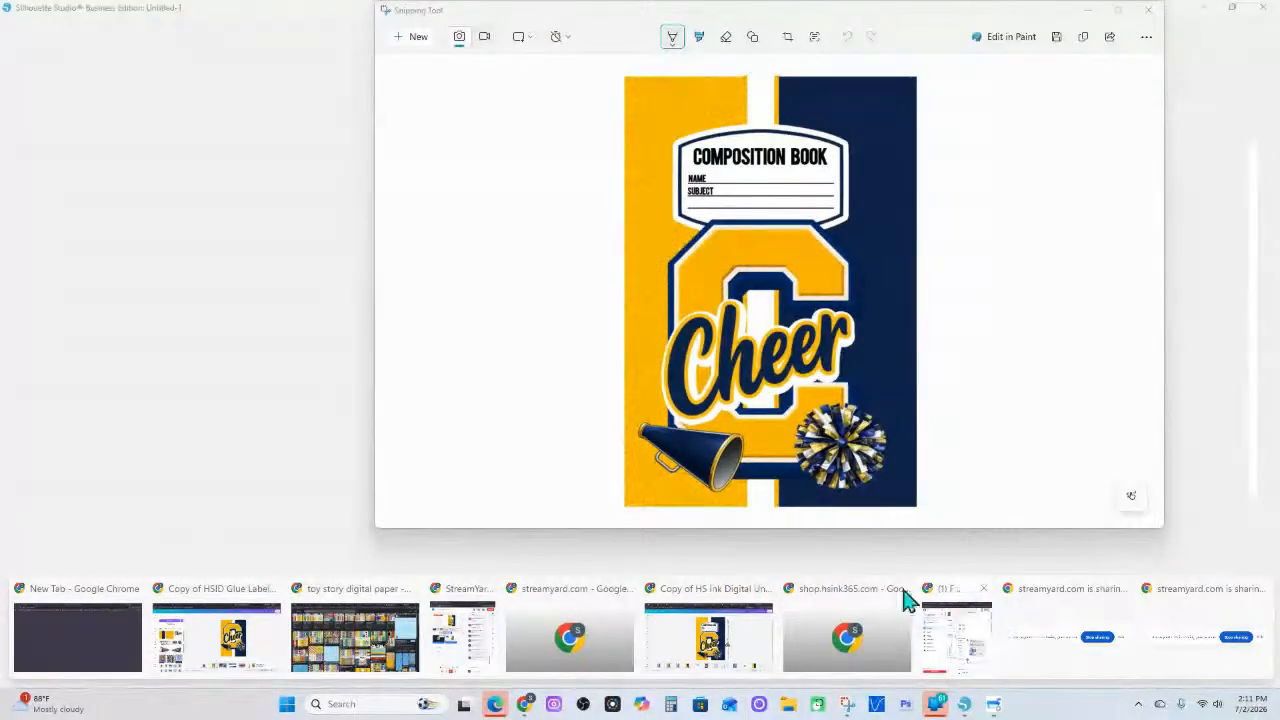
{"action": "left_click", "coordinate": [80, 600]}
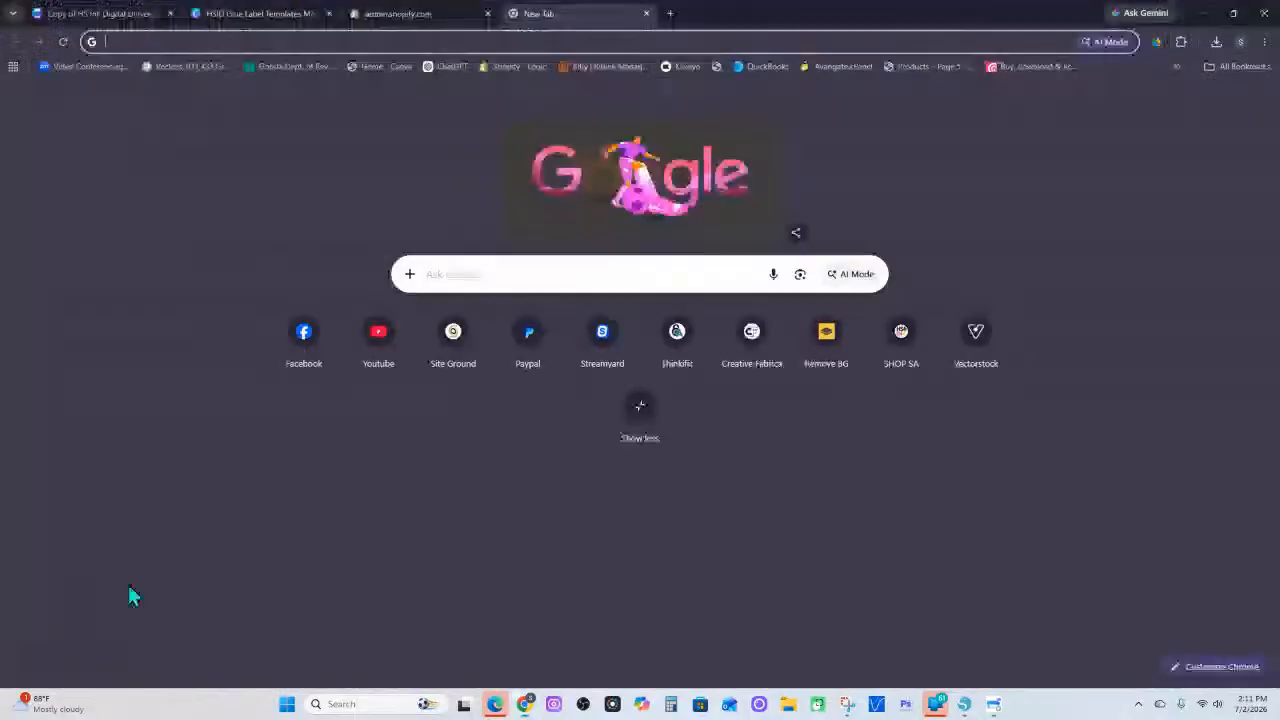
{"action": "left_click", "coordinate": [1206, 13]}
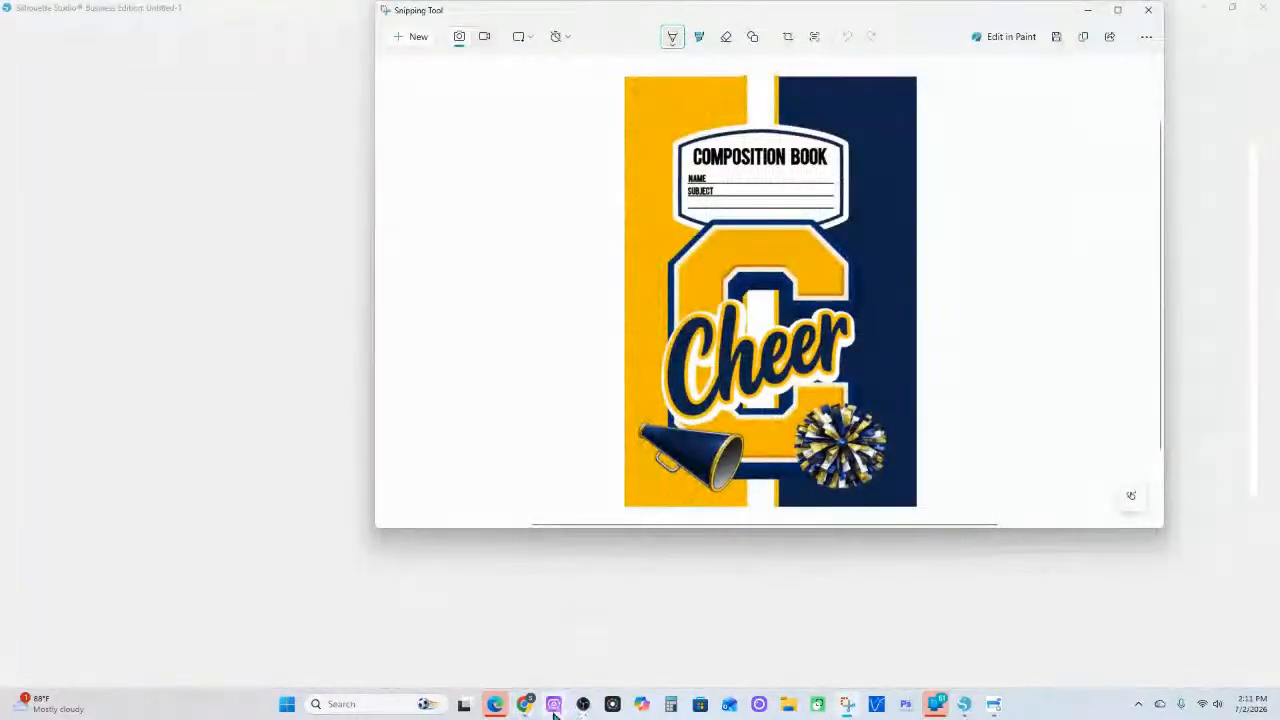
{"action": "left_click", "coordinate": [524, 704]}
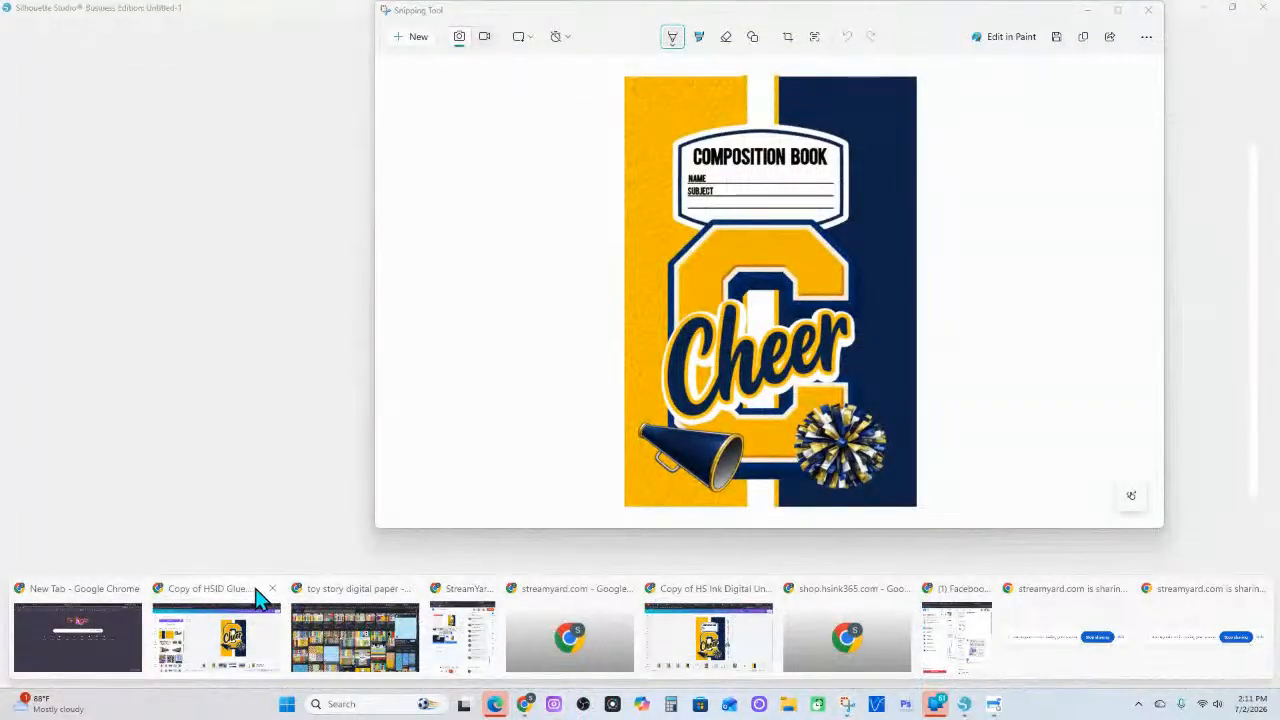
{"action": "left_click", "coordinate": [214, 597]}
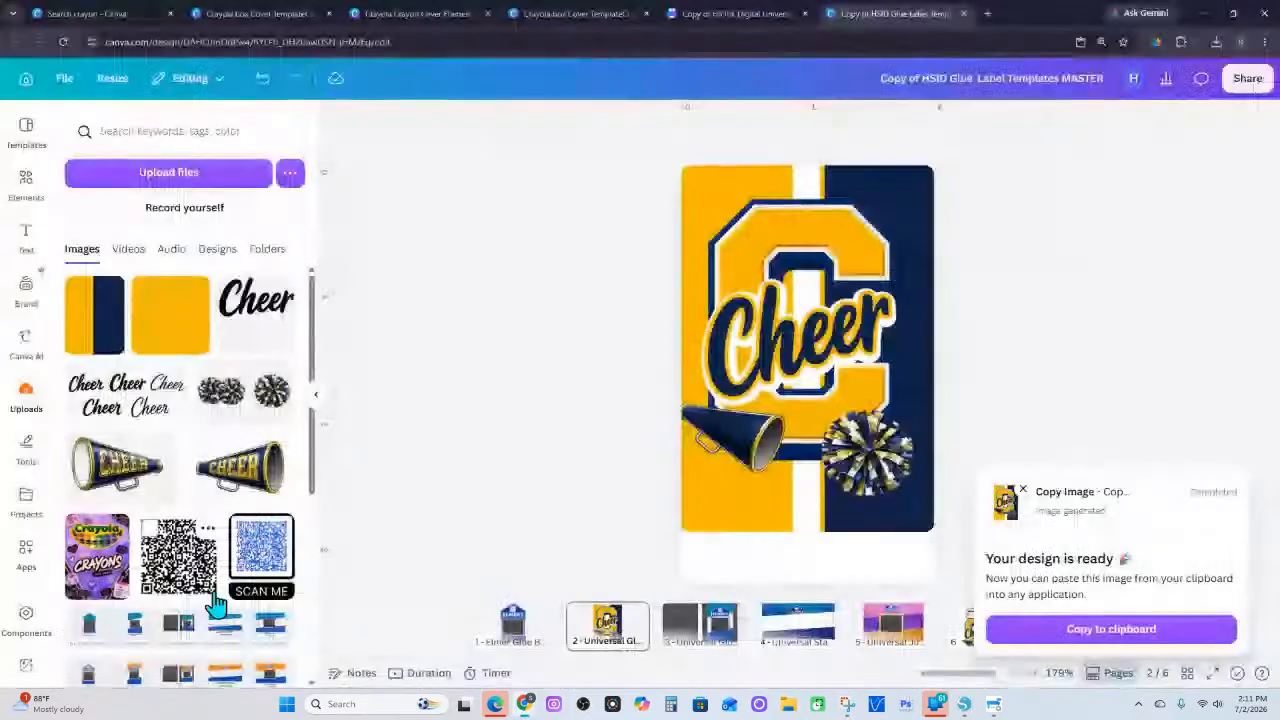
{"action": "left_click", "coordinate": [524, 704]}
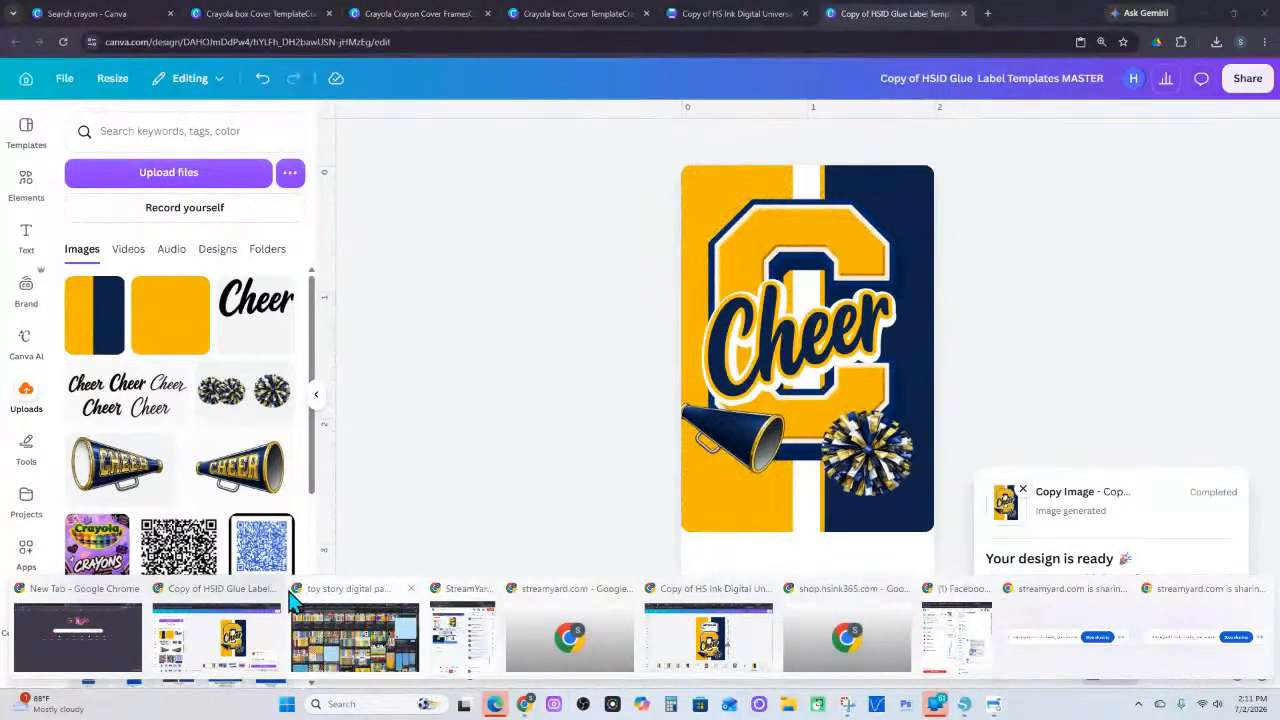
{"action": "left_click", "coordinate": [708, 606]}
{"action": "left_click", "coordinate": [900, 14]}
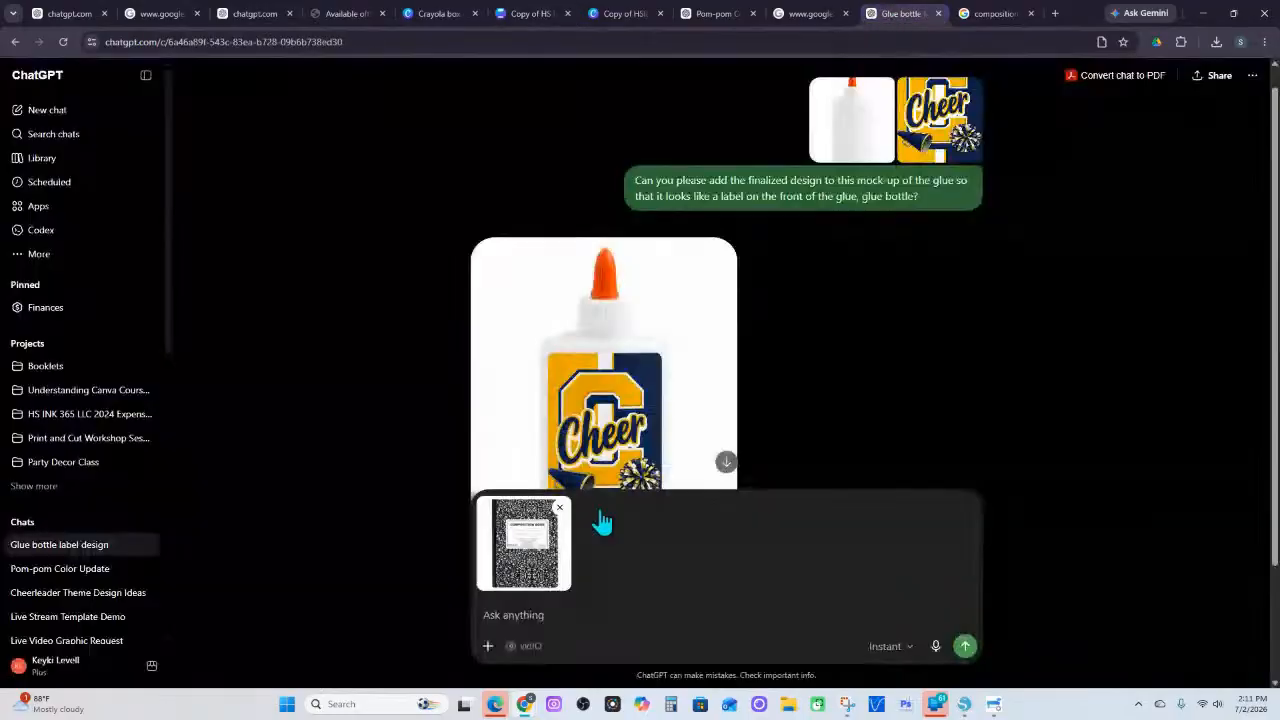
{"action": "key", "text": "ctrl+v"}
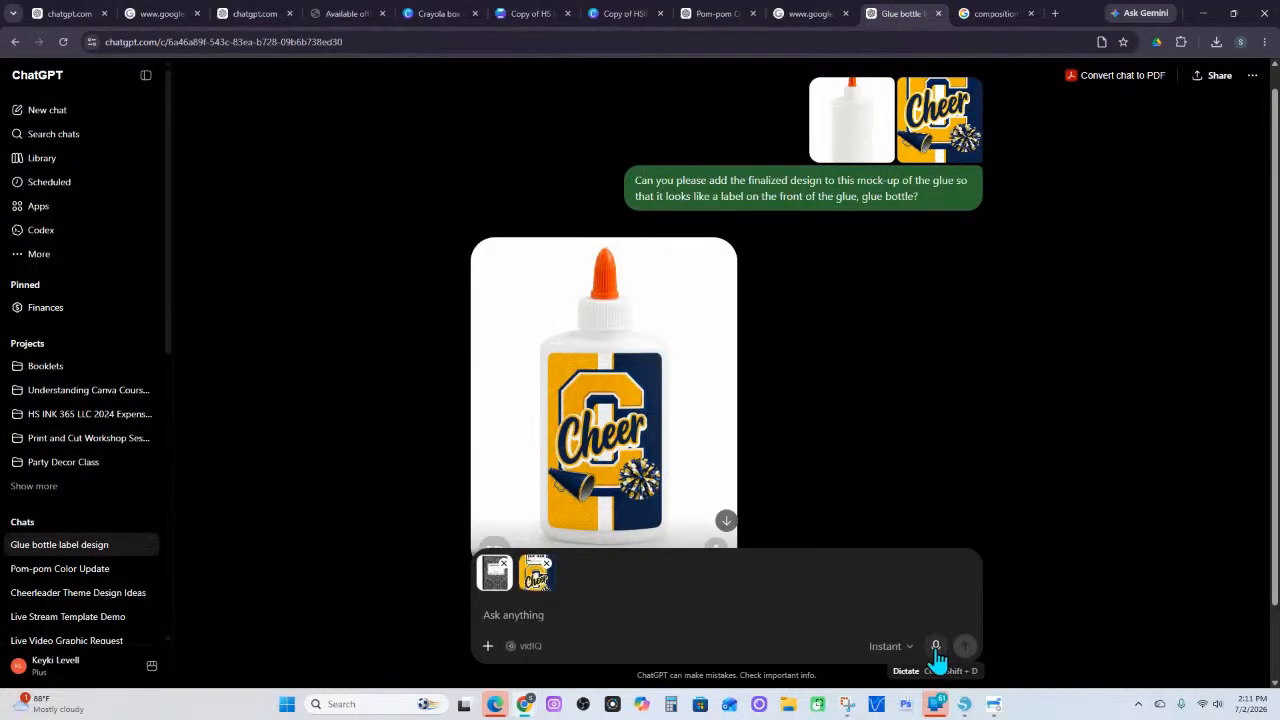
Ask ChatGPT to put the custom design on the traditional composition notebook's front cover, without shadowing or outside glows, as if a transparent PNG
{"action": "left_click", "coordinate": [936, 647]}
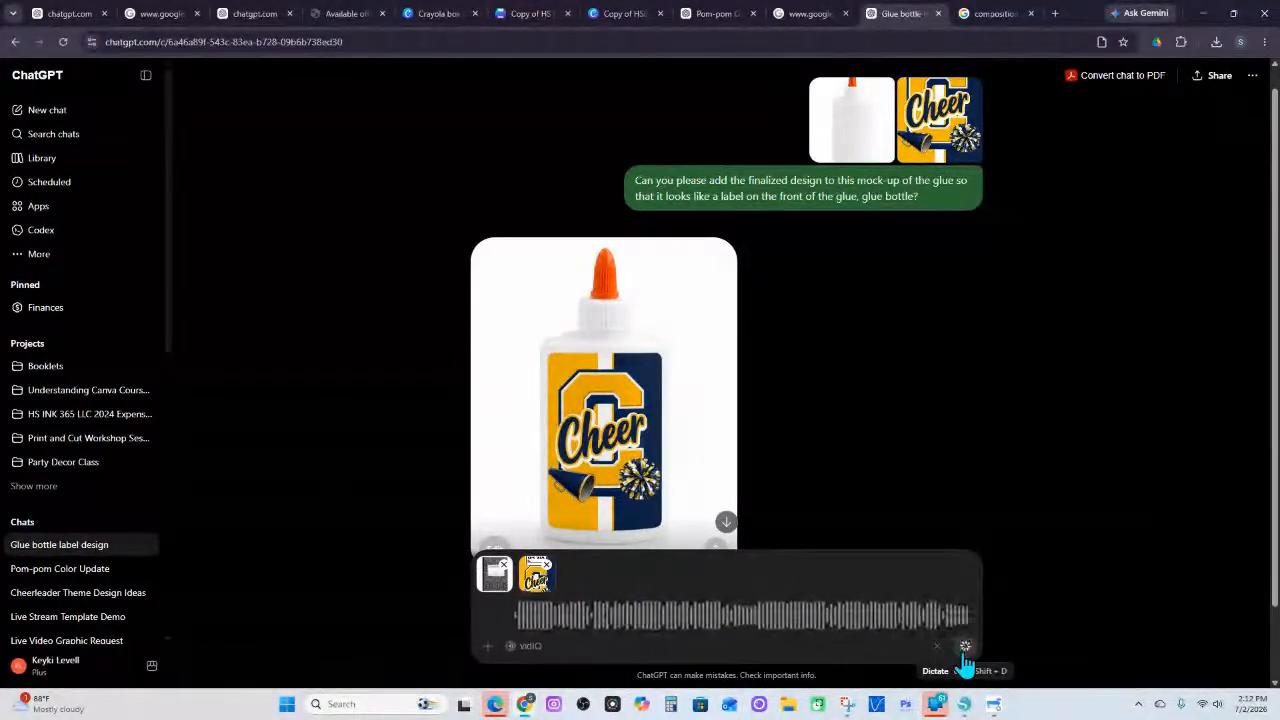
{"action": "left_click", "coordinate": [964, 646]}
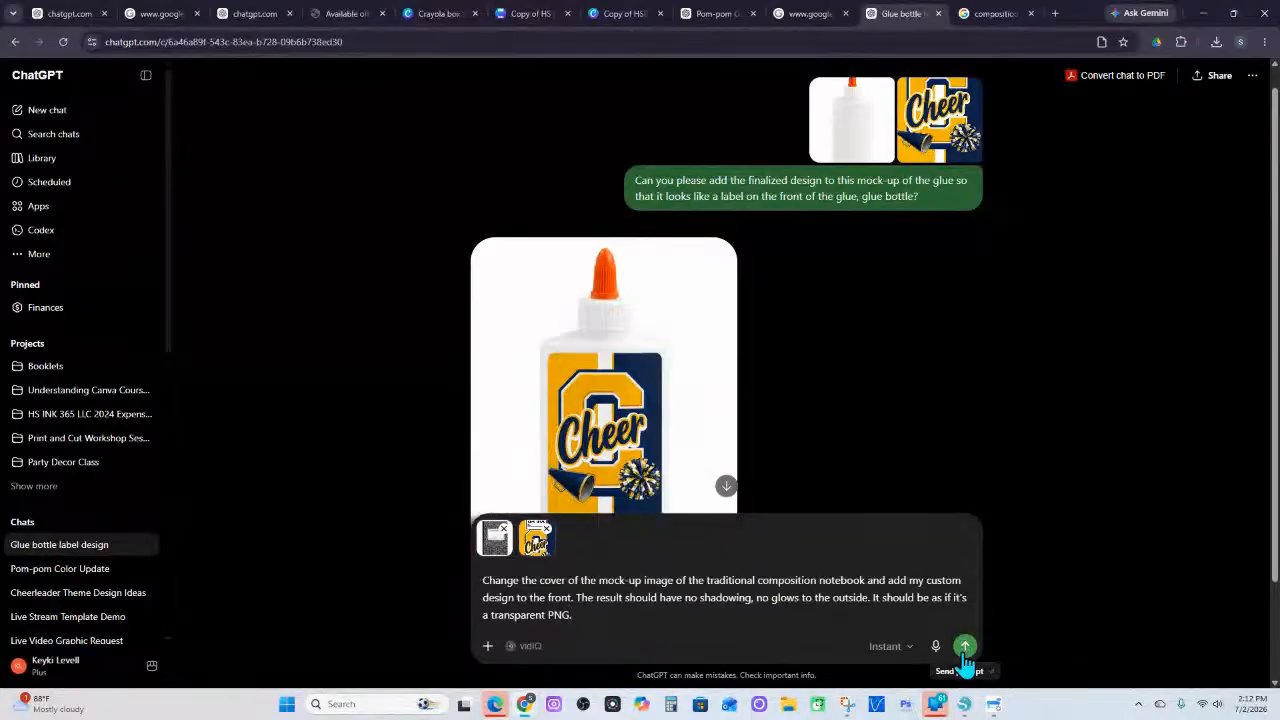
{"action": "left_click", "coordinate": [965, 647]}
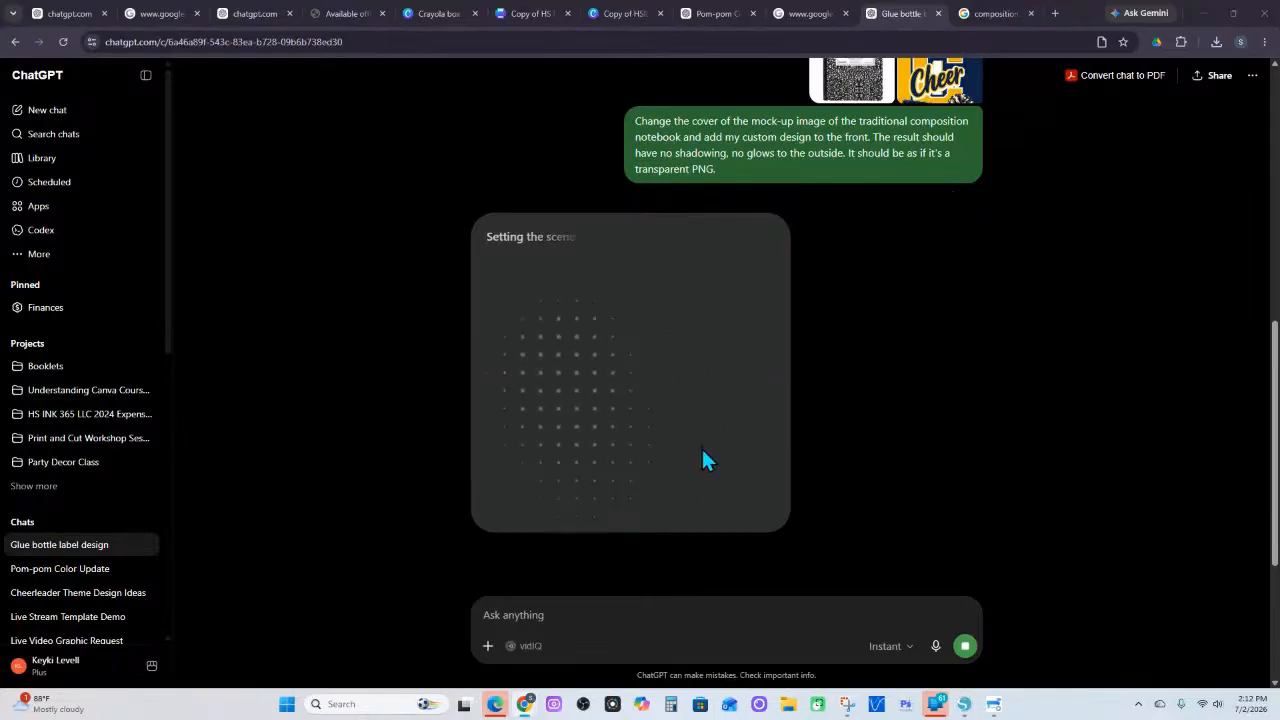
Paste the clipboard image into a new prompt in the glue bottle chat
{"action": "scroll", "coordinate": [805, 375], "scroll_direction": "up", "scroll_amount": 5}
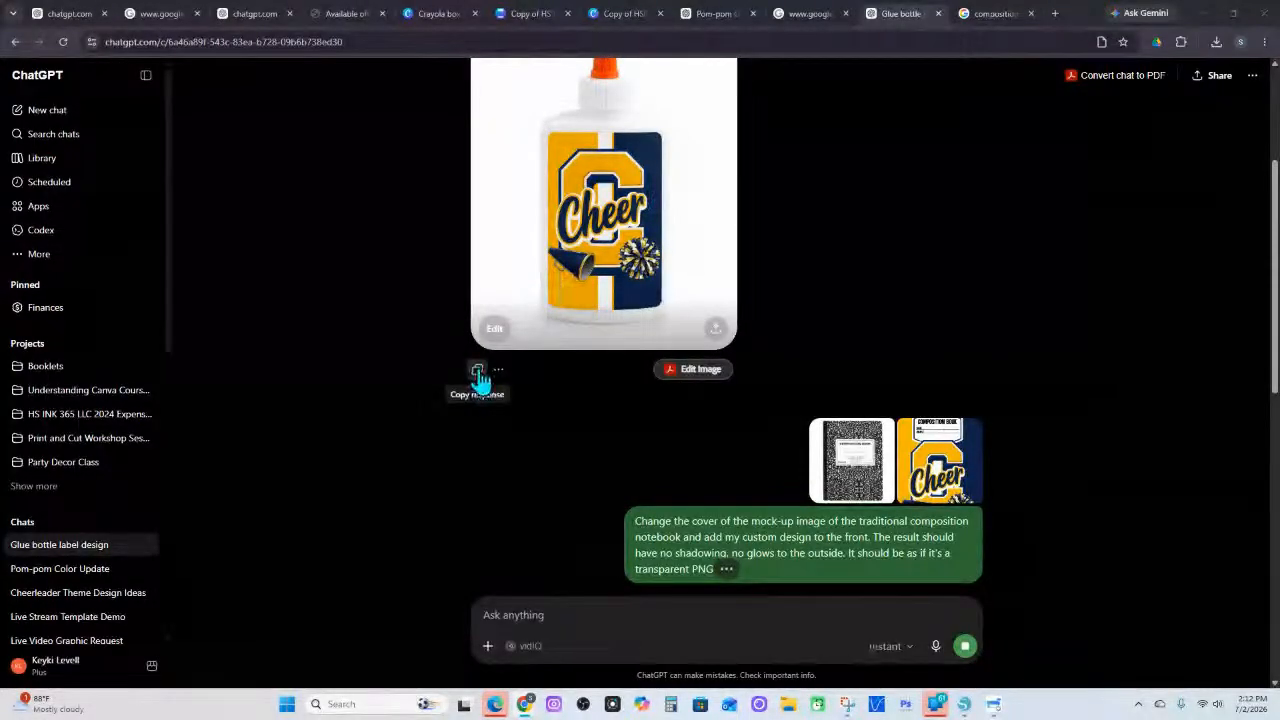
{"action": "right_click", "coordinate": [523, 614]}
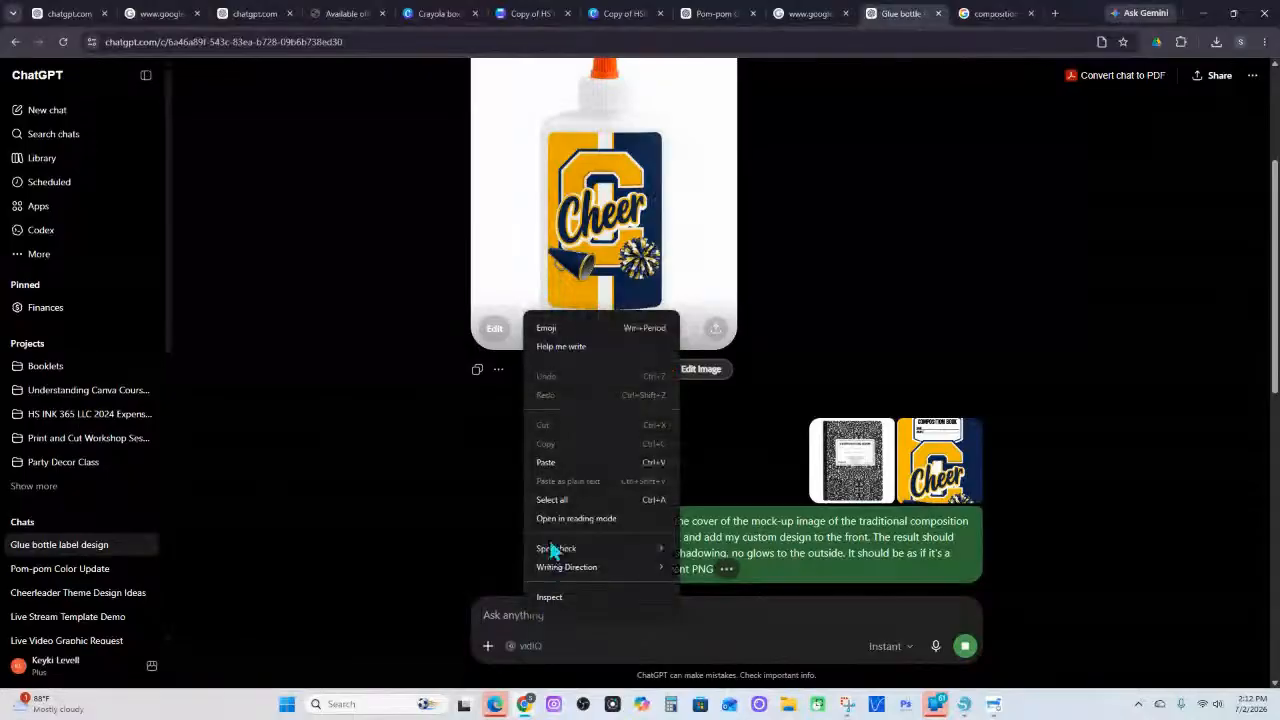
{"action": "left_click", "coordinate": [546, 468]}
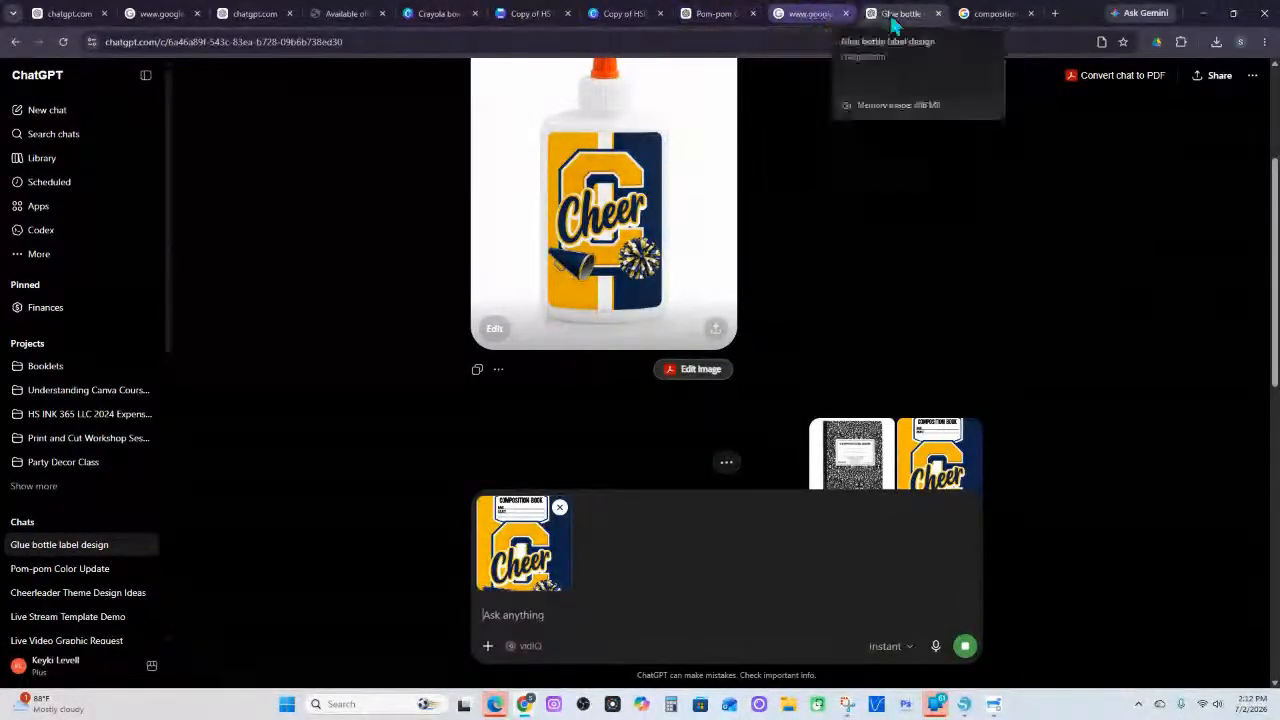
Close the cheer megaphone clipart search and open the ChatGPT library in a new browser tab
{"action": "left_click", "coordinate": [808, 13]}
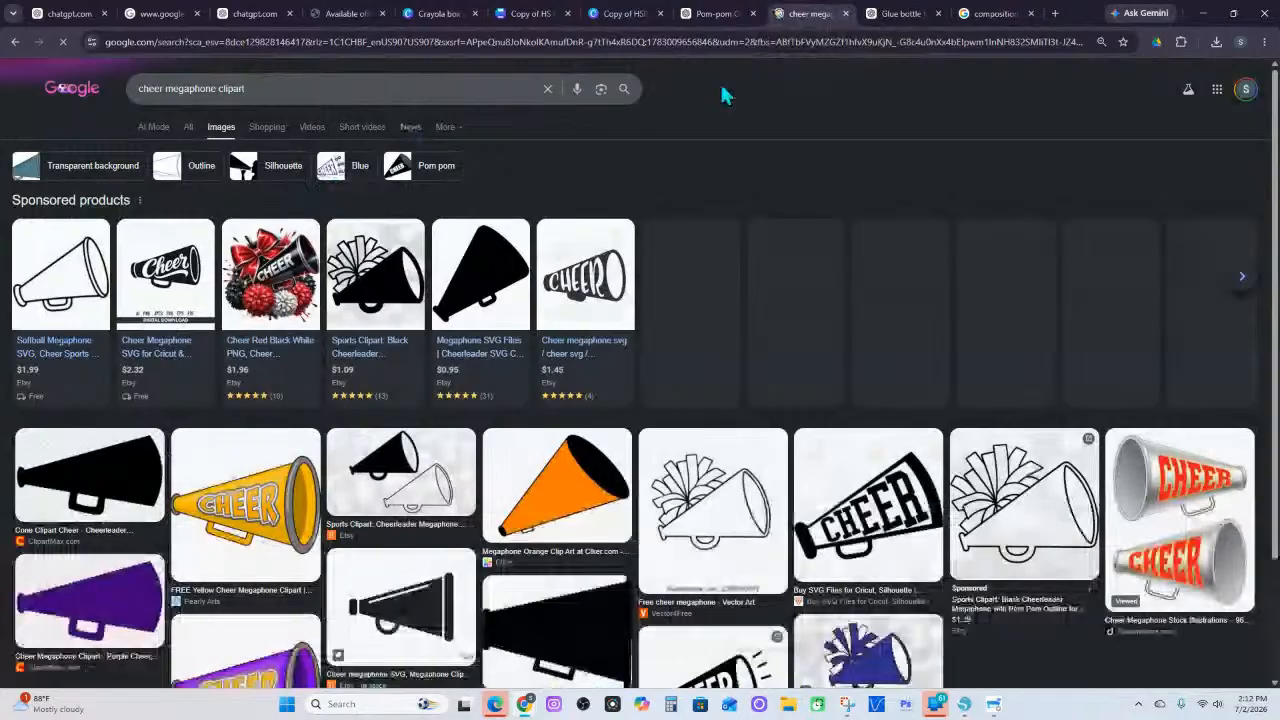
{"action": "left_click", "coordinate": [845, 13]}
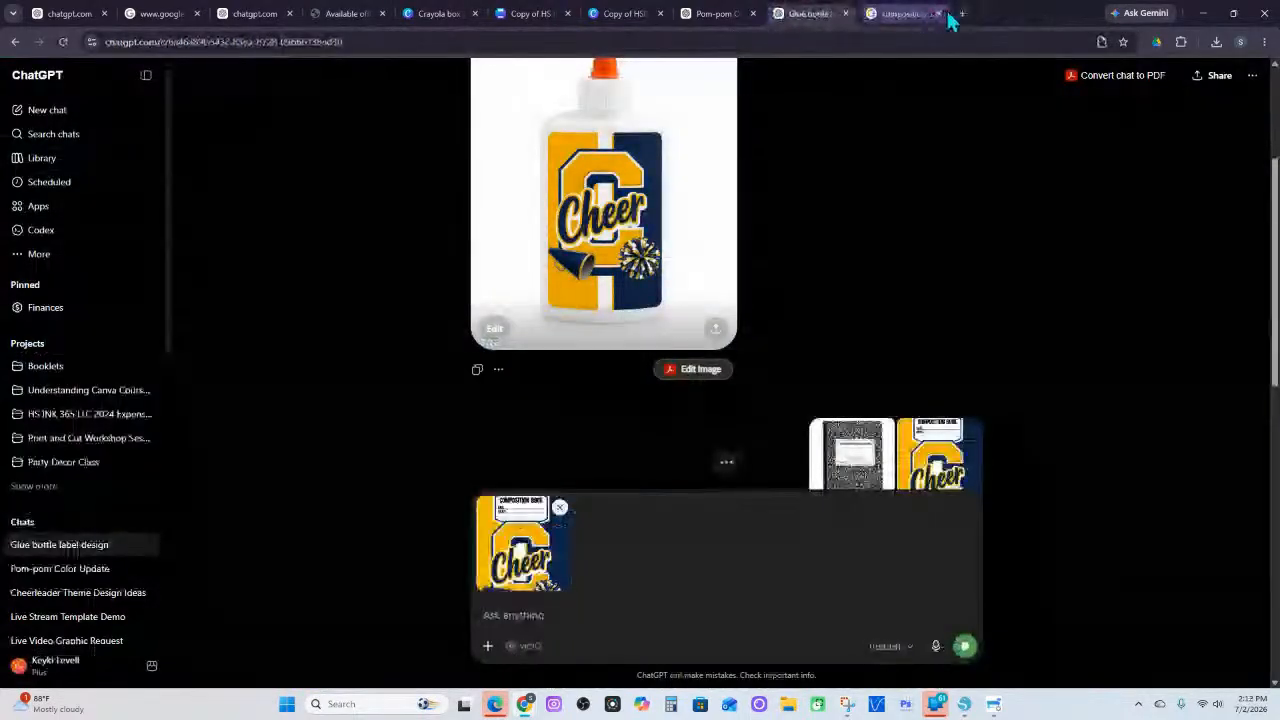
{"action": "left_click", "coordinate": [962, 14]}
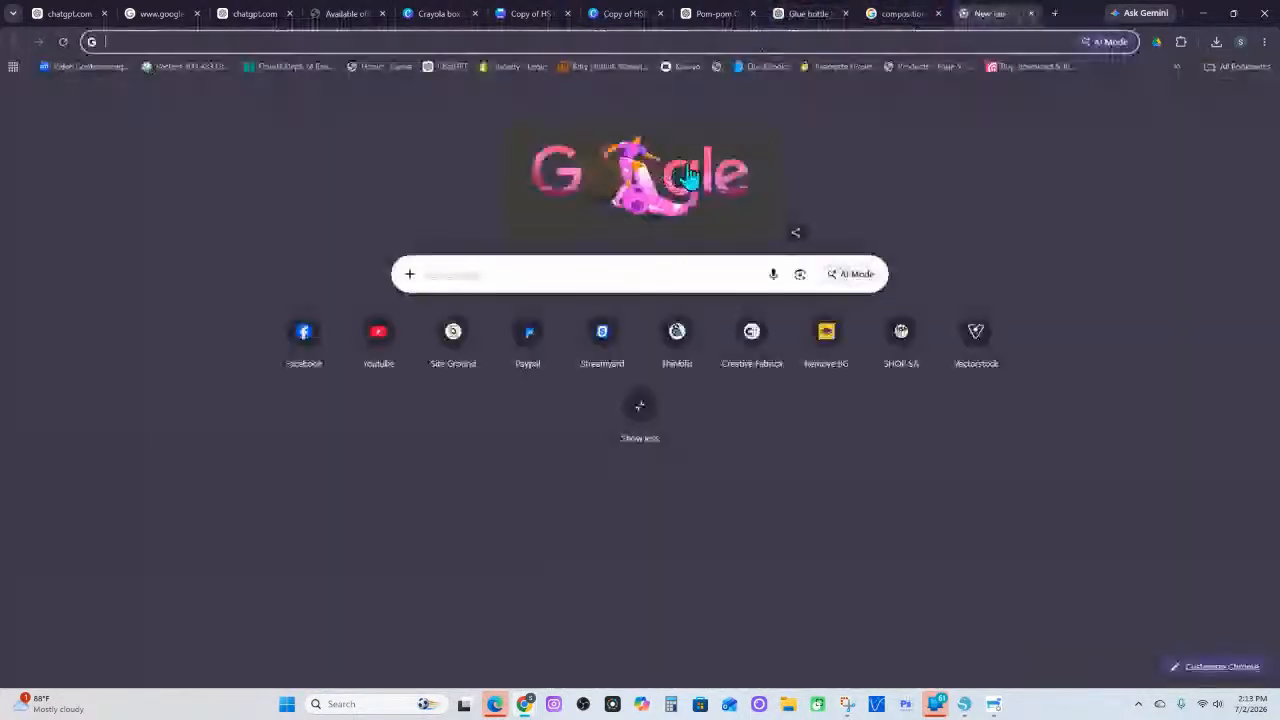
{"action": "left_click", "coordinate": [432, 70]}
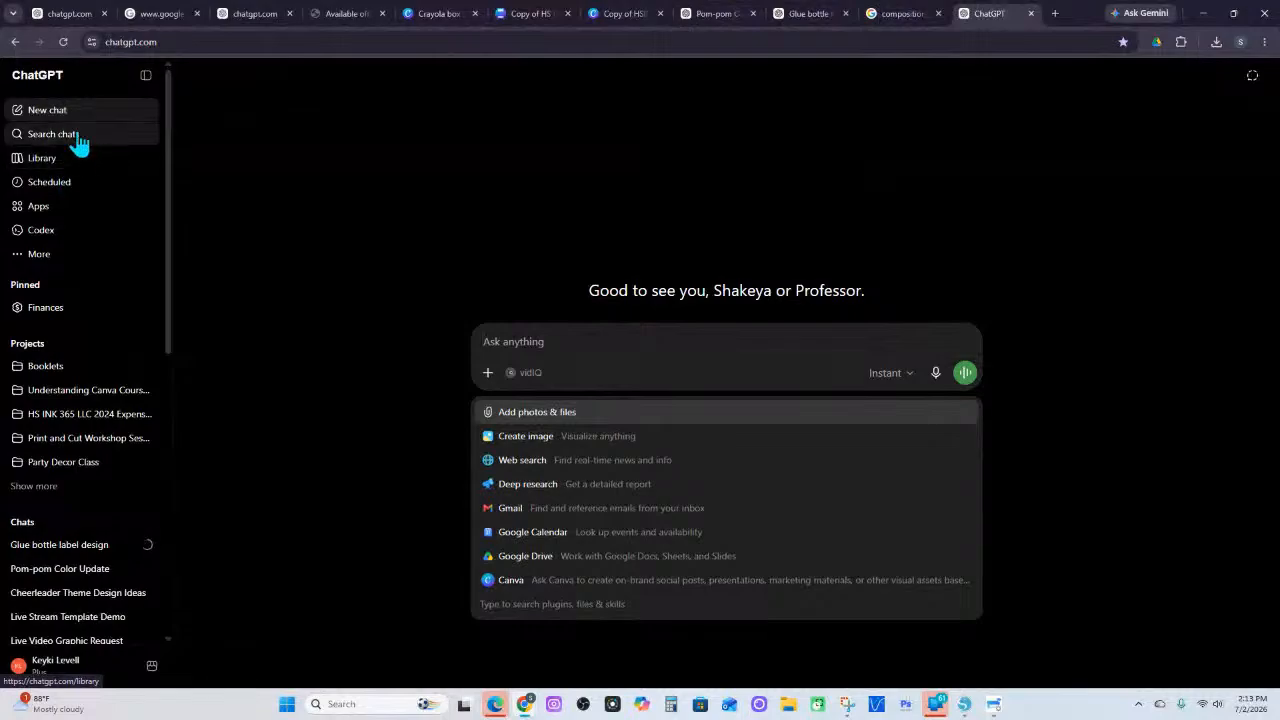
{"action": "left_click", "coordinate": [45, 160]}
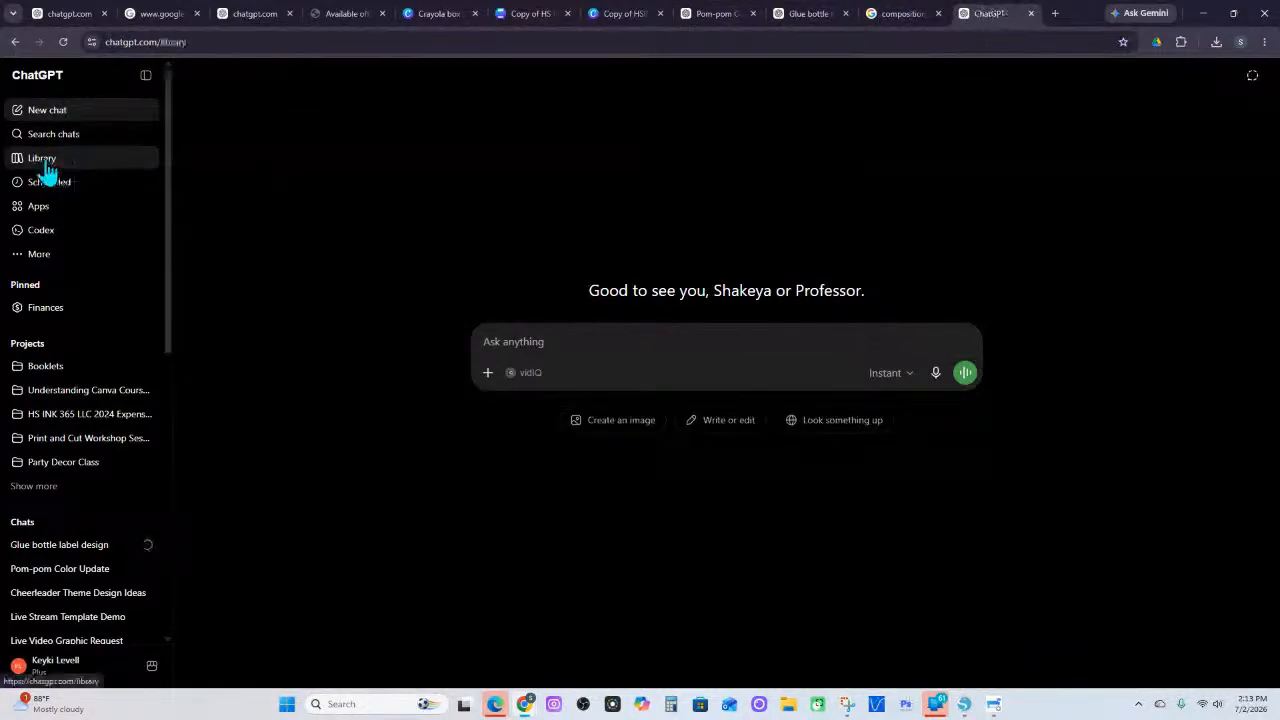
Look through today's files in the ChatGPT library and return to the Glue bottle label design chat
{"action": "scroll", "coordinate": [609, 363], "scroll_direction": "down", "scroll_amount": 5}
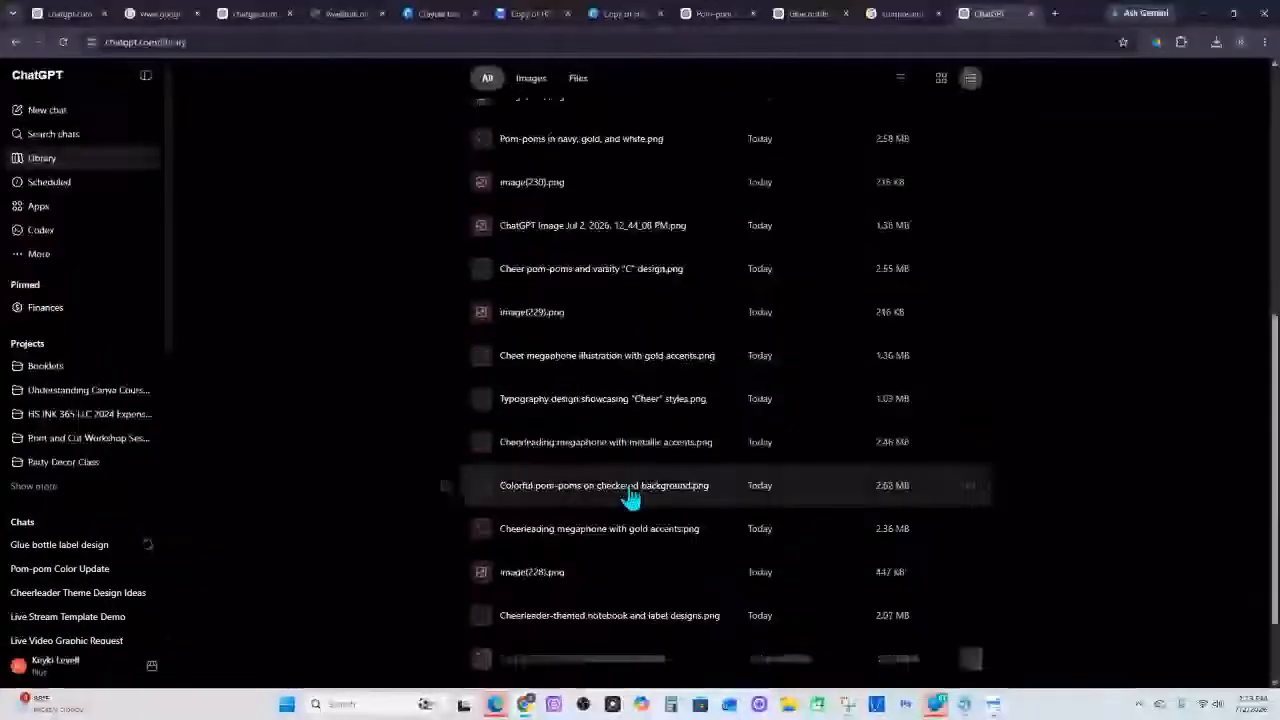
{"action": "scroll", "coordinate": [632, 498], "scroll_direction": "down", "scroll_amount": 1}
{"action": "scroll", "coordinate": [600, 516], "scroll_direction": "up", "scroll_amount": 2}
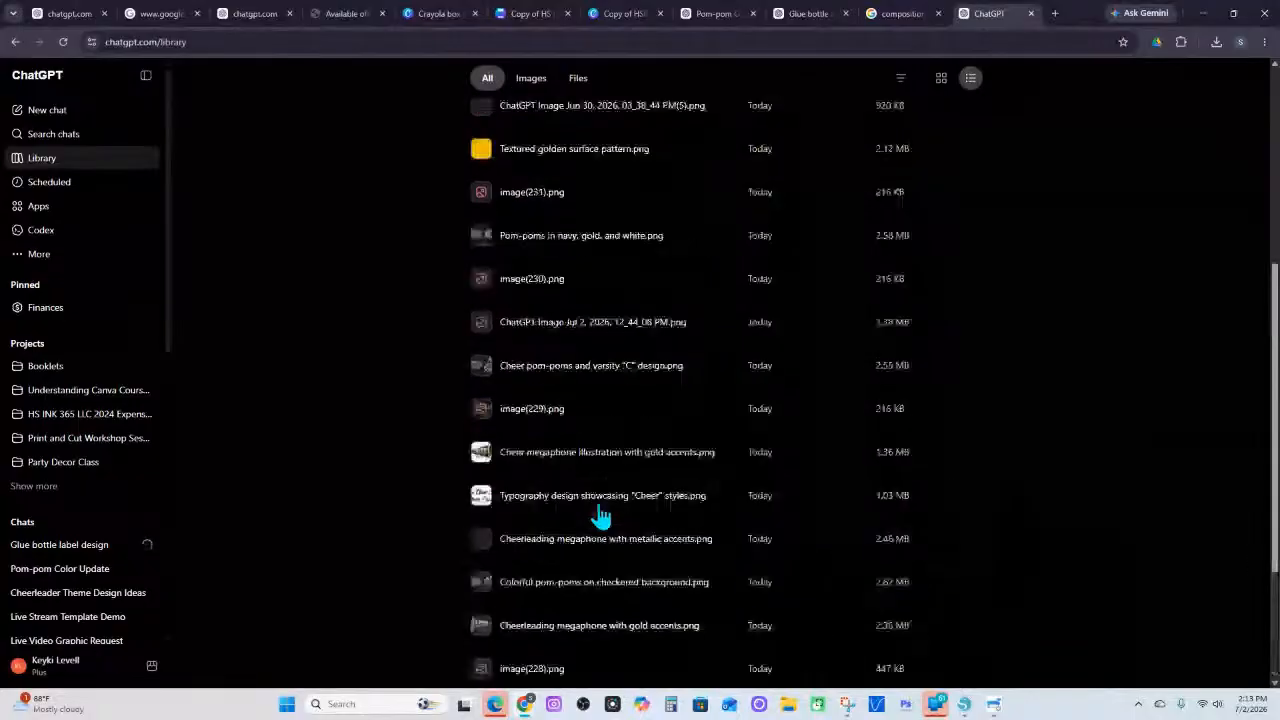
{"action": "scroll", "coordinate": [600, 516], "scroll_direction": "down", "scroll_amount": 3}
{"action": "scroll", "coordinate": [529, 537], "scroll_direction": "up", "scroll_amount": 5}
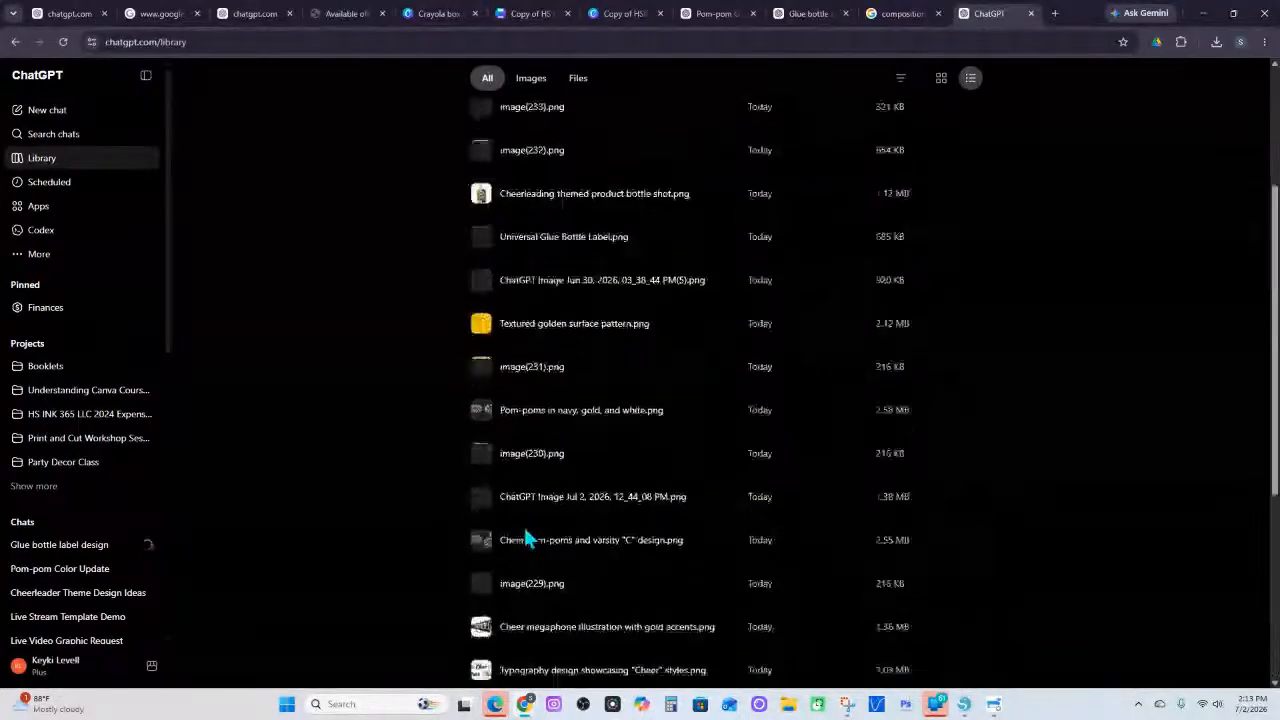
{"action": "scroll", "coordinate": [529, 537], "scroll_direction": "down", "scroll_amount": 4}
{"action": "left_click", "coordinate": [815, 15]}
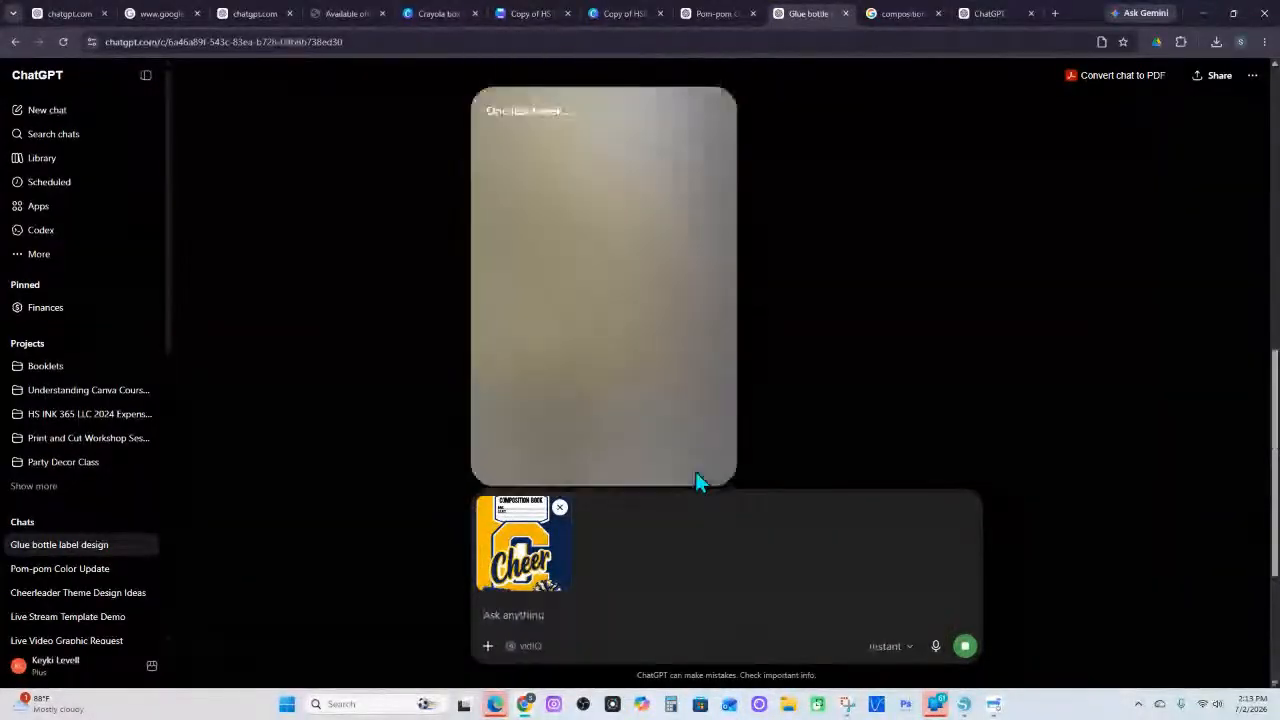
Open the Downloads folder in File Explorer and group its files by type
{"action": "left_click", "coordinate": [1012, 13]}
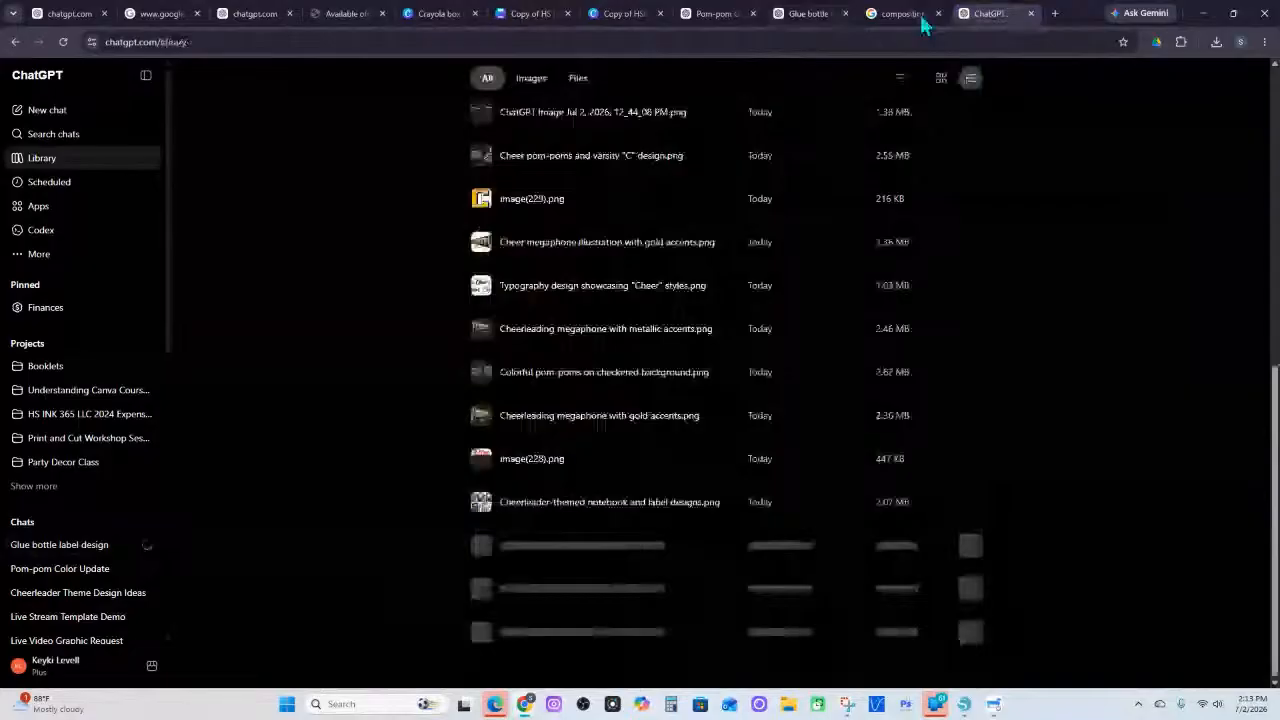
{"action": "scroll", "coordinate": [614, 489], "scroll_direction": "up", "scroll_amount": 5}
{"action": "scroll", "coordinate": [614, 489], "scroll_direction": "down", "scroll_amount": 5}
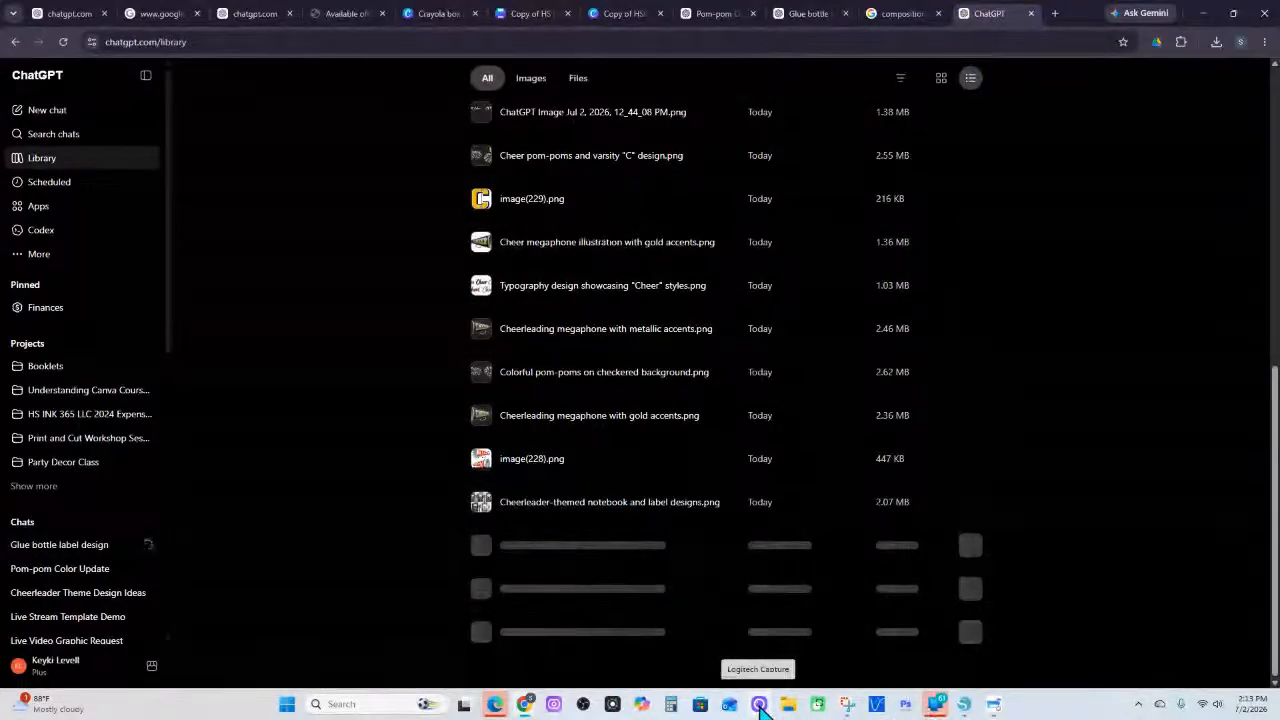
{"action": "left_click", "coordinate": [789, 704]}
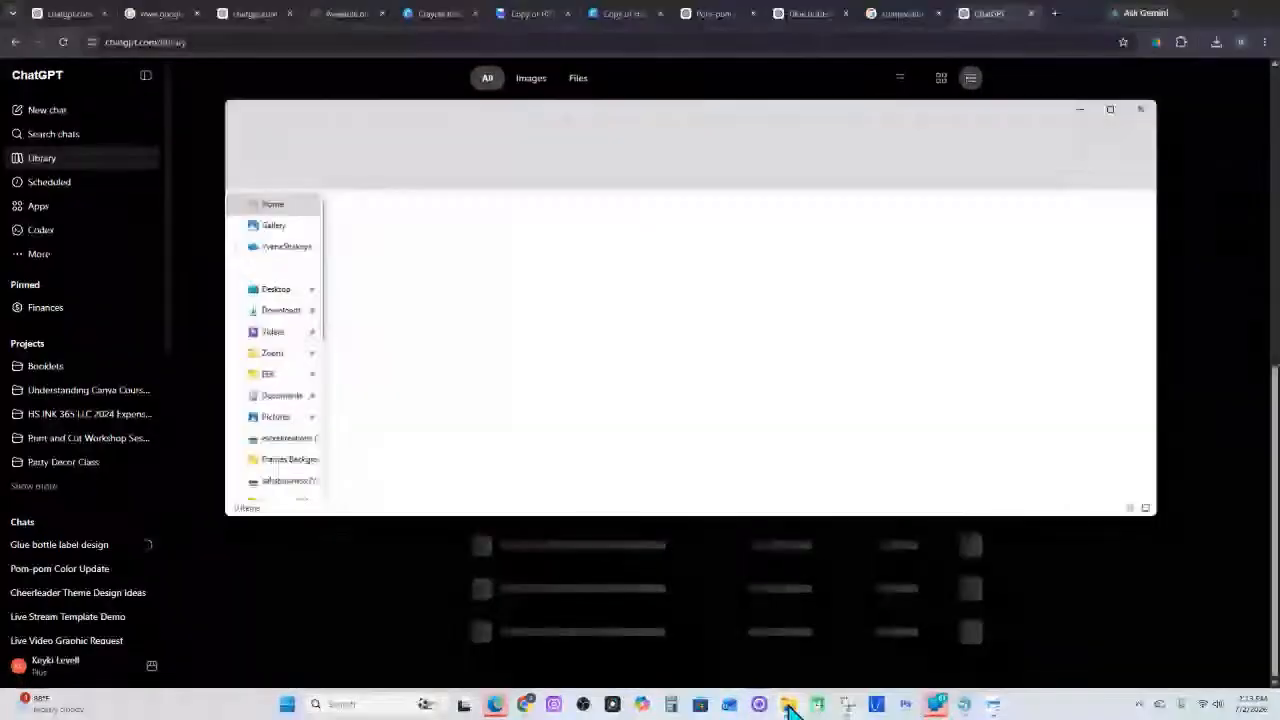
{"action": "left_click", "coordinate": [276, 312]}
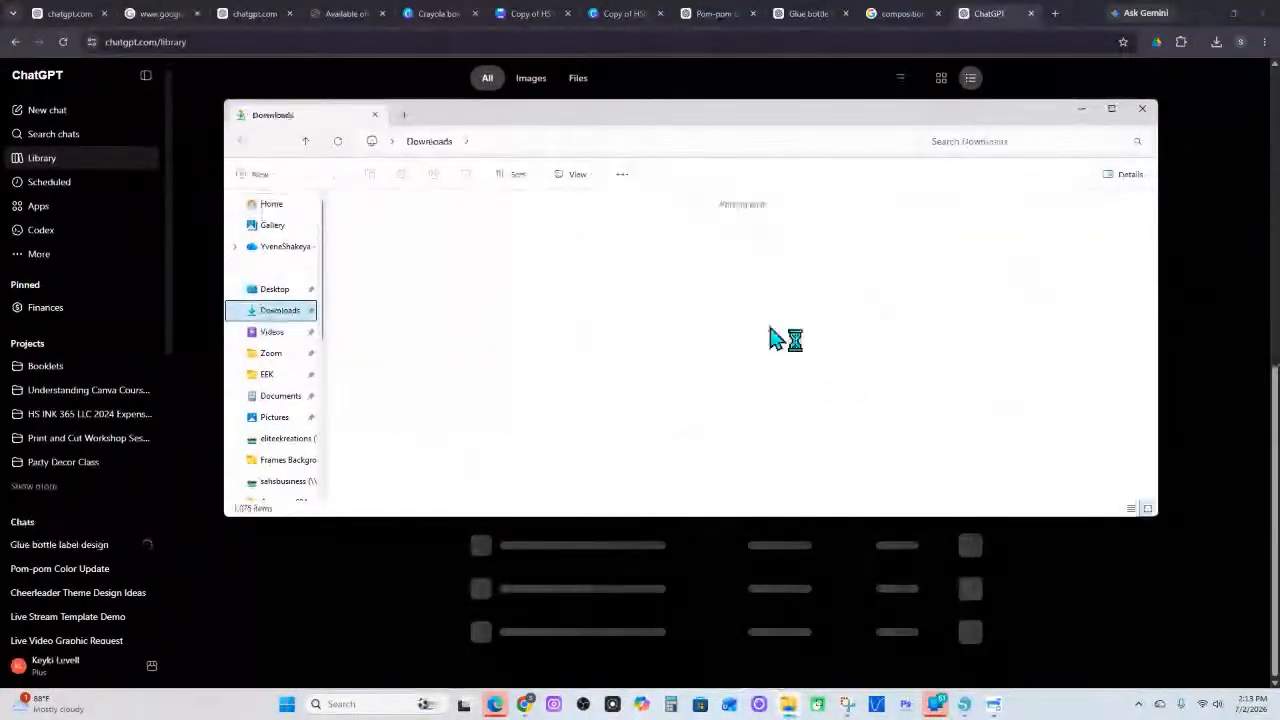
{"action": "scroll", "coordinate": [643, 366], "scroll_direction": "down", "scroll_amount": 10}
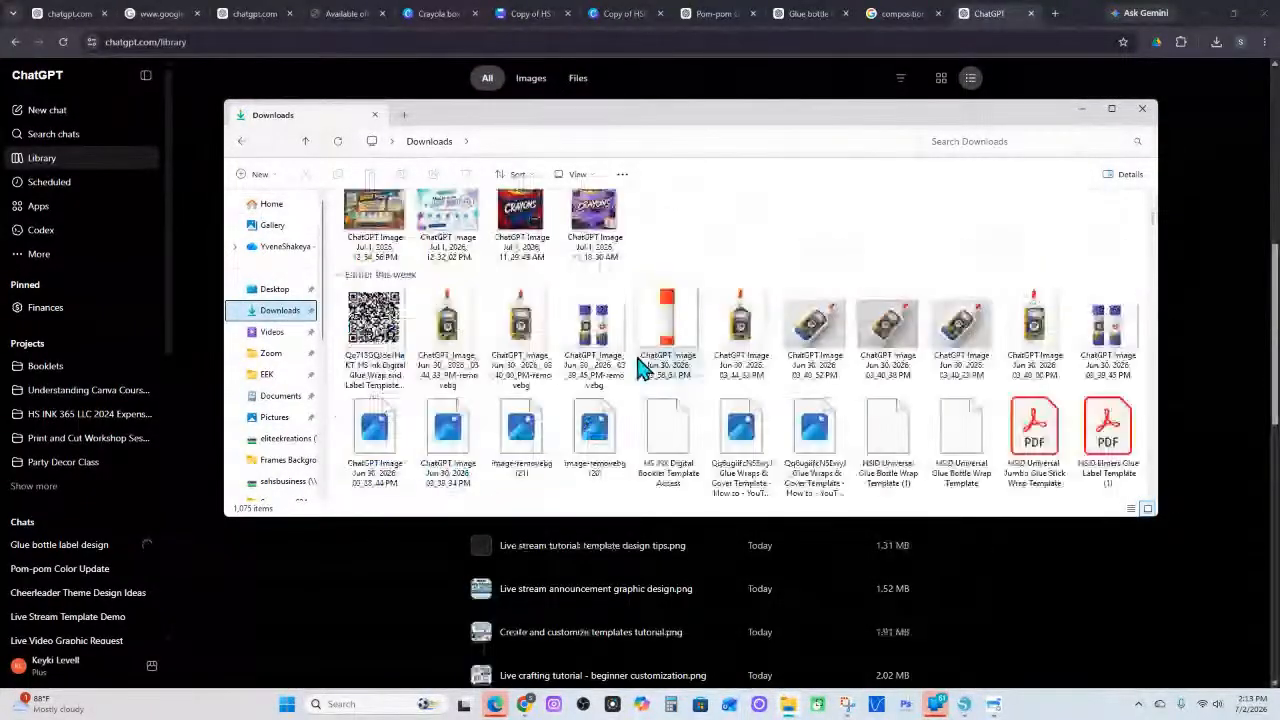
{"action": "scroll", "coordinate": [643, 366], "scroll_direction": "down", "scroll_amount": 10}
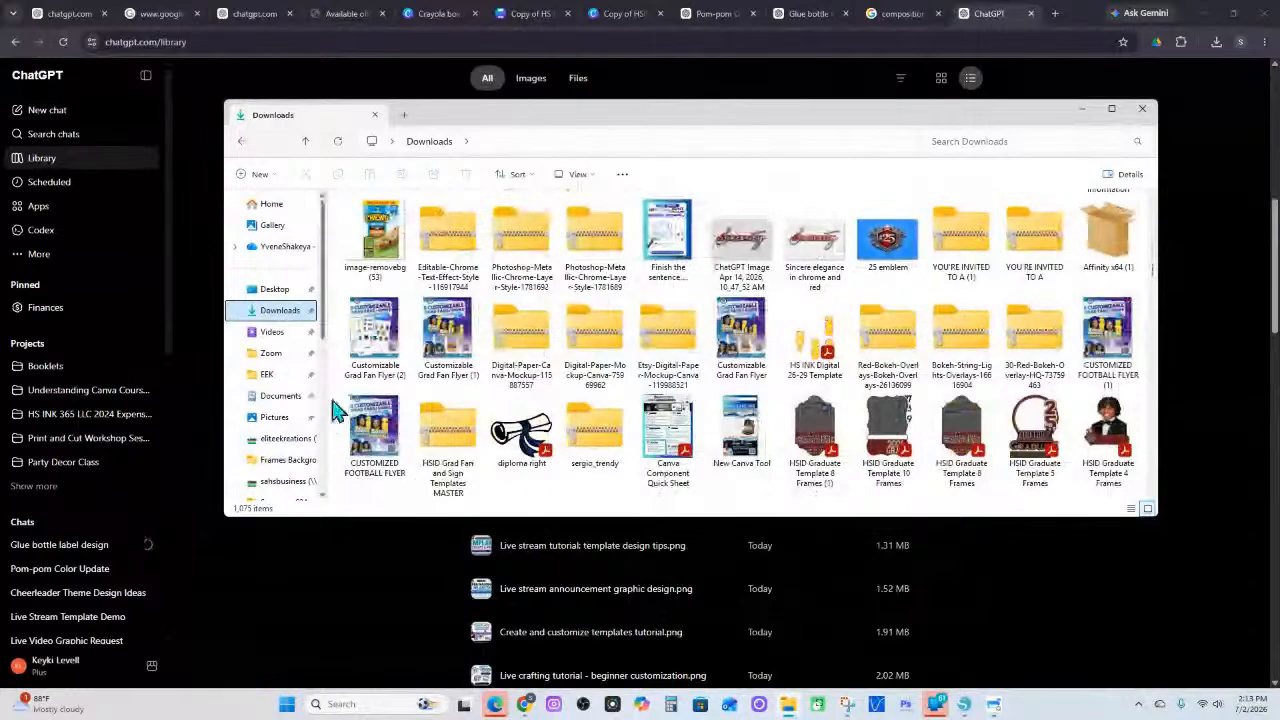
{"action": "right_click", "coordinate": [339, 404]}
{"action": "mouse_move", "coordinate": [375, 450]}
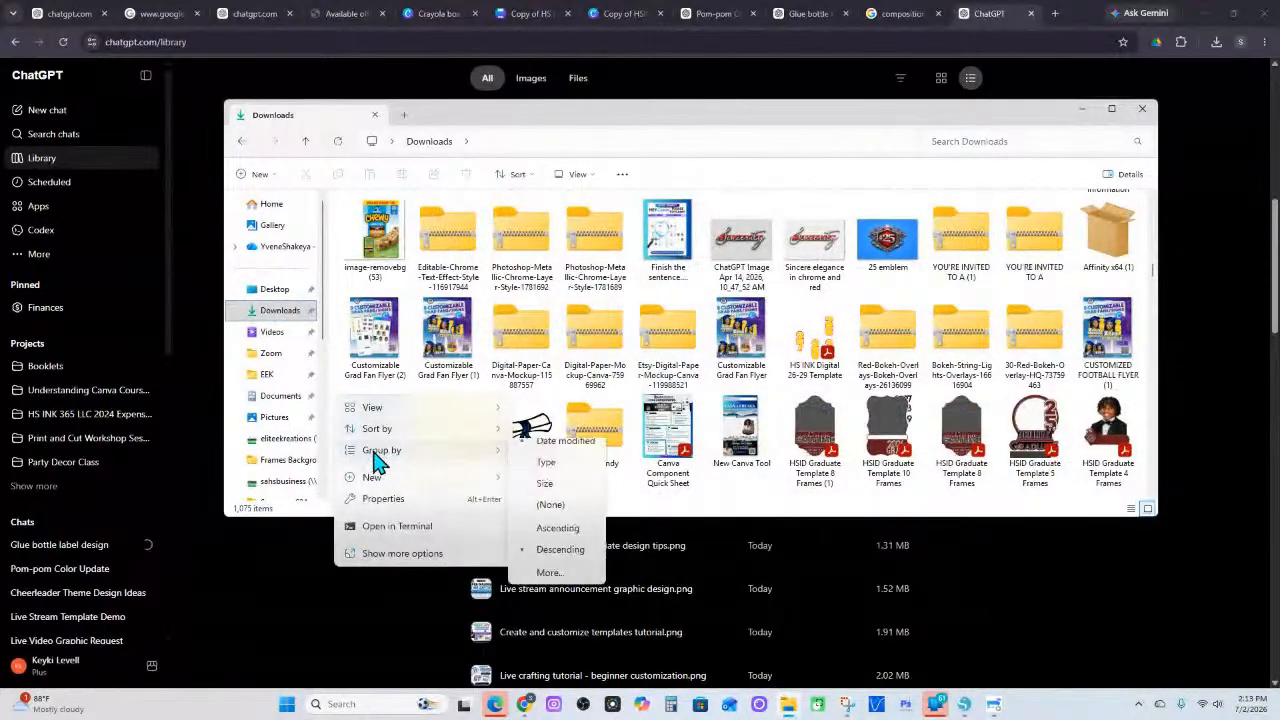
{"action": "left_click", "coordinate": [586, 500]}
Look through the type-grouped Downloads files, including the PNG images, and return to the ChatGPT library
{"action": "scroll", "coordinate": [688, 430], "scroll_direction": "down", "scroll_amount": 15}
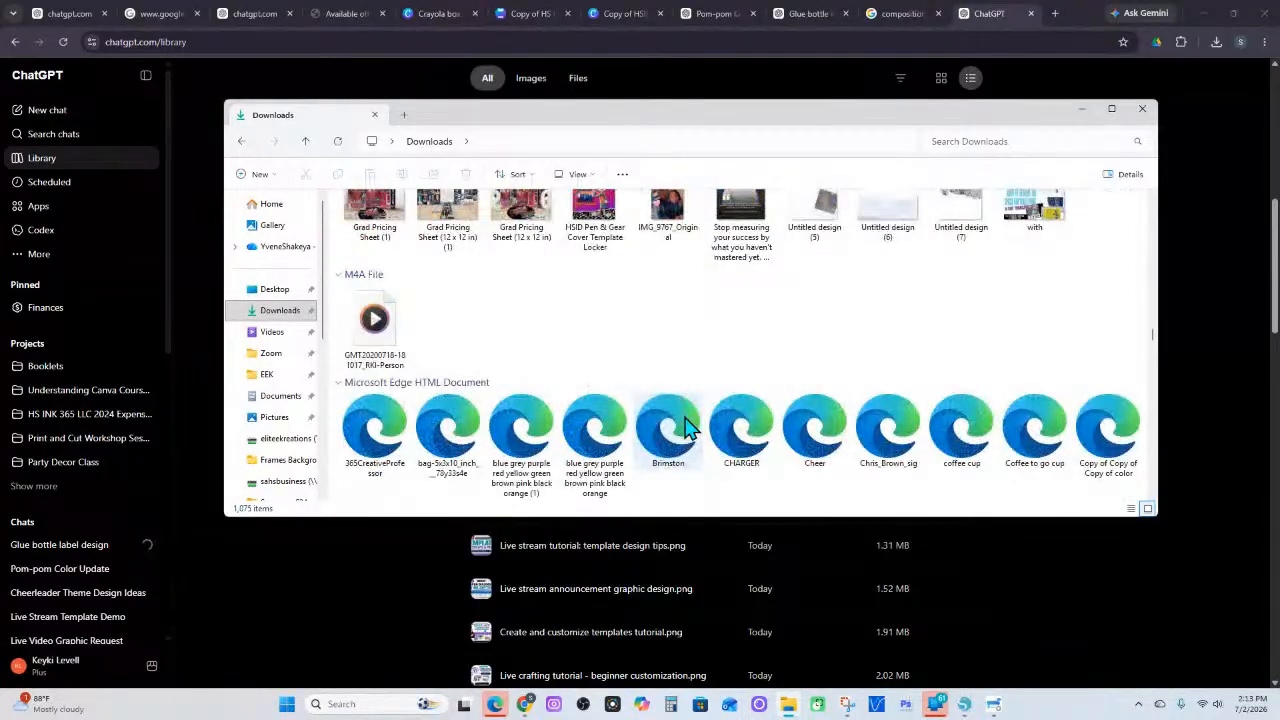
{"action": "scroll", "coordinate": [686, 428], "scroll_direction": "down", "scroll_amount": 15}
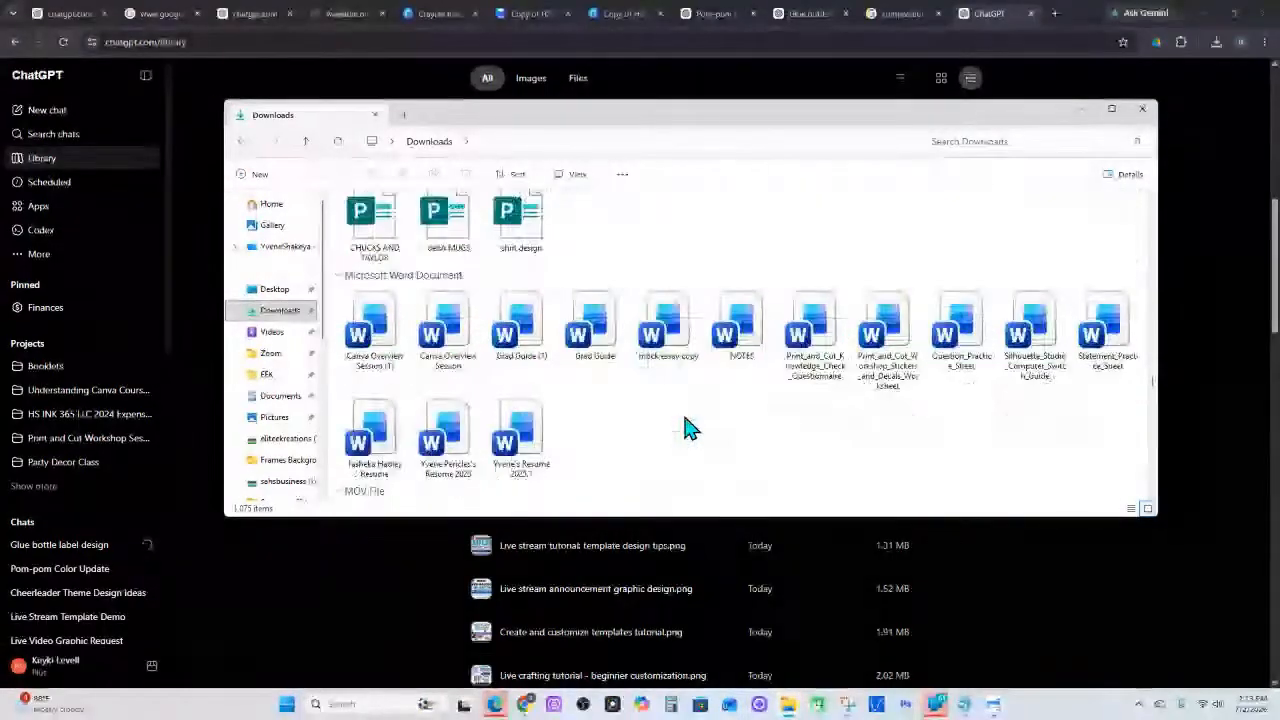
{"action": "scroll", "coordinate": [686, 428], "scroll_direction": "down", "scroll_amount": 15}
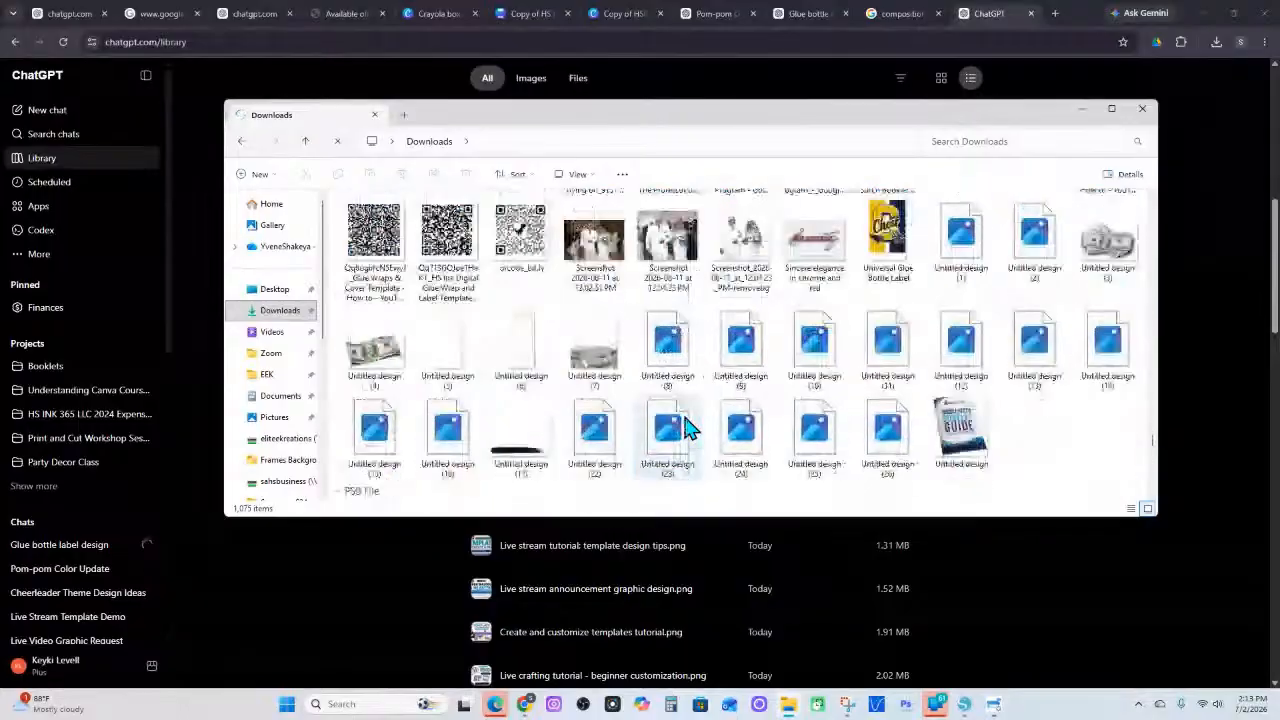
{"action": "scroll", "coordinate": [686, 428], "scroll_direction": "down", "scroll_amount": 10}
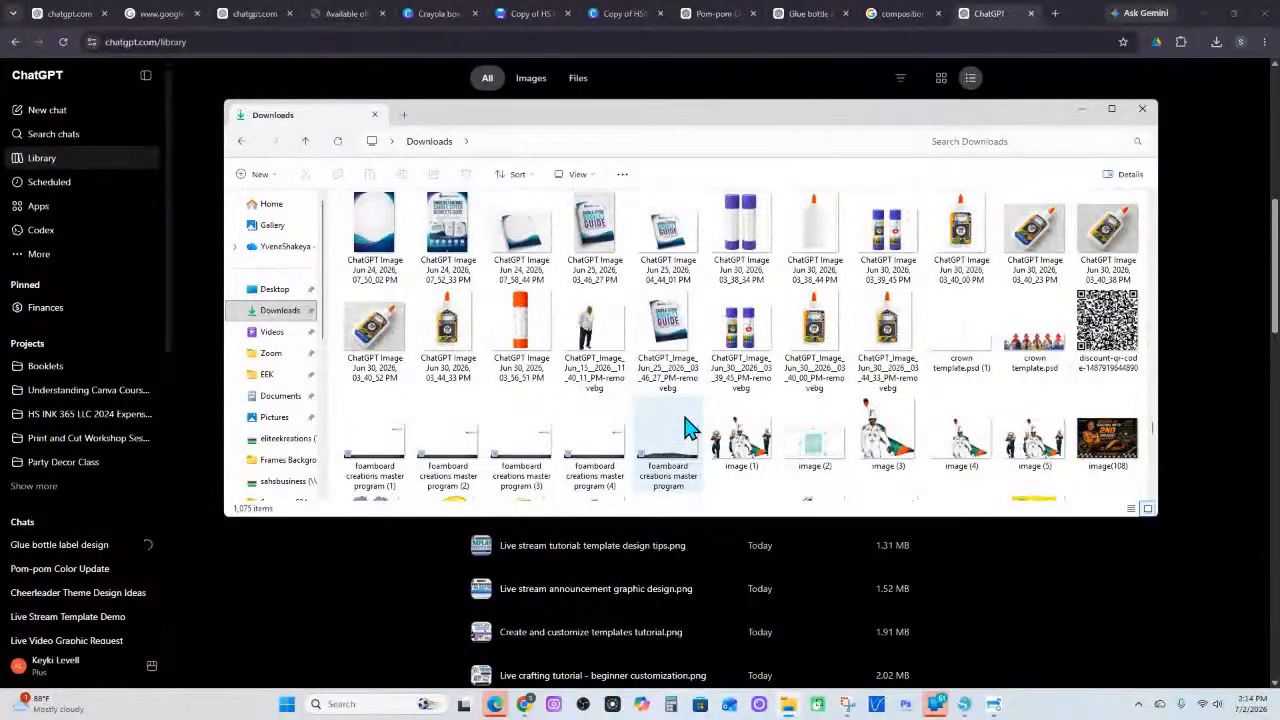
{"action": "scroll", "coordinate": [686, 428], "scroll_direction": "down", "scroll_amount": 2}
{"action": "scroll", "coordinate": [686, 428], "scroll_direction": "up", "scroll_amount": 2}
{"action": "left_click", "coordinate": [297, 94]}
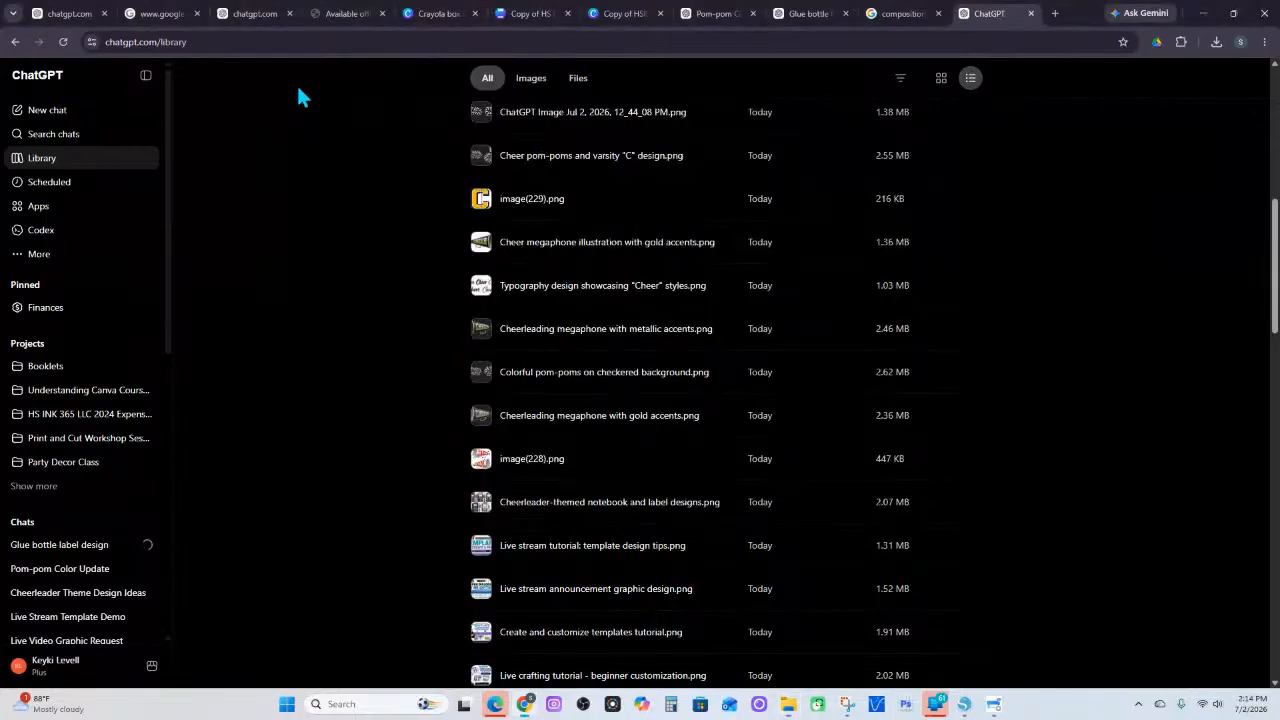
Look through yesterday's and Tuesday's files in the ChatGPT library, and search the library for "lyric"
{"action": "scroll", "coordinate": [508, 560], "scroll_direction": "down", "scroll_amount": 6}
{"action": "scroll", "coordinate": [508, 560], "scroll_direction": "down", "scroll_amount": 9}
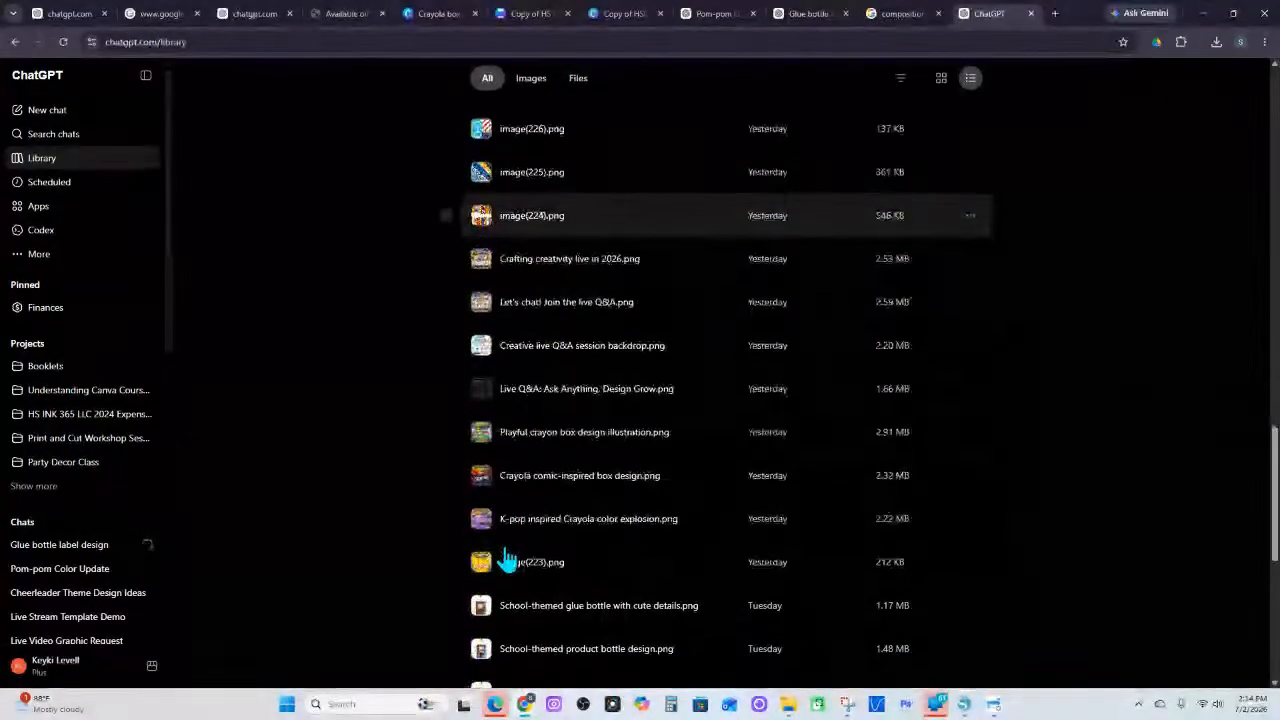
{"action": "scroll", "coordinate": [508, 560], "scroll_direction": "down", "scroll_amount": 2}
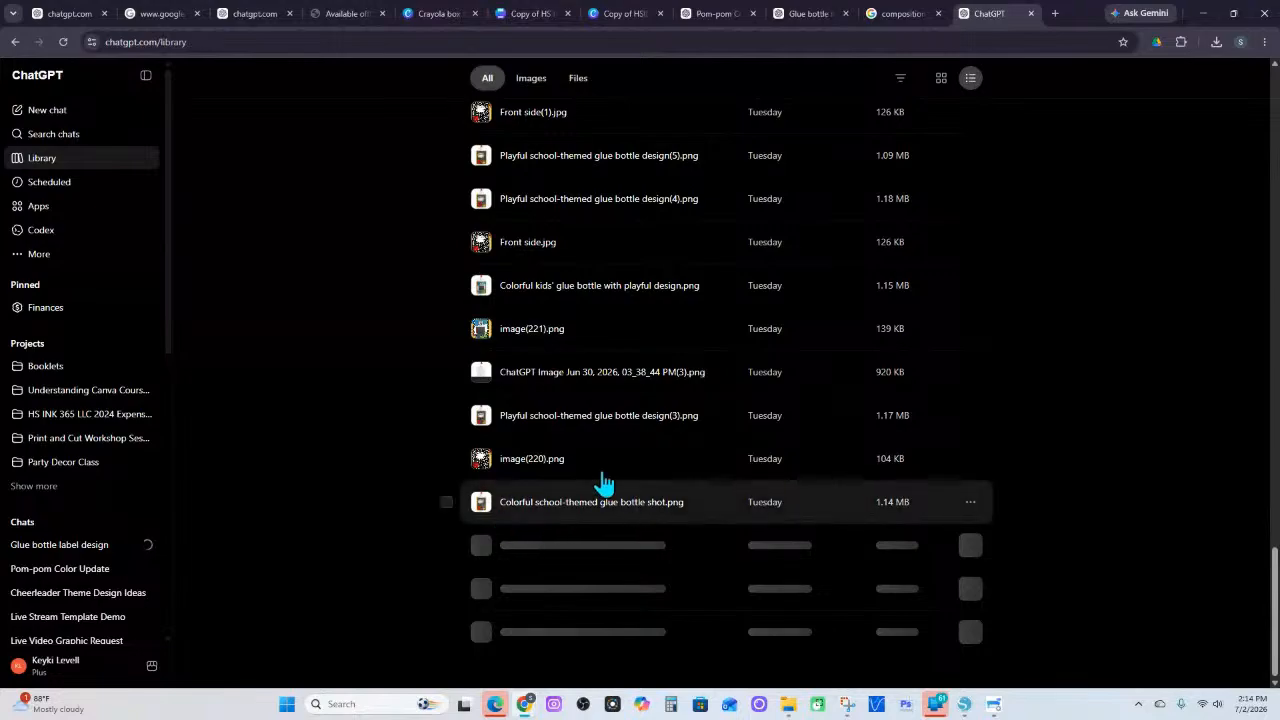
{"action": "scroll", "coordinate": [571, 554], "scroll_direction": "down", "scroll_amount": 7}
{"action": "scroll", "coordinate": [530, 410], "scroll_direction": "down", "scroll_amount": 8}
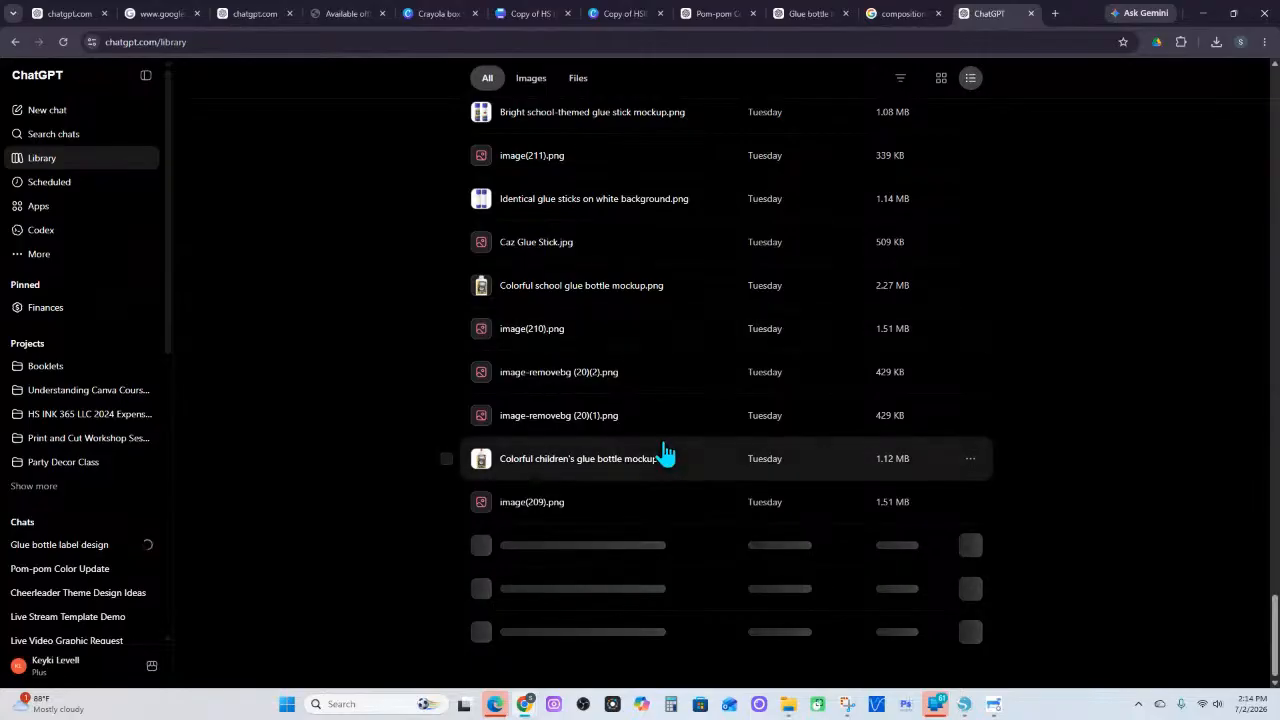
{"action": "scroll", "coordinate": [609, 403], "scroll_direction": "up", "scroll_amount": 4}
{"action": "scroll", "coordinate": [607, 403], "scroll_direction": "down", "scroll_amount": 4}
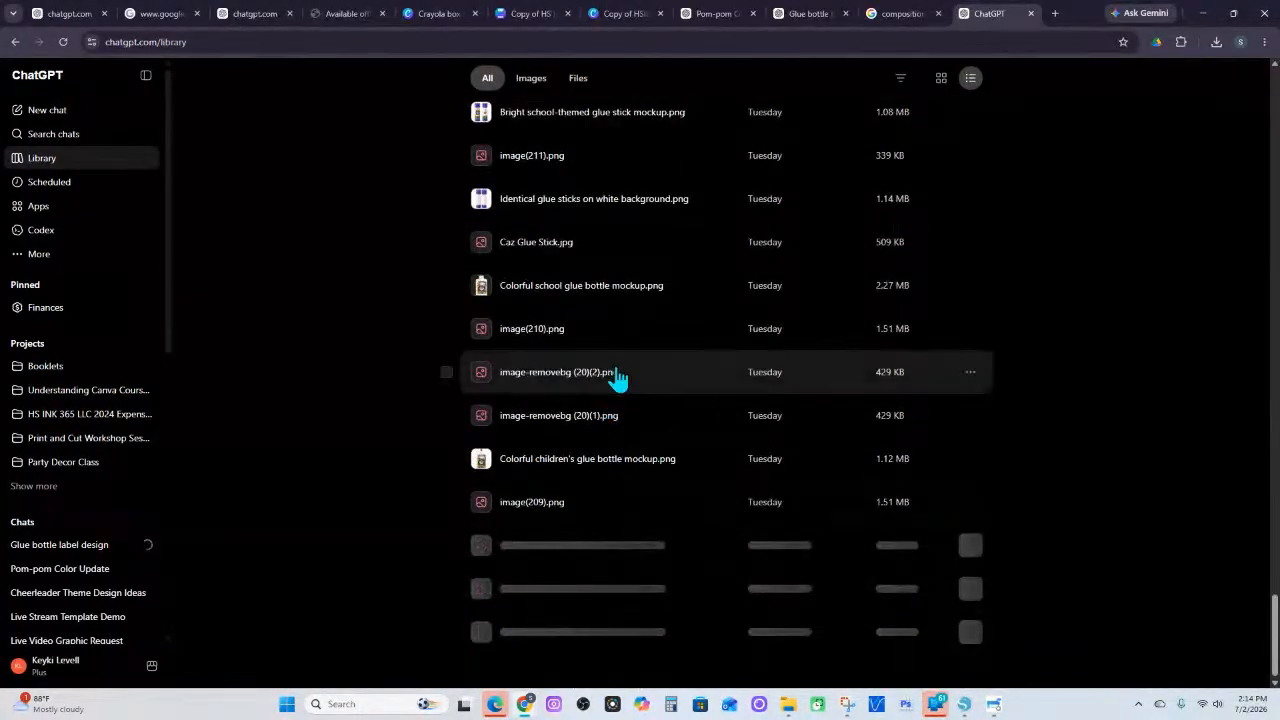
{"action": "scroll", "coordinate": [742, 537], "scroll_direction": "up", "scroll_amount": 15}
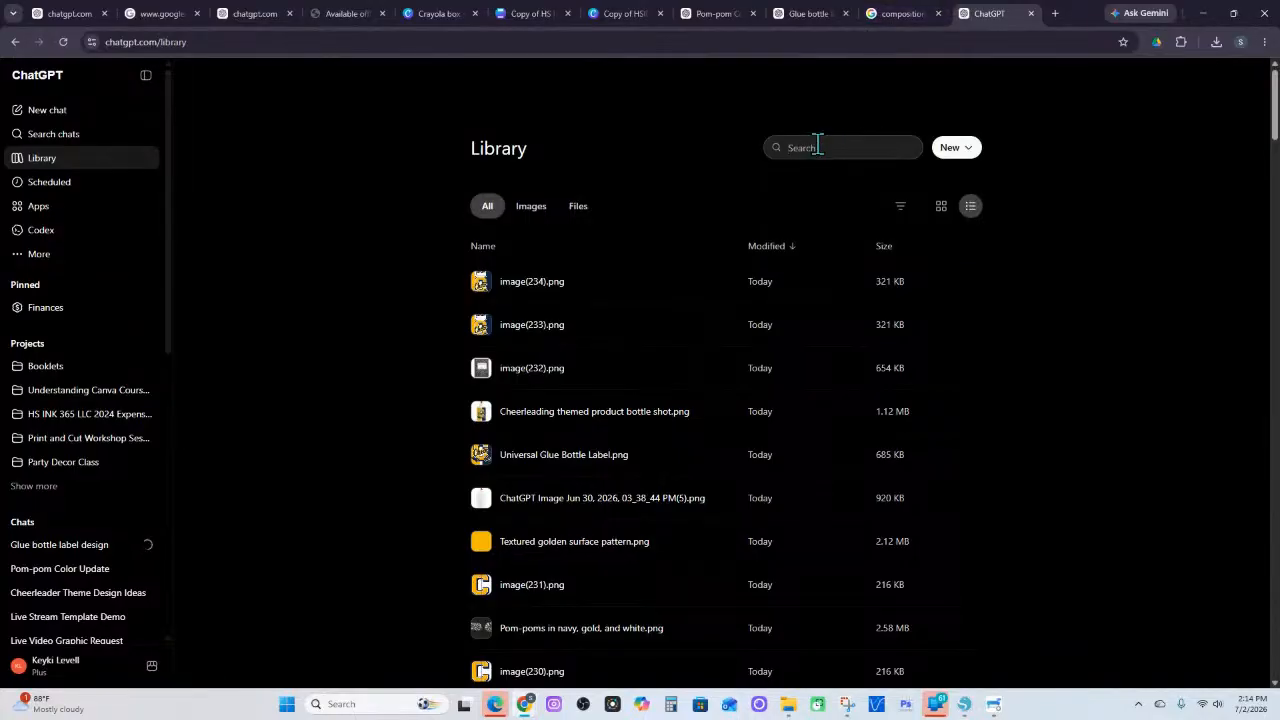
{"action": "type", "text": "ric"}
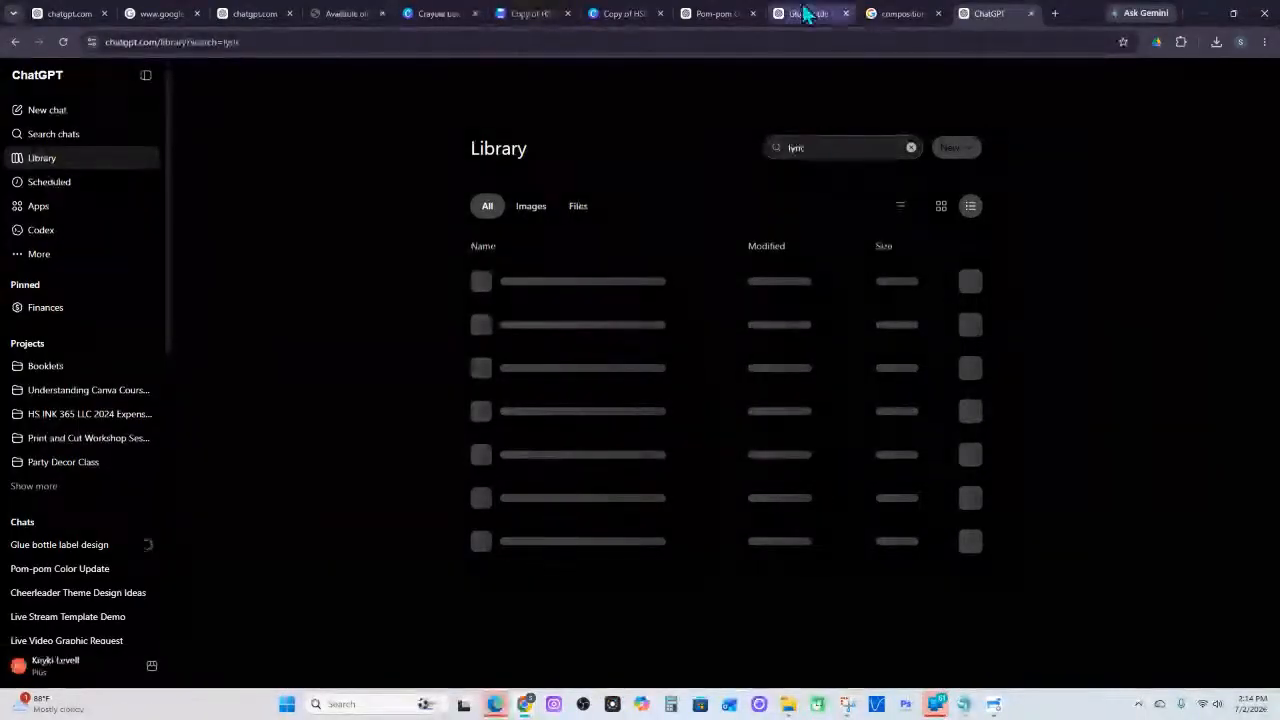
Return to the Glue bottle label design chat and remove the attached cover image from the unsent prompt
{"action": "left_click", "coordinate": [729, 13]}
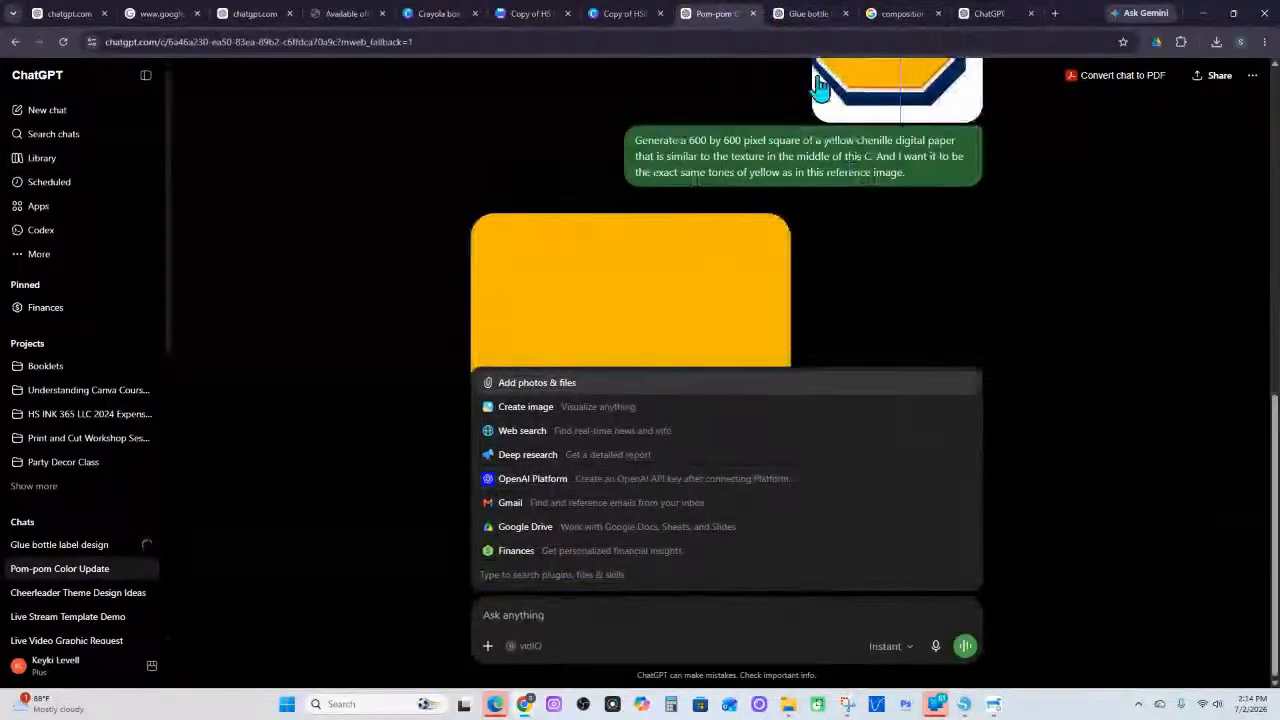
{"action": "left_click", "coordinate": [805, 14]}
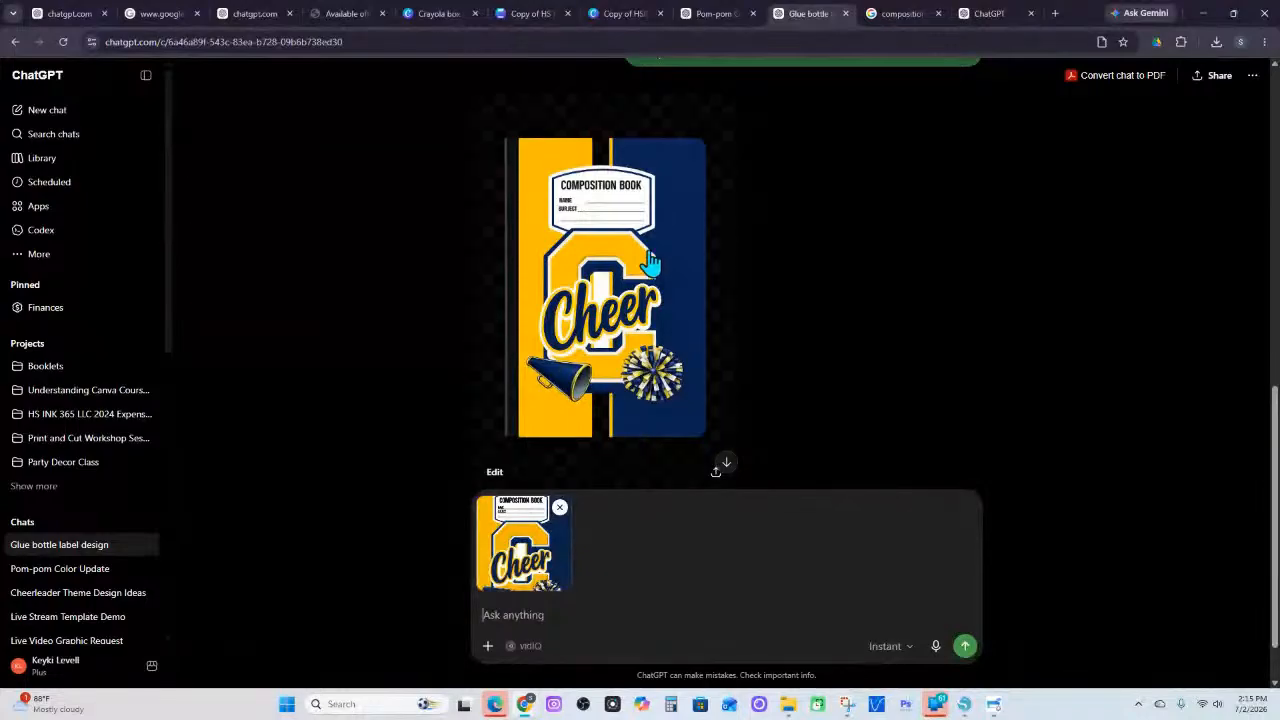
{"action": "left_click", "coordinate": [560, 507]}
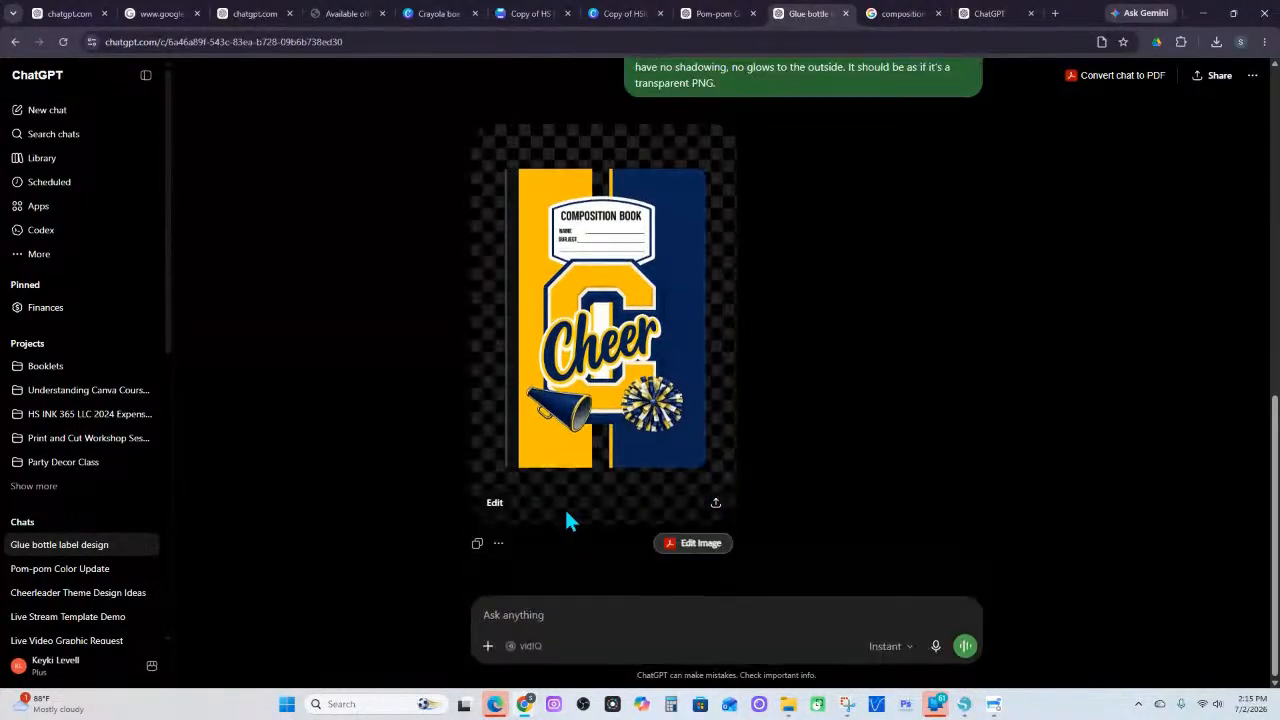
Open the generated composition notebook image and dictate a request to correct the center stripe missing from the top and bottom
{"action": "left_click", "coordinate": [714, 518]}
{"action": "left_click", "coordinate": [866, 648]}
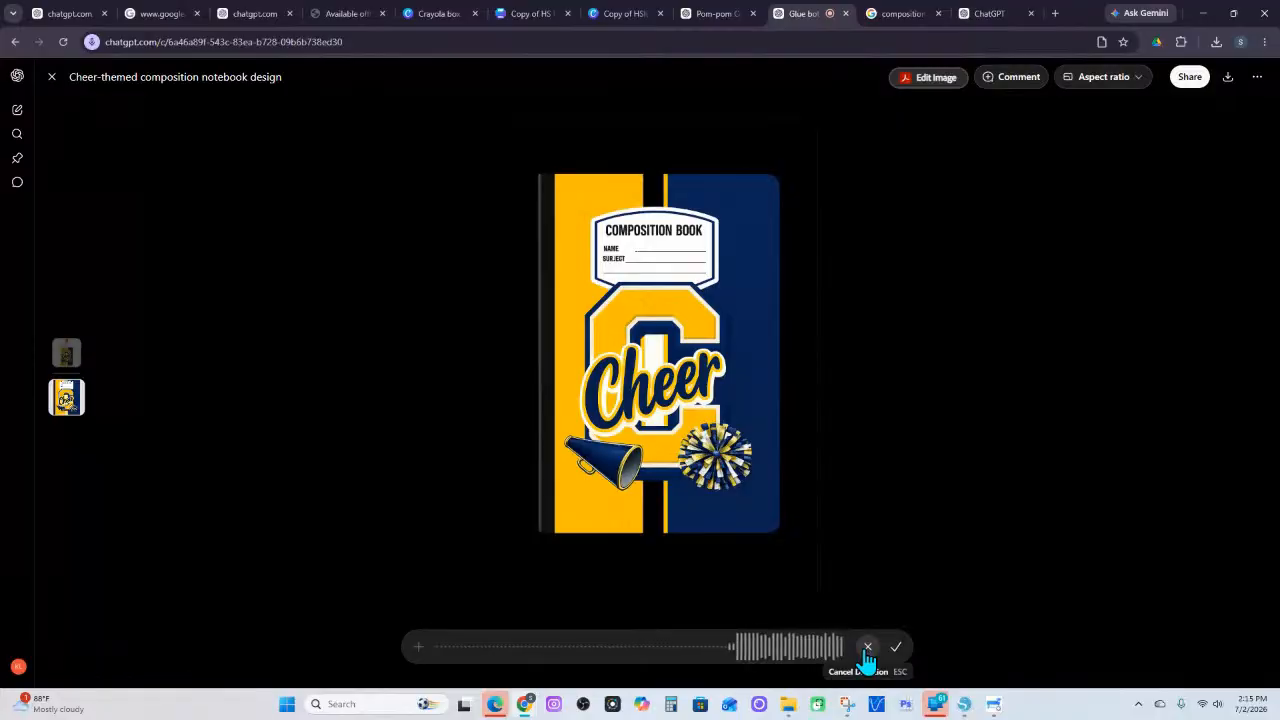
{"action": "left_click", "coordinate": [895, 647]}
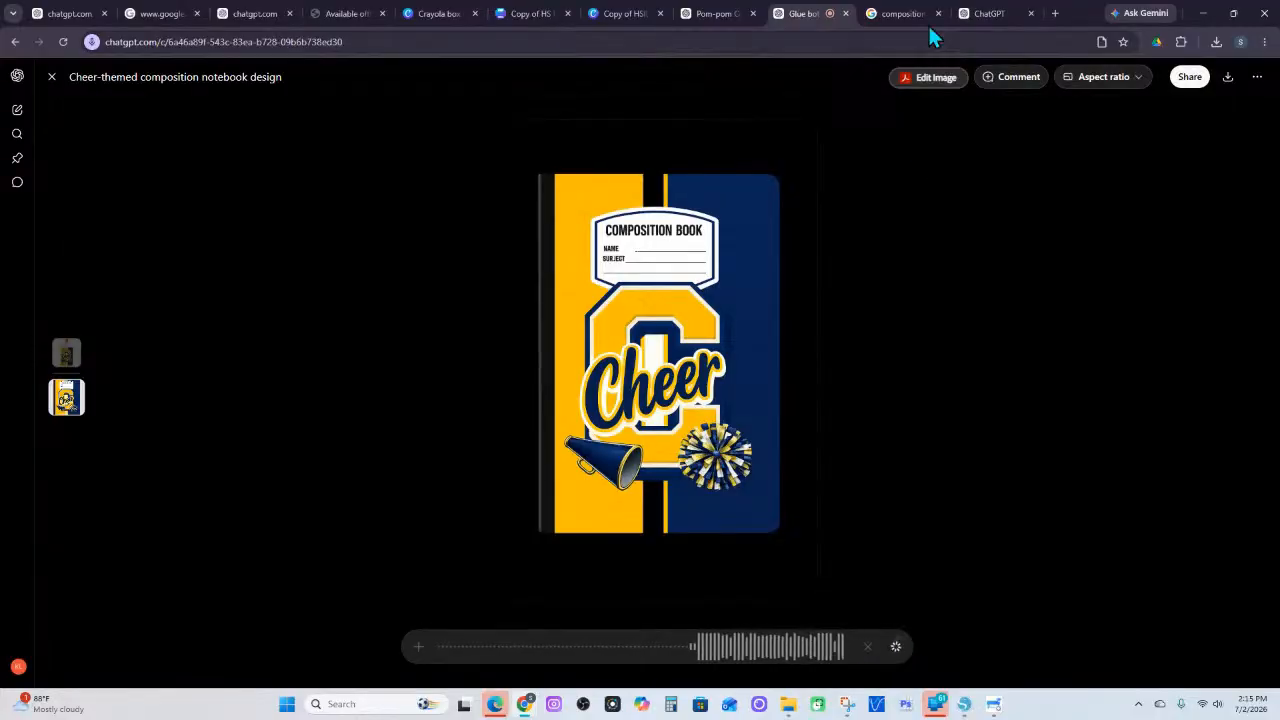
Limit the "lyric" search in the ChatGPT library to images, and reload the full library
{"action": "left_click", "coordinate": [900, 14]}
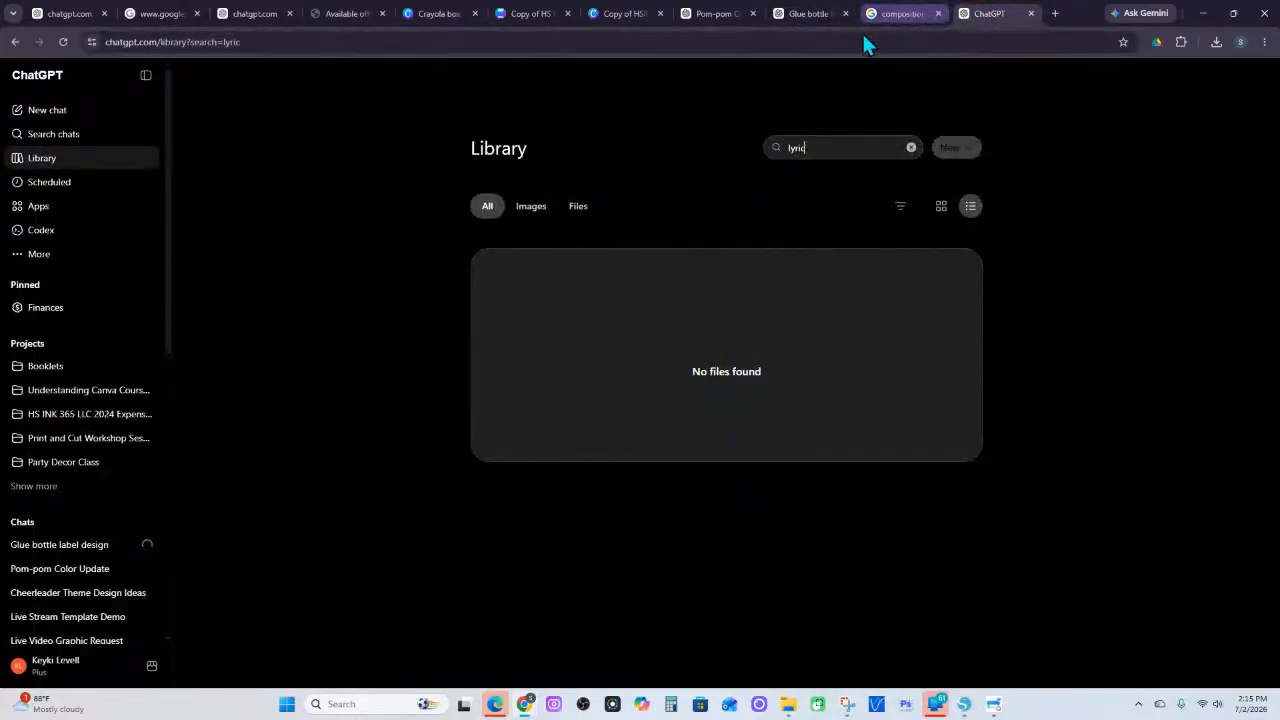
{"action": "left_click", "coordinate": [532, 212]}
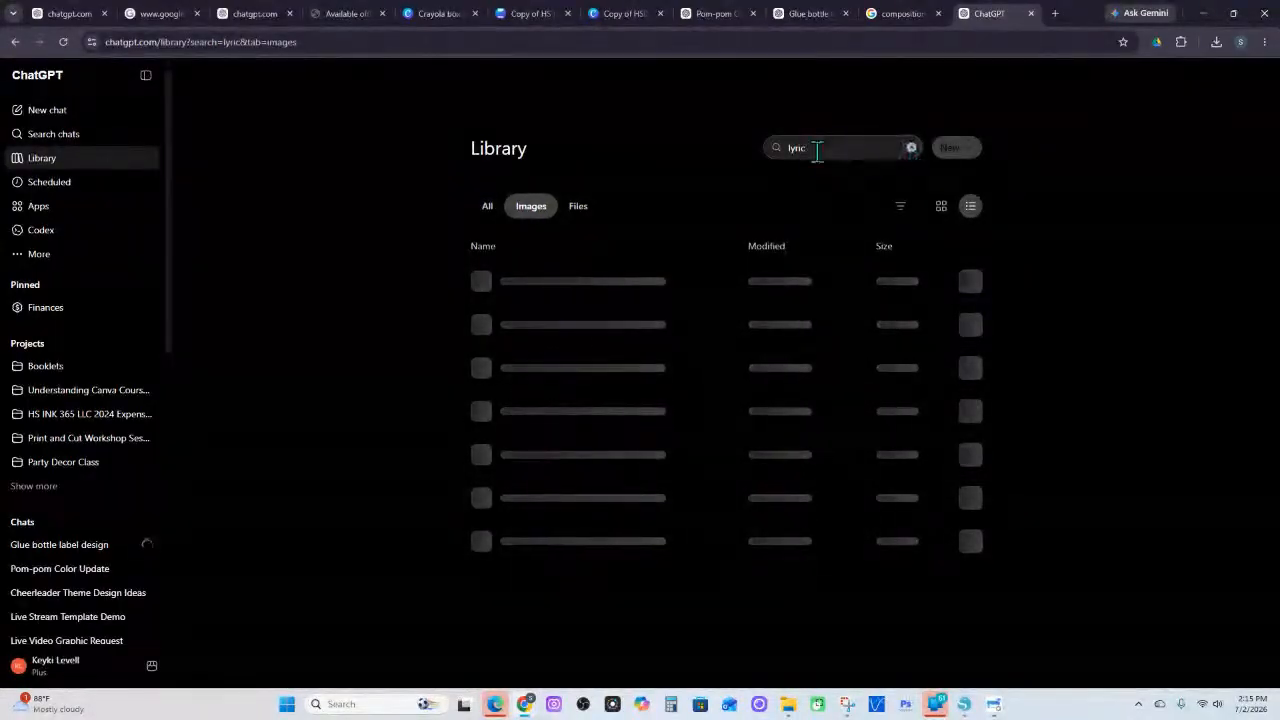
{"action": "double_click", "coordinate": [805, 148]}
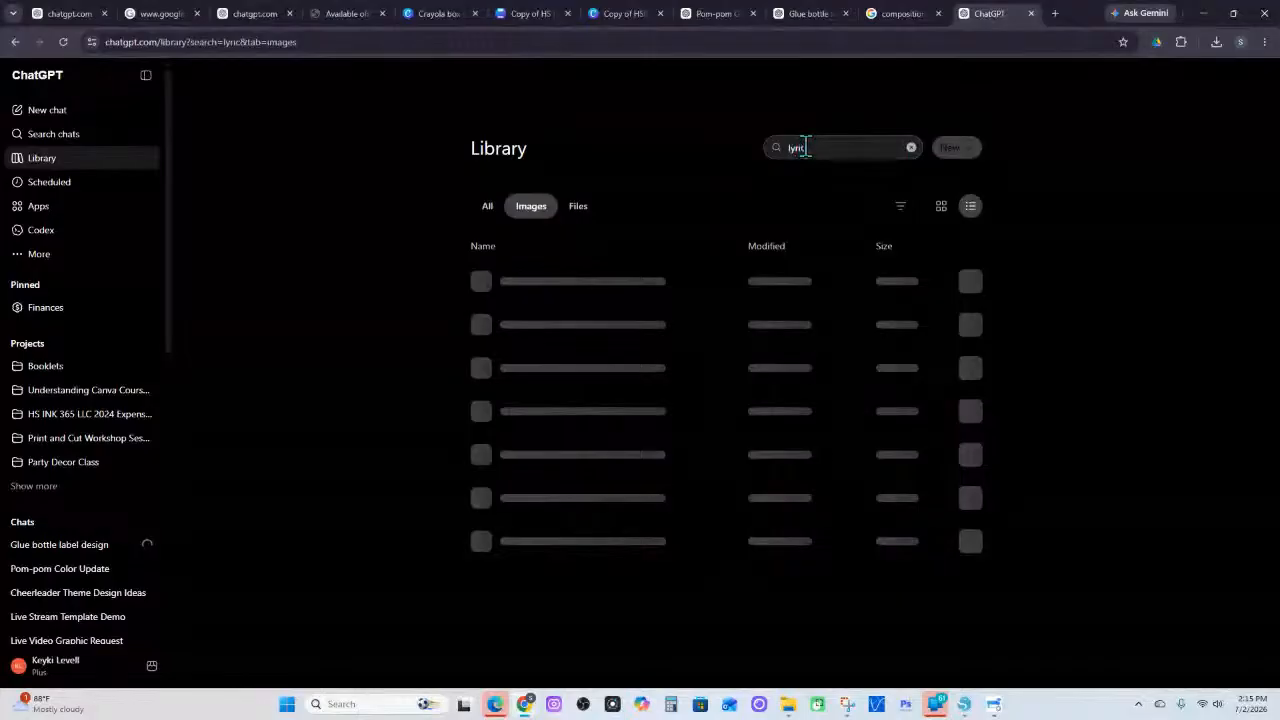
{"action": "left_click_drag", "start_coordinate": [806, 147], "coordinate": [762, 150]}
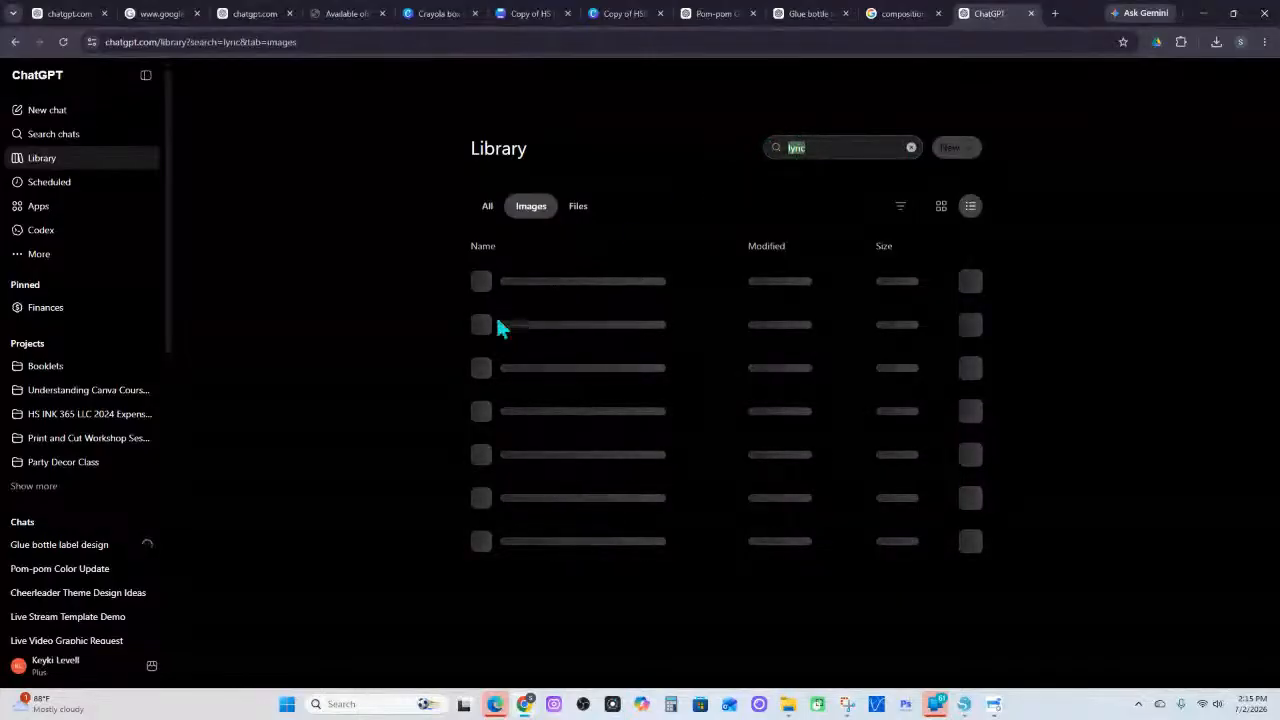
{"action": "left_click", "coordinate": [66, 166]}
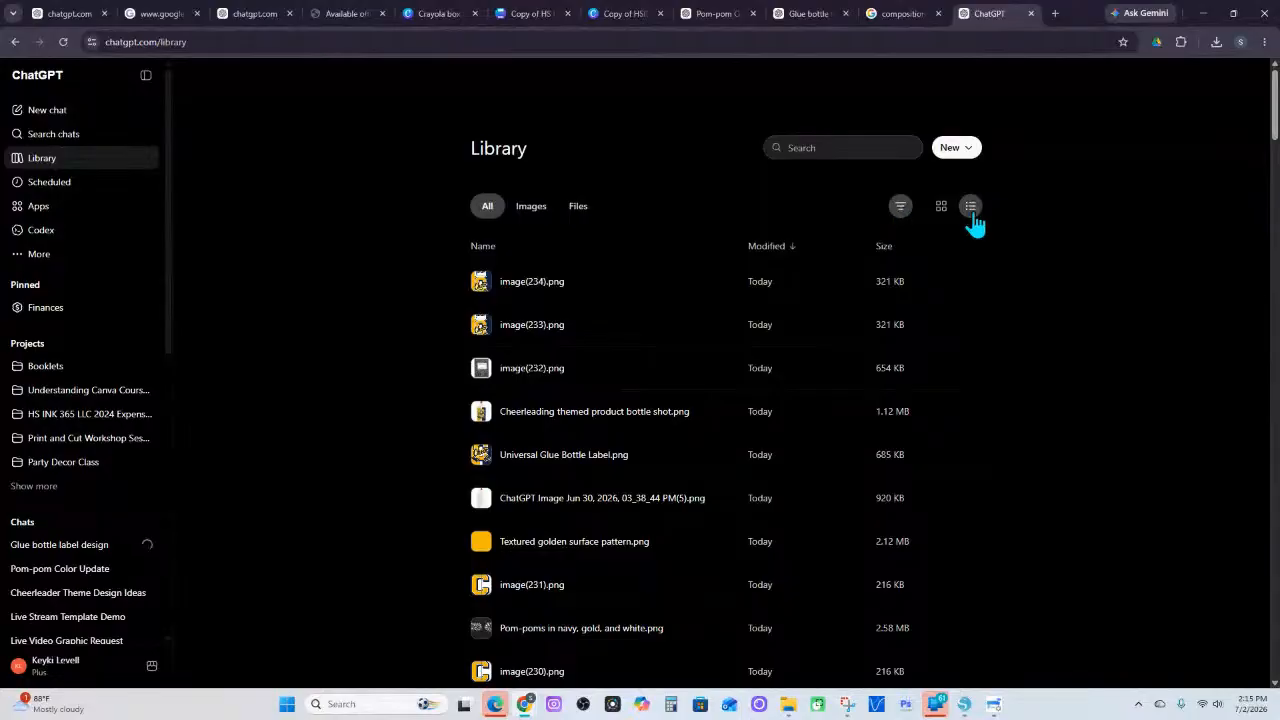
Look through the older files in the ChatGPT library back to June 22
{"action": "left_click_drag", "start_coordinate": [1274, 115], "coordinate": [1274, 655]}
{"action": "scroll", "coordinate": [1212, 403], "scroll_direction": "down", "scroll_amount": 5}
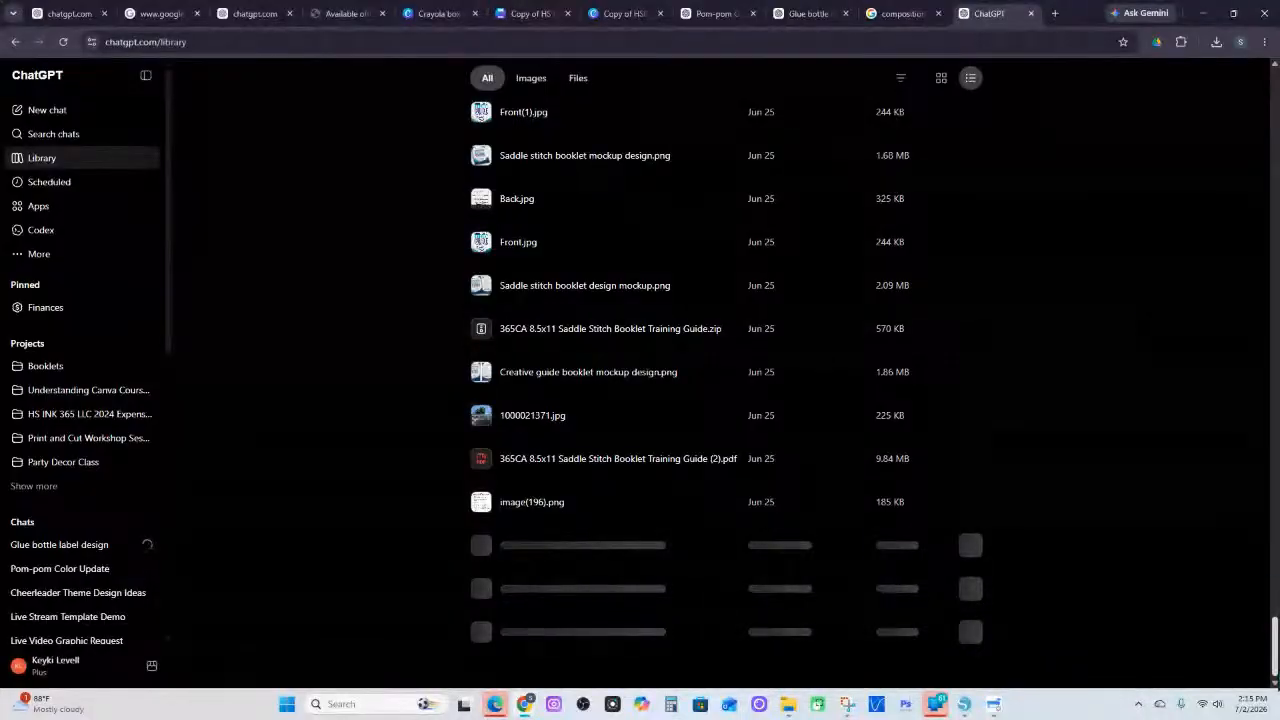
{"action": "scroll", "coordinate": [1052, 602], "scroll_direction": "down", "scroll_amount": 10}
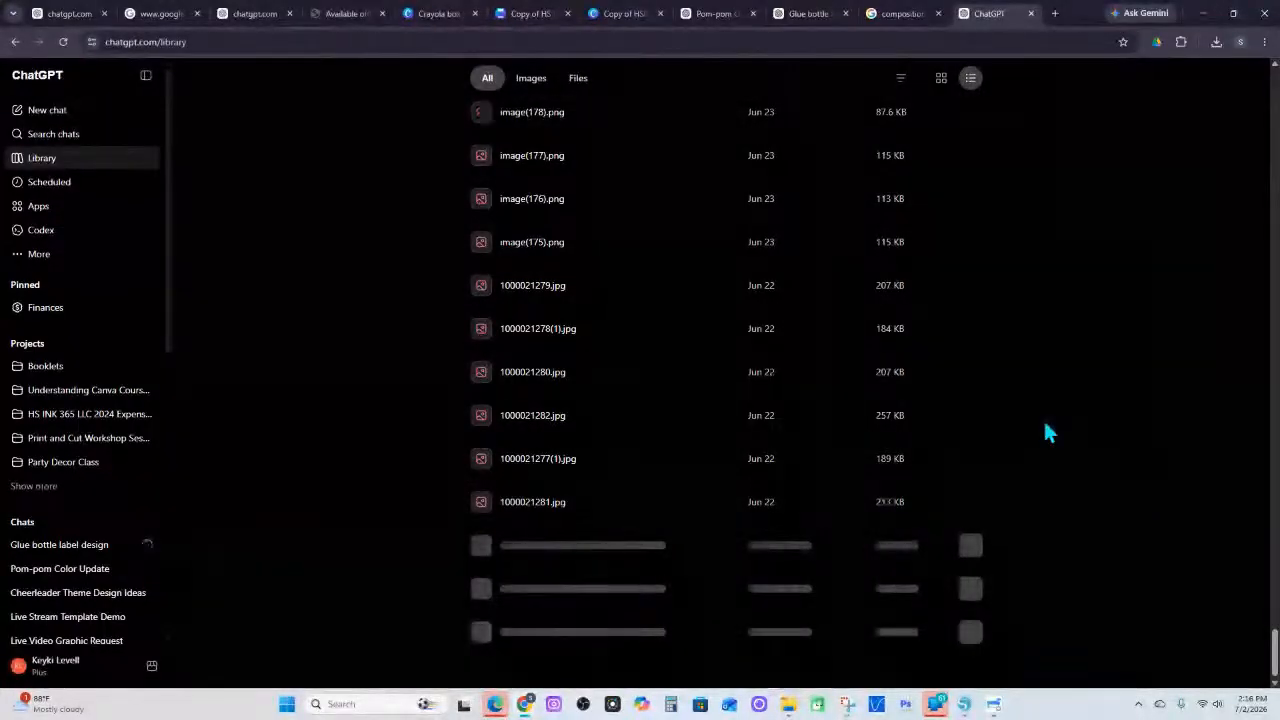
Send the dictated center stripe correction request for the composition notebook image in the glue bottle chat
{"action": "left_click", "coordinate": [806, 13]}
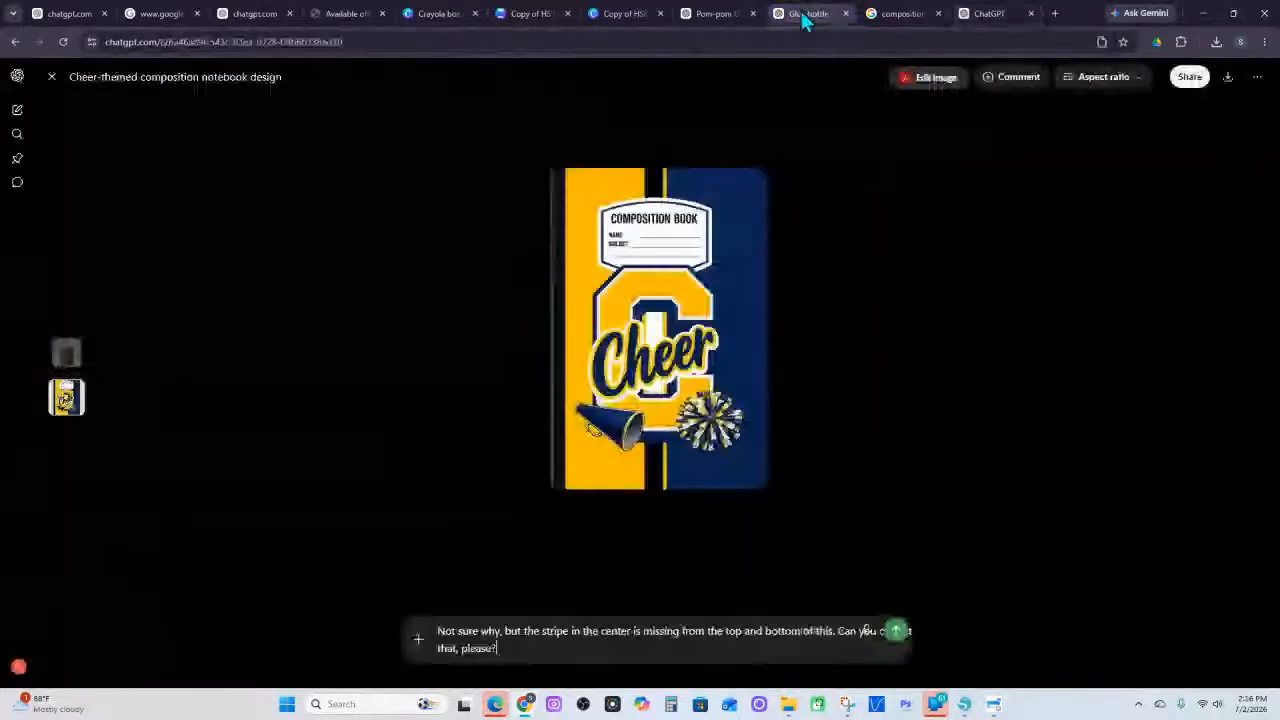
{"action": "left_click", "coordinate": [895, 645]}
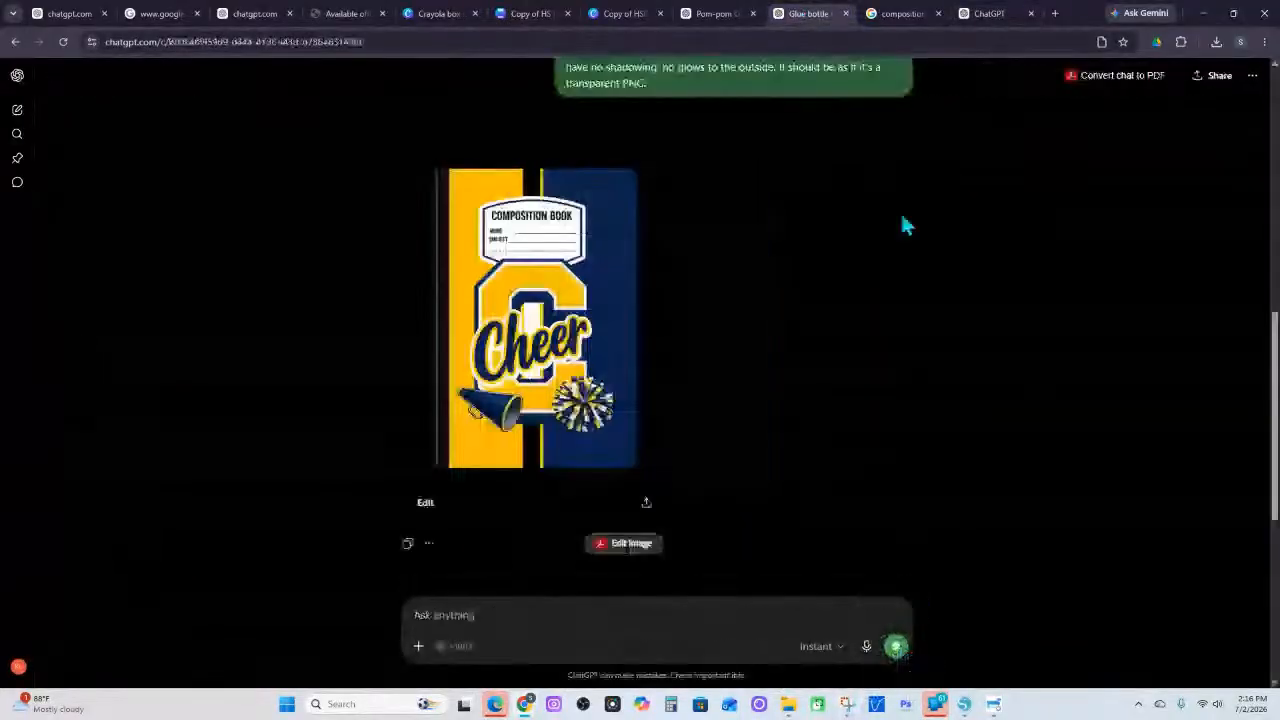
Look through the older files in the ChatGPT library back to June 15
{"action": "left_click", "coordinate": [989, 14]}
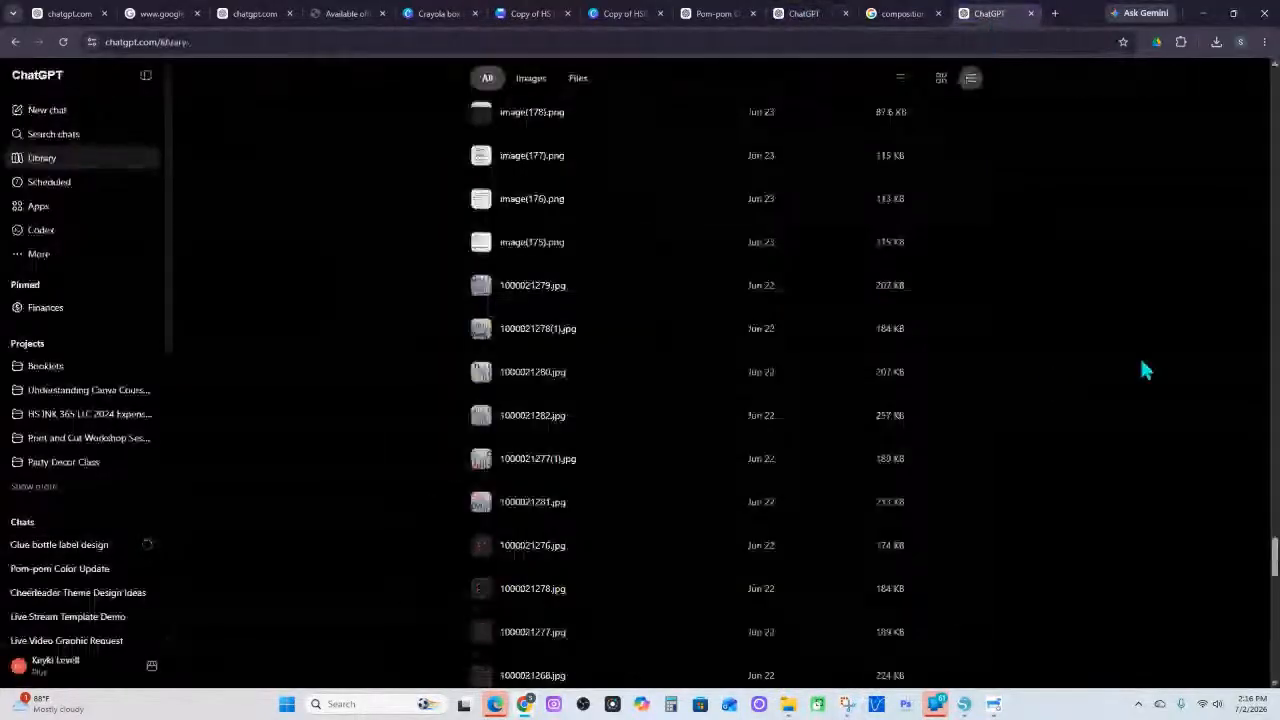
{"action": "scroll", "coordinate": [1143, 366], "scroll_direction": "down", "scroll_amount": 5}
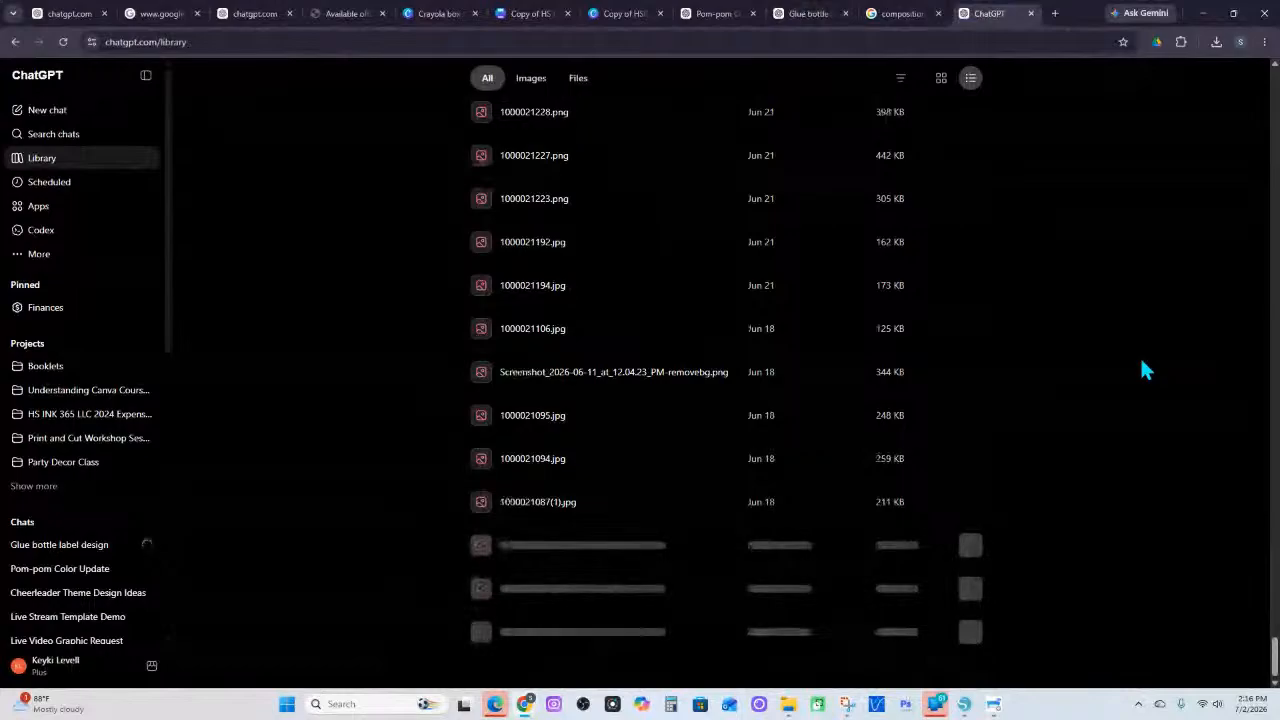
{"action": "scroll", "coordinate": [1145, 370], "scroll_direction": "down", "scroll_amount": 3}
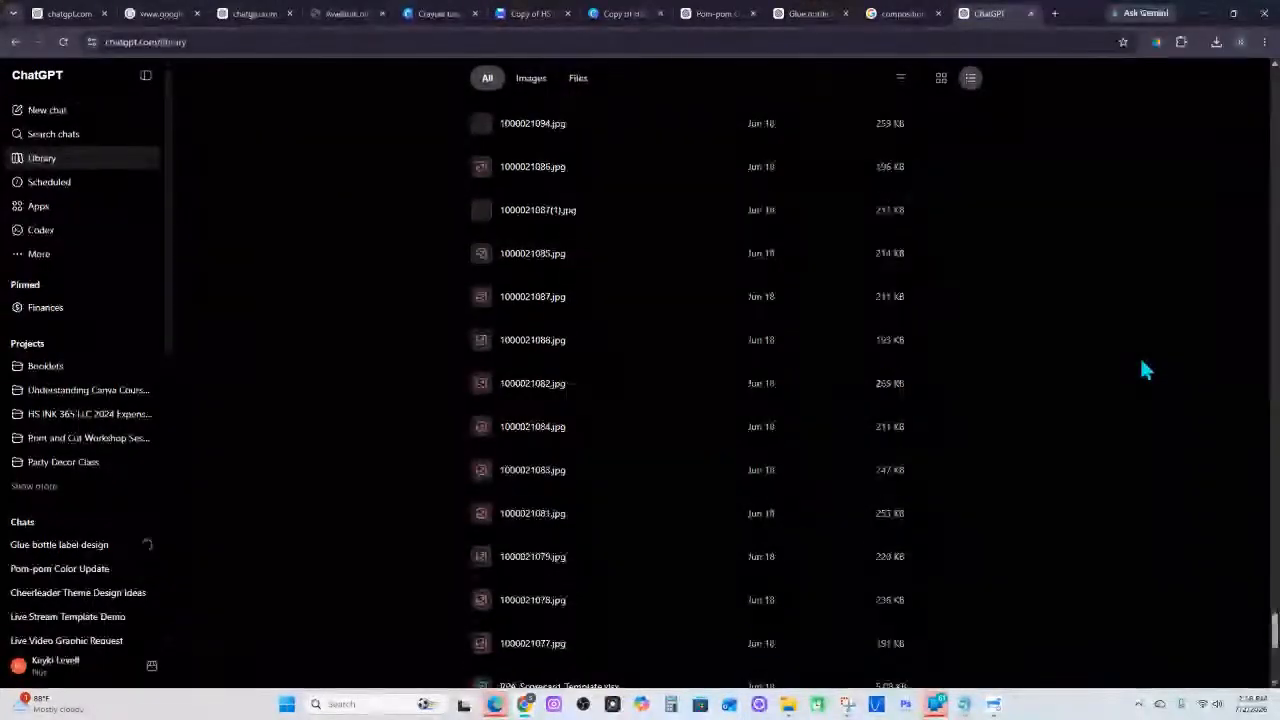
{"action": "scroll", "coordinate": [1145, 370], "scroll_direction": "down", "scroll_amount": 5}
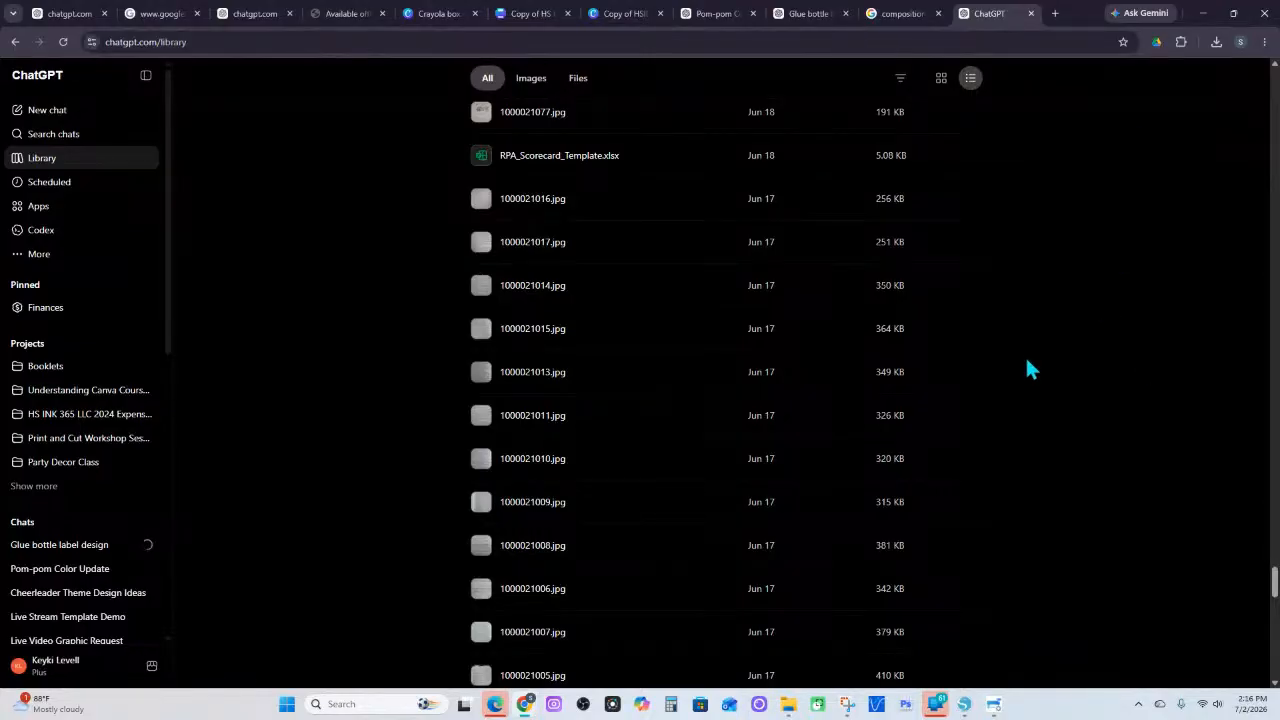
{"action": "scroll", "coordinate": [737, 334], "scroll_direction": "down", "scroll_amount": 5}
{"action": "scroll", "coordinate": [756, 342], "scroll_direction": "down", "scroll_amount": 4}
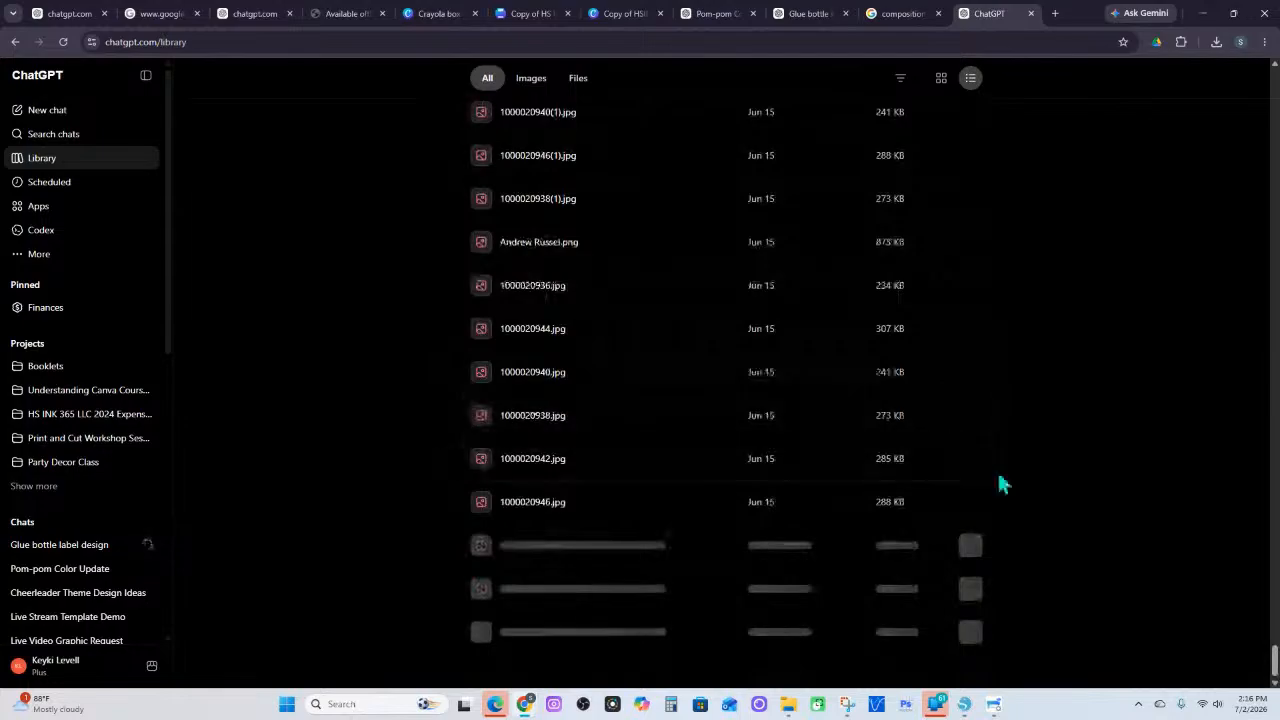
{"action": "scroll", "coordinate": [1000, 485], "scroll_direction": "up", "scroll_amount": 3}
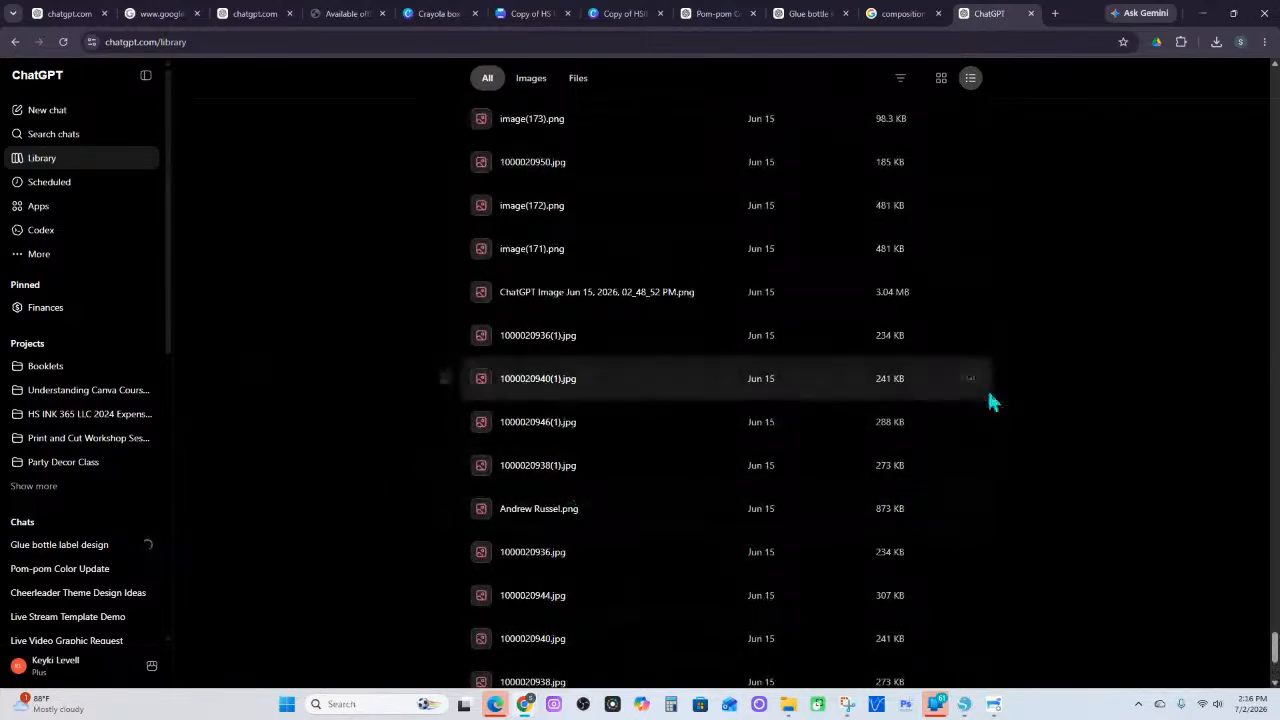
{"action": "scroll", "coordinate": [1004, 418], "scroll_direction": "down", "scroll_amount": 3}
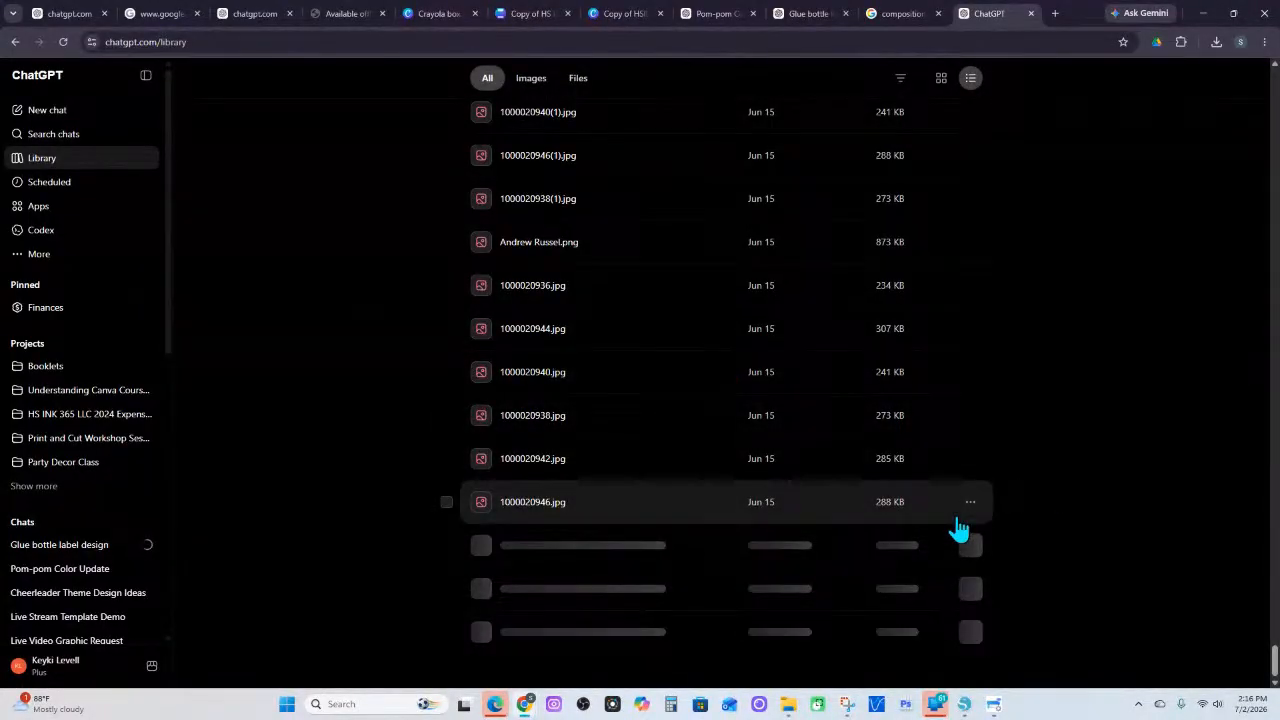
{"action": "scroll", "coordinate": [967, 378], "scroll_direction": "up", "scroll_amount": 2}
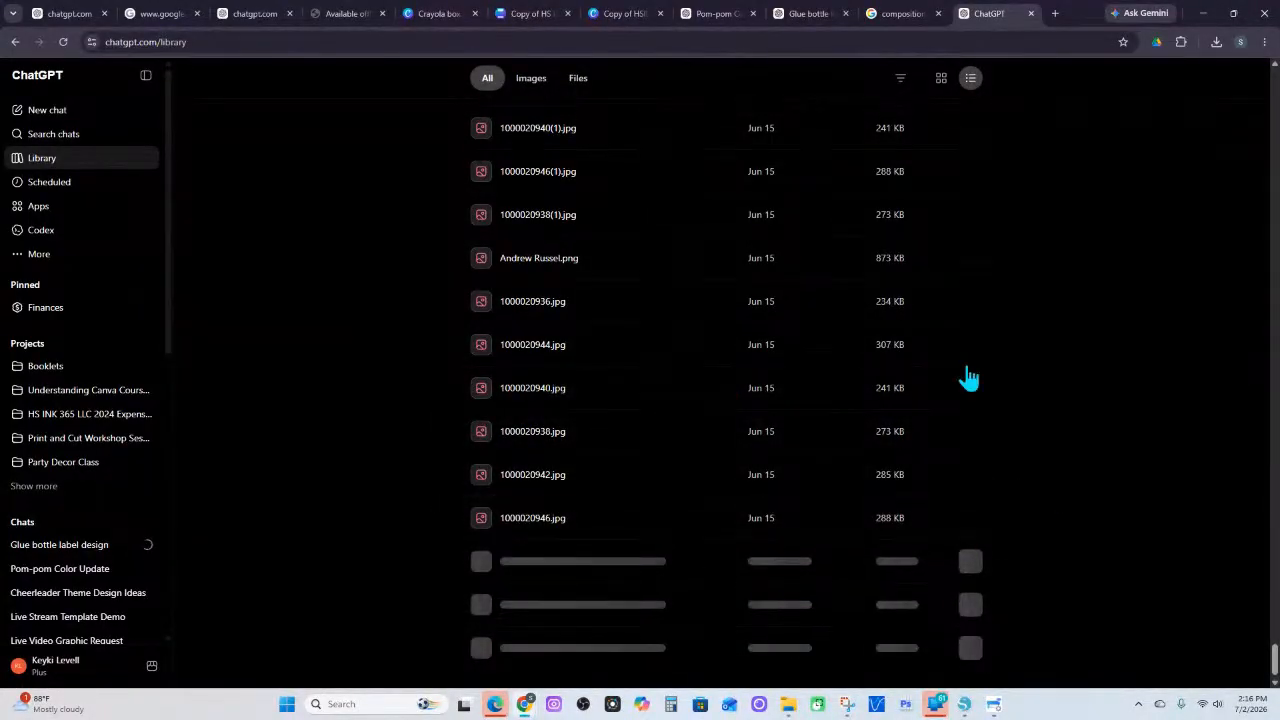
In the glue bottle chat, attach copies of the corrected composition notebook image and the glue bottle mock-up to a new message
{"action": "left_click", "coordinate": [840, 20]}
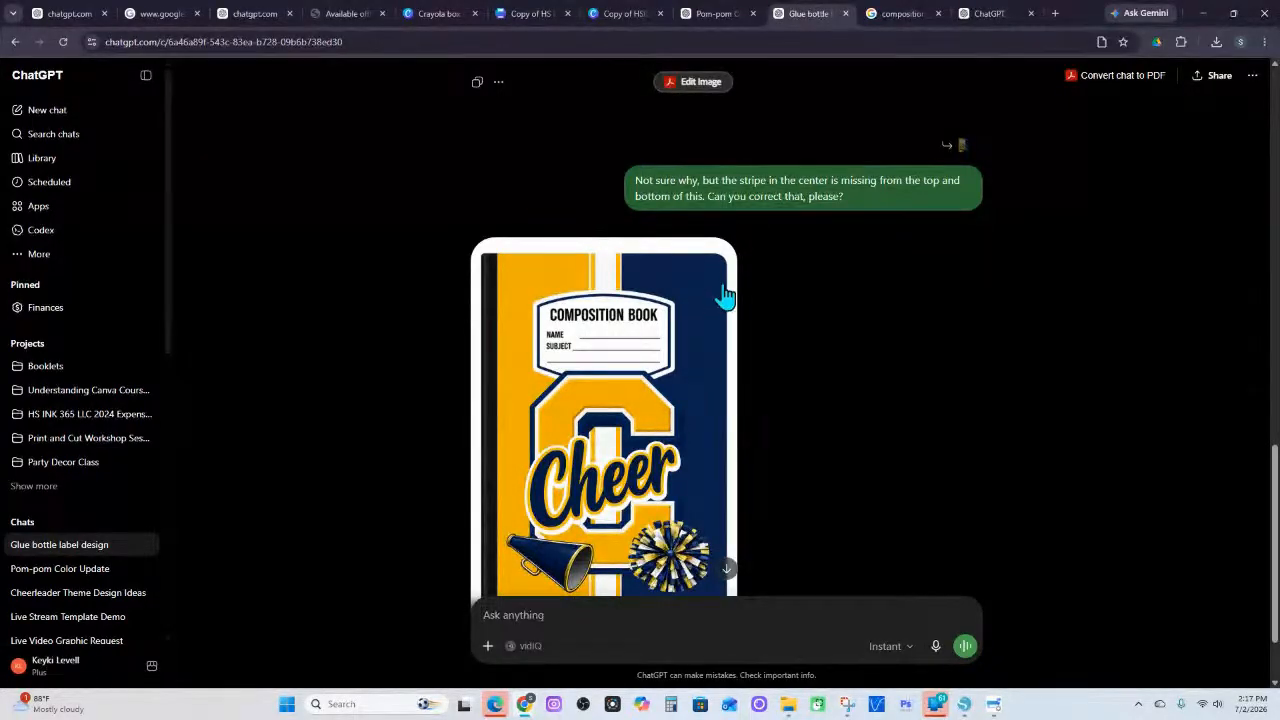
{"action": "scroll", "coordinate": [768, 344], "scroll_direction": "down", "scroll_amount": 2}
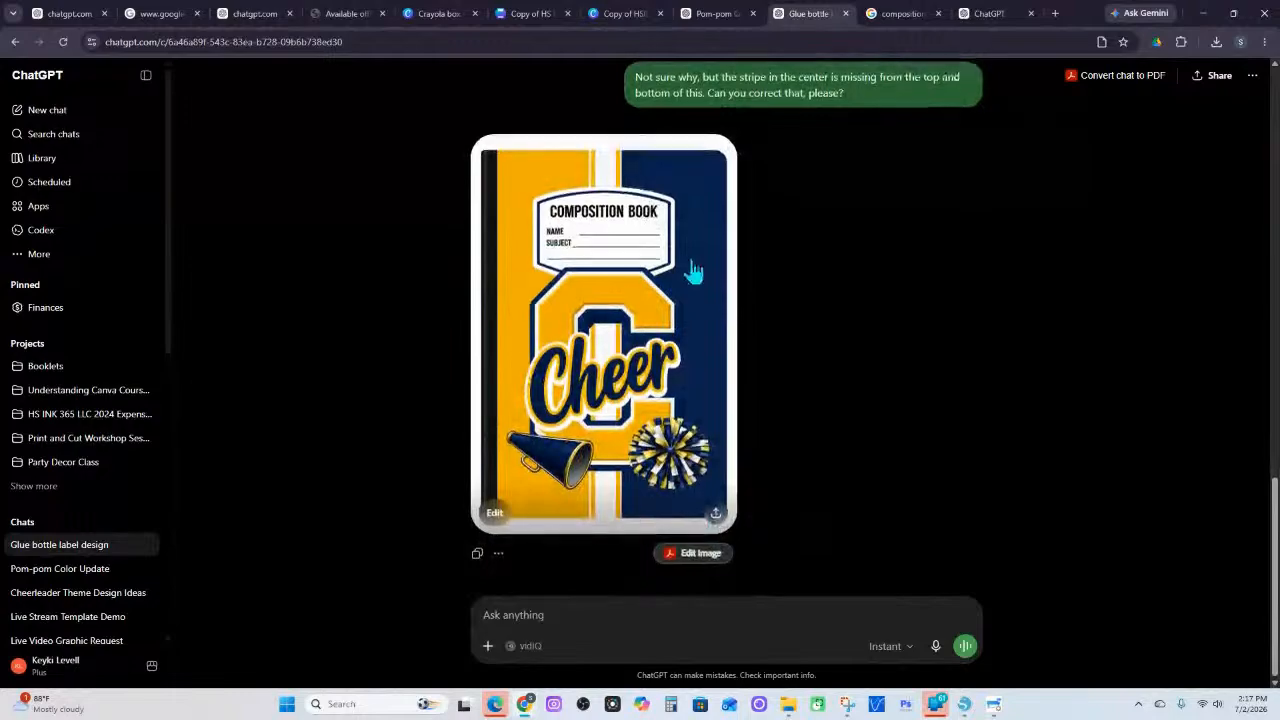
{"action": "left_click", "coordinate": [478, 560]}
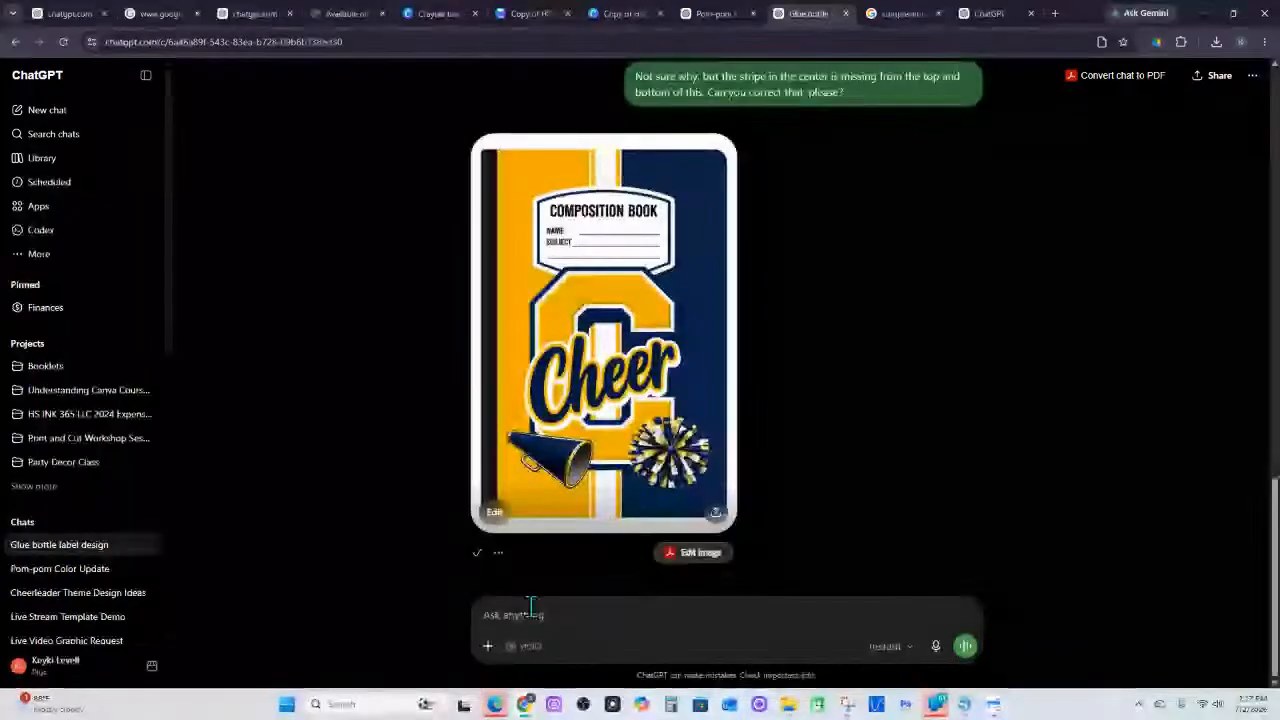
{"action": "key", "text": "ctrl+v"}
{"action": "scroll", "coordinate": [640, 308], "scroll_direction": "up", "scroll_amount": 10}
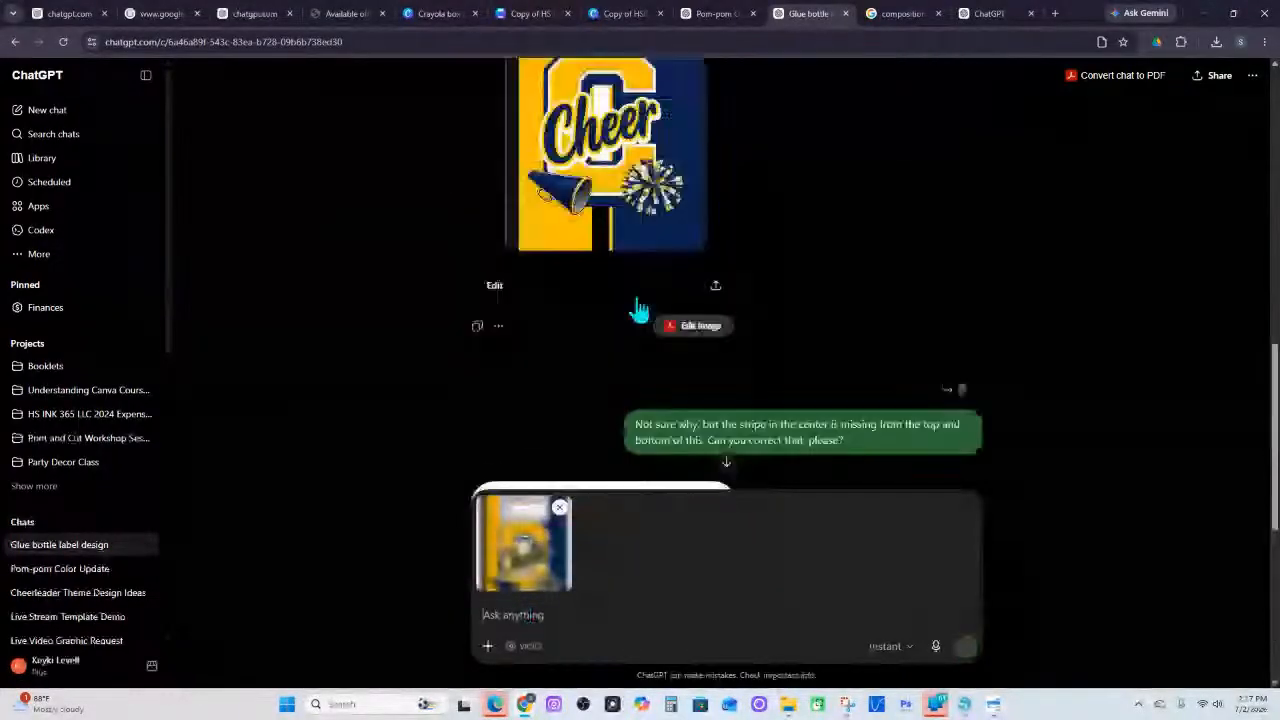
{"action": "scroll", "coordinate": [843, 236], "scroll_direction": "up", "scroll_amount": 3}
{"action": "right_click", "coordinate": [629, 207]}
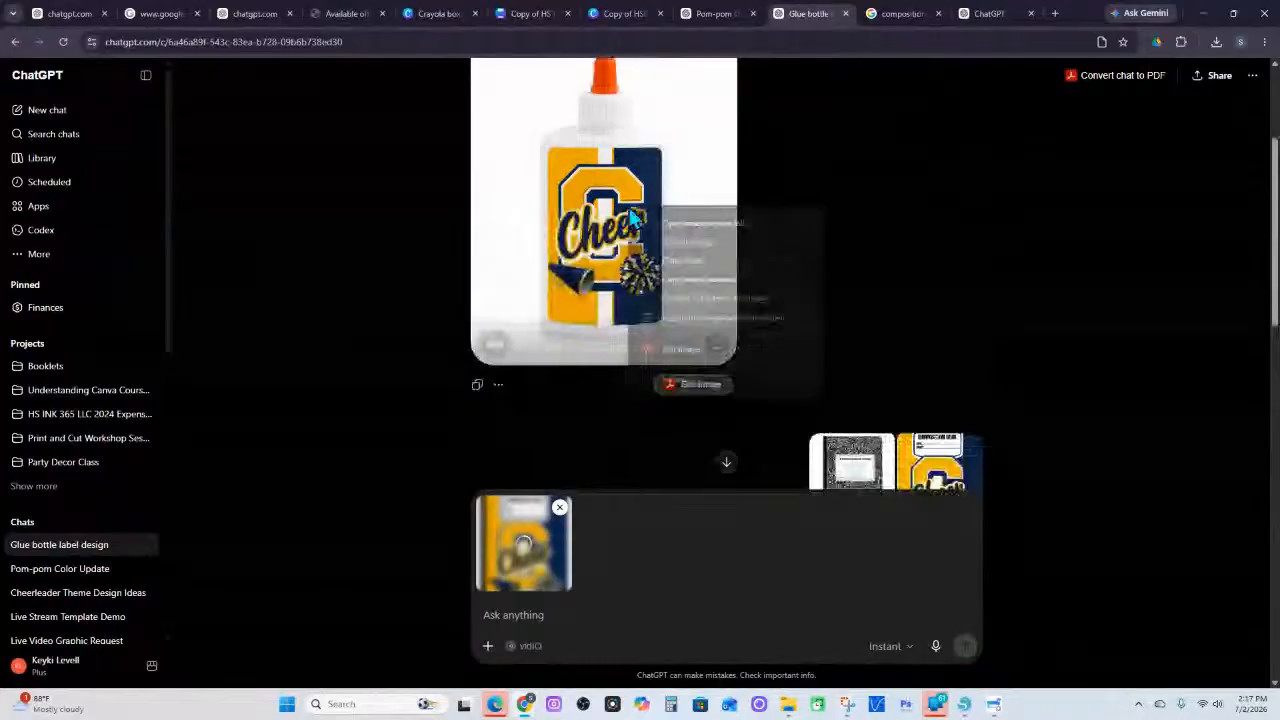
{"action": "left_click", "coordinate": [477, 384]}
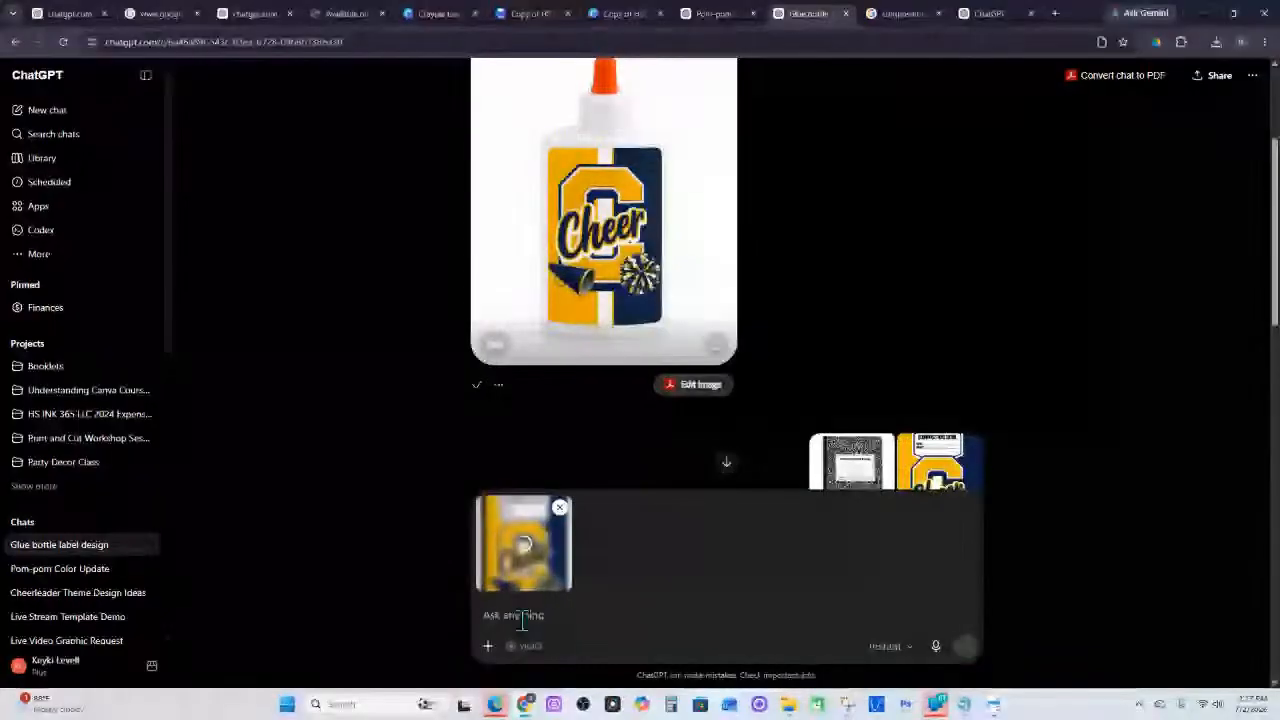
{"action": "key", "text": "ctrl+v"}
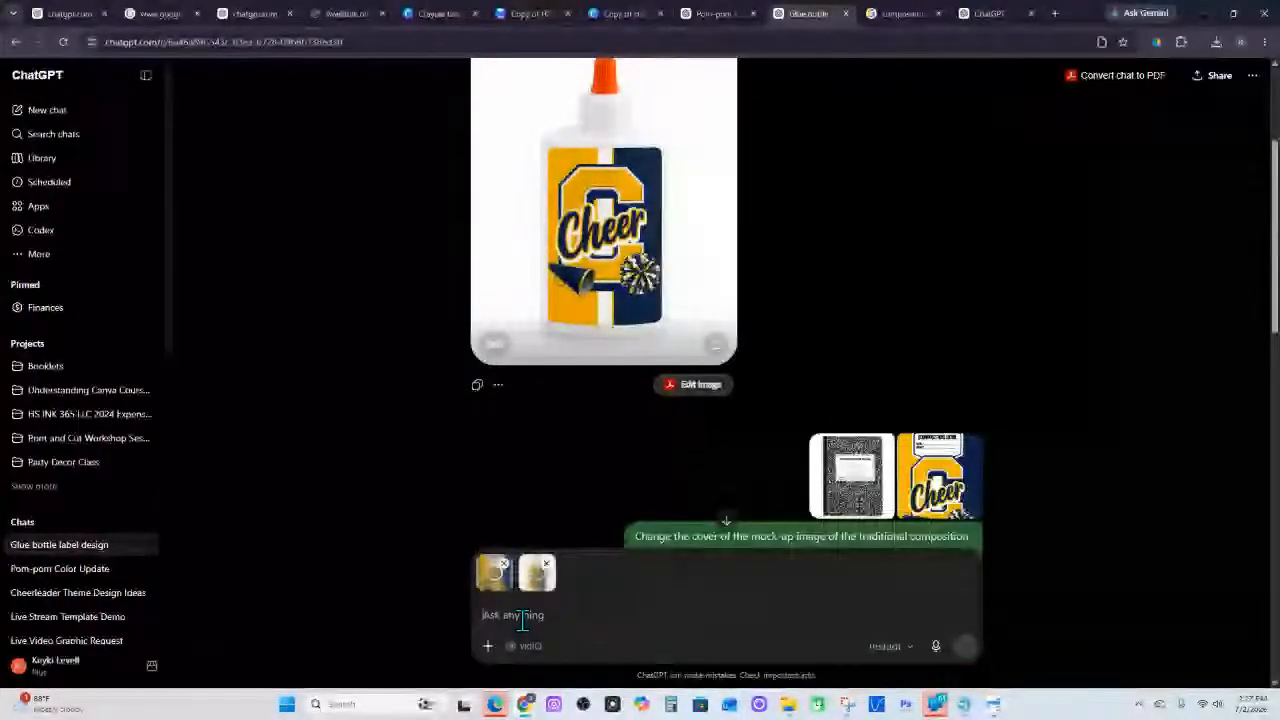
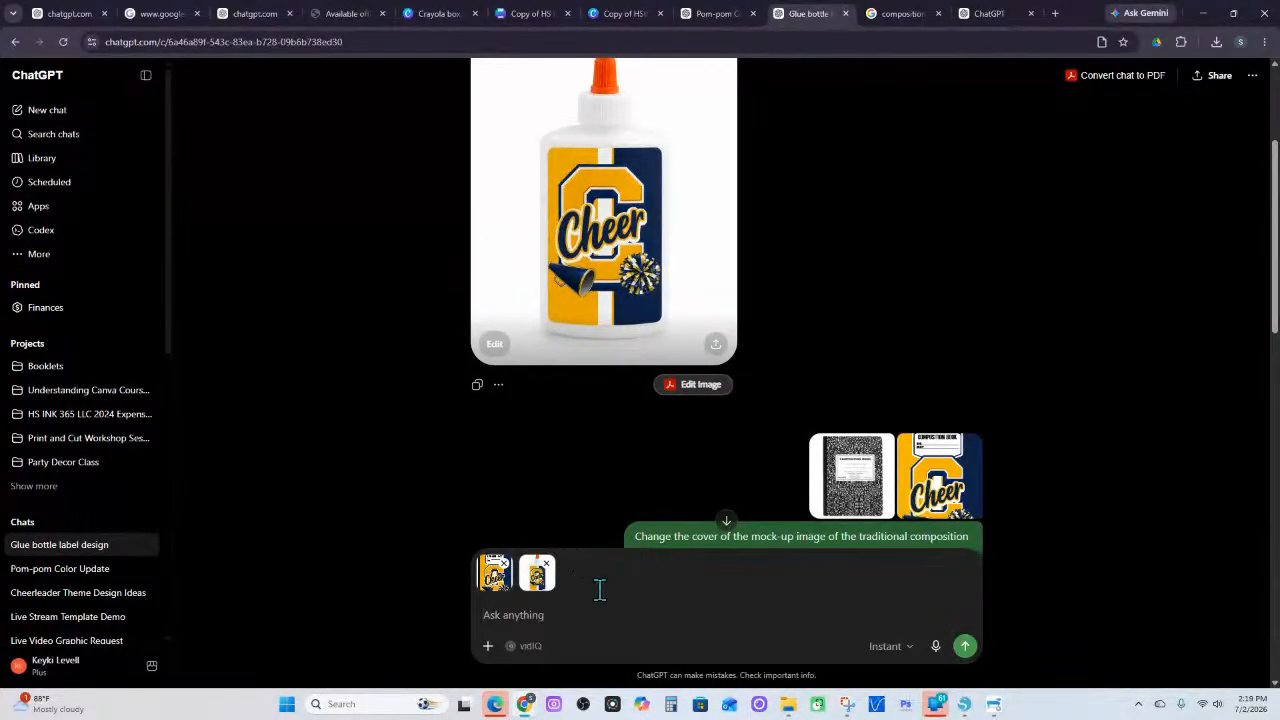
Reload the glue bottle chat and review the advertising flyer request with its swimsuit style reference and the reply
{"action": "scroll", "coordinate": [594, 503], "scroll_direction": "down", "scroll_amount": 10}
{"action": "scroll", "coordinate": [594, 503], "scroll_direction": "down", "scroll_amount": 5}
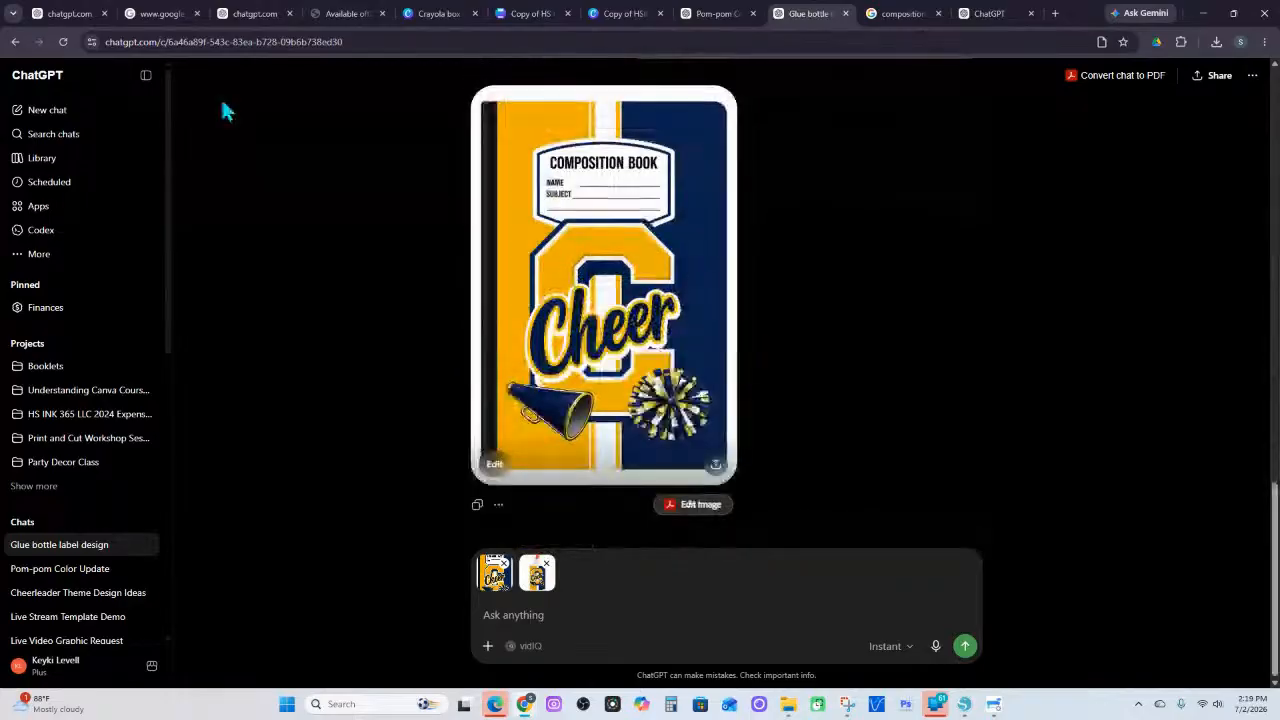
{"action": "scroll", "coordinate": [140, 76], "scroll_direction": "down", "scroll_amount": 2}
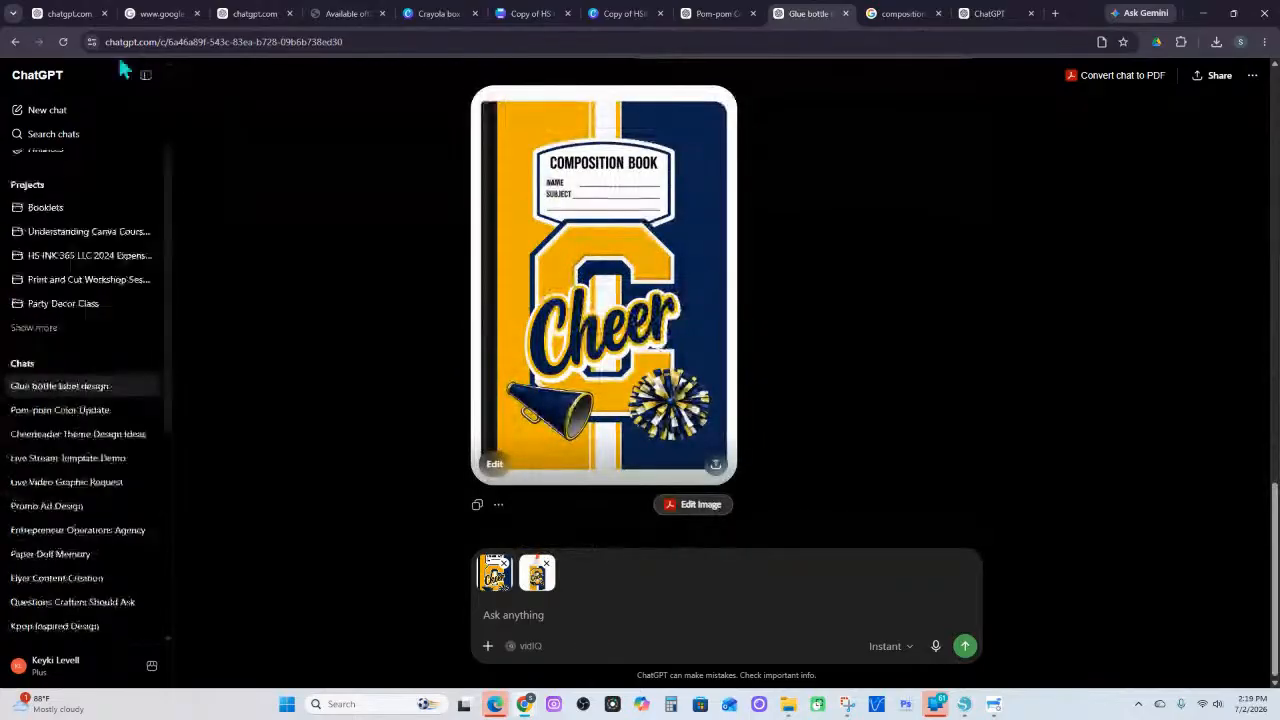
{"action": "left_click", "coordinate": [65, 42]}
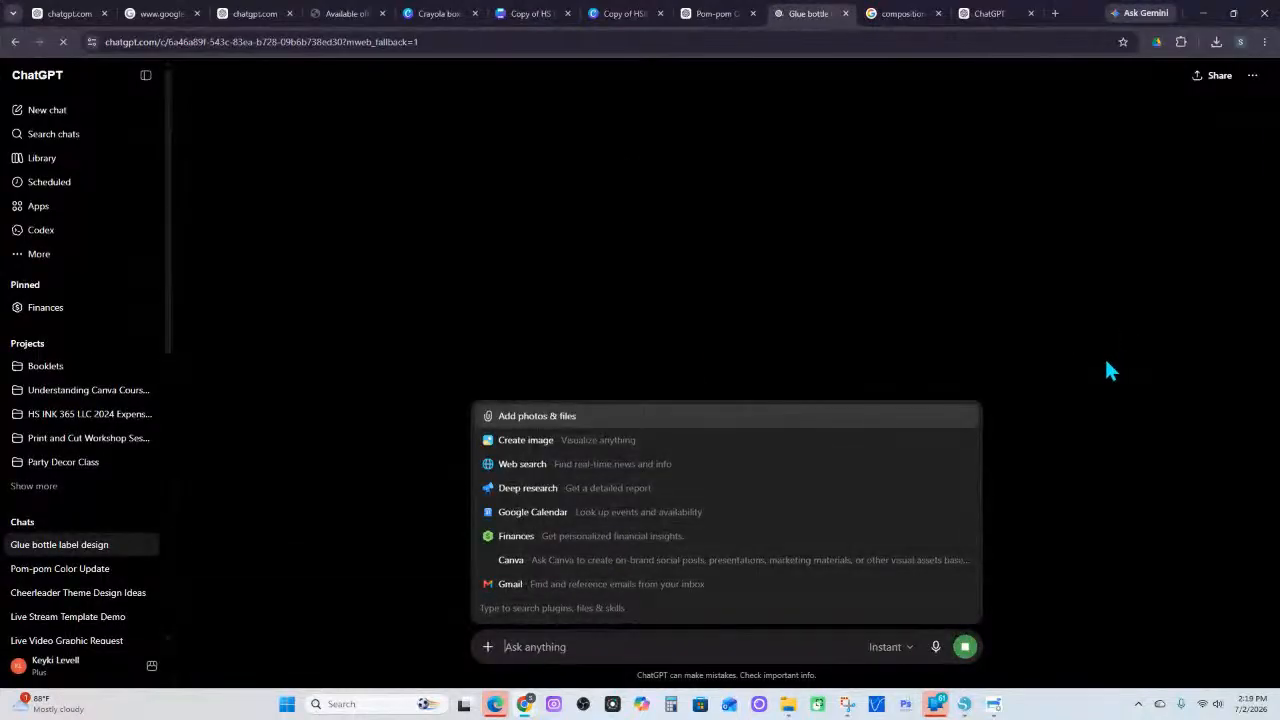
{"action": "scroll", "coordinate": [650, 237], "scroll_direction": "up", "scroll_amount": 8}
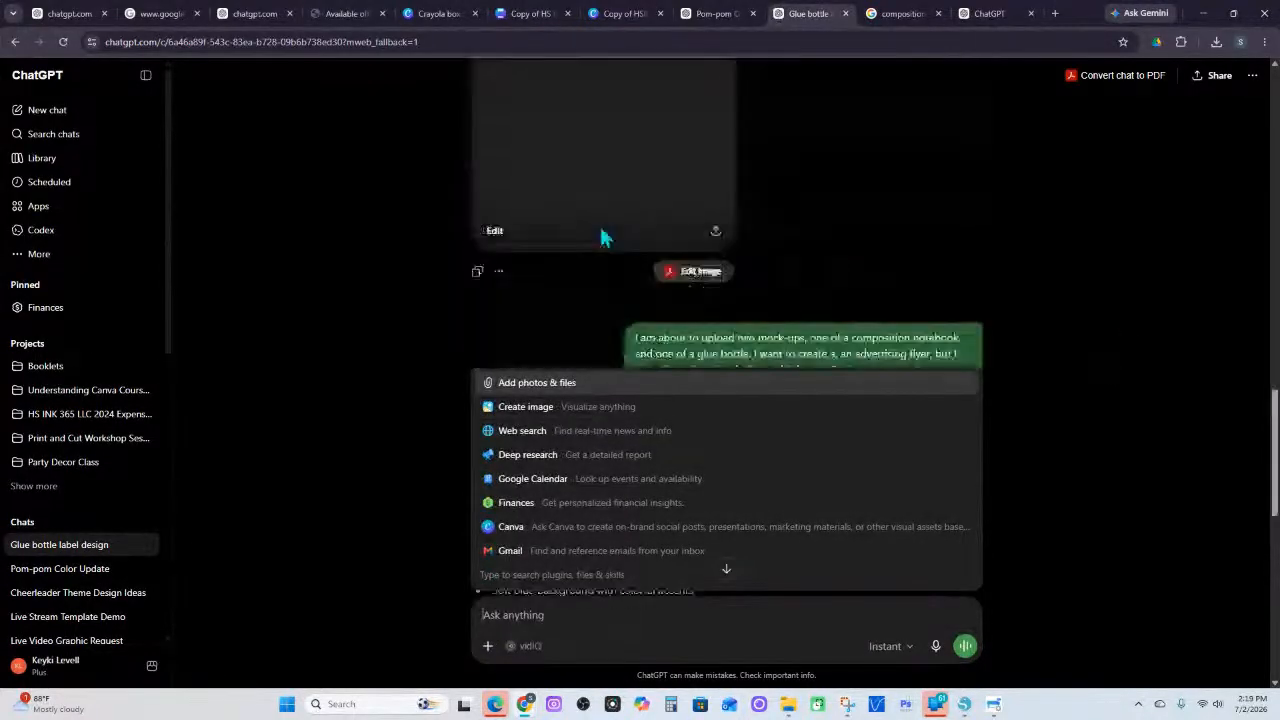
{"action": "scroll", "coordinate": [733, 338], "scroll_direction": "down", "scroll_amount": 10}
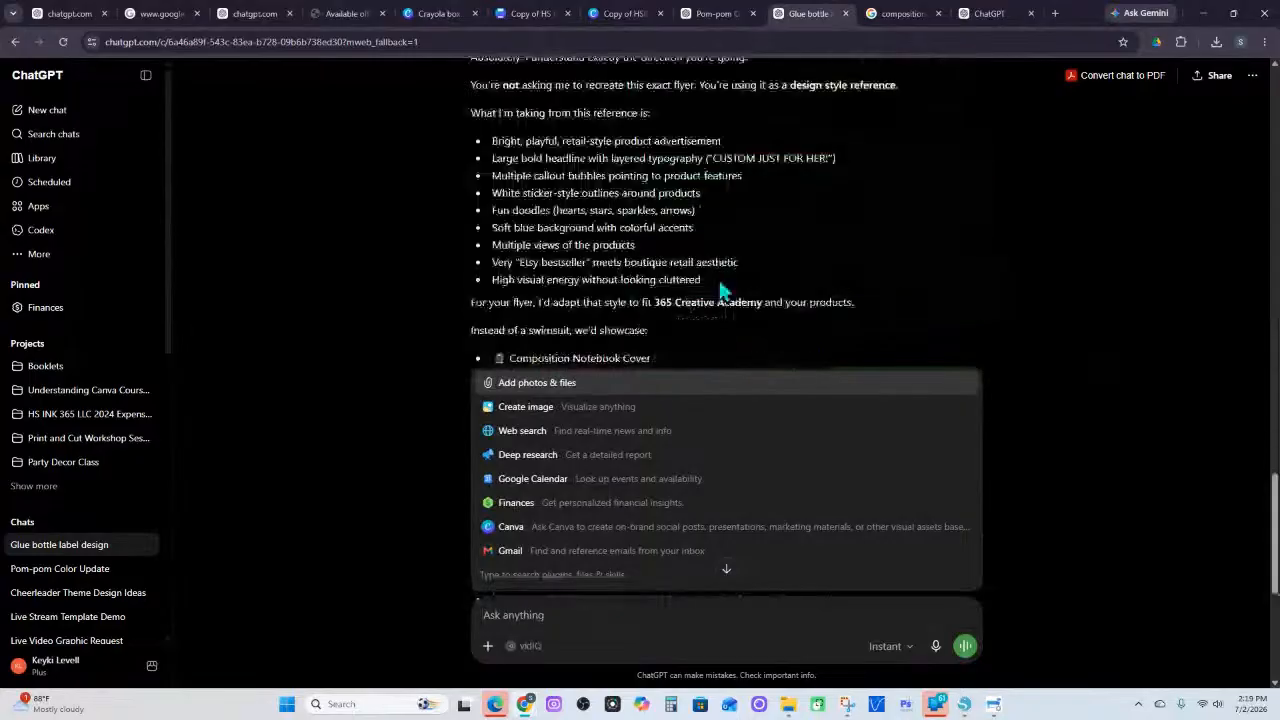
{"action": "scroll", "coordinate": [922, 105], "scroll_direction": "up", "scroll_amount": 3}
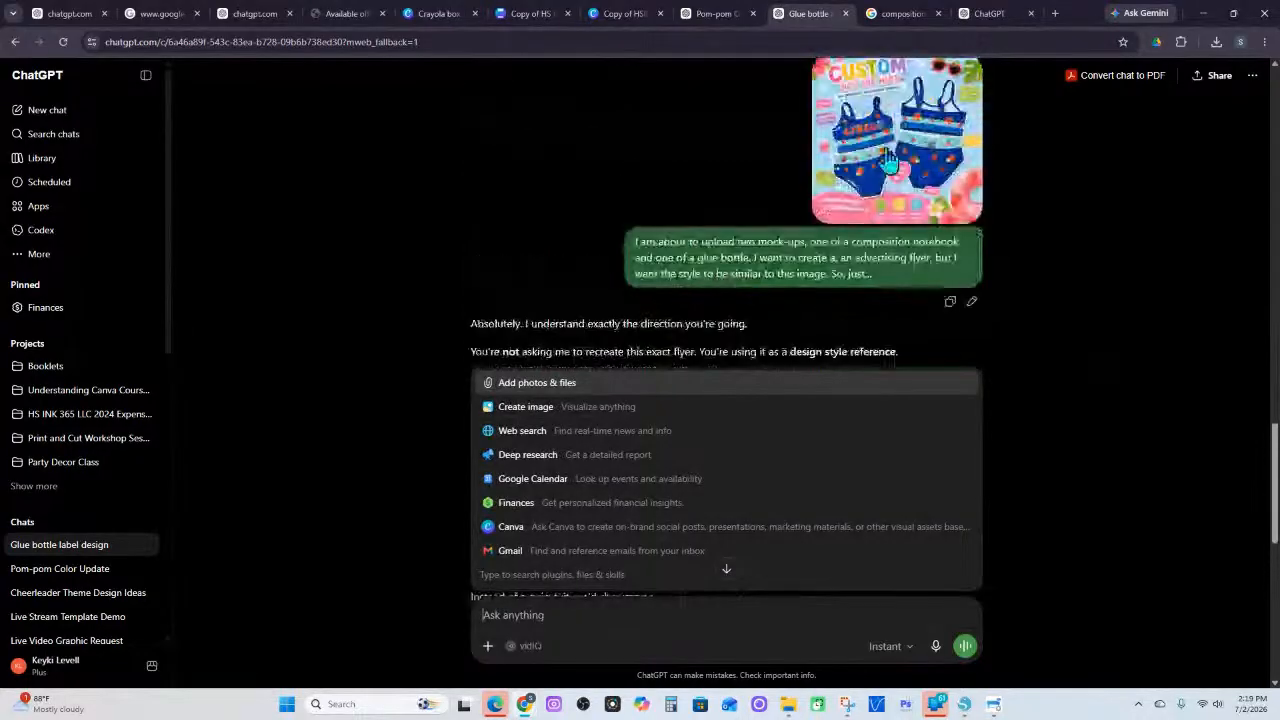
Attach the glue bottle mock-up and the corrected composition notebook image to the flyer conversation and send them
{"action": "left_click", "coordinate": [468, 621]}
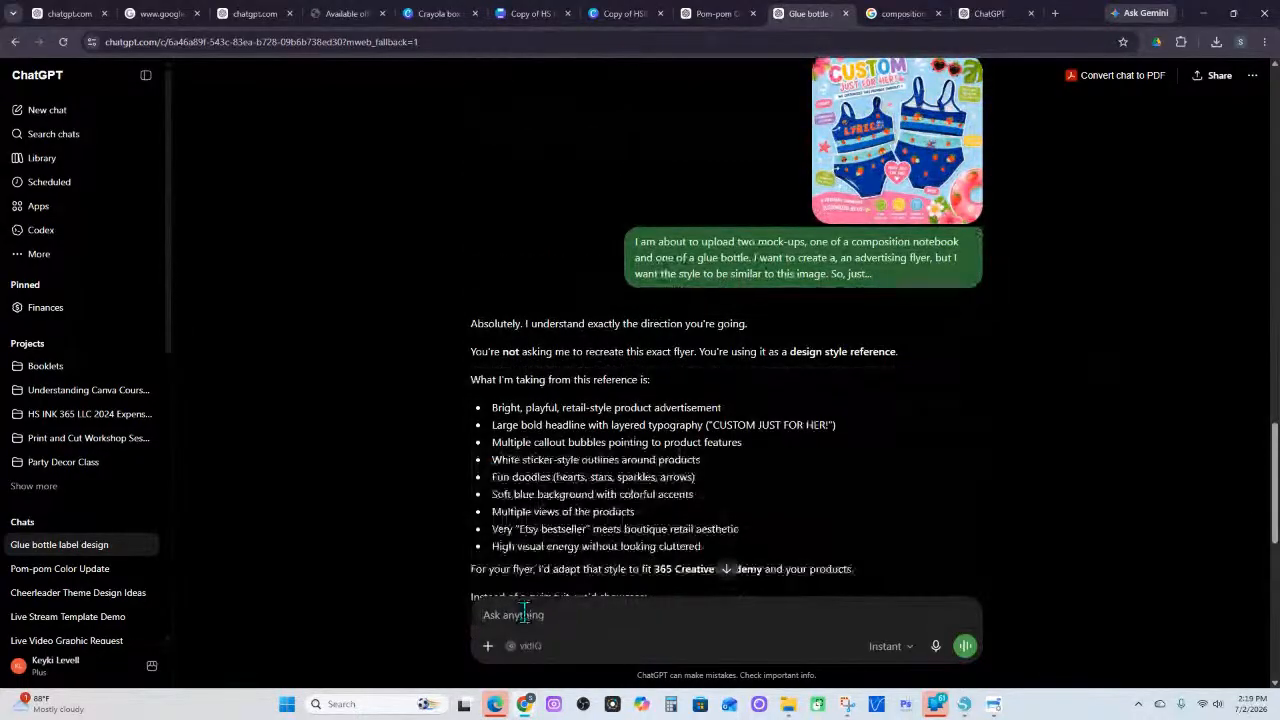
{"action": "key", "text": "ctrl+v"}
{"action": "scroll", "coordinate": [731, 240], "scroll_direction": "up", "scroll_amount": 5}
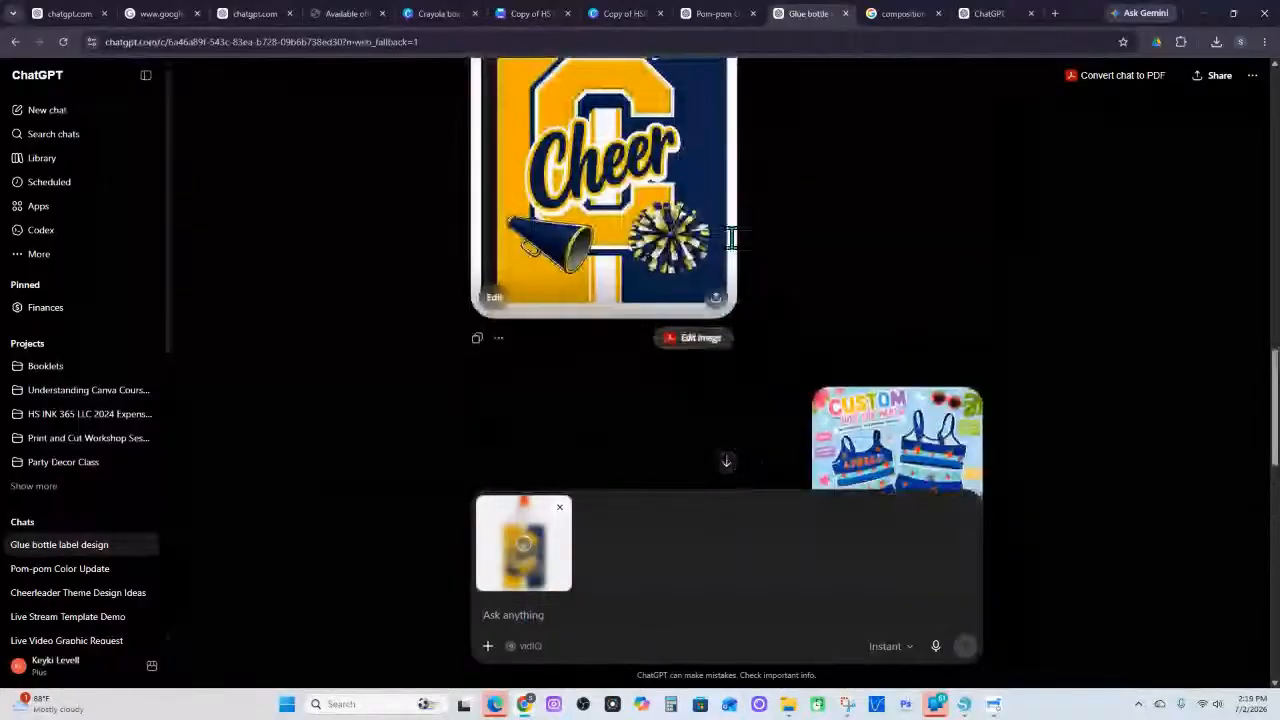
{"action": "left_click", "coordinate": [477, 404]}
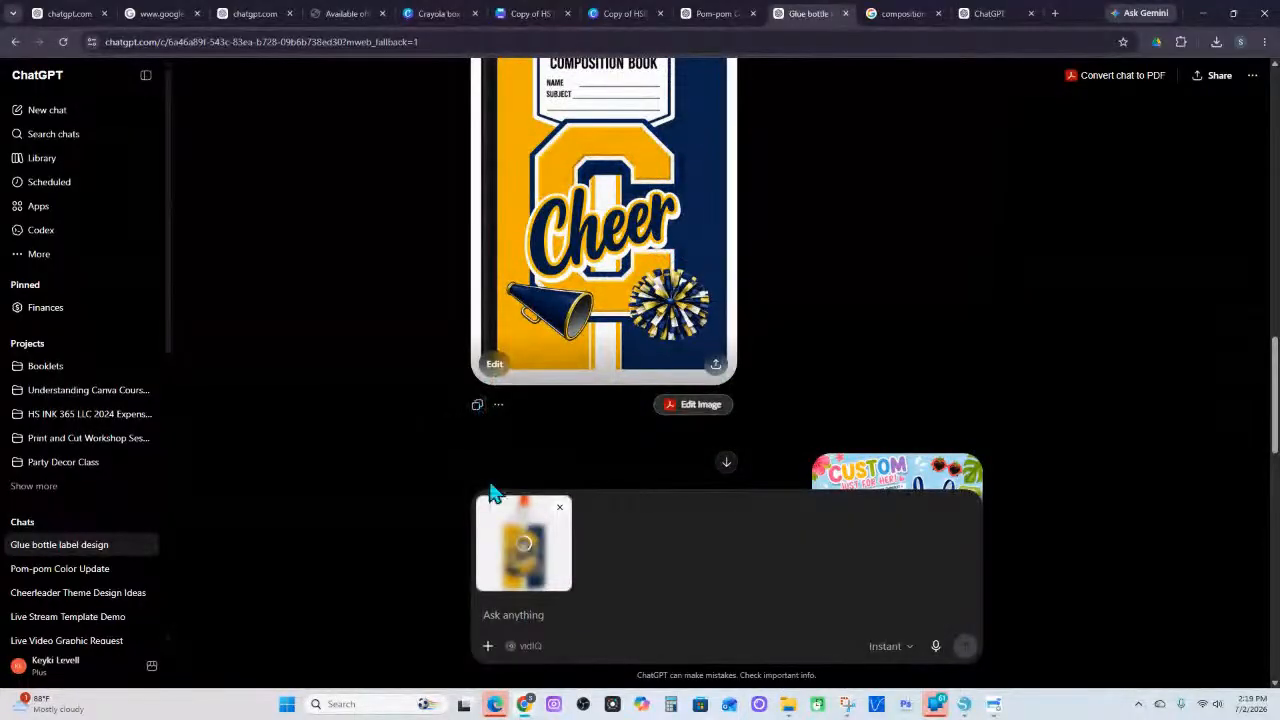
{"action": "key", "text": "ctrl+v"}
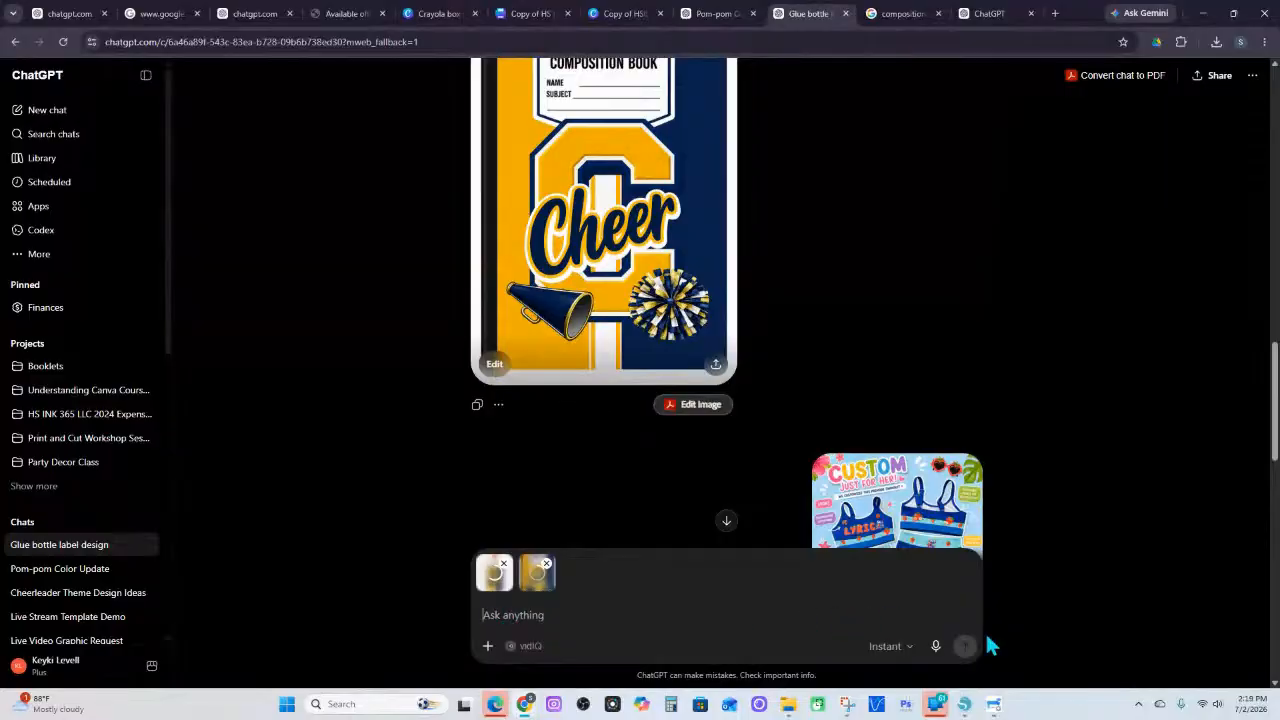
{"action": "scroll", "coordinate": [872, 500], "scroll_direction": "down", "scroll_amount": 5}
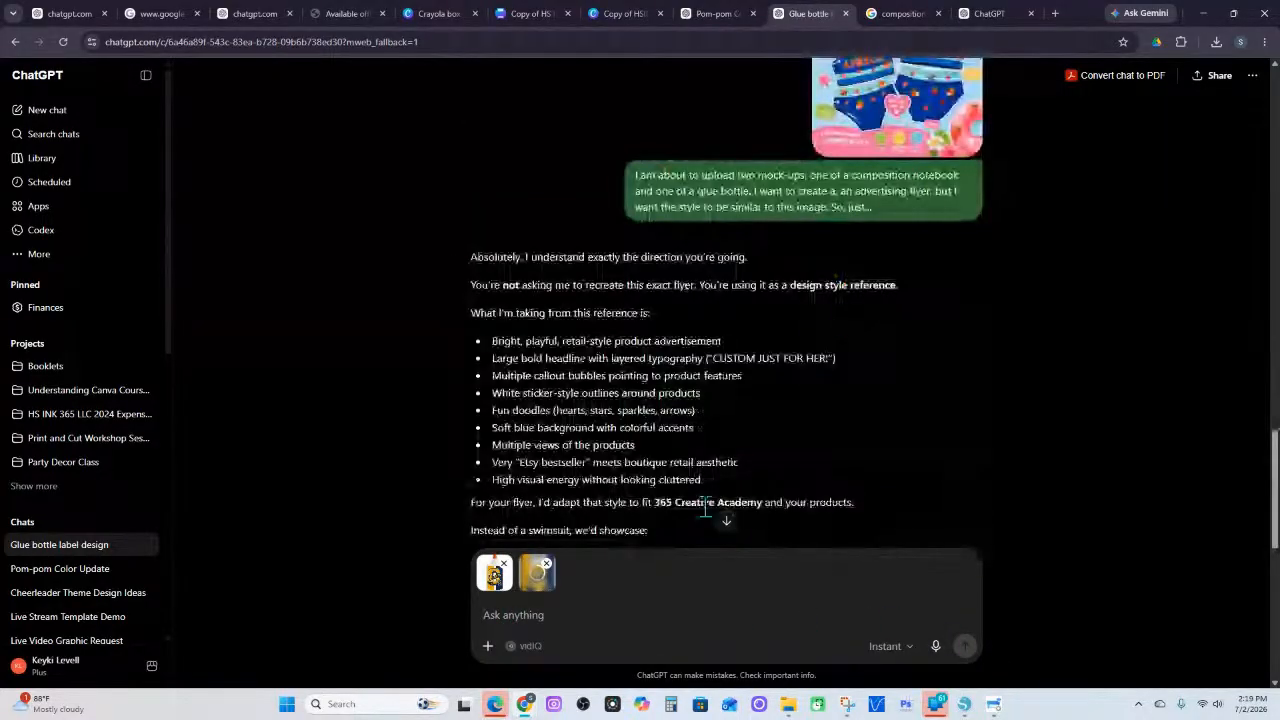
{"action": "left_click", "coordinate": [966, 648]}
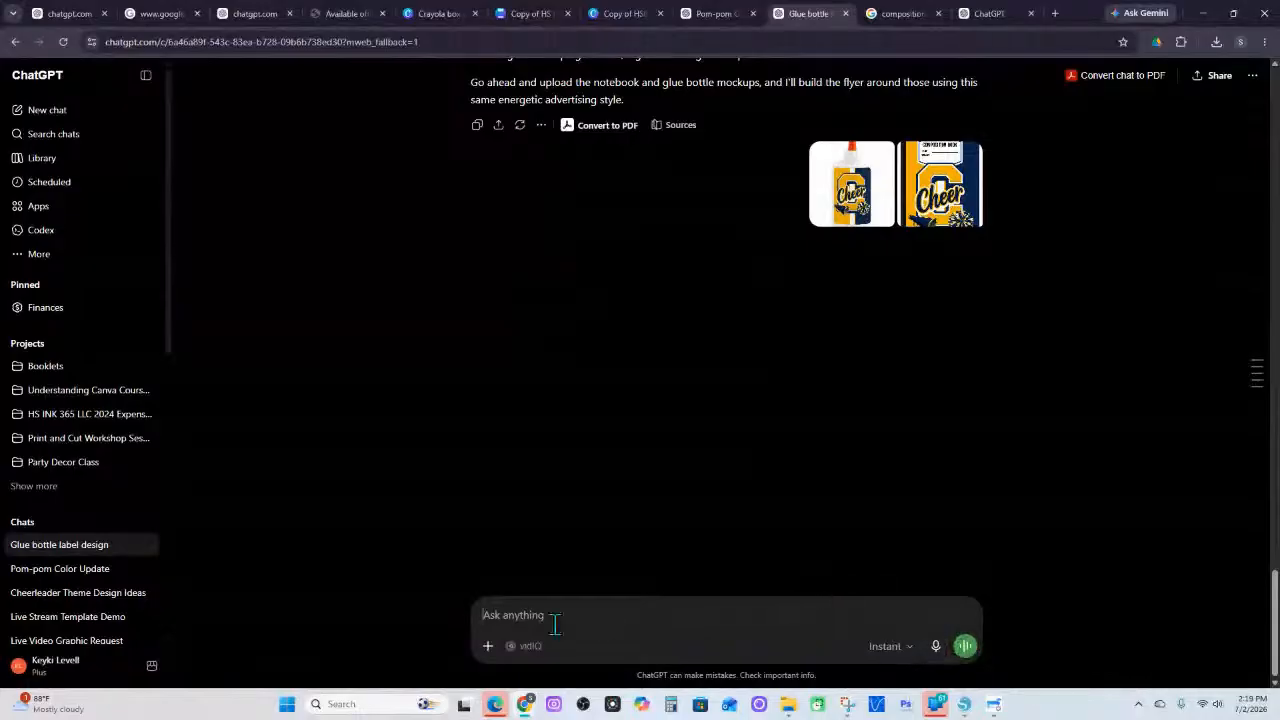
Send a Create image request to generate the advertising flyer from the two uploaded mock-ups
{"action": "left_click", "coordinate": [488, 645]}
{"action": "left_click", "coordinate": [520, 406]}
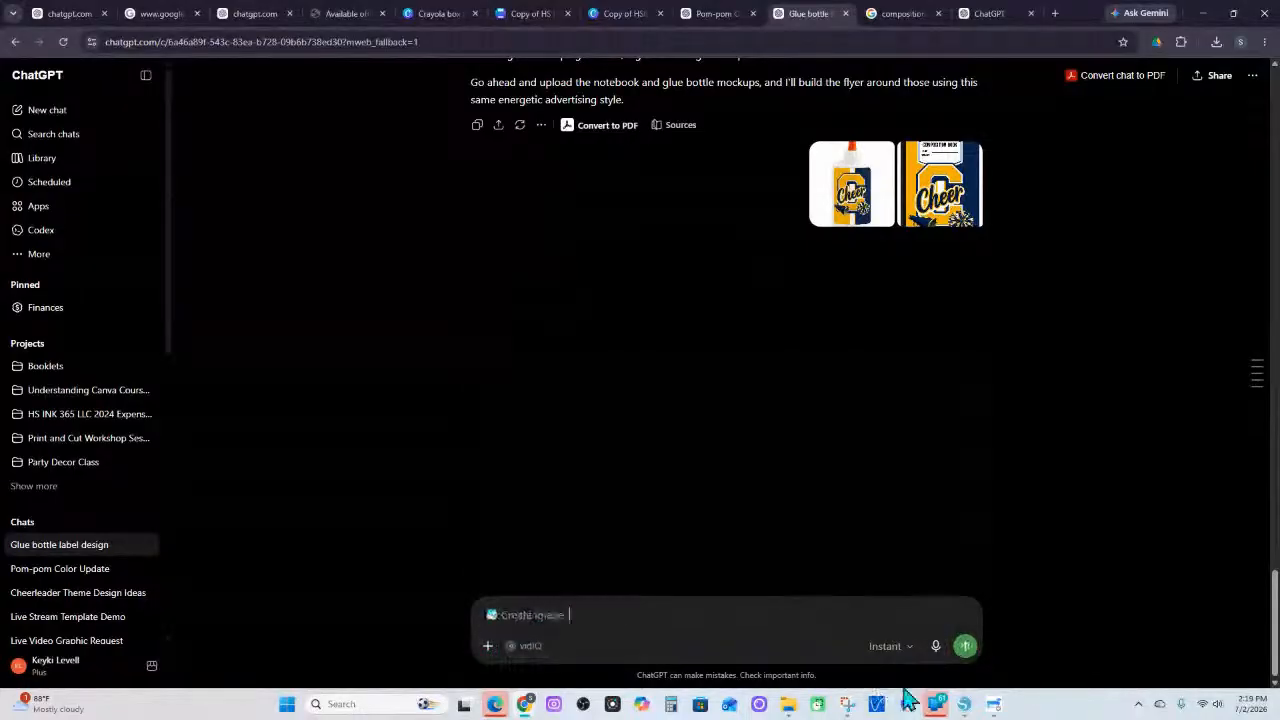
{"action": "left_click", "coordinate": [964, 645]}
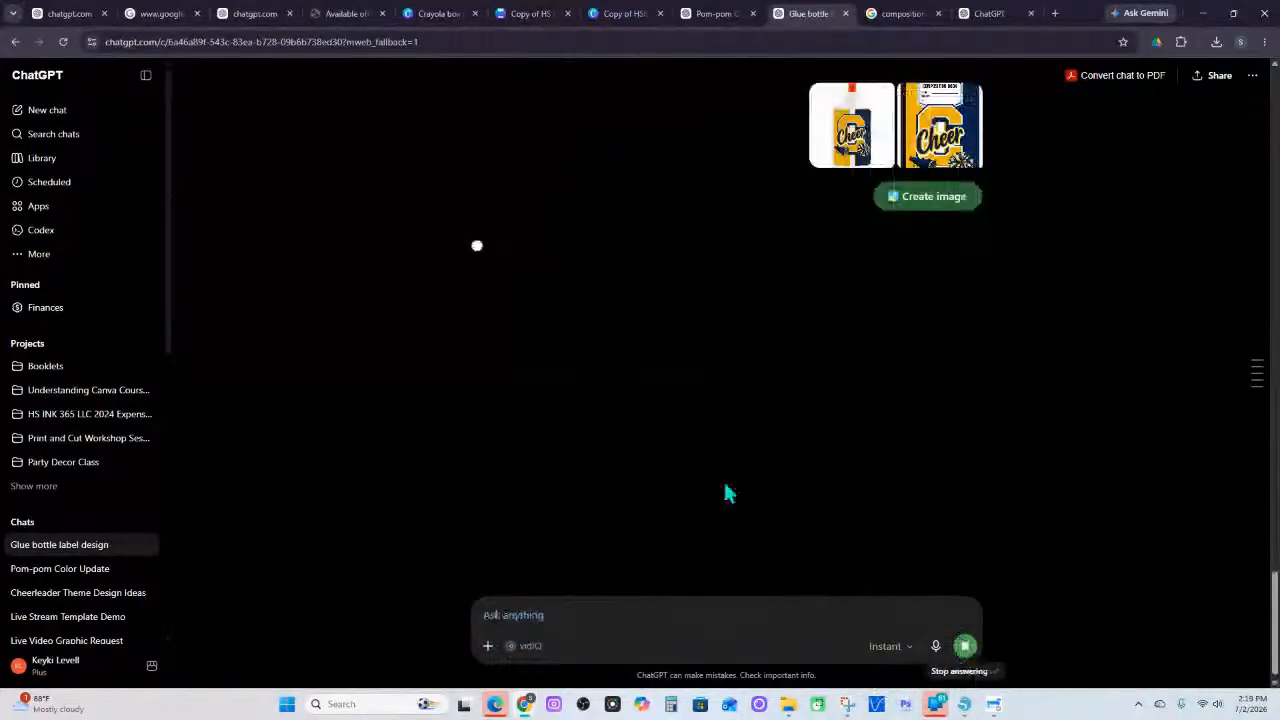
Review the flyer reply's style notes, callouts, headline ideas and icon suggestions, and check the chat's options
{"action": "scroll", "coordinate": [726, 449], "scroll_direction": "up", "scroll_amount": 5}
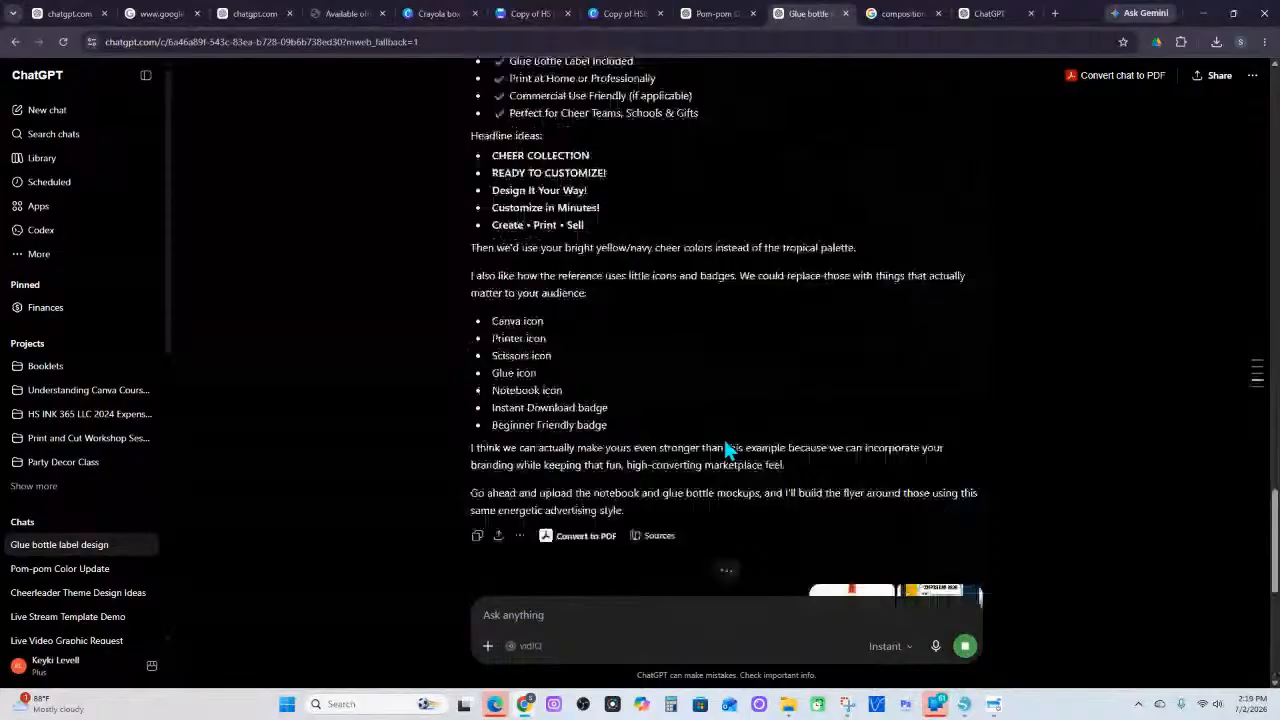
{"action": "scroll", "coordinate": [726, 449], "scroll_direction": "up", "scroll_amount": 1}
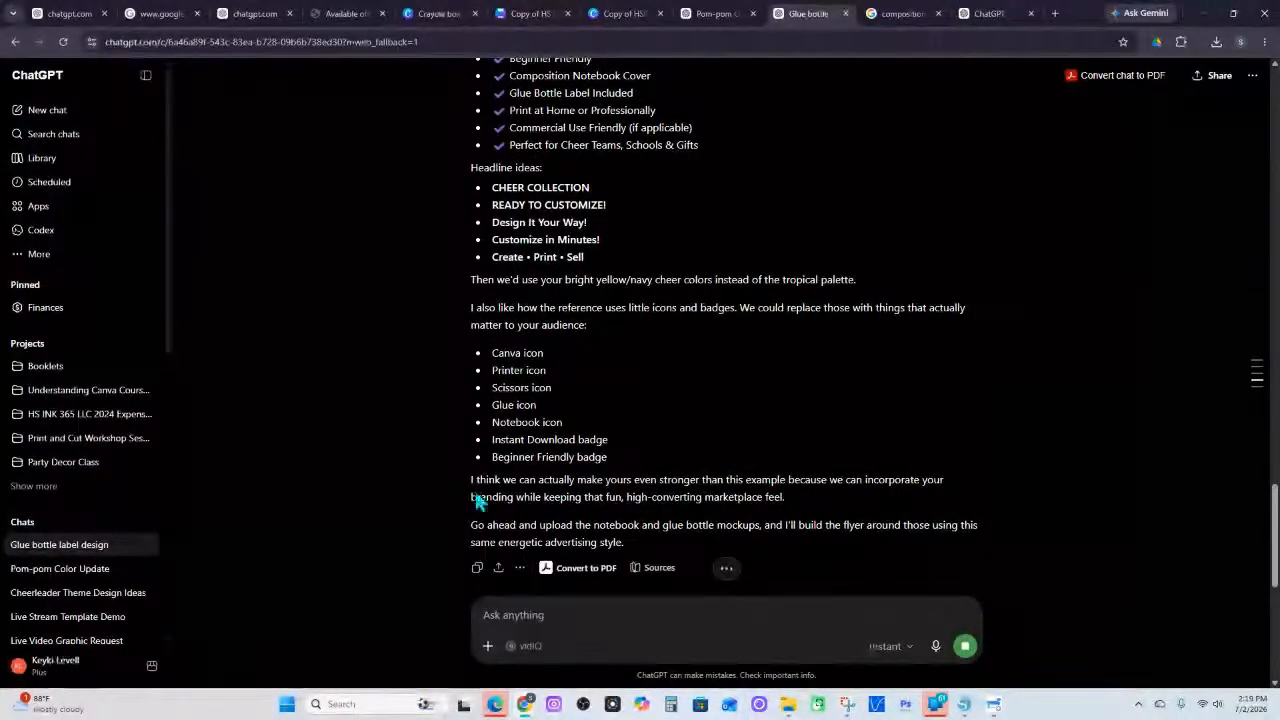
{"action": "scroll", "coordinate": [1258, 201], "scroll_direction": "up", "scroll_amount": 4}
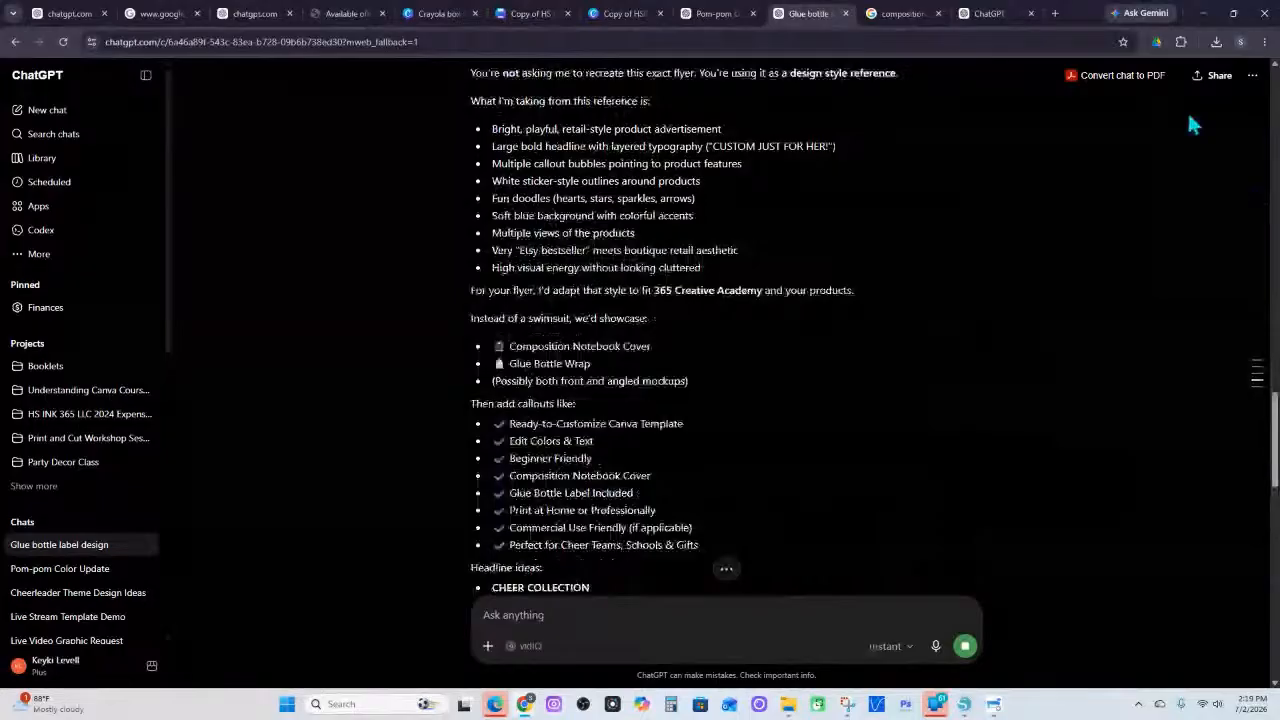
{"action": "left_click", "coordinate": [1252, 78]}
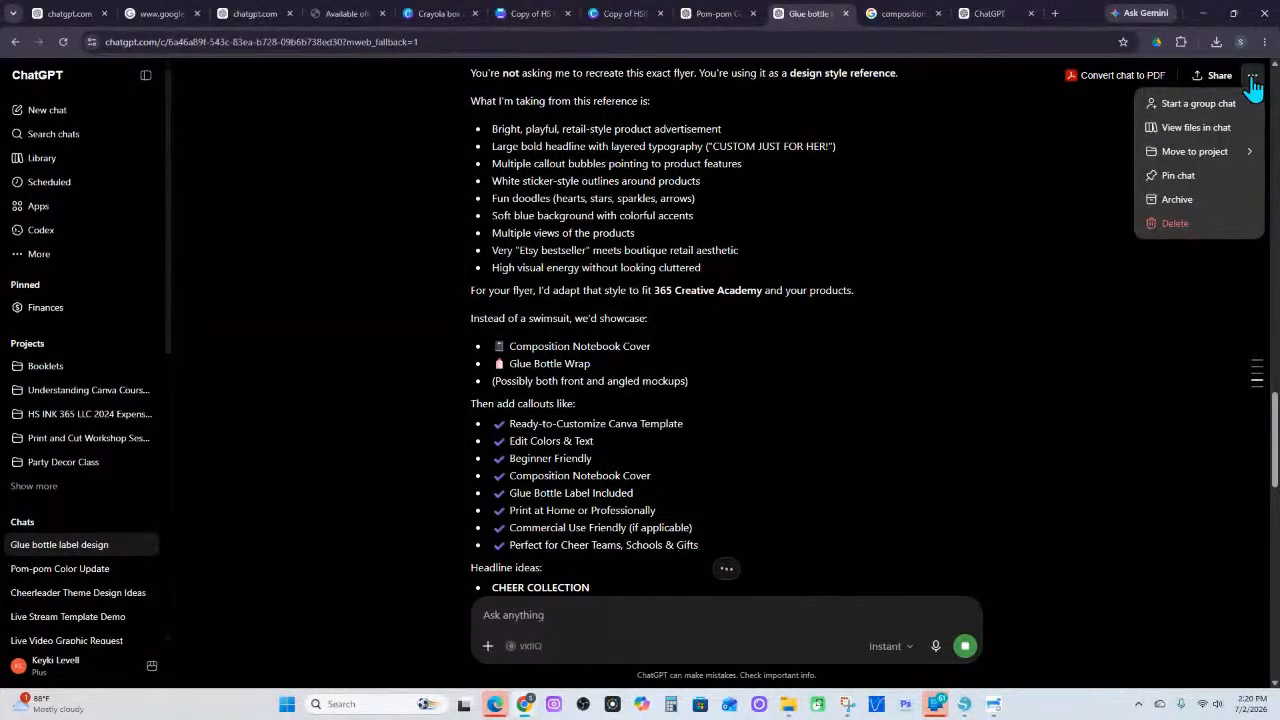
{"action": "left_click", "coordinate": [994, 376]}
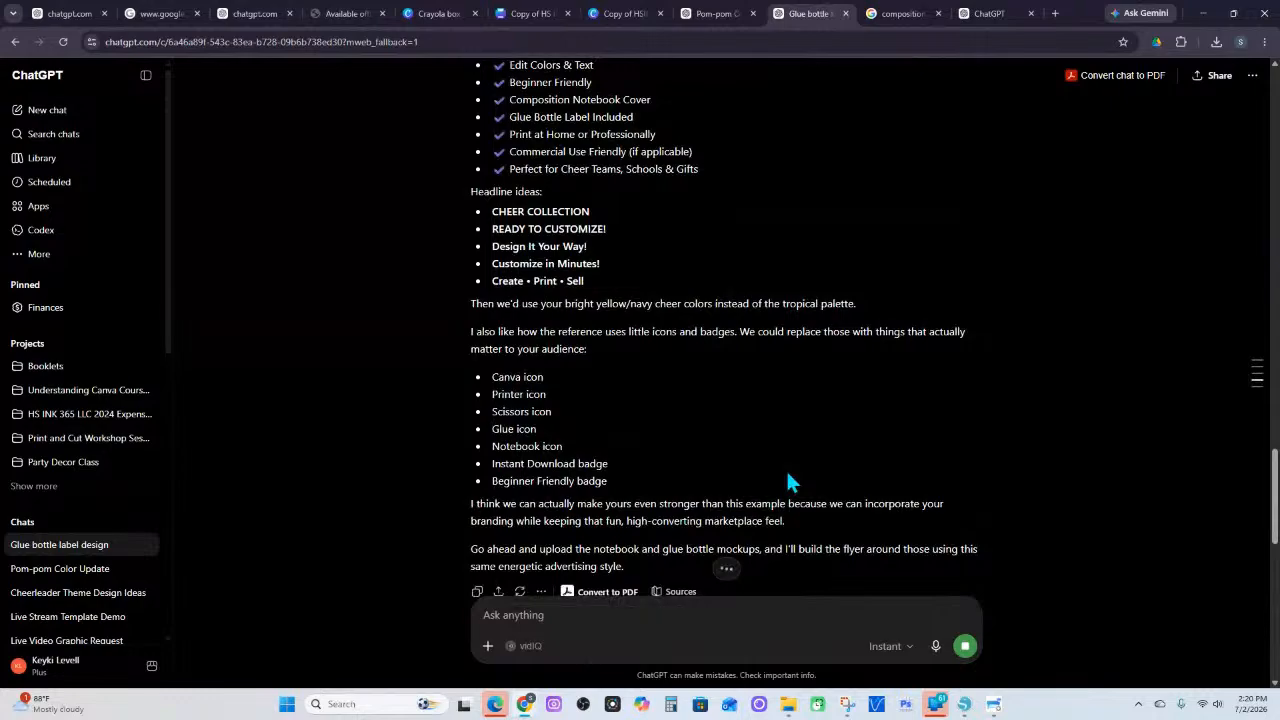
Request a flyer revision without pinks, advertising the finished product to end customers for HSN 365 prints instead of customizable templates
{"action": "scroll", "coordinate": [788, 475], "scroll_direction": "up", "scroll_amount": 9}
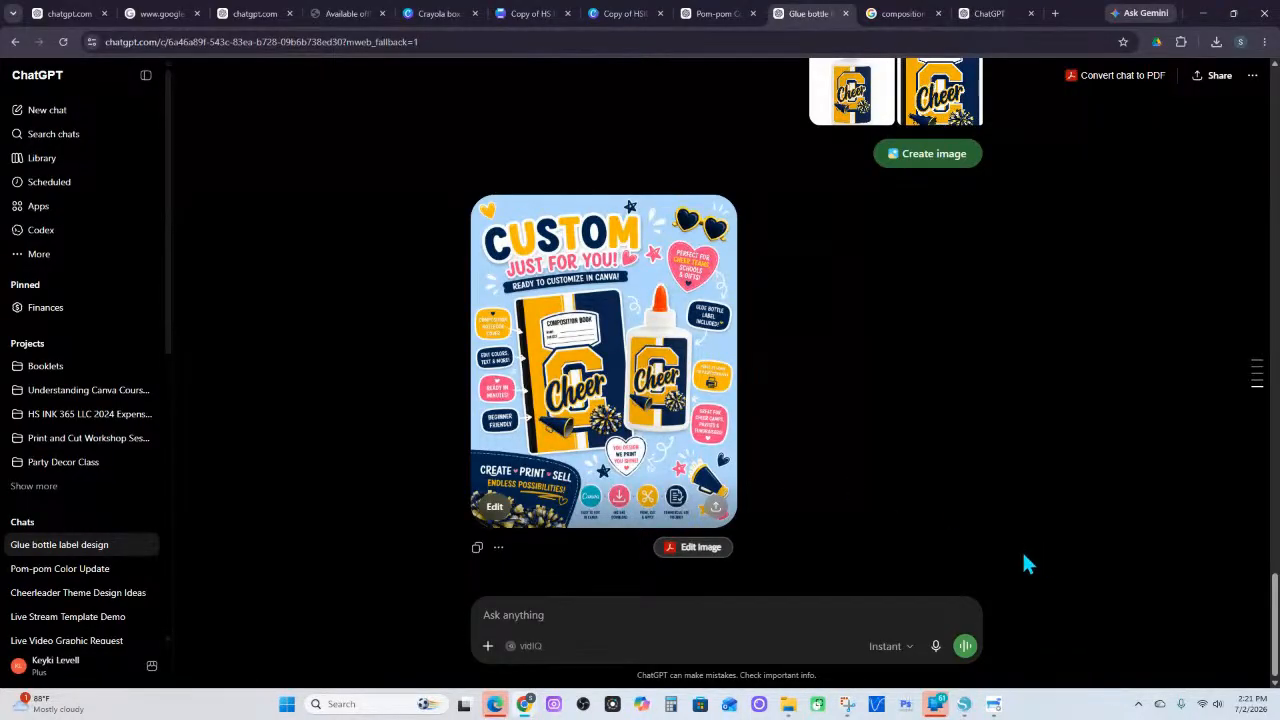
{"action": "left_click", "coordinate": [937, 650]}
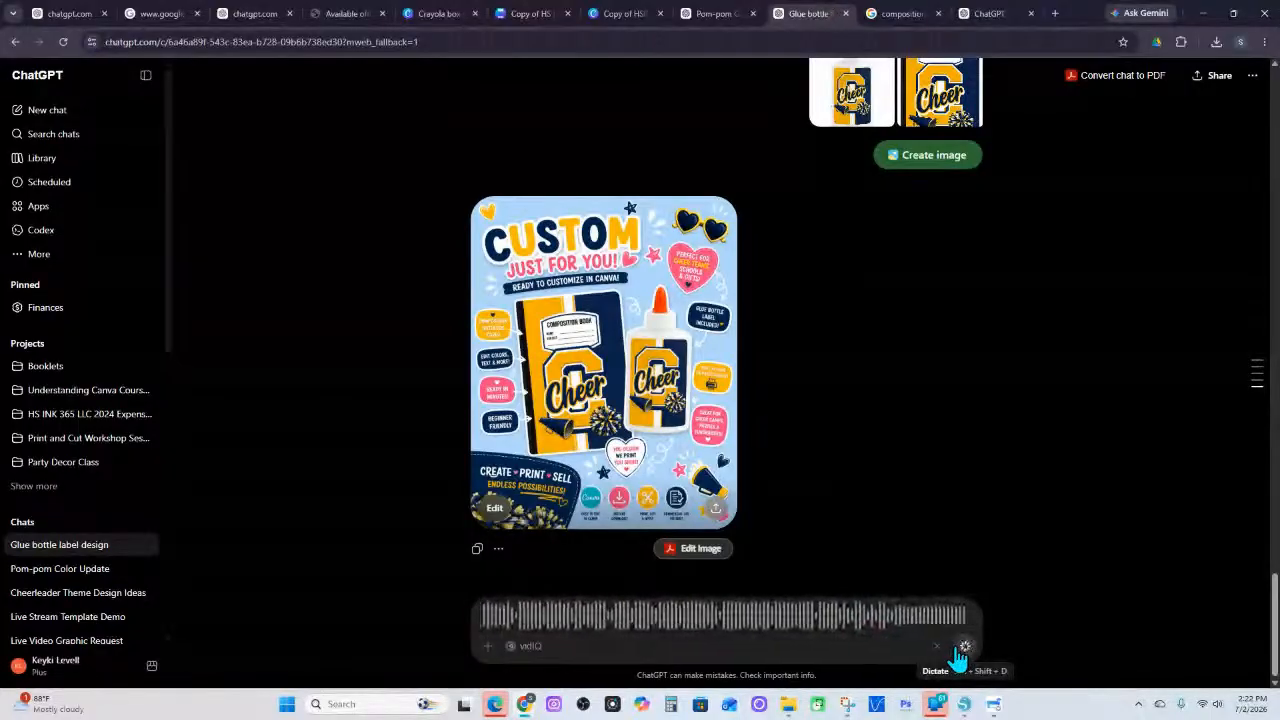
{"action": "left_click", "coordinate": [962, 648]}
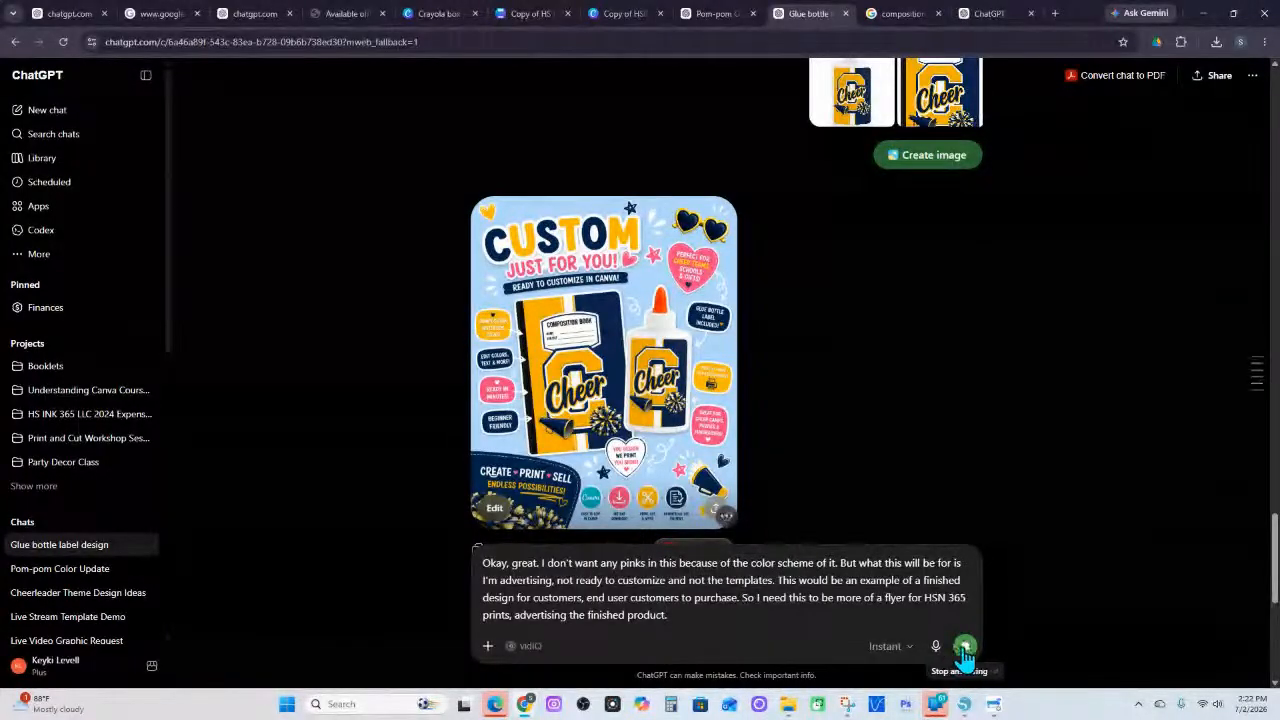
{"action": "left_click", "coordinate": [962, 648]}
View the swimsuit style reference enlarged and compare it with an enlarged view of the first generated cheer flyer
{"action": "scroll", "coordinate": [830, 415], "scroll_direction": "up", "scroll_amount": 3}
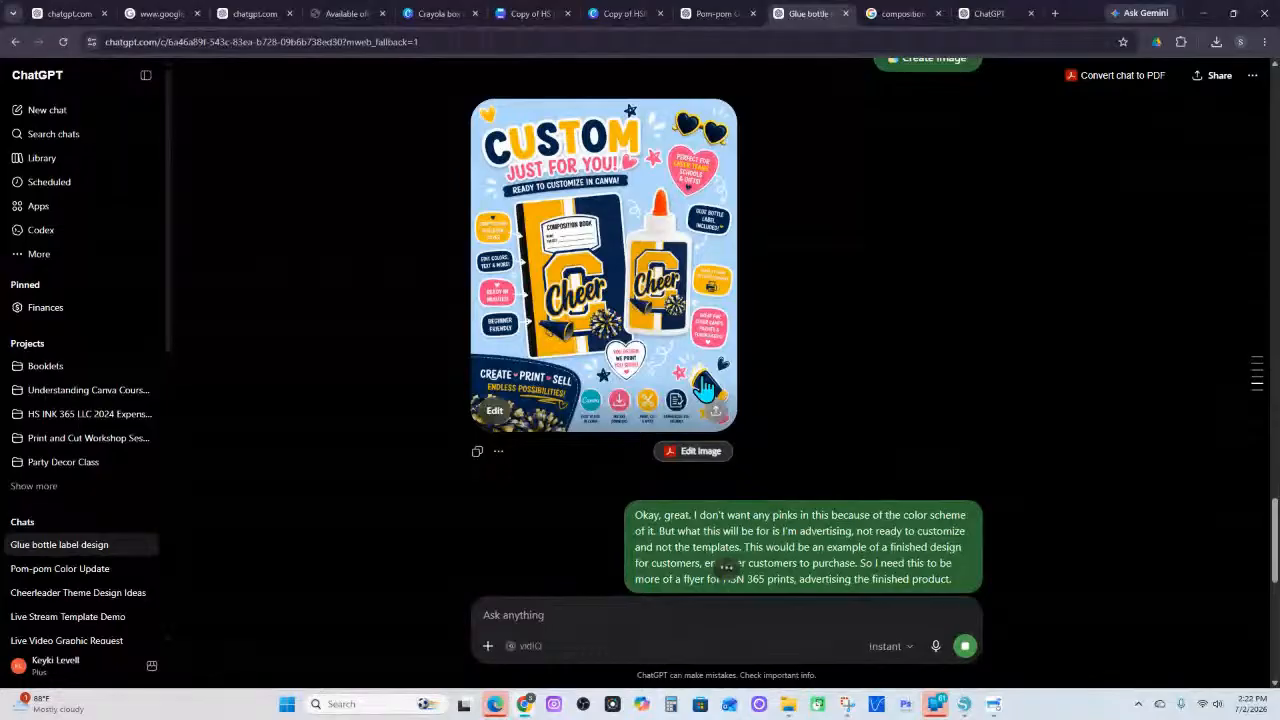
{"action": "scroll", "coordinate": [848, 268], "scroll_direction": "up", "scroll_amount": 10}
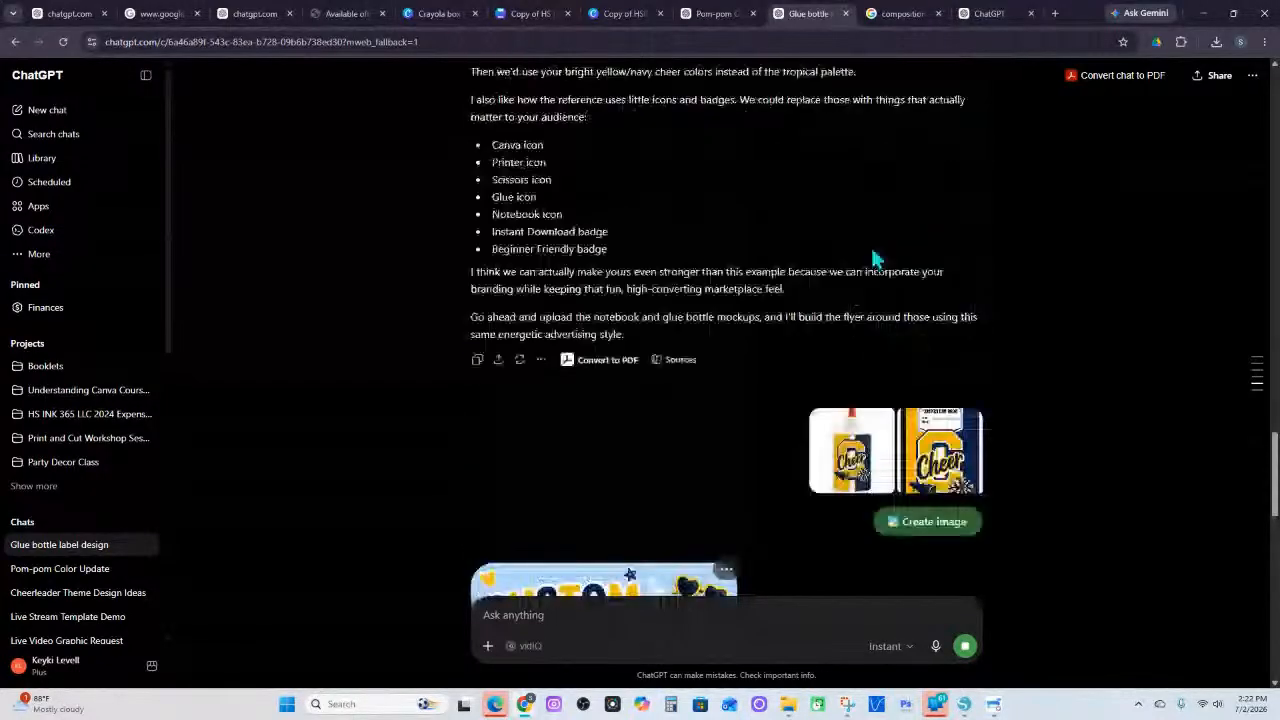
{"action": "scroll", "coordinate": [865, 323], "scroll_direction": "up", "scroll_amount": 6}
{"action": "scroll", "coordinate": [865, 323], "scroll_direction": "down", "scroll_amount": 3}
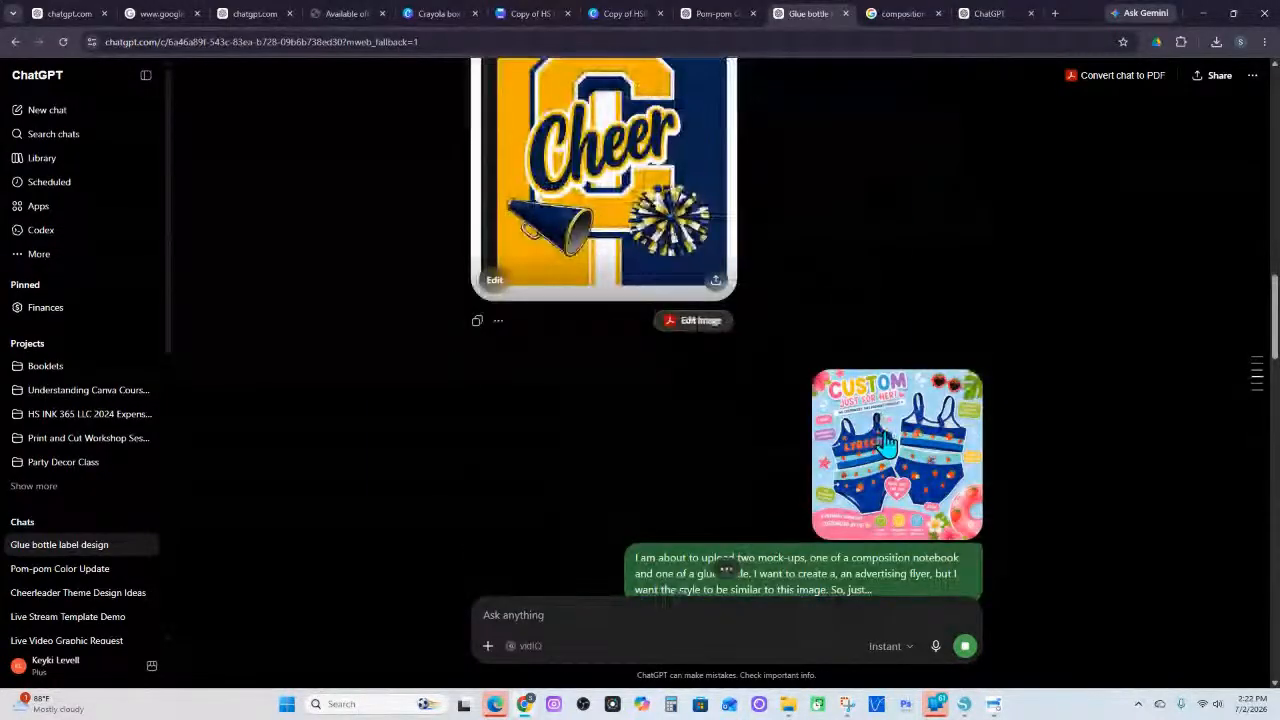
{"action": "left_click", "coordinate": [890, 443]}
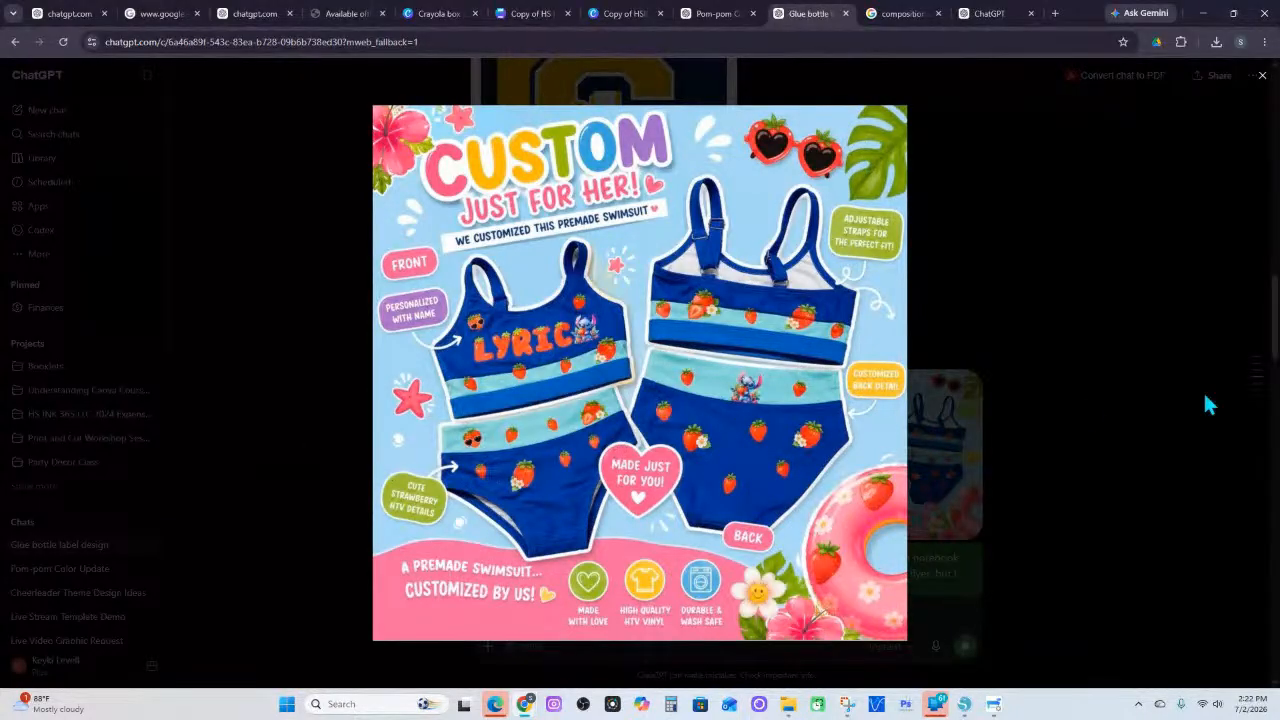
{"action": "left_click", "coordinate": [1058, 222]}
{"action": "scroll", "coordinate": [907, 490], "scroll_direction": "down", "scroll_amount": 15}
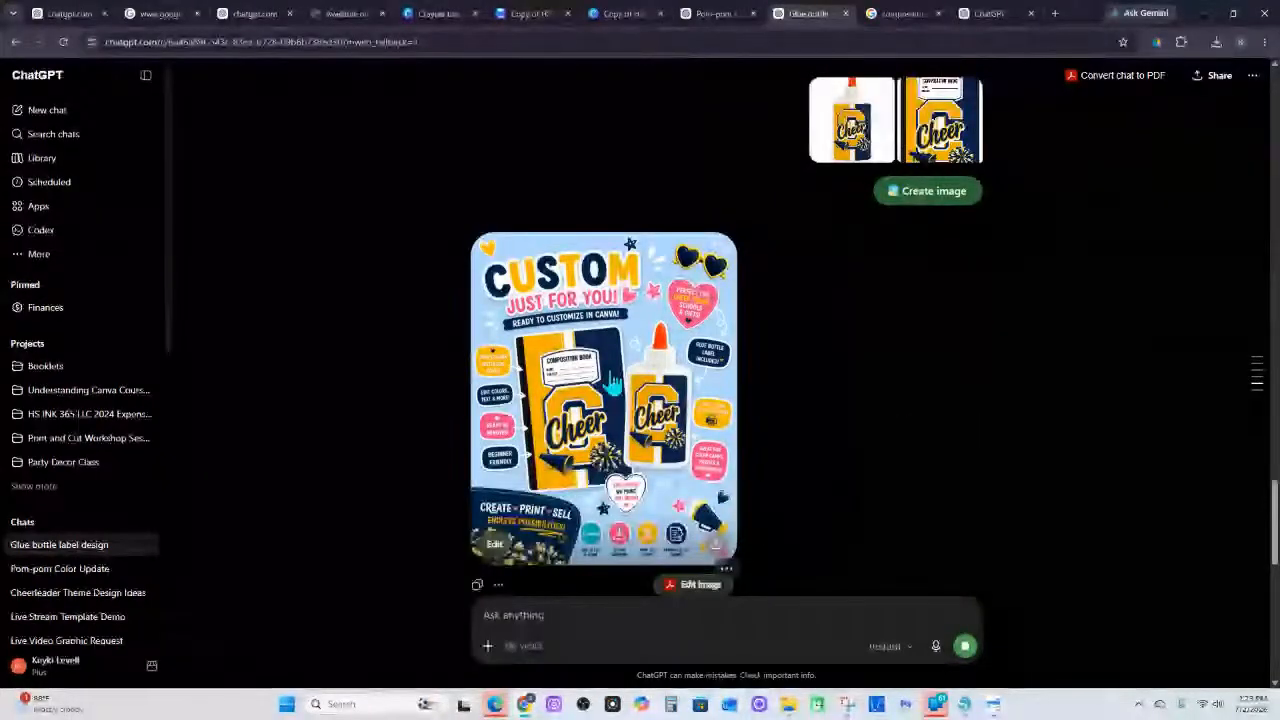
{"action": "left_click", "coordinate": [670, 410]}
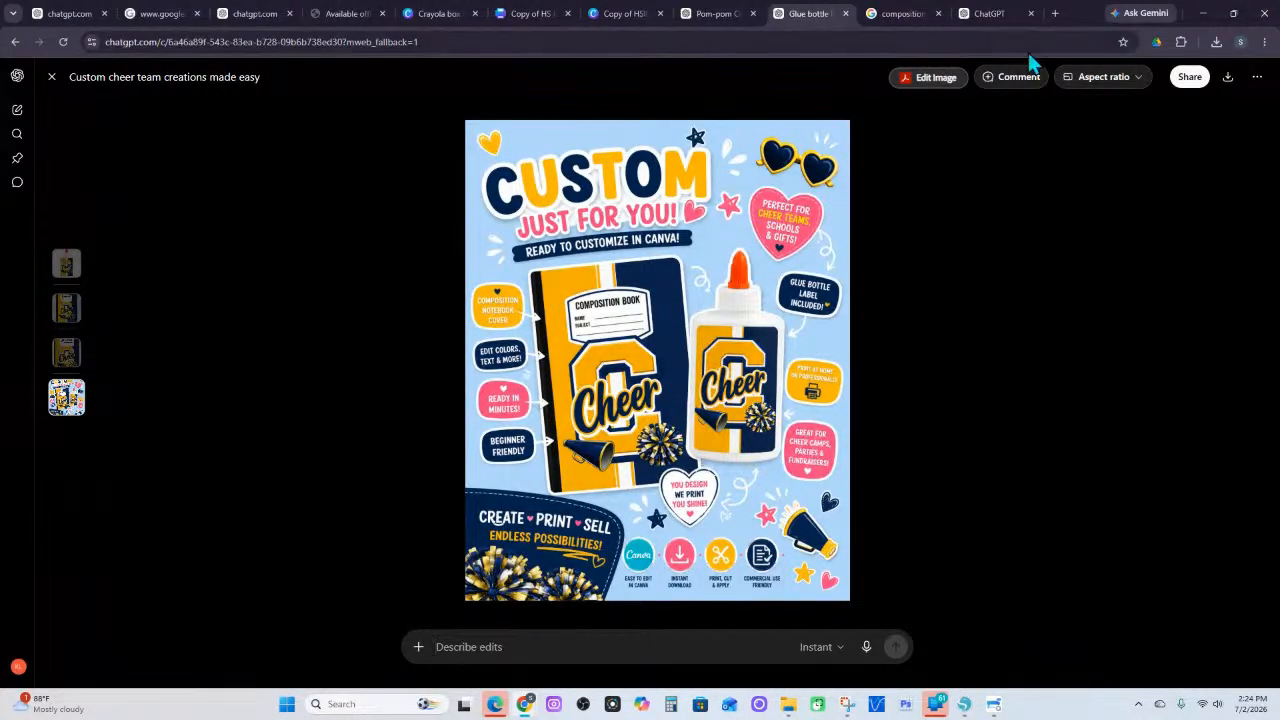
{"action": "left_click", "coordinate": [52, 77]}
Open the revised Custom Cheer Gear flyer enlarged and compare it with the earlier composition book cover image
{"action": "scroll", "coordinate": [765, 452], "scroll_direction": "down", "scroll_amount": 5}
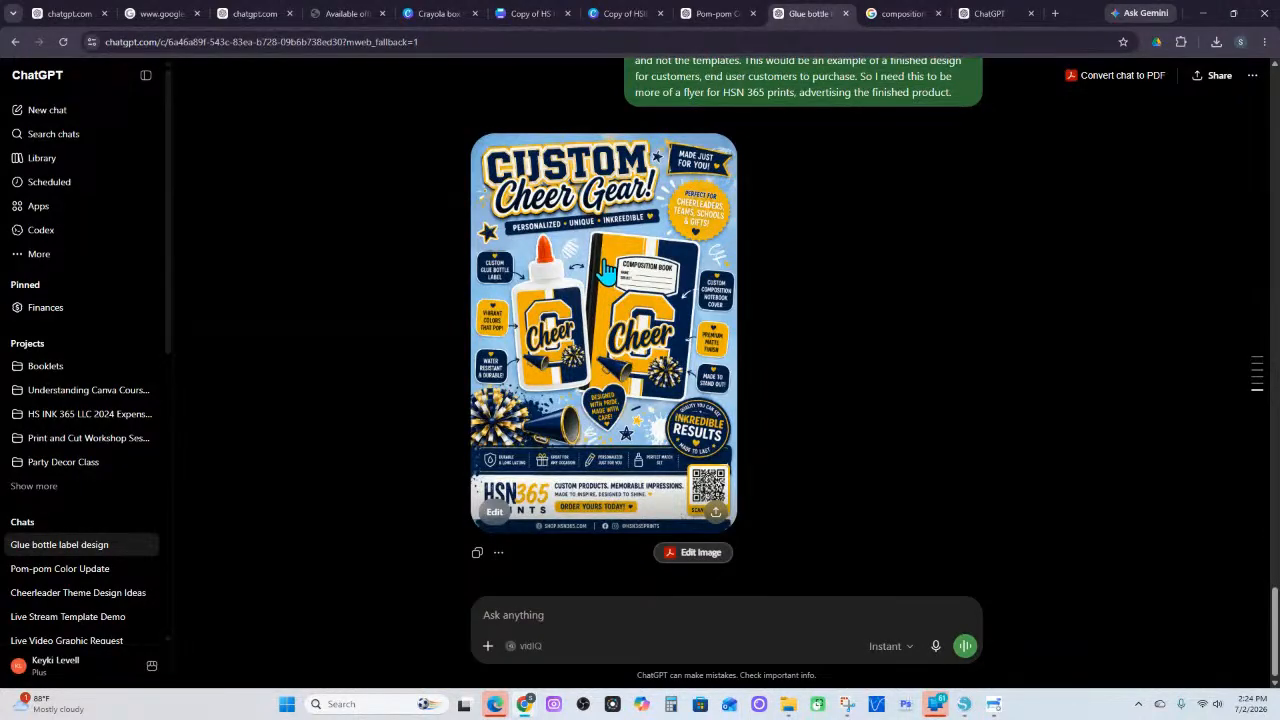
{"action": "left_click", "coordinate": [636, 342]}
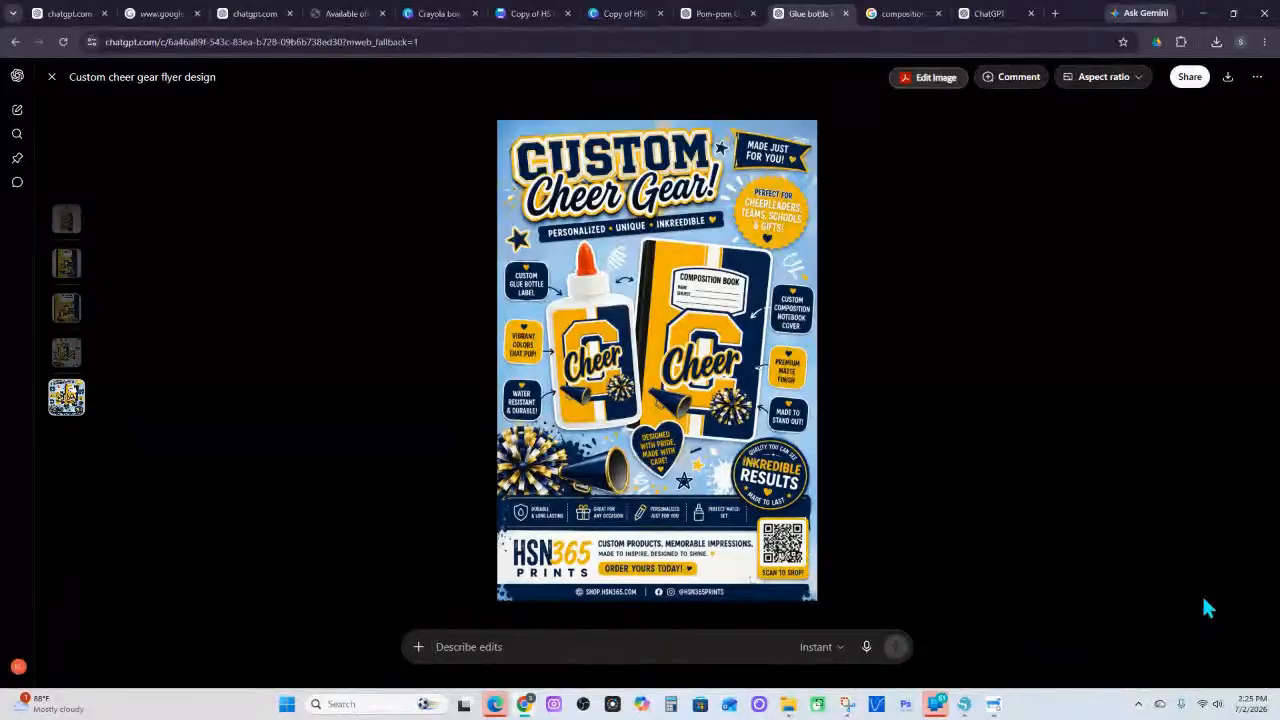
{"action": "scroll", "coordinate": [933, 412], "scroll_direction": "up", "scroll_amount": 2}
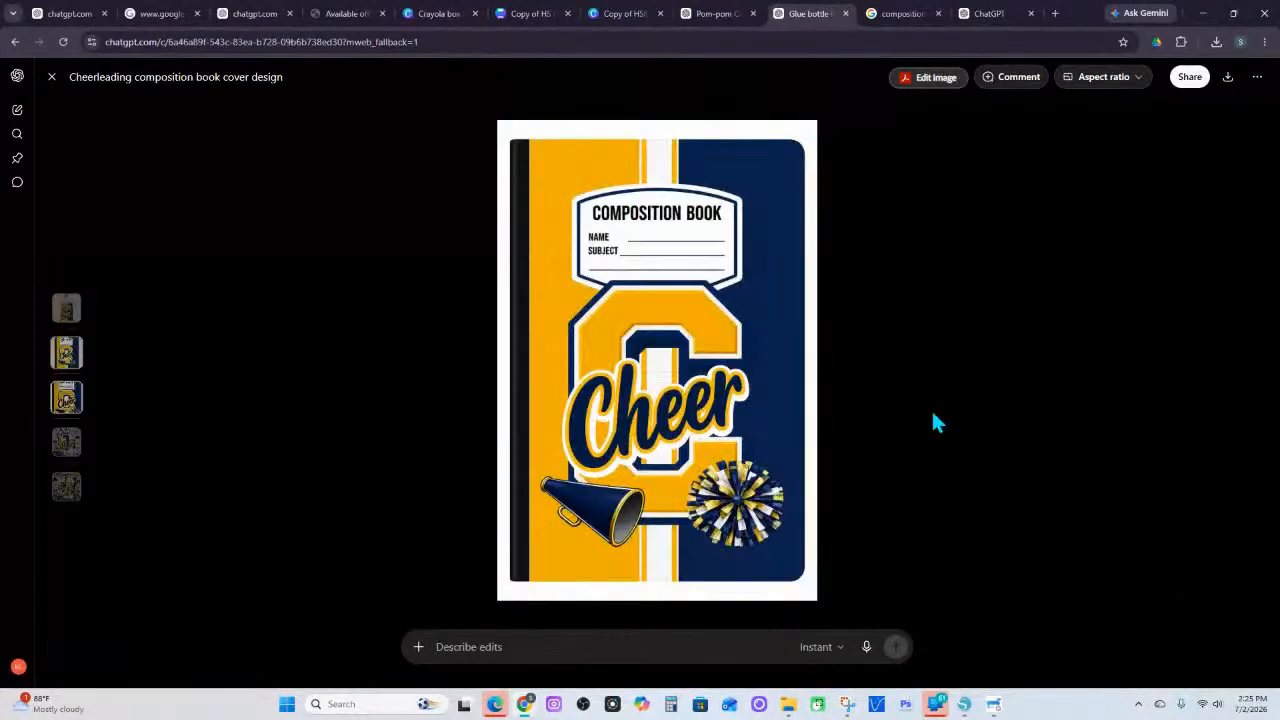
{"action": "scroll", "coordinate": [933, 412], "scroll_direction": "down", "scroll_amount": 2}
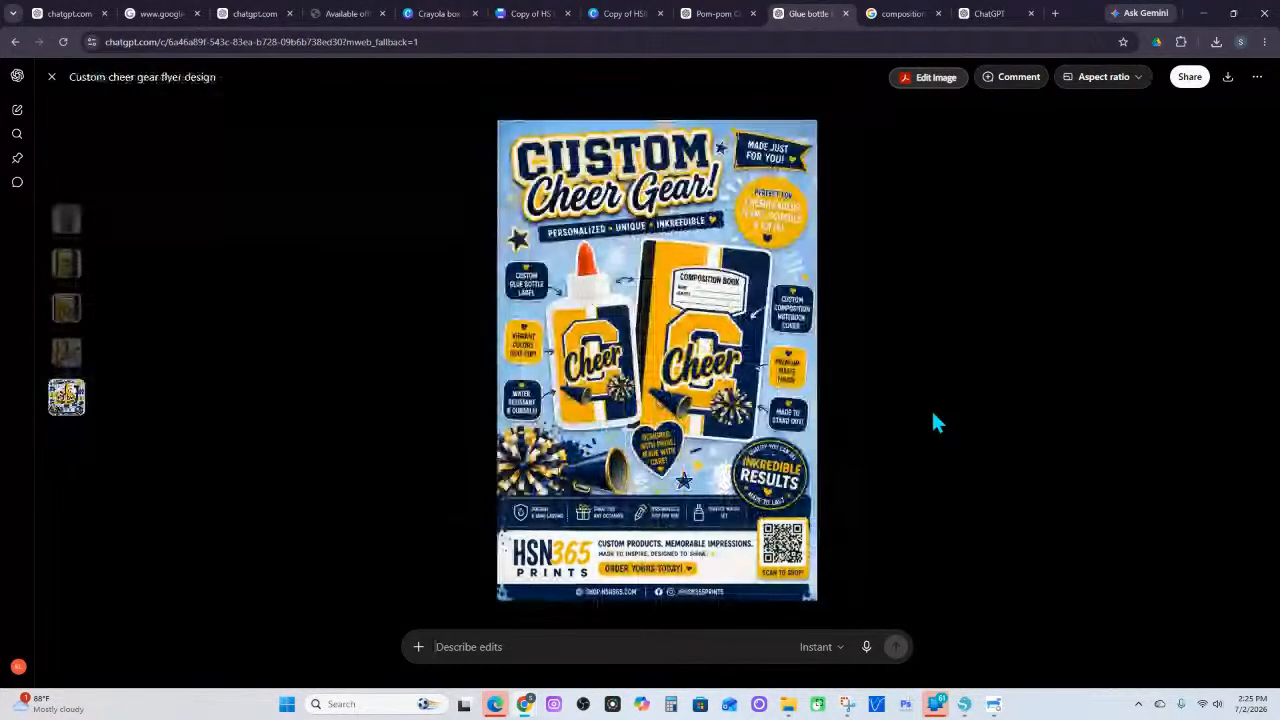